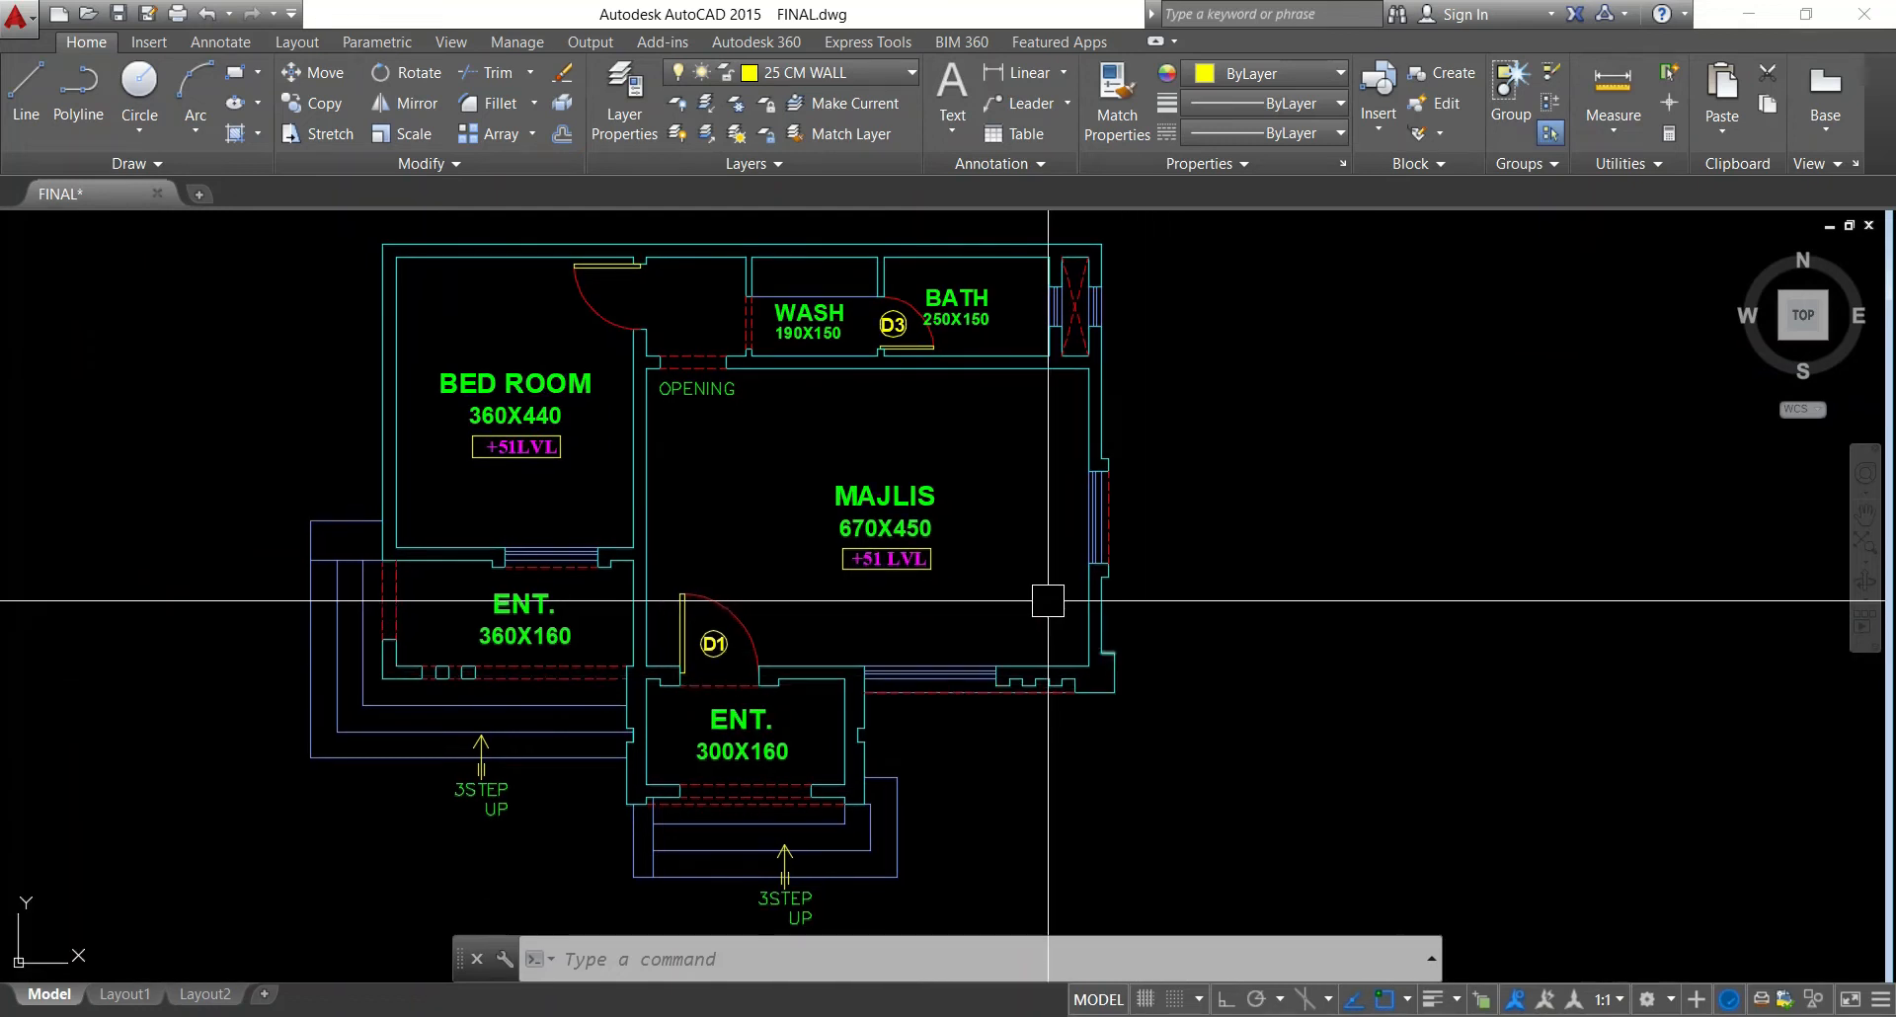
scroll(1049, 599, down, 2)
middle_drag(1200, 724, 1080, 718)
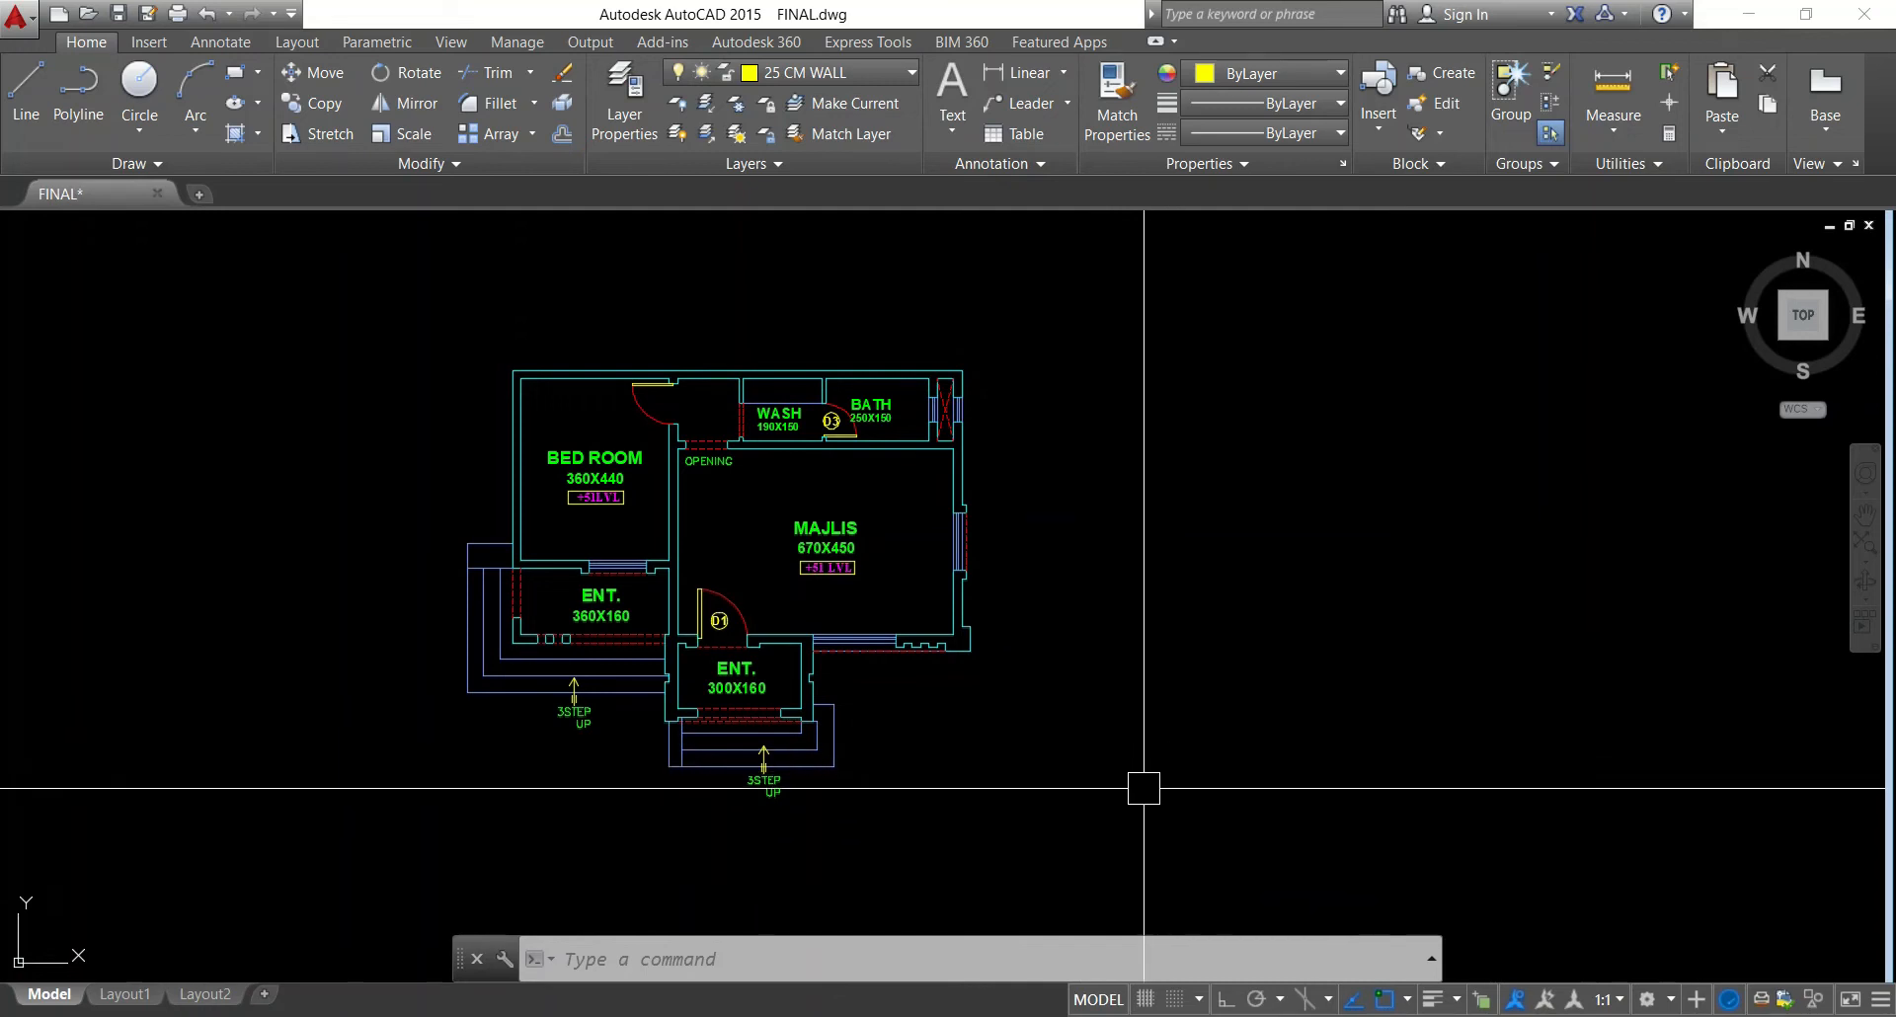
middle_drag(1141, 823, 1087, 806)
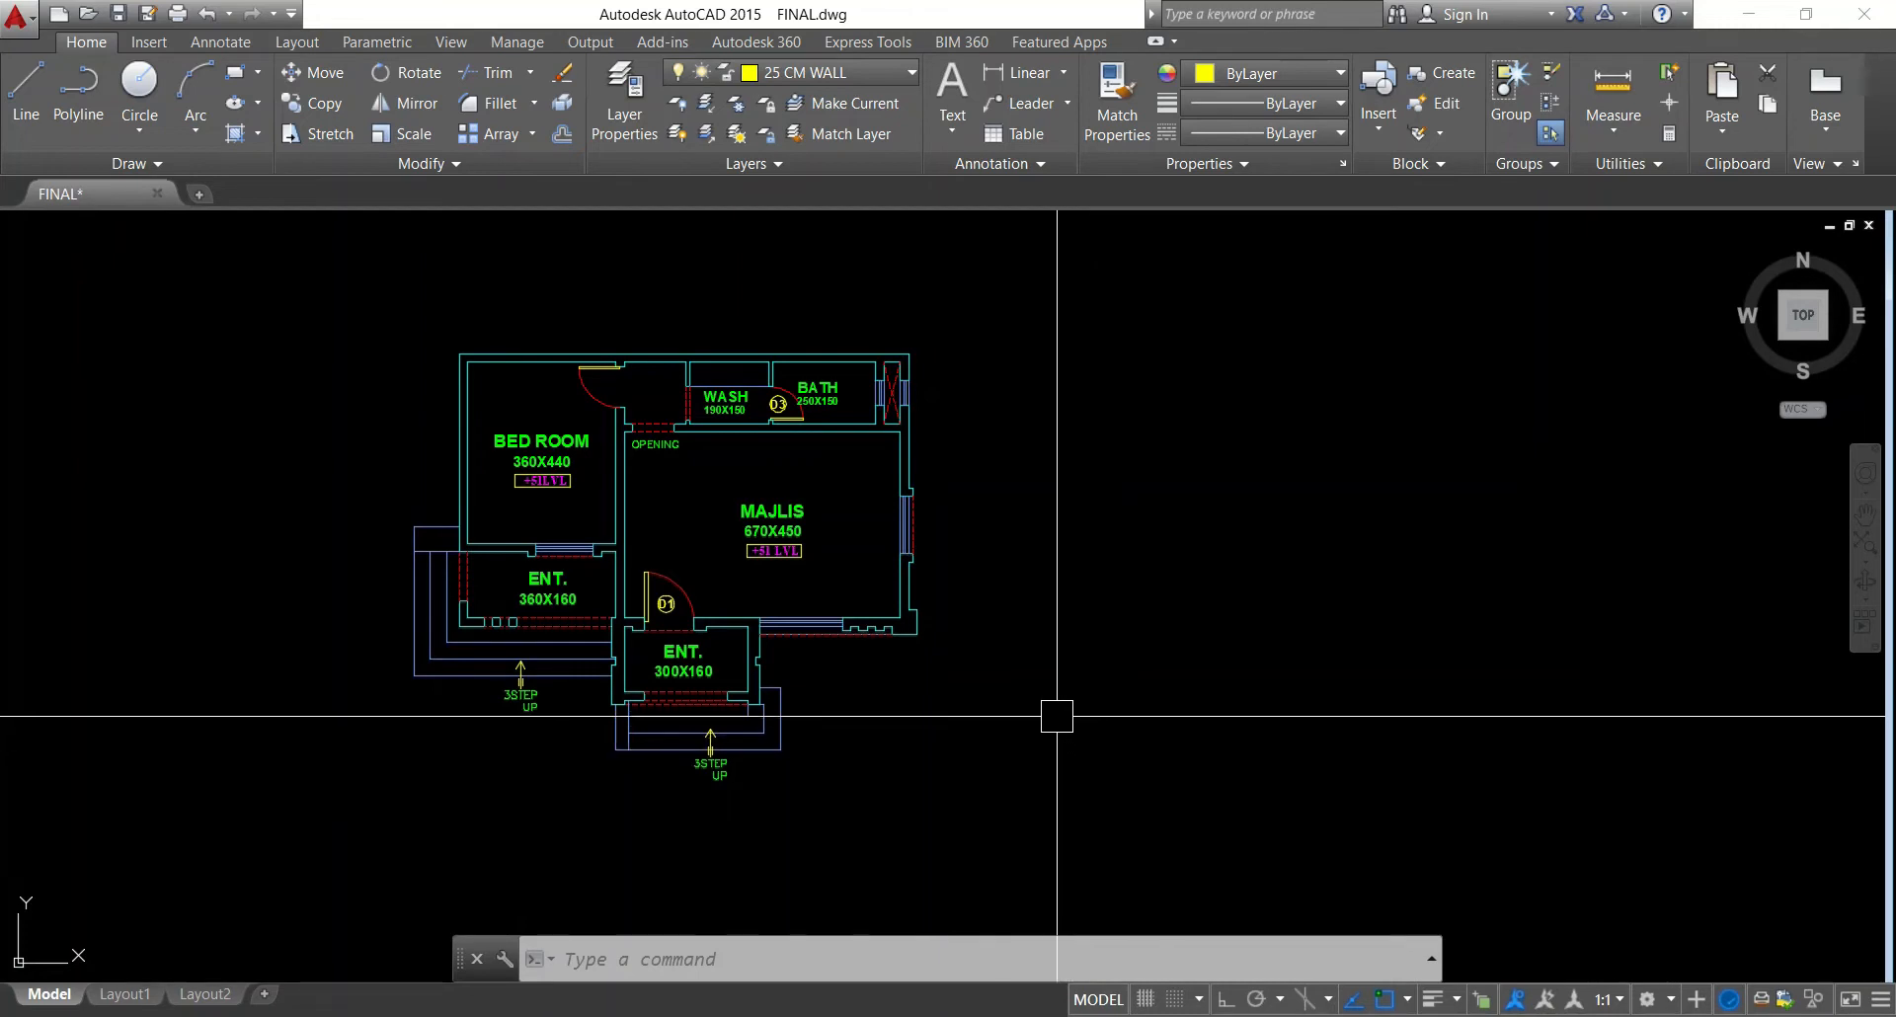
Switch to the YouTube channel page in the browser and look through its uploaded AutoCAD videos
key(super+d)
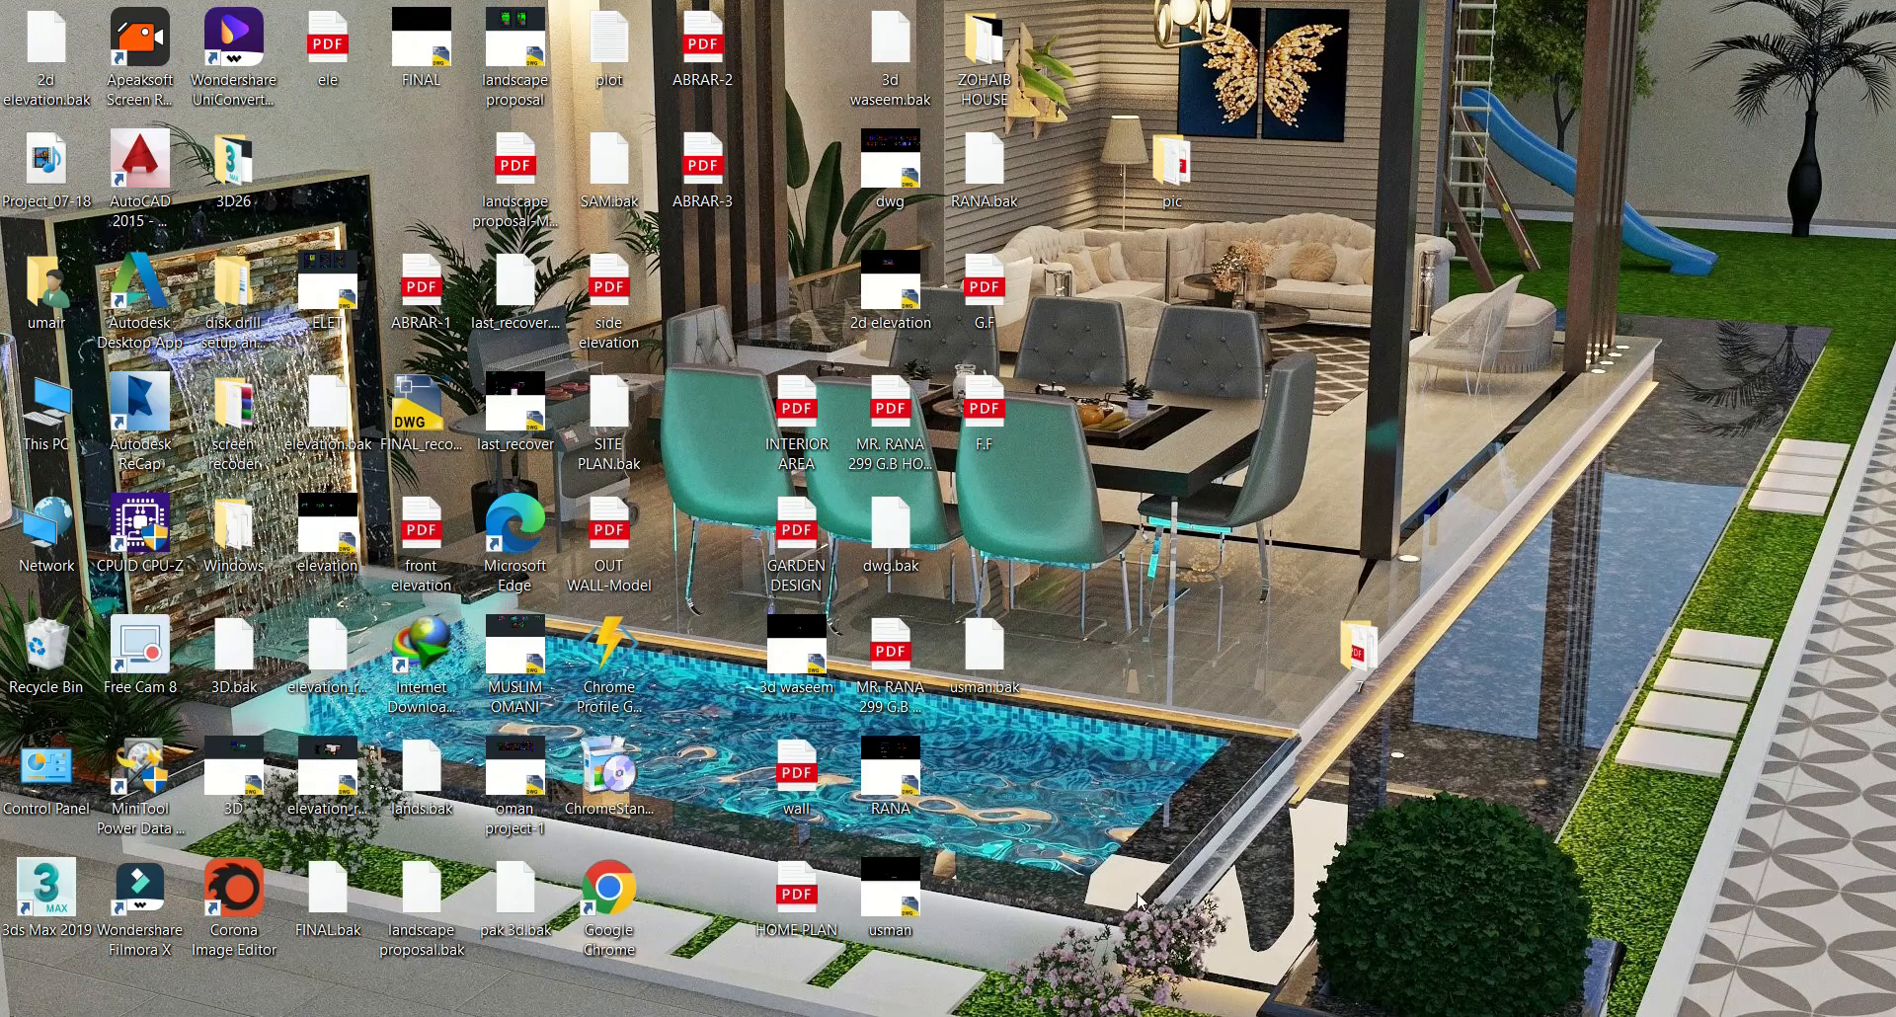
key(alt+Tab)
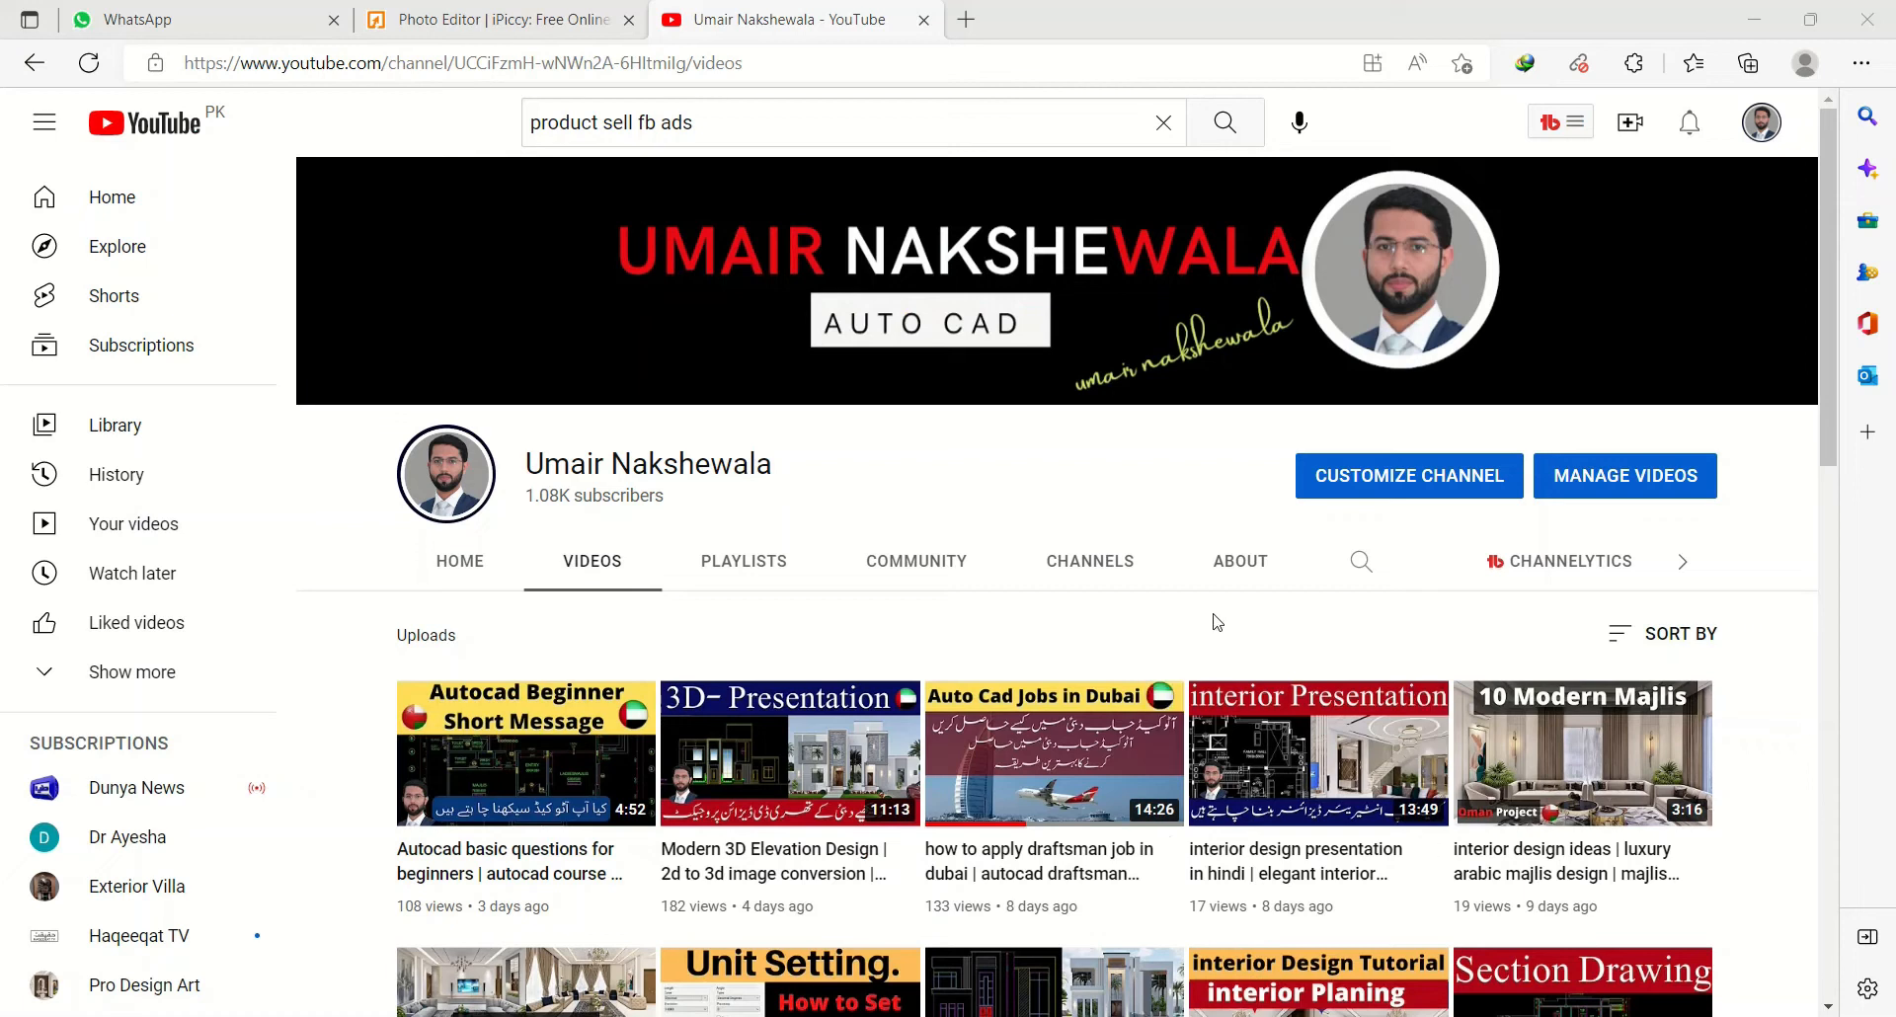
scroll(1217, 621, down, 3)
scroll(1218, 621, down, 2)
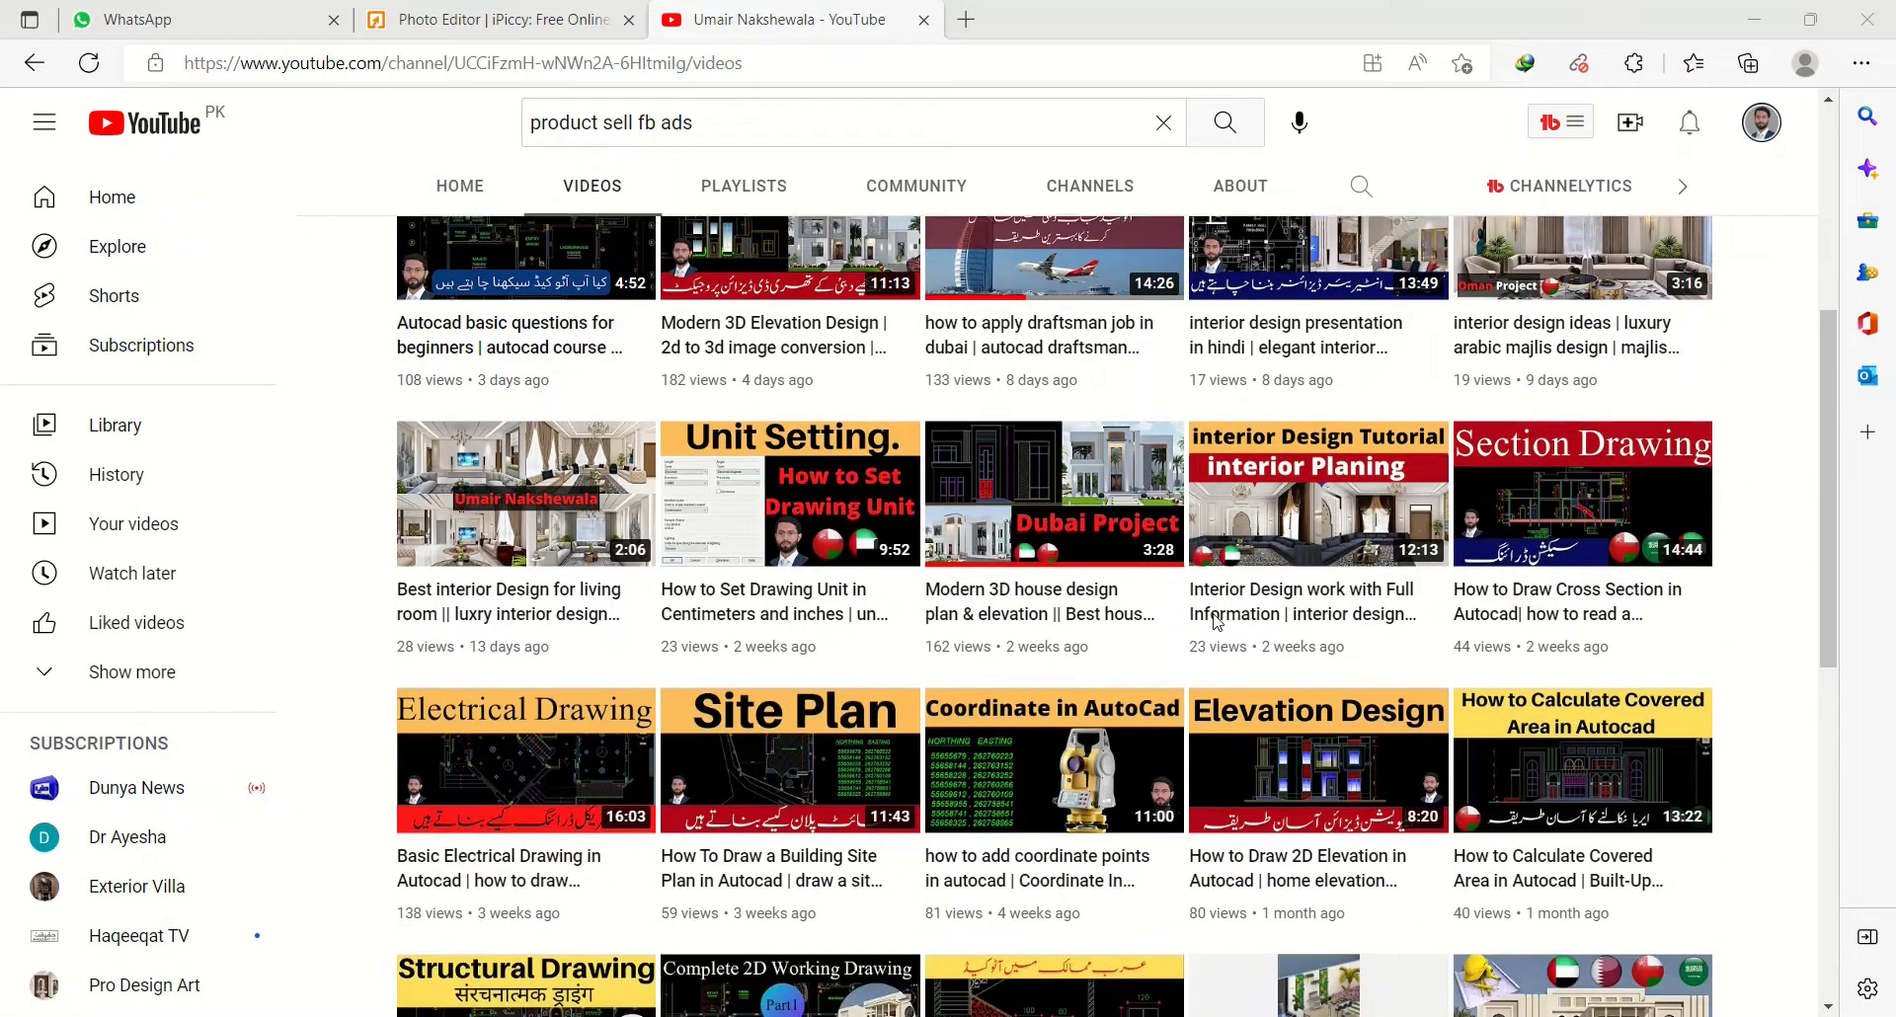
scroll(1217, 621, down, 1)
scroll(1216, 620, down, 3)
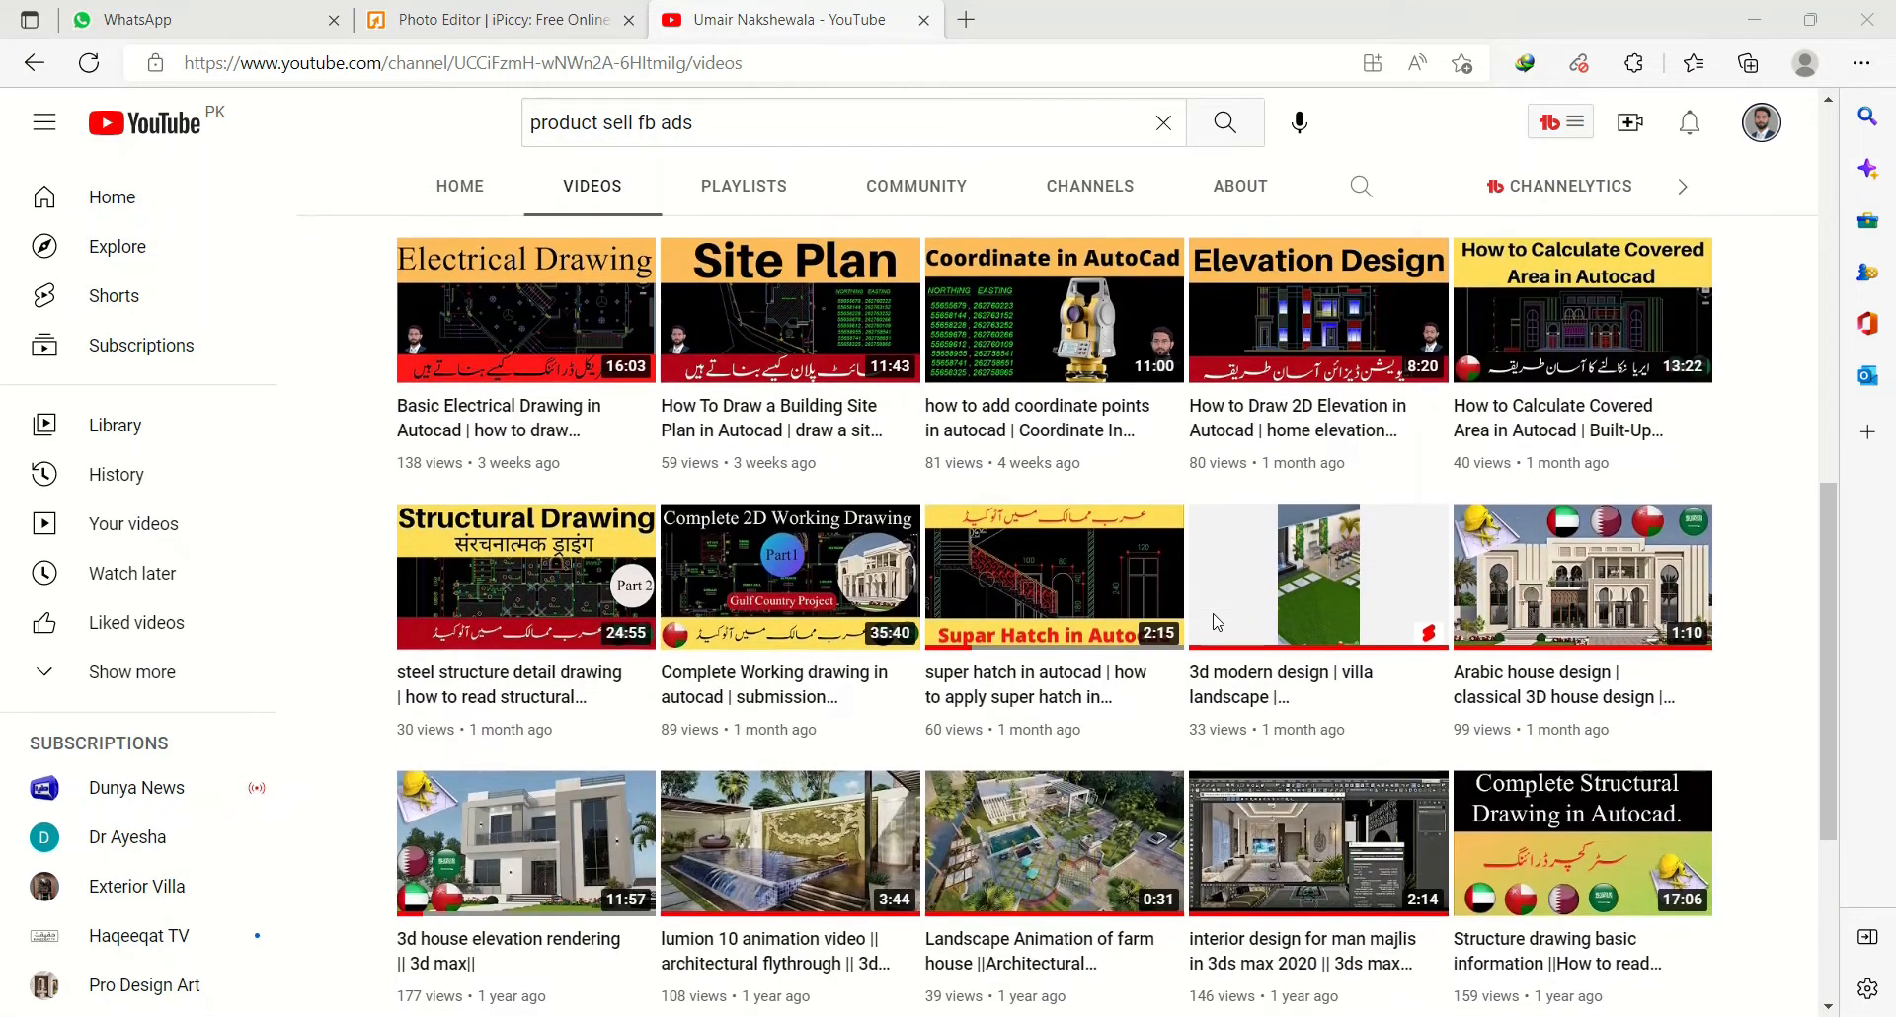
scroll(1218, 622, down, 3)
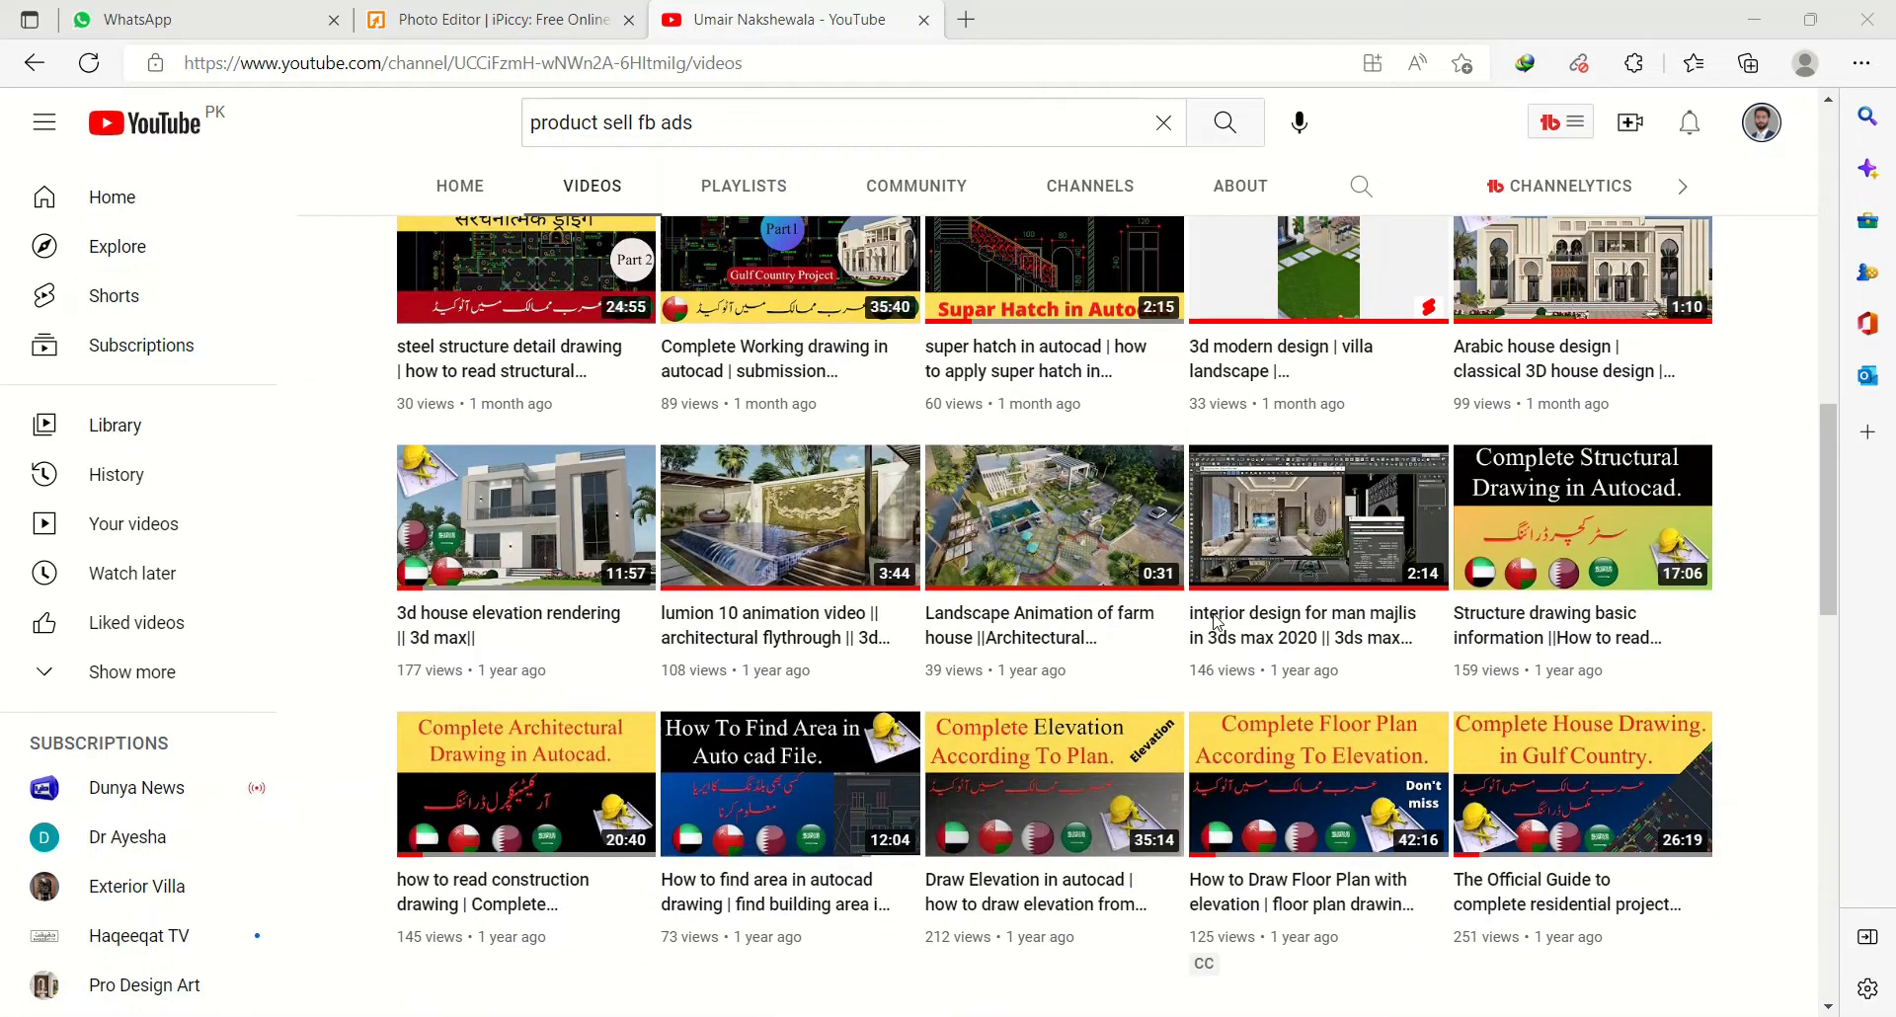
scroll(1217, 621, down, 3)
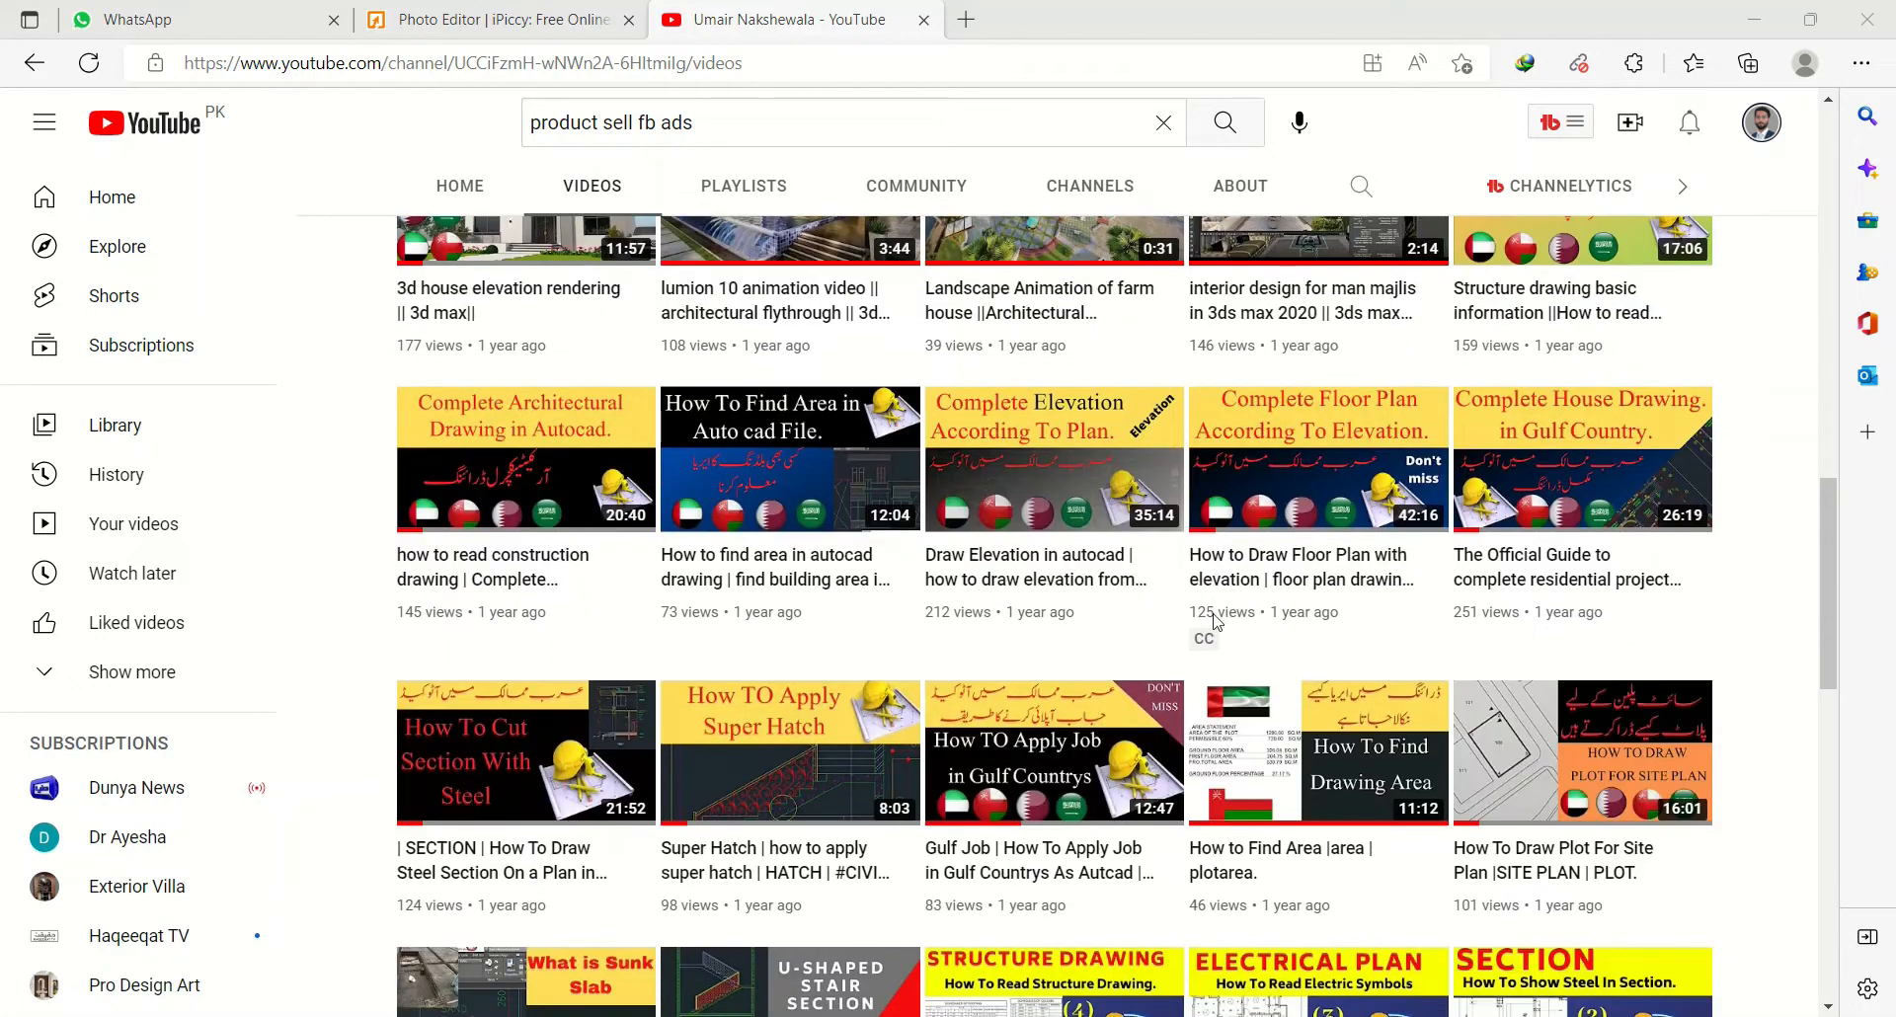
scroll(1217, 621, up, 6)
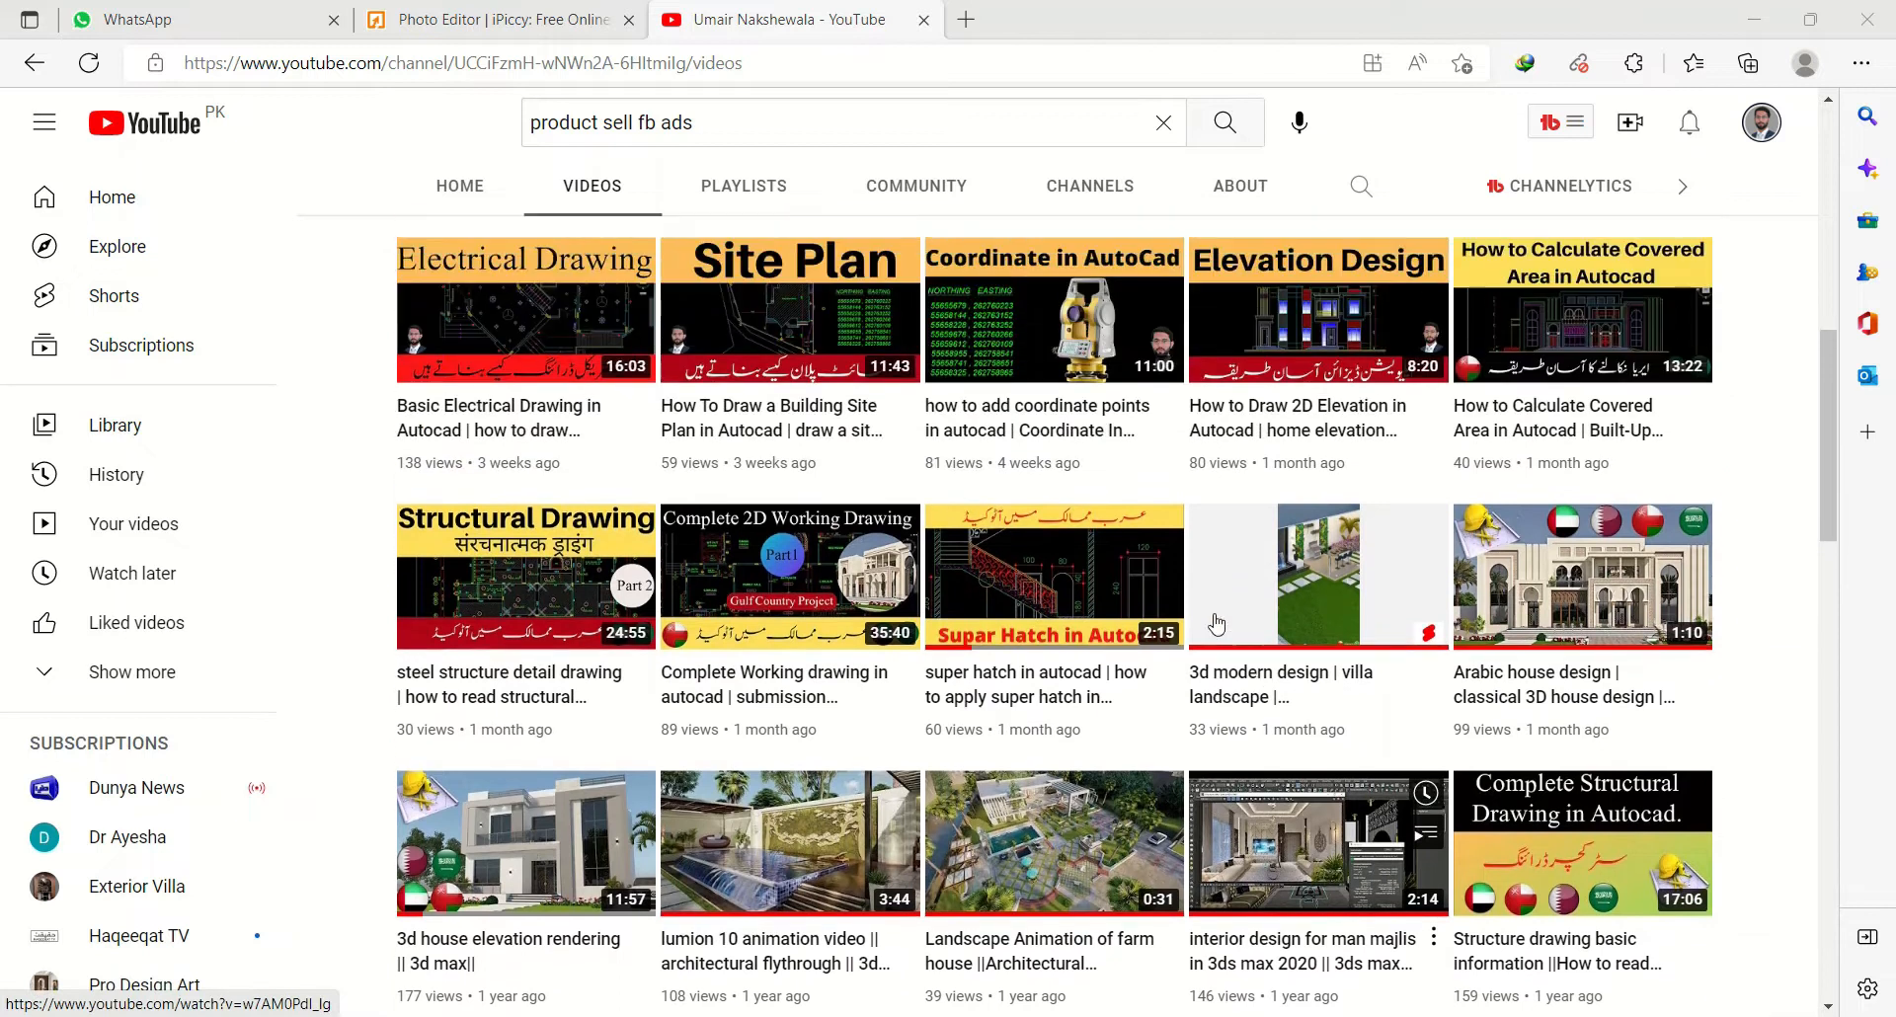
scroll(1217, 622, up, 4)
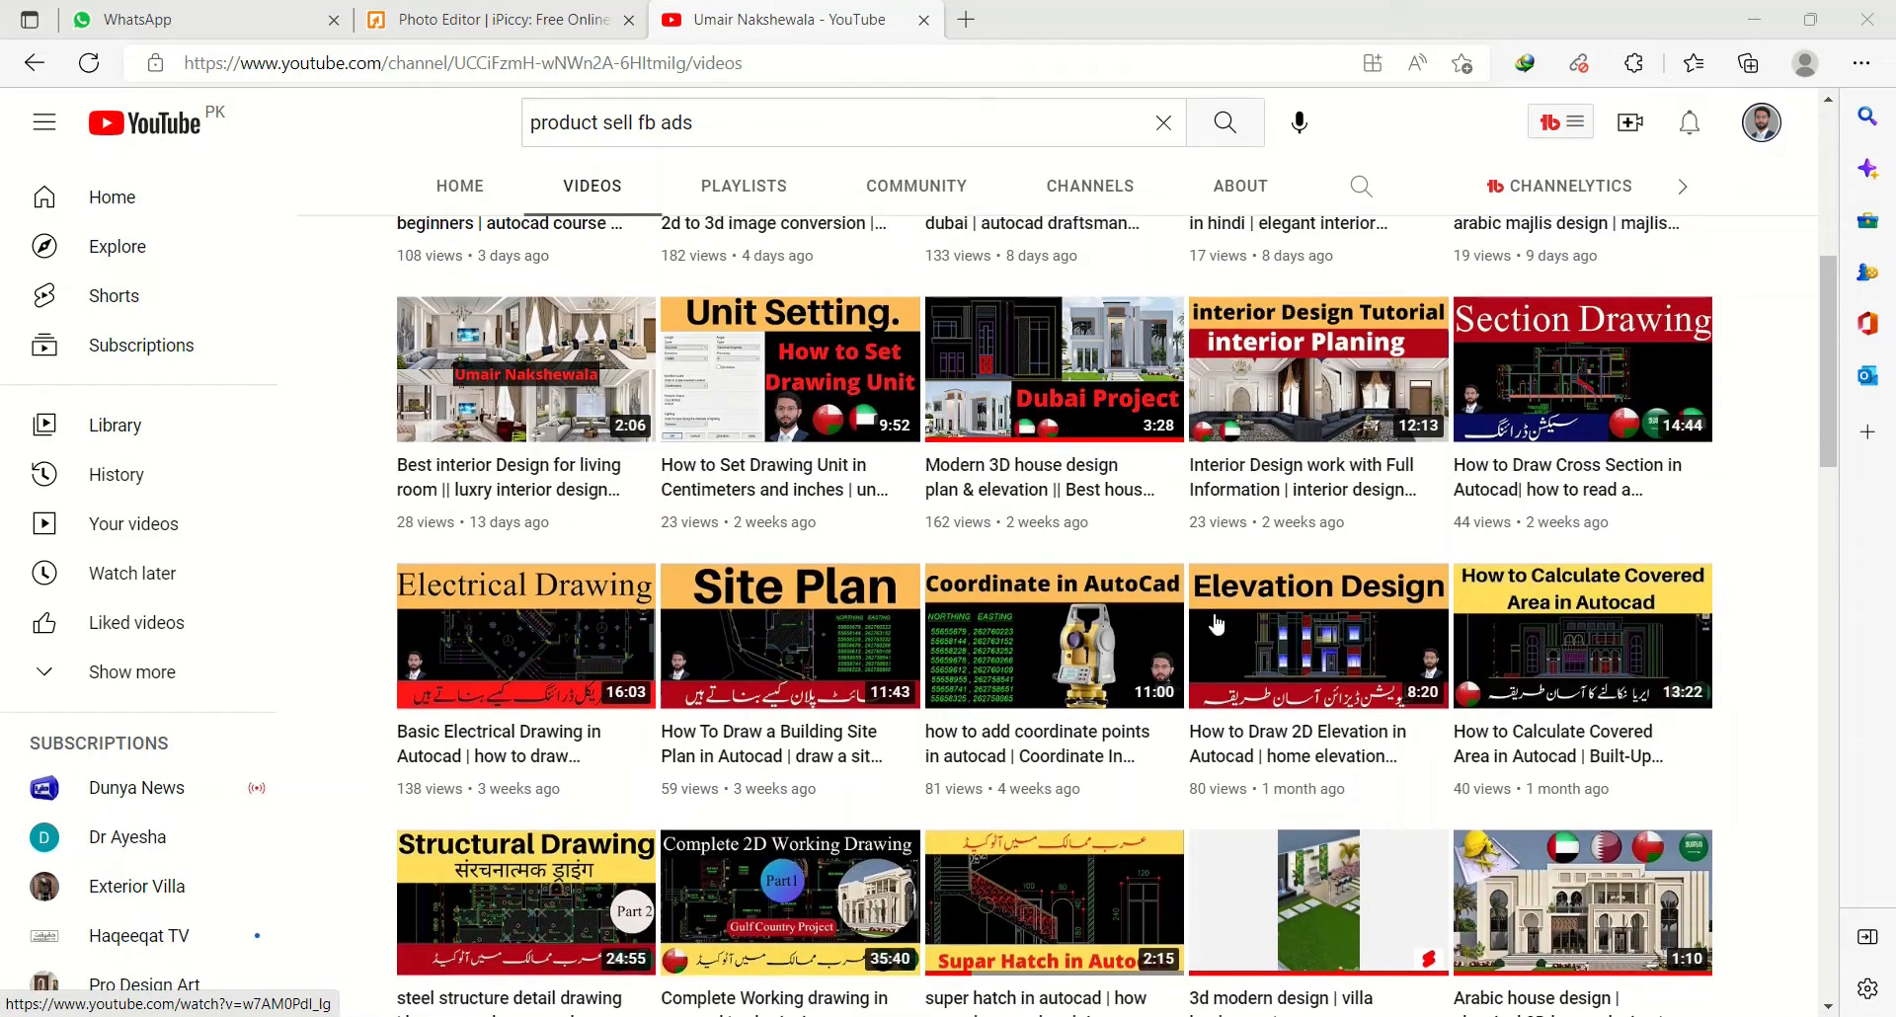
scroll(1217, 622, up, 5)
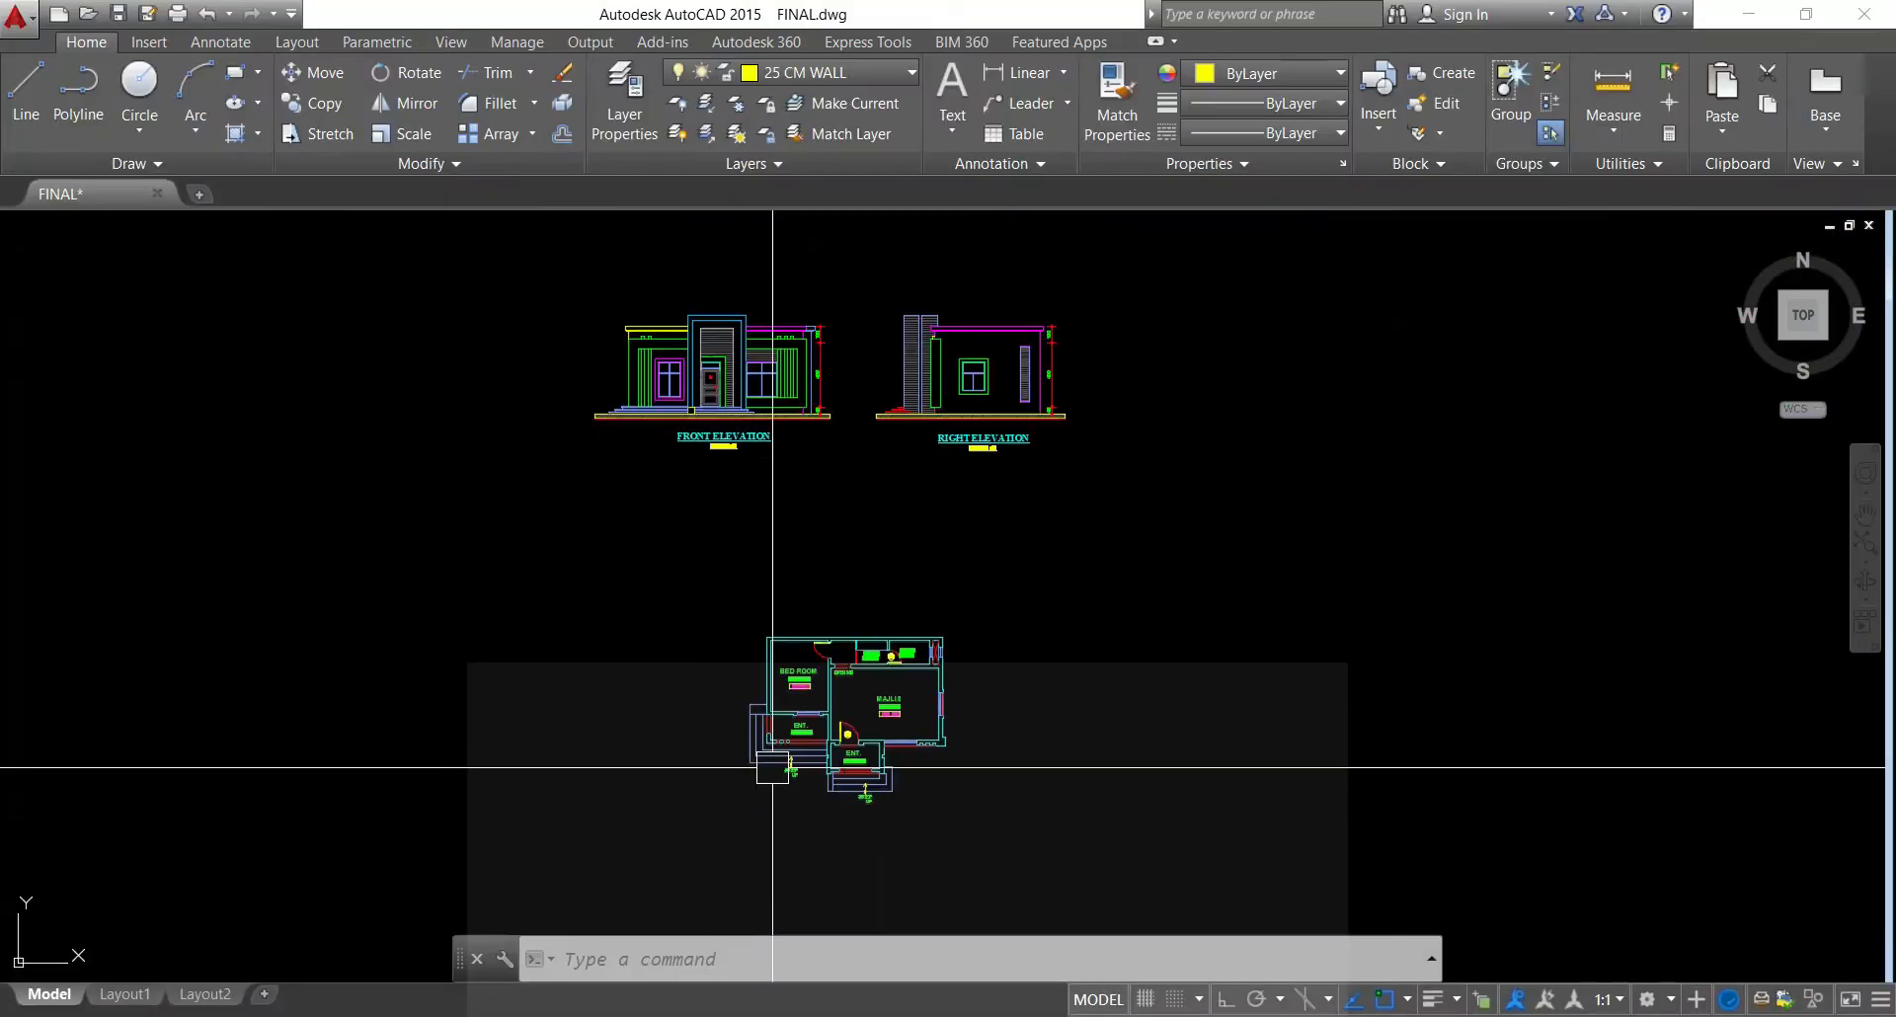
Return to the FINAL.dwg drawing in AutoCAD and examine the small floor plan with the bedroom, majlis and two entrances
scroll(750, 810, up, 3)
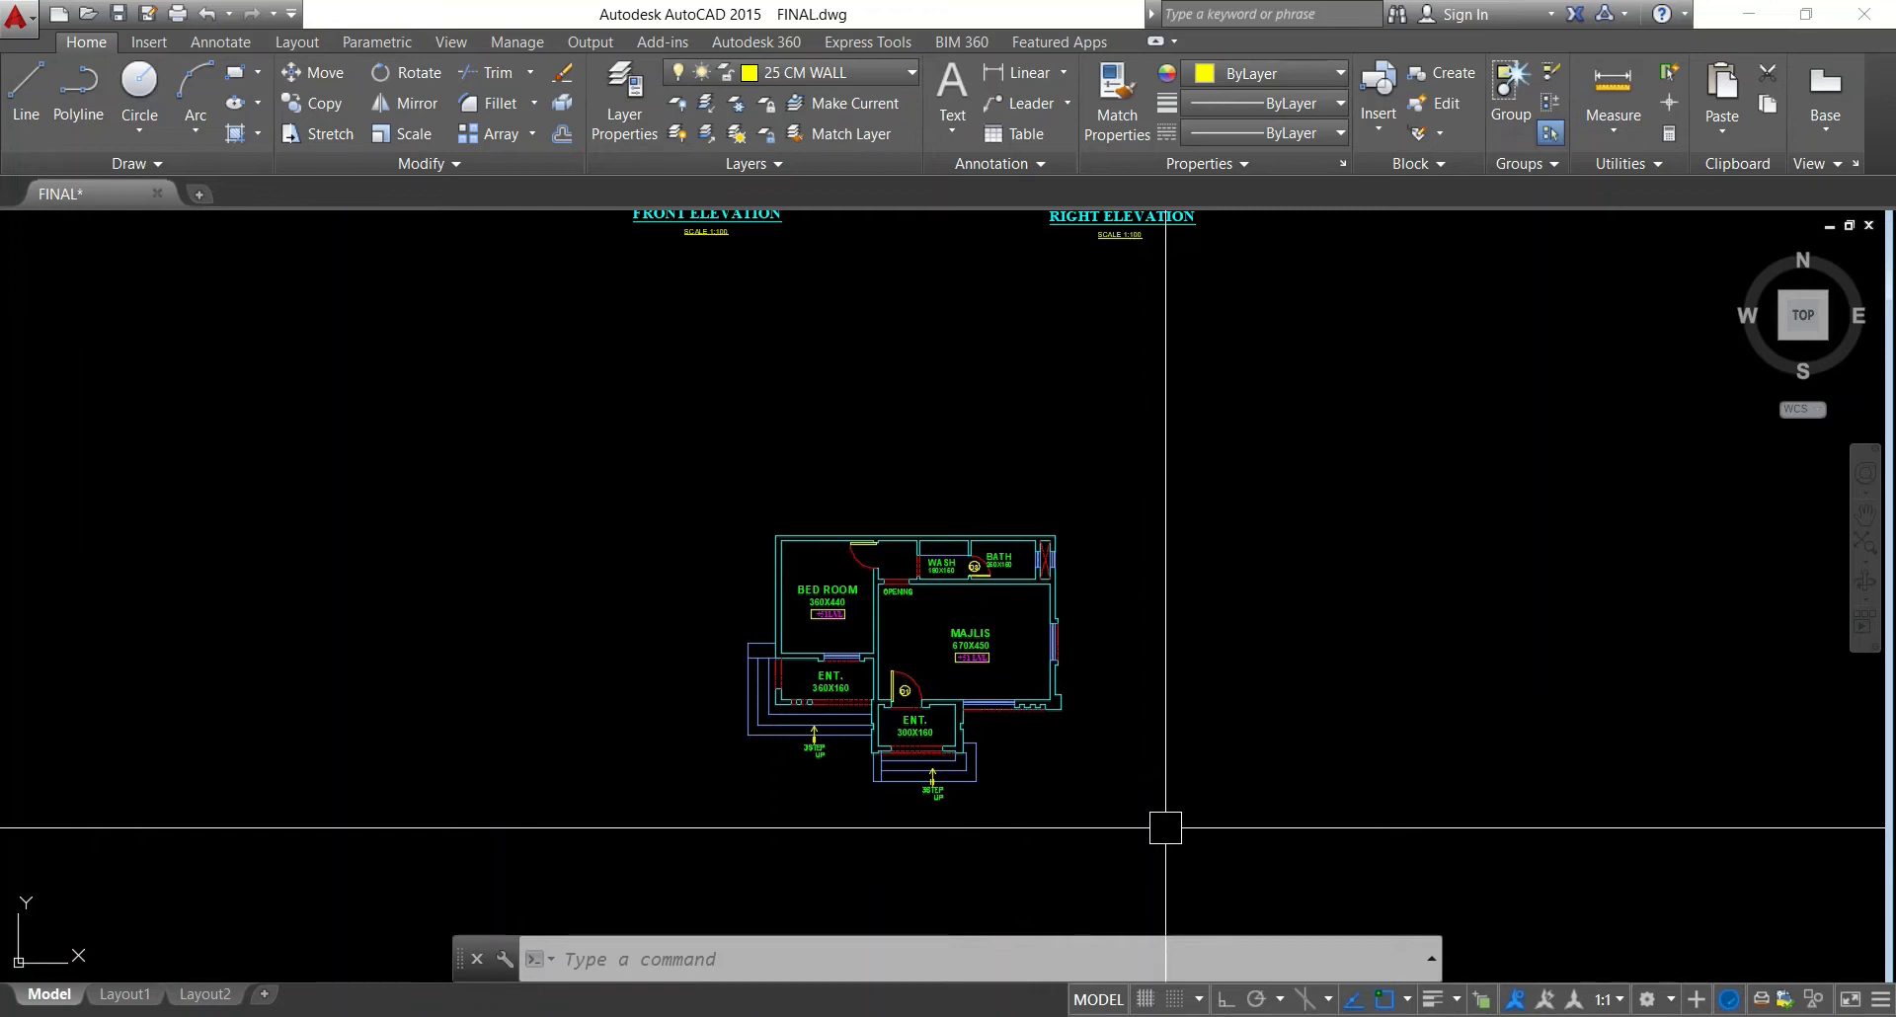
middle_drag(1135, 783, 1067, 744)
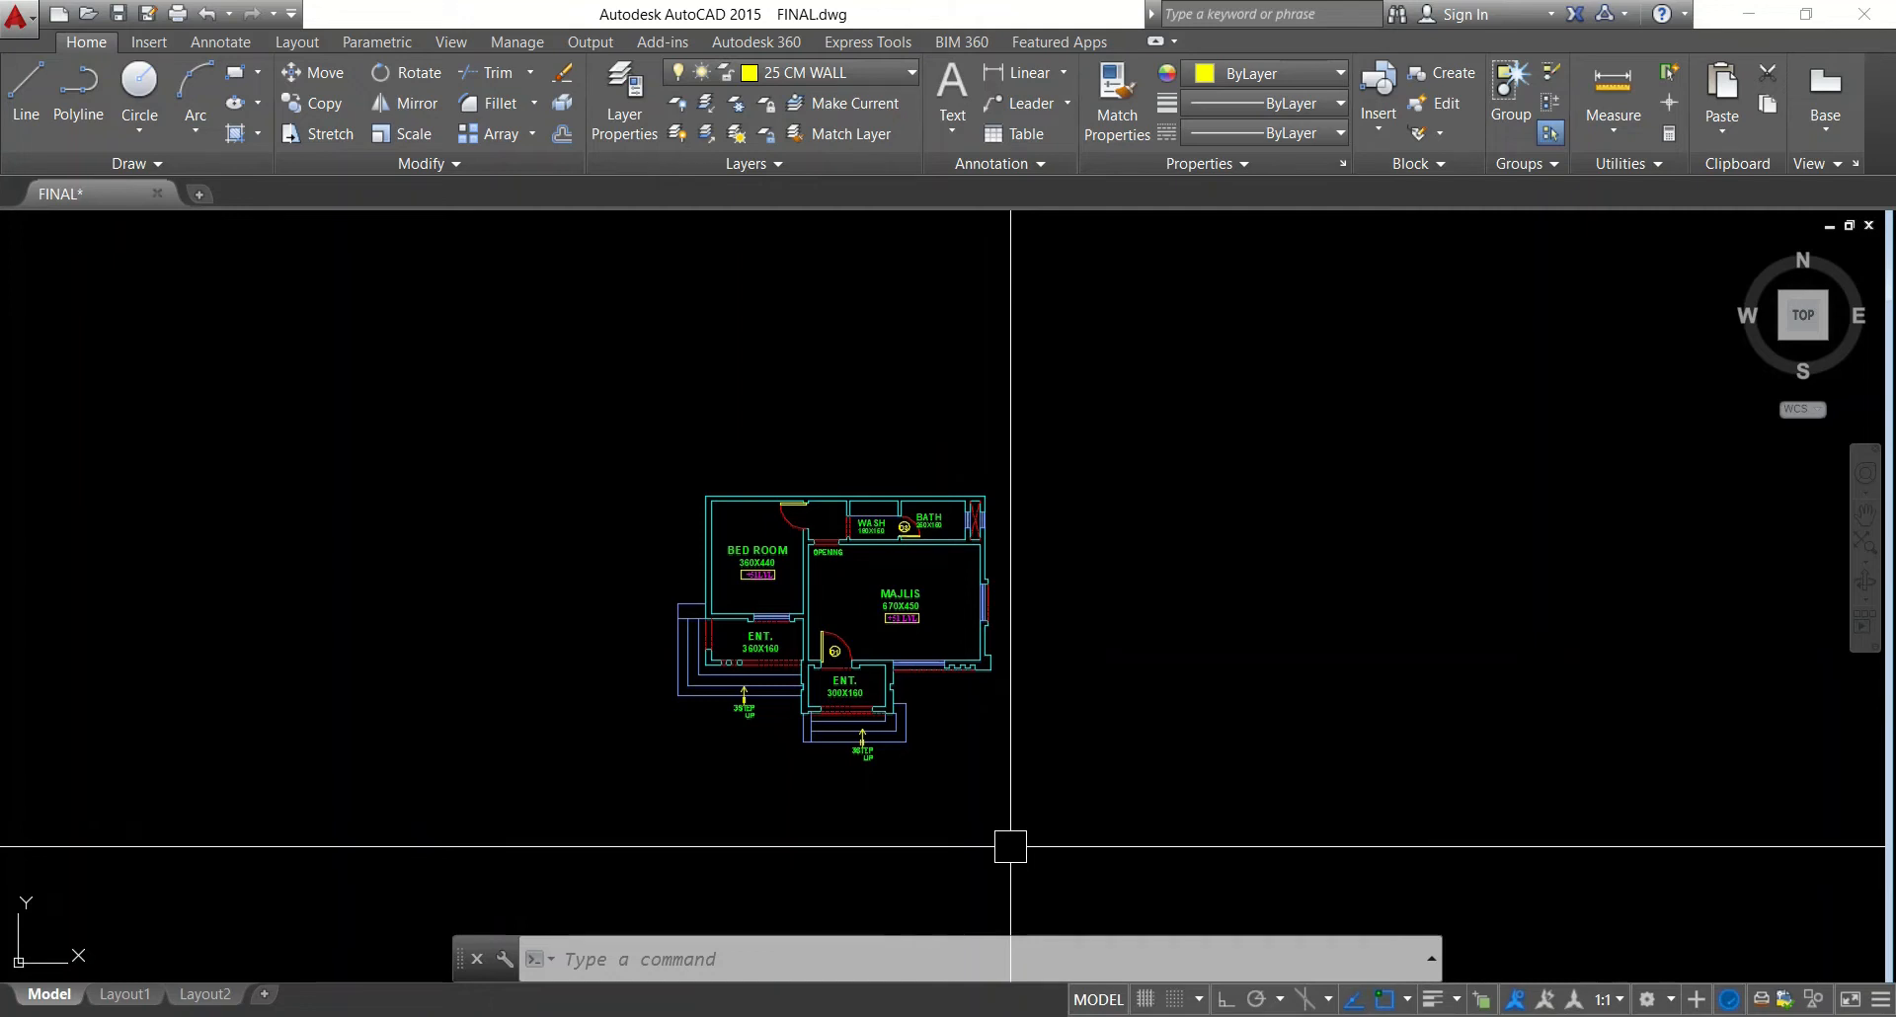
middle_drag(1054, 801, 998, 780)
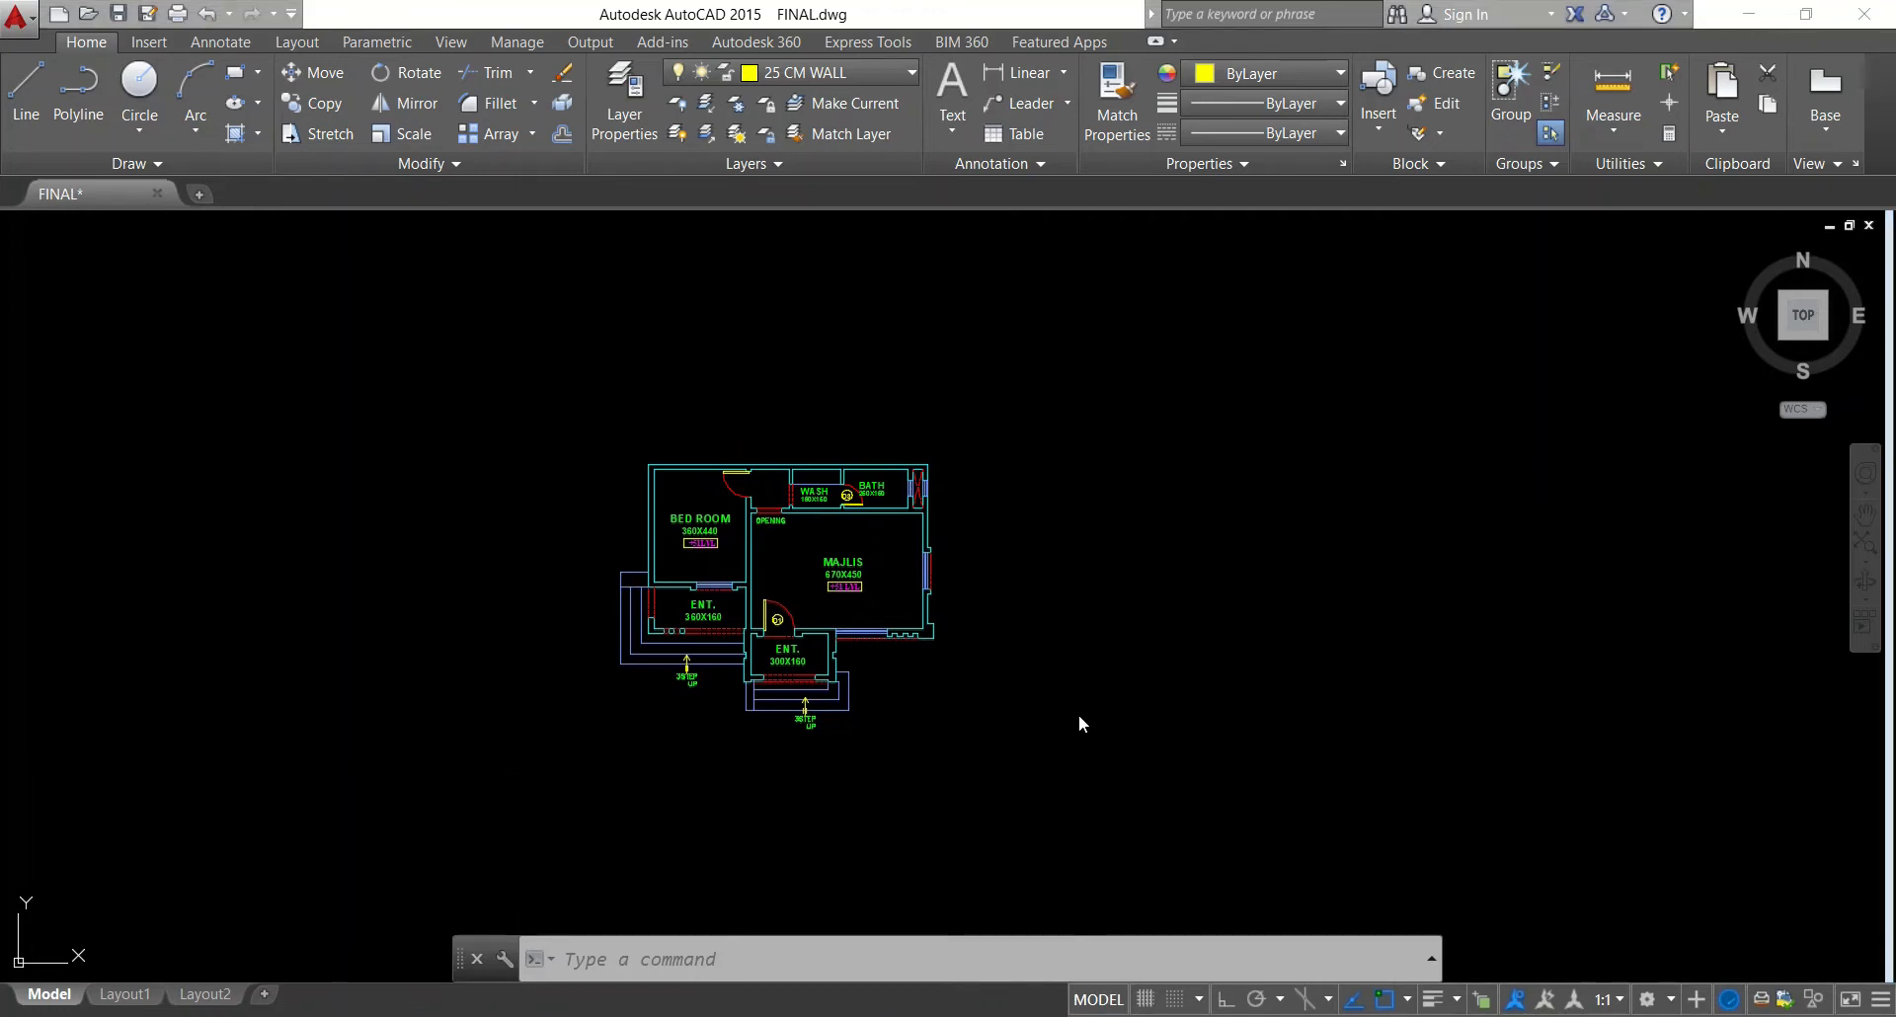
middle_drag(1043, 757, 1050, 716)
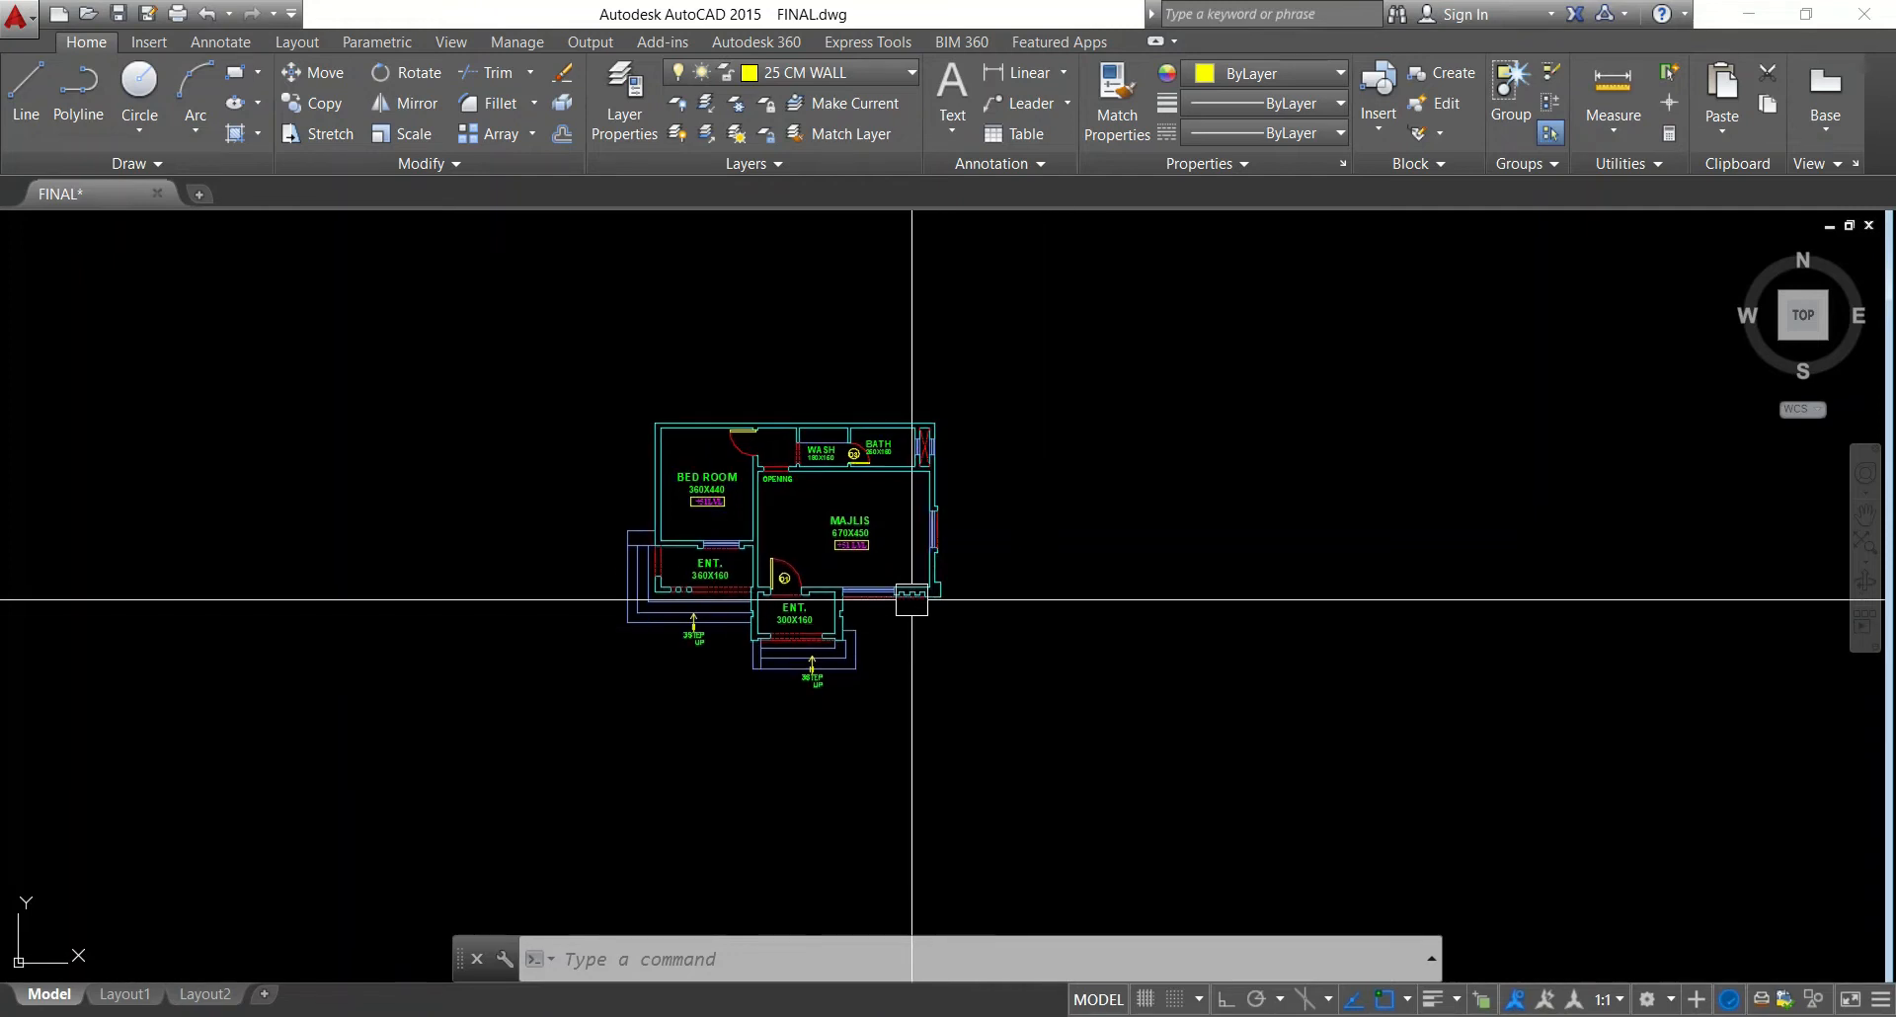
scroll(912, 600, up, 3)
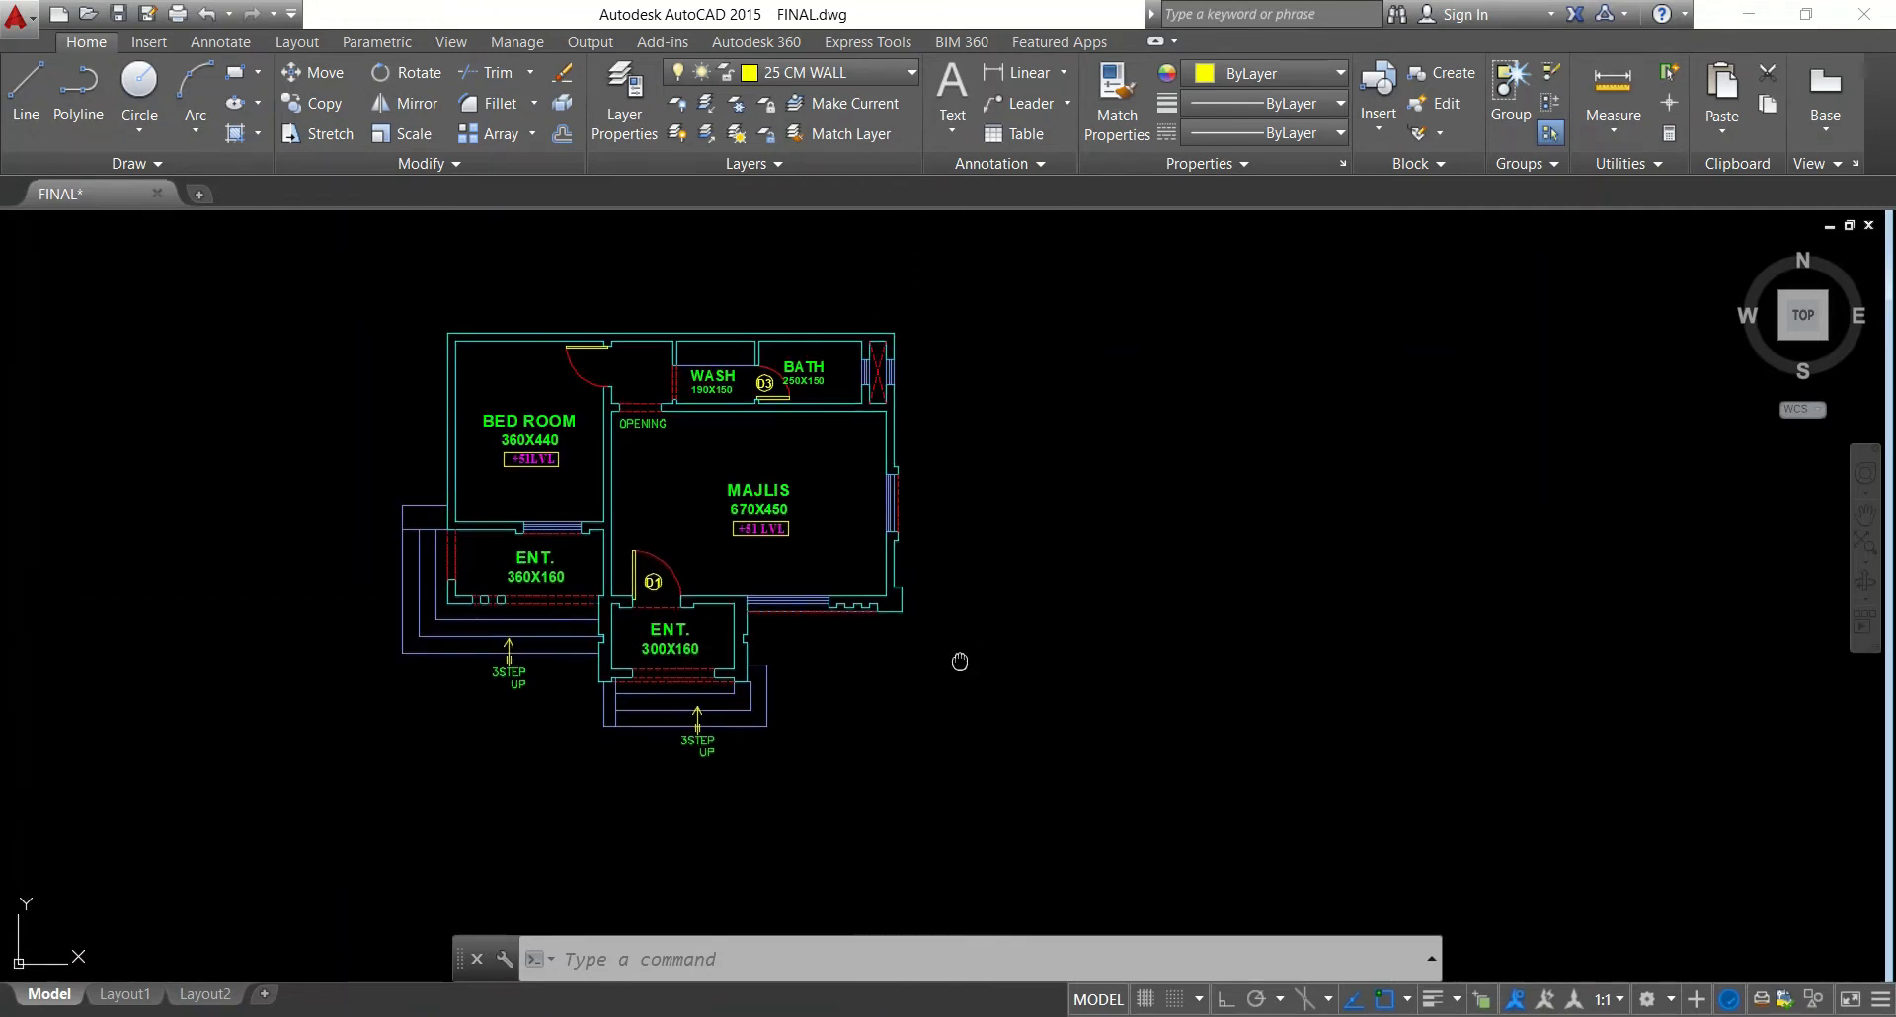
middle_drag(959, 661, 921, 670)
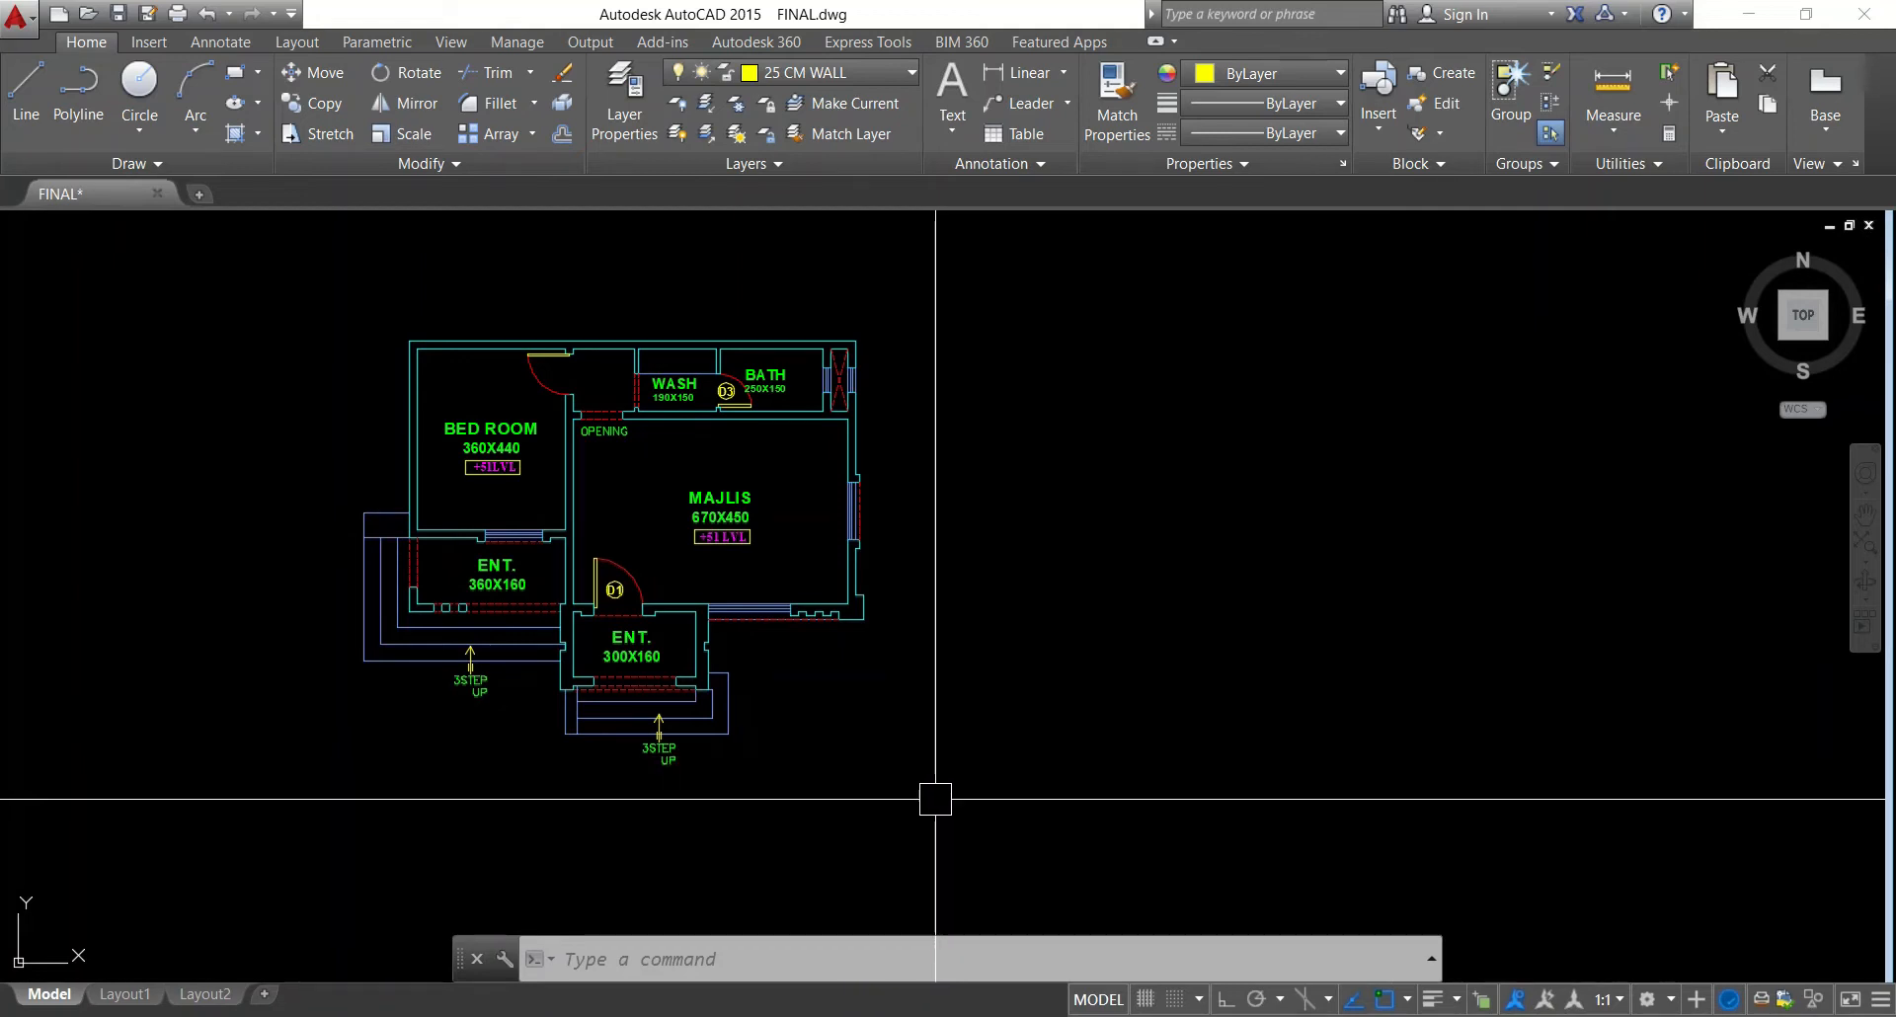
middle_drag(1003, 766, 970, 774)
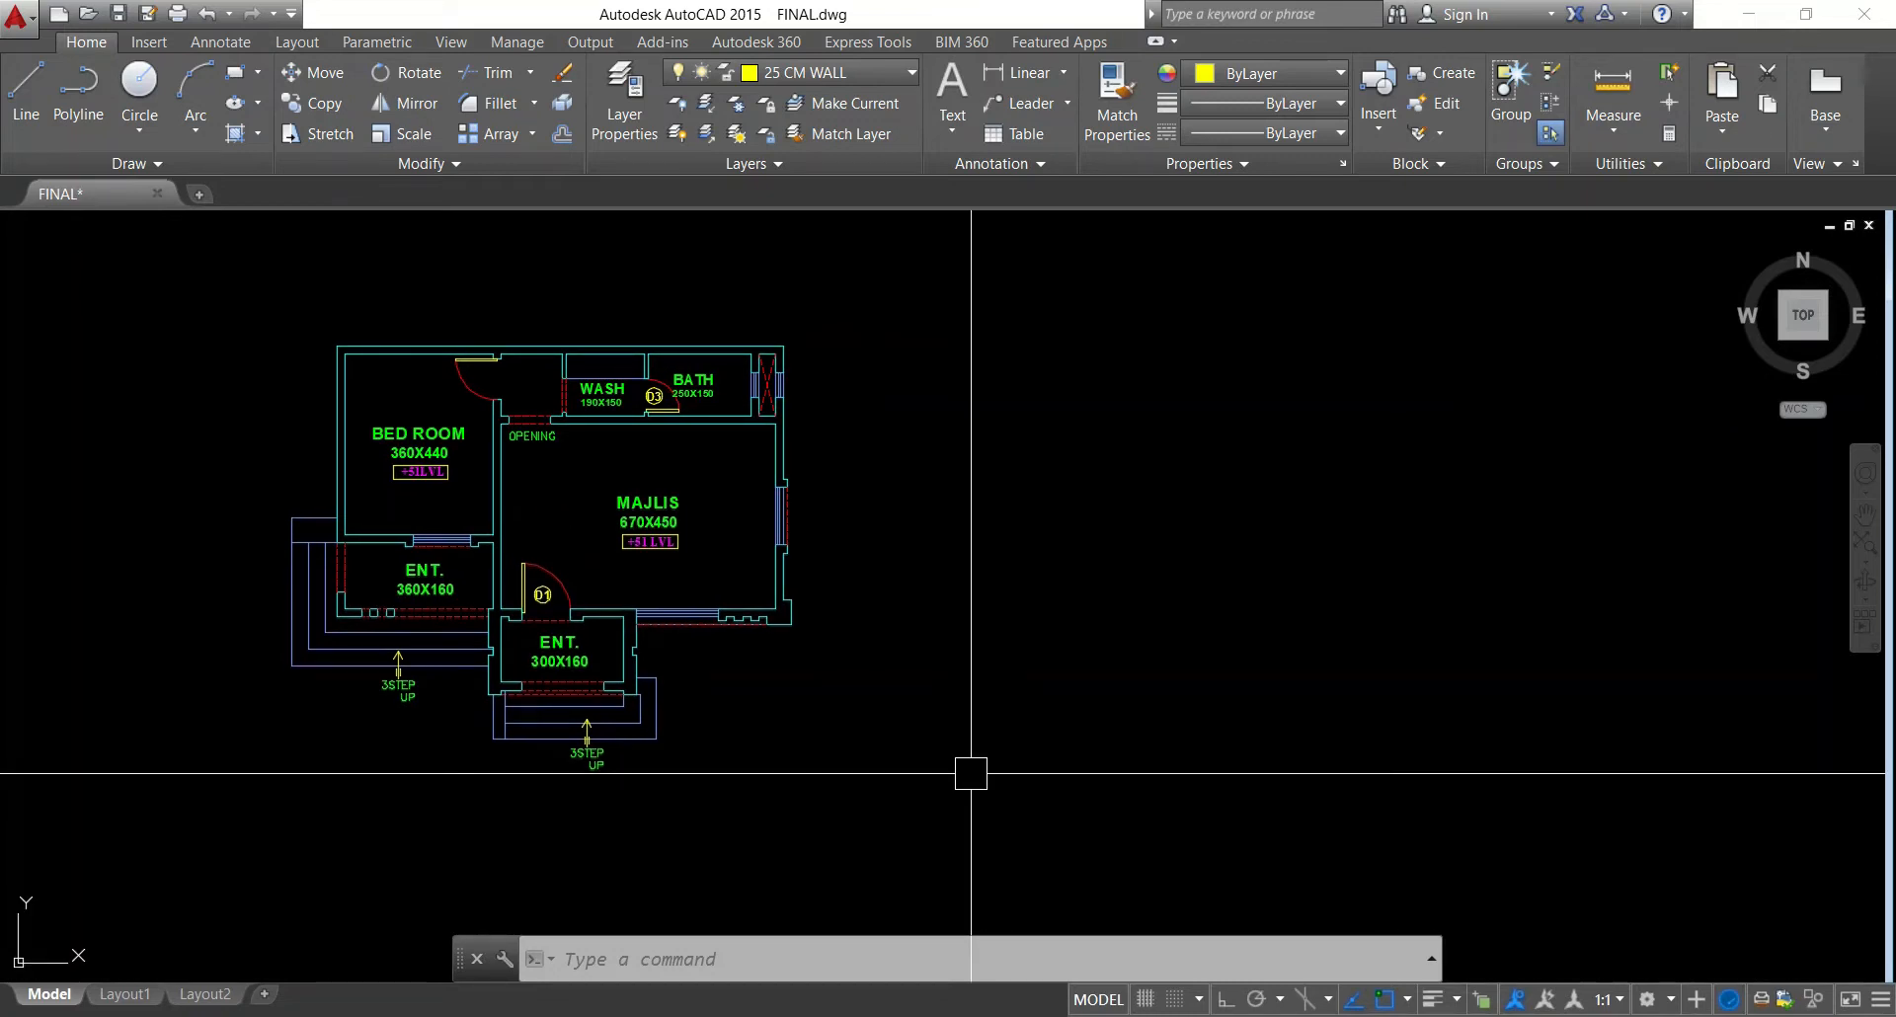
middle_drag(1016, 606, 1041, 635)
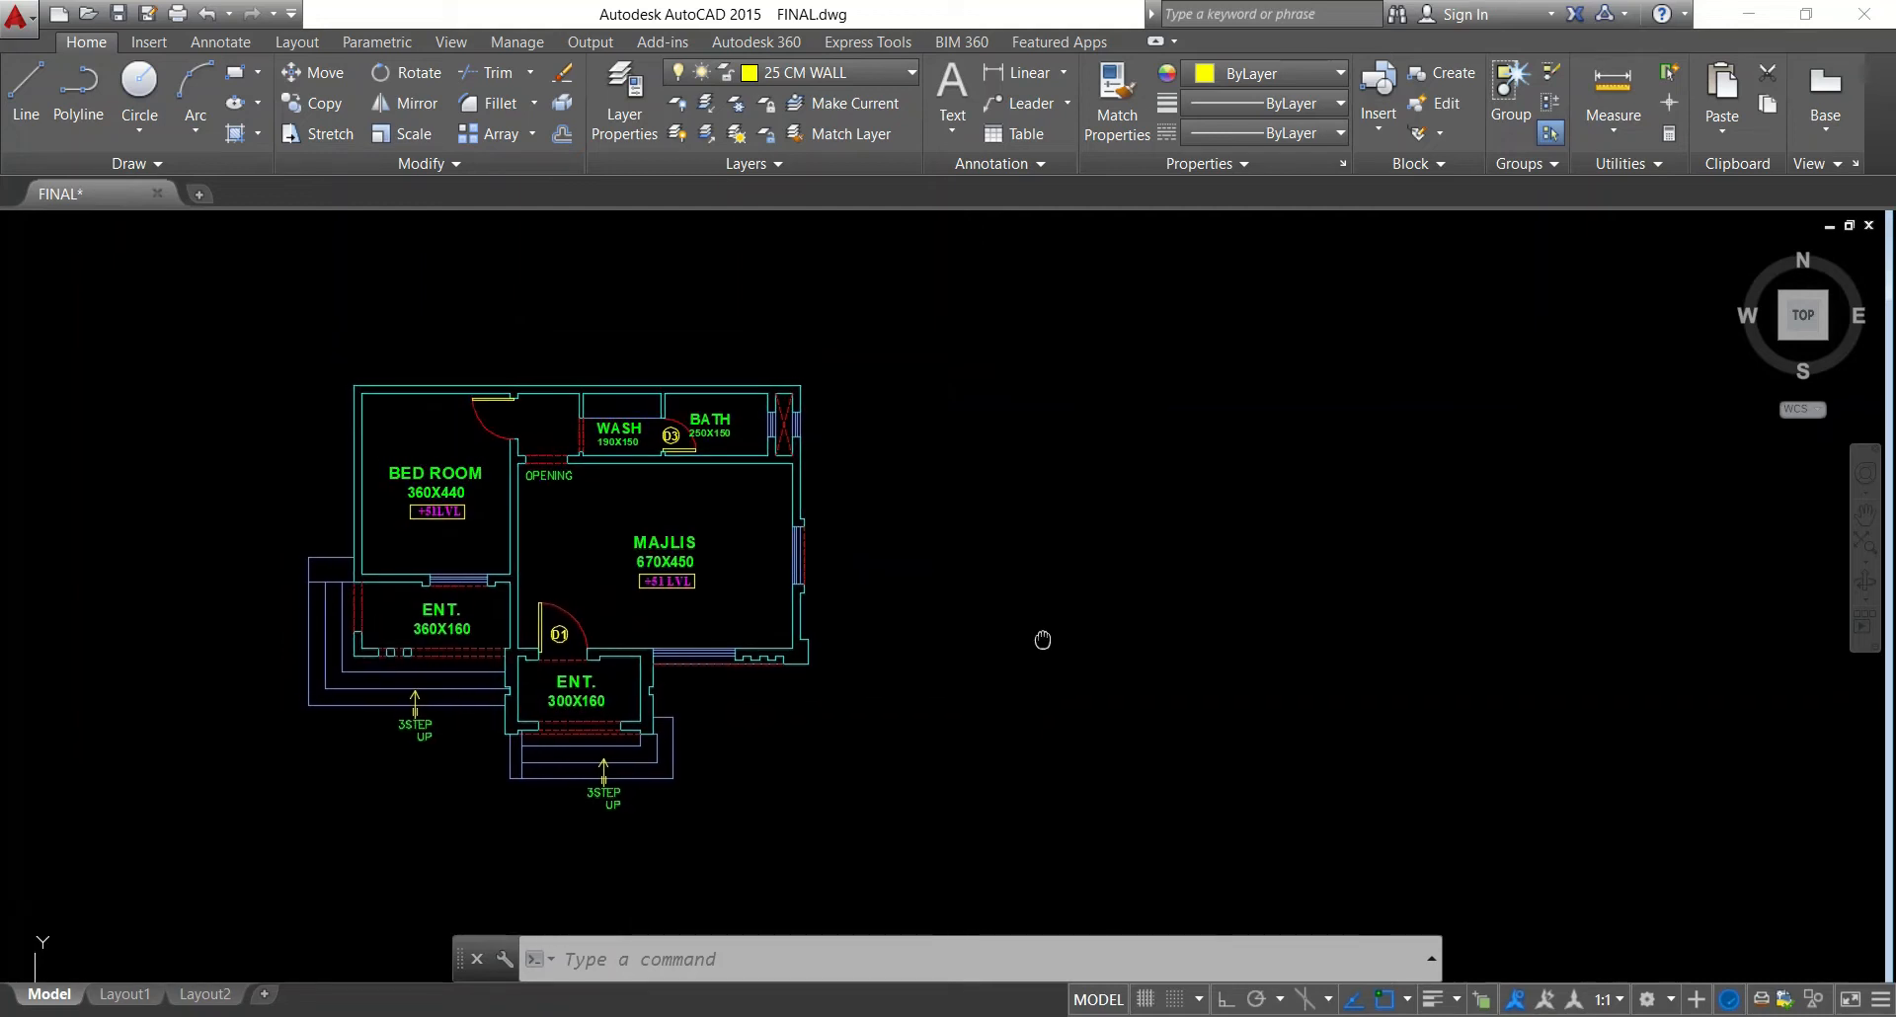
middle_drag(1062, 526, 1065, 543)
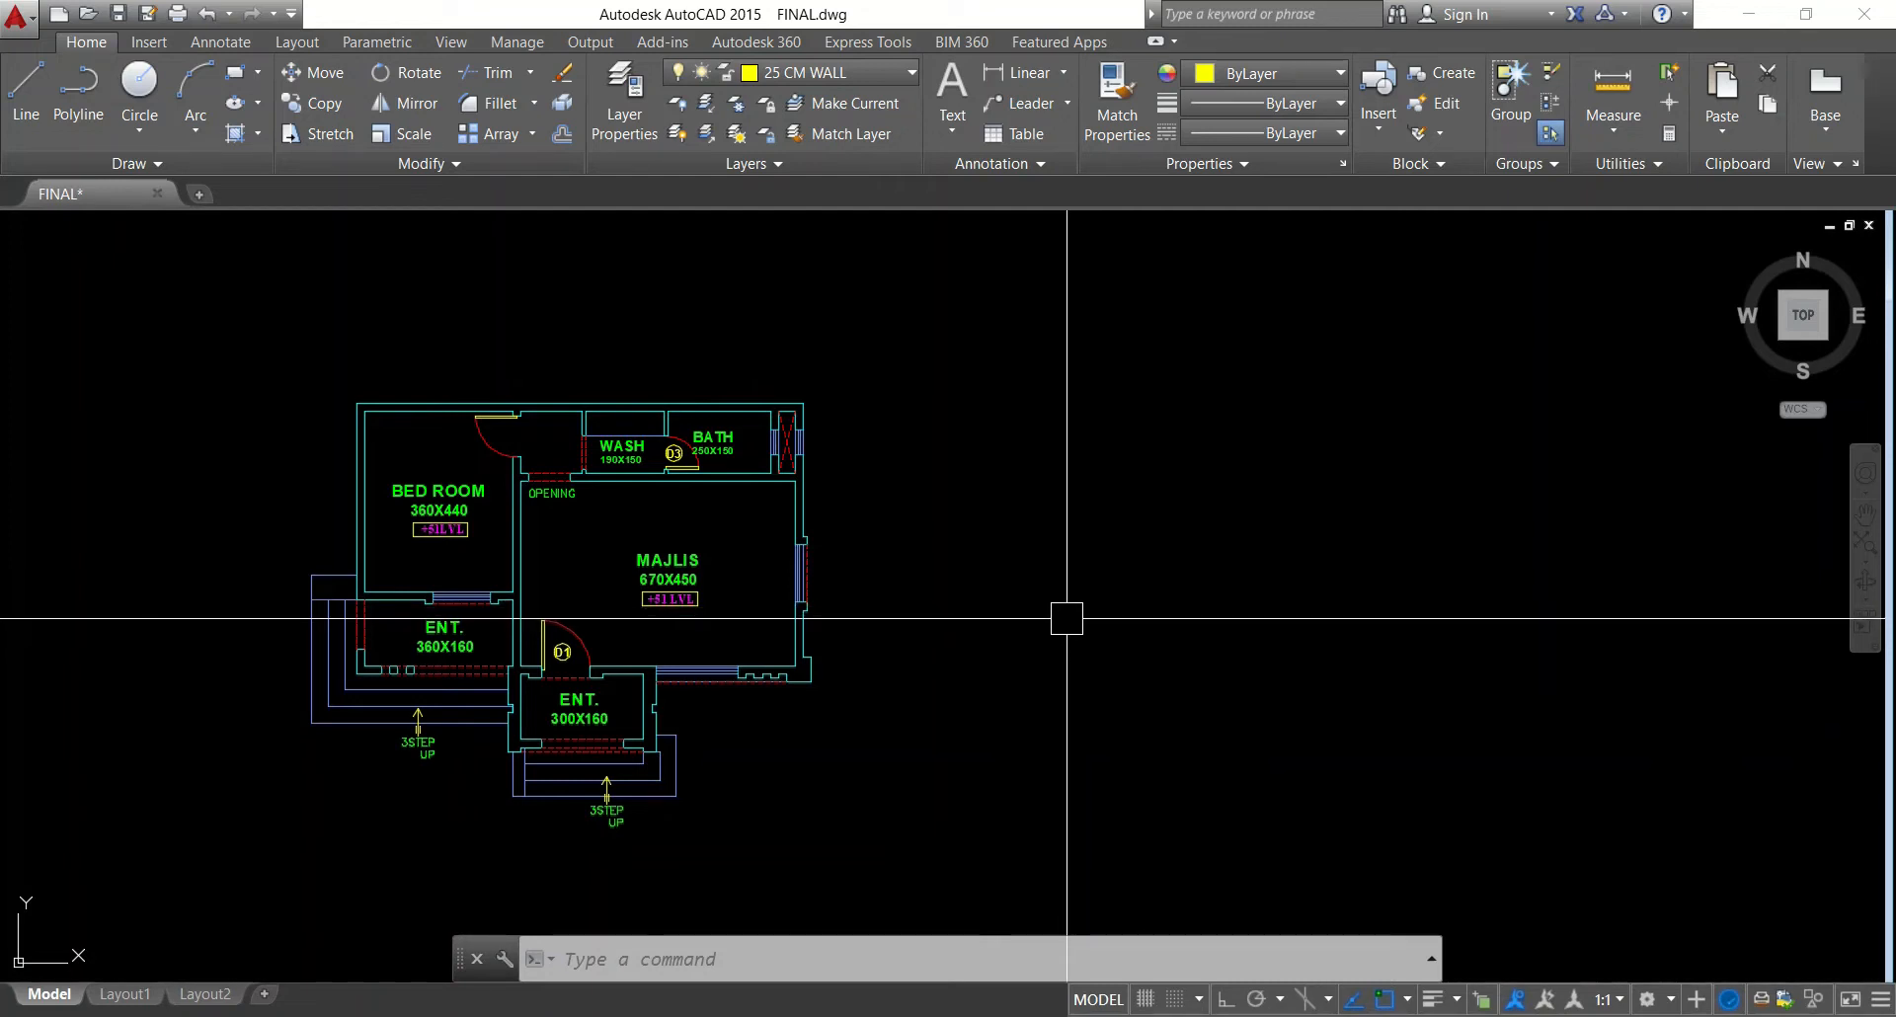
middle_drag(1067, 619, 1028, 564)
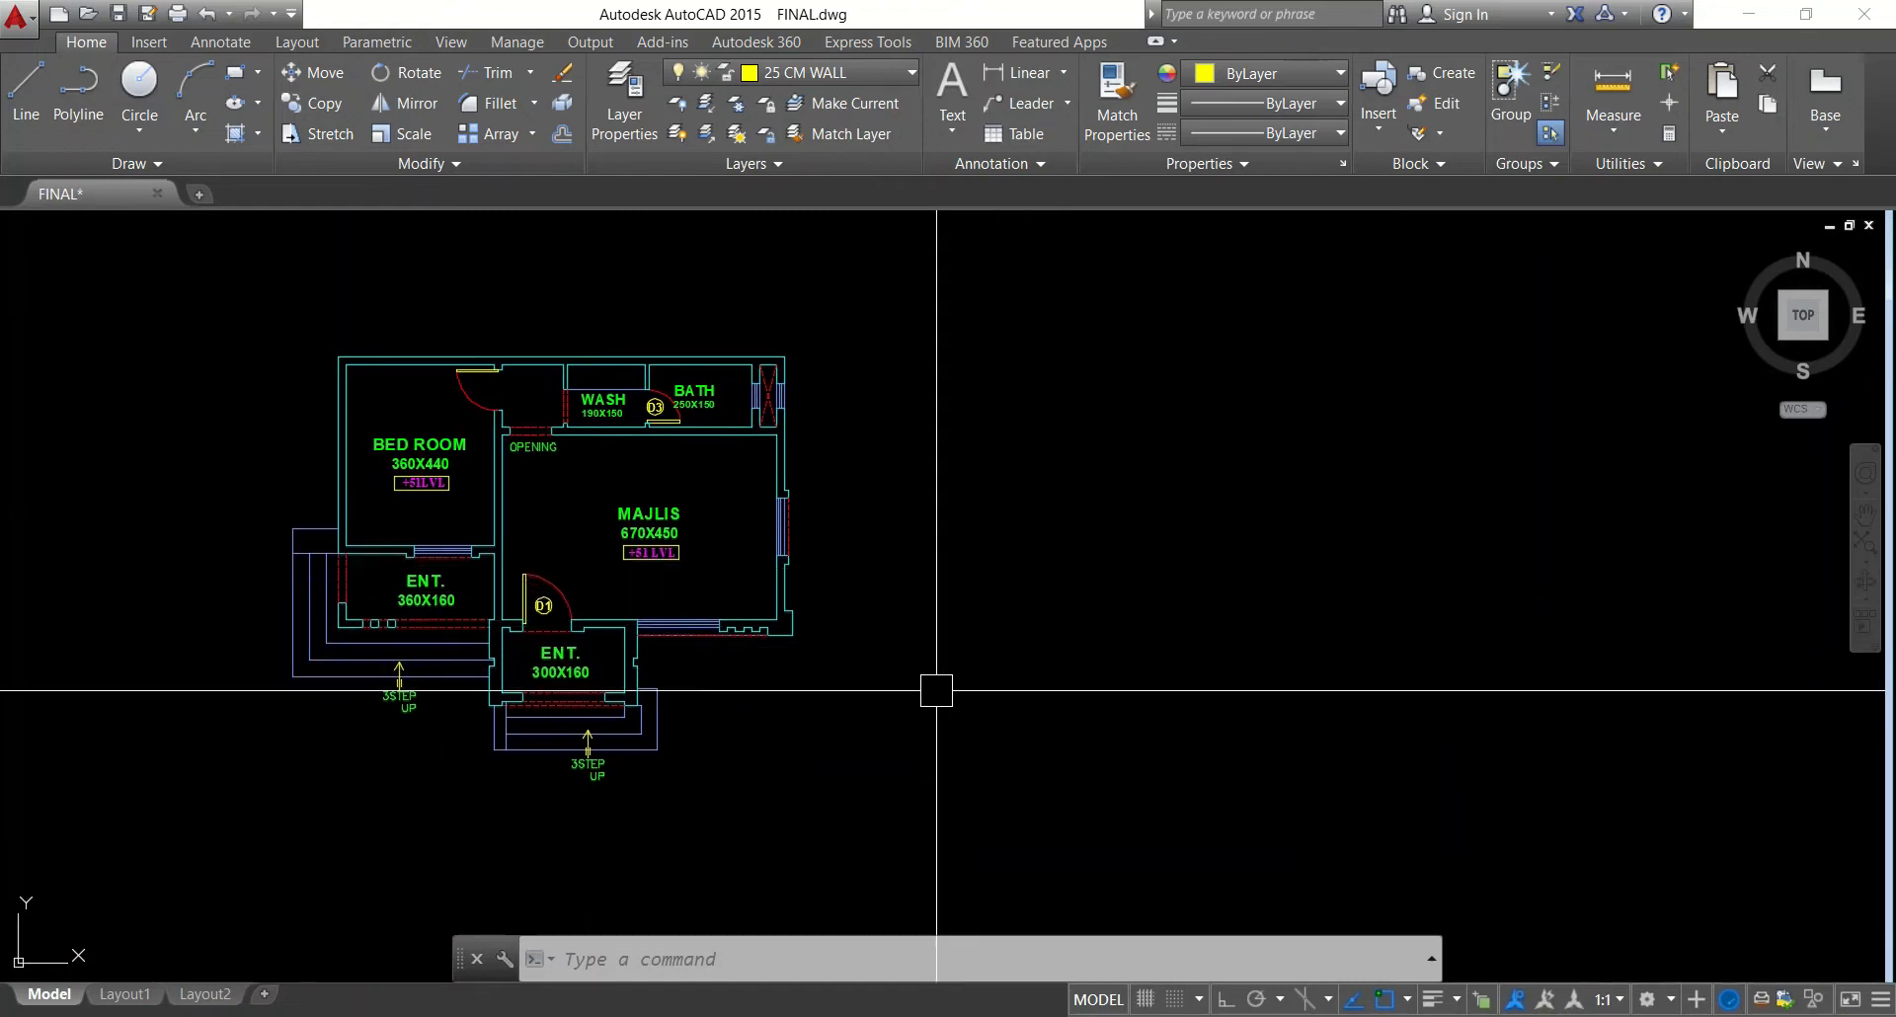
middle_drag(988, 744, 988, 746)
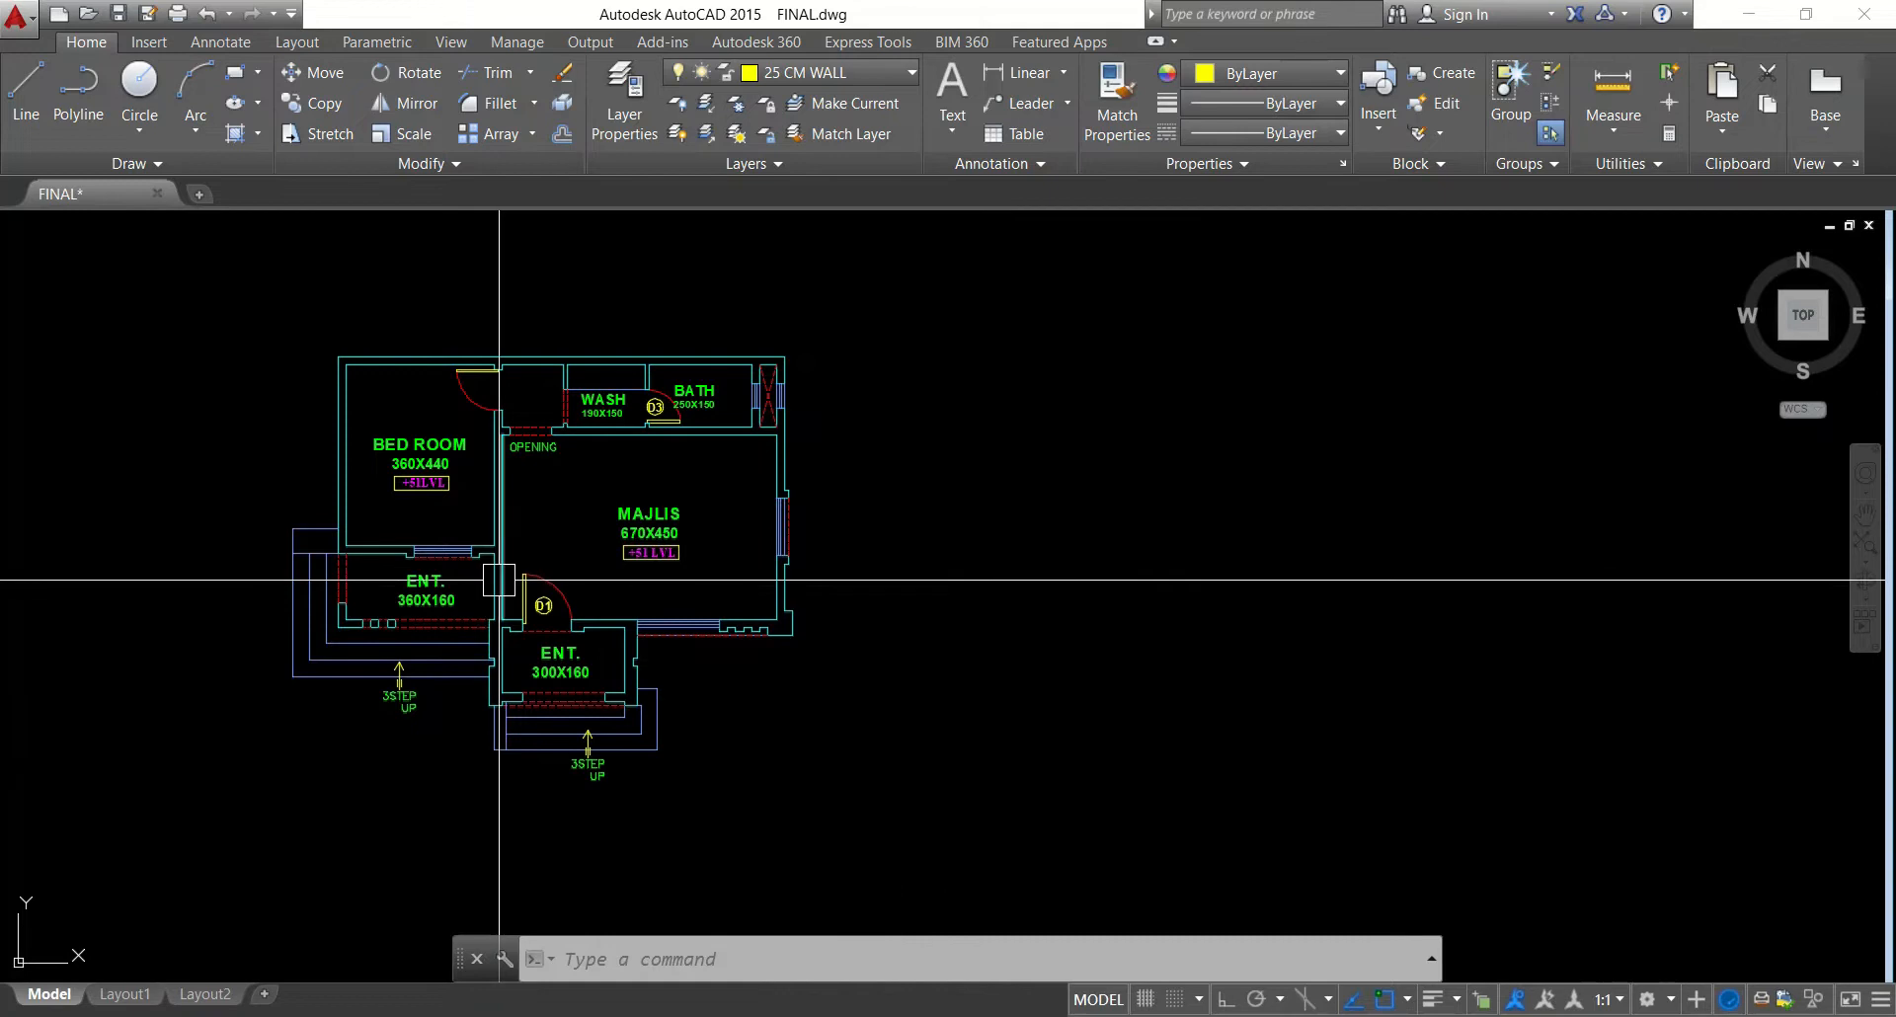
middle_drag(548, 601, 663, 666)
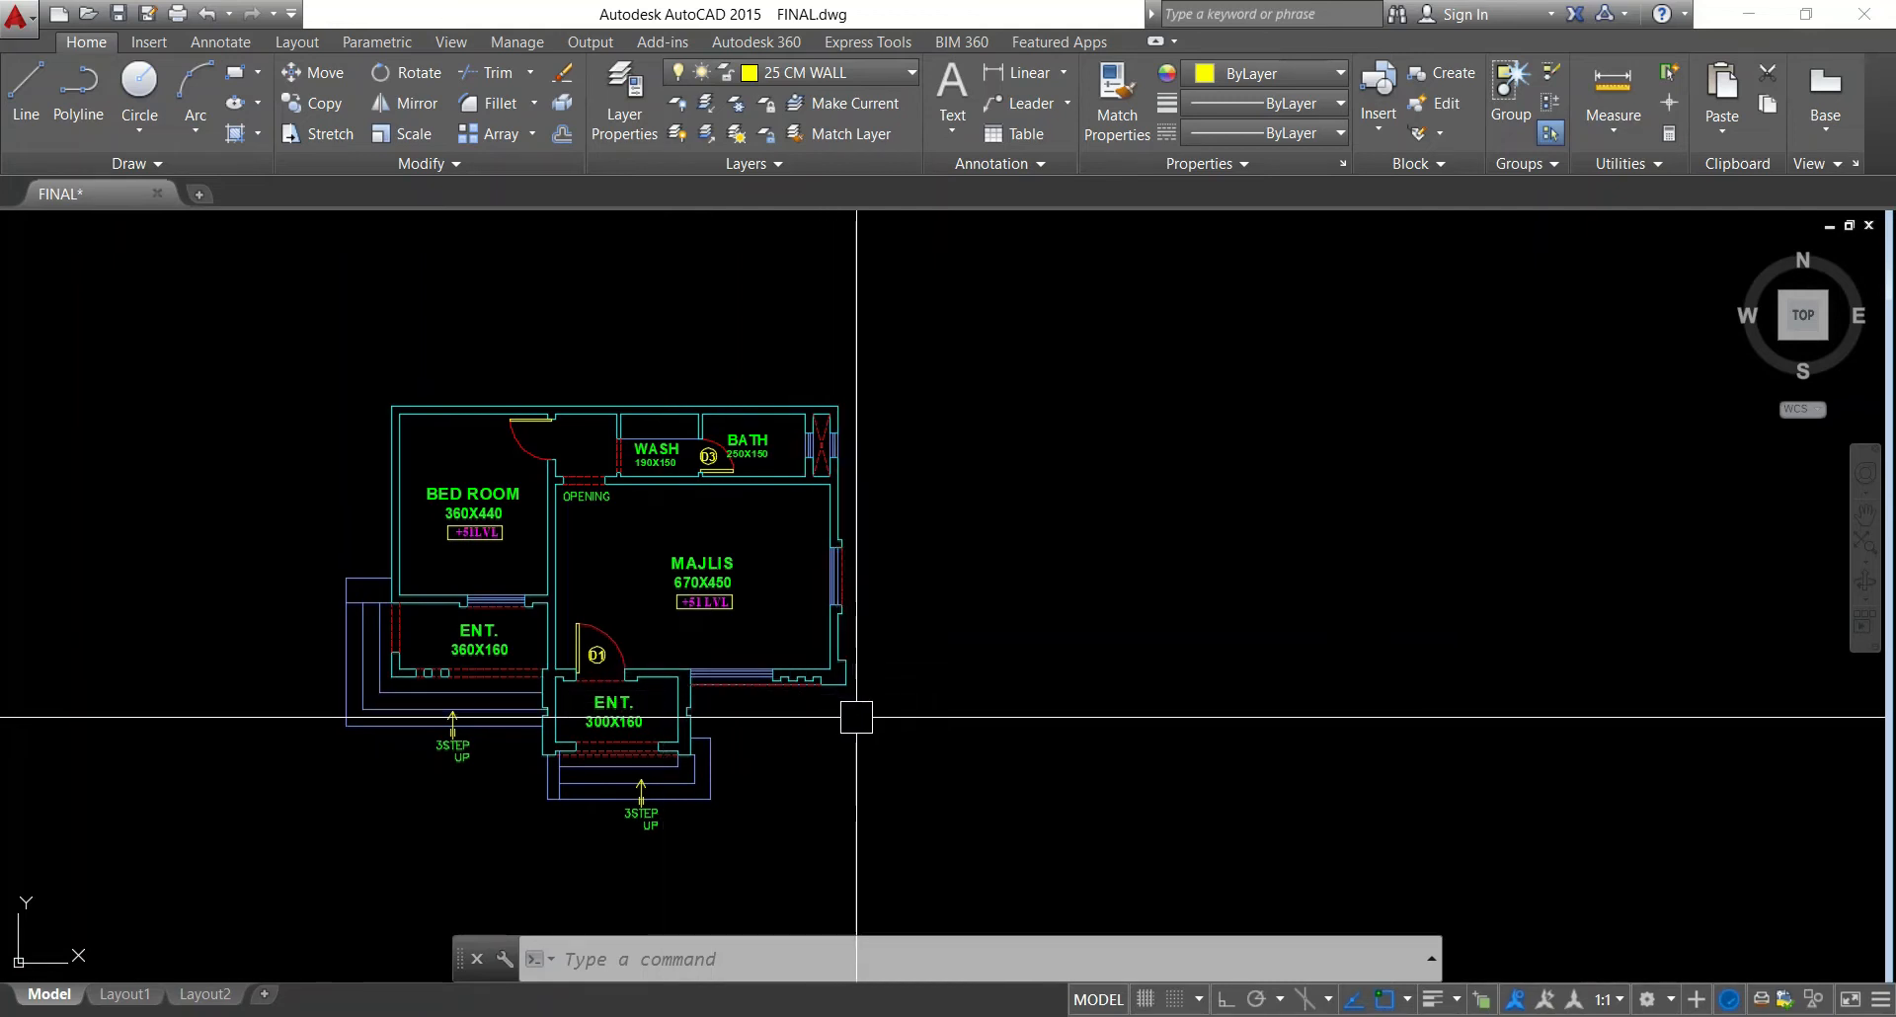
scroll(869, 612, down, 3)
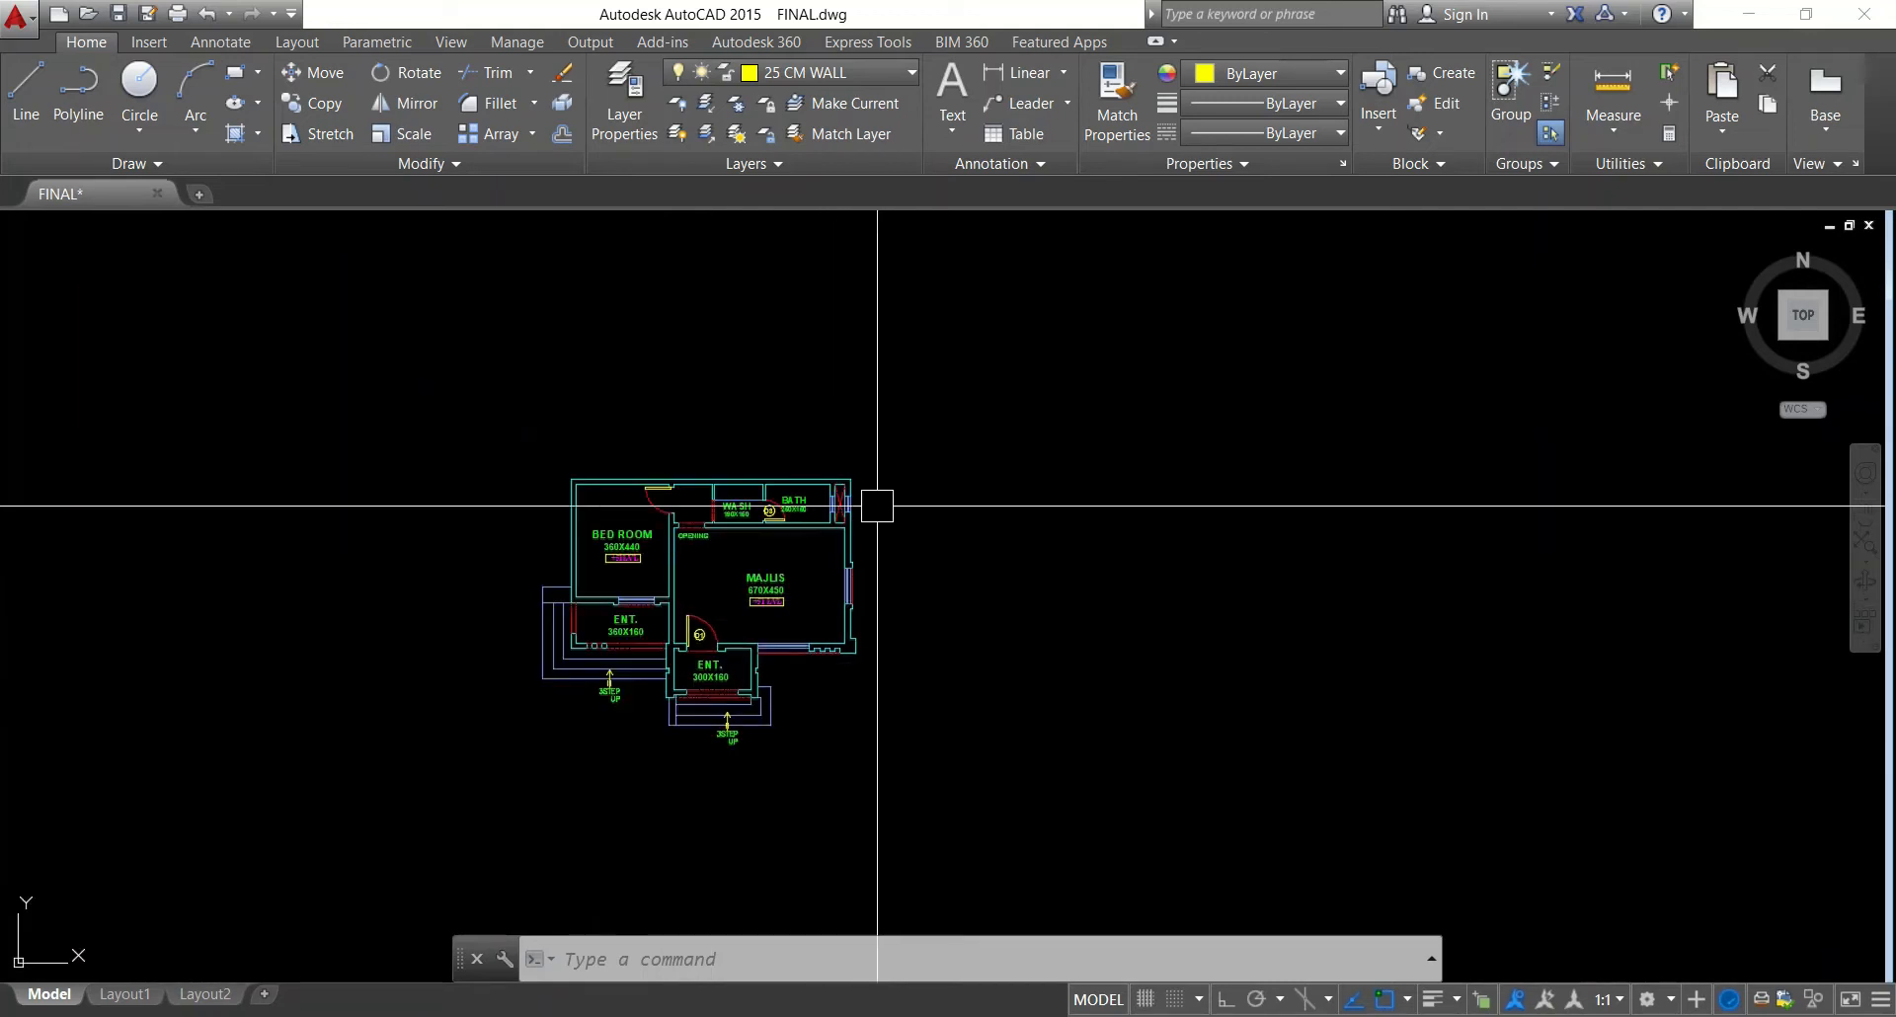
middle_drag(877, 506, 810, 759)
mouse_move(862, 553)
middle_down()
mouse_move(863, 619)
mouse_move(851, 571)
mouse_move(867, 564)
middle_up()
scroll(808, 730, up, 5)
middle_drag(709, 788, 821, 761)
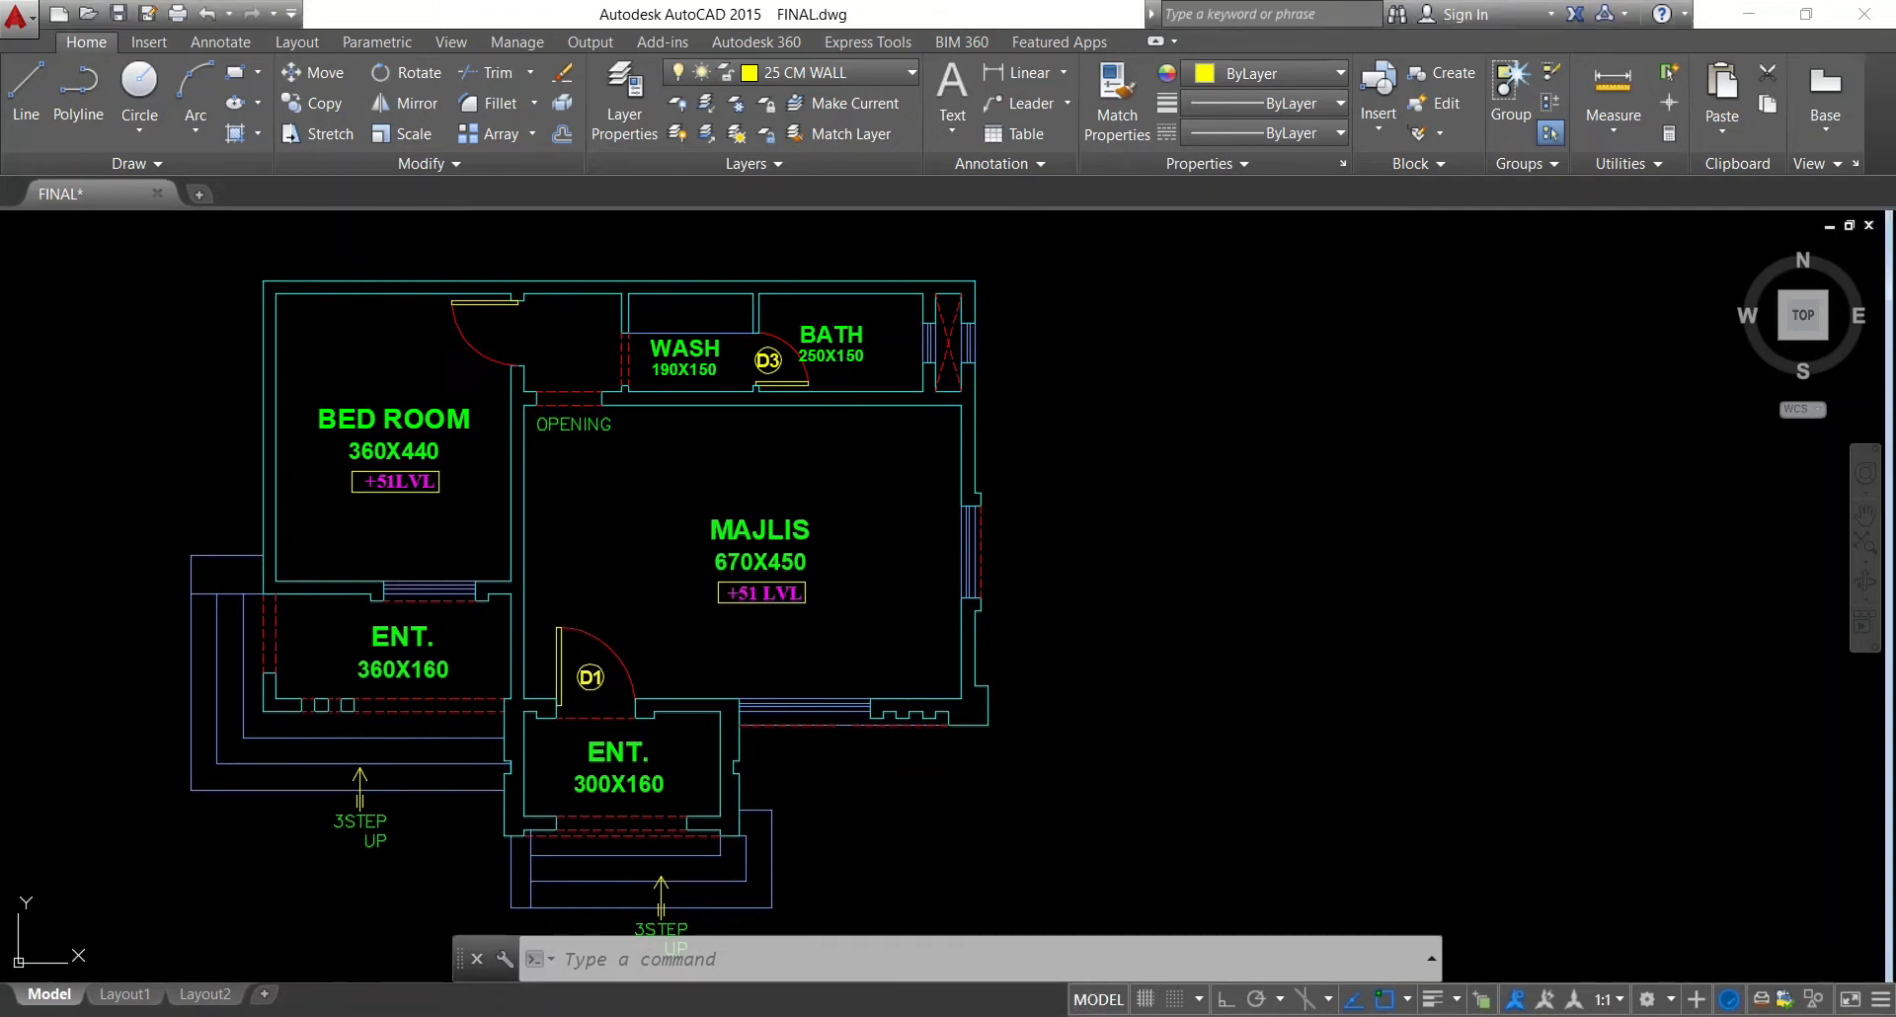
middle_drag(1075, 707, 1045, 683)
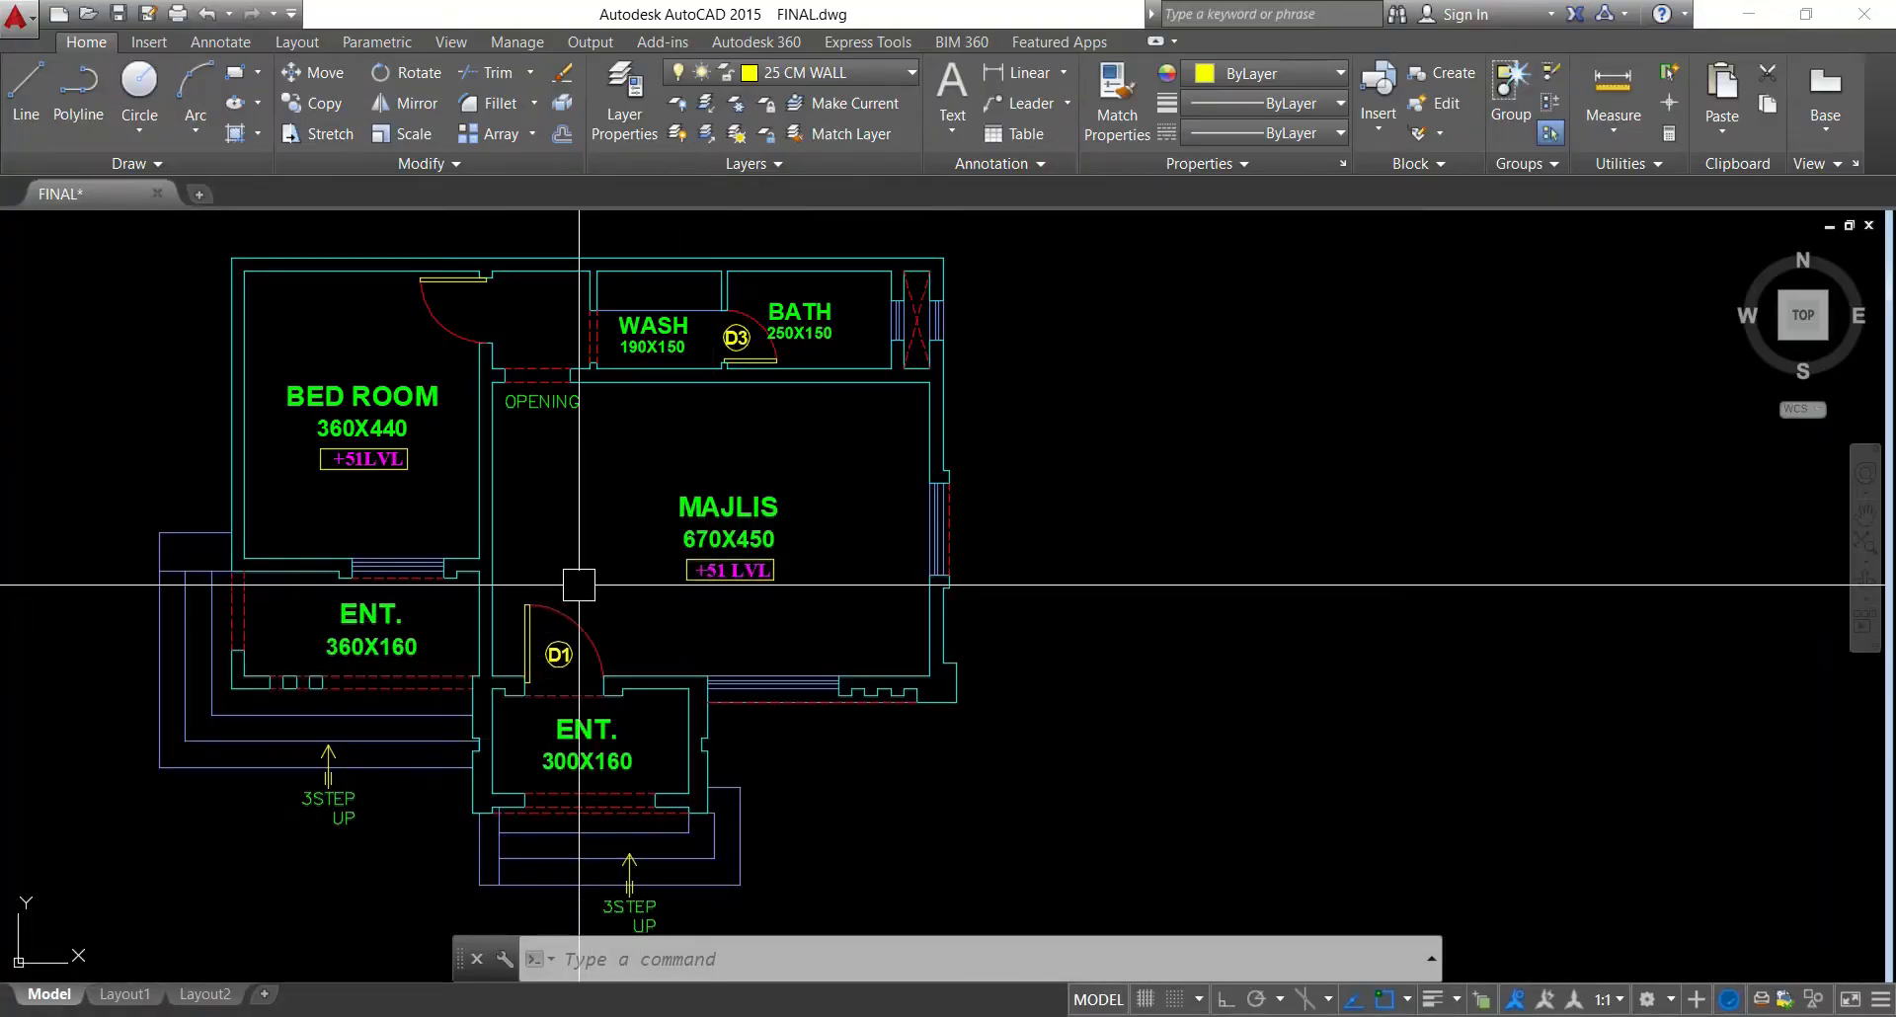
middle_drag(570, 628, 491, 619)
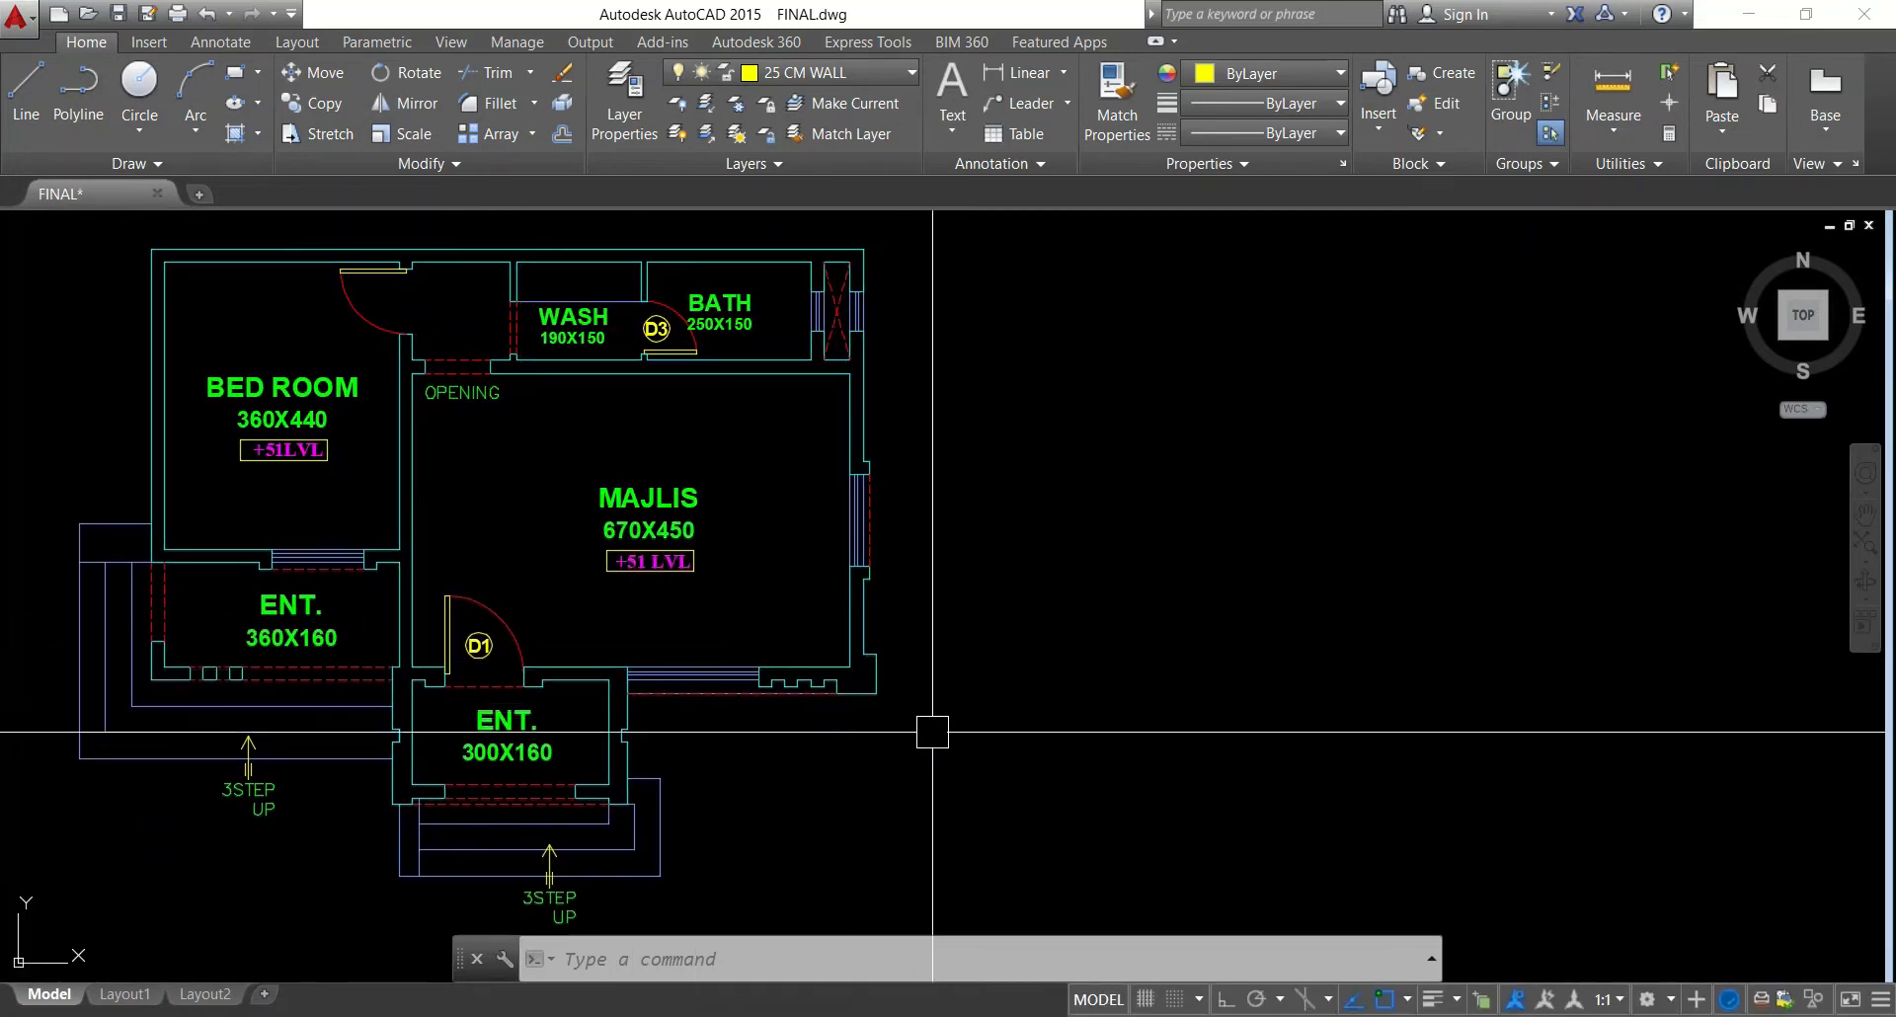
Examine the front and right elevations drawn above the floor plan, including their windows, door and height dimensions
scroll(883, 742, down, 2)
middle_drag(798, 469, 870, 845)
middle_drag(766, 390, 969, 751)
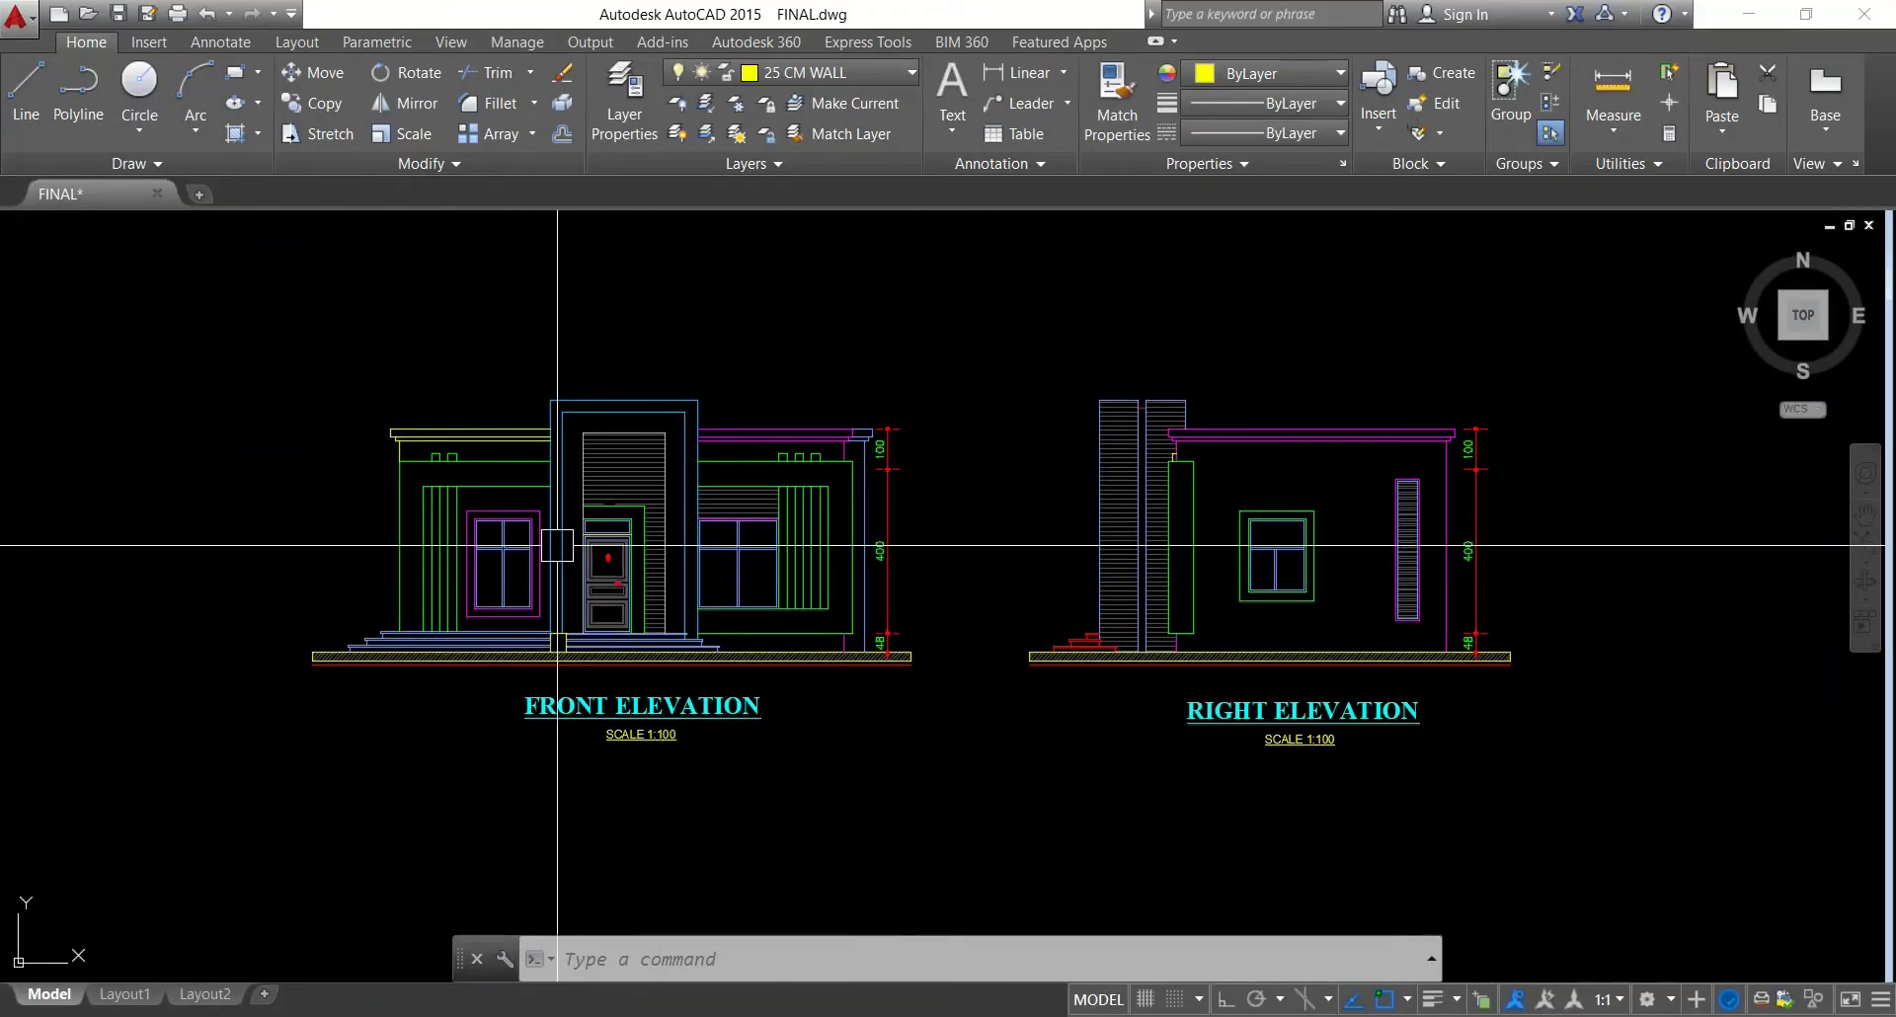
scroll(550, 544, up, 2)
middle_drag(587, 560, 633, 581)
mouse_move(644, 673)
middle_down()
mouse_move(616, 660)
mouse_move(638, 712)
mouse_move(544, 678)
mouse_move(324, 674)
middle_up()
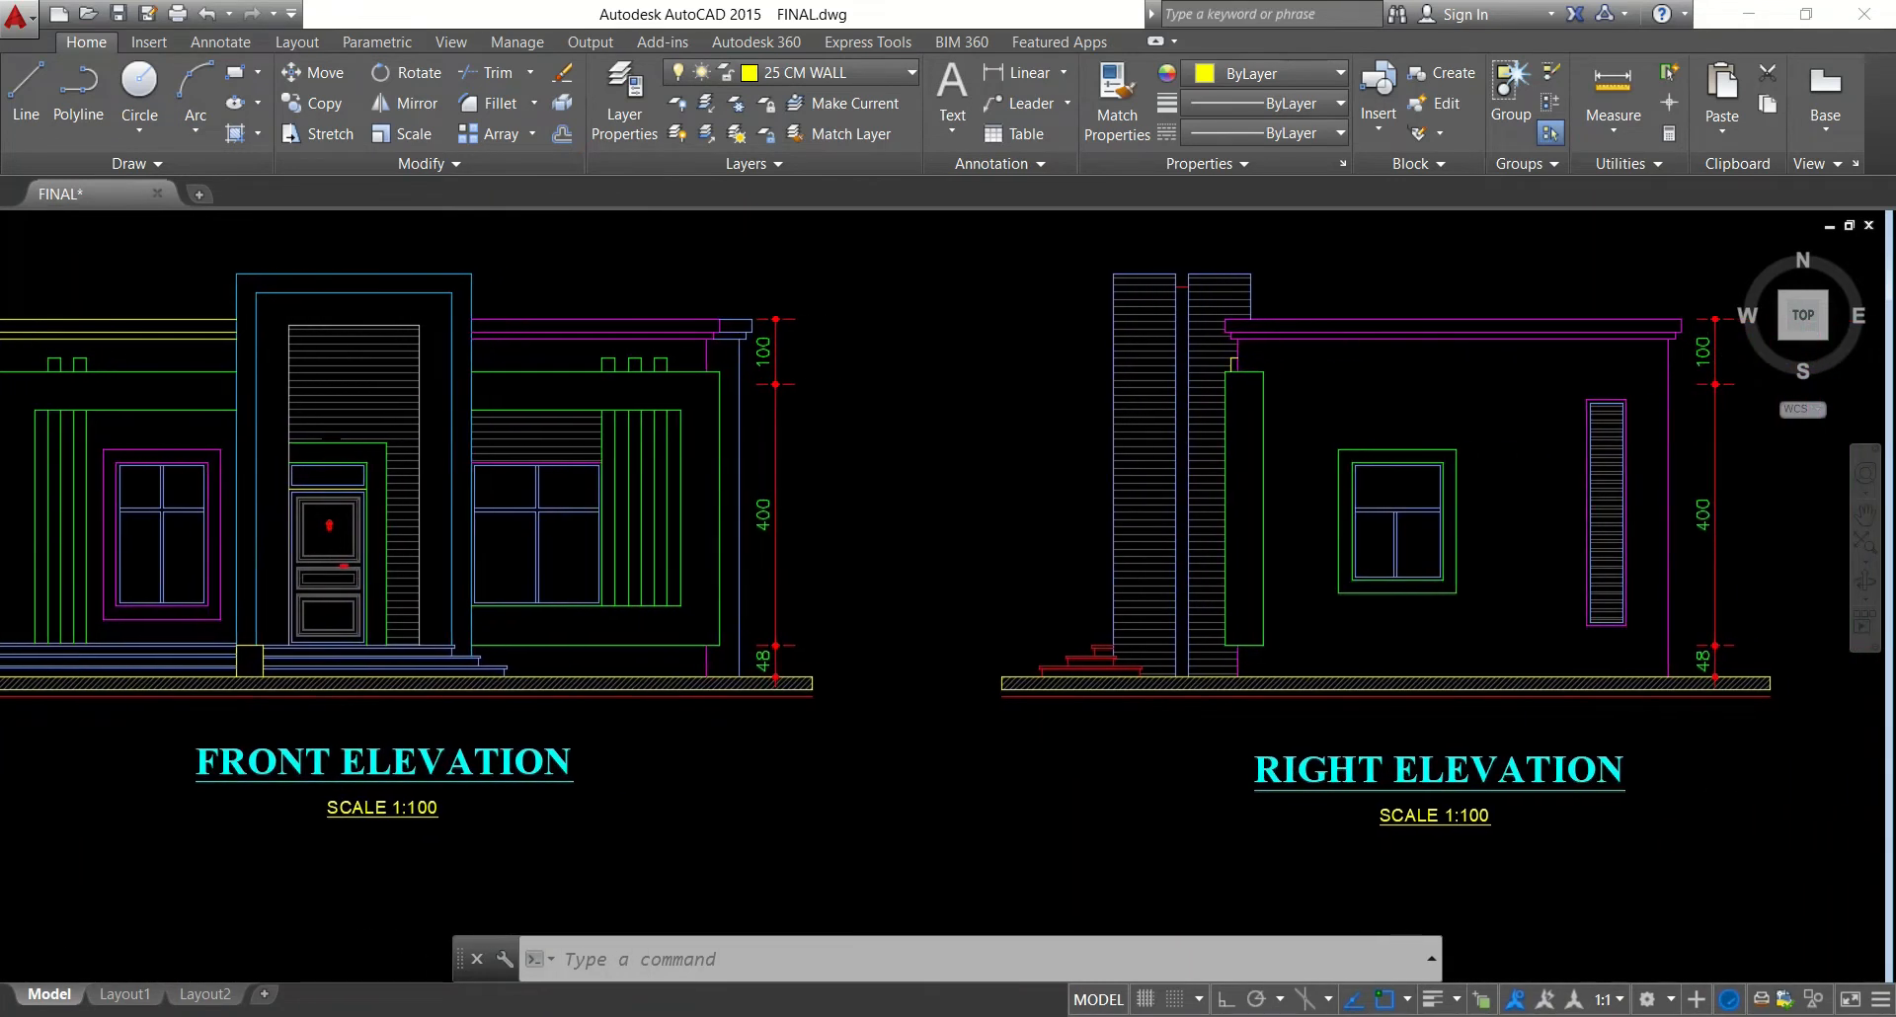
middle_drag(775, 733, 707, 698)
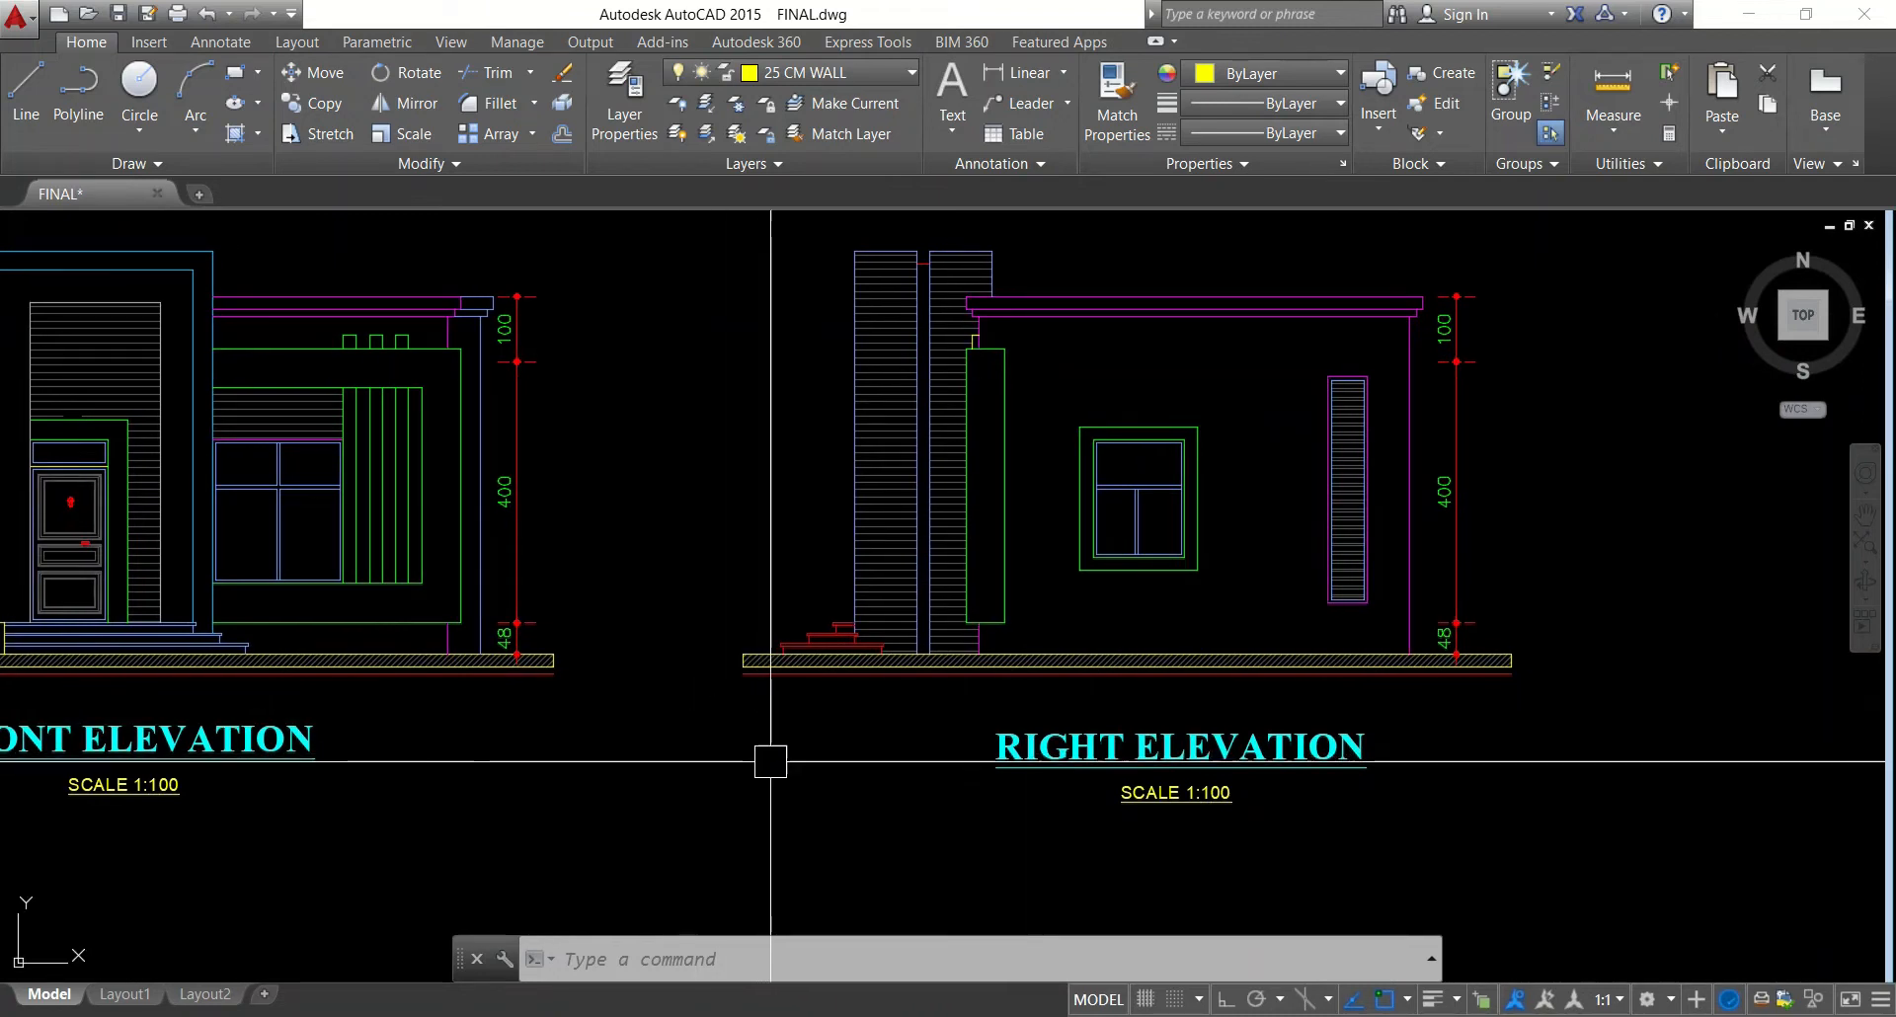
scroll(840, 740, down, 2)
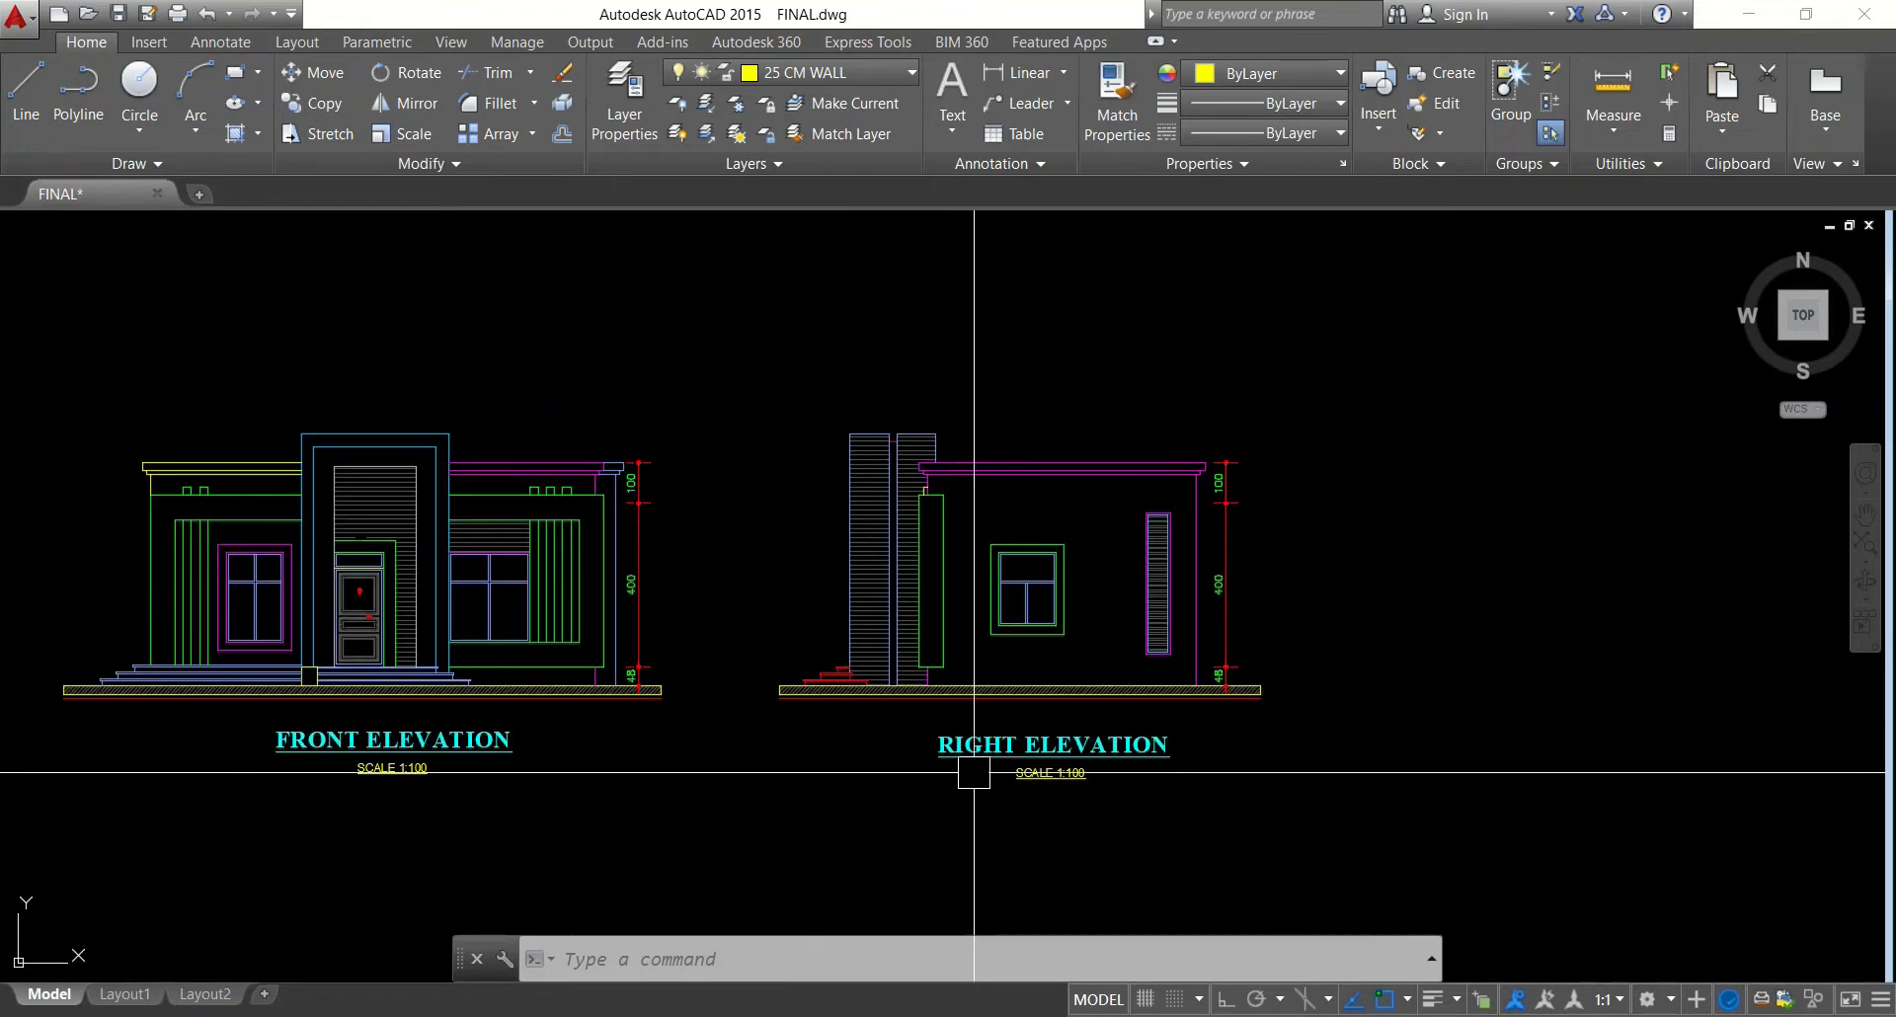
Look back at the small floor plan and over the site plan, ground floor plan and roof plan sheets above it
scroll(902, 736, down, 2)
mouse_move(893, 781)
middle_down()
mouse_move(925, 453)
mouse_move(866, 690)
middle_up()
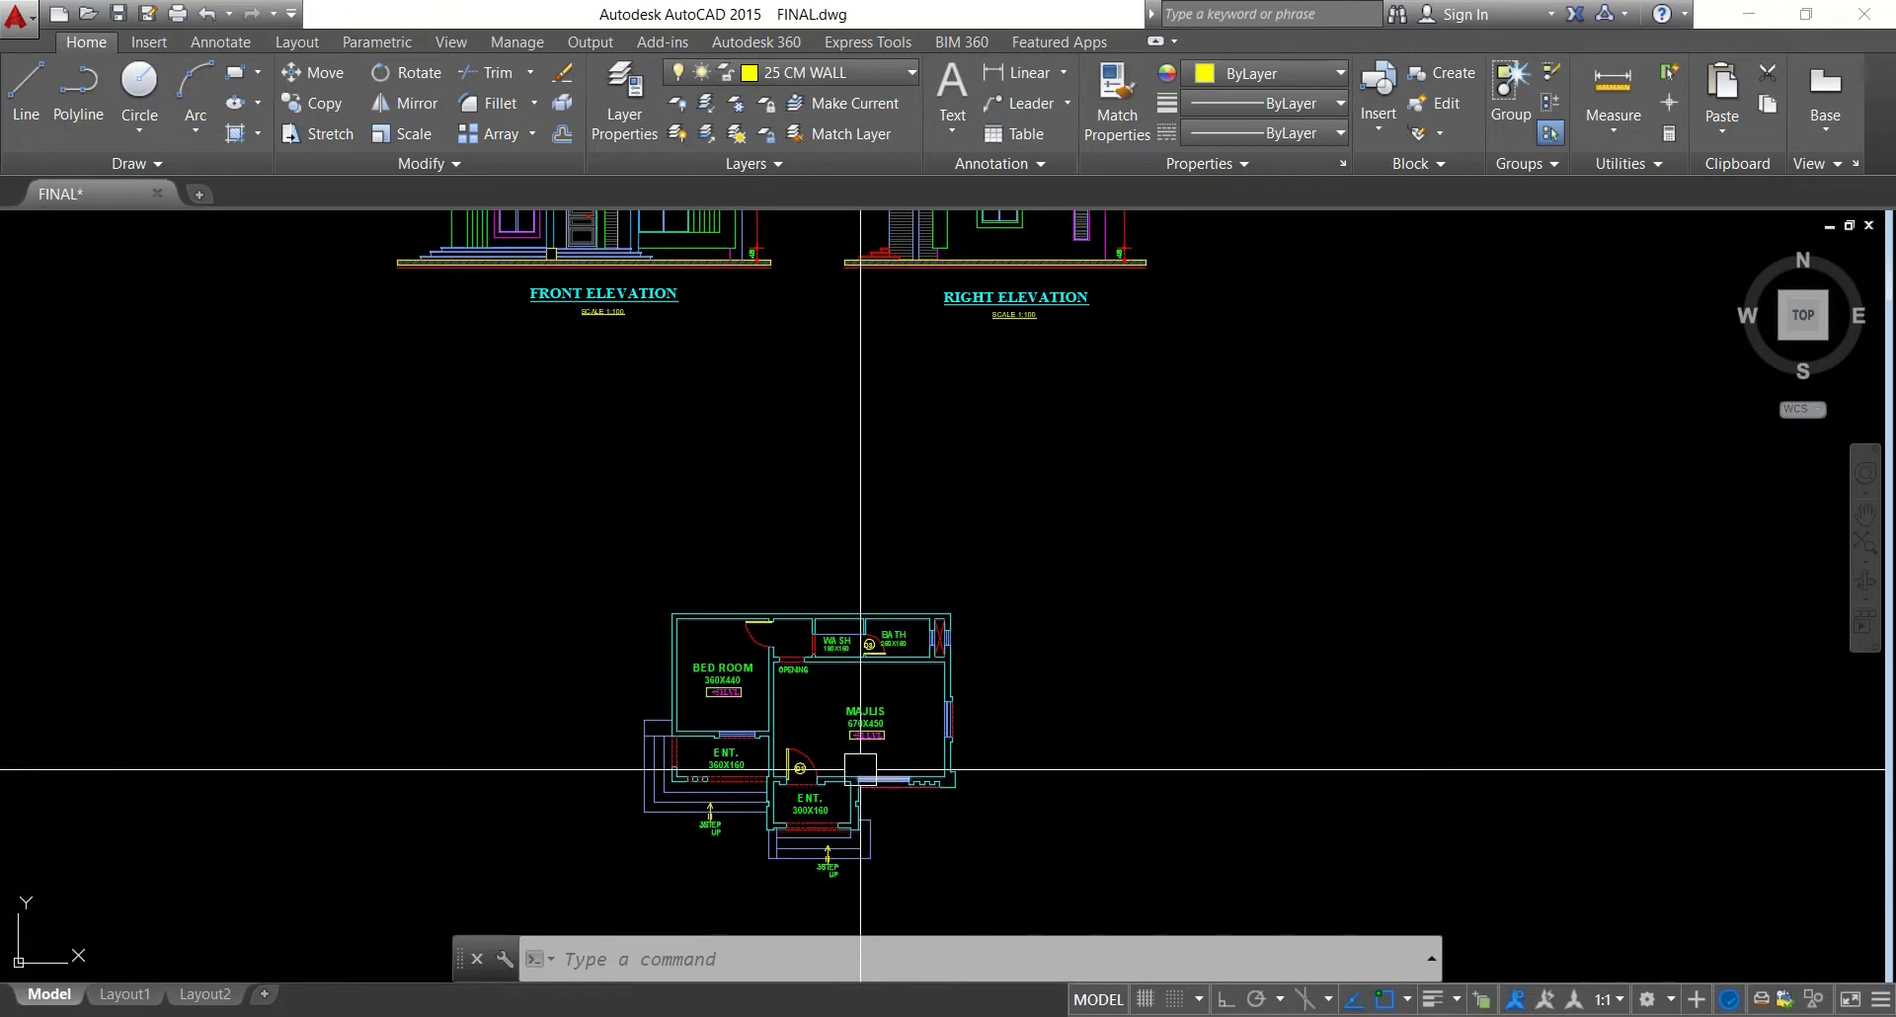
scroll(827, 829, up, 2)
scroll(827, 829, down, 2)
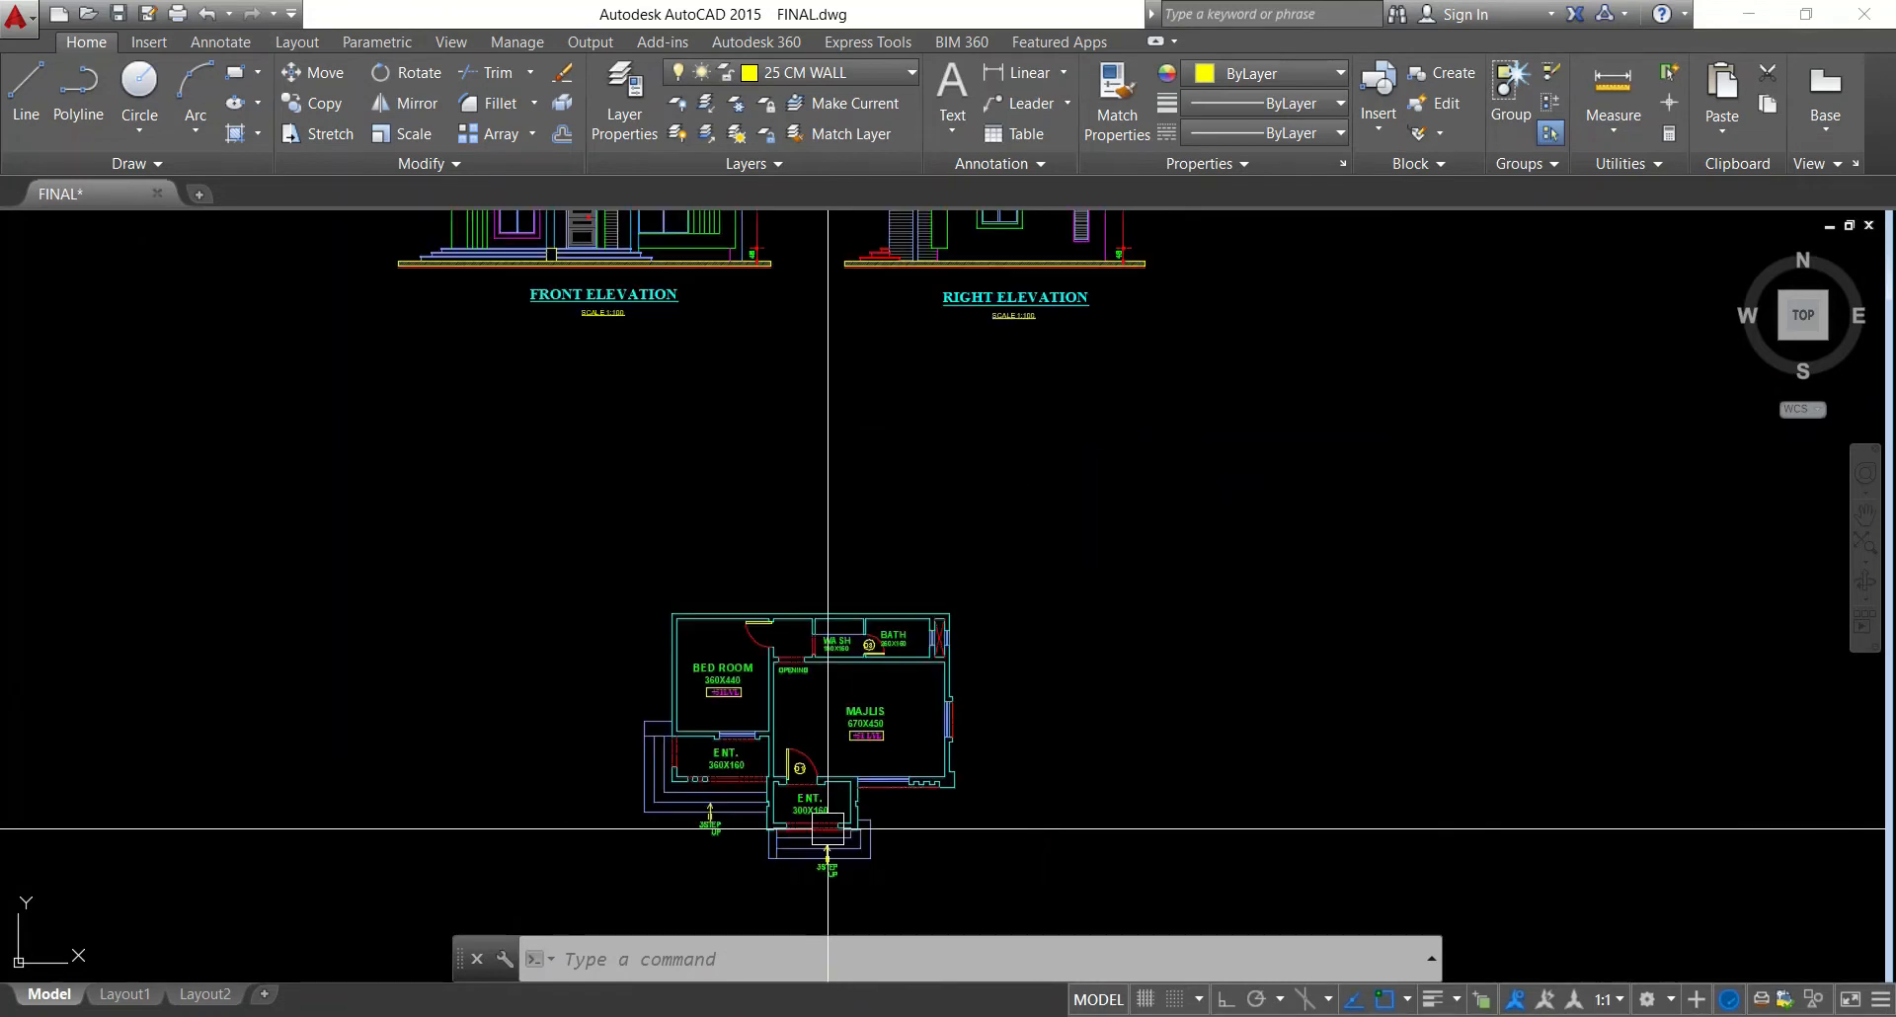
scroll(851, 792, down, 2)
middle_drag(835, 431, 969, 967)
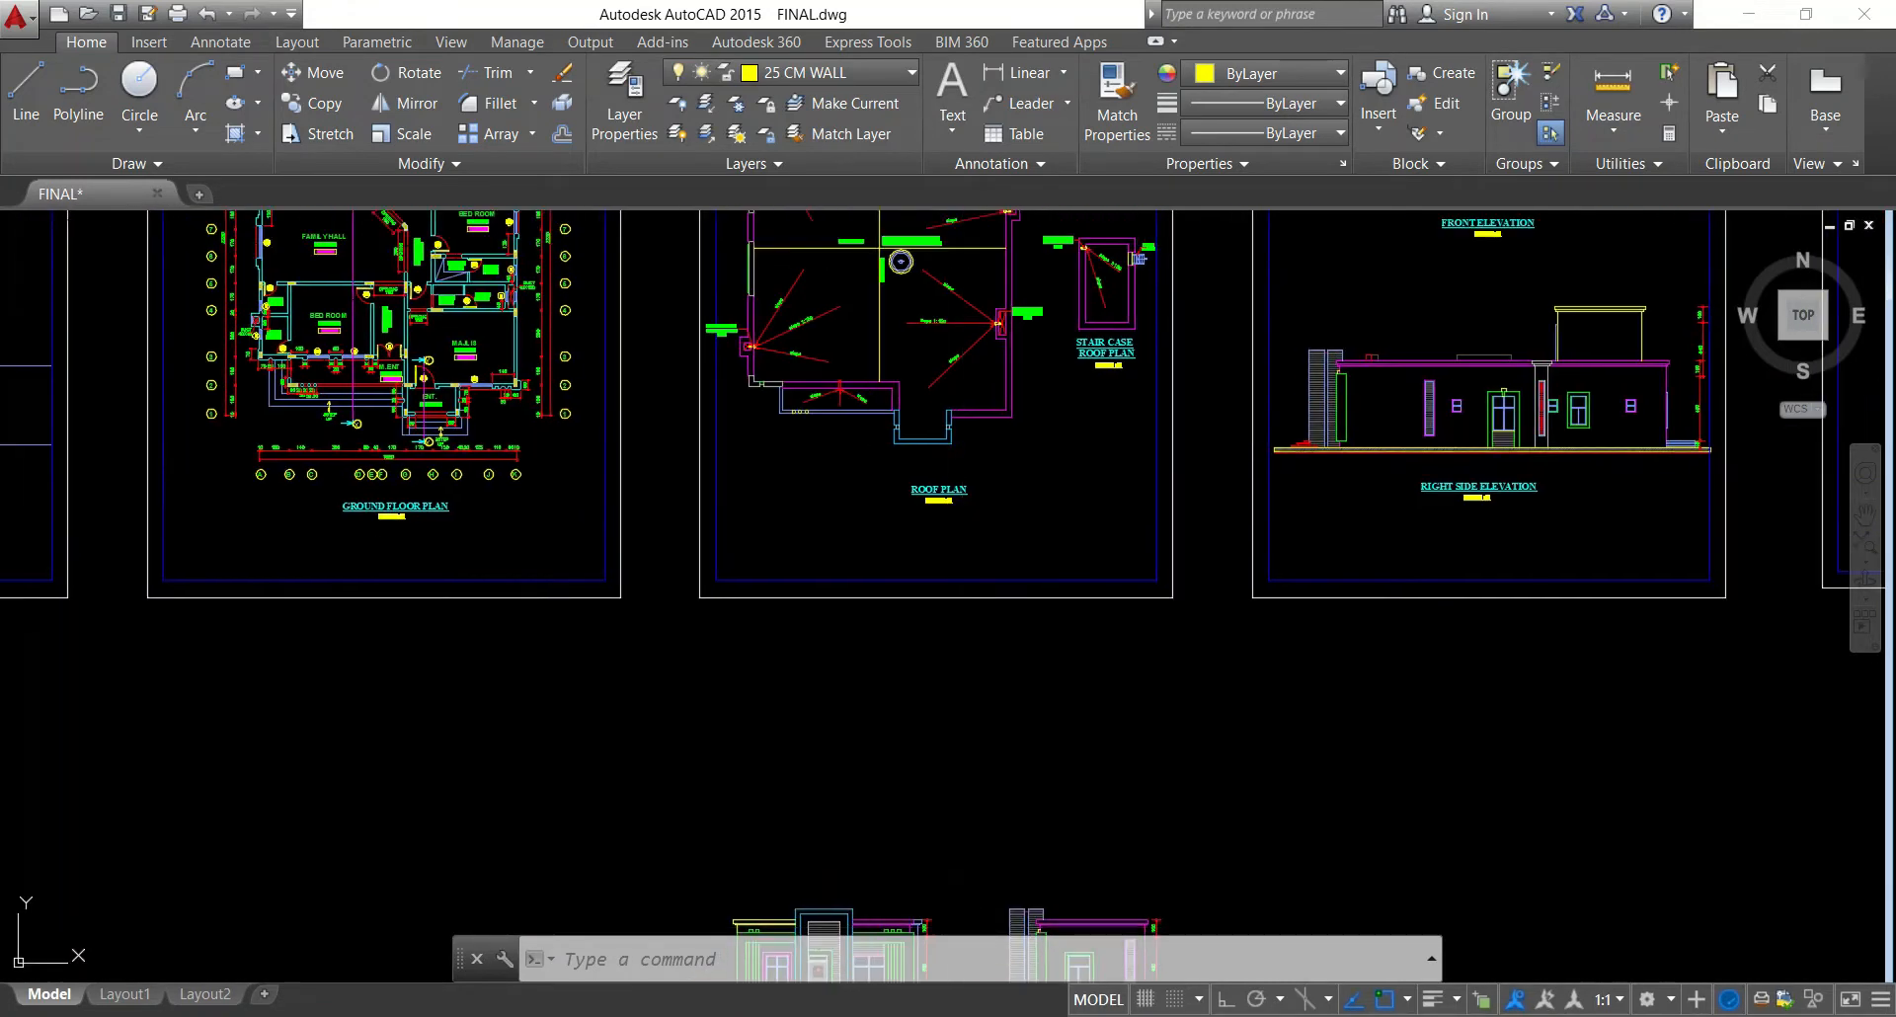
middle_drag(872, 618, 1113, 803)
middle_drag(692, 488, 907, 583)
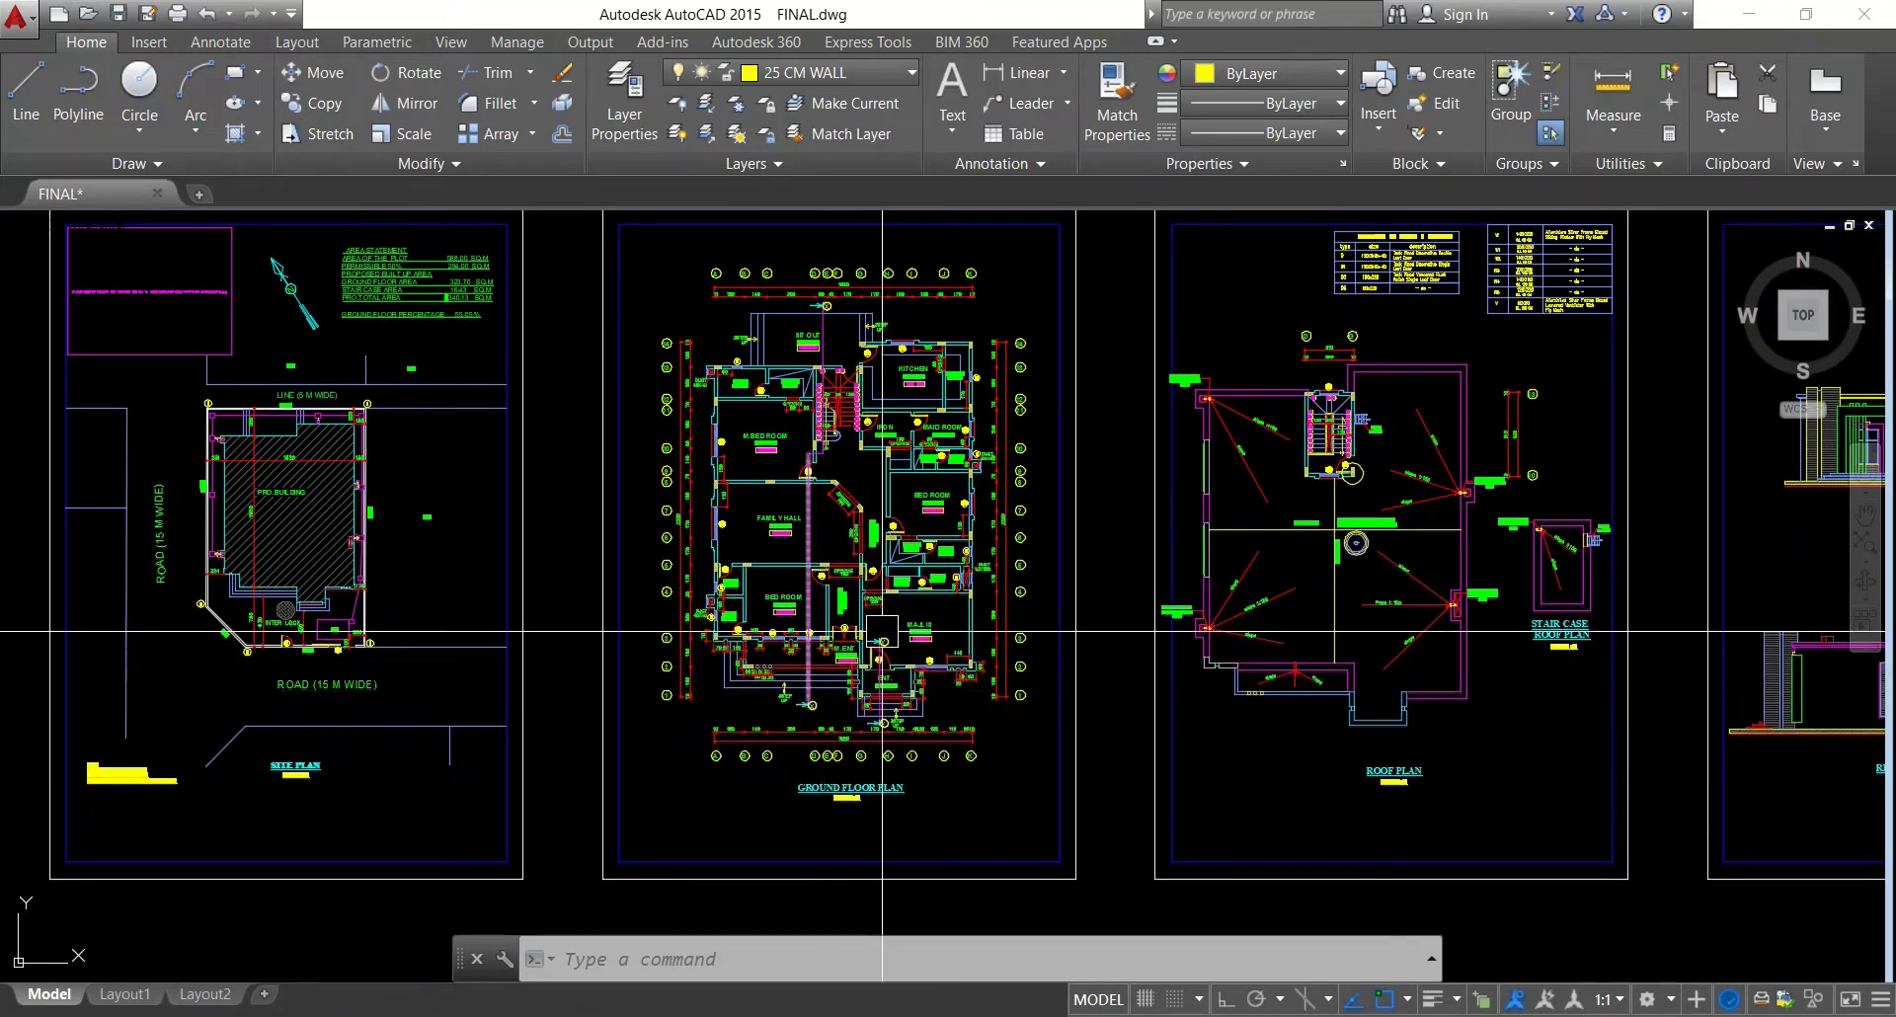
Examine the ground floor plan sheet around the majlis and entrance, and look over the neighbouring roof plan and elevation sheets
scroll(882, 654, up, 5)
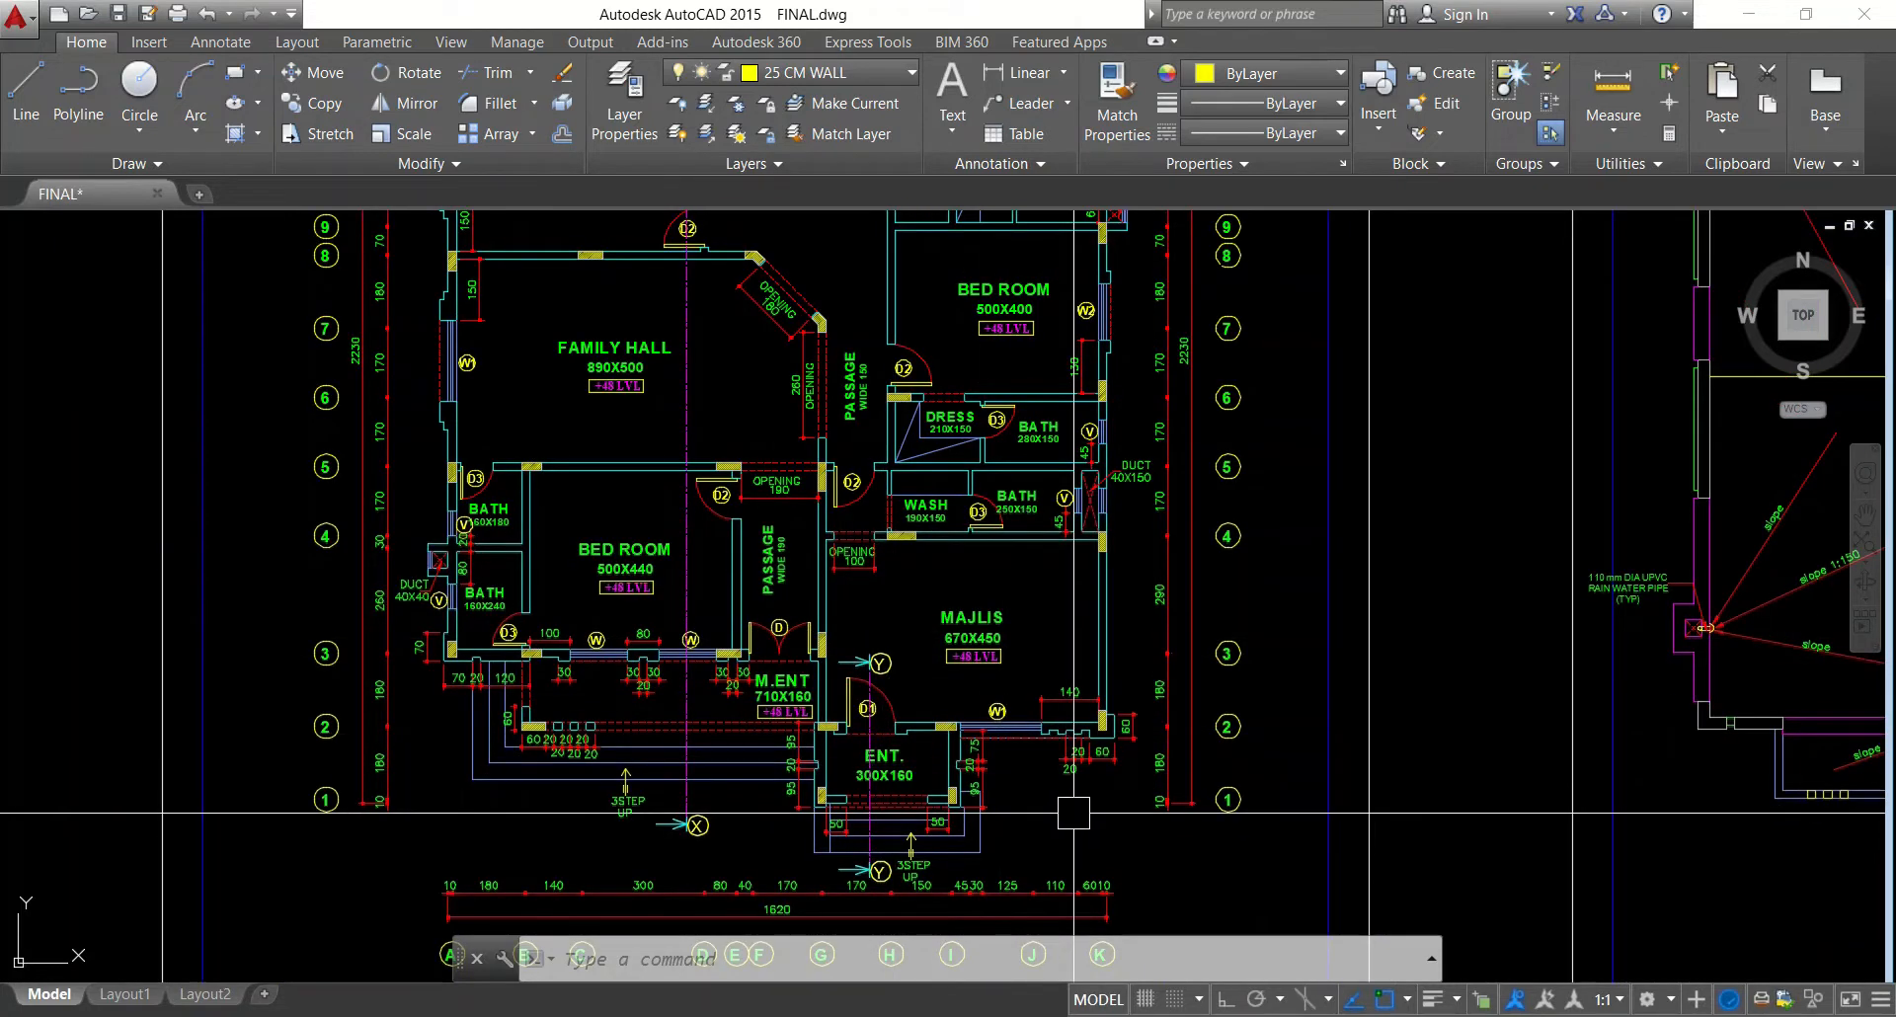
key(Return)
click(913, 650)
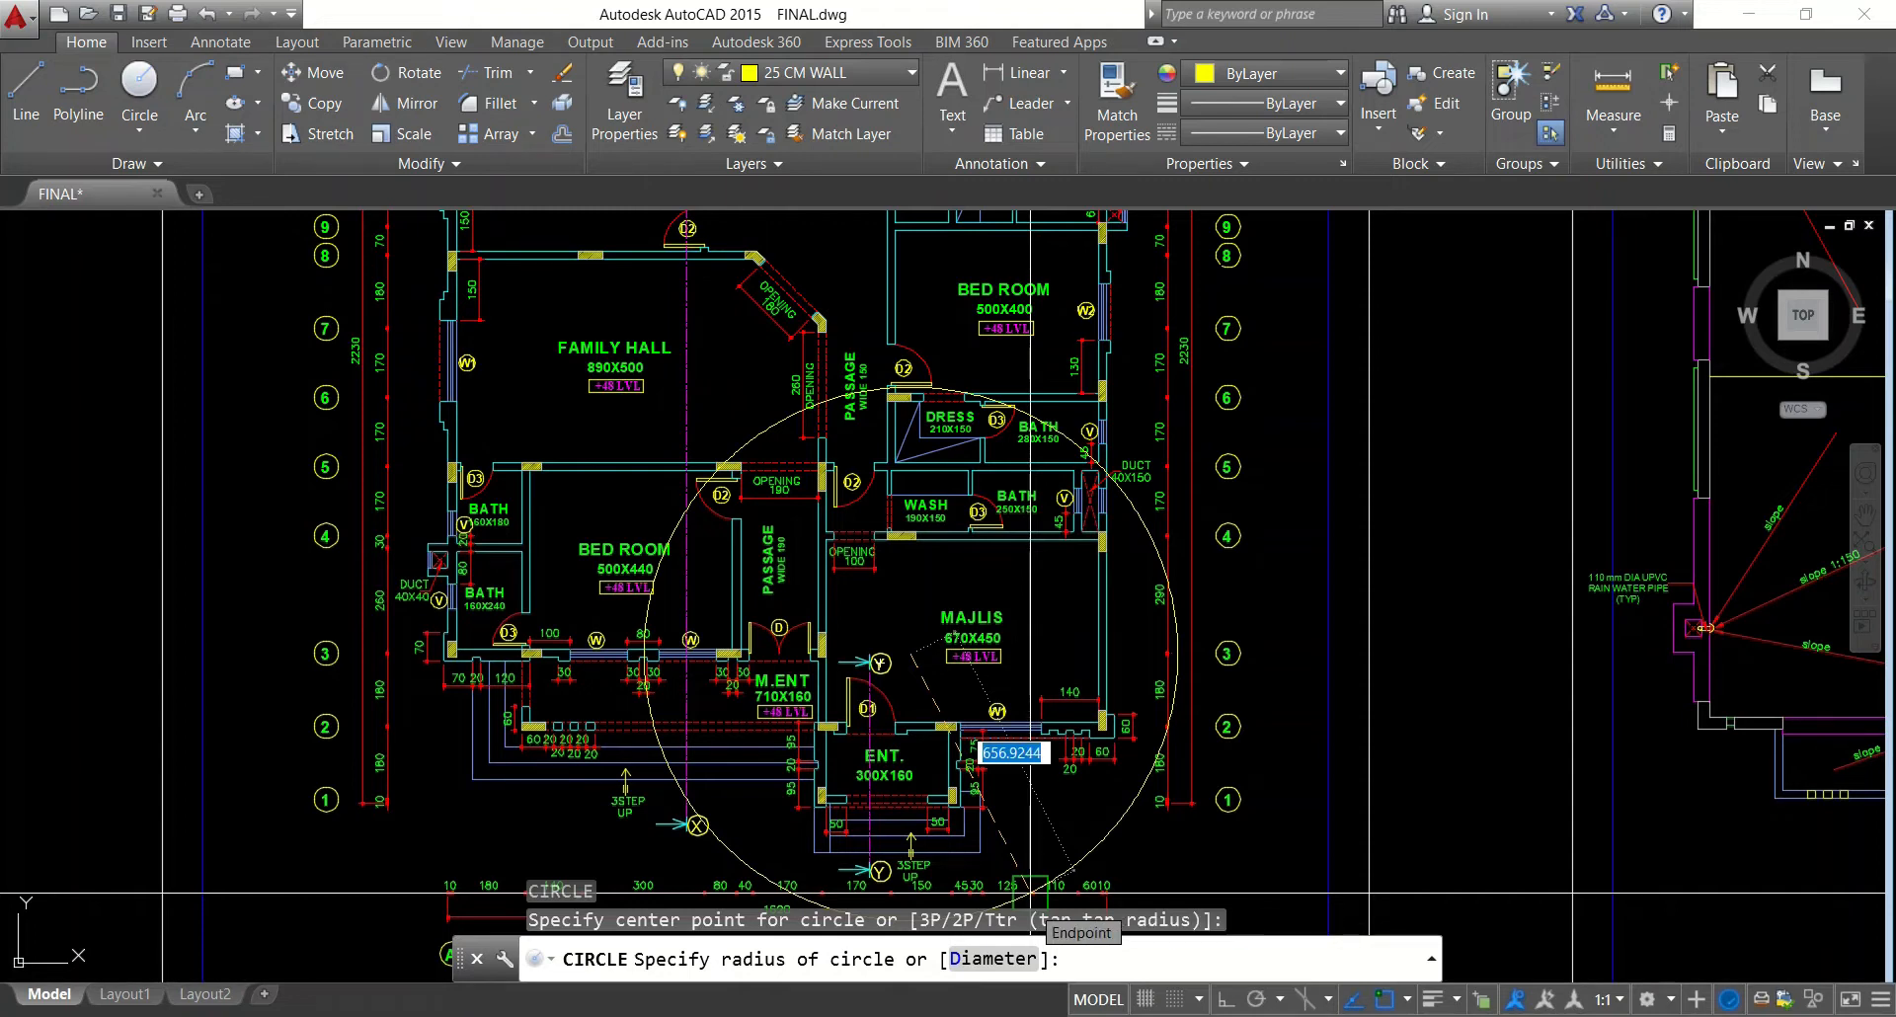
scroll(860, 748, down, 5)
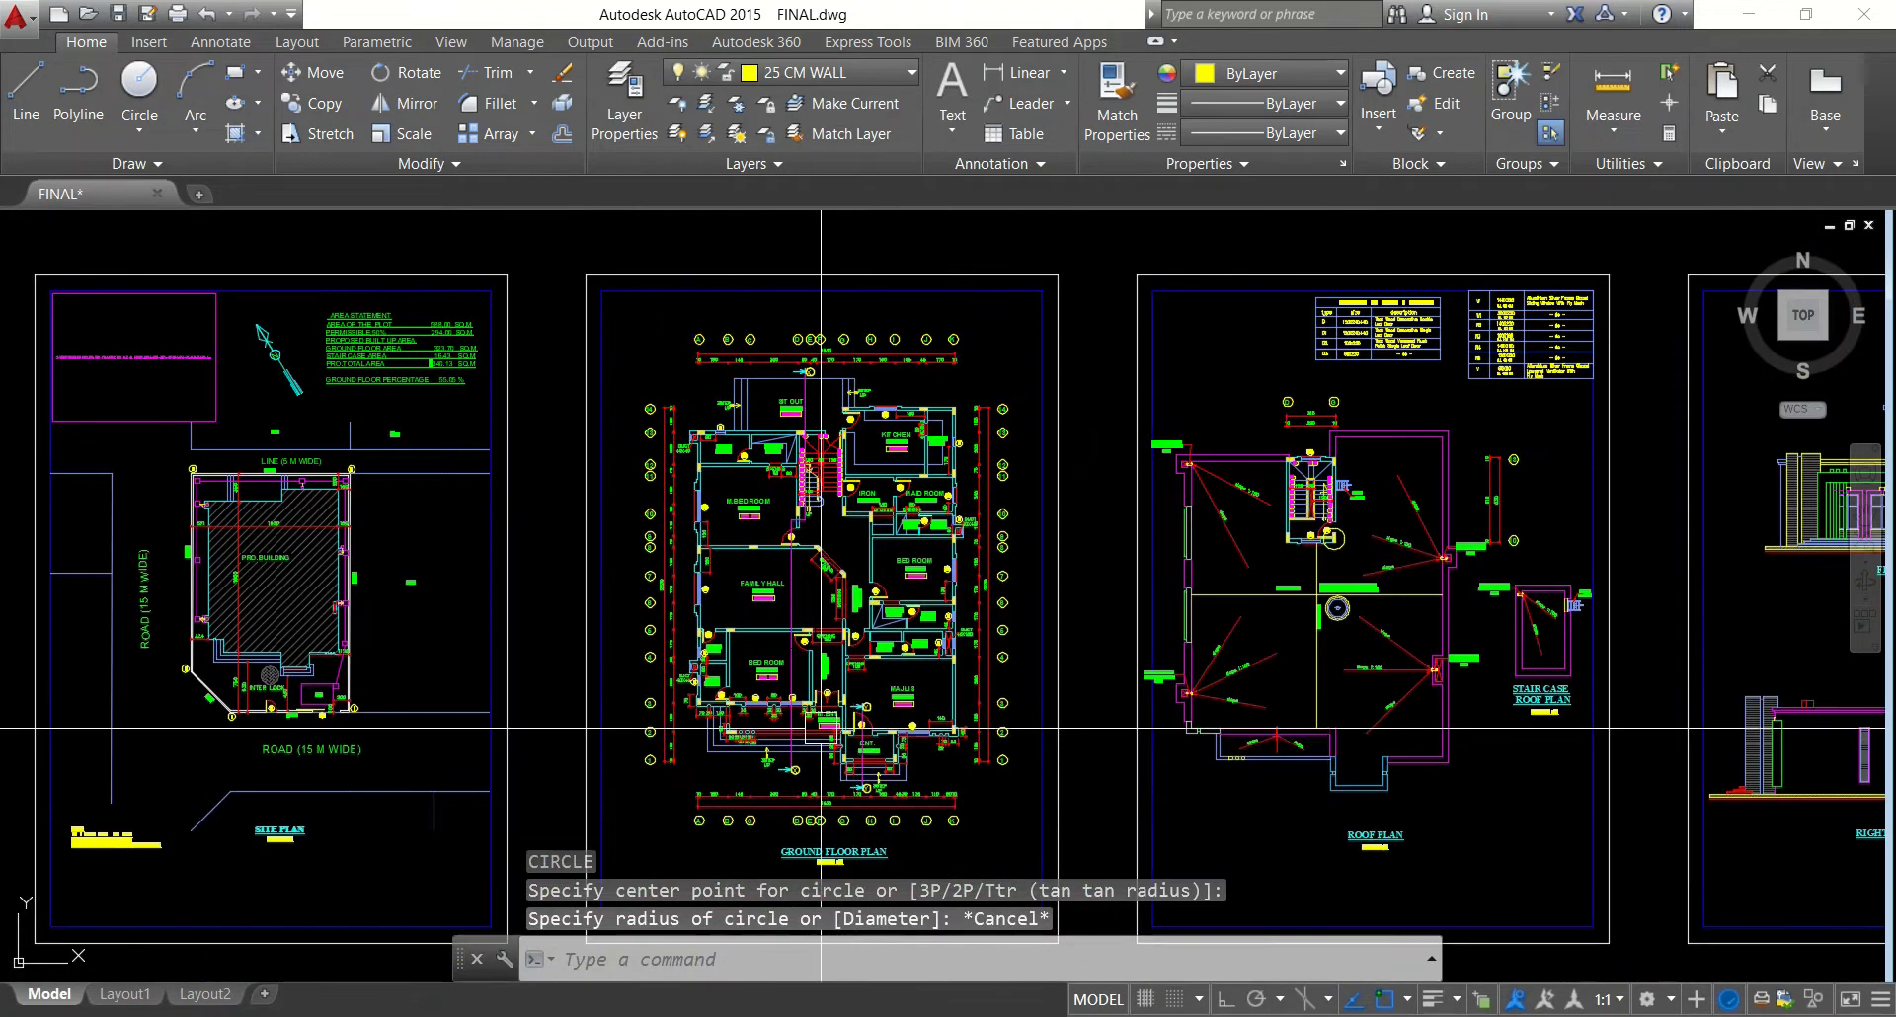
middle_drag(820, 685, 648, 685)
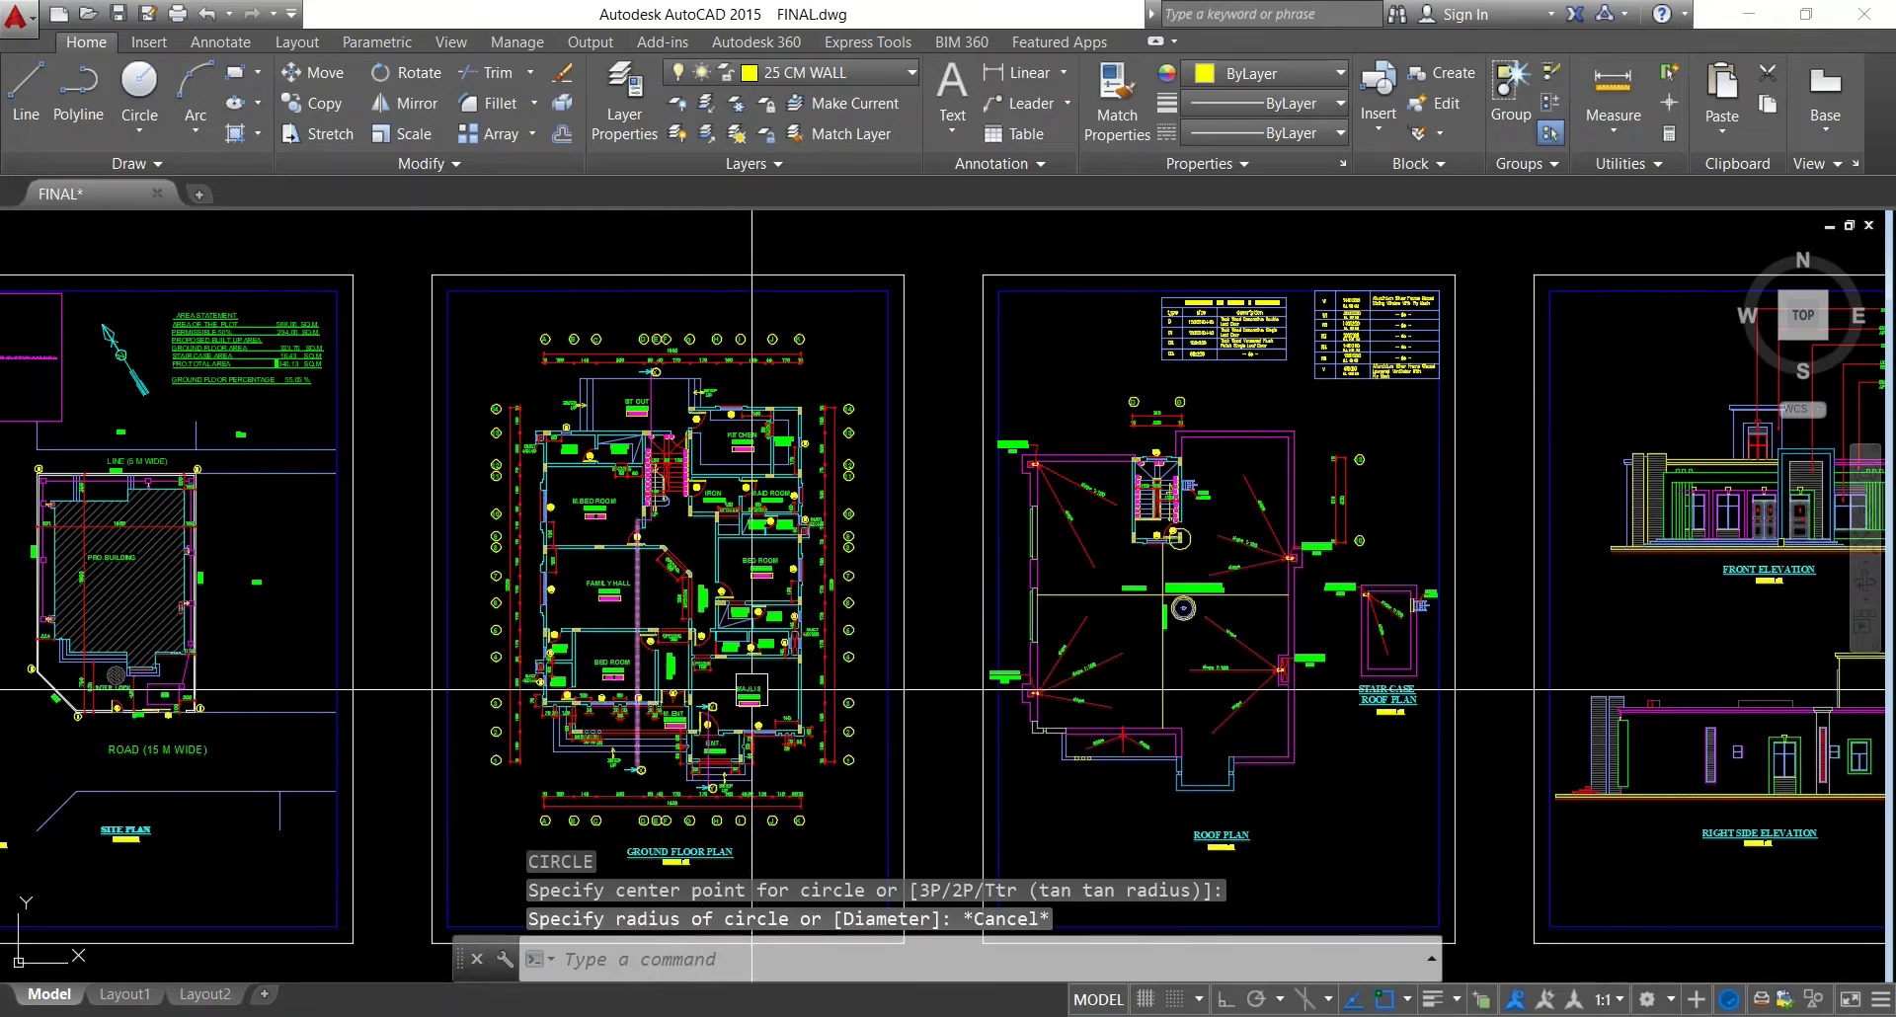
middle_drag(878, 684, 938, 624)
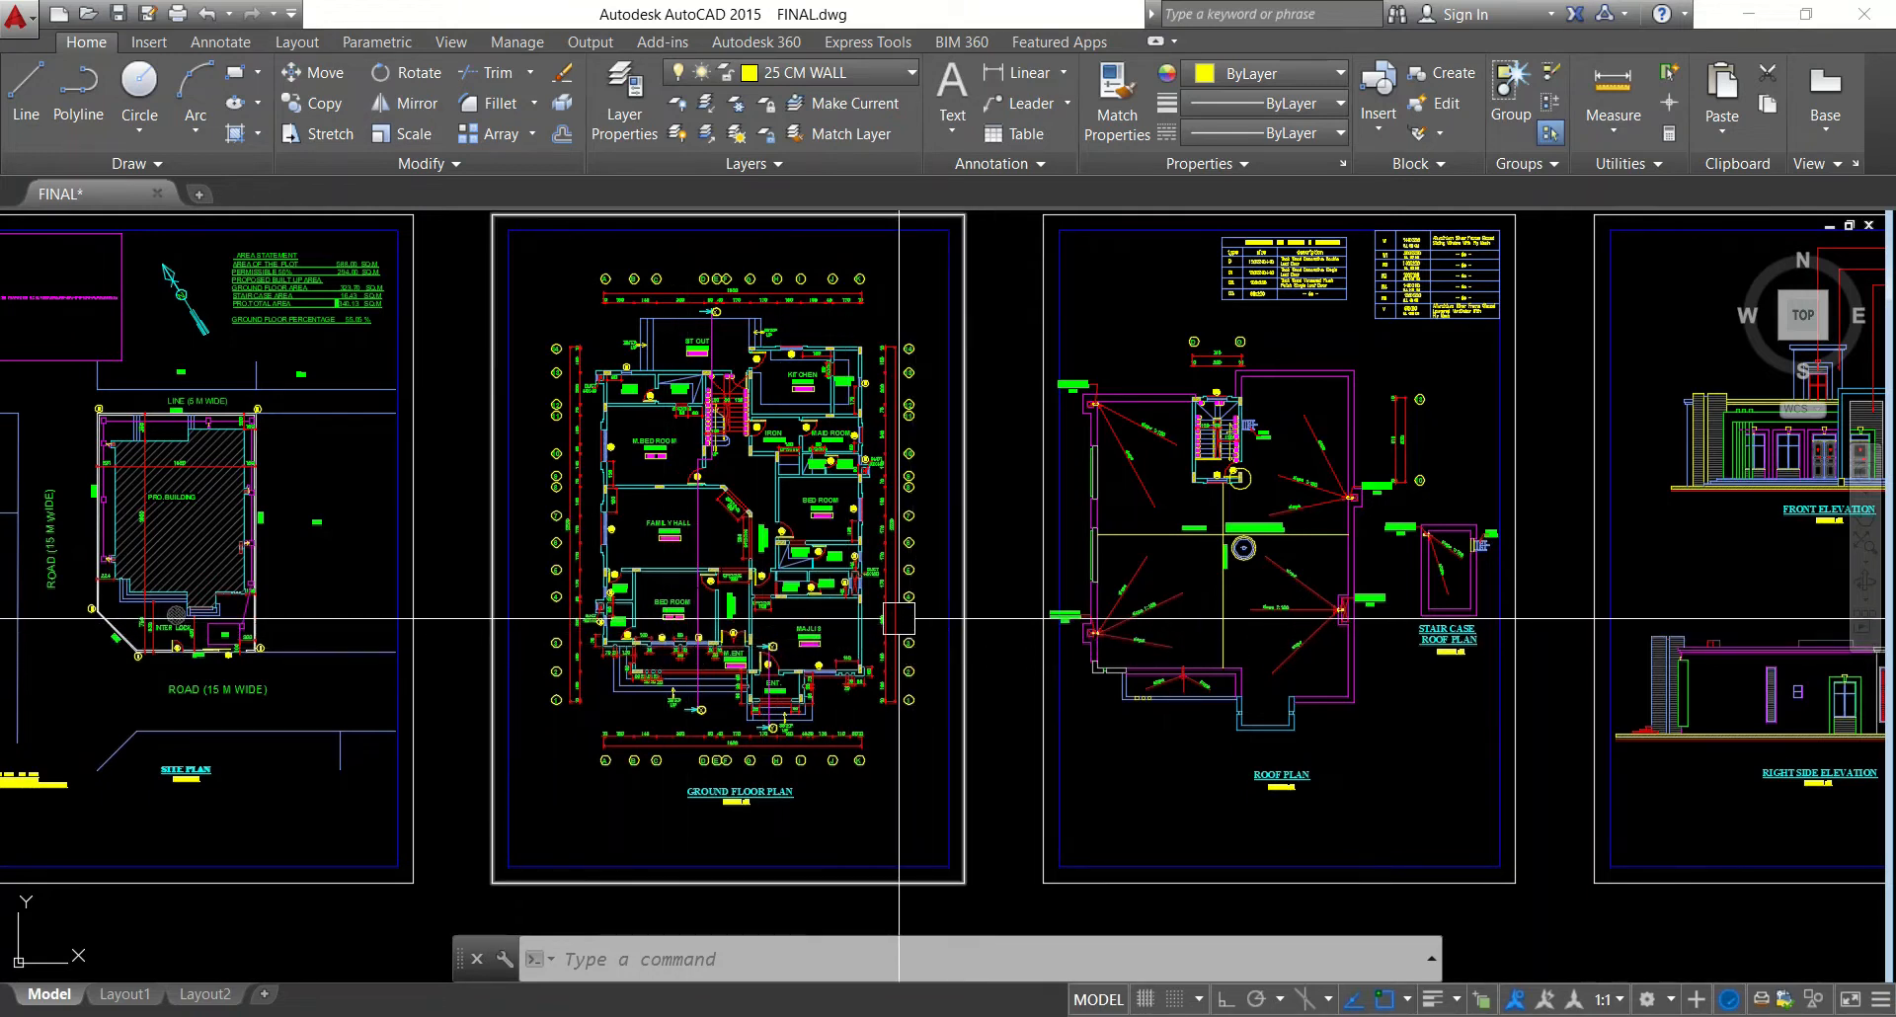
middle_drag(823, 520, 534, 517)
middle_drag(1115, 574, 664, 554)
middle_drag(1092, 597, 950, 592)
Examine the small floor plan and the front and right elevations placed above it
scroll(950, 593, down, 5)
scroll(1008, 636, up, 8)
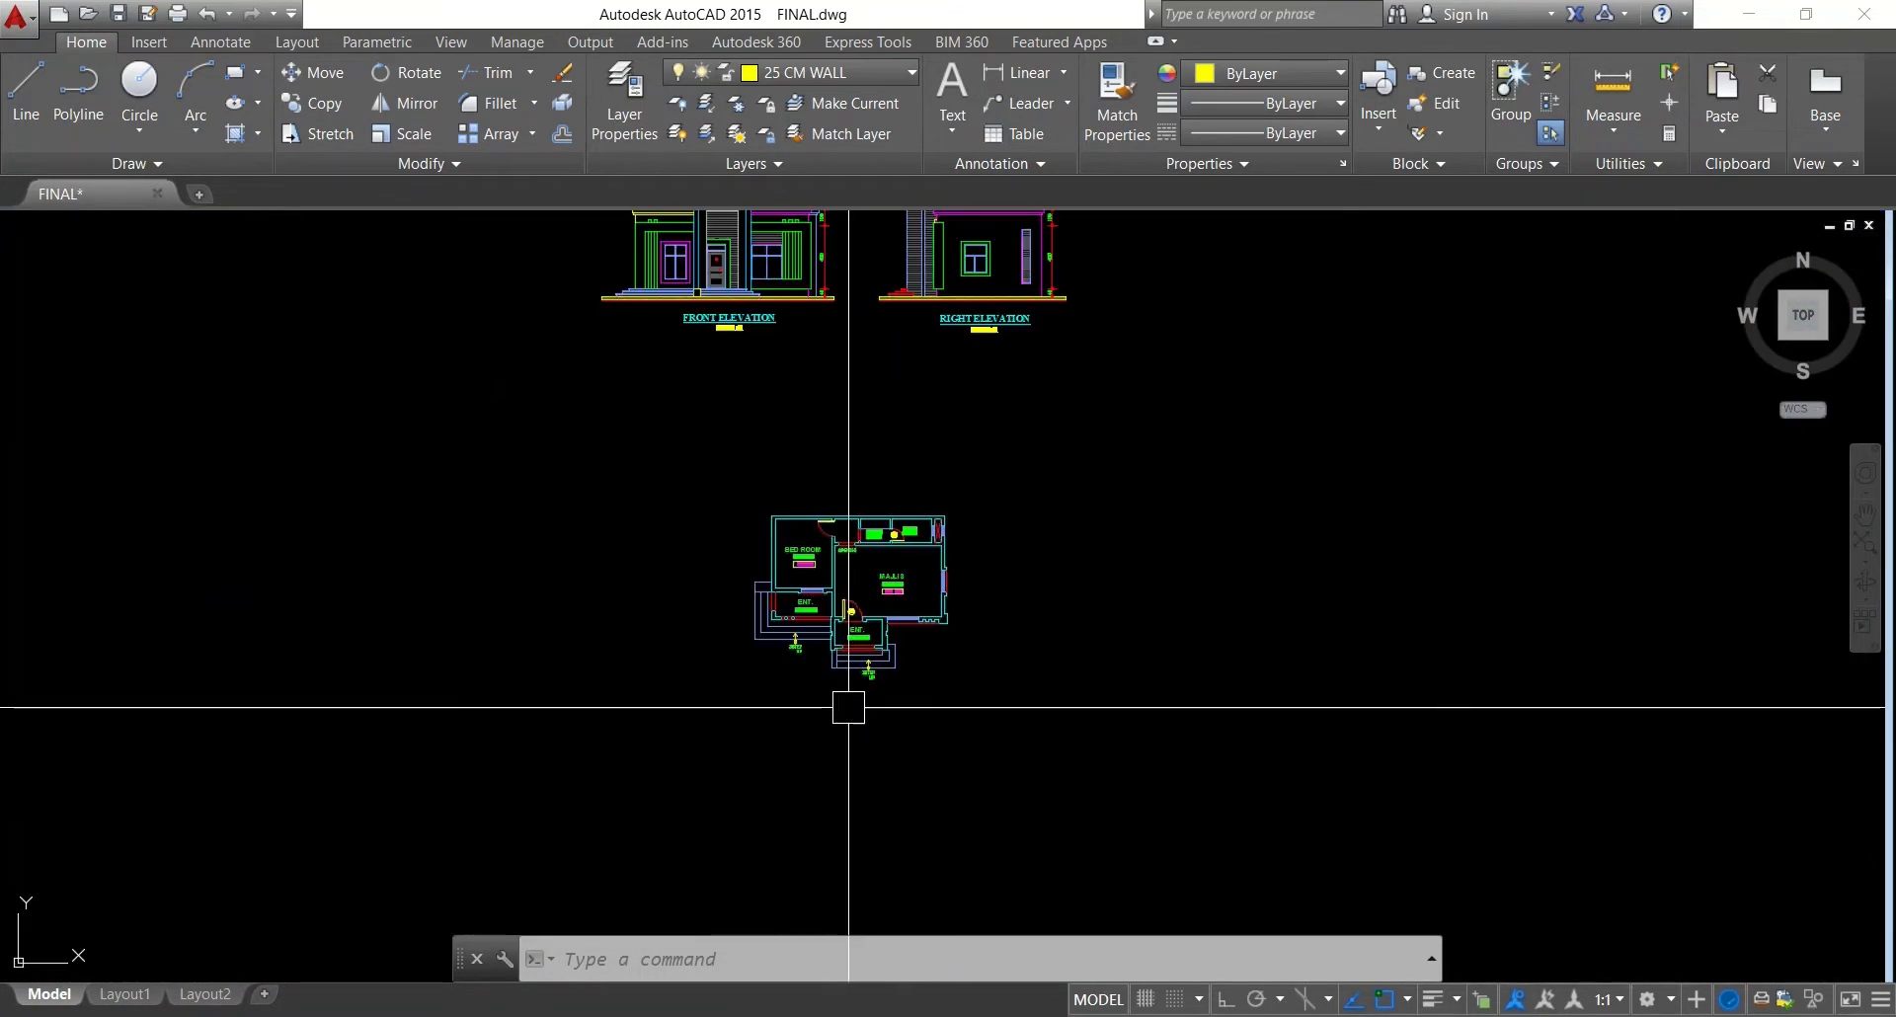
scroll(848, 707, up, 2)
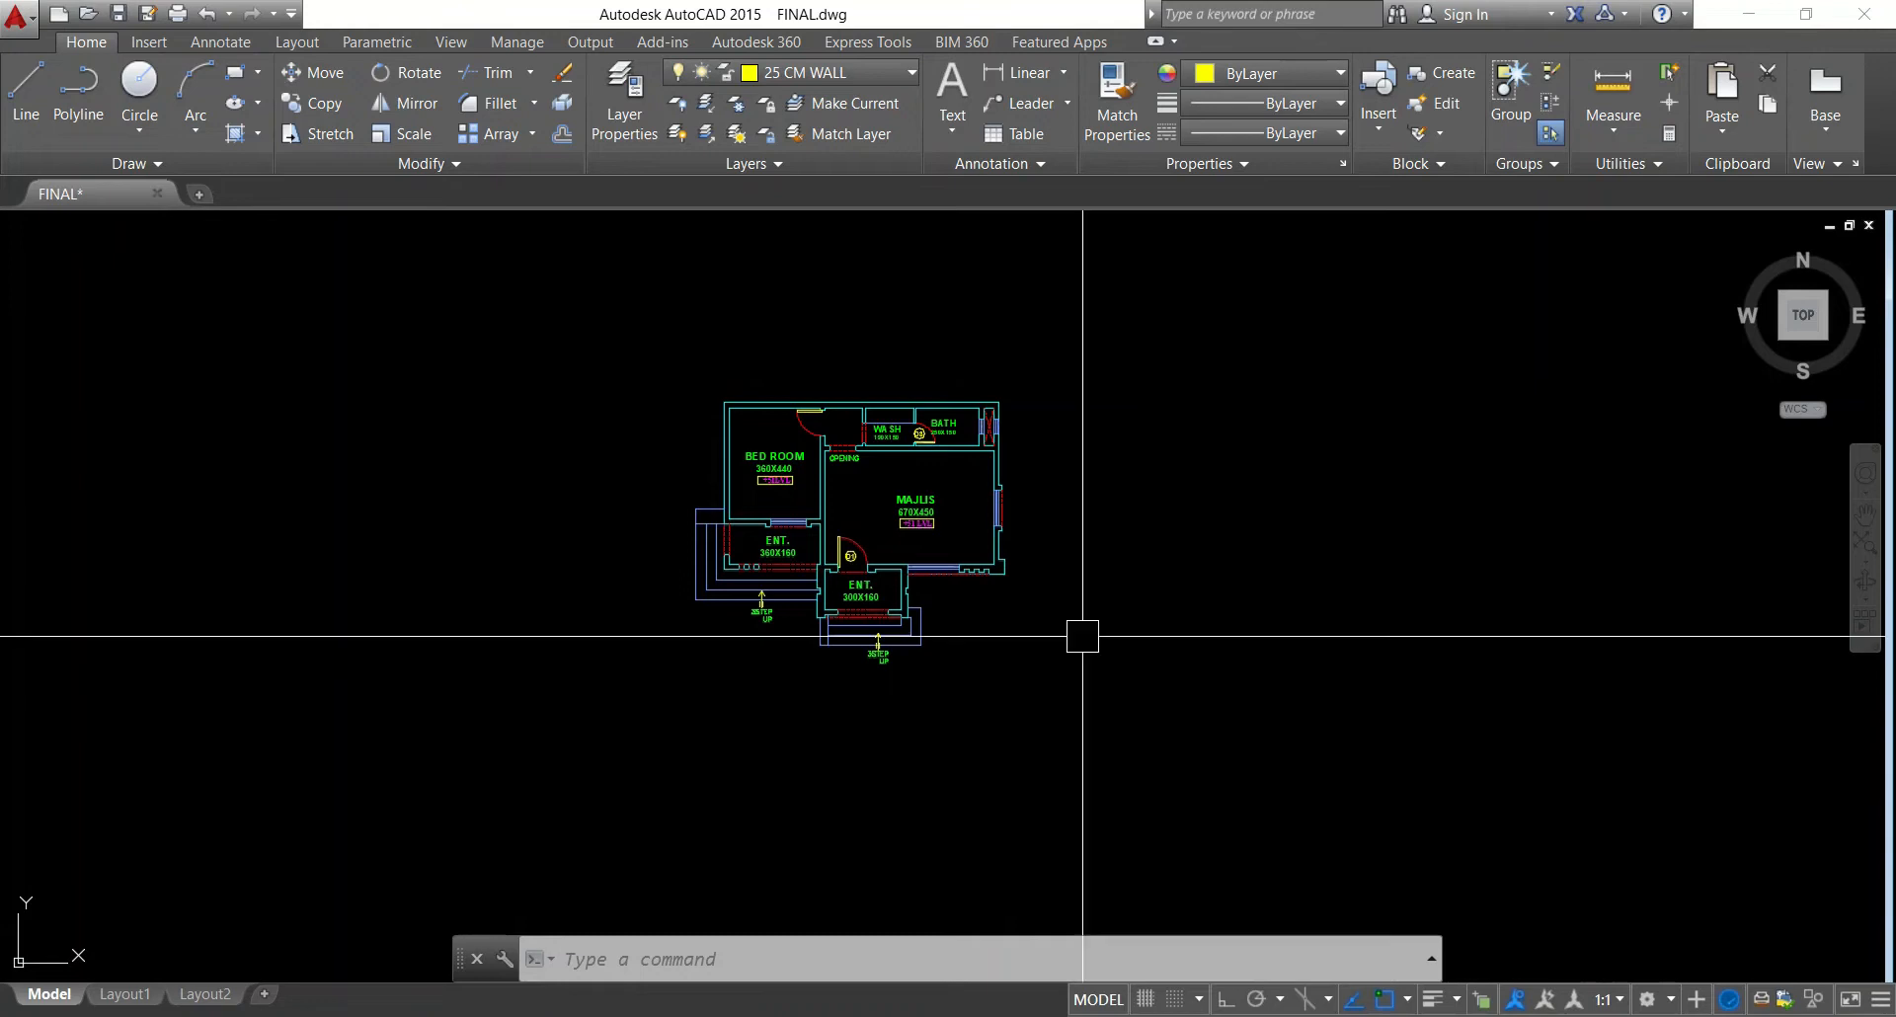
middle_drag(1079, 679, 1158, 681)
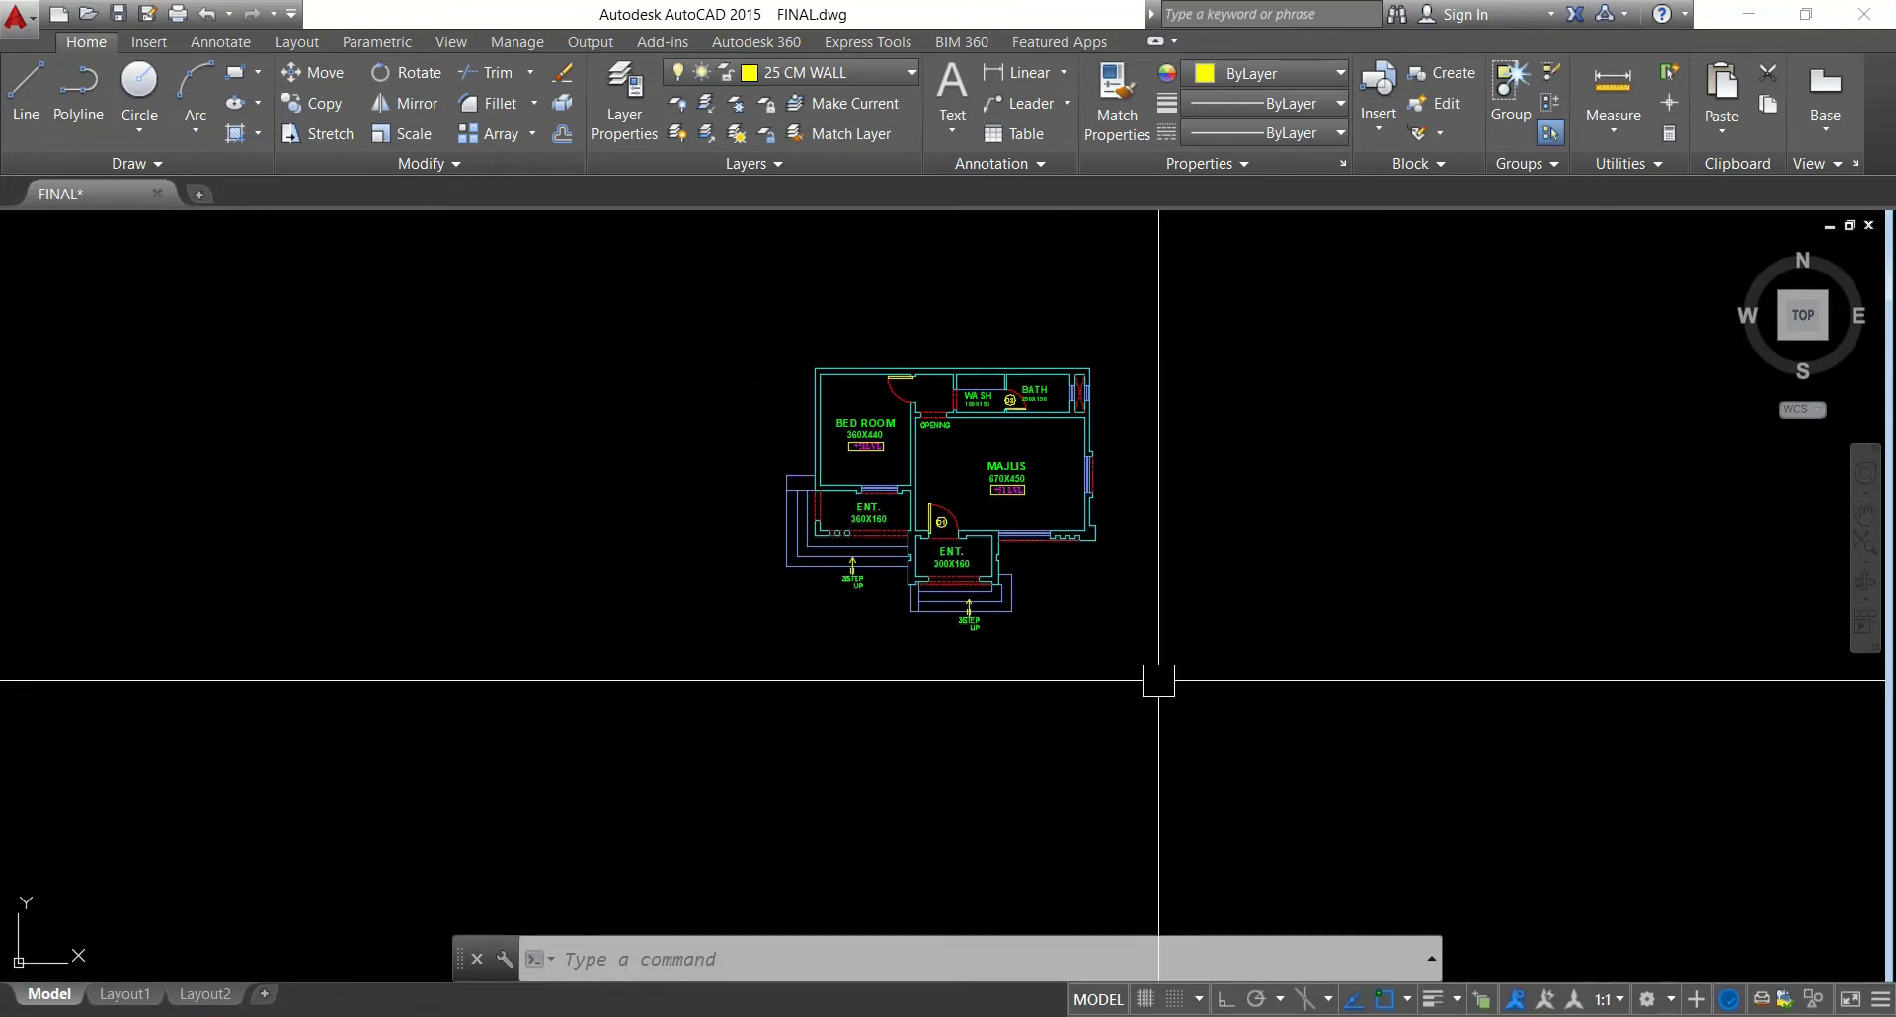
middle_drag(1219, 597, 1212, 692)
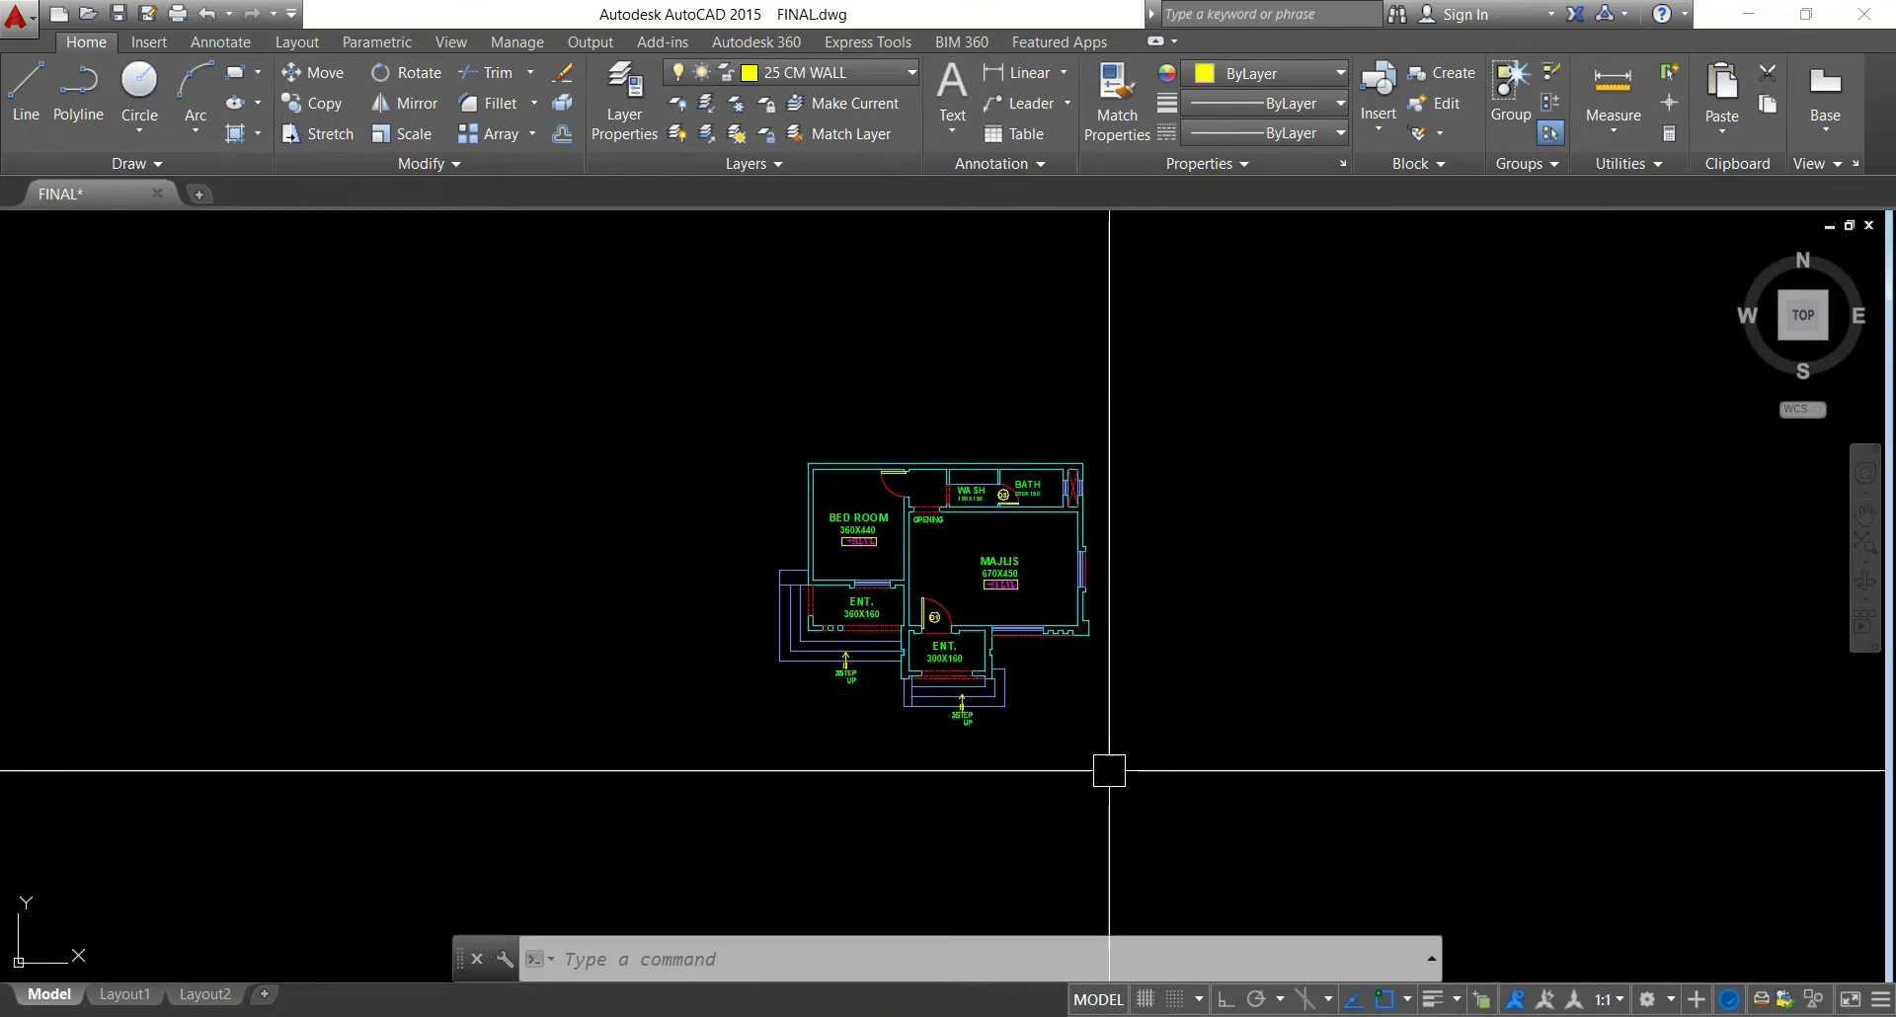
middle_drag(1122, 769, 1126, 760)
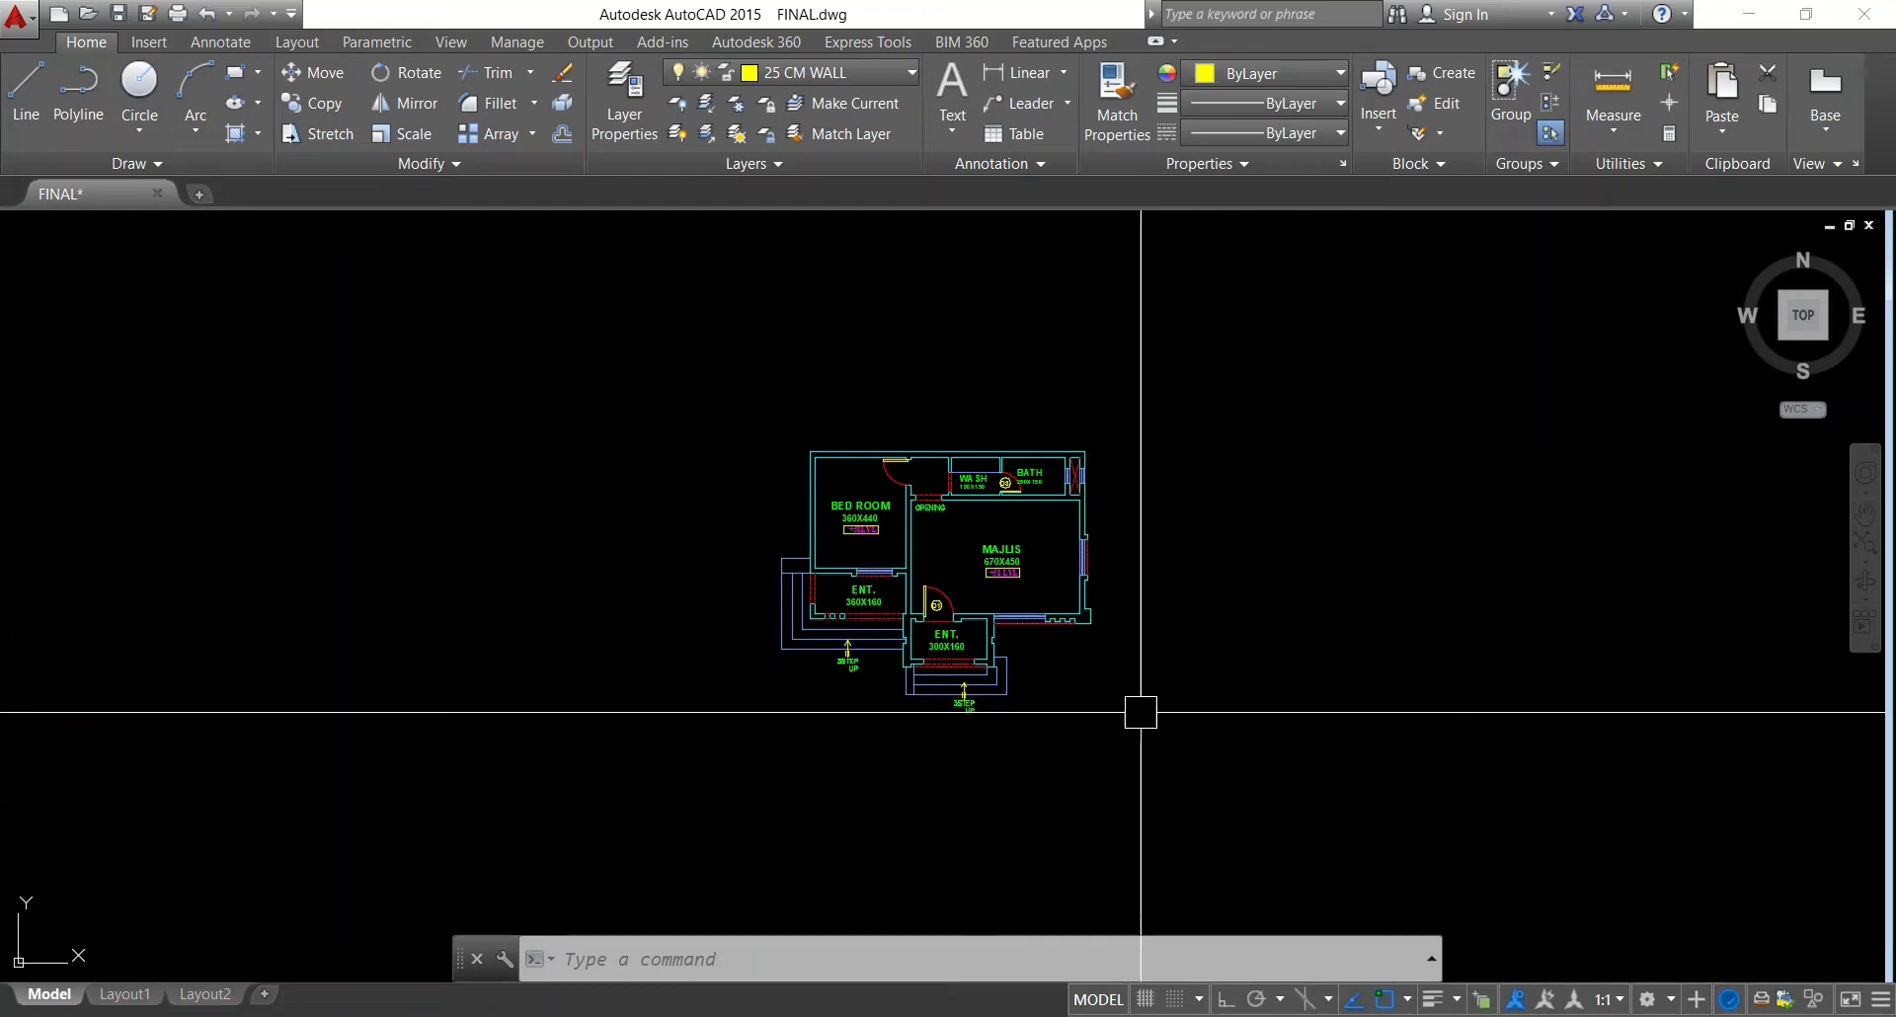
scroll(1138, 708, down, 2)
middle_drag(1096, 537, 1063, 640)
middle_drag(1013, 835, 994, 729)
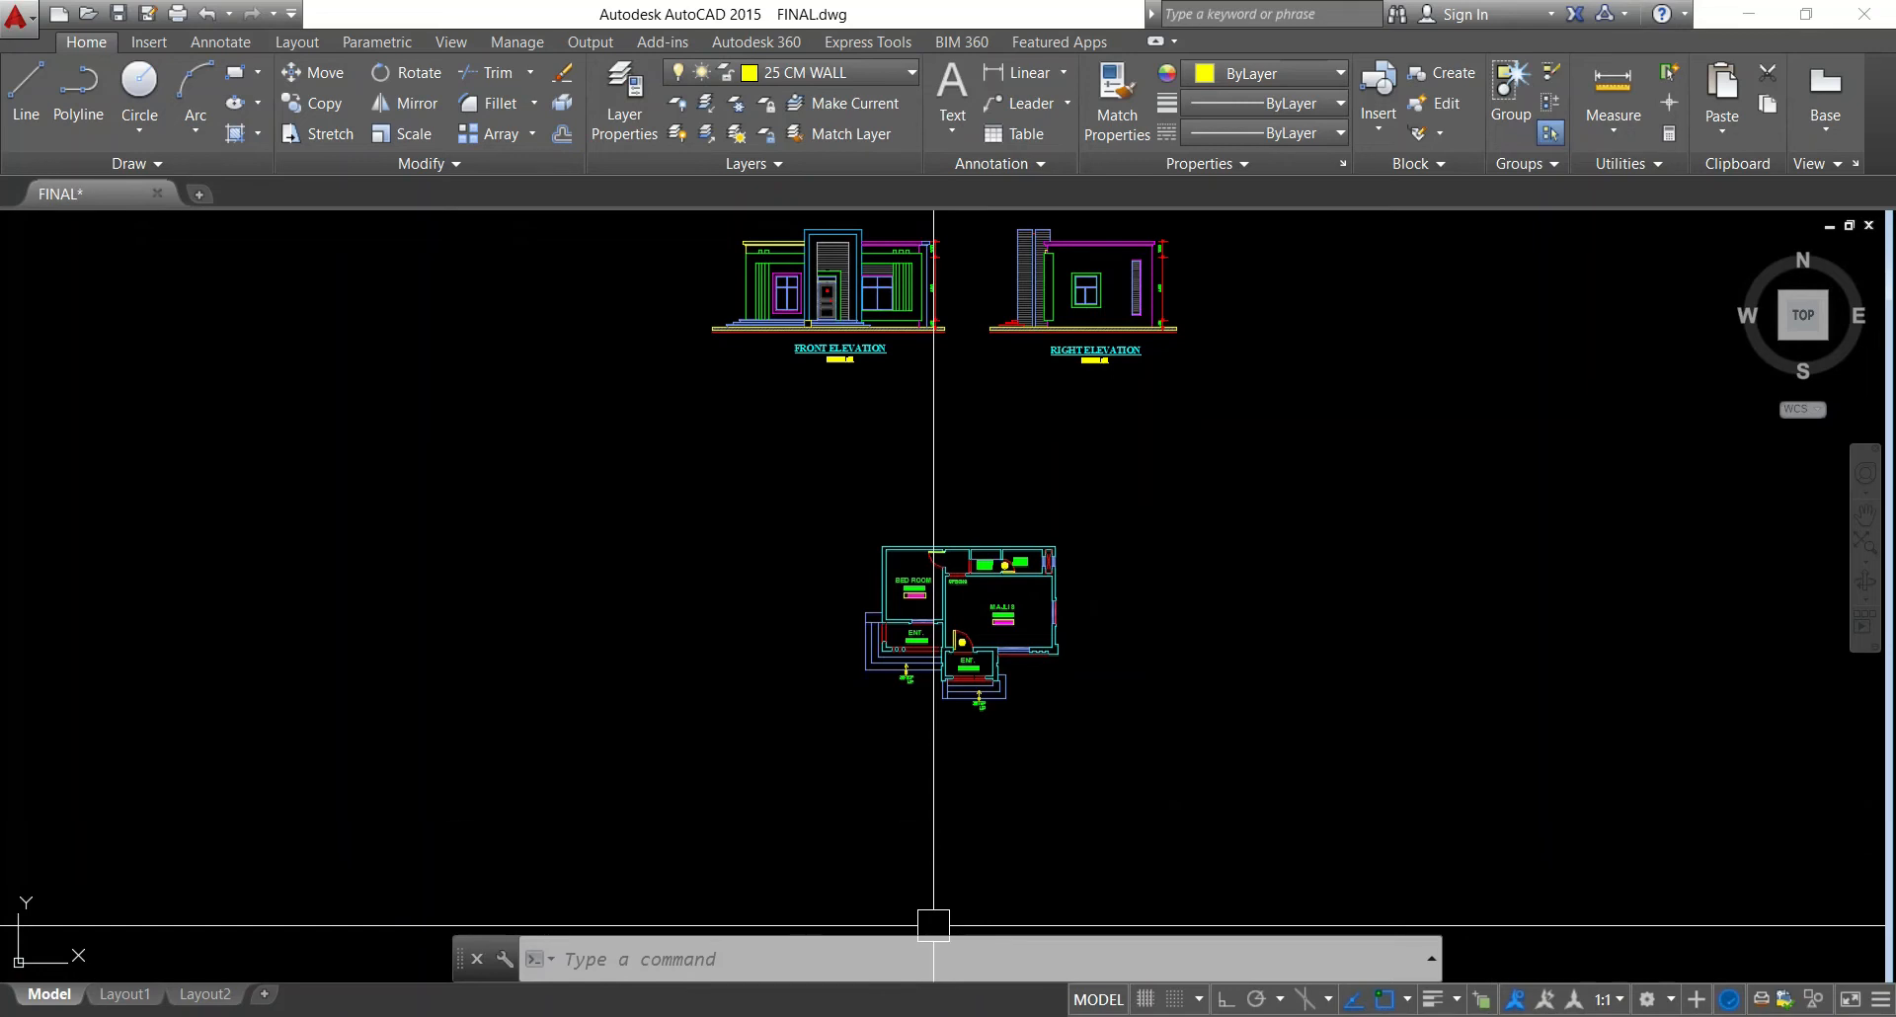
Switch to the scanned land survey image in the photo viewer and examine the plot outline, road widths and line distance table
click(821, 1016)
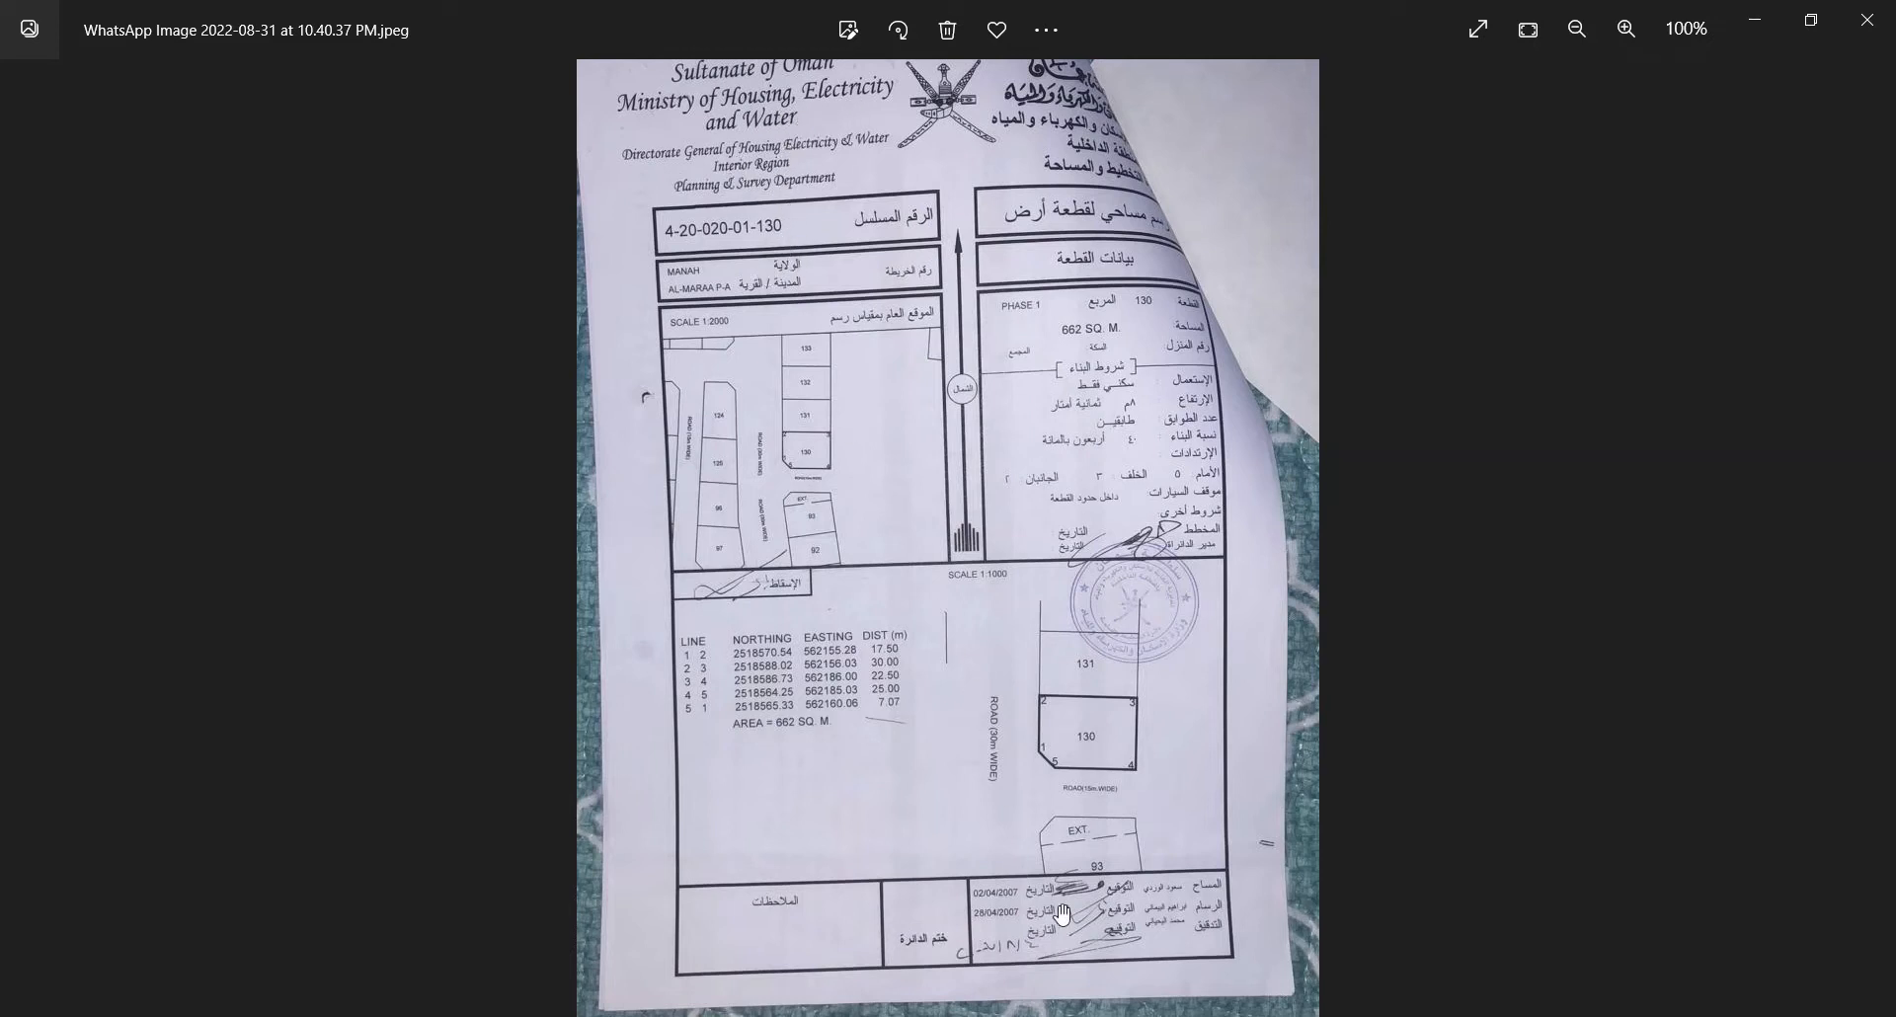
scroll(1049, 904, up, 1)
scroll(1145, 904, up, 1)
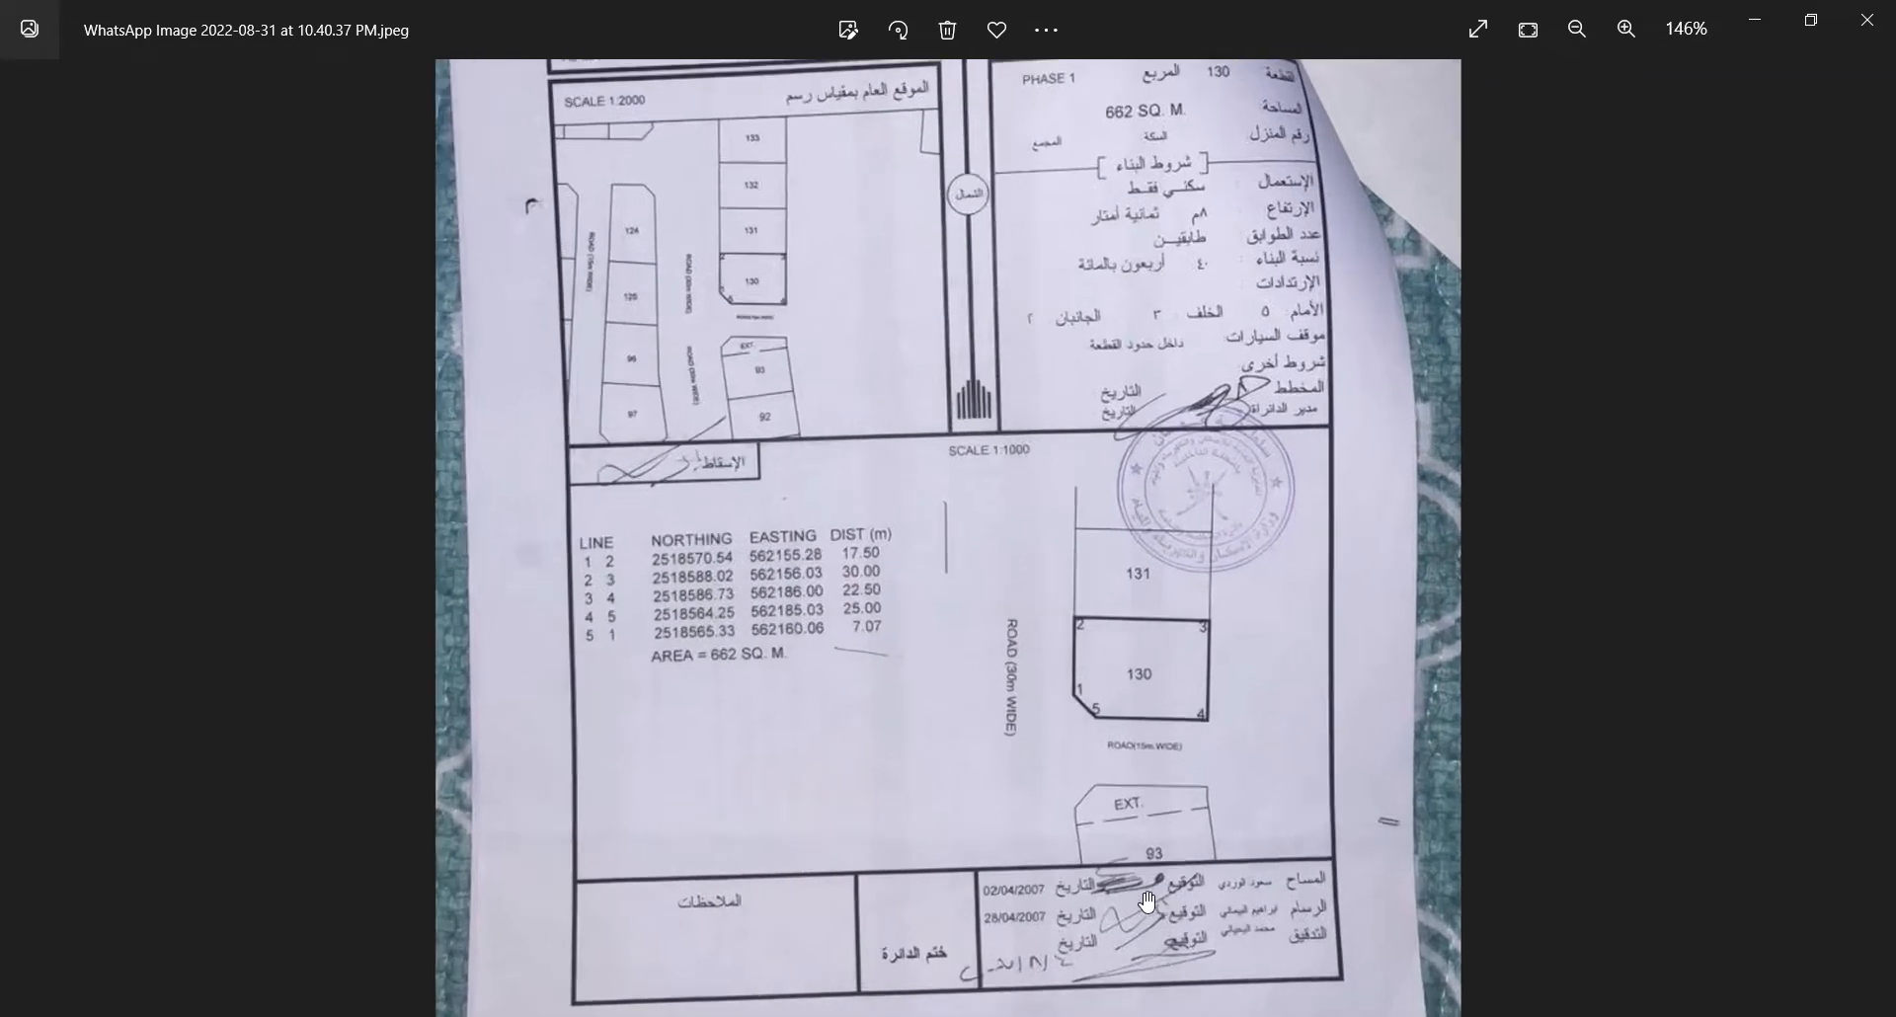
scroll(1151, 802, up, 1)
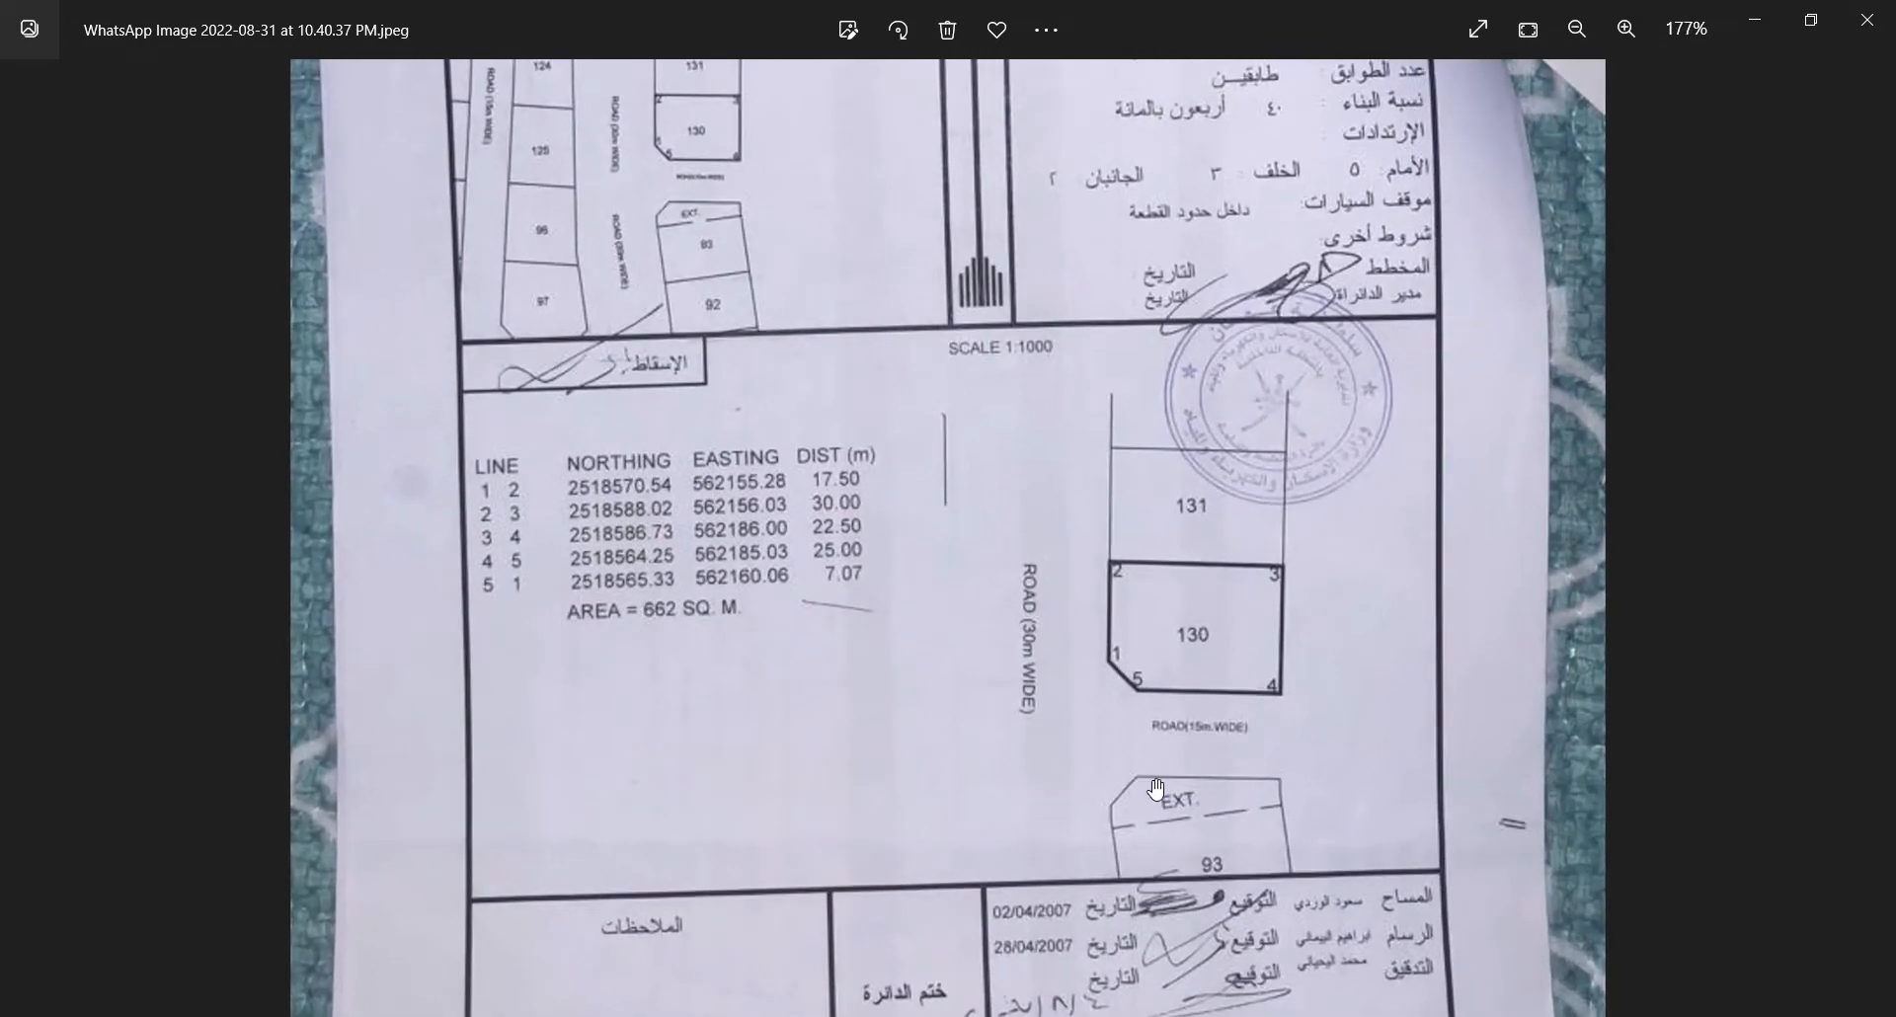
scroll(1202, 651, up, 1)
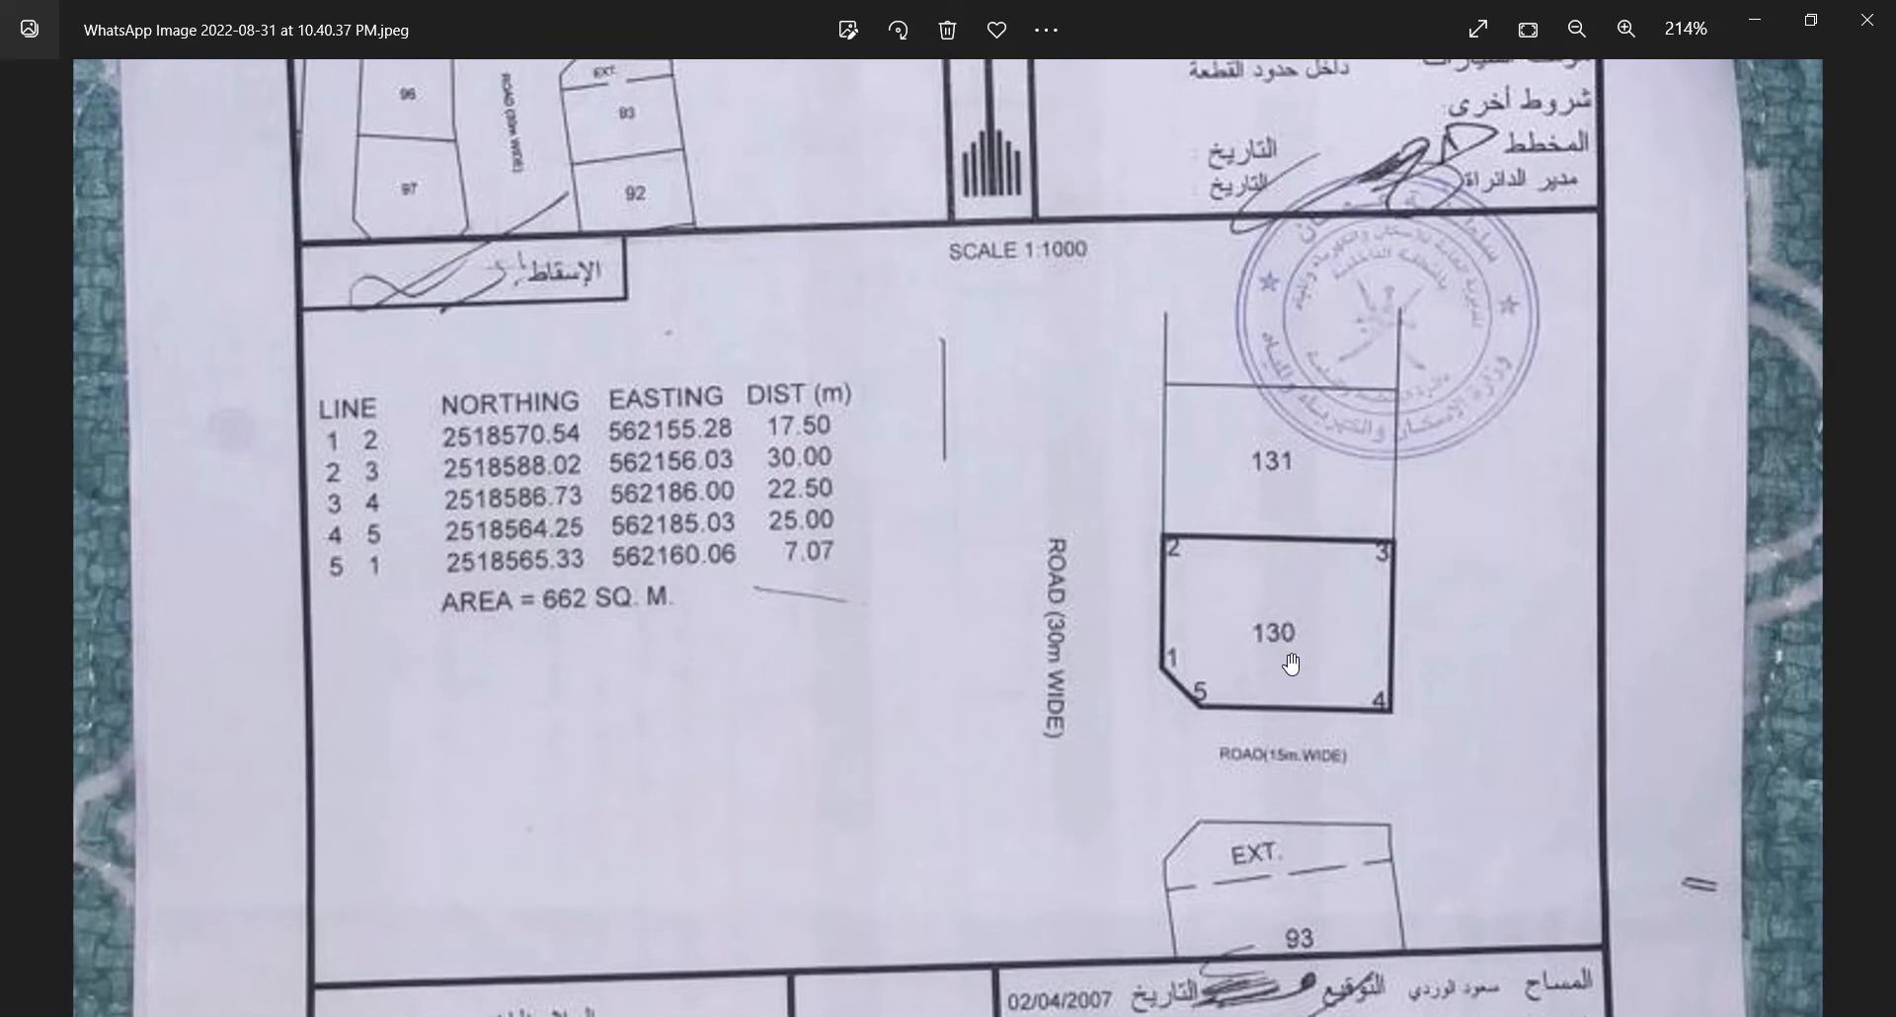
scroll(1291, 665, down, 3)
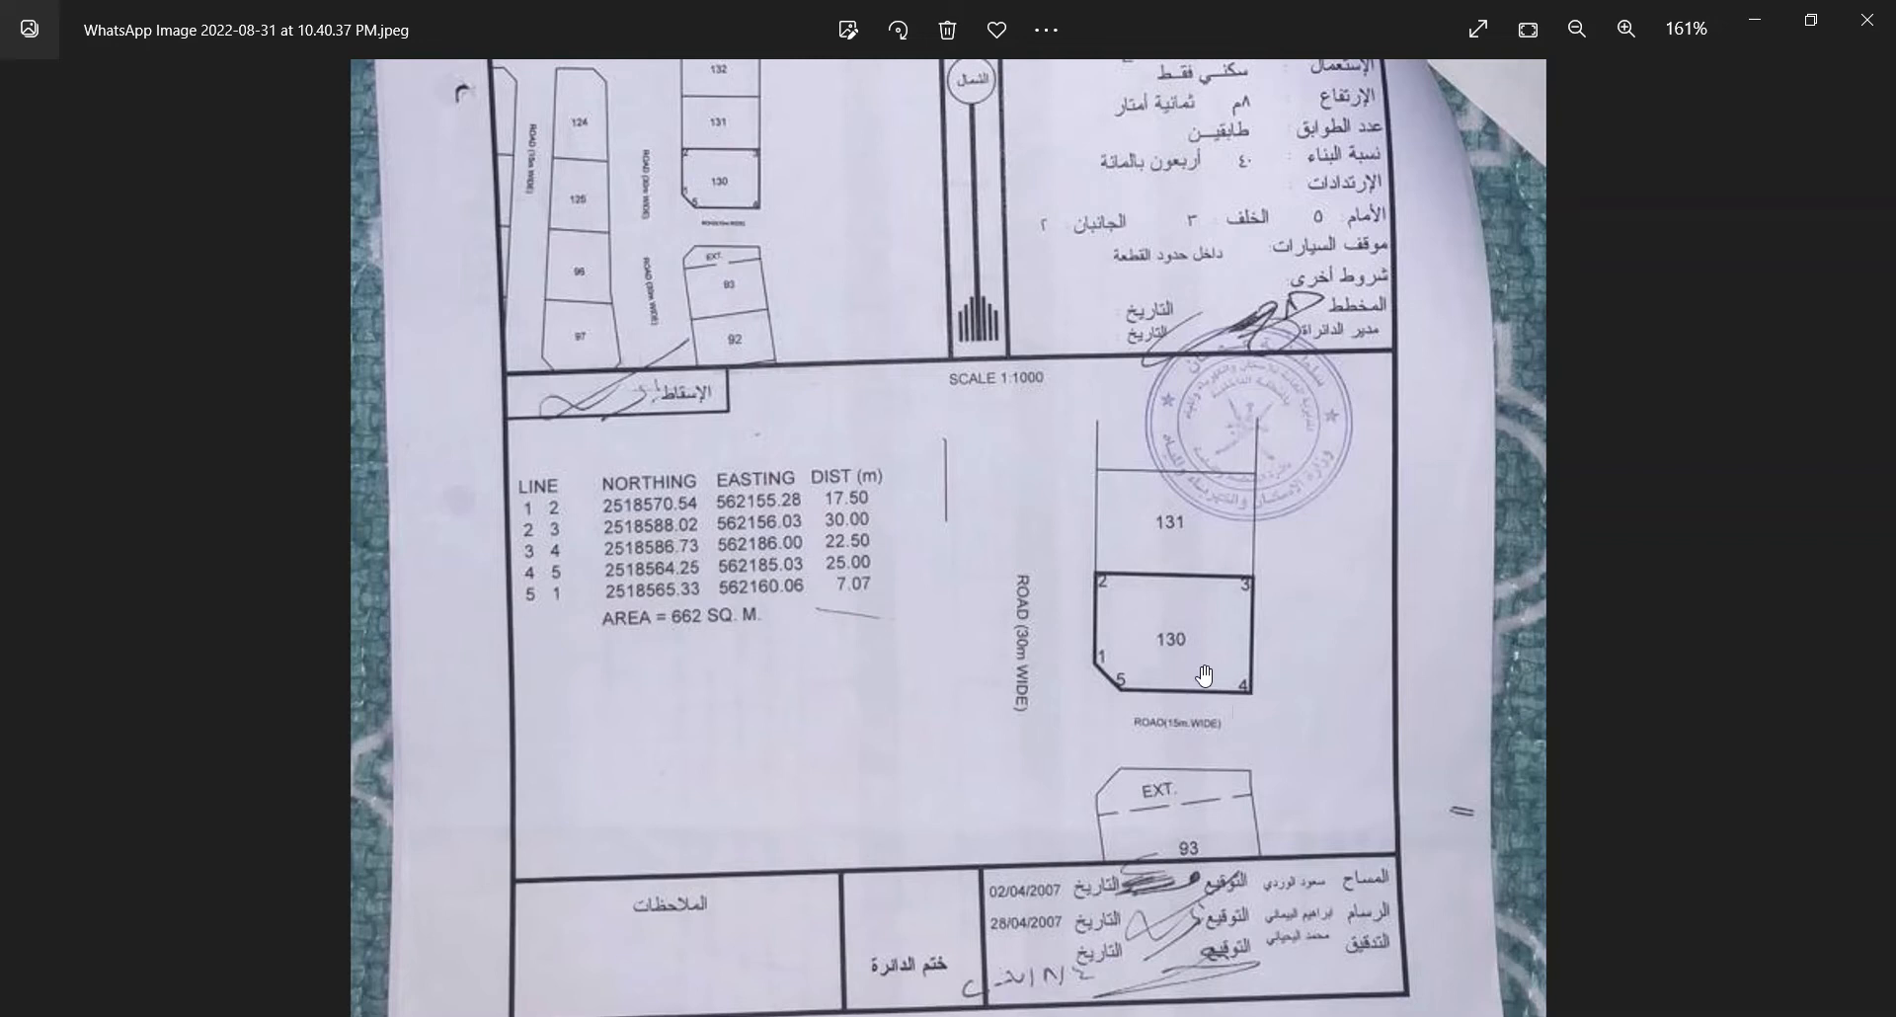
scroll(1205, 675, down, 3)
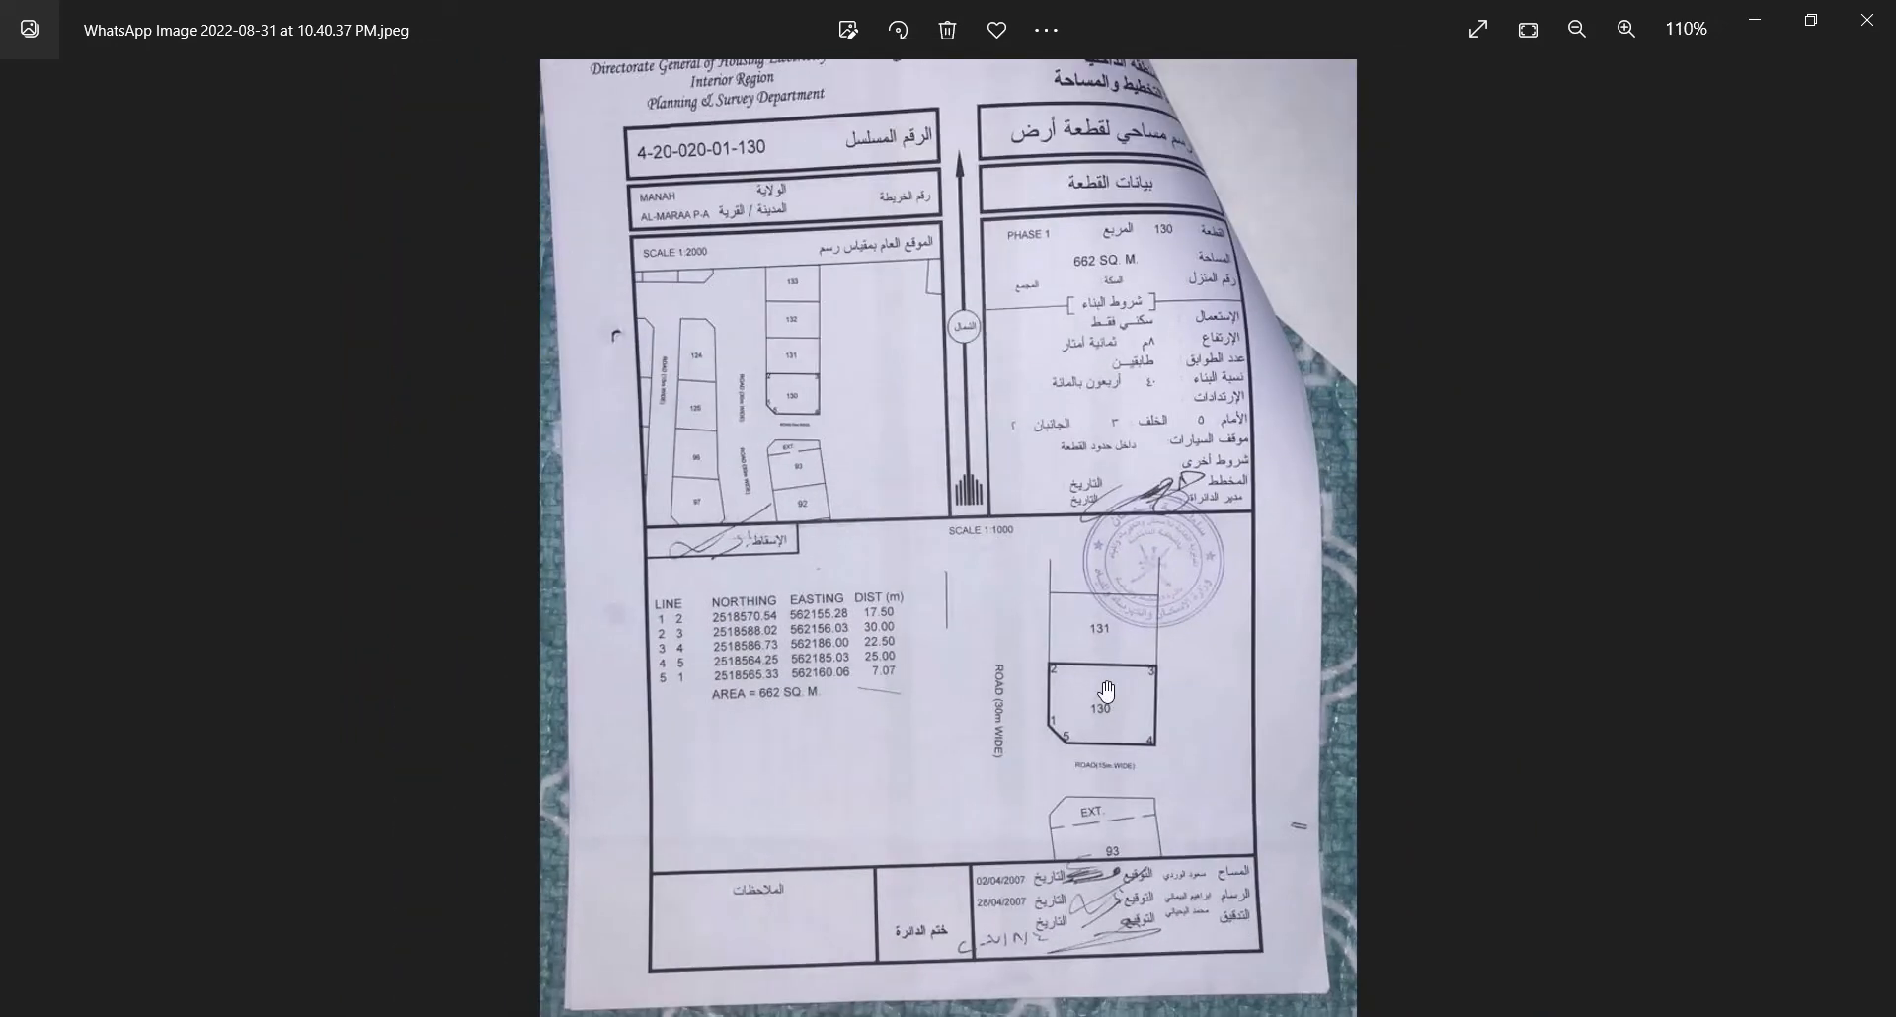
scroll(1106, 691, up, 1)
scroll(1106, 691, up, 2)
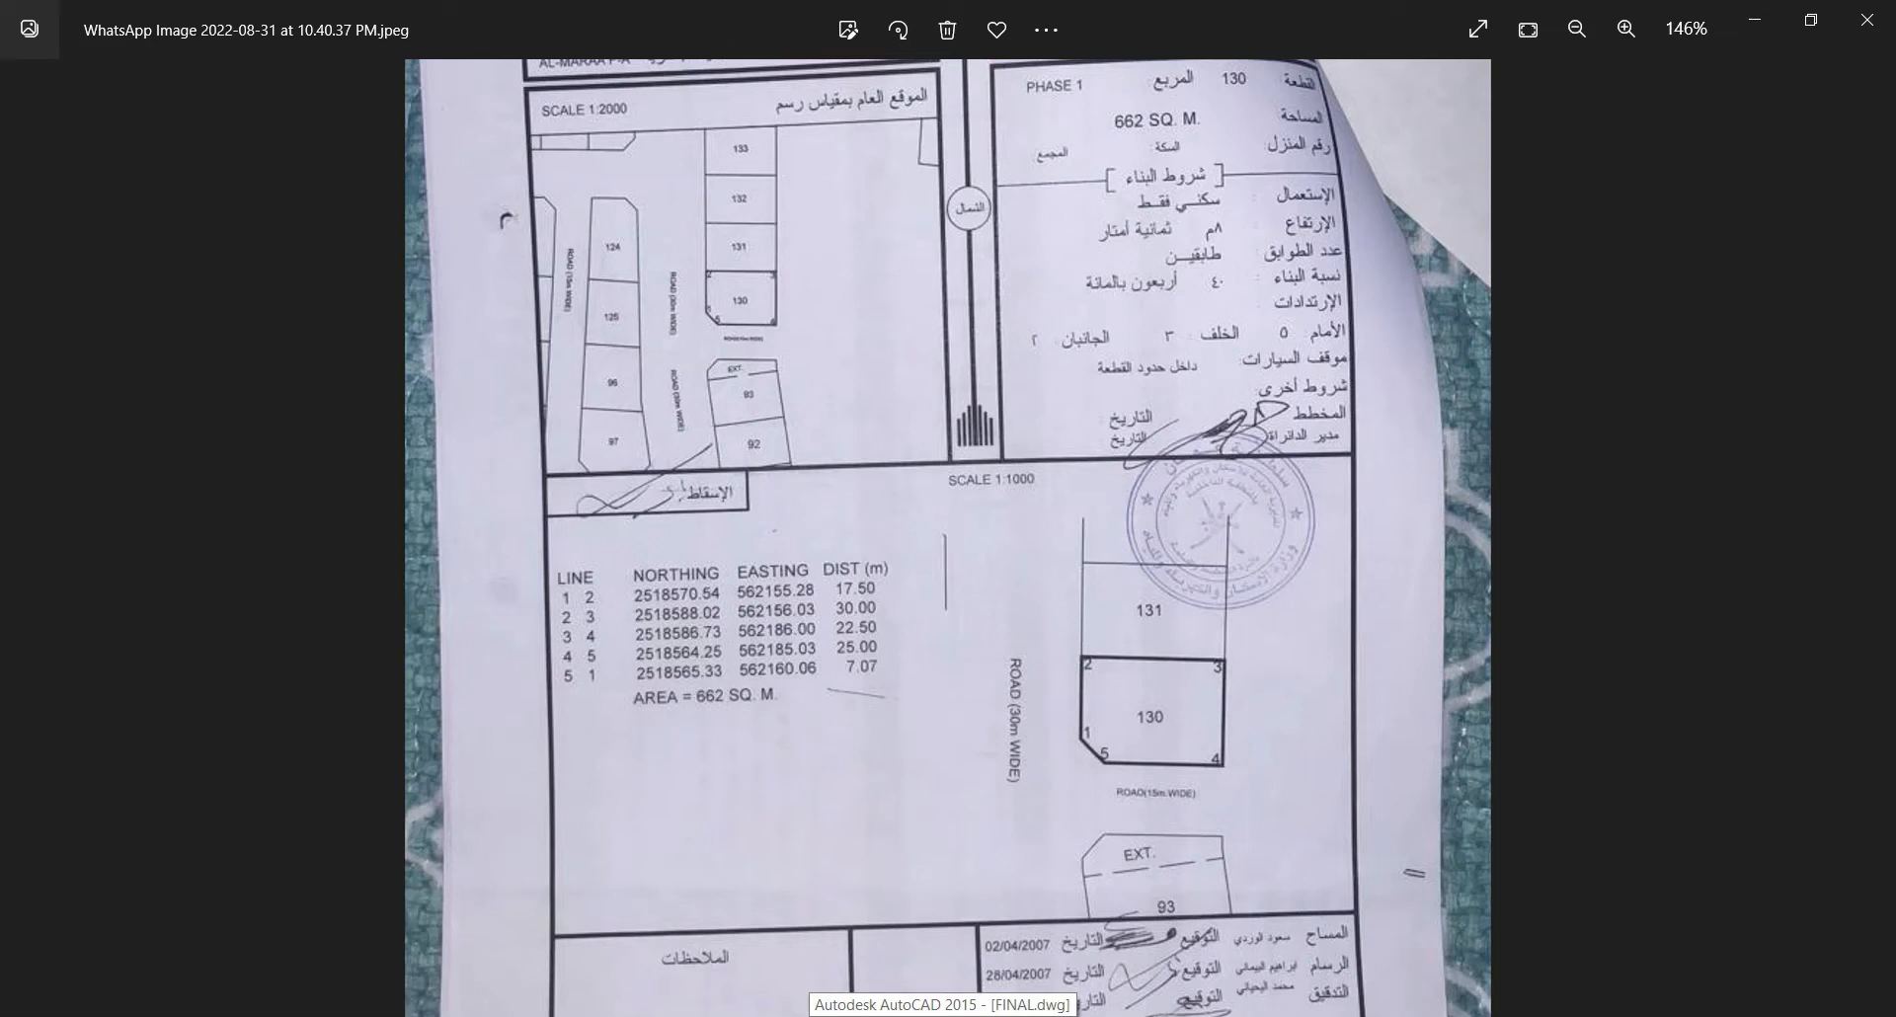
Return to FINAL.dwg in AutoCAD and examine the small floor plan's rooms and entrance door together with its front elevation
click(943, 1016)
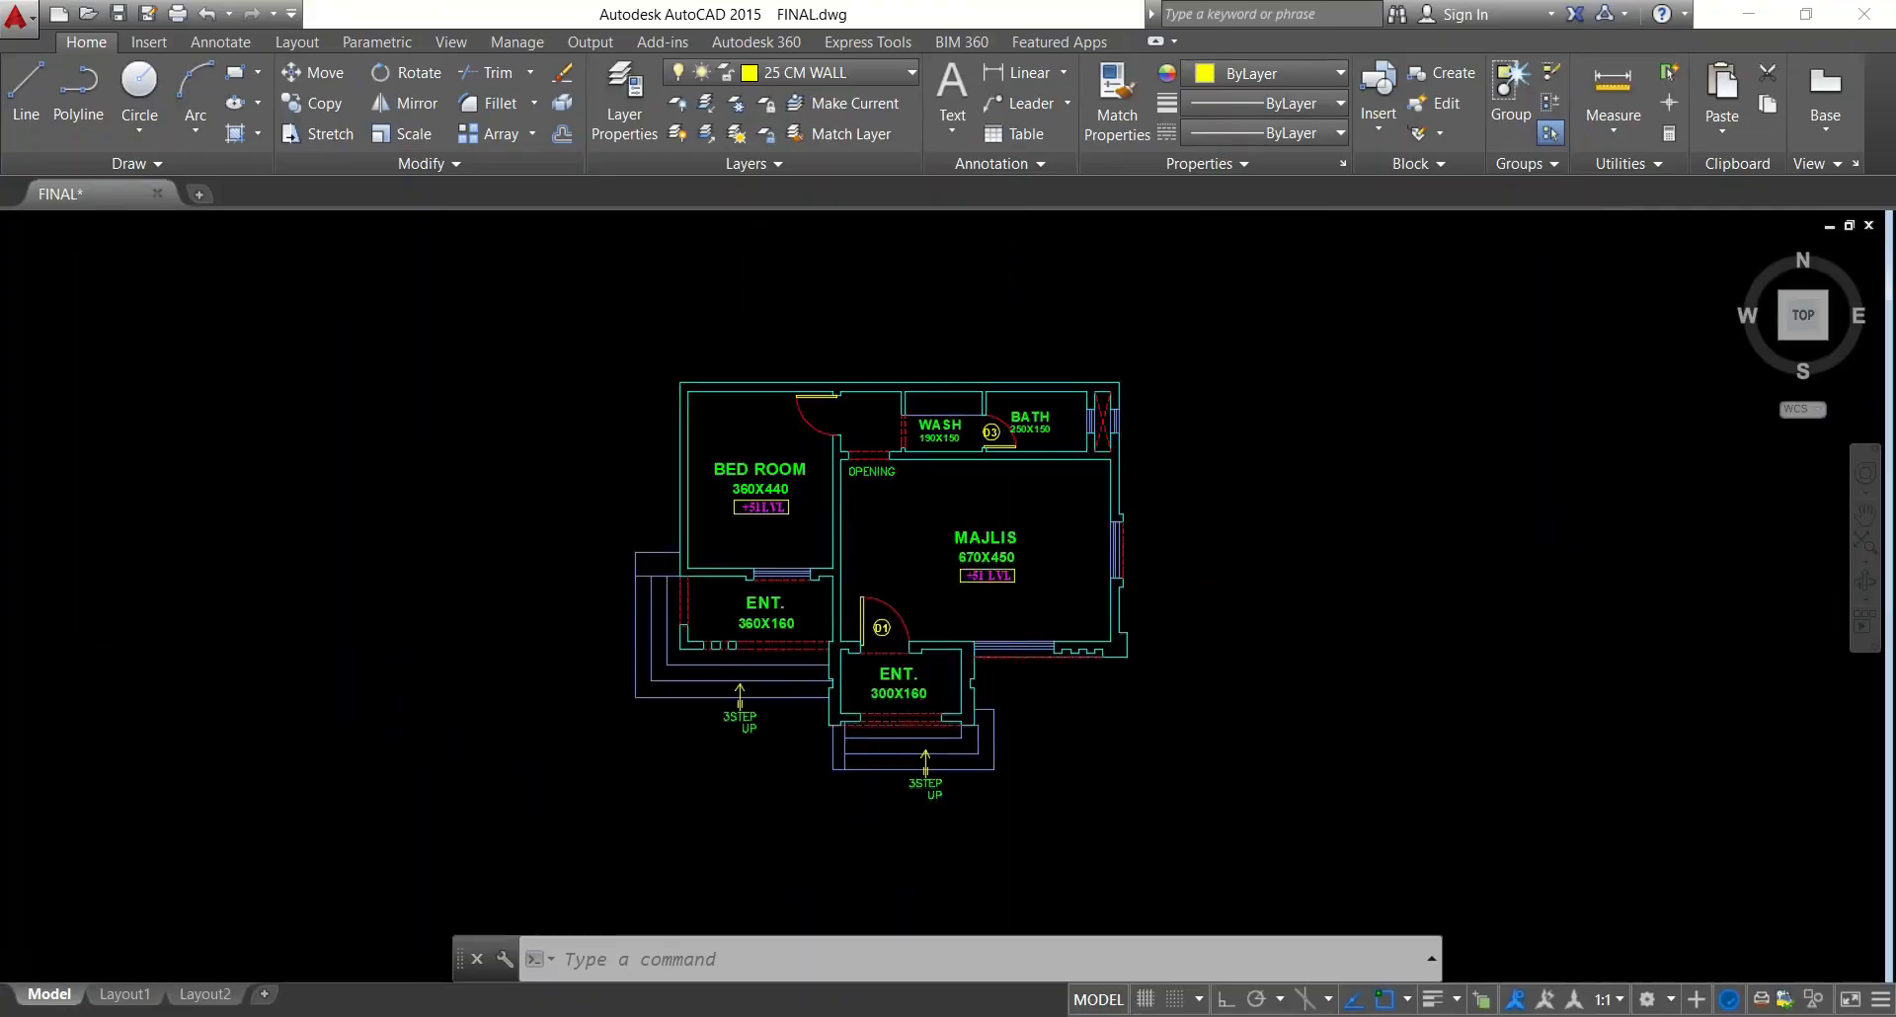
scroll(998, 746, up, 3)
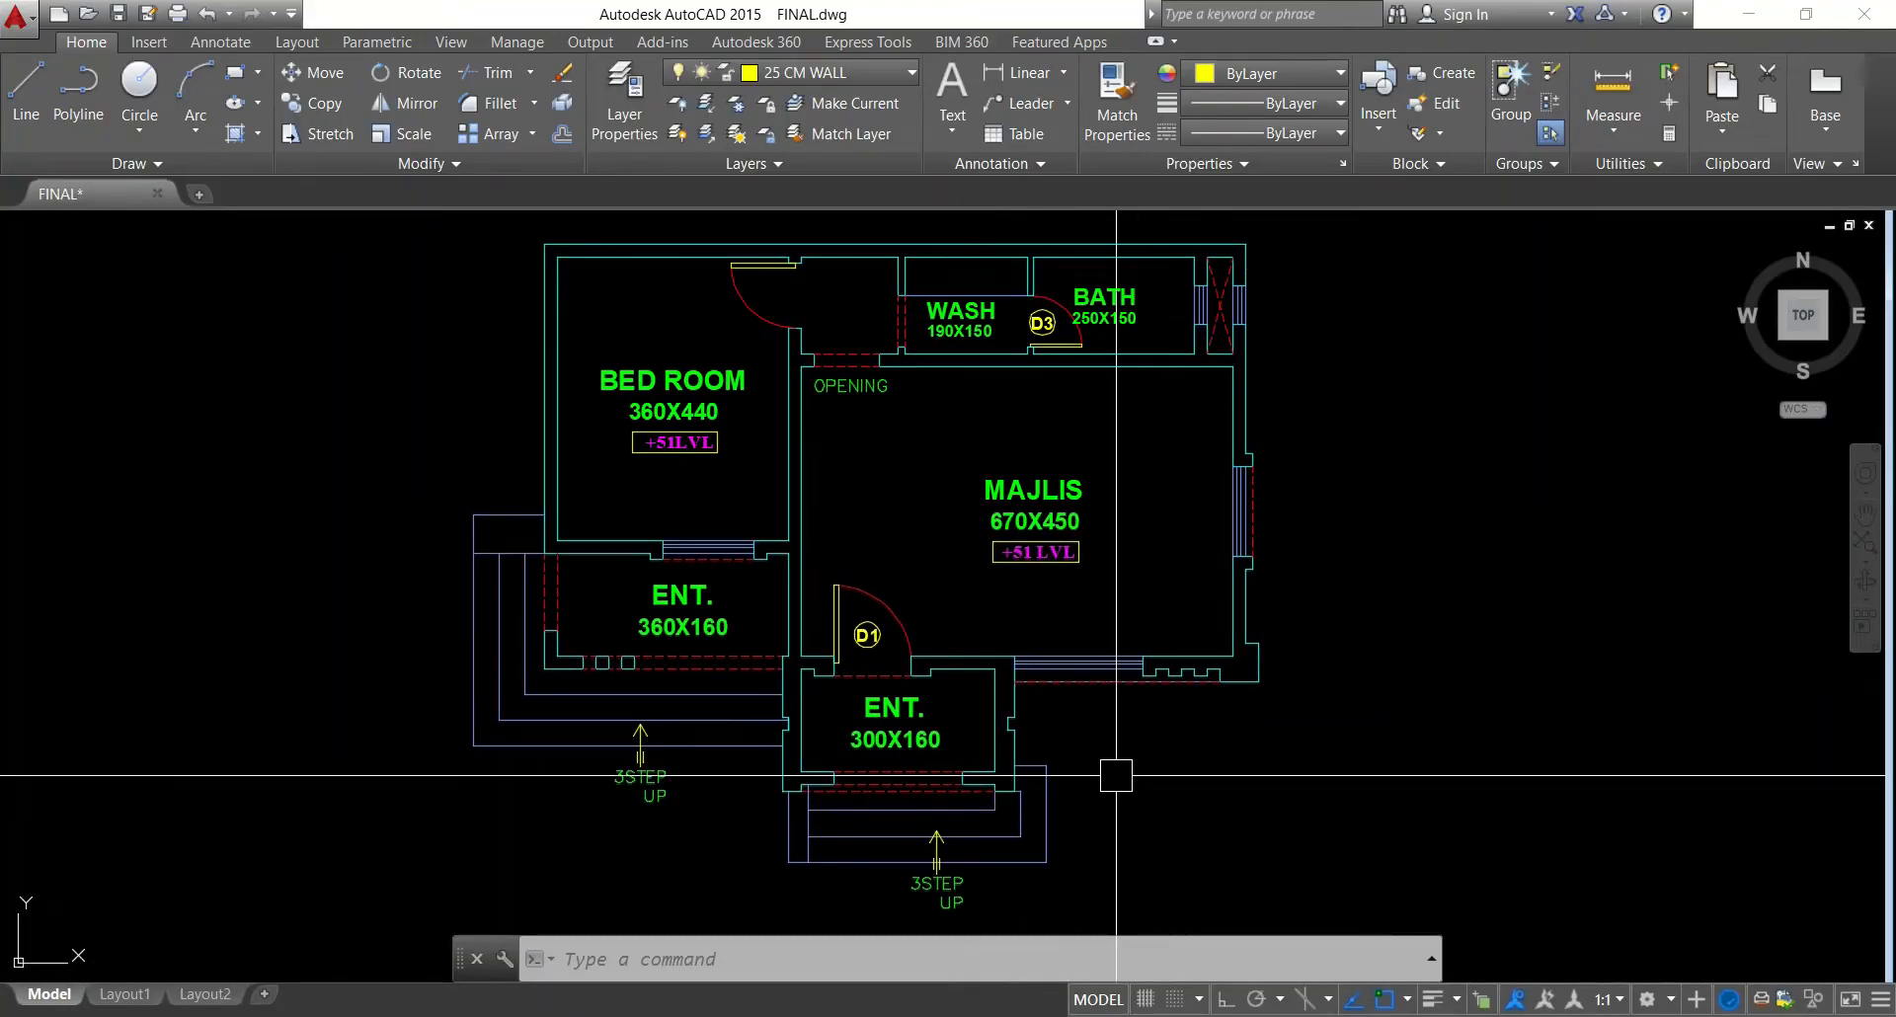
scroll(1094, 769, down, 1)
scroll(995, 722, up, 1)
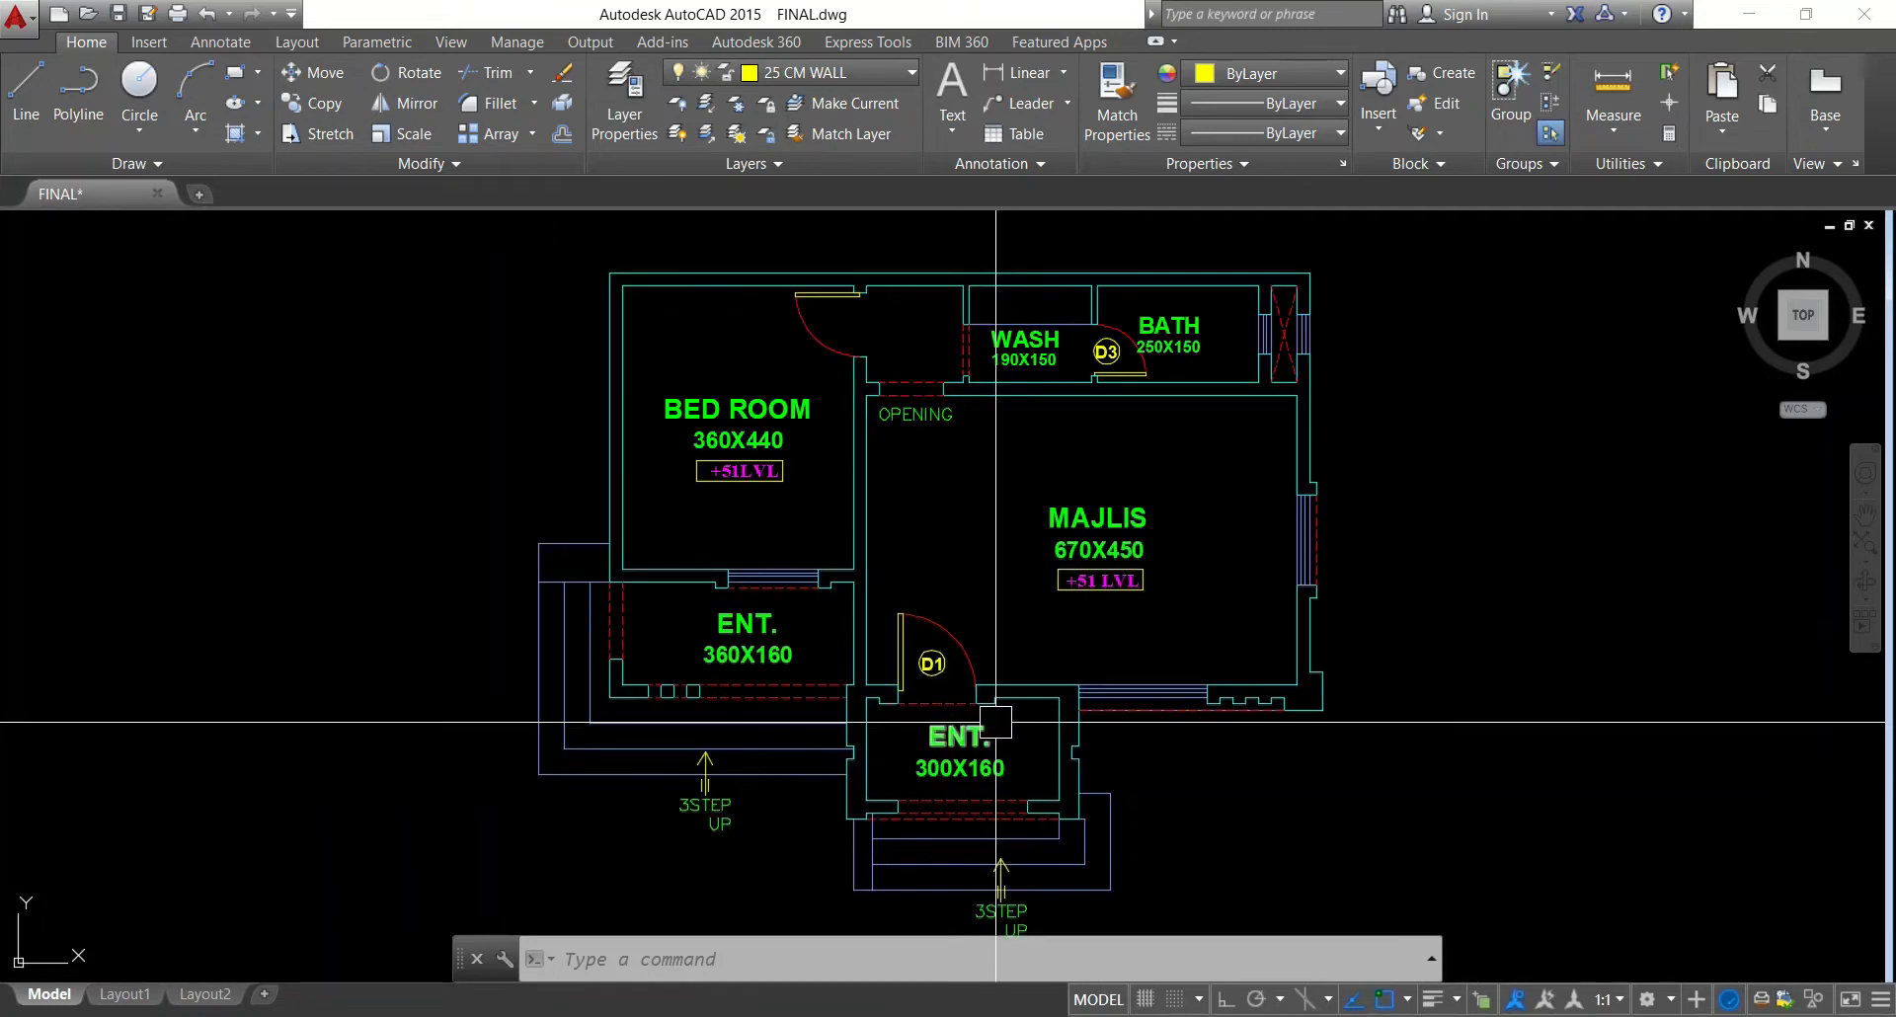
scroll(996, 722, down, 4)
scroll(842, 326, up, 5)
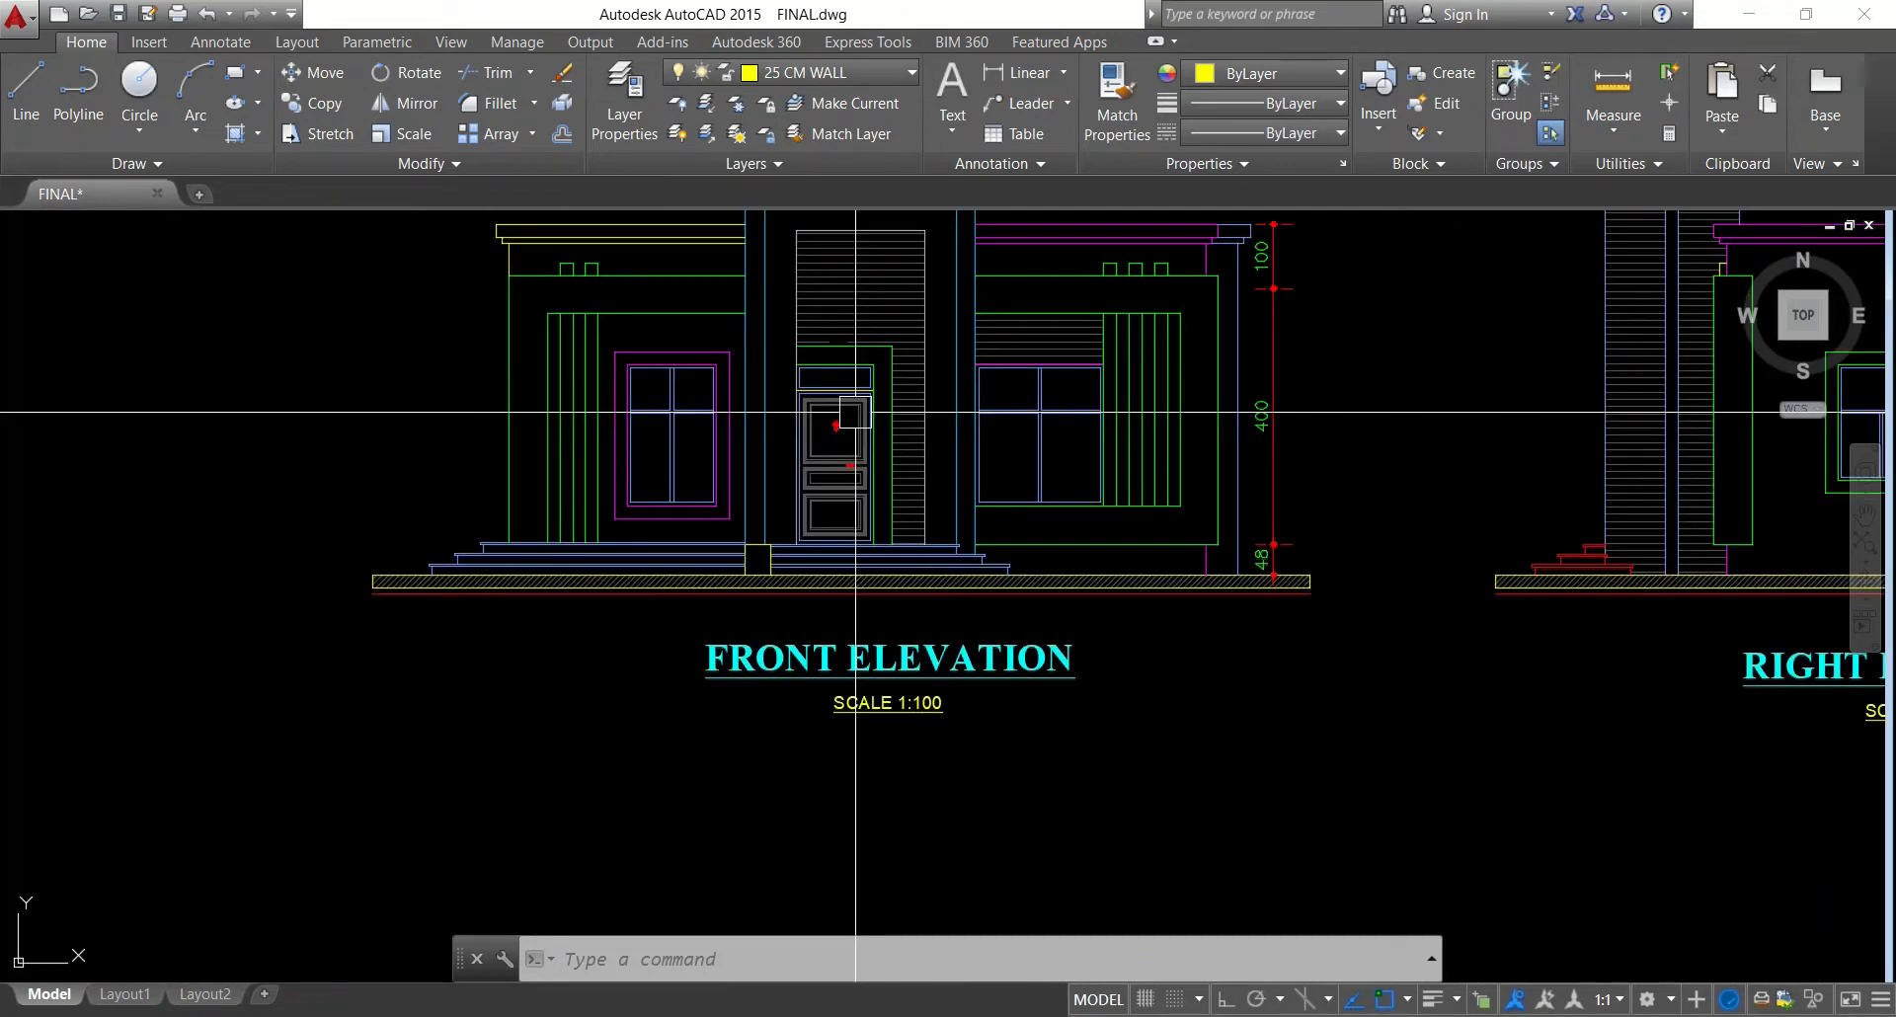
middle_drag(855, 412, 850, 511)
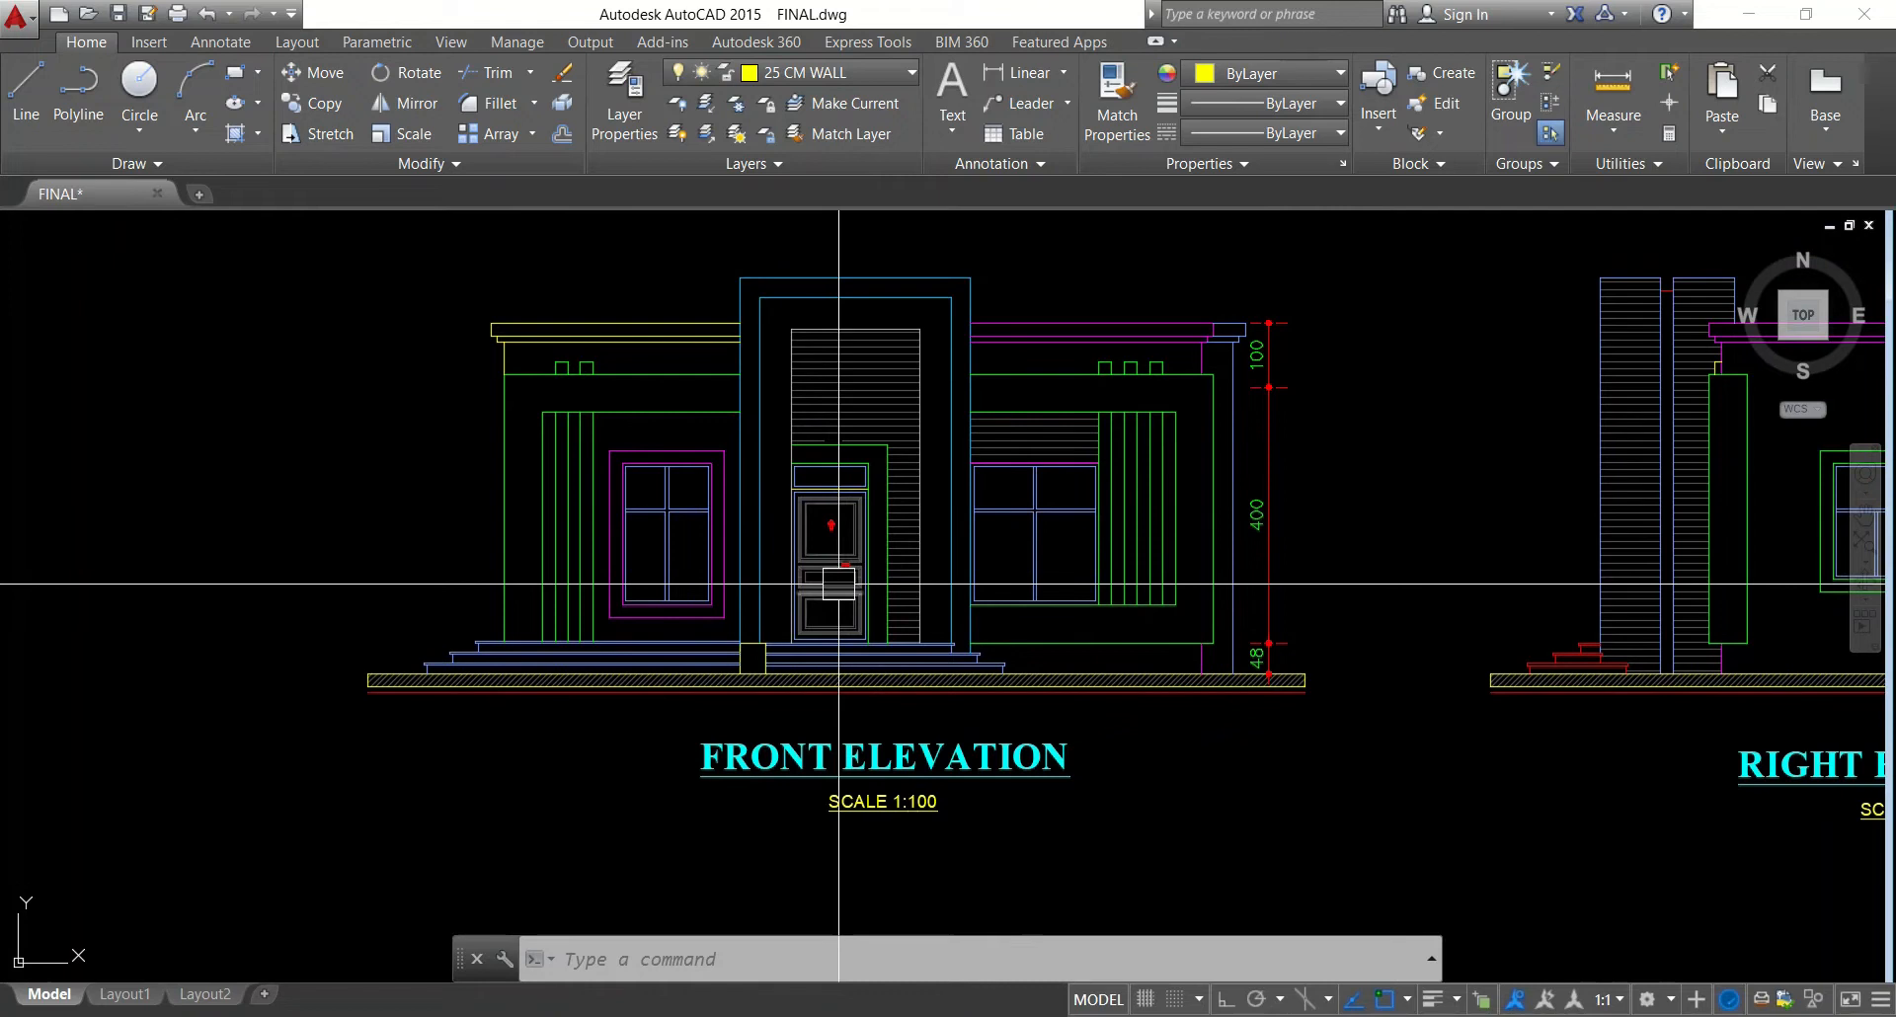
Look again at the small floor plan's layout of bedroom, majlis, wash, bath and two stepped entrances
scroll(698, 576, down, 4)
middle_drag(825, 774, 819, 488)
scroll(869, 573, down, 5)
scroll(910, 644, up, 5)
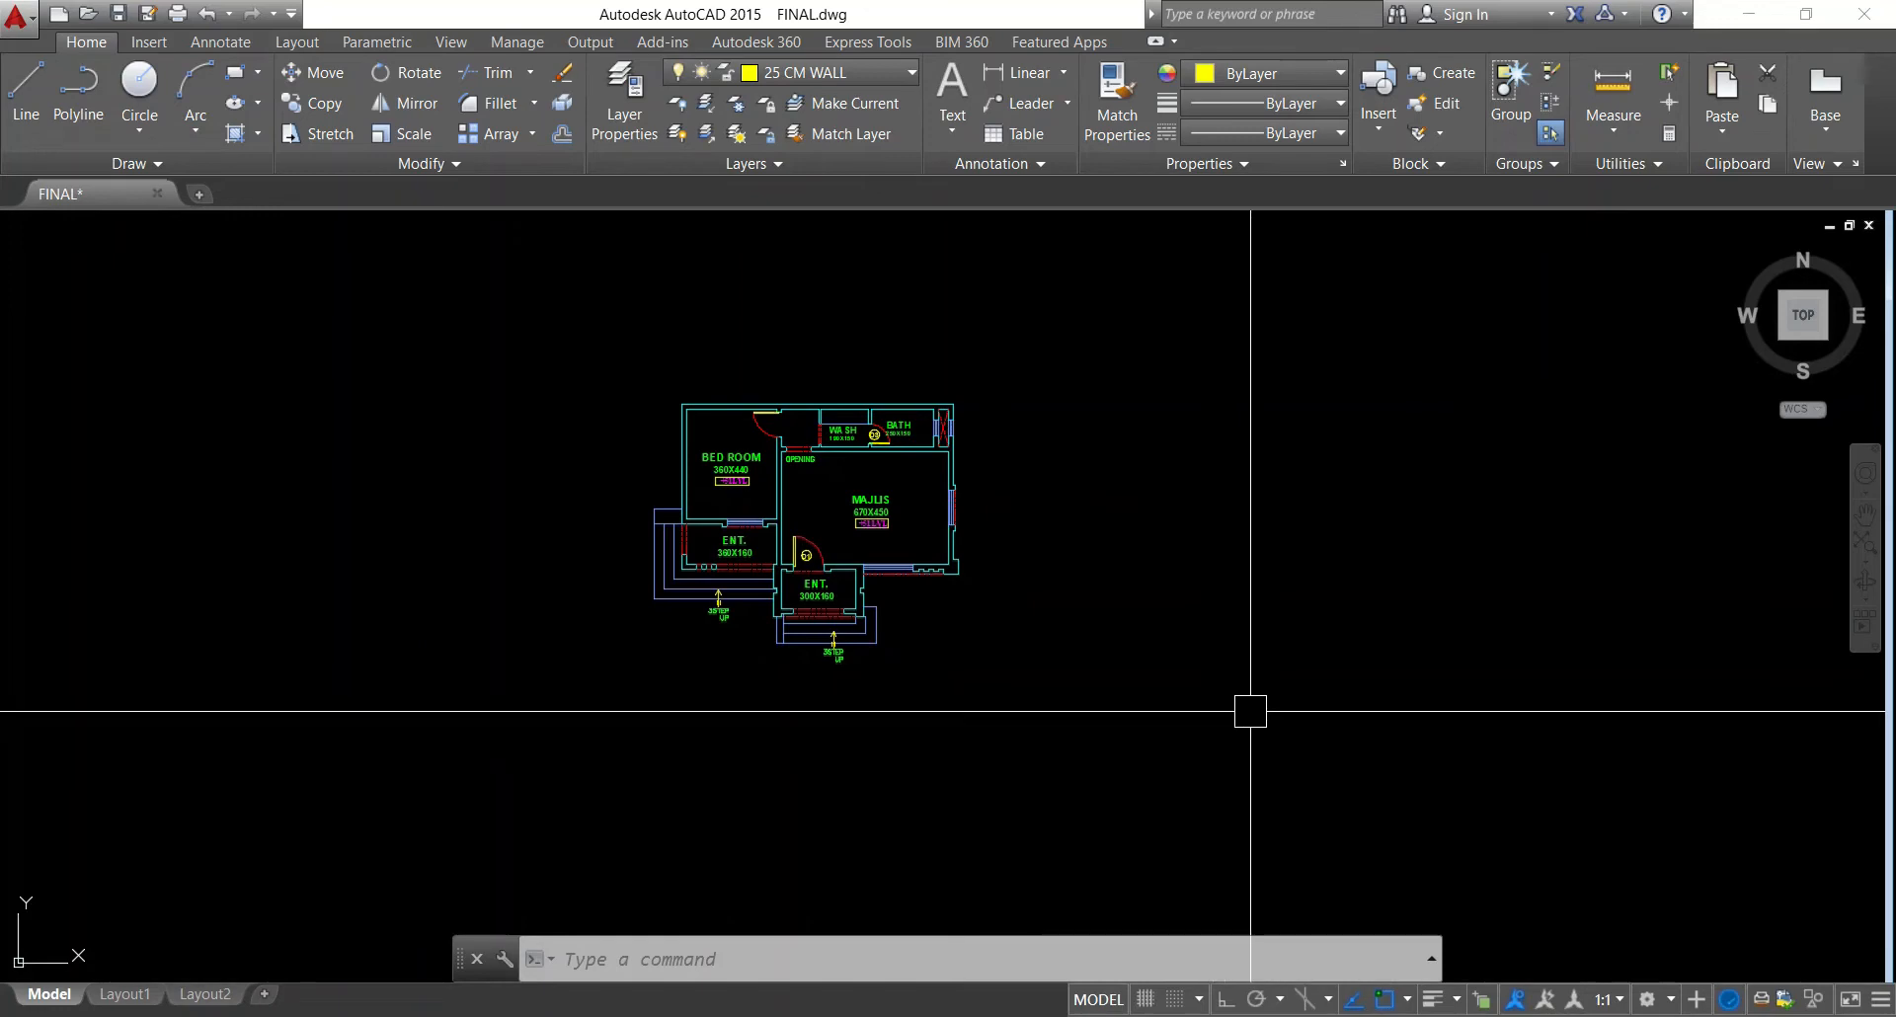
middle_drag(1283, 702, 1230, 752)
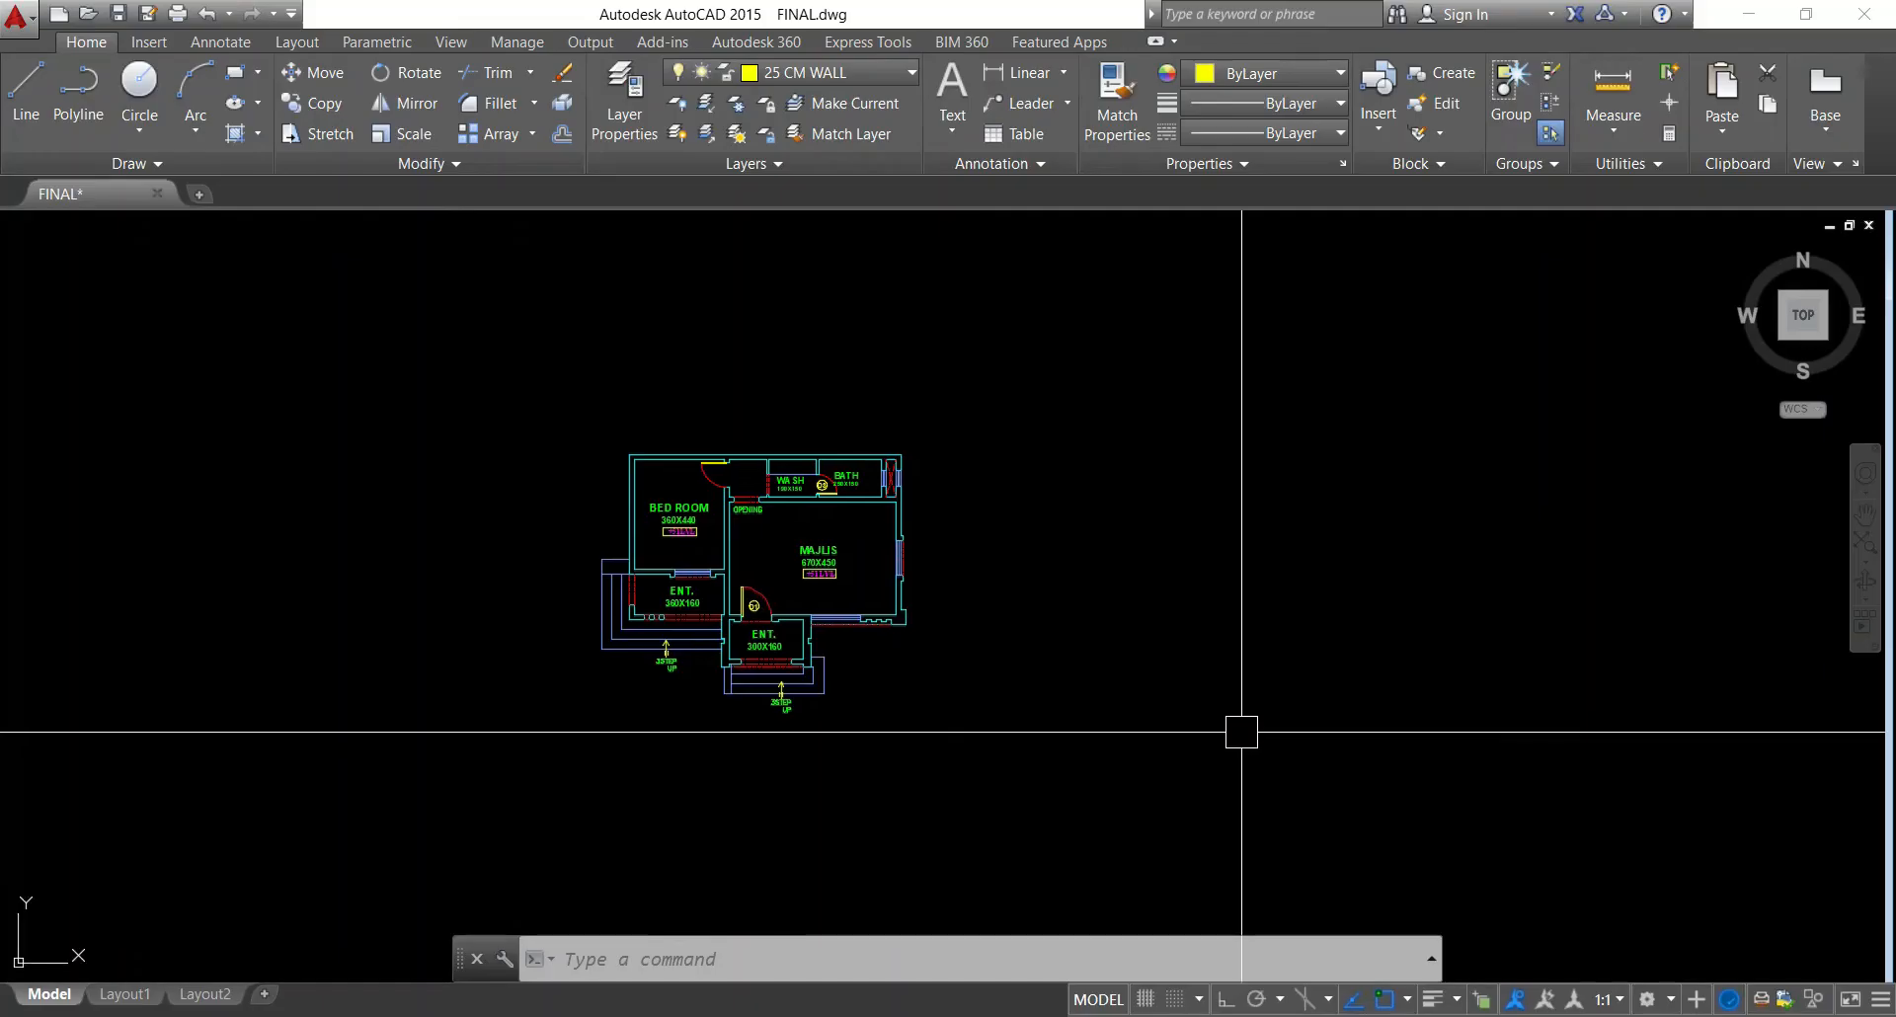
middle_drag(1156, 728, 1307, 728)
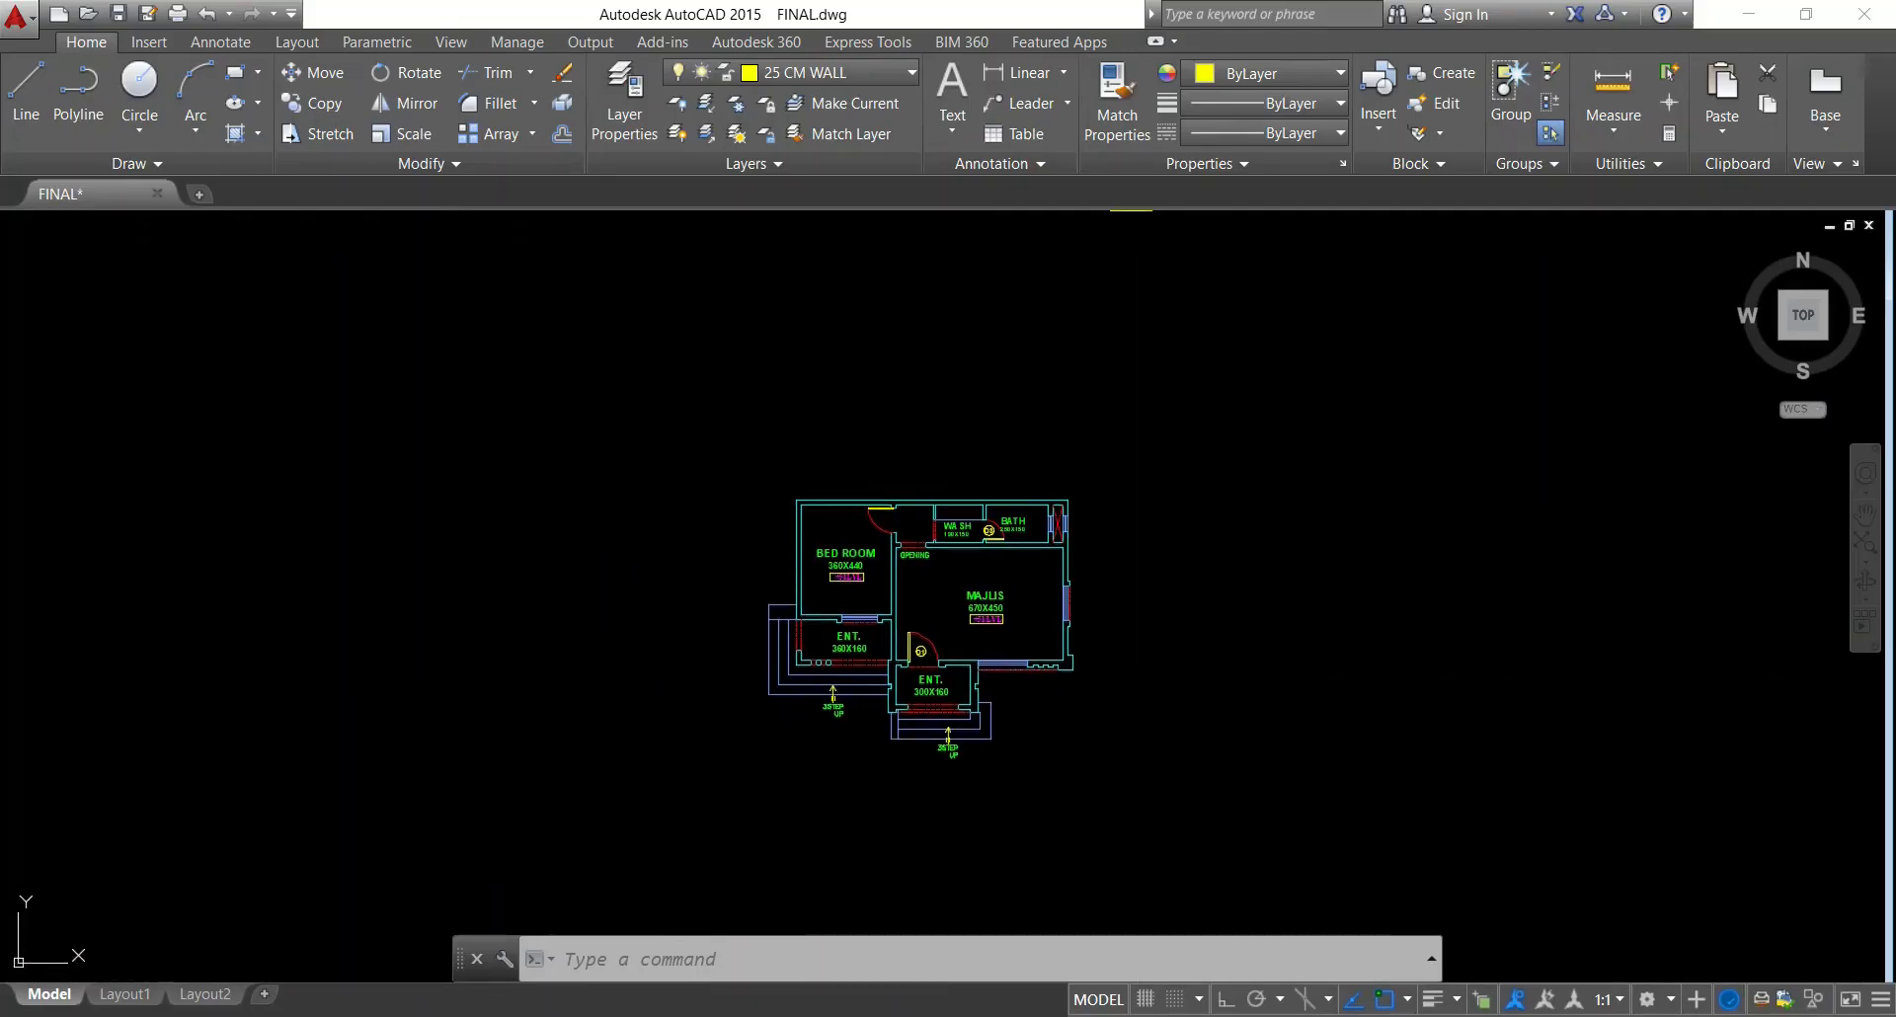
scroll(1284, 733, down, 4)
scroll(1181, 731, up, 5)
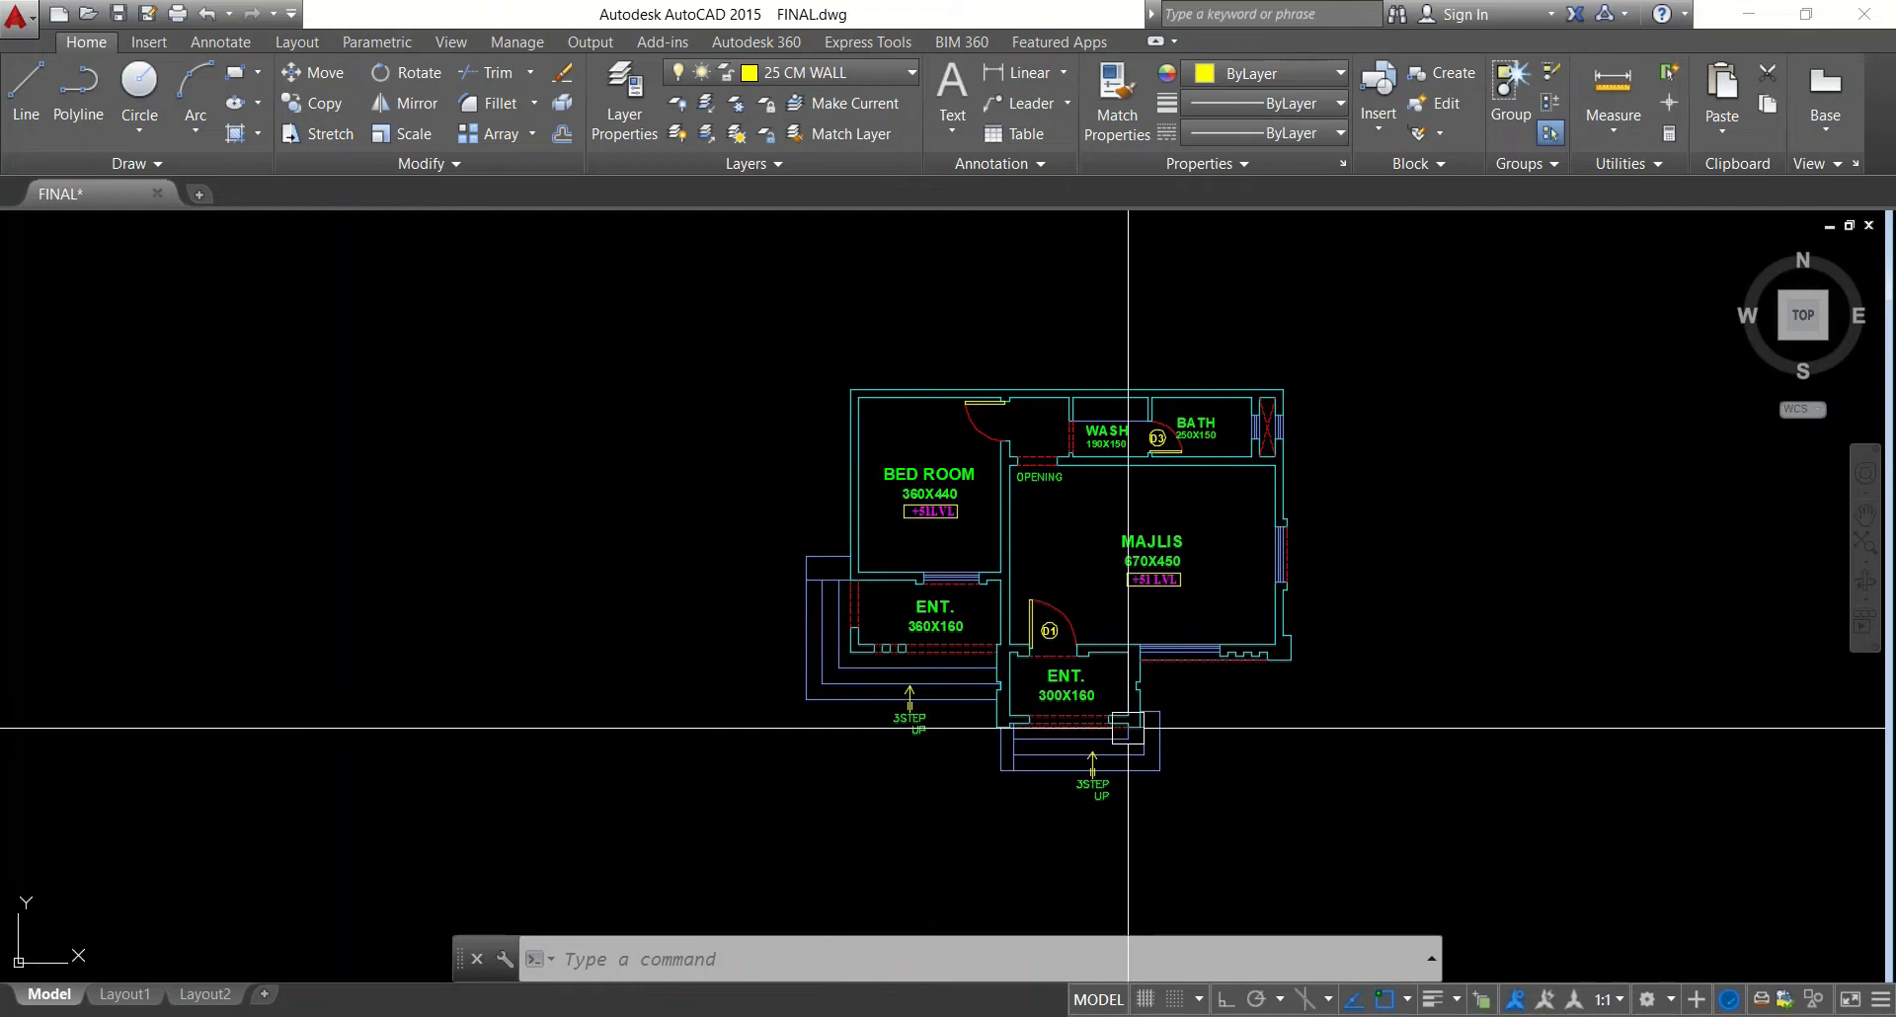
middle_drag(1135, 725, 576, 767)
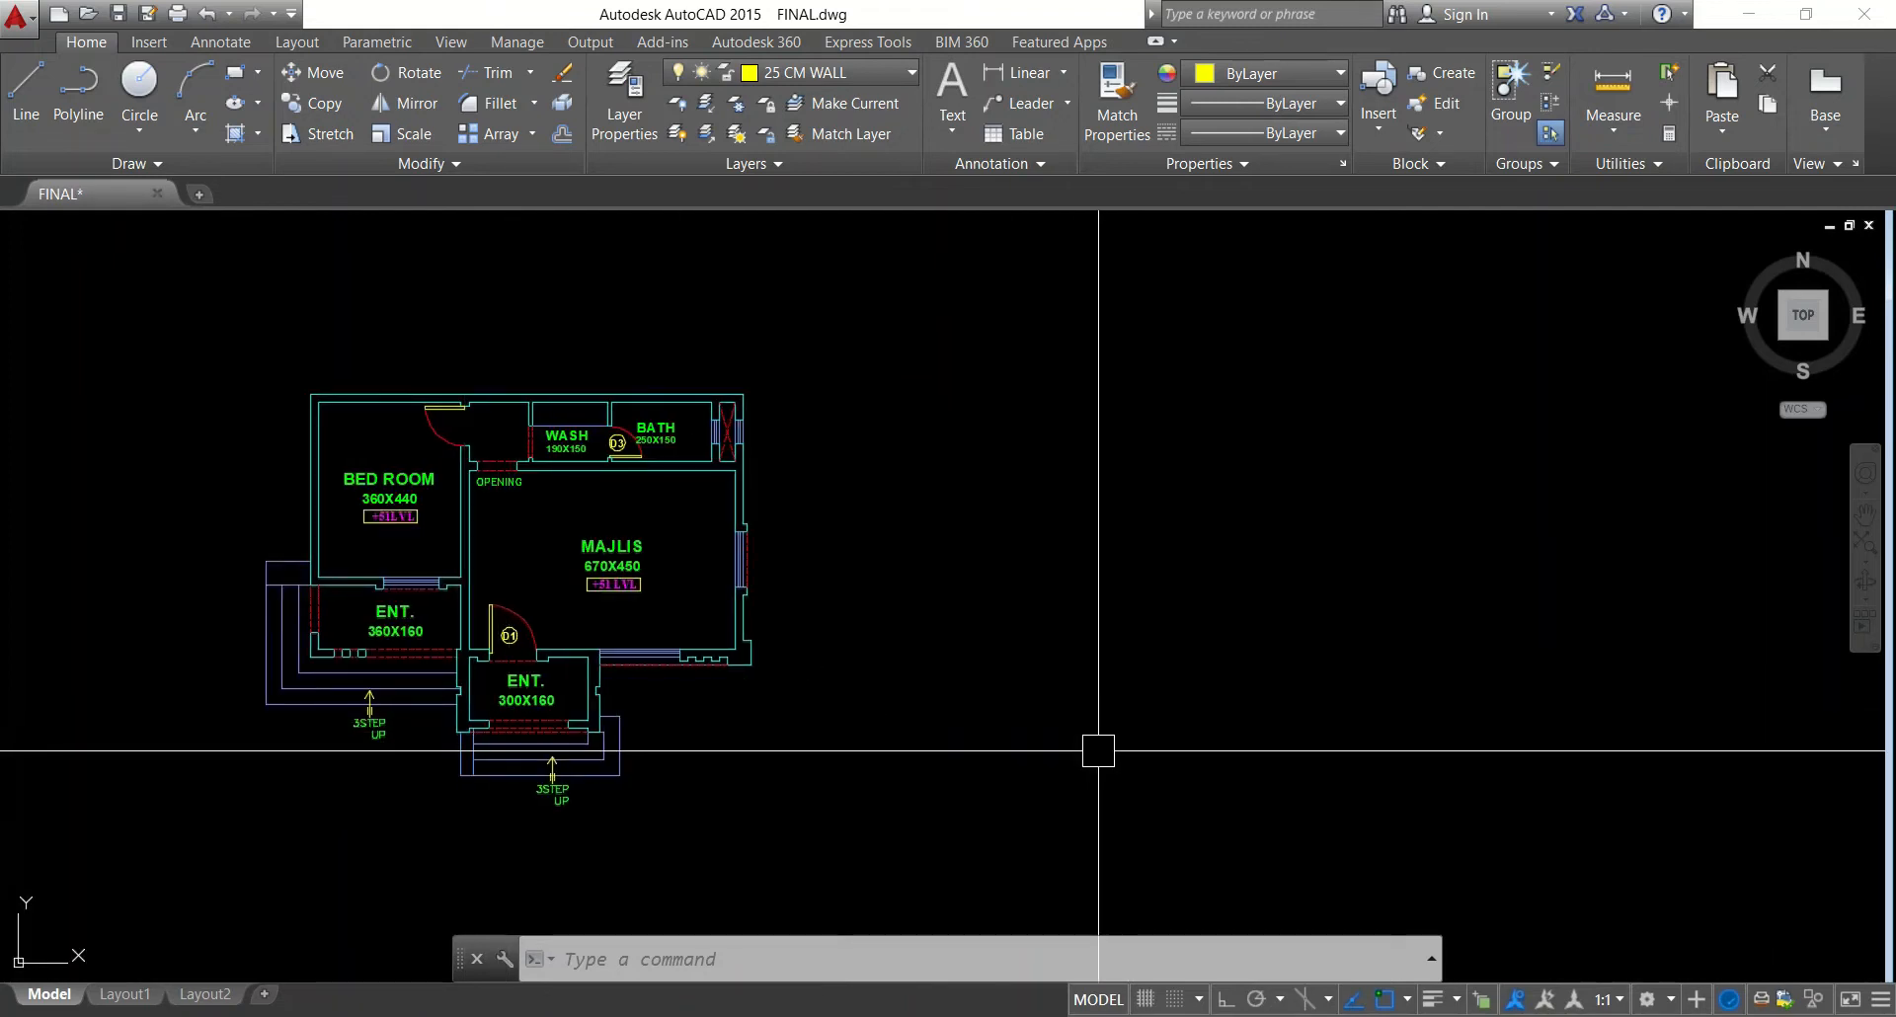
Look through the lower row of complete sheets as far as the Y-Y section, ground floor electrical plan and sanitary plan
scroll(1098, 751, down, 5)
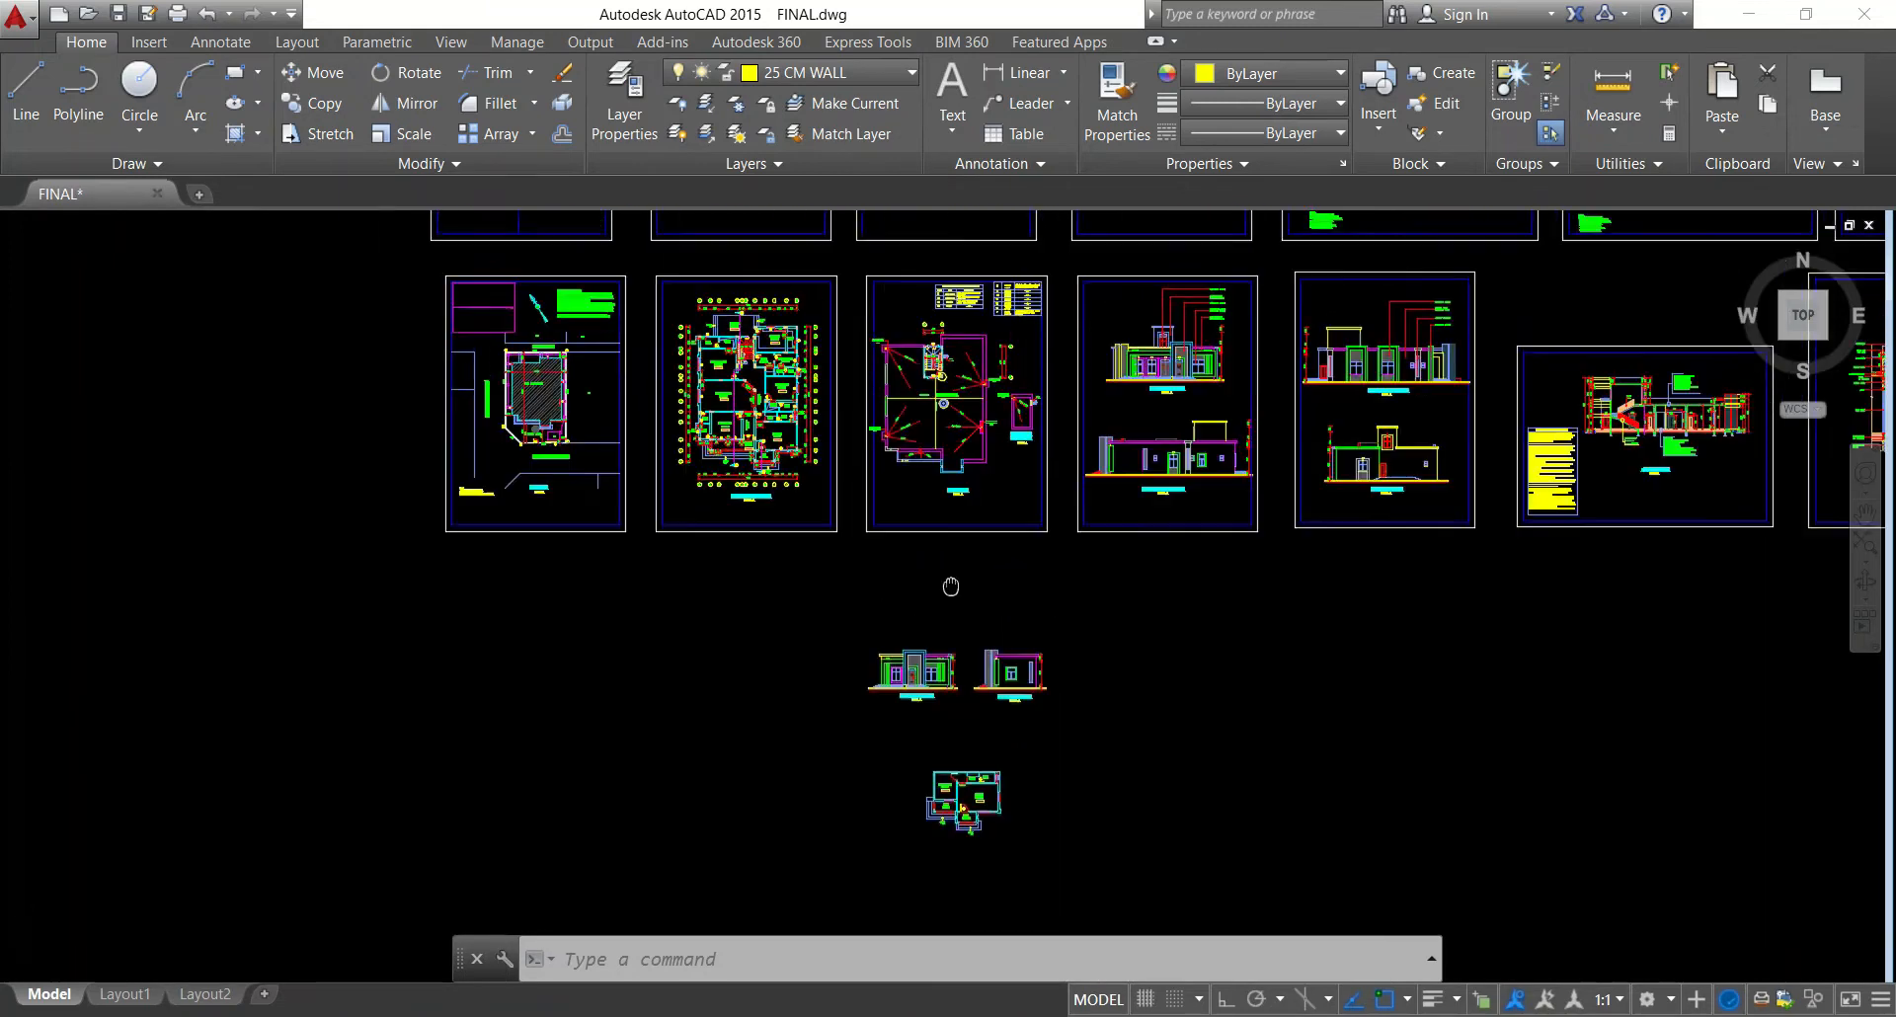
scroll(951, 385, up, 4)
scroll(978, 459, up, 2)
mouse_move(934, 479)
middle_down()
mouse_move(425, 573)
mouse_move(489, 546)
mouse_move(15, 558)
middle_up()
scroll(479, 553, down, 2)
middle_drag(1271, 742, 320, 739)
middle_drag(1740, 781, 1228, 776)
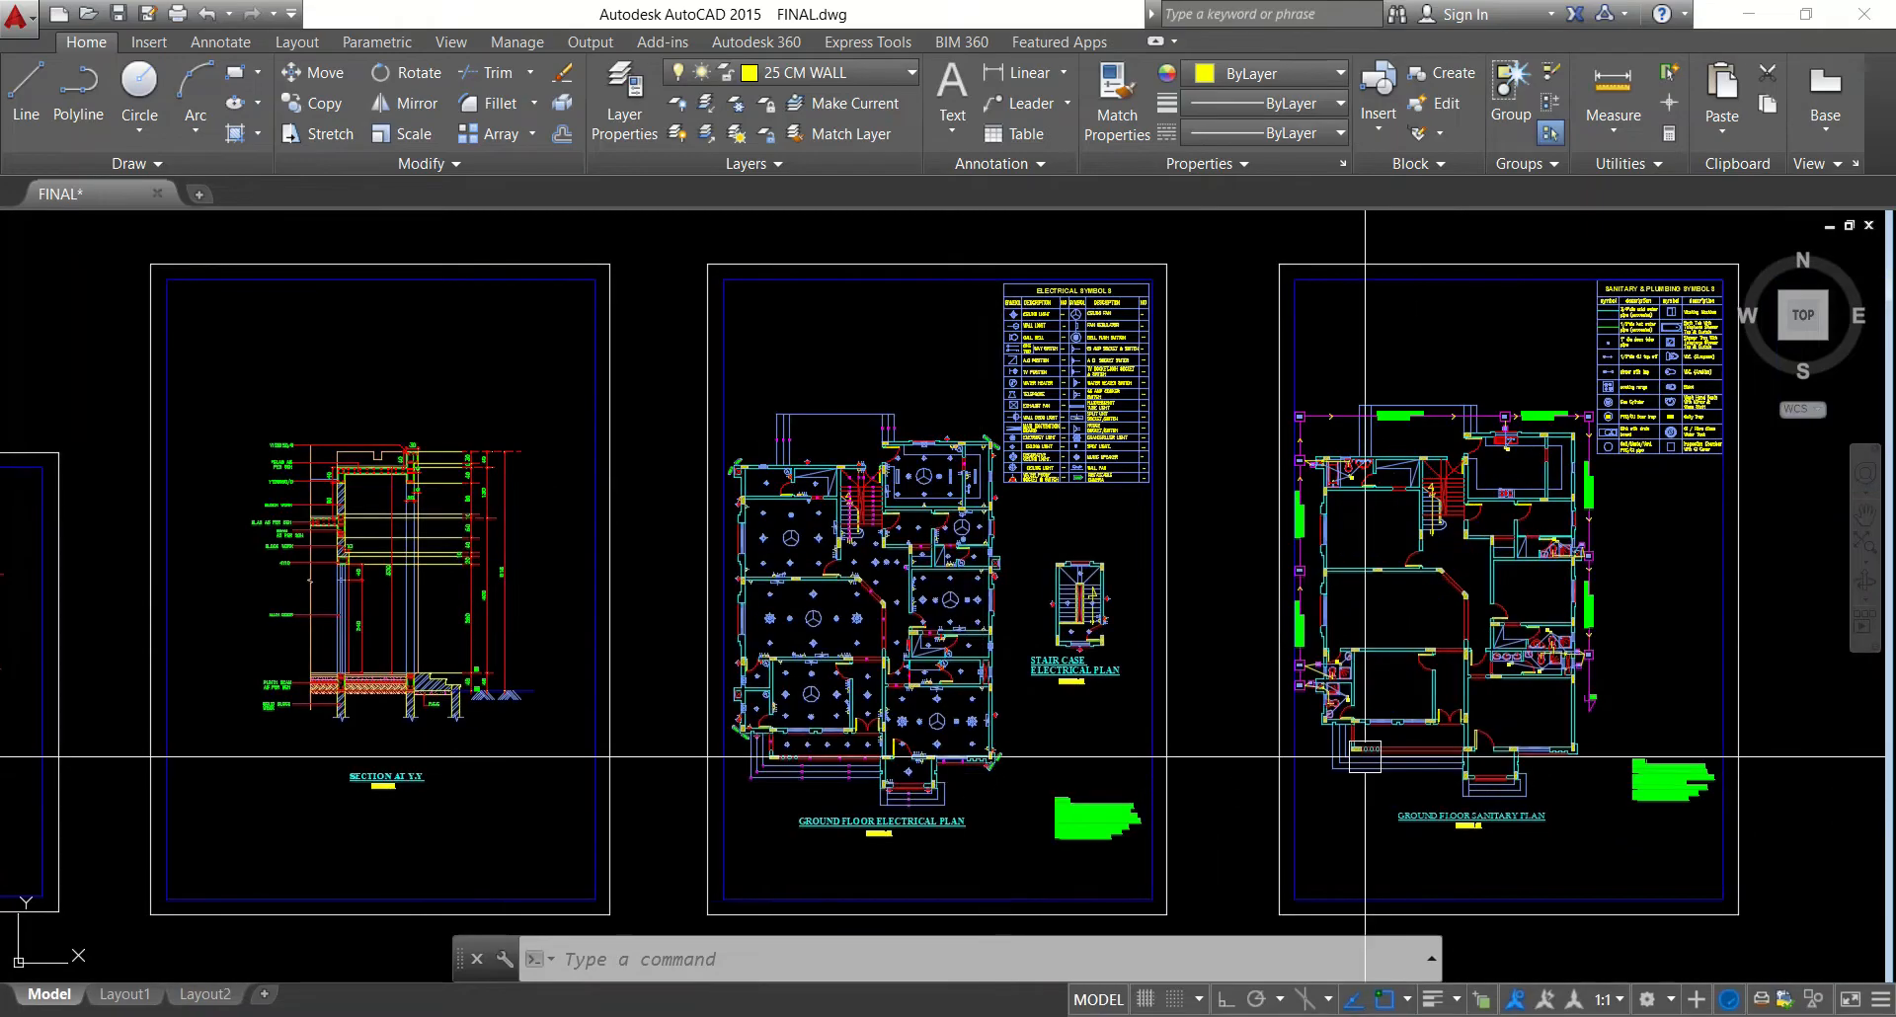
Survey the full set of drawing sheets and examine the separate proposal plans with their front and left elevations
scroll(1467, 737, down, 8)
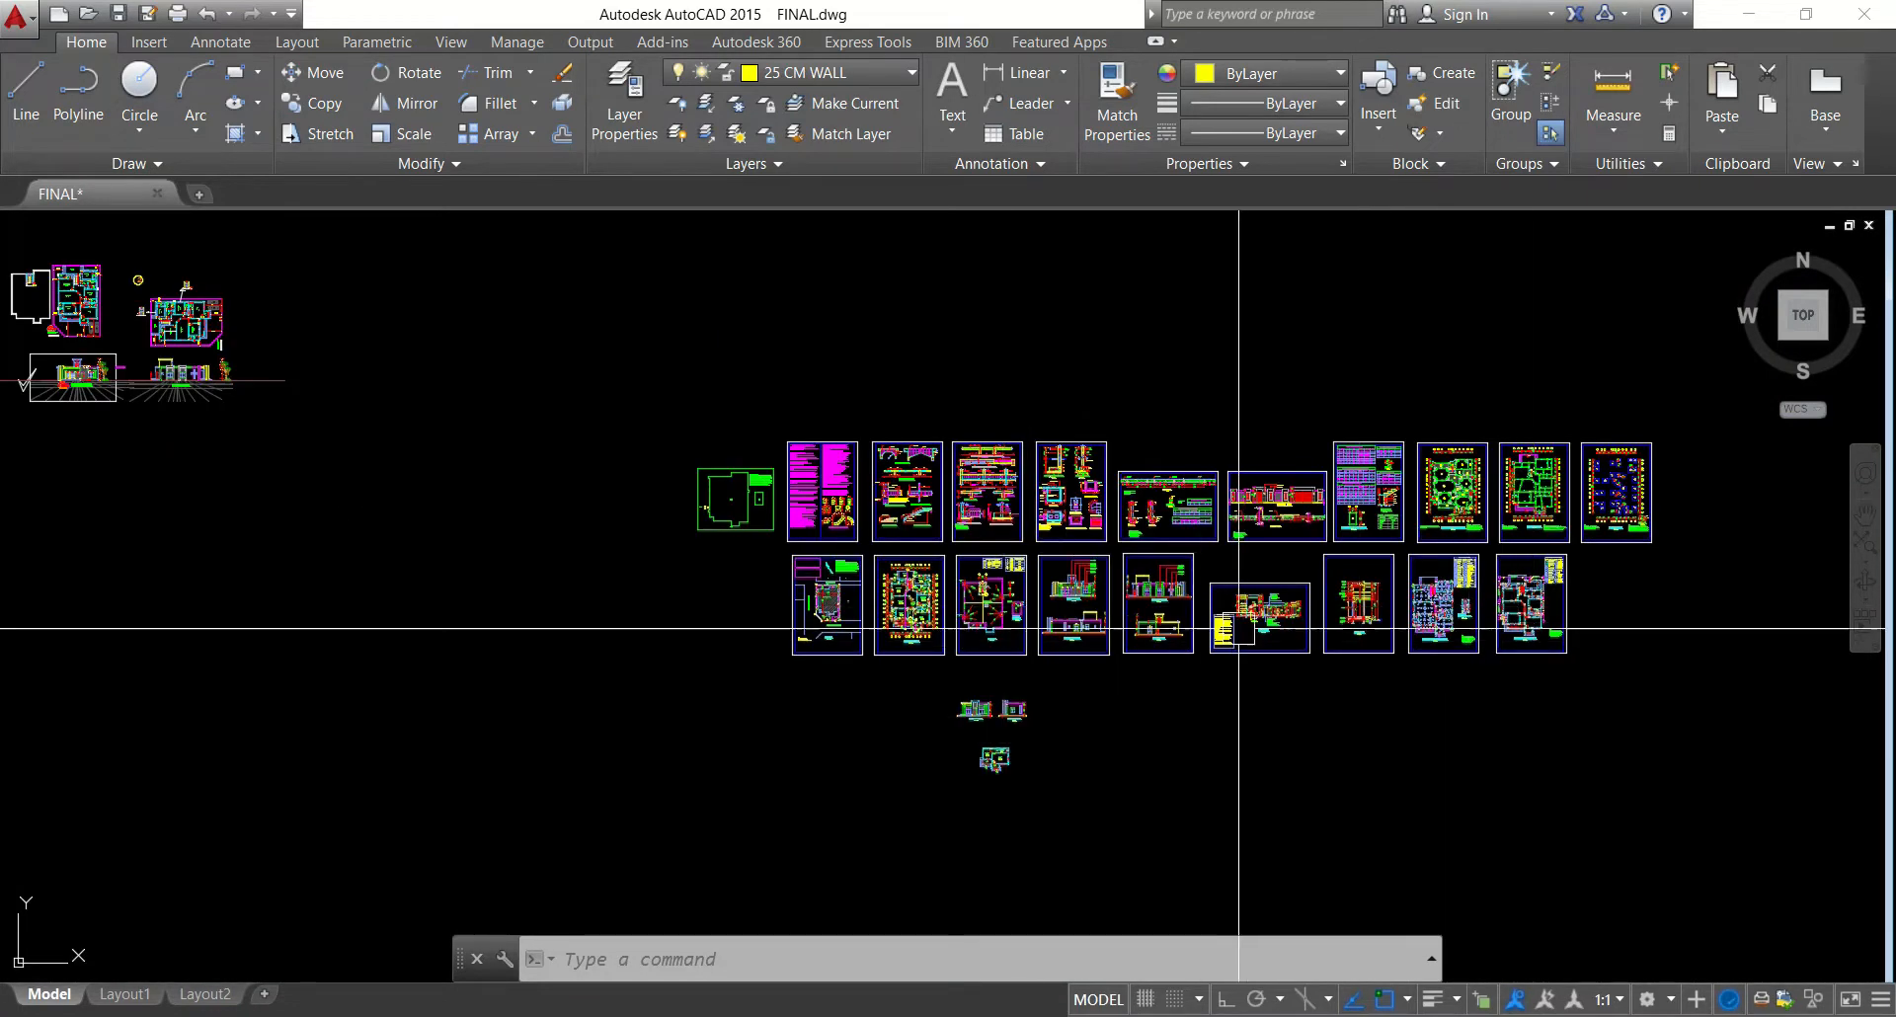
scroll(1229, 599, up, 2)
scroll(783, 627, up, 4)
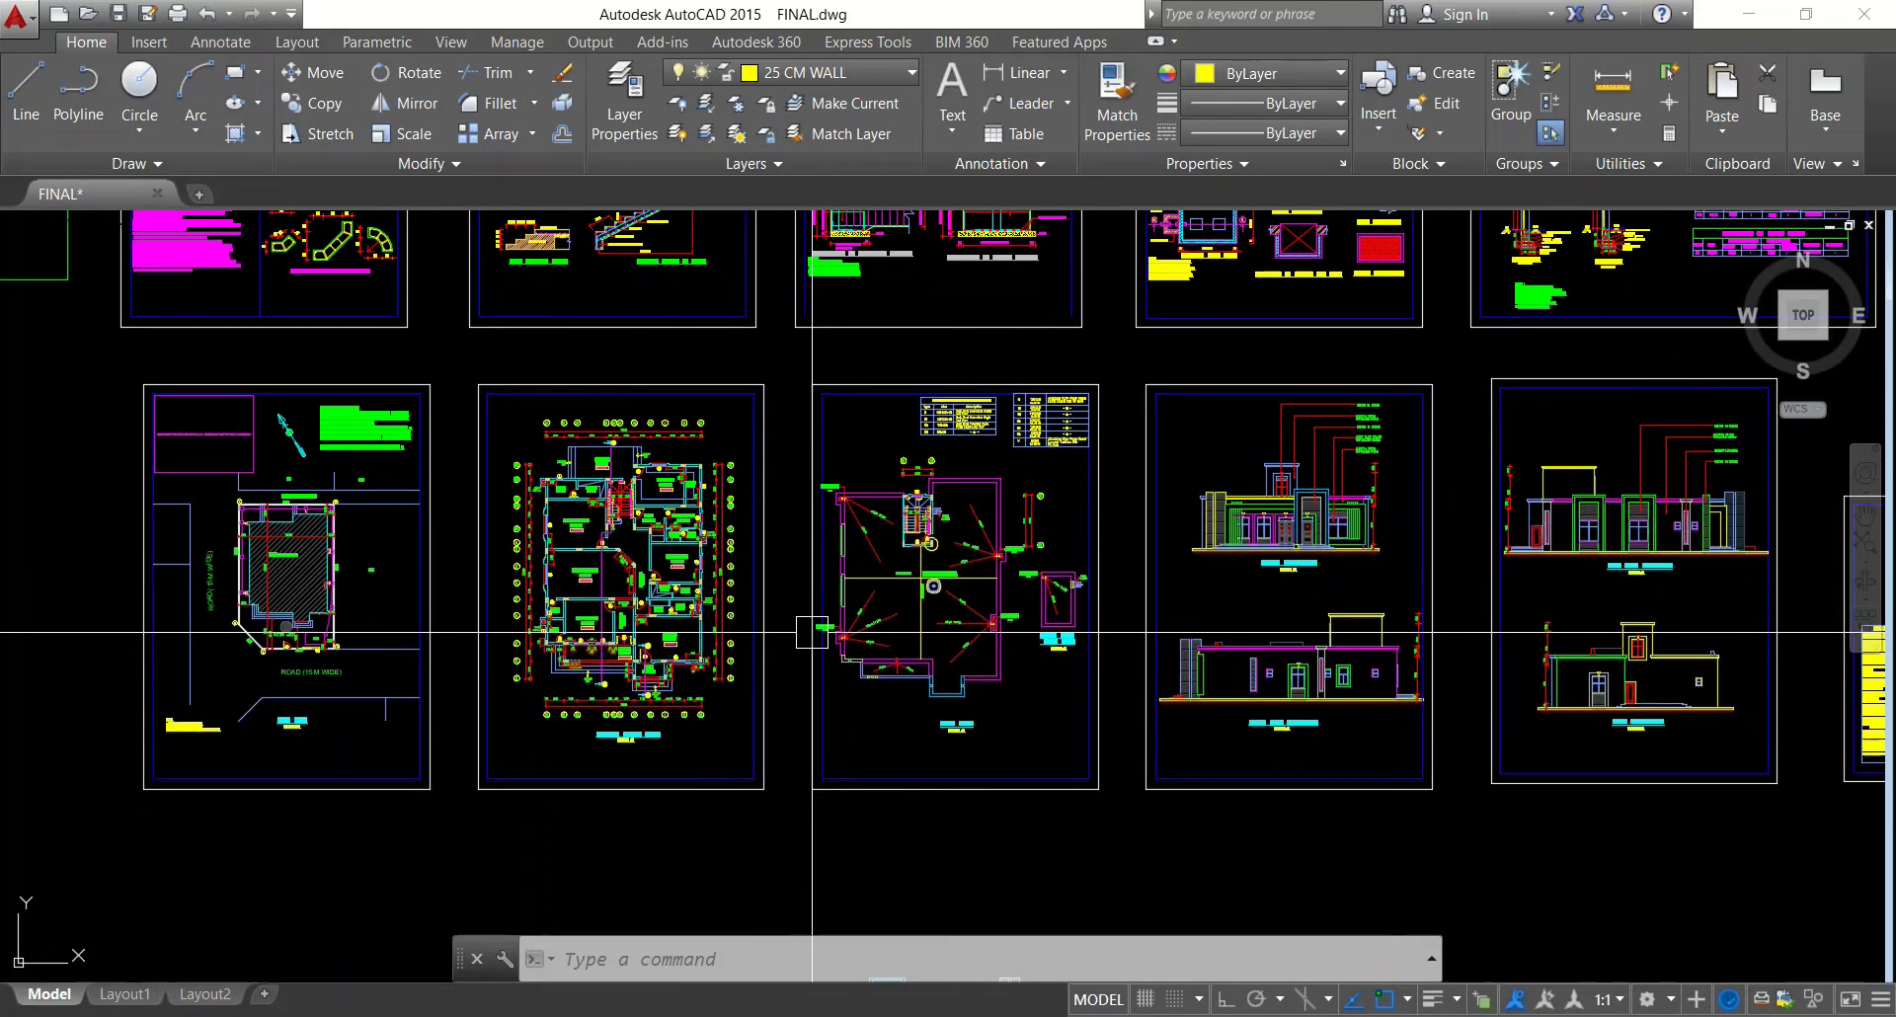
scroll(1135, 623, down, 6)
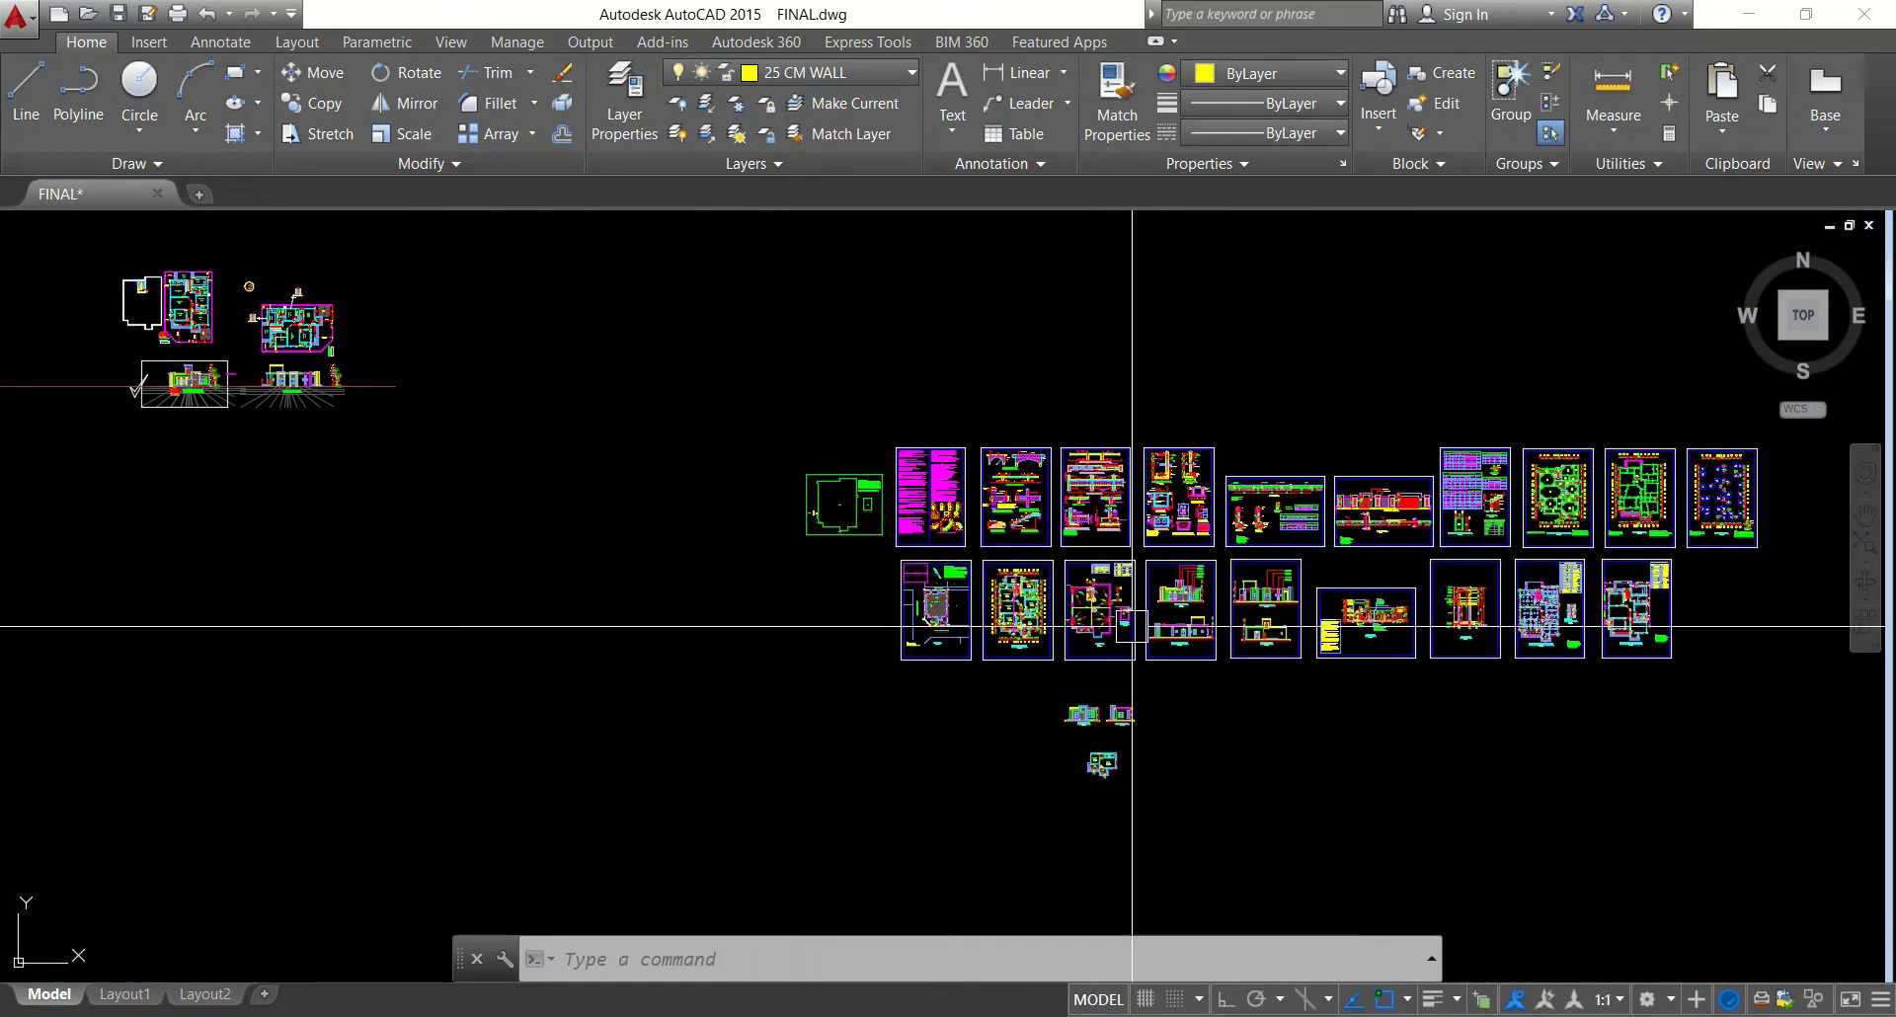
mouse_move(488, 544)
middle_down()
mouse_move(868, 635)
mouse_move(830, 635)
middle_up()
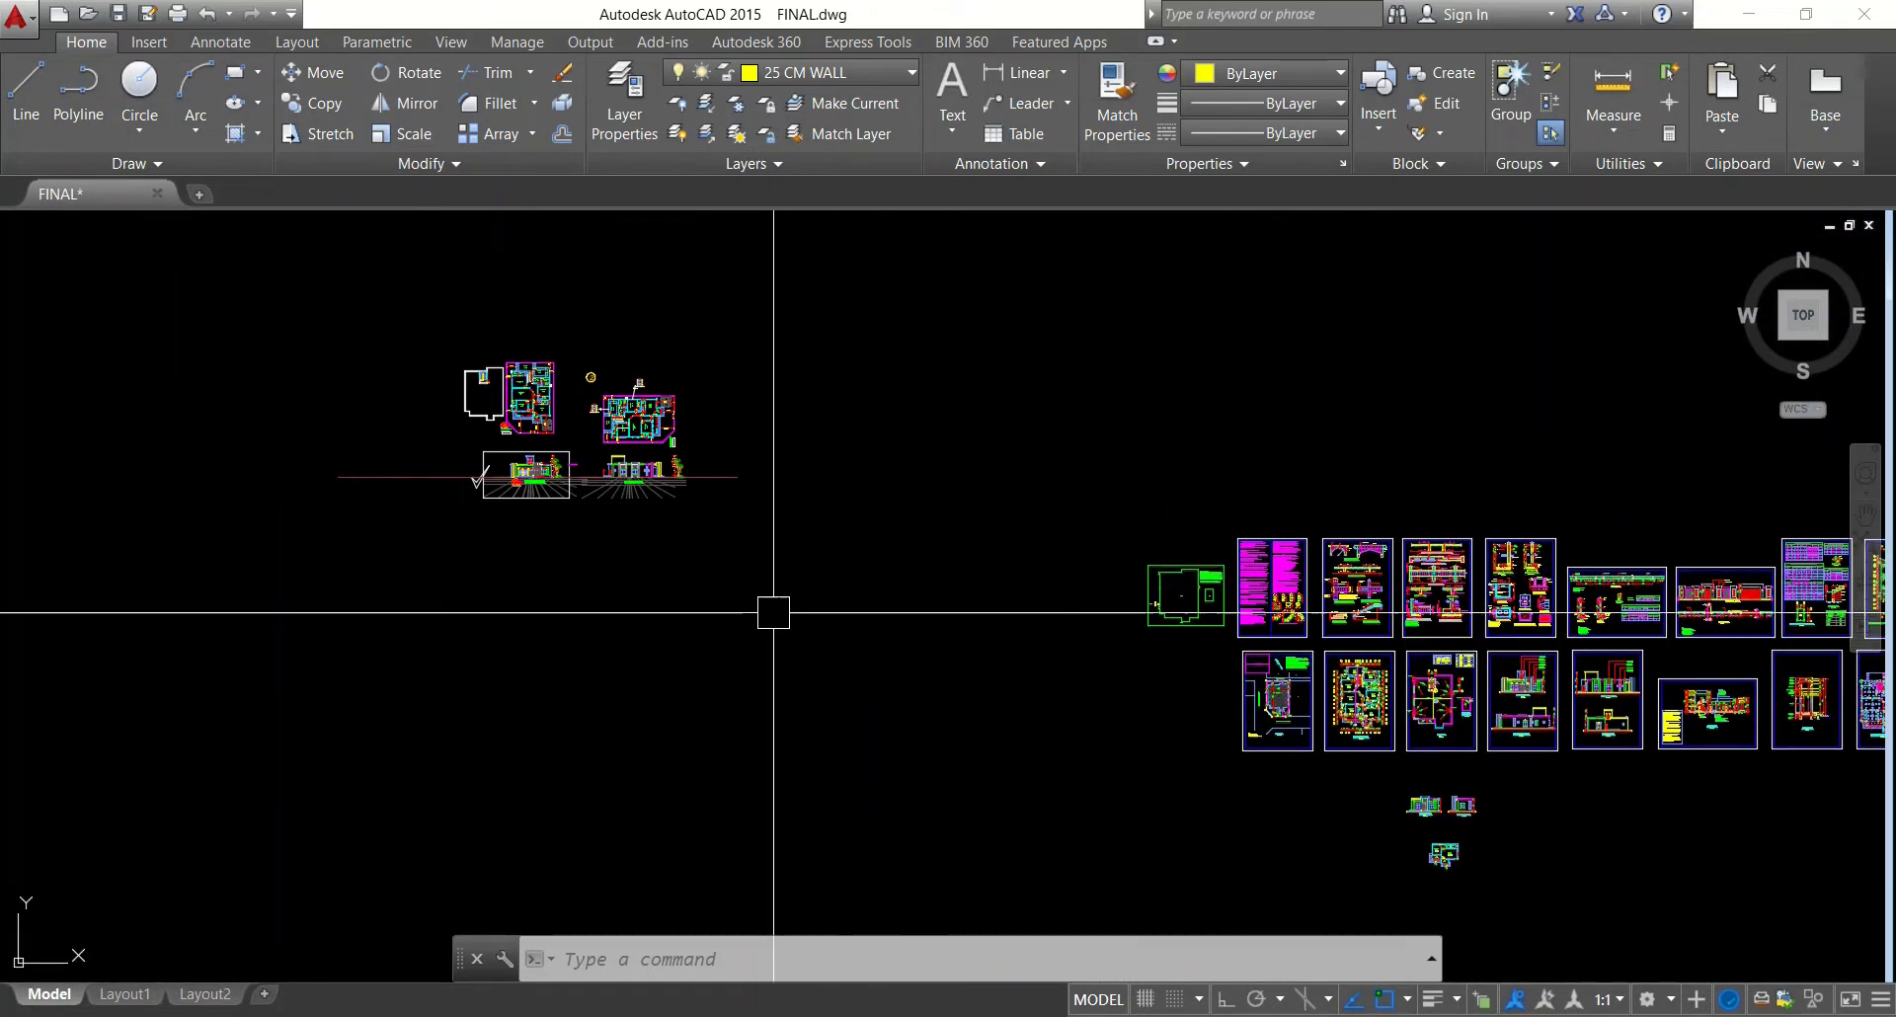
scroll(496, 424, up, 5)
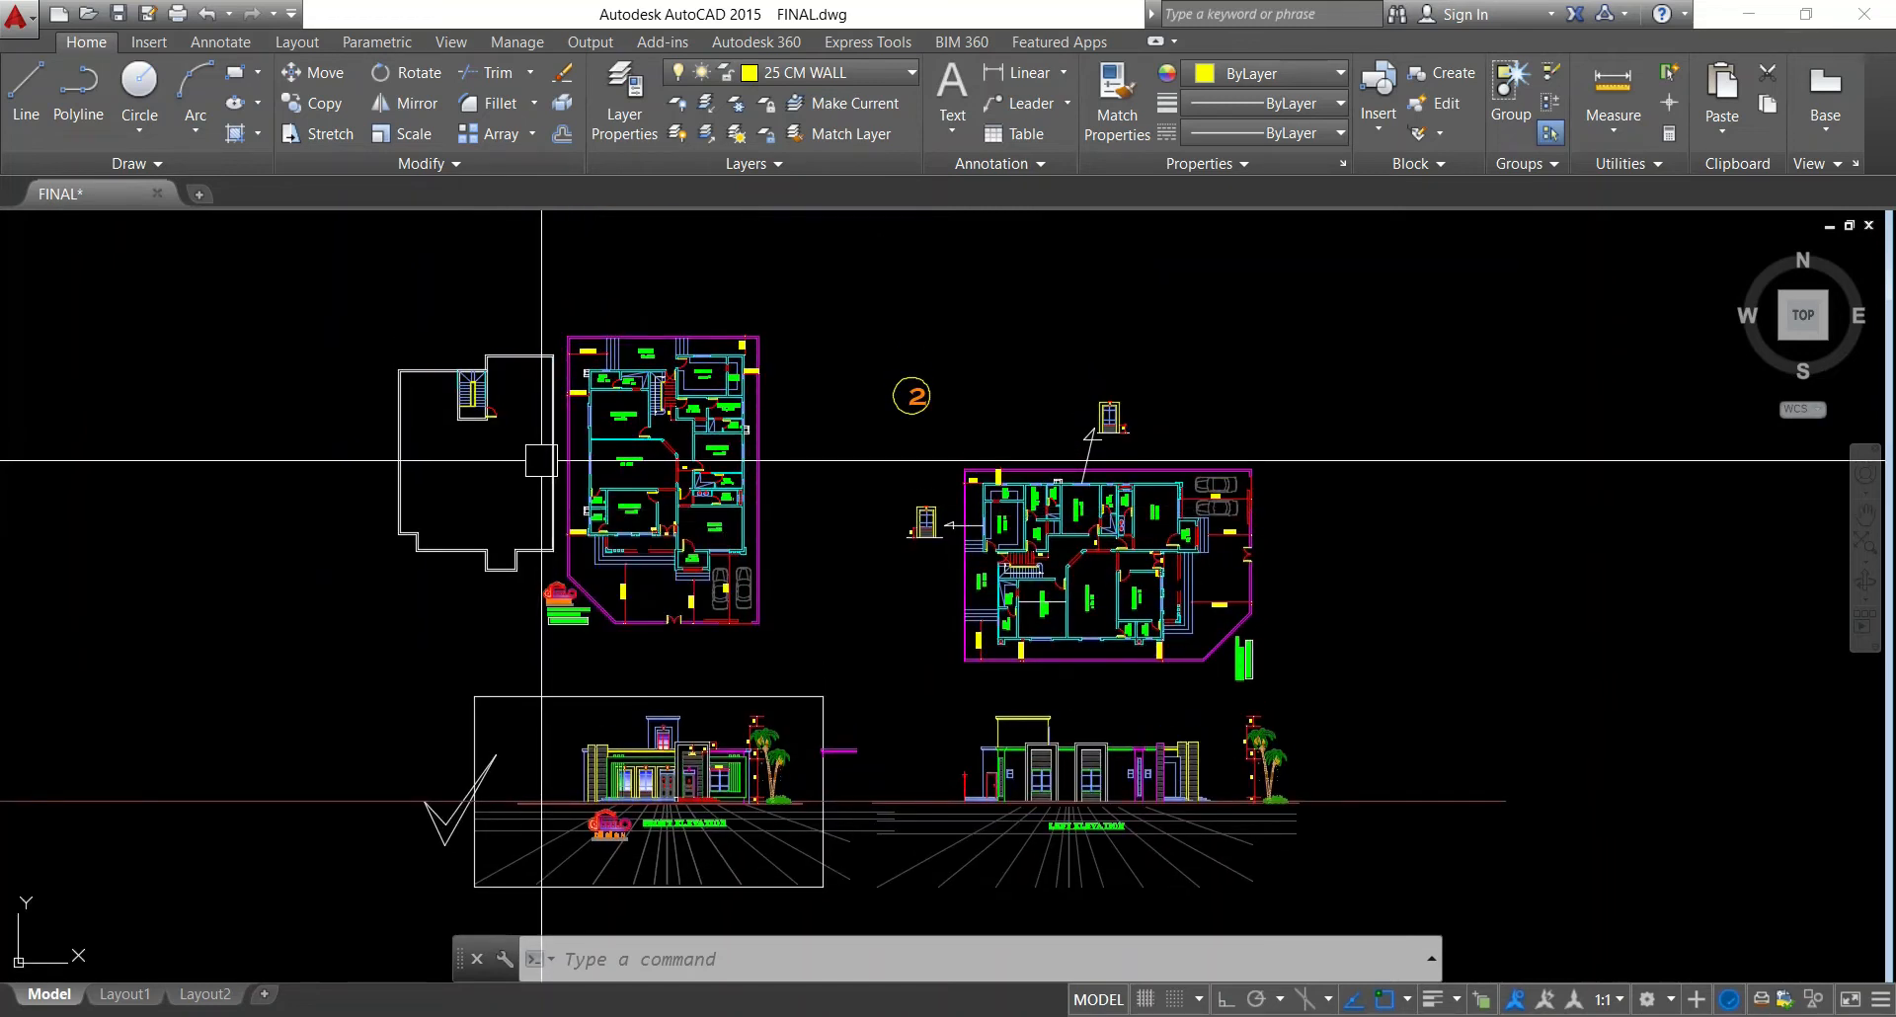
Examine the upright proposal plan's family hall, bedrooms and majlis together with the front elevation drawn below it
scroll(593, 402, up, 4)
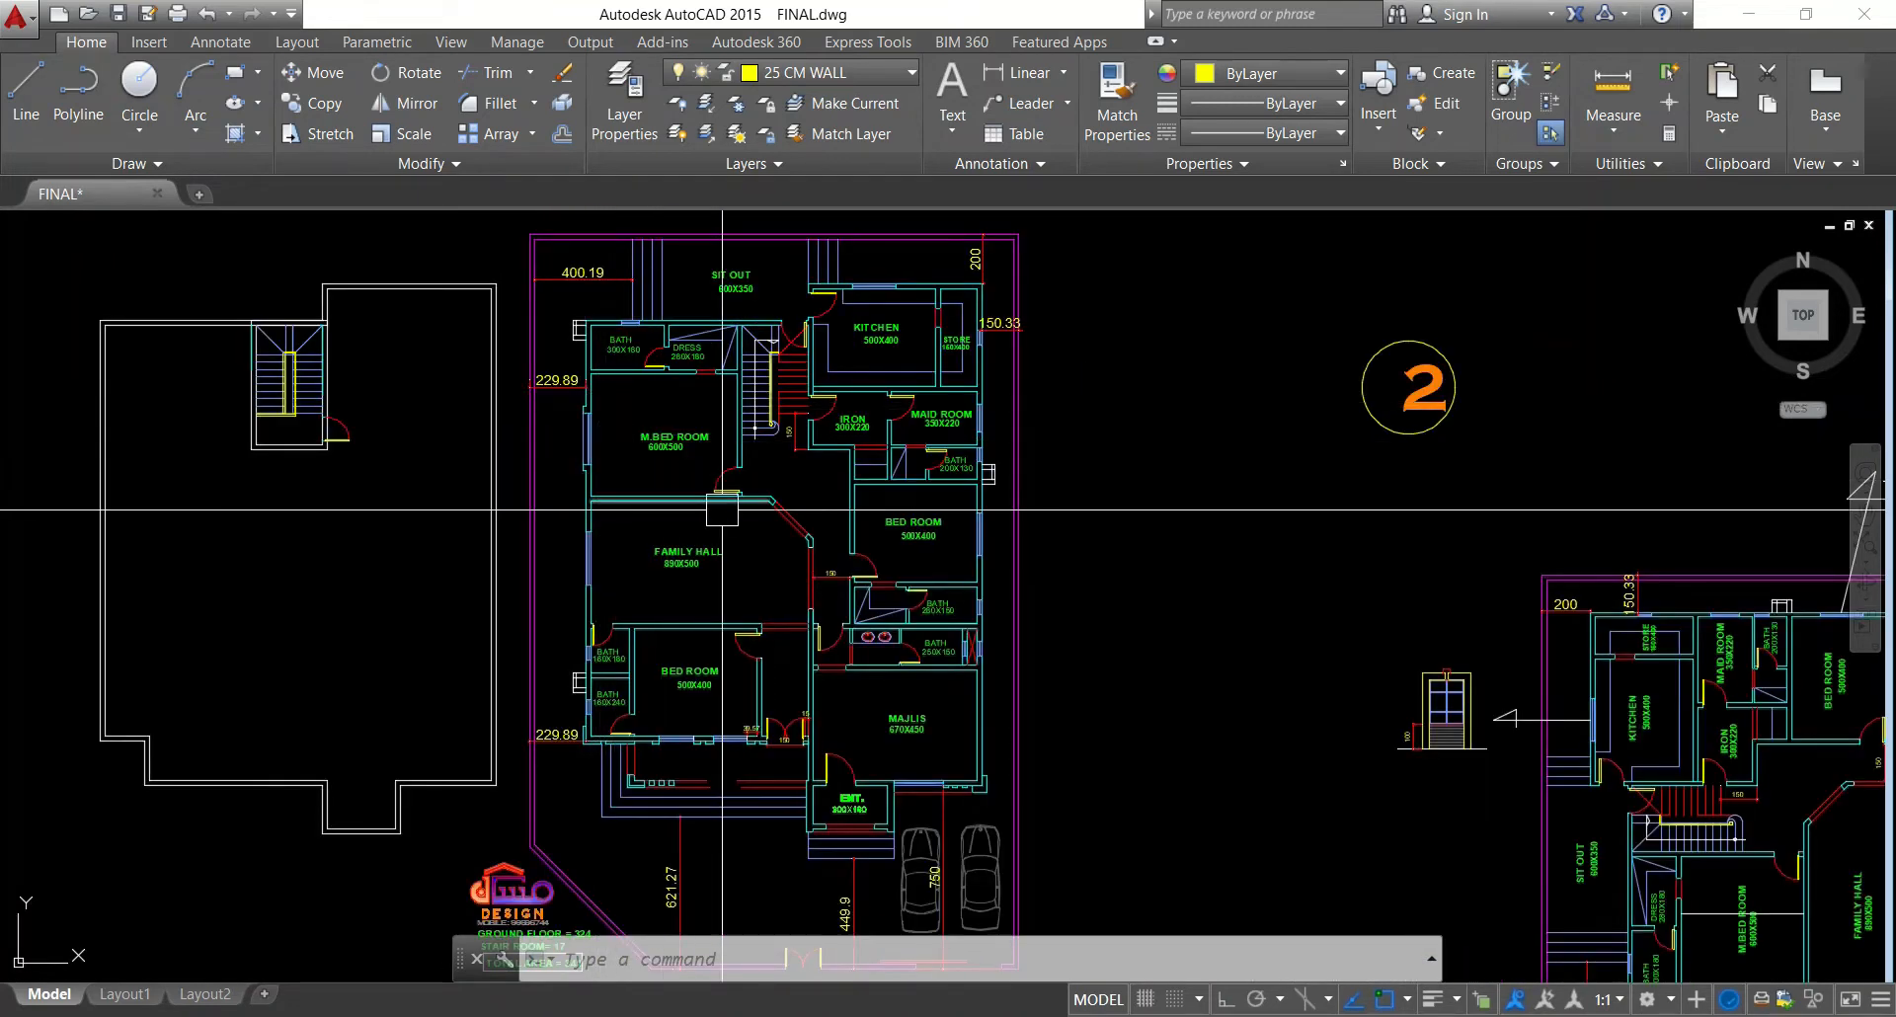
scroll(620, 642, up, 4)
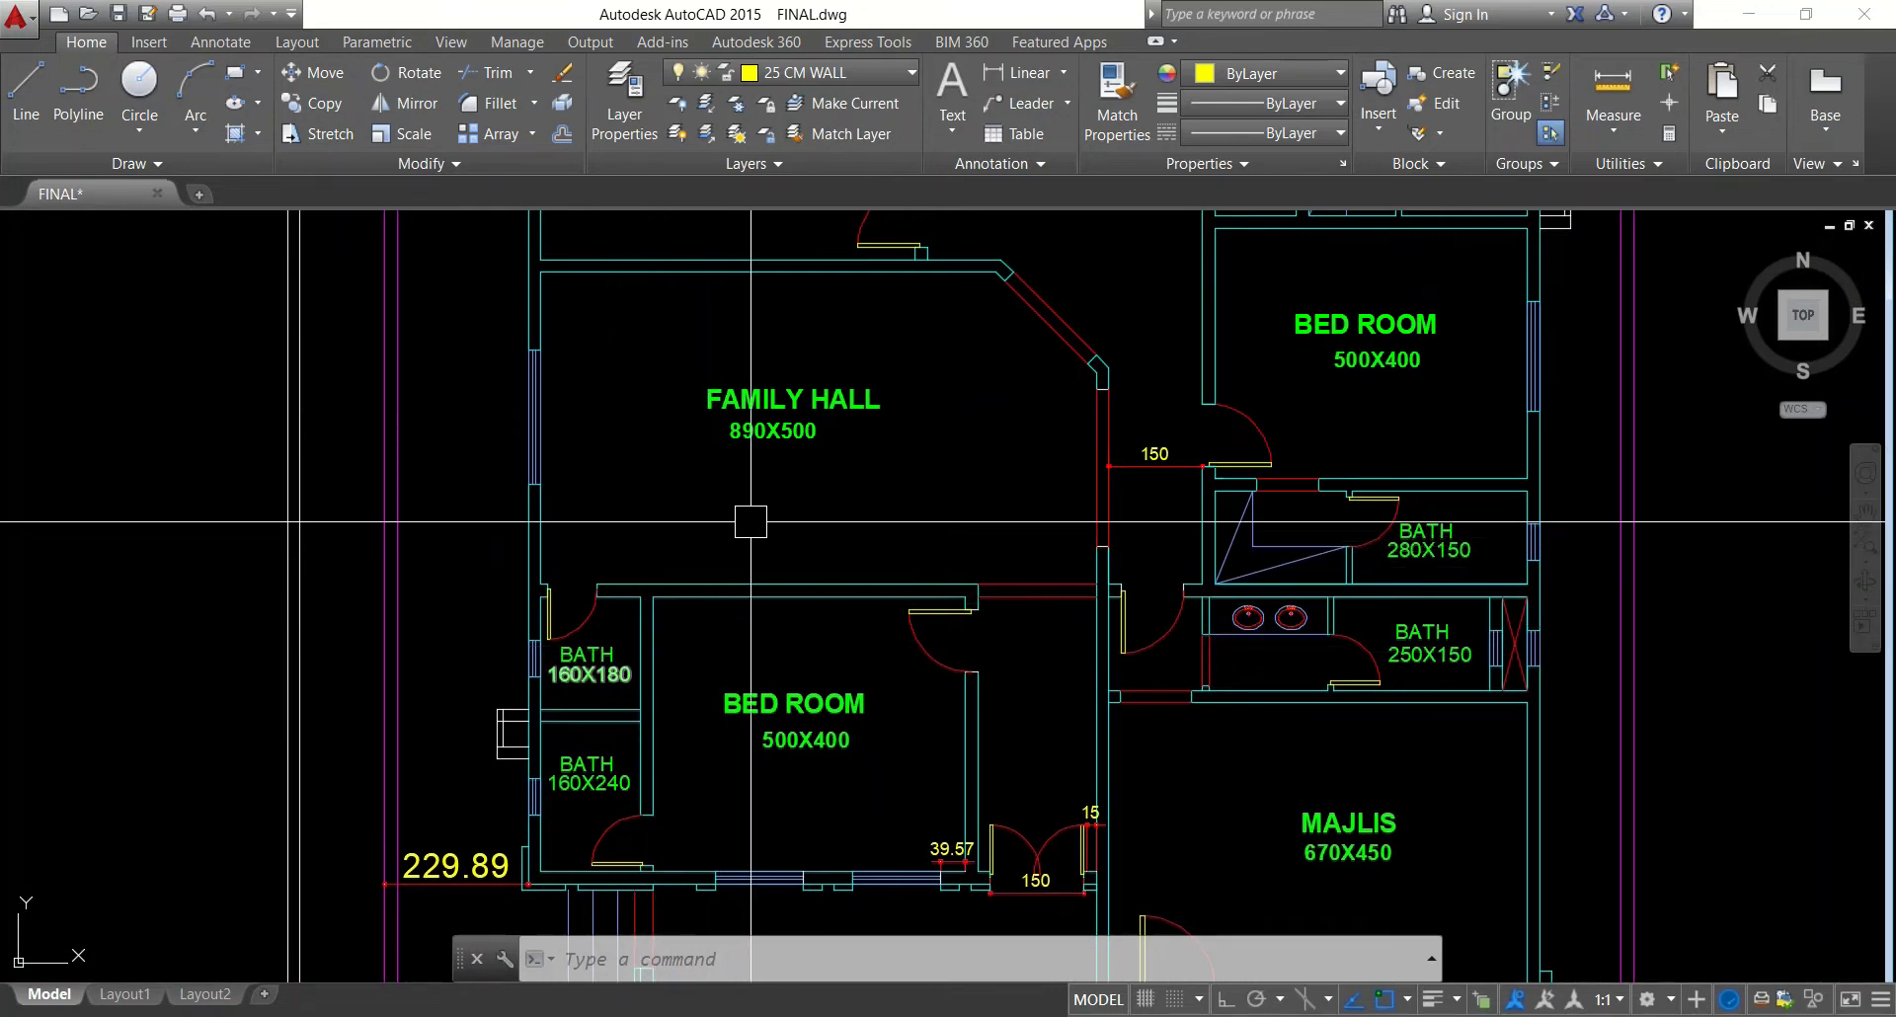
scroll(775, 506, down, 2)
scroll(775, 506, down, 6)
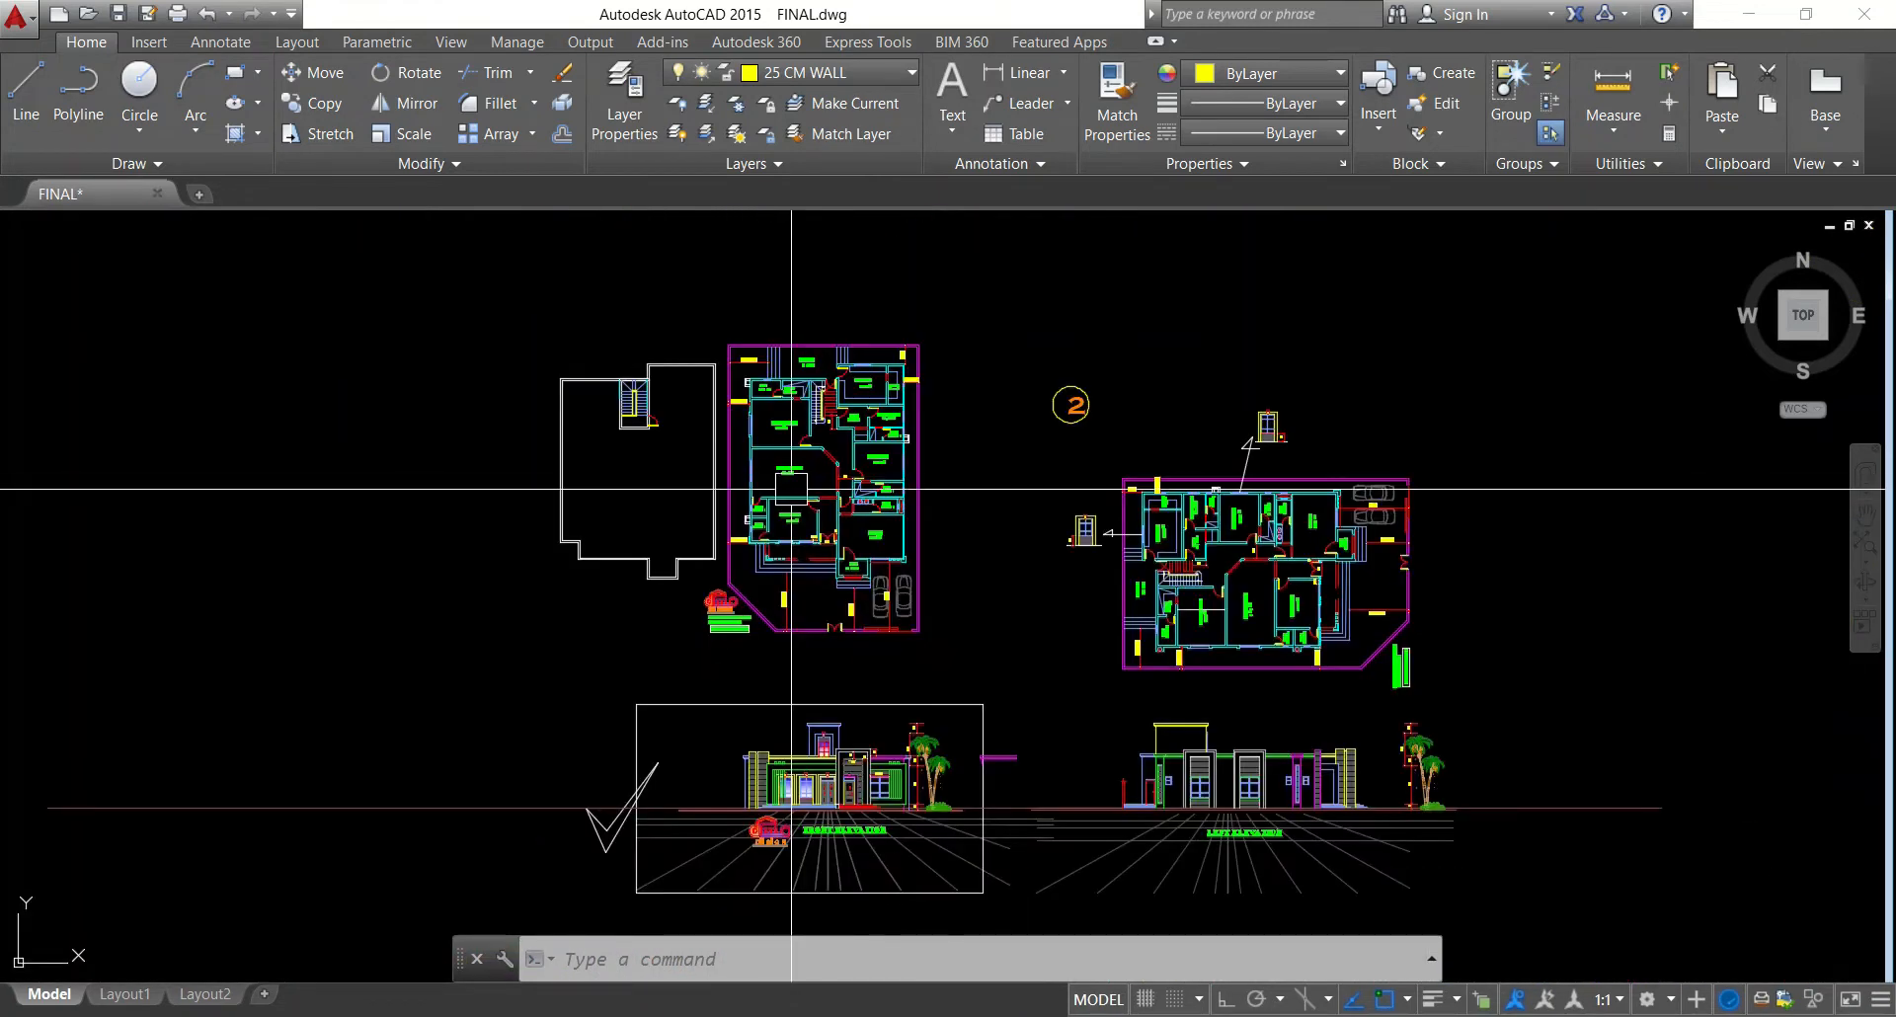
scroll(810, 803, up, 6)
middle_drag(802, 869, 758, 700)
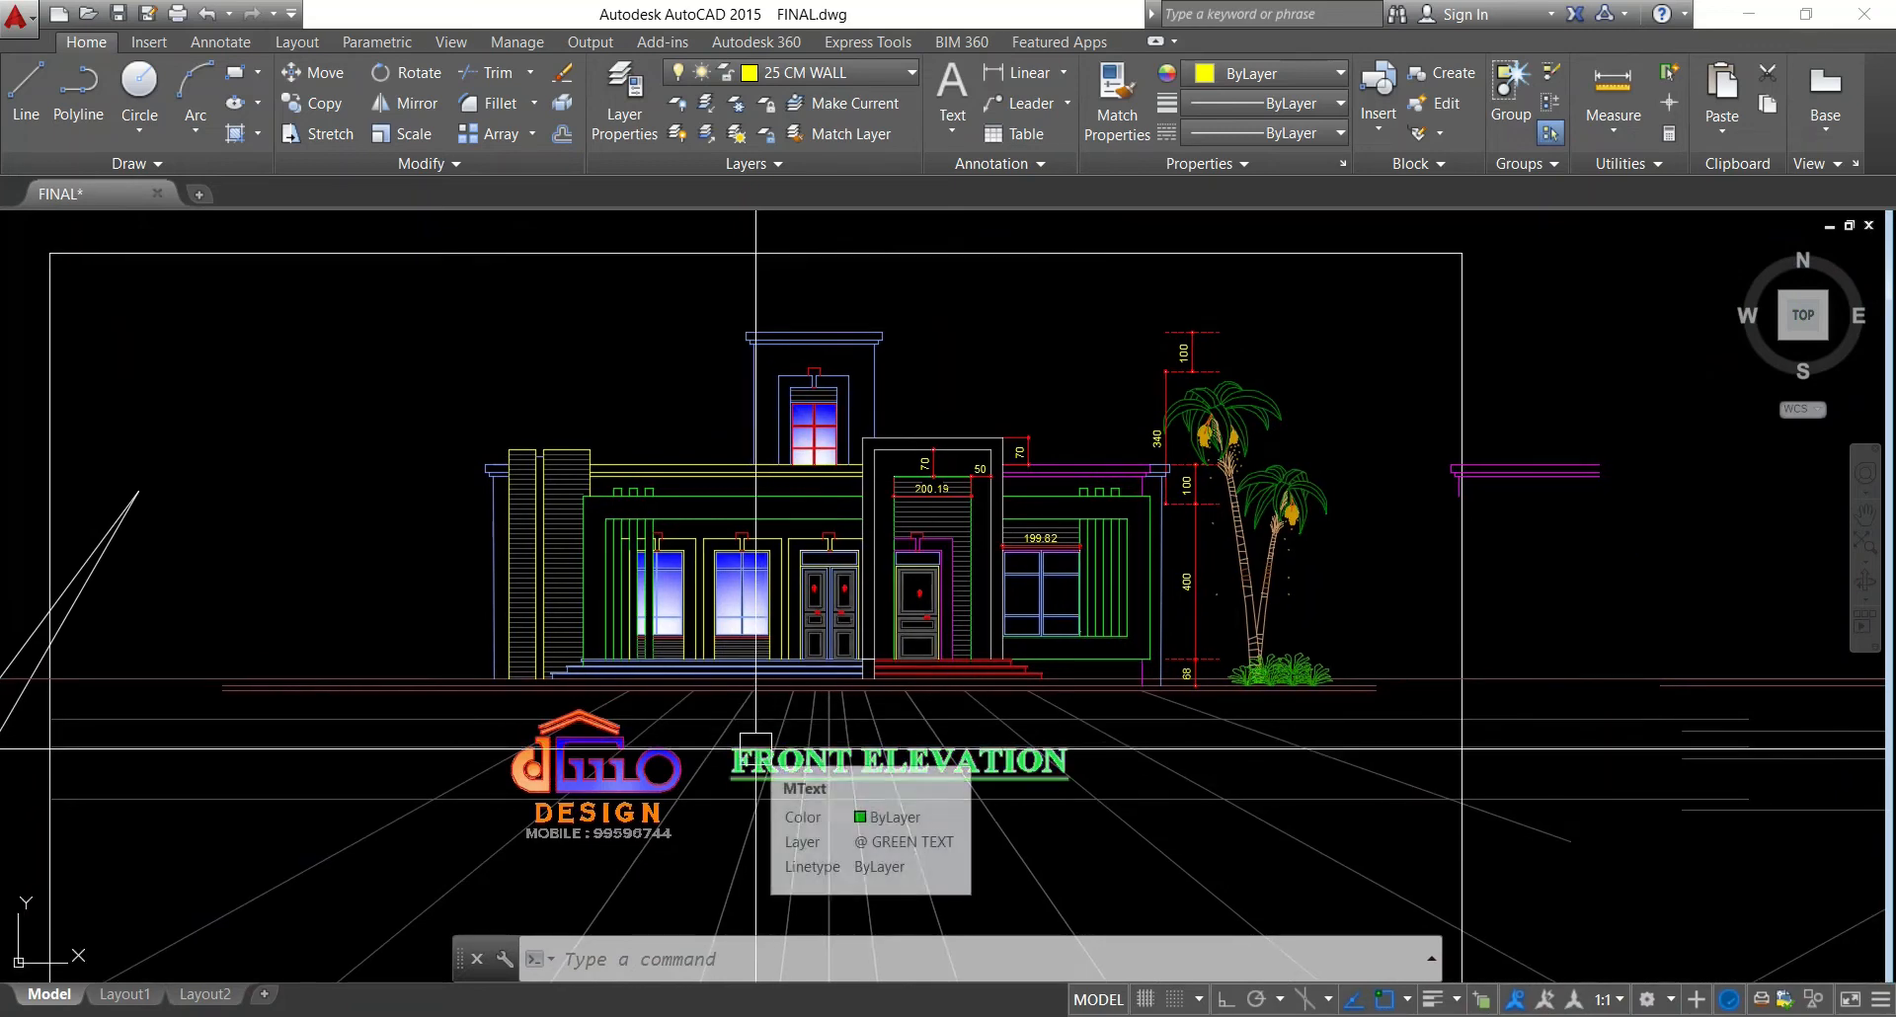
scroll(682, 667, down, 6)
scroll(671, 660, down, 2)
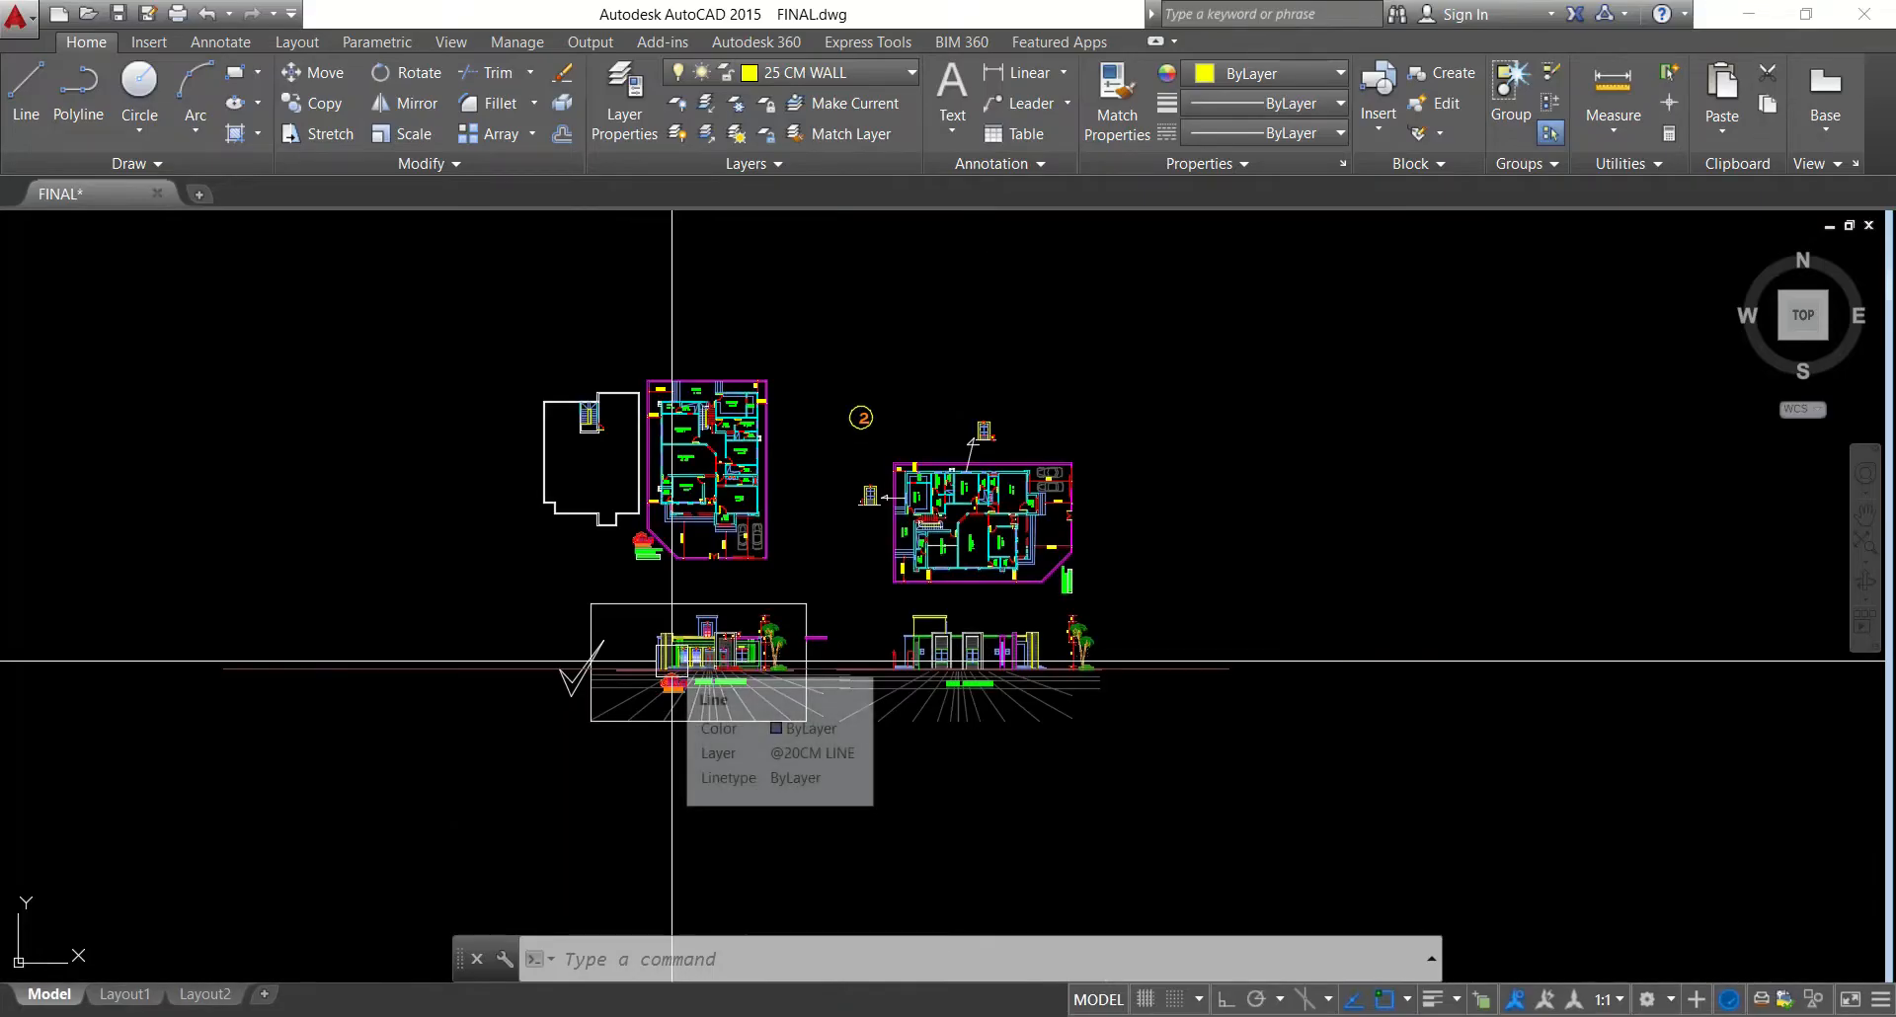
scroll(669, 670, down, 3)
scroll(670, 670, down, 2)
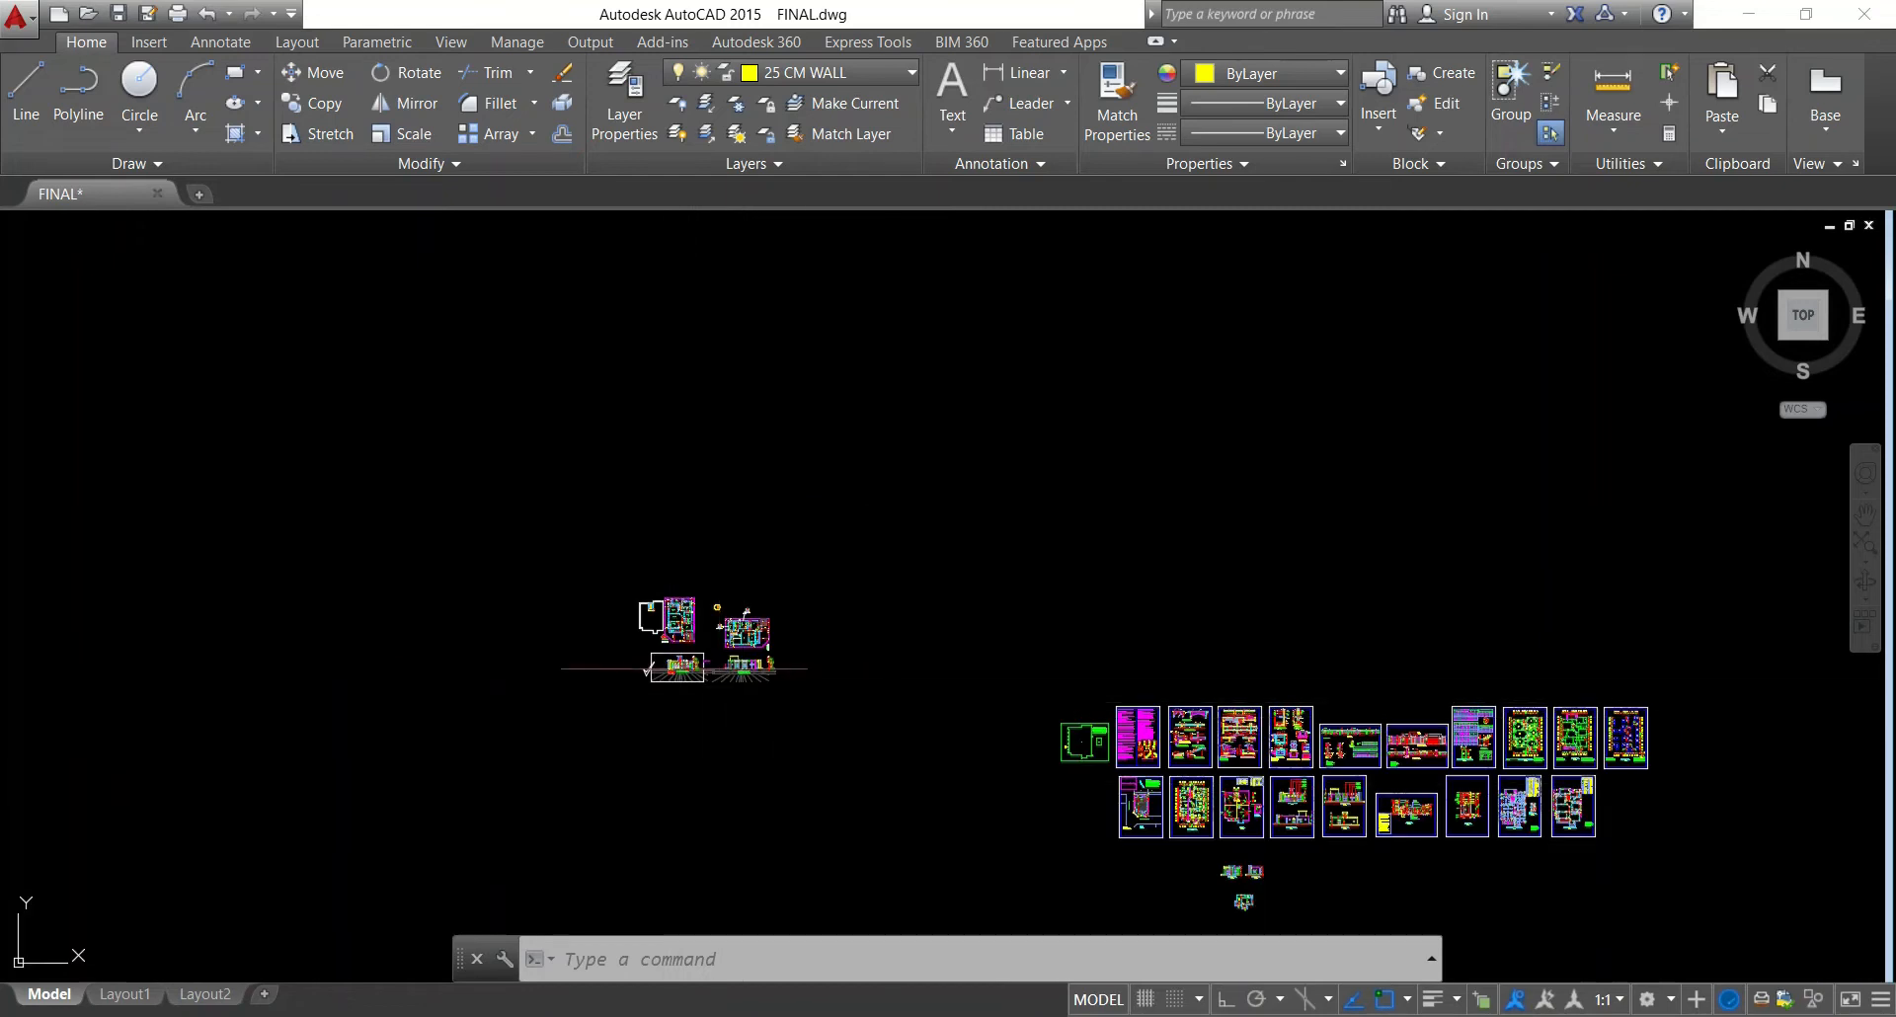
Return to the small practice floor plan below the drawing sheets and examine its rooms and two stepped entrances
middle_drag(1144, 834, 561, 676)
scroll(698, 665, up, 4)
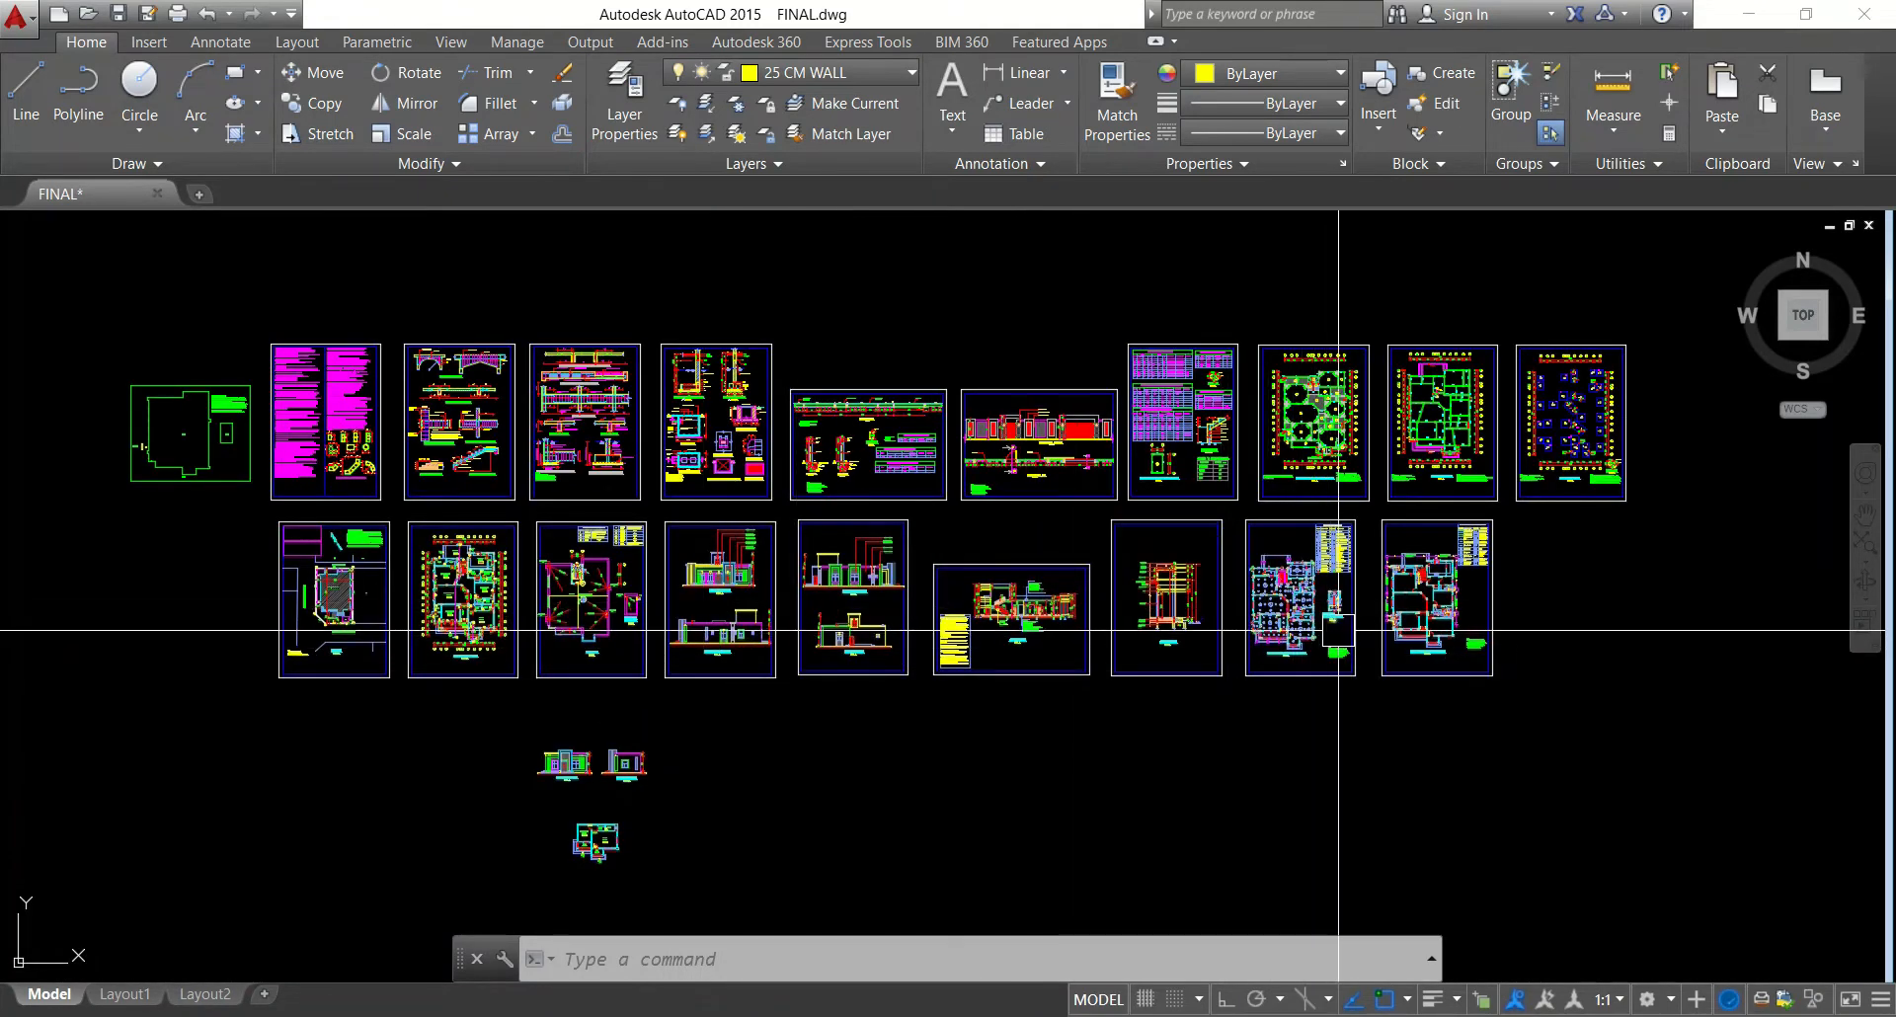
scroll(540, 901, up, 8)
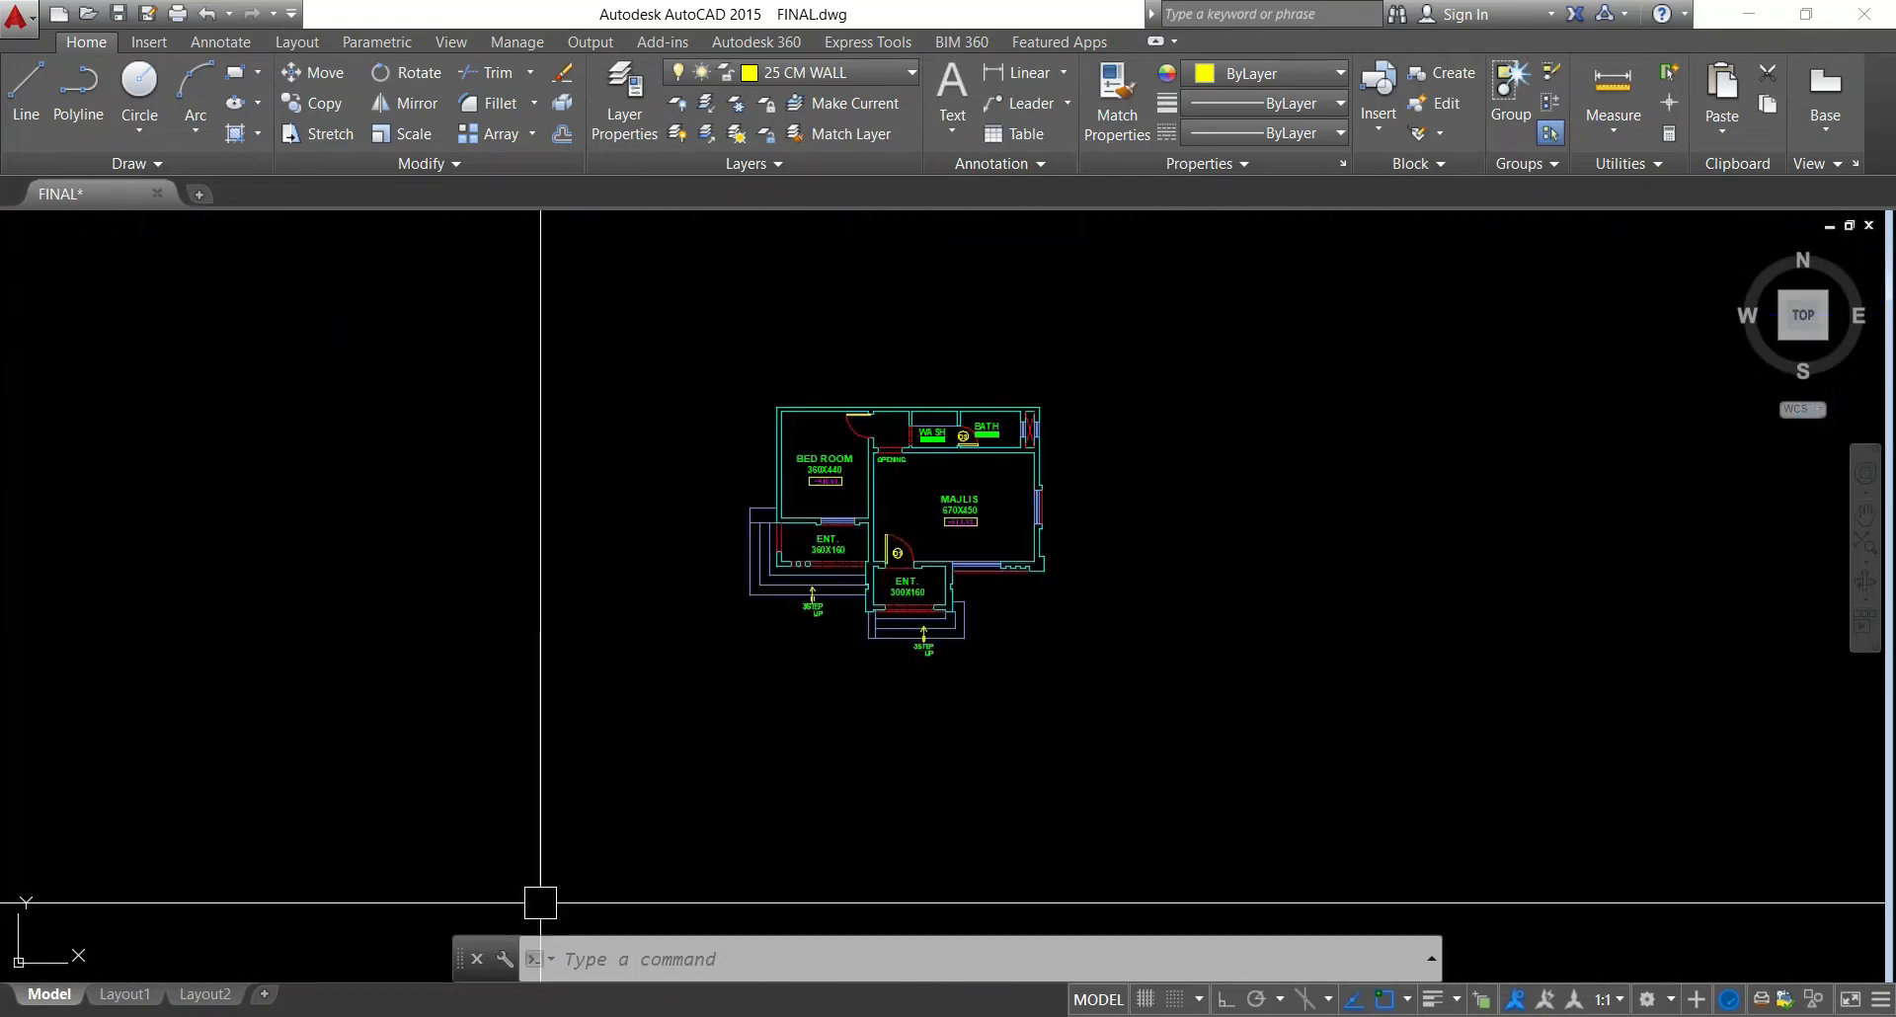
middle_drag(1037, 710, 624, 756)
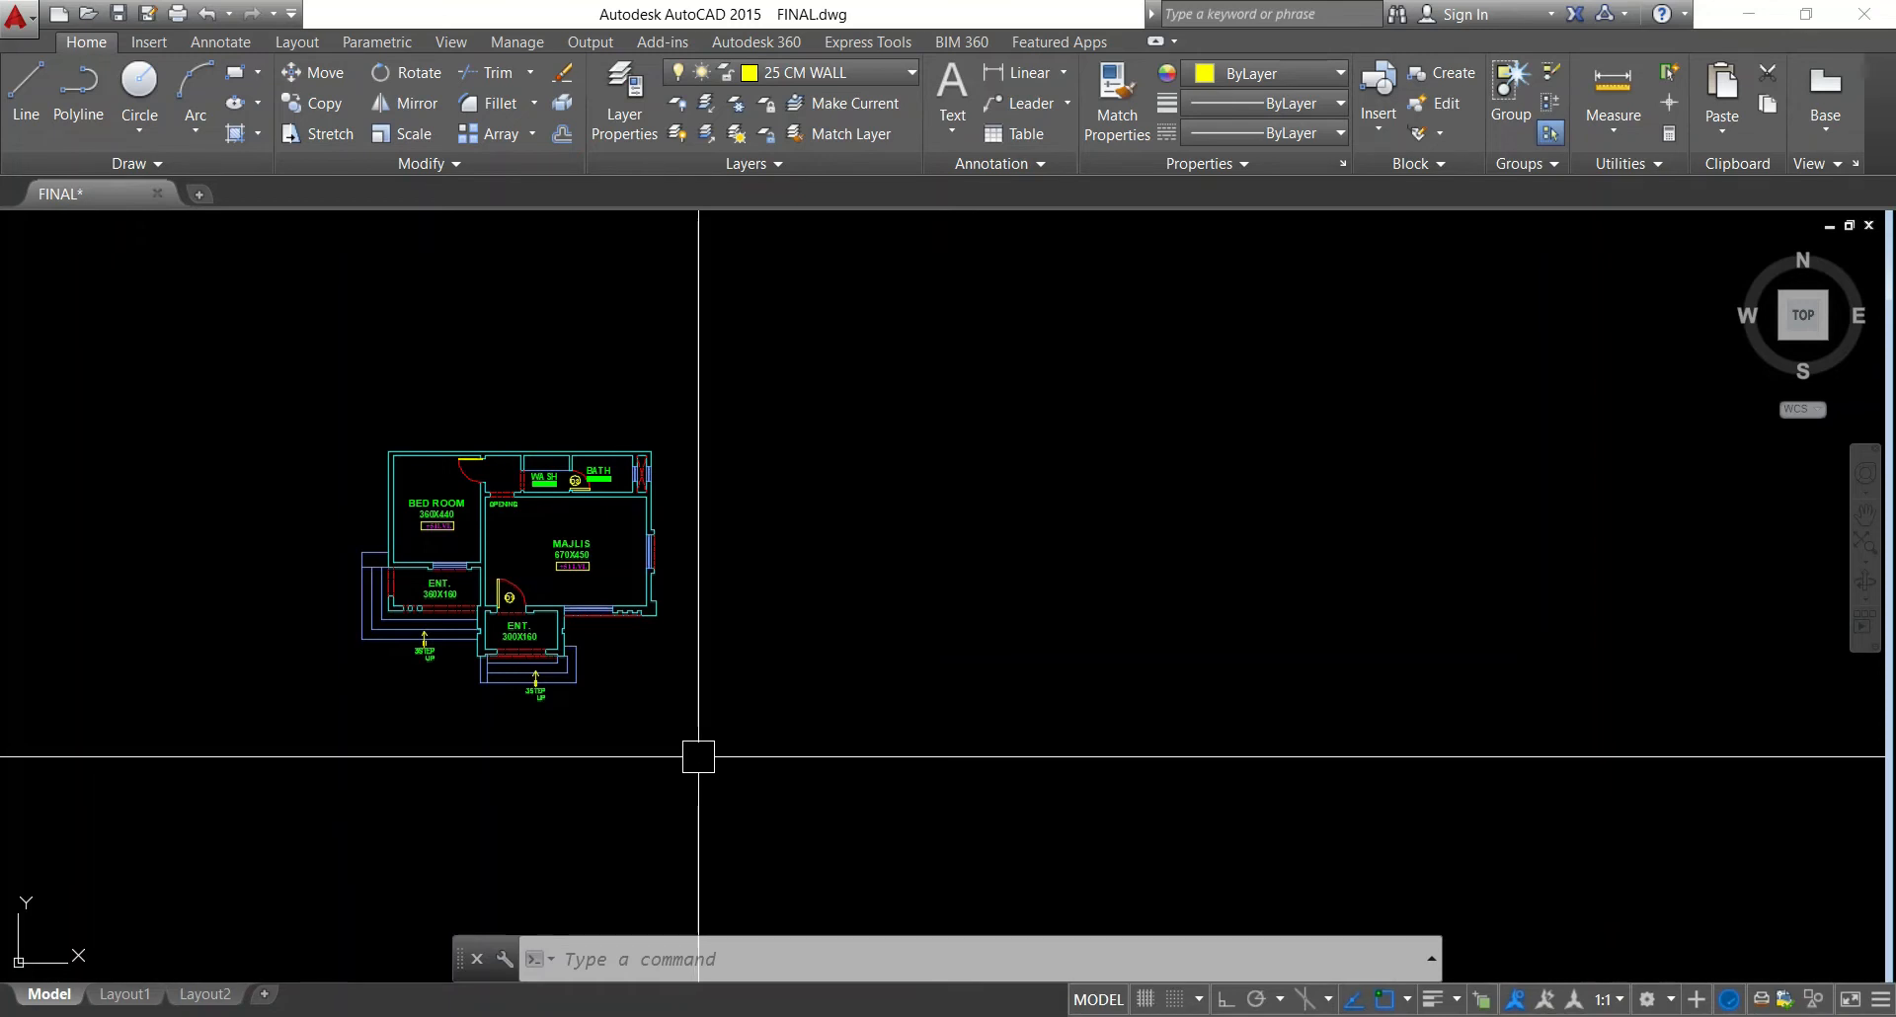
scroll(441, 644, up, 4)
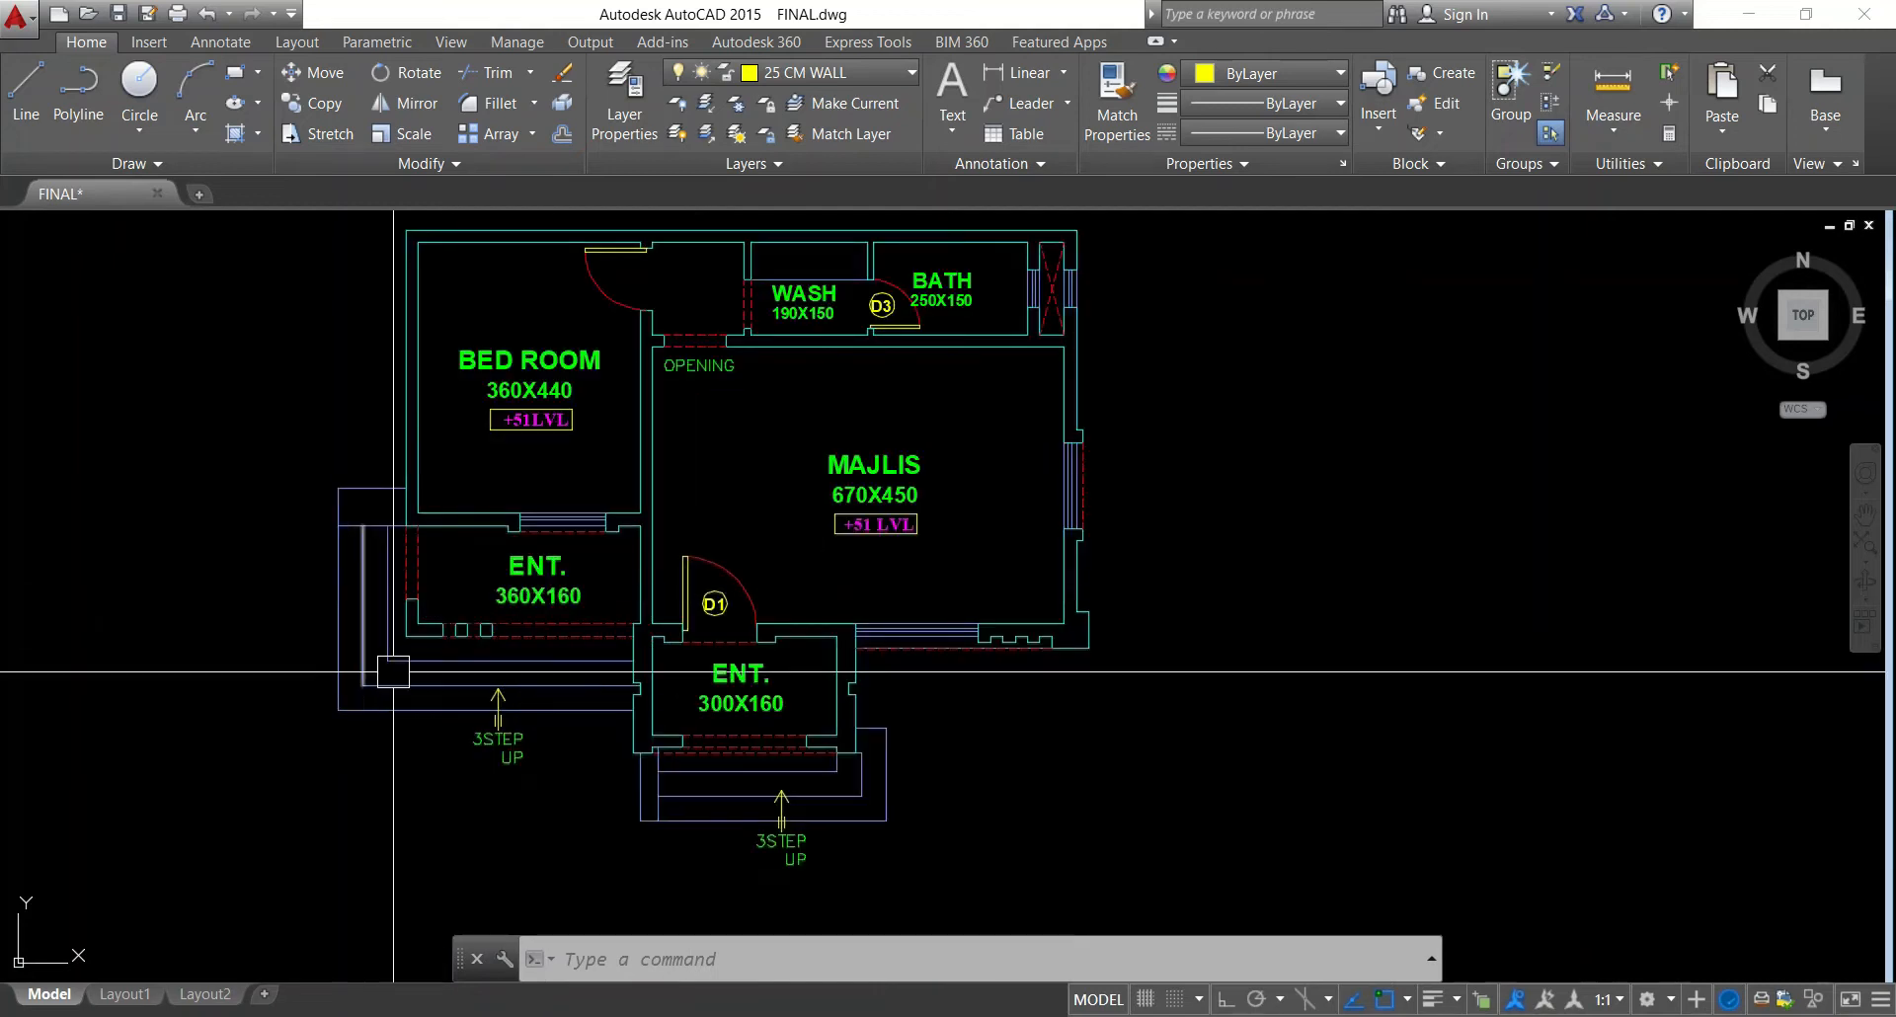
middle_drag(477, 686, 530, 746)
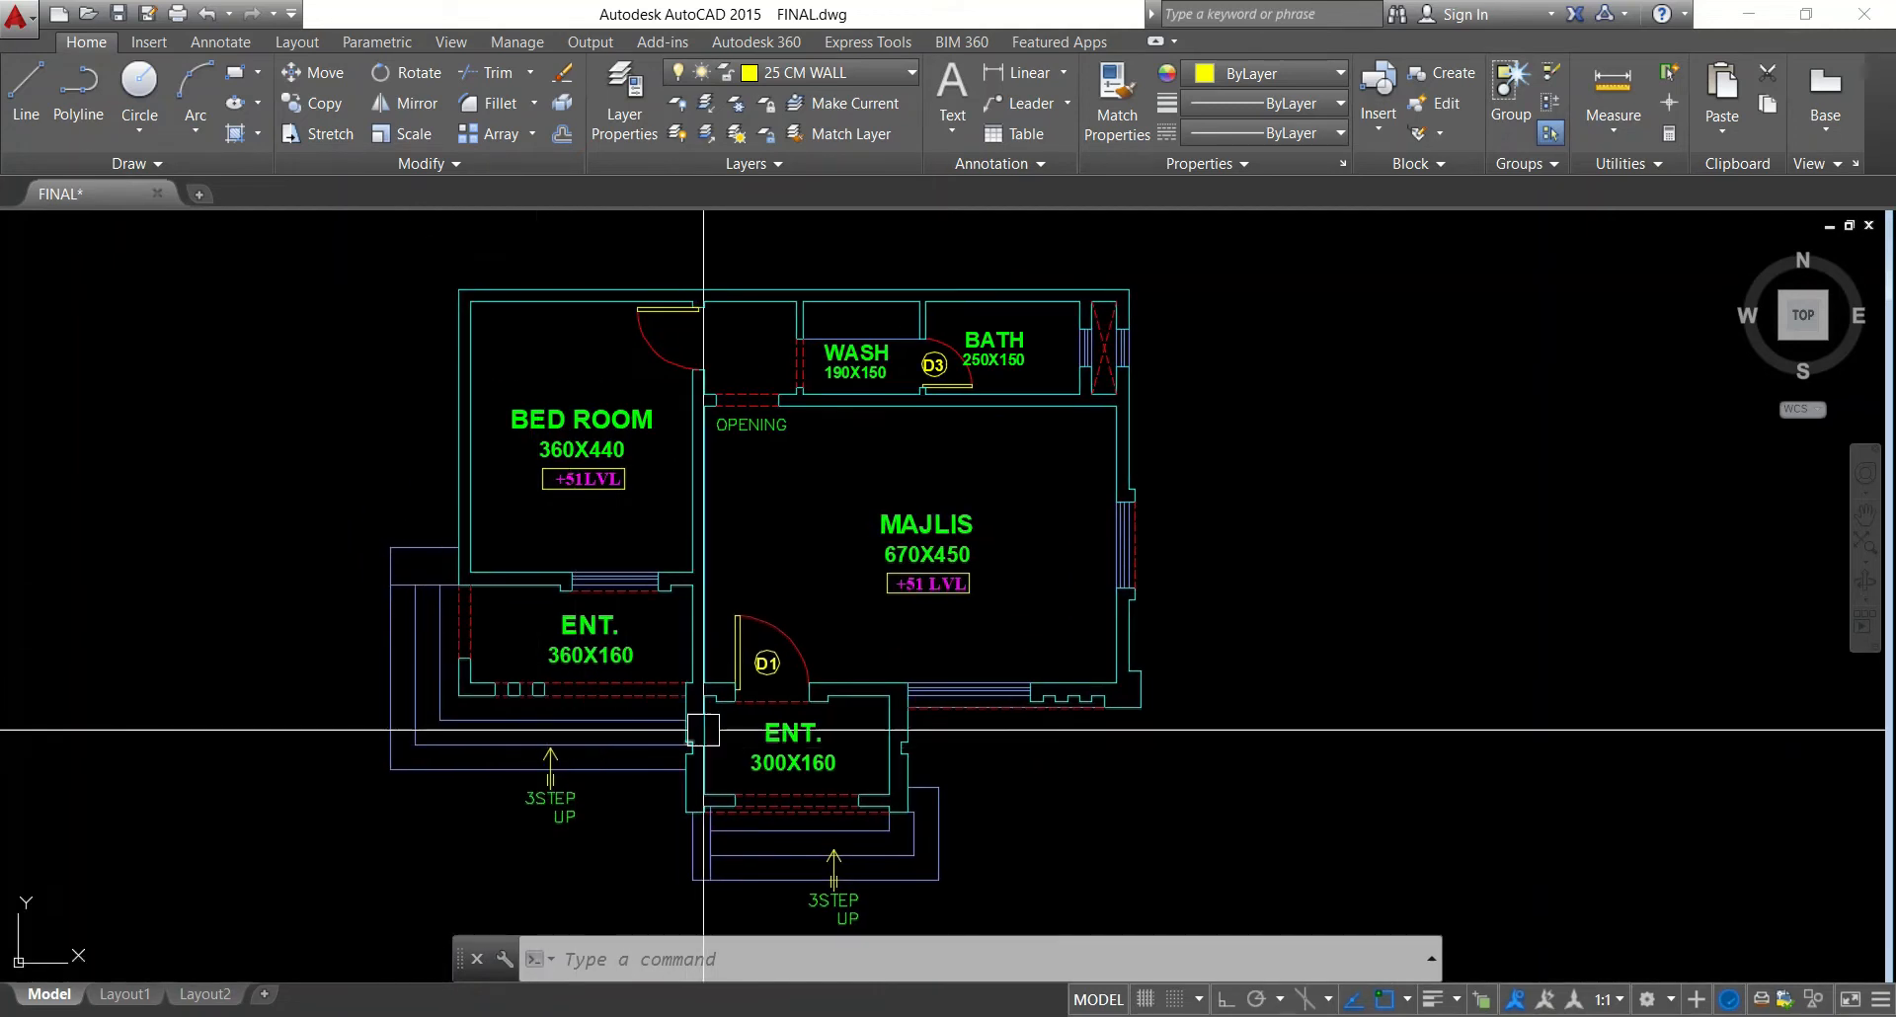
scroll(802, 710, down, 2)
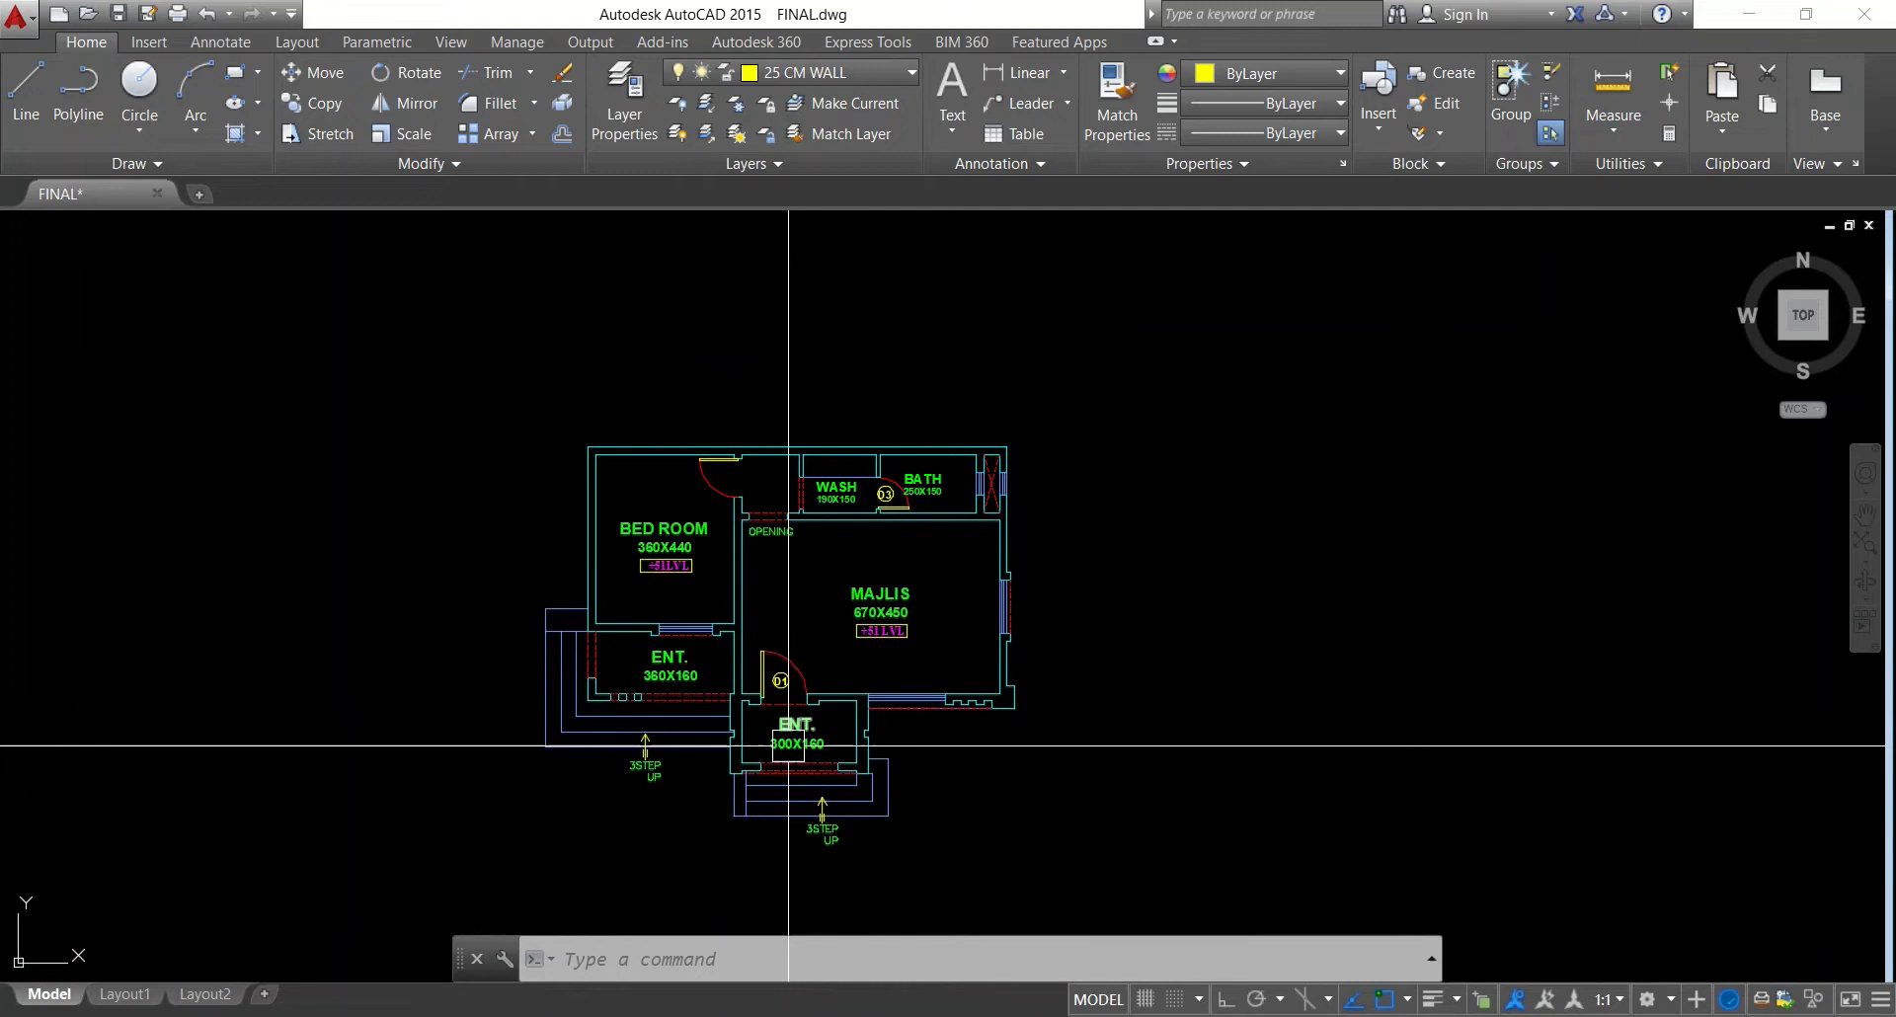
scroll(798, 736, down, 3)
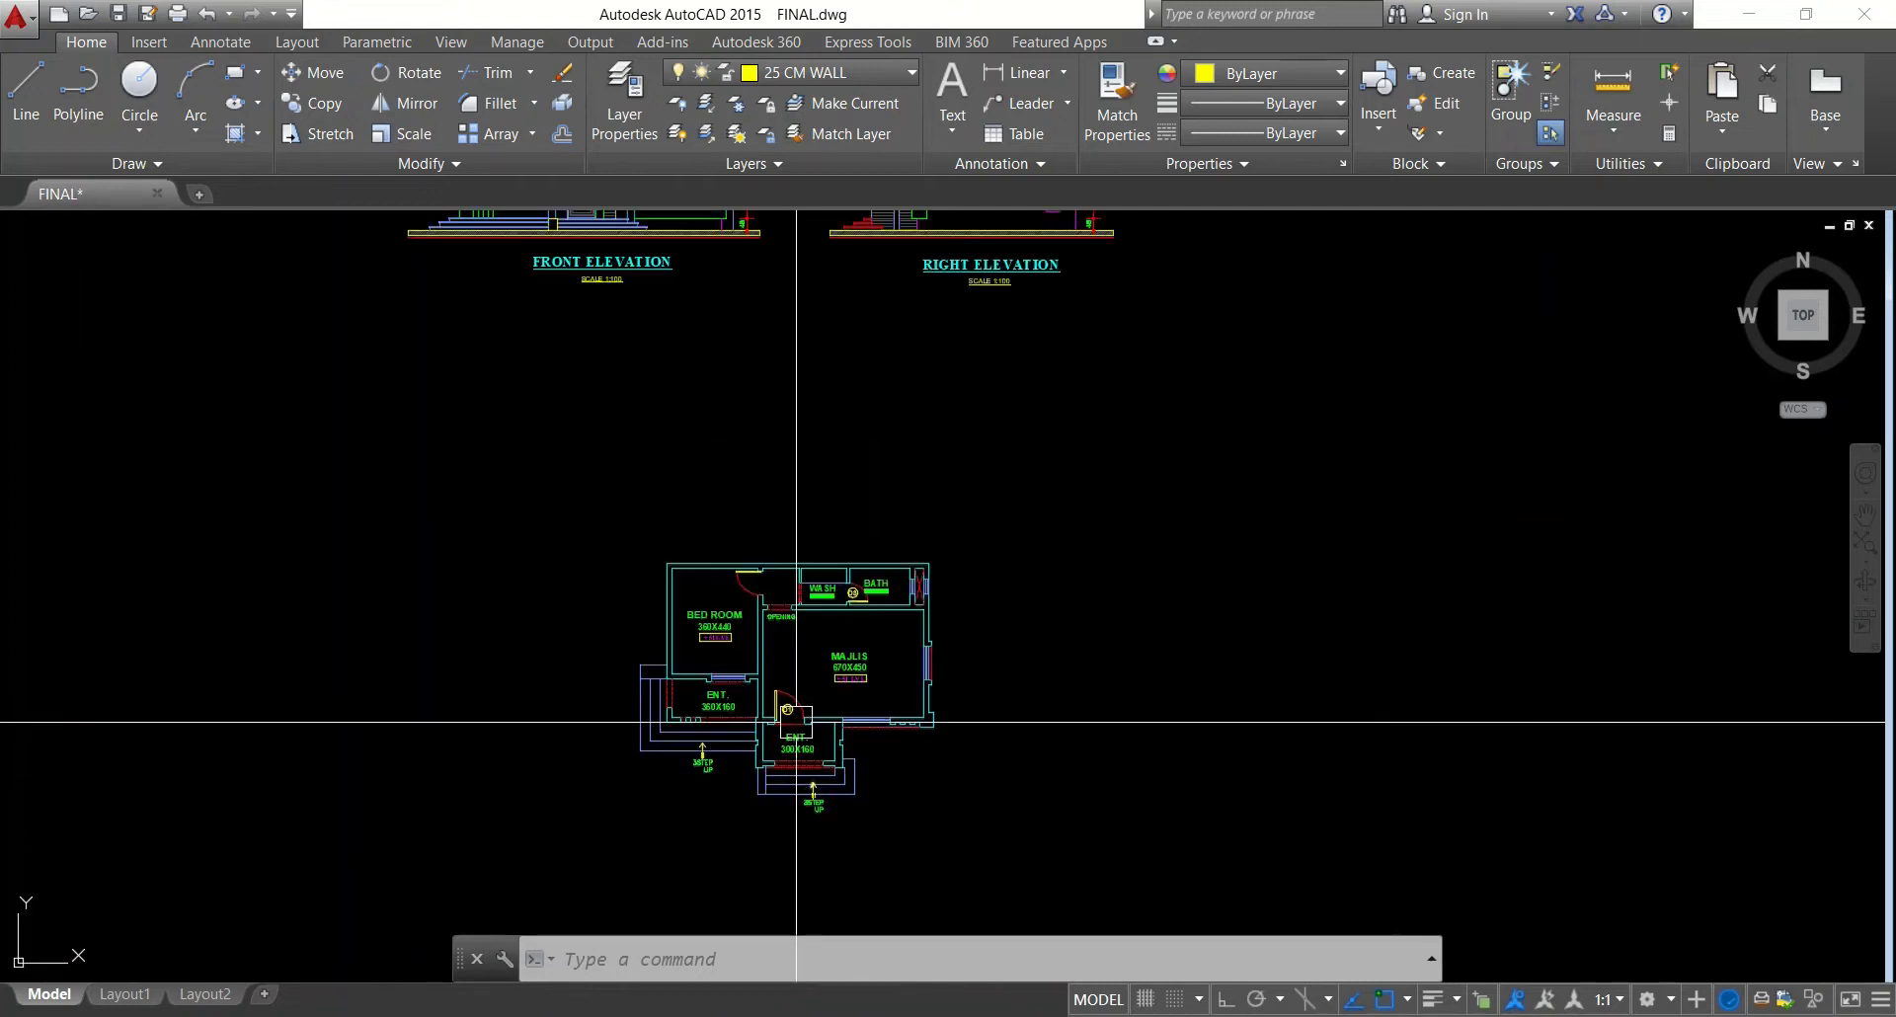
Examine the front and right elevations above the small floor plan and go back to the plan
middle_drag(784, 402, 783, 681)
scroll(566, 356, up, 7)
scroll(567, 355, down, 5)
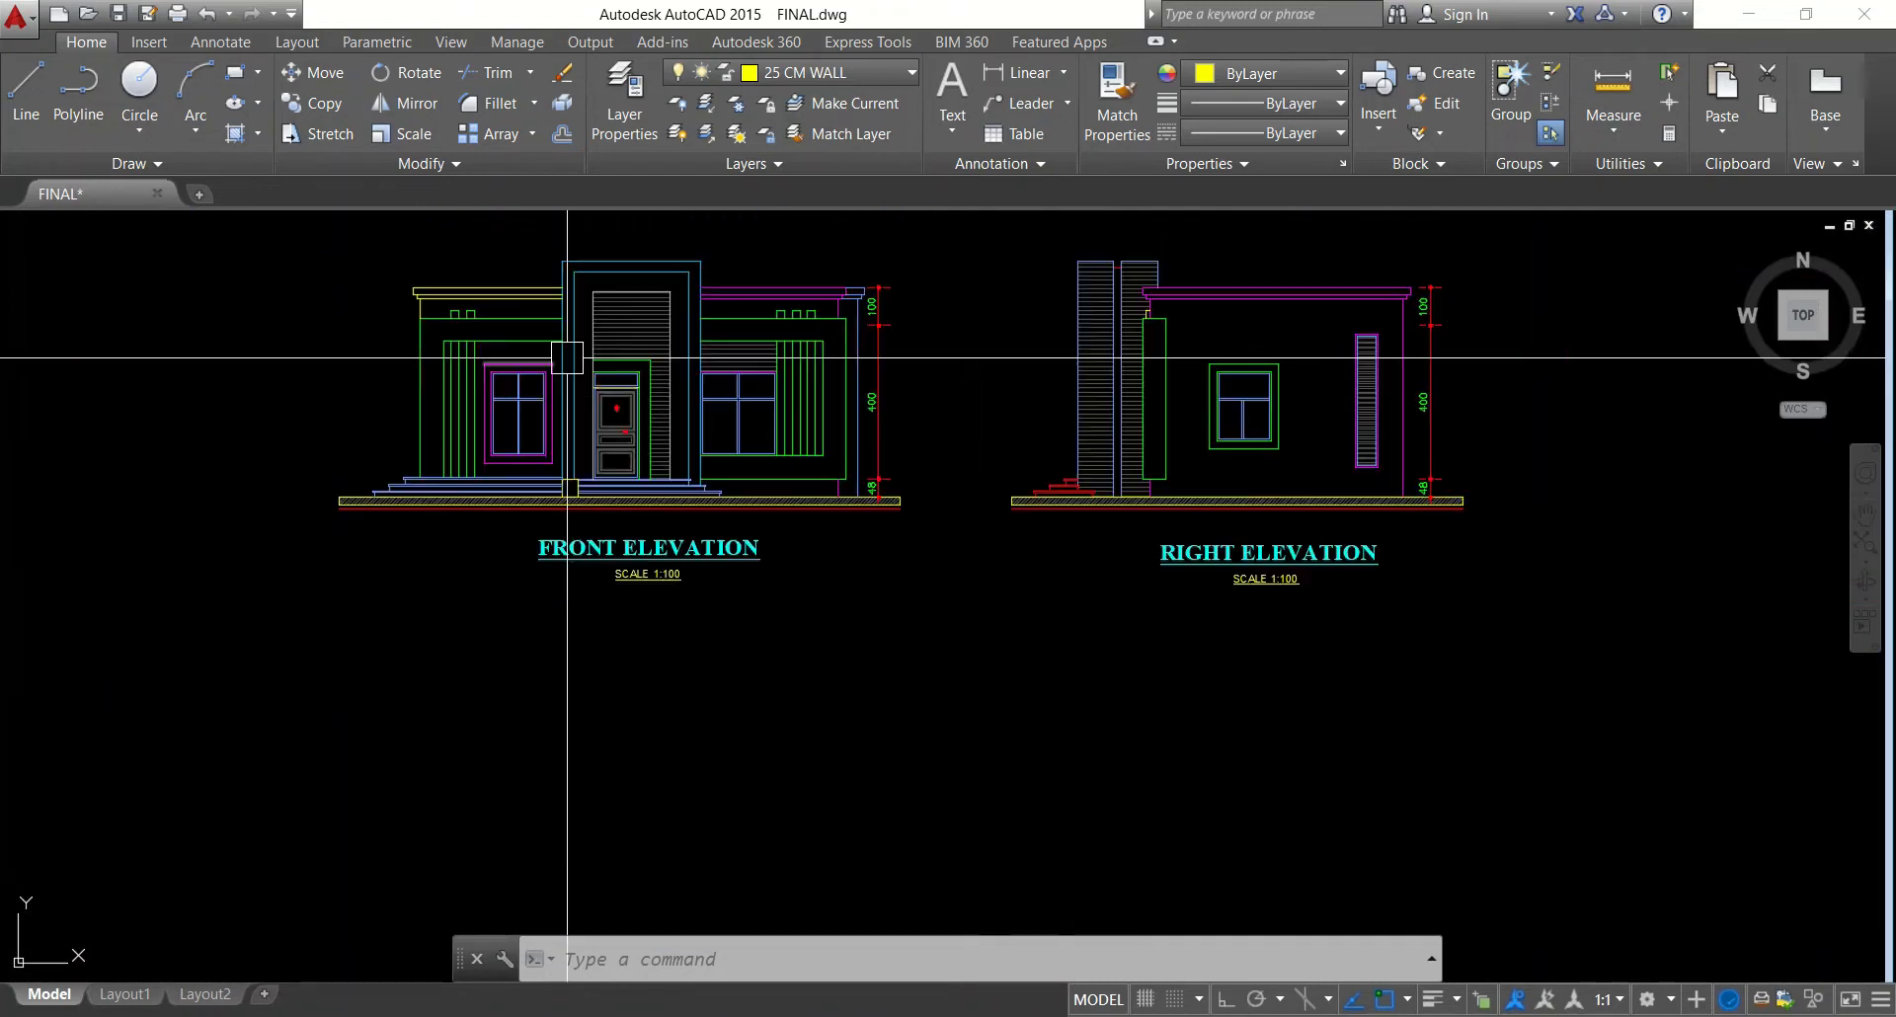
middle_drag(762, 530, 548, 447)
mouse_move(728, 737)
middle_down()
mouse_move(720, 644)
mouse_move(762, 415)
middle_up()
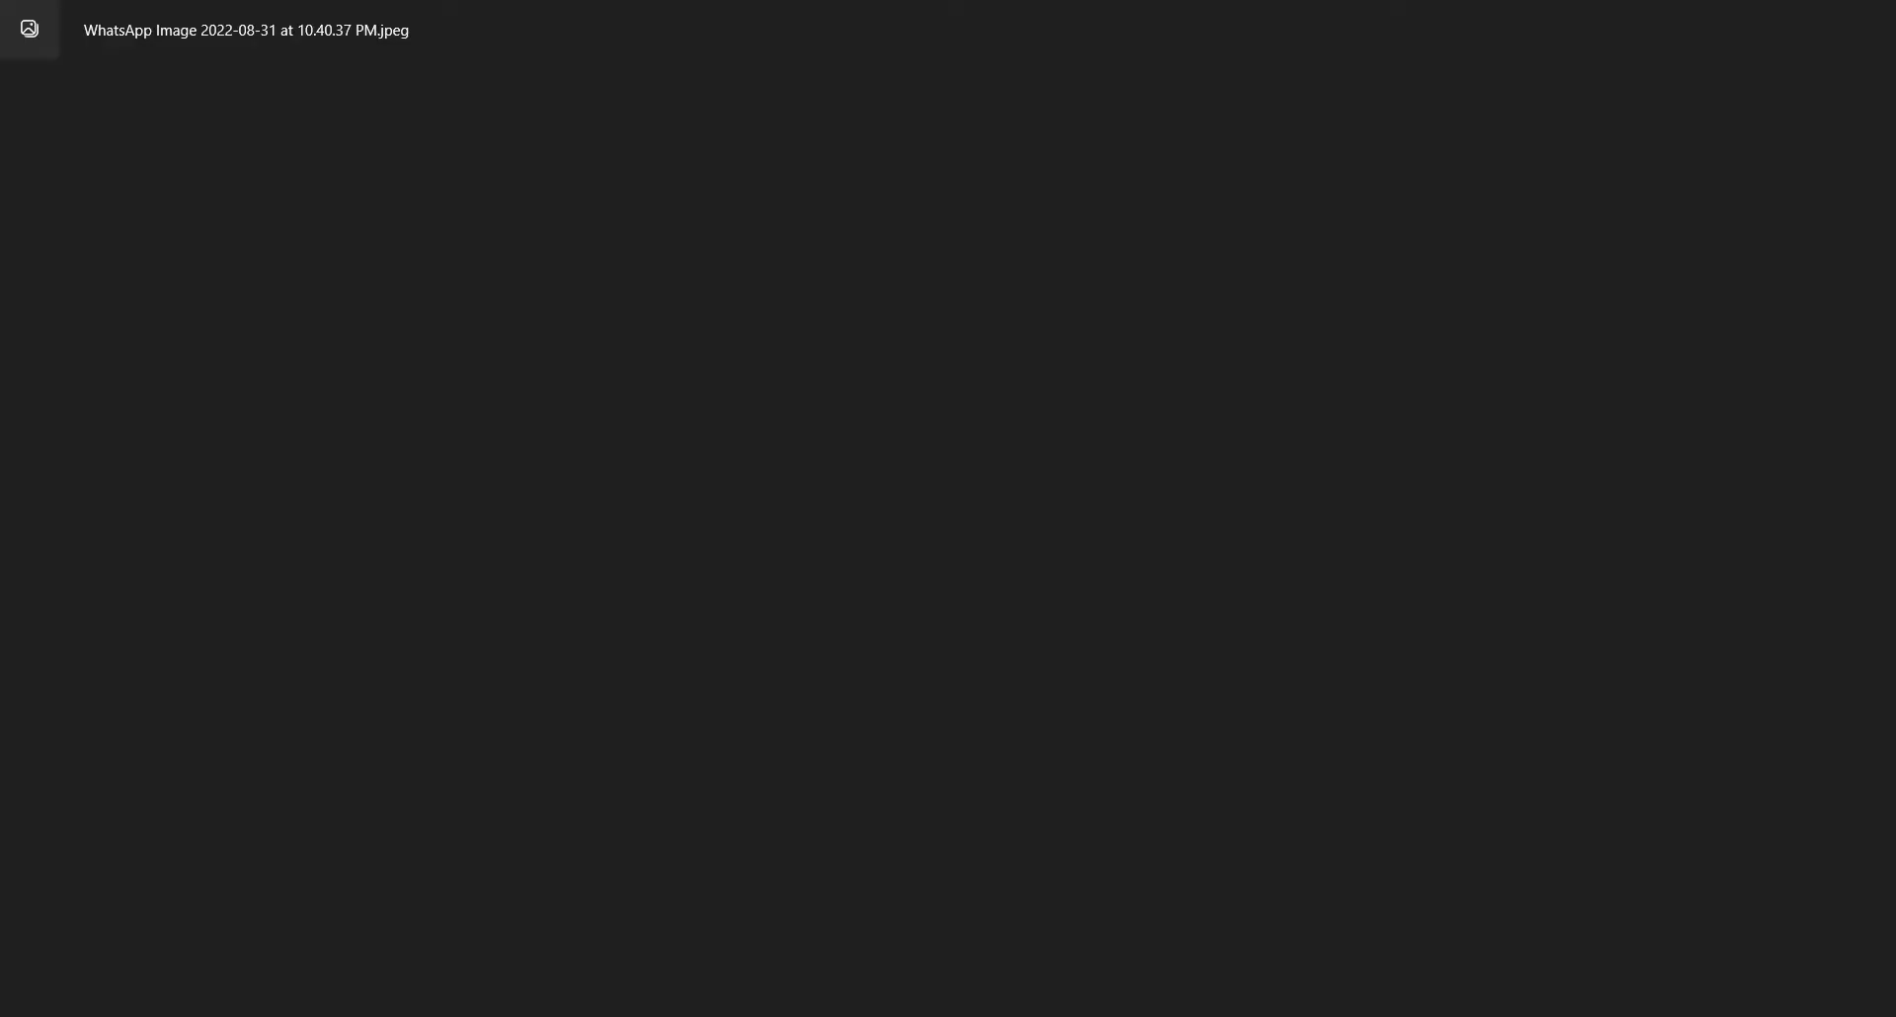
scroll(318, 679, up, 2)
middle_drag(341, 655, 557, 651)
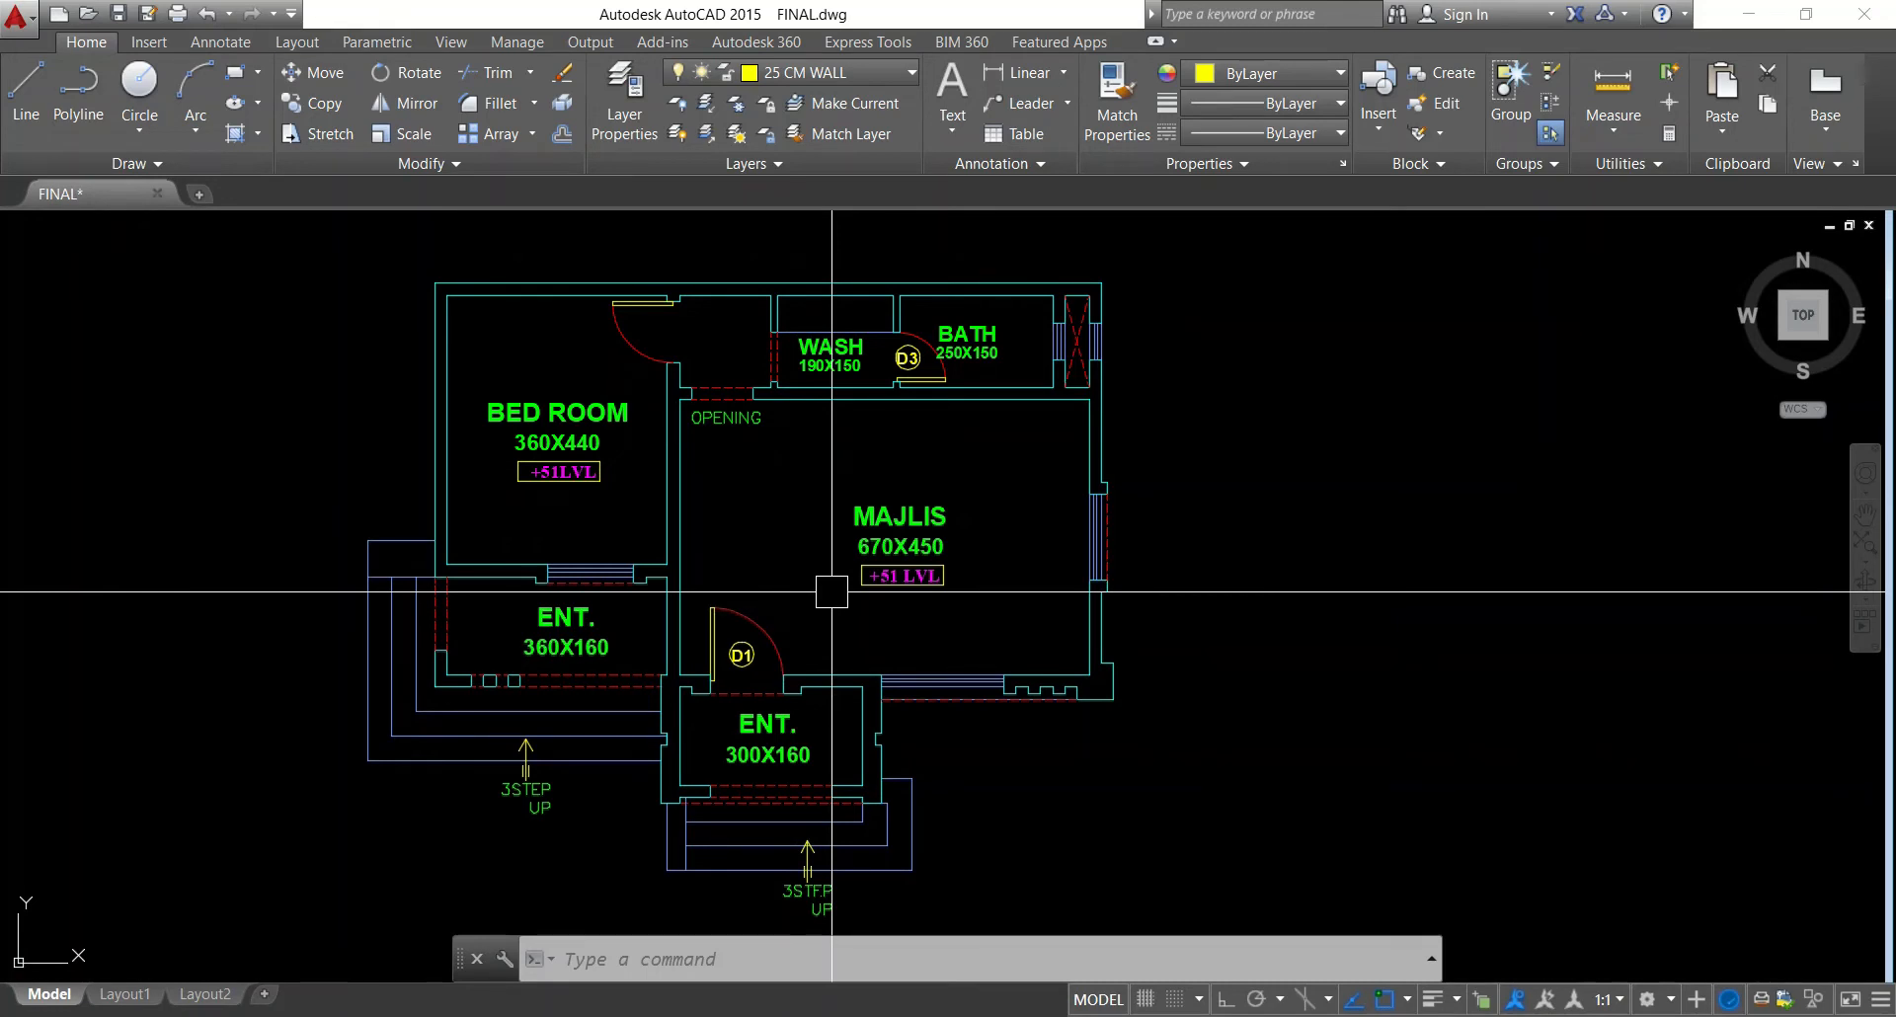
Add linear dimensions for the bedroom's inner width along its upper wall and its length along the outer side wall
click(1020, 70)
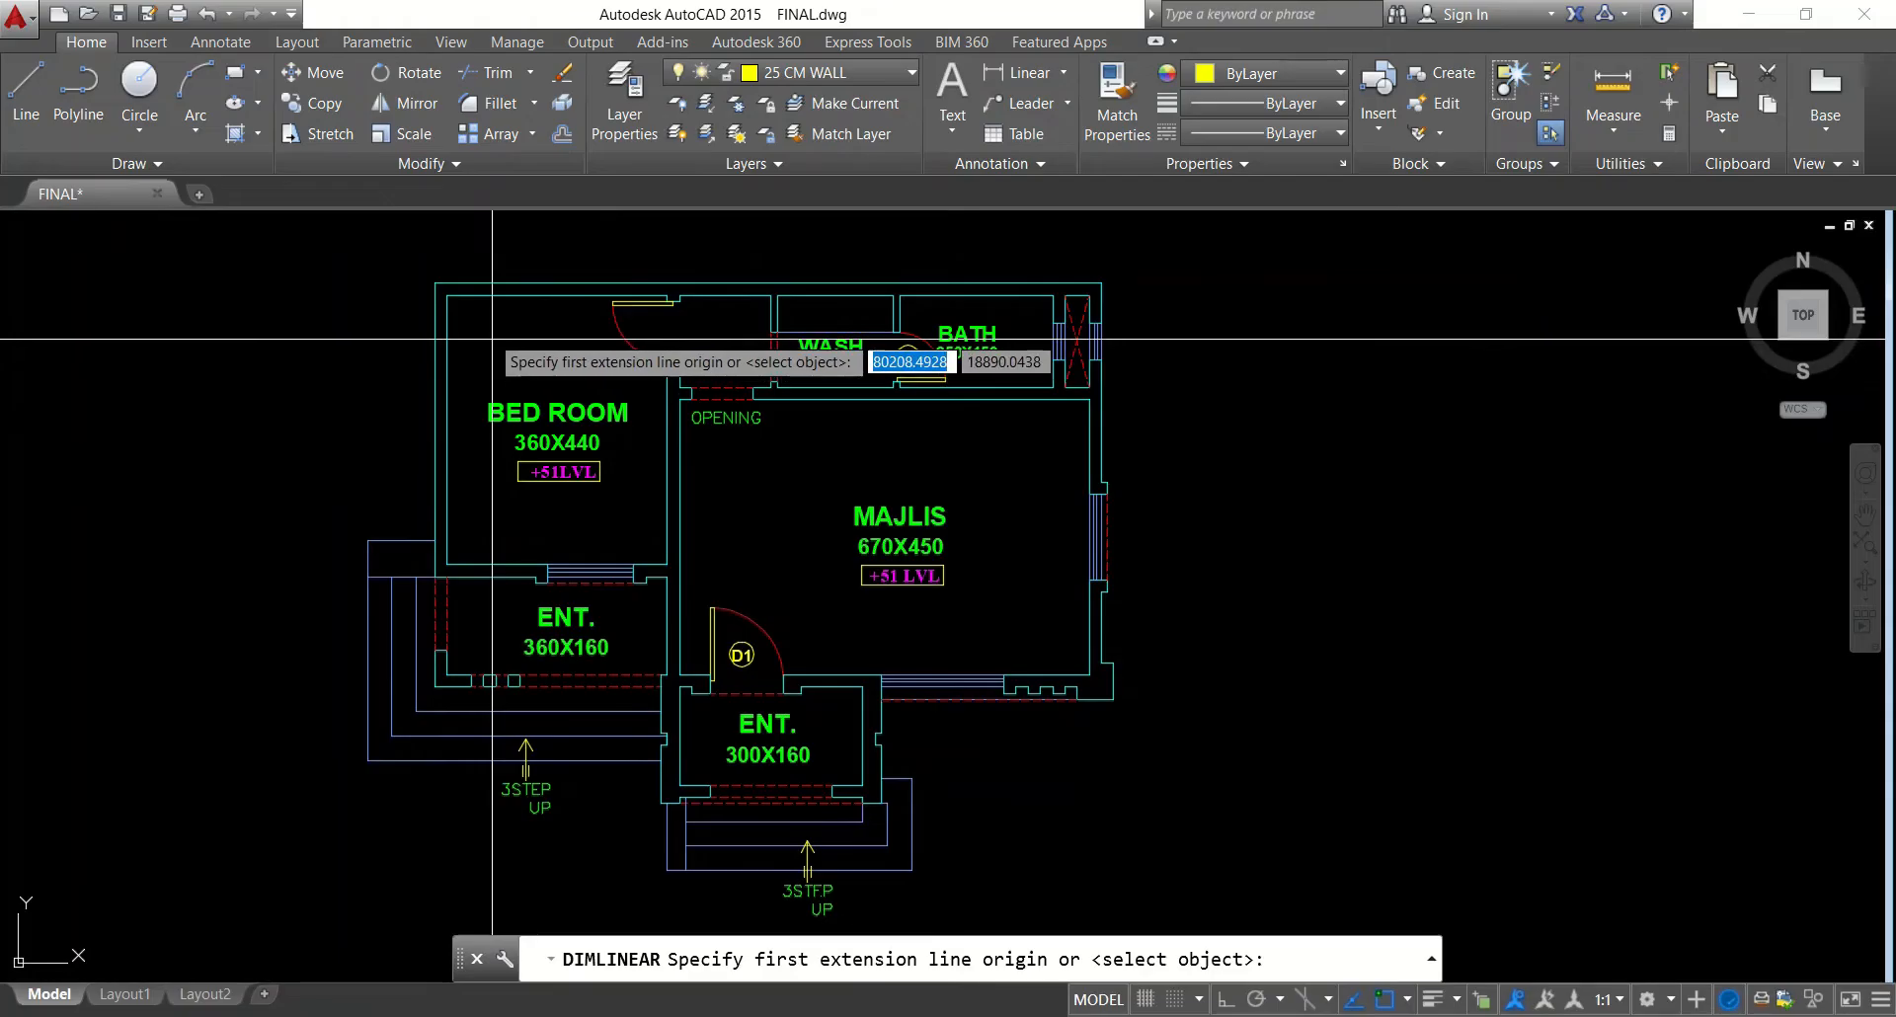
key(Return)
click(487, 306)
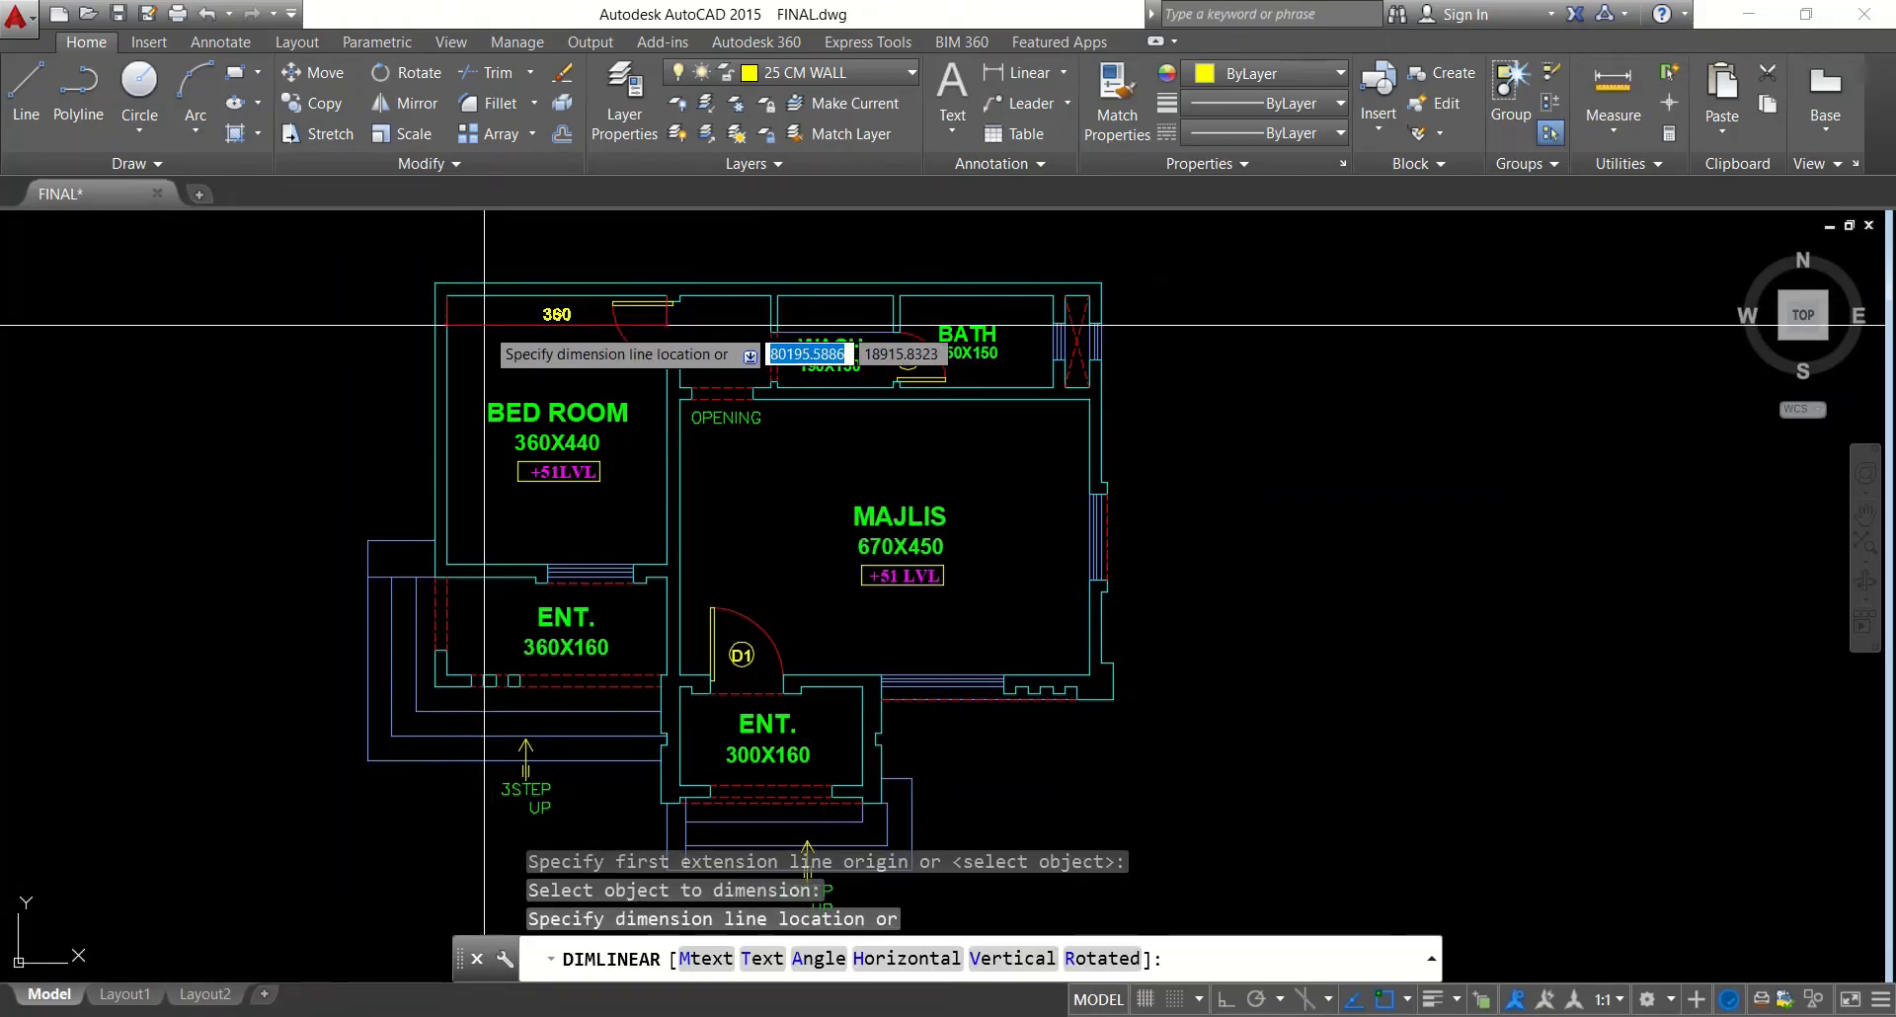
click(486, 324)
key(Return)
scroll(455, 363, up, 4)
key(Return)
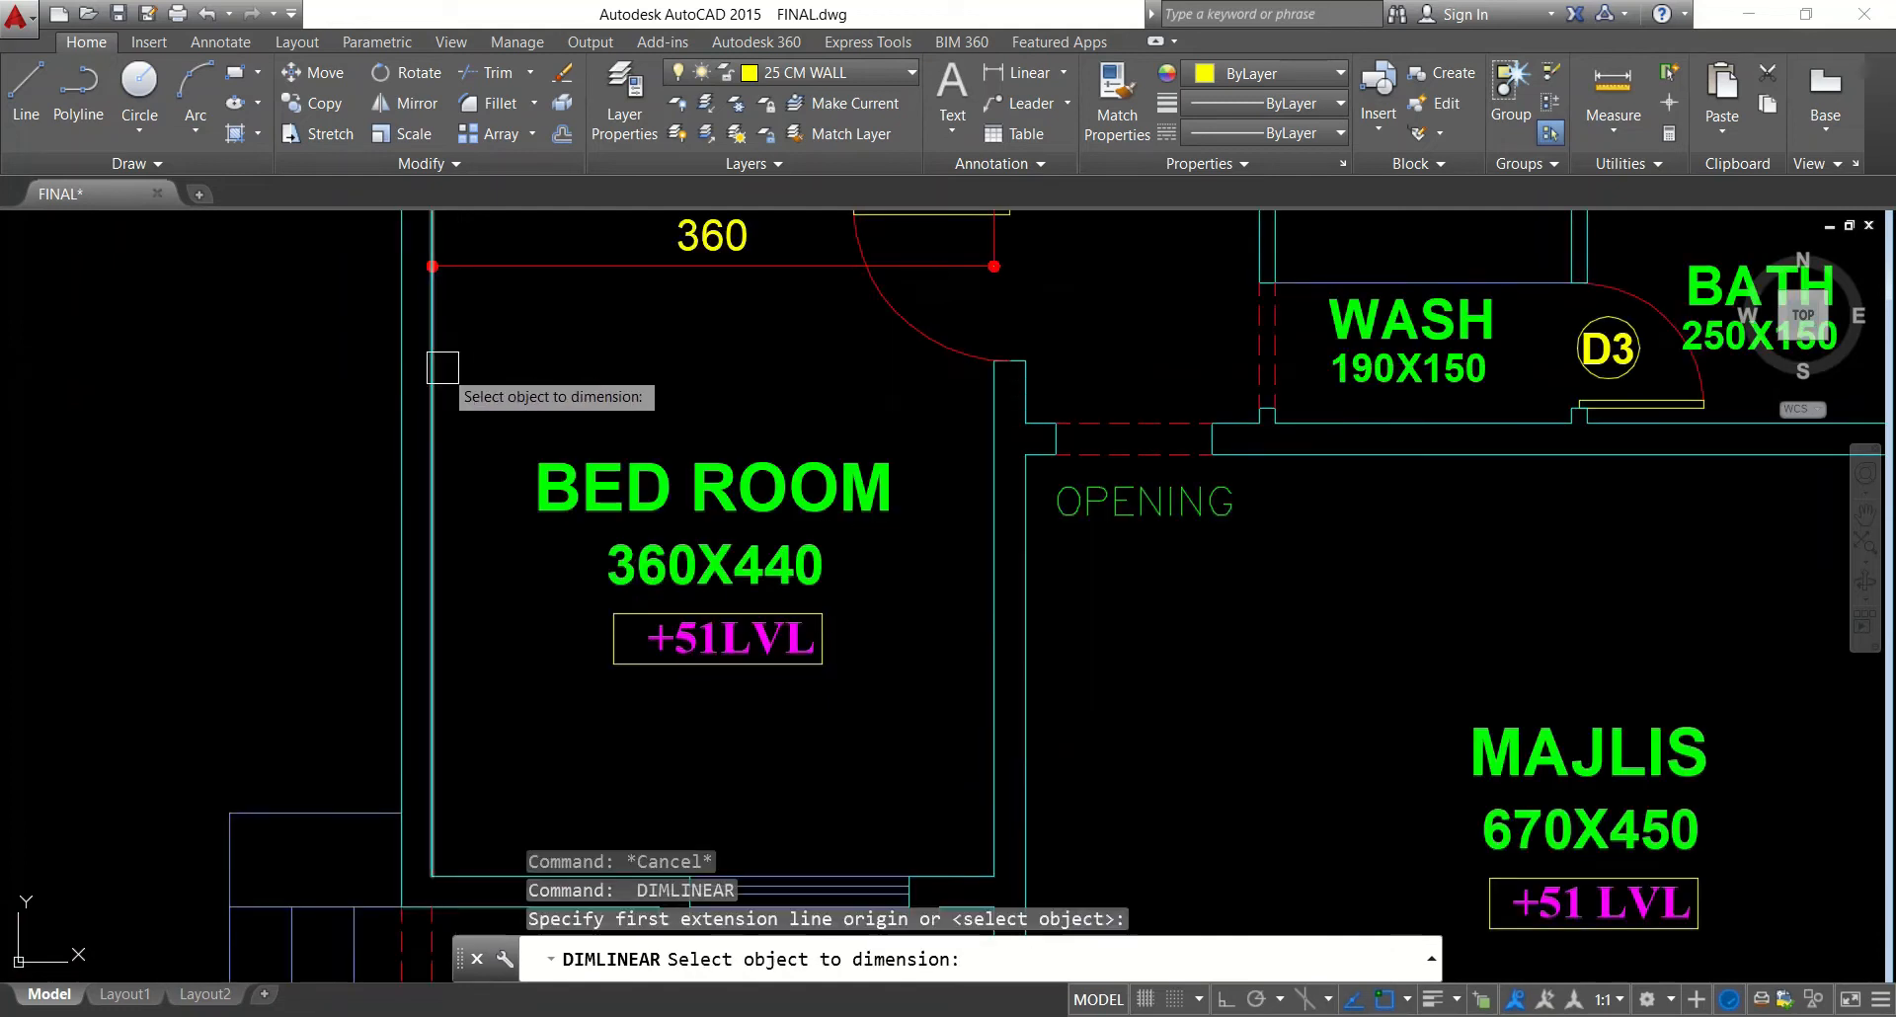
click(435, 381)
click(480, 381)
key(Escape)
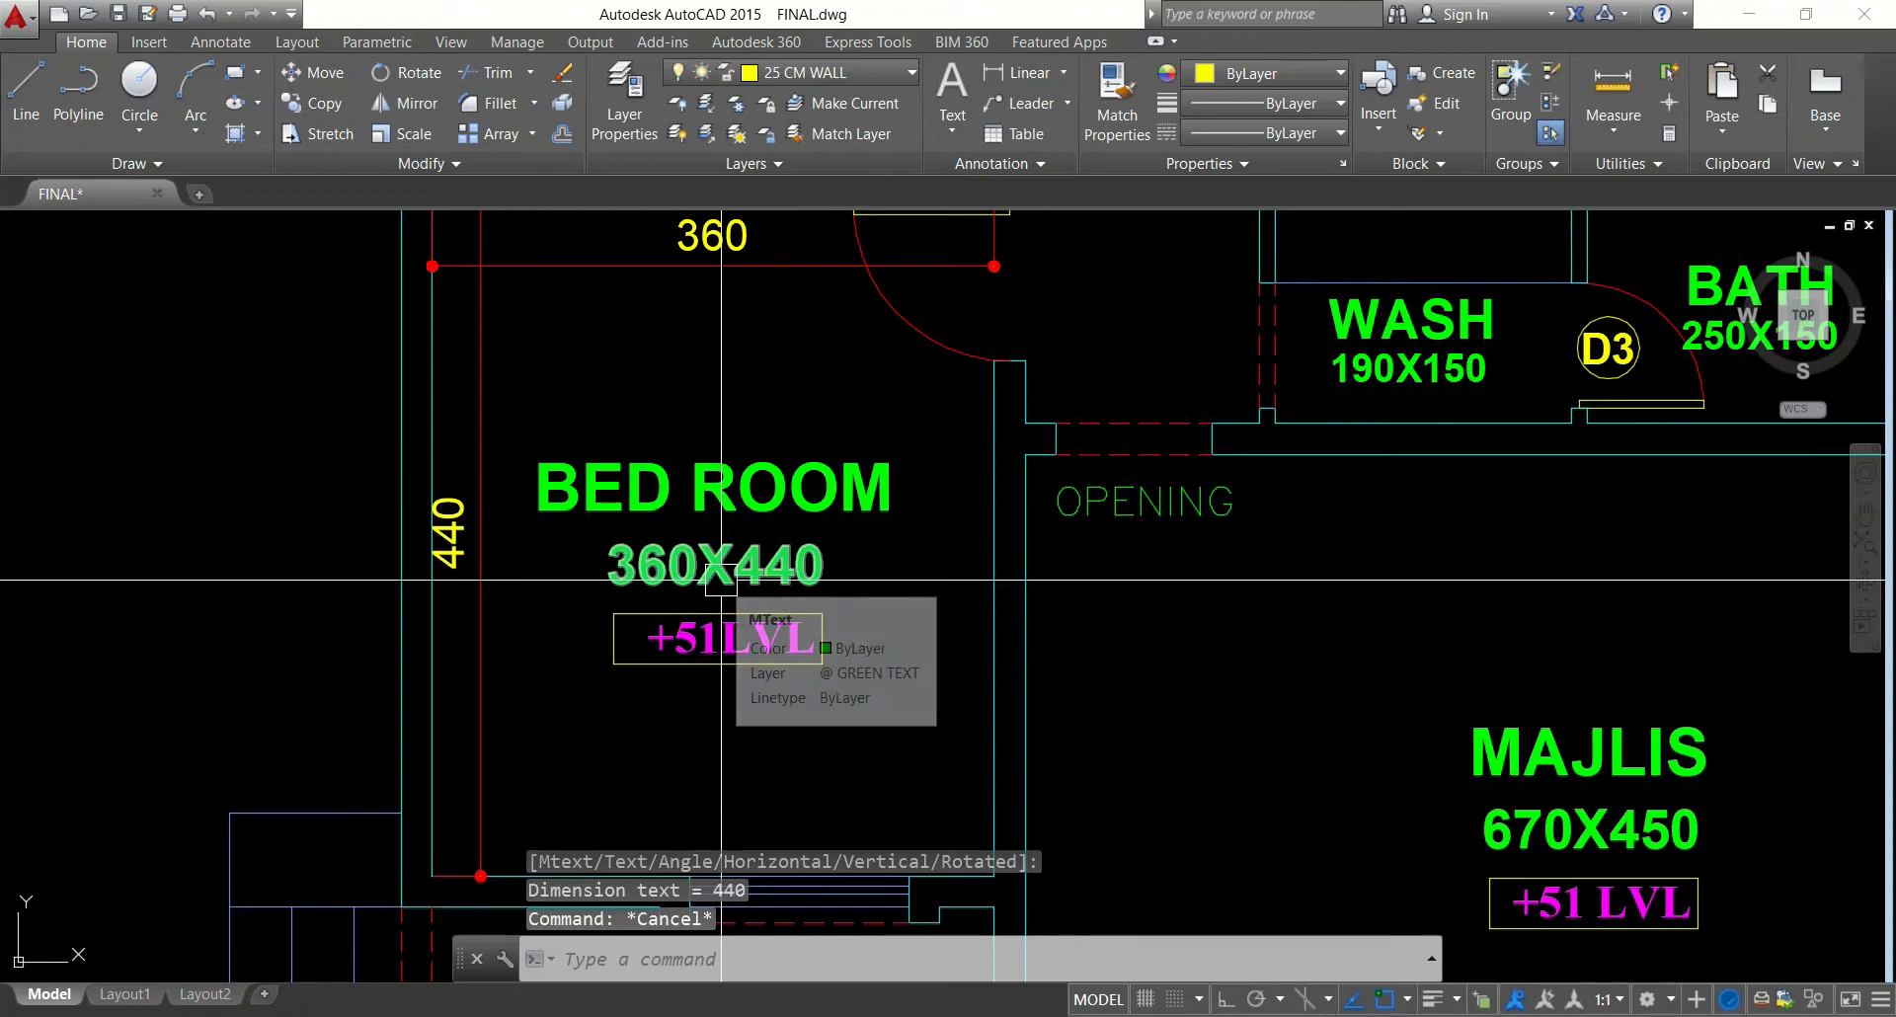
scroll(721, 579, down, 2)
scroll(721, 579, up, 2)
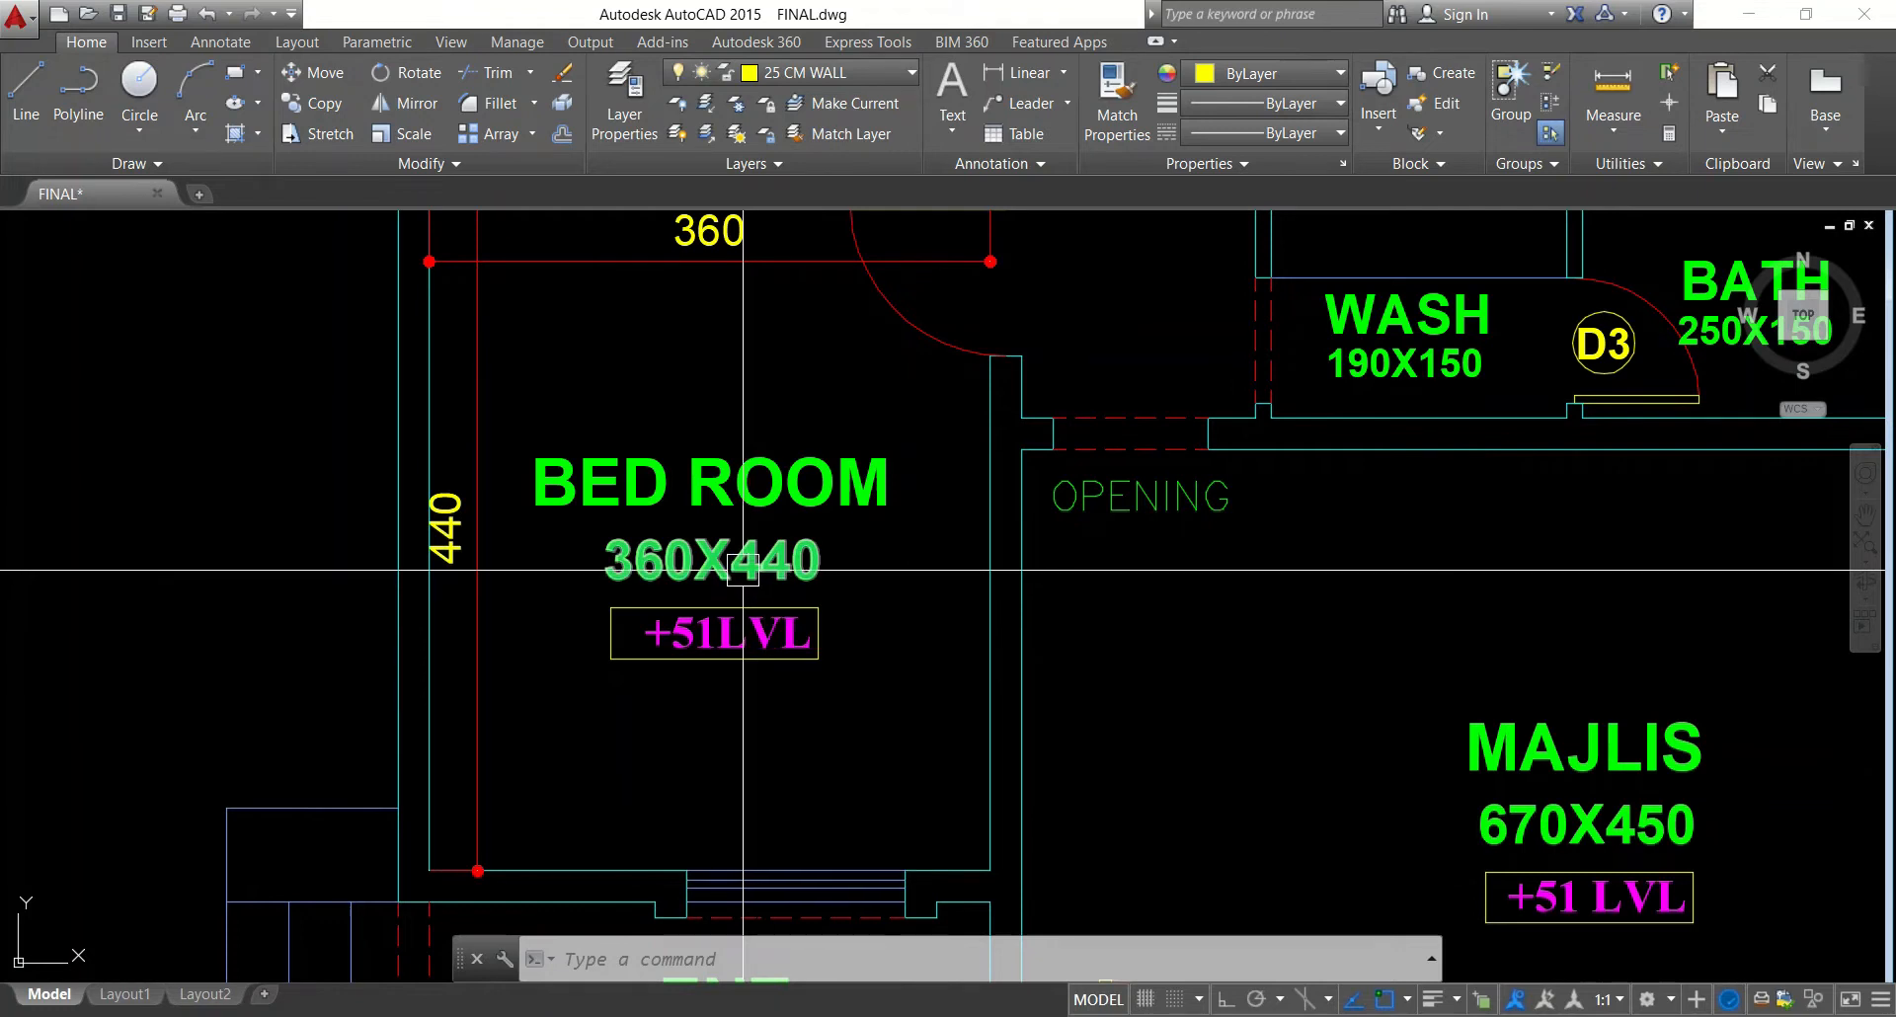
click(647, 571)
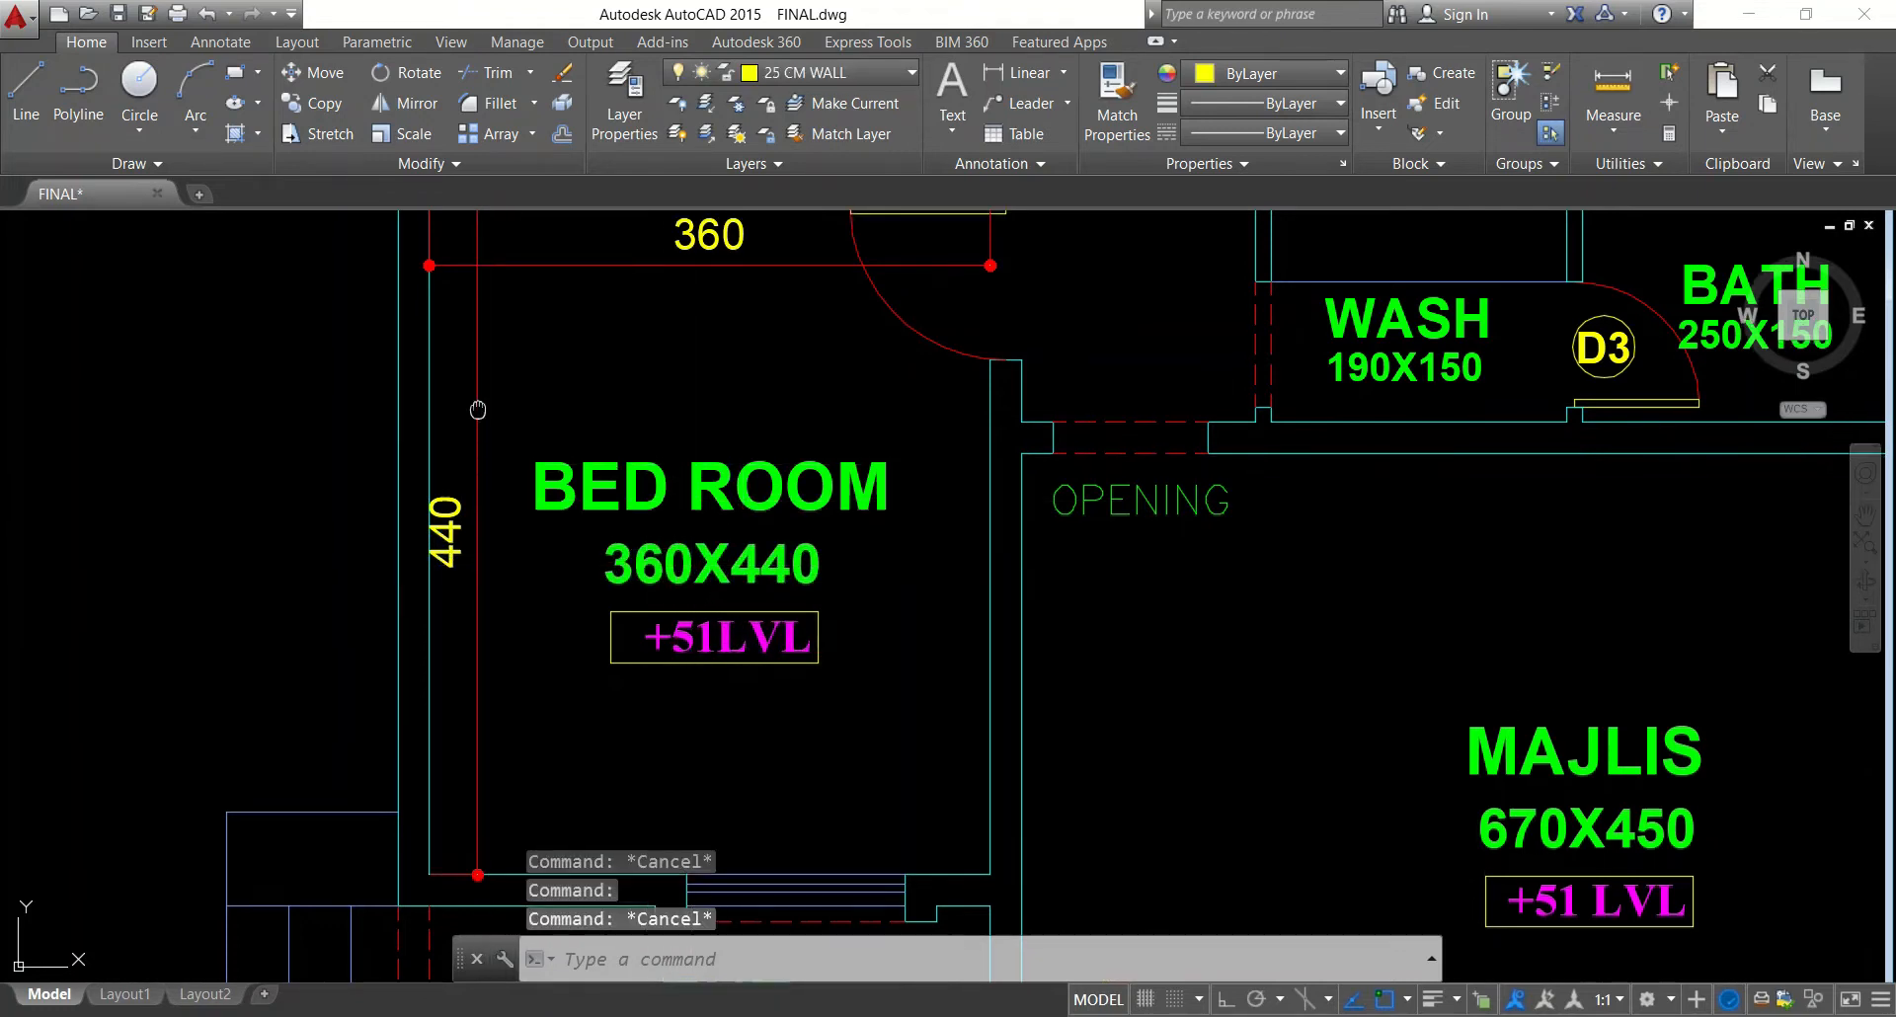
Add linear dimensions for the width and depth of the small passage between the bedroom and the wash area
middle_drag(507, 333, 497, 402)
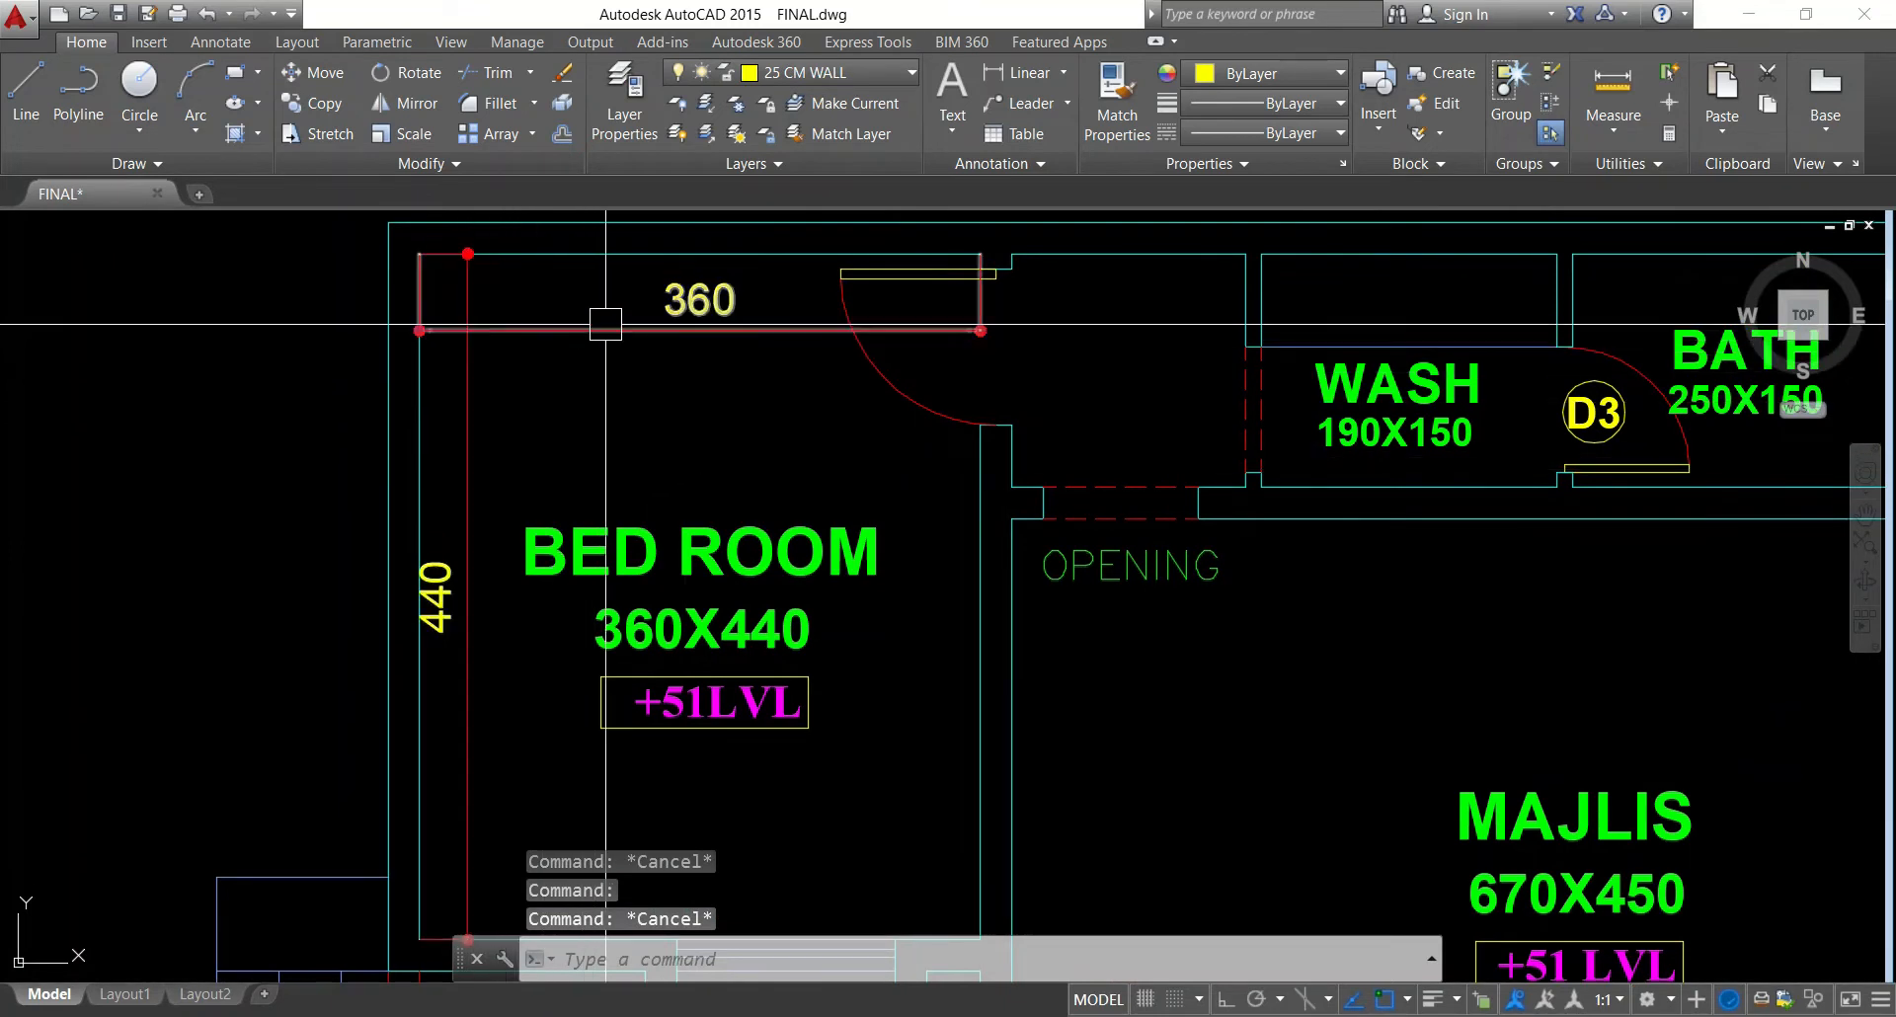
click(1020, 74)
key(Return)
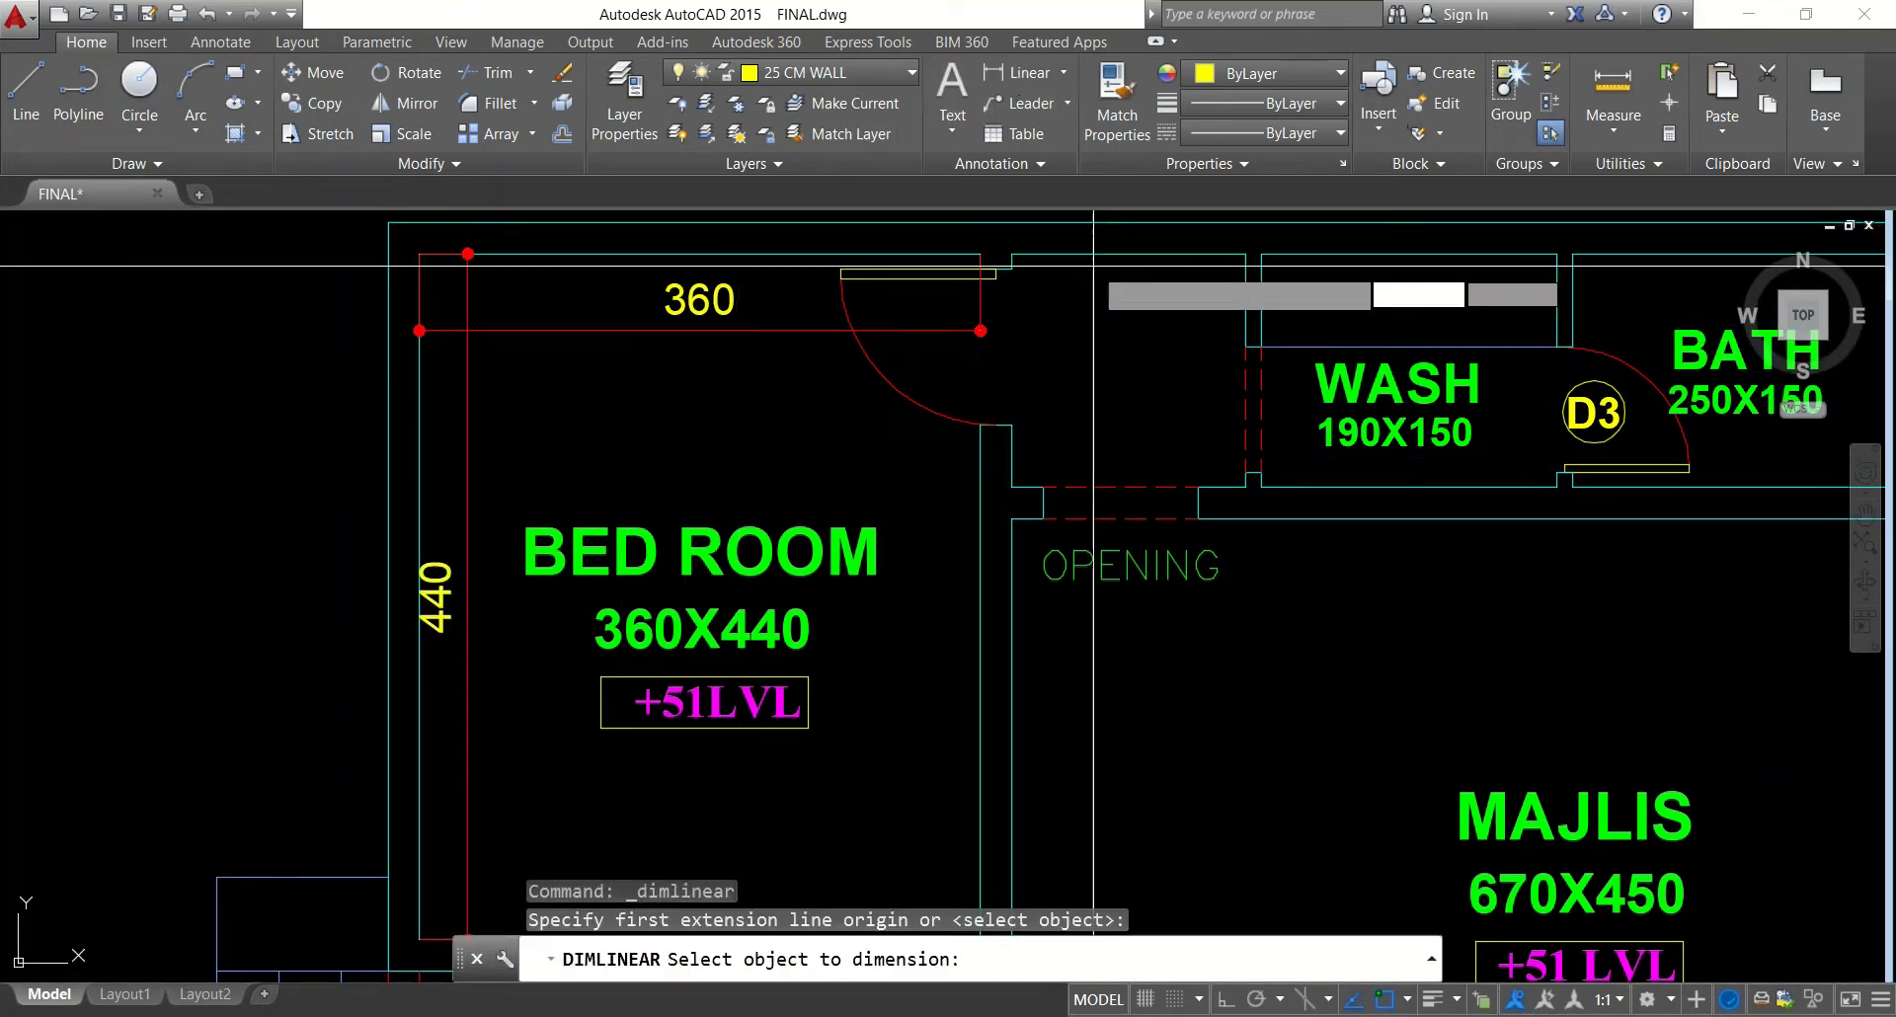
click(1116, 255)
click(1116, 307)
key(Return)
click(1214, 259)
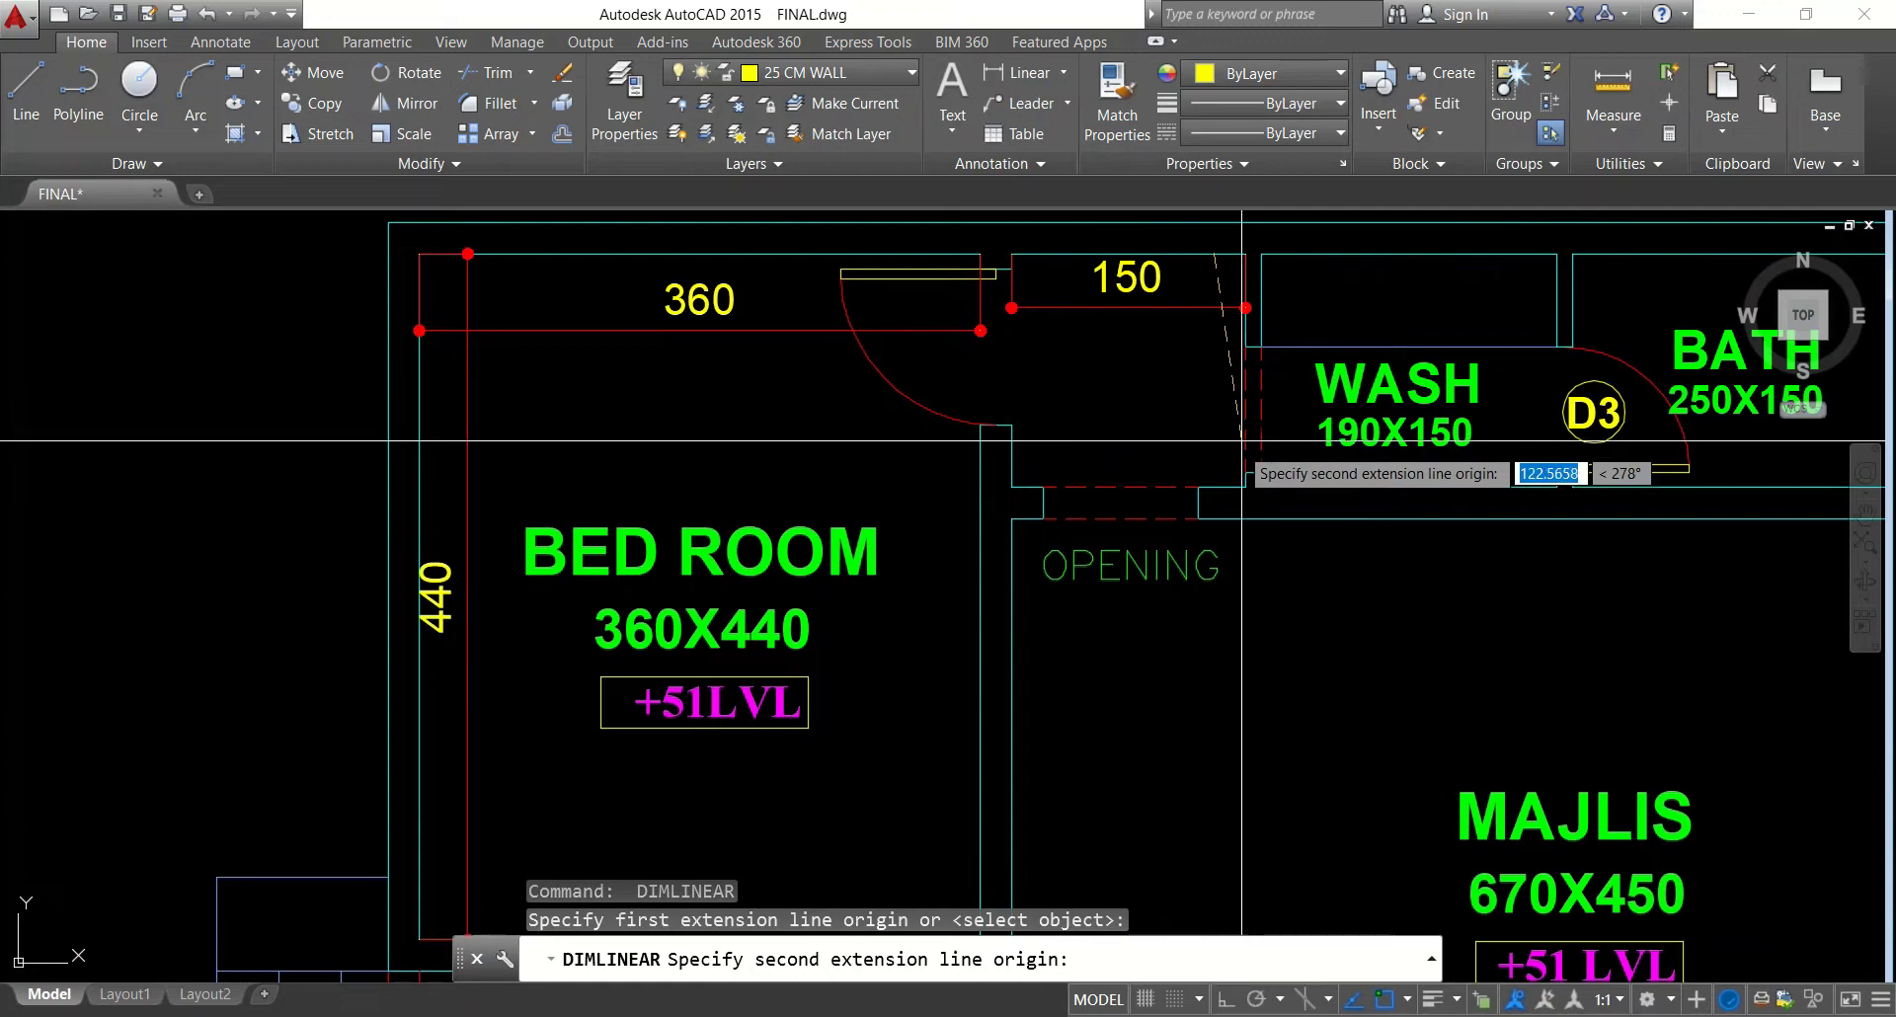
click(1214, 475)
click(1199, 396)
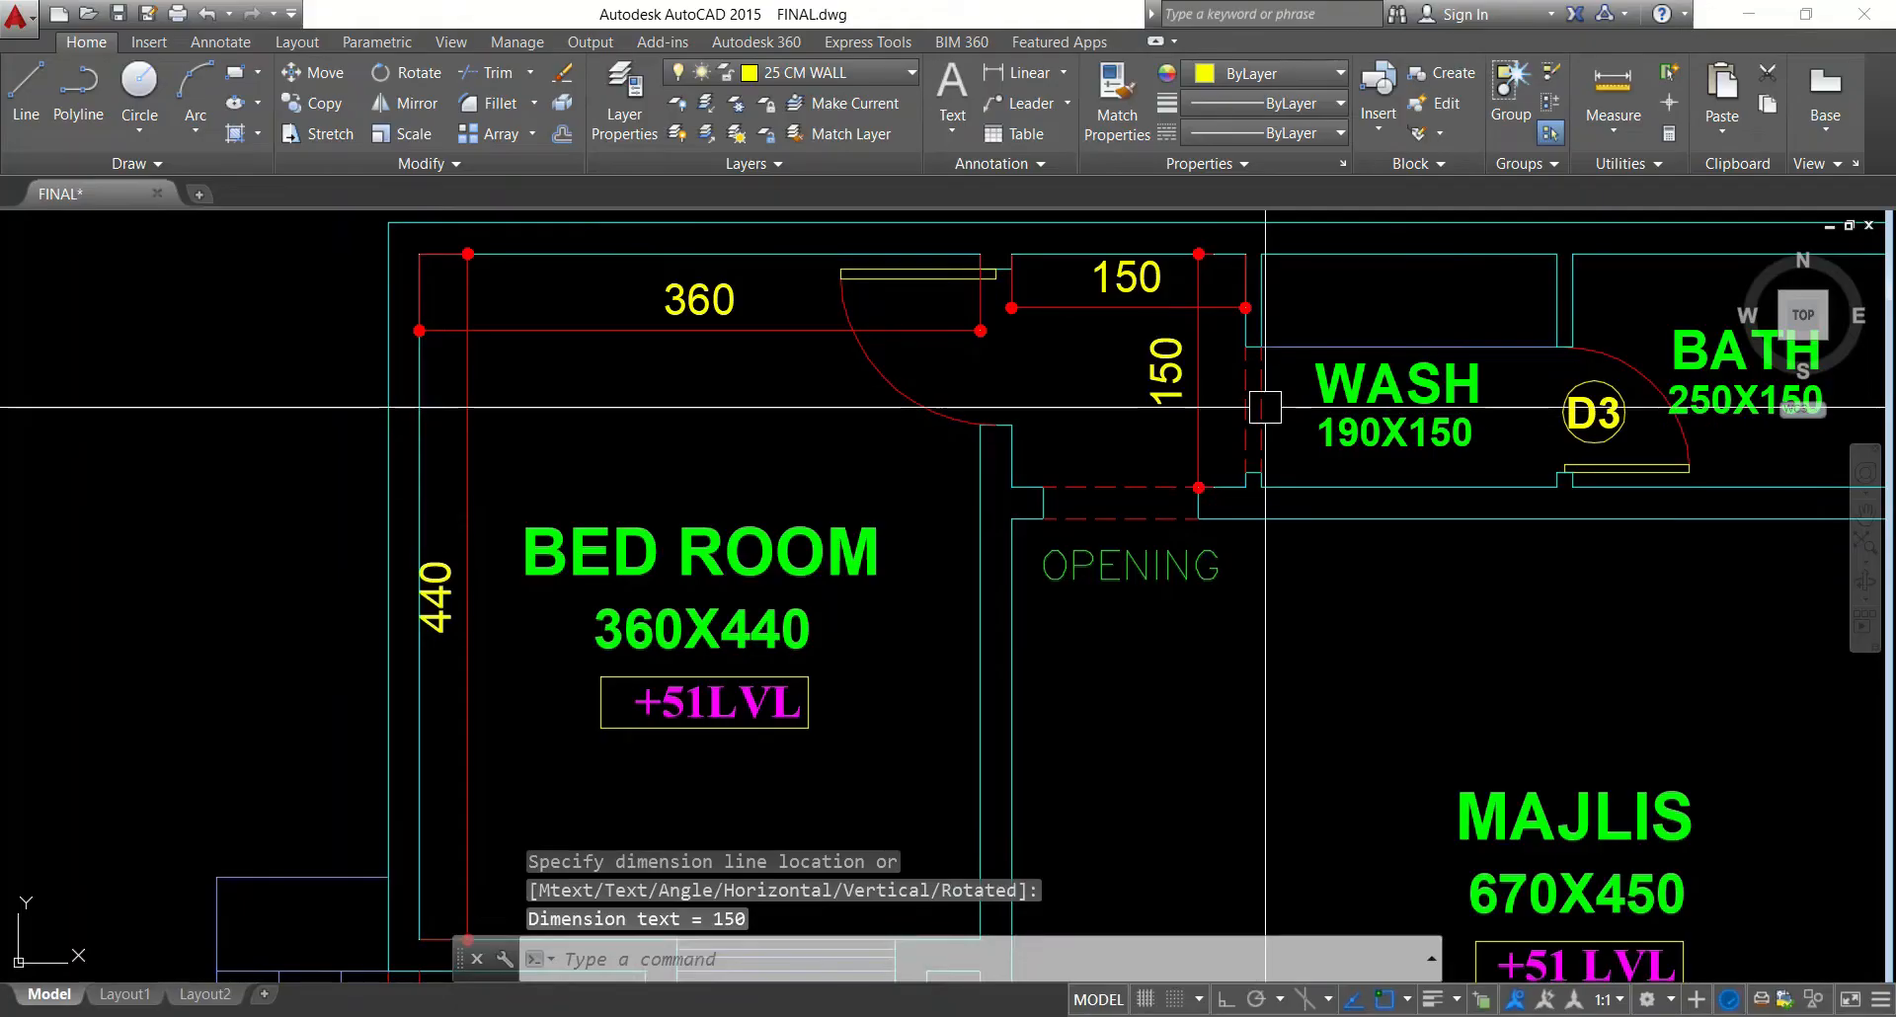
Add a linear dimension for the wash area's width along its upper wall
middle_drag(1284, 296, 885, 391)
click(1033, 71)
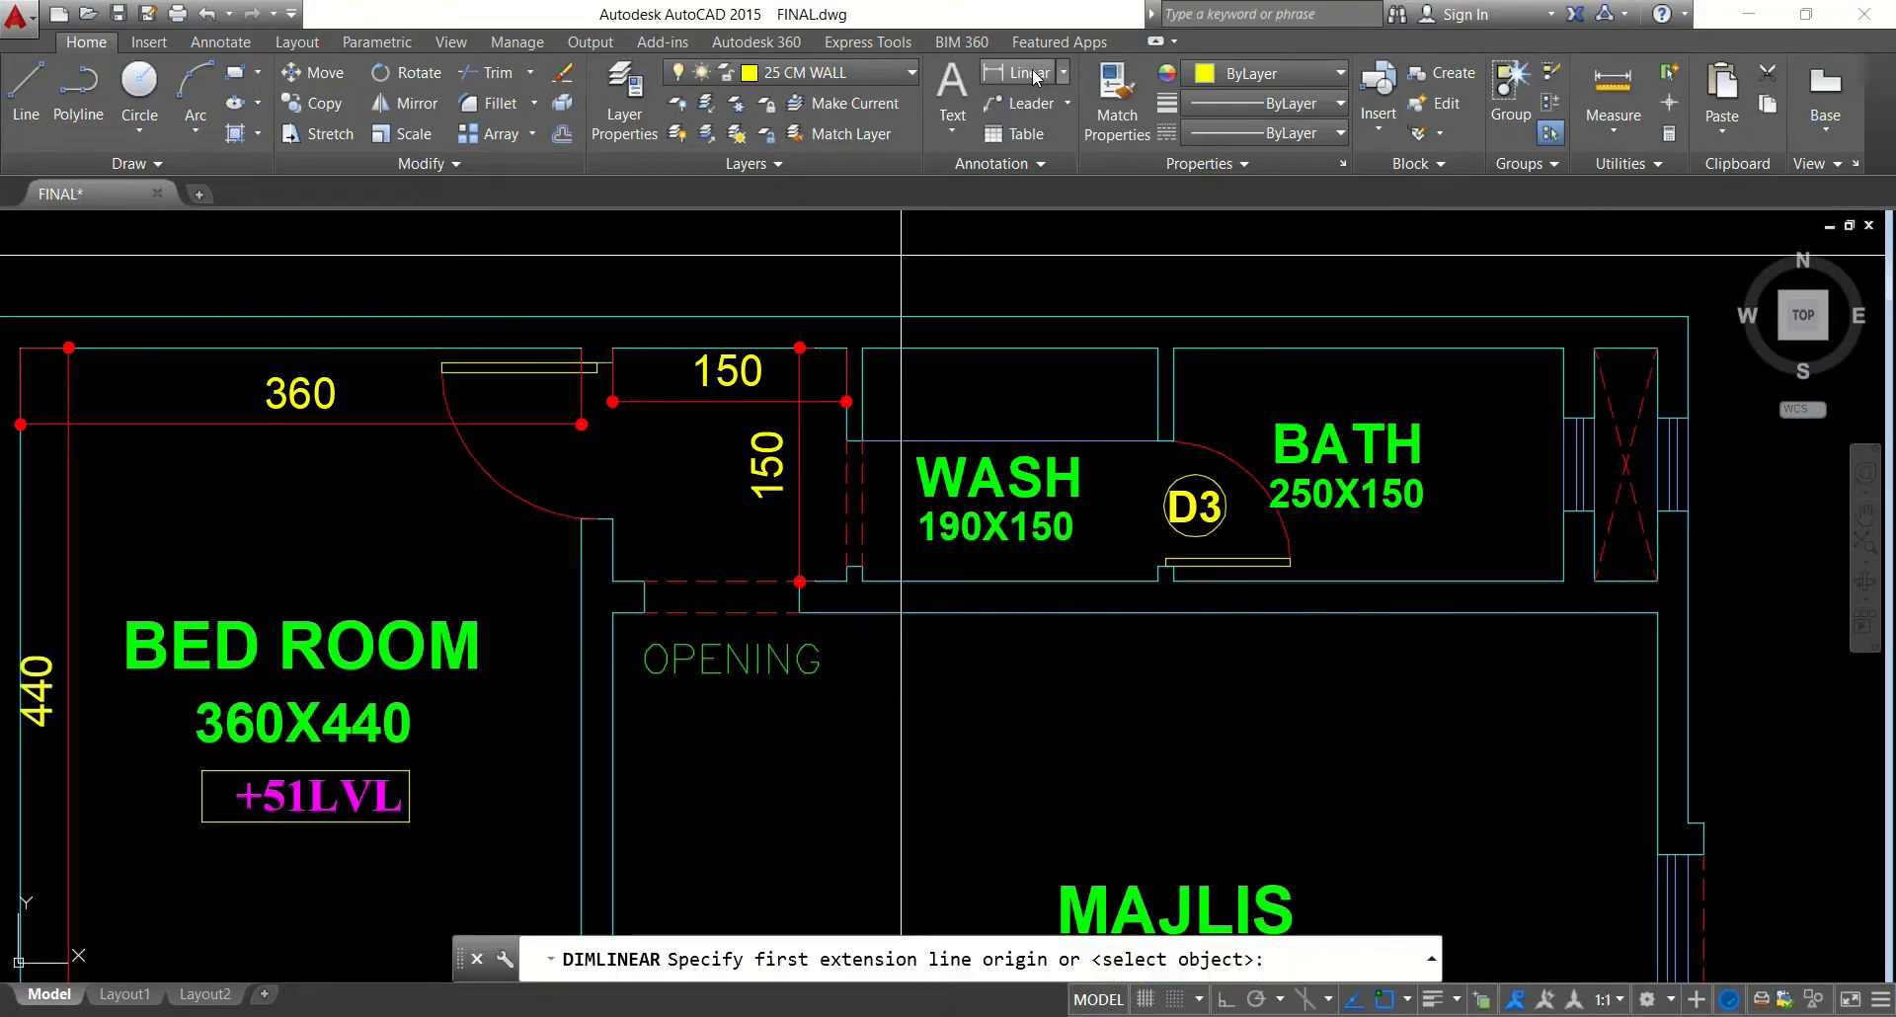
click(1064, 72)
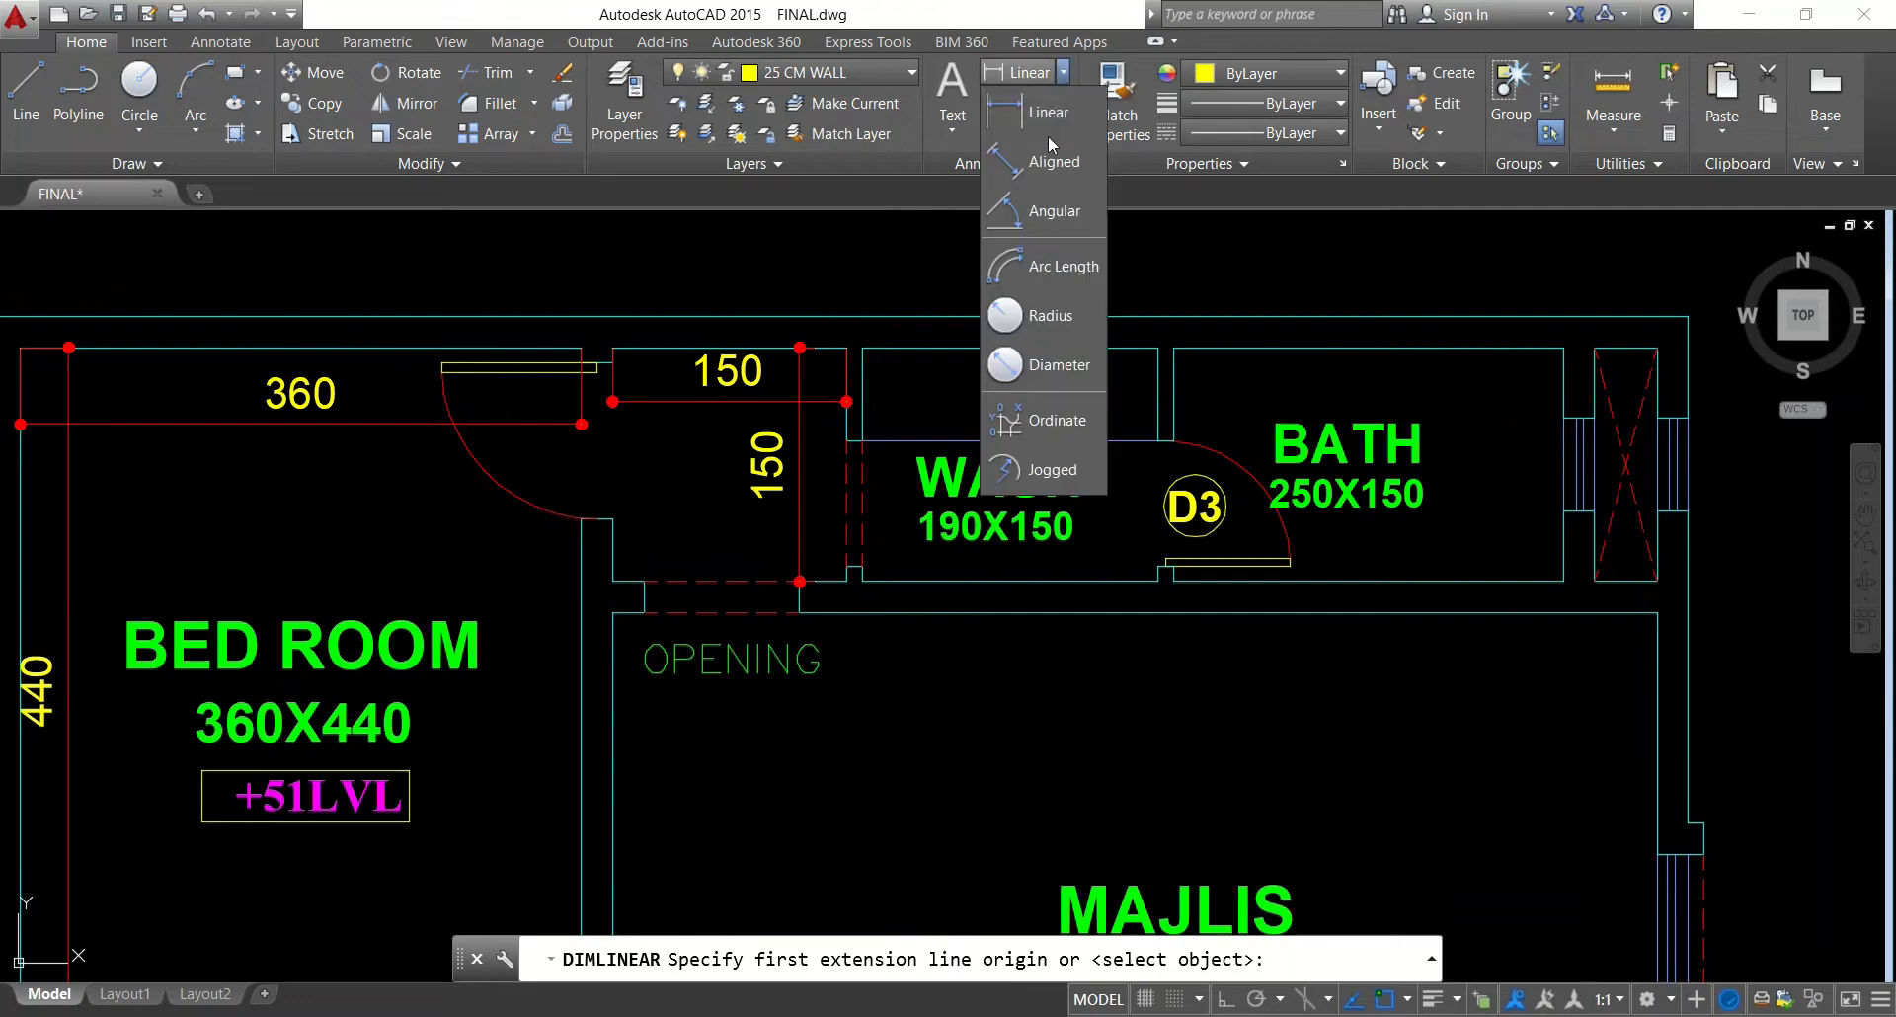
click(1051, 116)
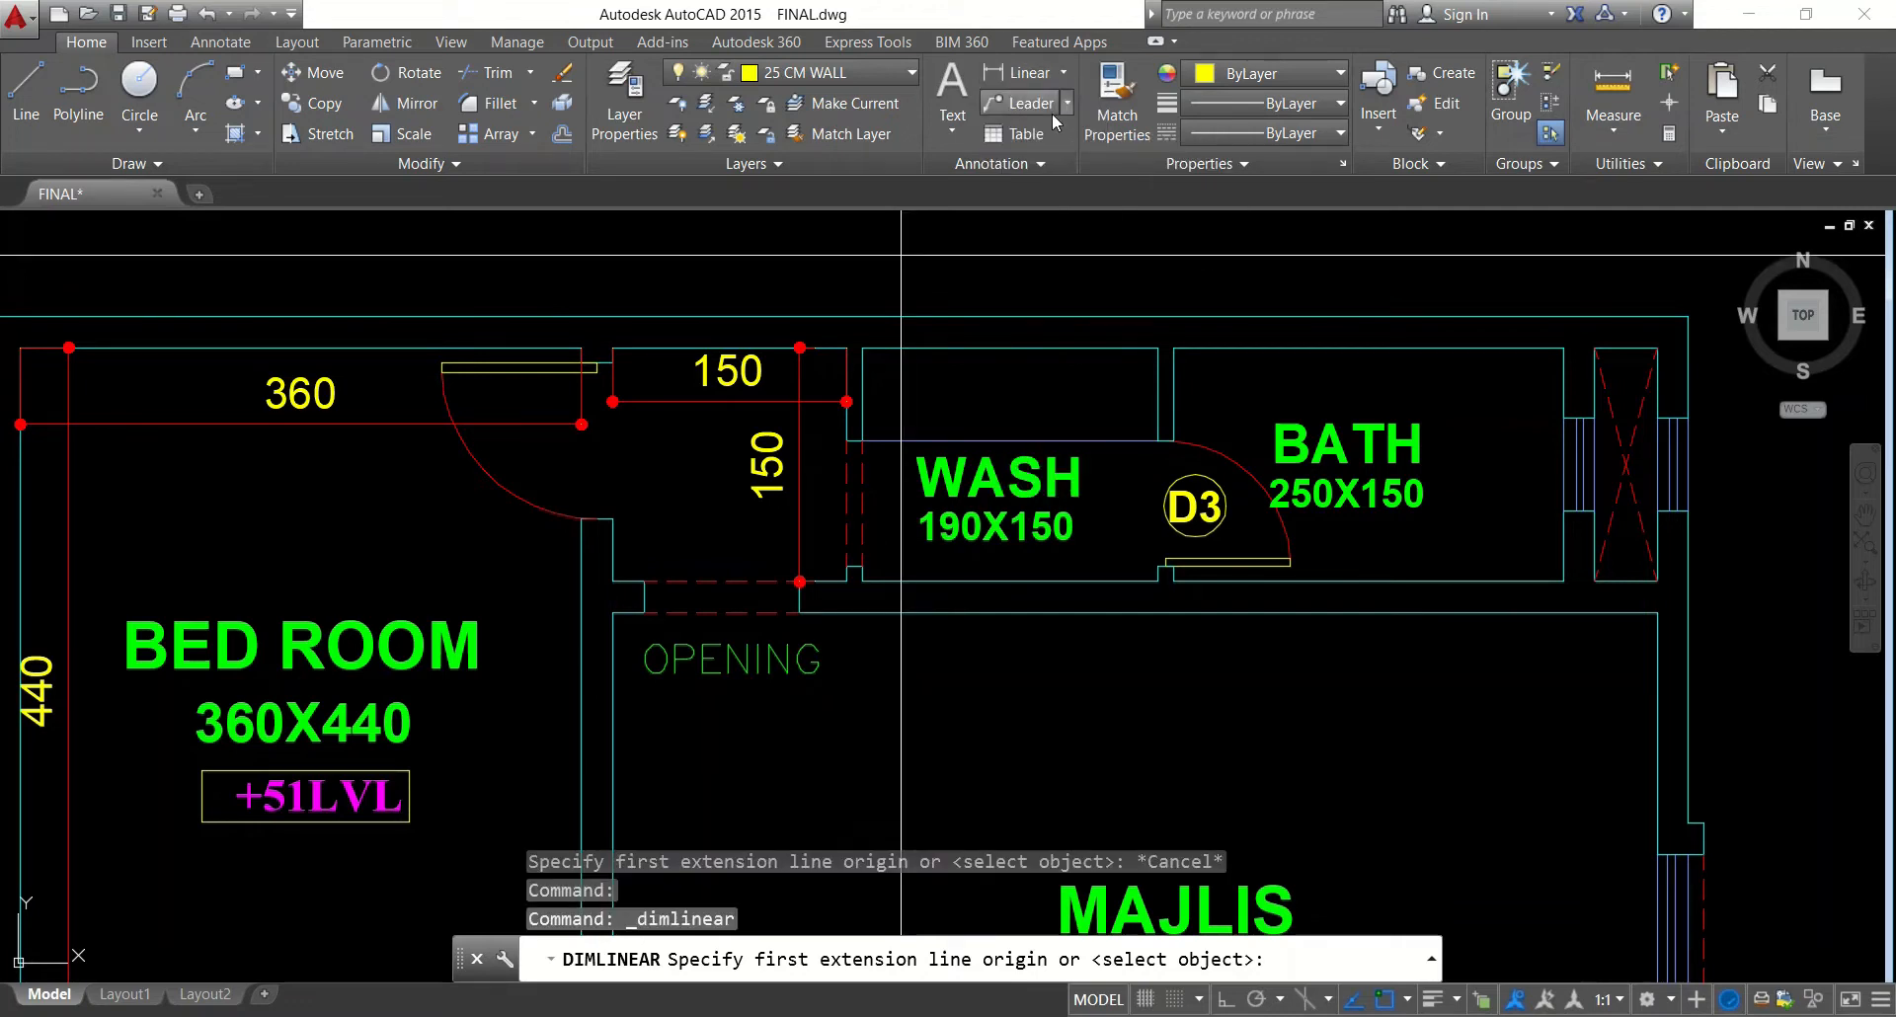
key(Return)
click(1038, 349)
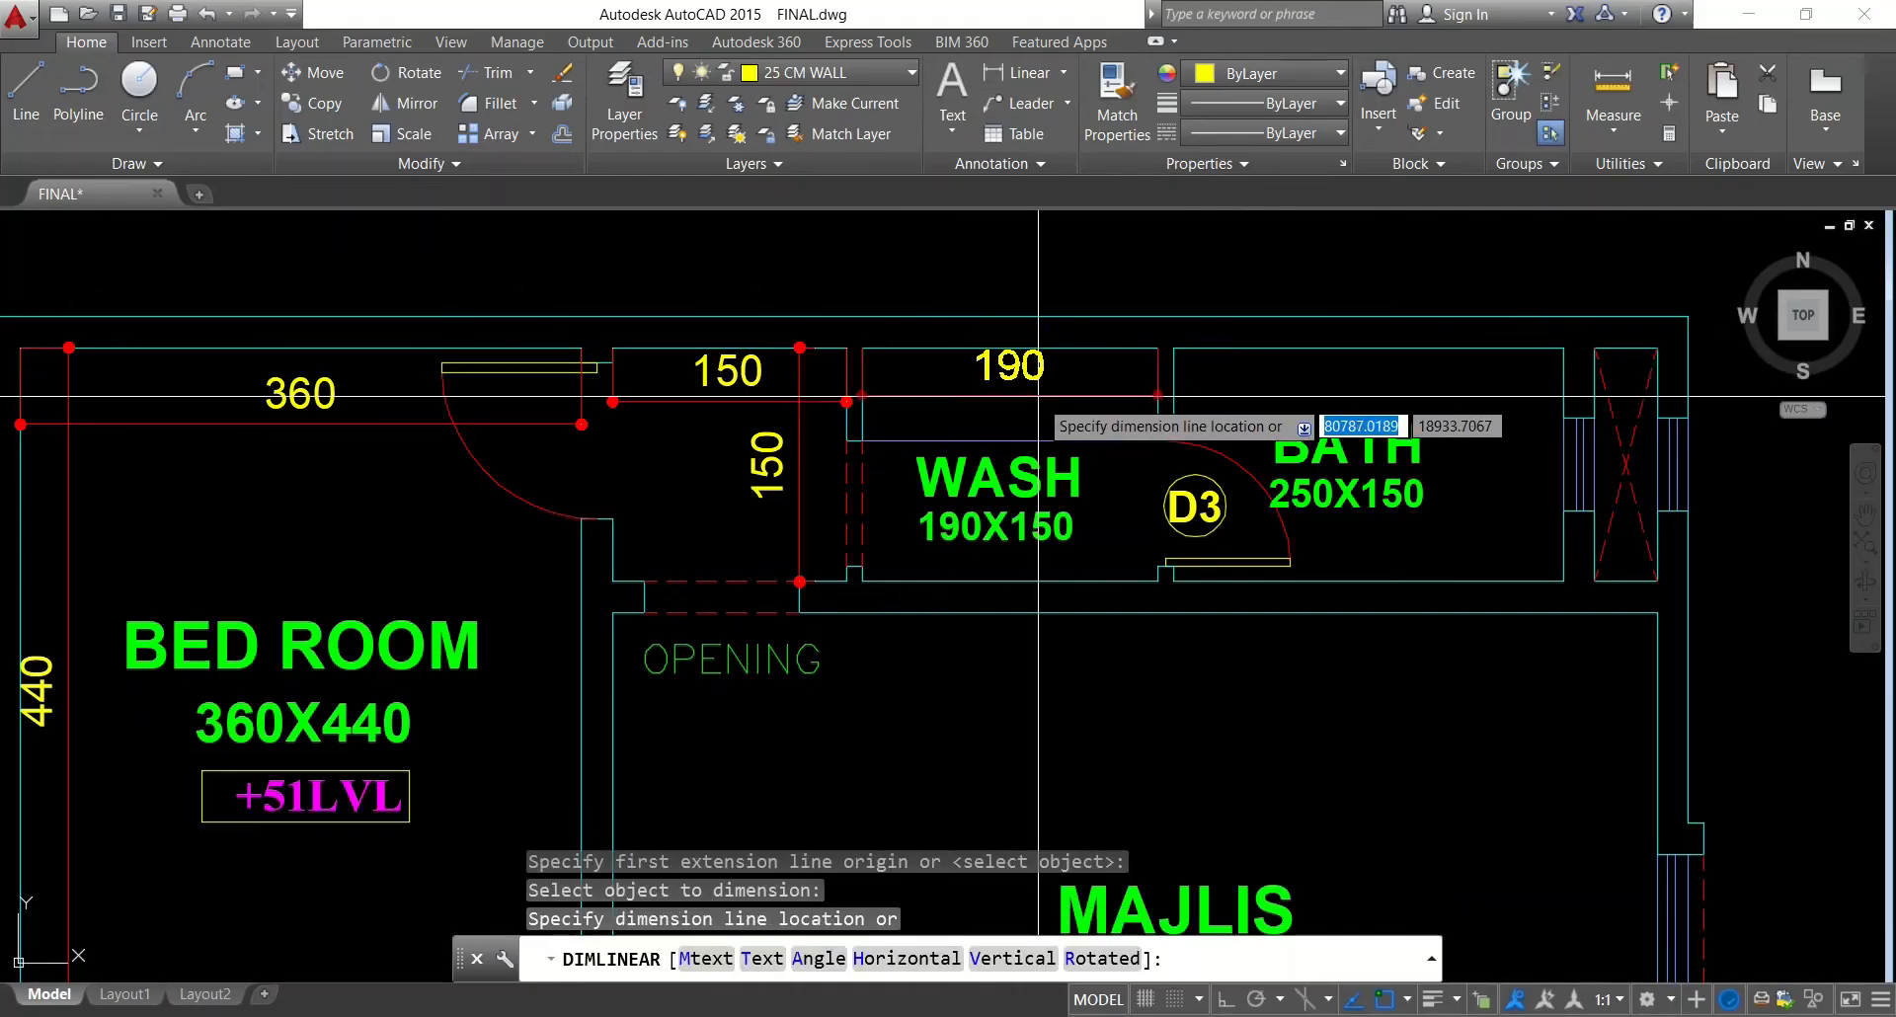
click(1039, 402)
Add linear dimensions for the widths of the bath and the narrow shaft beside it along their upper walls
key(Return)
key(Return)
click(1361, 348)
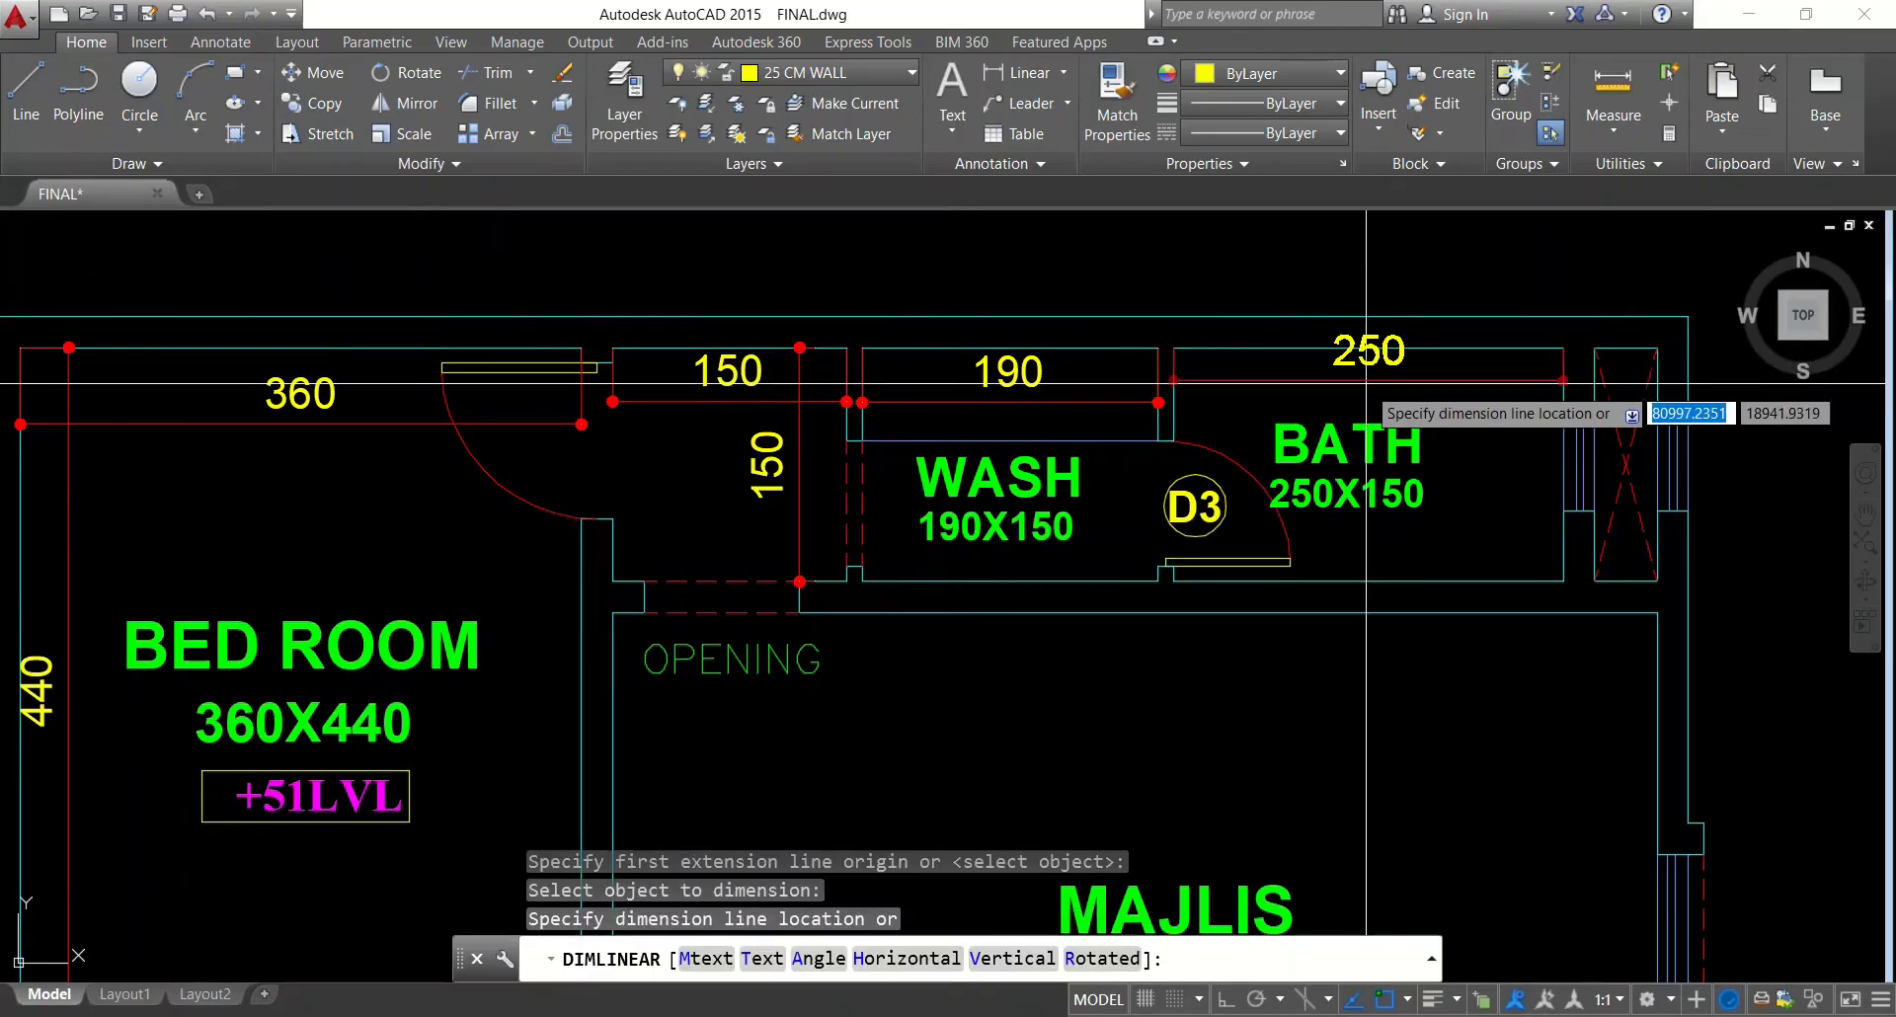
click(1403, 386)
key(Return)
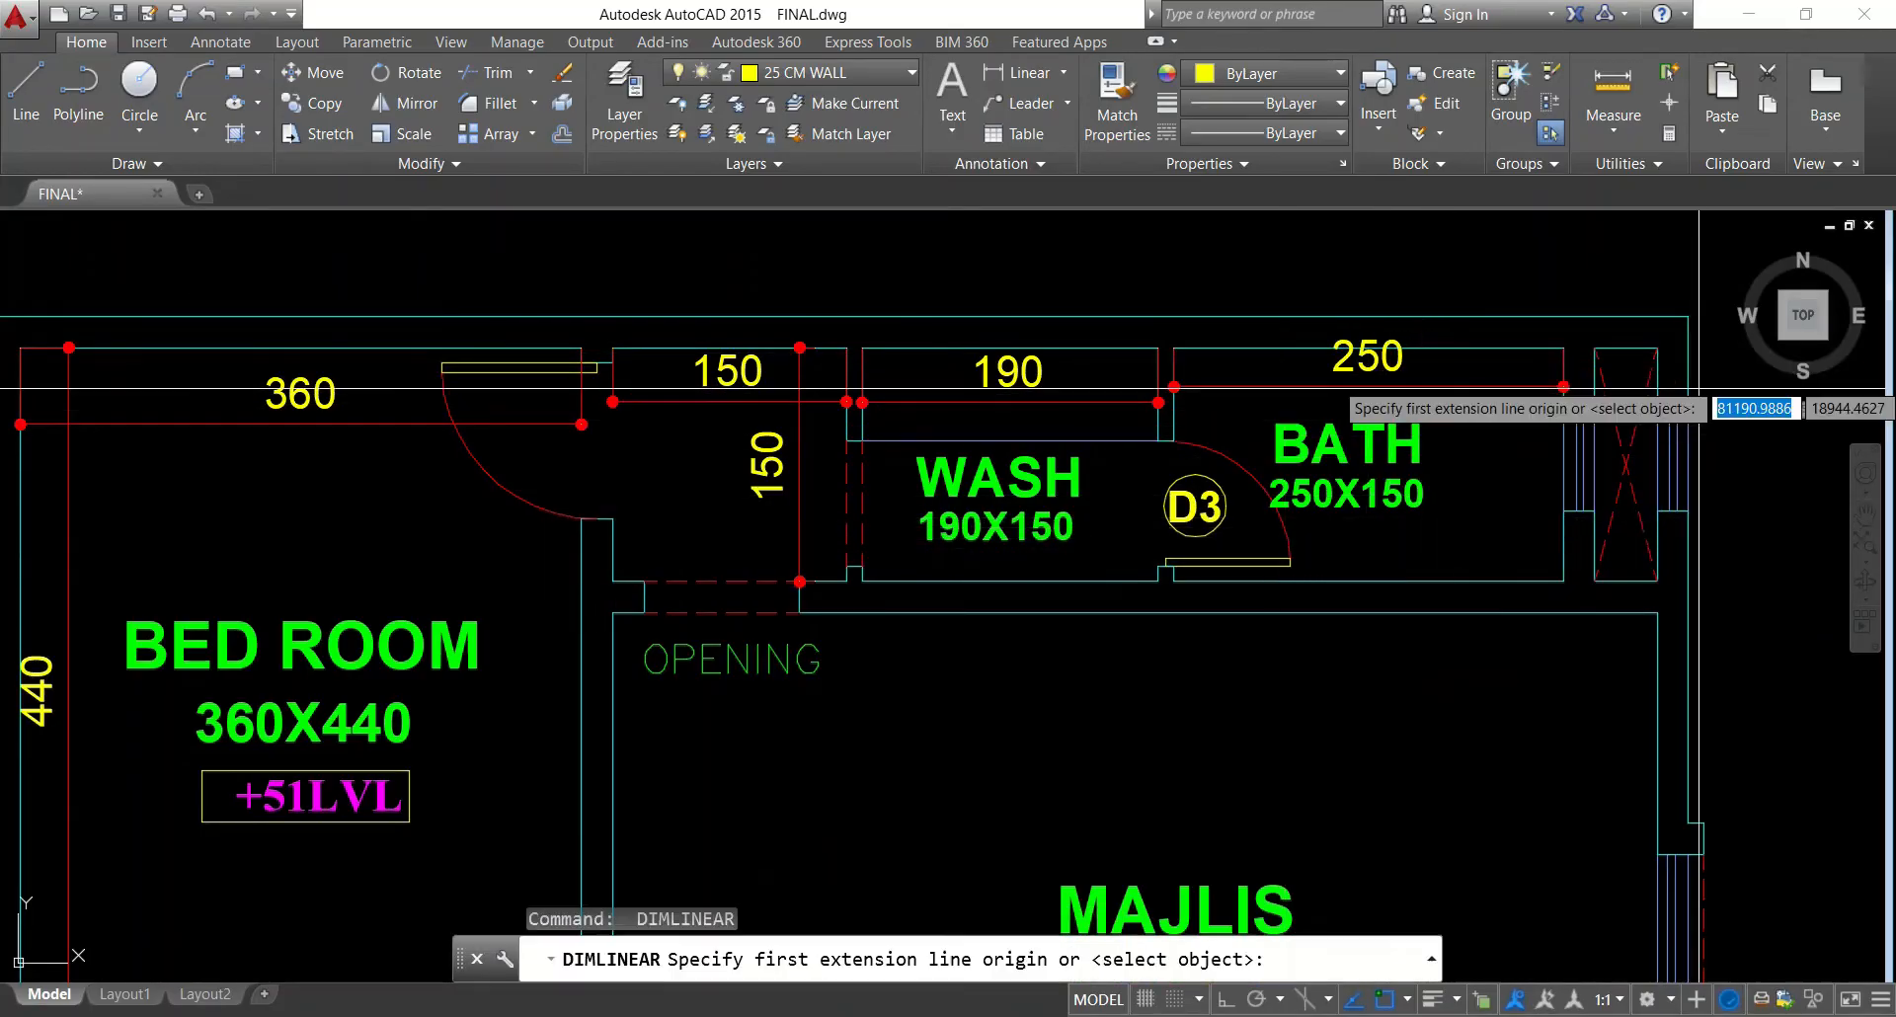
key(Return)
click(1628, 348)
click(1630, 378)
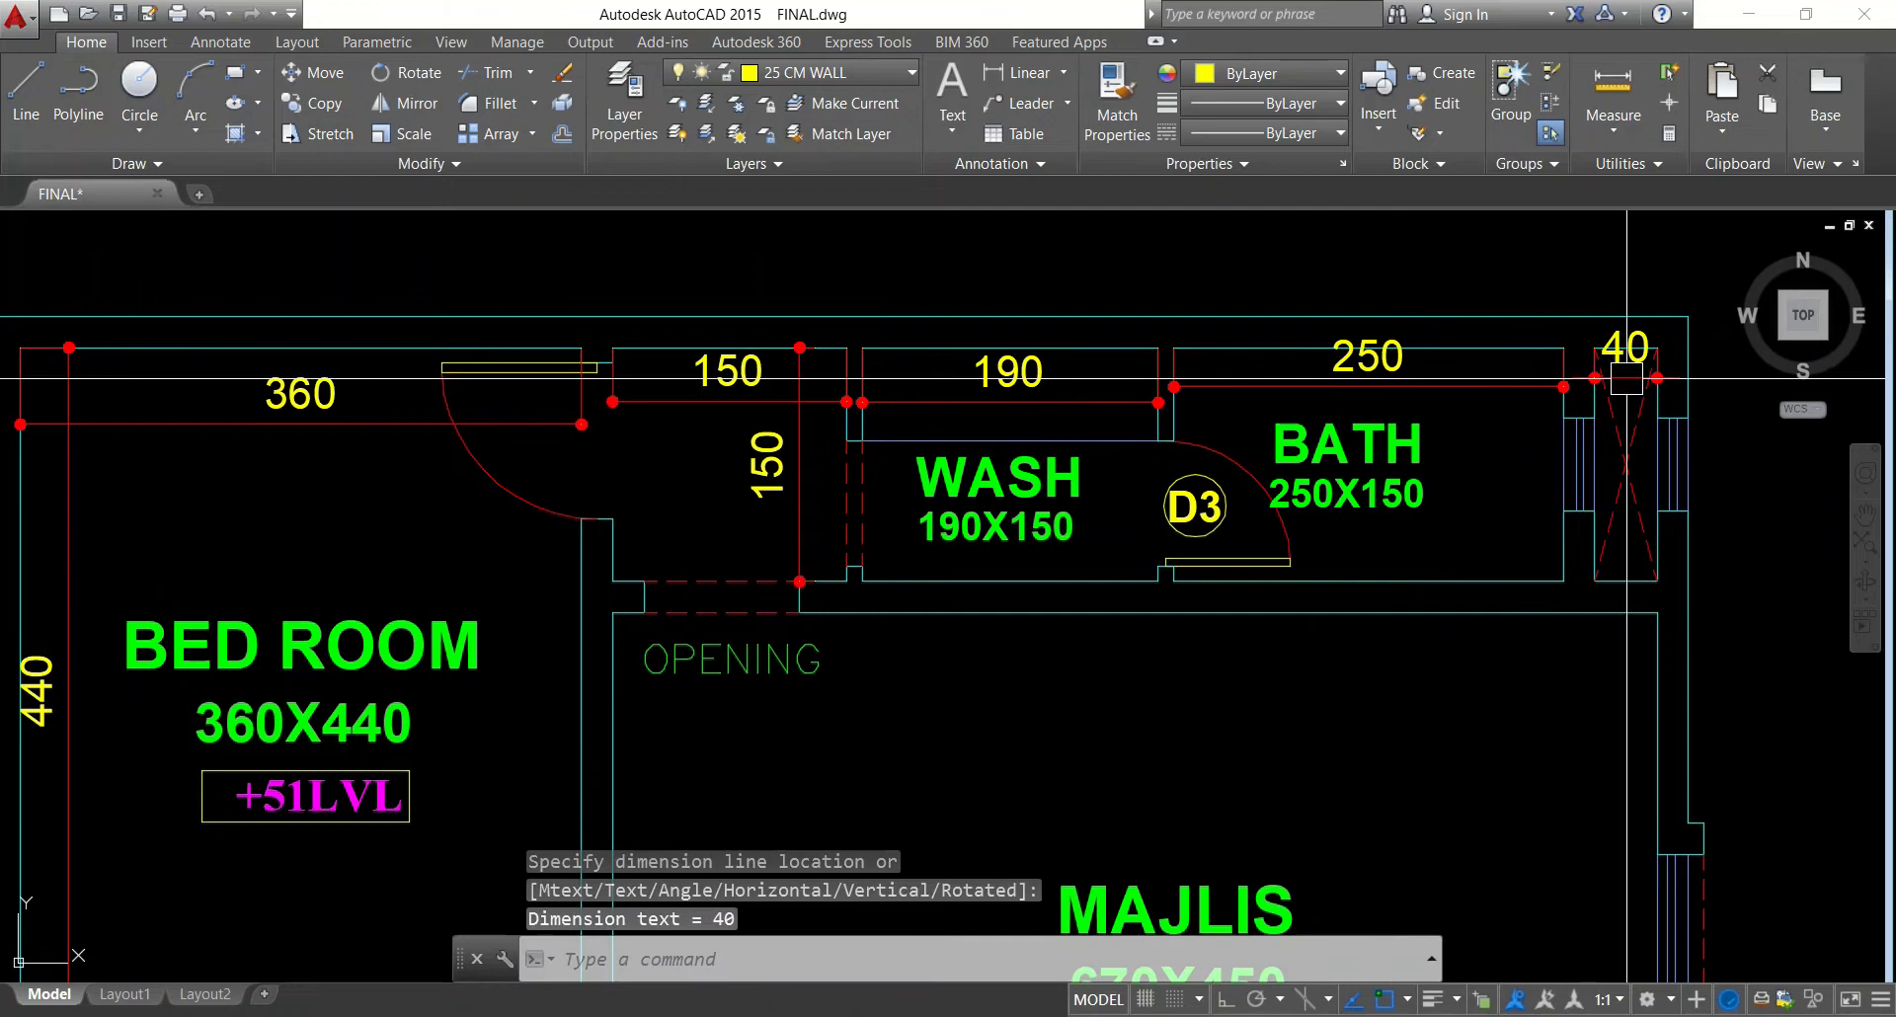
Add a linear dimension for the majlis's inner width below its upper wall
key(Return)
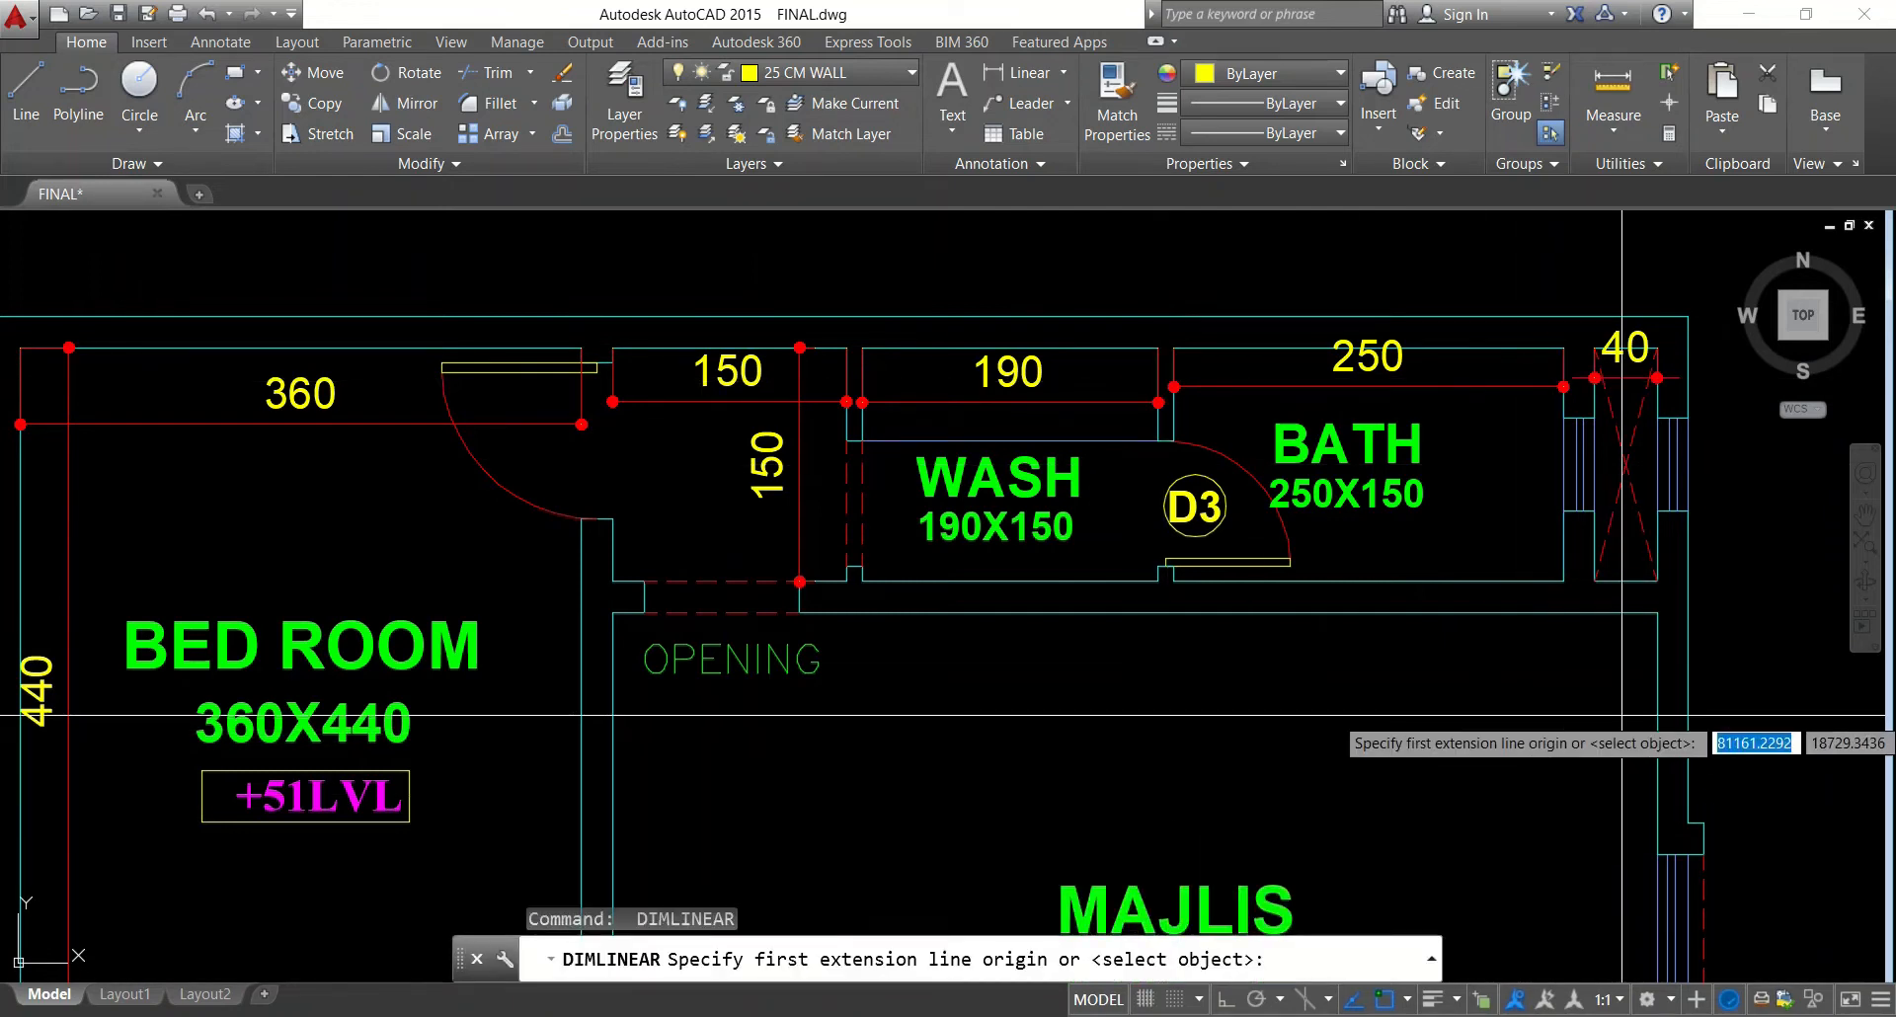
key(alt+Tab)
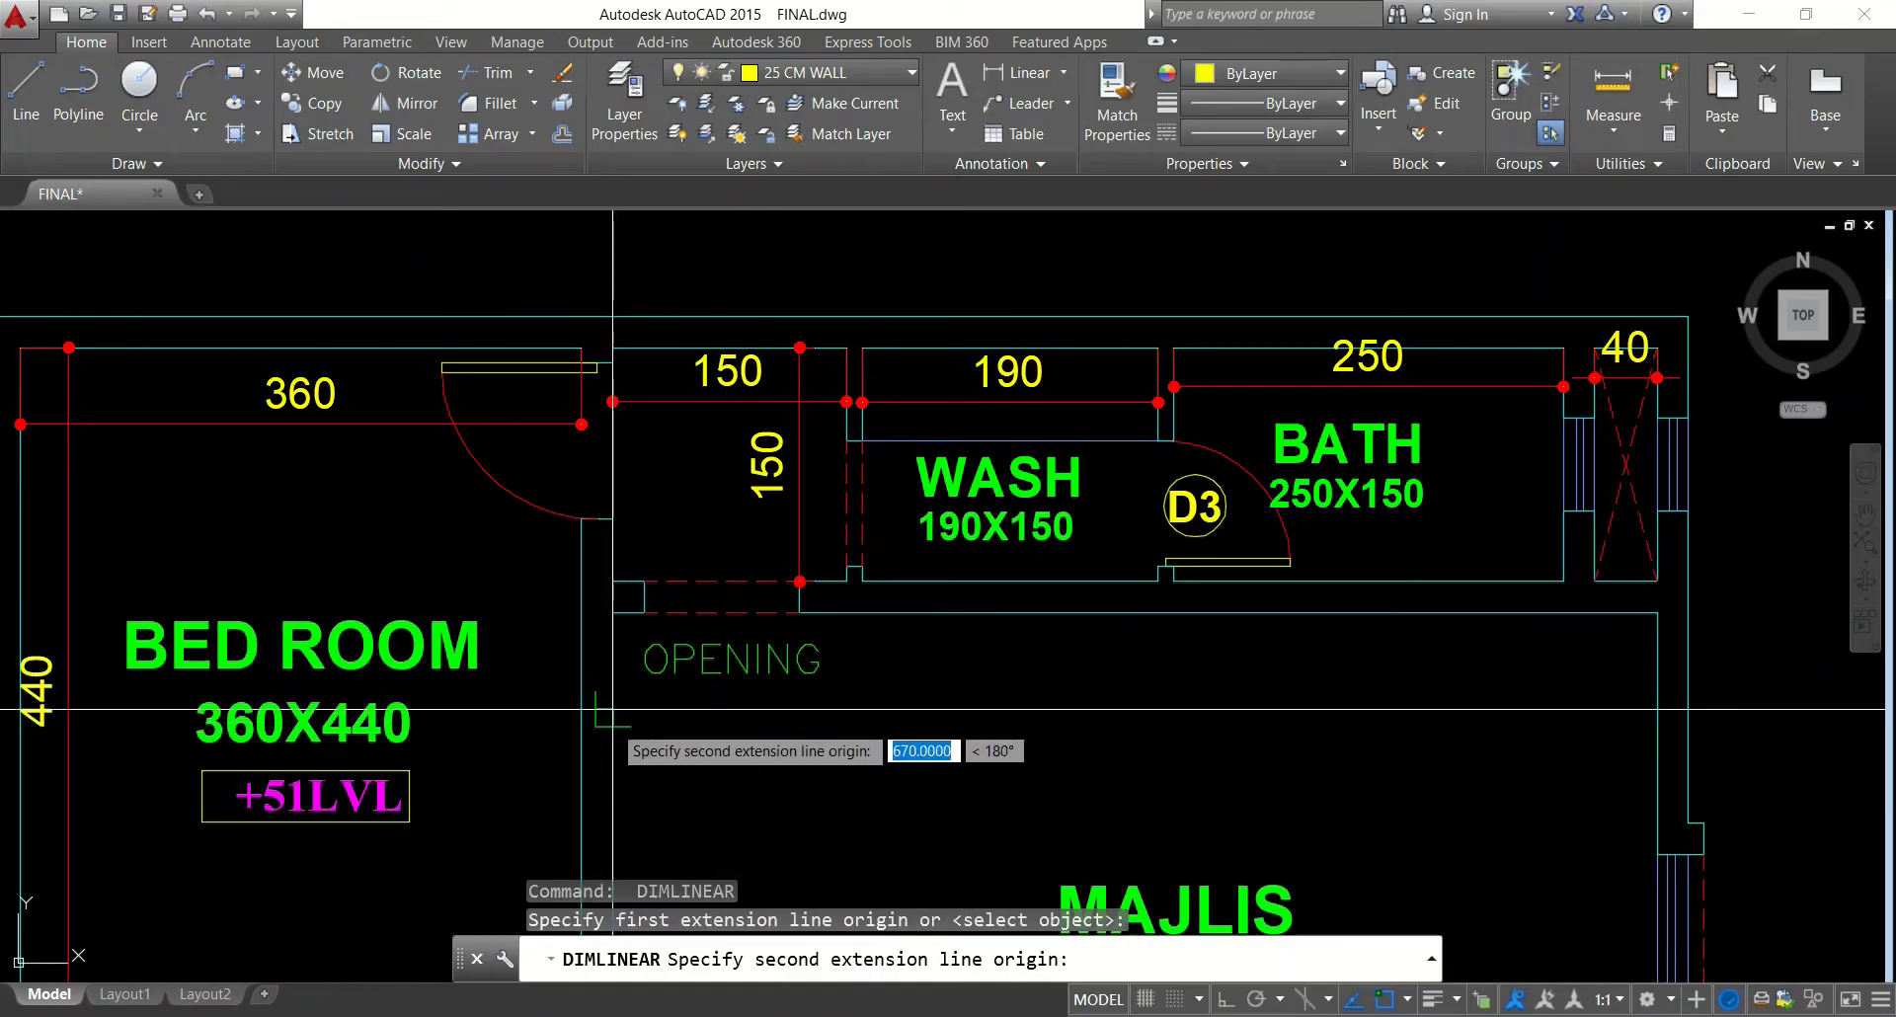
click(612, 709)
click(830, 778)
Add a linear dimension for the majlis's inner depth between its upper and lower walls, near the window side
middle_drag(968, 769, 1019, 450)
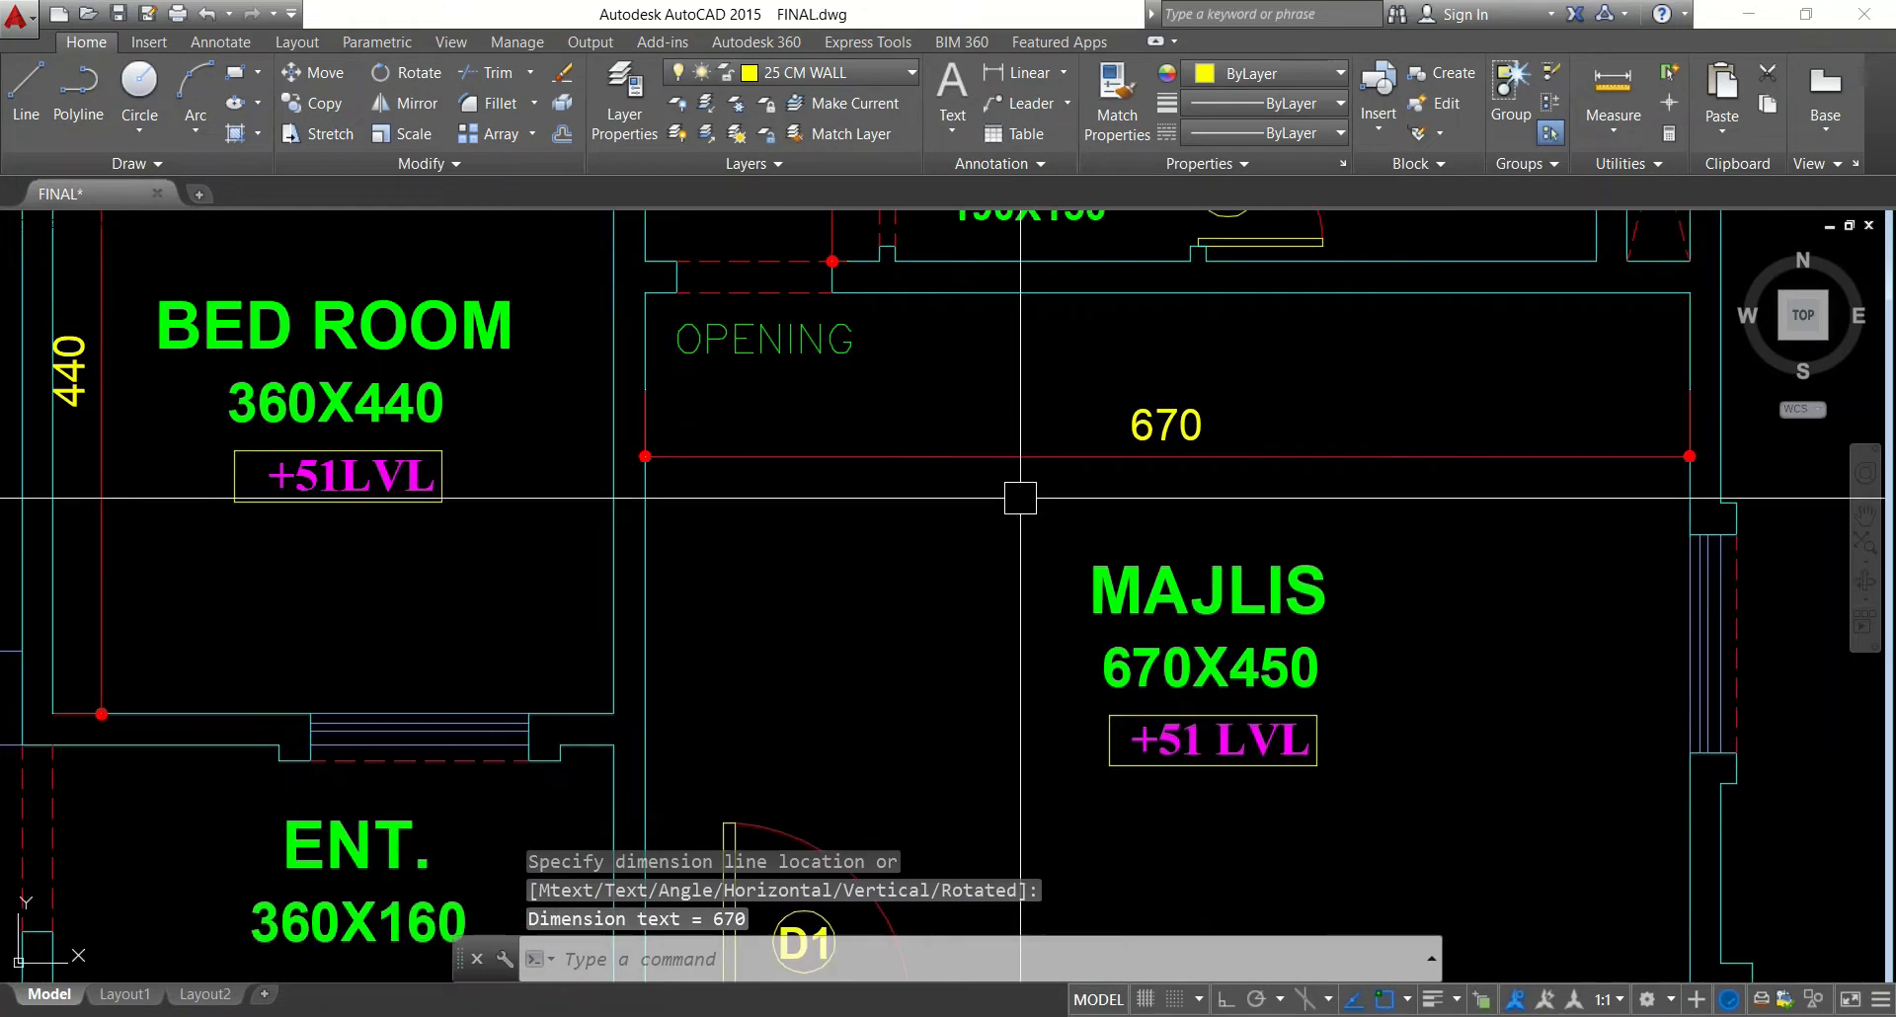
scroll(1020, 498, down, 2)
key(Return)
click(1361, 370)
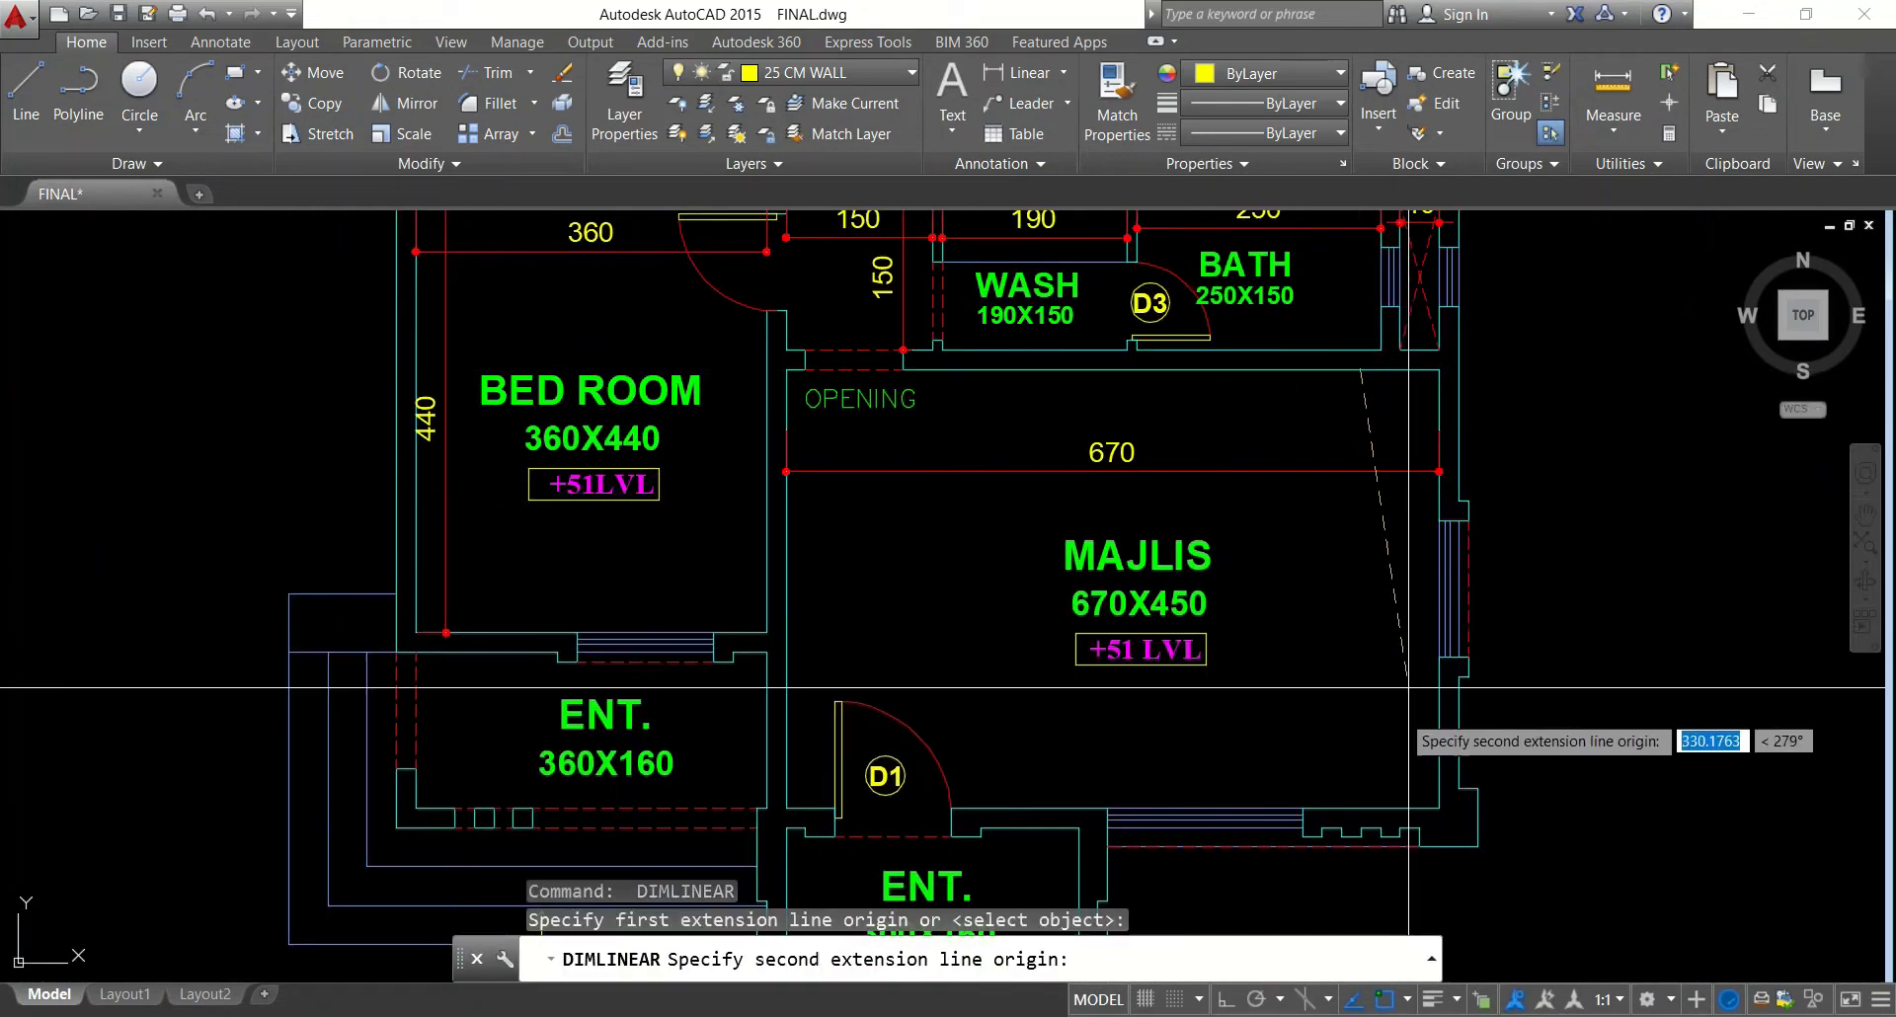
click(1359, 810)
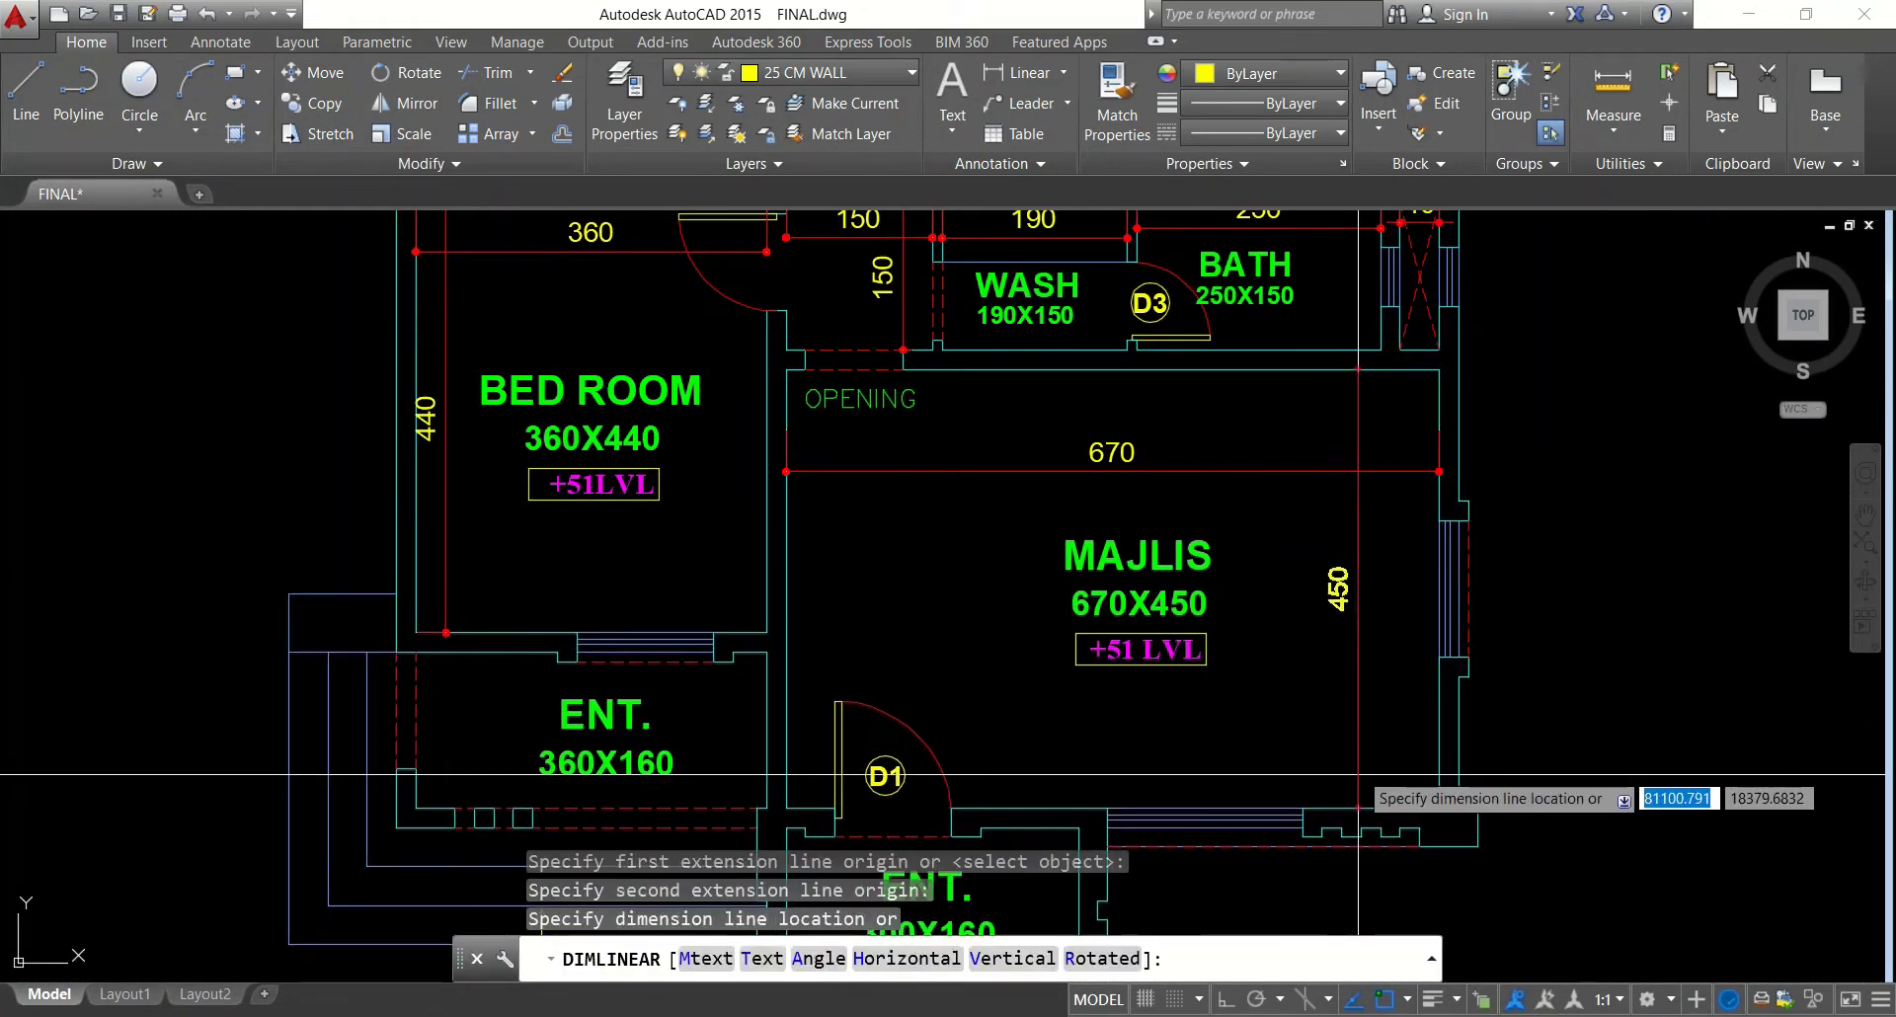
click(1359, 775)
key(Escape)
scroll(1126, 454, up, 2)
middle_drag(1112, 603, 970, 541)
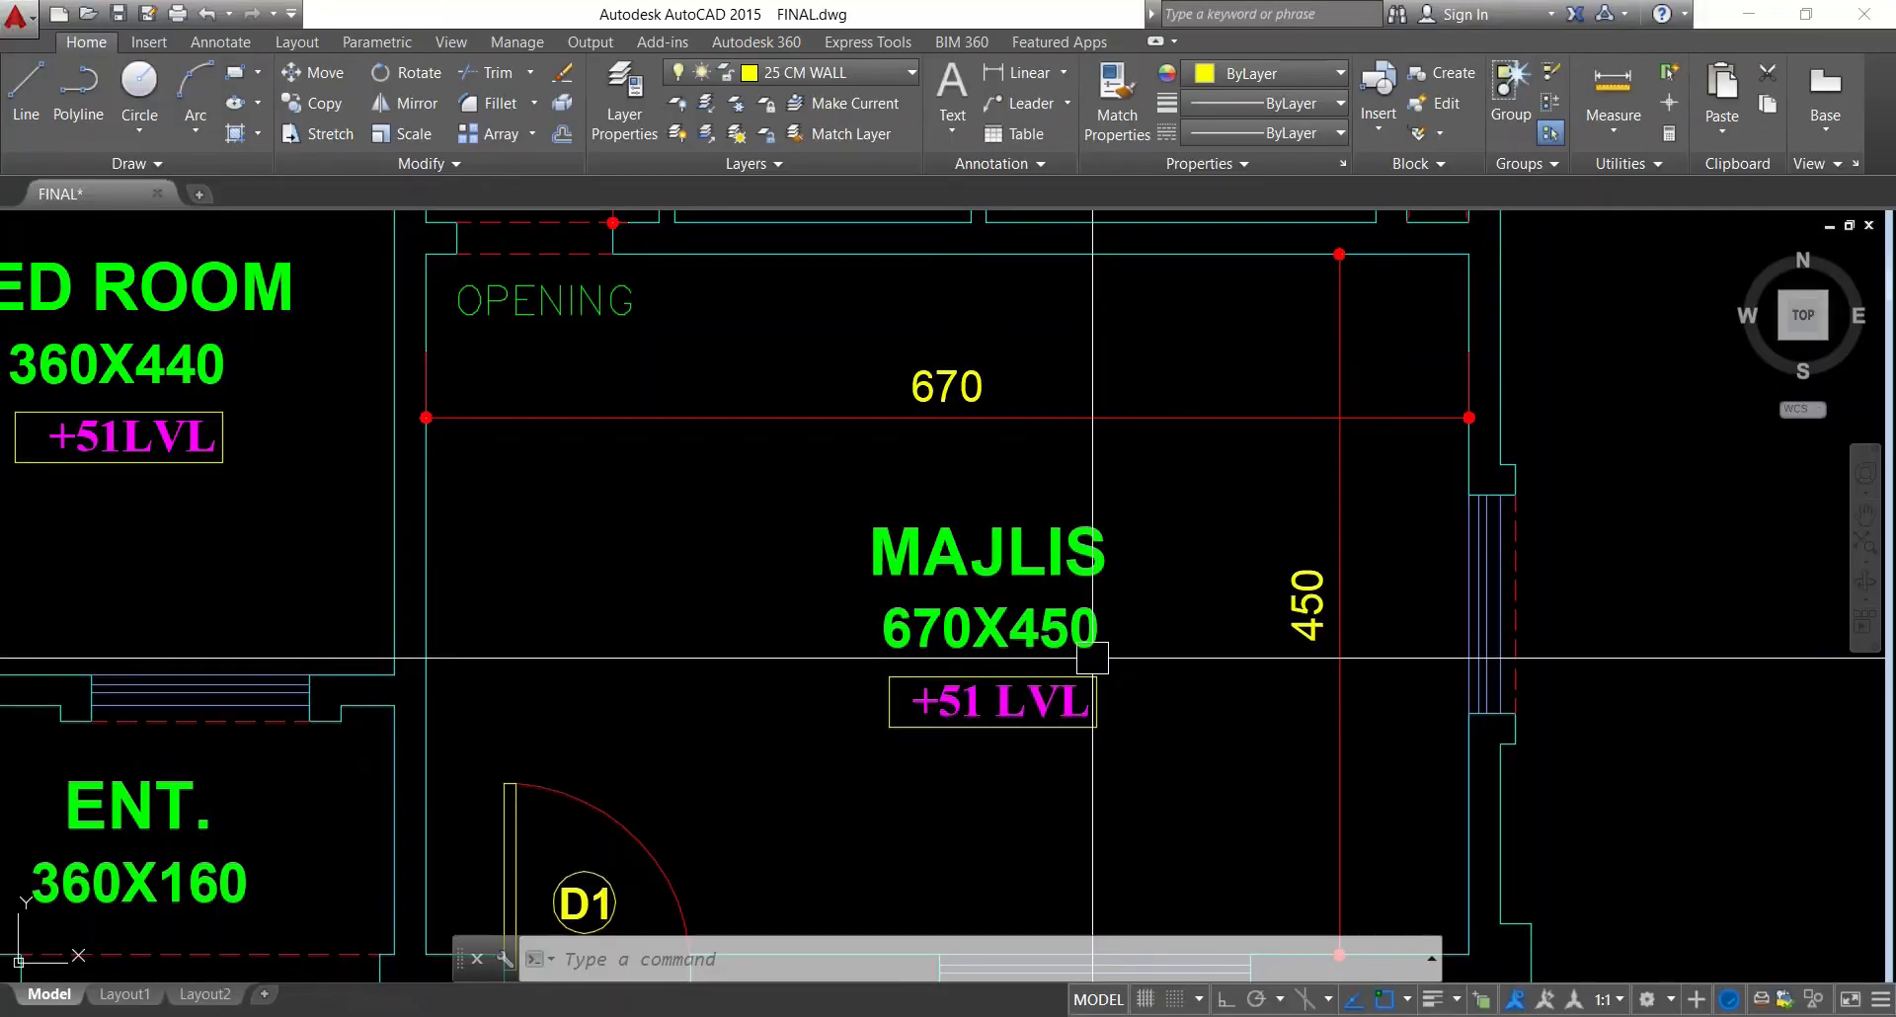
Add a linear dimension for the thickness of the majlis's outer wall, just above the side window
click(1023, 72)
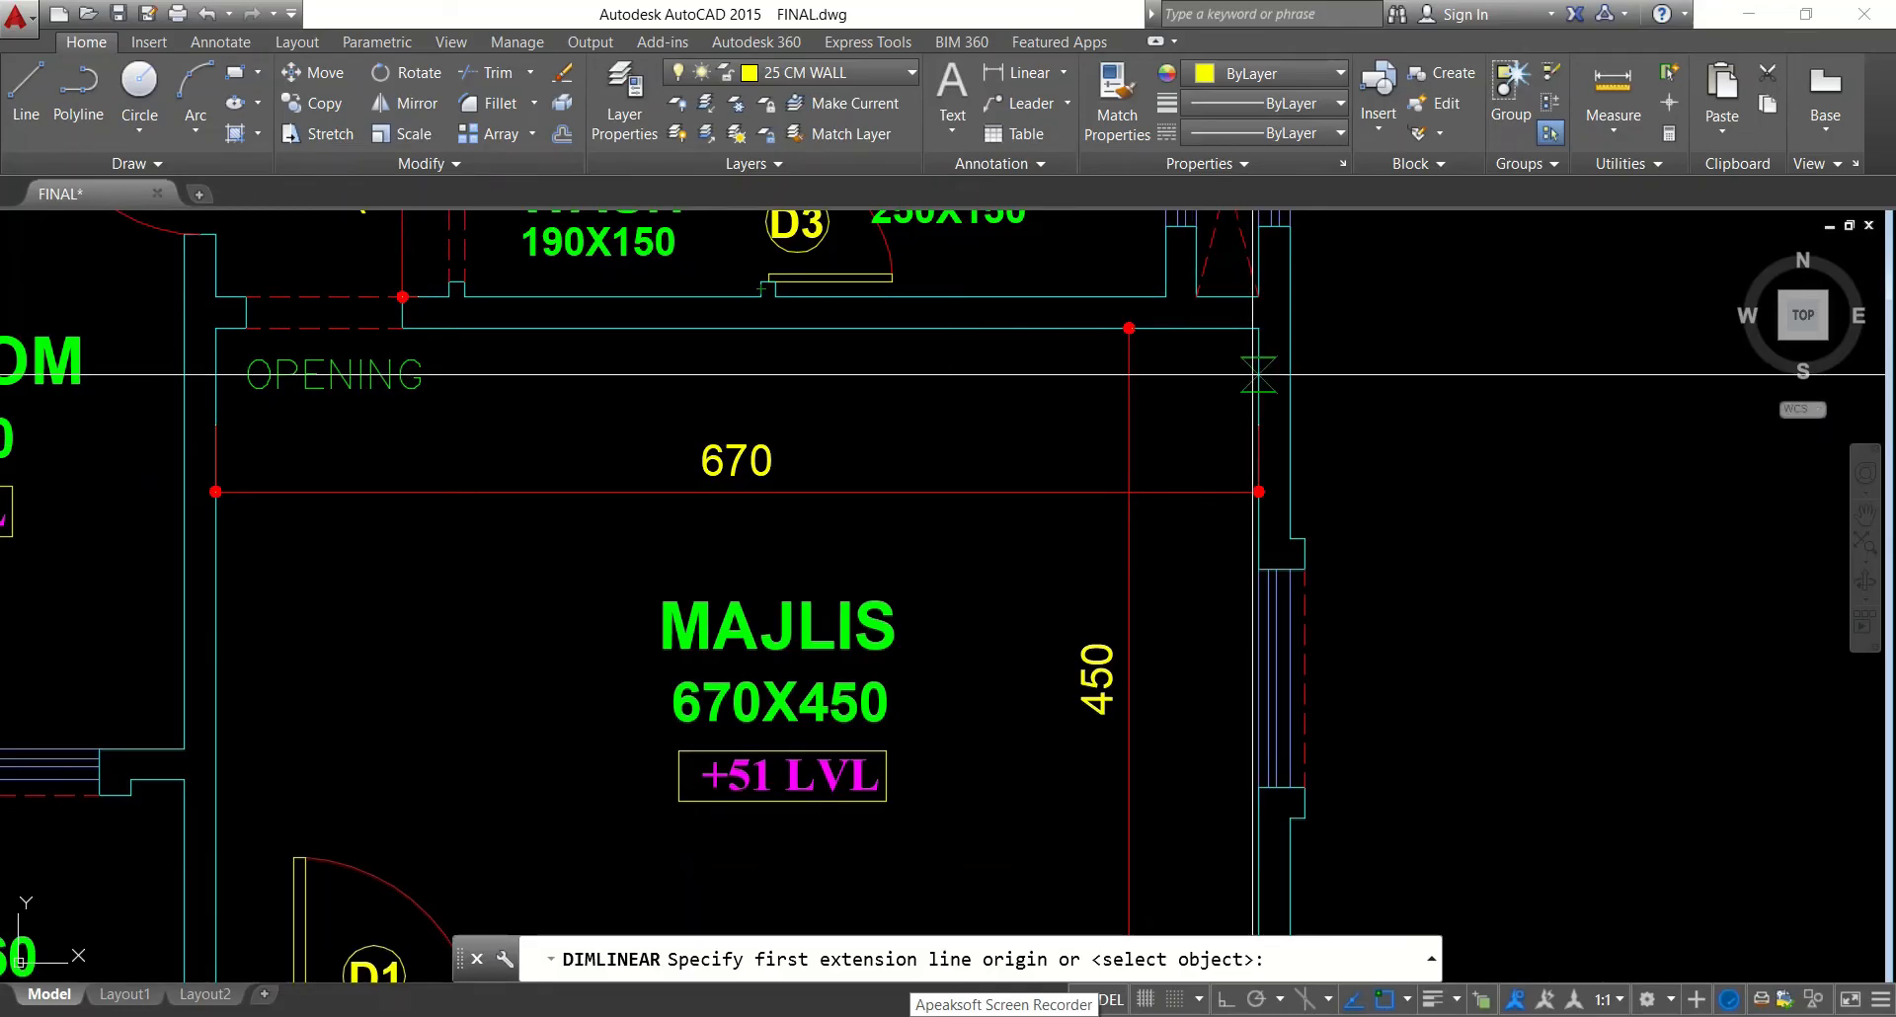
scroll(1257, 375, up, 4)
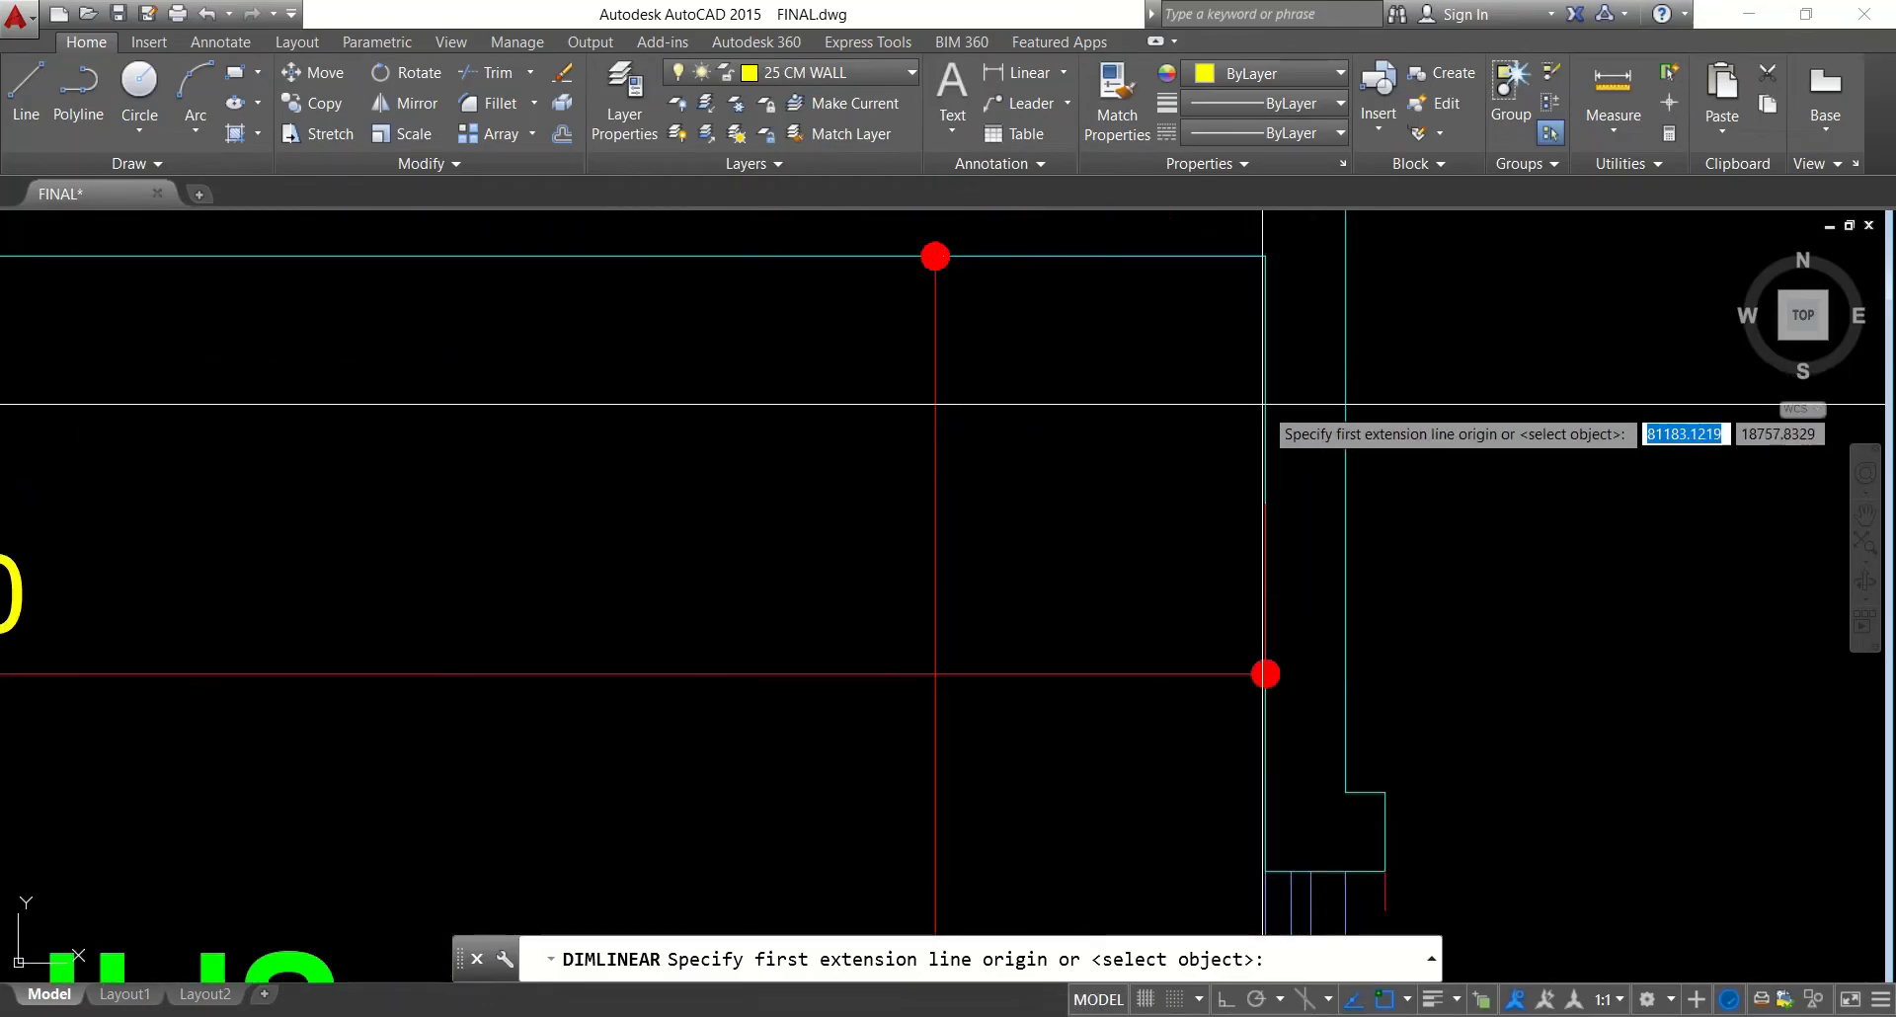
click(1265, 407)
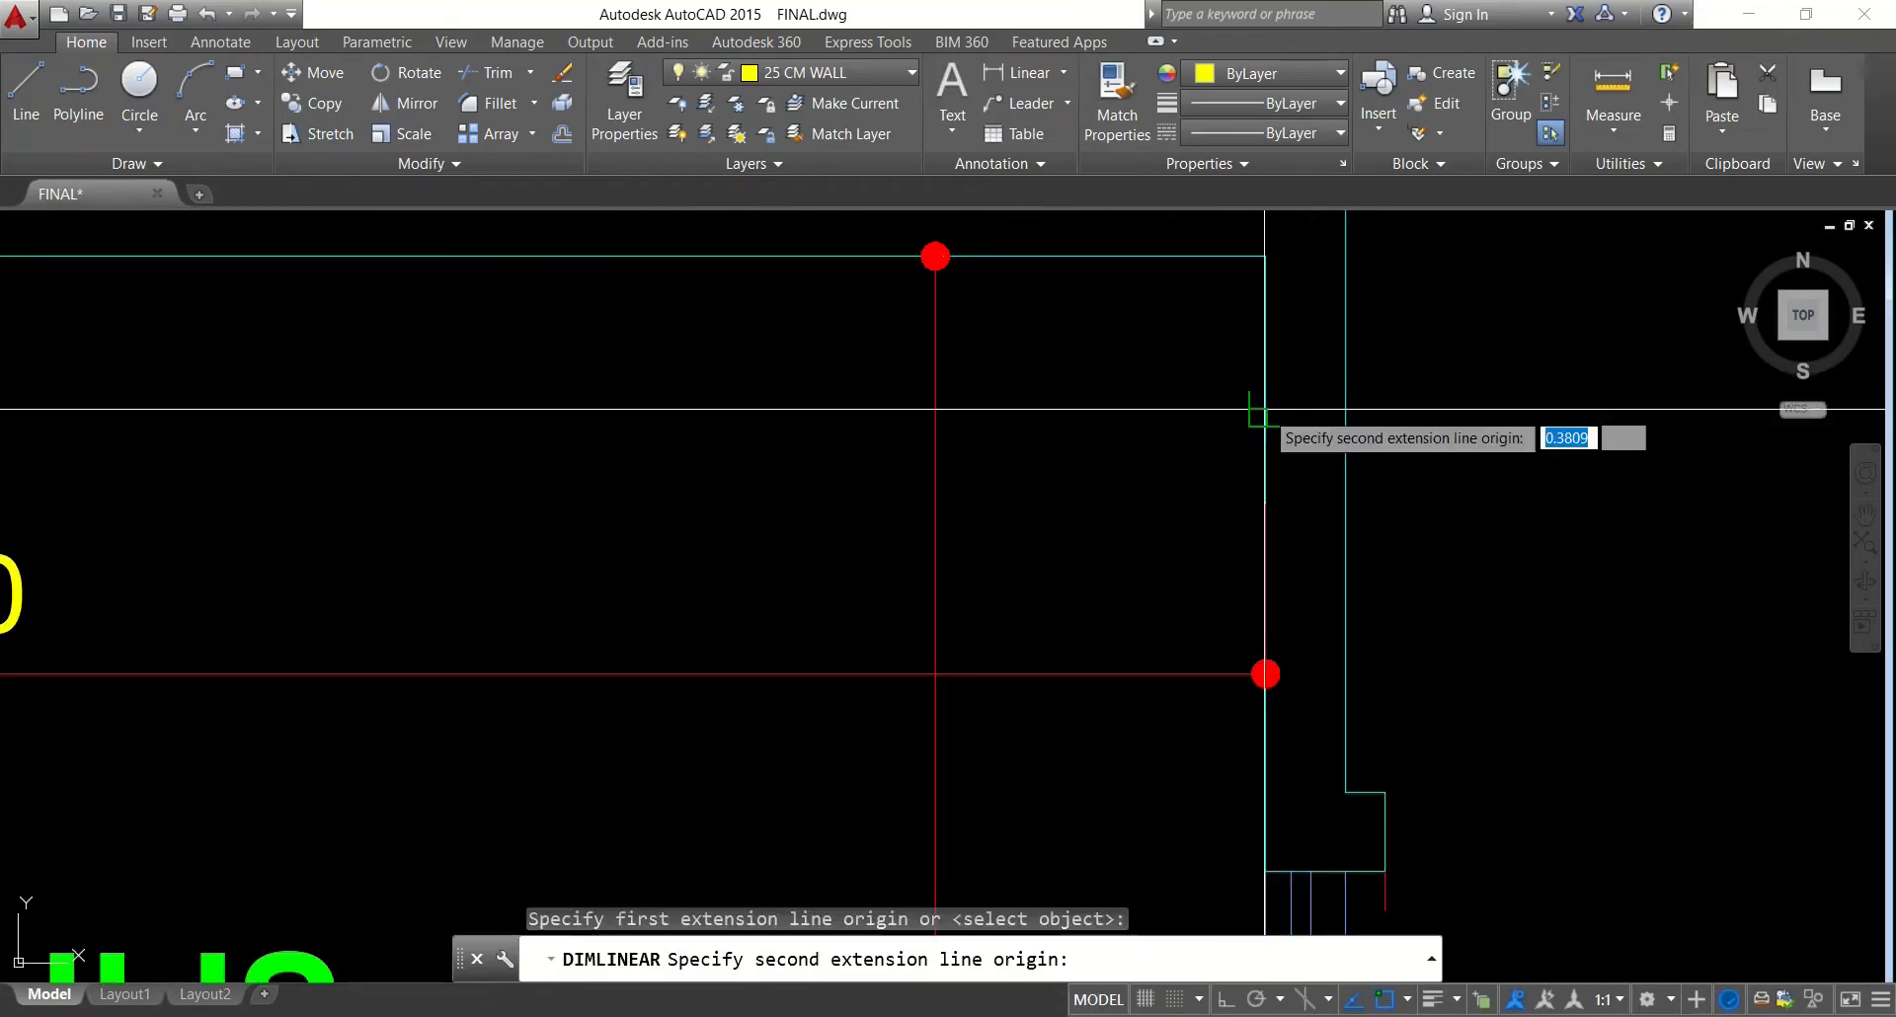
click(1345, 413)
click(1341, 412)
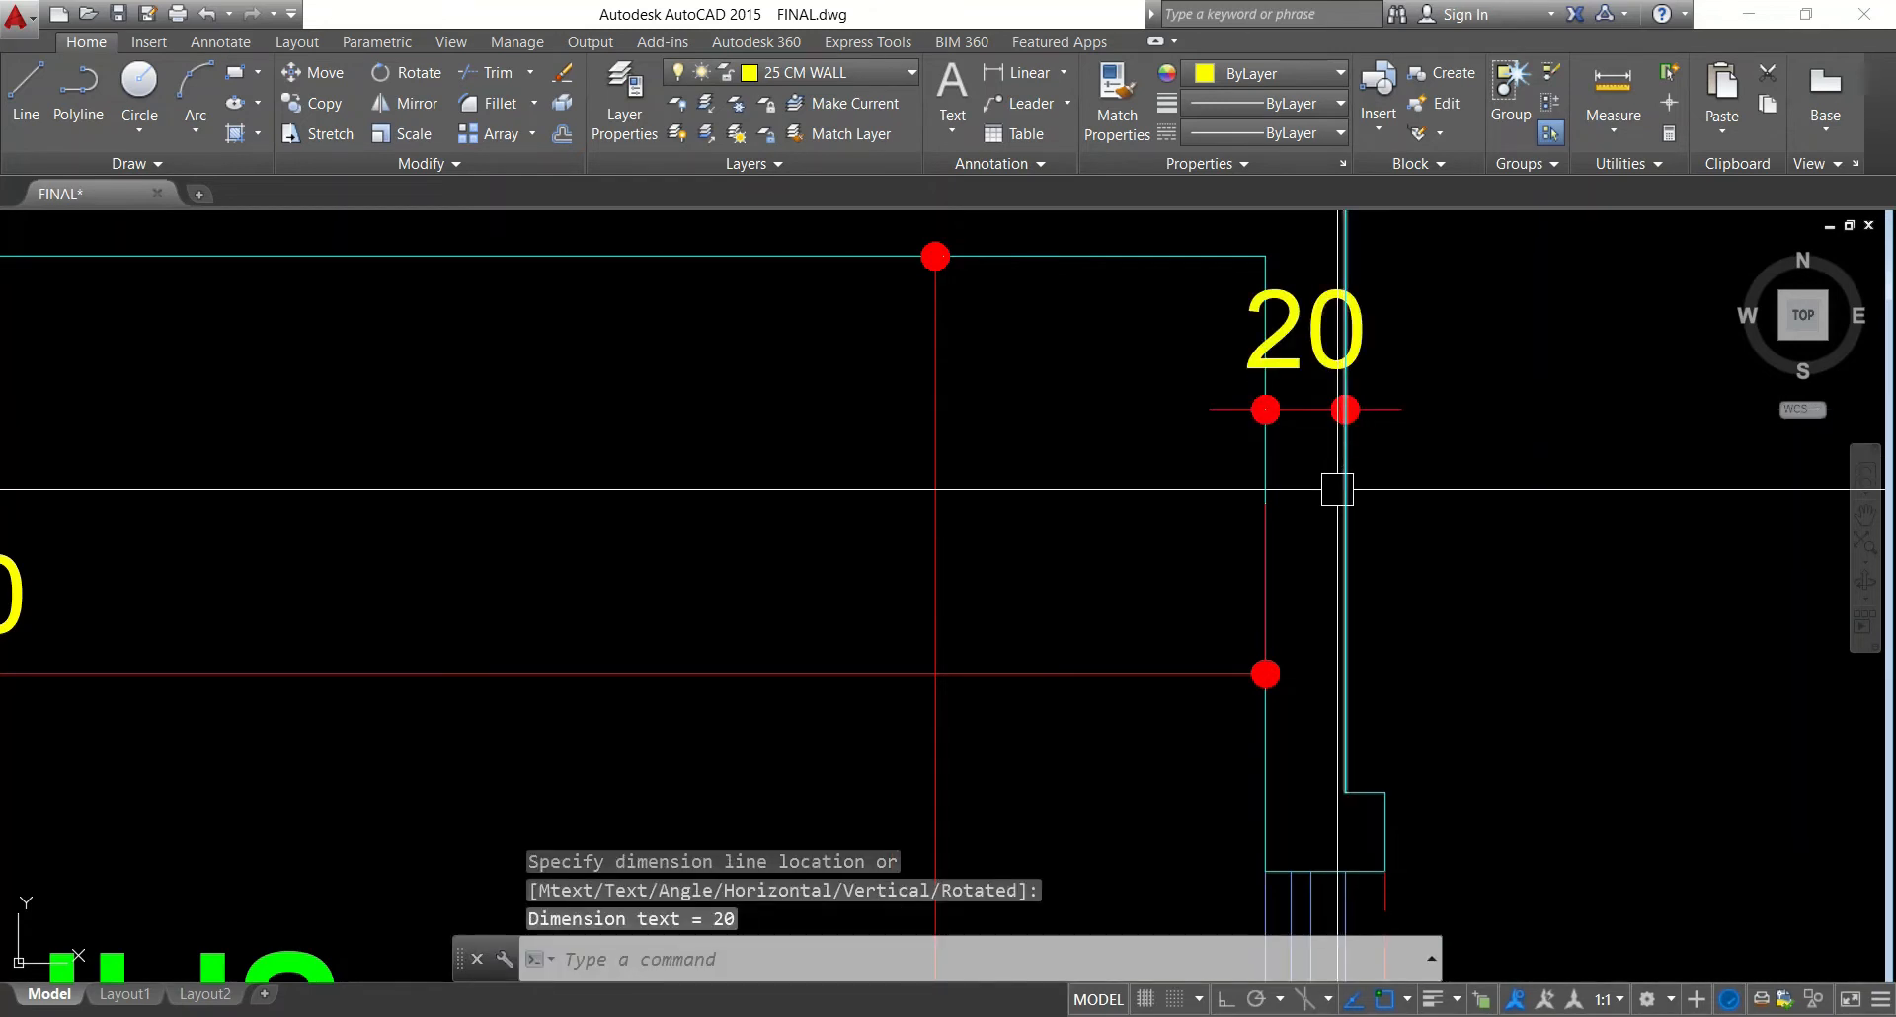
scroll(1333, 502, down, 2)
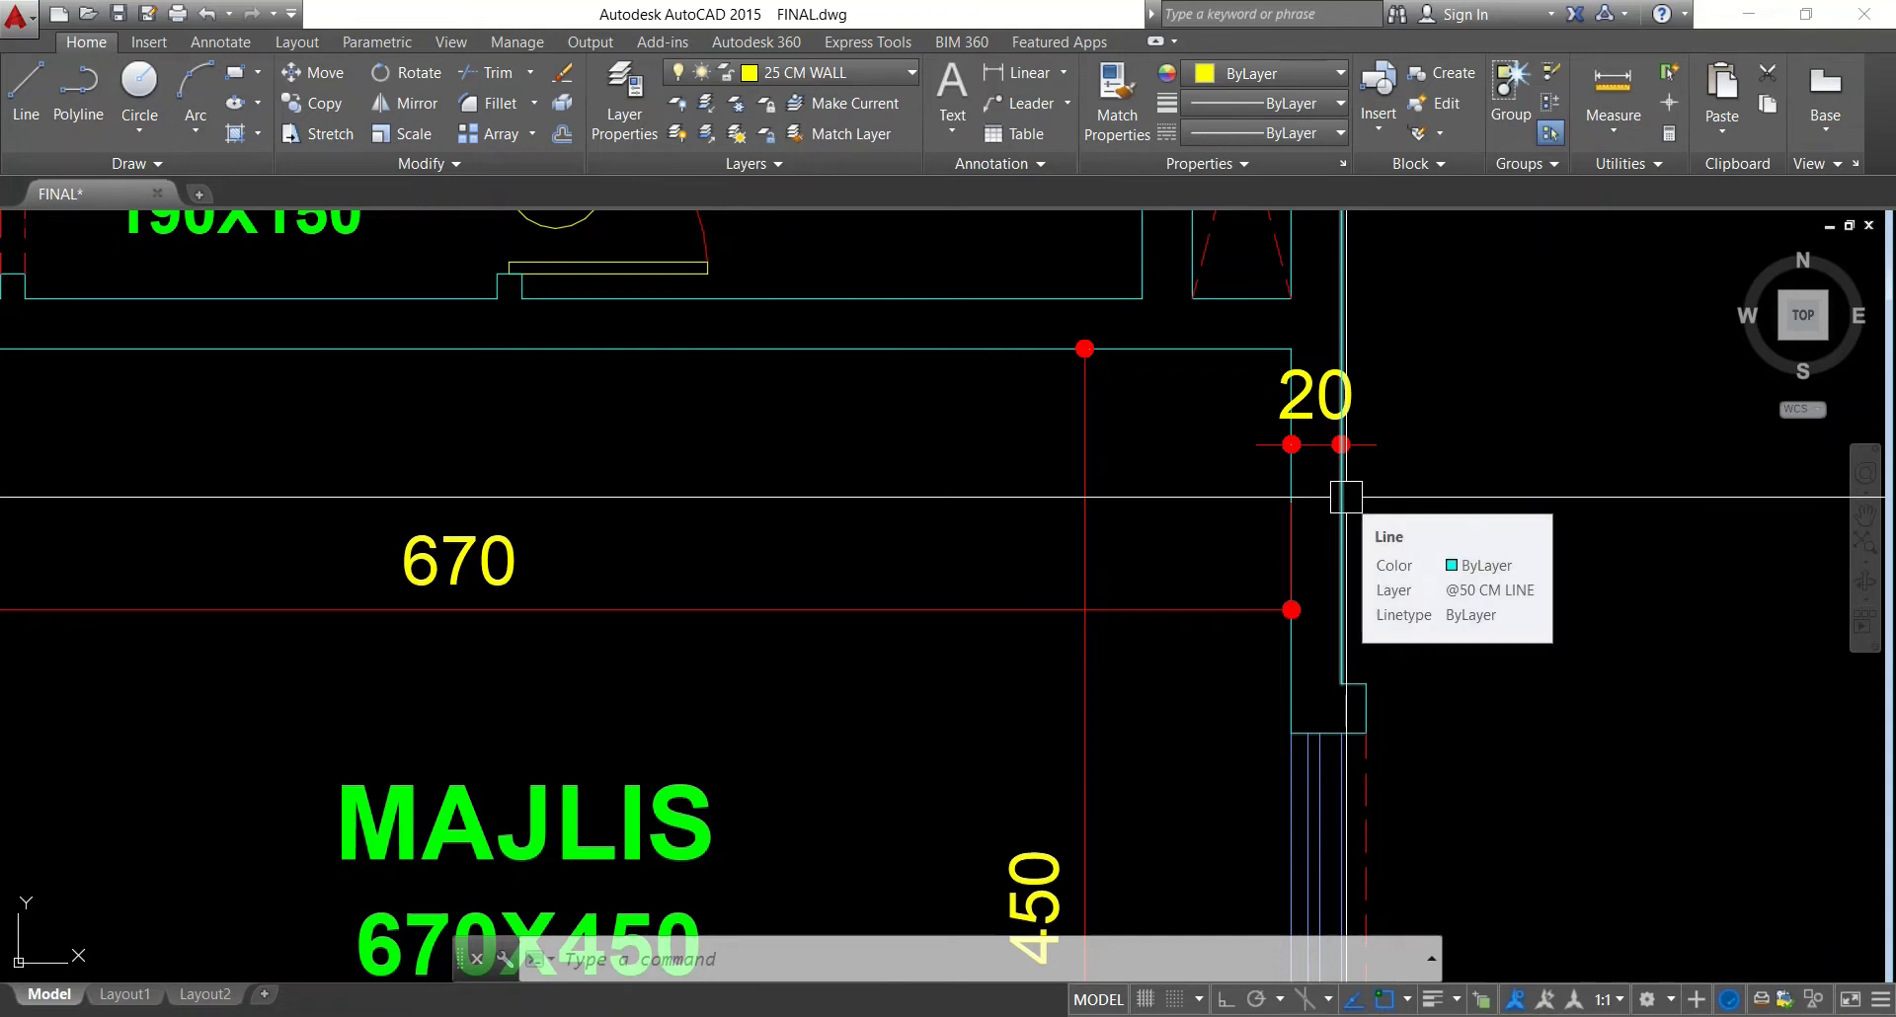
scroll(1346, 497, down, 2)
scroll(964, 290, down, 1)
Try to add a linear dimension for the thickness of the partition wall between the wash area and the bath
scroll(889, 326, up, 5)
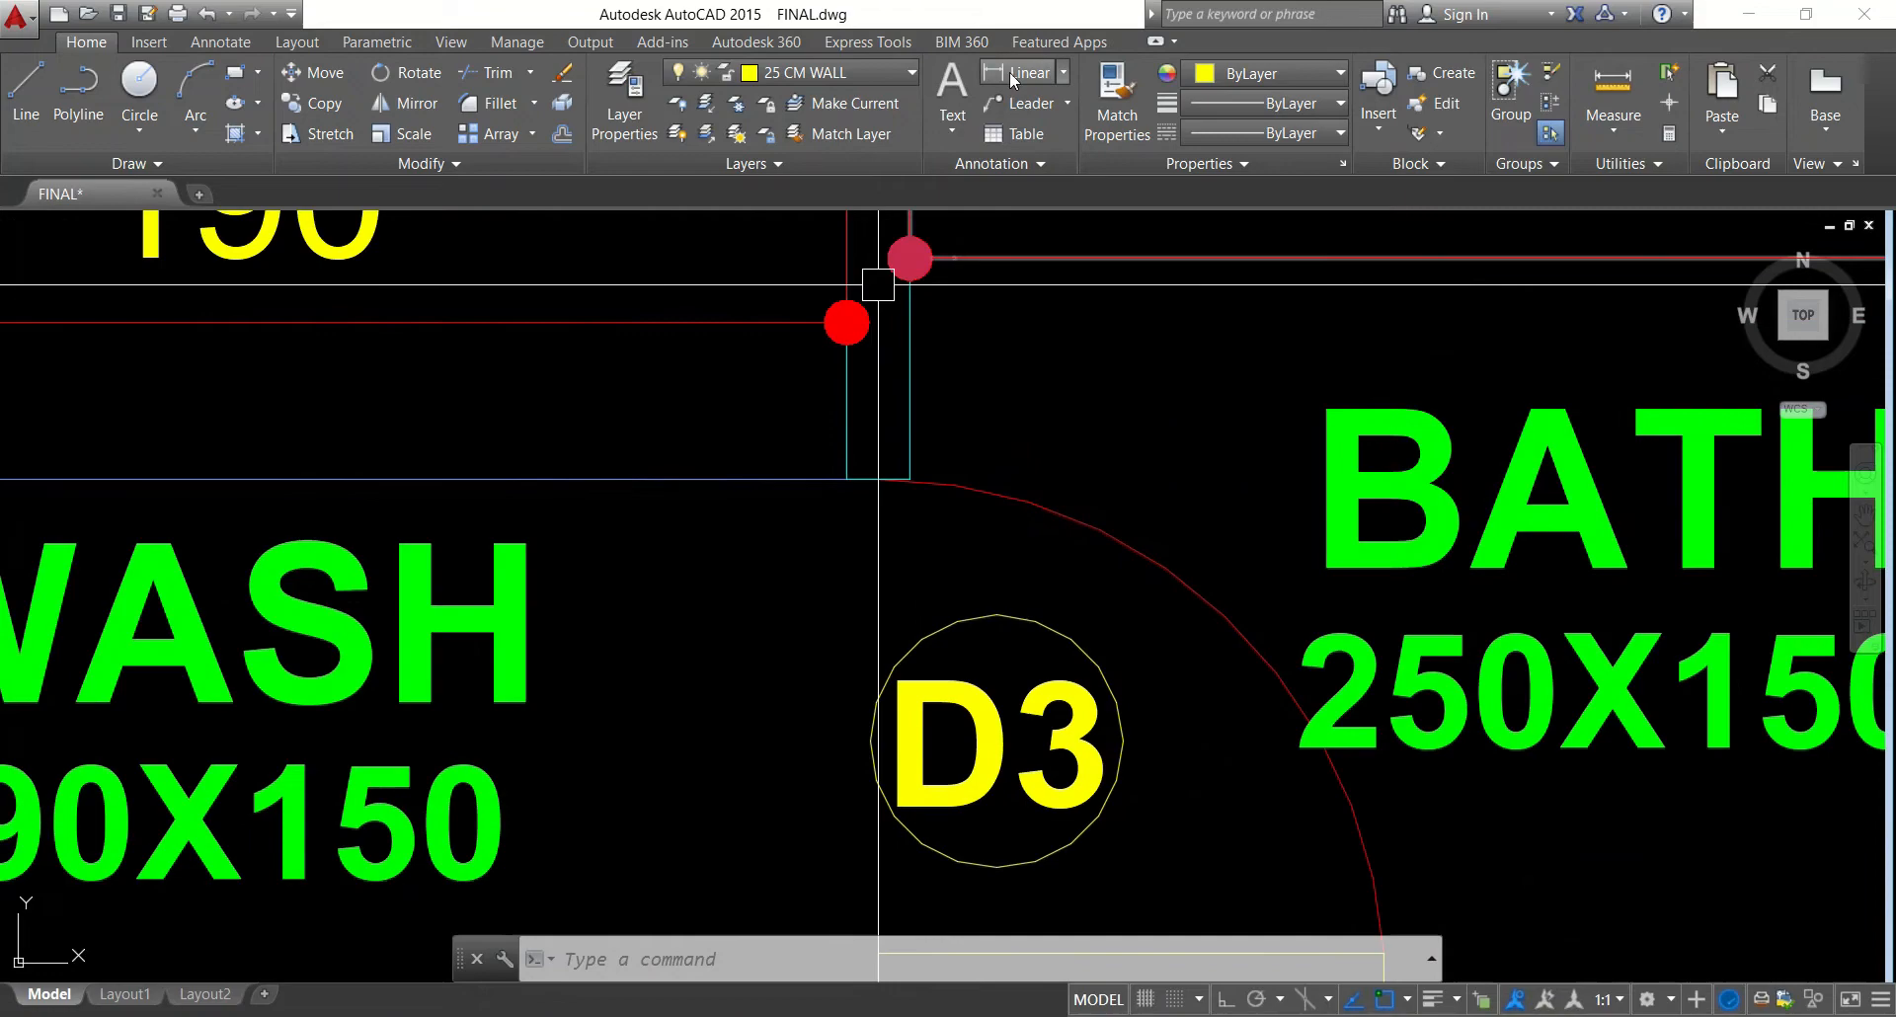
click(1021, 77)
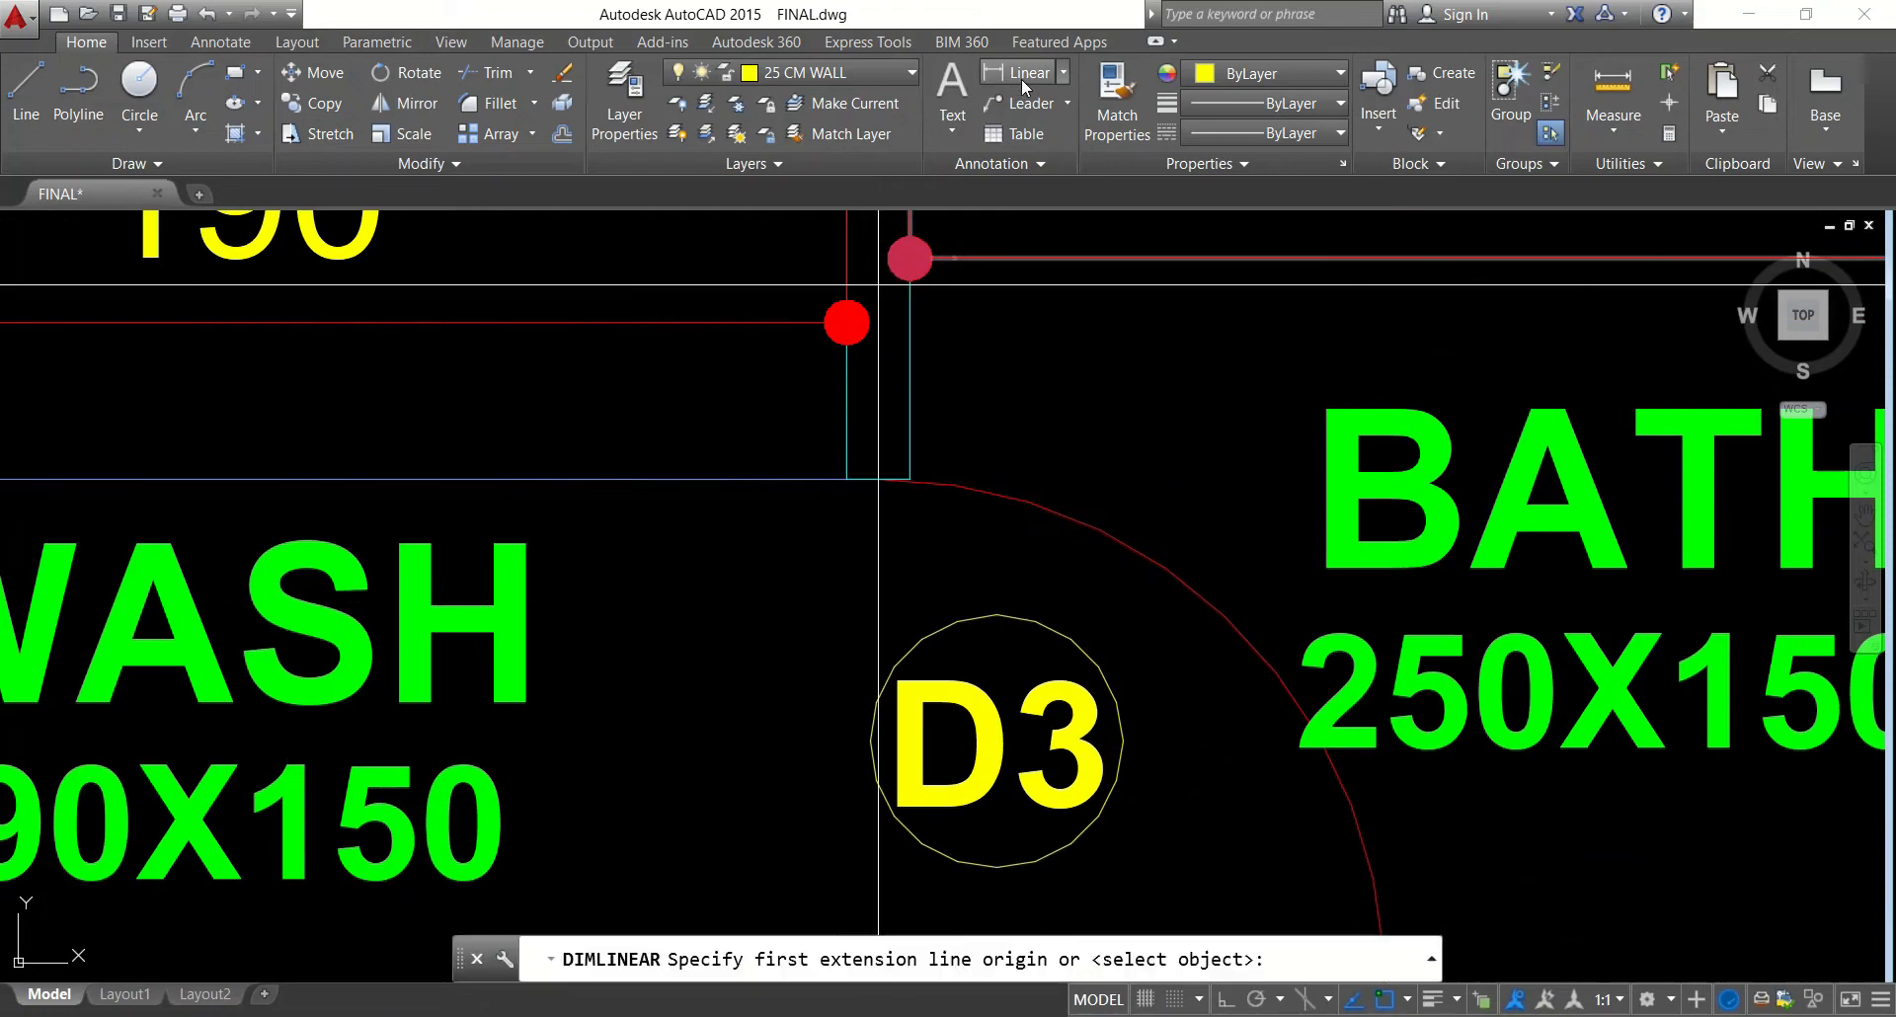
click(837, 406)
click(909, 407)
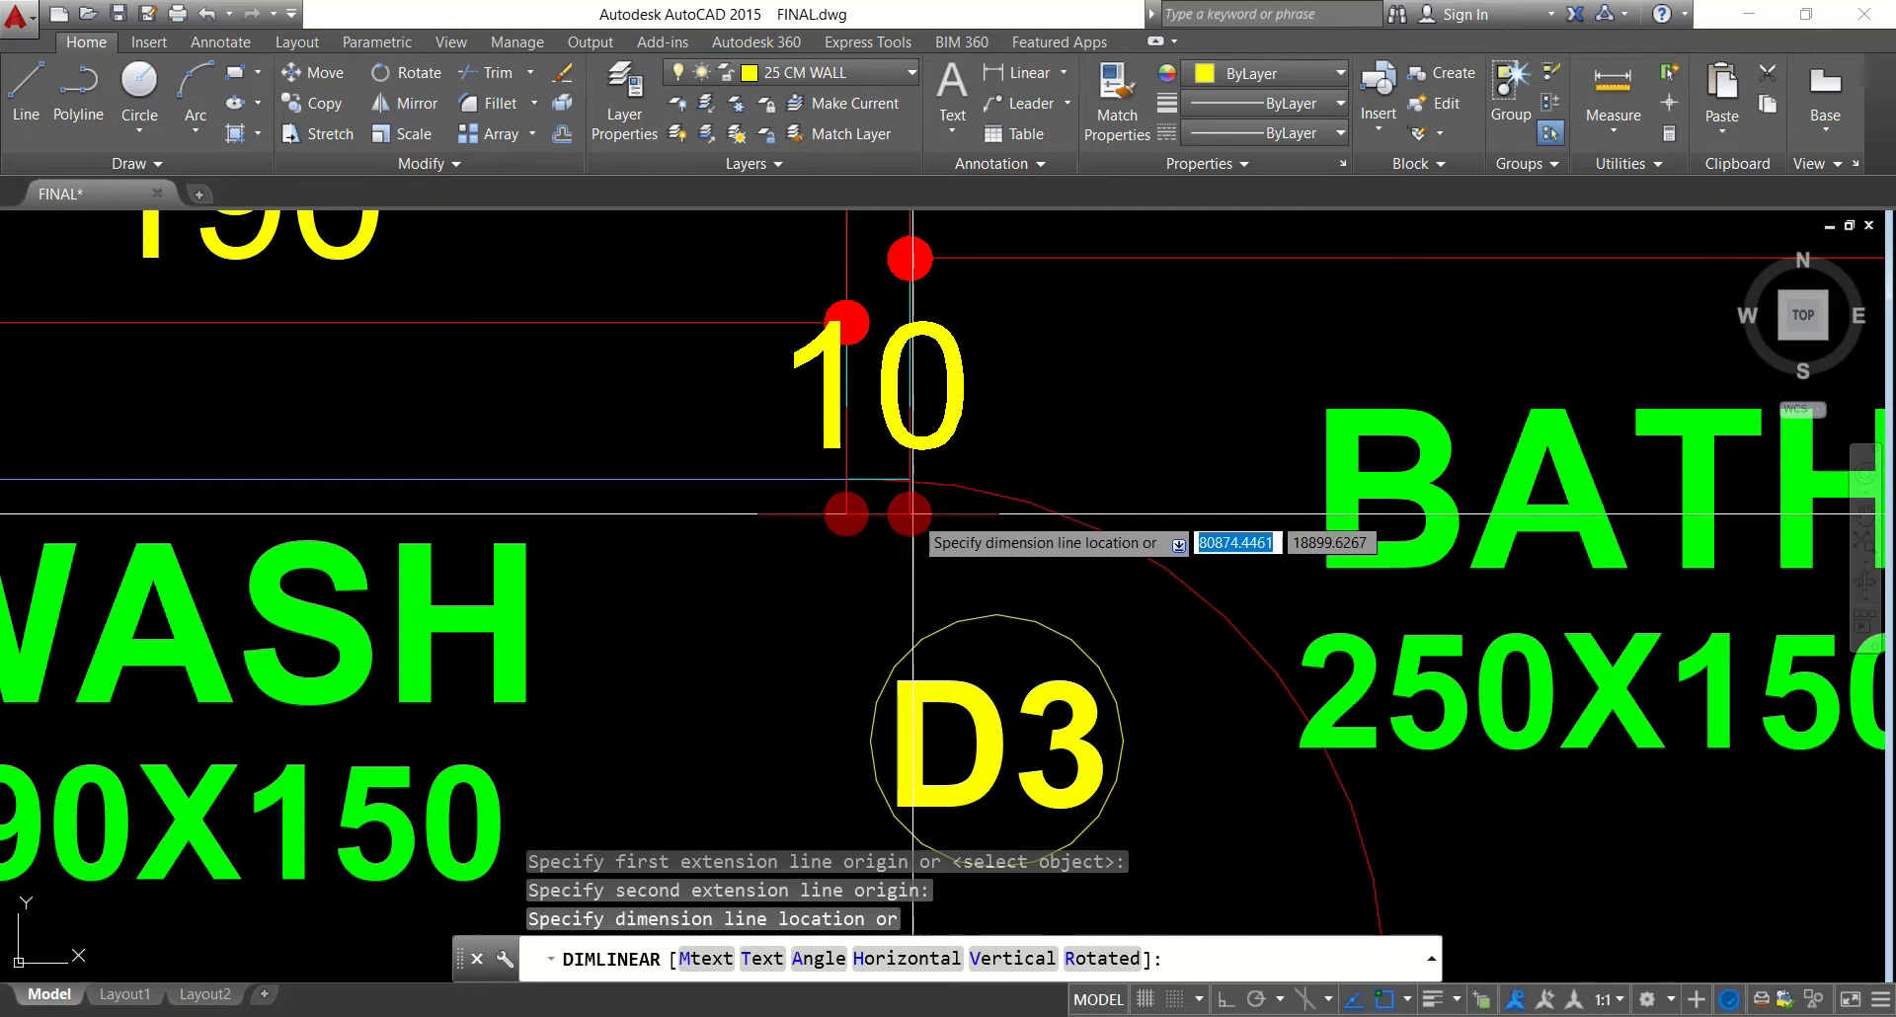
scroll(912, 514, down, 1)
scroll(919, 517, down, 1)
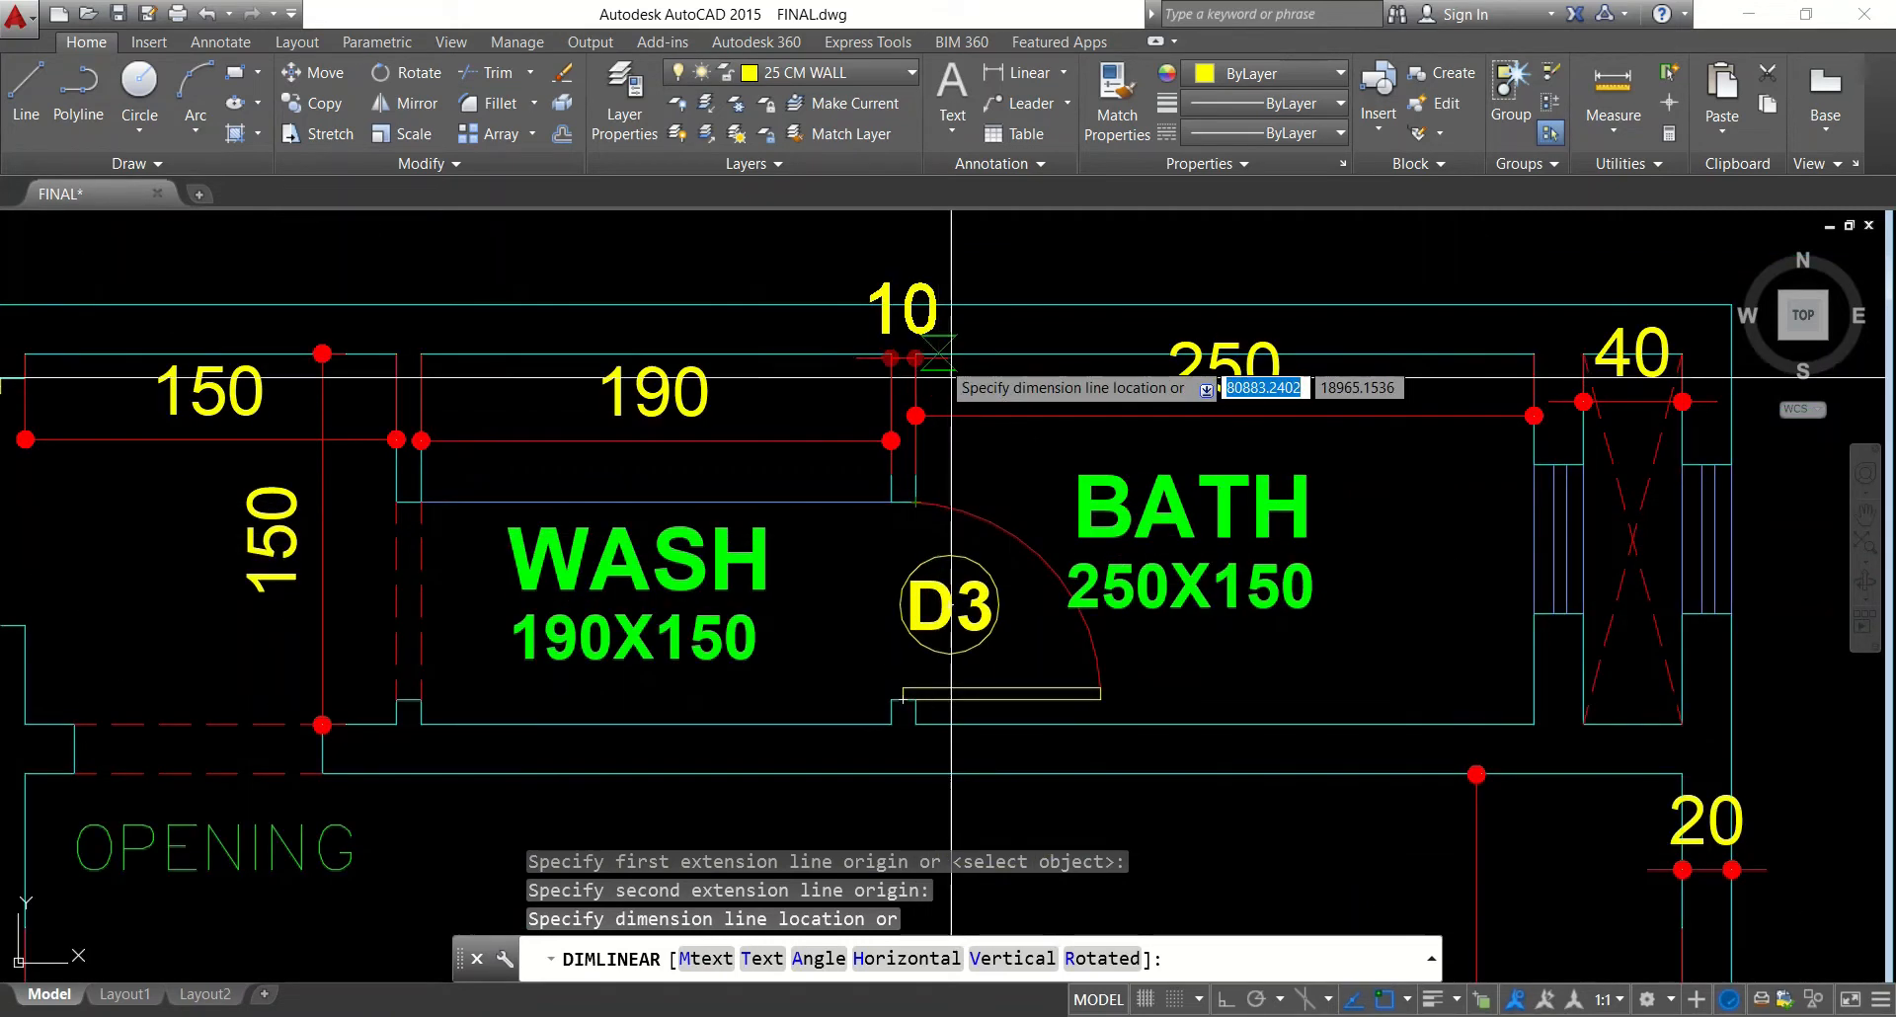
key(Escape)
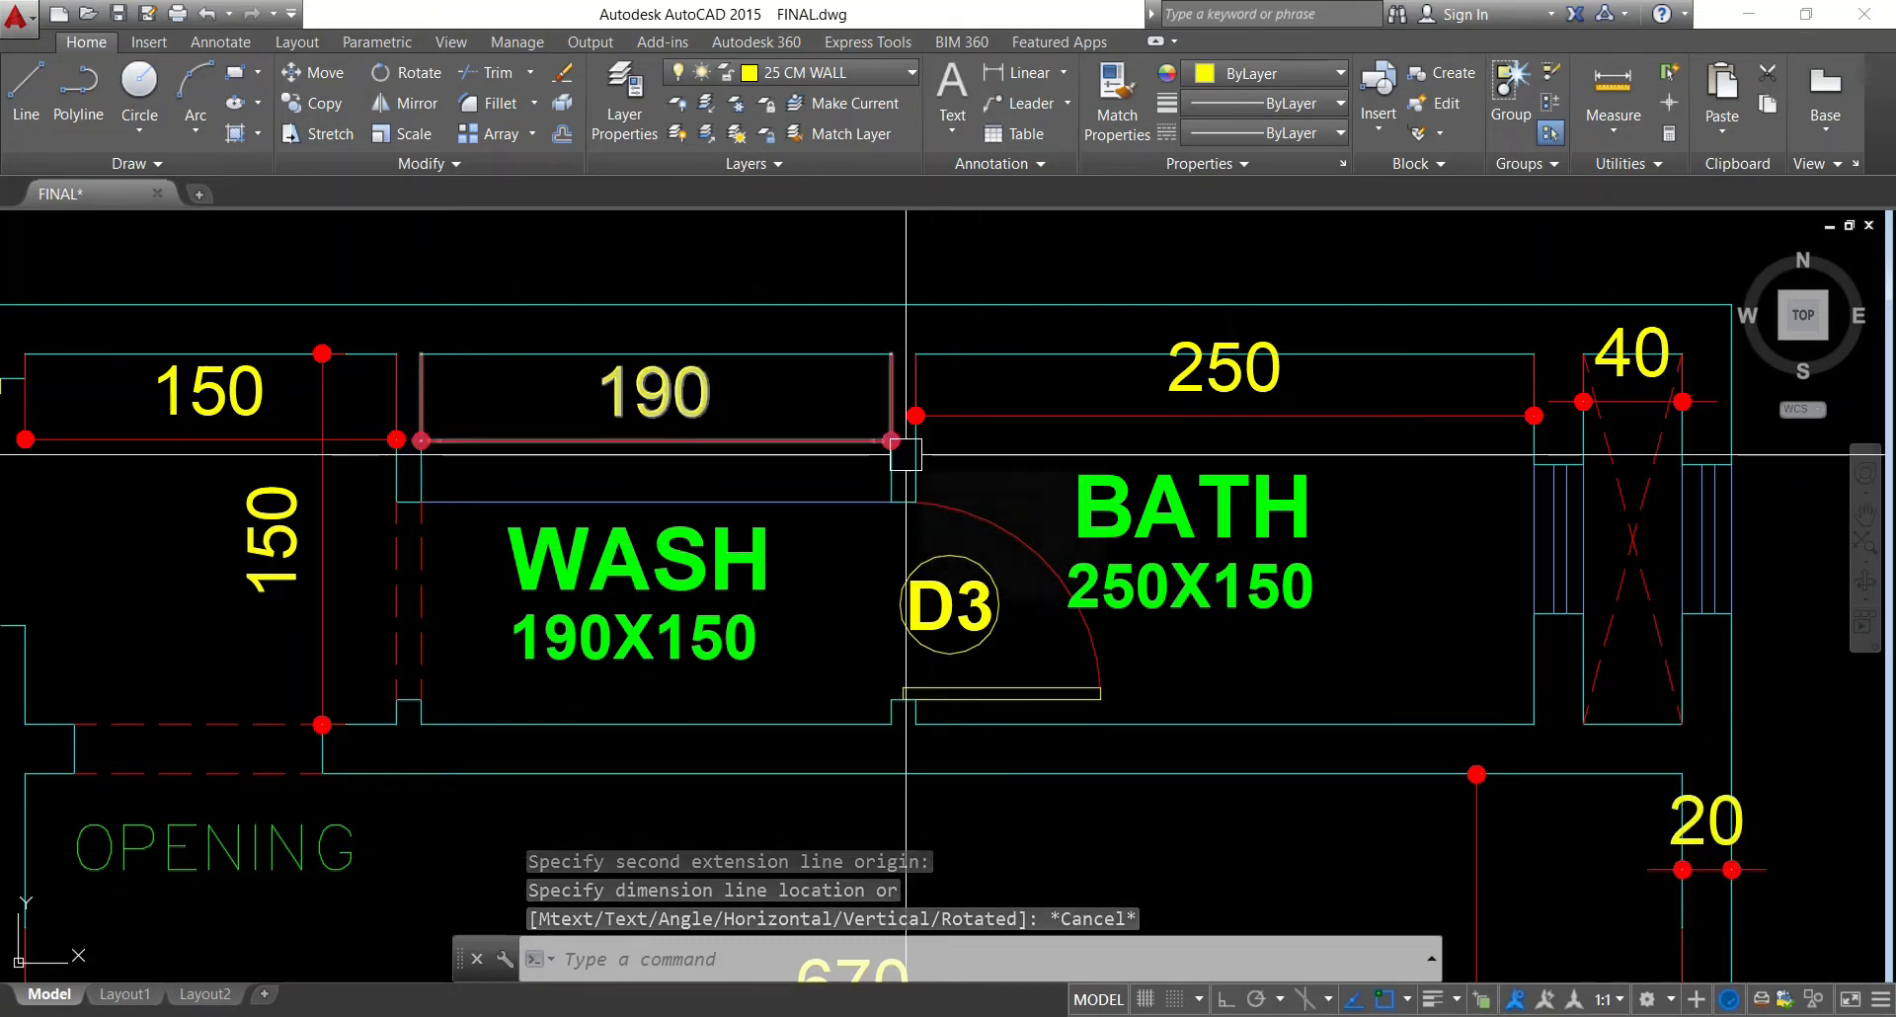
scroll(906, 455, down, 4)
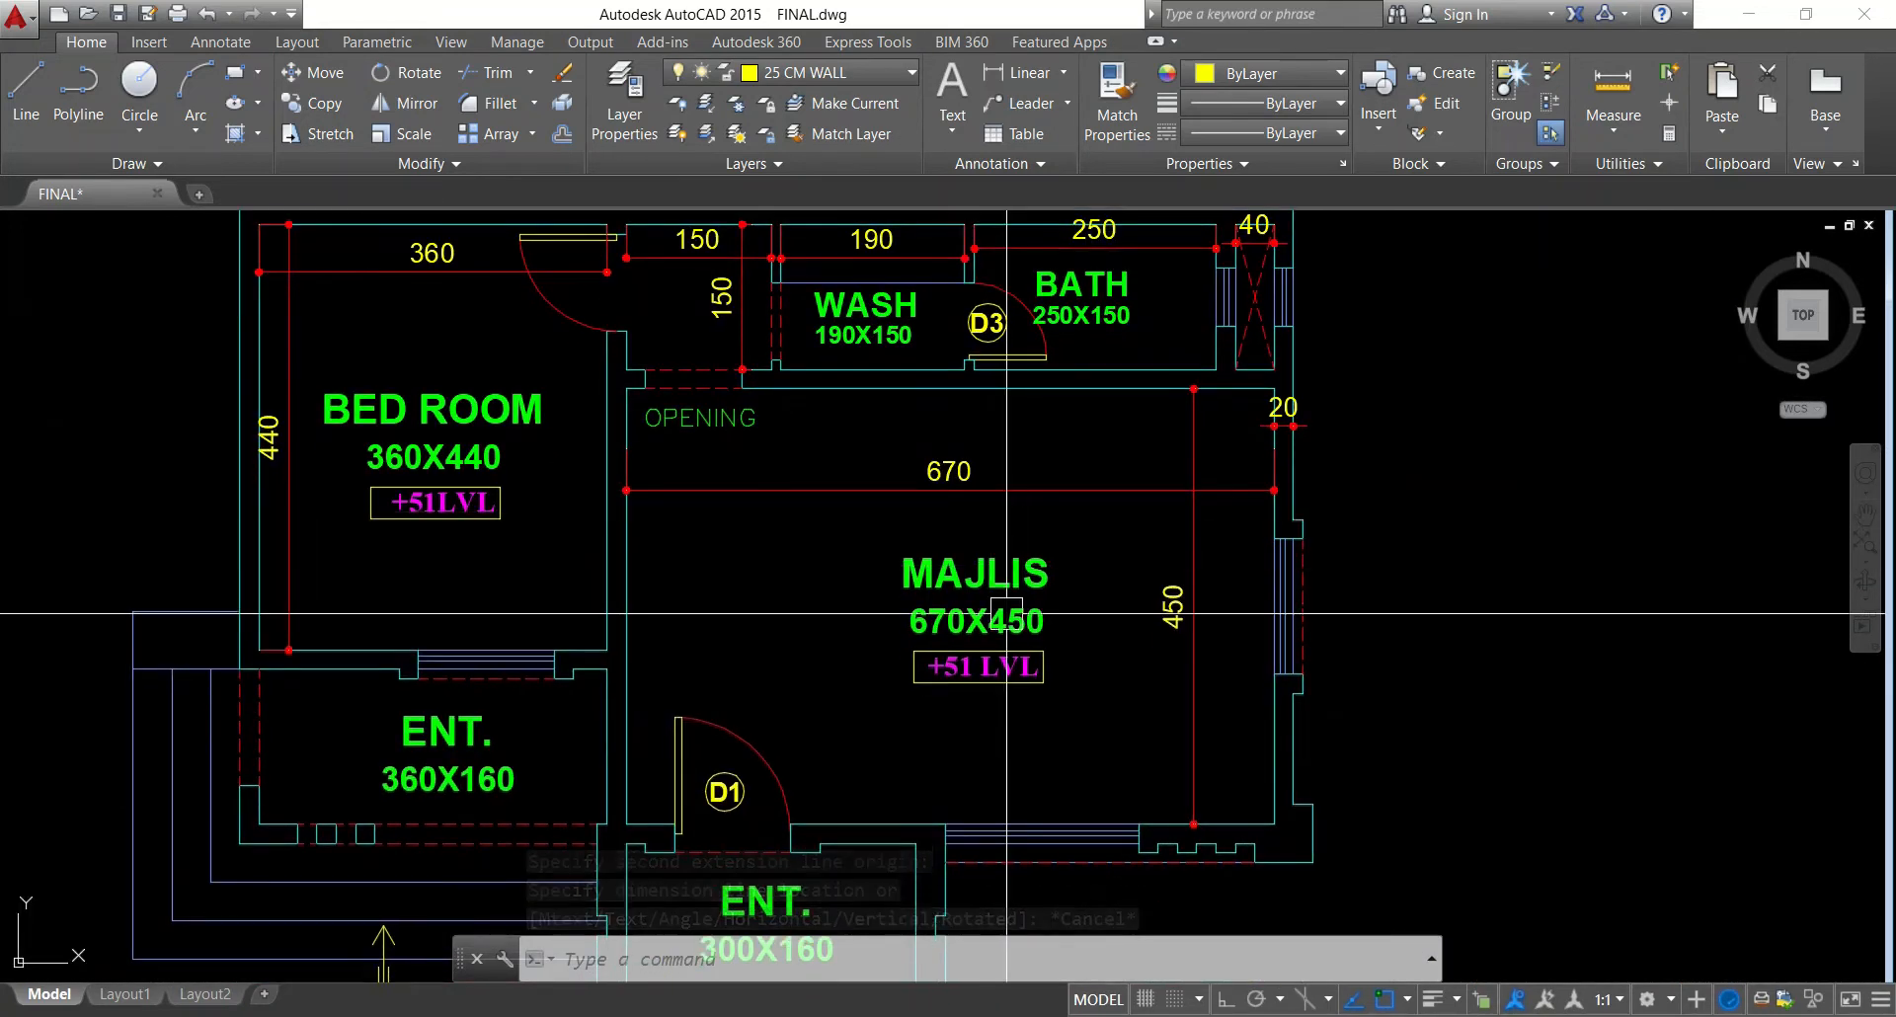
scroll(1007, 613, up, 2)
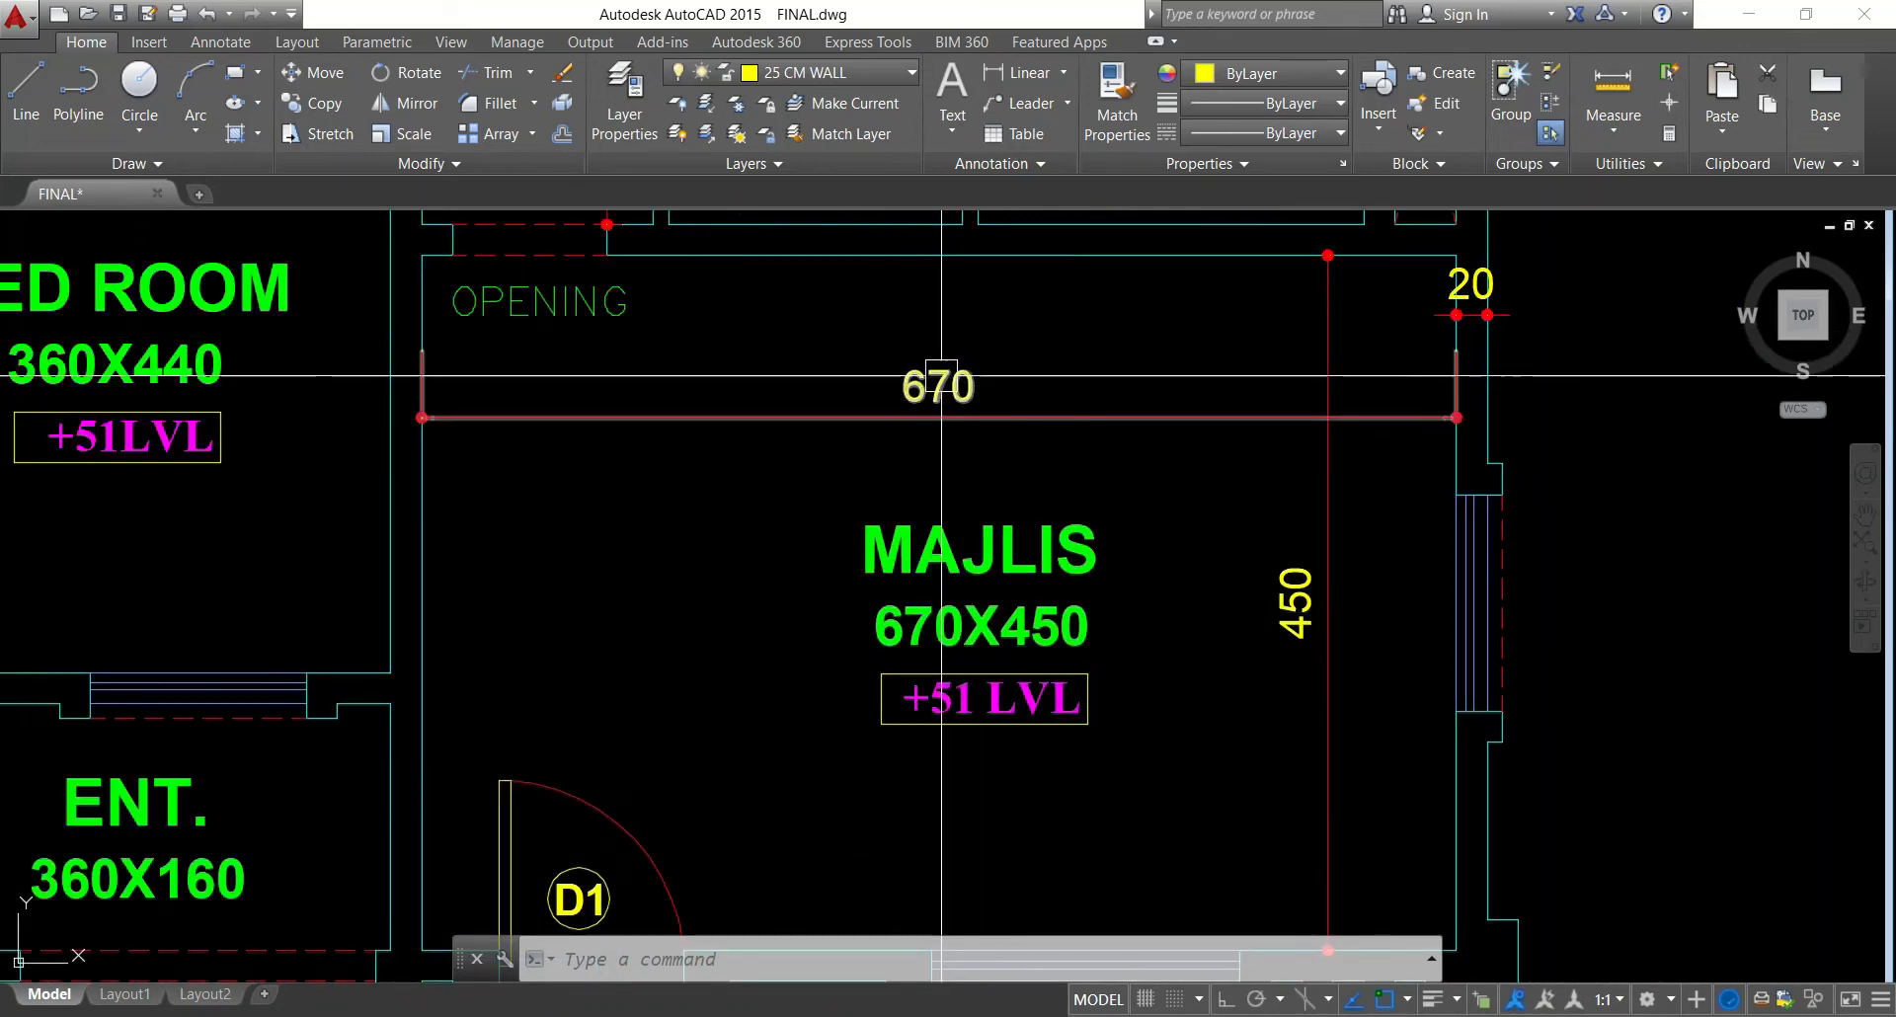
scroll(959, 411, up, 4)
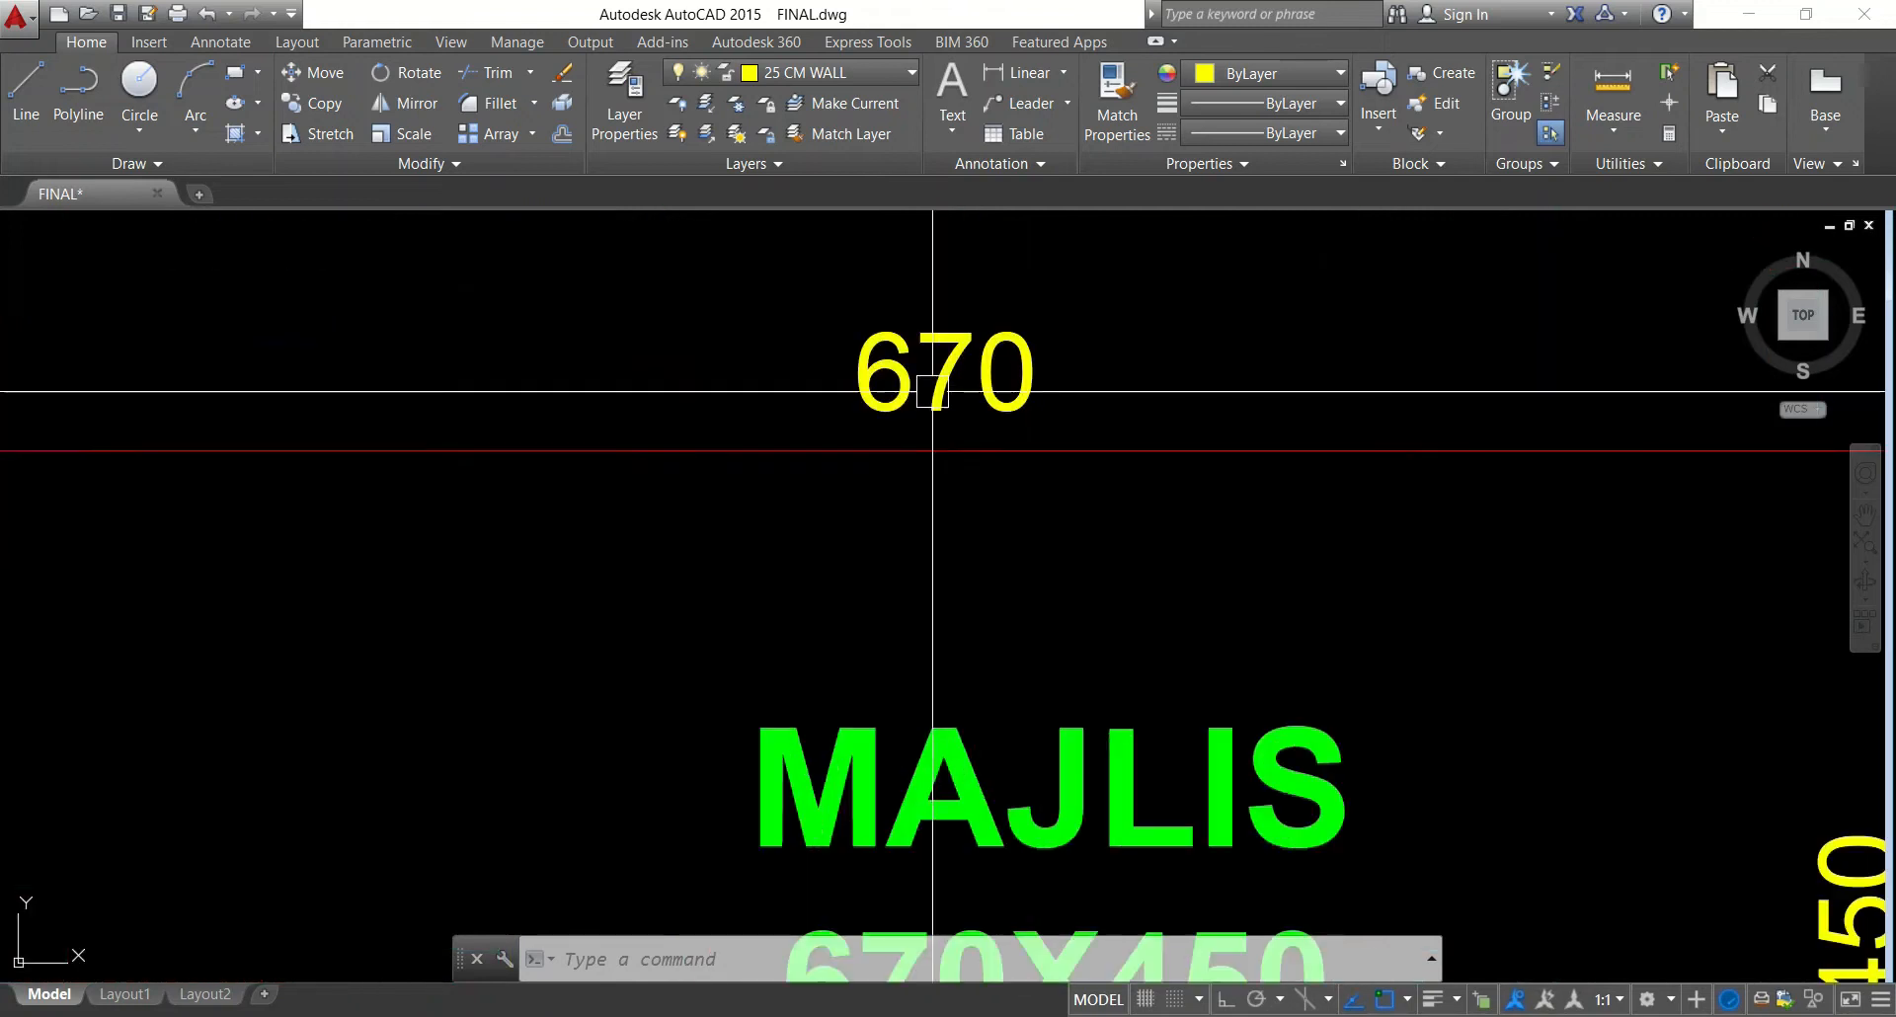
scroll(973, 511, down, 4)
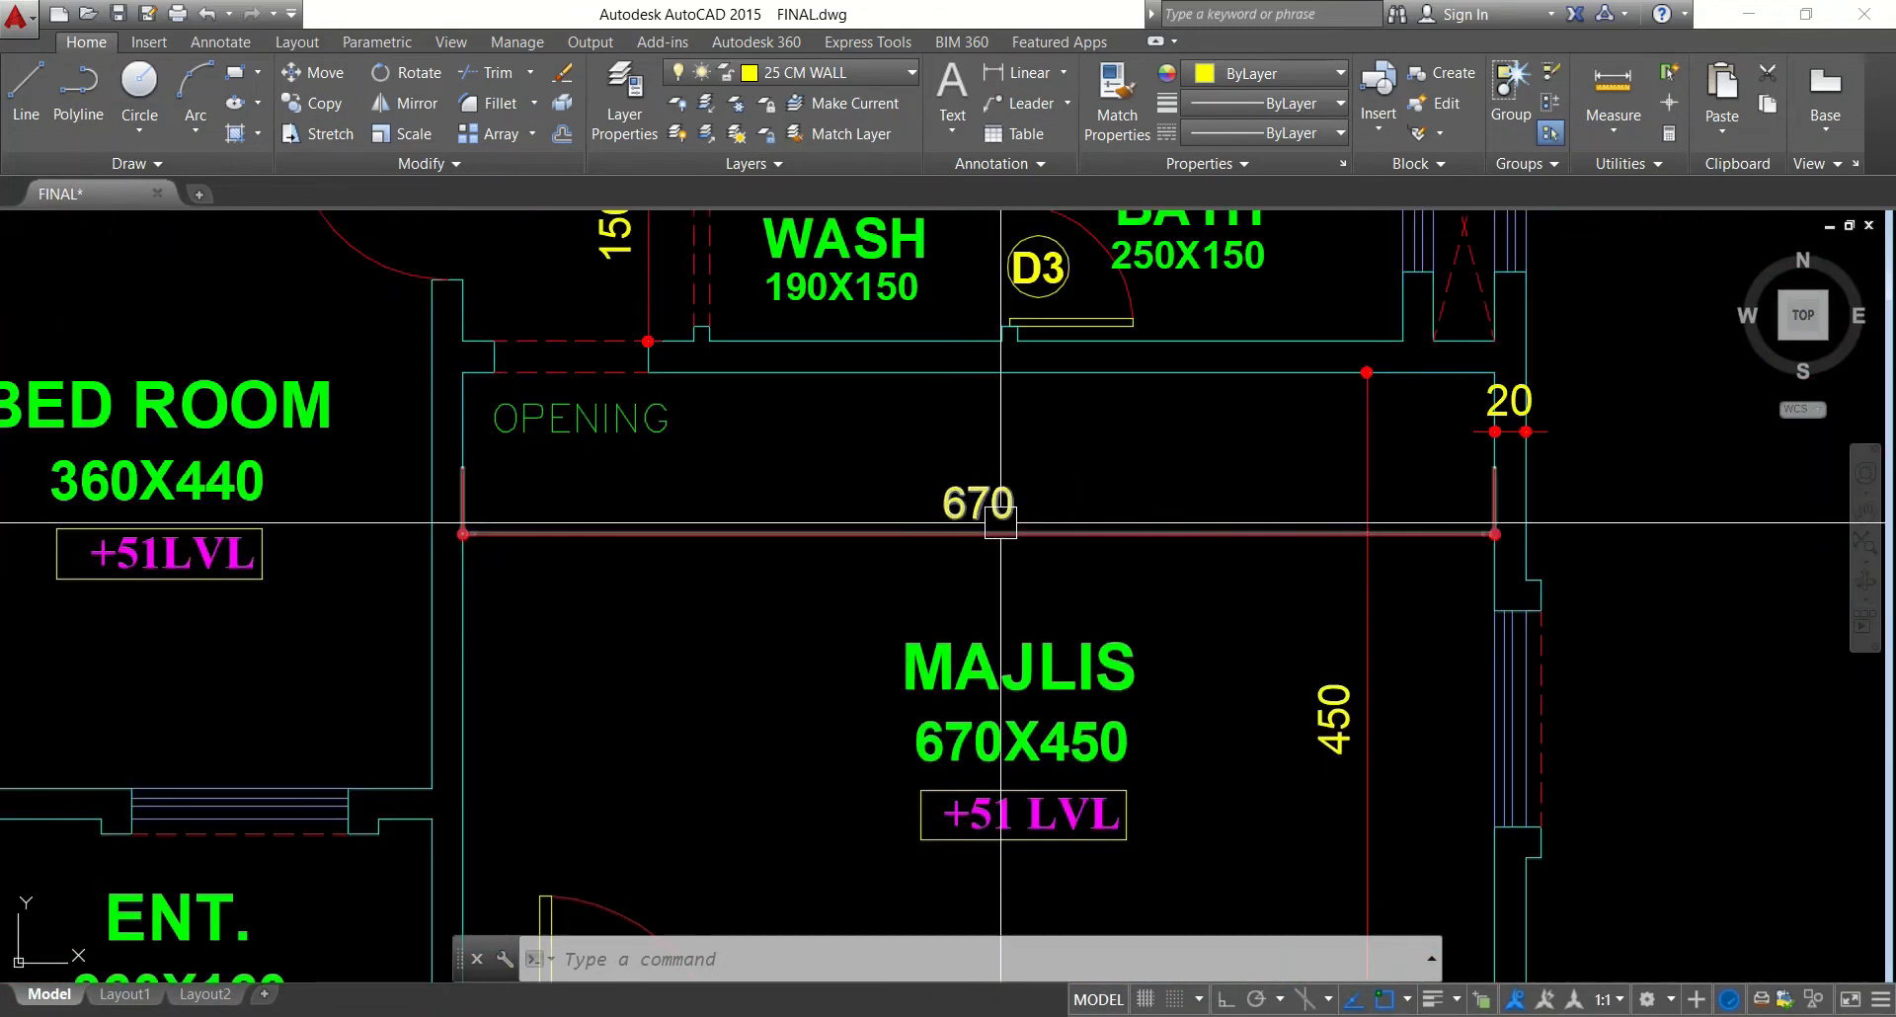
scroll(959, 491, up, 2)
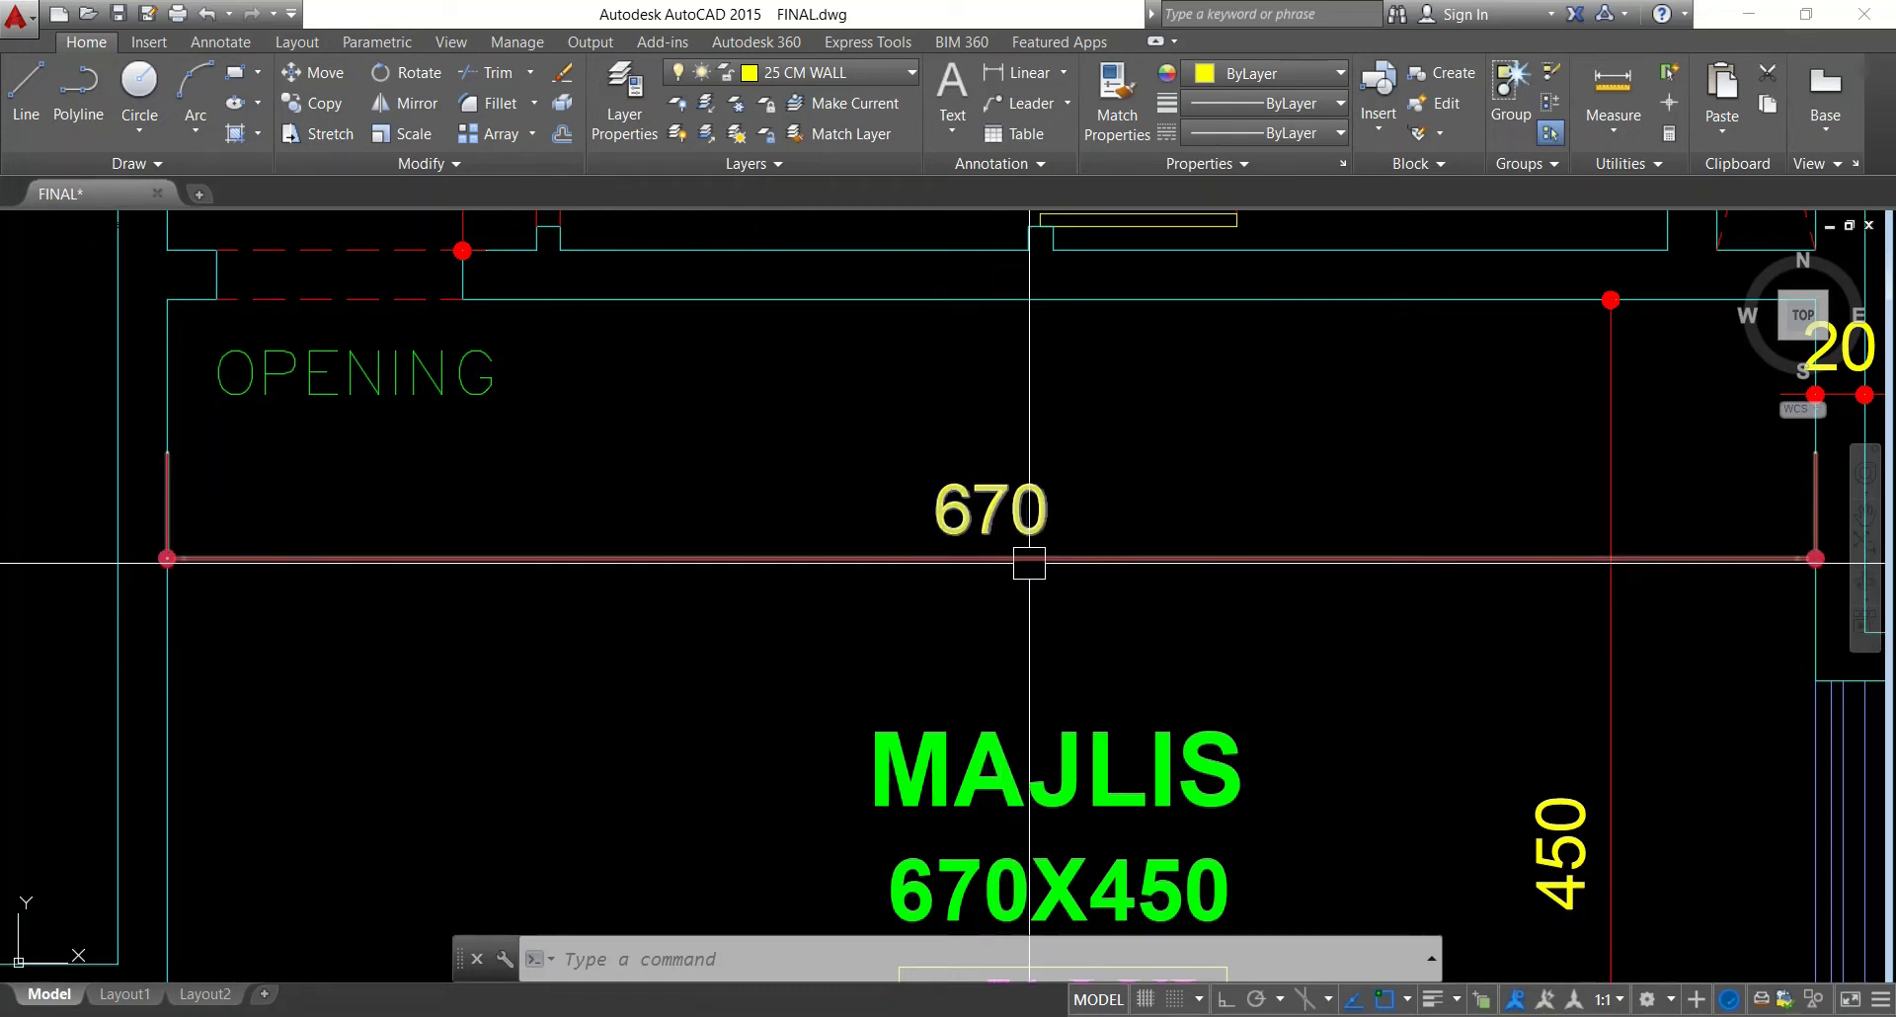
scroll(1029, 558, down, 4)
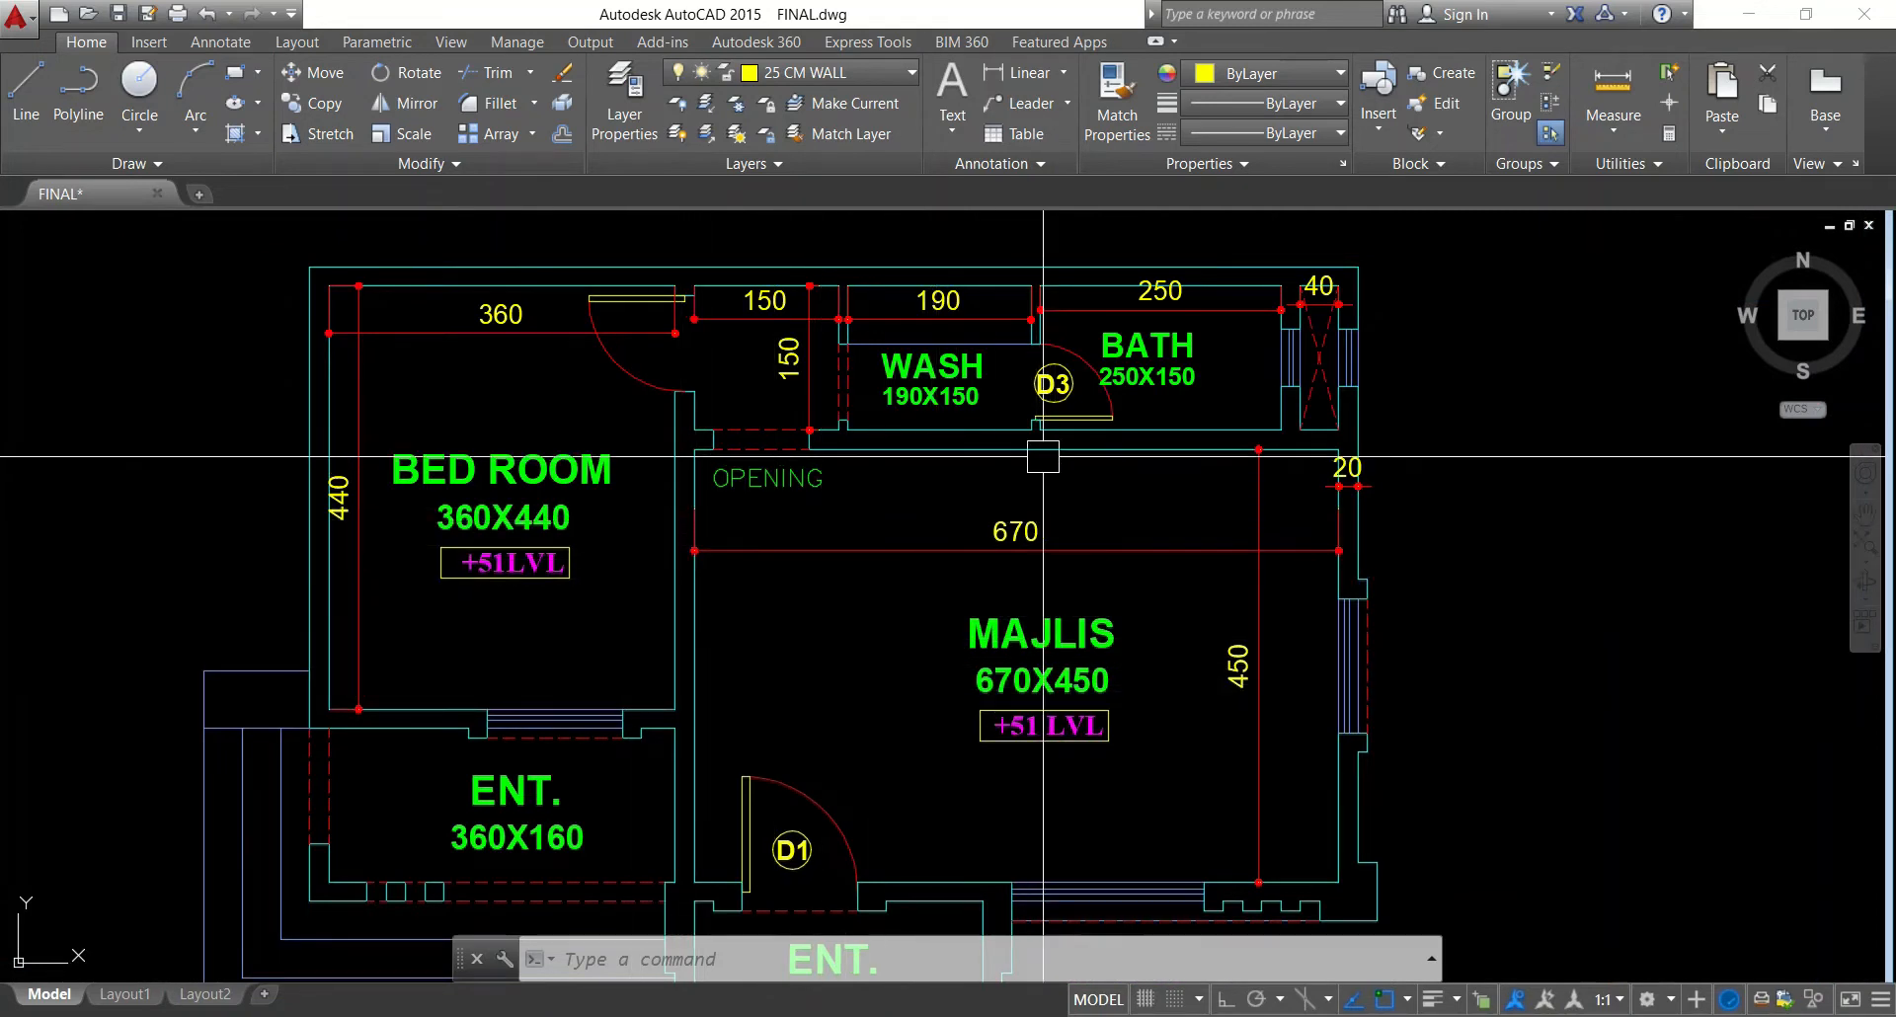
Add a linear dimension for the bath's inner depth between its upper and lower walls
scroll(1246, 375, up, 4)
middle_drag(1106, 384, 1000, 495)
click(1044, 75)
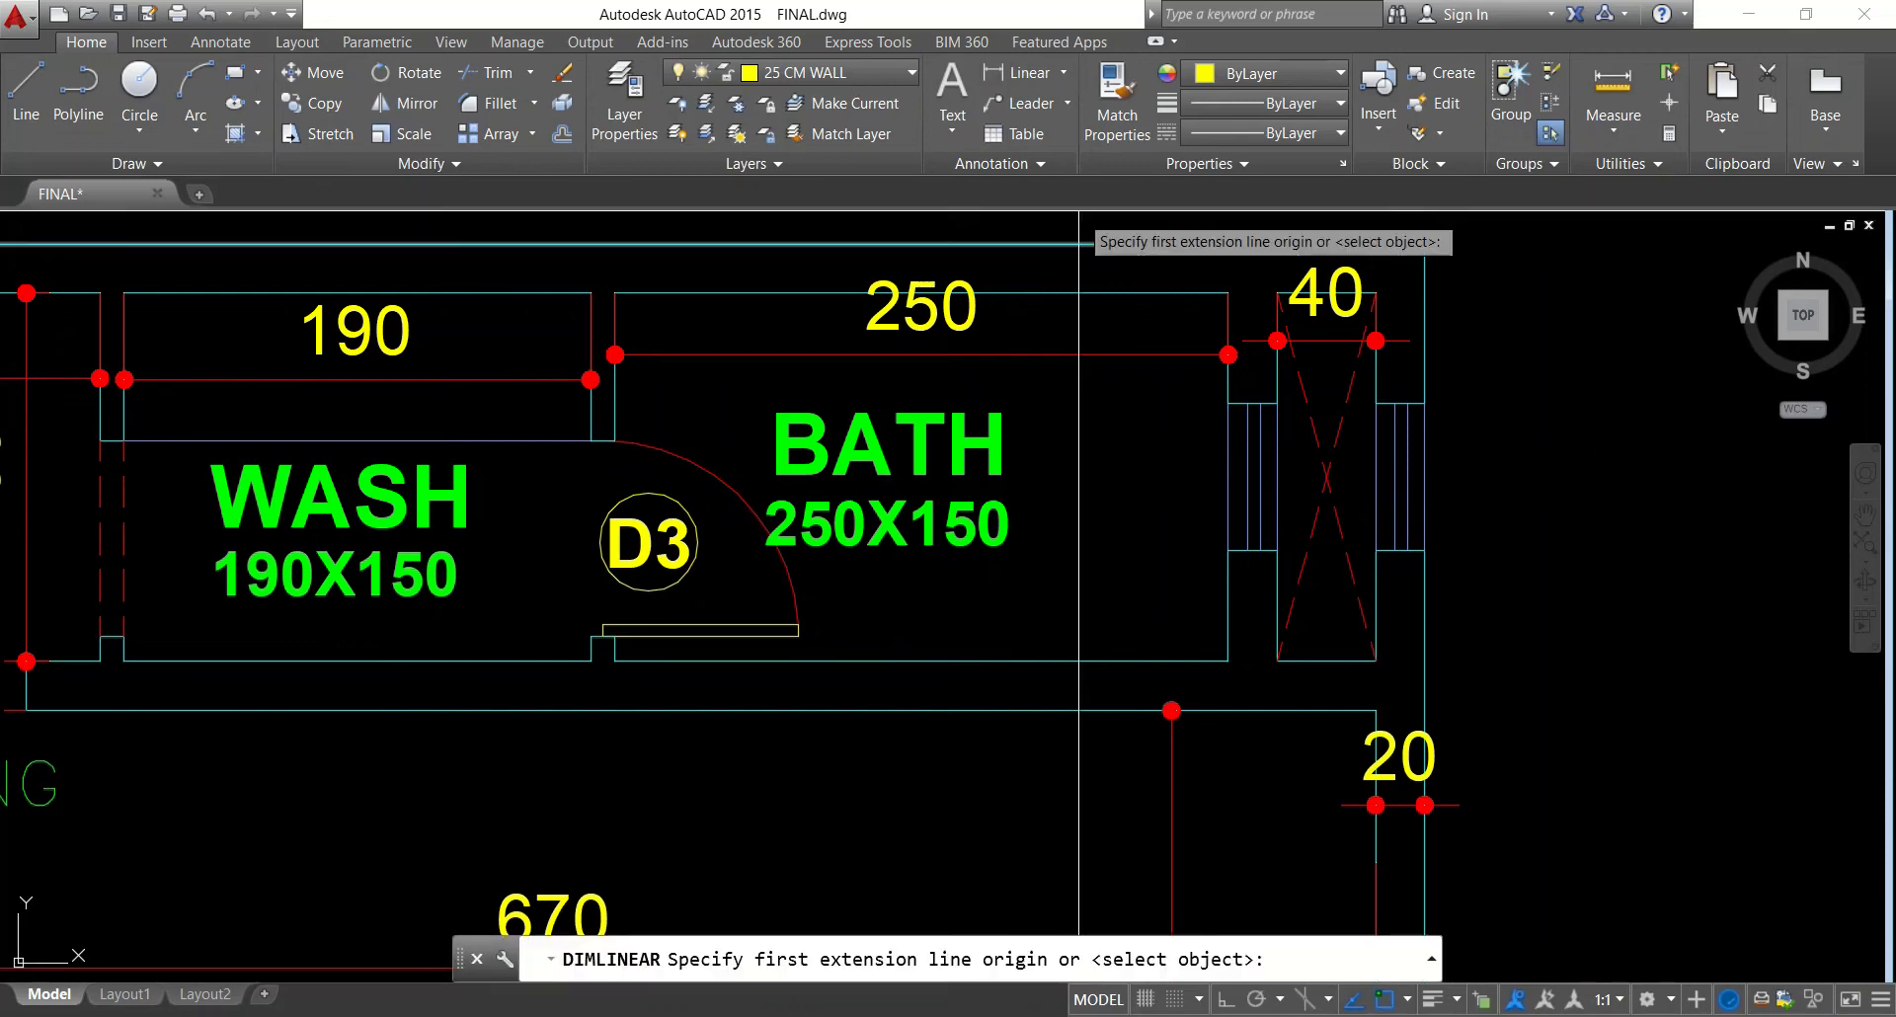
click(1108, 294)
click(1107, 662)
click(1115, 563)
key(Escape)
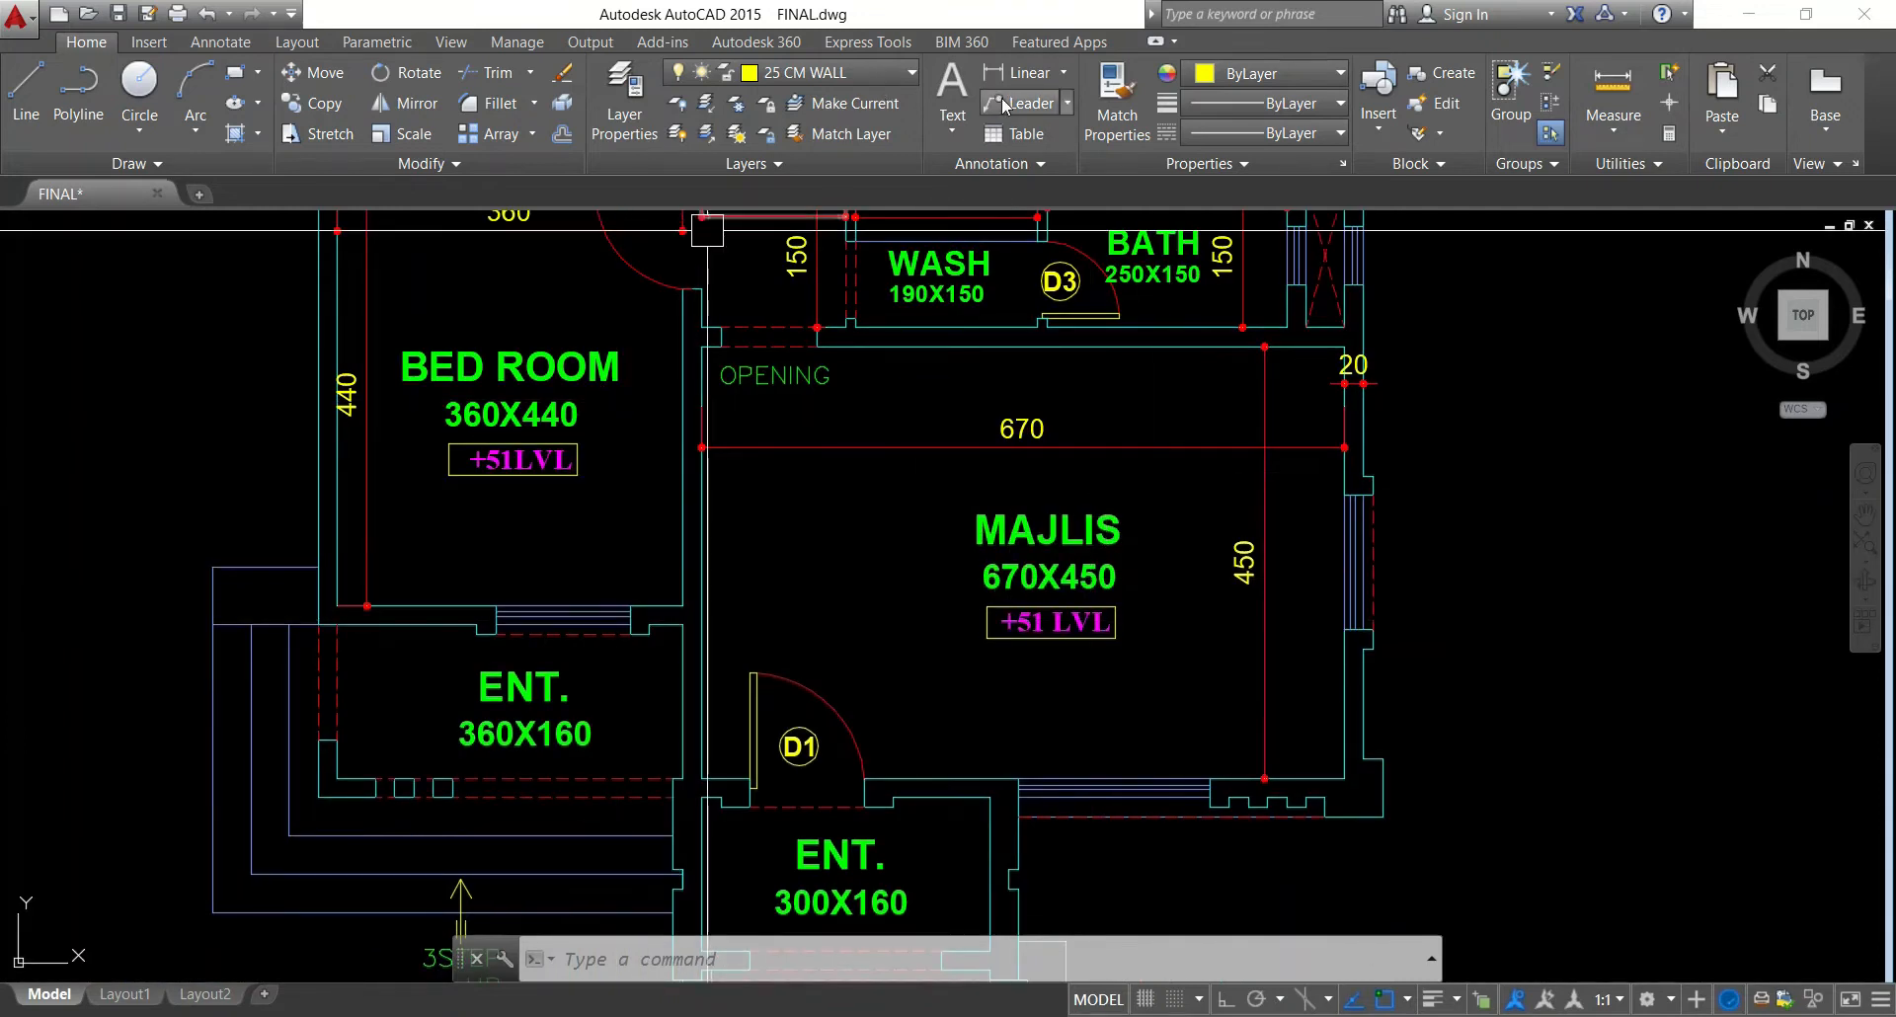
Dimension the depth of the 300X160 entrance by selecting its inner side wall as the object
click(1028, 72)
middle_drag(1006, 716, 1072, 462)
key(Return)
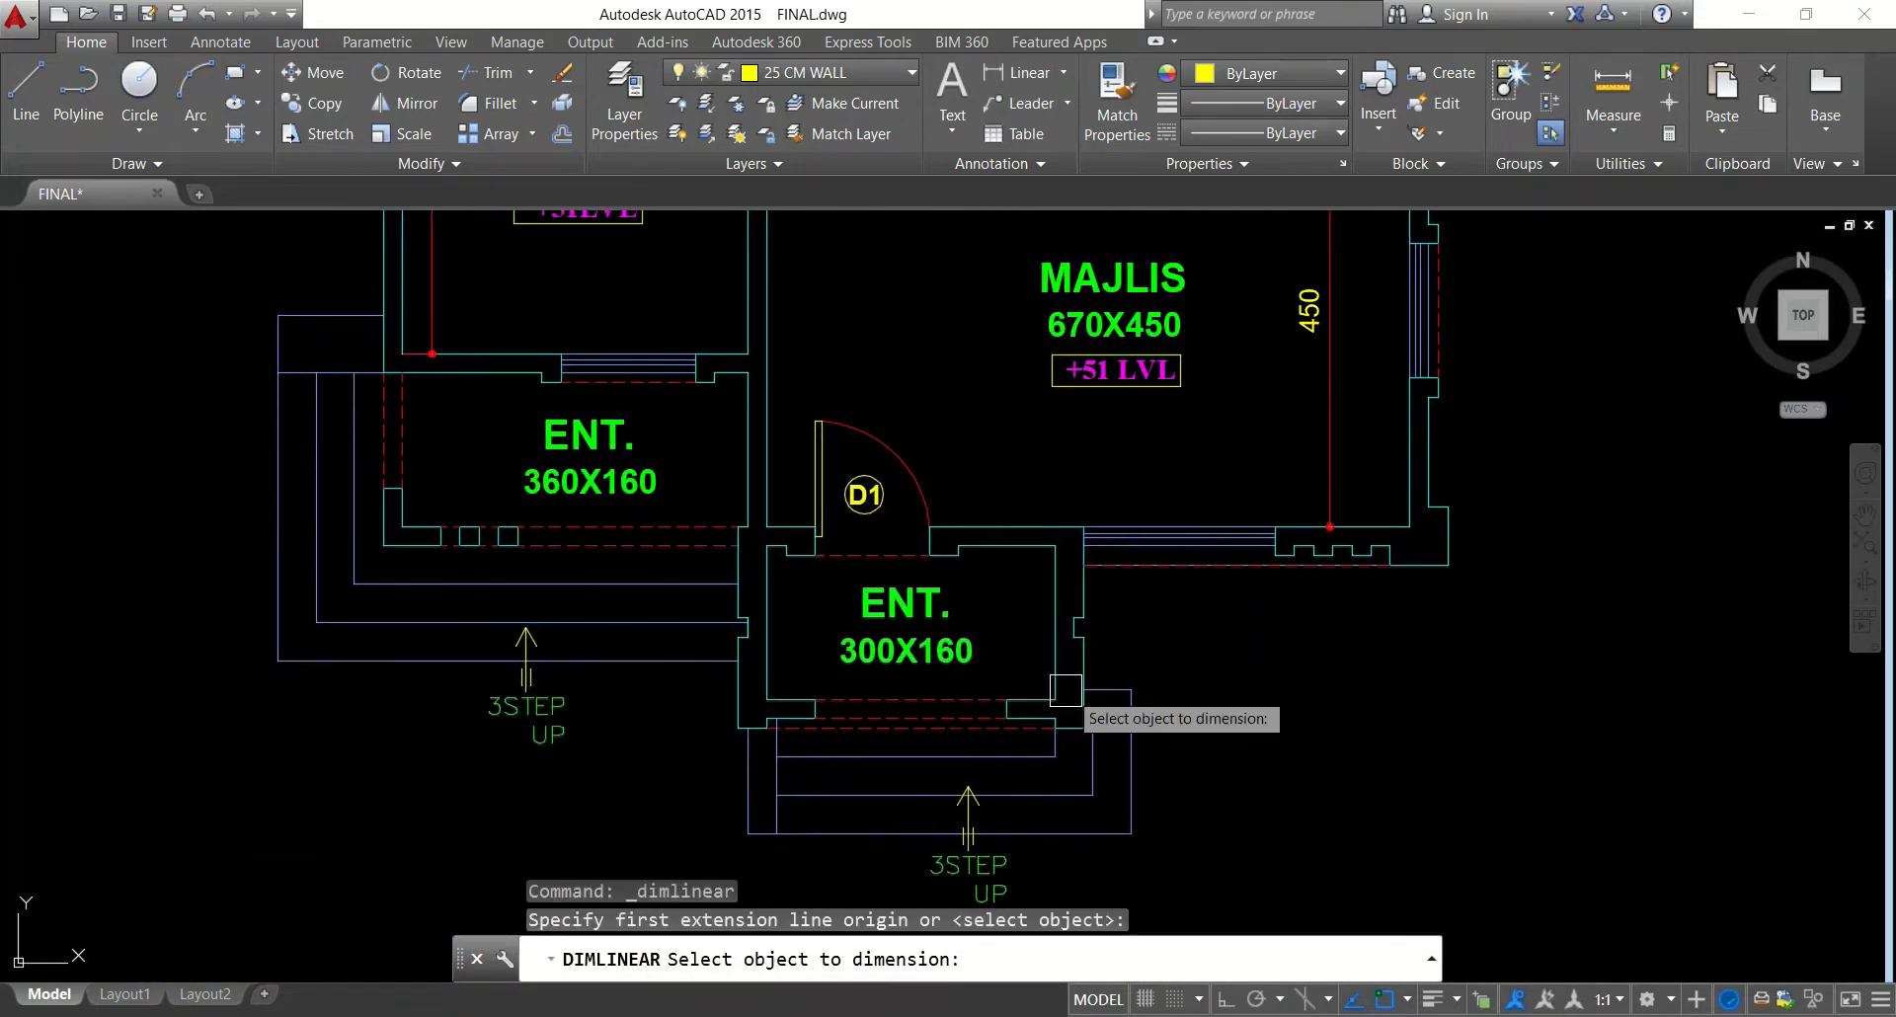
scroll(1074, 678, up, 4)
click(1014, 637)
click(978, 637)
Add a linear dimension for the inner width of the 300X160 entrance between its side walls
key(Return)
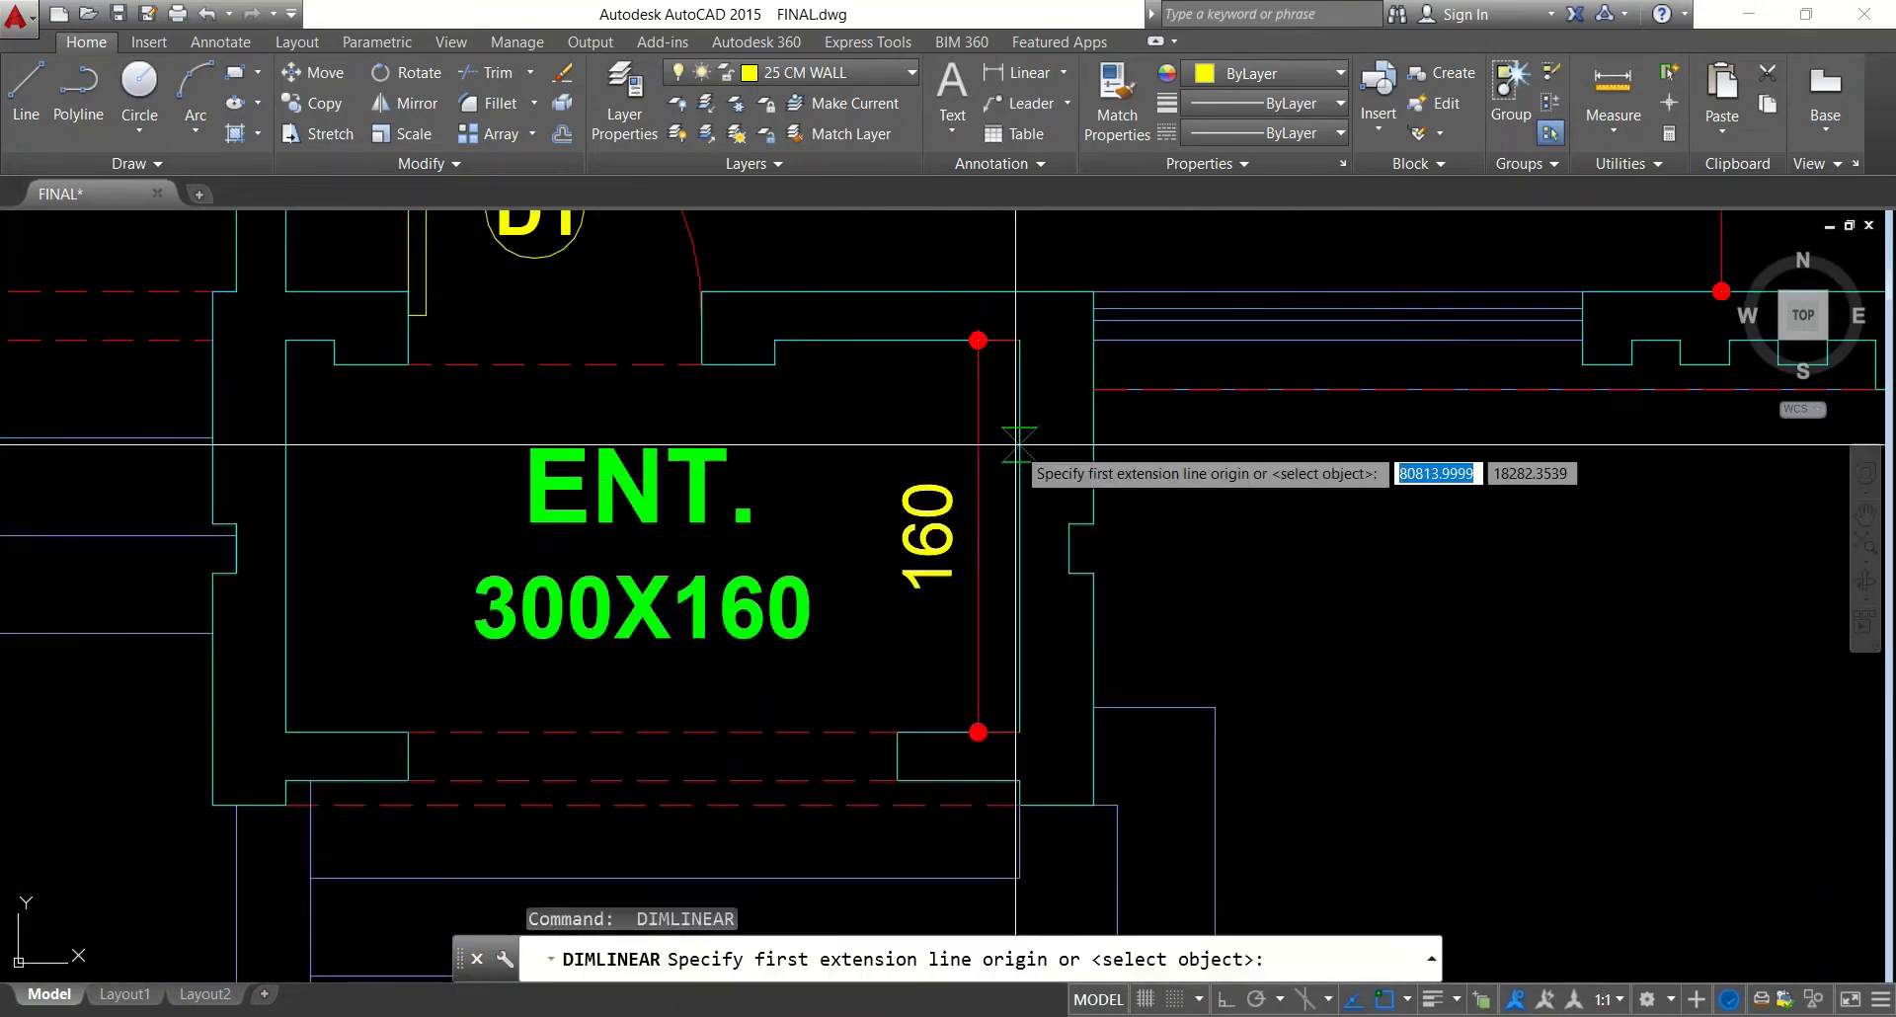
click(1019, 444)
click(286, 444)
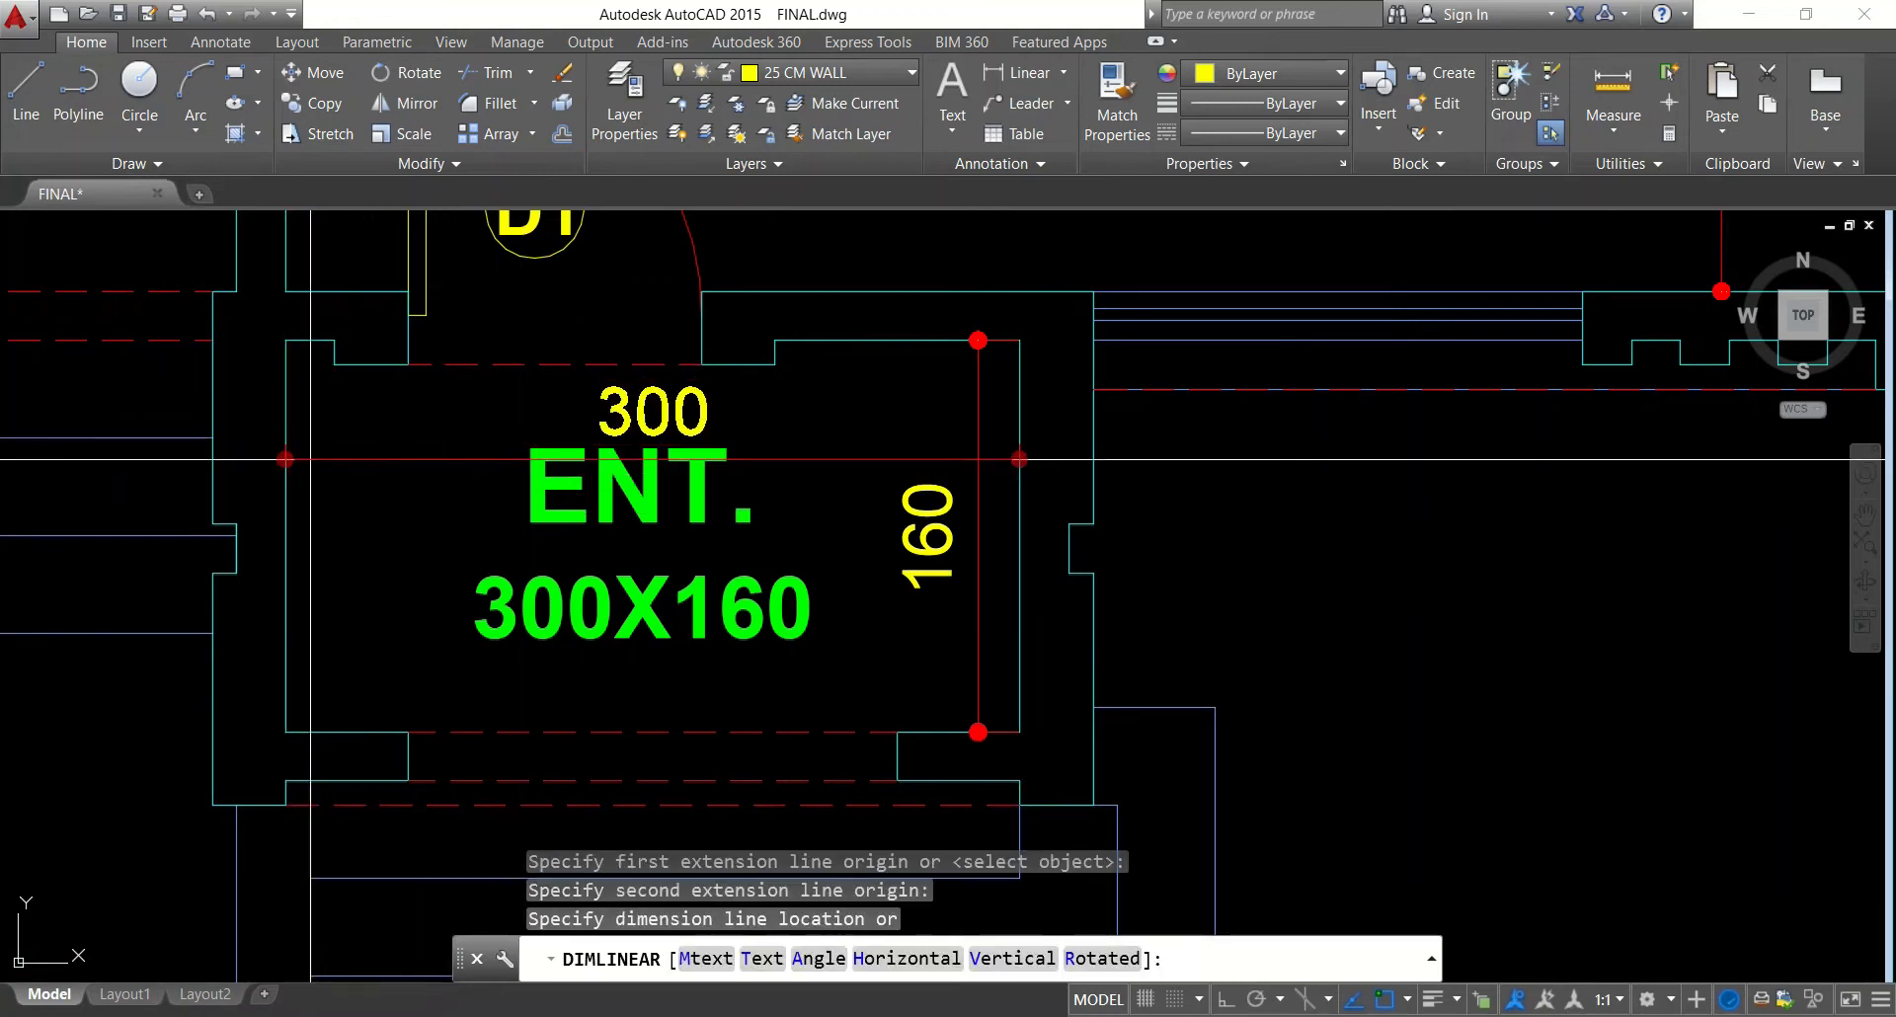
click(297, 470)
Add a linear dimension for the inner width of the 360X160 entrance below the bedroom
middle_drag(253, 438, 856, 554)
middle_drag(549, 381, 1036, 850)
key(Escape)
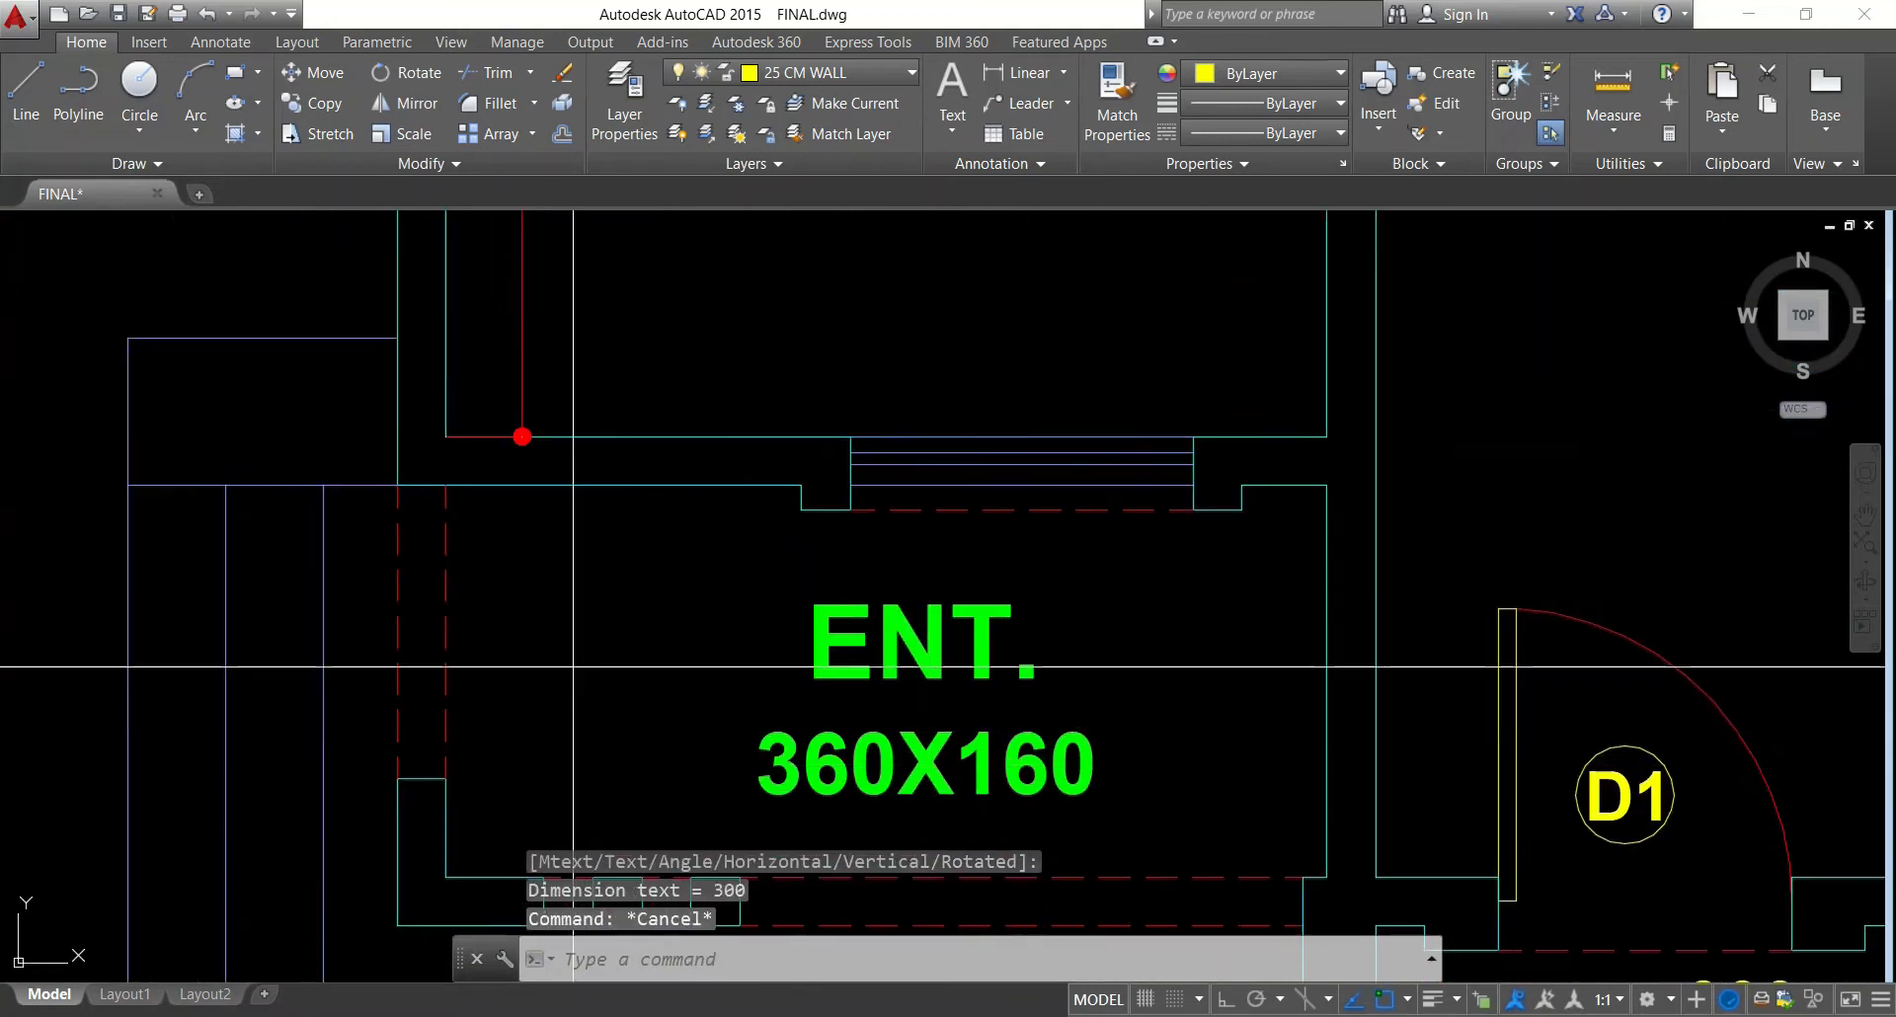
key(Return)
click(446, 593)
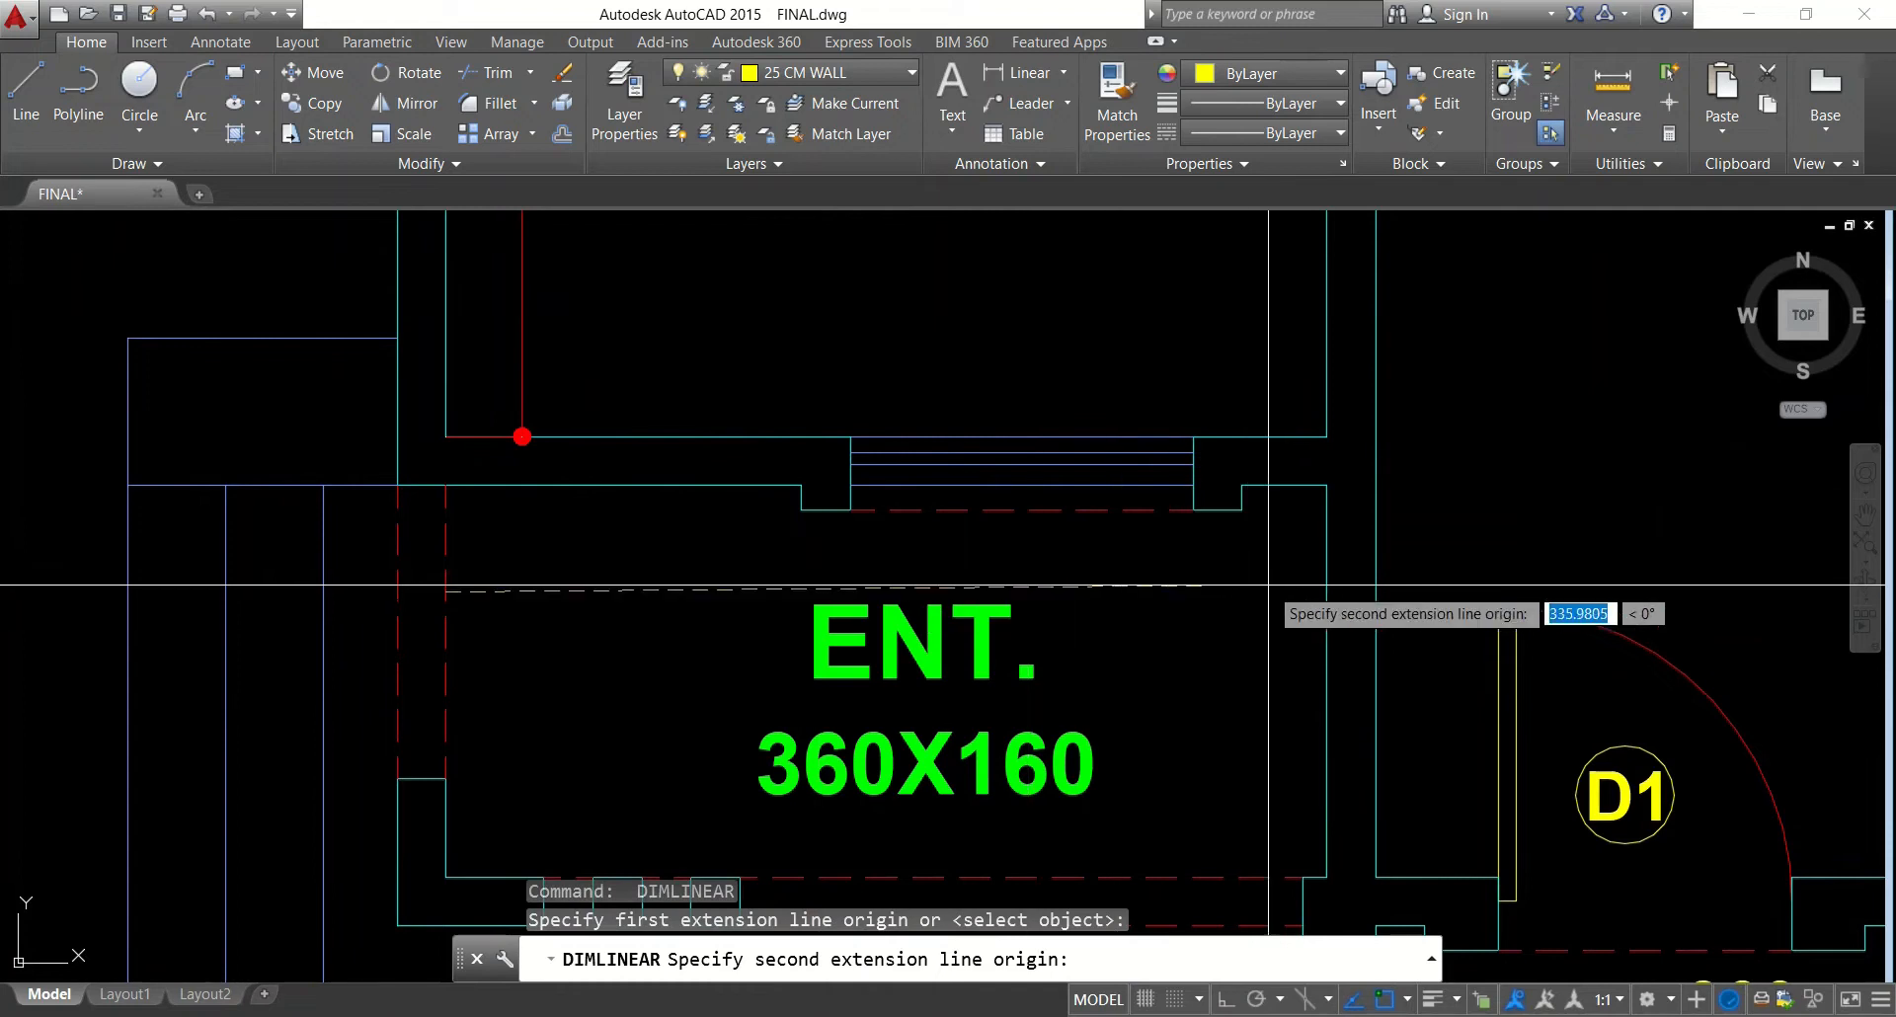
click(1319, 592)
click(1272, 576)
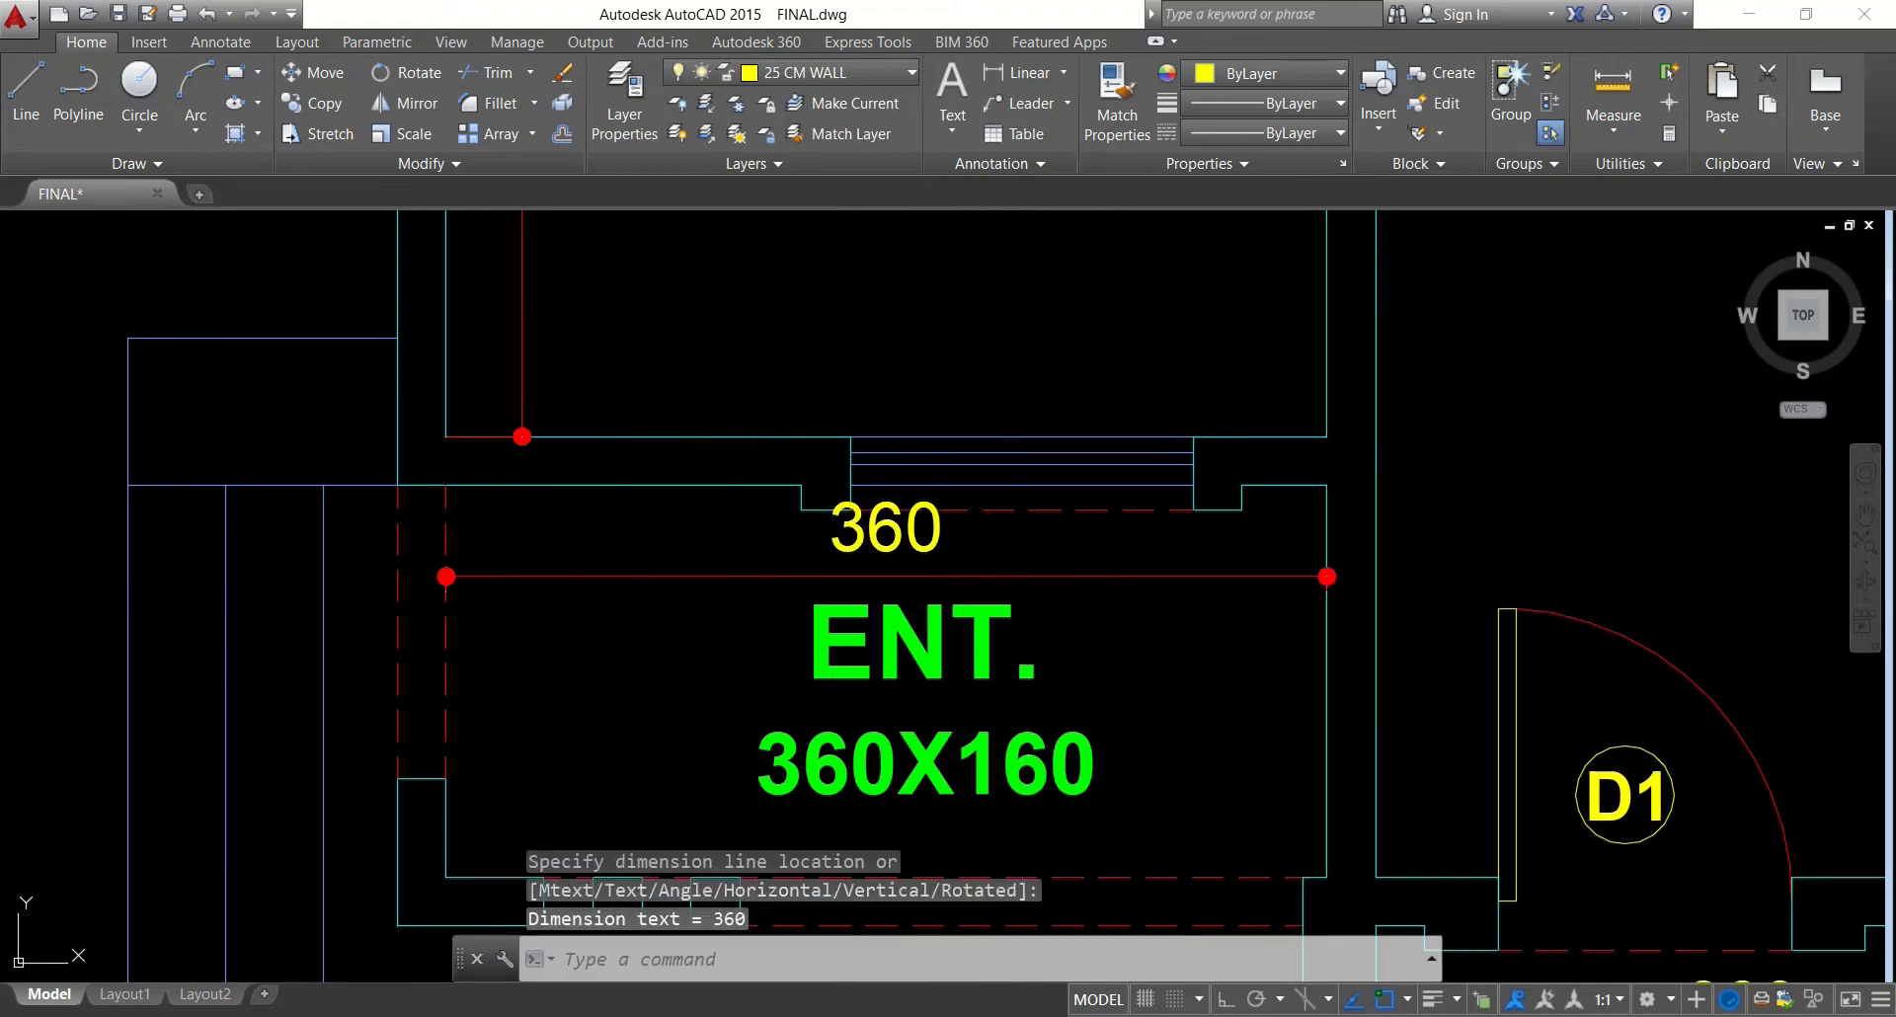
Add a linear dimension for the inner depth of the 360X160 entrance
key(Return)
click(625, 485)
click(623, 877)
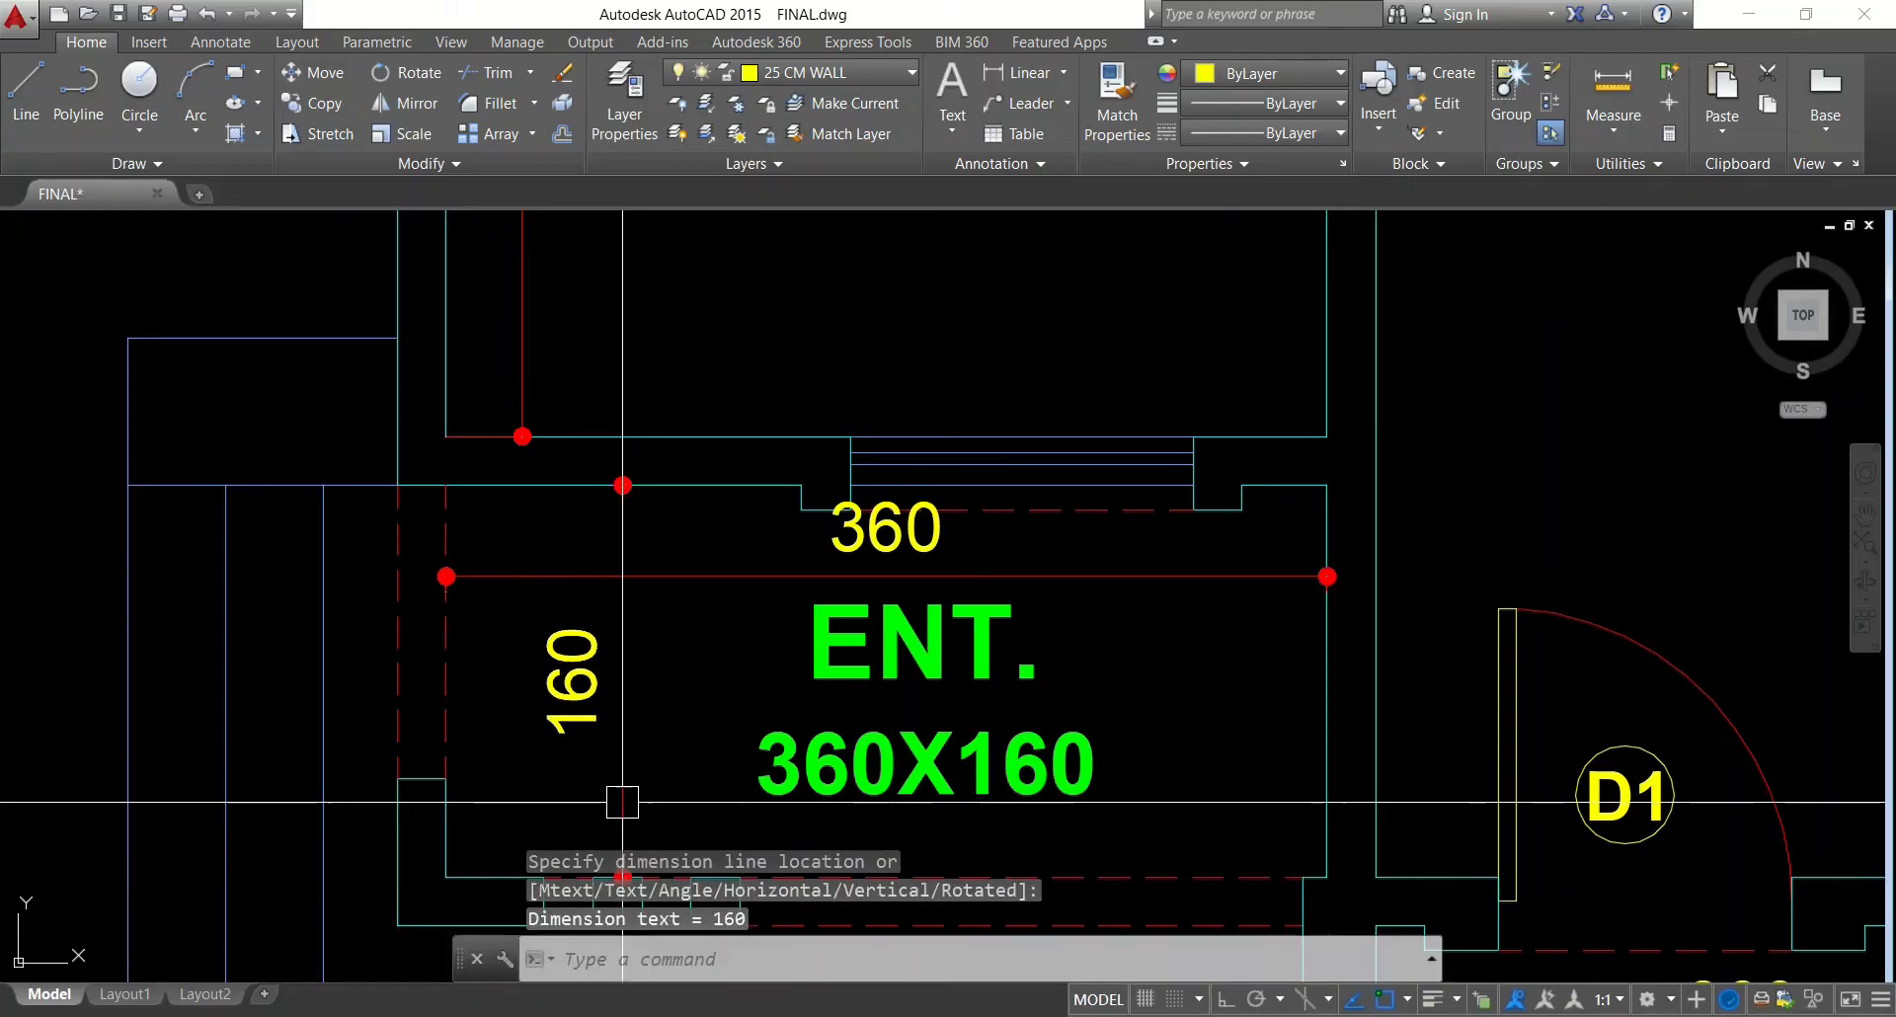
key(Escape)
scroll(626, 564, down, 5)
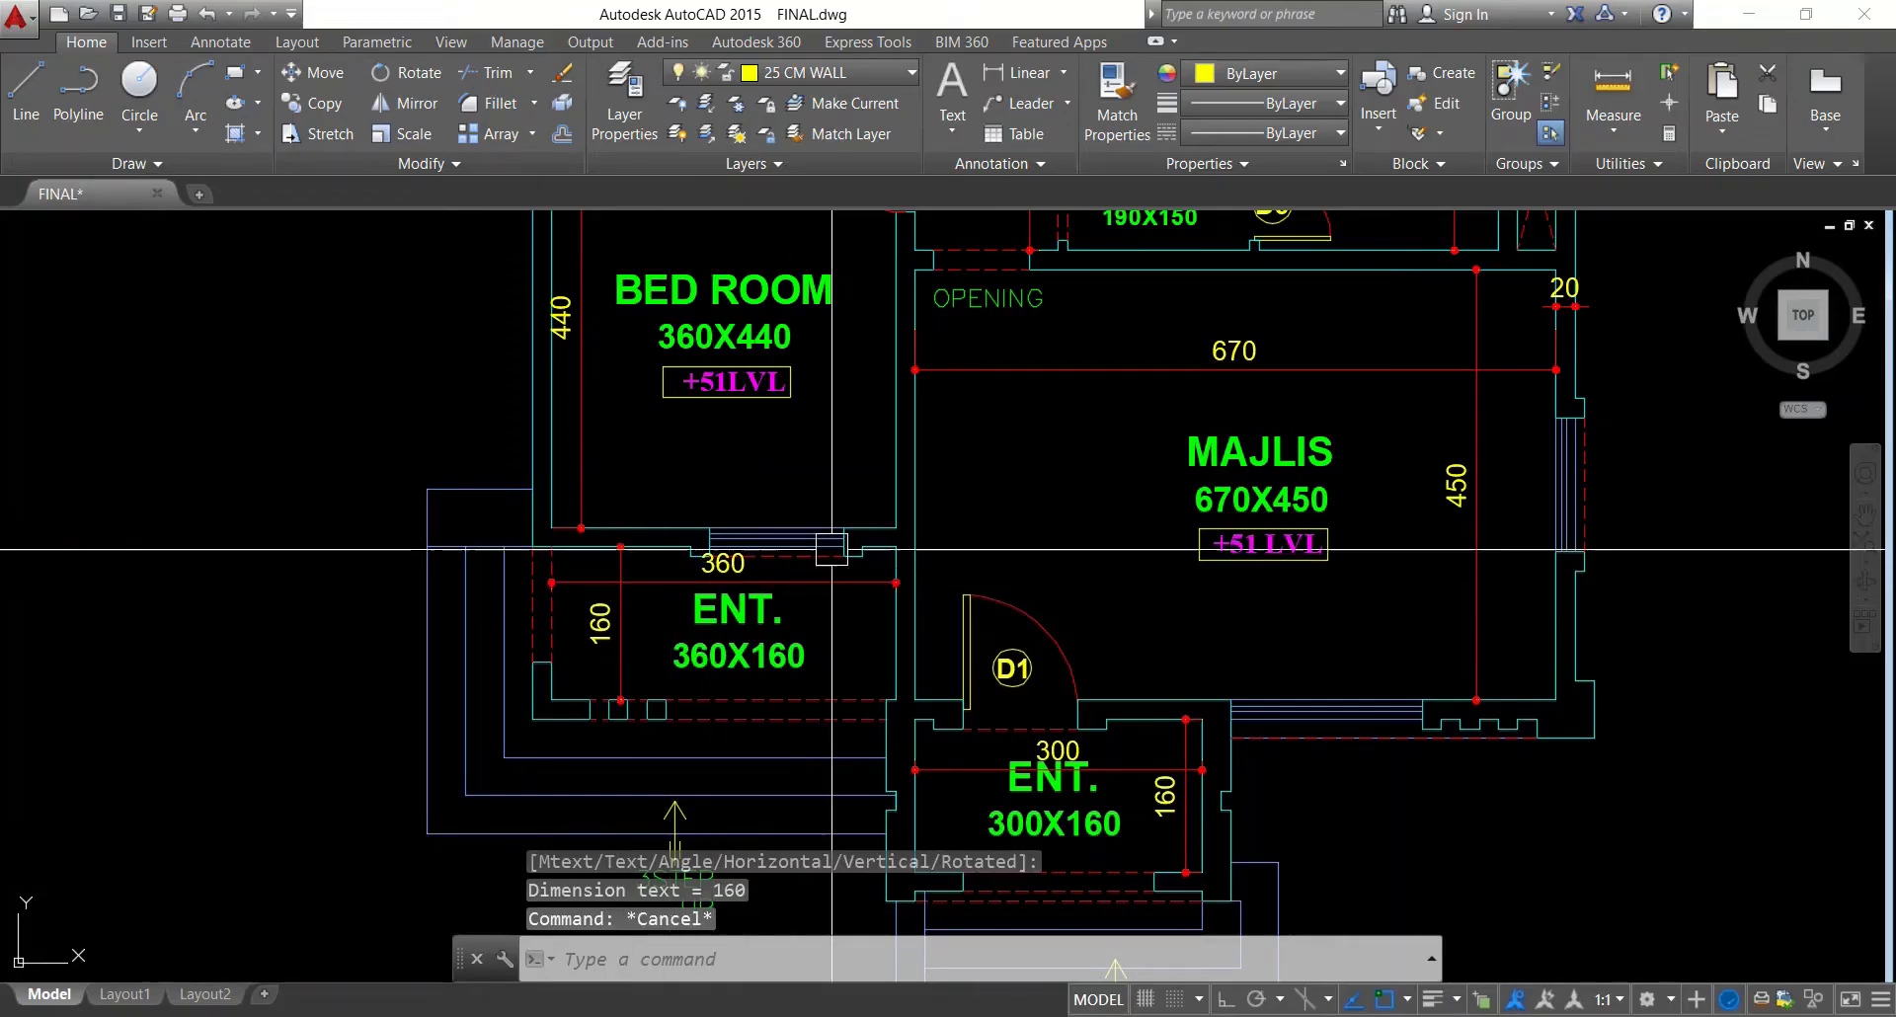
key(Escape)
scroll(629, 538, down, 2)
scroll(794, 485, up, 2)
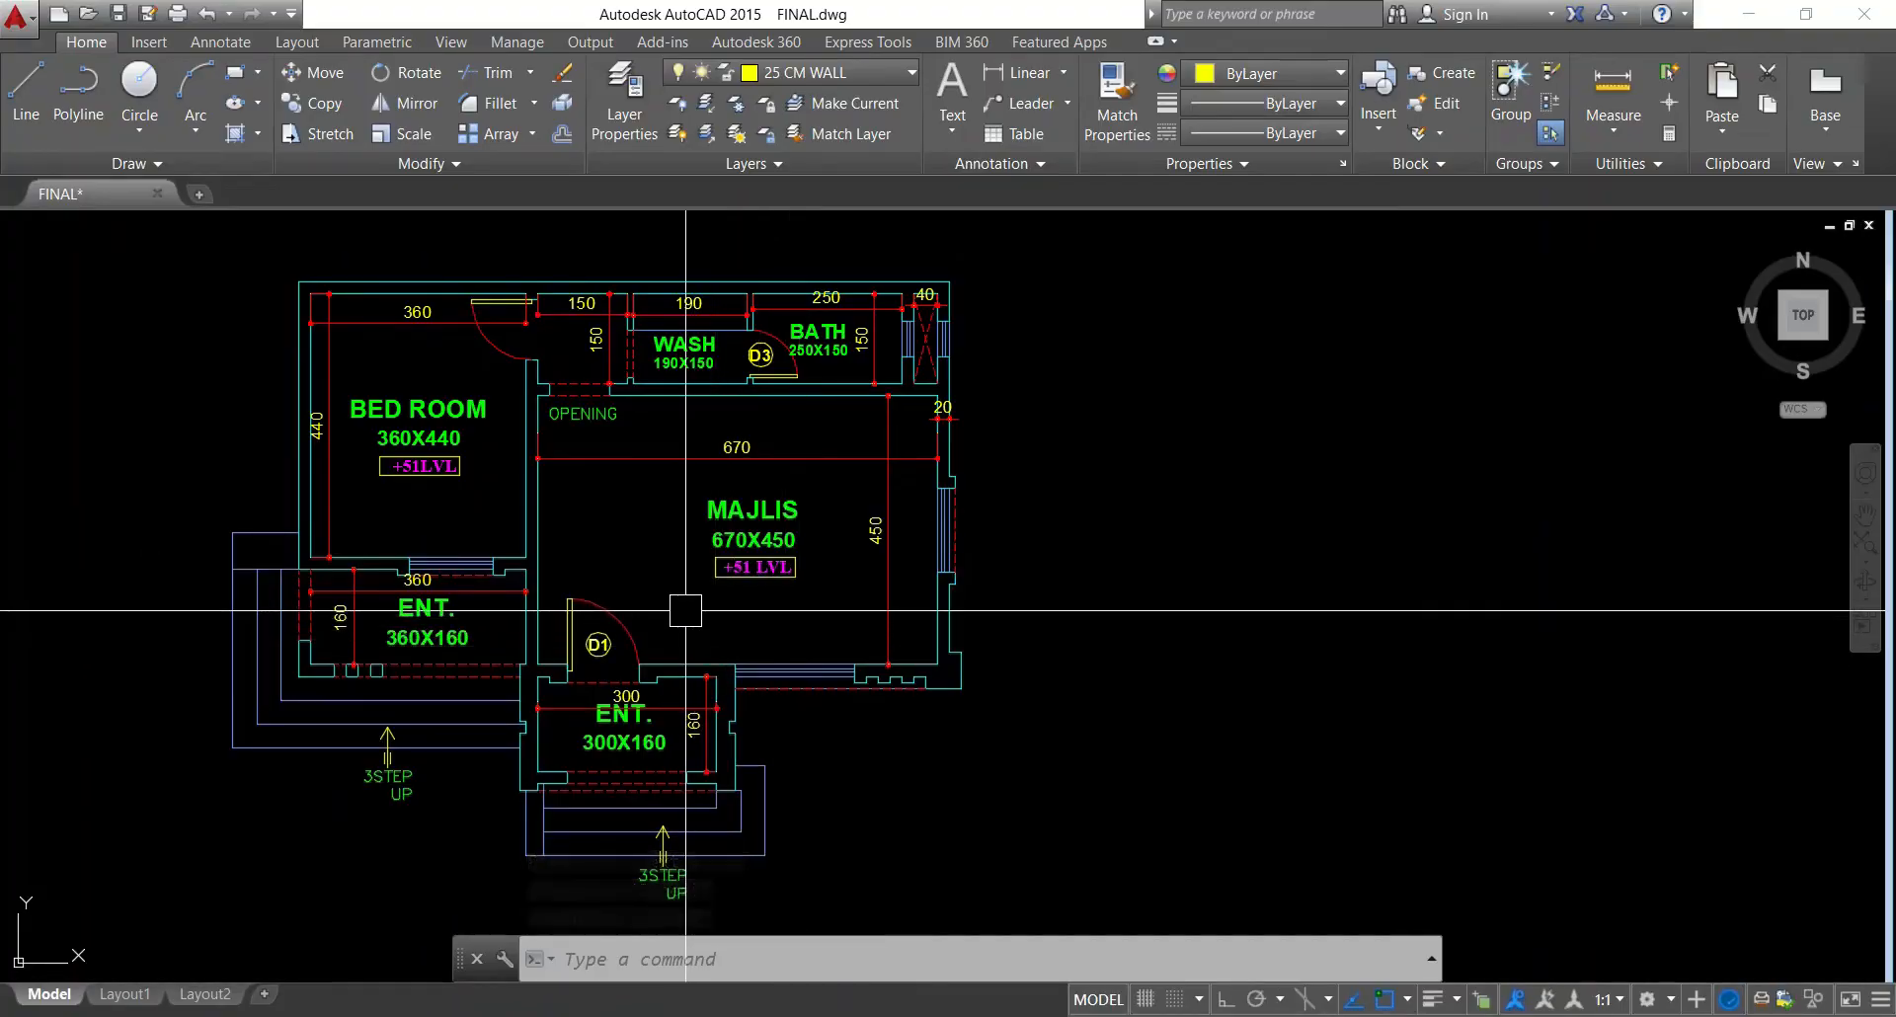
middle_drag(973, 616, 885, 628)
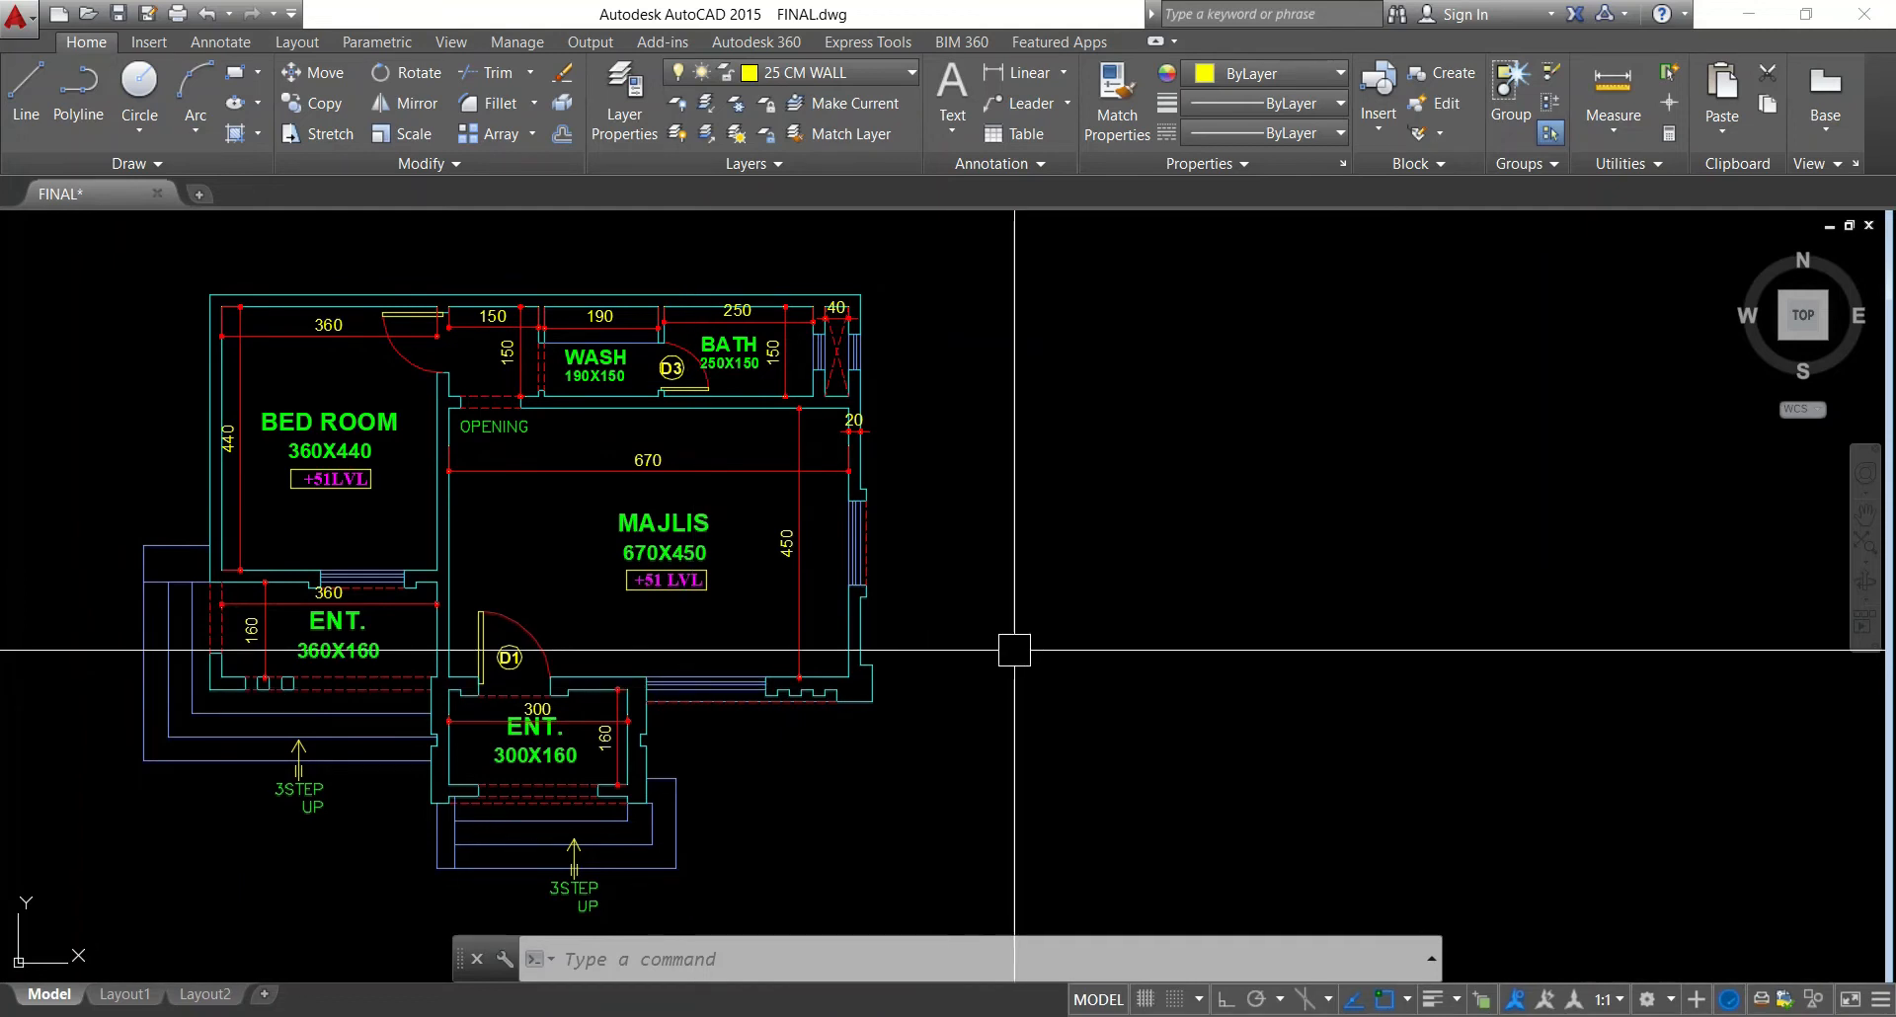
middle_drag(736, 671, 688, 647)
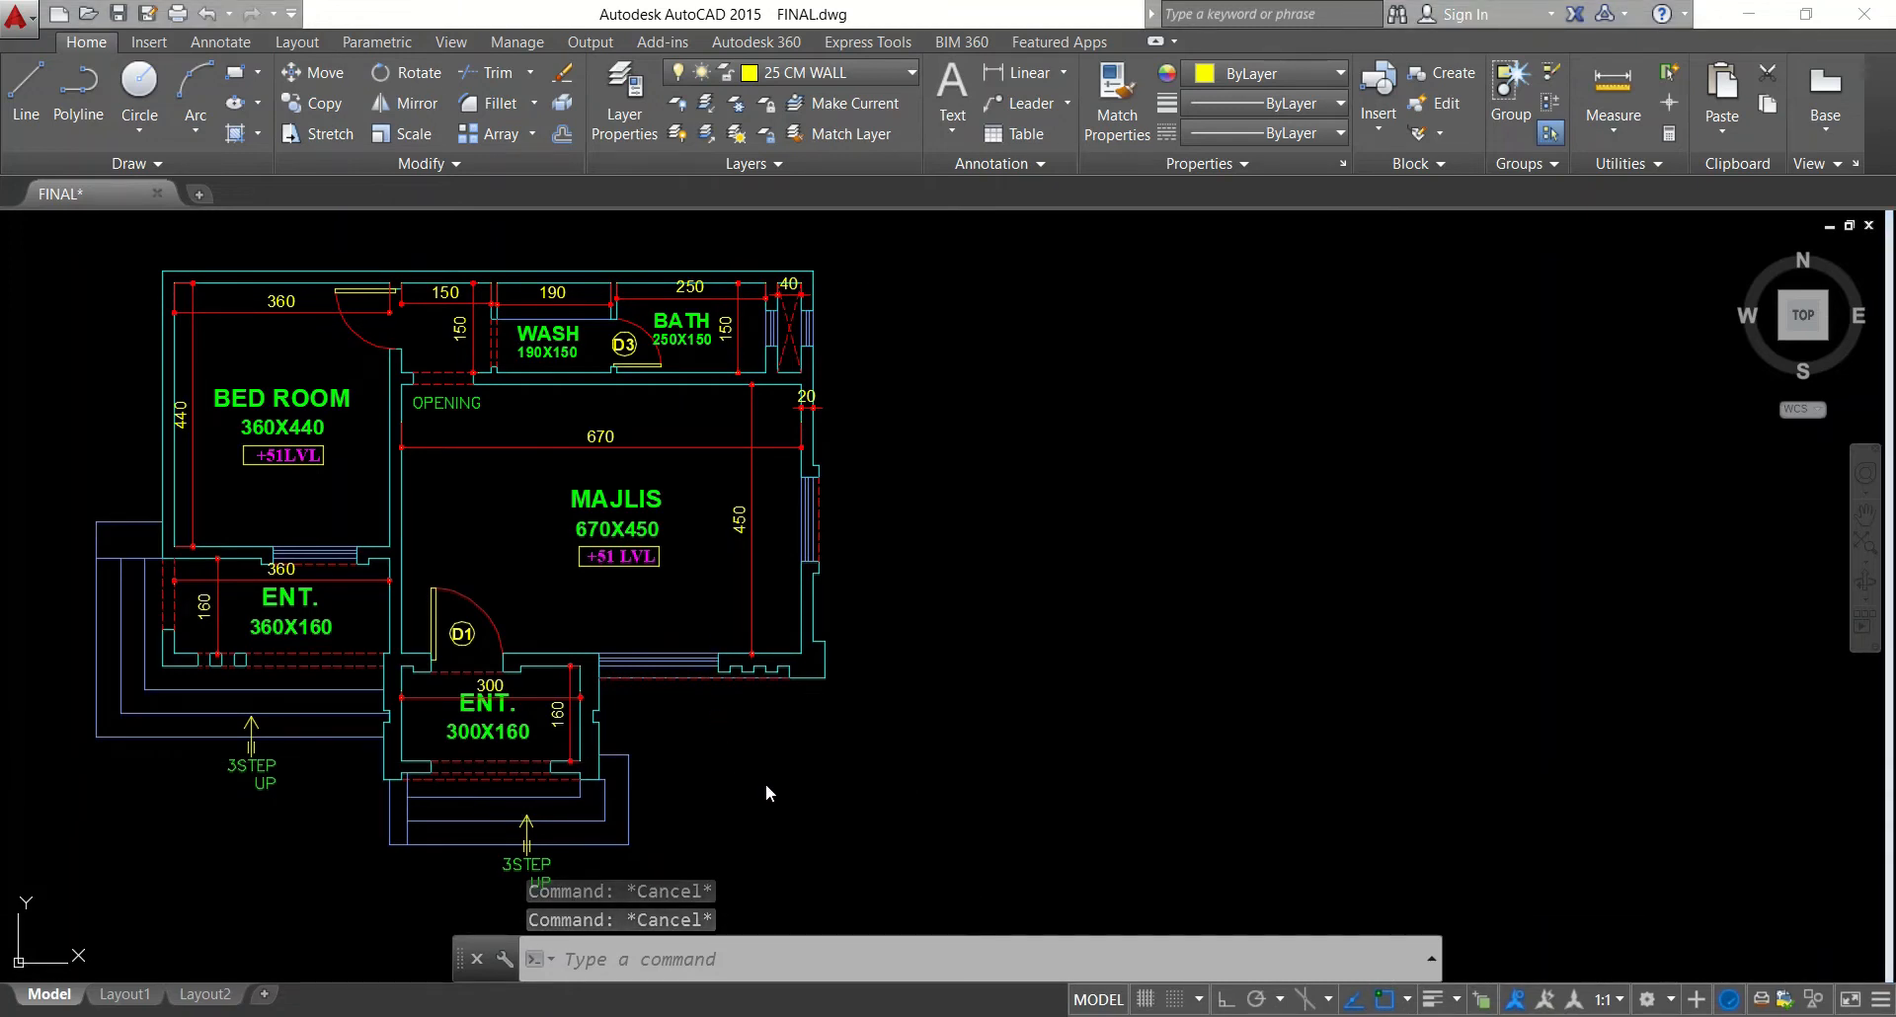
key(Escape)
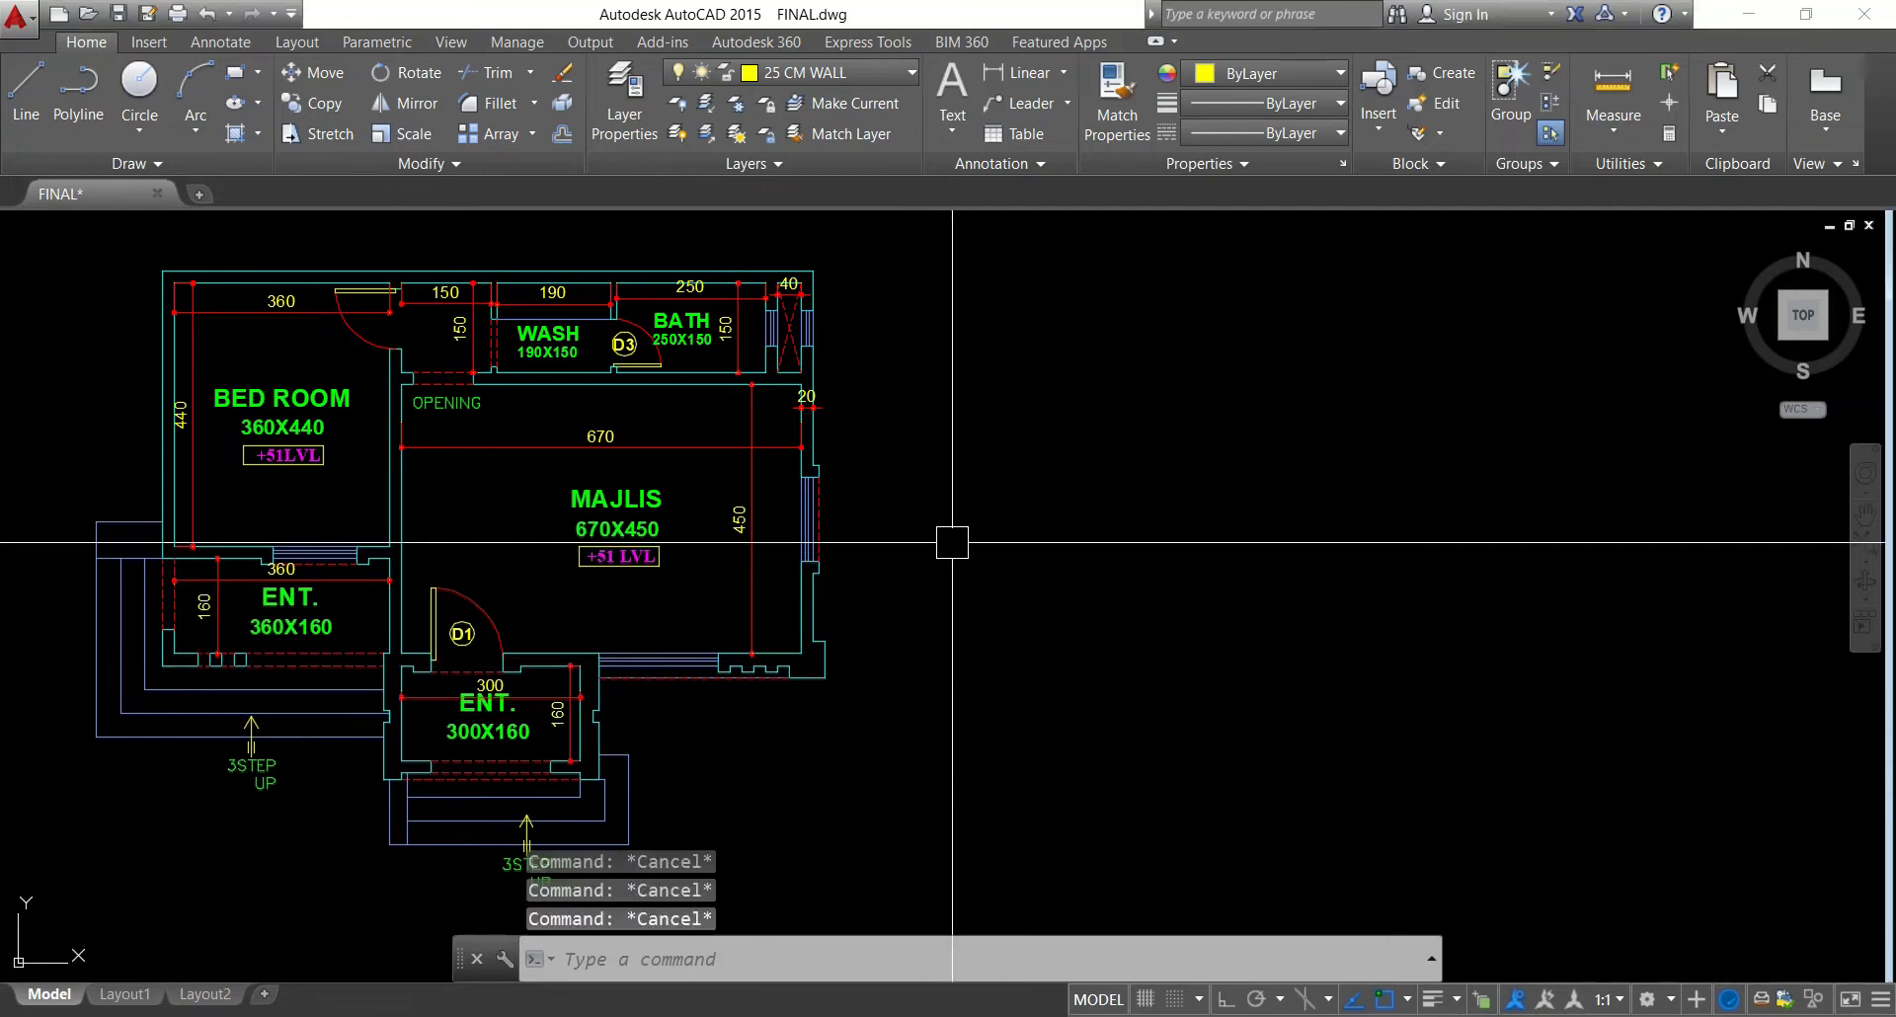
click(879, 75)
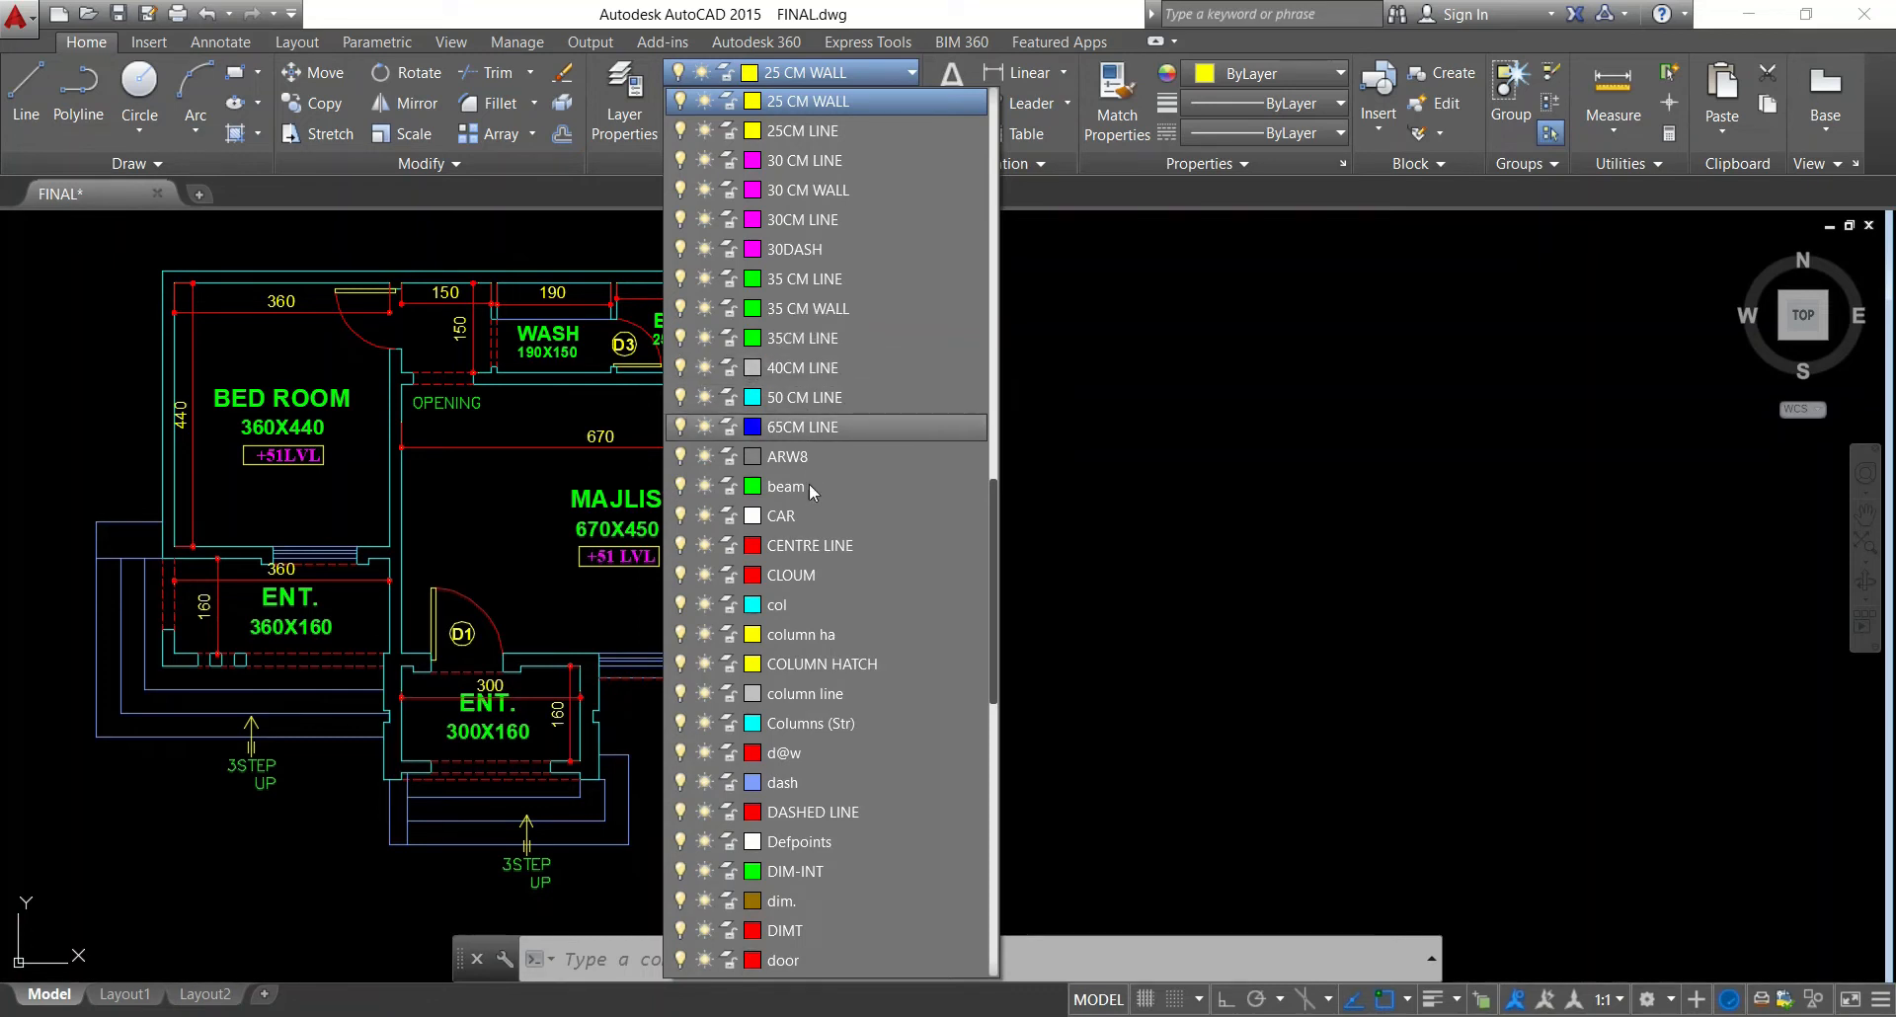
scroll(822, 744, up, 3)
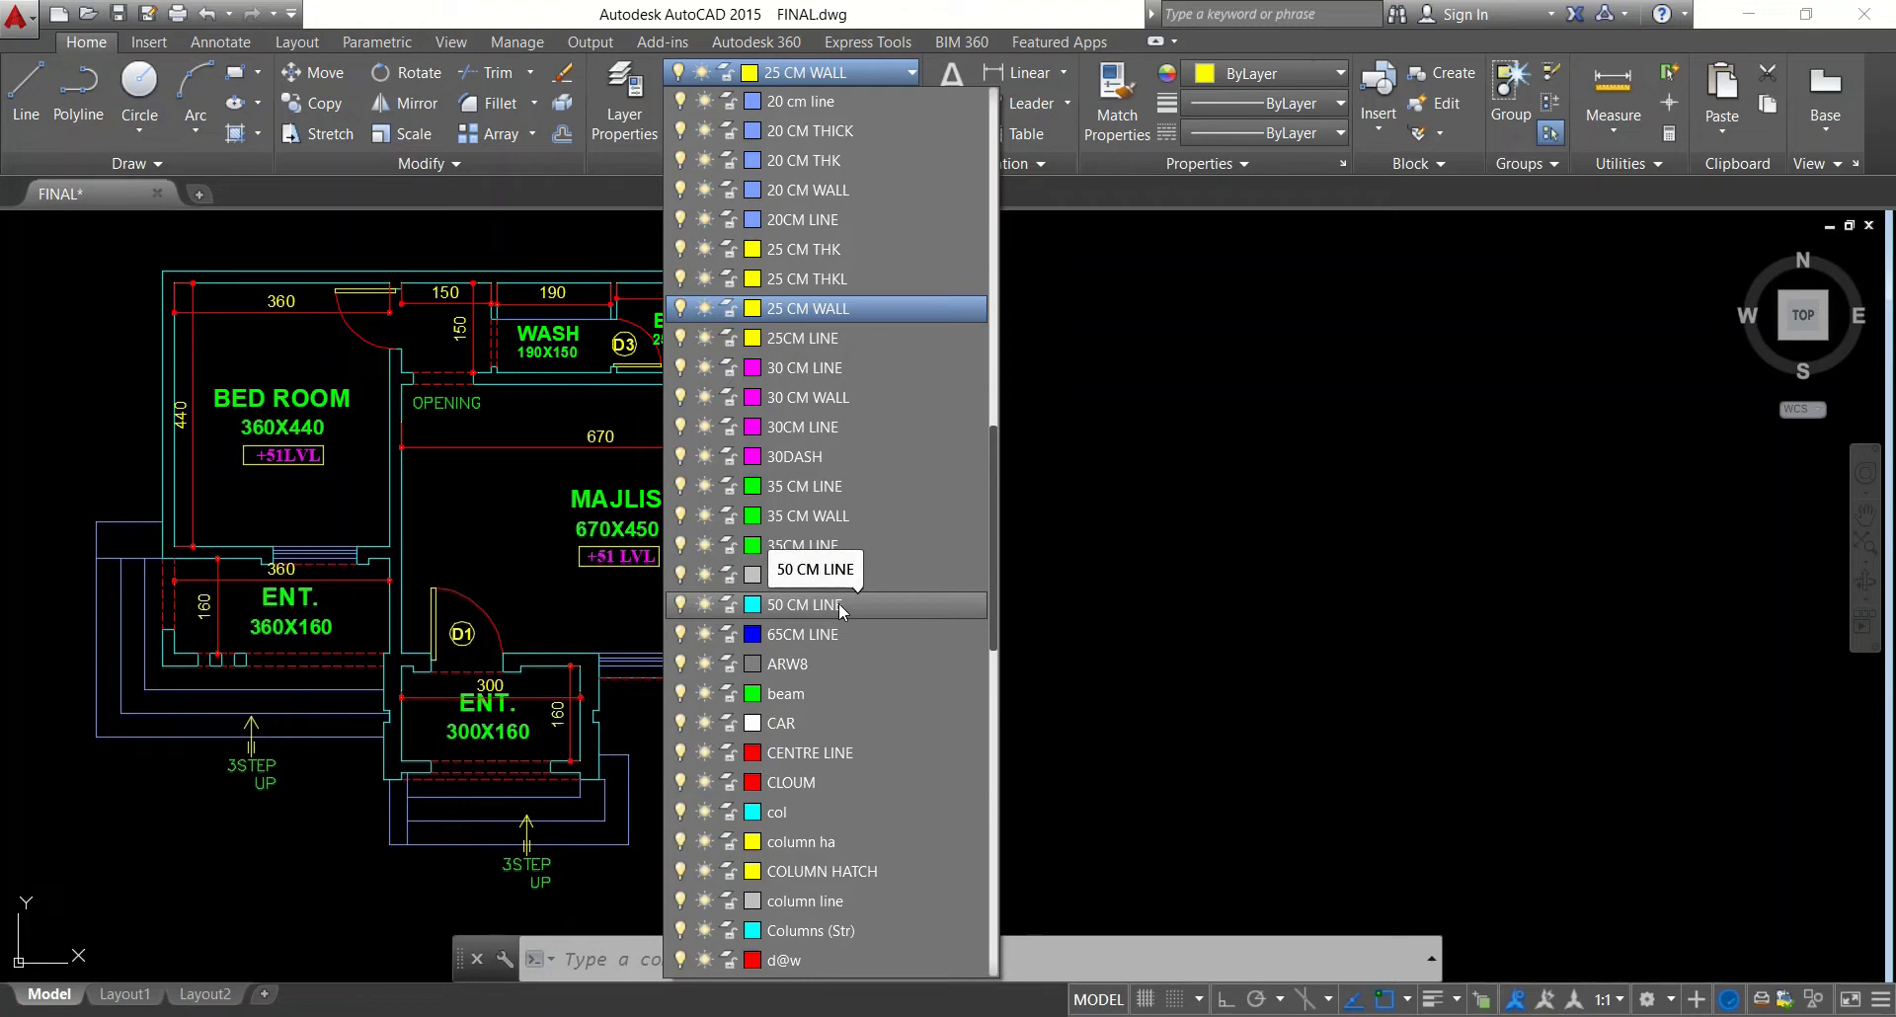
key(Escape)
key(Escape)
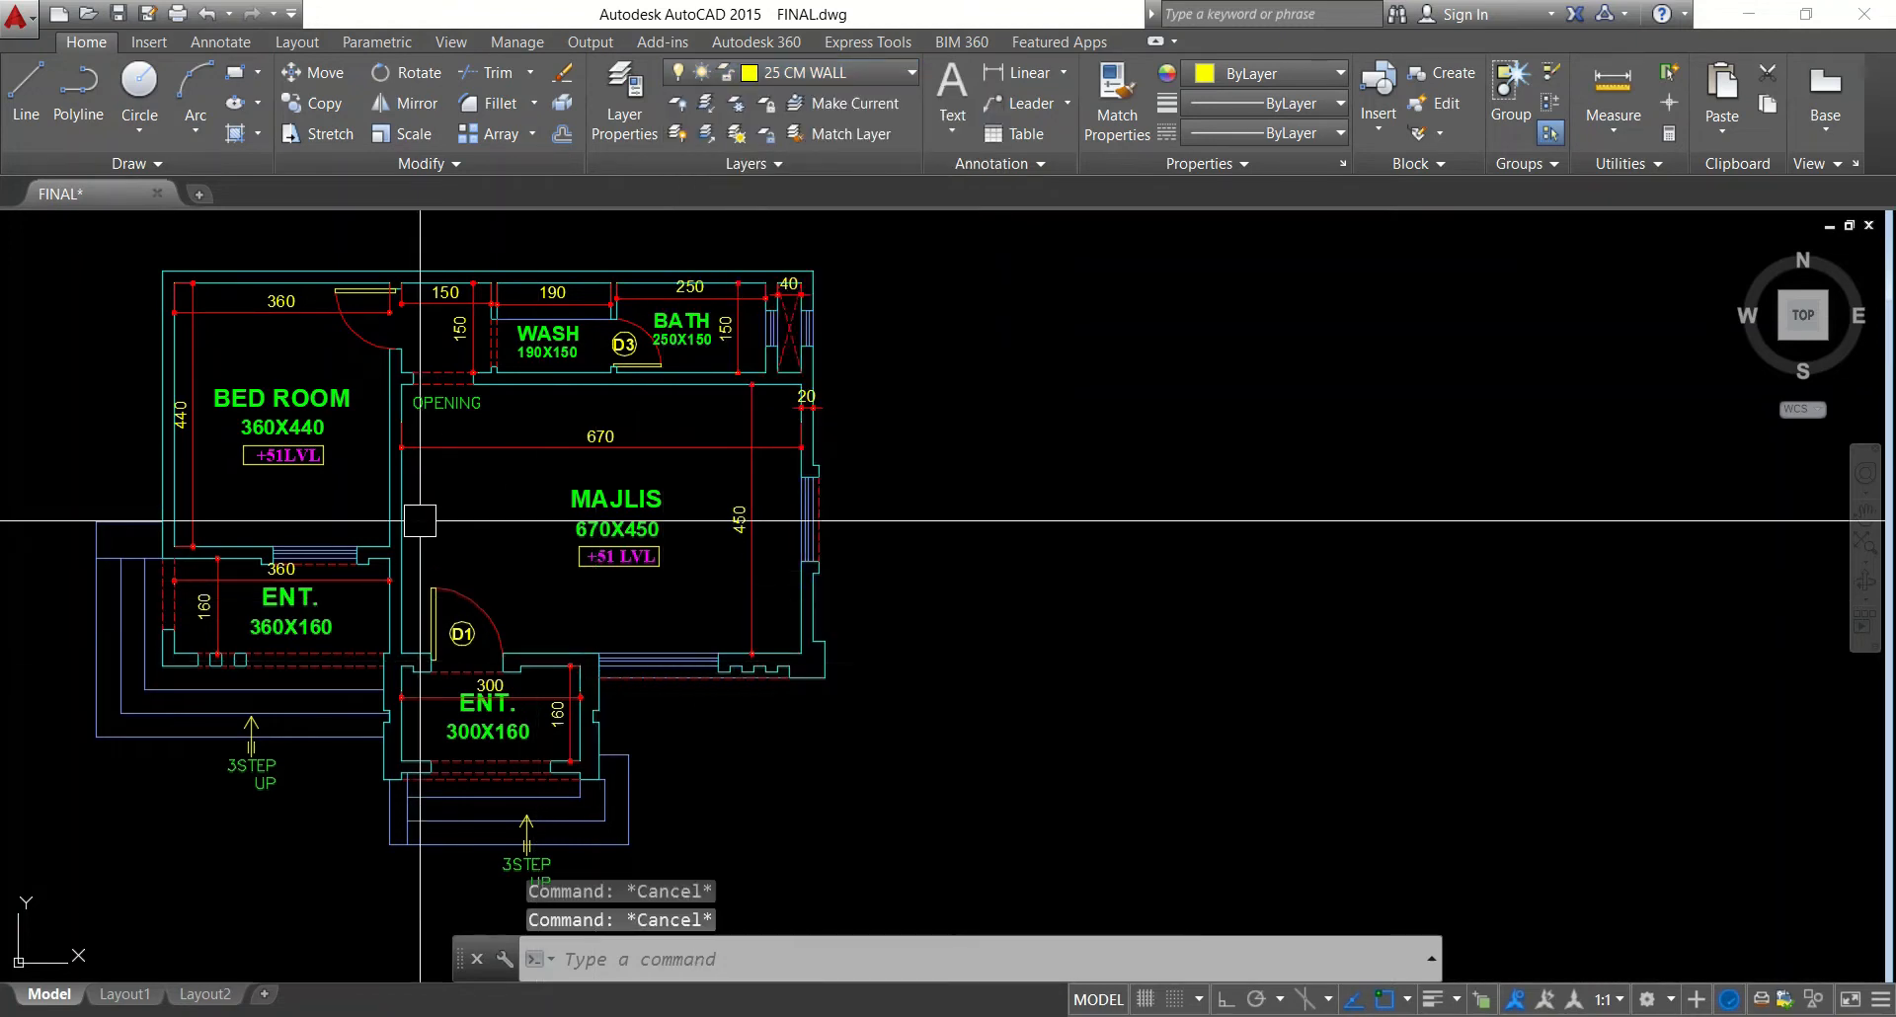
Check the layer of the wall between the bedroom and majlis, and make 50 CM LINE the current layer
scroll(400, 487, up, 6)
click(384, 476)
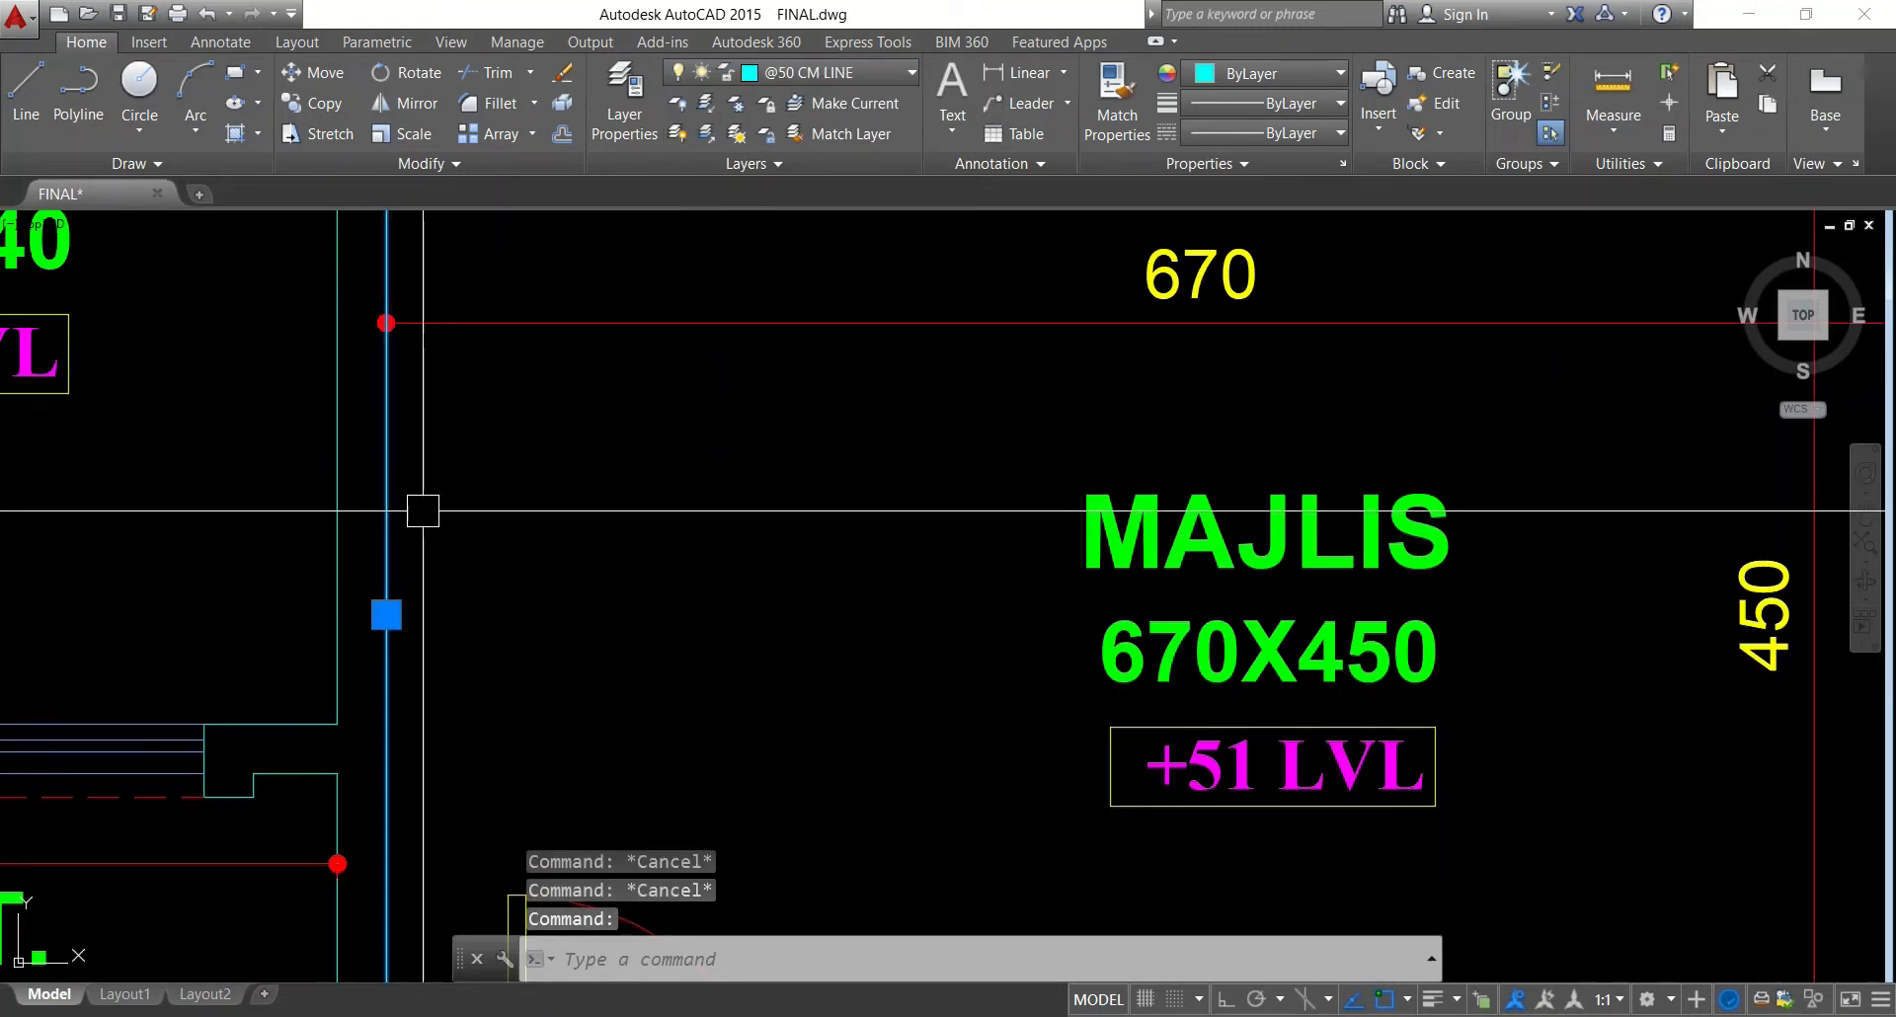
key(Escape)
click(791, 75)
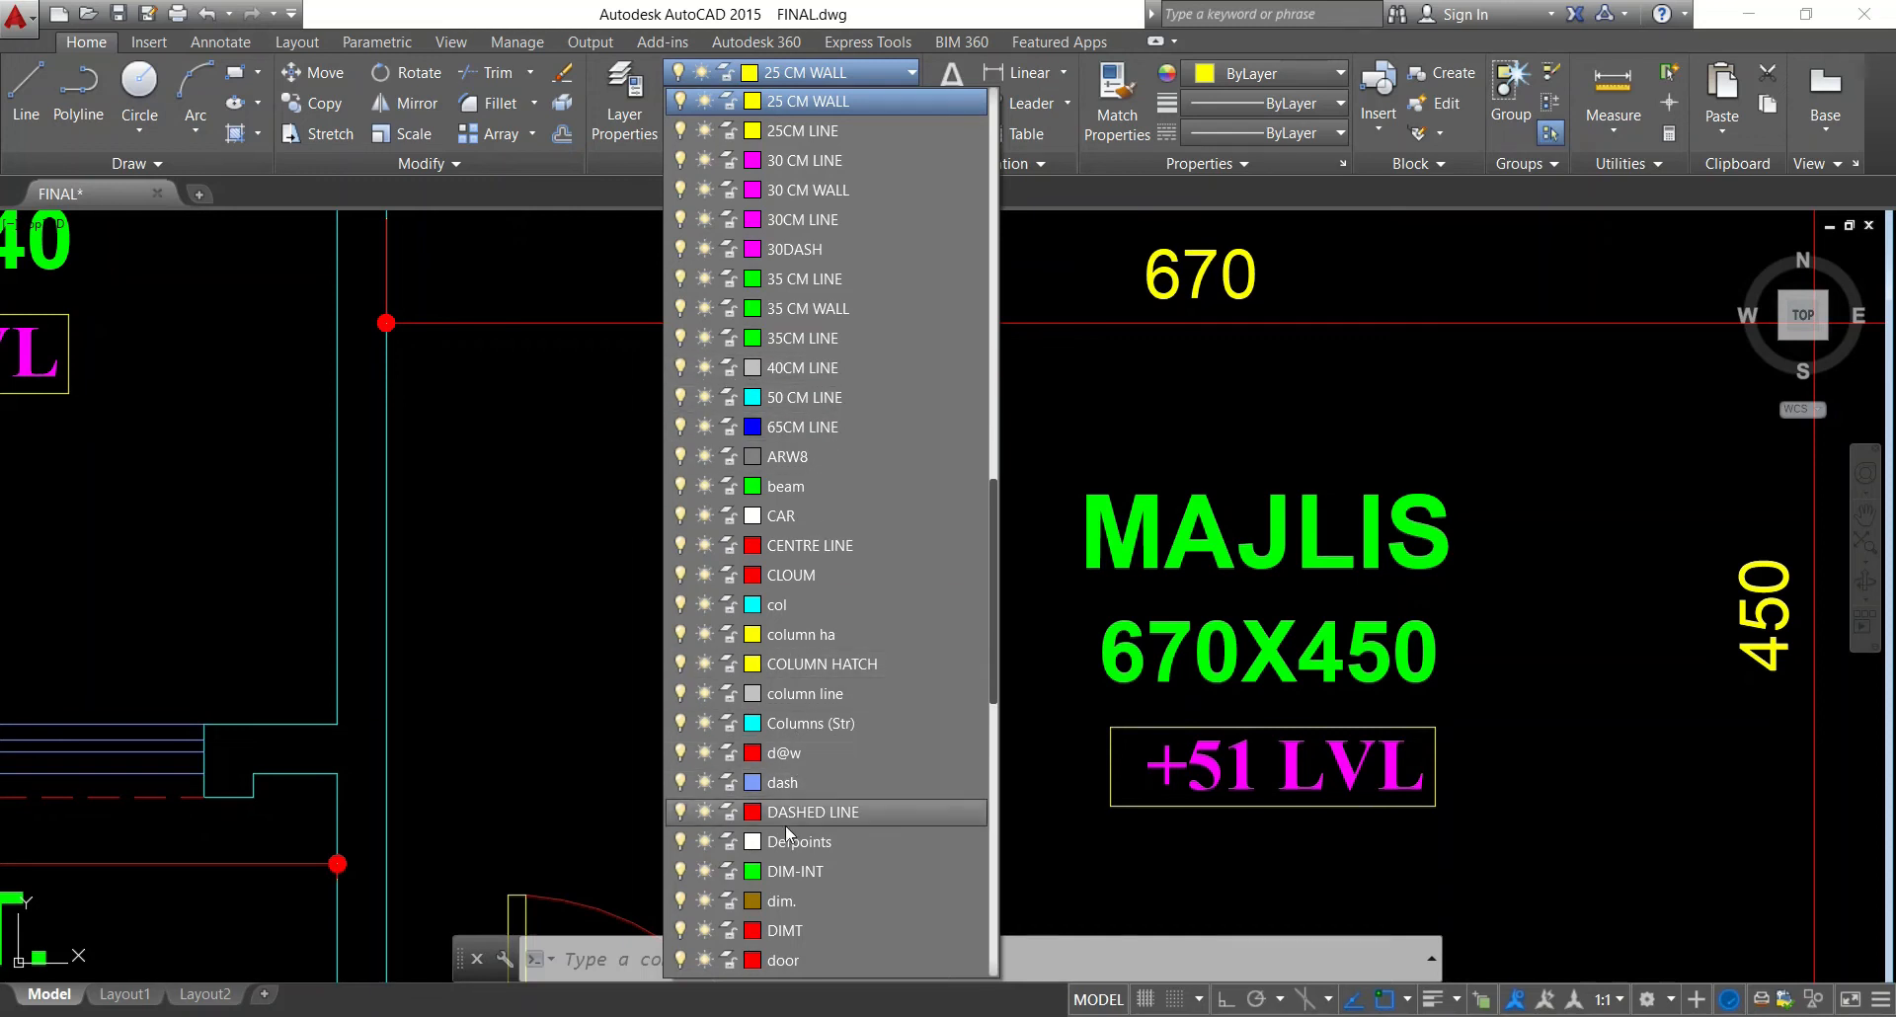
click(791, 397)
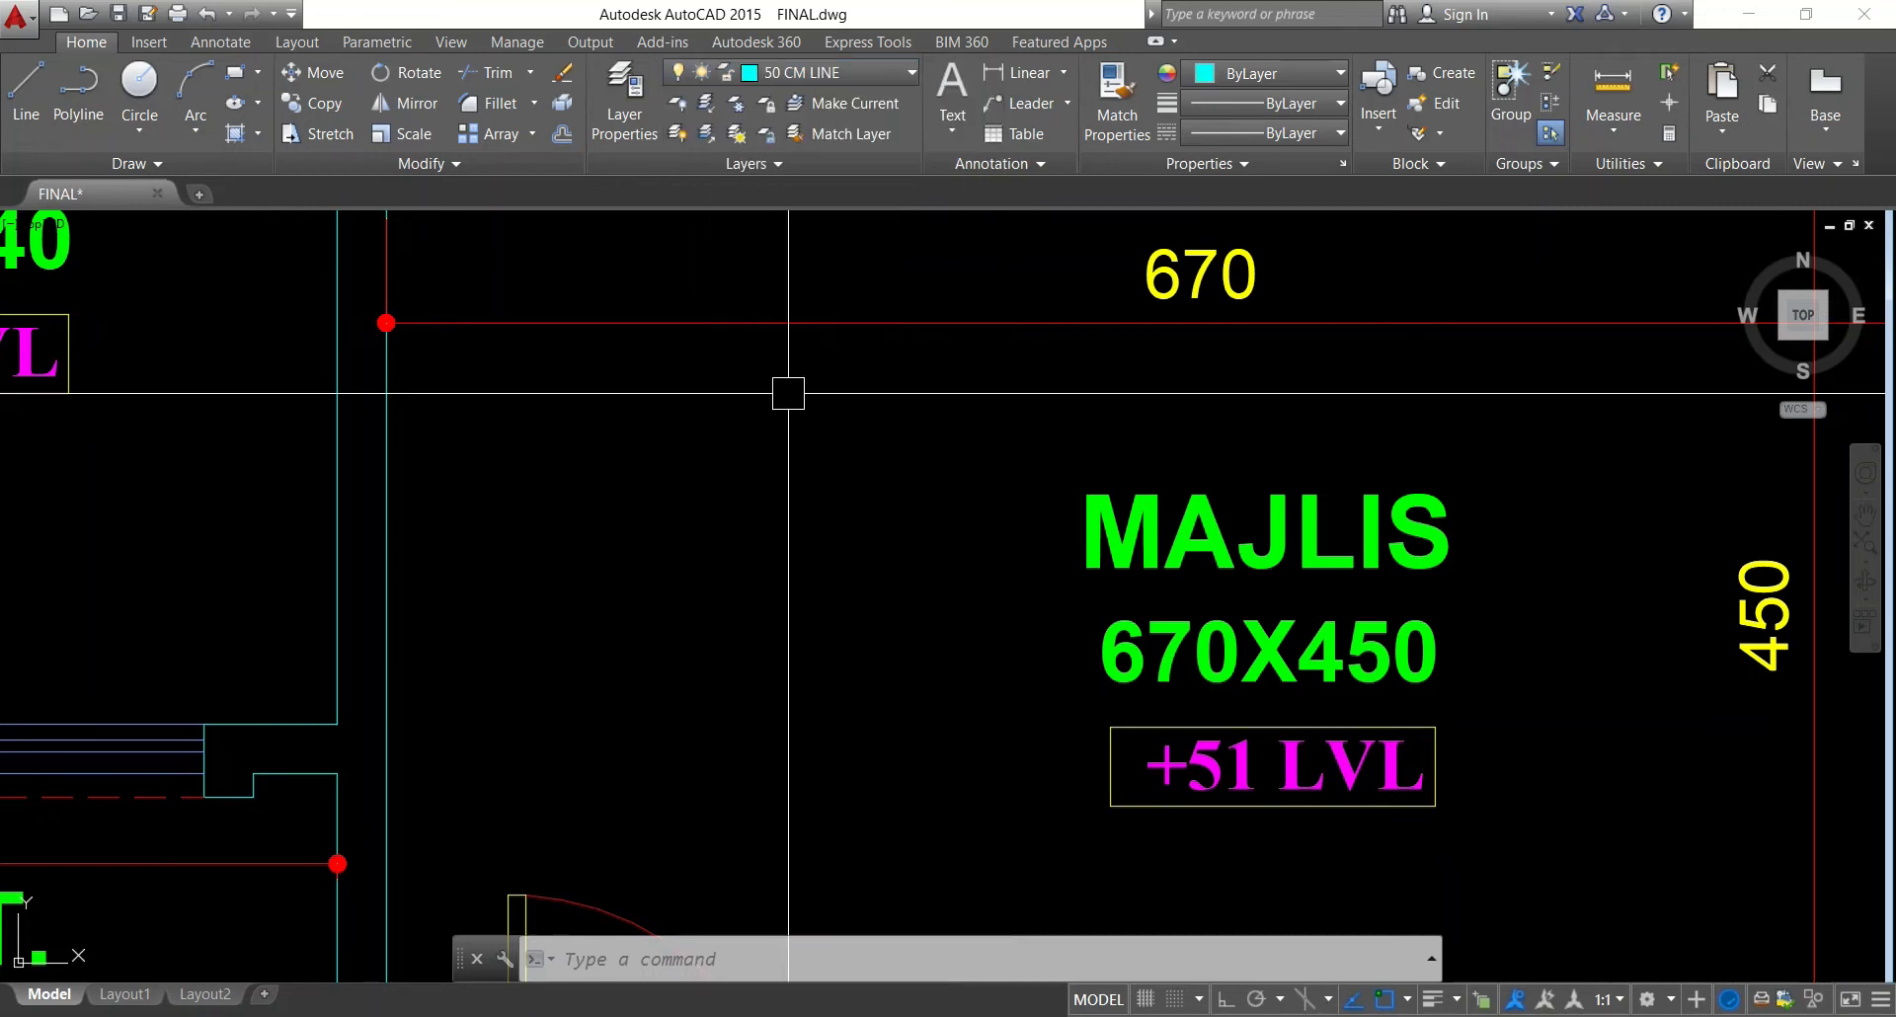
scroll(783, 394, down, 8)
middle_drag(608, 392, 723, 537)
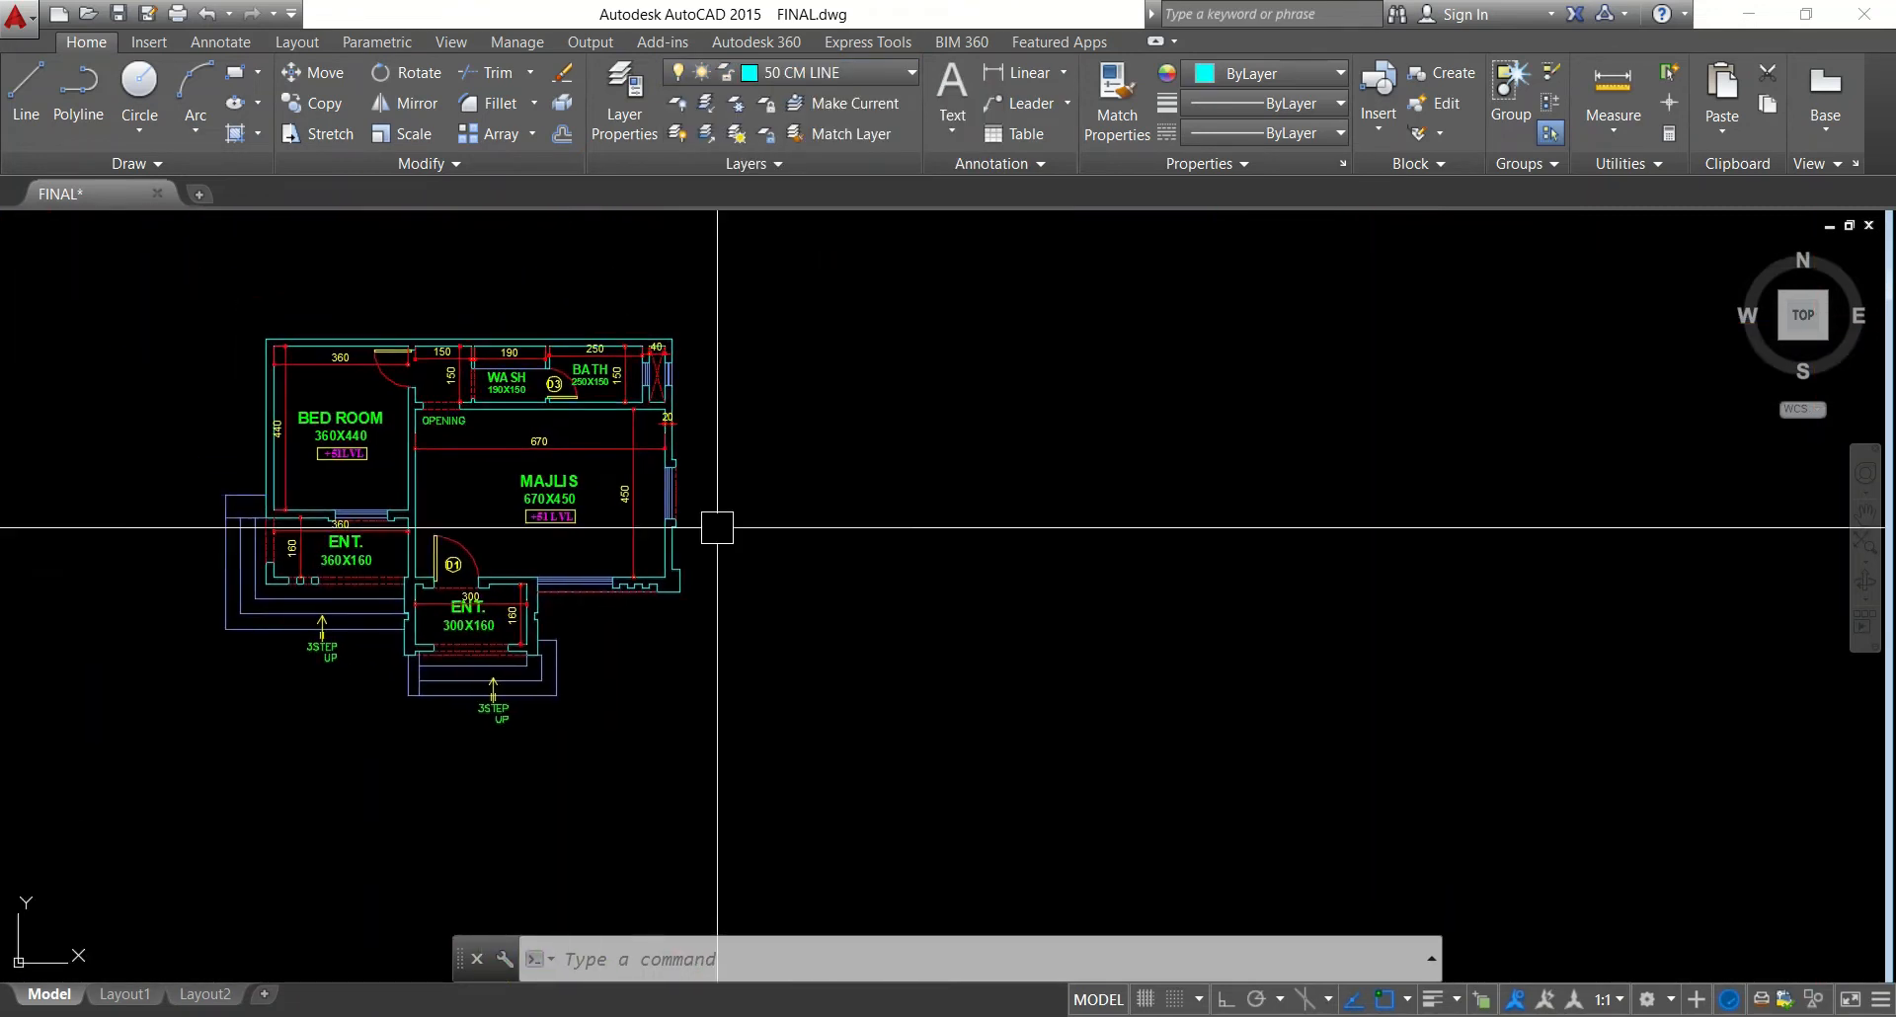
key(Escape)
key(Escape)
text(XL)
key(Return)
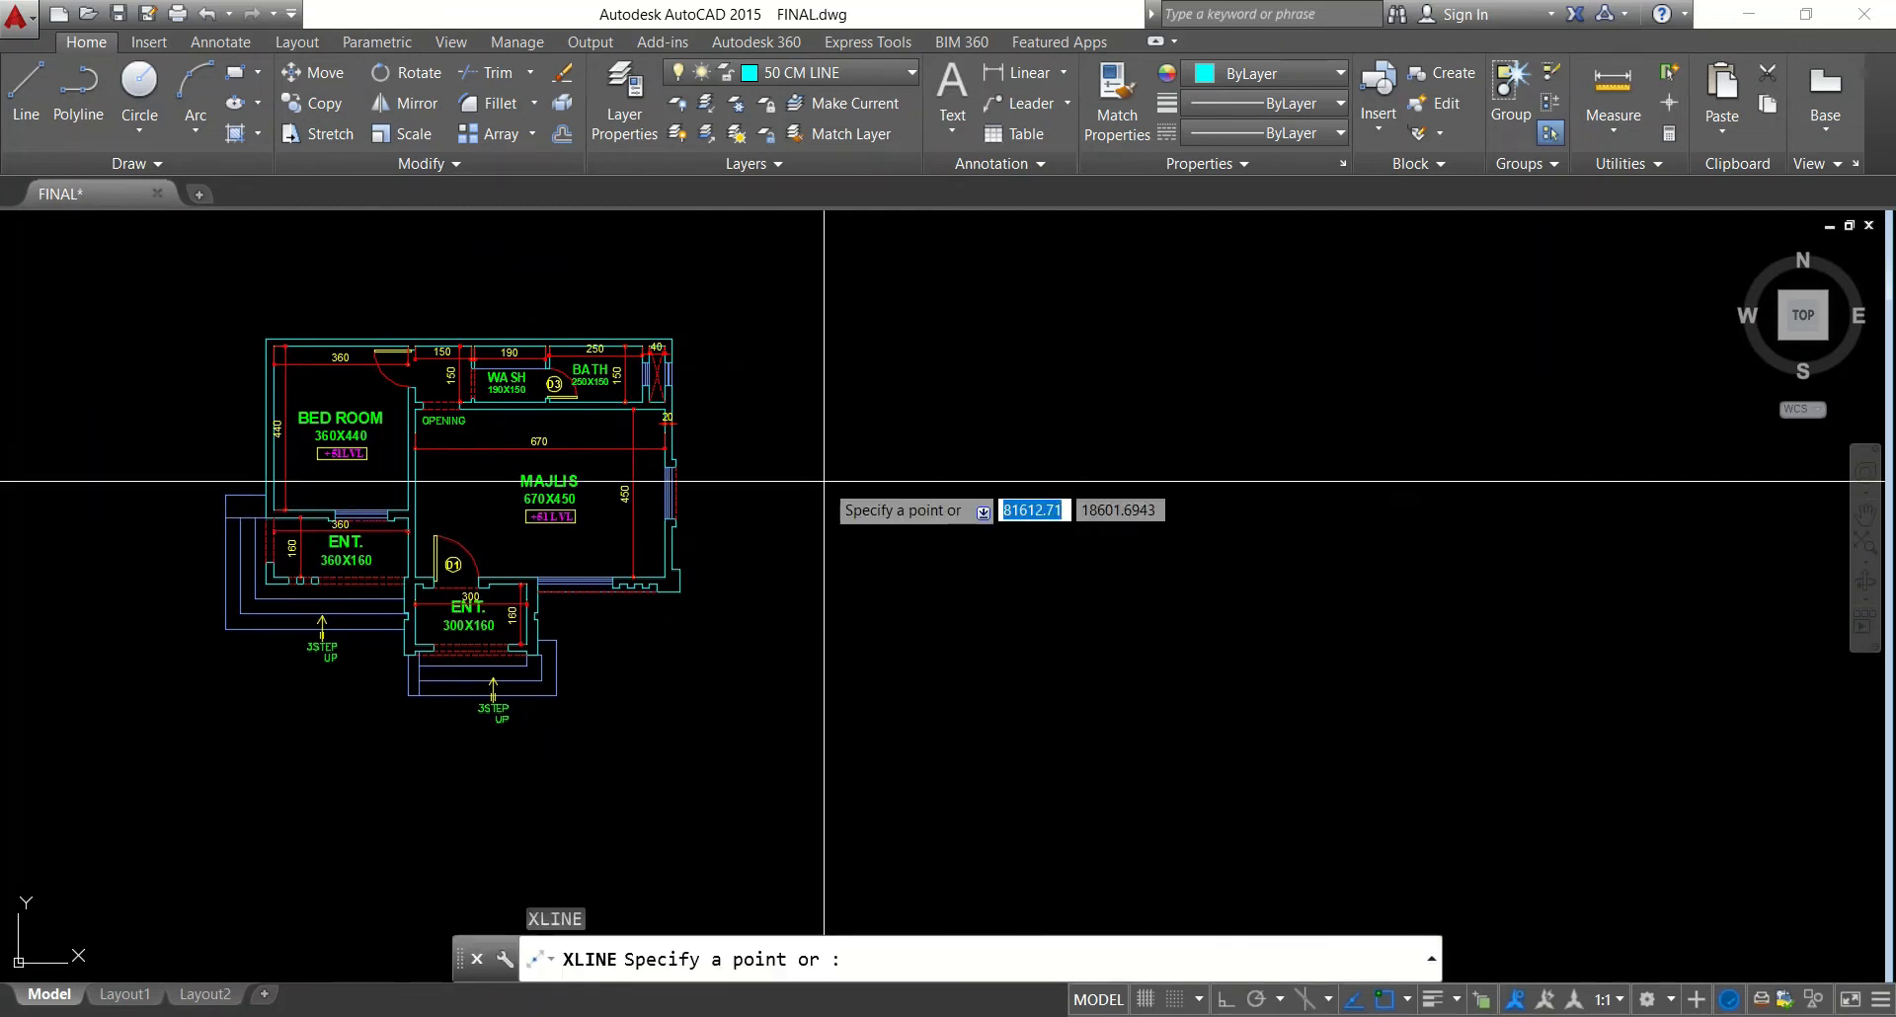
key(Escape)
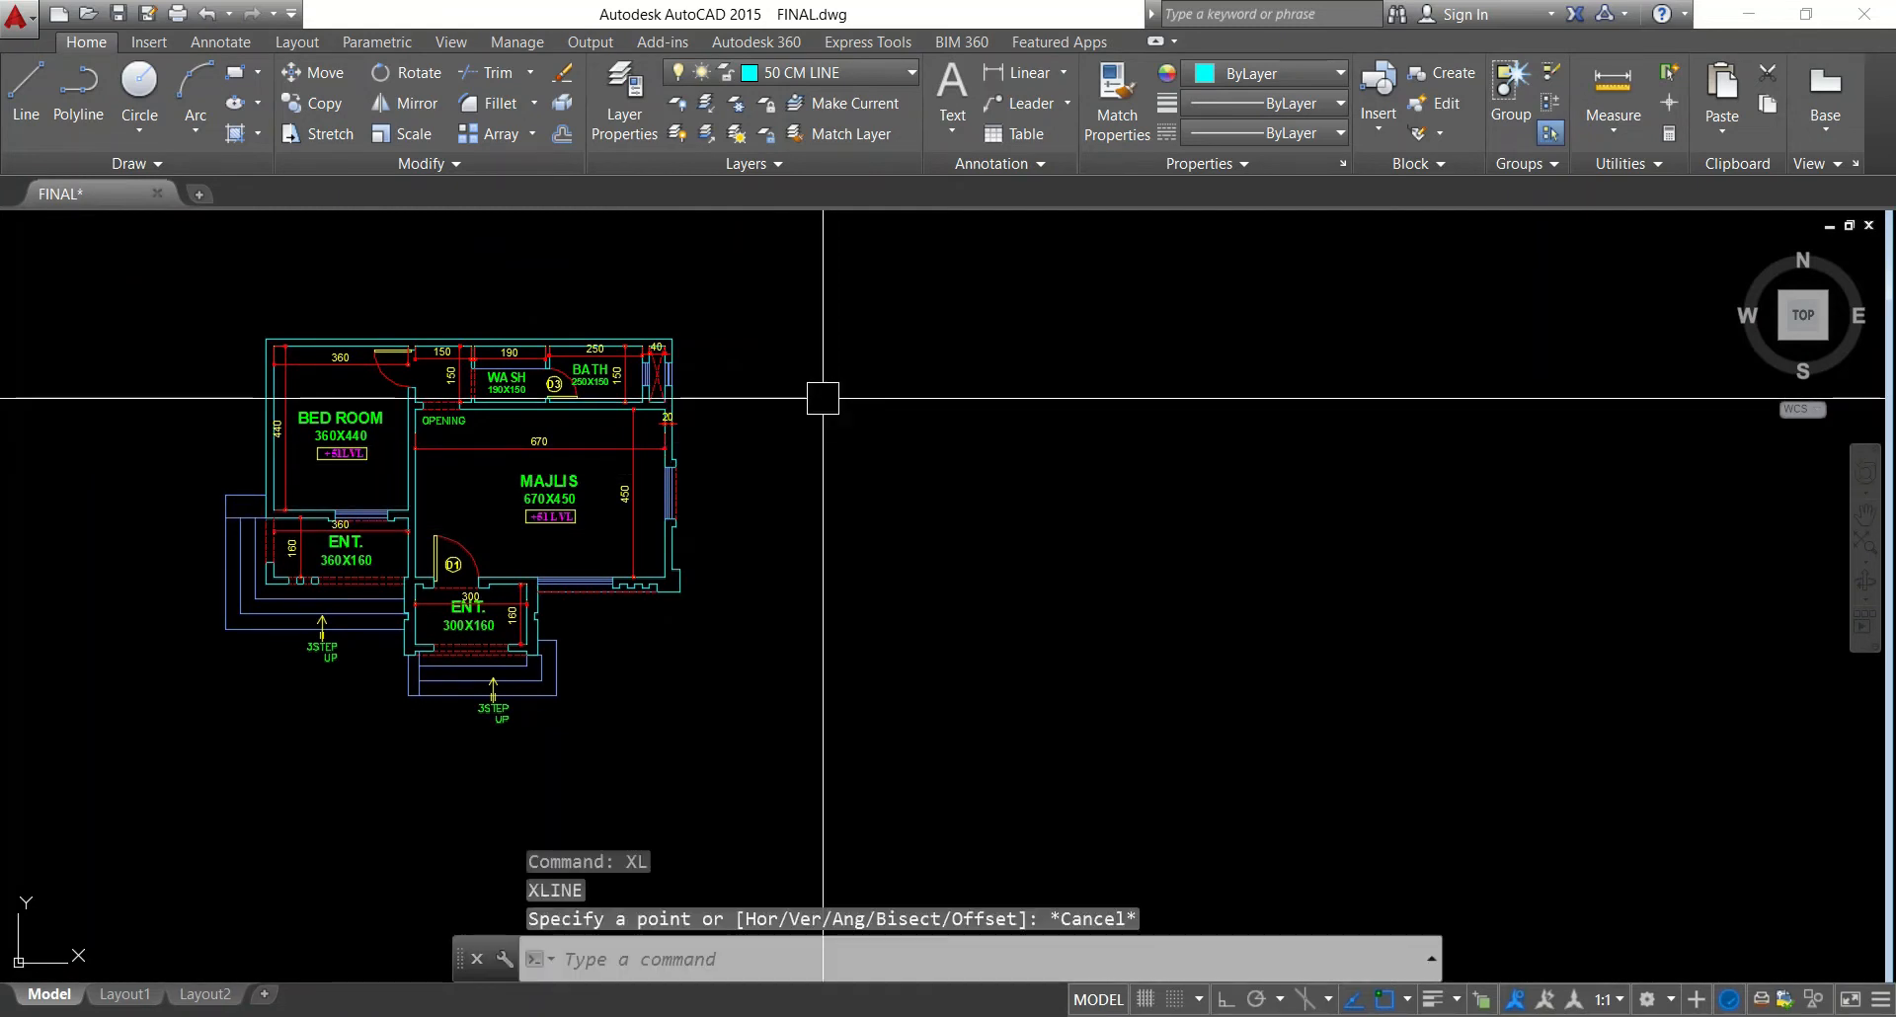
key(Escape)
key(Escape)
text(l)
key(Return)
click(763, 357)
key(Escape)
key(Escape)
key(Escape)
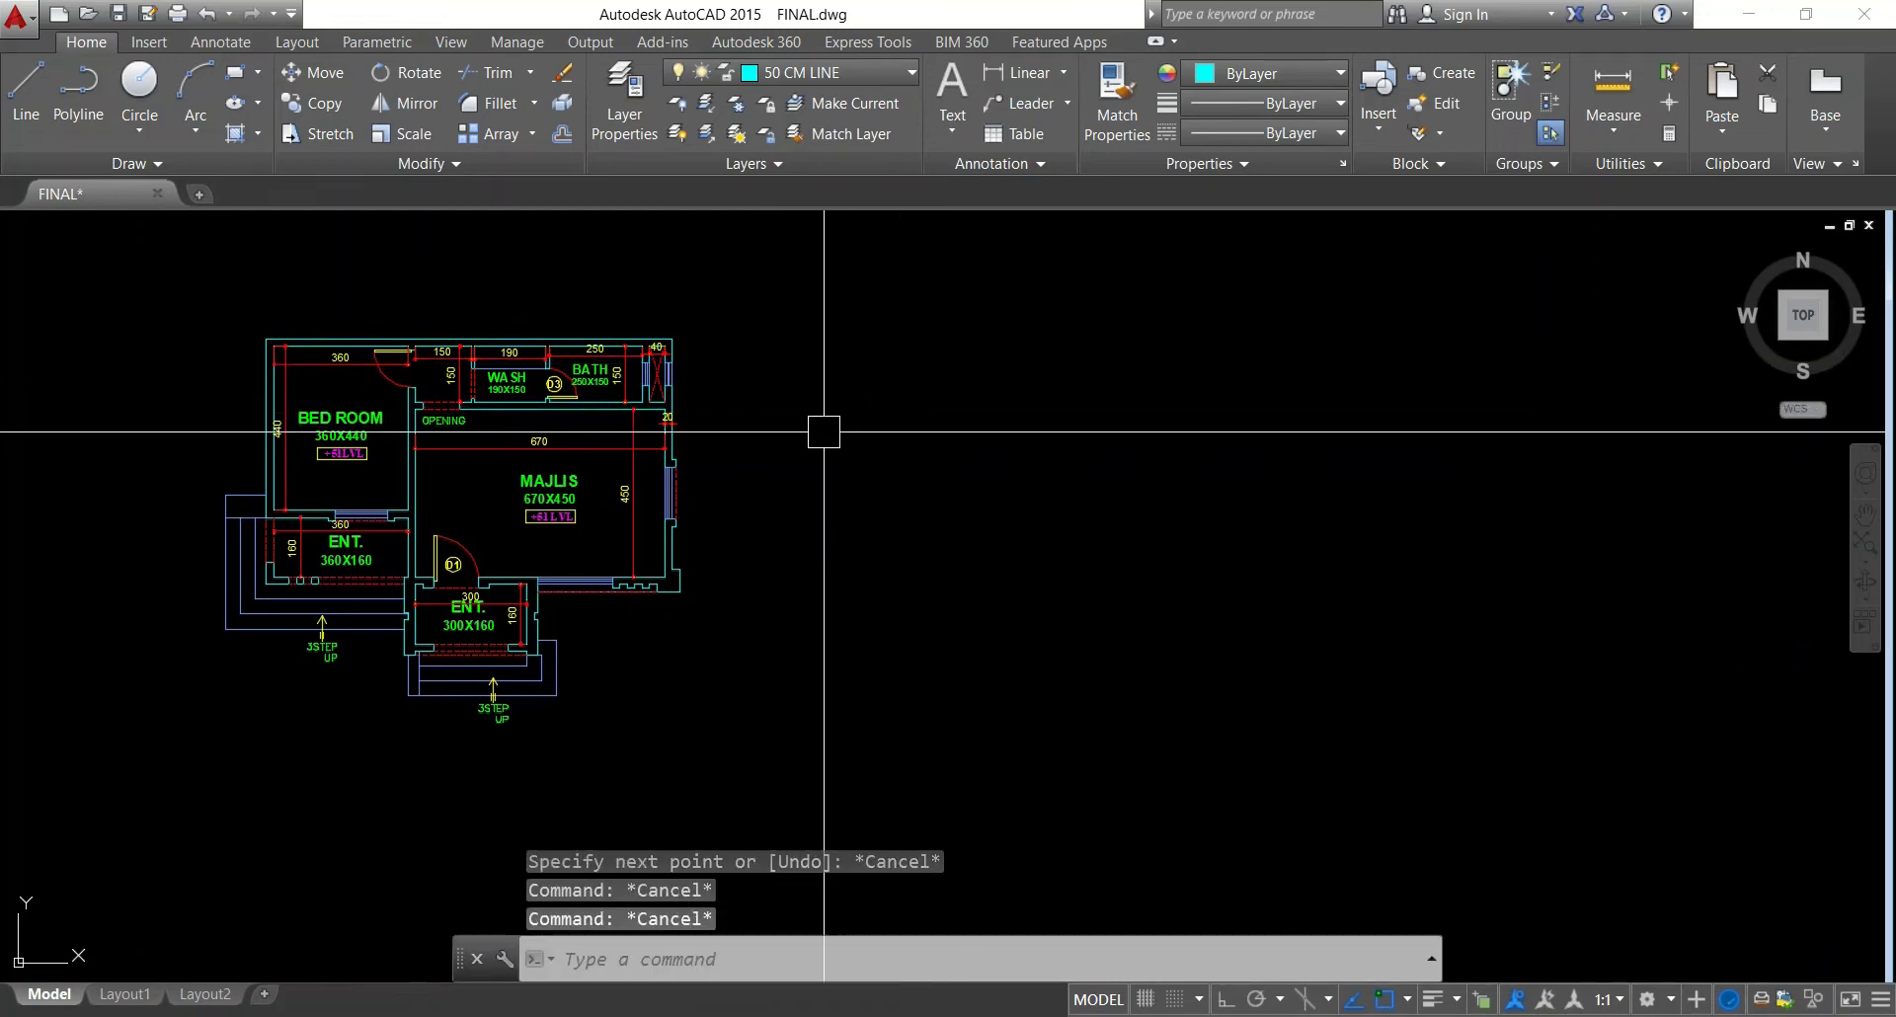
Draw a vertical construction line in the empty area to the right of the floor plan with ortho mode on
text(xl)
key(Return)
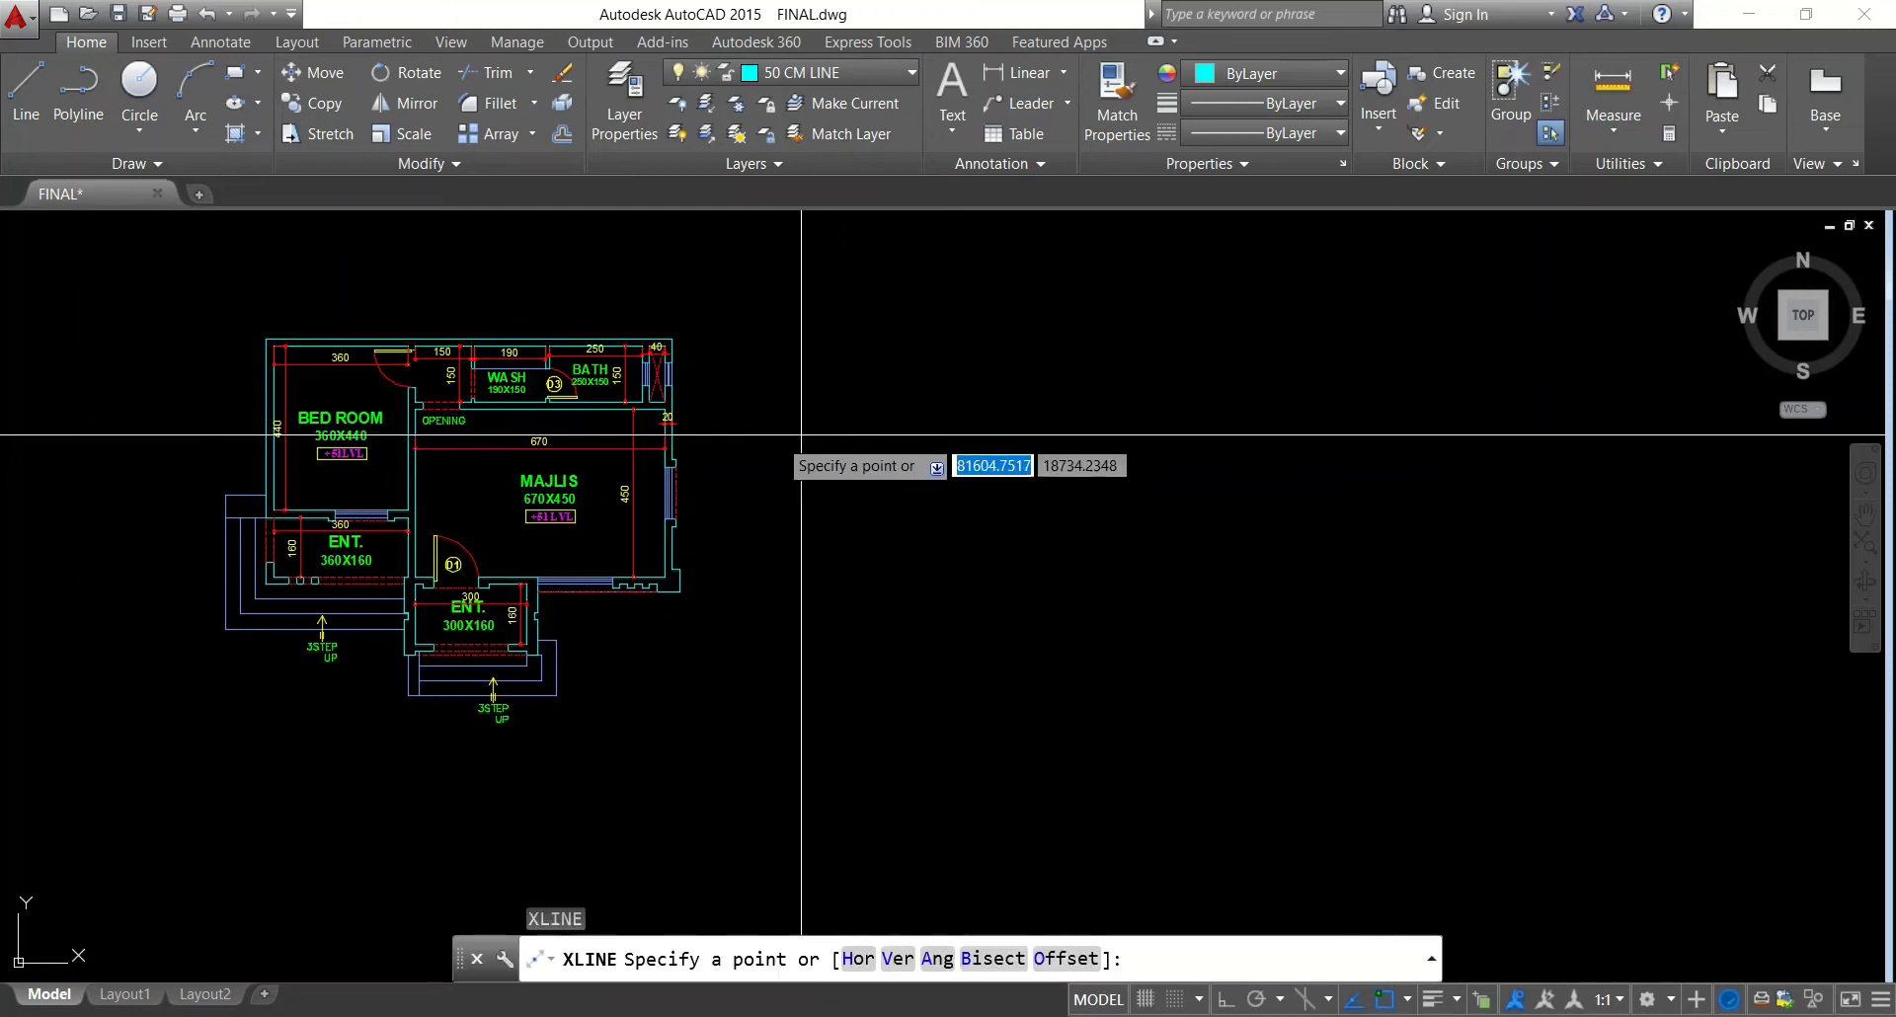
click(746, 406)
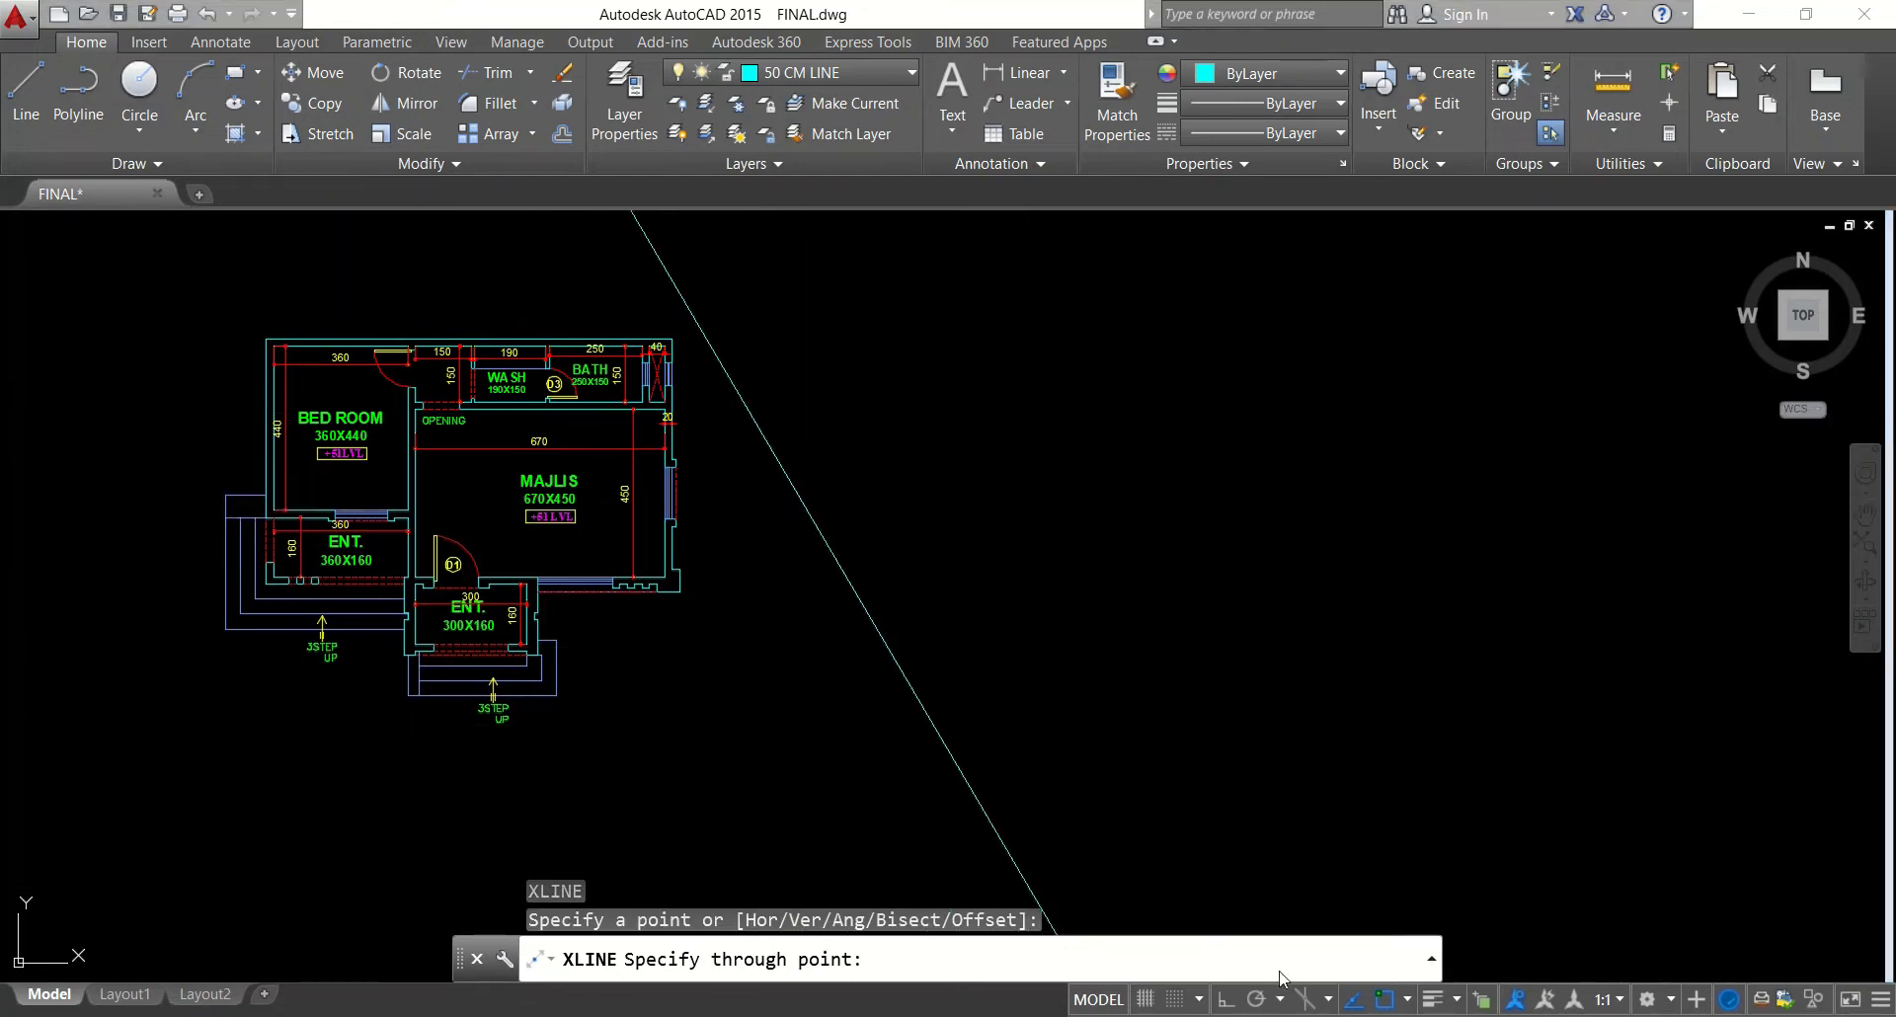
key(F8)
key(Escape)
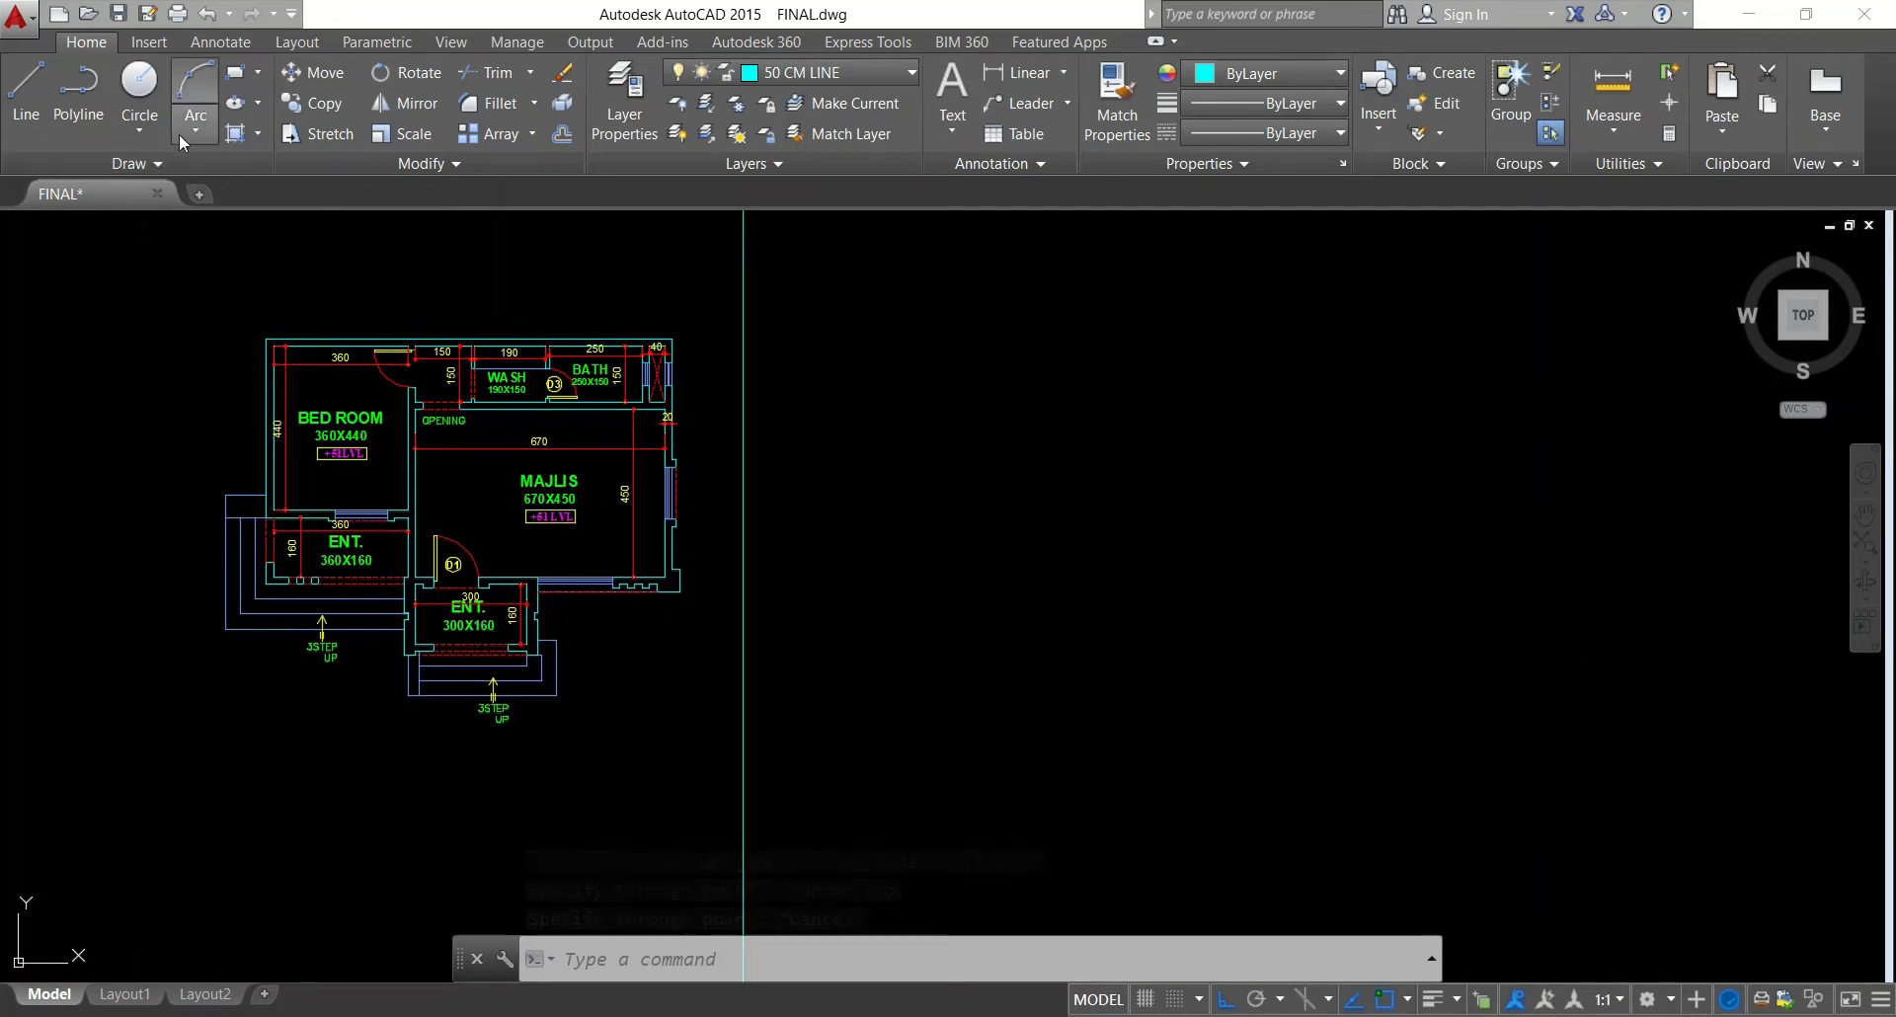
Draw a horizontal construction line aligned with the floor plan's upper outer wall line, crossing the vertical construction line
click(128, 166)
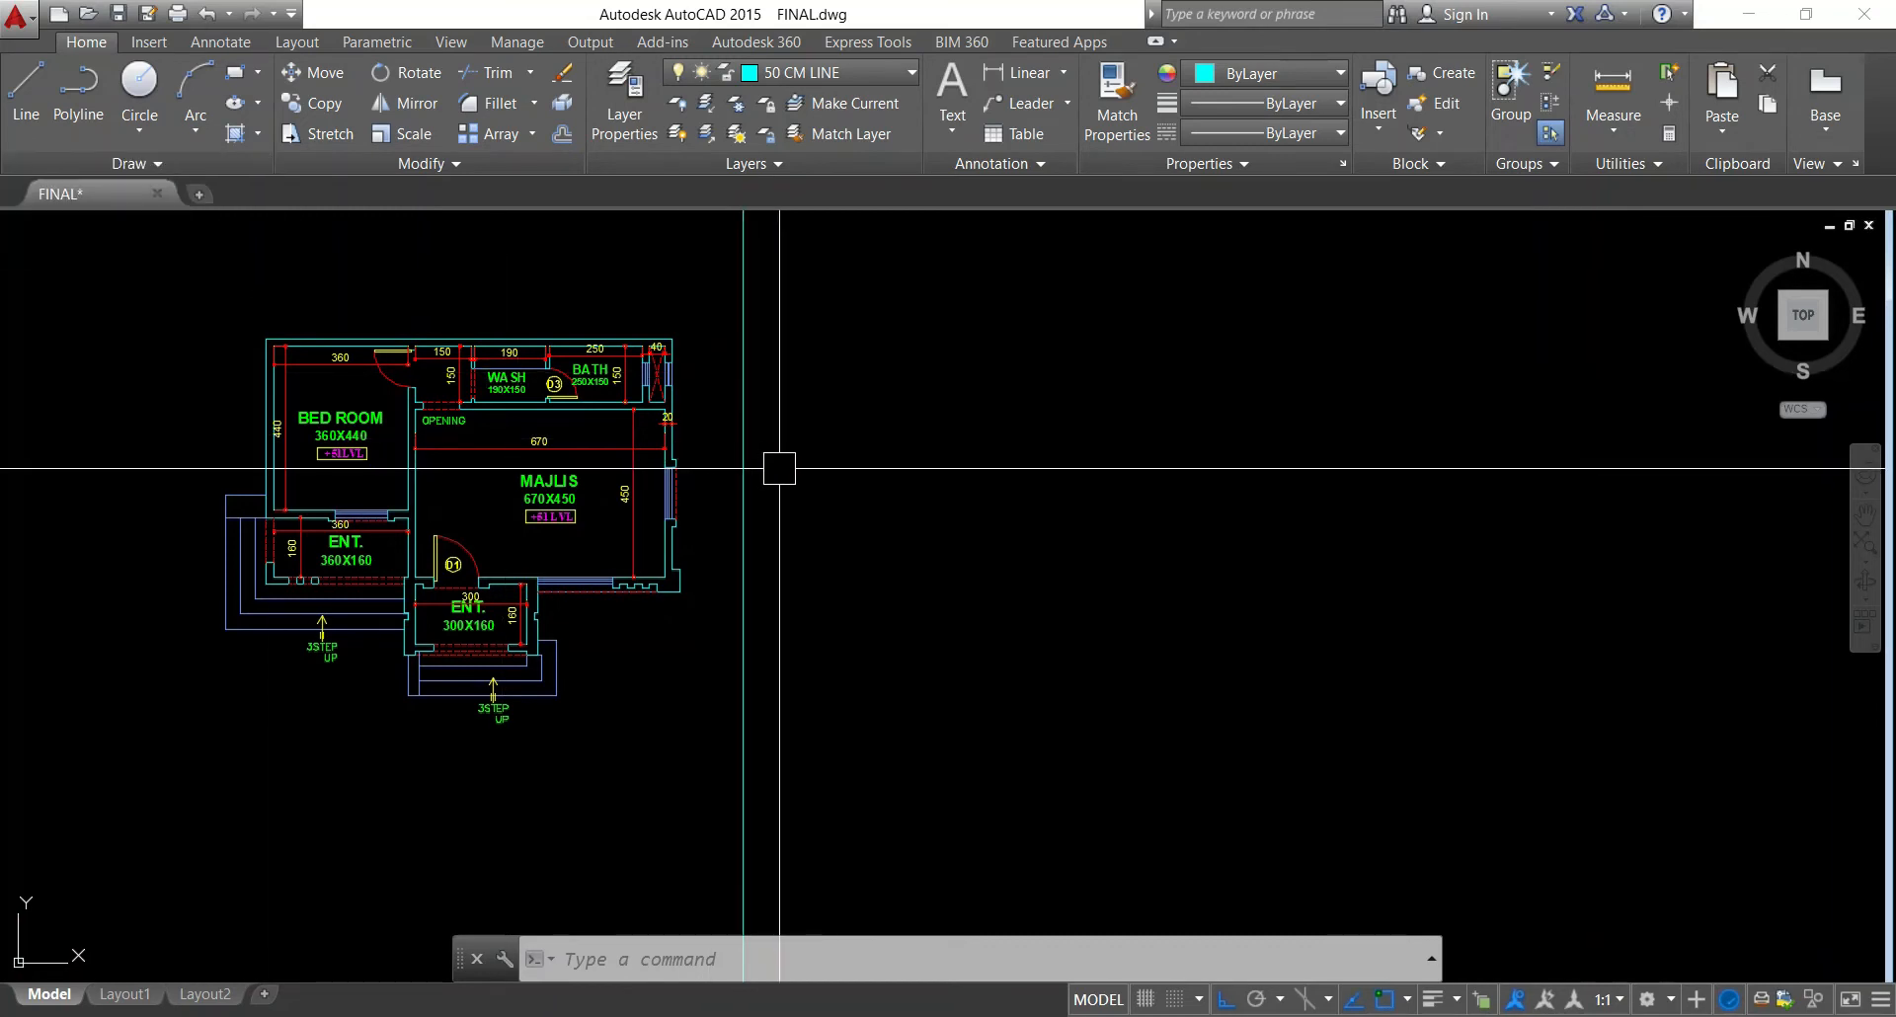
key(Escape)
key(Escape)
key(Escape)
key(Return)
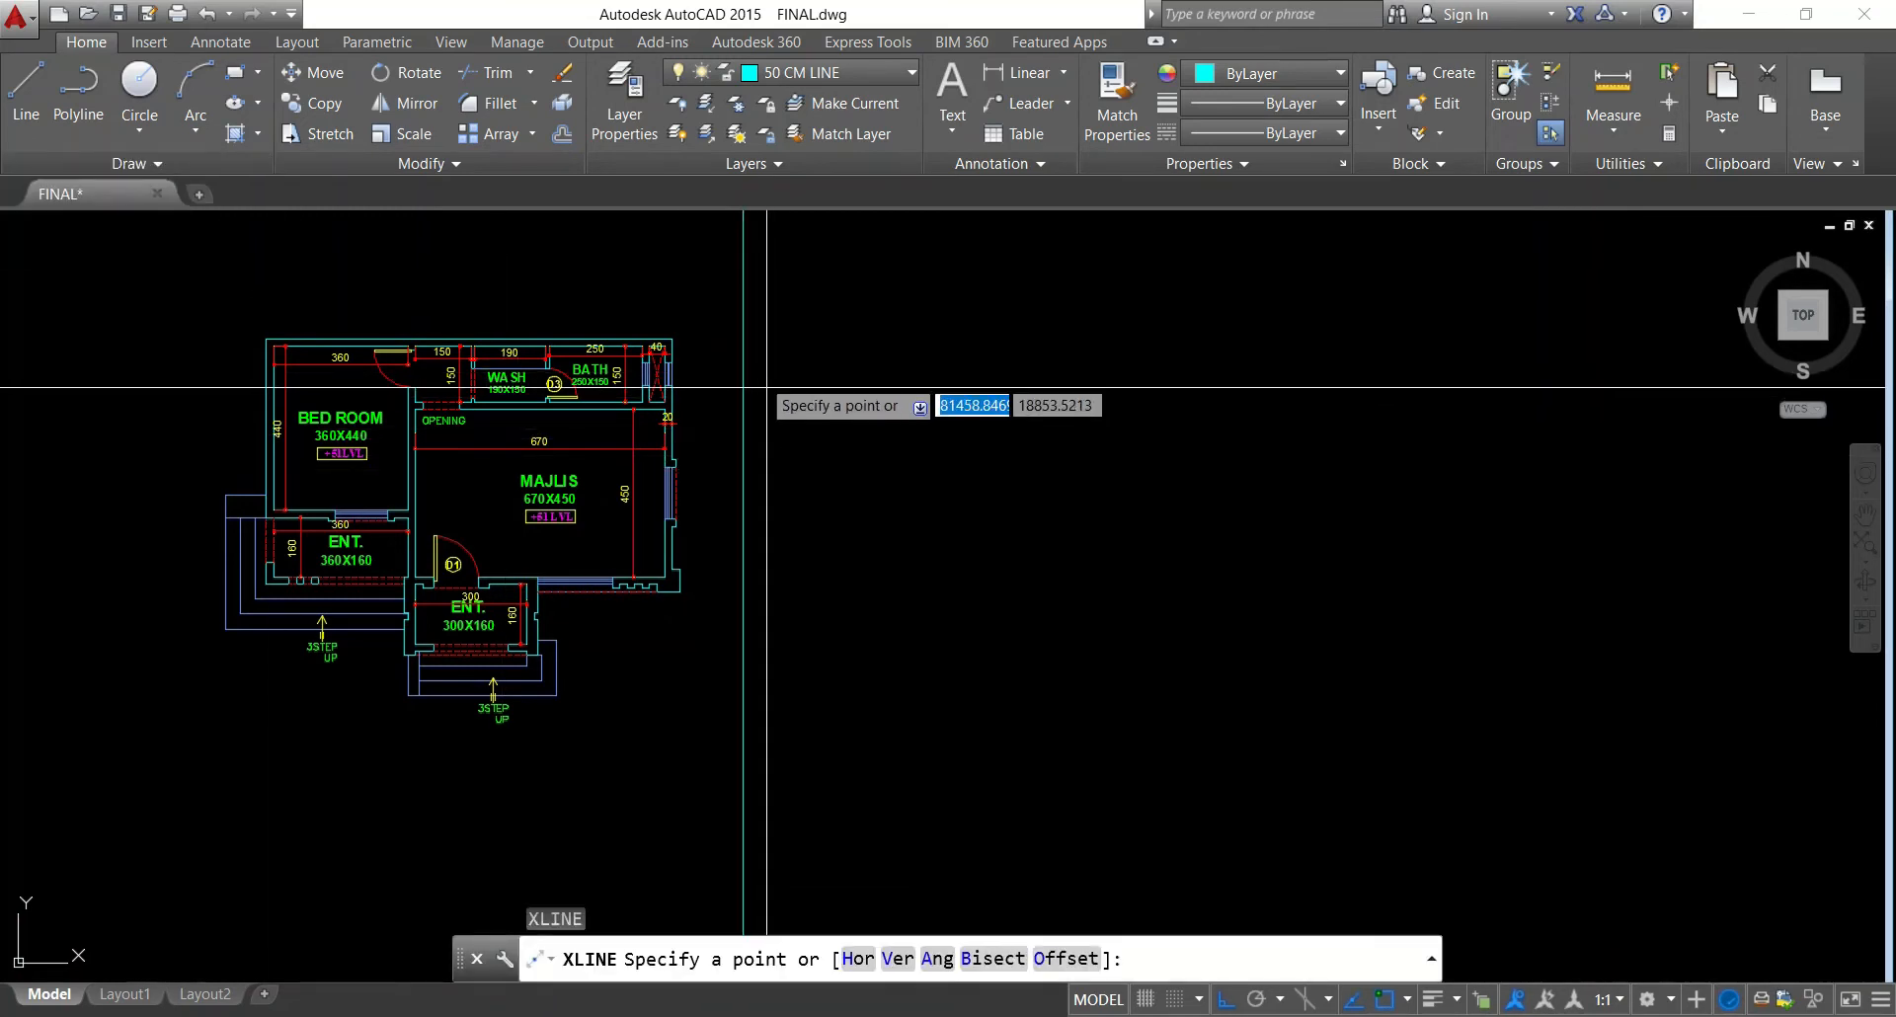
click(742, 350)
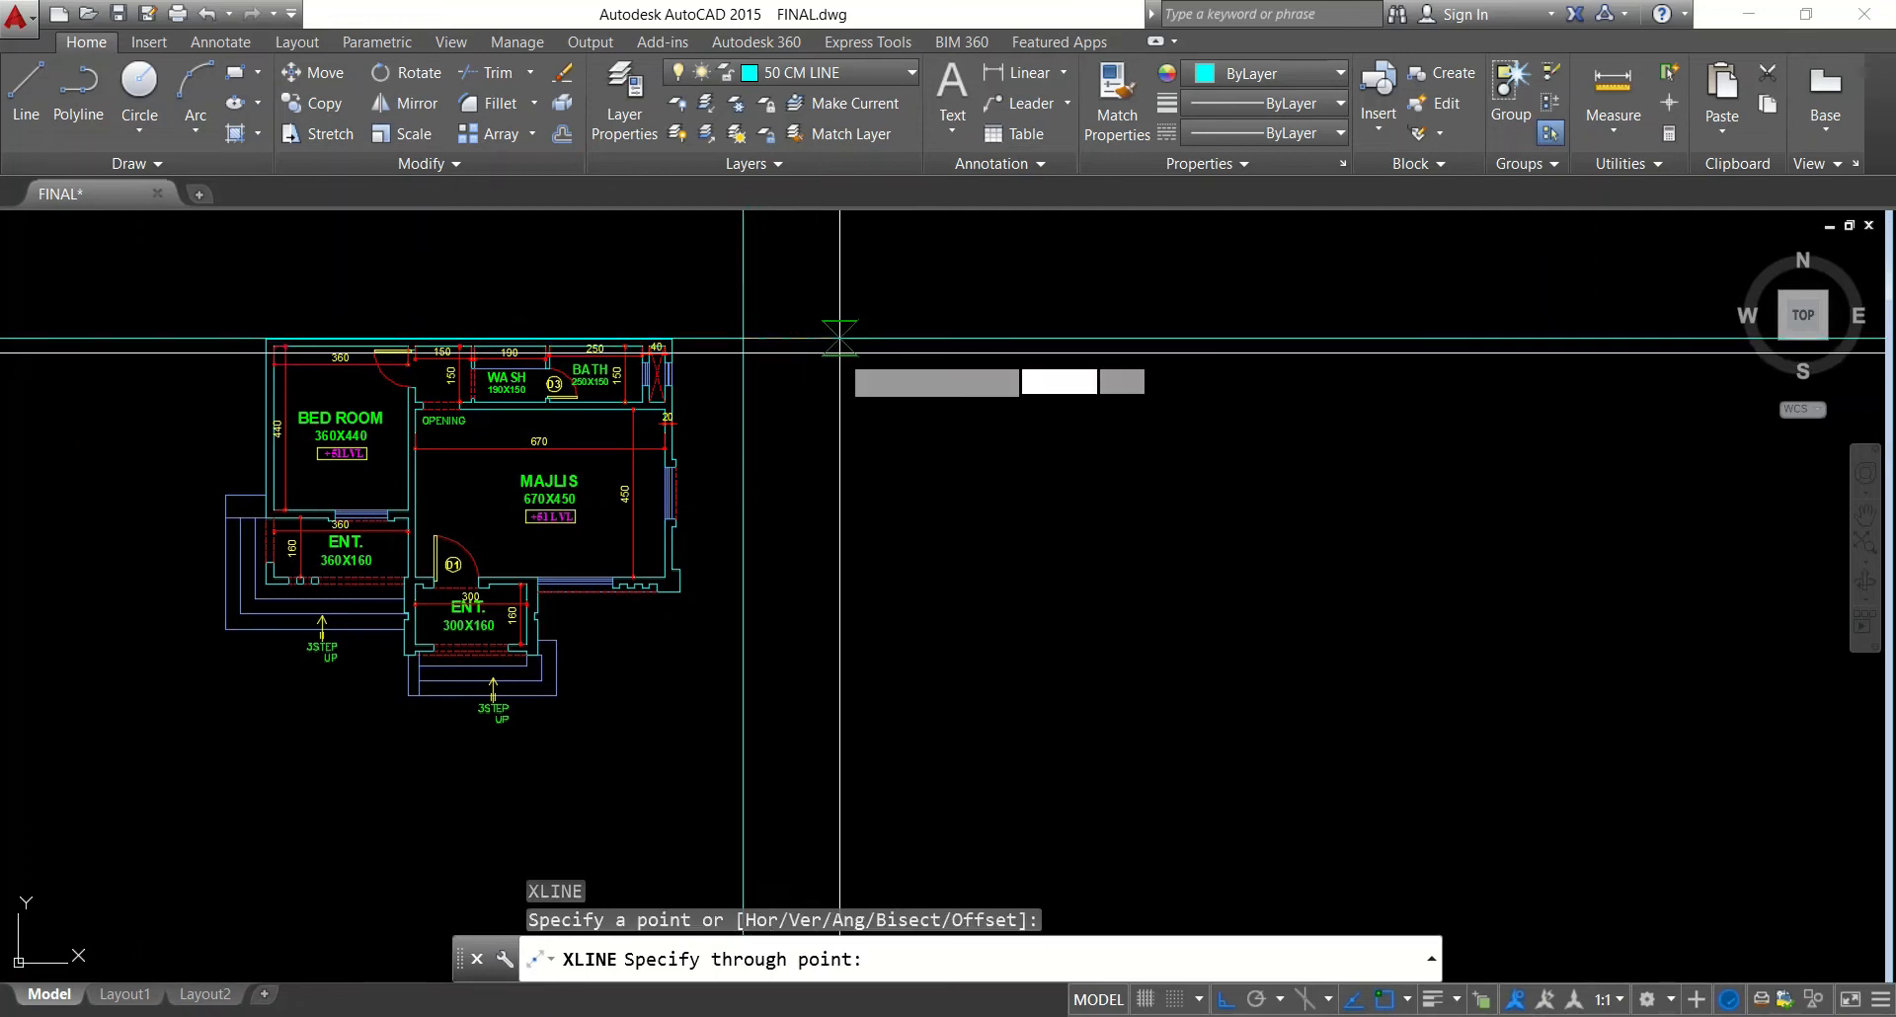
key(Escape)
key(Escape)
Offset the horizontal construction line downward and the vertical one to the right by 20 for the wall thickness
scroll(702, 323, up, 4)
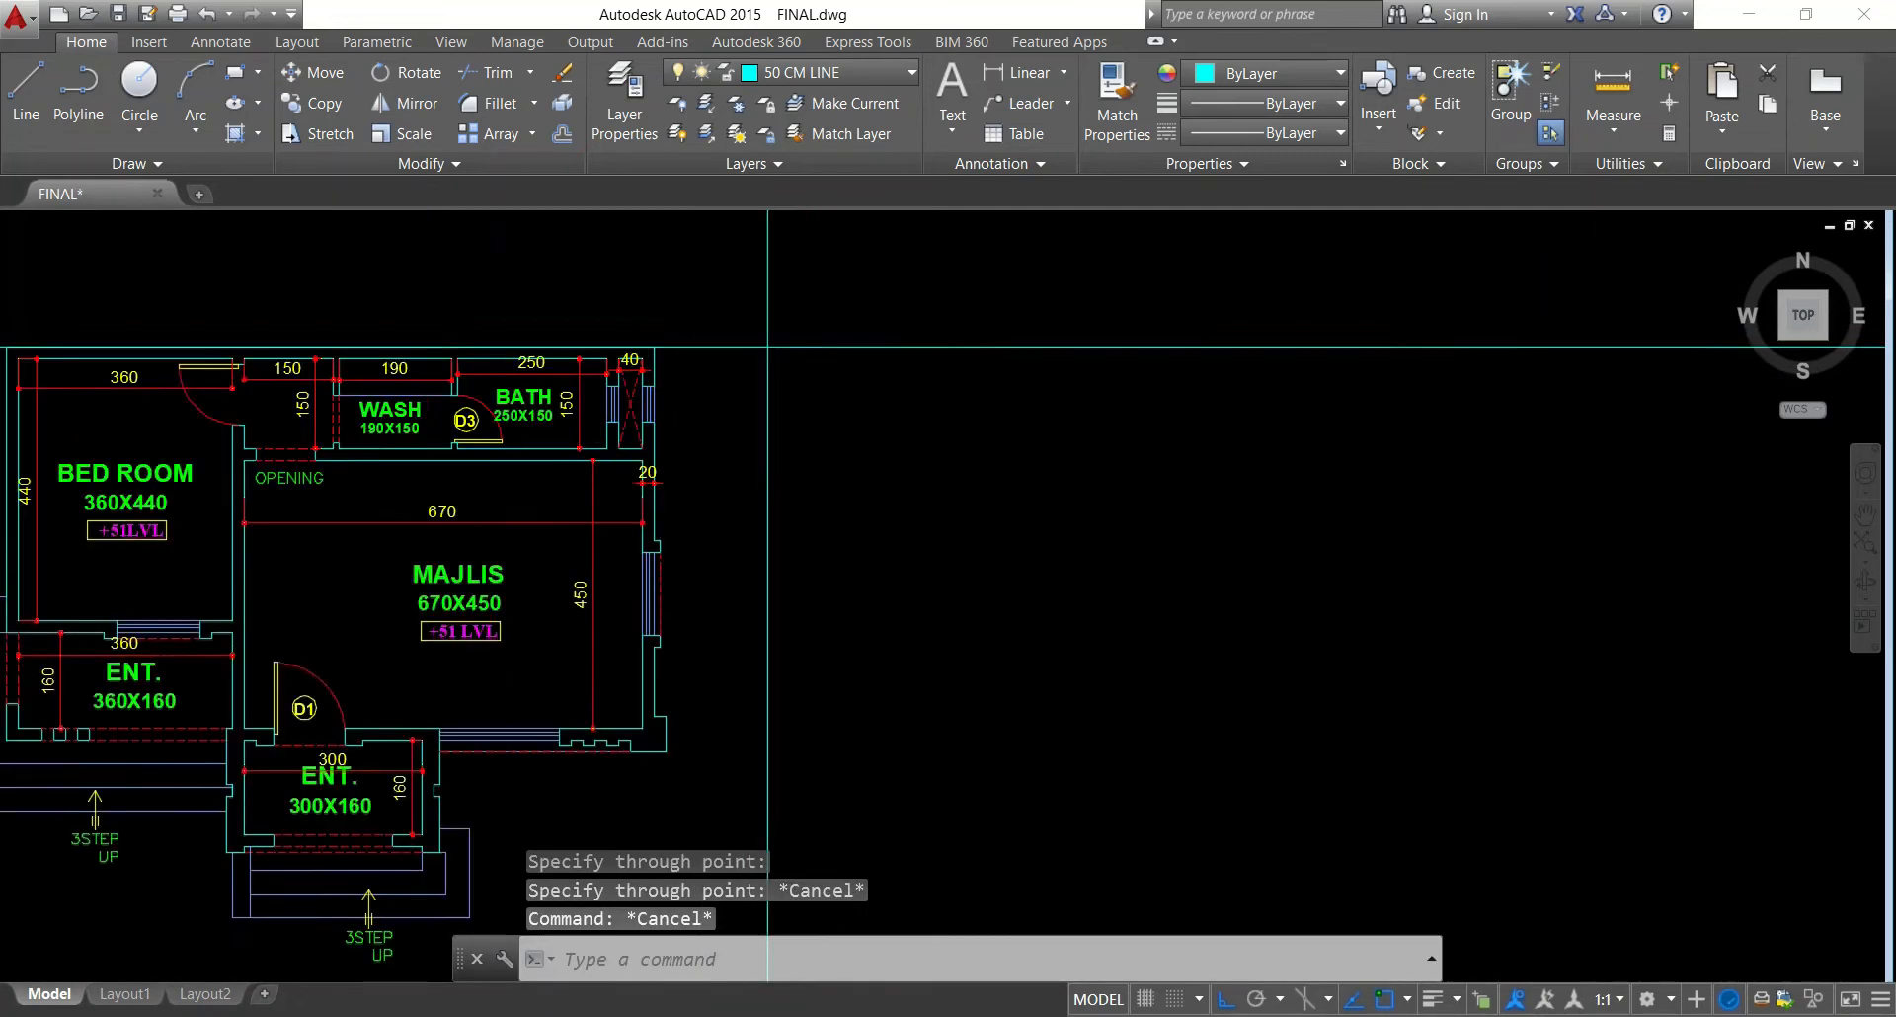
scroll(1046, 405, down, 3)
key(Escape)
key(Escape)
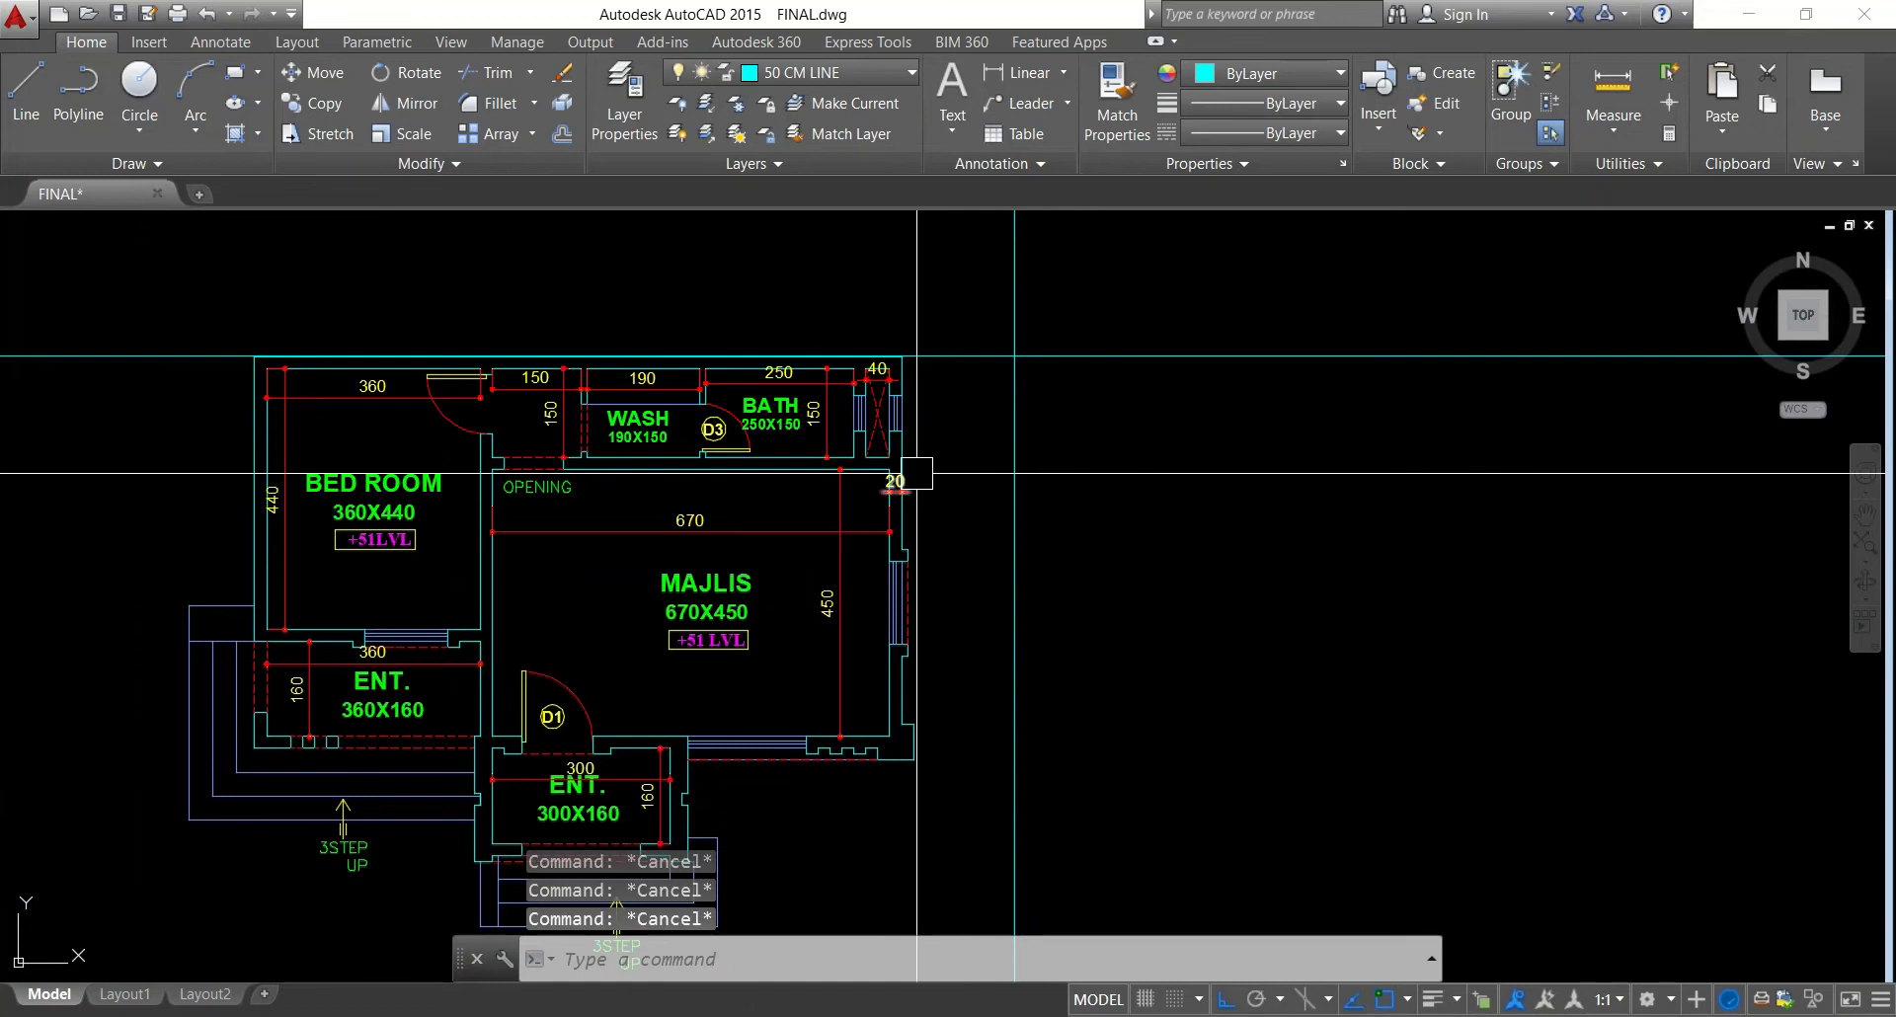
text(o)
key(Return)
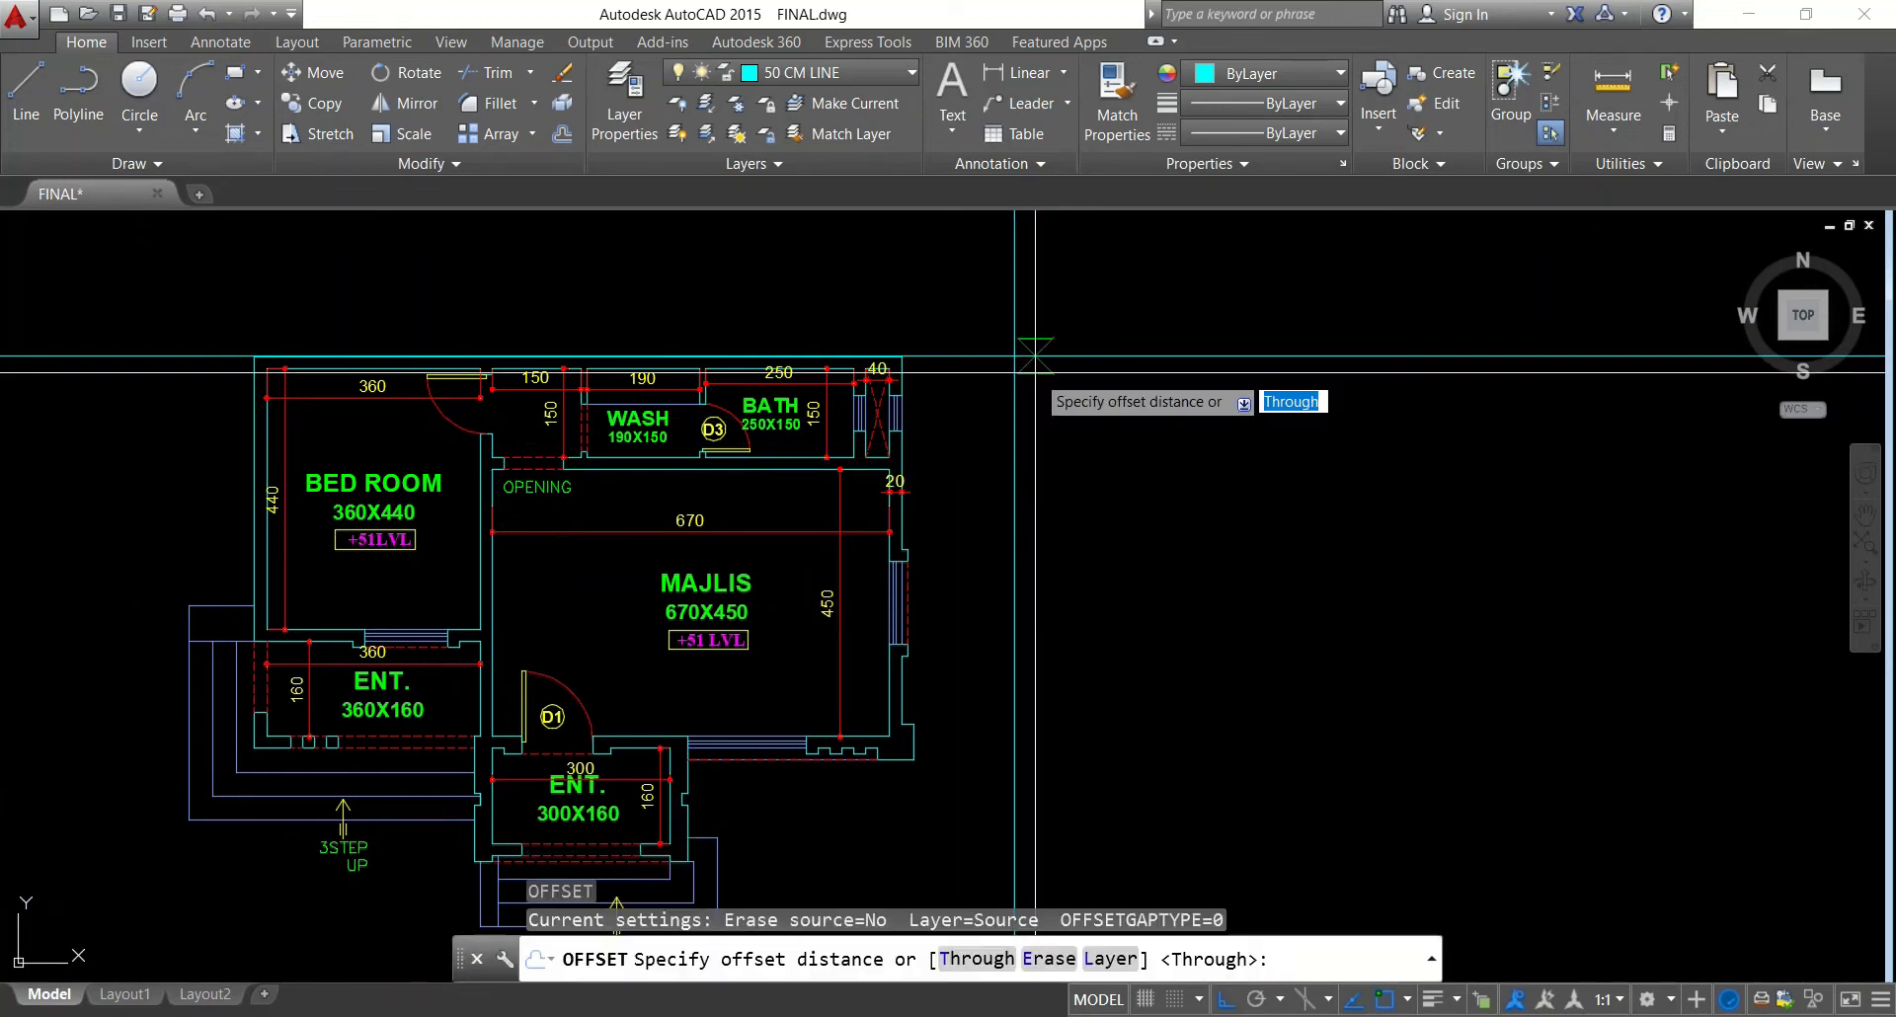
key(Return)
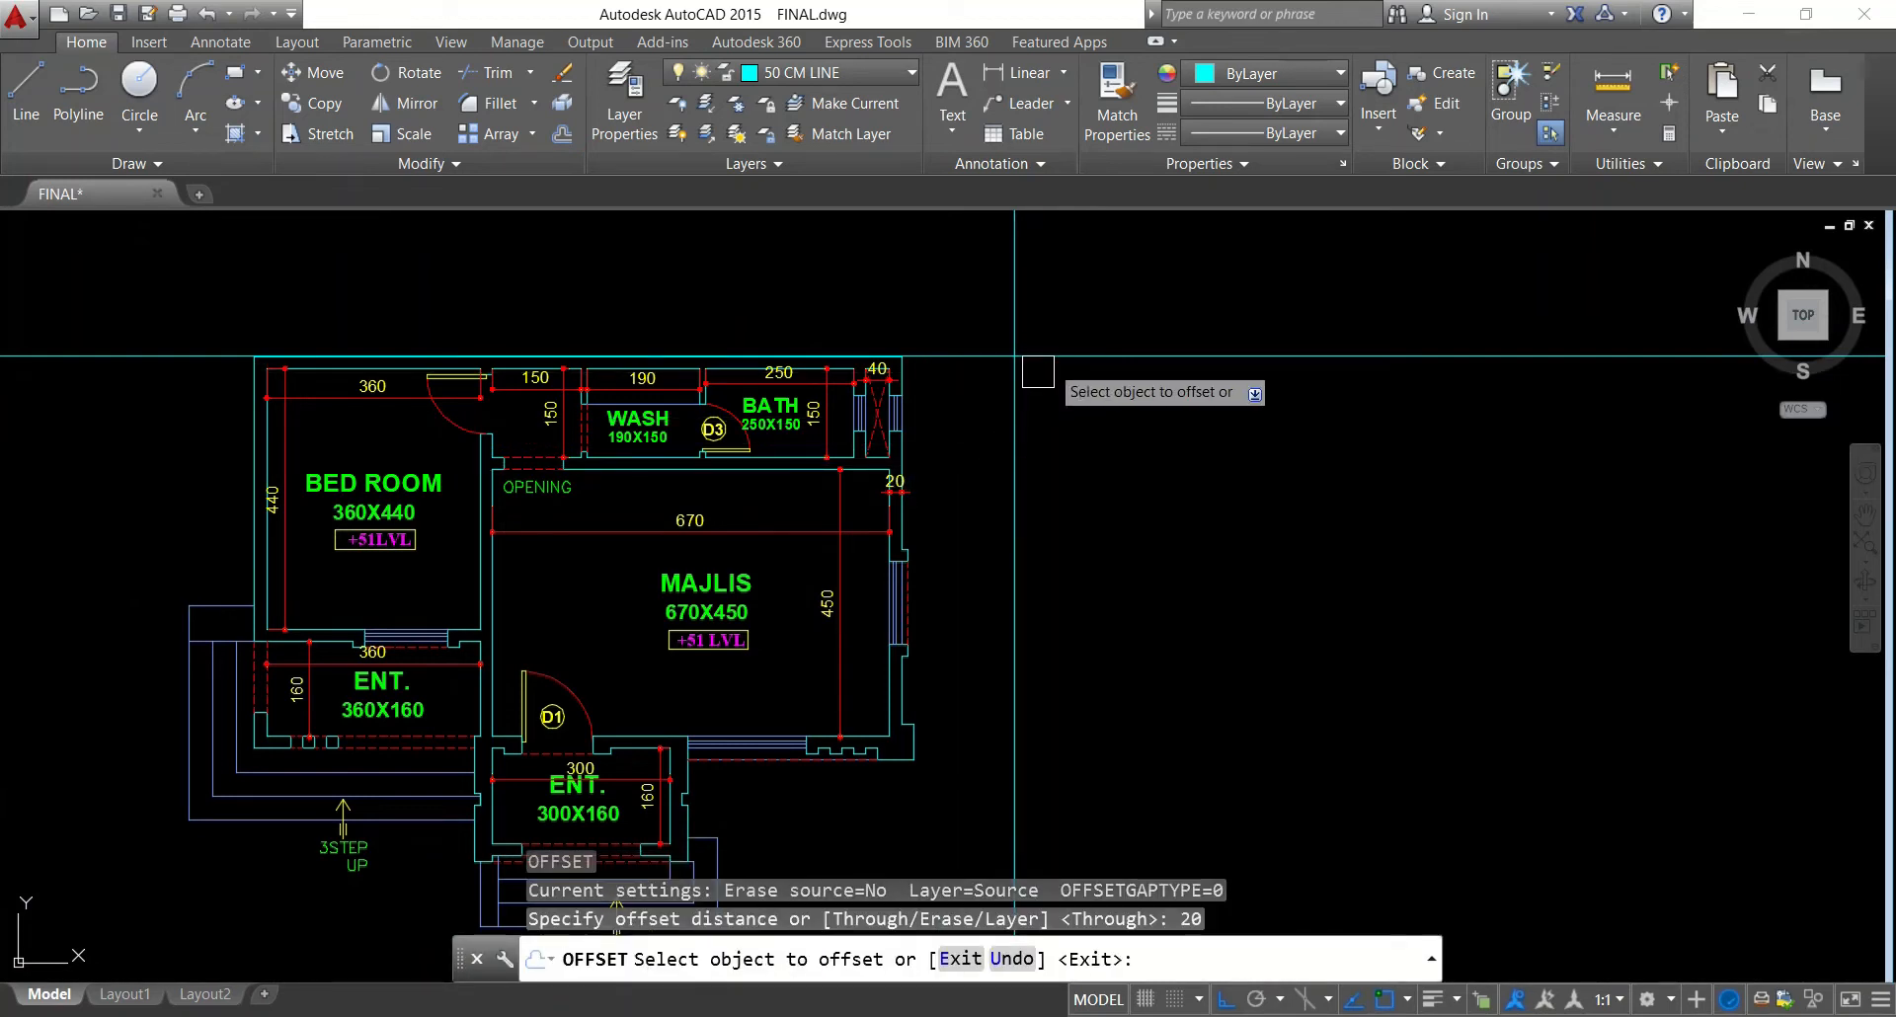
click(1038, 372)
click(1097, 563)
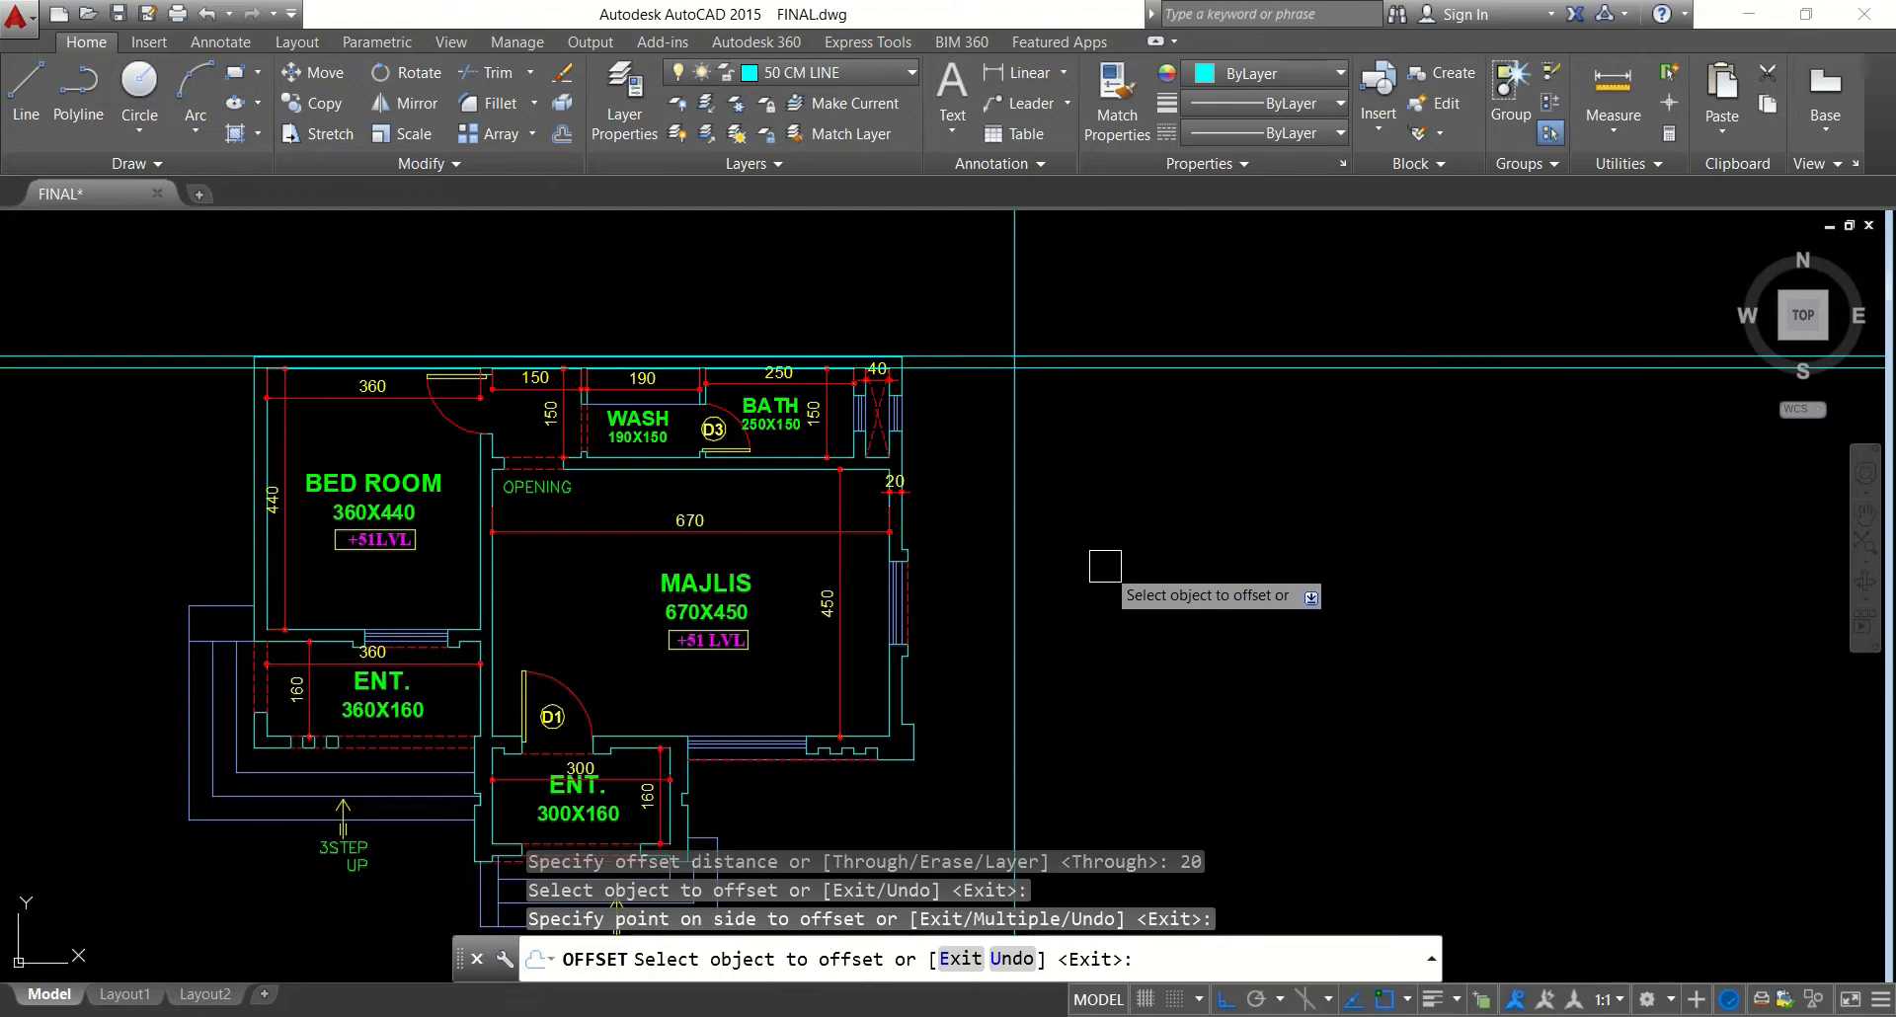
click(1015, 420)
click(1165, 426)
key(Escape)
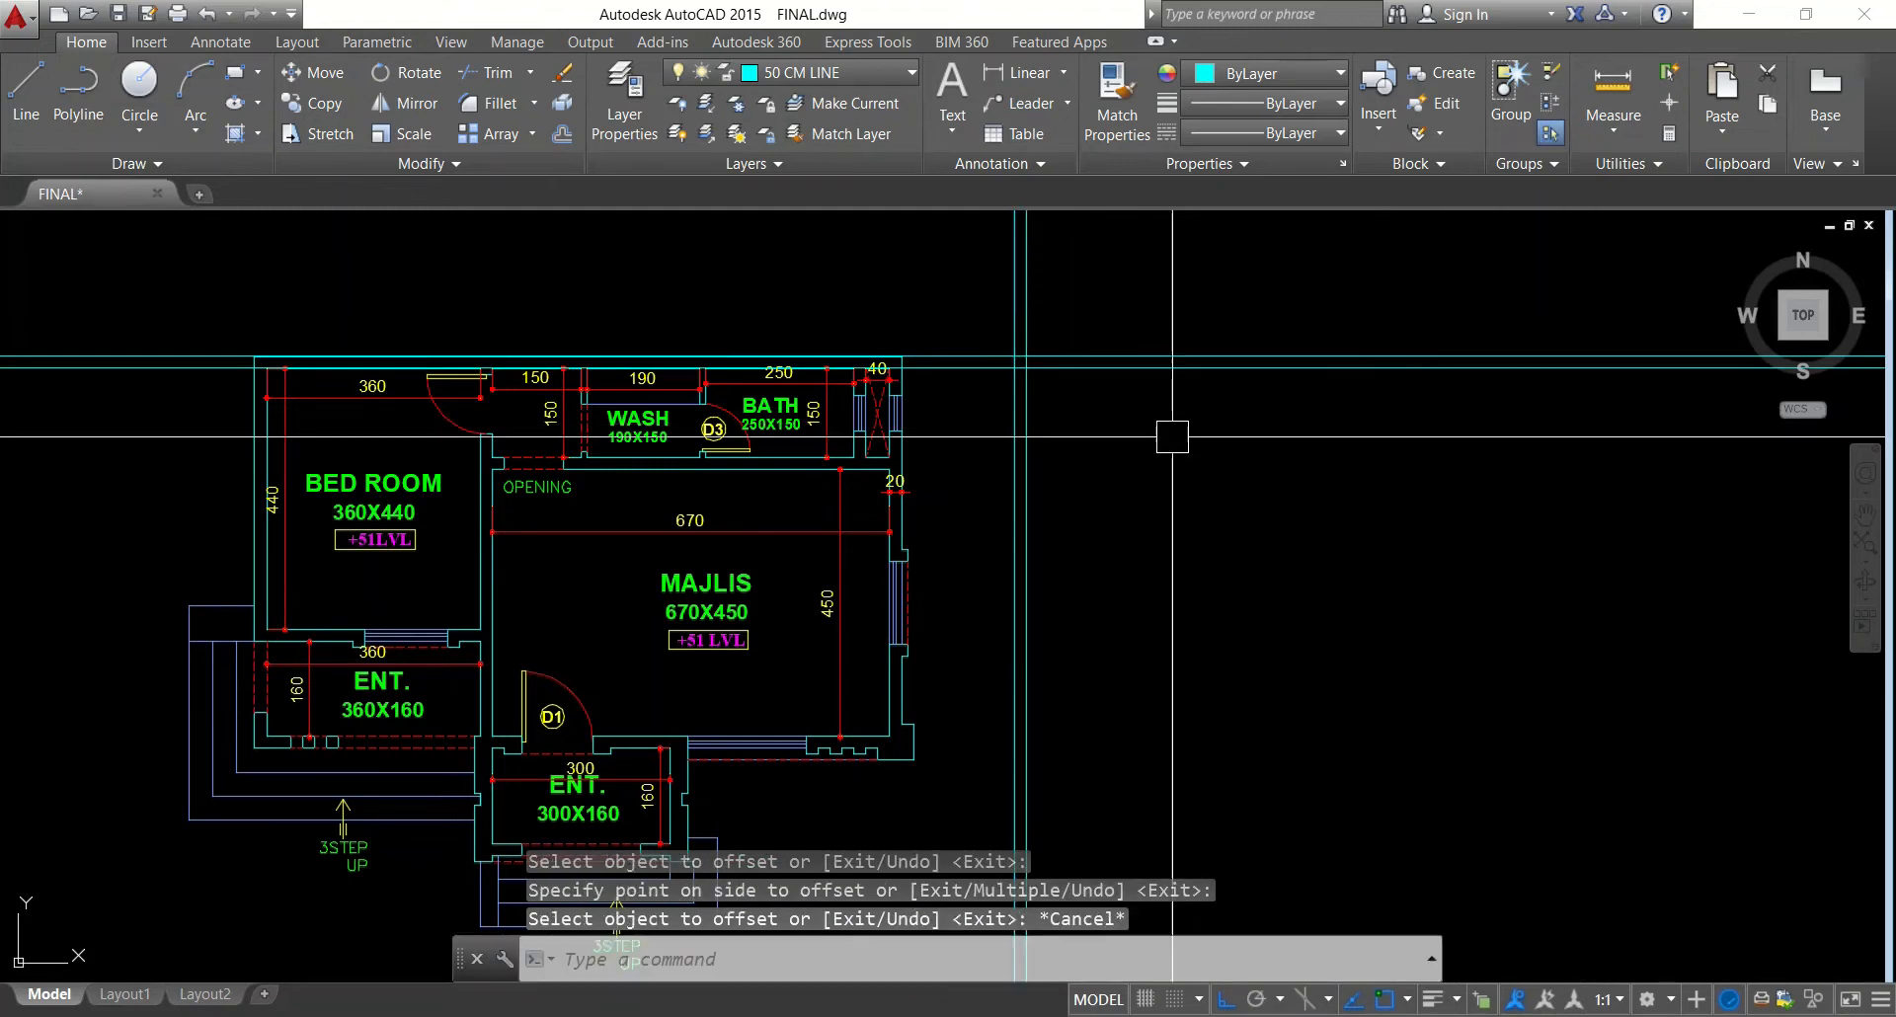
key(Escape)
key(Escape)
Trim the construction lines that extend above and to the left of the new wall corner
scroll(1173, 436, up, 5)
text(tr)
key(Return)
key(Return)
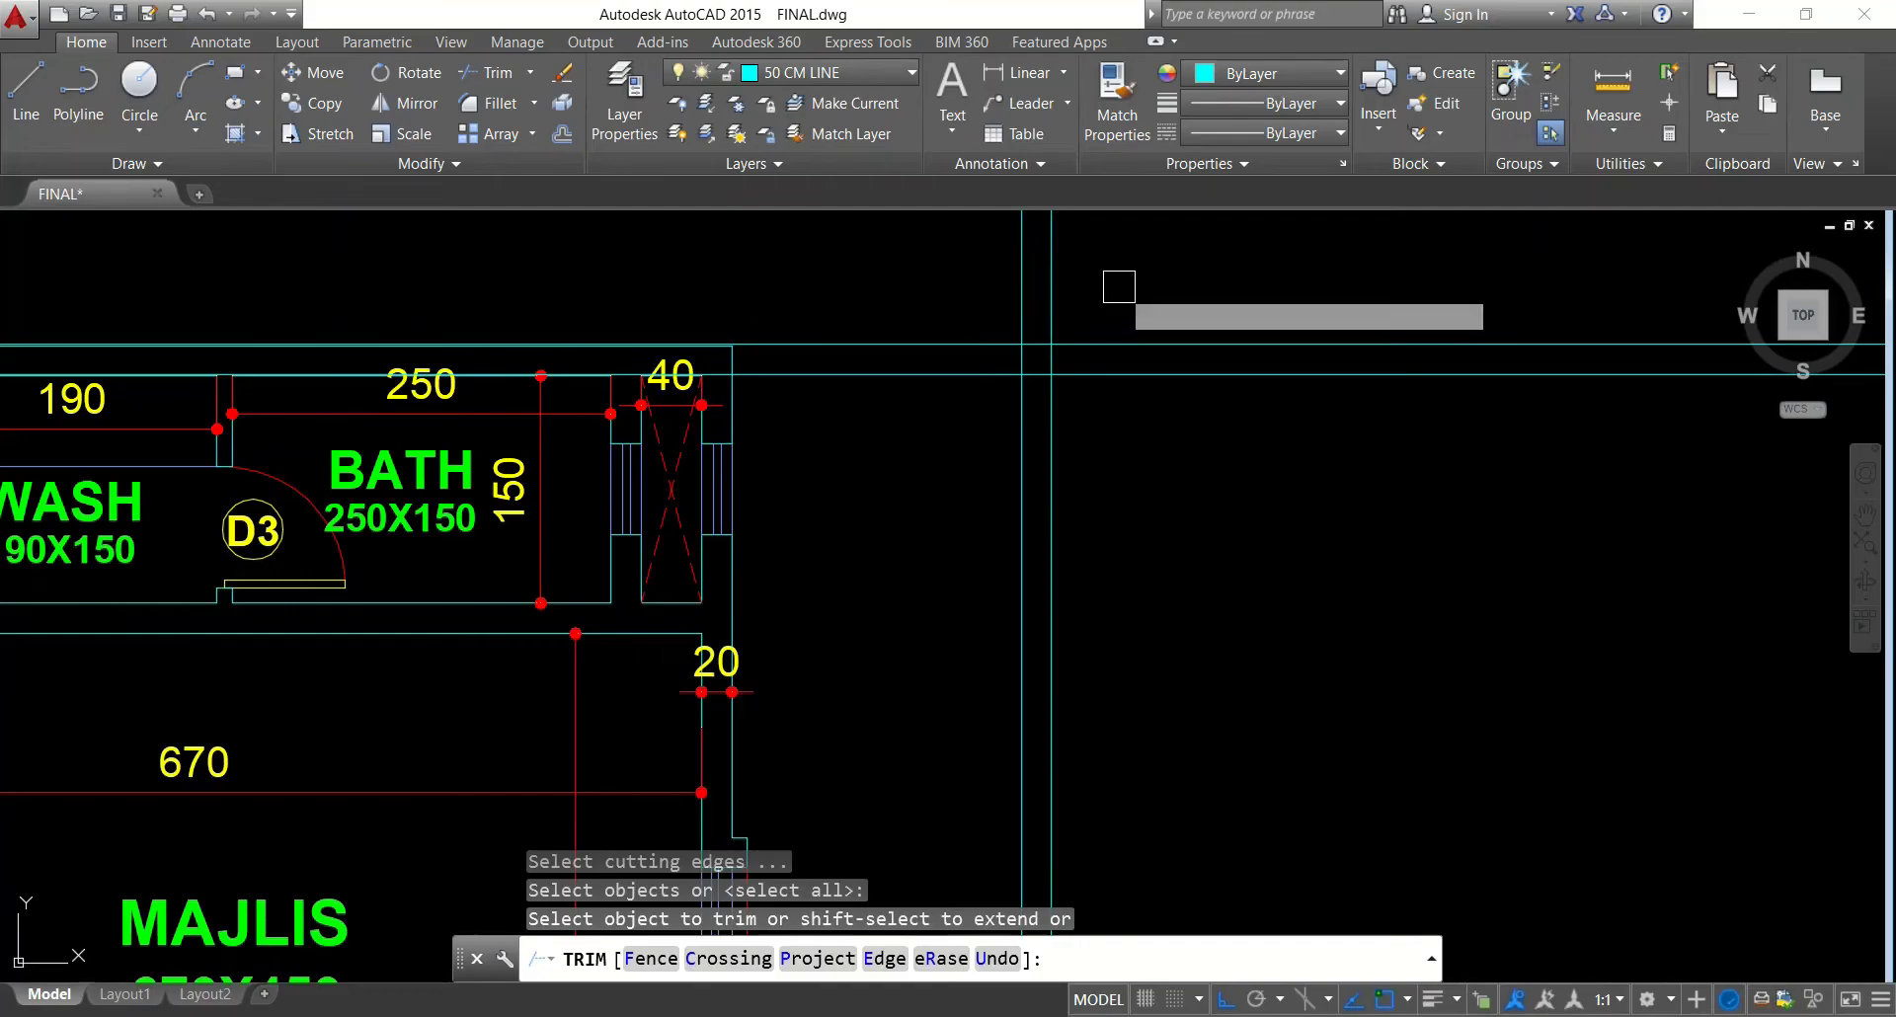
click(1119, 286)
click(991, 300)
click(988, 314)
click(935, 479)
key(Escape)
key(Escape)
Erase the leftover horizontal line running through the existing floor plan to its left
scroll(953, 346, down, 4)
scroll(955, 347, down, 2)
click(330, 284)
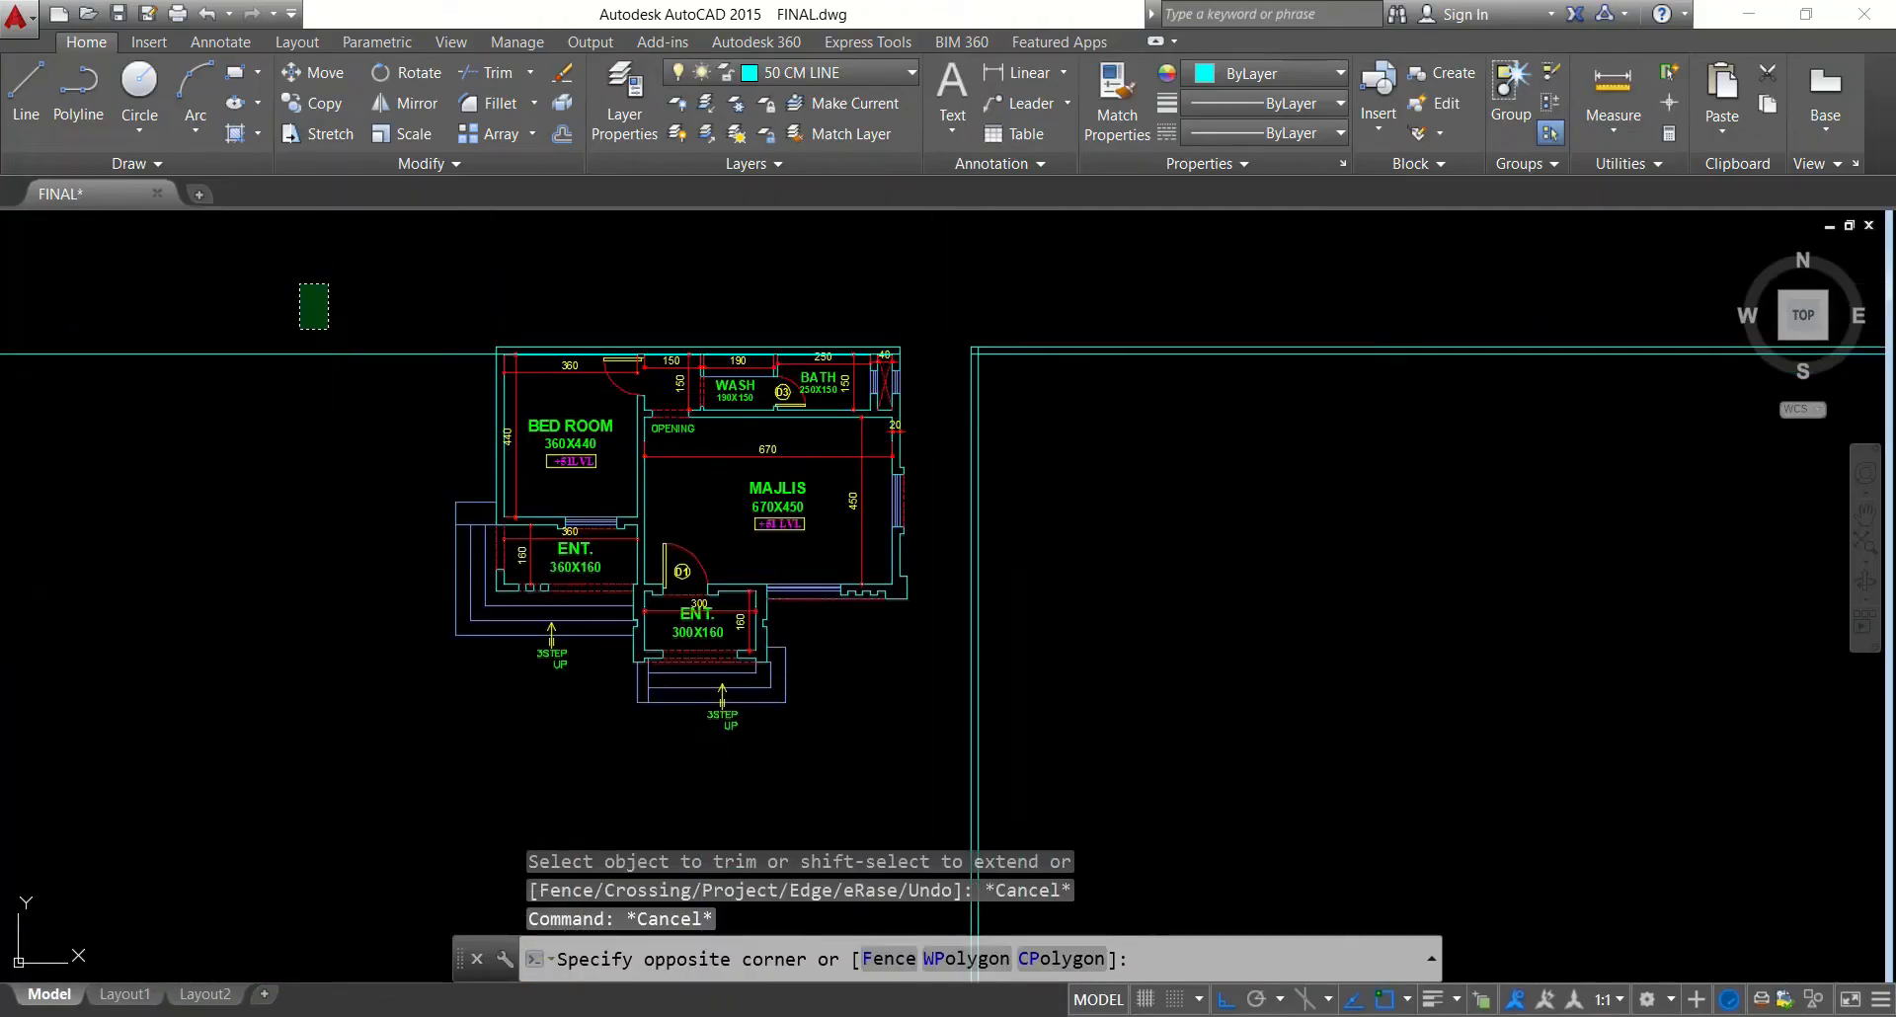
click(283, 380)
text(e)
key(Return)
Trim the overlapping inner line ends at the new wall corner to leave a clean double-line corner
scroll(954, 343, up, 6)
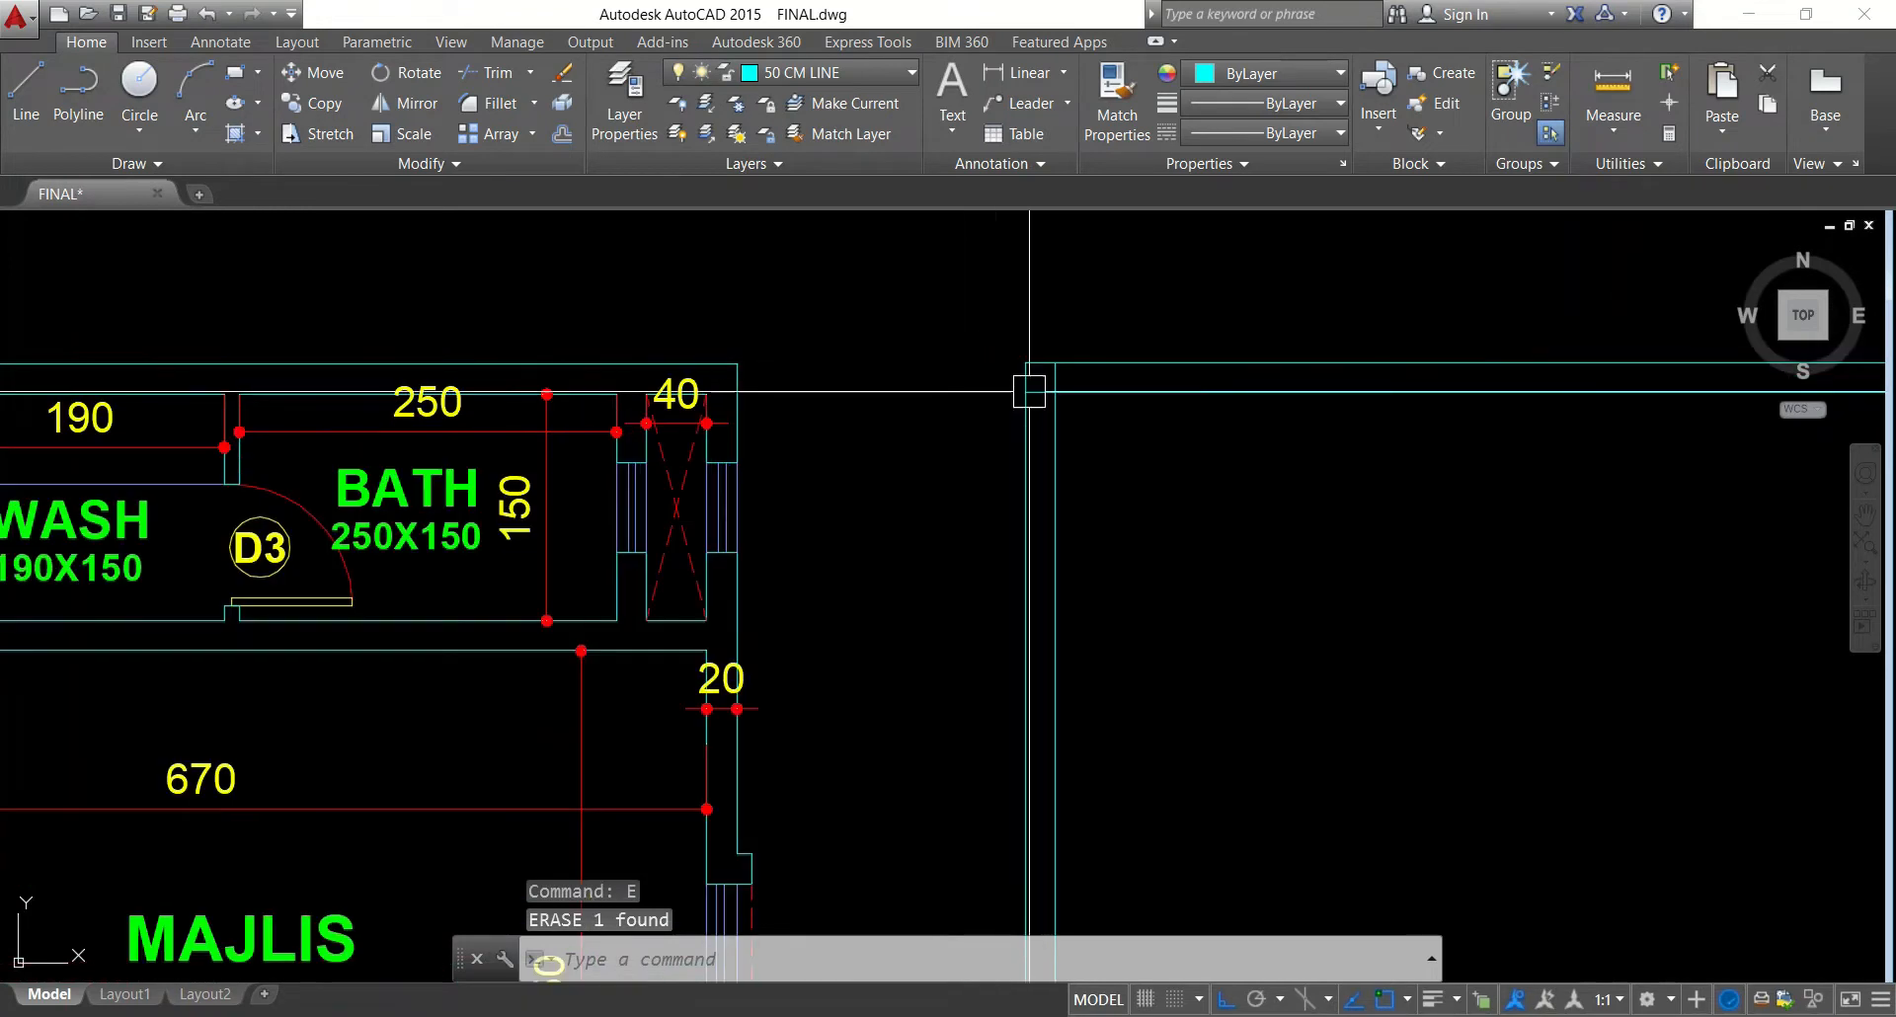
key(Escape)
key(Escape)
text(tr)
key(Return)
key(Return)
scroll(1045, 405, up, 4)
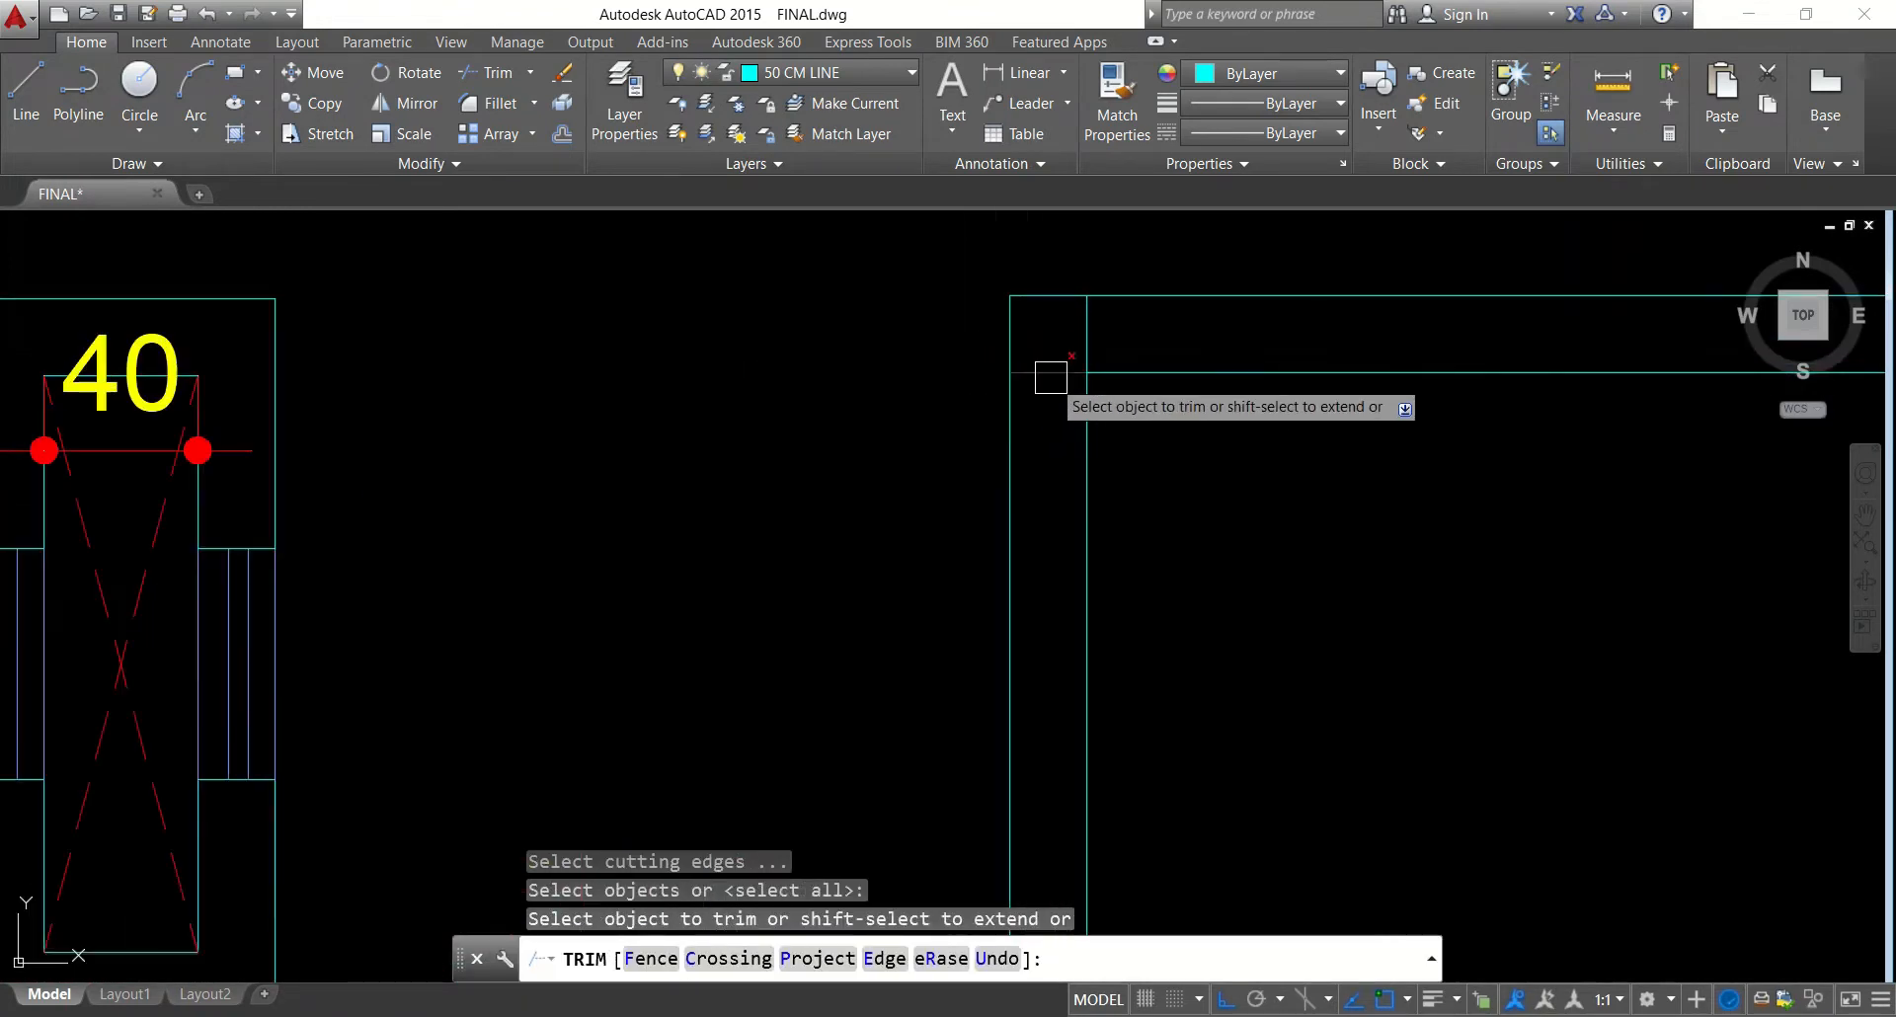
click(1087, 338)
scroll(1068, 351, down, 6)
key(Escape)
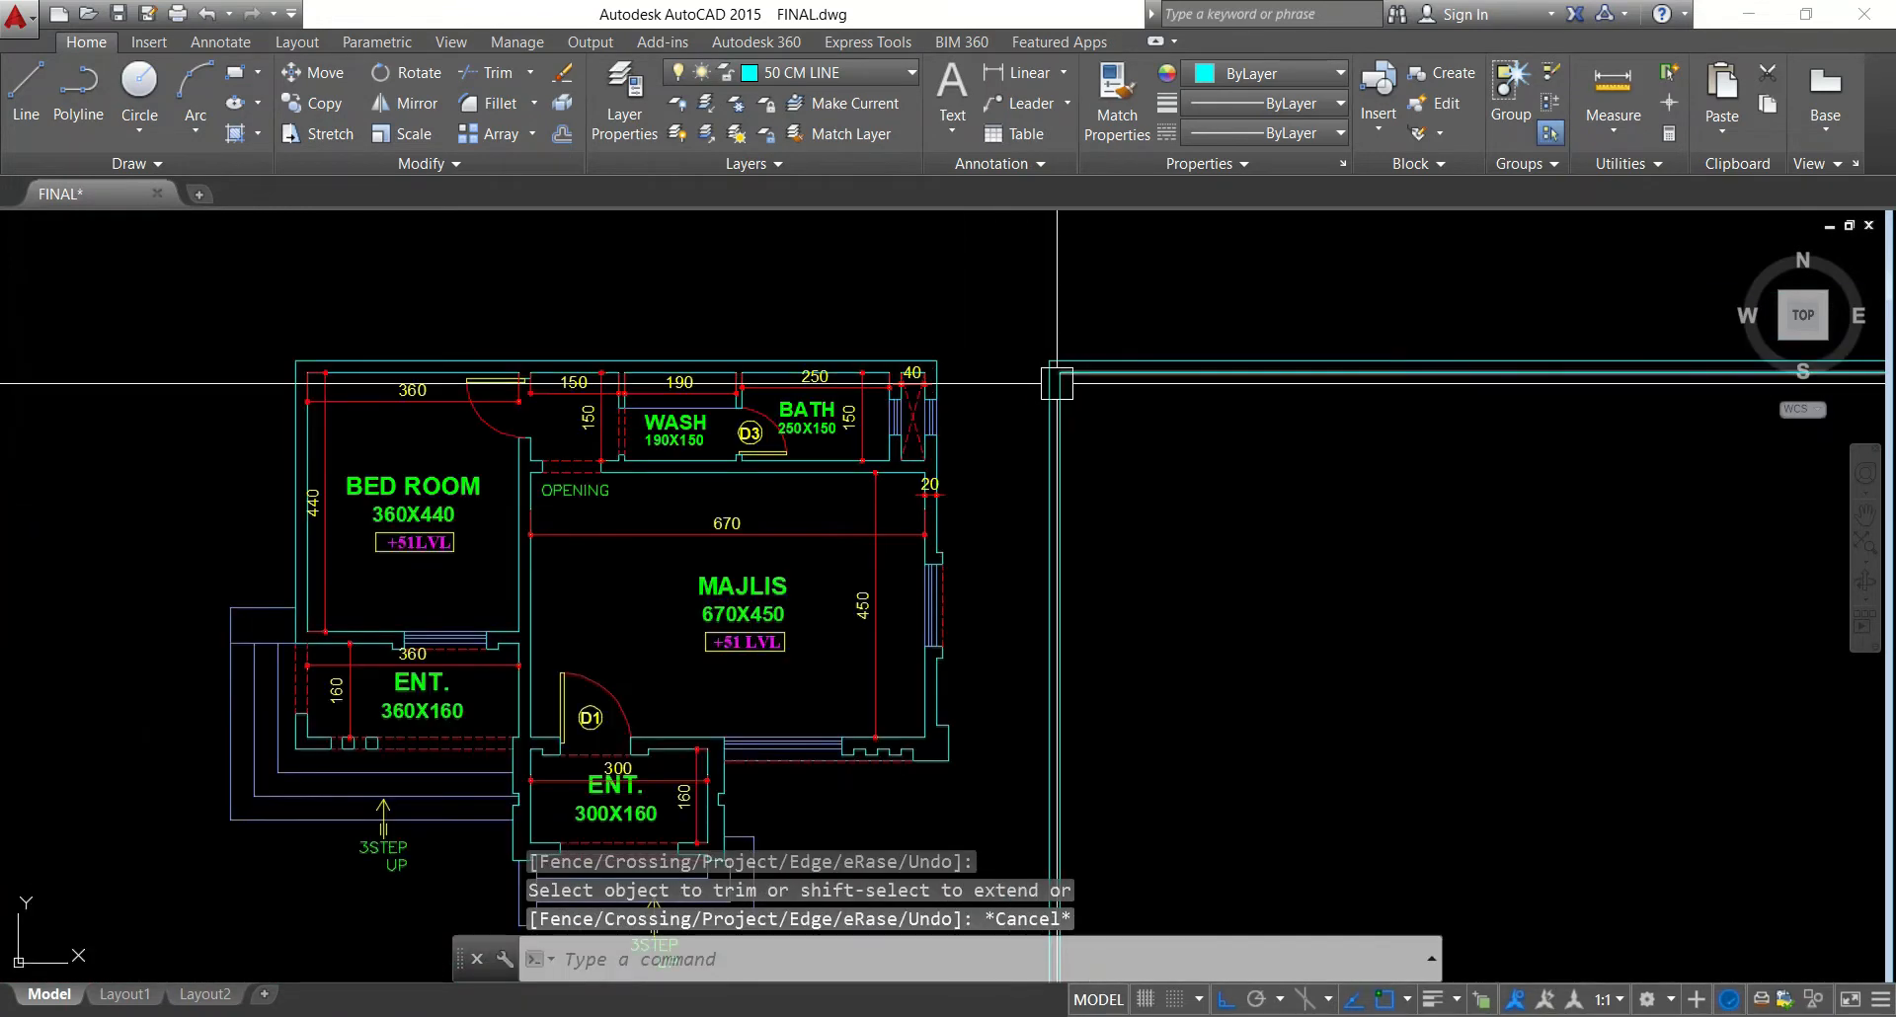
key(Escape)
Move the four new wall lines about 29 units left, toward the existing floor plan, keeping their vertical alignment
middle_drag(1092, 403, 1074, 435)
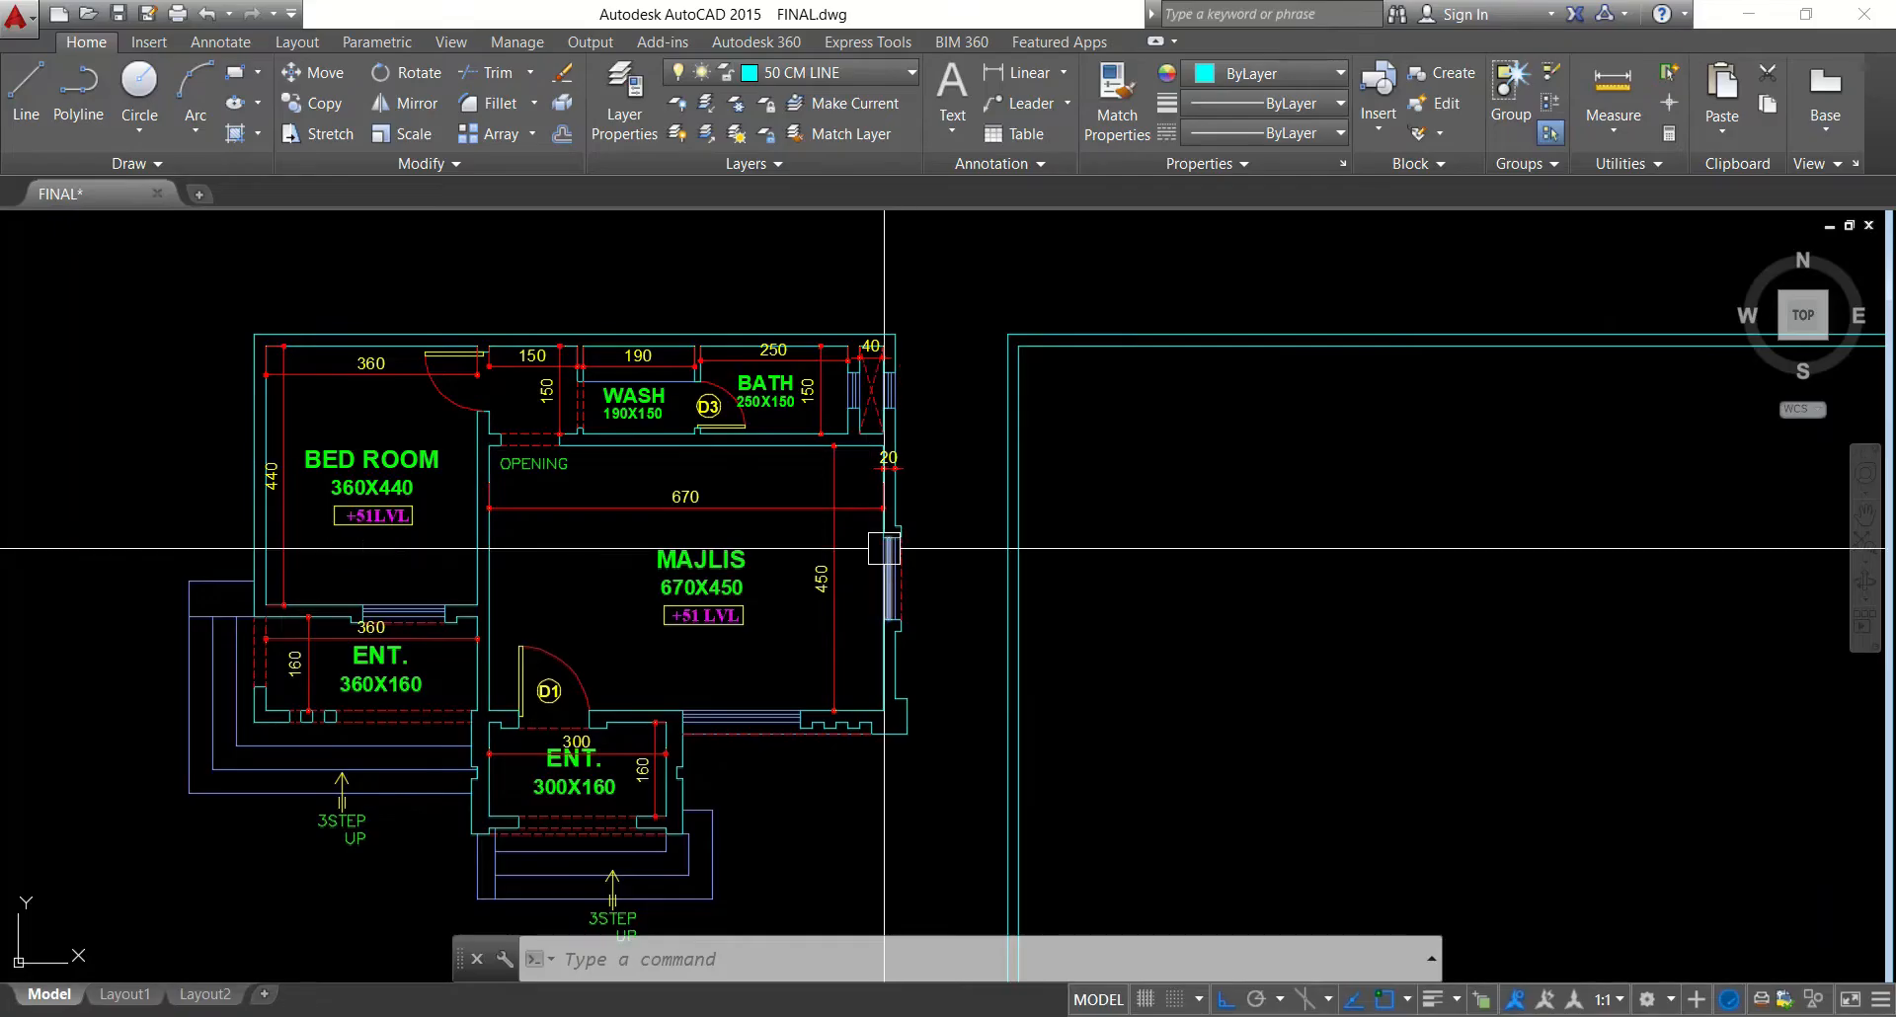
mouse_move(884, 548)
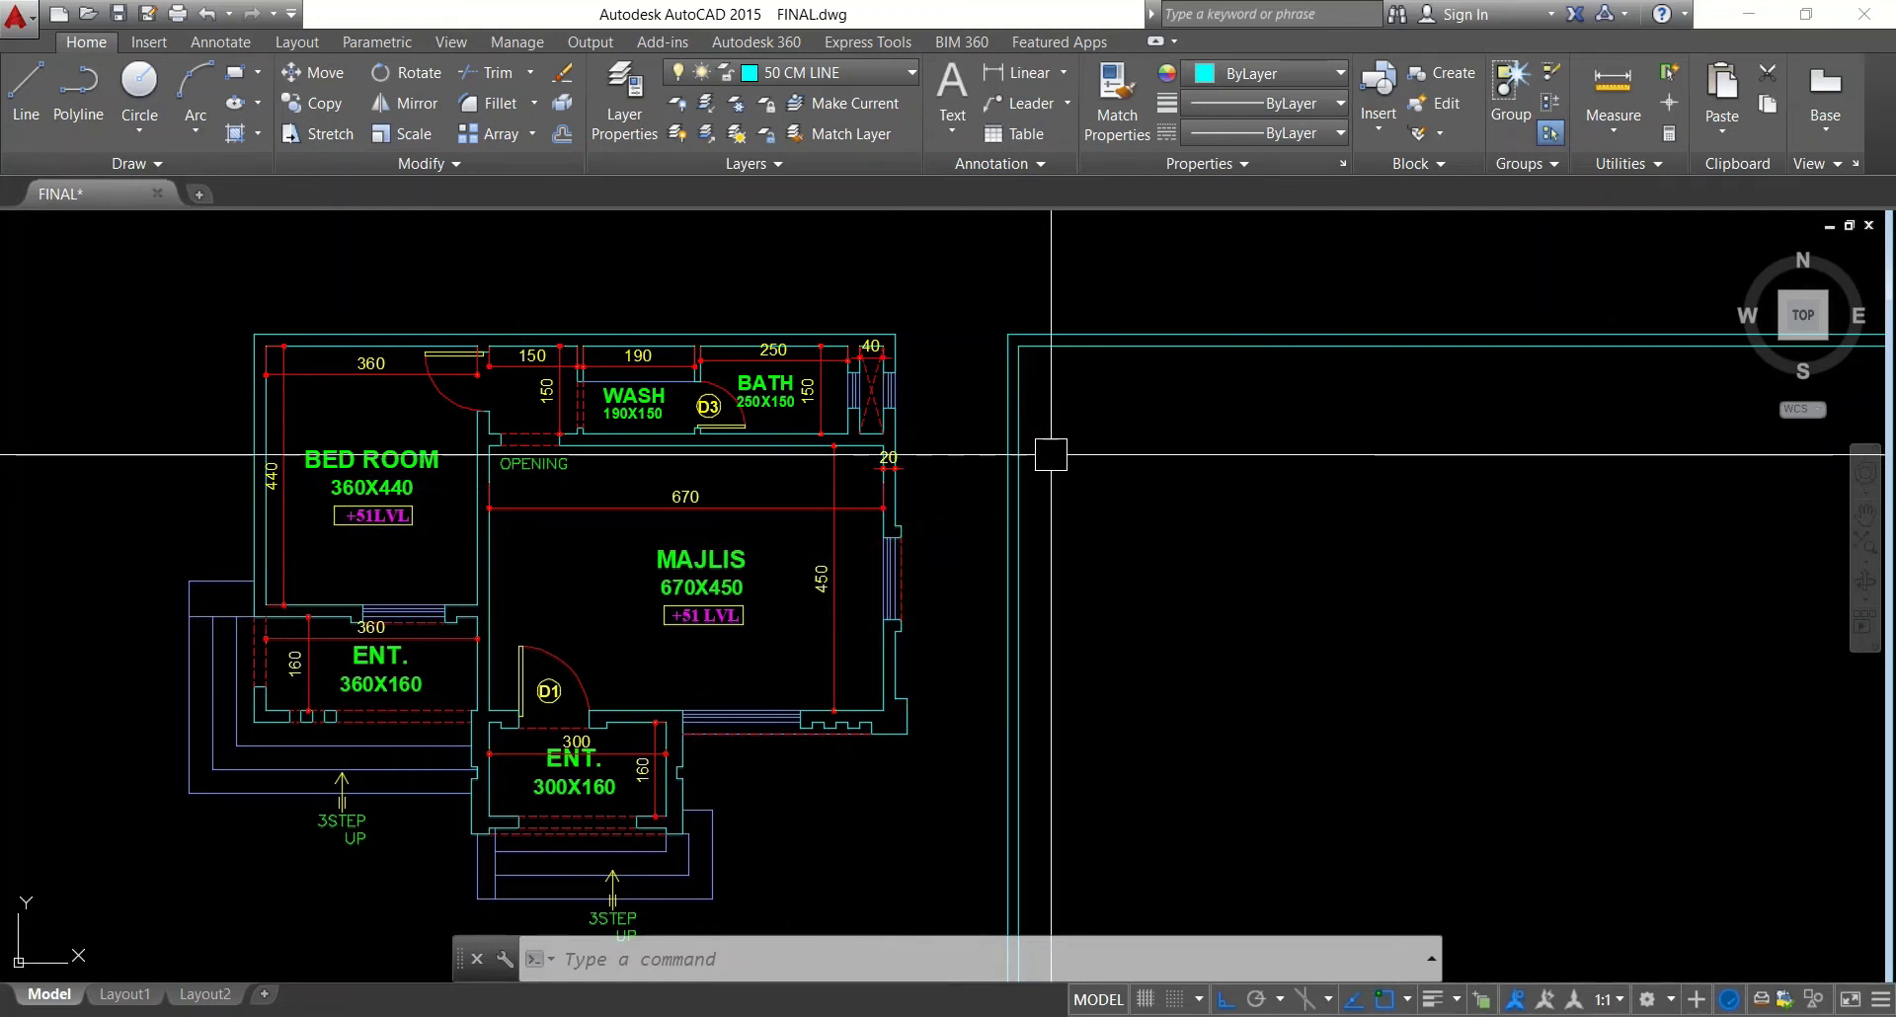
key(Escape)
key(Escape)
key(Escape)
click(1063, 297)
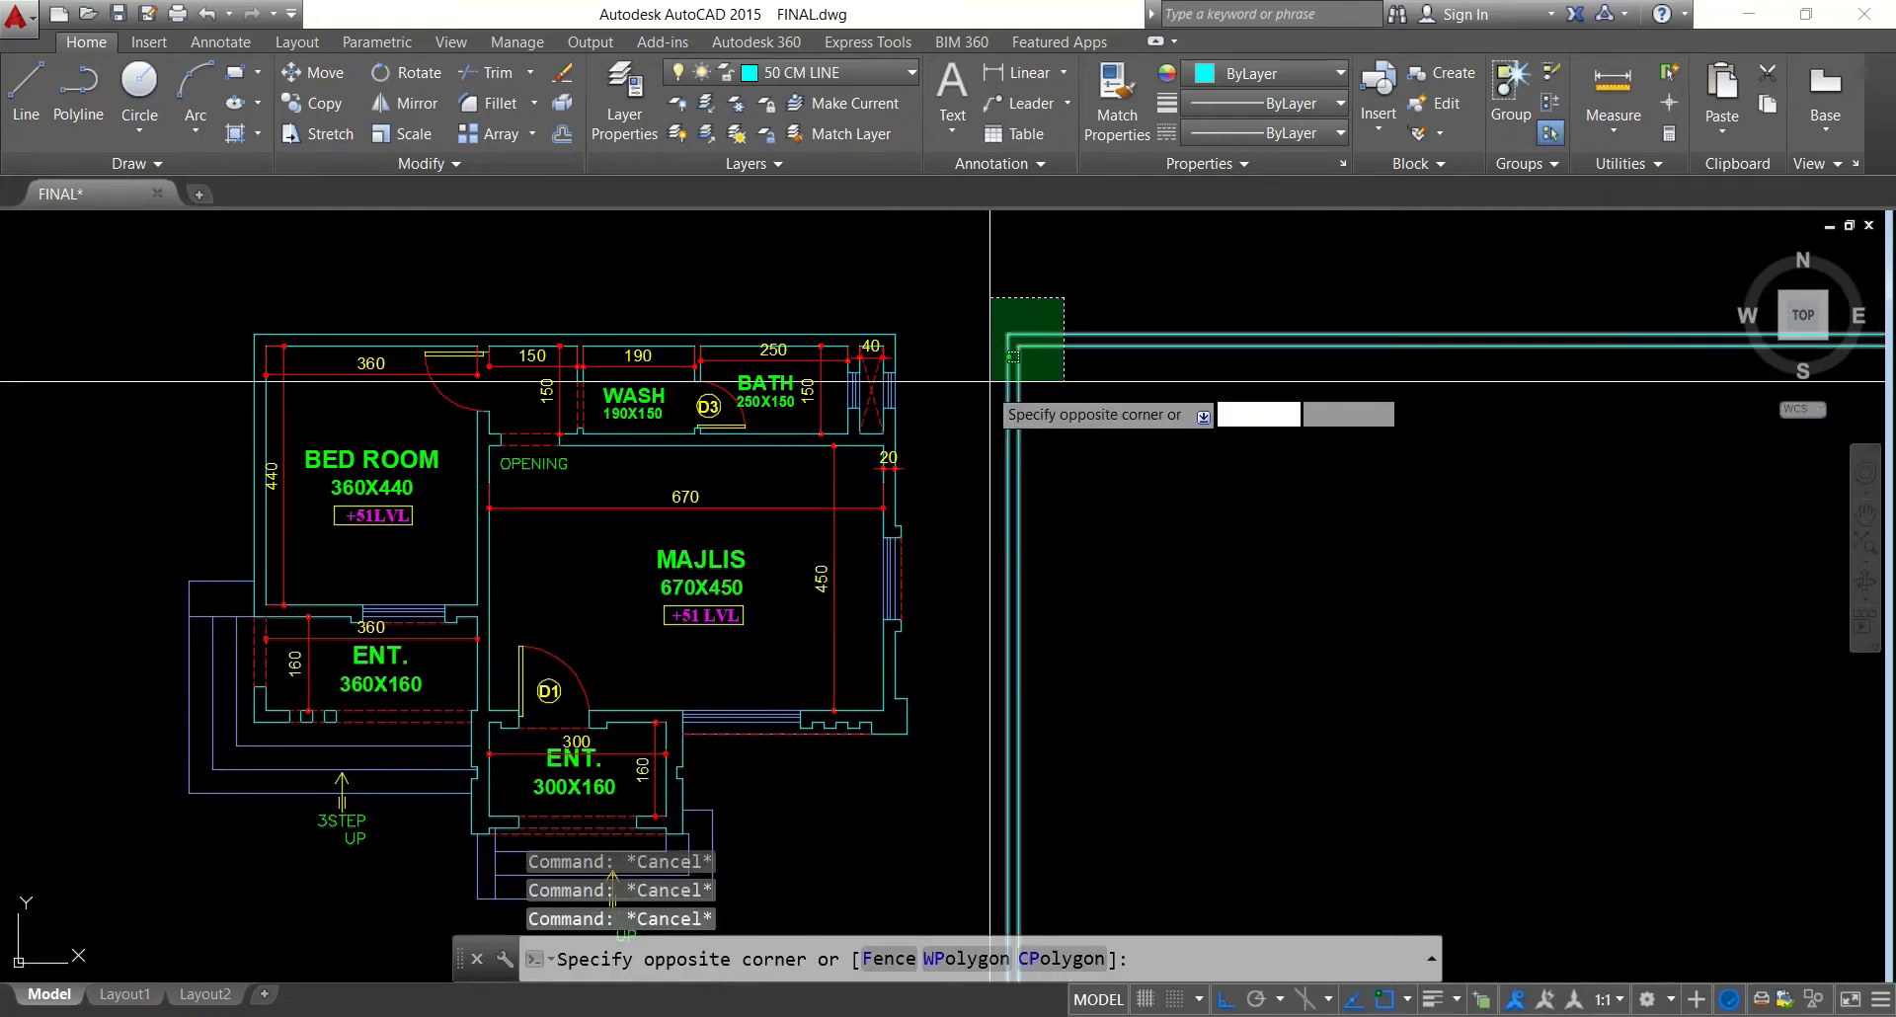
click(982, 393)
text(m)
key(Return)
click(1146, 453)
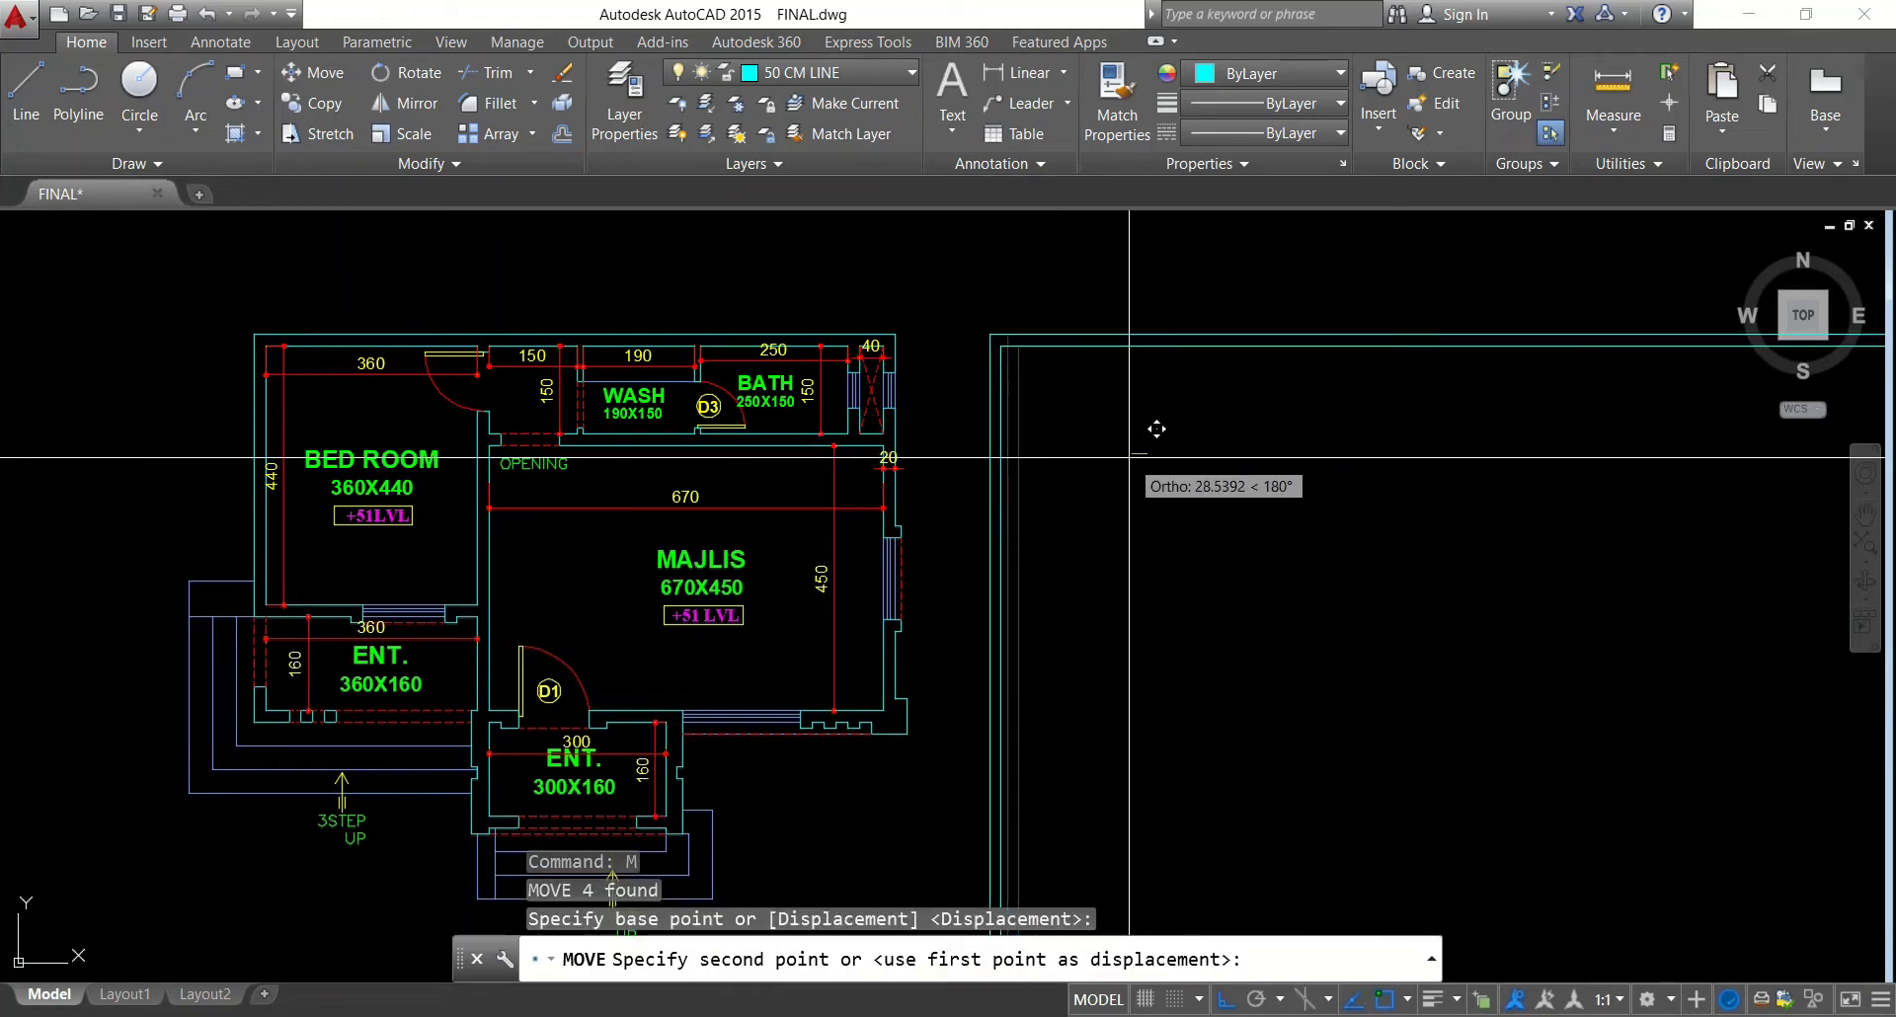
key(Escape)
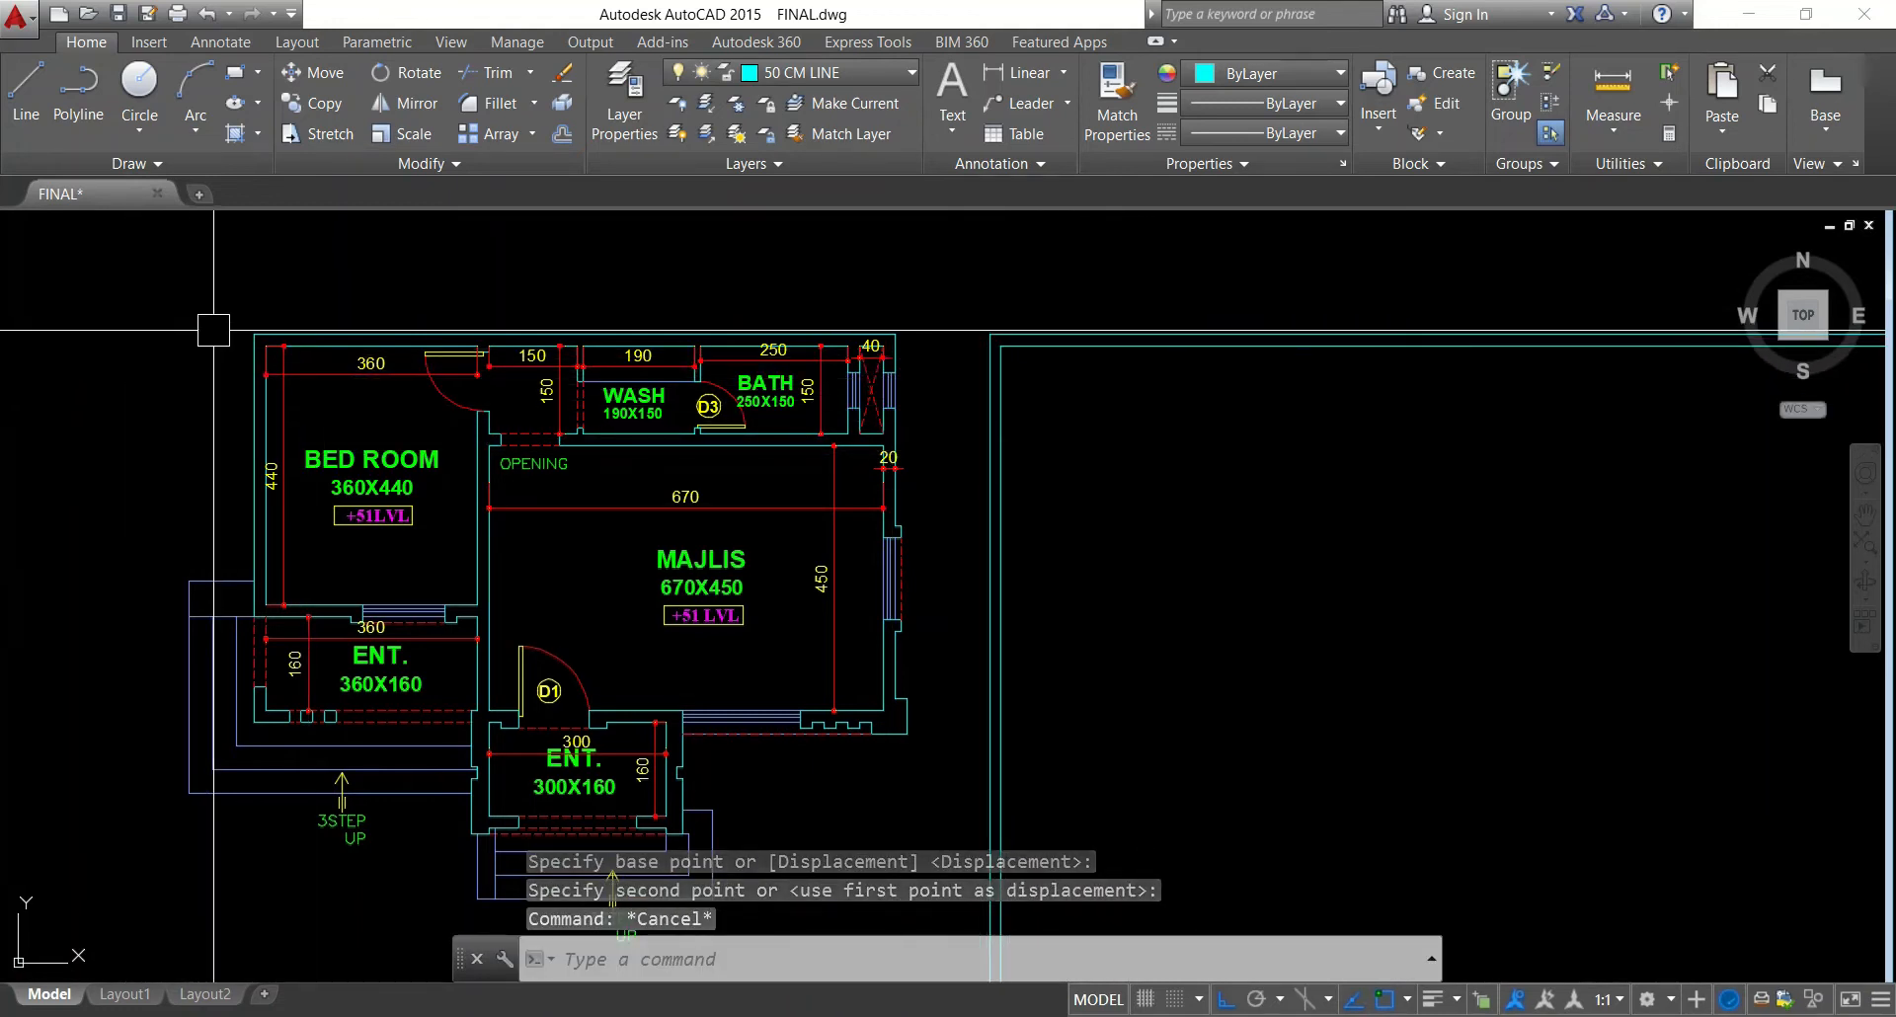
Draw a temporary circle centred on the floor plan's upper-left outer corner and erase it
text(c)
key(Return)
click(253, 335)
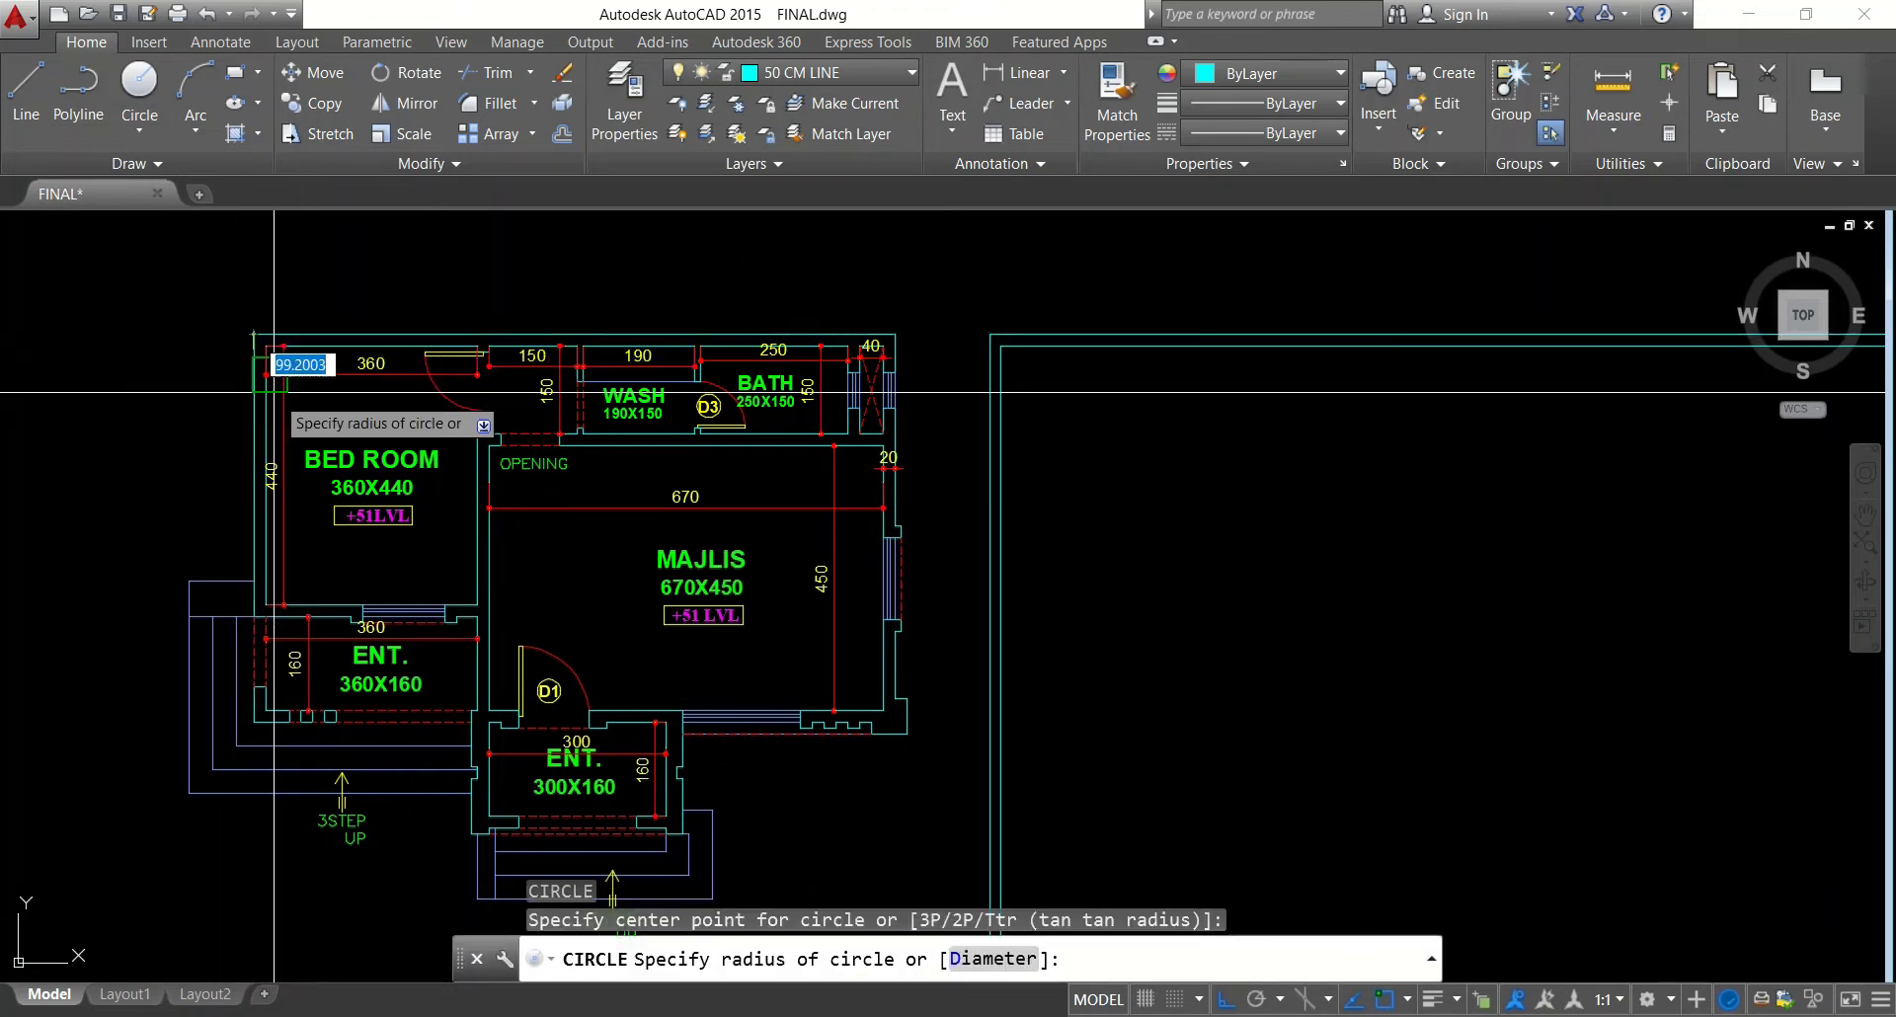
key(Escape)
text(e)
key(Return)
click(551, 398)
key(Escape)
key(Escape)
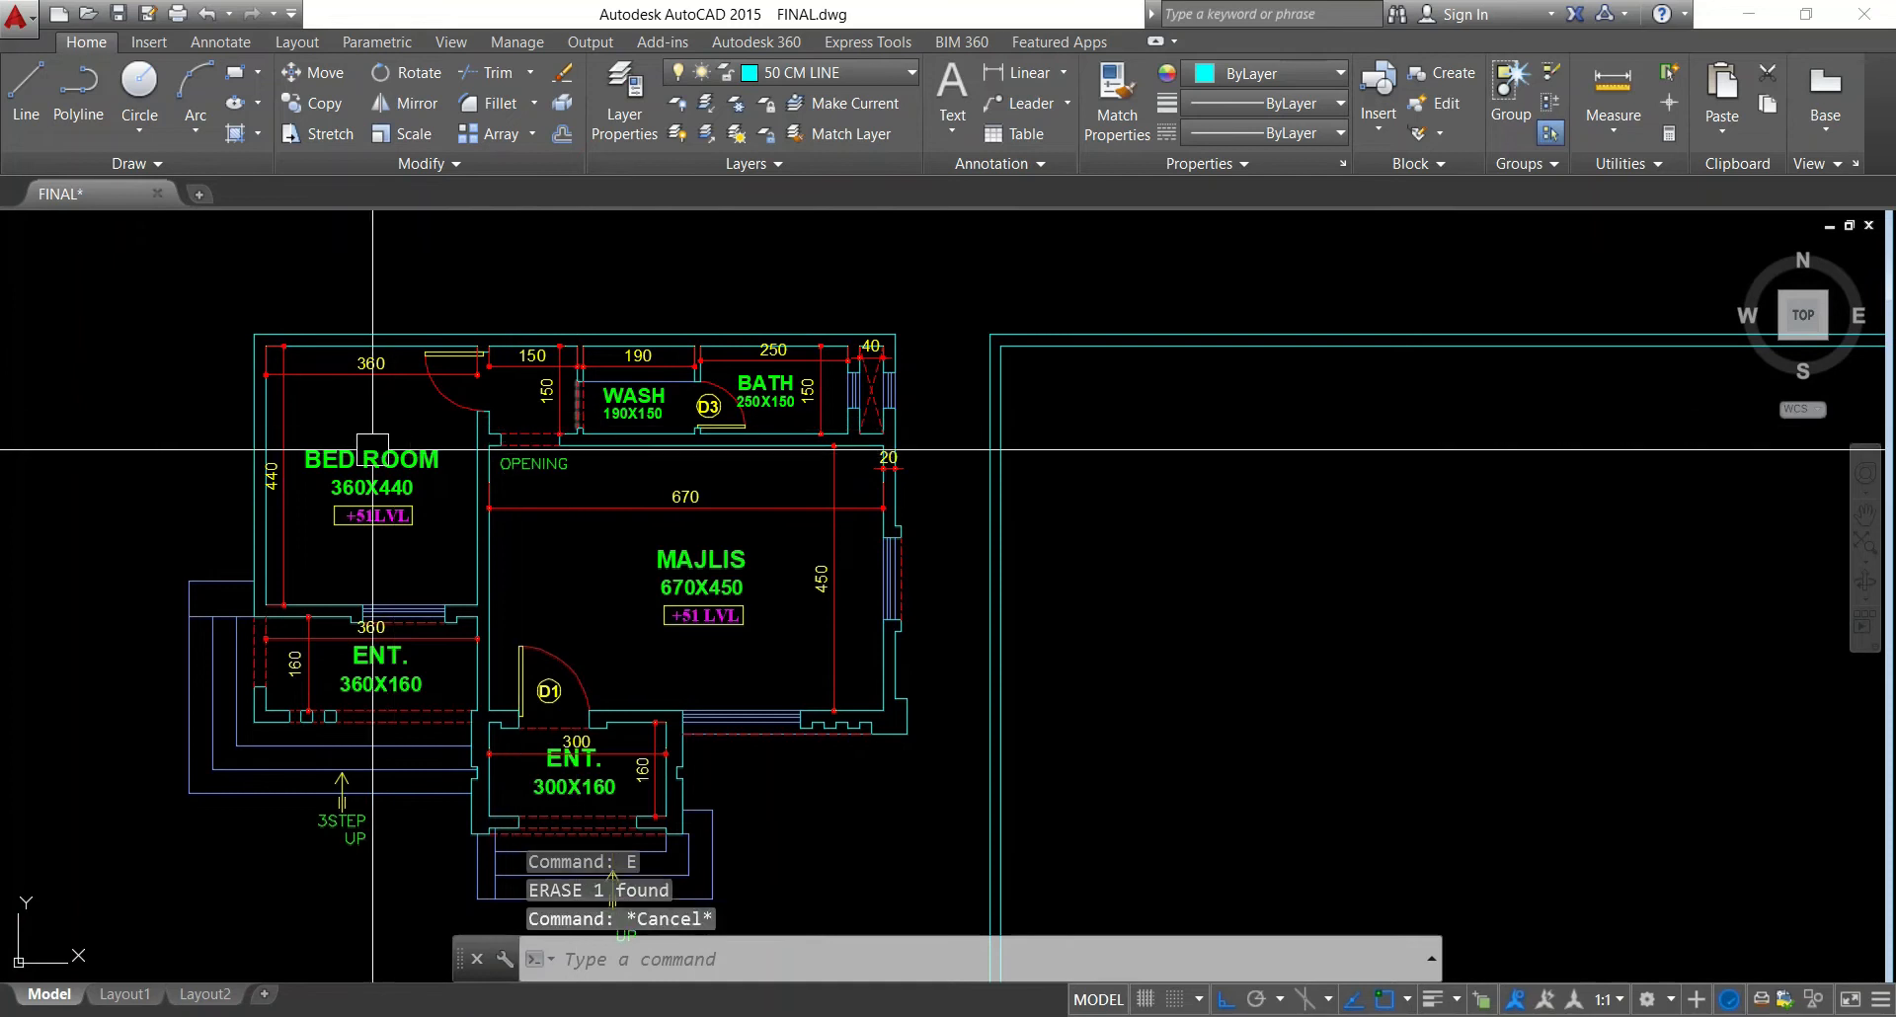
Offset the new plan's inner left wall line 360 to the right to set the bedroom width
scroll(363, 375, up, 2)
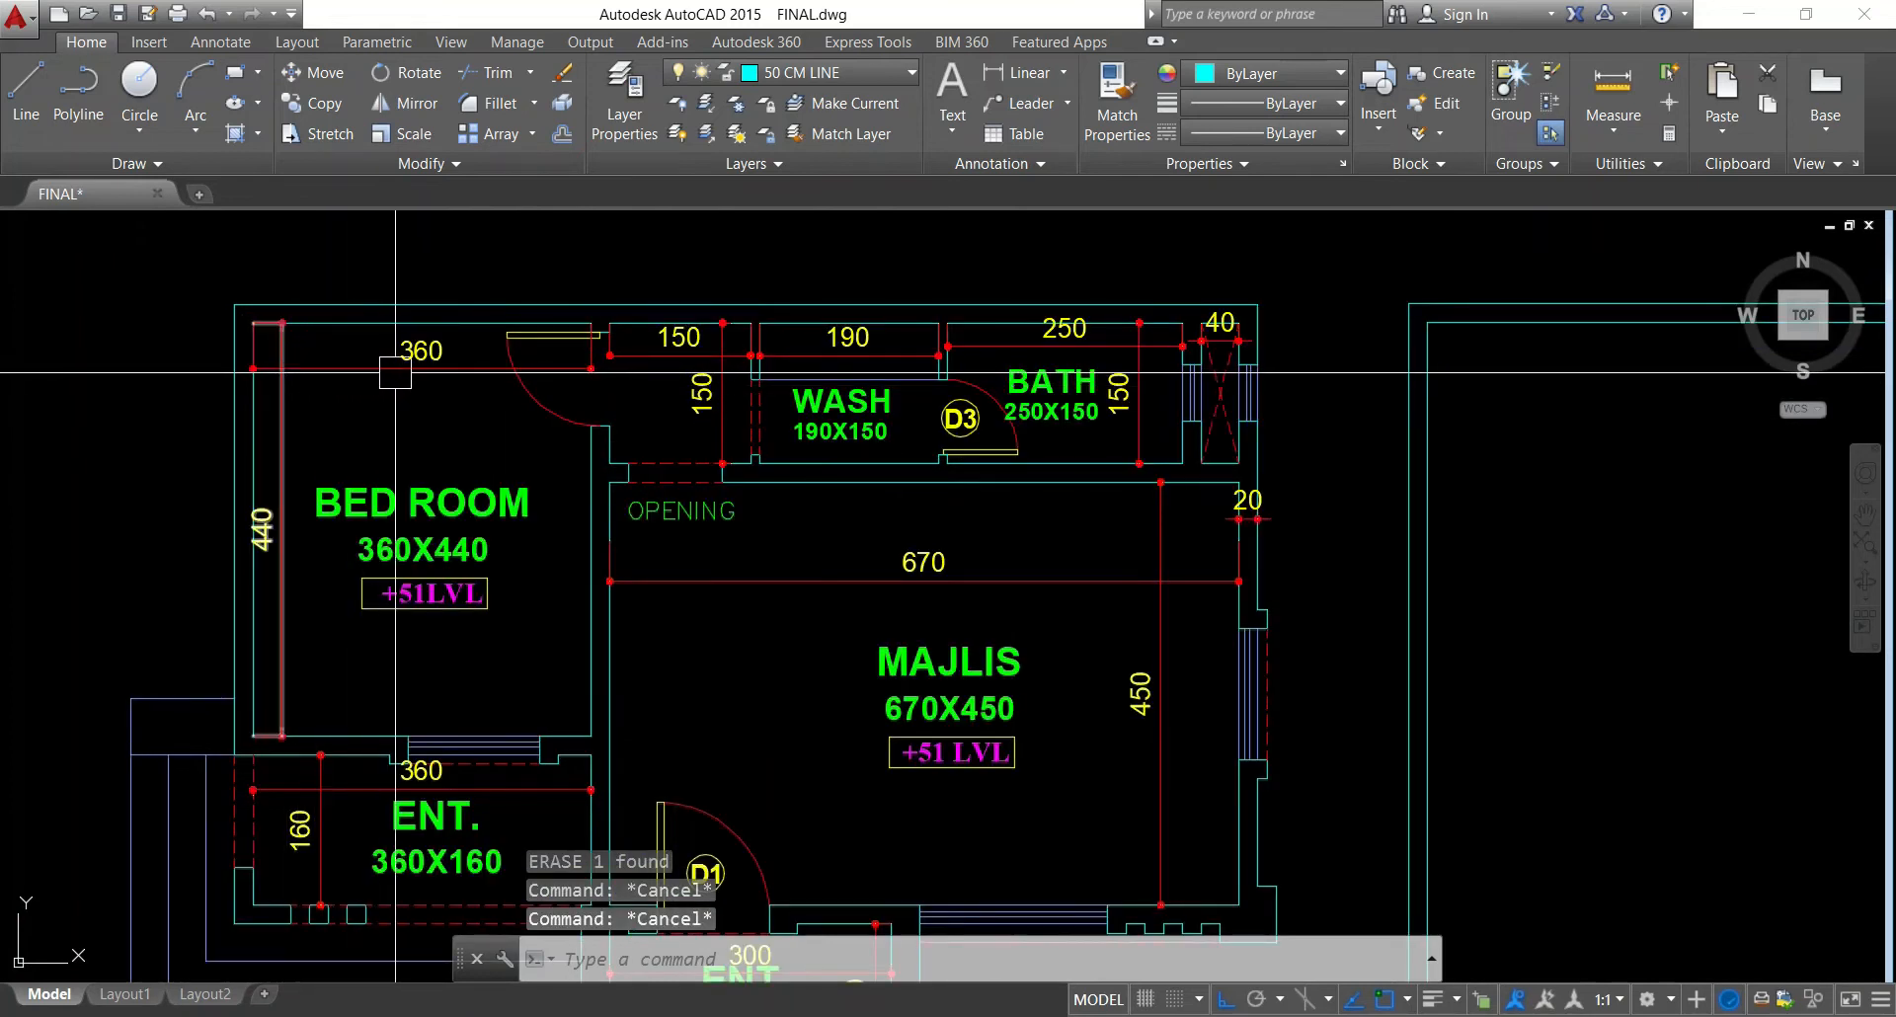
text(o)
key(Return)
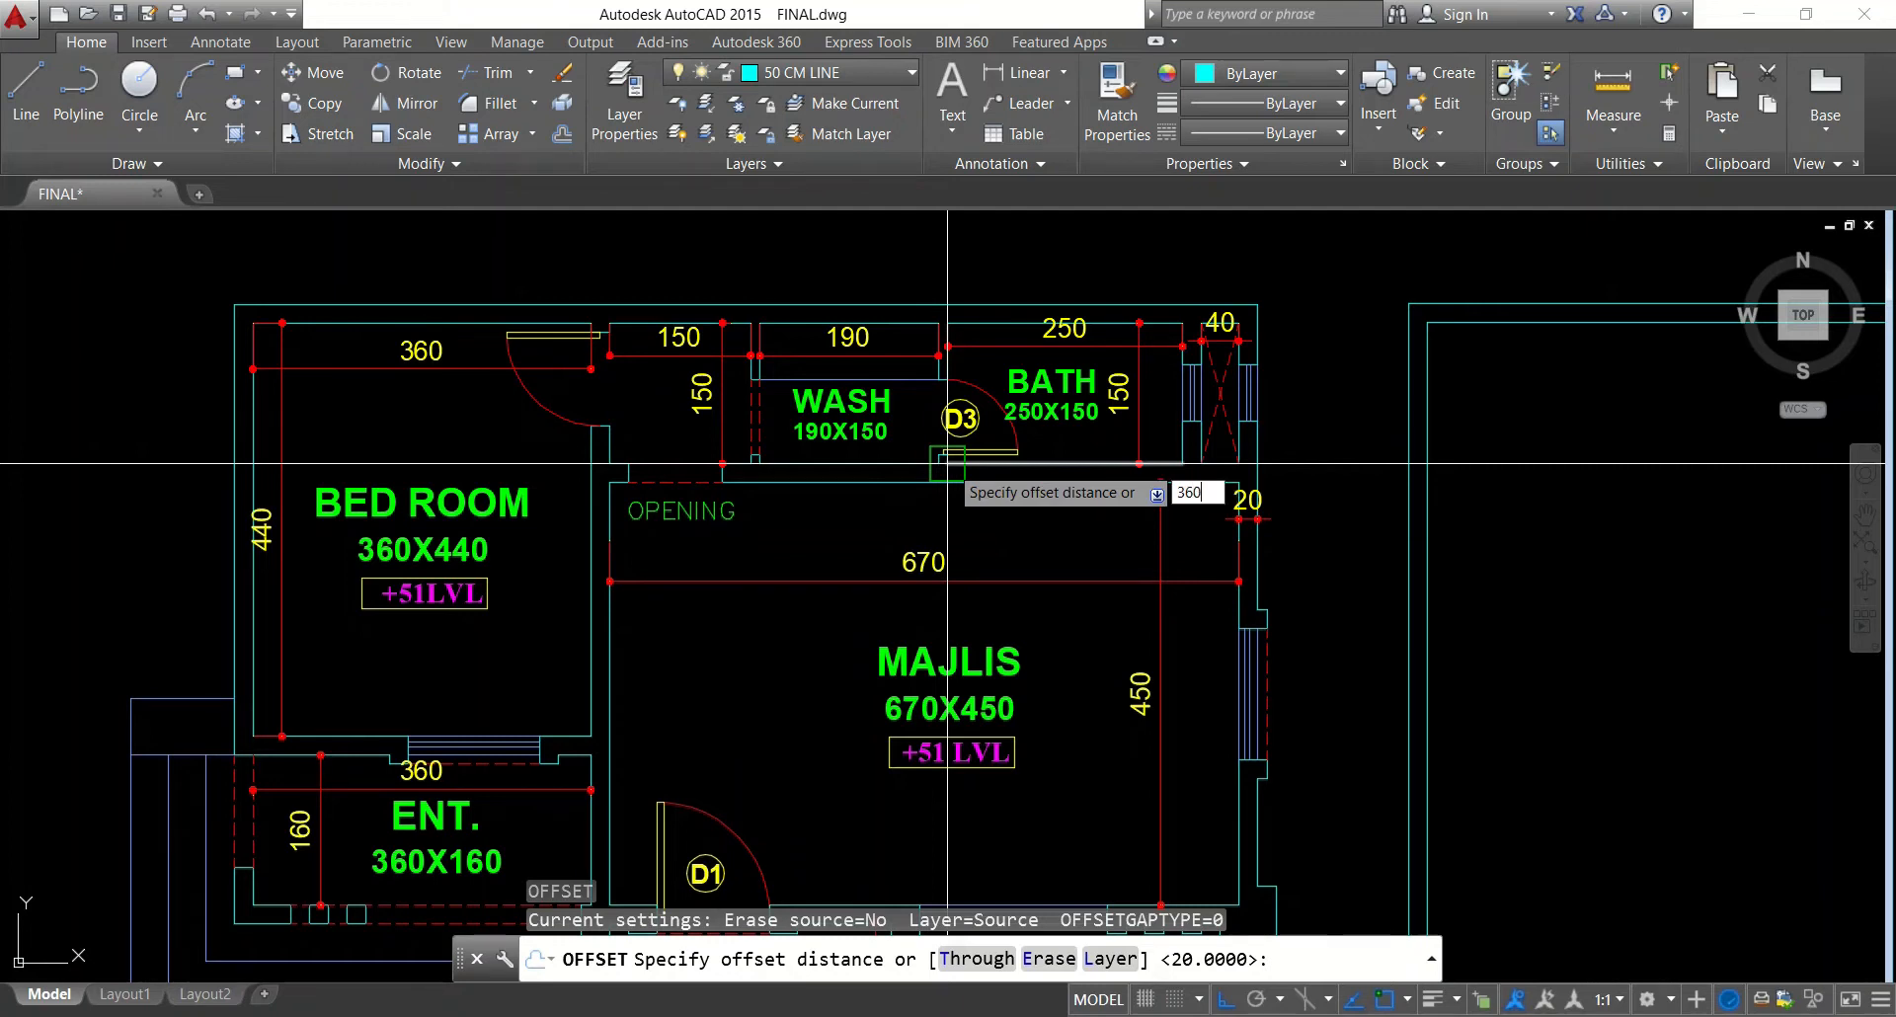
text(360)
key(Return)
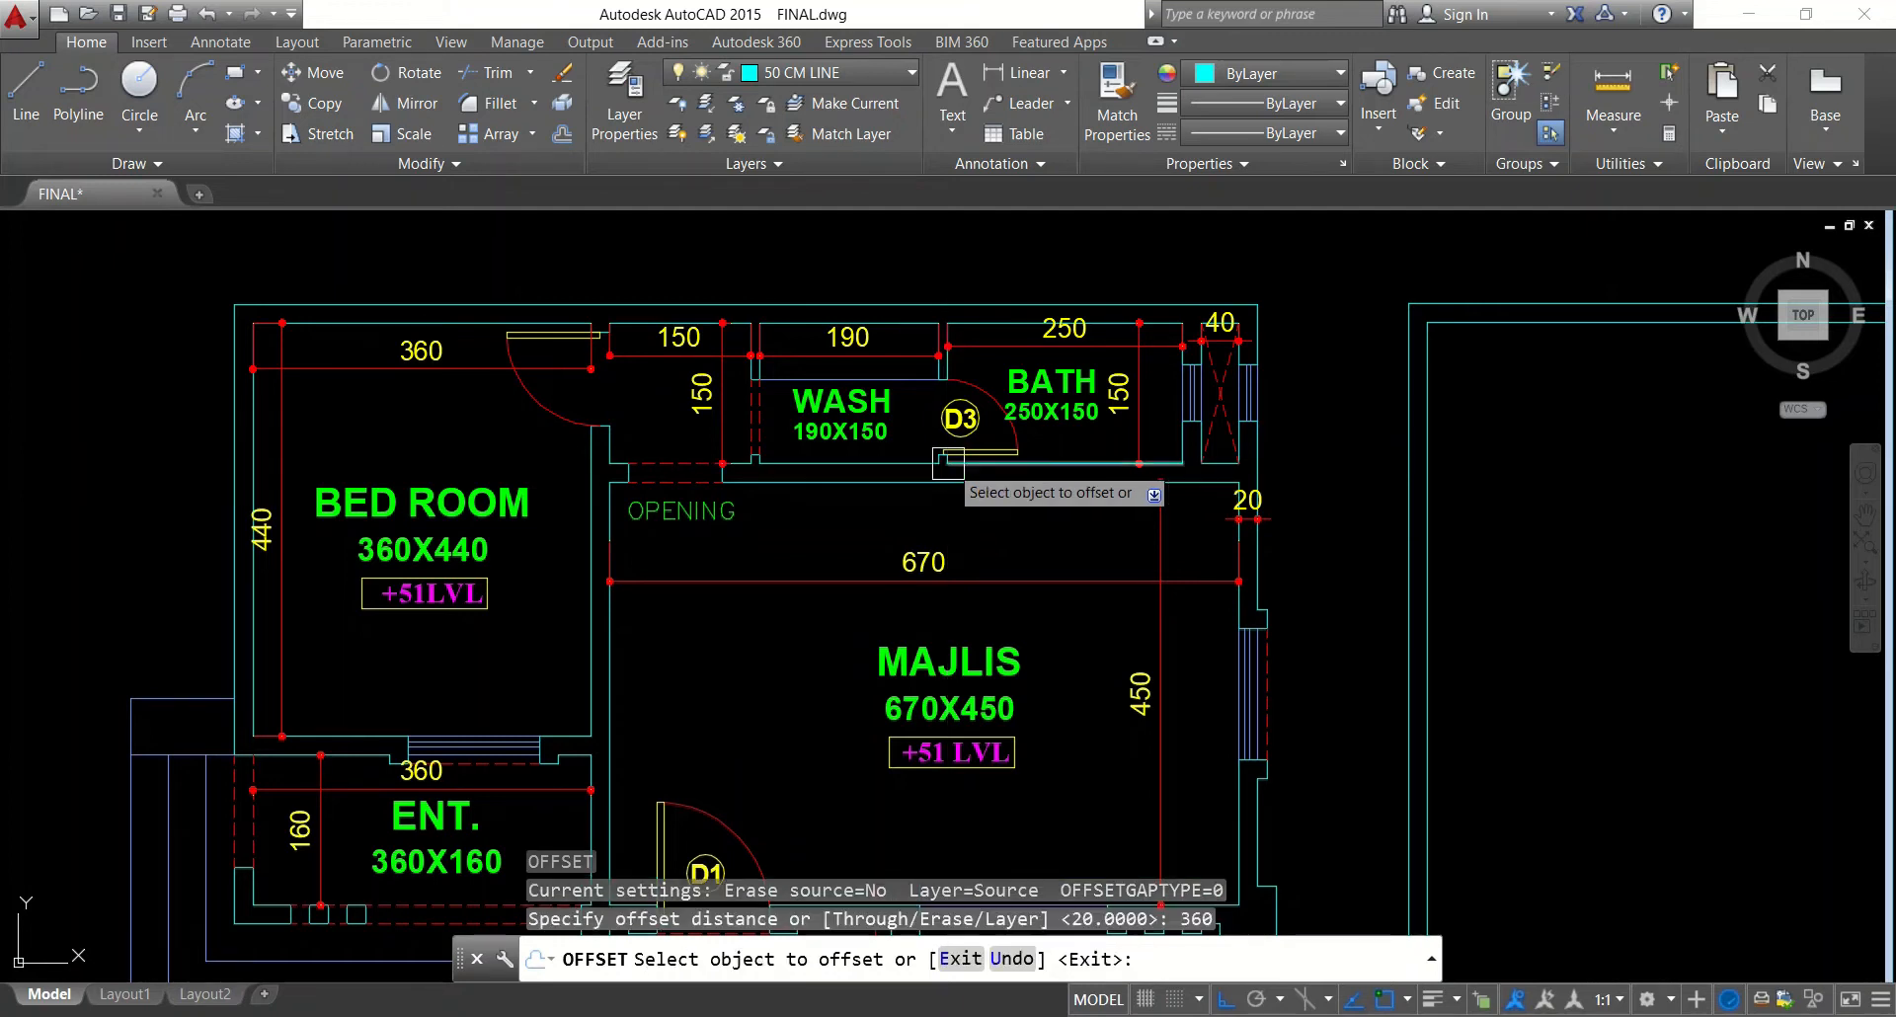
click(1431, 349)
click(1526, 395)
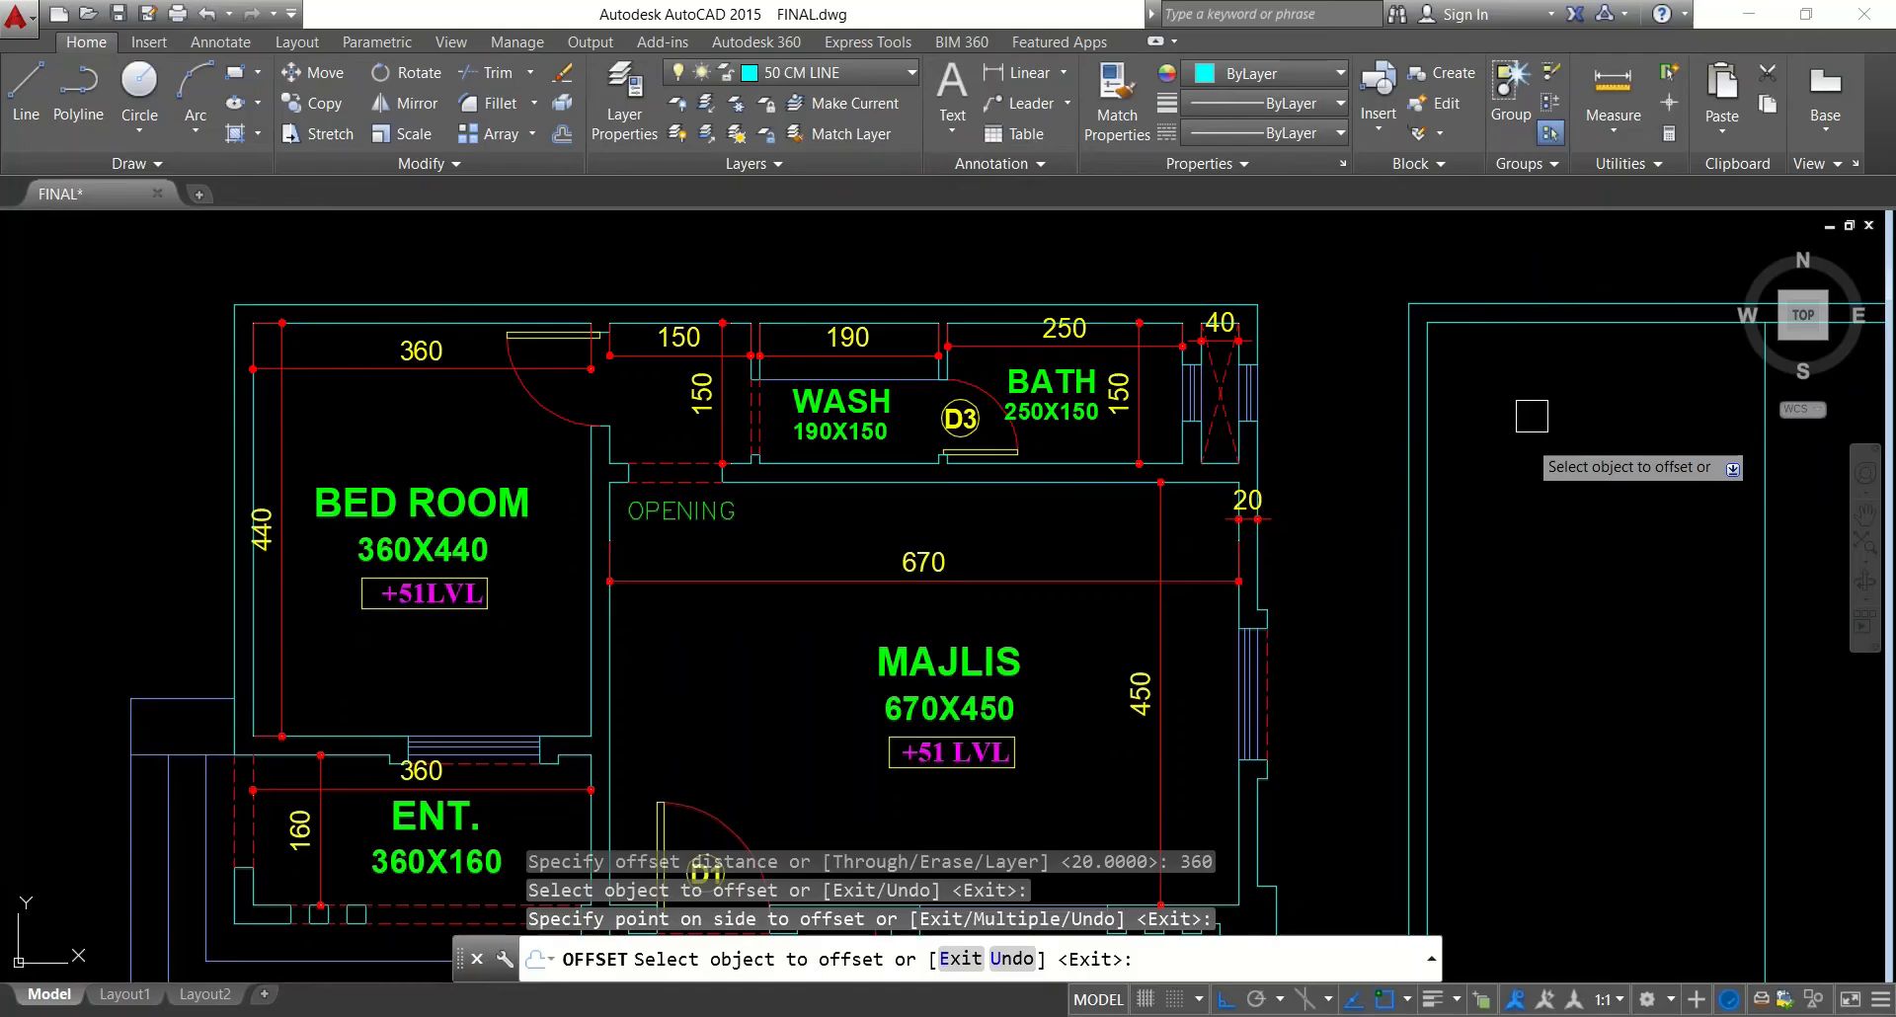
key(Escape)
key(Escape)
Offset the bedroom's new right-hand line 20 to the right to give that wall its thickness
middle_drag(1526, 513, 1426, 528)
key(Escape)
text(o)
key(Return)
text(20)
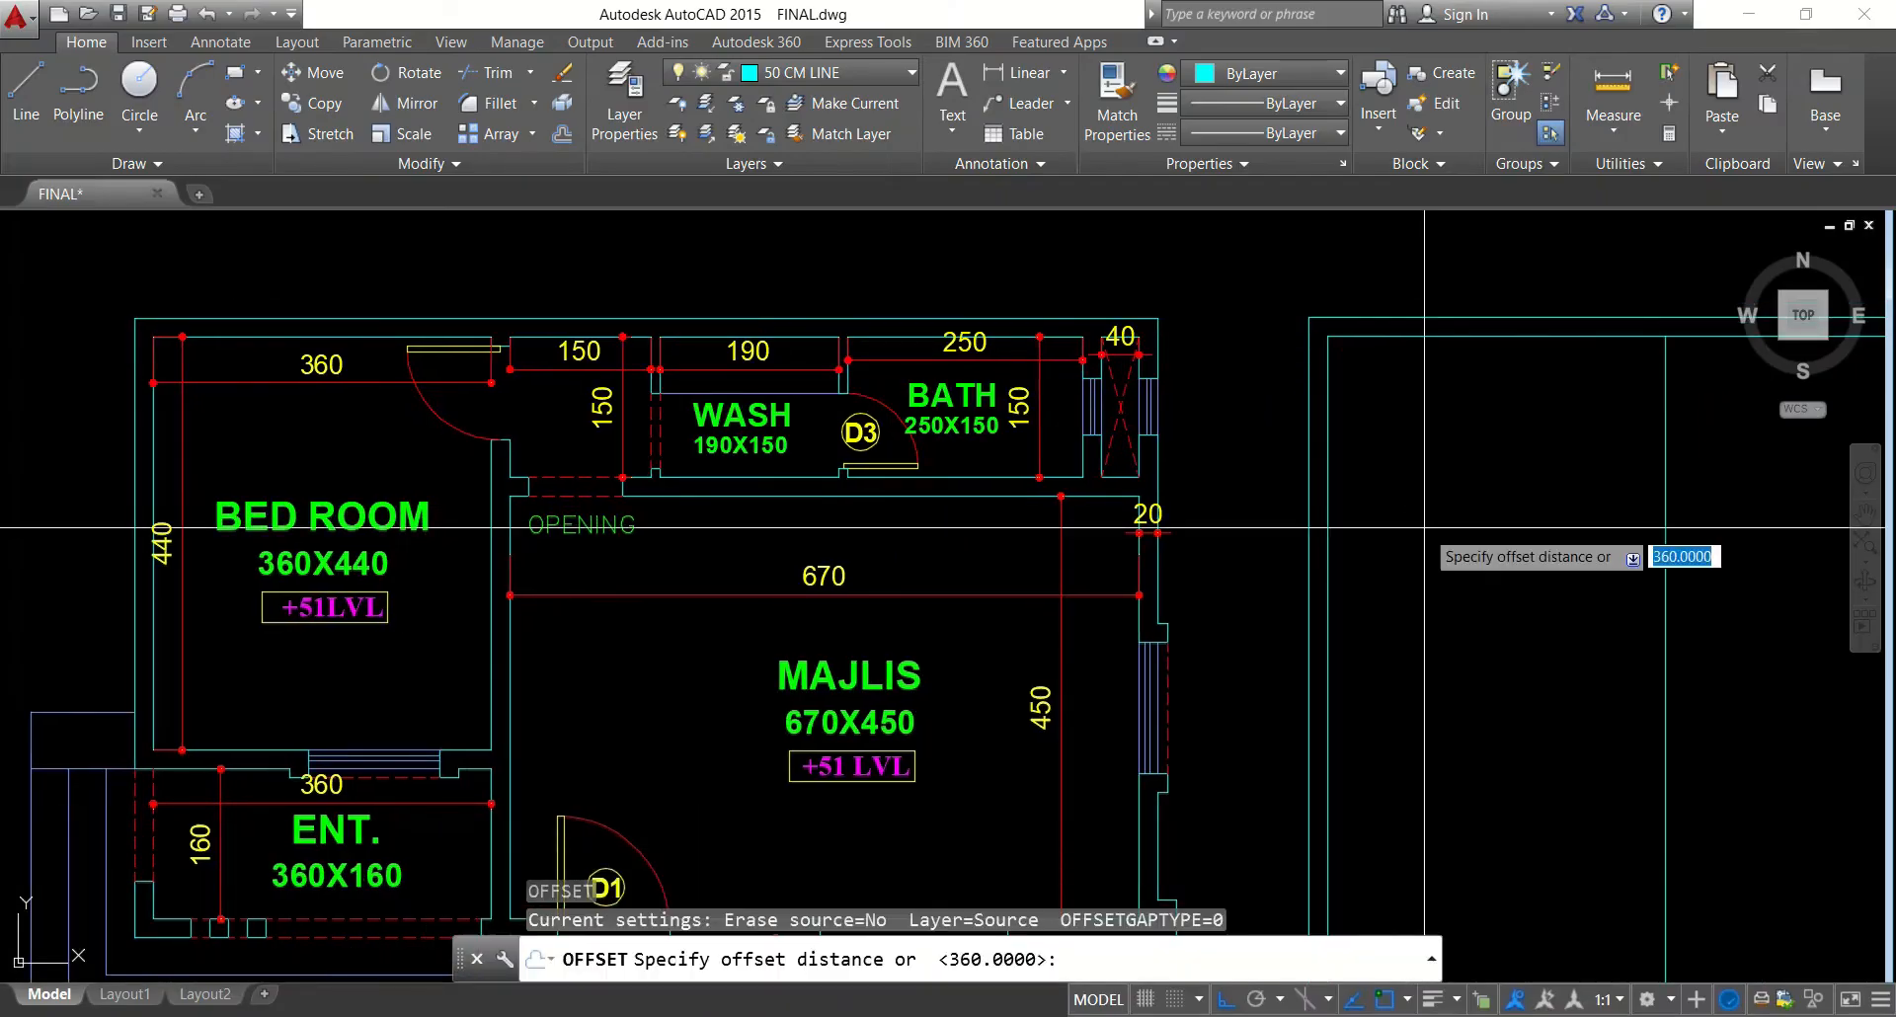
key(Return)
click(1666, 464)
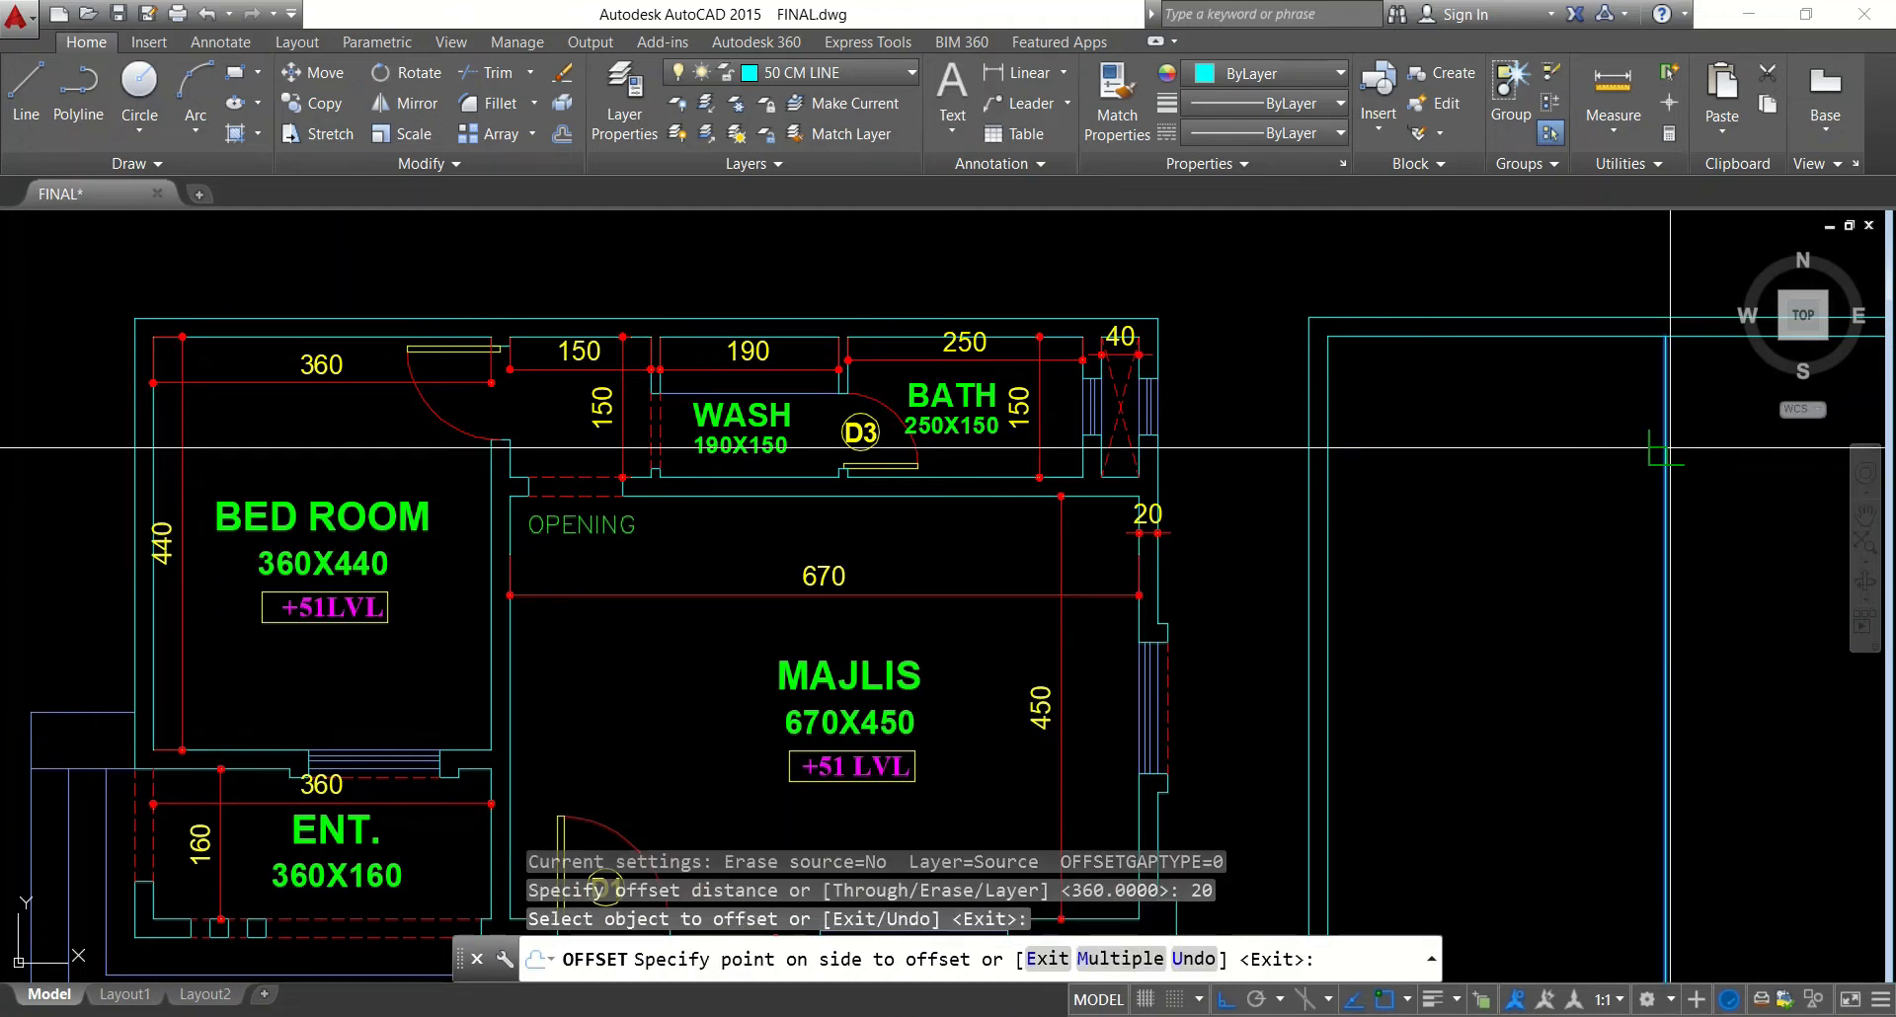
click(1733, 557)
key(Escape)
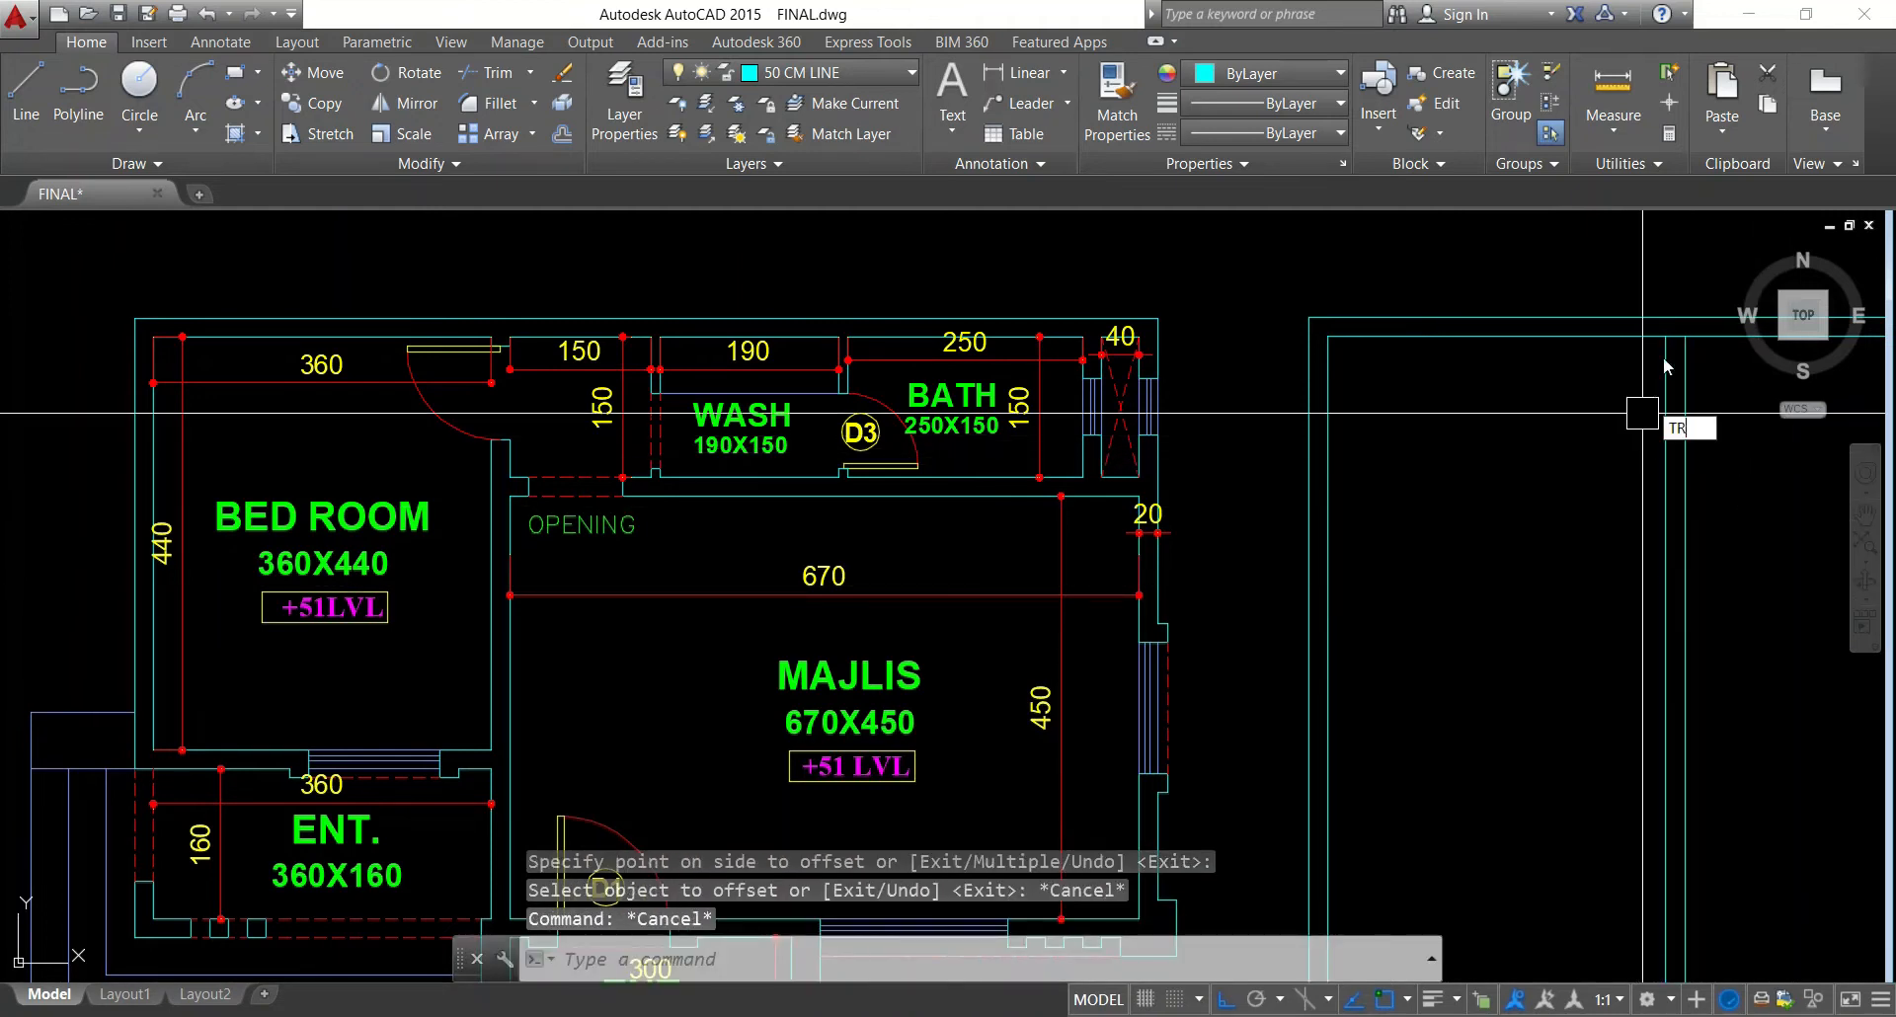
Trim the inner top wall line between the two new vertical lines to open the wall junction
text(tr)
key(Return)
key(Return)
scroll(1669, 380, up, 4)
scroll(1655, 375, down, 5)
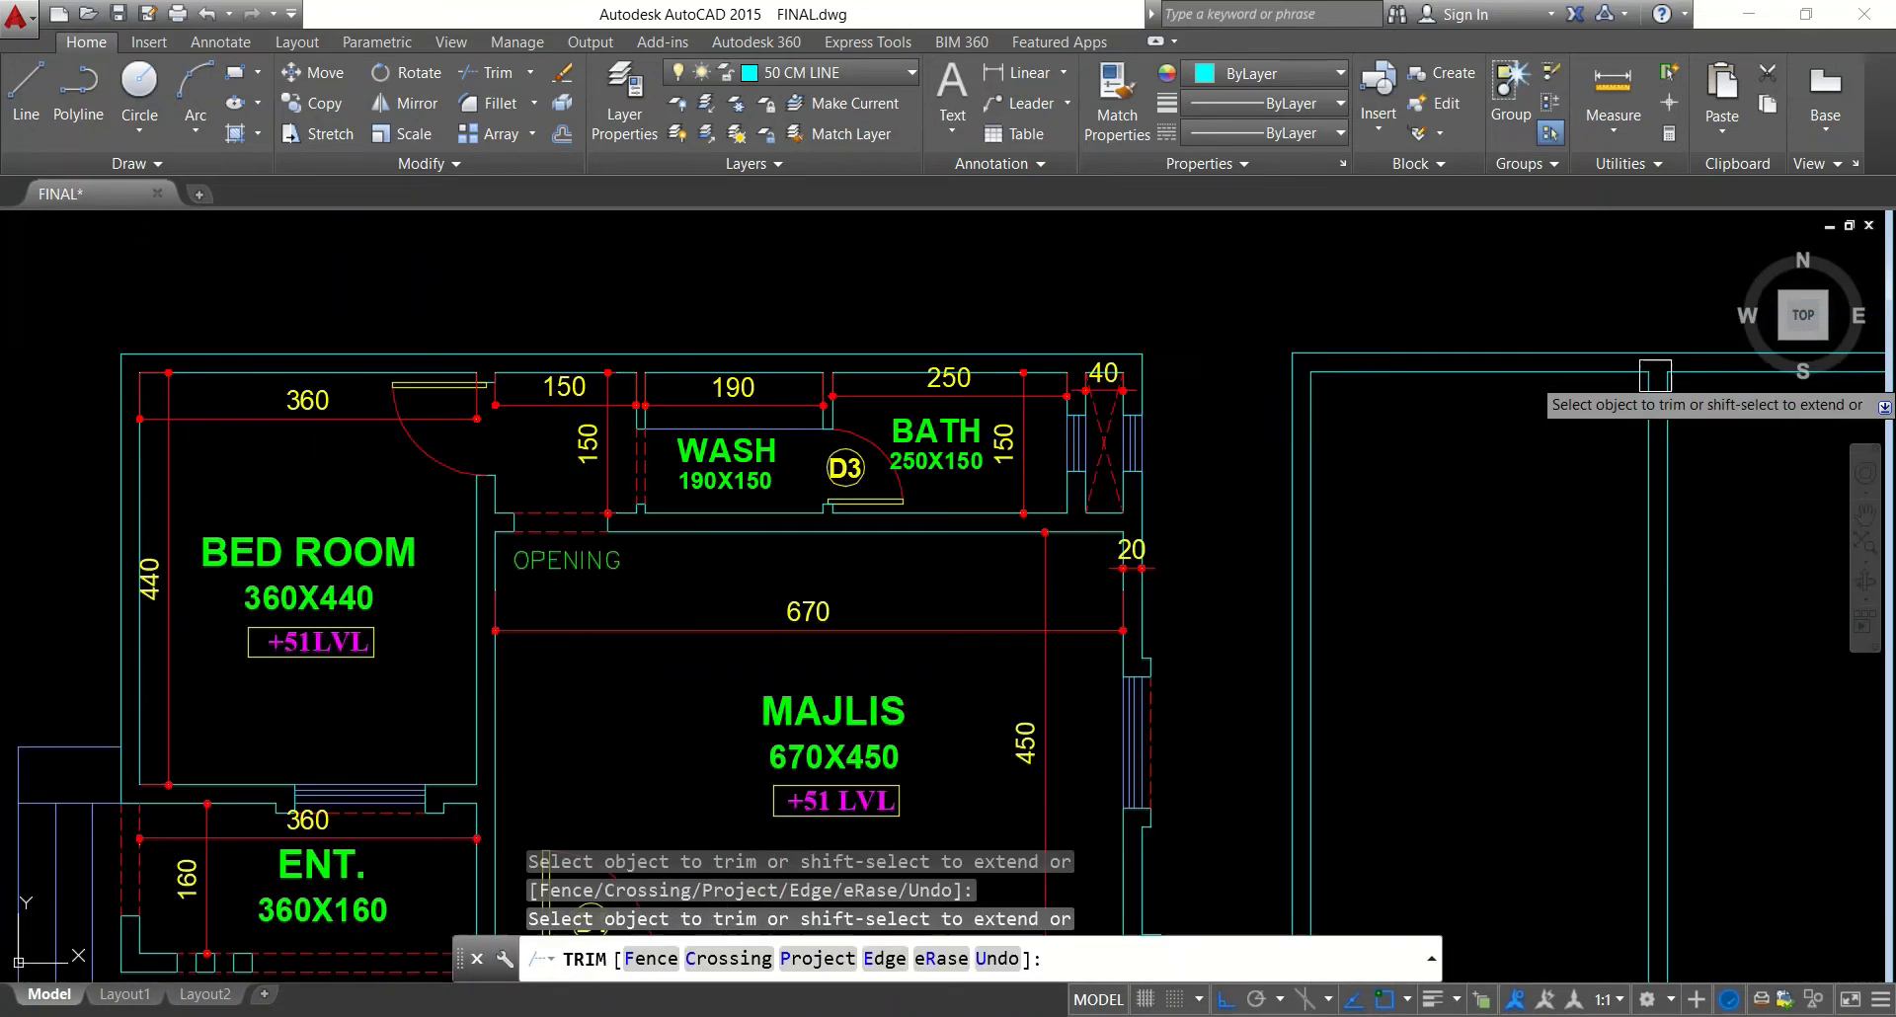
key(Escape)
key(Escape)
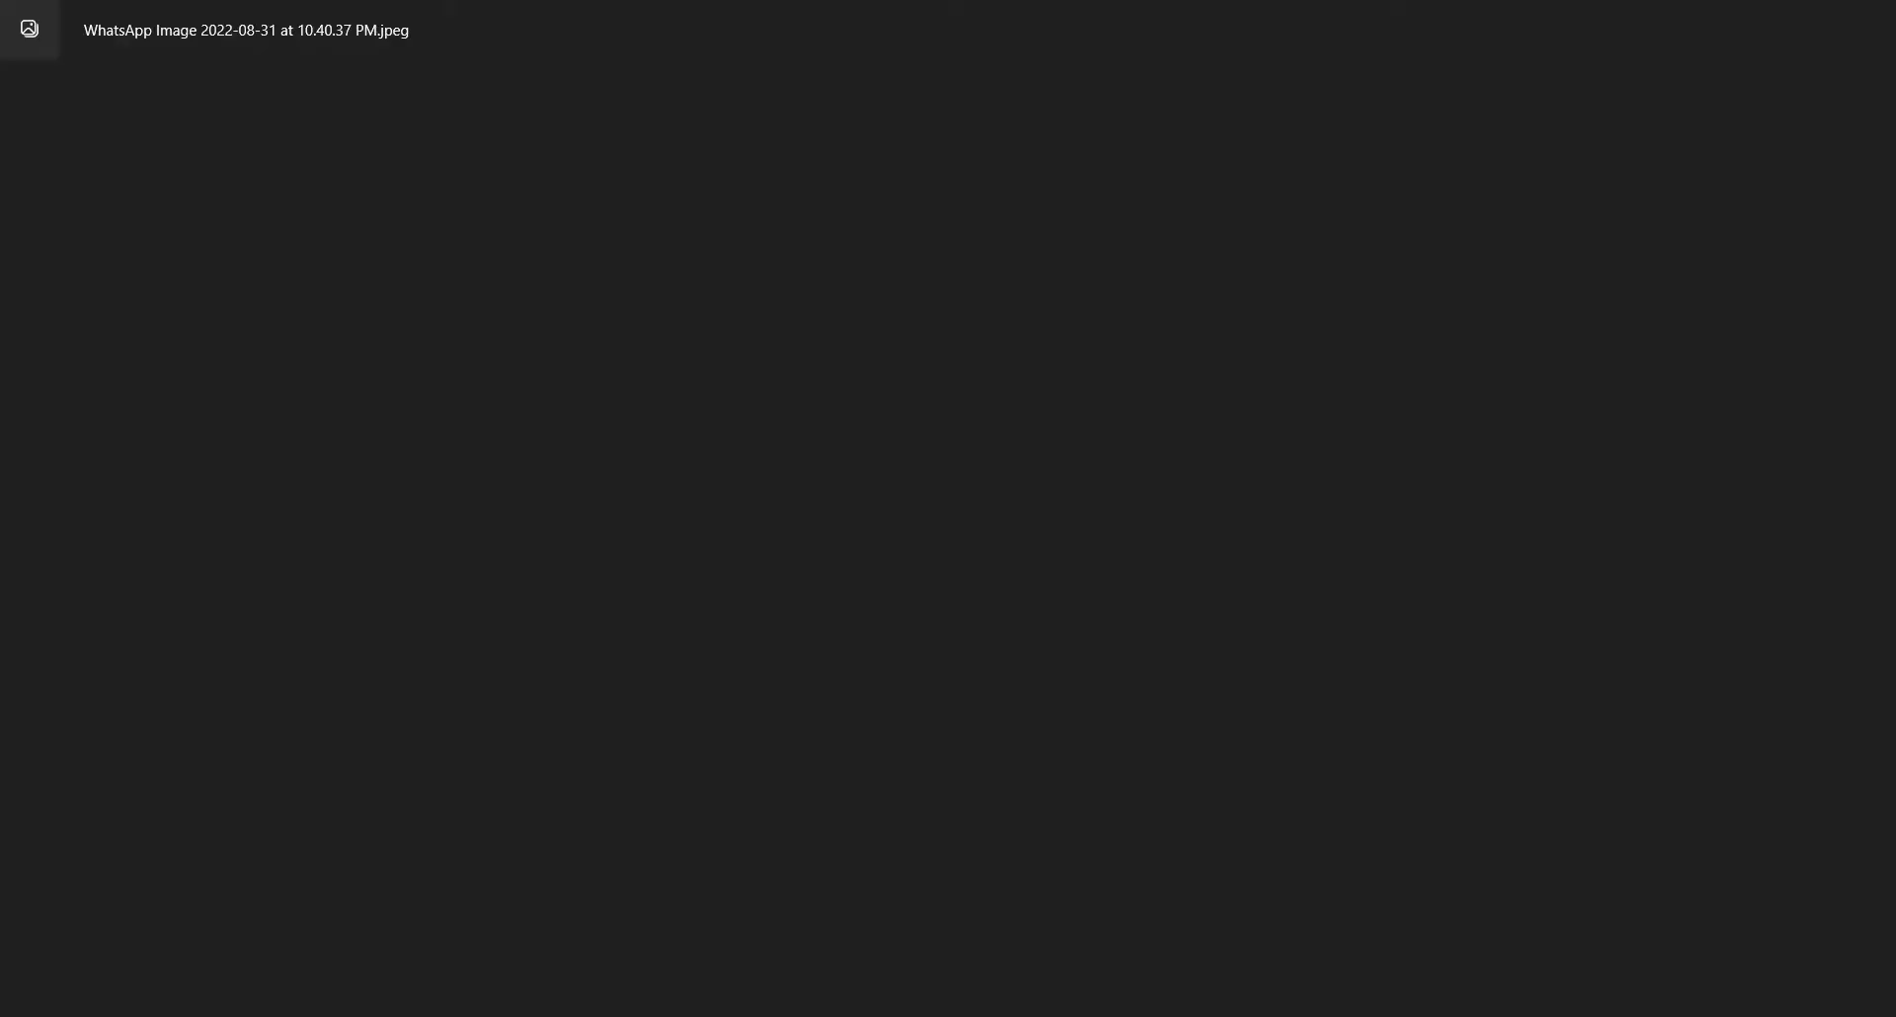
key(Escape)
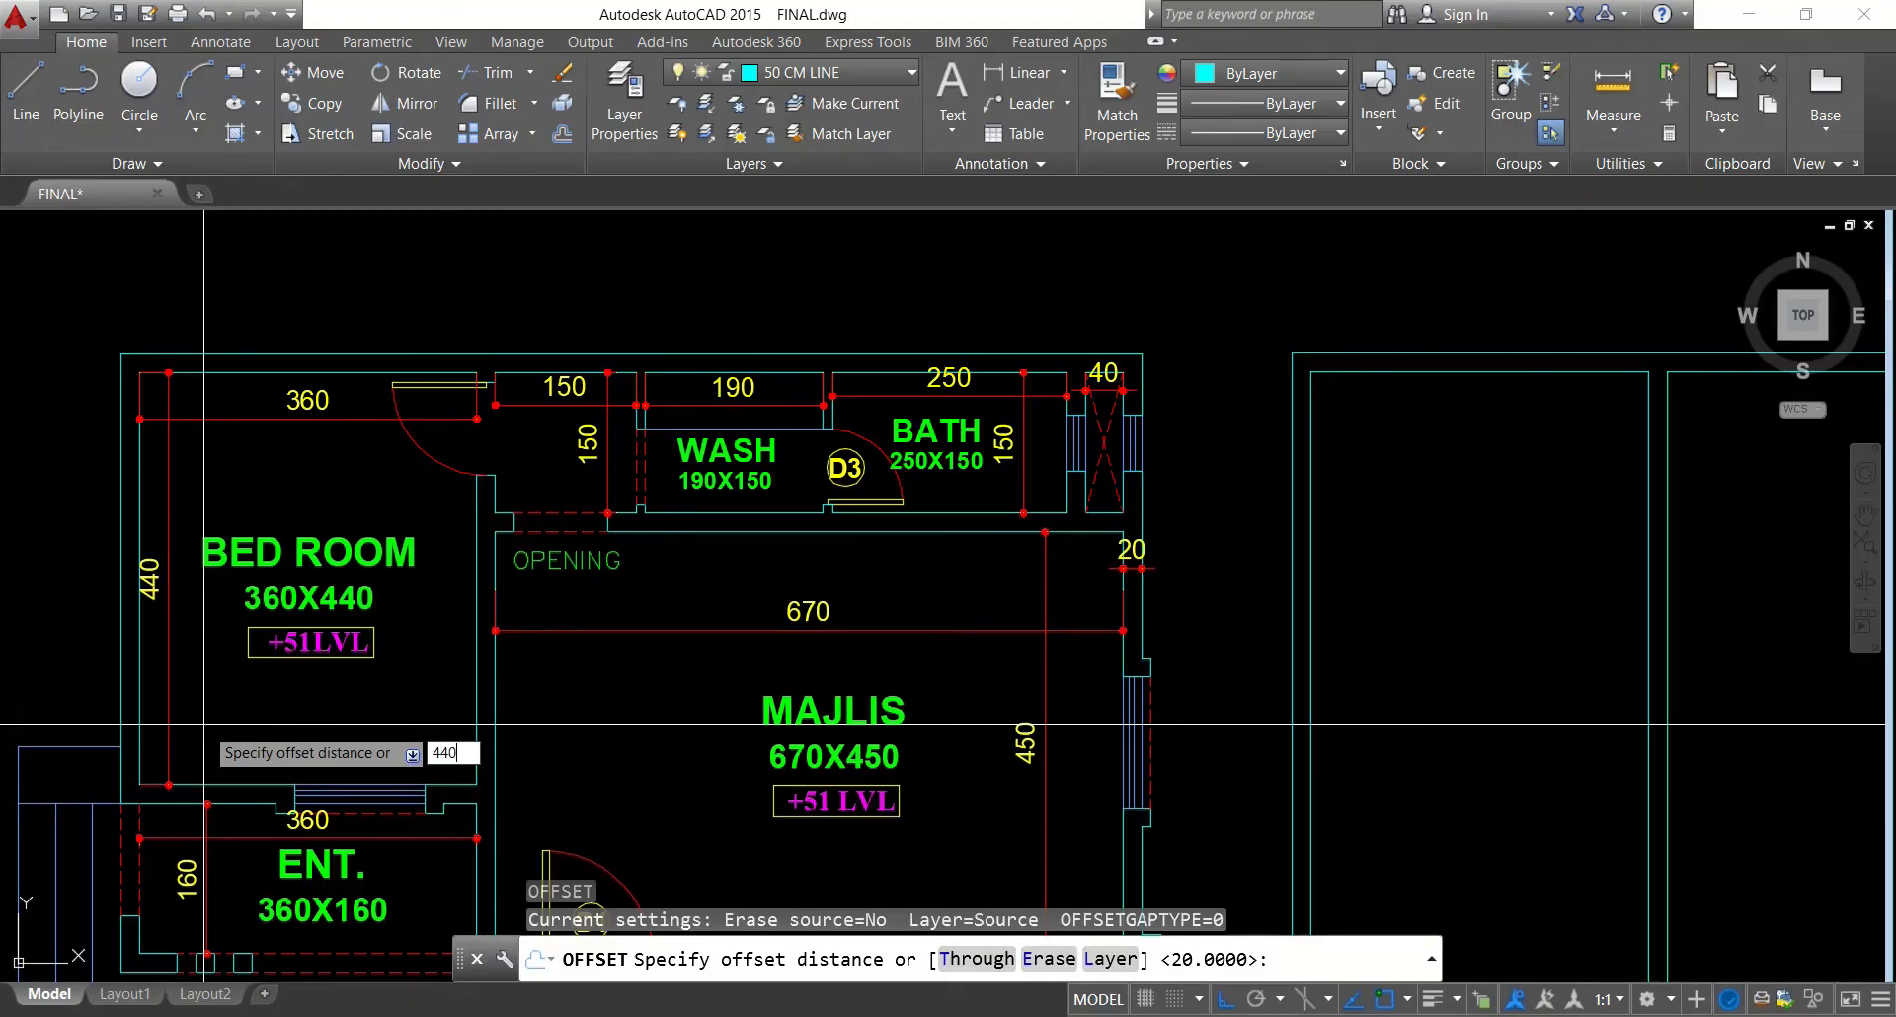
Offset the bedroom's inner top wall line 440 downward to set the room length
key(Return)
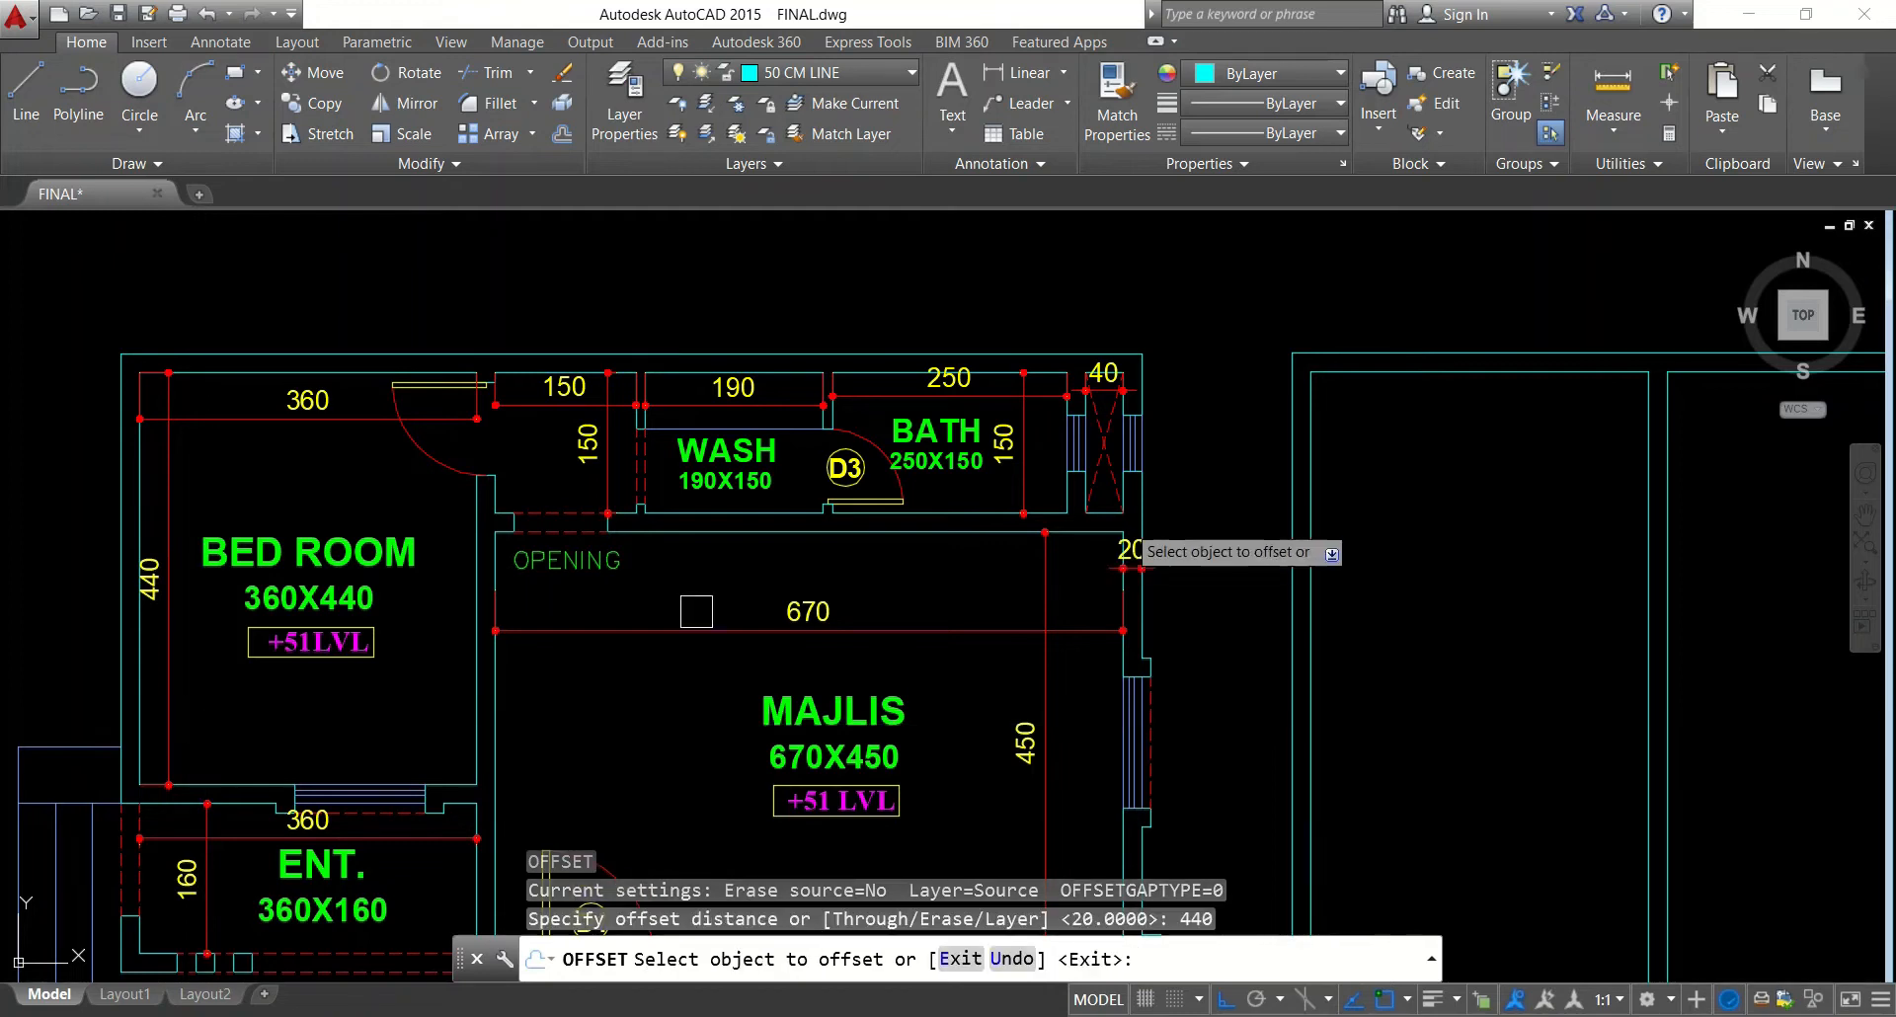
click(1400, 383)
click(1407, 538)
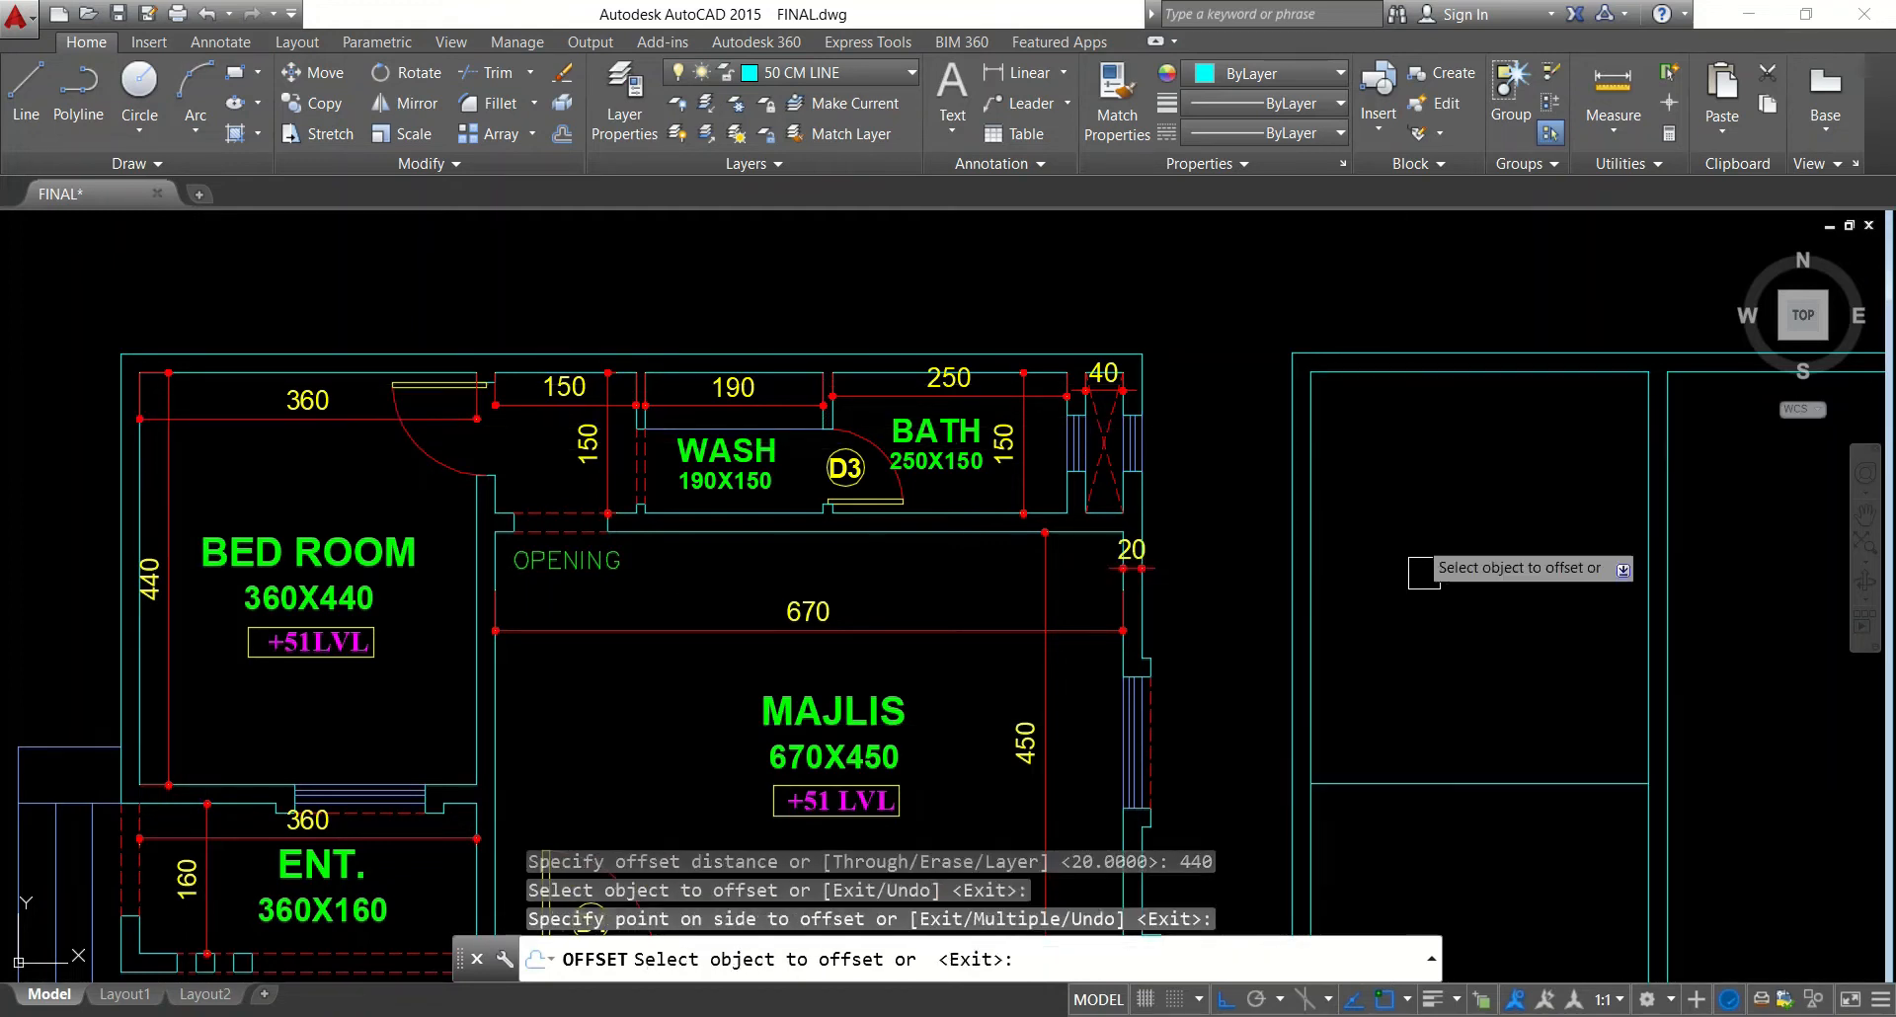
key(Escape)
key(Escape)
key(Escape)
Offset the bedroom's new bottom line 20 downward to form the wall above the entrance
text(O)
key(Return)
key(Return)
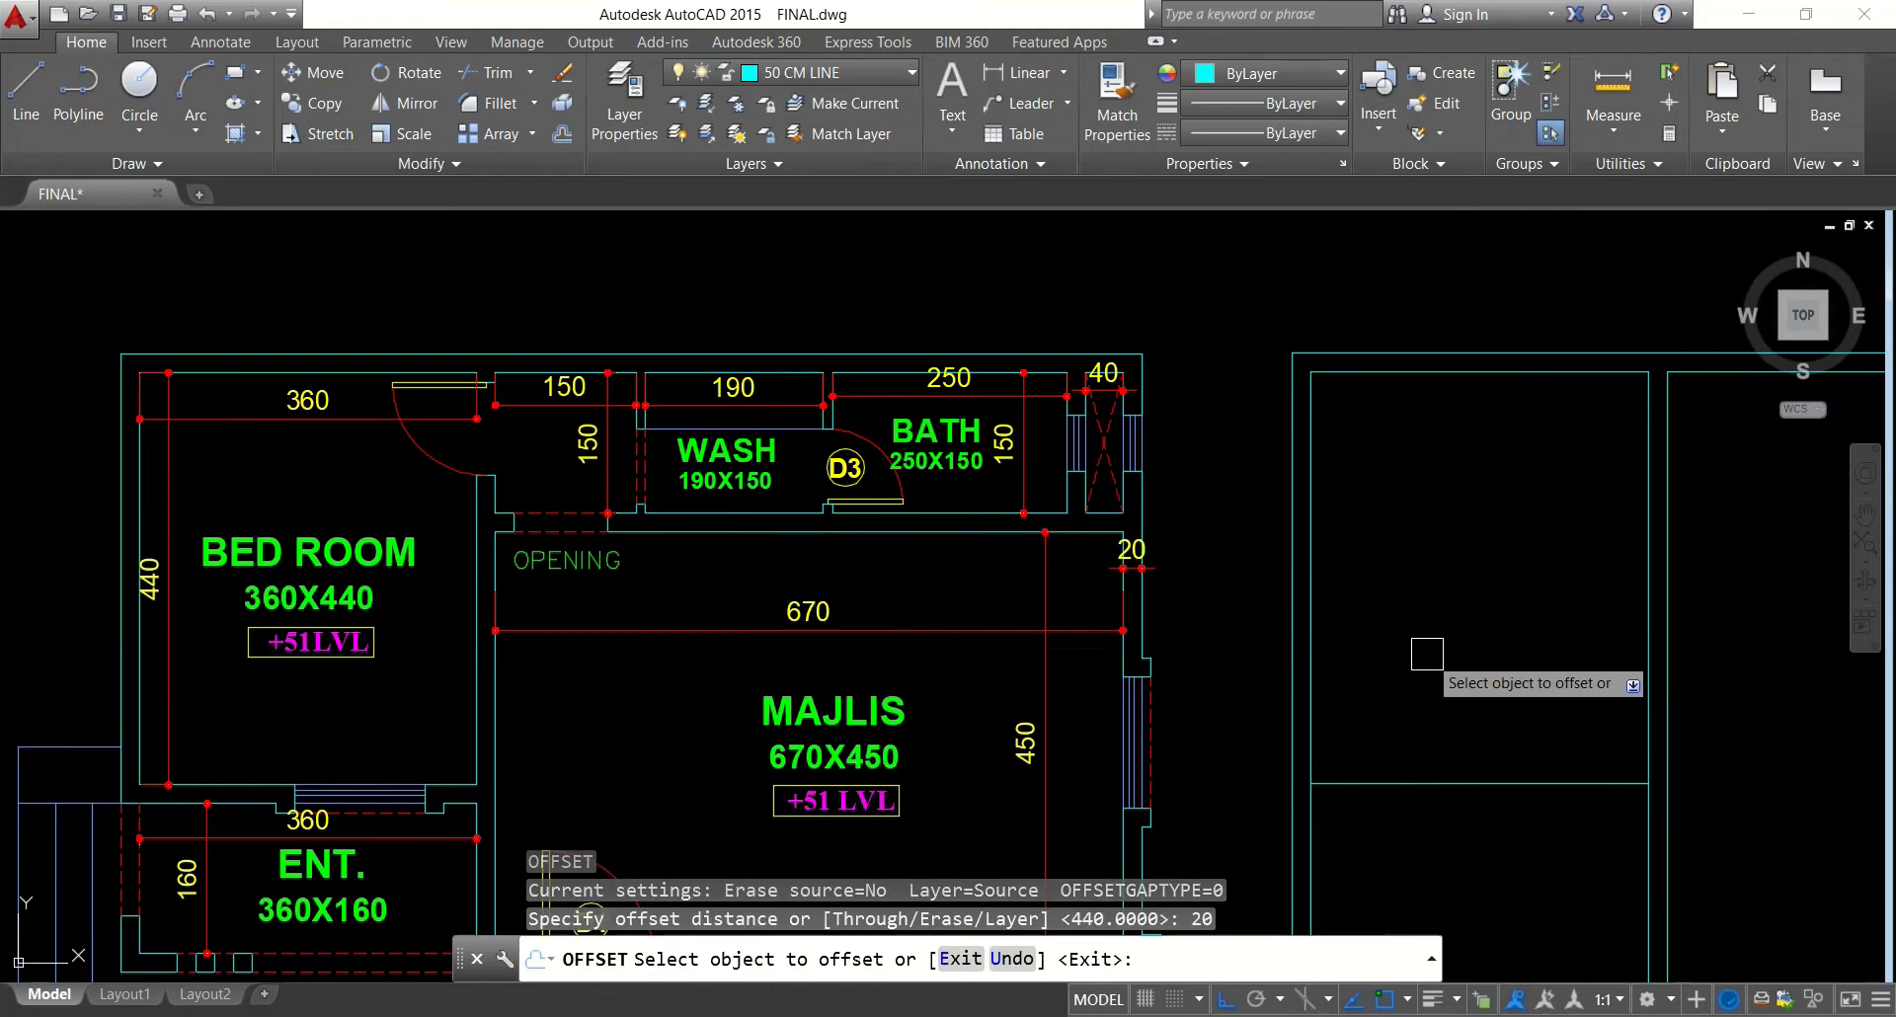
click(1432, 784)
click(1434, 846)
key(Escape)
middle_drag(1443, 769, 1472, 522)
key(Escape)
key(Escape)
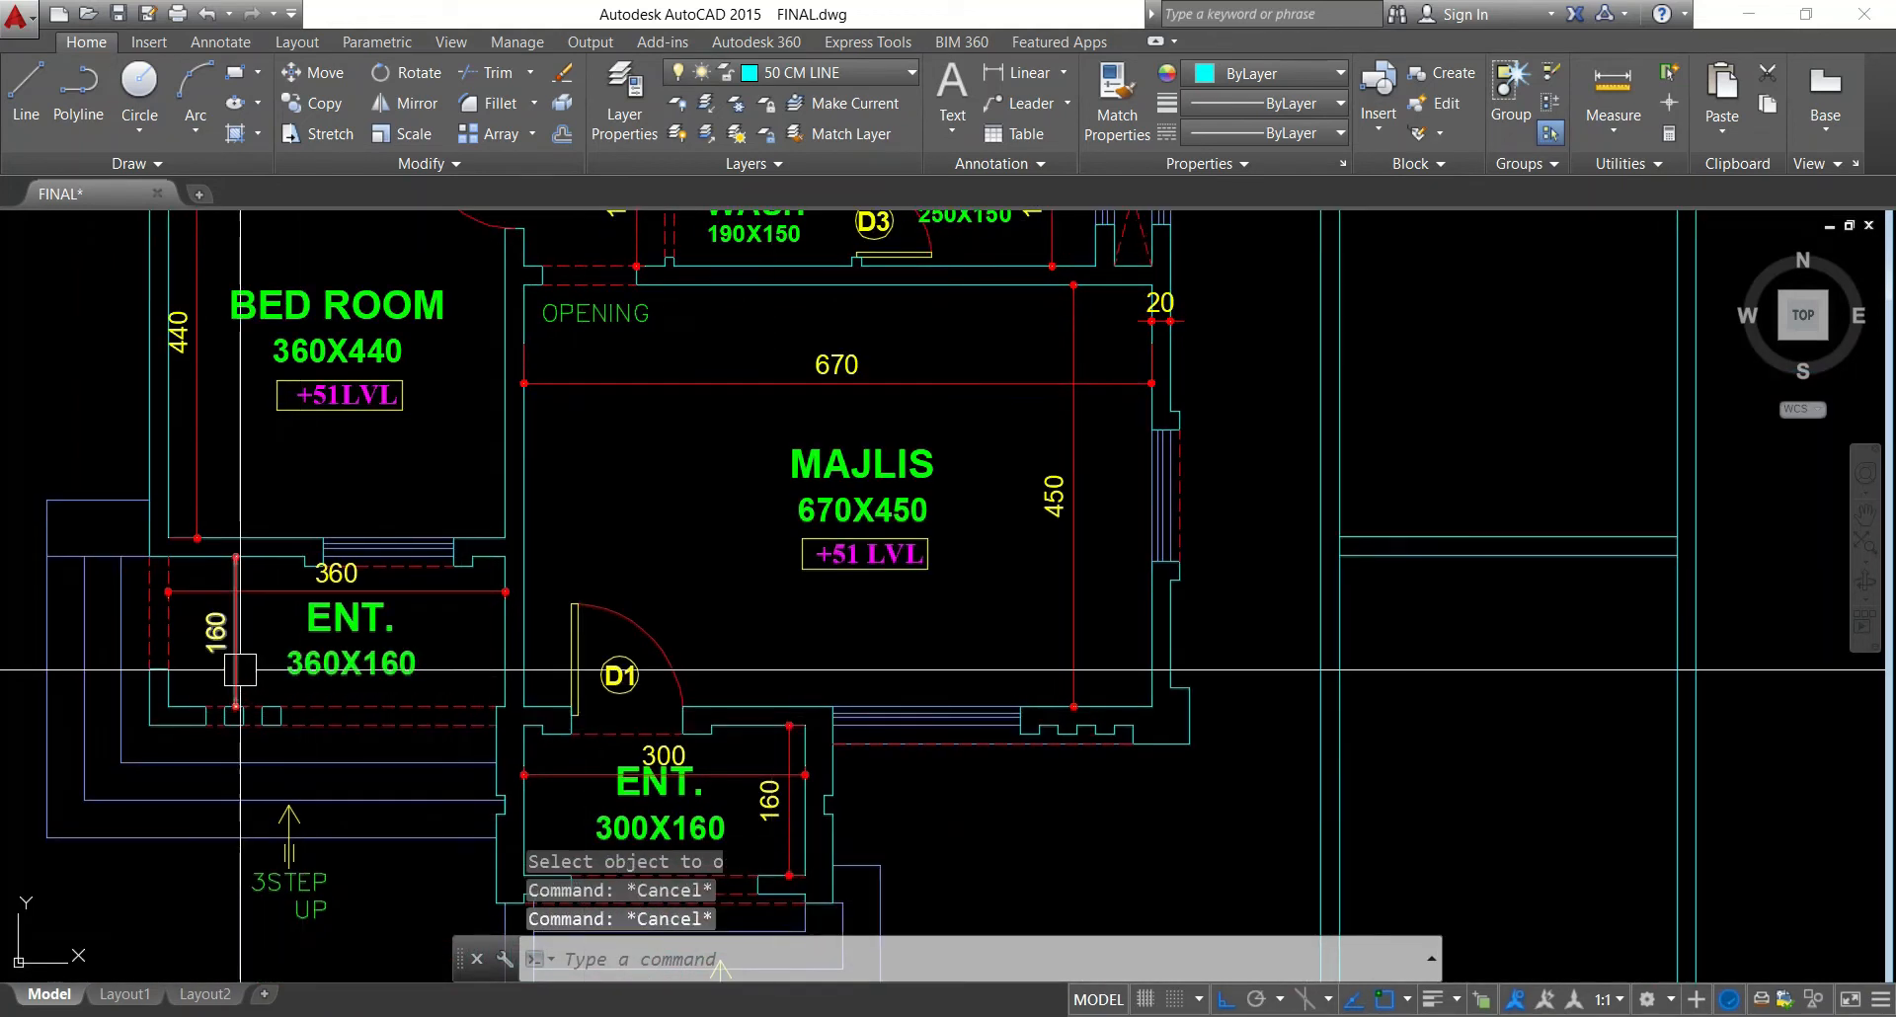
Offset the lower line of the bedroom's bottom wall 160 downward to set the entrance depth
text(o)
key(Return)
text(160)
key(Return)
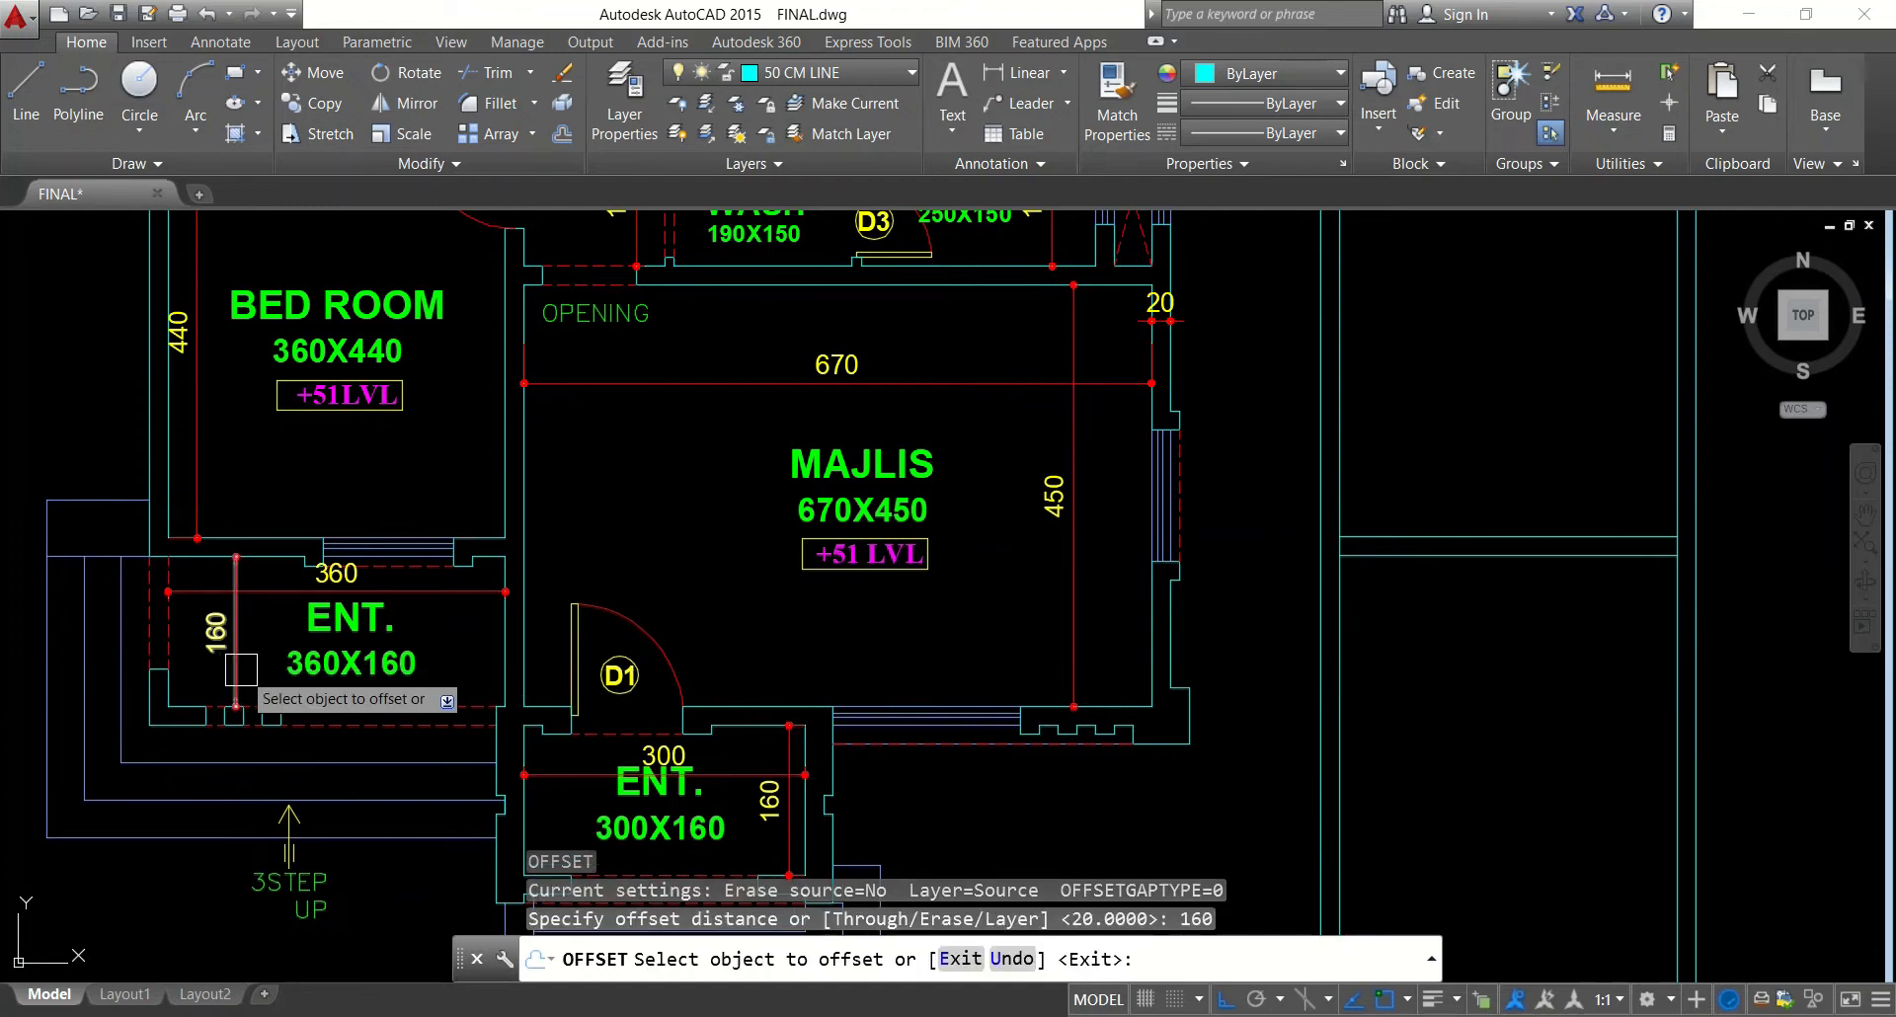
click(1361, 560)
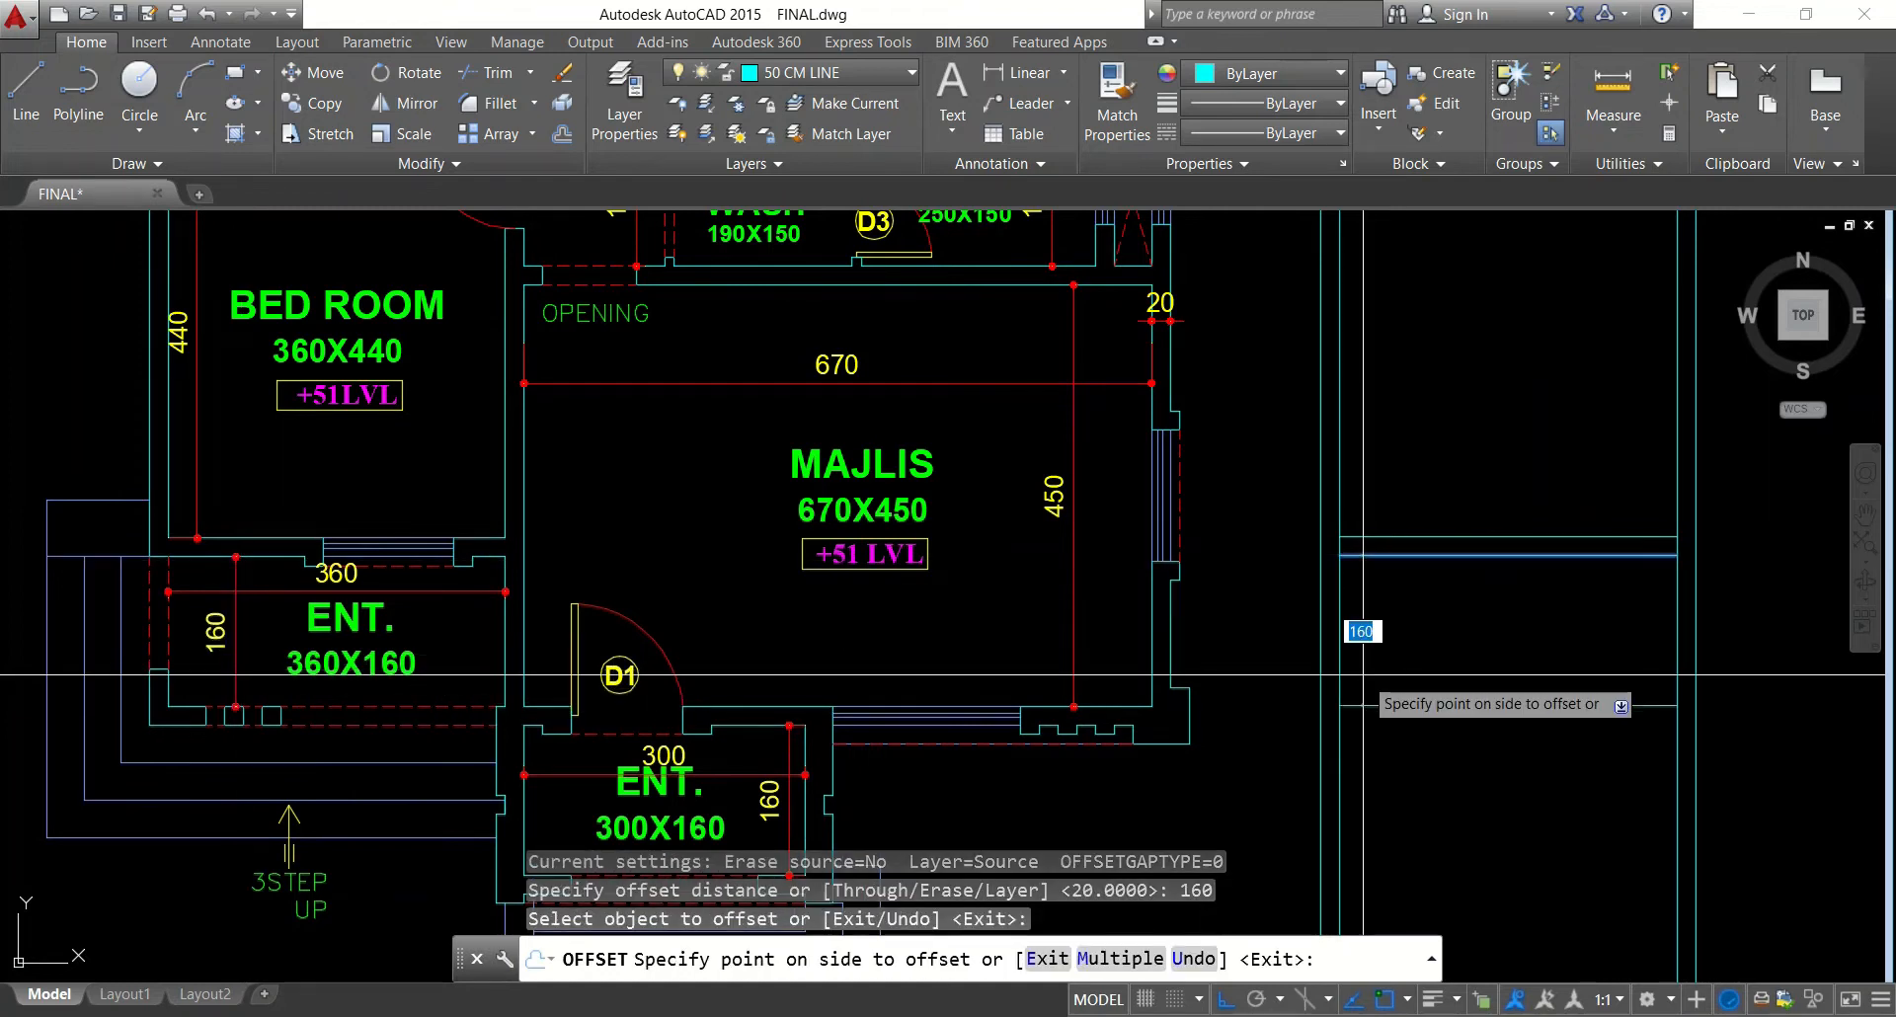
click(1369, 694)
key(Escape)
key(Escape)
Offset the entrance's bottom line 20 downward to form its outer wall
text(o)
key(Return)
text(20)
key(Return)
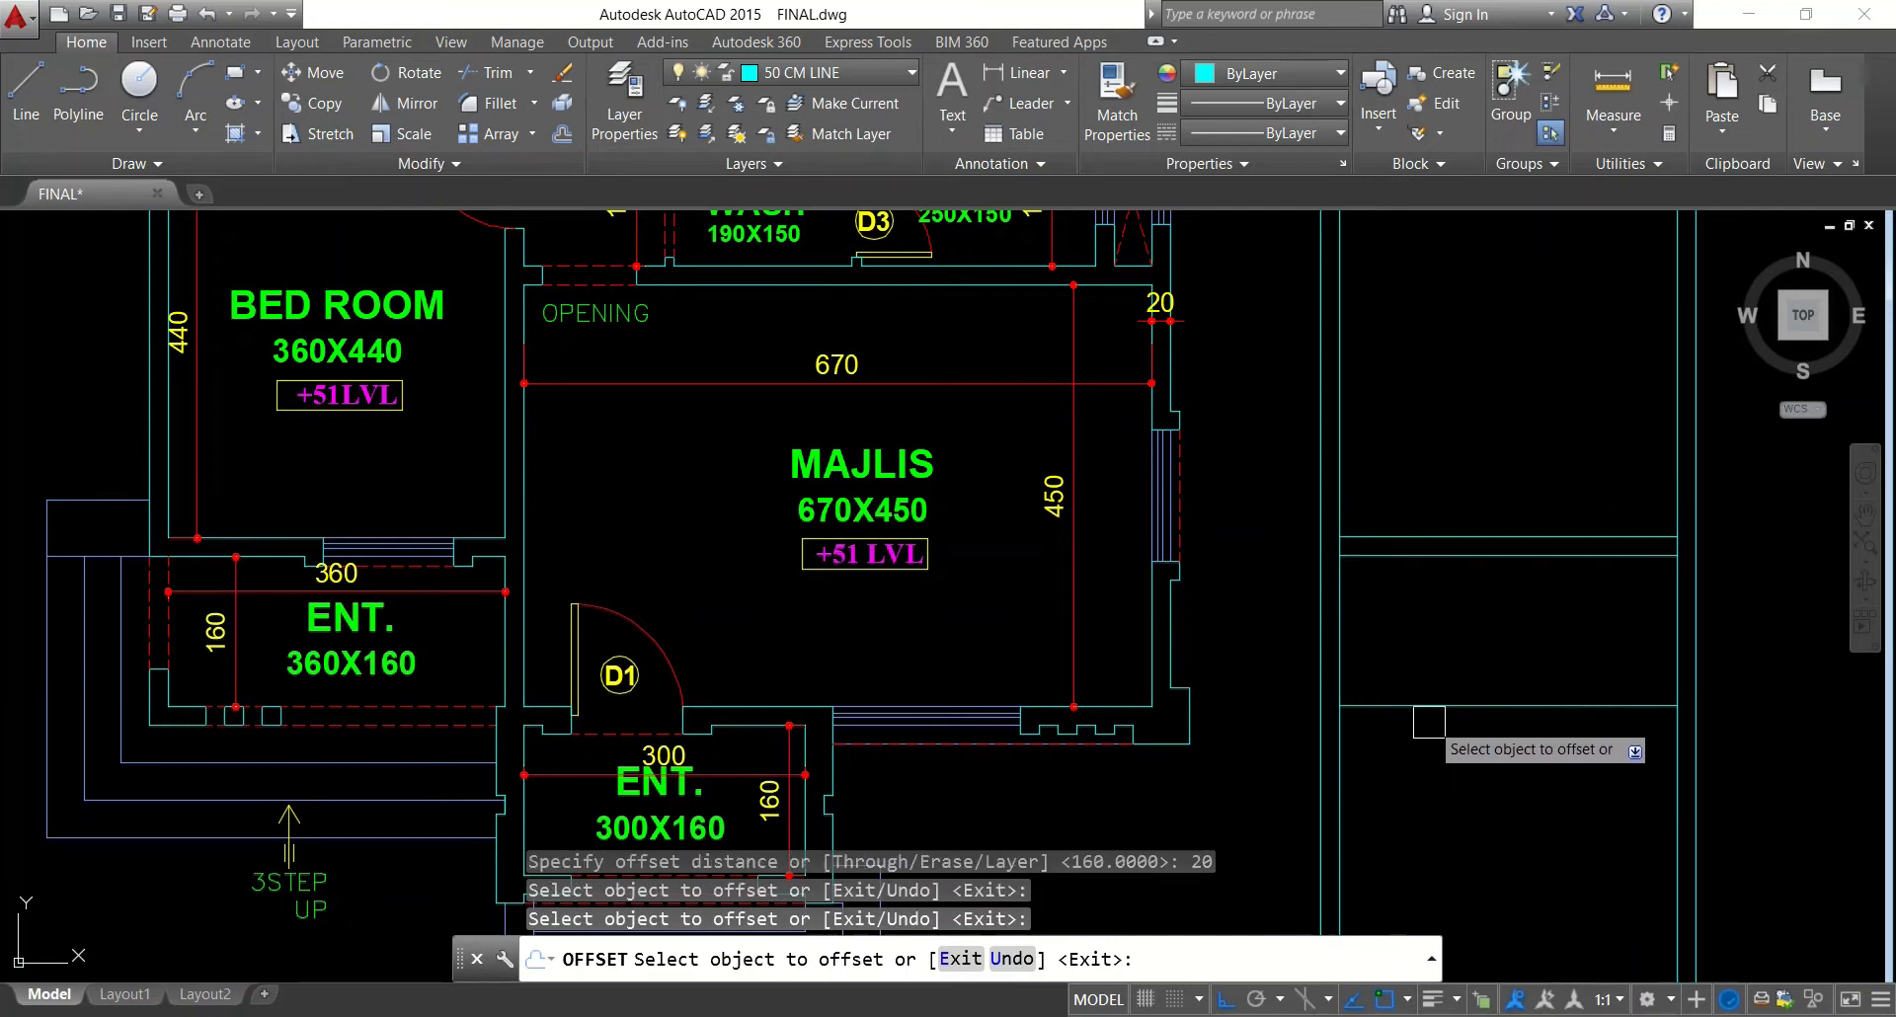
click(1412, 706)
click(1412, 760)
key(Escape)
key(Escape)
Fillet the outer and inner wall lines with radius 0 at the entrance's lower-left corner to join them squarely
text(e)
key(Return)
key(Escape)
key(Escape)
text(f)
key(Return)
click(1378, 726)
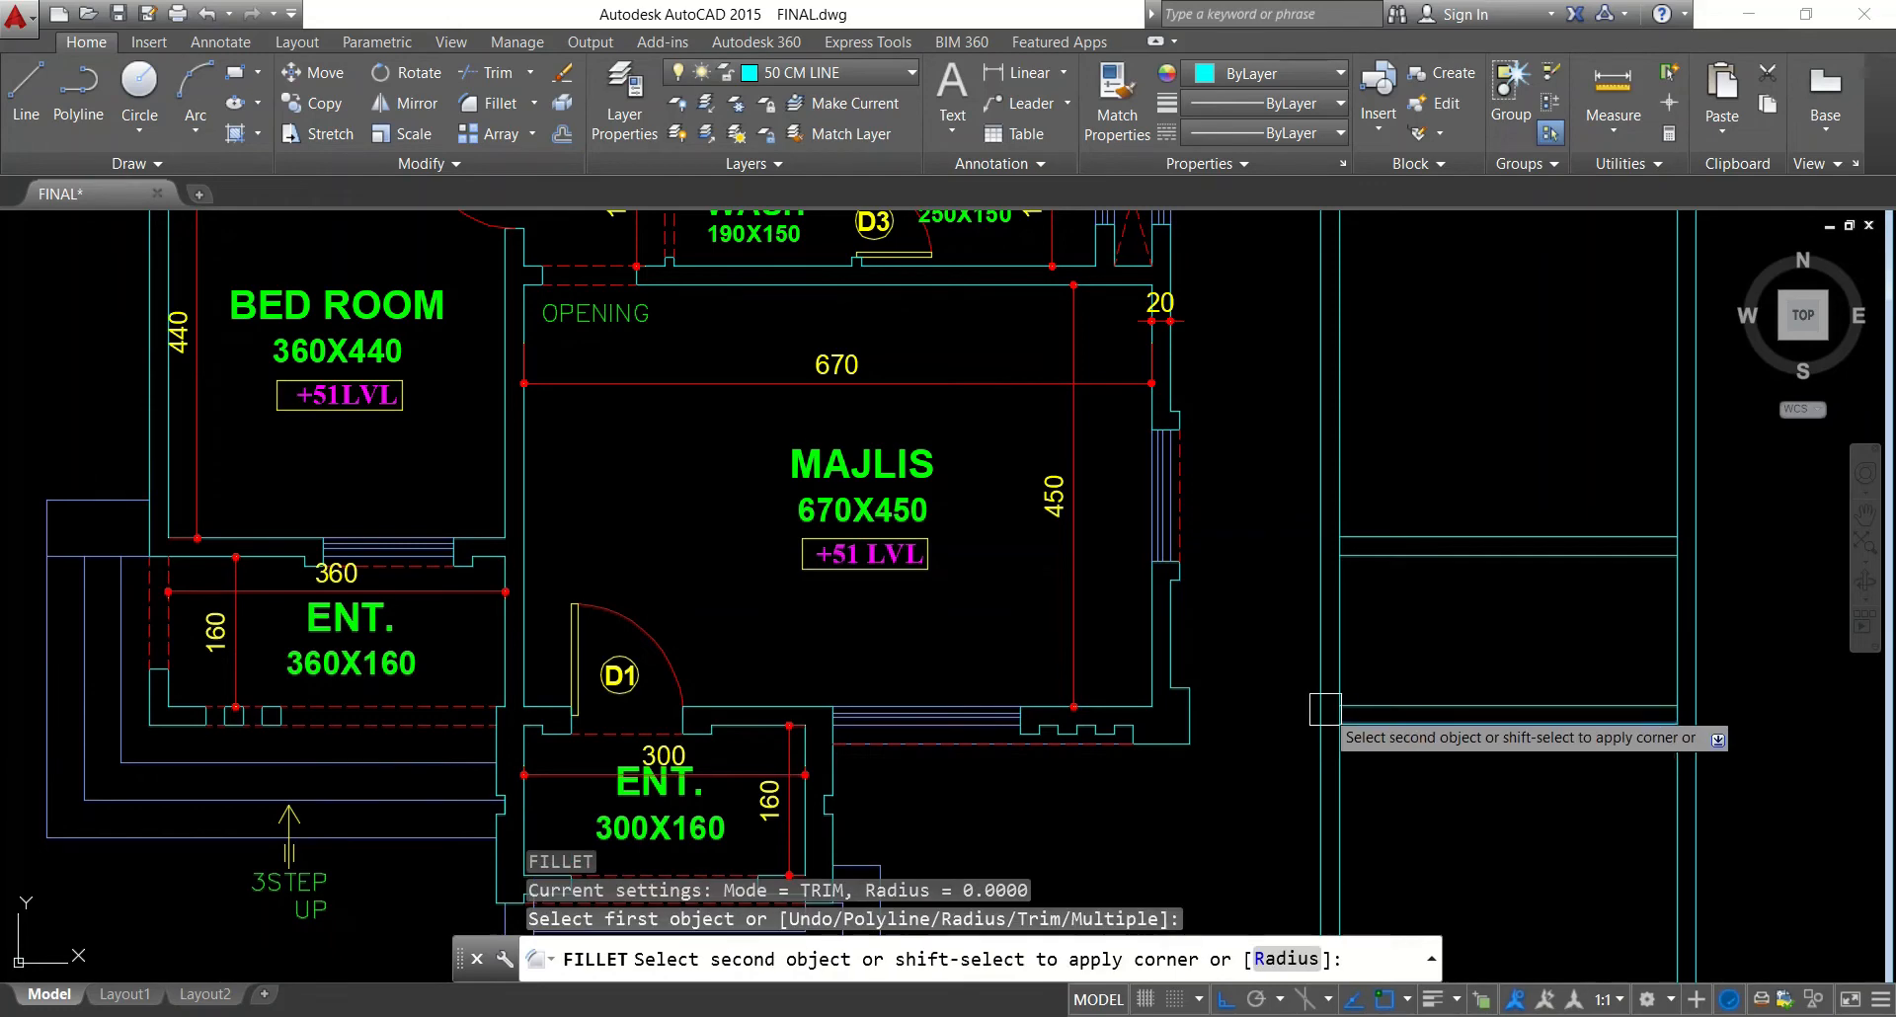
key(Escape)
scroll(1370, 707, up, 4)
key(Return)
click(1370, 709)
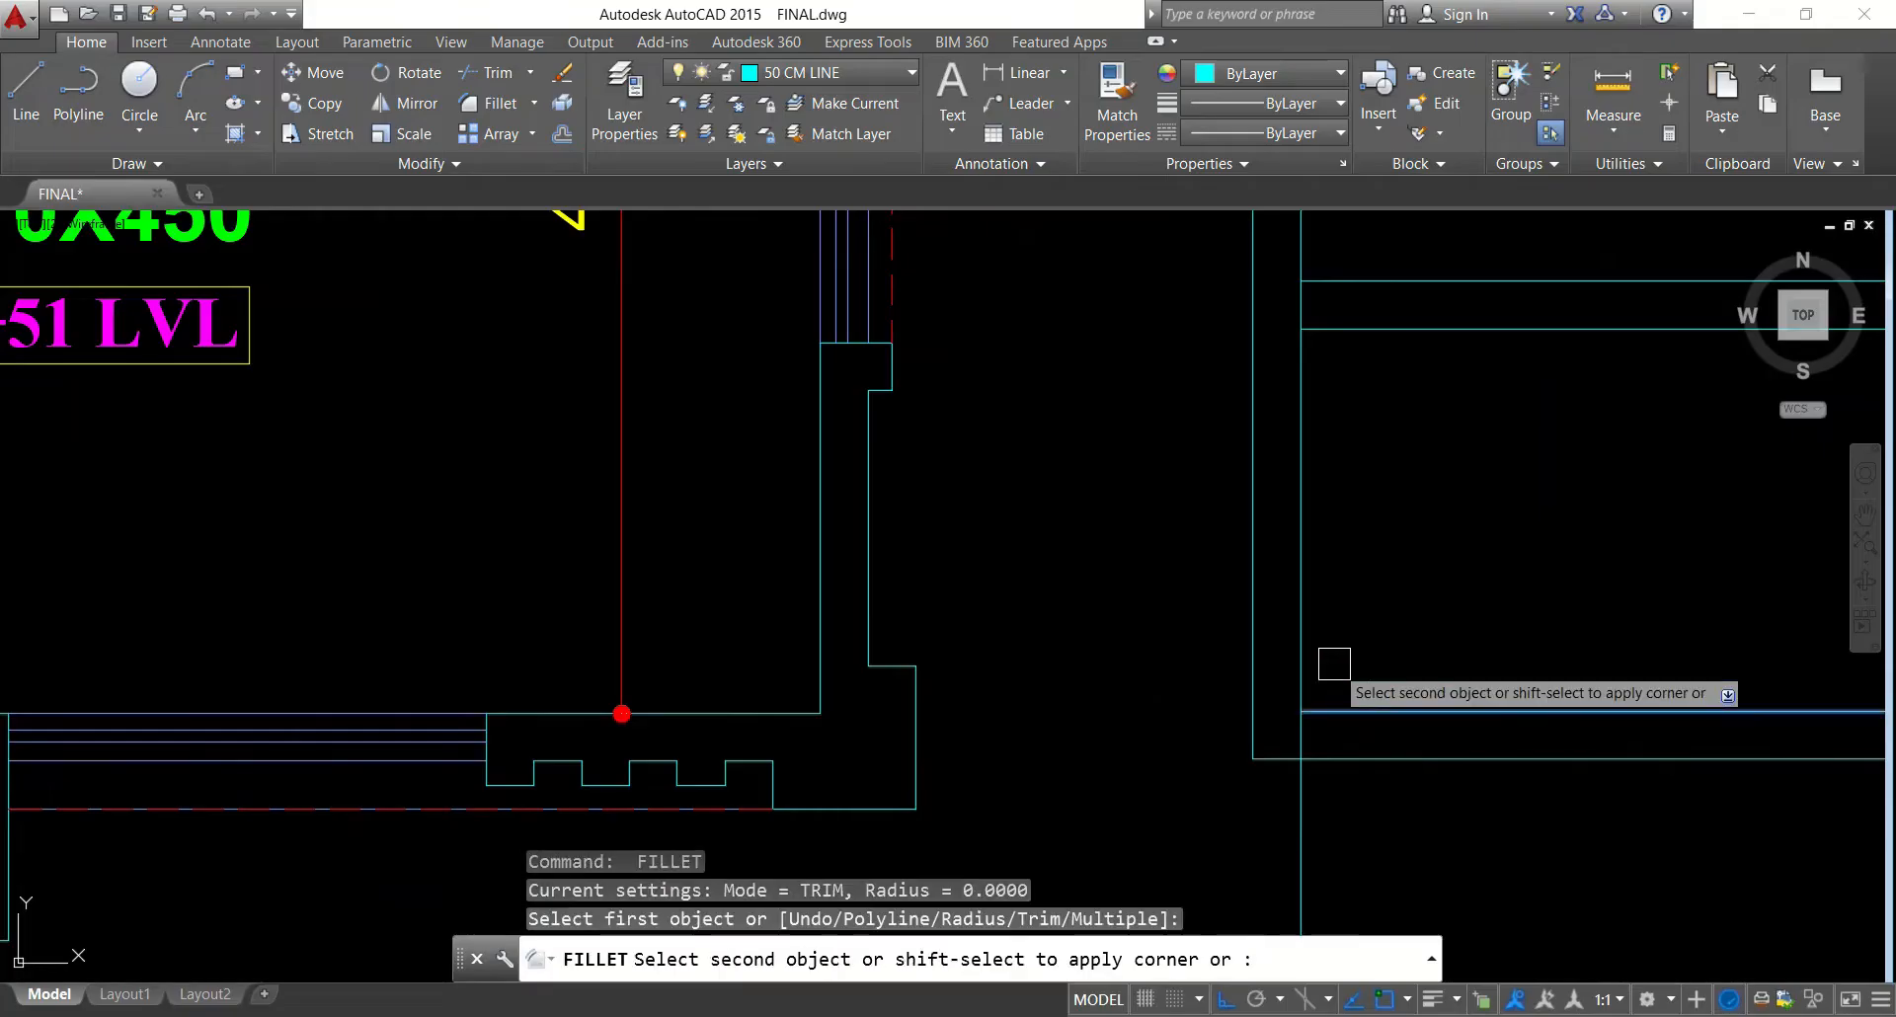
scroll(1310, 651, down, 2)
key(Escape)
key(Escape)
Trim the vertical line pieces crossing both ends of the wall between the bedroom and the entrance
text(tr)
key(Return)
key(Return)
scroll(1298, 435, up, 3)
click(1296, 436)
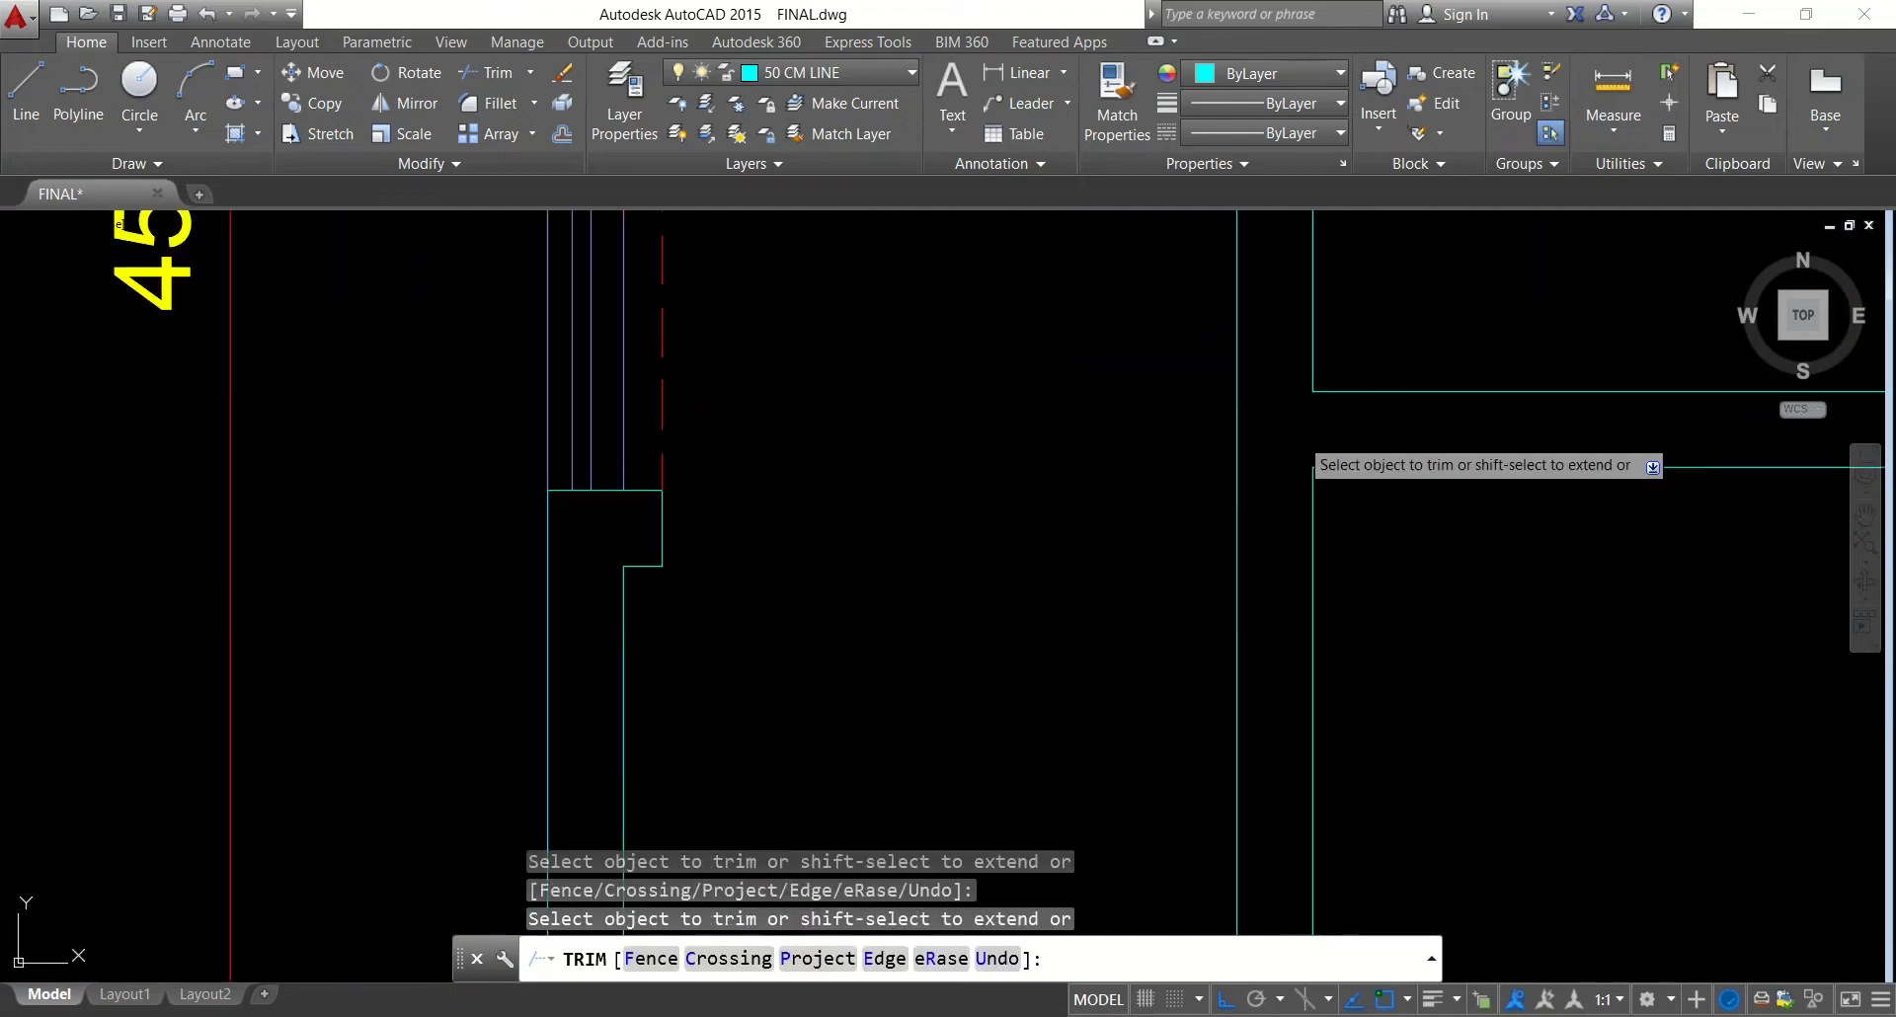
scroll(1391, 542, down, 6)
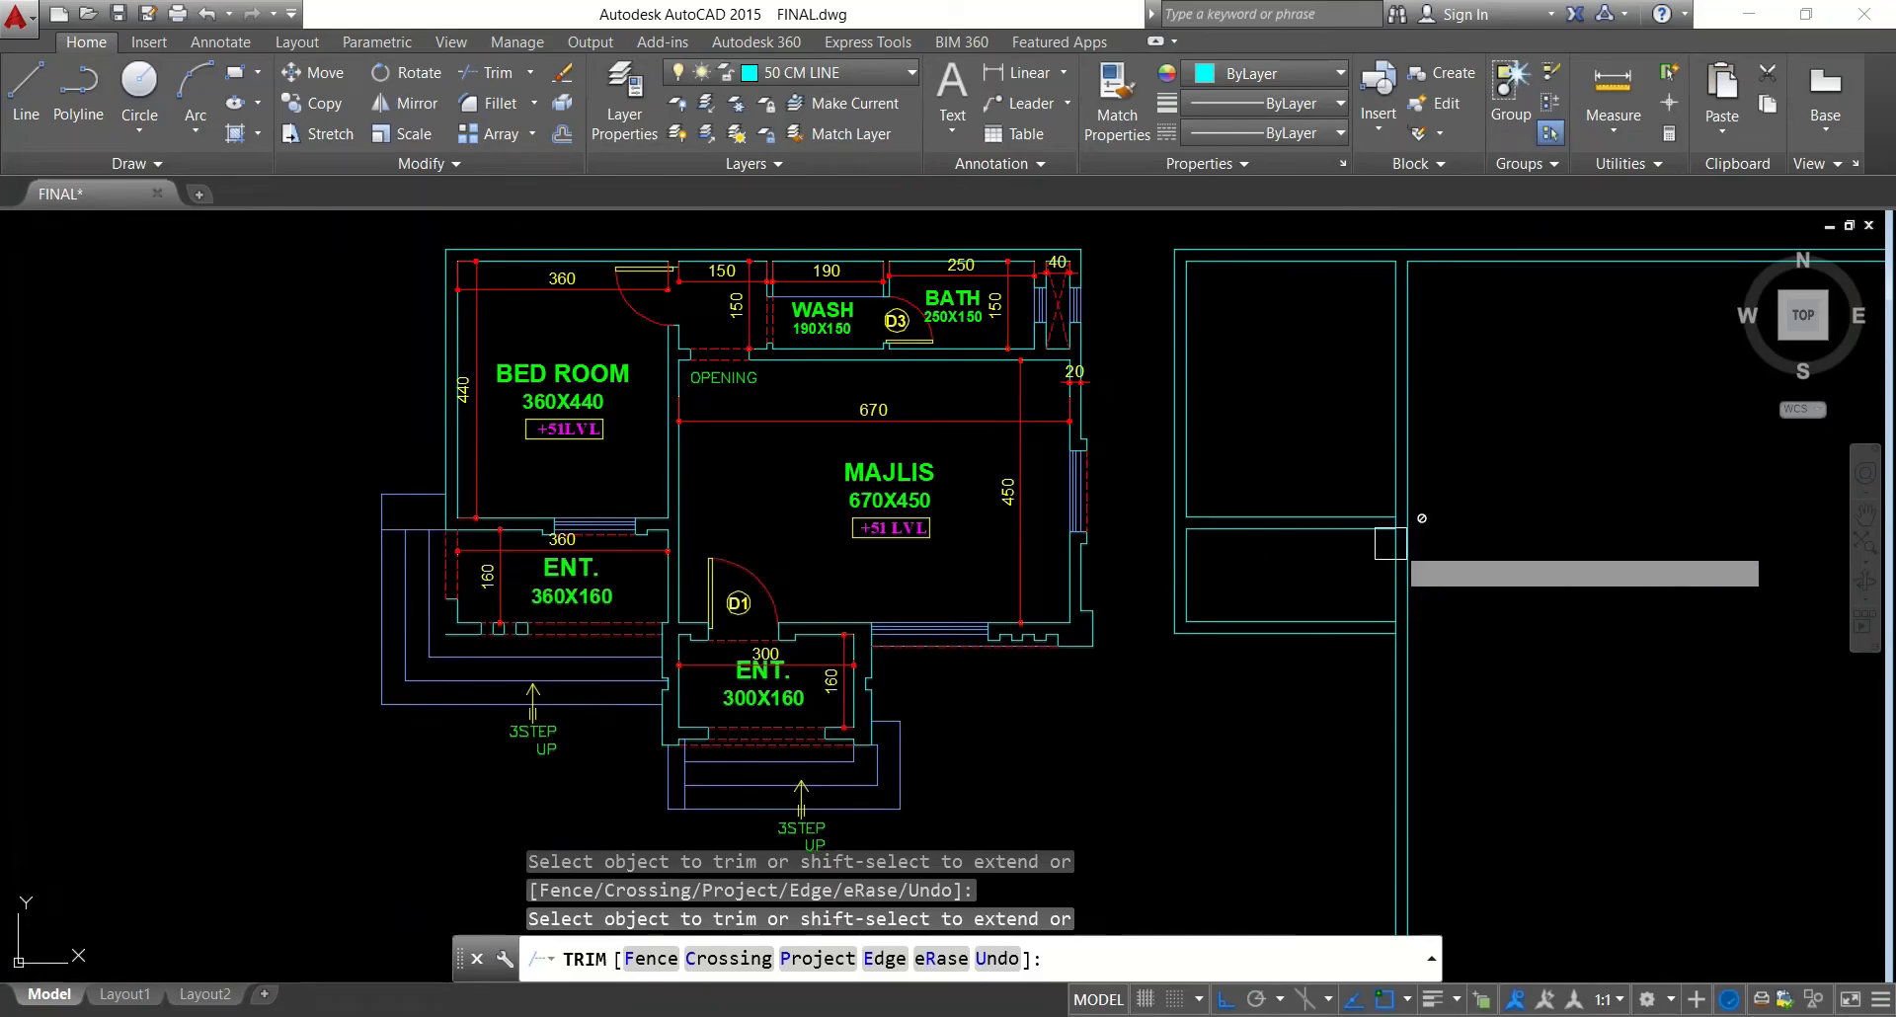
scroll(1391, 543, up, 4)
click(1377, 470)
scroll(1377, 482, down, 4)
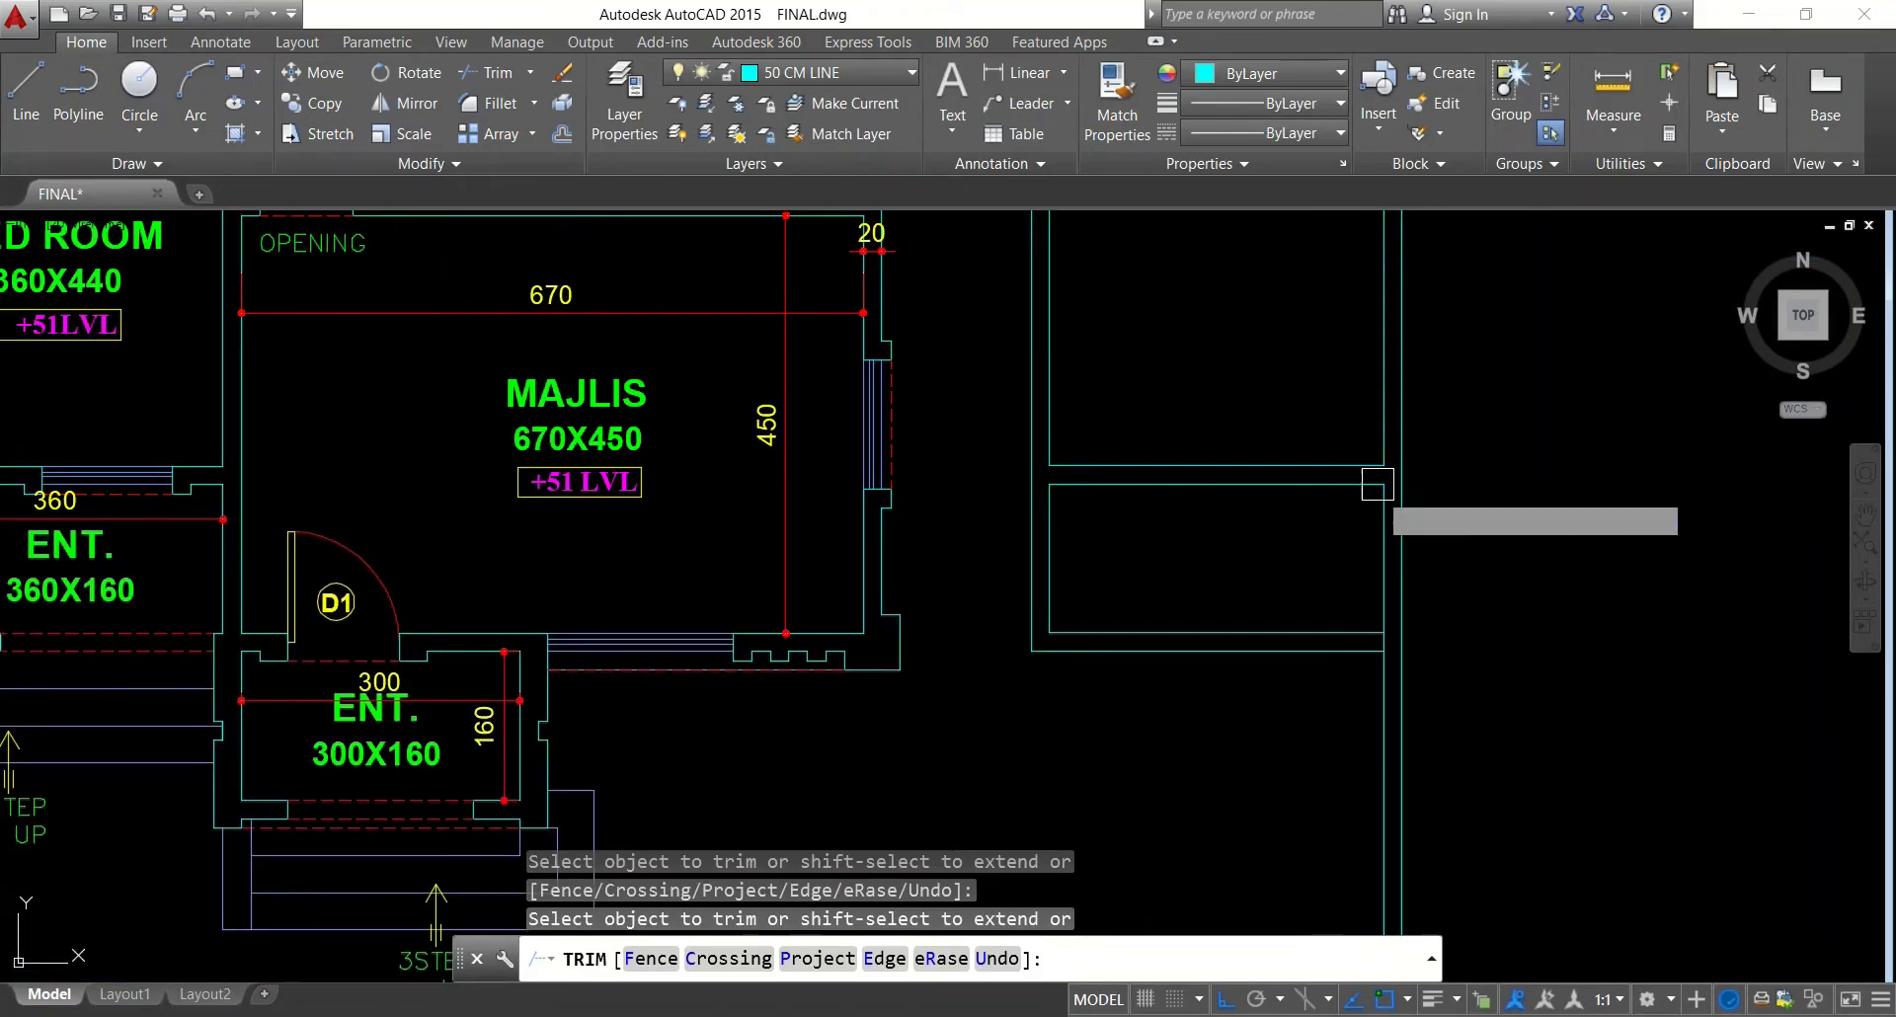
scroll(1379, 596, down, 2)
key(Escape)
key(Escape)
Offset the inner top wall line beyond the bedroom 150 downward to set the wash and bath depth
middle_drag(1472, 486, 1363, 517)
key(Escape)
key(Escape)
middle_drag(630, 384, 534, 397)
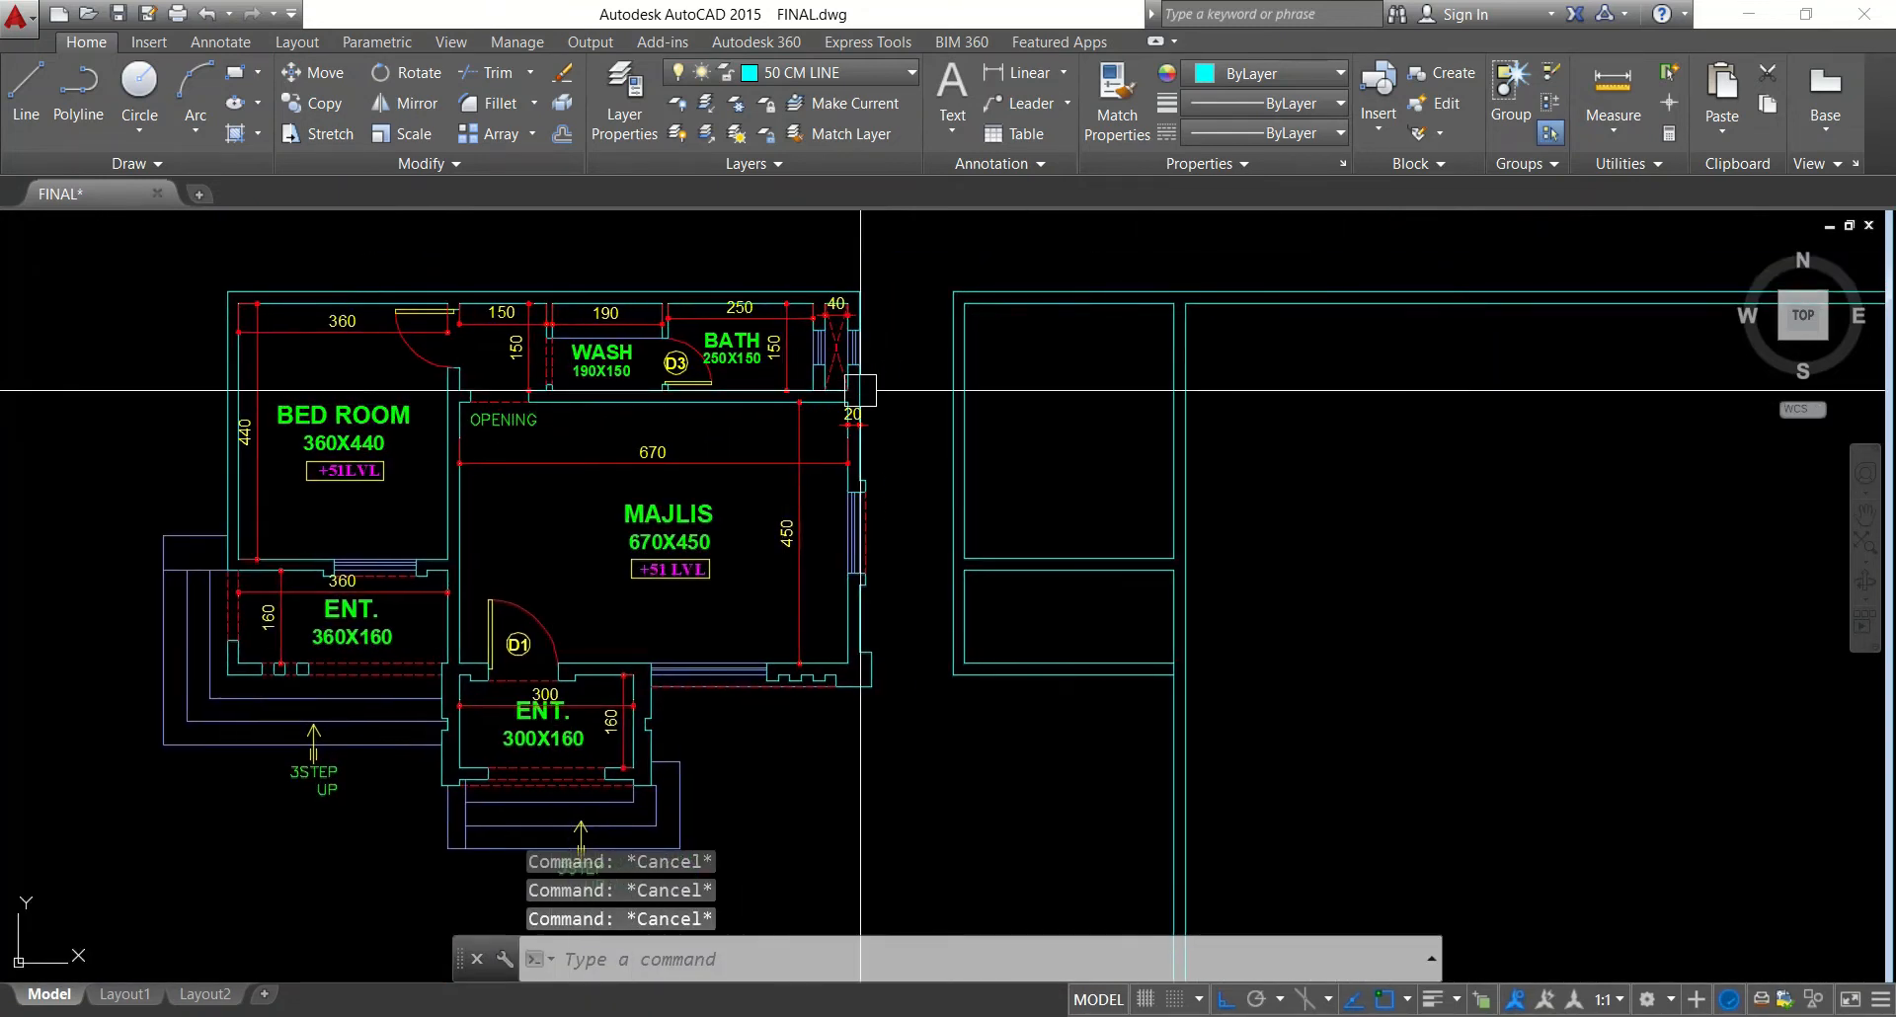
middle_drag(845, 392, 780, 409)
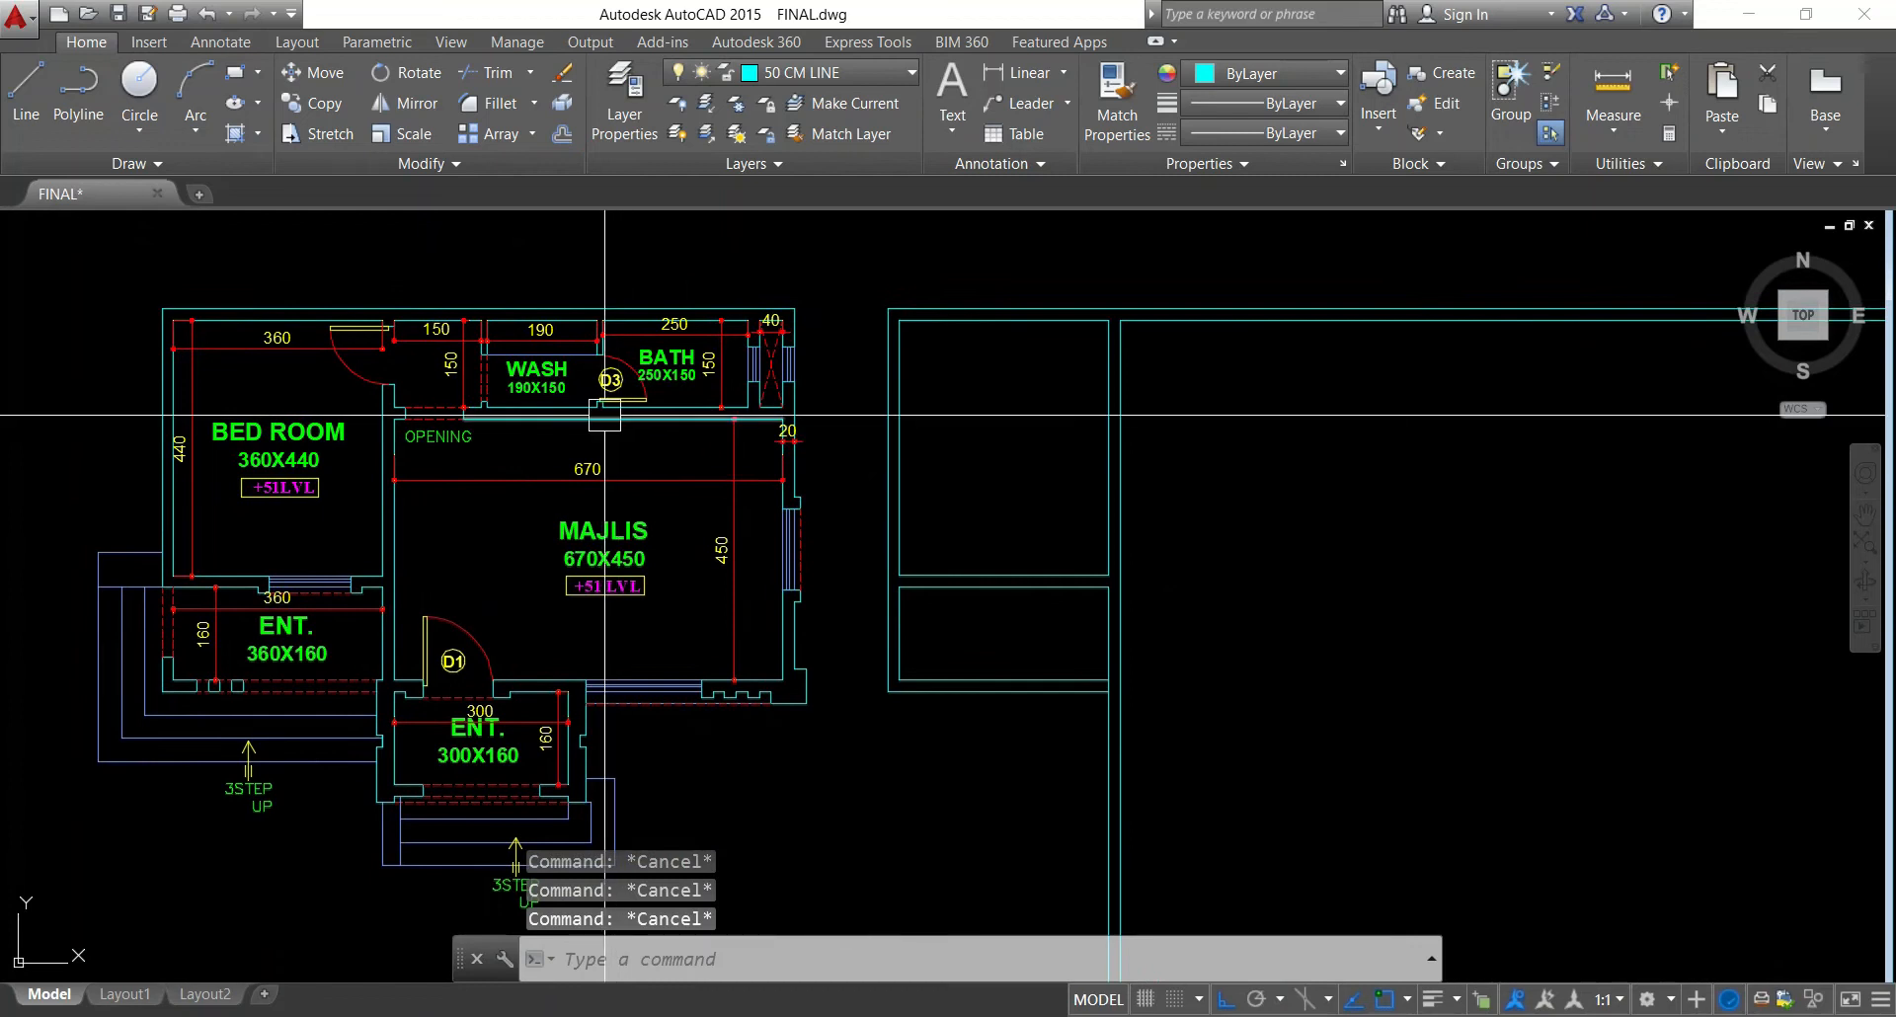
text(o)
key(Return)
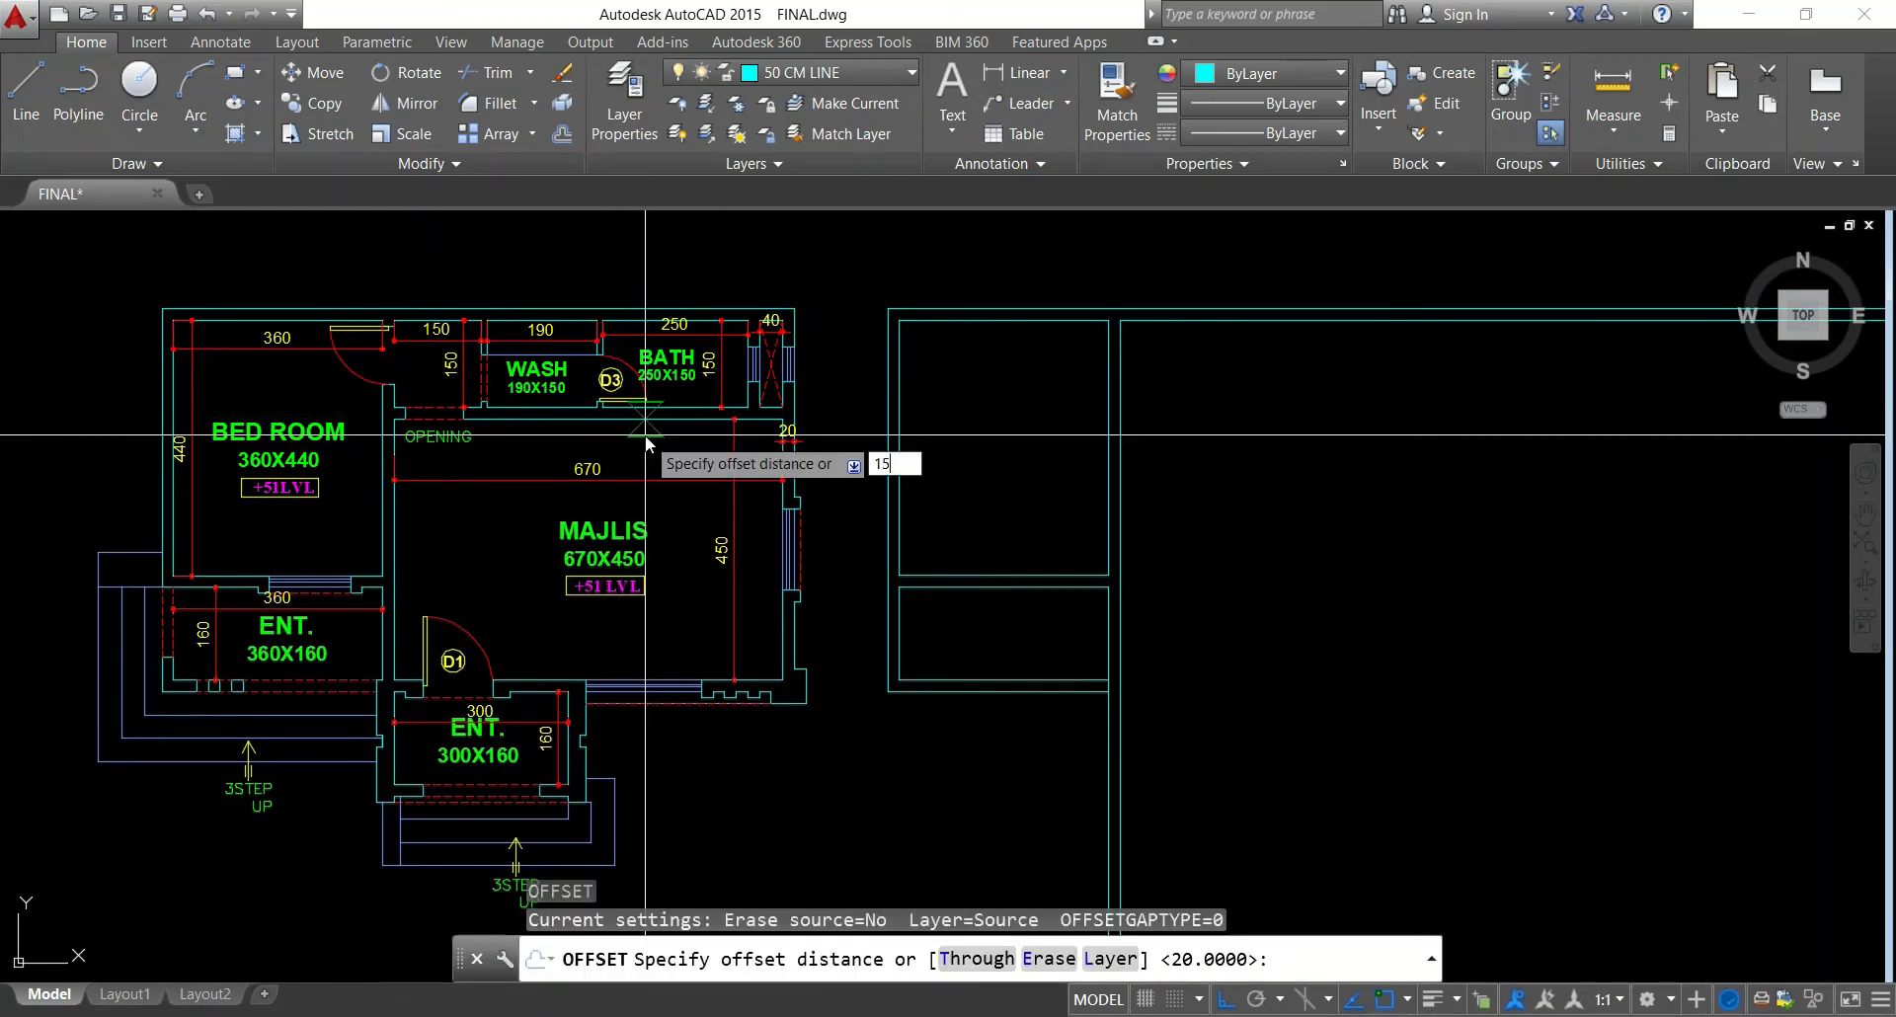
text(150)
key(Return)
scroll(449, 336, up, 6)
click(392, 516)
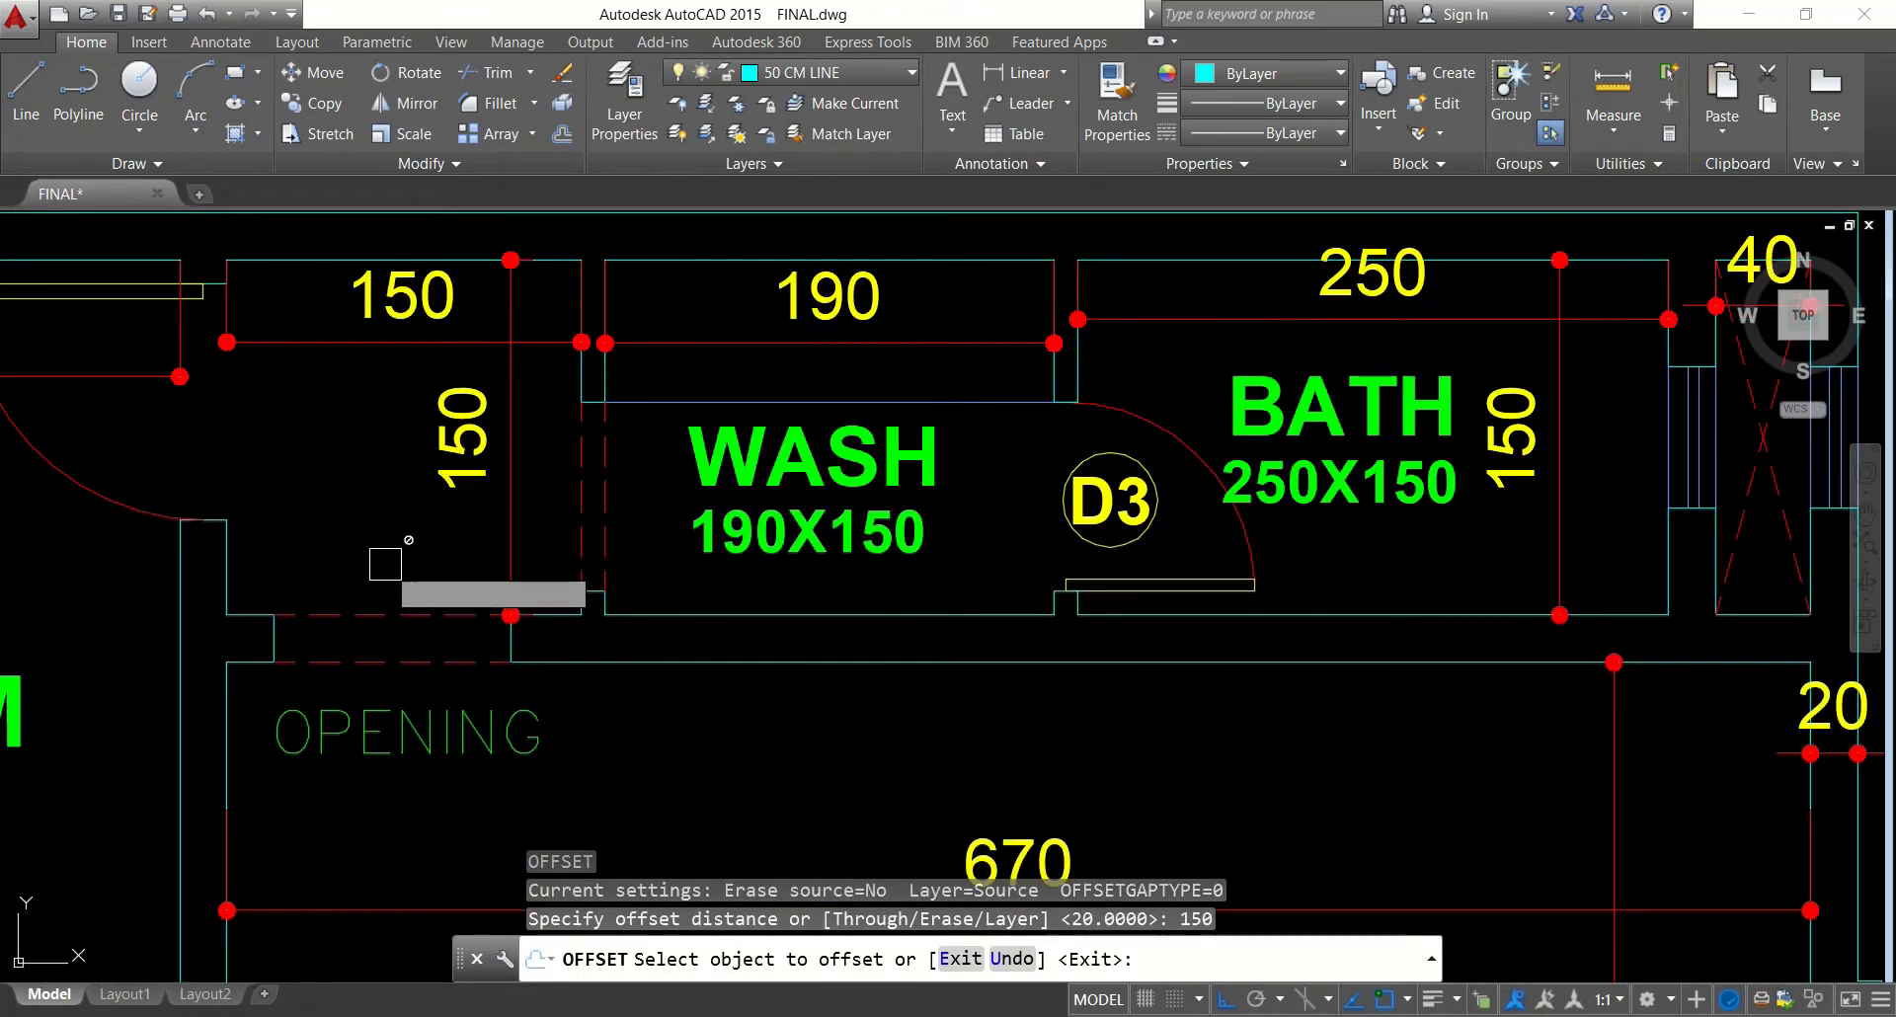
scroll(554, 425, down, 5)
middle_drag(1631, 327, 1323, 353)
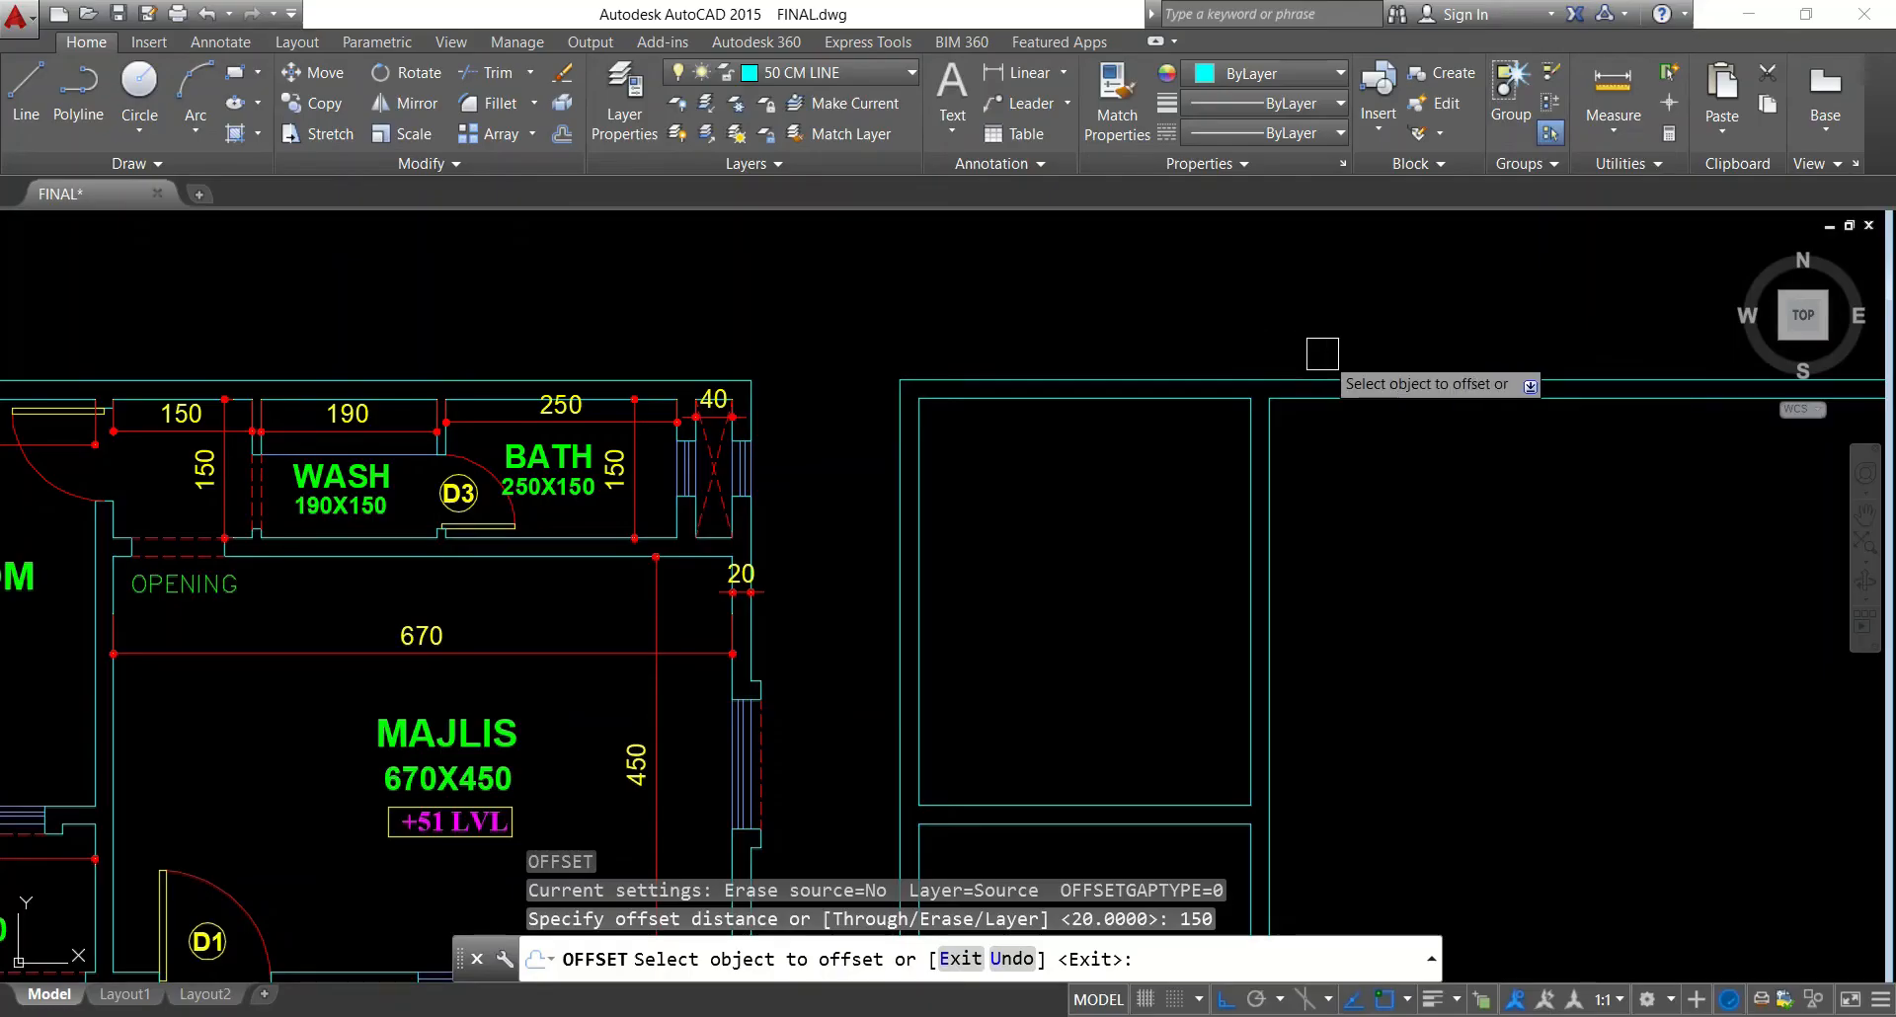
click(1332, 399)
click(1325, 538)
key(Escape)
Offset the new horizontal line below the wash and bath strip 20 downward to form its wall
text(o)
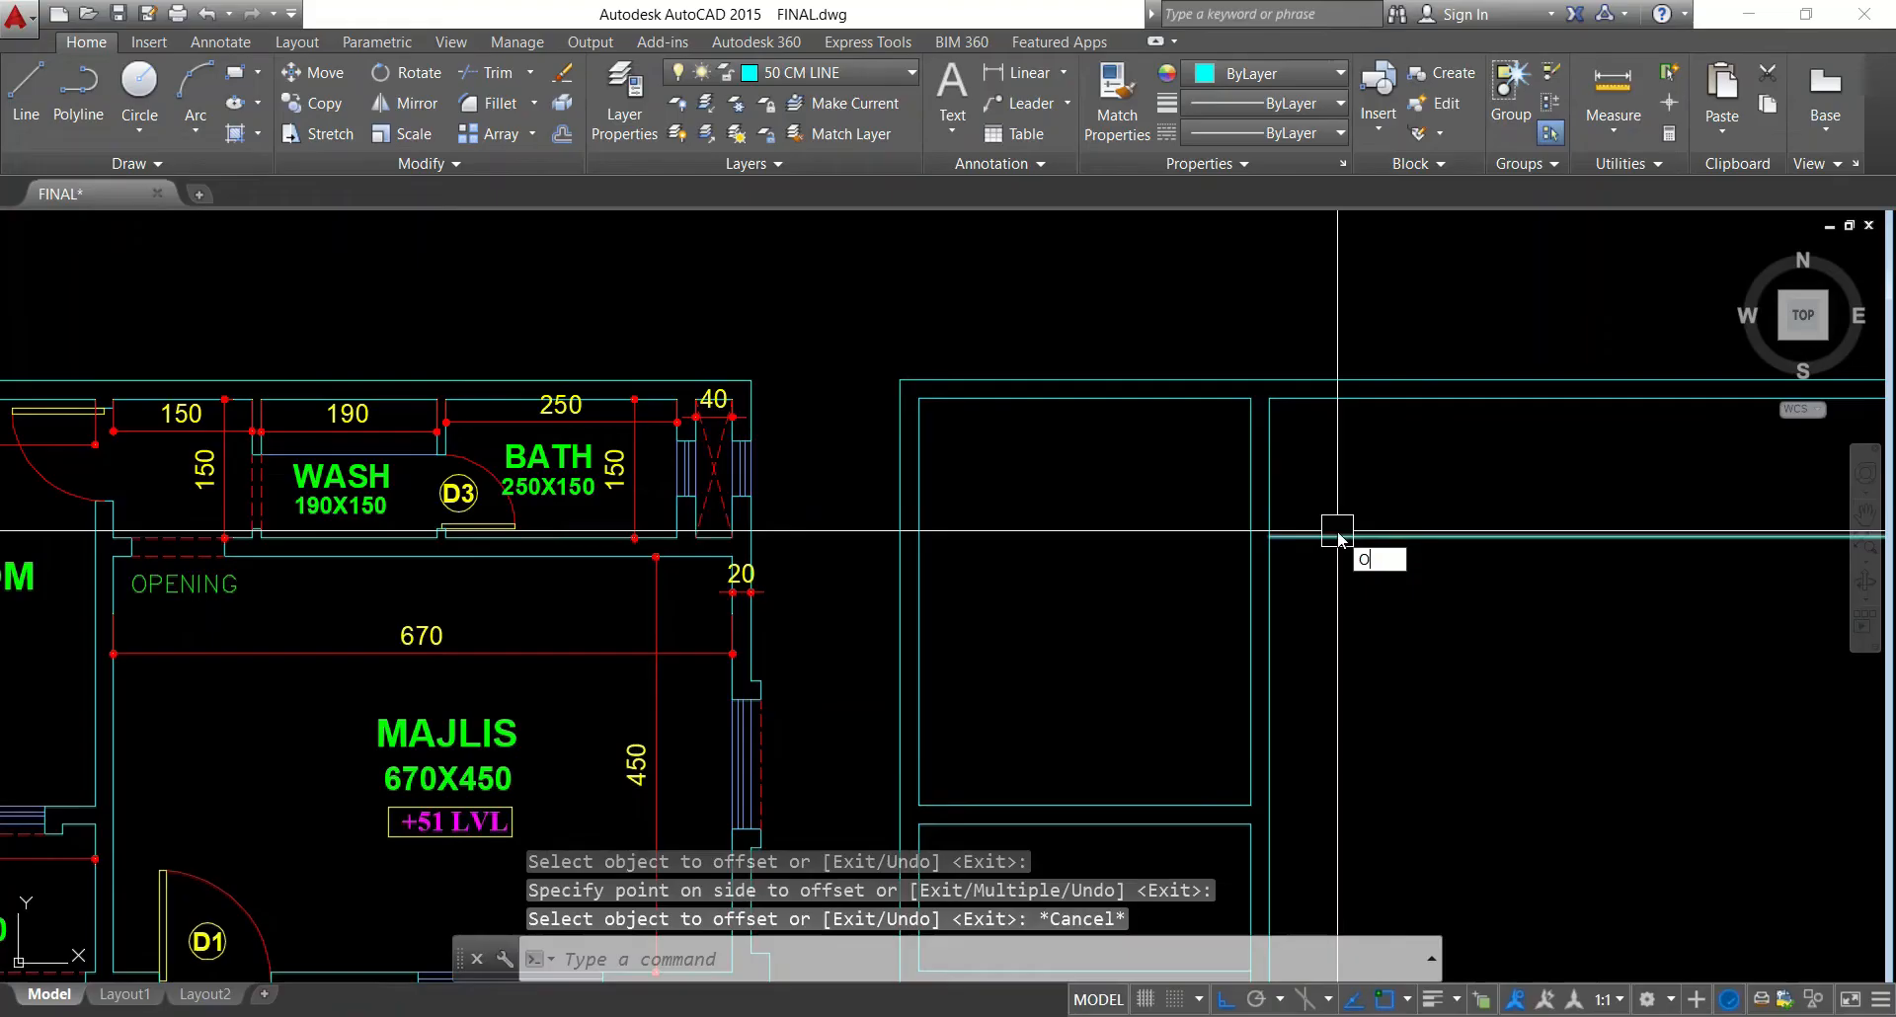
key(Return)
text(20)
key(Return)
click(1341, 539)
click(1300, 572)
key(Escape)
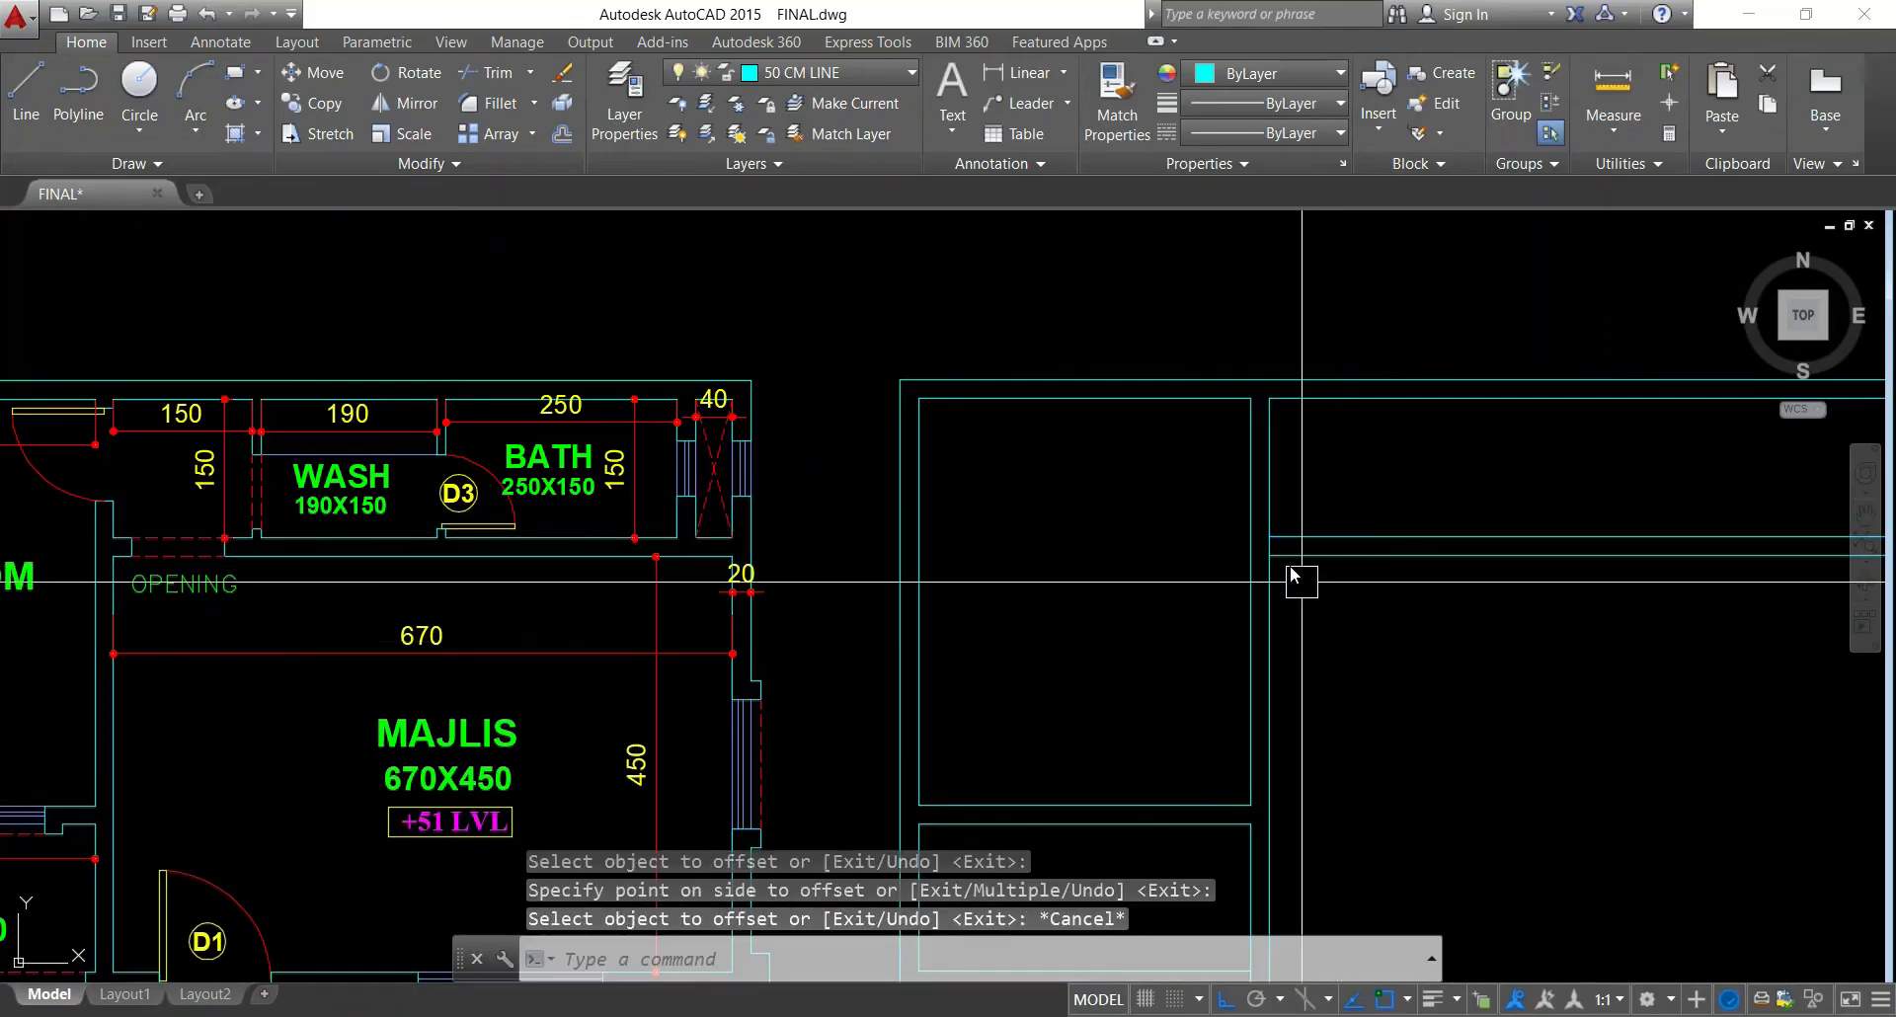
Trim the vertical line piece between the two new horizontal lines where they meet the bedroom wall
scroll(1300, 573, up, 5)
text(tr)
key(Return)
key(Return)
scroll(1244, 506, down, 5)
key(Escape)
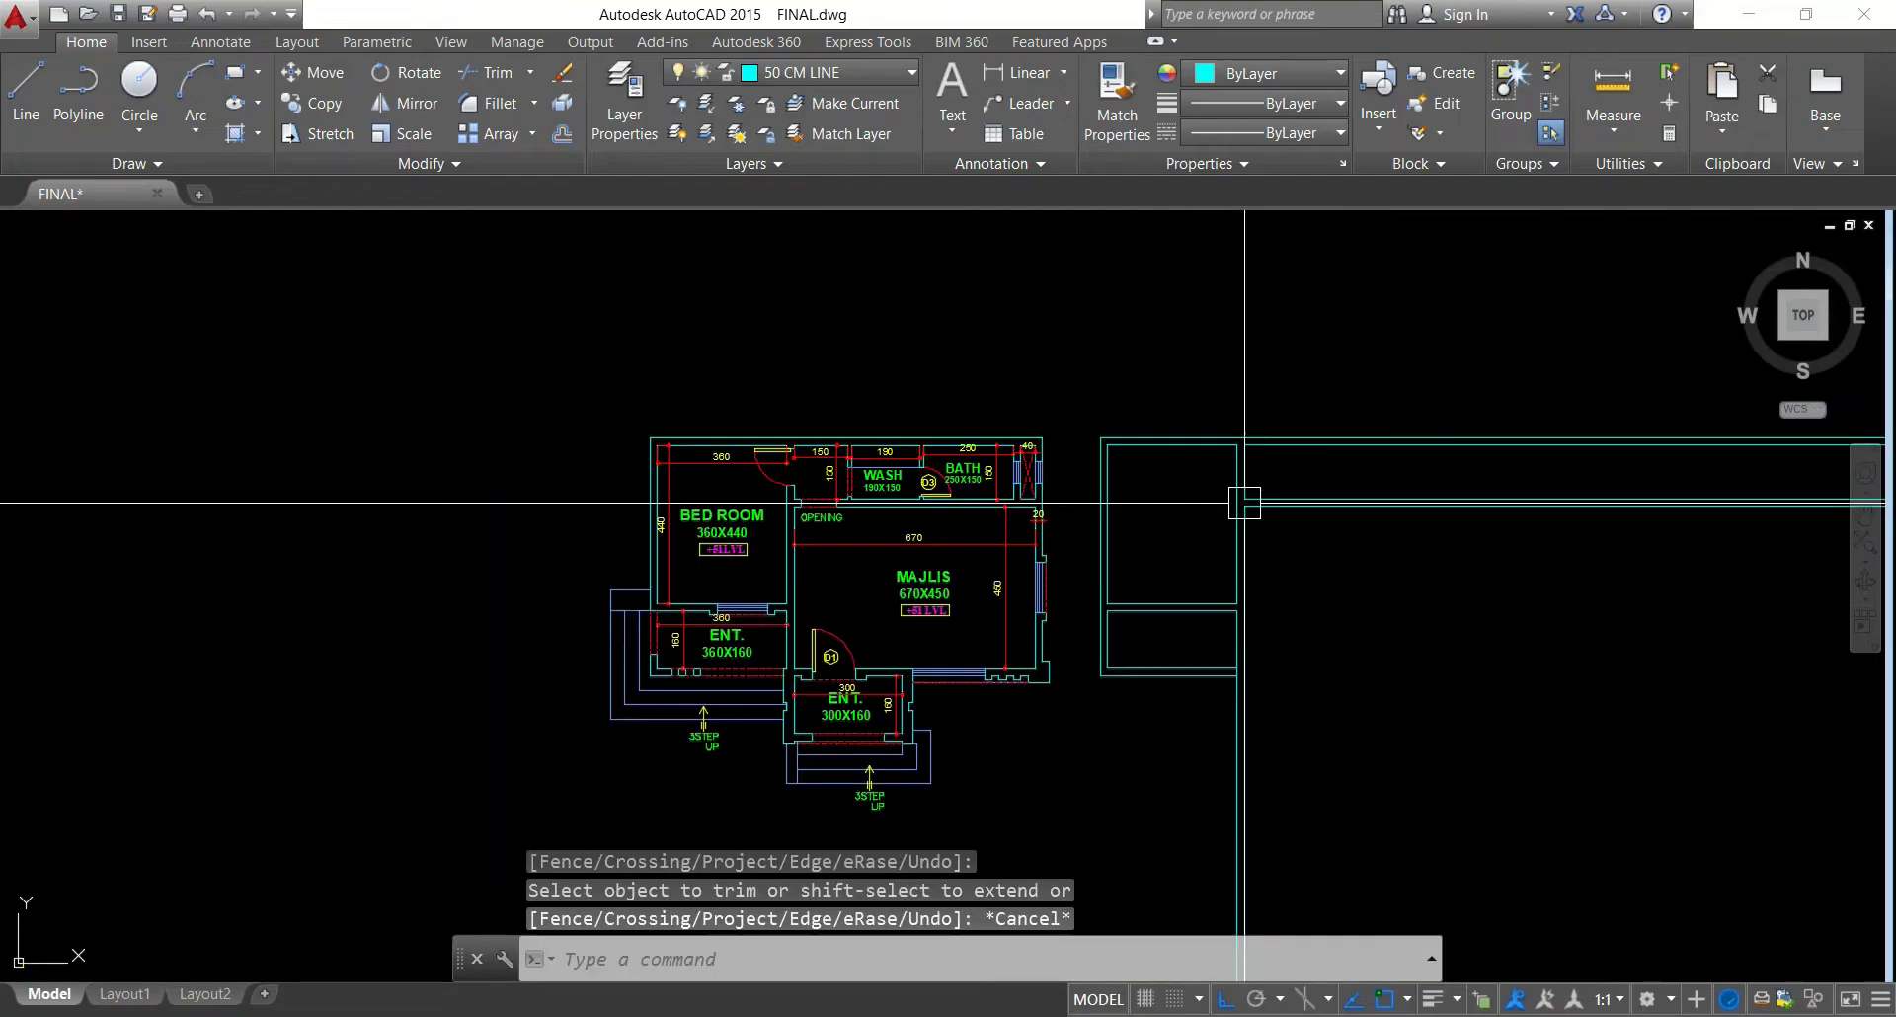
key(Escape)
key(Escape)
key(Escape)
Offset the strip's left vertical line 150 to the right and offset the result another 10 to form a thin partition
scroll(839, 499, up, 3)
text(O)
key(Return)
text(150)
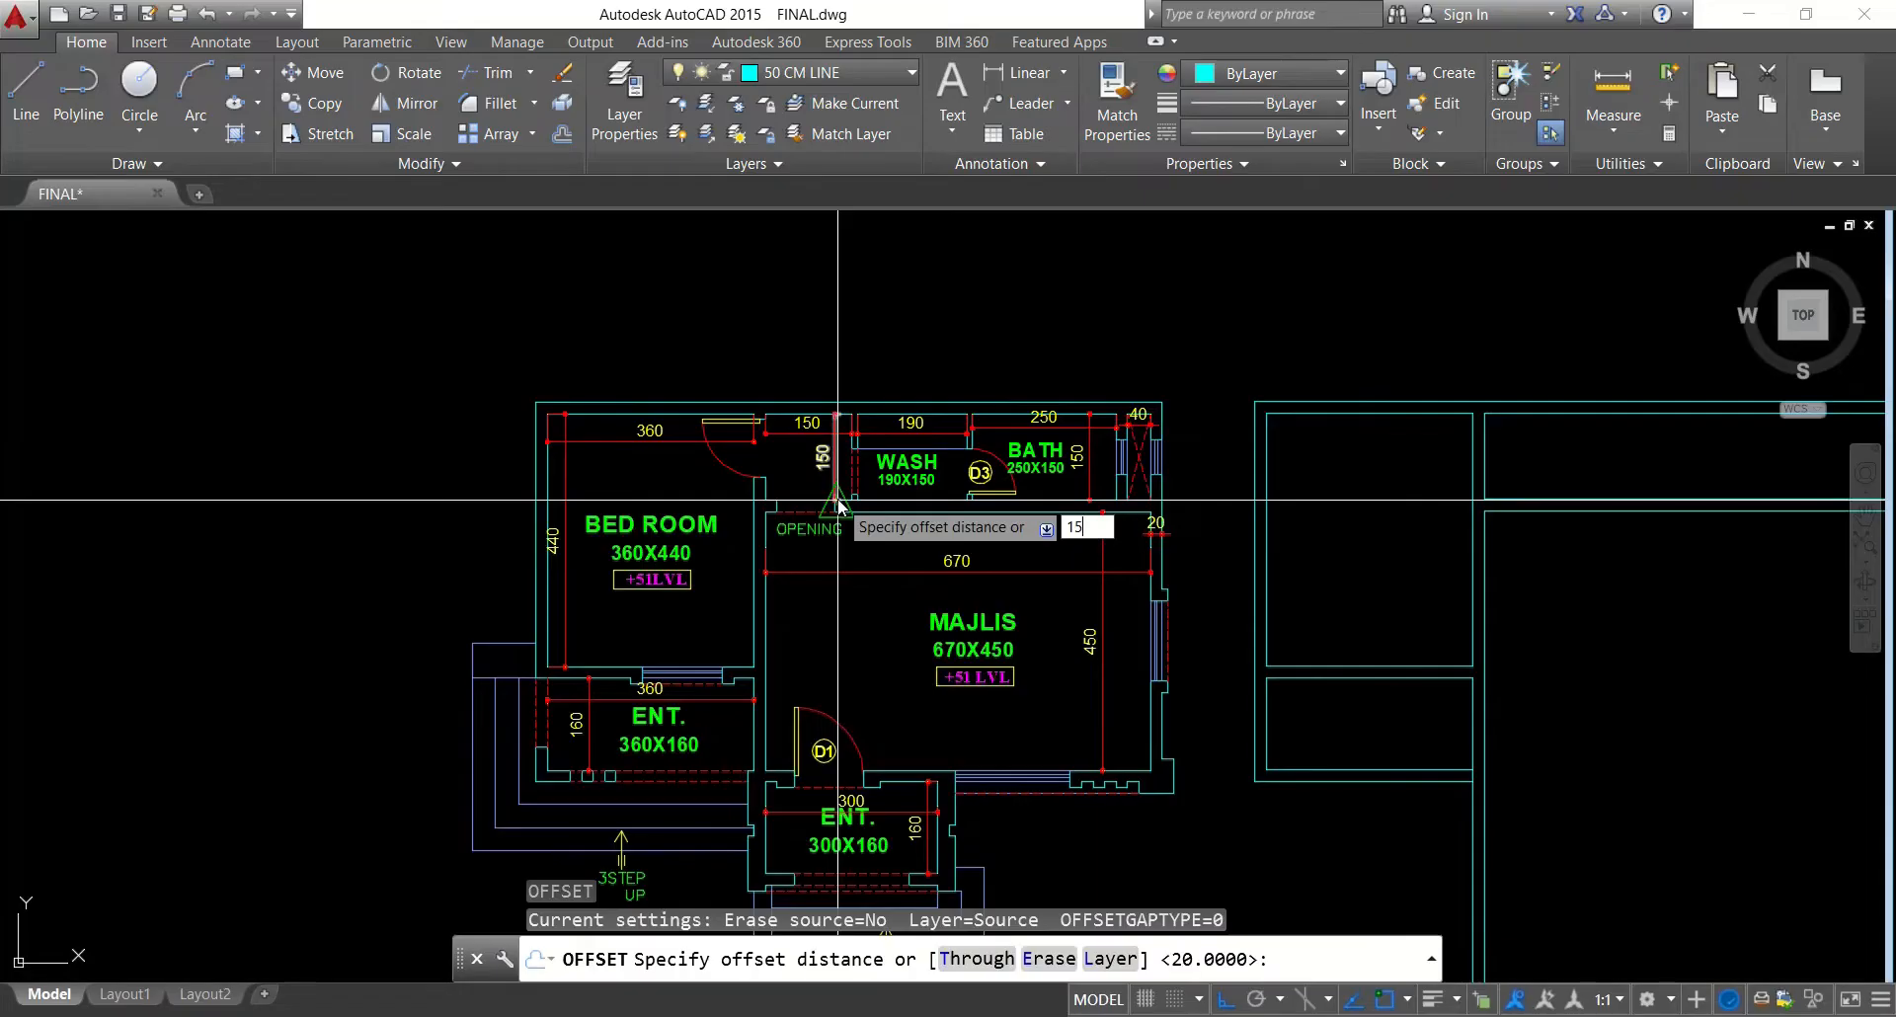
key(Return)
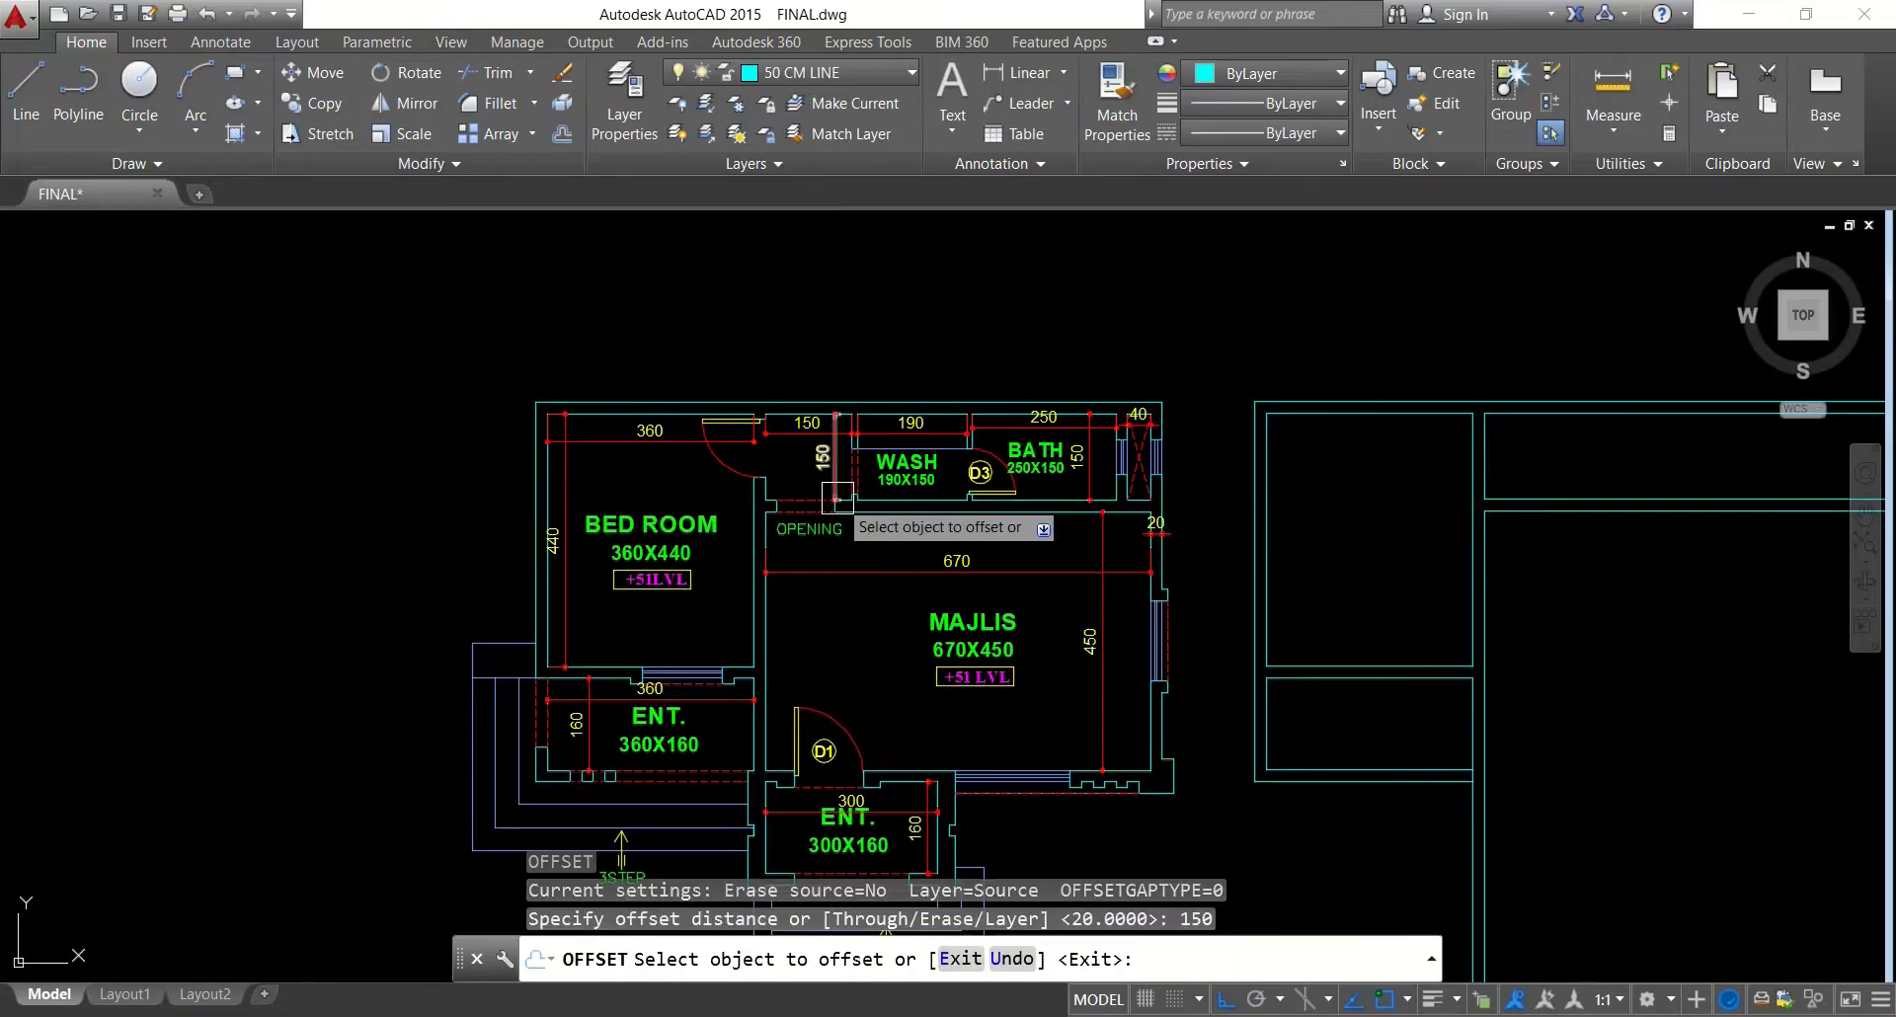
click(1488, 458)
click(1566, 436)
key(Escape)
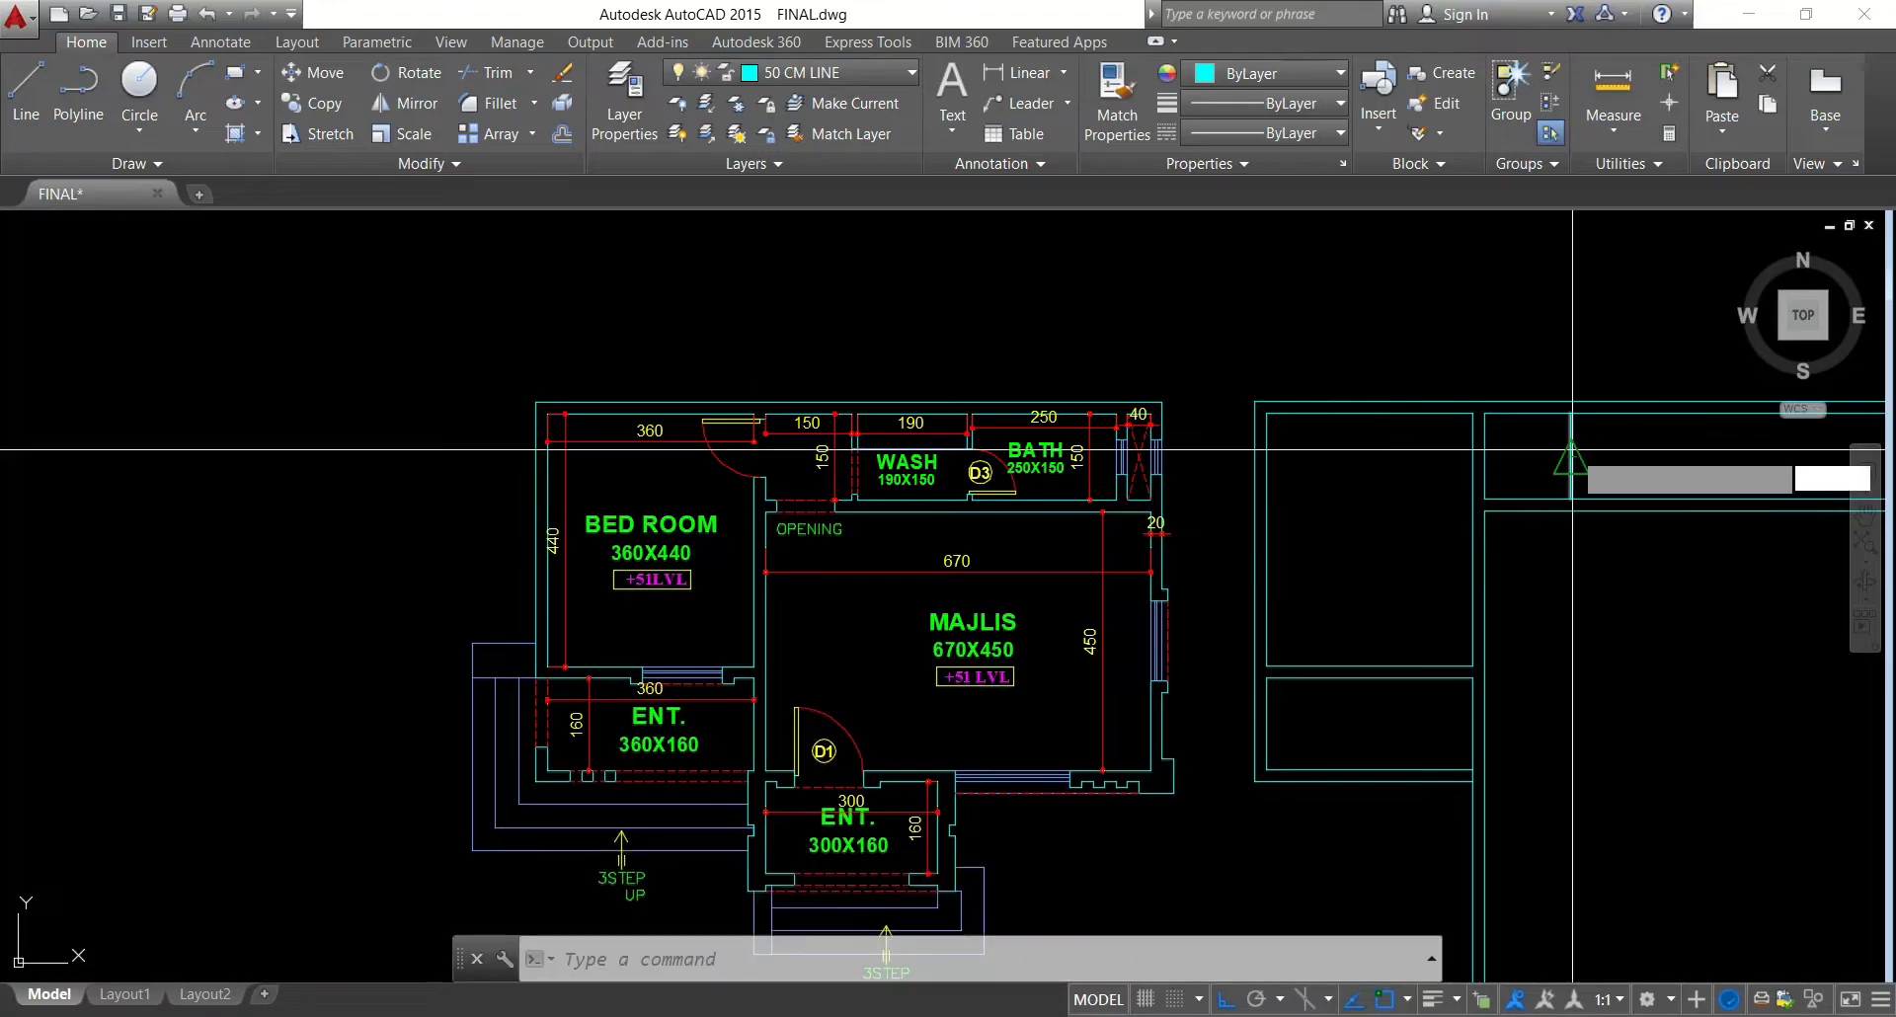
key(Return)
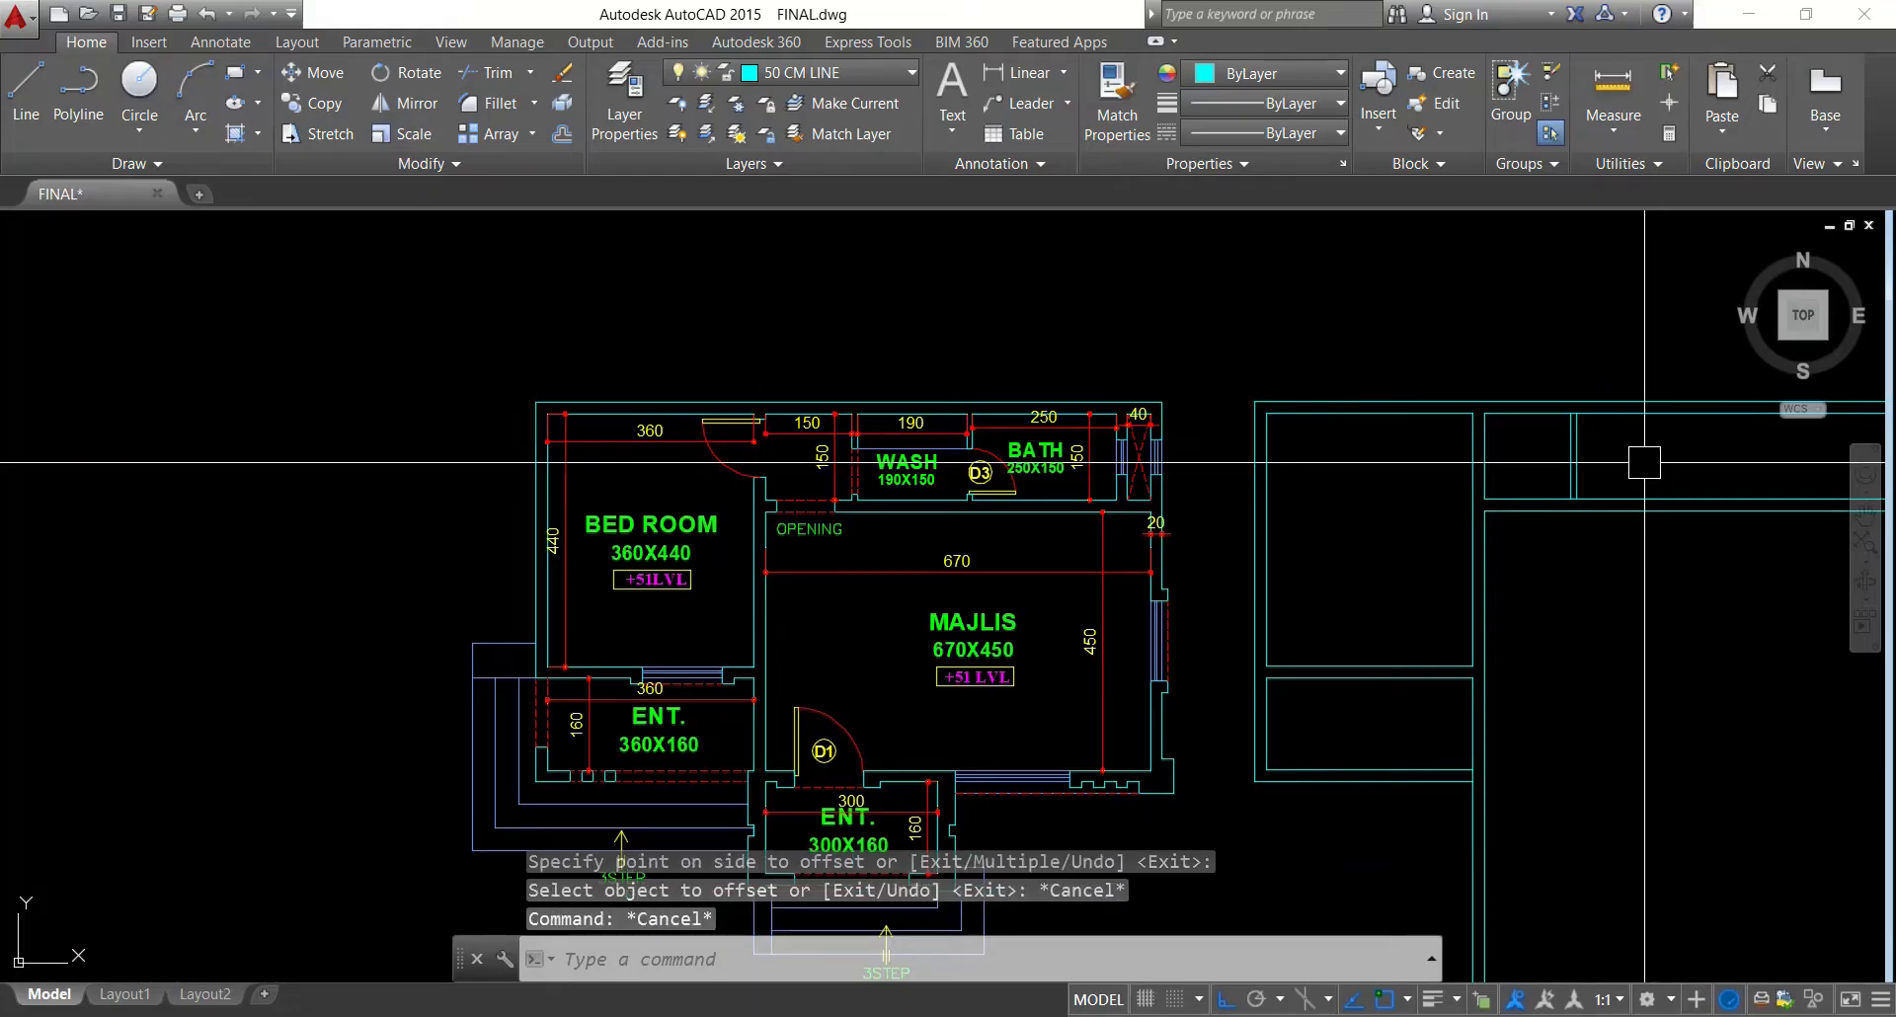
Offset the first thin partition's right line 190 to the right to set the wash room's width
key(Return)
key(Return)
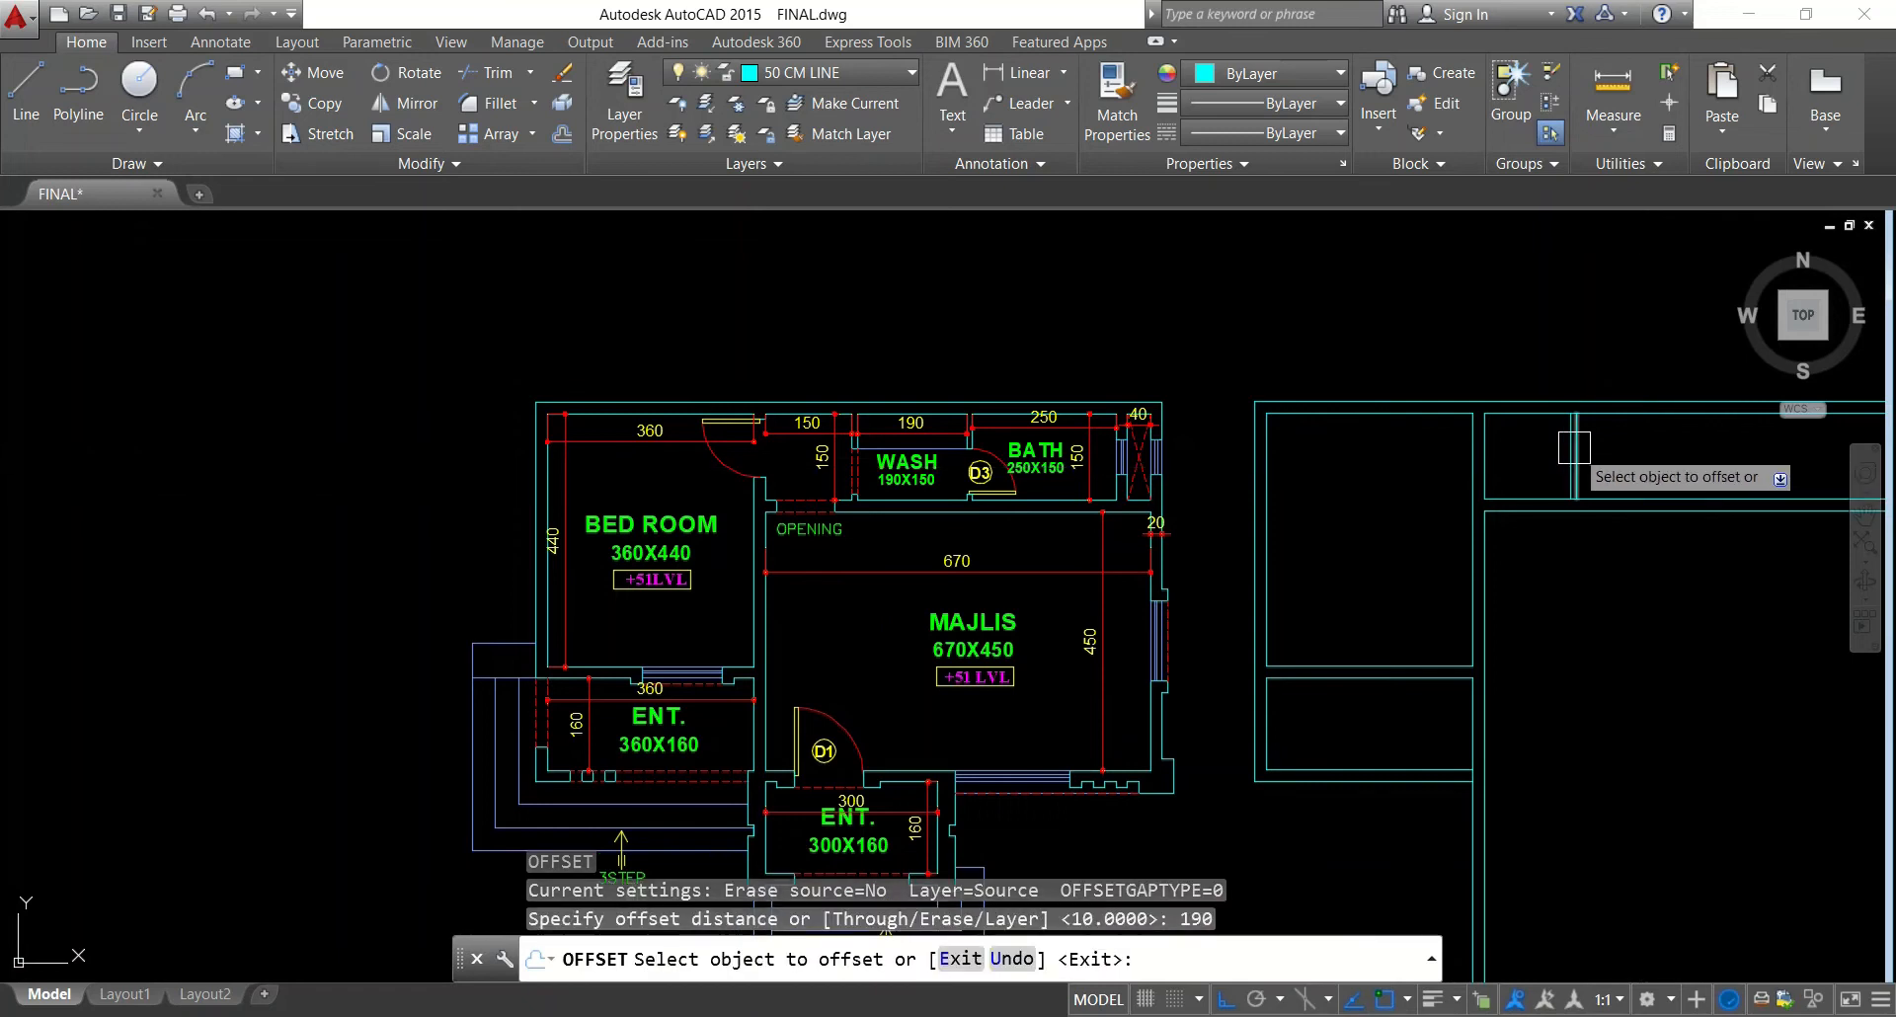
click(1577, 449)
click(1669, 479)
key(Escape)
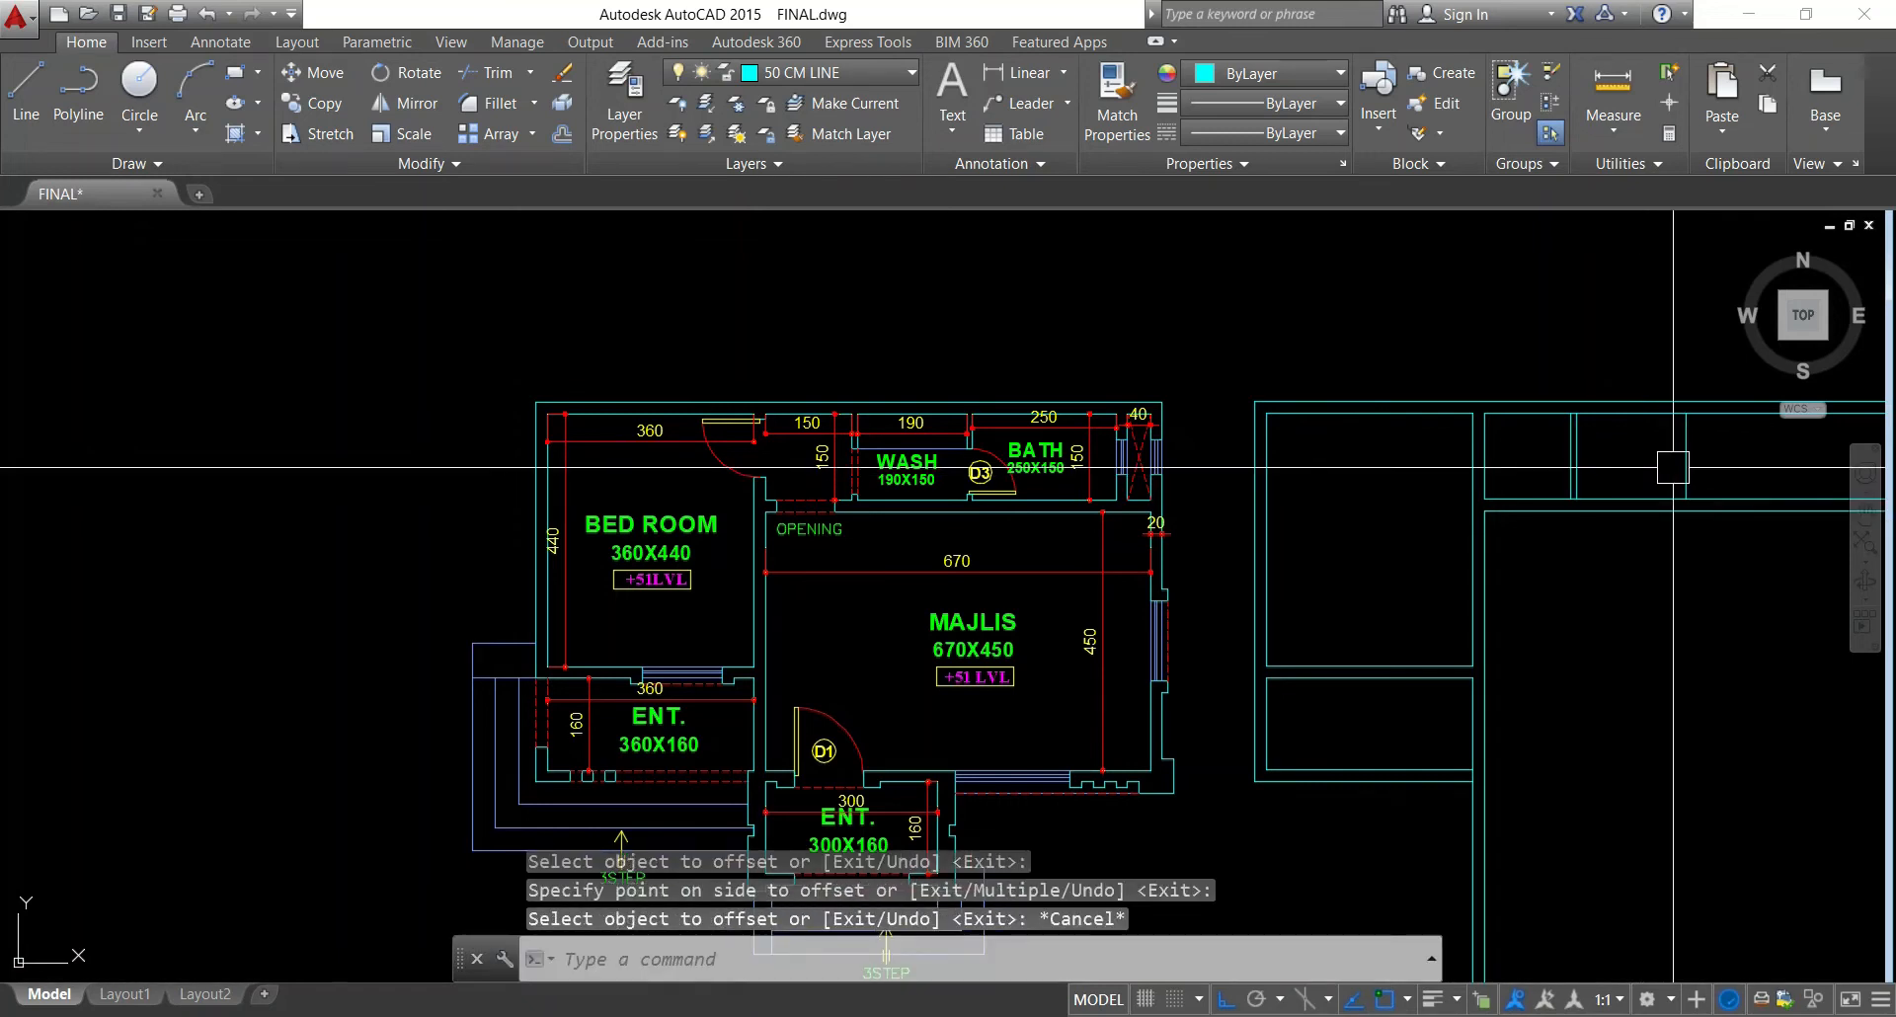
Offset the line at the wash room's right side another 10 to the right to form the second thin partition
key(Return)
text(10)
key(Return)
click(1686, 474)
click(1693, 494)
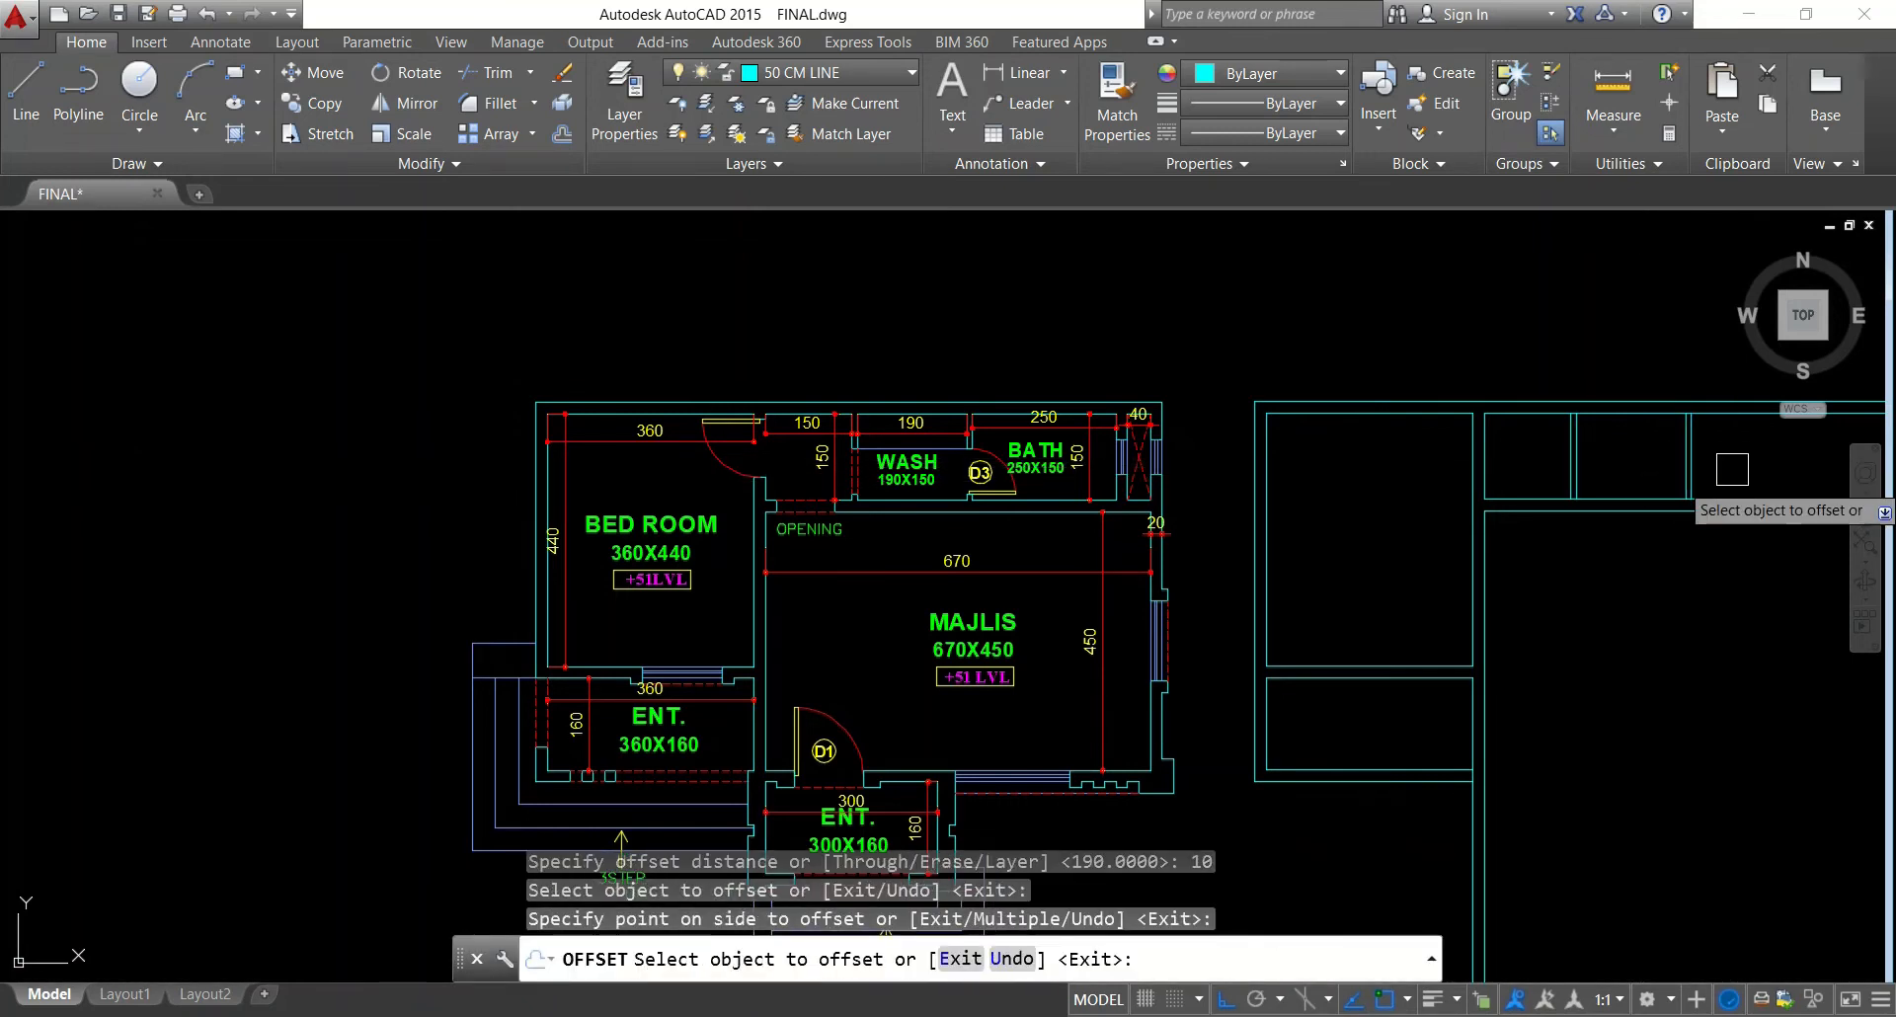
key(Escape)
Trim the strip's top and bottom line pieces that cross the two thin partitions
middle_drag(1729, 488, 1691, 496)
scroll(1659, 425, up, 3)
text(tr)
key(Return)
key(Return)
scroll(1631, 378, up, 3)
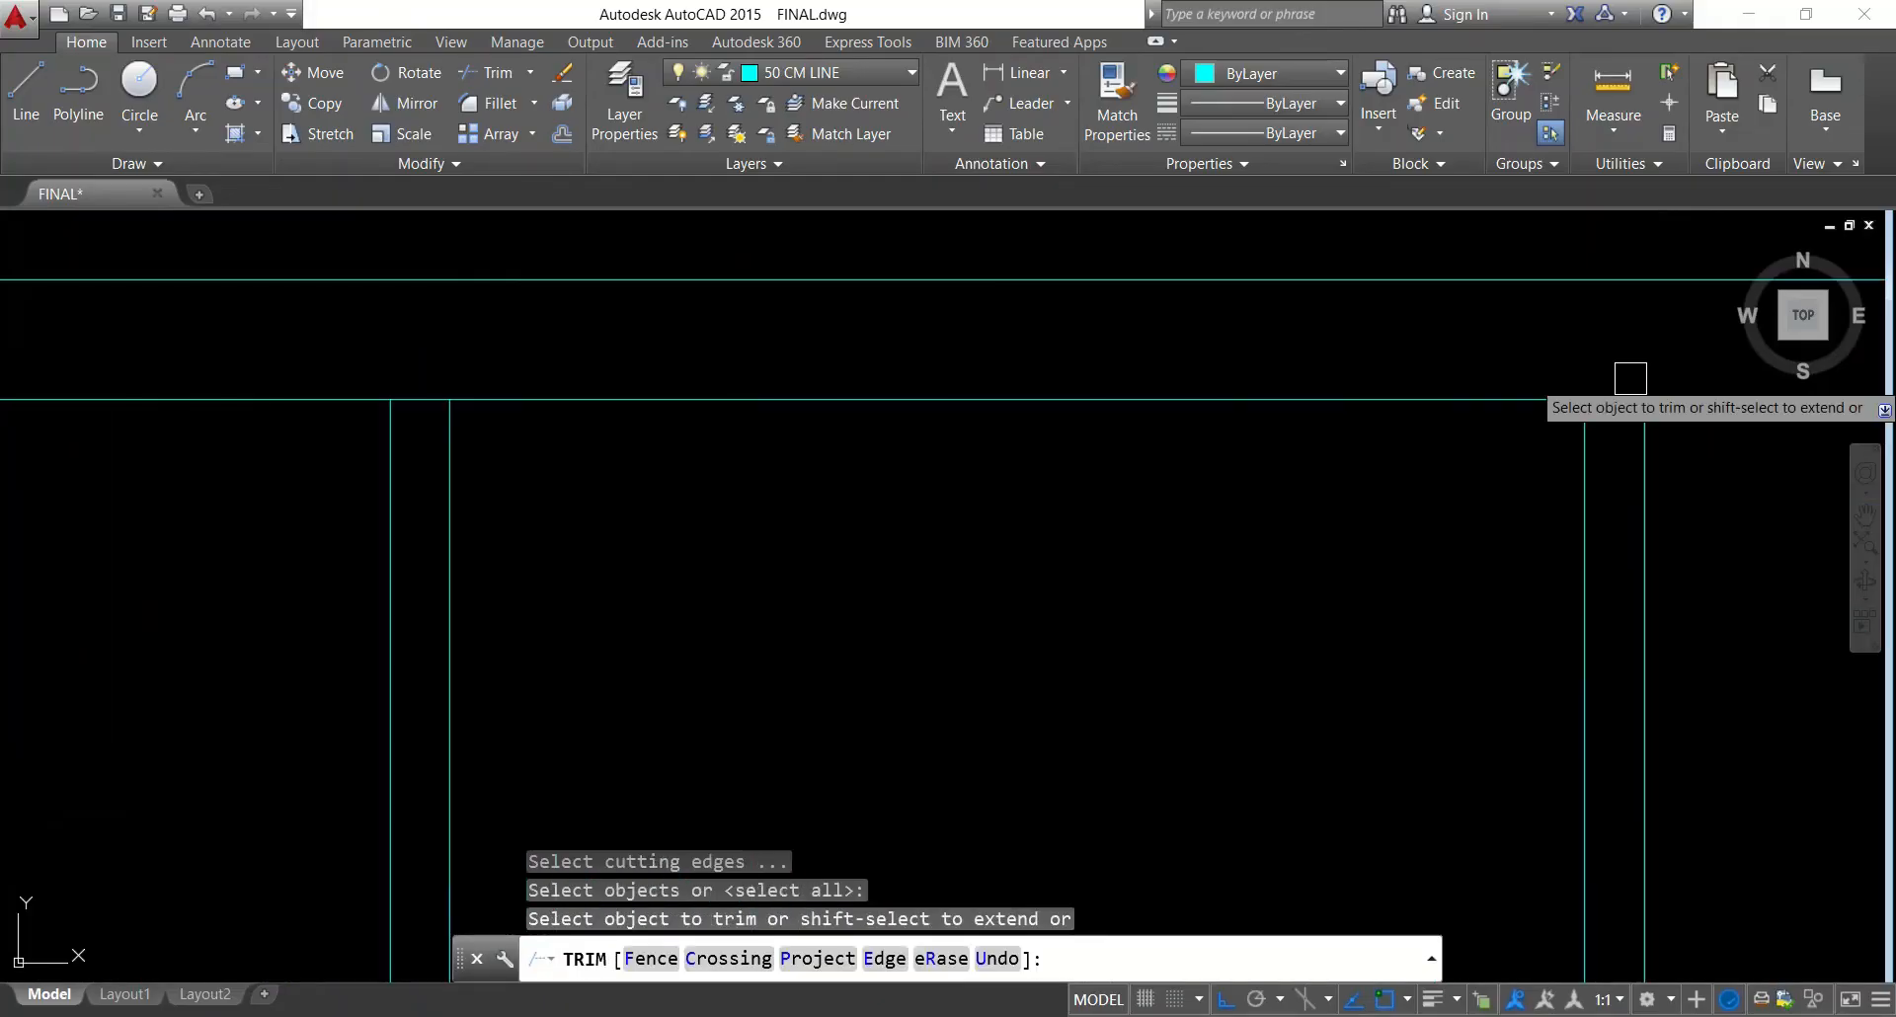
click(1615, 399)
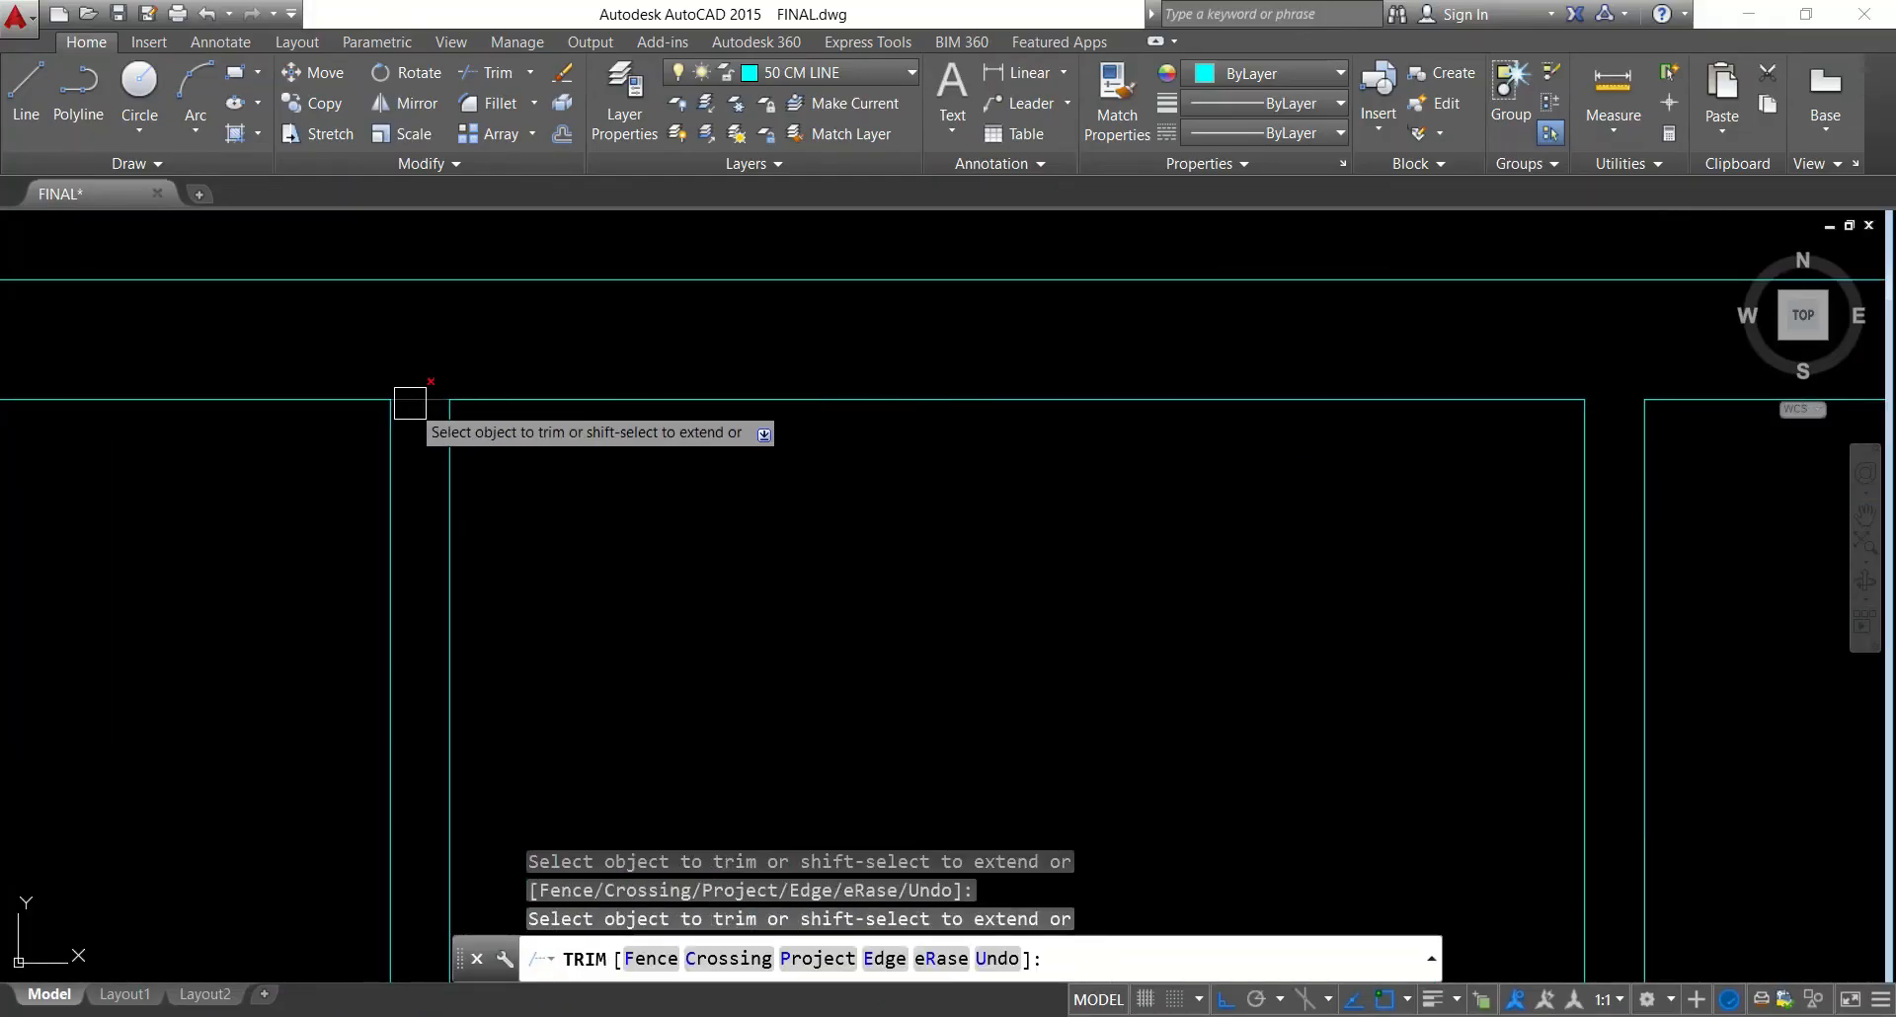
scroll(427, 659, down, 3)
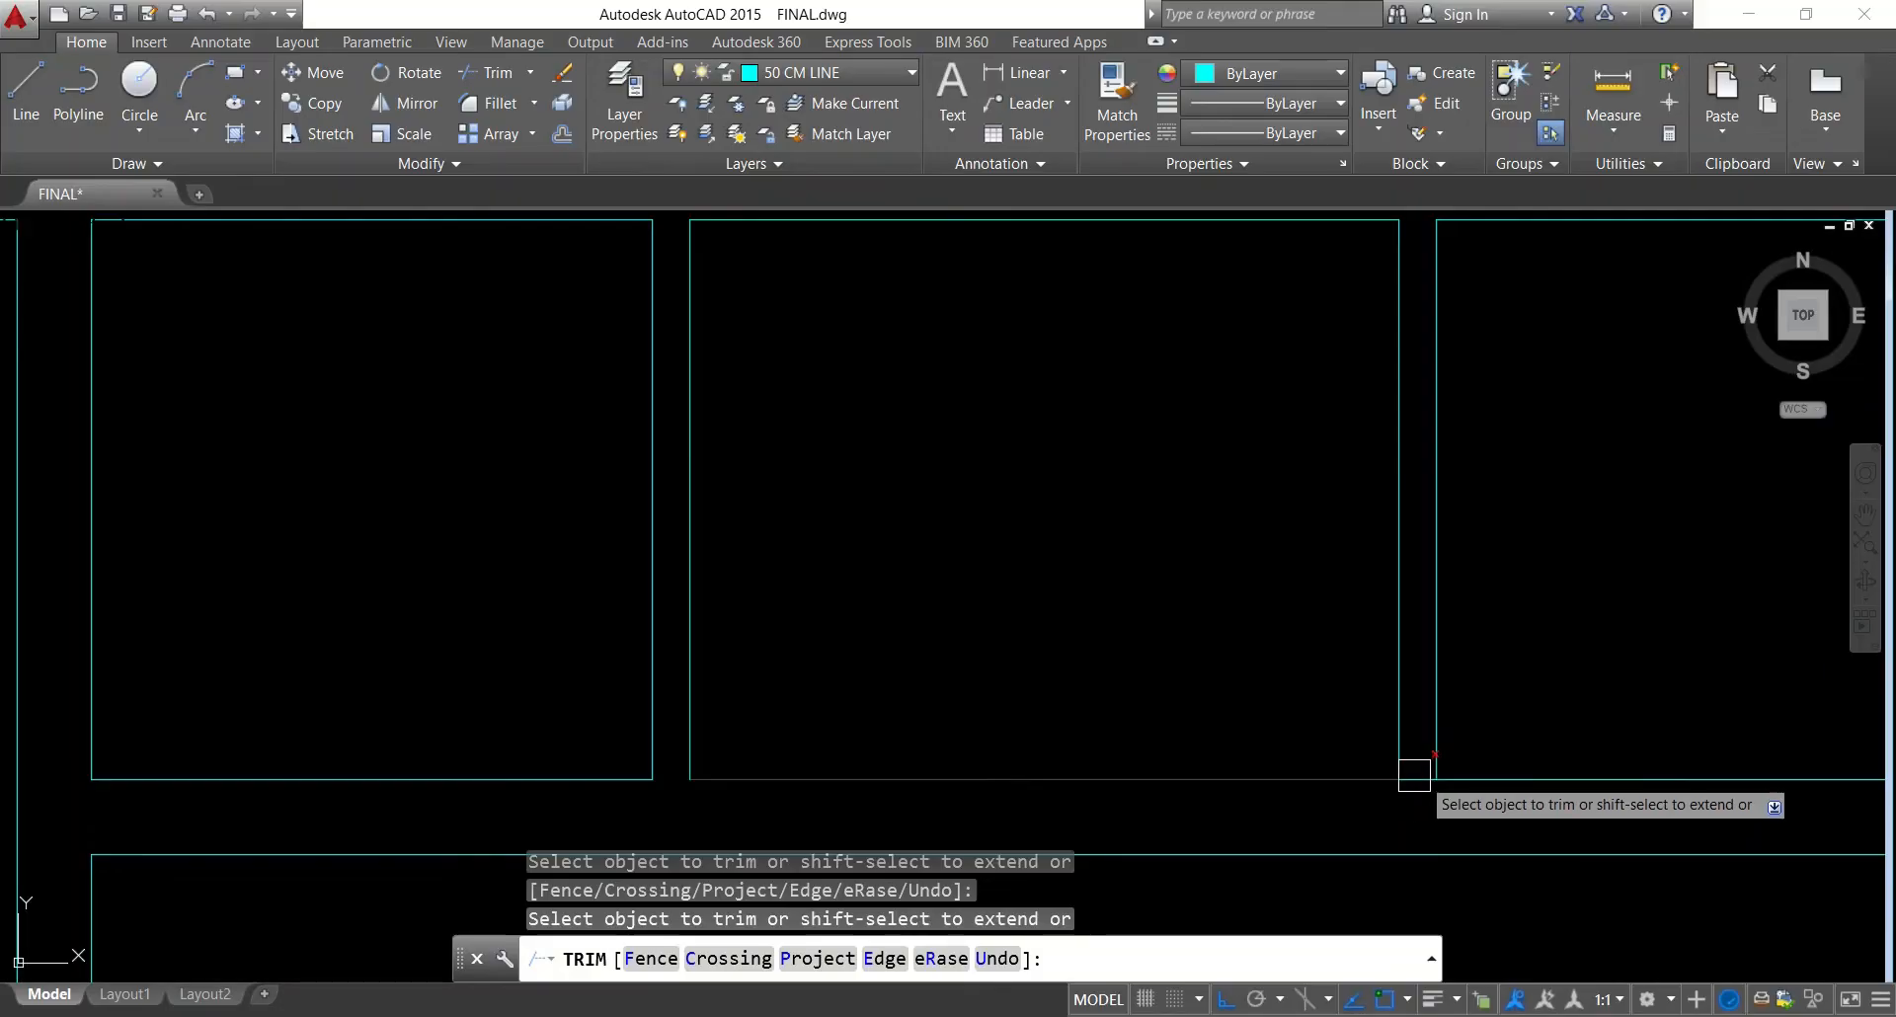
scroll(1424, 775, down, 4)
key(Escape)
key(Escape)
key(Escape)
key(Escape)
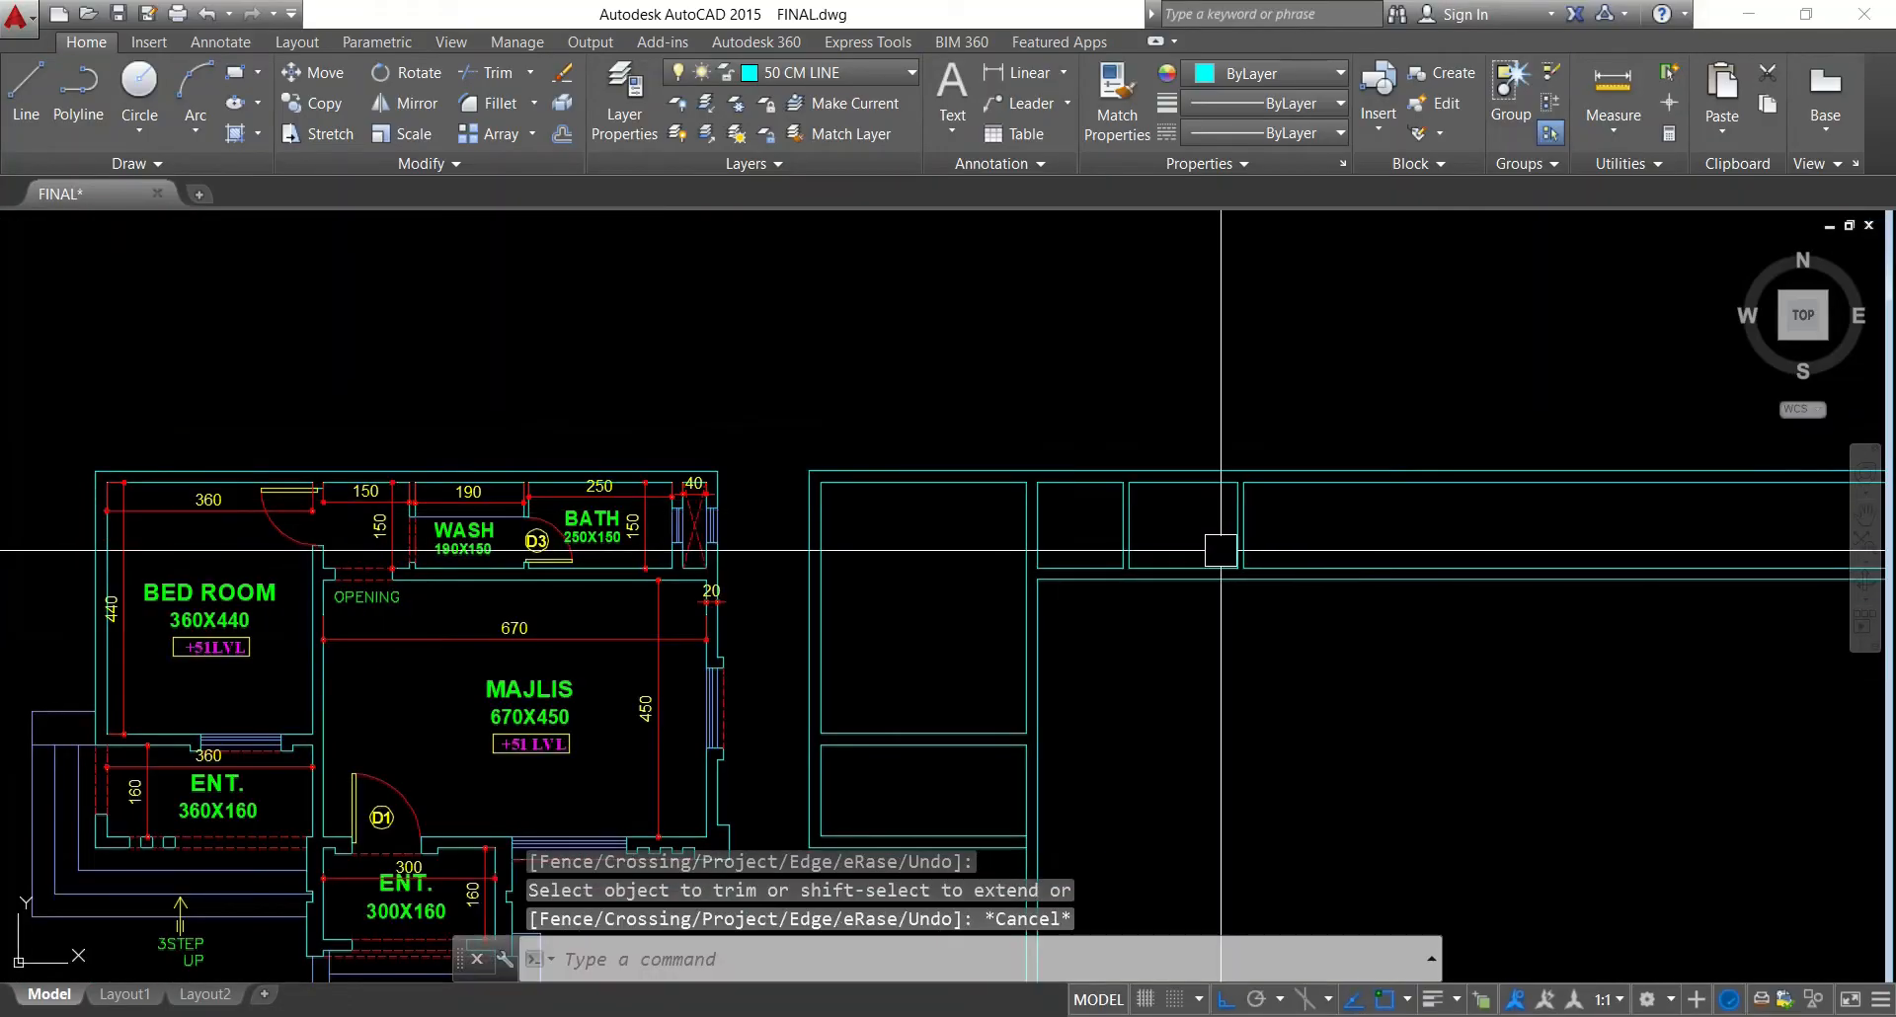
Offset the second partition's right line 250 to the right to set the bath's width
text(o)
key(Return)
text(250)
key(Return)
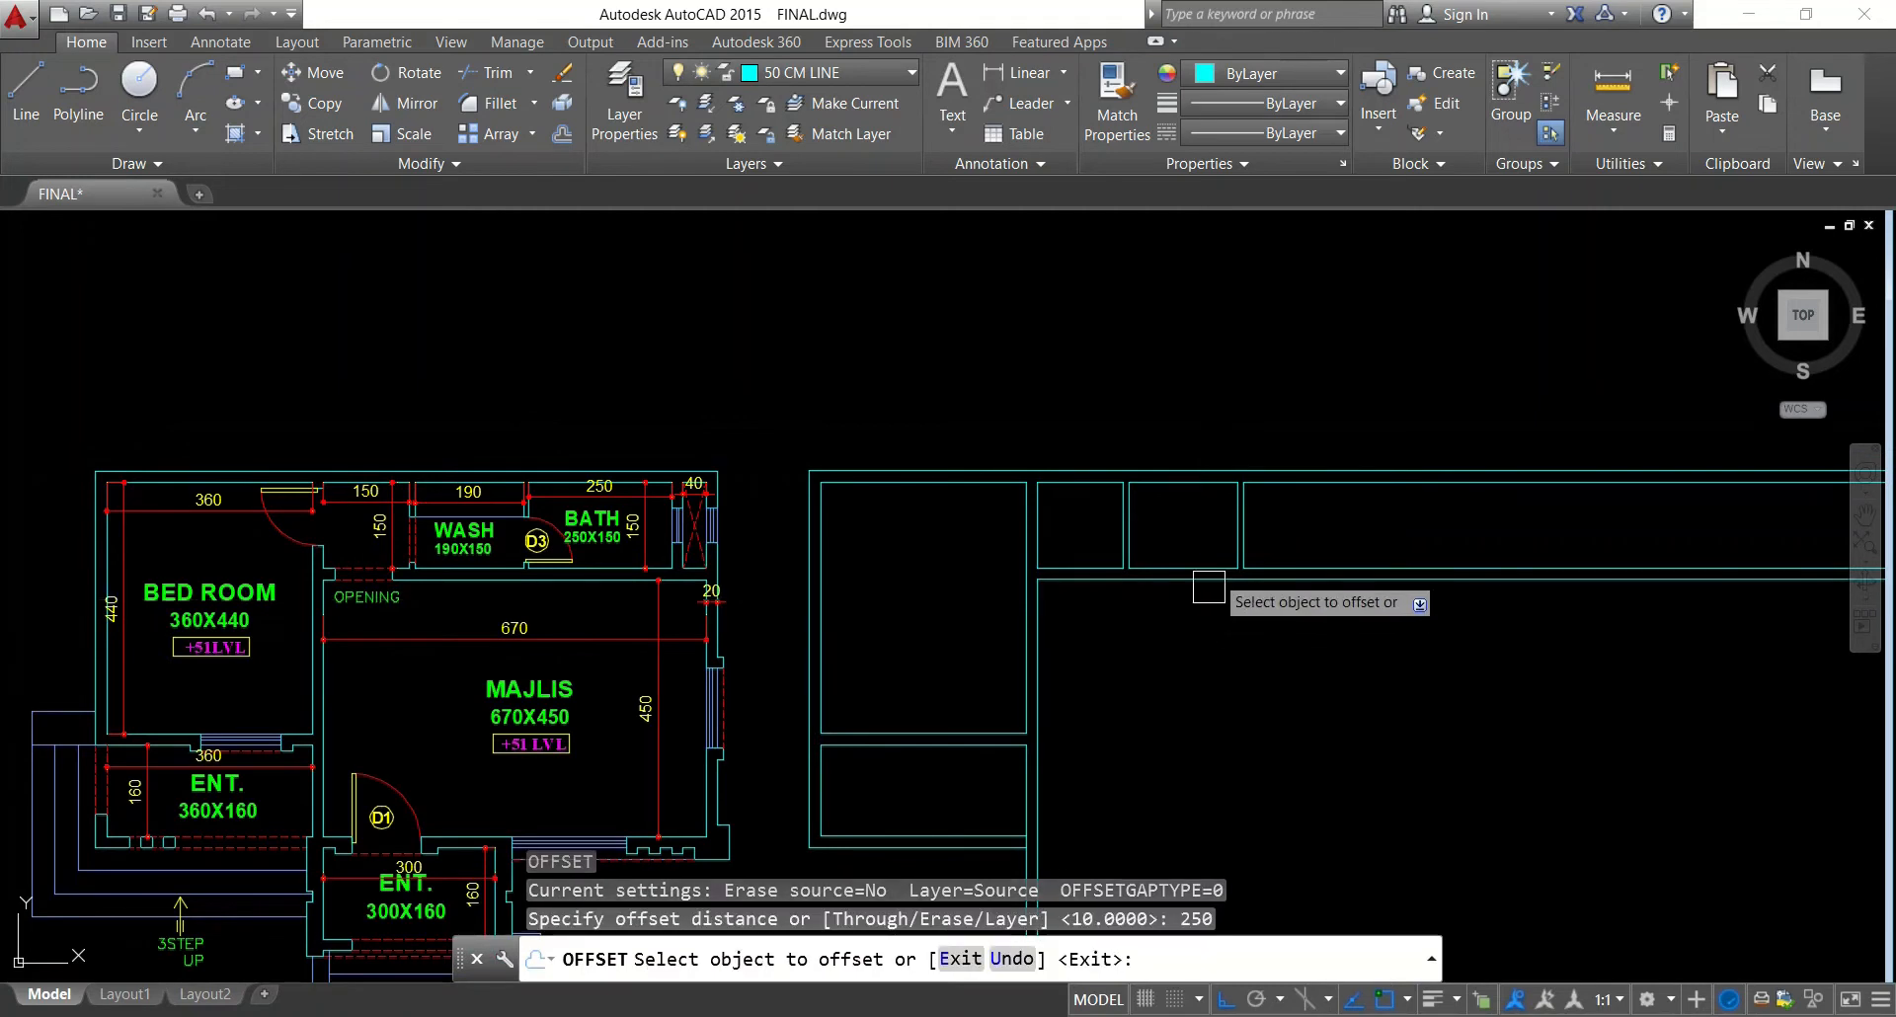
scroll(1205, 583, up, 2)
click(1259, 527)
click(1349, 534)
key(Escape)
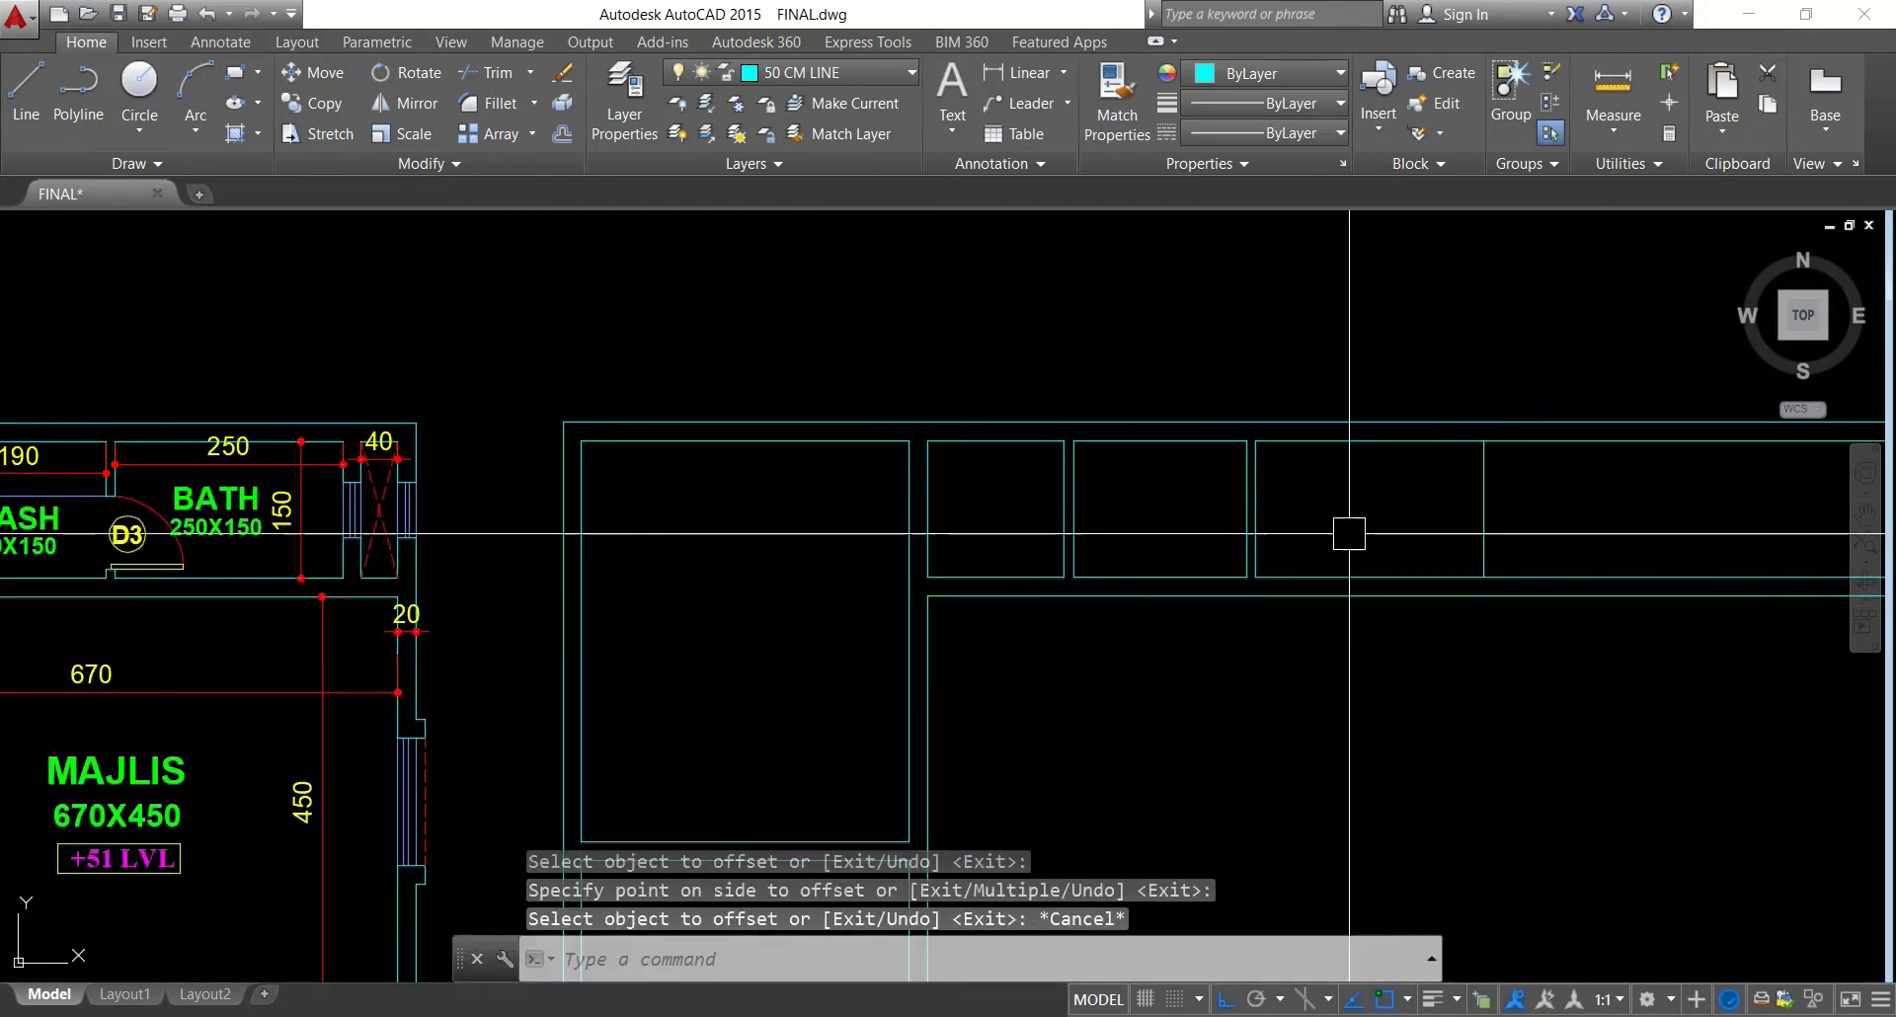
Offset the bath's right line 20 to the right to form the wall beside the shaft
key(Return)
text(20)
key(Return)
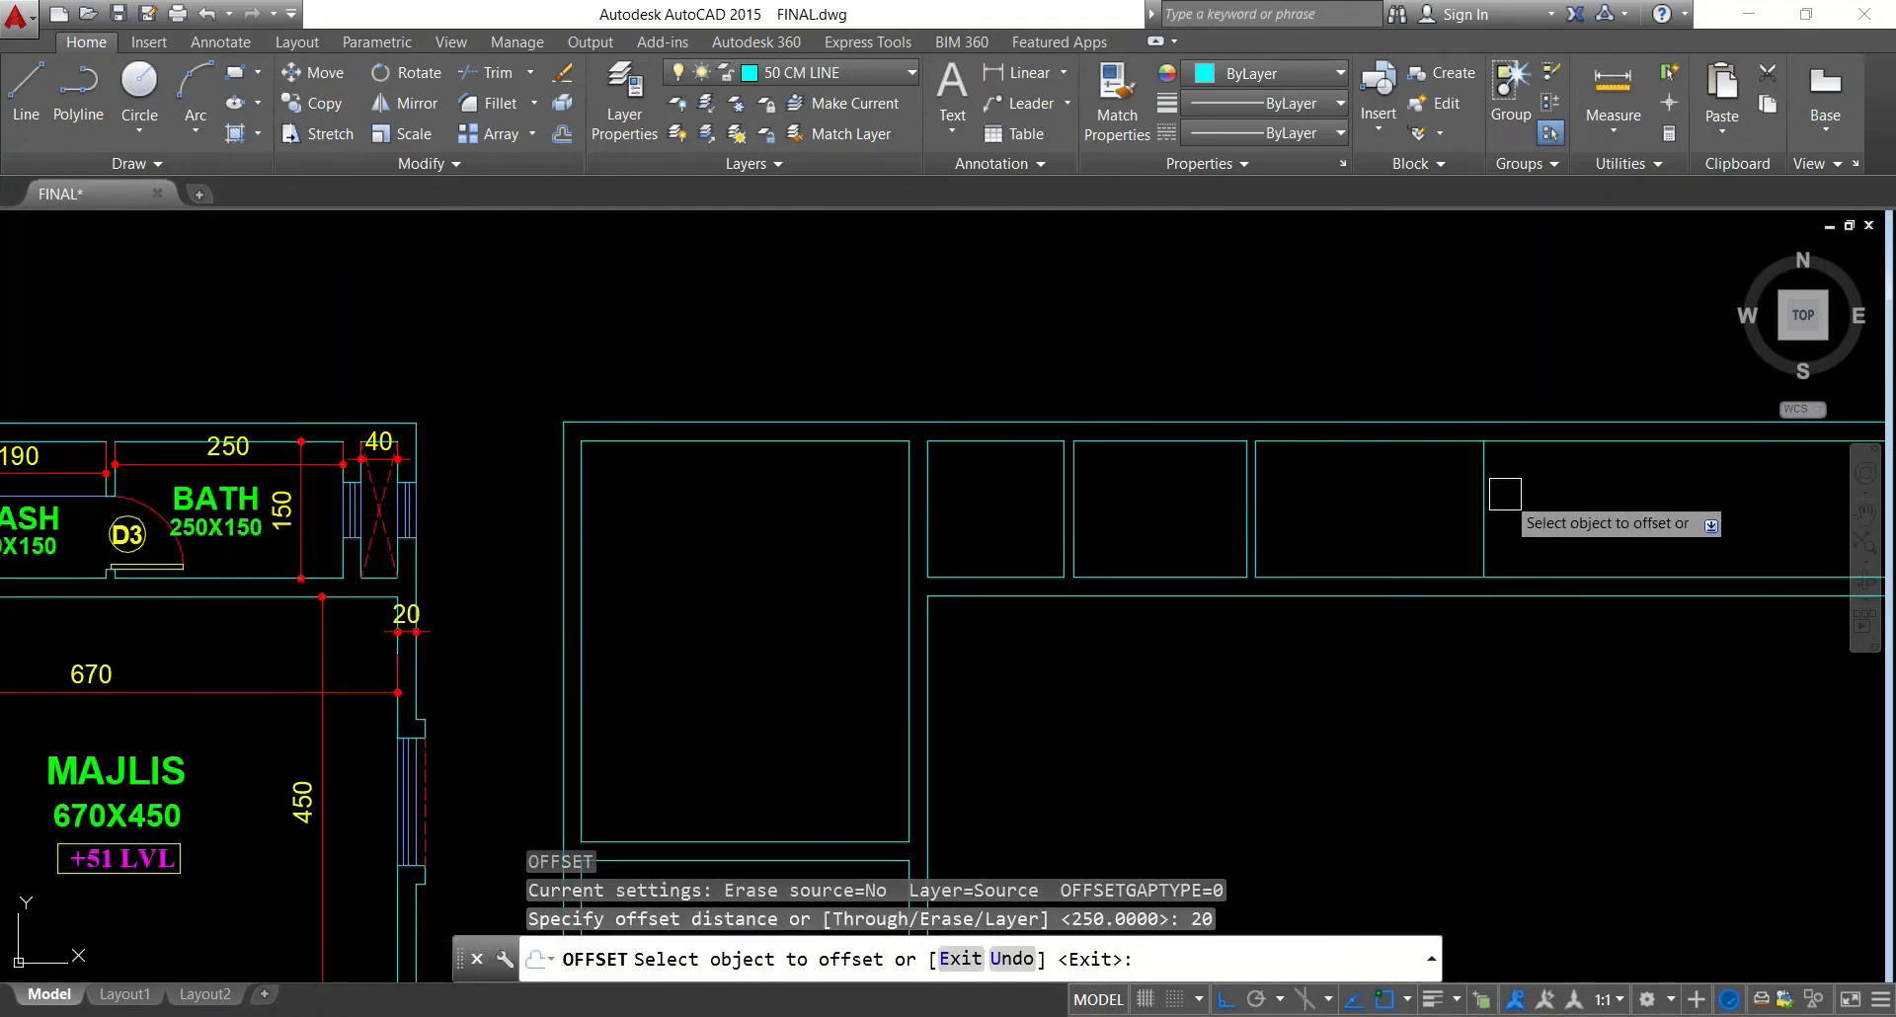
click(1497, 492)
click(1491, 499)
key(Escape)
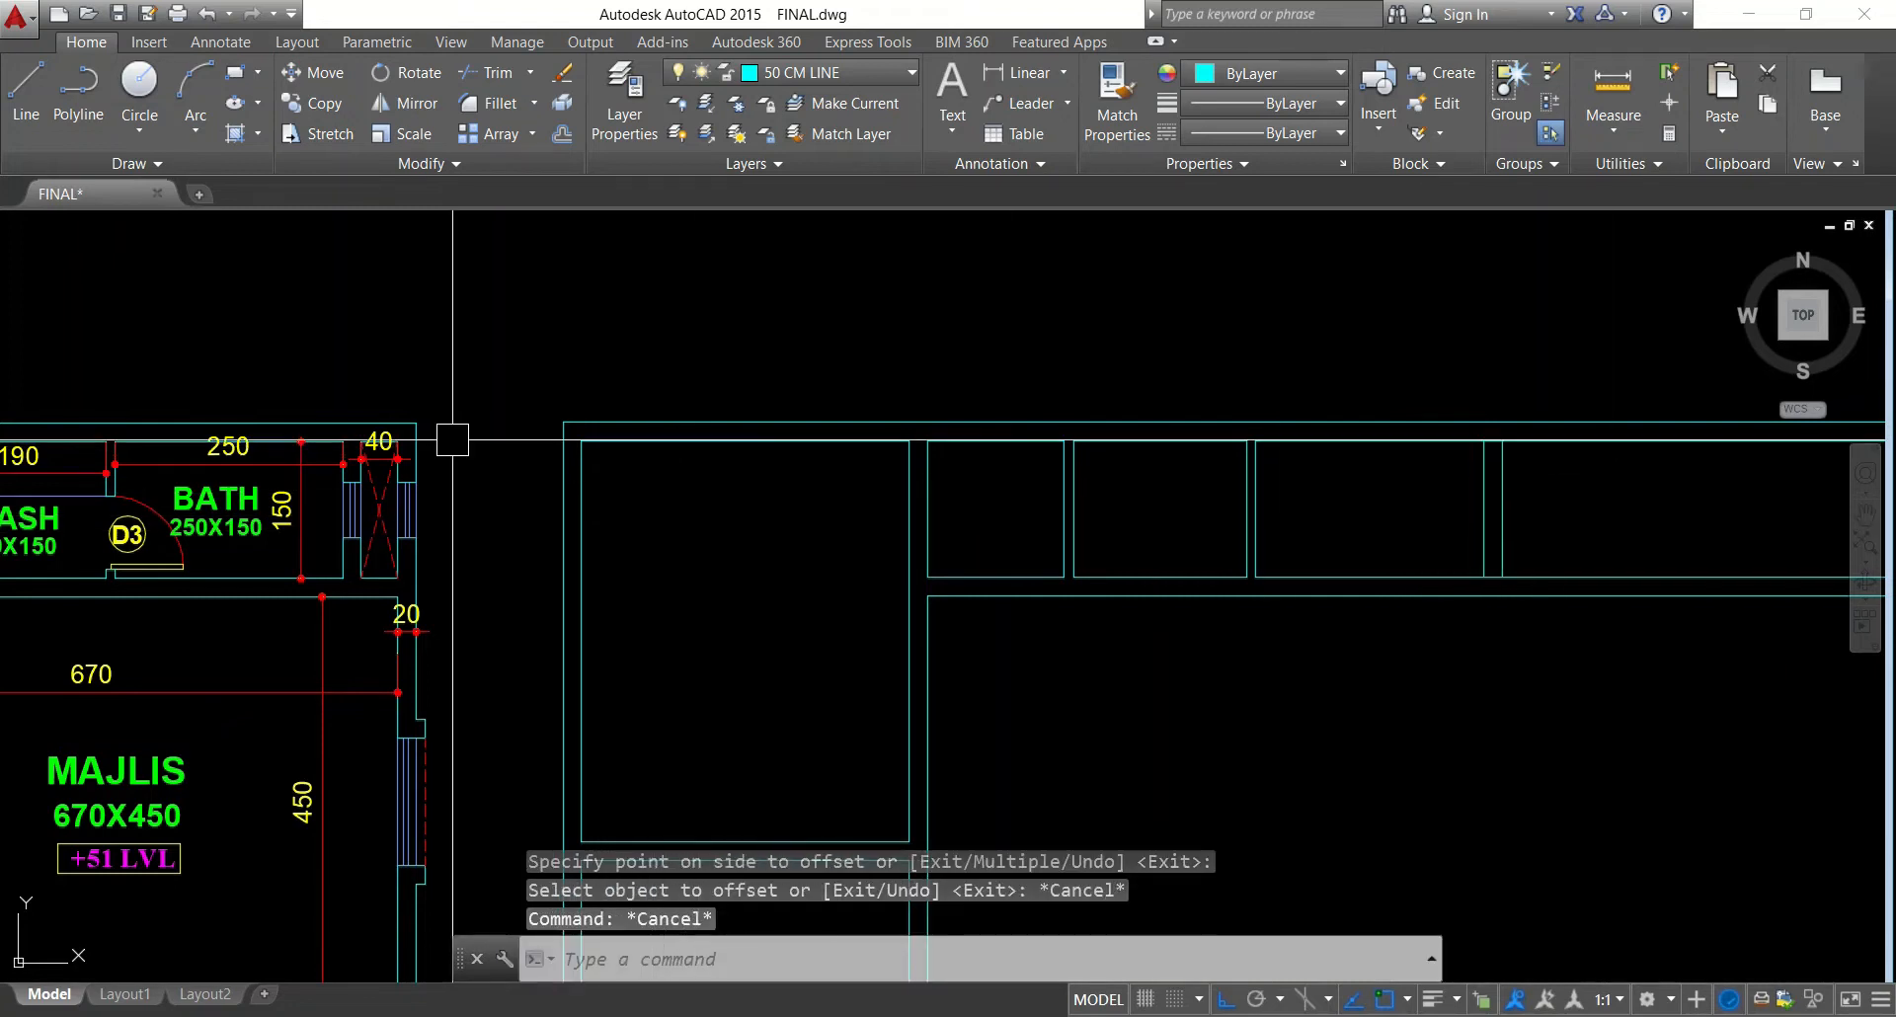
Offset the right line of the wall beside the bath 40 to the right to set the shaft's width
scroll(290, 503, up, 5)
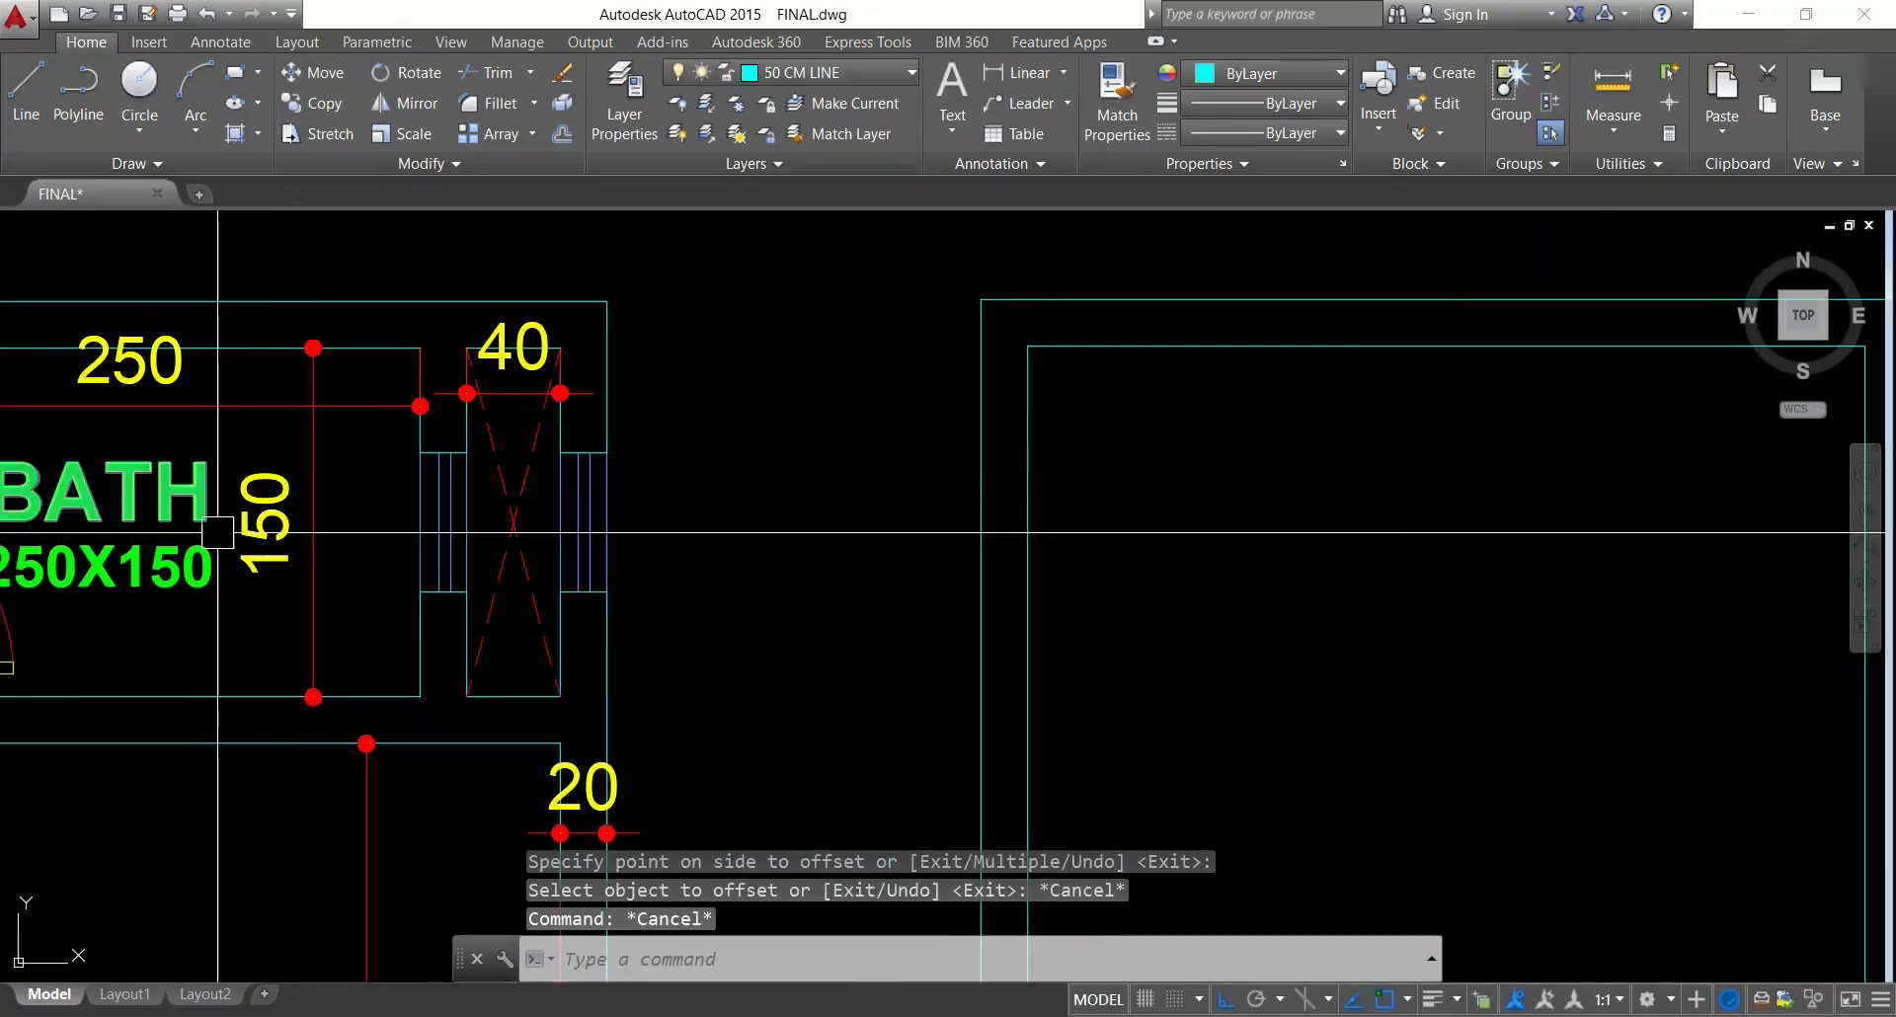
scroll(500, 503, down, 2)
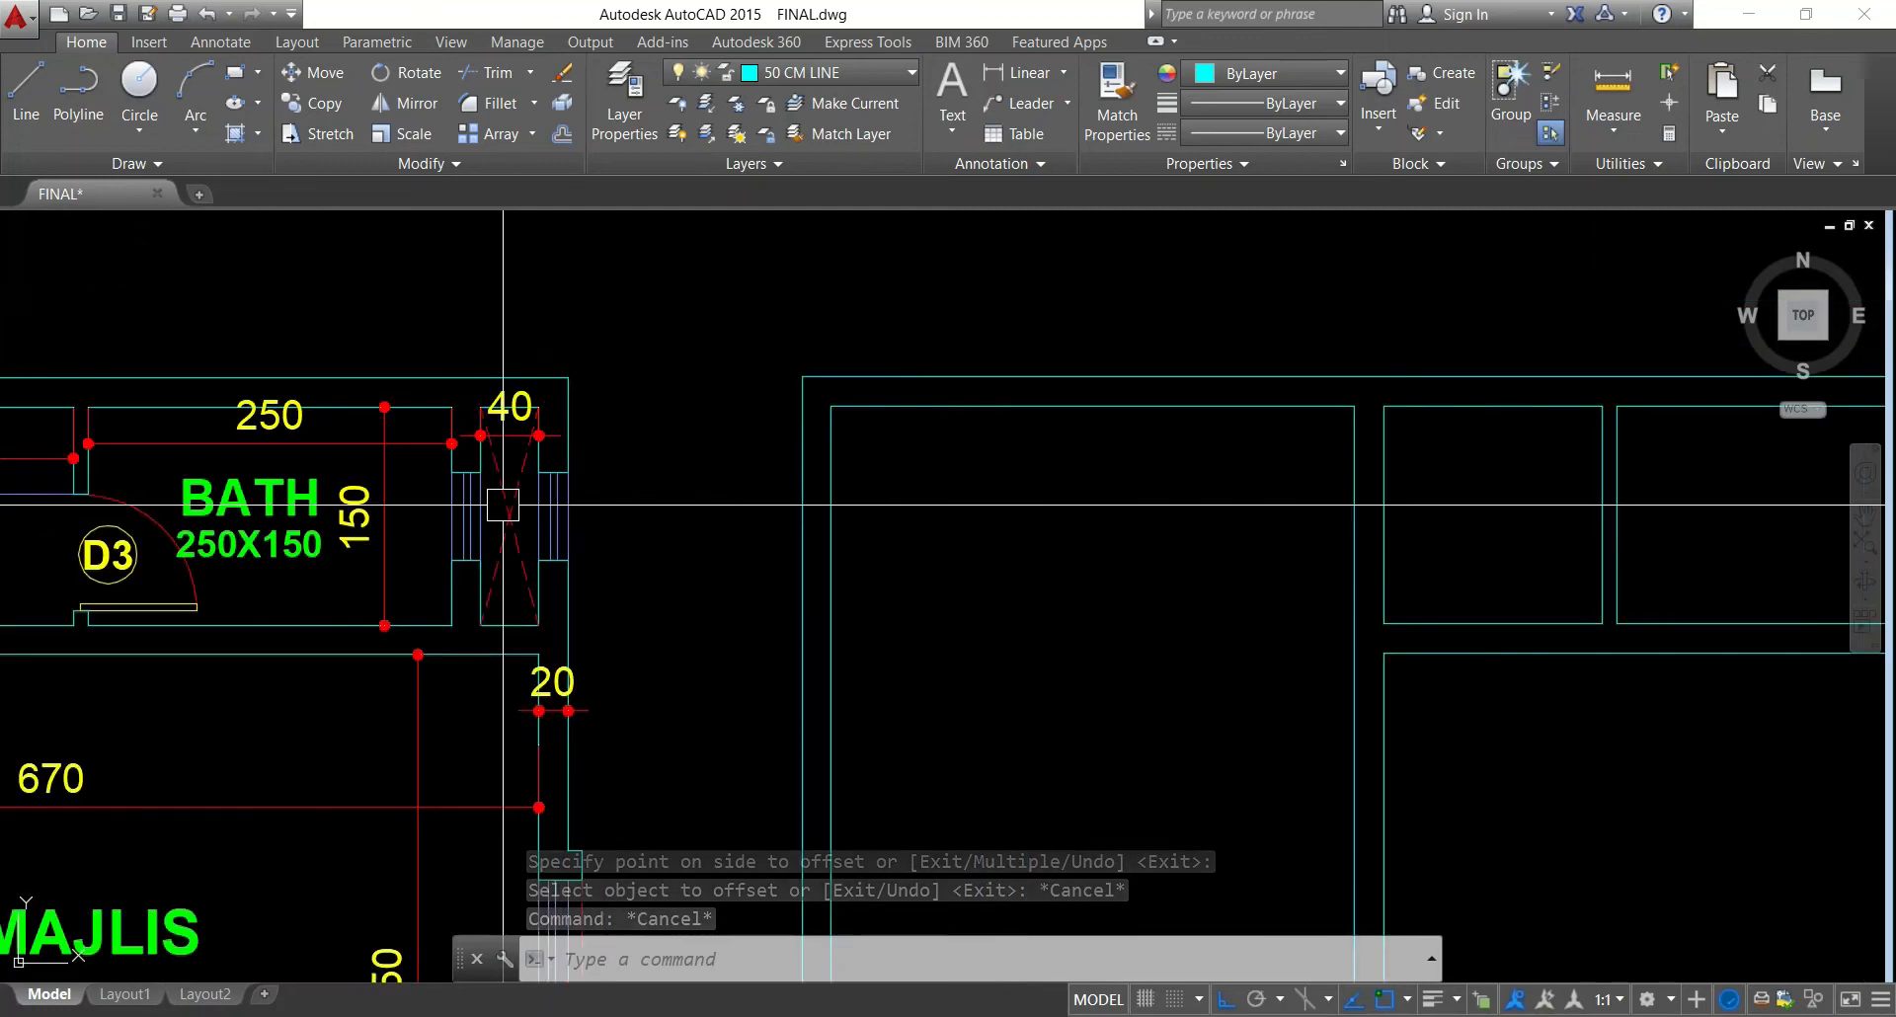
scroll(1249, 574, down, 2)
middle_drag(1248, 574, 846, 559)
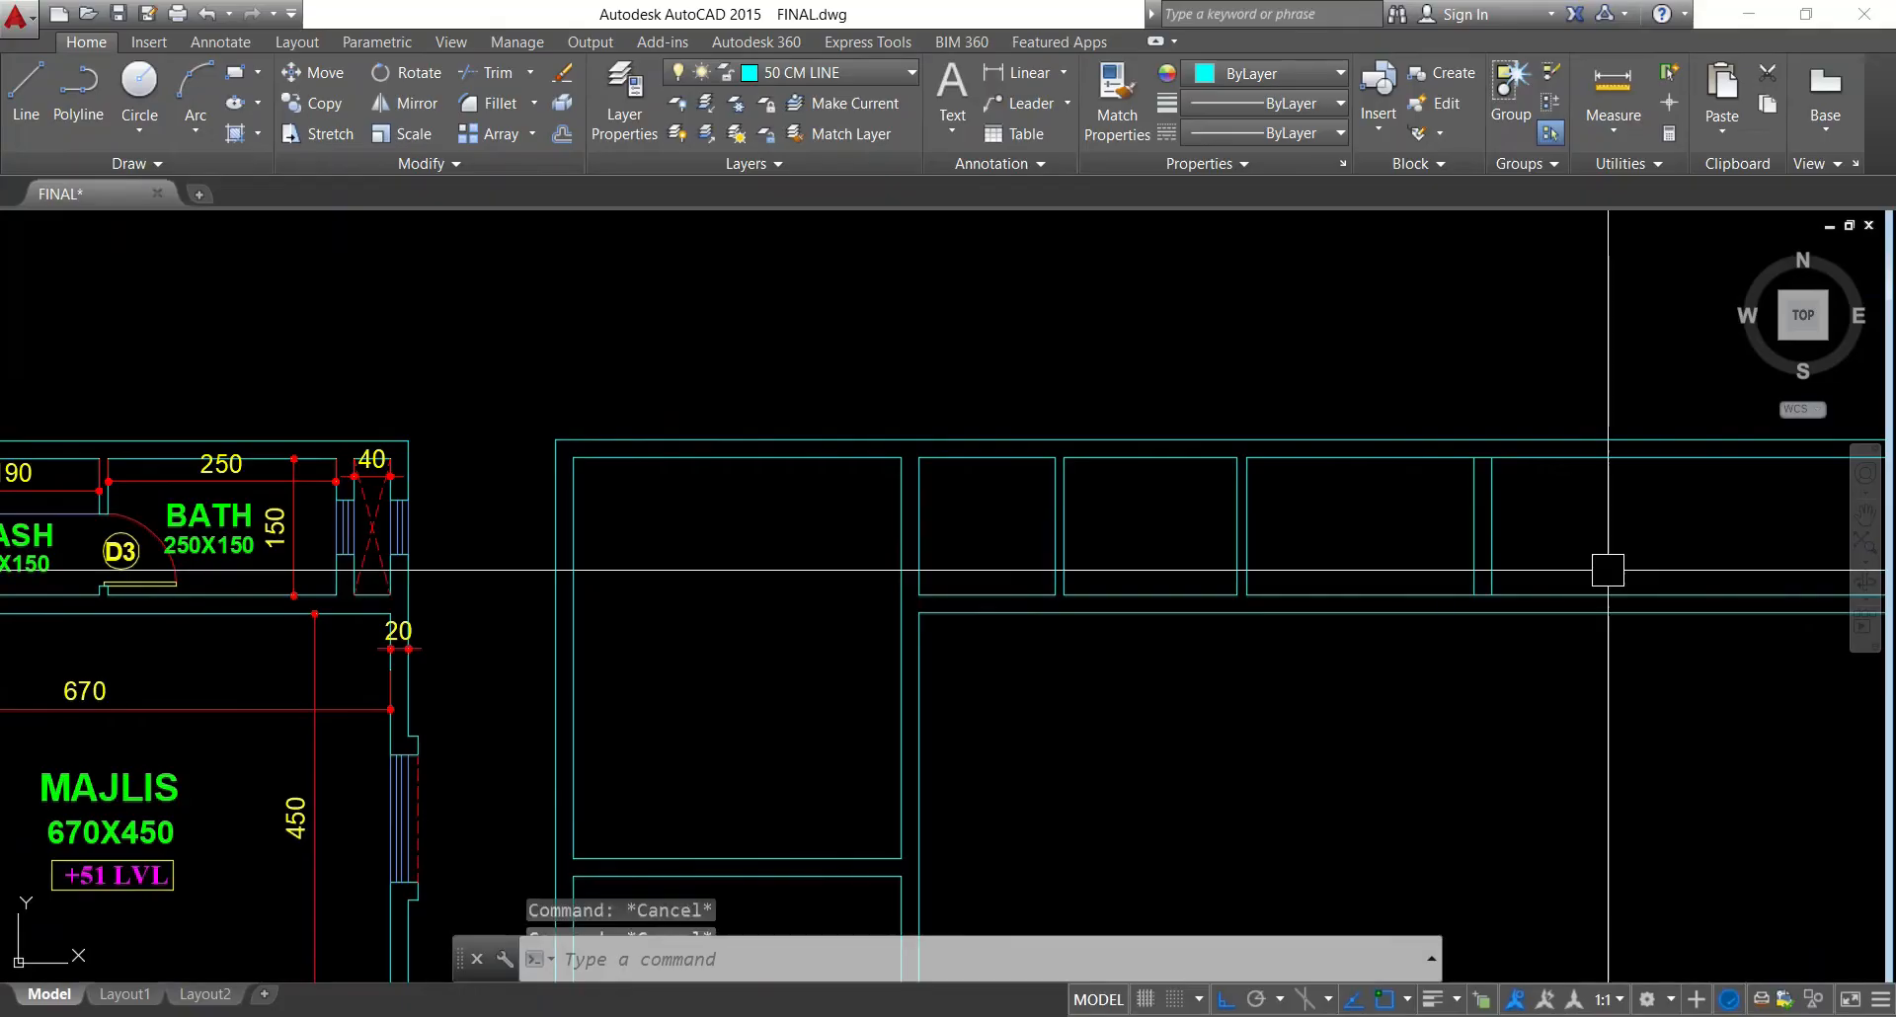
text(o)
key(Return)
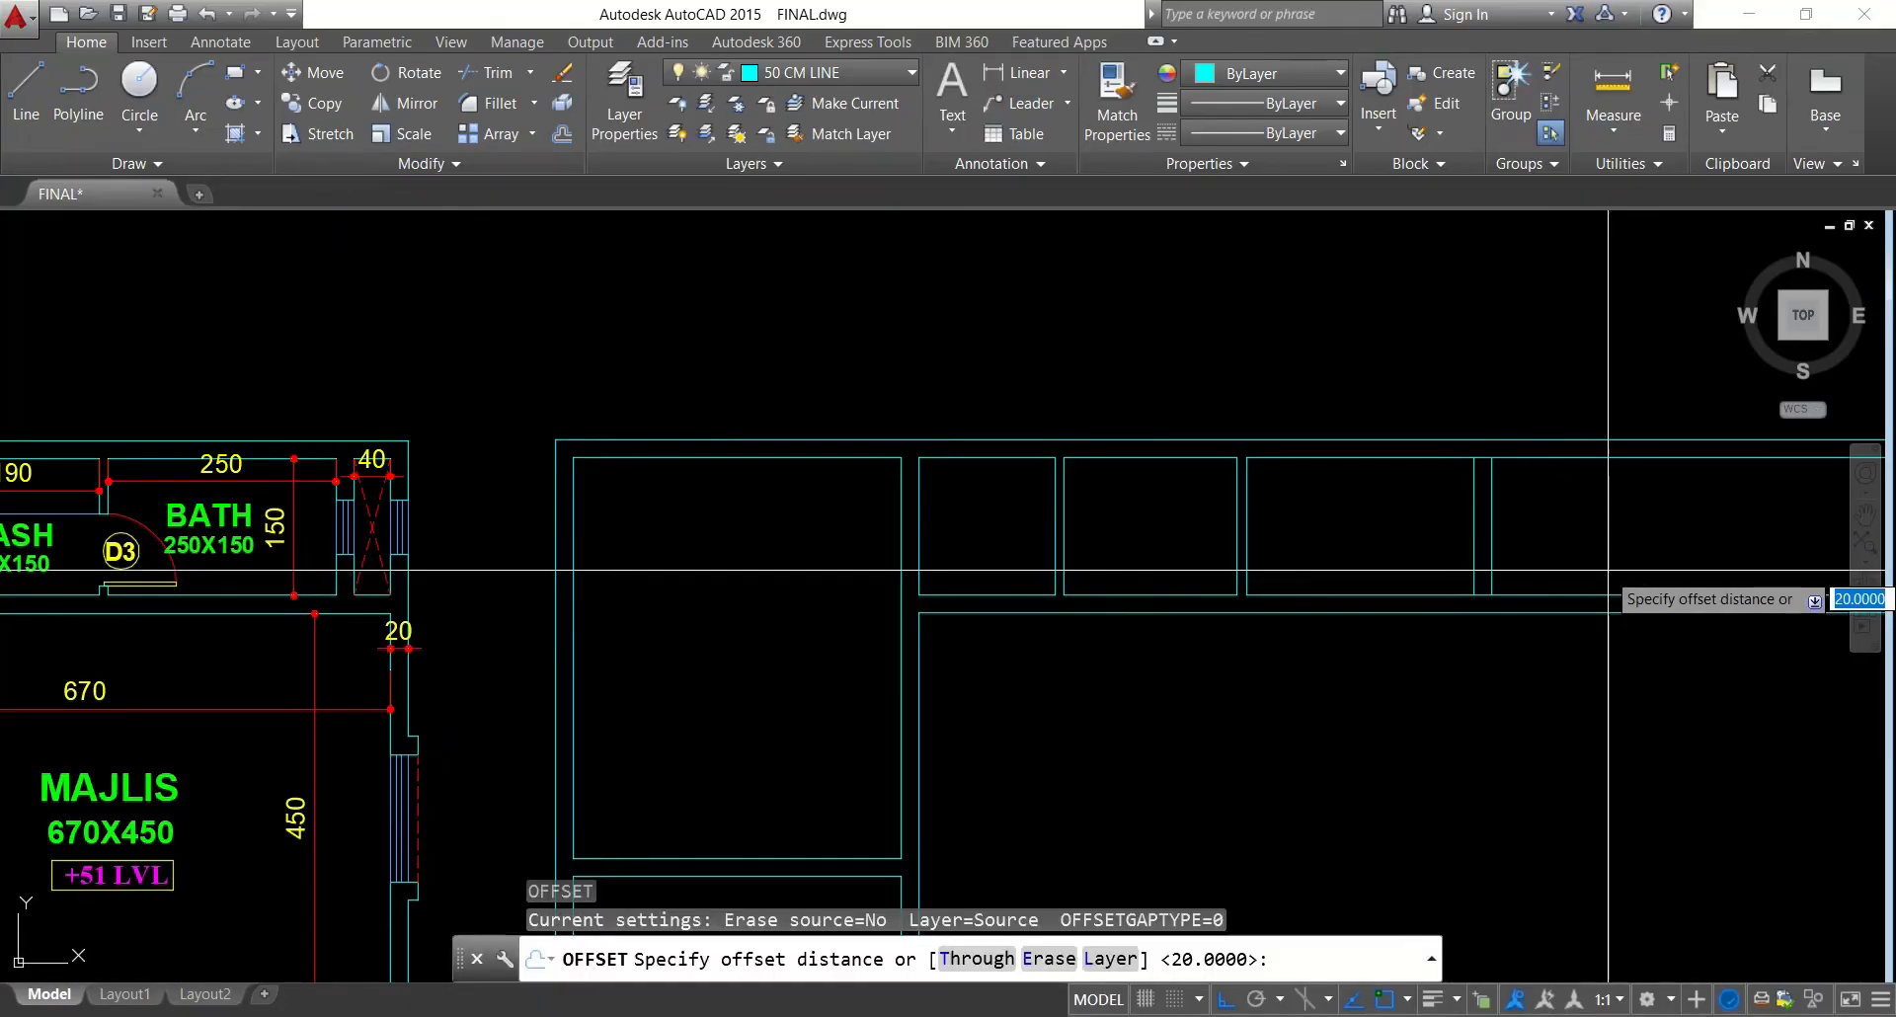
key(Return)
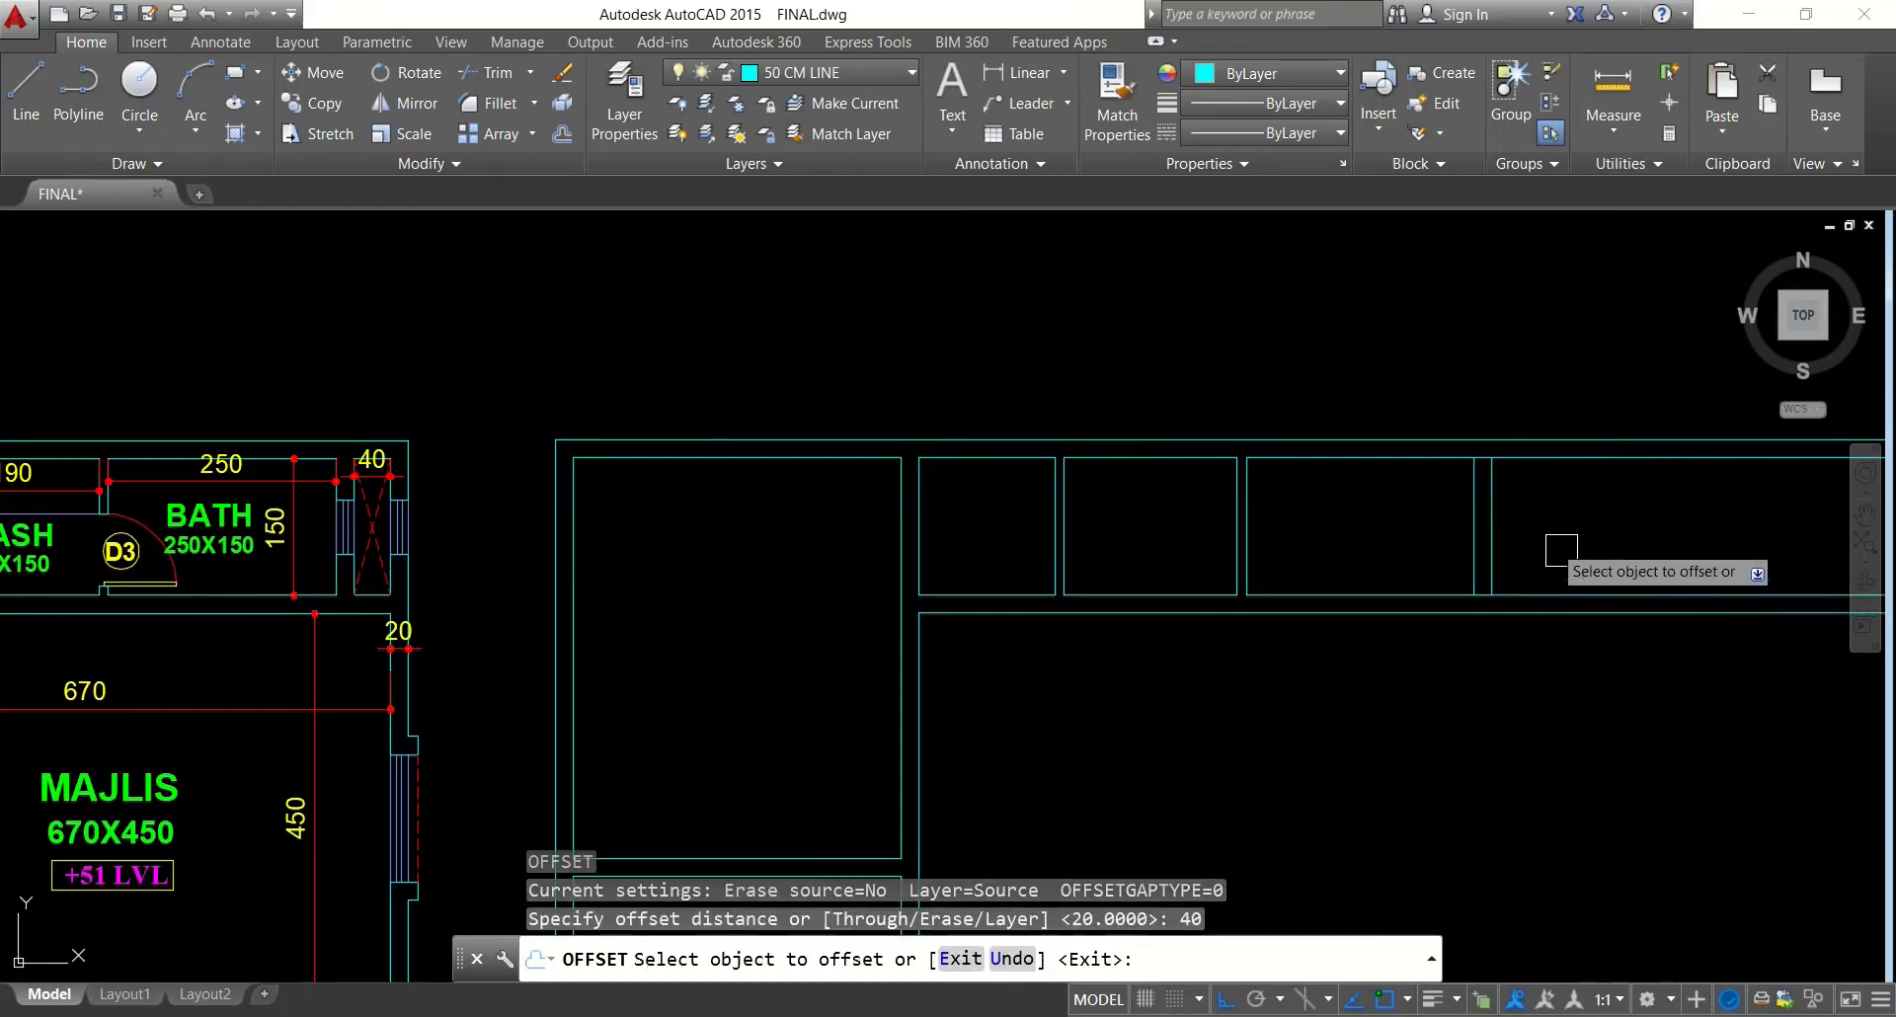
click(1507, 513)
click(1600, 513)
key(Escape)
key(Return)
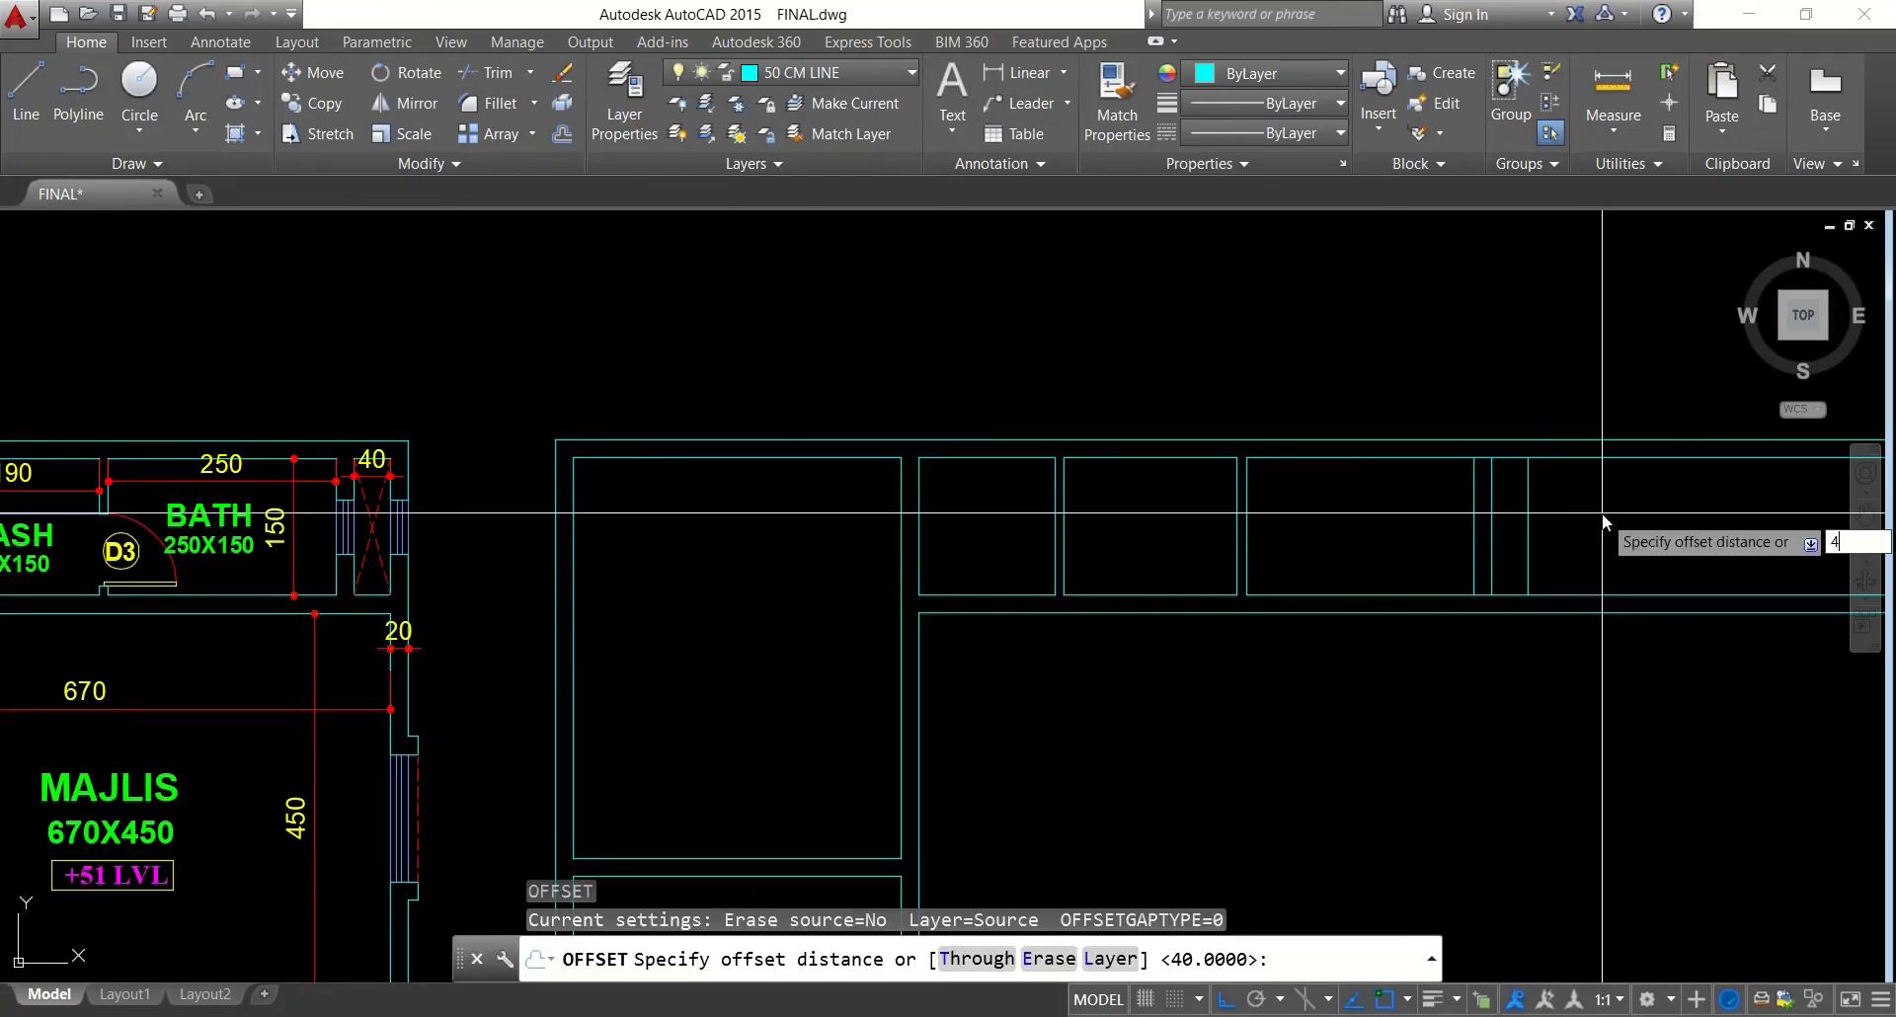
key(Return)
key(Escape)
Offset the shaft's right line 20 to the right to form the outer wall line
key(Return)
text(20)
key(Return)
click(1530, 506)
click(1572, 521)
key(Escape)
Fillet the outer and inner top wall lines to the matching right wall lines with radius 0 to close both corners
text(f)
key(Return)
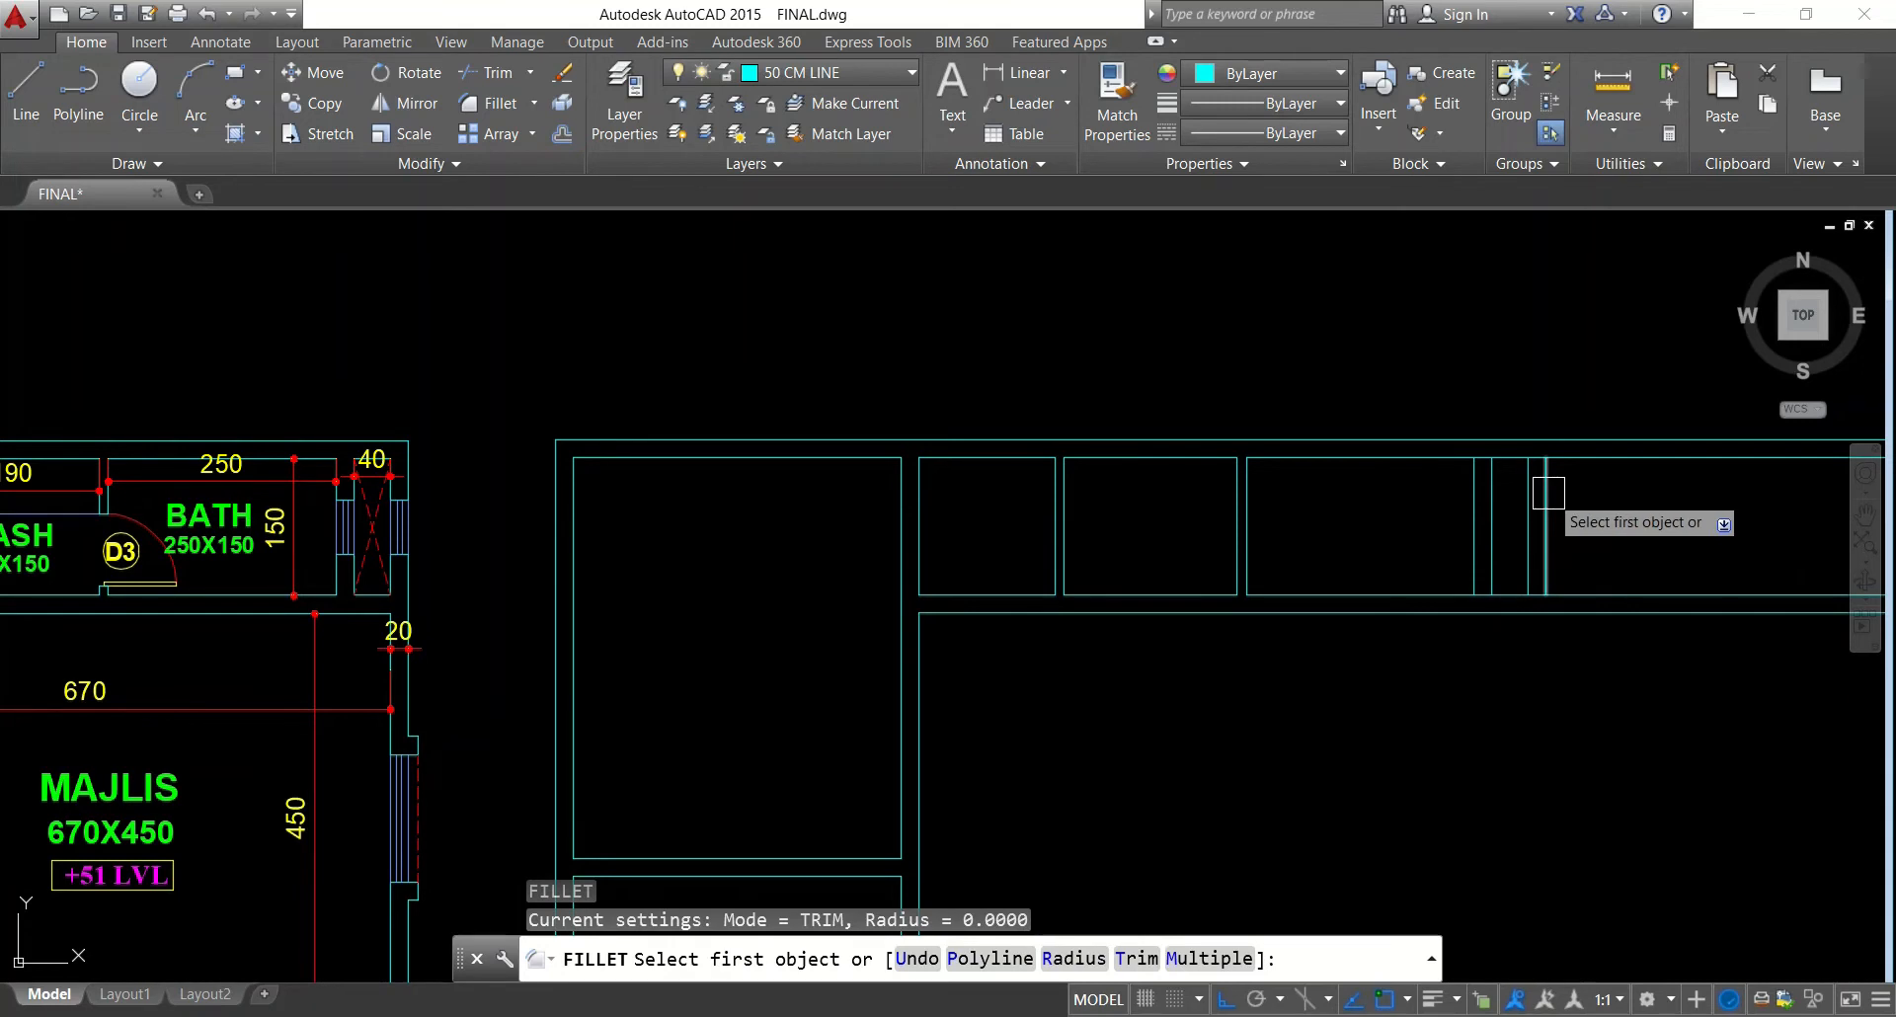
click(1546, 493)
click(1461, 439)
key(Return)
click(1521, 490)
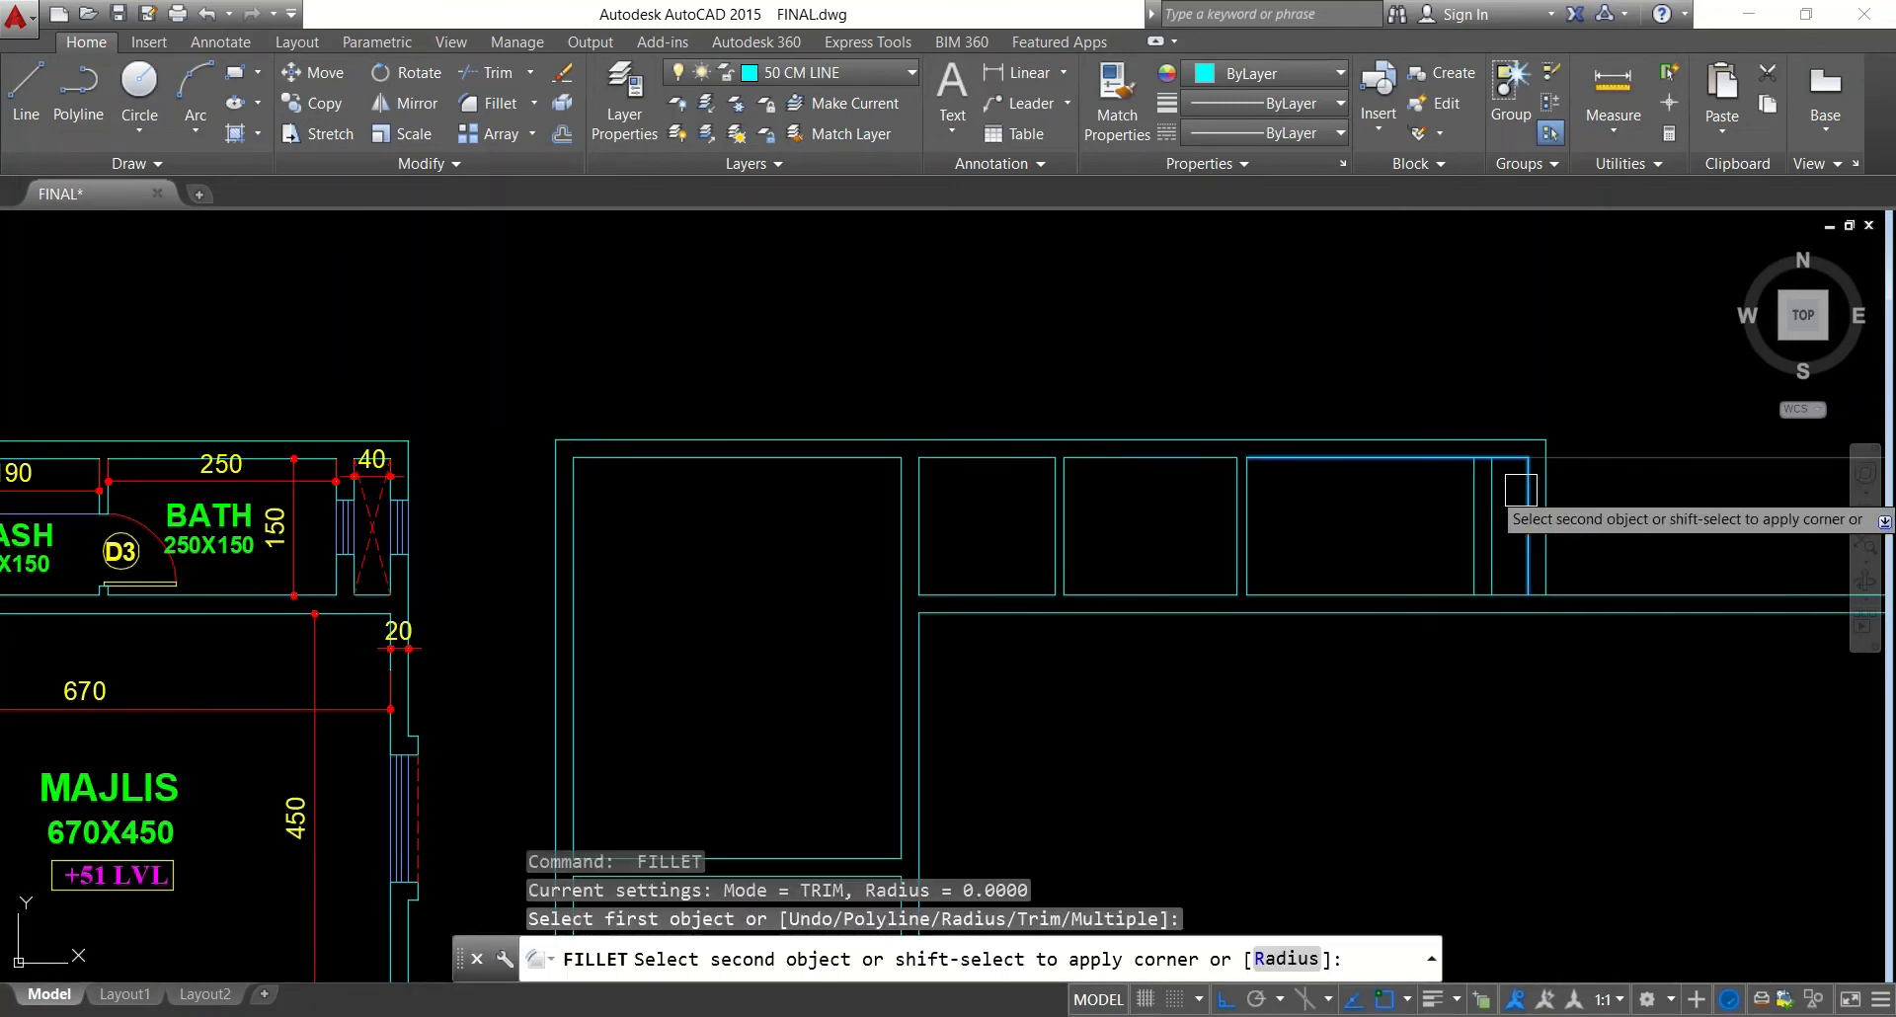
key(Escape)
key(Escape)
key(Escape)
Trim the inner top line piece crossing the wall between the bath and the shaft
text(tr)
key(Return)
key(Return)
scroll(1478, 449, up, 8)
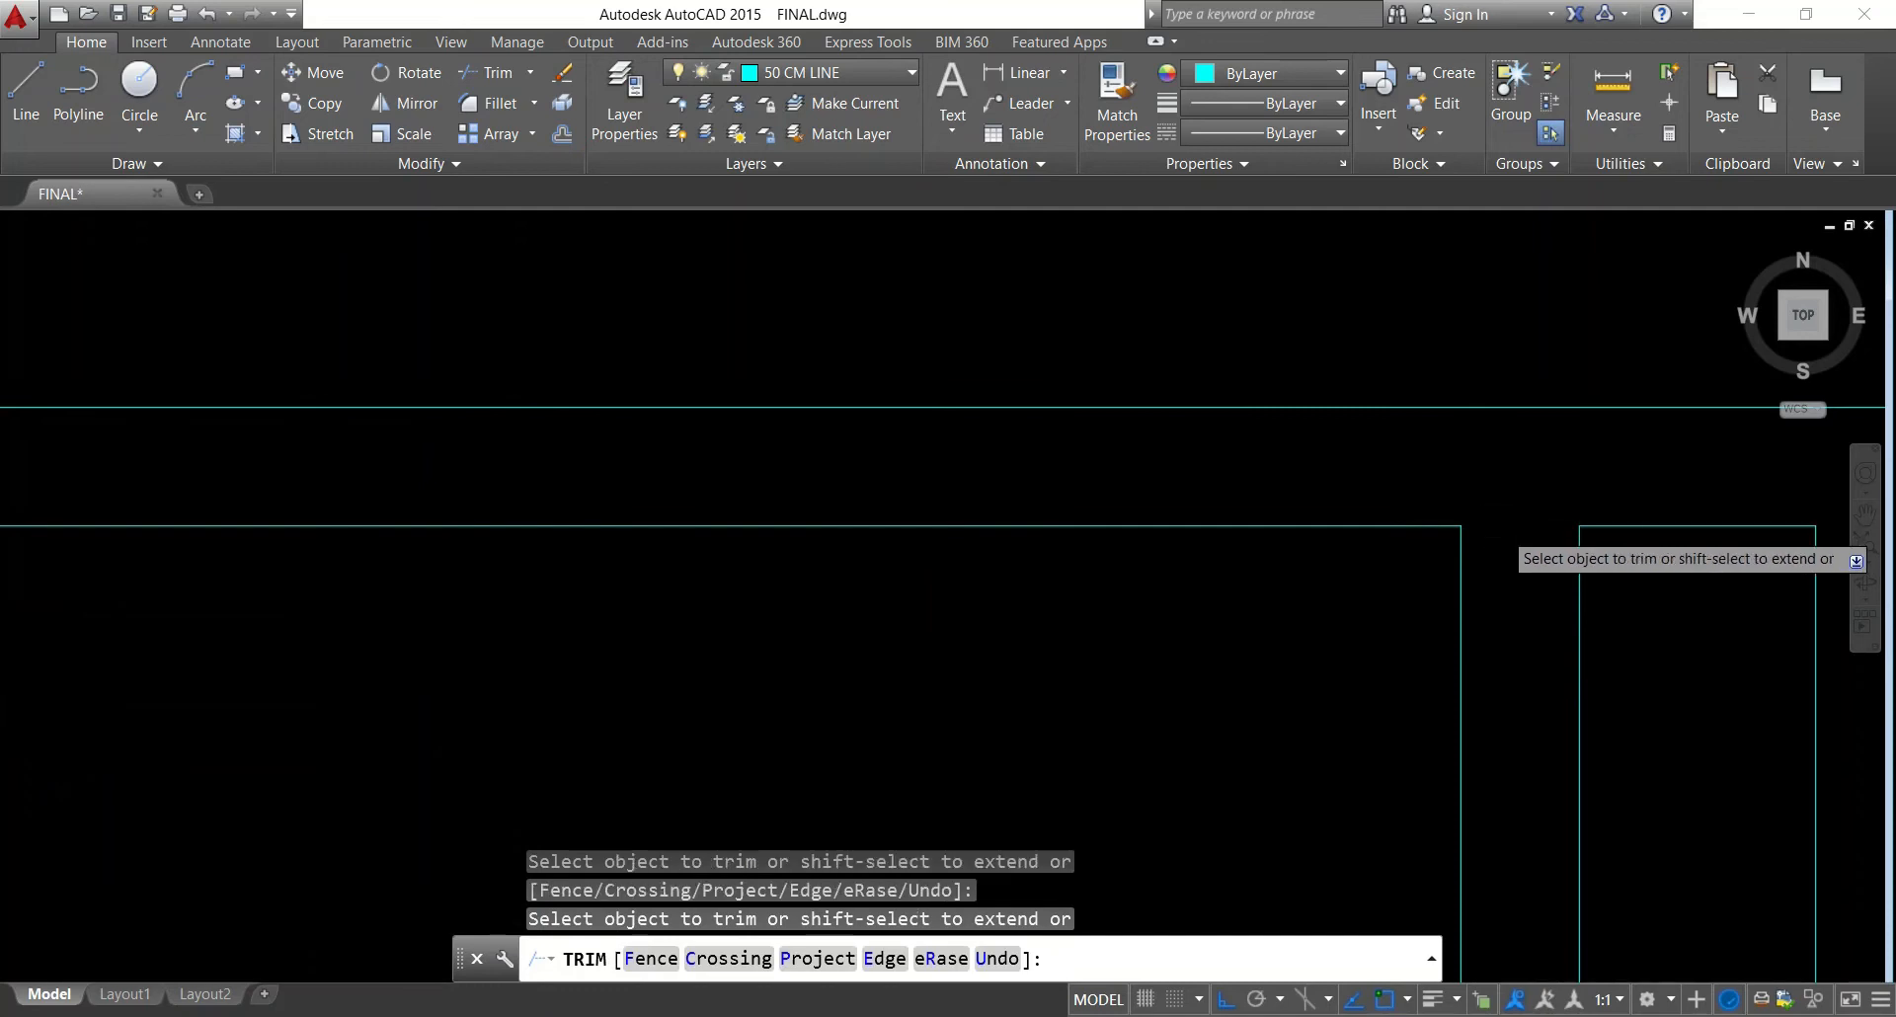
key(Escape)
key(Escape)
key(Escape)
key(Escape)
scroll(1482, 593, down, 8)
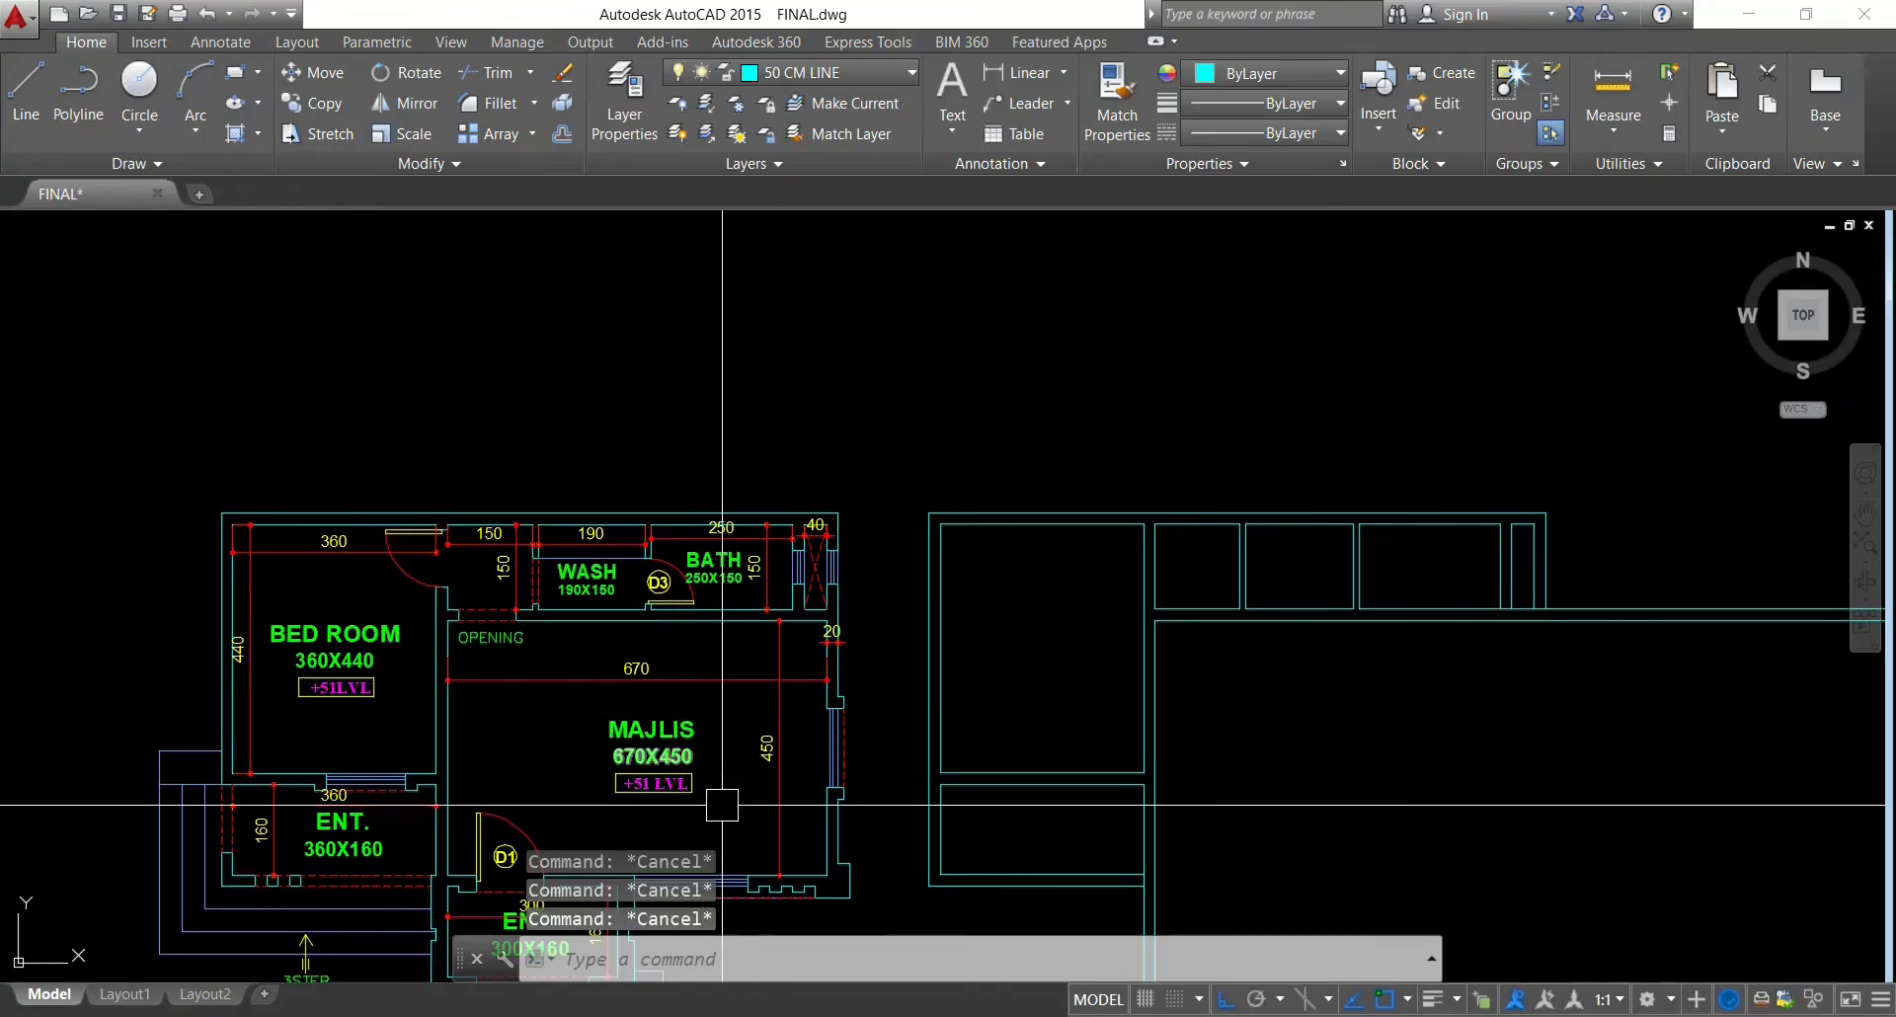
Offset the majlis's top wall line 450 downward to set the room's depth
middle_drag(730, 761, 768, 682)
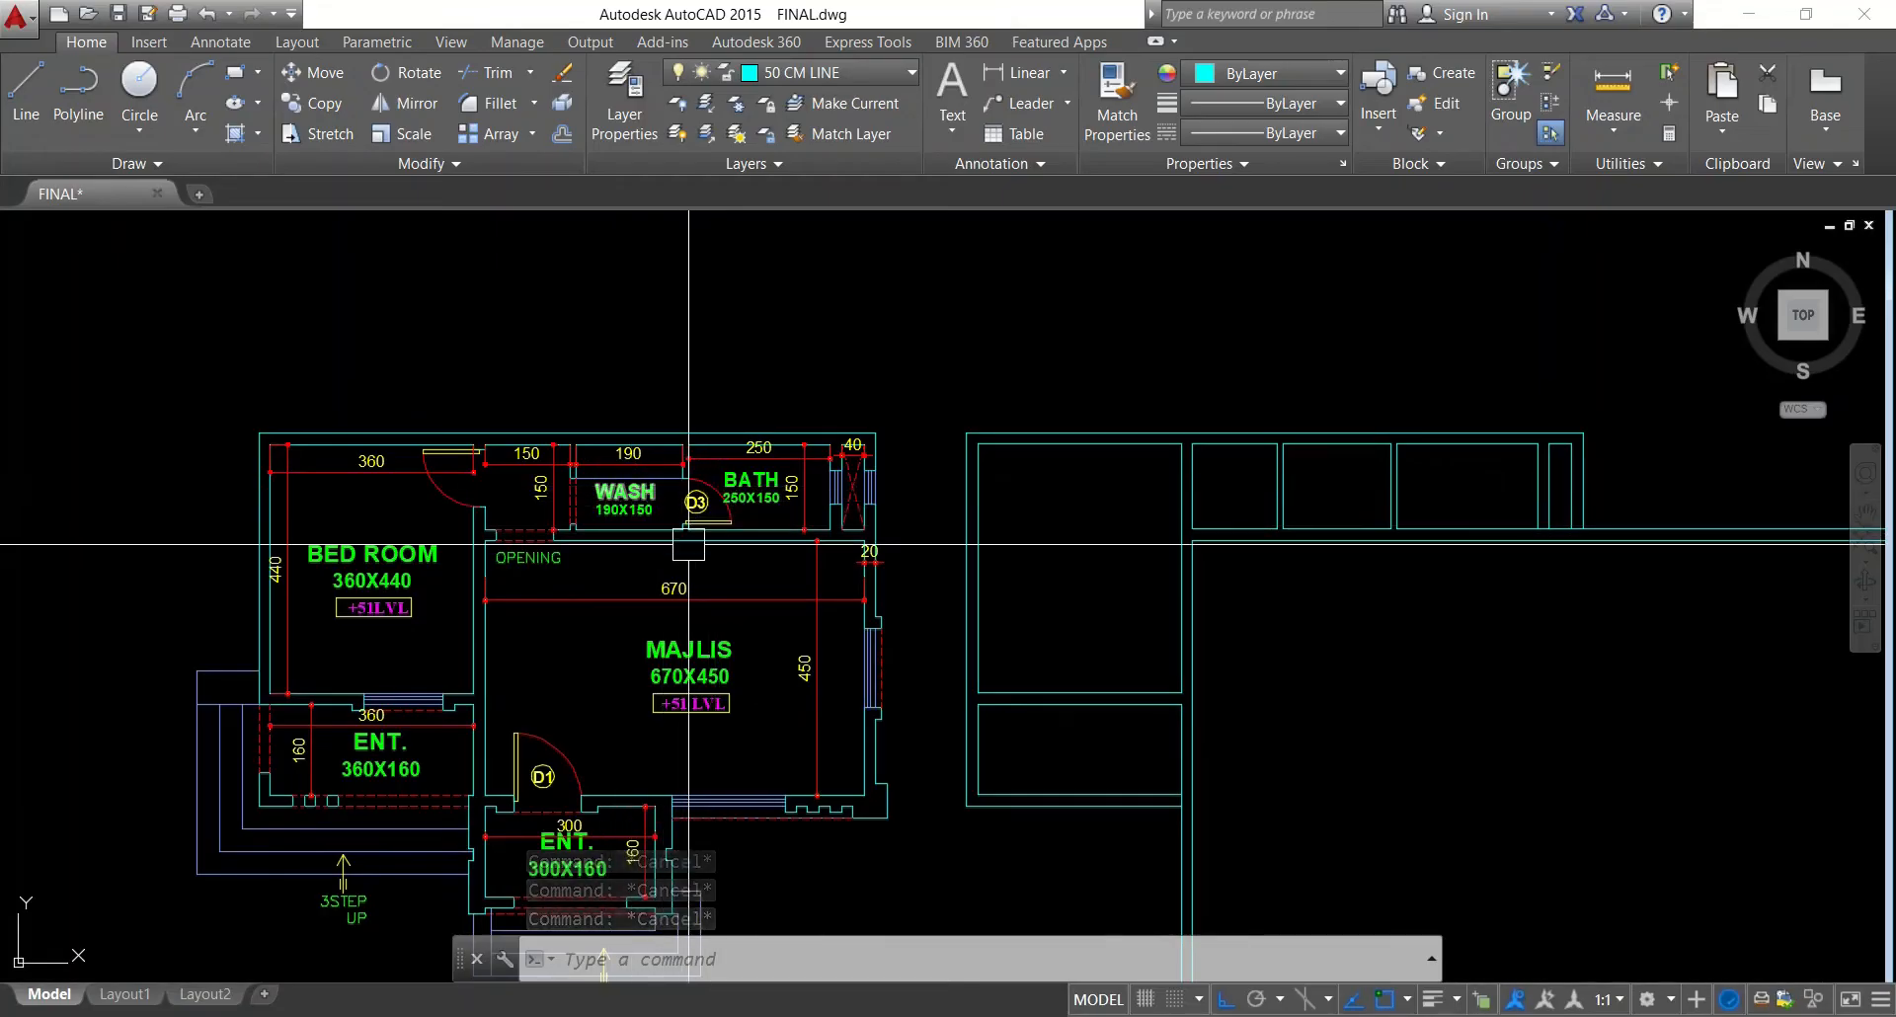
text(o)
key(Return)
text(450)
key(Return)
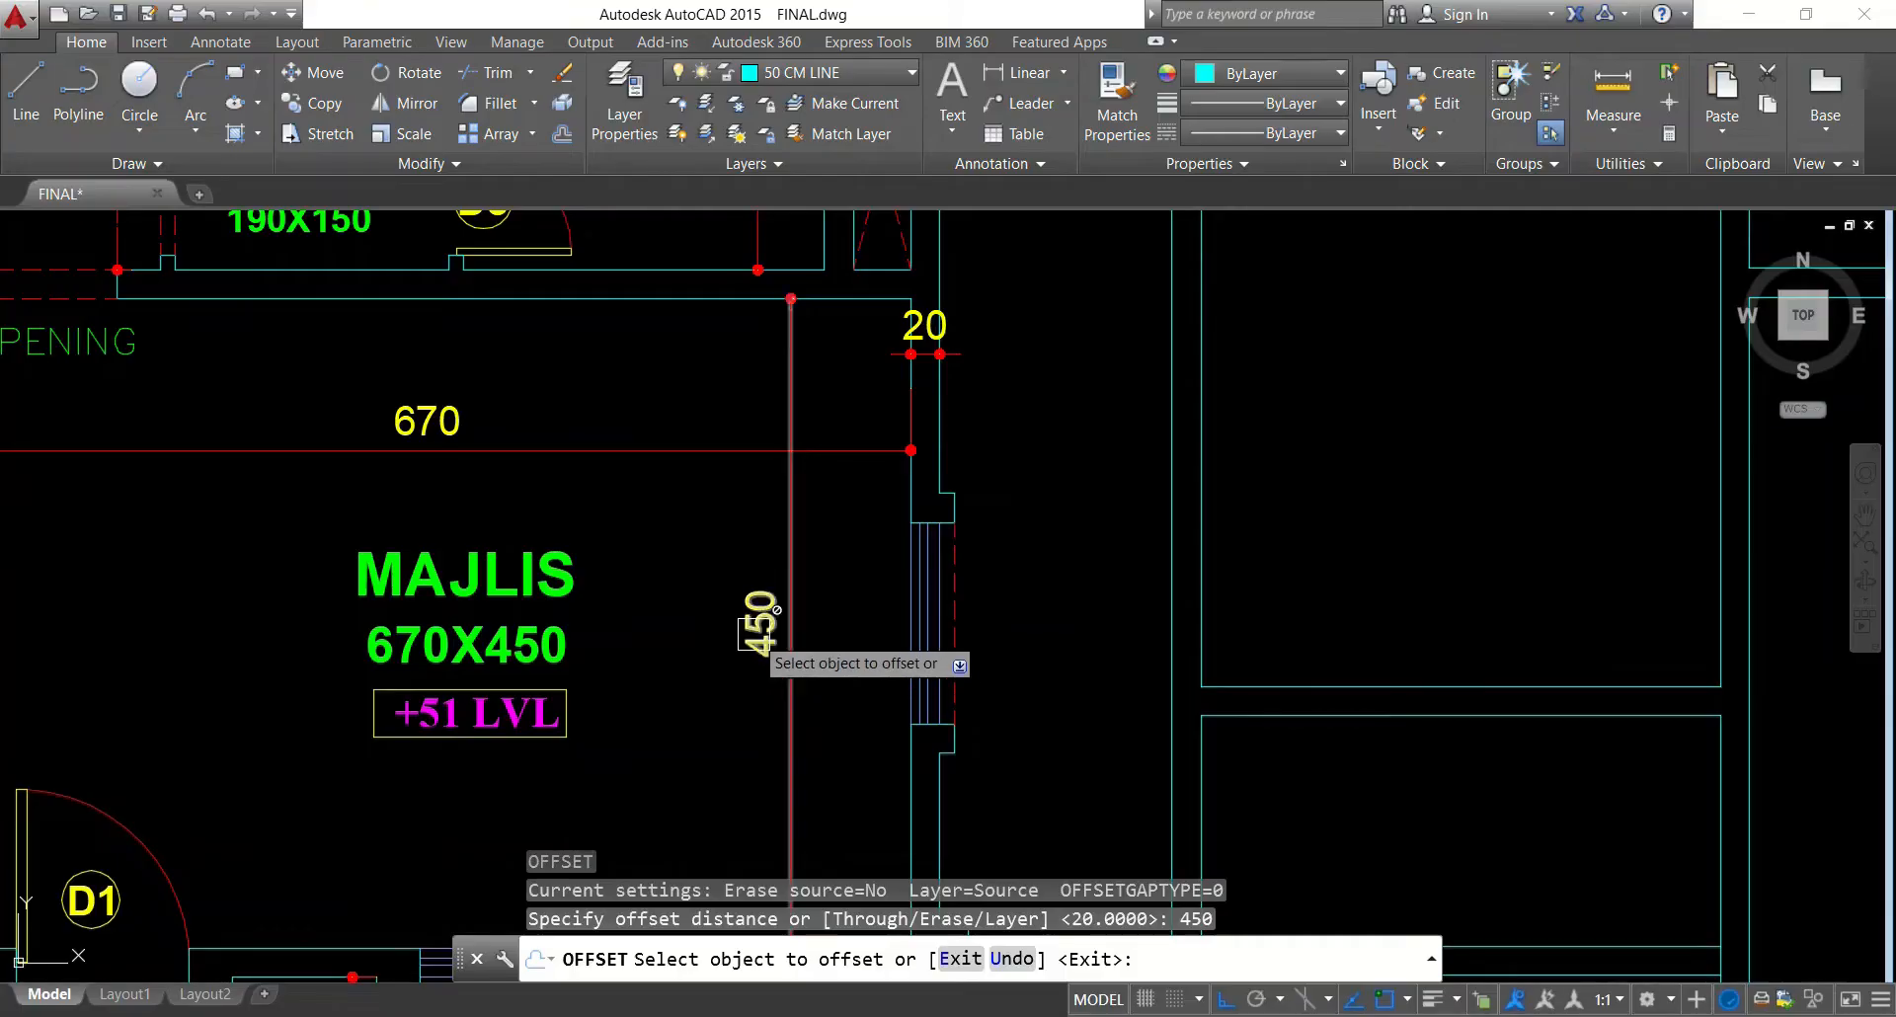
scroll(887, 742, up, 2)
click(1356, 558)
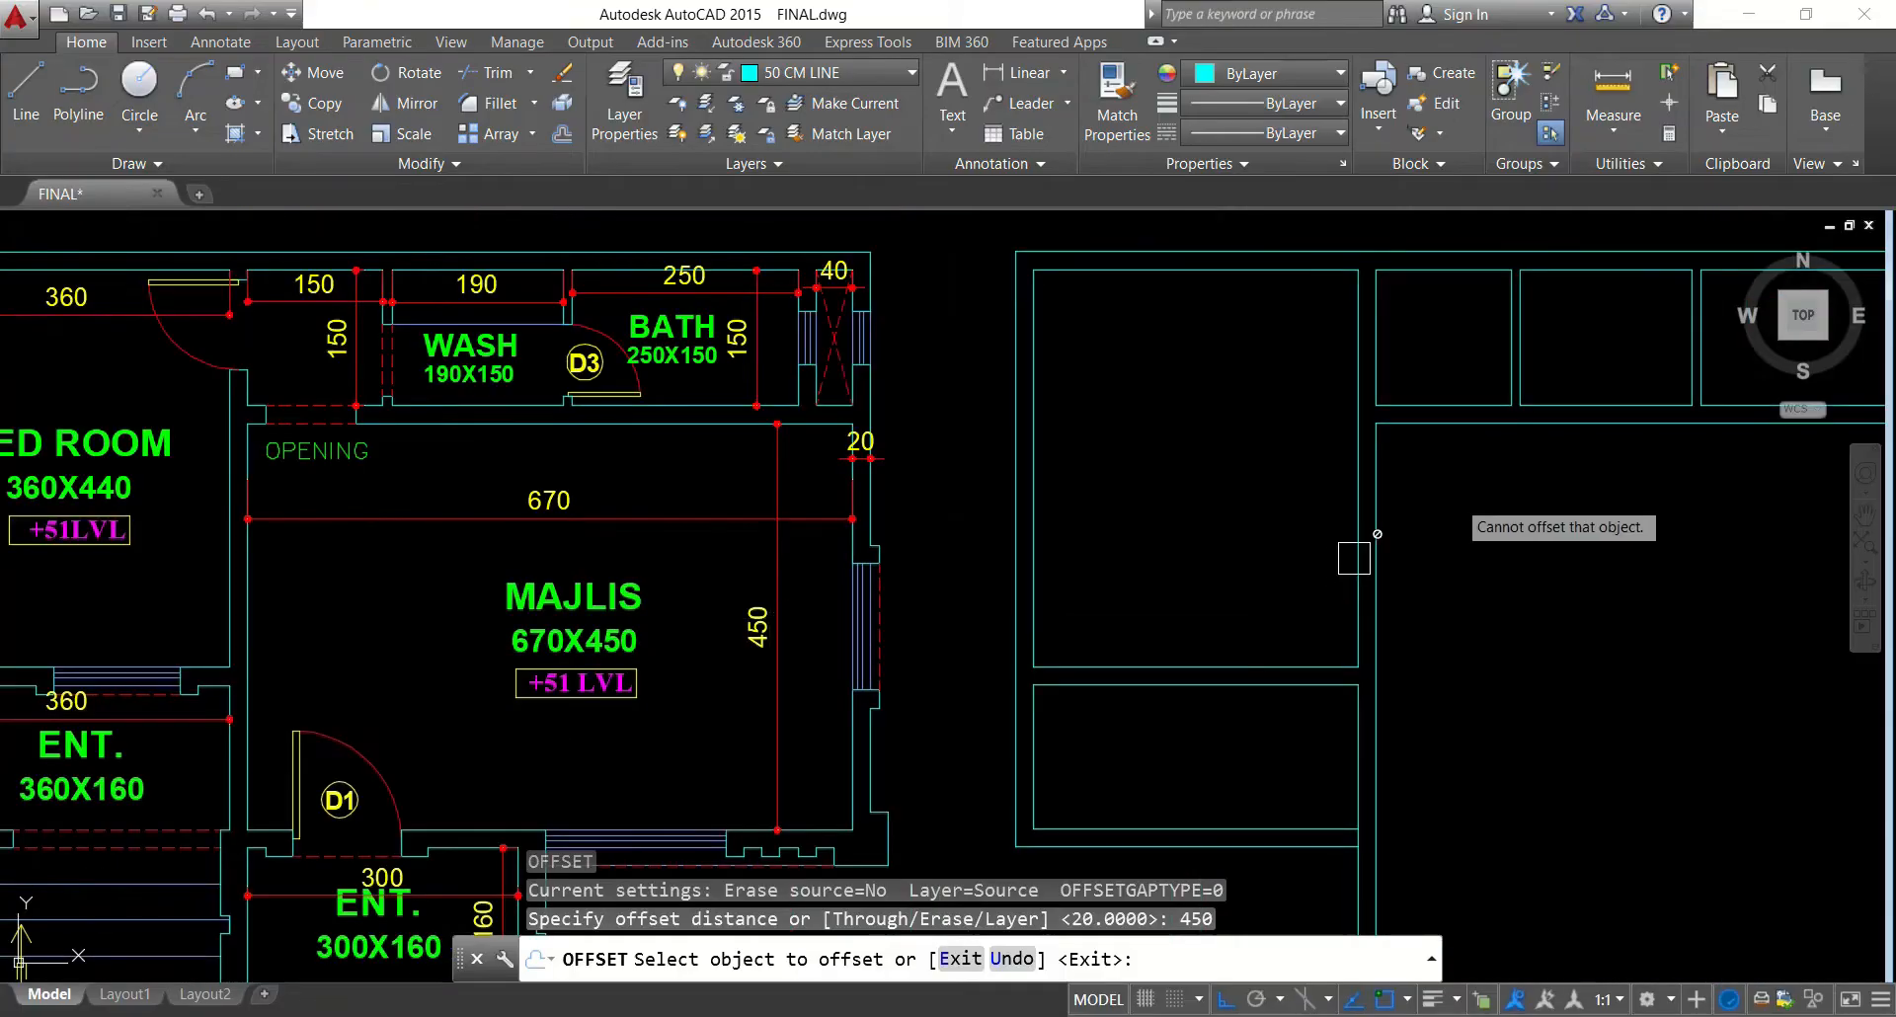
click(1482, 435)
click(1475, 602)
key(Escape)
Offset the majlis's new bottom line 20 downward to form the lower wall
key(Return)
text(20)
key(Return)
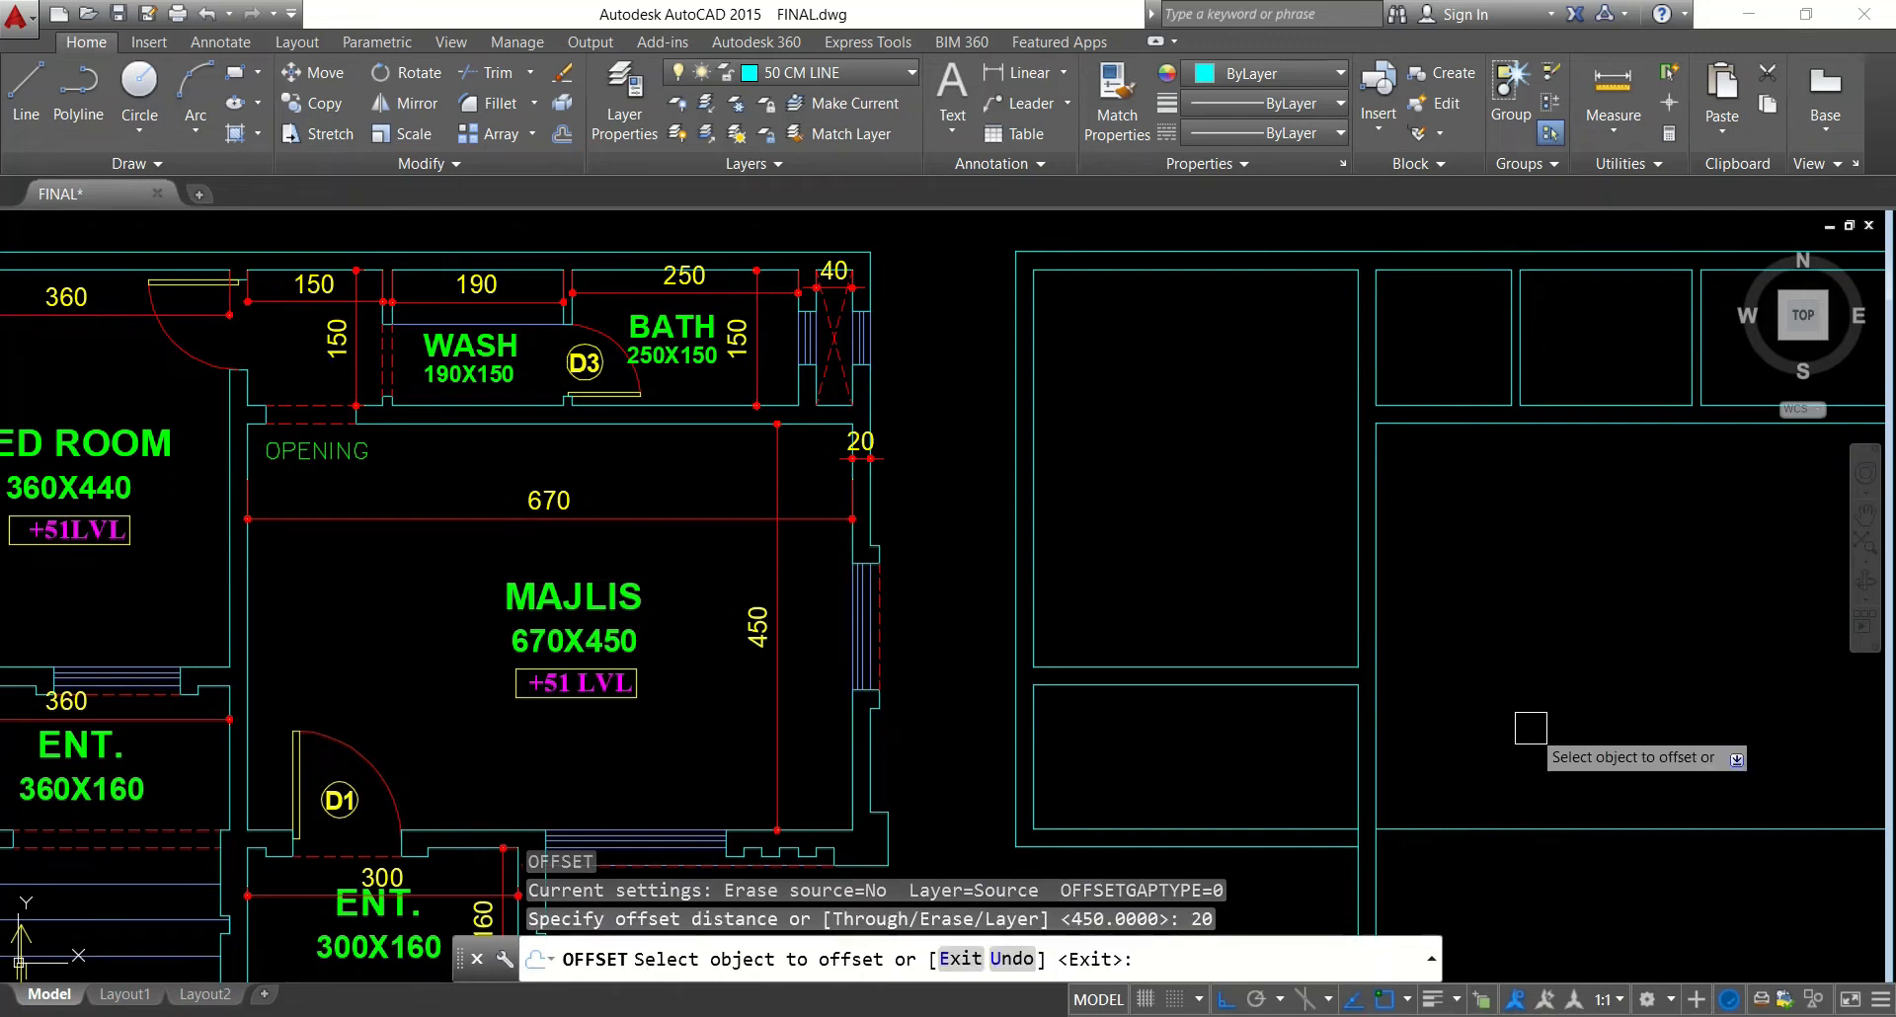
click(1530, 828)
click(1511, 889)
key(Escape)
scroll(1485, 525, down, 2)
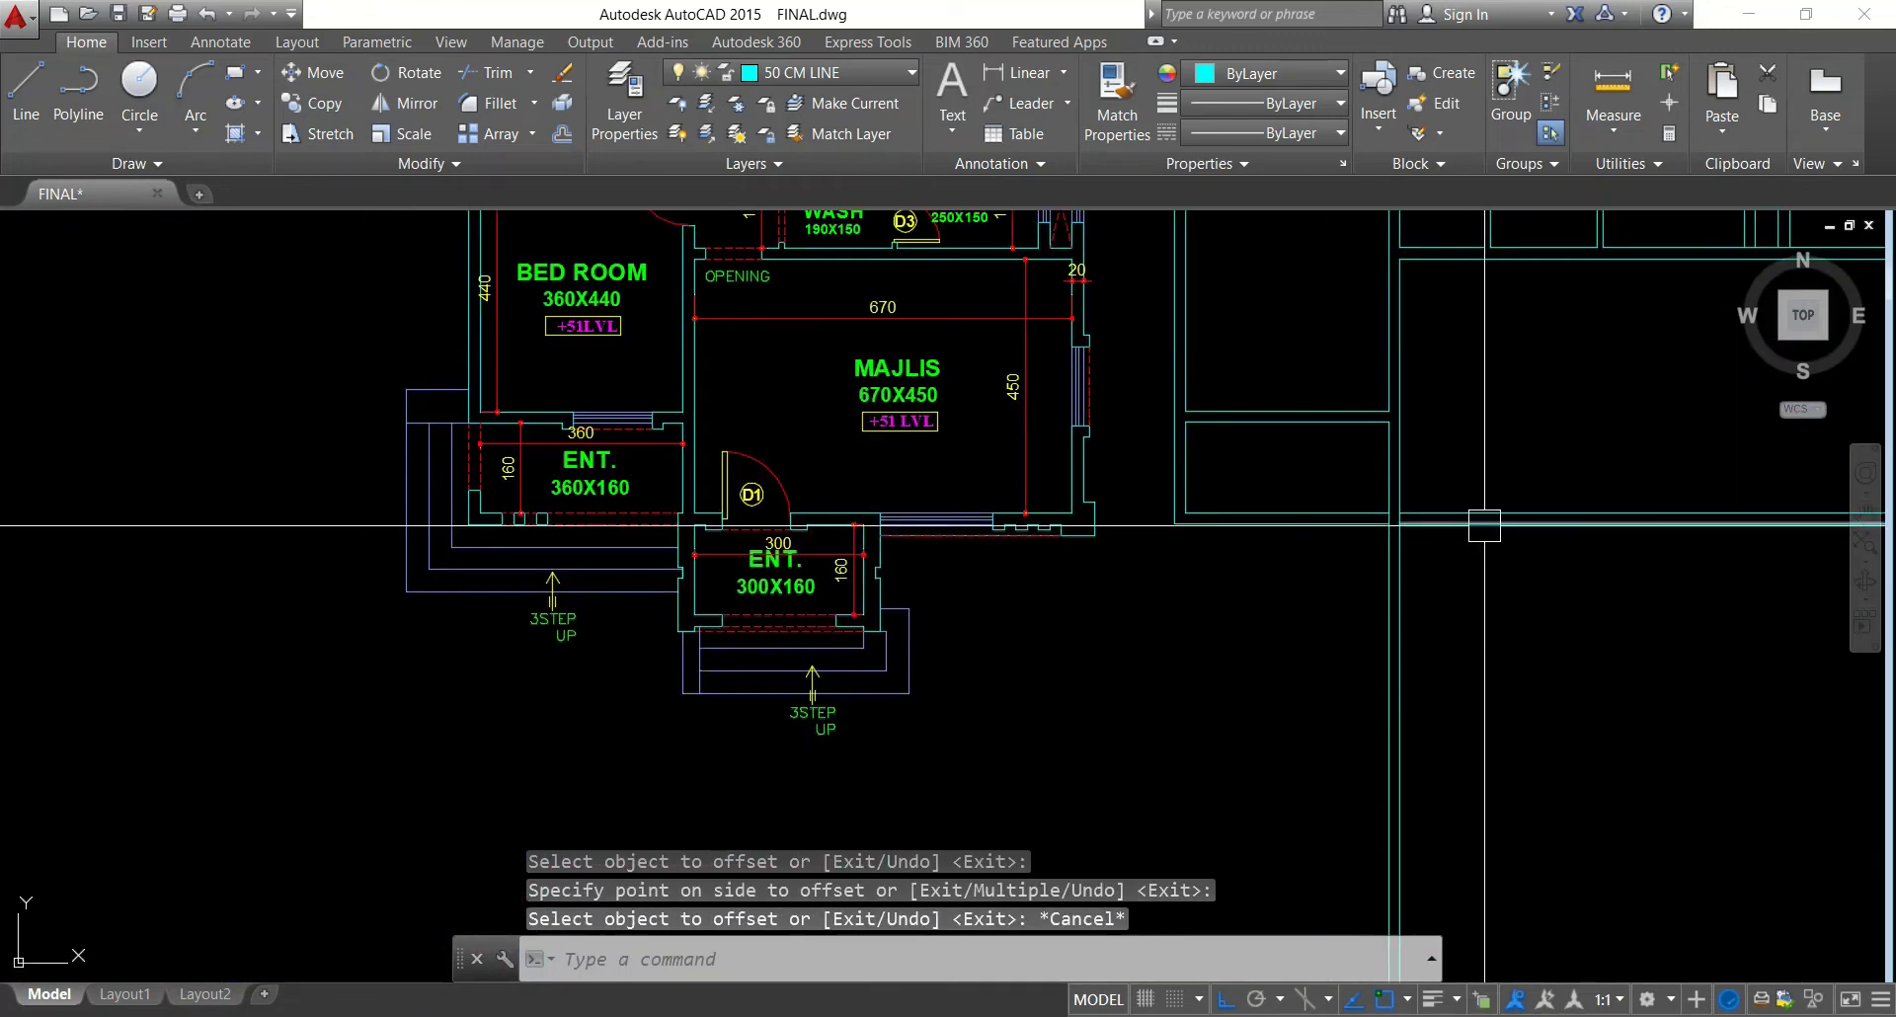
key(Escape)
Fillet the outer bottom wall line of the majlis to the outer right wall line with radius 0
middle_drag(1634, 582, 1329, 647)
key(Escape)
key(Escape)
text(f)
key(Return)
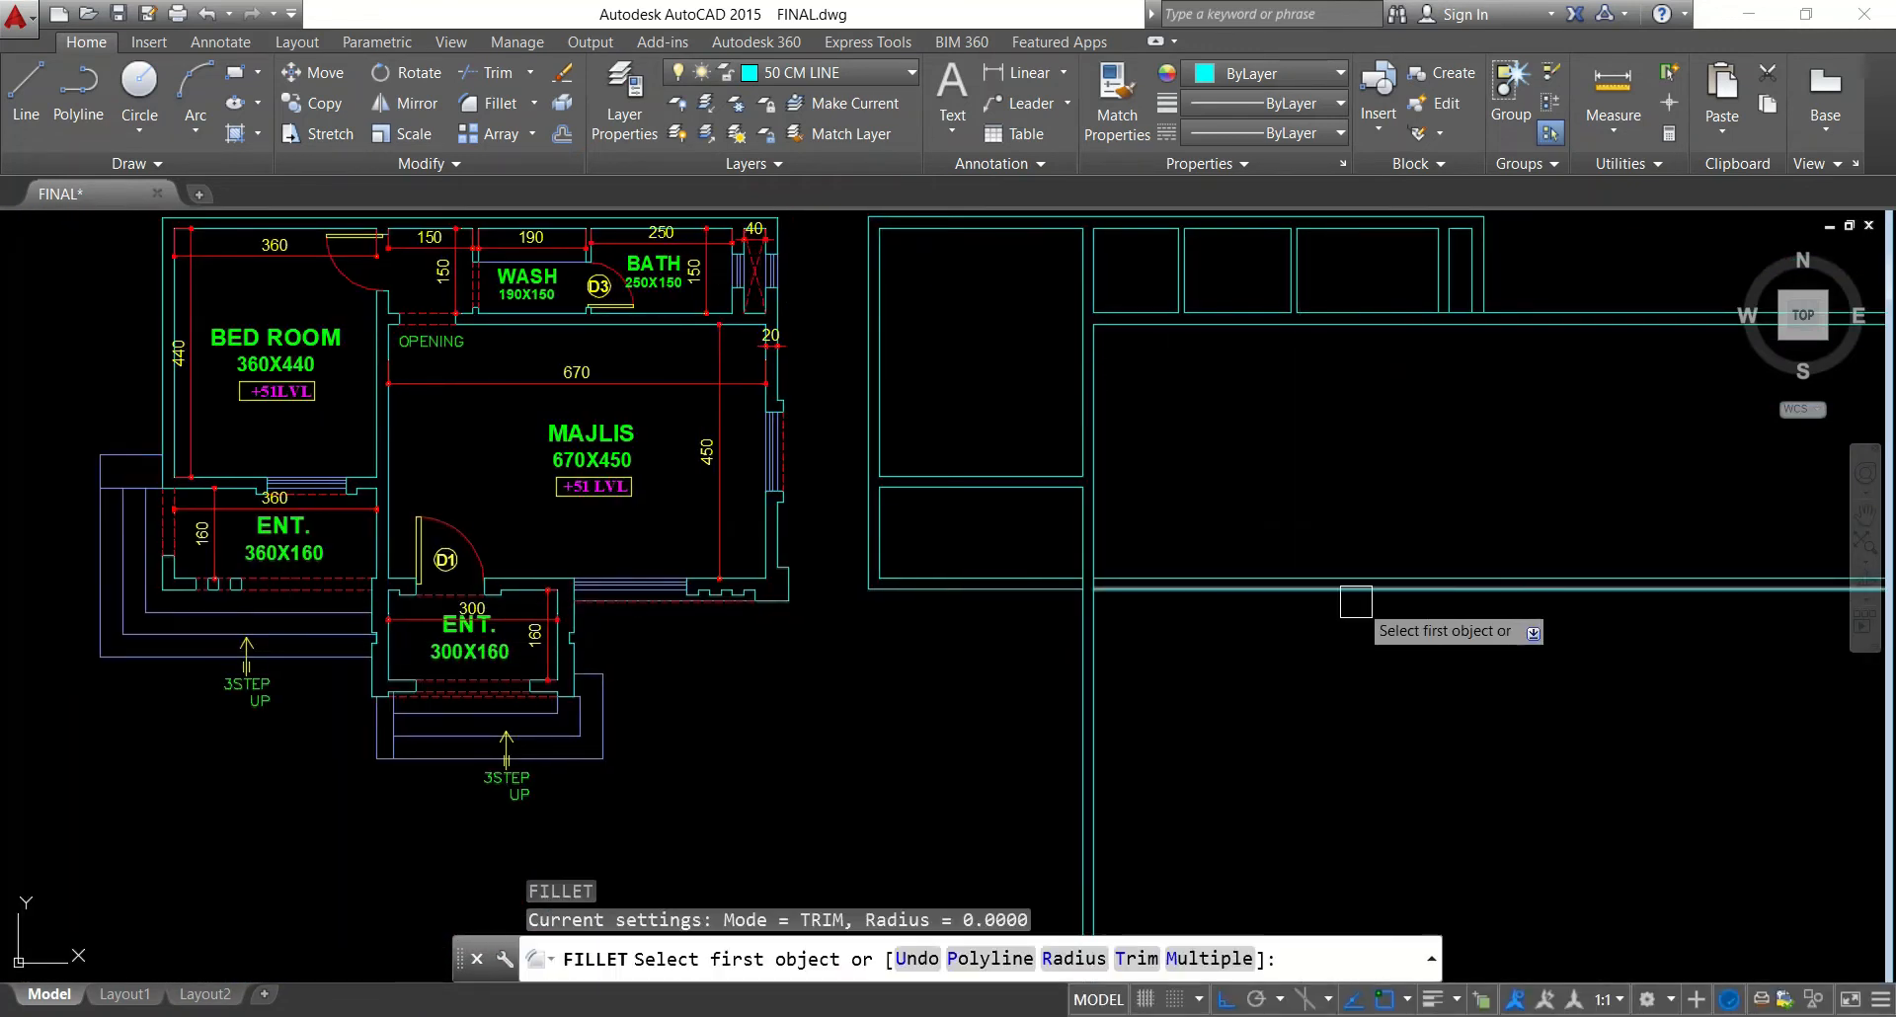
click(1363, 604)
click(1468, 294)
Try to fillet the majlis's inner bottom line with the horizontal line under the shaft, and undo it
key(Return)
scroll(1469, 295, up, 2)
click(1472, 322)
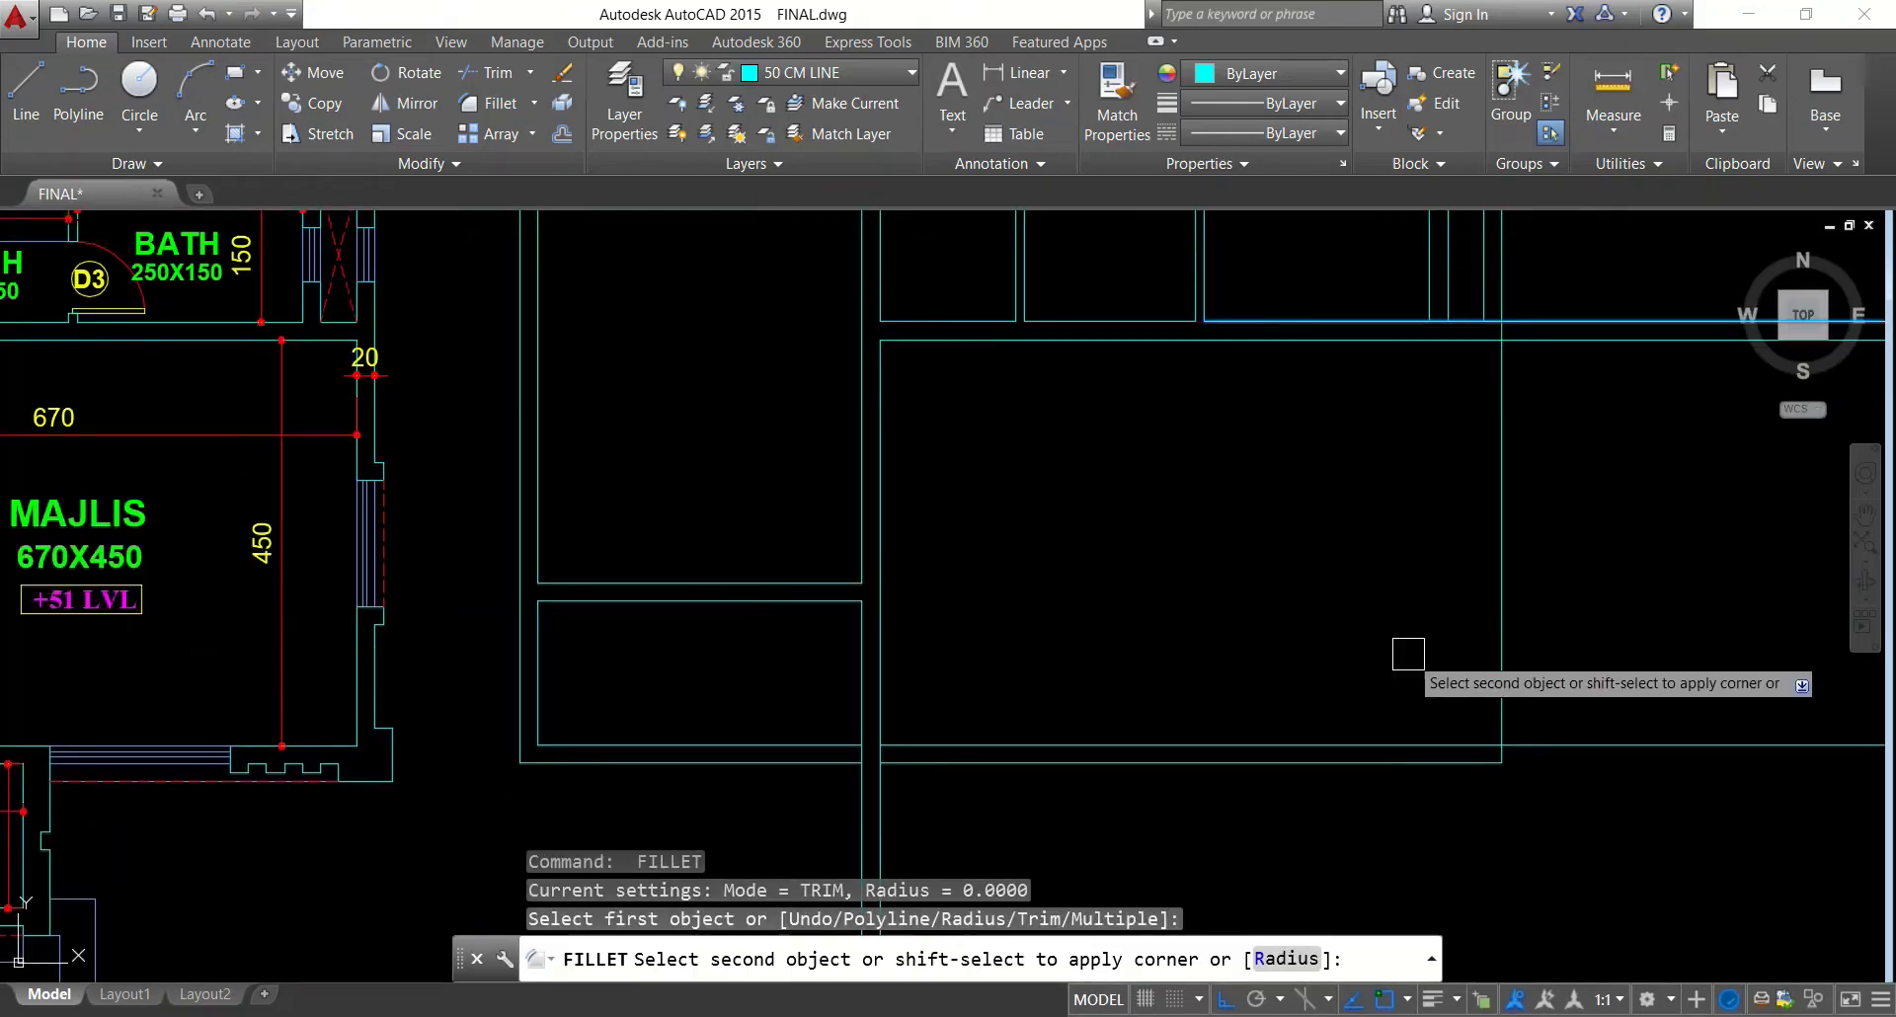
click(1359, 746)
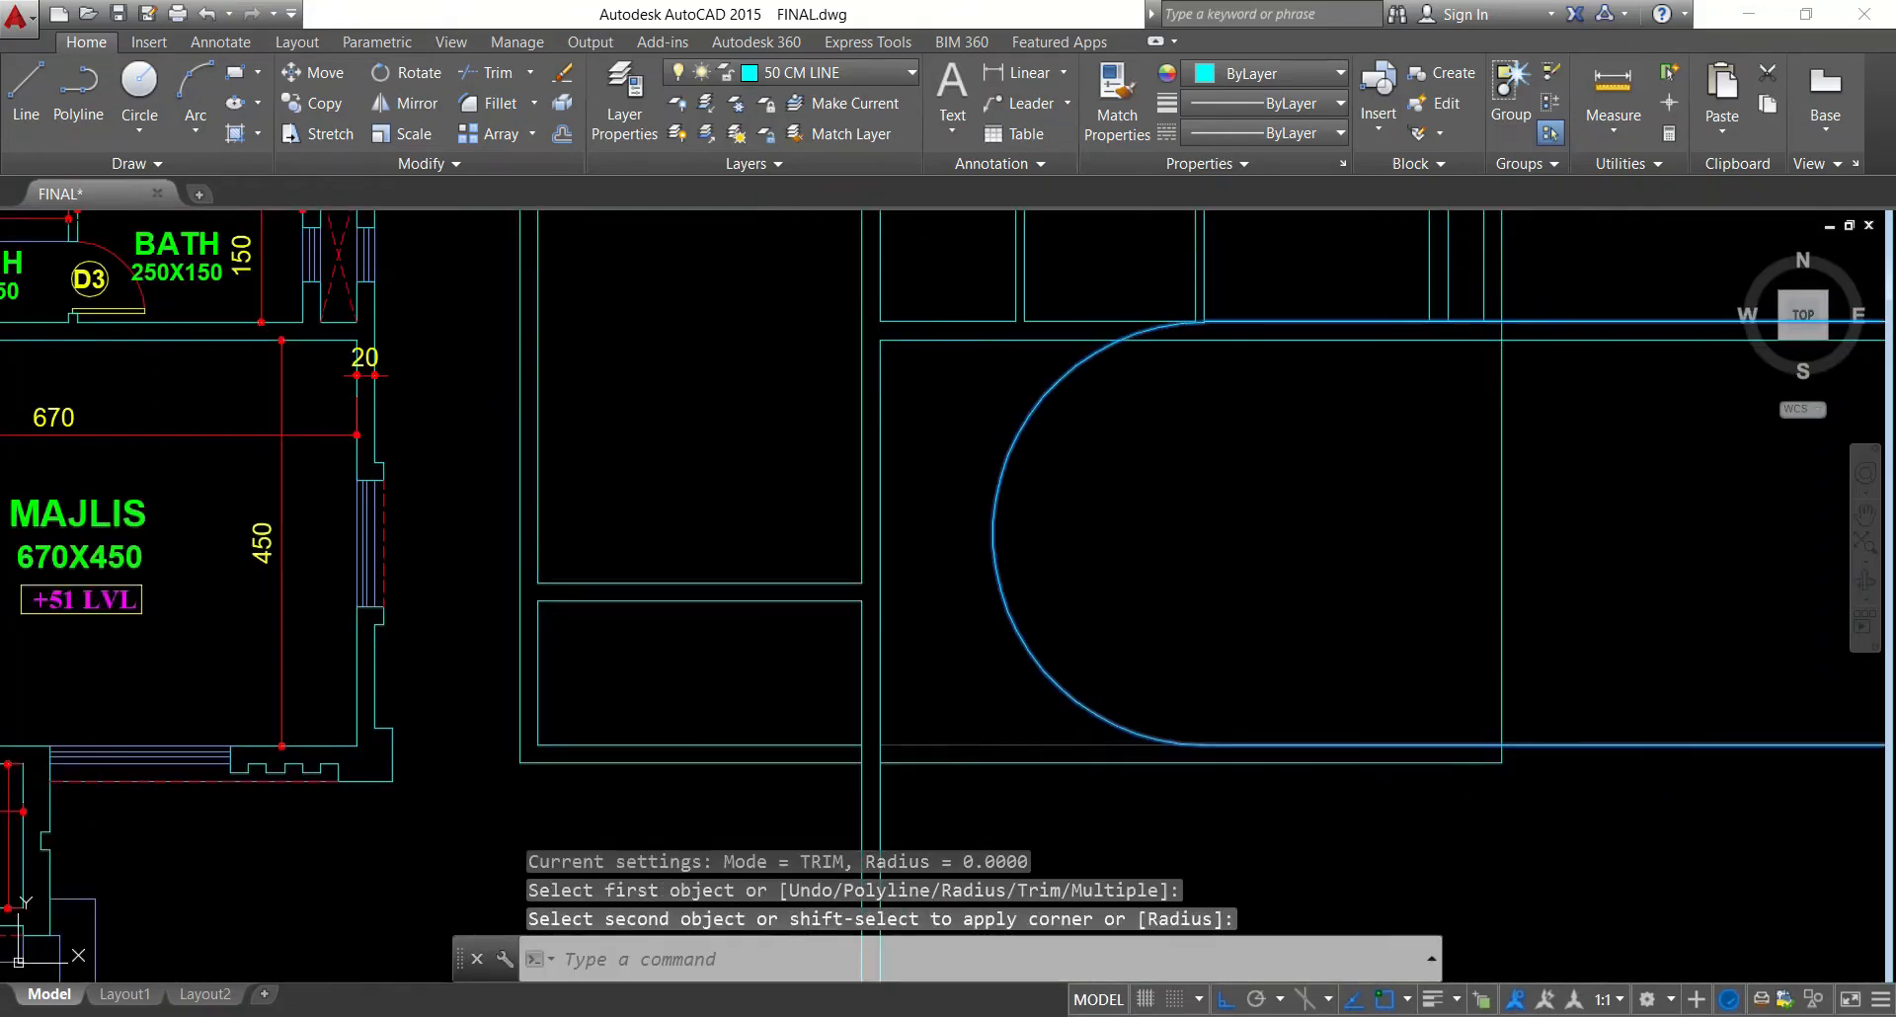
key(Return)
click(1376, 736)
key(Escape)
key(ctrl+z)
key(ctrl+z)
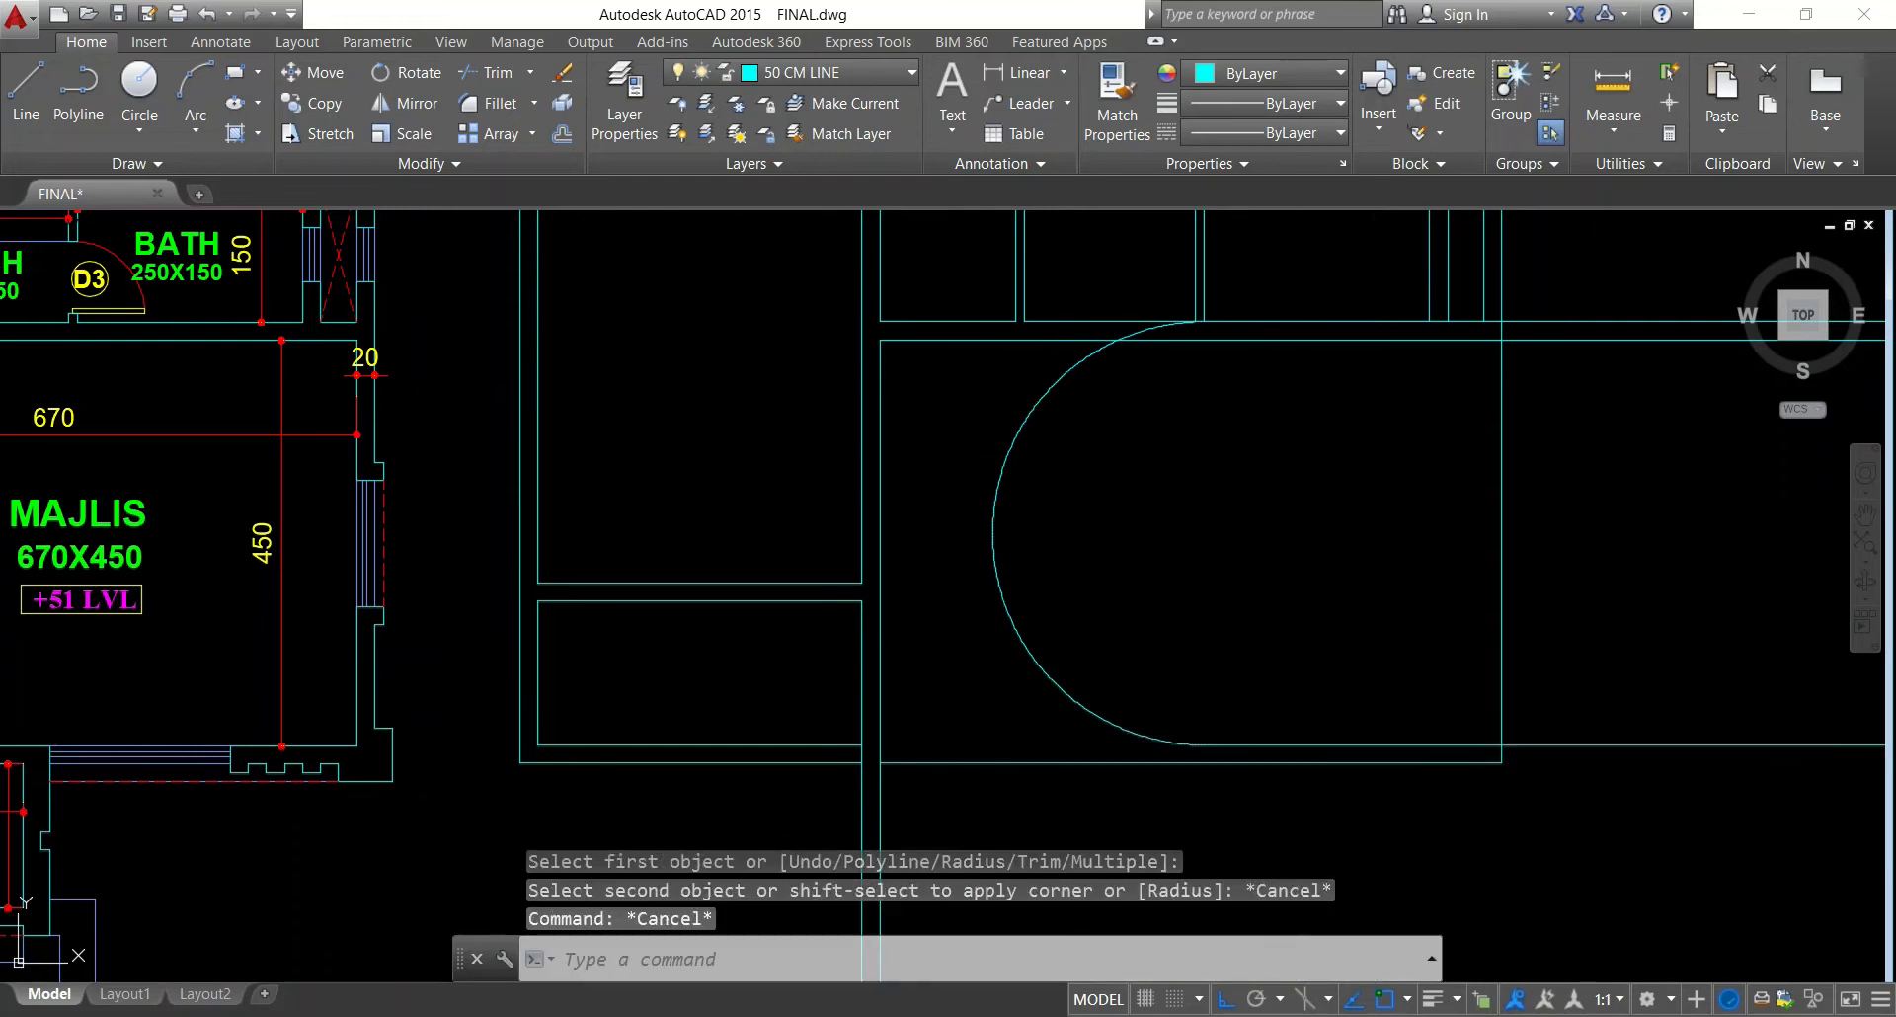
Fillet the majlis's inner bottom line to the shaft's right line with radius 0 to close the inner corner
key(Escape)
key(Escape)
text(f)
key(Return)
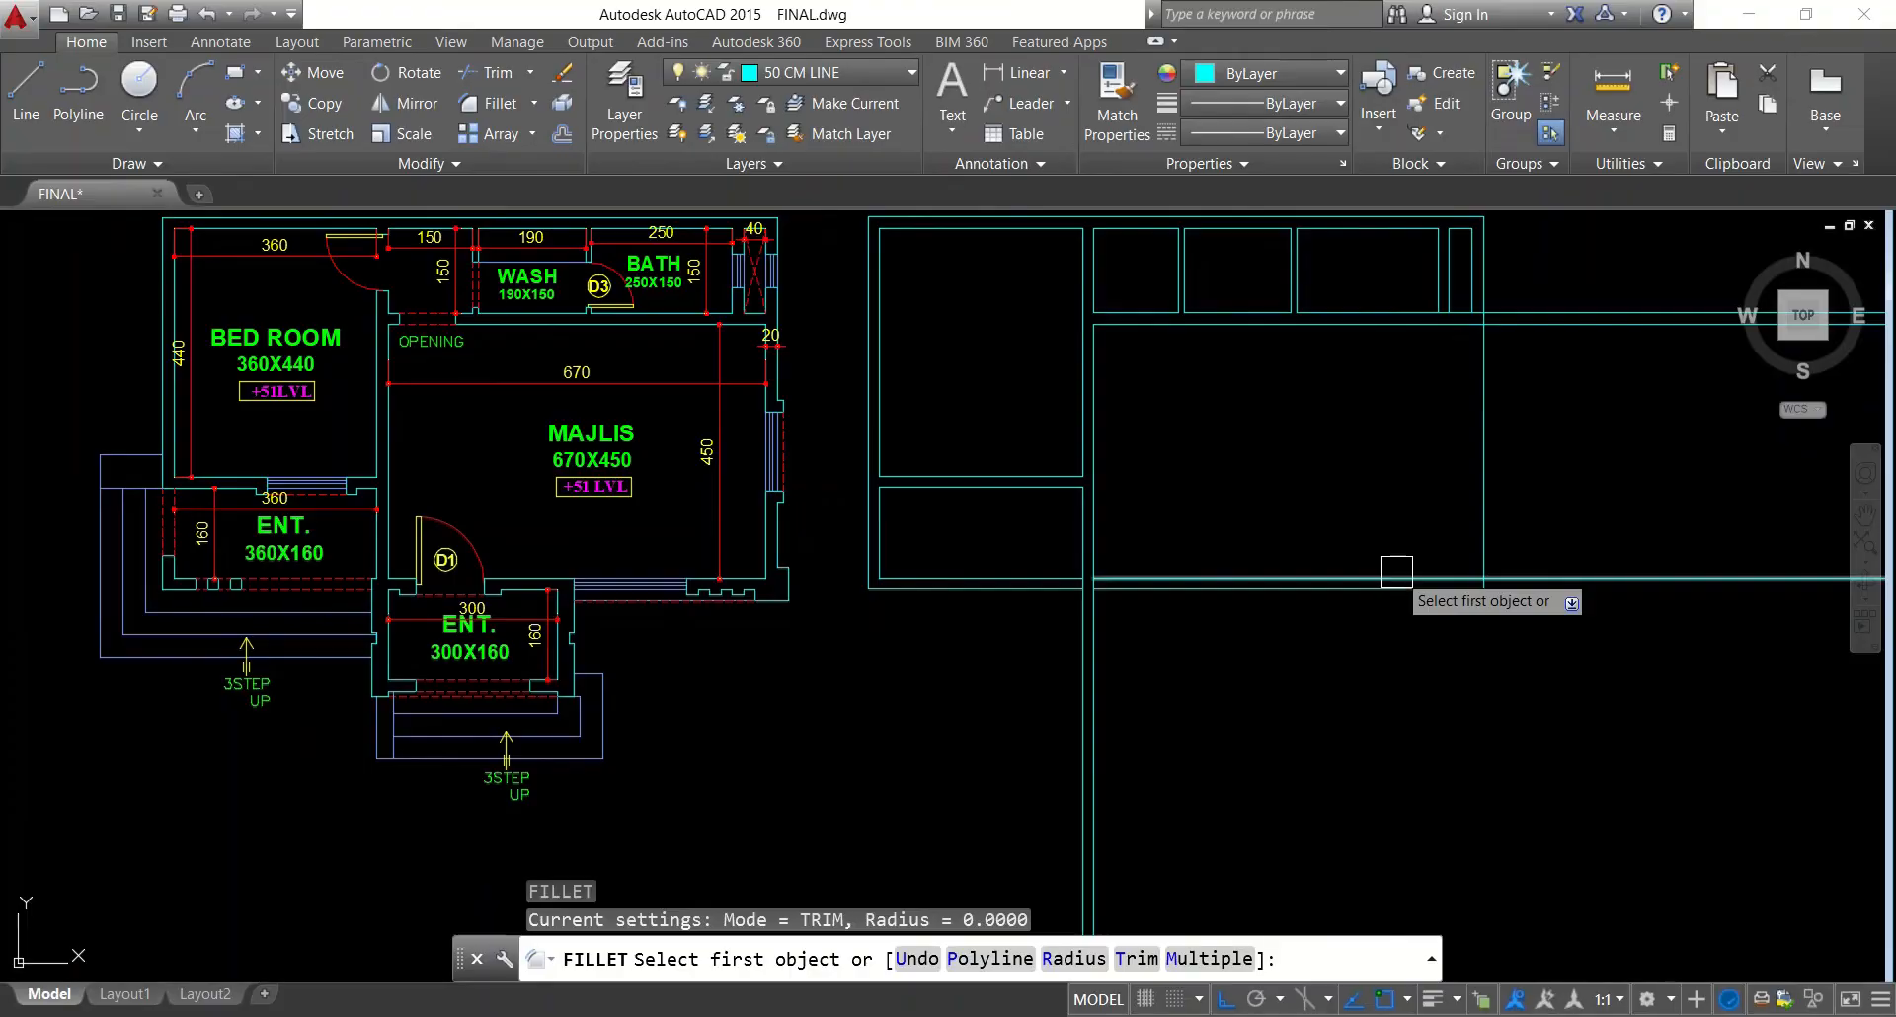
click(1388, 578)
scroll(1479, 286, up, 4)
click(1443, 300)
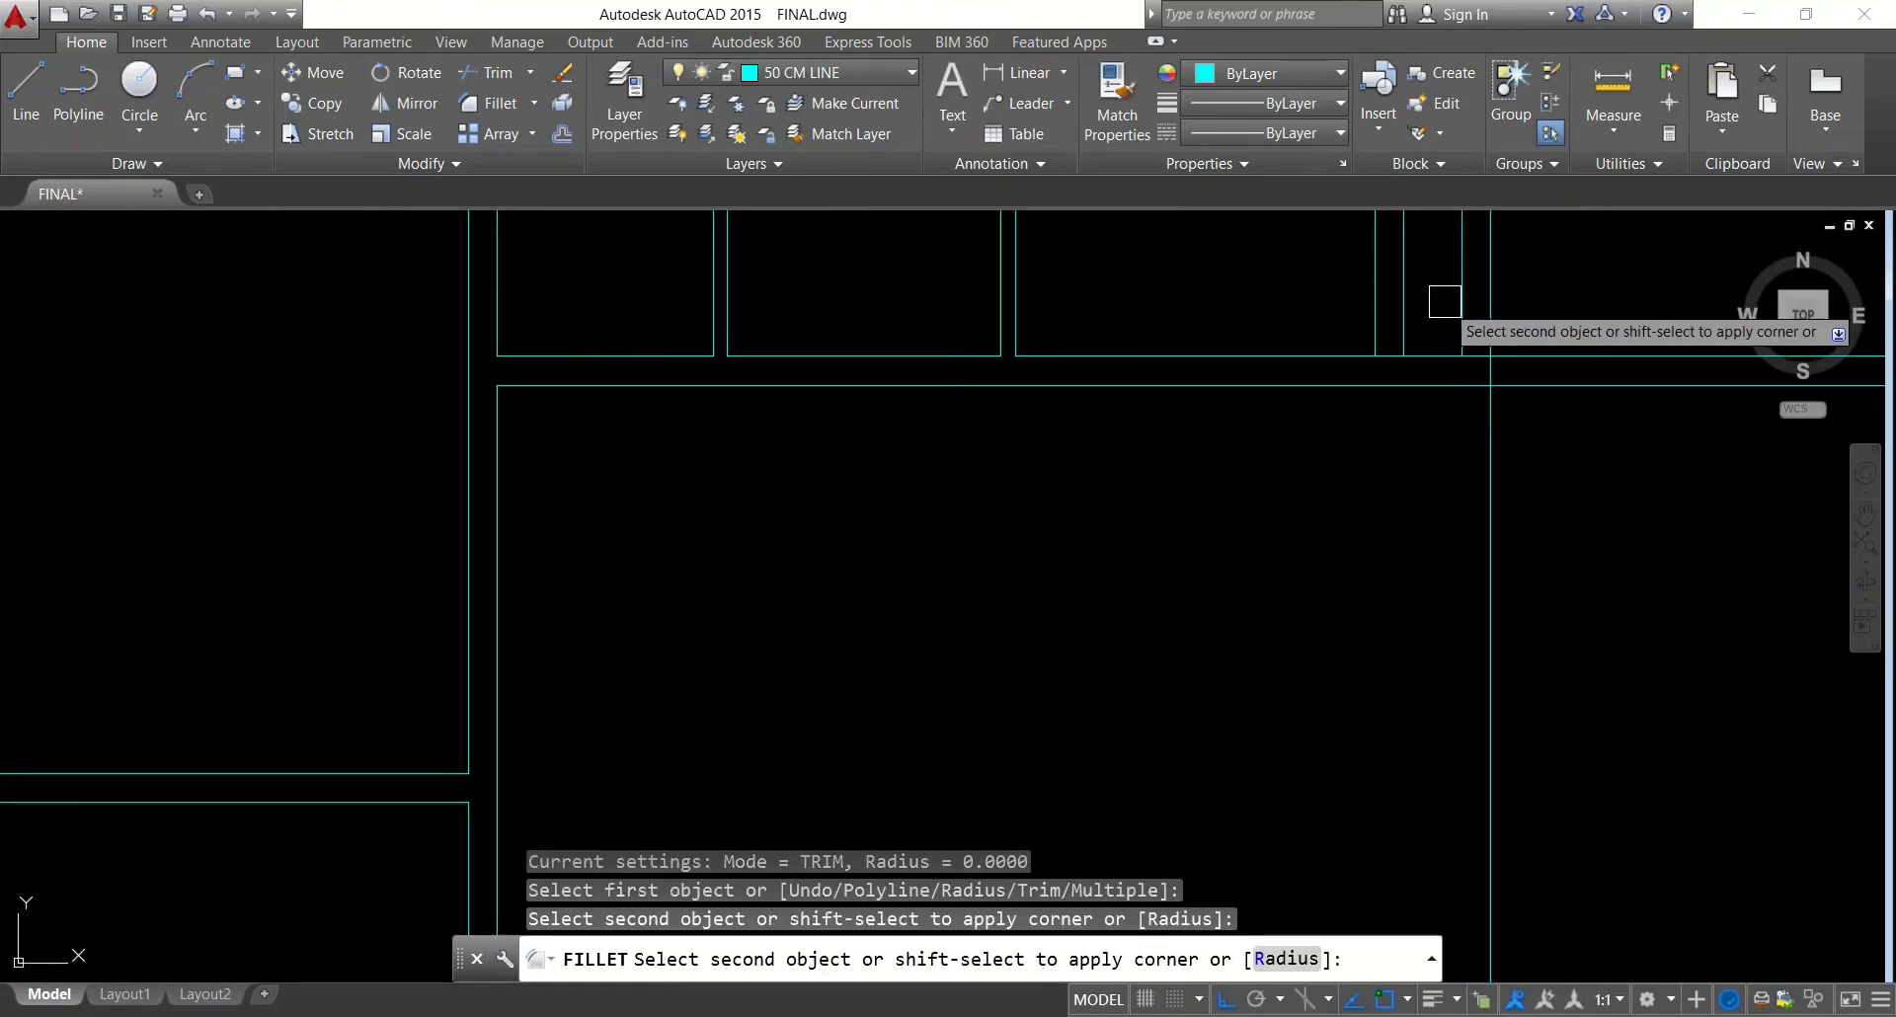
click(1461, 326)
key(Escape)
key(Escape)
key(Escape)
Trim the line pieces crossing the walls where the shaft and majlis meet the right outer wall
text(tr)
key(Return)
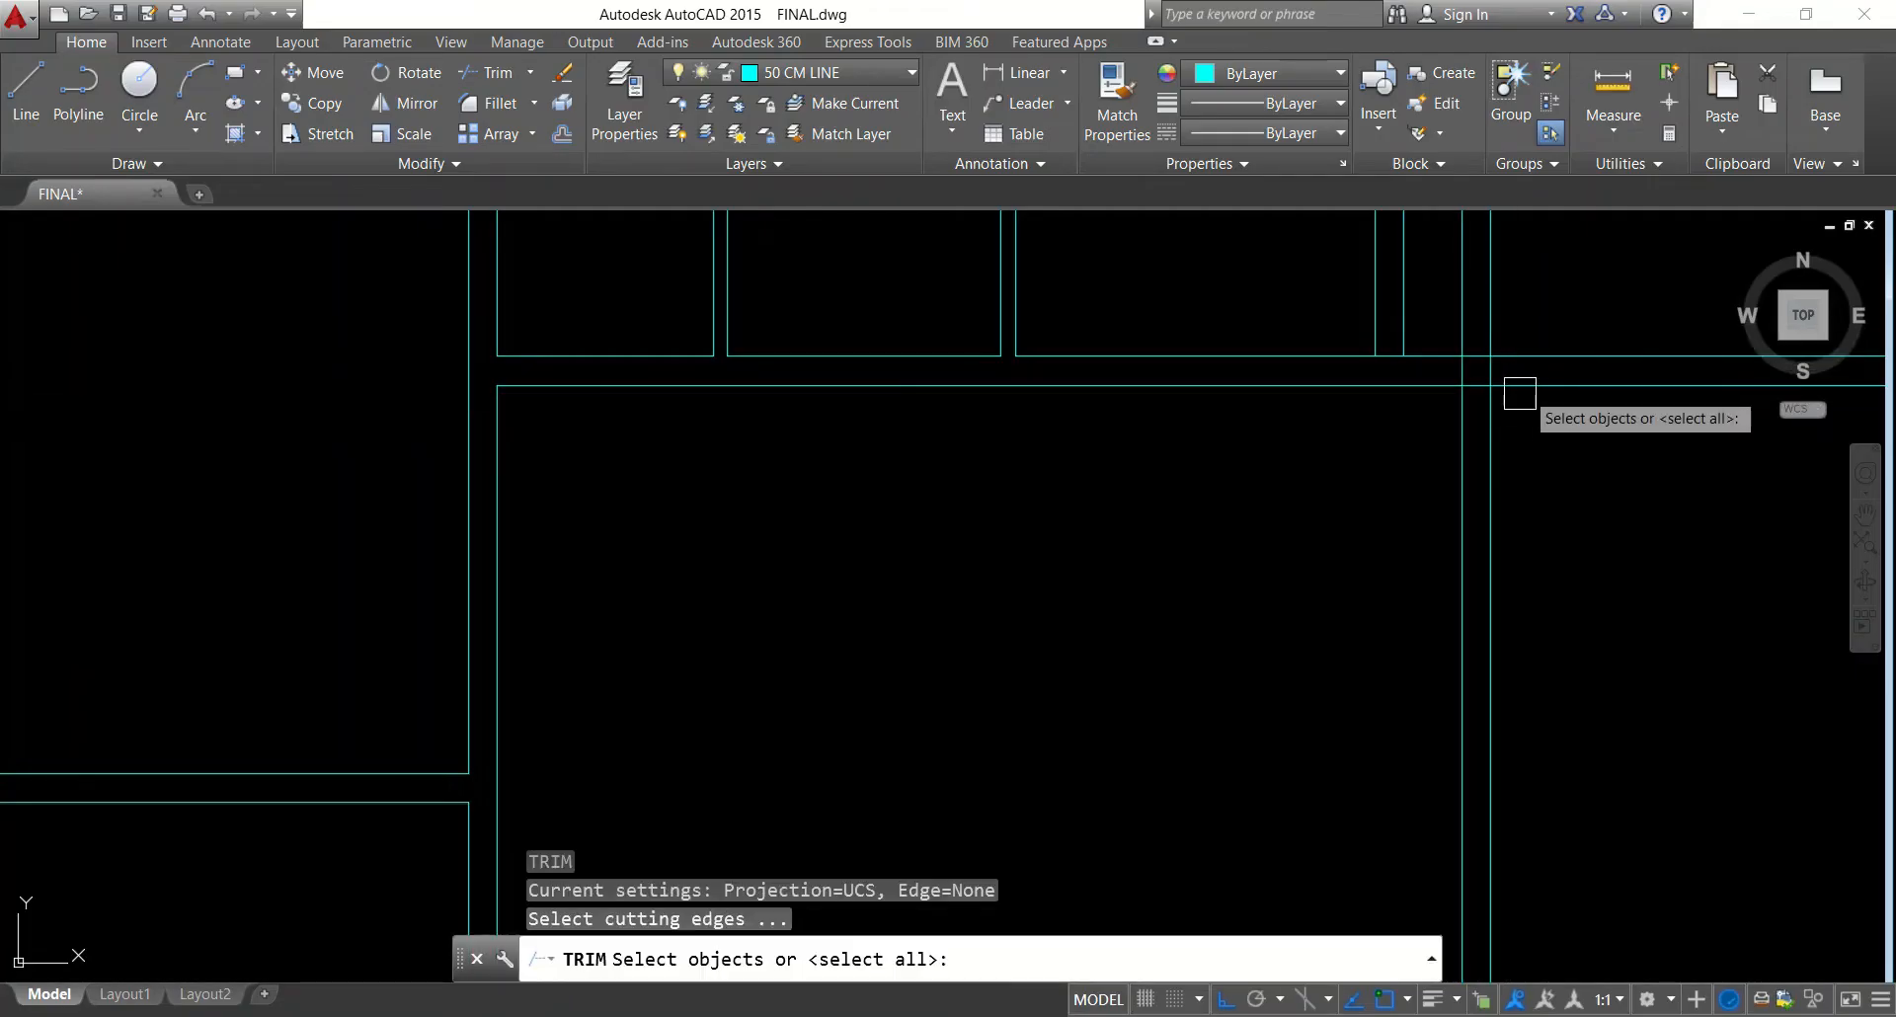
key(Return)
scroll(1501, 364, up, 4)
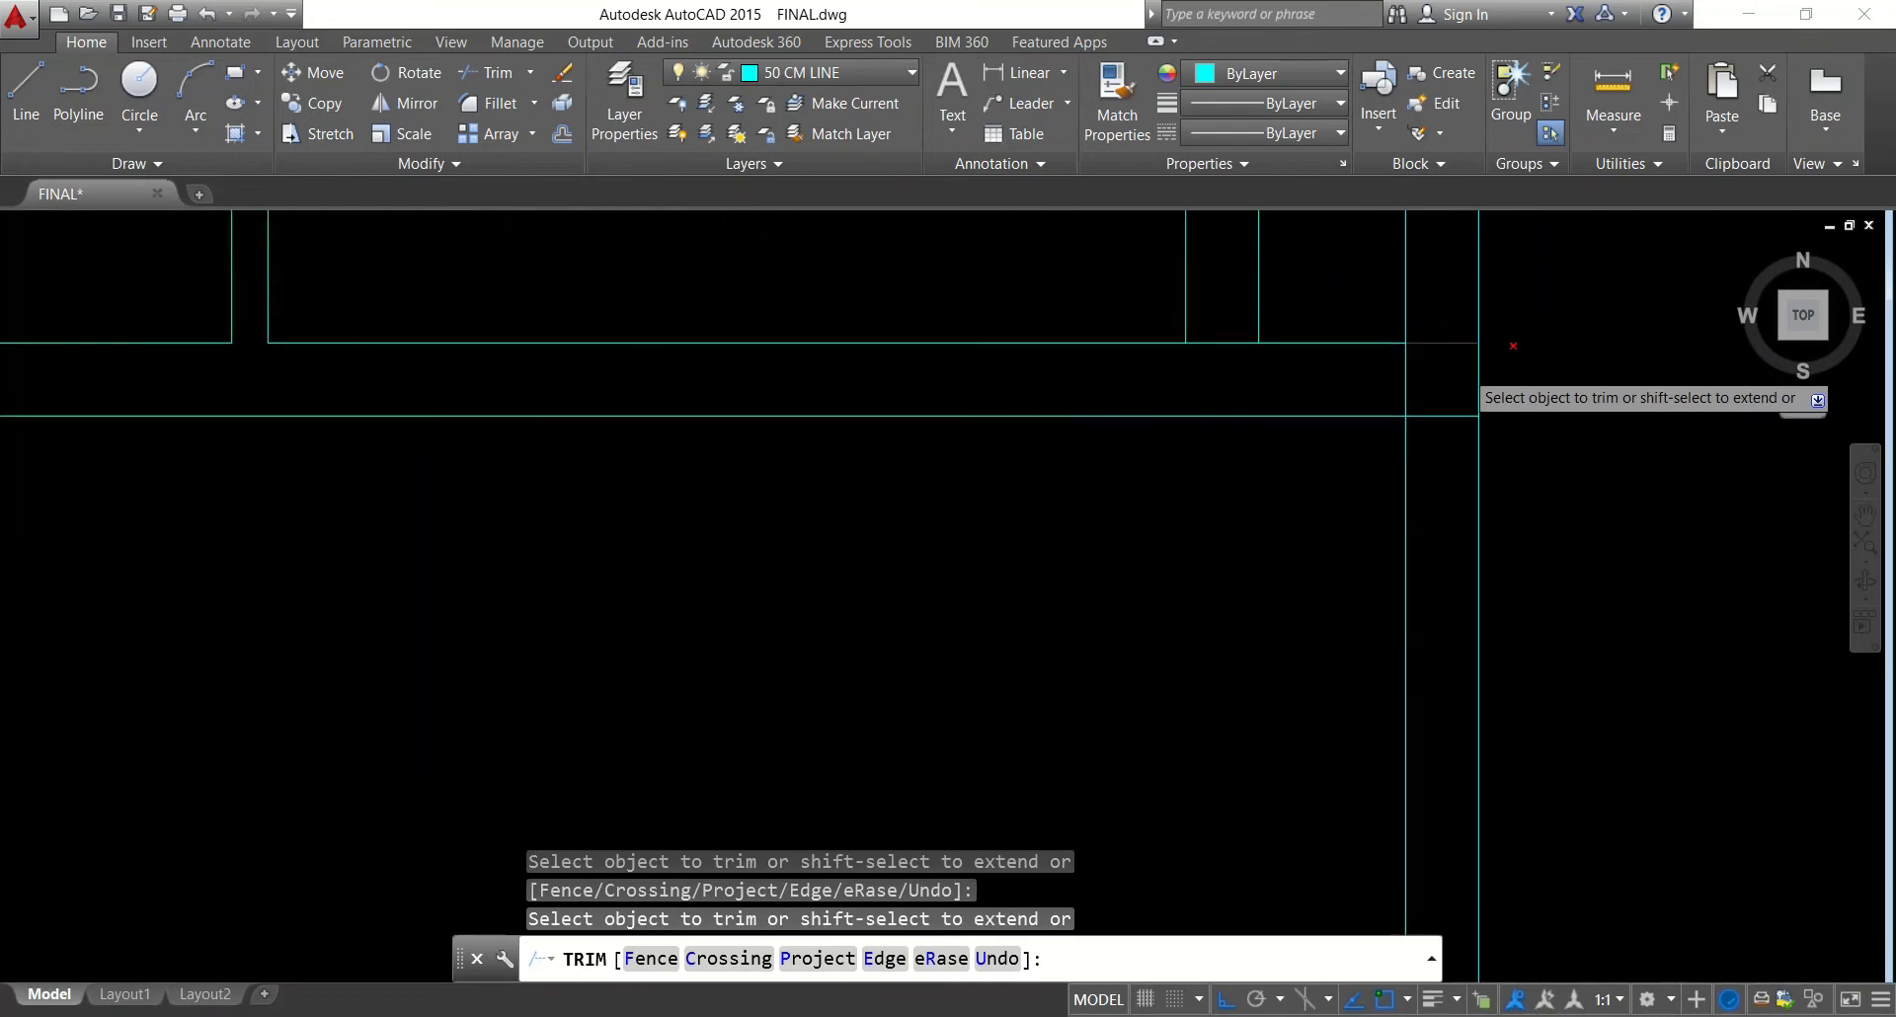
click(1439, 350)
click(1439, 419)
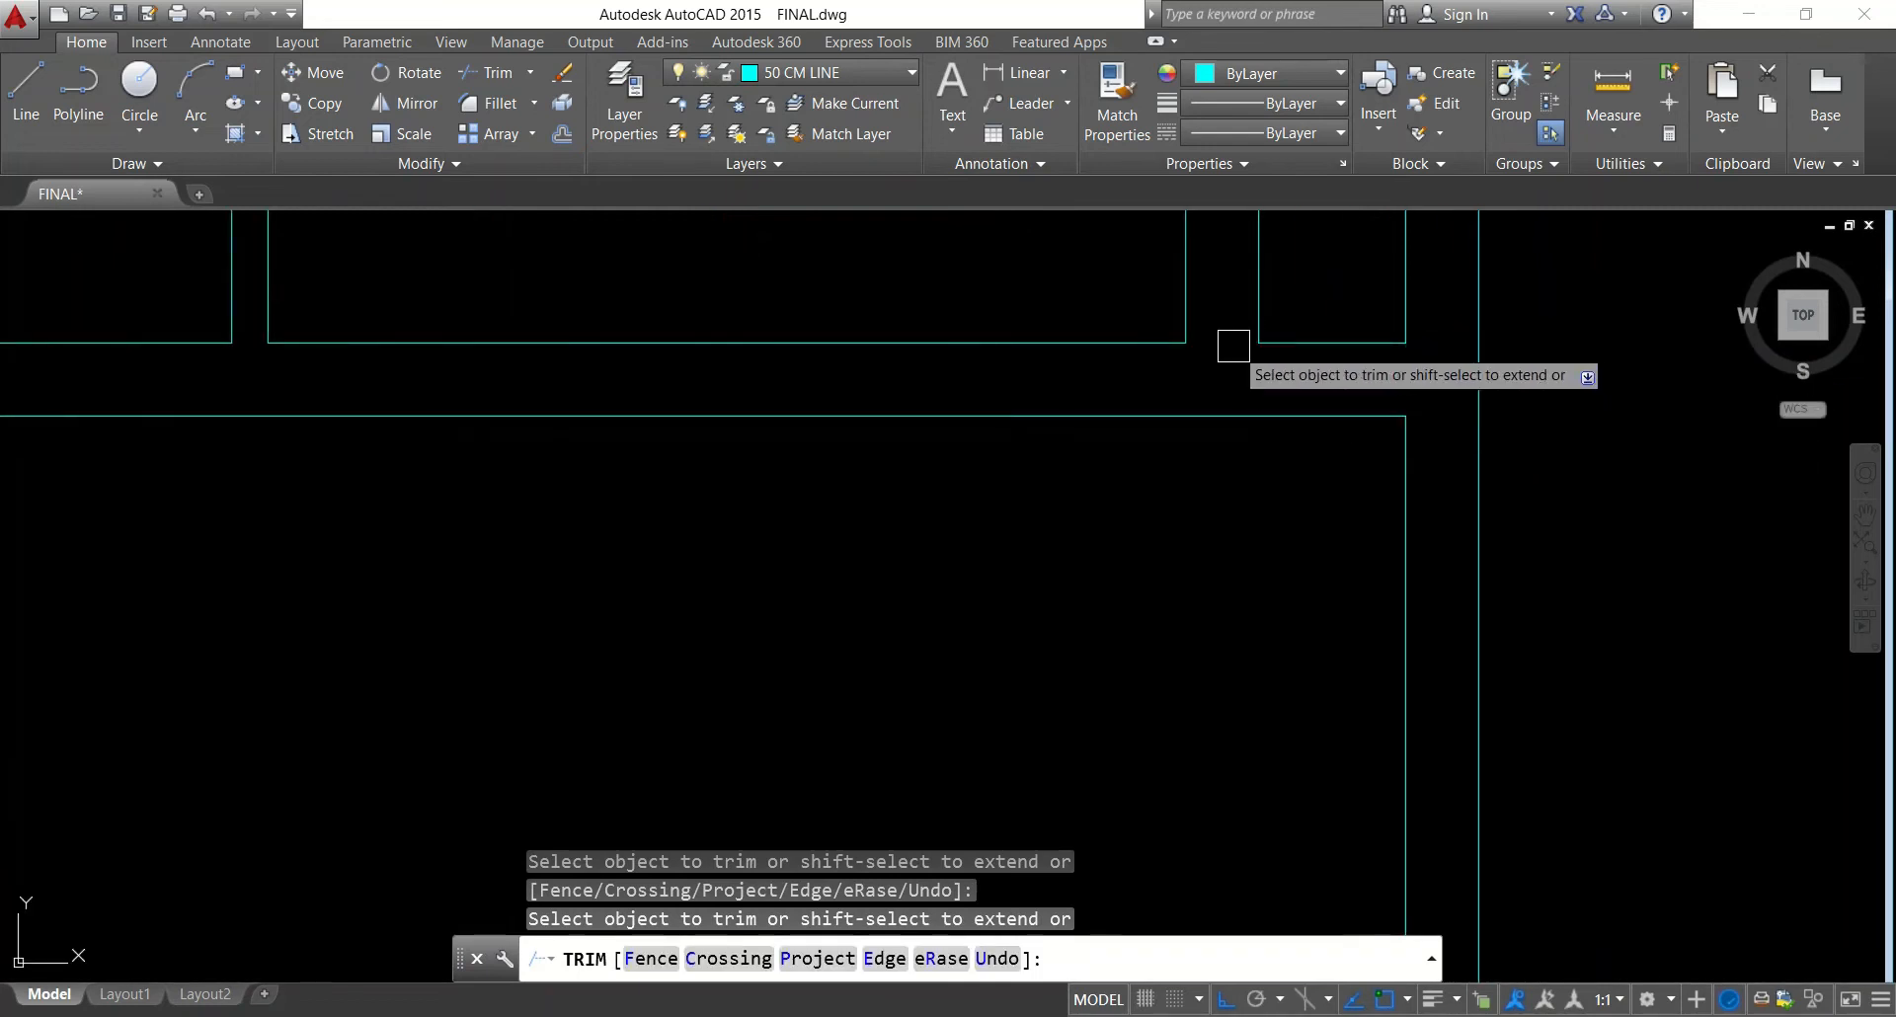
Offset the outer bottom wall line of the redrawn majlis 160 downward for the lower entrance's inner bottom line
scroll(1234, 346, down, 6)
key(Escape)
key(Escape)
key(Escape)
key(Escape)
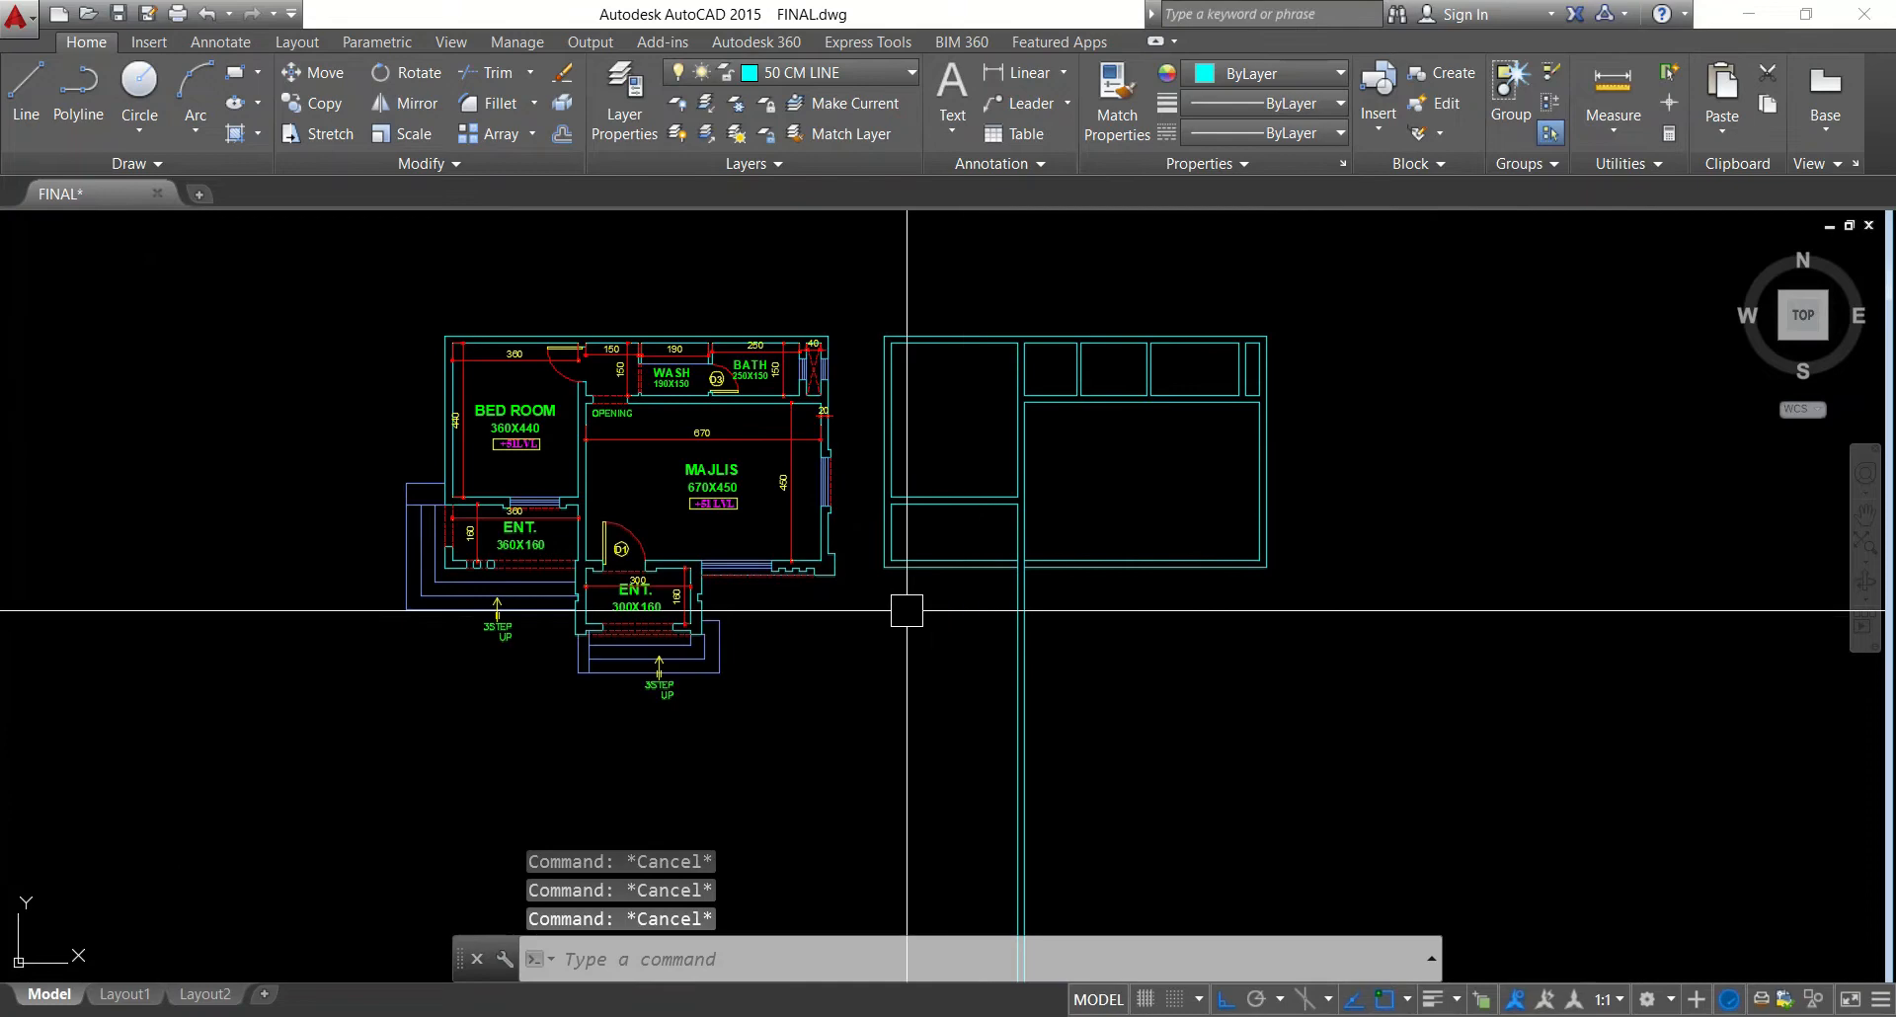
scroll(637, 608, up, 8)
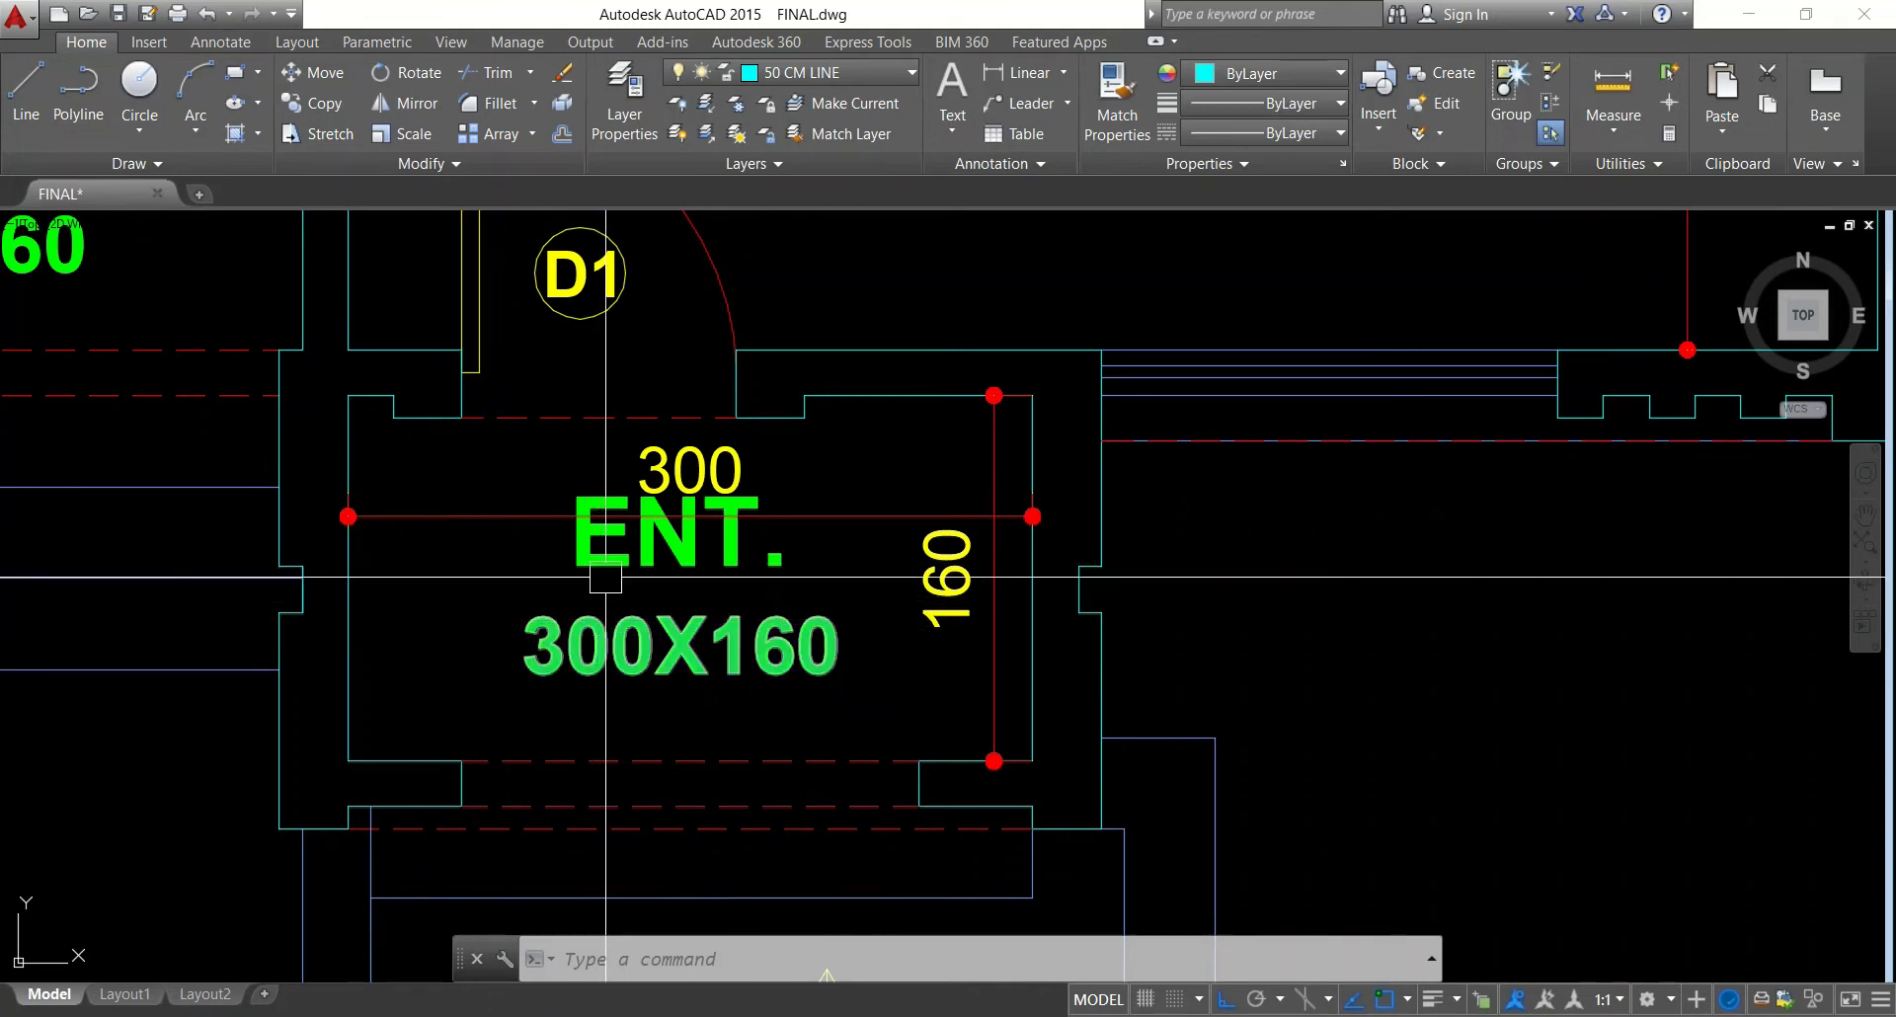
scroll(604, 619, down, 4)
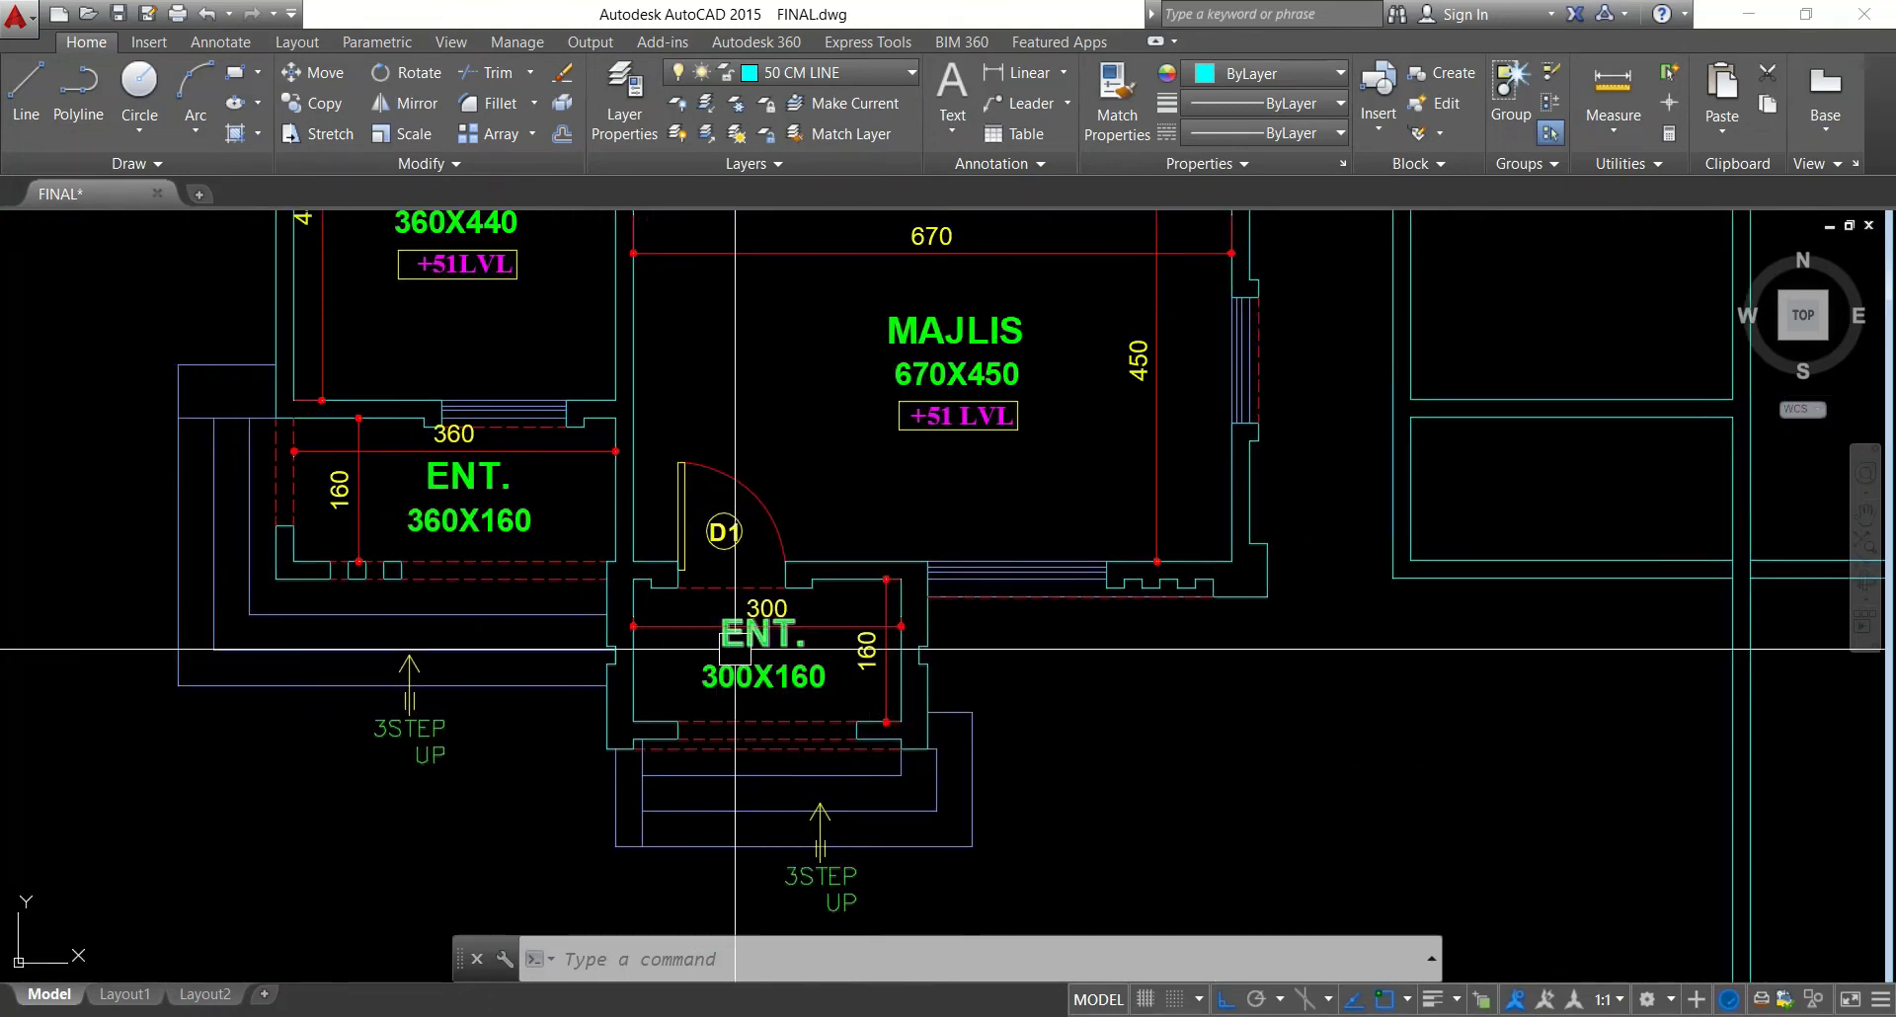
middle_drag(1383, 729, 1174, 725)
key(Escape)
key(Escape)
key(Escape)
middle_drag(1467, 720, 1425, 716)
text(o)
key(Return)
text(160)
key(Return)
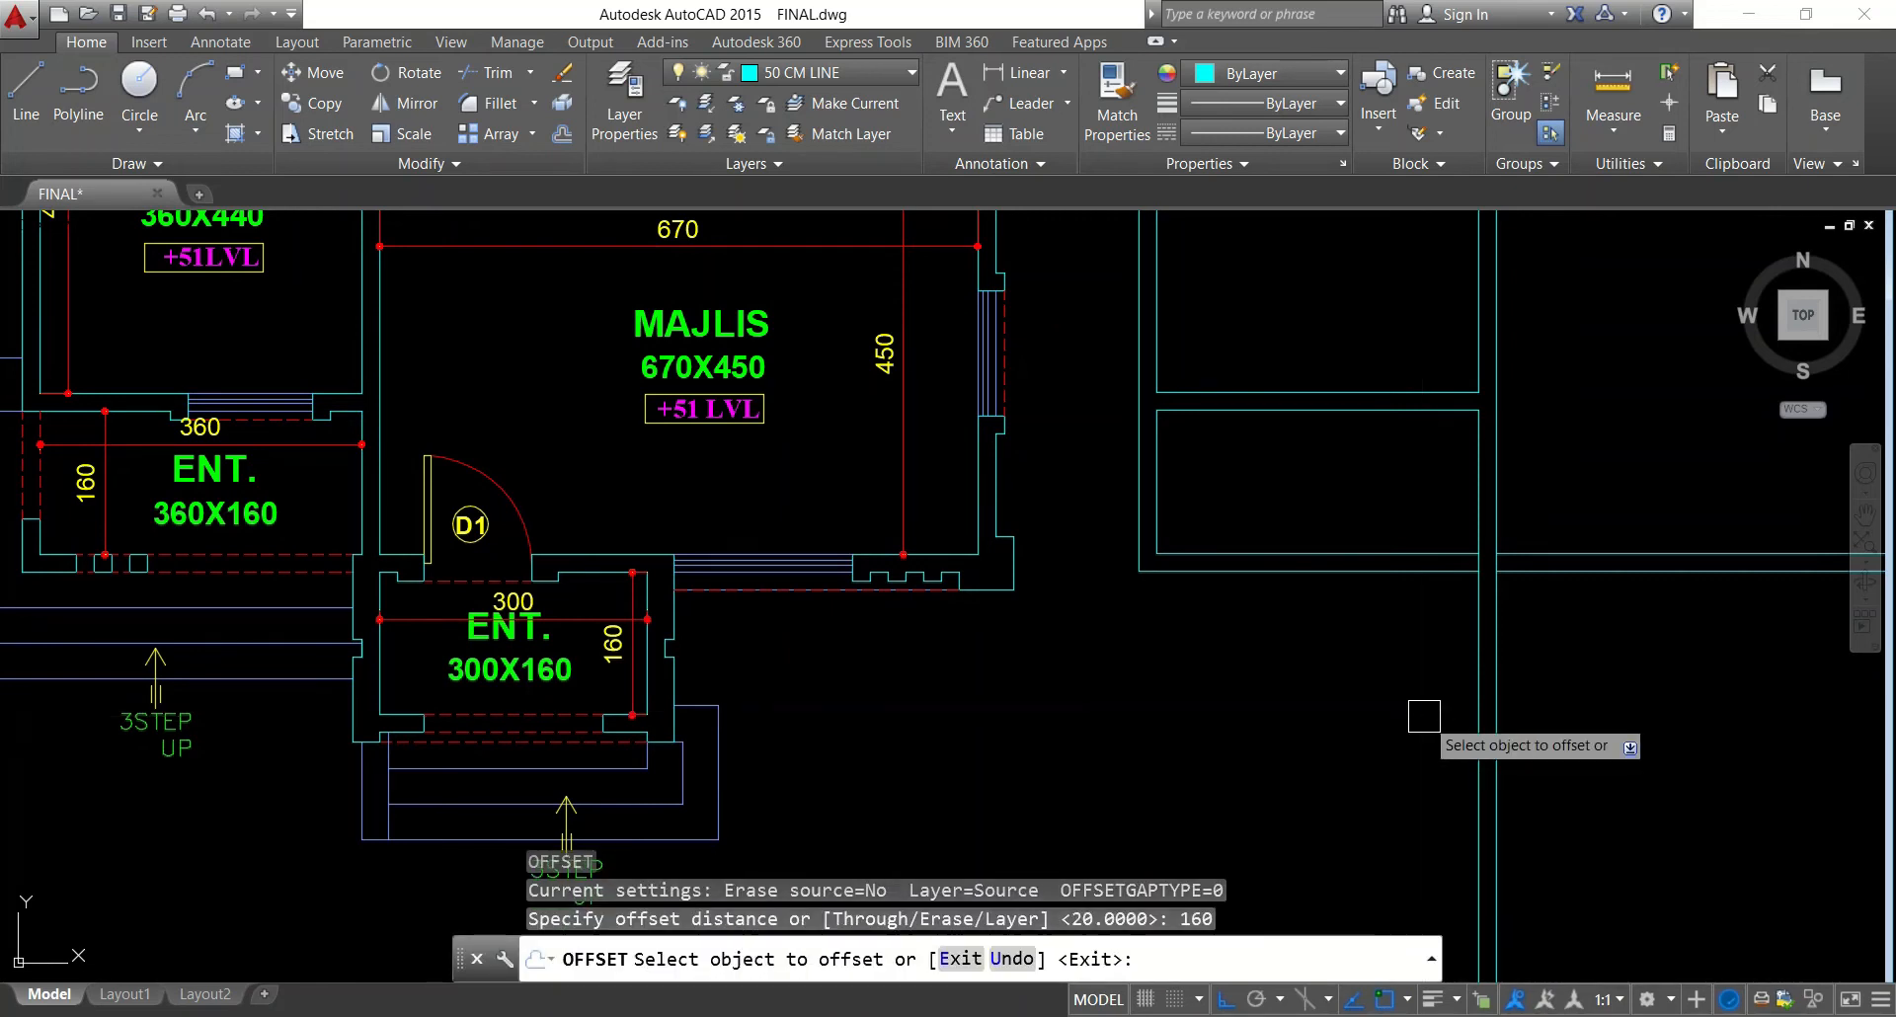
click(1520, 580)
click(1526, 681)
key(Escape)
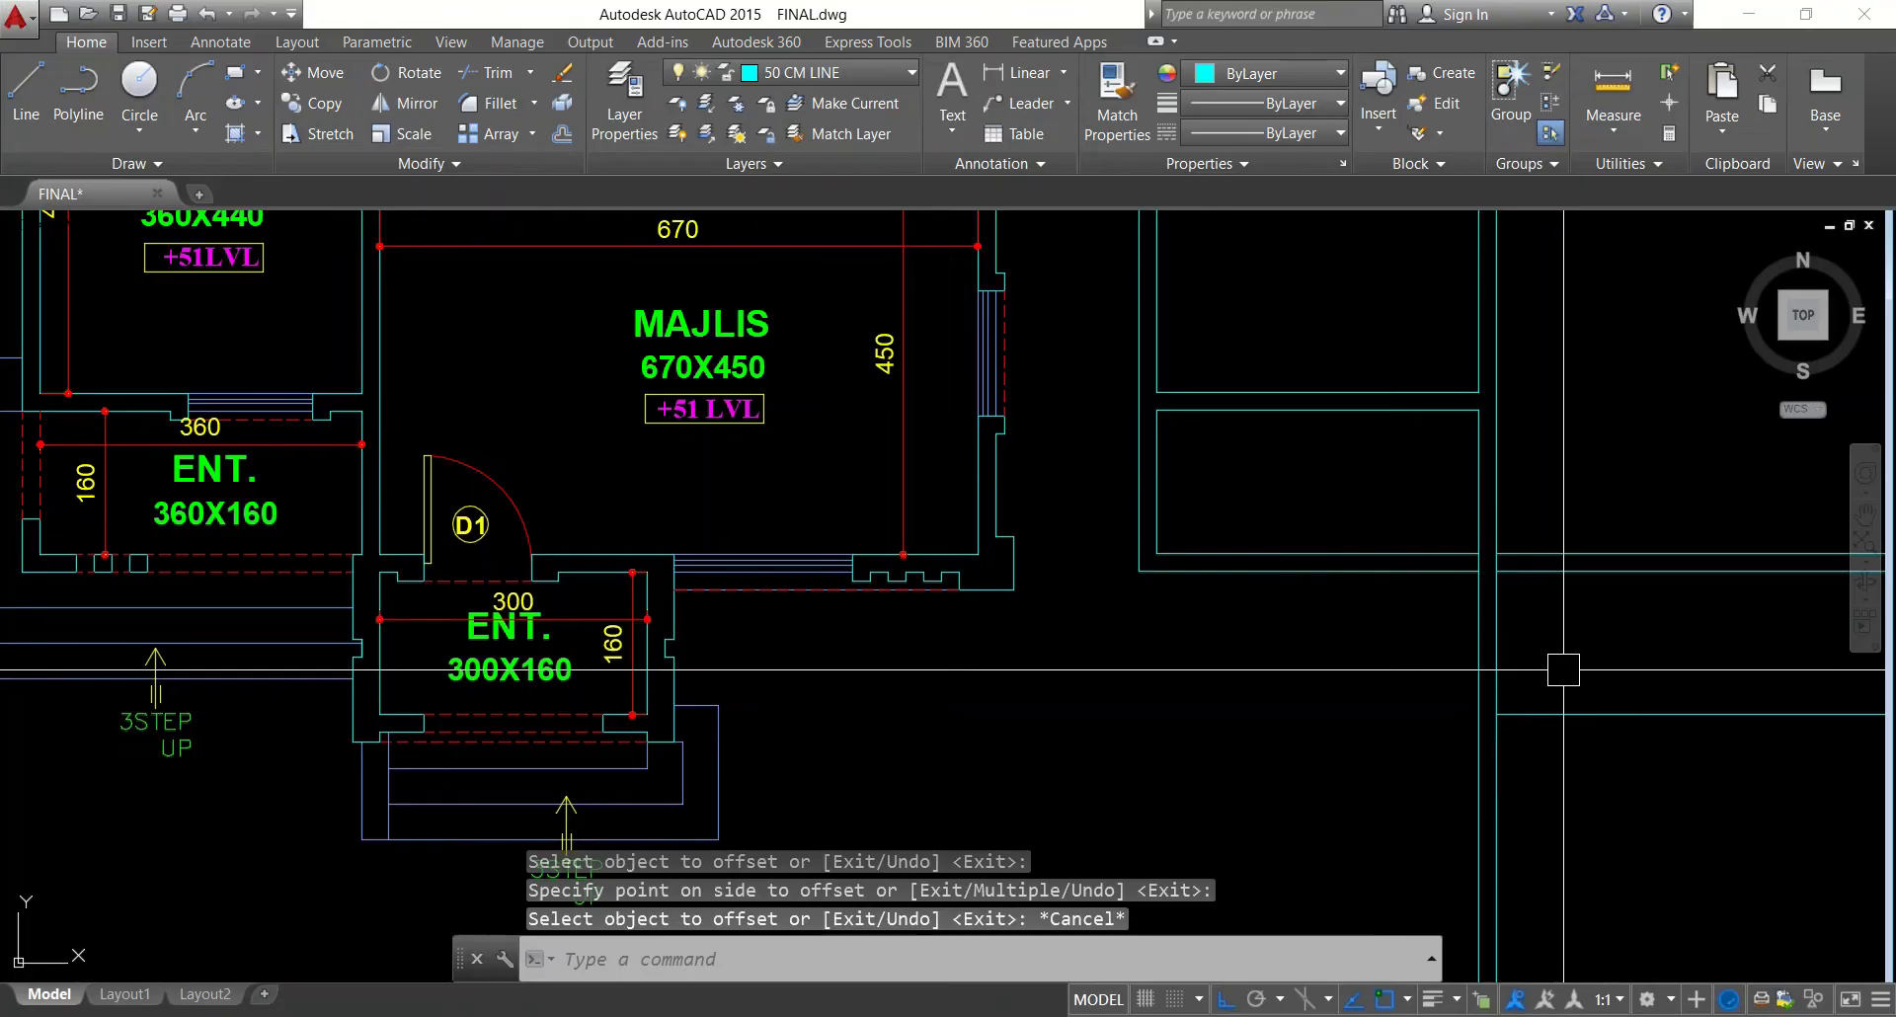
Offset the entrance's inner bottom line 20 downward to give the bottom wall its thickness
key(Return)
key(Return)
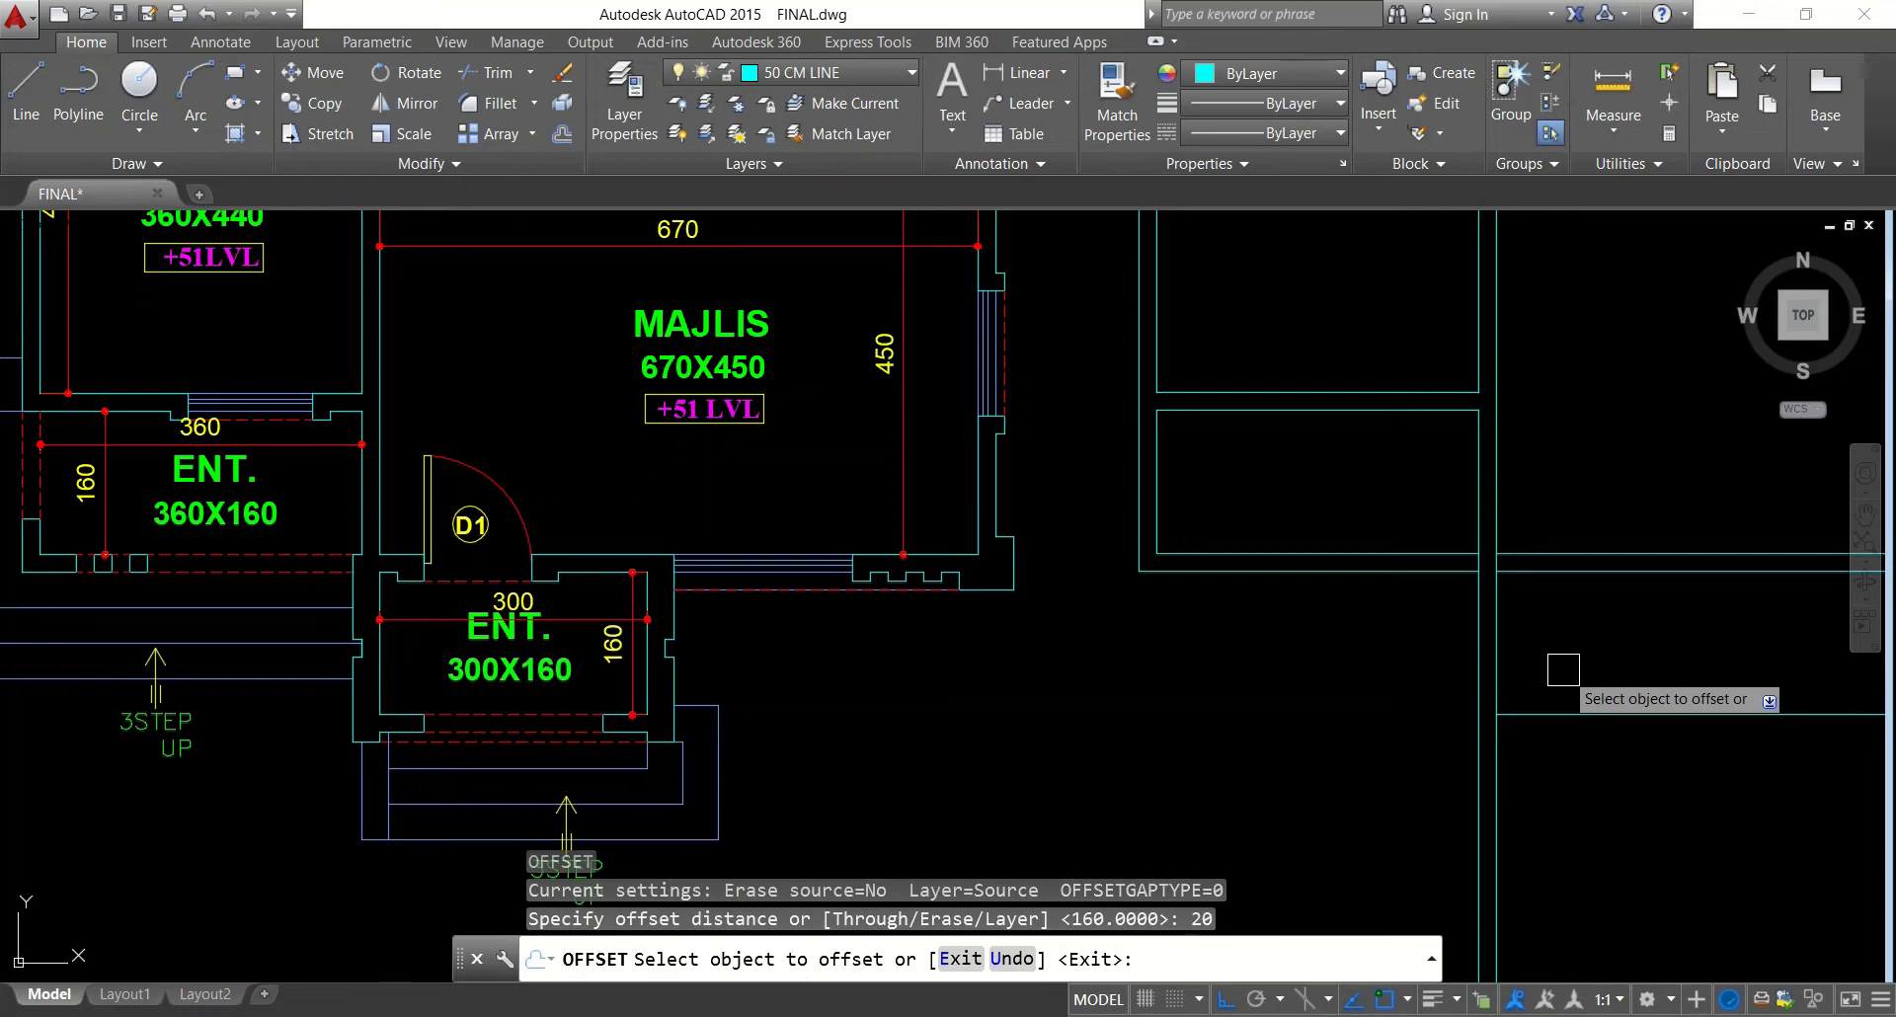
click(1576, 713)
click(1543, 790)
key(Escape)
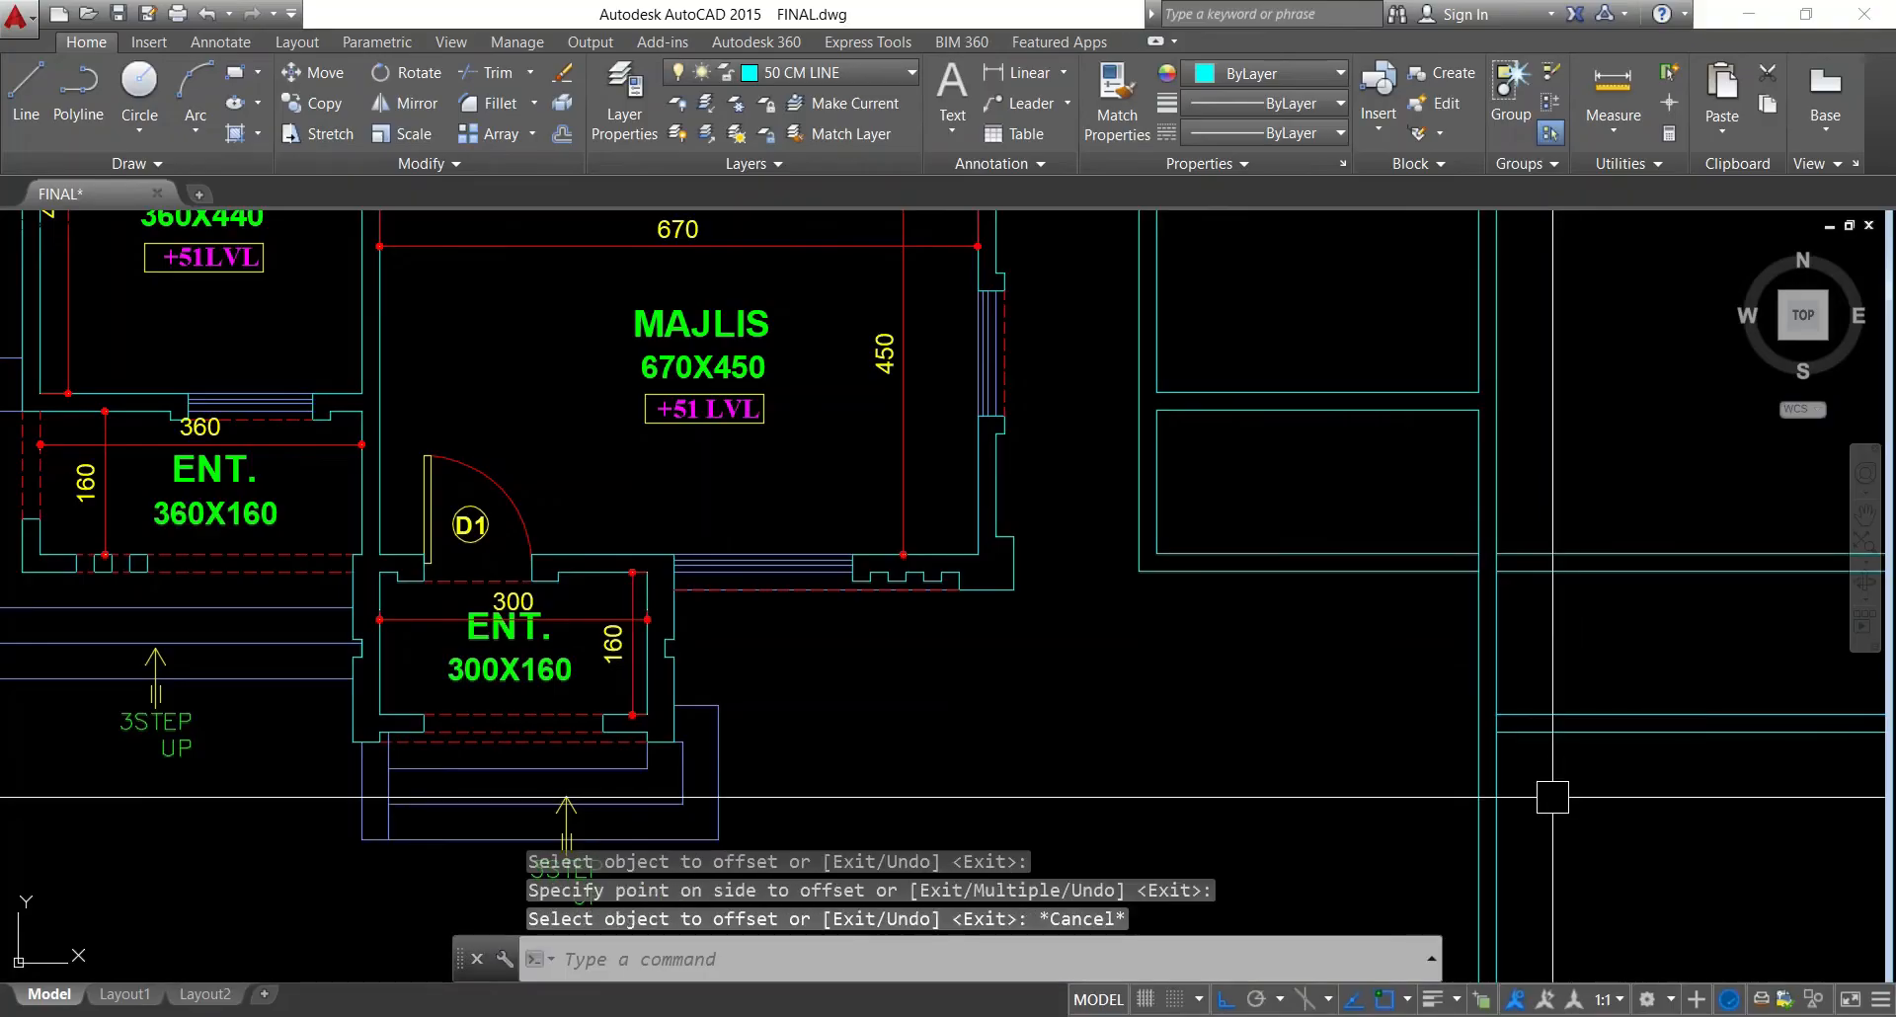
Fillet the lower entrance's outer and inner bottom lines to its matching left wall lines with radius 0
key(Escape)
key(Escape)
text(f)
key(Return)
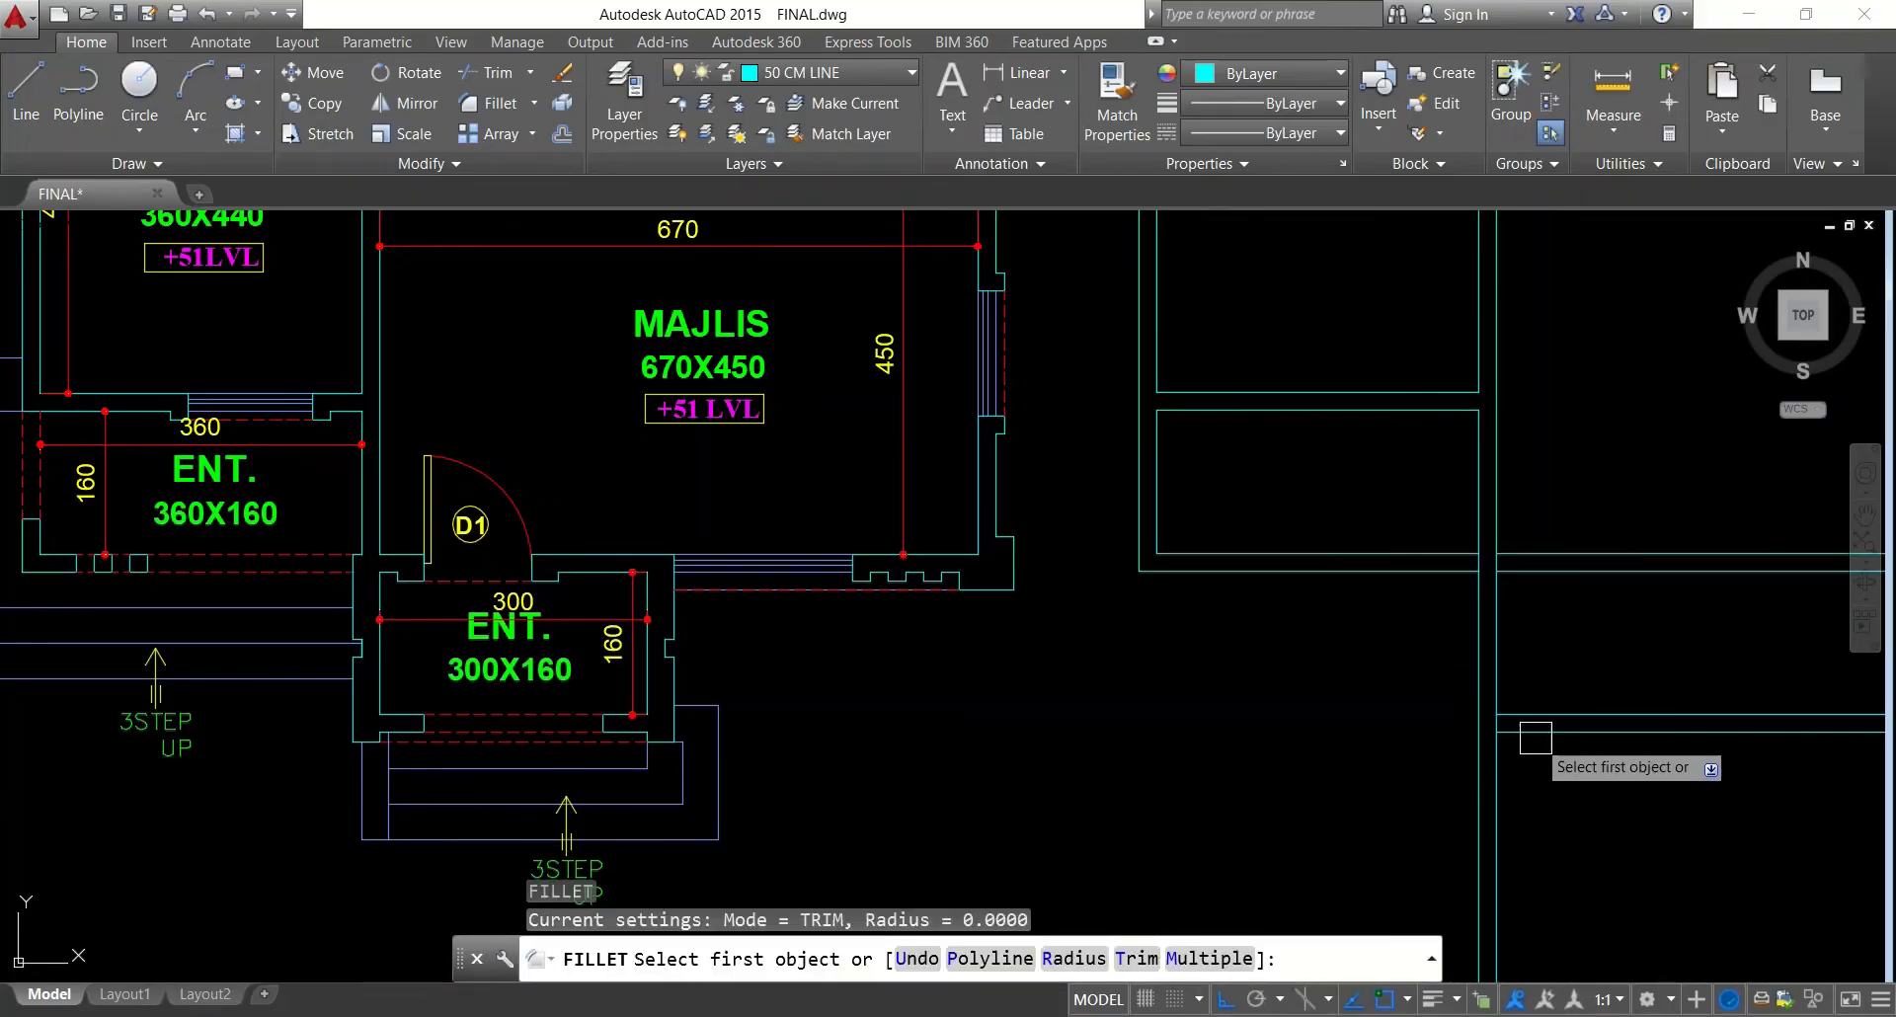
click(1536, 736)
click(1479, 697)
key(Return)
click(1511, 686)
click(1529, 708)
key(Escape)
key(Escape)
Trim the entrance's inner left line where it crosses the bottom wall of the majlis
scroll(1501, 578, up, 2)
text(t)
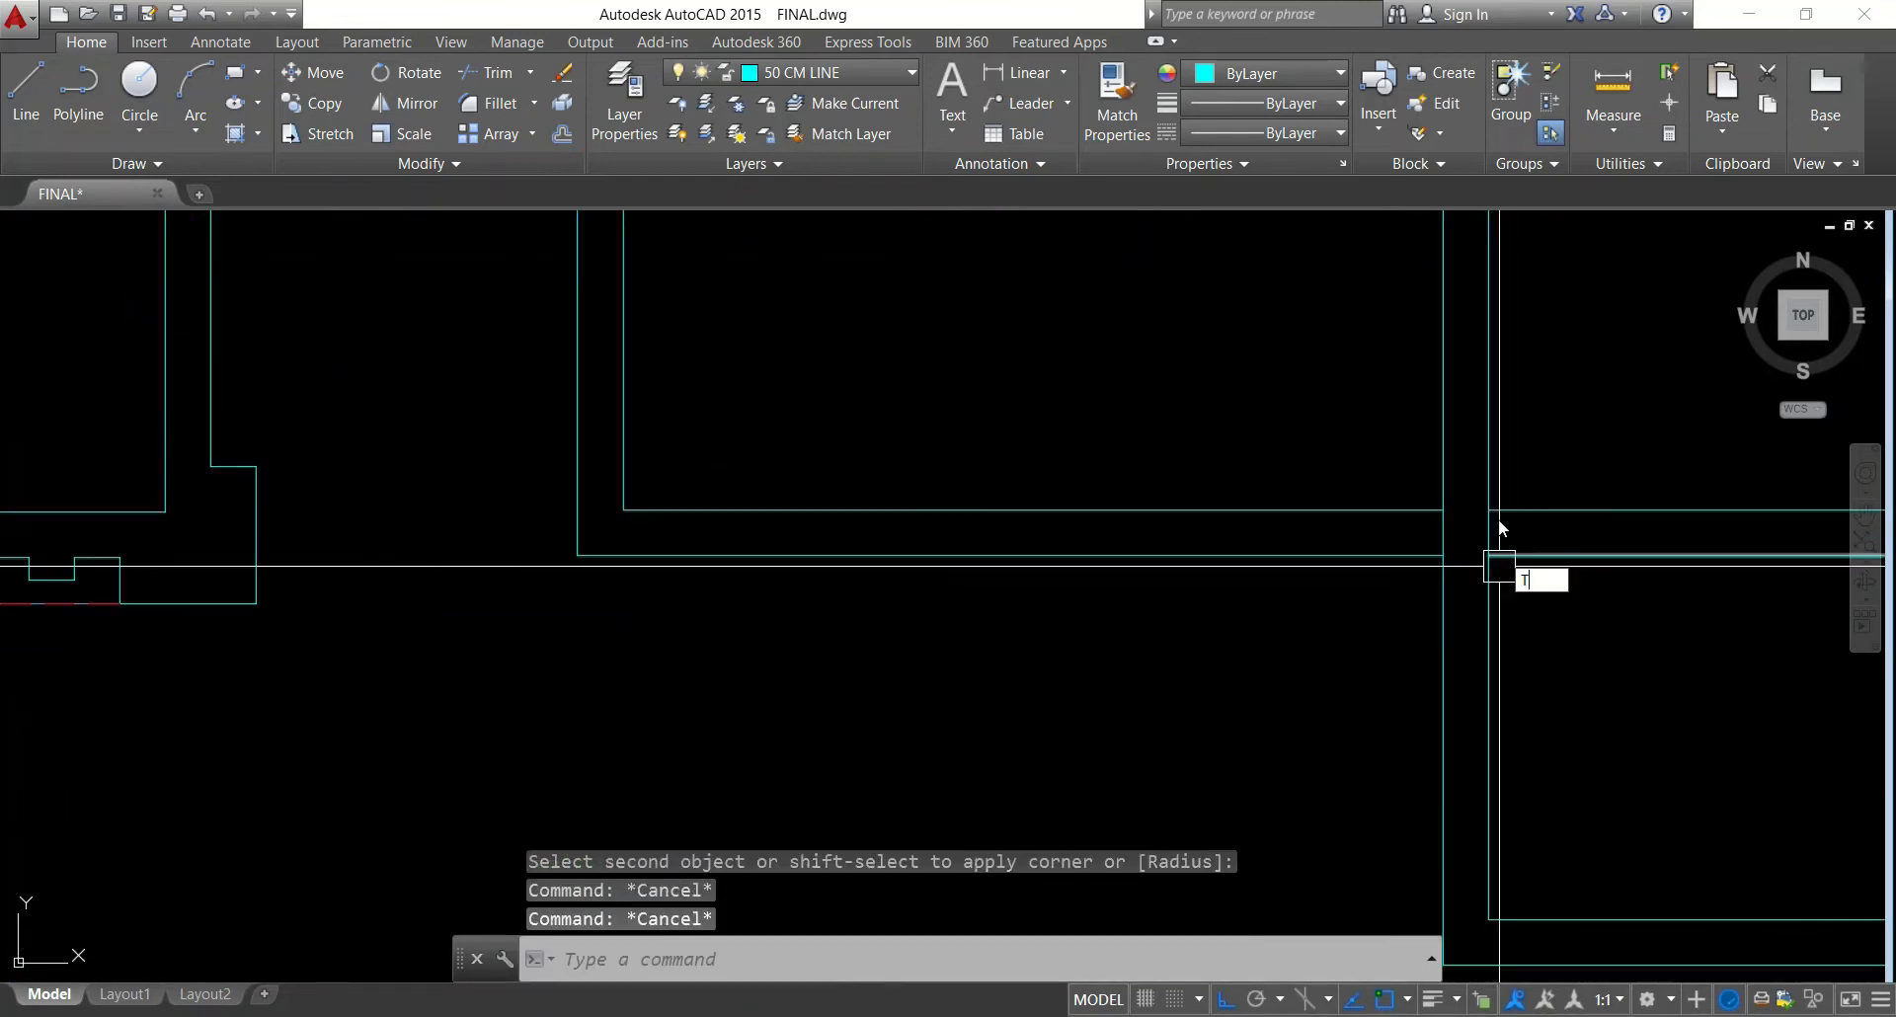
text(r)
key(Return)
key(Return)
scroll(1492, 531, down, 3)
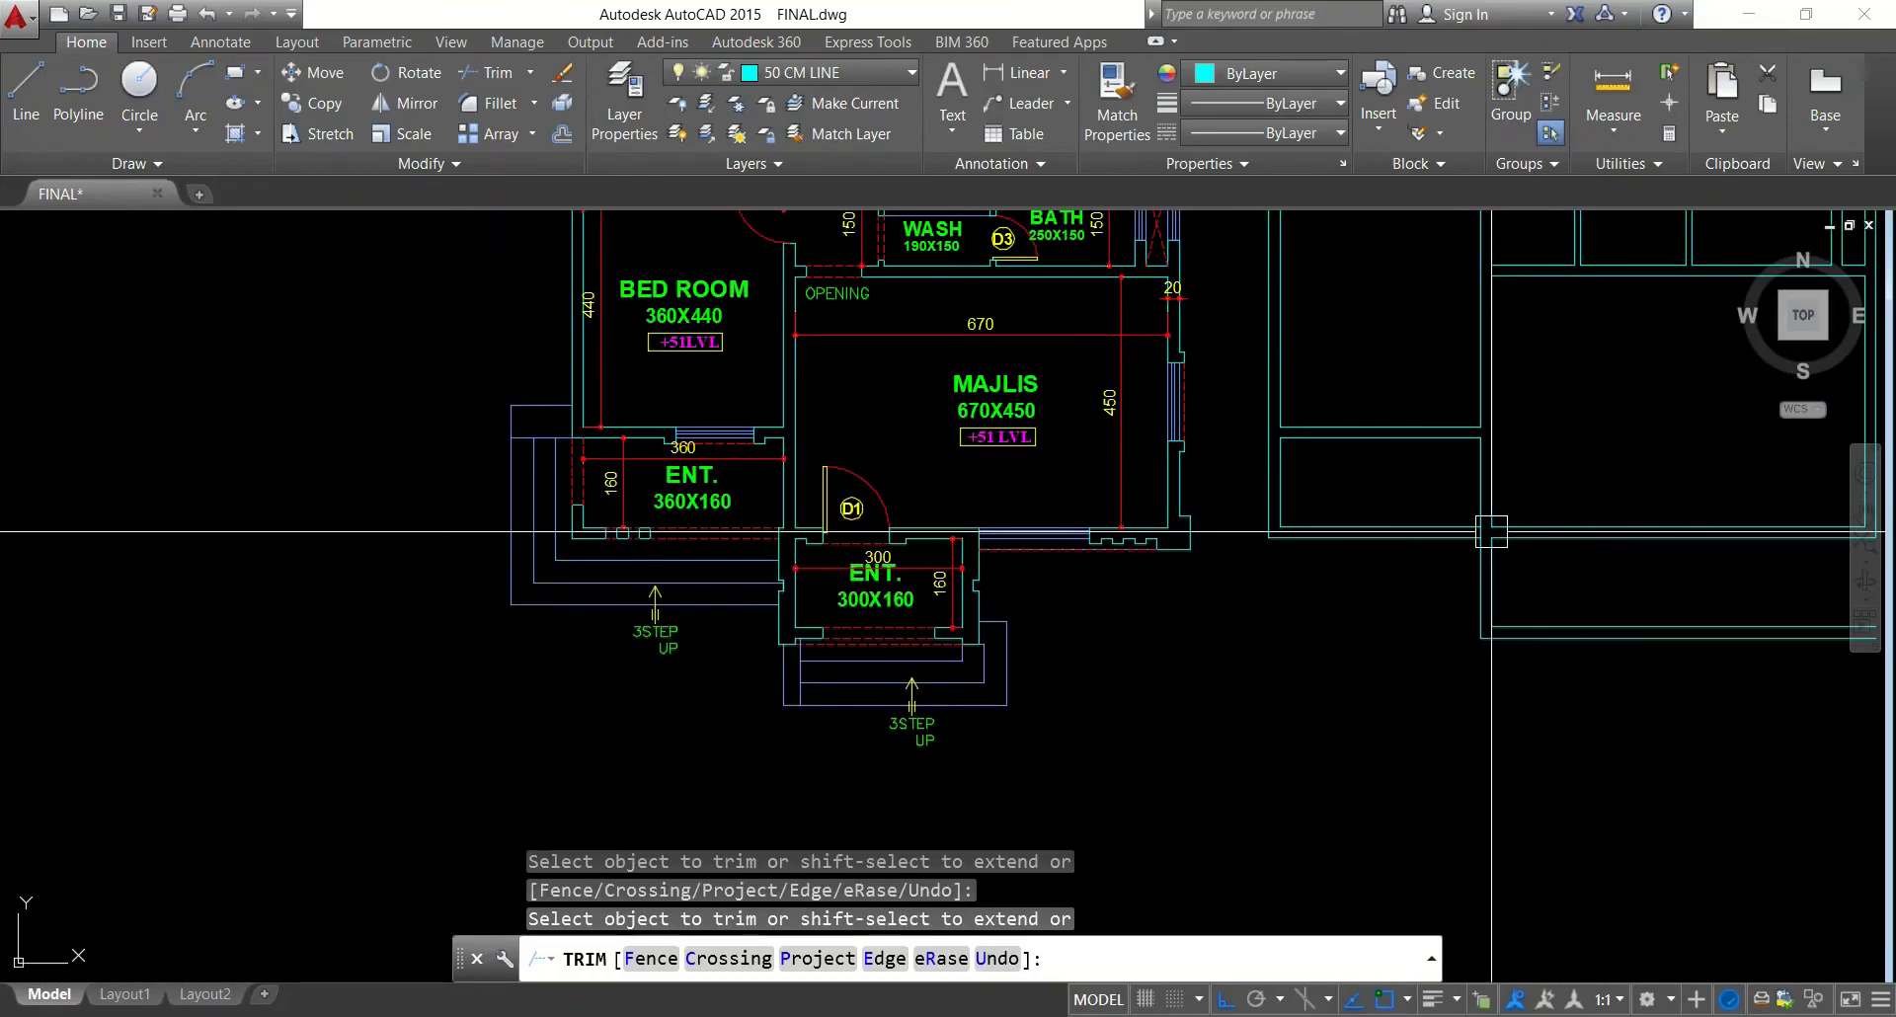
key(Escape)
key(Escape)
key(Escape)
Offset the lower entrance's inner left line 300 to the right for its inner right line
text(o)
key(Return)
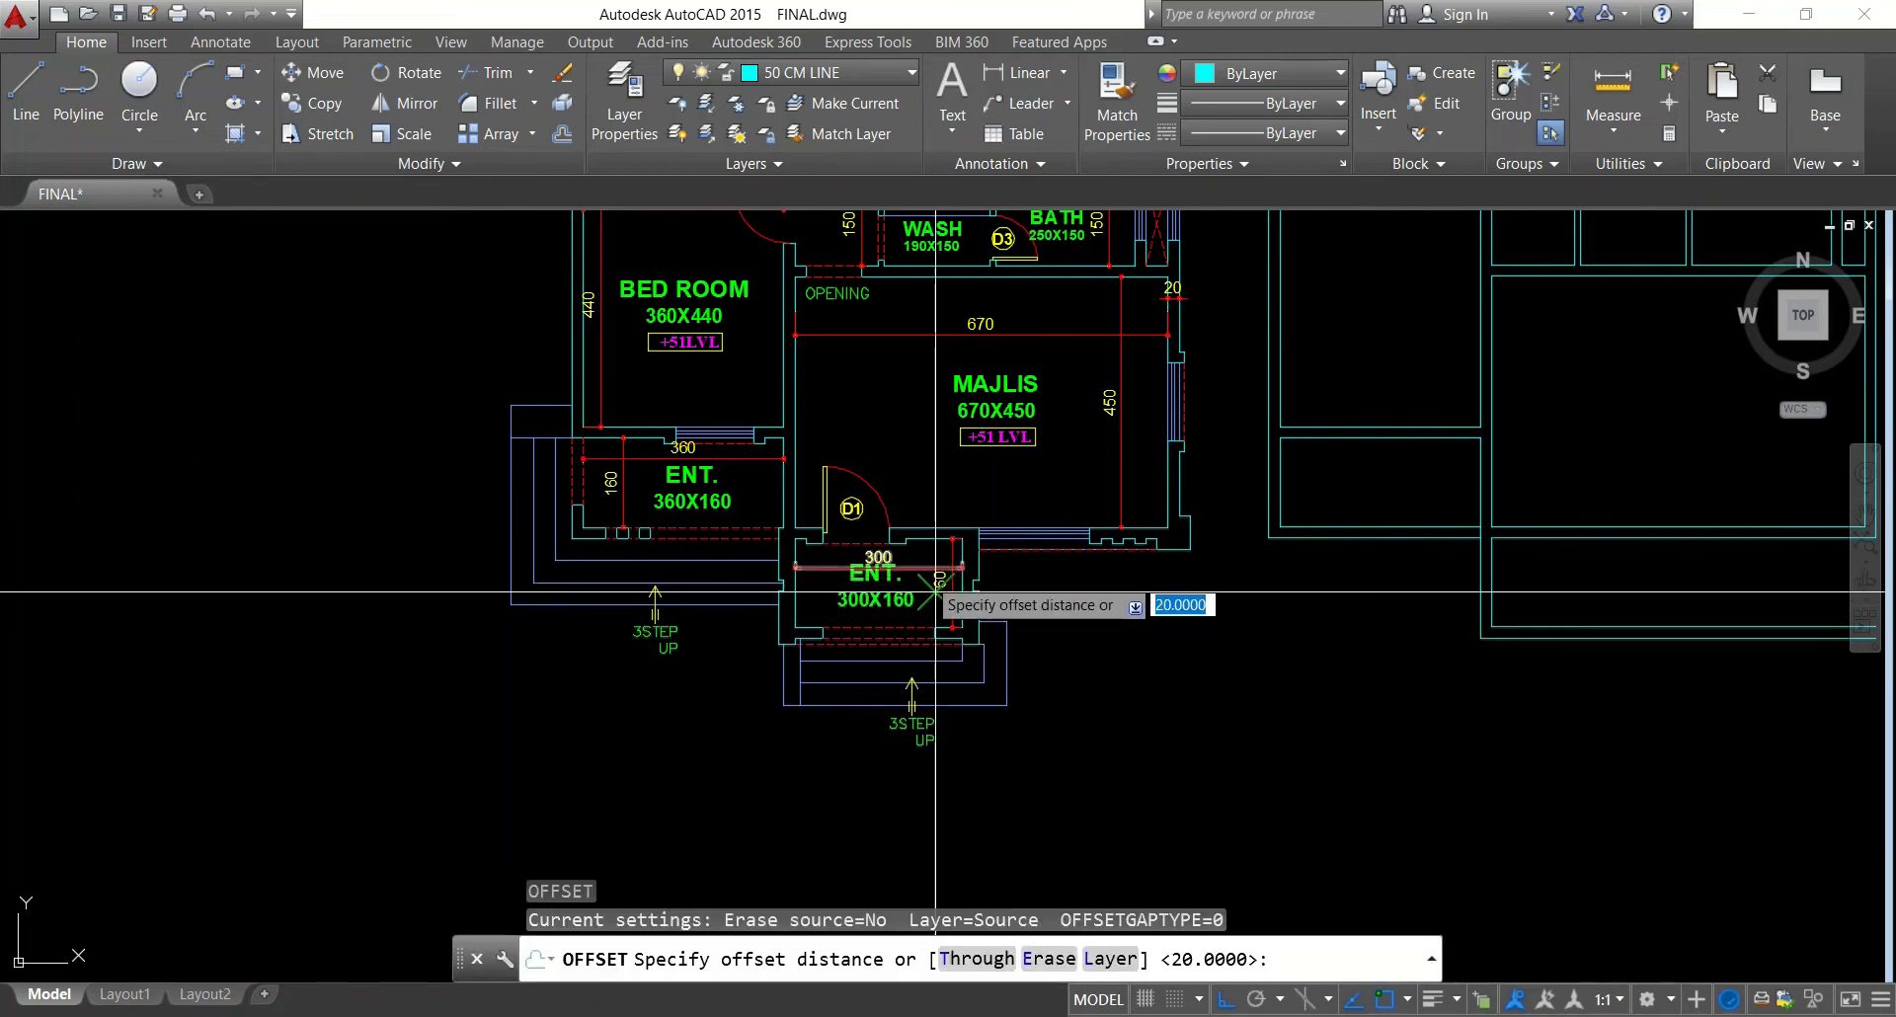
key(Return)
middle_drag(1192, 632, 948, 635)
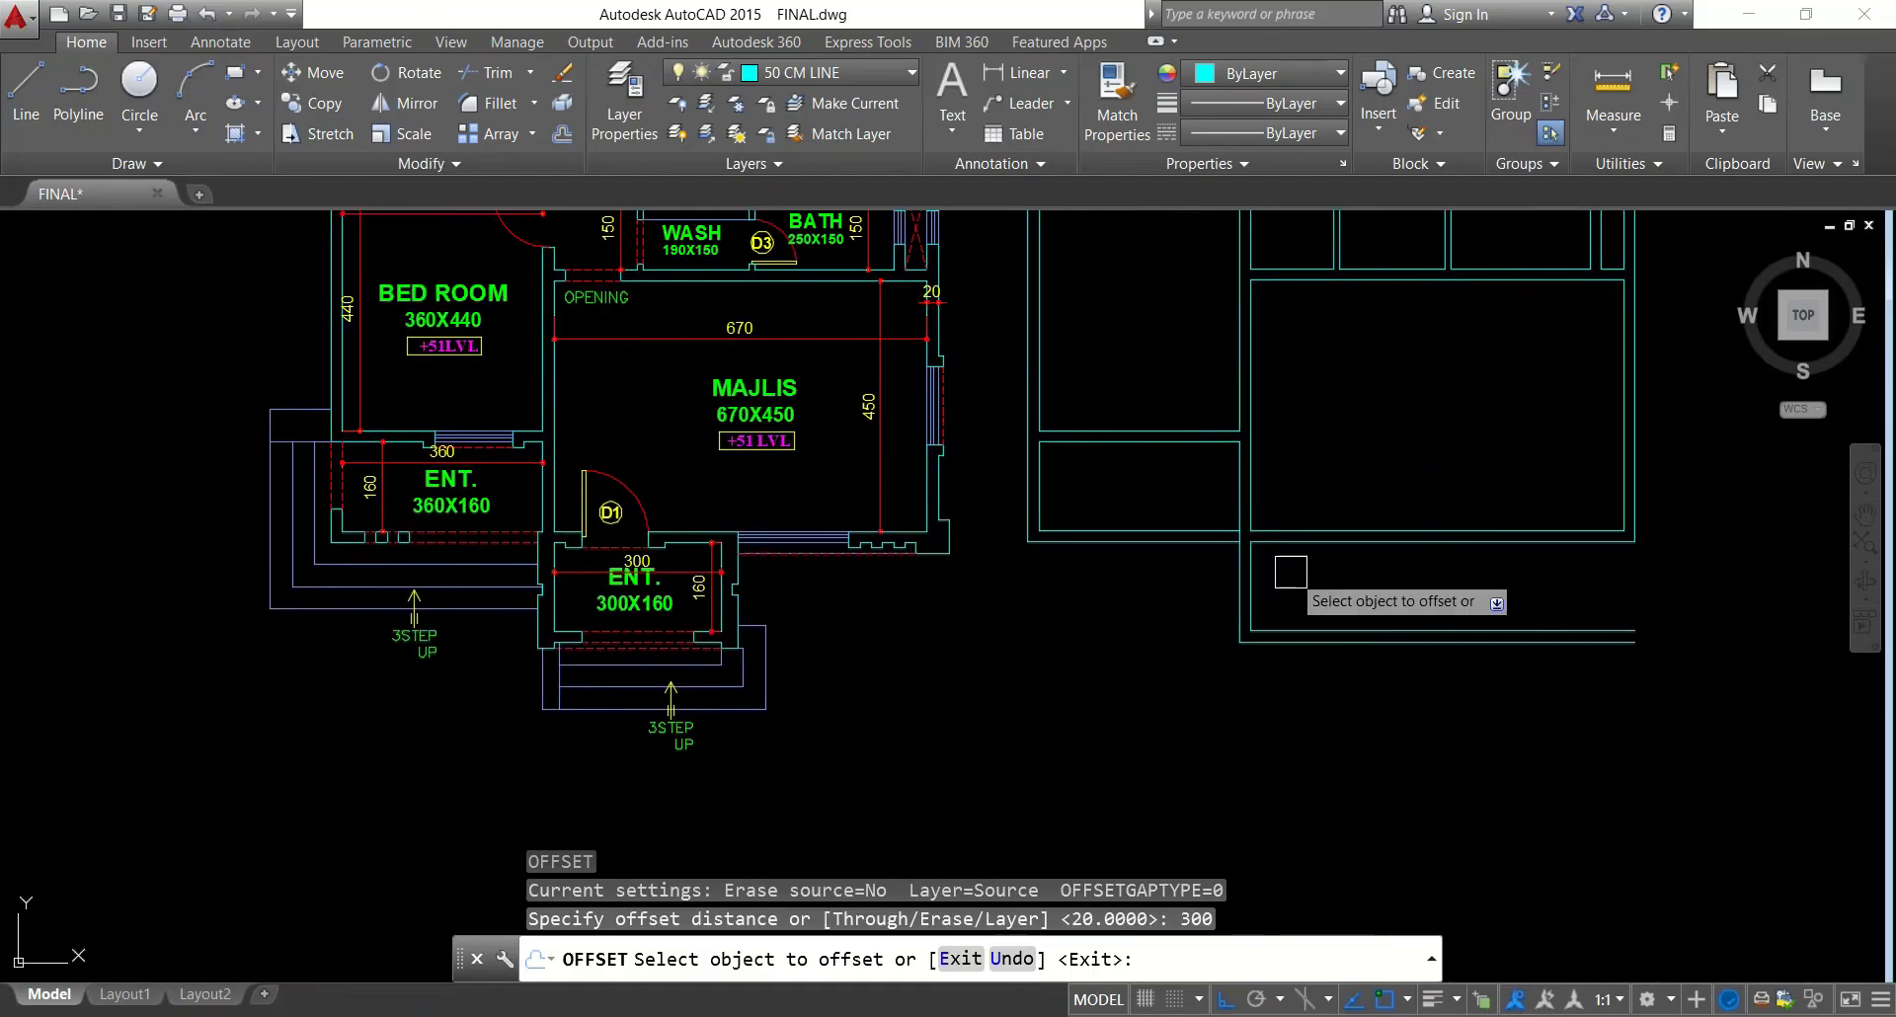
scroll(1296, 569, up, 3)
click(1170, 576)
click(1309, 607)
key(Return)
Offset the entrance's inner right line 20 outward to form the right wall
key(Return)
text(20)
key(Return)
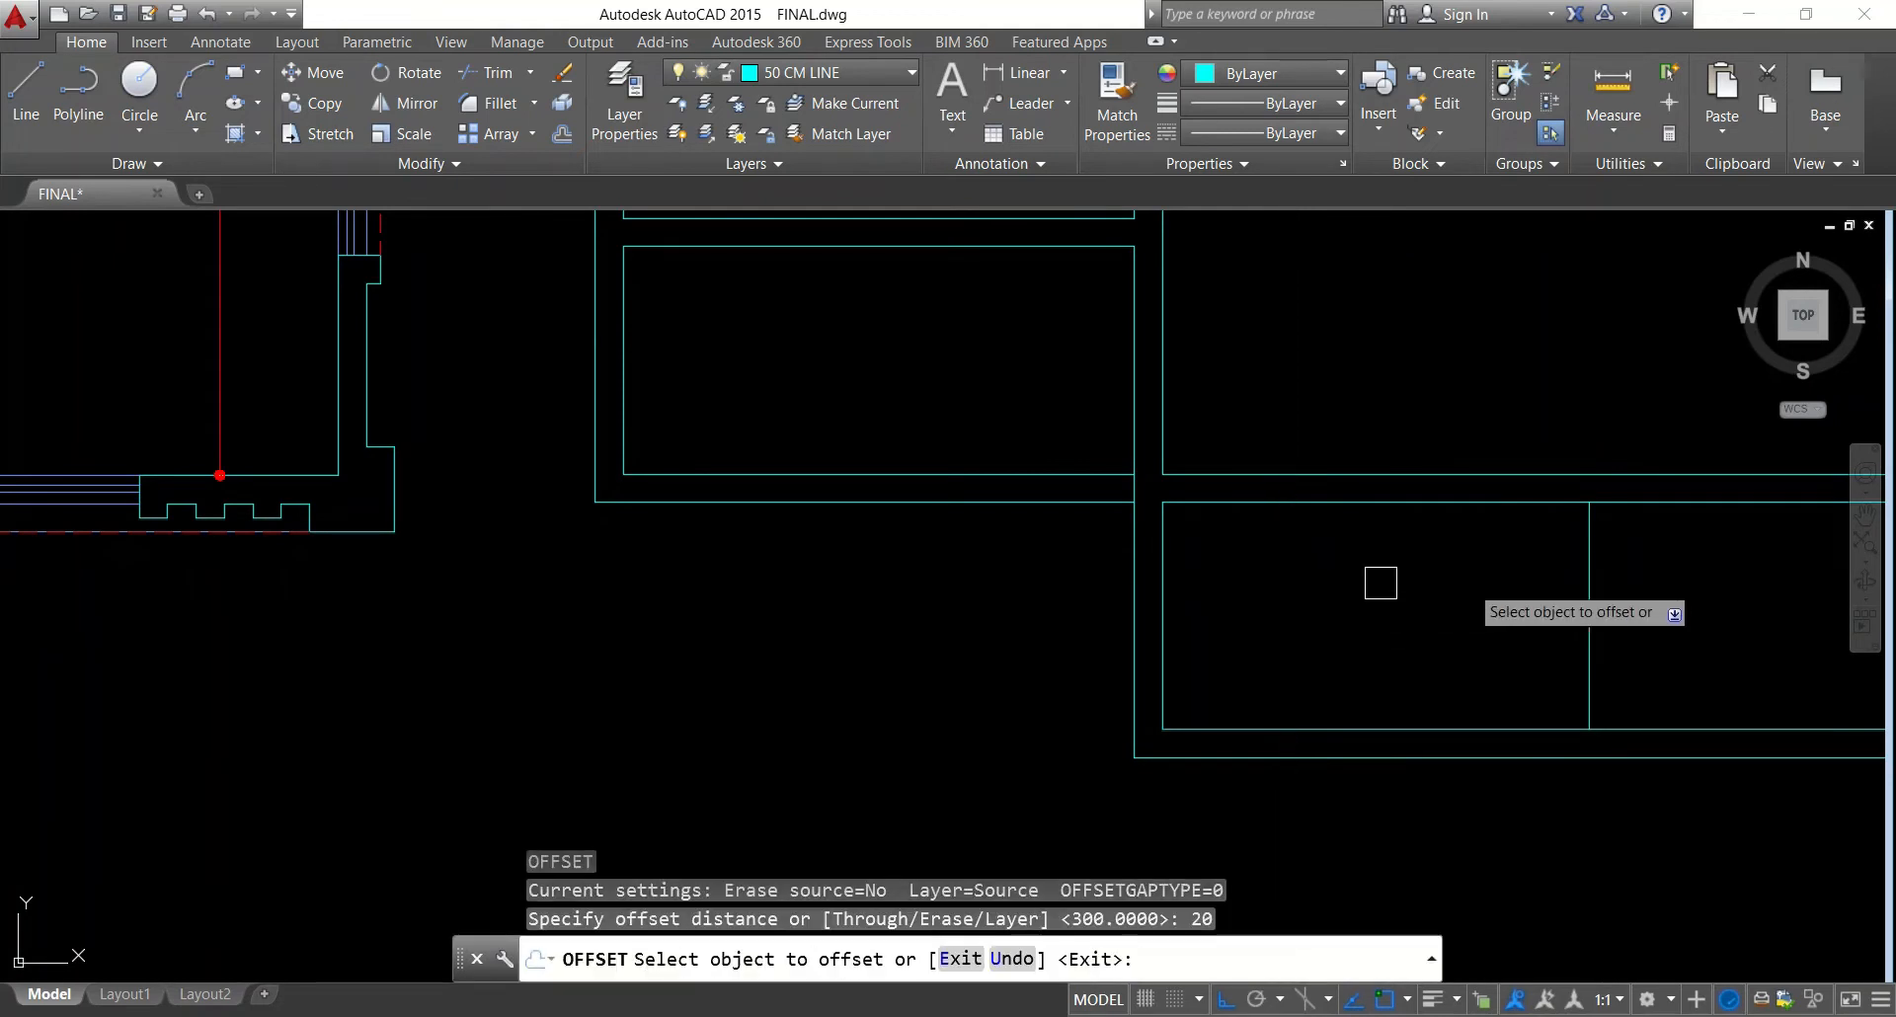
click(1596, 564)
click(1635, 592)
key(Escape)
key(Escape)
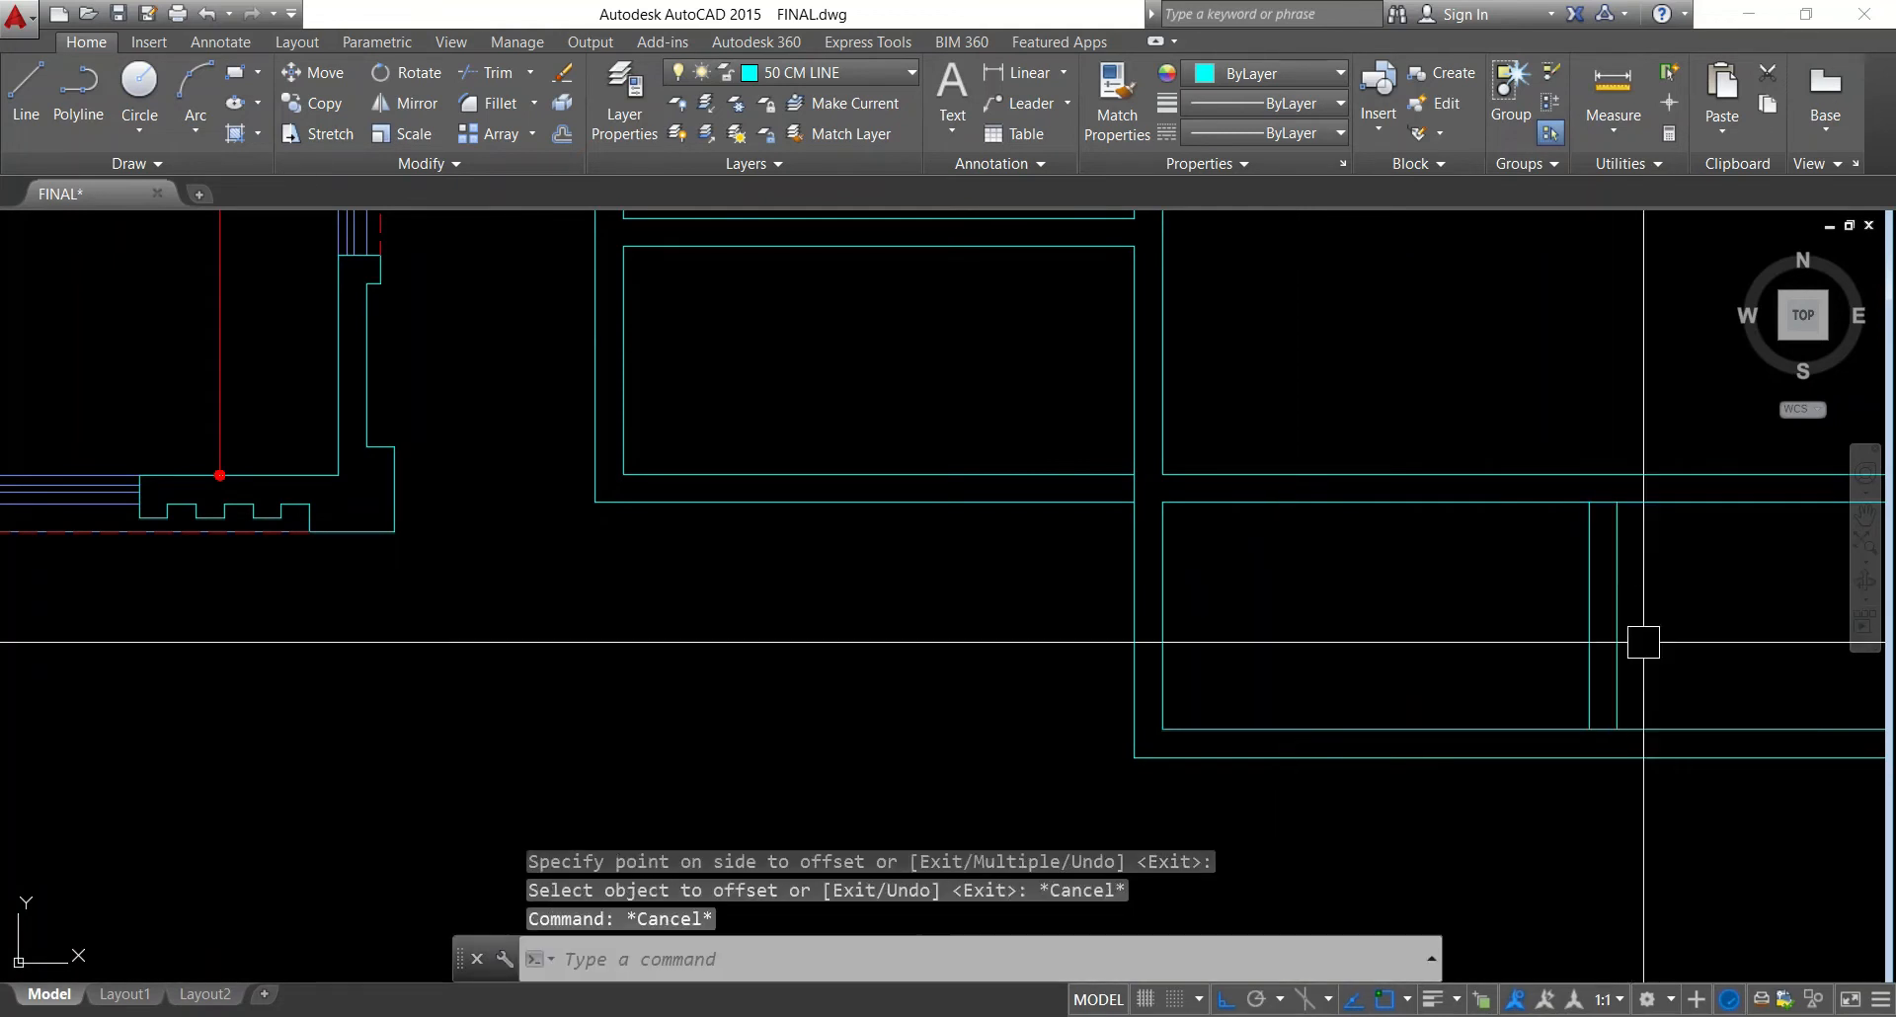
Fillet the outer and inner line pairs at the lower entrance's bottom-right corner with radius 0
text(f)
key(Return)
click(1585, 749)
click(1615, 687)
key(Return)
click(1591, 688)
key(Escape)
key(Escape)
key(Escape)
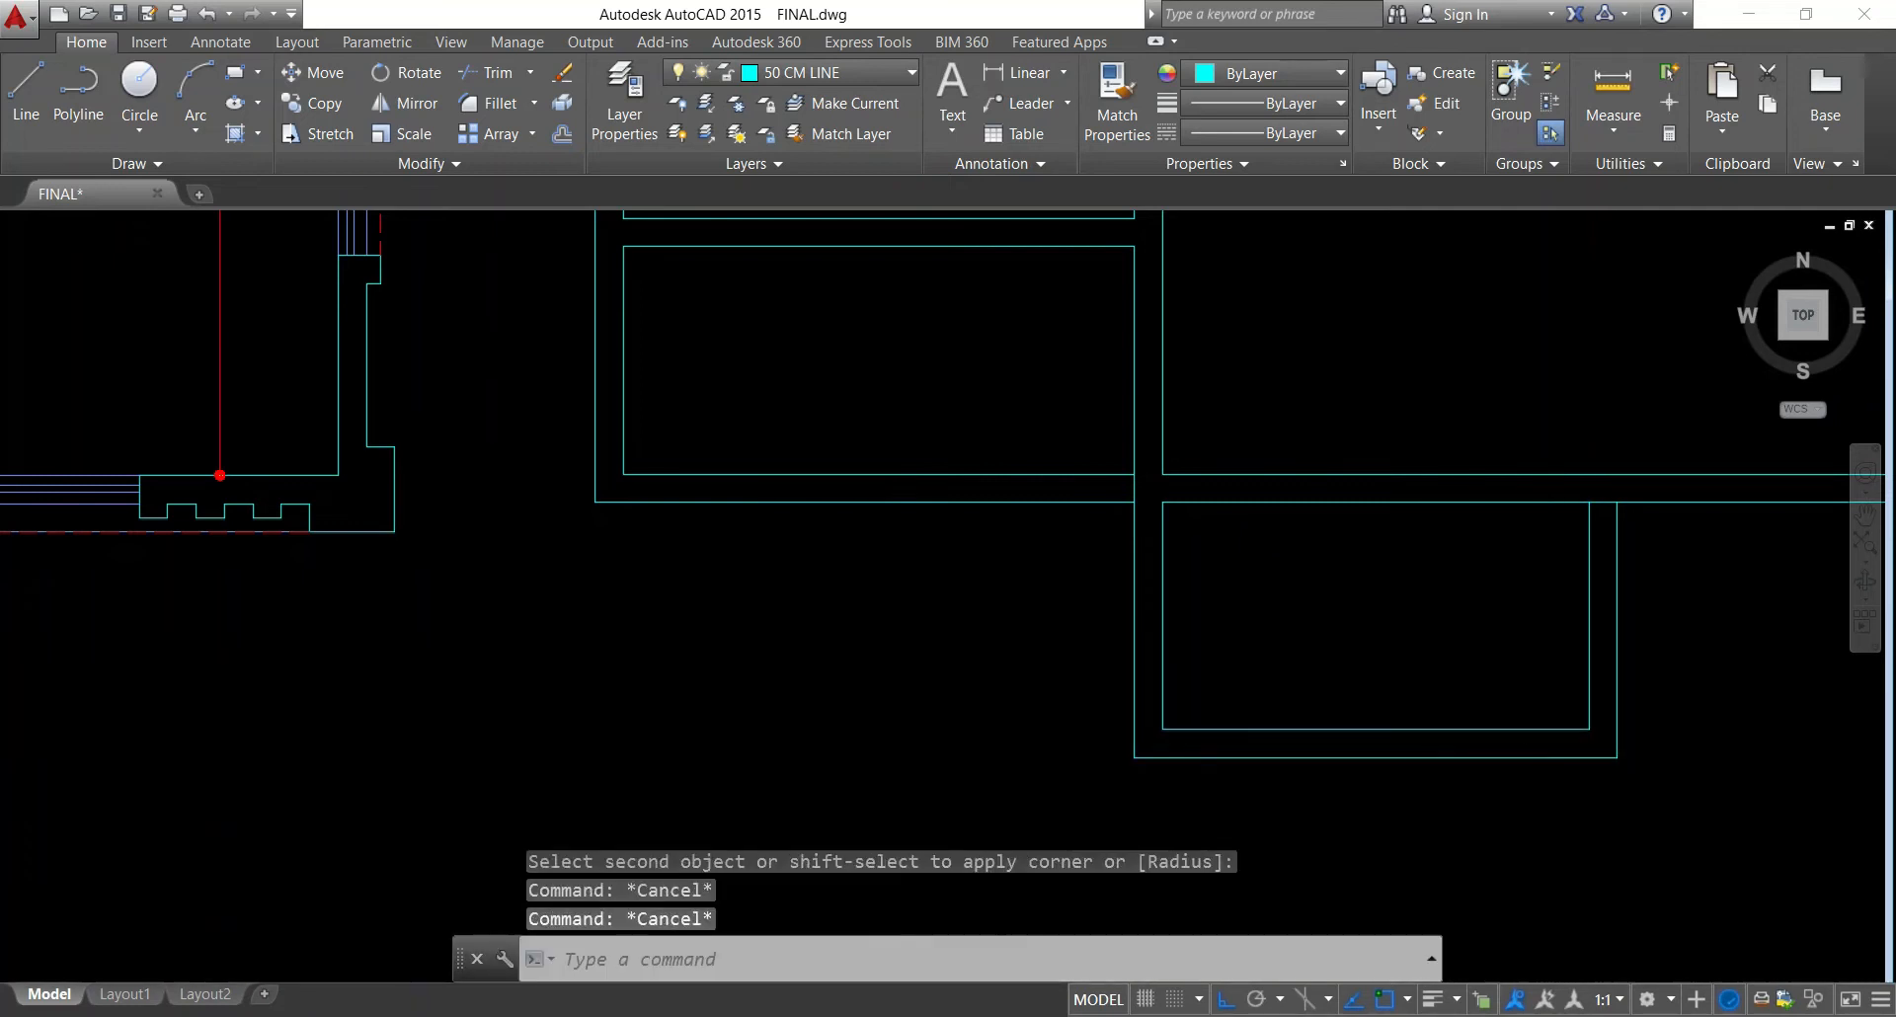
Trim the majlis's outer bottom line between the two lines of the entrance's right wall
scroll(1482, 642, down, 4)
text(tr)
key(Return)
key(Return)
scroll(1527, 599, up, 4)
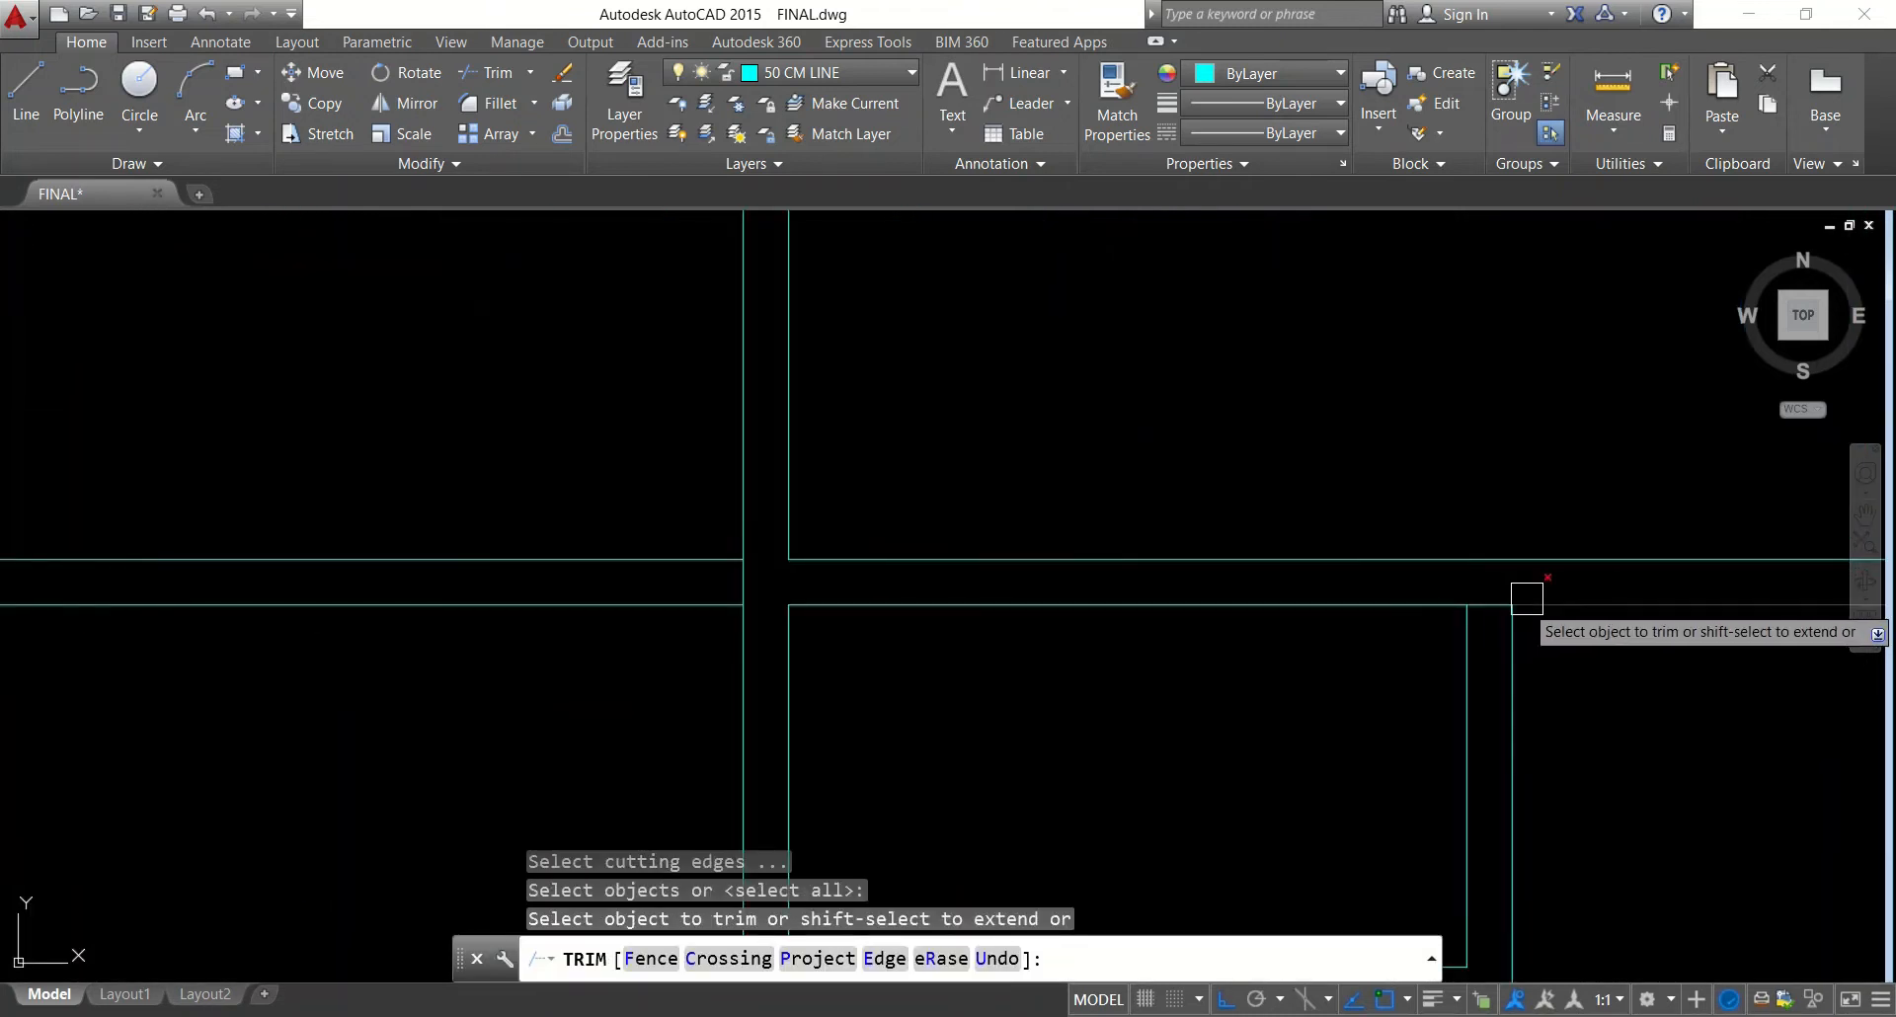
scroll(1490, 604, down, 6)
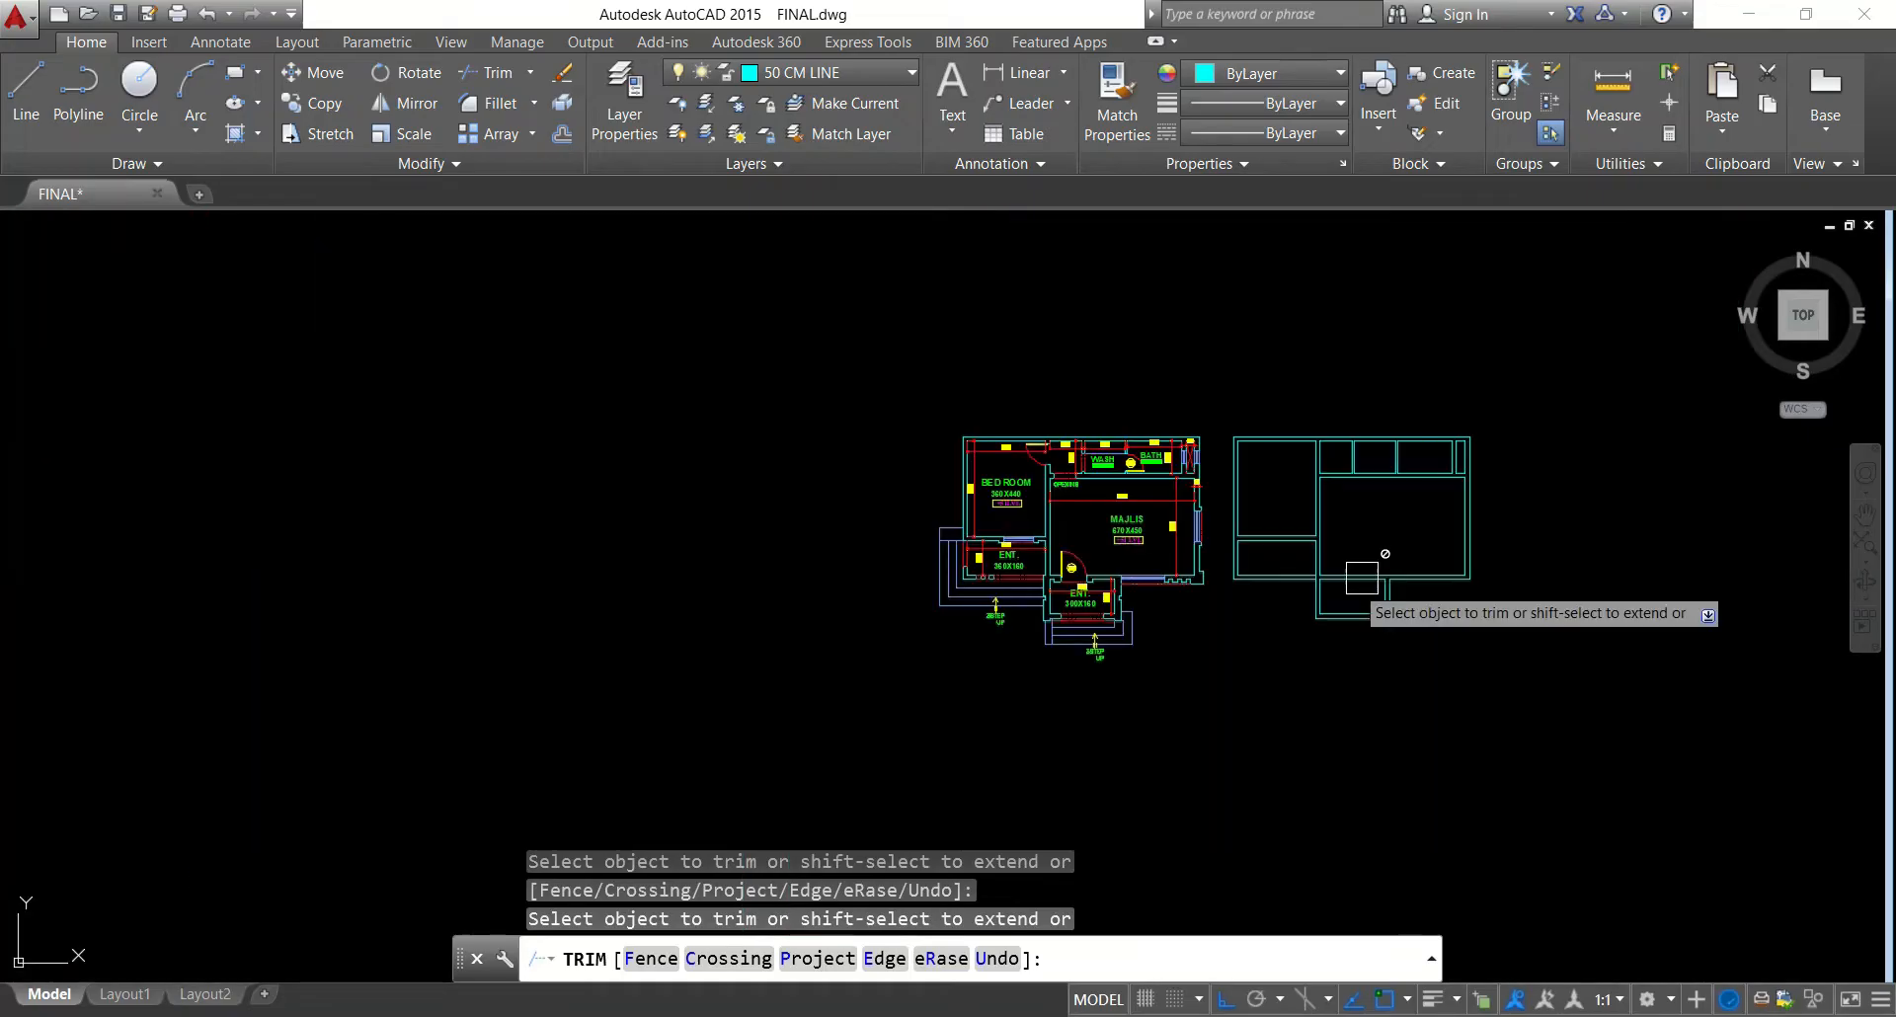
key(Escape)
Compare the redrawn wall layout with the original plan and examine its door and window openings
middle_drag(1304, 578, 1271, 615)
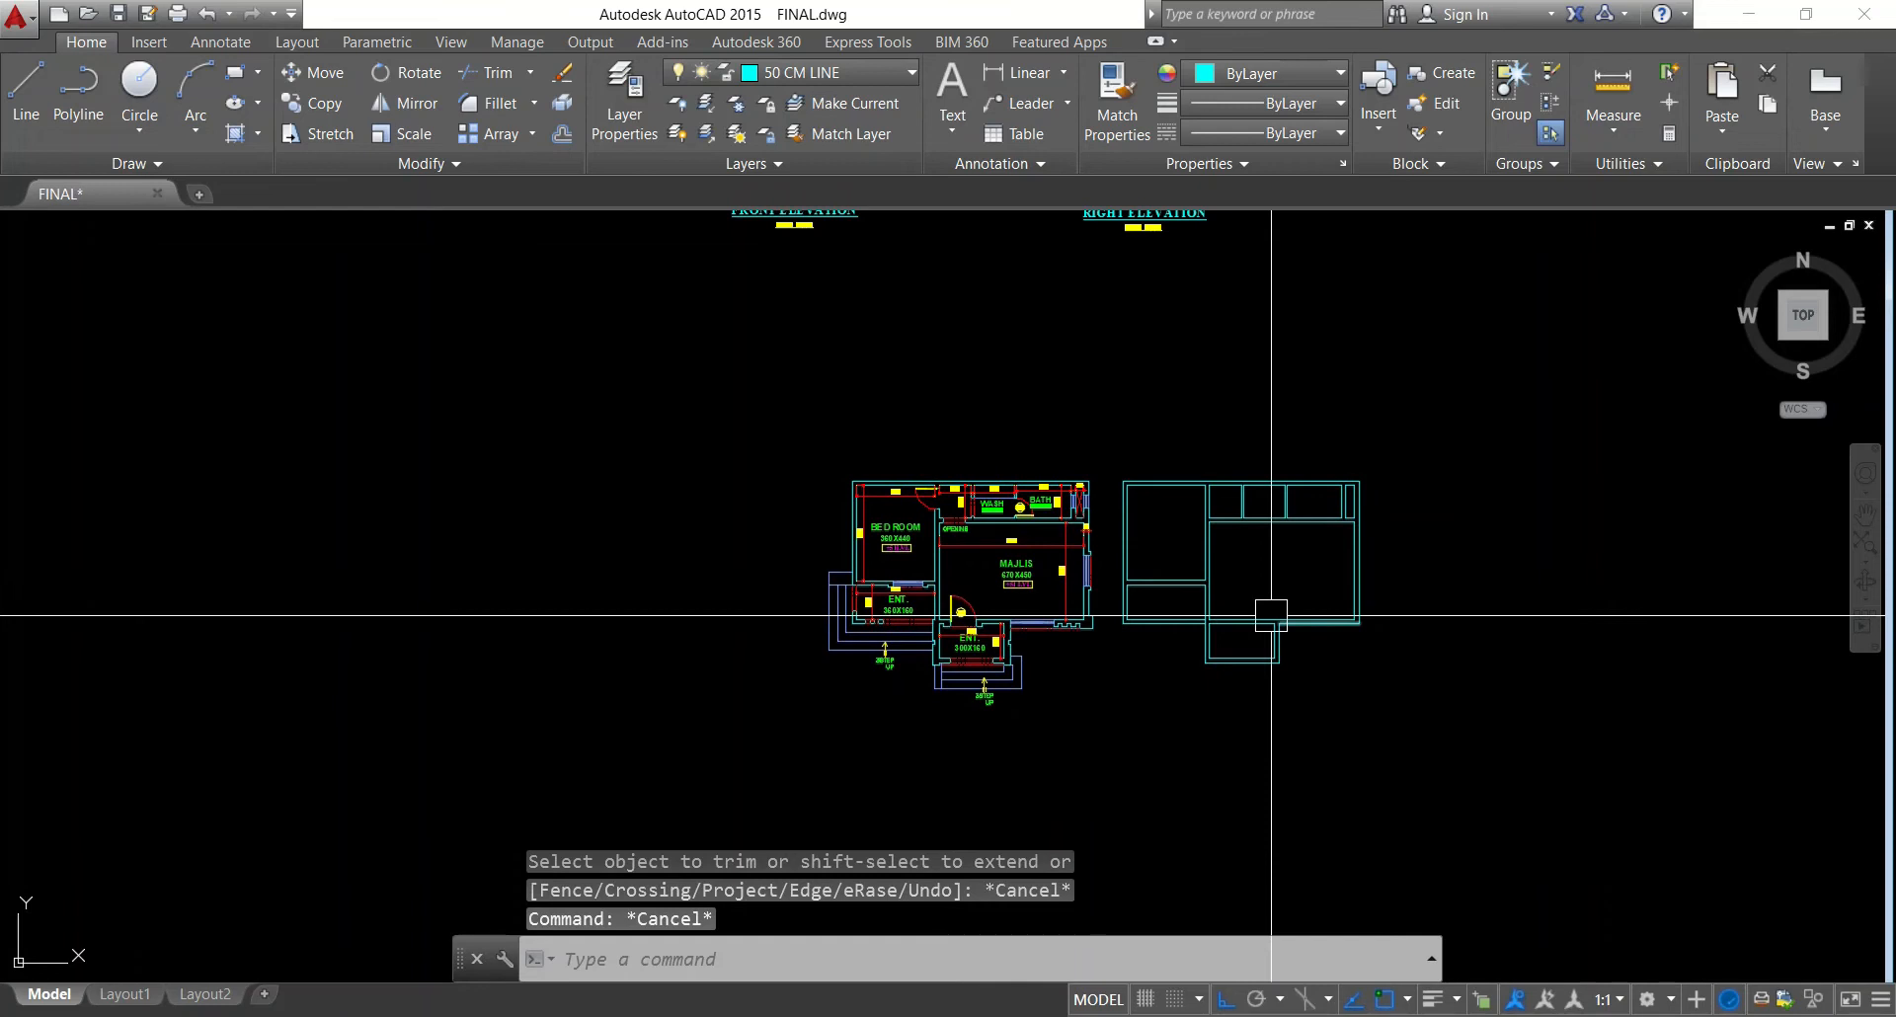
scroll(1268, 617, up, 5)
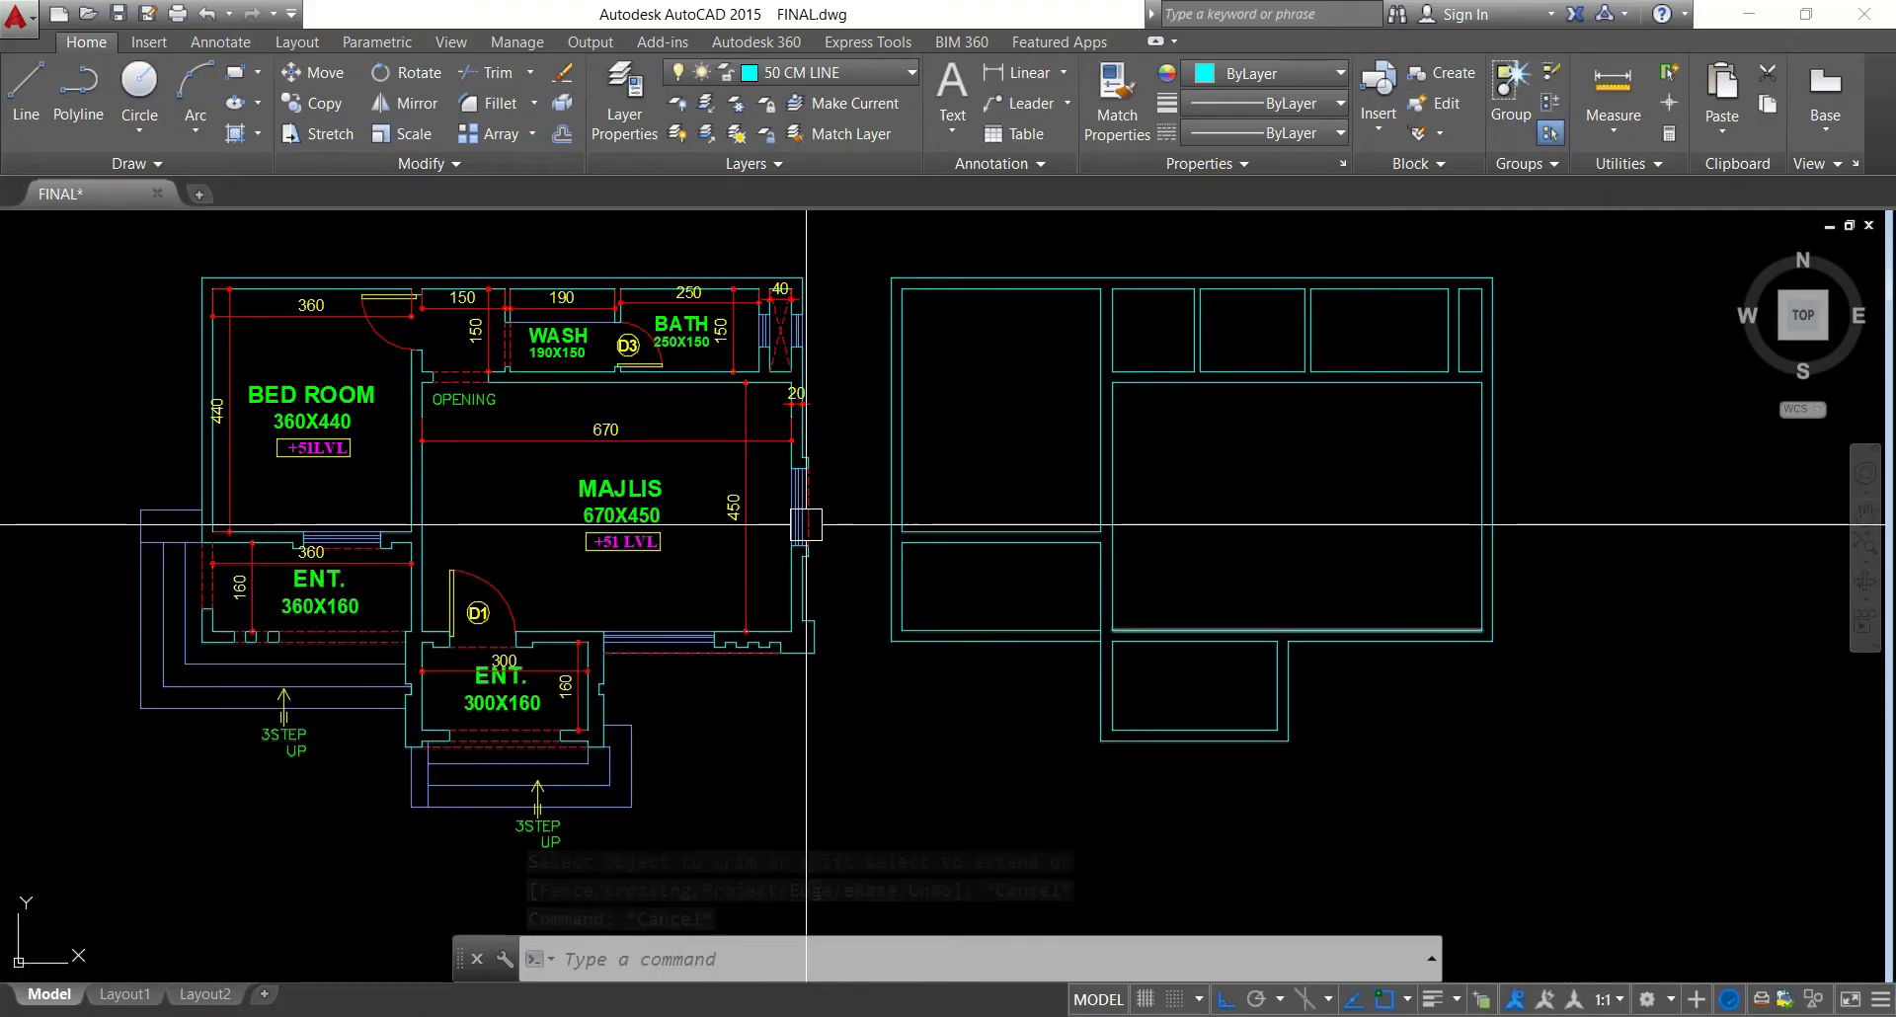
middle_drag(807, 525, 879, 589)
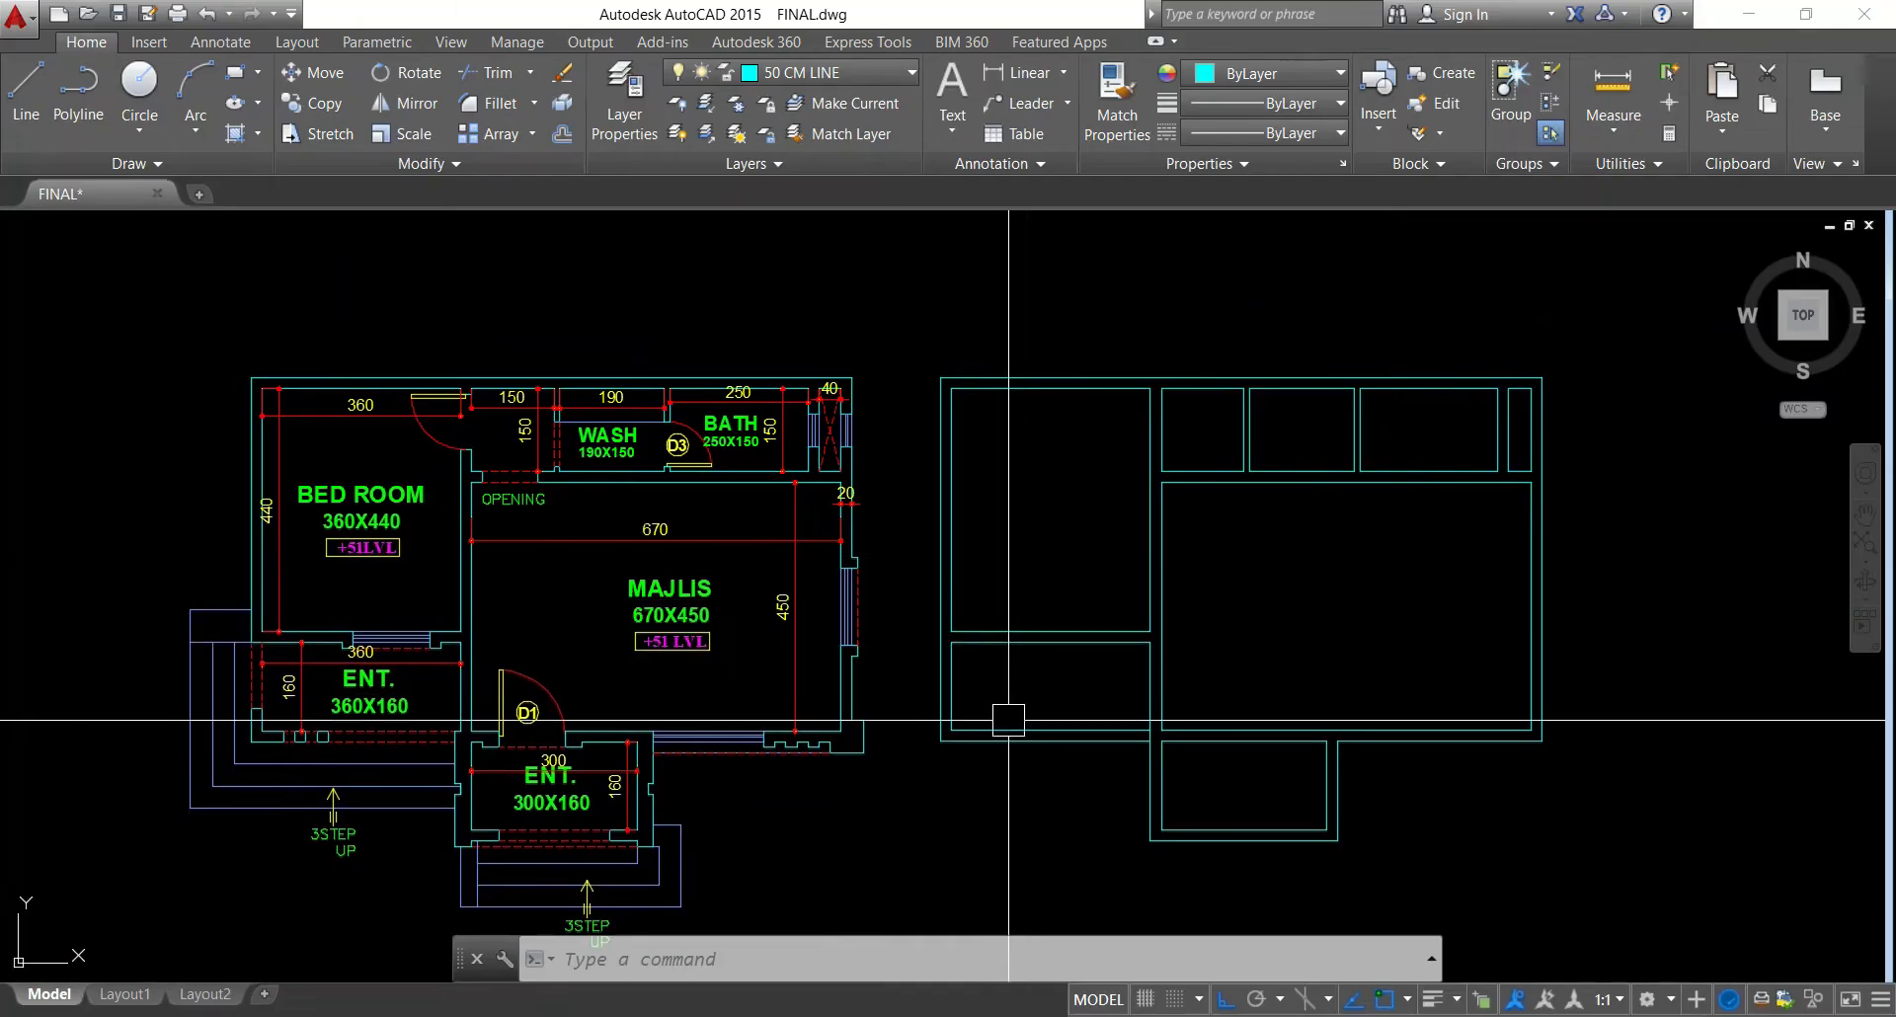
middle_drag(875, 783, 908, 667)
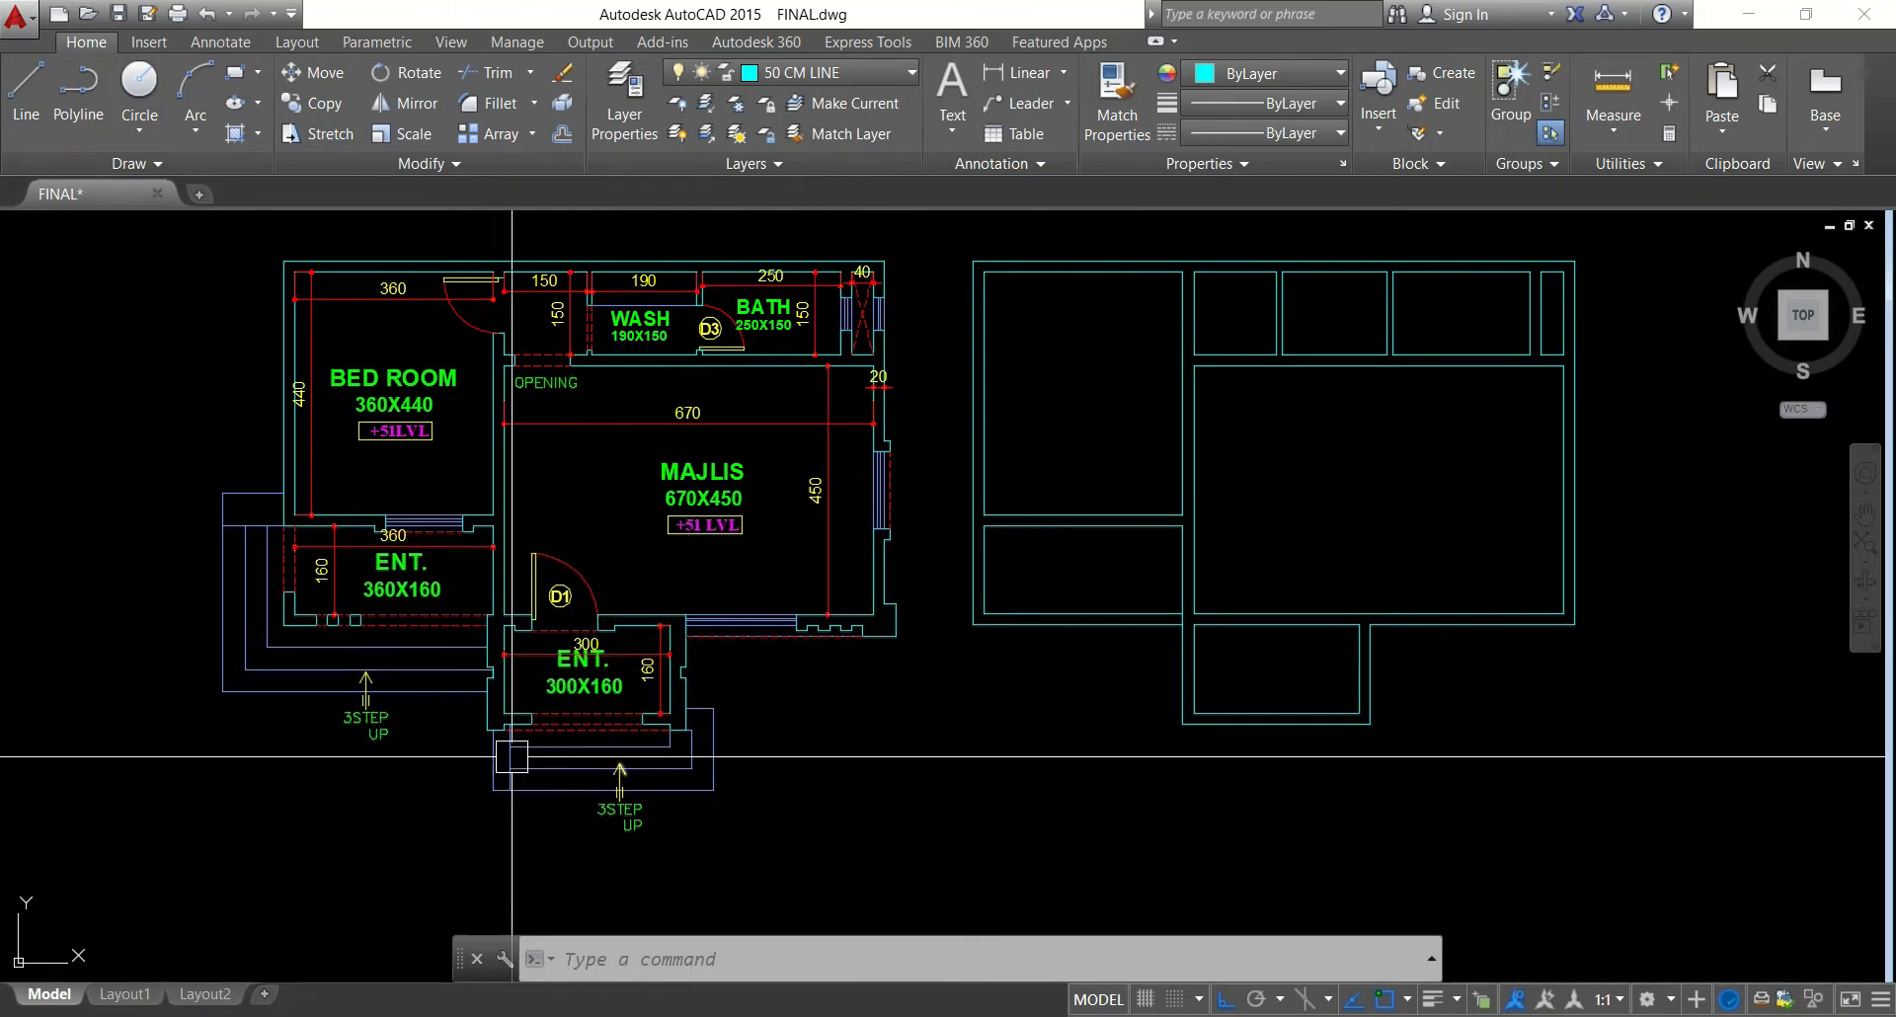
middle_drag(554, 450, 578, 511)
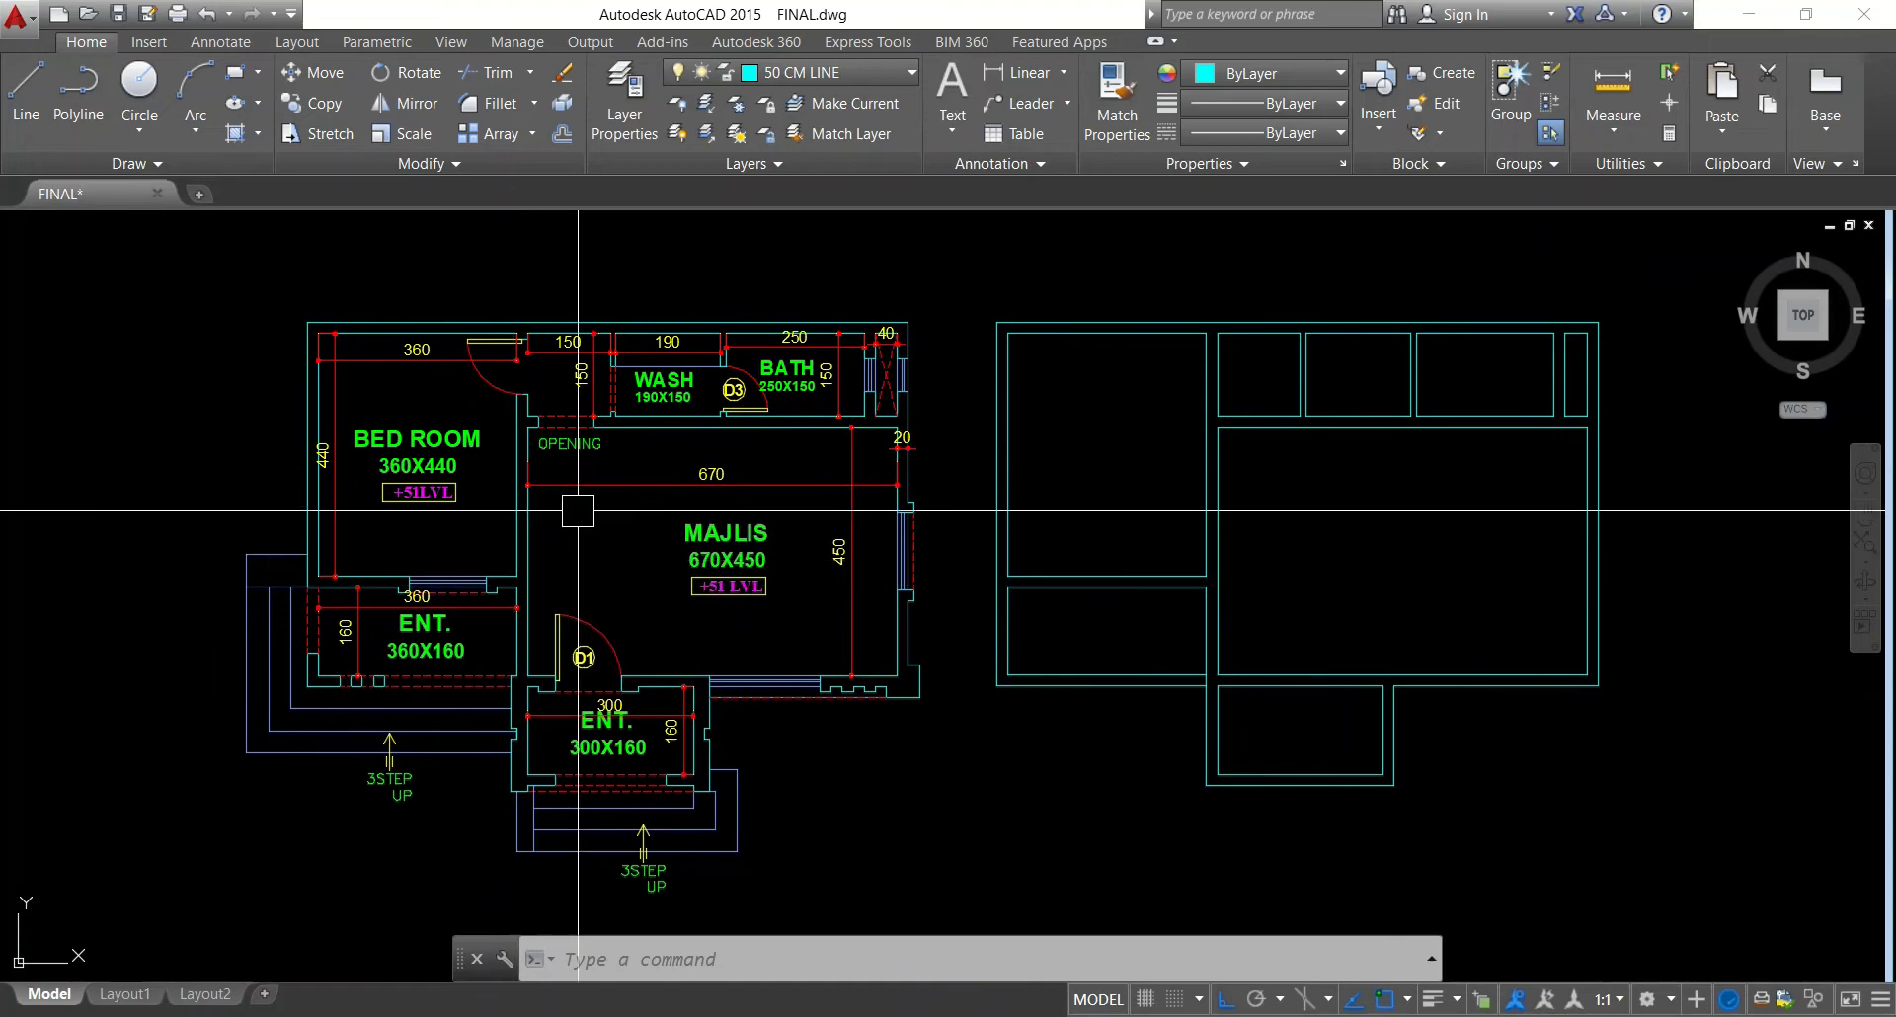
key(Escape)
key(Escape)
middle_drag(593, 381, 789, 447)
Measure the bedroom door opening with a vertical linear dimension without placing it
click(1033, 74)
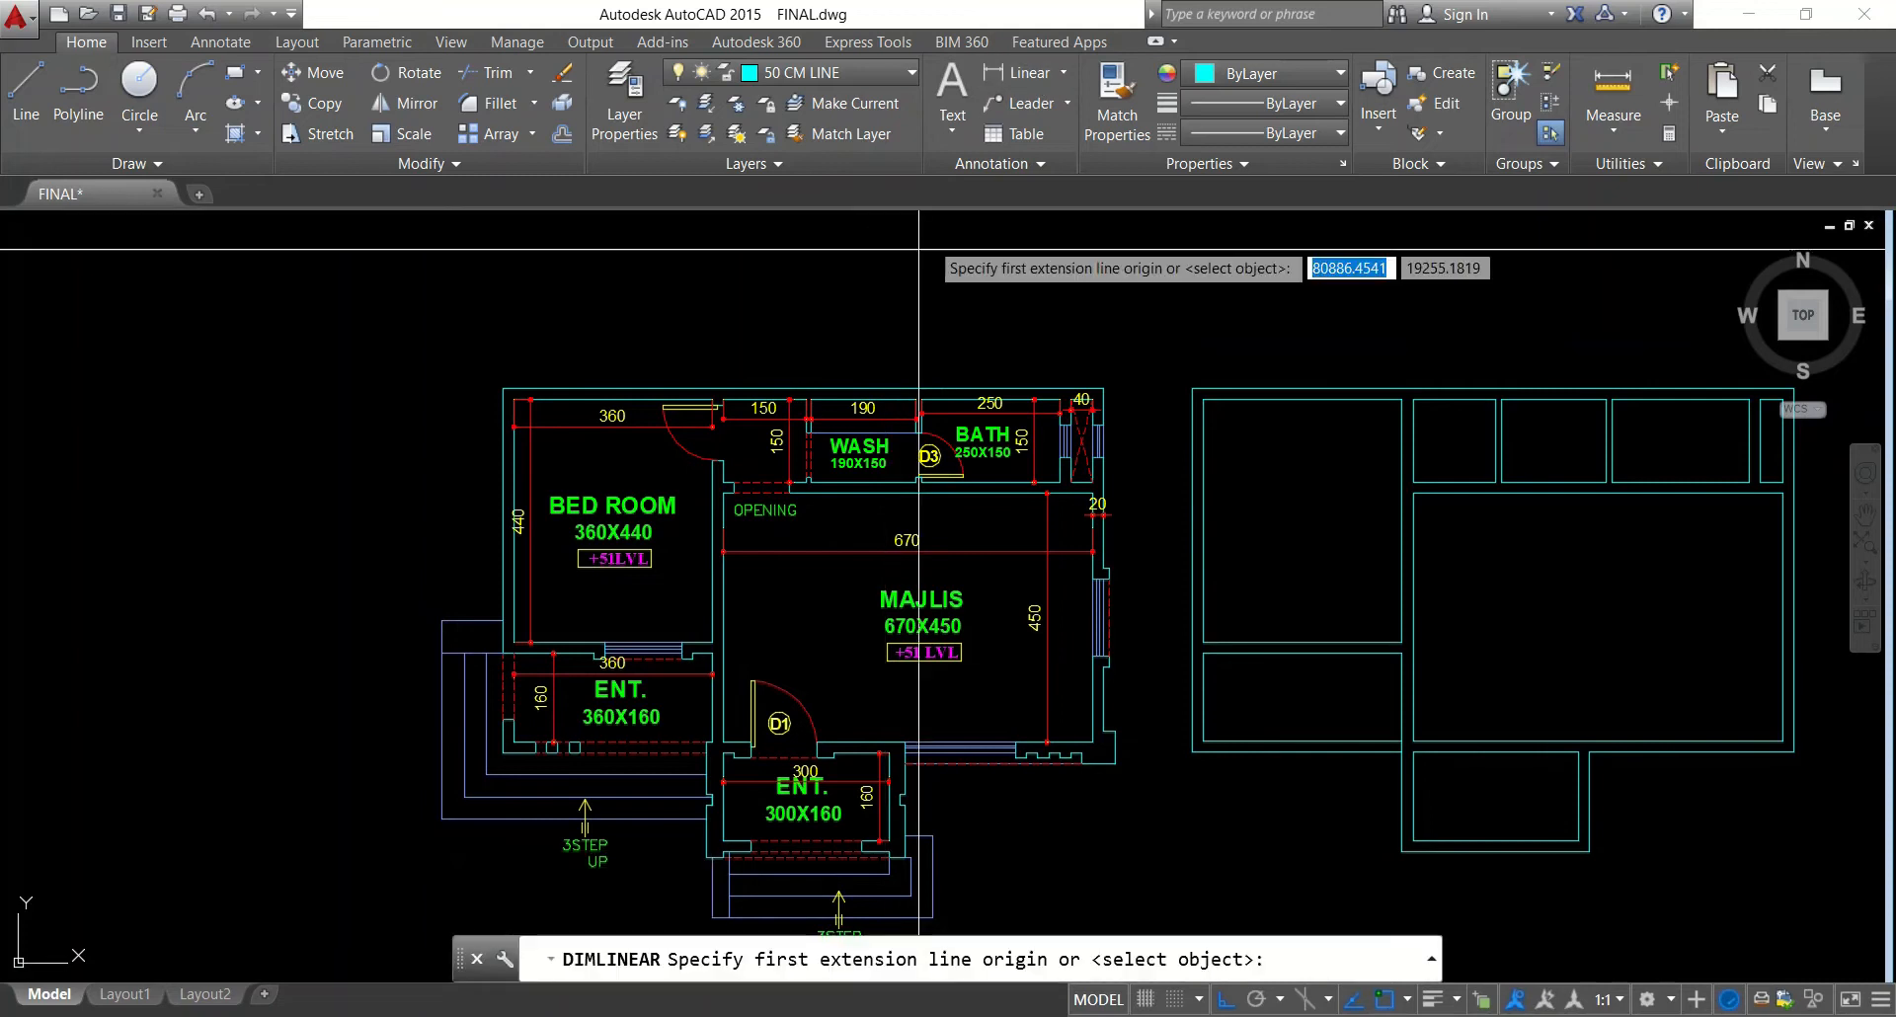
scroll(744, 400, up, 6)
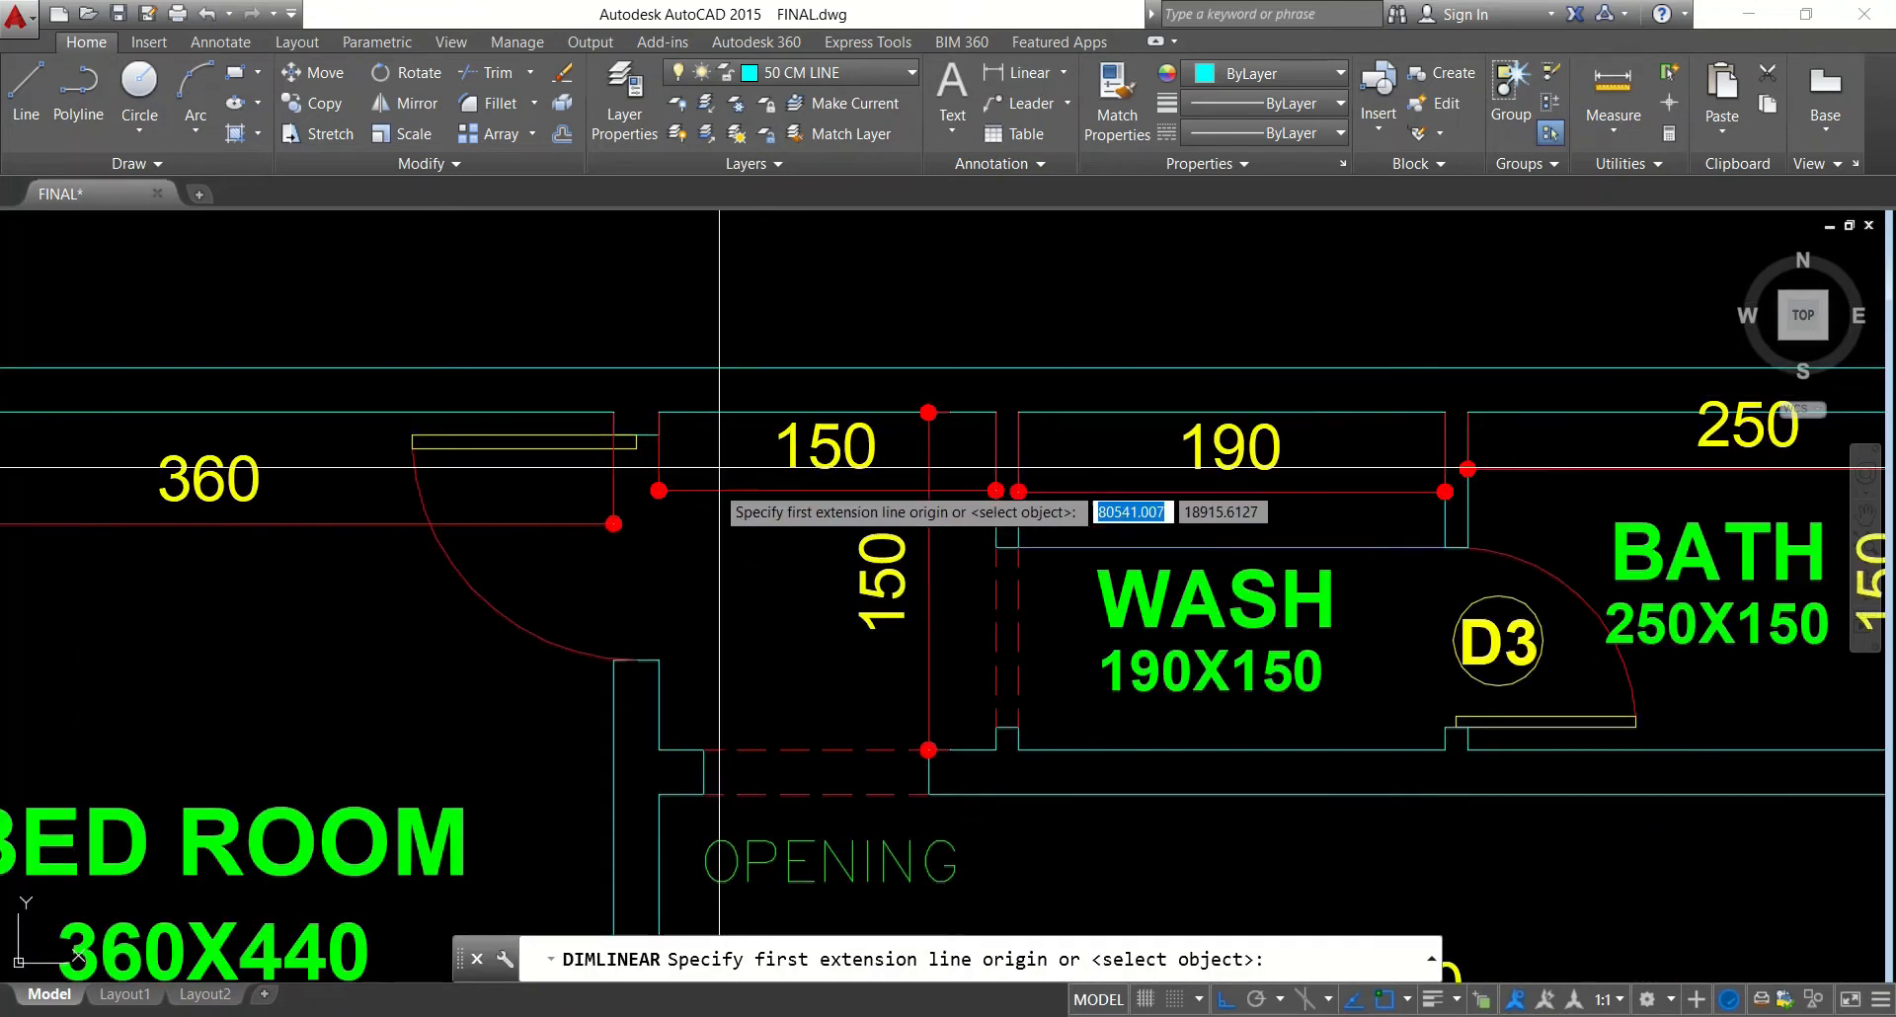
click(659, 659)
click(663, 435)
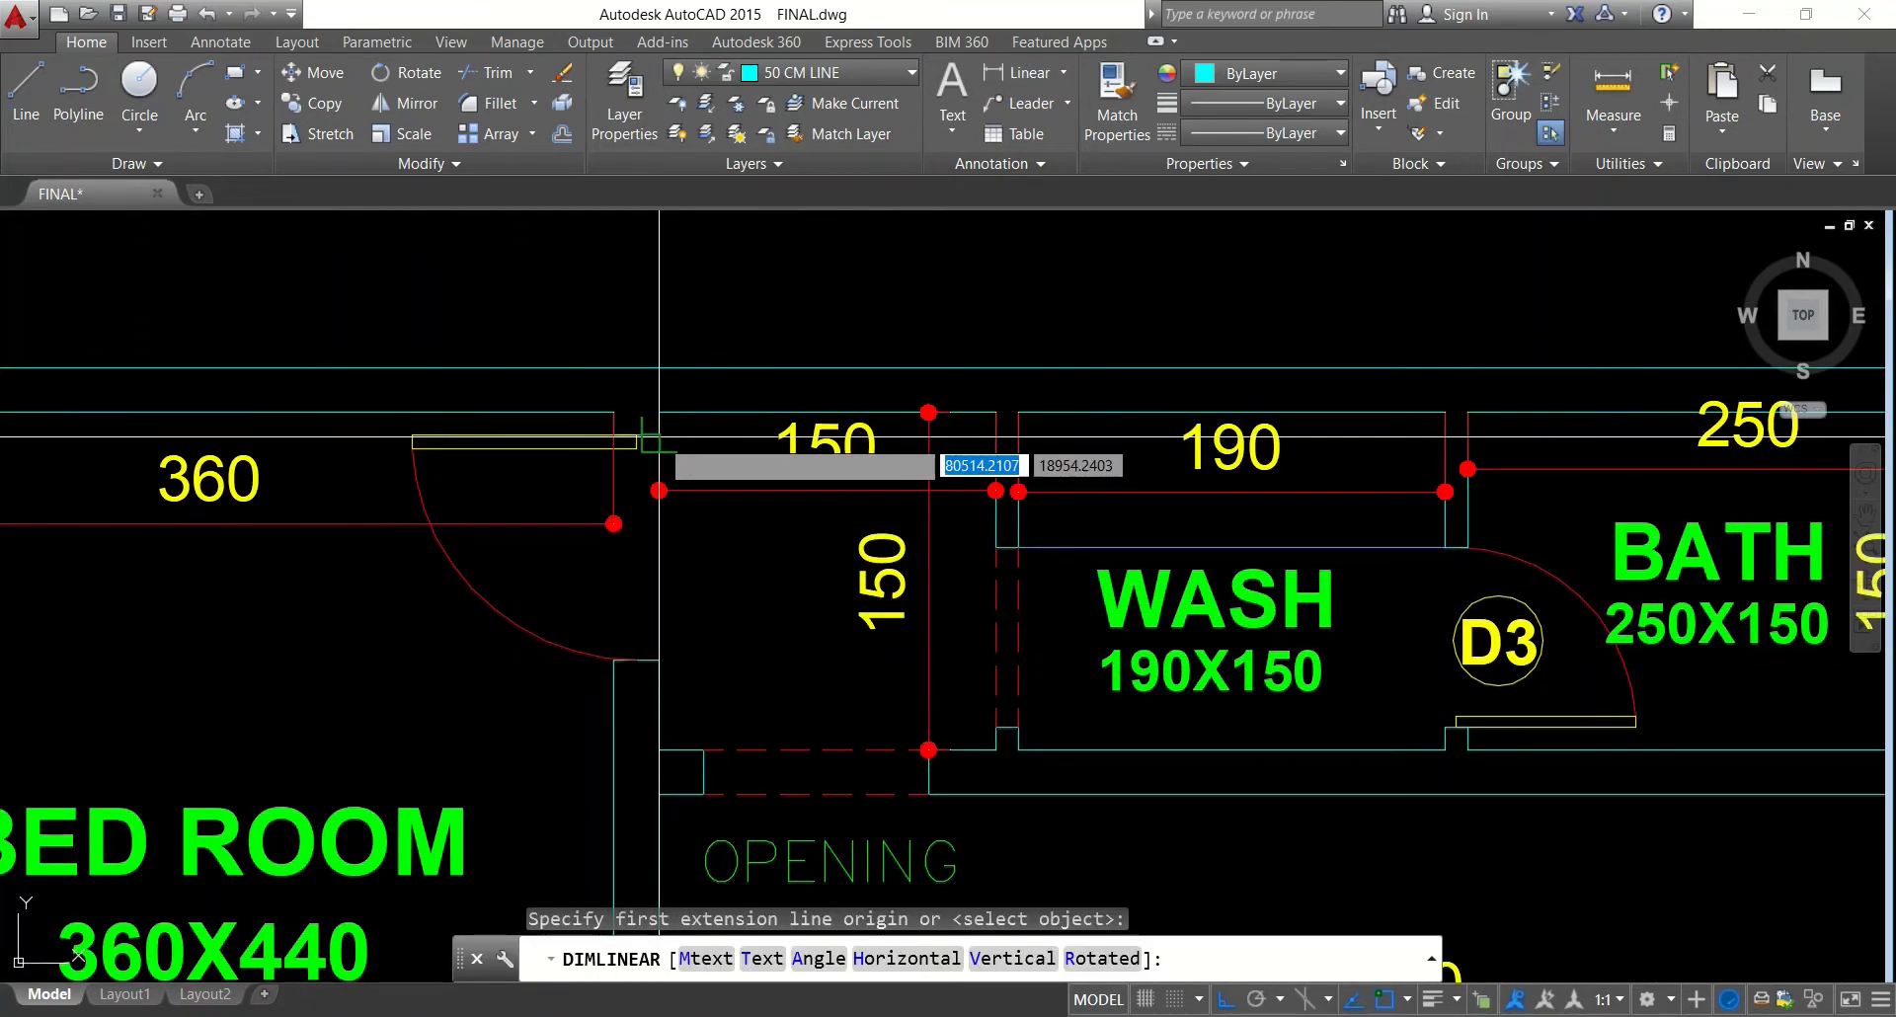
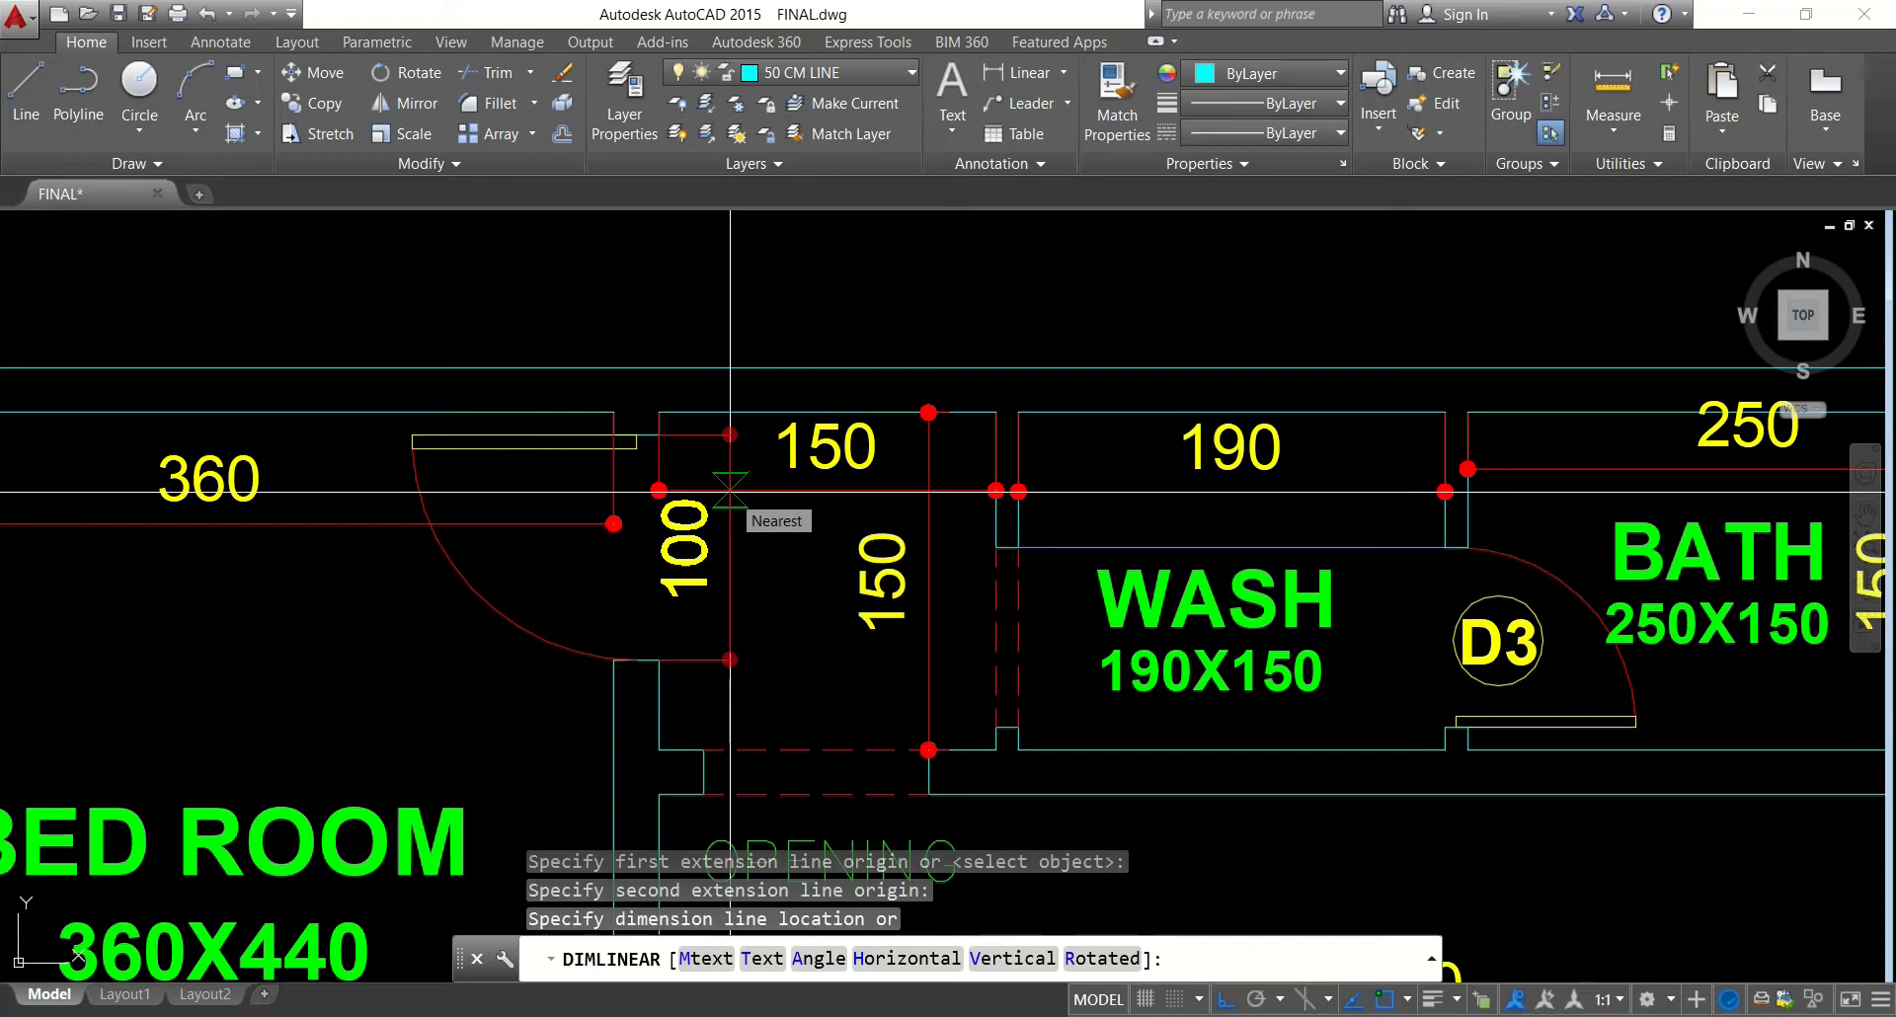
key(Escape)
Add a vertical linear dimension across the D3 door opening between the wash and the bath
scroll(751, 499, down, 3)
scroll(1143, 602, up, 4)
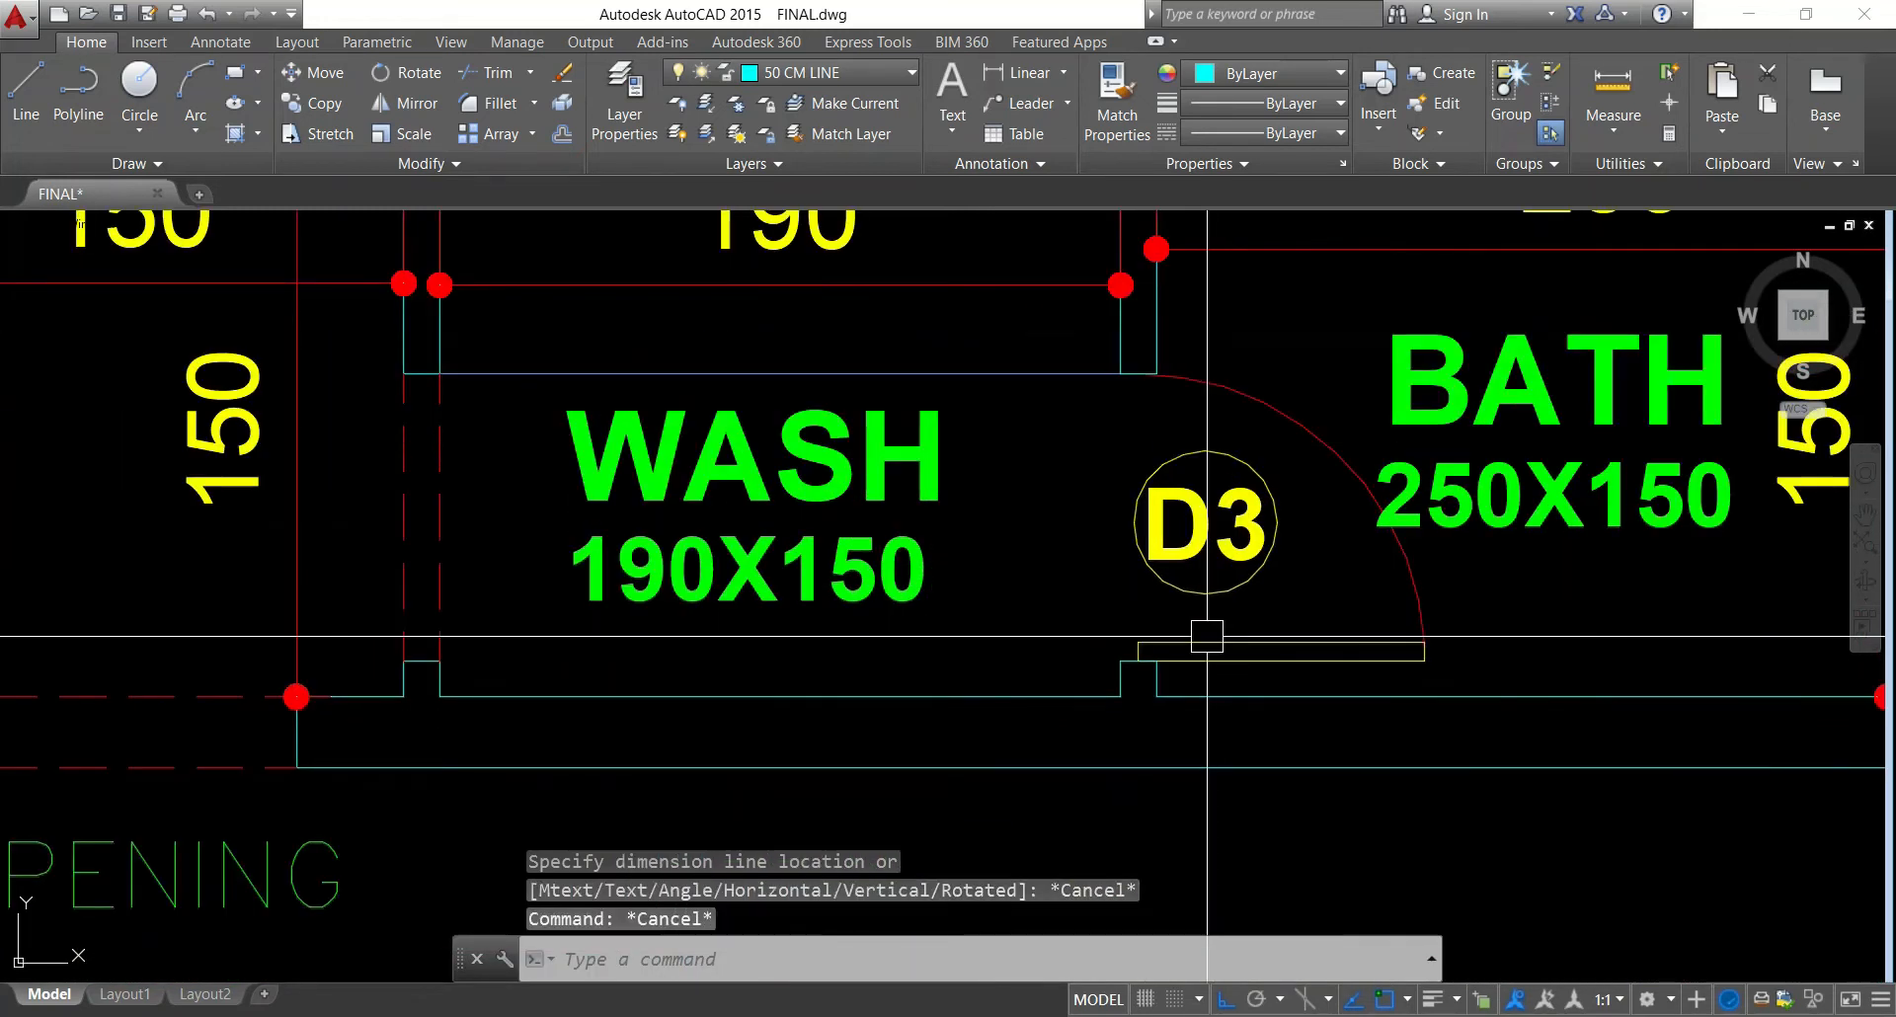
key(Return)
click(1137, 661)
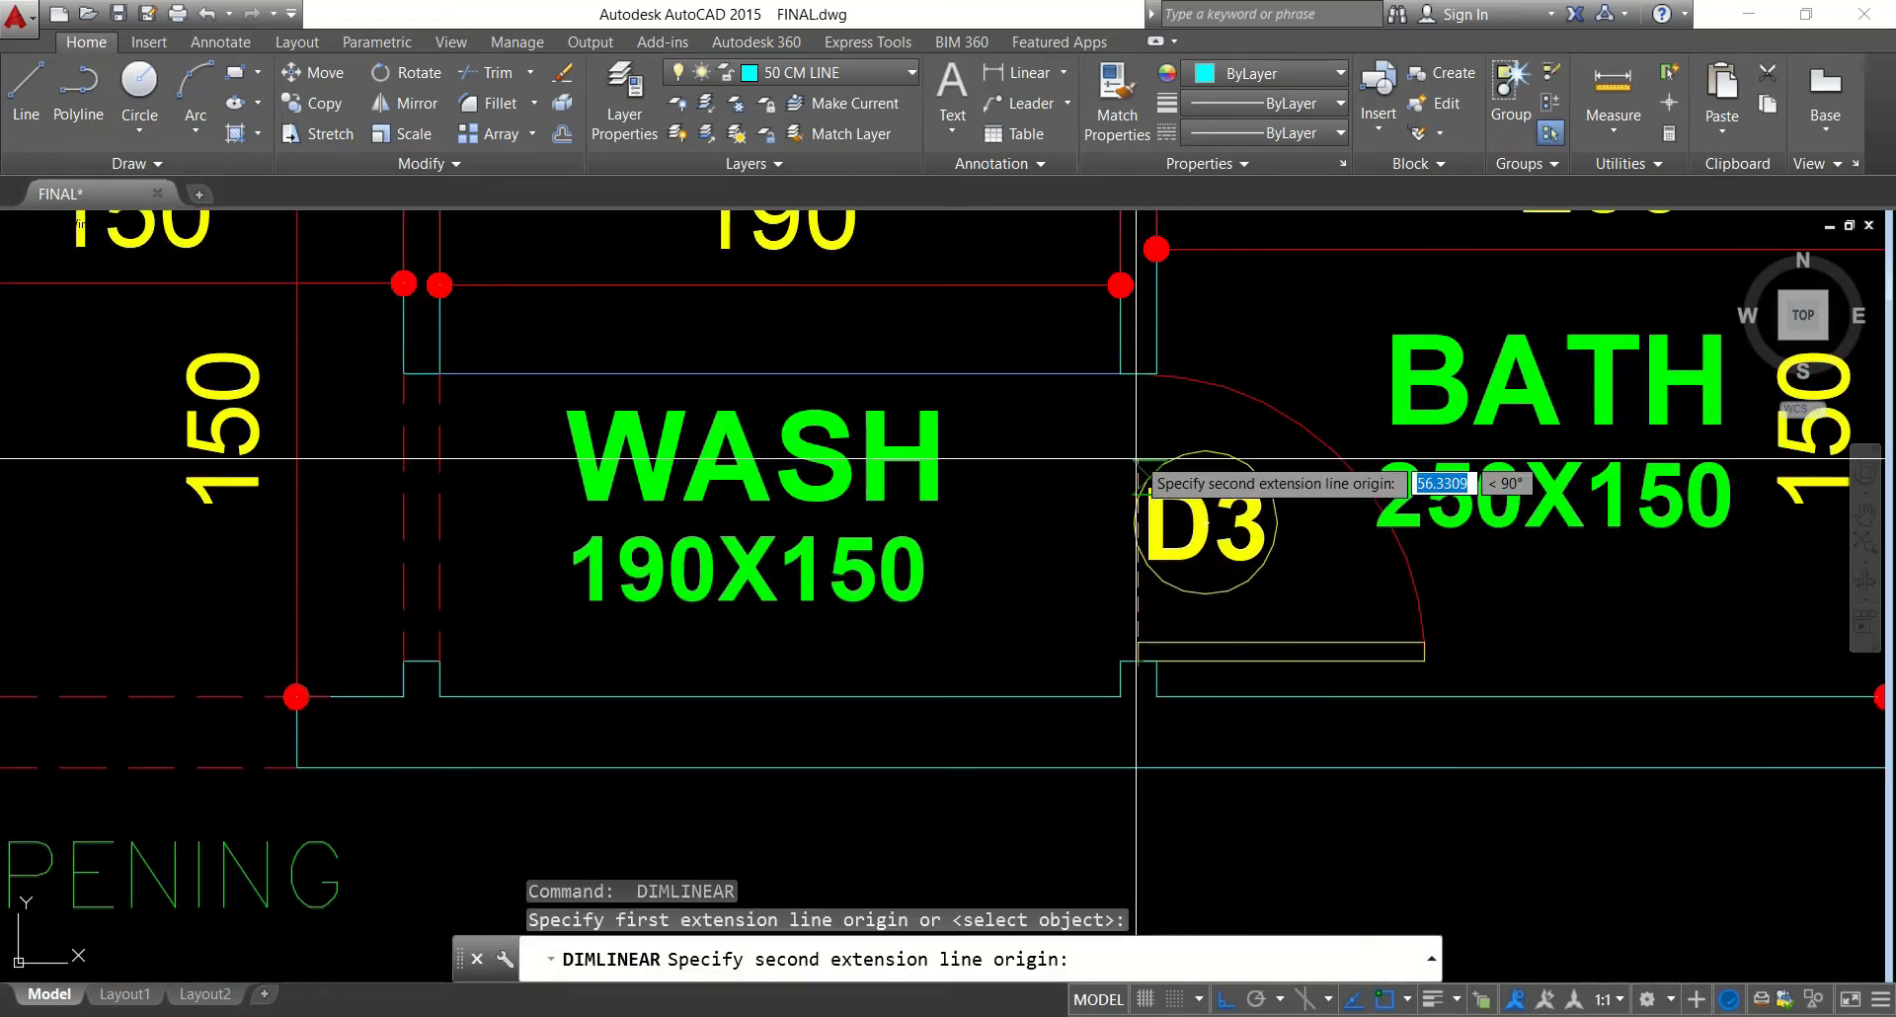
click(1138, 373)
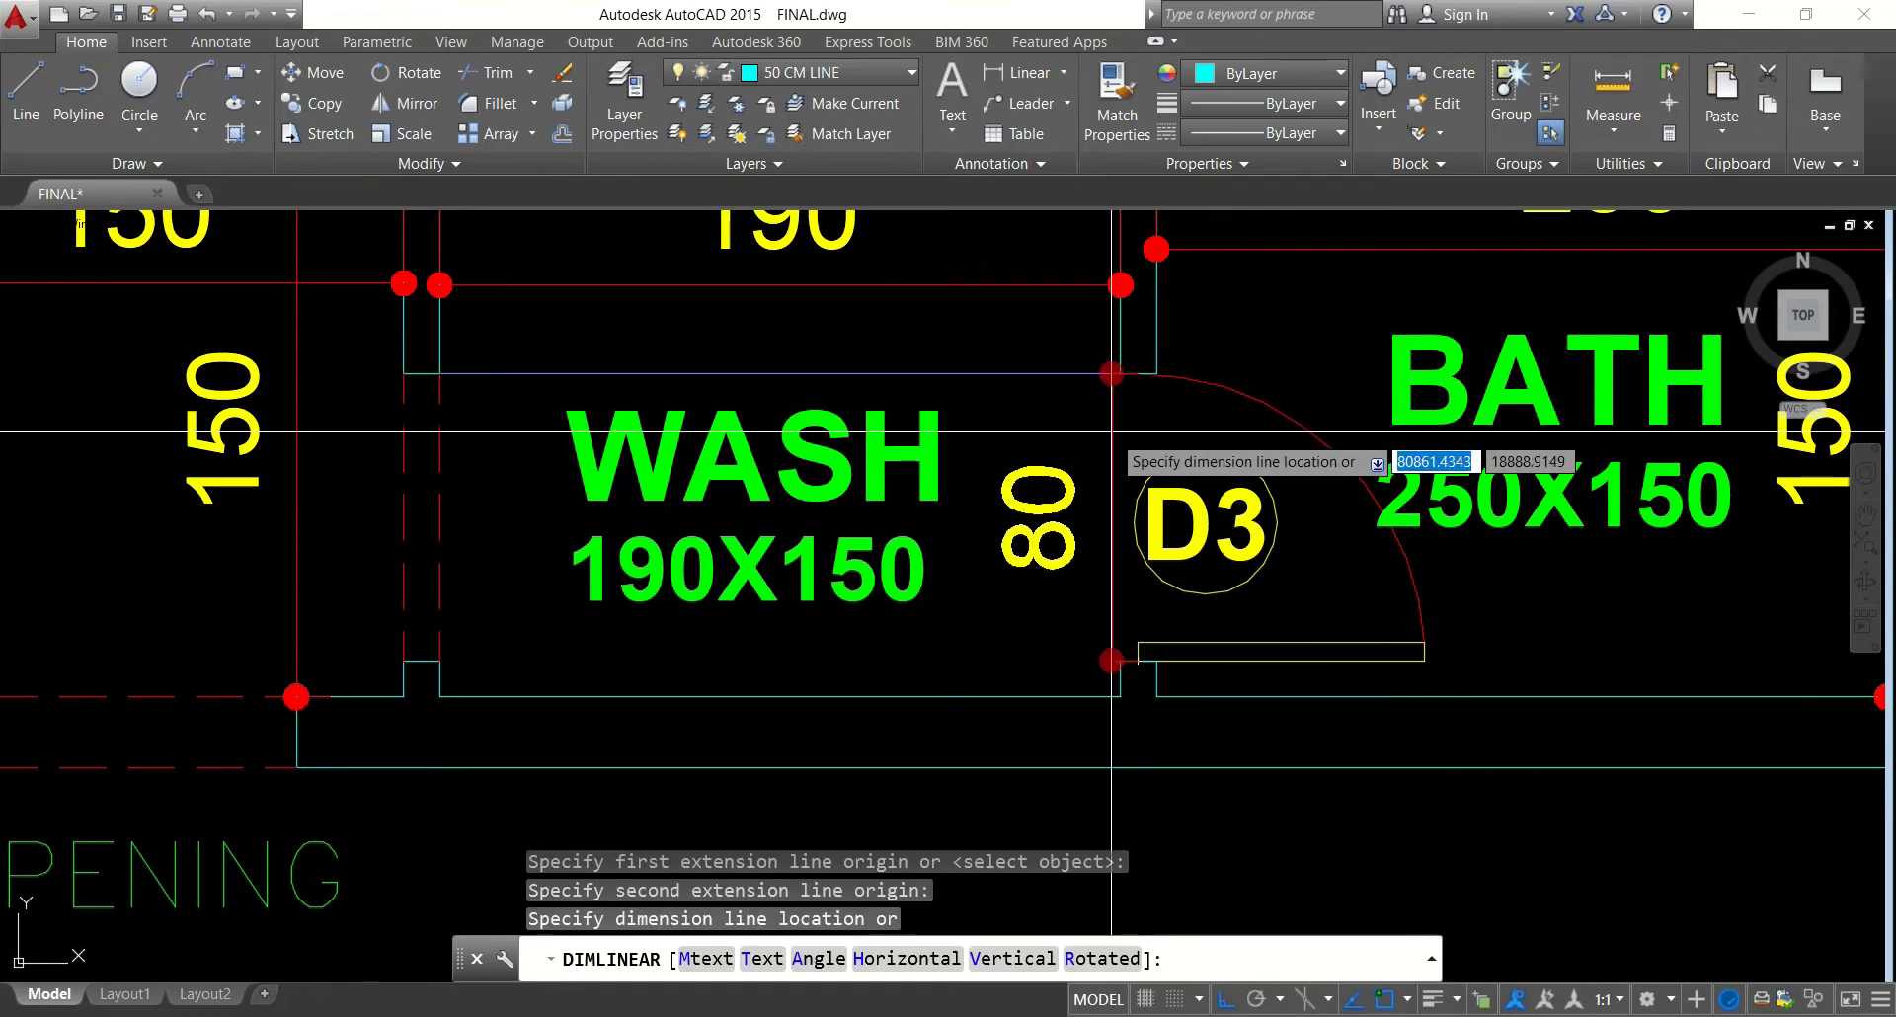
click(1113, 433)
scroll(1112, 433, down, 5)
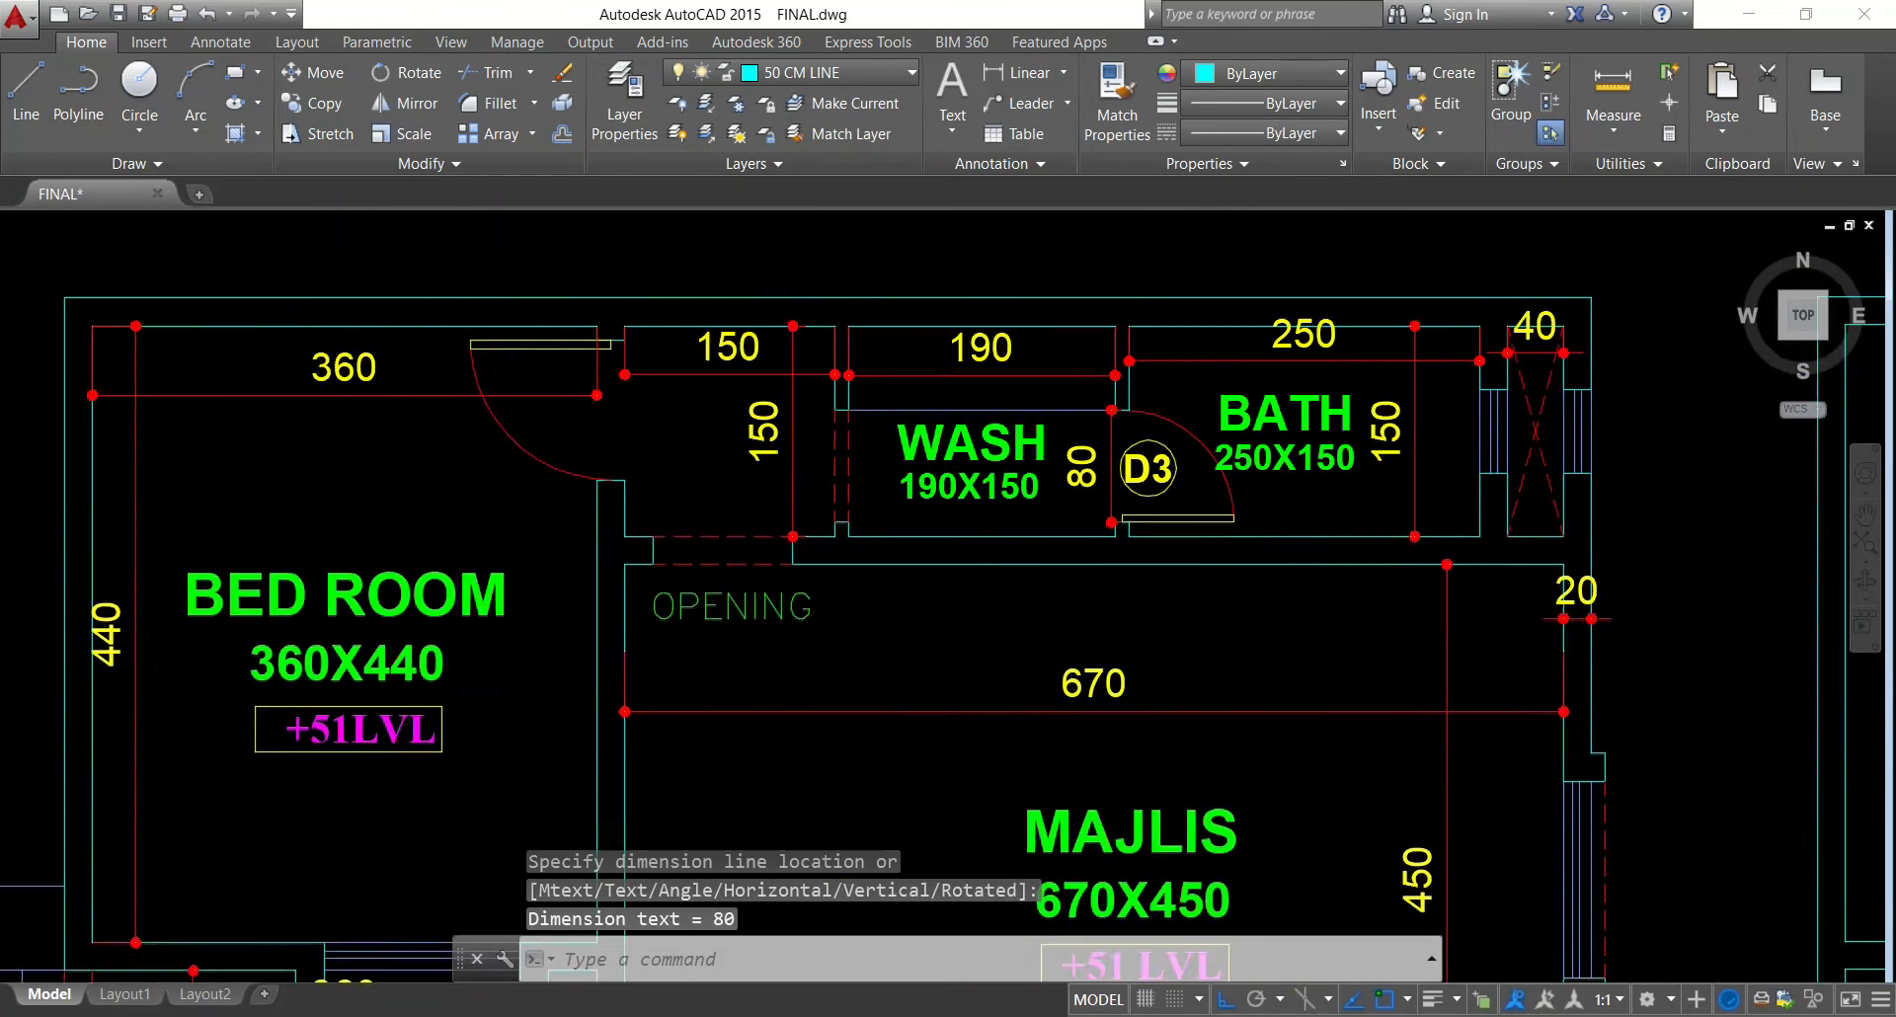
key(Escape)
key(Escape)
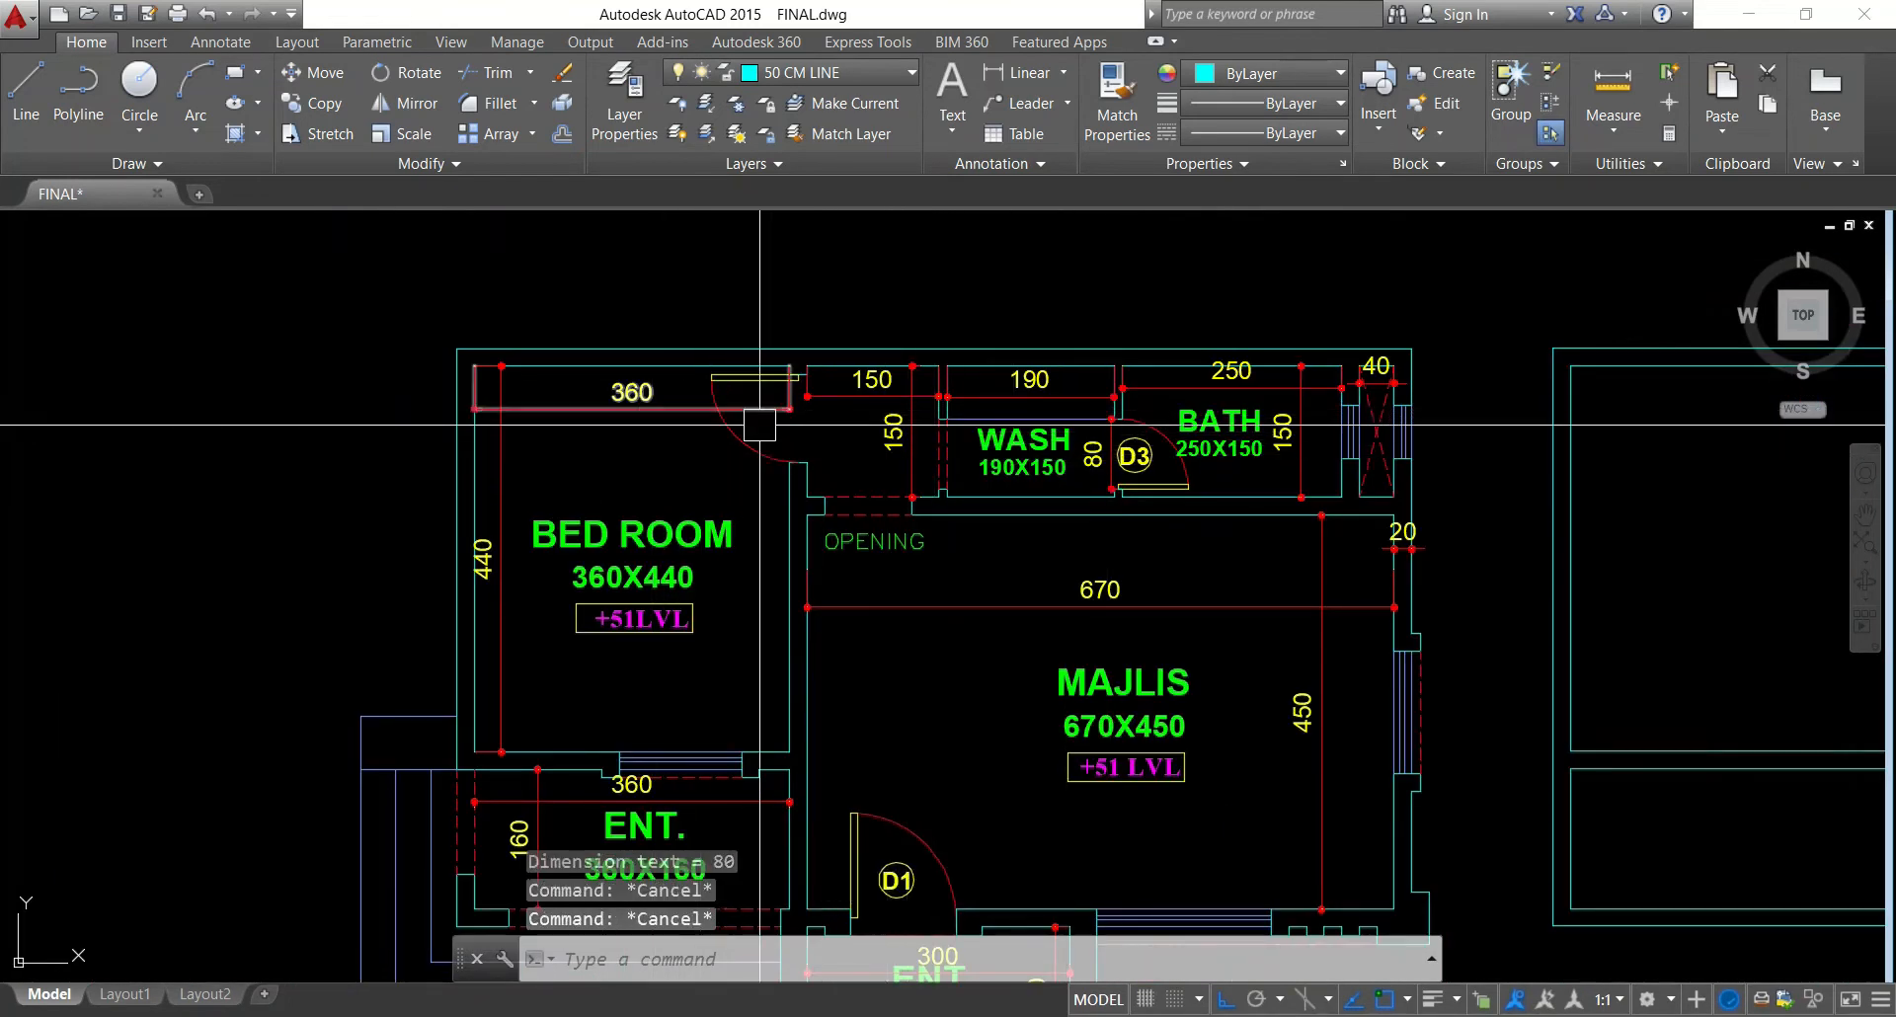
Erase the dimensions of the original bedroom, the passage beside it, the wash width and the bath width
text(E)
key(Return)
click(893, 415)
key(space)
click(855, 395)
key(space)
click(1017, 400)
key(space)
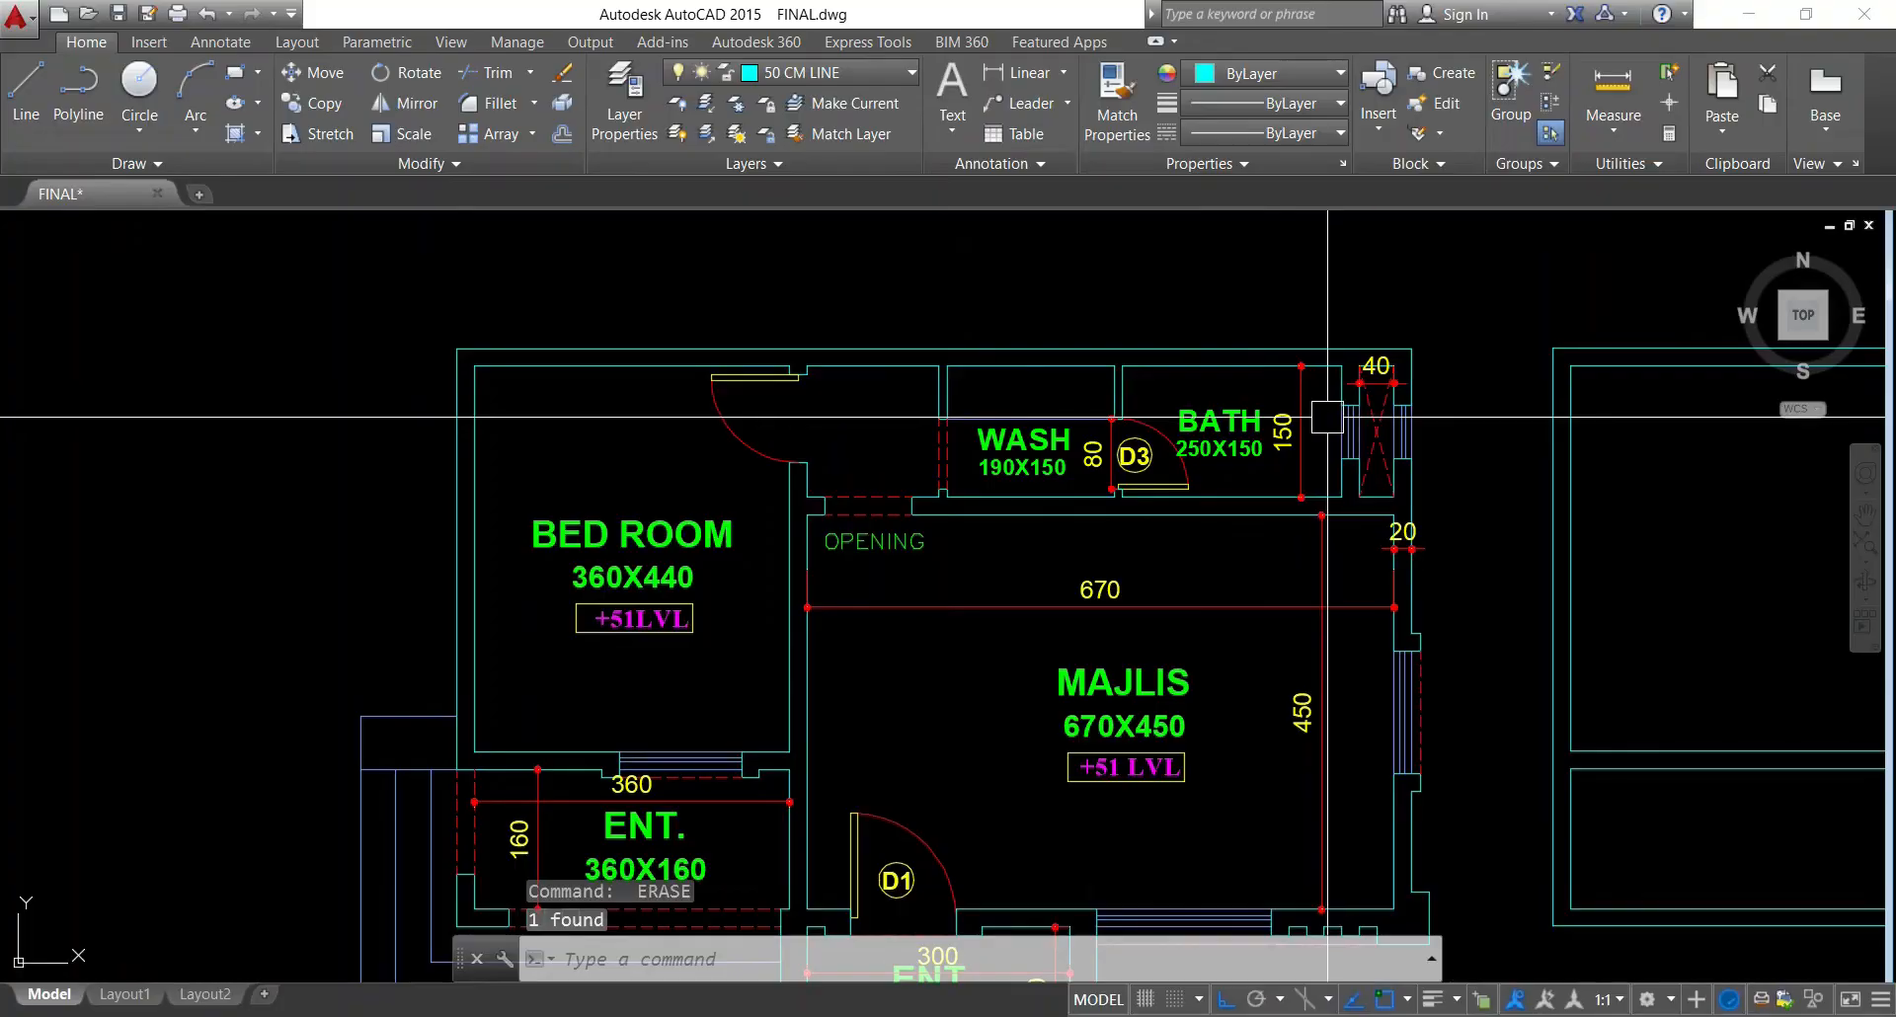
Erase the bath height, shaft width, majlis, right wall thickness and left entrance width dimensions from the original plan
click(1301, 444)
key(space)
click(1359, 382)
key(space)
key(e)
key(space)
click(1358, 578)
click(1276, 645)
key(space)
key(Escape)
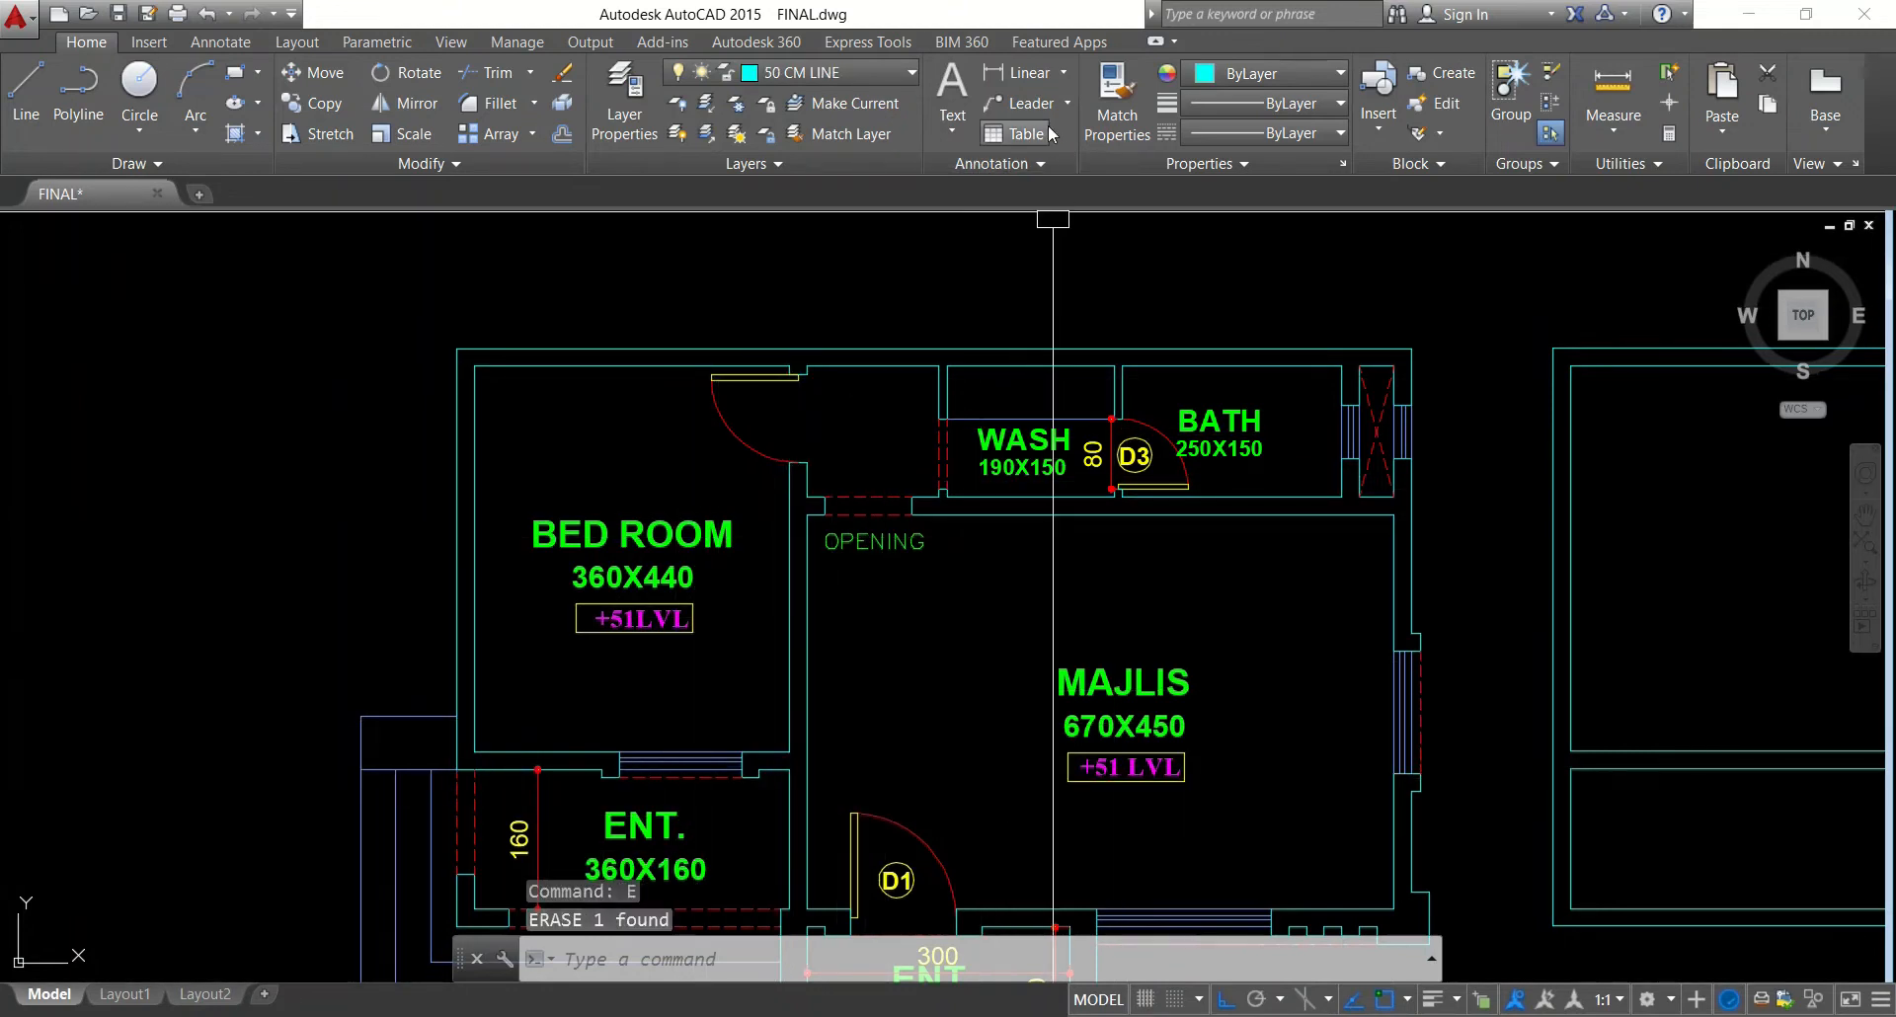
Add a vertical linear dimension across the original bedroom's door opening, placed on the passage side
click(1028, 77)
scroll(1111, 450, up, 4)
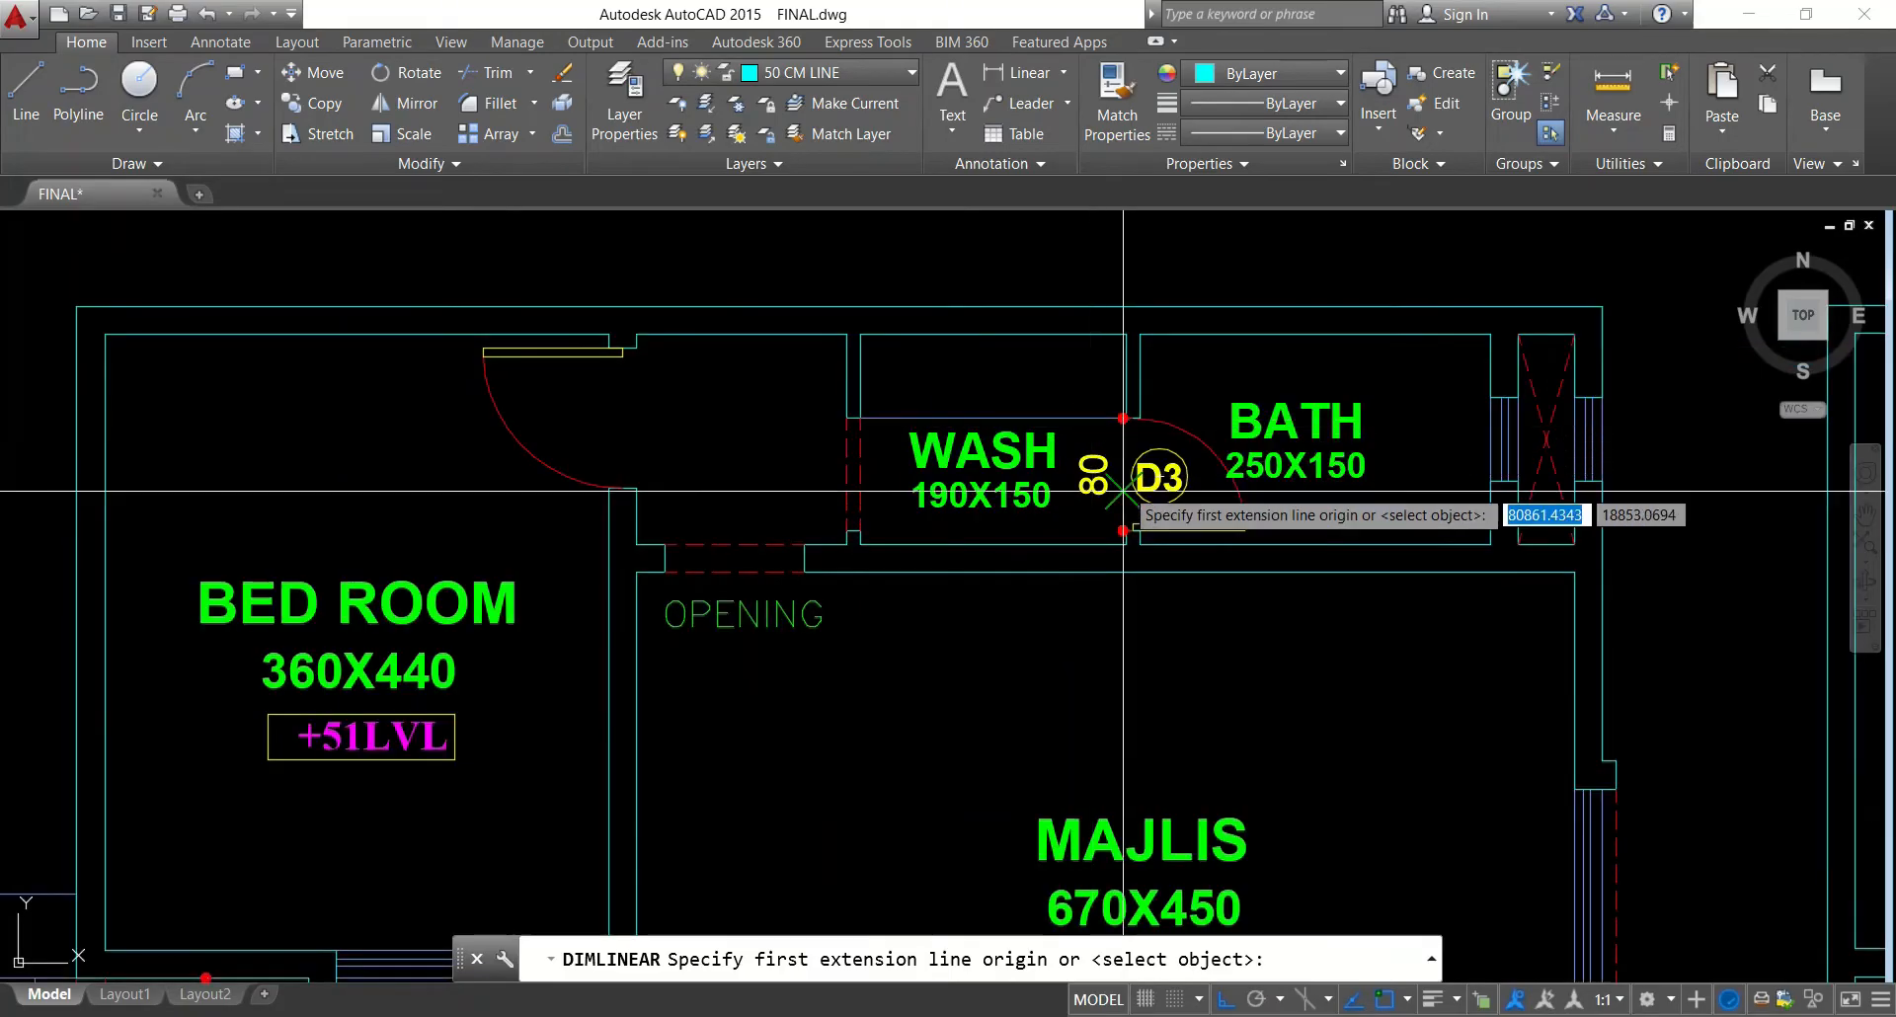
click(345, 265)
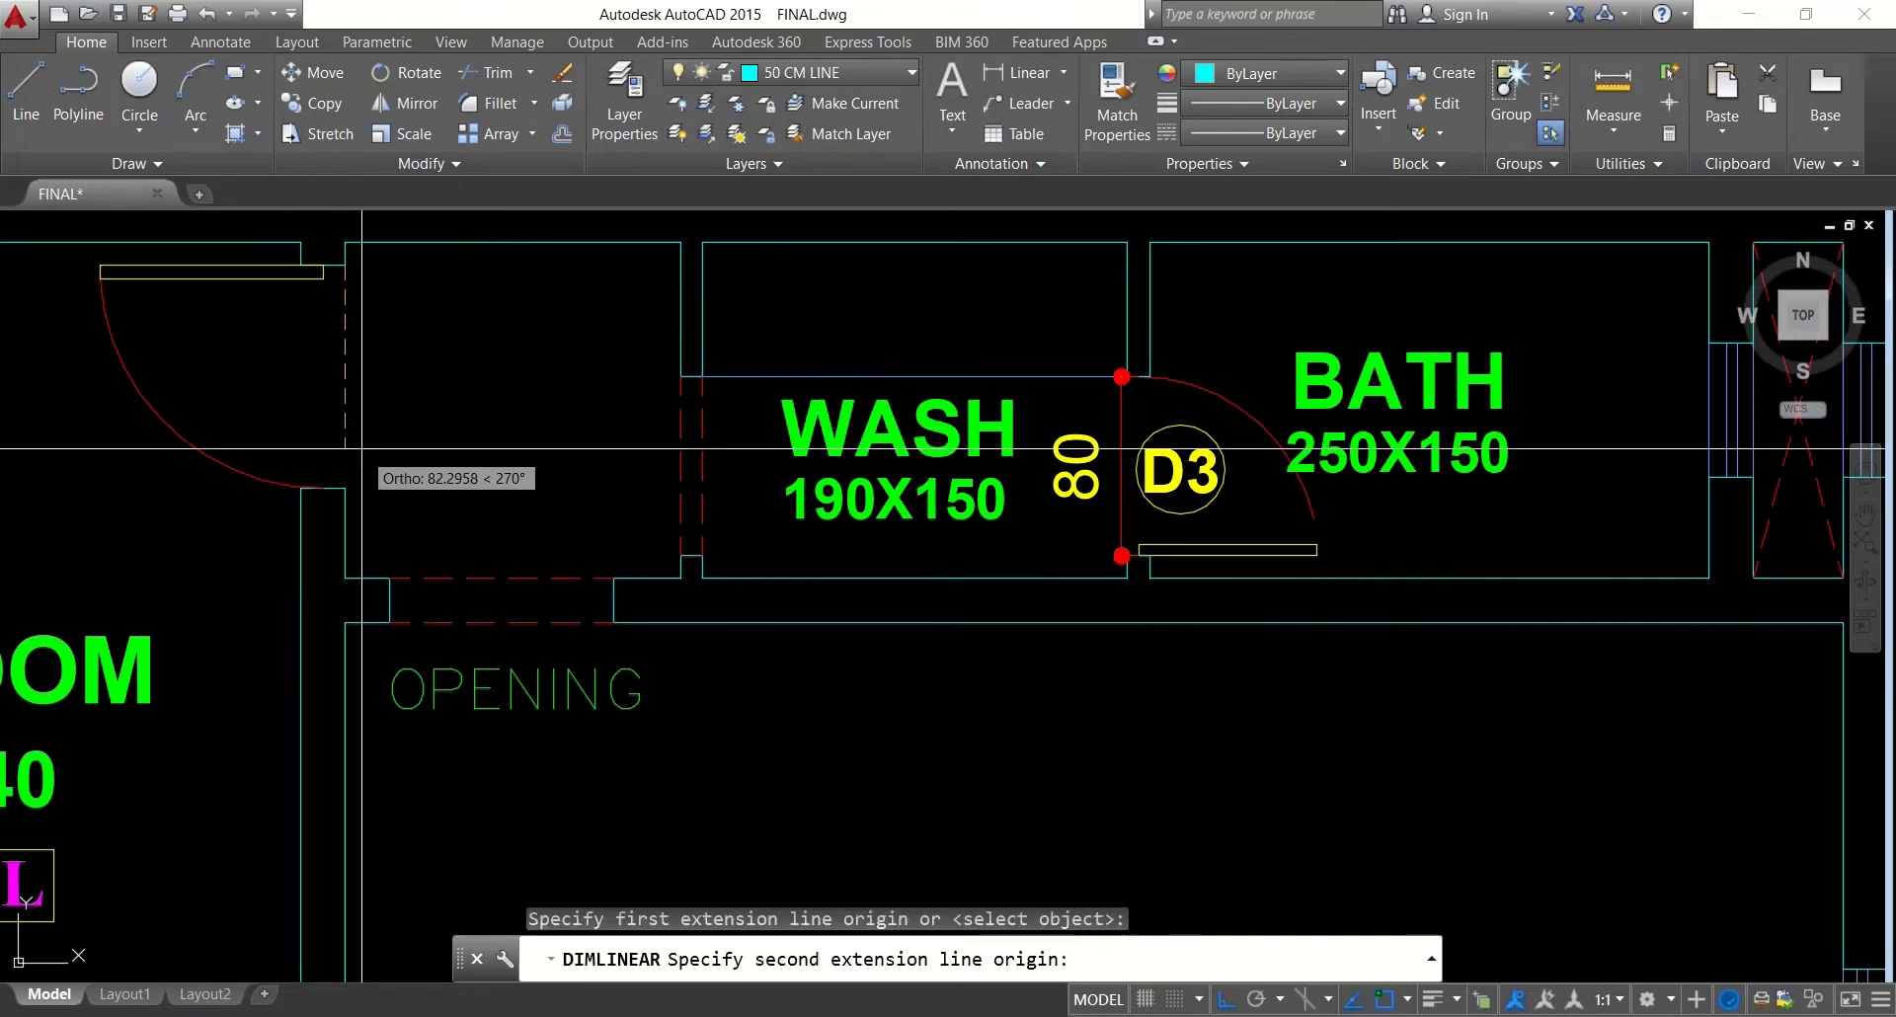
click(351, 490)
click(395, 454)
key(Escape)
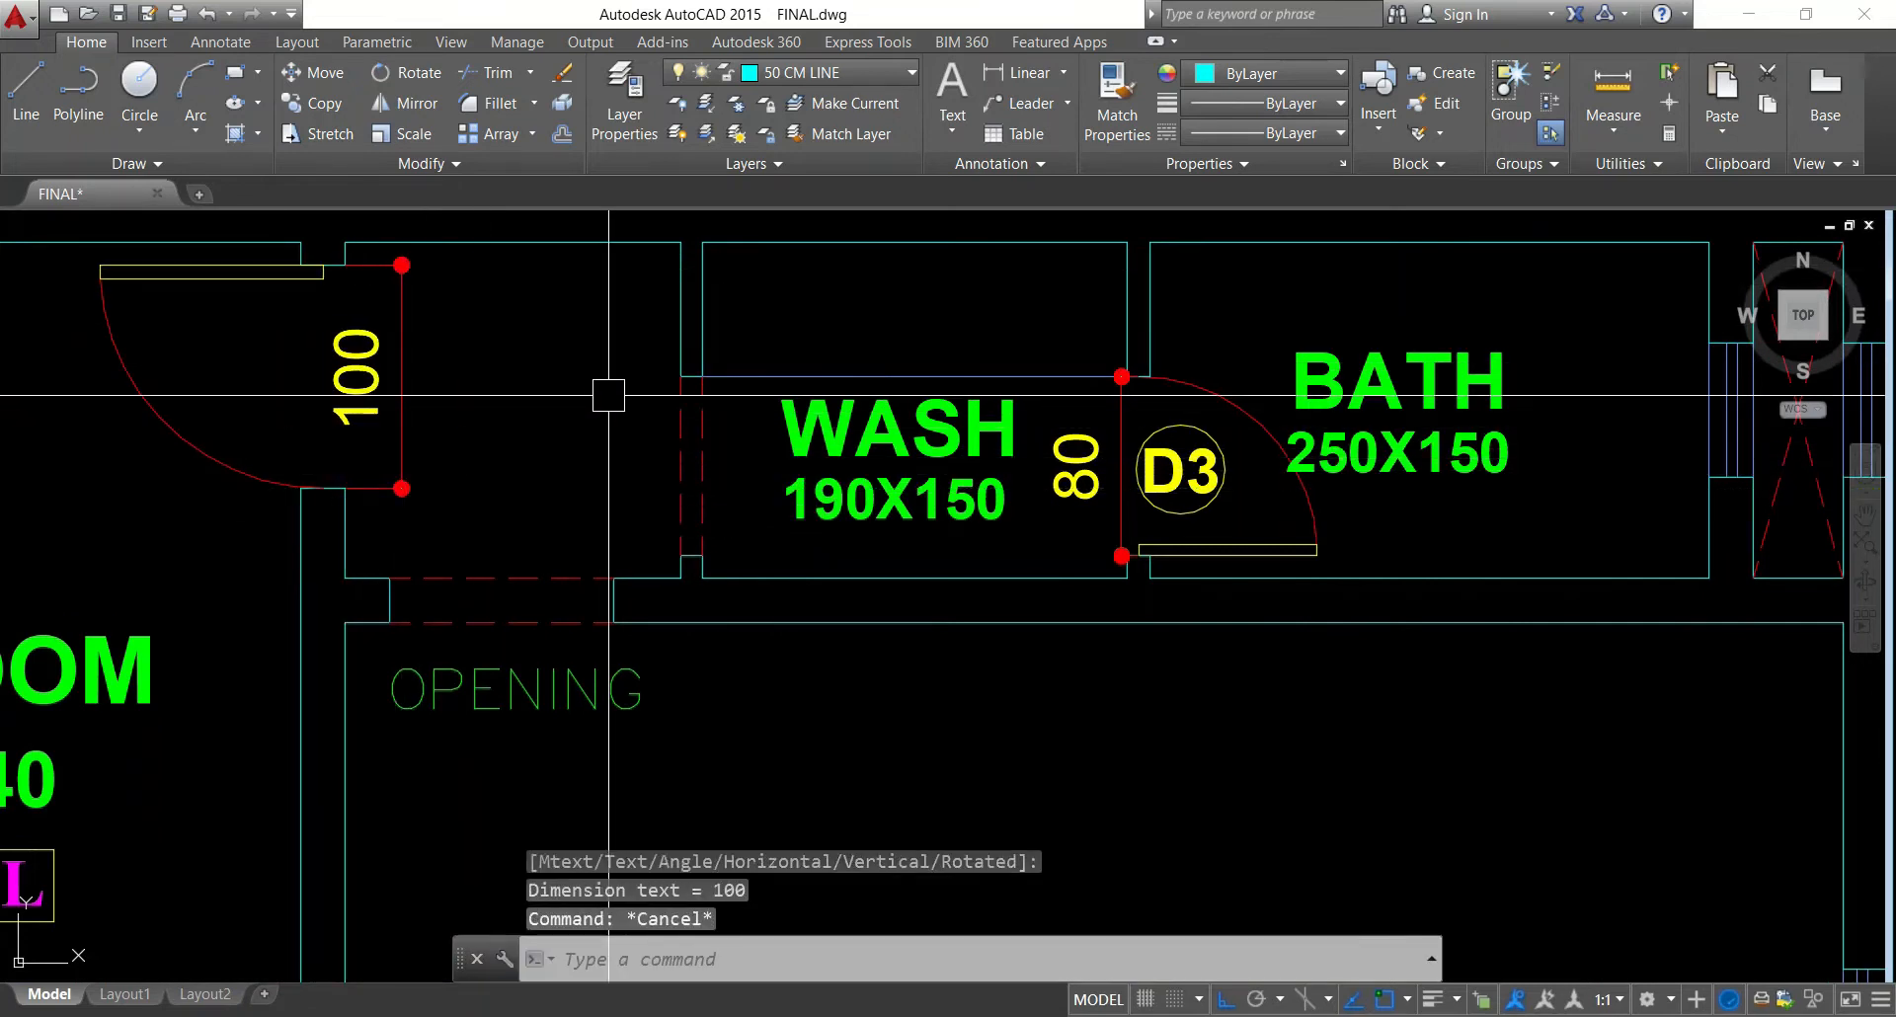
Offset the redrawn bedroom's upper inner wall line 10 down into the room
scroll(701, 447, down, 7)
scroll(1120, 440, up, 4)
scroll(1120, 440, up, 2)
text(o)
key(Return)
text(10)
key(Return)
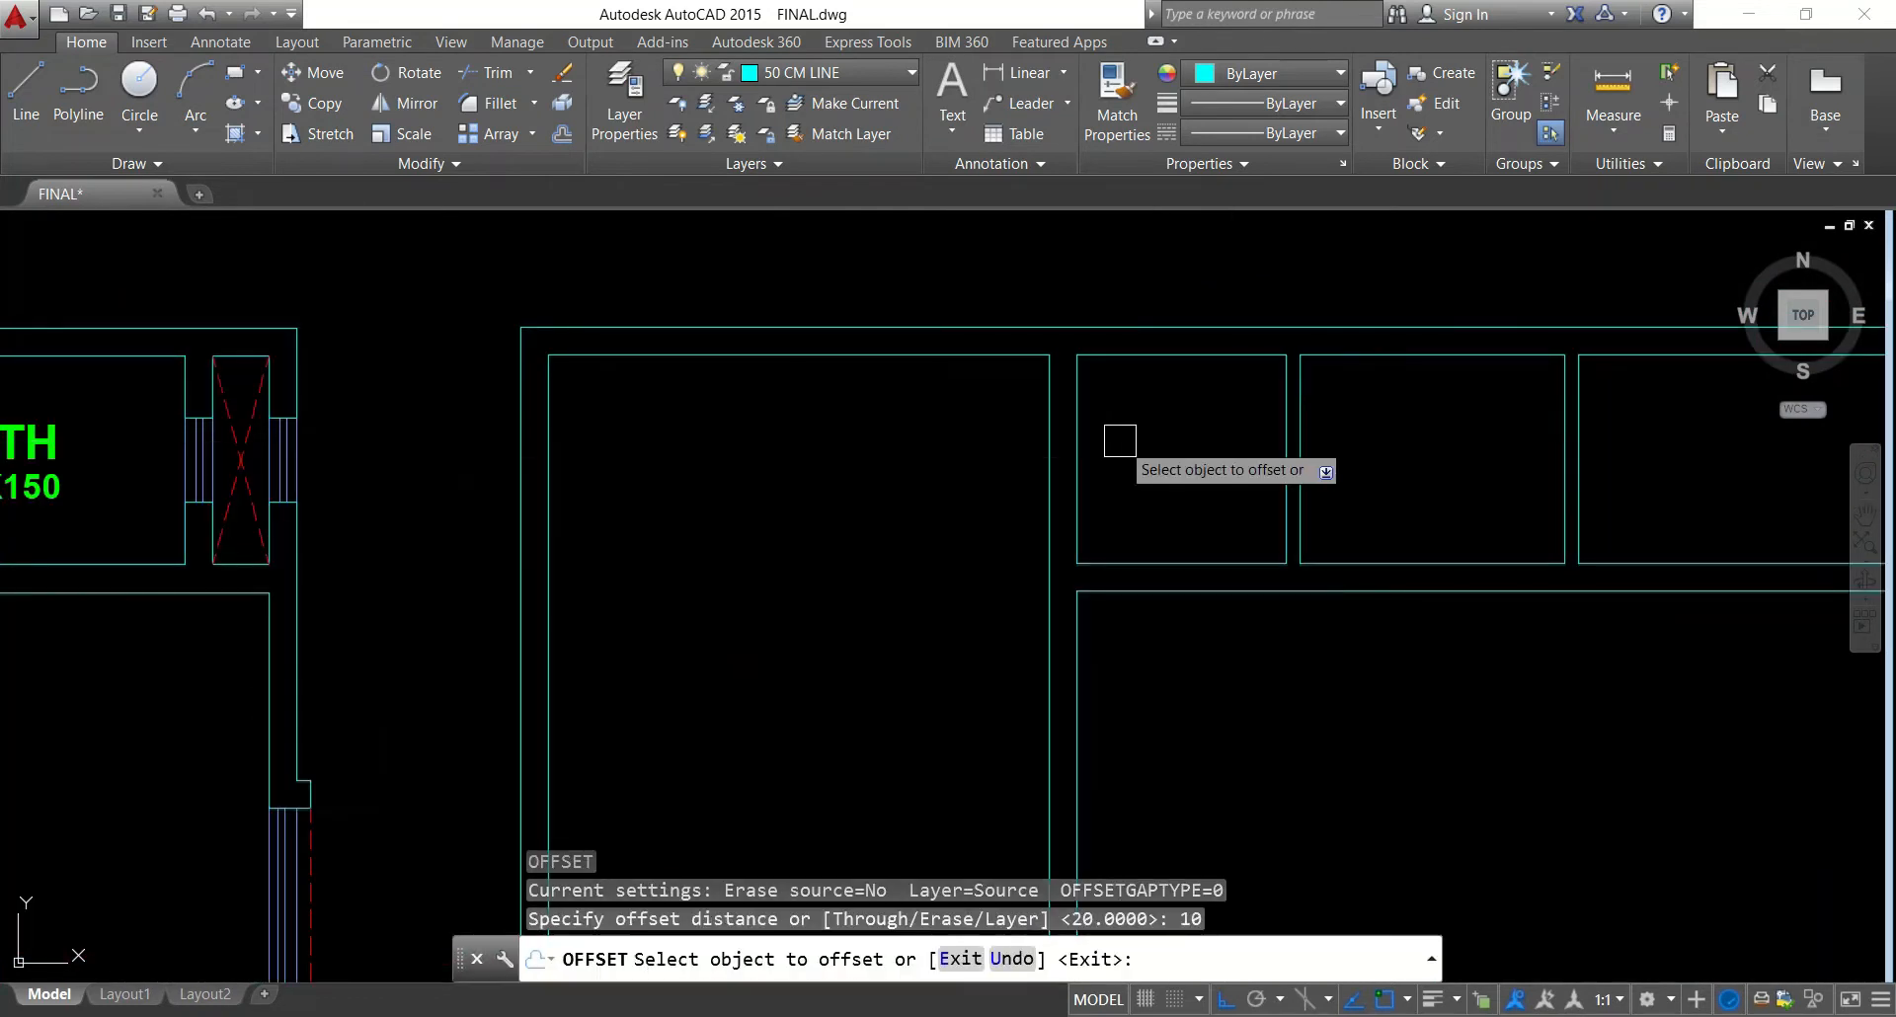
click(1012, 359)
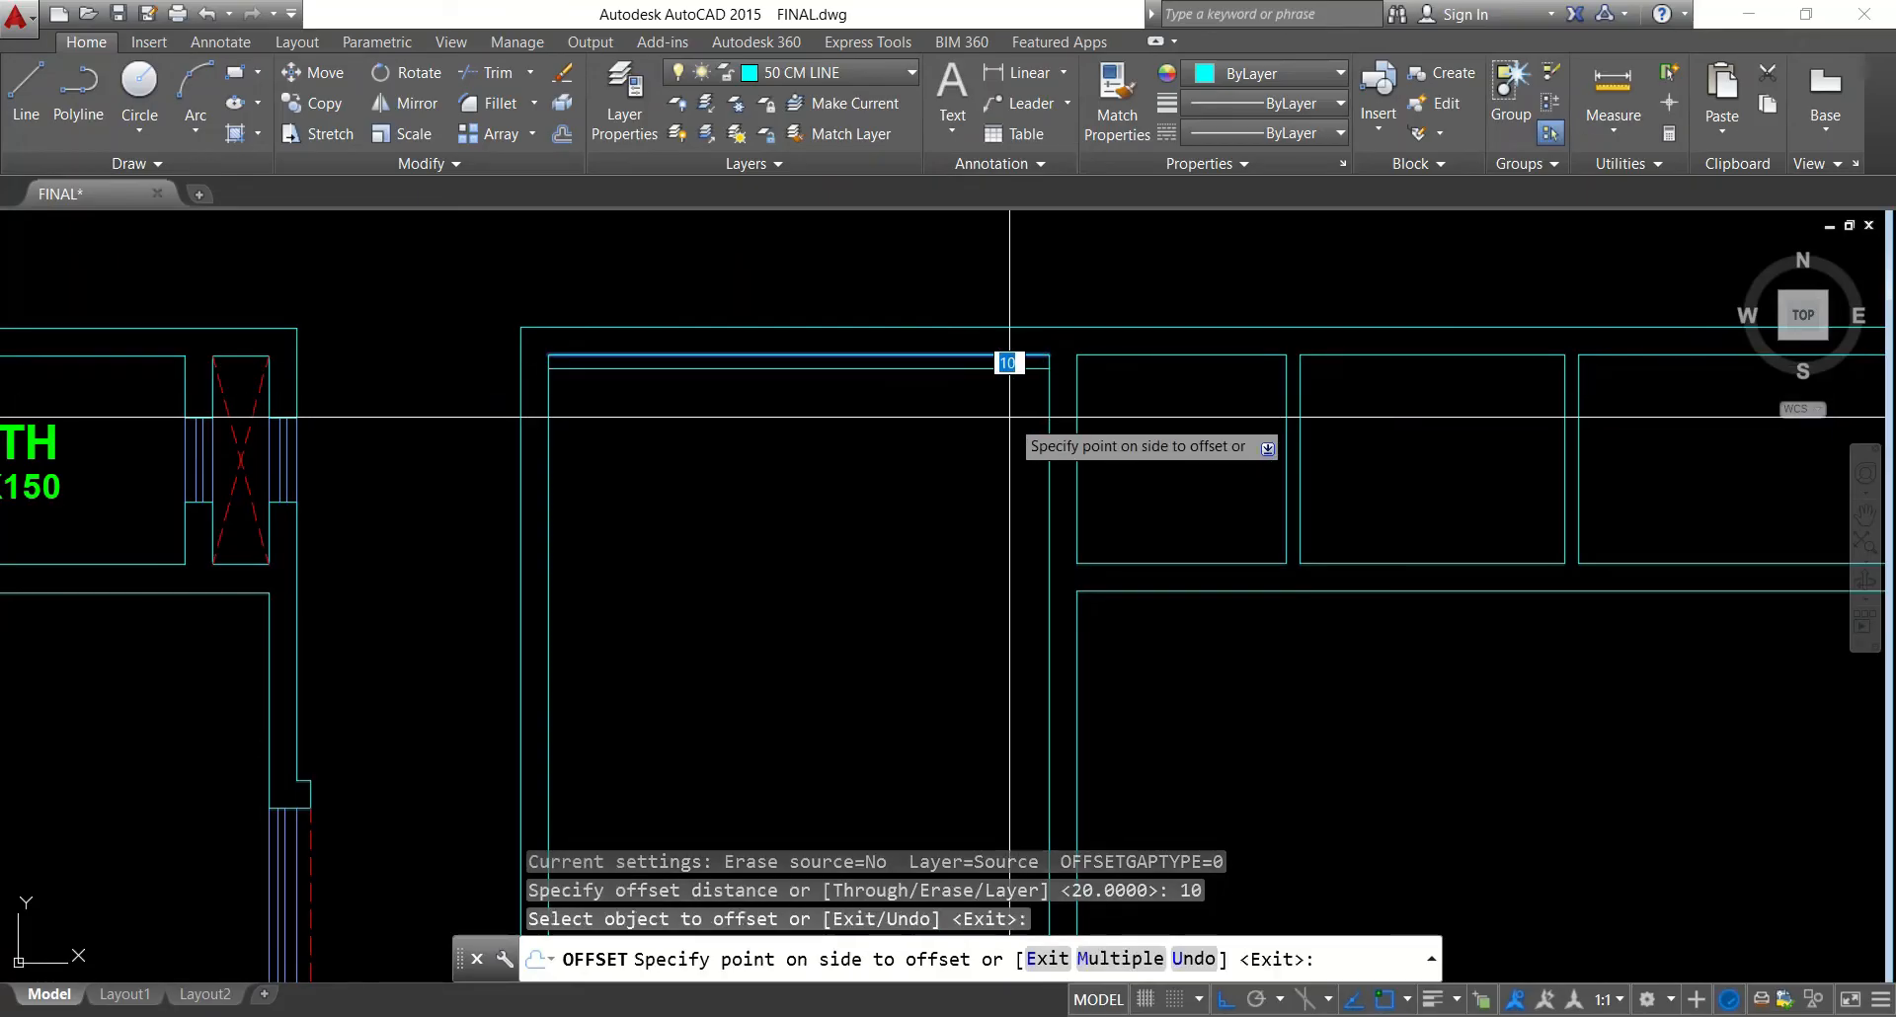
click(1010, 417)
key(Escape)
Offset the new line in the bedroom down by 100 to mark the door width
text(o)
key(Return)
text(100)
key(Return)
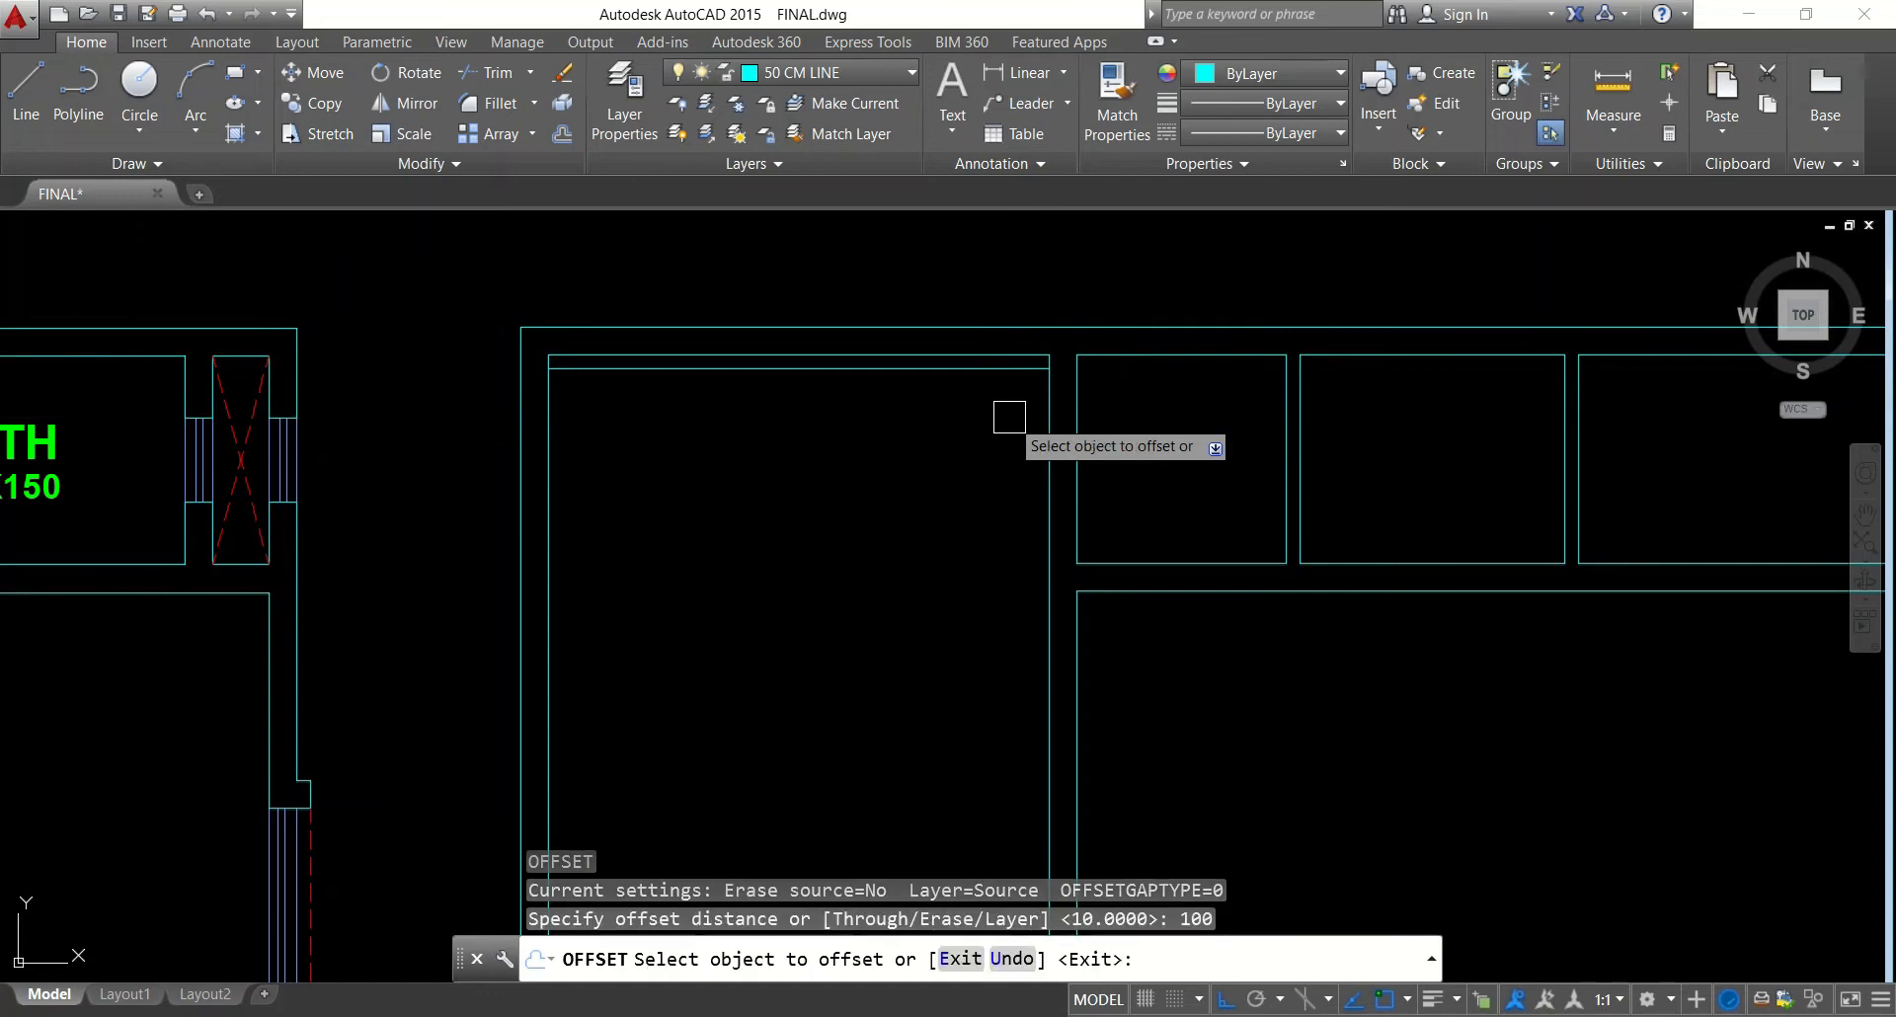
click(1012, 374)
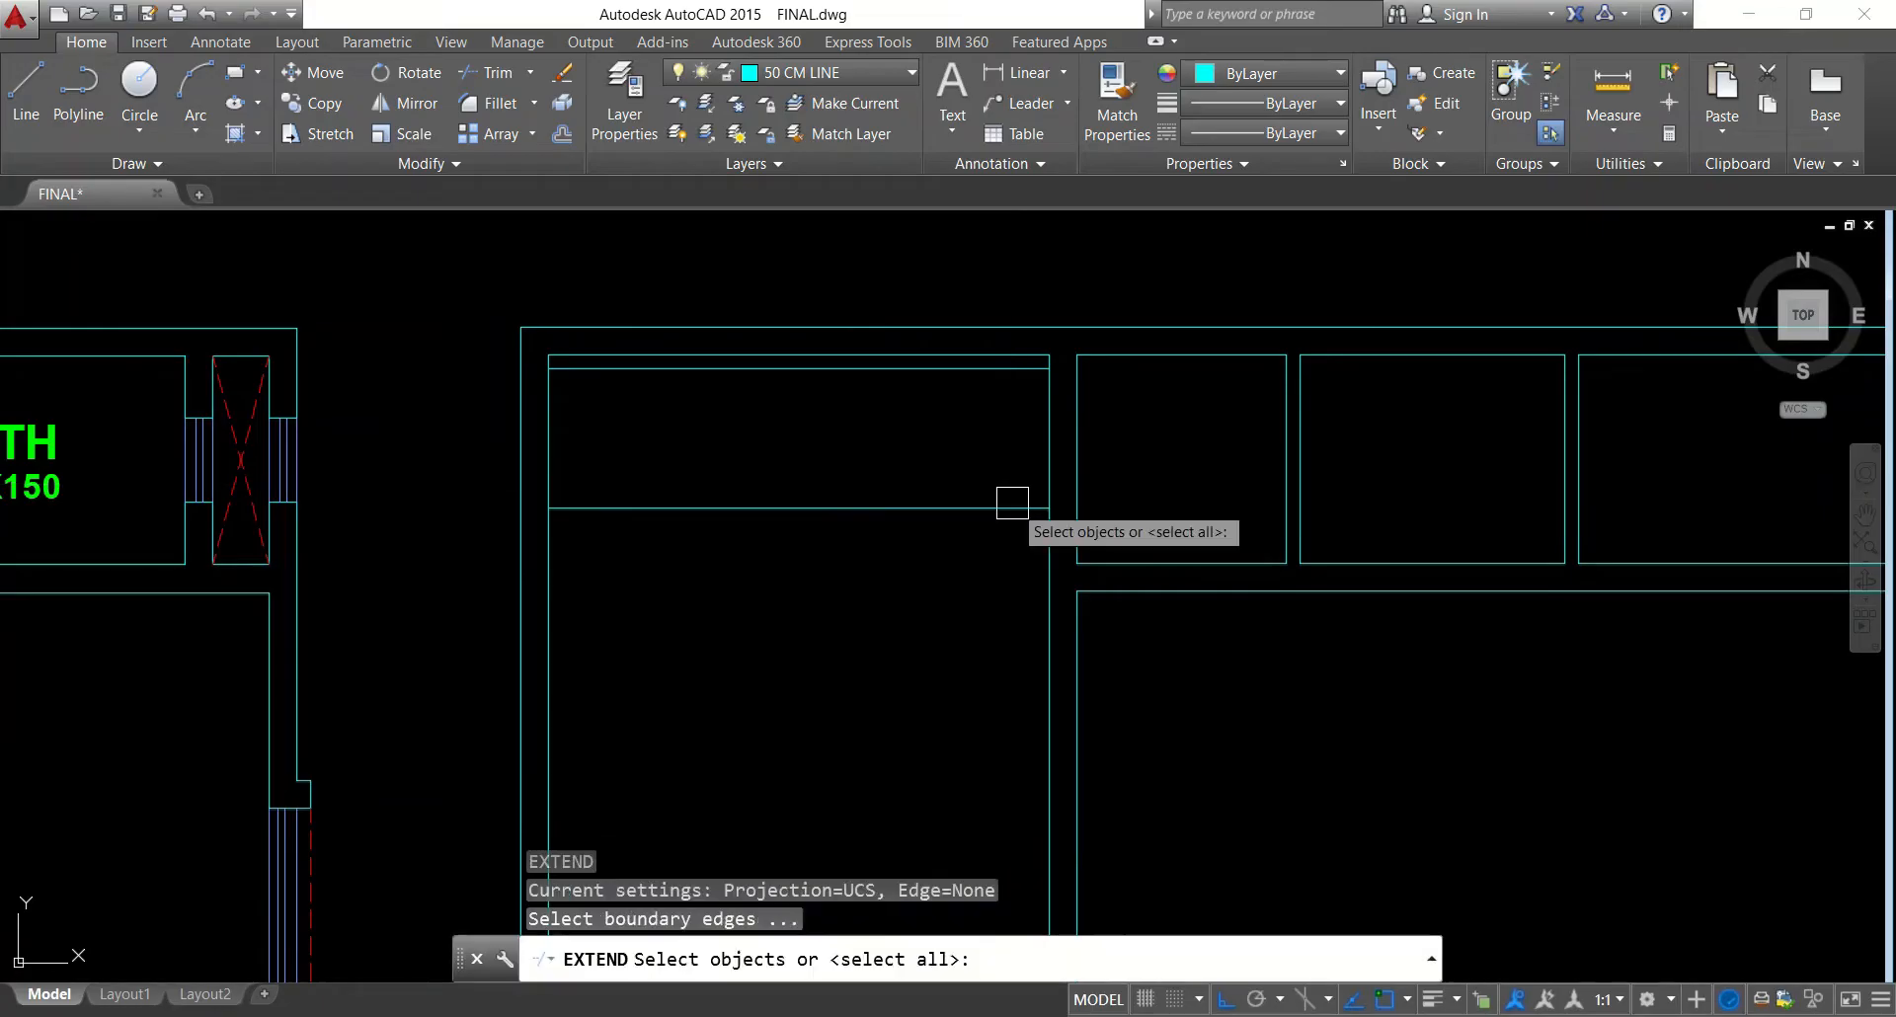
Extend both offset lines across the bedroom's right wall and trim them and the wall to form the door opening
key(Return)
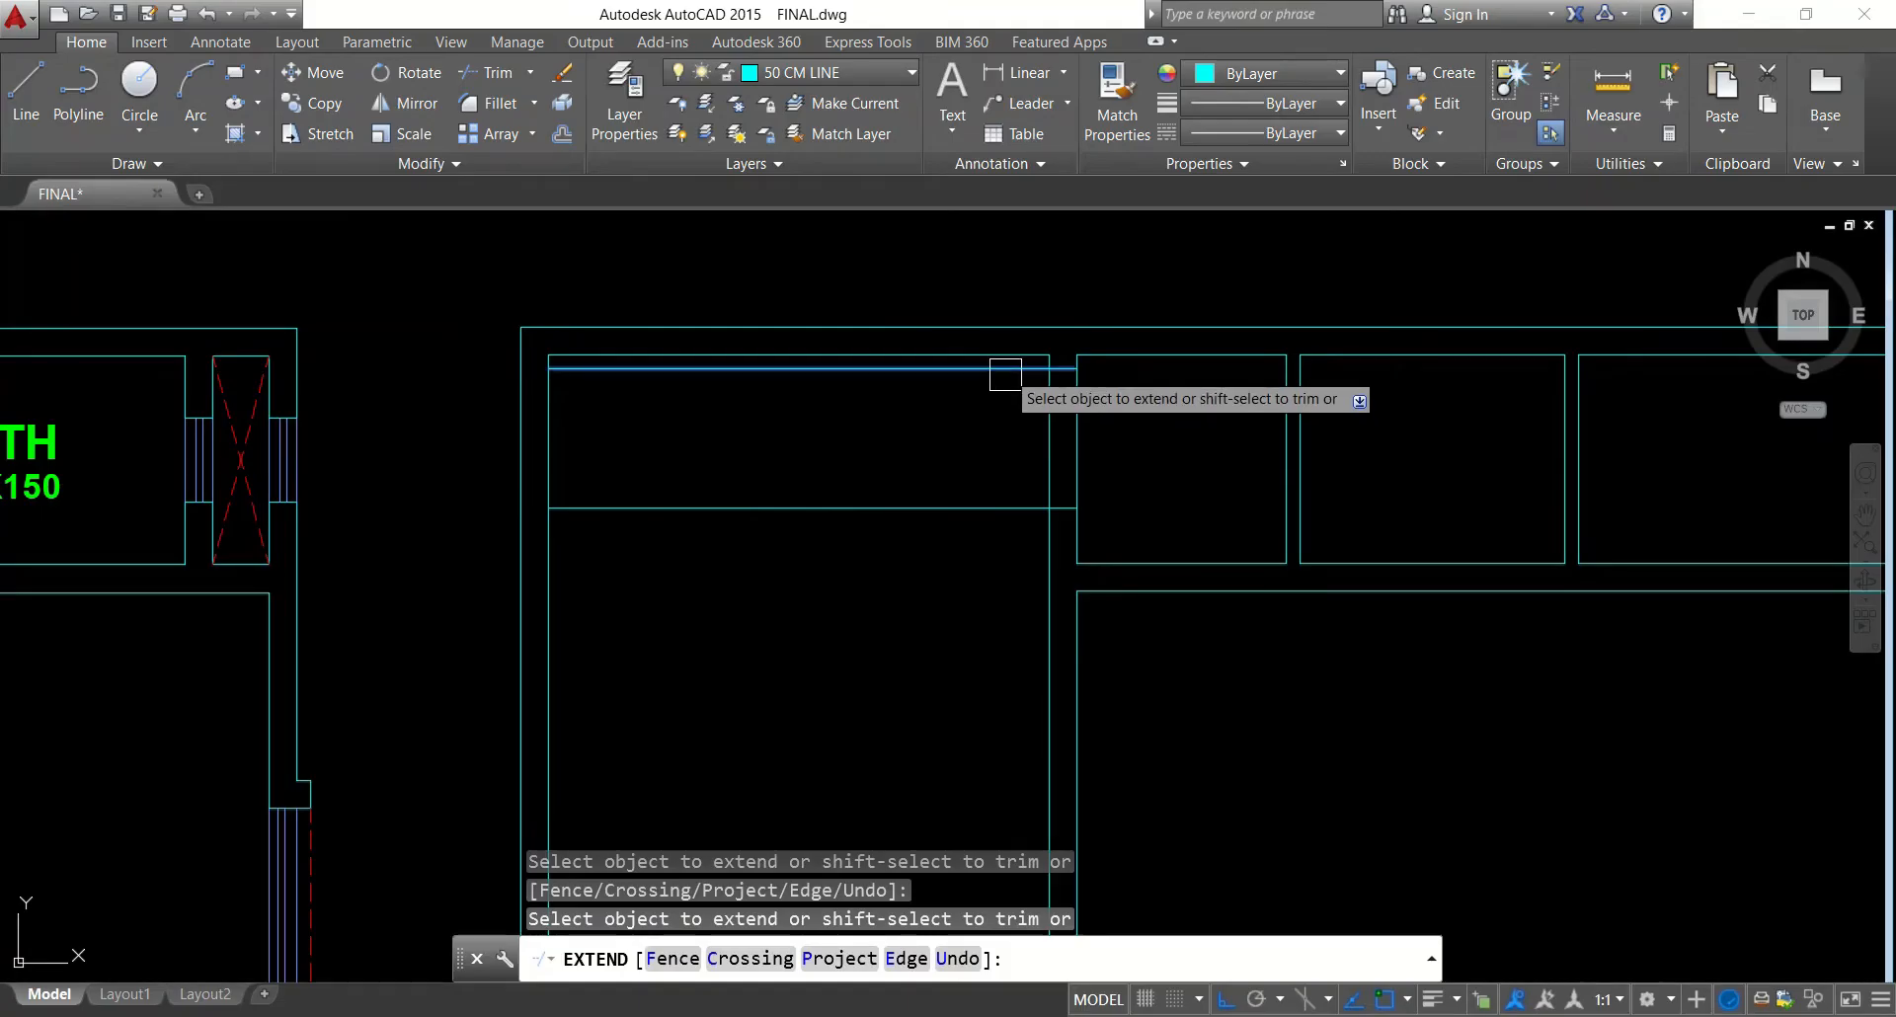
key(Escape)
text(tr)
key(Return)
key(Return)
click(994, 503)
click(1193, 438)
key(Escape)
key(Escape)
Copy the original bedroom door from its upper jamb corner to the matching corner of the redrawn opening
scroll(1181, 438, down, 3)
scroll(684, 429, up, 2)
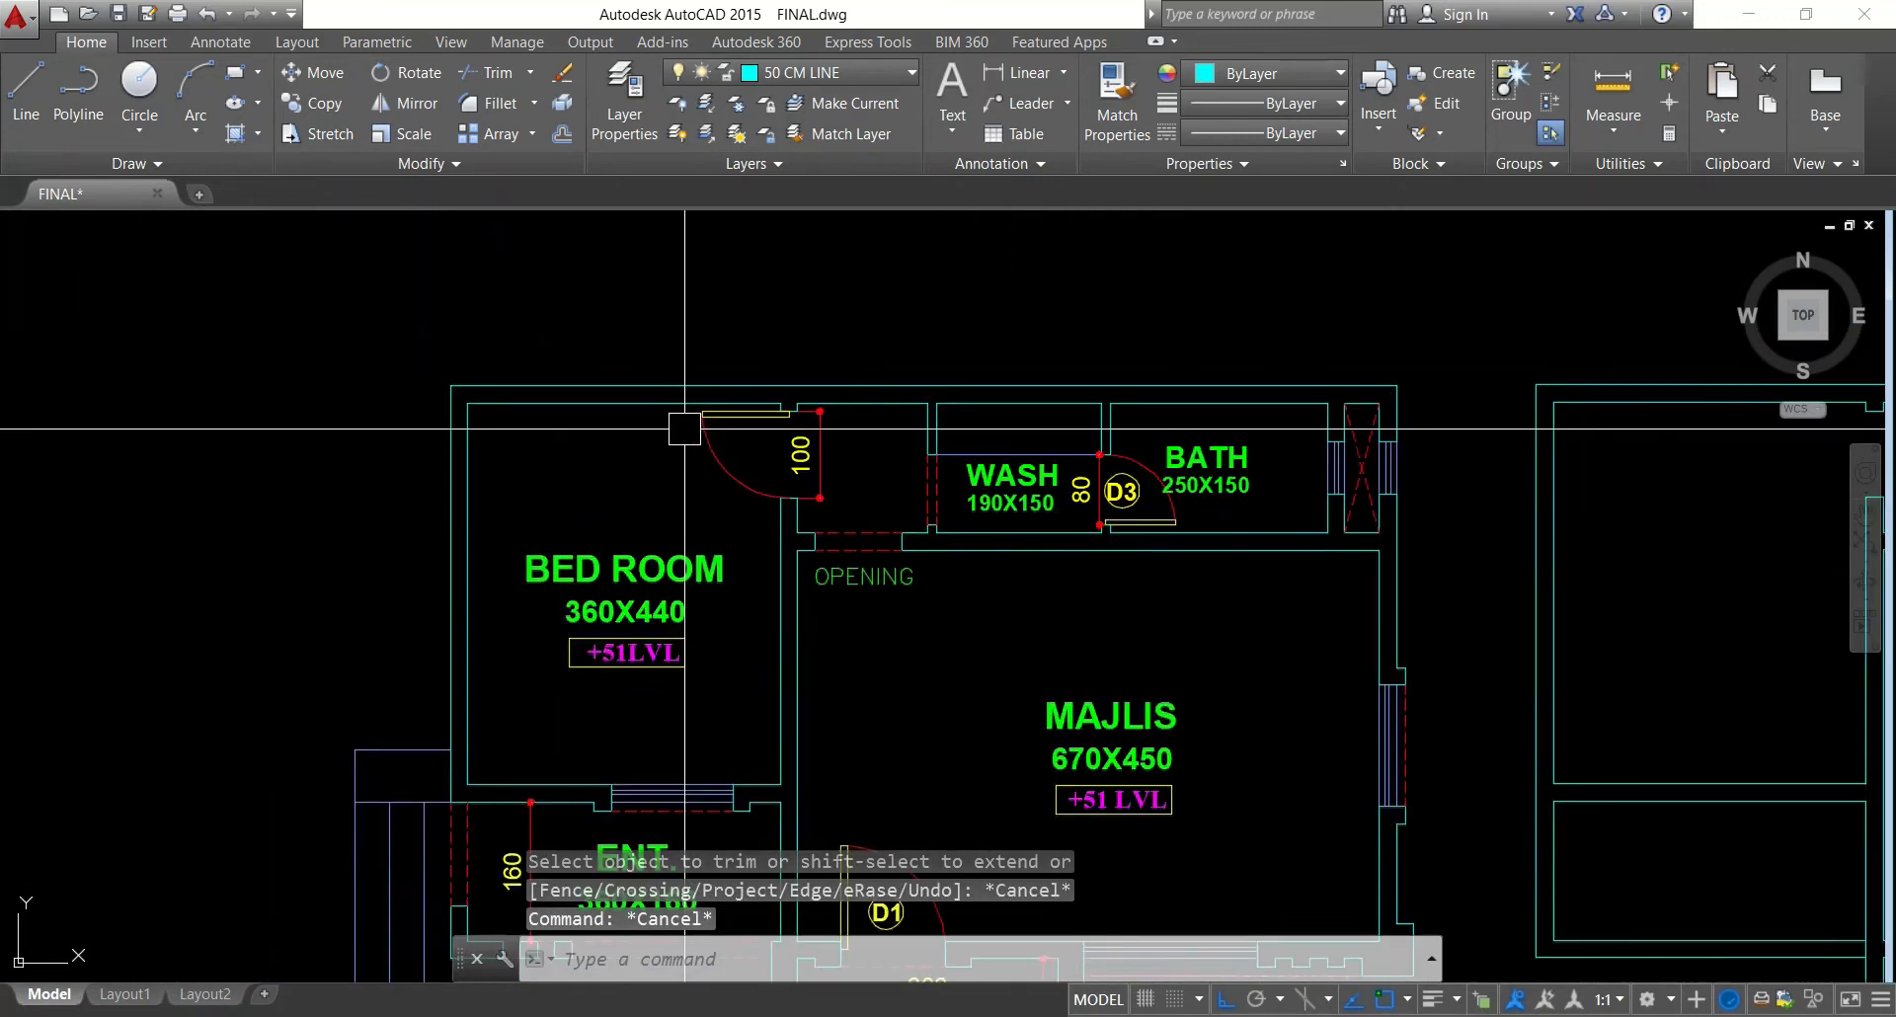
scroll(685, 428, up, 2)
key(Escape)
click(757, 460)
click(729, 491)
text(co)
key(Return)
scroll(858, 403, up, 4)
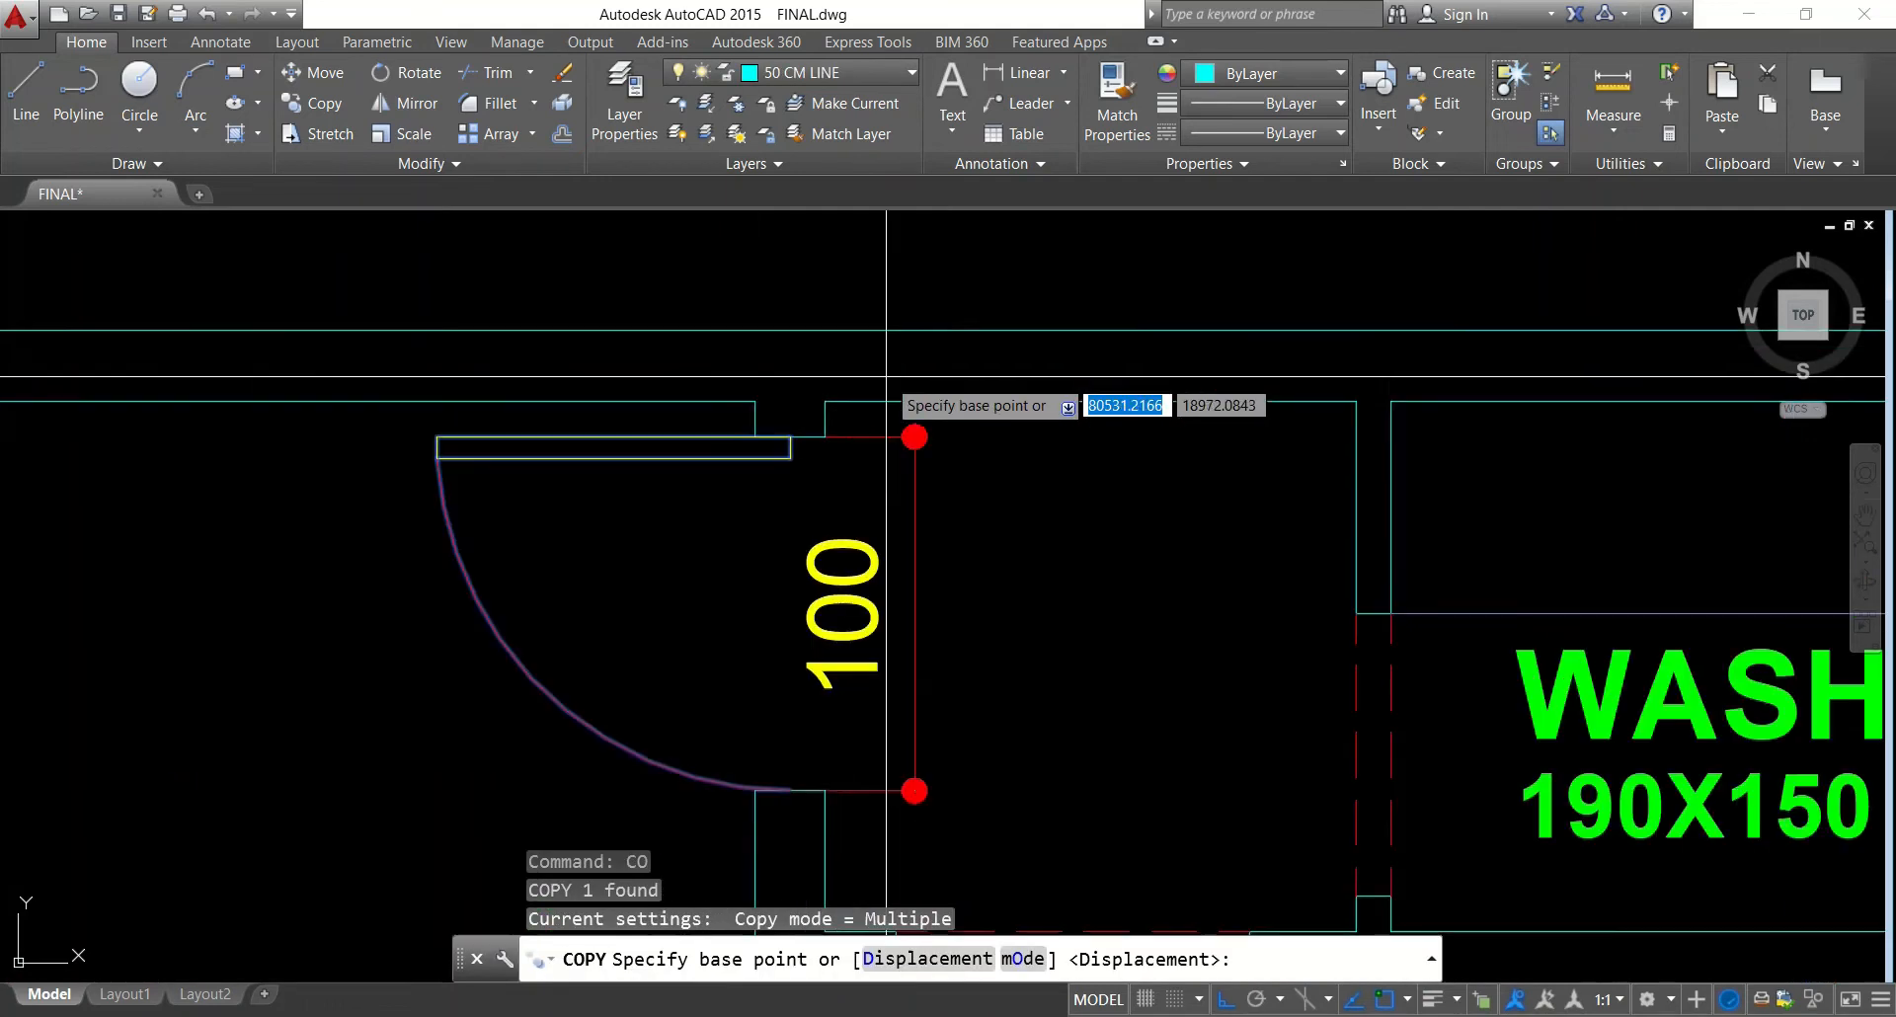
click(802, 442)
scroll(820, 413, down, 4)
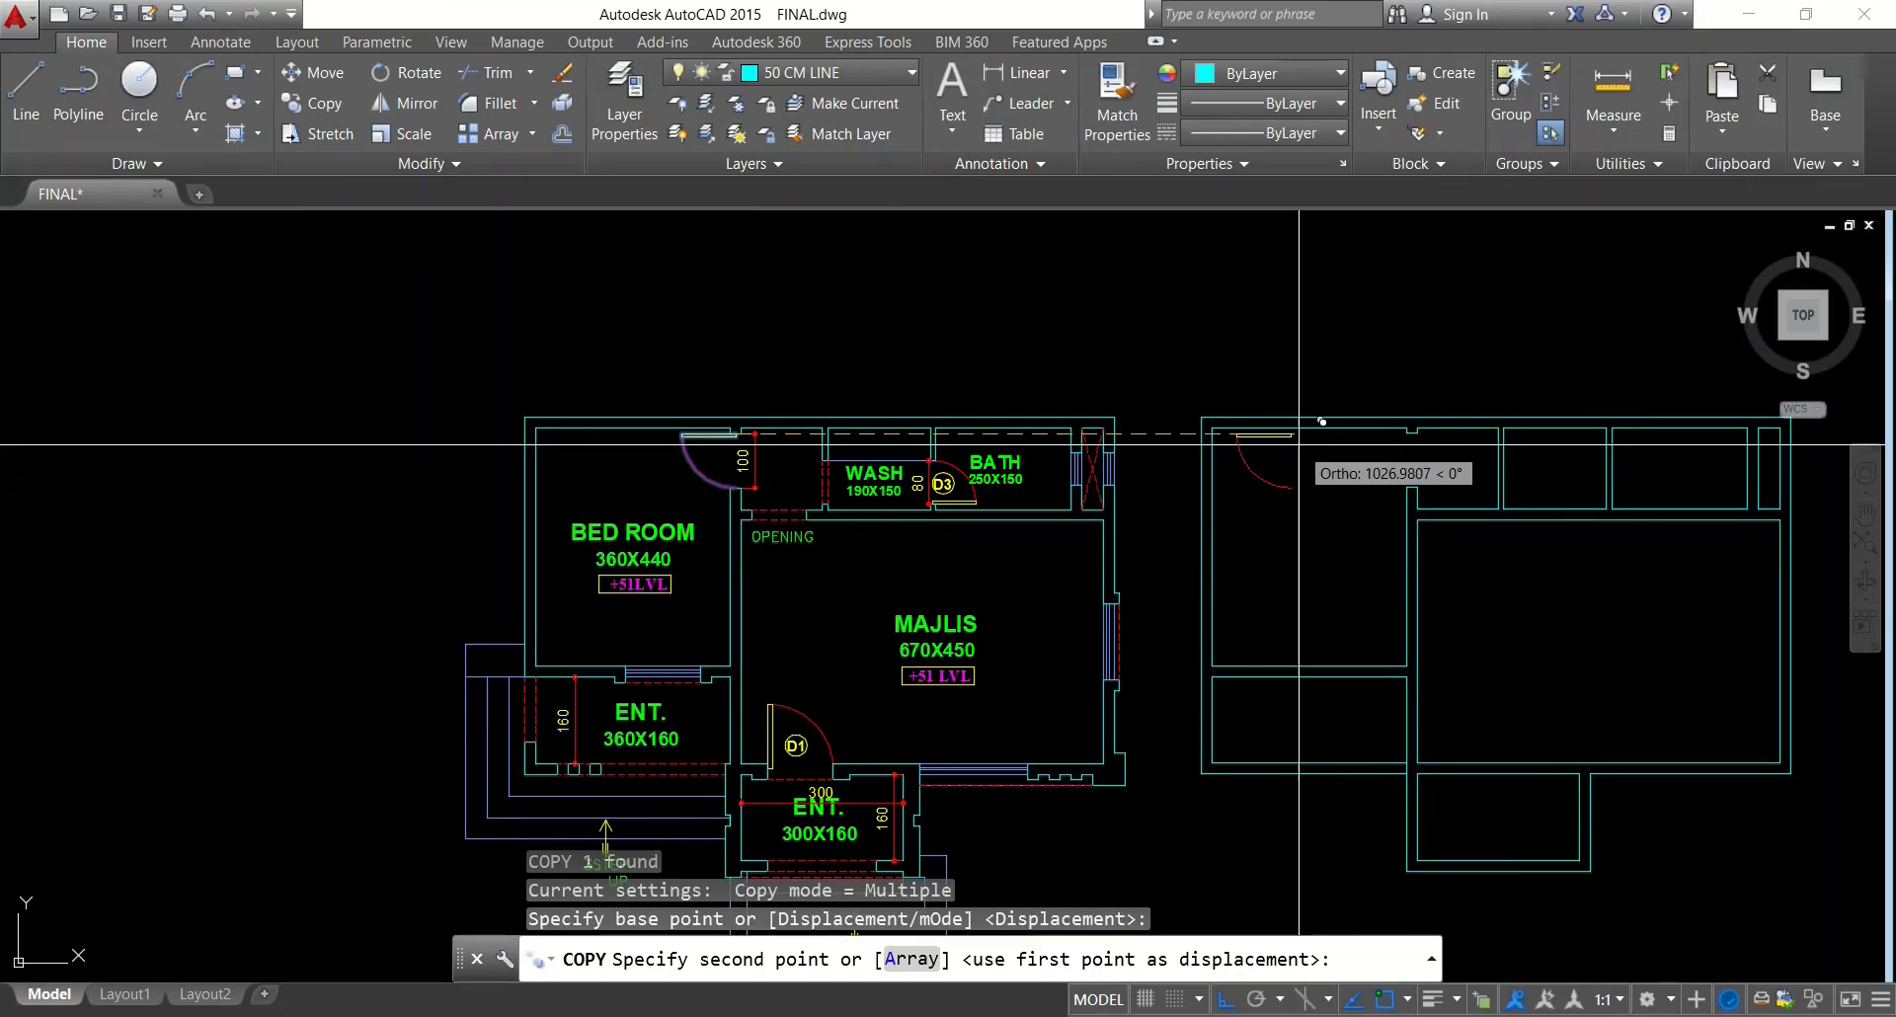
scroll(1425, 426, up, 4)
scroll(1426, 427, up, 2)
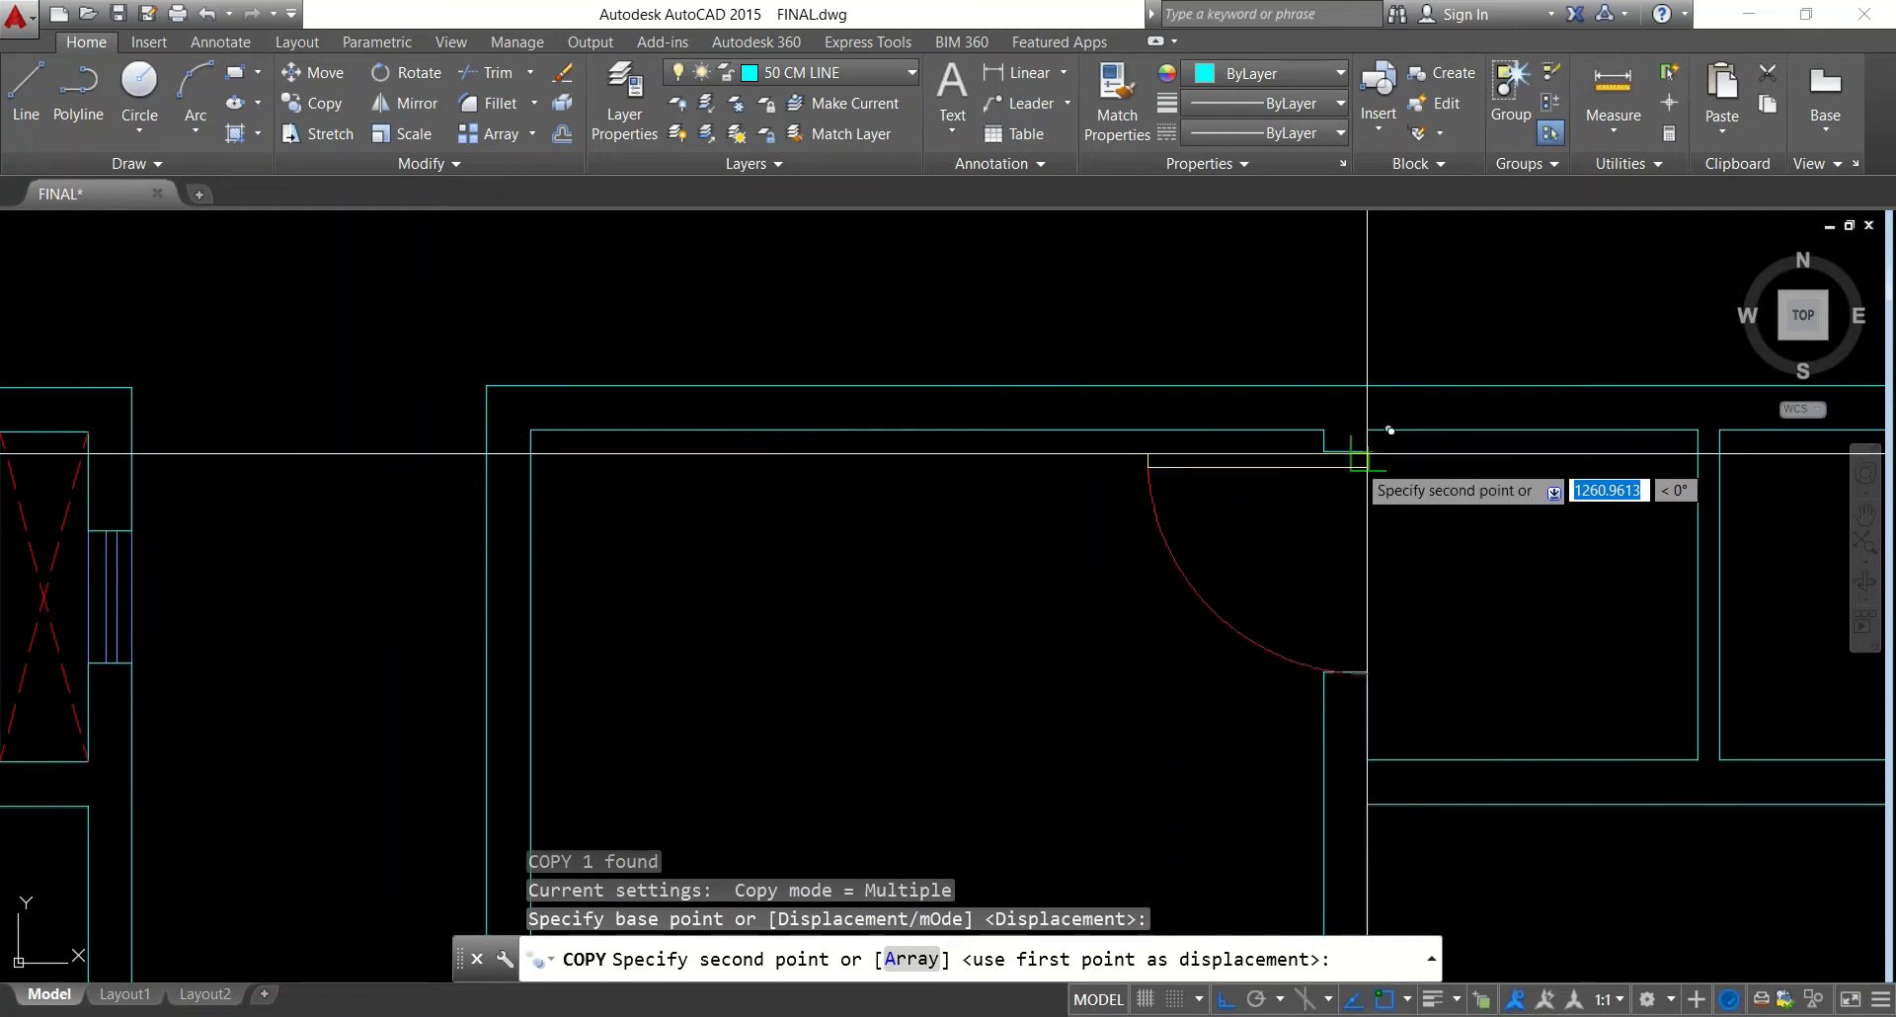
click(1363, 449)
key(Escape)
scroll(1376, 560, down, 3)
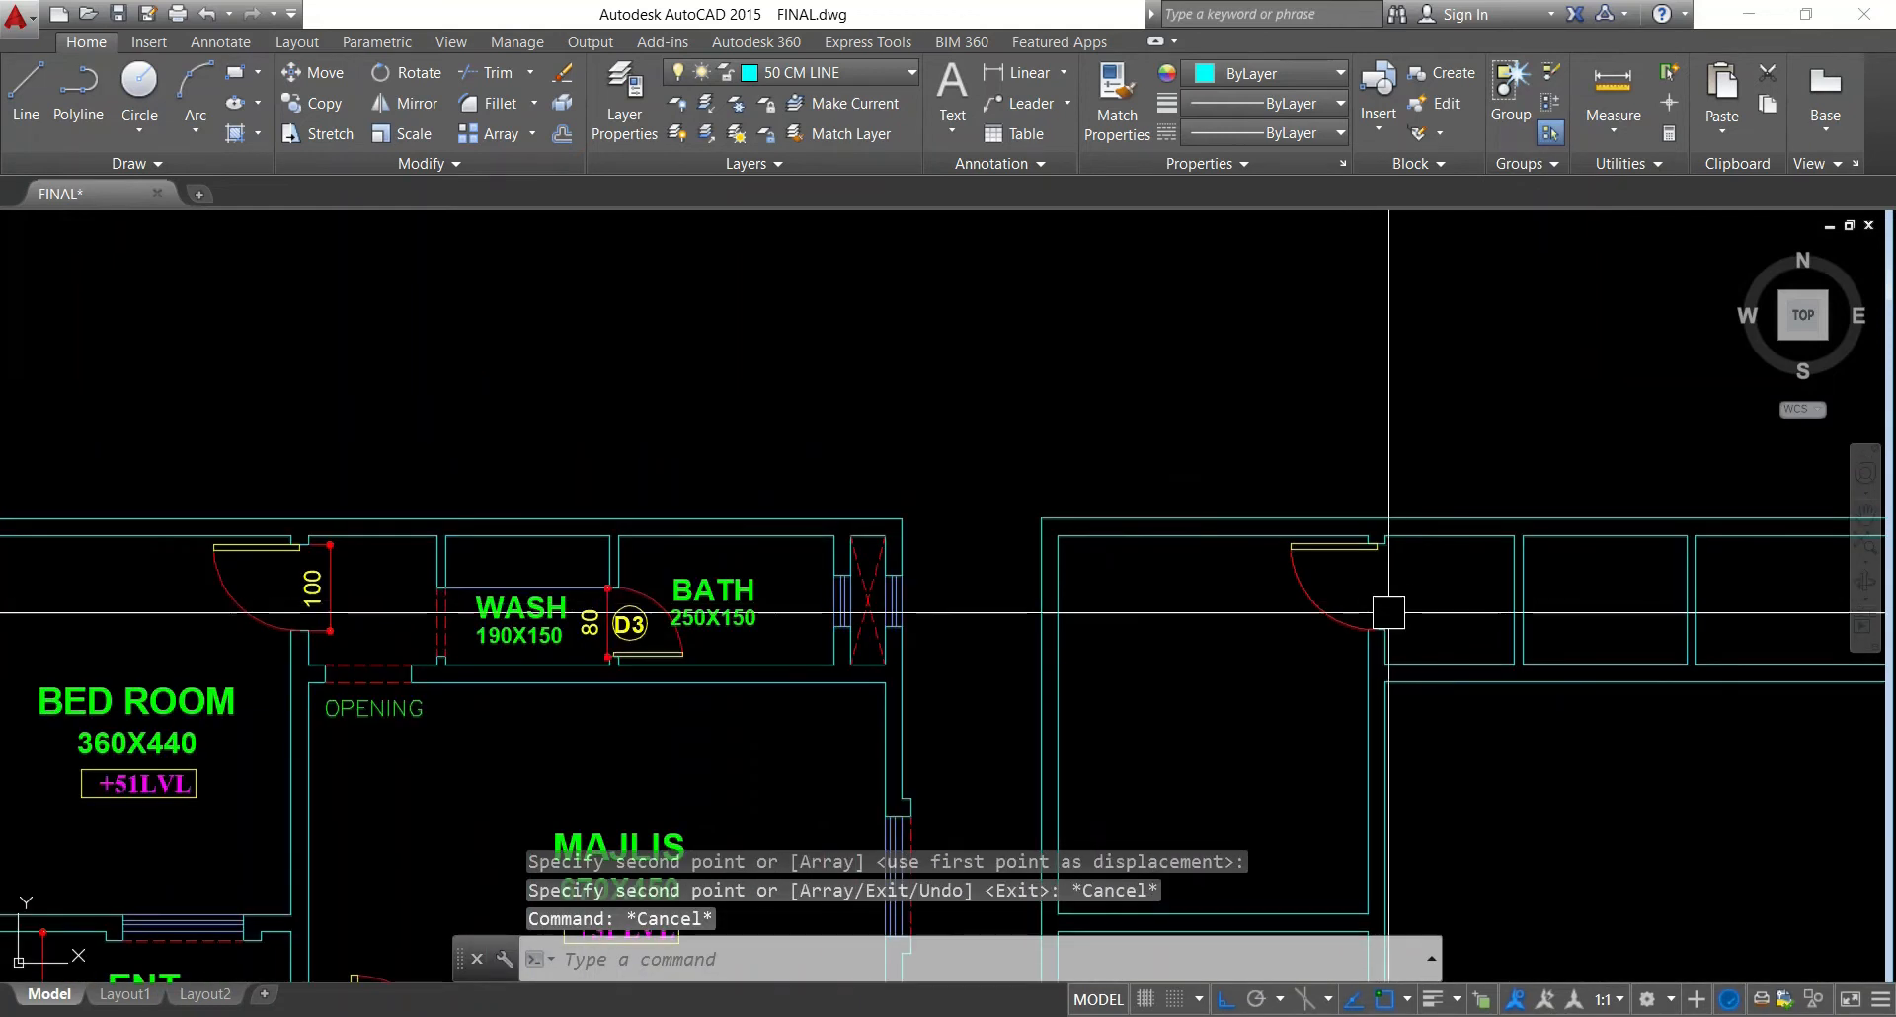
key(Escape)
Offset the short passage-side wall line below the redrawn bedroom door 20 into the passage
scroll(1363, 606, down, 1)
key(Escape)
scroll(857, 643, down, 2)
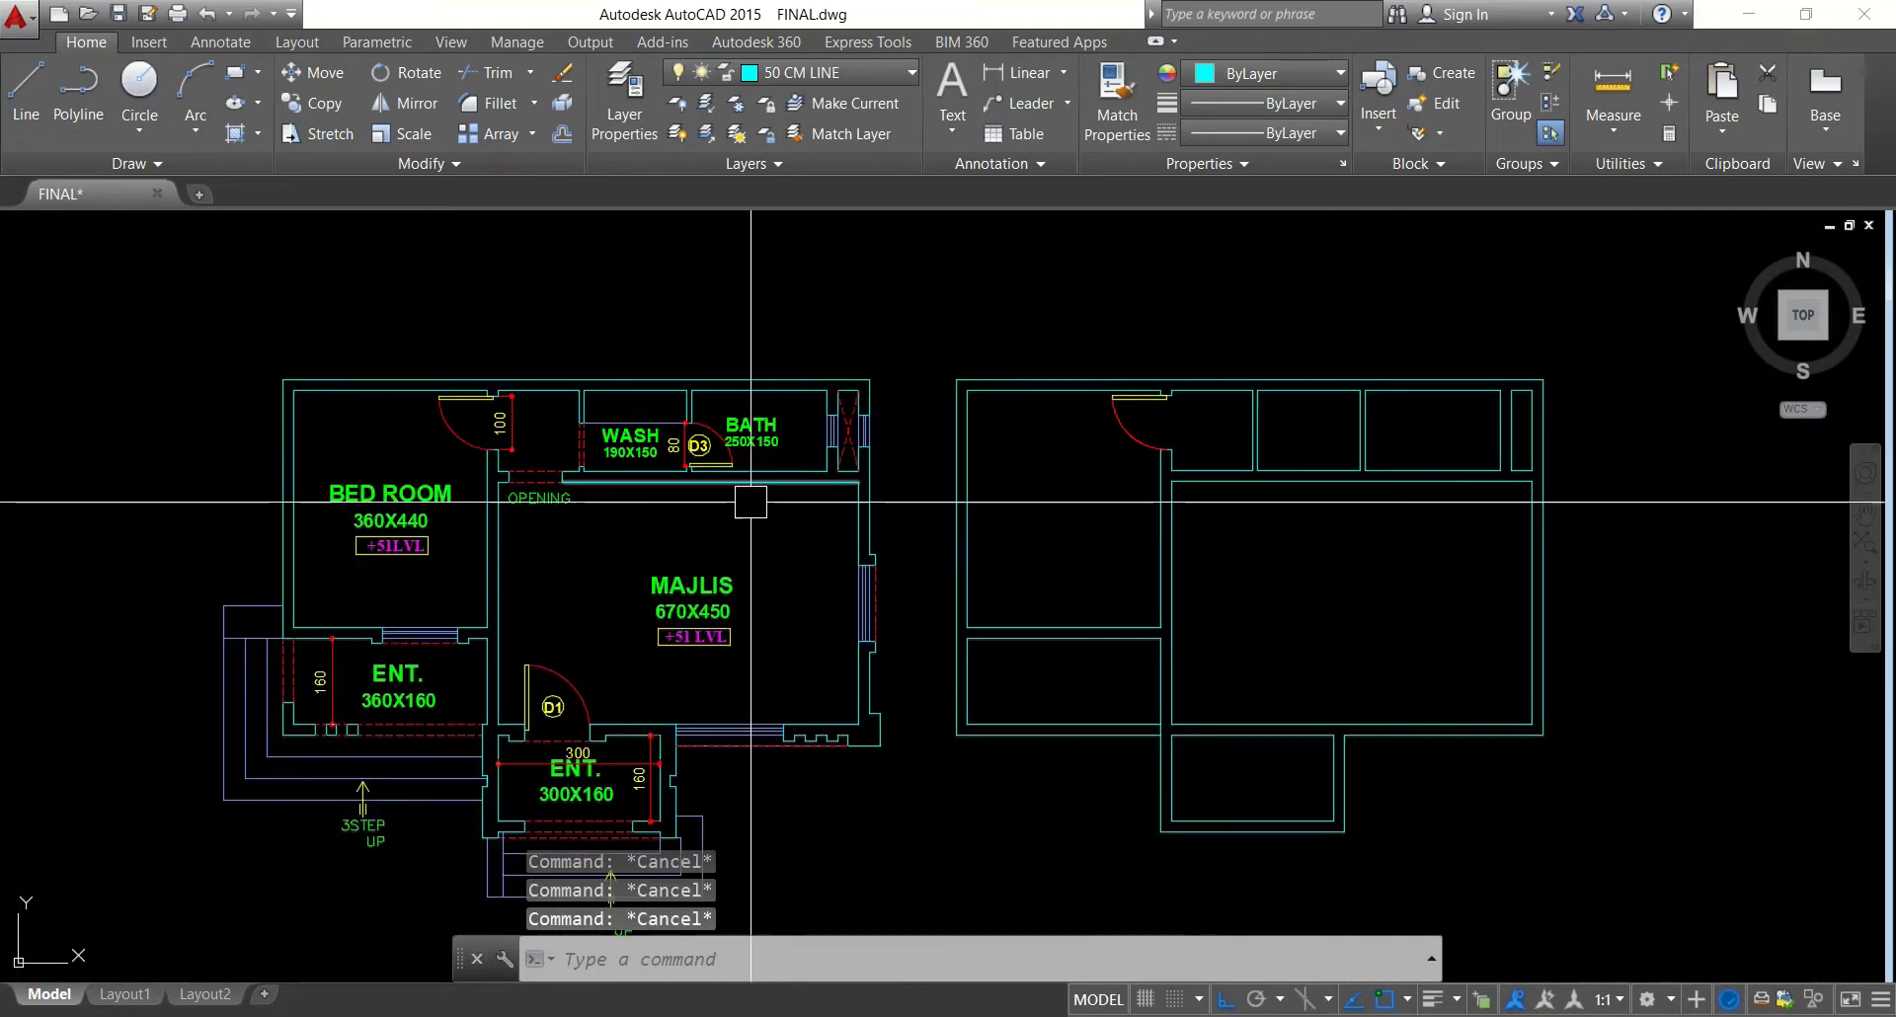
scroll(608, 560, up, 2)
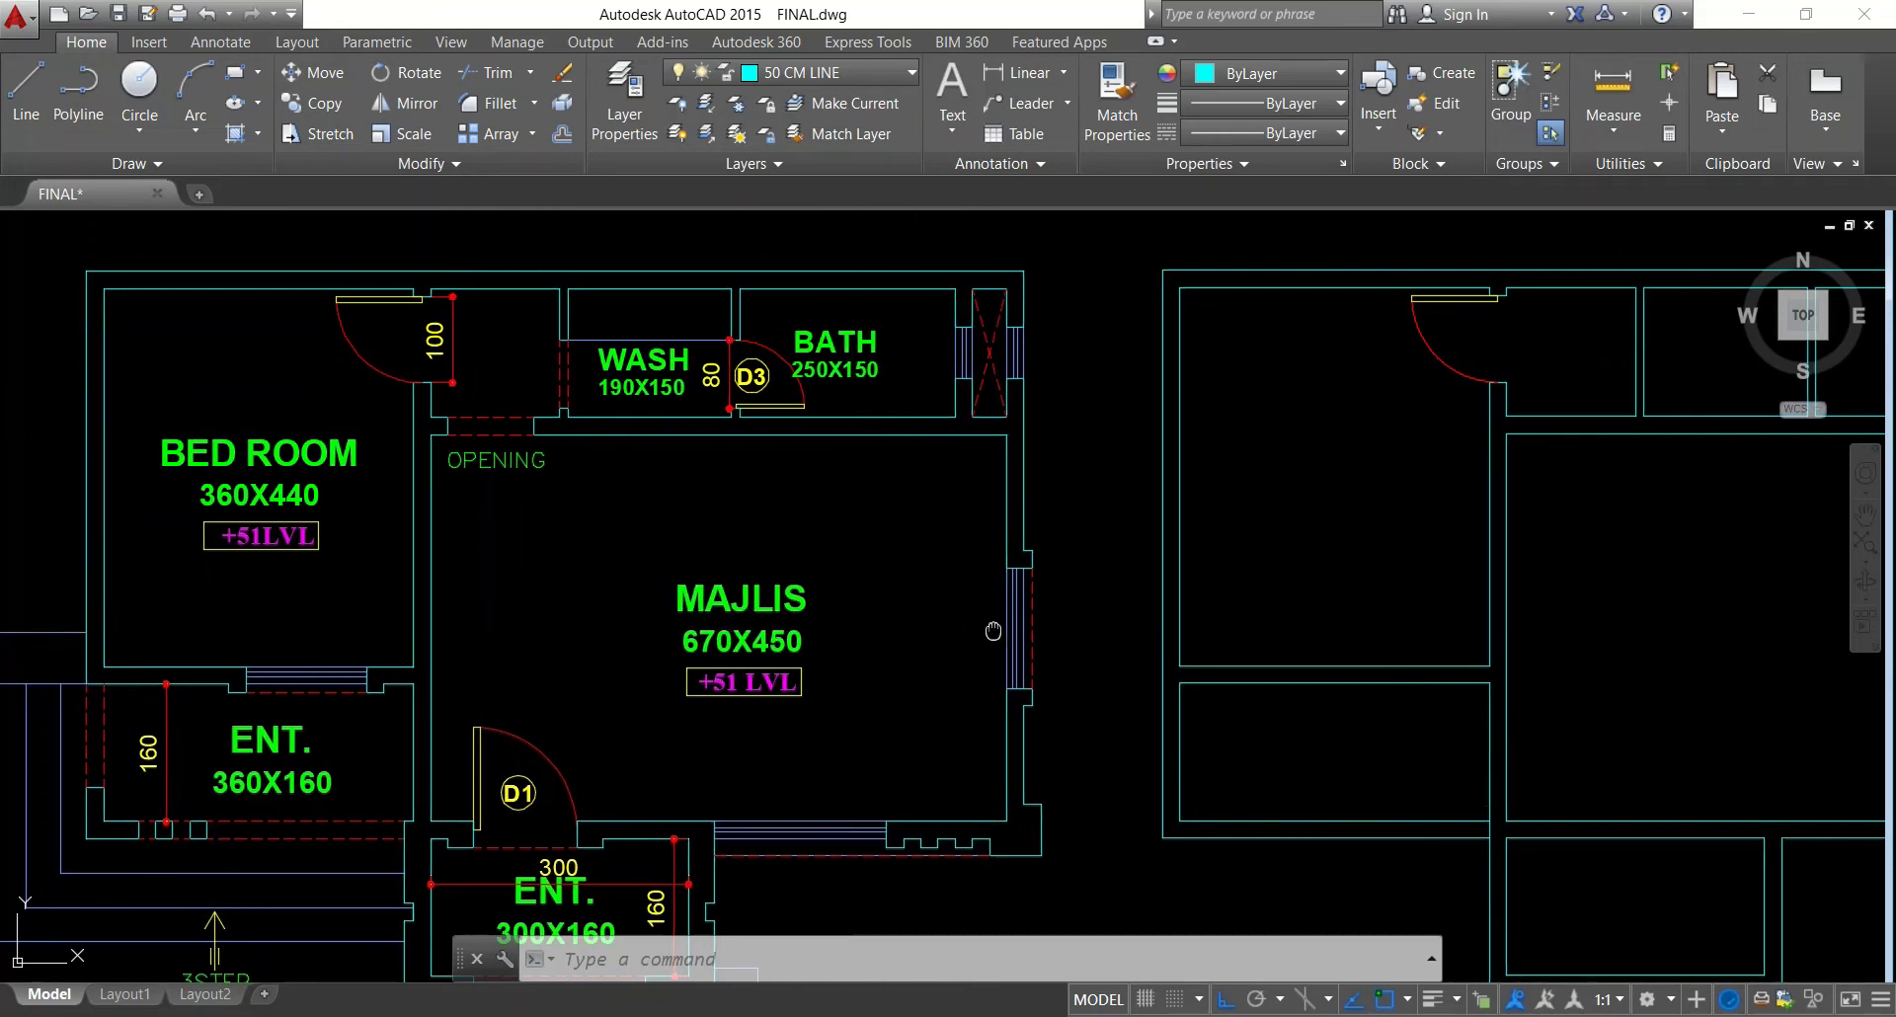
middle_drag(982, 629, 912, 613)
middle_drag(983, 550, 888, 526)
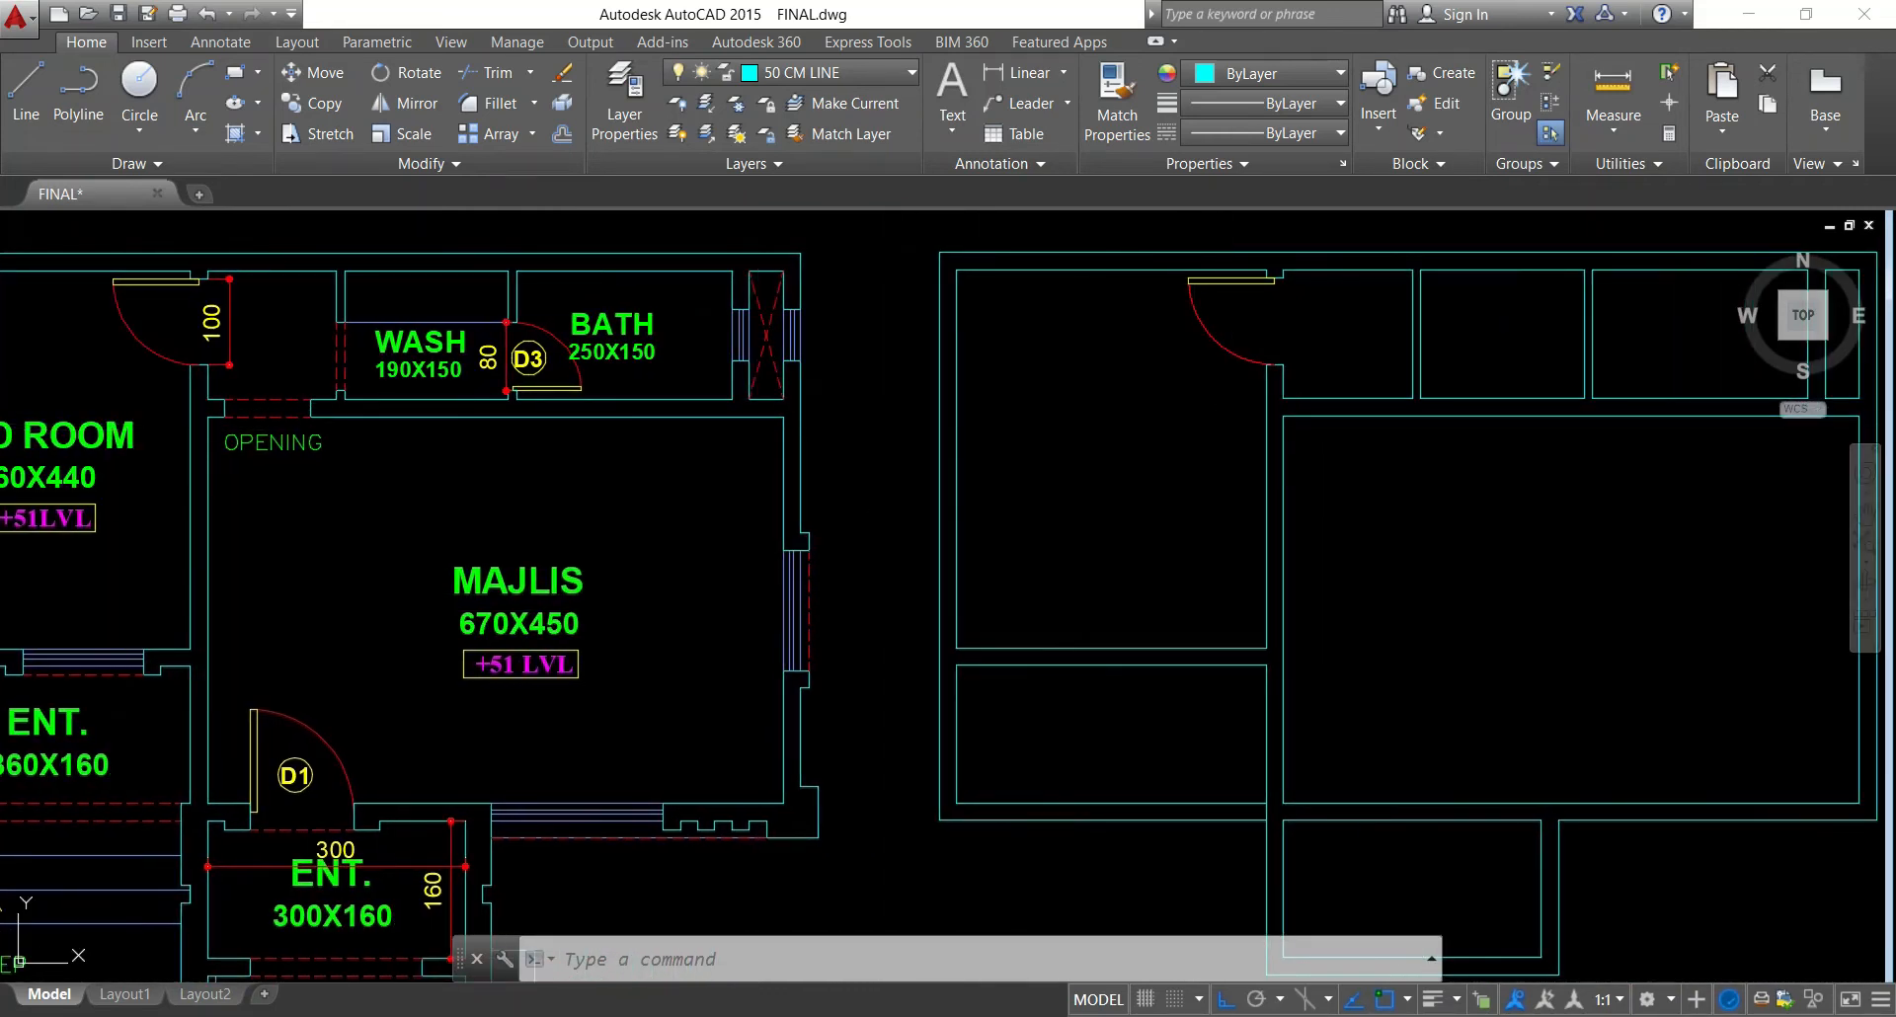
key(Escape)
text(o)
key(Return)
text(20)
key(Return)
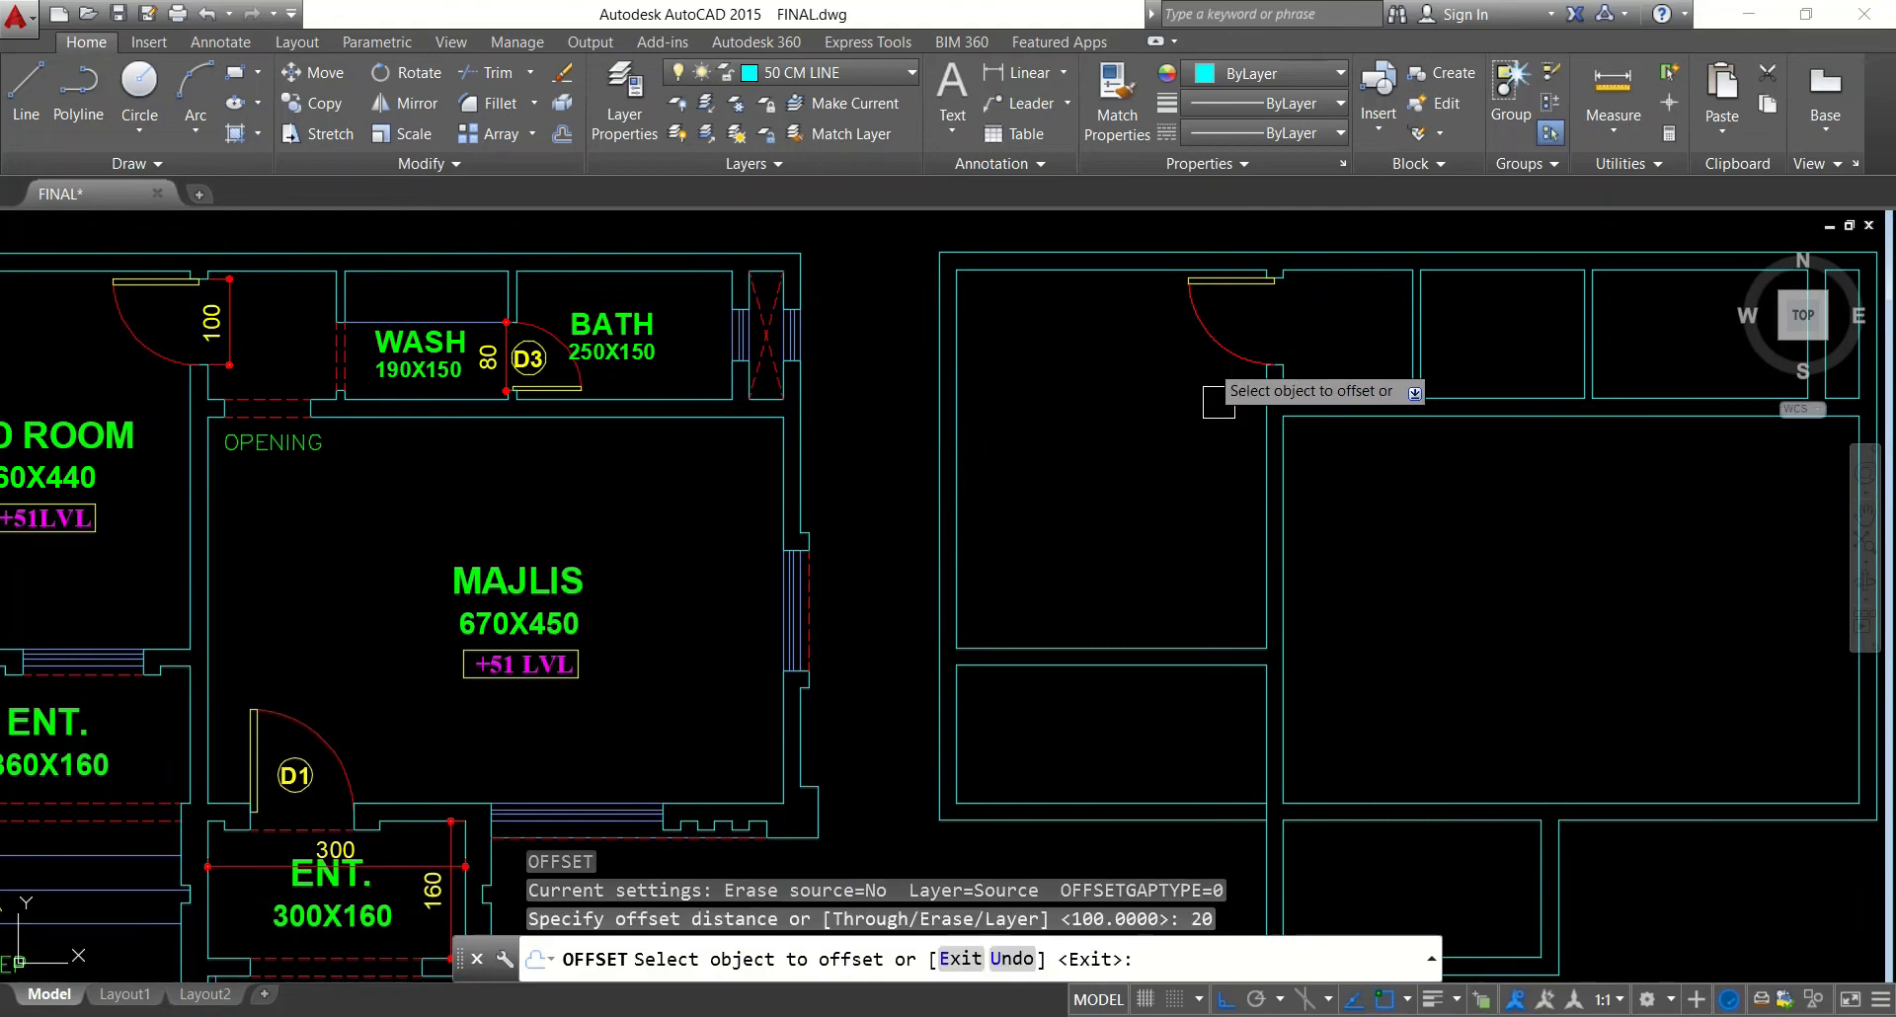
scroll(1289, 377, up, 4)
click(1304, 371)
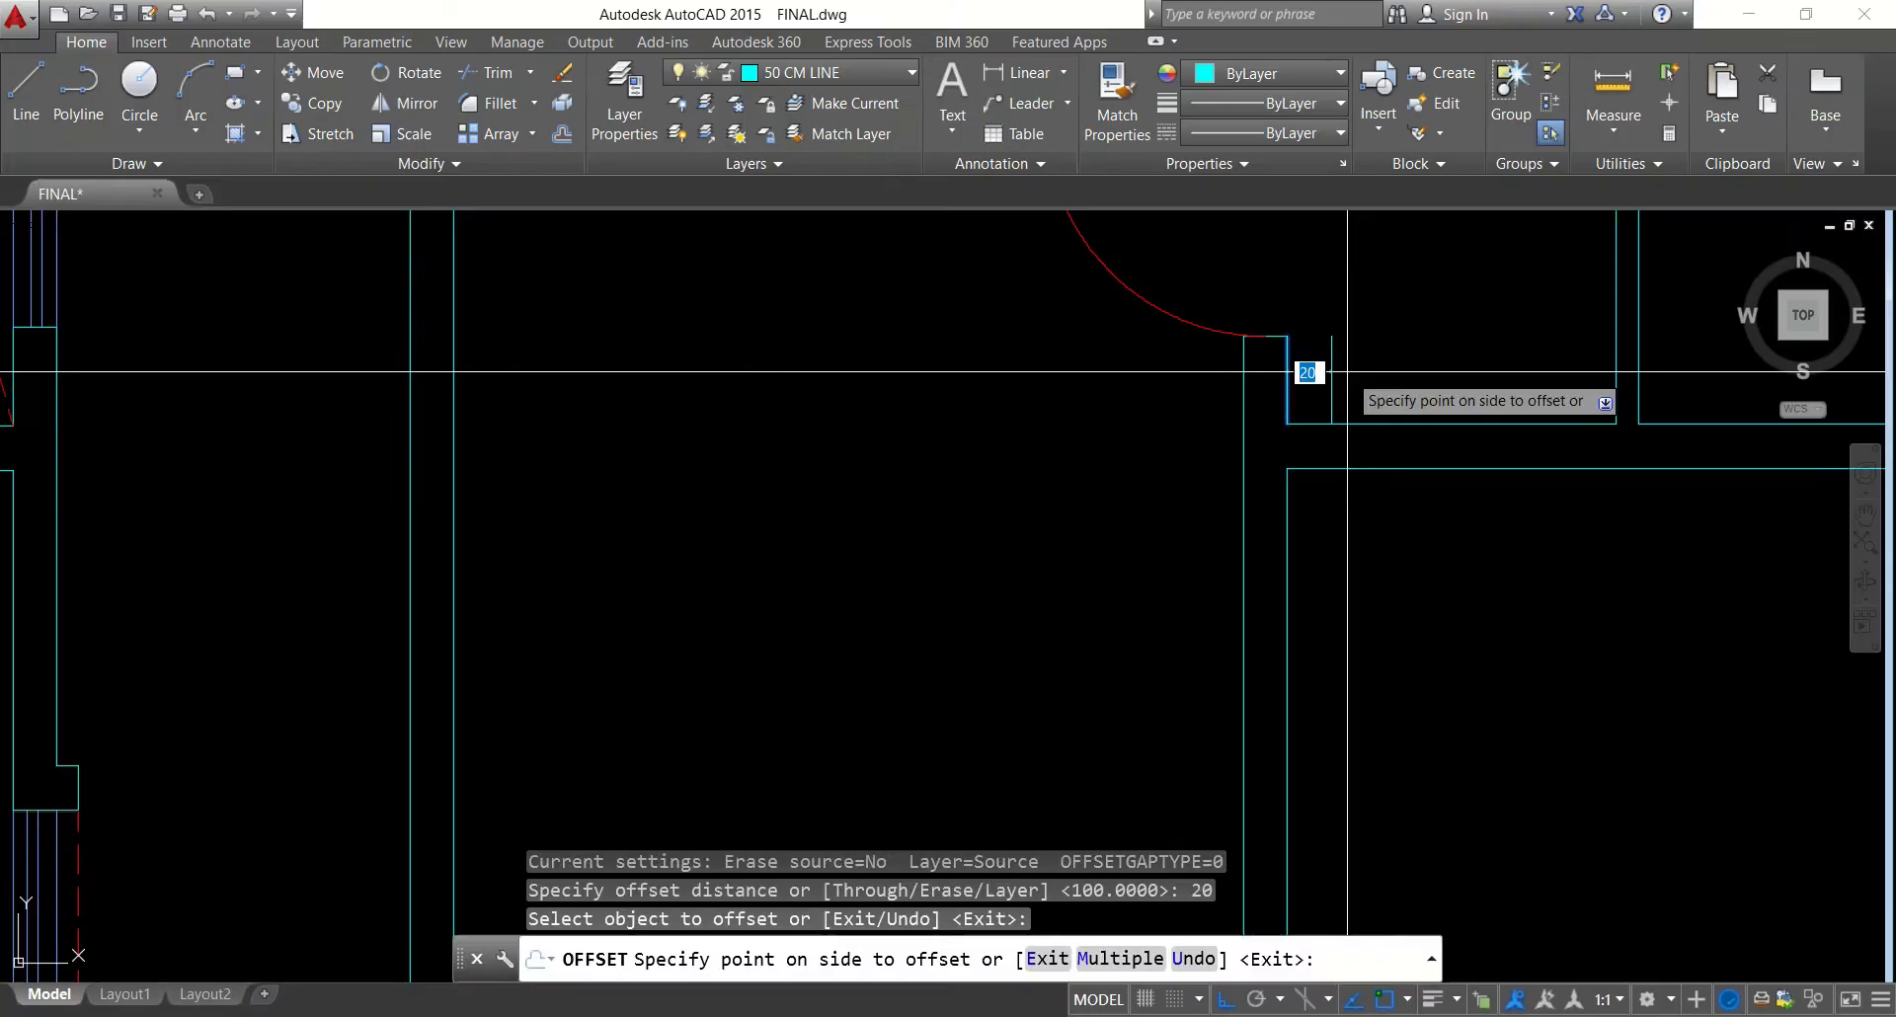
key(Escape)
Offset the new vertical line in the passage by 100 toward the wash to mark the opening width
key(Return)
text(100)
key(Return)
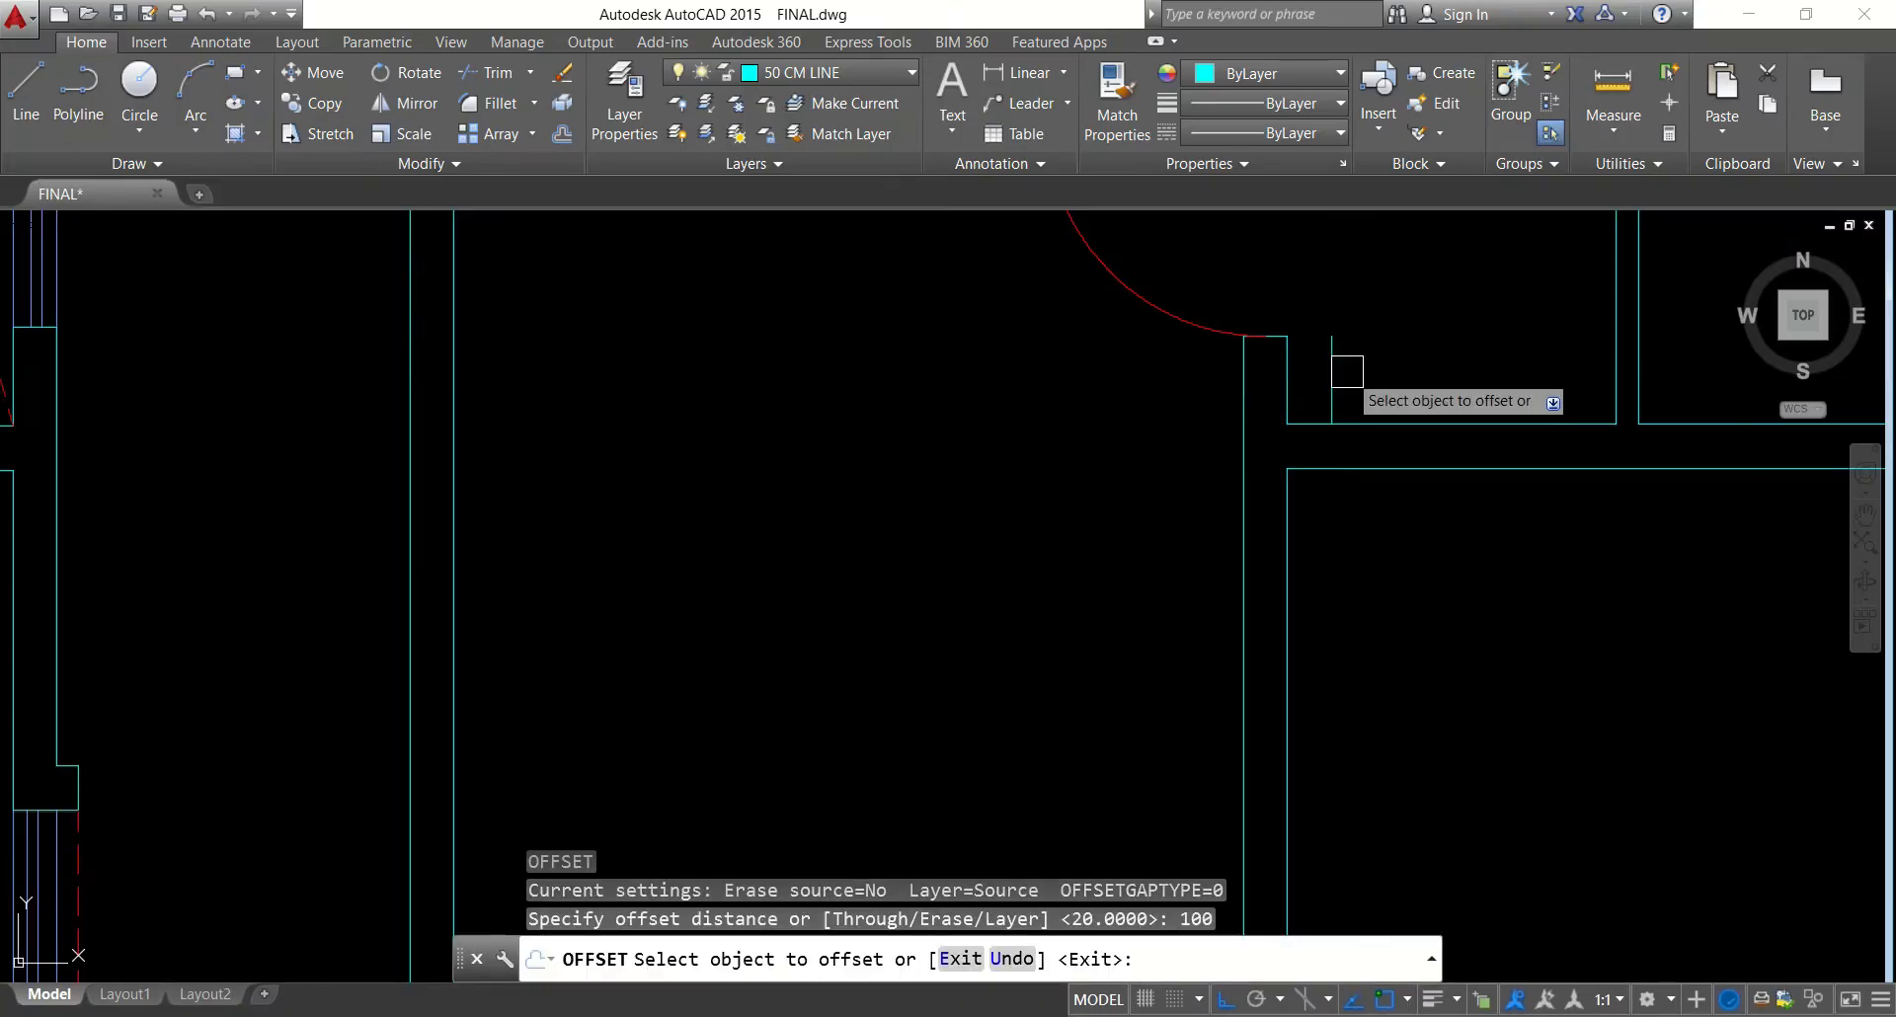
click(1347, 371)
click(1515, 368)
key(Escape)
Extend both vertical lines across the wall between passage and majlis and trim their ends protruding into the passage
text(ex)
key(Return)
key(Return)
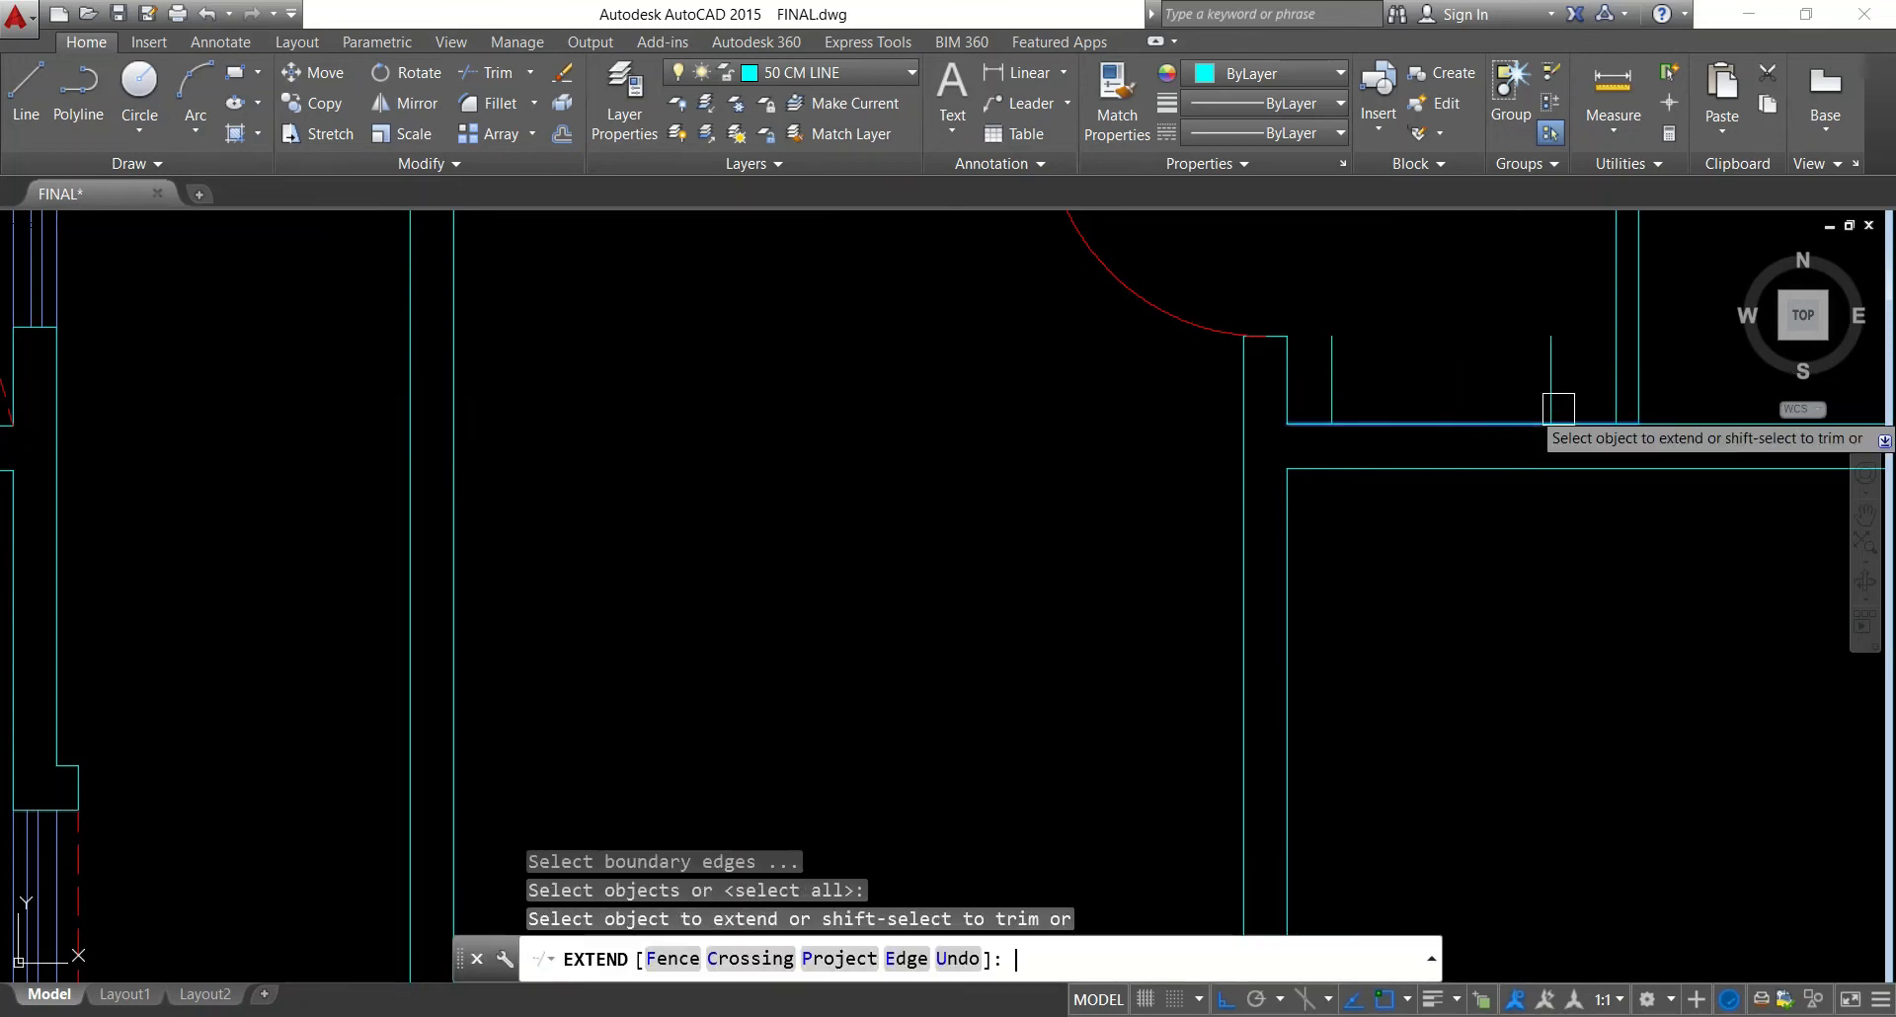
click(1552, 388)
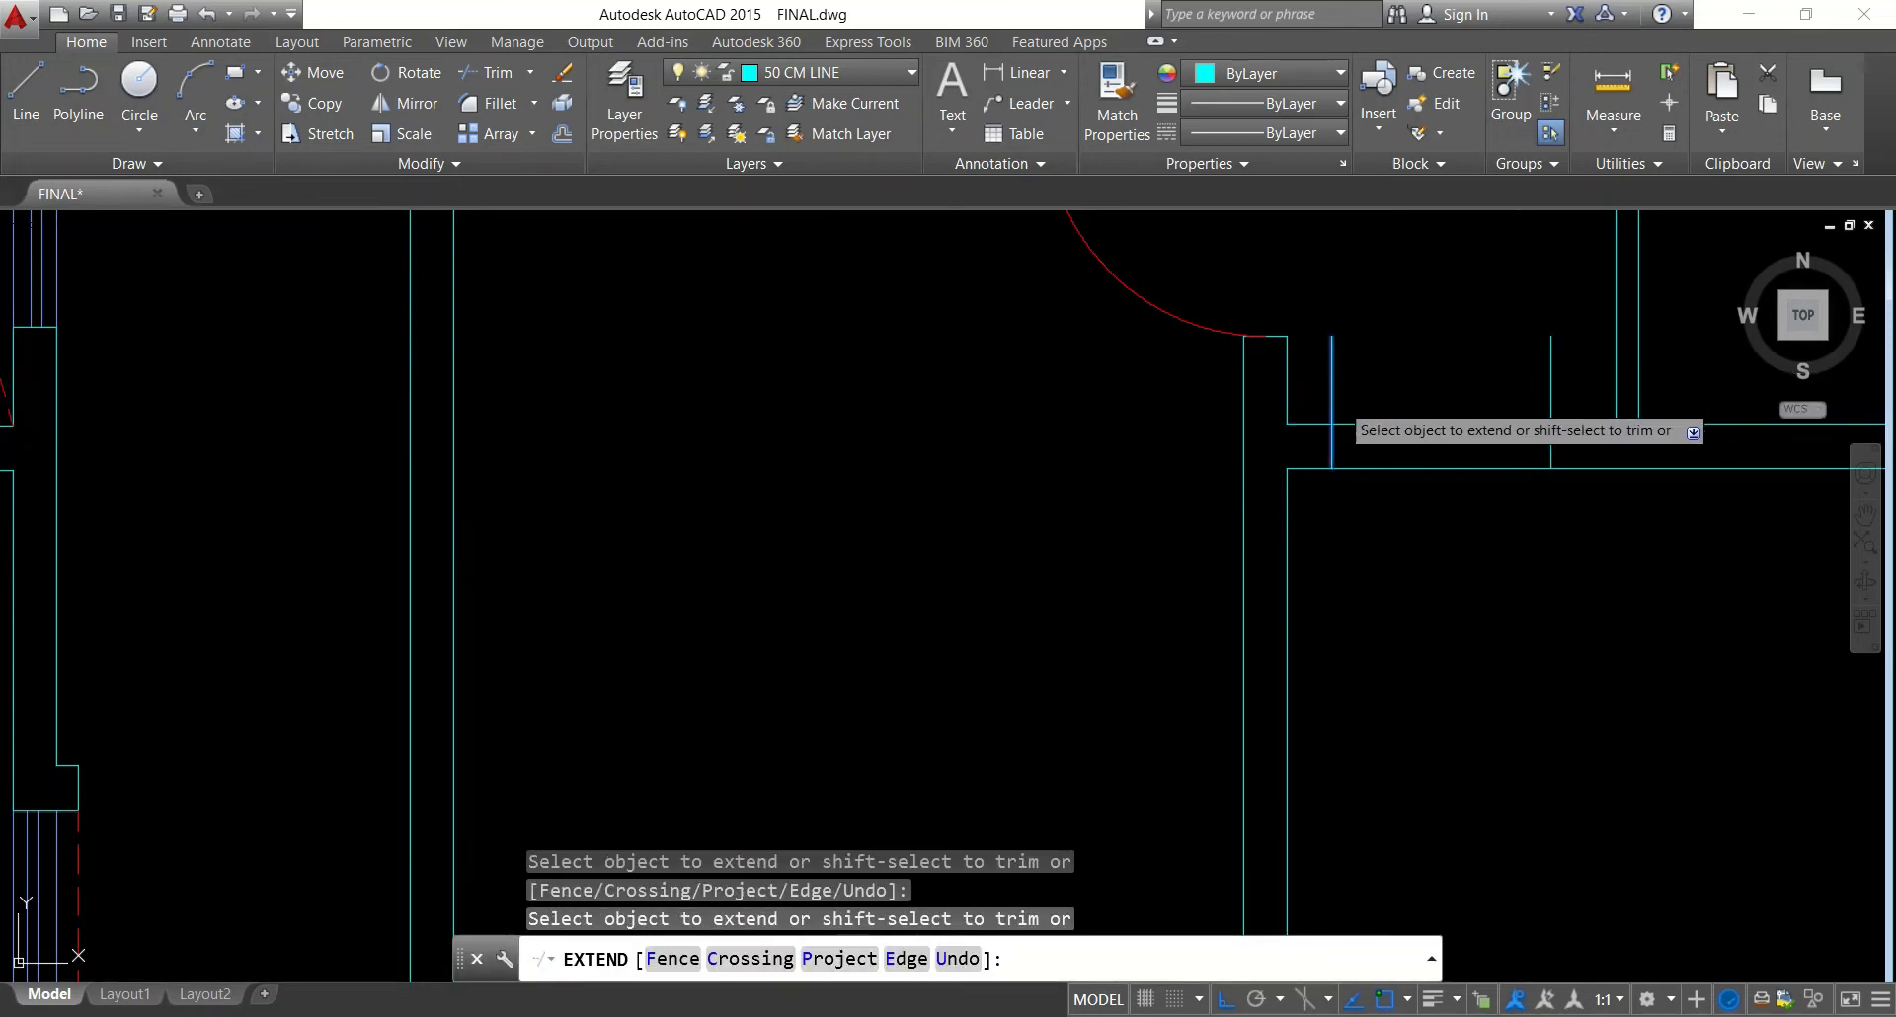
key(Escape)
text(tr)
key(Return)
key(Return)
click(1331, 380)
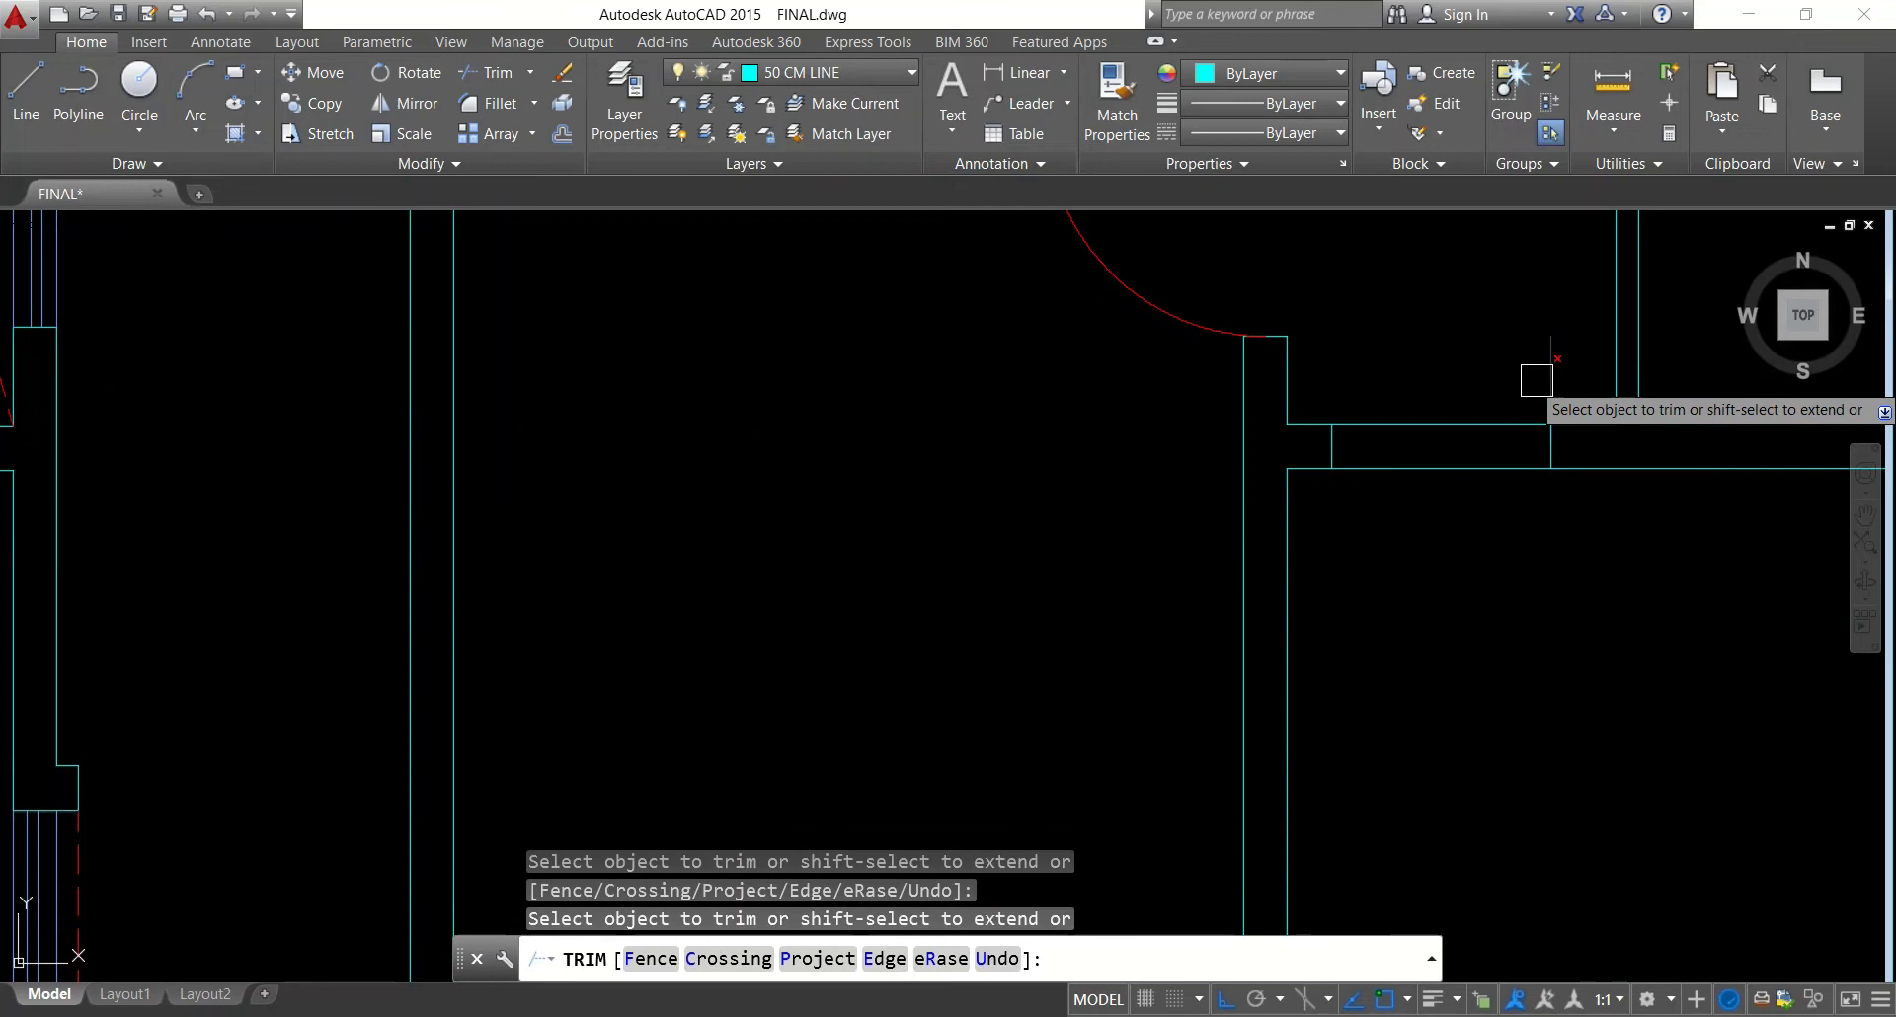
key(Escape)
key(Escape)
key(Escape)
Trim the two wall lines between the jambs to open the wall between passage and majlis
text(tr)
key(Return)
key(Return)
click(1477, 535)
click(1442, 399)
key(Escape)
Draw a line between the jambs along each face of the wall at the passage-to-majlis opening
text(l)
key(Return)
click(1551, 424)
click(1332, 423)
key(Escape)
key(Return)
click(1331, 468)
key(Escape)
key(Escape)
scroll(1397, 458, down, 4)
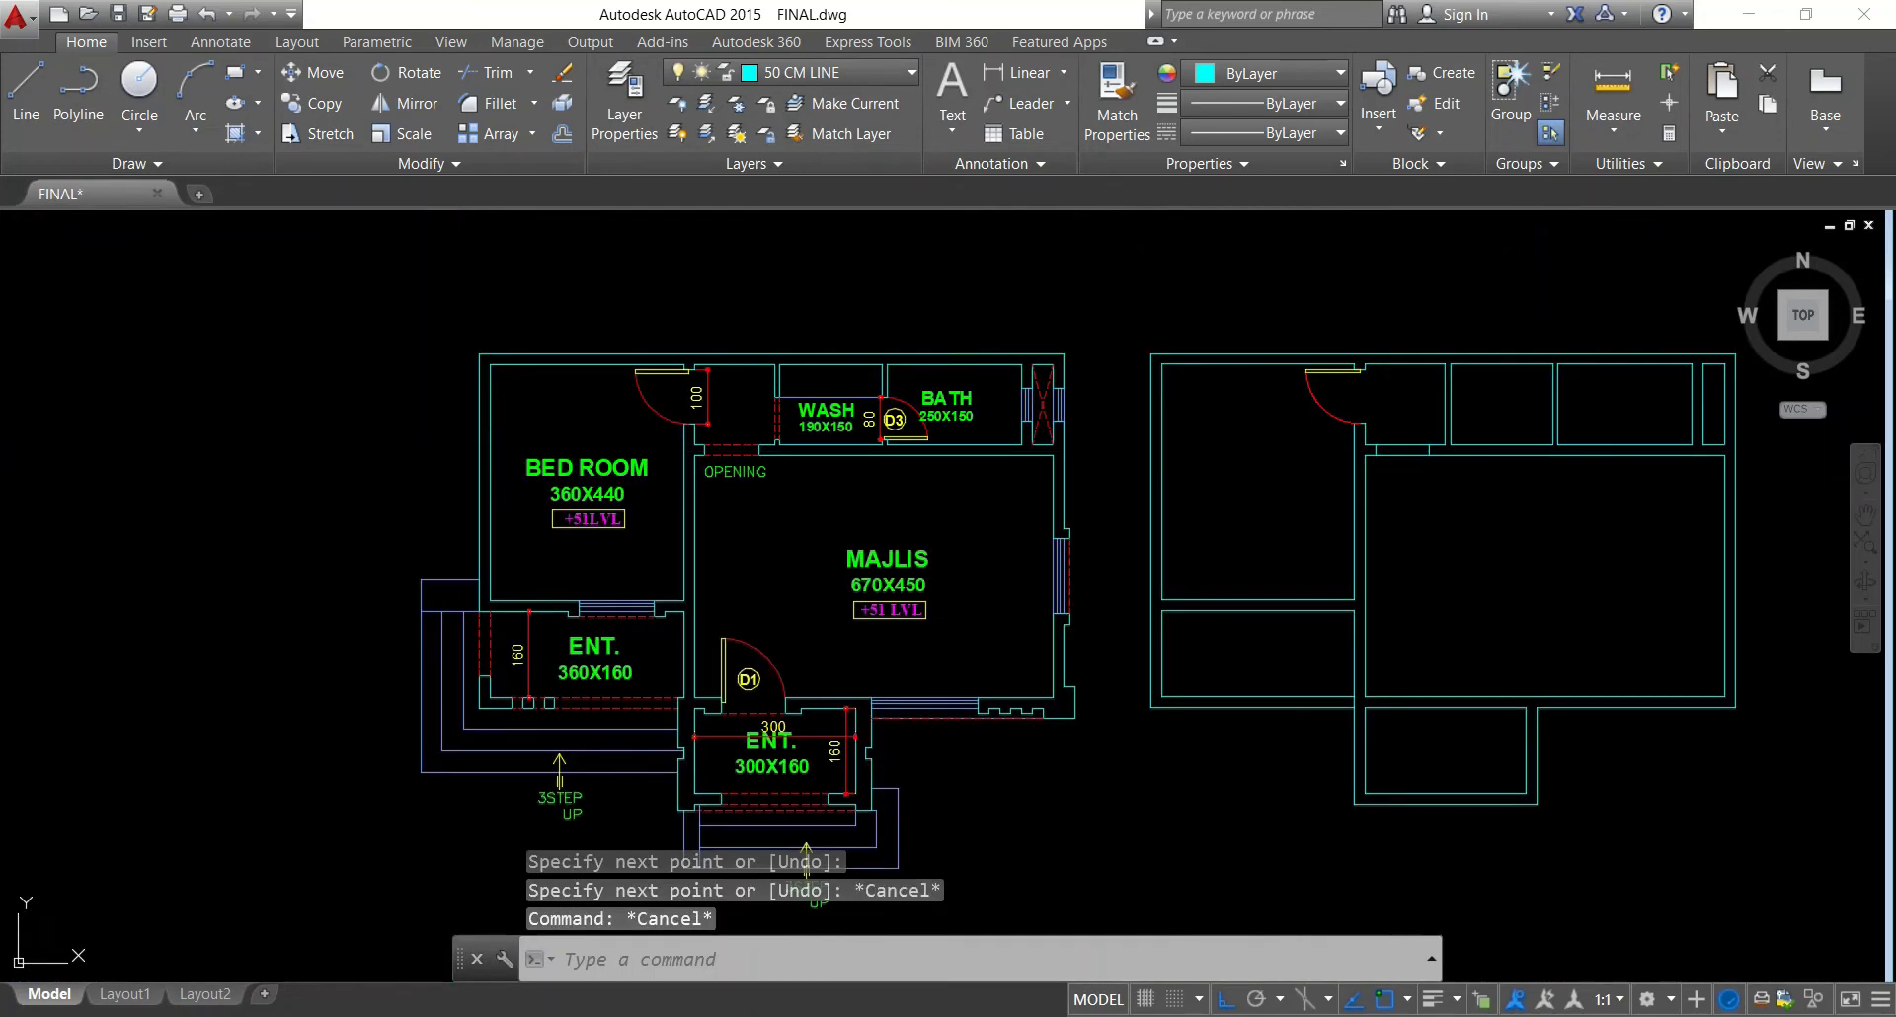
Match the two new opening lines to the properties of the original plan's red dashed opening line
text(ma)
key(Return)
scroll(742, 446, up, 4)
click(727, 446)
scroll(700, 445, down, 4)
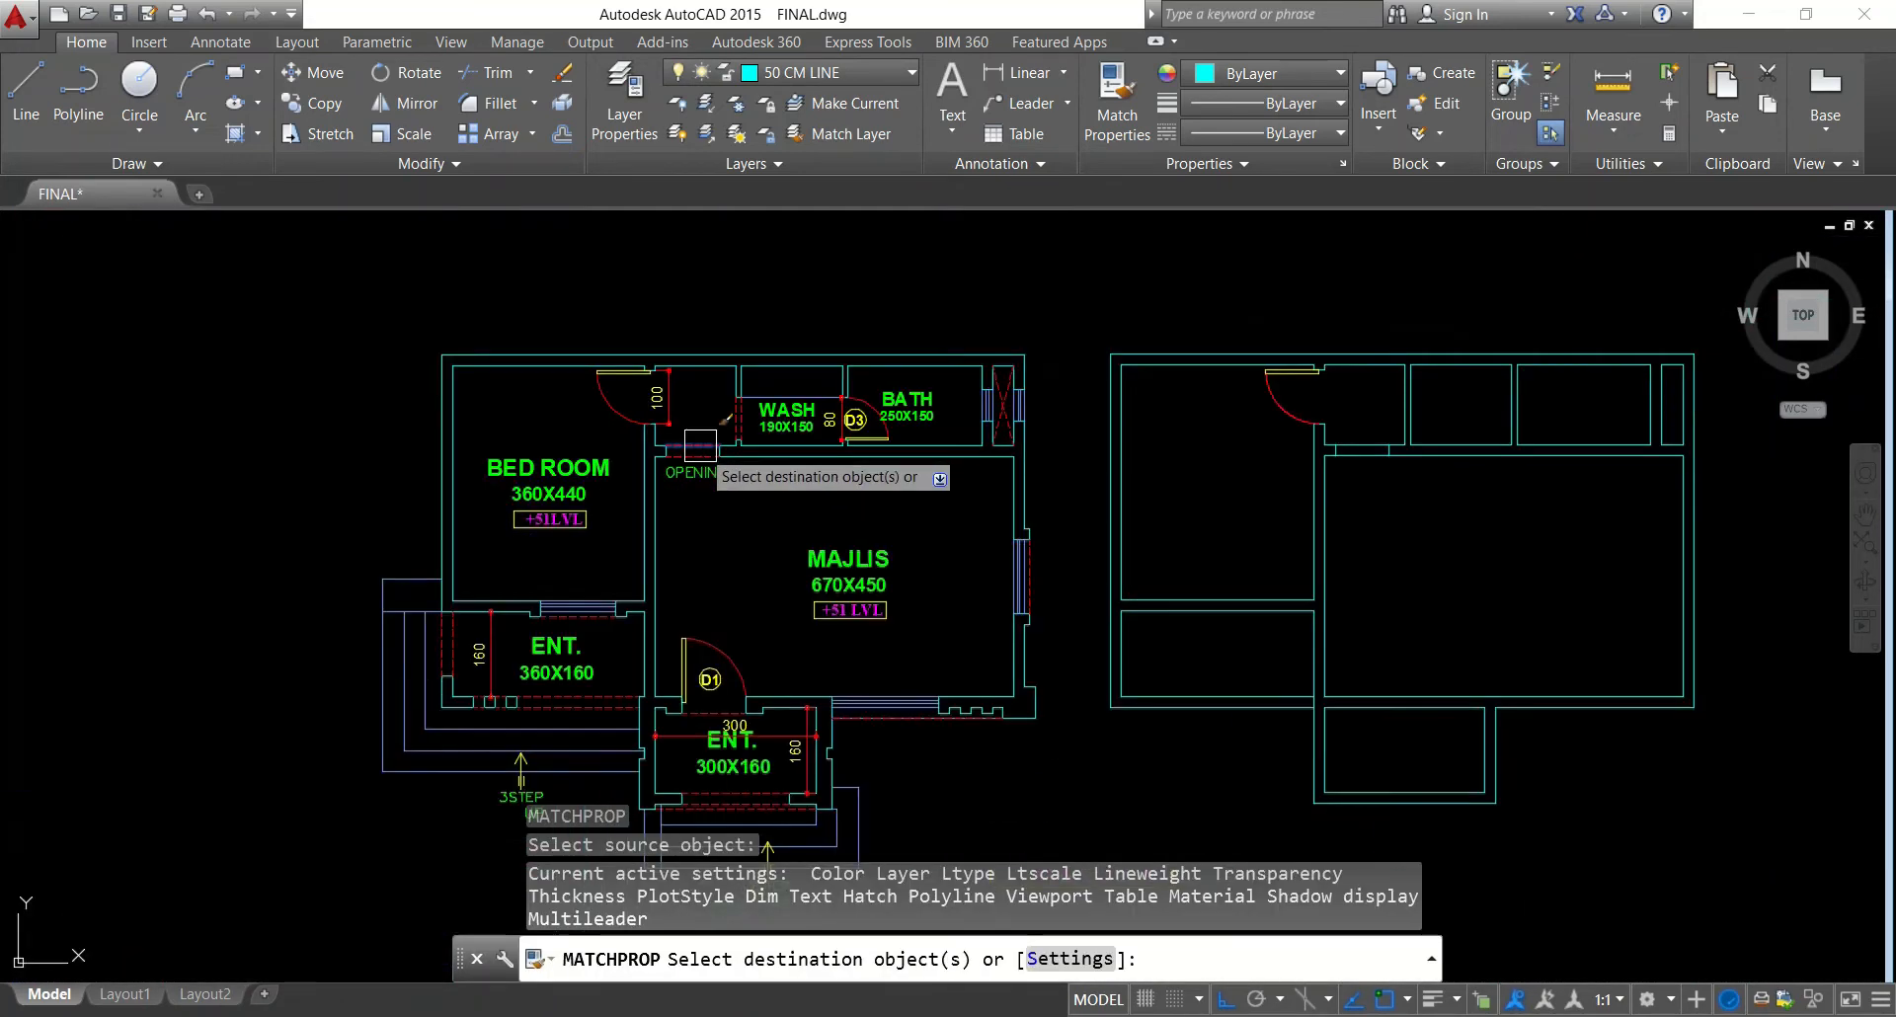
scroll(1255, 427, up, 8)
middle_drag(1782, 497, 1193, 451)
click(1415, 433)
click(1356, 646)
scroll(1314, 613, down, 4)
key(Escape)
key(Escape)
key(Escape)
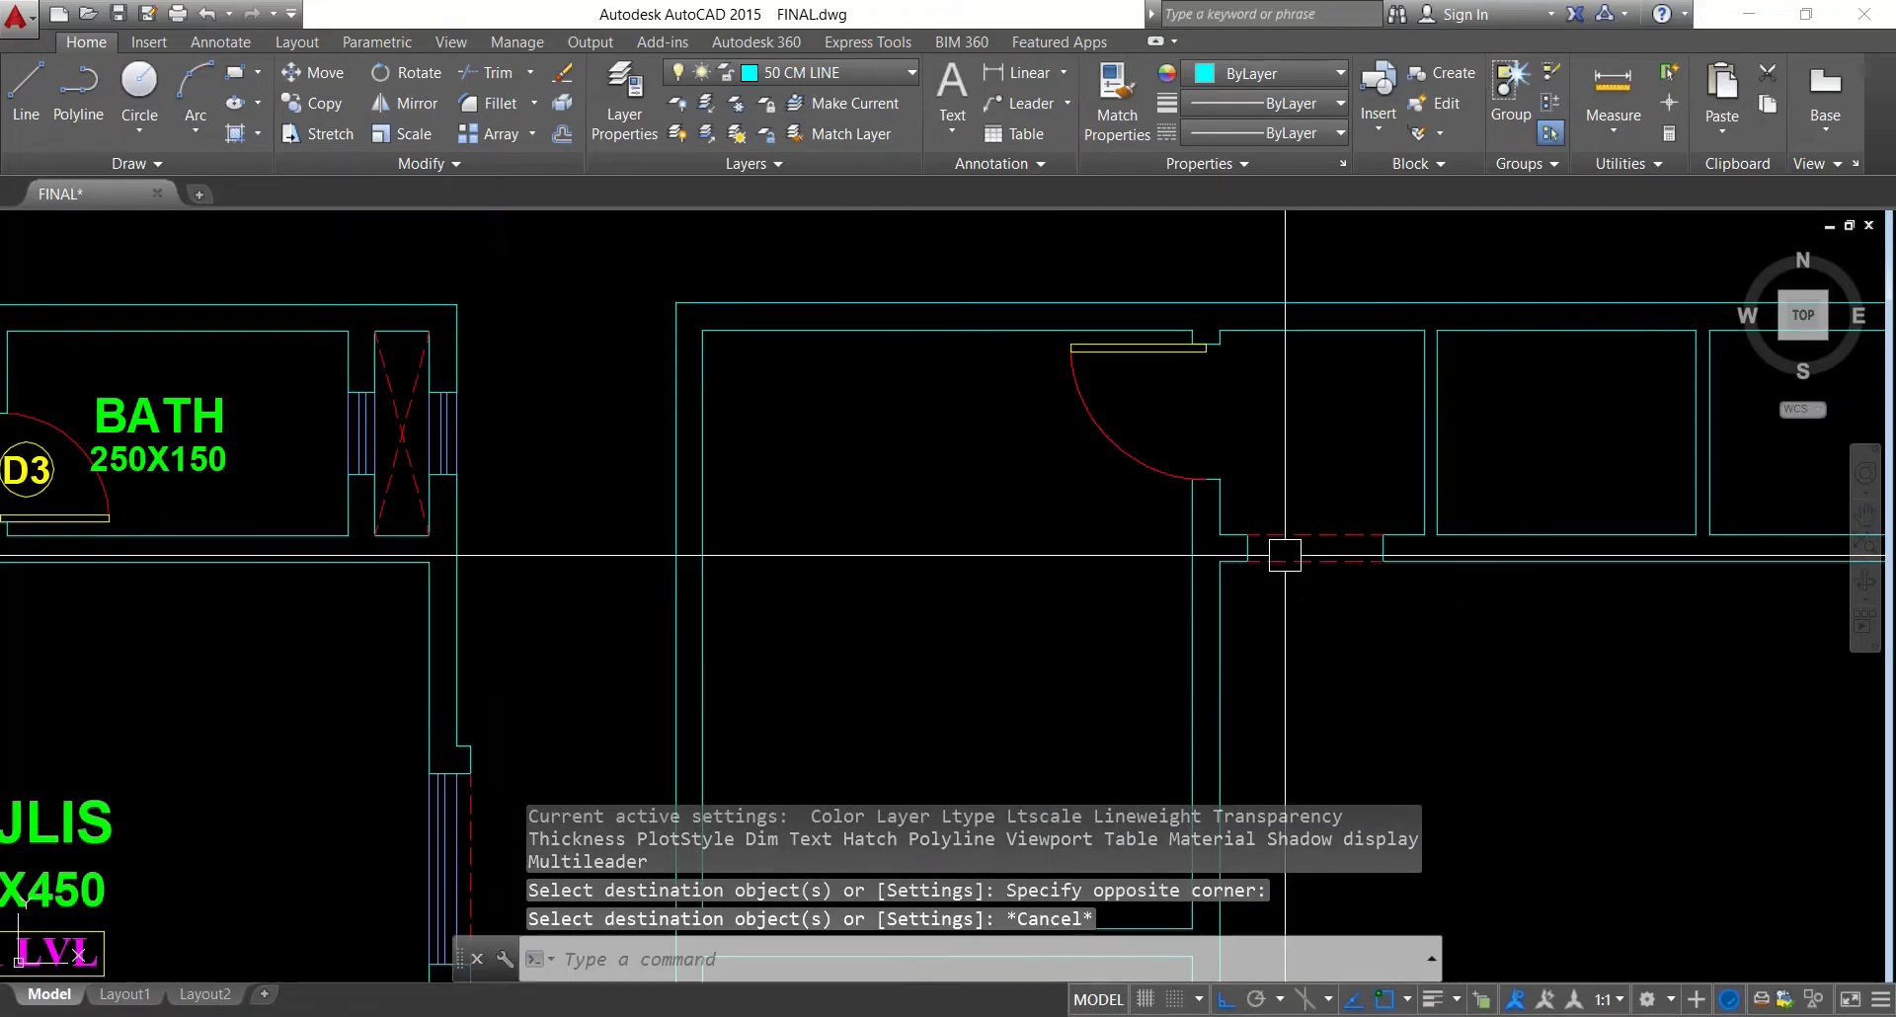
Offset the redrawn wash's lower inner wall line 10 up into the room
scroll(1291, 597, down, 2)
text(O)
key(Return)
text(10)
key(Return)
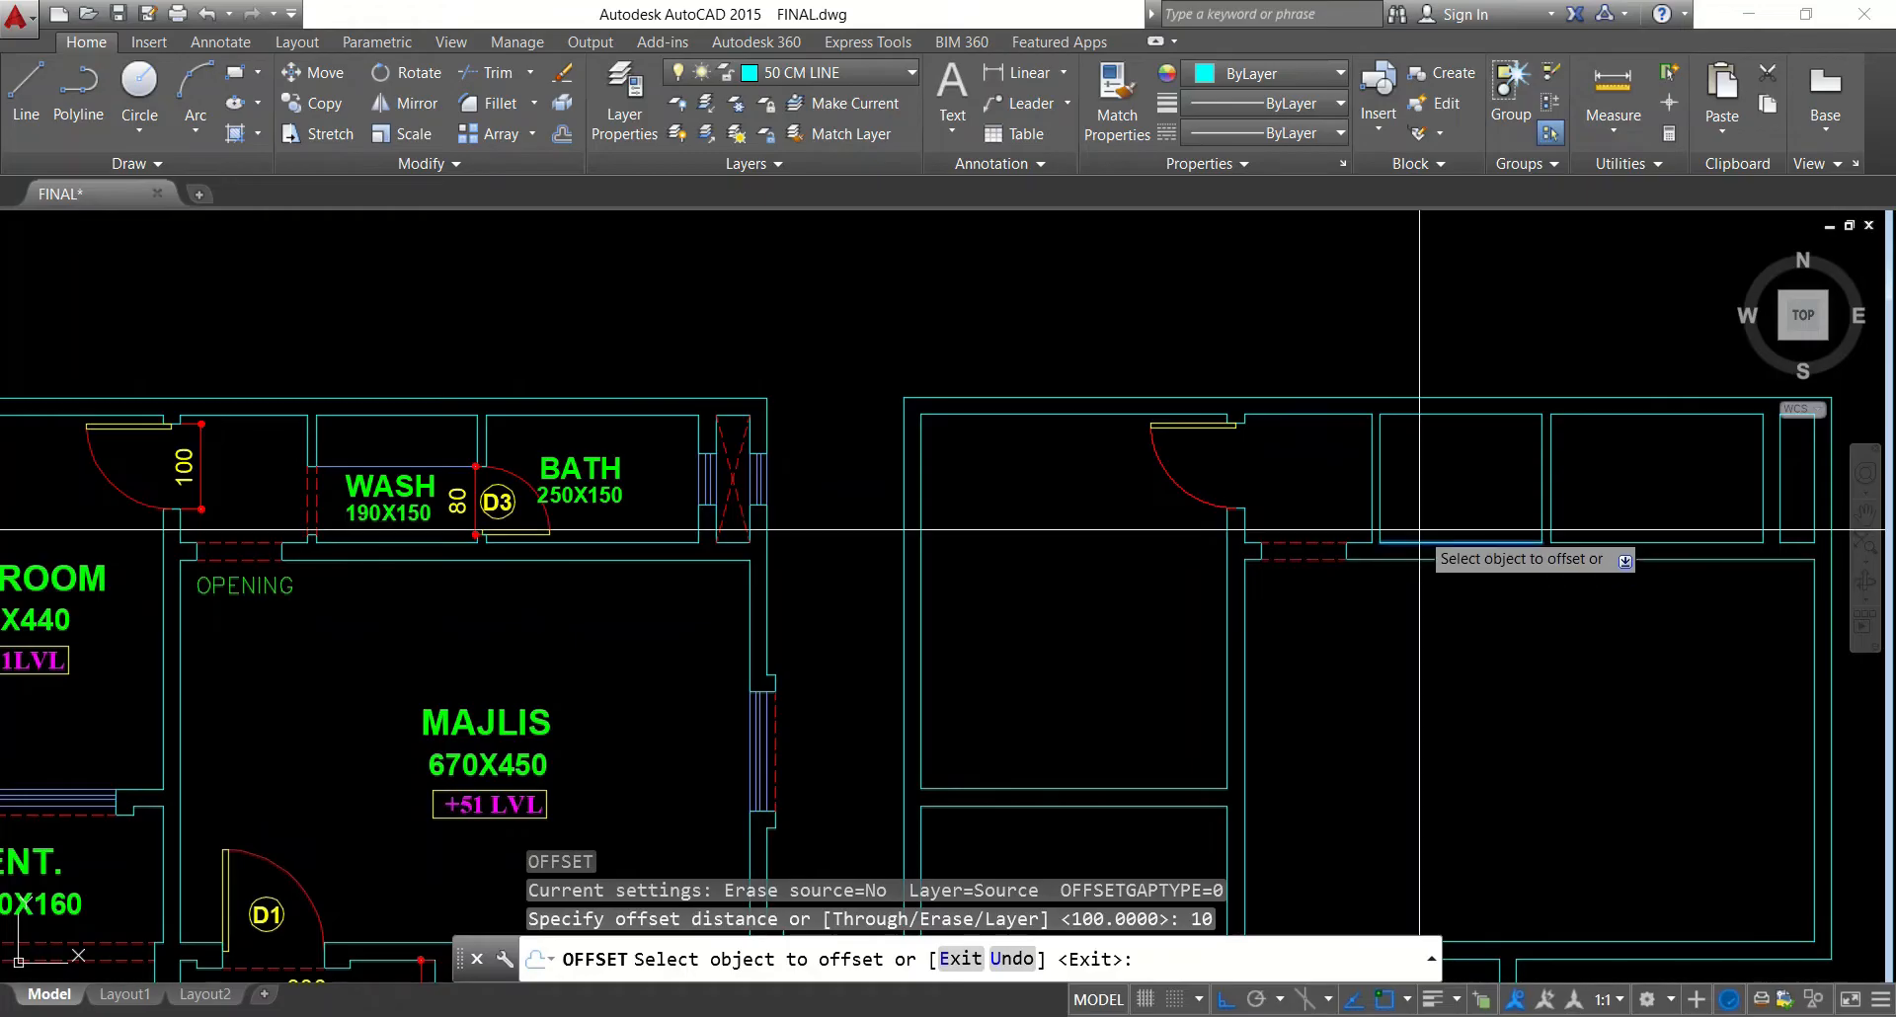
click(1419, 533)
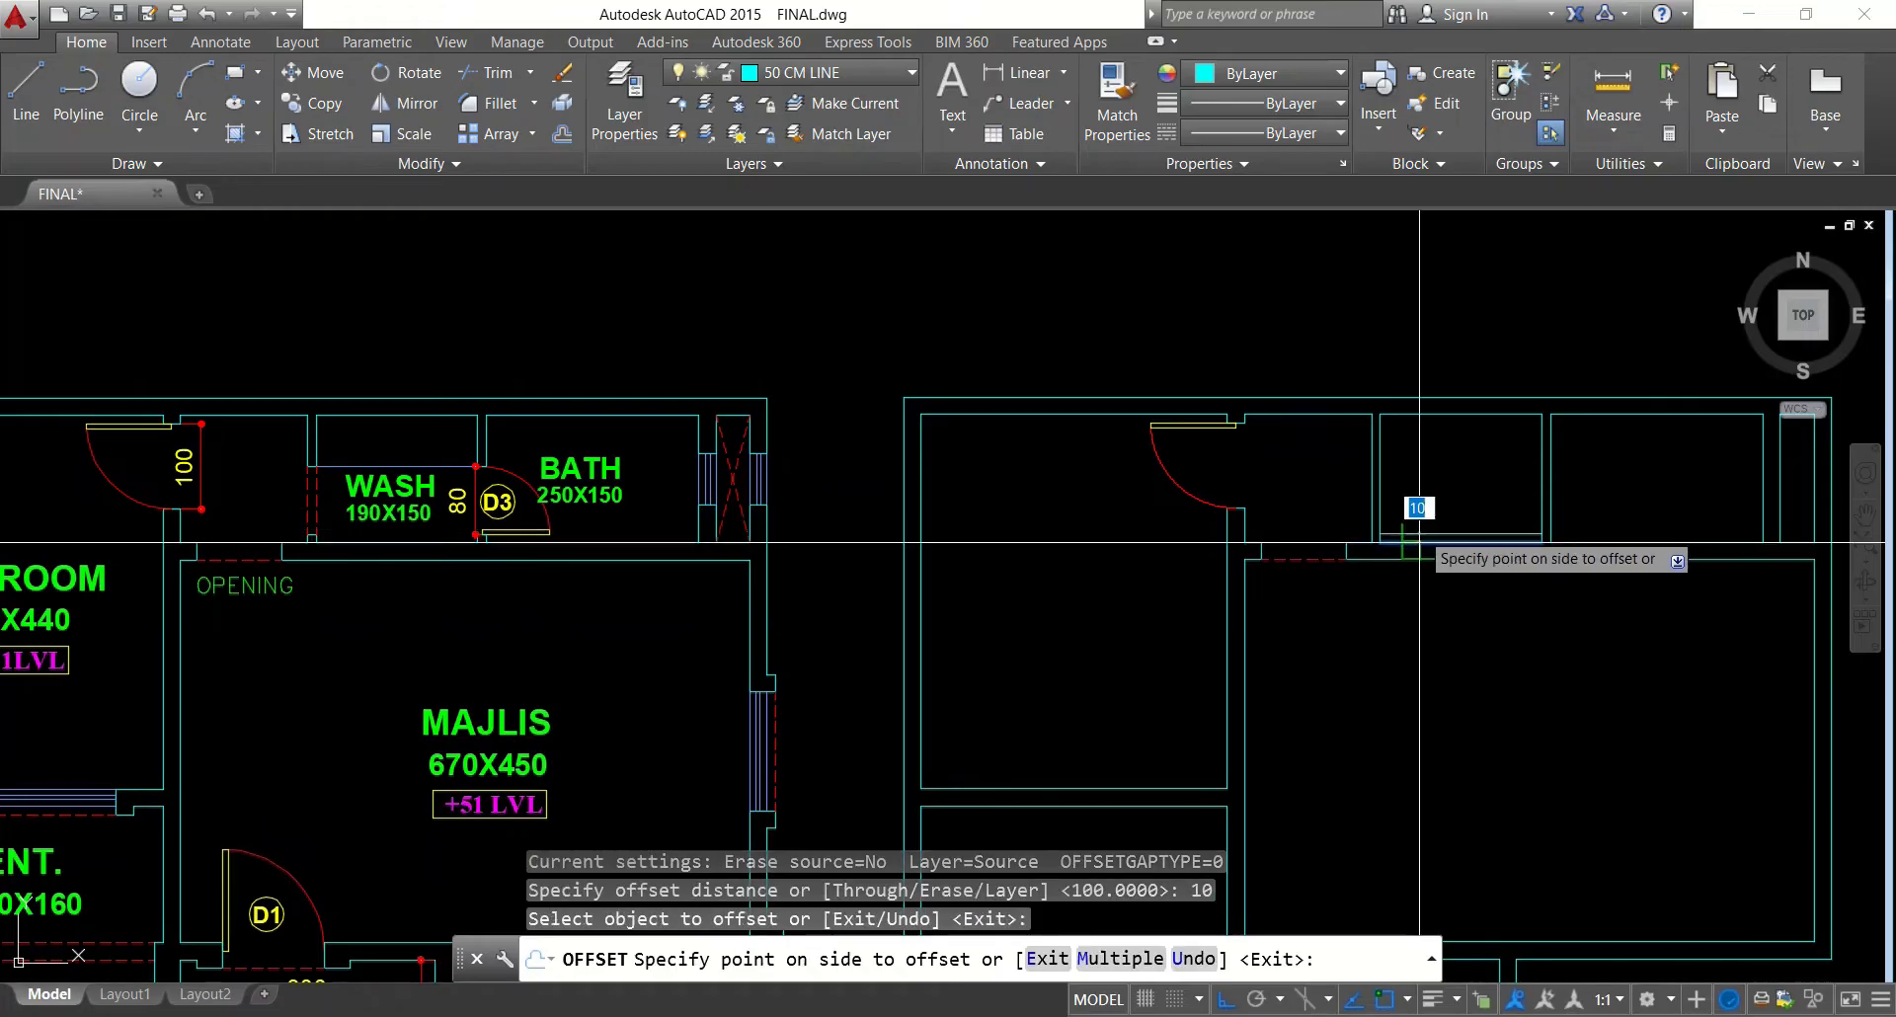
click(1429, 484)
key(Escape)
key(Return)
text(10)
key(Return)
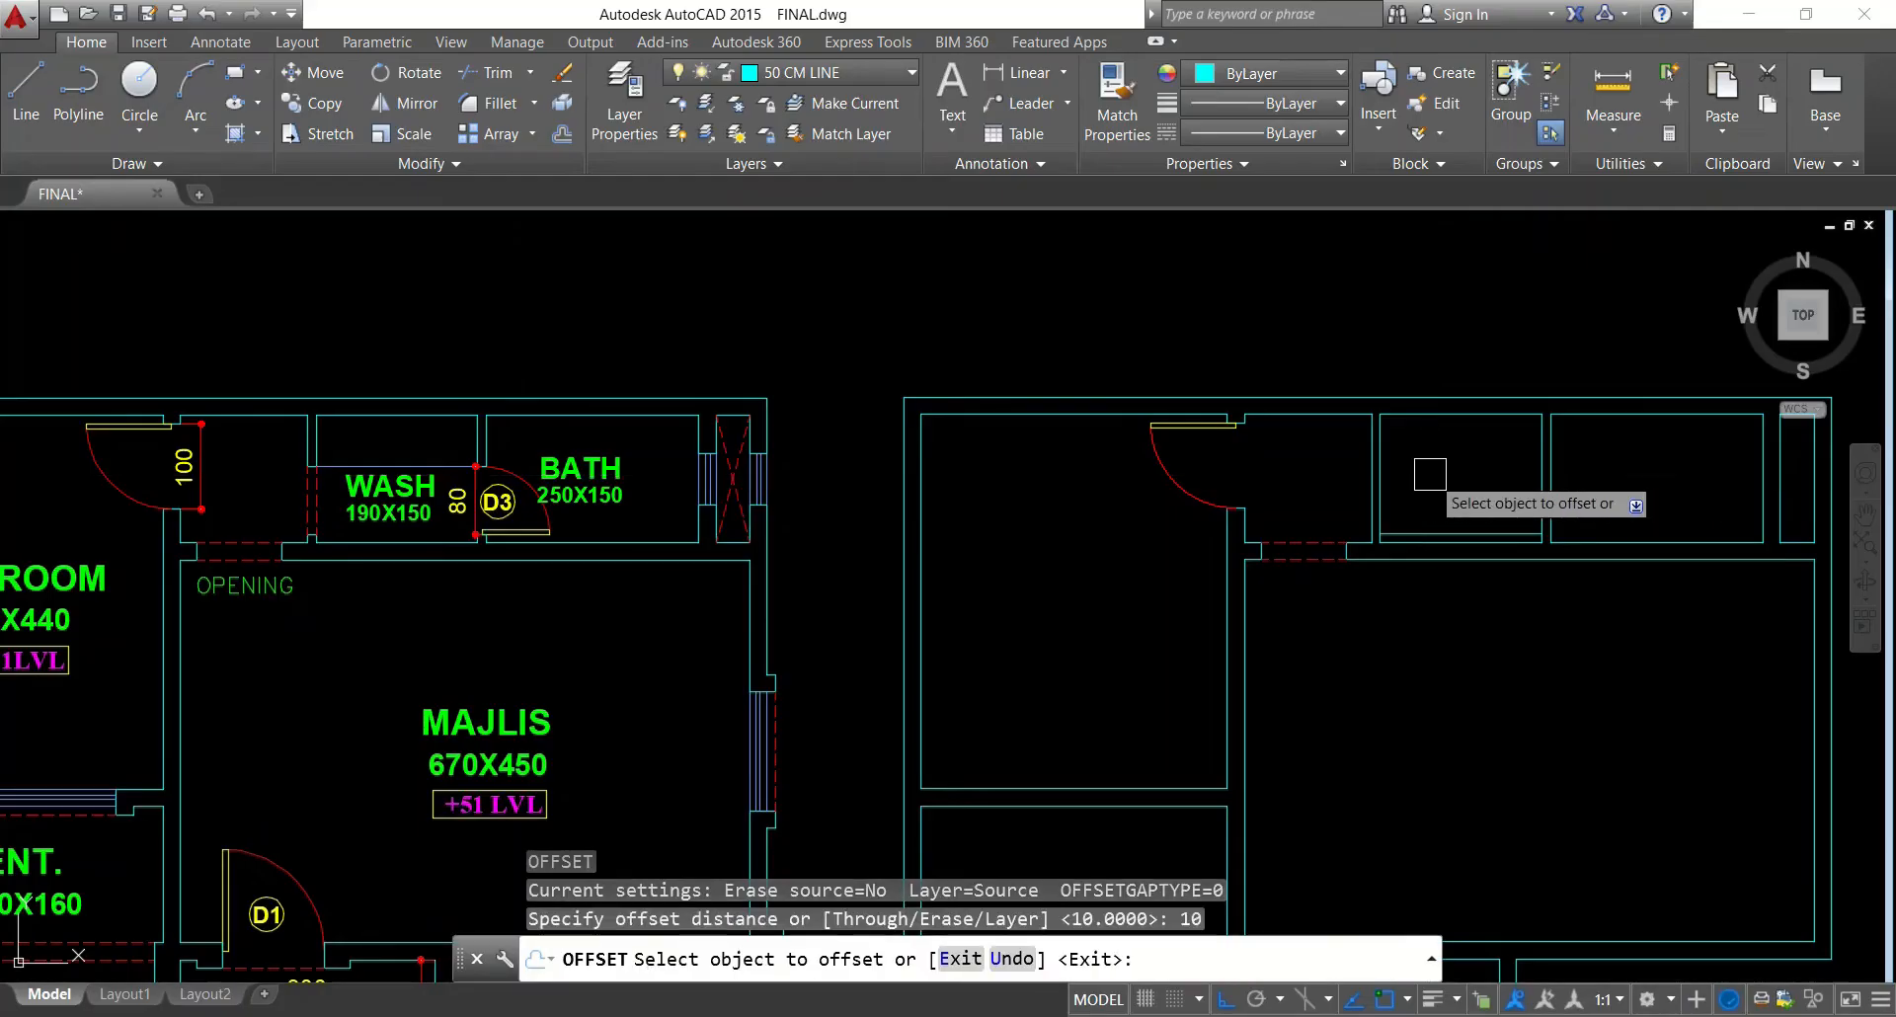
key(Escape)
text(PO)
key(Return)
key(Escape)
key(Escape)
key(Escape)
Offset the new line in the wash up by 80 to mark the door opening height
text(o)
key(Return)
text(80)
key(Return)
scroll(1418, 537, up, 6)
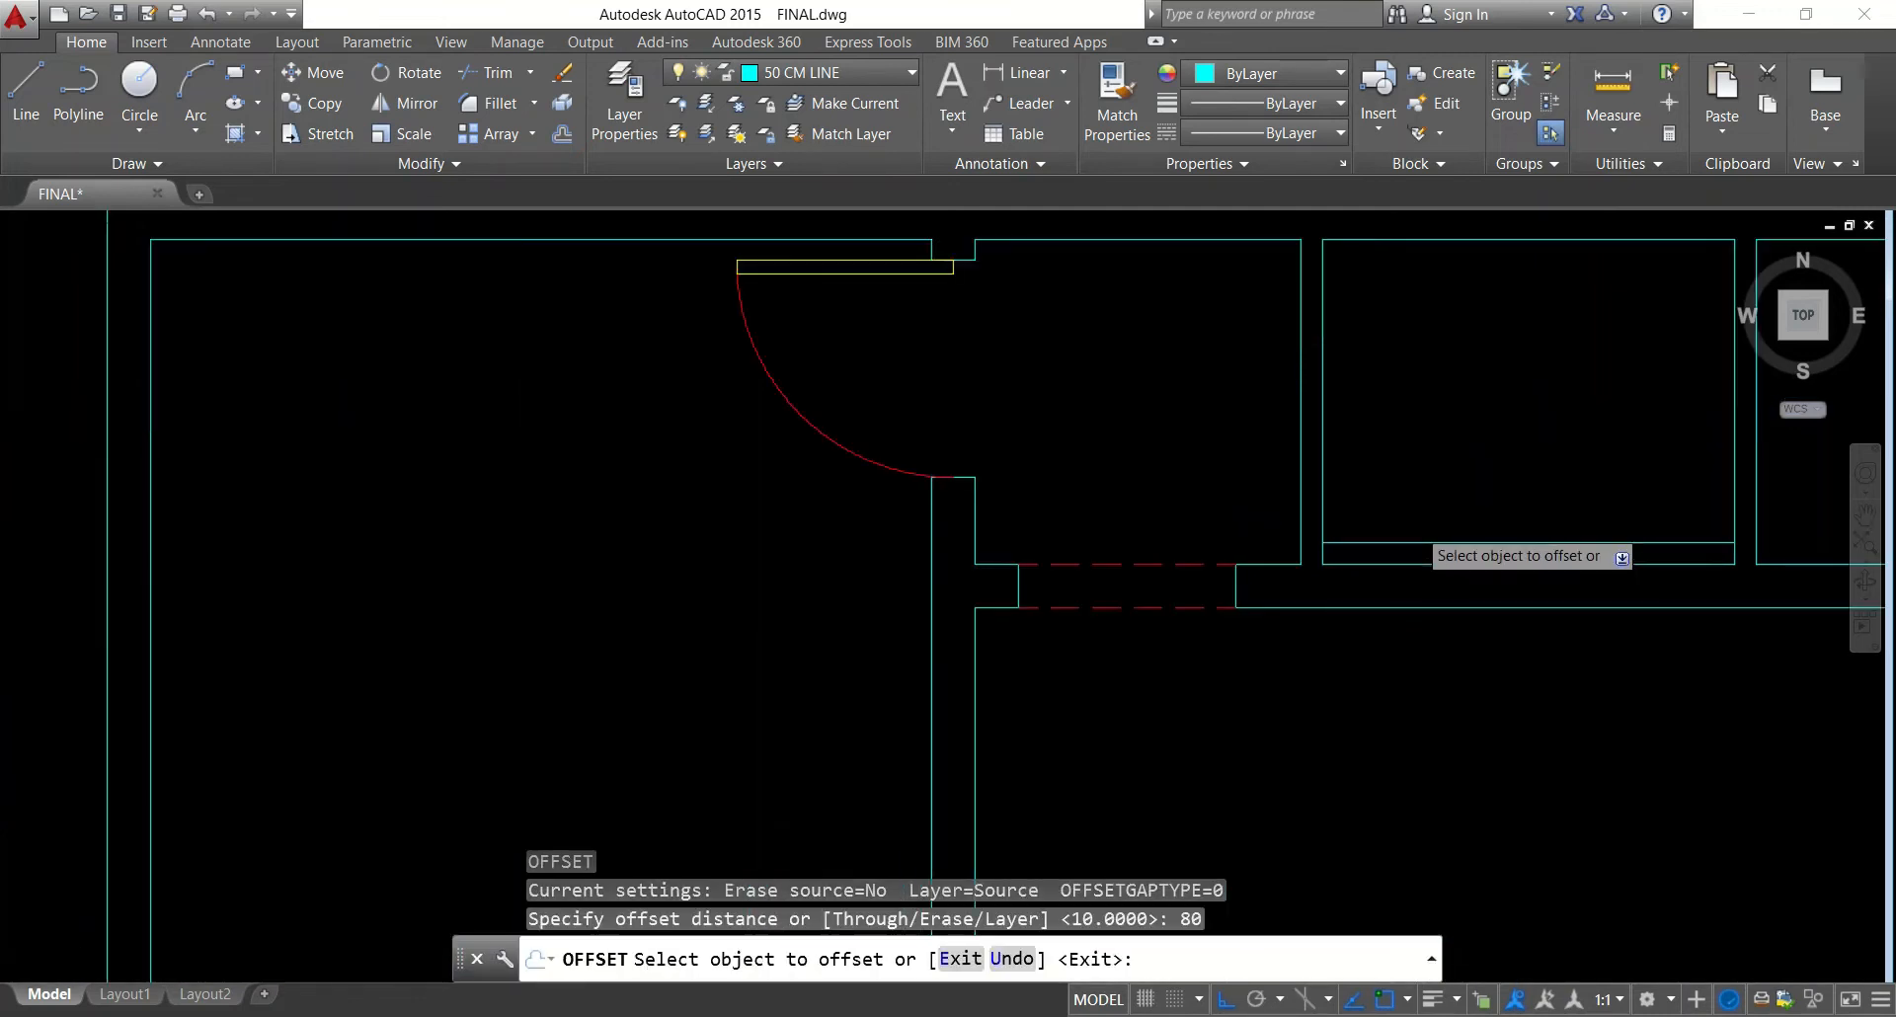
click(1411, 543)
click(1414, 517)
scroll(1443, 494, down, 4)
key(Escape)
key(Escape)
Extend both offset lines across the partition walls on either side of the wash
text(ex)
key(Return)
key(Return)
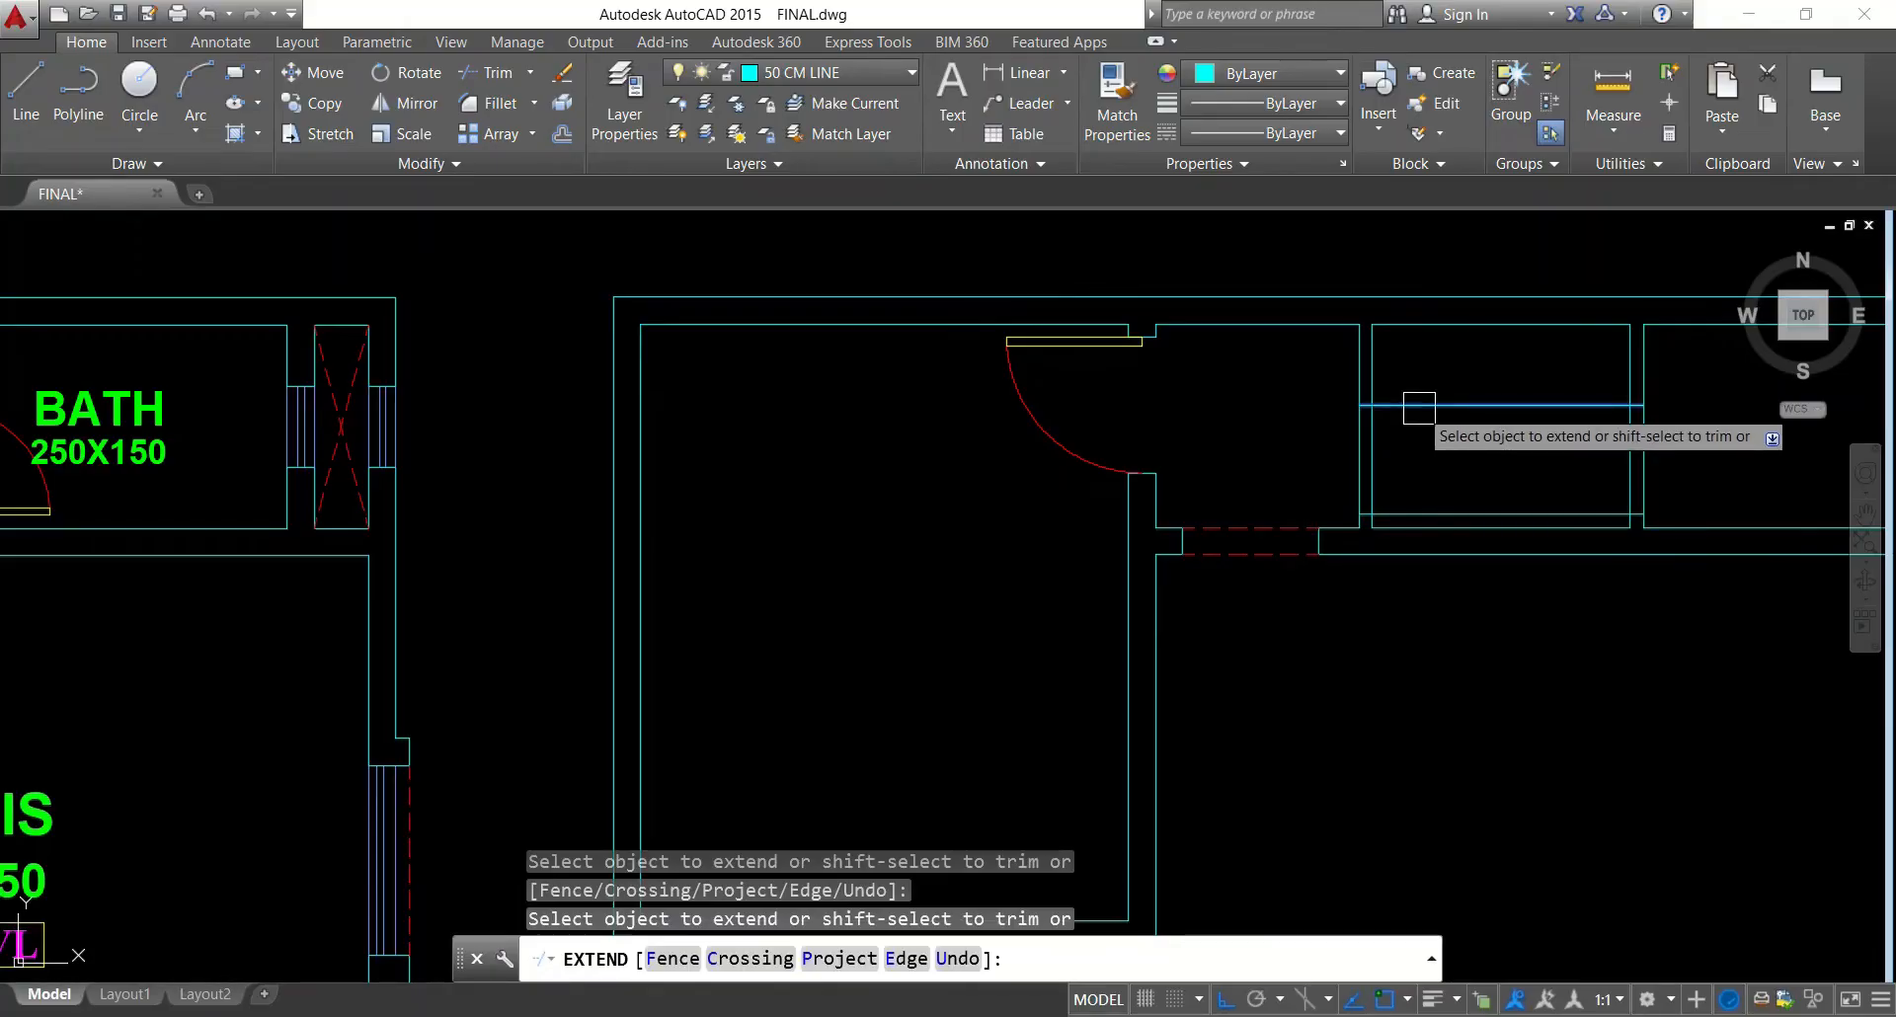
click(1452, 405)
key(Escape)
key(Escape)
Trim both wash partitions between the offset lines and remove the line segments left inside the room
text(tr)
key(Return)
key(Return)
click(1729, 435)
click(1330, 440)
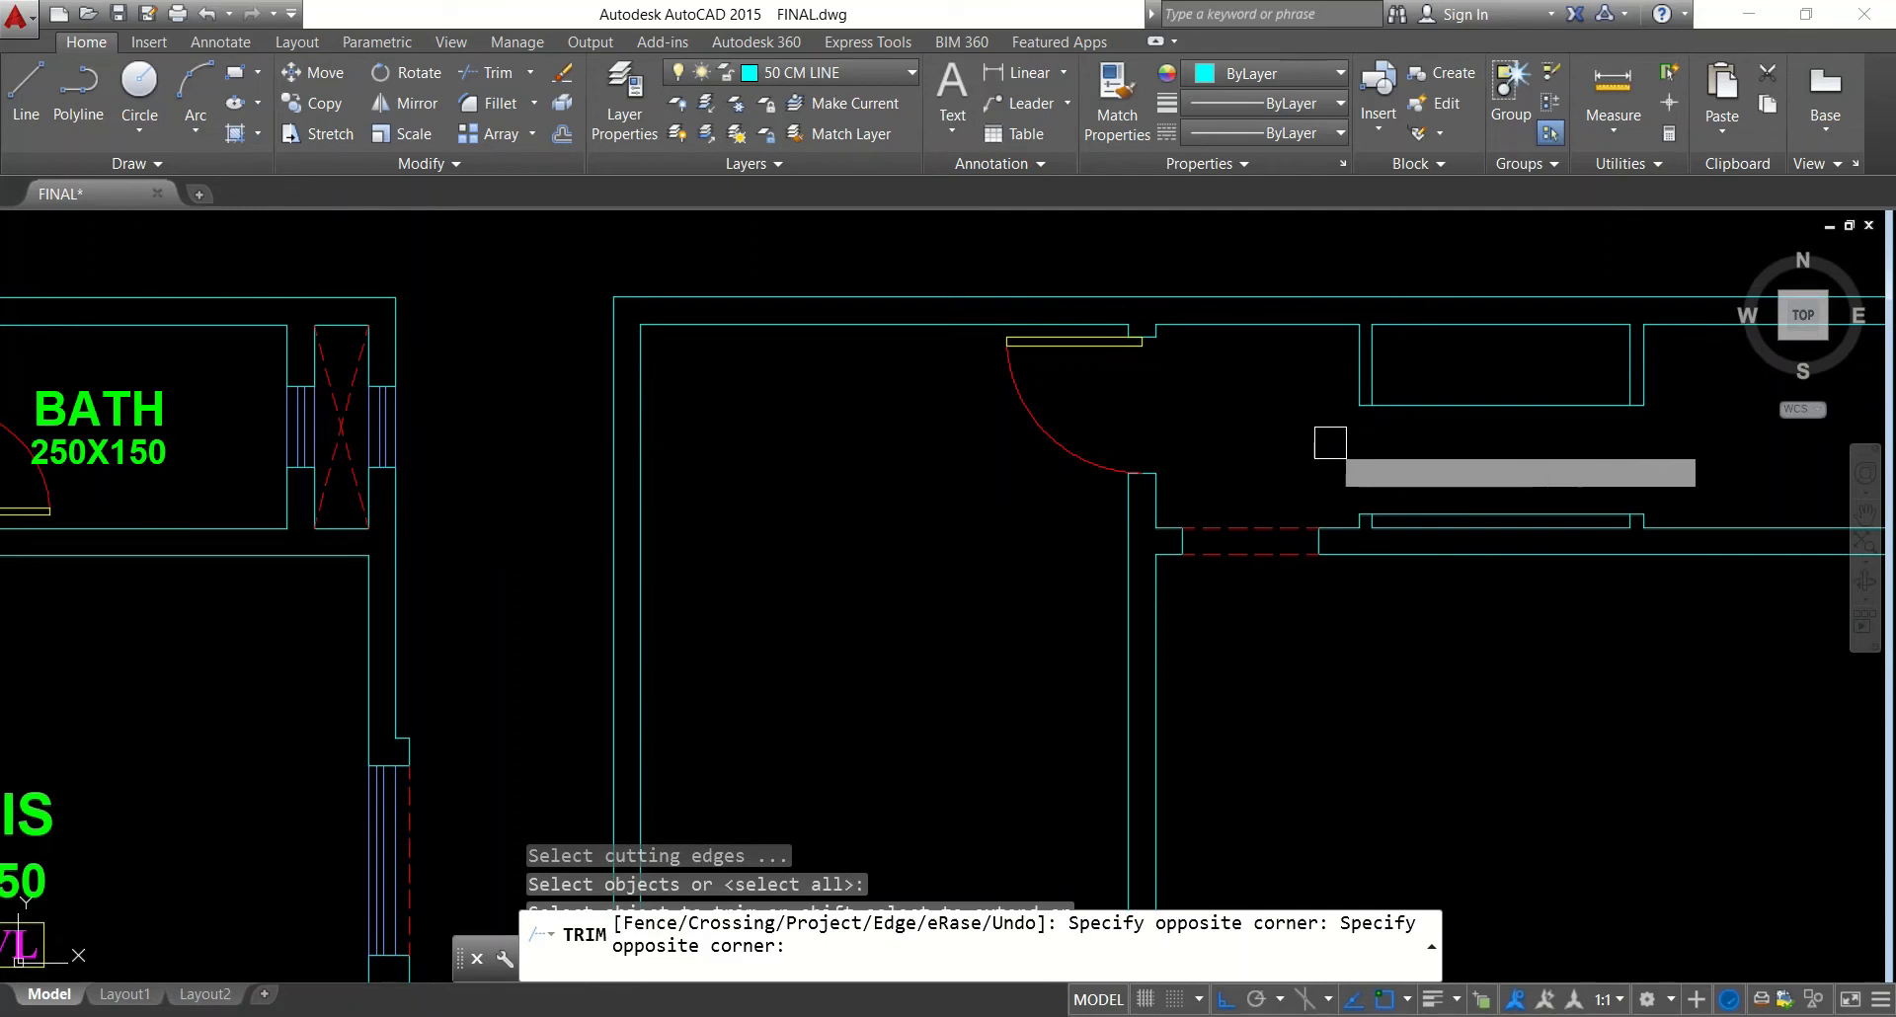
click(1421, 419)
click(1436, 514)
key(Escape)
Draw two vertical lines across the opening in the partition at the wash entrance, one along each wall face
text(l)
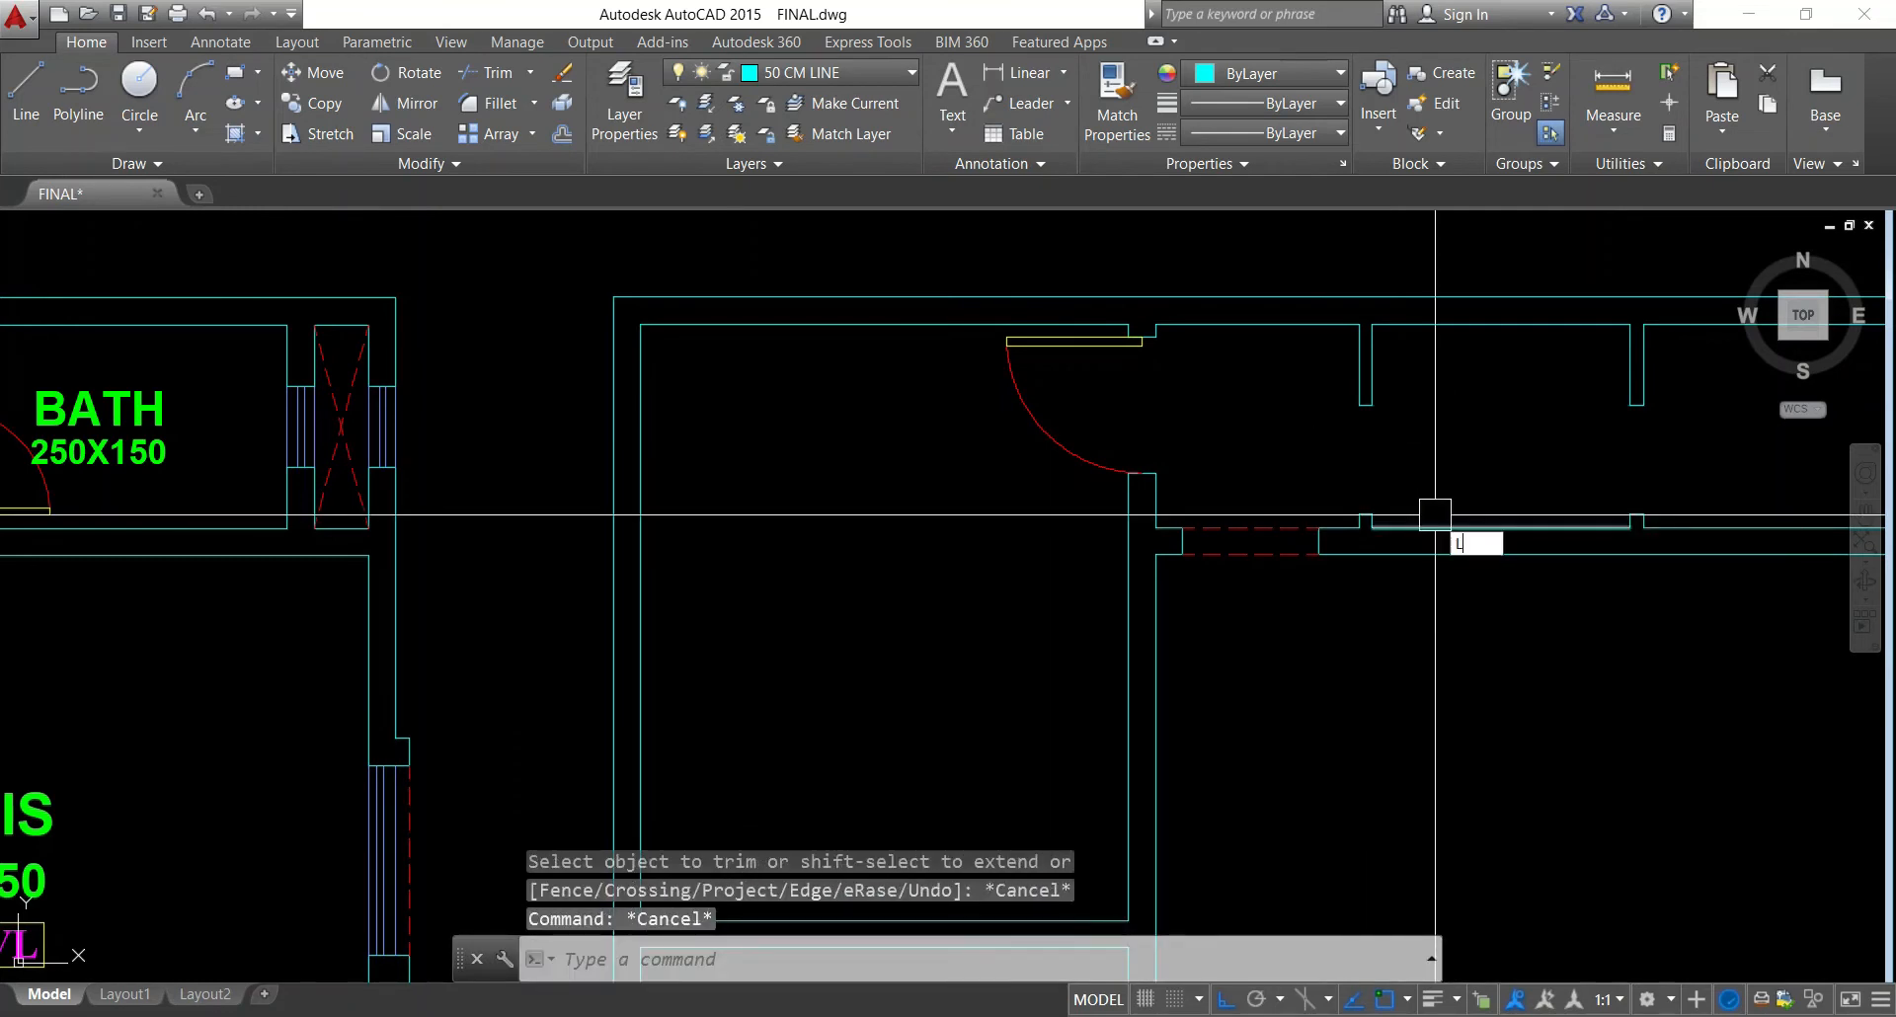
key(Return)
click(1372, 514)
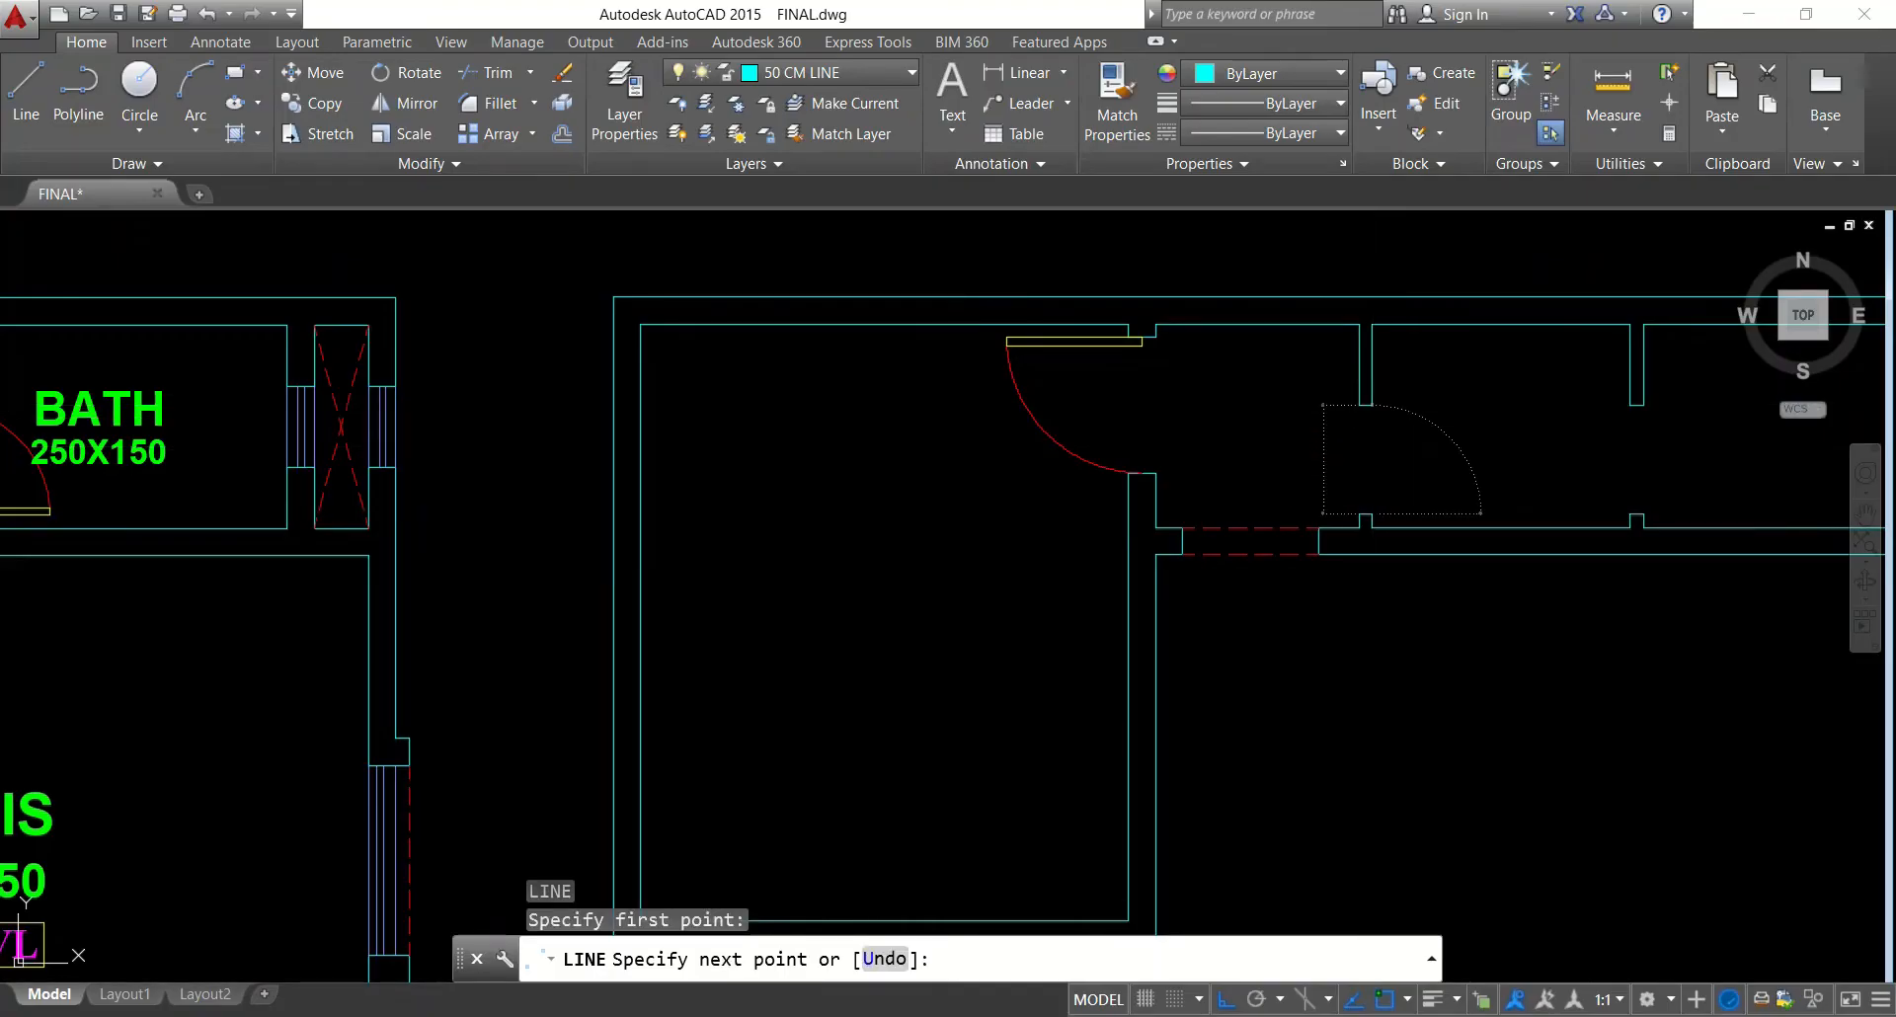
click(1372, 405)
key(Return)
key(Return)
click(1360, 405)
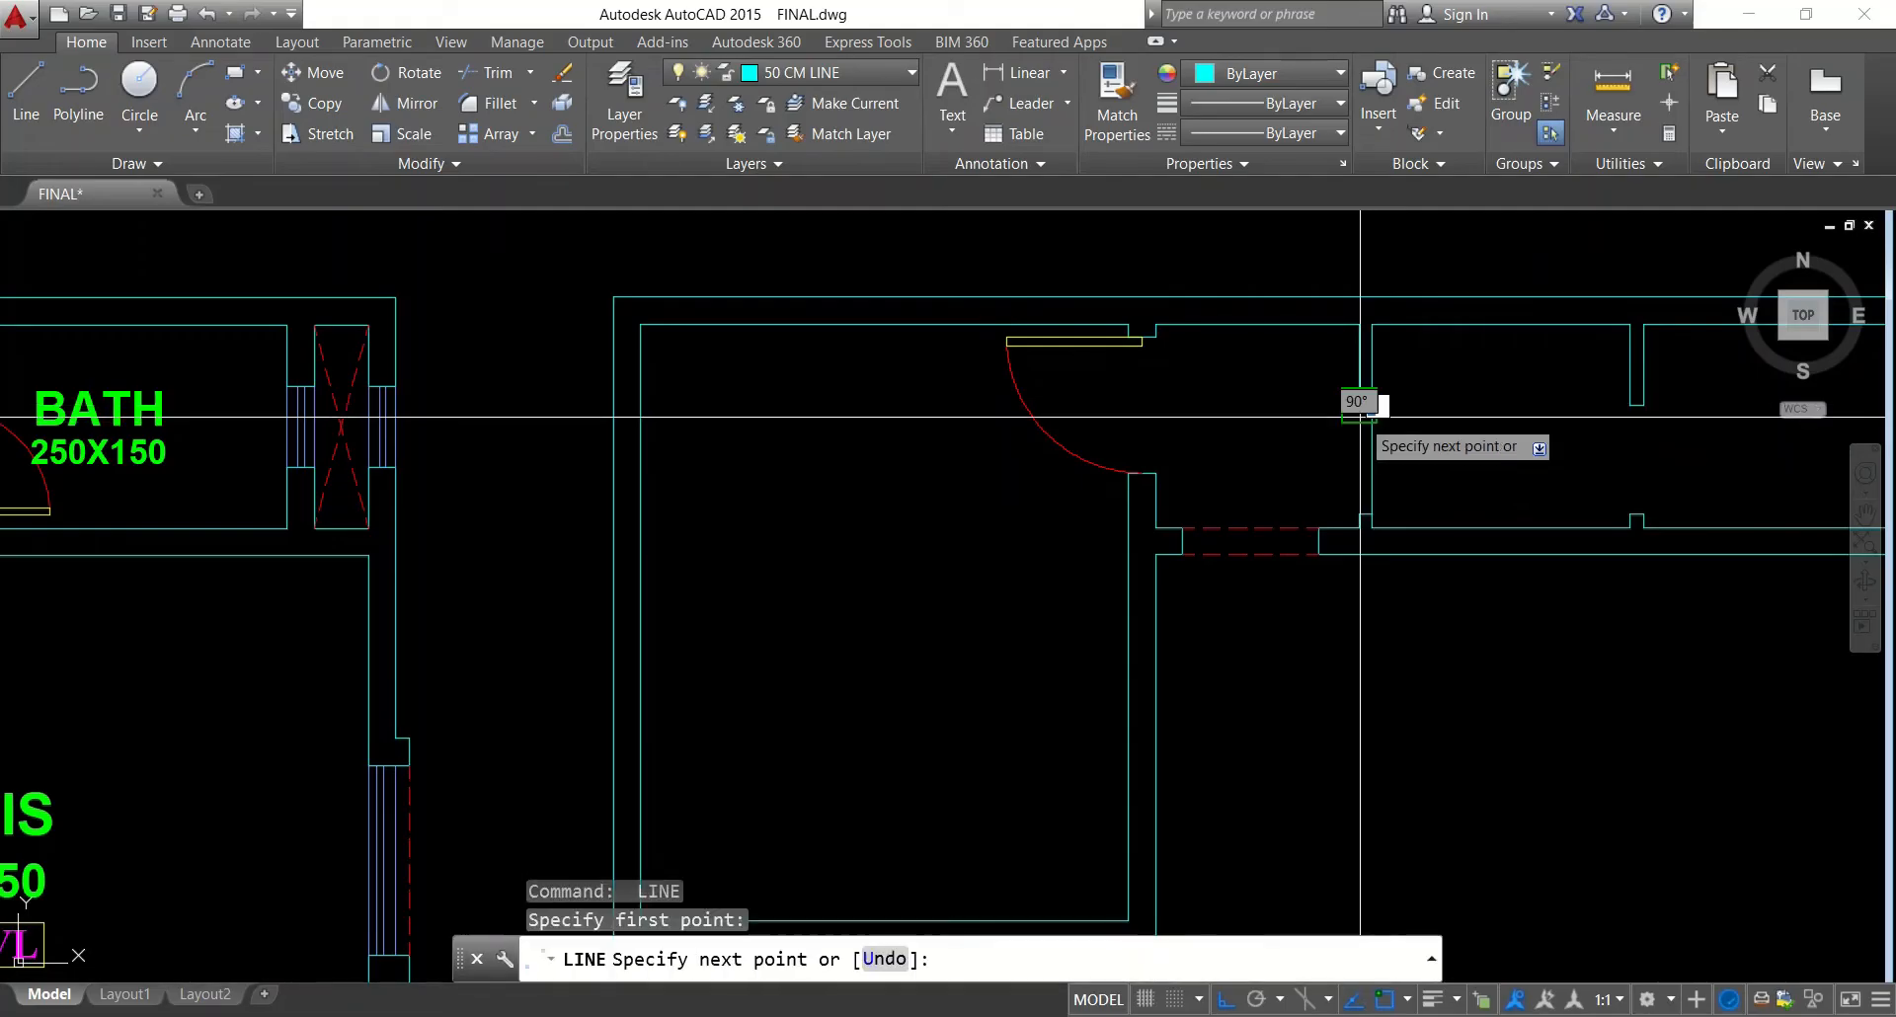
click(1360, 514)
key(Escape)
key(Escape)
Match both new lines across the wash opening to the existing dashed red opening line
text(ma)
key(Return)
click(1259, 553)
click(1361, 459)
key(Escape)
key(Escape)
Copy door D3 from the original plan, based at its hinge corner, into the doorway between the redrawn wash and bath
scroll(1257, 445, down, 3)
scroll(1165, 583, up, 6)
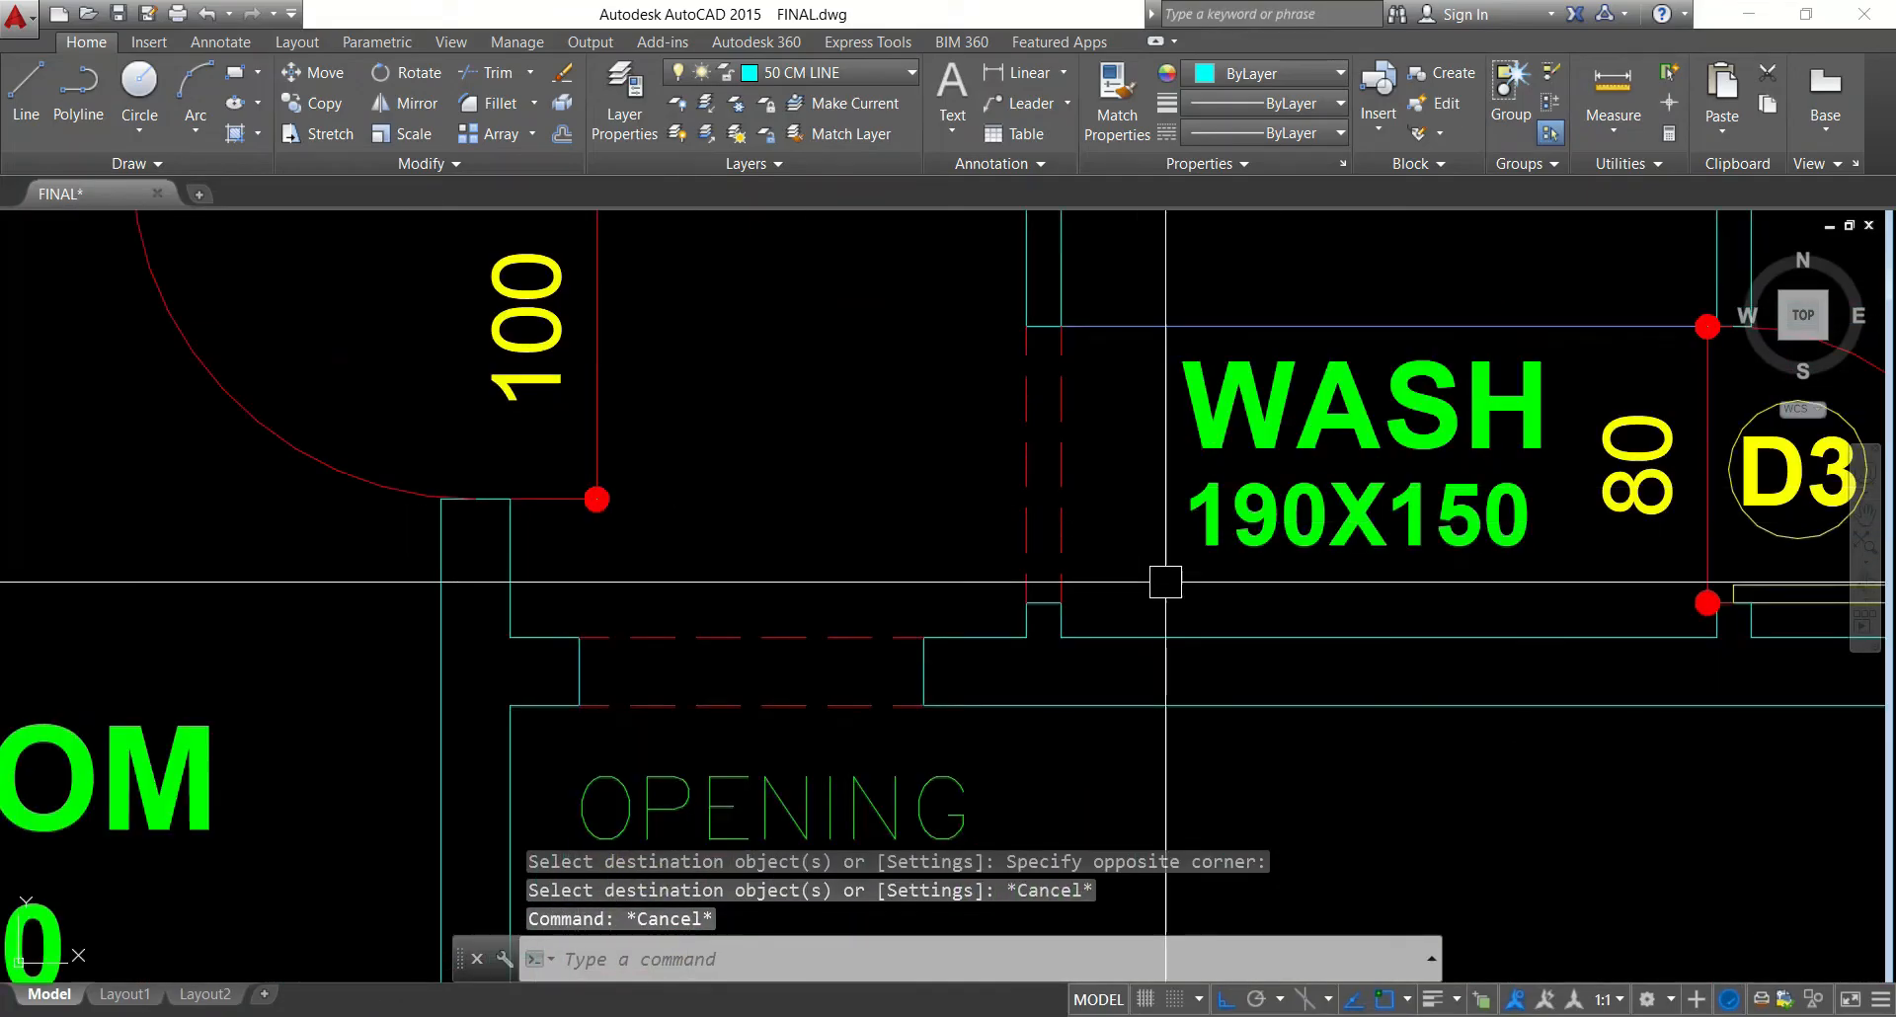
click(1768, 582)
text(C)
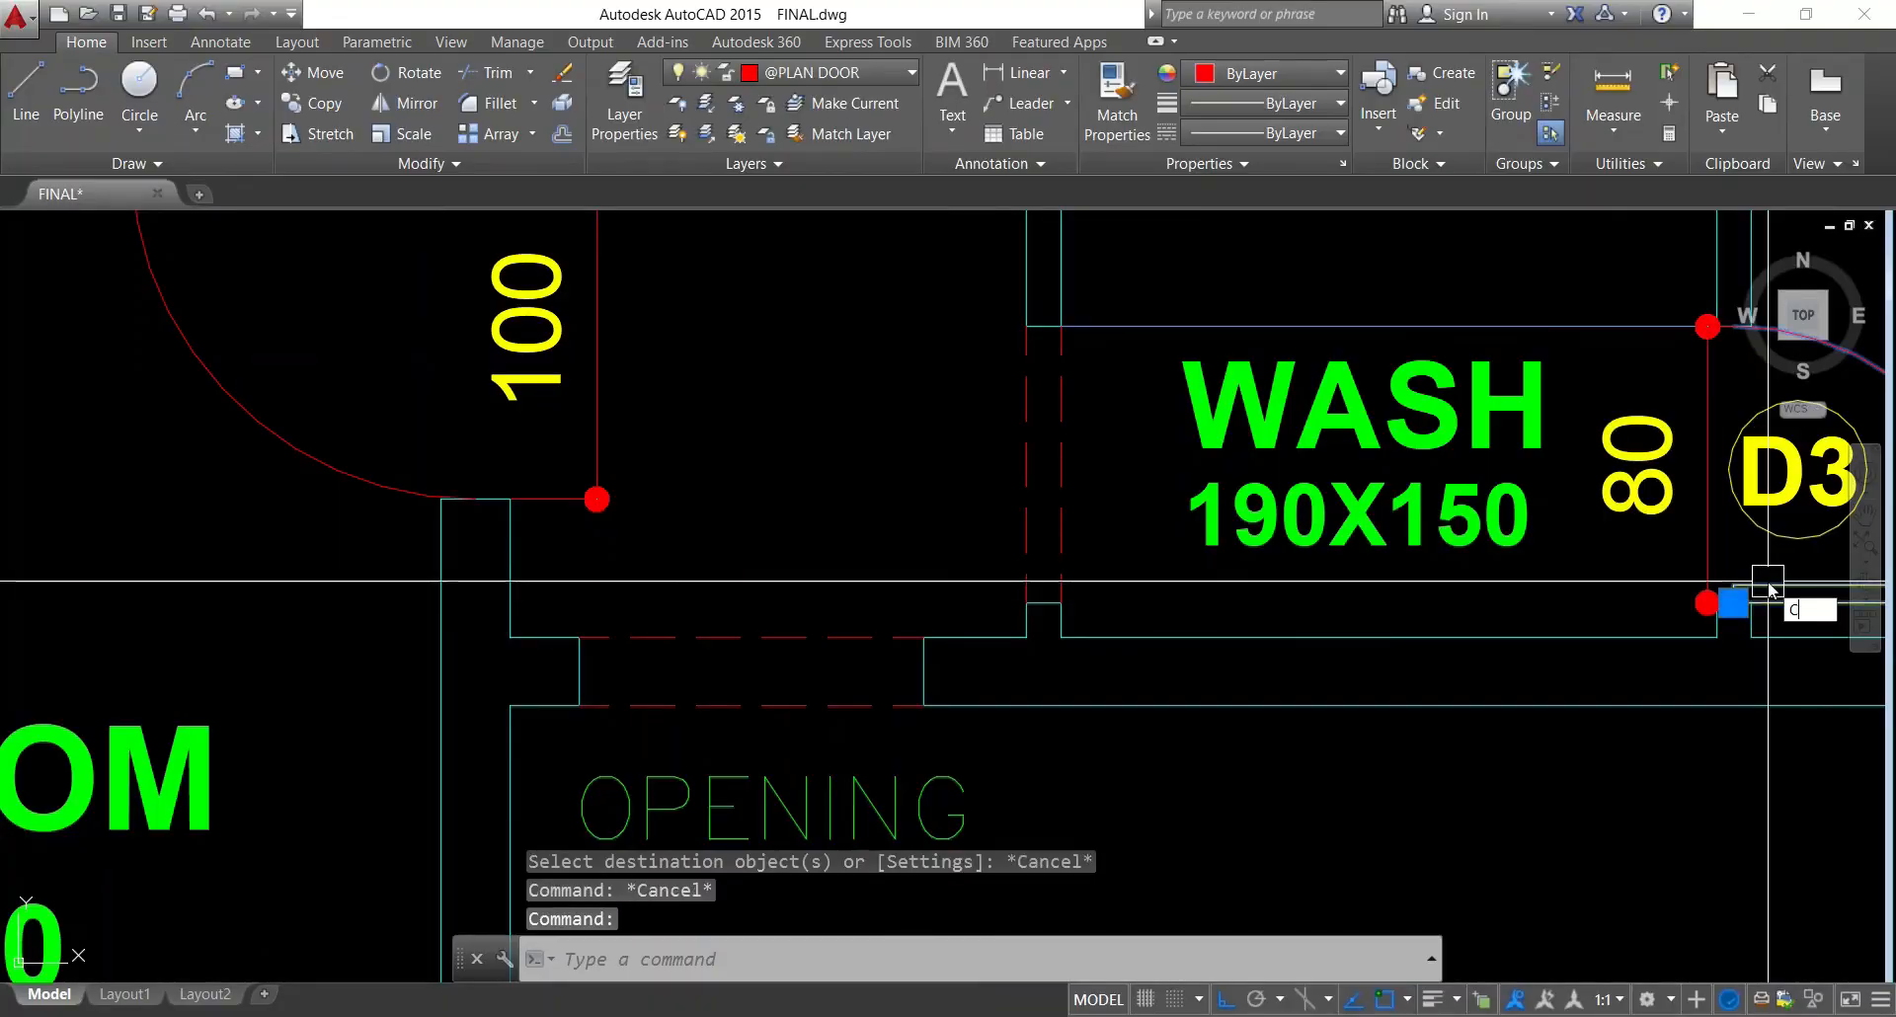
text(o)
key(Return)
click(1708, 602)
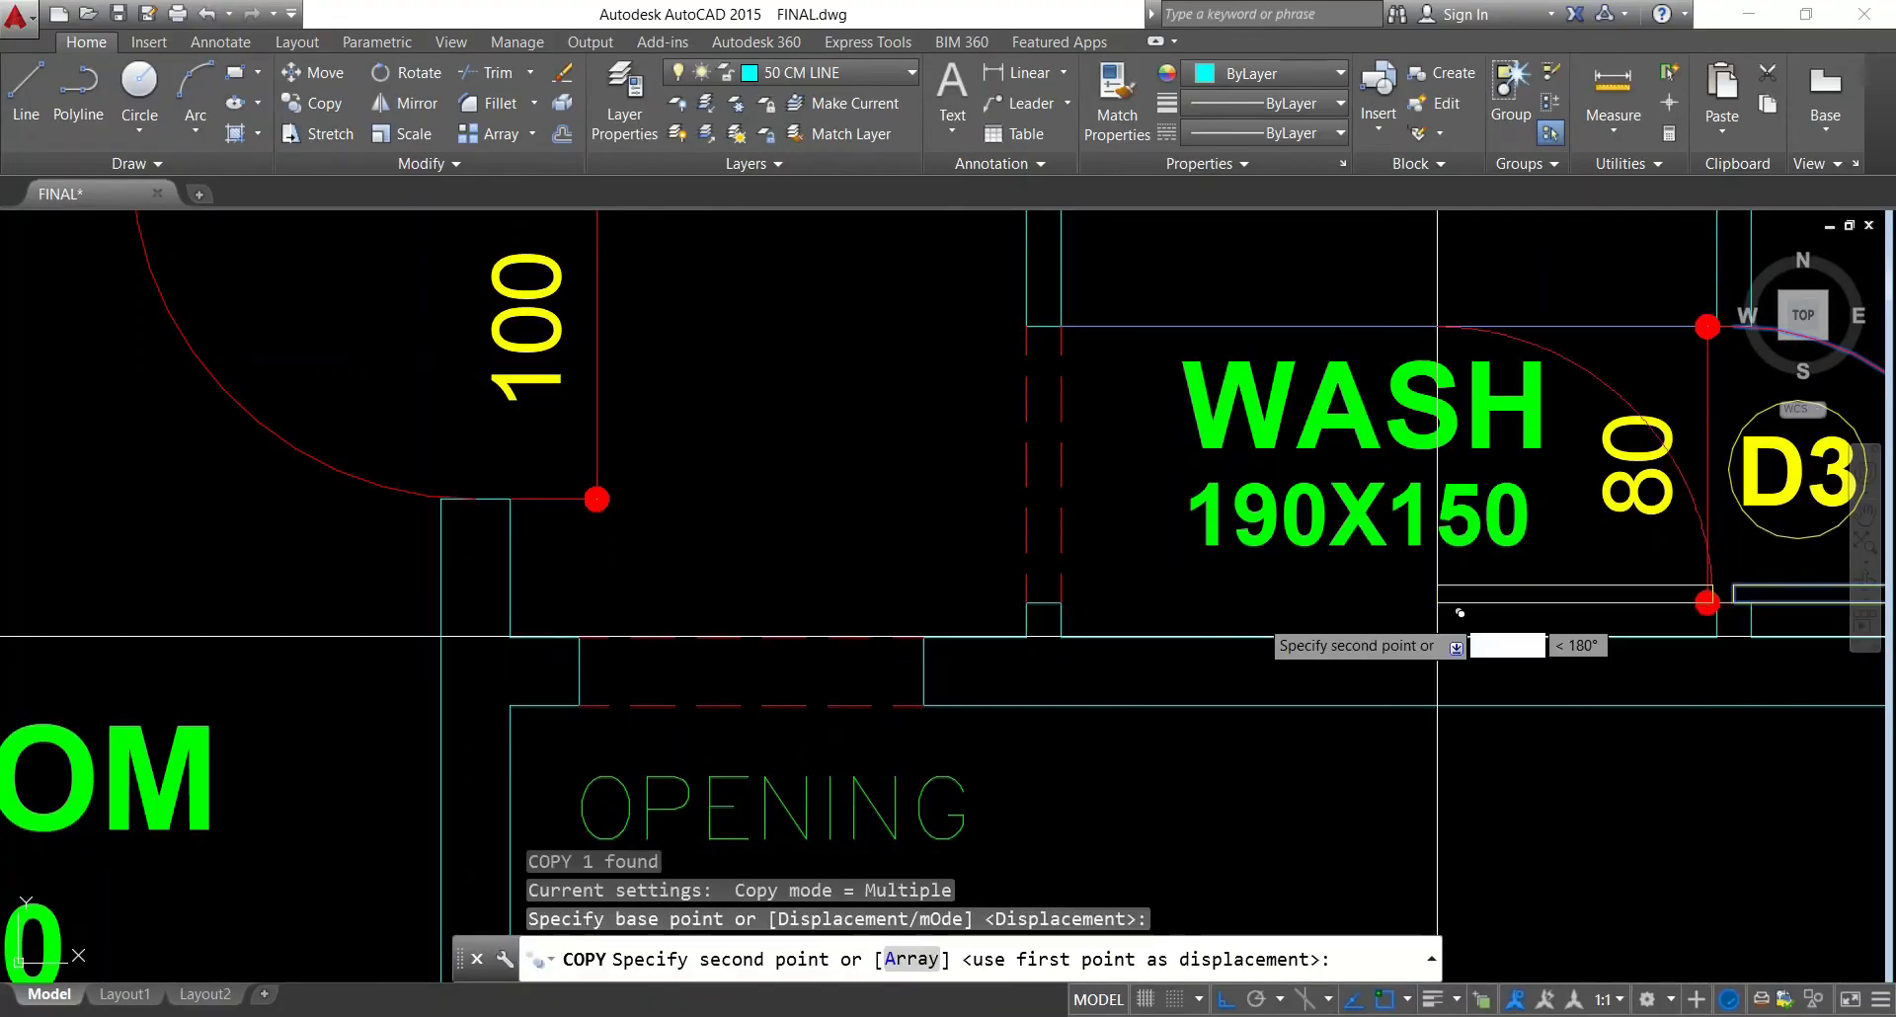
scroll(1460, 618, down, 6)
middle_drag(1400, 597, 1350, 597)
scroll(1350, 597, up, 8)
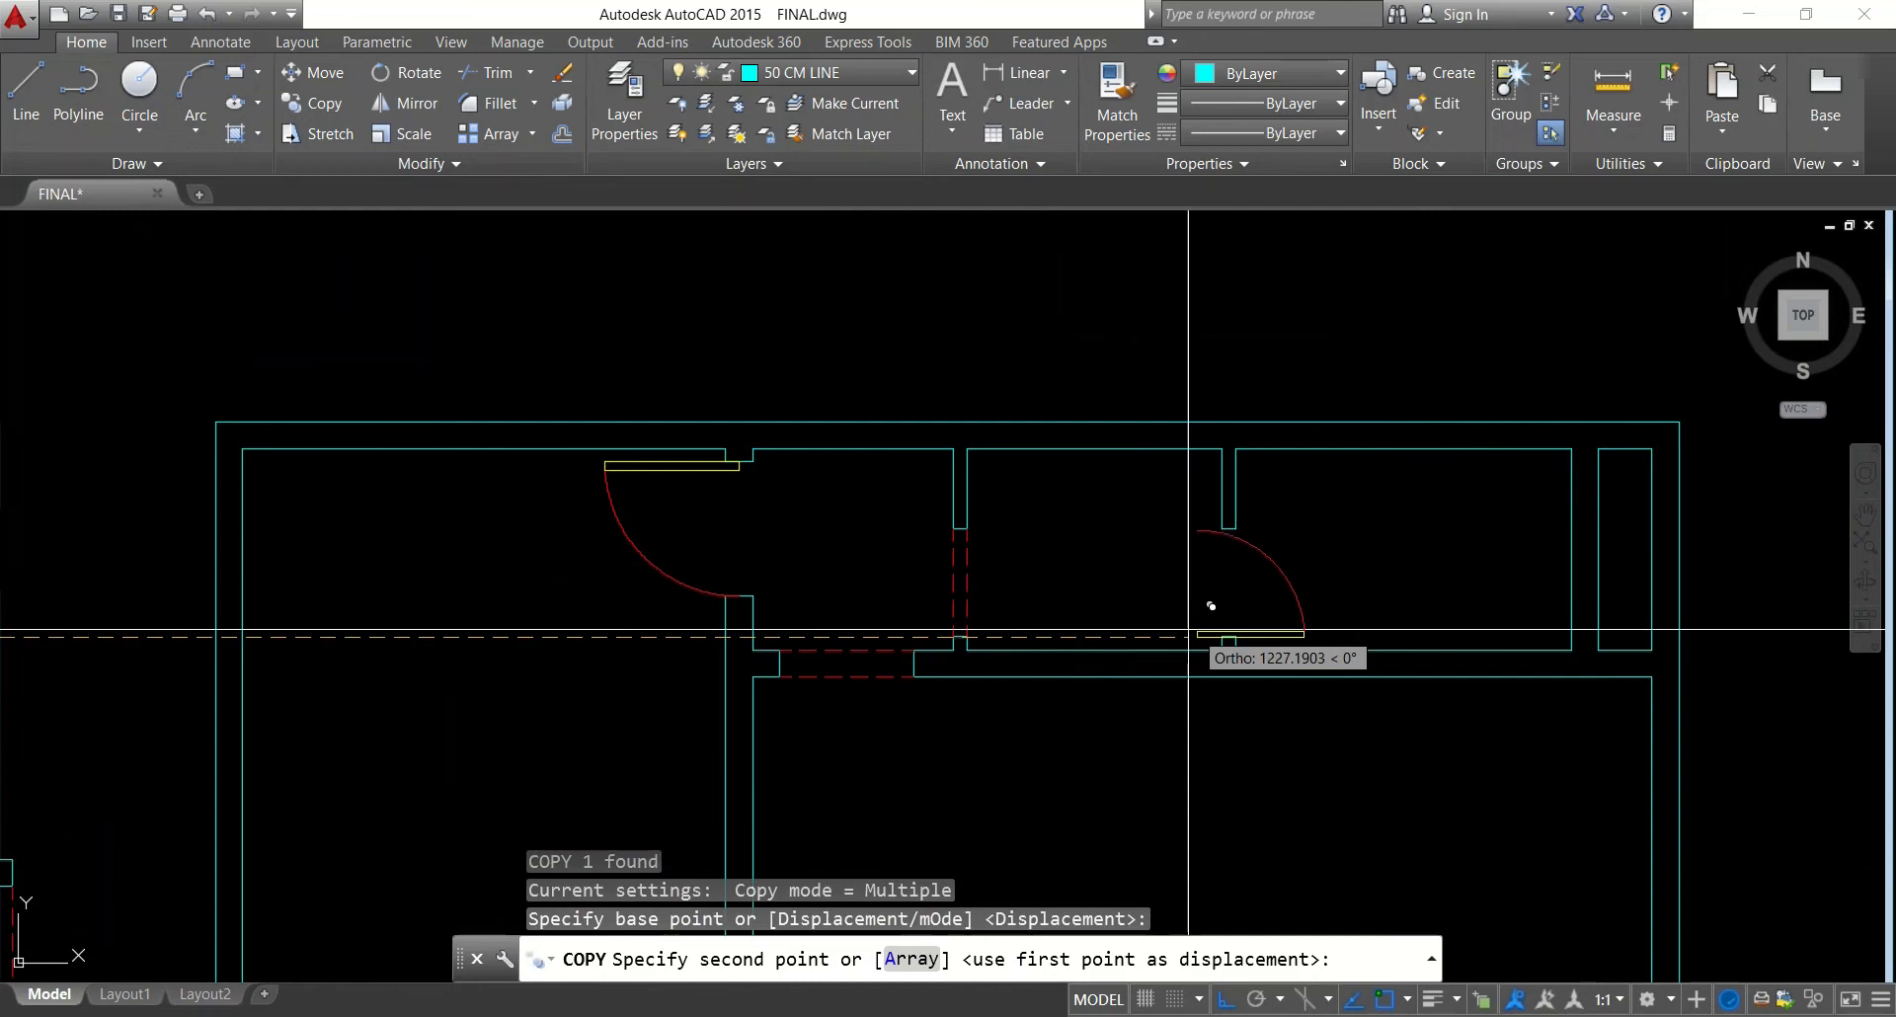
click(1306, 650)
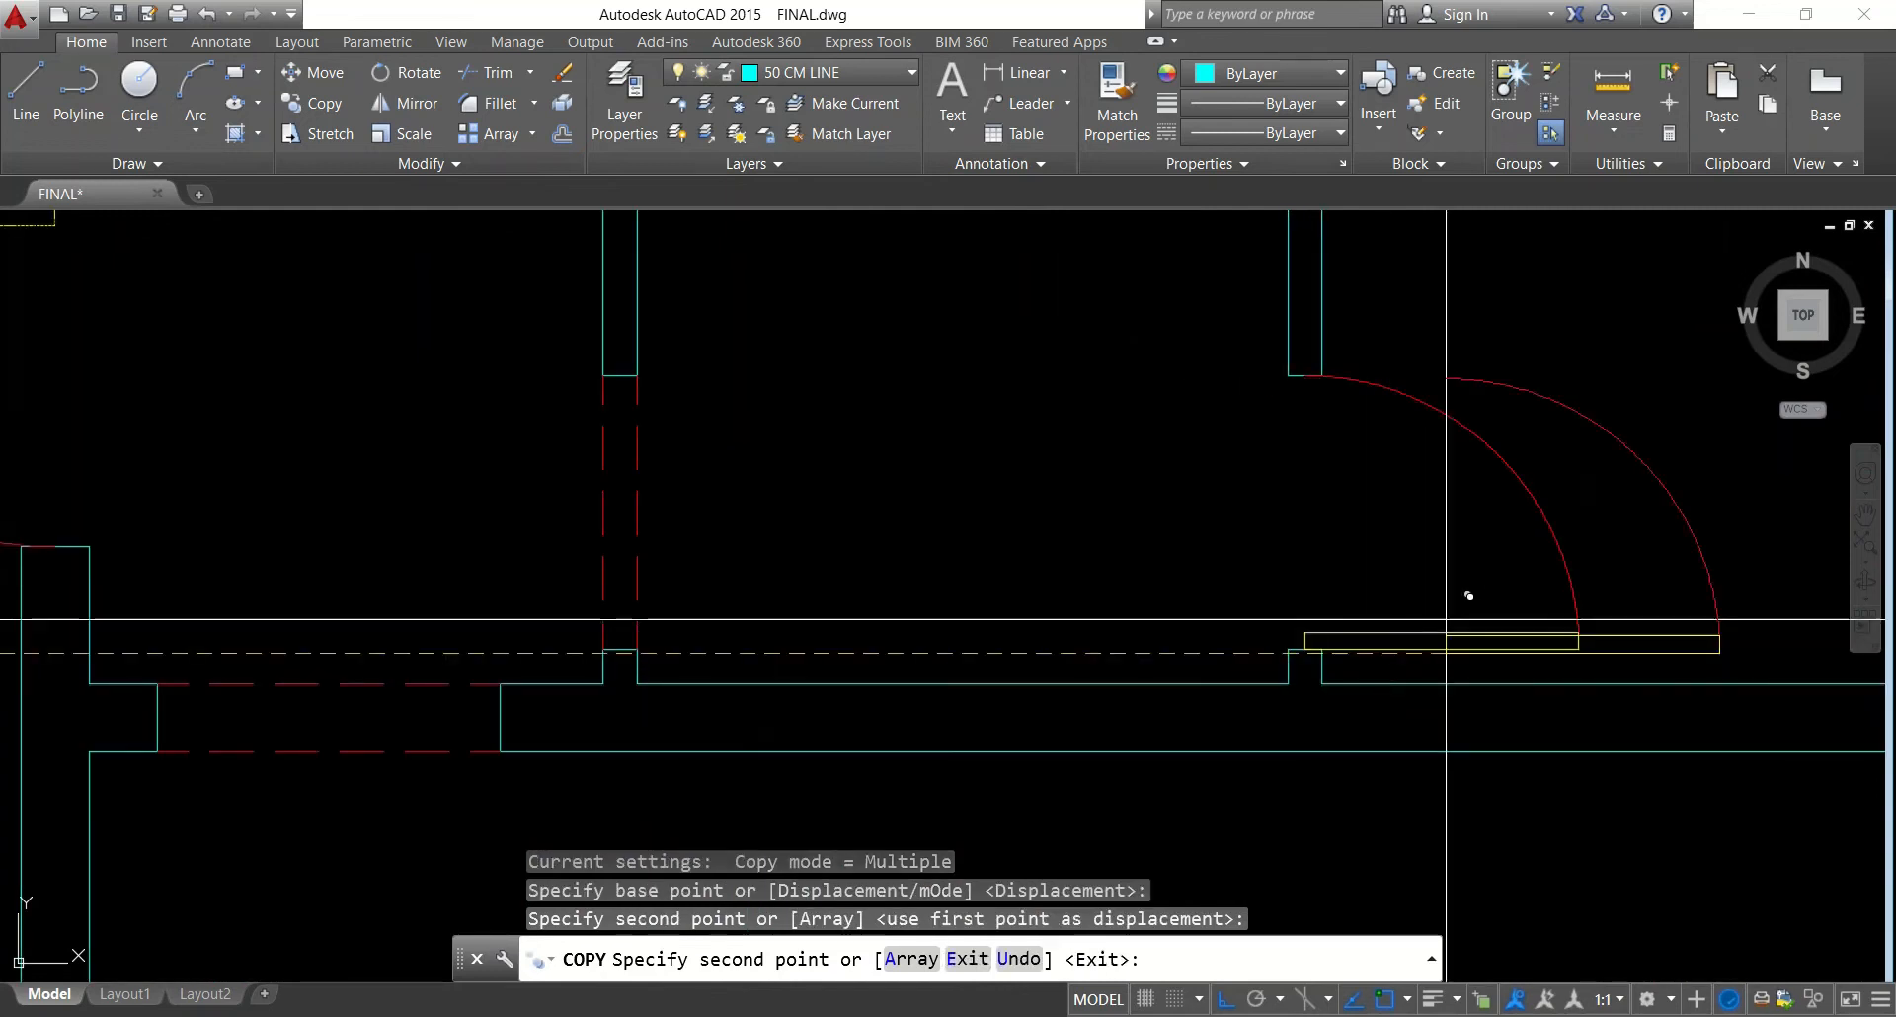
scroll(1490, 553, down, 6)
key(Escape)
key(Escape)
key(Escape)
key(Escape)
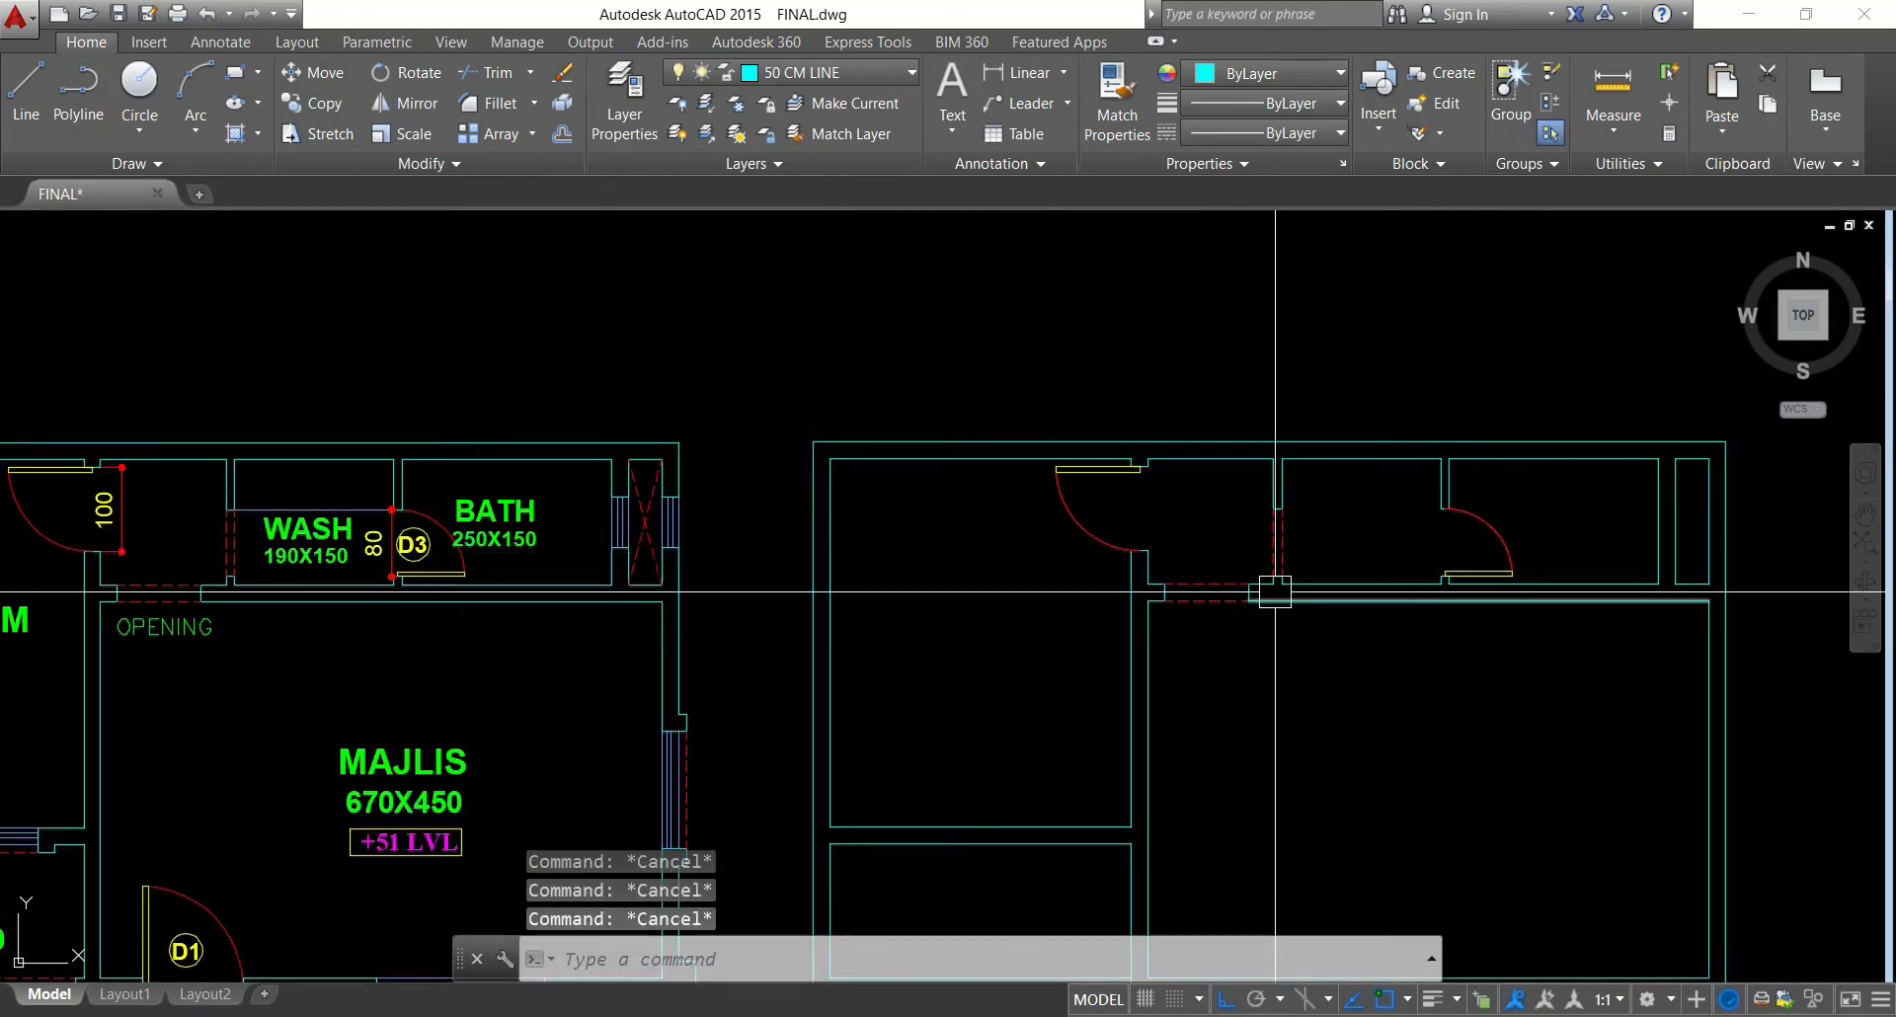
Offset the redrawn wash's upper inner wall line 60 down into the room
text(o)
key(Return)
text(60)
key(Return)
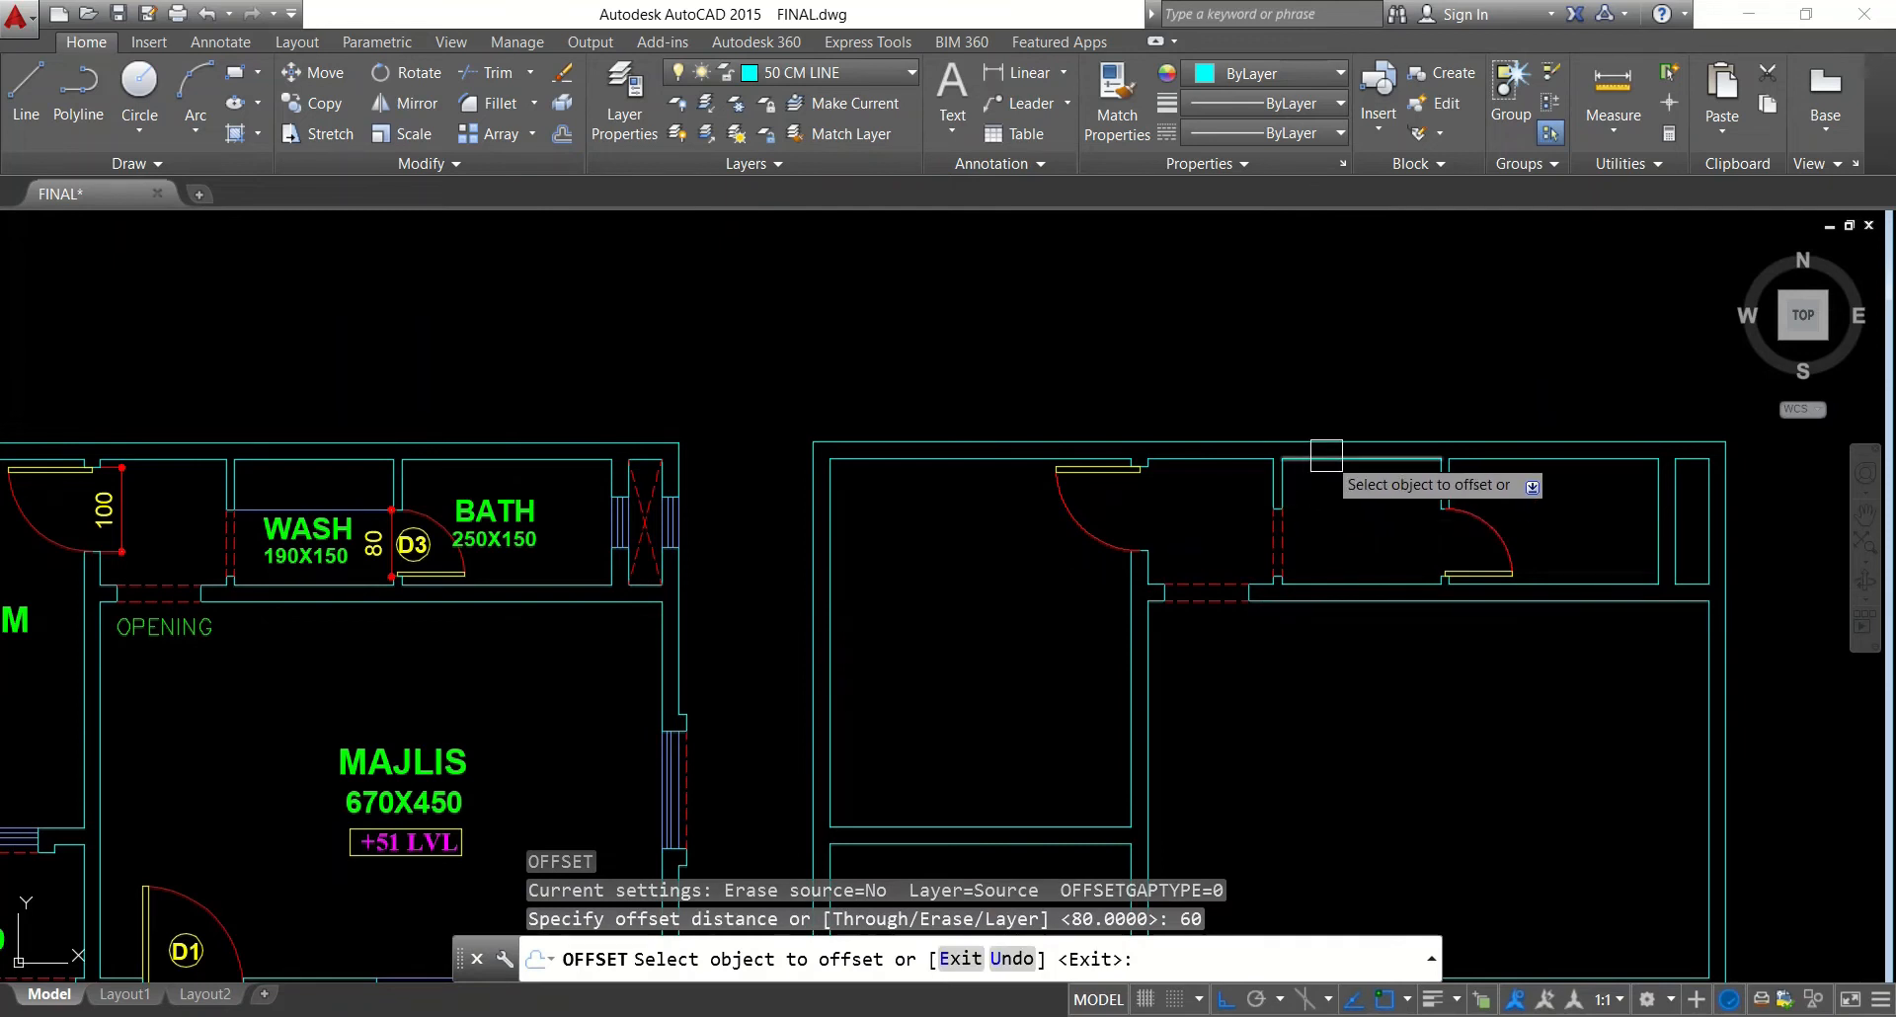
click(1327, 459)
click(1339, 519)
key(Escape)
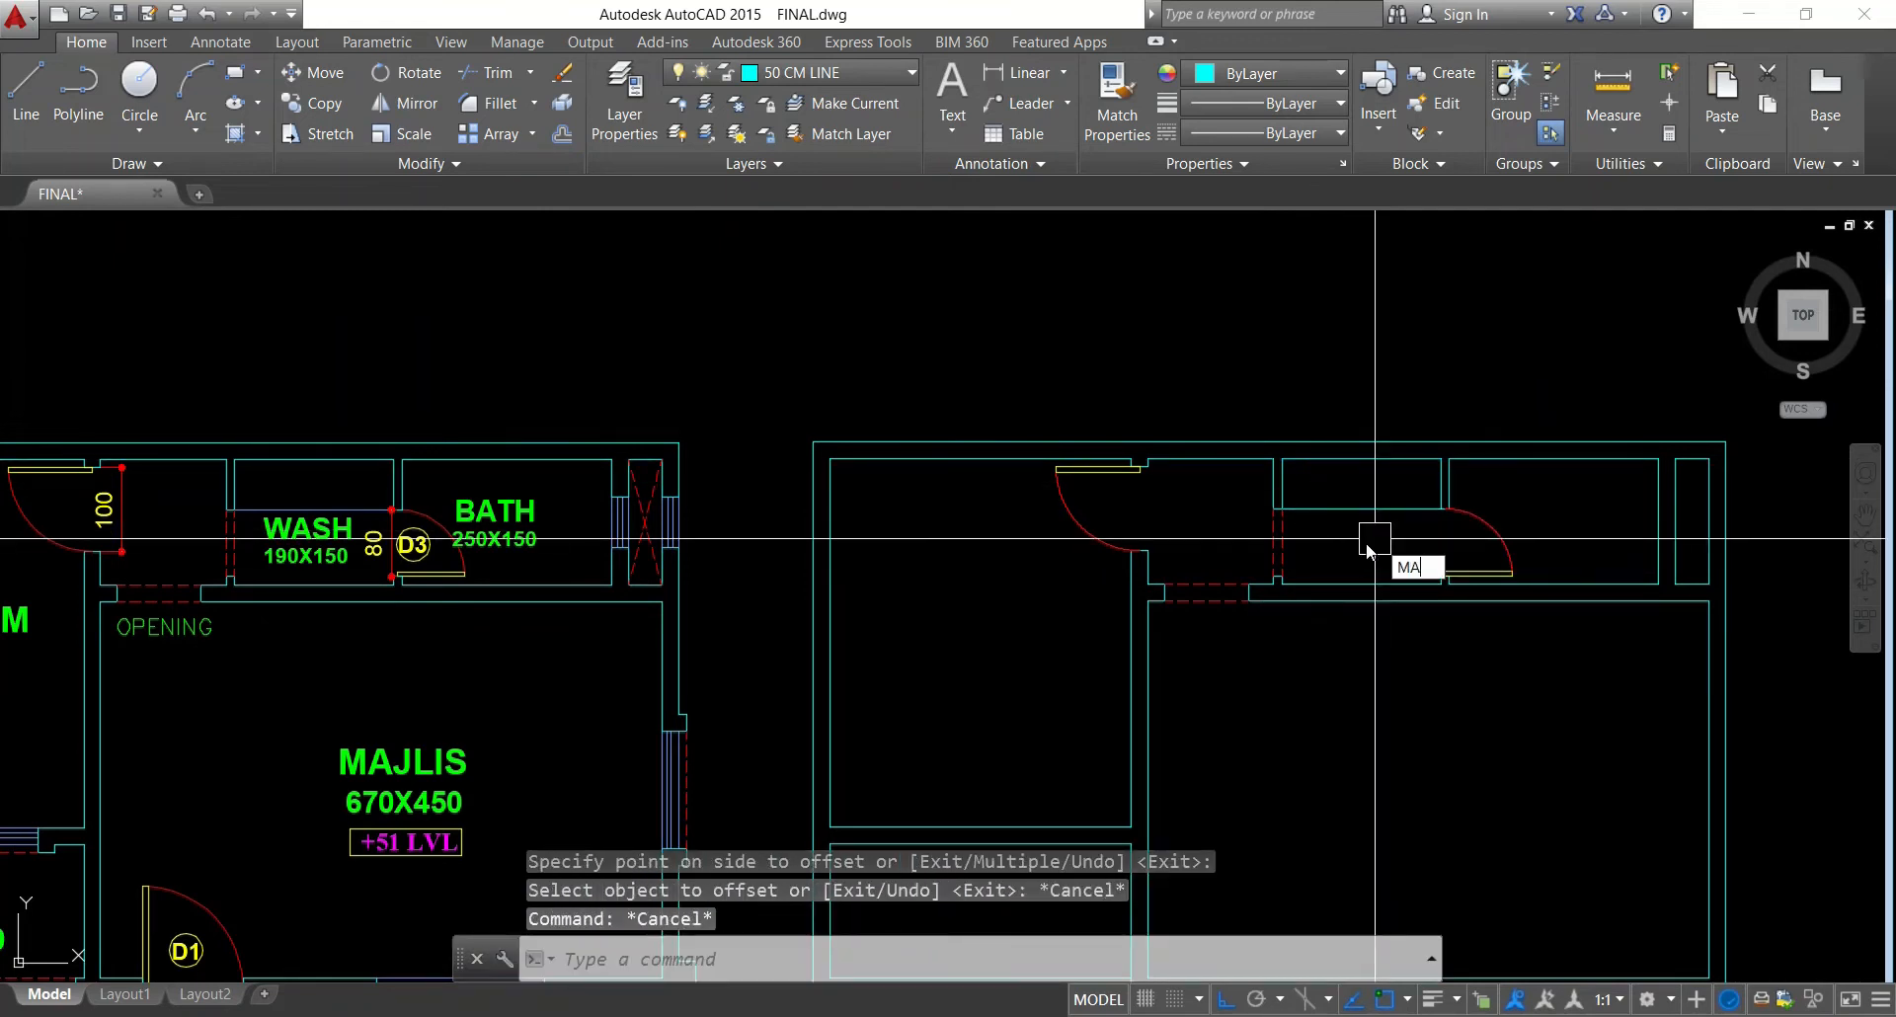
Match the offset line in the redrawn wash to the blue window line of the original plan
text(ma)
key(Return)
key(Escape)
key(Escape)
key(Return)
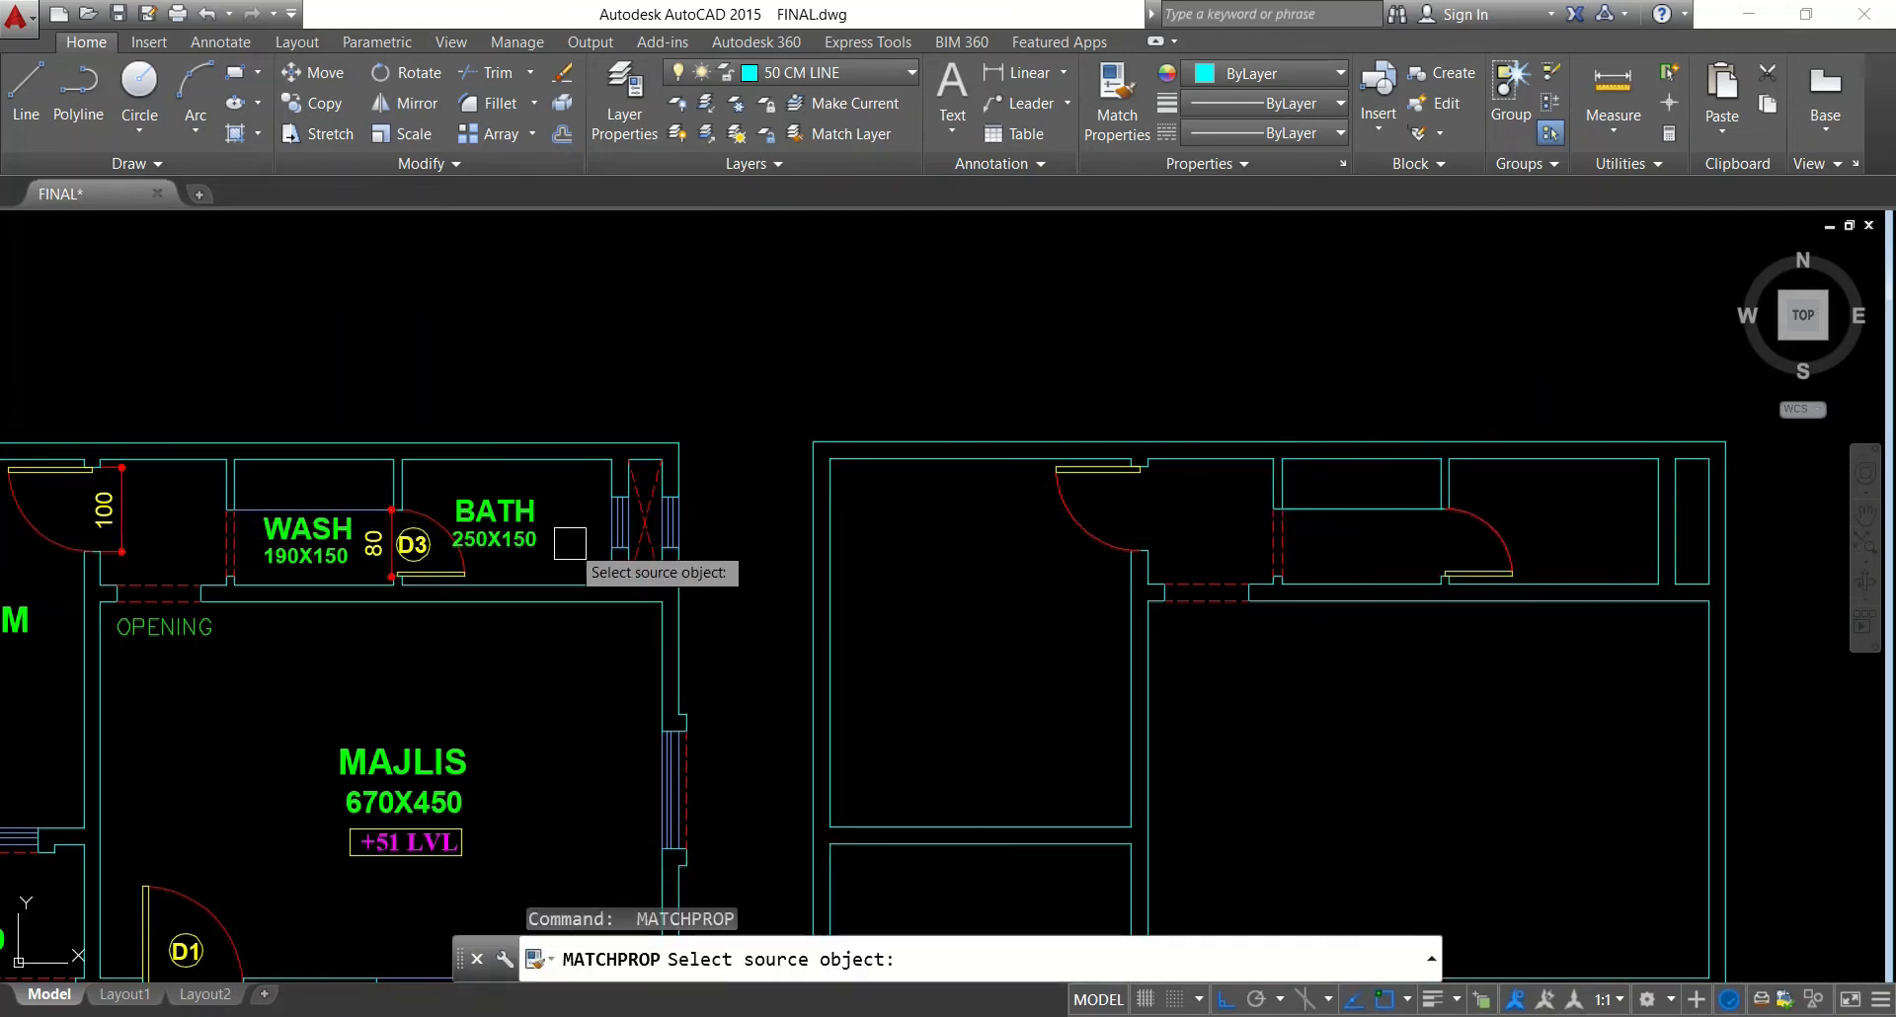
scroll(578, 541, up, 4)
click(679, 514)
scroll(614, 513, down, 4)
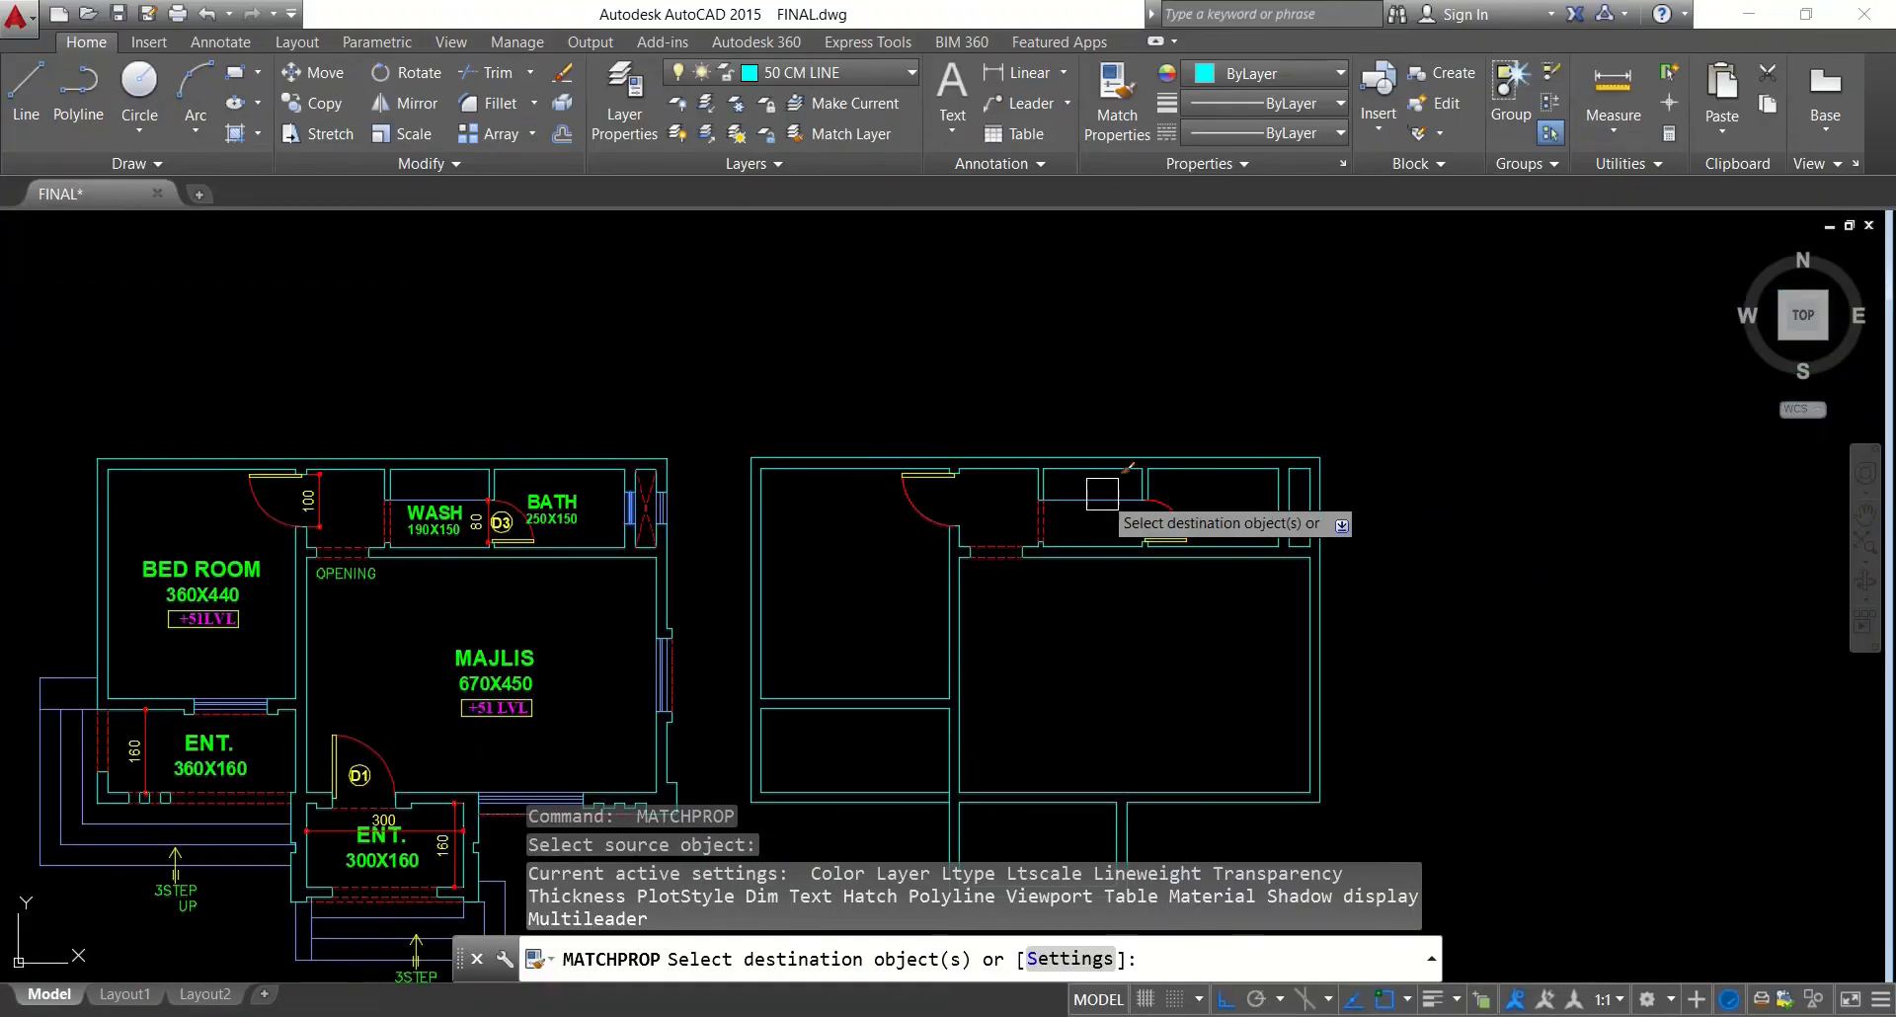
key(Escape)
key(Escape)
key(Escape)
key(Escape)
scroll(1084, 496, up, 6)
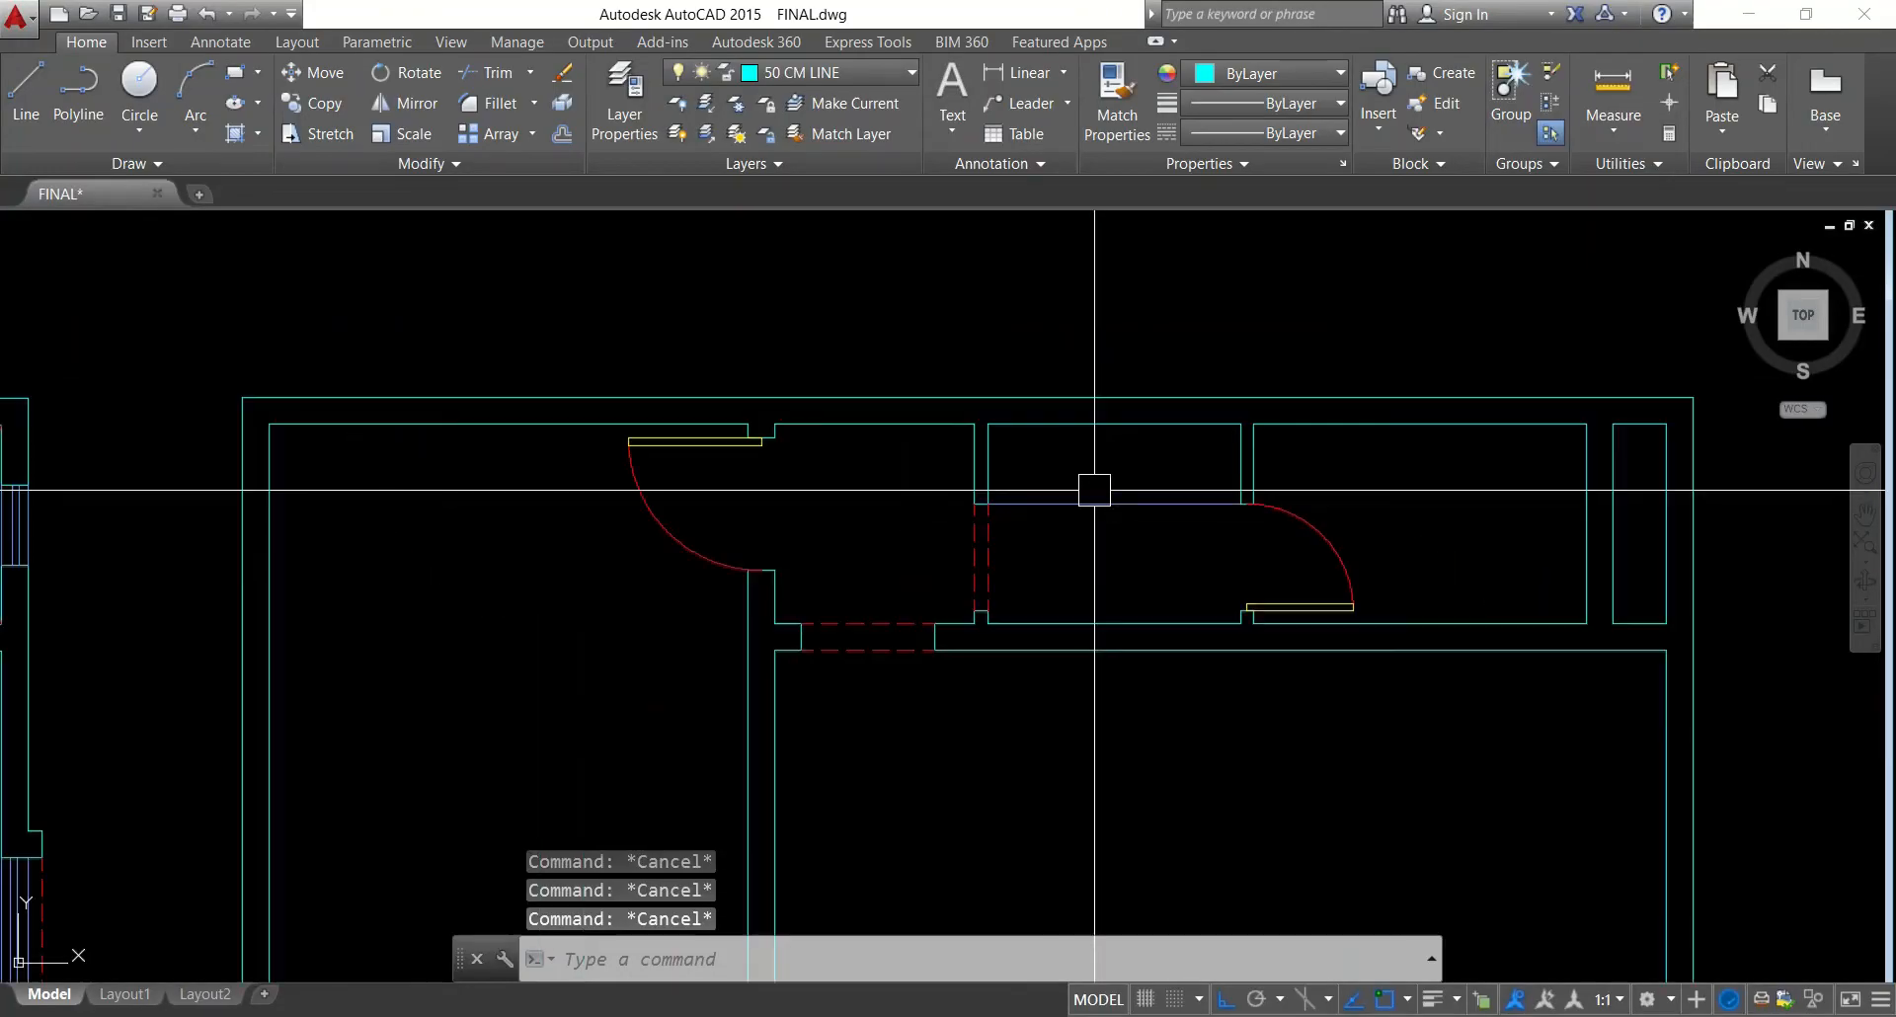
Draw crossing diagonal lines between the corners of the narrow shaft beside the redrawn bath
scroll(1094, 497, down, 6)
text(l)
key(Return)
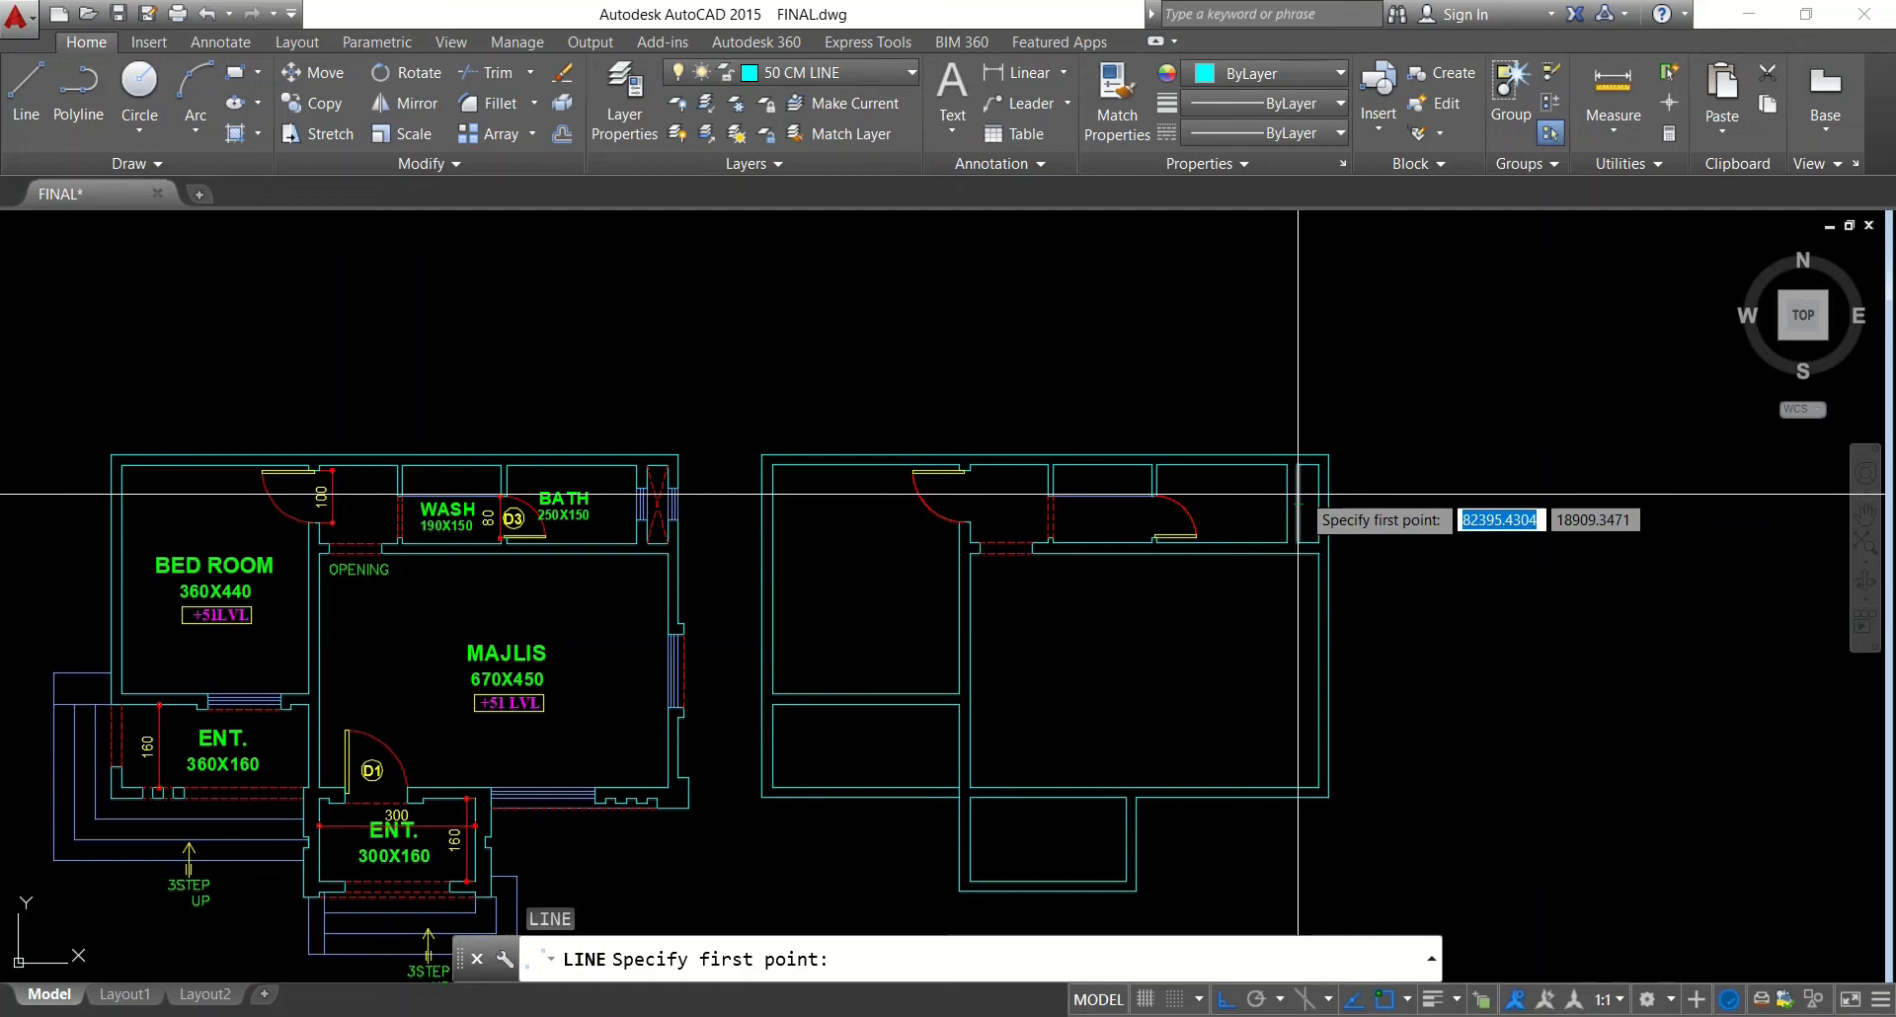
scroll(1300, 494, up, 4)
key(Escape)
key(Return)
click(1291, 624)
click(1293, 428)
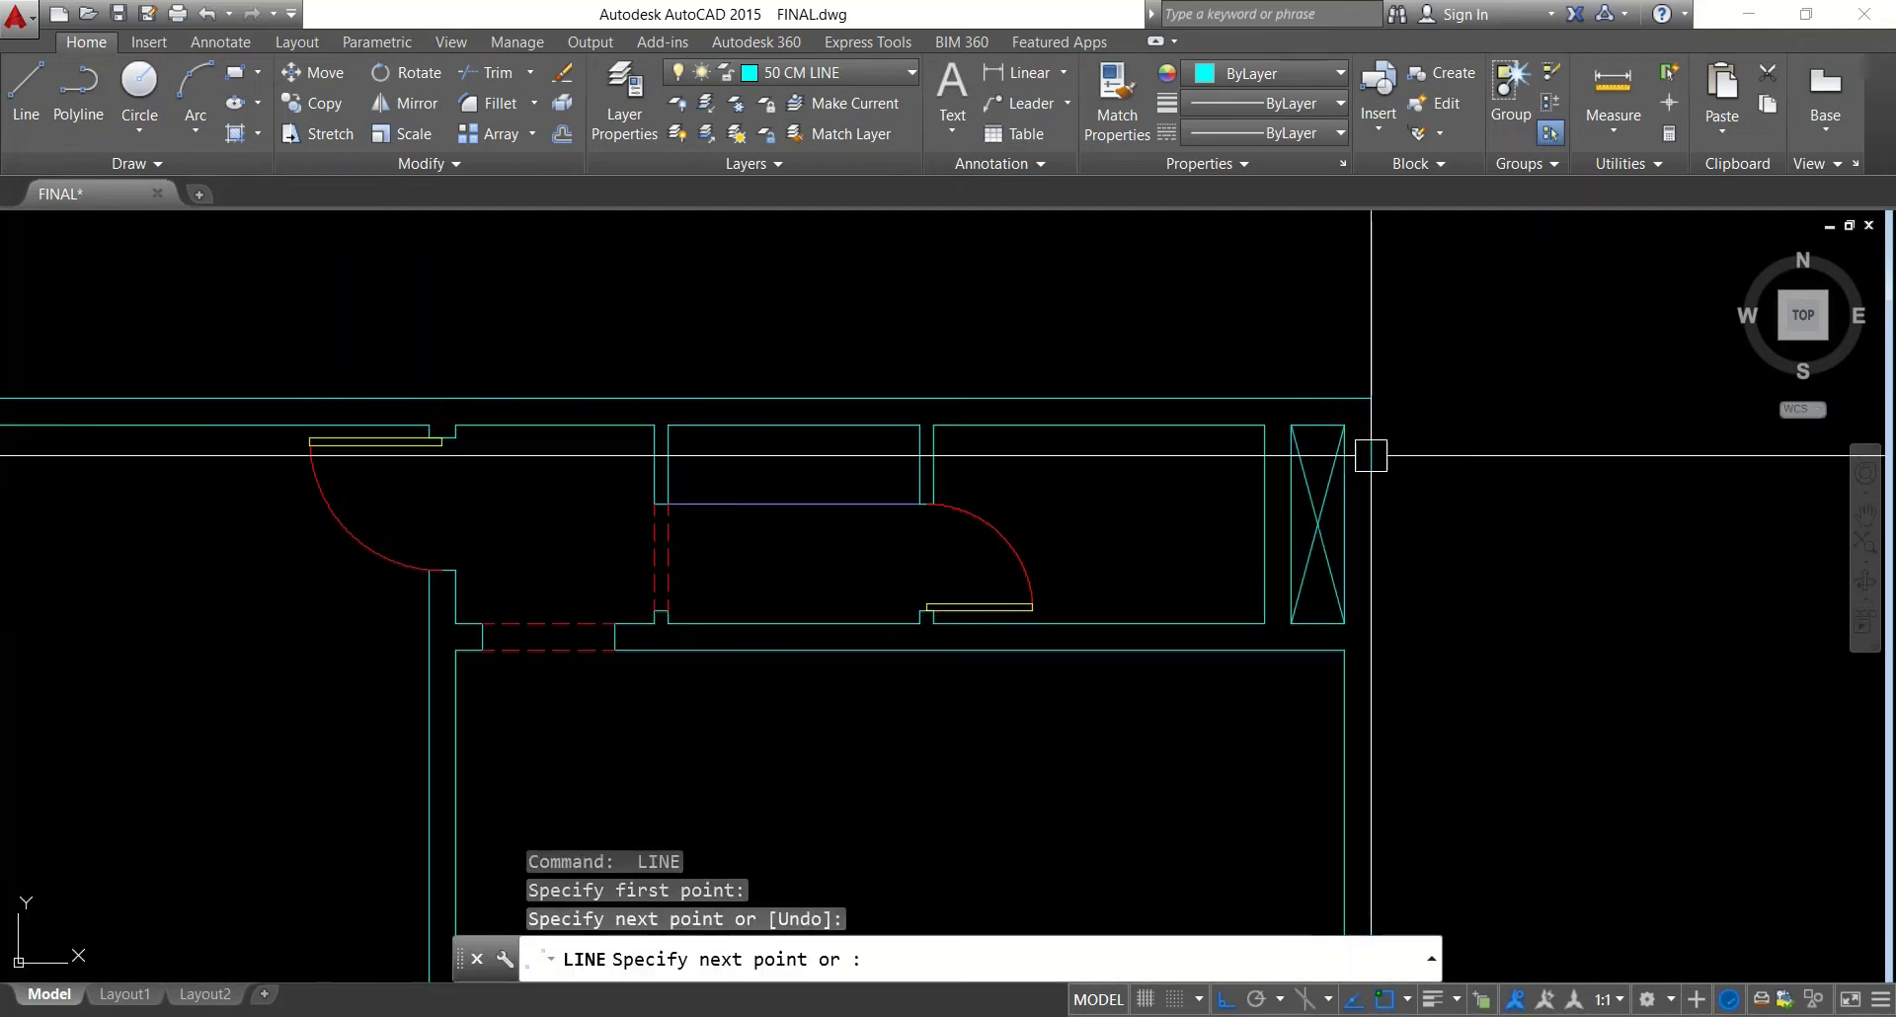
key(Escape)
key(Escape)
Match both shaft diagonals to the dashed red line at the wash opening
scroll(1425, 469, down, 5)
text(ma)
key(Return)
scroll(1138, 505, up, 5)
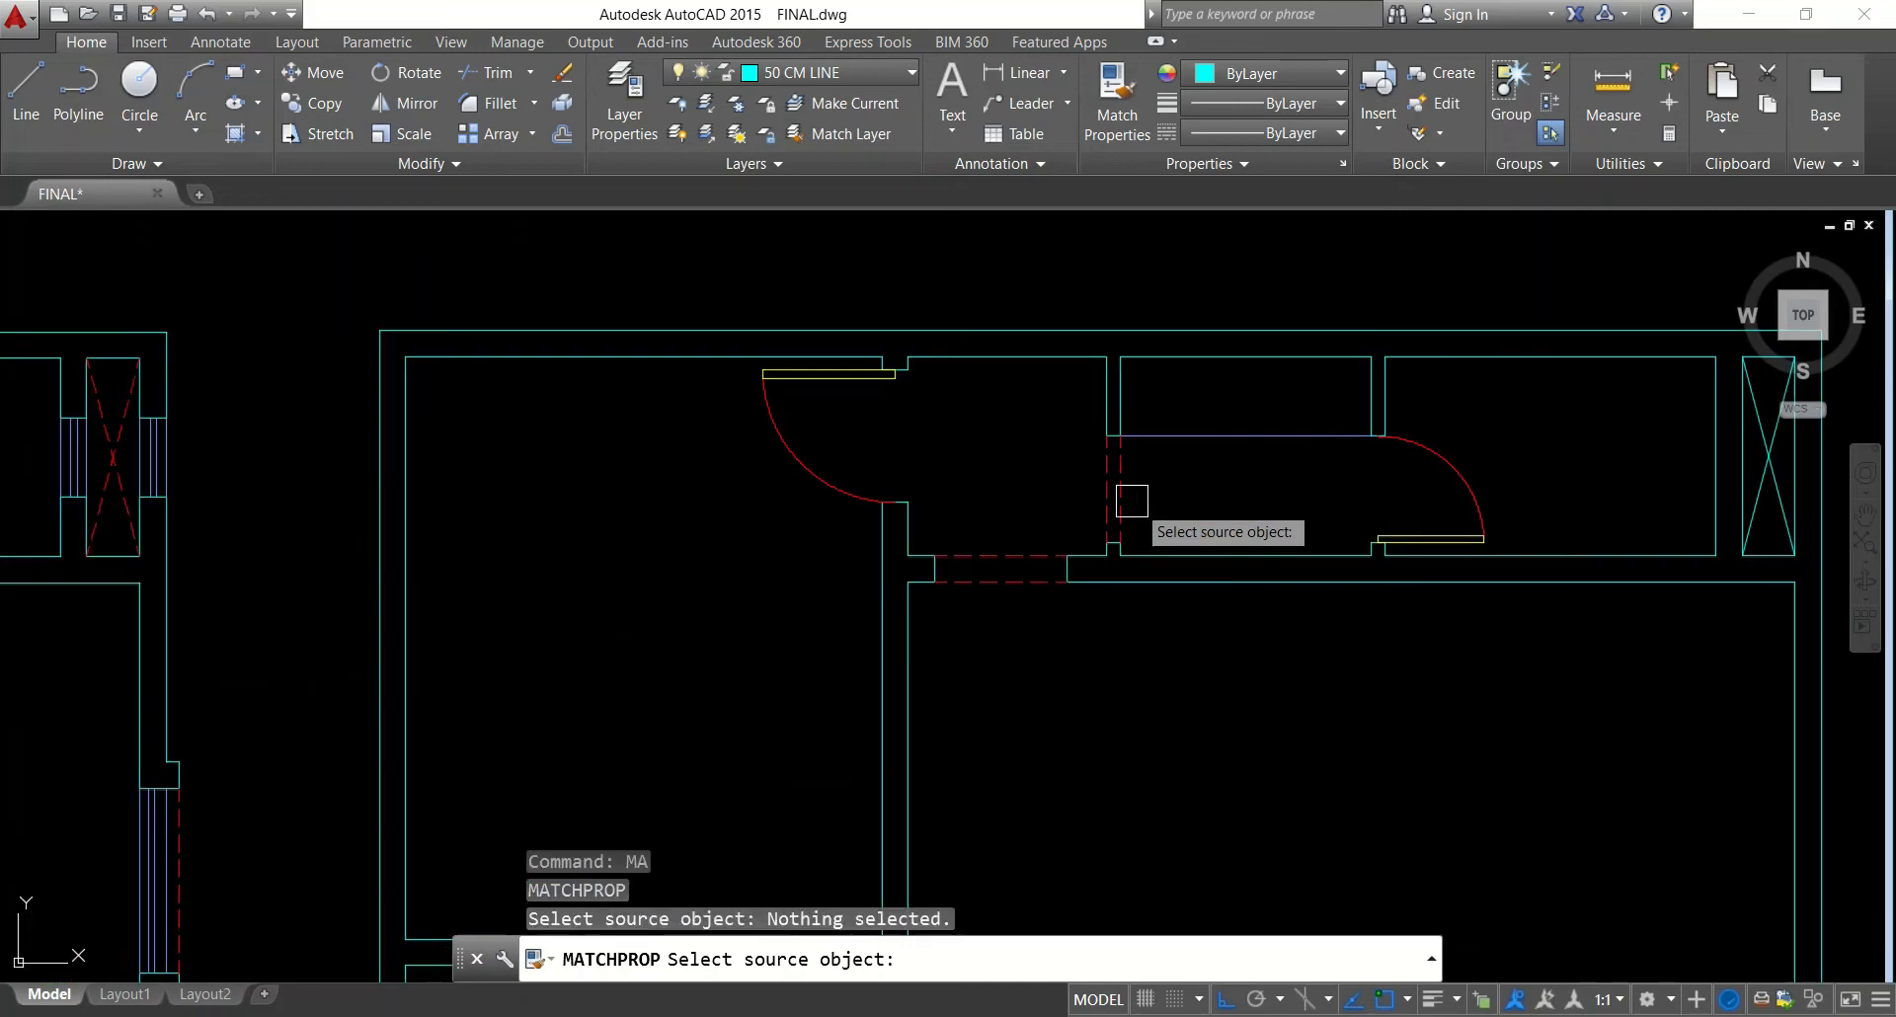
click(1132, 501)
scroll(1408, 529, down, 3)
scroll(1482, 523, up, 6)
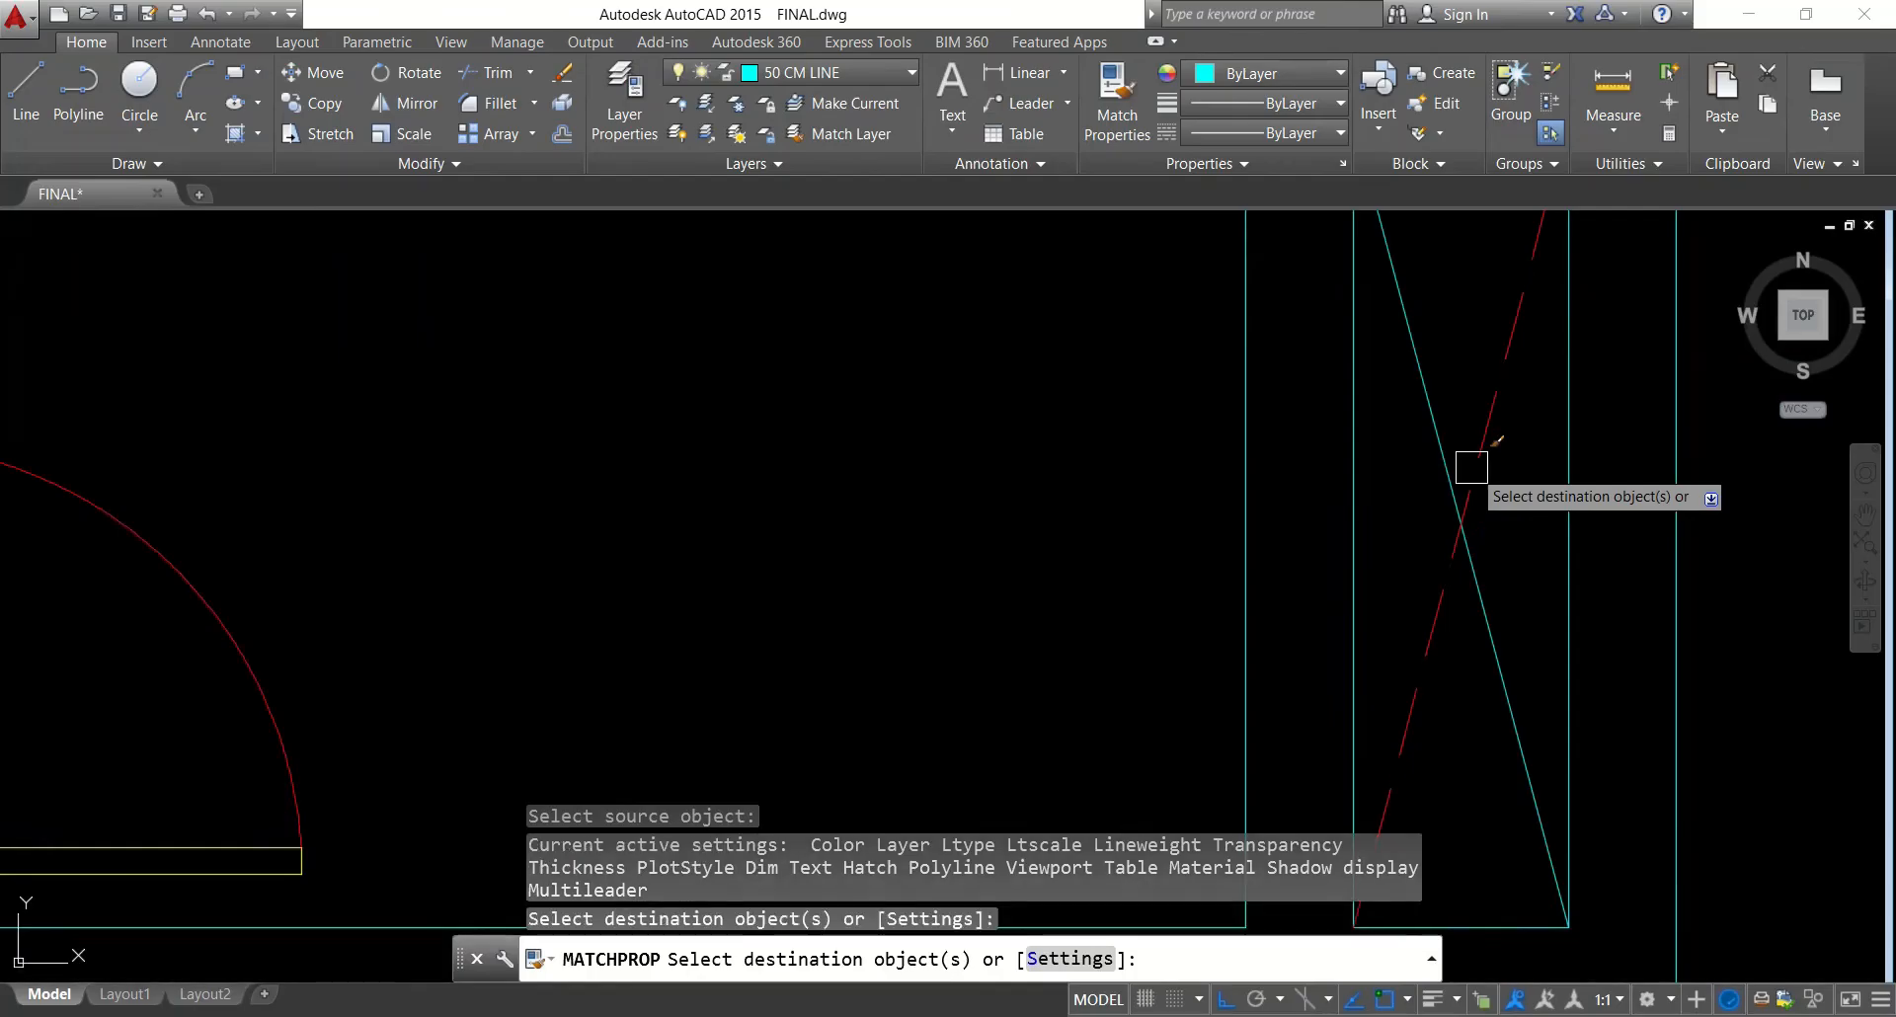
scroll(1447, 503, down, 3)
key(Escape)
key(Escape)
scroll(1444, 523, down, 4)
key(Escape)
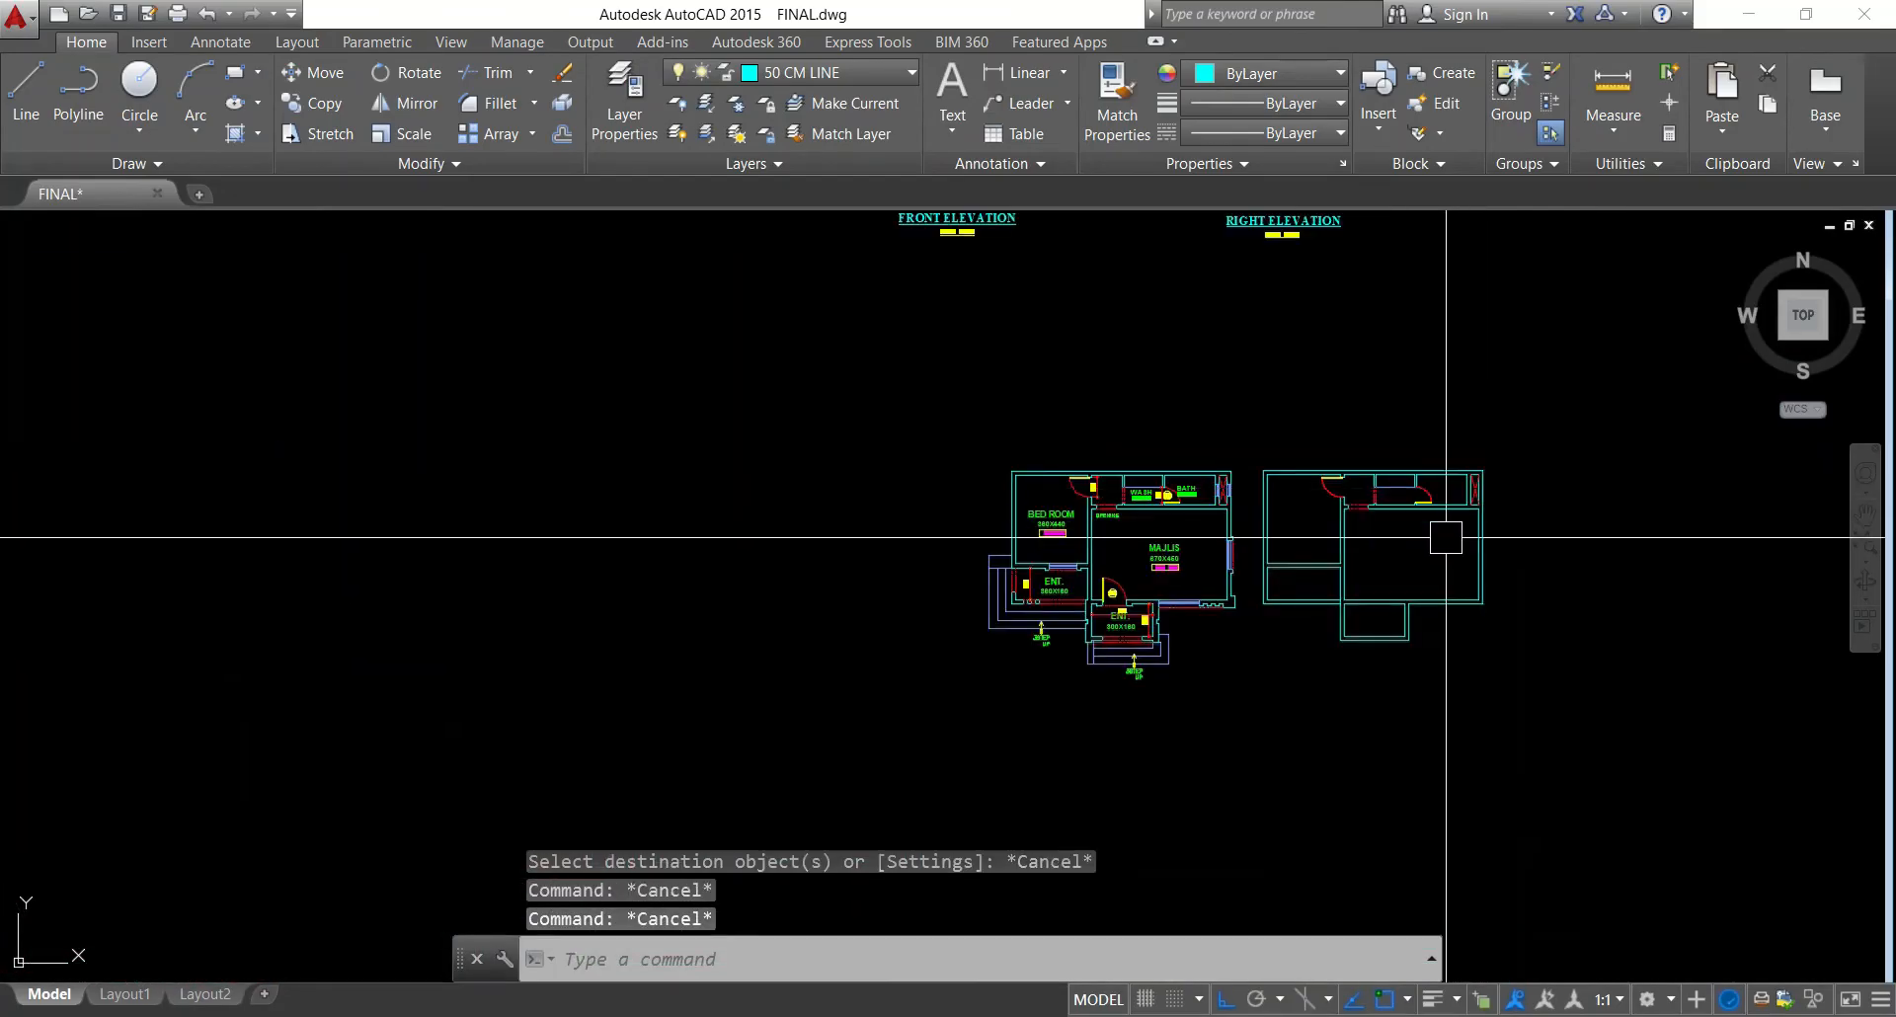
Draw a horizontal line at mid-height across the wall between the redrawn bath and the shaft, following the original's window location
scroll(1317, 531, up, 5)
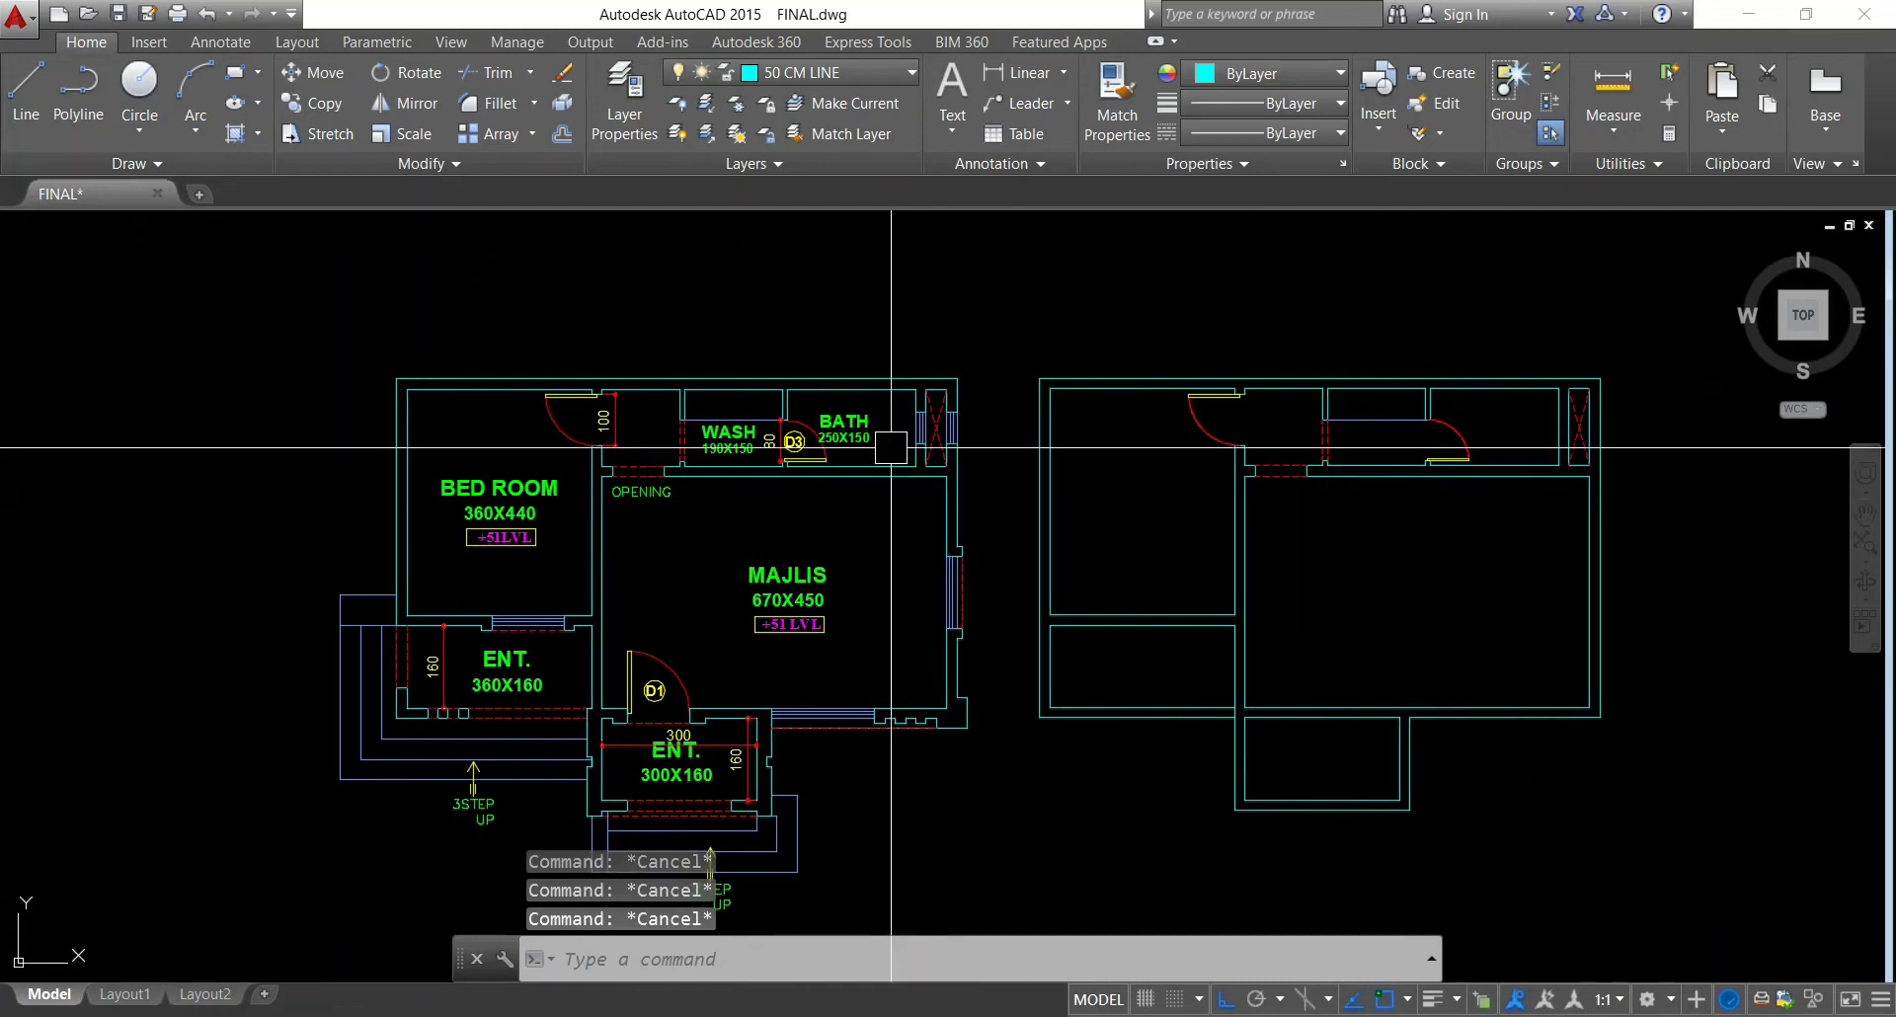
scroll(854, 438, up, 6)
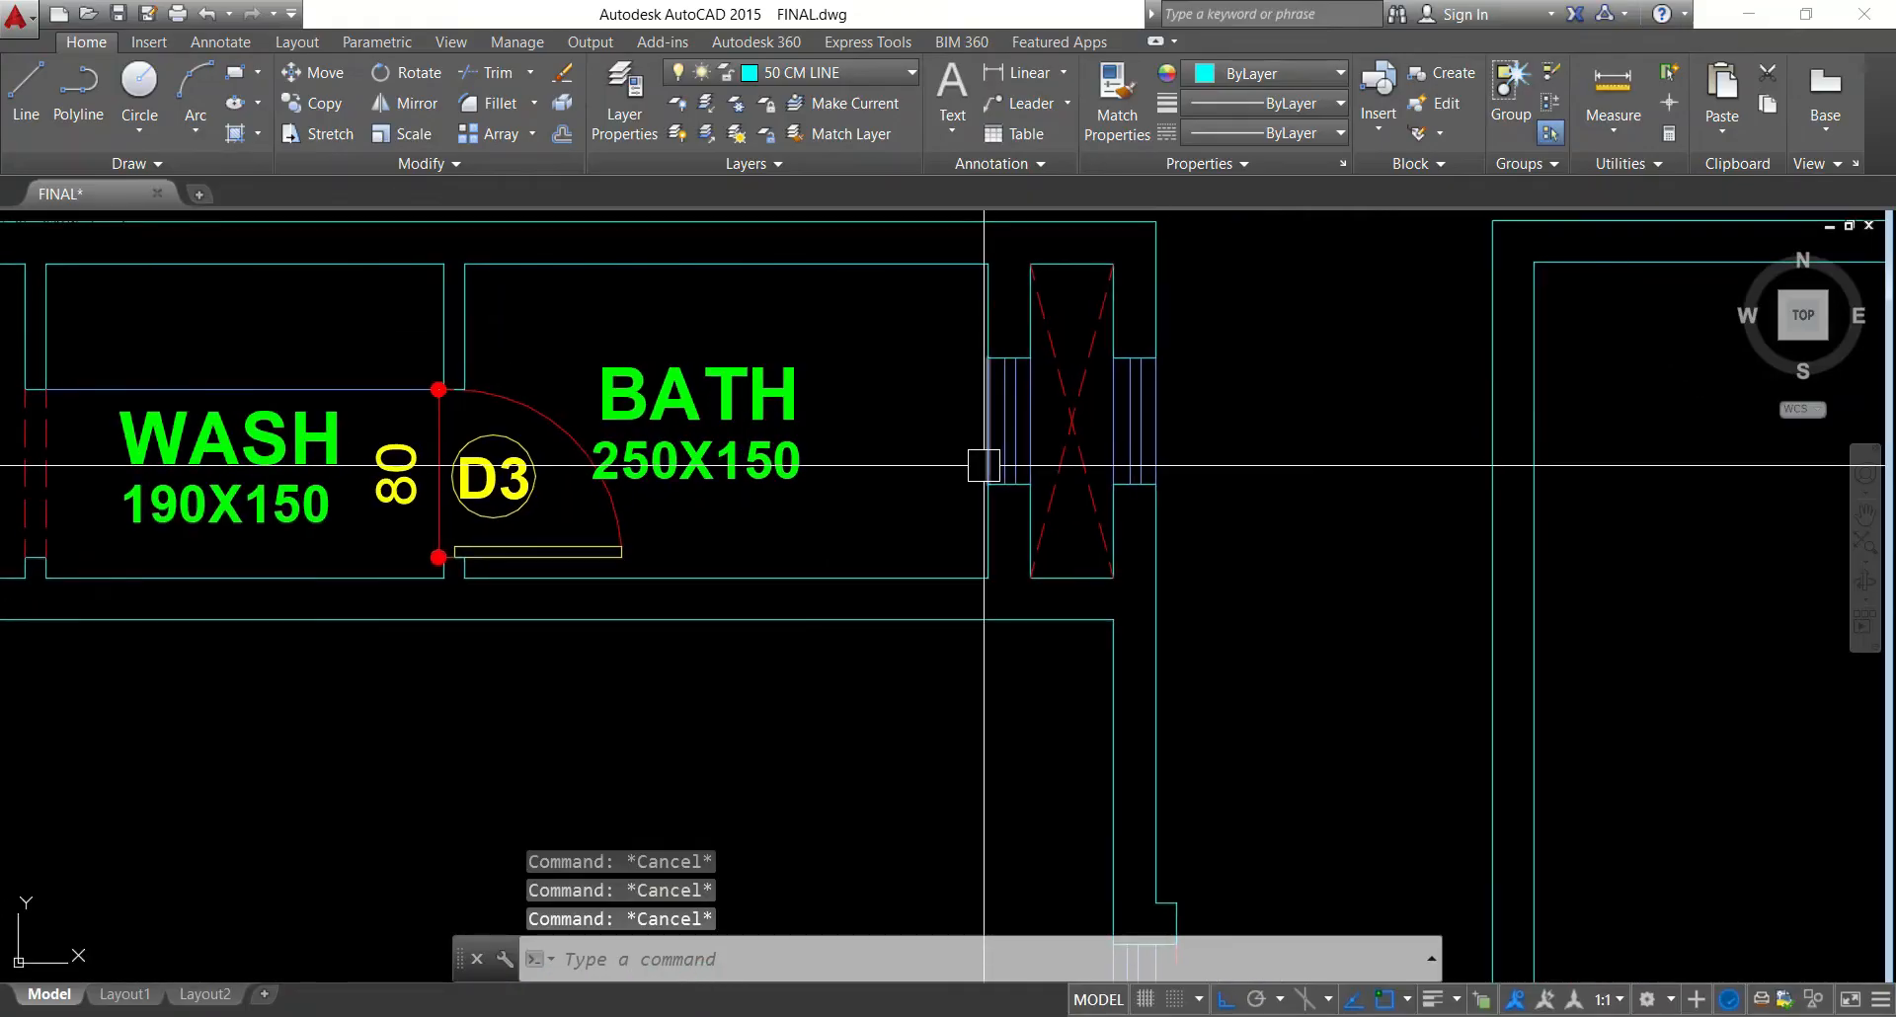
scroll(834, 453, down, 4)
middle_drag(1033, 499, 397, 524)
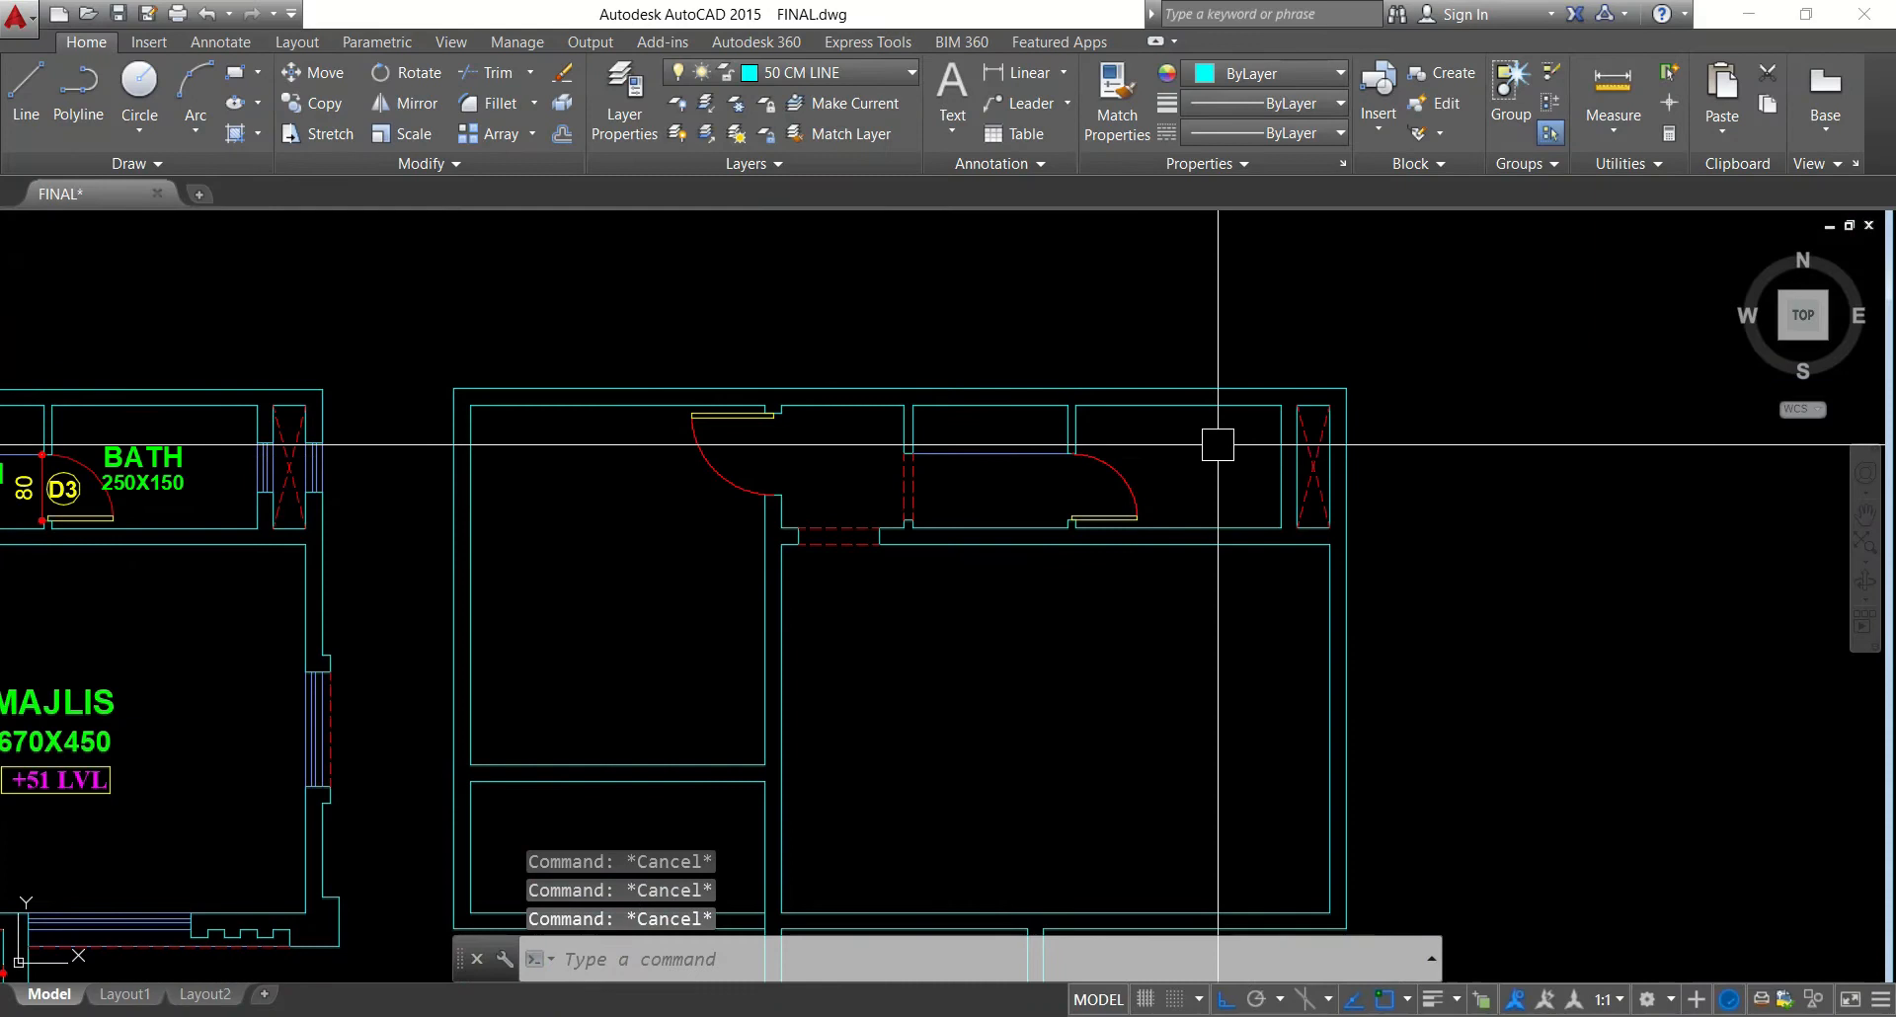
text(l)
key(Return)
scroll(1291, 462, up, 5)
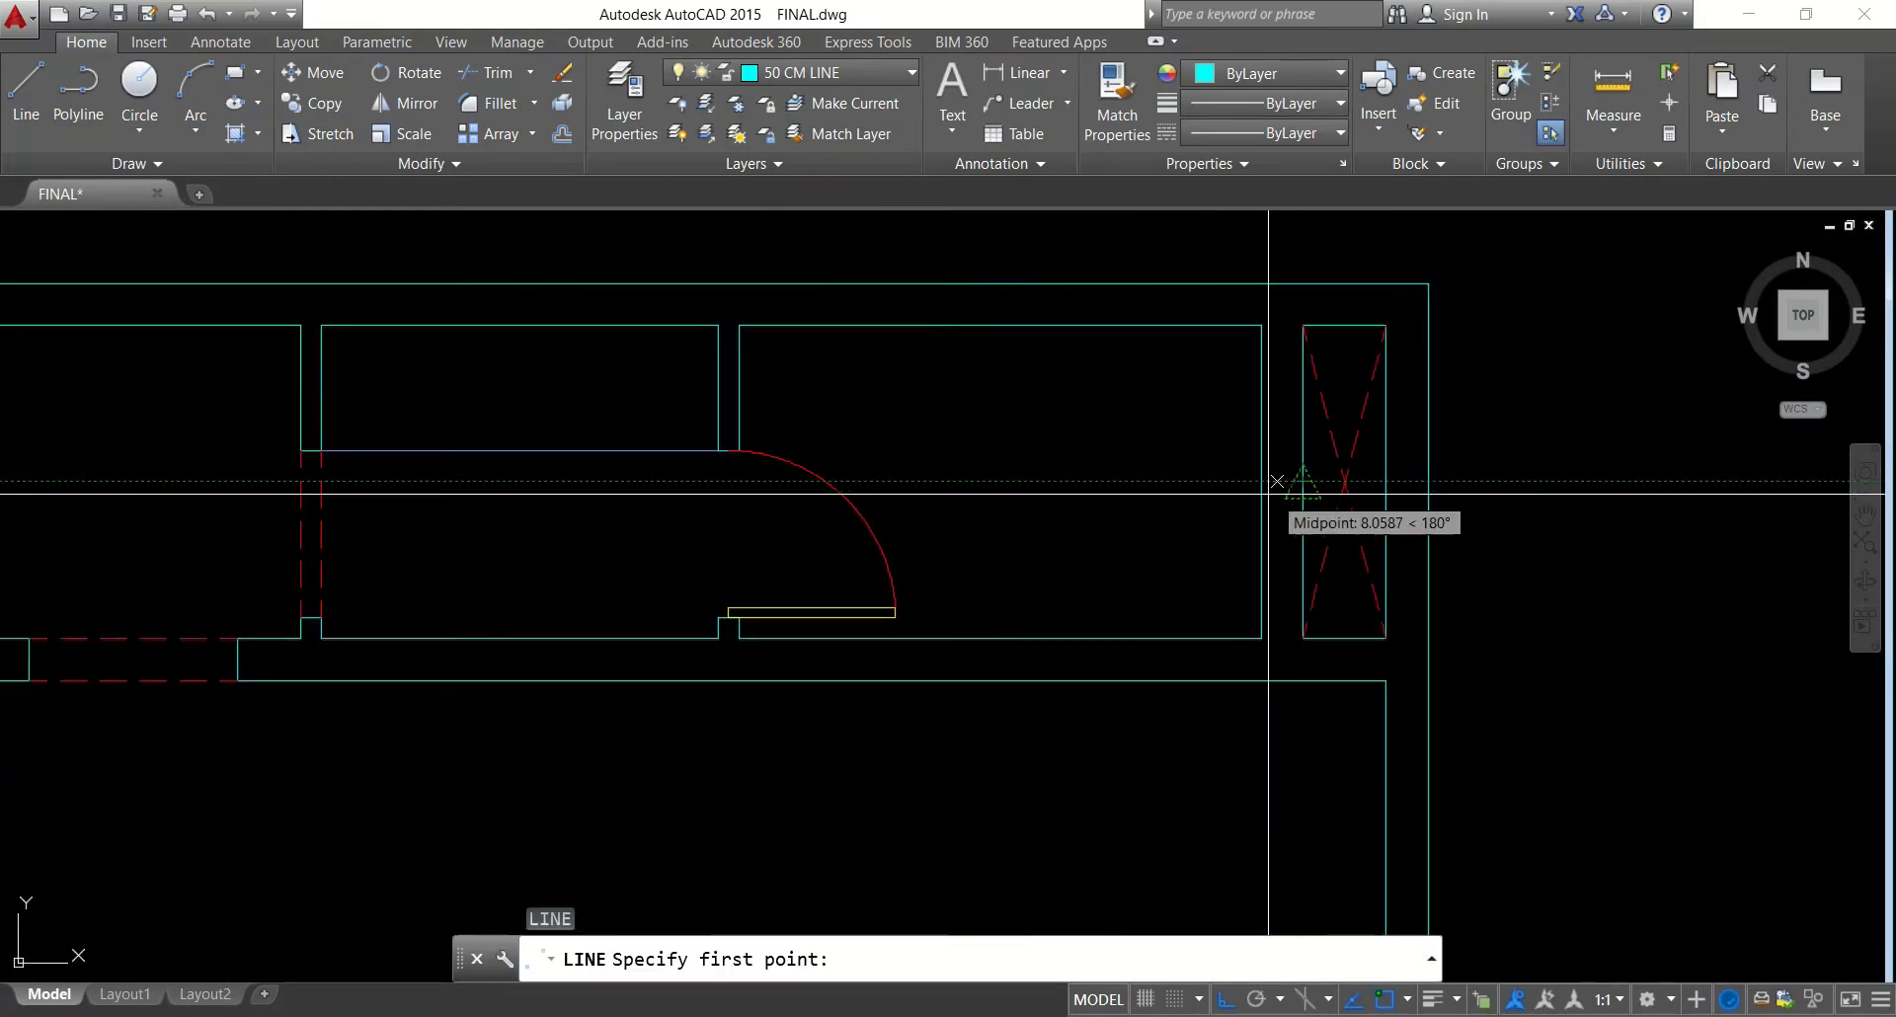
click(1262, 482)
key(Escape)
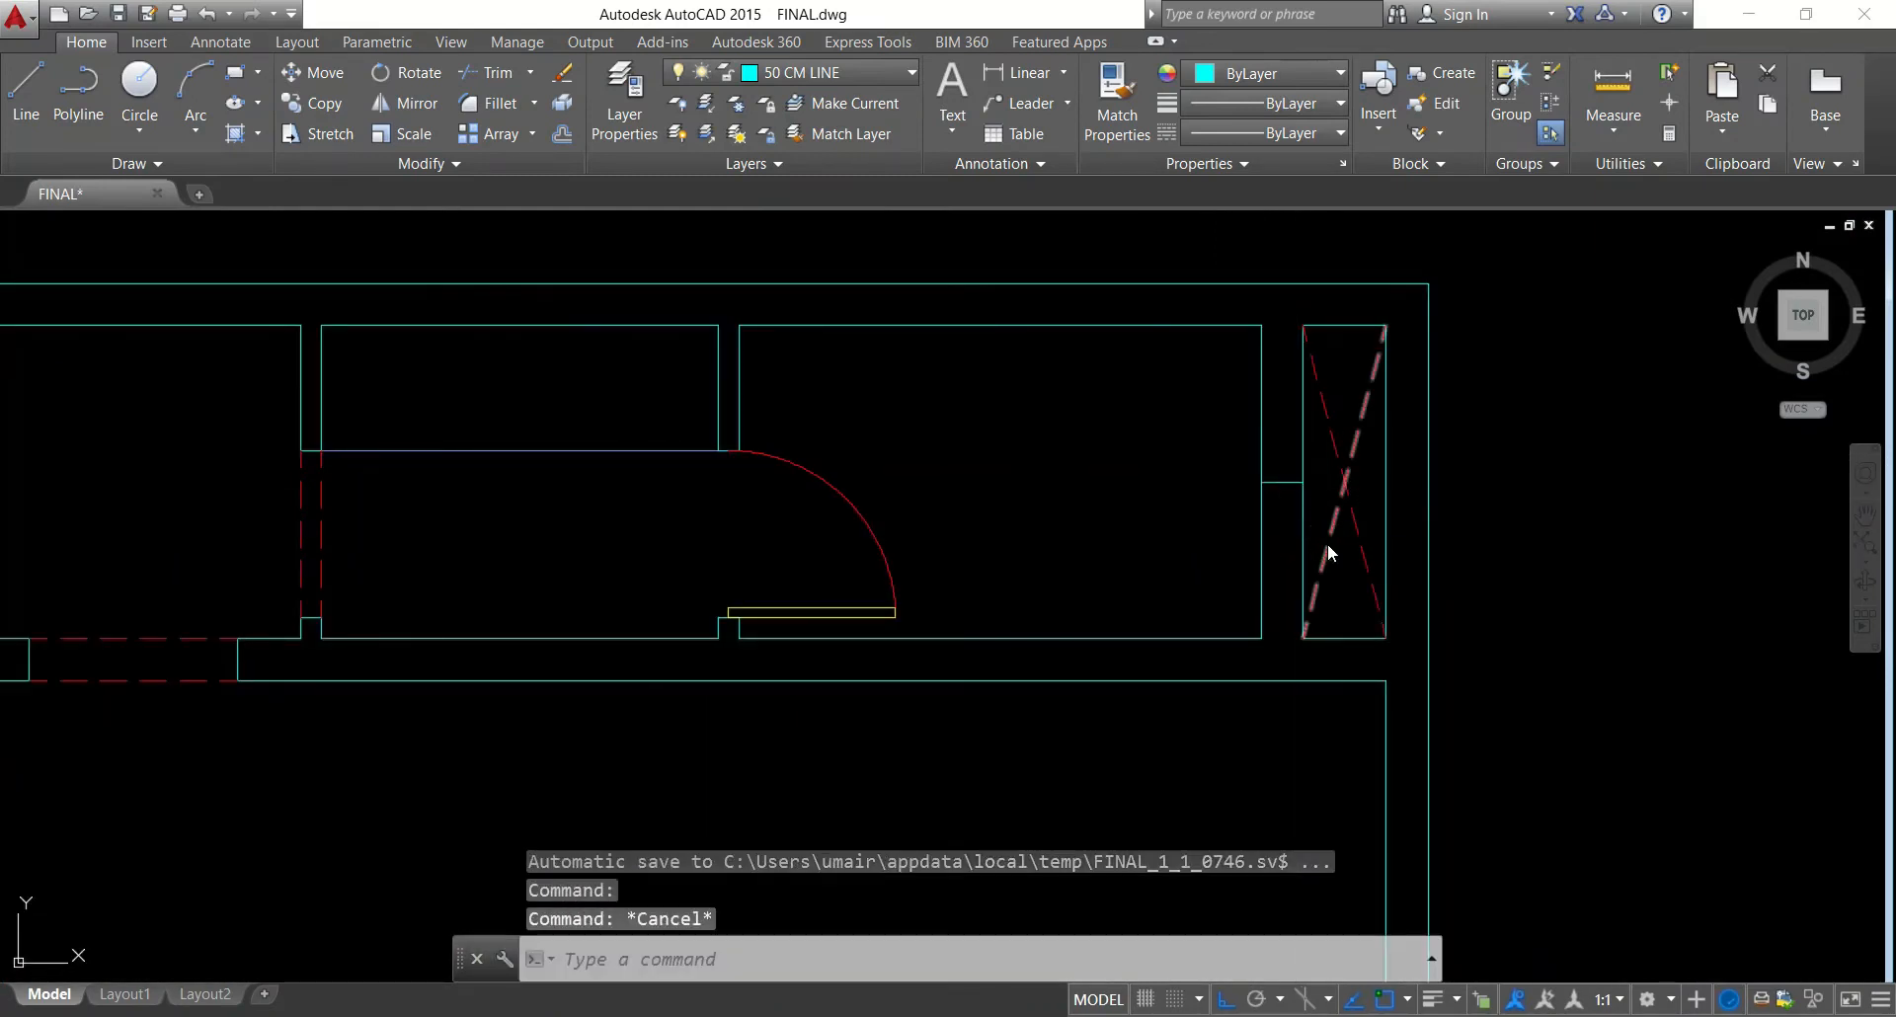
key(Return)
text(30)
key(Return)
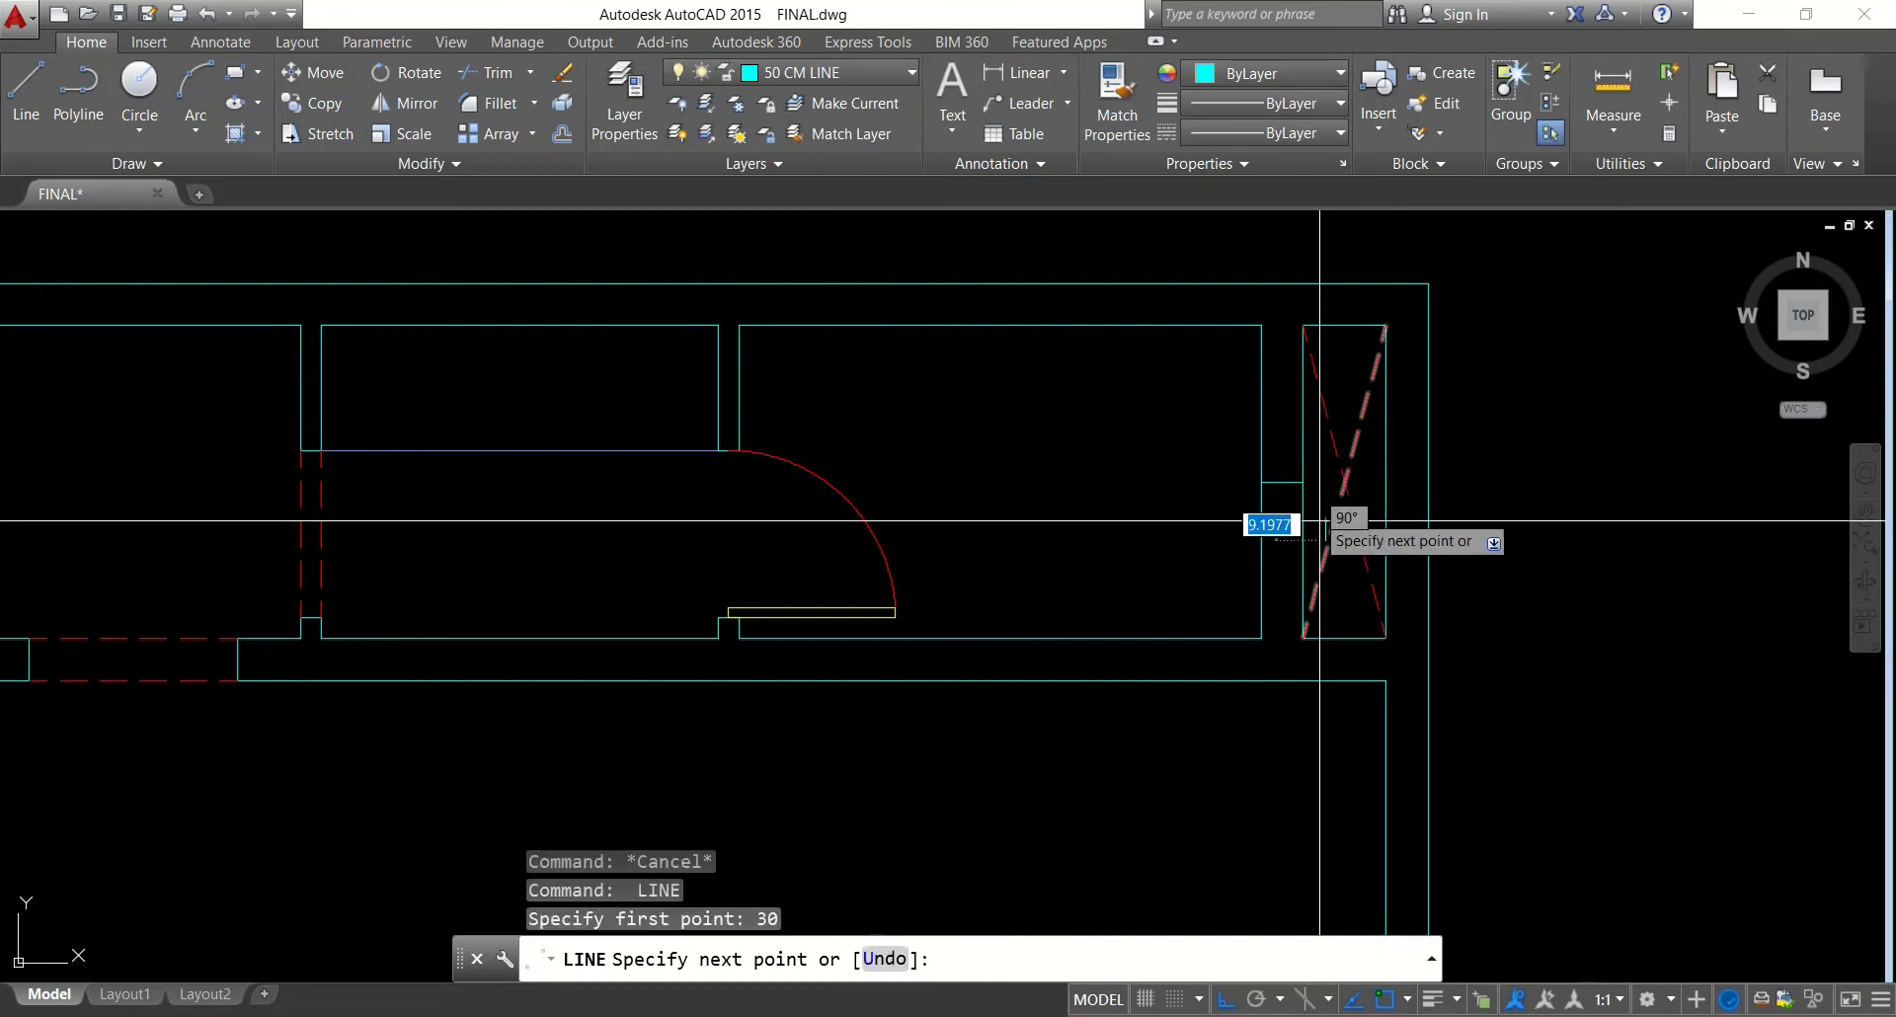
scroll(1299, 504, up, 2)
Offset the middle line across the bath wall by 30 both upward and downward to mark the window opening
key(Return)
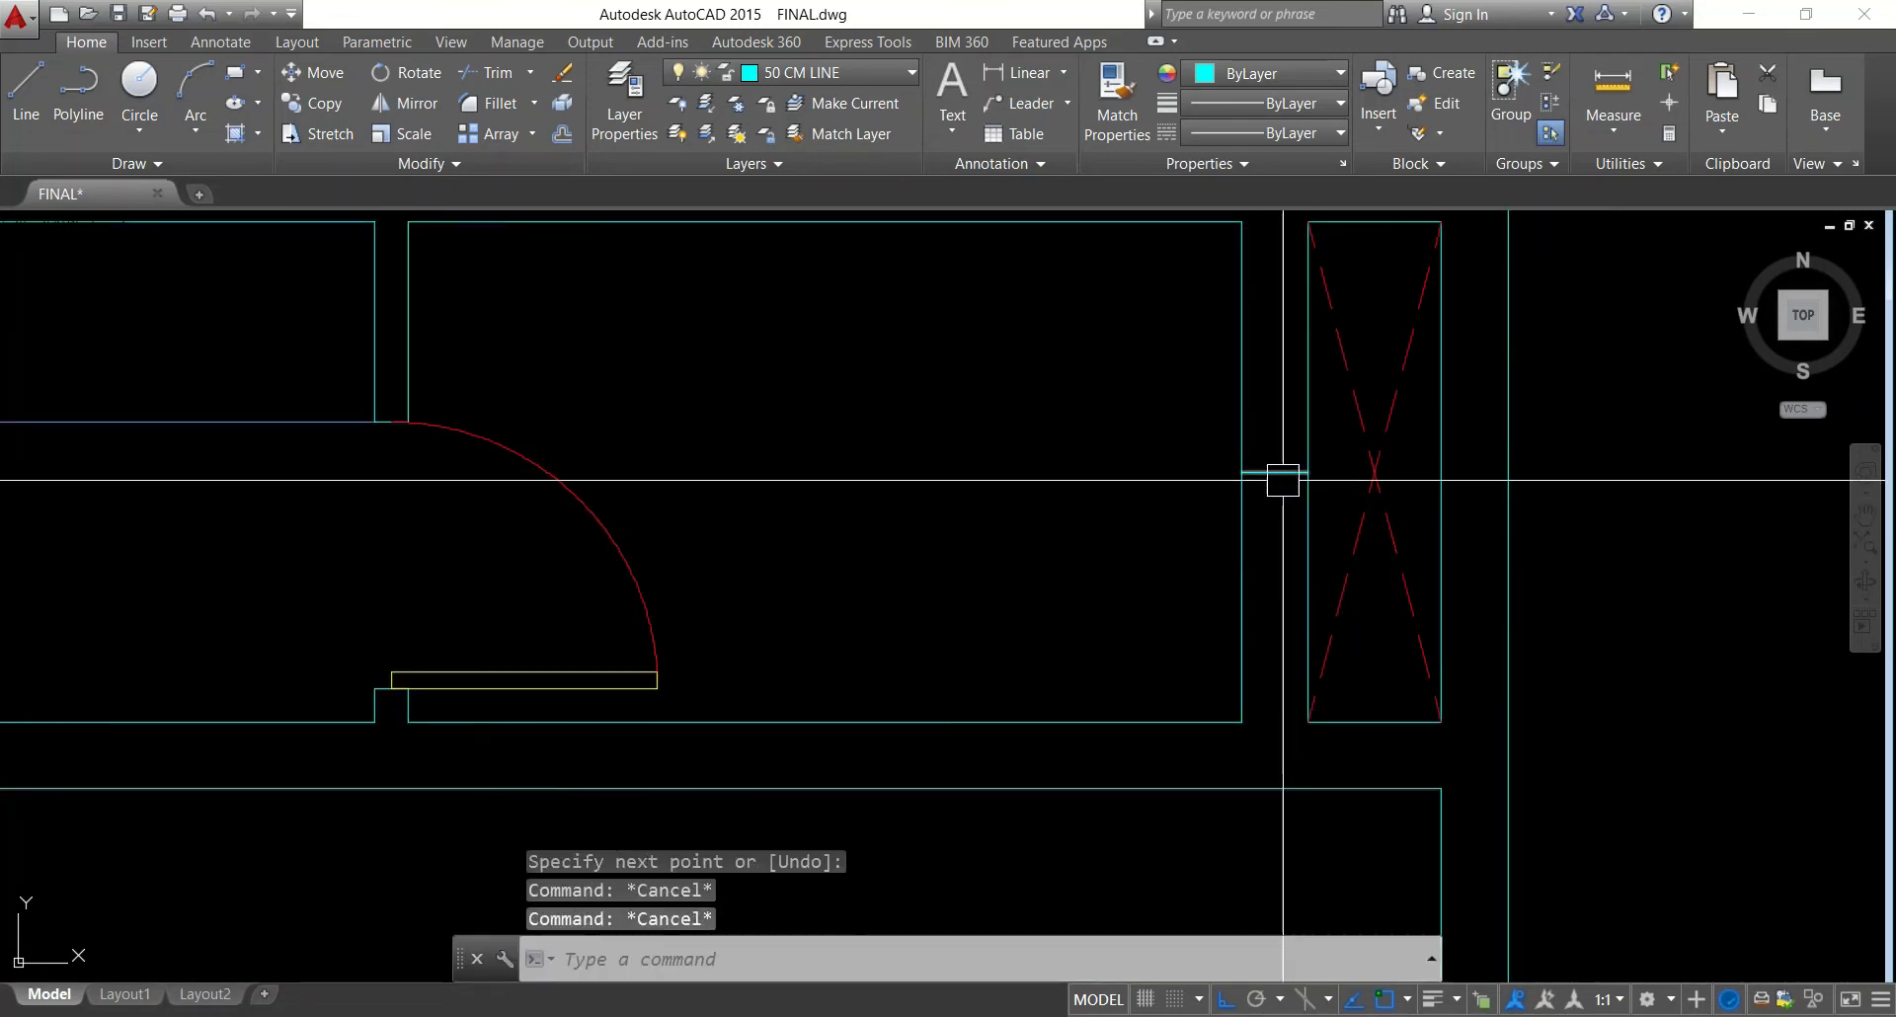
text(30)
key(Return)
click(1269, 472)
click(1269, 549)
click(1275, 473)
click(1270, 383)
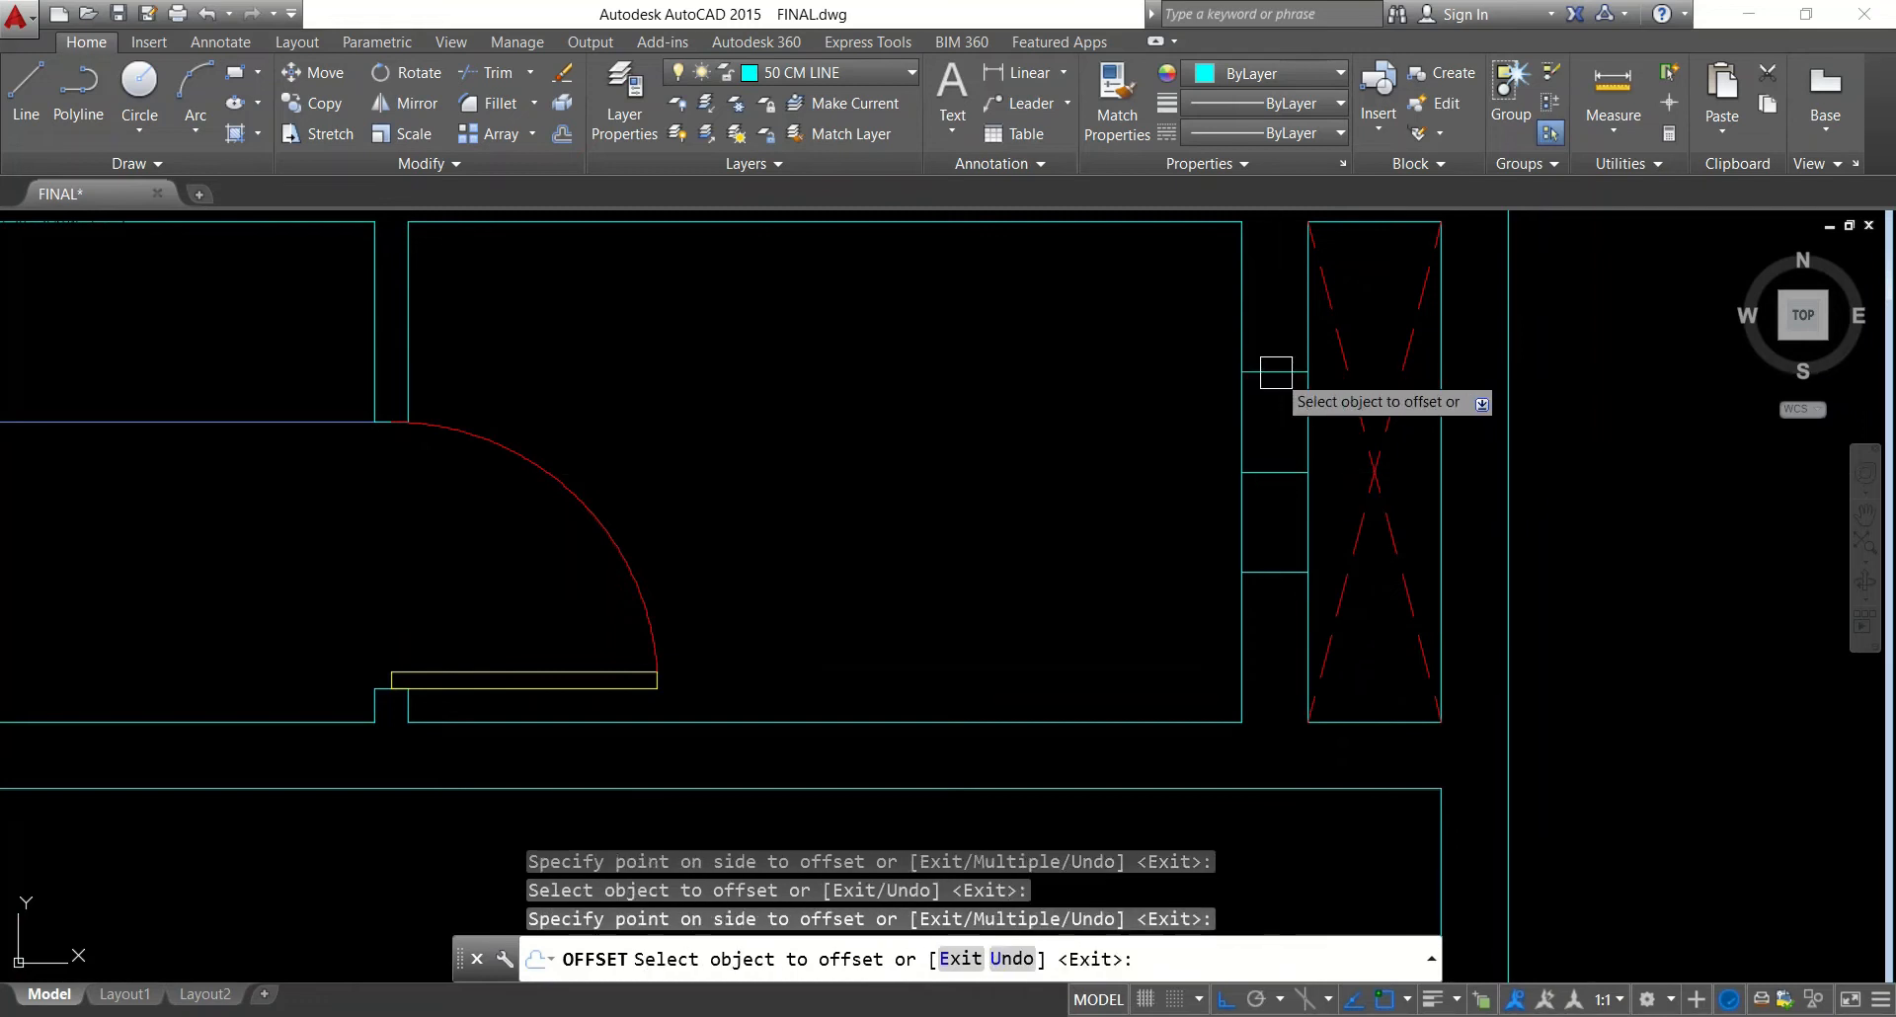
key(Escape)
key(Escape)
Erase the middle reference line between the two window edge lines in the bath wall
click(1181, 521)
click(1347, 448)
text(e)
key(Return)
key(Escape)
Trim both faces of the wall between bath and shaft at the window edge lines
text(tr)
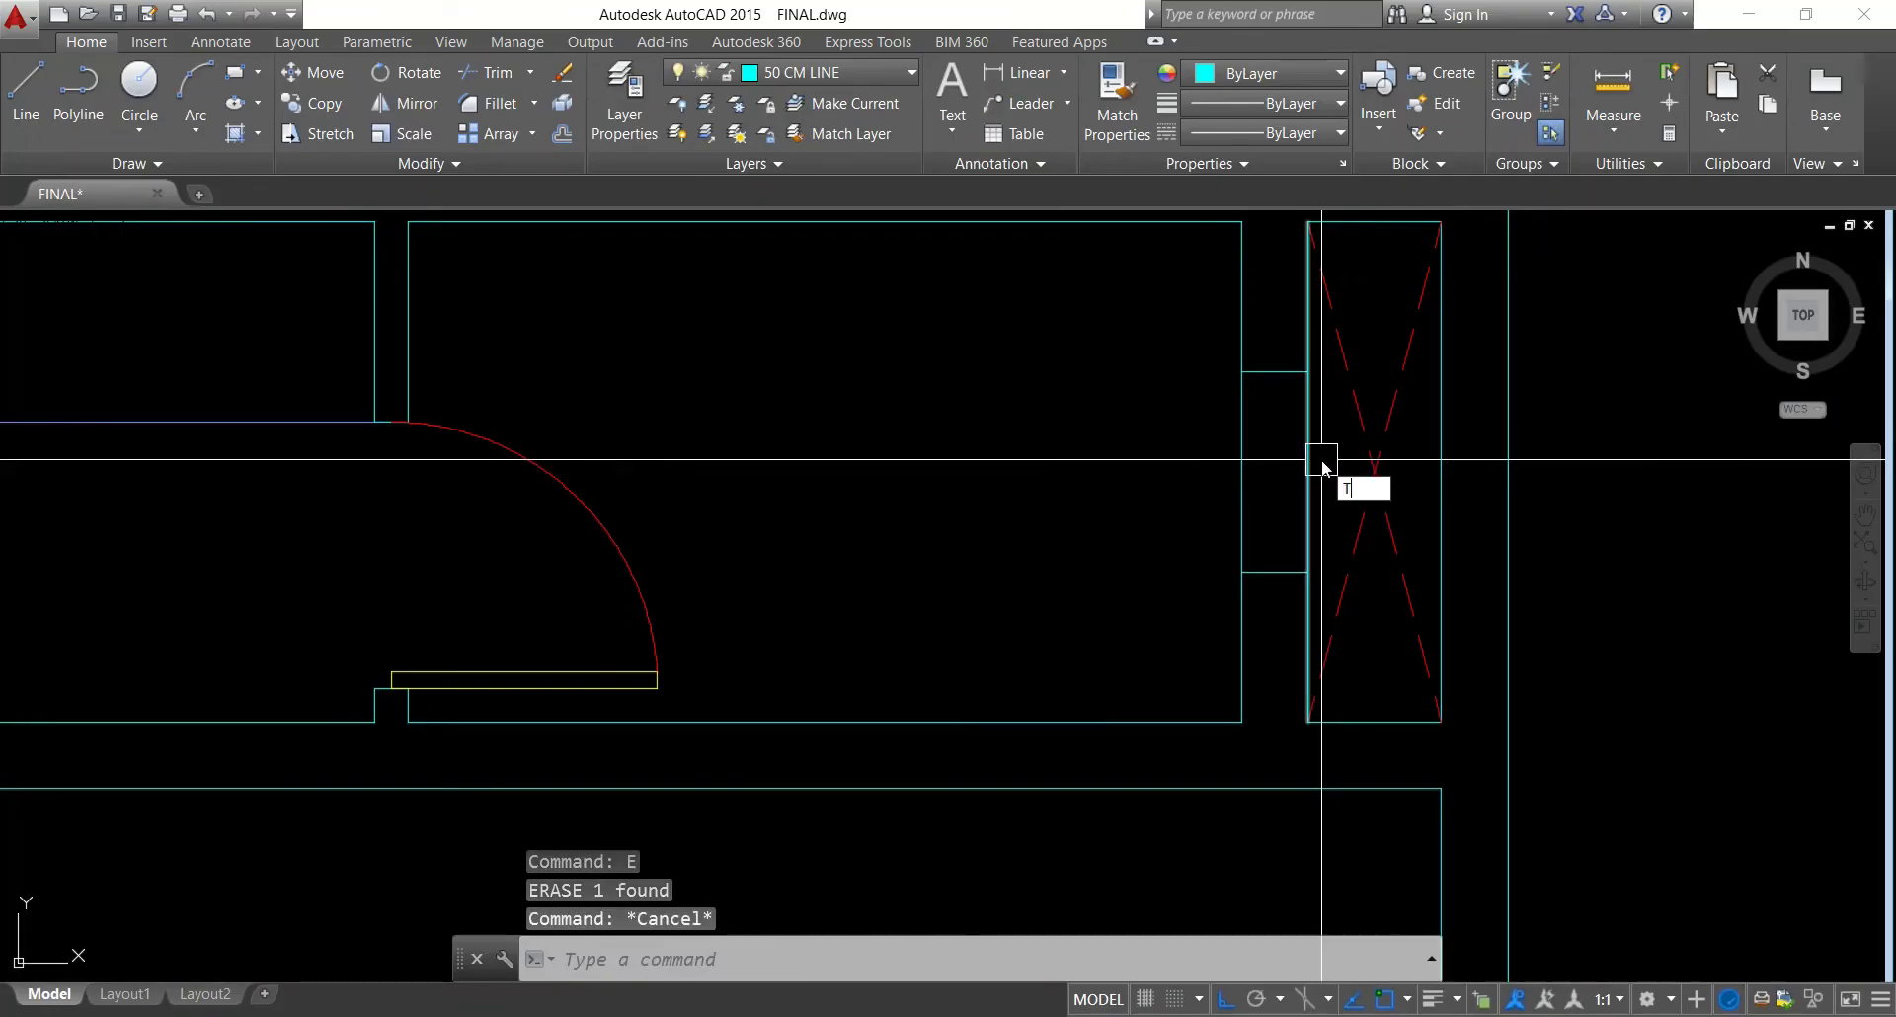
key(Return)
key(Return)
click(1310, 461)
key(Escape)
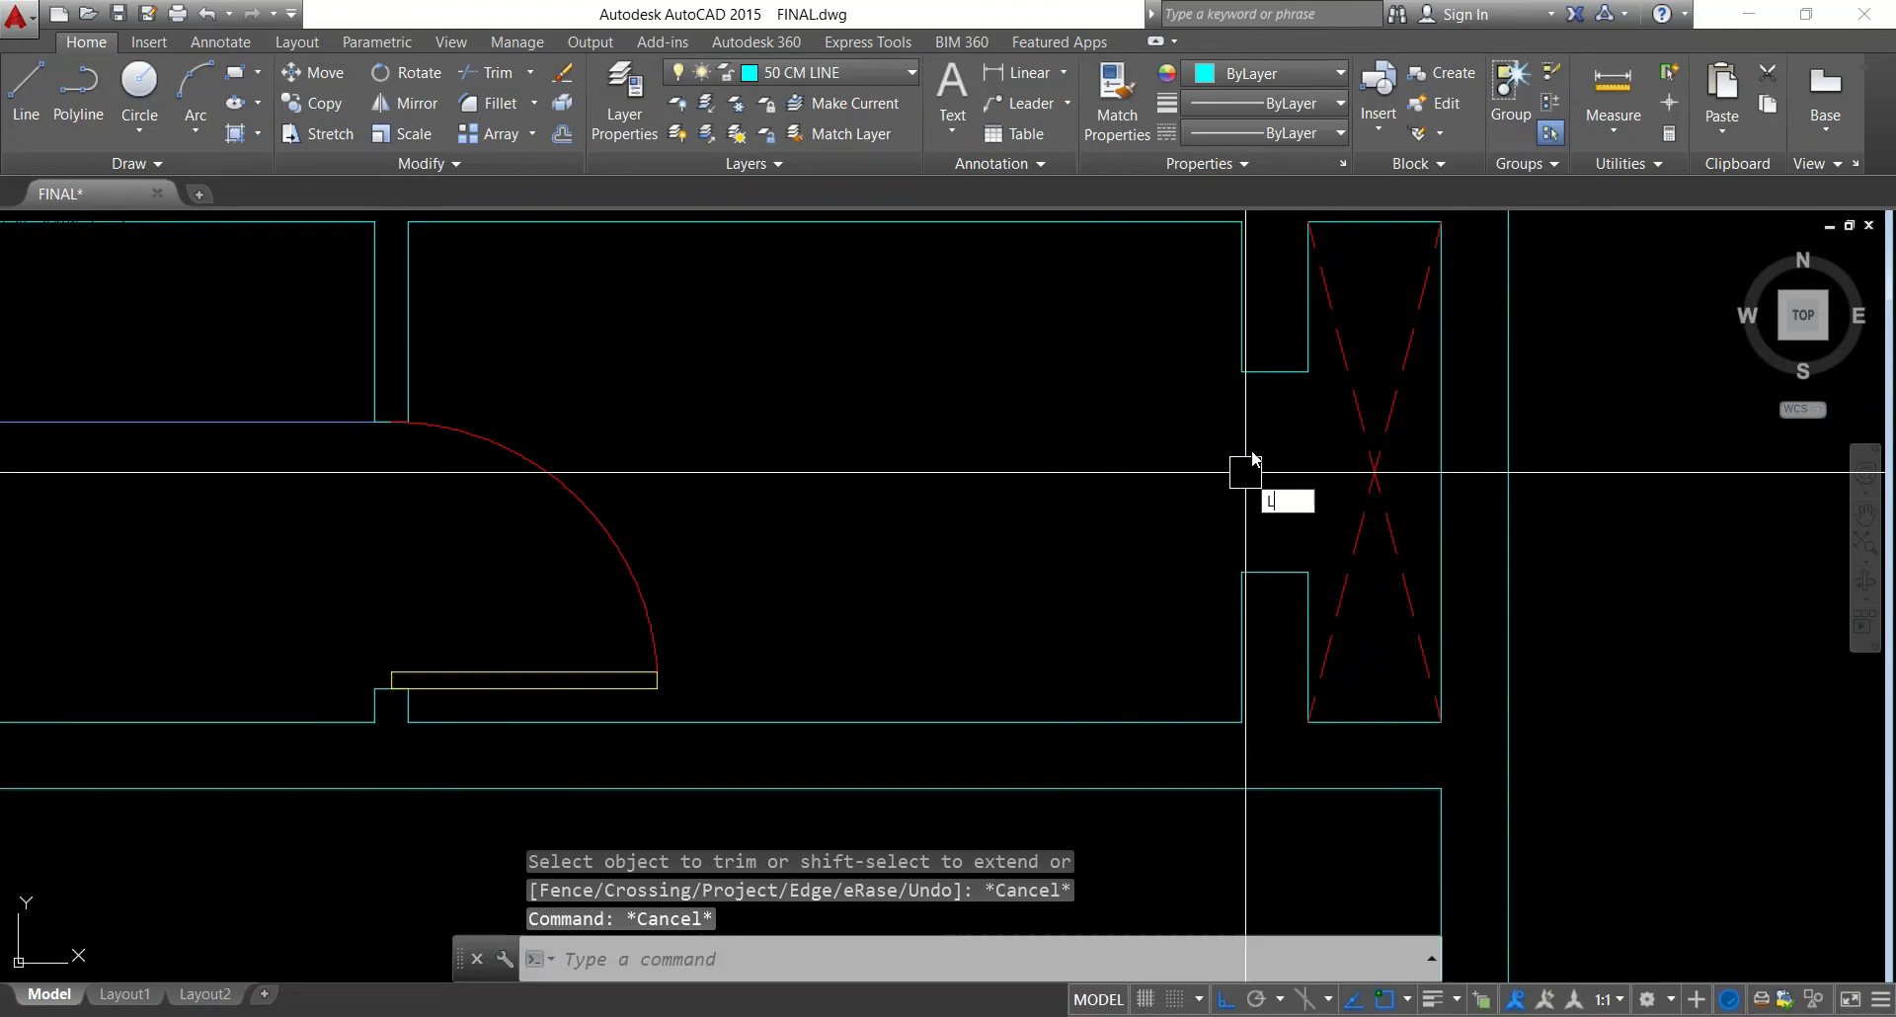
Draw separate vertical lines along both wall faces to close the bath window opening
text(l)
key(Return)
click(1308, 372)
click(1309, 572)
key(Escape)
key(space)
click(1243, 571)
click(1242, 371)
key(Escape)
key(Escape)
Draw a multiline with scale 5 between the midpoints of the bath window's upper and lower edges
text(ML)
key(Return)
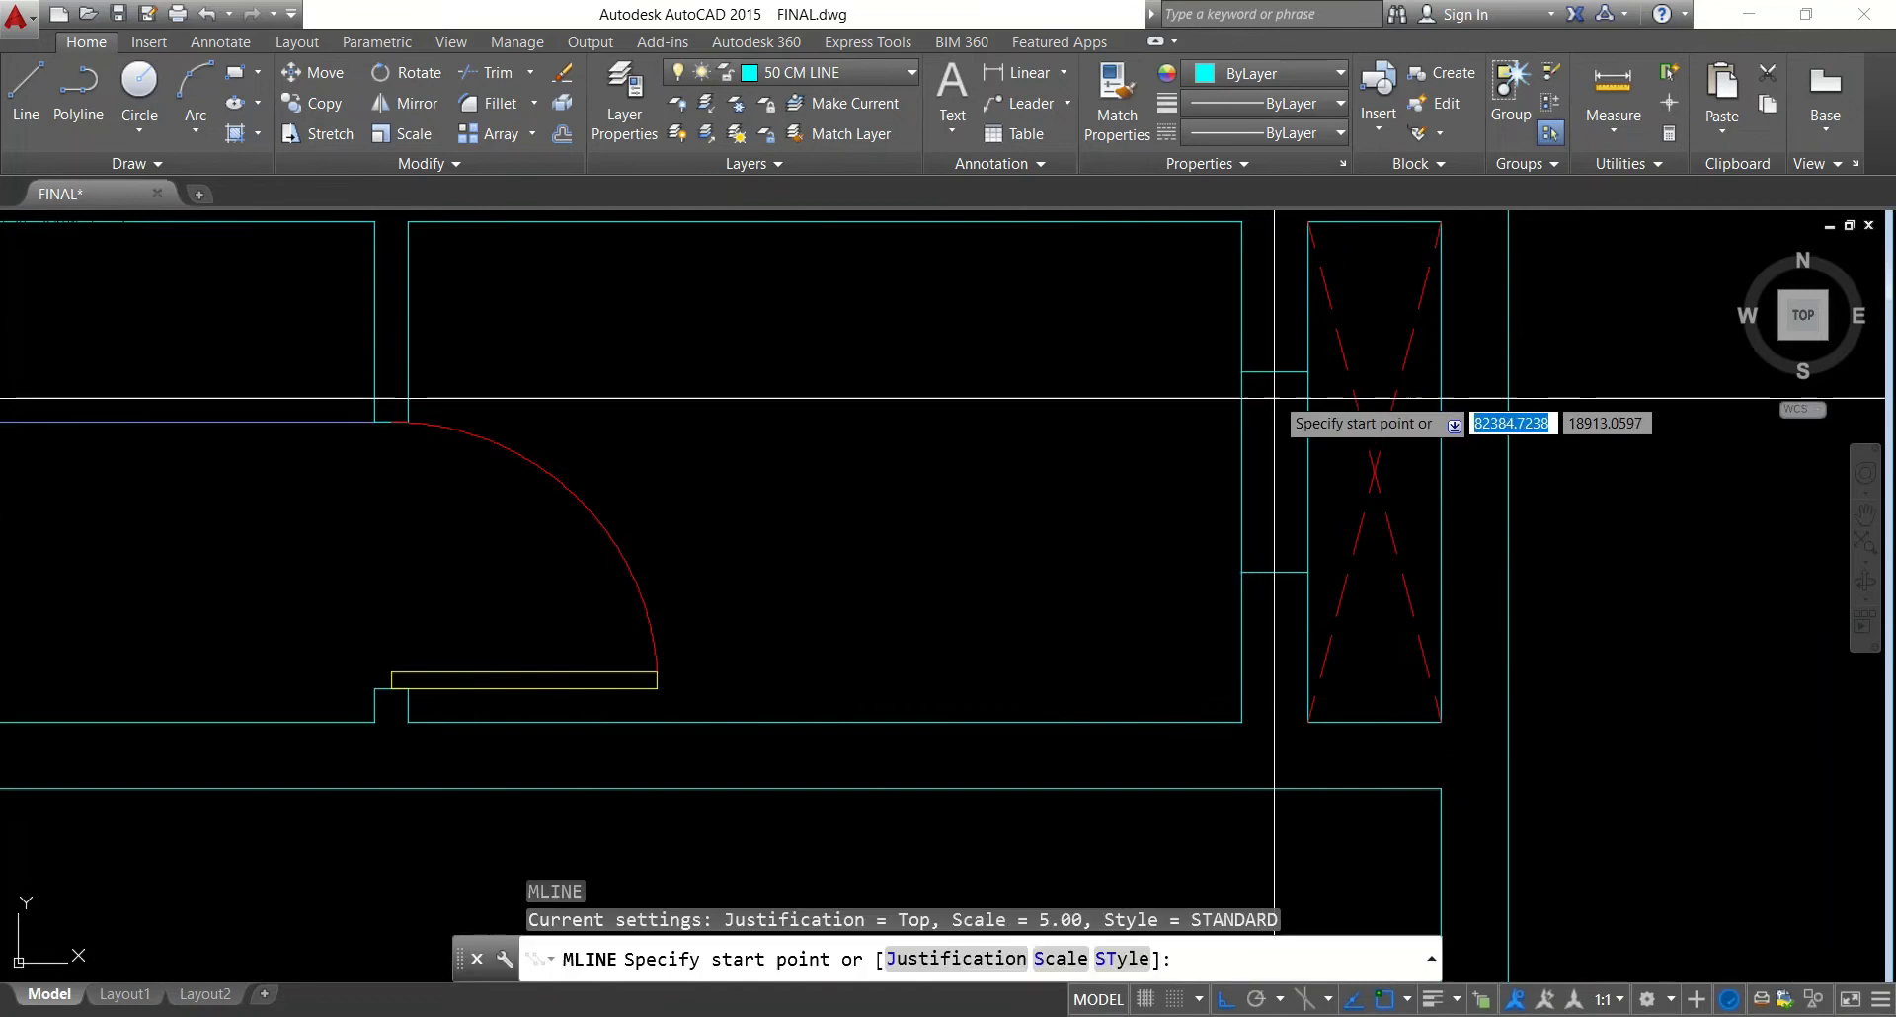
click(1276, 371)
click(1276, 575)
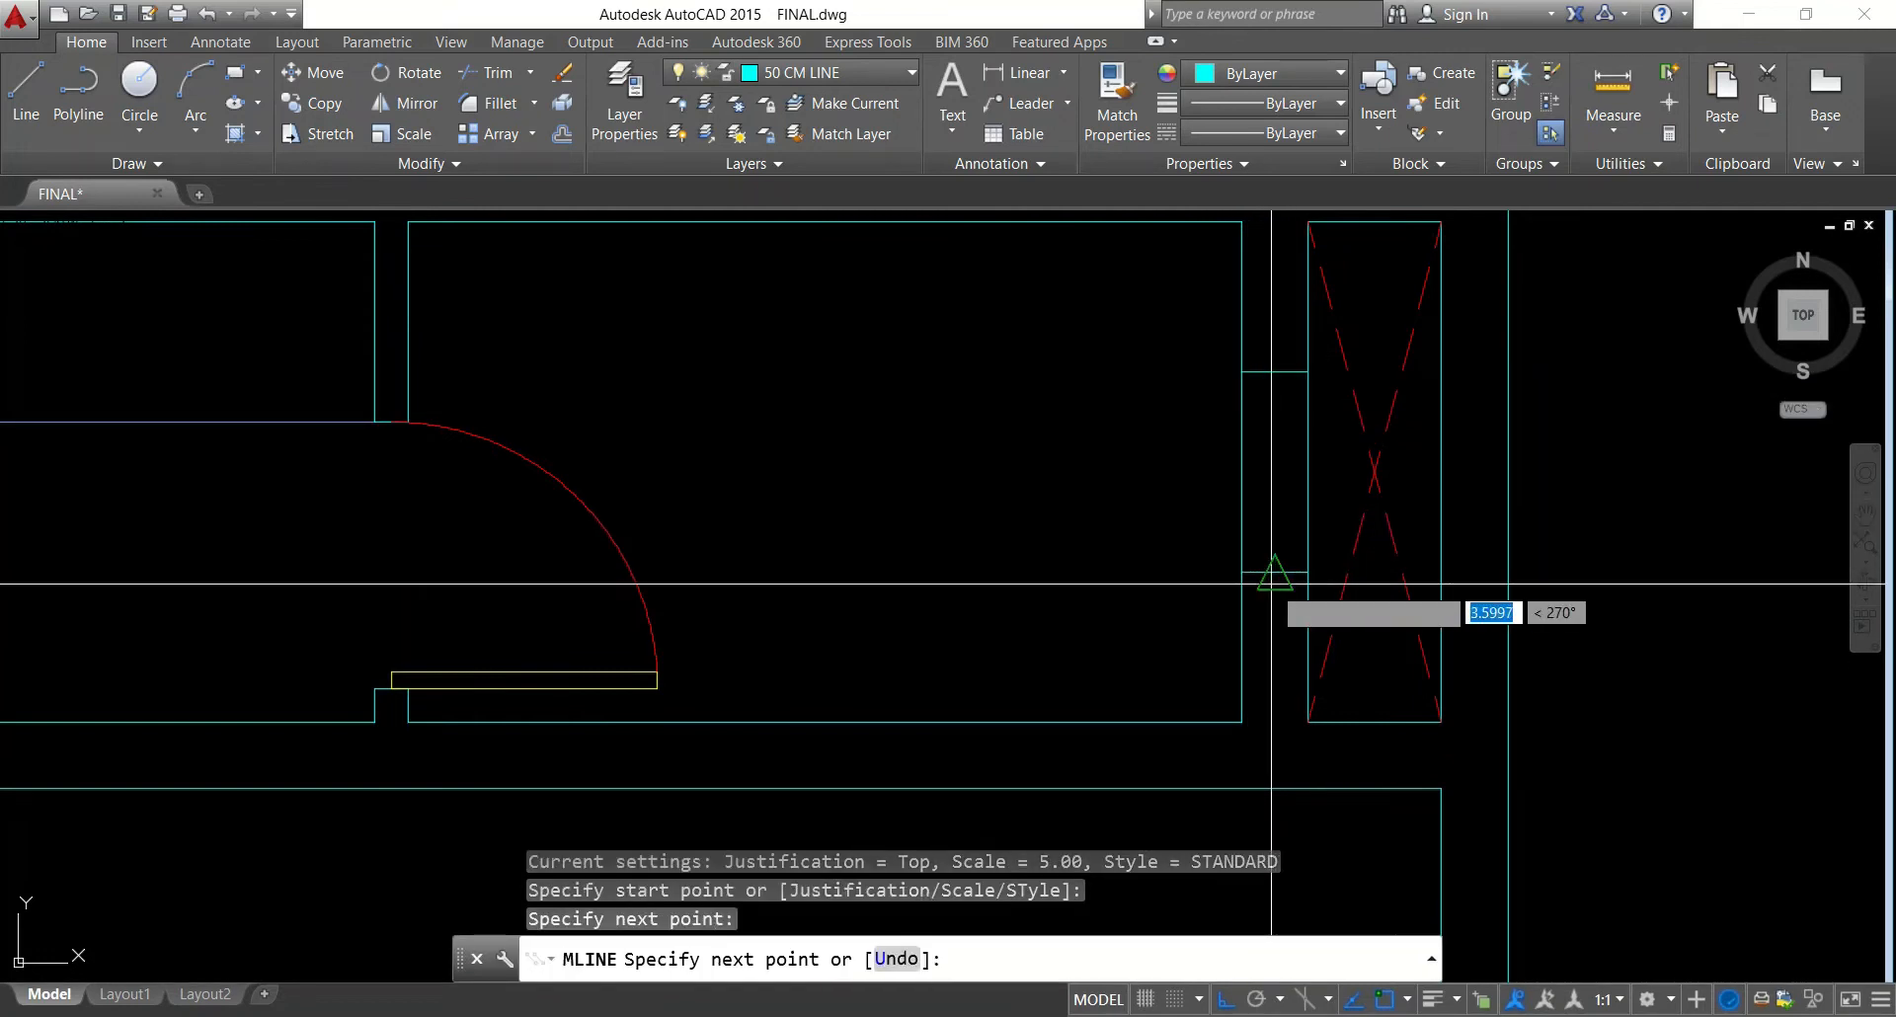
key(Escape)
key(Escape)
Move the multiline sideways toward the shaft to centre it in the bath window opening
click(1260, 526)
text(m)
key(space)
click(1041, 527)
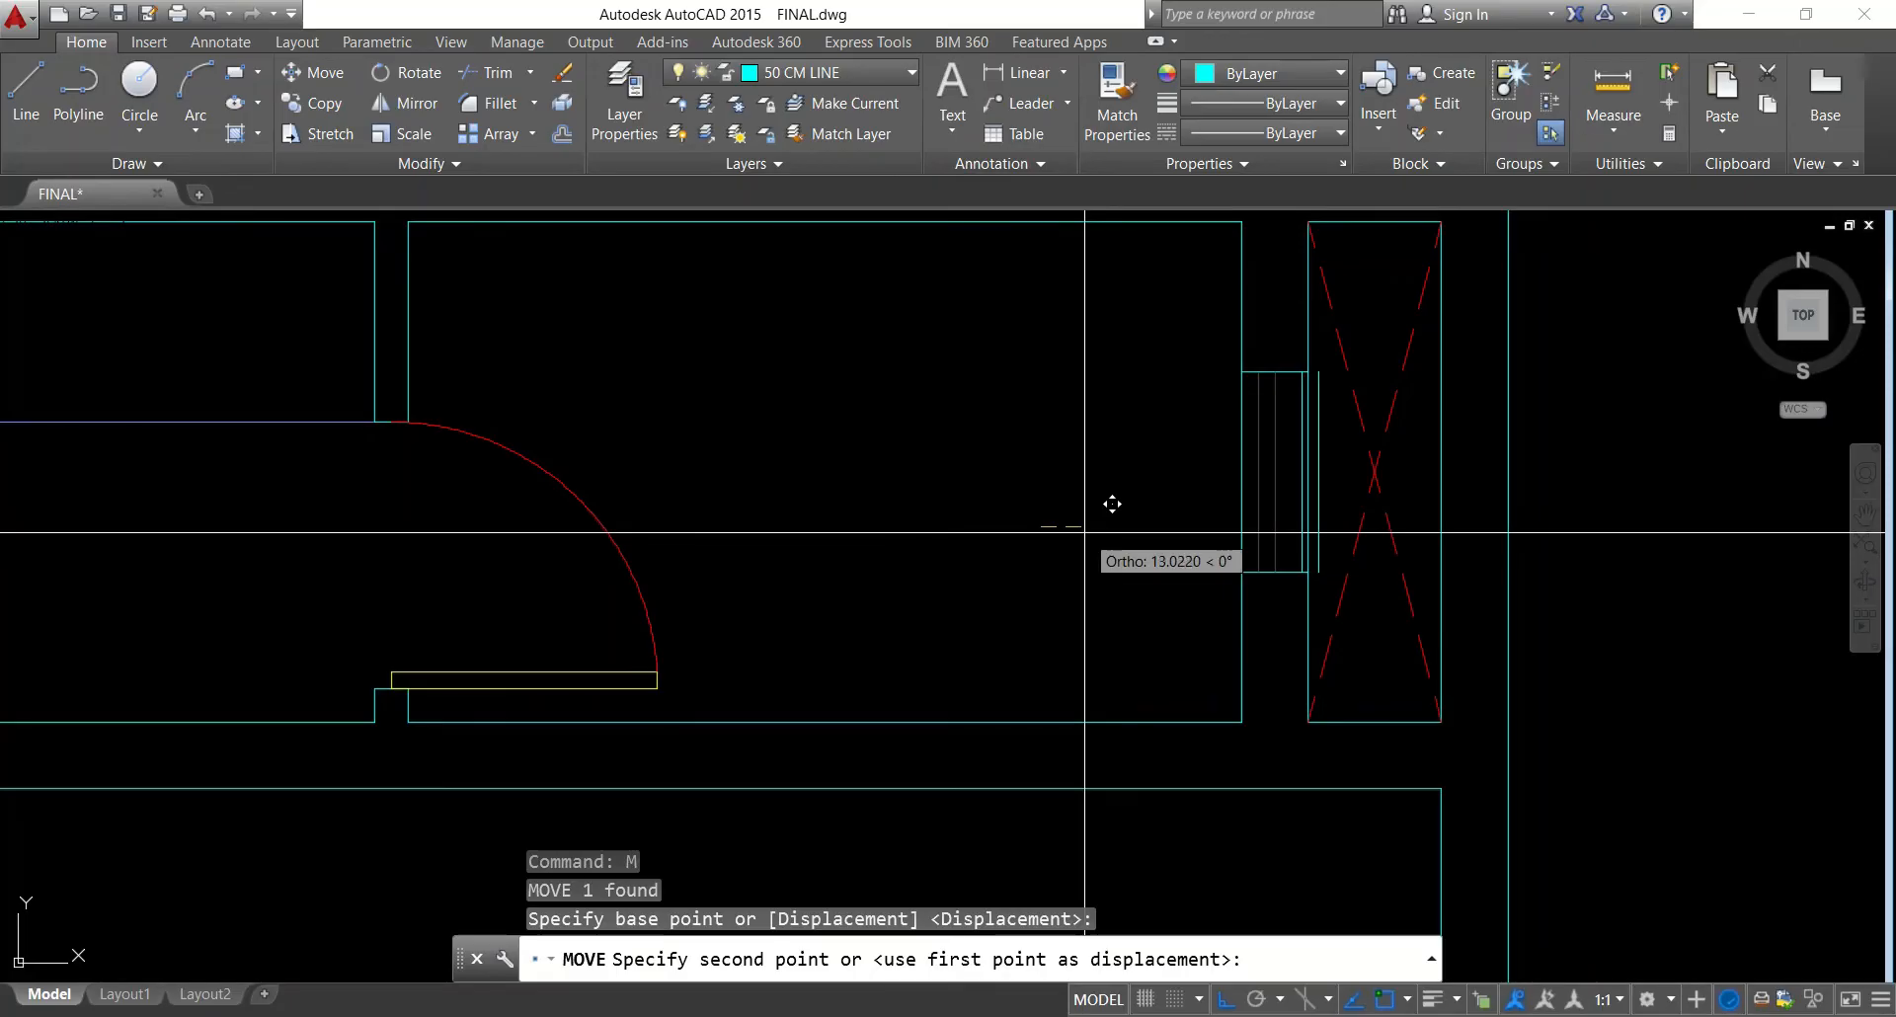
key(Return)
key(Escape)
Match the properties of the line along the wash niche onto all the vertical lines of the bath window
text(MA)
key(Return)
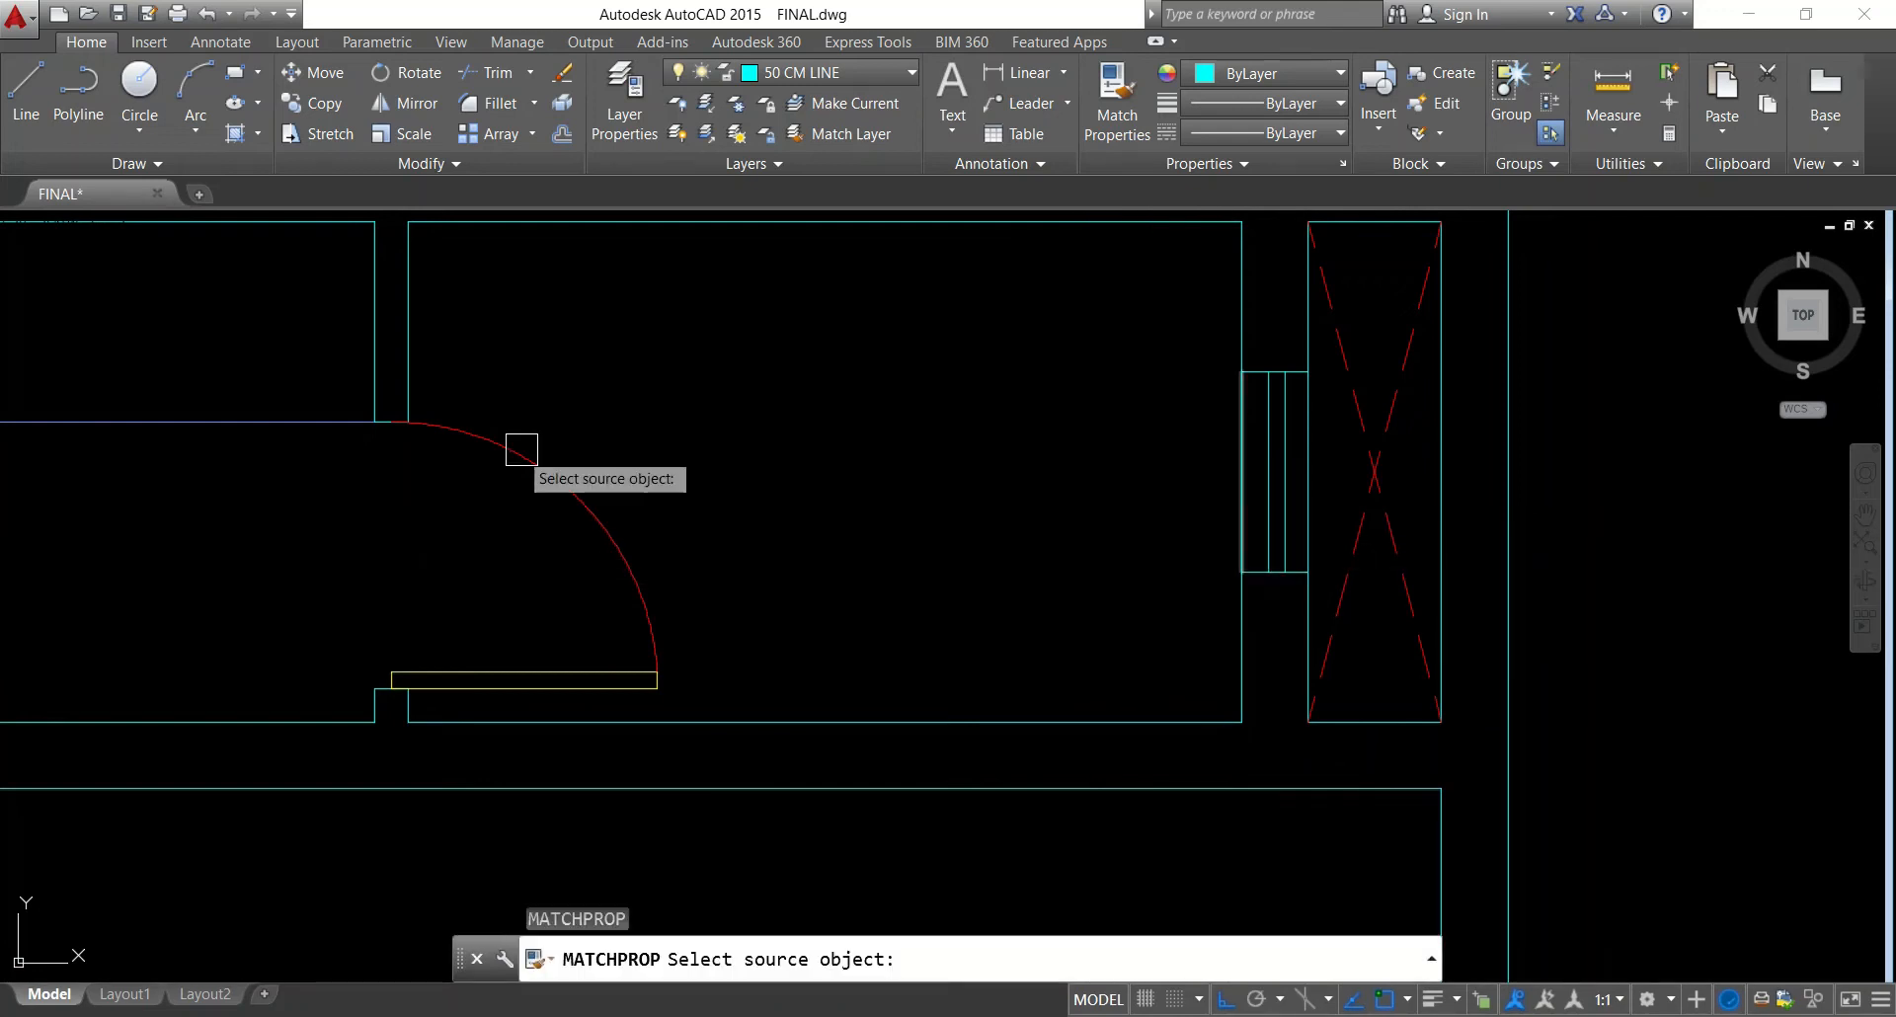
click(321, 410)
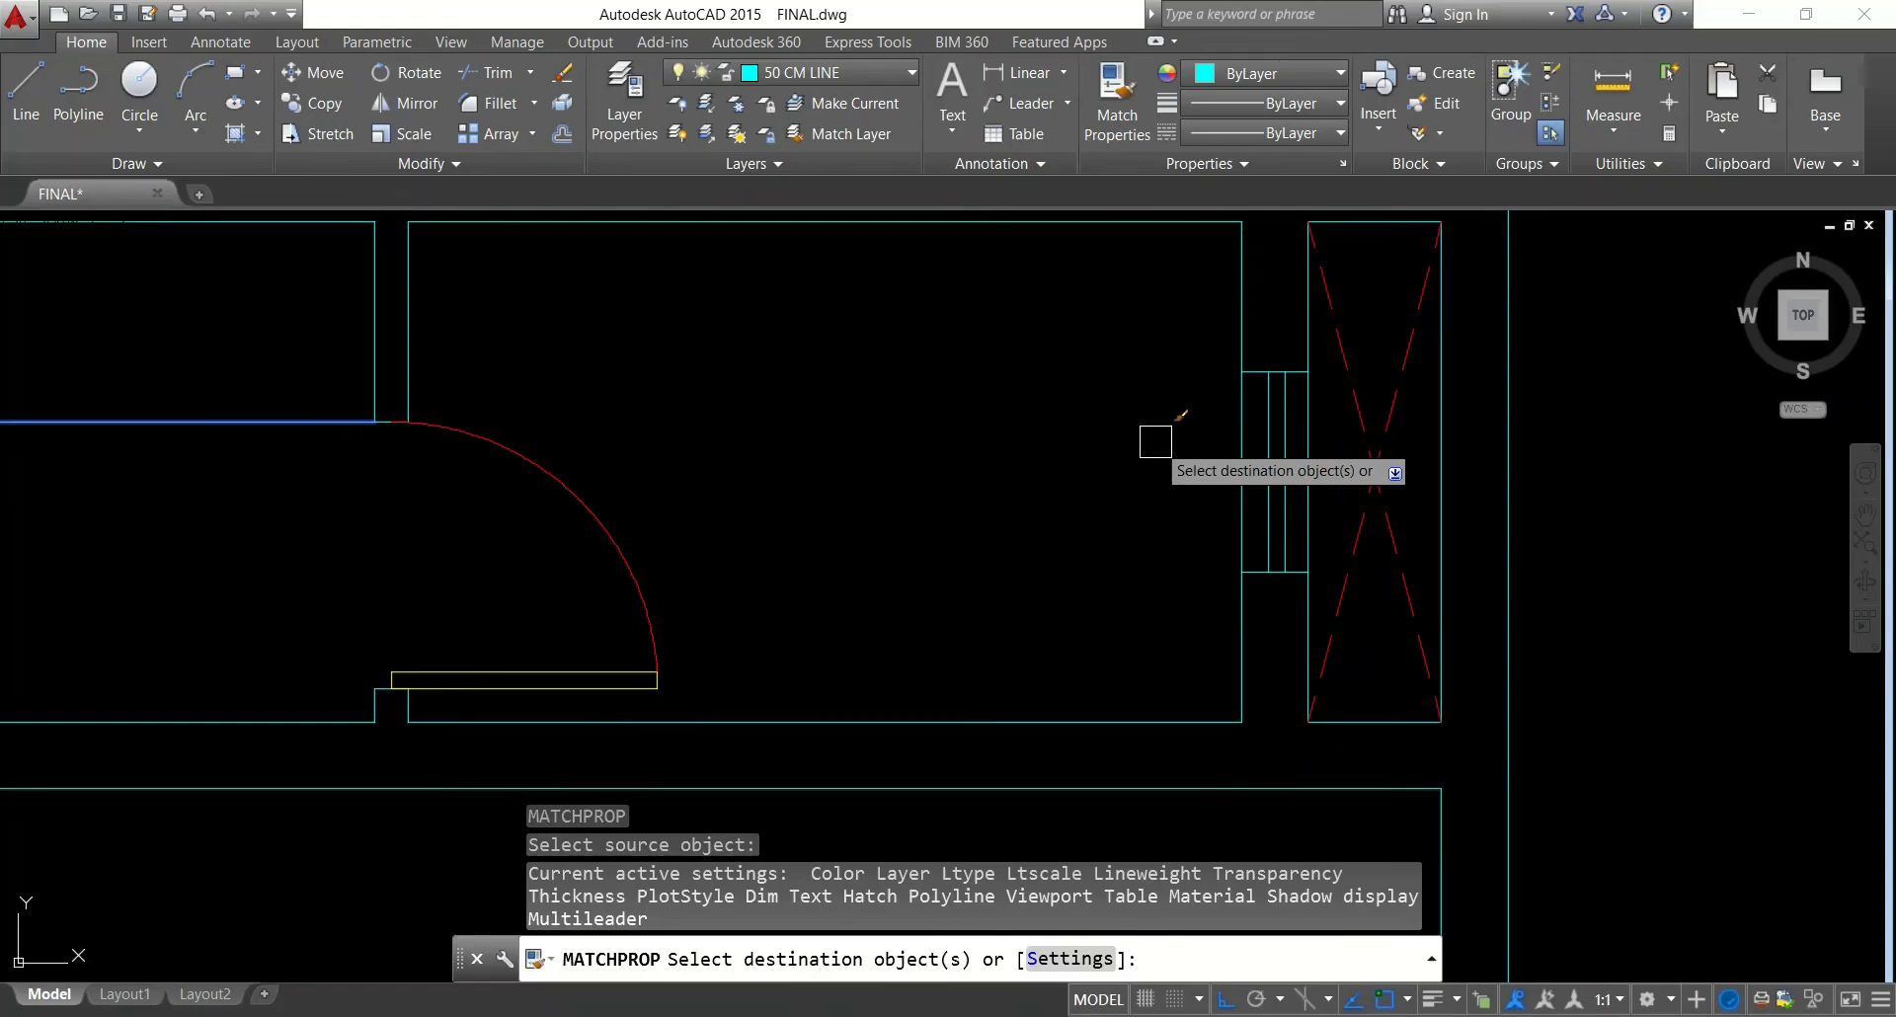
scroll(1296, 451, up, 2)
click(1336, 452)
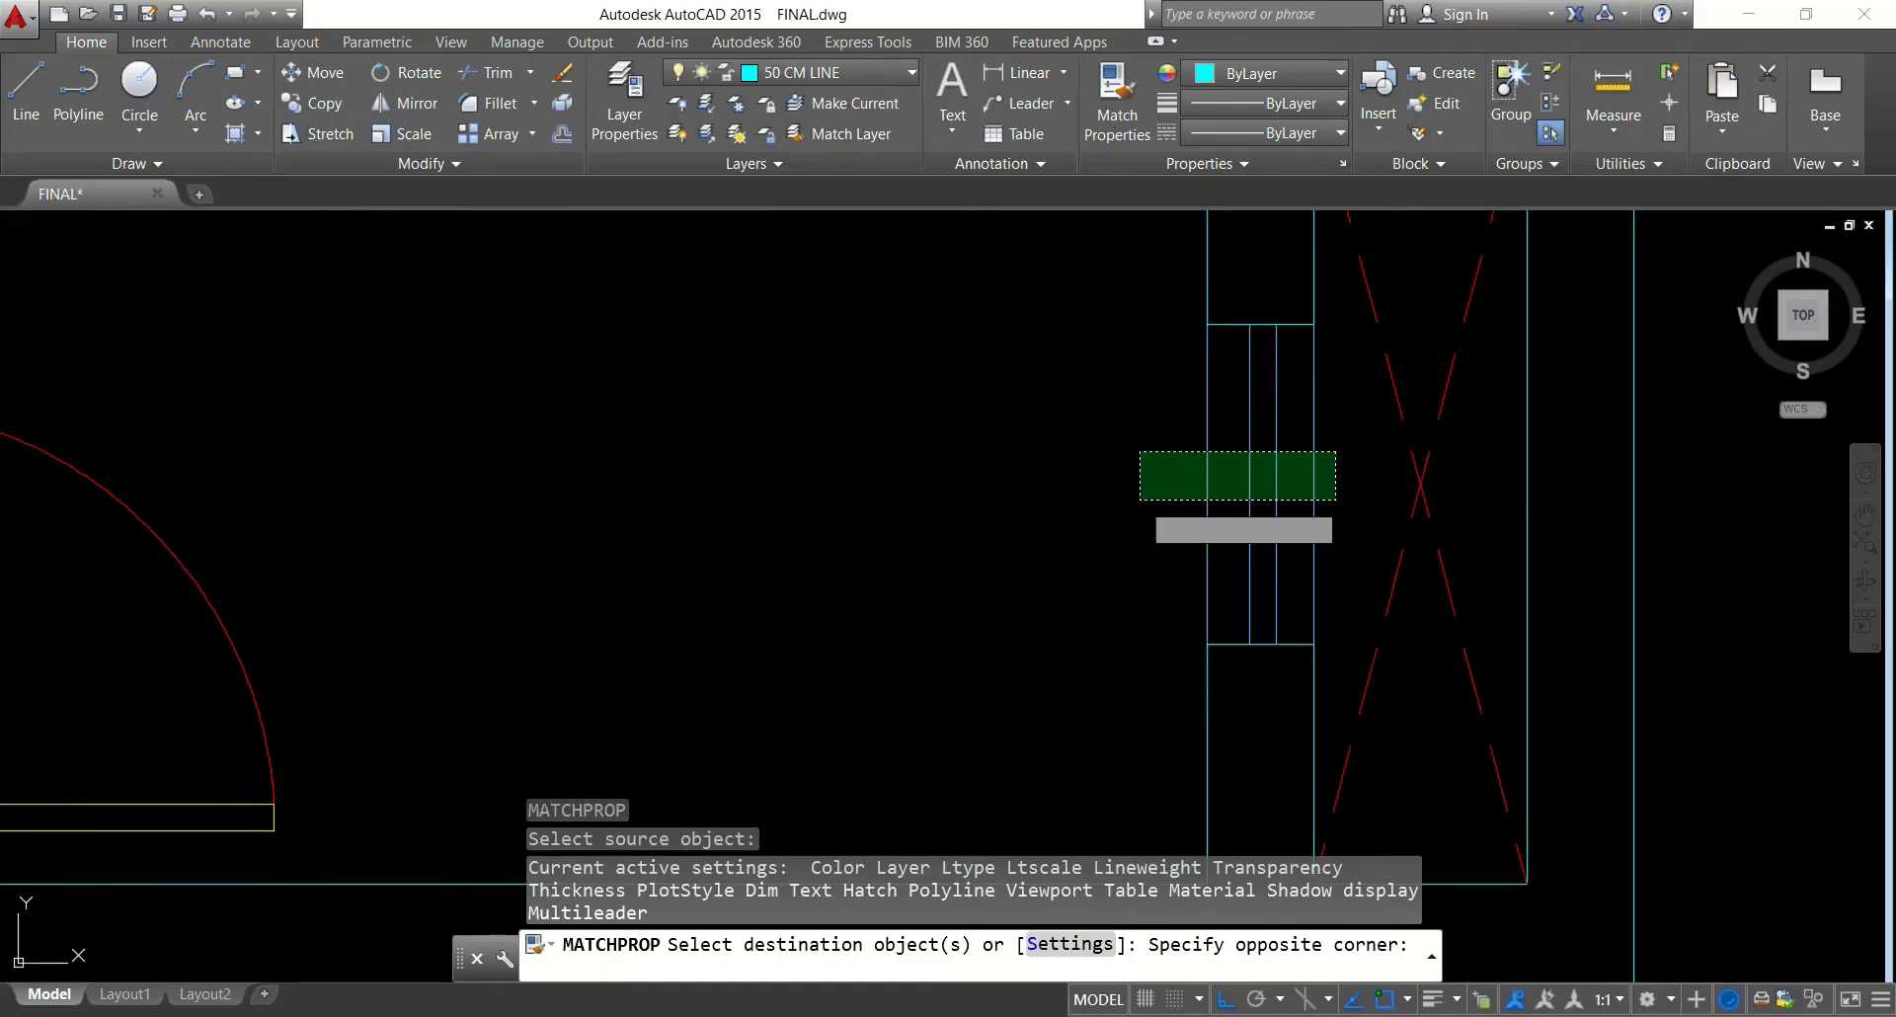
click(1139, 502)
scroll(1139, 501, down, 6)
key(Escape)
key(Escape)
Copy the complete bath window horizontally across the shaft into the outer wall
click(1126, 441)
click(1205, 554)
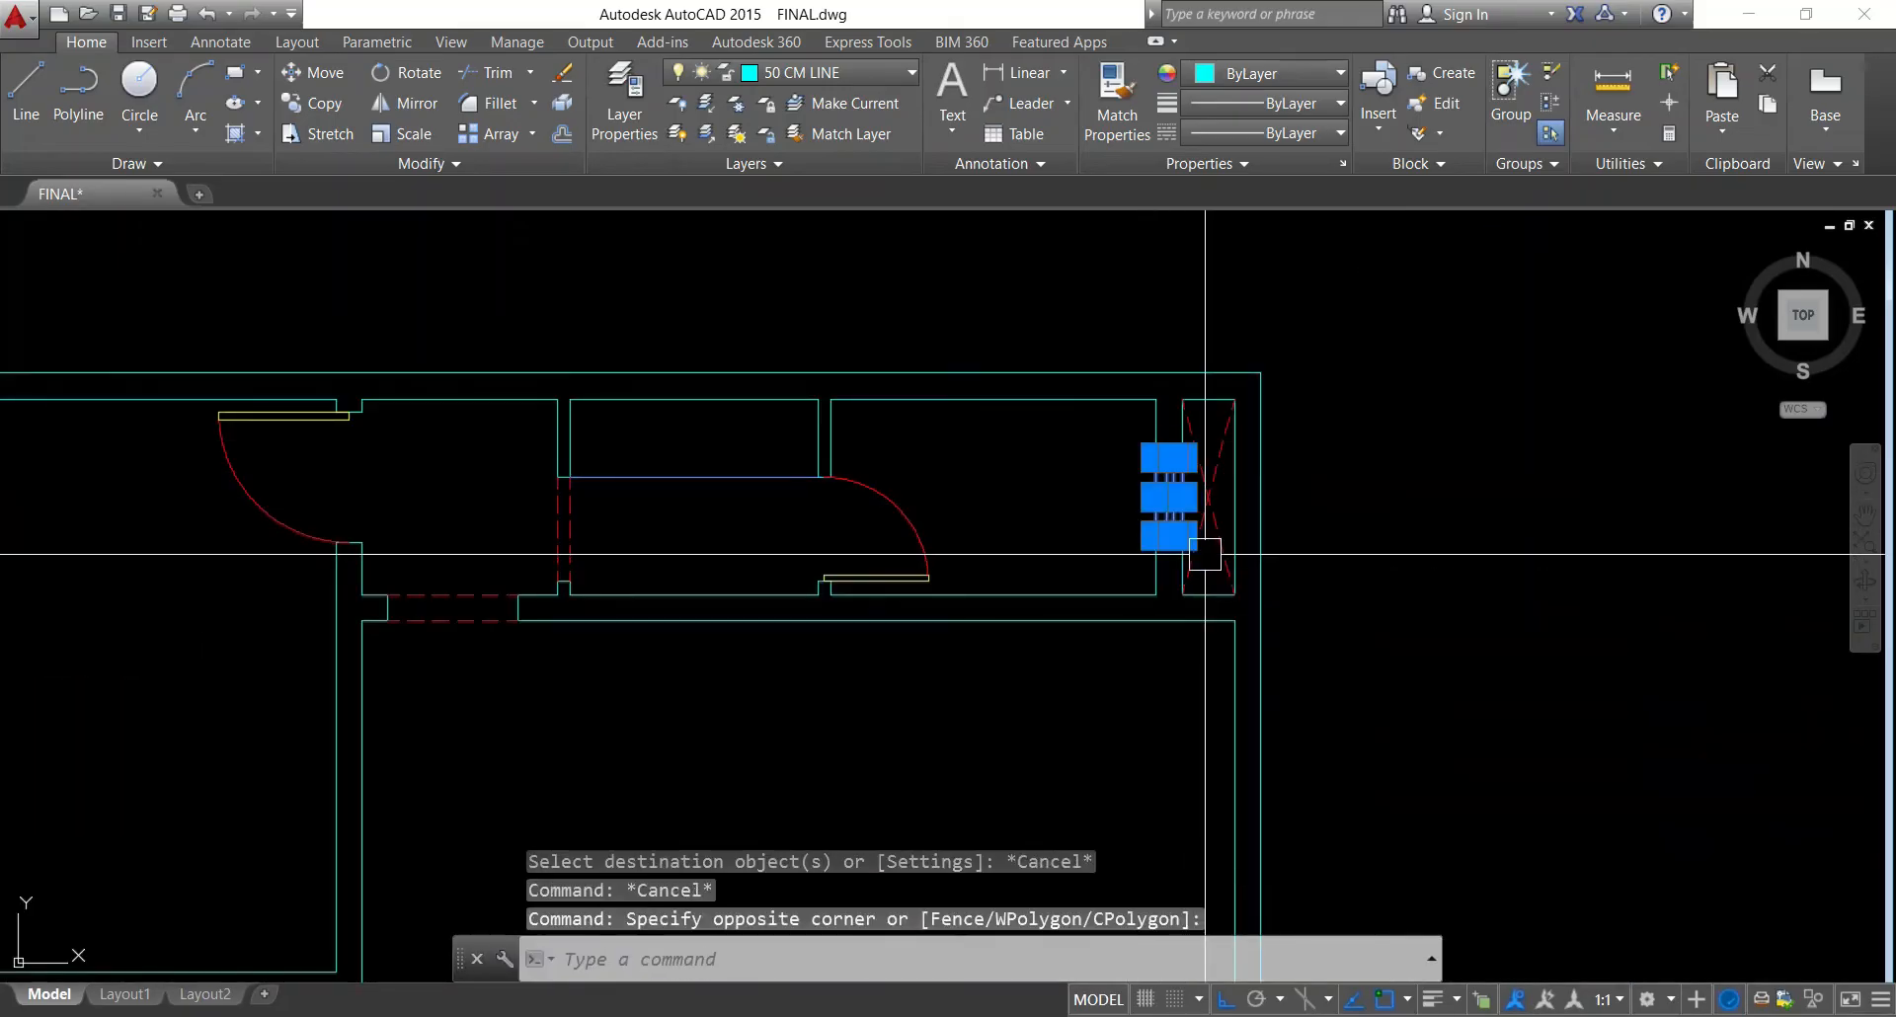
text(CO)
key(Return)
click(1156, 497)
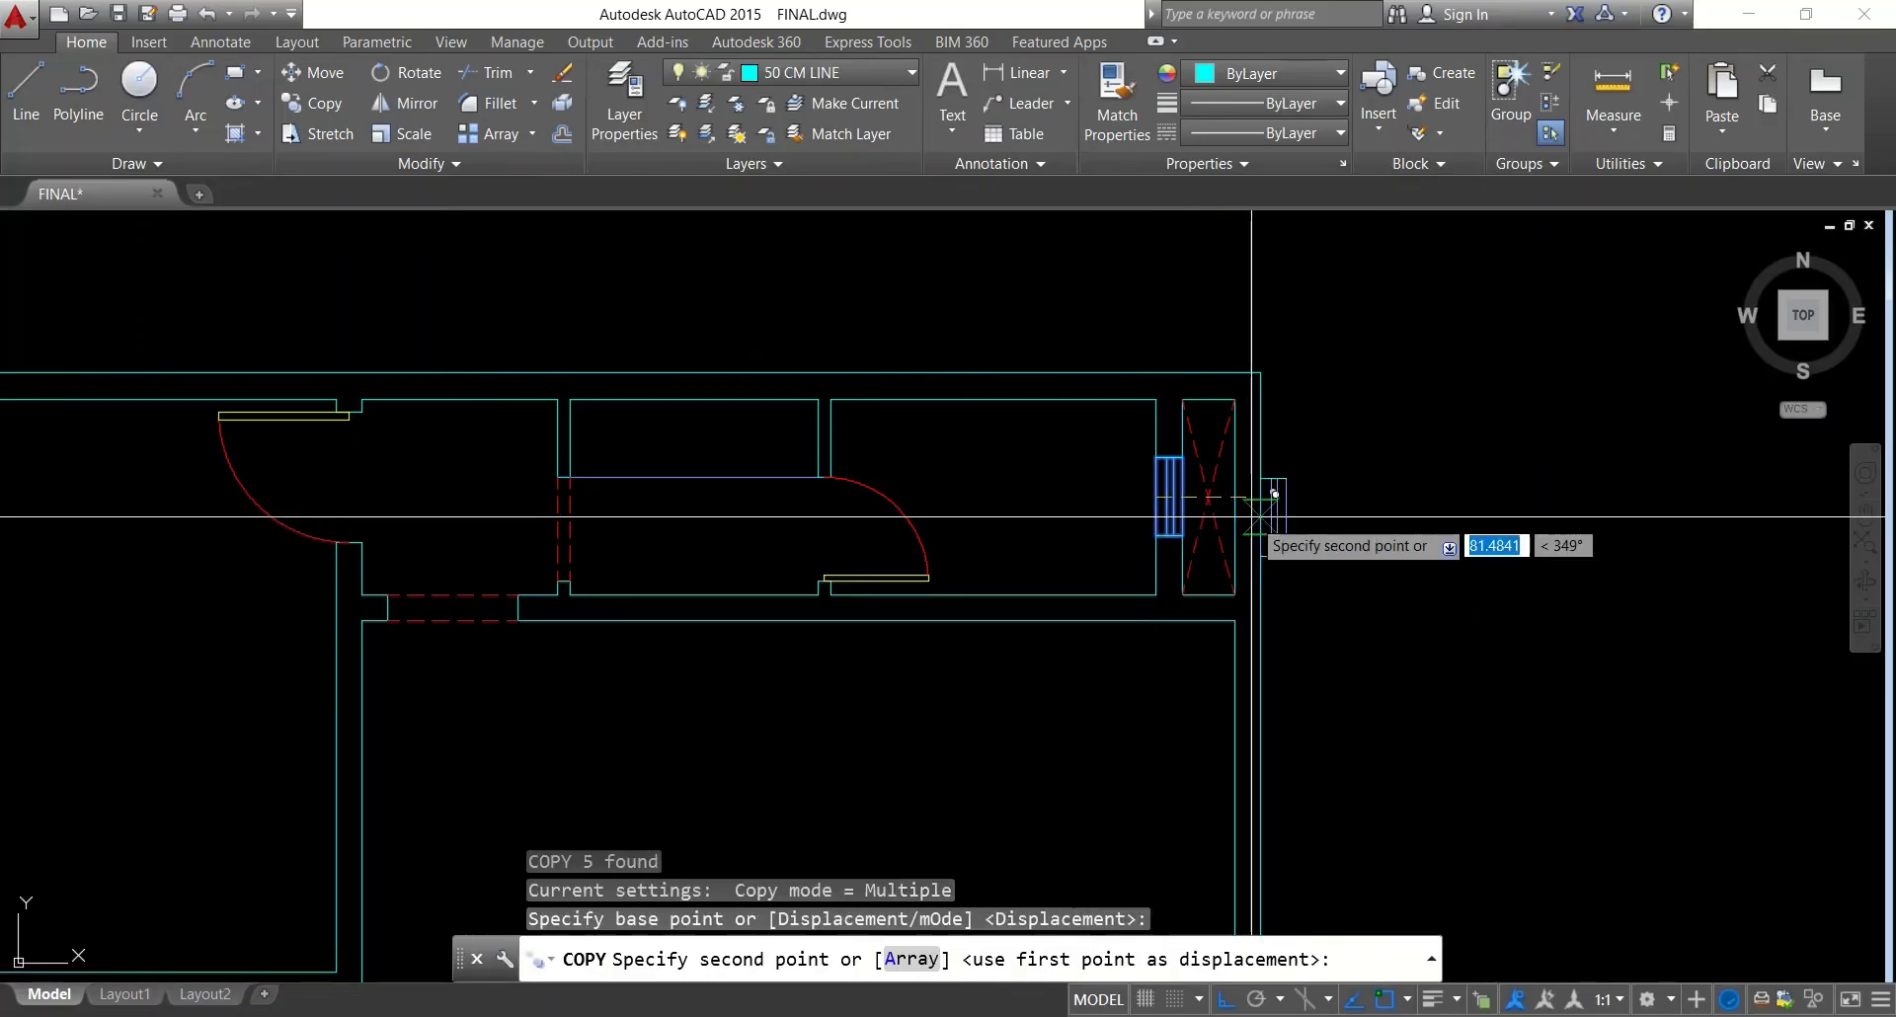
click(1257, 474)
scroll(1354, 491, up, 5)
key(Escape)
key(Escape)
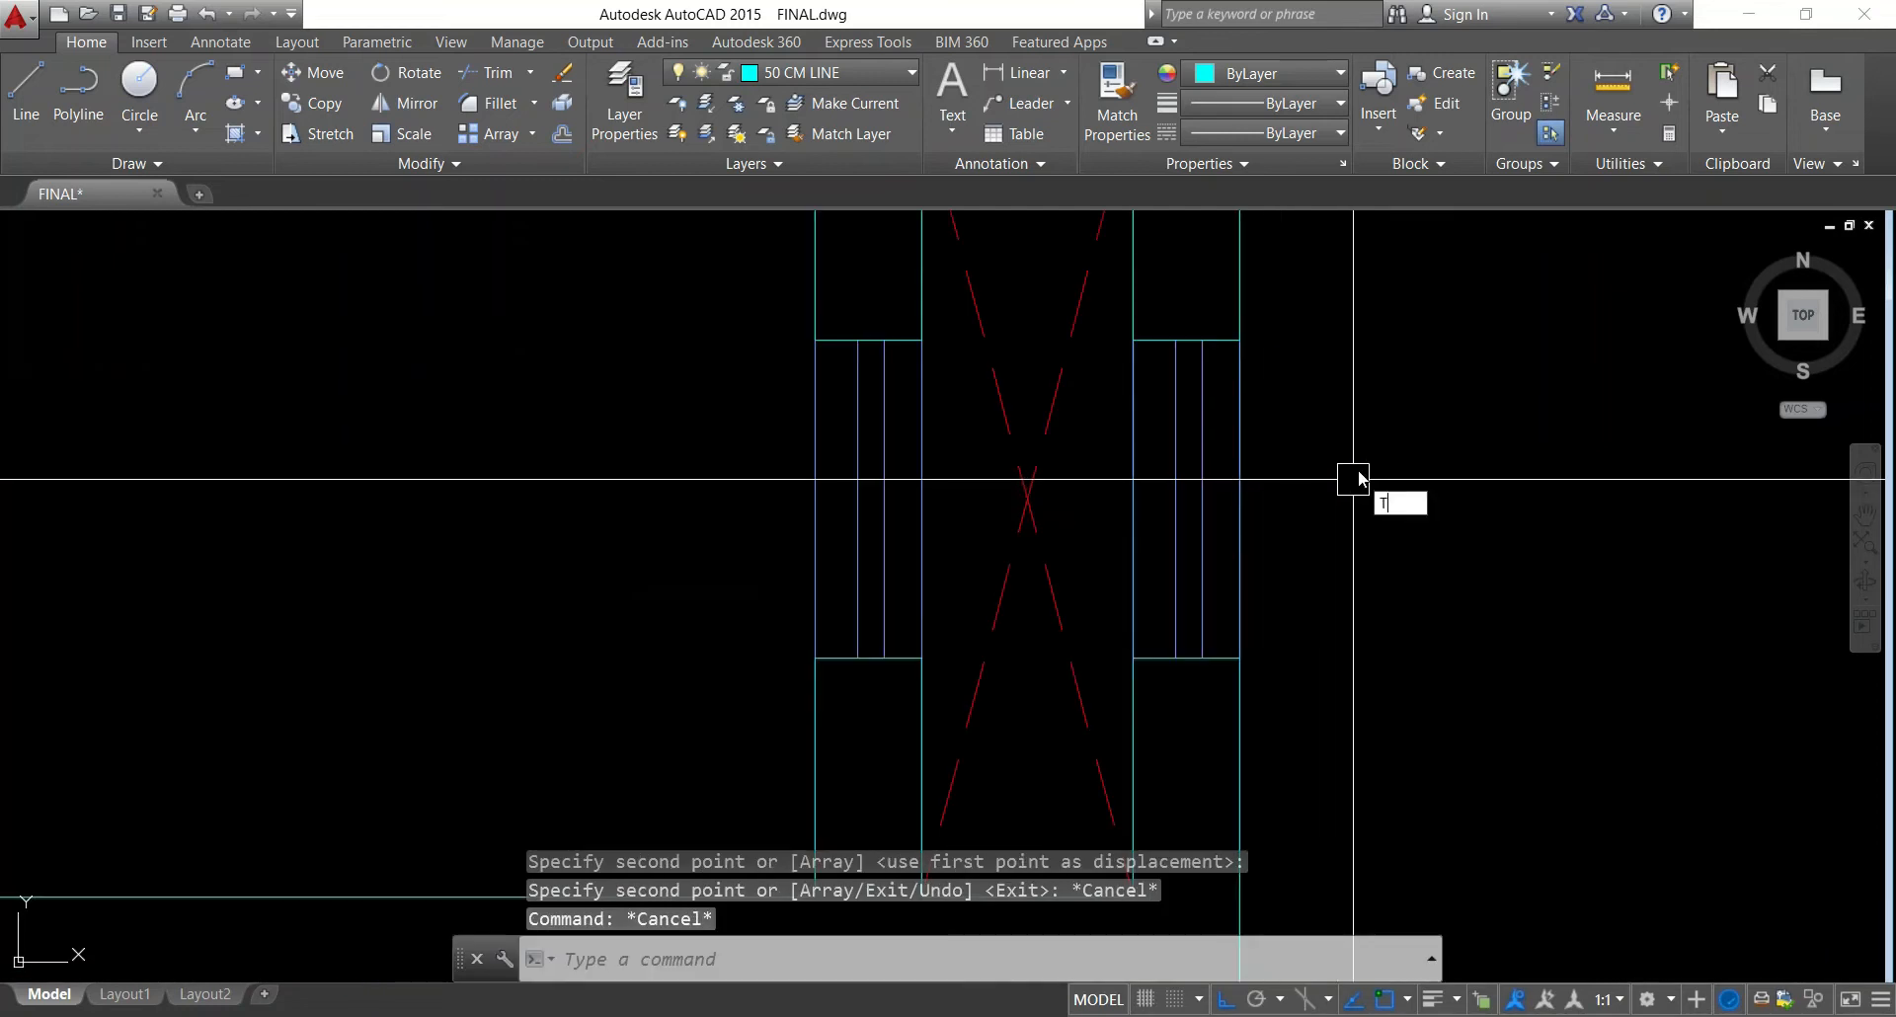
Trim the outer wall's face lines across the copied window opening beside the shaft
text(tr)
key(Return)
click(1336, 389)
click(1110, 515)
key(Escape)
scroll(1284, 444, down, 5)
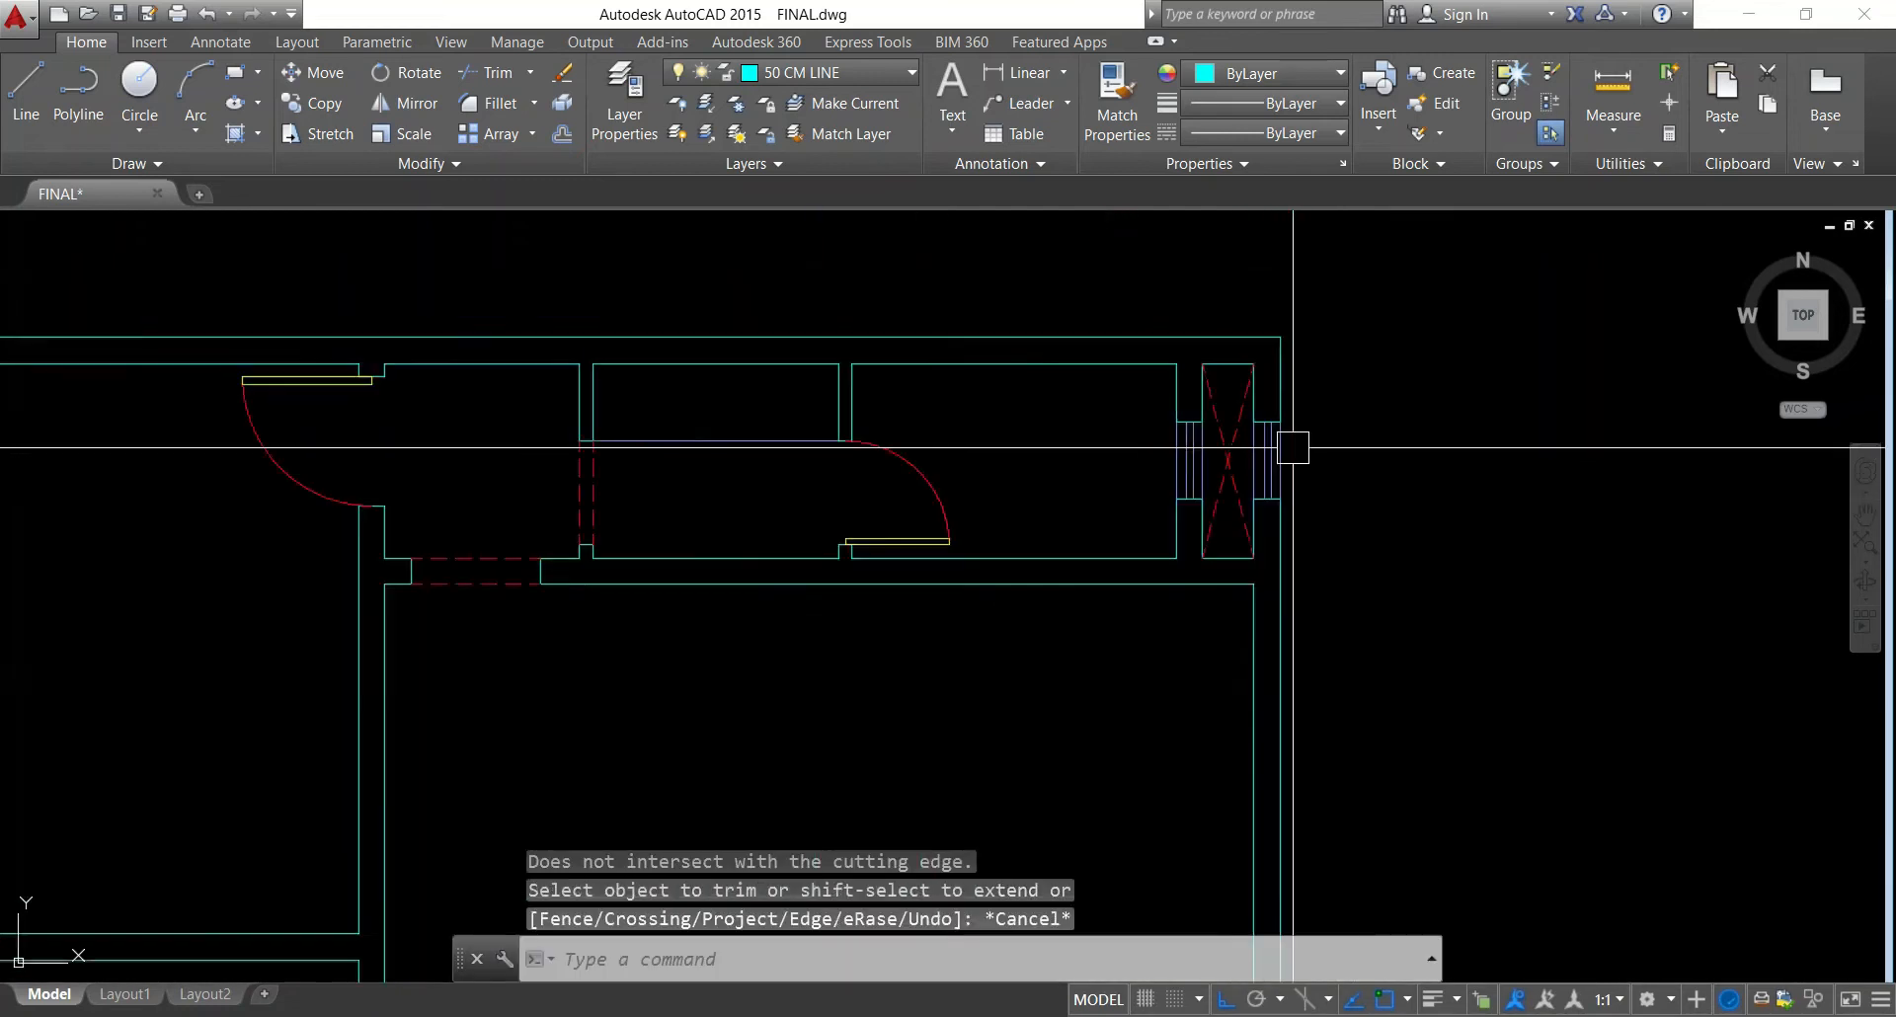
middle_drag(1139, 574, 1153, 505)
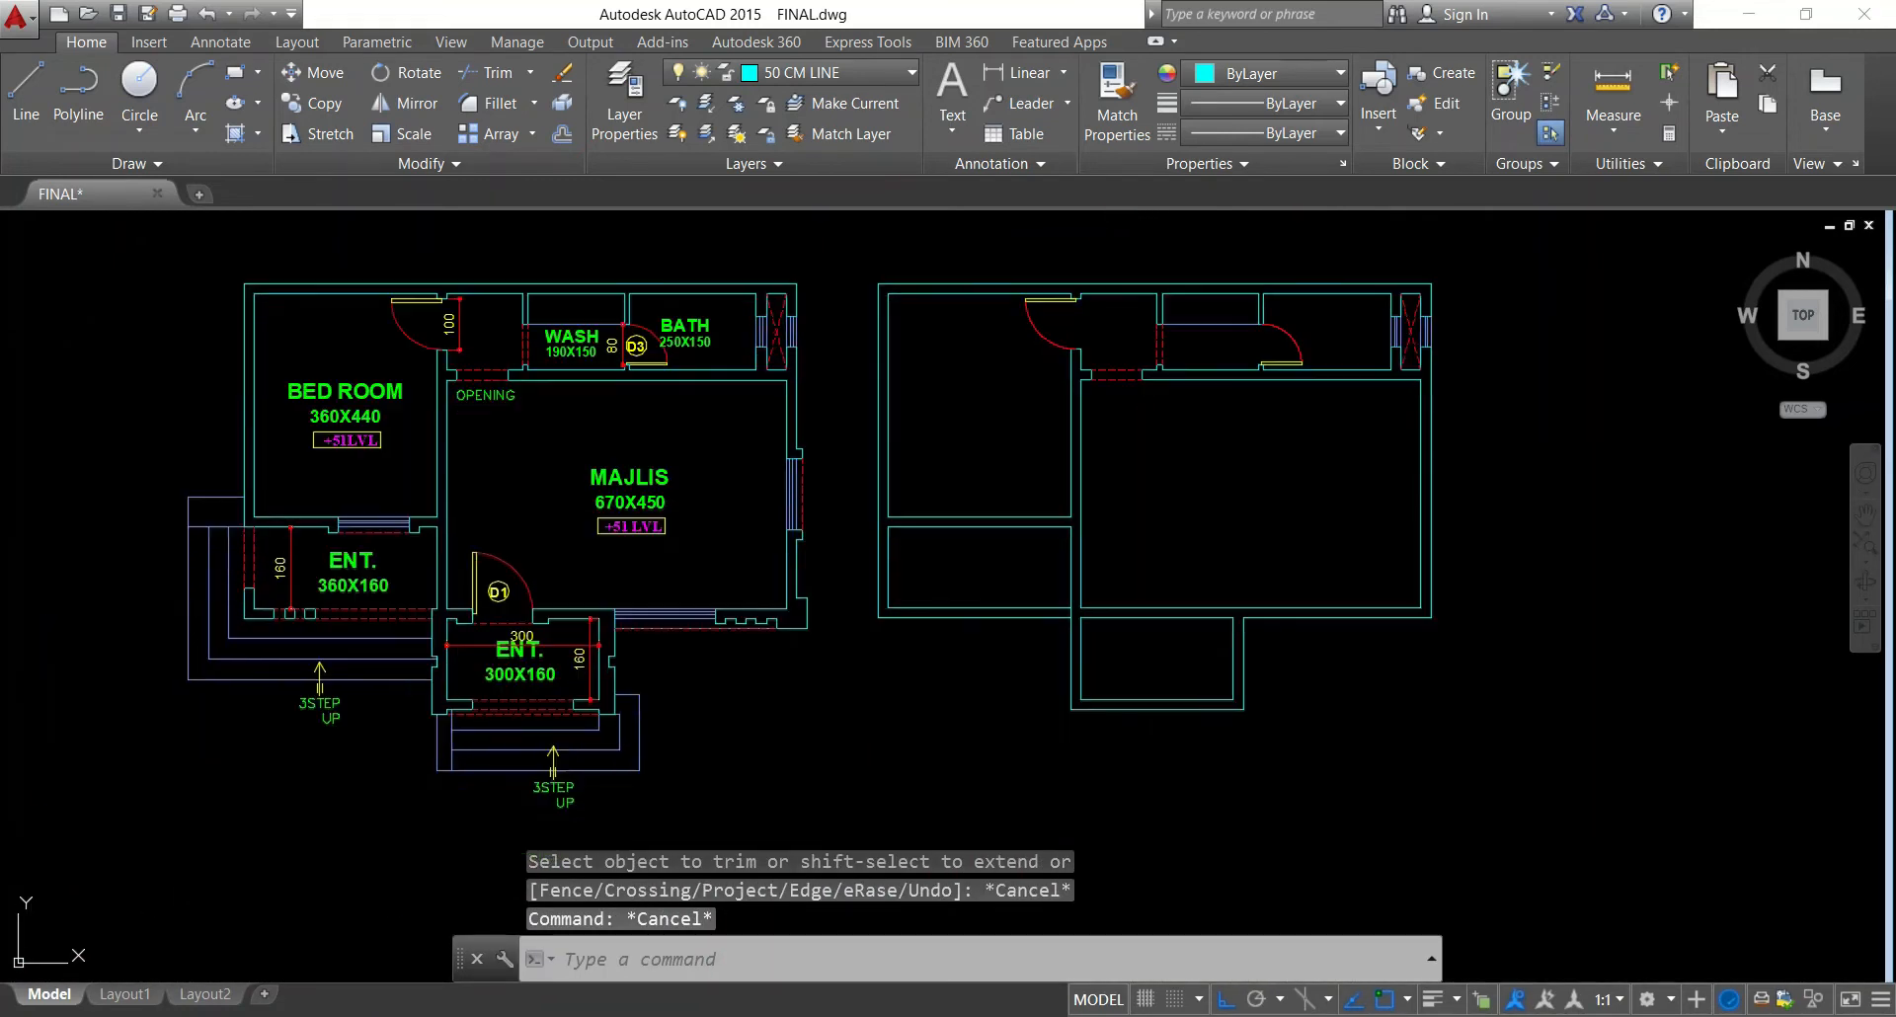
key(Escape)
key(Escape)
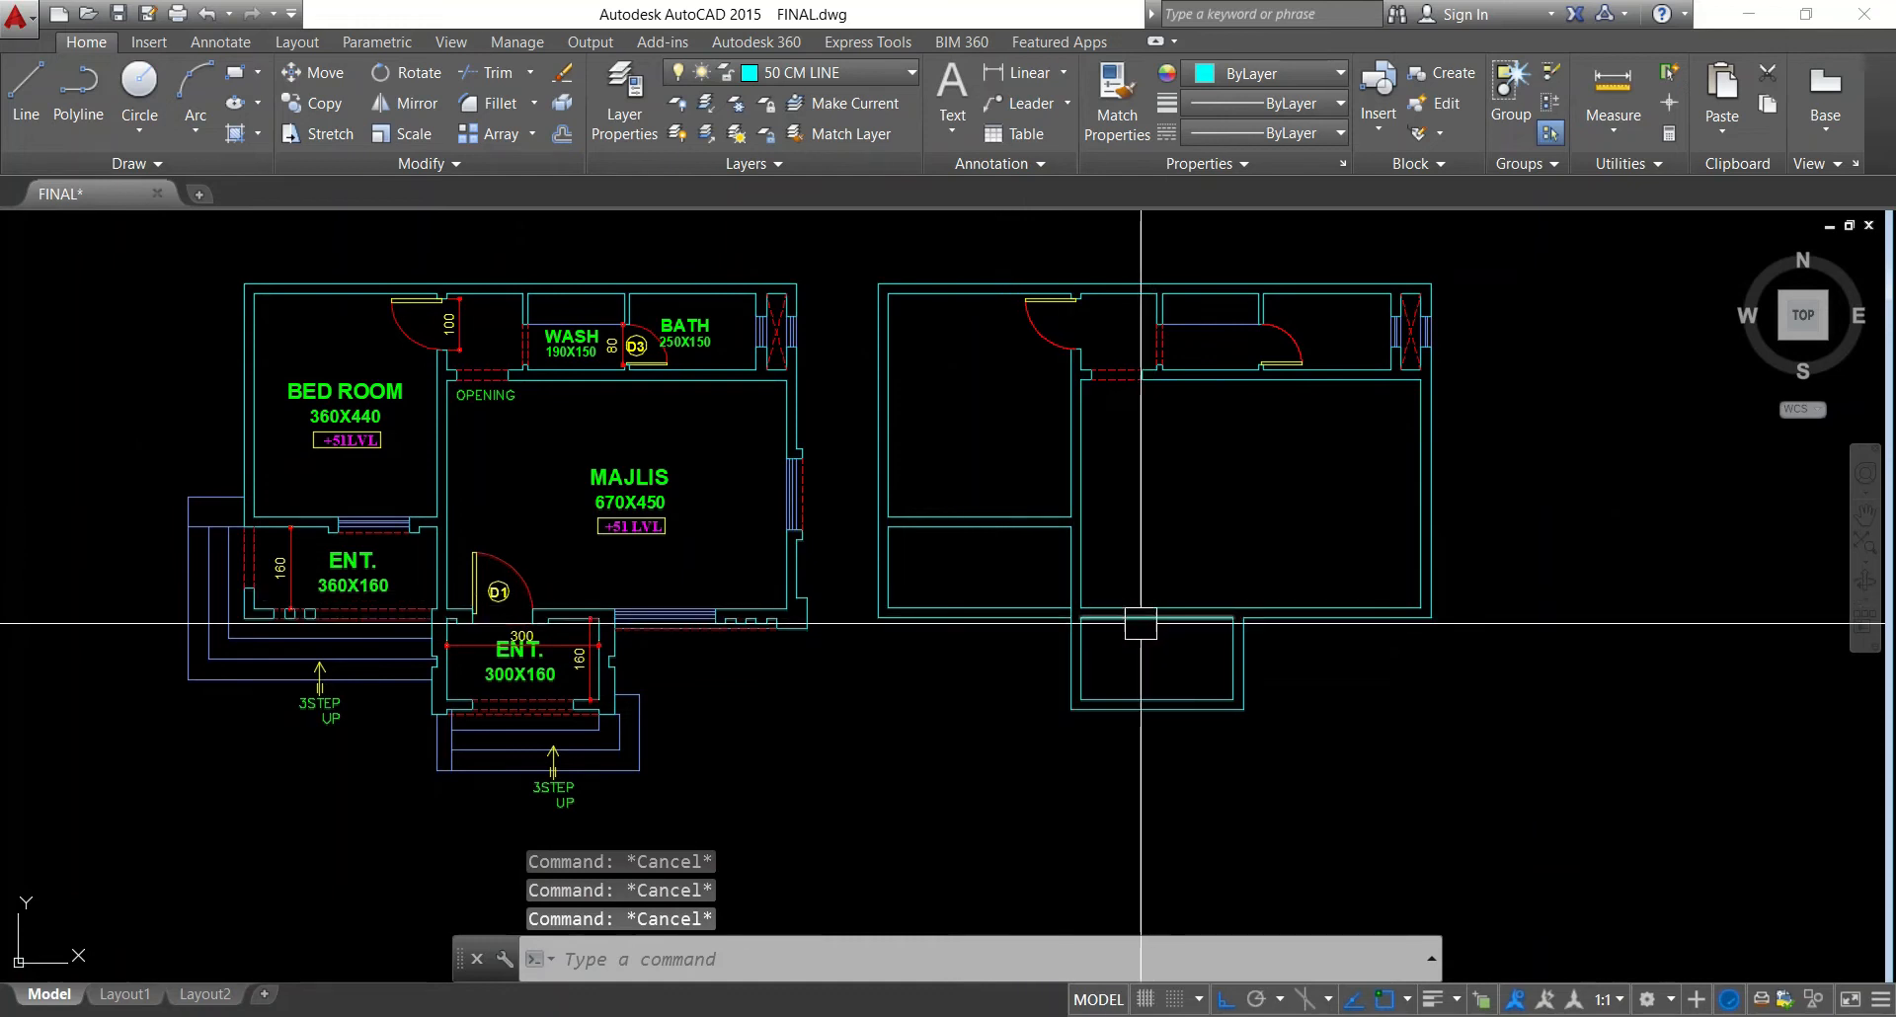
Measure the width of door D1's opening in the original plan with a linear dimension, without placing it
scroll(332, 613, up, 4)
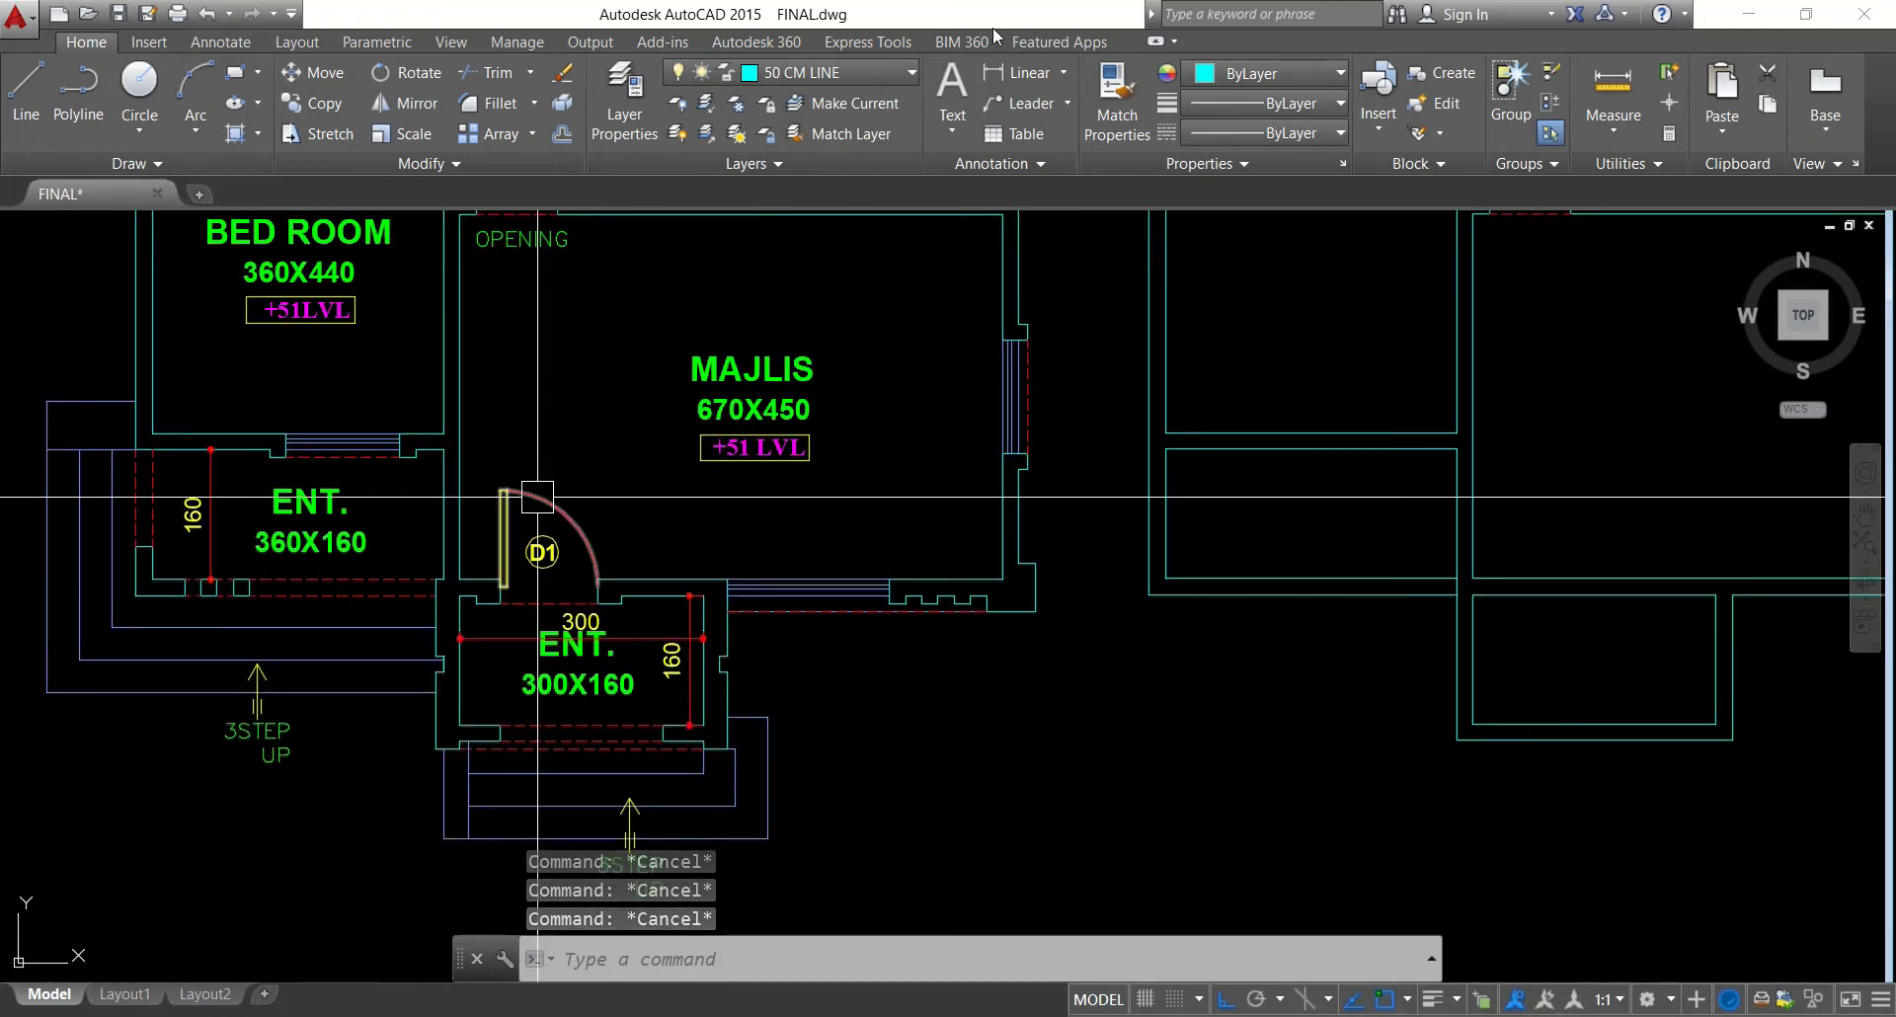
click(1018, 72)
key(Return)
scroll(514, 632, up, 5)
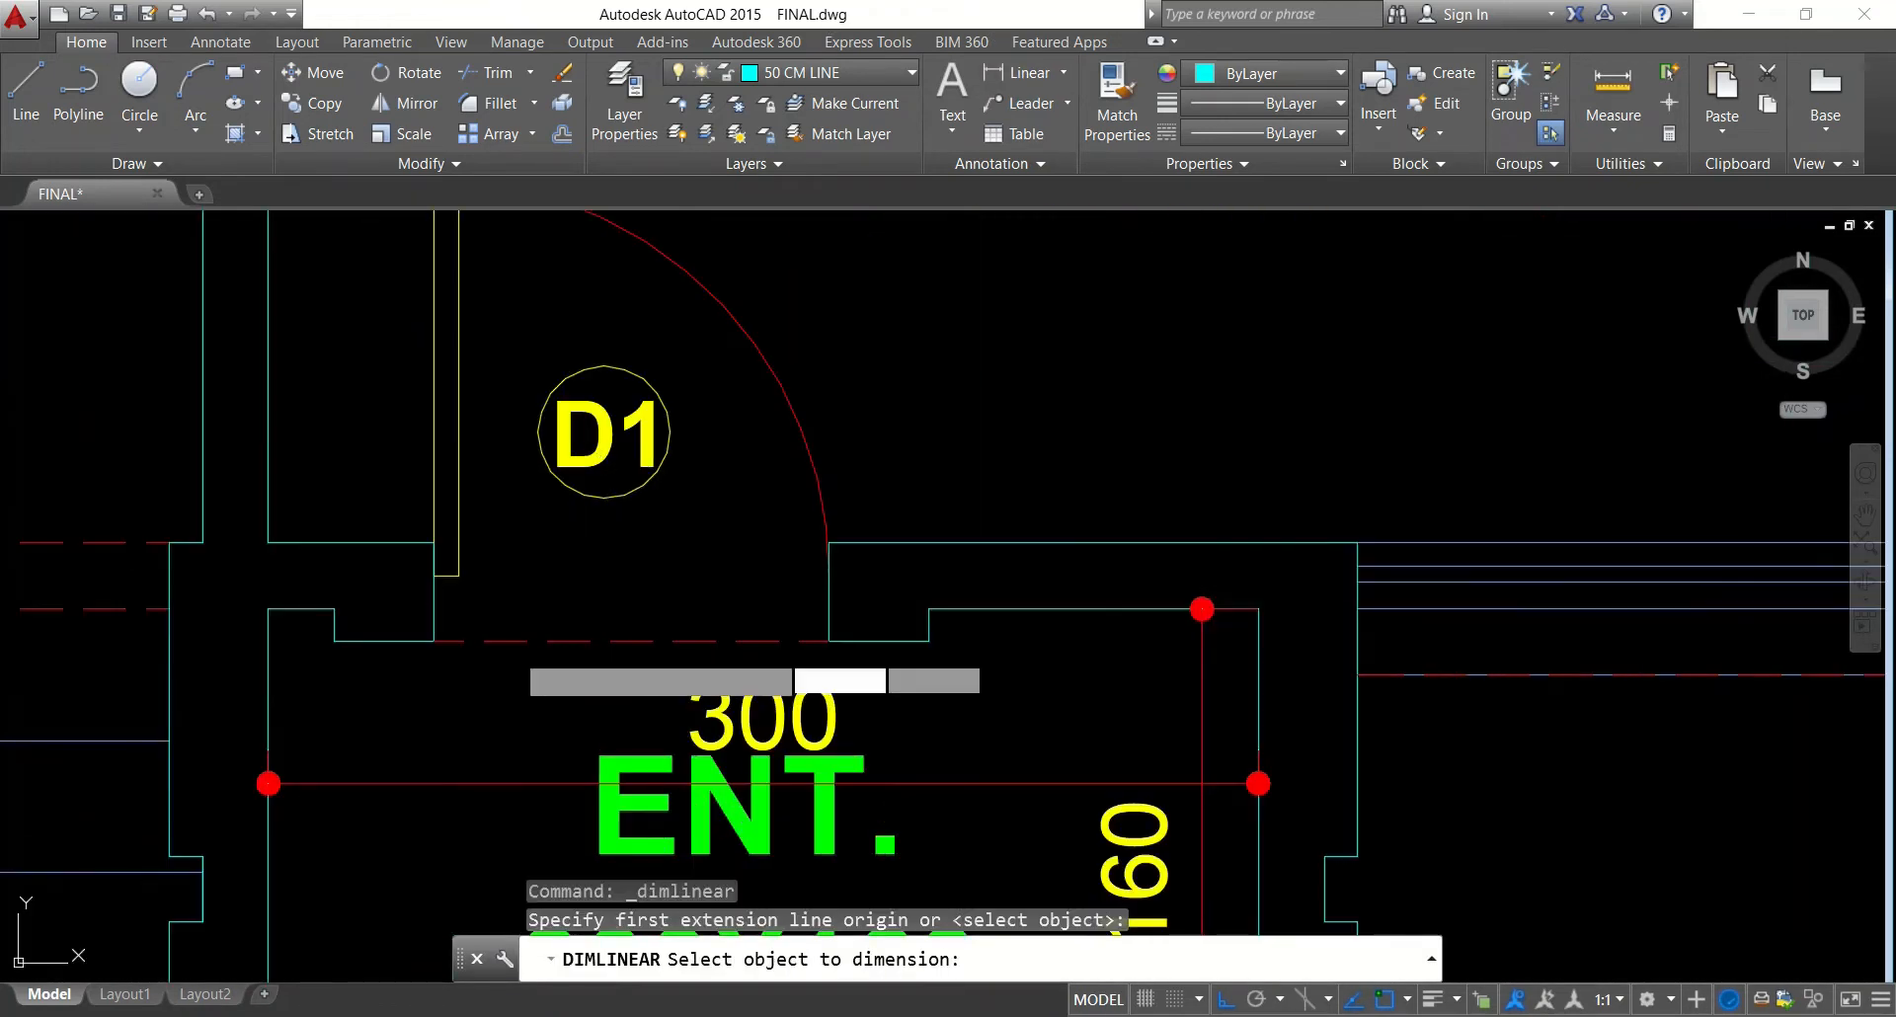
click(543, 626)
key(Escape)
scroll(543, 626, down, 6)
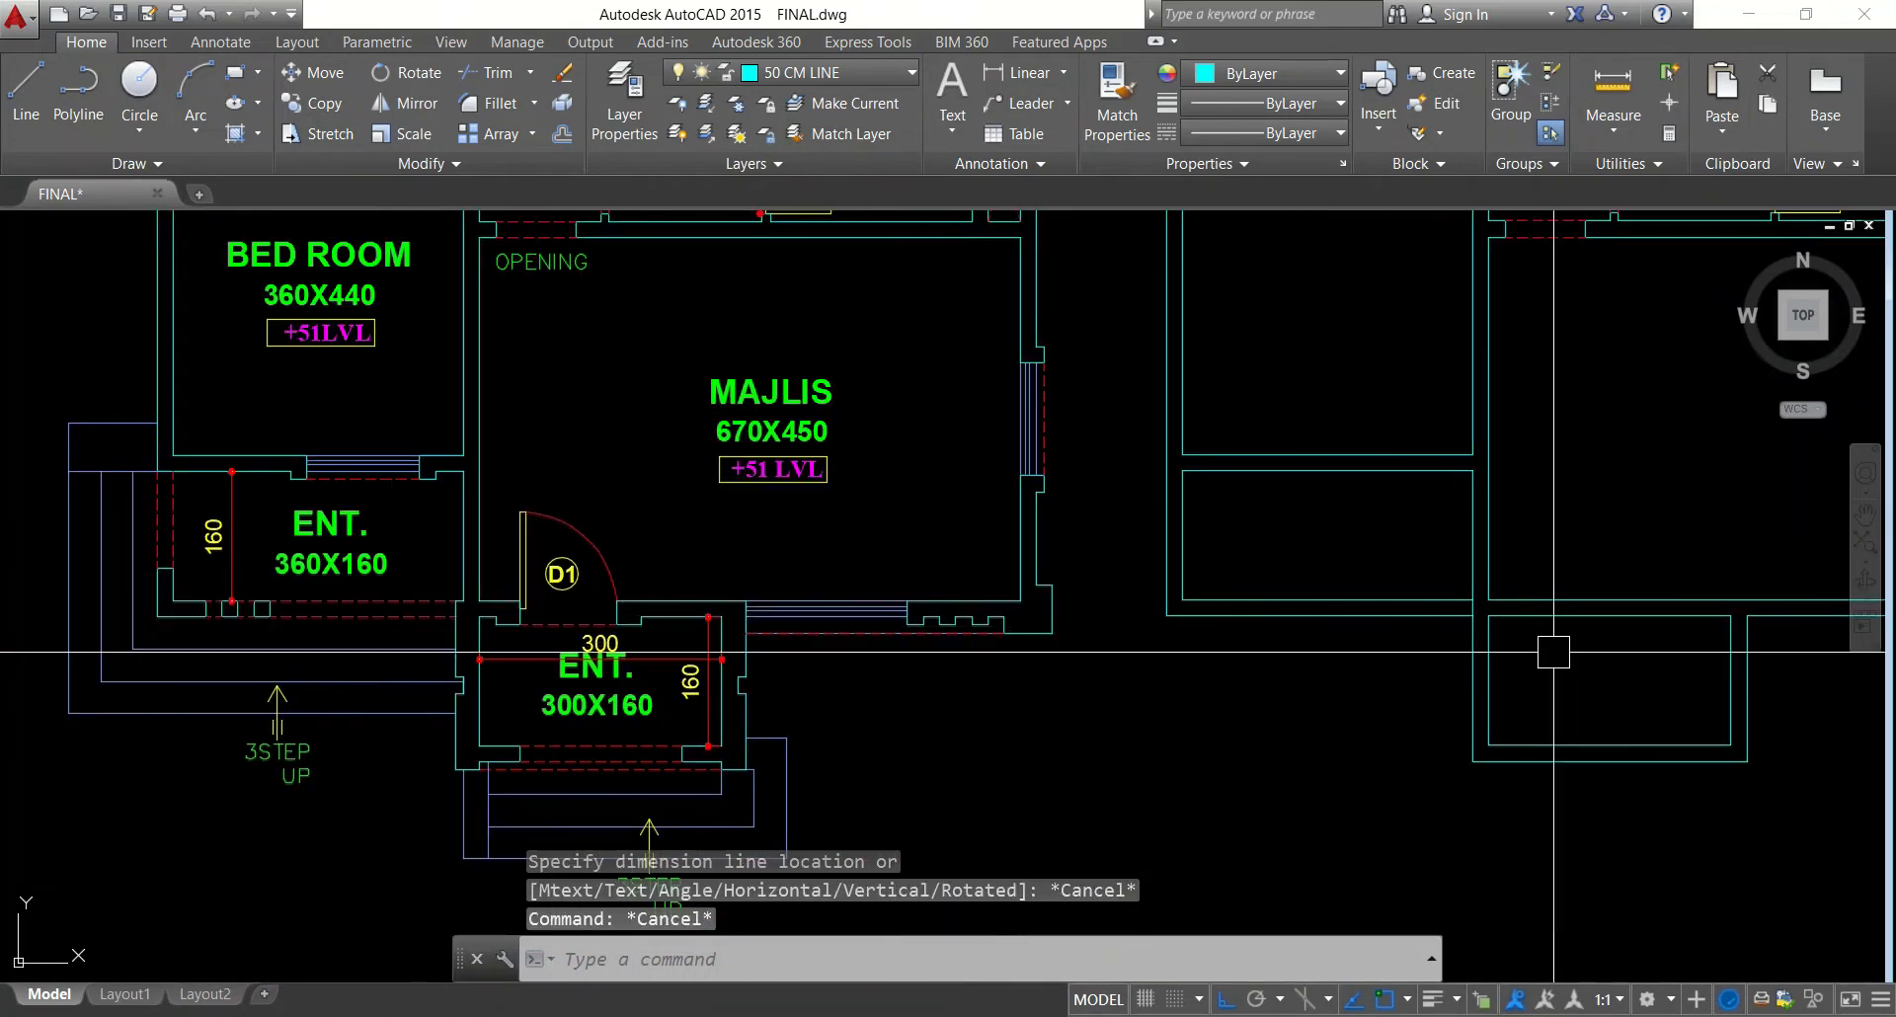
Measure the short wall segment between the majlis corner and door D1 in the original plan, without placing the dimension
key(Return)
key(Return)
scroll(353, 633, up, 6)
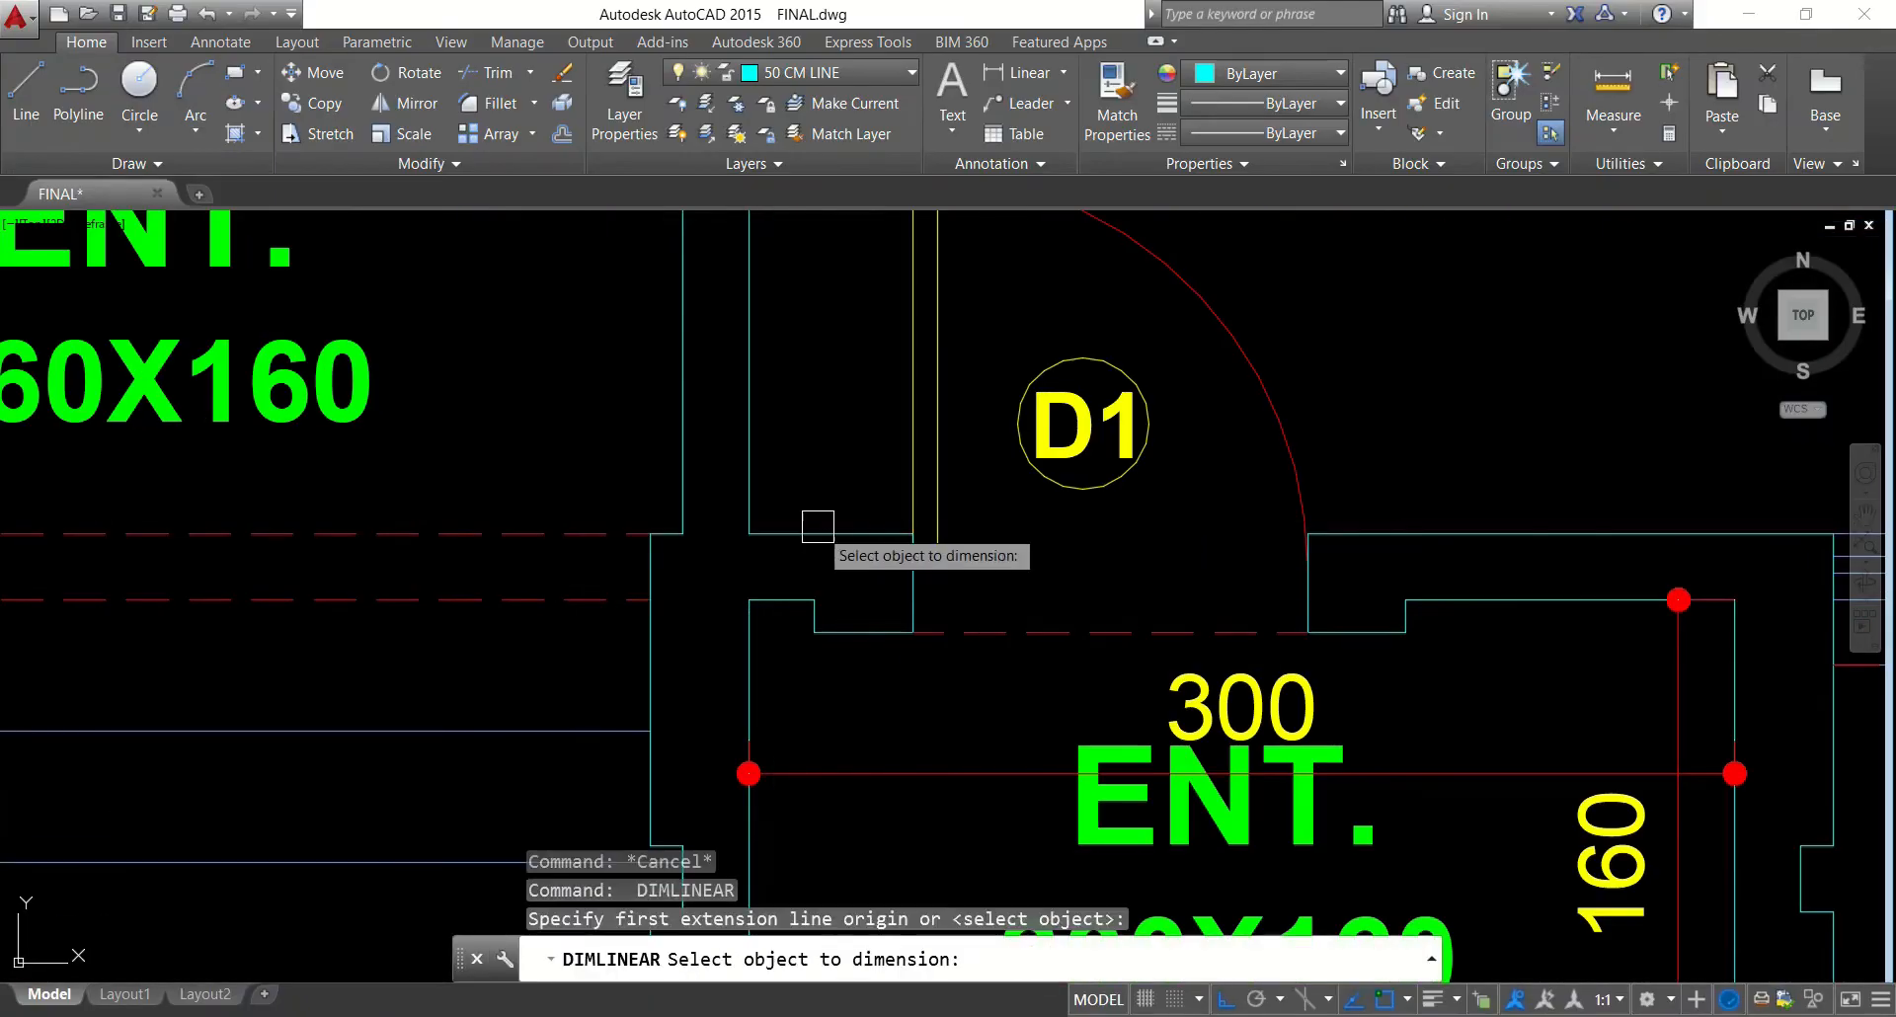
click(818, 527)
key(Escape)
scroll(711, 539, down, 11)
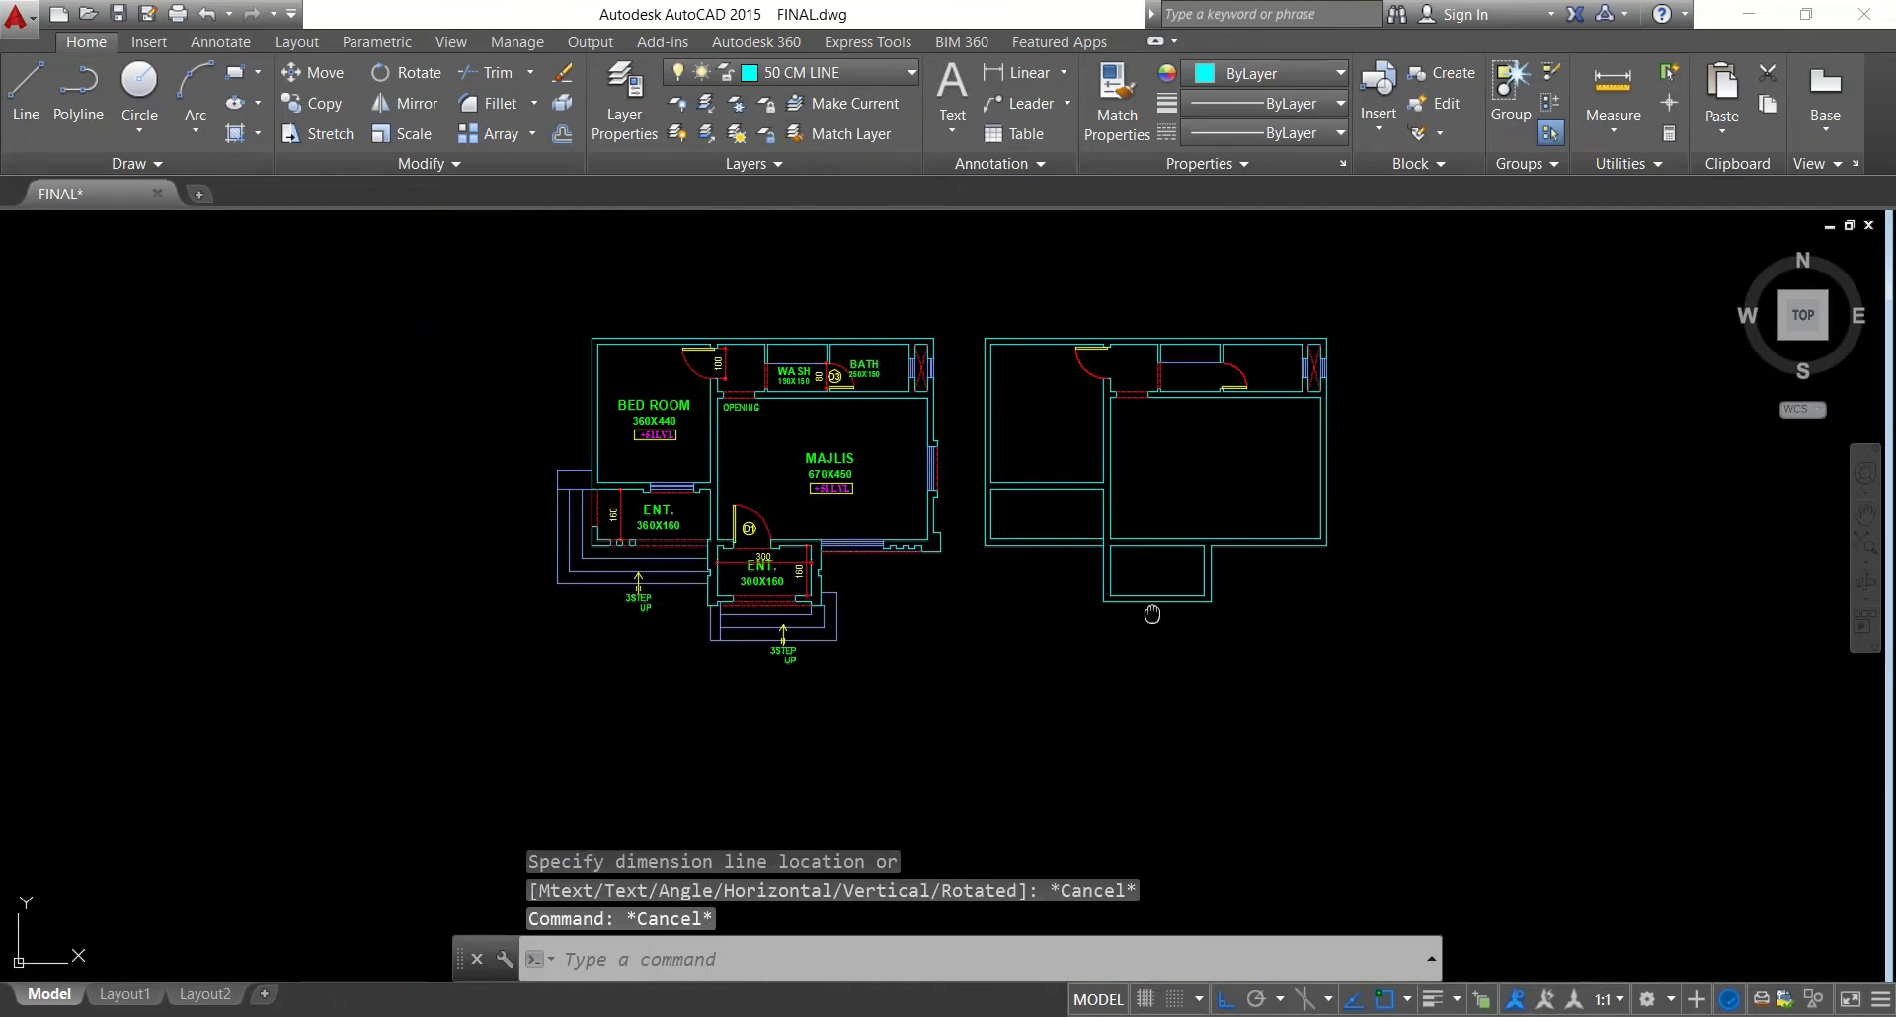
Offset the left inner wall line of the redrawn majlis by 50 into the room for the entrance door's first edge
middle_drag(1153, 614, 1005, 628)
text(50)
key(Return)
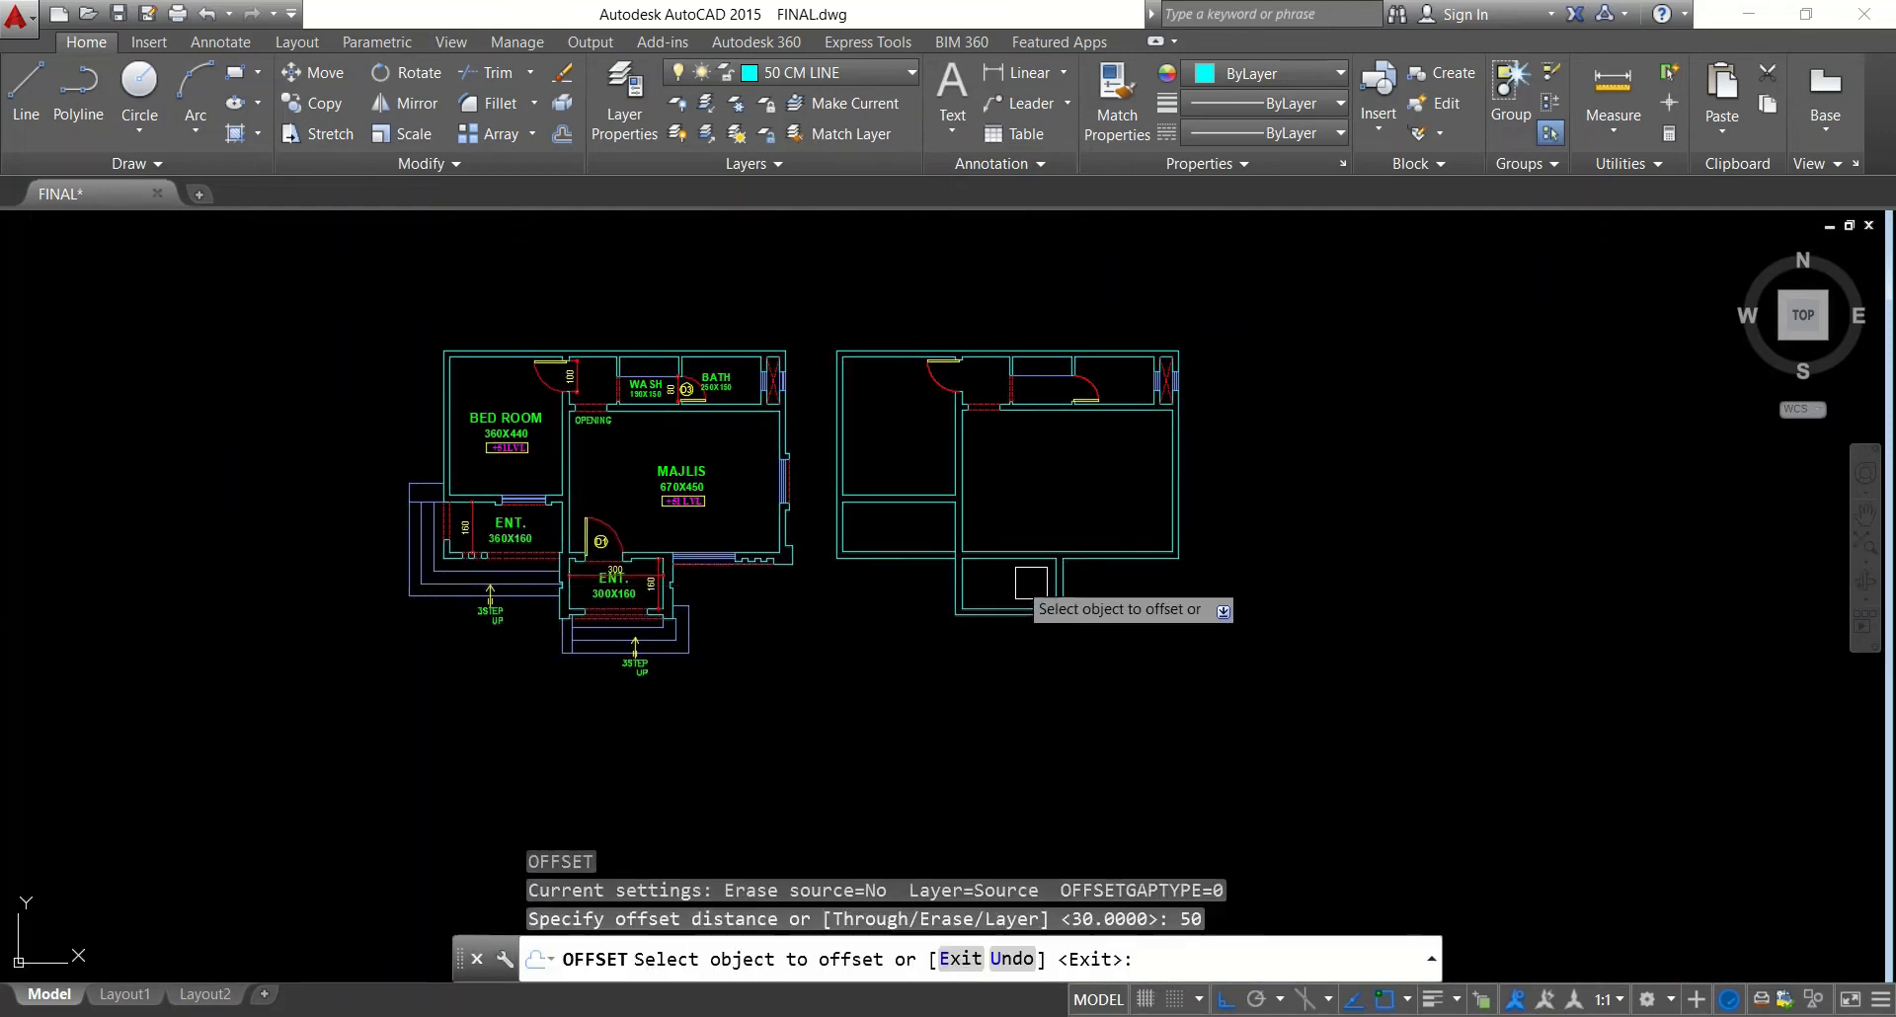
scroll(1031, 583, up, 8)
click(812, 493)
click(923, 488)
key(Escape)
Offset the first door edge line by 150 further into the majlis to mark the opening's other edge
key(space)
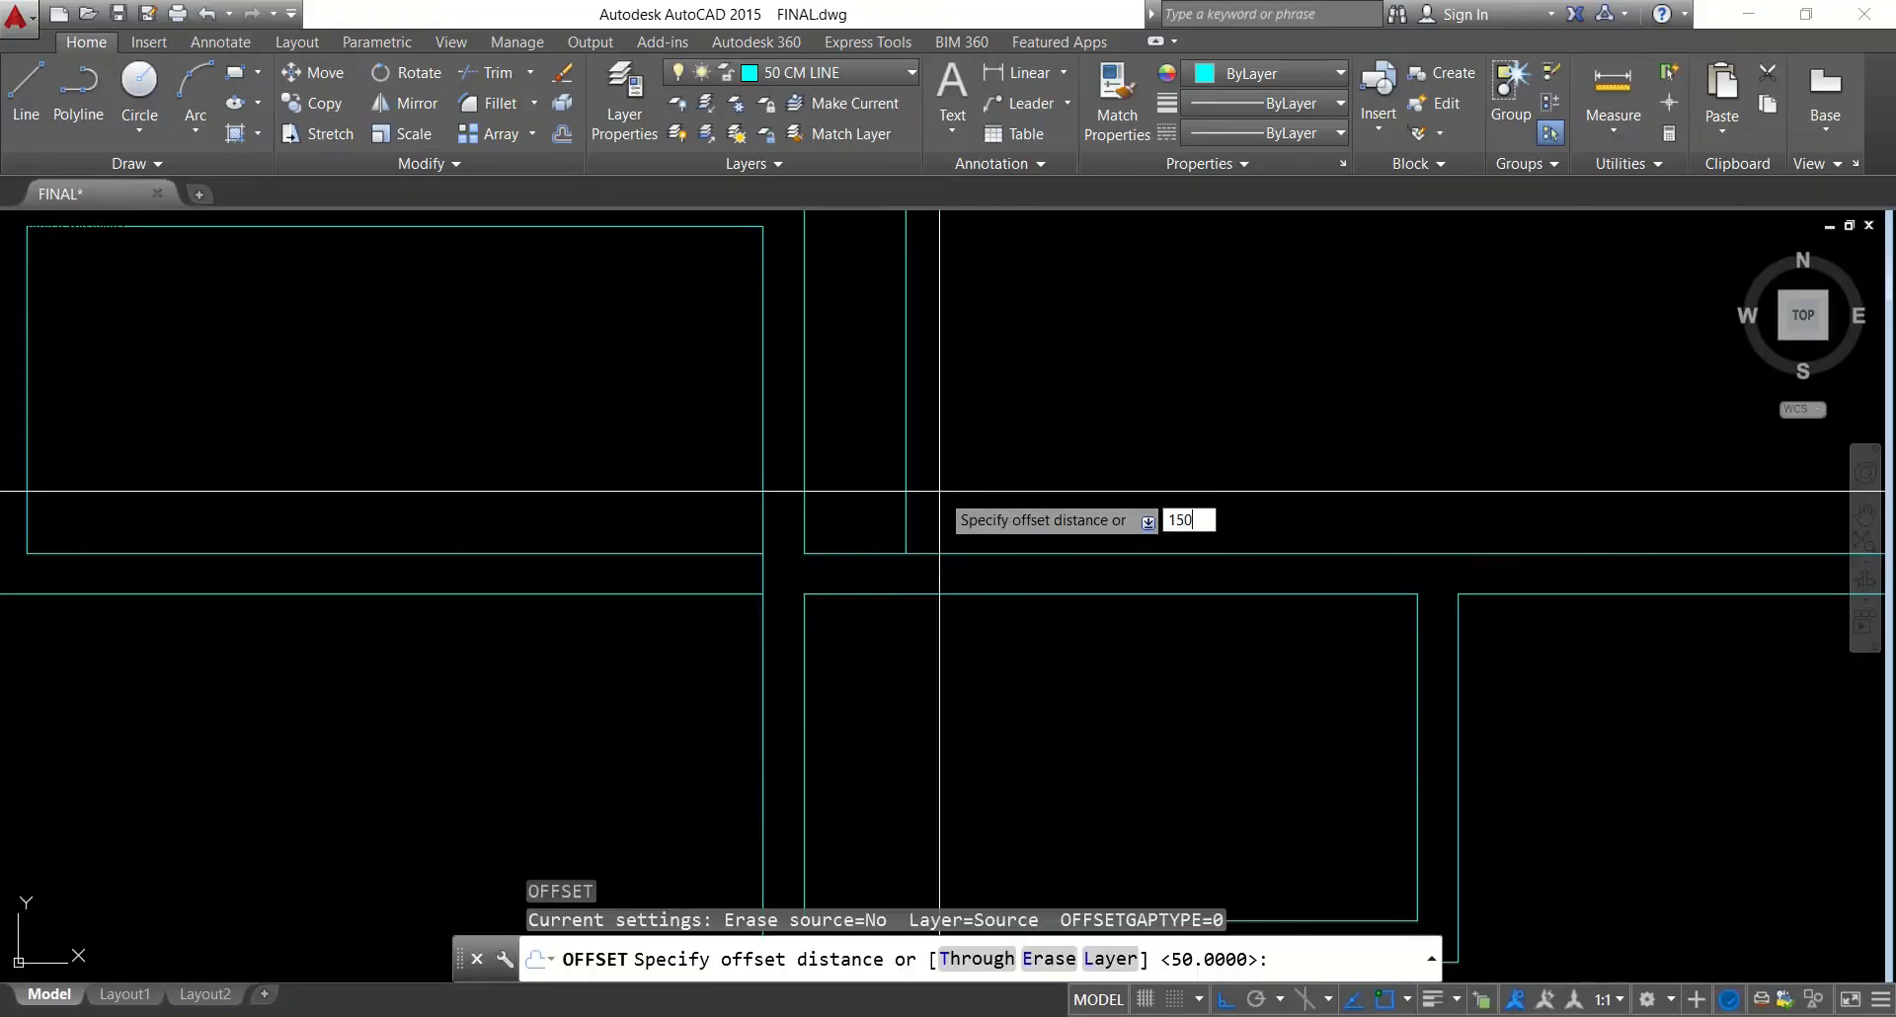
key(Return)
click(906, 499)
click(1059, 496)
key(Escape)
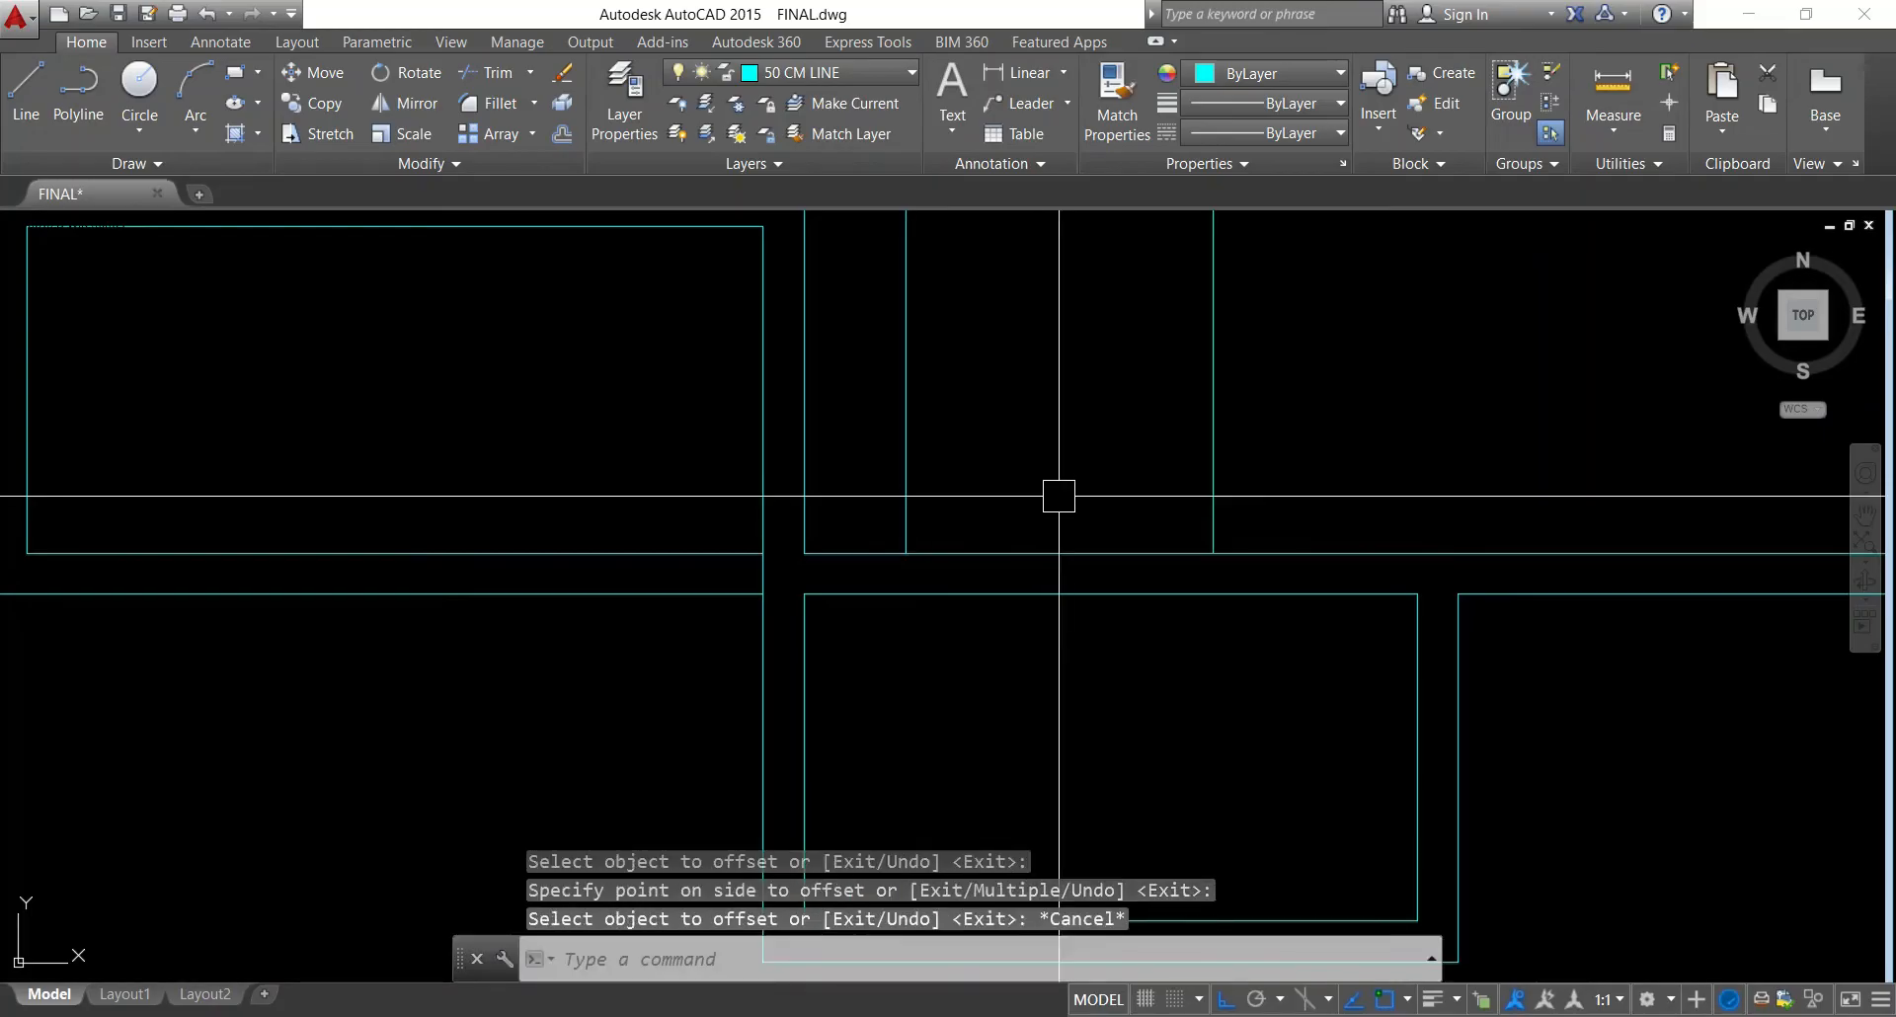
Extend both door edge lines through the wall between the majlis and the lower entrance to its far face
text(ex)
key(Return)
key(Return)
click(865, 496)
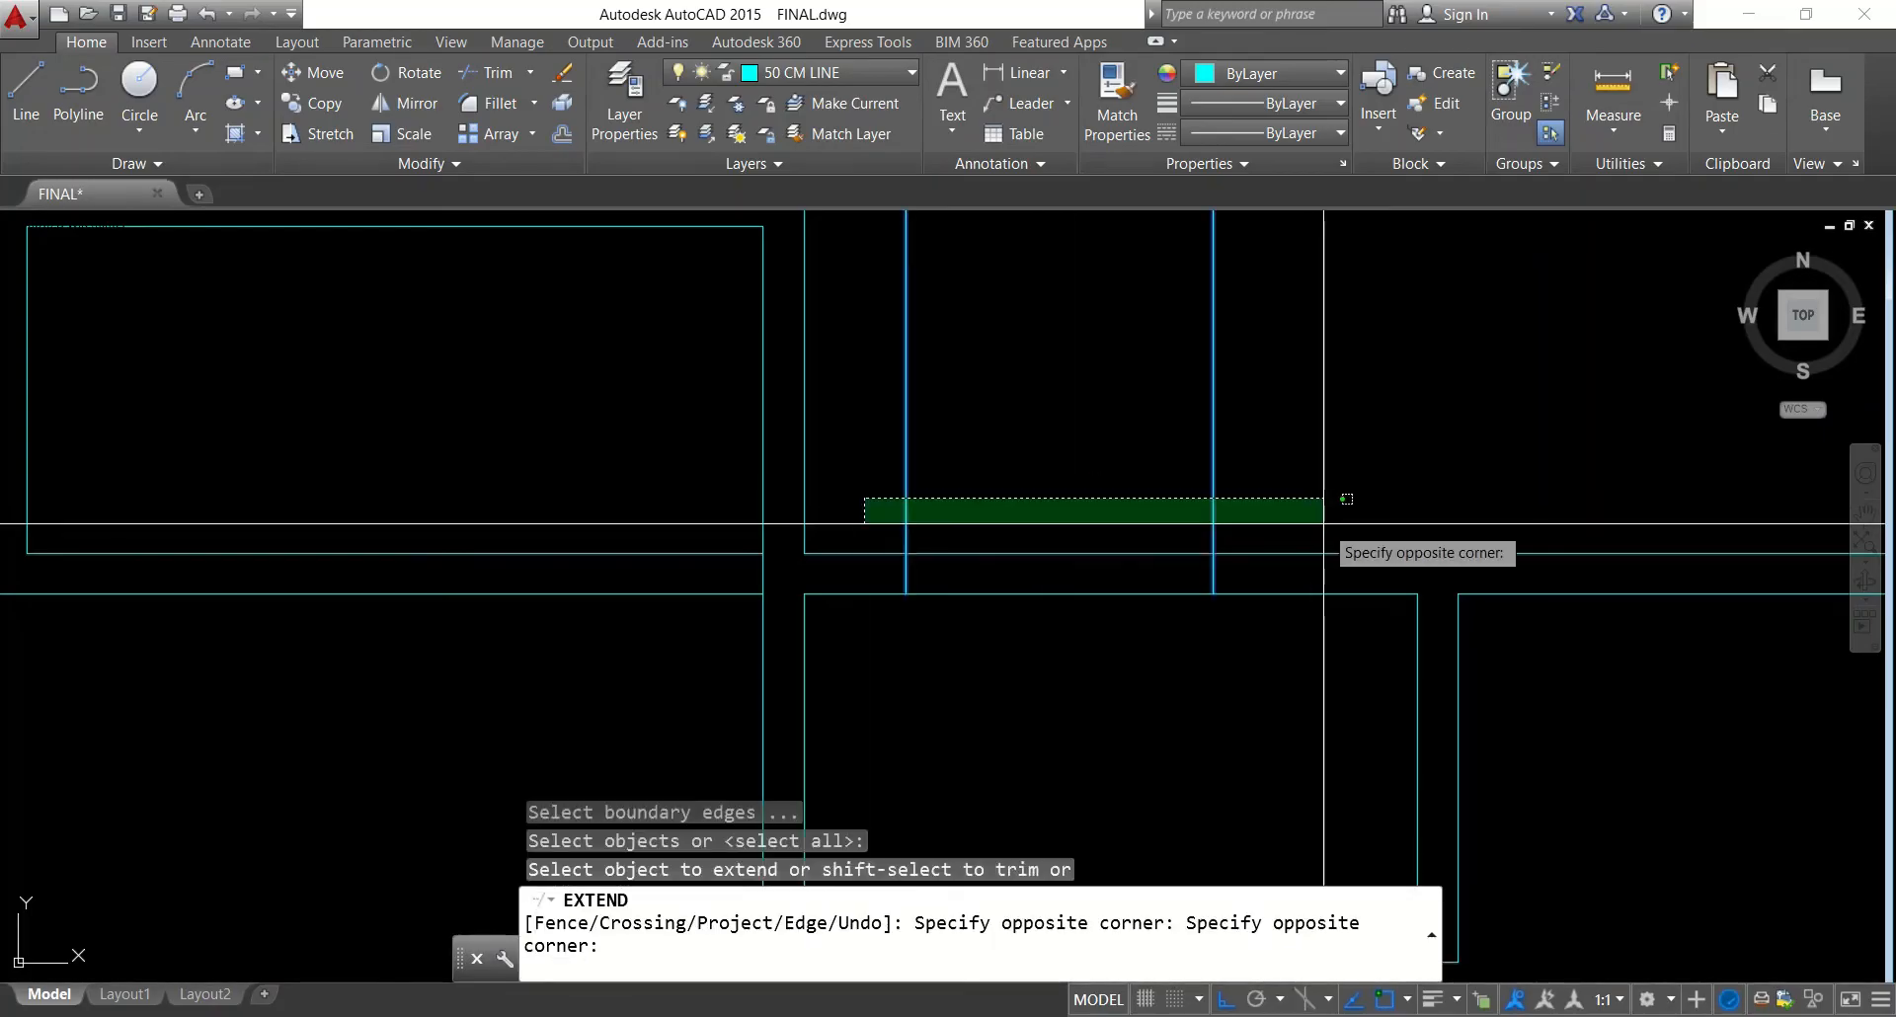
Extend the two vertical guide lines across the wall, trim them above it, and trim the wall lines between them to open the doorway
click(1321, 524)
key(Escape)
text(tr)
key(Return)
key(Return)
click(1267, 435)
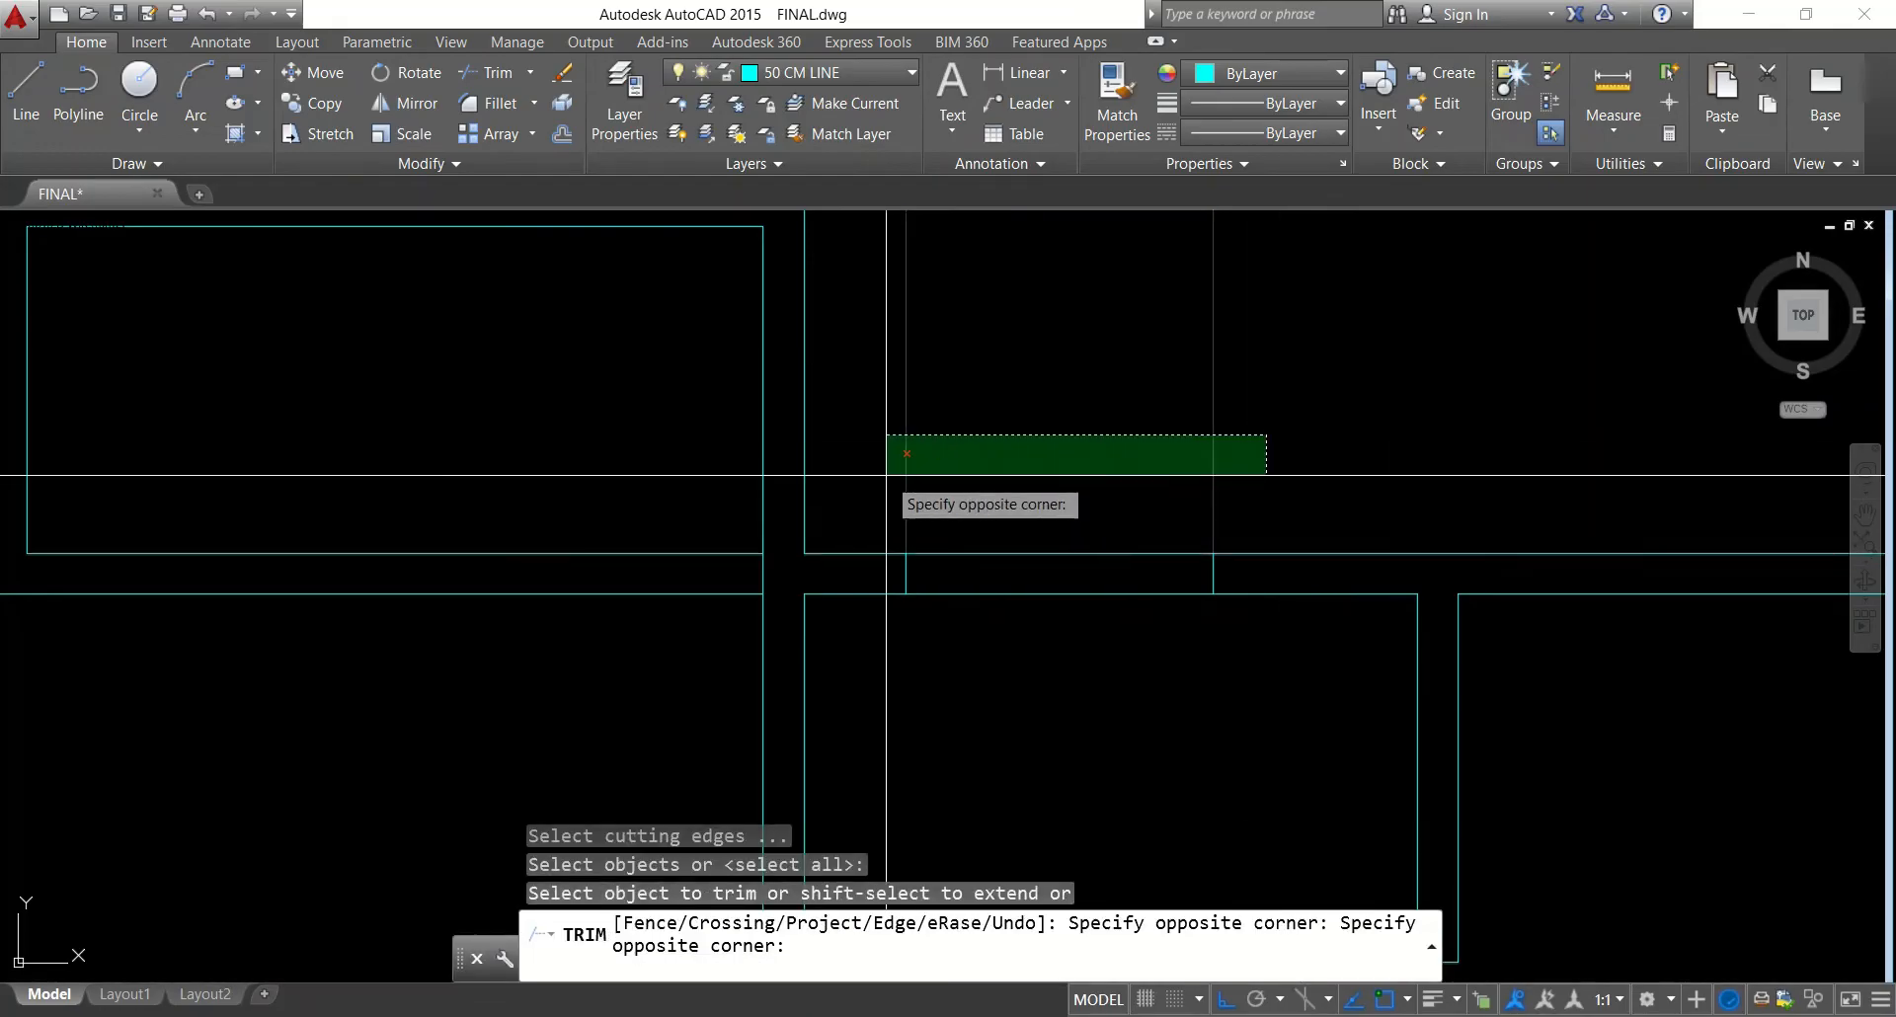
click(895, 474)
click(1108, 481)
key(Escape)
key(Escape)
text(l)
key(Return)
key(Escape)
scroll(1002, 571, down, 6)
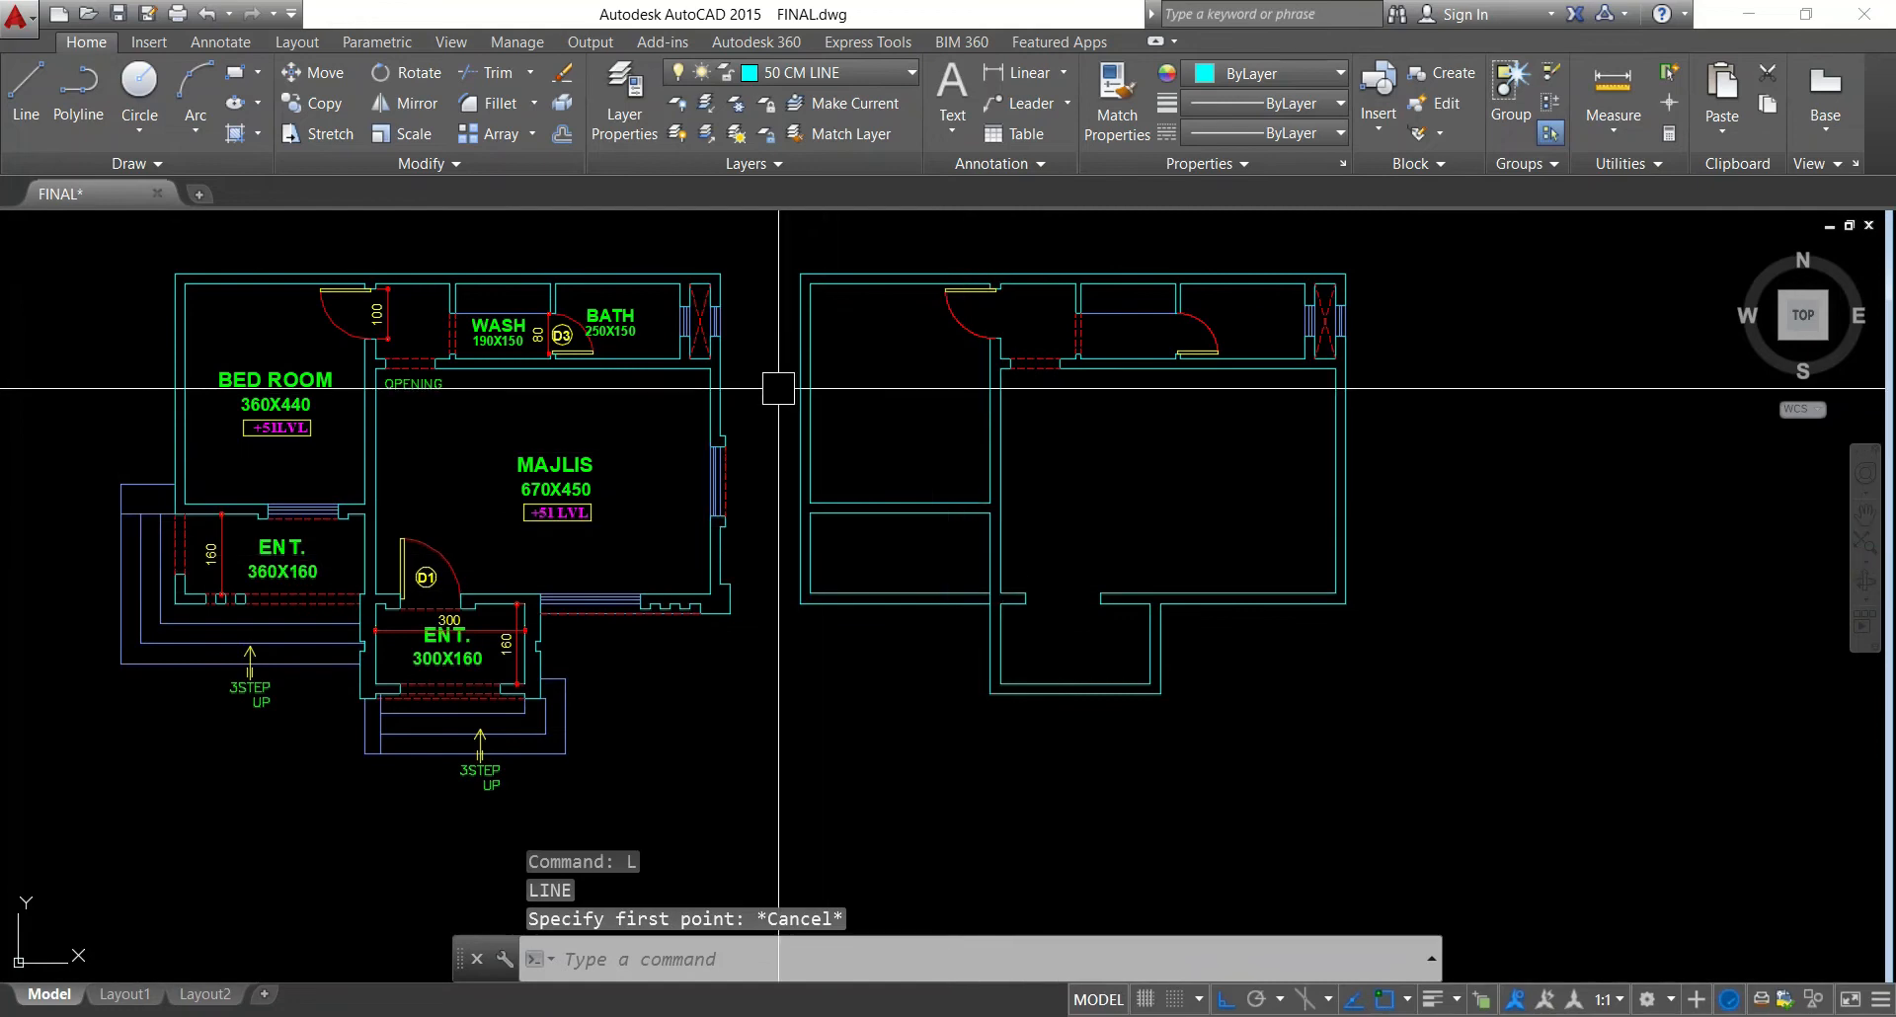
Copy the D1 door from the completed plan to the left jamb of the new doorway in the second plan
click(403, 553)
text(co)
key(Return)
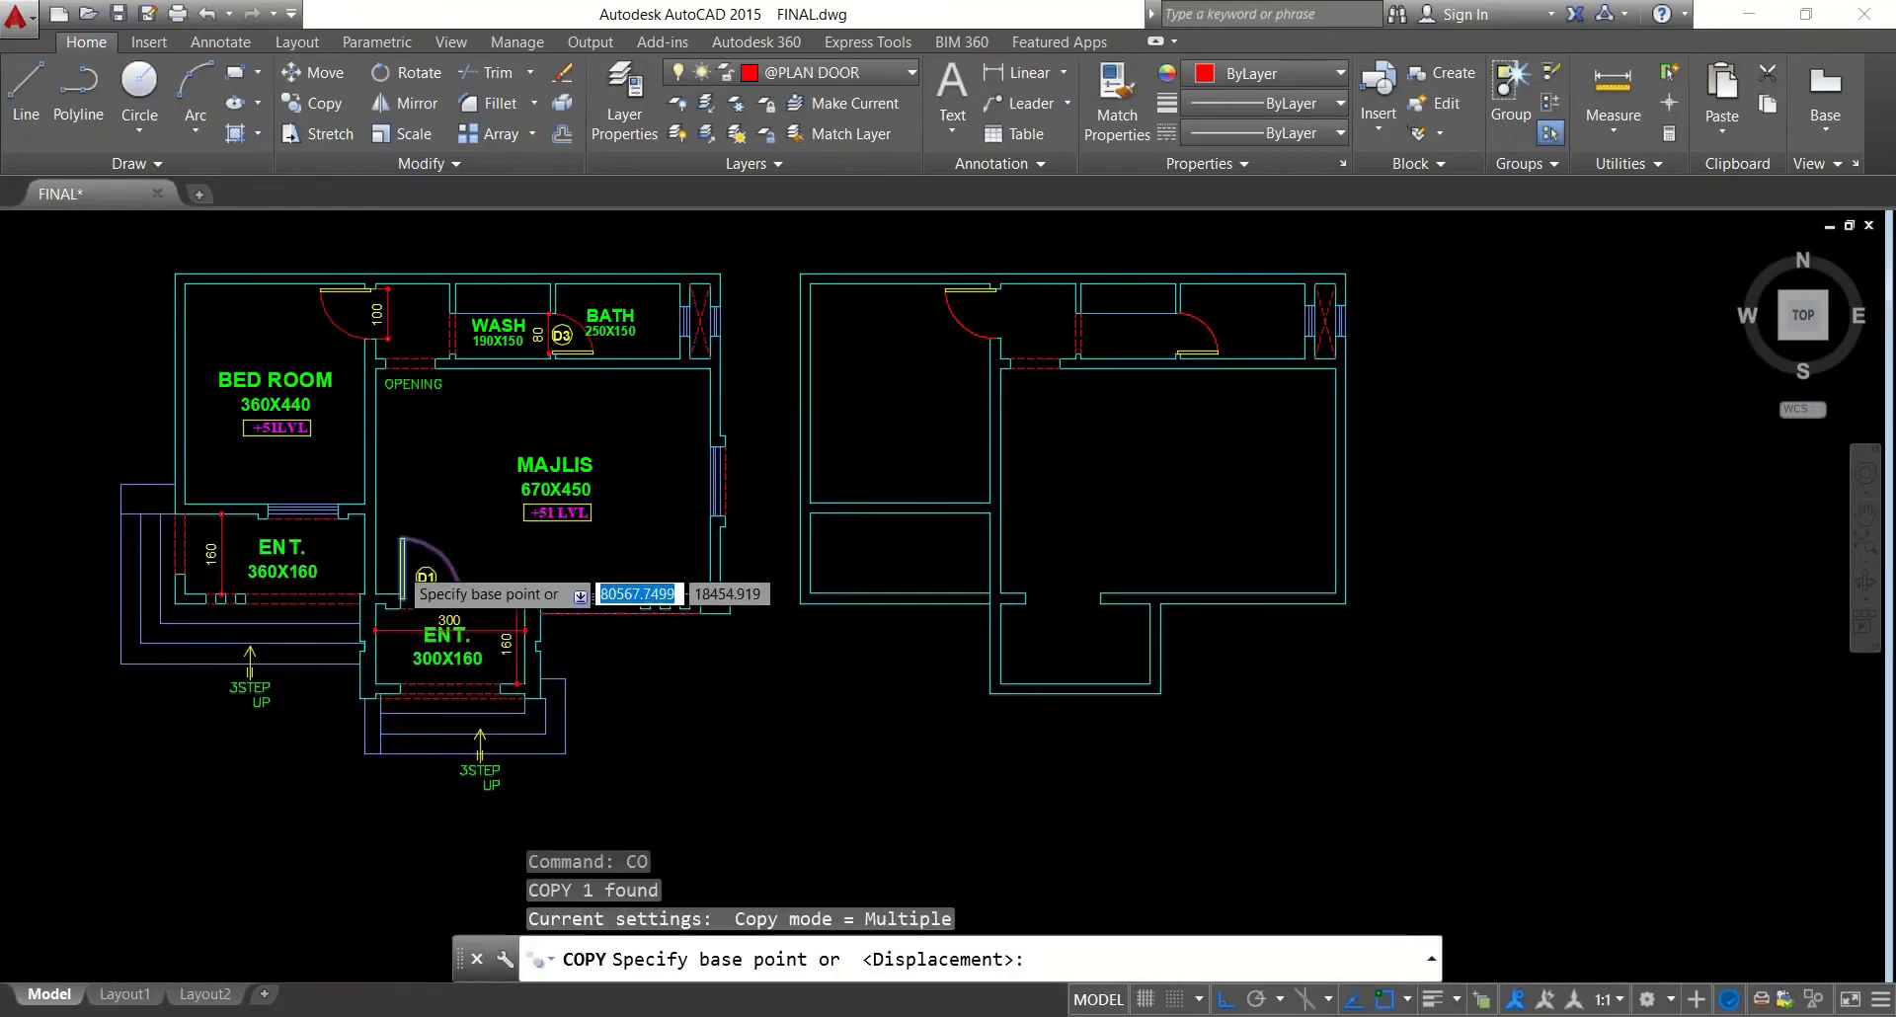
scroll(400, 573, up, 6)
click(405, 674)
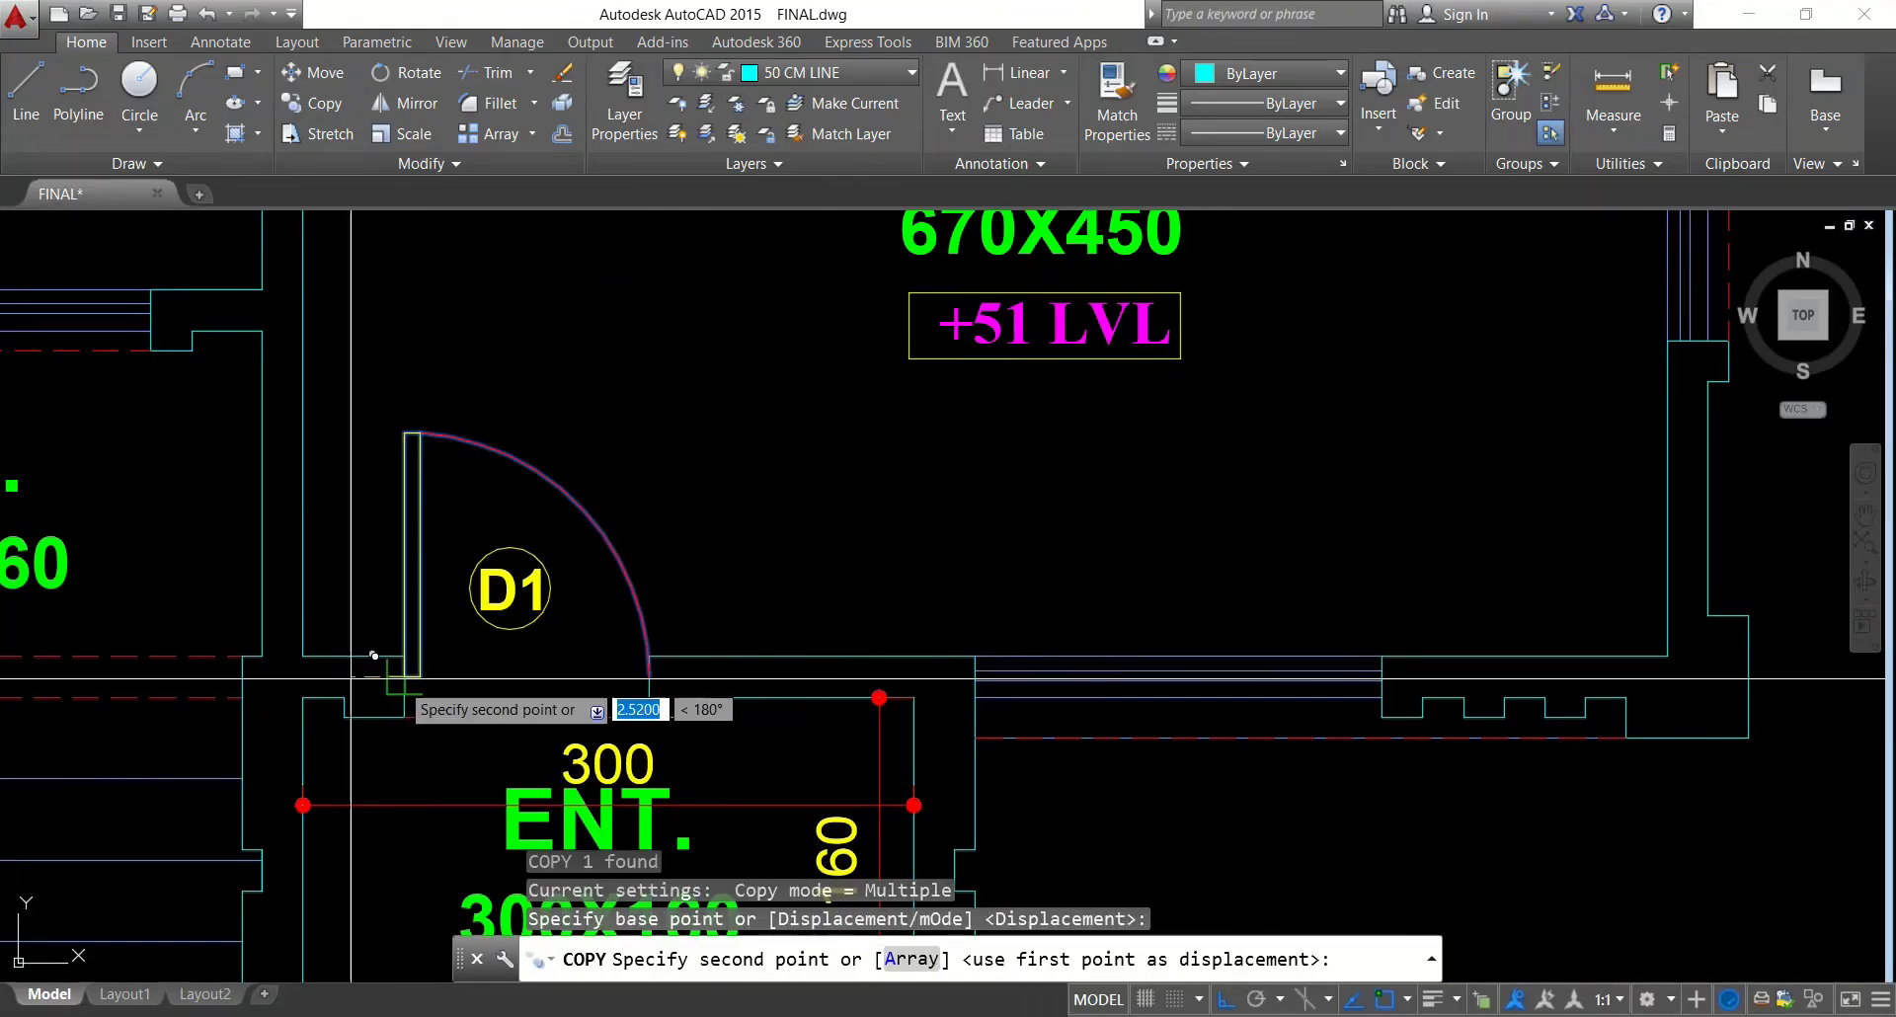
scroll(395, 672, down, 4)
scroll(1471, 671, up, 2)
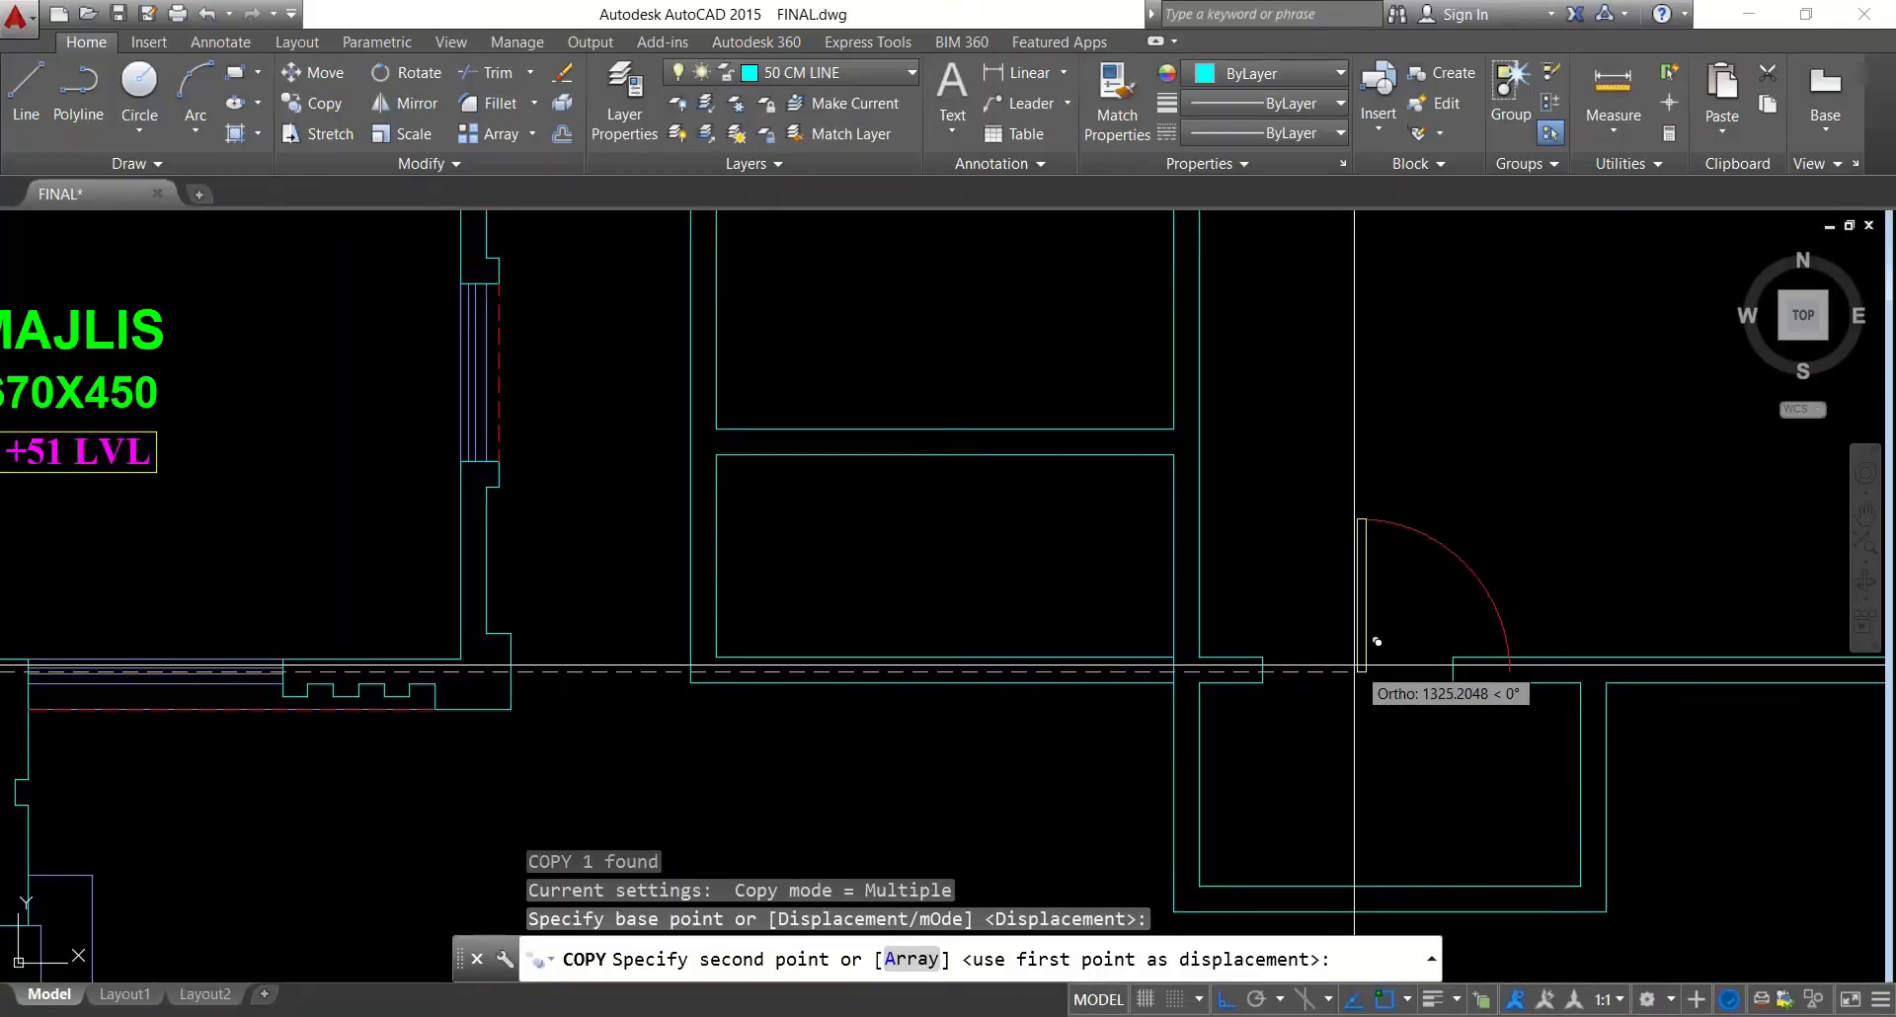
click(1264, 672)
key(Escape)
key(Escape)
key(Escape)
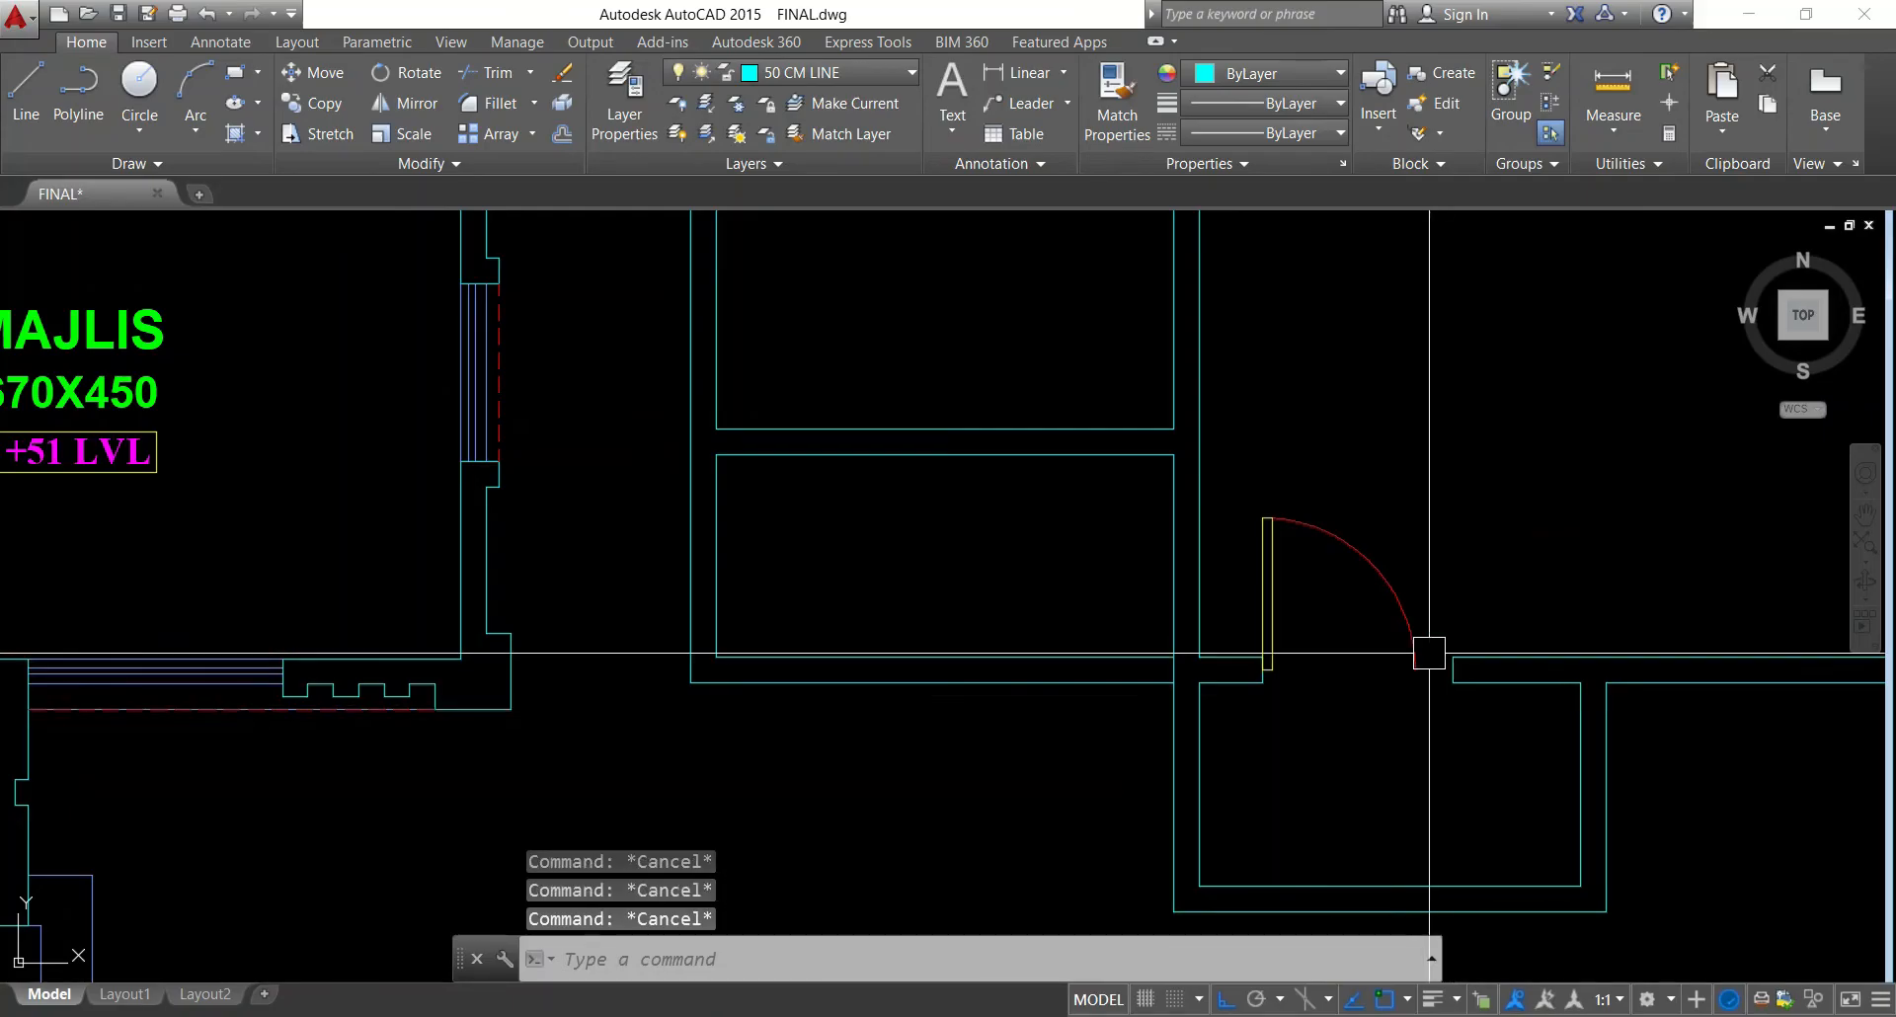
click(1429, 653)
text(m)
key(Return)
key(Escape)
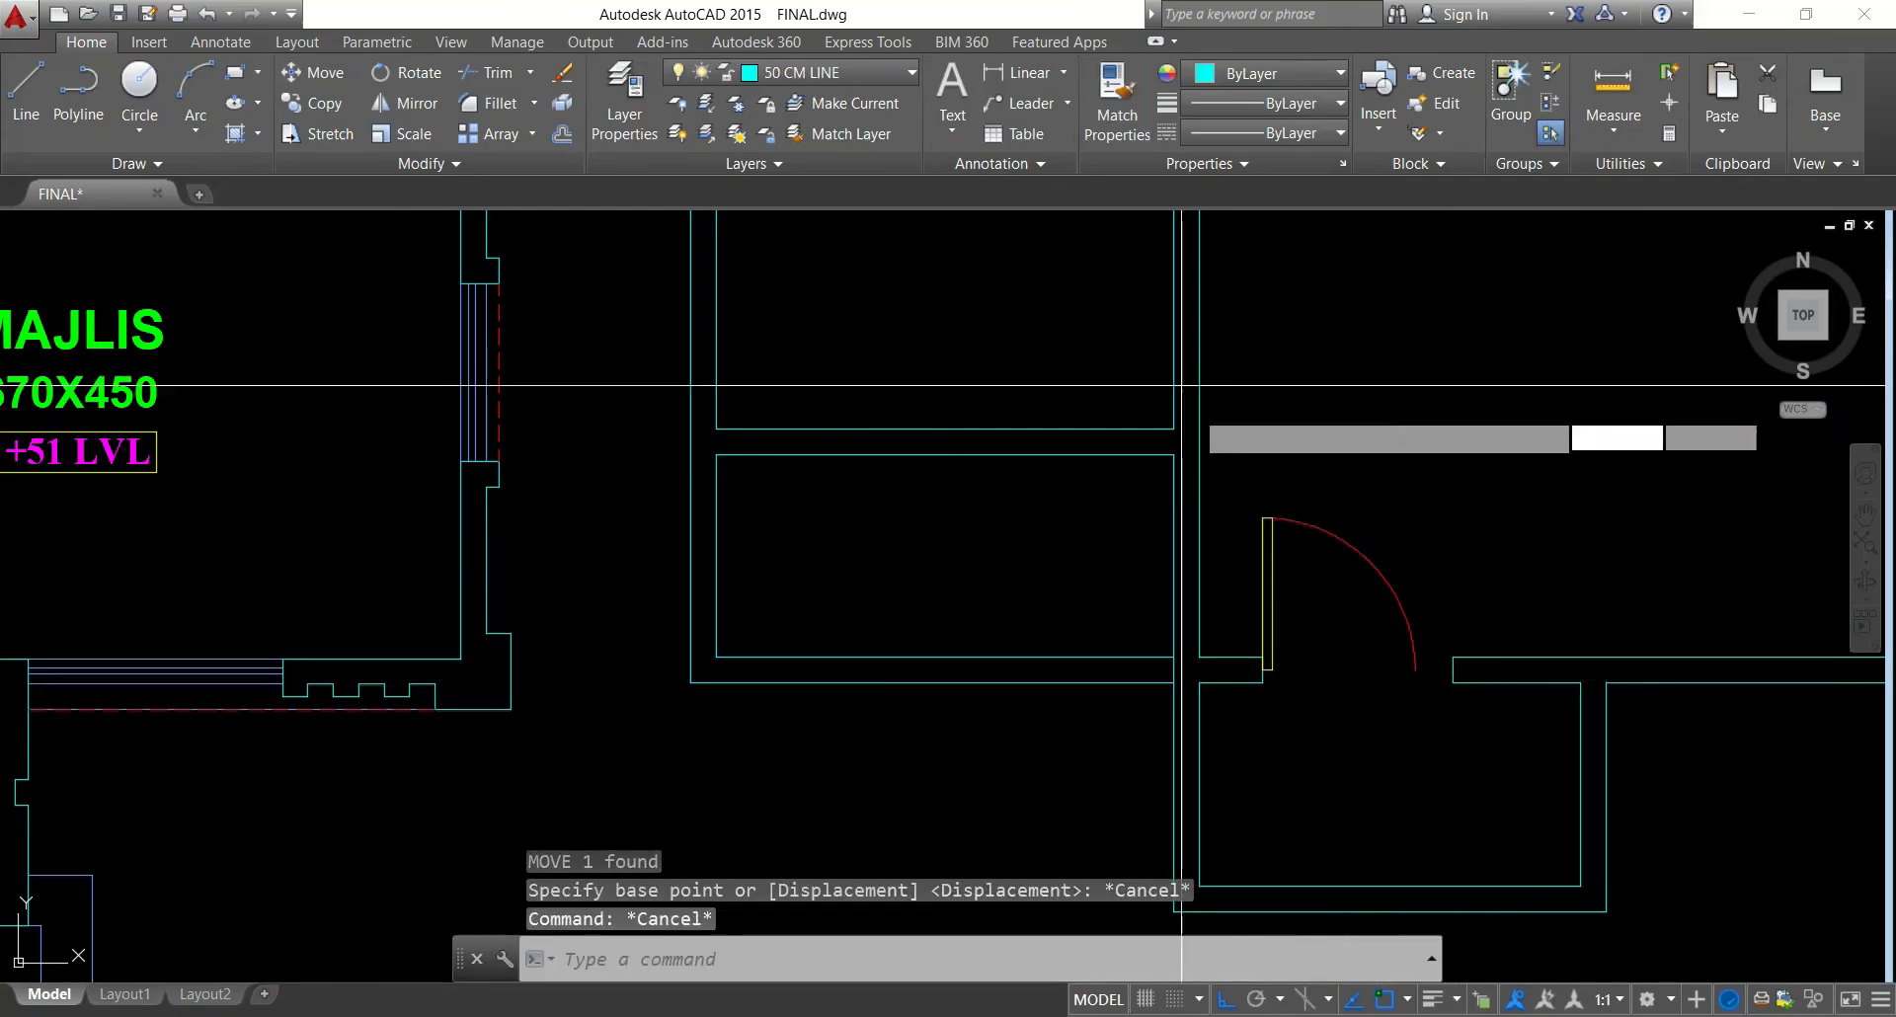
Add a linear dimension across the new doorway between its two jambs
text(dli)
key(Return)
click(1265, 682)
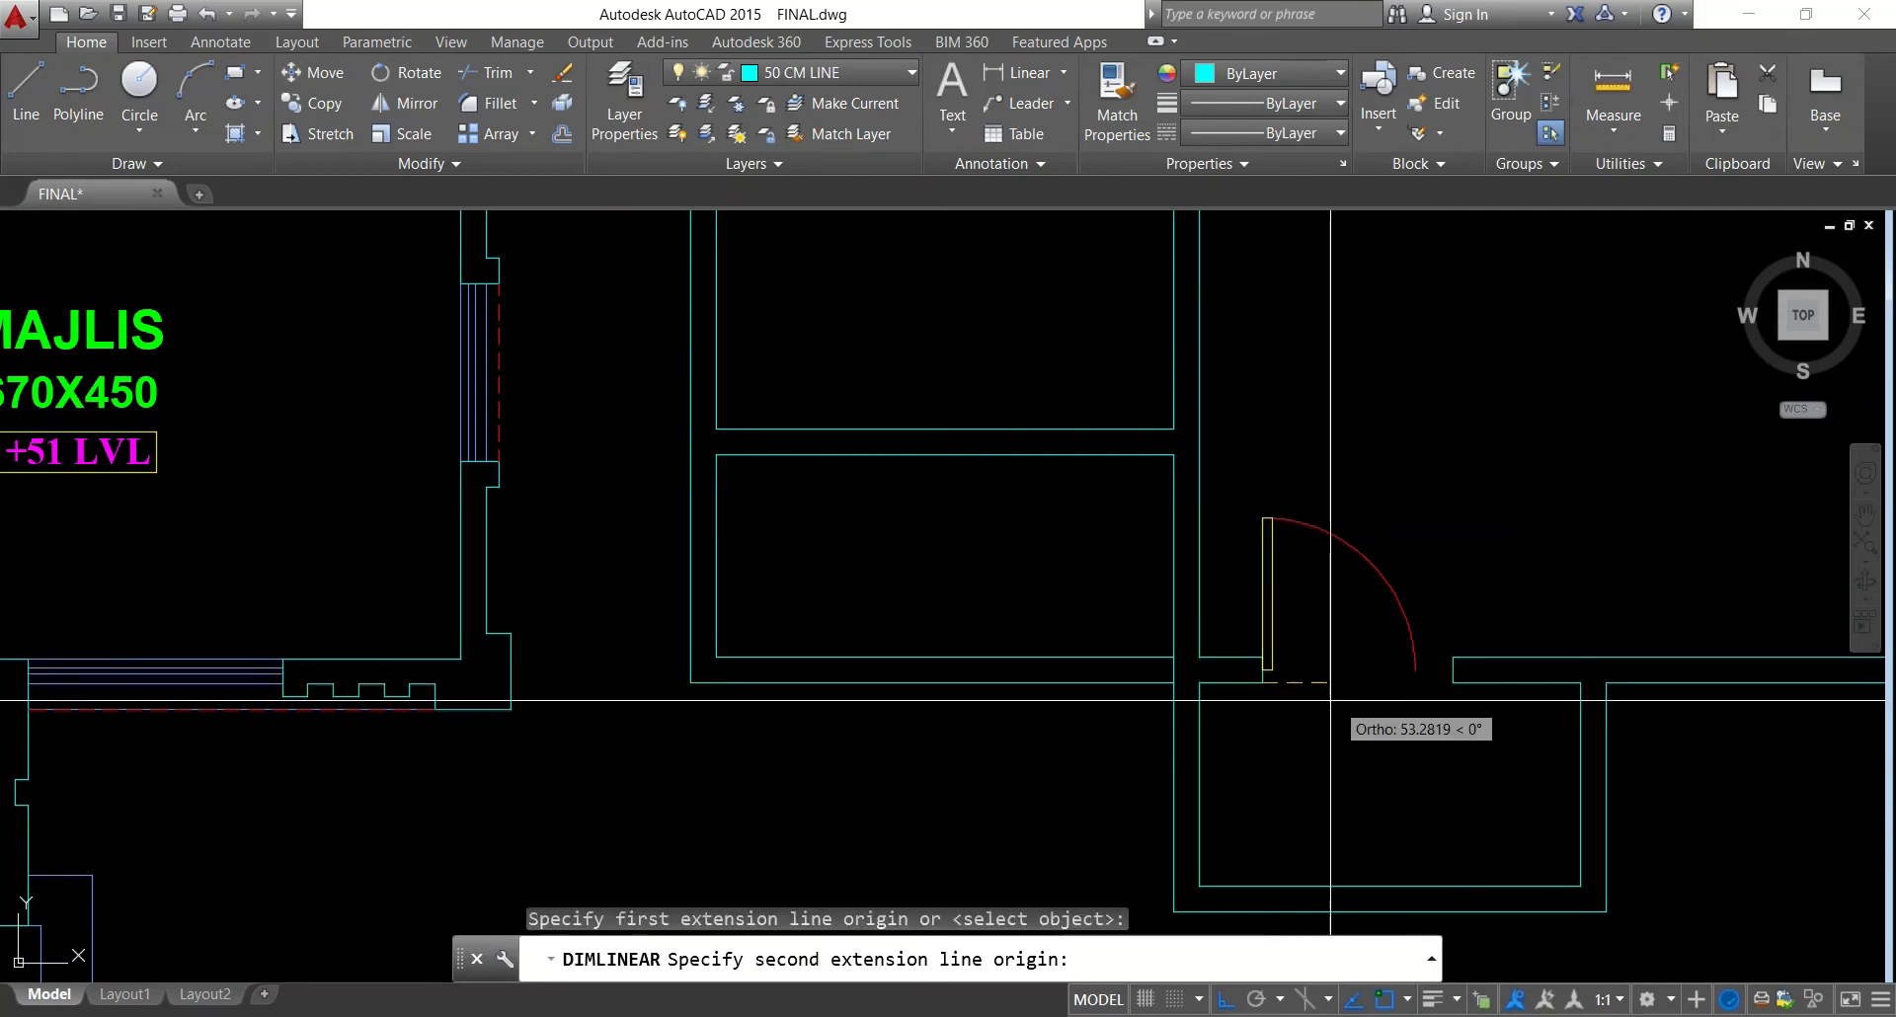
click(1453, 683)
click(1438, 718)
key(Escape)
key(Escape)
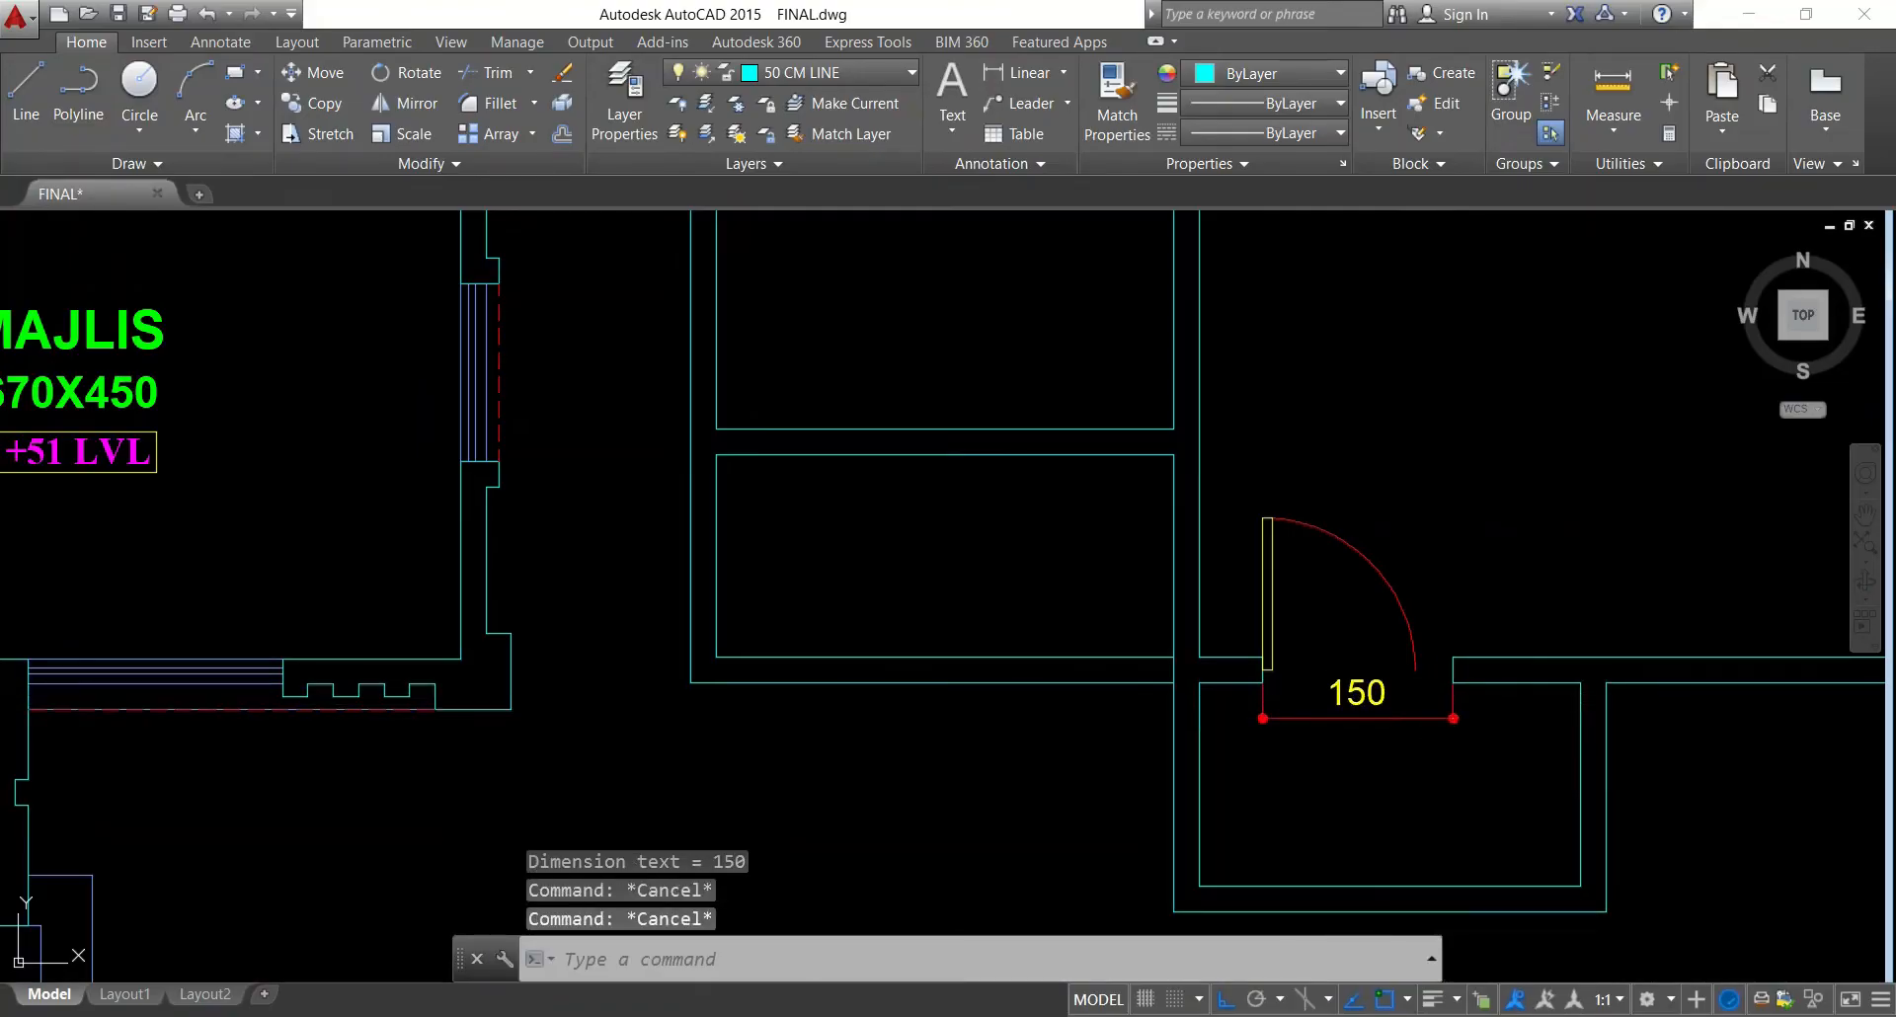
Stretch the doorway's right jamb 30 units to the left to meet the door swing
text(s)
key(Return)
click(1491, 775)
click(1449, 613)
key(Return)
click(1453, 657)
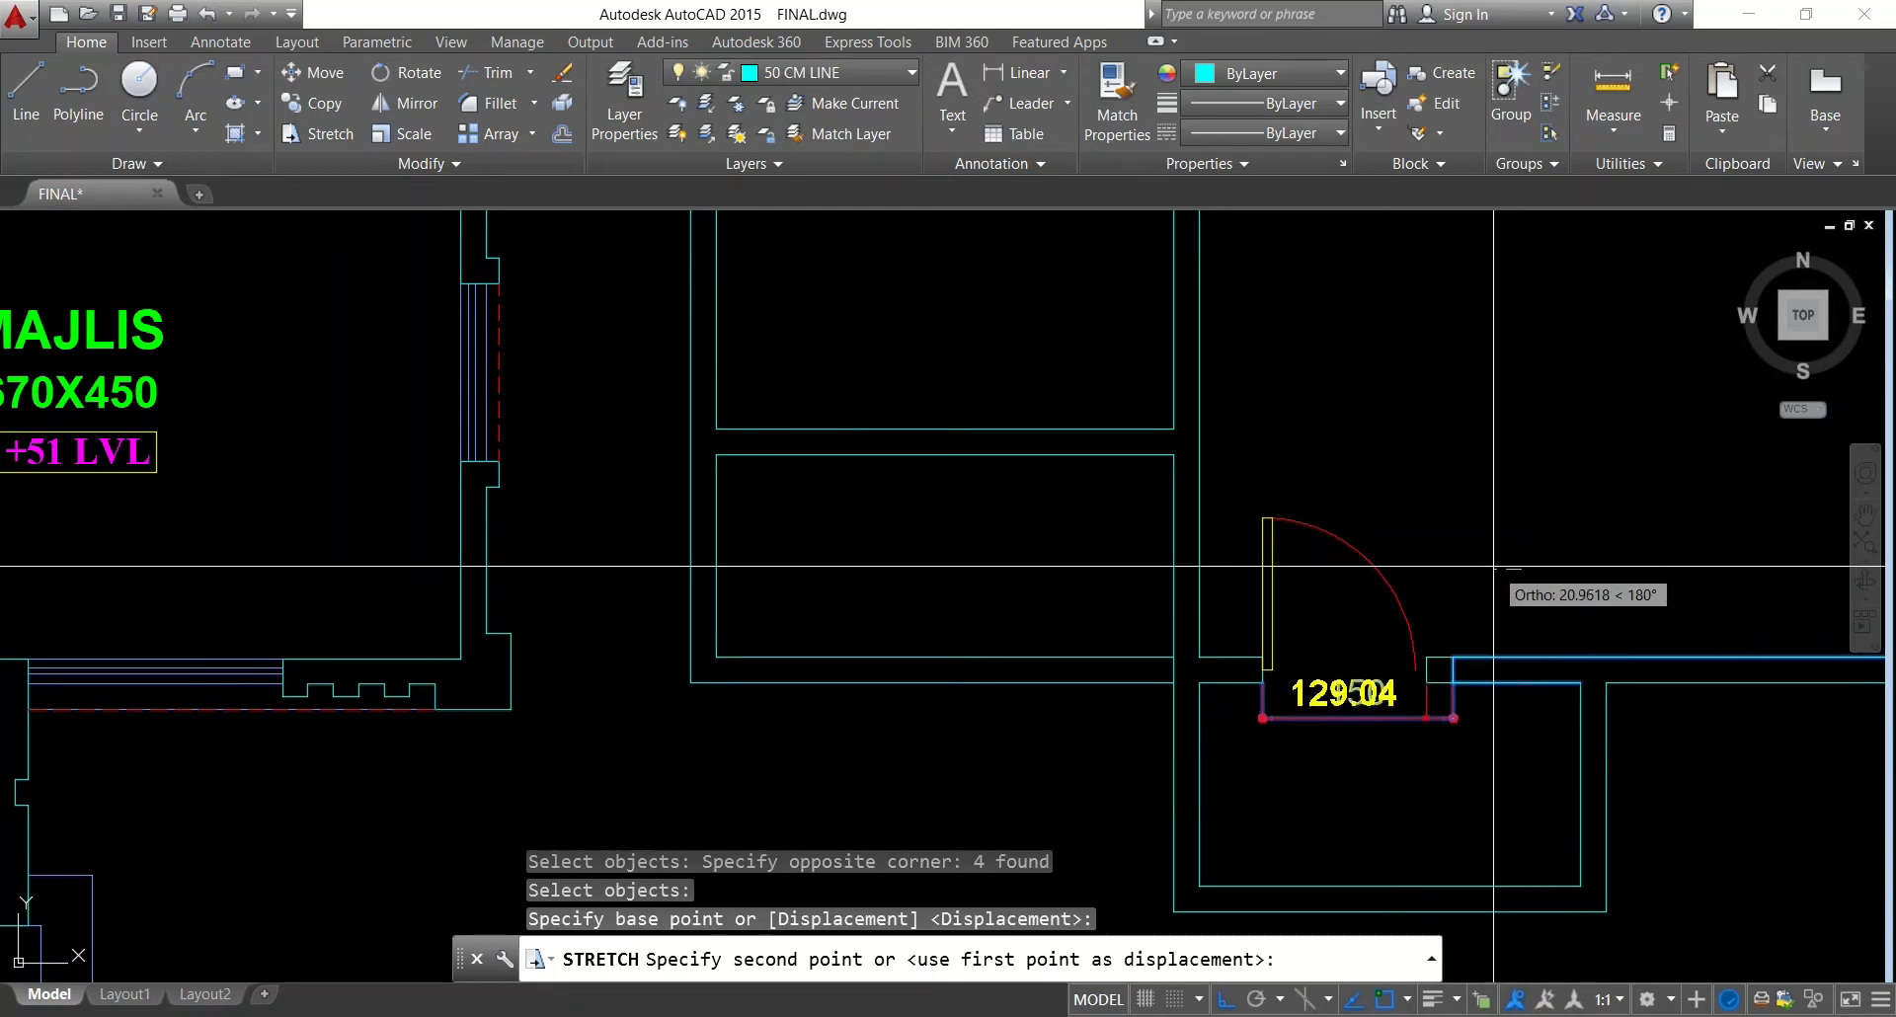
text(30)
key(Return)
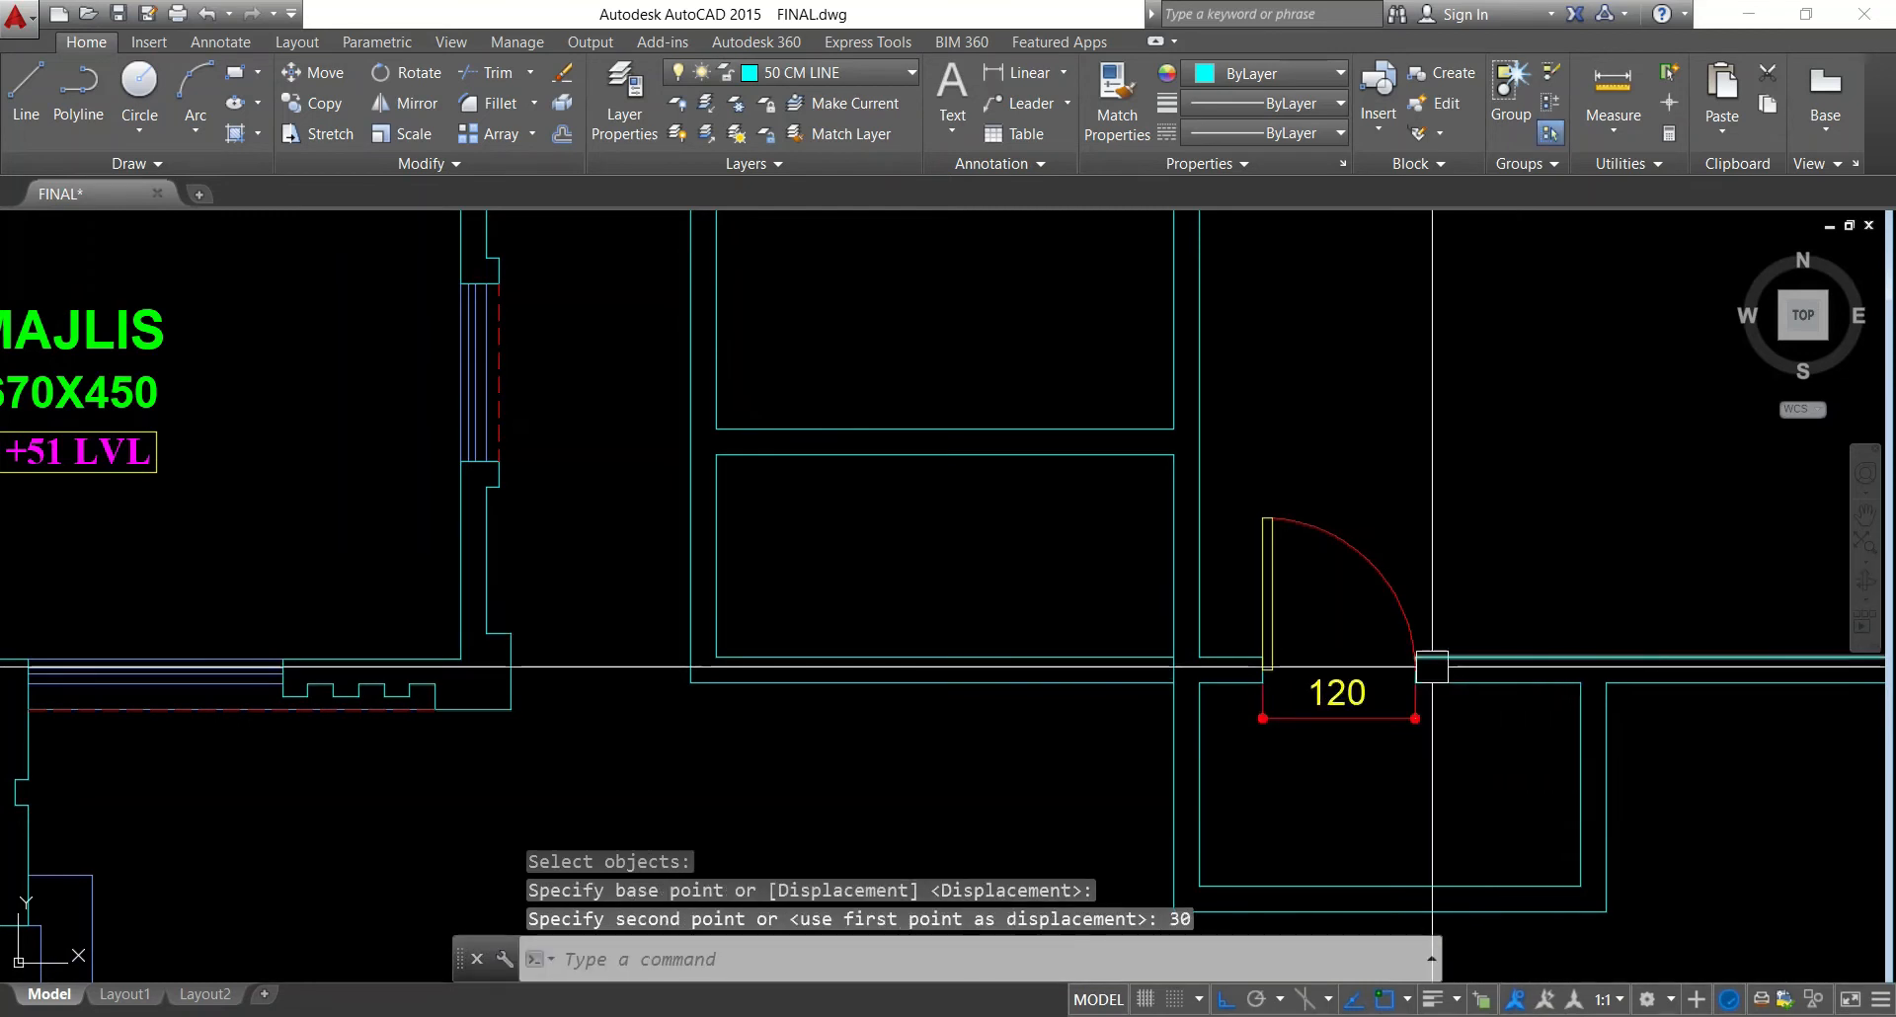
key(Escape)
Erase the temporary dimension below the doorway
click(1392, 701)
text(e)
key(Return)
key(Escape)
key(Escape)
Measure the width and depth of the wall projection beside door D1 in the completed plan
scroll(1392, 702, down, 5)
scroll(825, 683, up, 8)
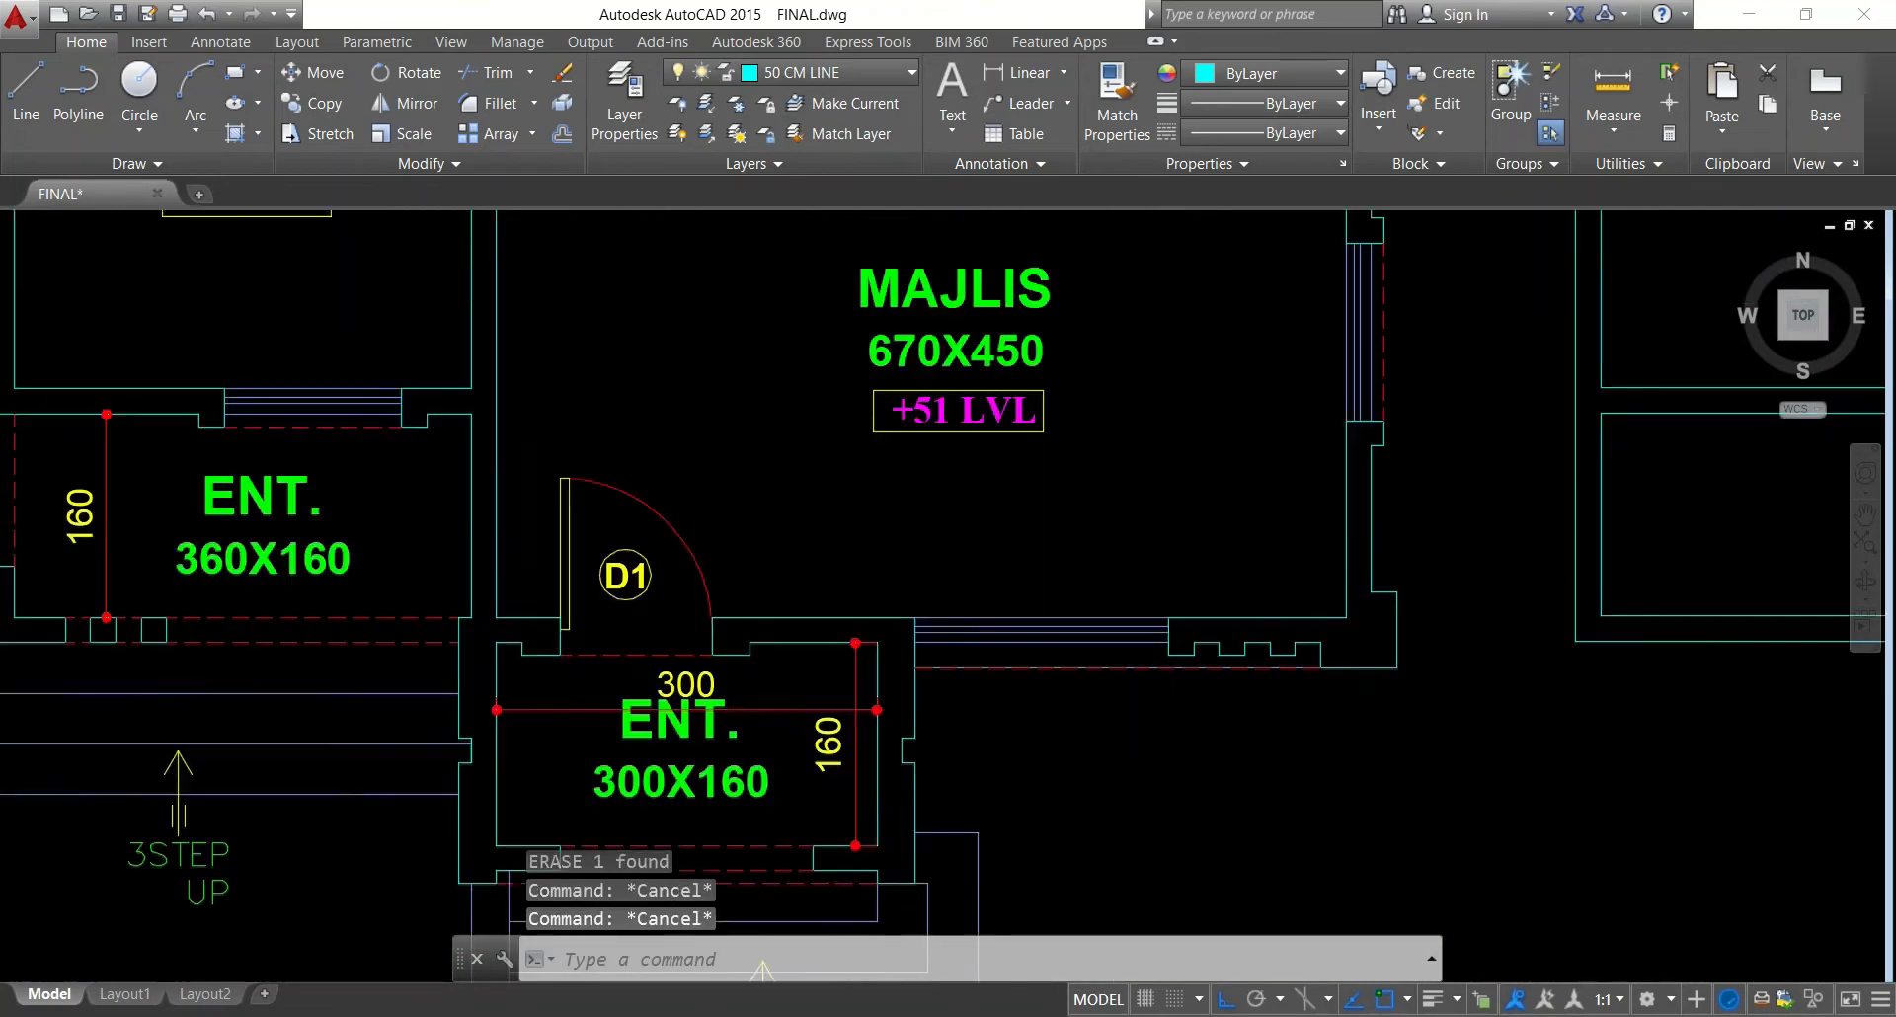
scroll(676, 644, down, 4)
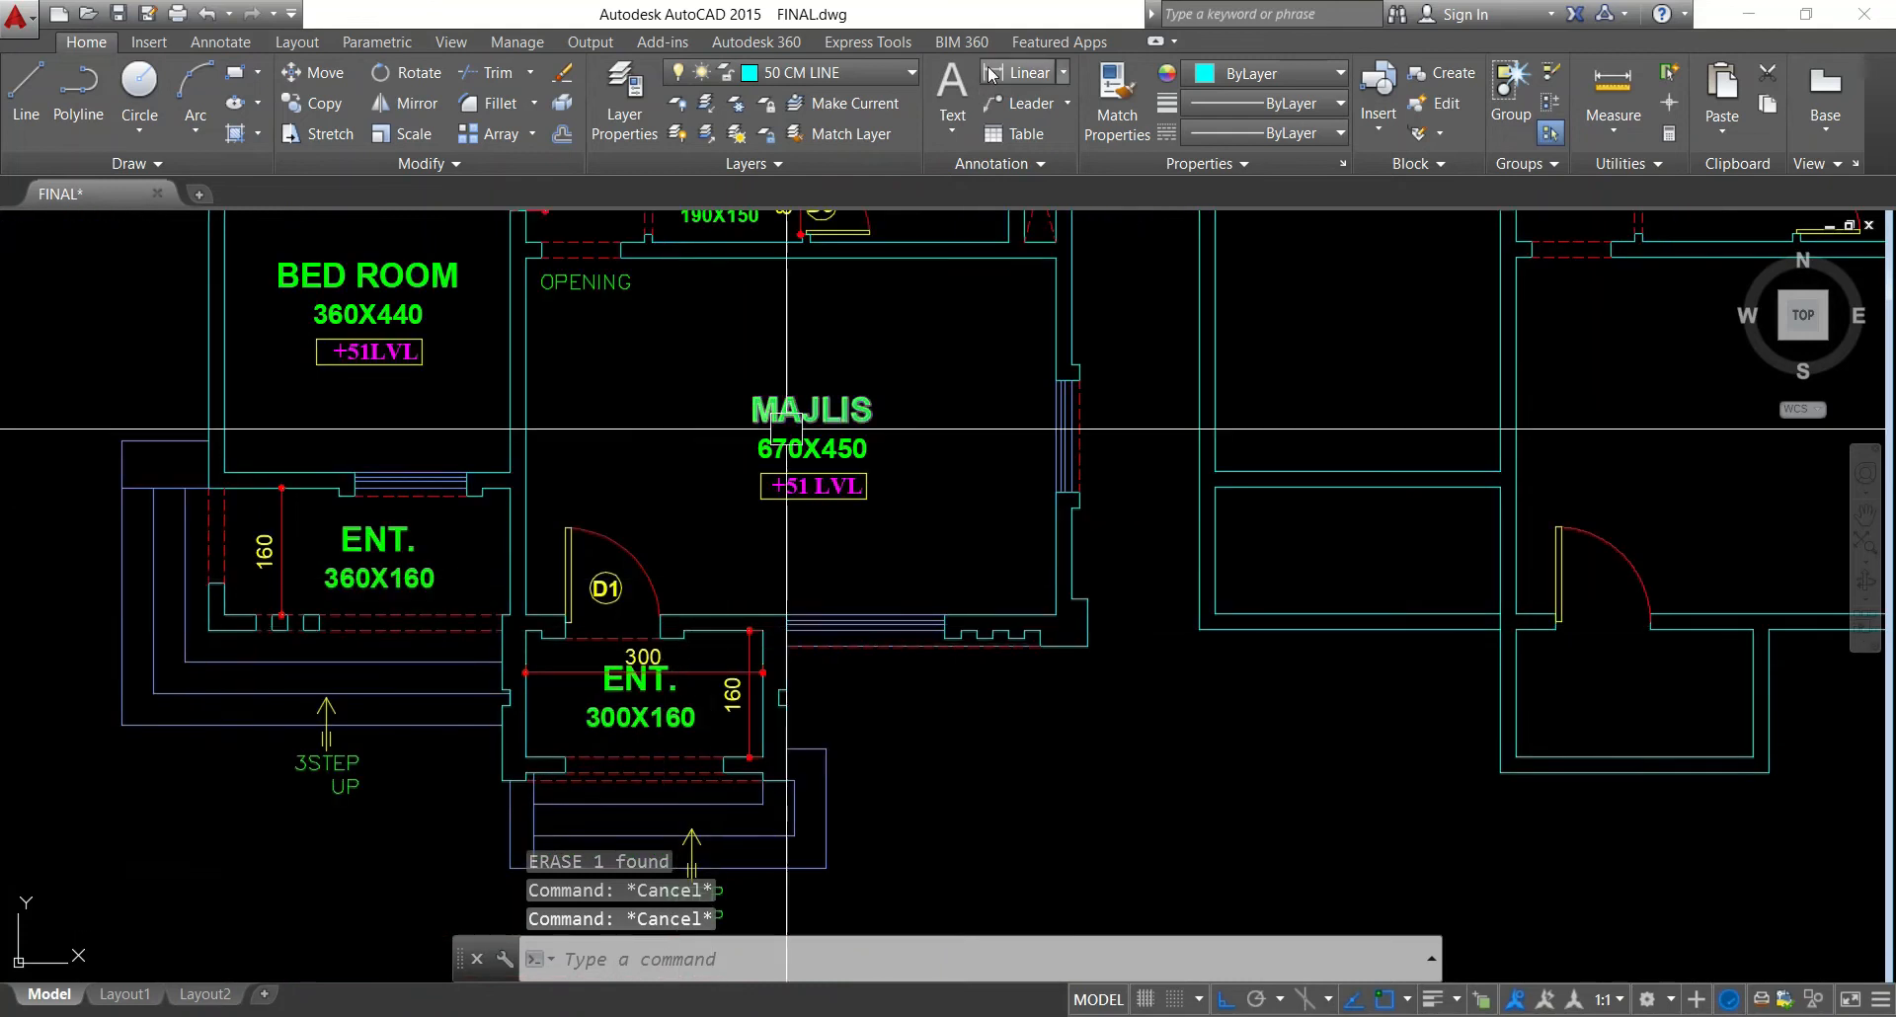
click(1037, 79)
key(Return)
scroll(683, 646, up, 5)
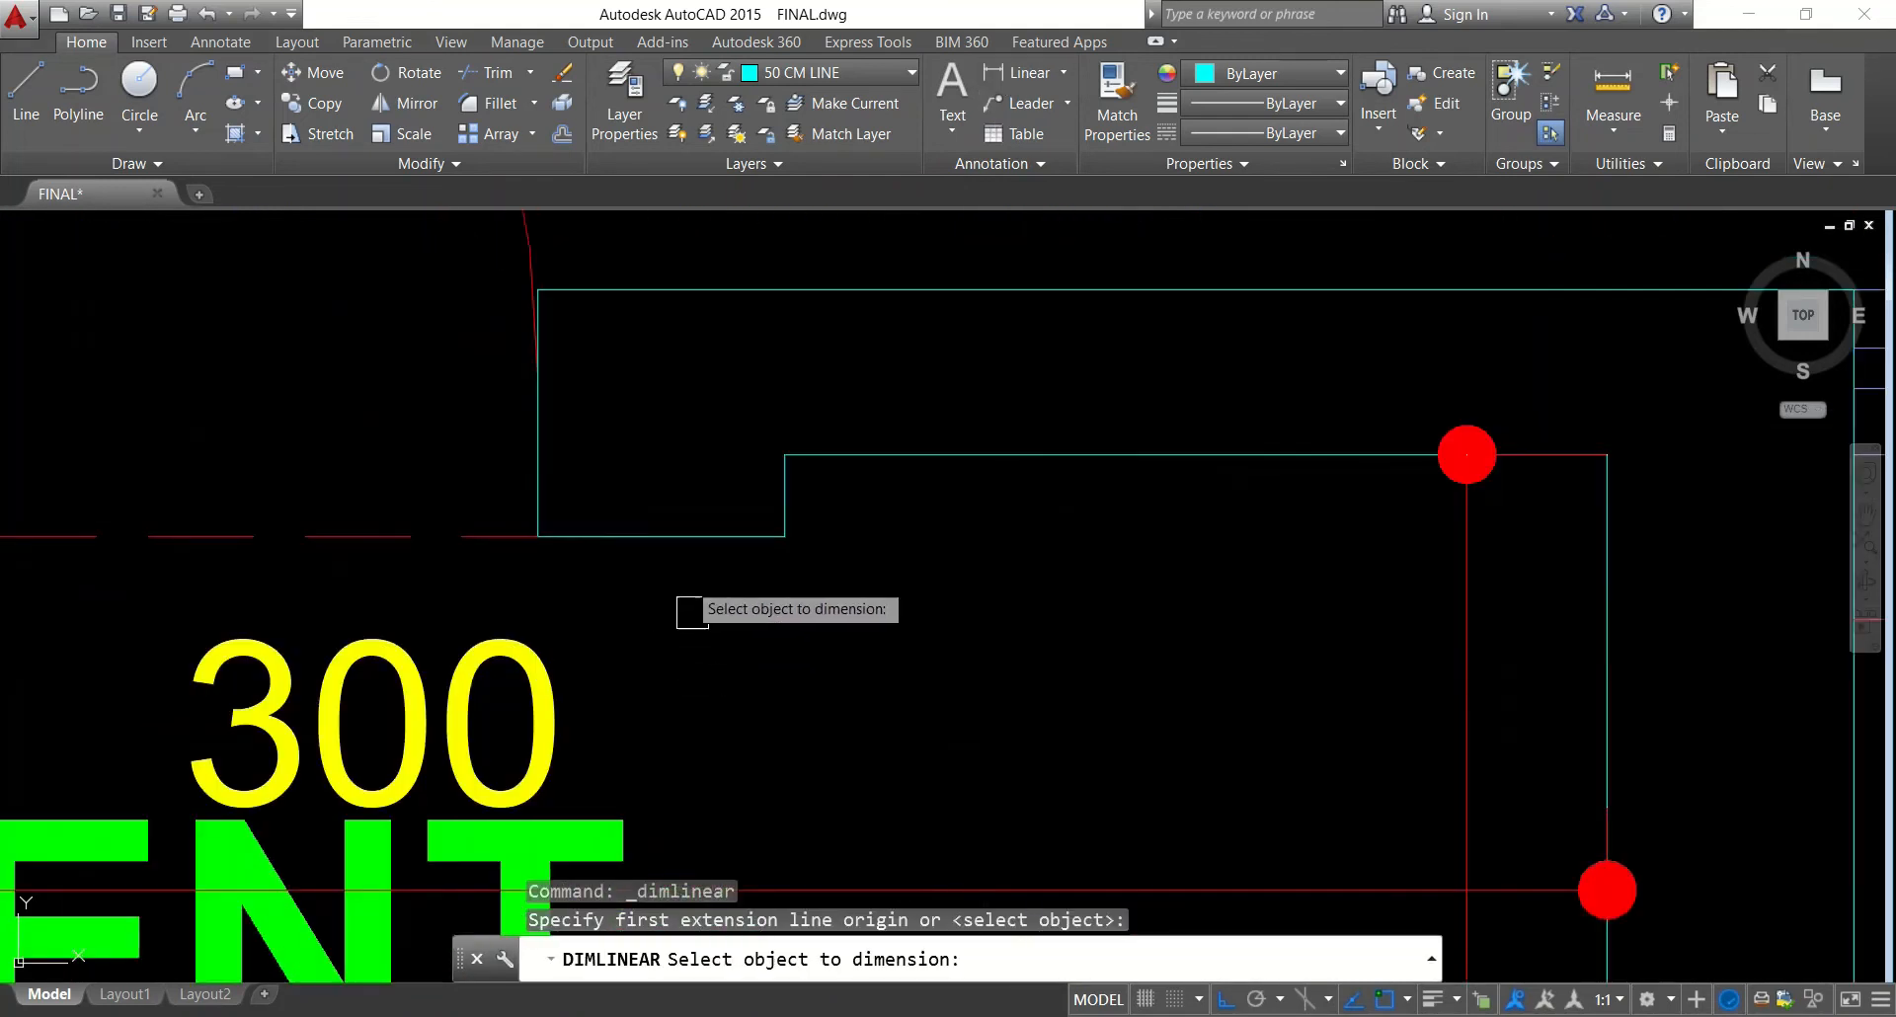
click(690, 533)
key(Escape)
key(Return)
key(Return)
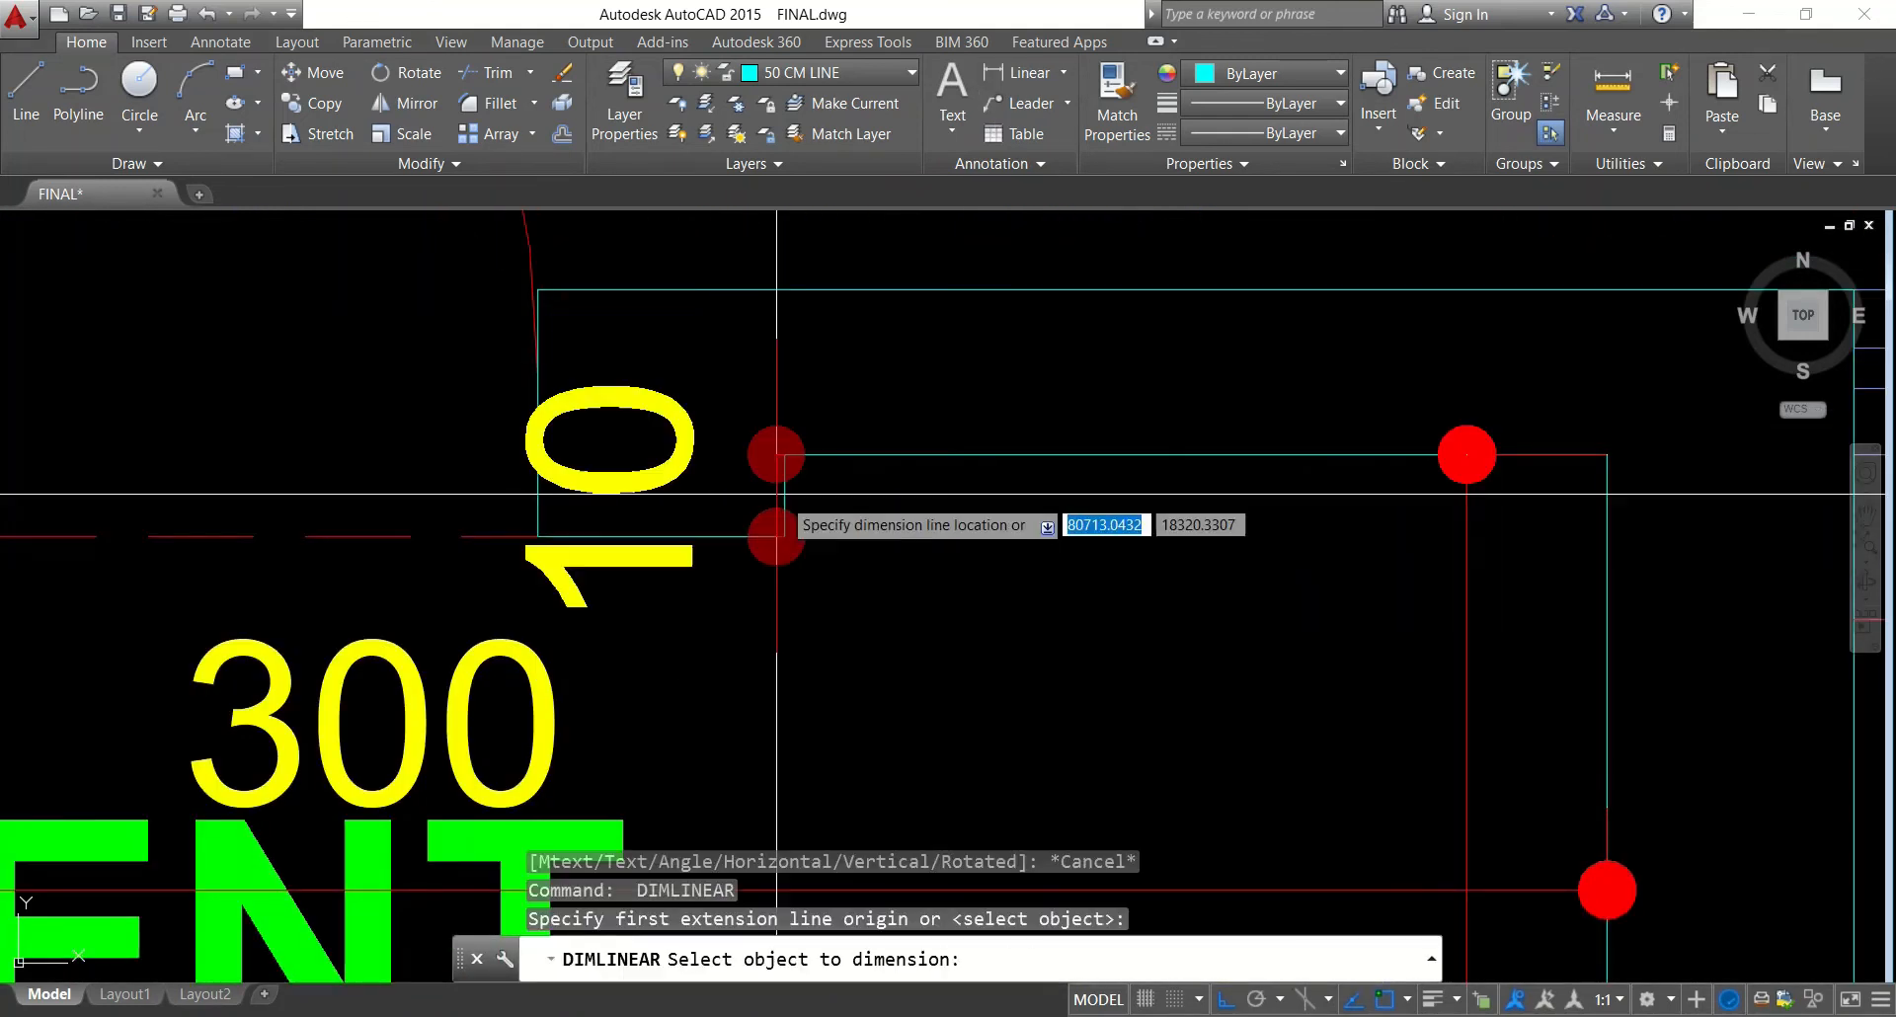
click(782, 496)
key(Escape)
Offset the new doorway's right jamb line 30 units to the right
scroll(782, 495, down, 8)
scroll(1184, 504, up, 4)
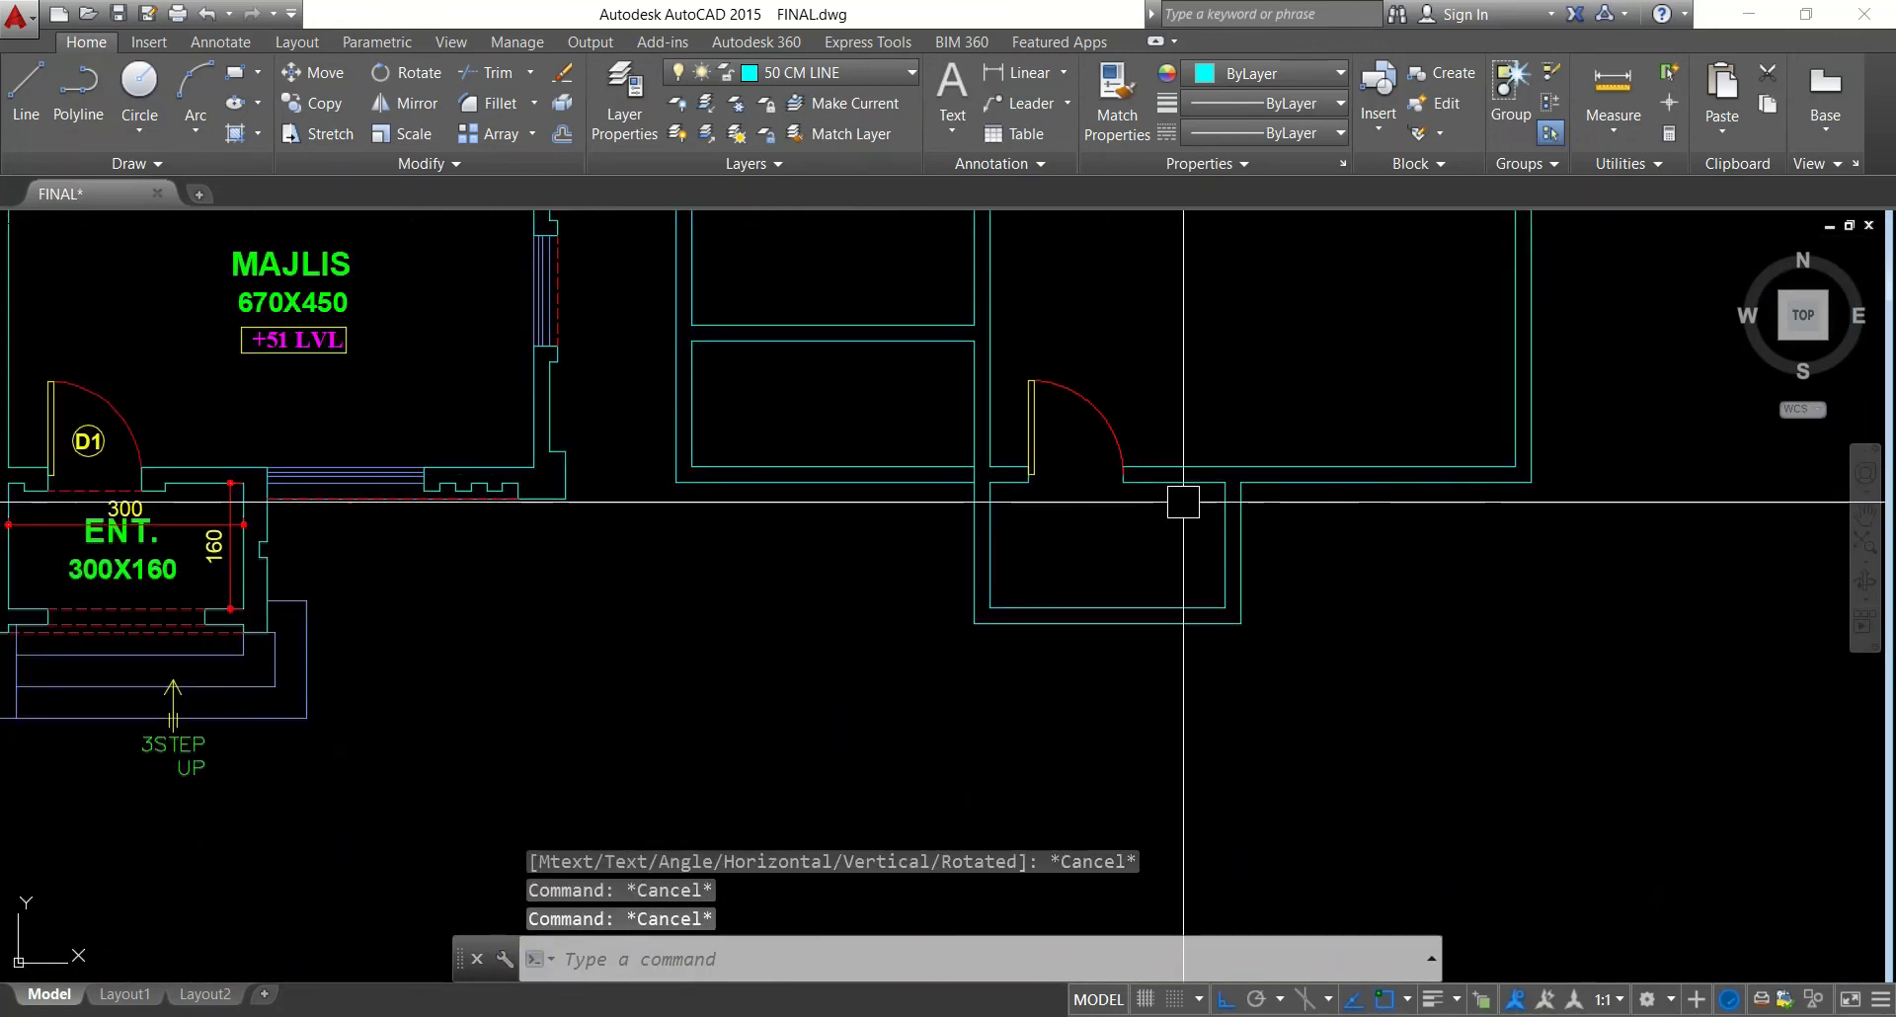
key(Return)
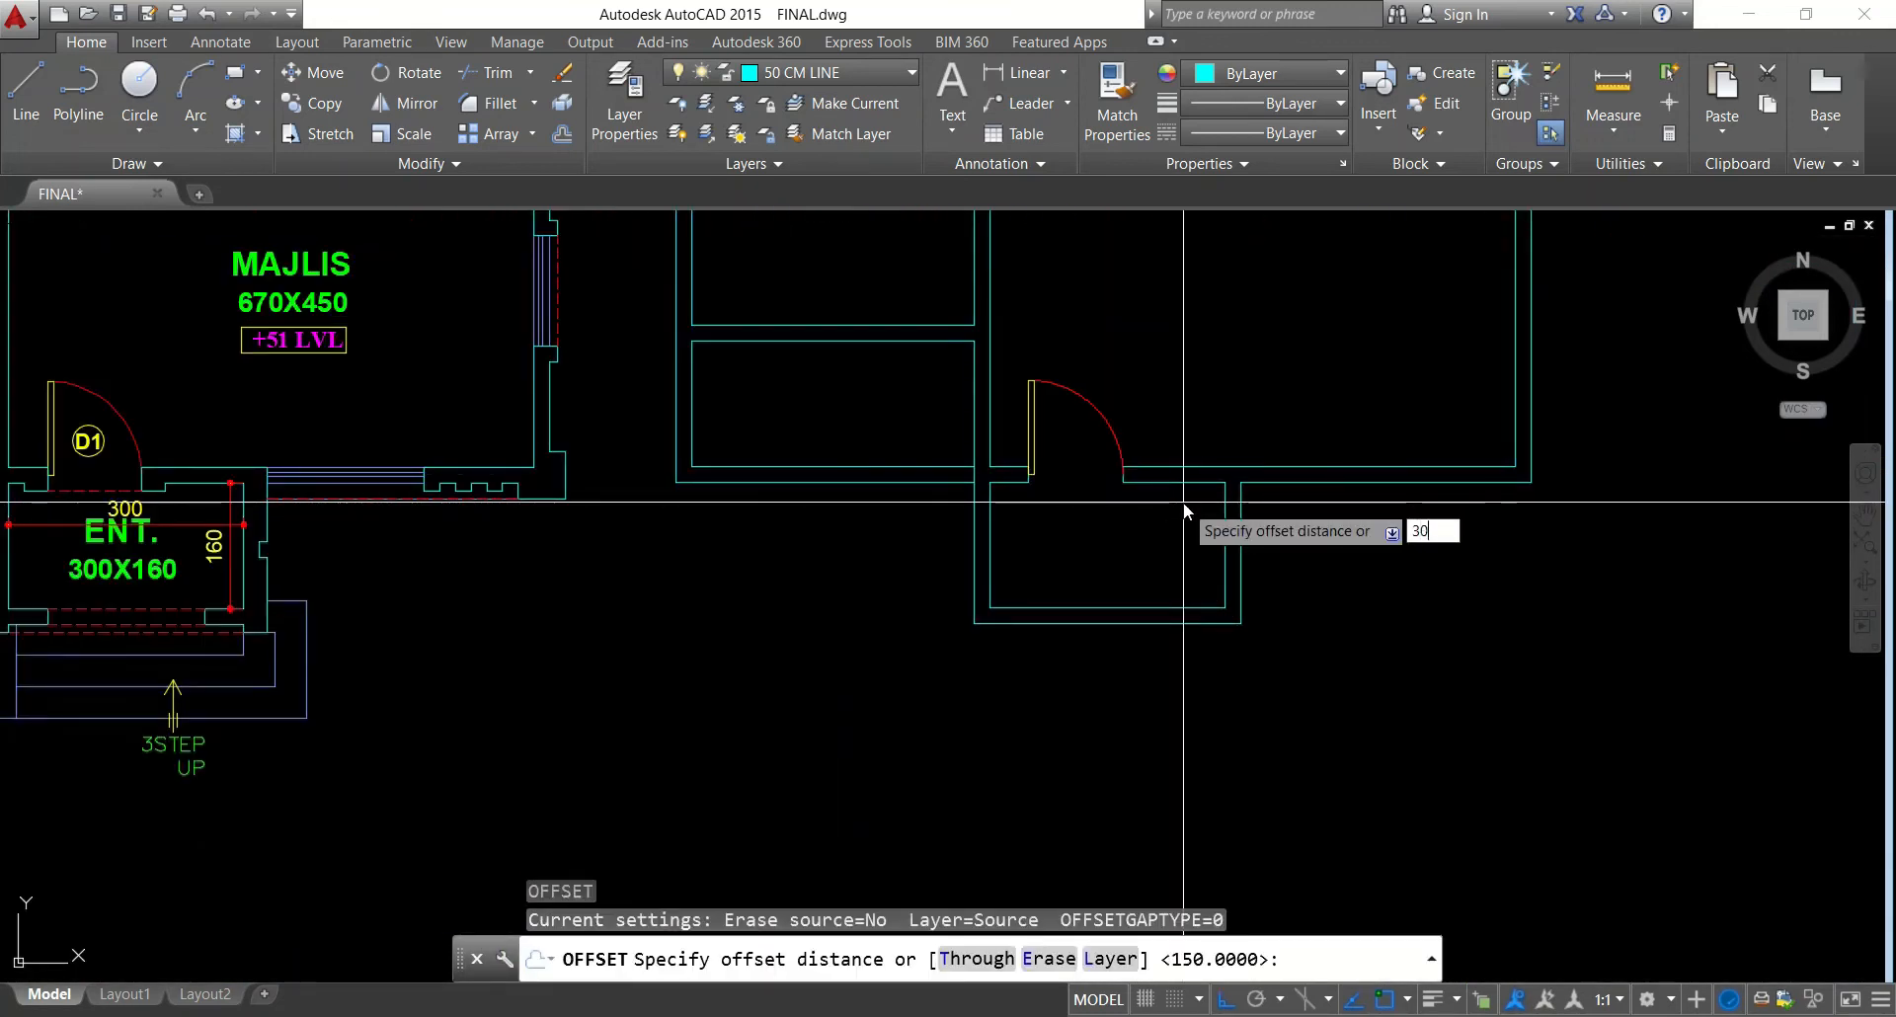
text(30)
key(Return)
scroll(1183, 504, up, 8)
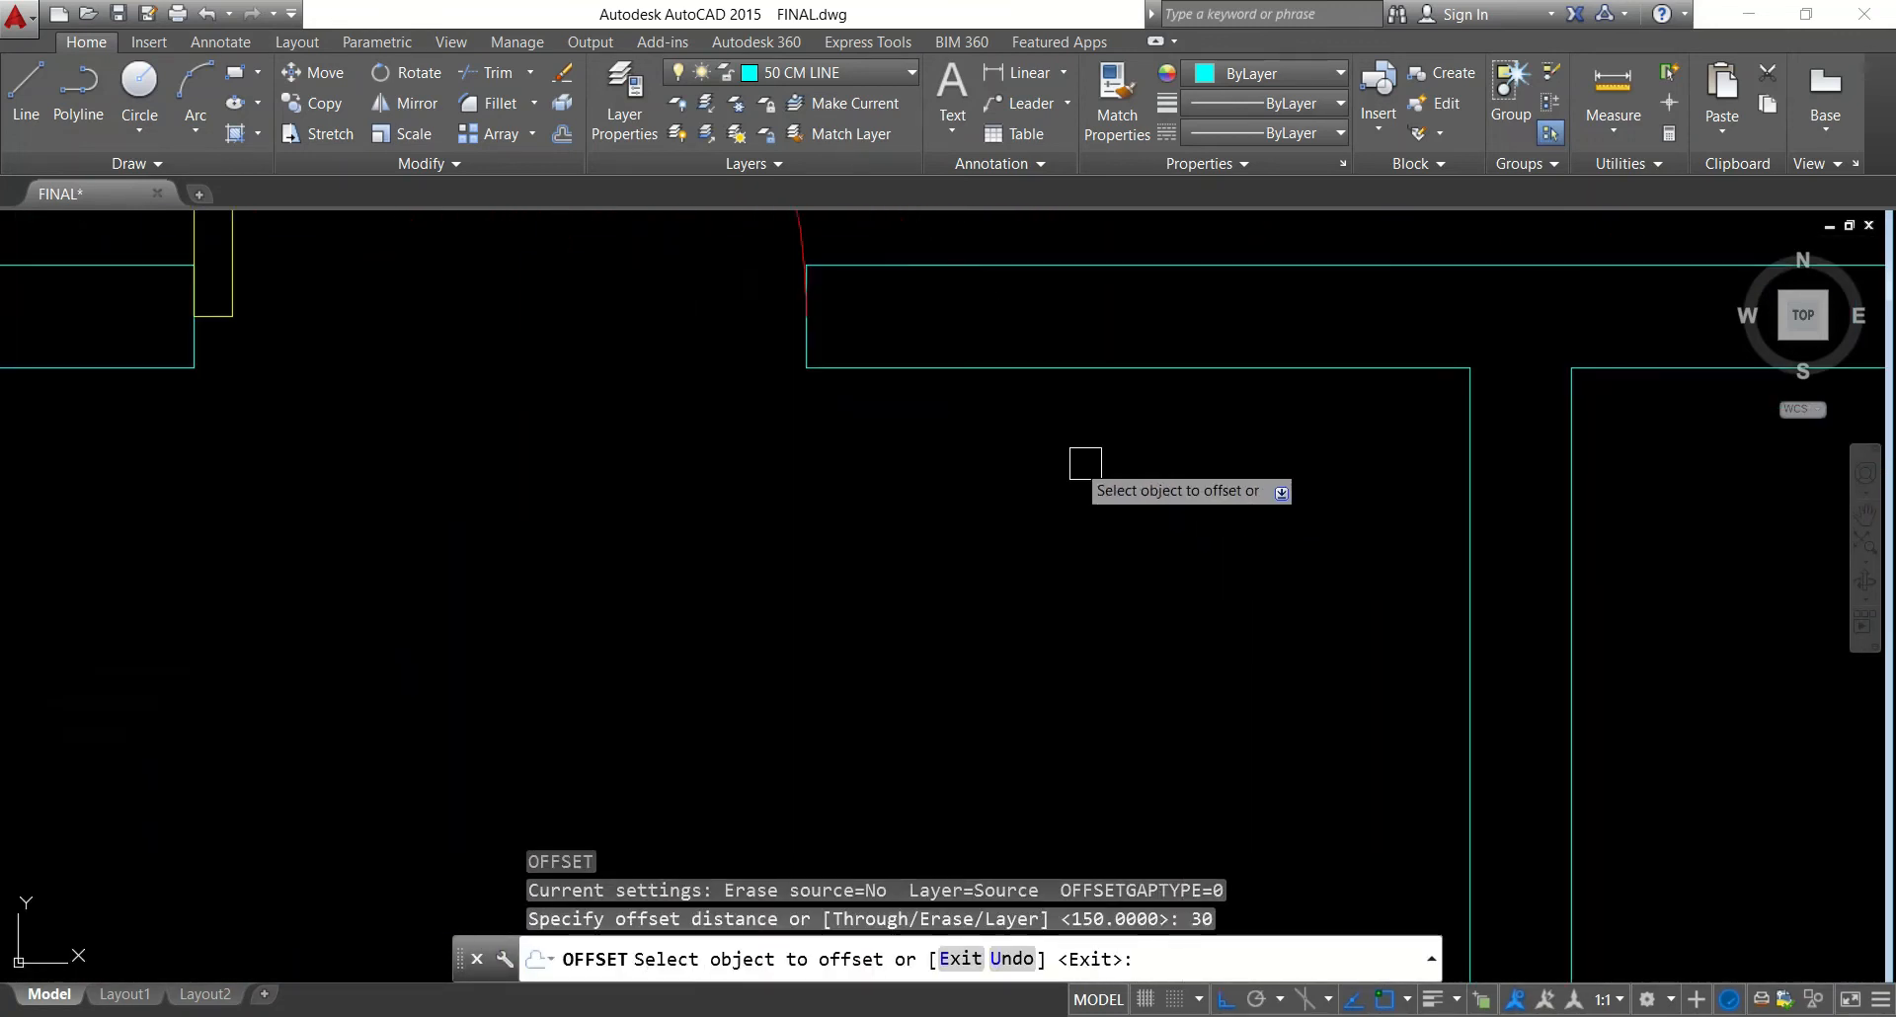
click(798, 346)
click(951, 321)
key(Escape)
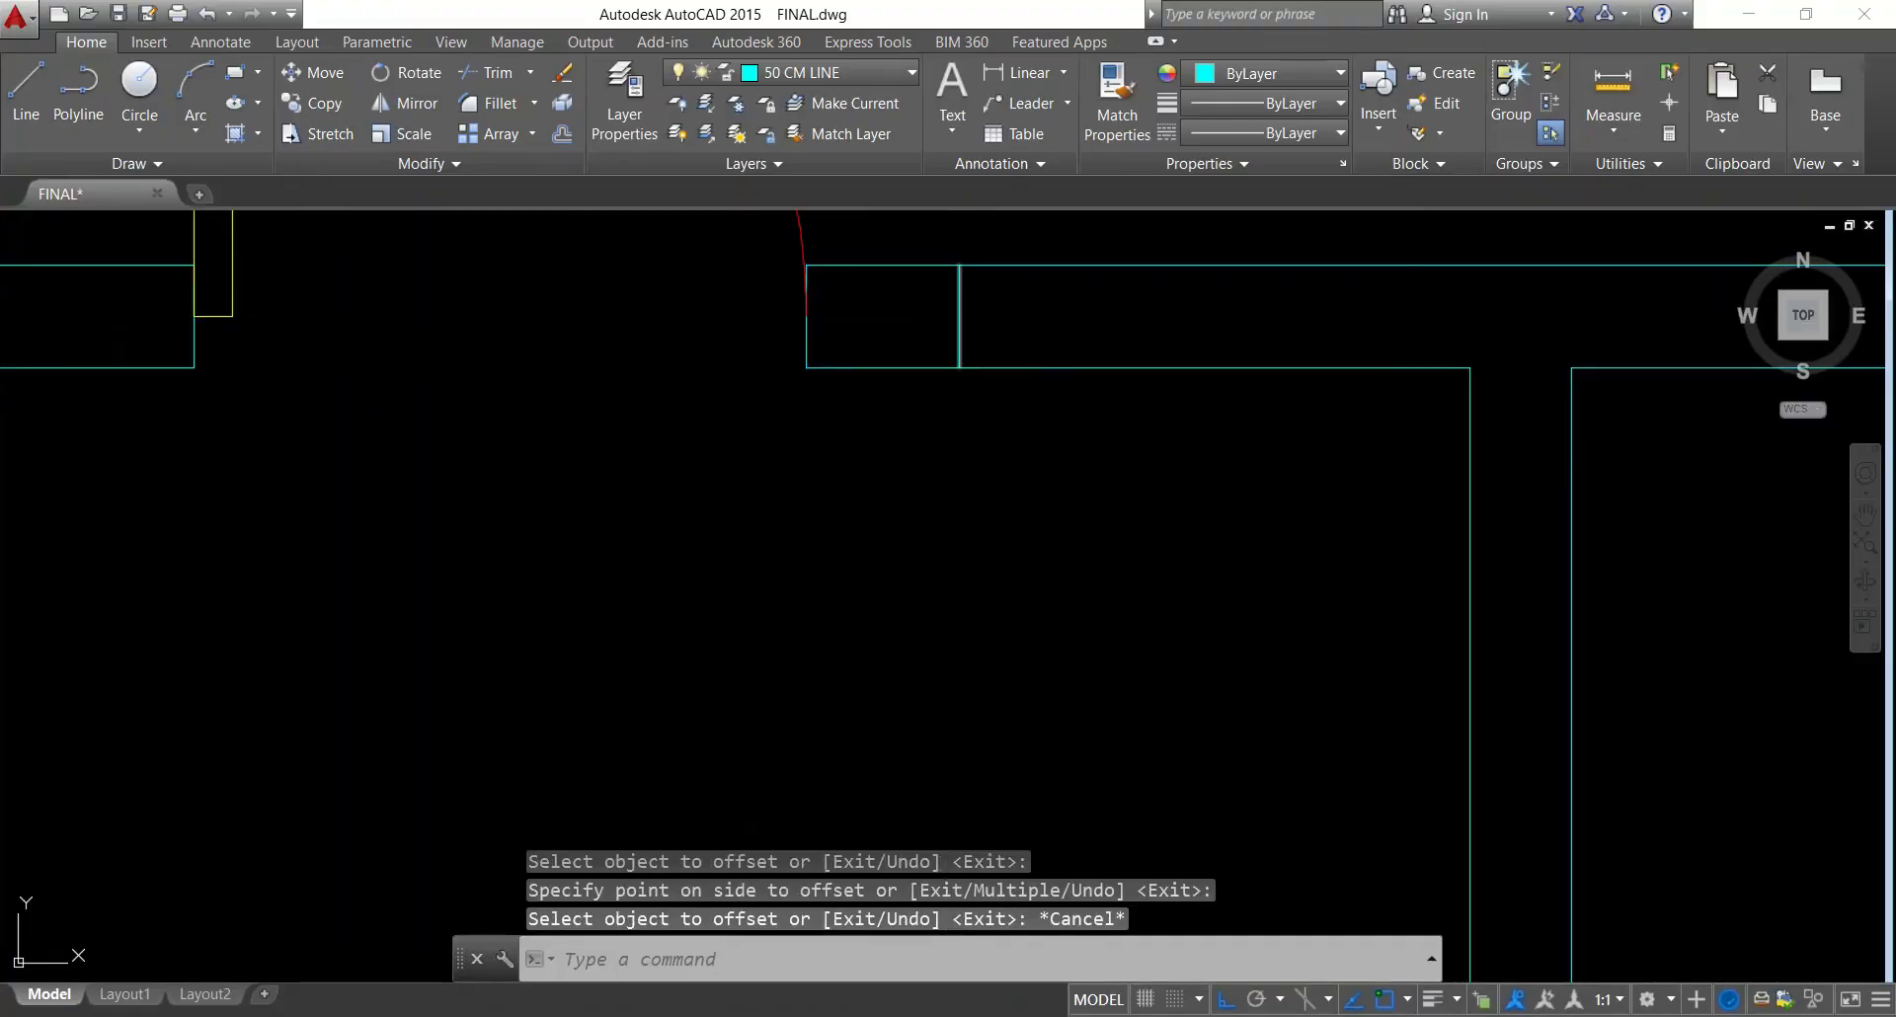
Offset the wall's lower line right of the doorway 10 units downward
key(space)
text(10)
key(Return)
click(923, 367)
click(928, 425)
key(Escape)
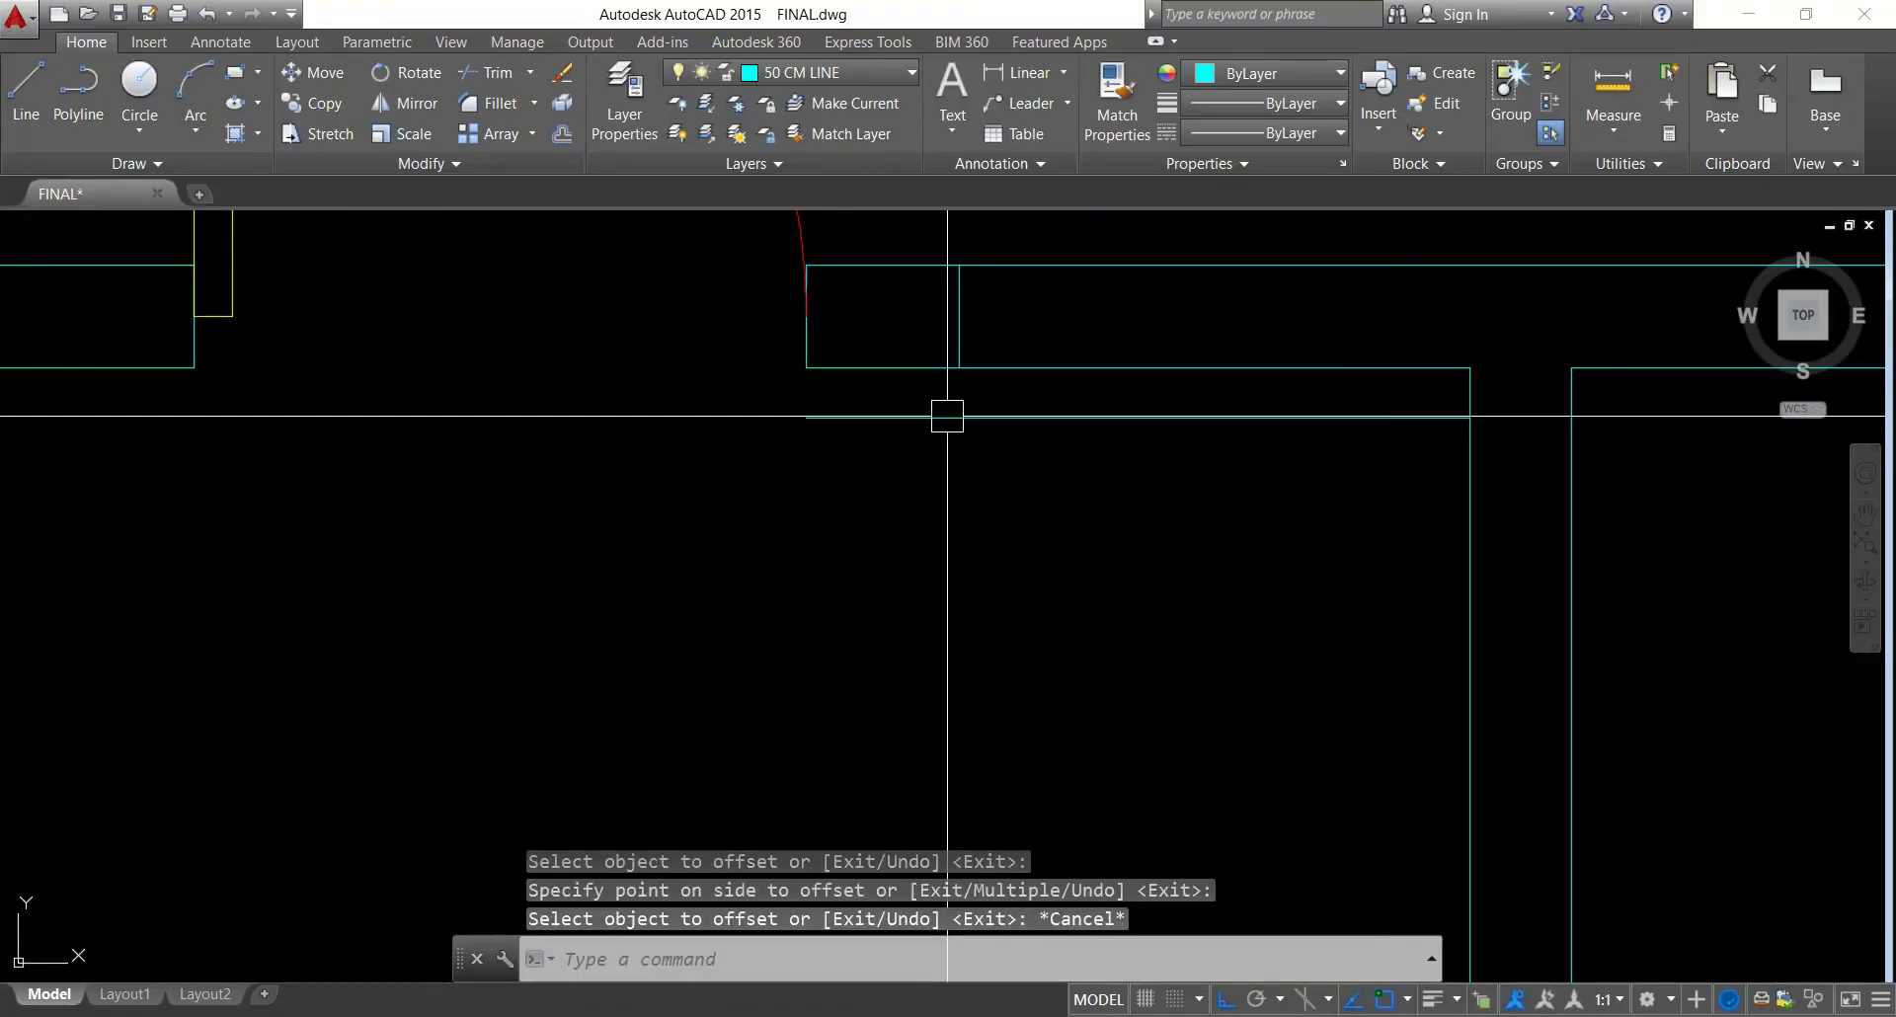
Extend the right jamb line and its offset copy down to the 10-unit offset line
key(space)
click(998, 336)
click(770, 348)
key(Escape)
Trim the excess wall, jamb and offset lines to form the projection on the doorway's right side
text(tr)
key(space)
key(space)
click(864, 365)
click(963, 314)
click(986, 415)
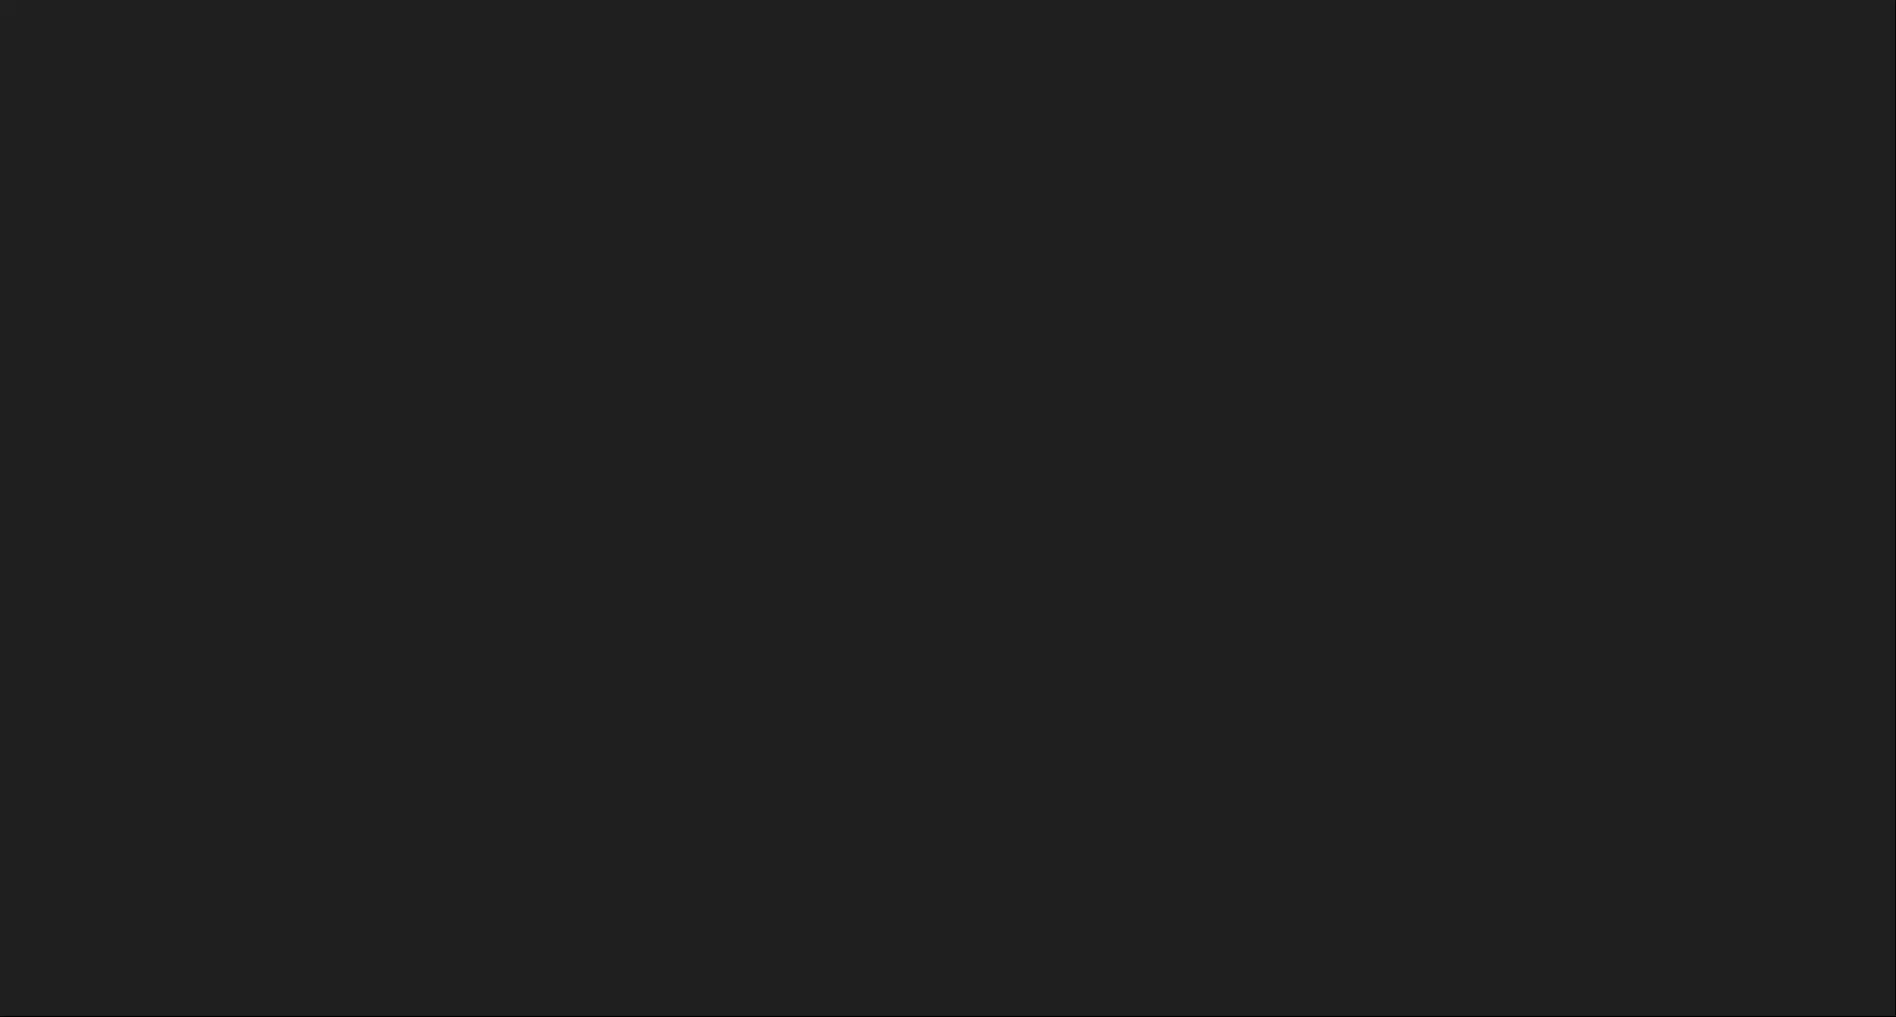
key(Escape)
key(Escape)
key(Escape)
key(Escape)
Offset the doorway's left jamb line 30 units to the left
scroll(849, 504, down, 2)
text(o)
key(space)
text(30)
key(Return)
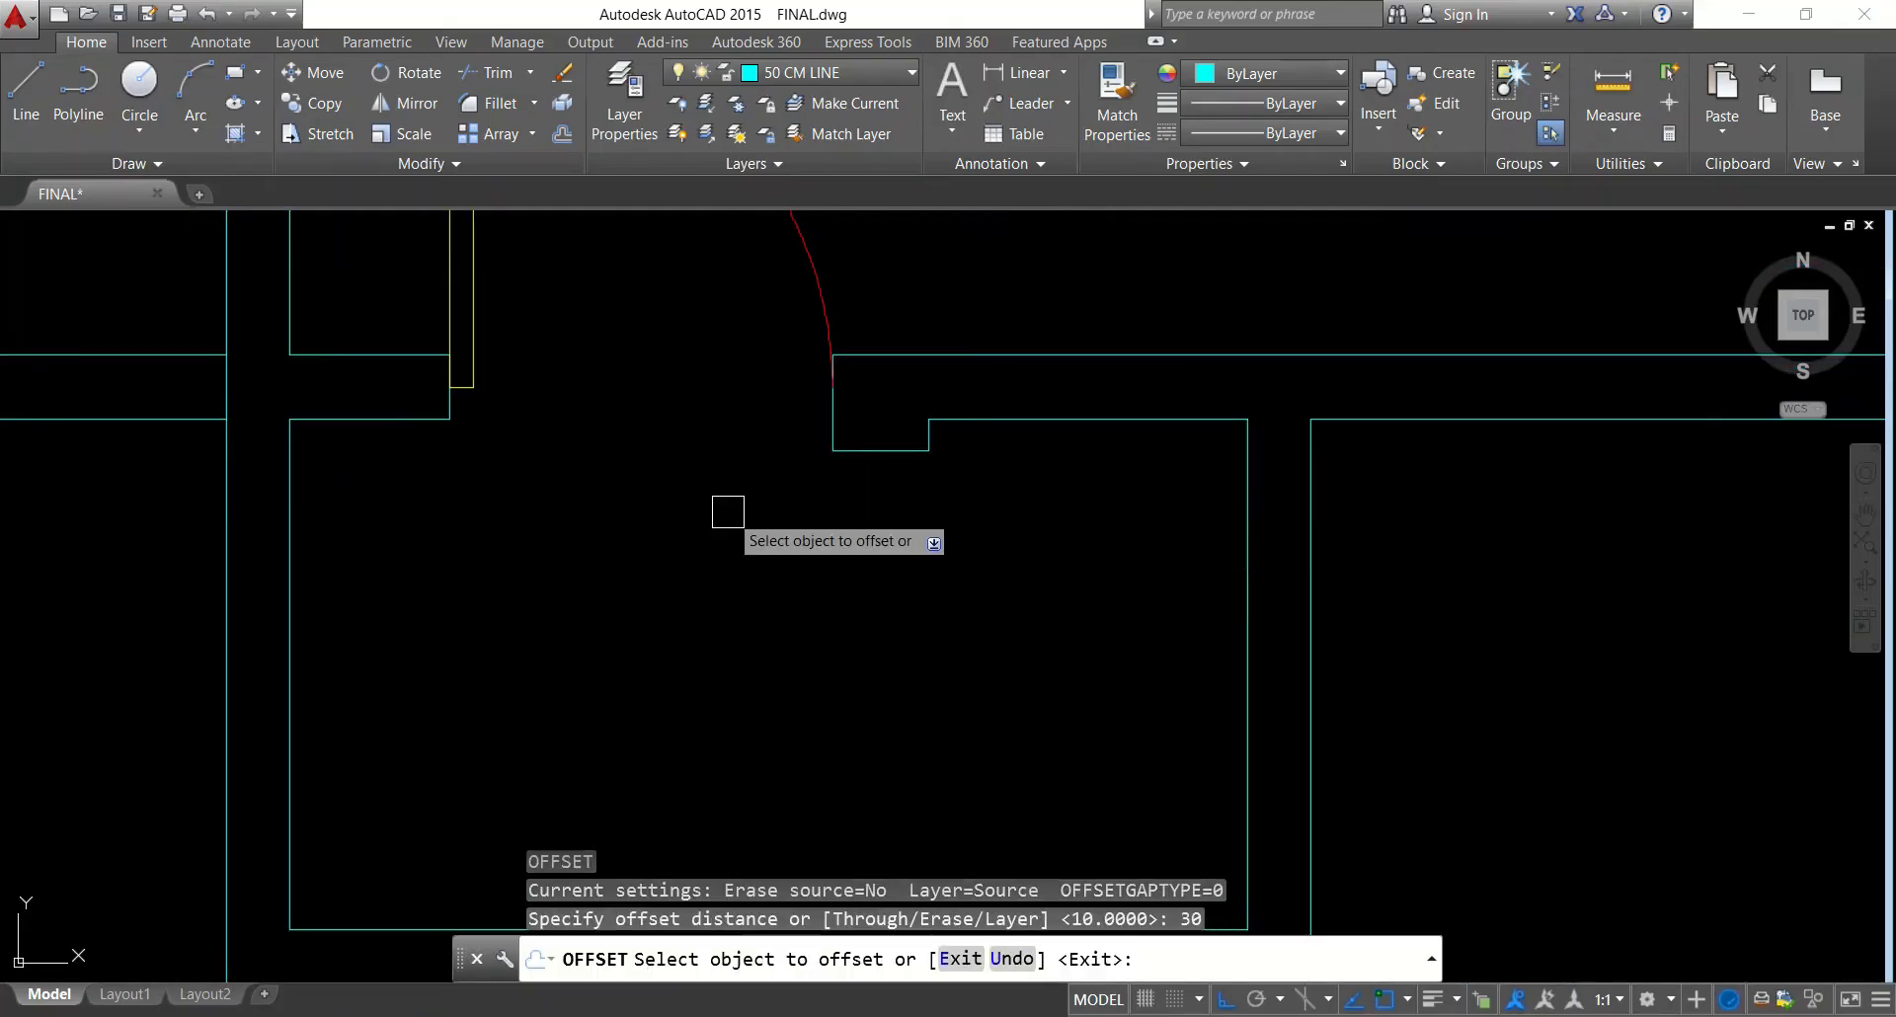
scroll(445, 373, up, 4)
click(450, 425)
click(326, 428)
key(Escape)
Offset the wall's lower line left of the doorway 10 units downward
text(o)
key(space)
text(10)
key(Return)
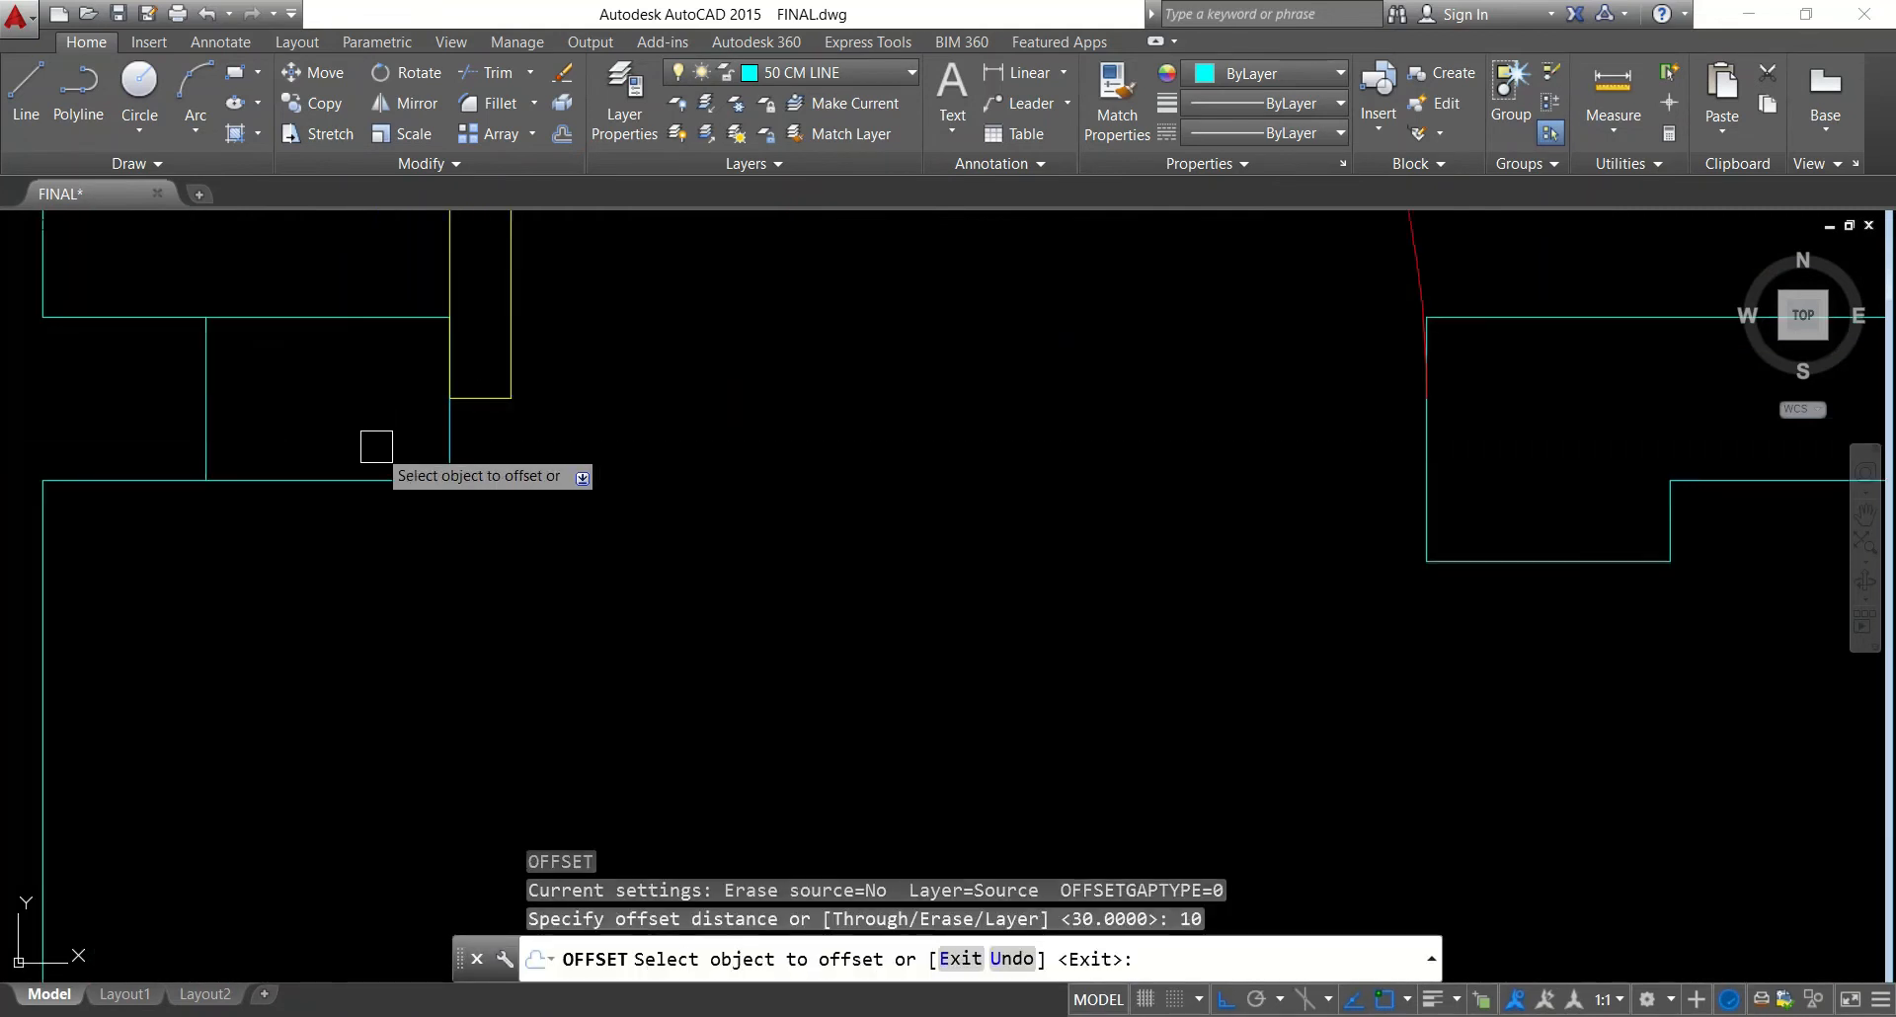
click(374, 478)
click(360, 520)
key(Escape)
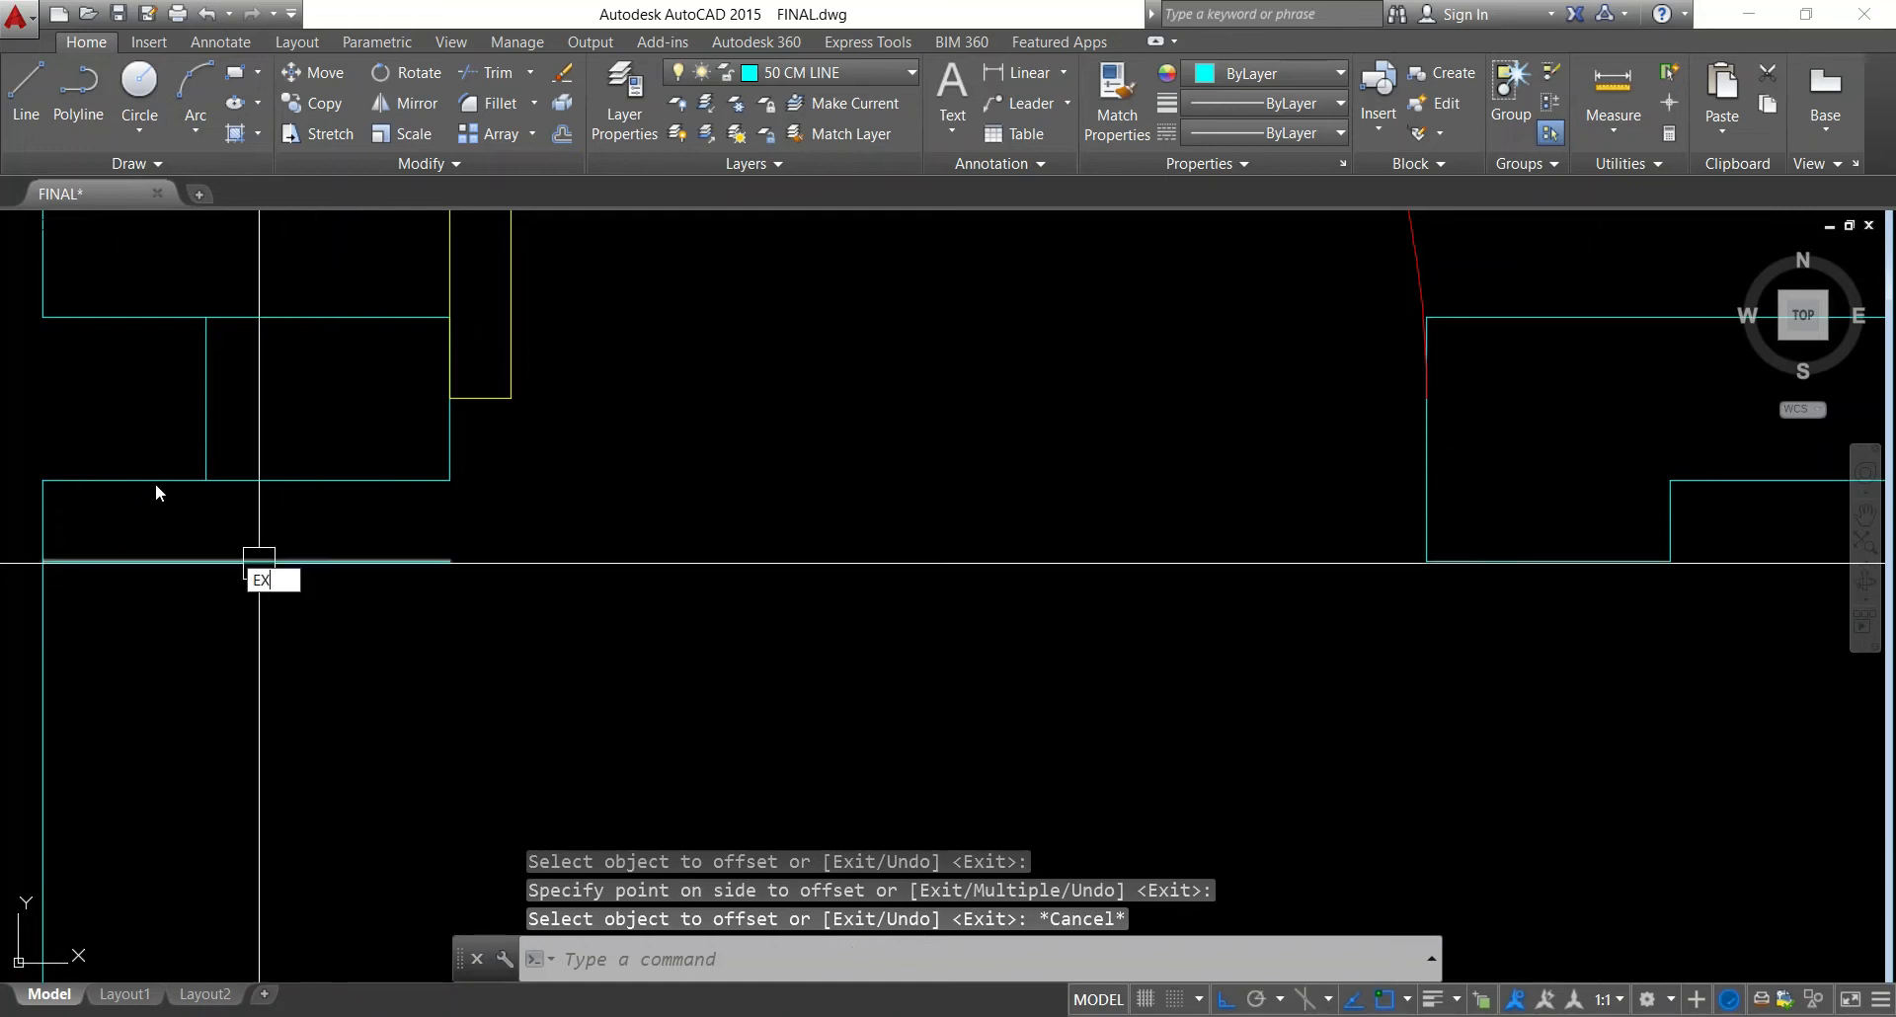
Extend the left jamb line and its offset copy down to the new lower line
text(ex)
key(space)
key(space)
click(138, 435)
click(482, 452)
key(Escape)
Trim the excess wall, jamb and offset lines to form the projection on the doorway's left side
text(tr)
key(space)
key(space)
click(203, 432)
click(174, 560)
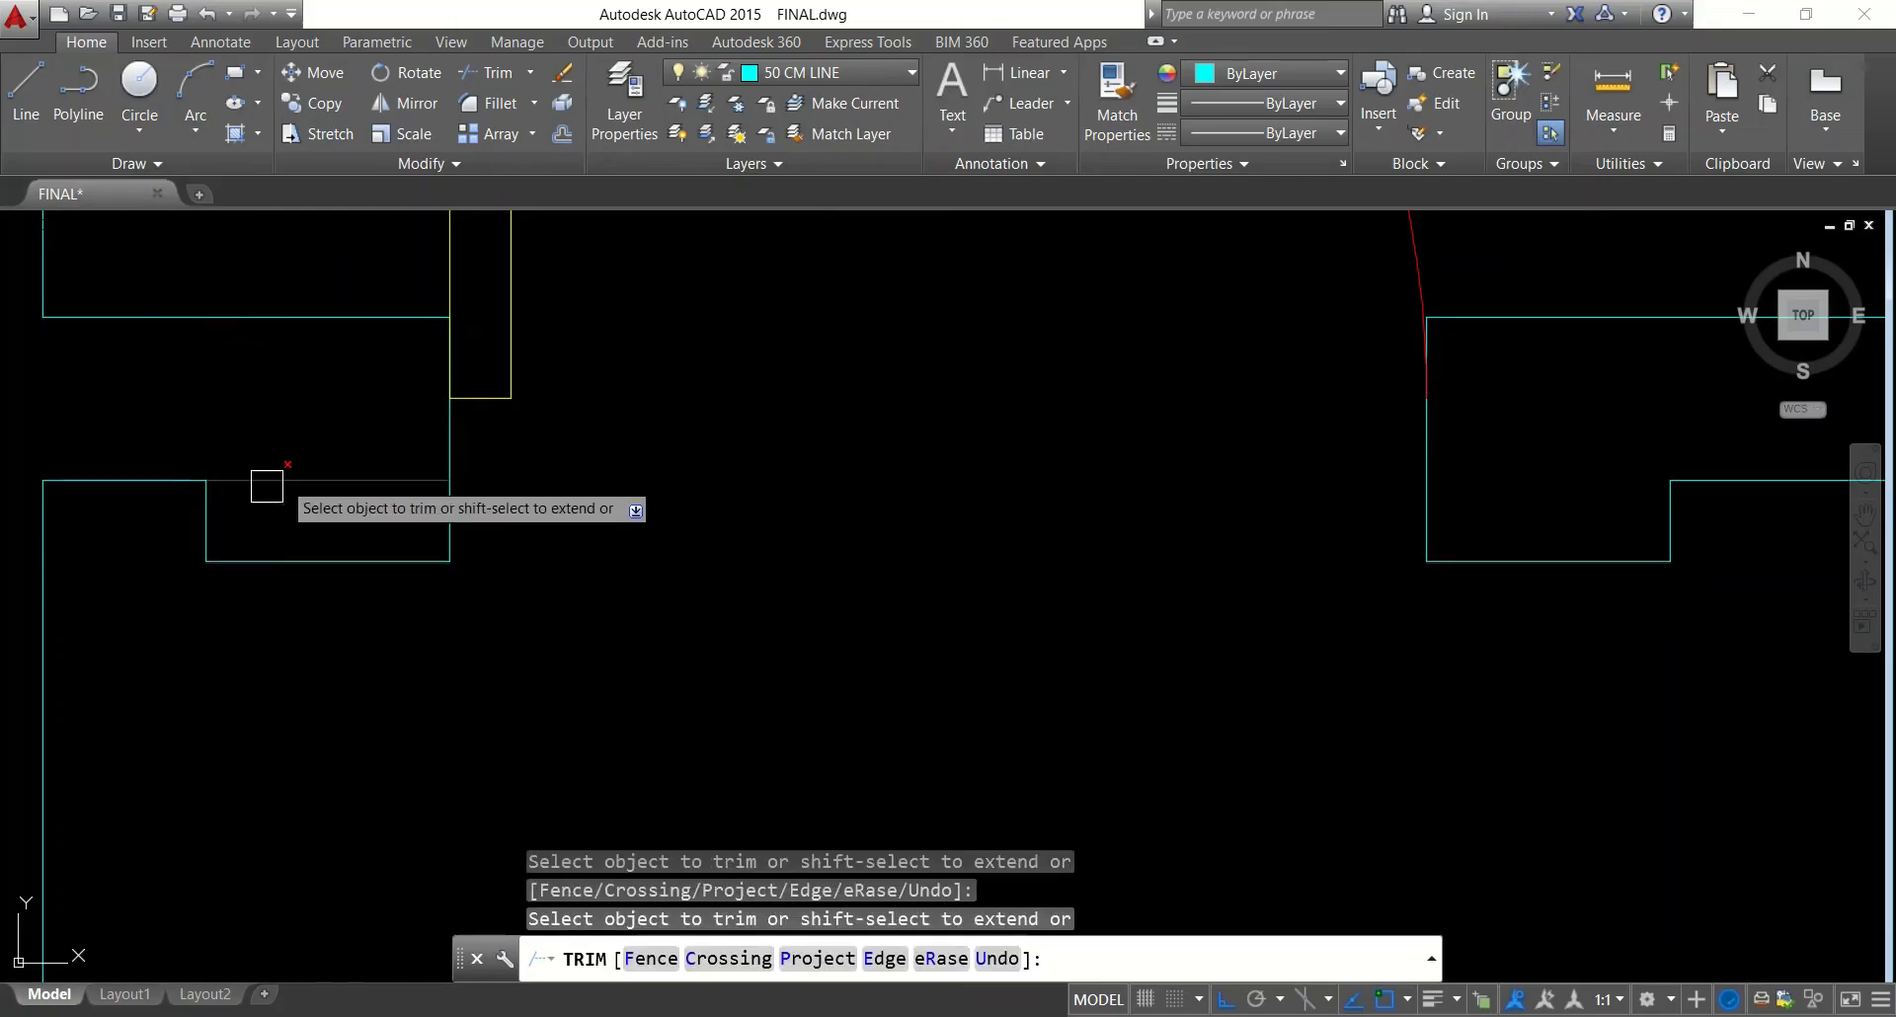
key(Escape)
Draw a line across the doorway joining the lower inner corners of the two projections
text(l)
key(space)
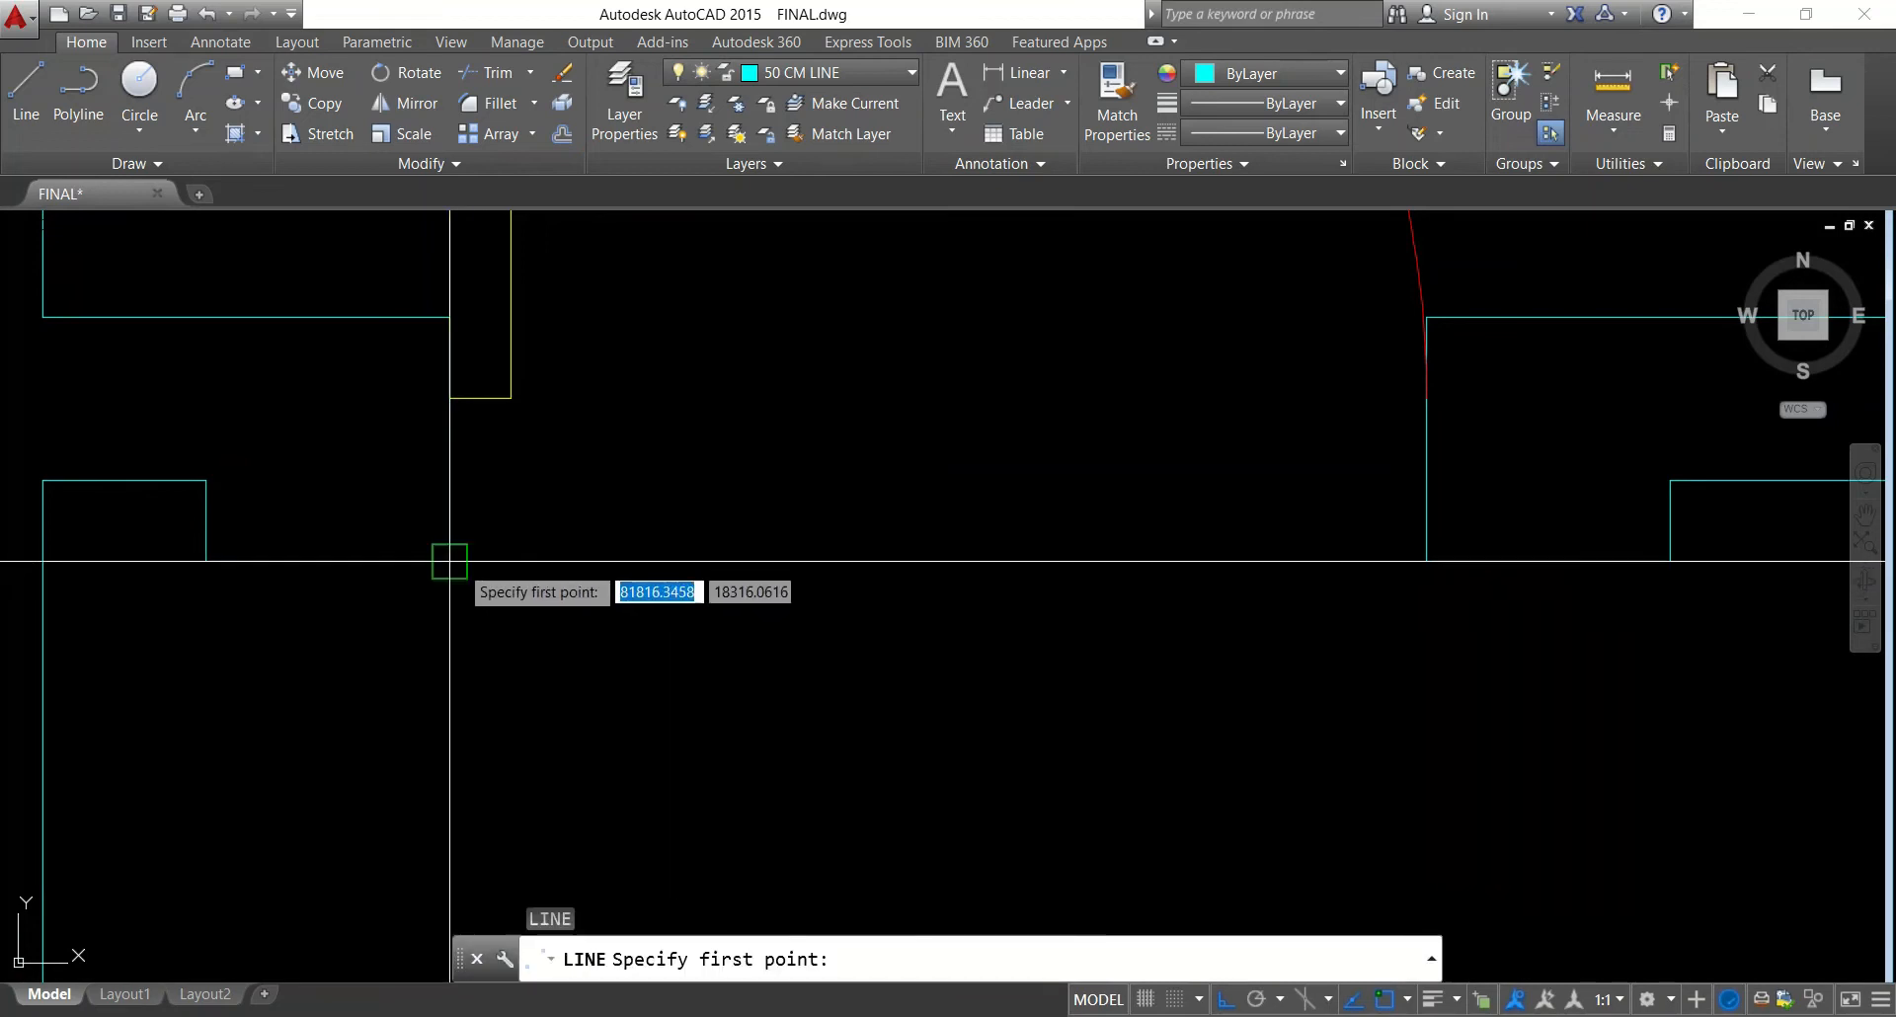
click(450, 561)
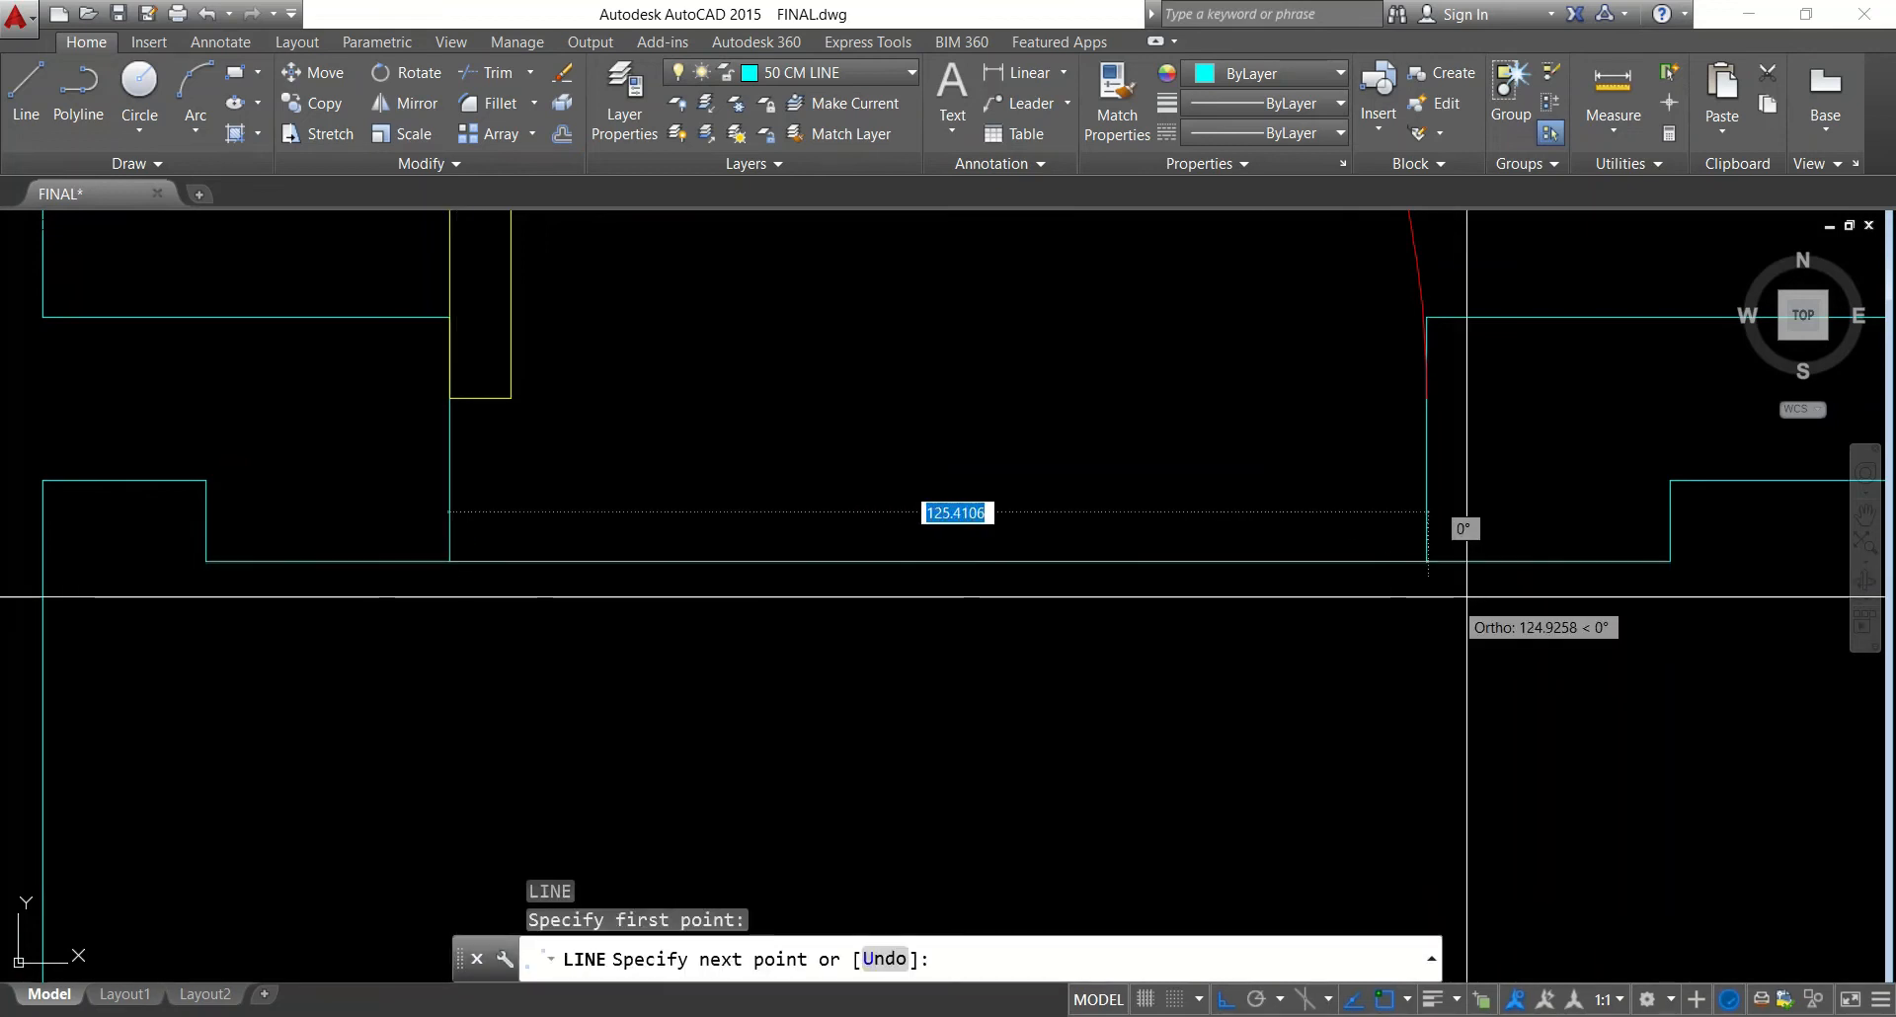
click(1427, 561)
key(Escape)
Match the new doorway line's properties to the dashed red line of the opening at the top of the majlis
scroll(1441, 565, down, 6)
text(ma)
key(space)
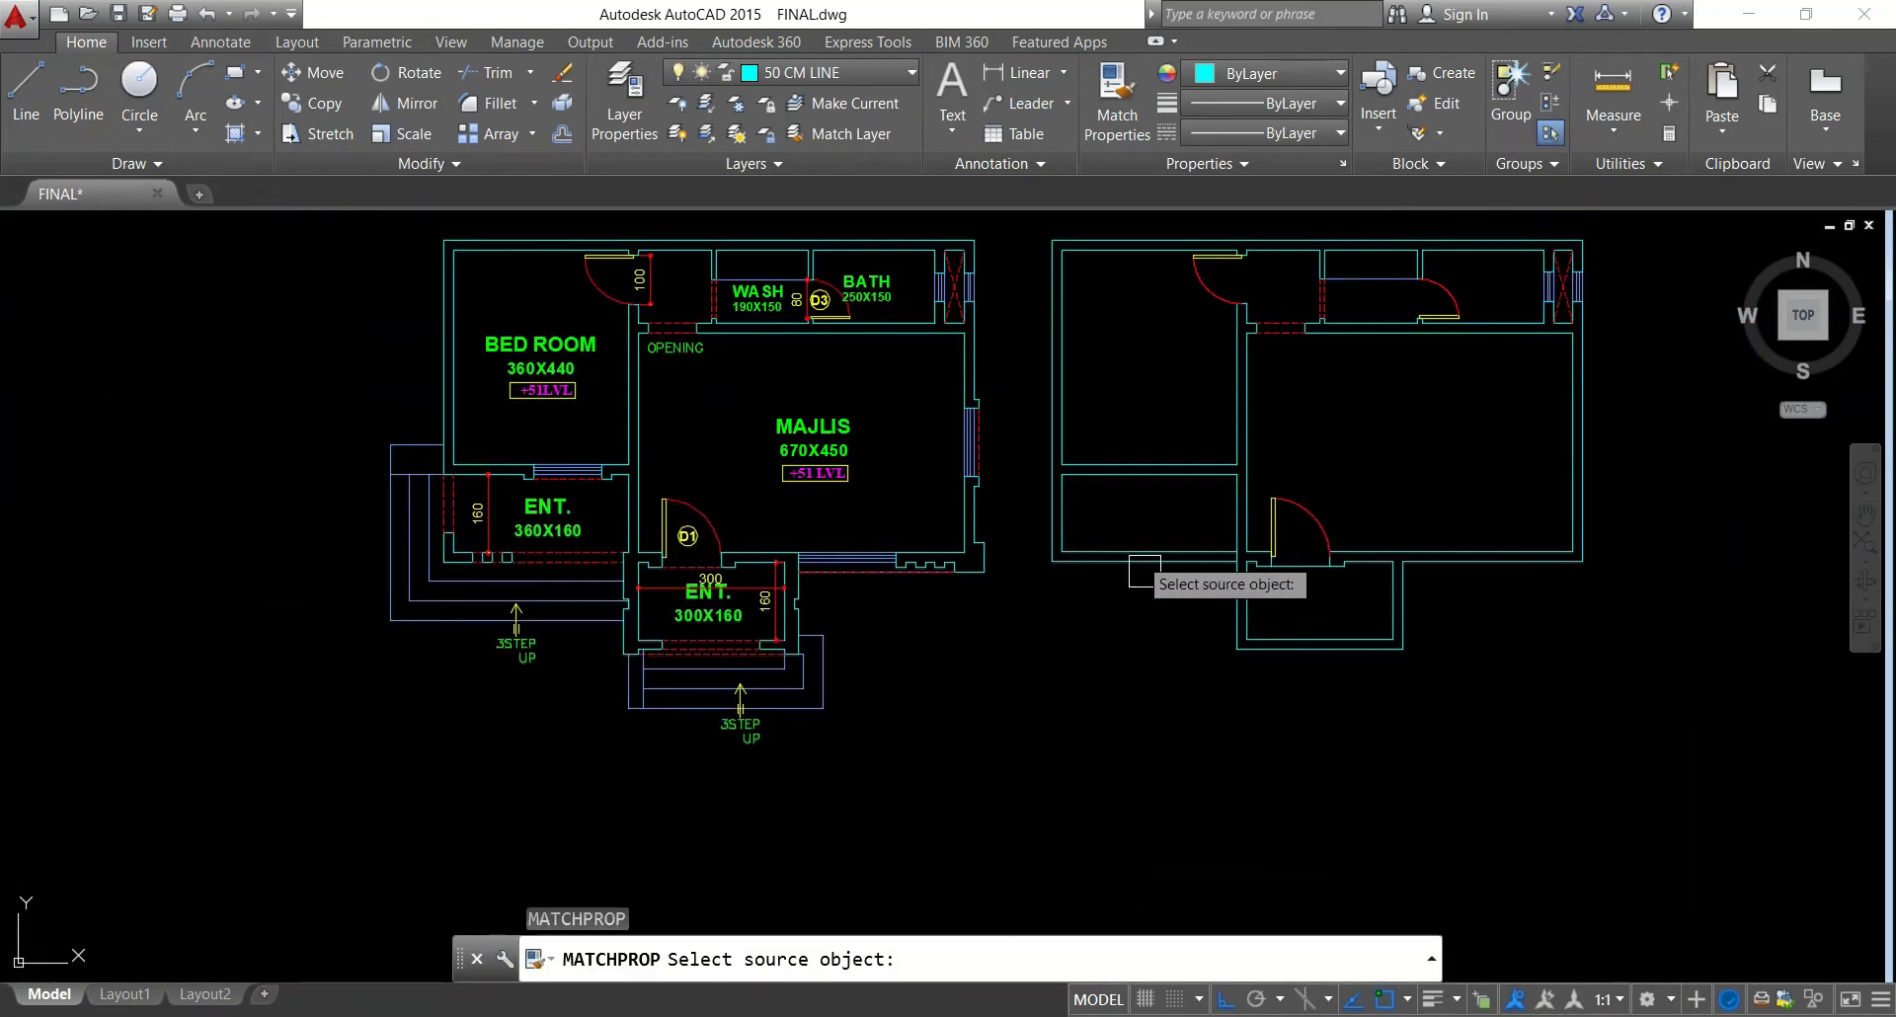
click(1275, 343)
scroll(1302, 525, up, 4)
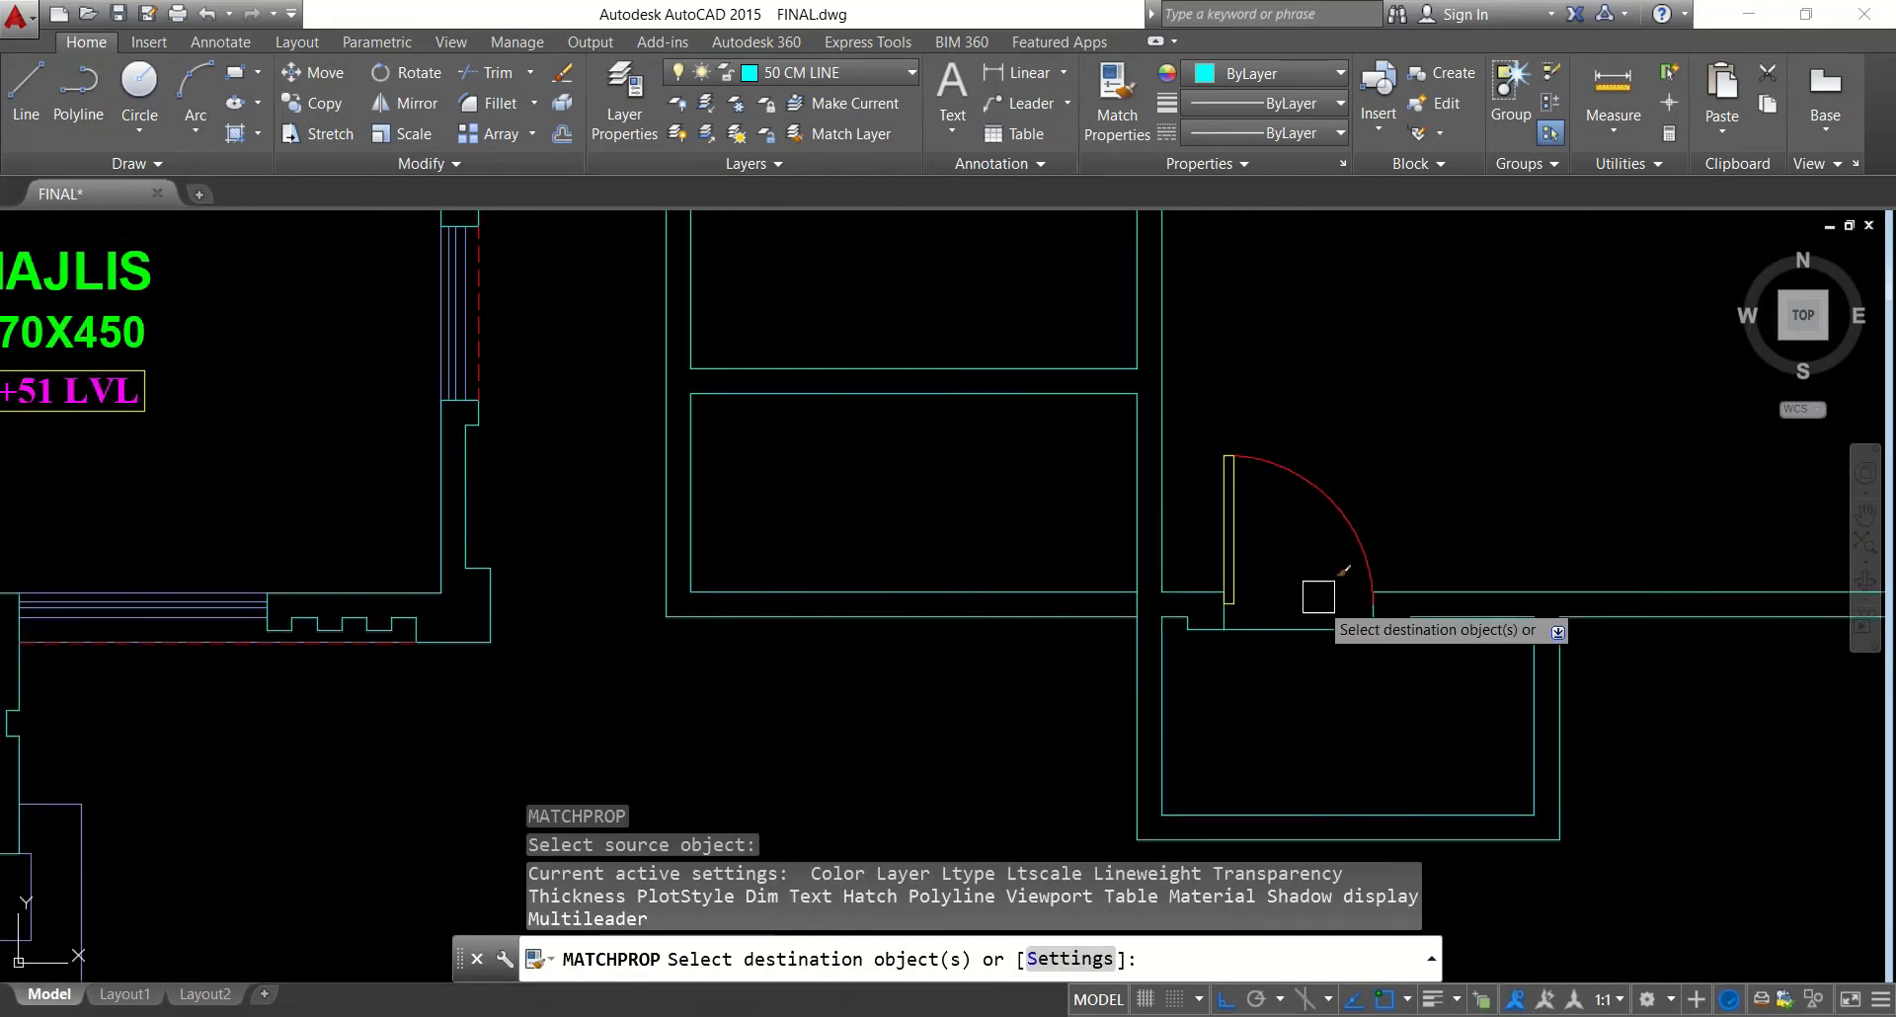
click(1321, 604)
click(1295, 734)
key(Escape)
key(Escape)
key(Escape)
key(Escape)
Measure the entrance side wall's full thickness and its thickness at the notch in the completed plan
scroll(1244, 553, down, 5)
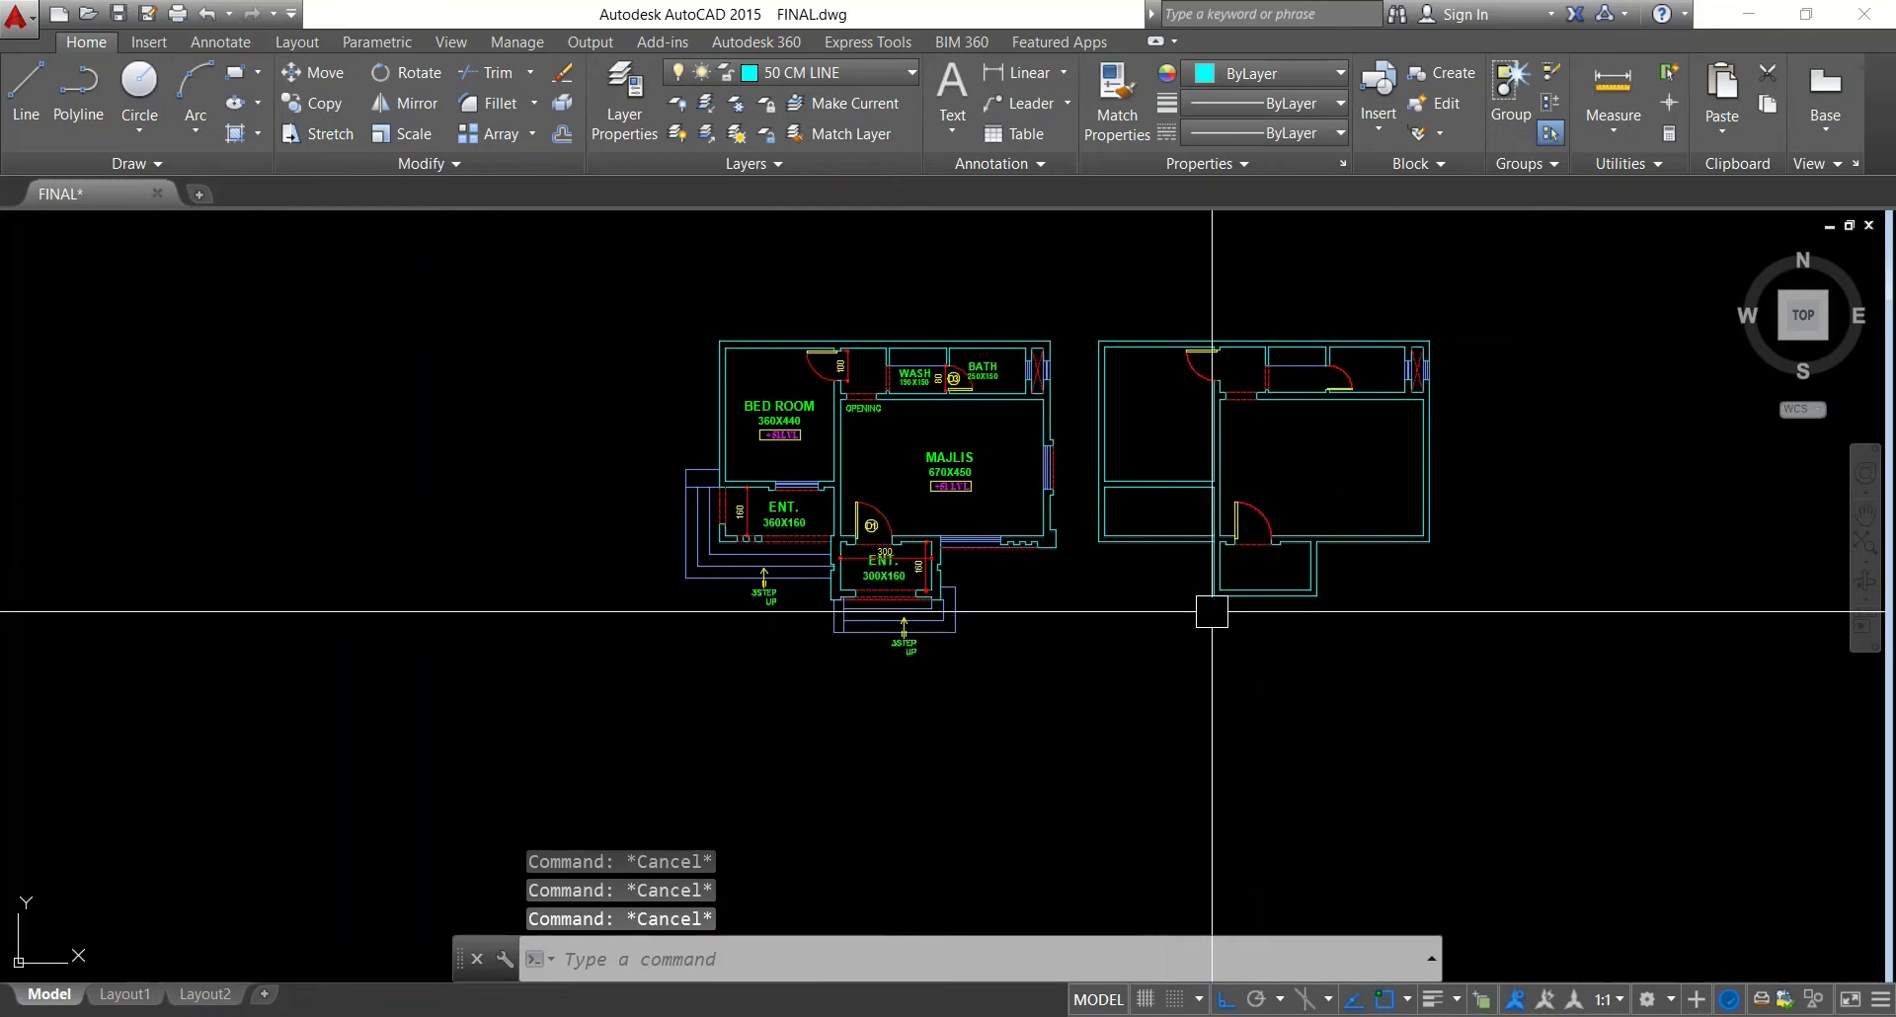
click(1012, 71)
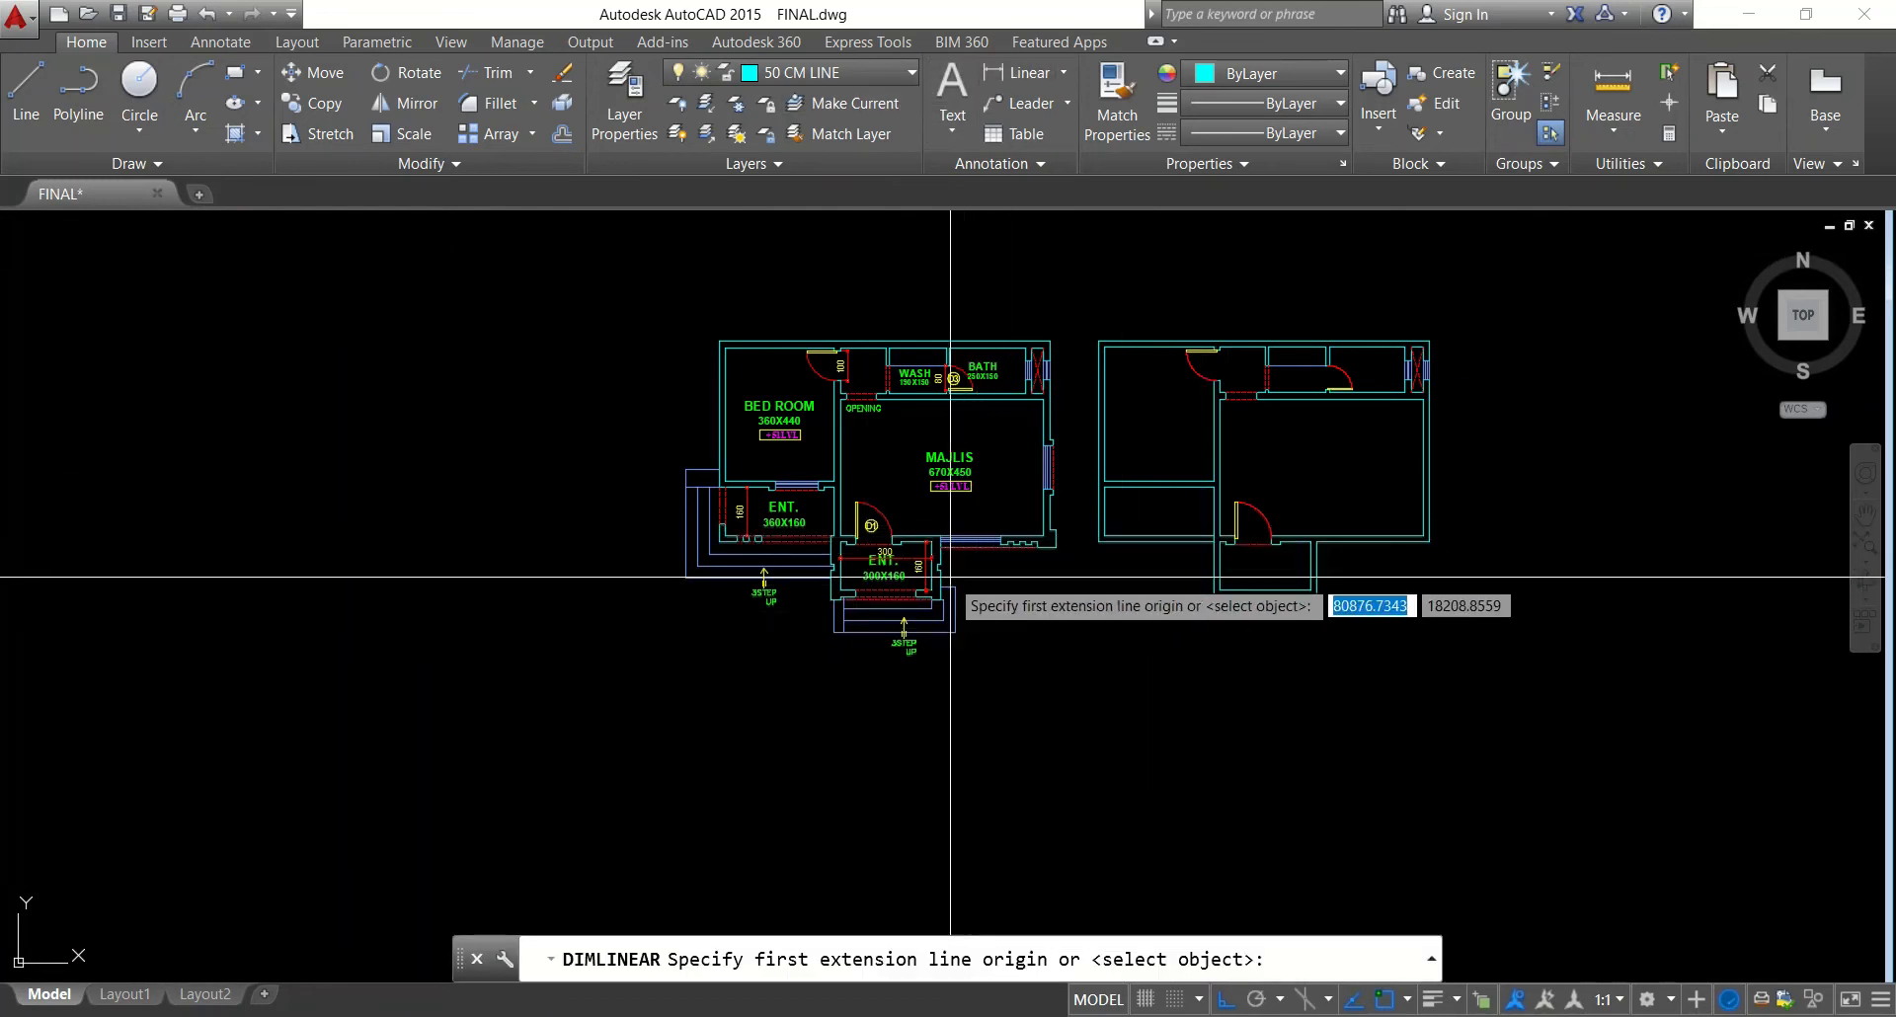
scroll(928, 583, up, 6)
middle_drag(919, 542, 951, 661)
click(892, 642)
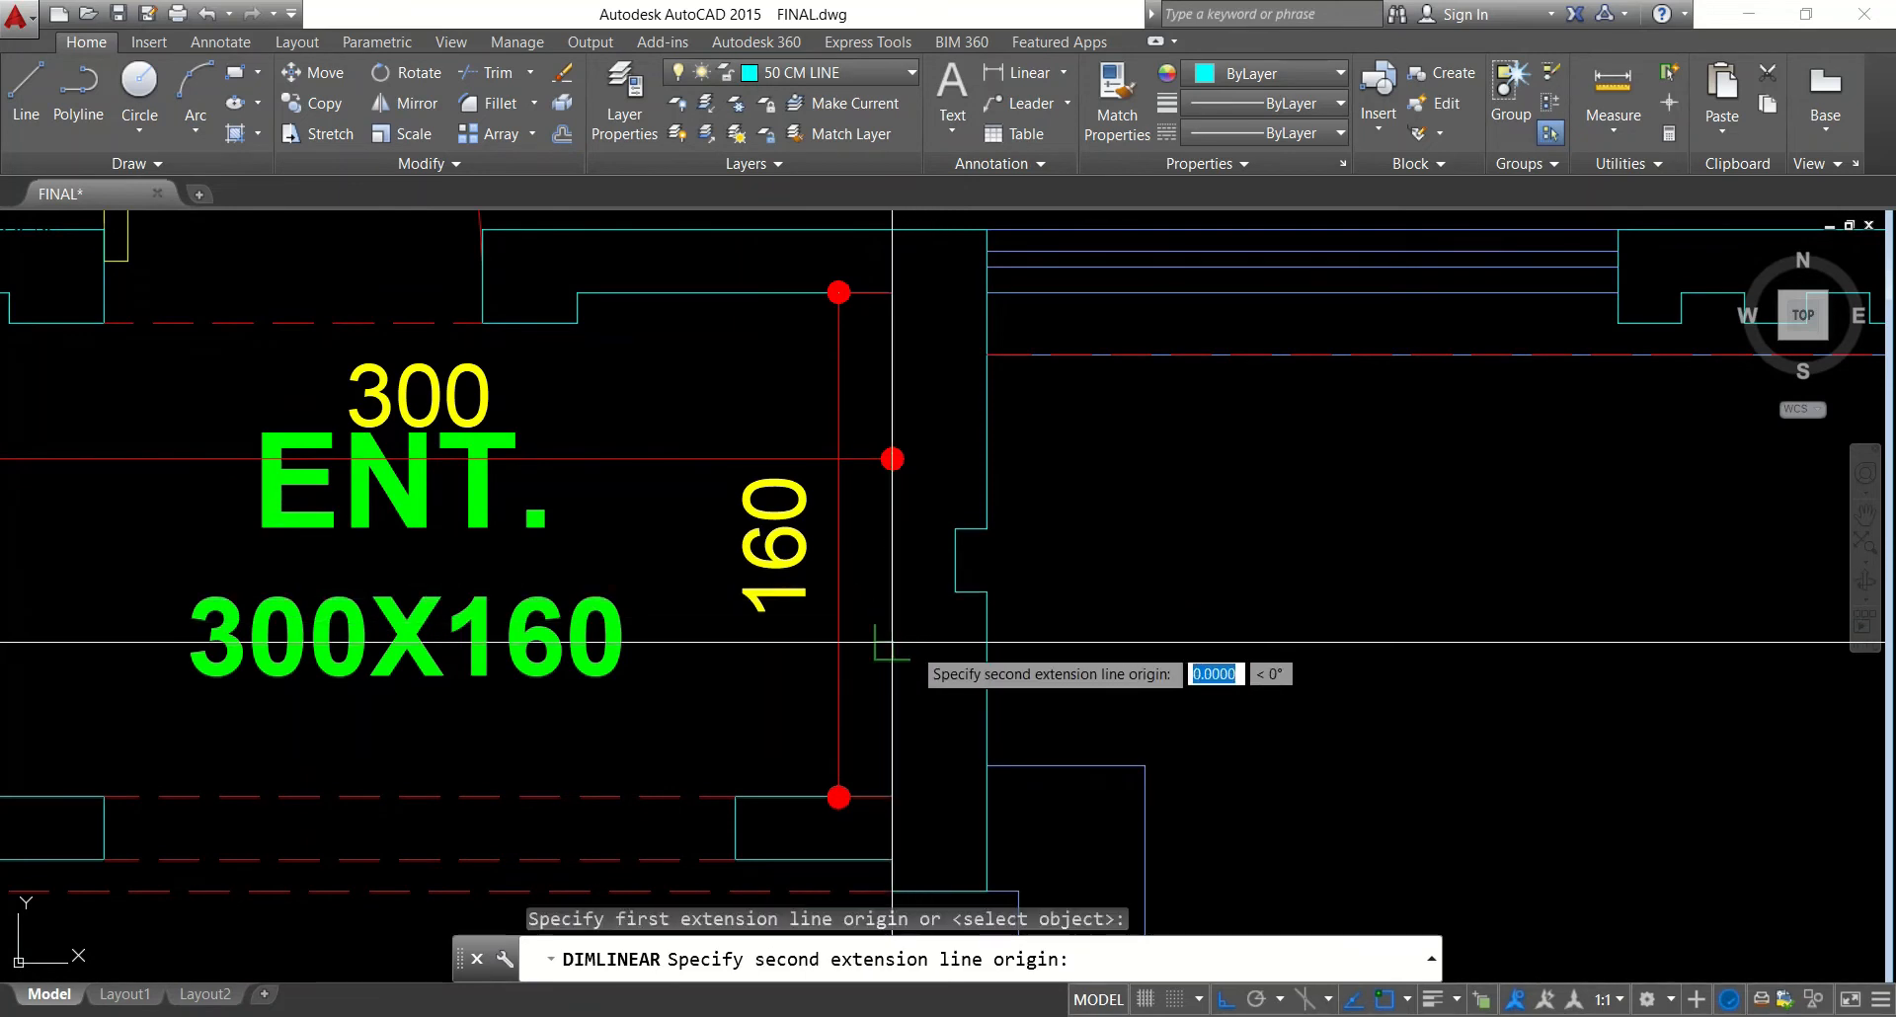
click(988, 642)
key(Escape)
key(Return)
click(954, 592)
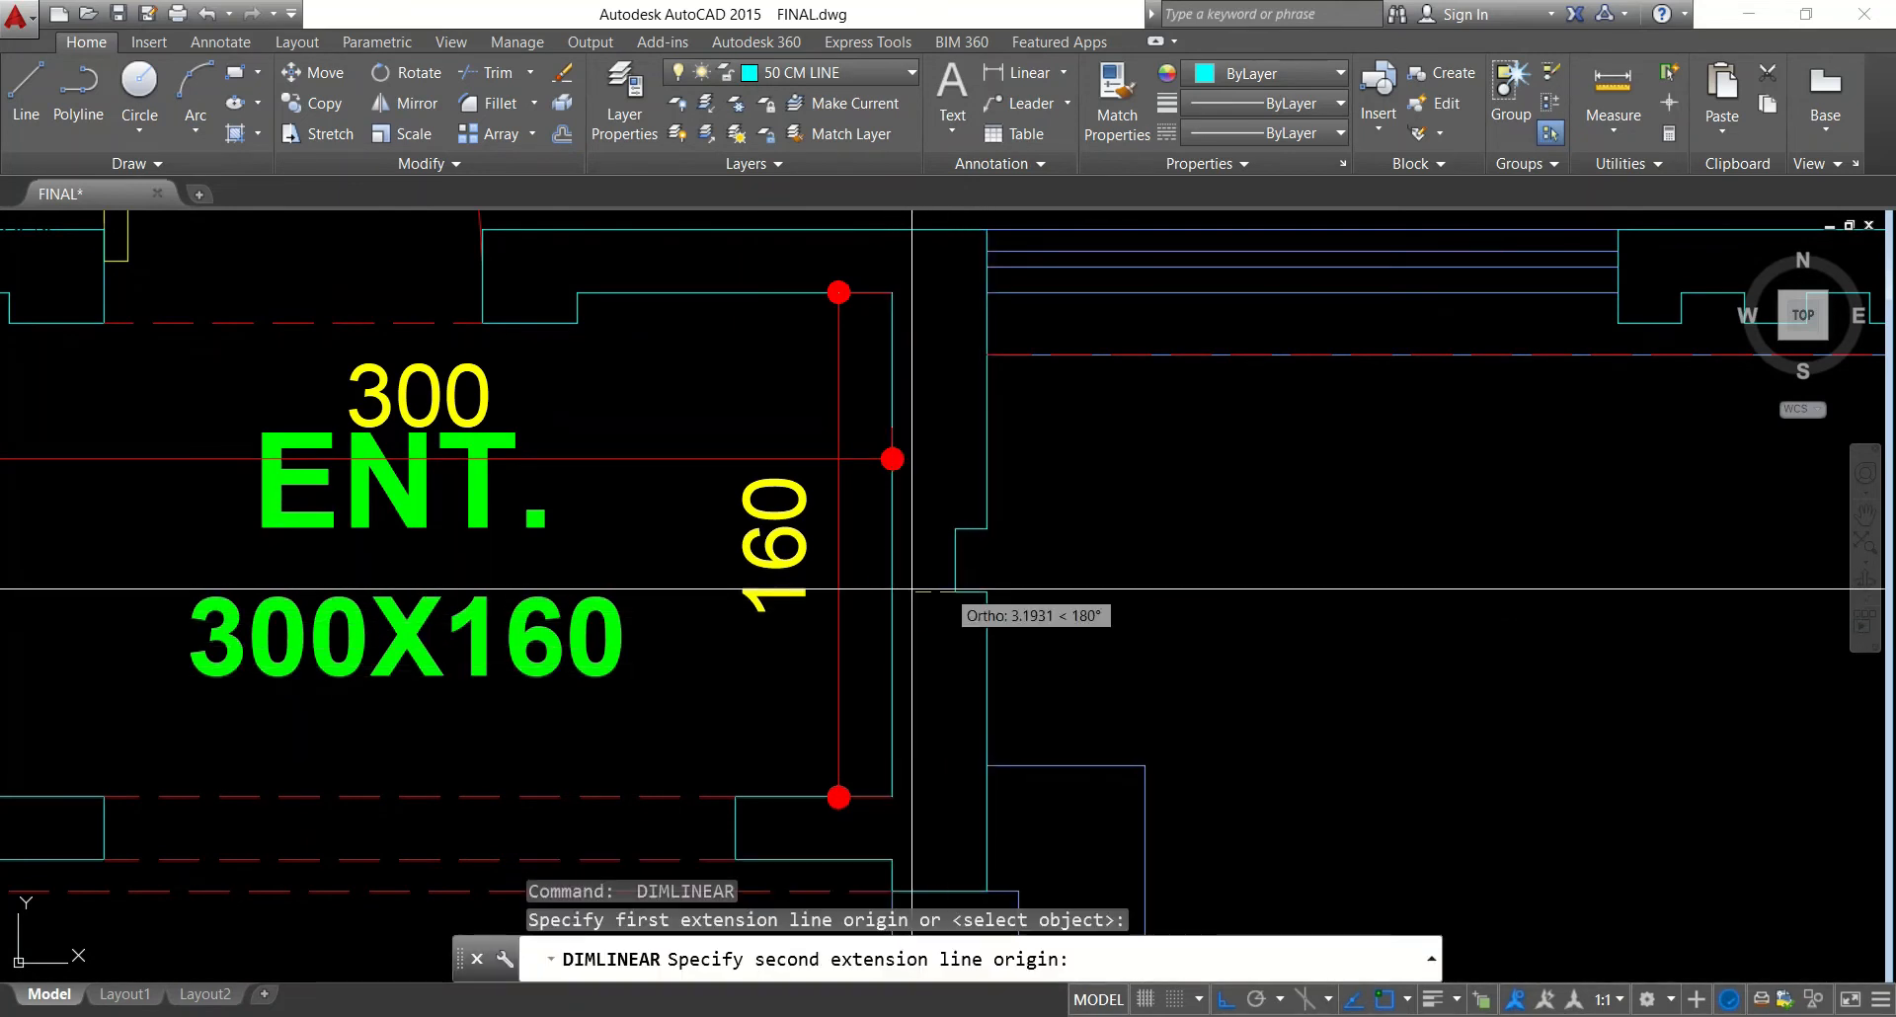
click(888, 593)
key(Escape)
Examine the front and right elevations of the building
scroll(946, 524, down, 2)
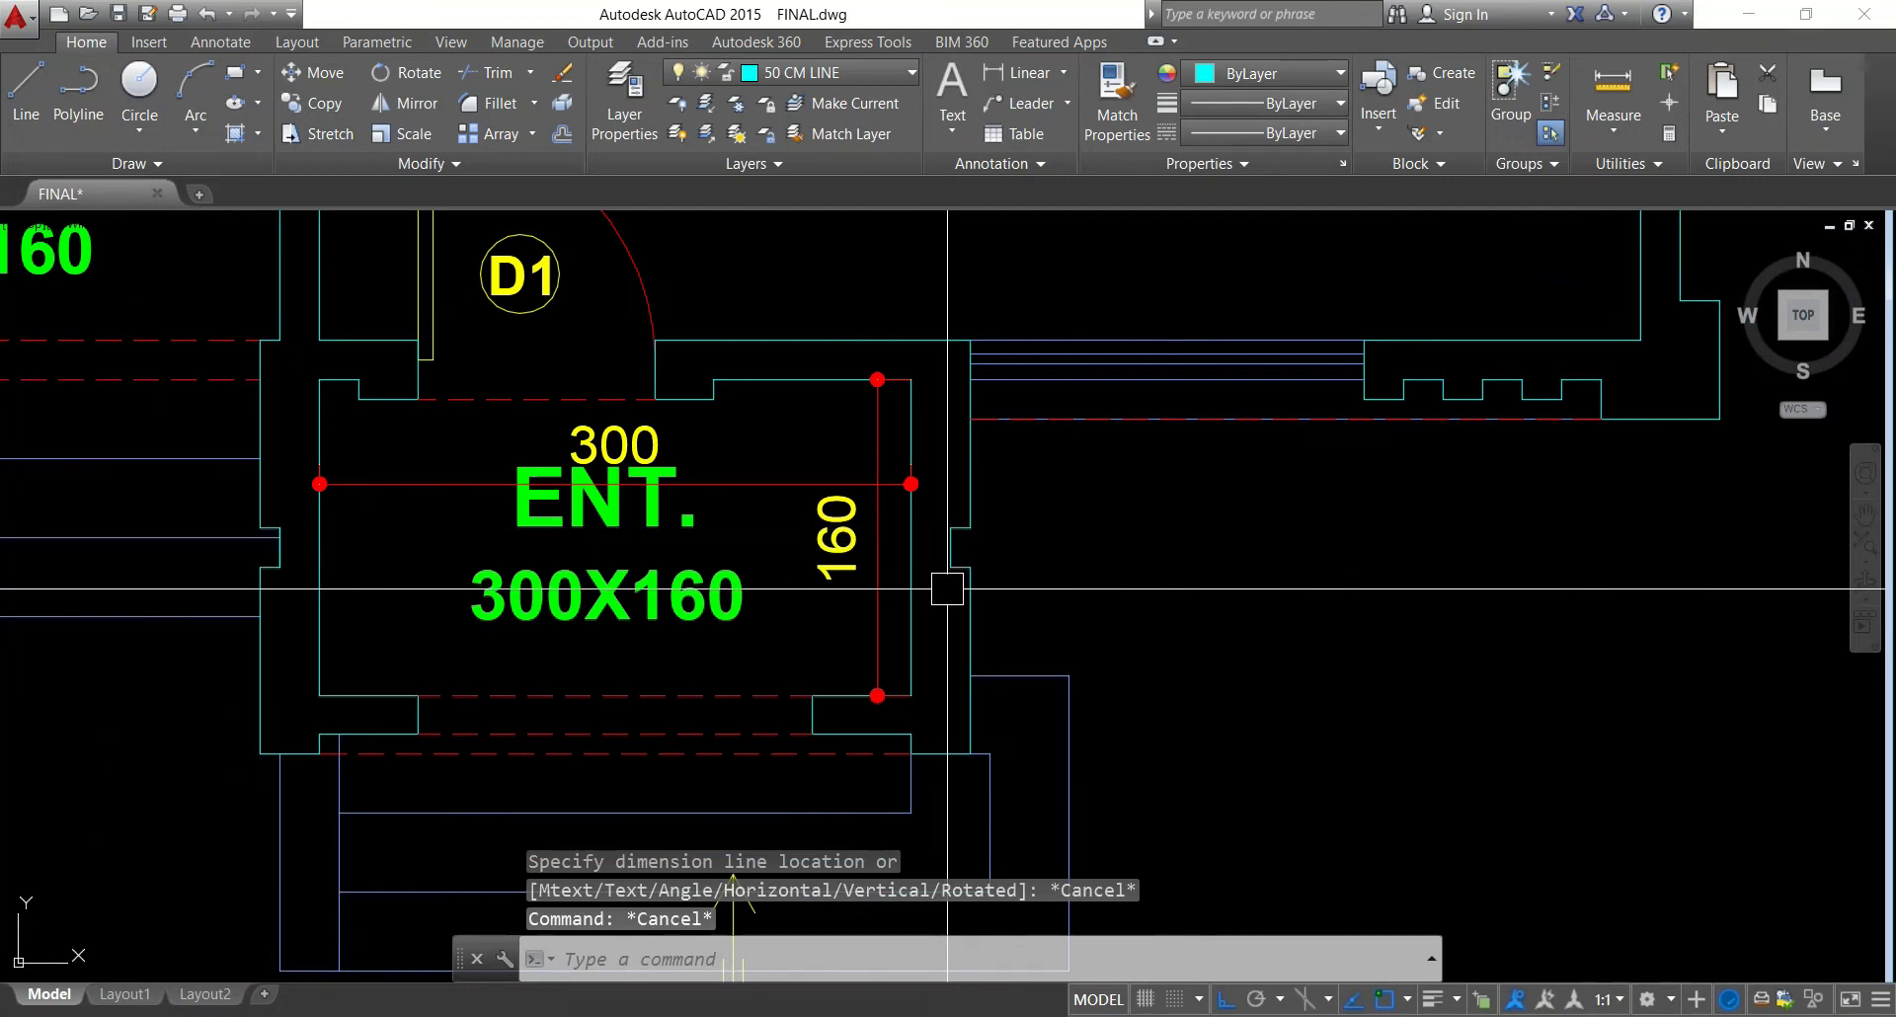
scroll(953, 595, down, 6)
middle_drag(932, 438, 976, 933)
middle_drag(968, 424, 973, 830)
mouse_move(1027, 564)
middle_down()
mouse_move(1041, 724)
mouse_move(1065, 754)
middle_up()
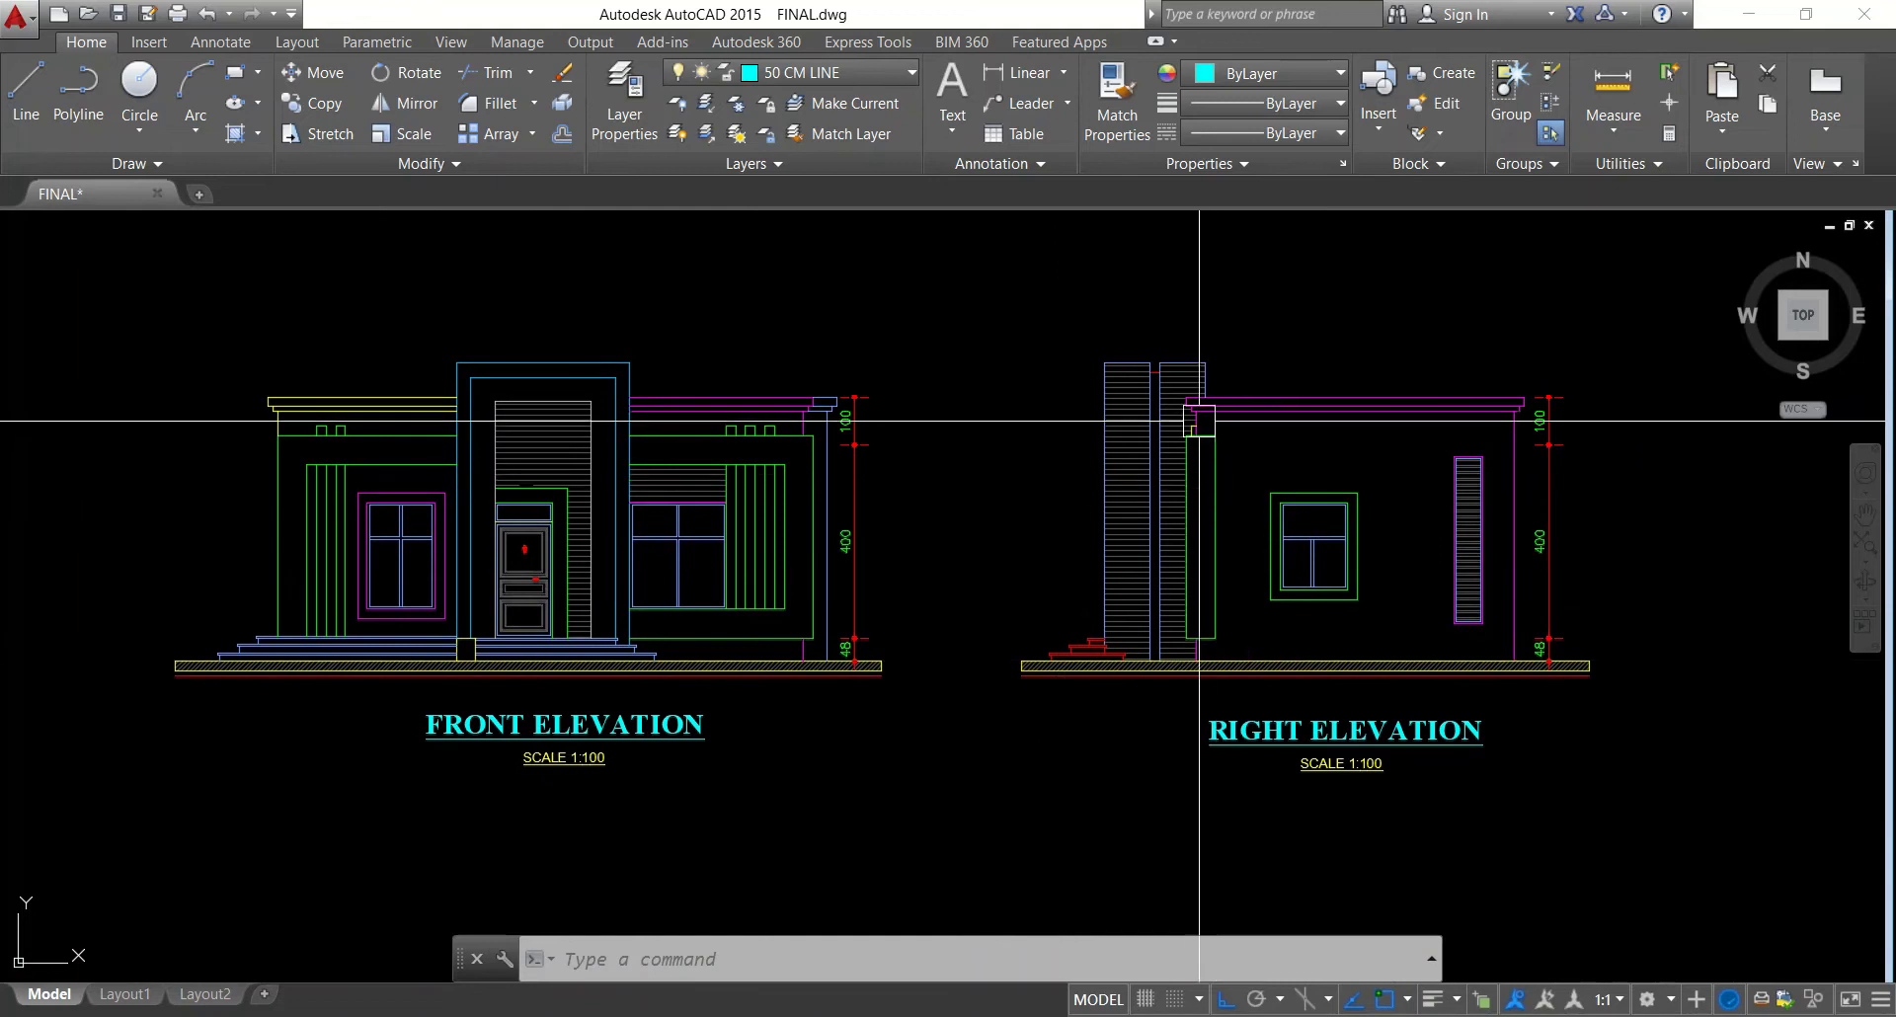
Examine the gap between the two hatched projections in the right elevation
scroll(1218, 454, up, 4)
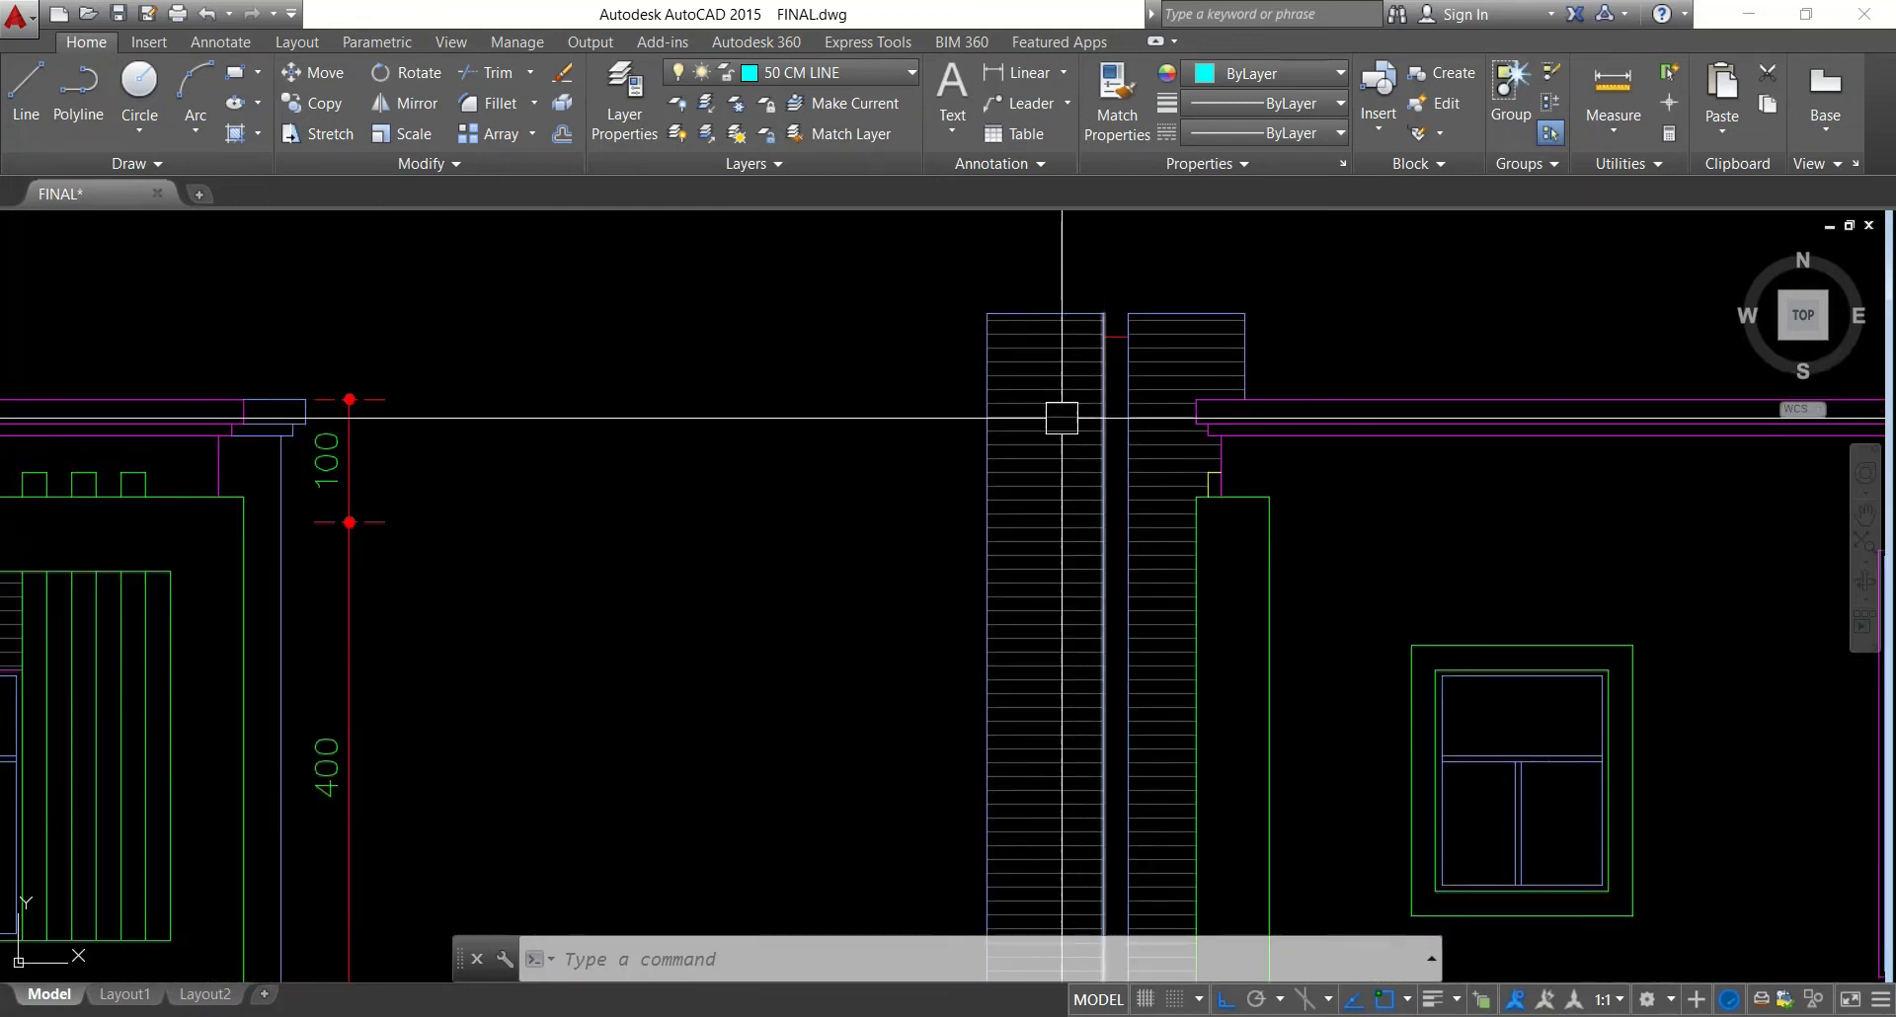
scroll(1131, 415, up, 4)
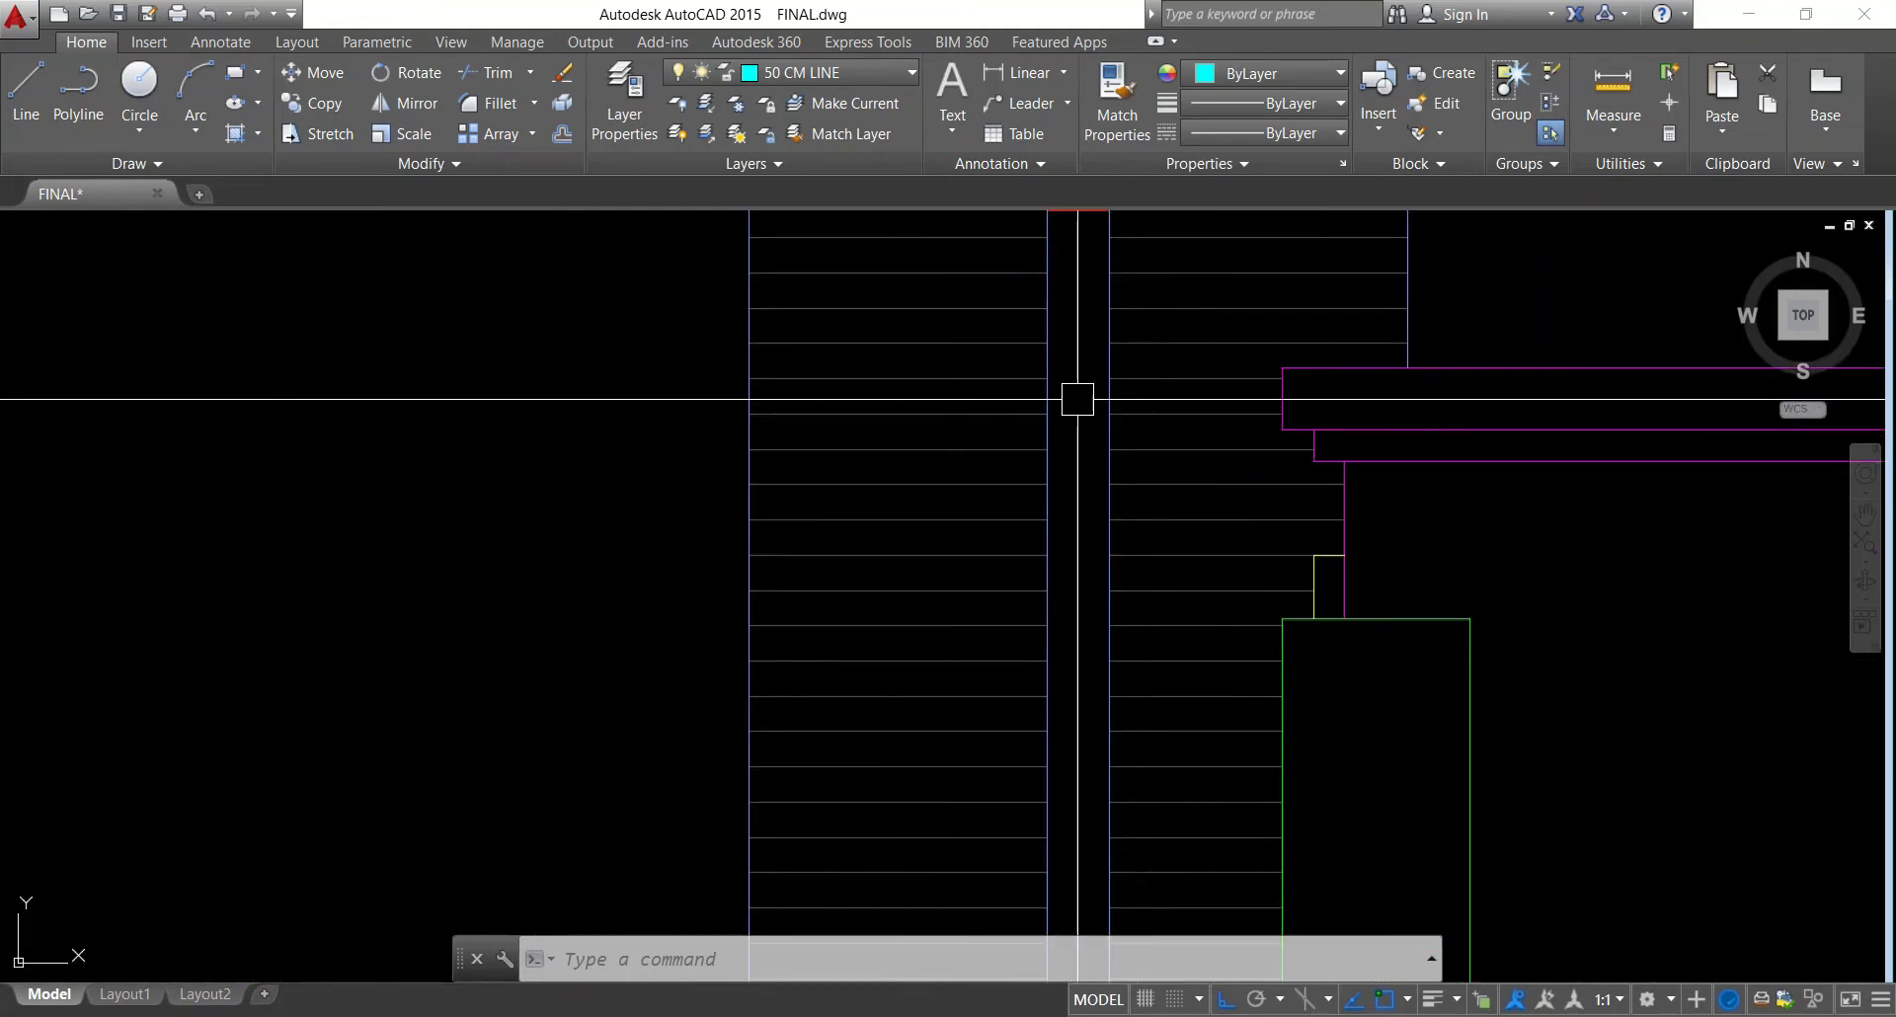
scroll(1078, 399, down, 2)
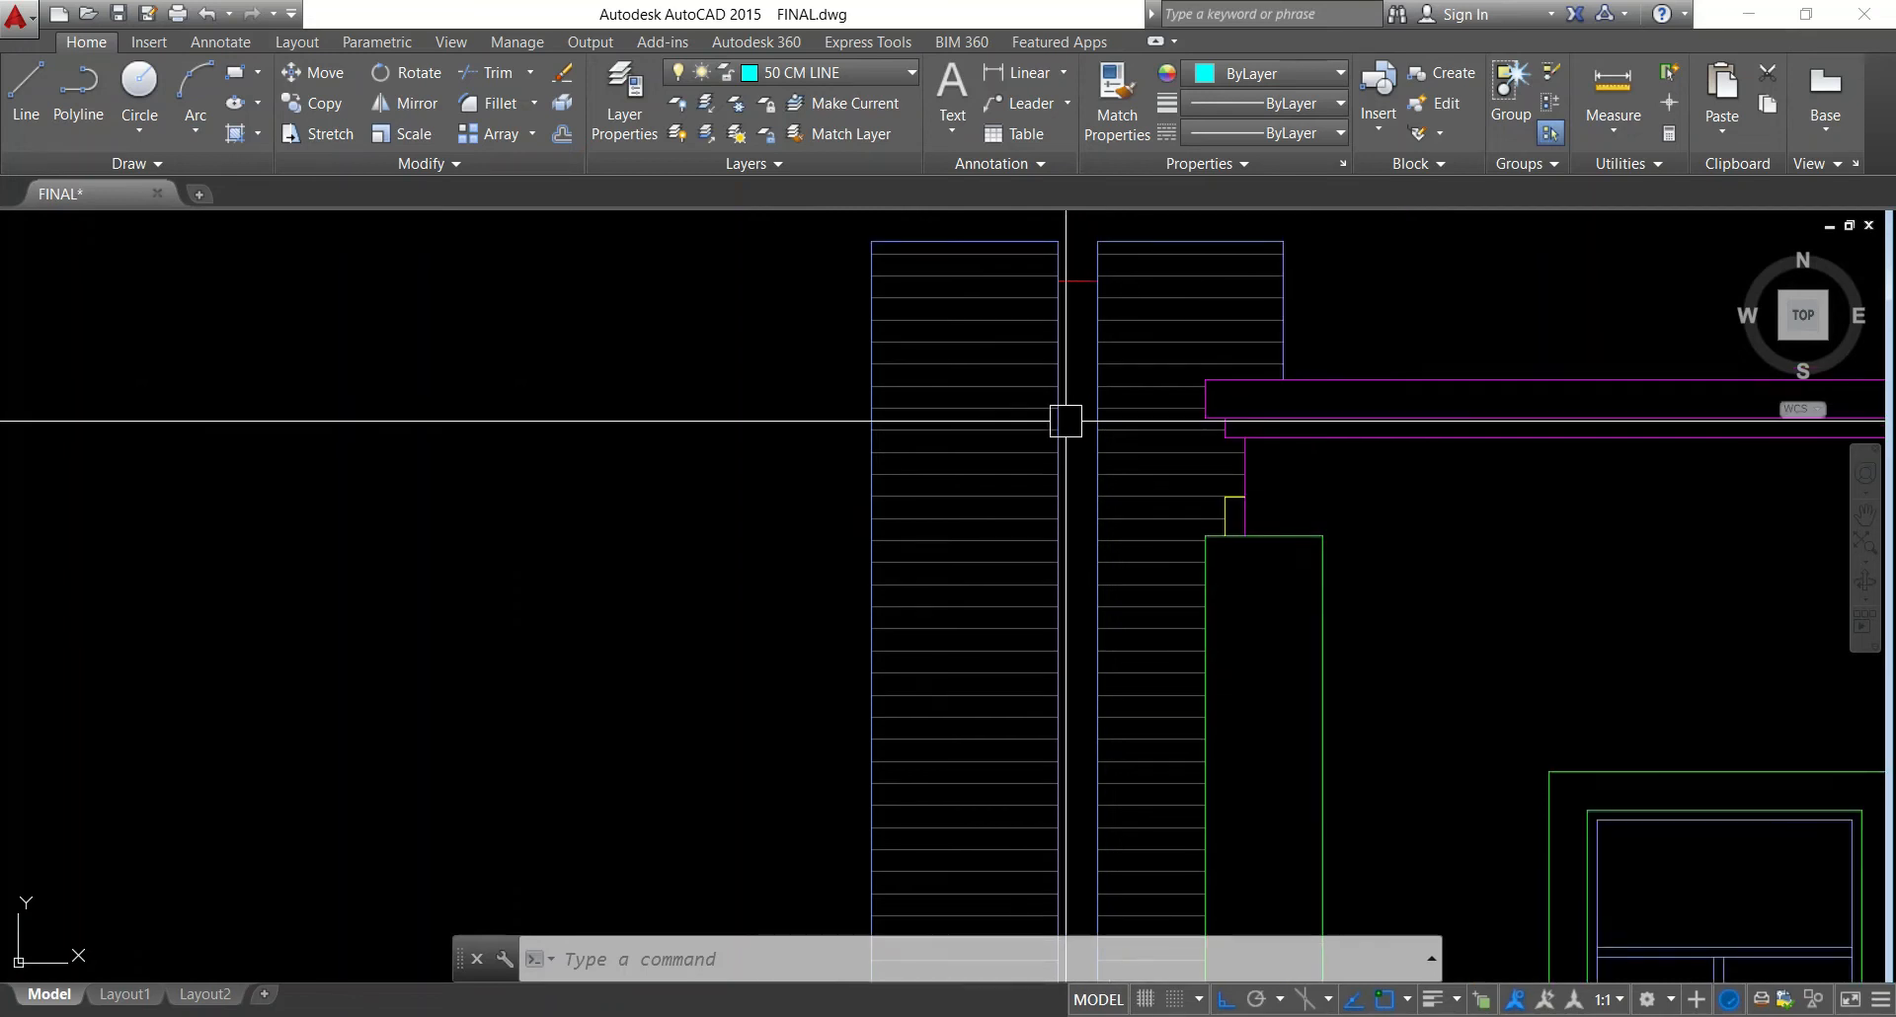
scroll(990, 443, down, 6)
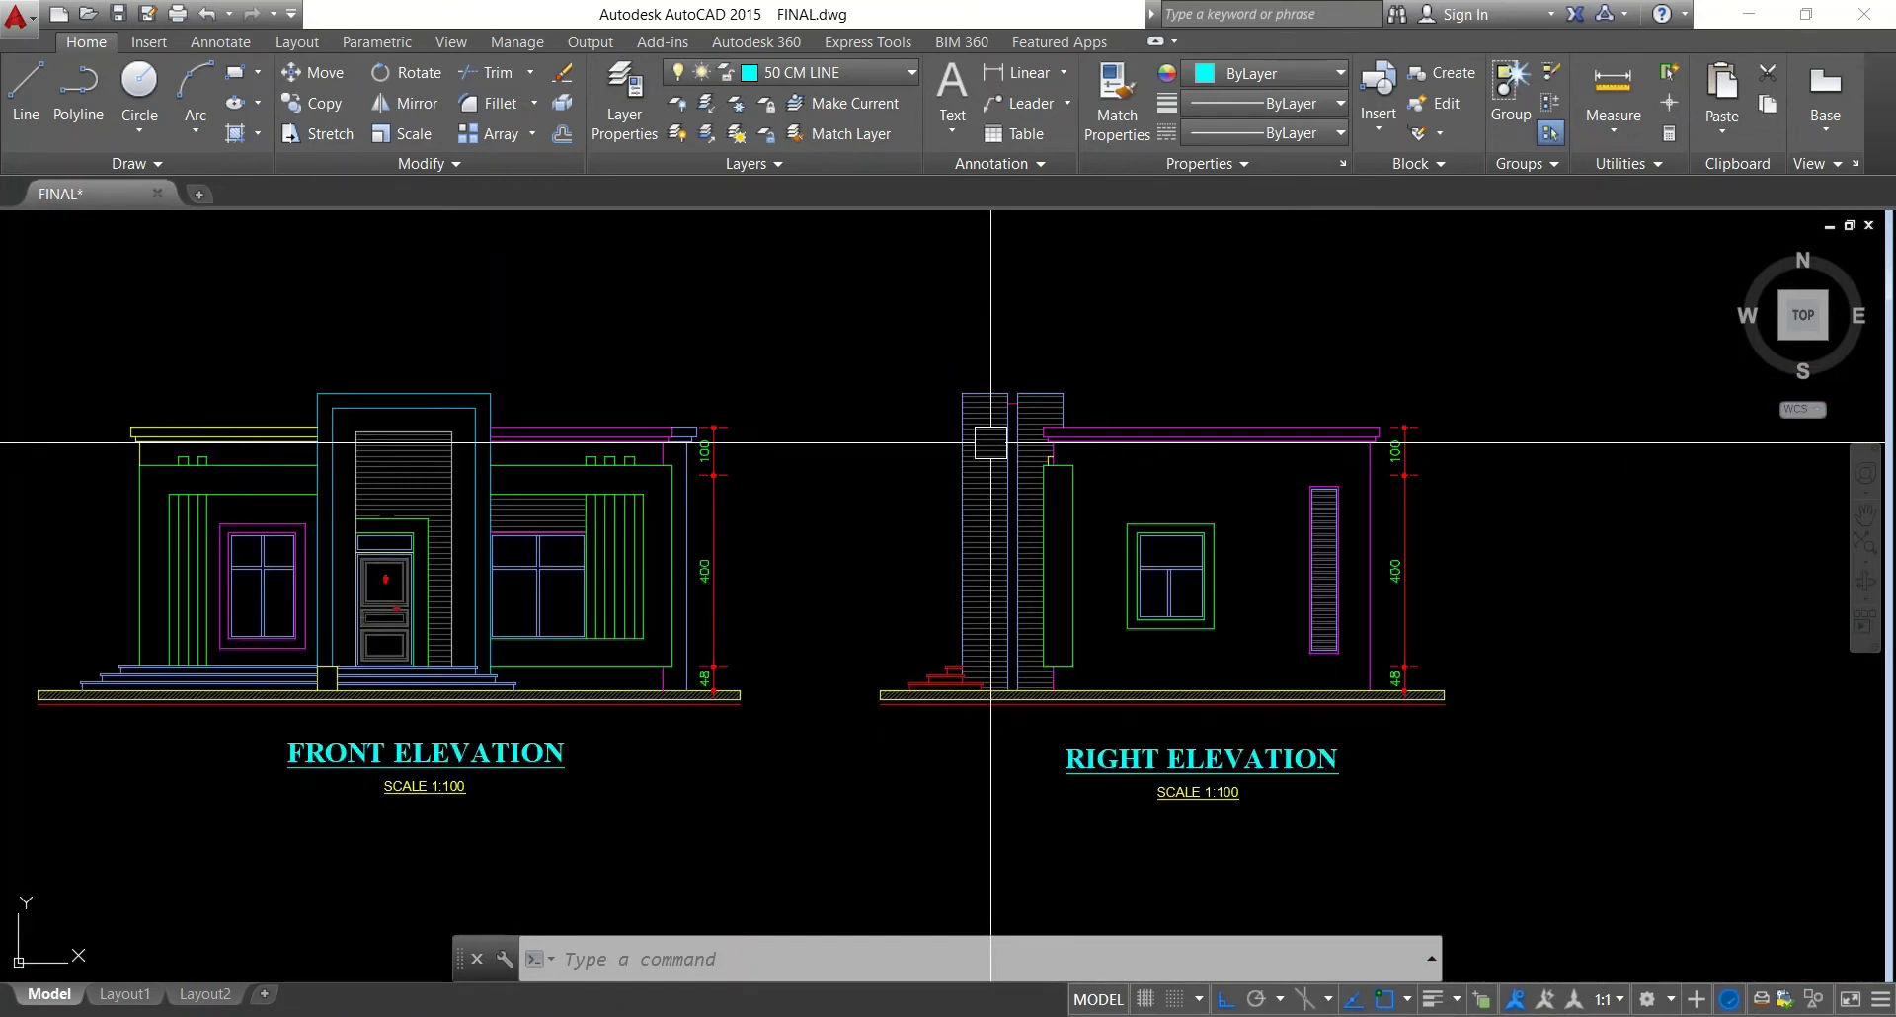
scroll(991, 442, down, 6)
scroll(947, 765, up, 6)
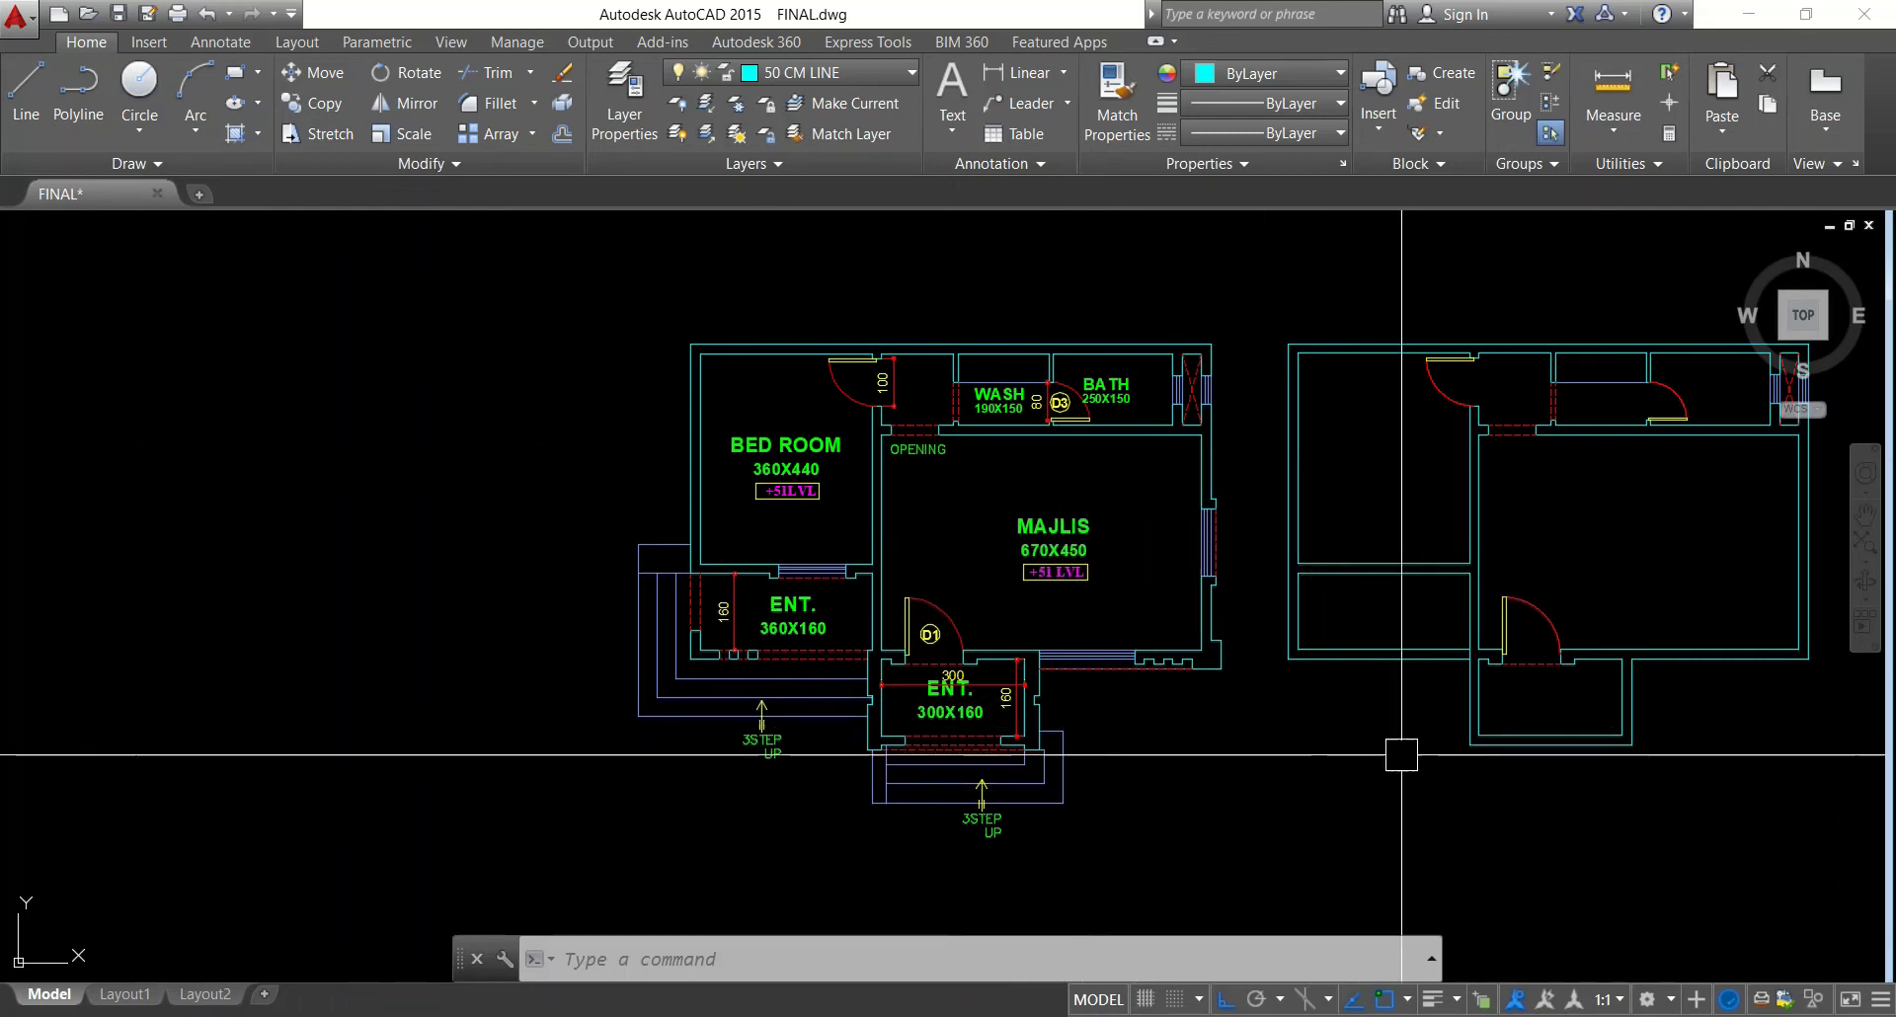
Offset the entrance's right outer wall line outward by 10 in the new plan
scroll(1631, 757, up, 6)
text(o)
key(Return)
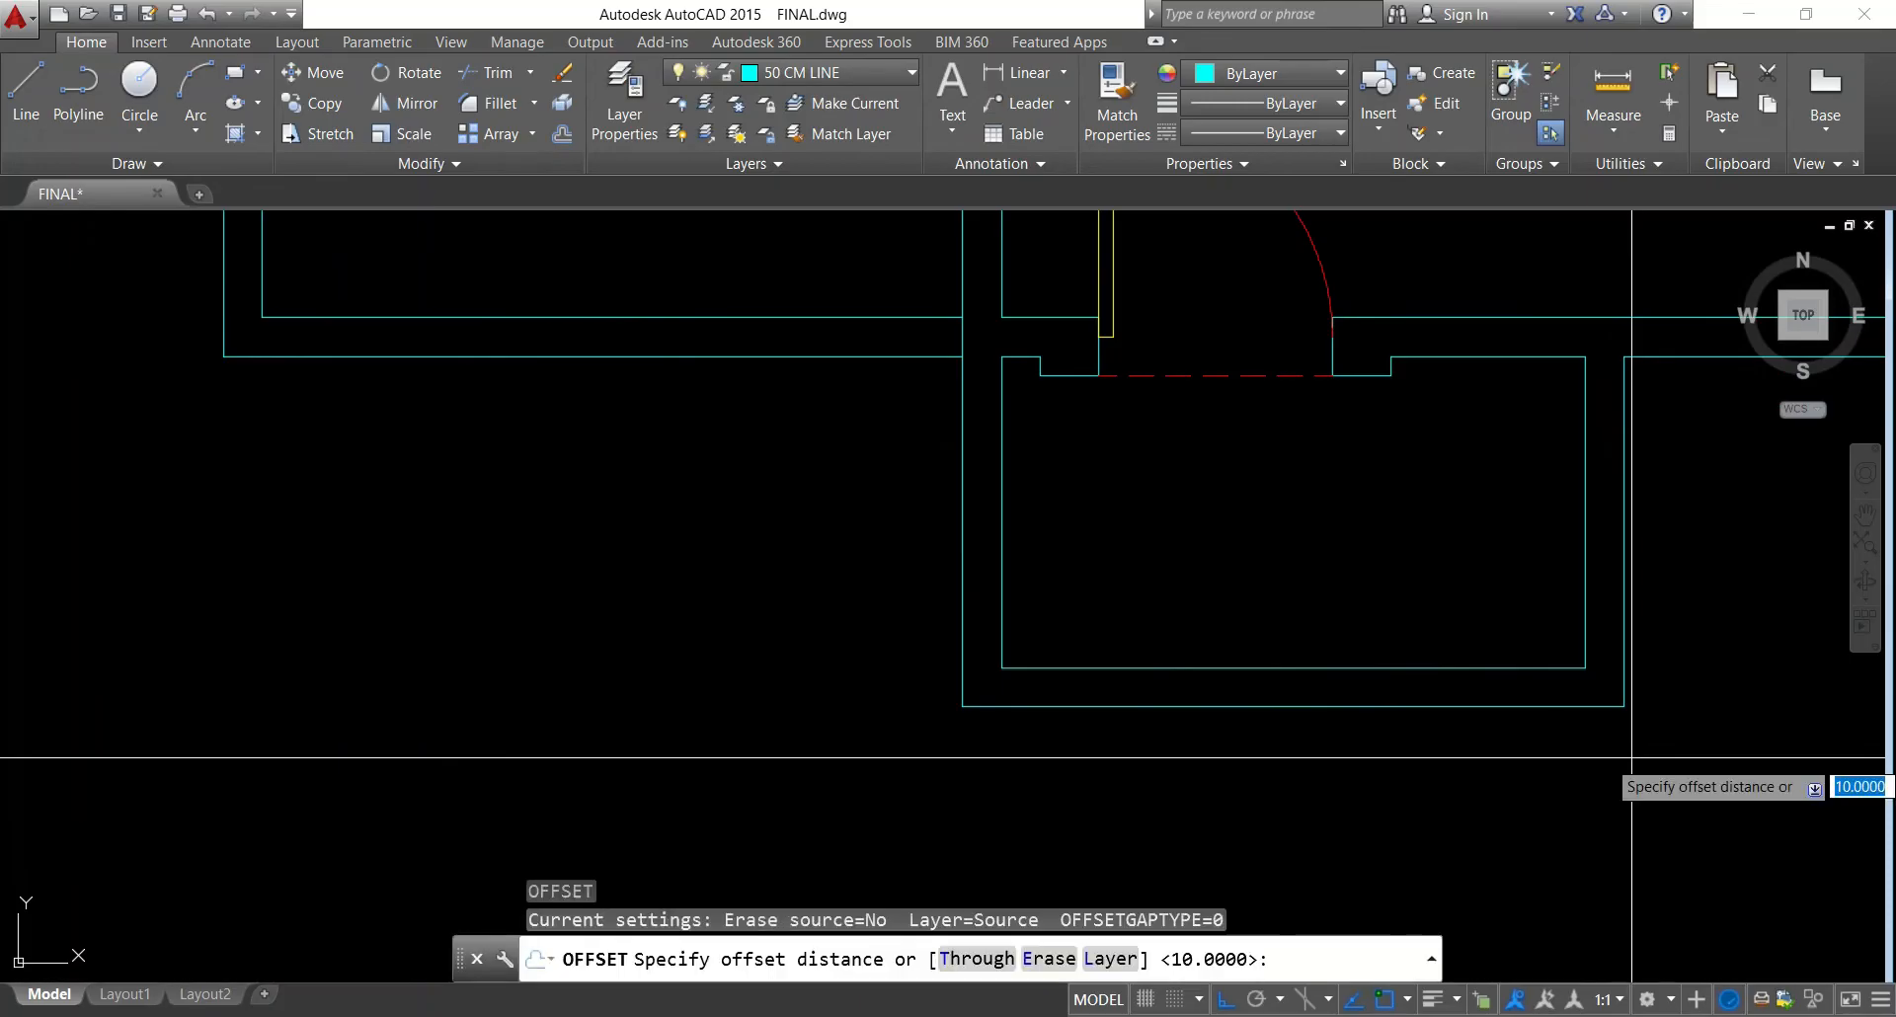
text(10)
key(Return)
scroll(1631, 758, up, 2)
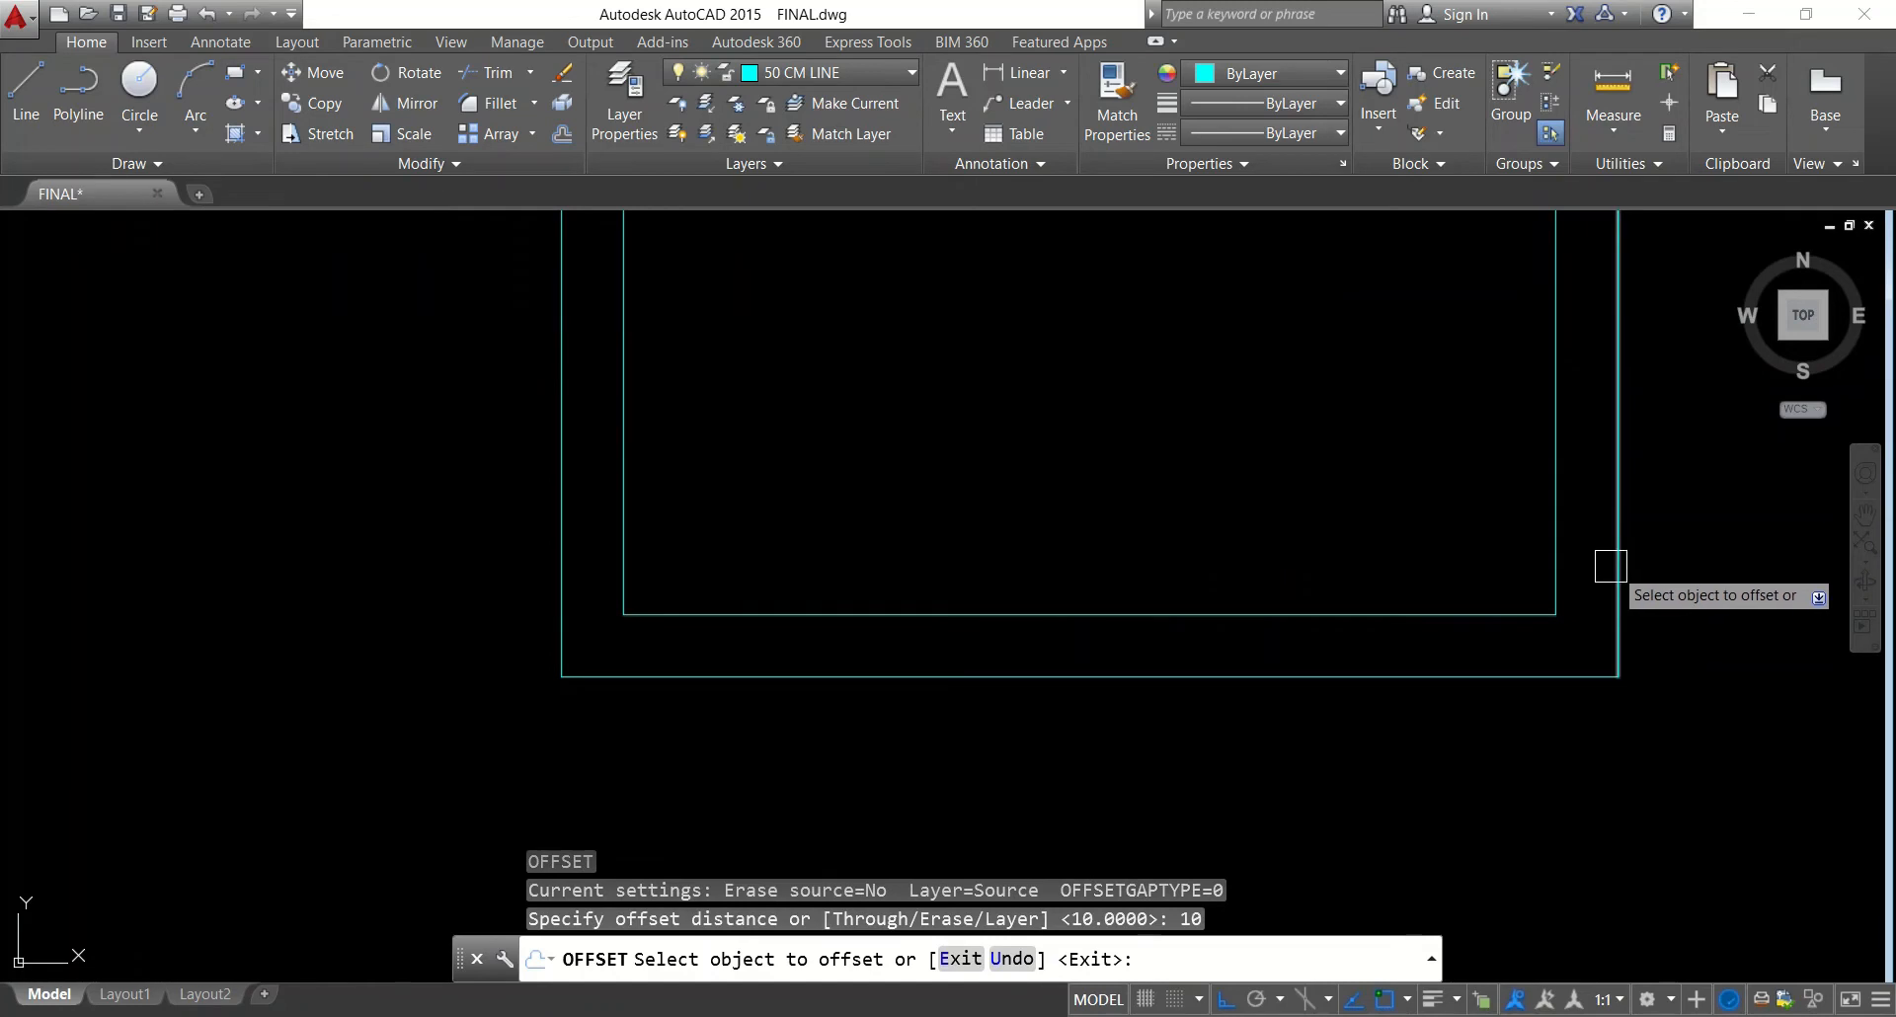
click(1615, 566)
click(1670, 591)
key(Escape)
key(Escape)
Extend the entrance's front outer wall line to the new offset line on the right side
text(ex)
key(Return)
key(Return)
click(1583, 682)
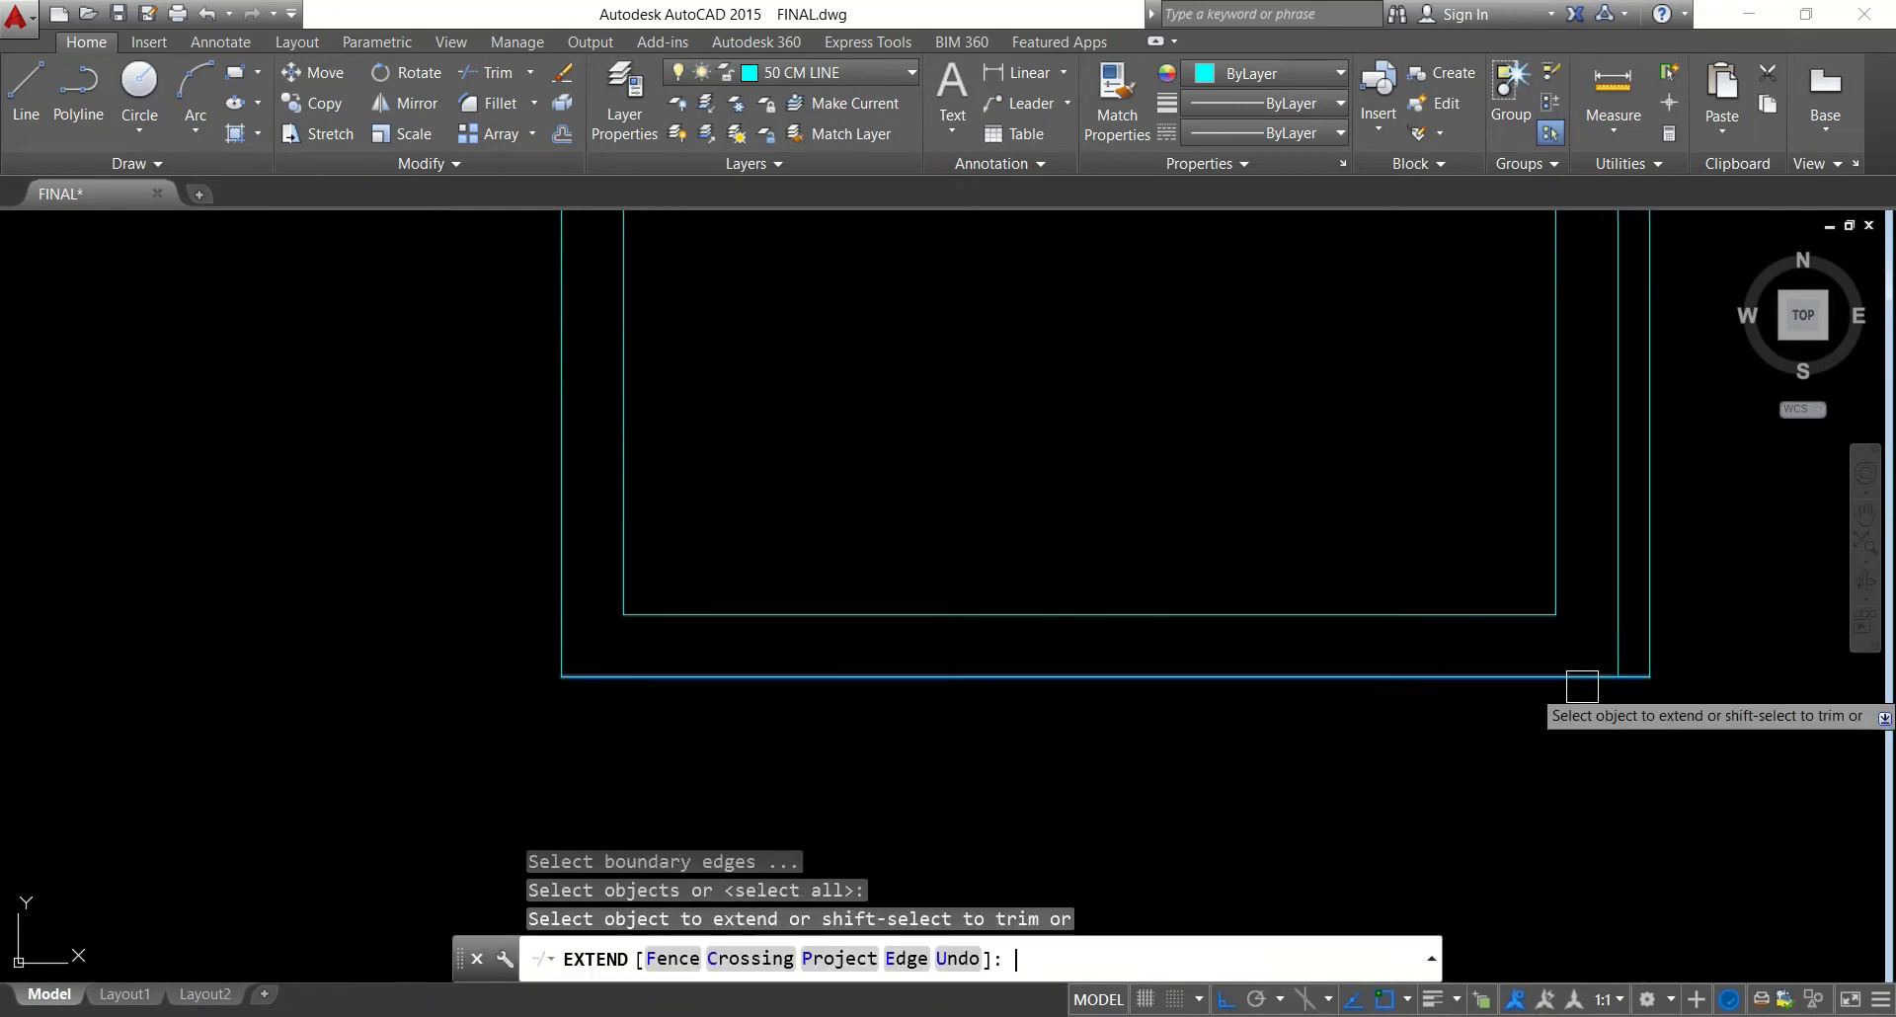
scroll(1583, 686, down, 4)
scroll(1619, 449, up, 6)
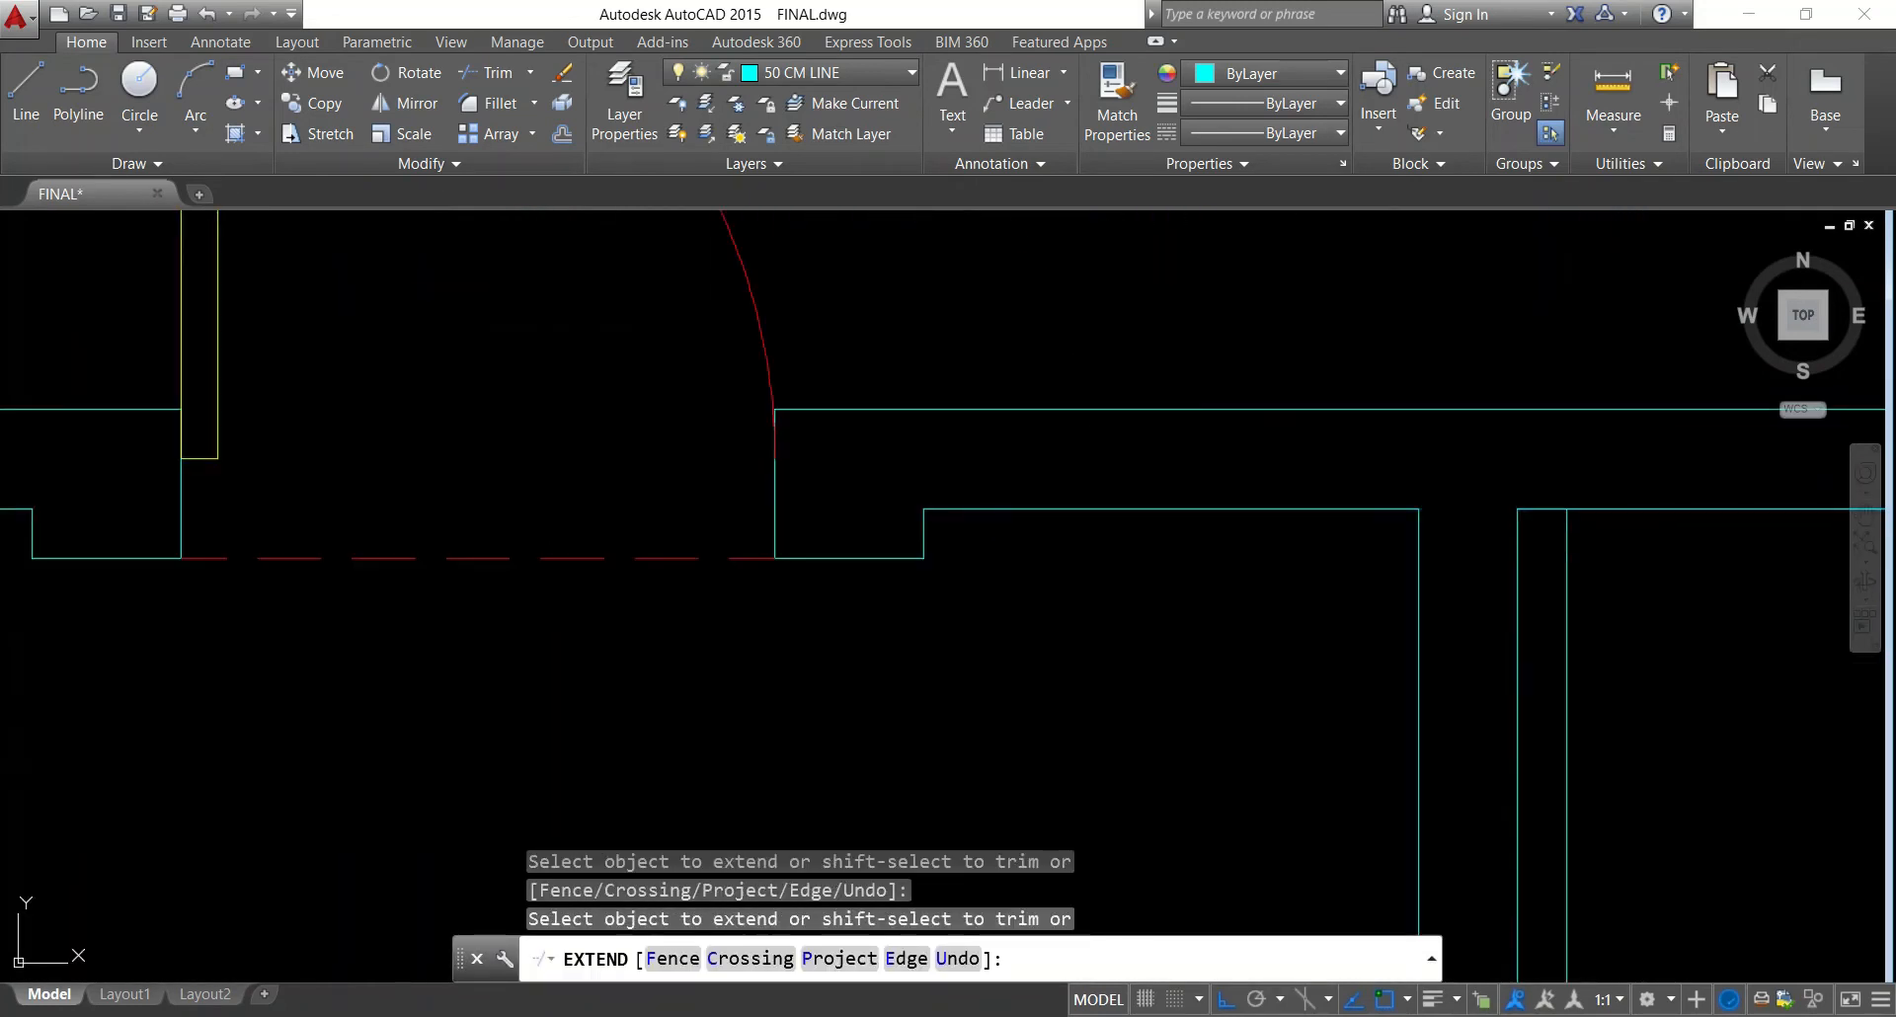
key(Escape)
key(Escape)
key(Escape)
scroll(1566, 505, down, 2)
key(Escape)
scroll(1206, 673, down, 2)
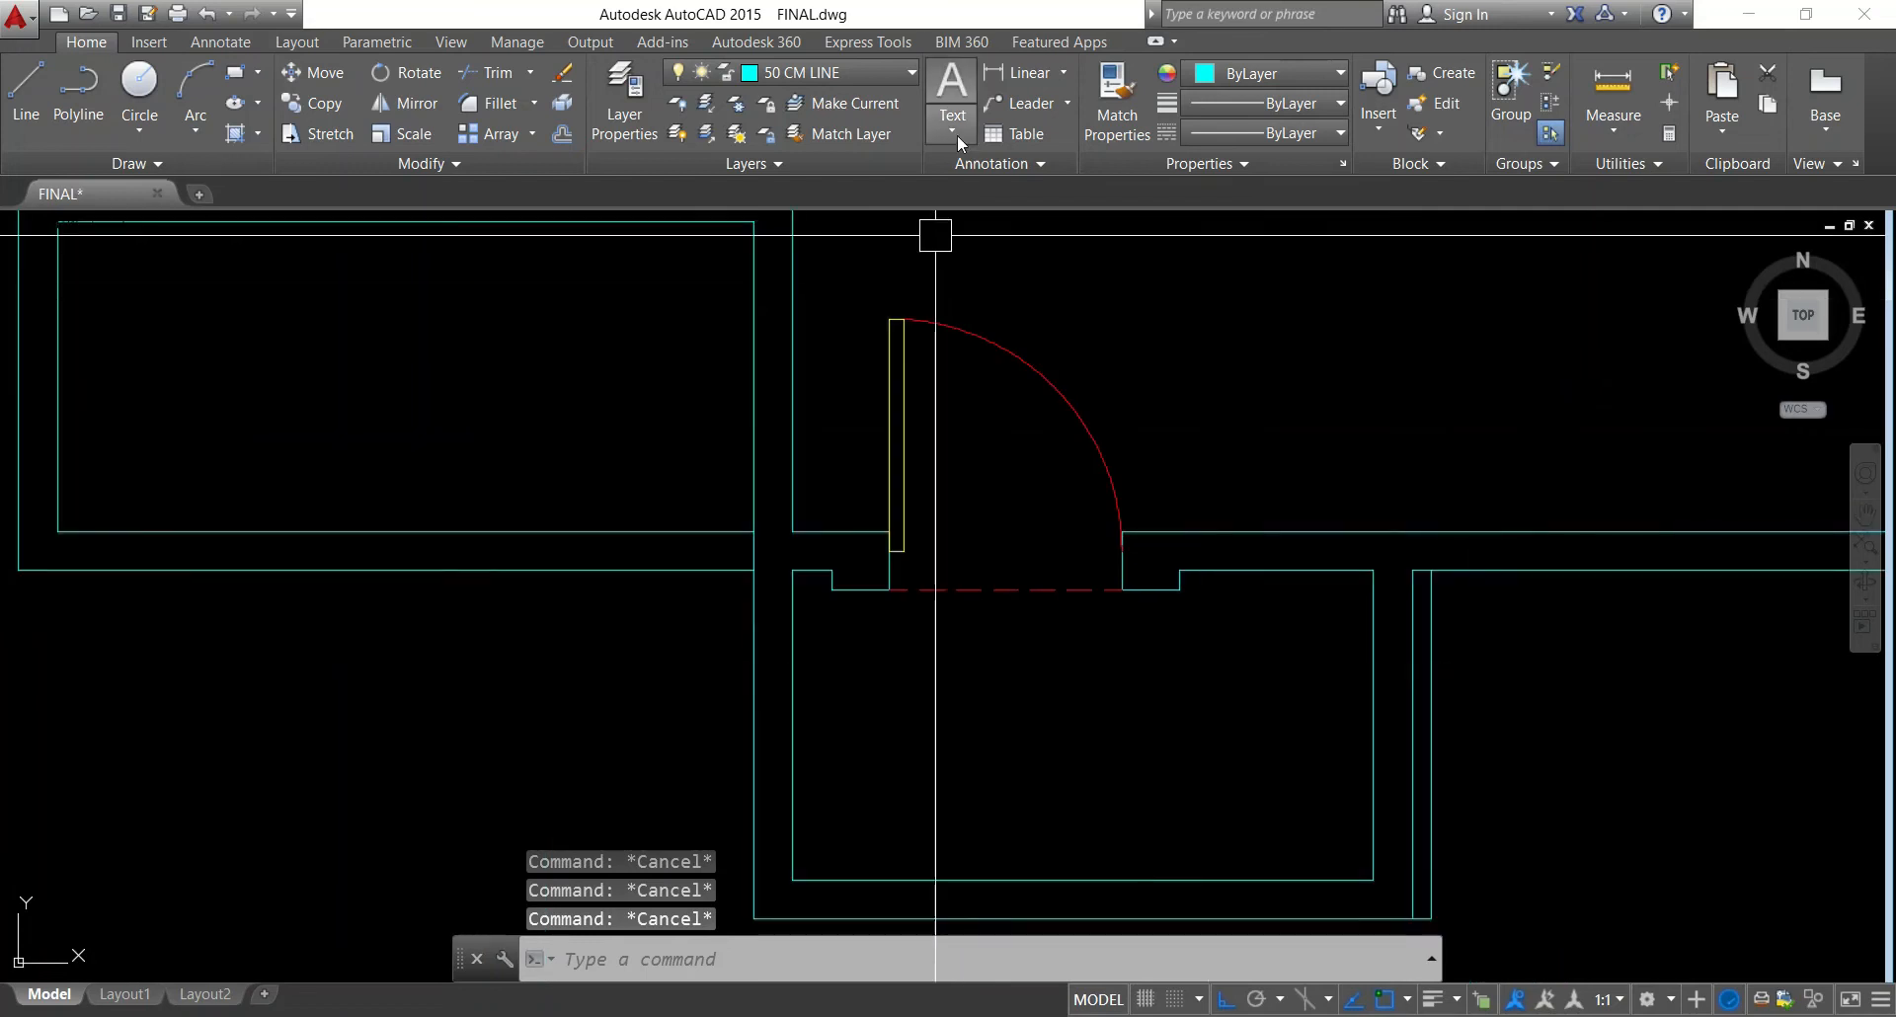
Measure the step depth at the entrance's lower right front wall corner in the completed plan
click(1034, 92)
scroll(1053, 409, down, 2)
mouse_move(460, 643)
middle_down()
mouse_move(1062, 720)
mouse_move(1333, 671)
middle_up()
scroll(616, 716, up, 3)
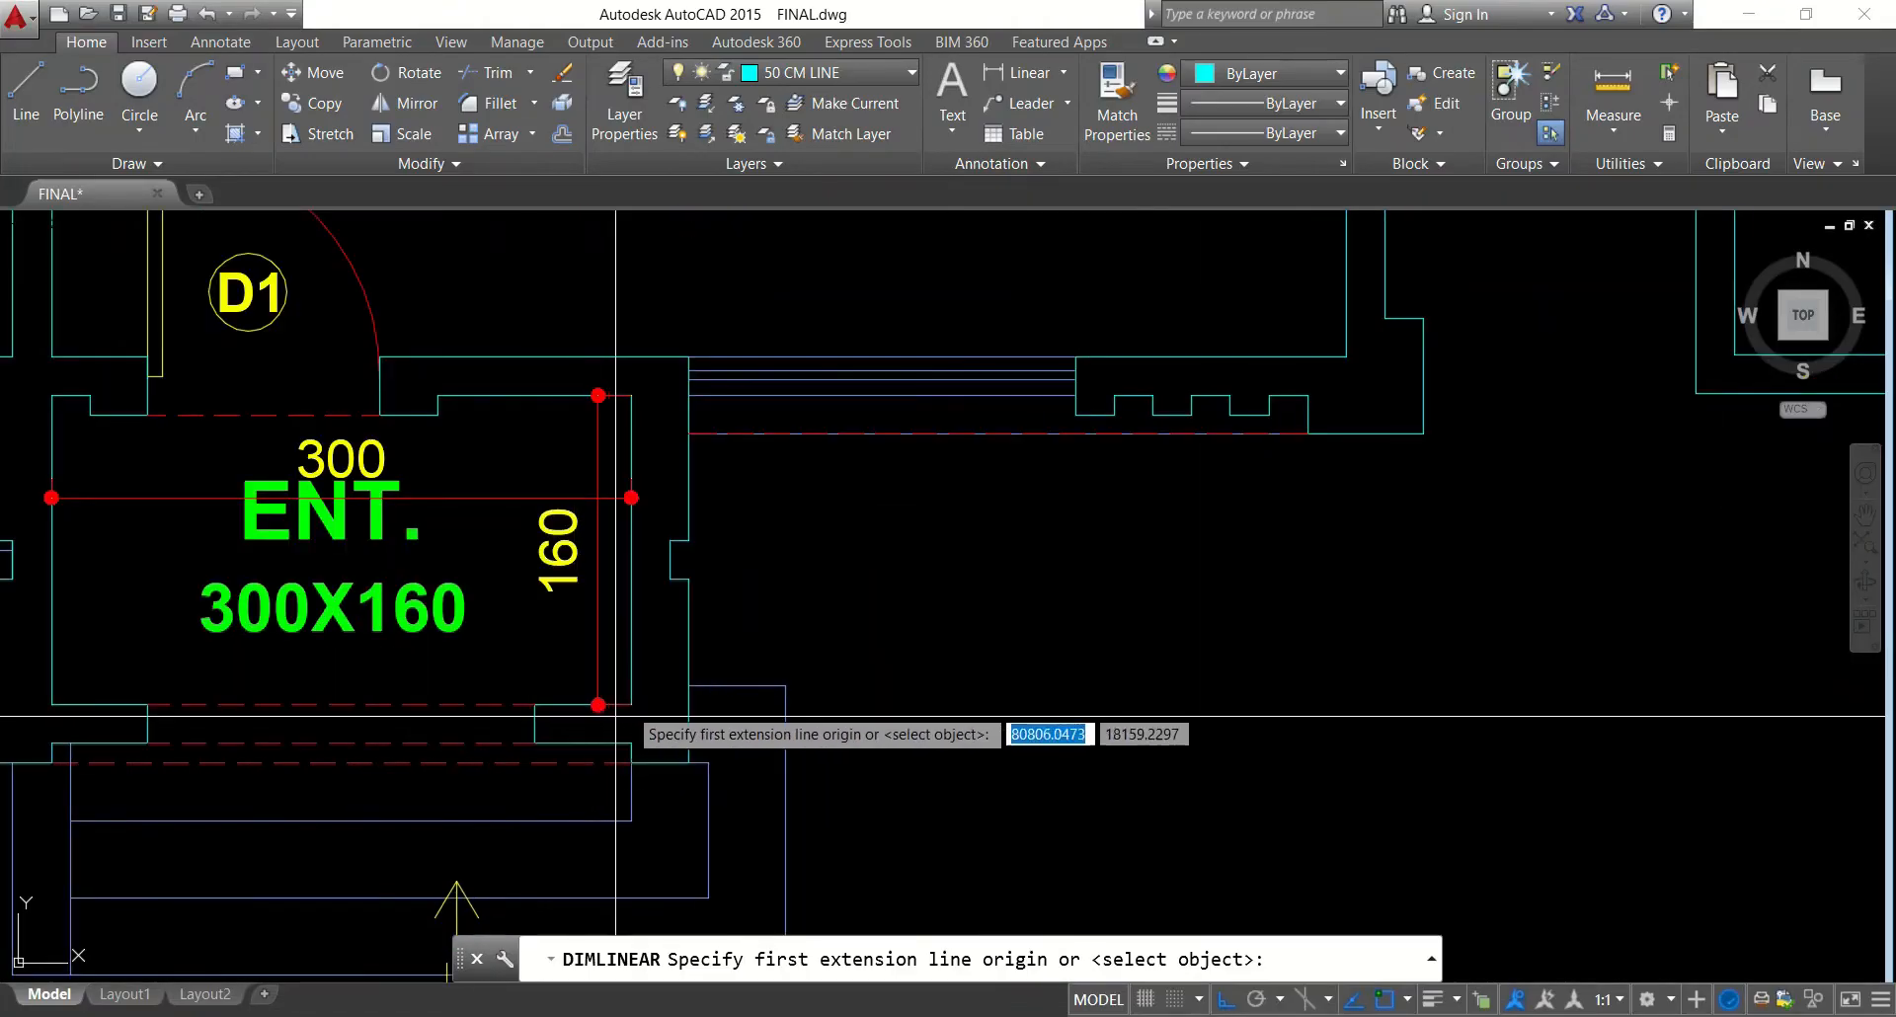
scroll(613, 721, up, 4)
click(610, 730)
click(609, 730)
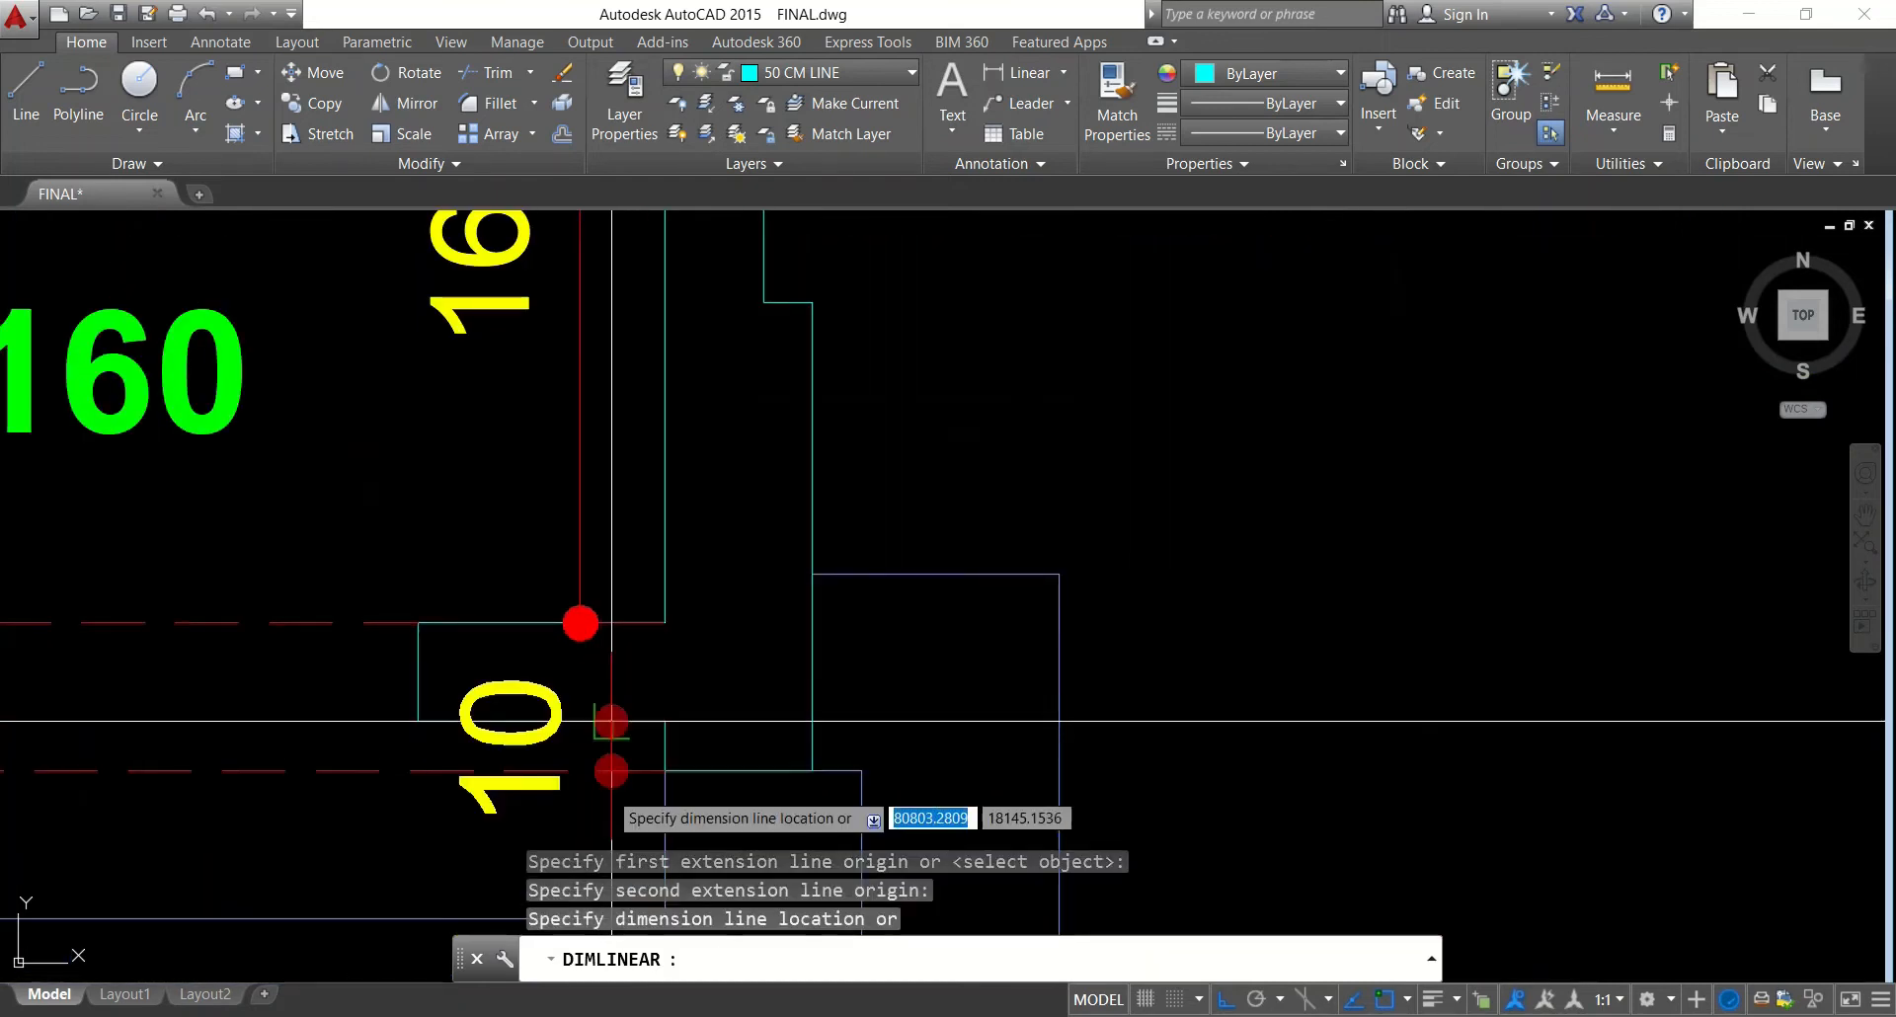
key(Escape)
key(Return)
key(Return)
scroll(751, 568, down, 3)
key(Escape)
scroll(563, 655, down, 5)
Offset the new entrance's front and left outer wall lines outward by 10
text(o)
key(Return)
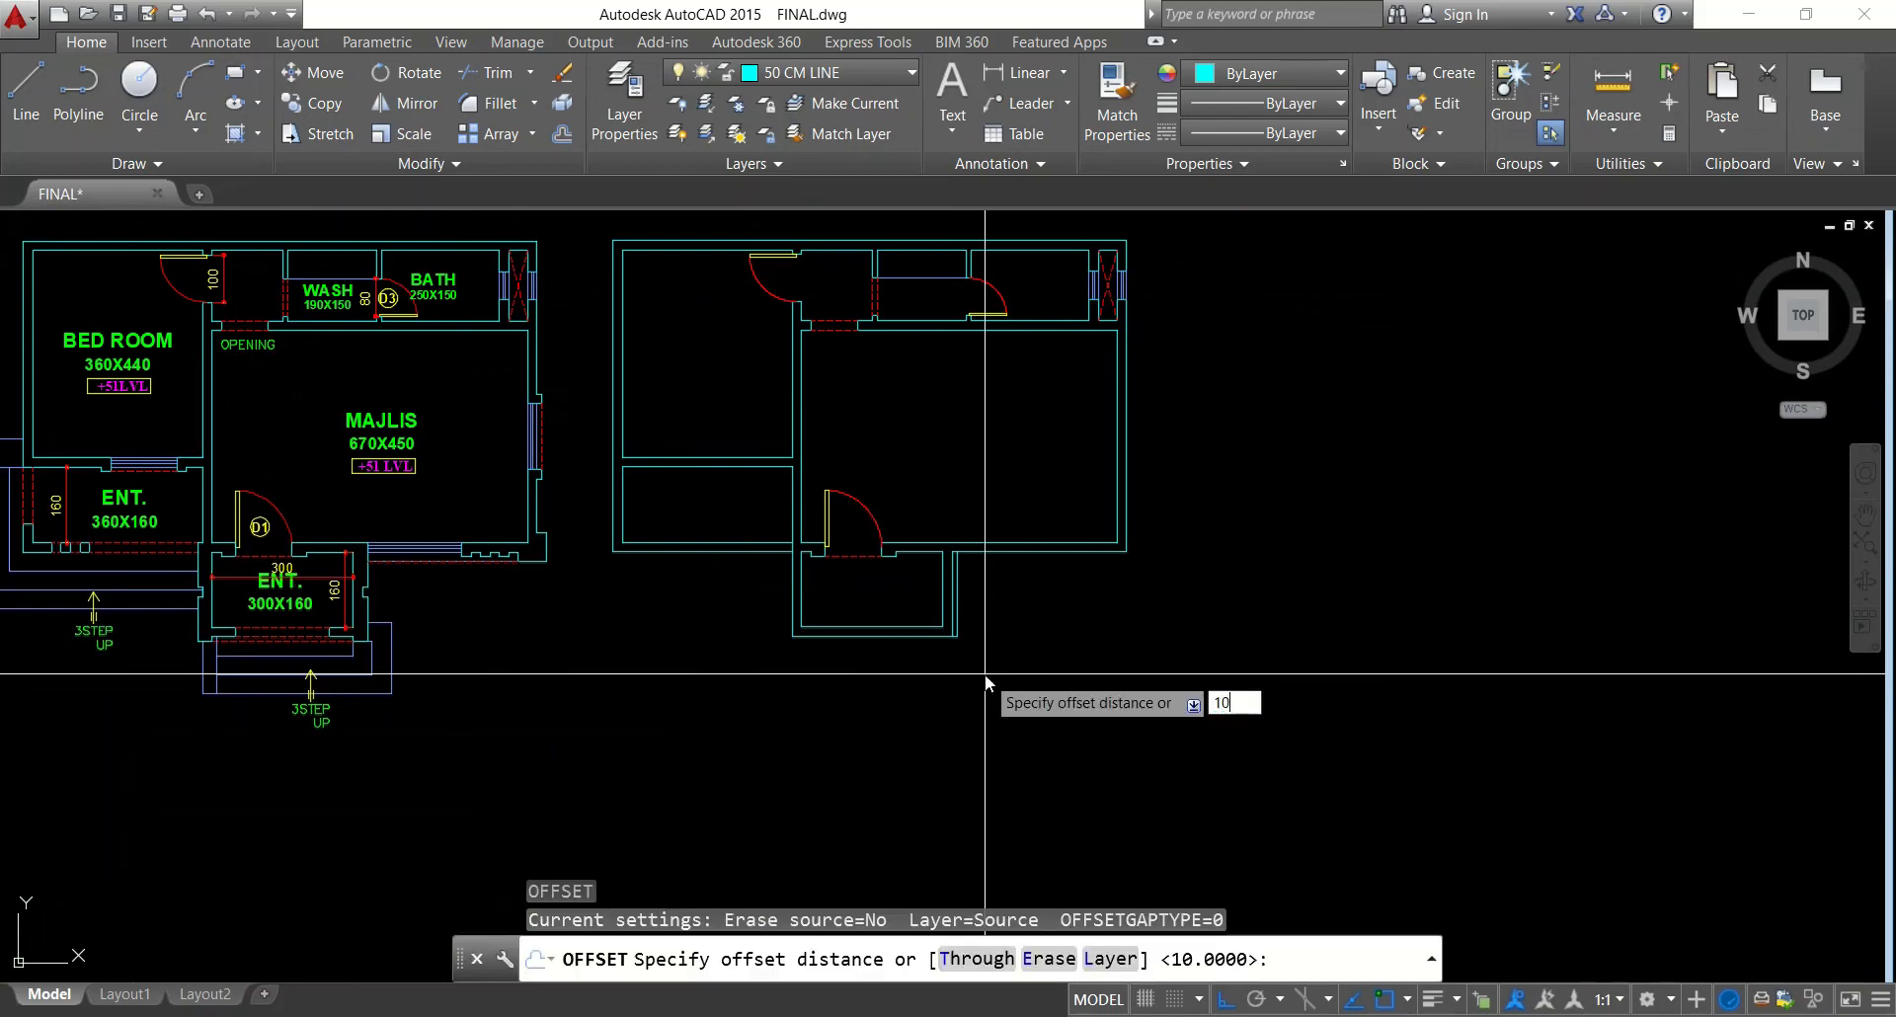
text(10)
key(Return)
click(897, 635)
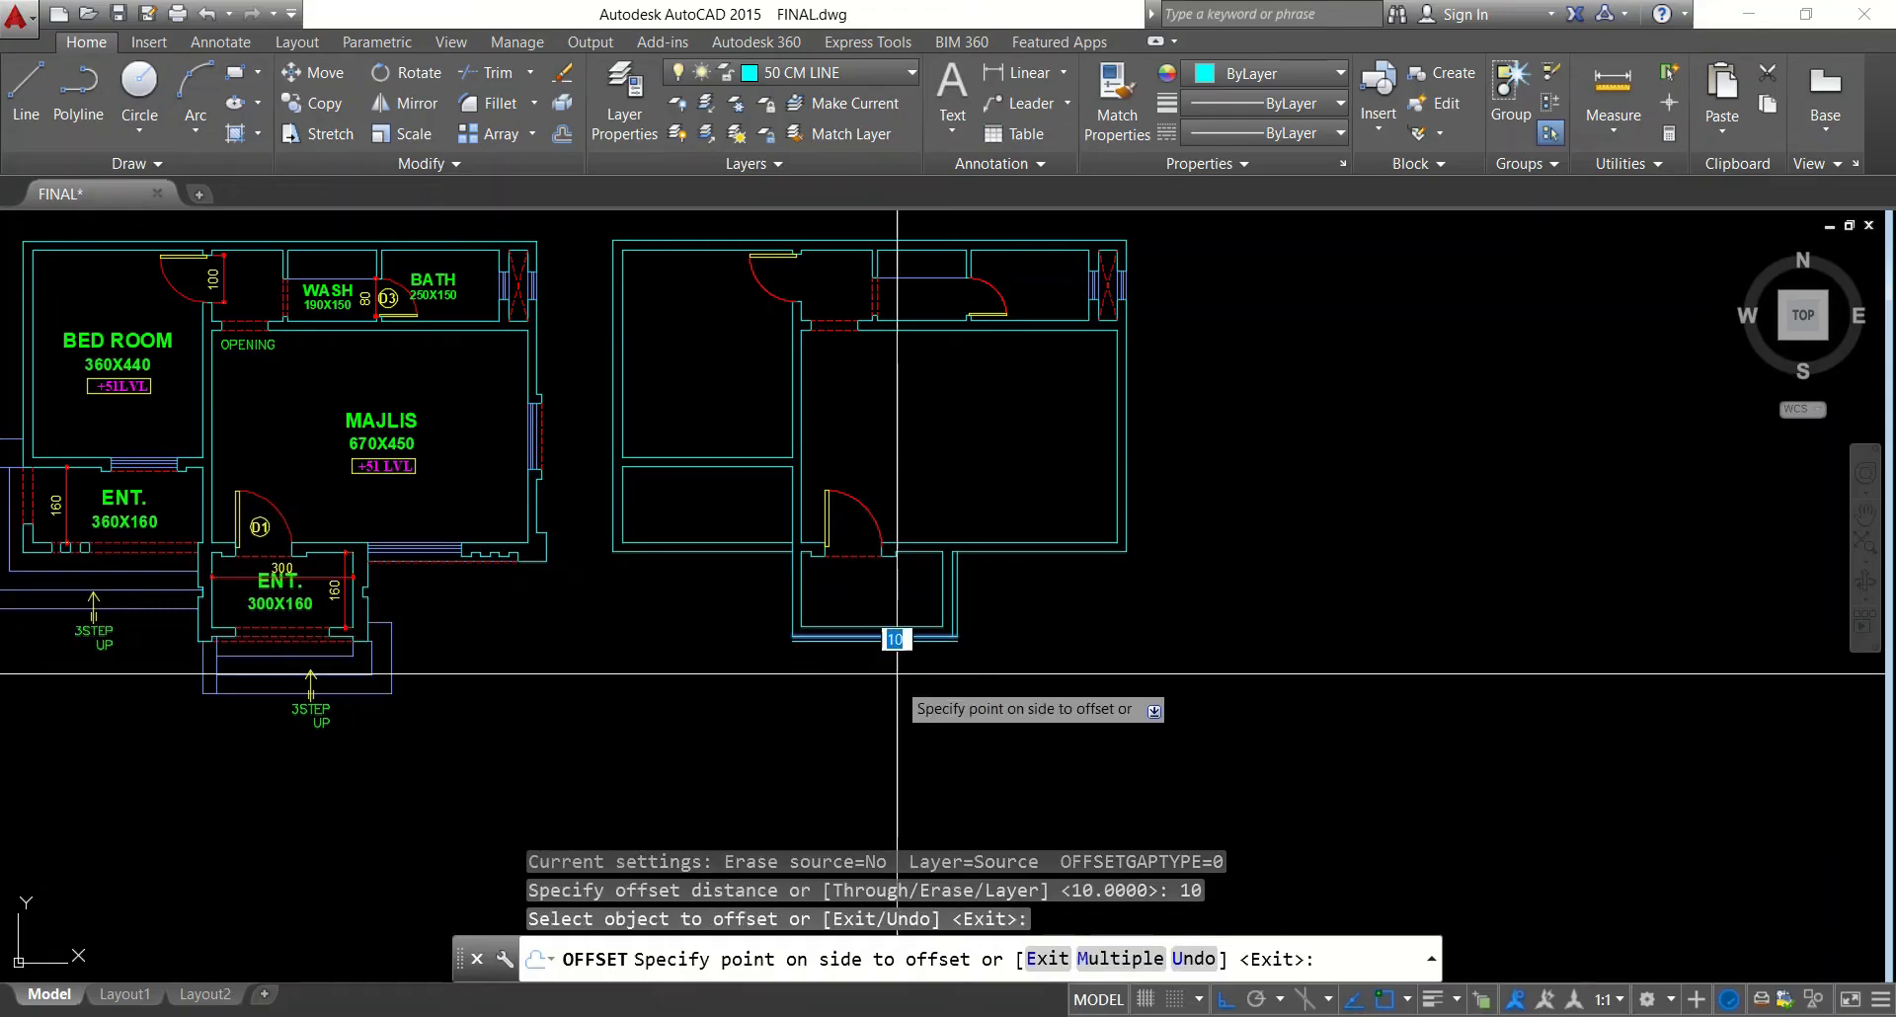
click(783, 656)
scroll(791, 642, up, 4)
click(785, 587)
click(696, 593)
key(Escape)
key(Escape)
key(Escape)
Fillet the entrance's lower right wall lines with radius 0 so the outer and inner pairs each meet in a sharp corner
text(f)
key(Return)
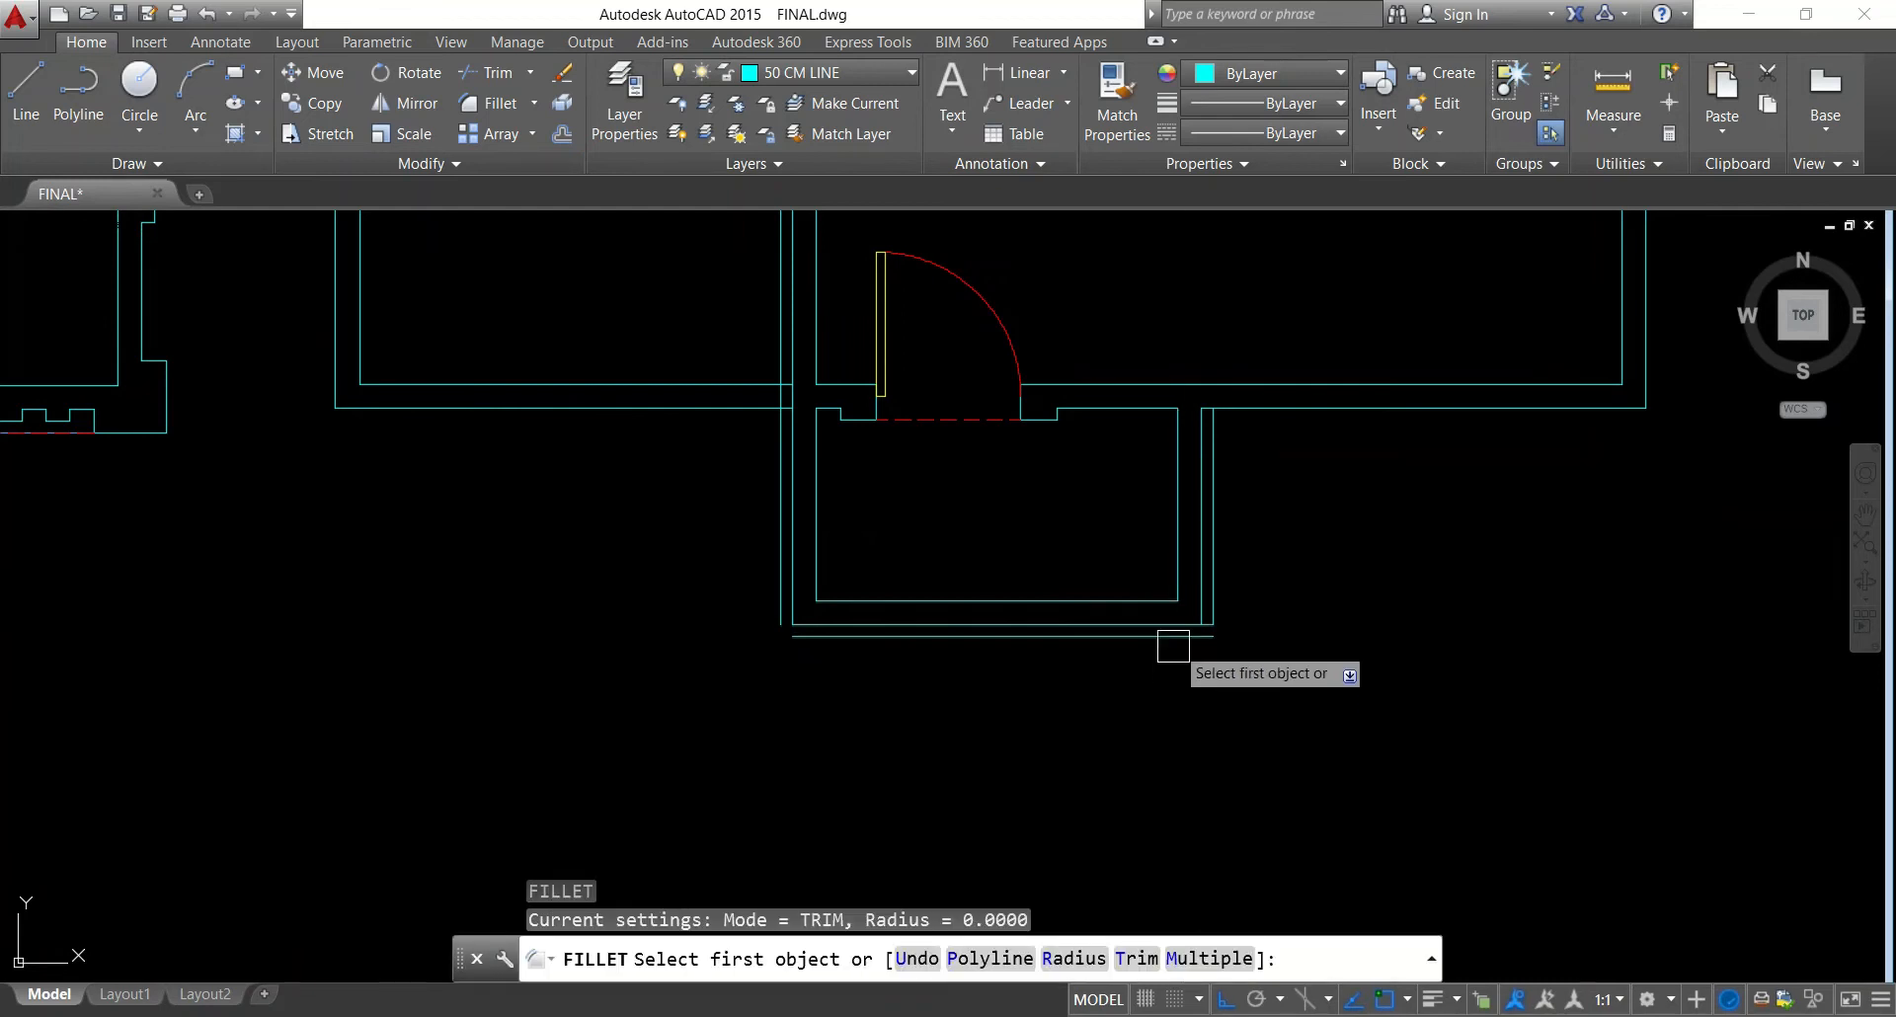
click(1175, 640)
key(Escape)
key(Return)
scroll(1178, 627, up, 5)
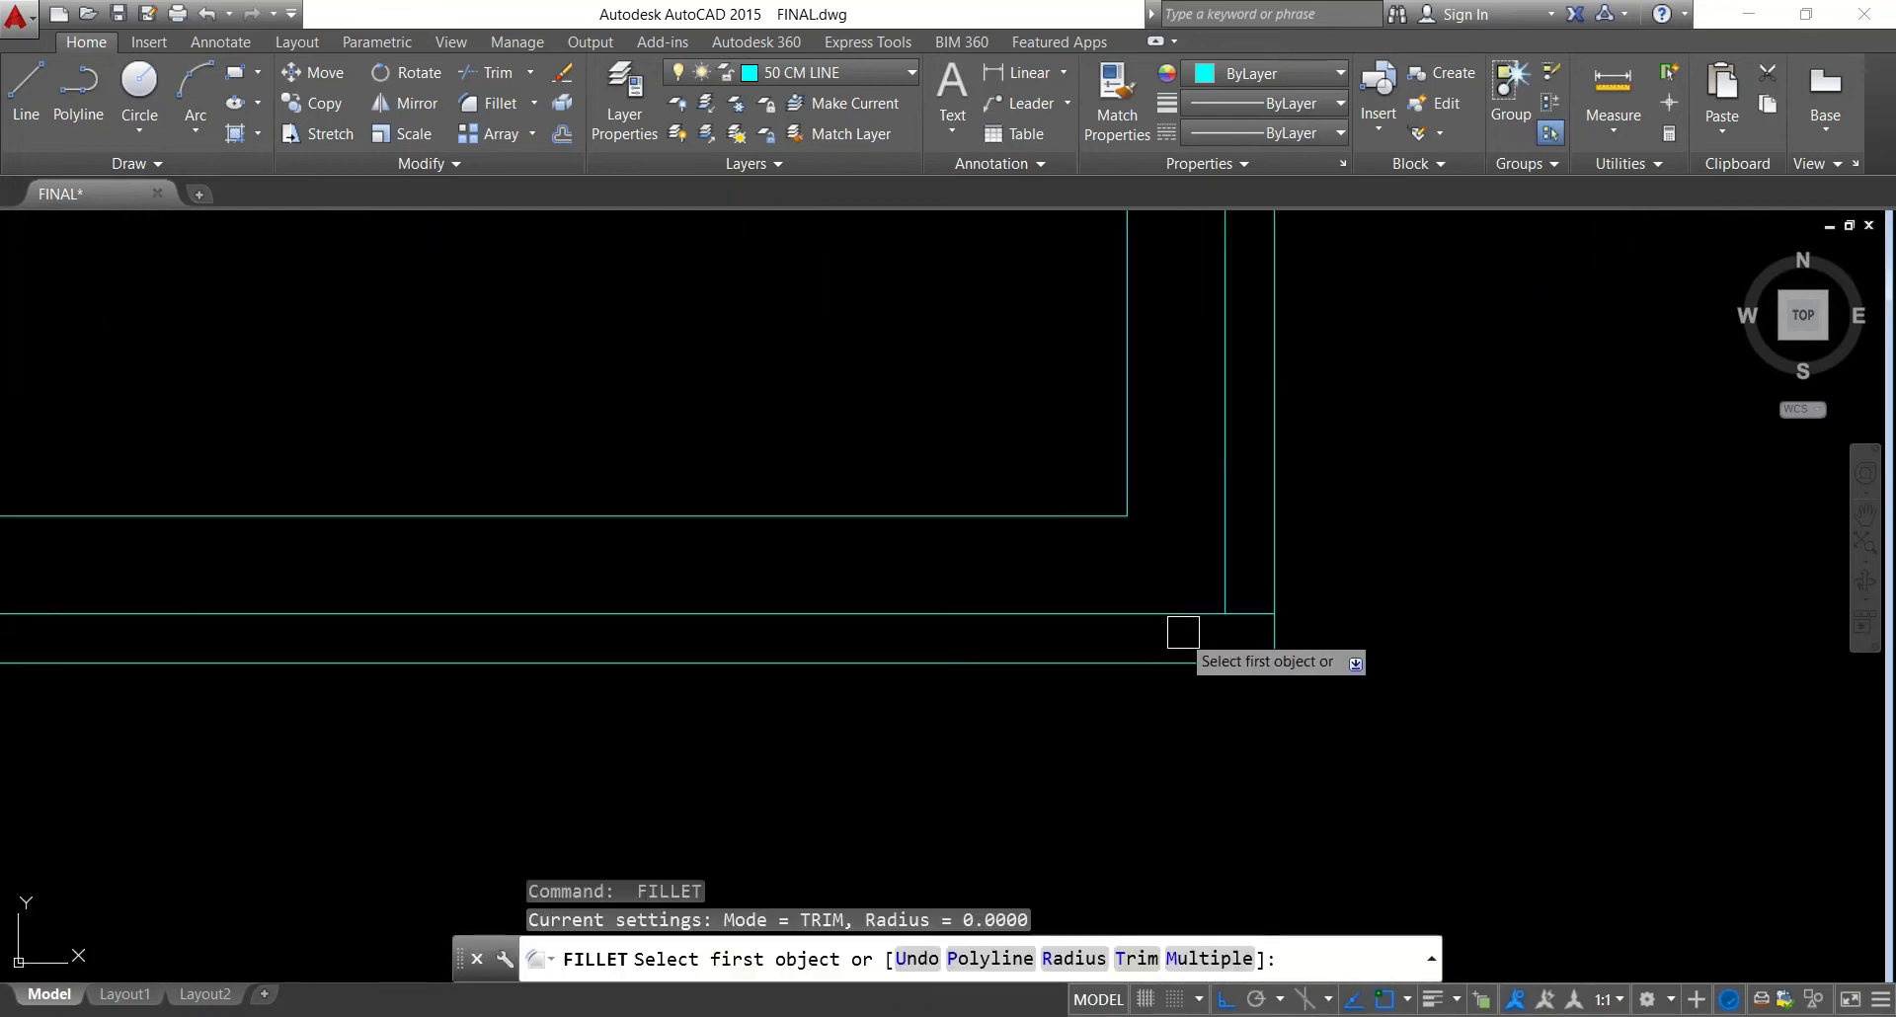
click(1204, 606)
click(1200, 611)
key(Escape)
key(Escape)
key(Escape)
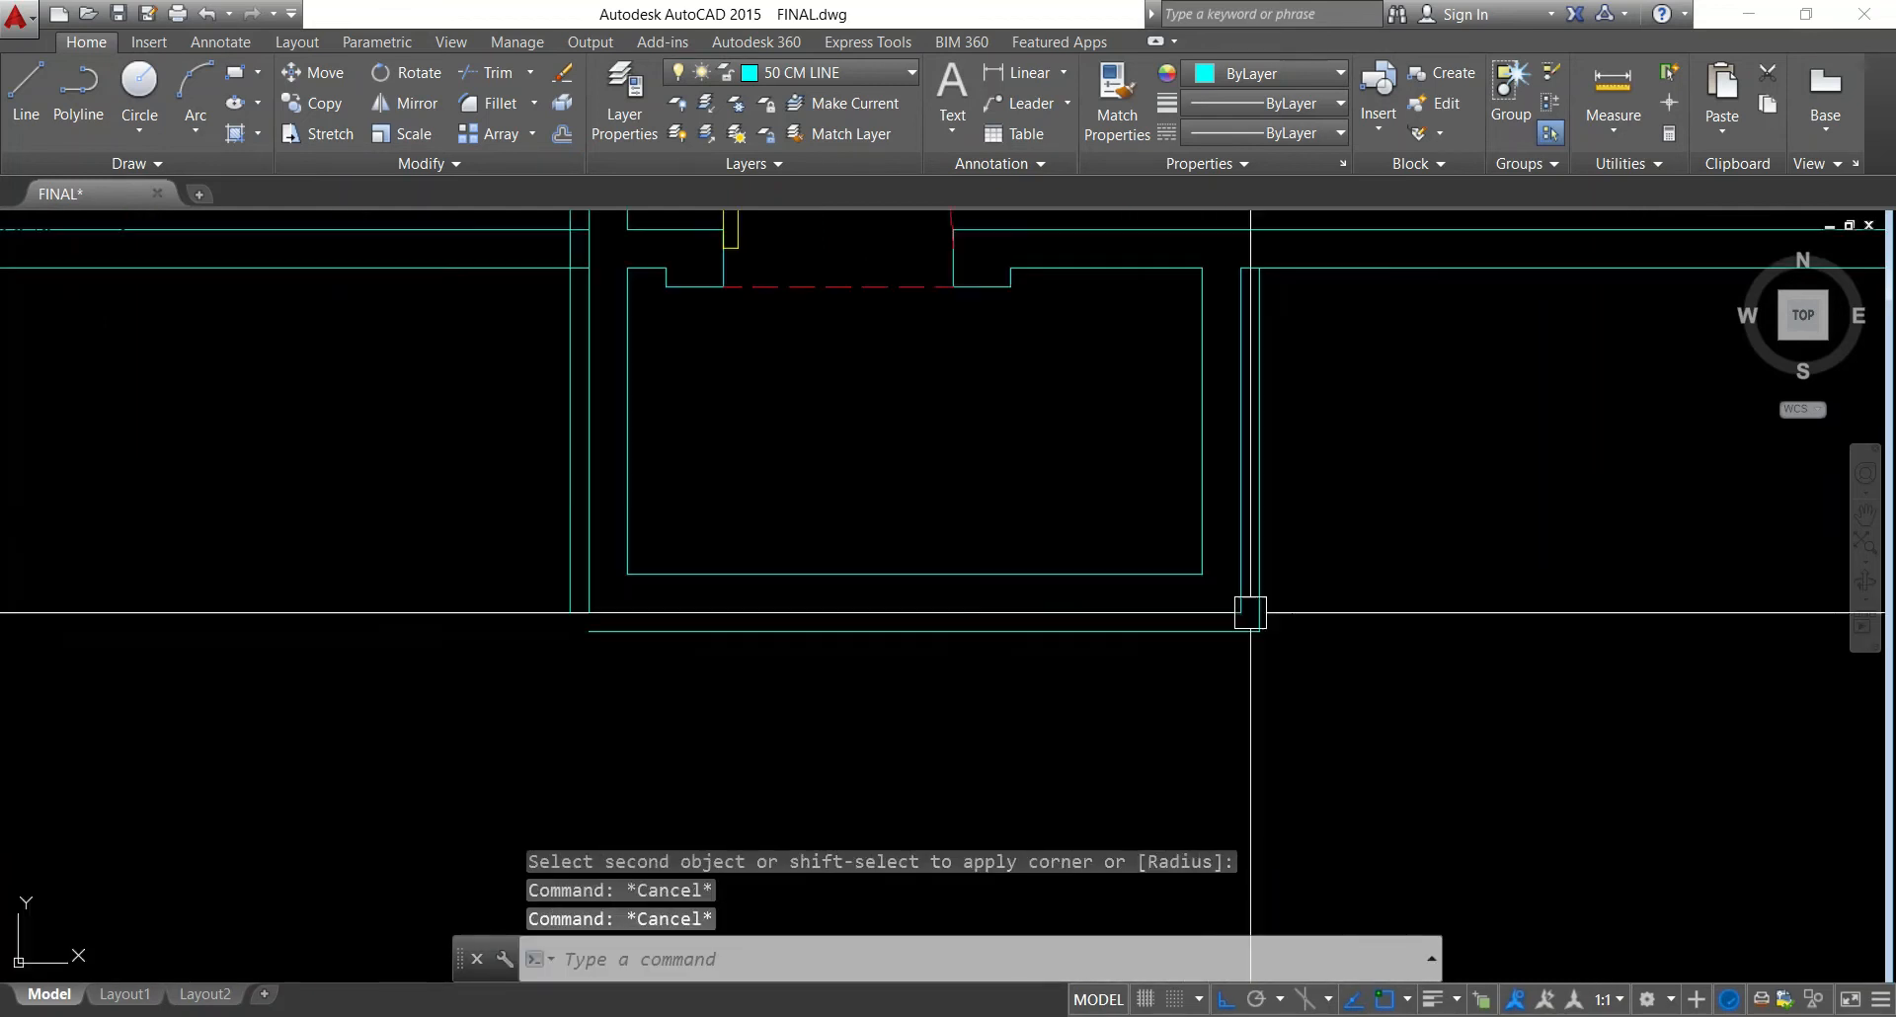
Add a linear dimension across the width of the entrance's lower right wall end in the completed plan
scroll(1247, 611, down, 8)
middle_drag(958, 638, 1438, 657)
scroll(631, 688, up, 2)
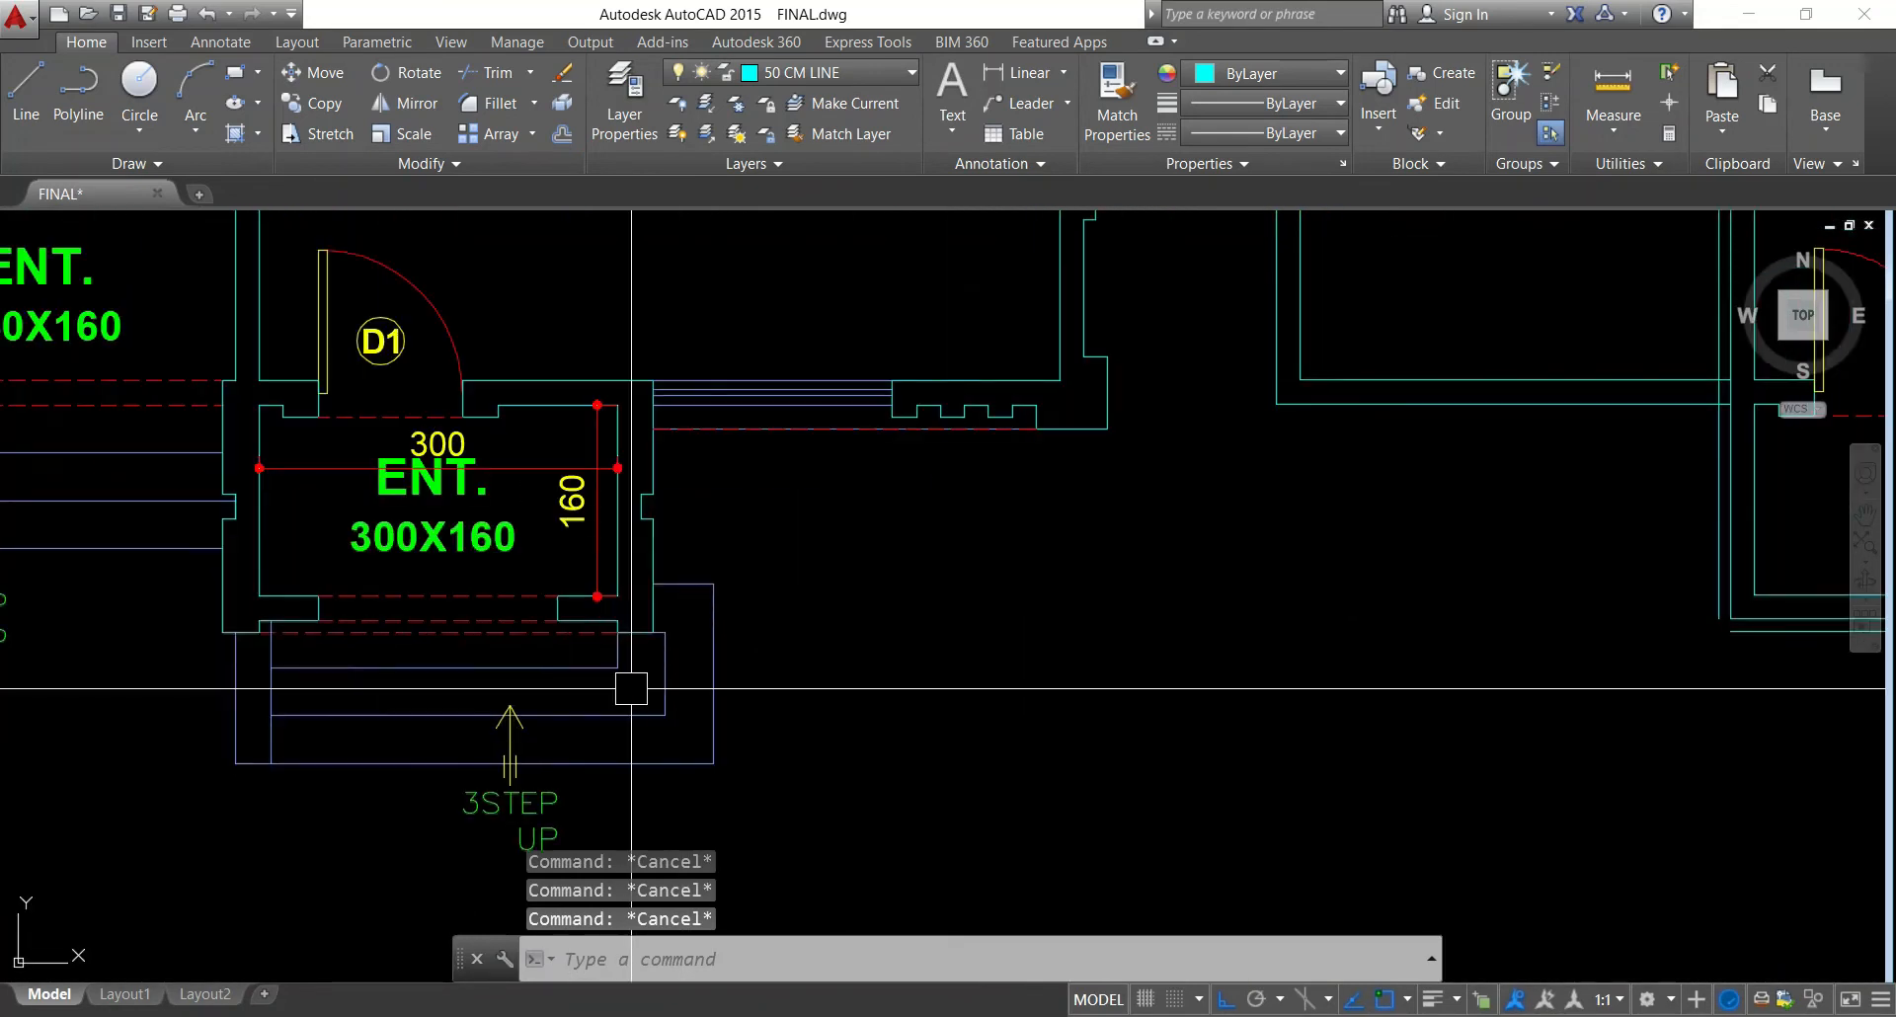
click(1029, 81)
middle_drag(706, 618, 993, 596)
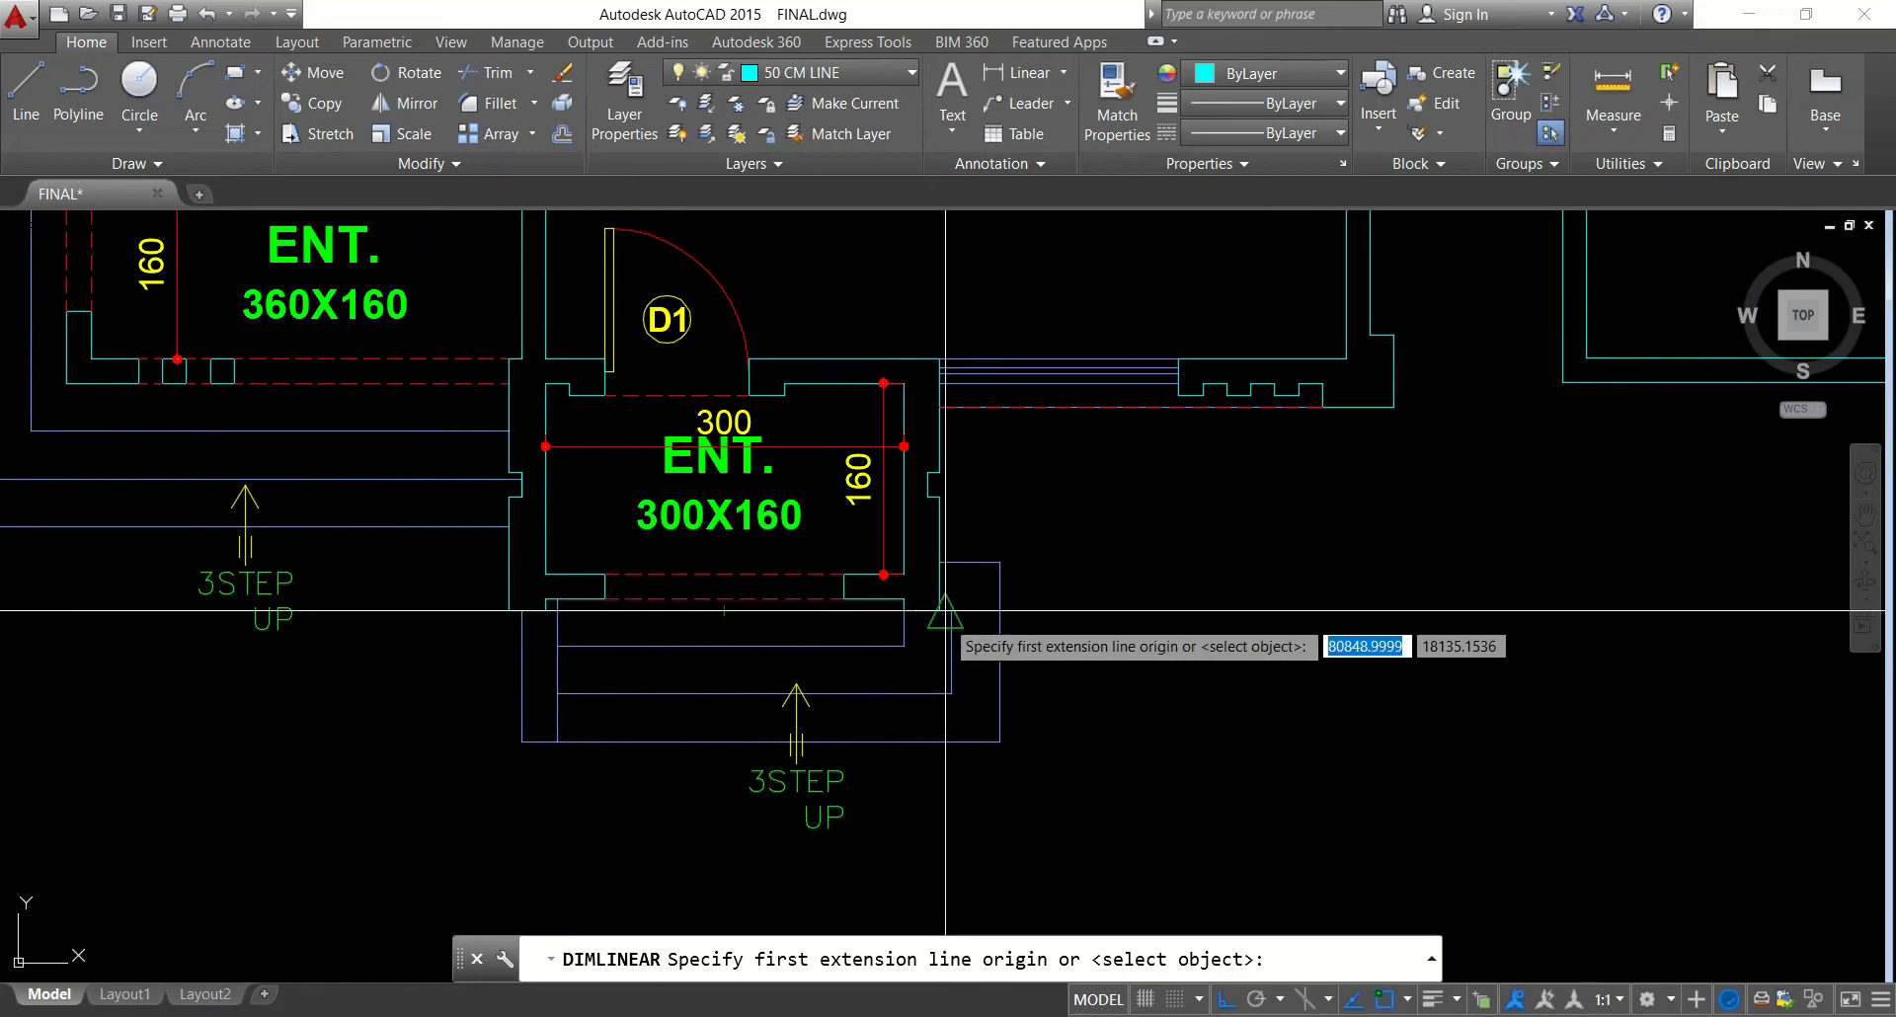
scroll(946, 611, up, 4)
click(948, 579)
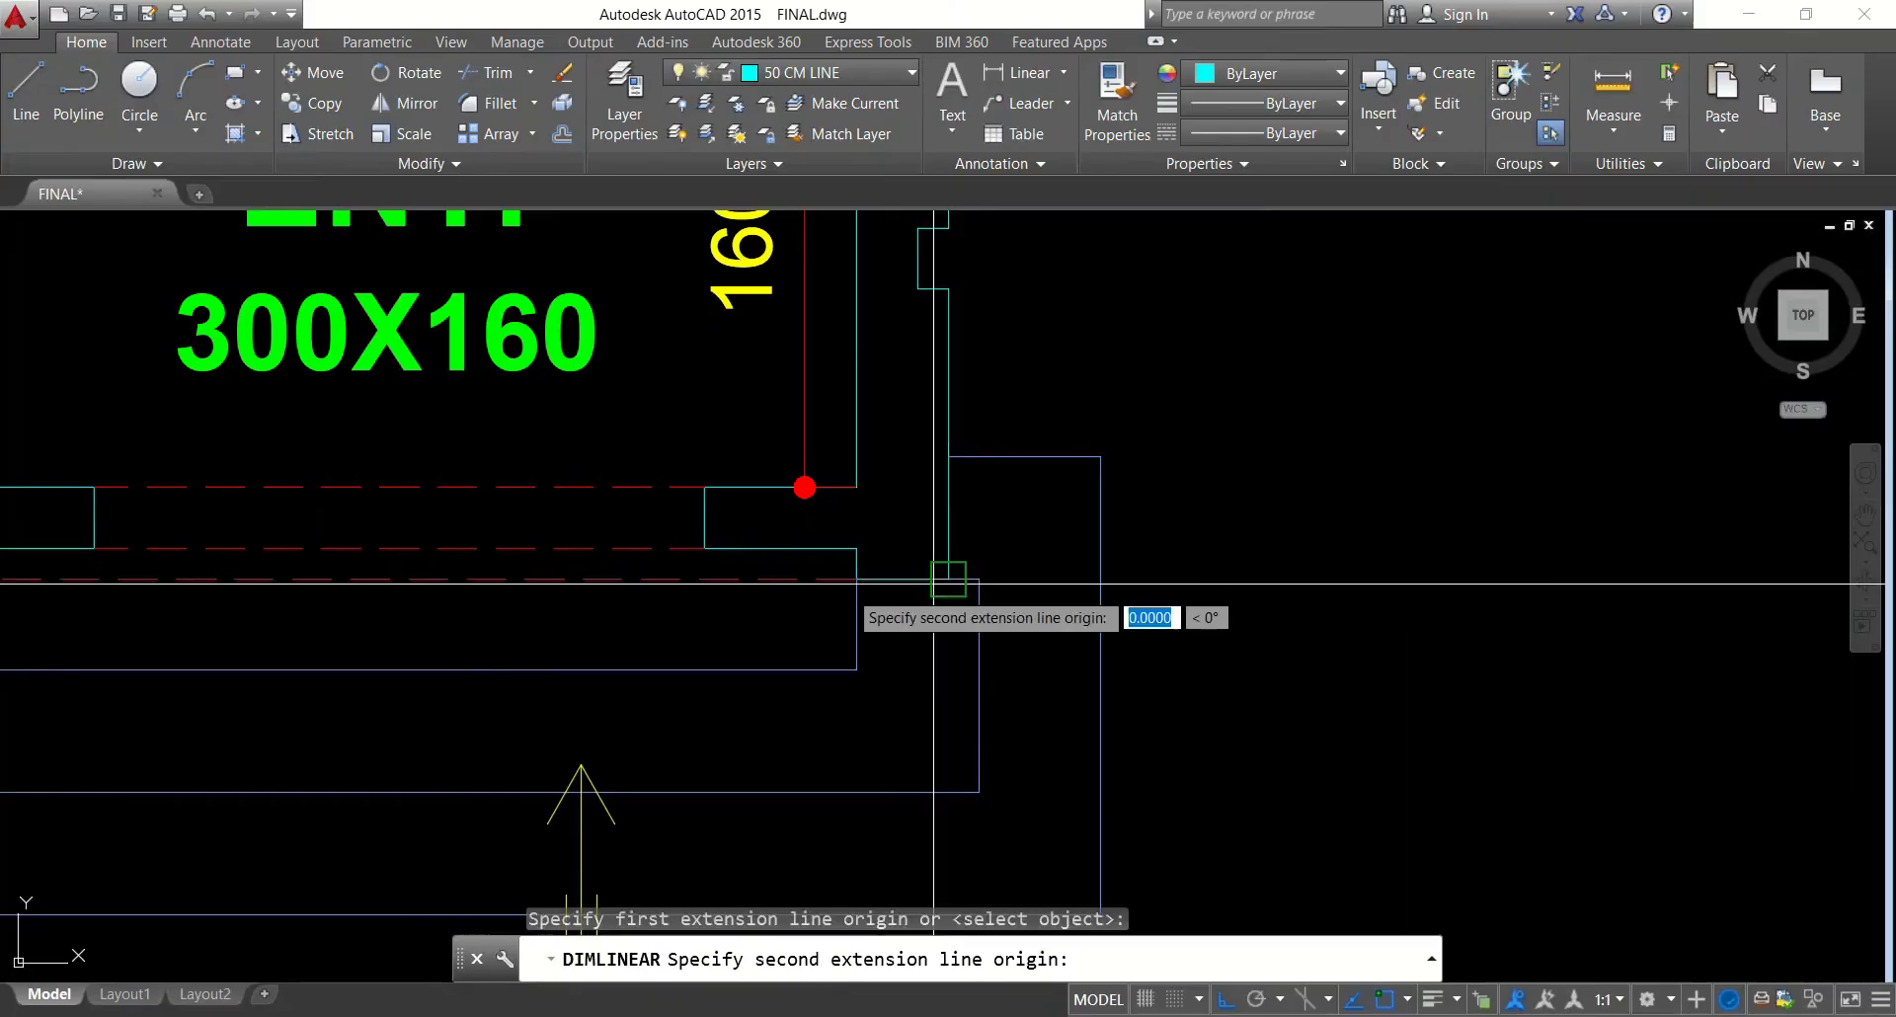
click(857, 579)
click(911, 738)
key(Escape)
Add a vertical dimension from the entrance's lower right corner up to the side wall notch in the completed plan
key(space)
key(space)
click(948, 505)
click(1198, 545)
key(Escape)
key(Escape)
Offset the new entrance's outermost front line inward by 95 to mark the lower edge of the side wall notch
scroll(1274, 568, down, 2)
middle_drag(1531, 642, 647, 634)
middle_drag(1099, 673, 1090, 703)
middle_drag(1350, 712, 1208, 730)
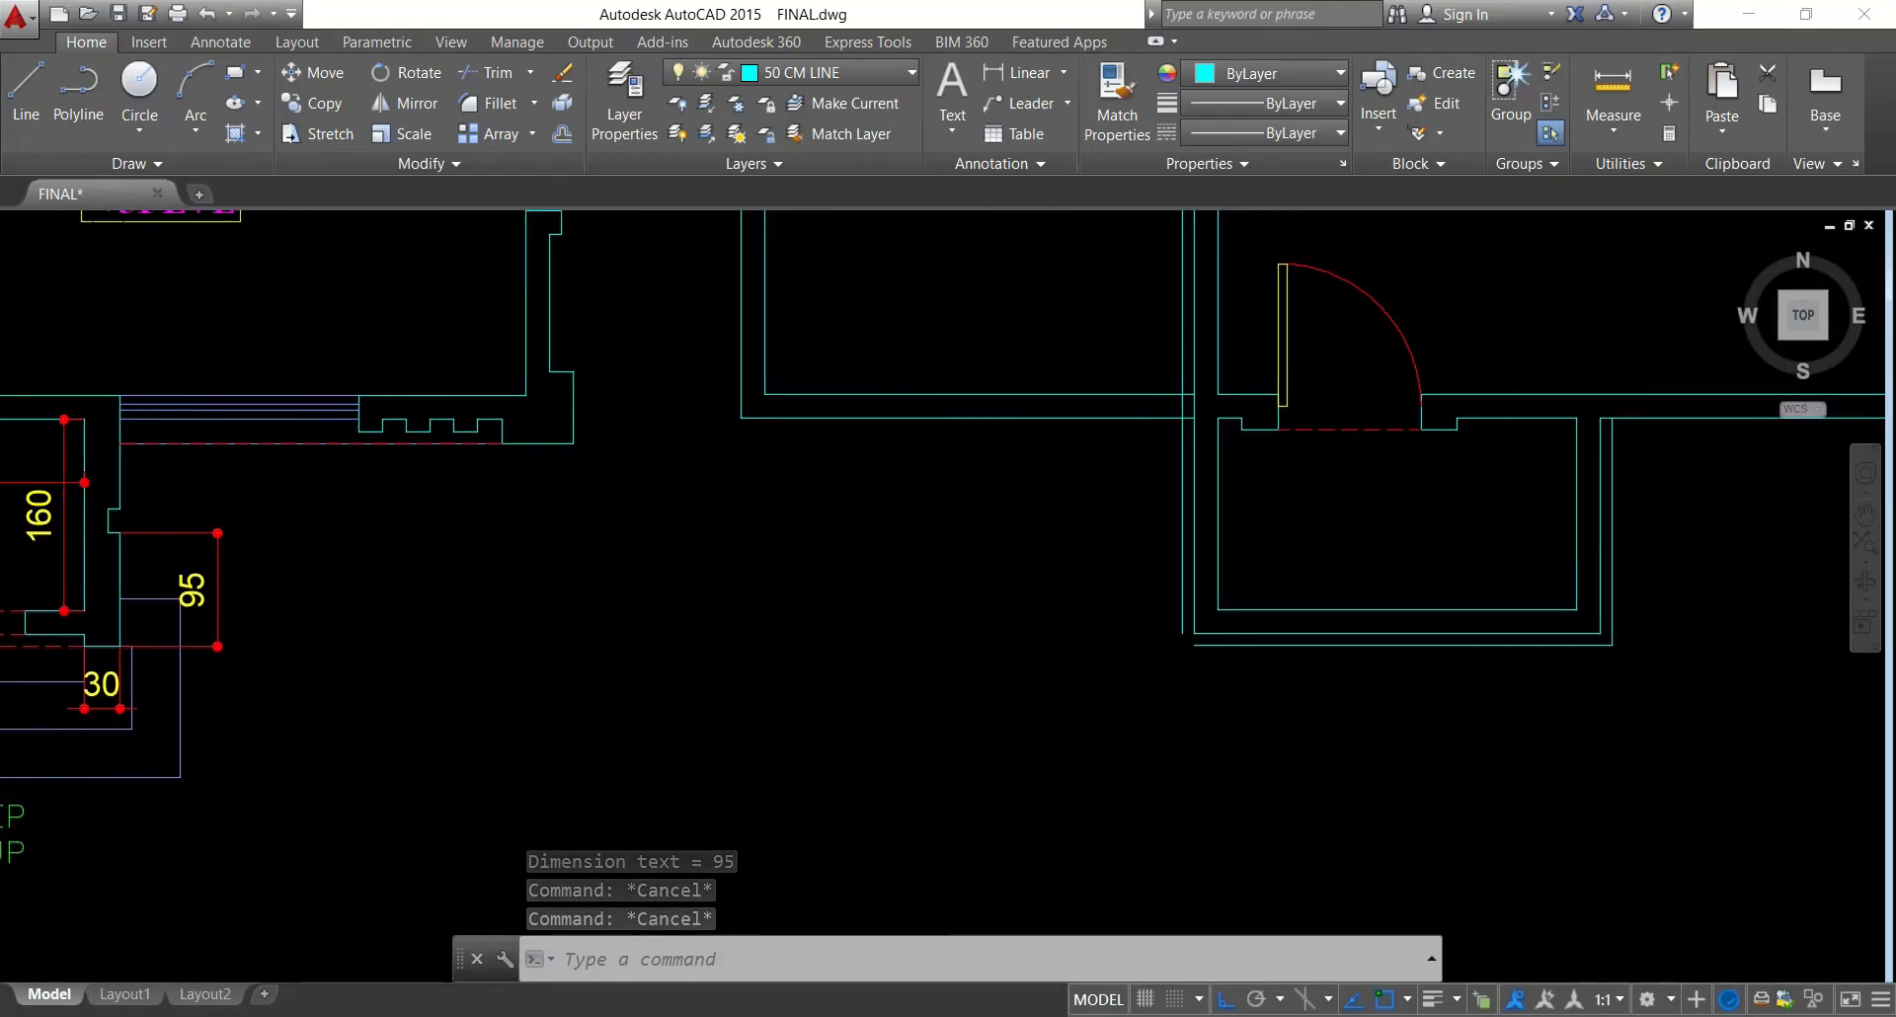
key(Return)
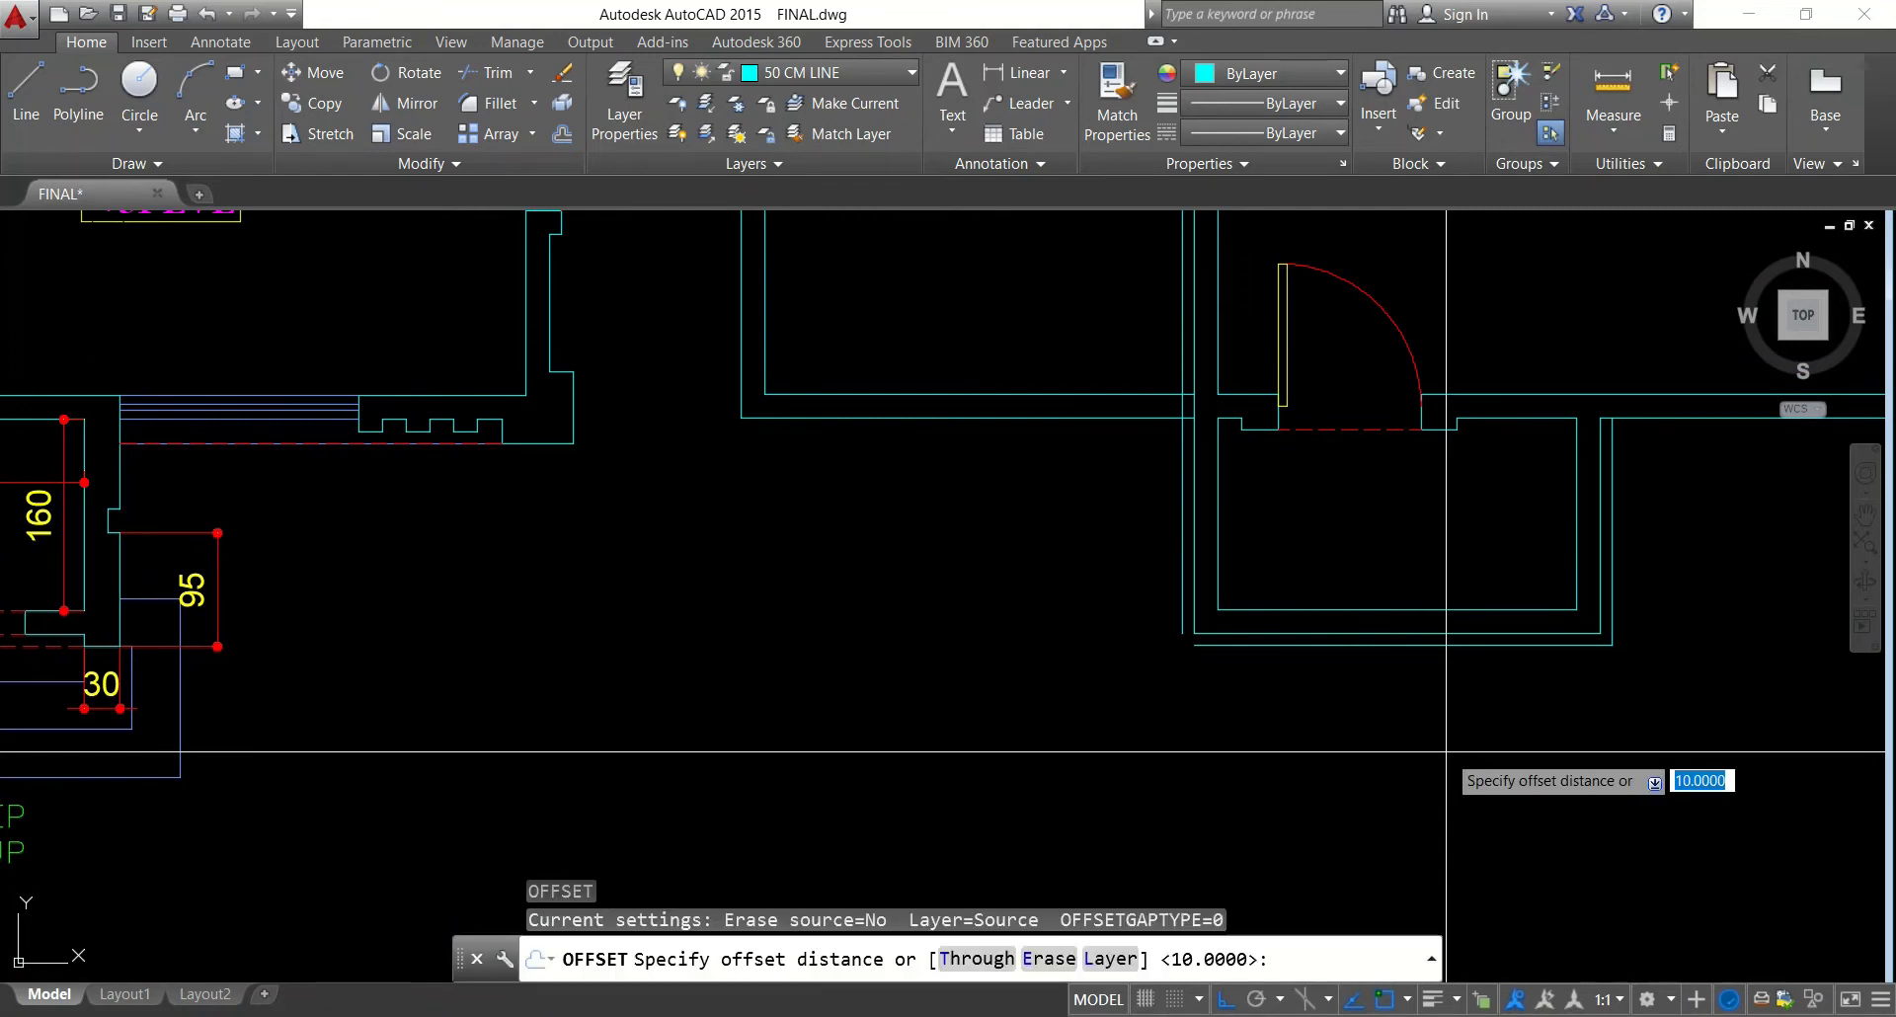
key(Return)
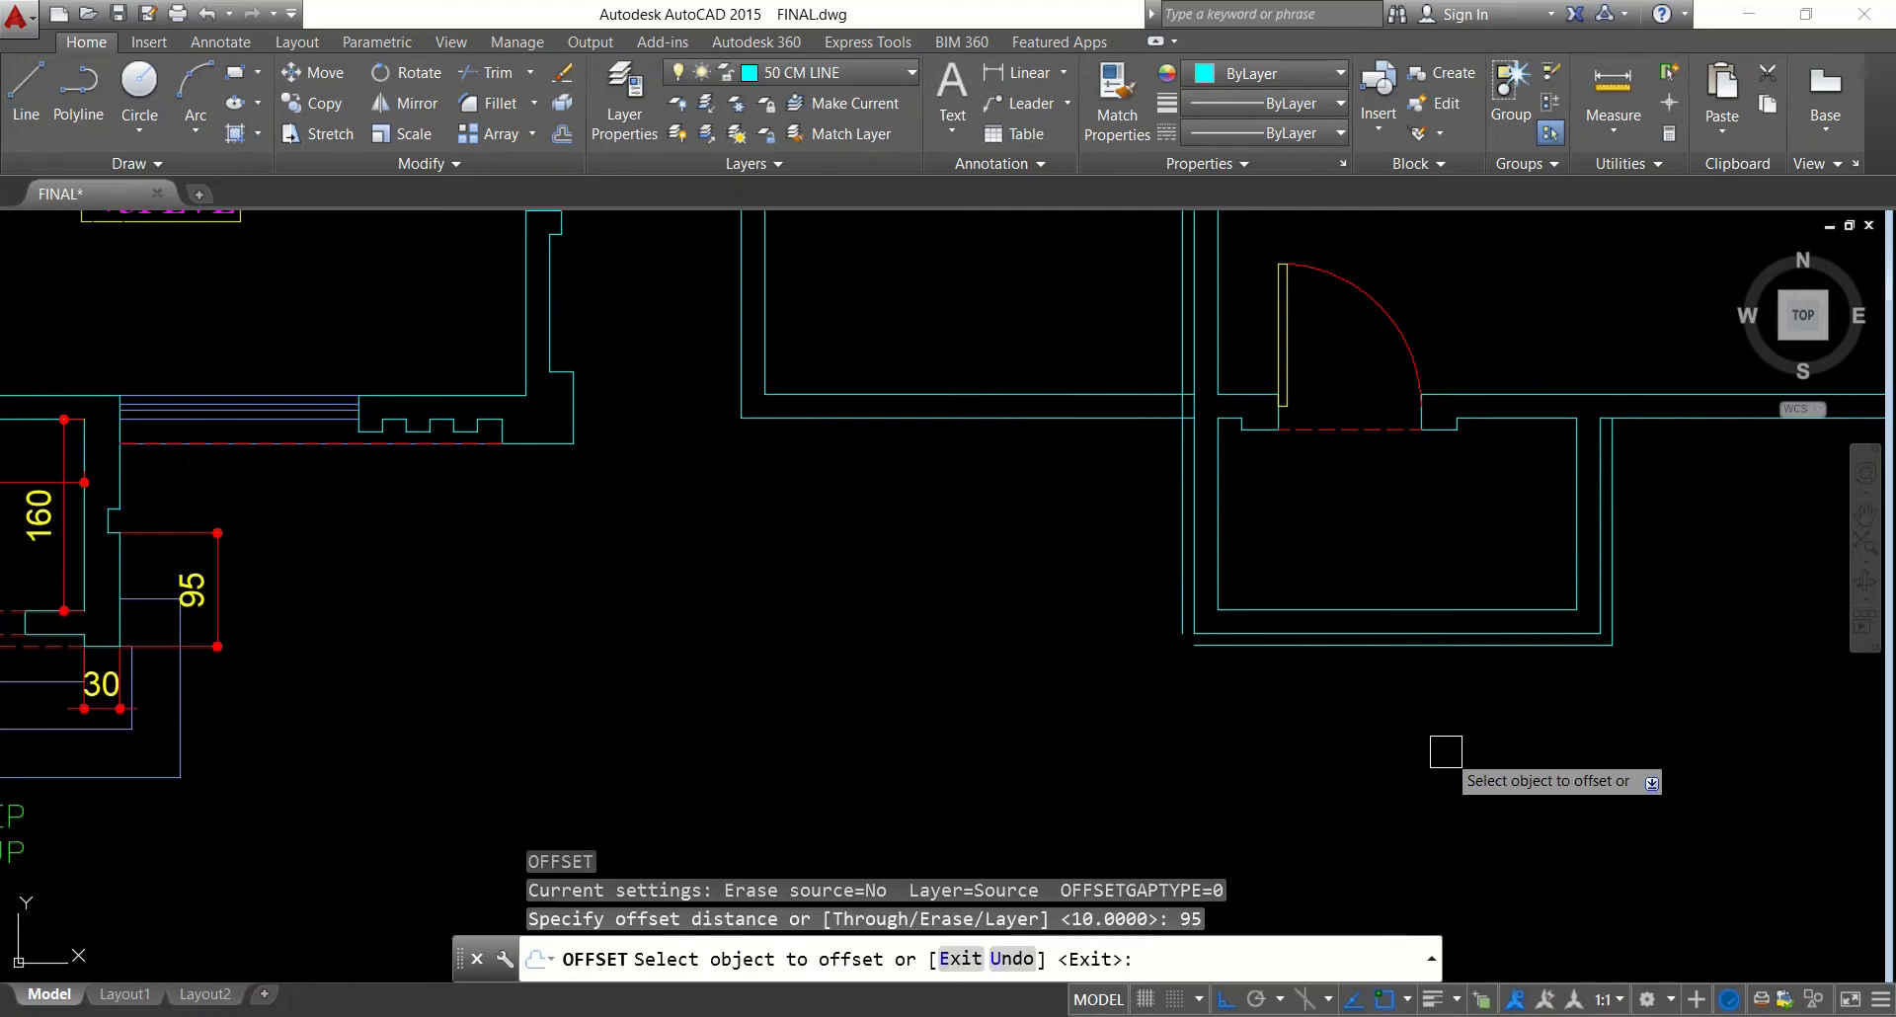
click(1567, 647)
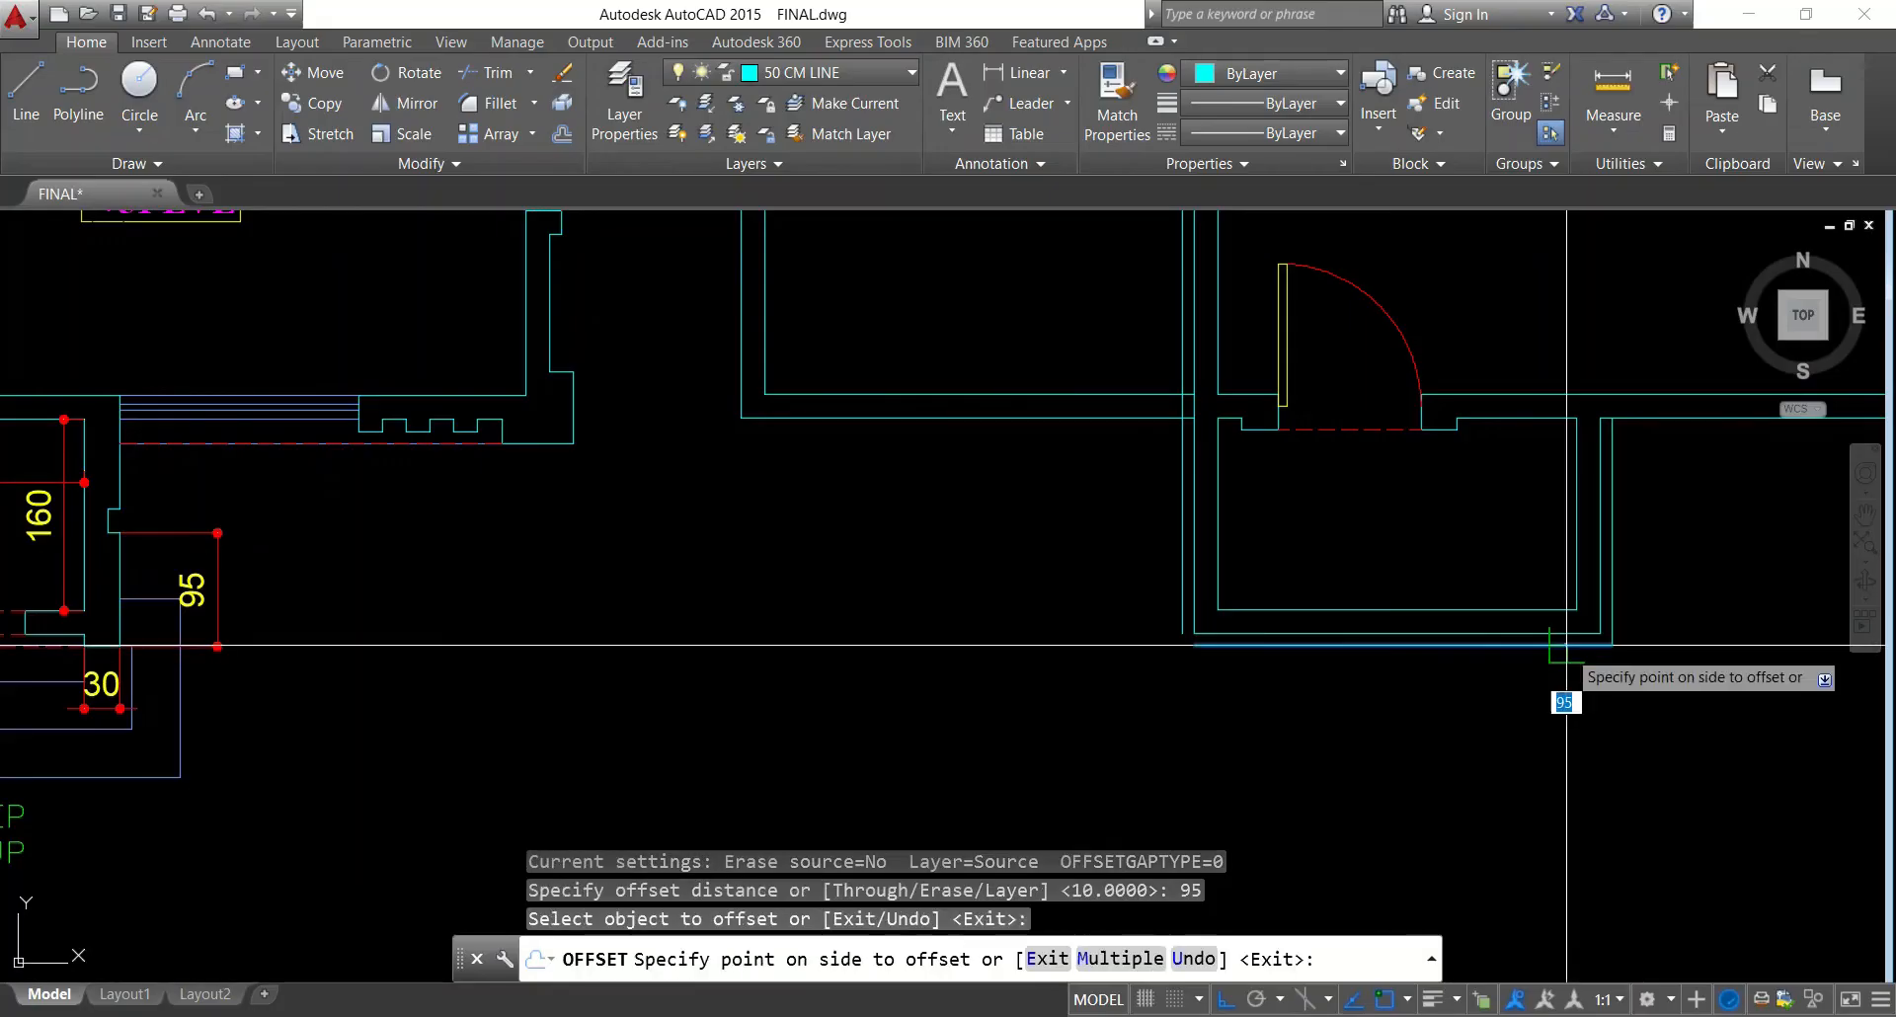
click(1509, 558)
key(Escape)
key(Escape)
key(Escape)
key(Escape)
Offset the notch's lower edge line upward by 20 to mark its upper edge
text(O)
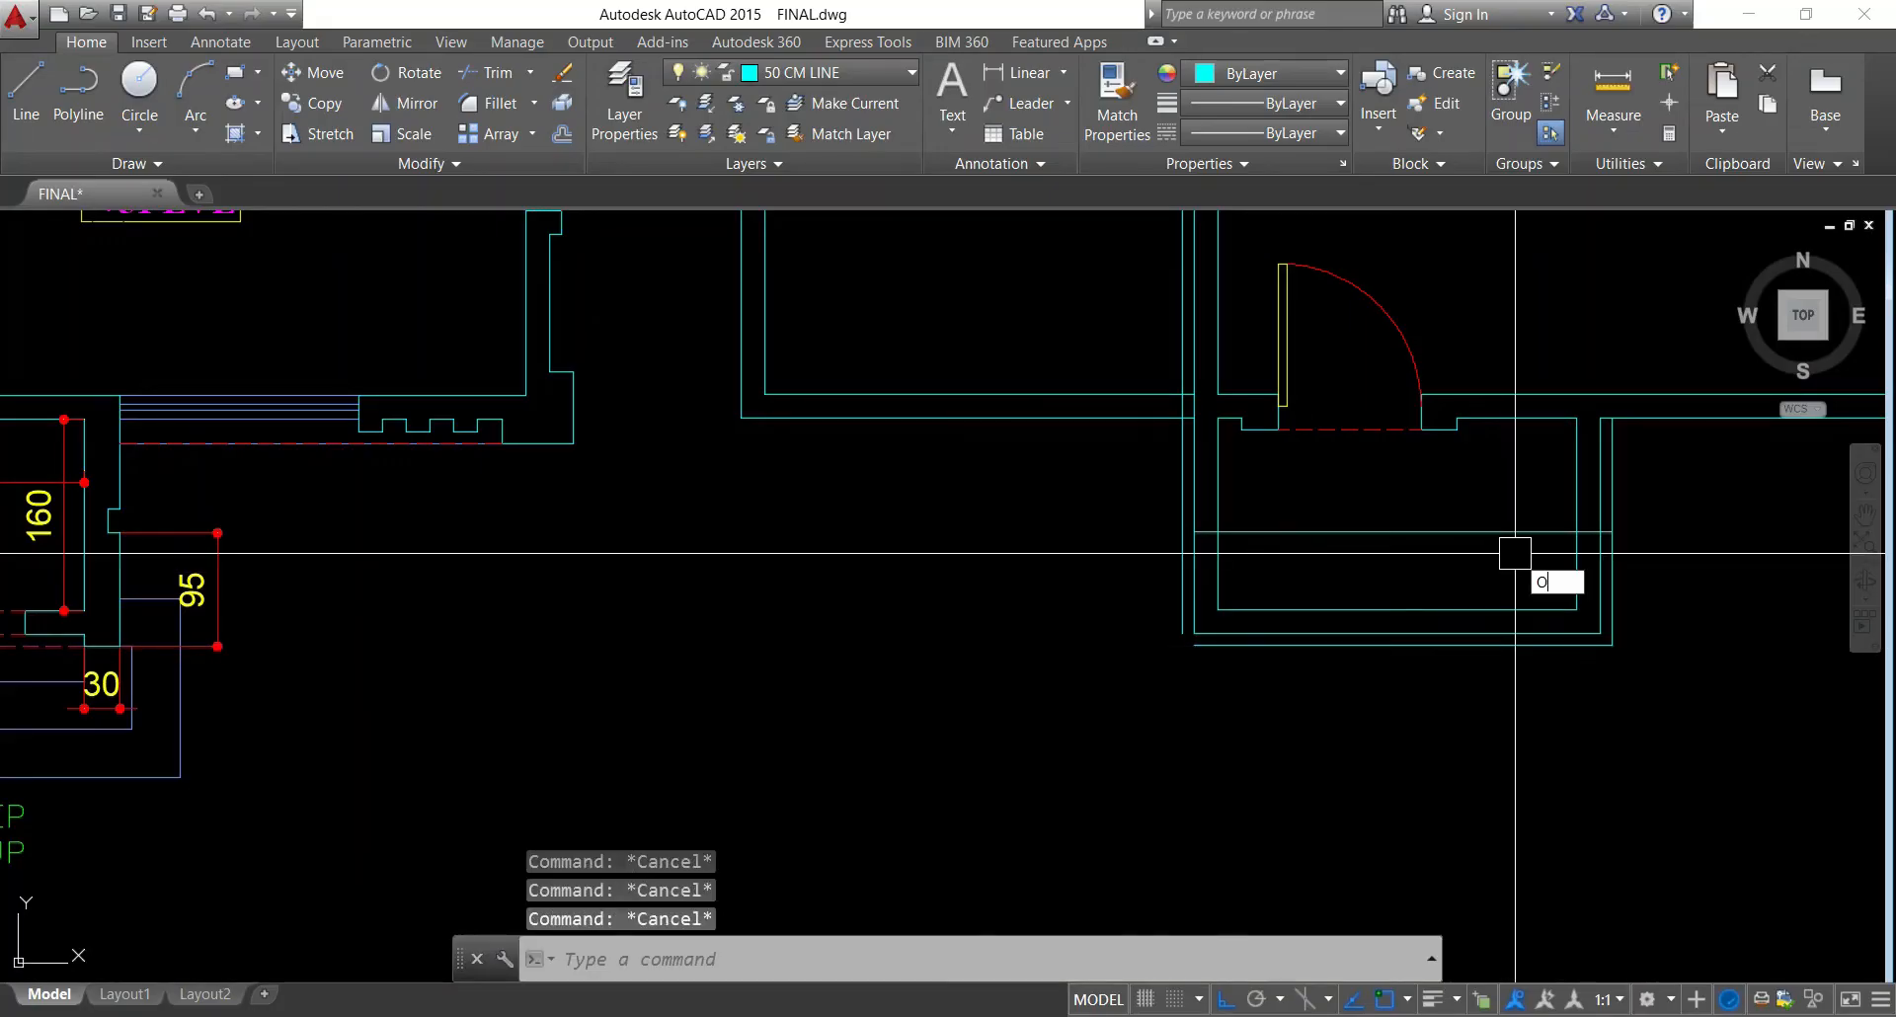
key(Return)
text(20)
key(Return)
click(1511, 531)
click(1511, 500)
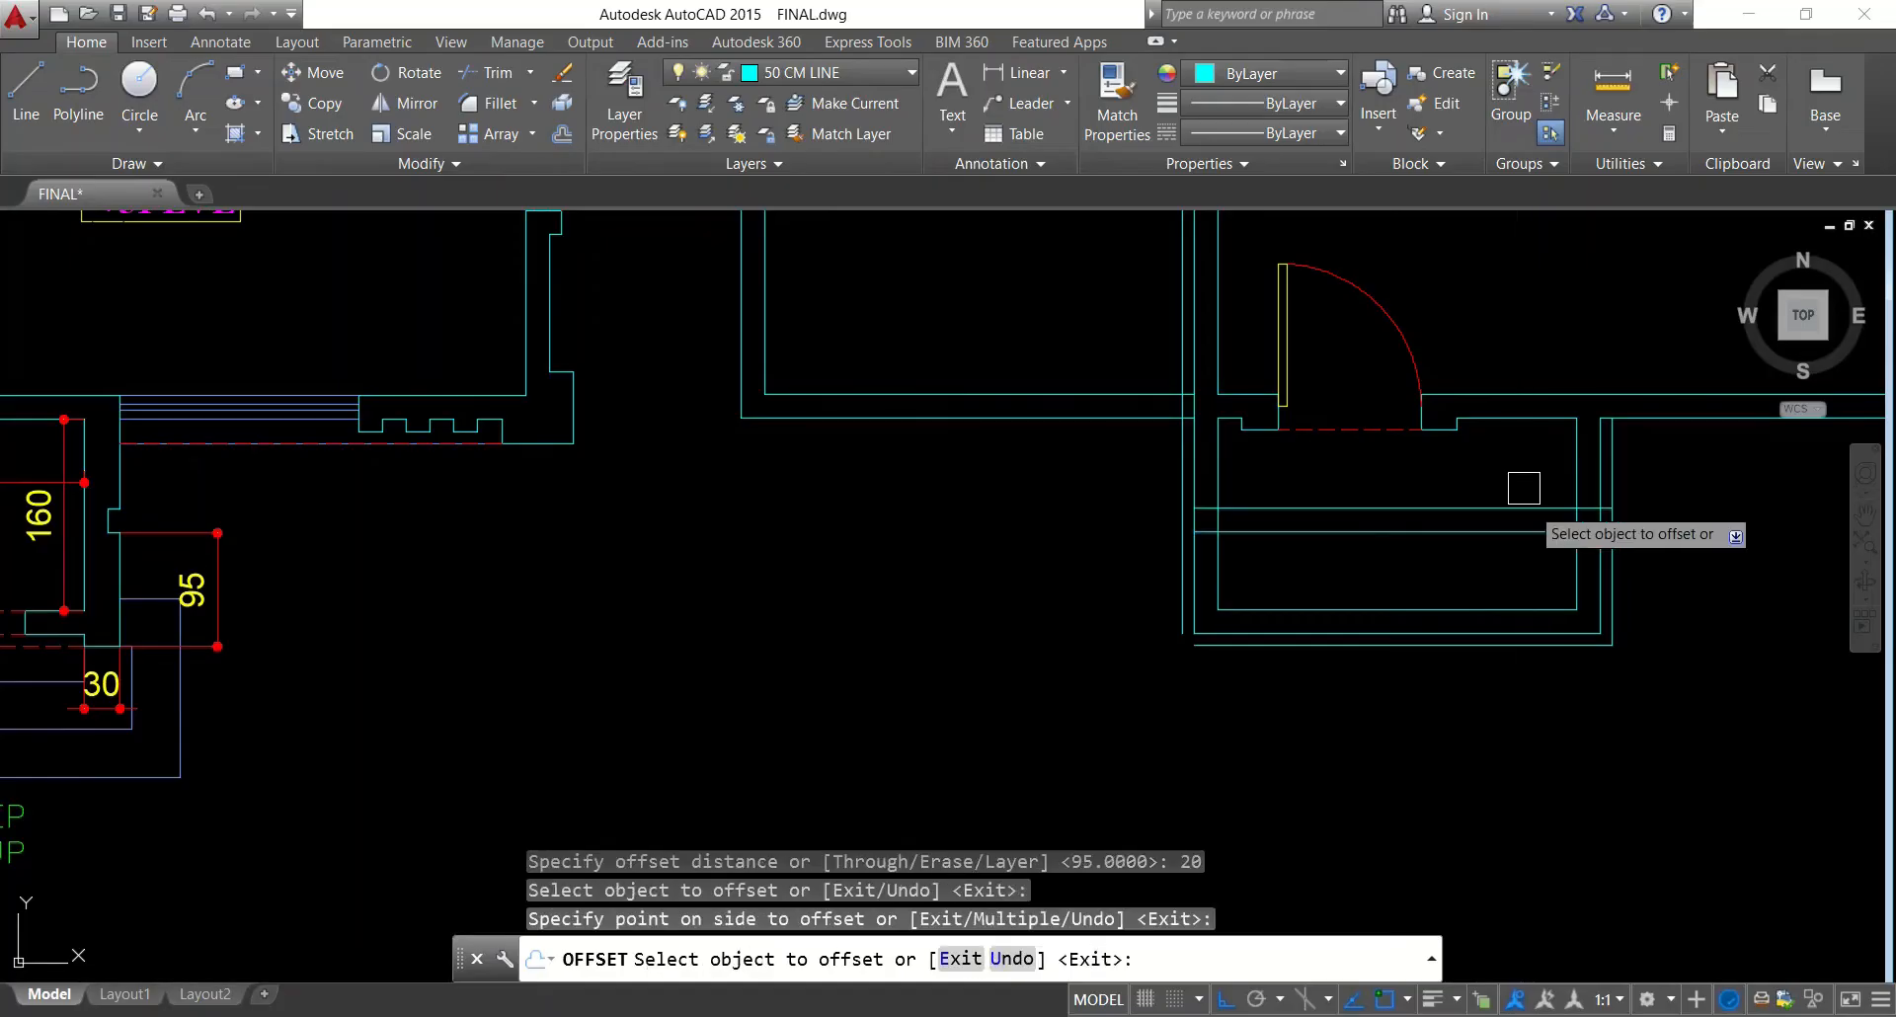
key(Escape)
key(Escape)
key(Escape)
key(Escape)
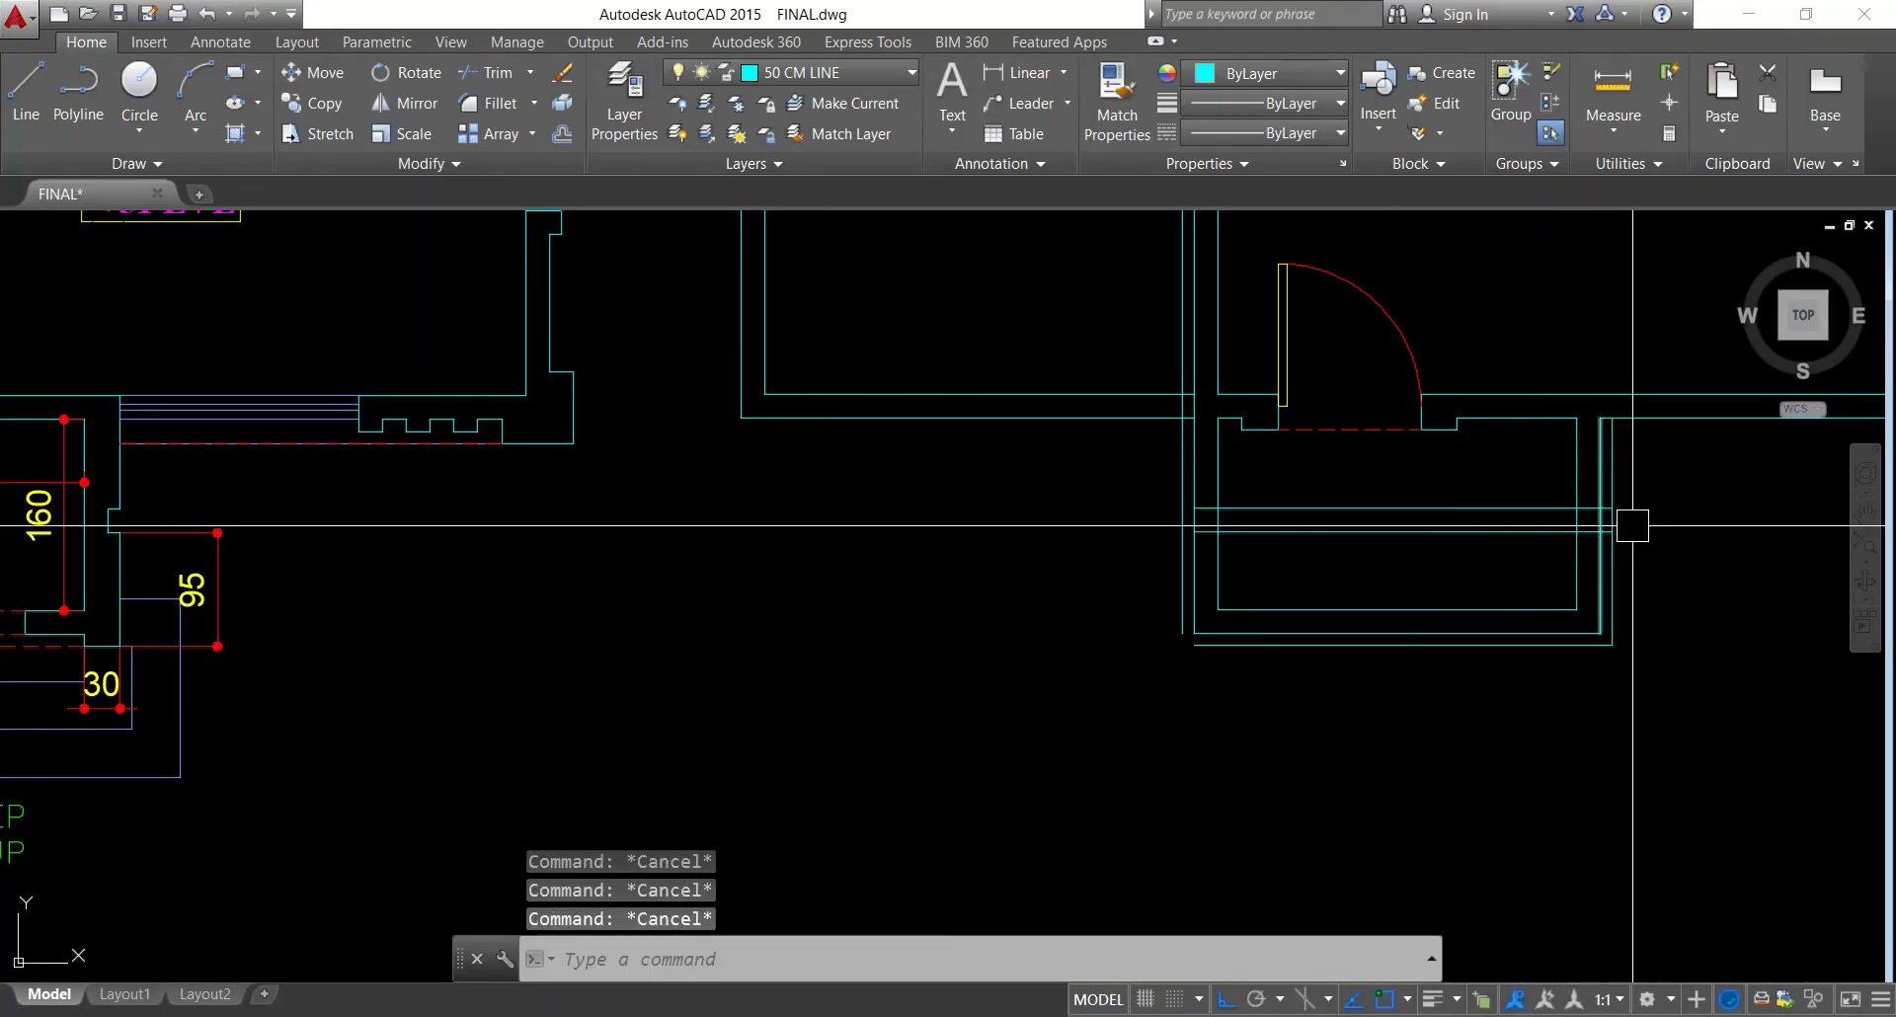
Trim the two notch edge lines so they remain only between the two outer lines of the right wall
text(TR)
key(Return)
scroll(1599, 511, up, 4)
key(Return)
click(1561, 631)
click(1535, 385)
key(Escape)
click(1378, 368)
click(1213, 639)
text(E)
scroll(1211, 640, down, 2)
key(Escape)
Trim the outer line at the notch opening and remove the surplus inner line above and below the notch
text(TR)
key(Return)
key(Return)
click(1495, 550)
scroll(1502, 550, down, 2)
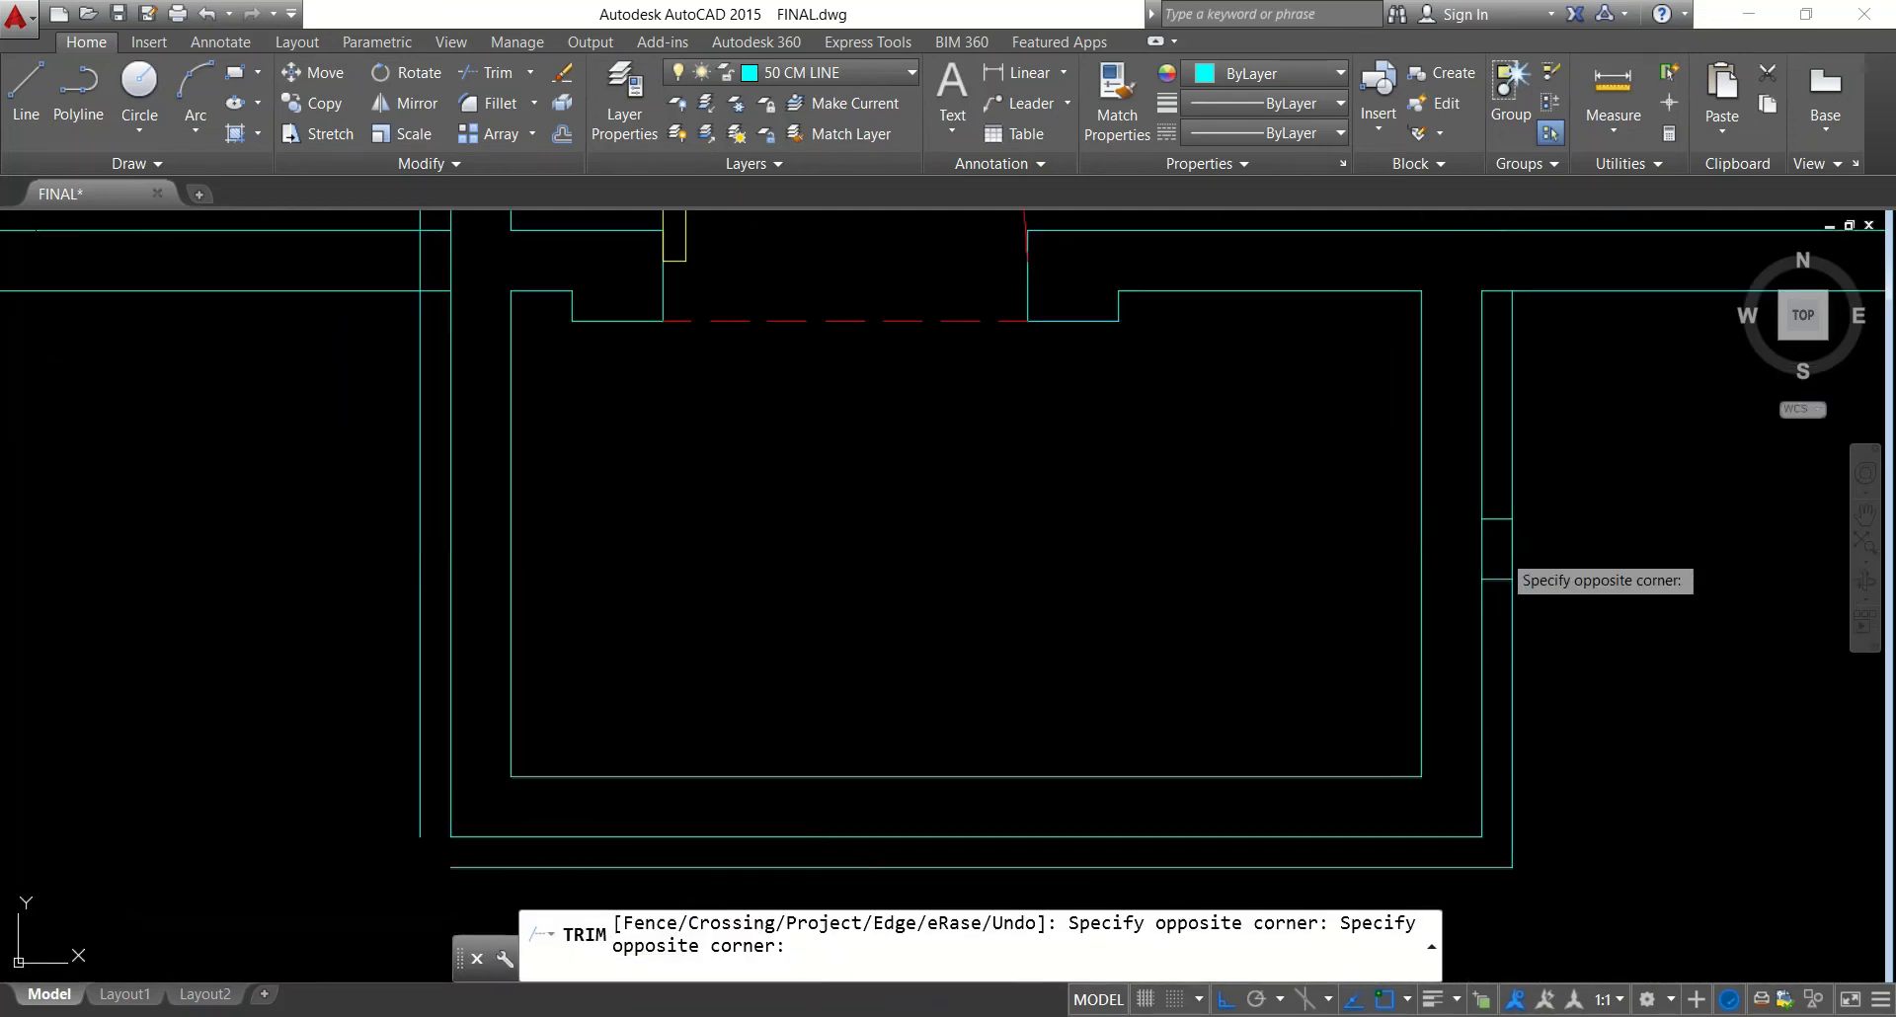
click(1519, 549)
click(1481, 462)
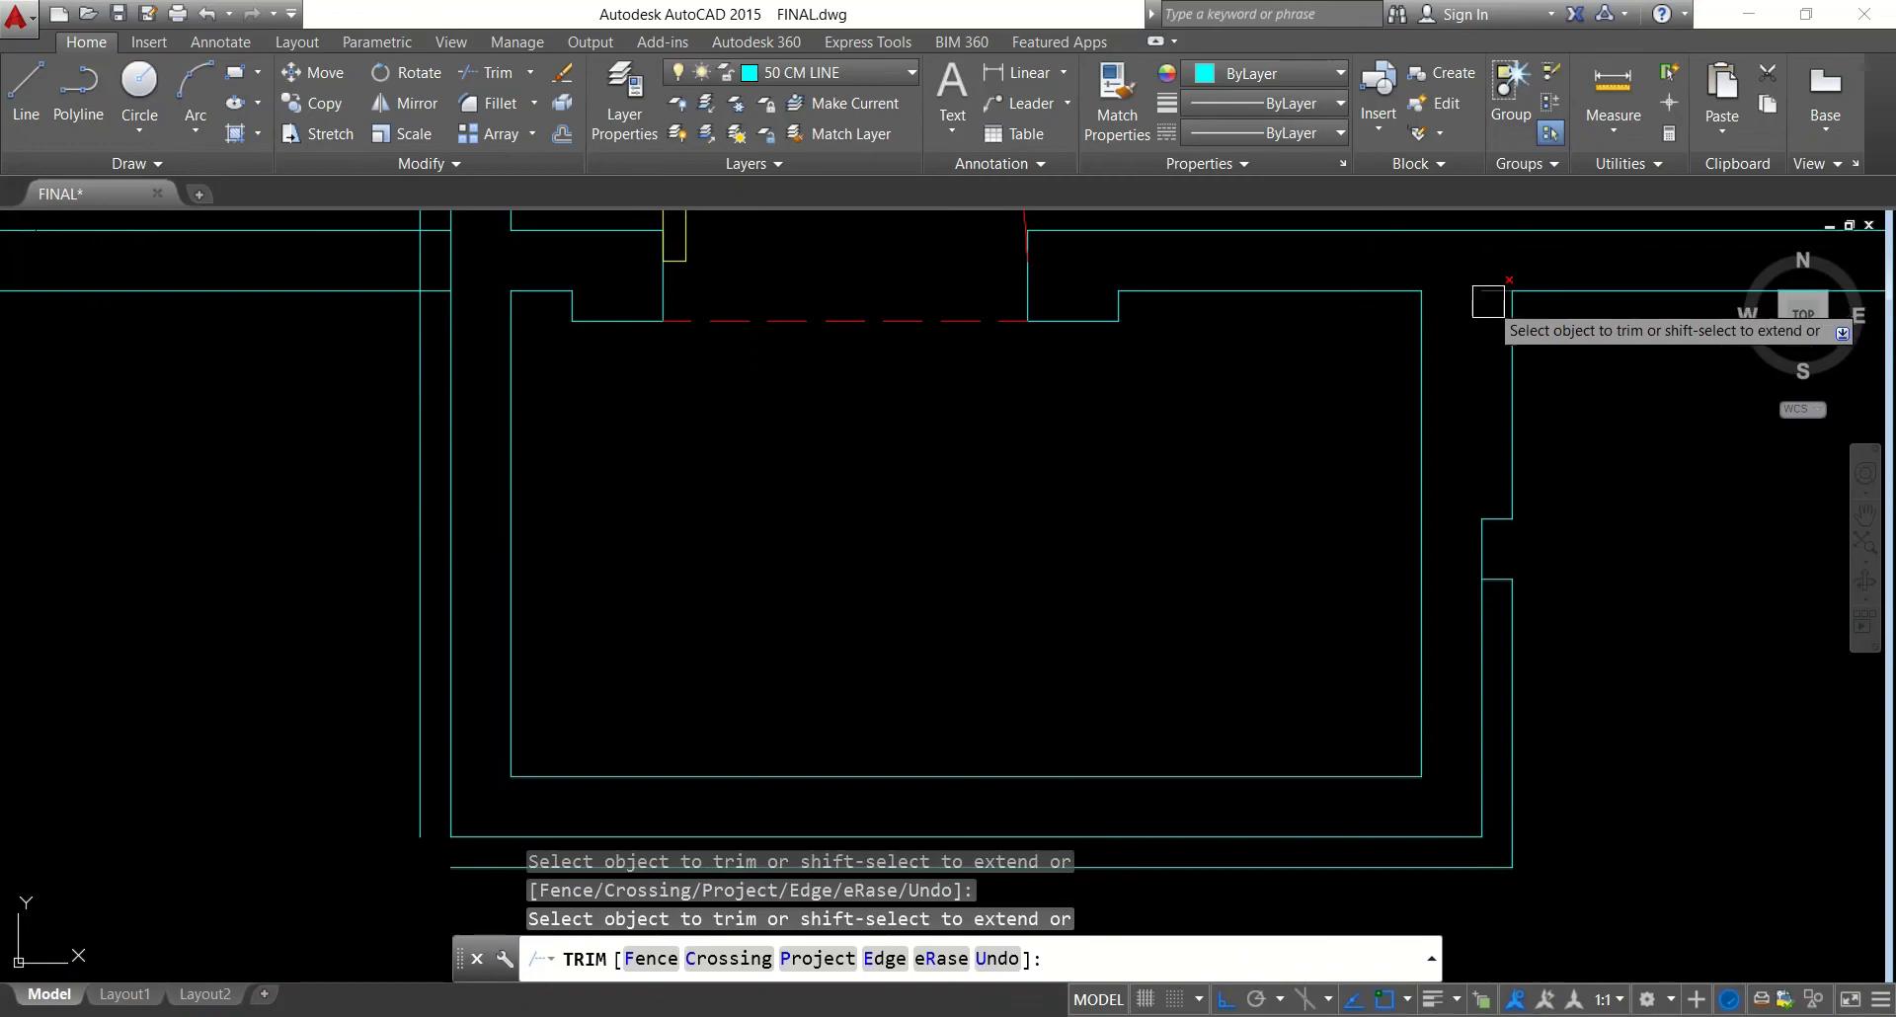
scroll(1532, 592, down, 4)
key(Escape)
mouse_move(943, 807)
middle_down()
mouse_move(1332, 793)
mouse_move(1048, 788)
middle_up()
key(Escape)
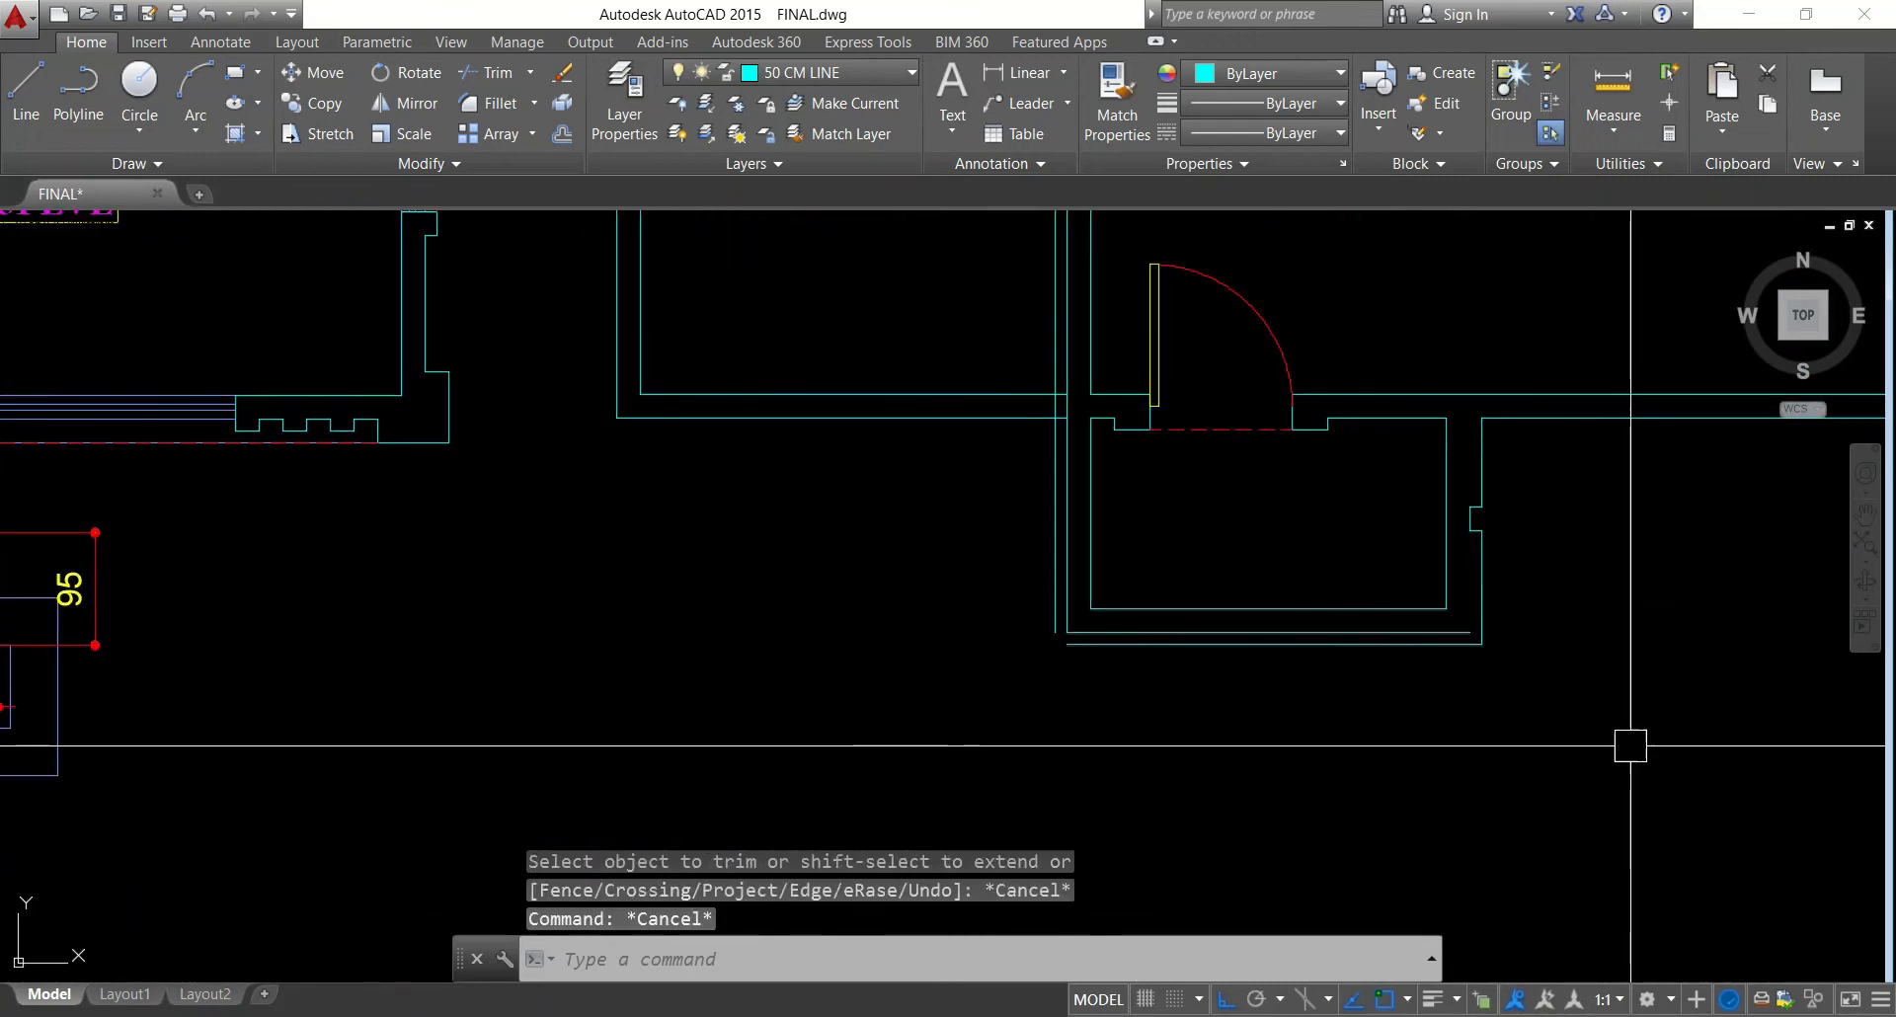
Offset the entrance's right outer wall line below the notch inward by 30
text(O)
key(Return)
text(30)
key(Return)
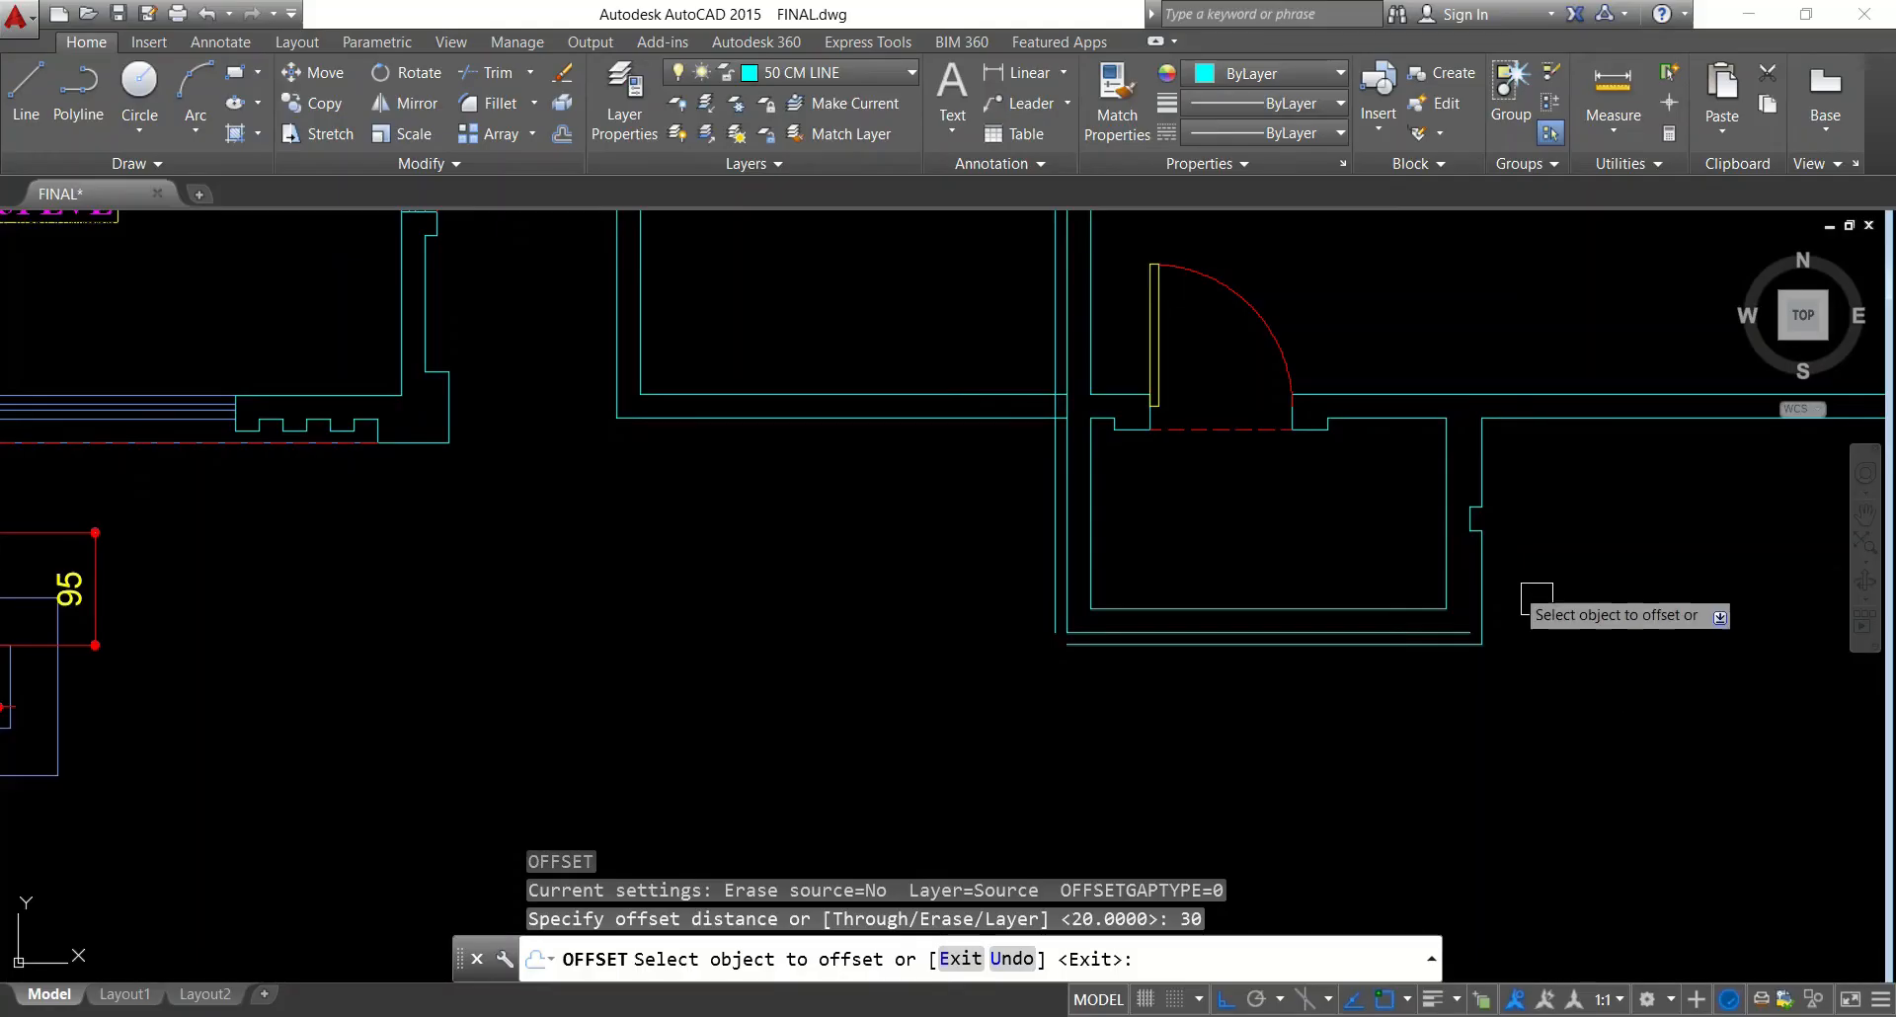
click(1482, 577)
click(1461, 577)
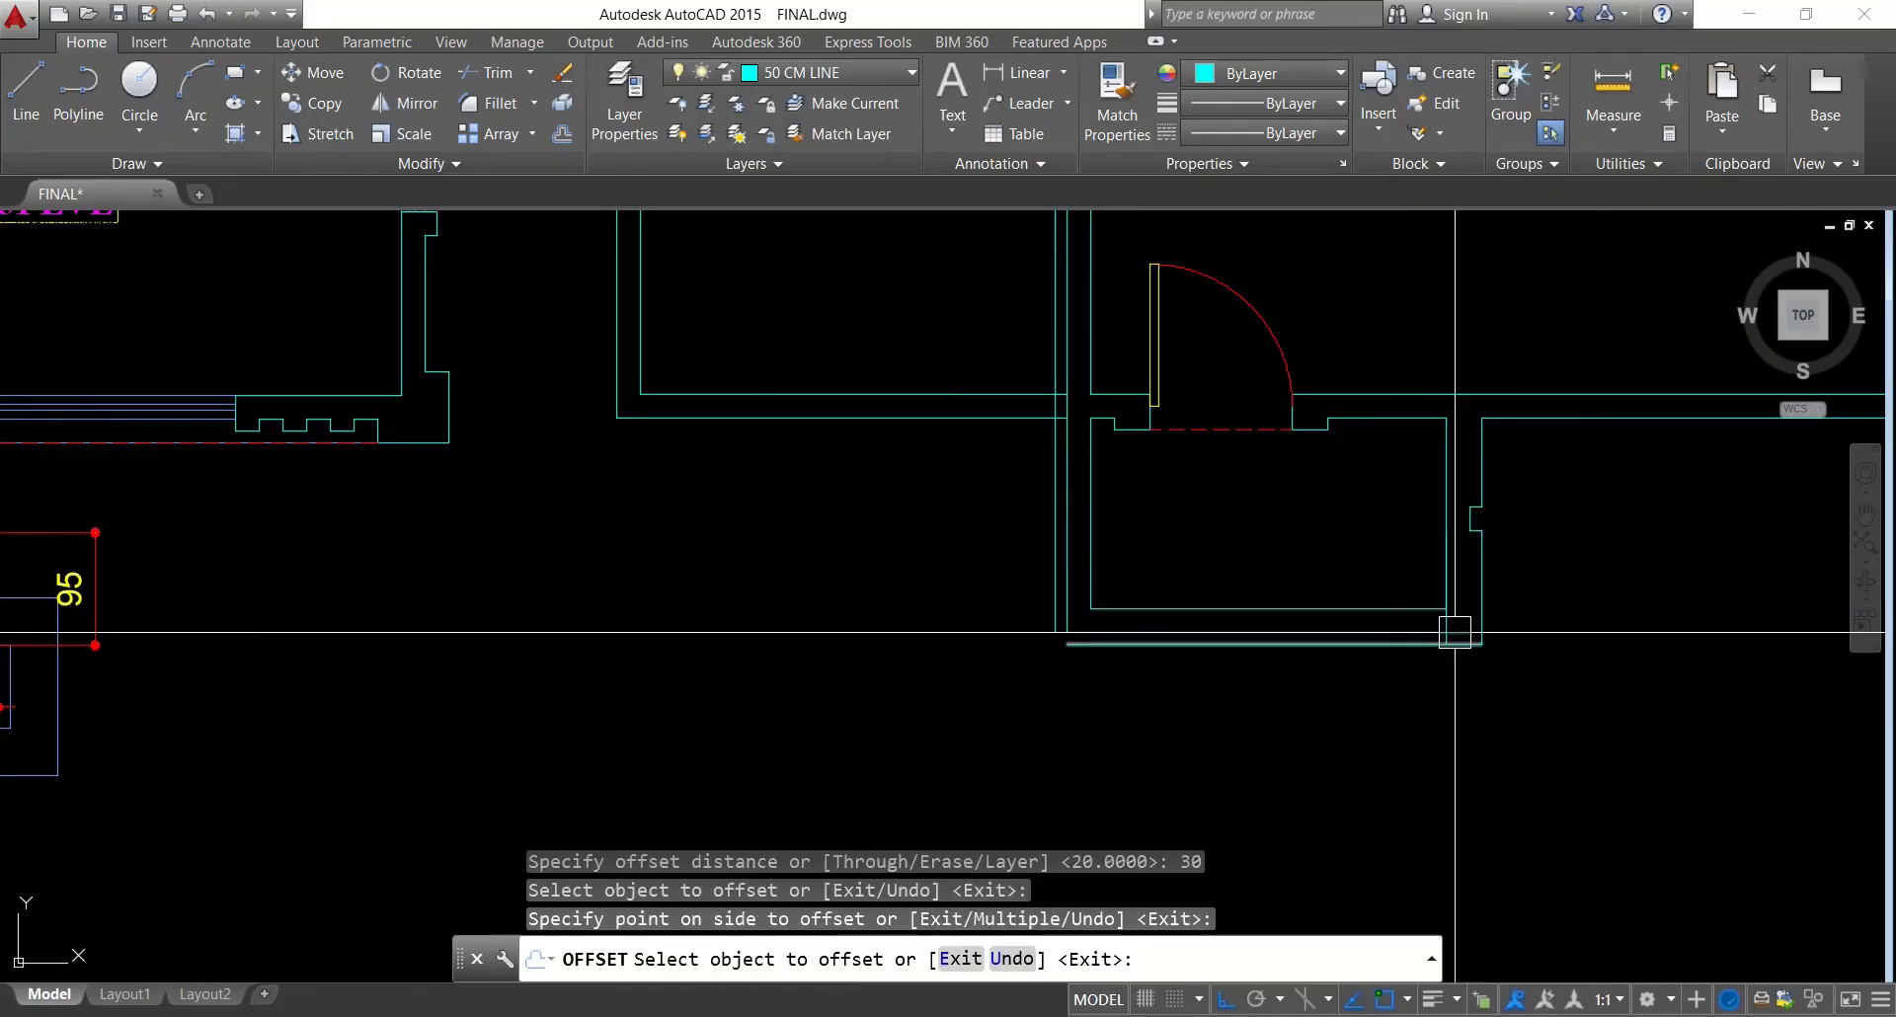
key(Escape)
key(Escape)
key(Escape)
Trim the 30 offset line and the adjoining front wall line to leave a stepped lower right corner
key(Return)
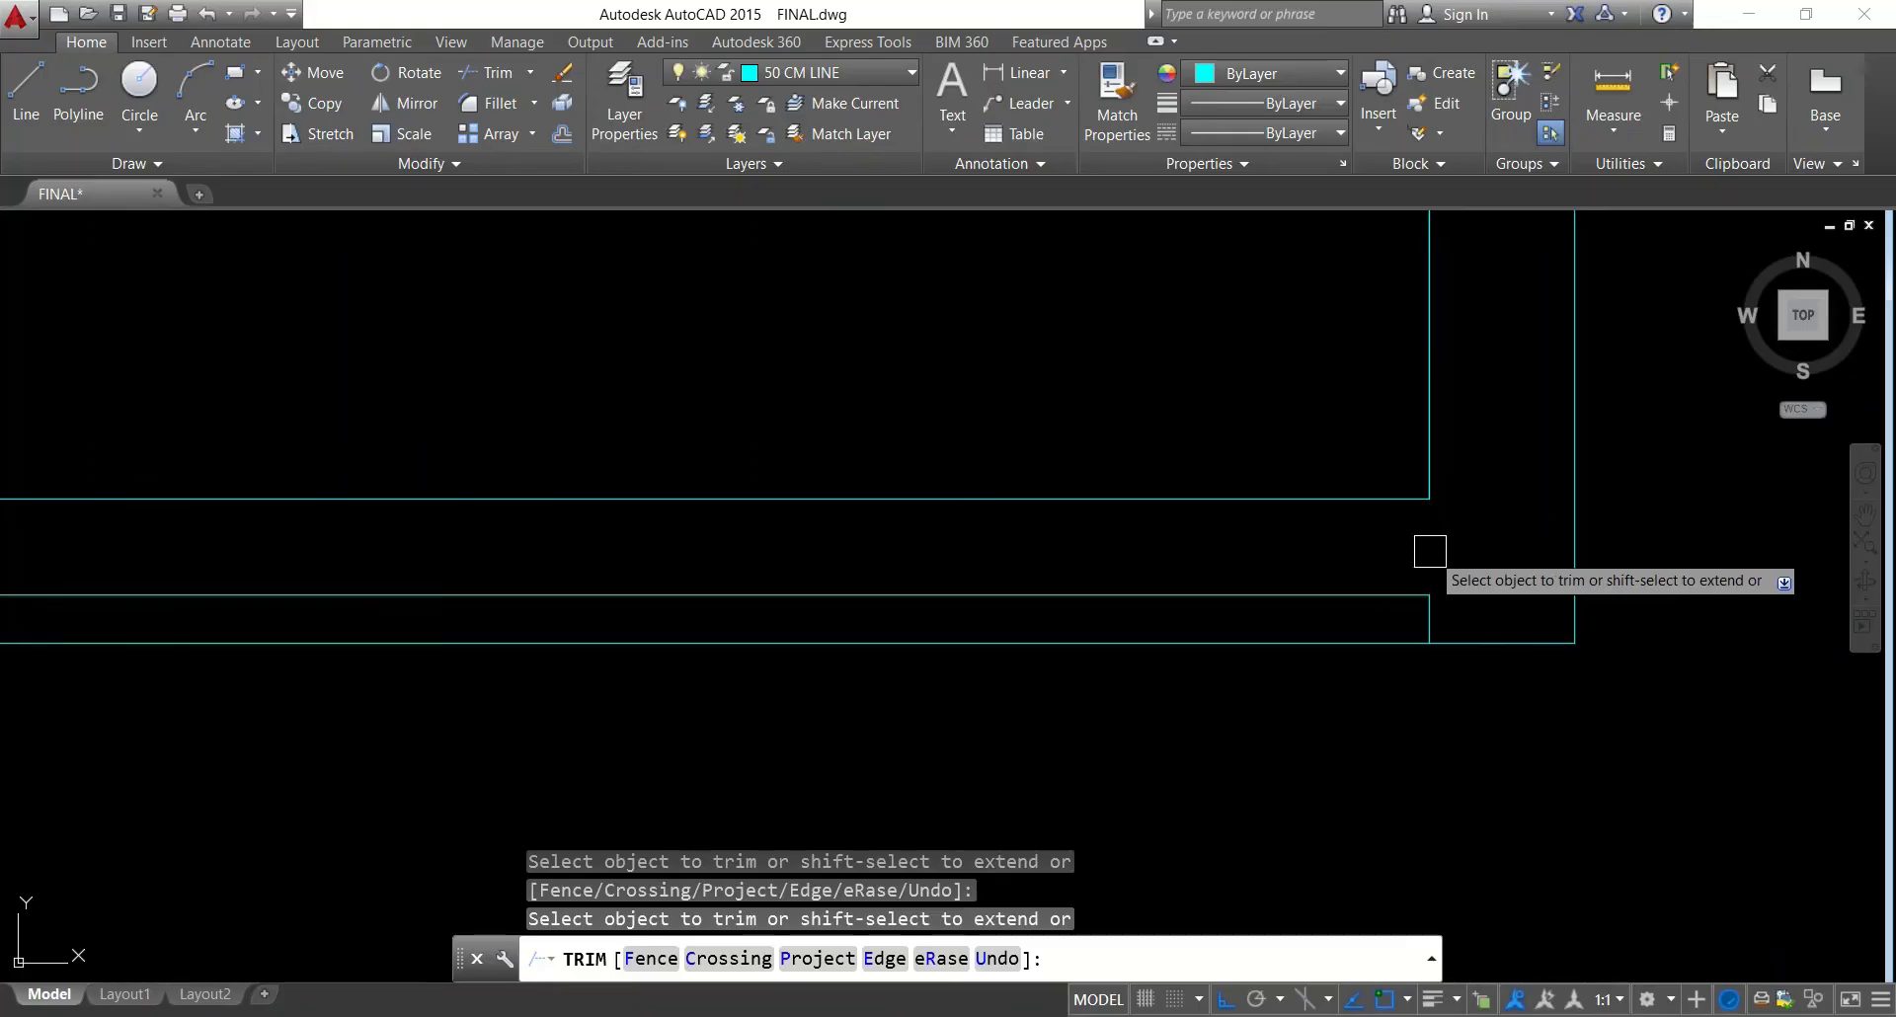
scroll(1491, 595, down, 4)
key(Escape)
key(Escape)
middle_drag(1424, 670, 1652, 672)
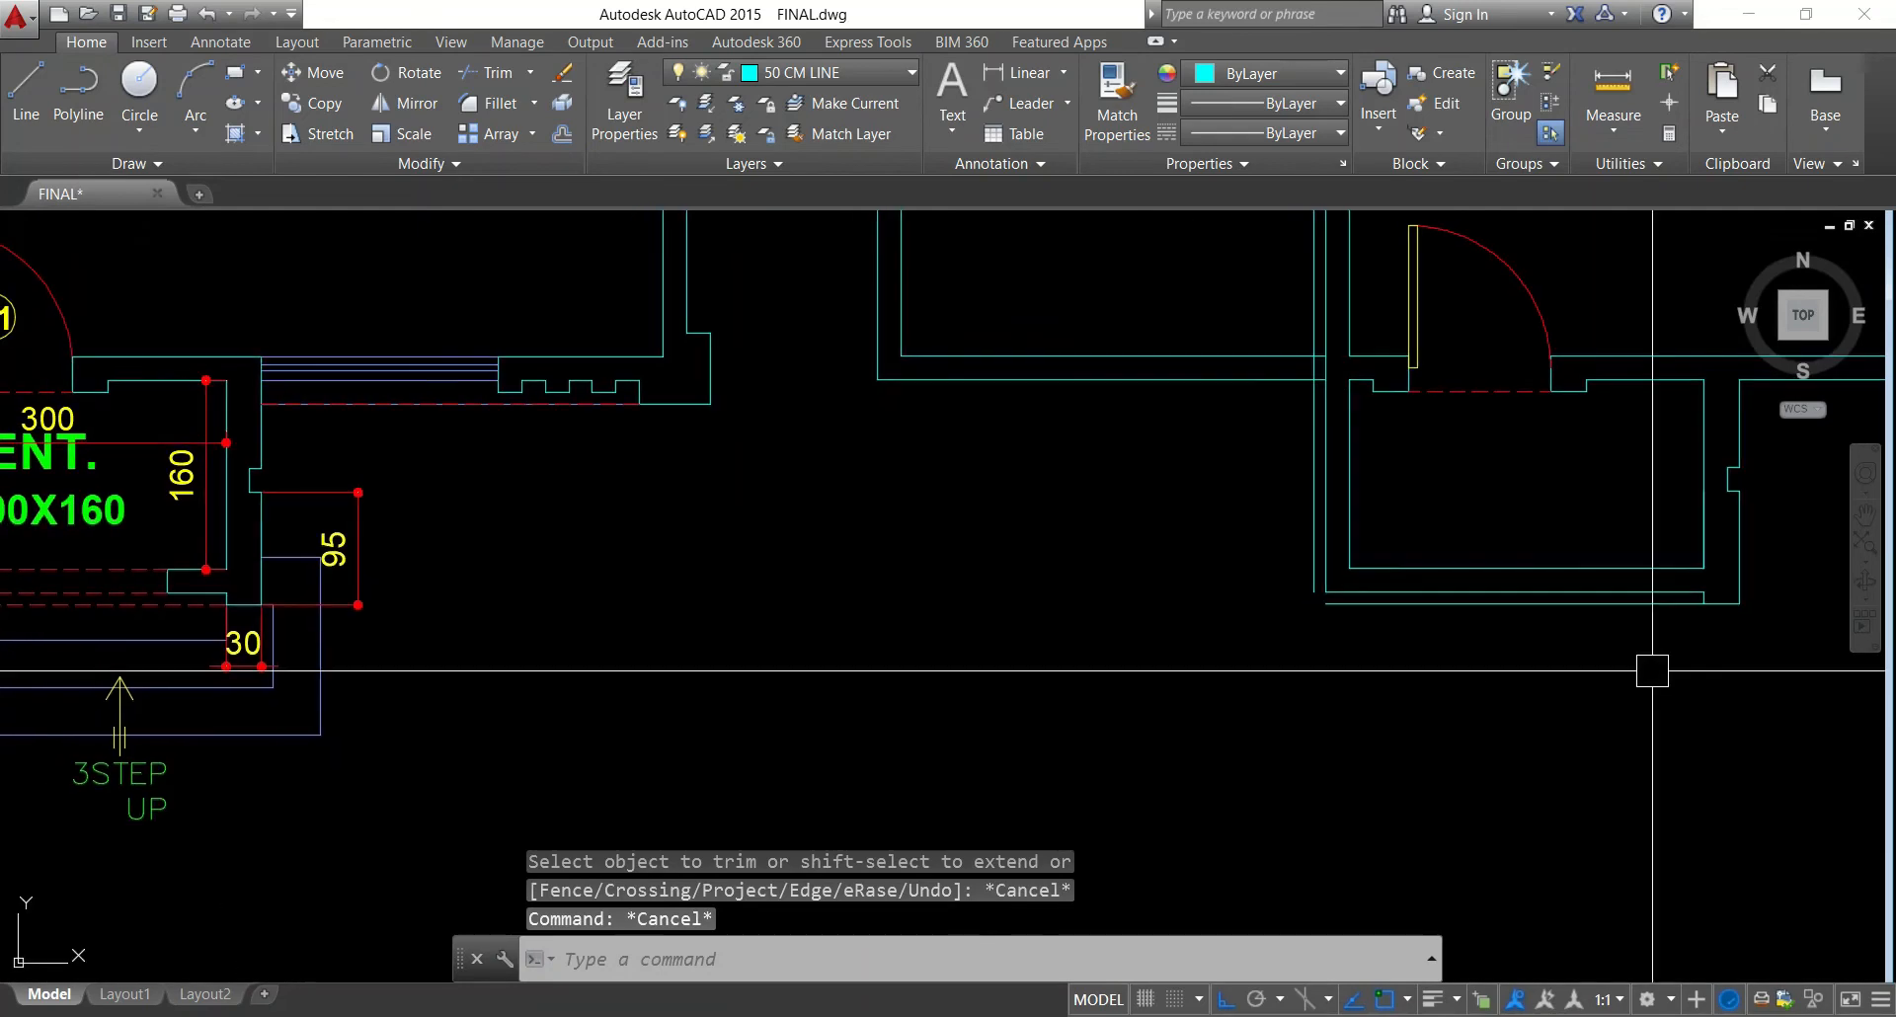
scroll(1650, 670, down, 2)
key(Escape)
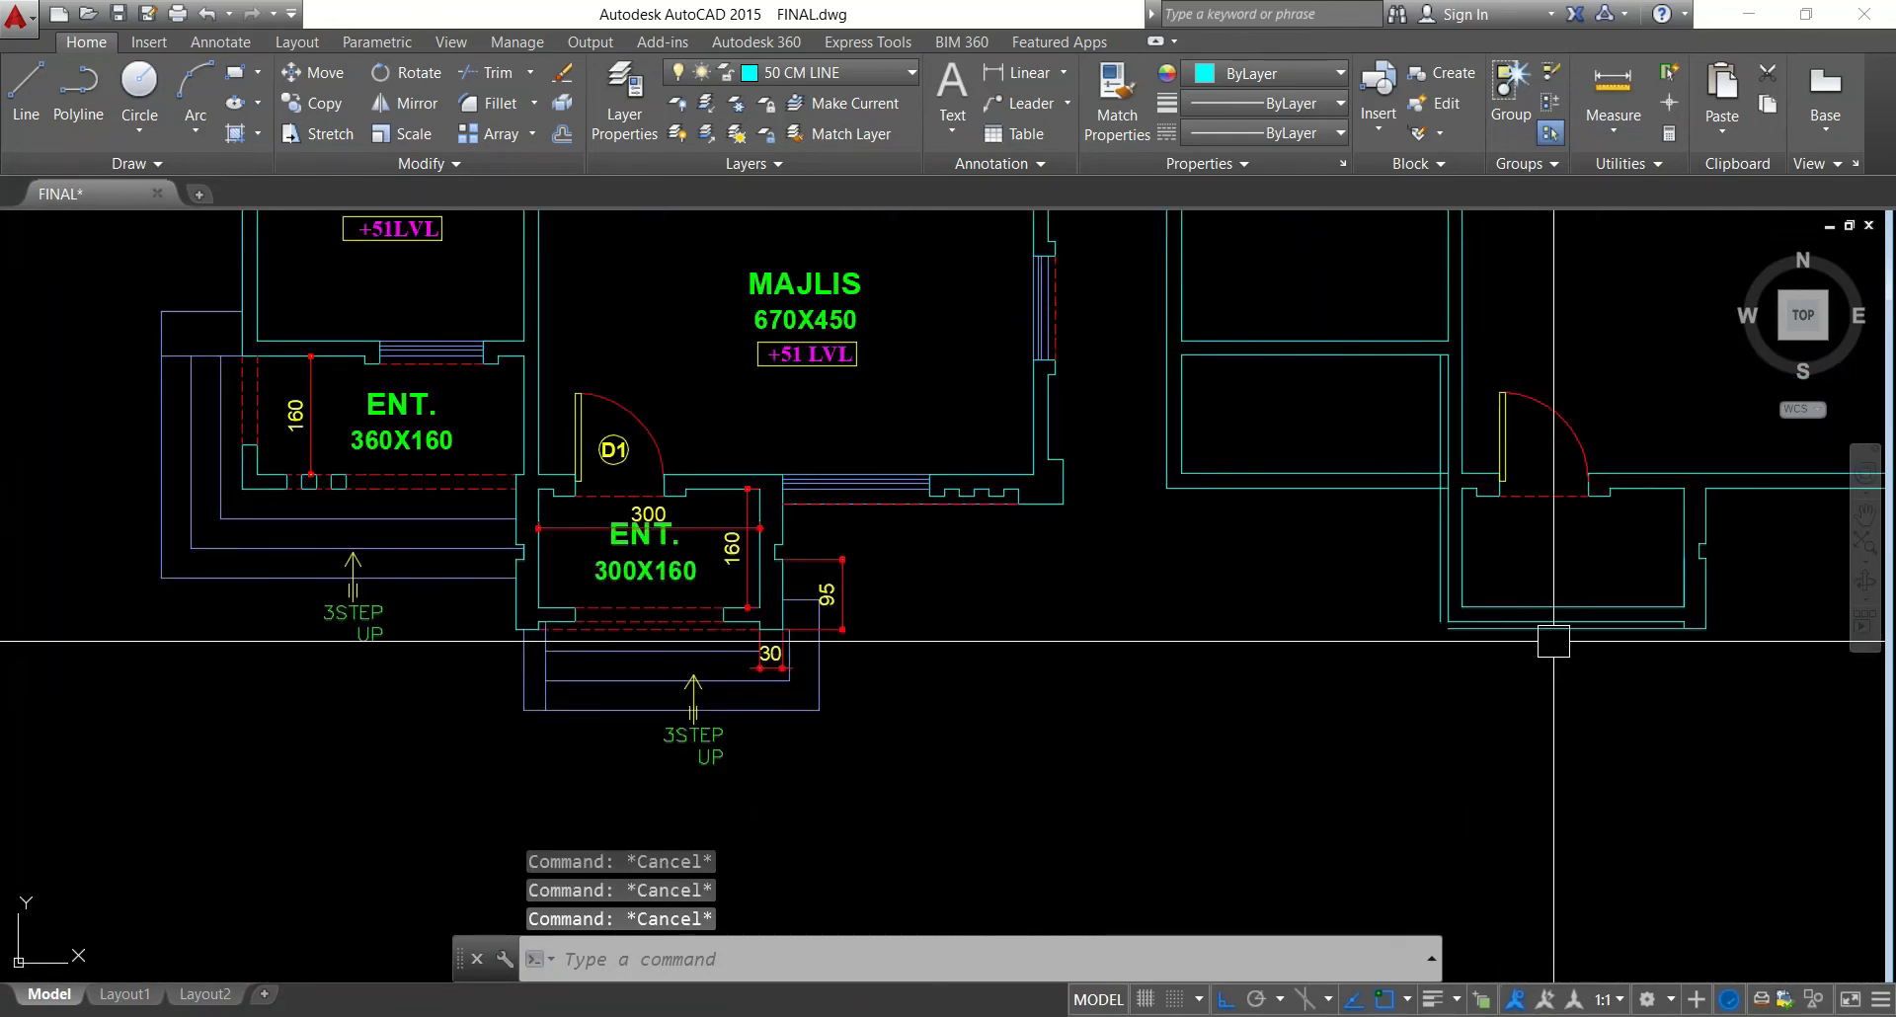
Erase the surplus outermost vertical line beside the left wall of the majlis entrance in the redrawn plan
scroll(1565, 641, up, 2)
middle_drag(1631, 649, 1485, 671)
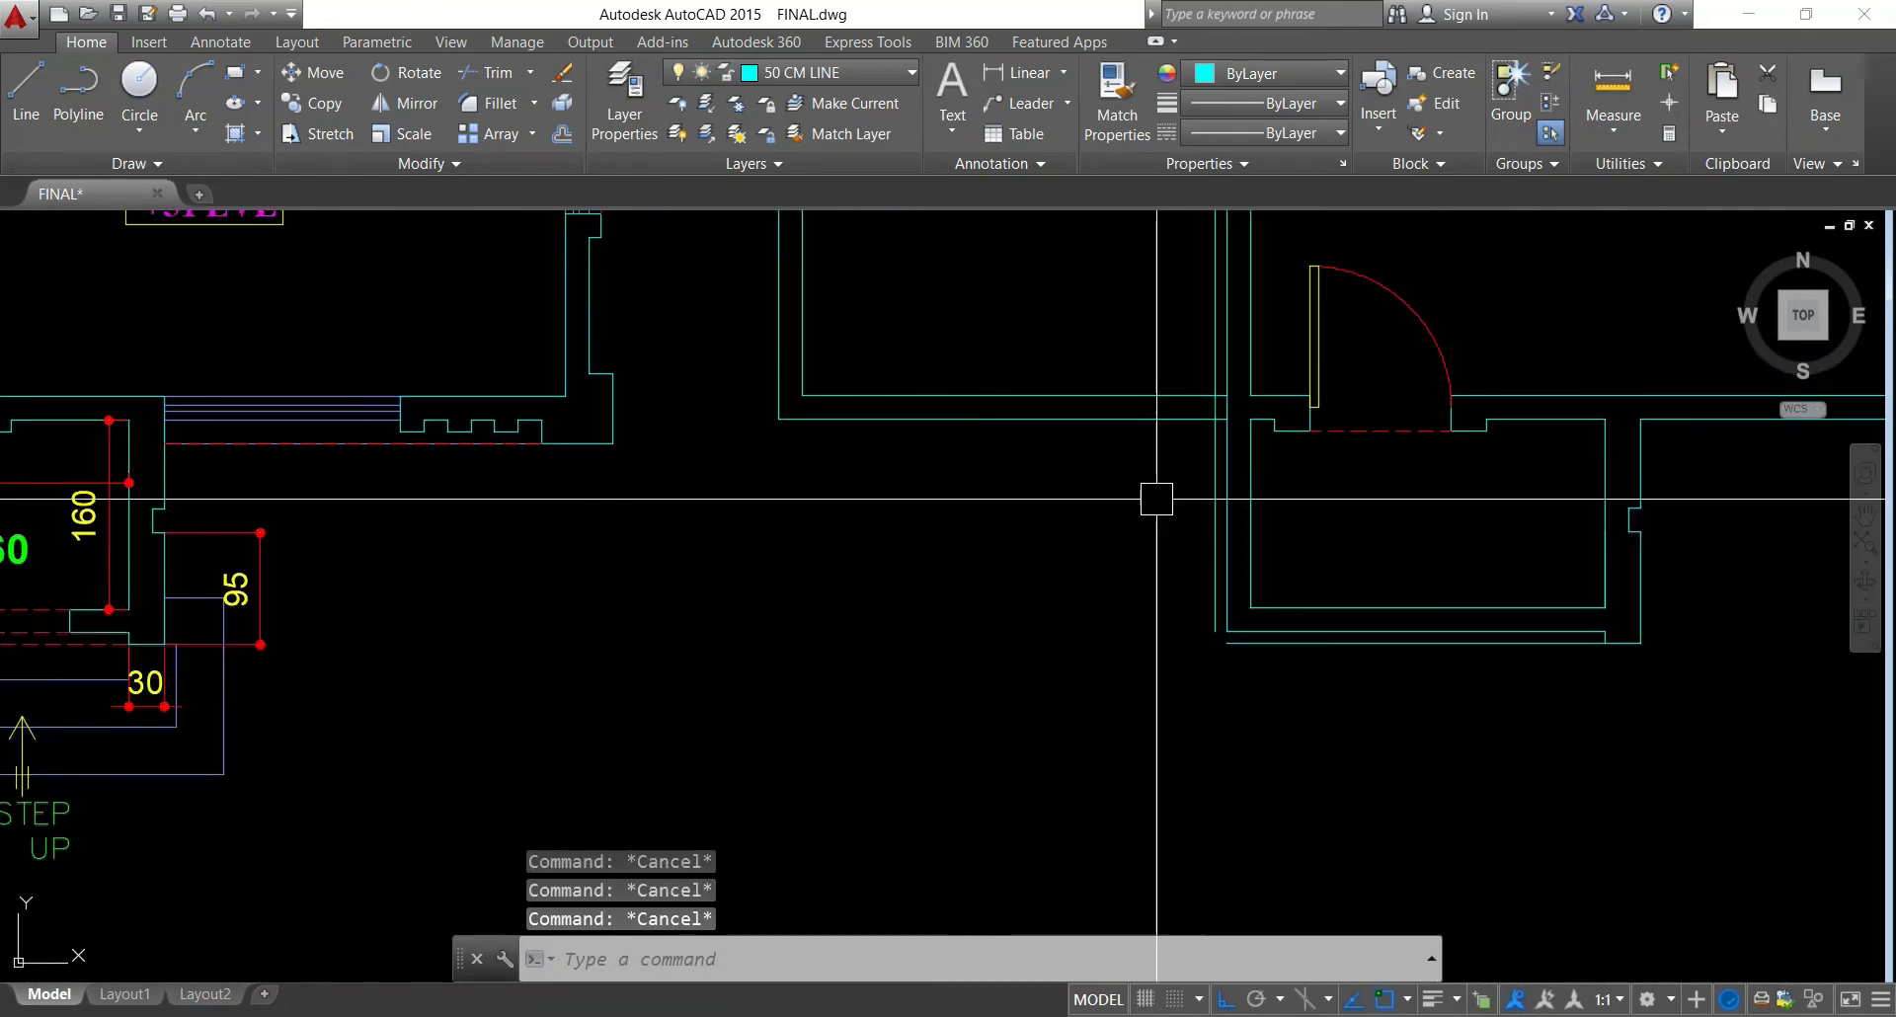
text(e)
key(Return)
scroll(1334, 626, down, 2)
key(Escape)
scroll(1058, 618, down, 1)
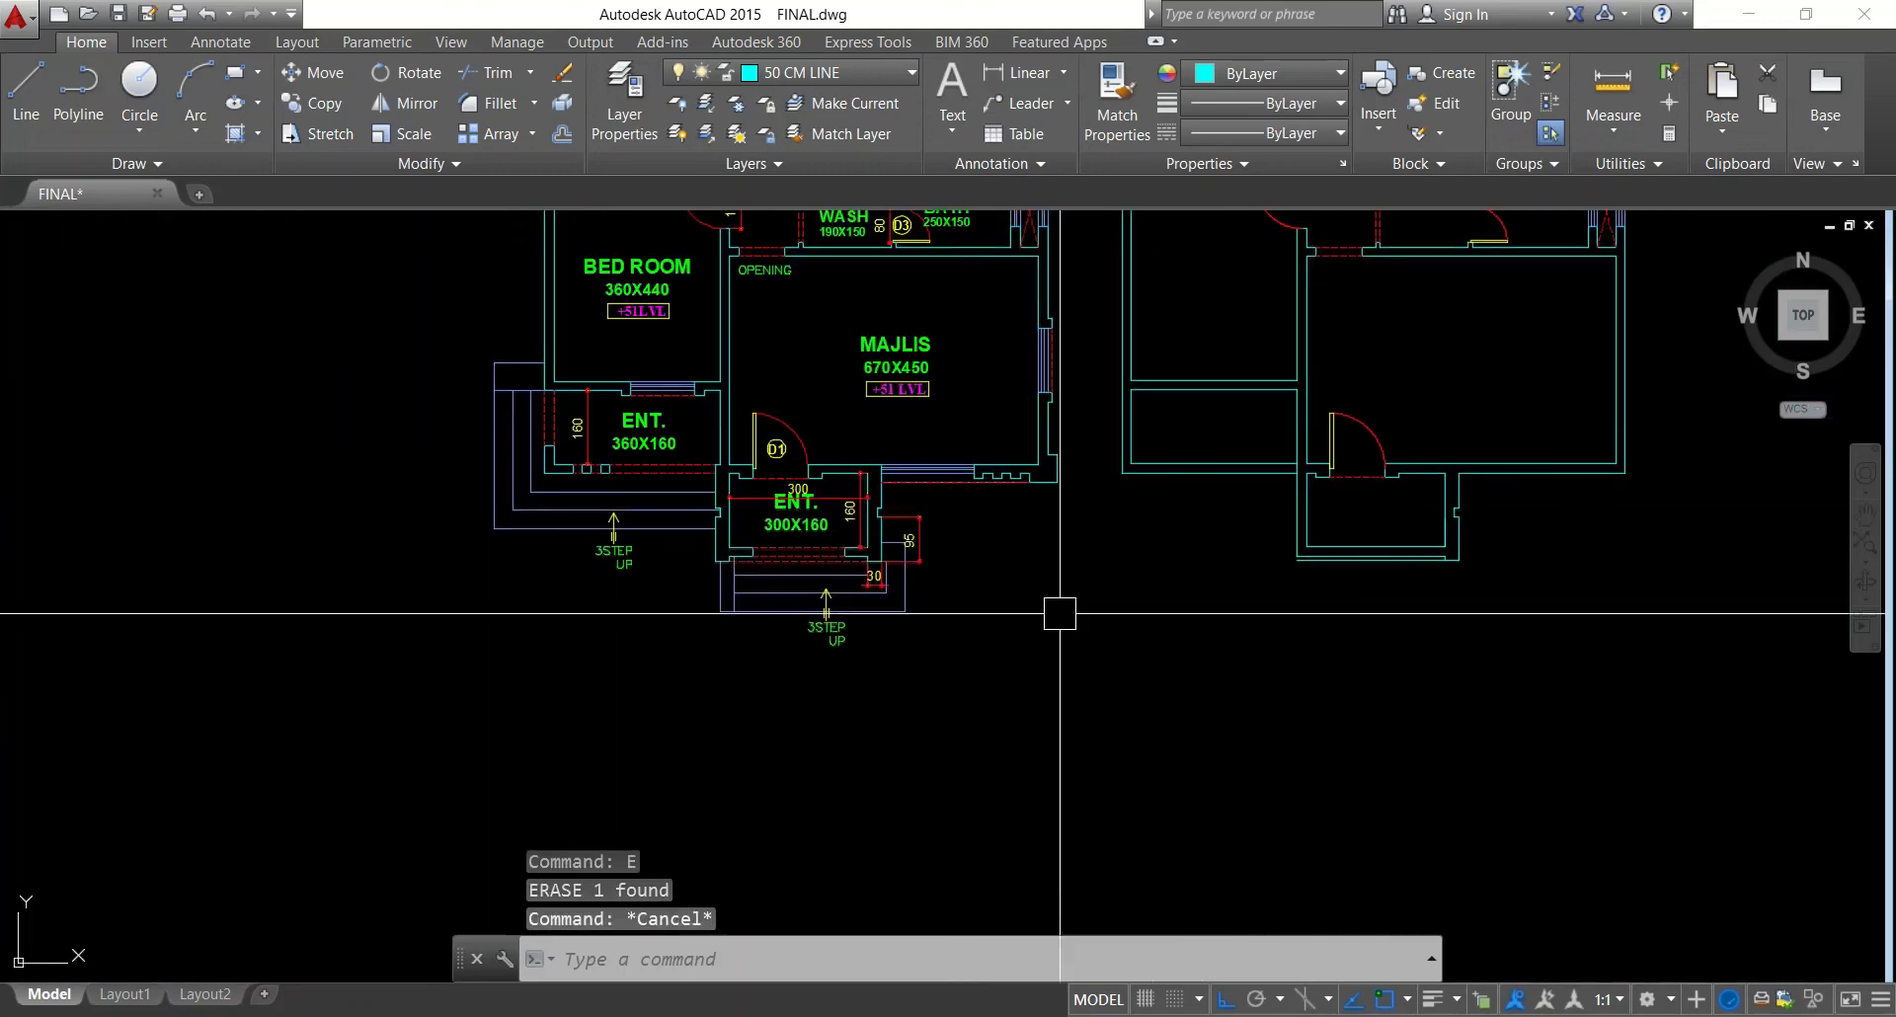
Mirror the right wall's notched outer outline and corner step to the entrance's left side about its vertical centreline, keeping the originals
middle_drag(1058, 618, 1176, 620)
scroll(859, 529, up, 2)
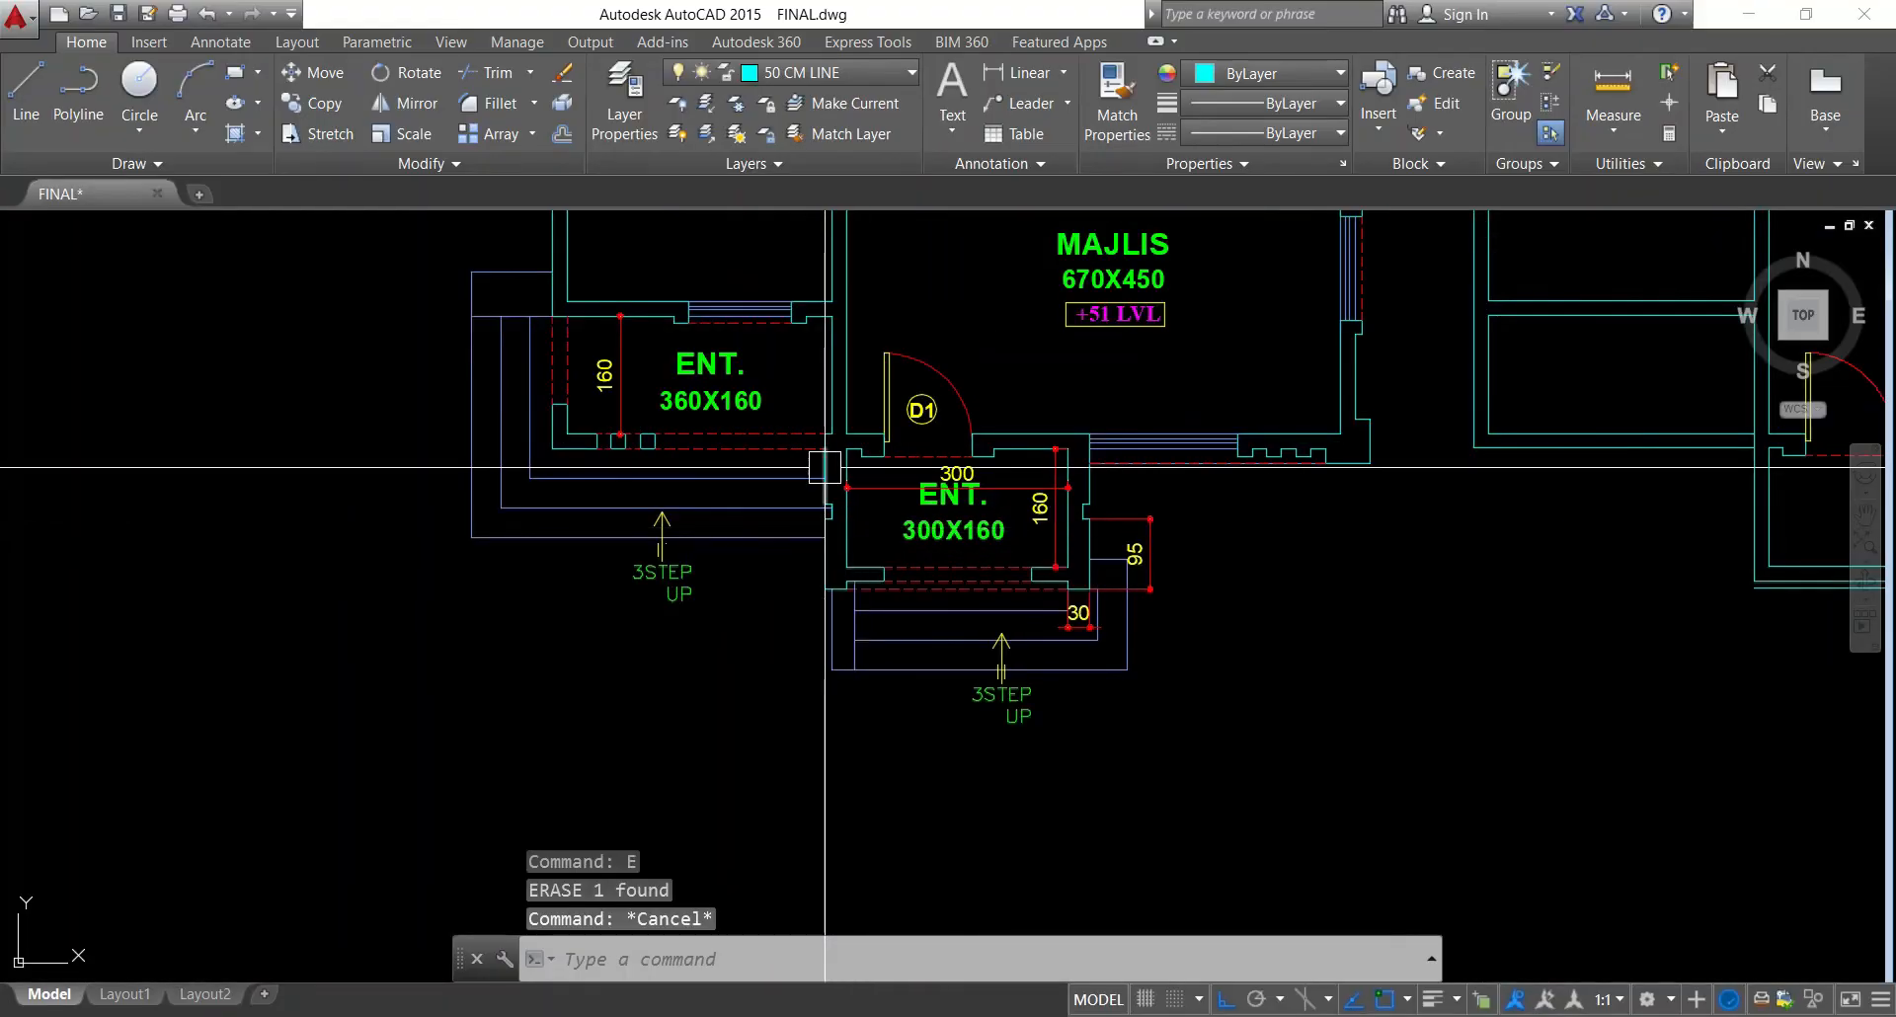
scroll(817, 584, down, 7)
scroll(902, 580, up, 7)
click(1053, 725)
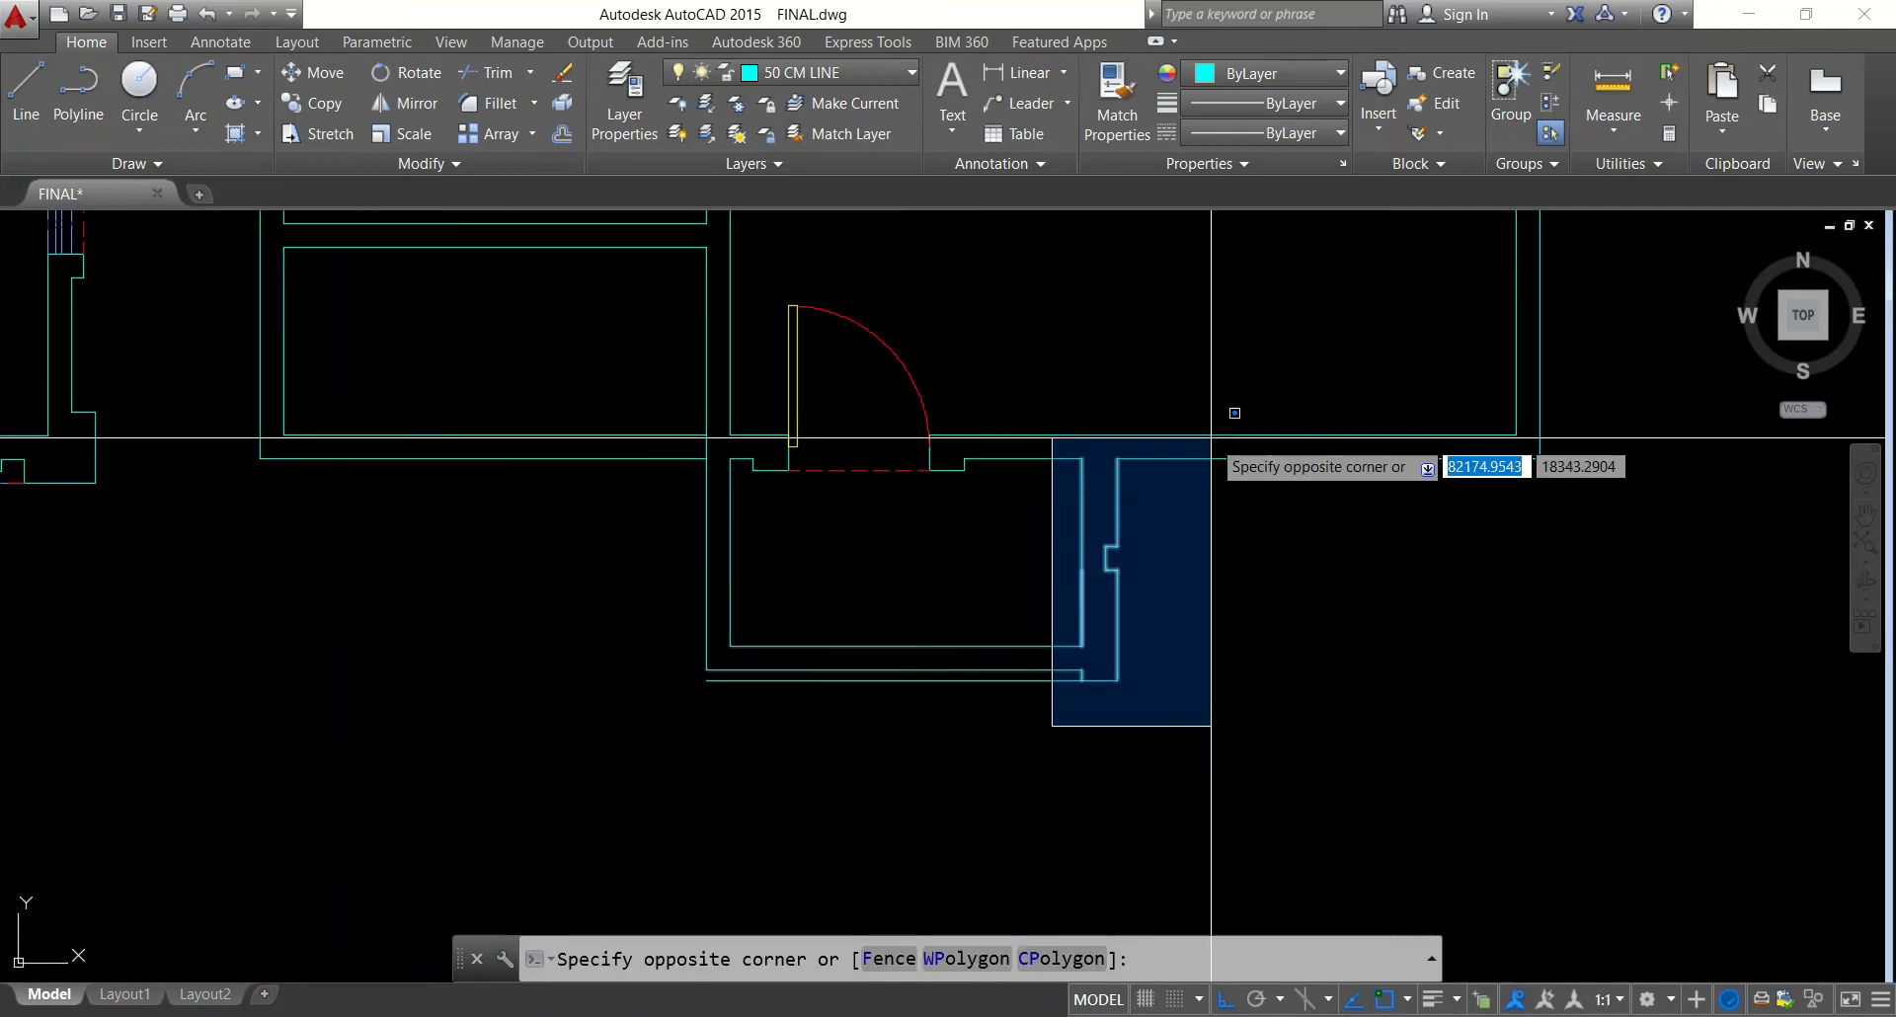
key(Escape)
click(1090, 739)
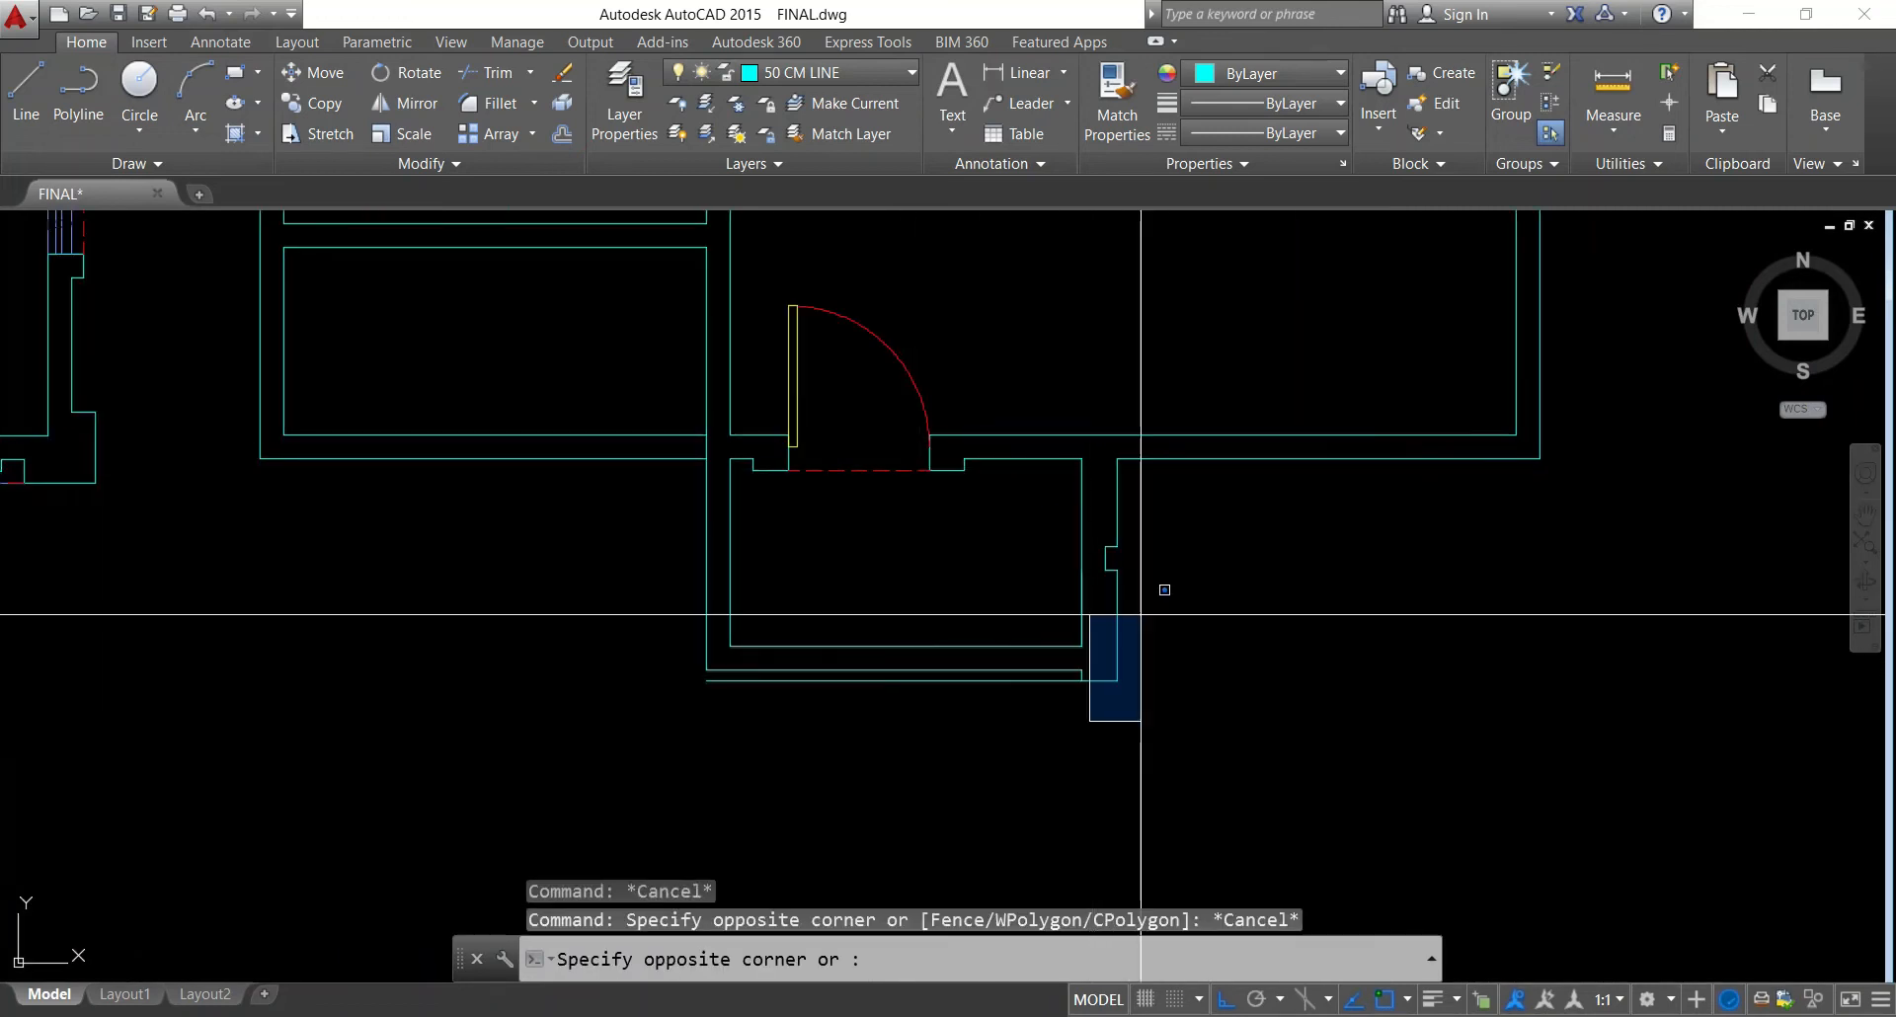
click(1189, 370)
click(1055, 640)
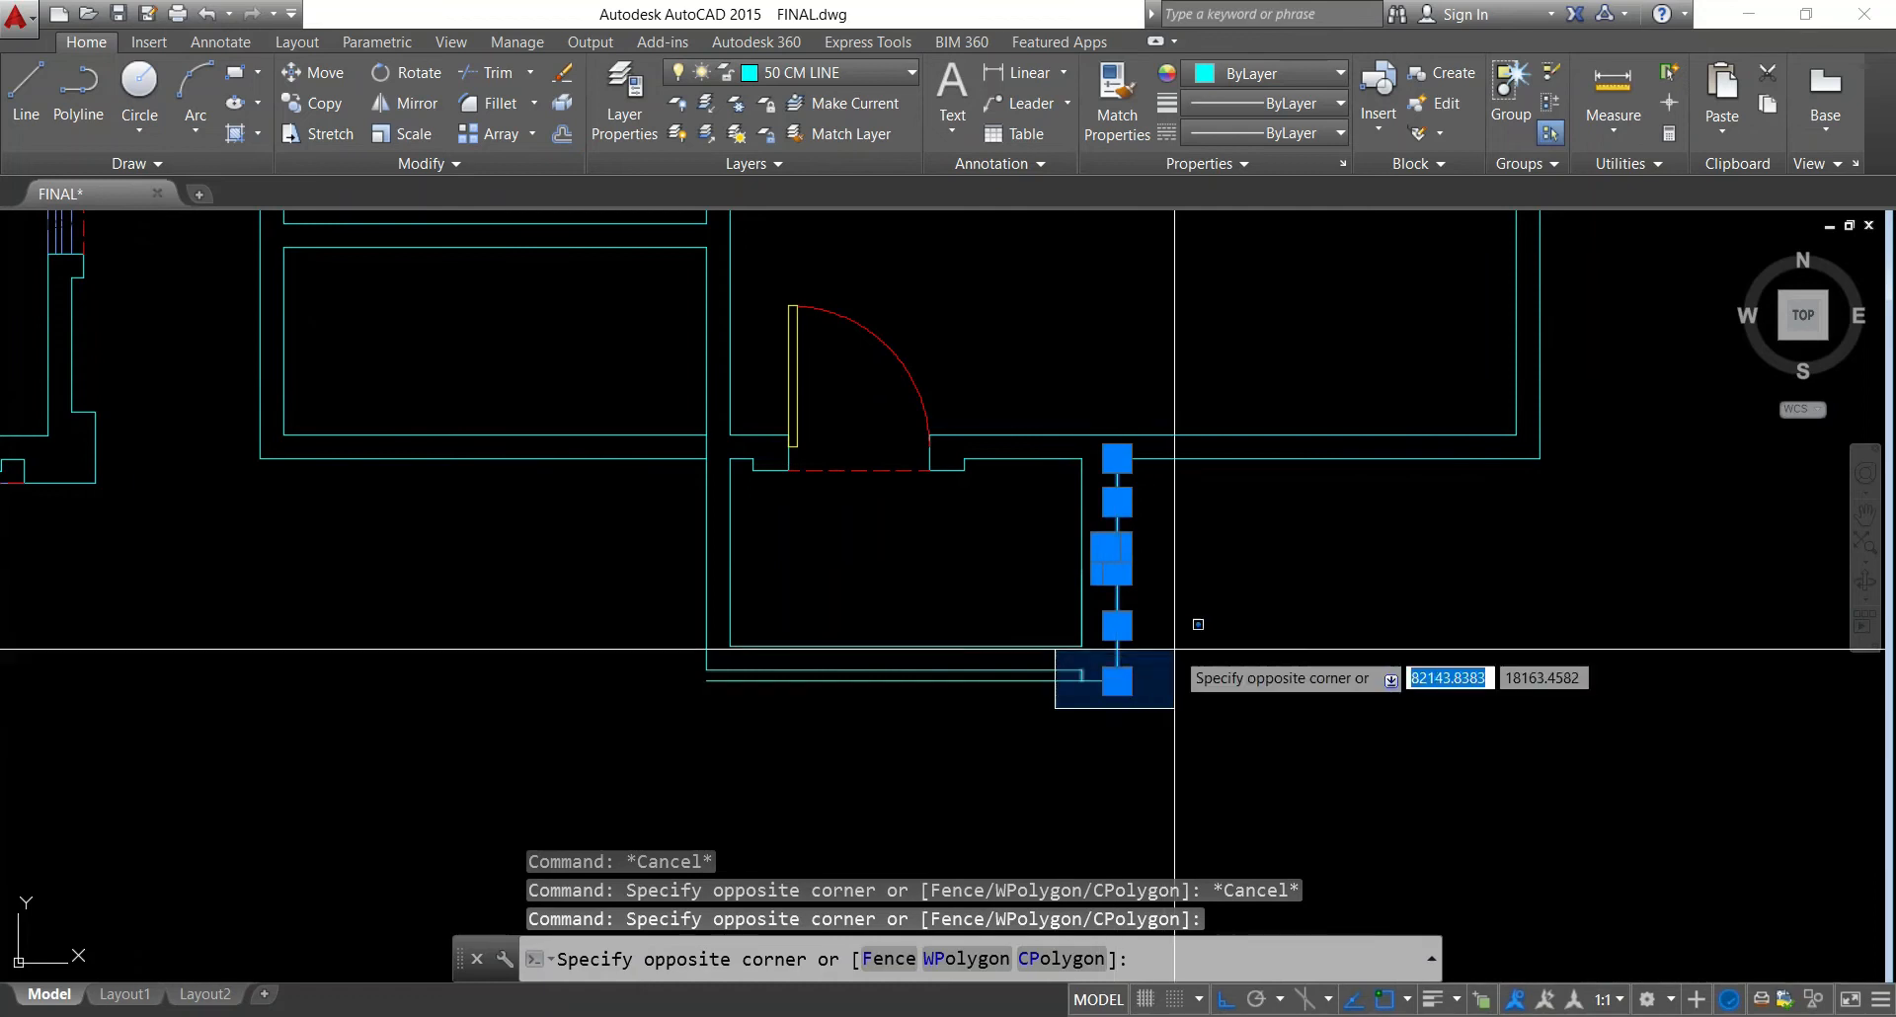
click(1140, 709)
text(MI)
key(Return)
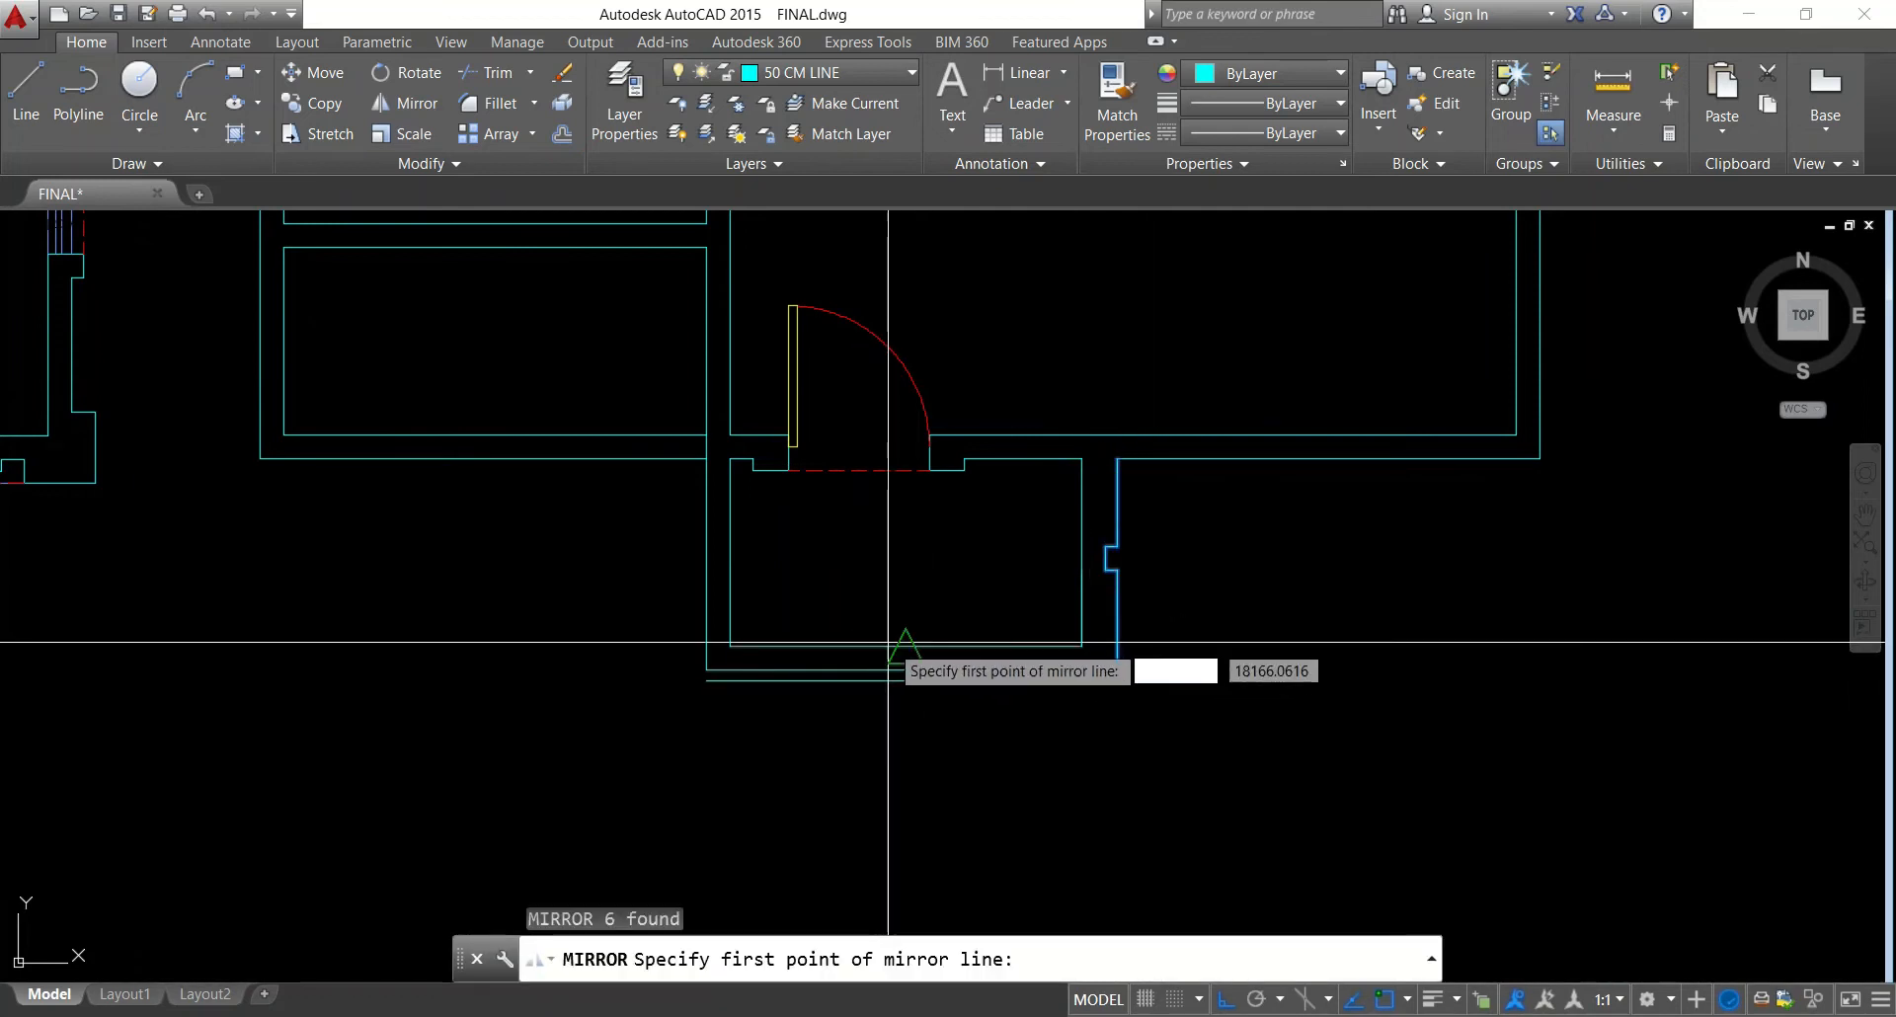
click(906, 646)
click(910, 752)
key(Return)
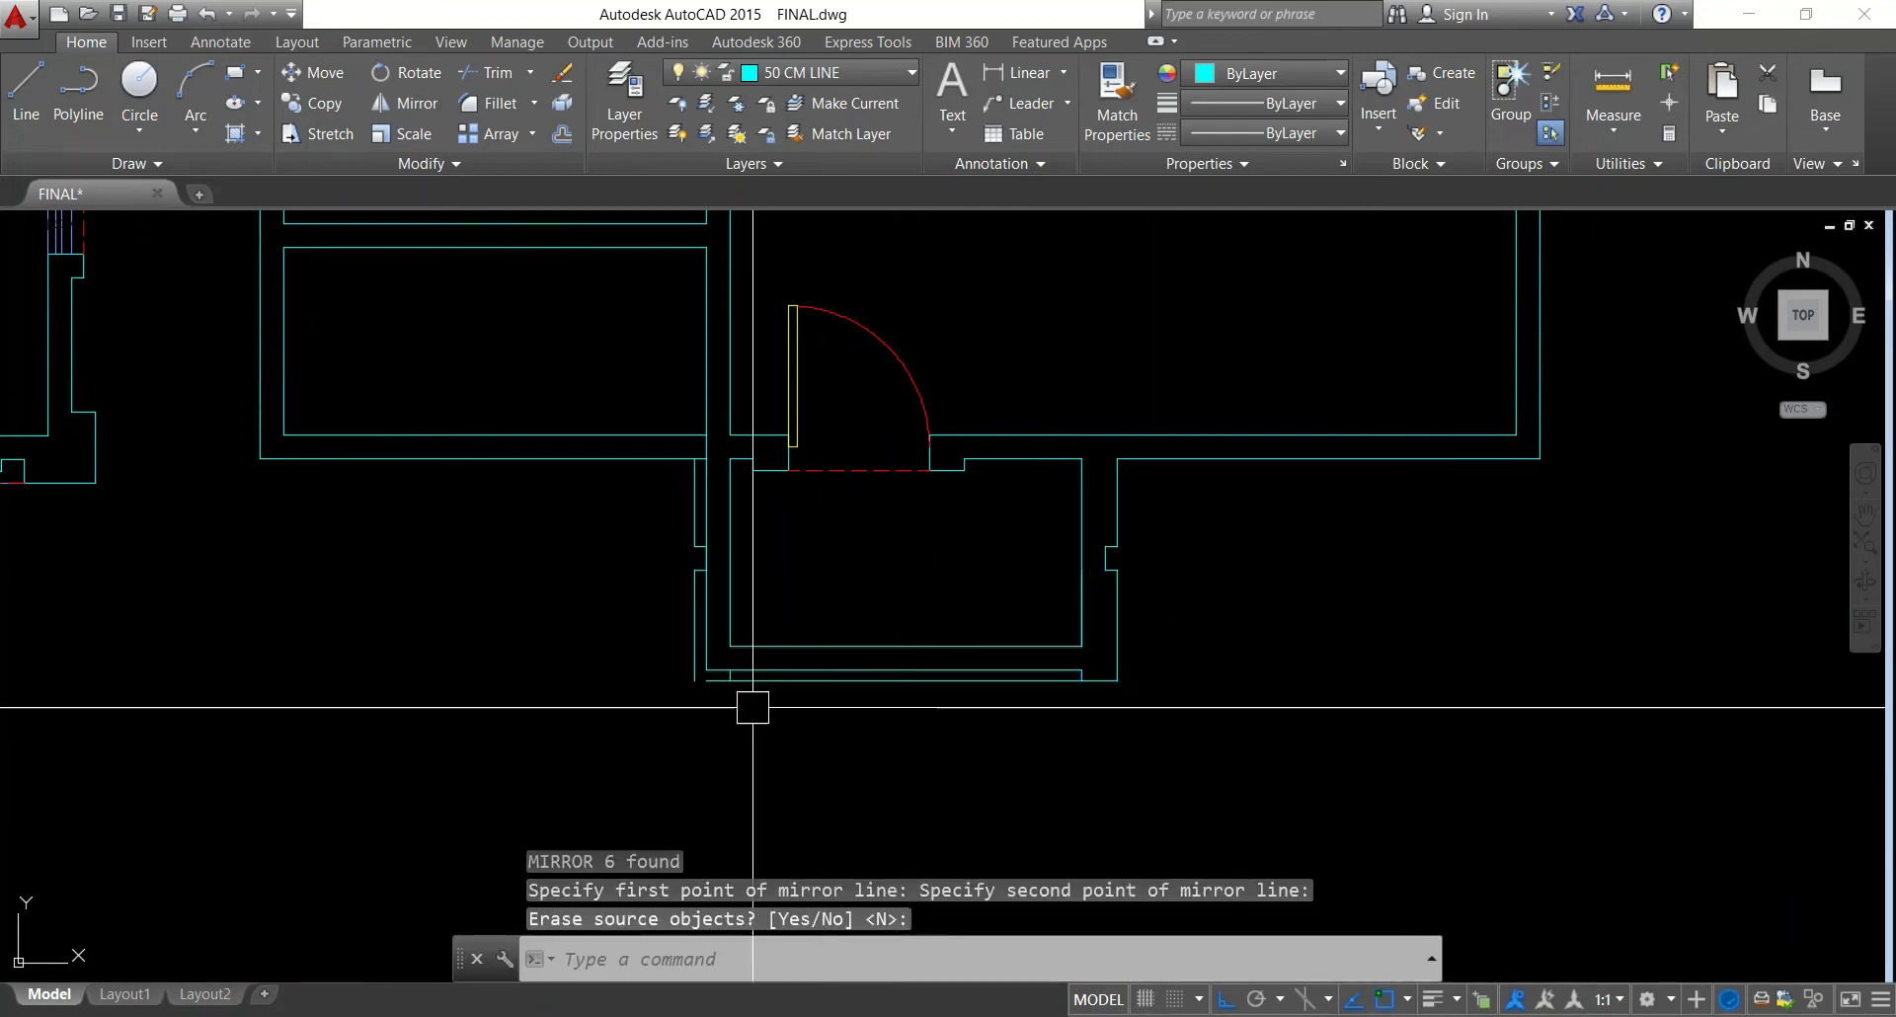
Extend the entrance's outermost front line to meet the mirrored outer line of the left wall
scroll(826, 763, up, 5)
key(Escape)
key(Escape)
key(Escape)
text(TR)
key(Return)
key(Escape)
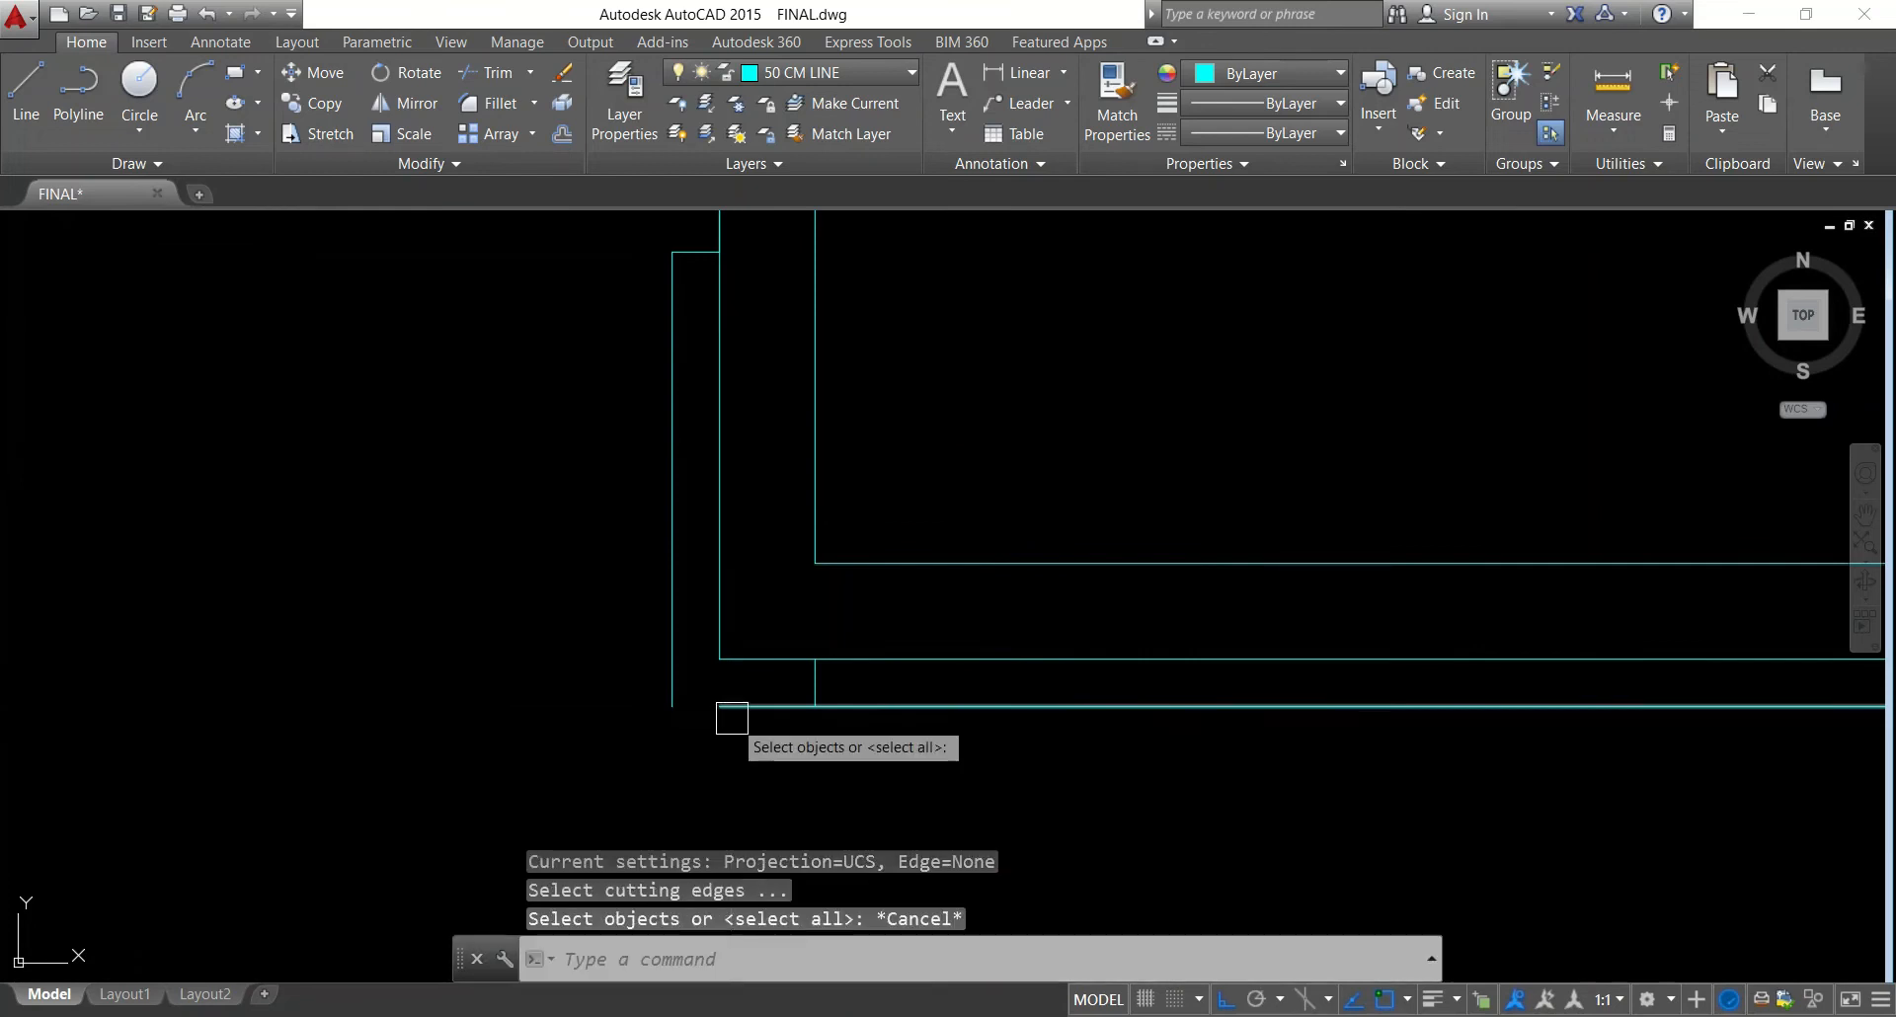
key(Return)
key(Return)
key(Escape)
scroll(739, 593, down, 2)
key(Return)
key(Return)
key(Escape)
Try erasing the entrance's entire old left wall line and trimming the inner front line's overhang, and undo both edits
click(734, 565)
key(Delete)
mouse_move(766, 563)
middle_down()
mouse_move(813, 657)
mouse_move(809, 746)
middle_up()
key(Escape)
key(Escape)
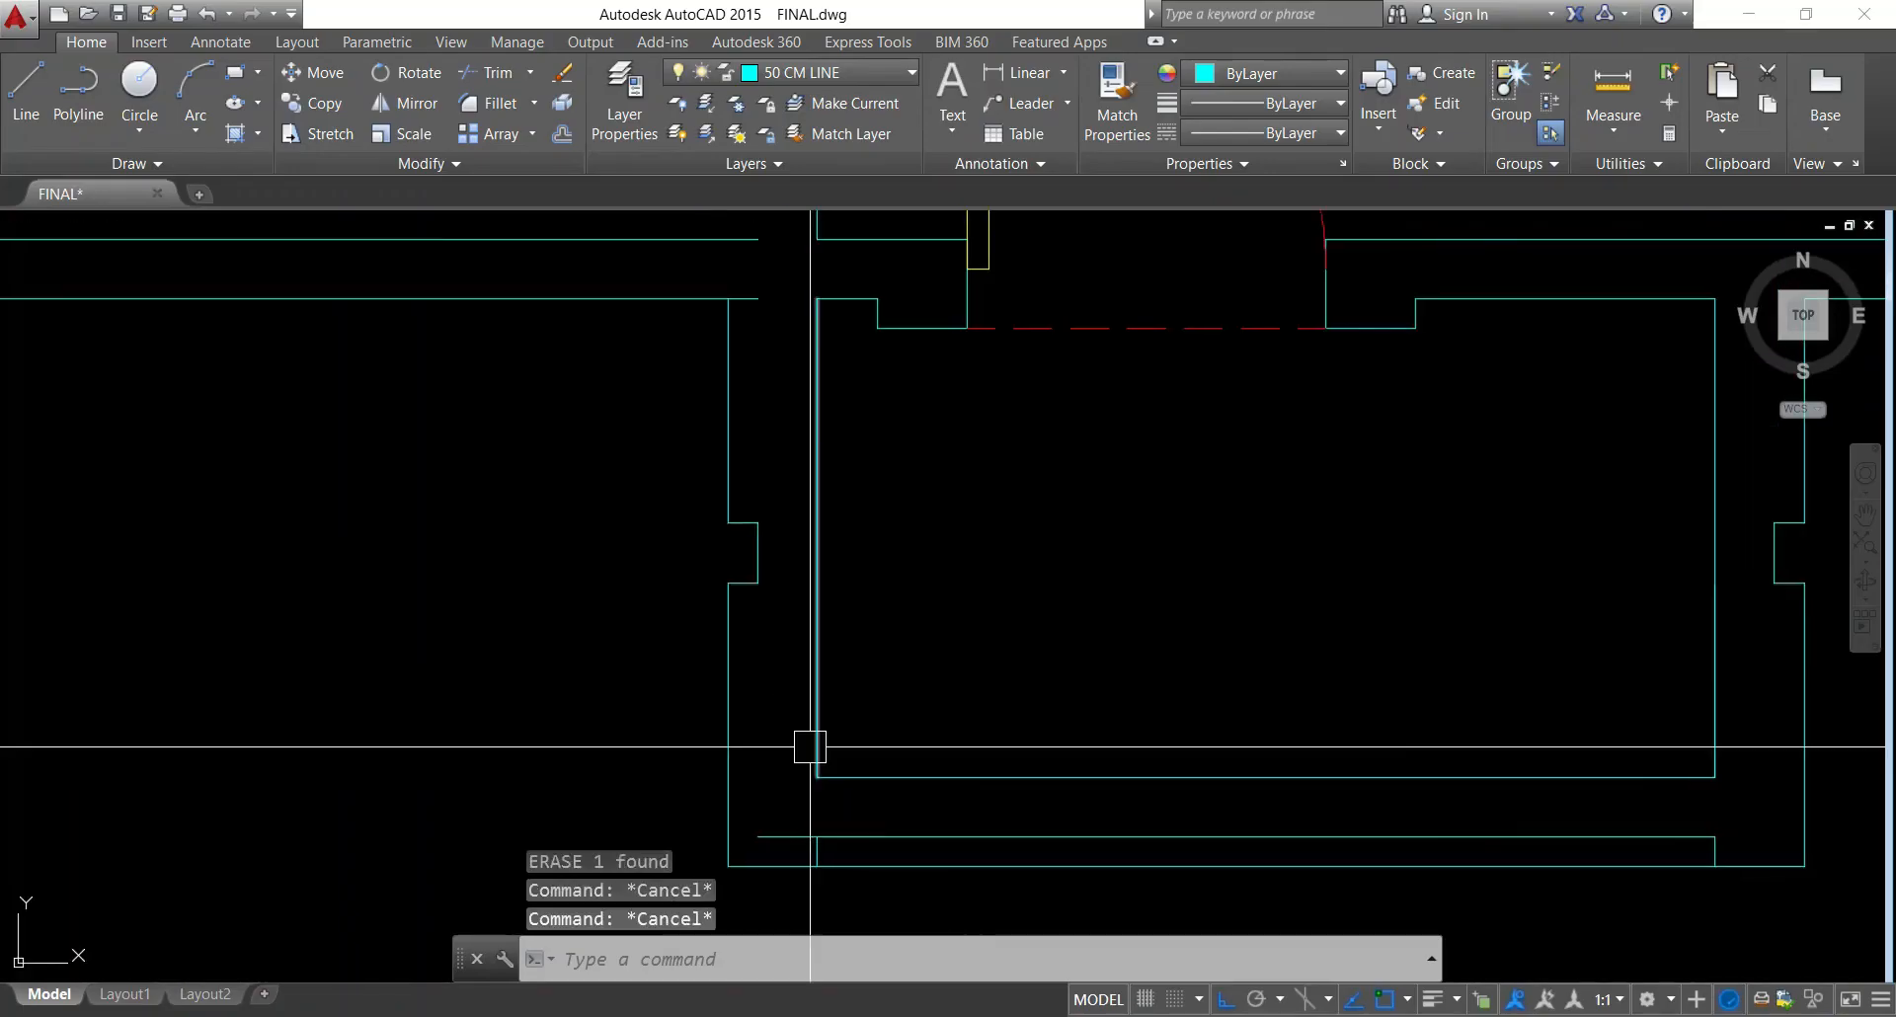
text(tr)
key(Return)
key(Return)
click(790, 837)
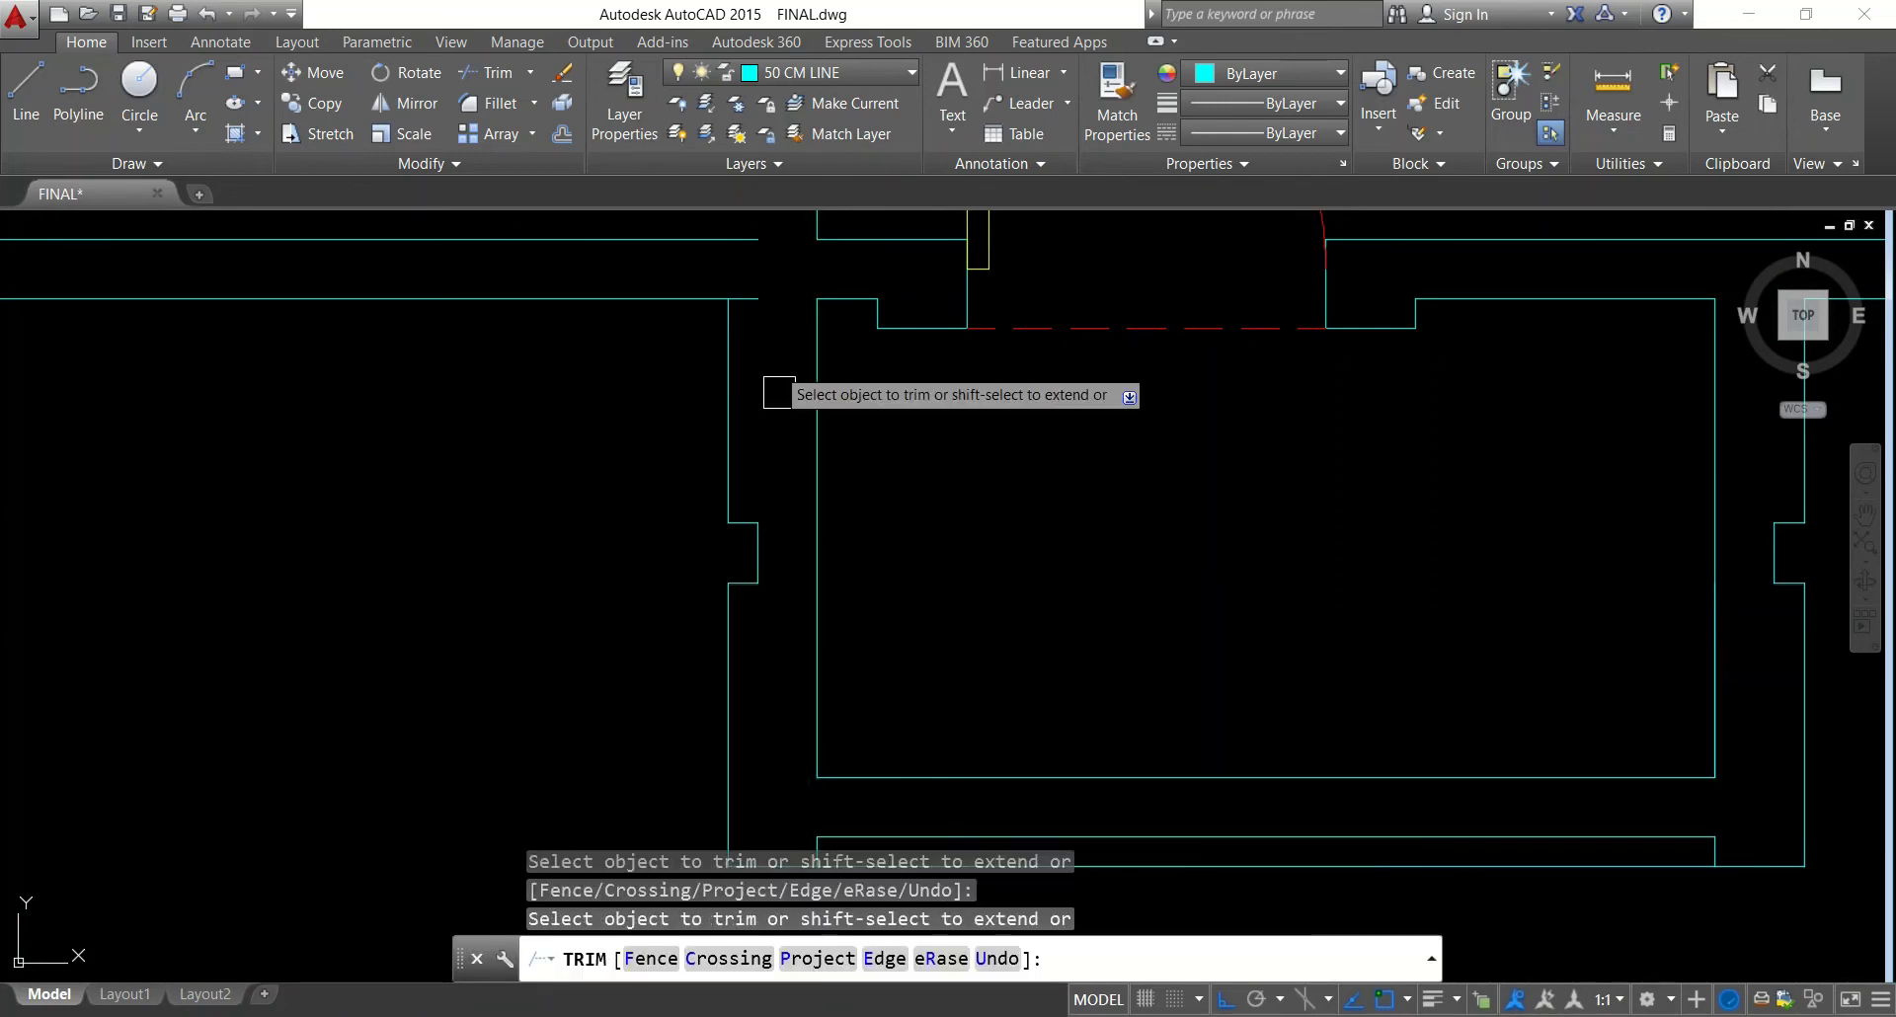
middle_drag(771, 302, 802, 574)
key(Escape)
key(Escape)
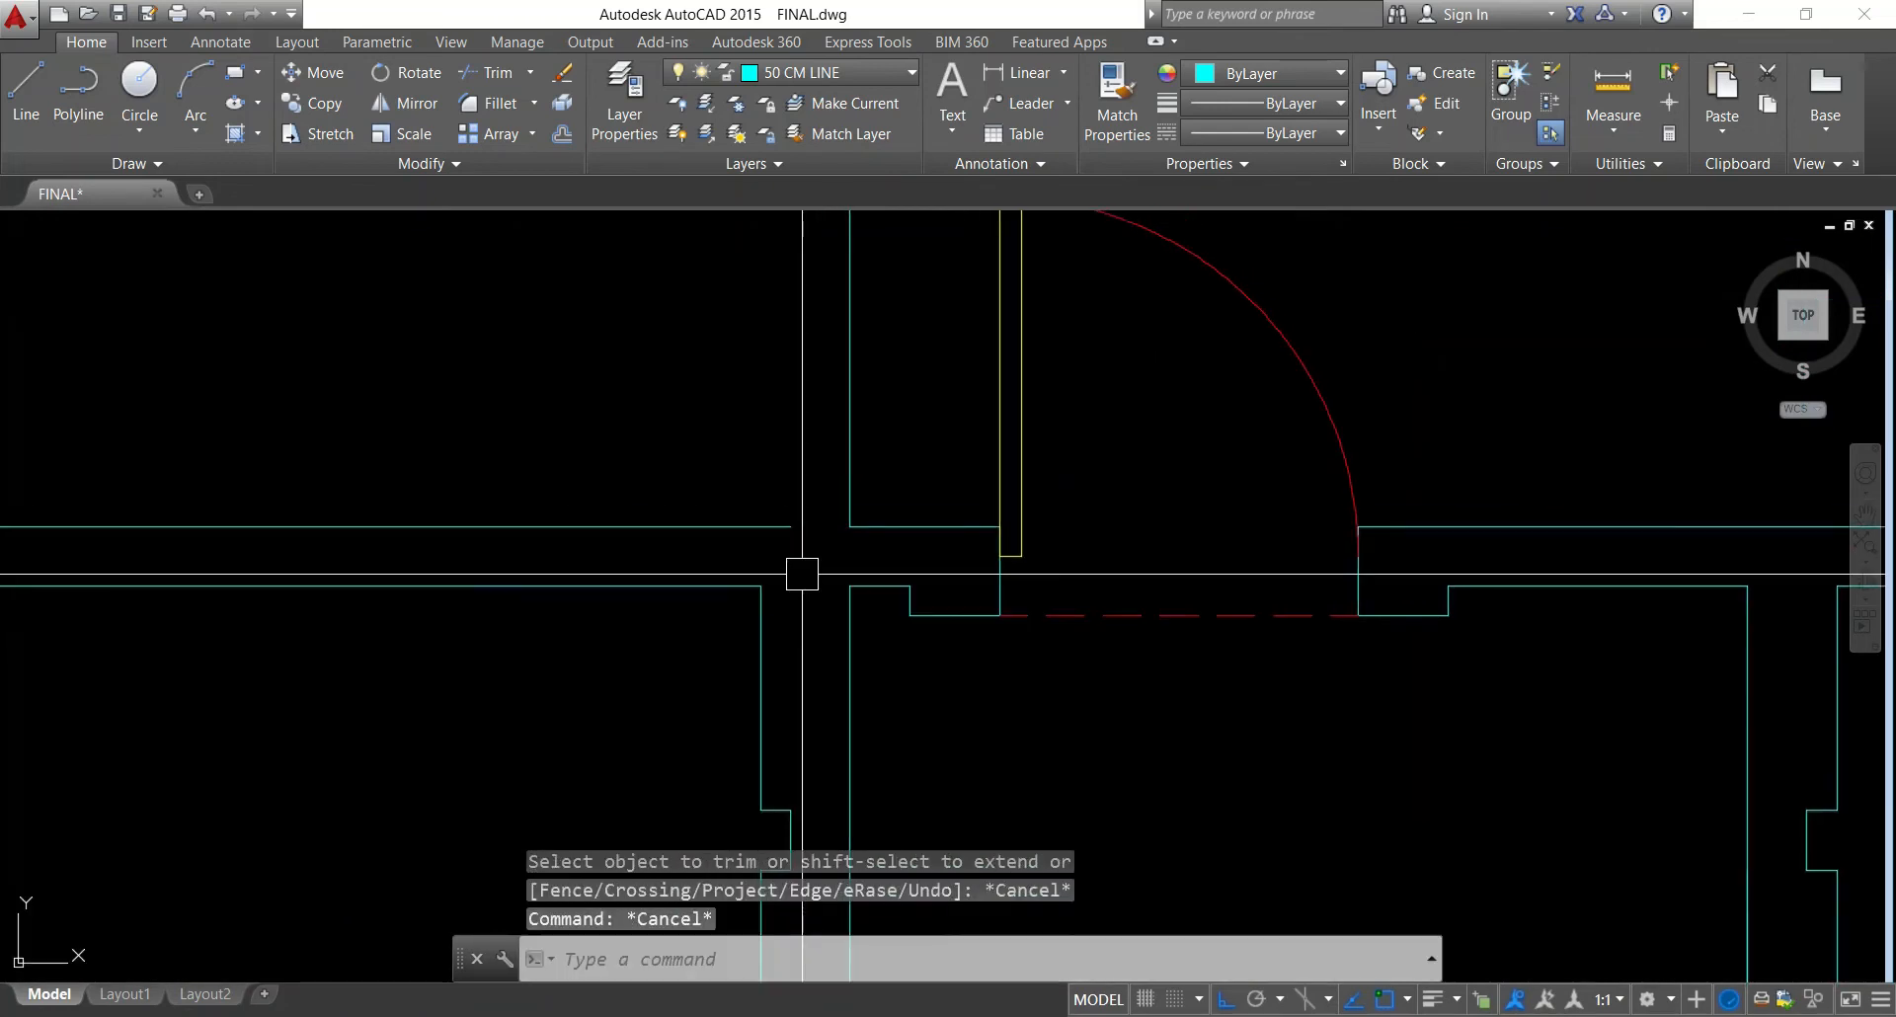
key(ctrl+z)
key(ctrl+z)
Trim the old left wall line above and below the notch and the front line's overhang at the left corner
key(Escape)
text(tr)
key(Return)
key(Return)
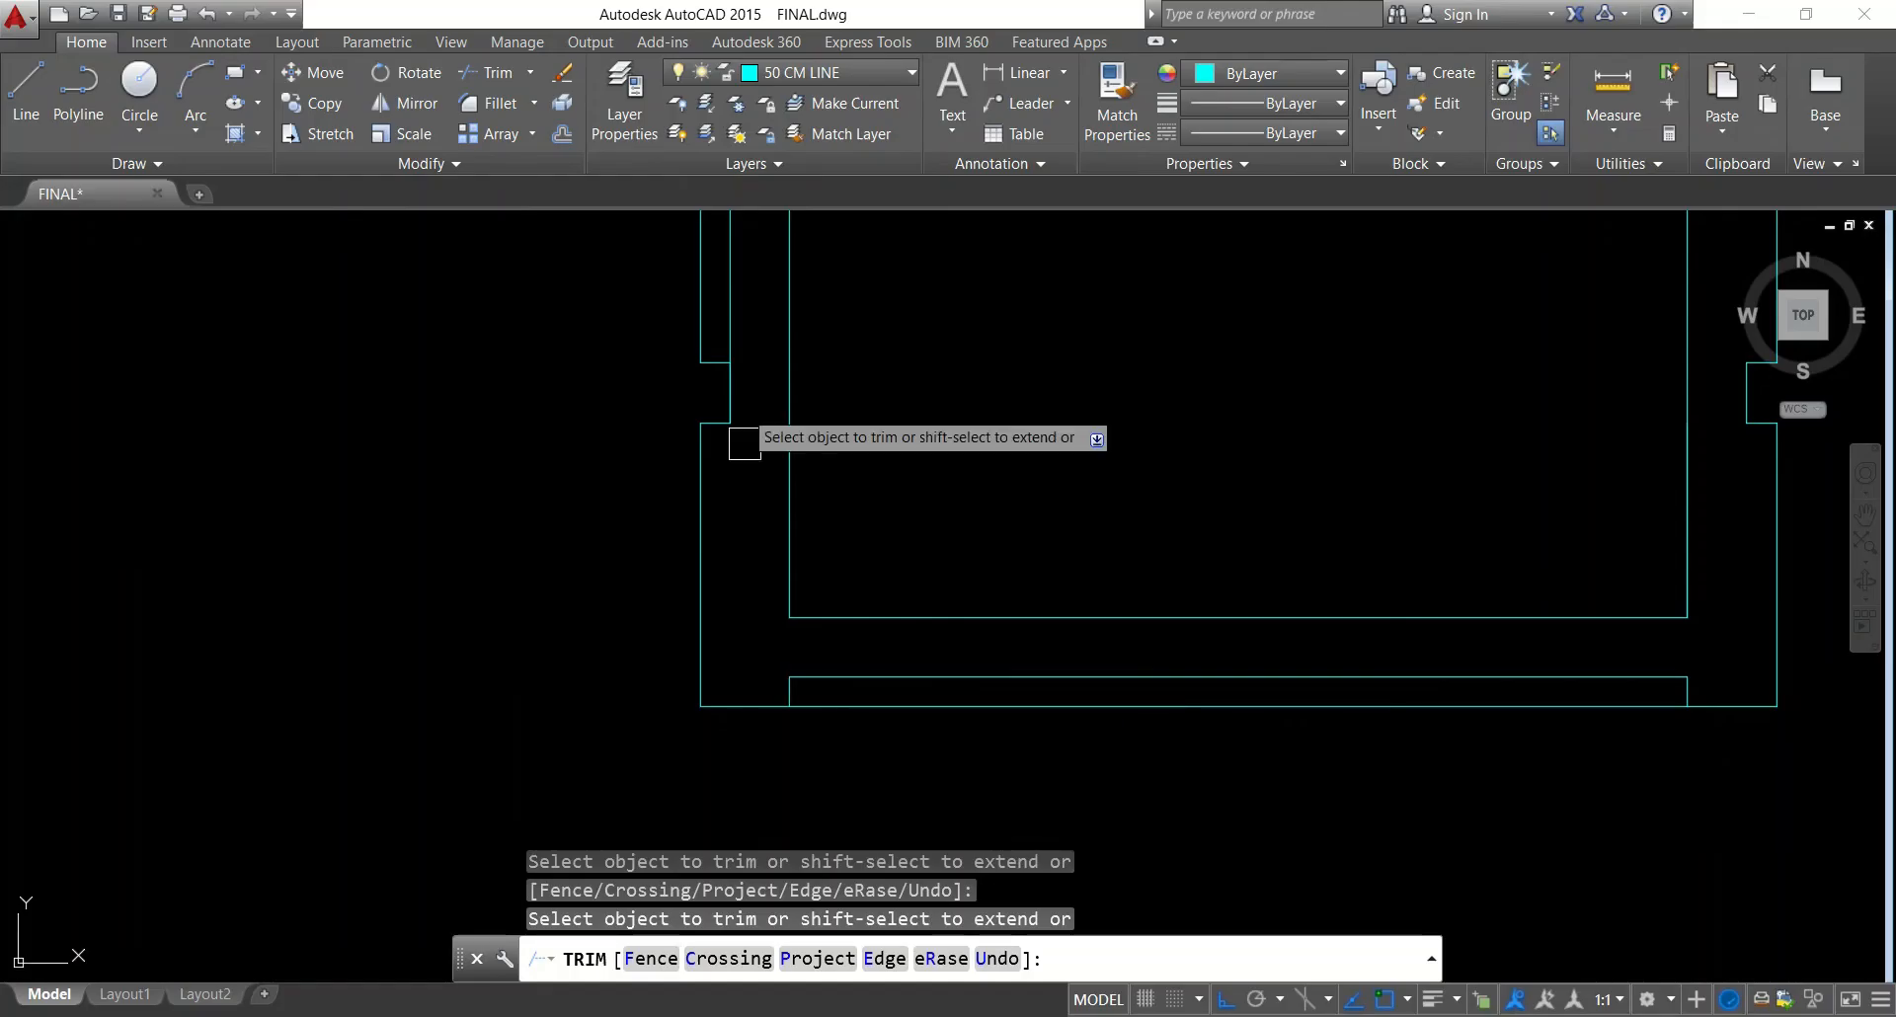
middle_drag(744, 336, 770, 656)
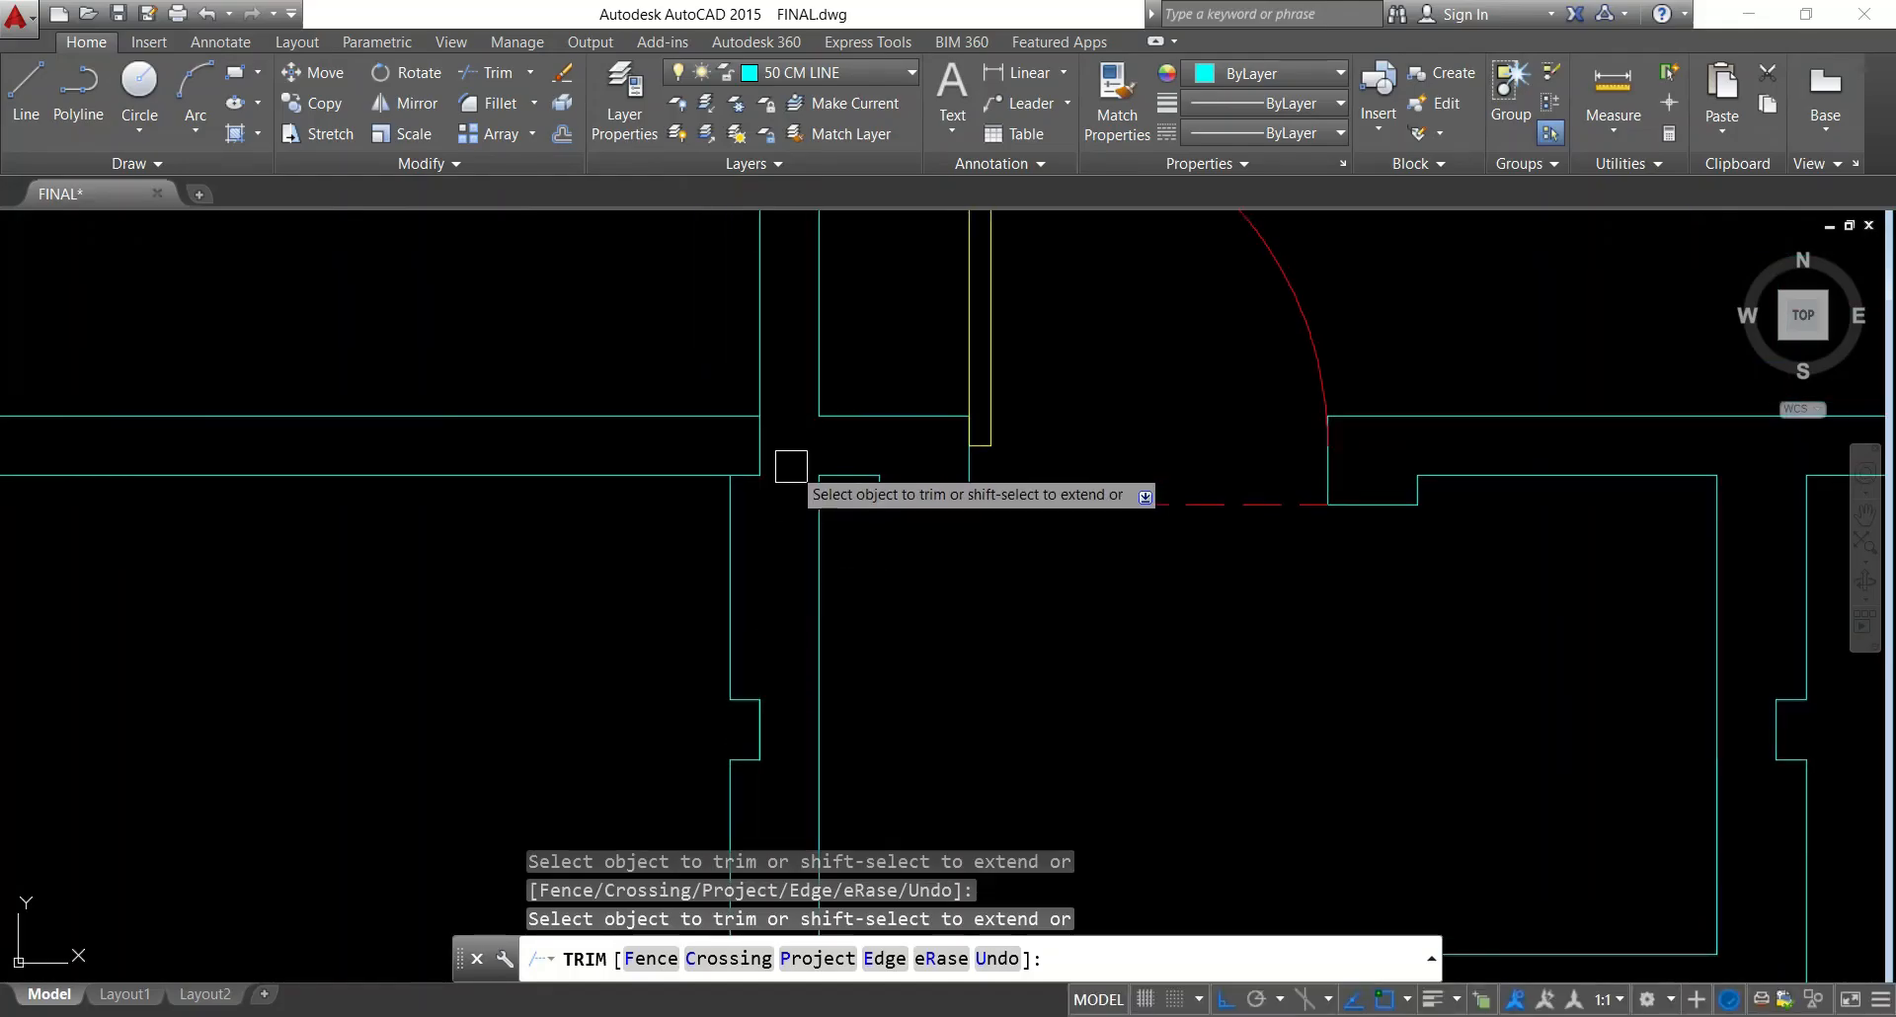
scroll(815, 542, down, 5)
key(Escape)
key(Escape)
key(Escape)
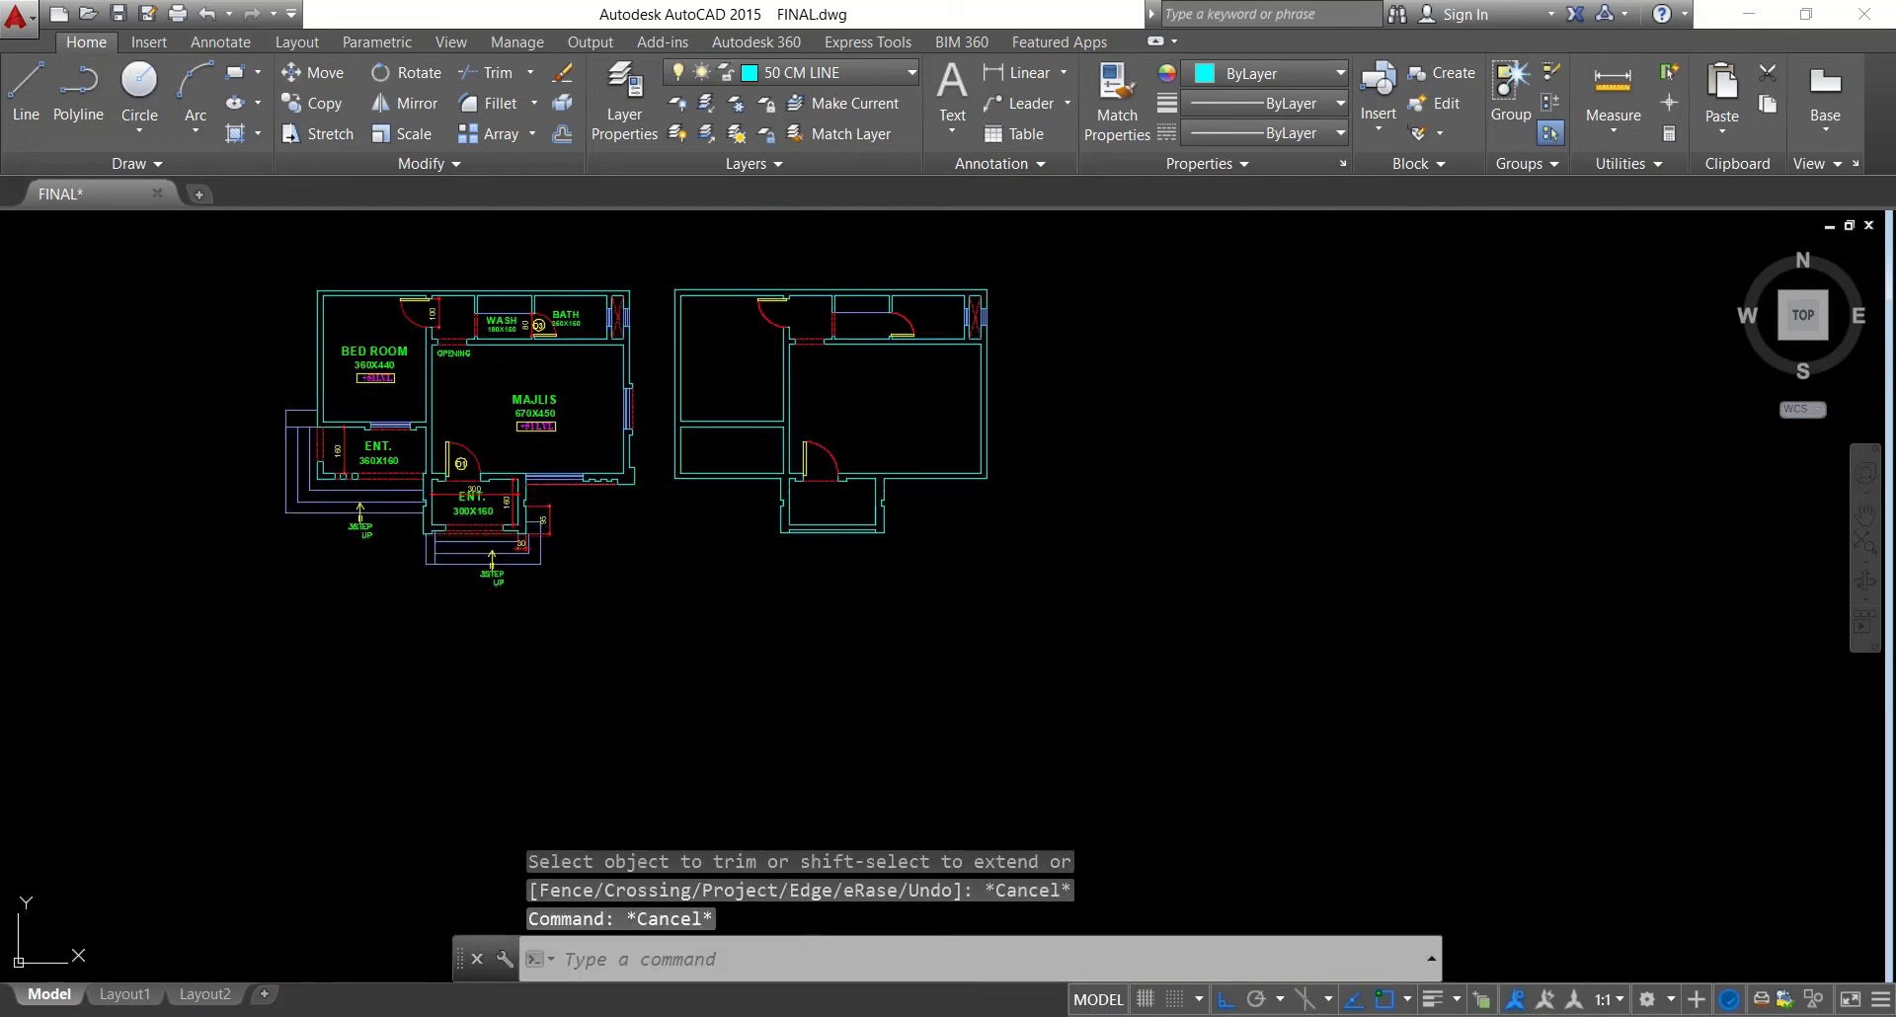
Trim the entrance's outermost front line between the two stepped corners
scroll(815, 541, up, 5)
key(Return)
key(Return)
key(Escape)
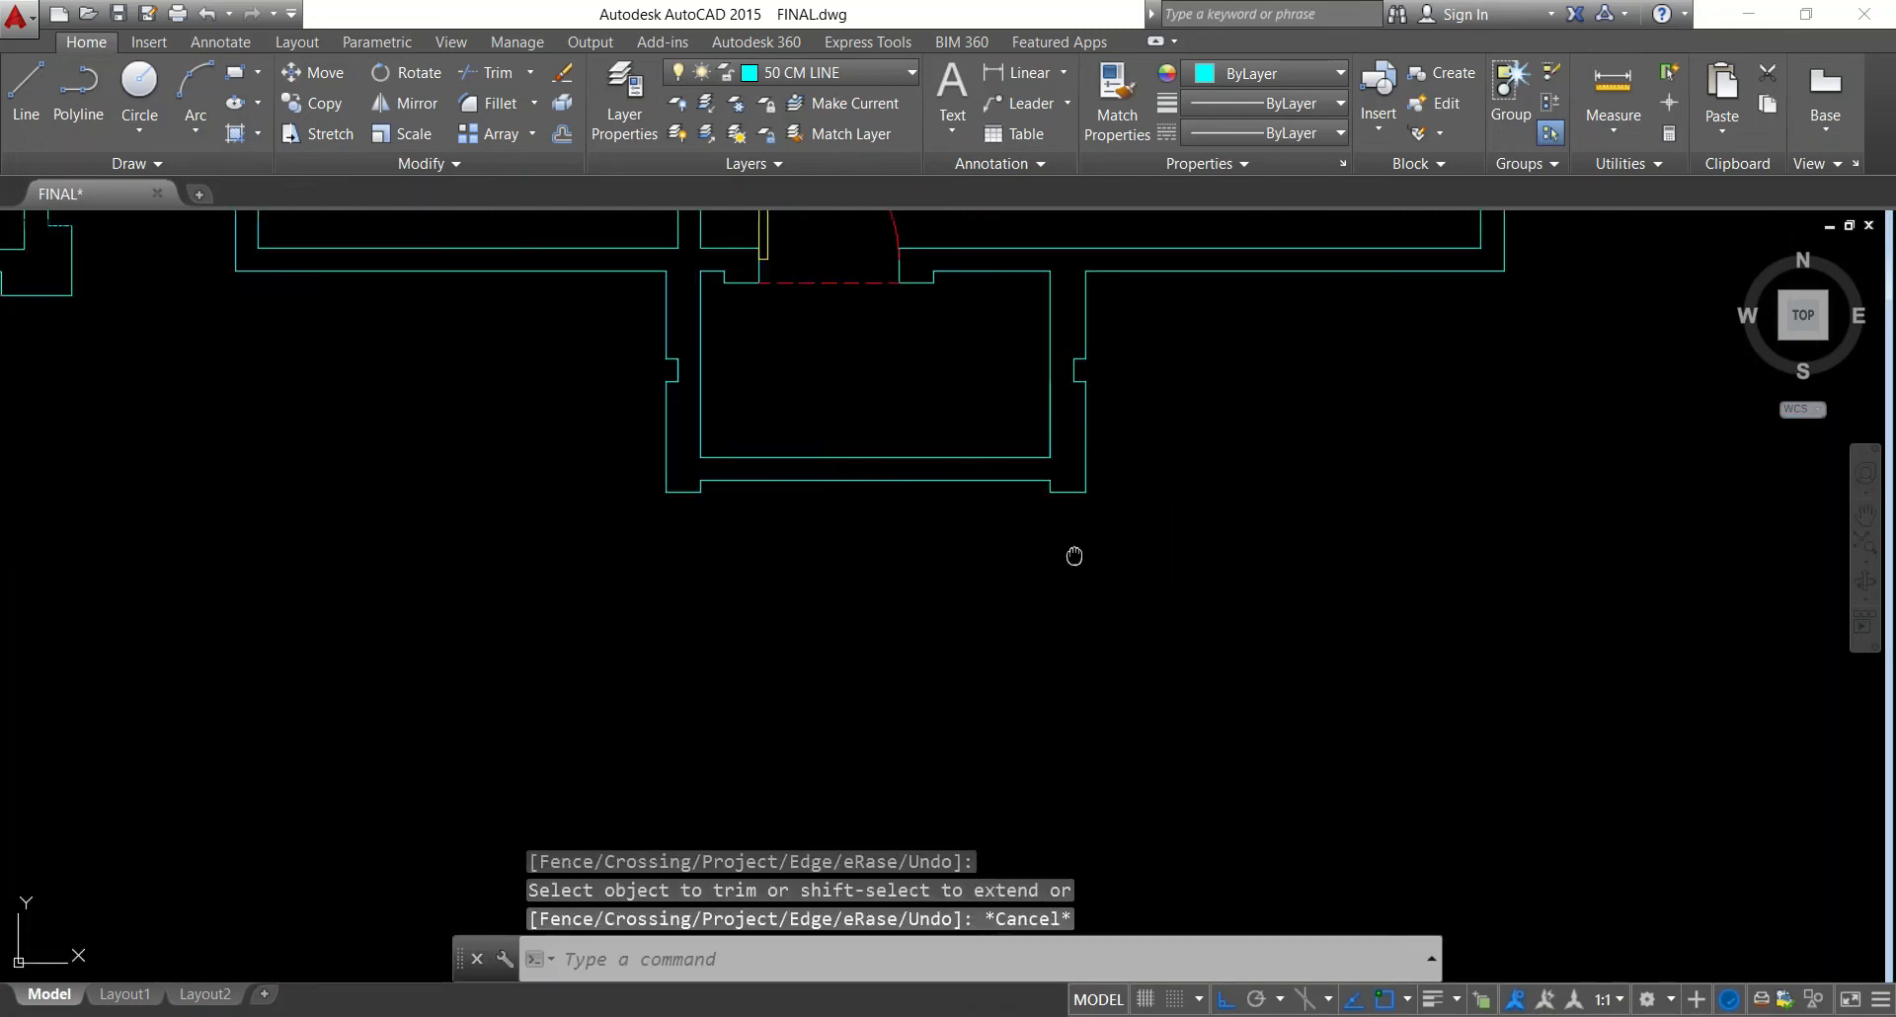
Add a linear dimension across the front opening of the majlis entrance in the completed plan
scroll(1076, 550, down, 2)
middle_drag(1075, 550, 1316, 554)
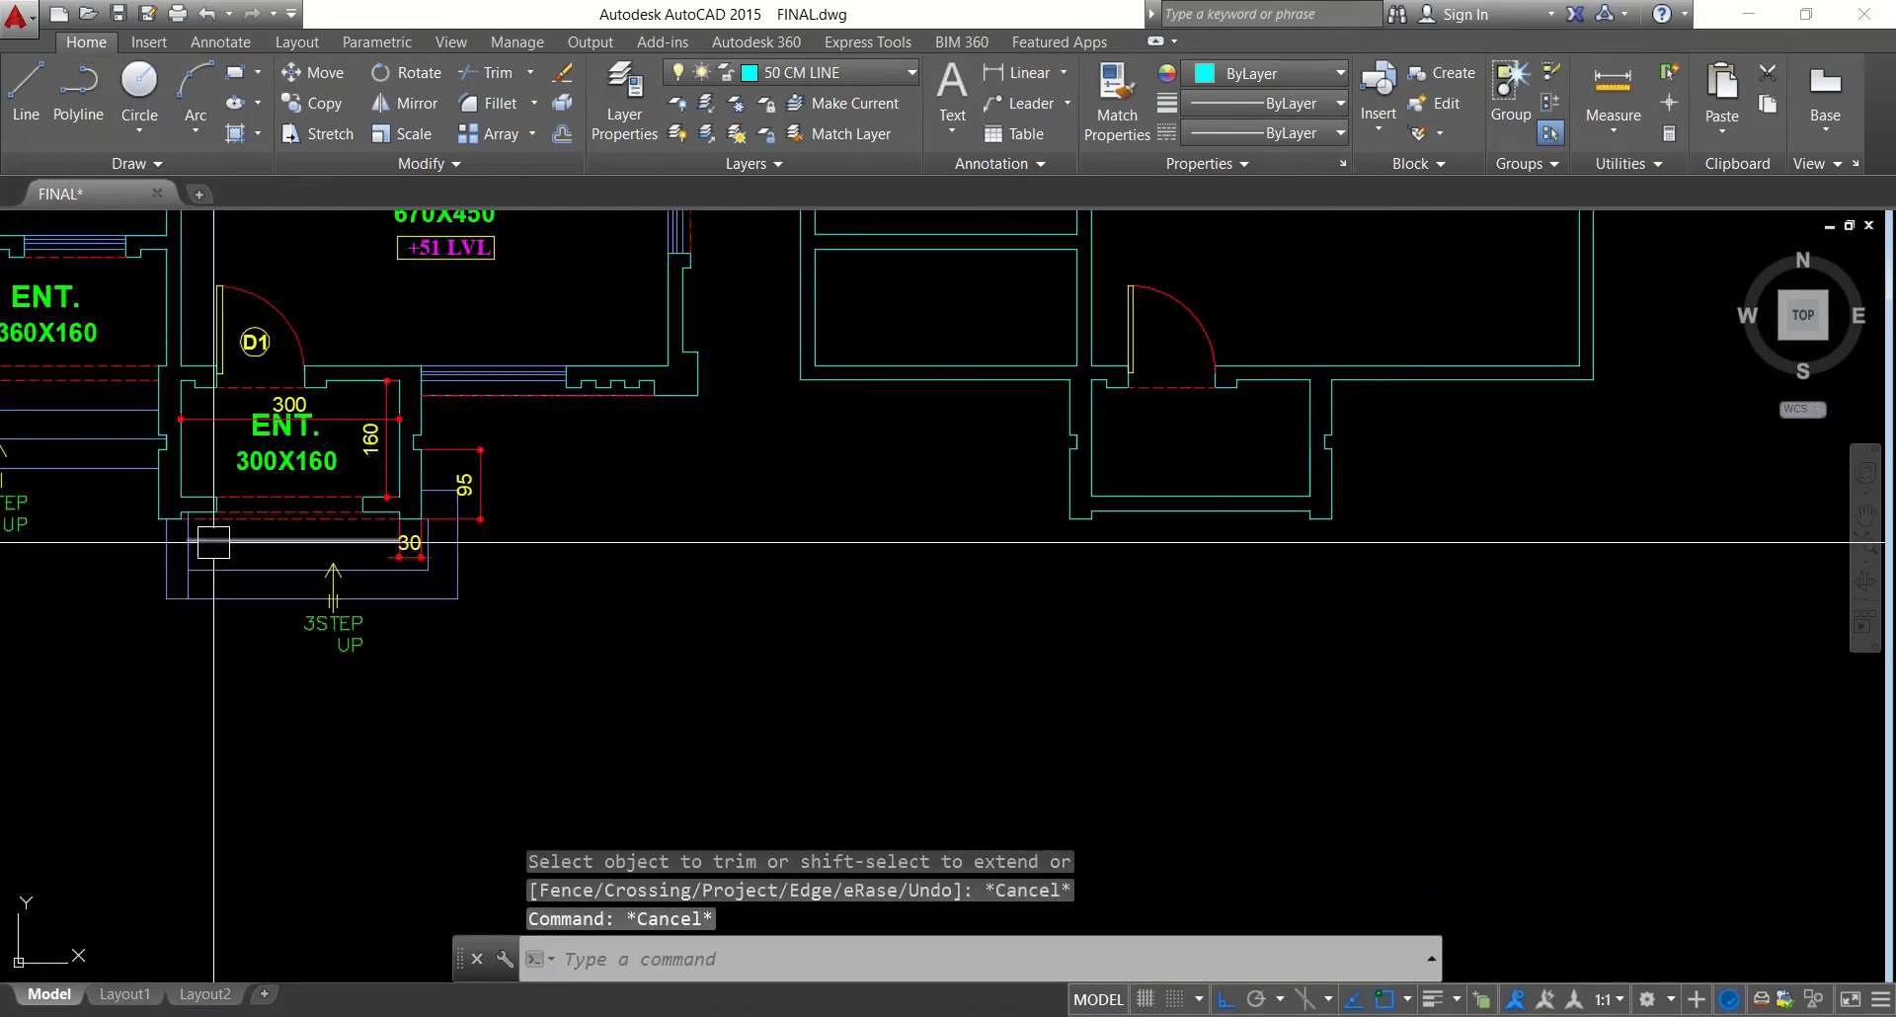
key(Escape)
click(1039, 75)
key(Return)
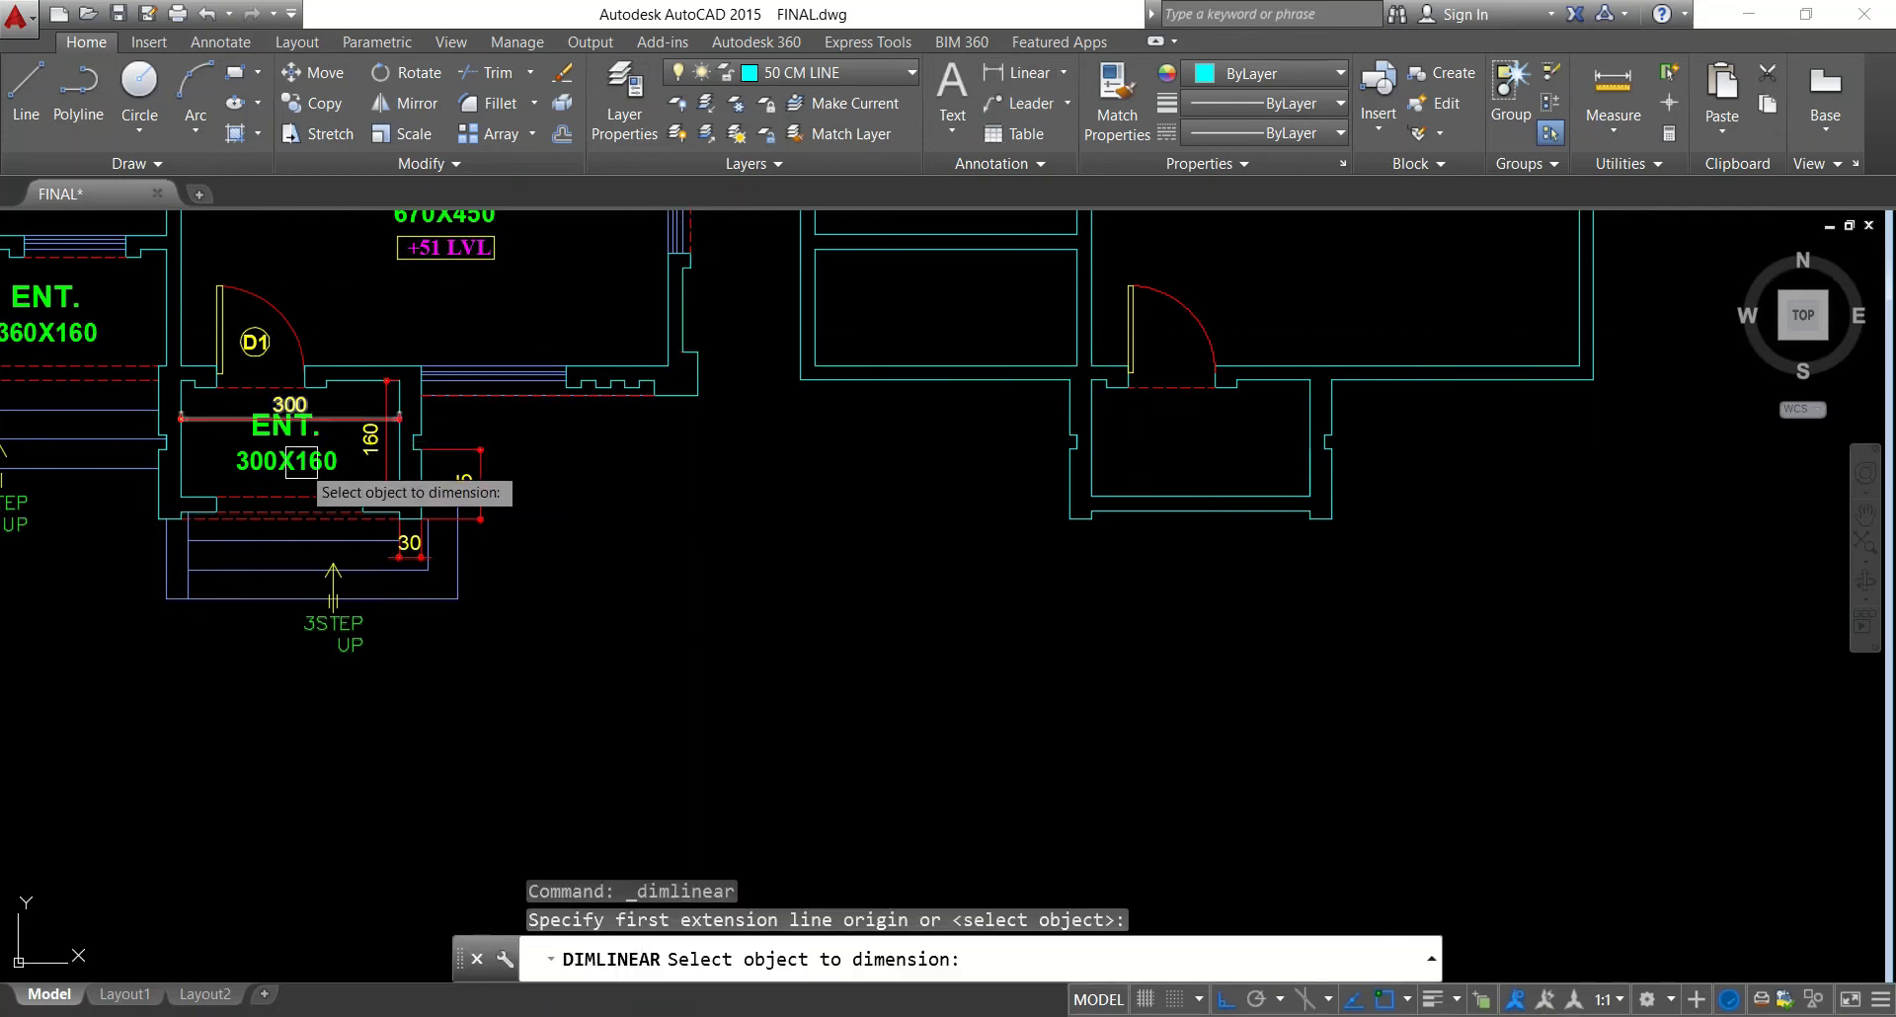
scroll(326, 479, up, 4)
click(276, 553)
click(291, 676)
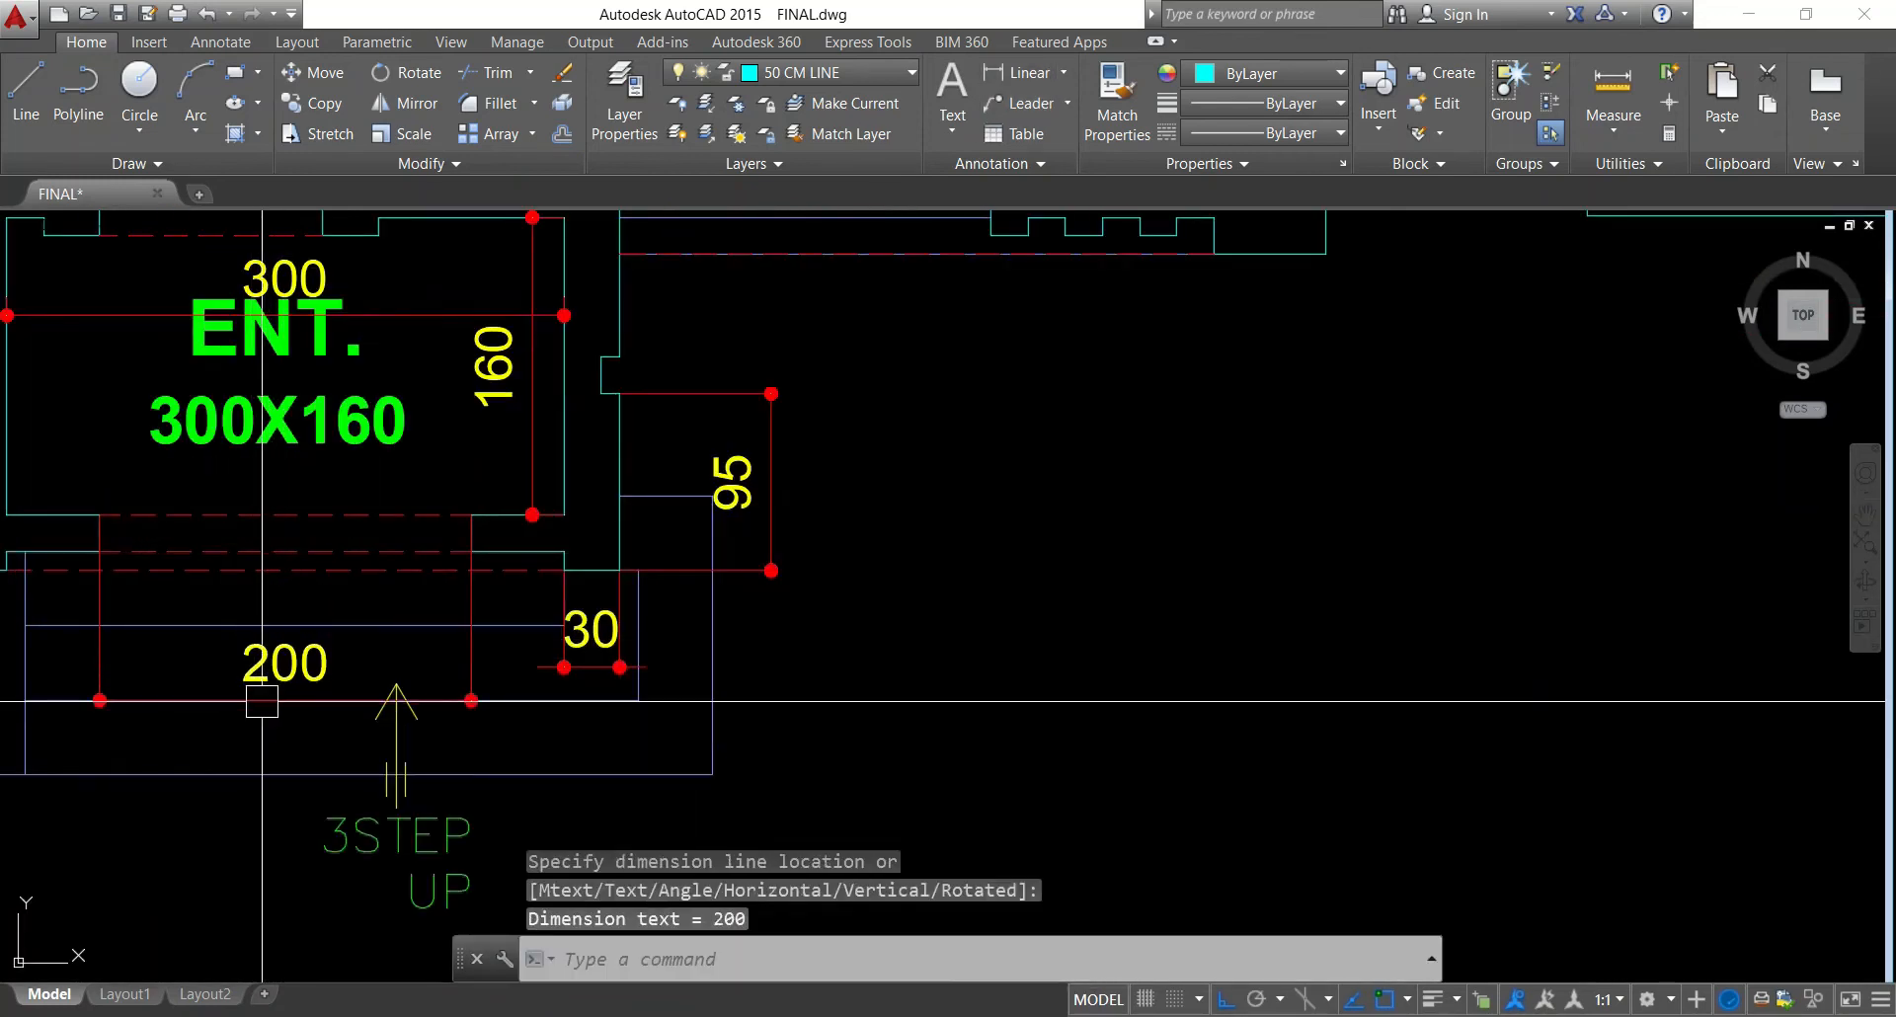
key(Escape)
Measure the width of the horizontally lined panel above the door in the front elevation
scroll(783, 691, down, 6)
scroll(695, 448, up, 8)
middle_drag(732, 750, 804, 328)
scroll(846, 569, up, 2)
key(Return)
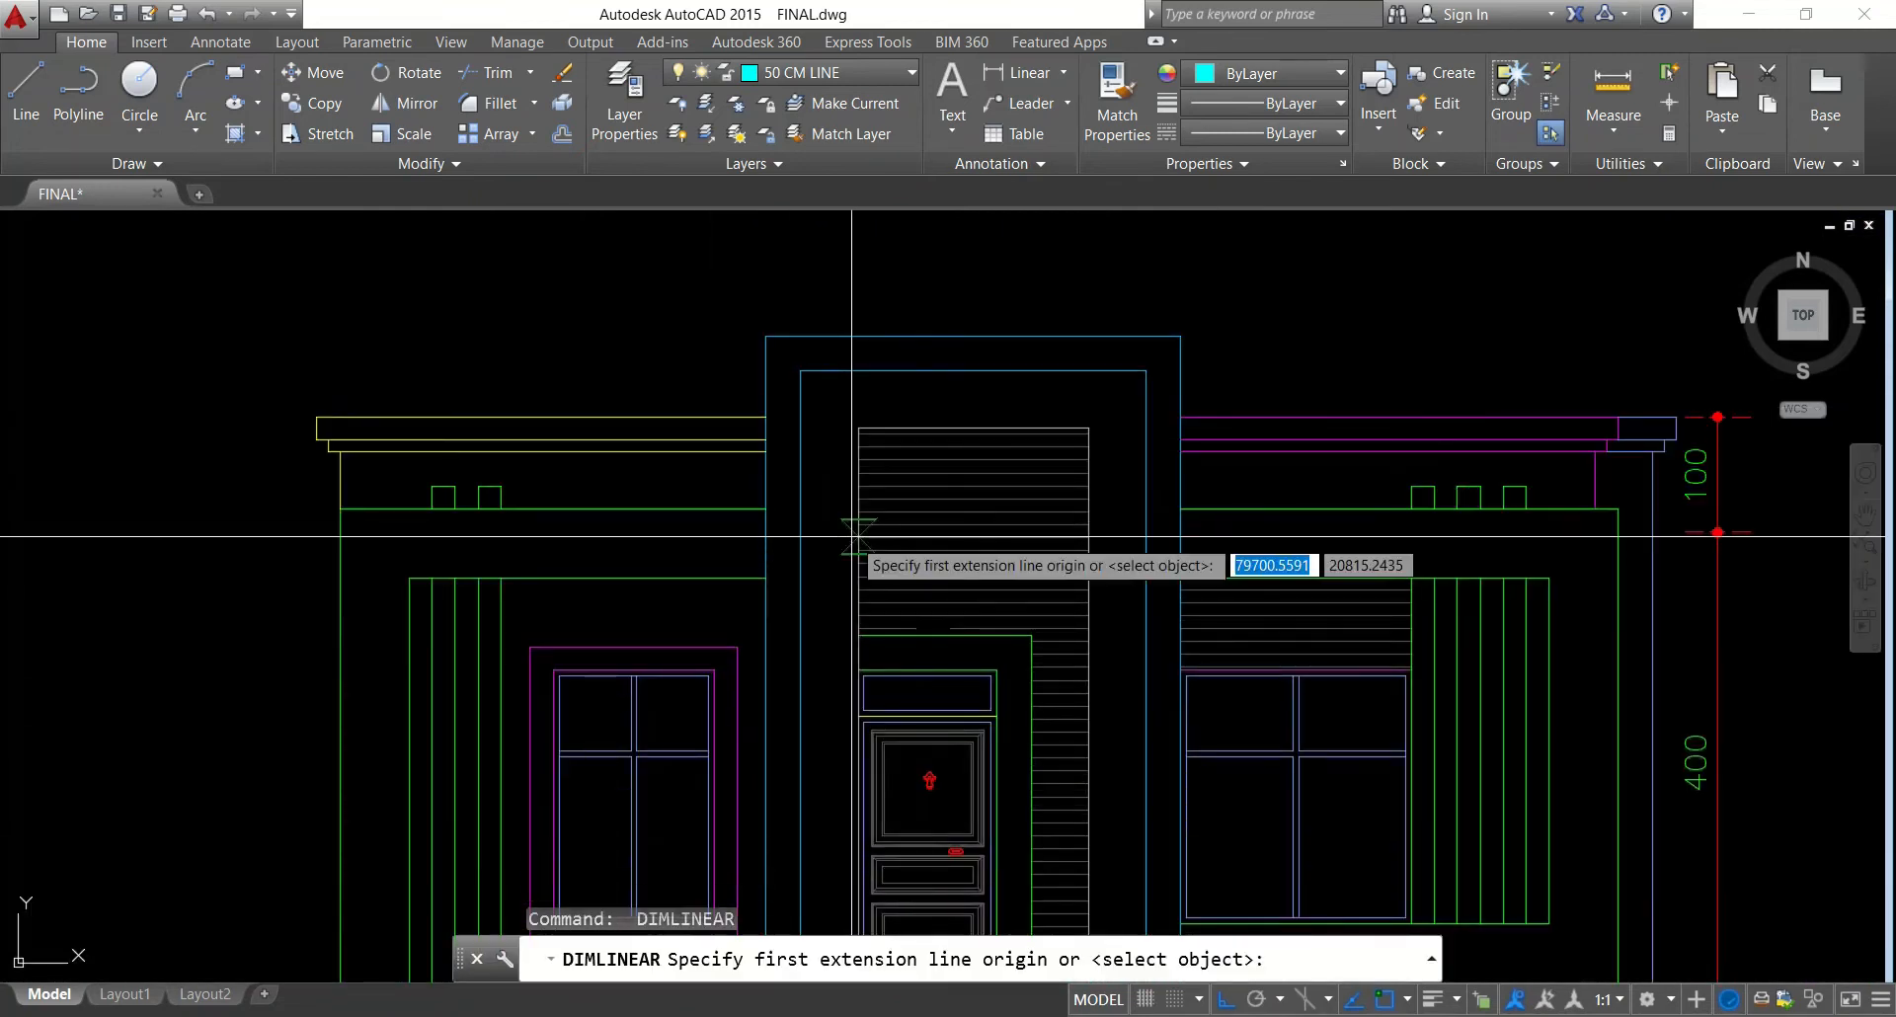
click(858, 556)
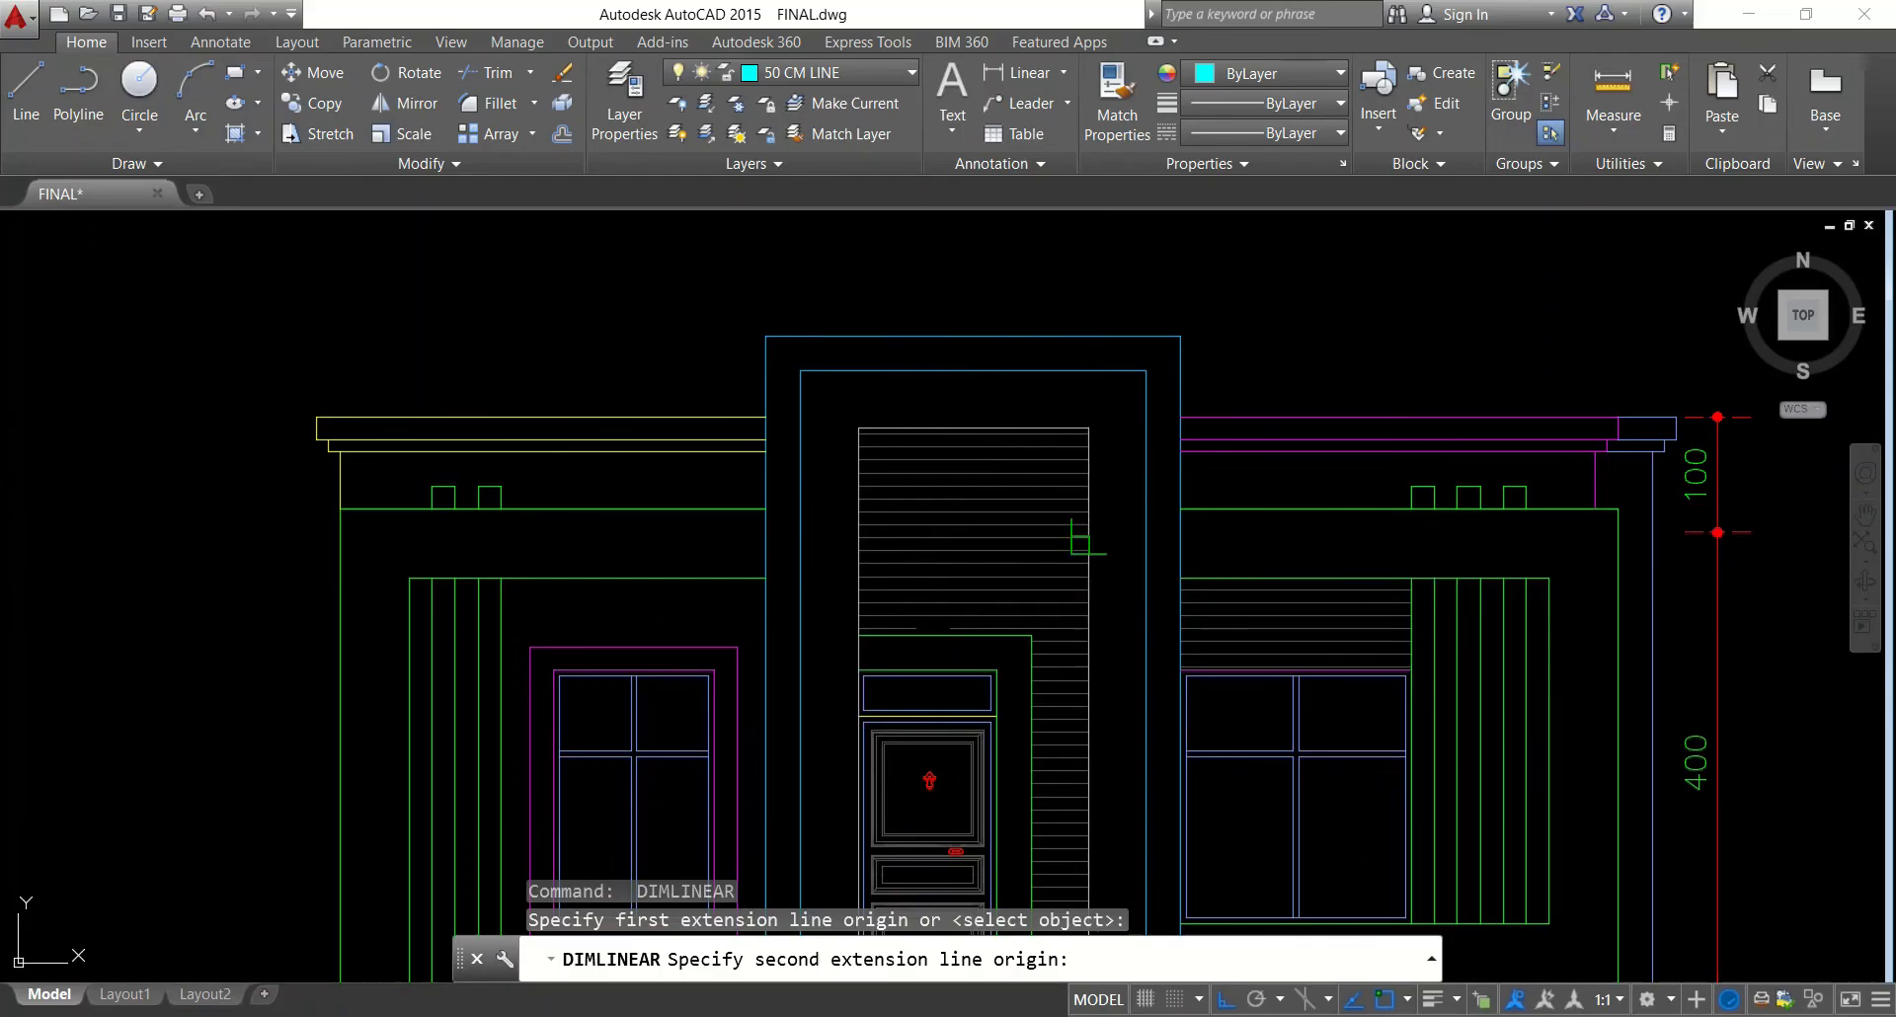
click(1088, 556)
key(Escape)
key(Escape)
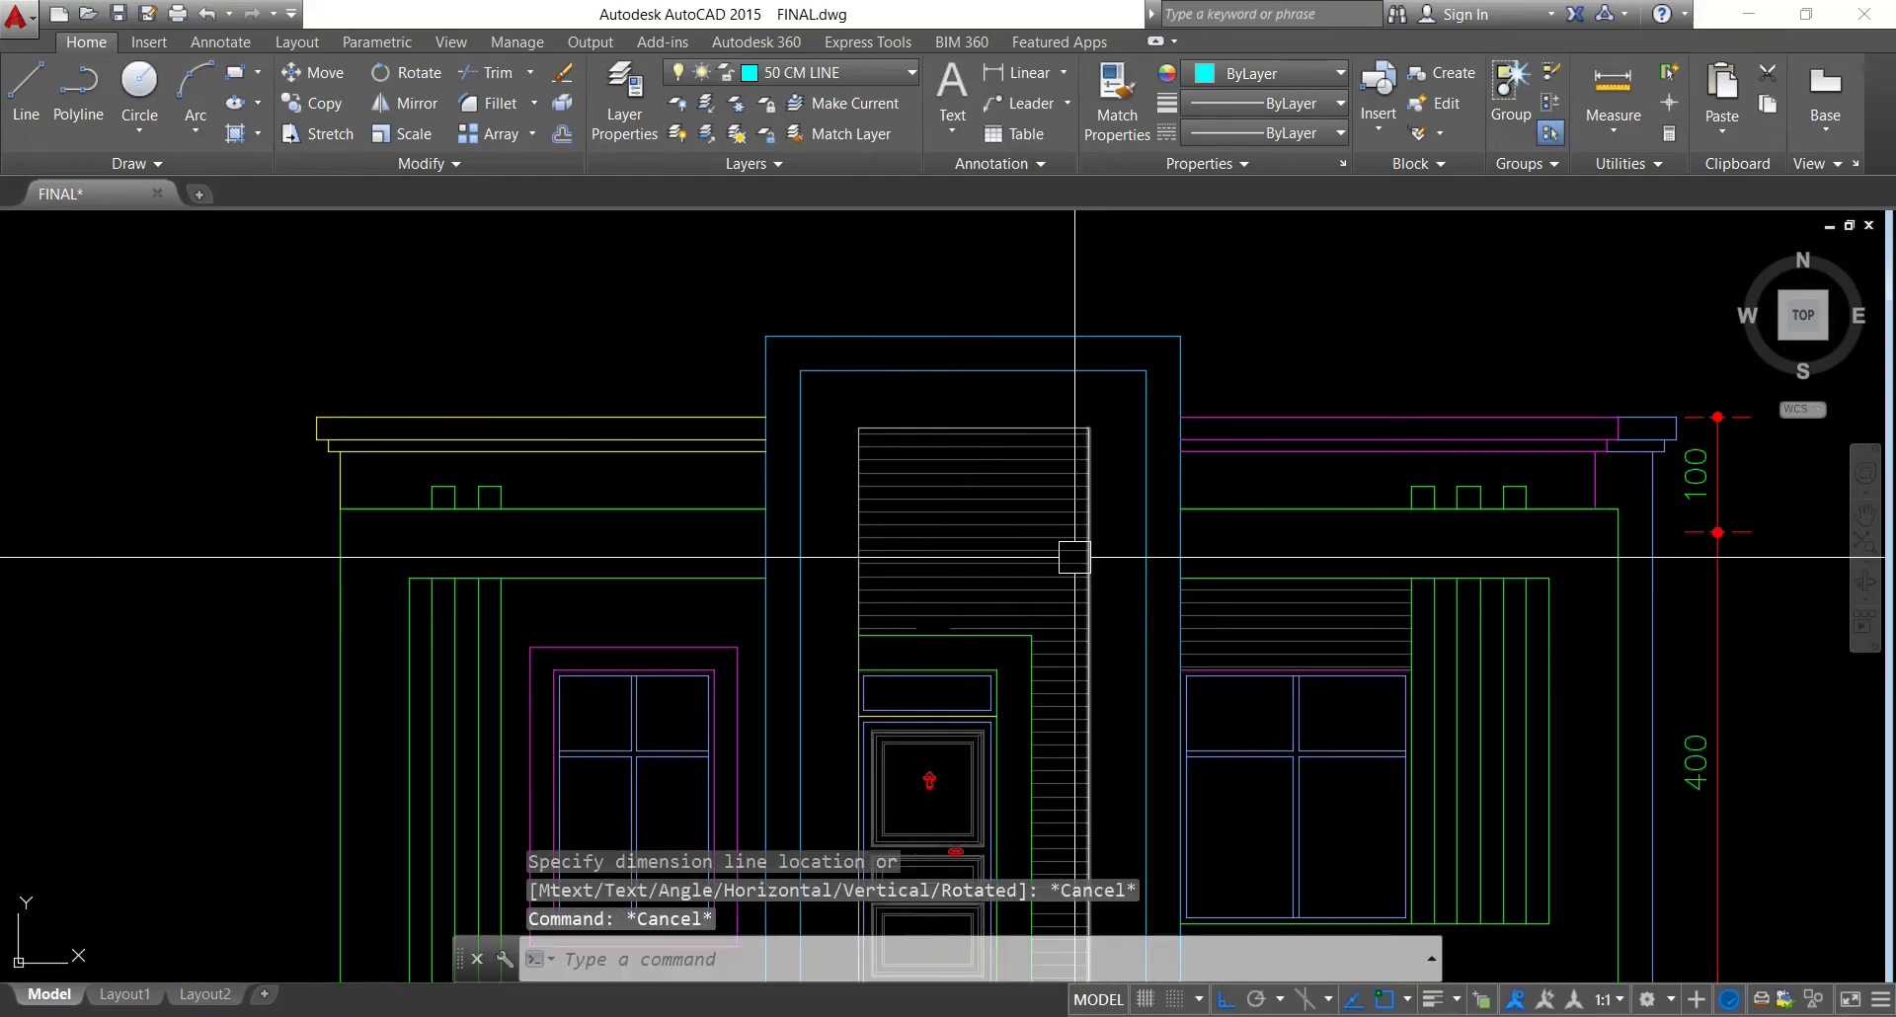
Draw a short line across the thickness of the redrawn entrance's front wall at its midpoint
scroll(1047, 504, down, 5)
middle_drag(1155, 791, 1080, 550)
scroll(1078, 531, down, 10)
scroll(1105, 699, up, 3)
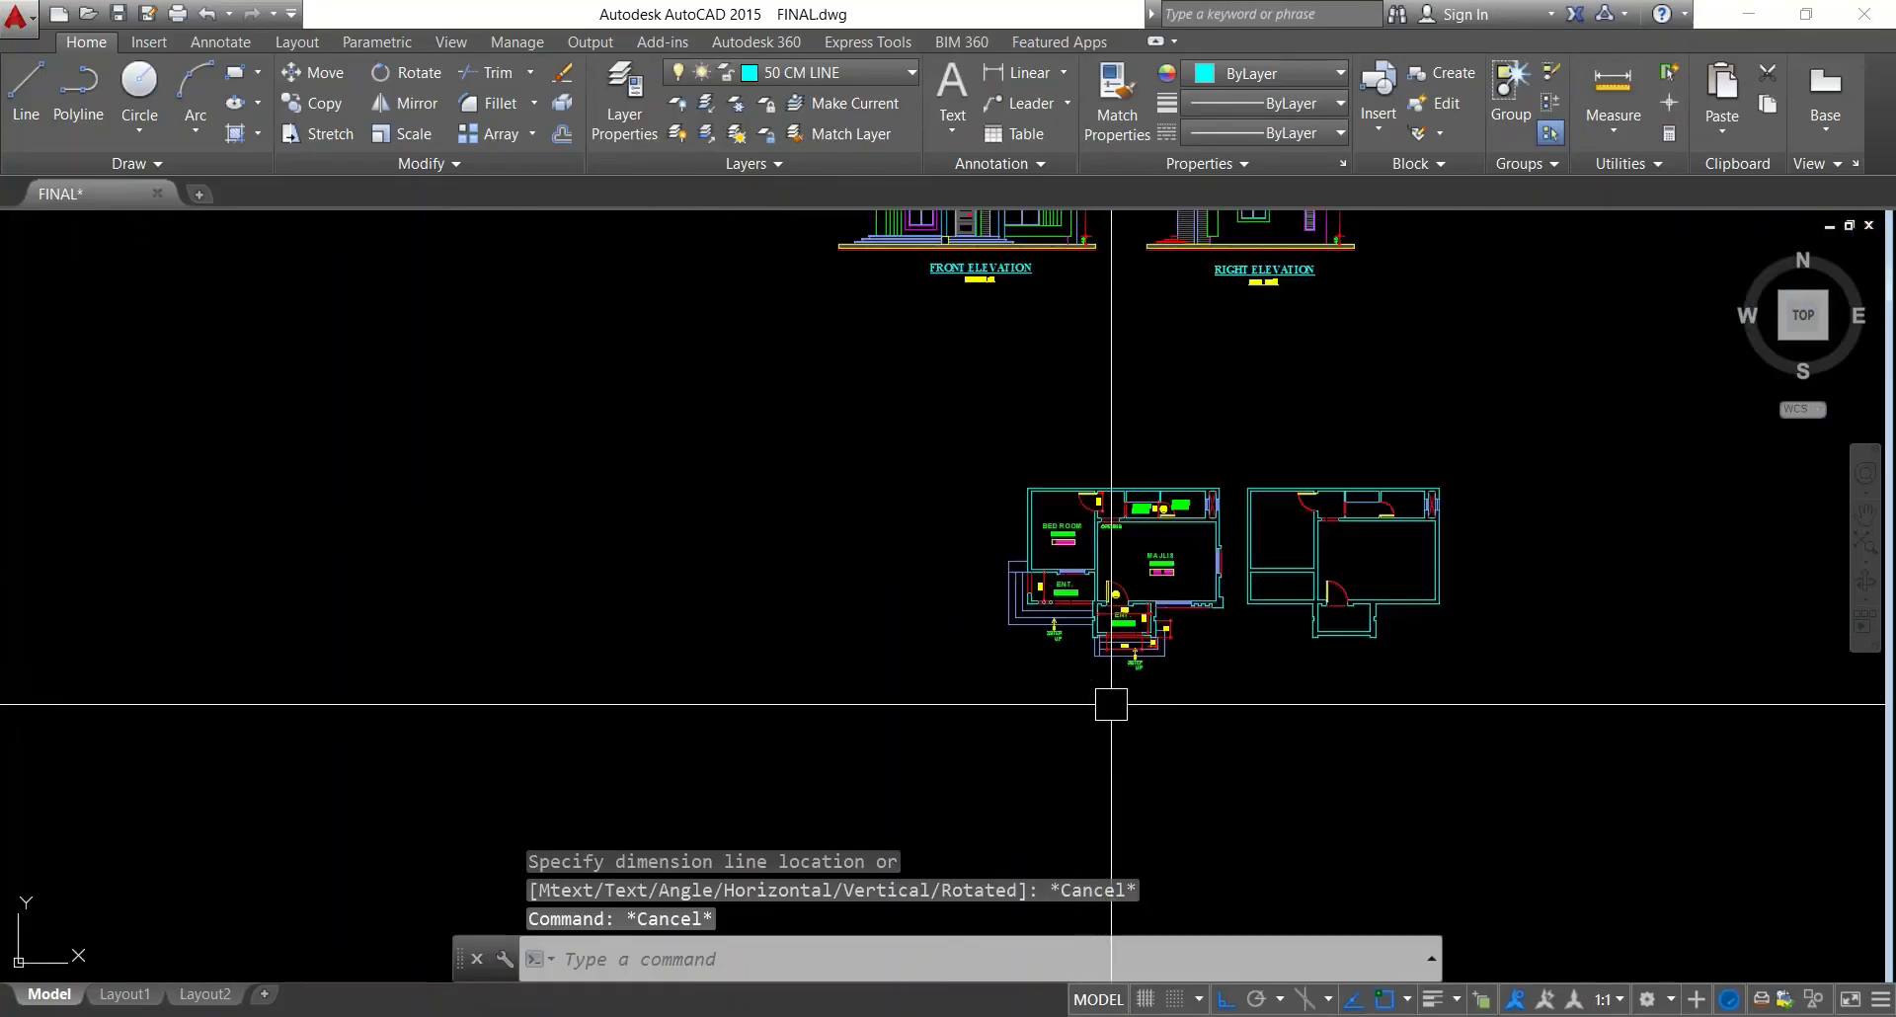
scroll(1152, 648, up, 2)
scroll(1538, 610, up, 5)
text(l)
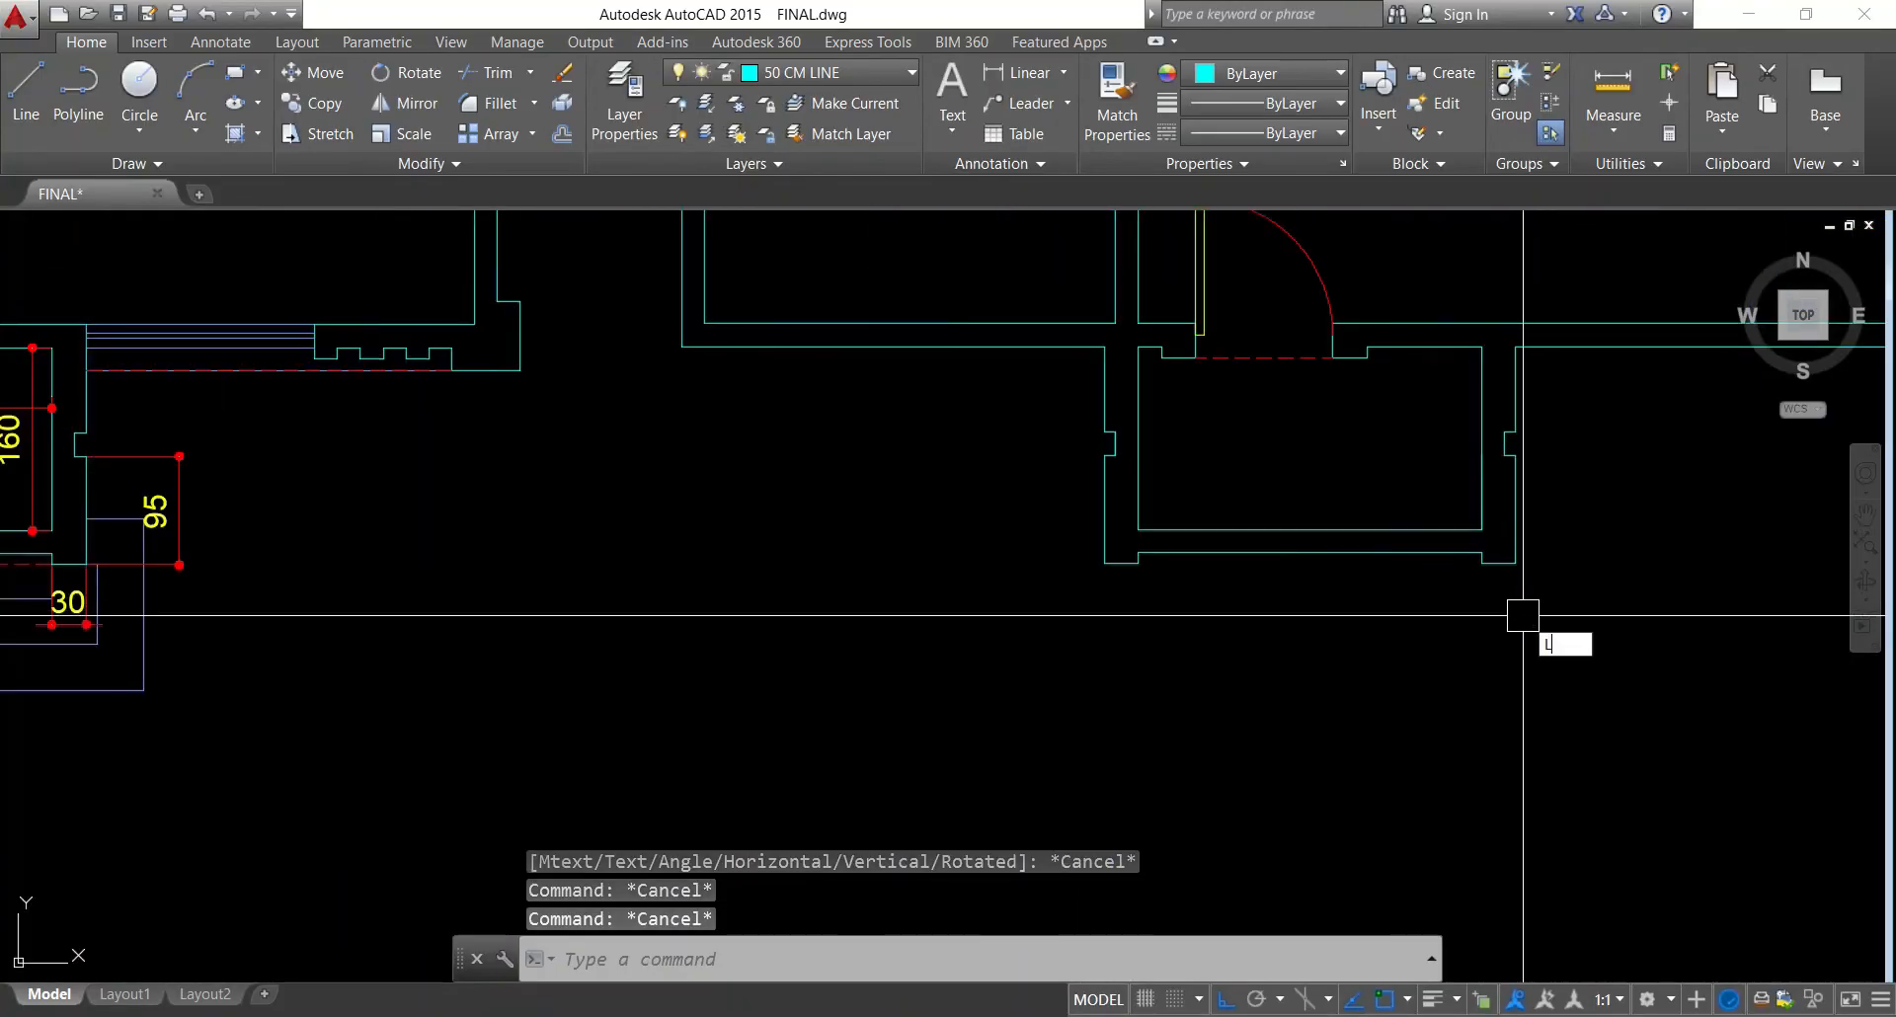
key(Return)
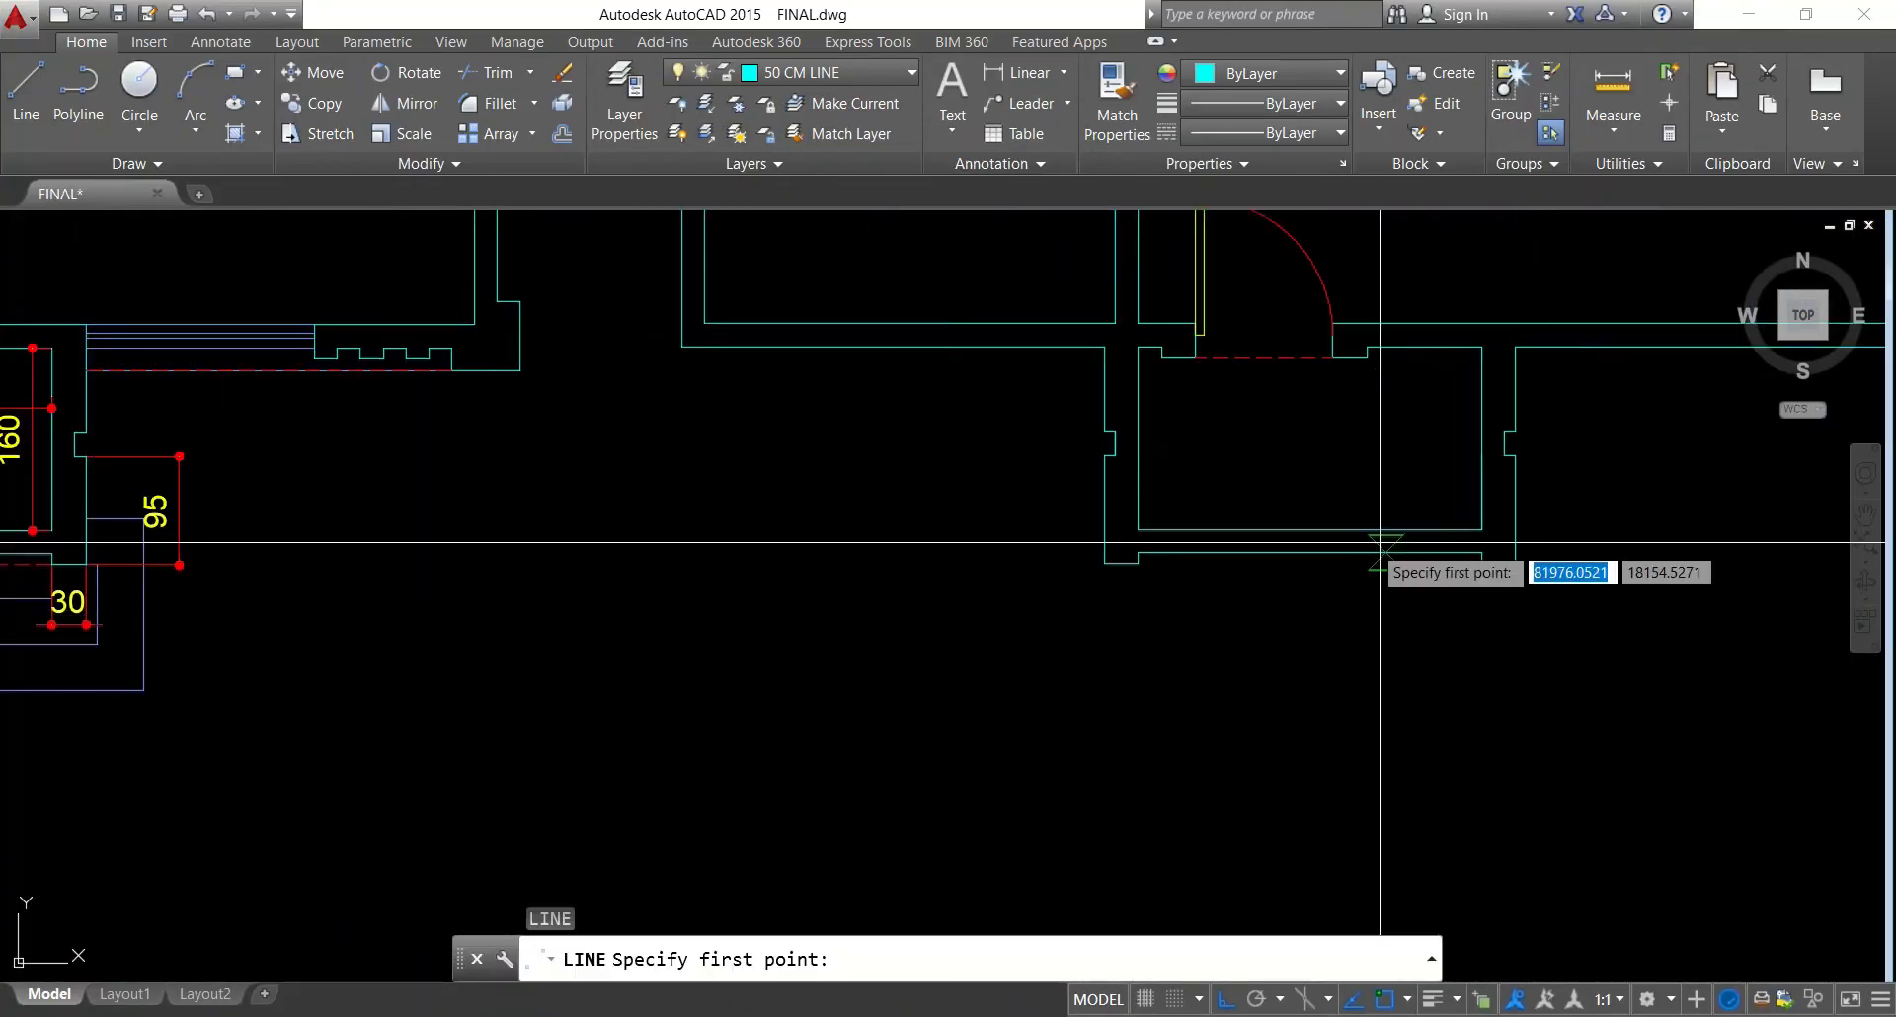
click(1309, 554)
key(Escape)
key(Escape)
Offset the front wall's middle line by 100 to both sides to mark the opening edges
text(o)
key(Return)
text(1)
scroll(1324, 553, up, 4)
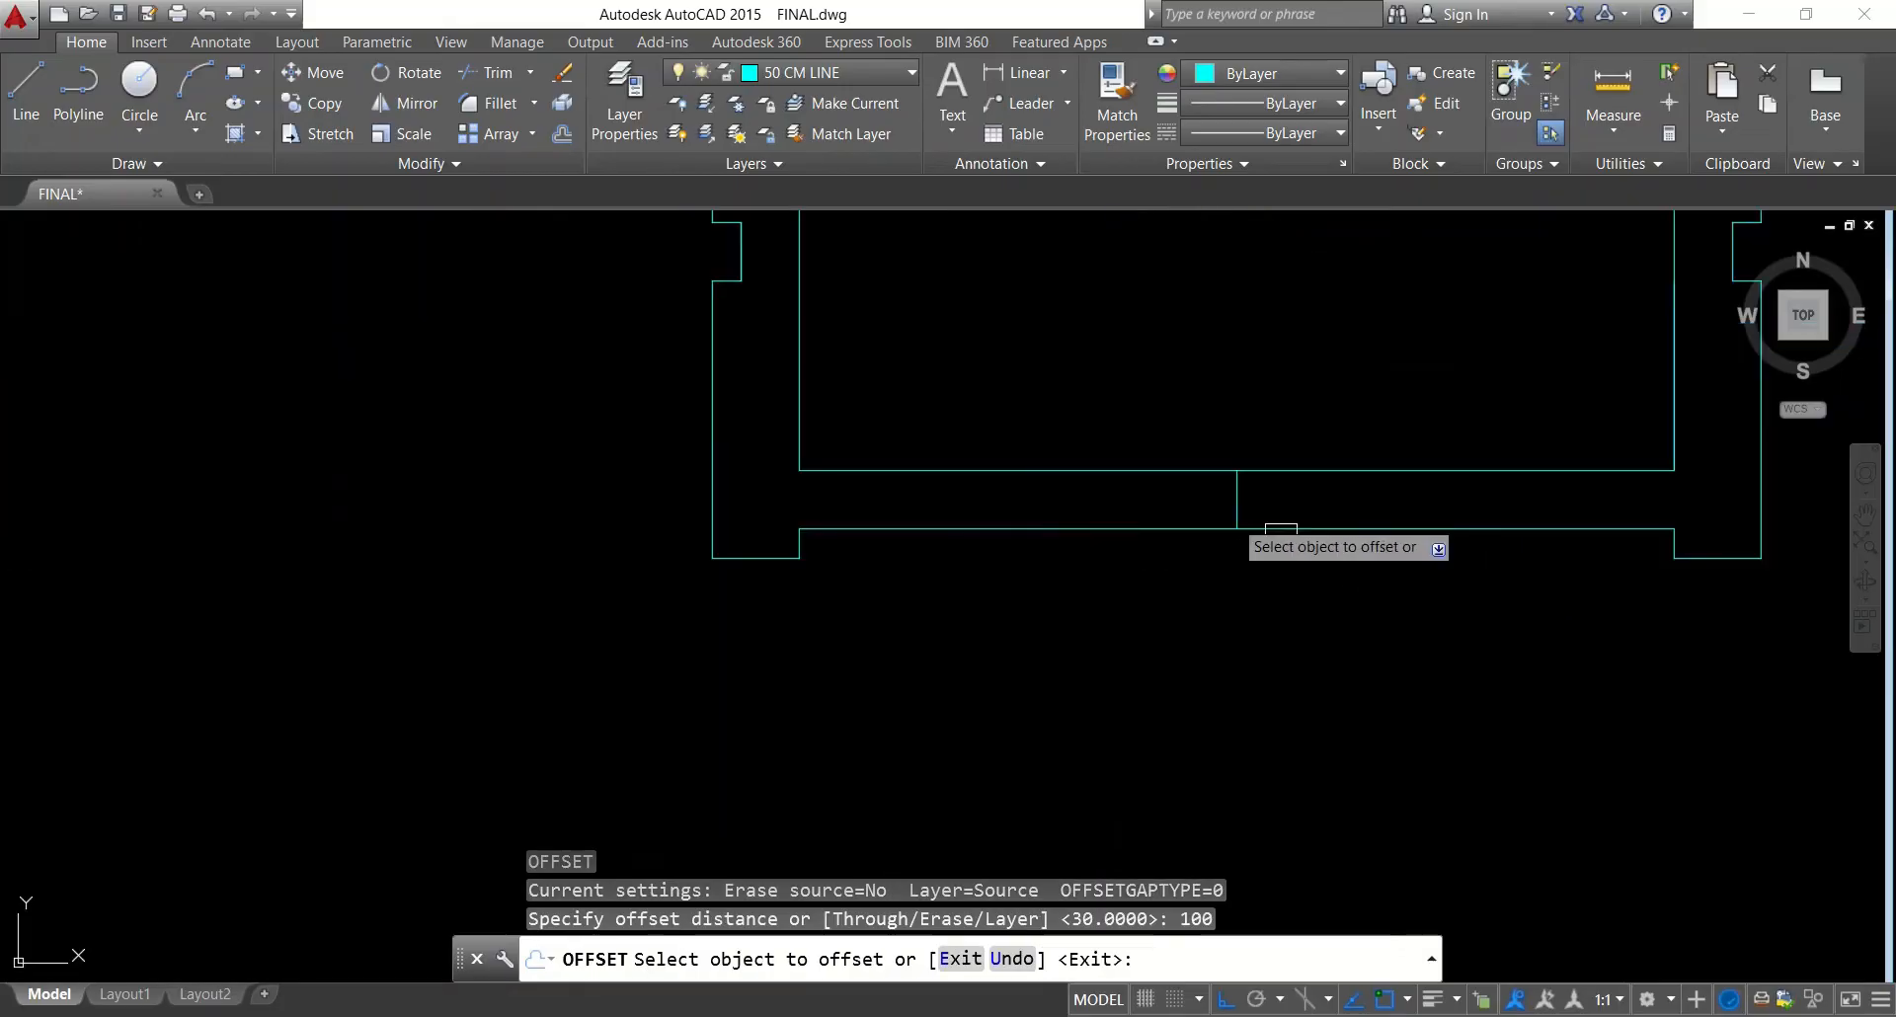
click(1233, 515)
click(1260, 502)
click(1234, 500)
click(1086, 508)
key(Escape)
Erase the original middle line between the two opening edges of the front wall
click(1109, 596)
click(1291, 467)
text(E)
key(Return)
key(Escape)
Trim both front wall lines between the two edge lines to open the entrance
text(tr)
key(Return)
key(Return)
click(1284, 602)
click(1249, 436)
key(Escape)
Draw two horizontal lines across the front opening, joining the outer and inner corners of its edges
text(l)
key(Return)
click(1528, 530)
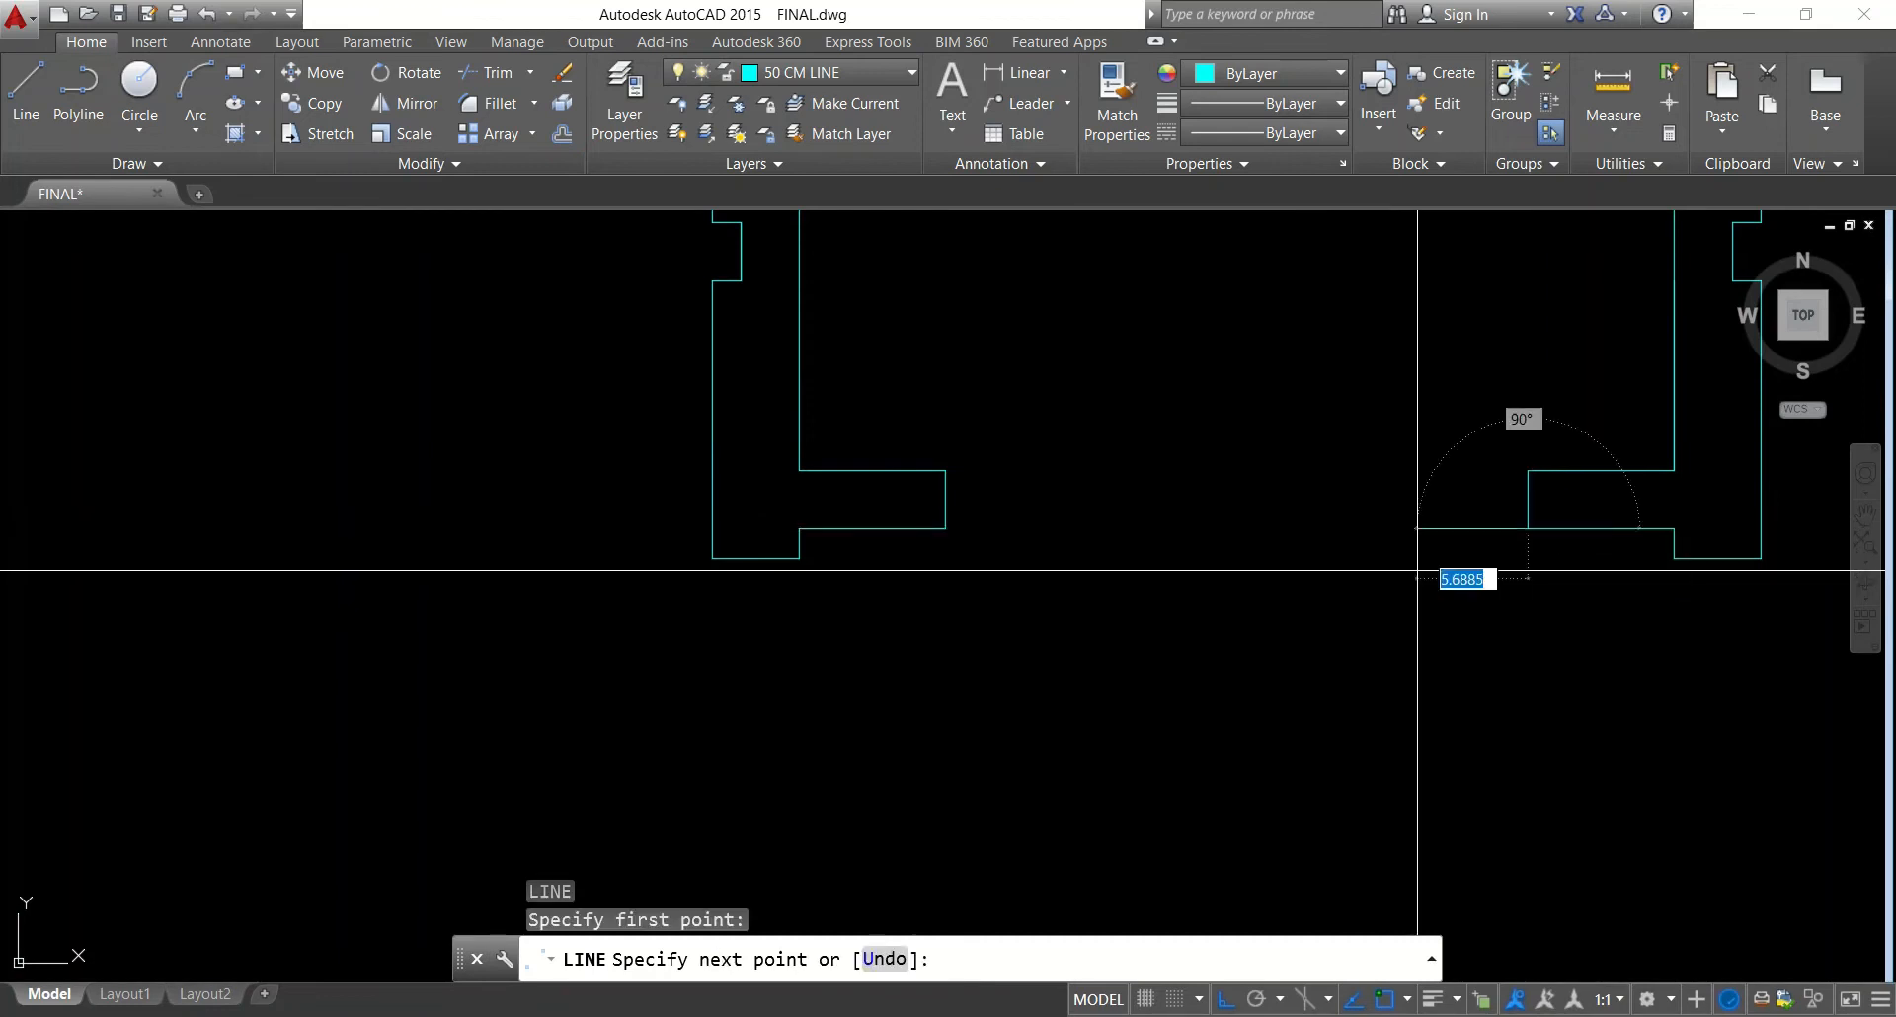
click(945, 529)
key(Escape)
key(Return)
click(945, 470)
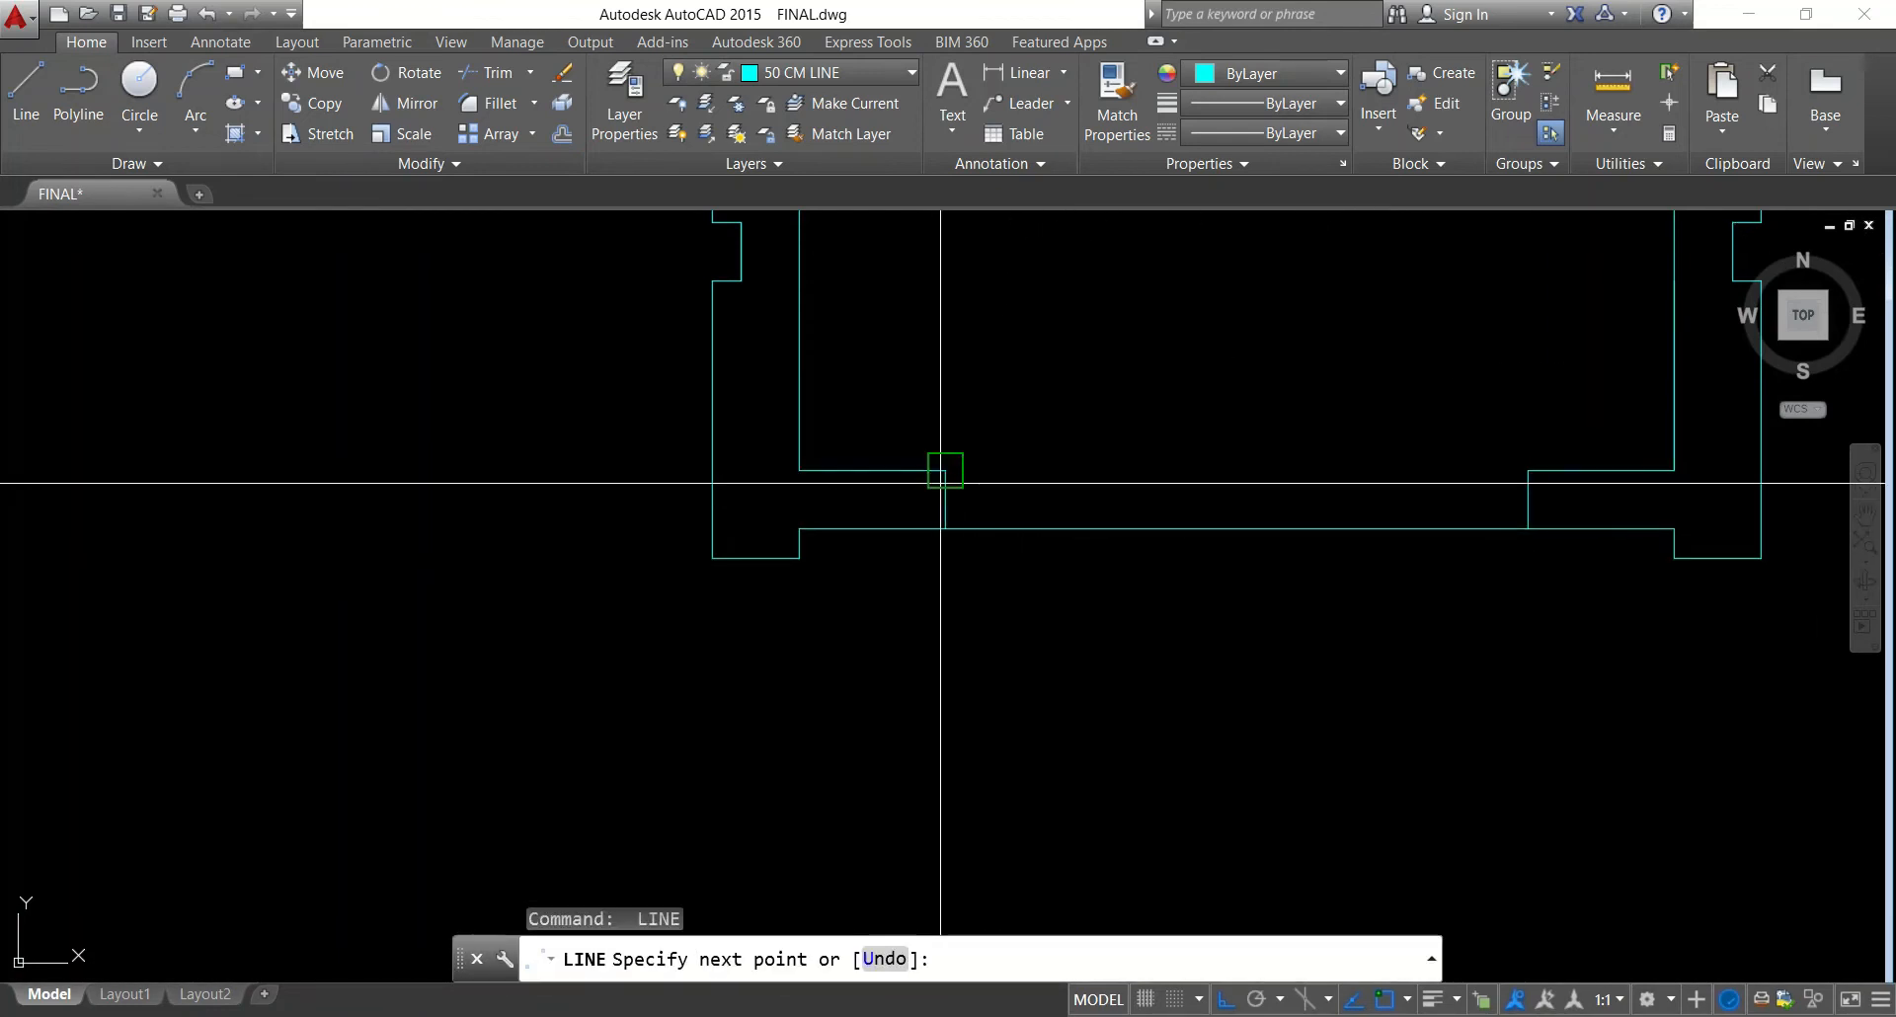
click(1528, 470)
key(Escape)
key(Escape)
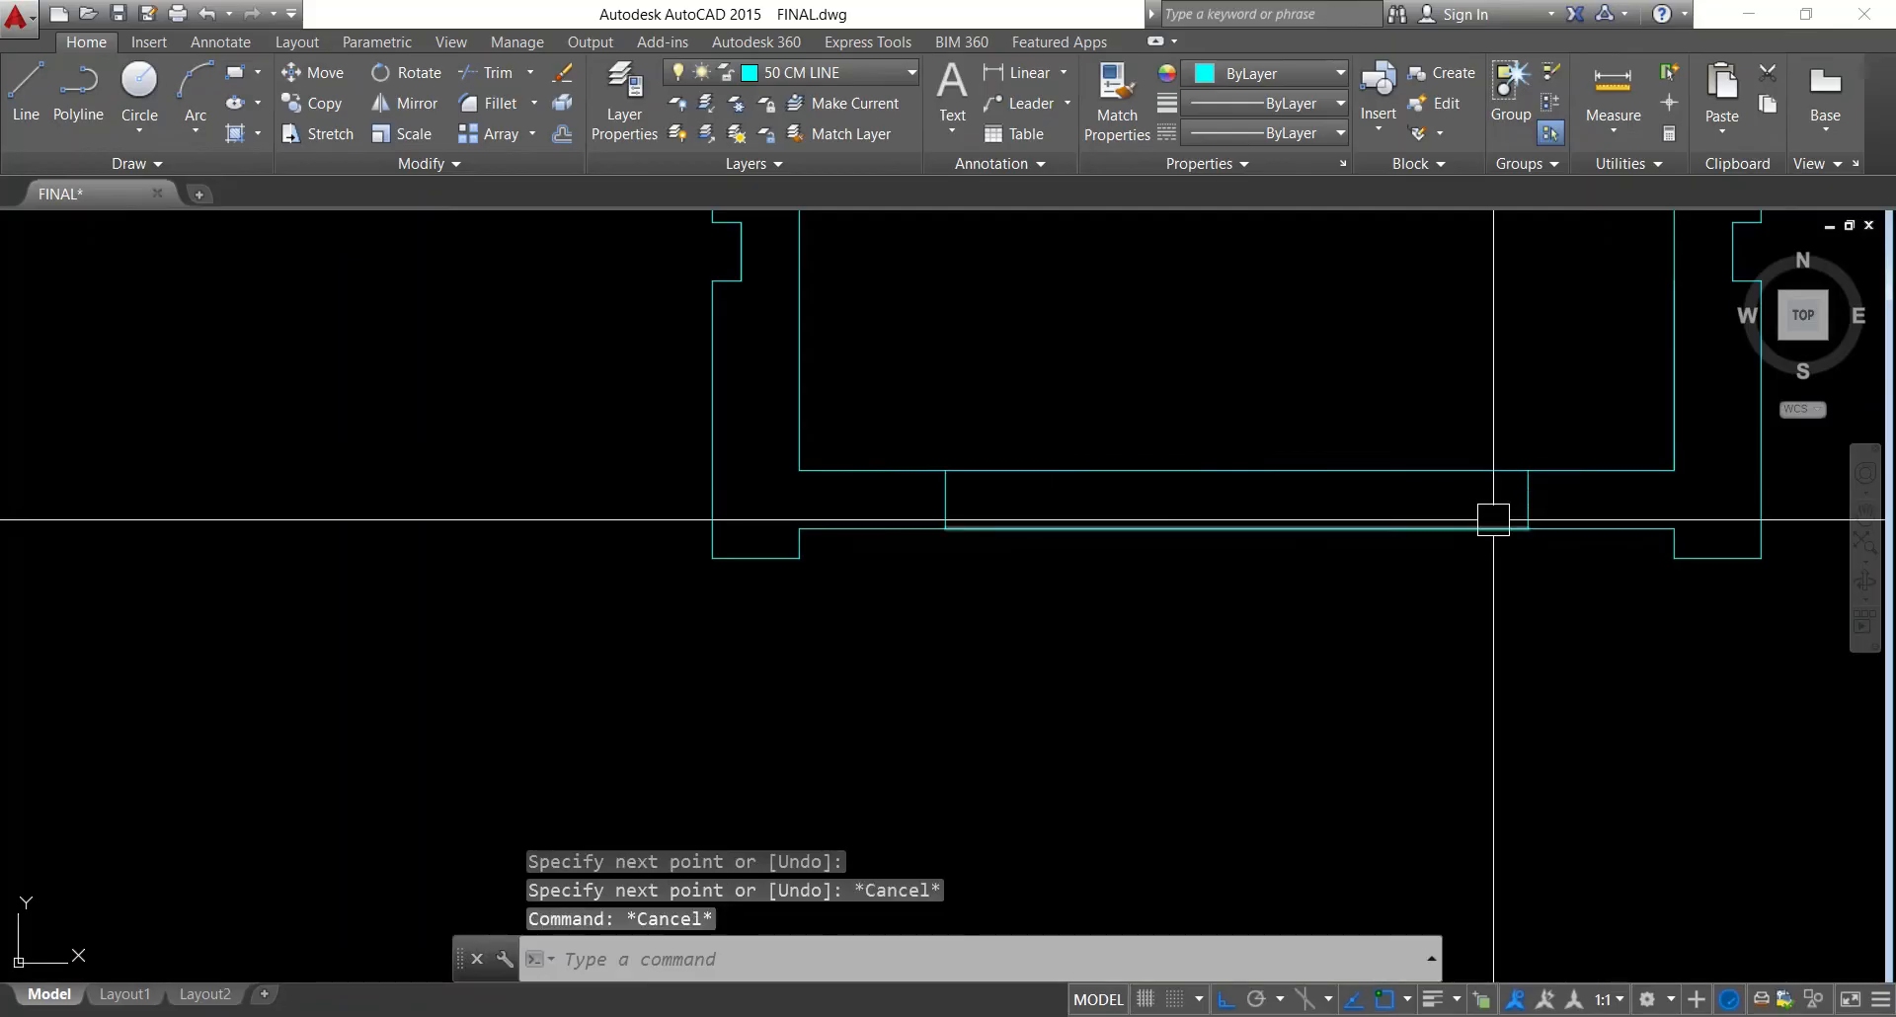
Match the properties of the two opening lines to the red dashed line at the majlis doorway
scroll(1472, 548, down, 4)
text(ma)
key(Return)
click(1397, 335)
click(1389, 402)
click(1320, 573)
key(Escape)
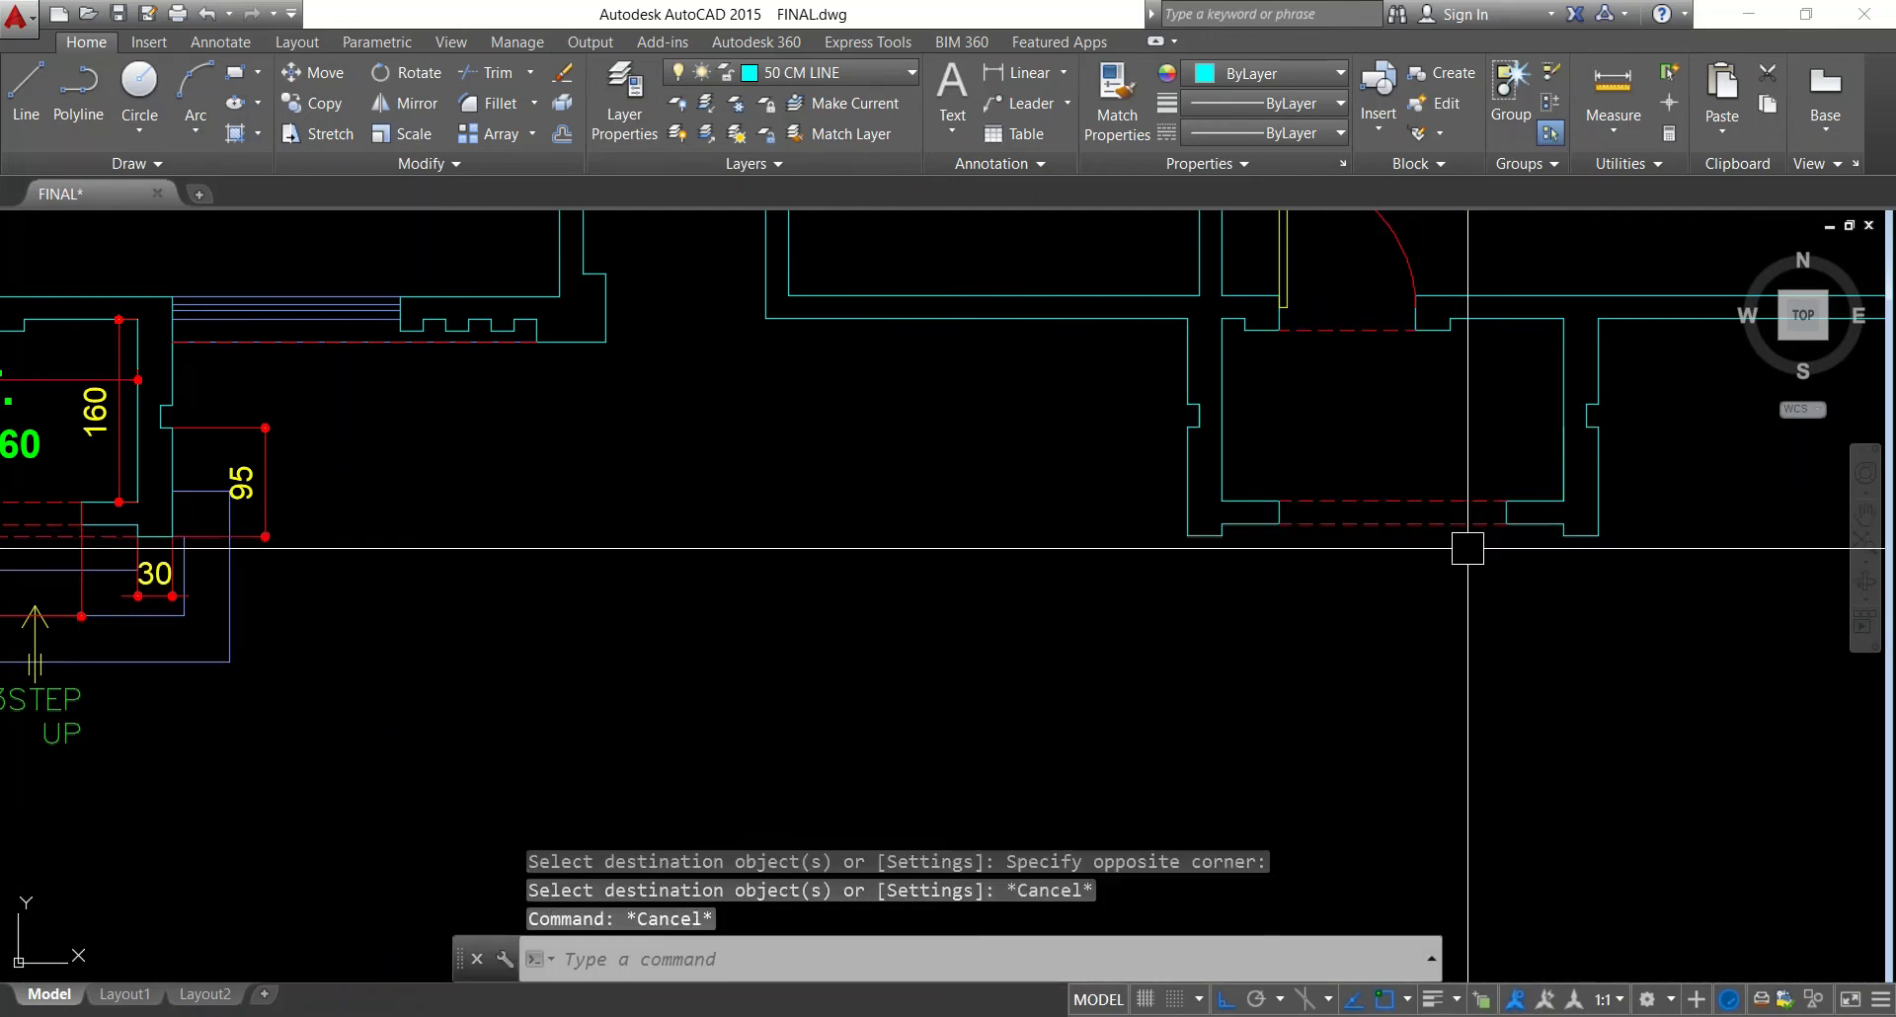
Examine the outermost dashed line at the completed entrance's front and the matching central frame and lined panel in the front elevation
scroll(1293, 545, down, 2)
key(Escape)
key(Escape)
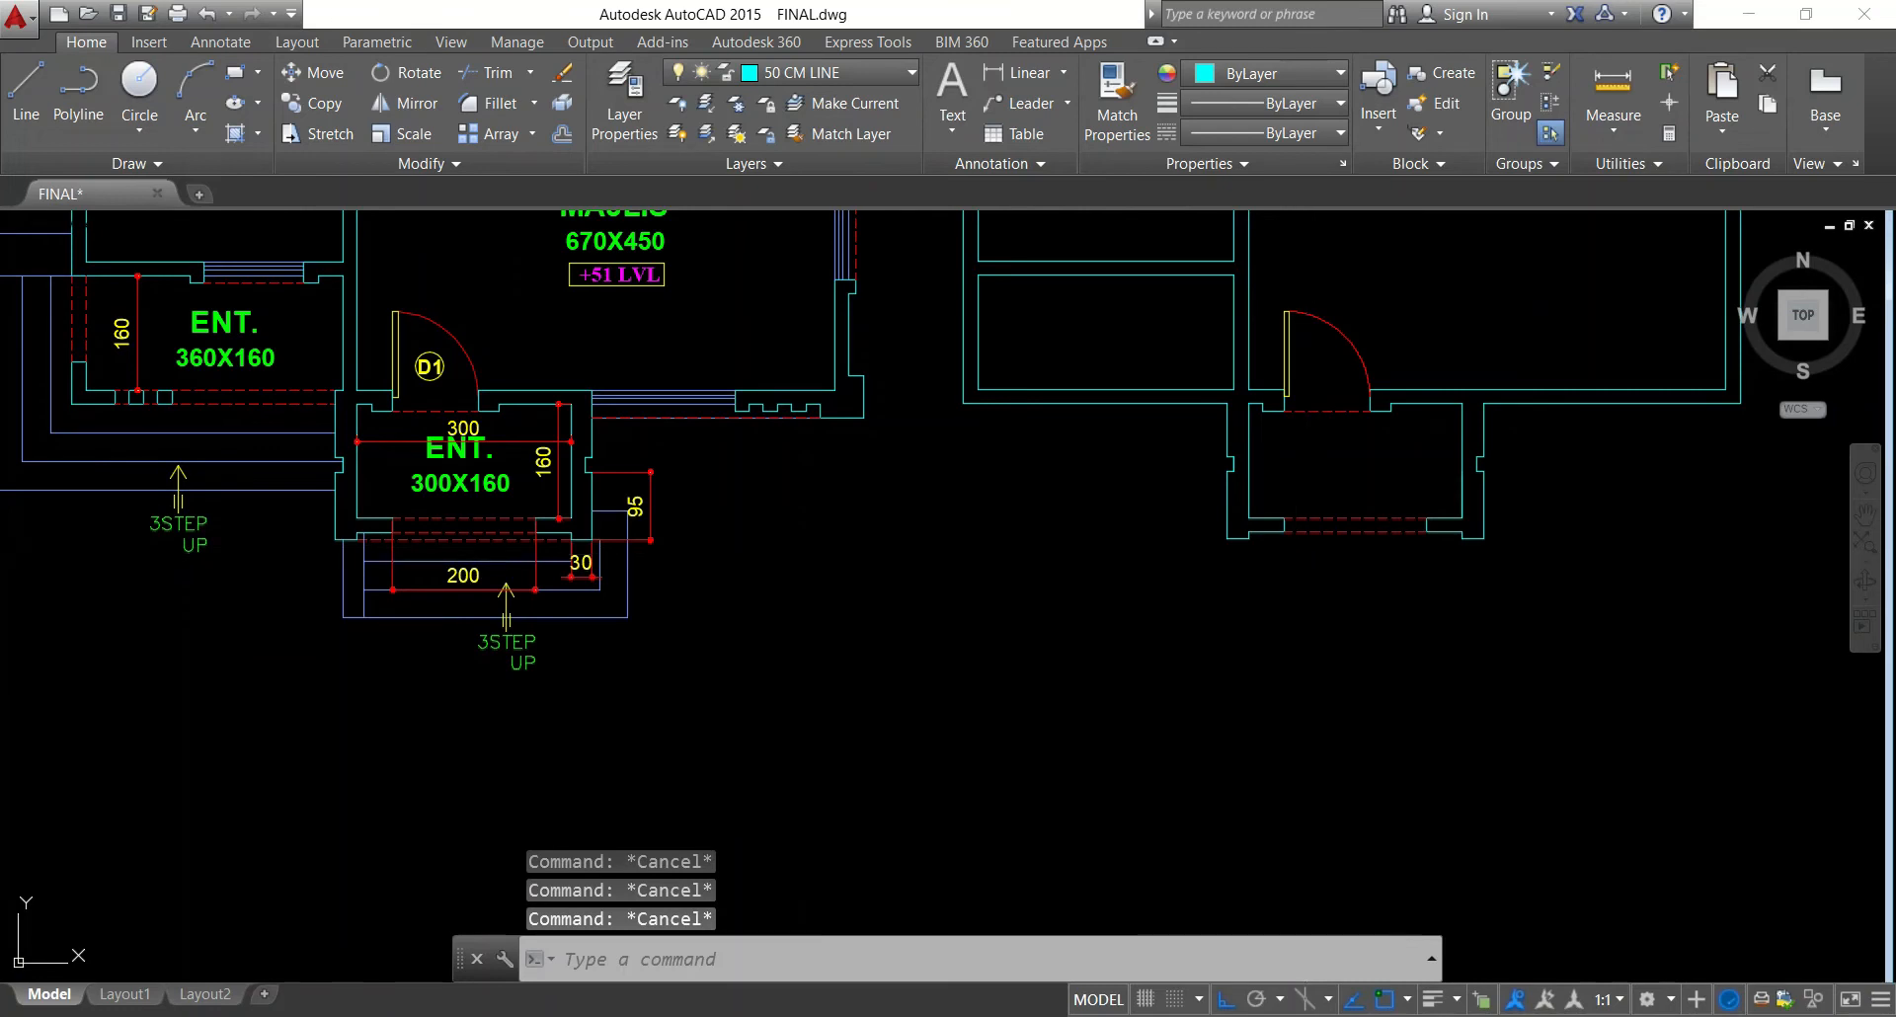
text(l)
key(Return)
key(Escape)
scroll(446, 544, up, 5)
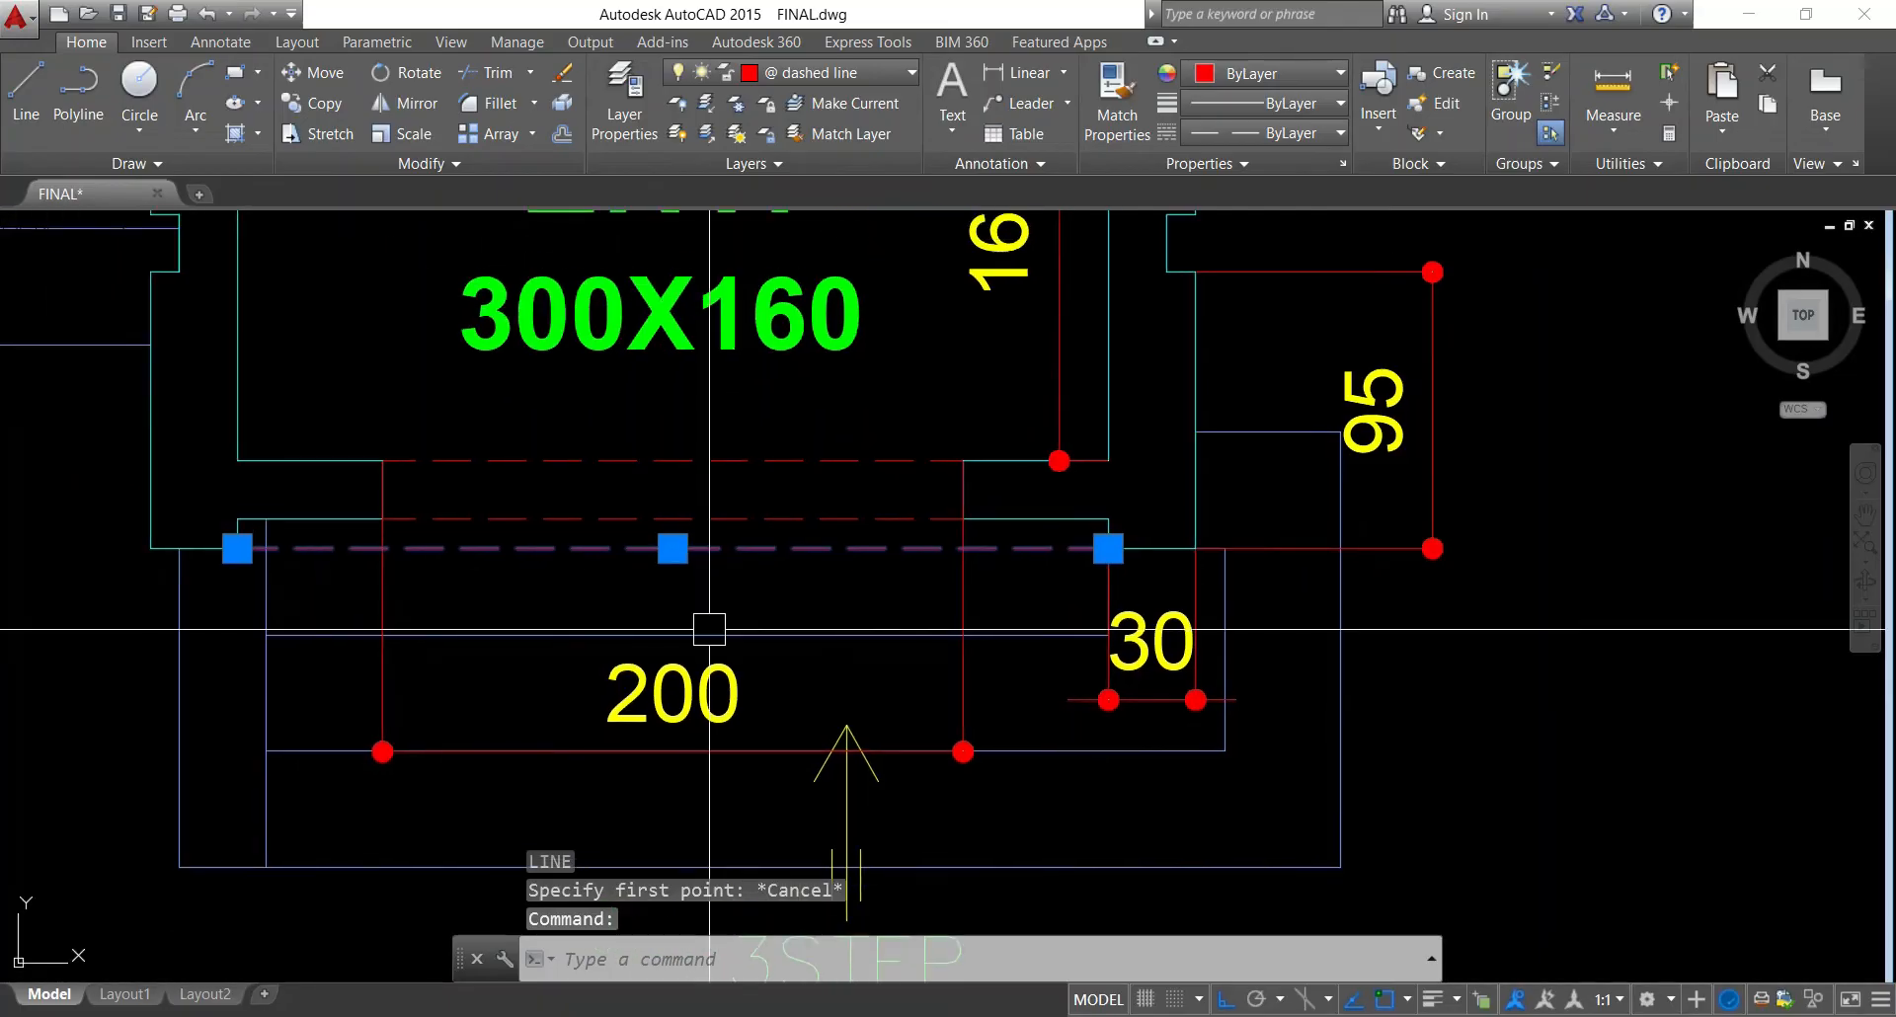
key(Escape)
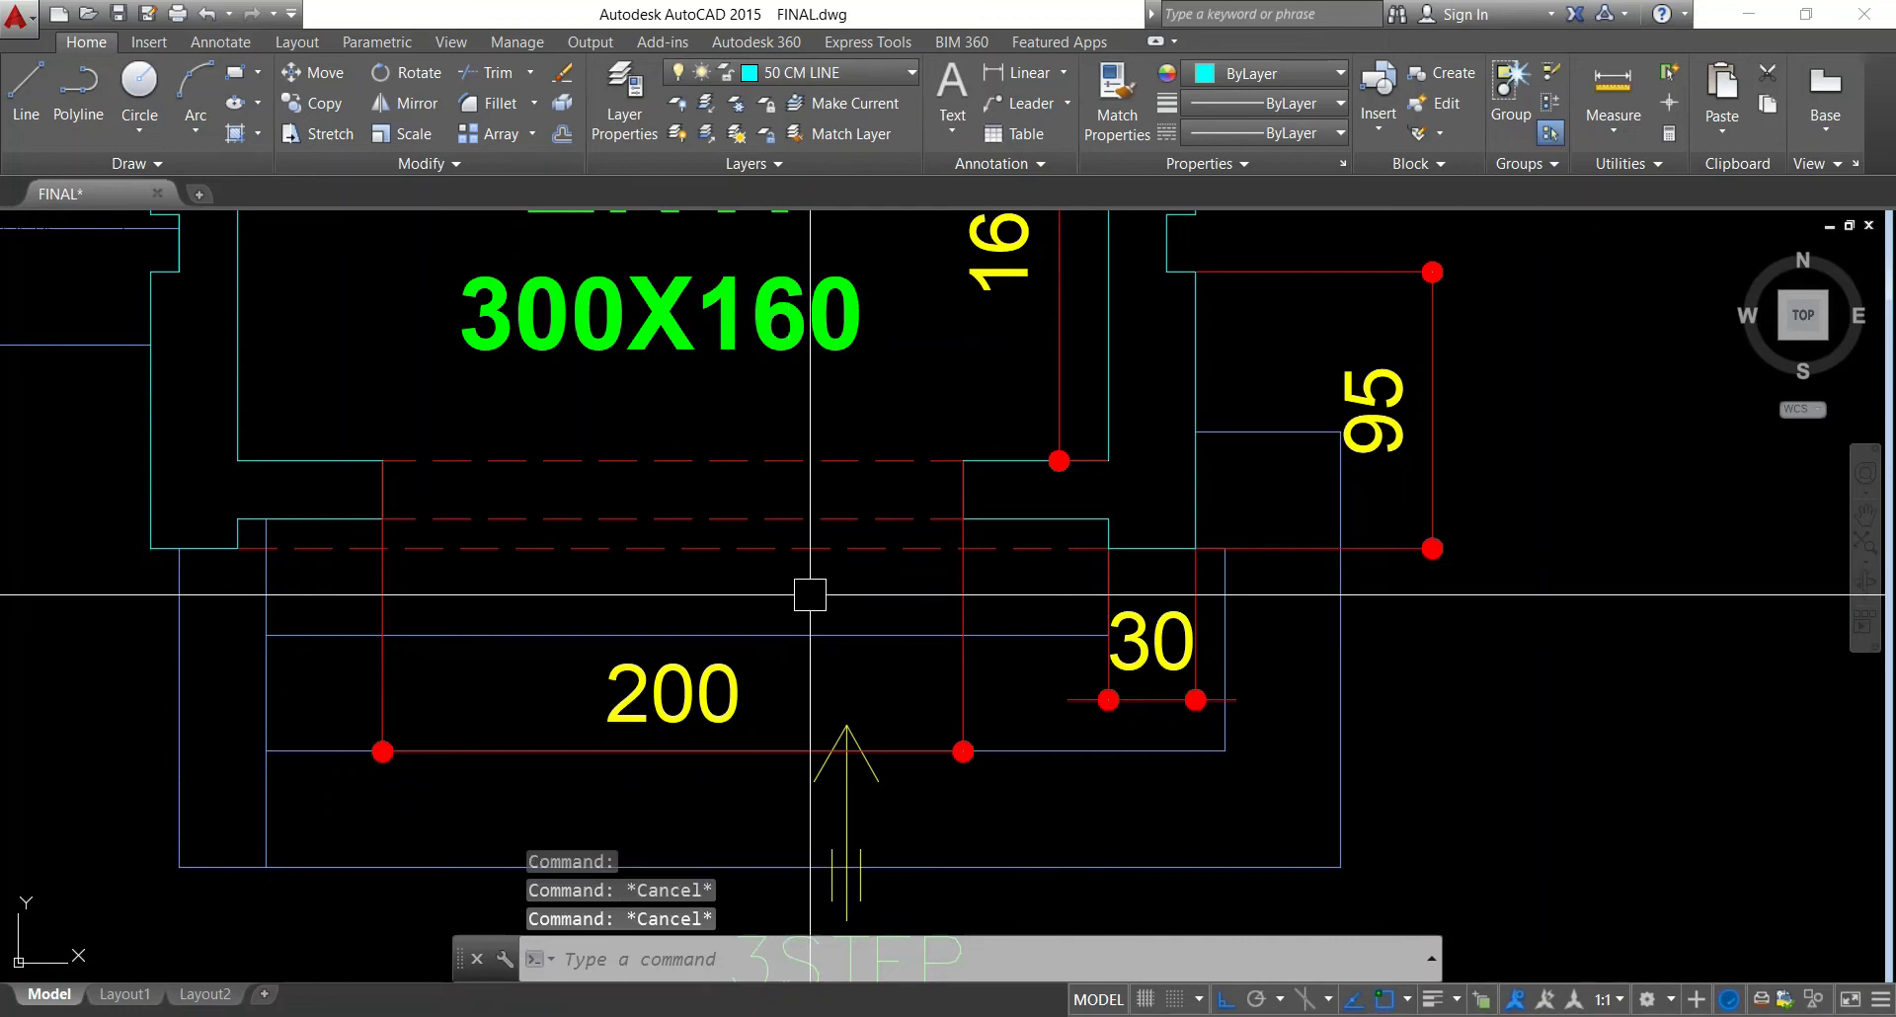
scroll(810, 594, down, 8)
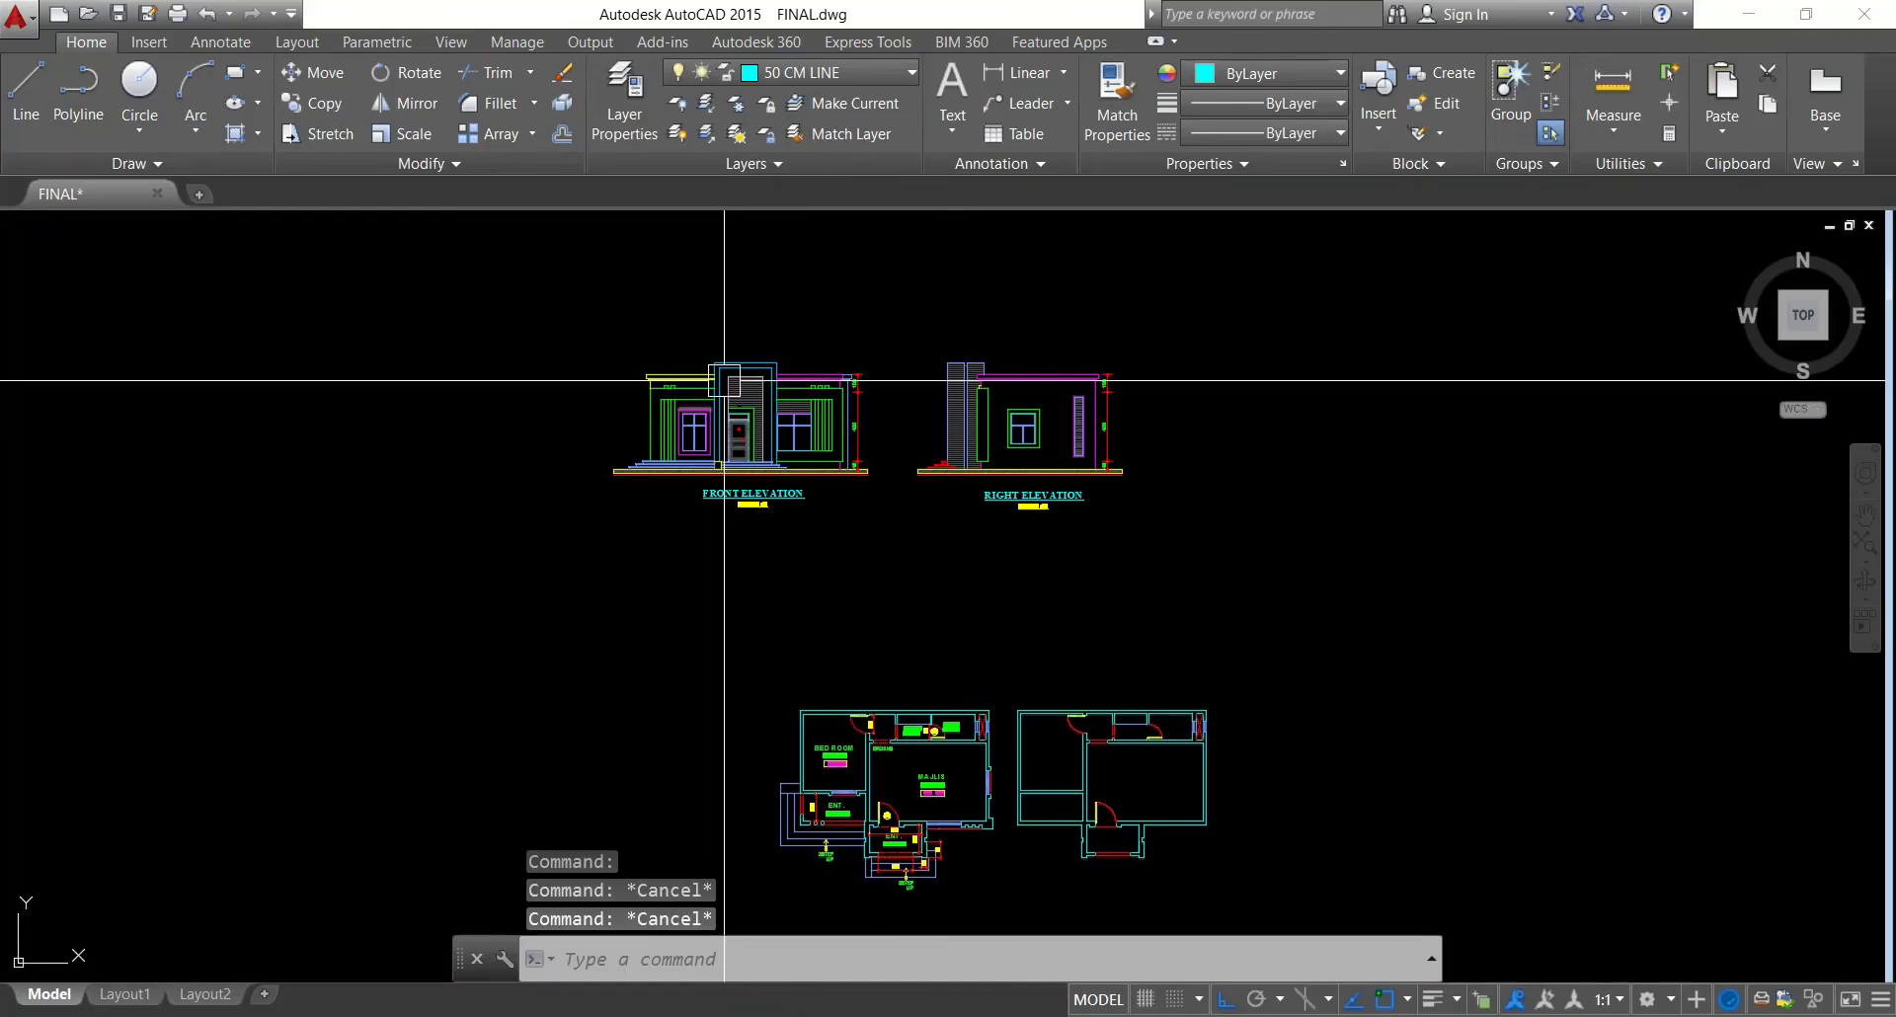
scroll(724, 380, up, 8)
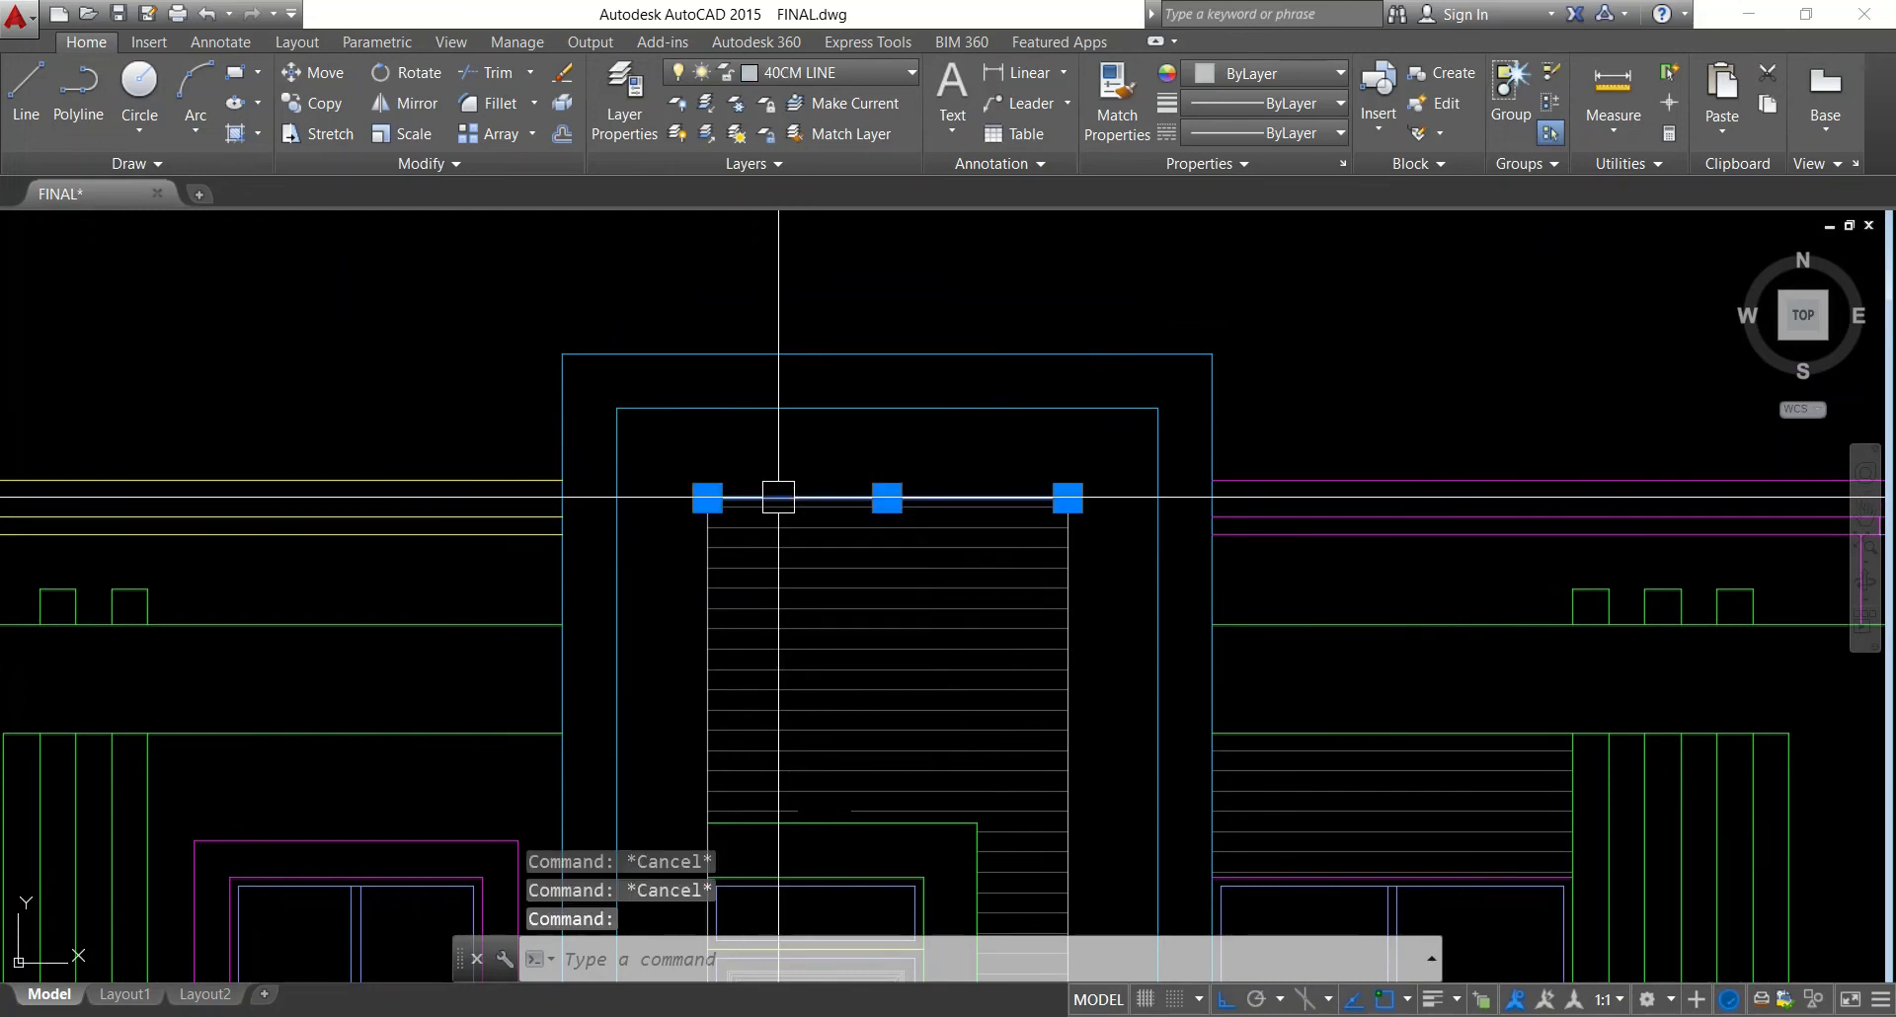
Draw a horizontal line across the majlis entrance's front, joining the inner corners of the two projecting wall ends
click(799, 409)
scroll(799, 412, down, 10)
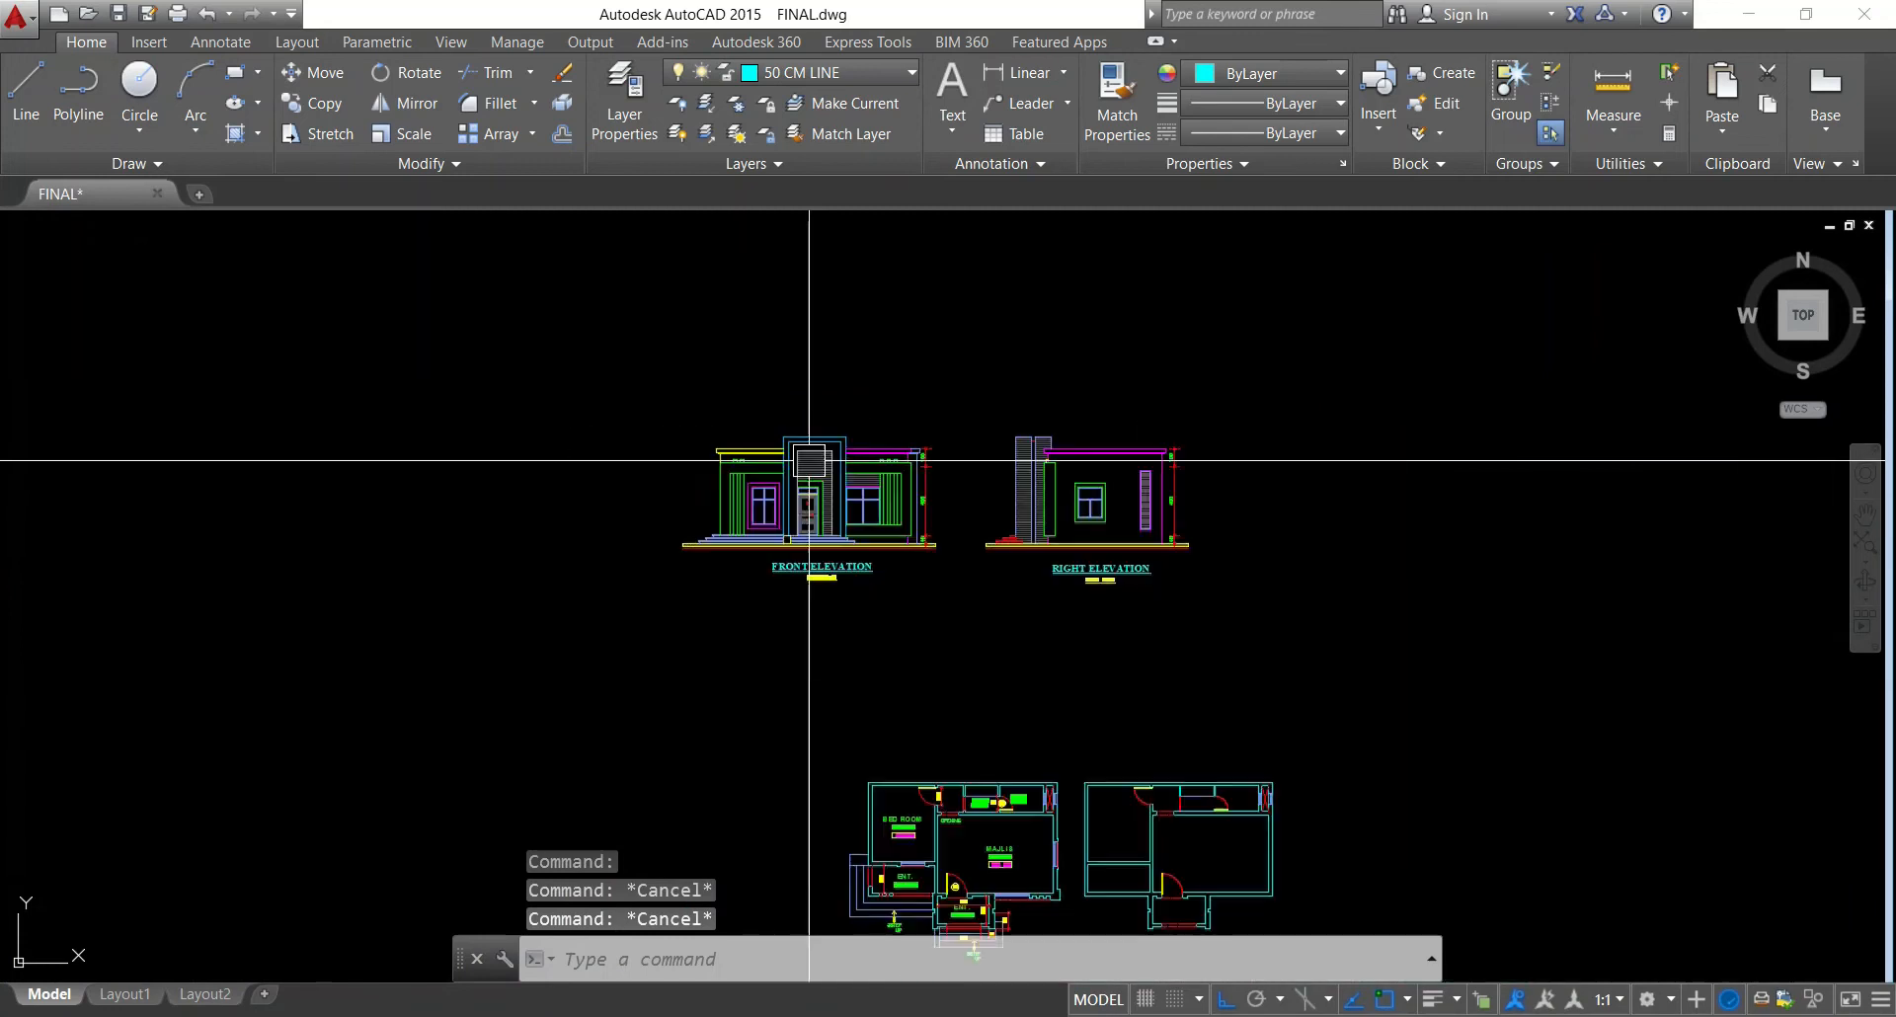
scroll(1047, 784, up, 8)
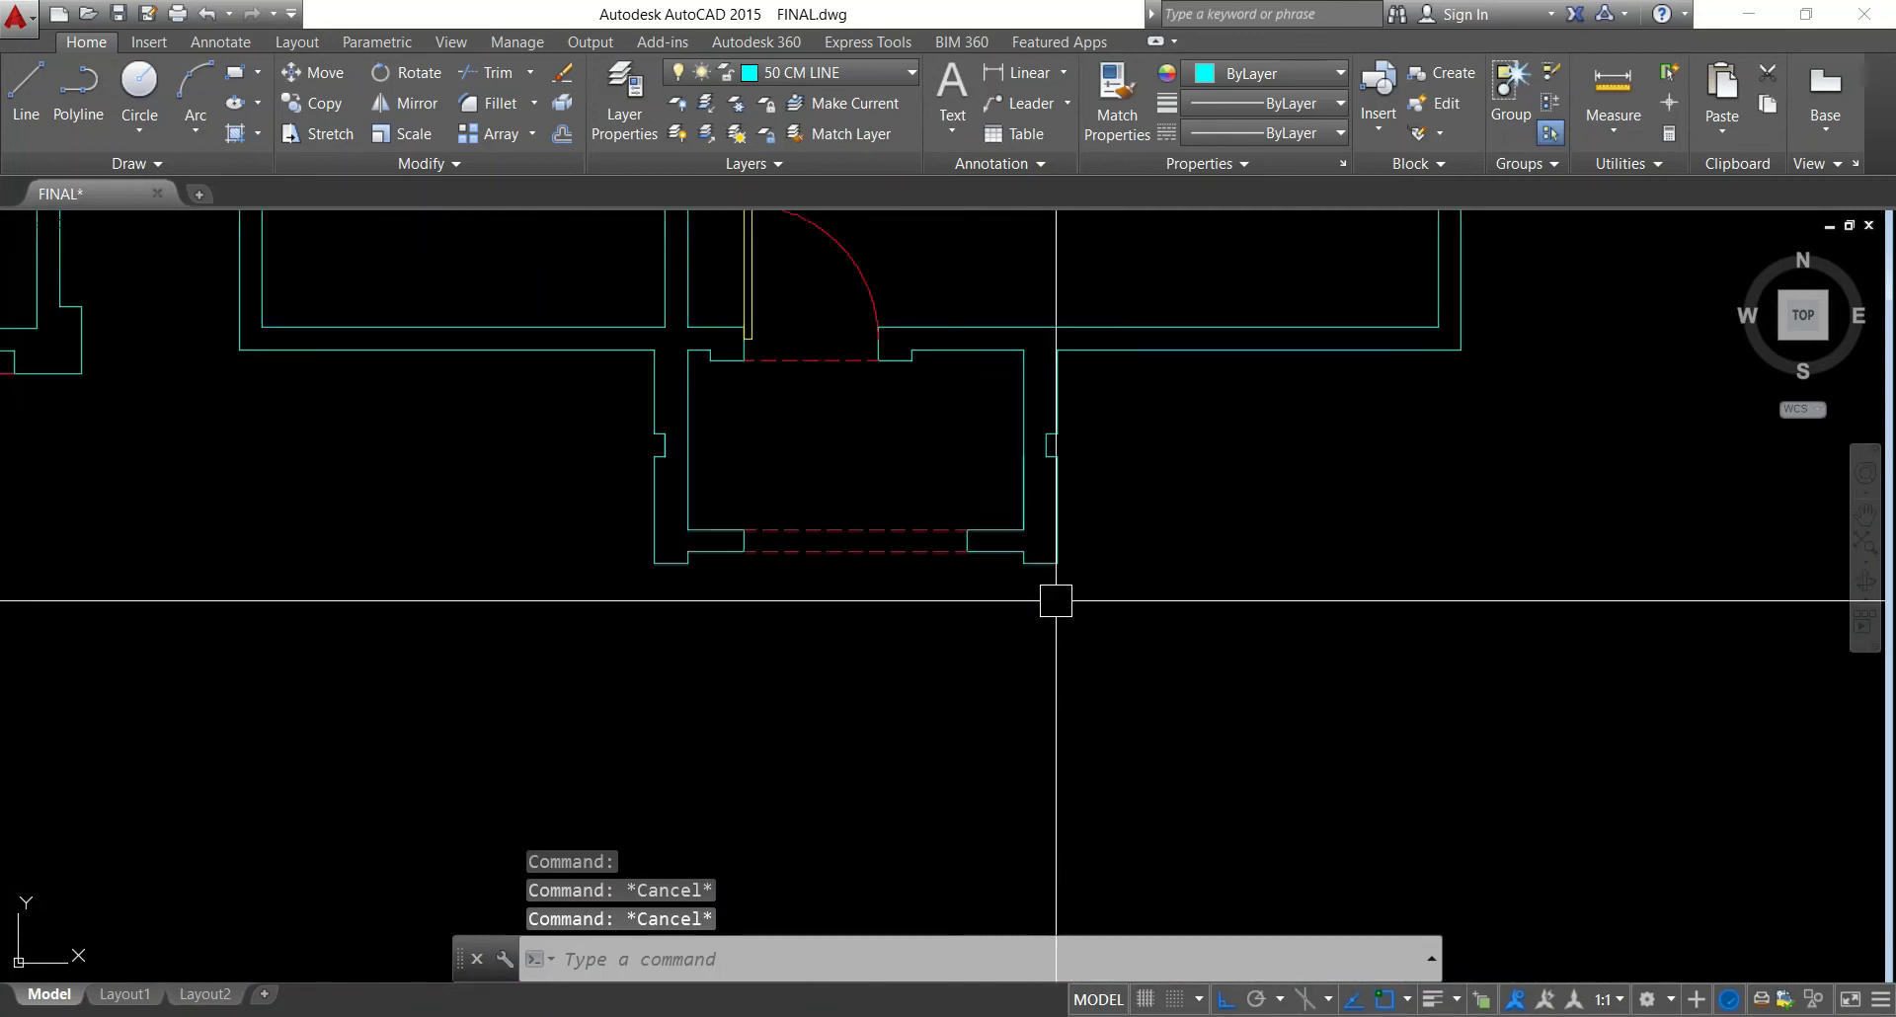
text(l)
key(Return)
click(1024, 563)
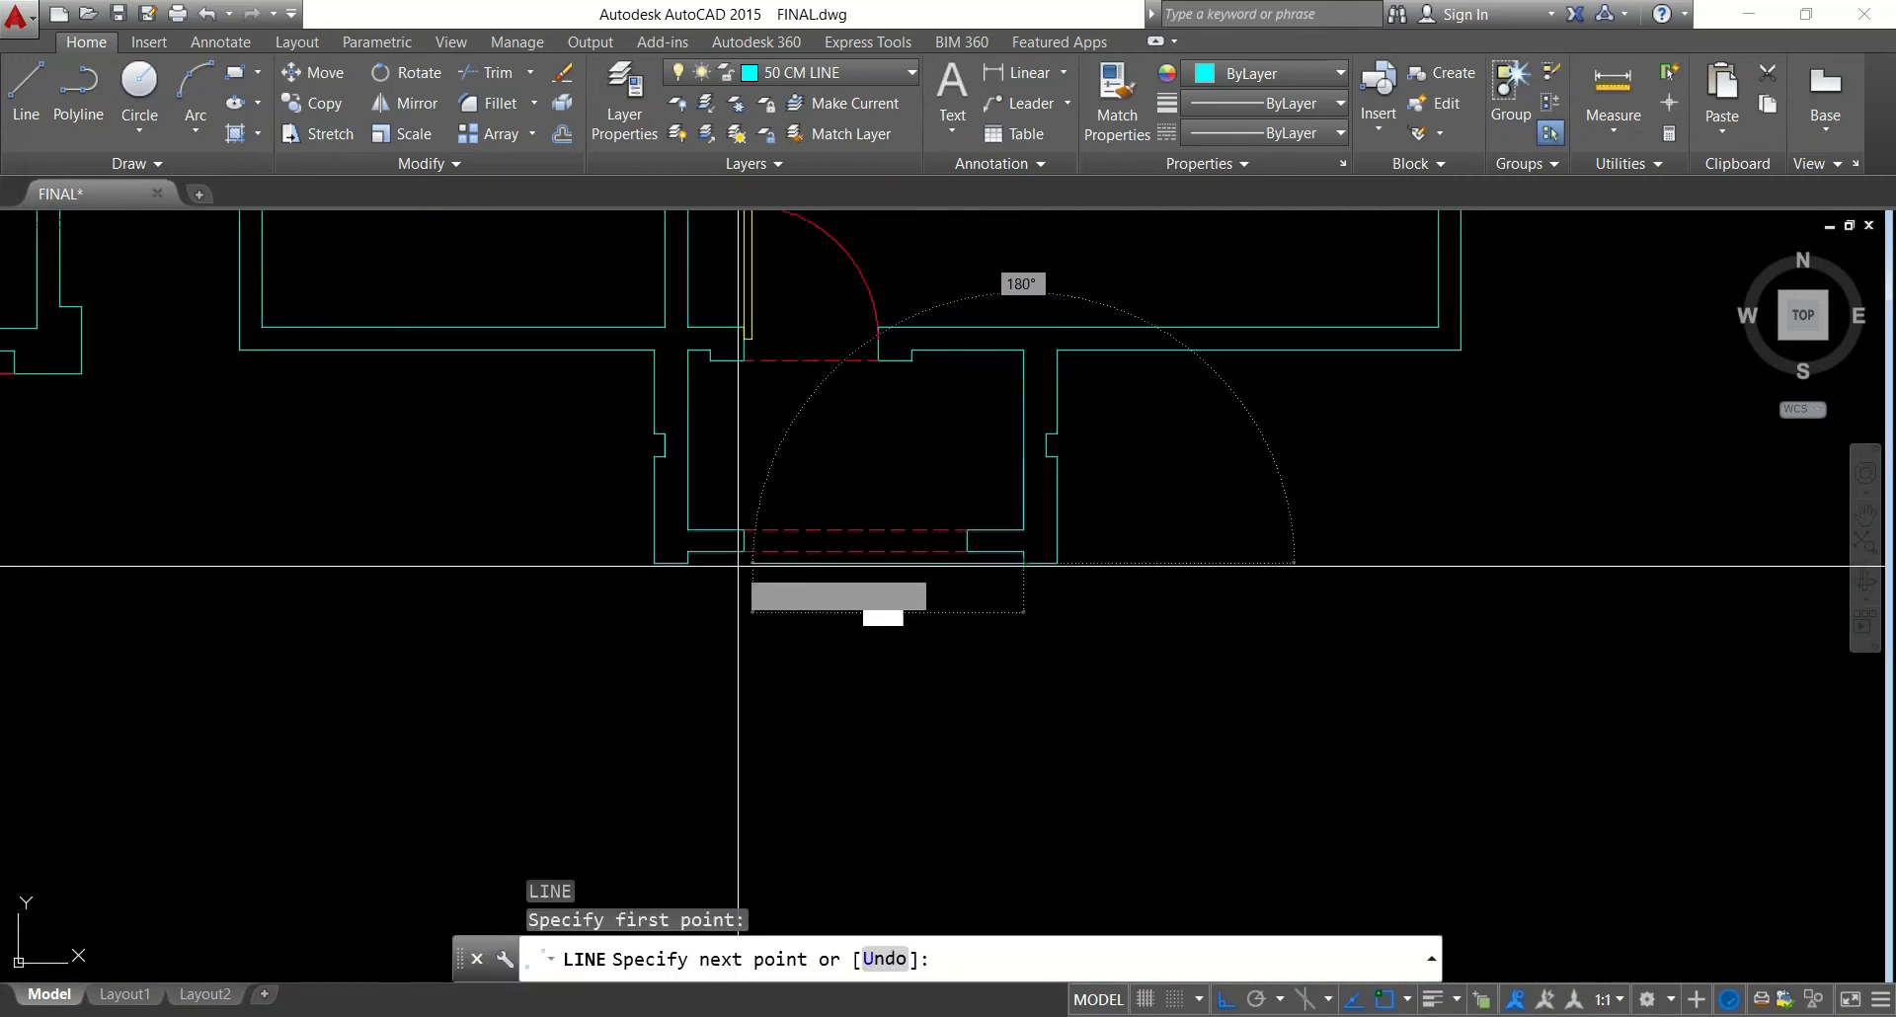
key(Escape)
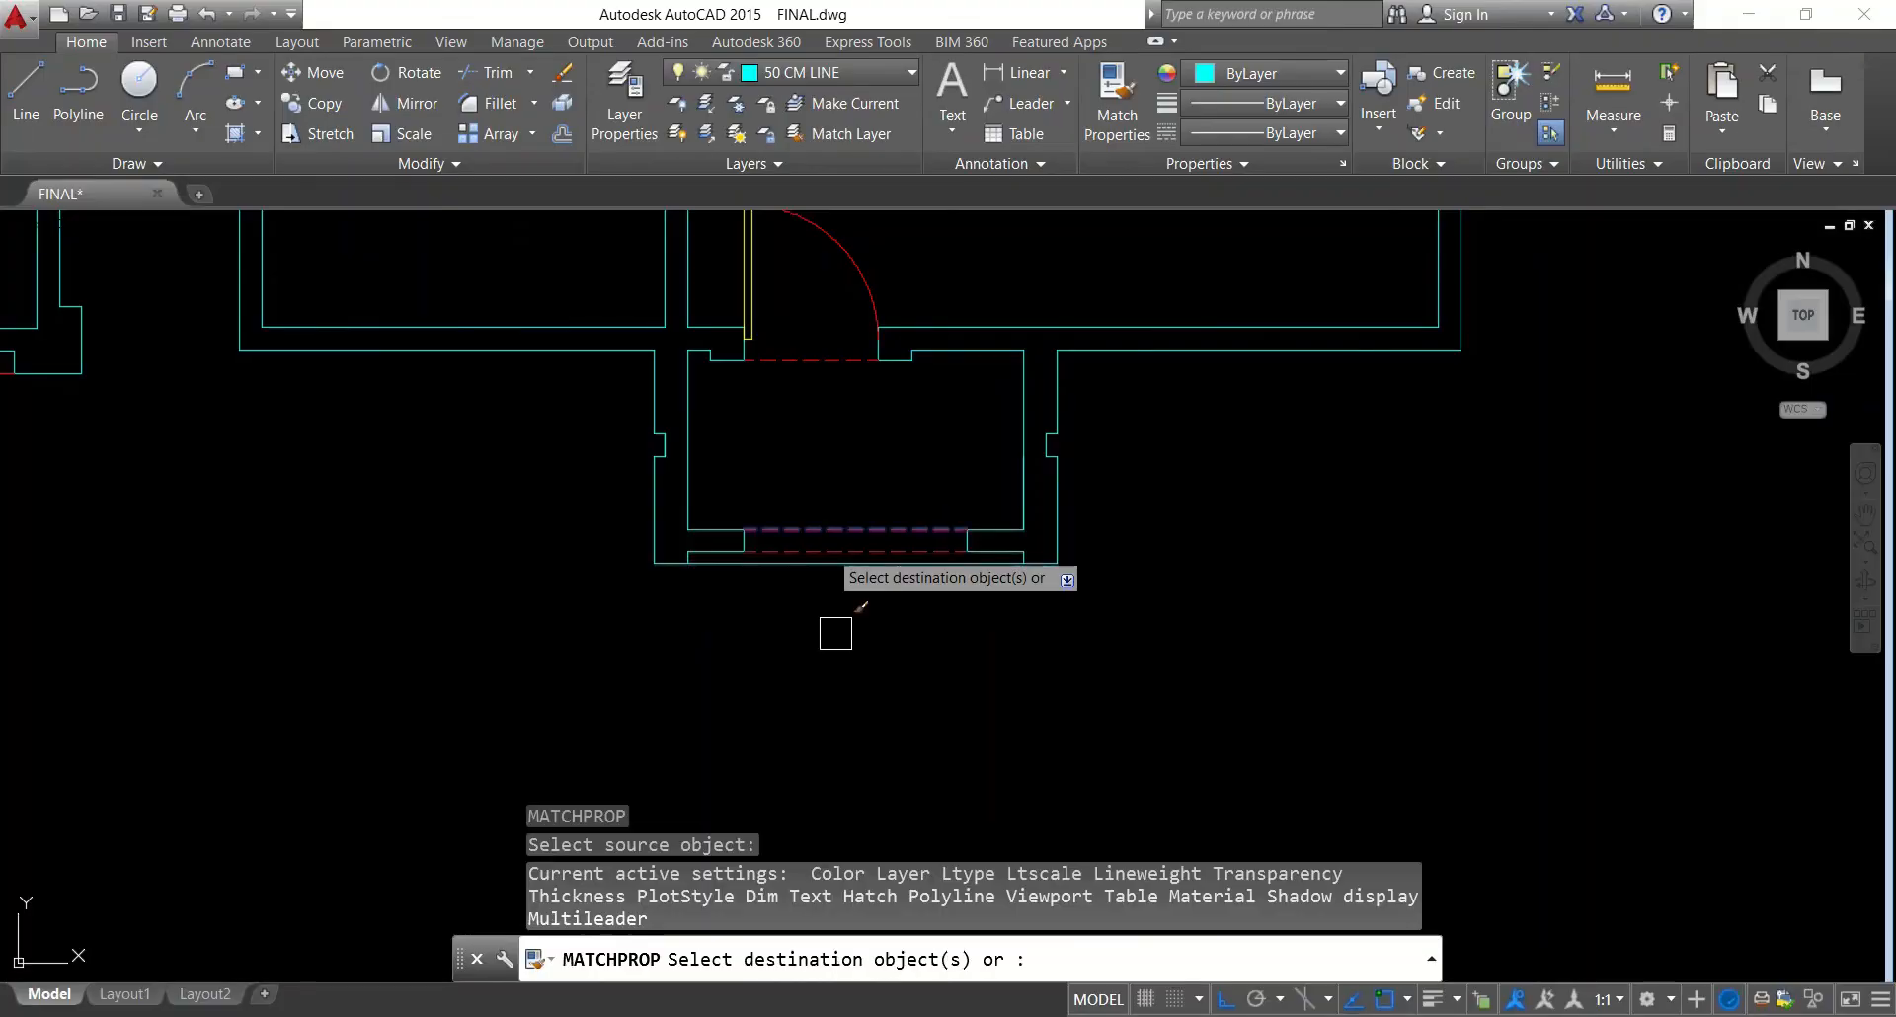
Match the properties of the new outermost front line to the entrance's red dashed opening line
click(835, 634)
click(800, 487)
key(Escape)
scroll(809, 554, up, 6)
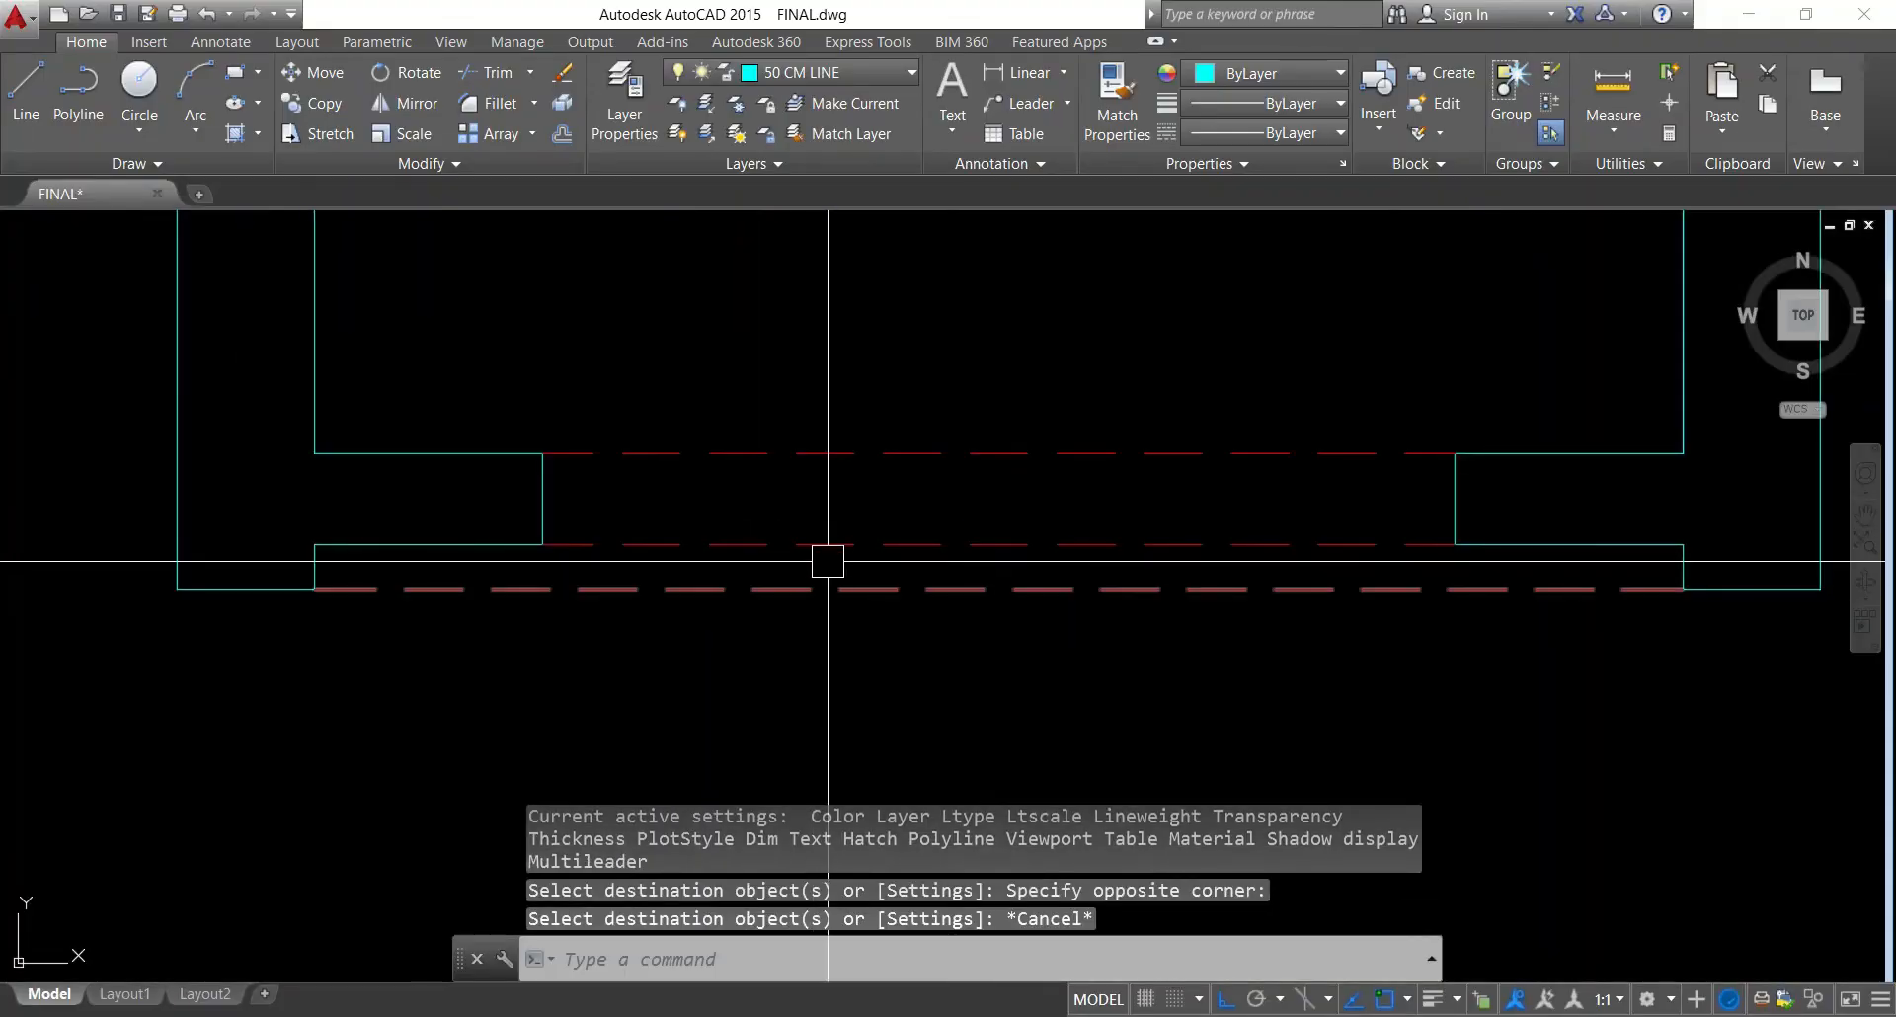
Examine the three dashed lines across the majlis entrance's front opening
click(827, 541)
click(818, 485)
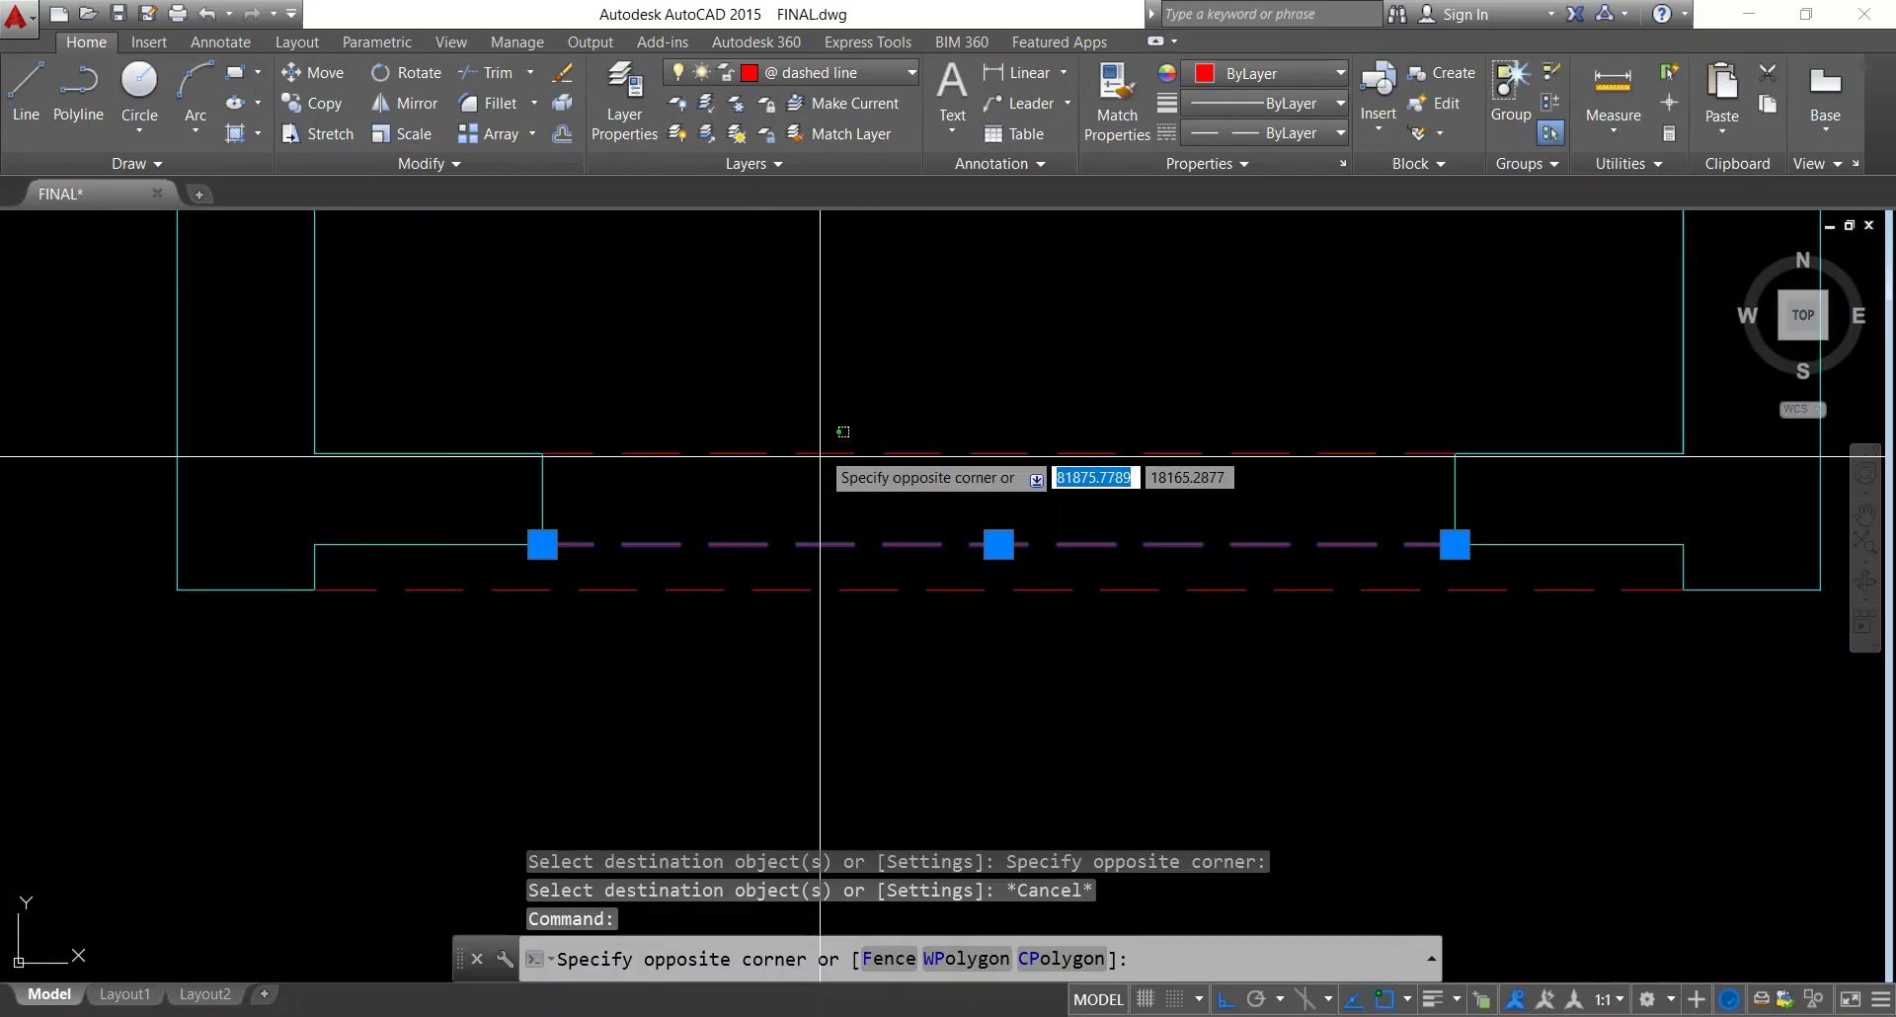
click(819, 453)
key(Escape)
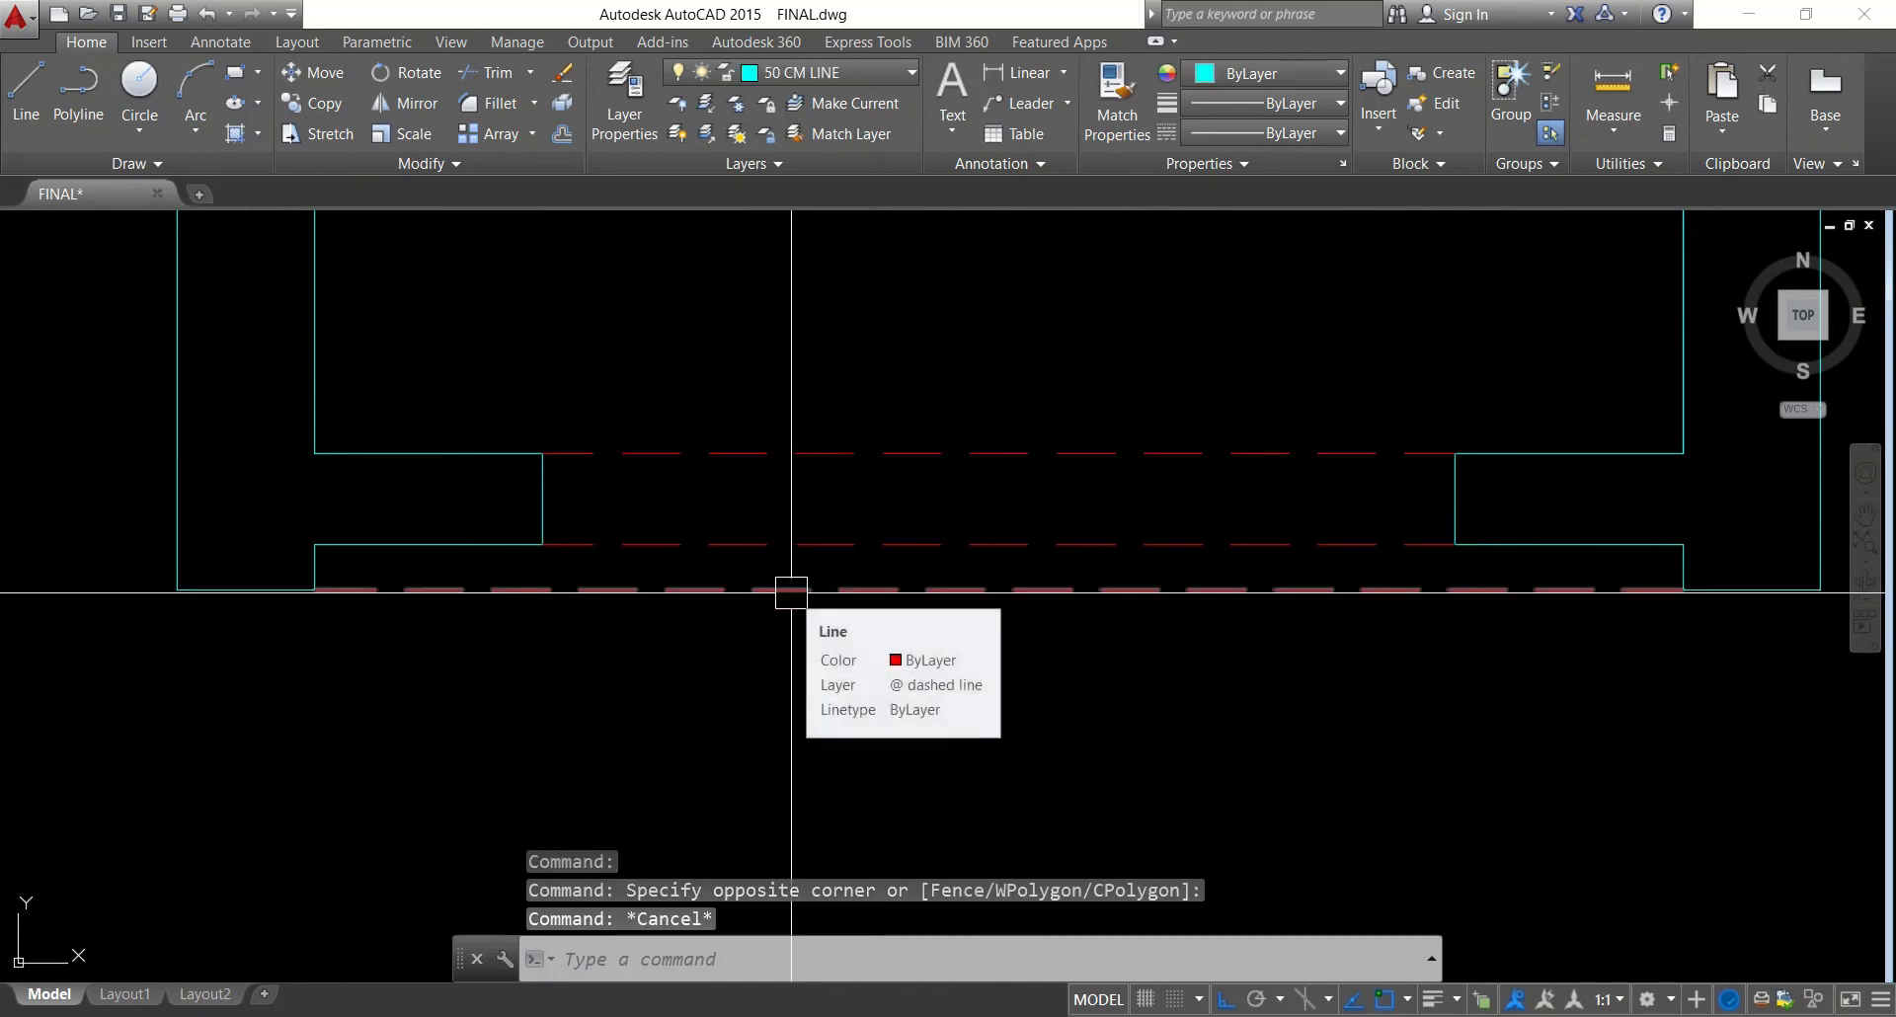
click(791, 592)
key(Escape)
scroll(868, 647, down, 4)
scroll(1054, 644, down, 3)
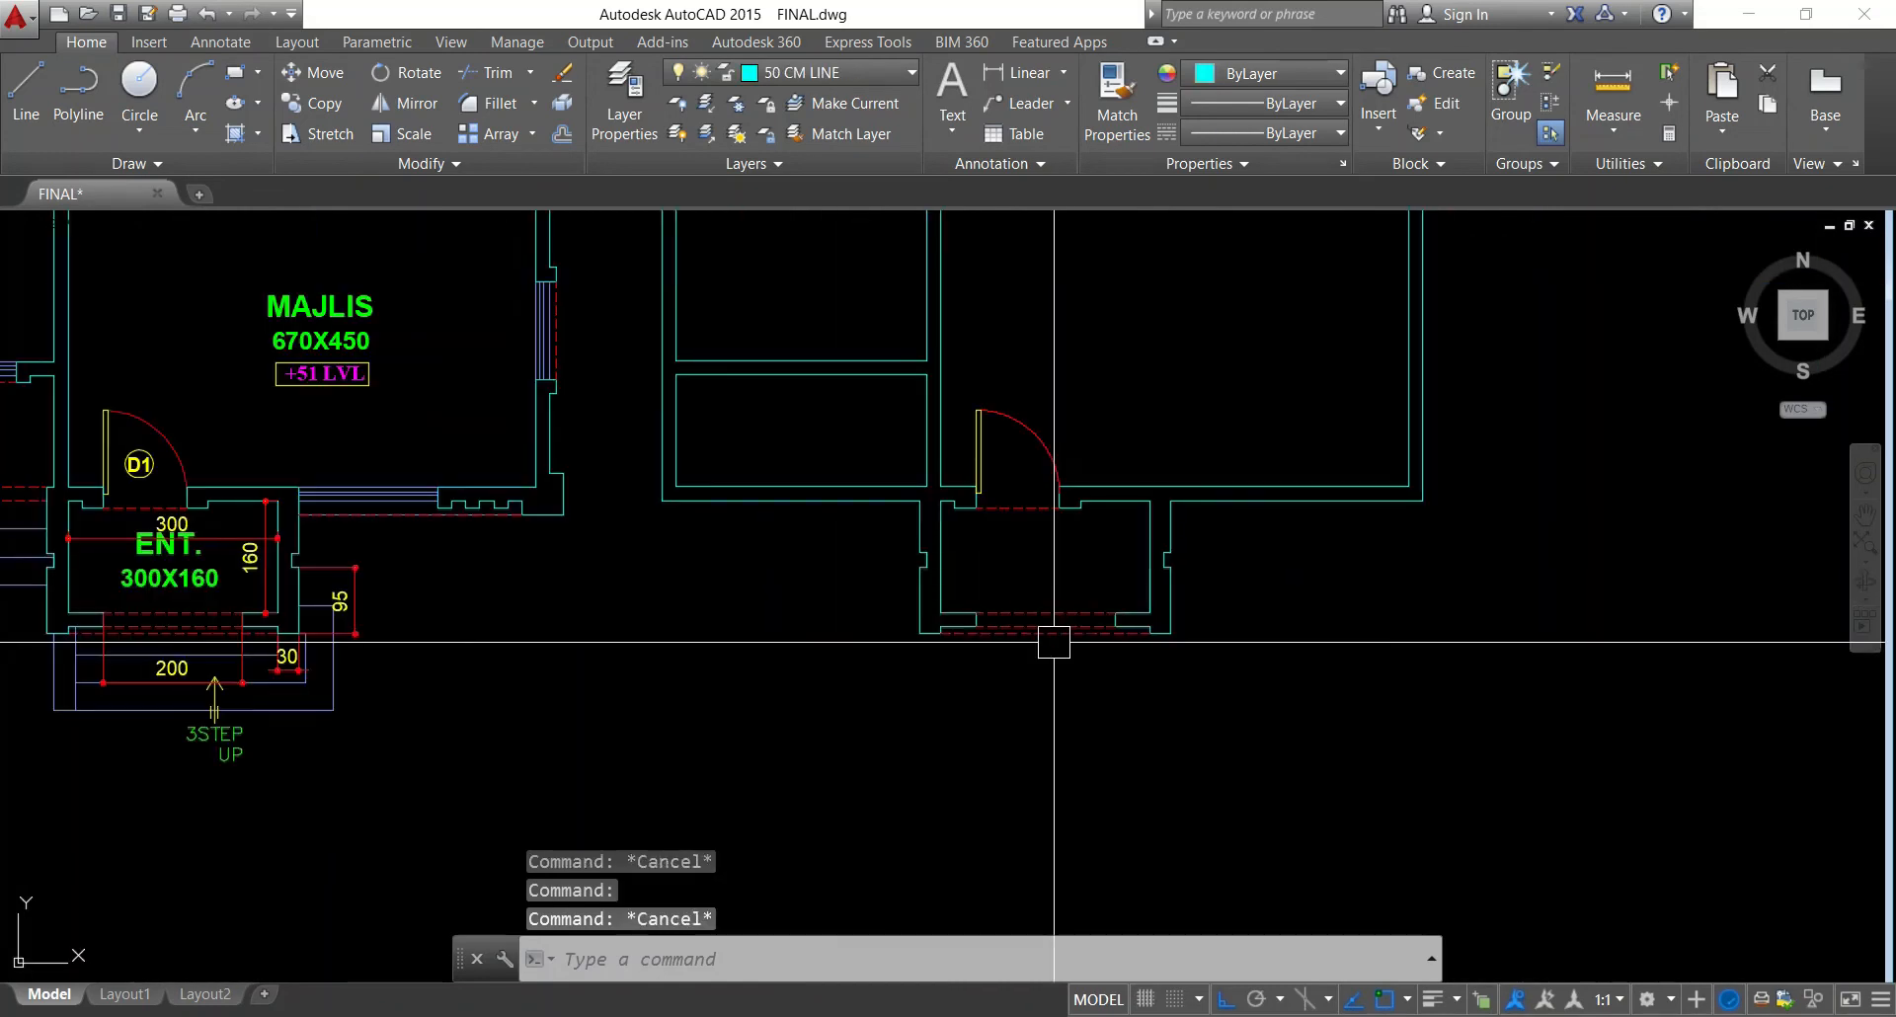
Compare the bedroom-side entrance's openings, small piers and window between the completed plan and the redrawn plan
middle_drag(868, 644, 1318, 668)
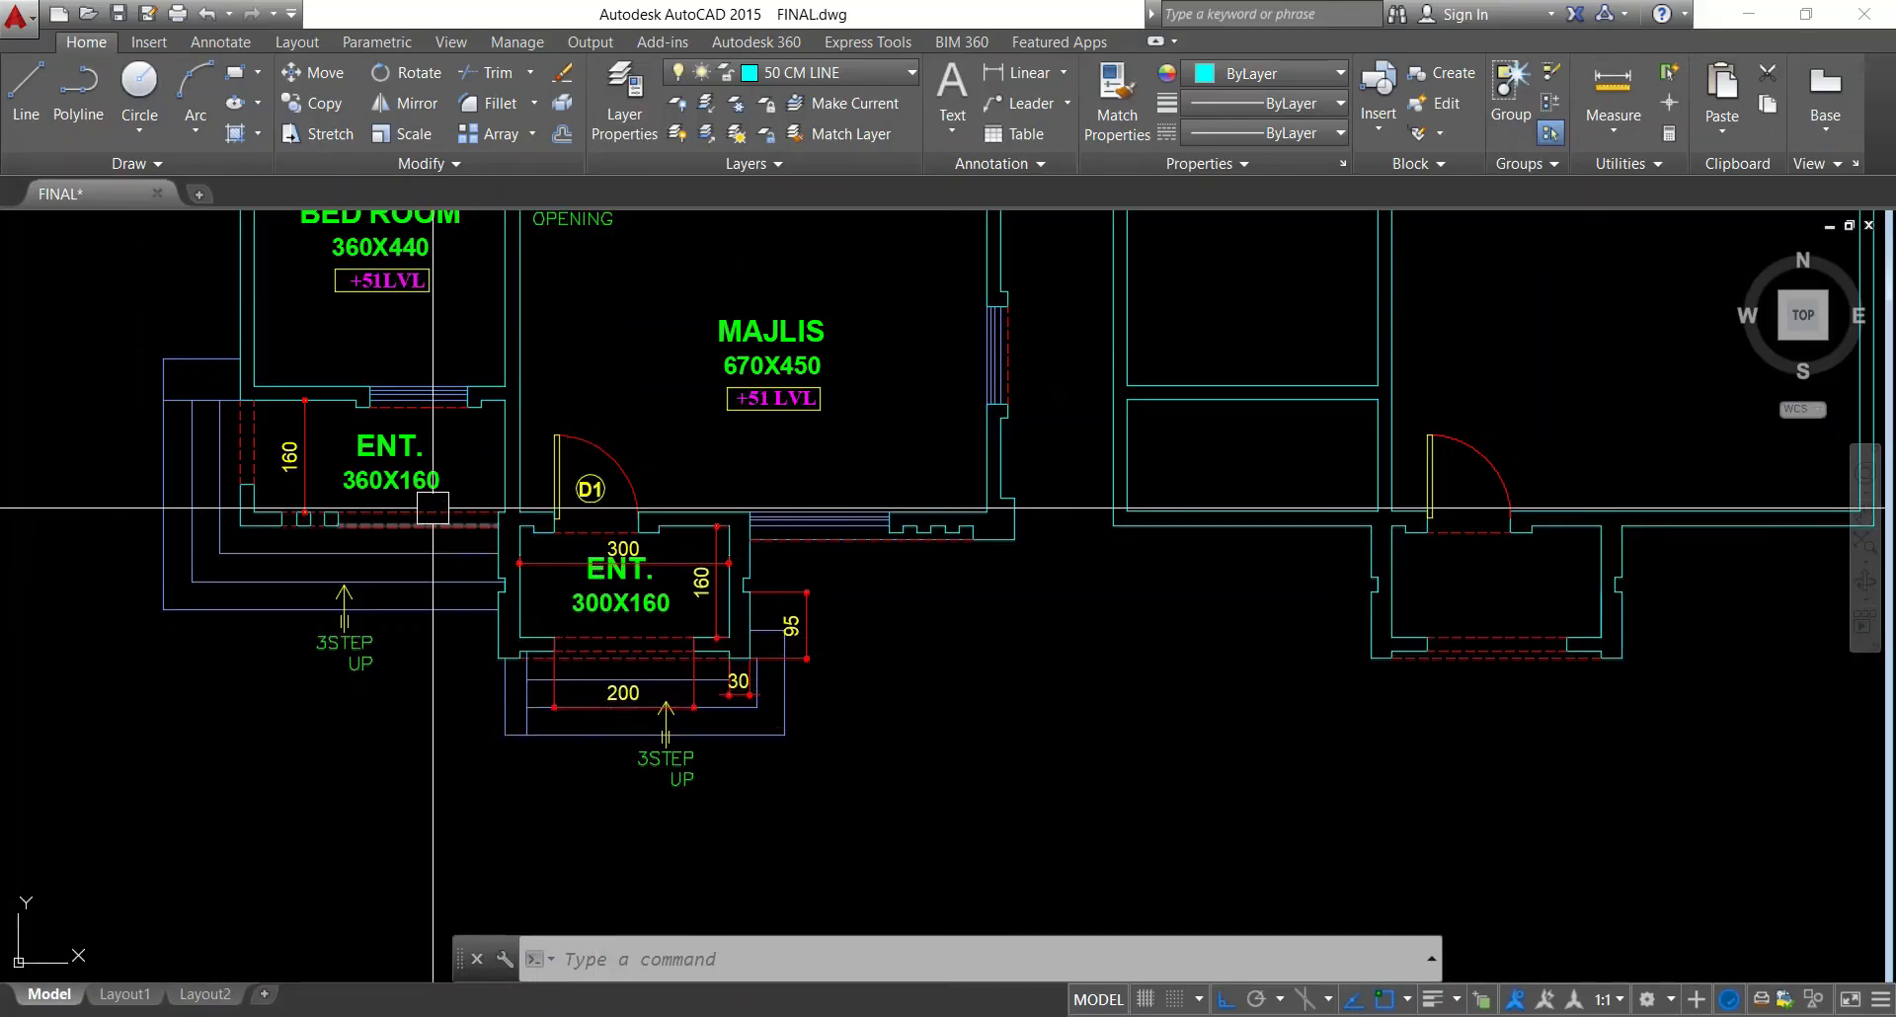
scroll(286, 494, up, 4)
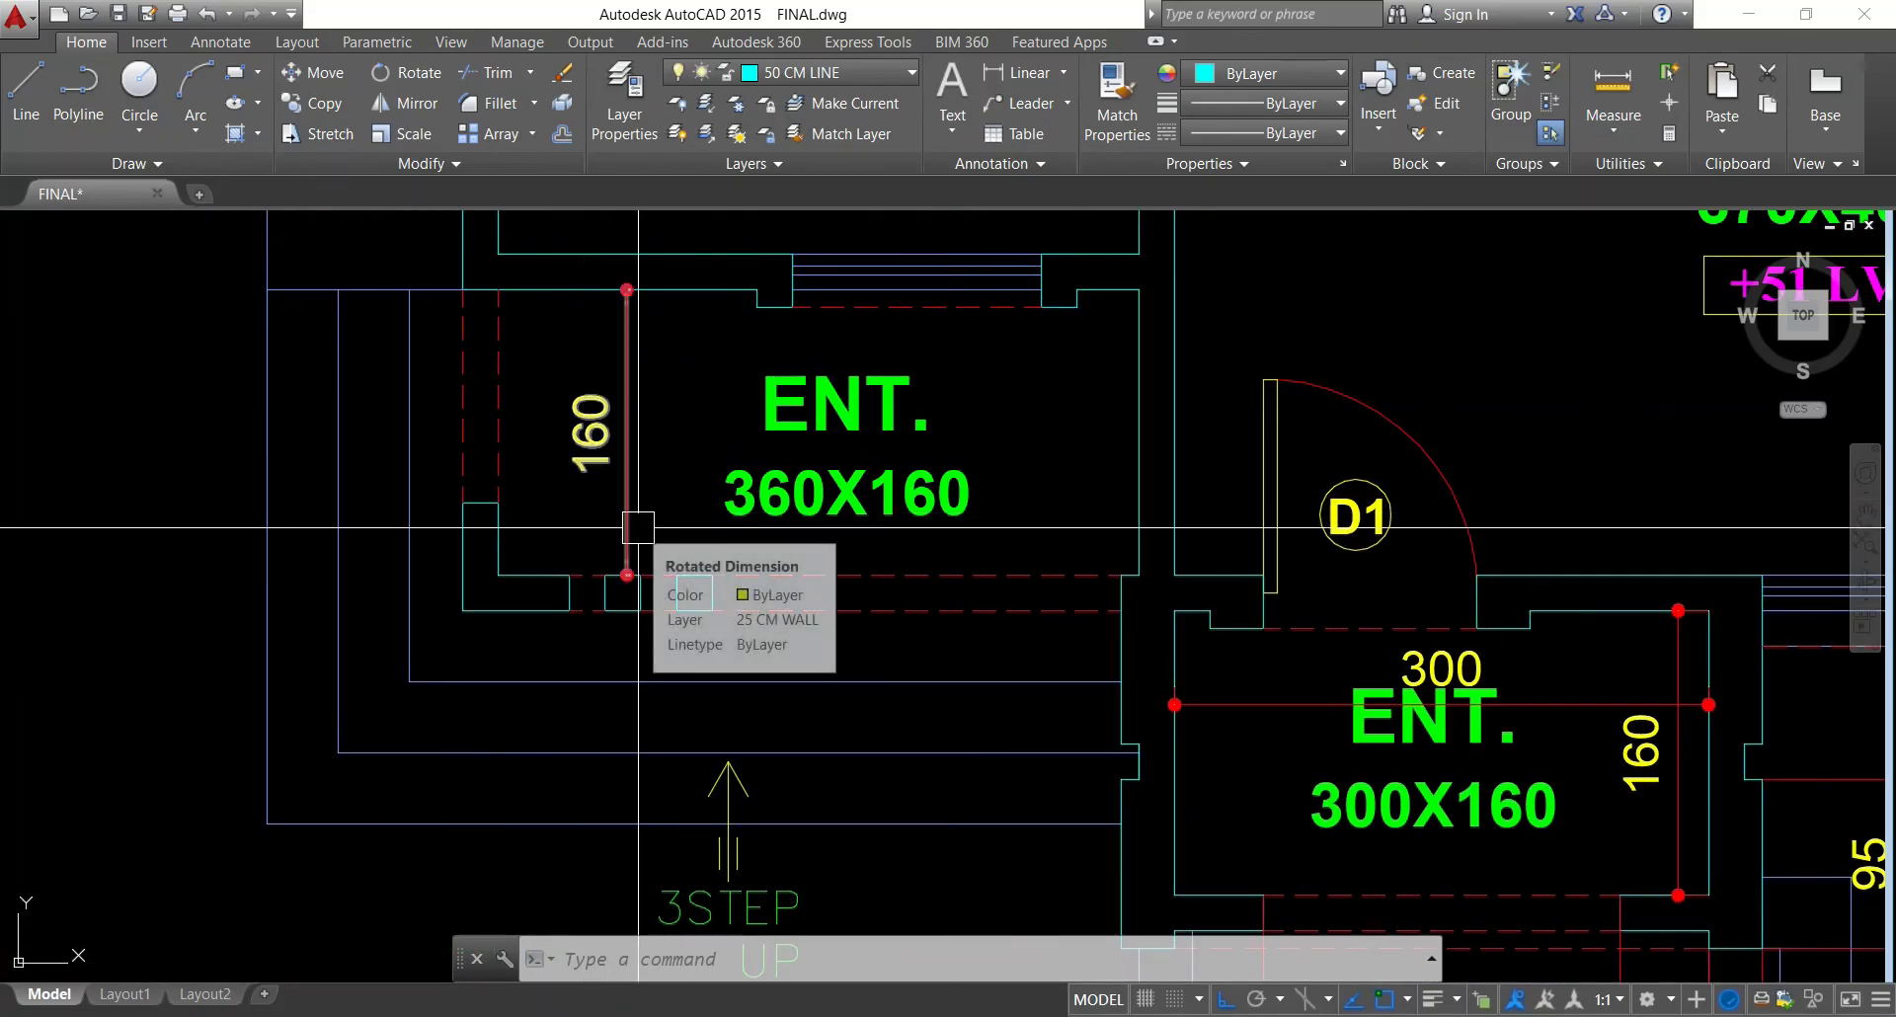
scroll(638, 527, down, 2)
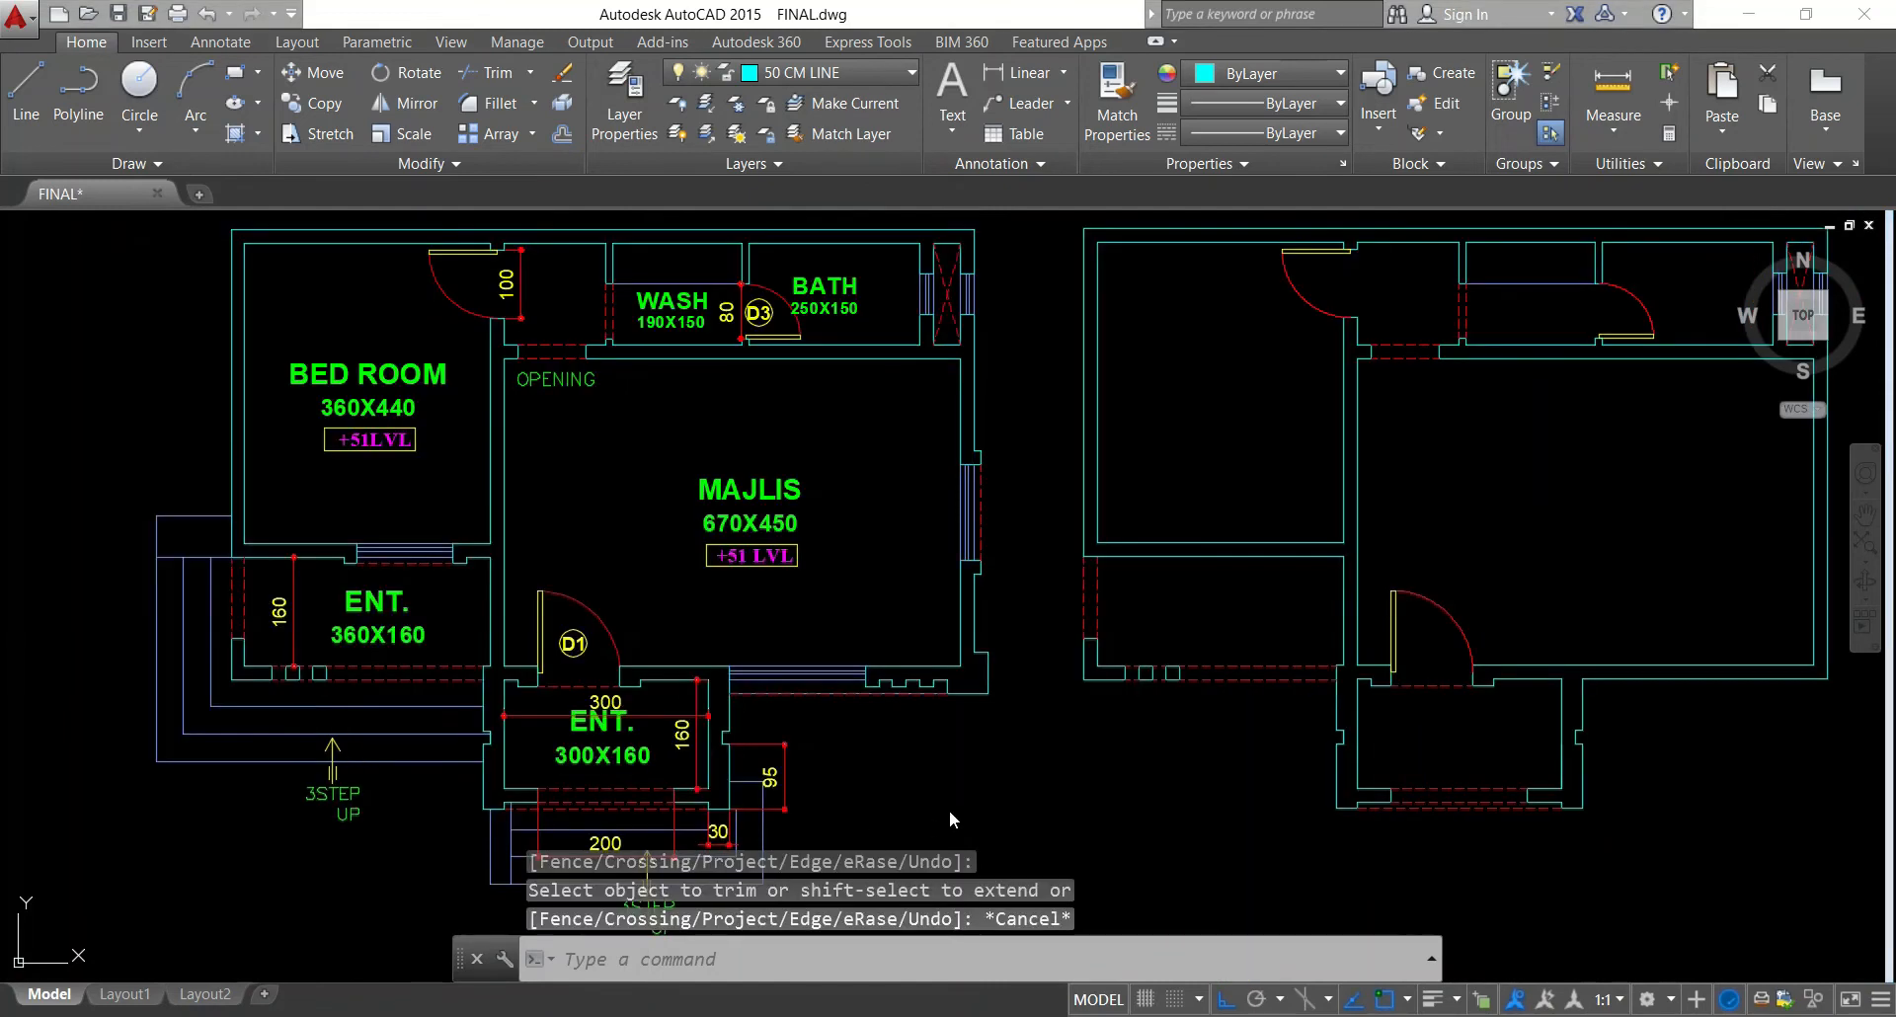
scroll(1152, 653, up, 5)
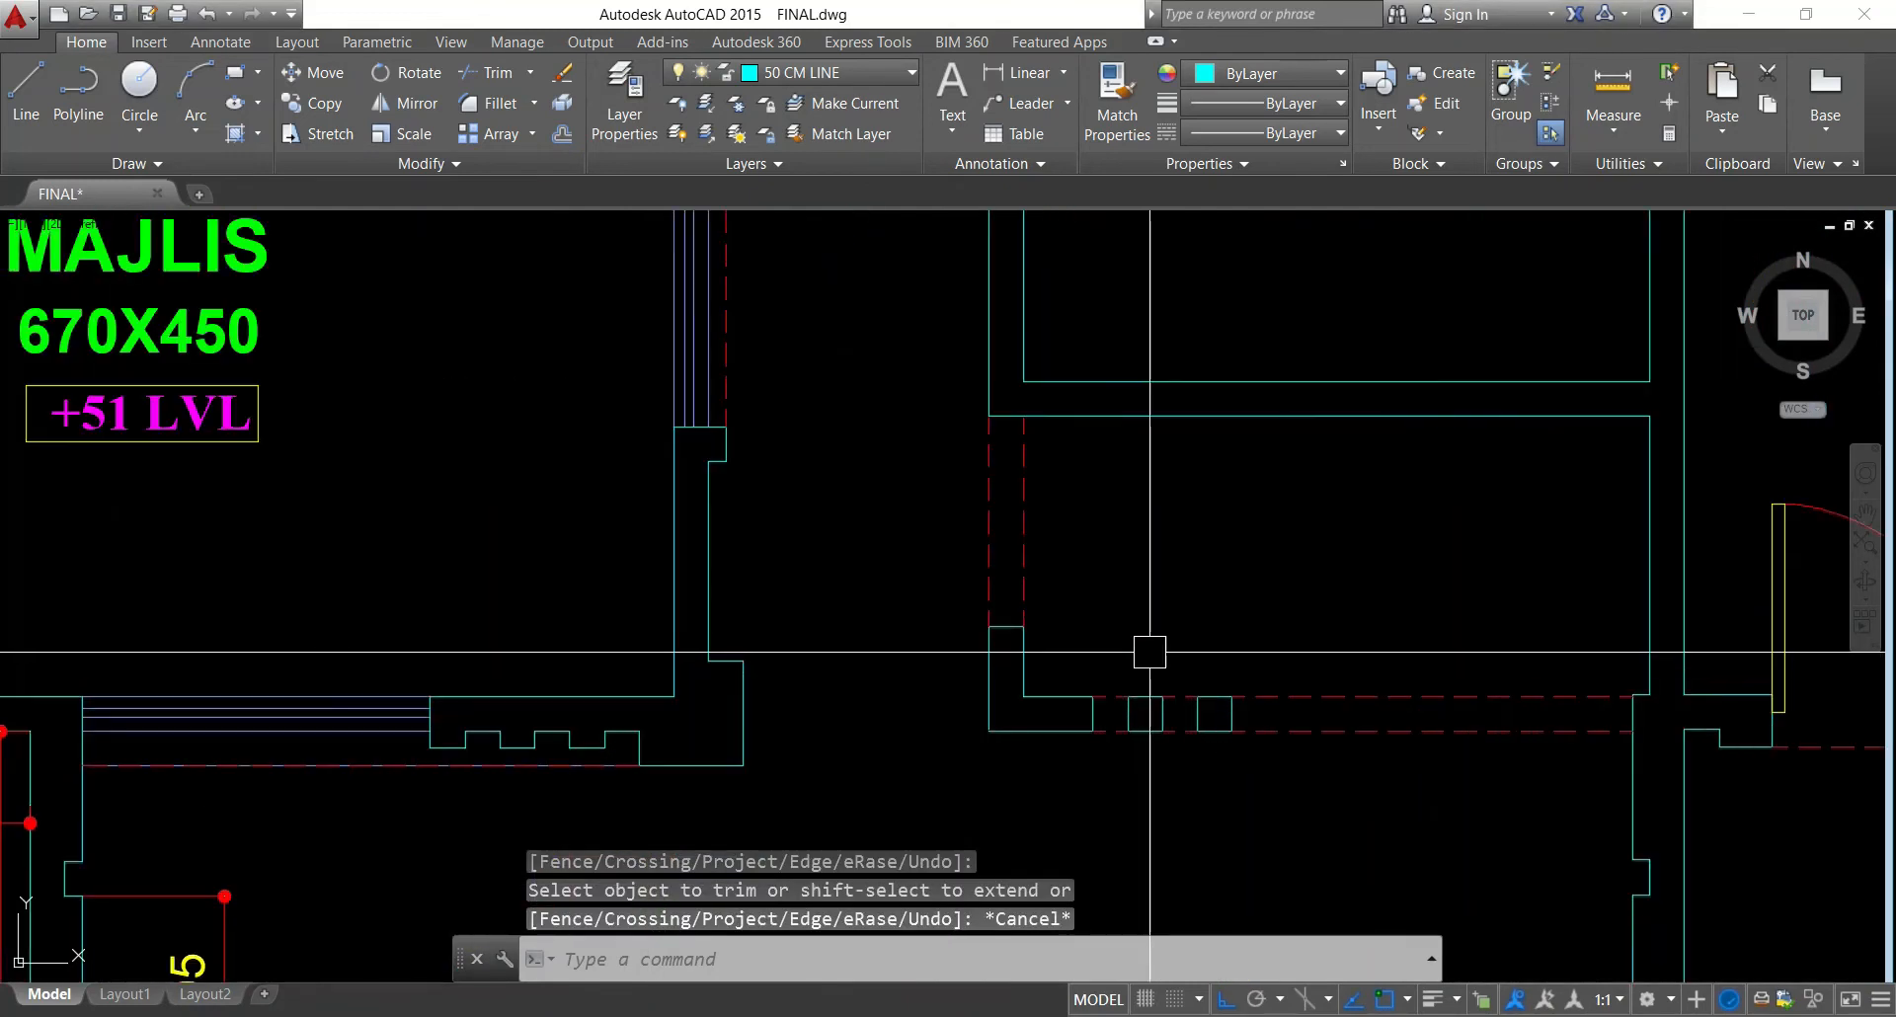
scroll(1152, 653, down, 3)
scroll(1152, 652, down, 2)
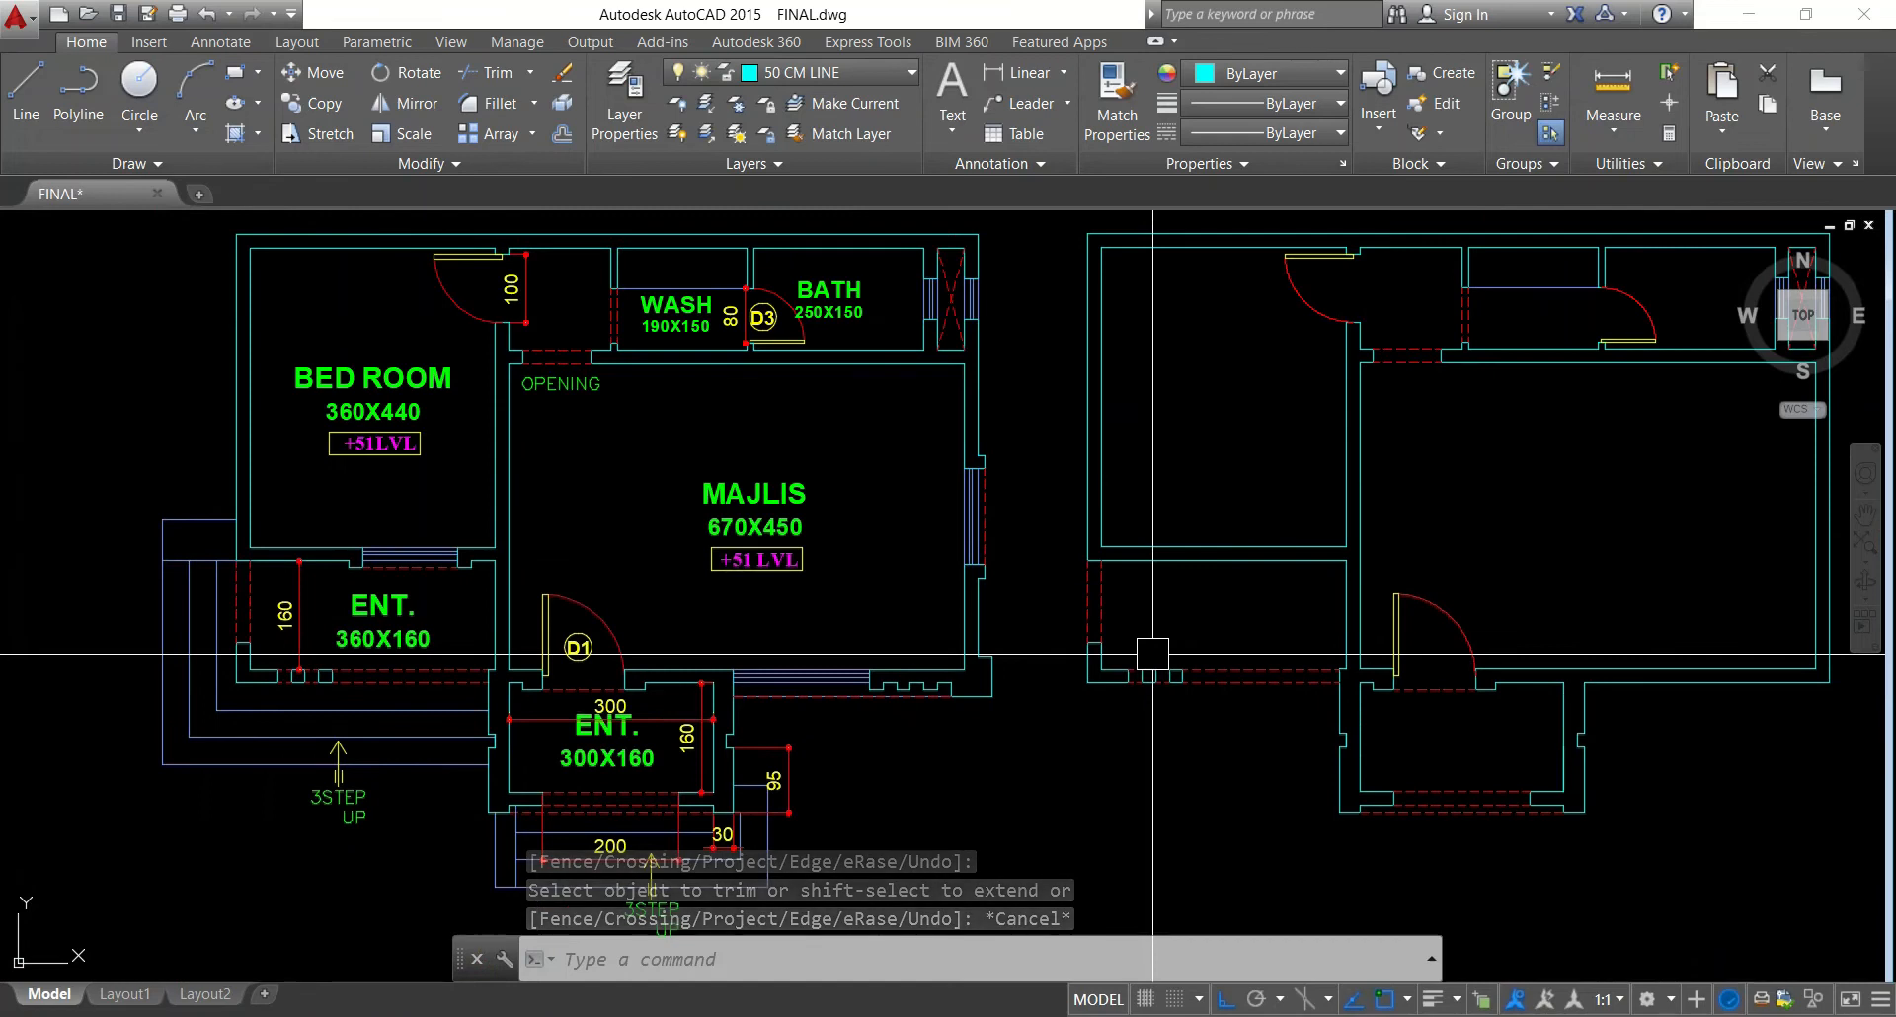
key(Escape)
key(Escape)
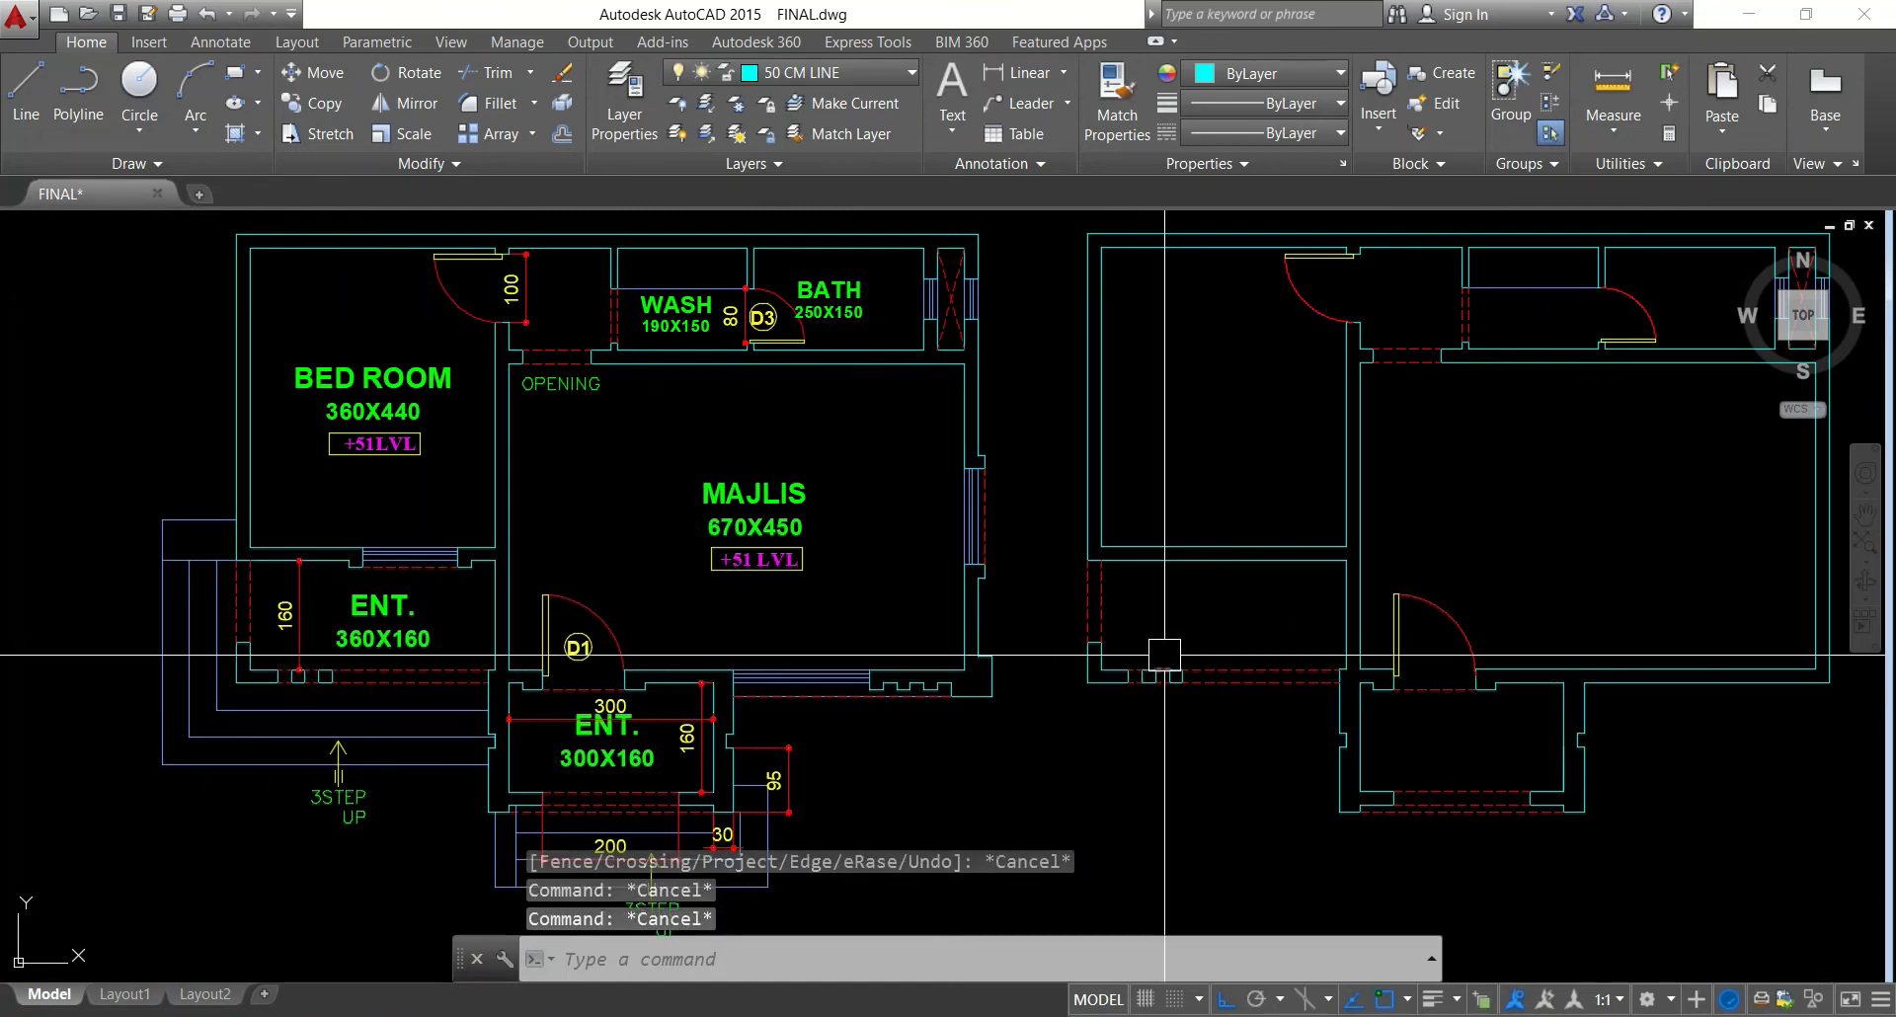
key(Escape)
scroll(324, 588, up, 2)
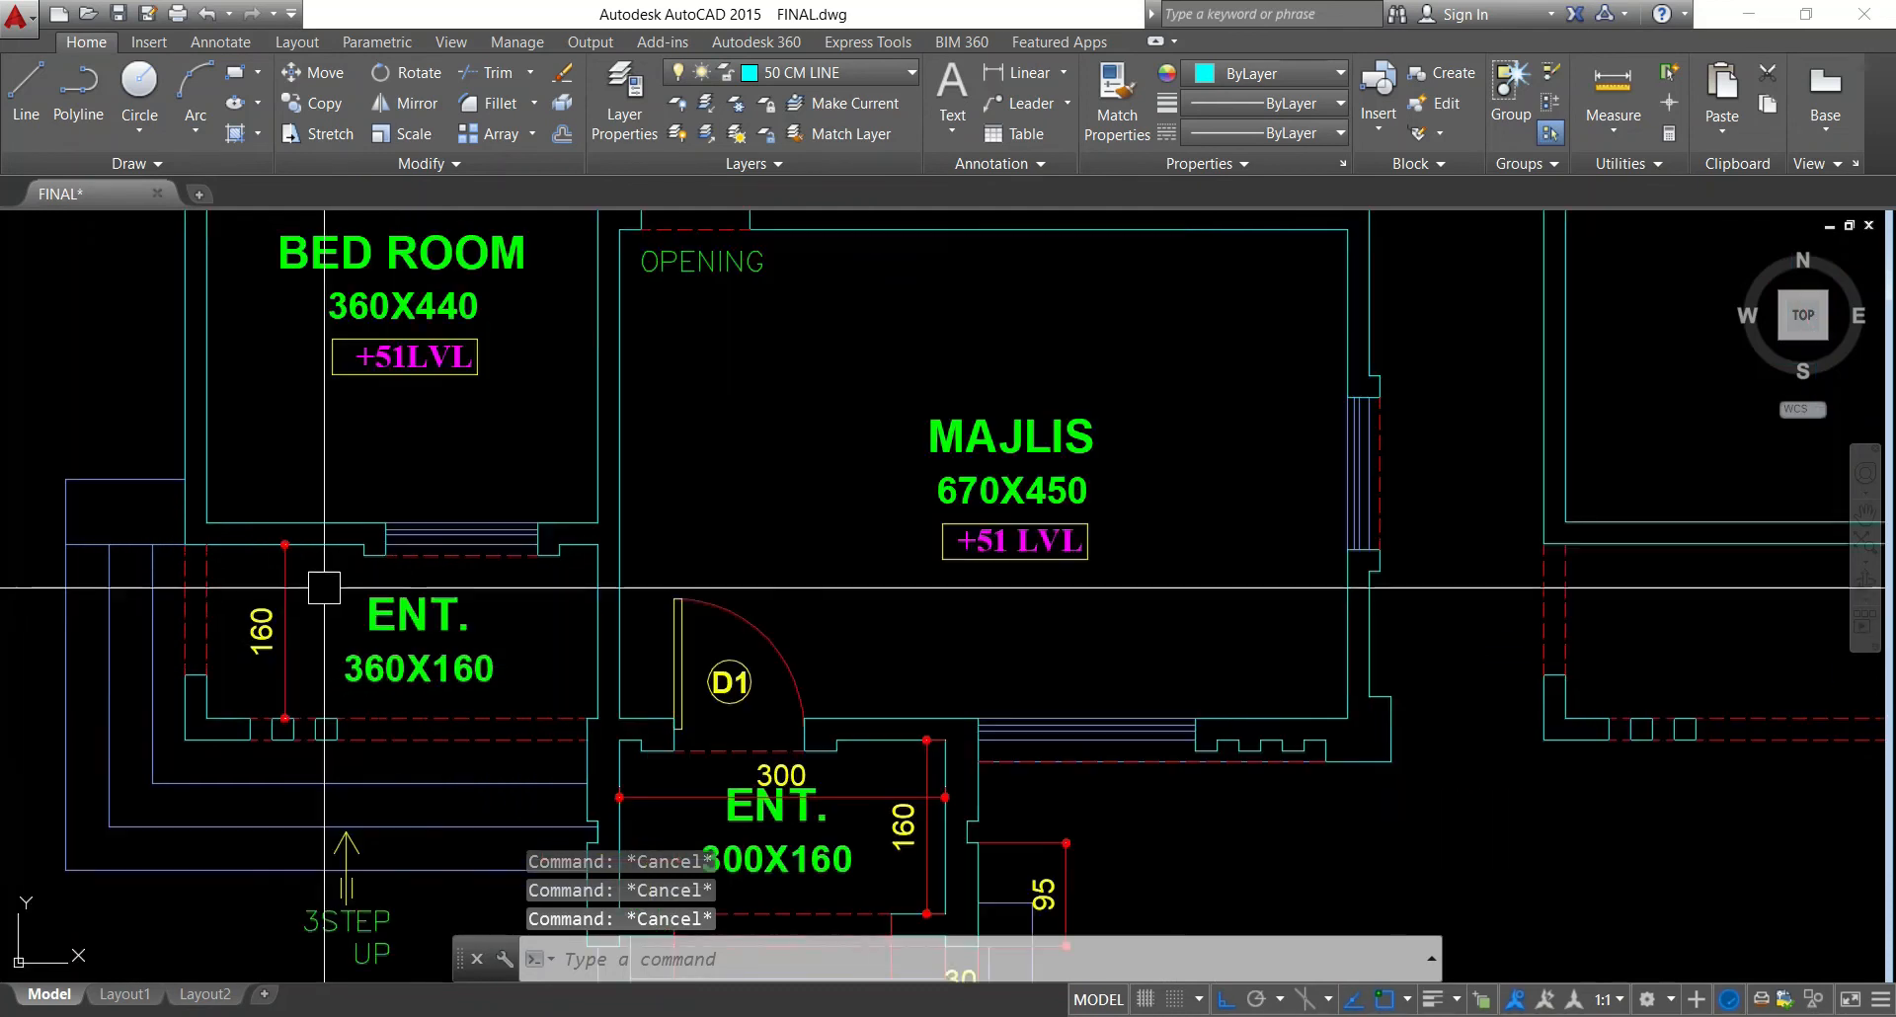
Dimension the distance from the bedroom window's edge to the wall shared with the majlis in the completed plan
click(1003, 79)
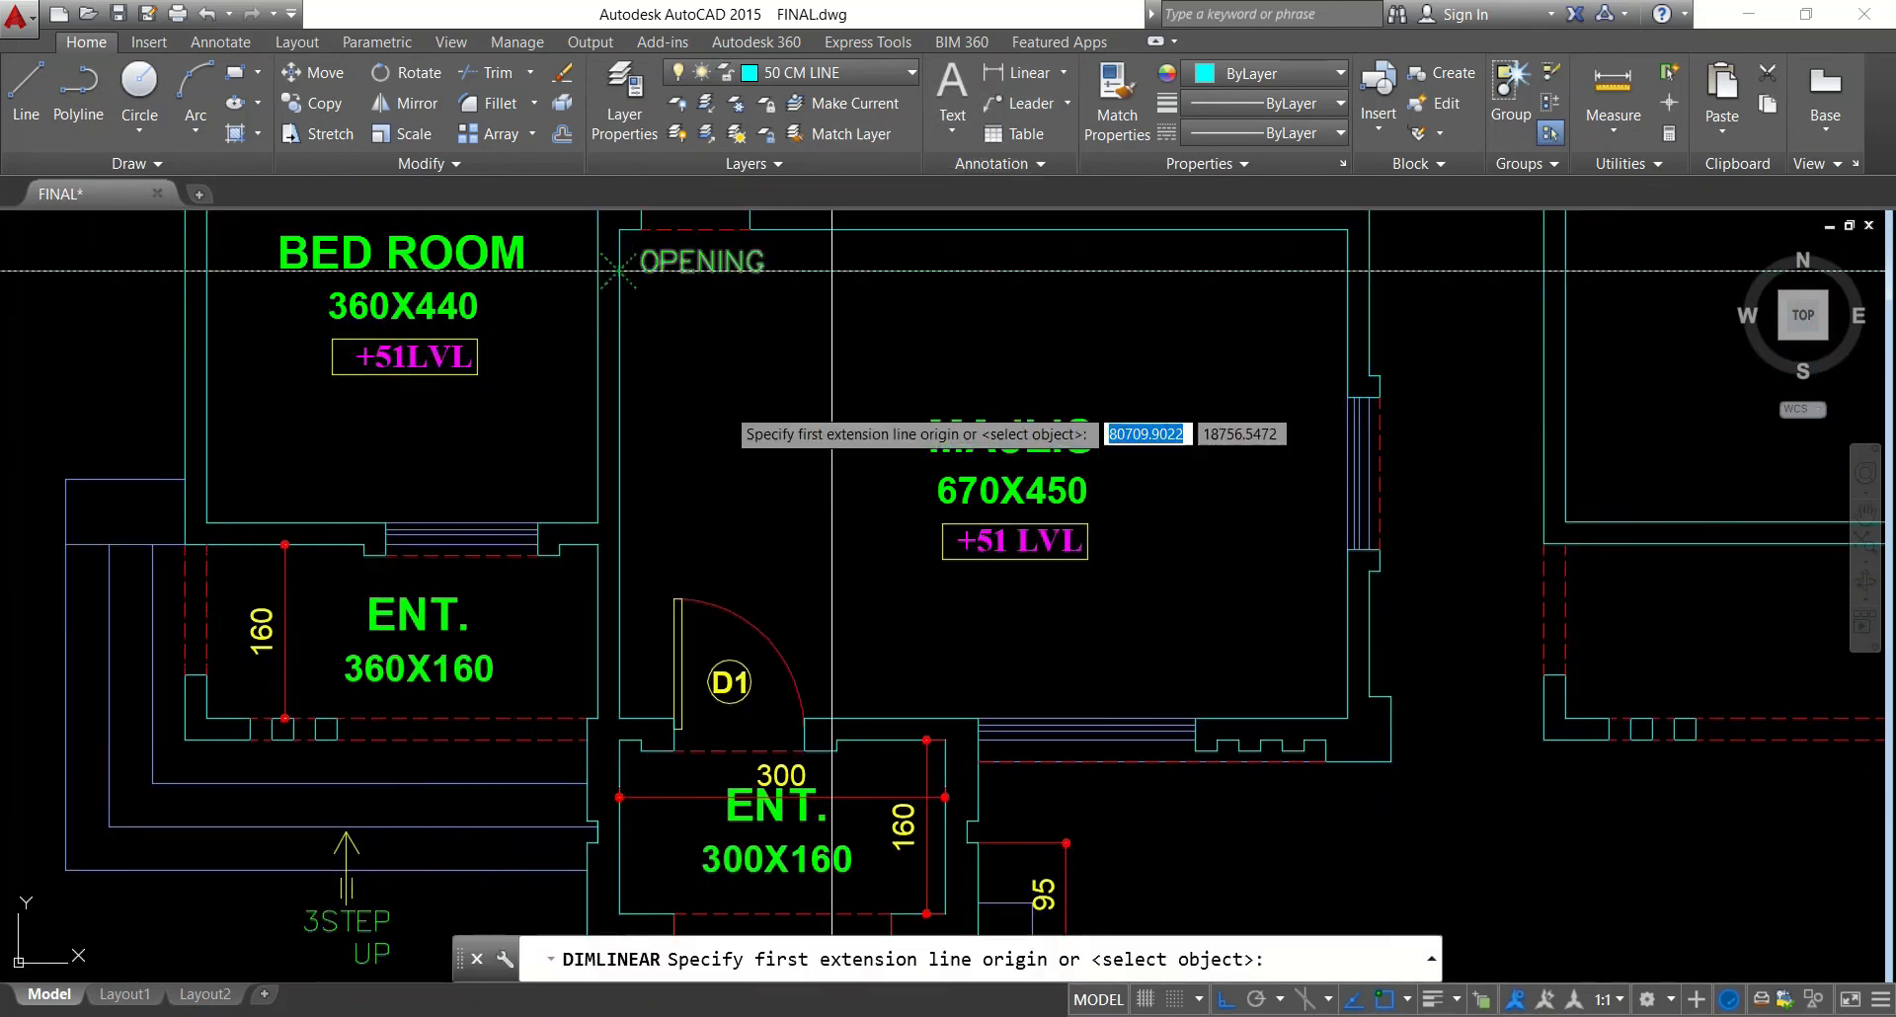
click(557, 513)
click(559, 488)
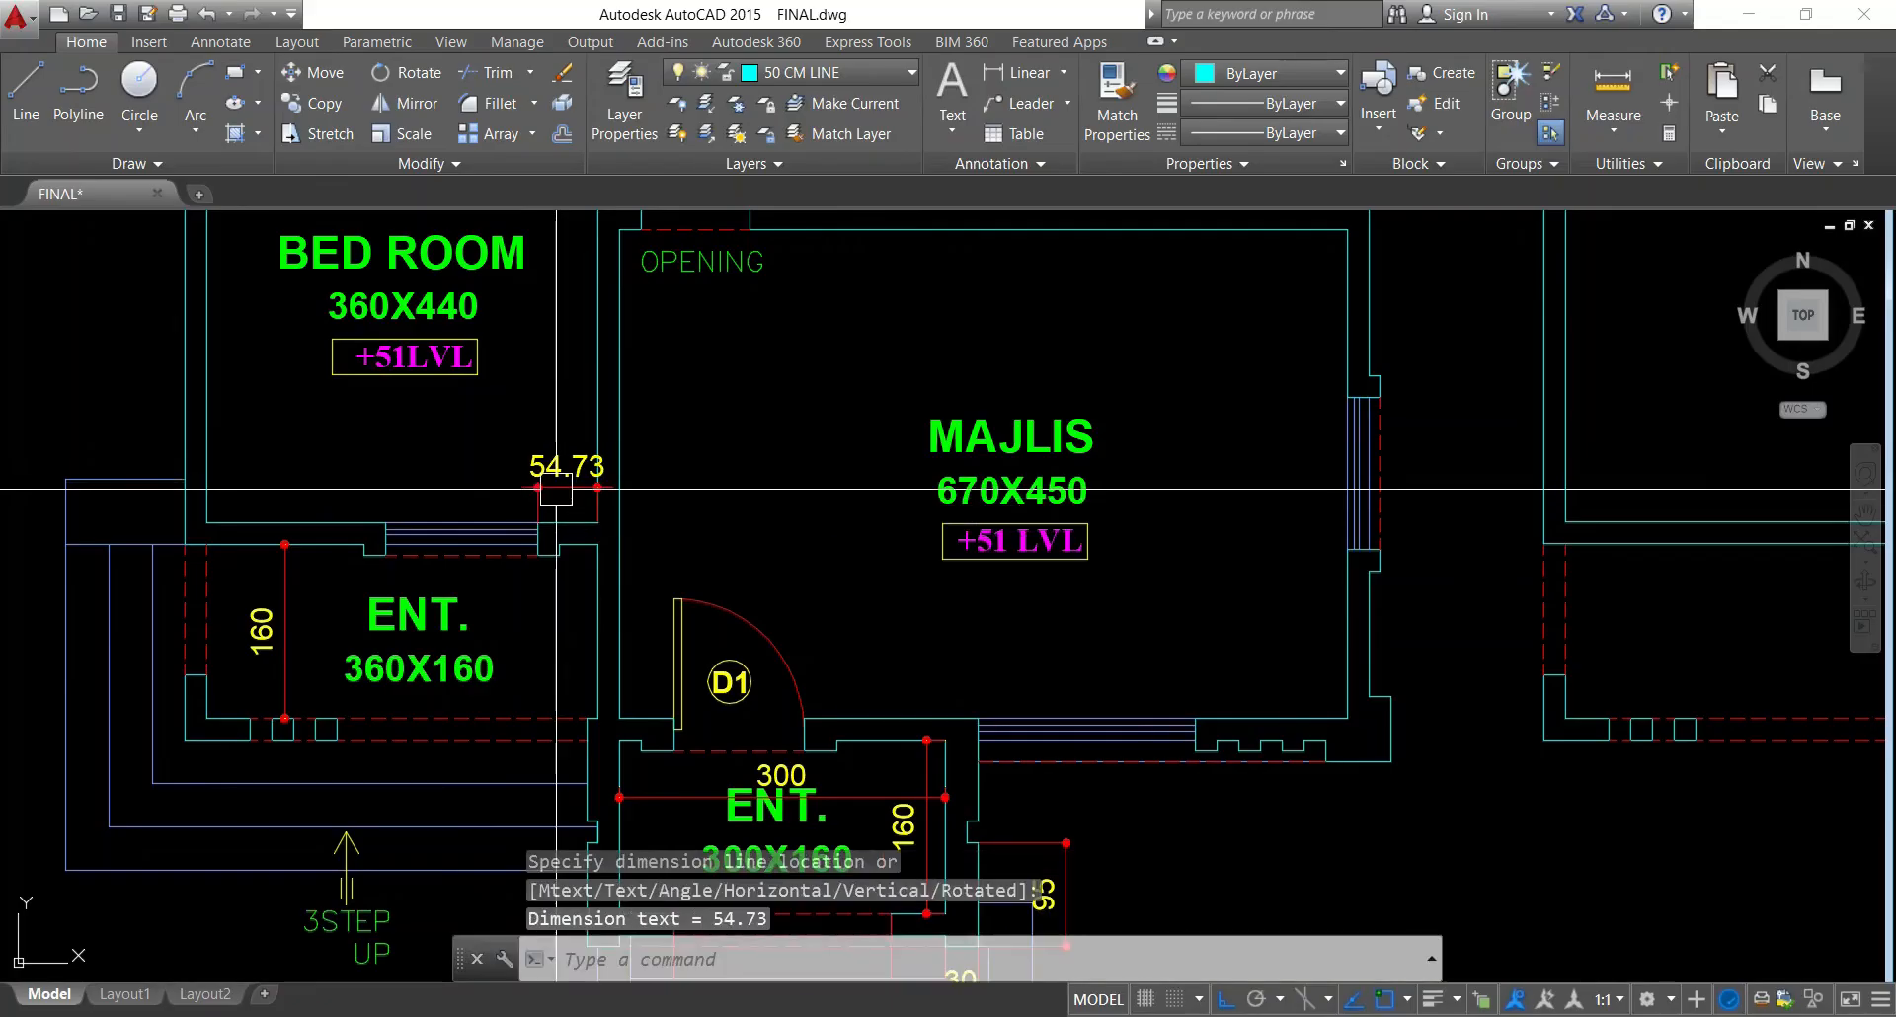
key(Escape)
Dimension the width of the bedroom window above the 360X160 entrance in the completed plan
scroll(559, 538, up, 4)
middle_drag(561, 542, 993, 538)
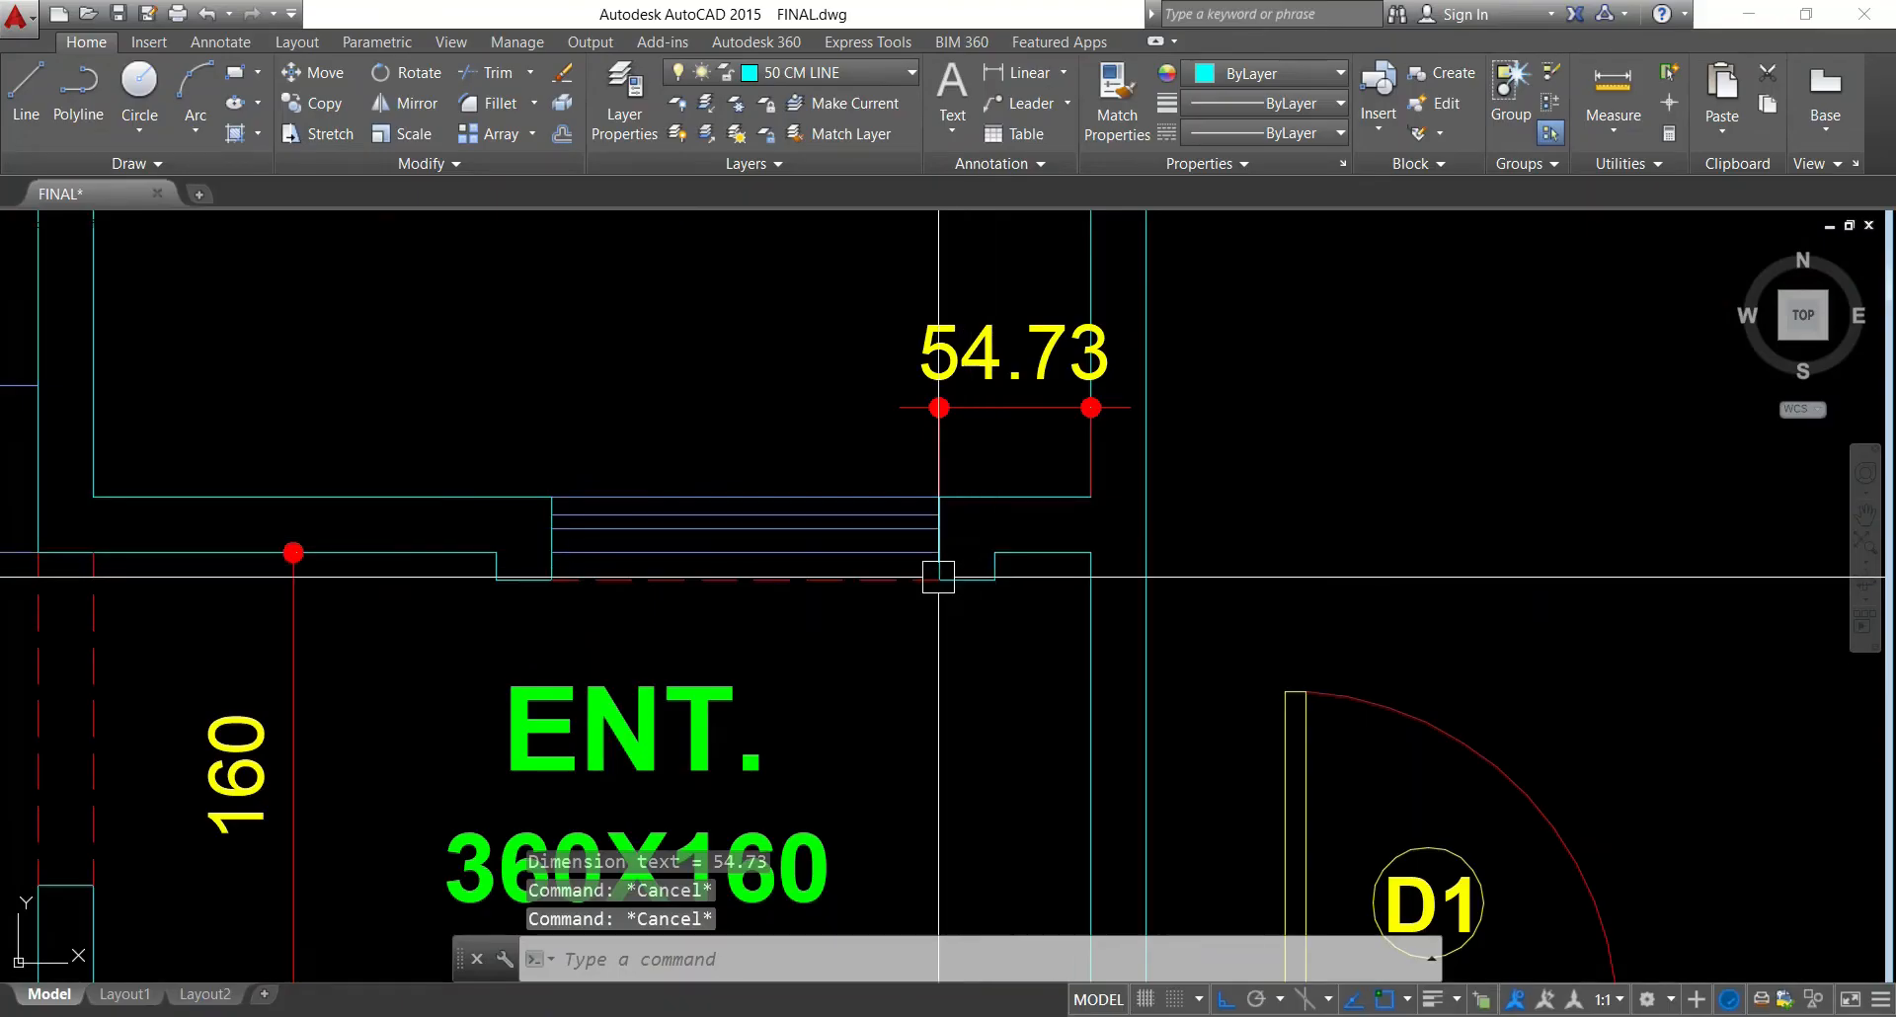
key(Return)
key(Return)
click(743, 497)
click(725, 439)
key(Escape)
key(Escape)
key(Escape)
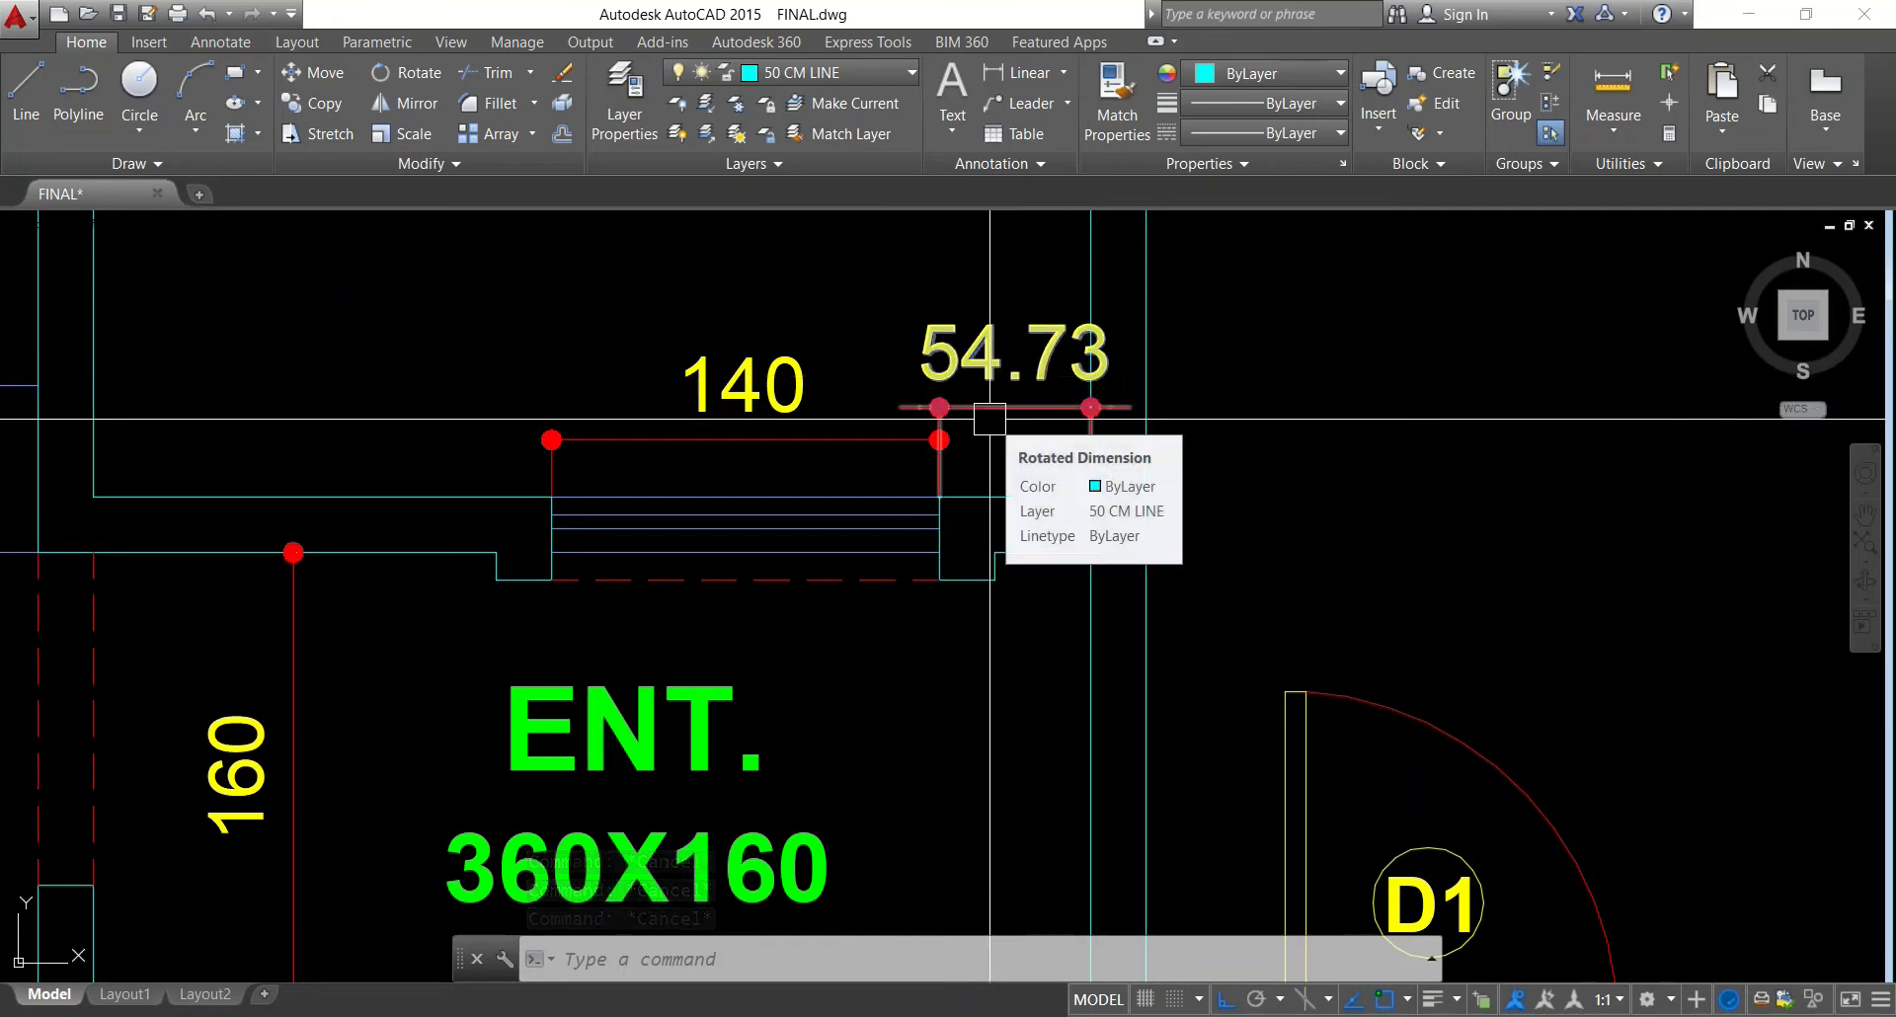
Offset the redrawn bedroom's inner wall line on the majlis side by 55 into the bedroom
scroll(989, 419, down, 6)
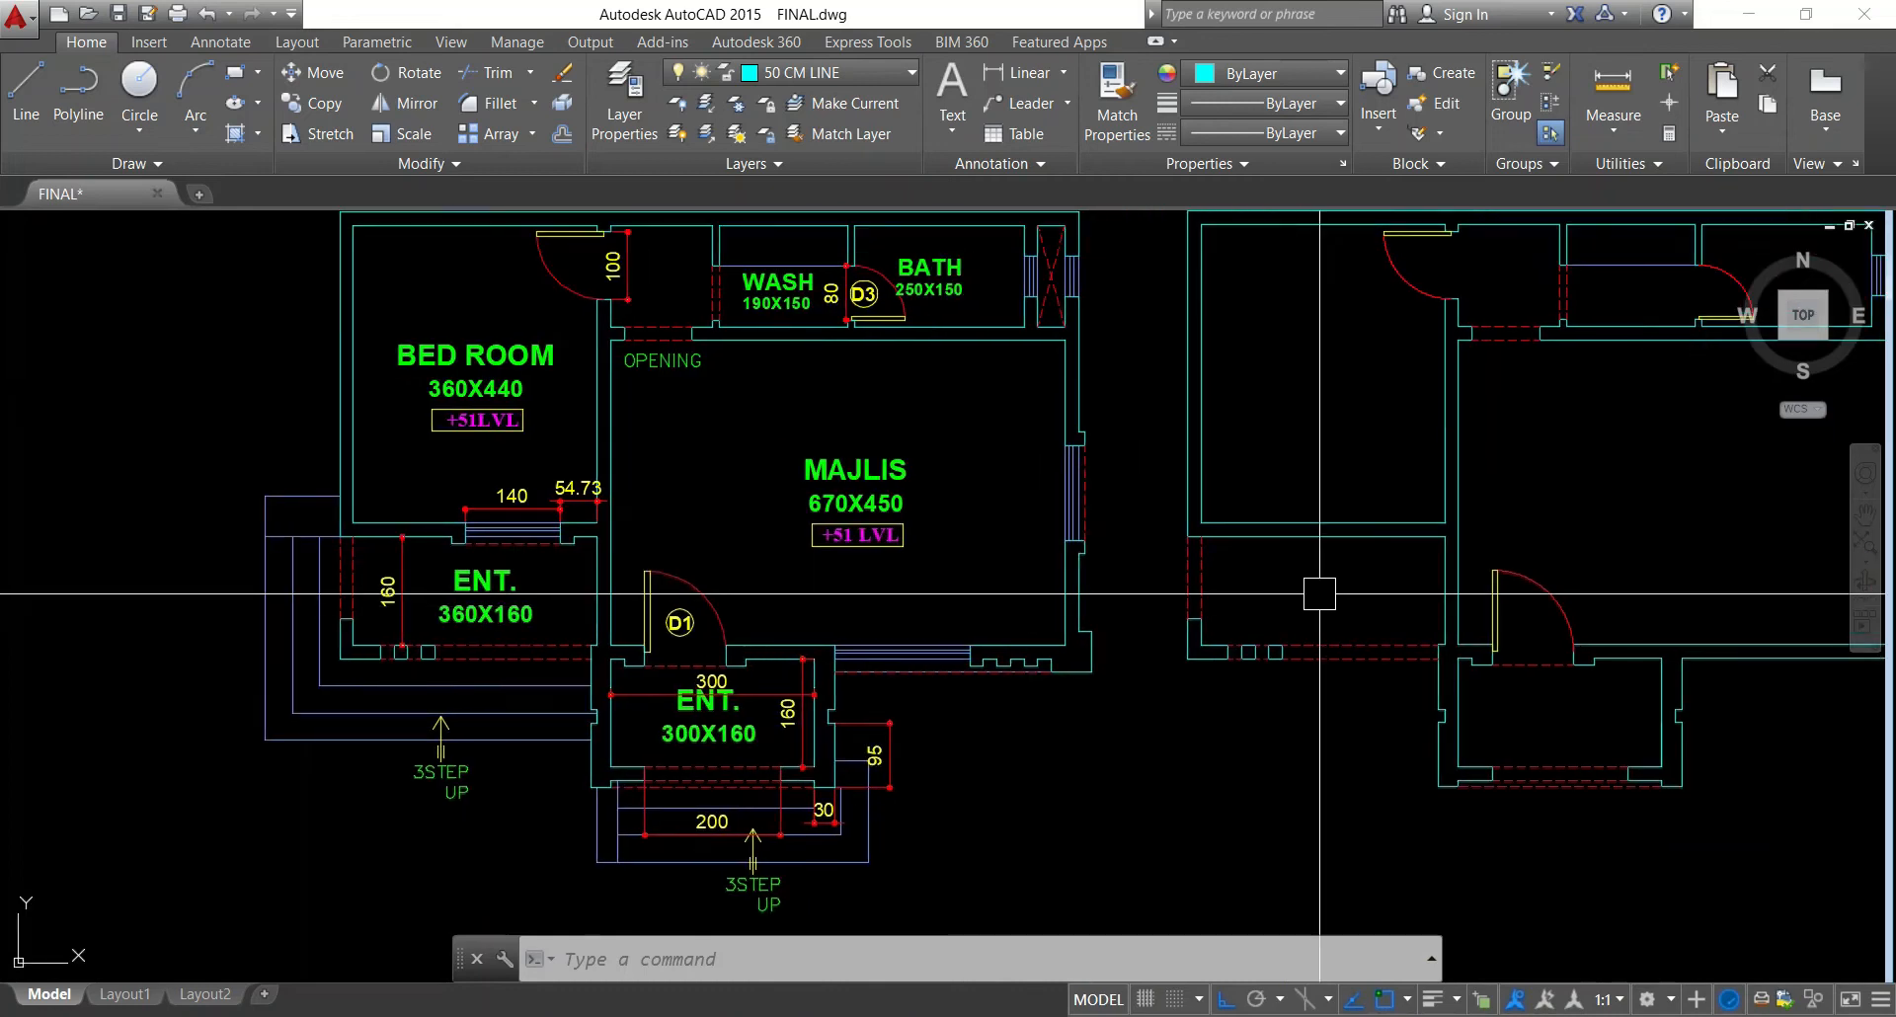
key(Return)
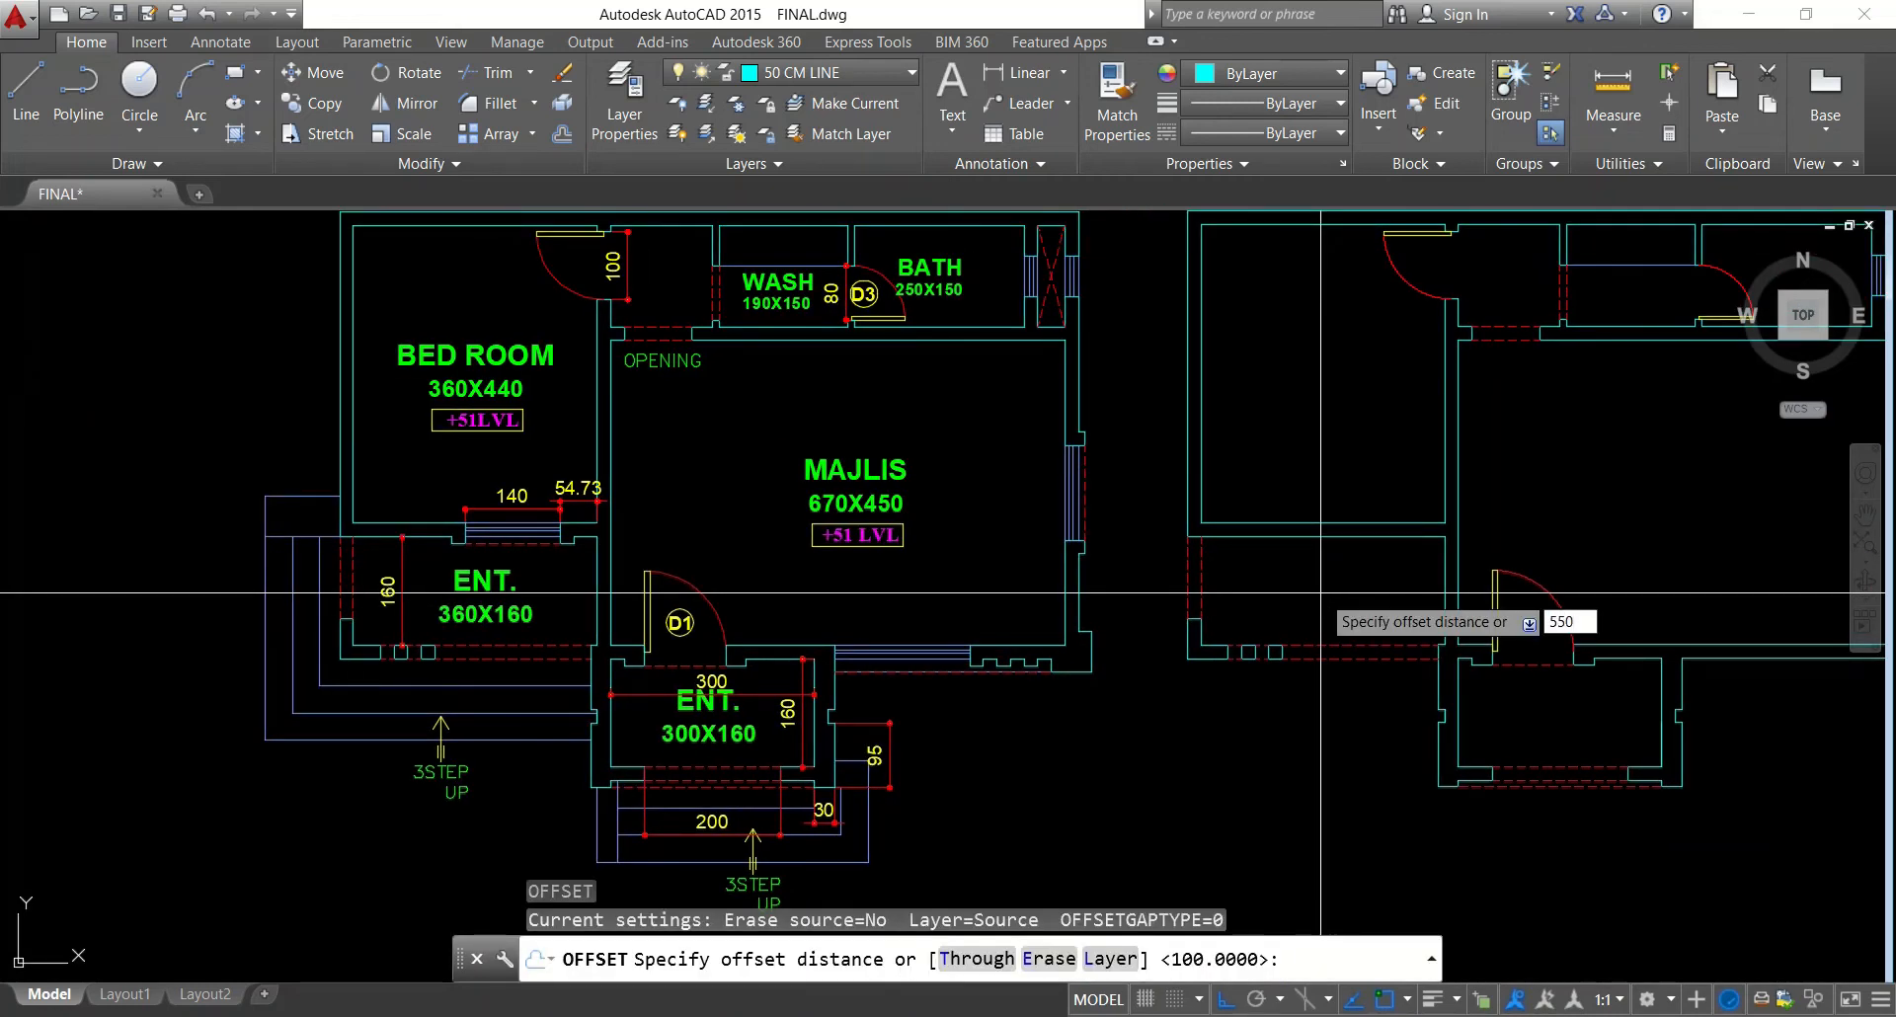
key(Return)
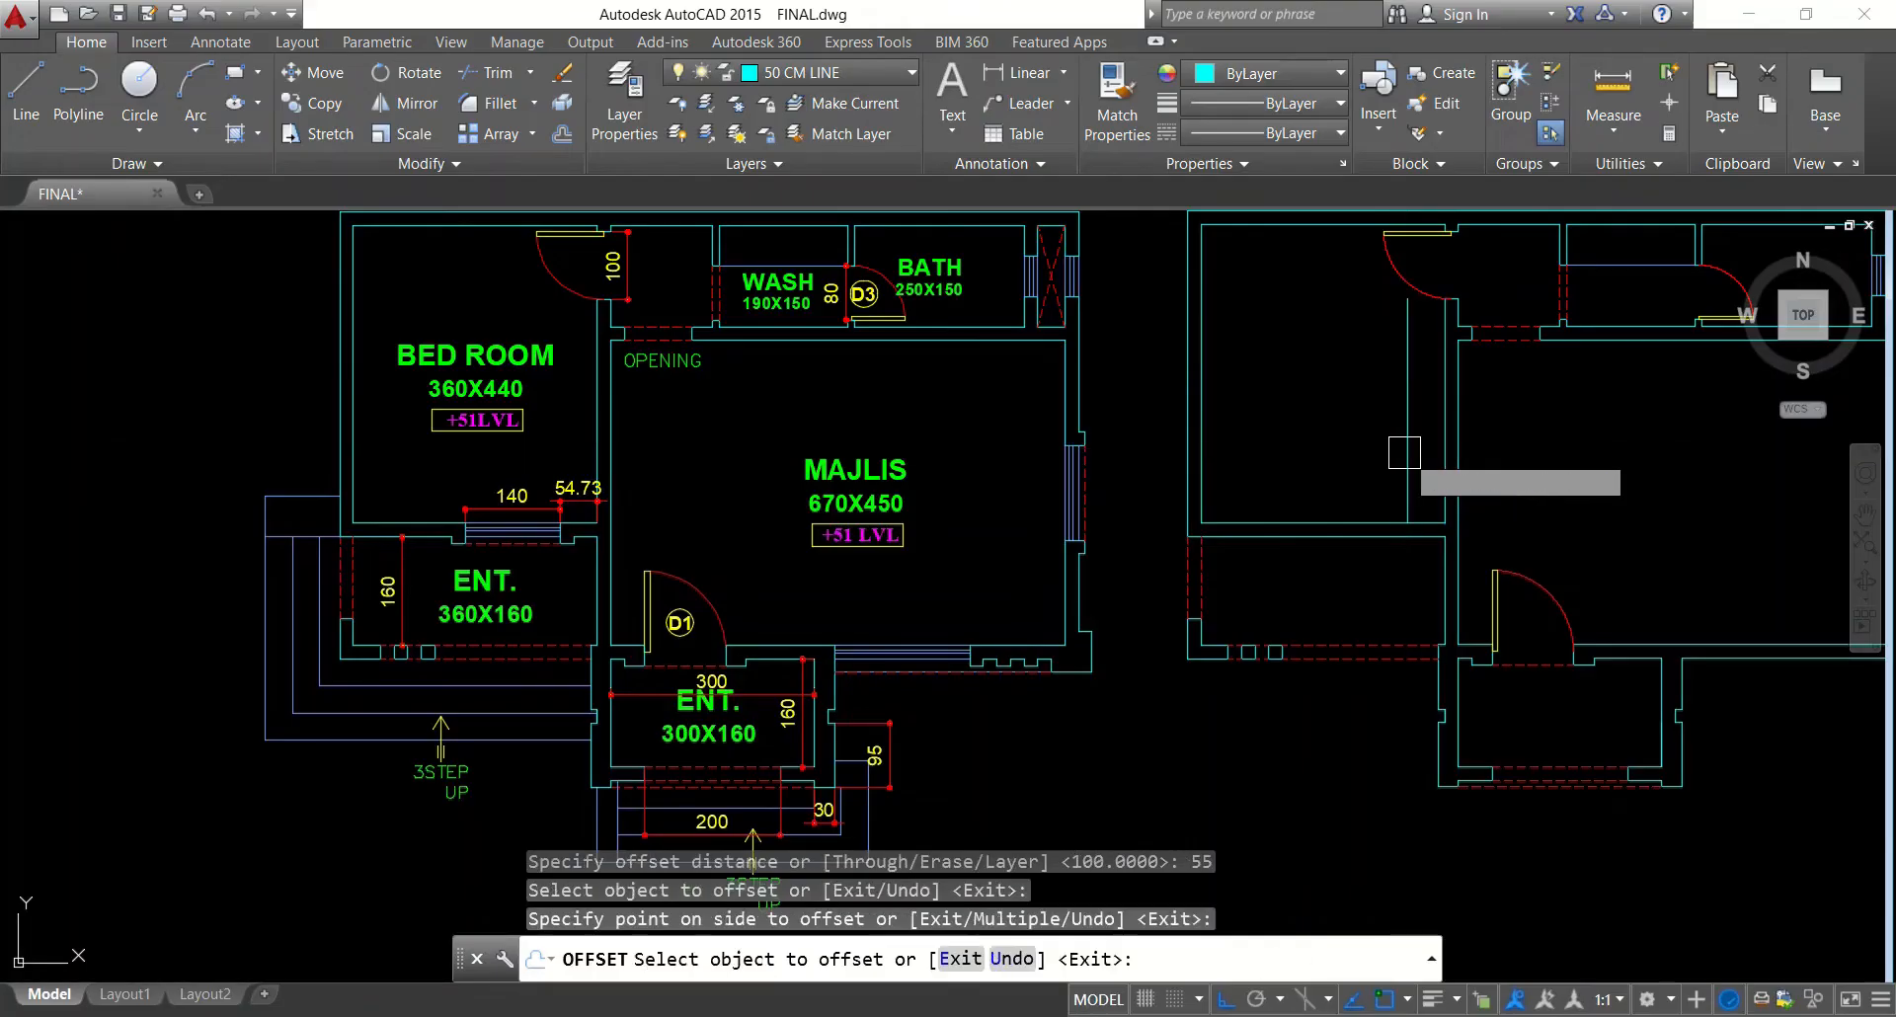
key(Escape)
key(Escape)
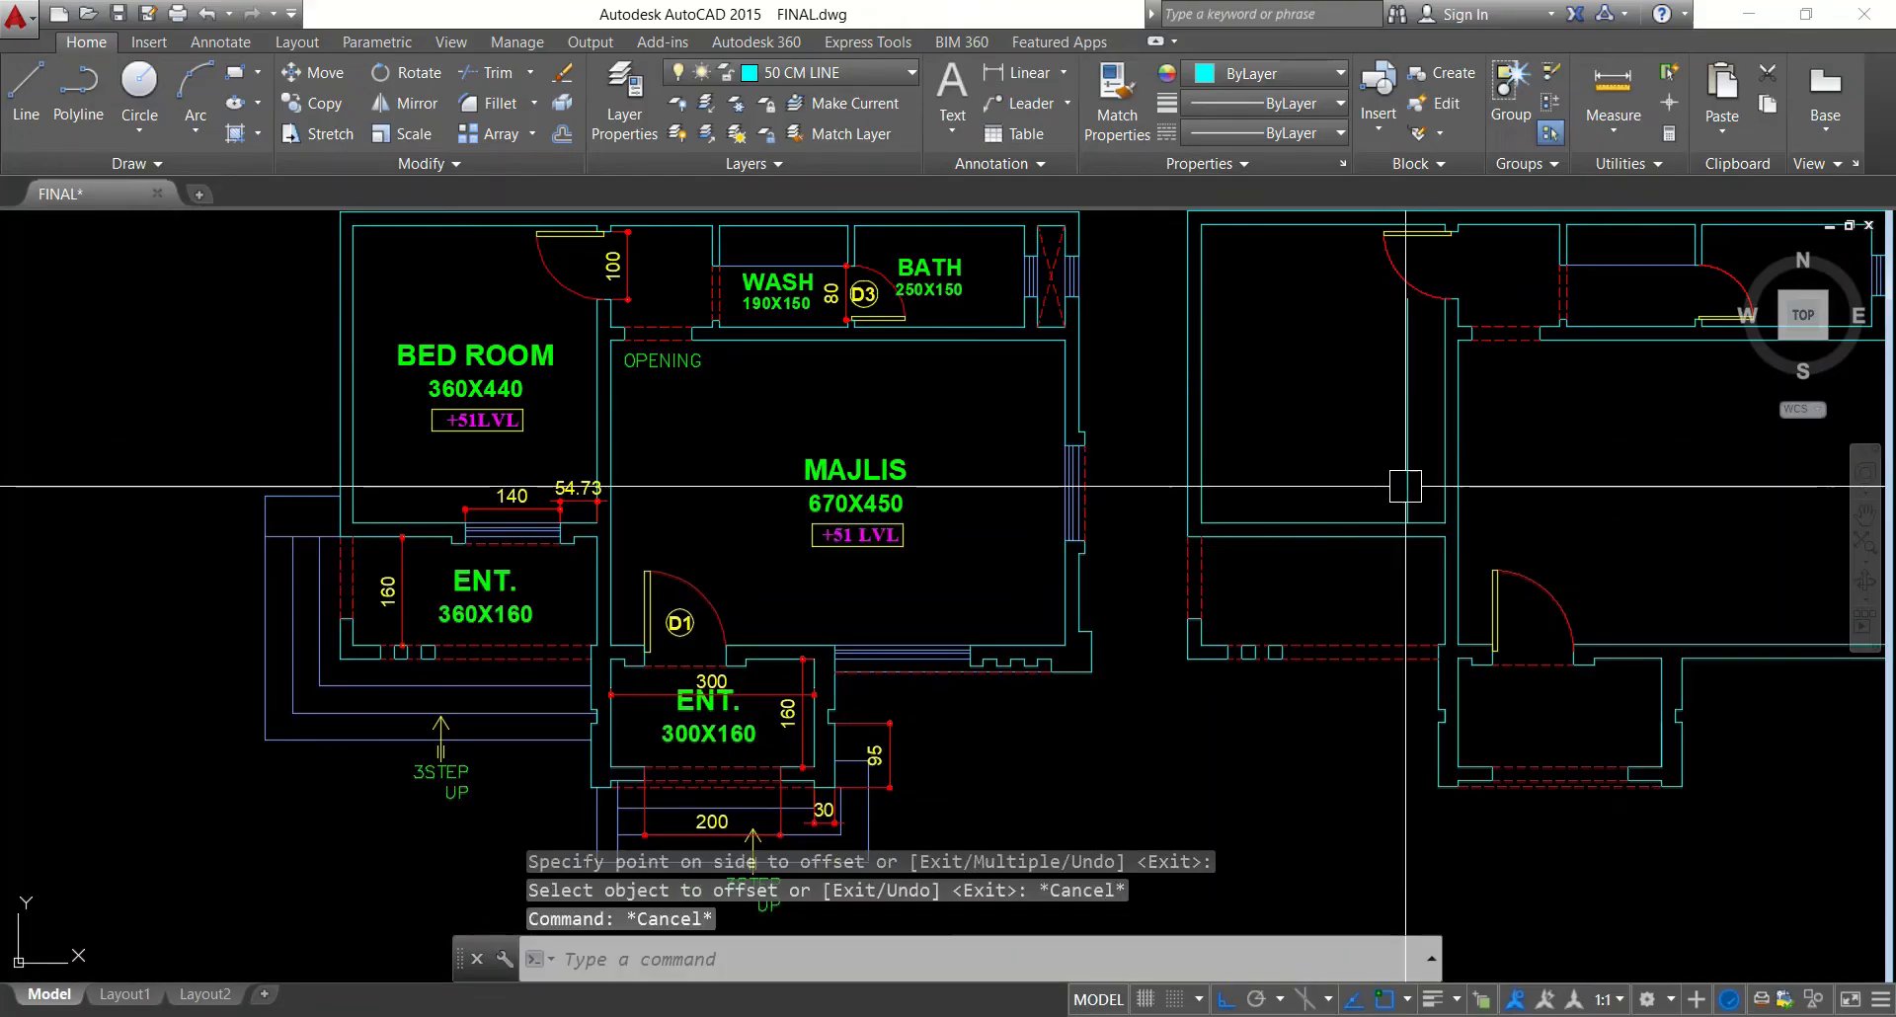
Offset the new window edge line by 140 into the bedroom for the window's other edge
key(Return)
text(1)
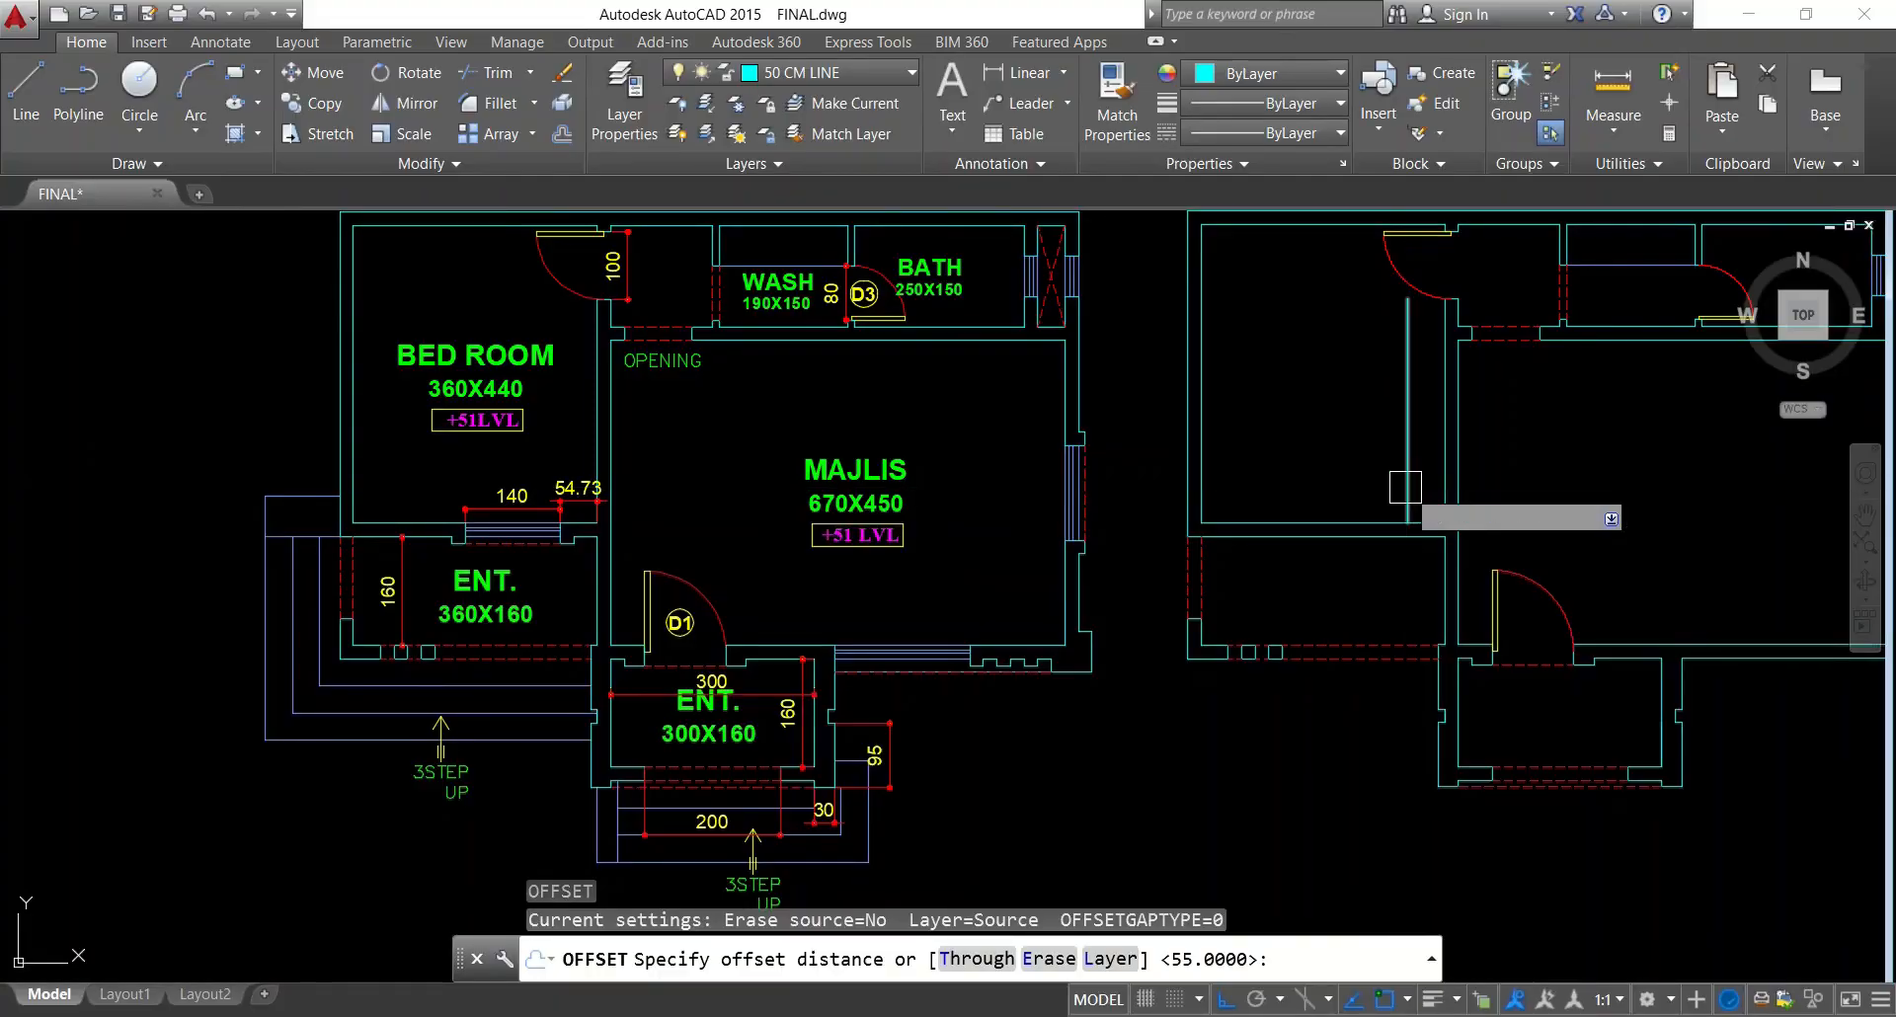
text(40)
key(Return)
click(1408, 485)
click(1363, 502)
key(Escape)
key(Escape)
Extend both window edge lines through the bedroom's lower wall to its outer line
scroll(1423, 519, up, 8)
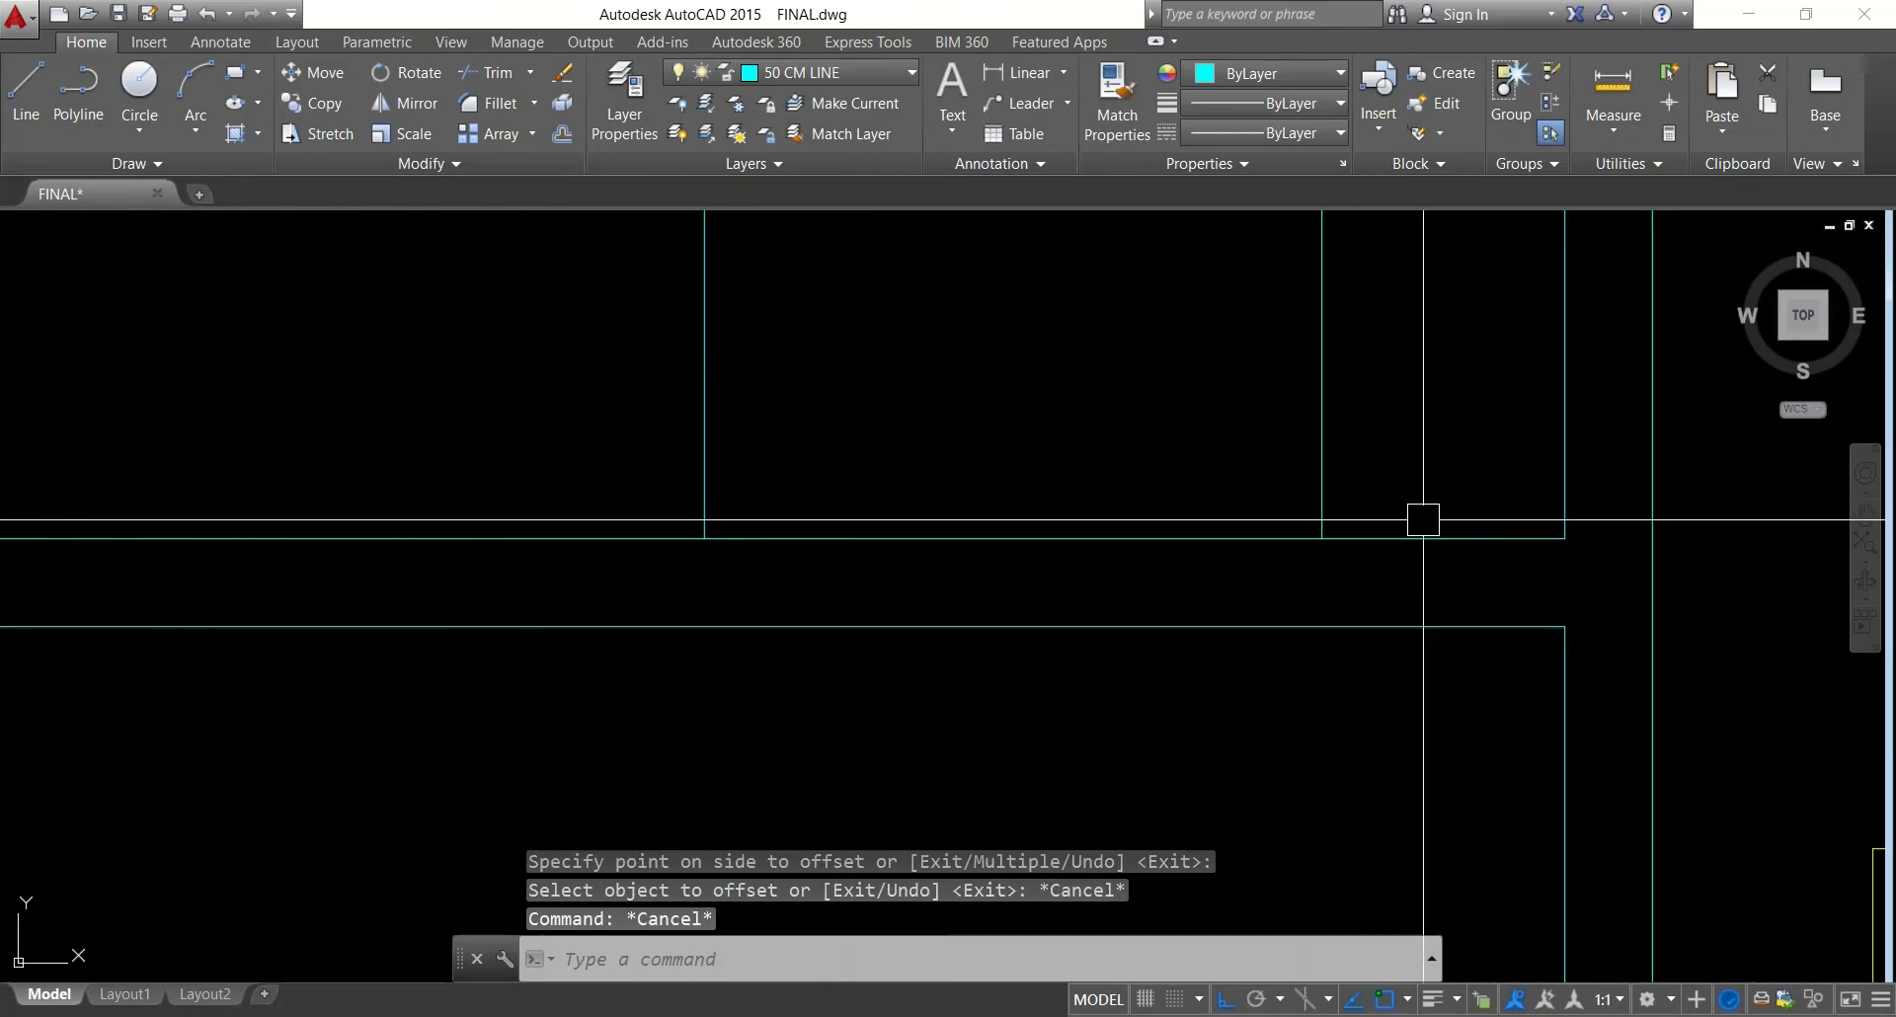
text(ex)
key(Return)
key(Return)
click(1321, 484)
click(648, 440)
click(1211, 472)
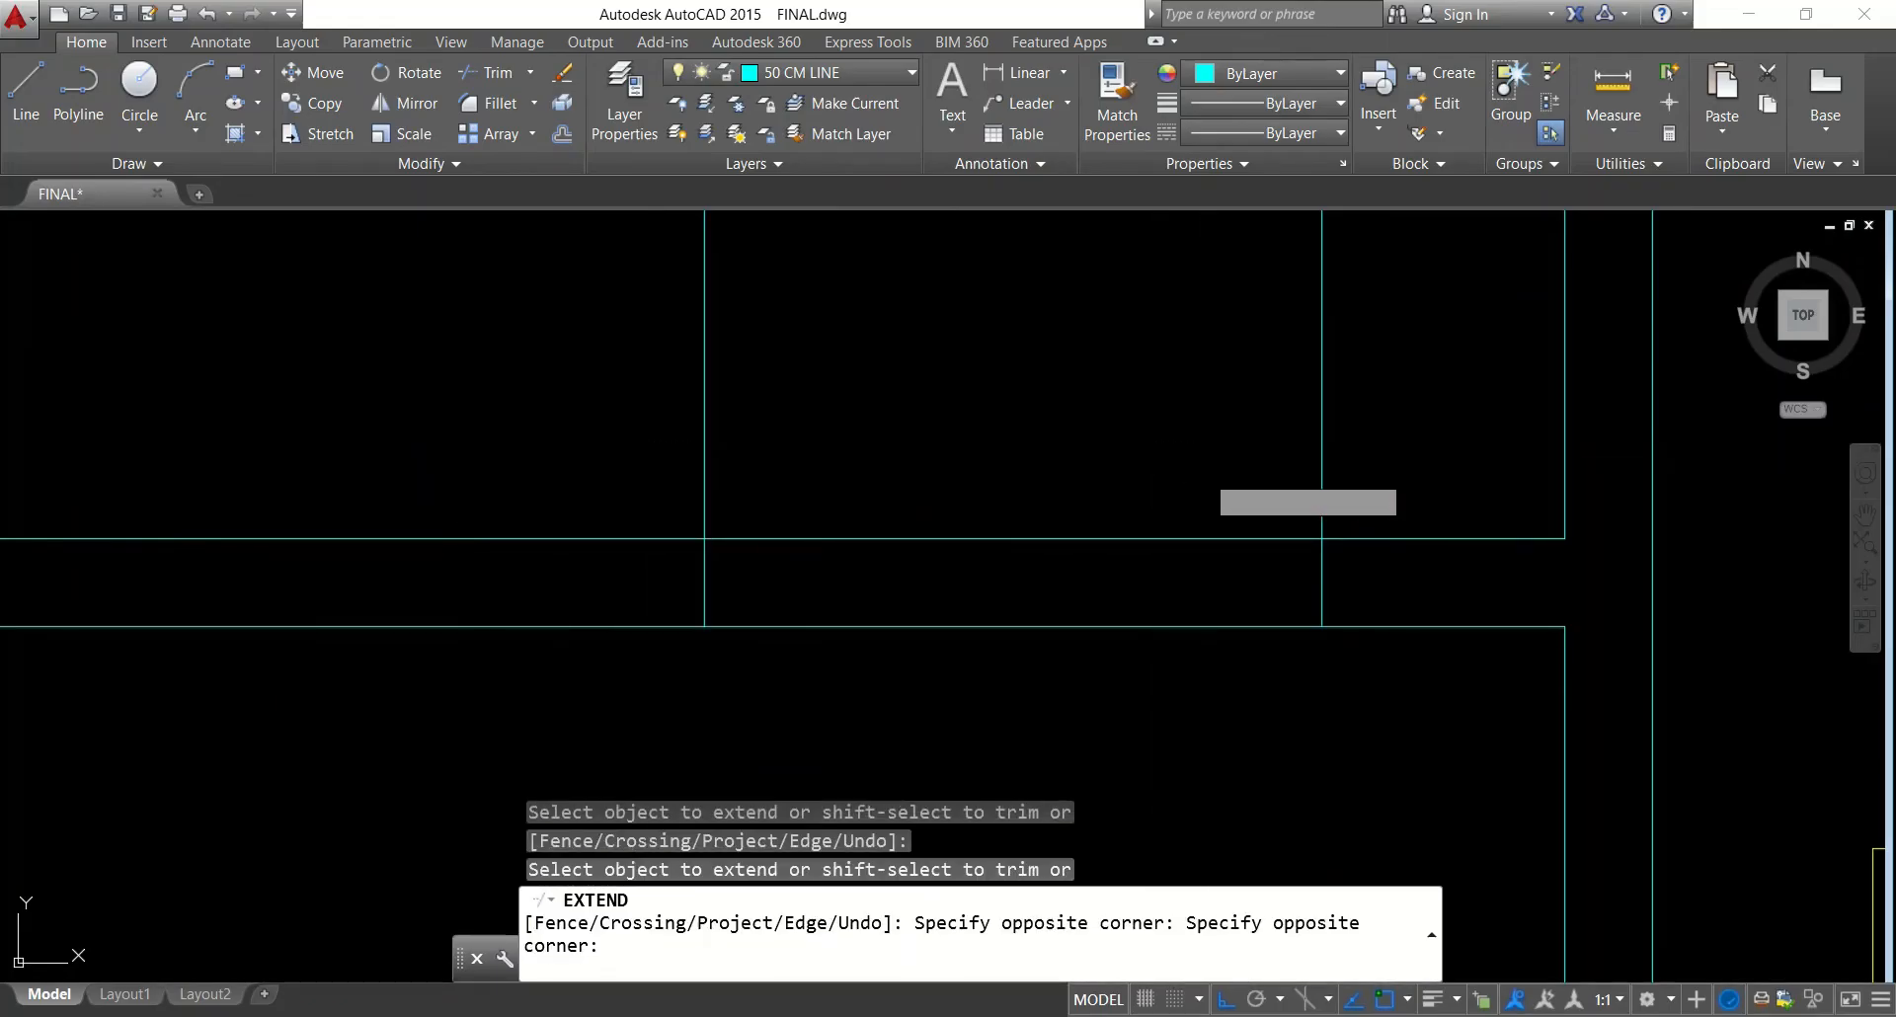
key(Escape)
Trim the wall lines between the two window edges and the parts of the edge lines inside the bedroom
text(tr)
key(Return)
key(Return)
click(1284, 484)
click(1100, 774)
click(1327, 473)
click(542, 443)
click(528, 444)
click(660, 416)
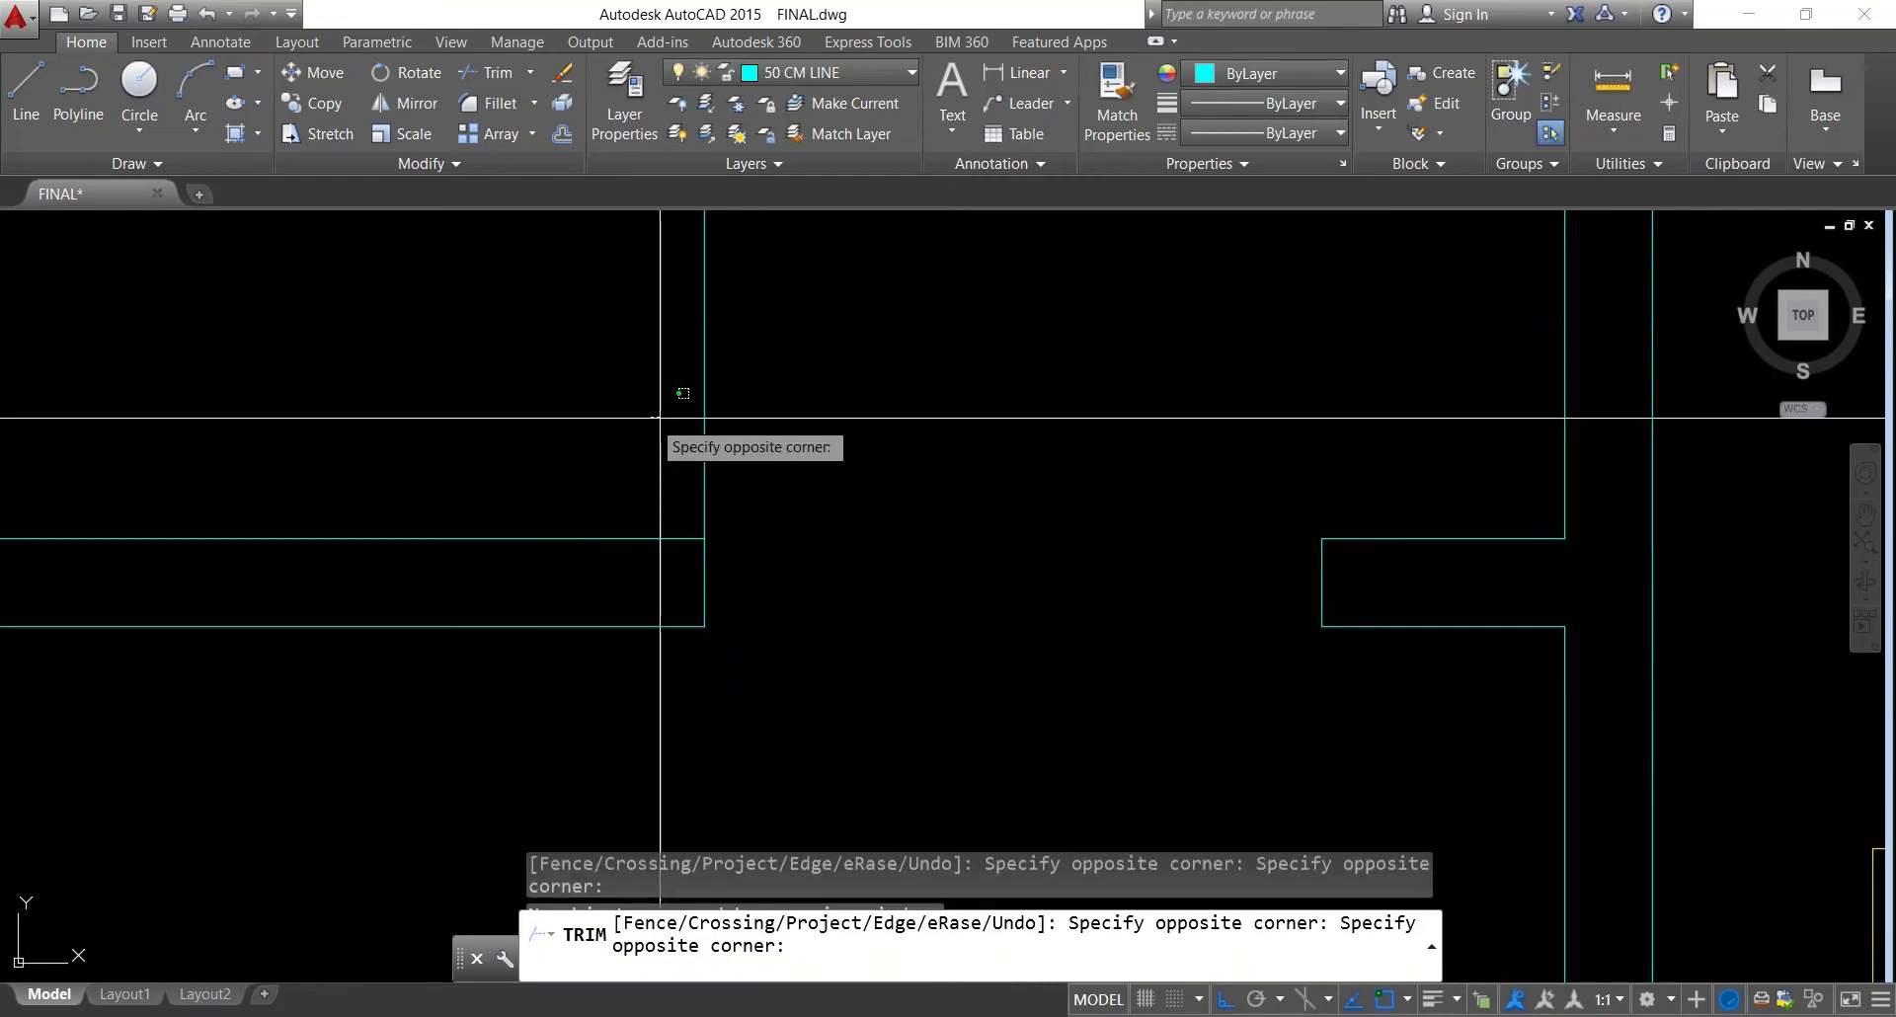
click(780, 428)
scroll(796, 509, down, 3)
key(Escape)
key(Escape)
Draw two horizontal lines across the window opening along the outer and inner wall faces
text(l)
key(Return)
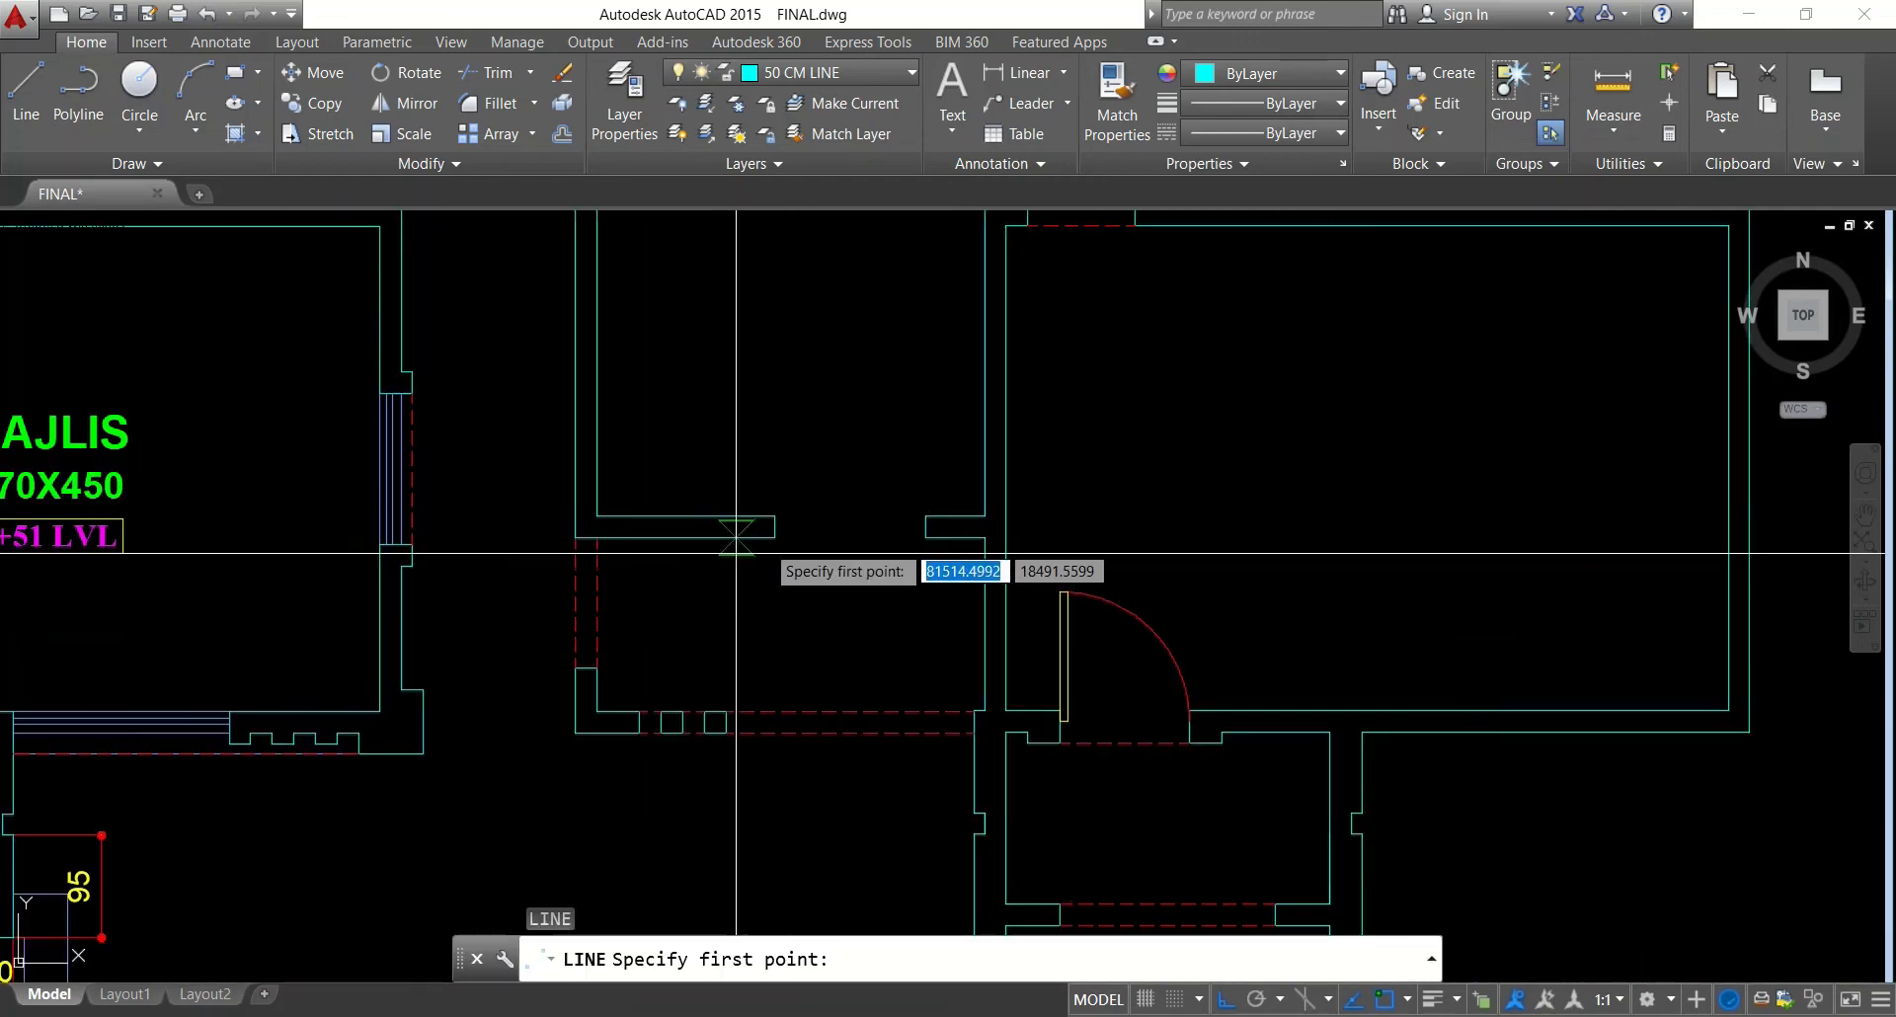
click(776, 538)
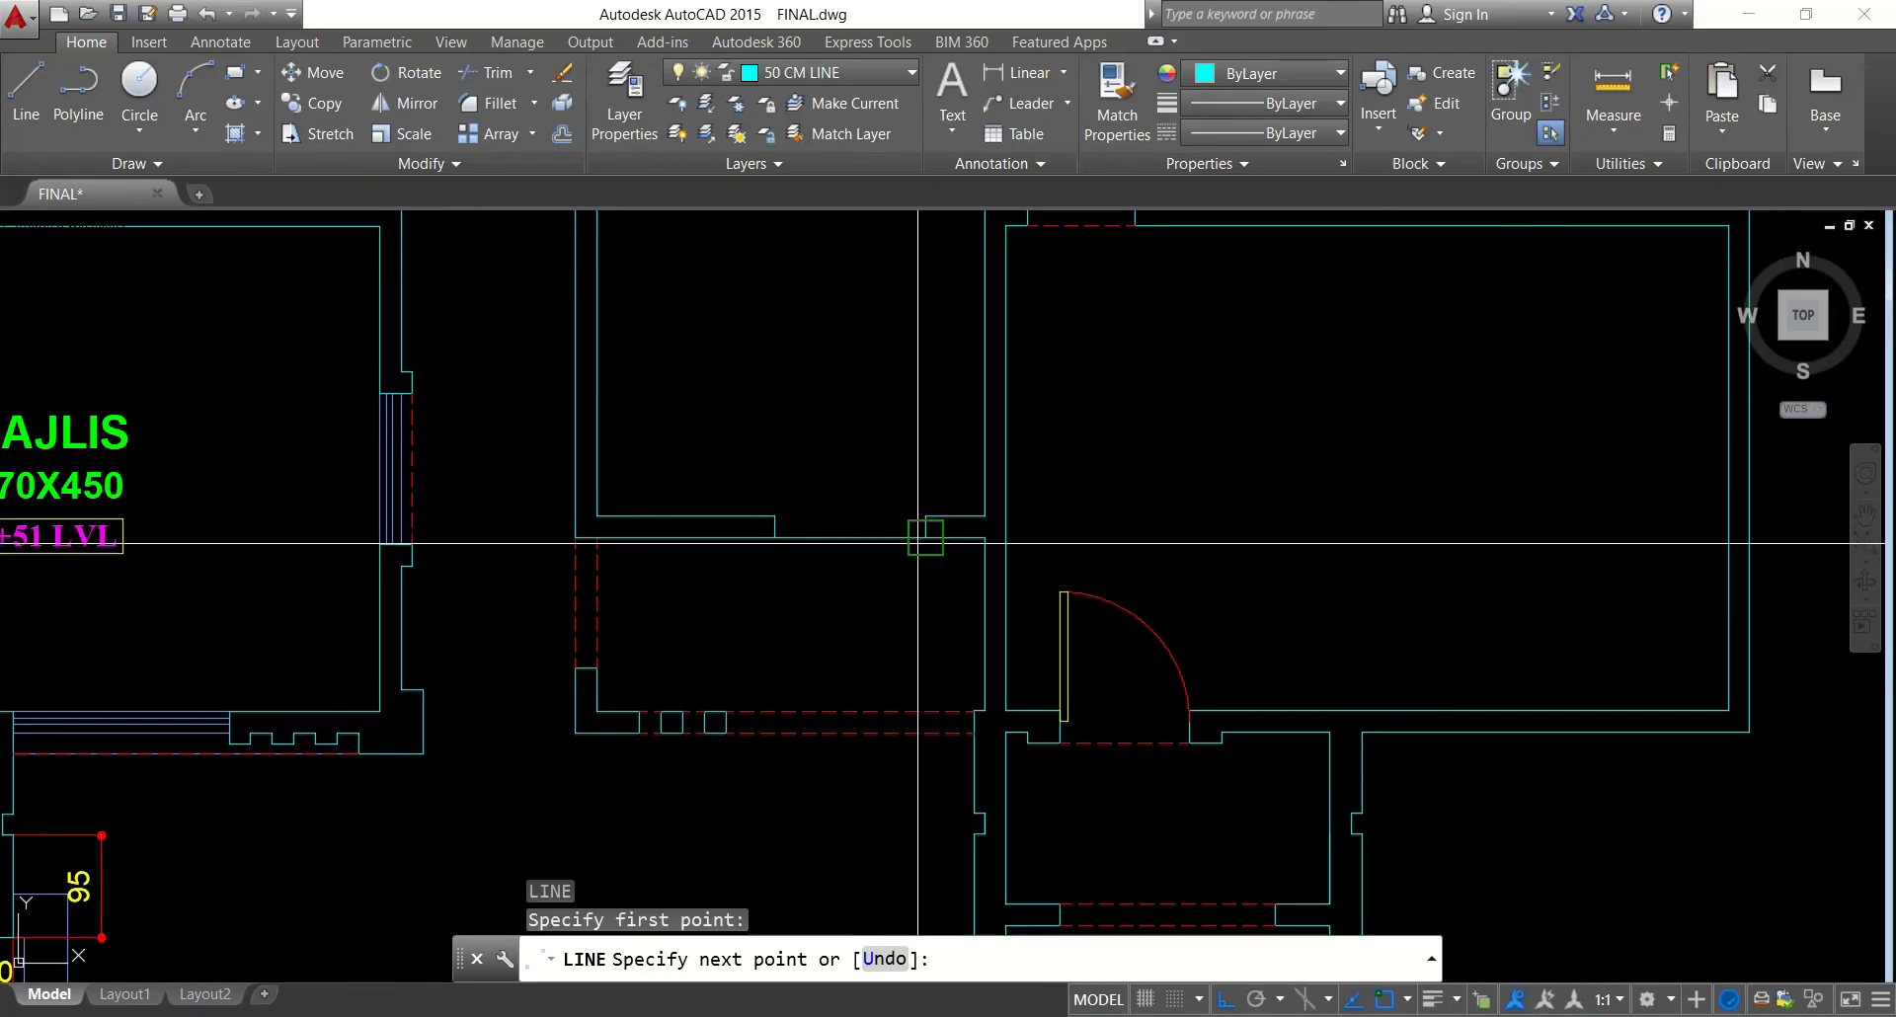
key(Escape)
key(Return)
scroll(919, 537, up, 2)
click(925, 505)
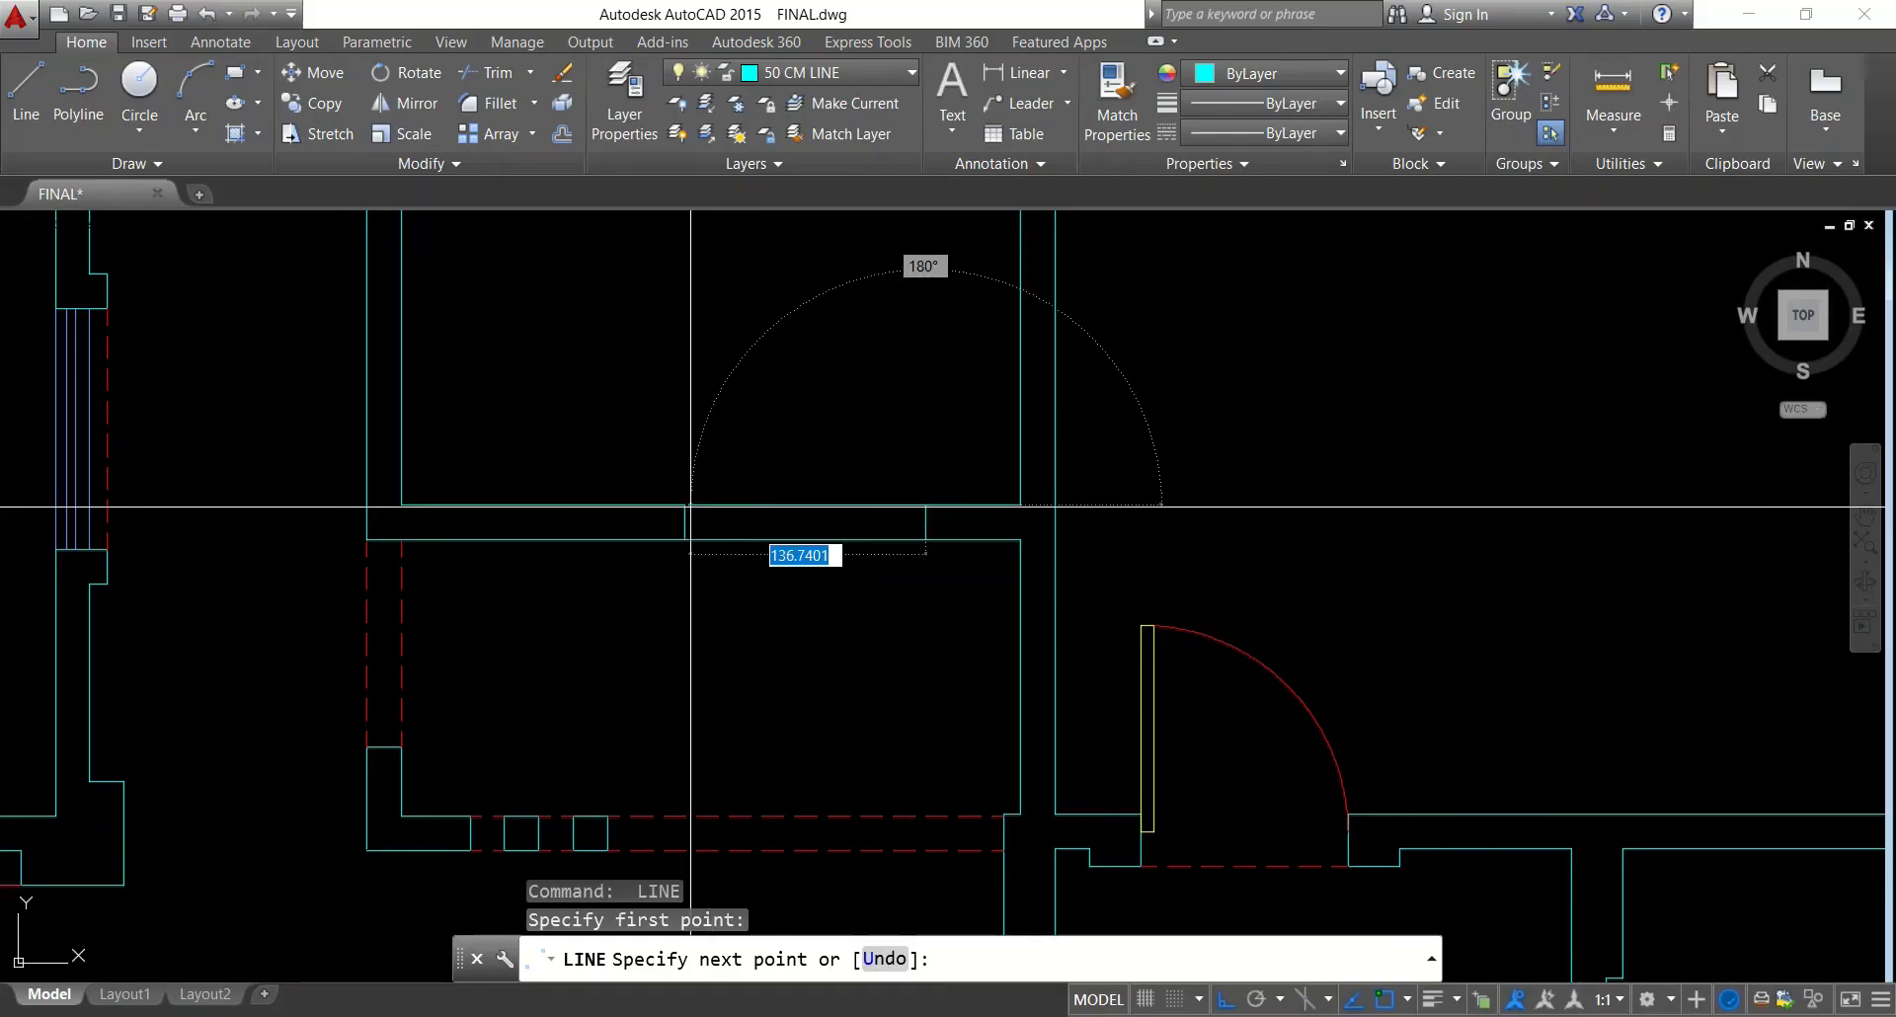
click(685, 505)
key(Escape)
key(Escape)
Draw a multiline at scale 5 across the window opening from the middle of one edge to the other
text(ml)
key(Return)
scroll(921, 541, up, 4)
click(925, 523)
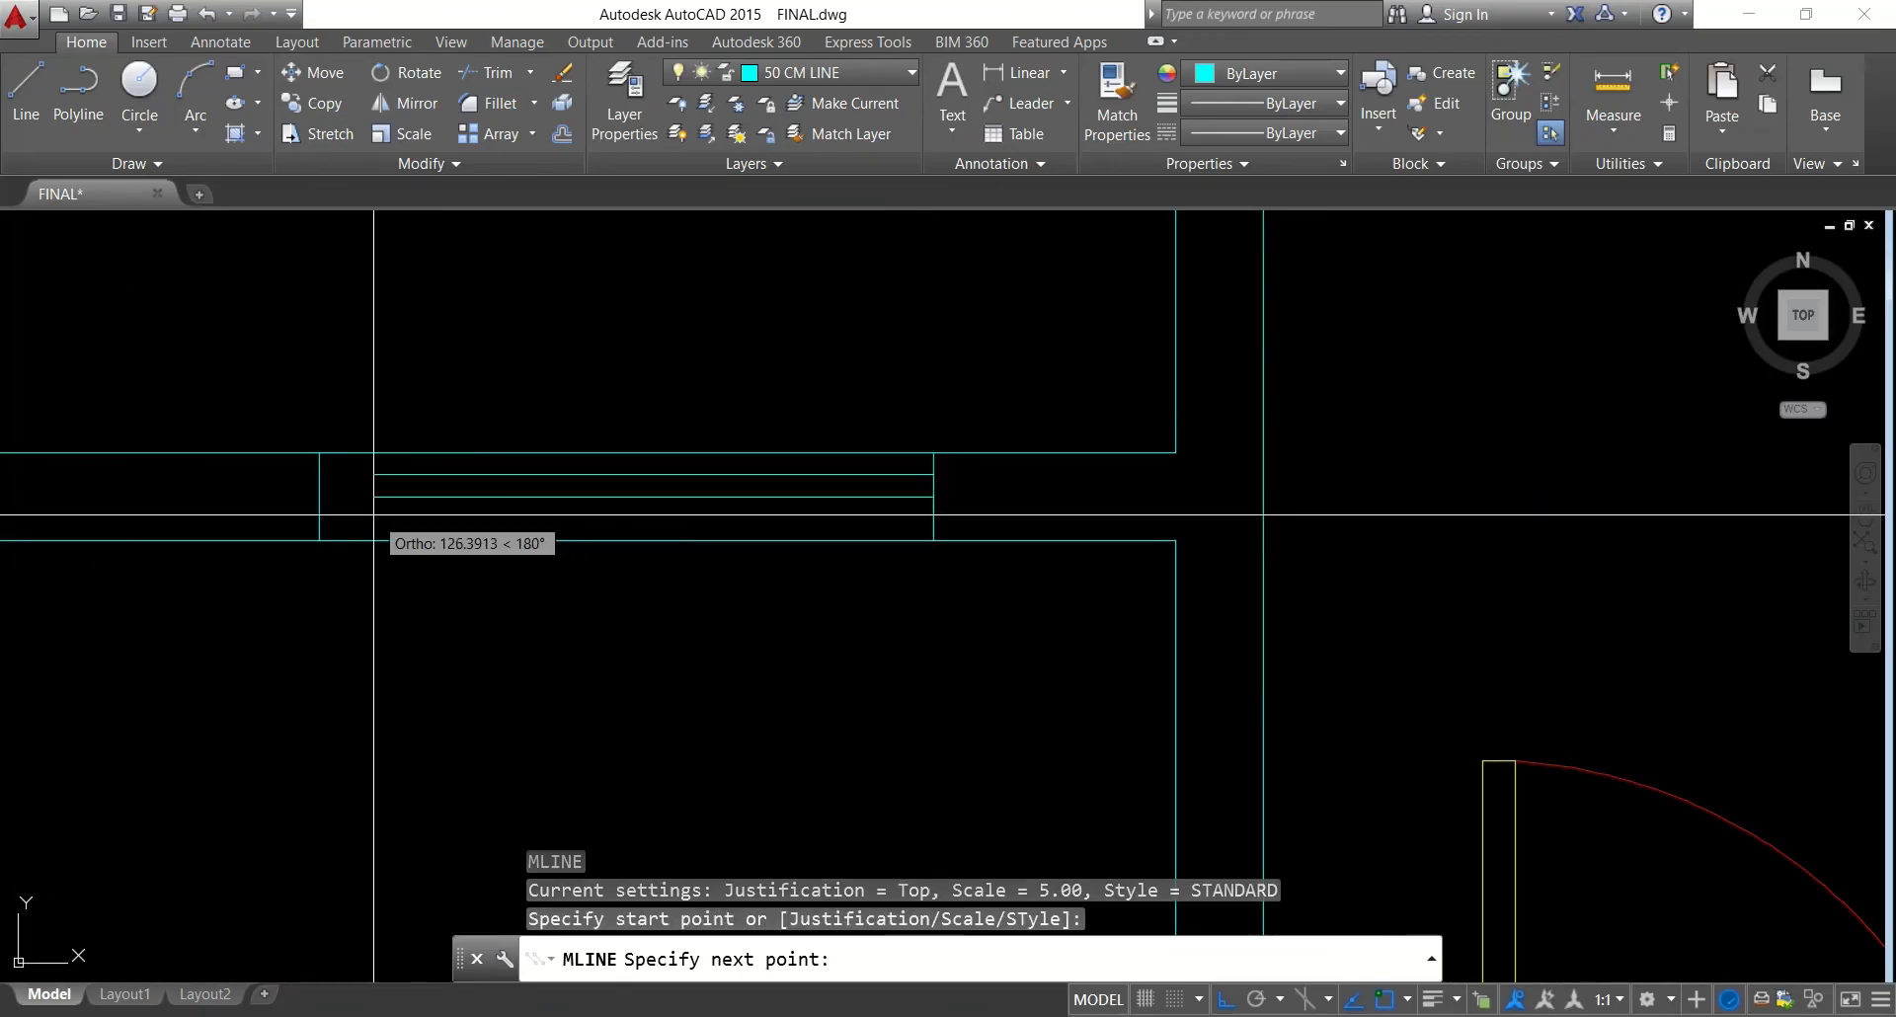
click(319, 496)
key(Escape)
key(Escape)
Move the window's multiline 3 units down to centre it in the wall
click(389, 498)
text(m)
key(Return)
click(471, 645)
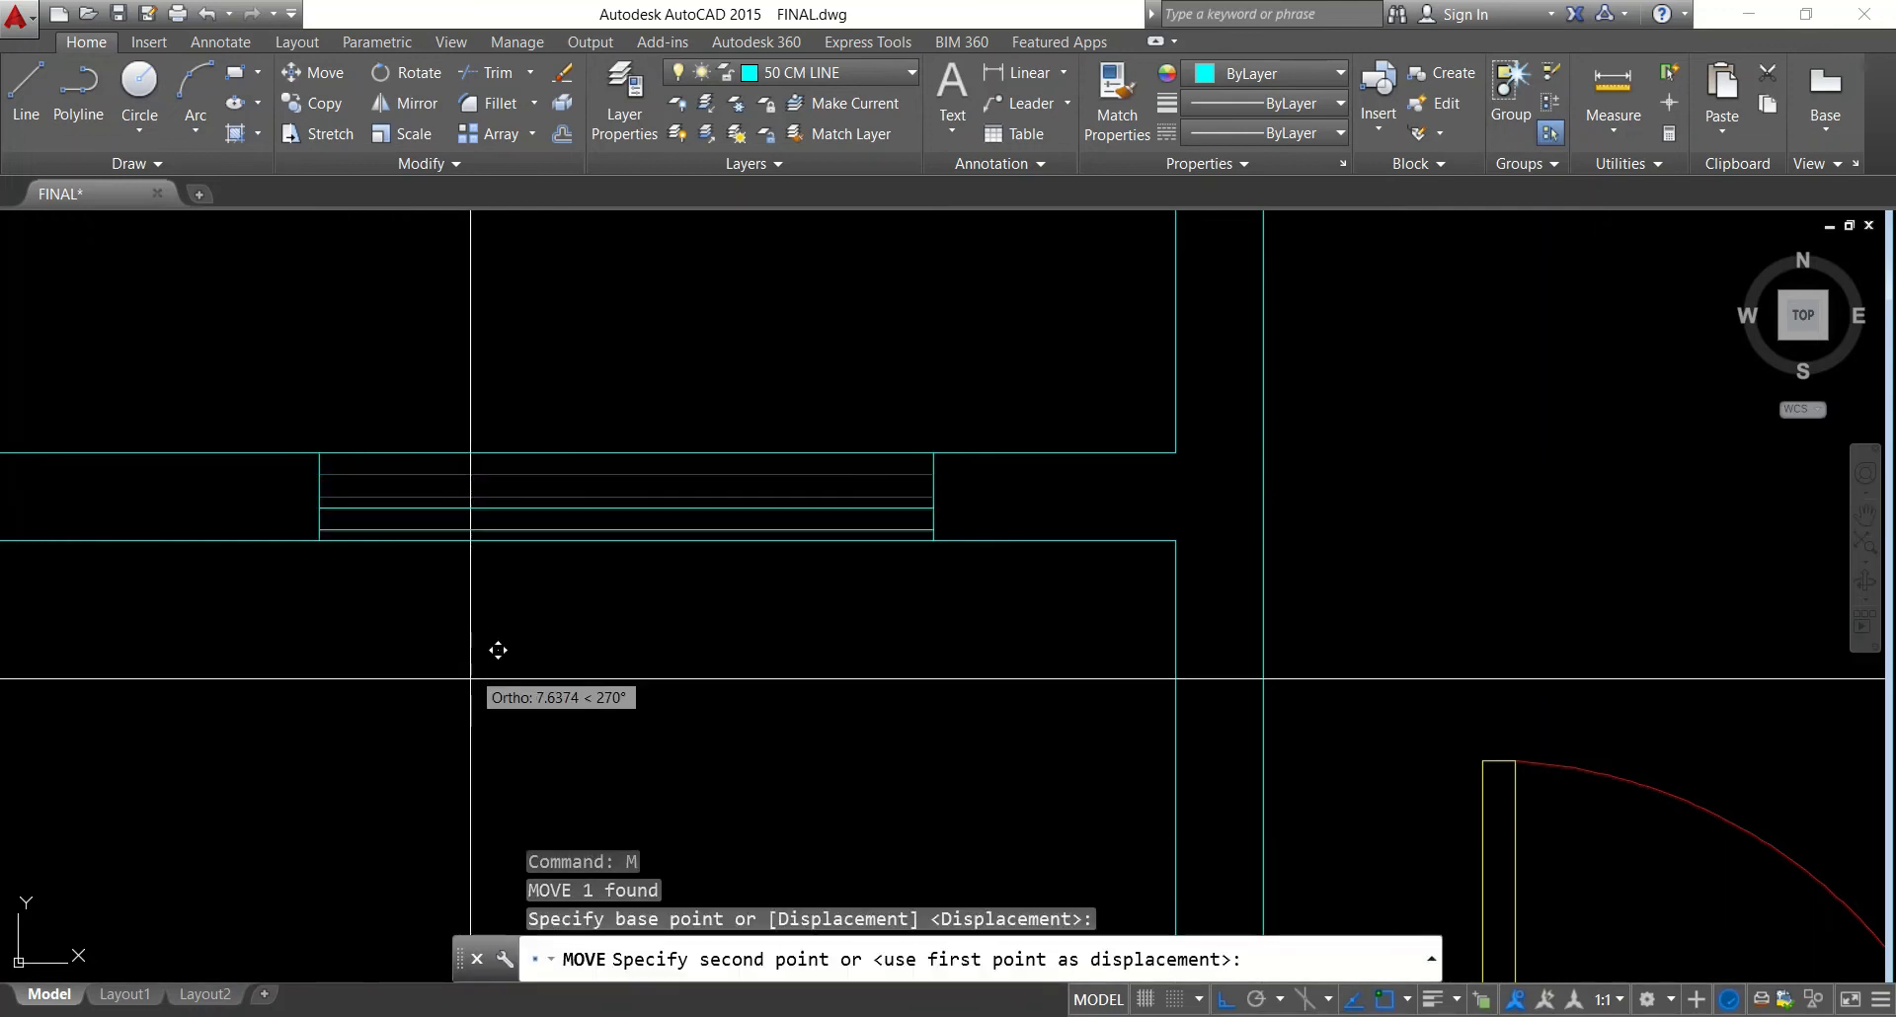
text(3)
key(Return)
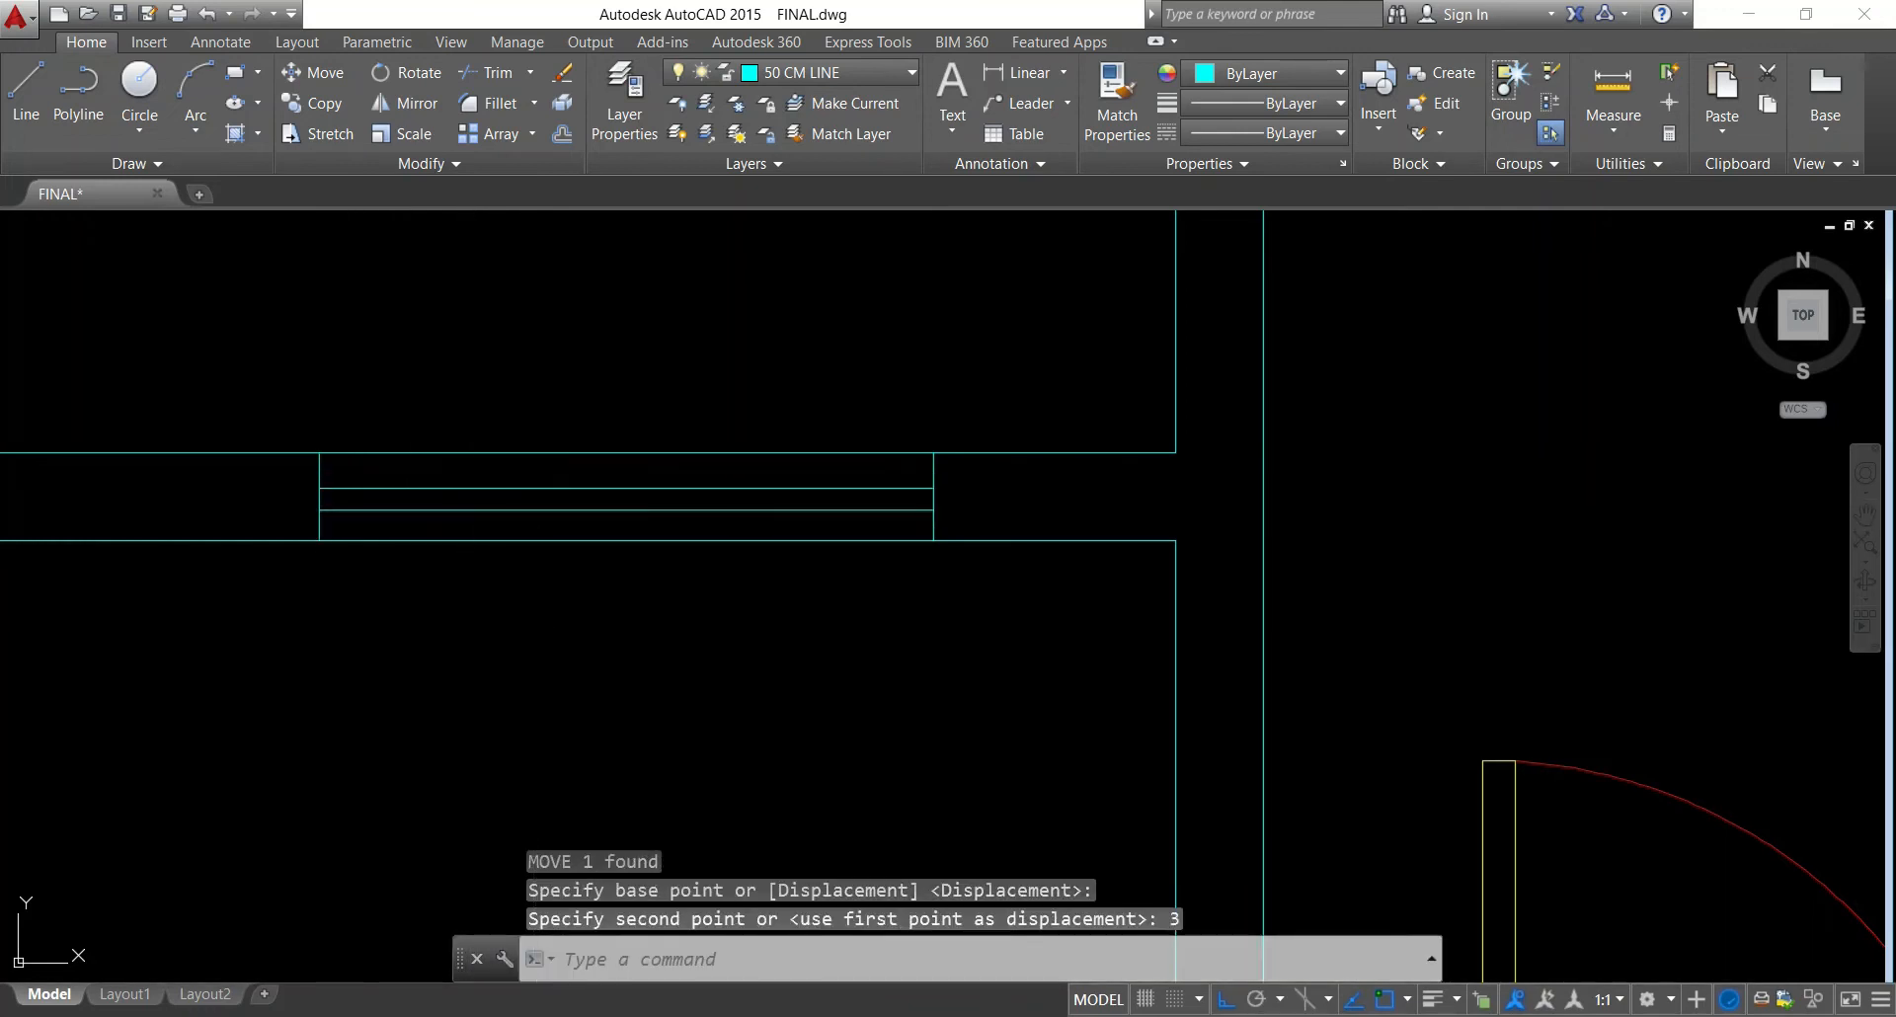
Match the properties of the new bedroom window's lines to those of the completed majlis side window
text(ma)
key(Return)
scroll(835, 550, down, 4)
click(33, 440)
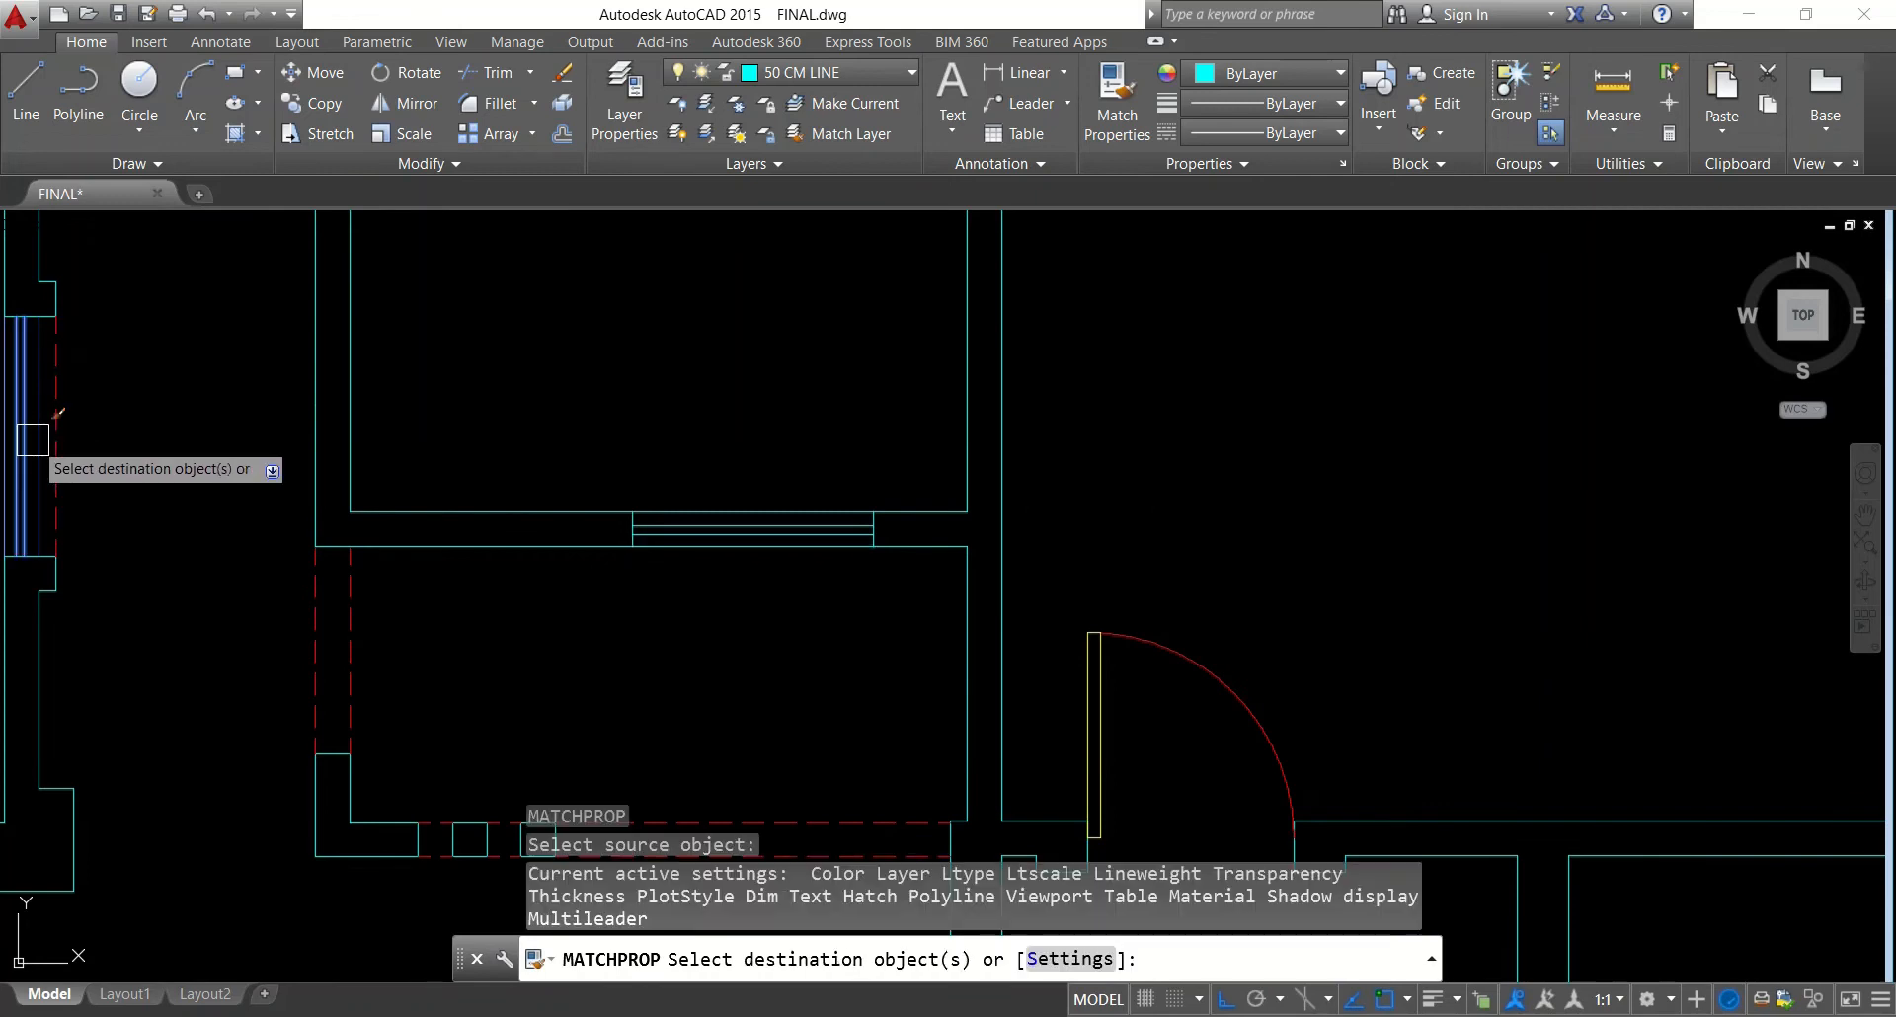
click(722, 446)
click(669, 571)
key(Escape)
key(Escape)
scroll(783, 592, down, 2)
mouse_move(879, 598)
middle_down()
mouse_move(1120, 515)
mouse_move(1485, 499)
mouse_move(1625, 466)
middle_up()
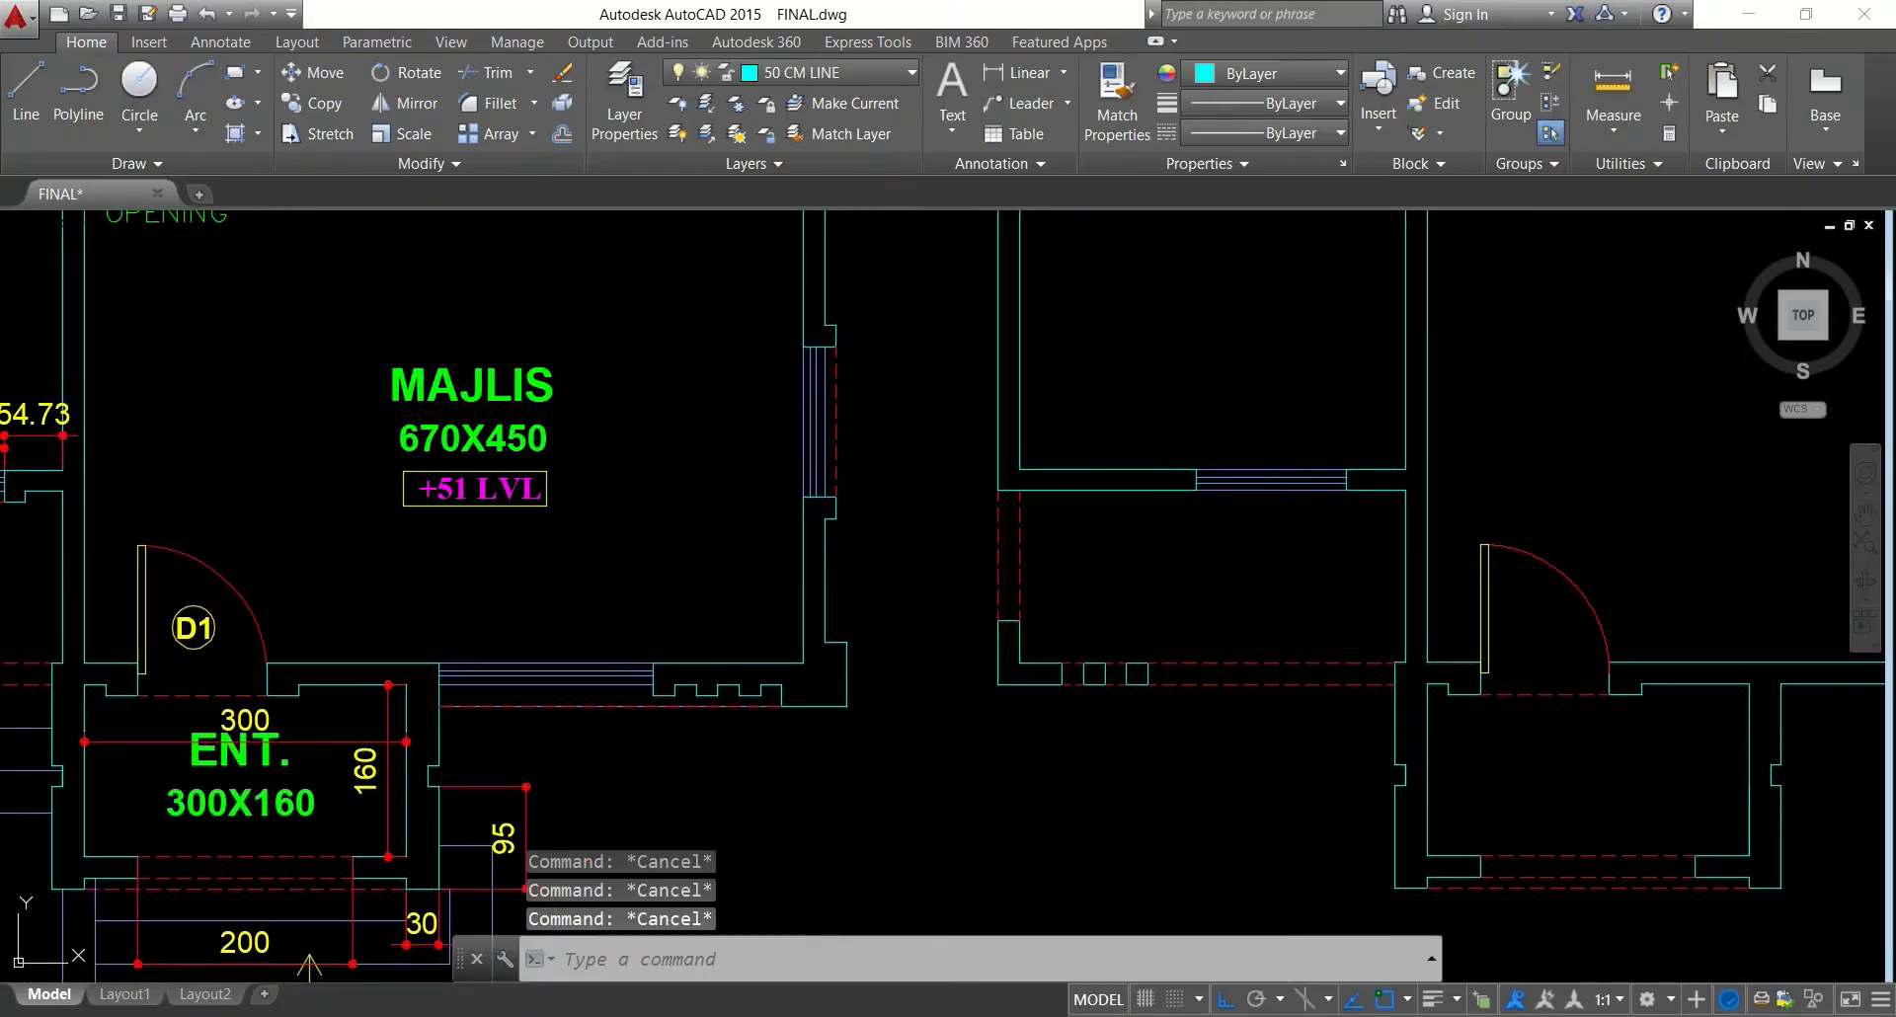
Offset both edge lines of the new bedroom window 20 units outward, away from the opening
text(o)
key(Return)
text(20)
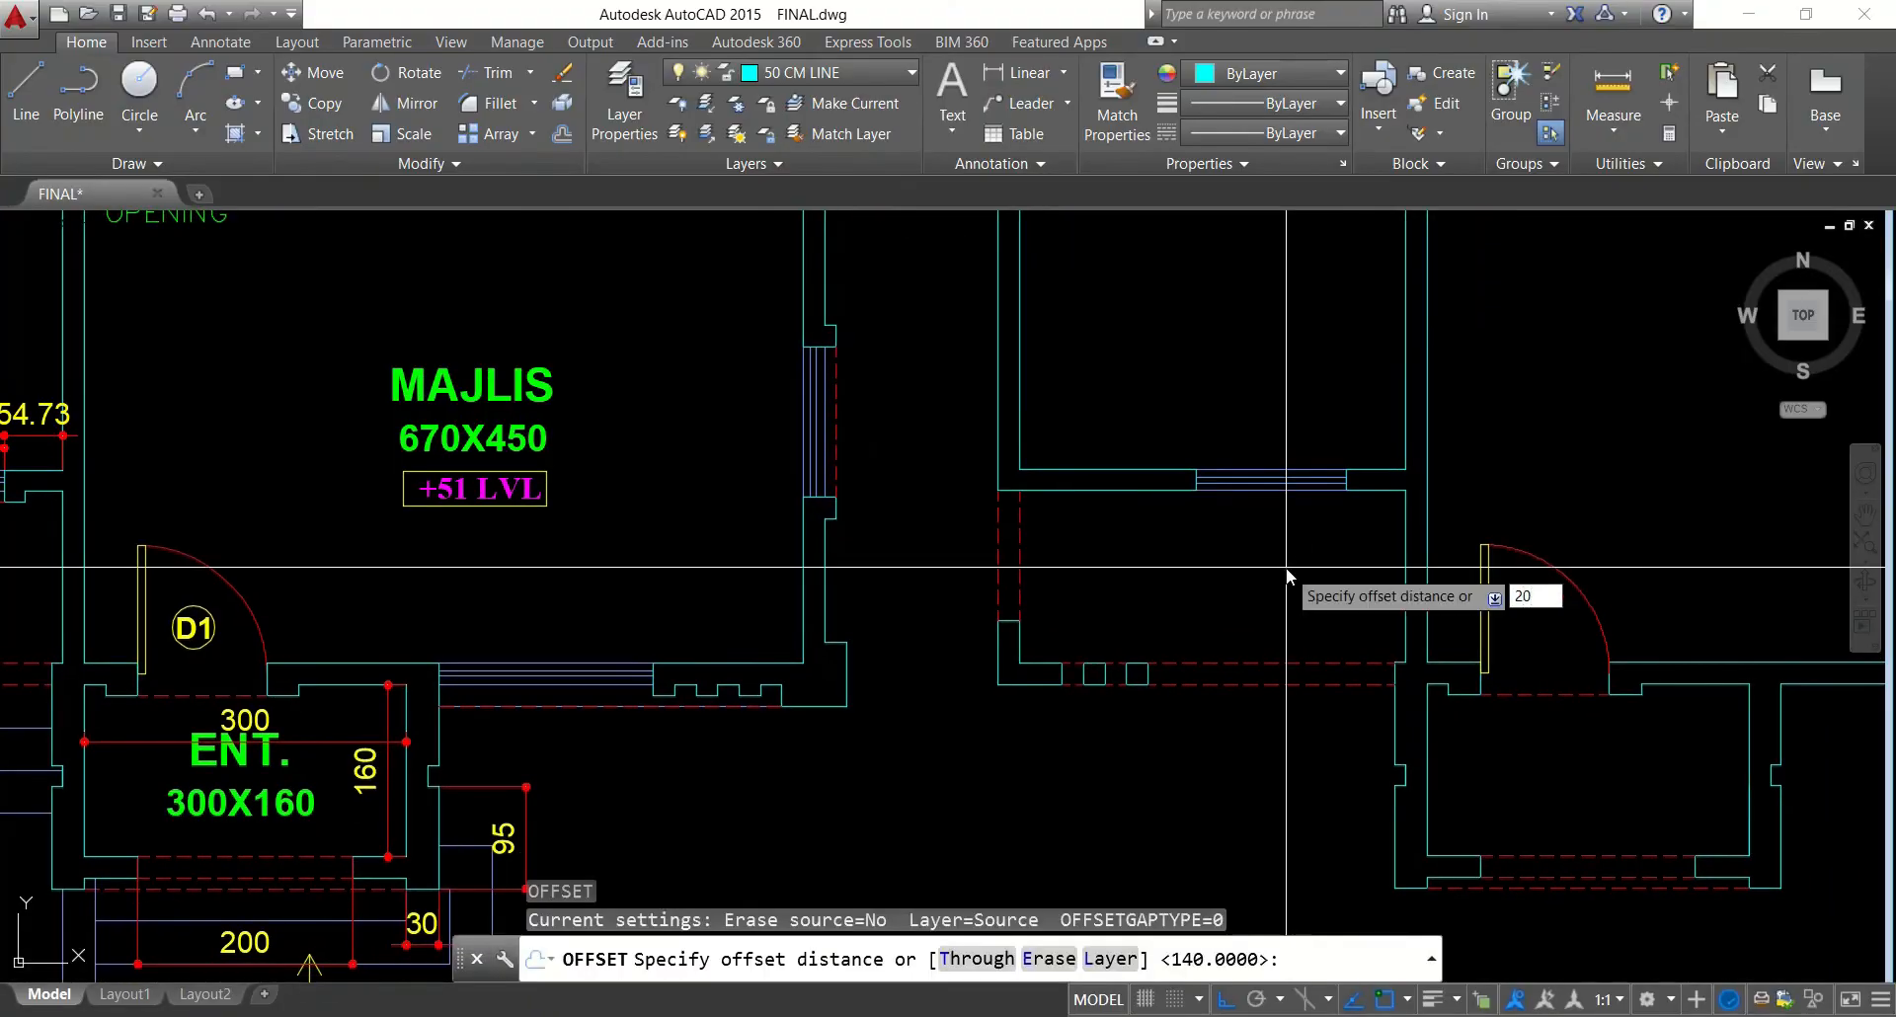
key(Return)
scroll(1367, 453, up, 5)
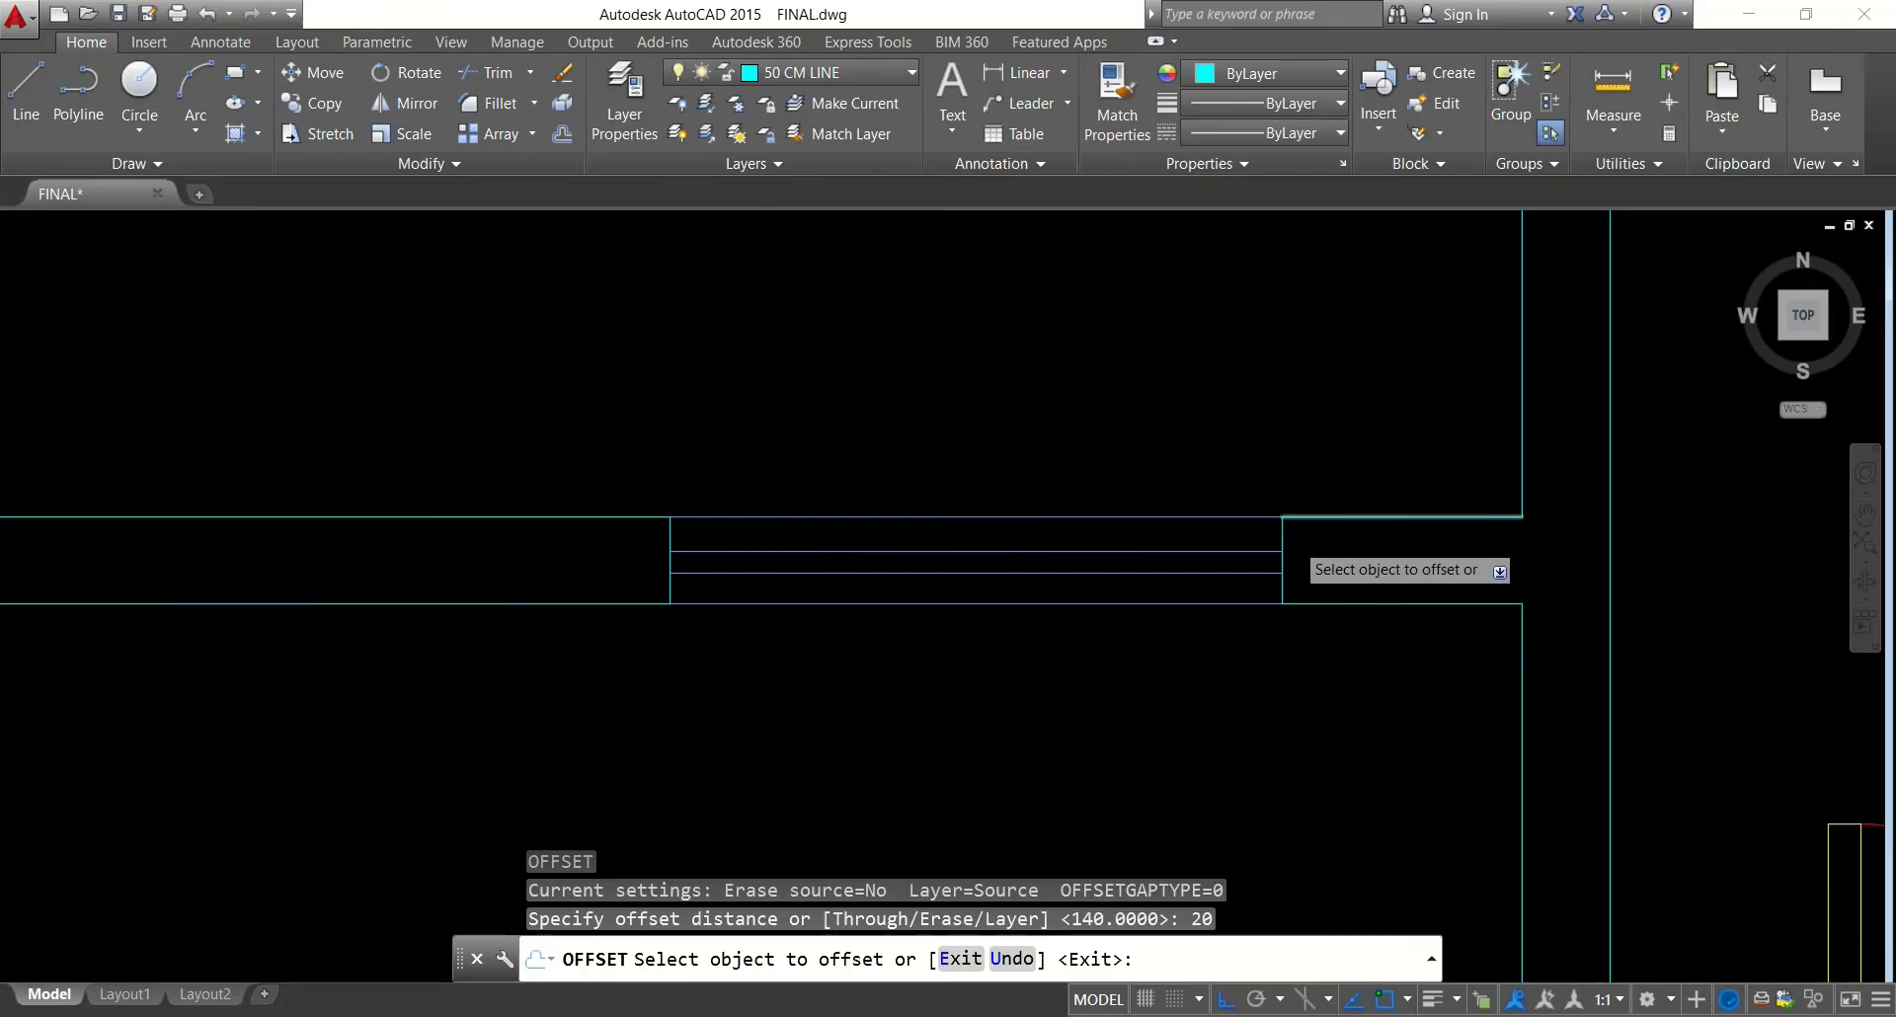
click(1275, 530)
click(1337, 550)
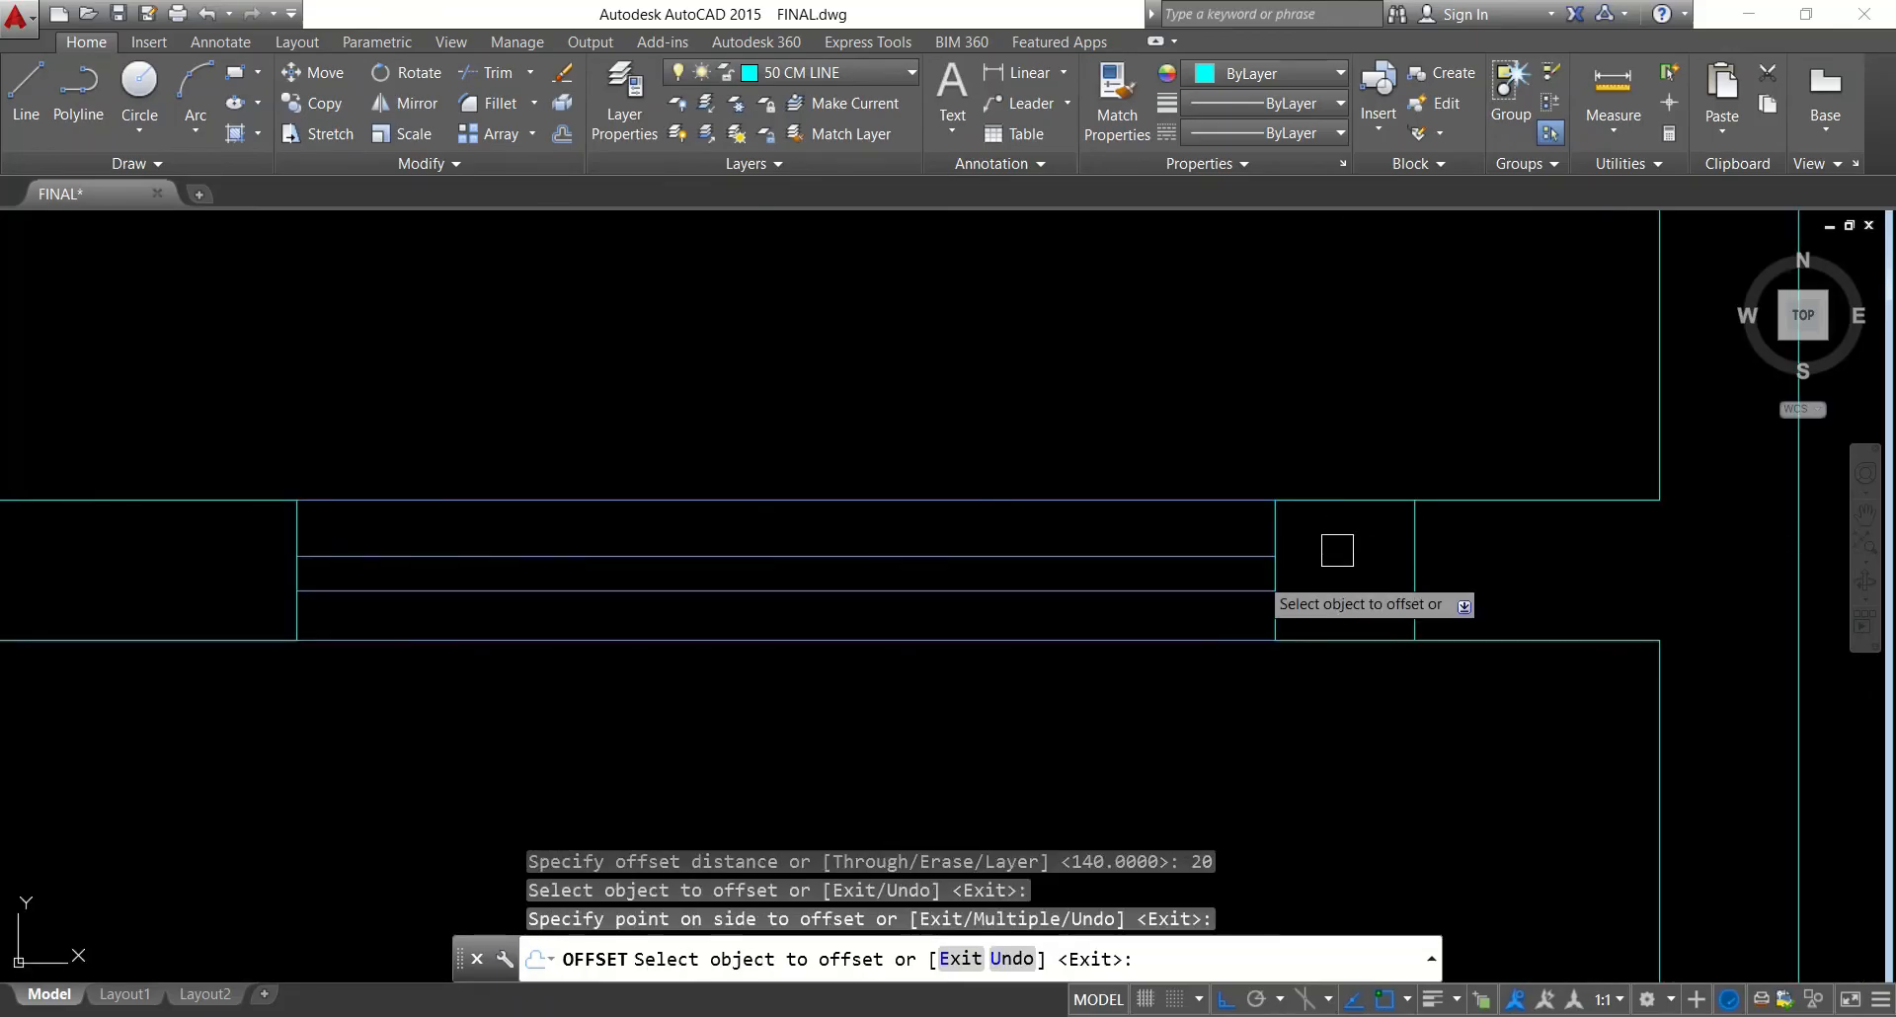
click(300, 530)
click(188, 565)
key(Escape)
Offset the entrance-side wall lines on both sides of the bedroom window 10 units outward
text(o)
key(Return)
text(10)
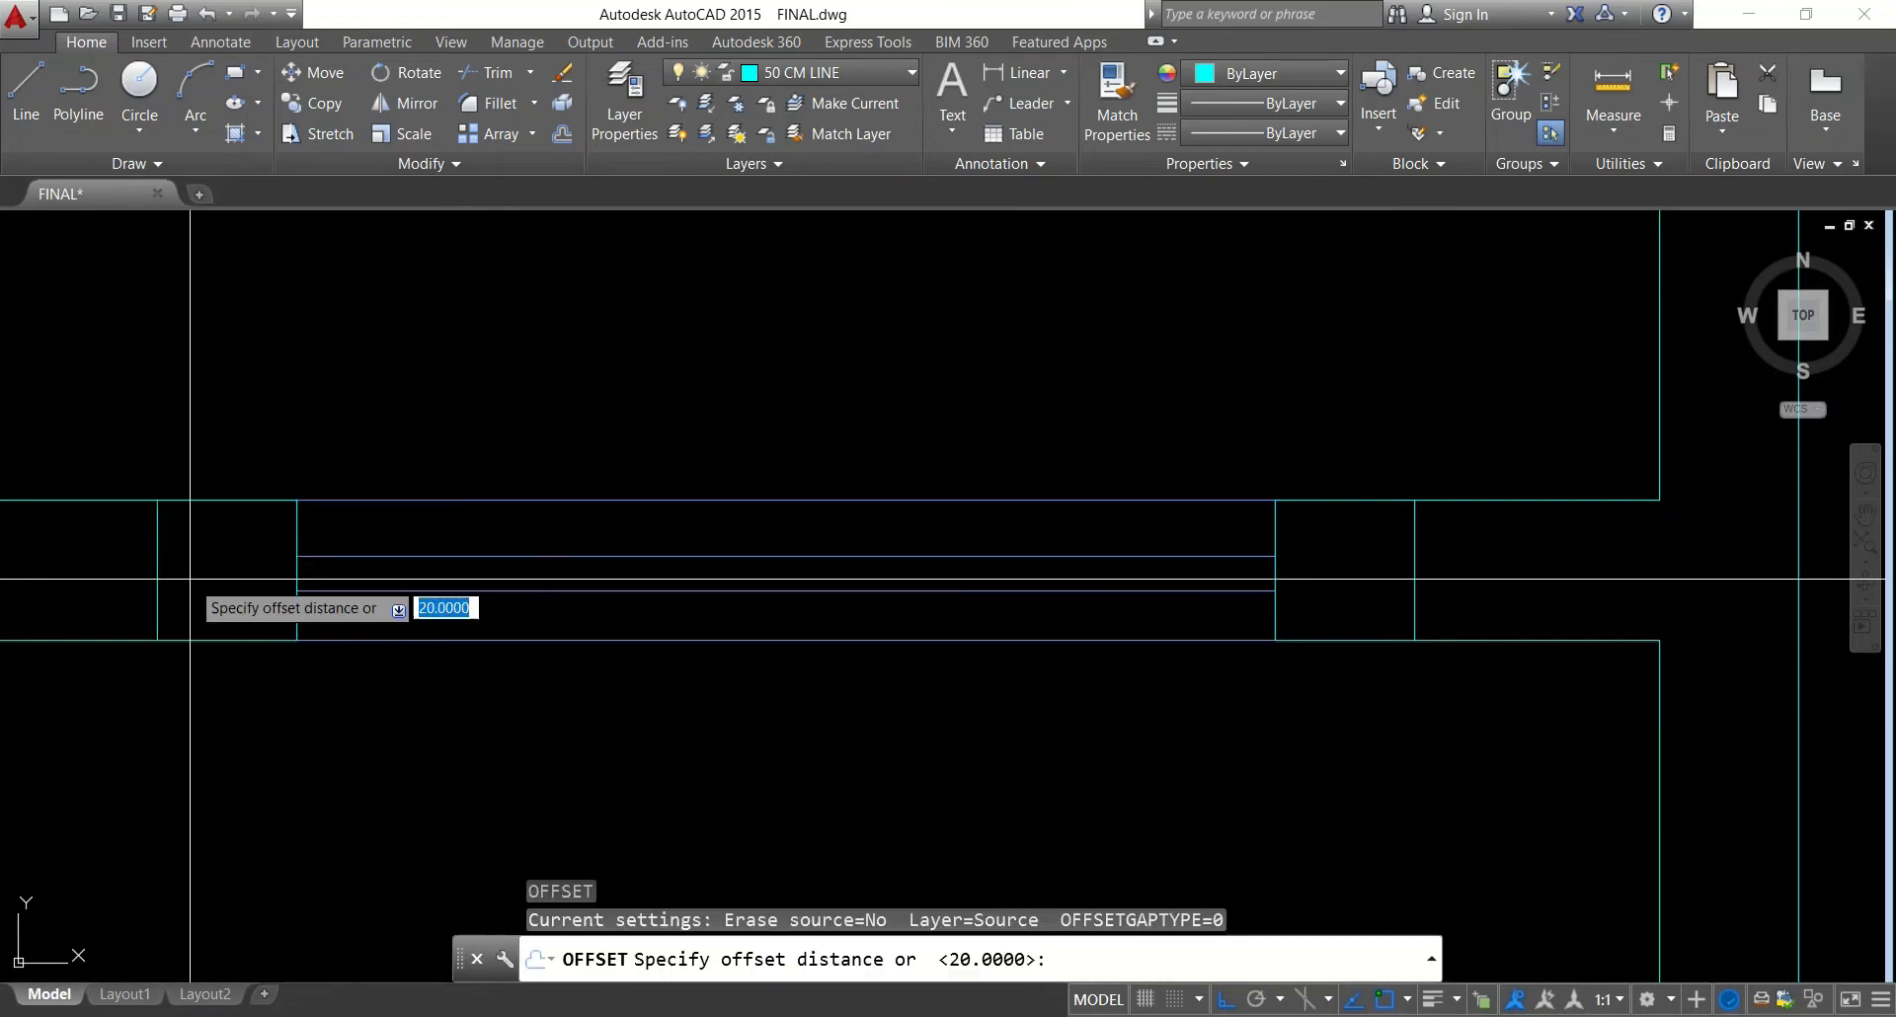
key(Return)
click(210, 641)
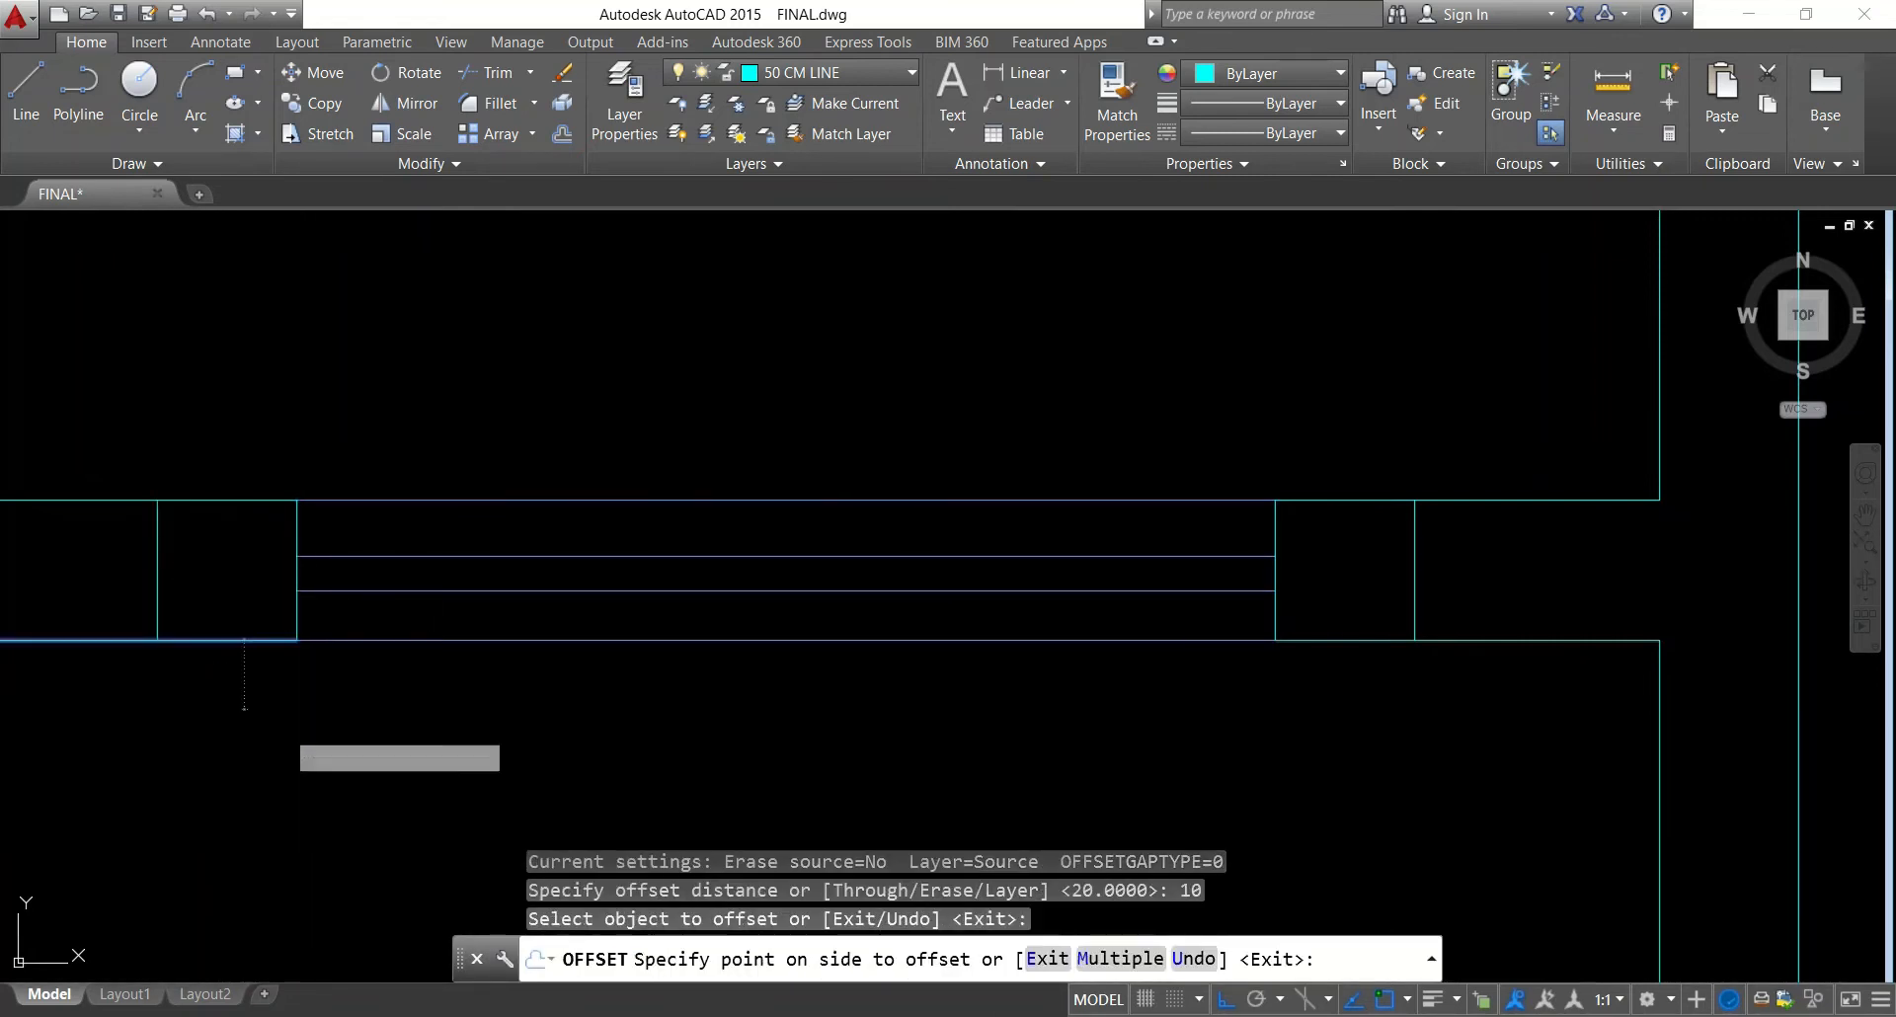
click(1506, 650)
click(1508, 697)
key(Escape)
Extend the two vertical lines at the bedroom window's right side down to the 10-unit offset line
text(ex)
key(Return)
scroll(1437, 580, up, 2)
key(Return)
click(1443, 632)
click(977, 668)
scroll(1184, 543, down, 6)
key(Escape)
Trim the surplus lines to leave a stepped projection at the bedroom window's right side
text(tr)
key(Return)
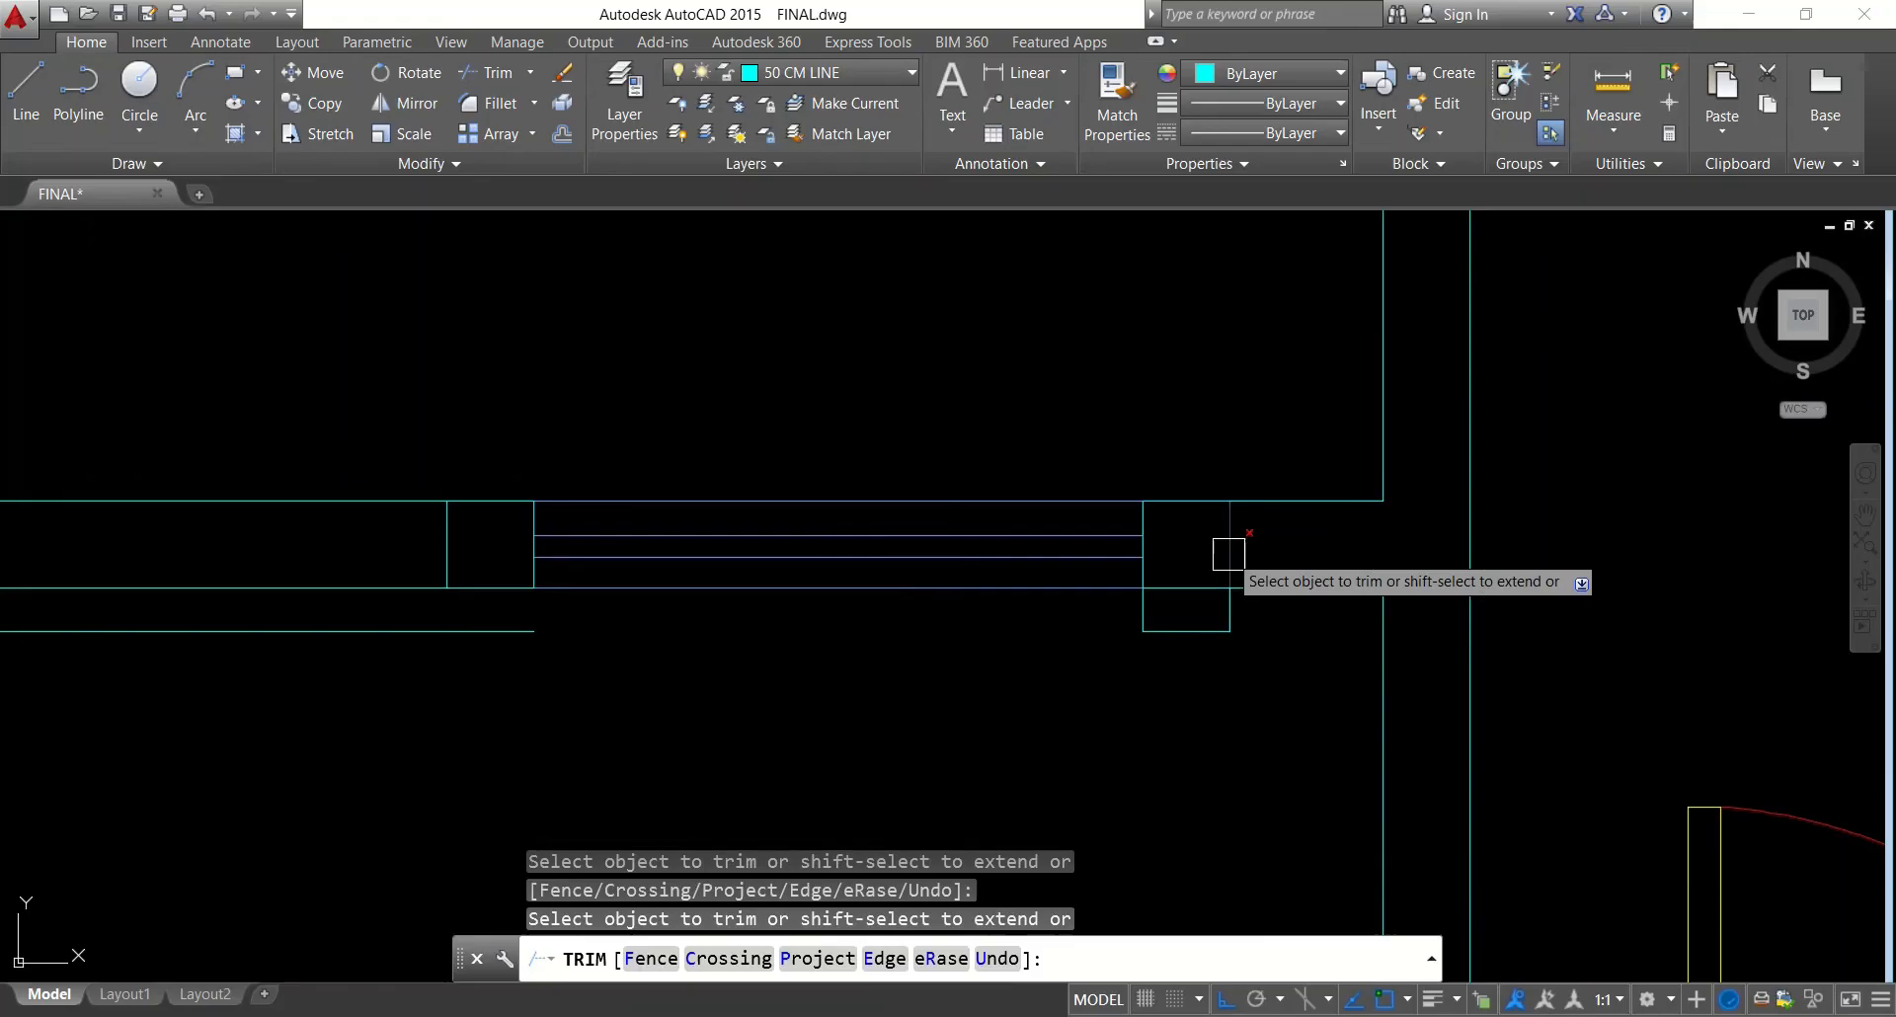
key(Escape)
key(Escape)
Extend the two vertical lines at the bedroom window's left side down to the offset wall line
scroll(415, 576, up, 3)
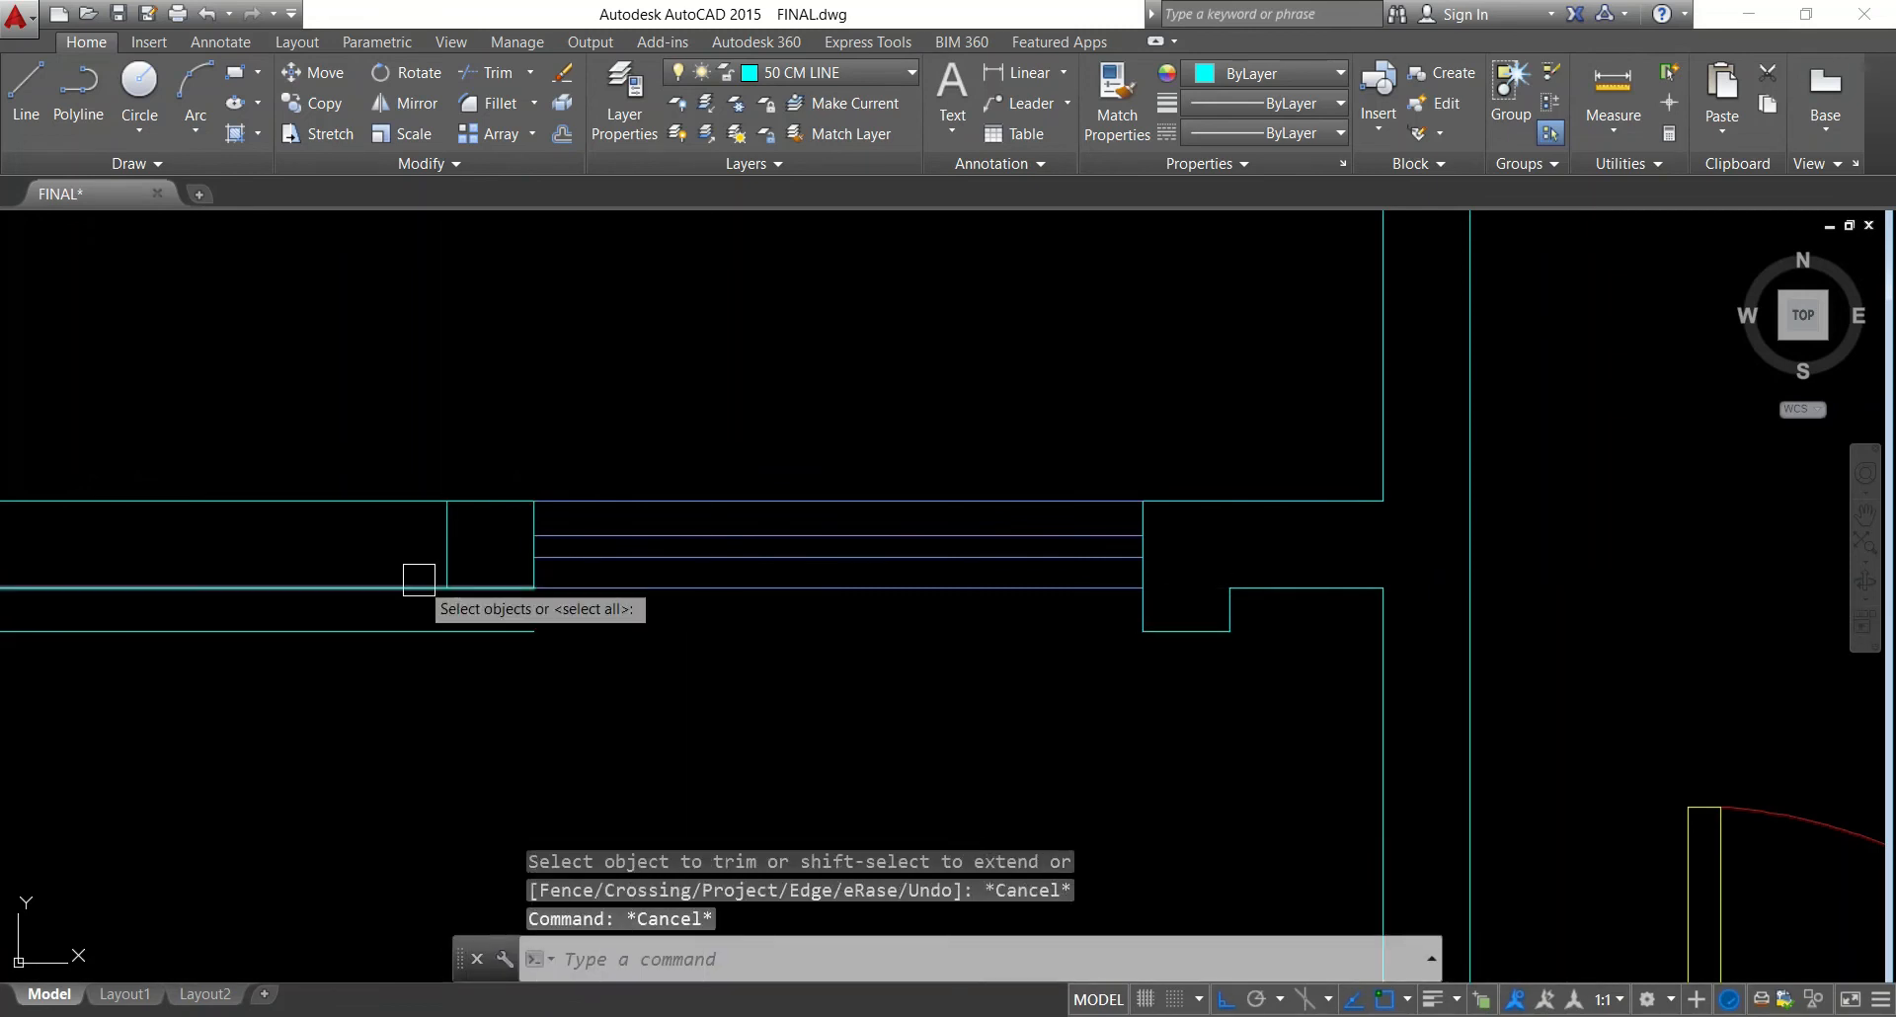
text(ex)
key(Return)
key(Return)
click(406, 570)
click(755, 575)
key(Escape)
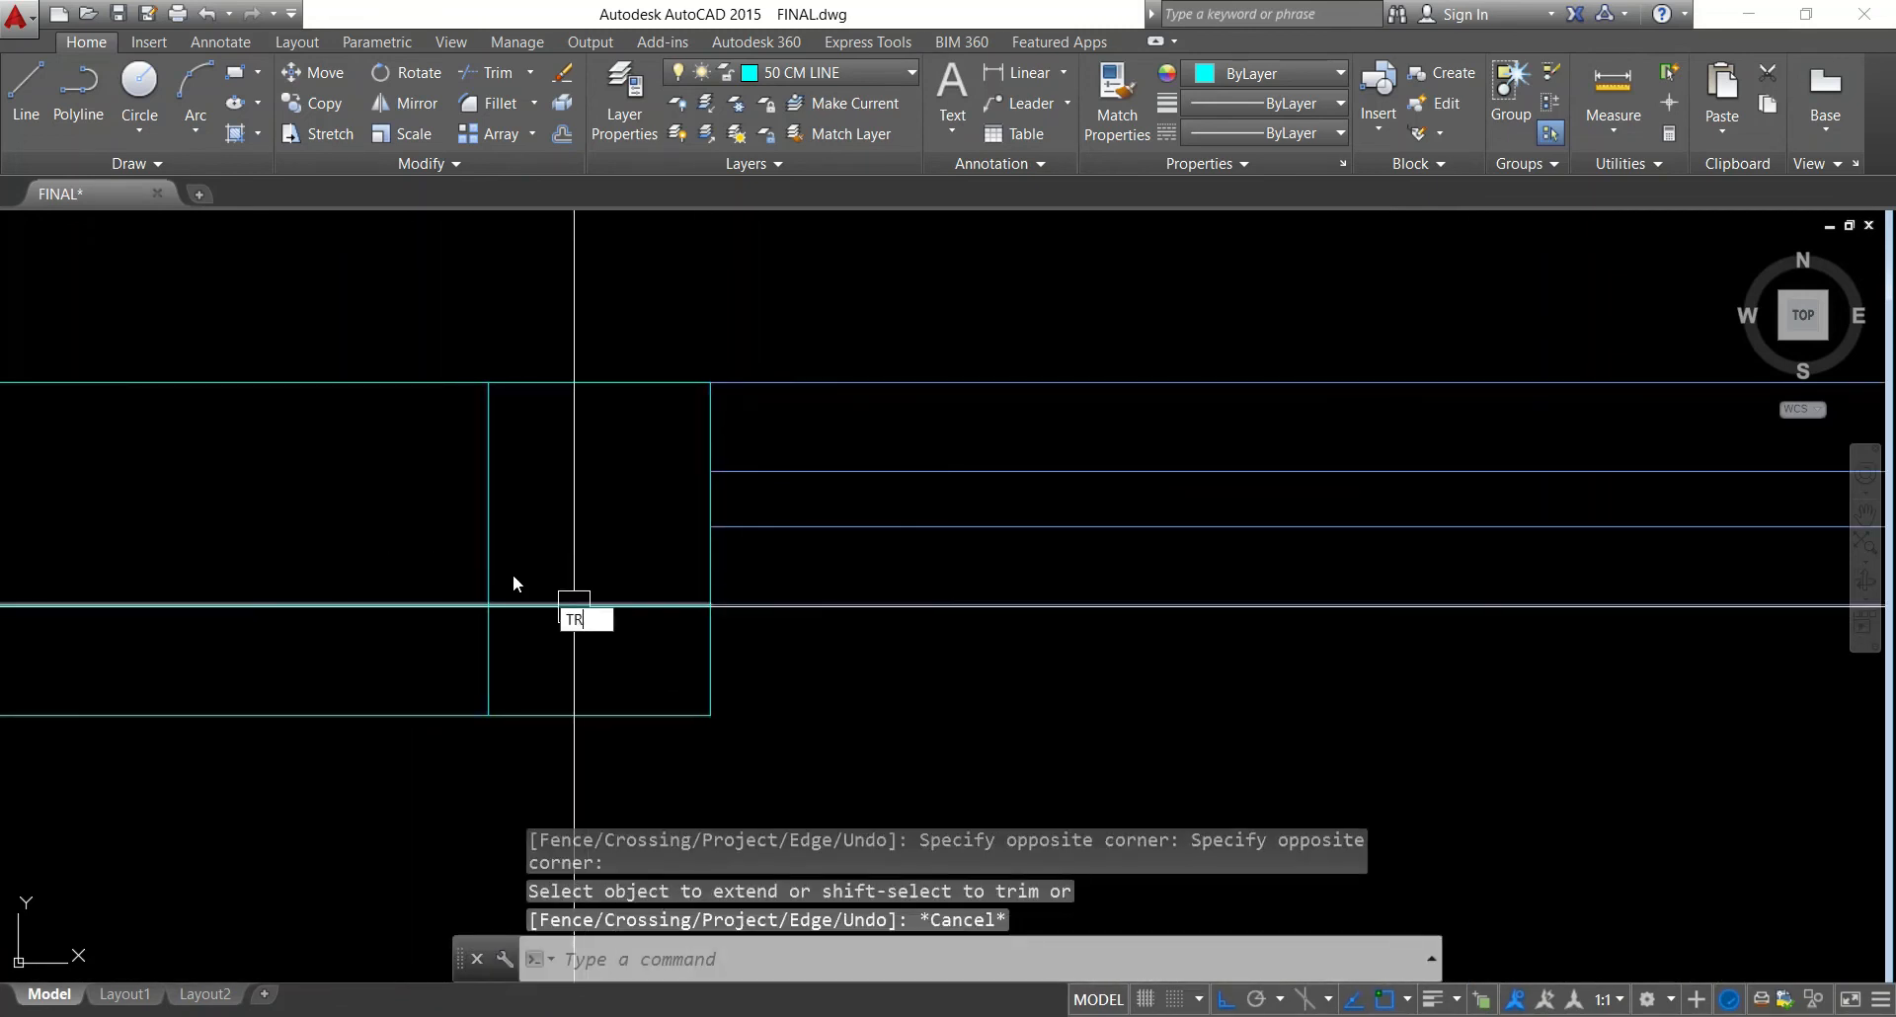
Trim the surplus lines to leave a matching stepped projection at the bedroom window's left side
text(tr)
key(Return)
key(Return)
click(434, 689)
click(393, 752)
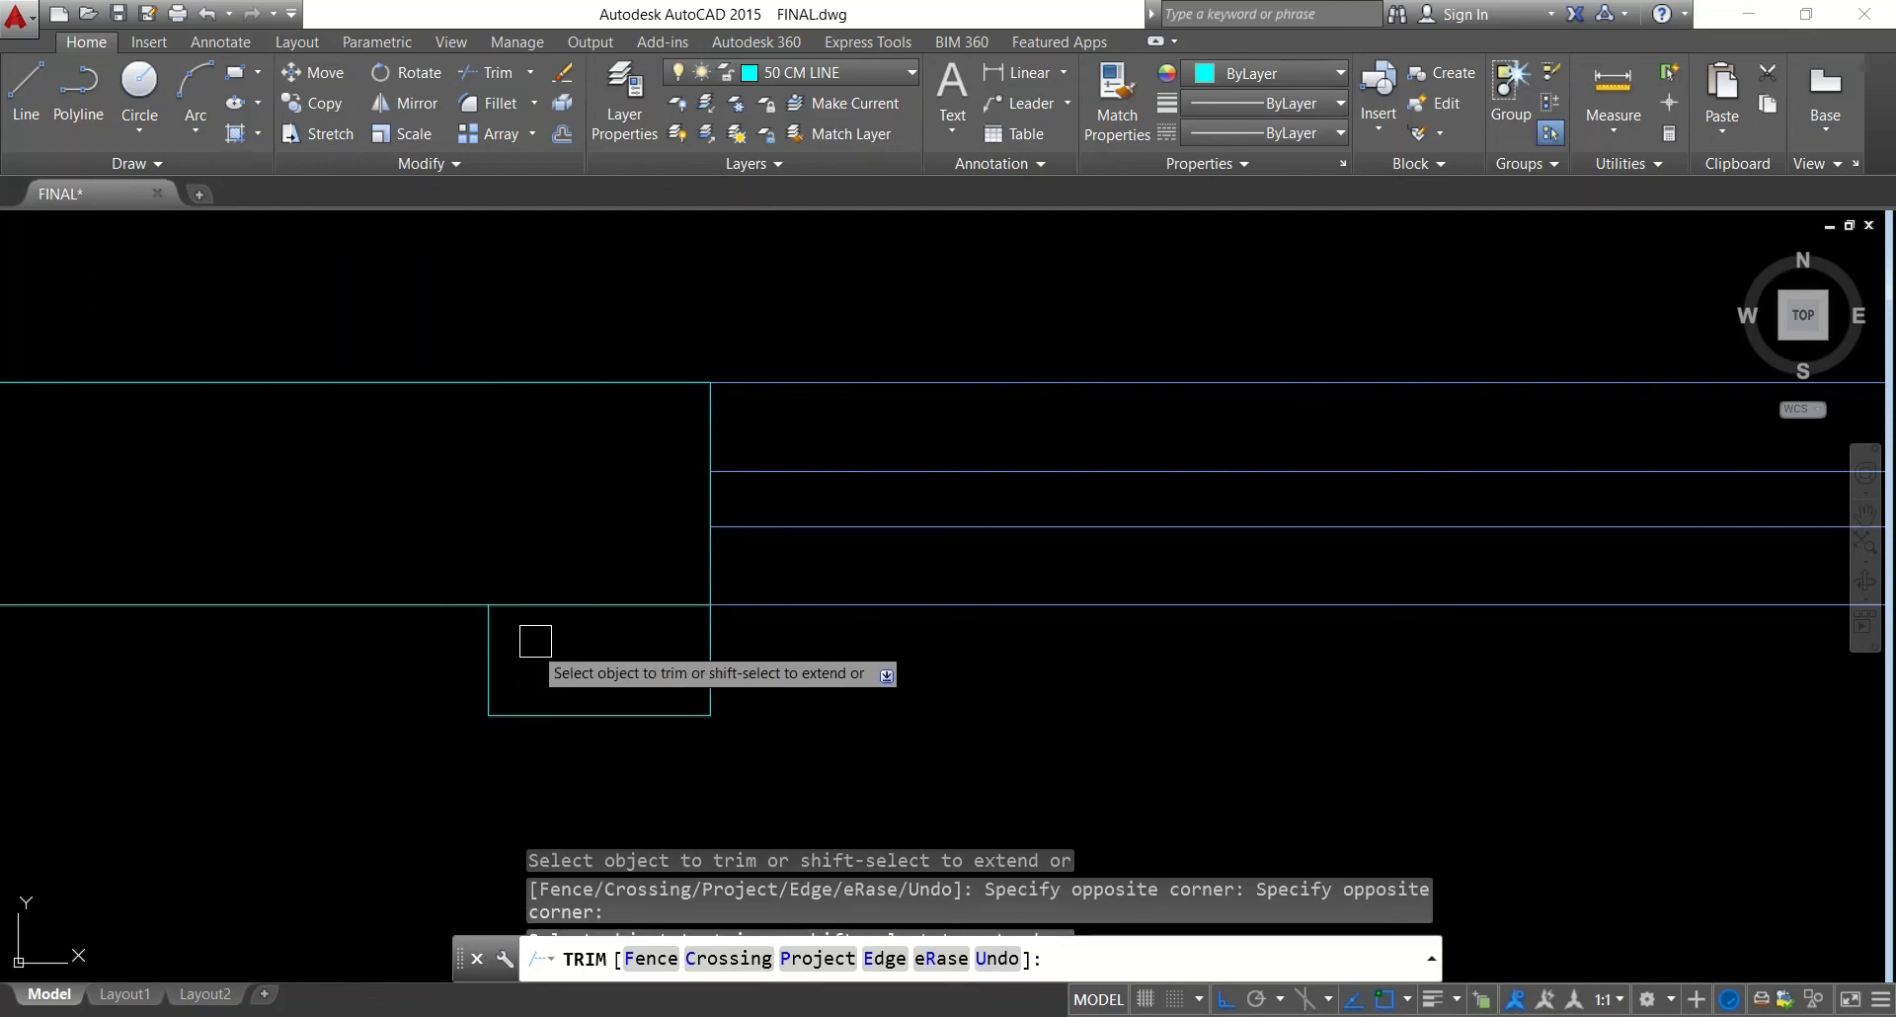
click(558, 622)
click(691, 538)
key(Escape)
Draw a horizontal line between the outer corners of the two projections below the bedroom window
scroll(690, 593, up, 2)
text(l)
key(Return)
click(686, 571)
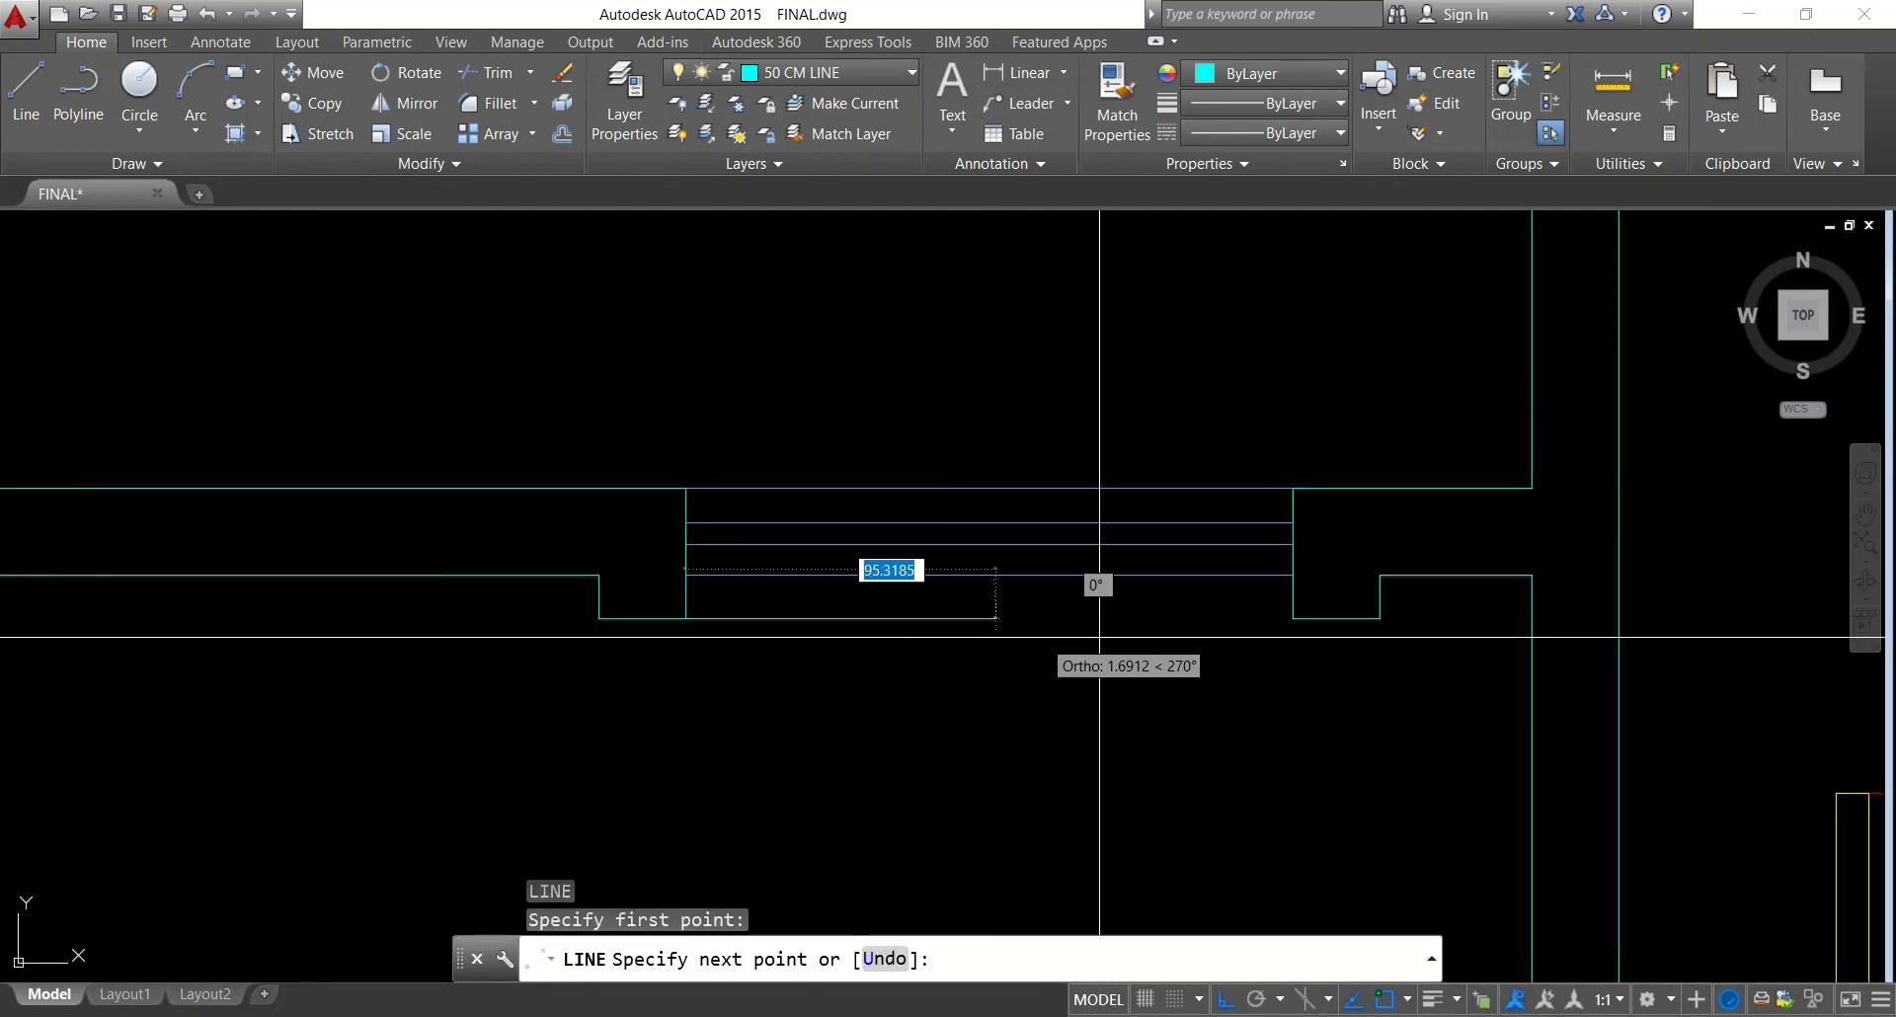
key(Escape)
key(Escape)
scroll(1087, 593, down, 4)
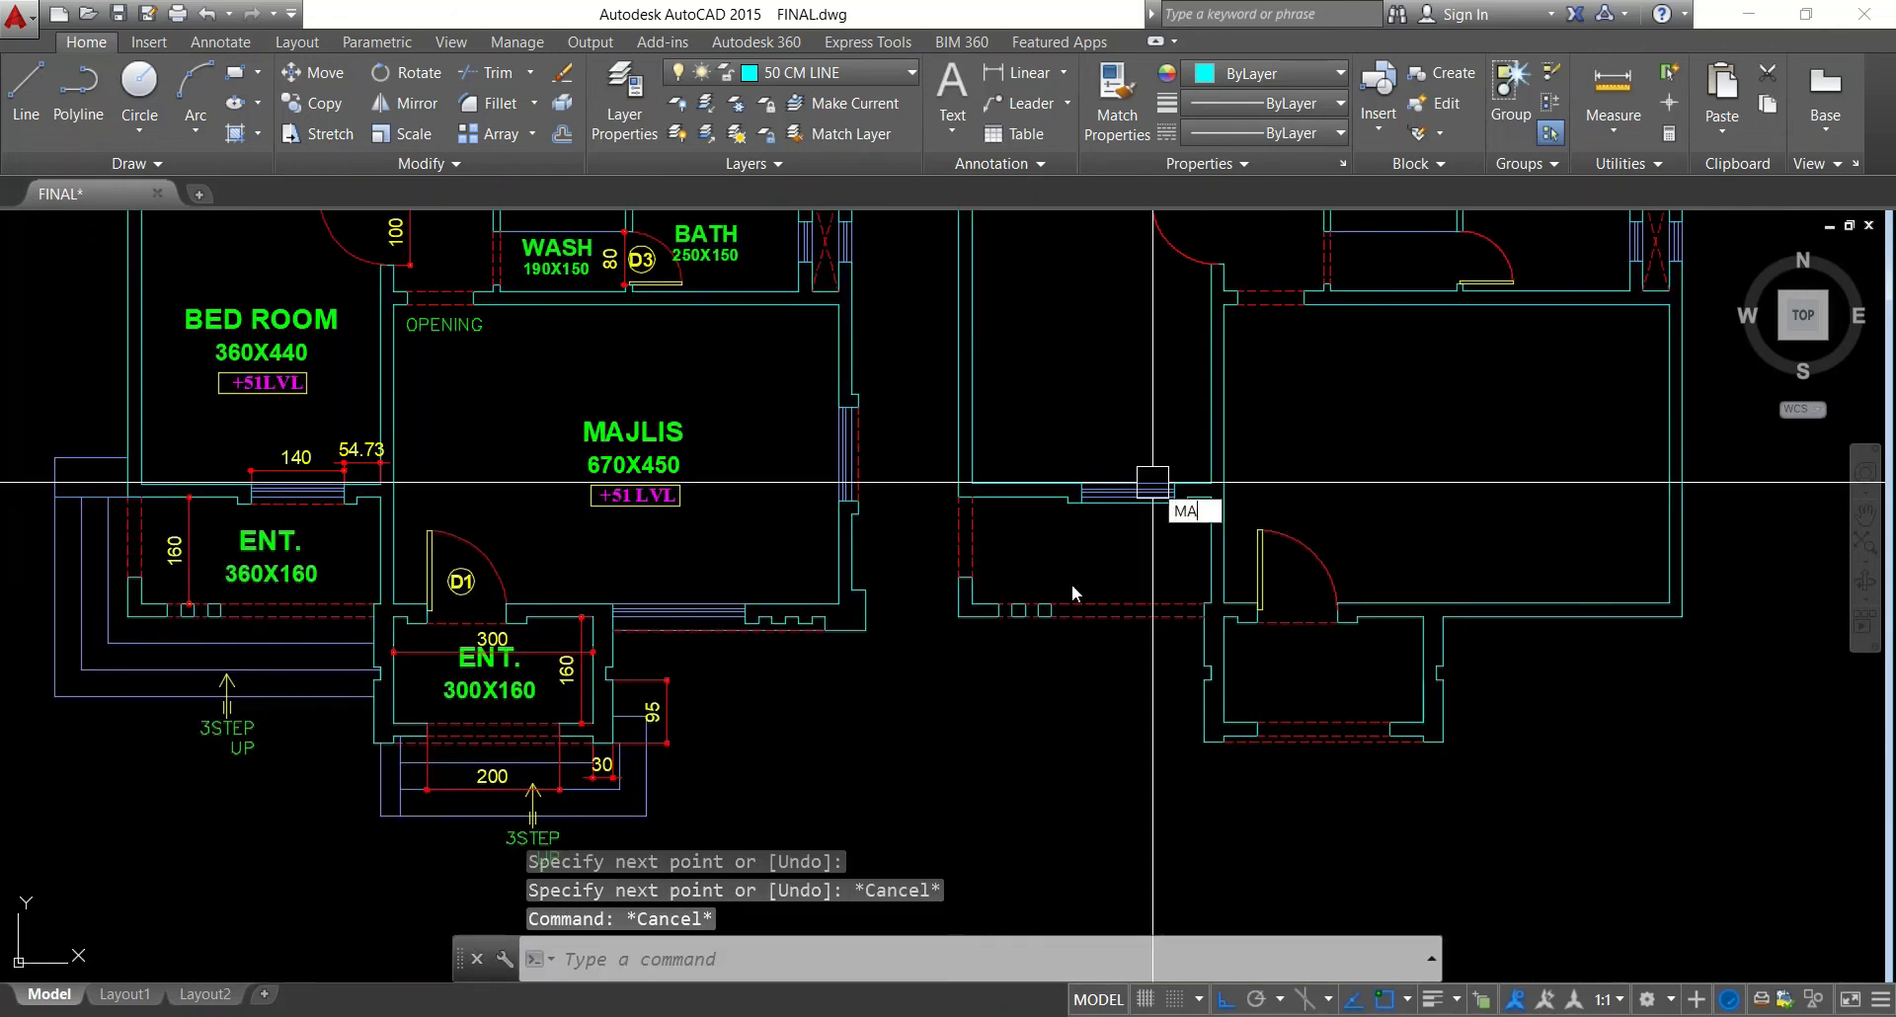
Match the properties of the line below the bedroom window to the side entrance's red dashed line
text(ma)
key(Return)
click(1096, 604)
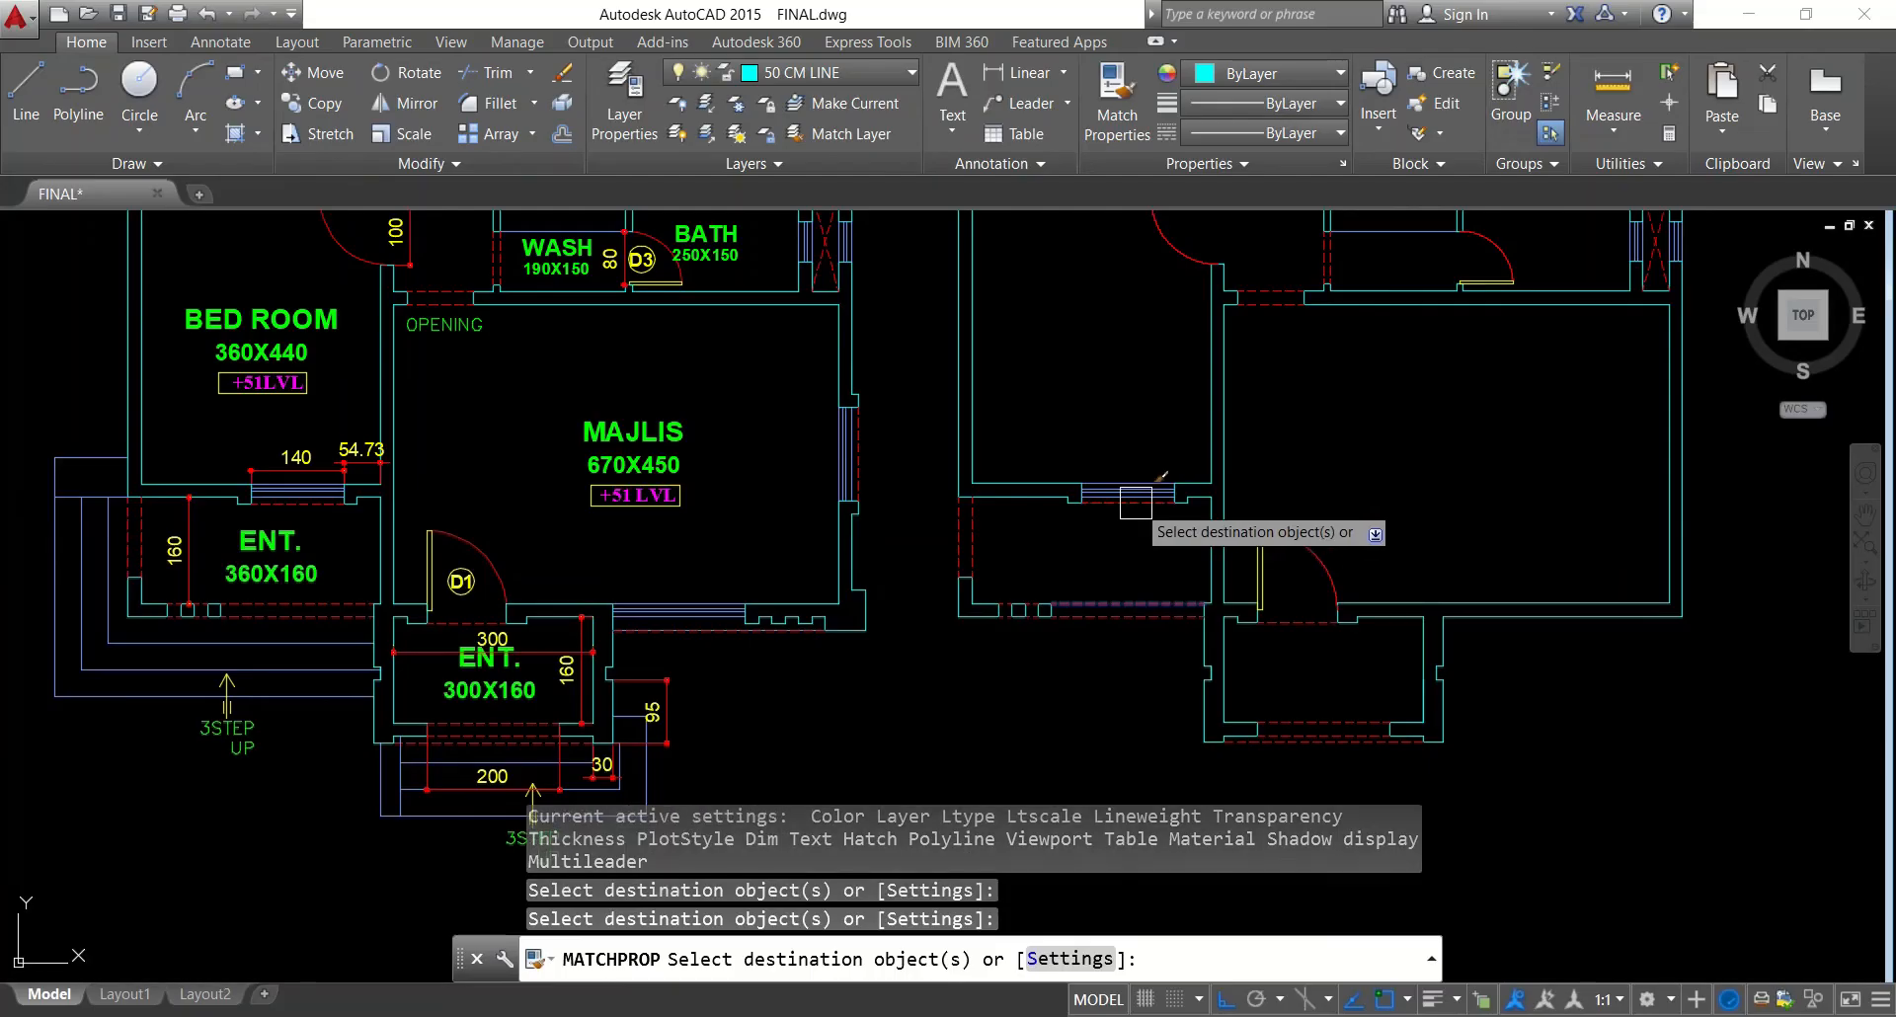
key(Escape)
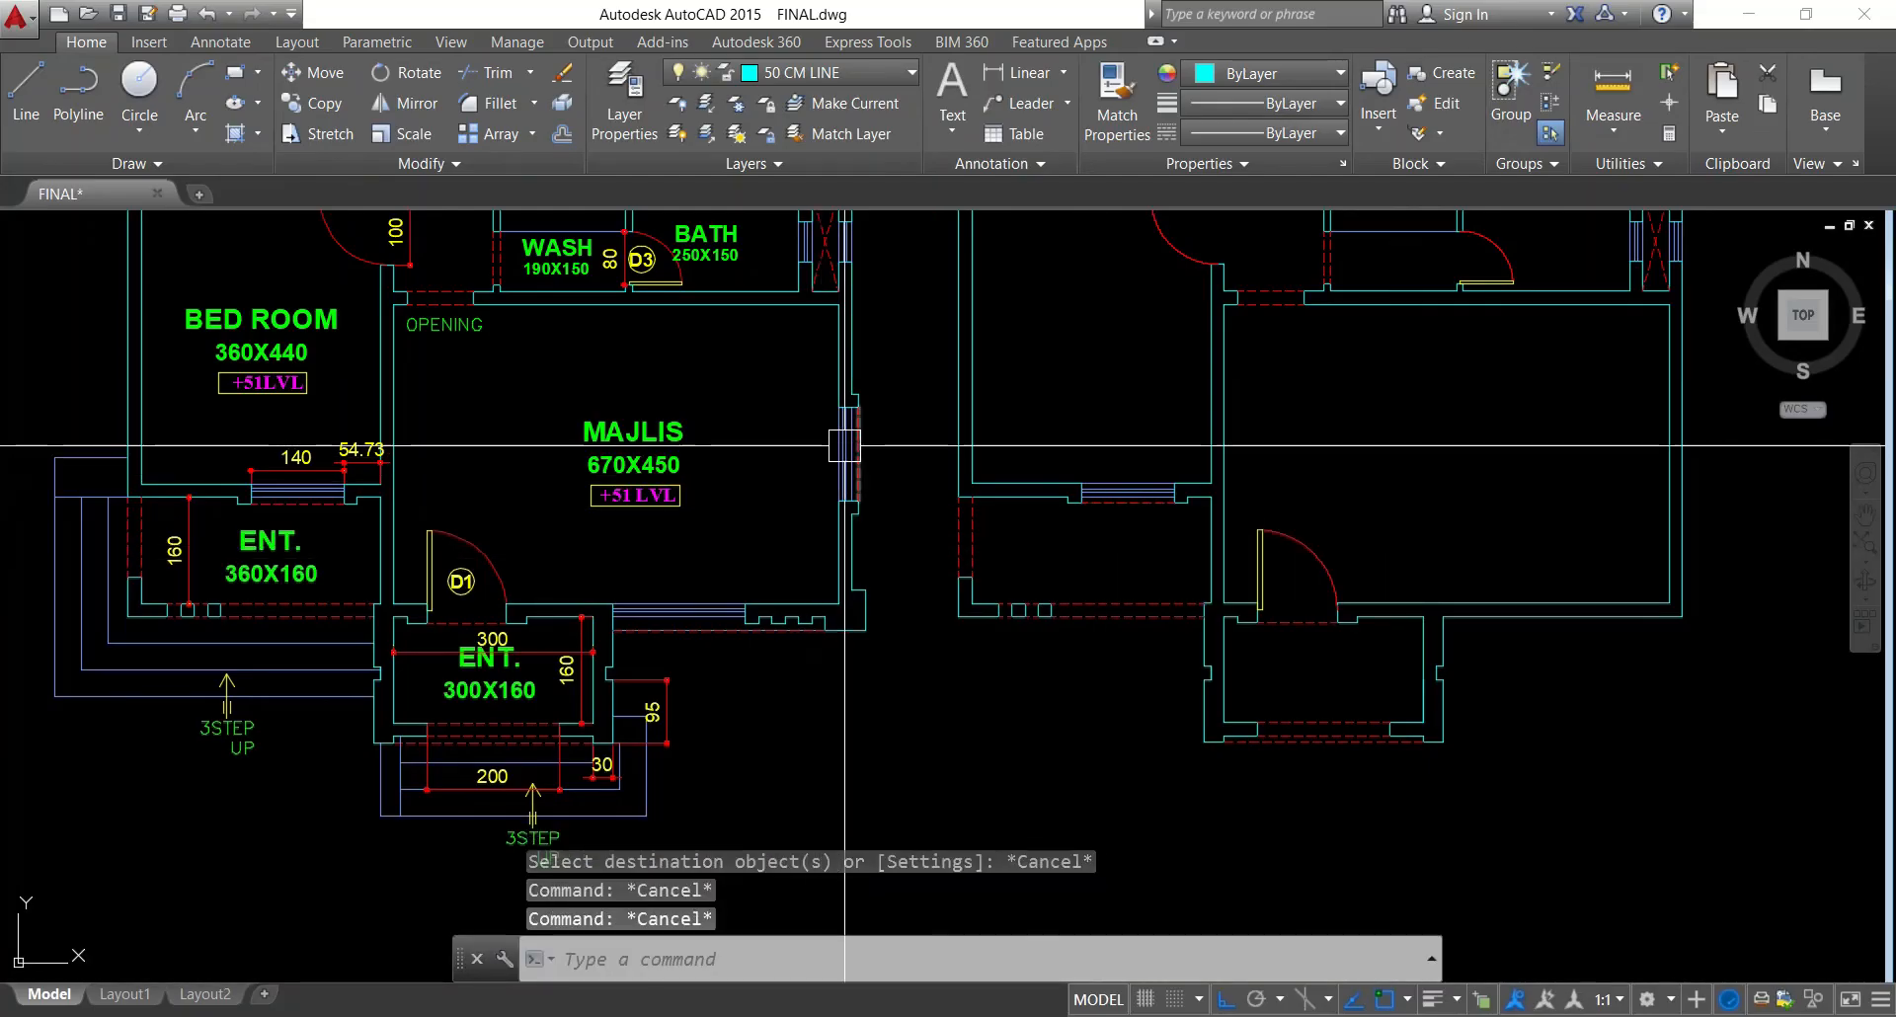
Add a linear dimension to the majlis side window's opening in the completed plan
scroll(307, 503, up, 6)
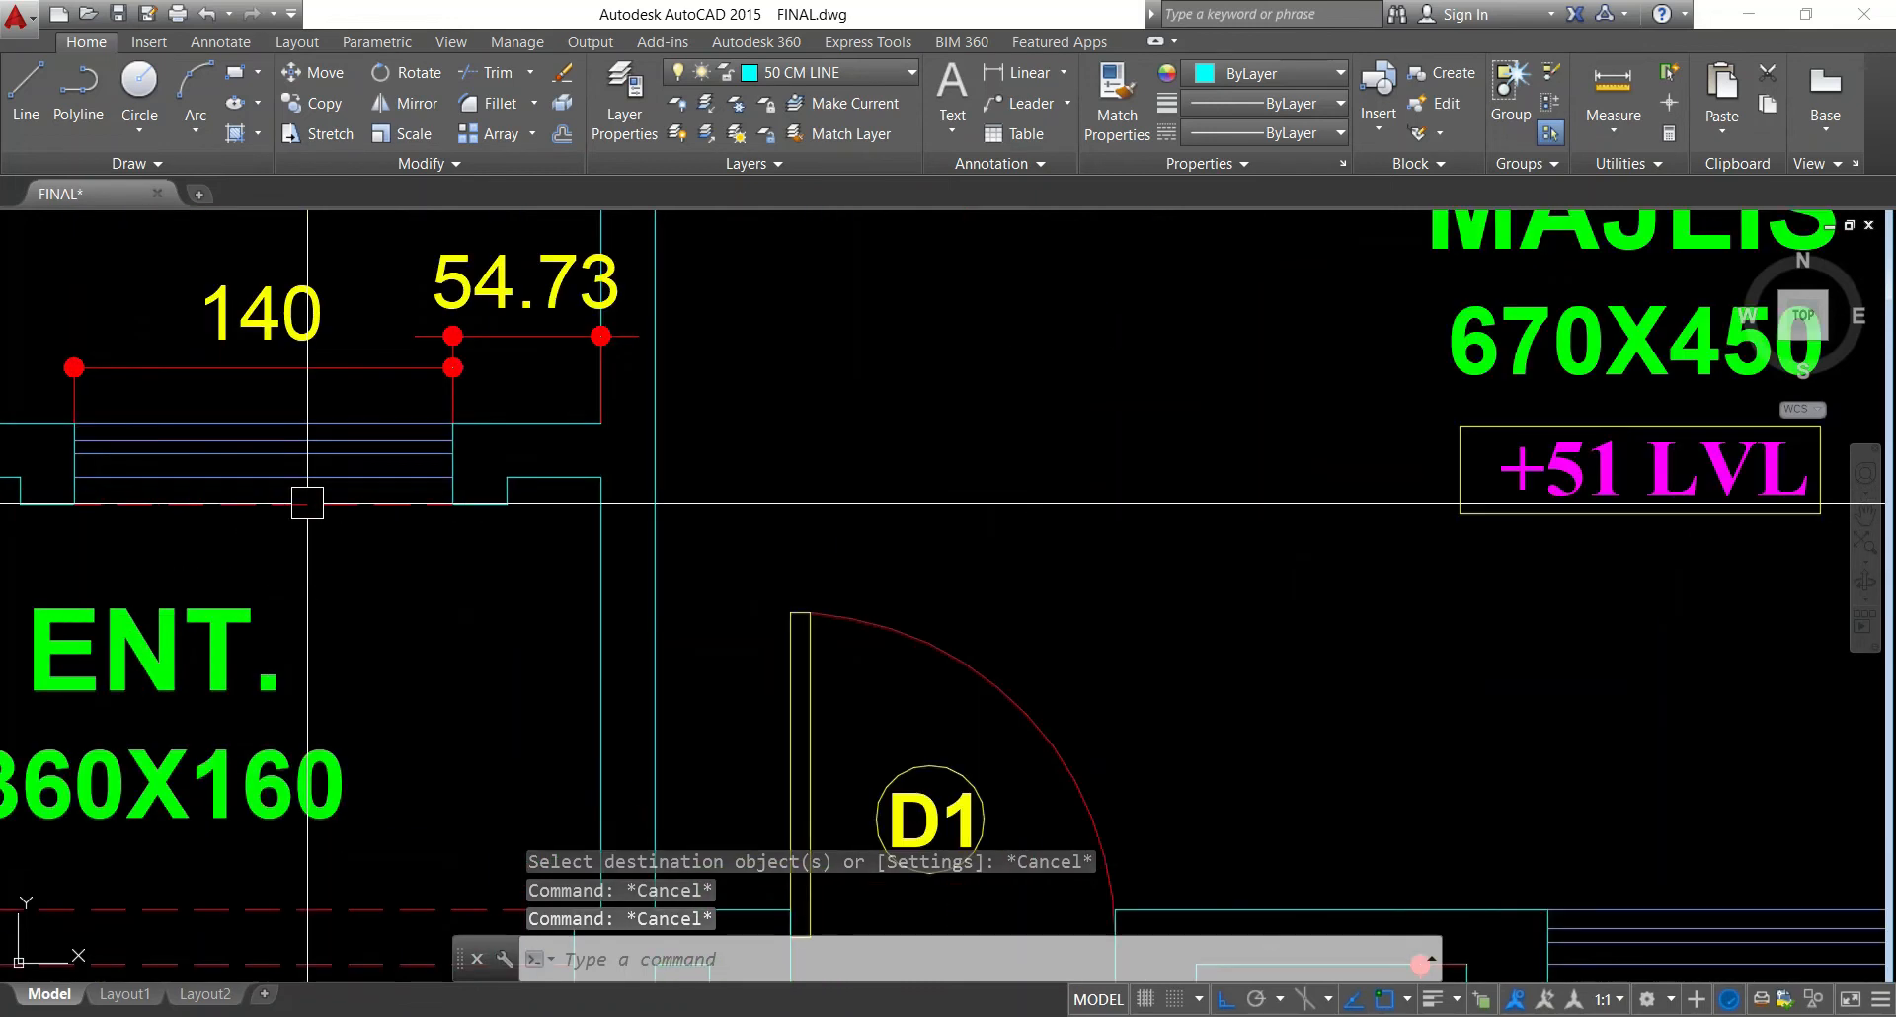
scroll(307, 503, down, 4)
mouse_move(990, 464)
middle_down()
mouse_move(939, 511)
mouse_move(673, 567)
middle_up()
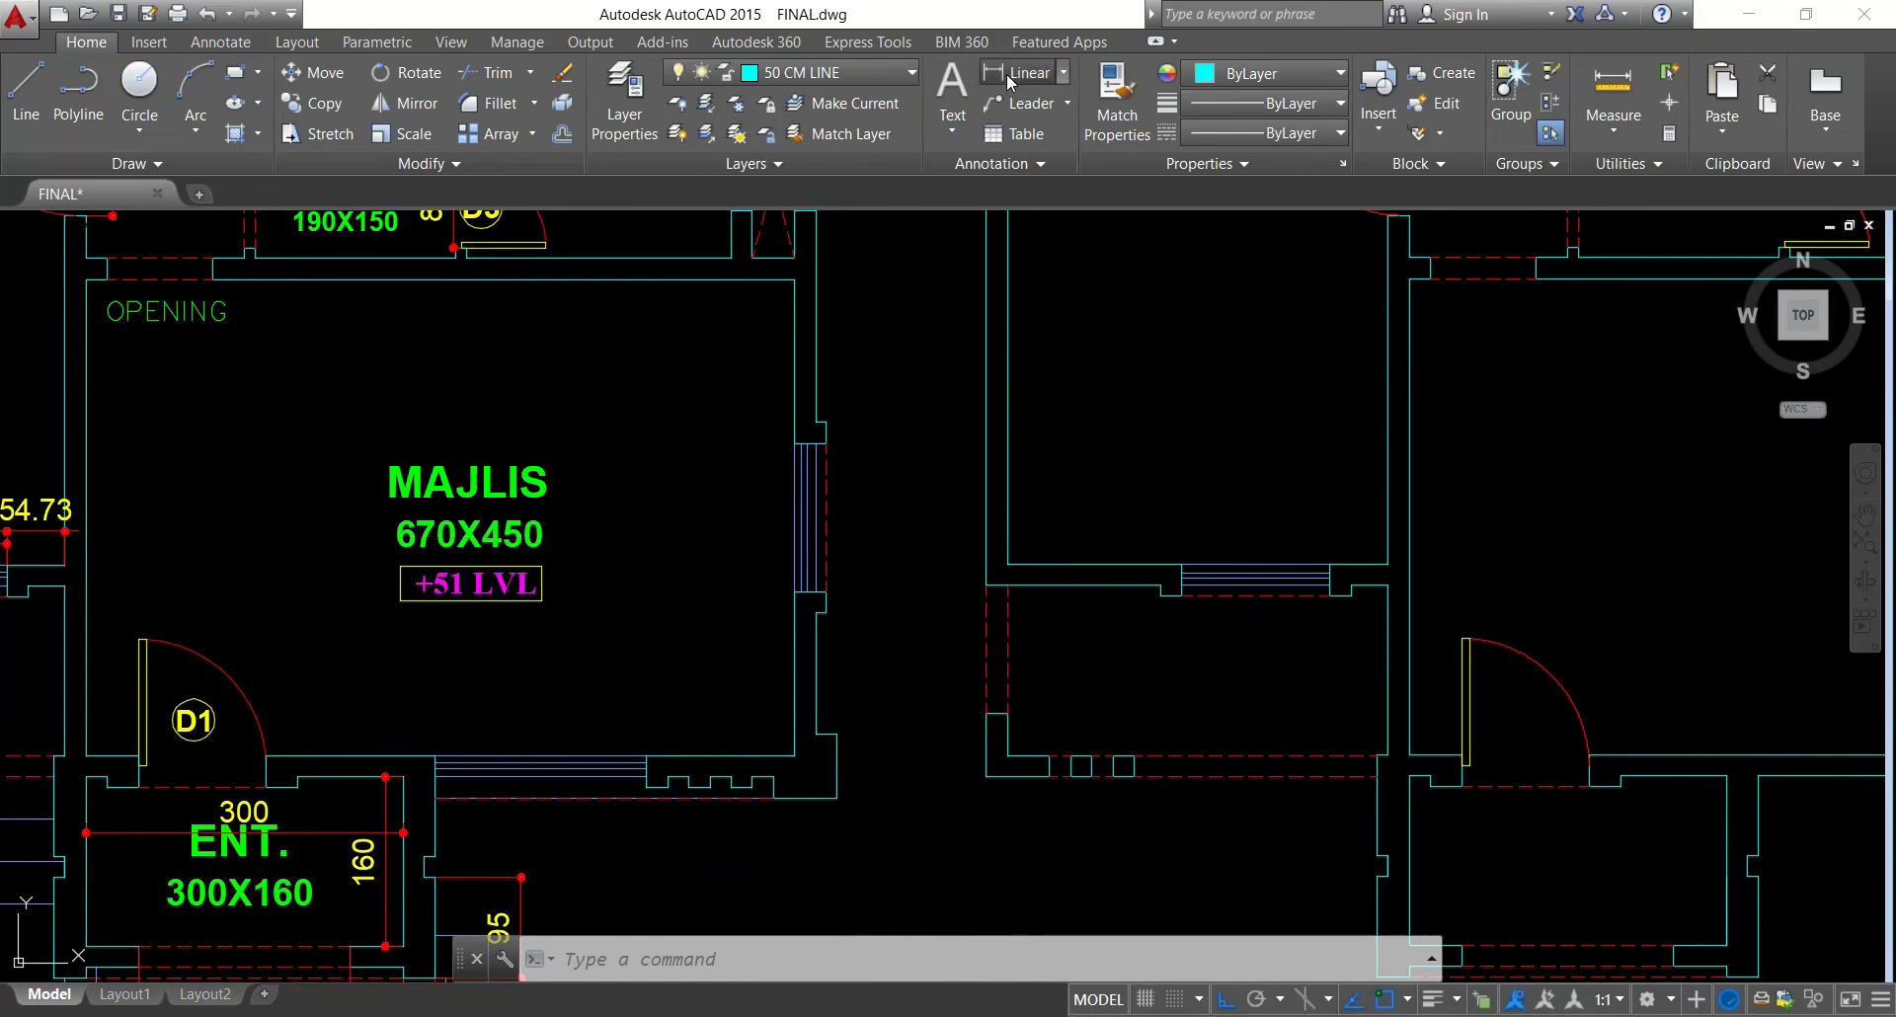
click(1009, 83)
key(Return)
click(804, 496)
click(757, 538)
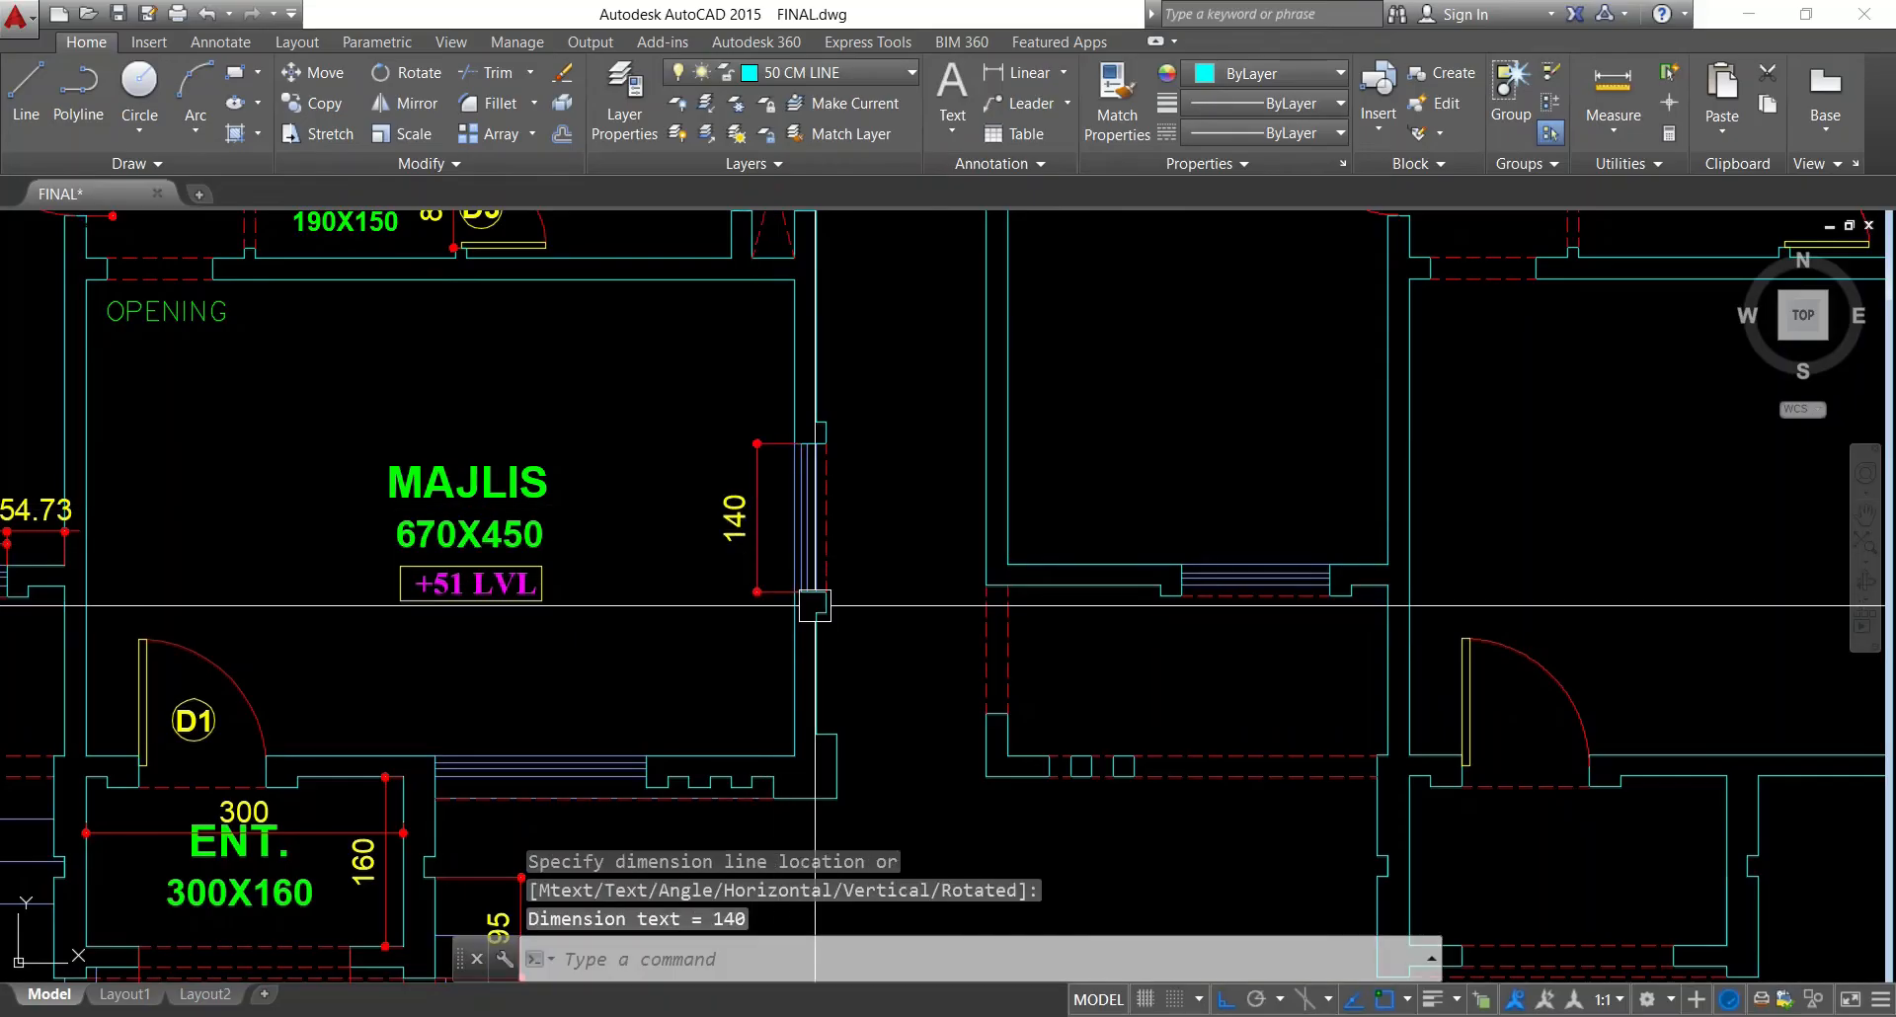
key(Escape)
key(Escape)
key(Return)
key(Return)
click(790, 681)
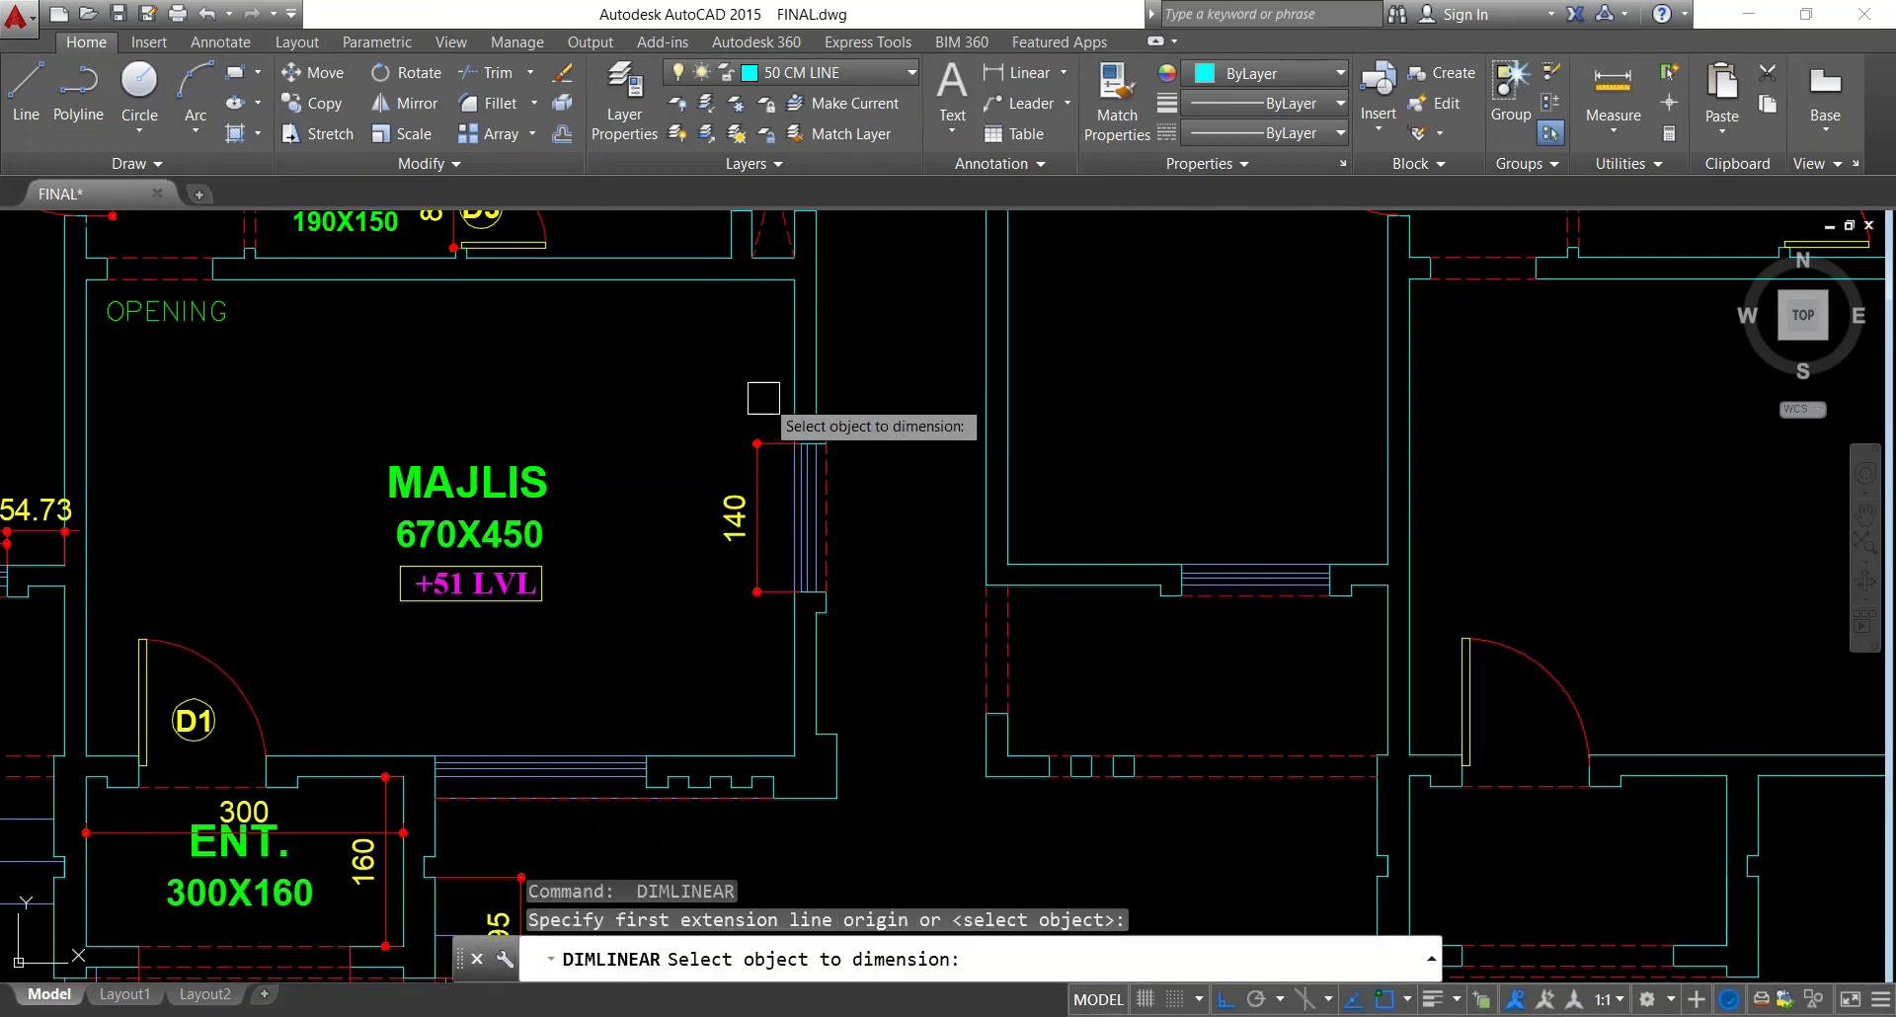
click(784, 392)
key(Escape)
key(Escape)
key(Escape)
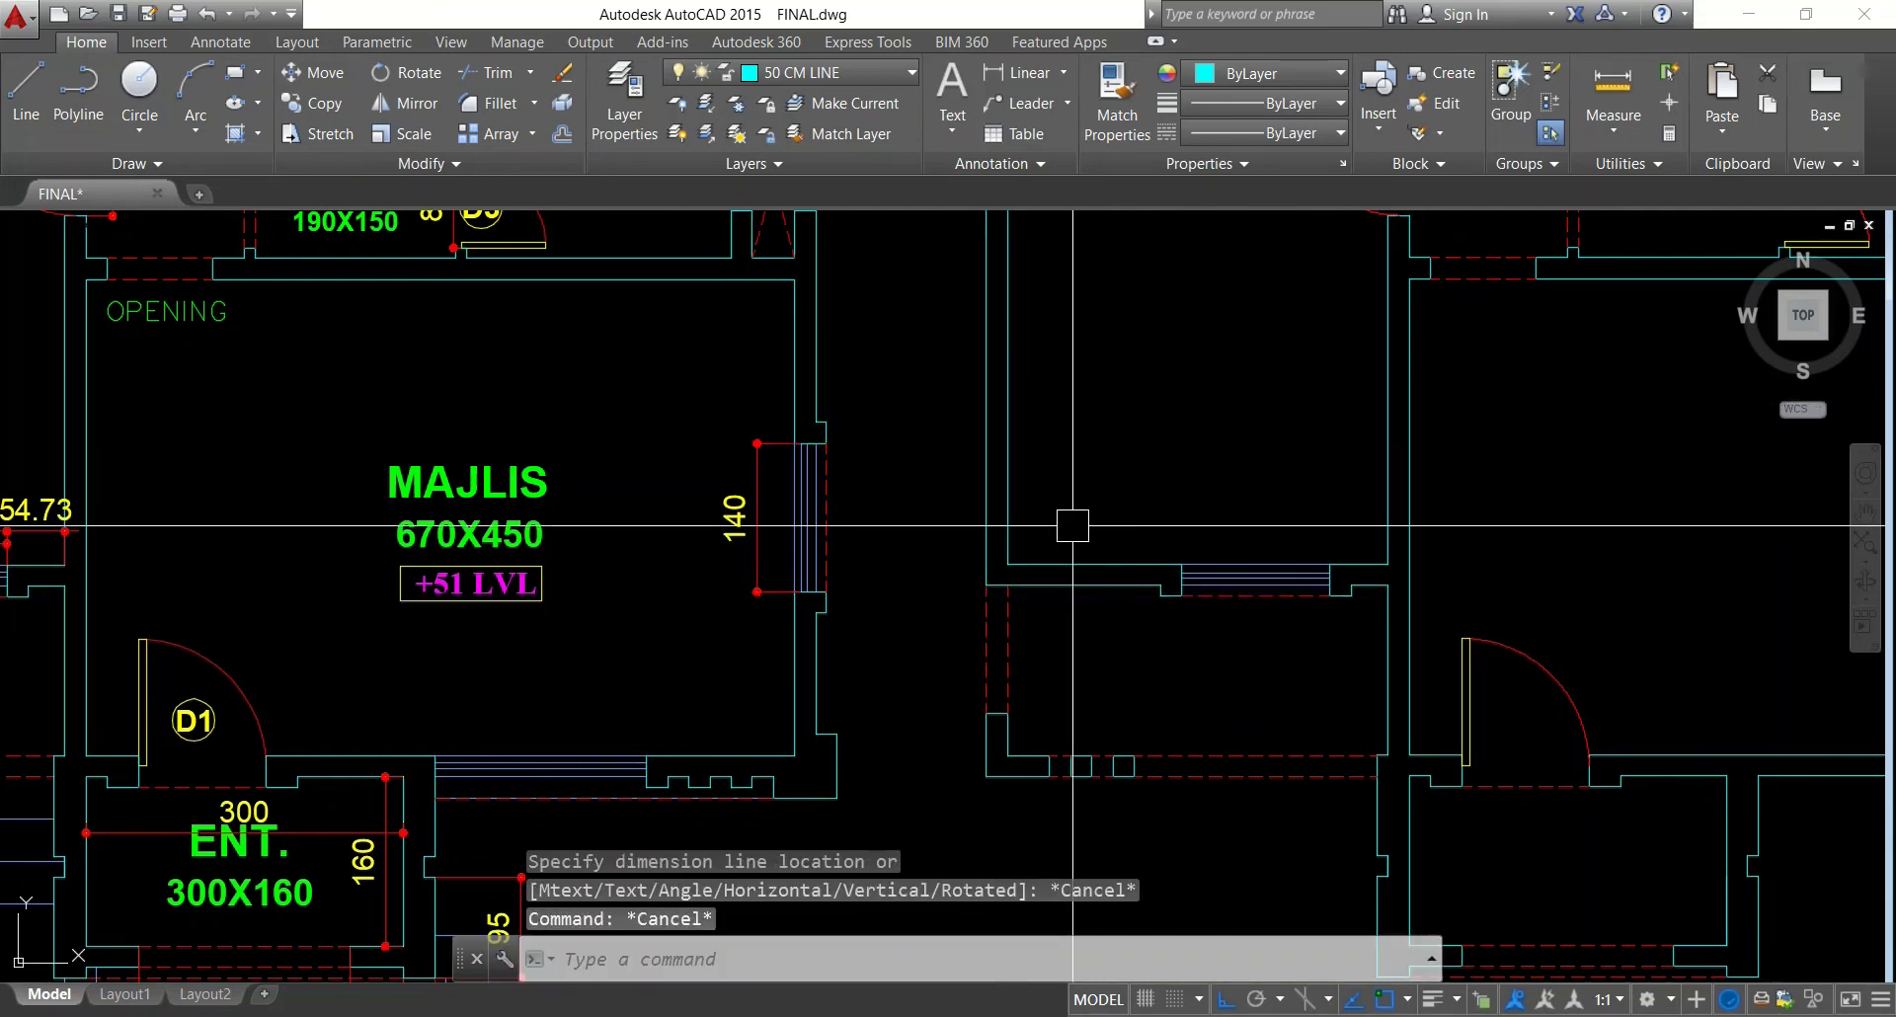
Copy the bedroom window with its projections horizontally to the empty area right of the new plan
click(1091, 513)
click(1372, 646)
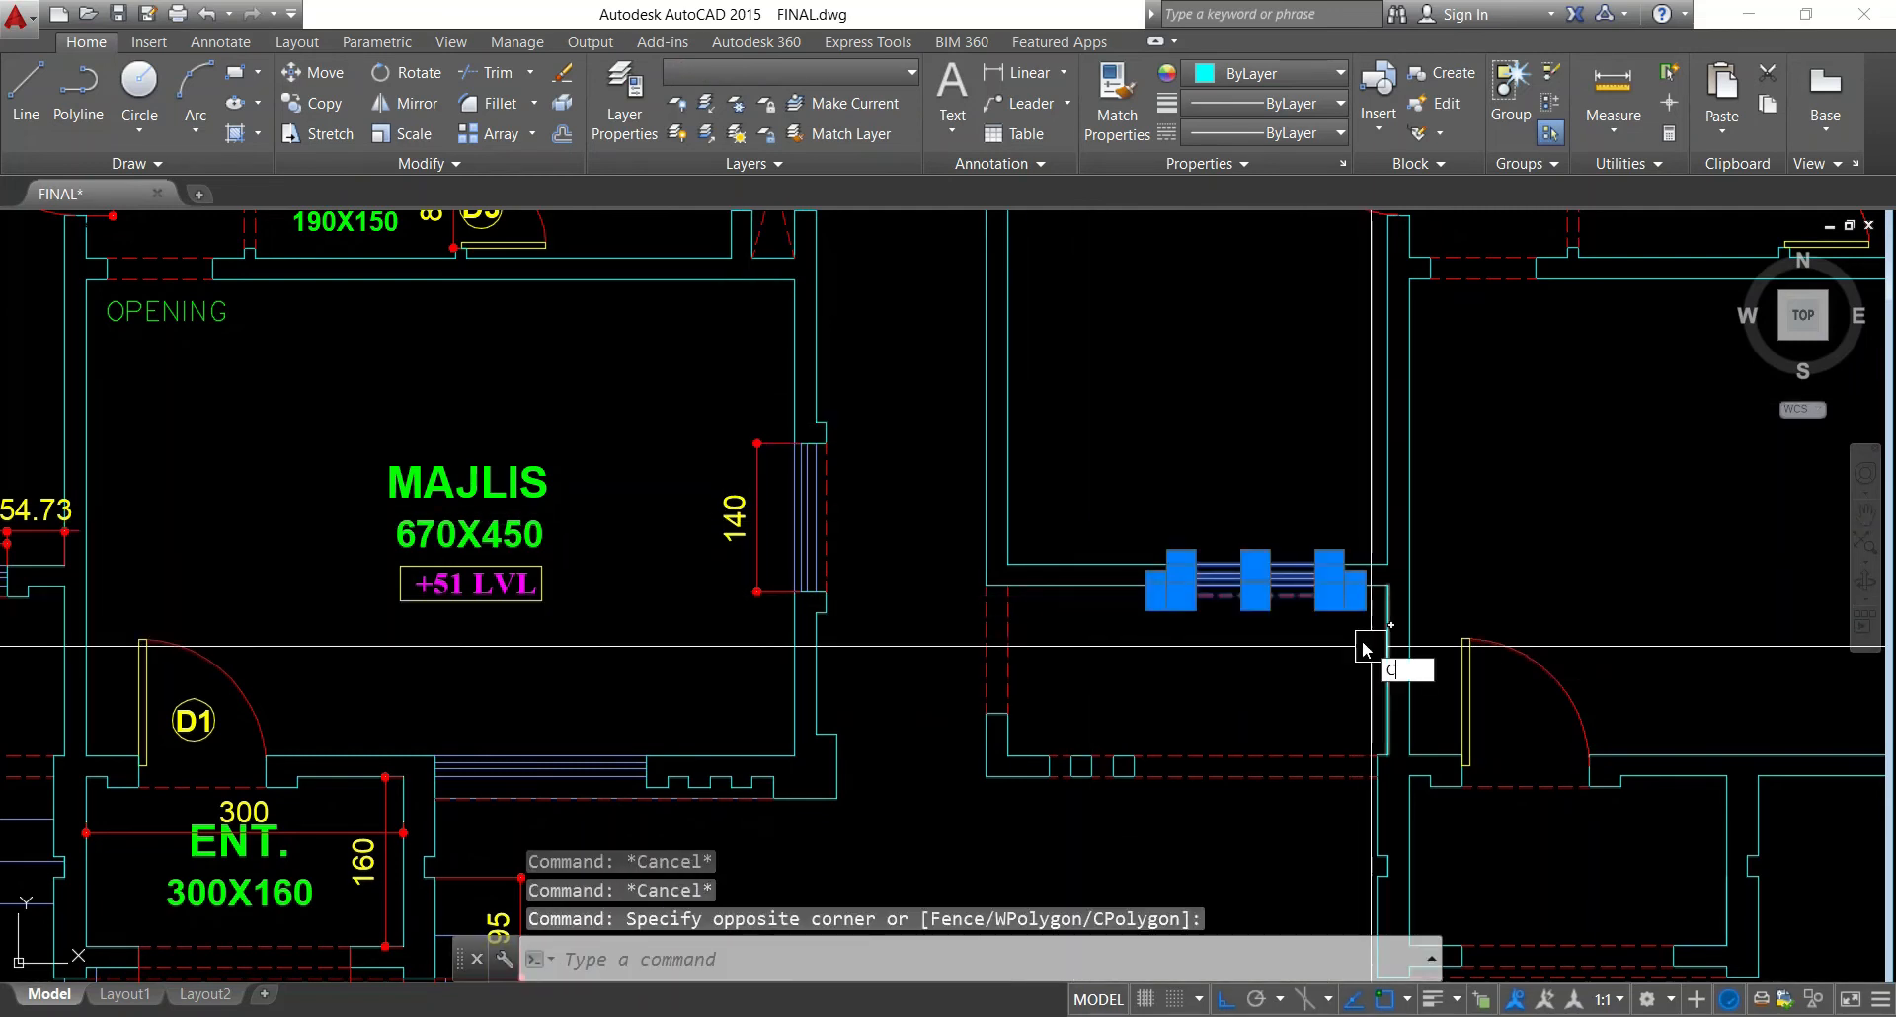
text(co)
key(Return)
click(1393, 637)
scroll(809, 601, down, 6)
scroll(1027, 612, up, 5)
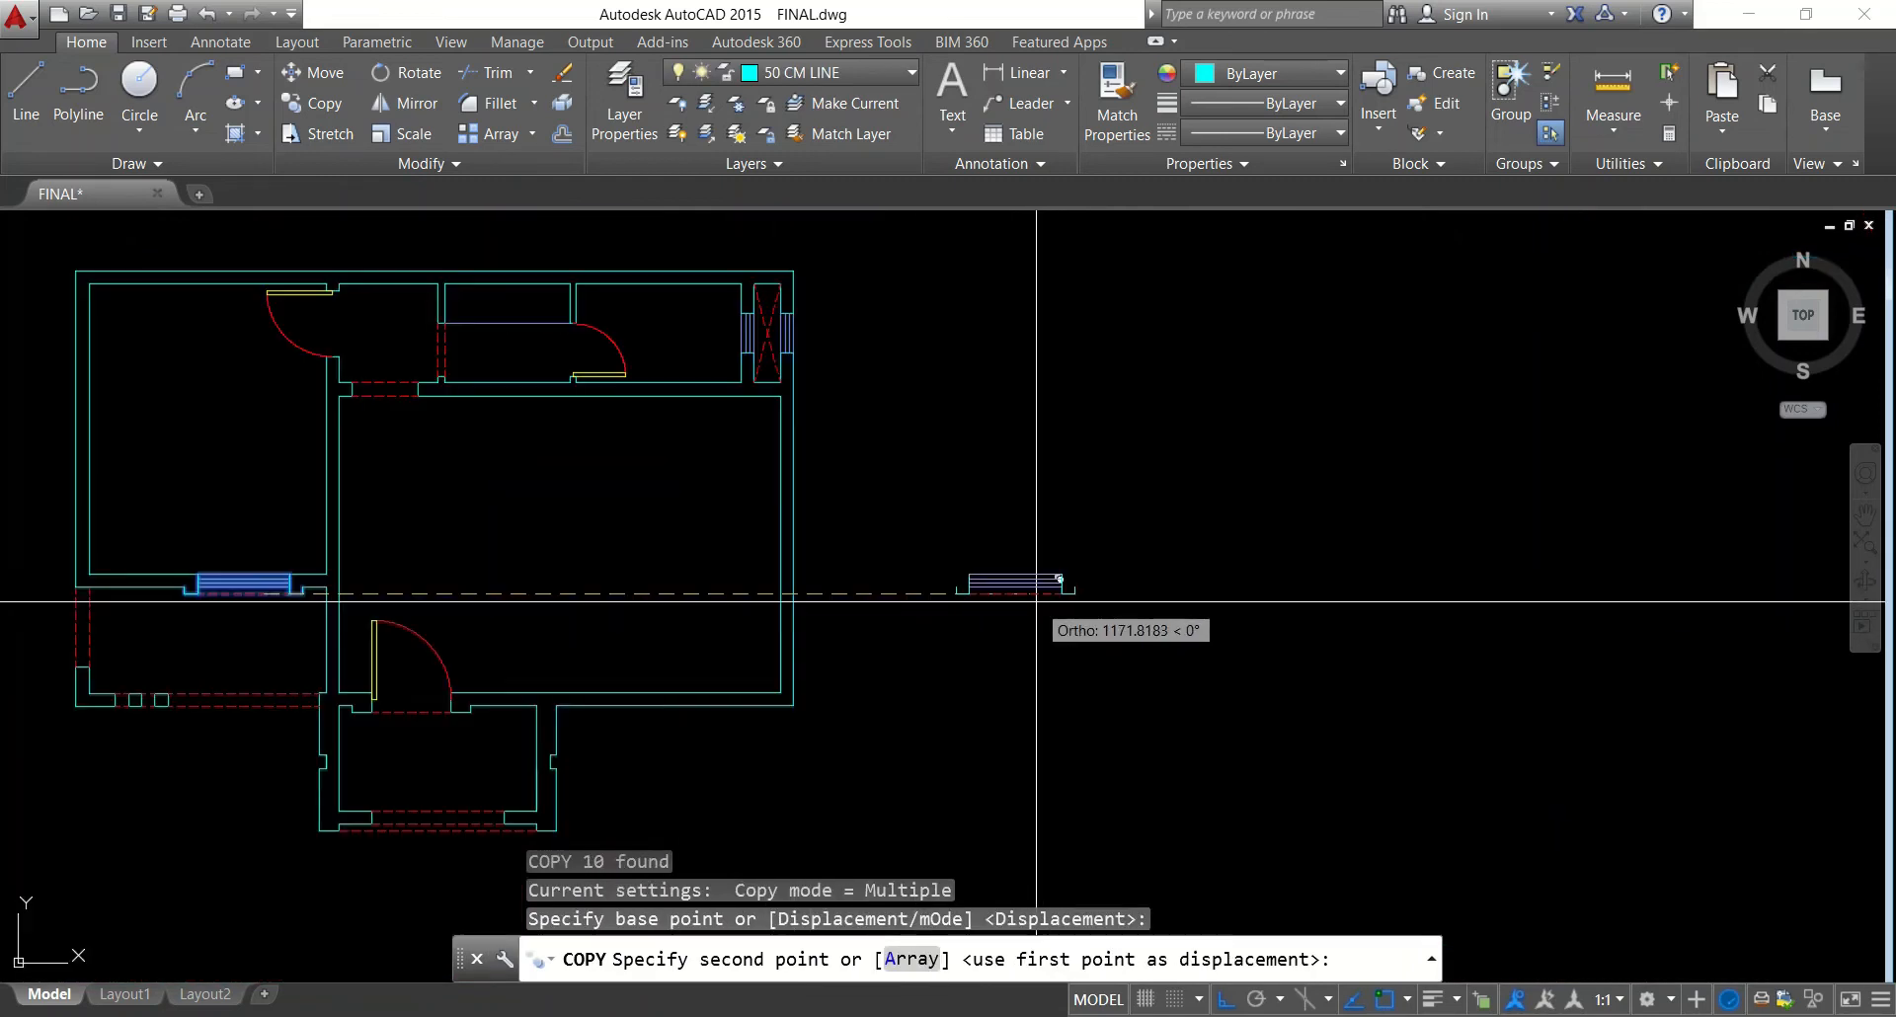
key(Escape)
Rotate the copied window 90 degrees counterclockwise so that its projections face right
click(1068, 648)
click(888, 507)
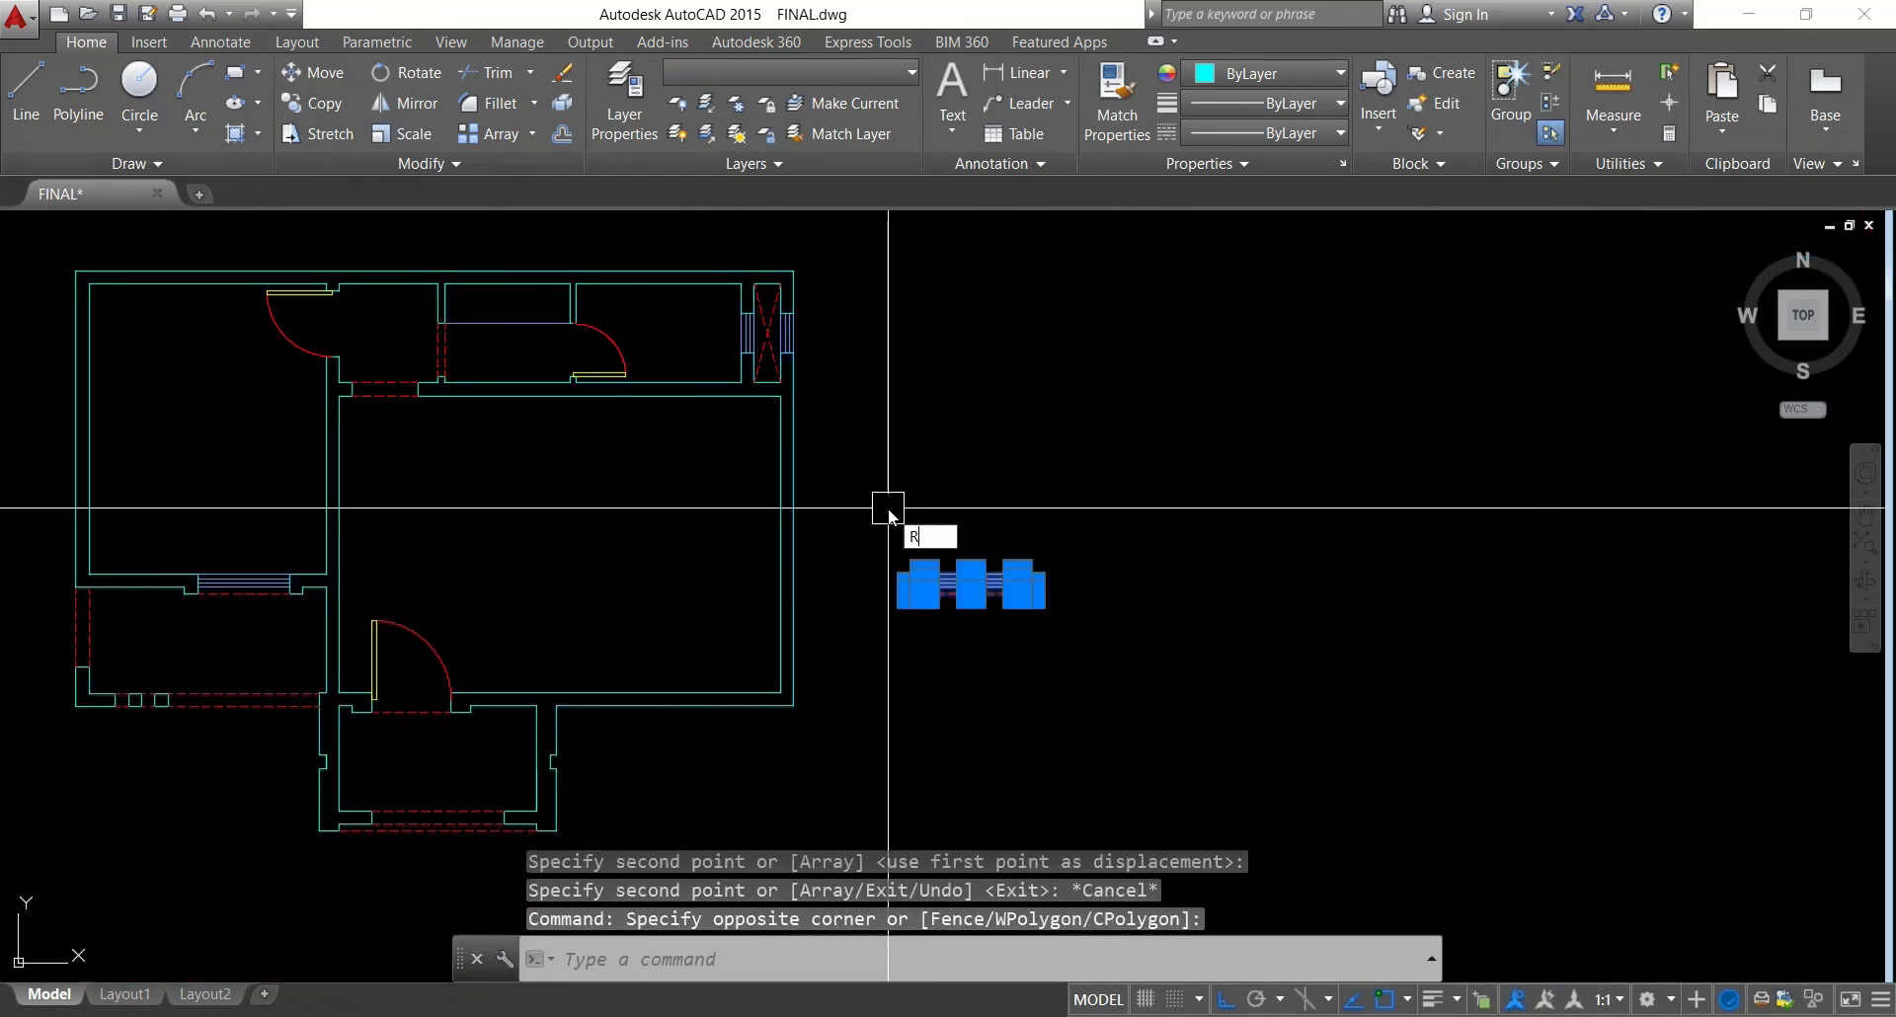
text(ro)
key(Return)
click(918, 592)
click(973, 395)
key(Escape)
Move the rotated window by its inner midpoint onto the midpoint of the majlis's right inner wall line
click(1037, 402)
click(855, 673)
text(m)
key(Return)
click(901, 549)
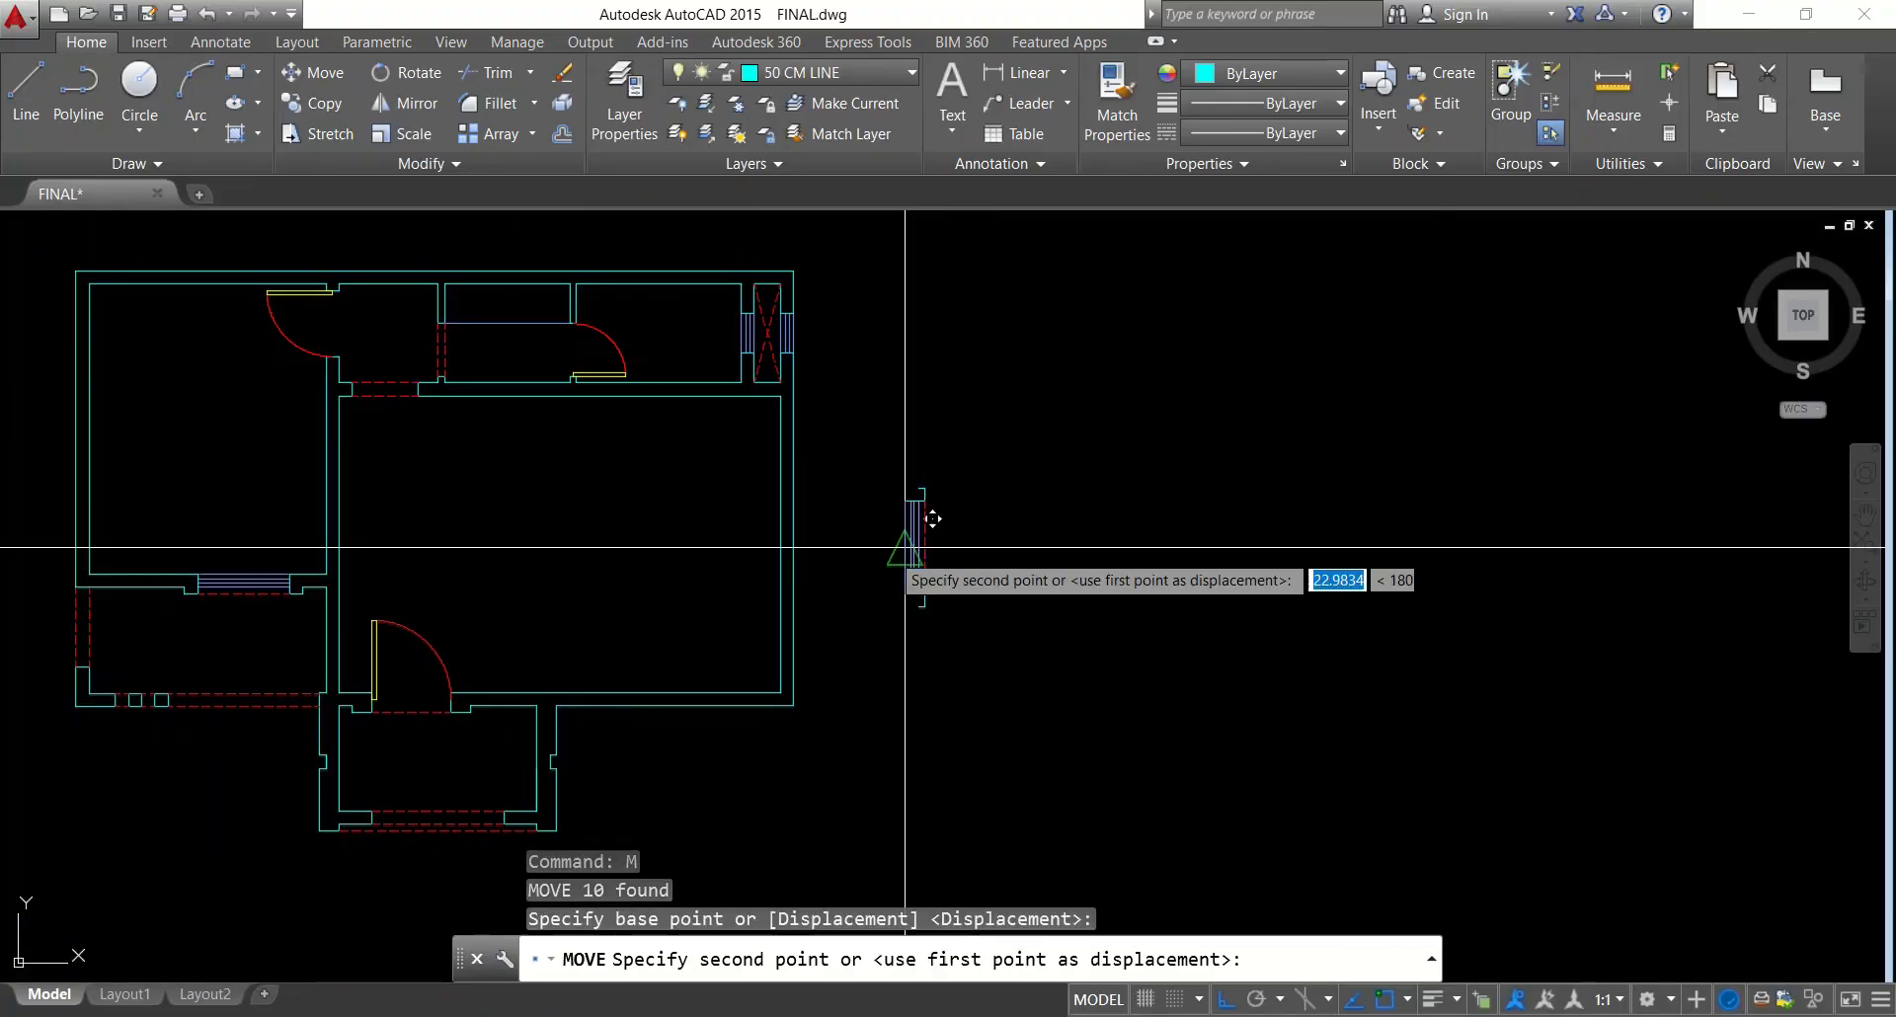
click(778, 551)
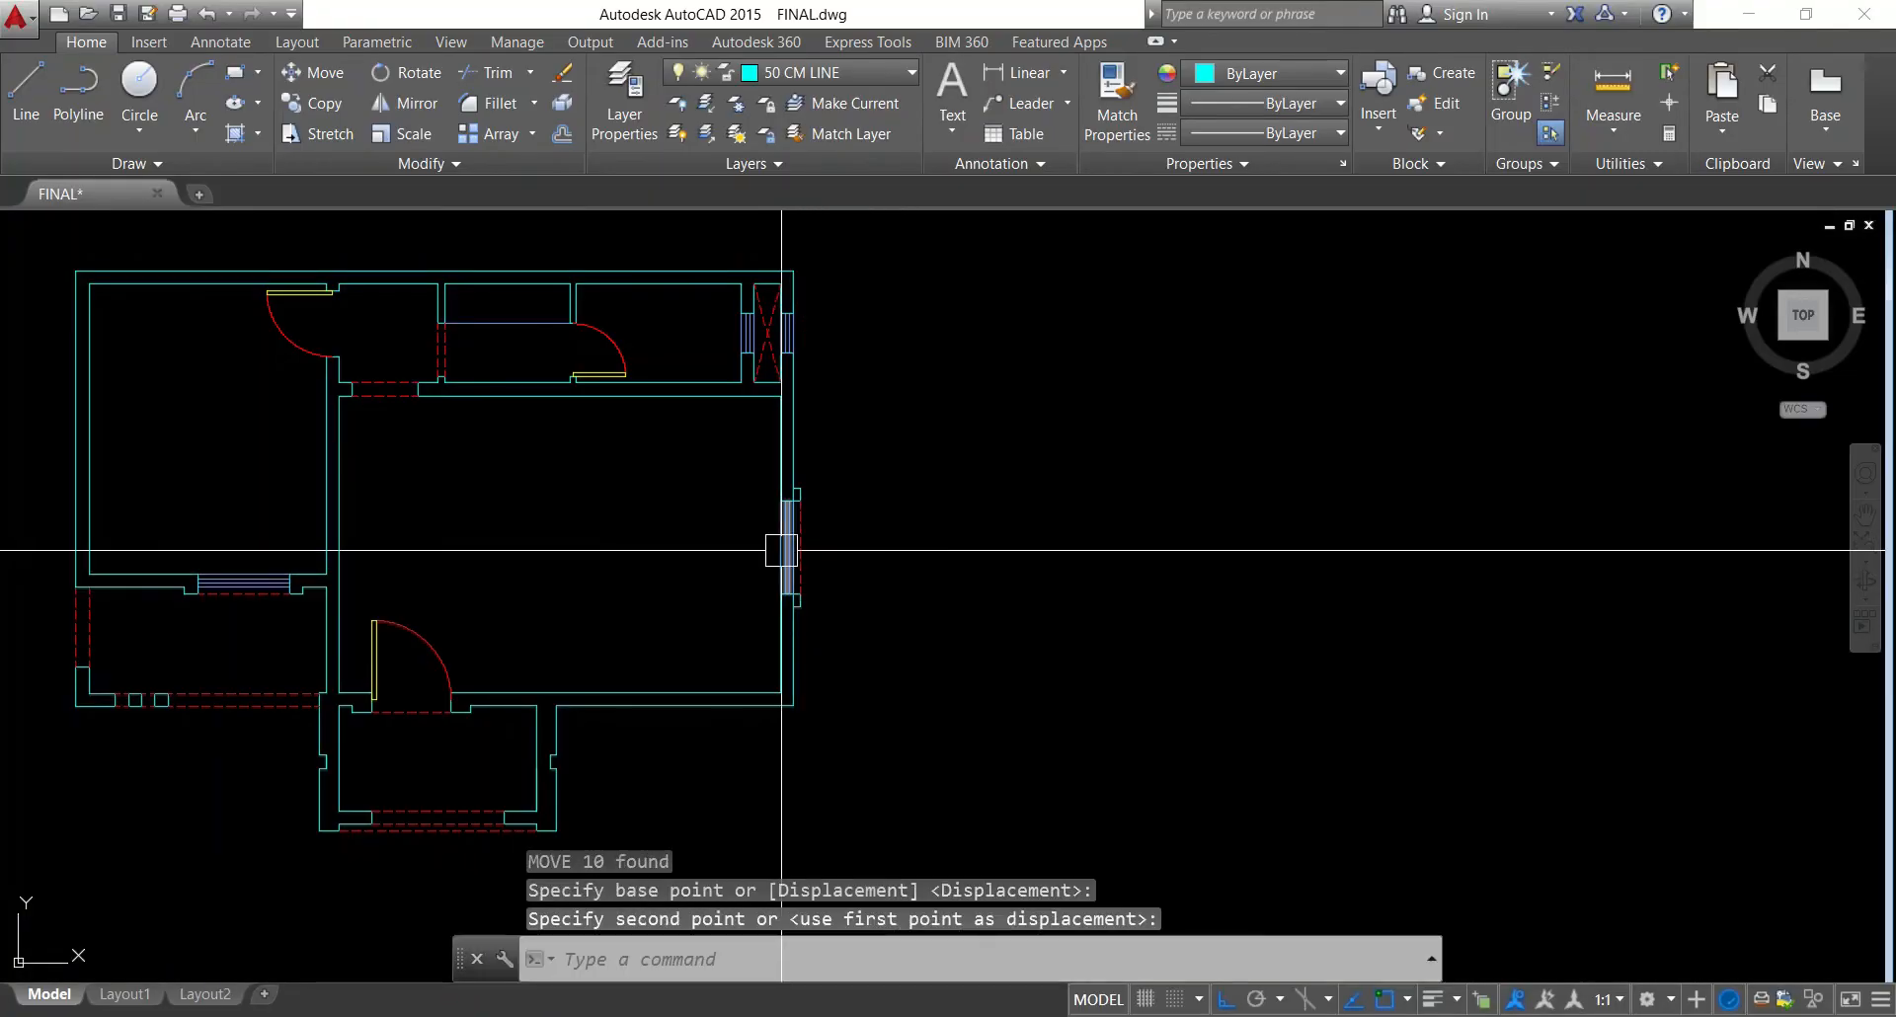
key(Escape)
scroll(720, 509, up, 2)
key(Escape)
text(tr)
key(Return)
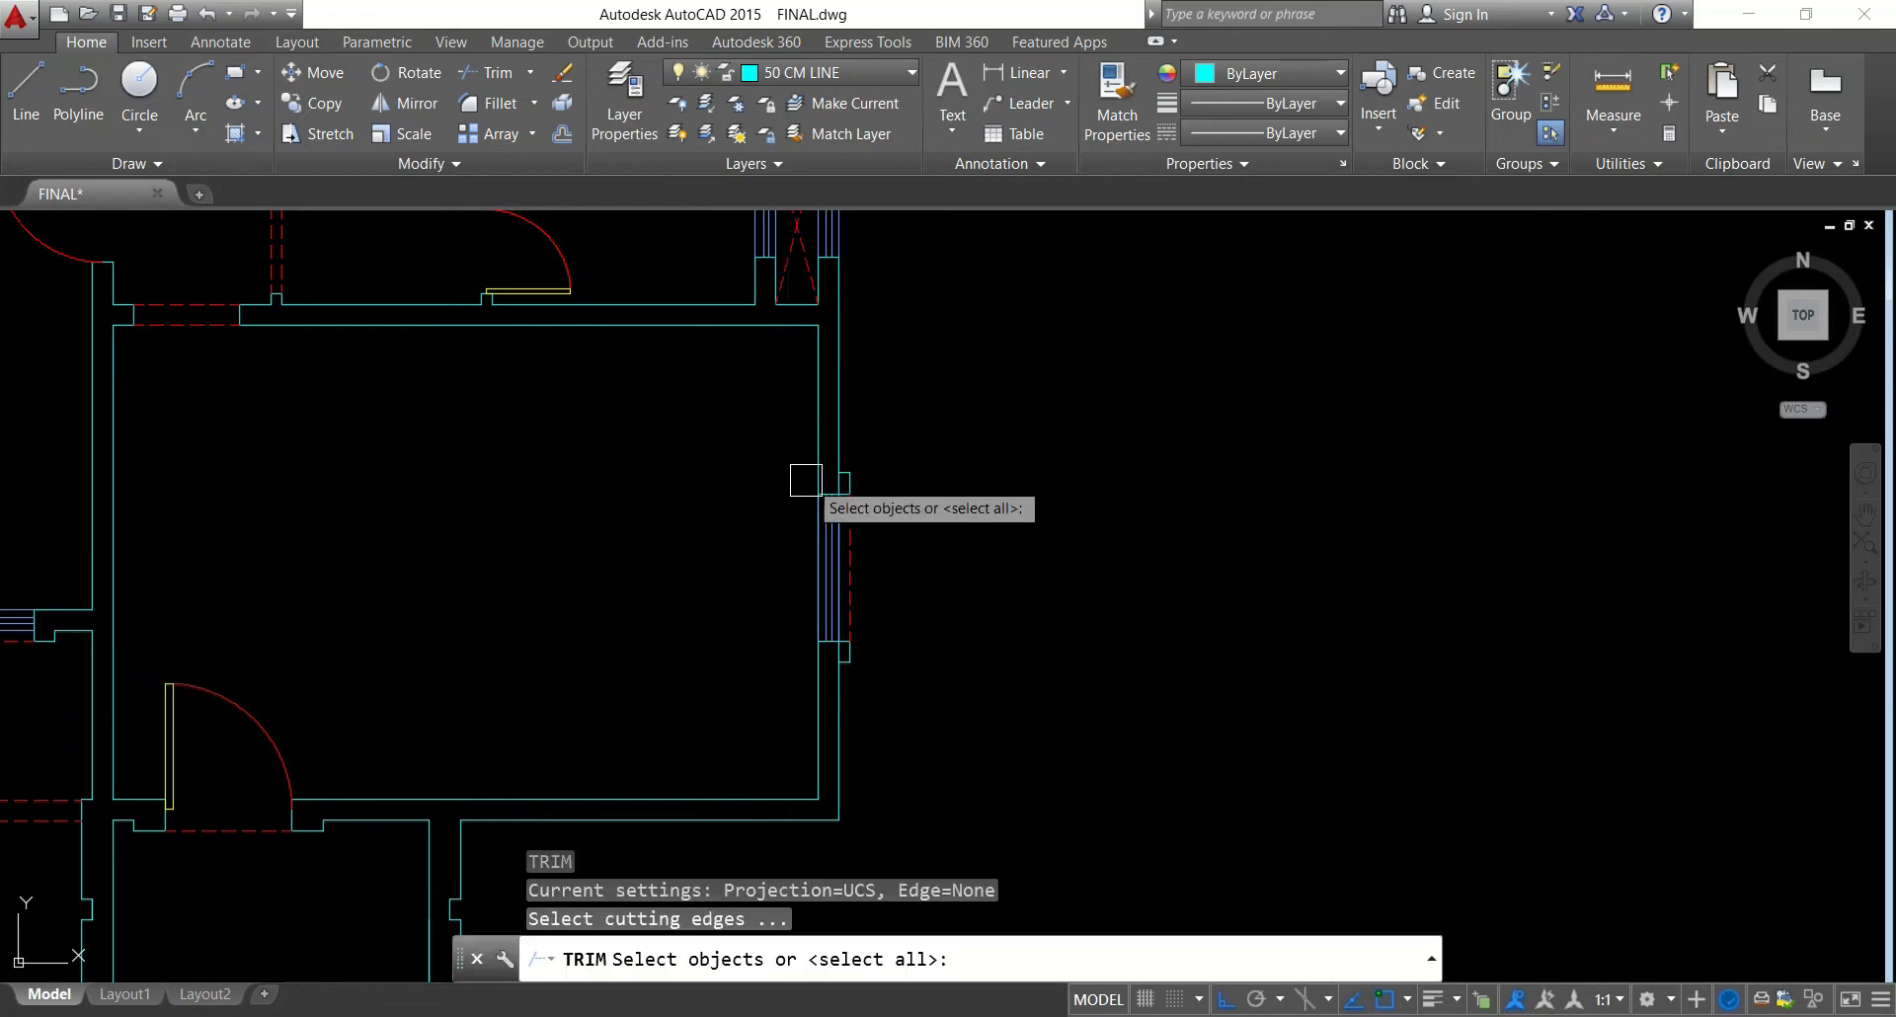
key(Escape)
click(765, 509)
key(Escape)
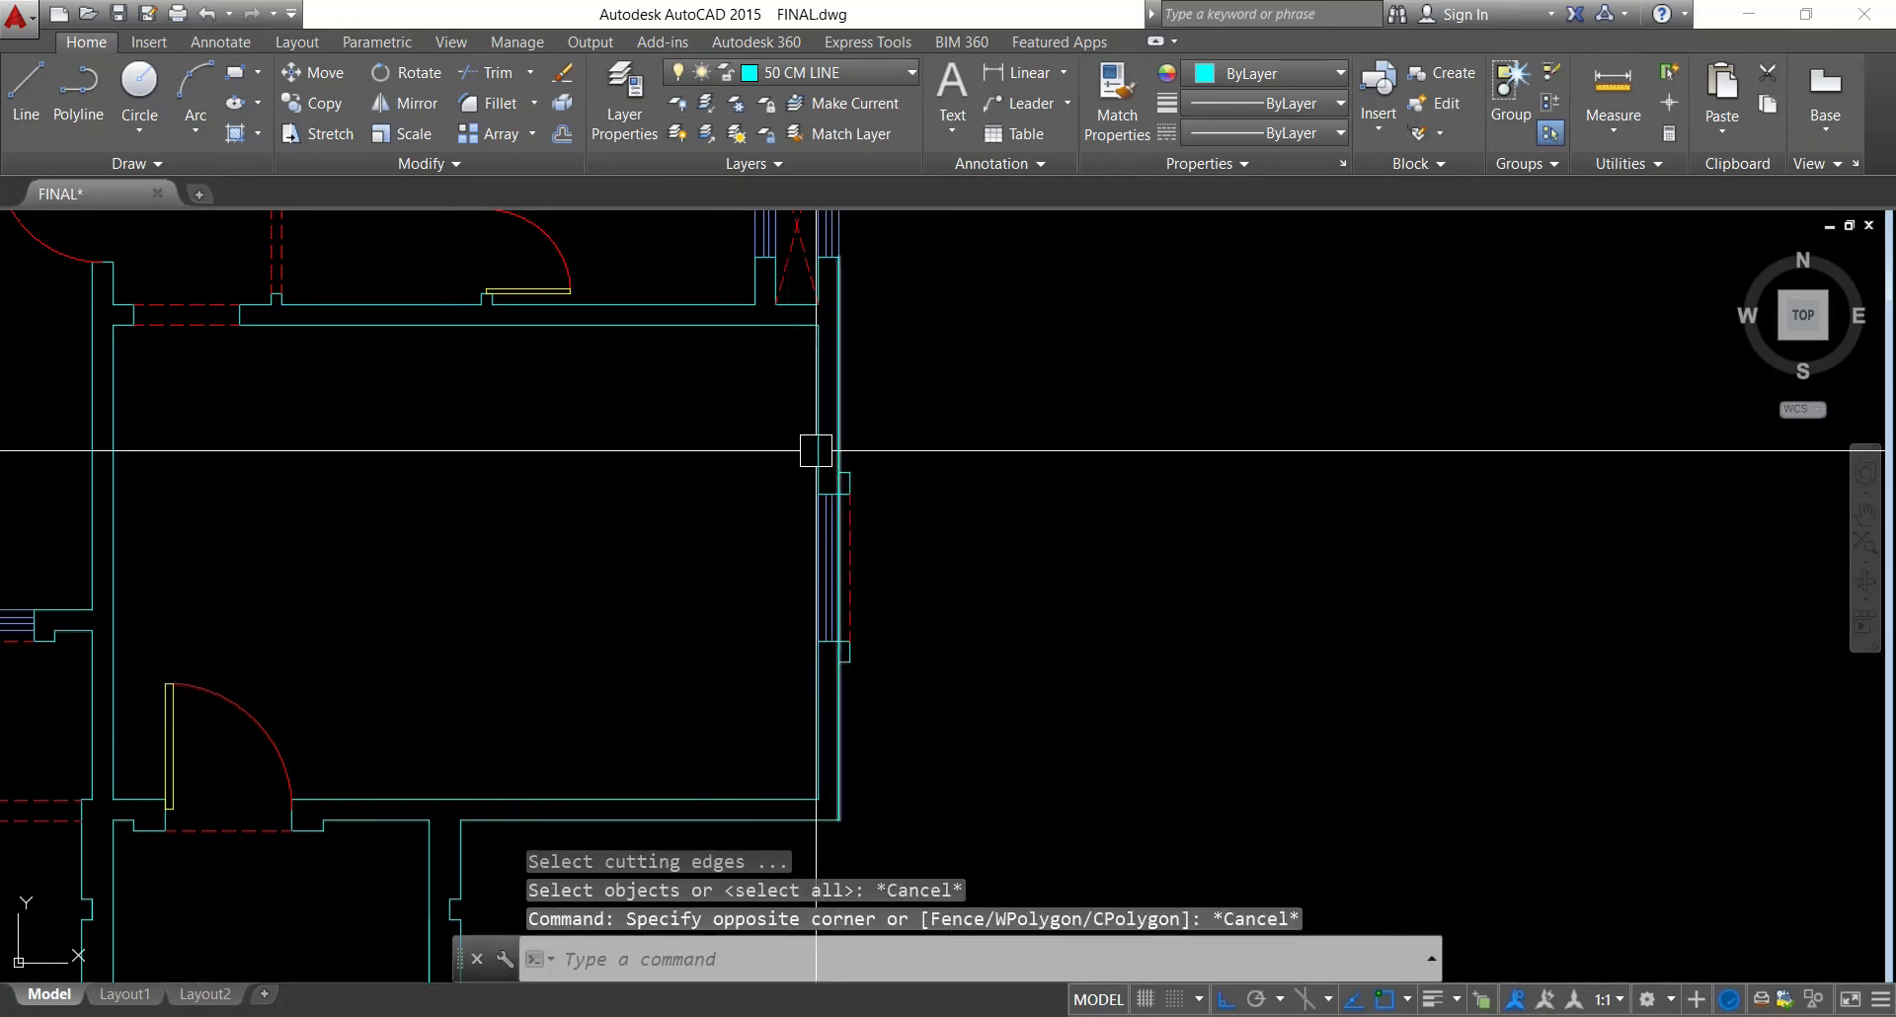
click(816, 450)
scroll(801, 588, up, 2)
key(Escape)
key(Escape)
scroll(880, 403, up, 3)
scroll(847, 437, down, 1)
Trim the outer wall line where it crosses the two projections of the new majlis side window
text(tr)
key(Return)
click(816, 454)
scroll(816, 455, down, 4)
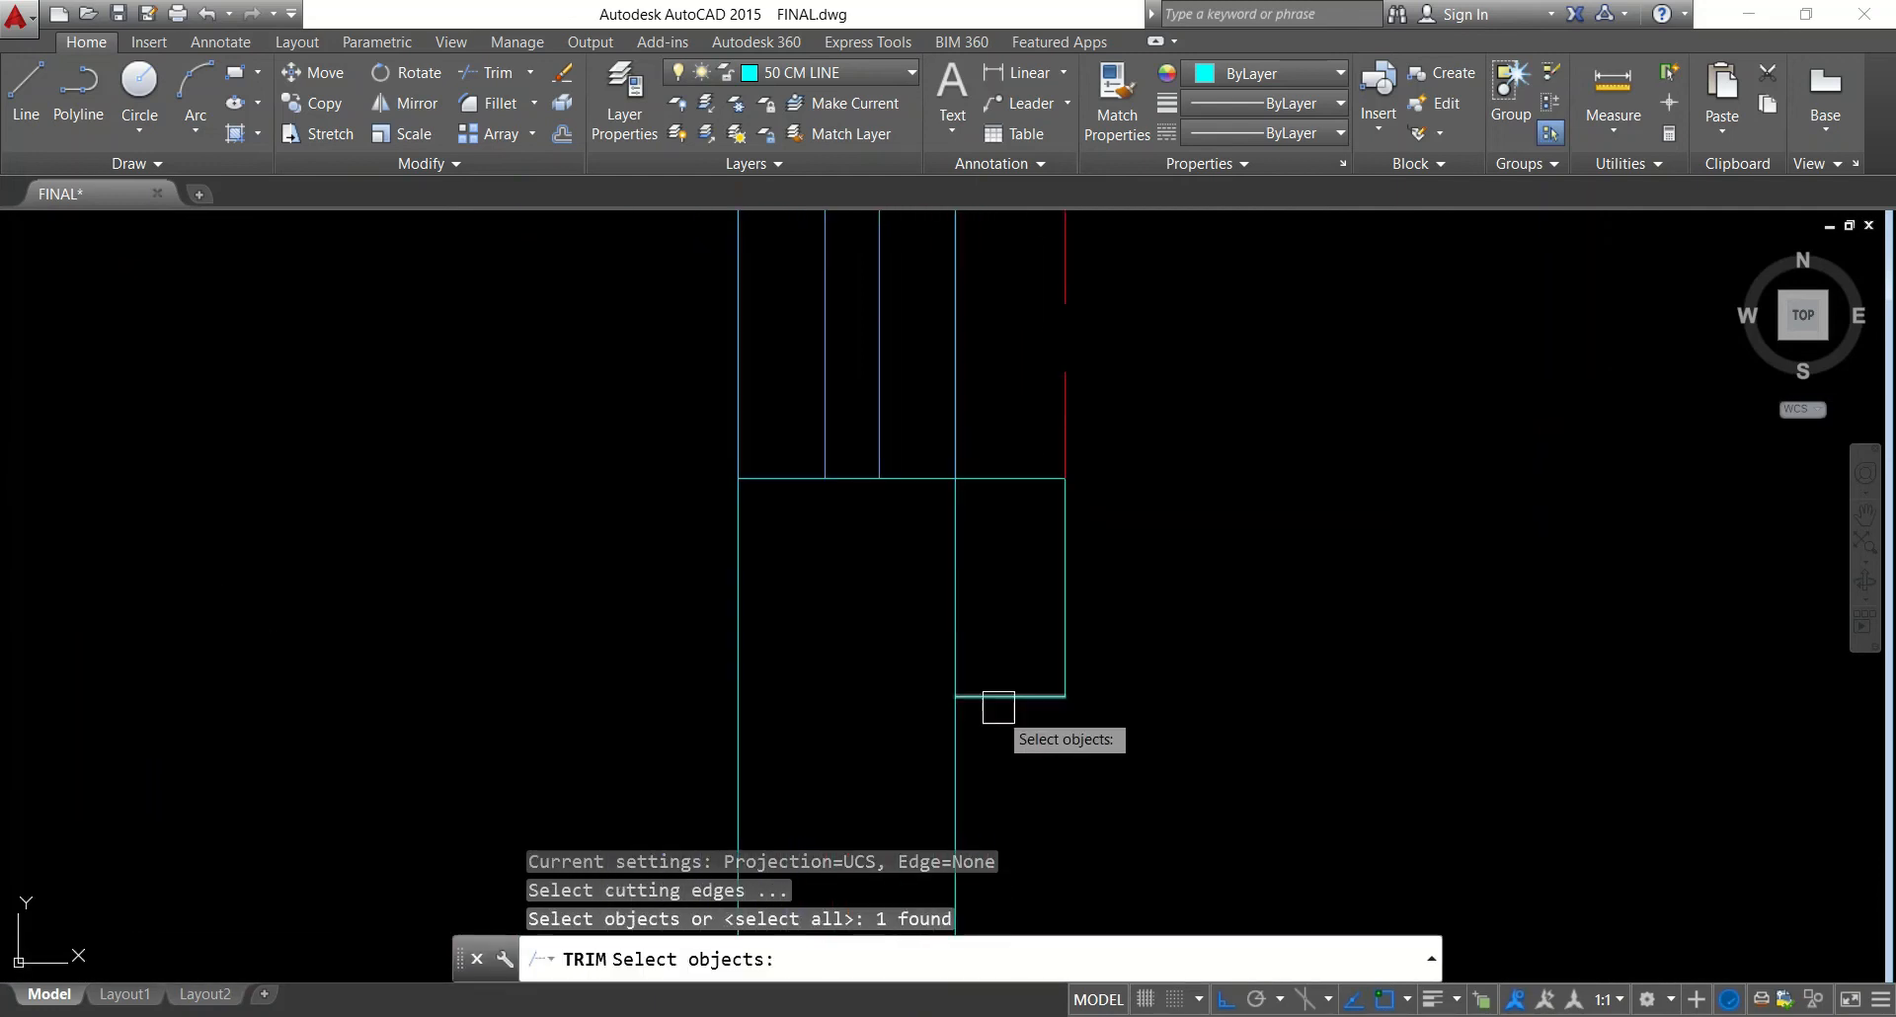
key(Return)
key(Escape)
key(Escape)
scroll(1020, 627, down, 6)
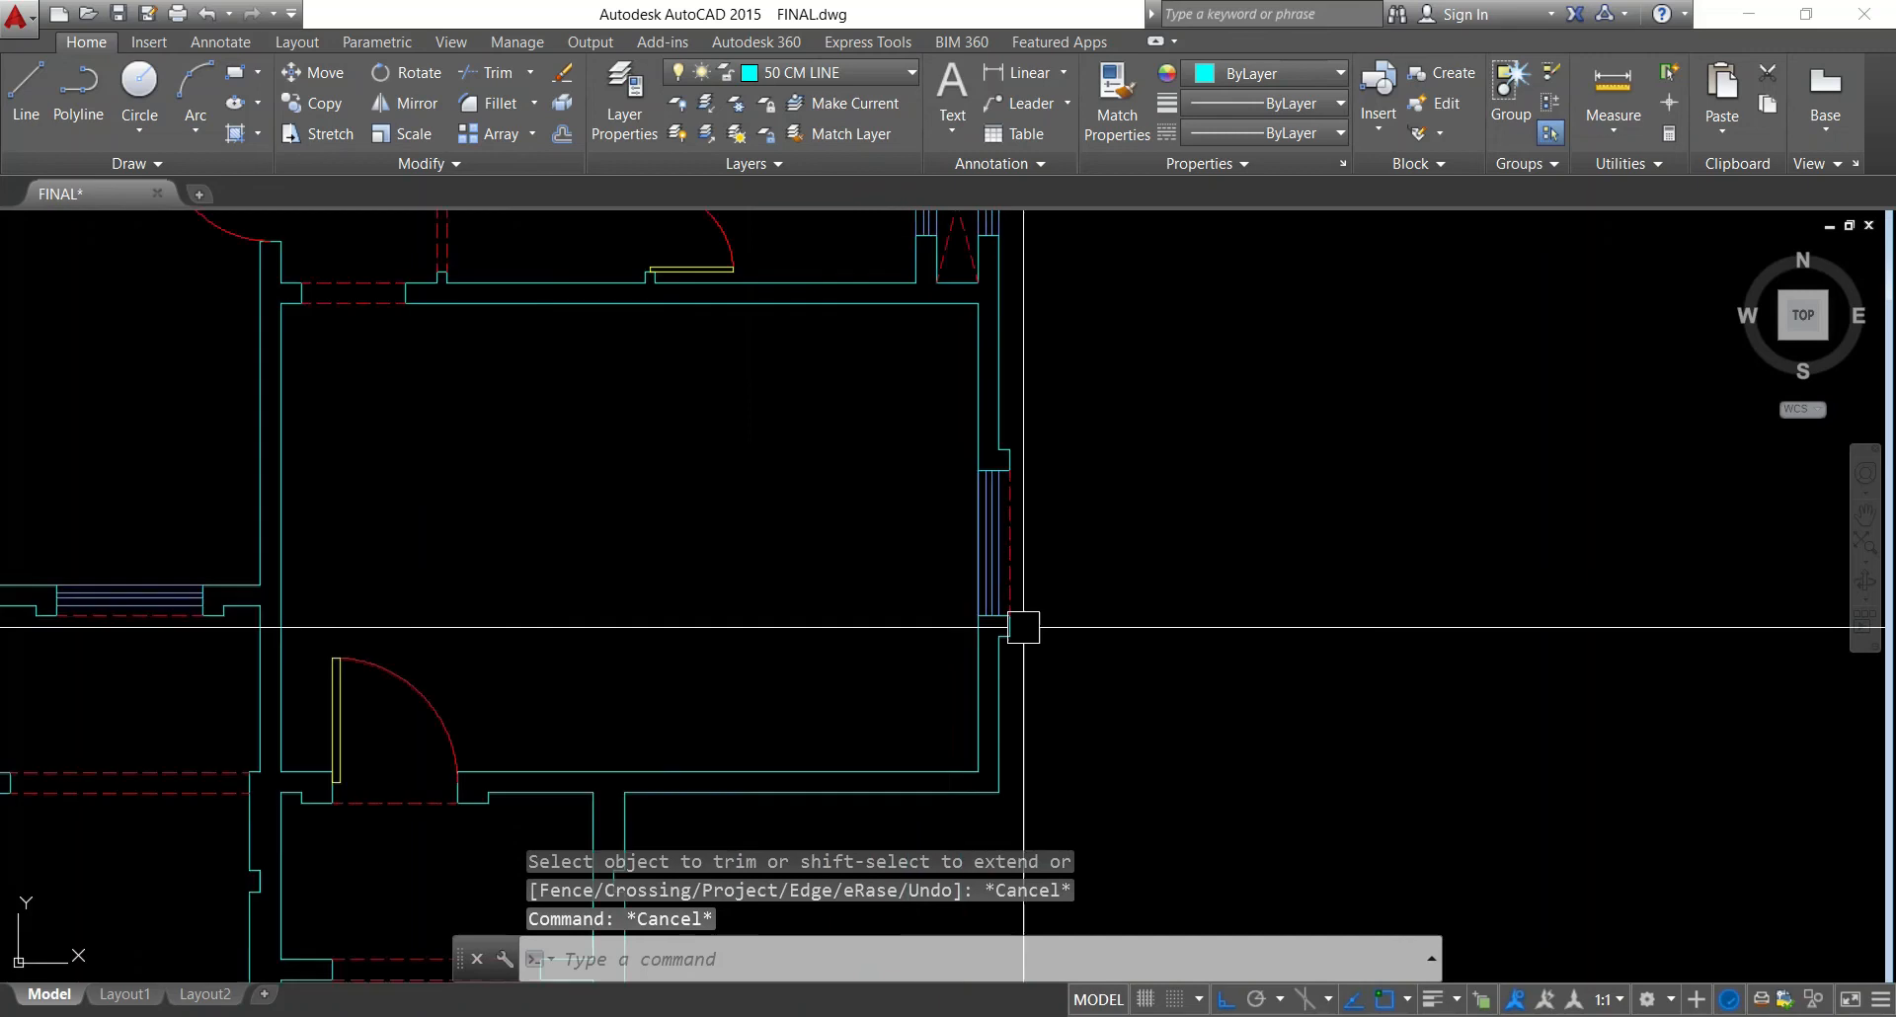
key(Escape)
text(tr)
key(Return)
key(Return)
key(Escape)
key(Escape)
middle_drag(926, 606, 1079, 568)
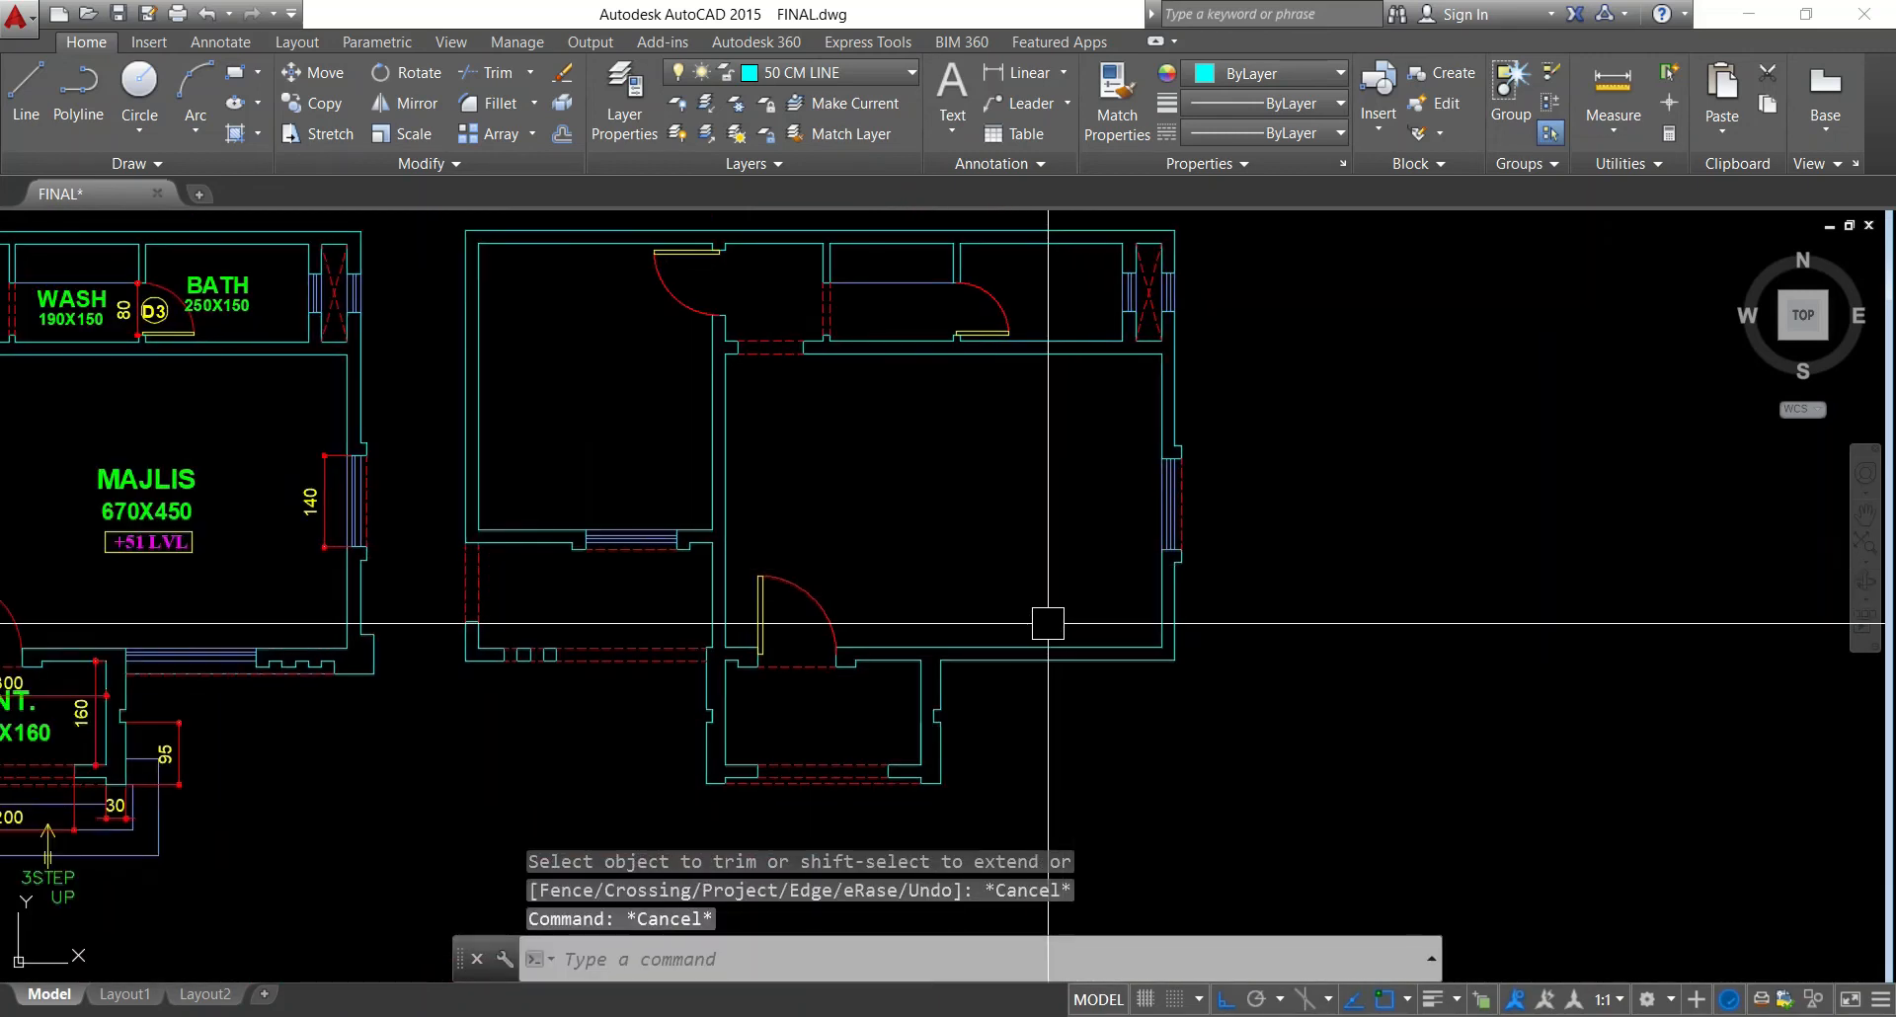
Erase the opening dimension beside the completed plan's majlis side window
key(Escape)
click(333, 490)
text(e)
key(Return)
middle_drag(1100, 621, 1202, 572)
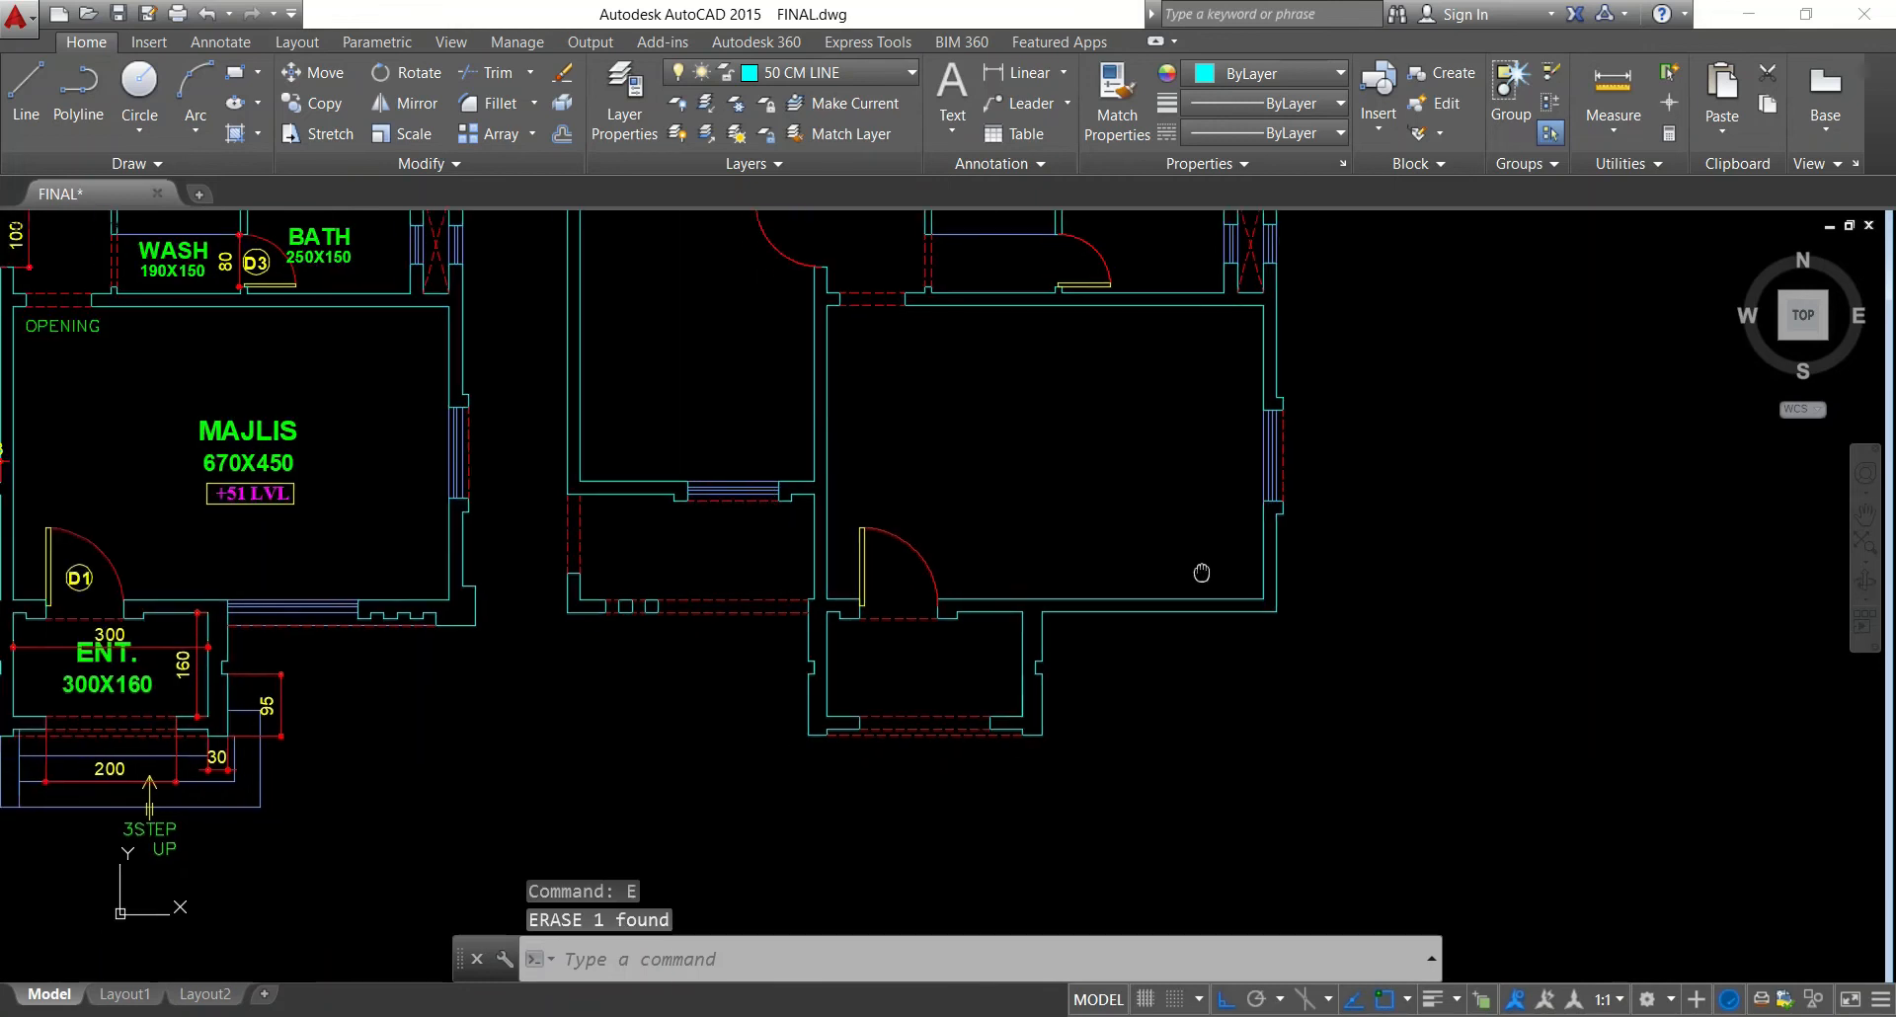
key(Escape)
key(Escape)
Add a linear dimension to the vertical outer side of the completed majlis's lower right corner projection
middle_drag(753, 641, 935, 611)
middle_drag(733, 575, 791, 651)
scroll(692, 663, up, 5)
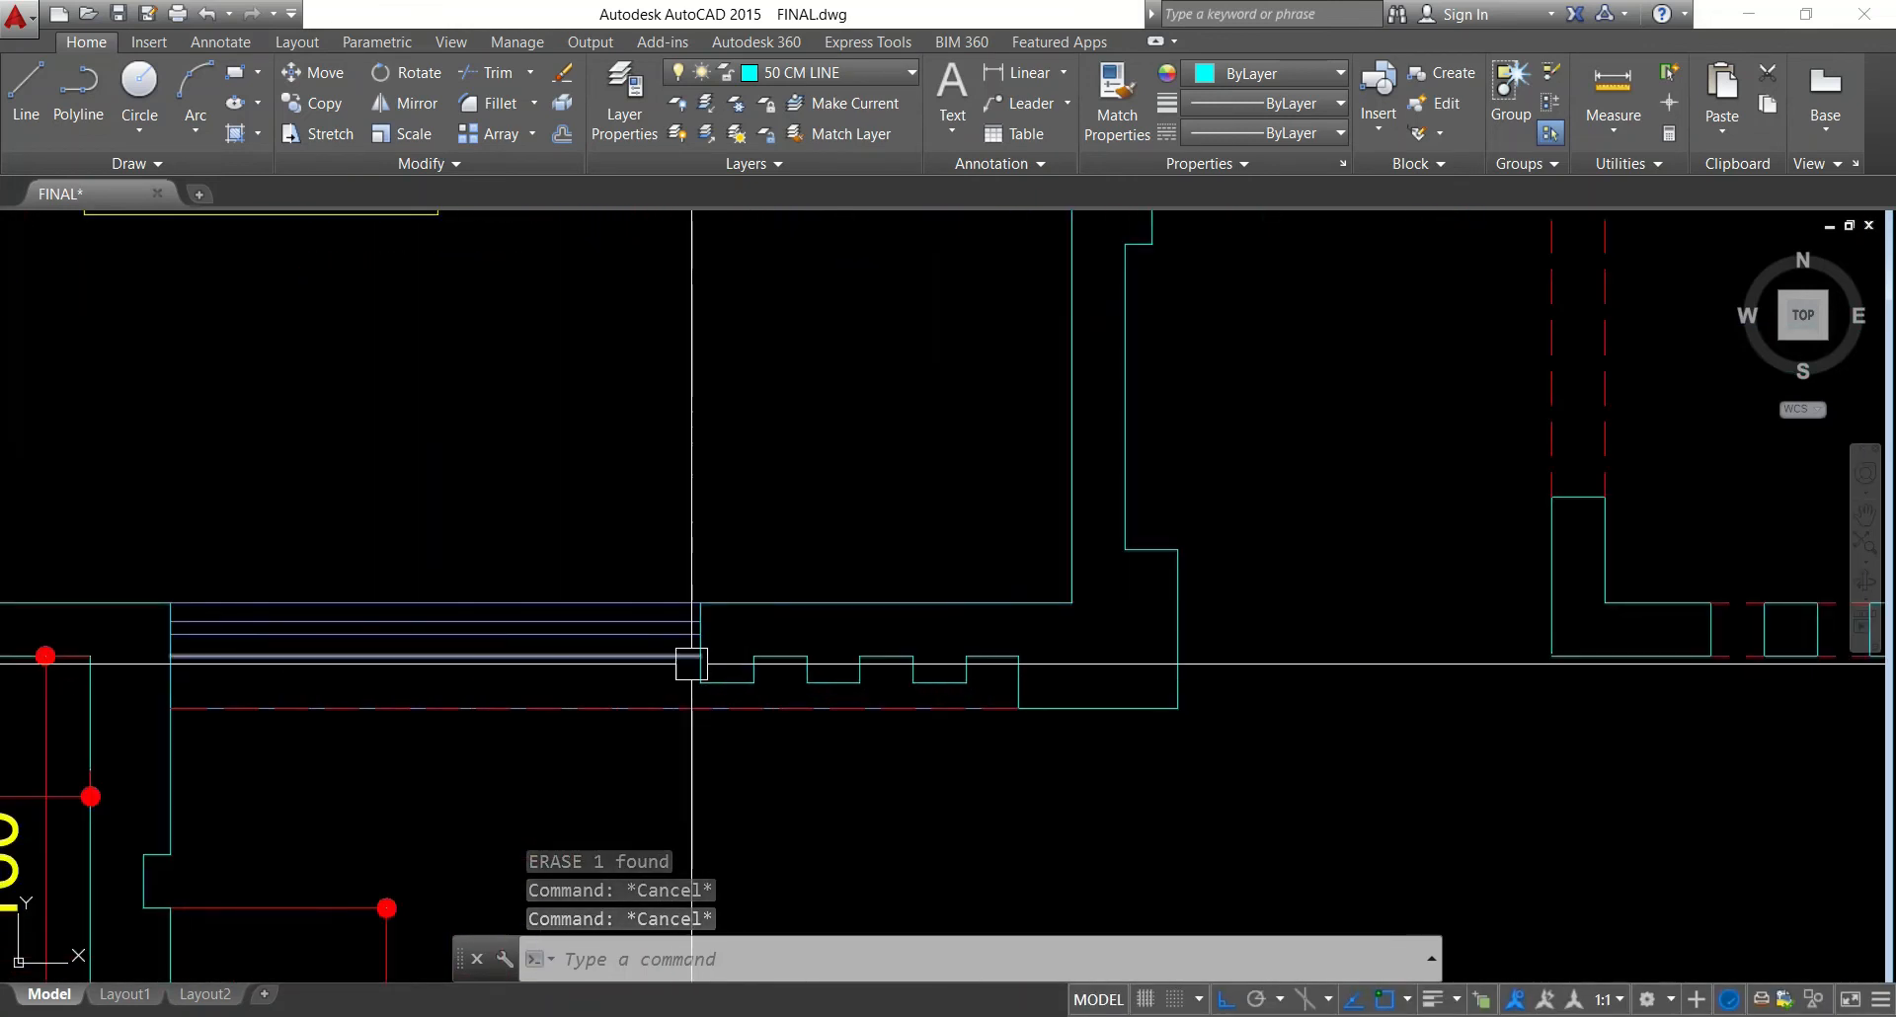
key(Escape)
click(1014, 71)
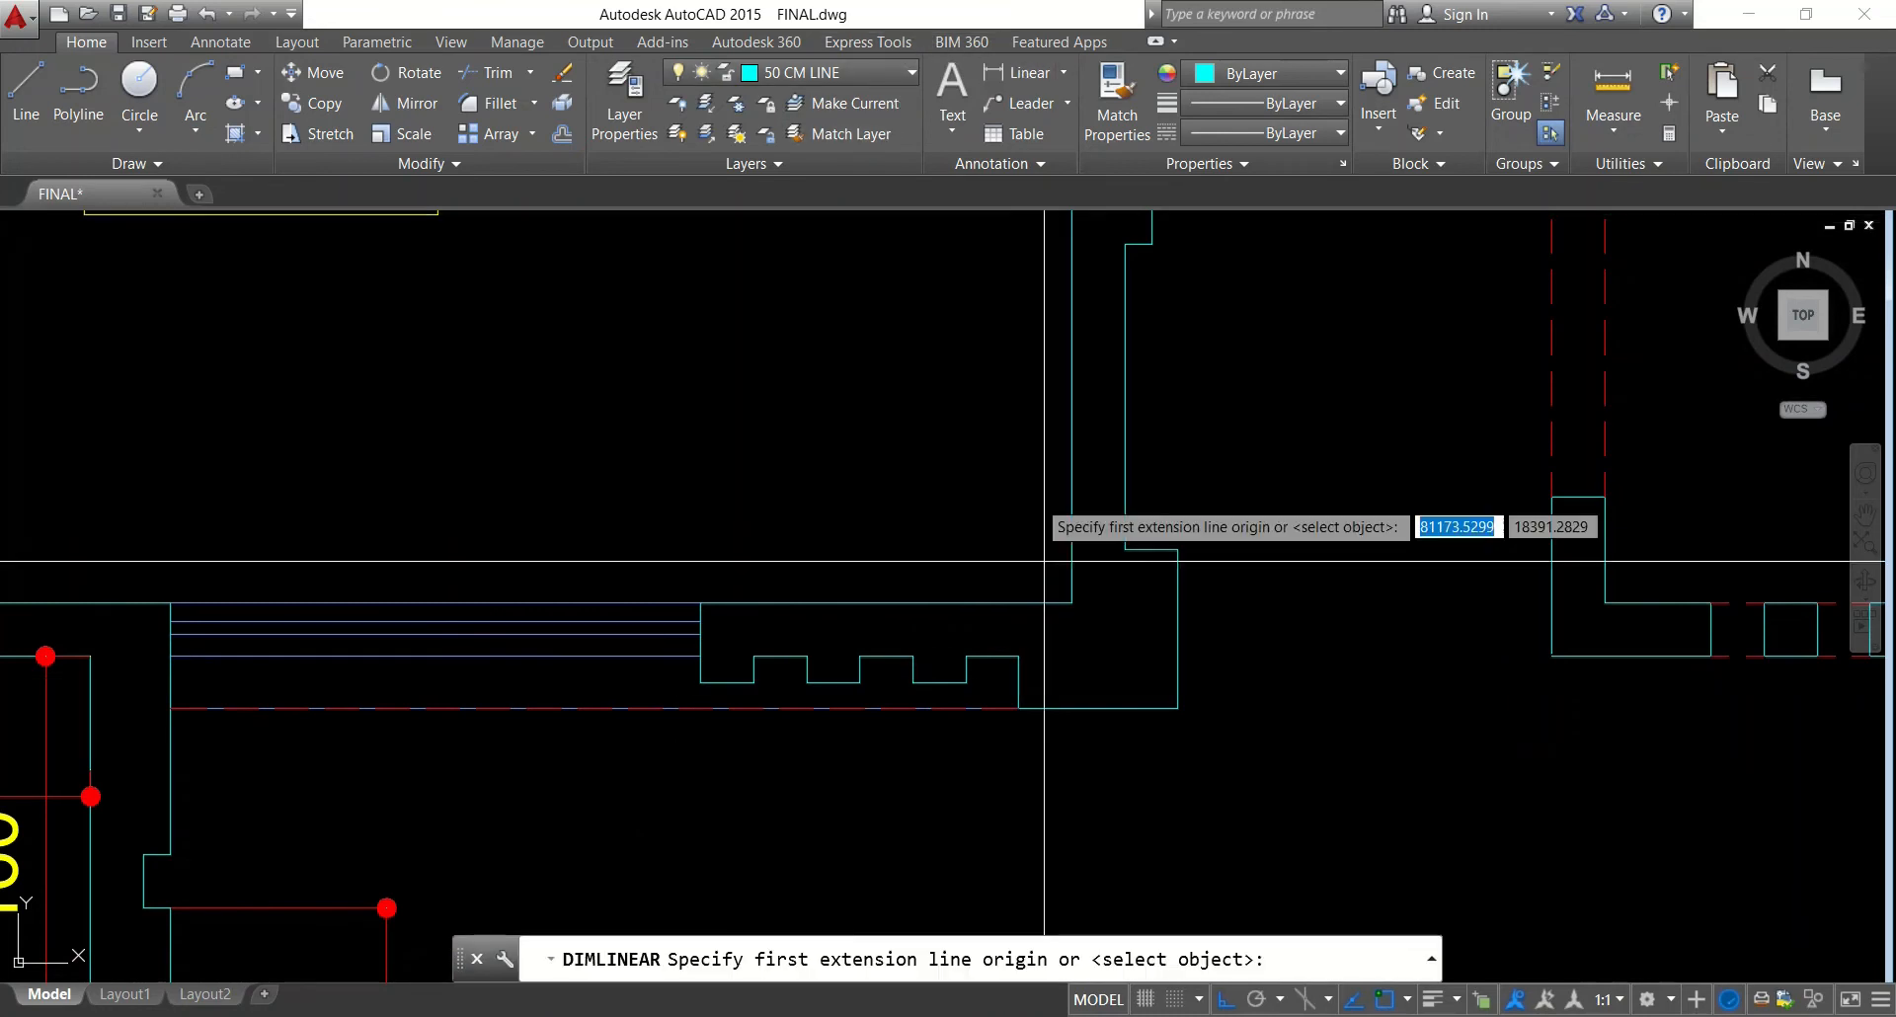
key(Return)
click(1204, 621)
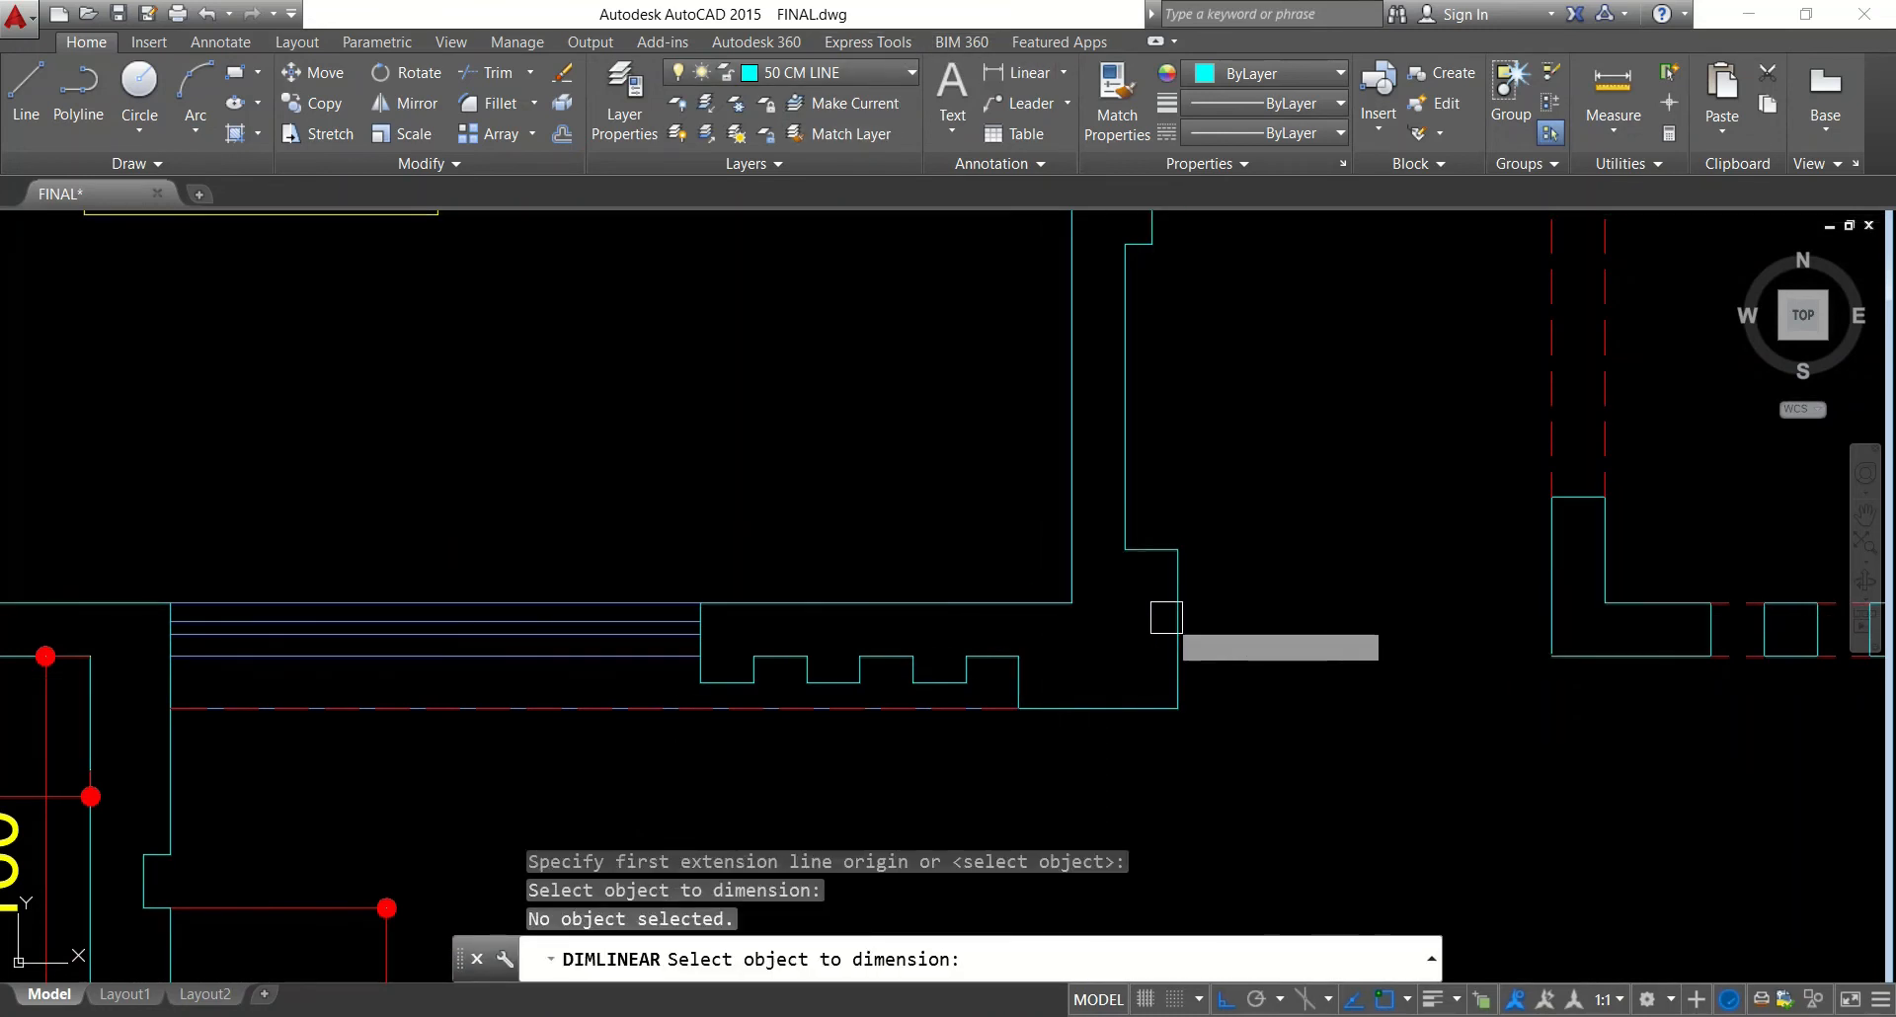
click(1176, 621)
click(1290, 632)
Dimension the underside of the same corner projection and the short horizontal ledge at its top
key(Return)
key(Return)
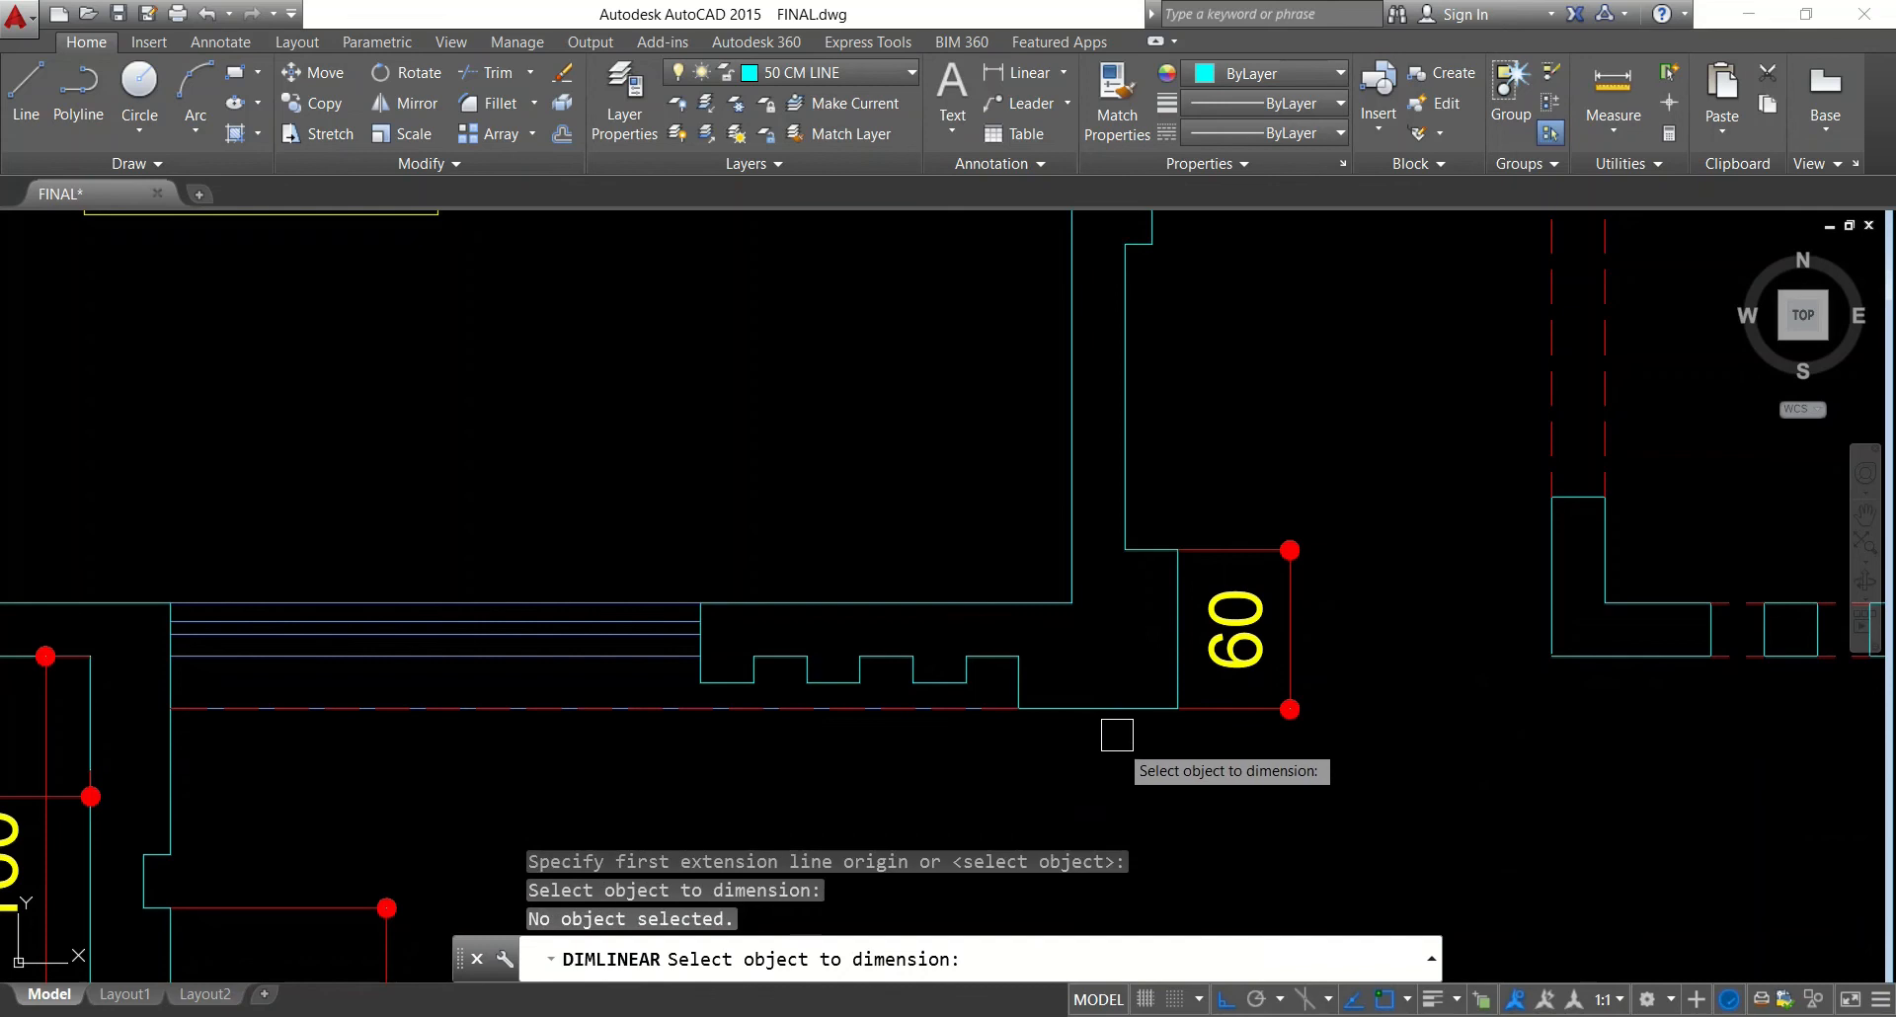
click(1131, 717)
click(1146, 818)
key(Return)
key(Return)
click(1151, 549)
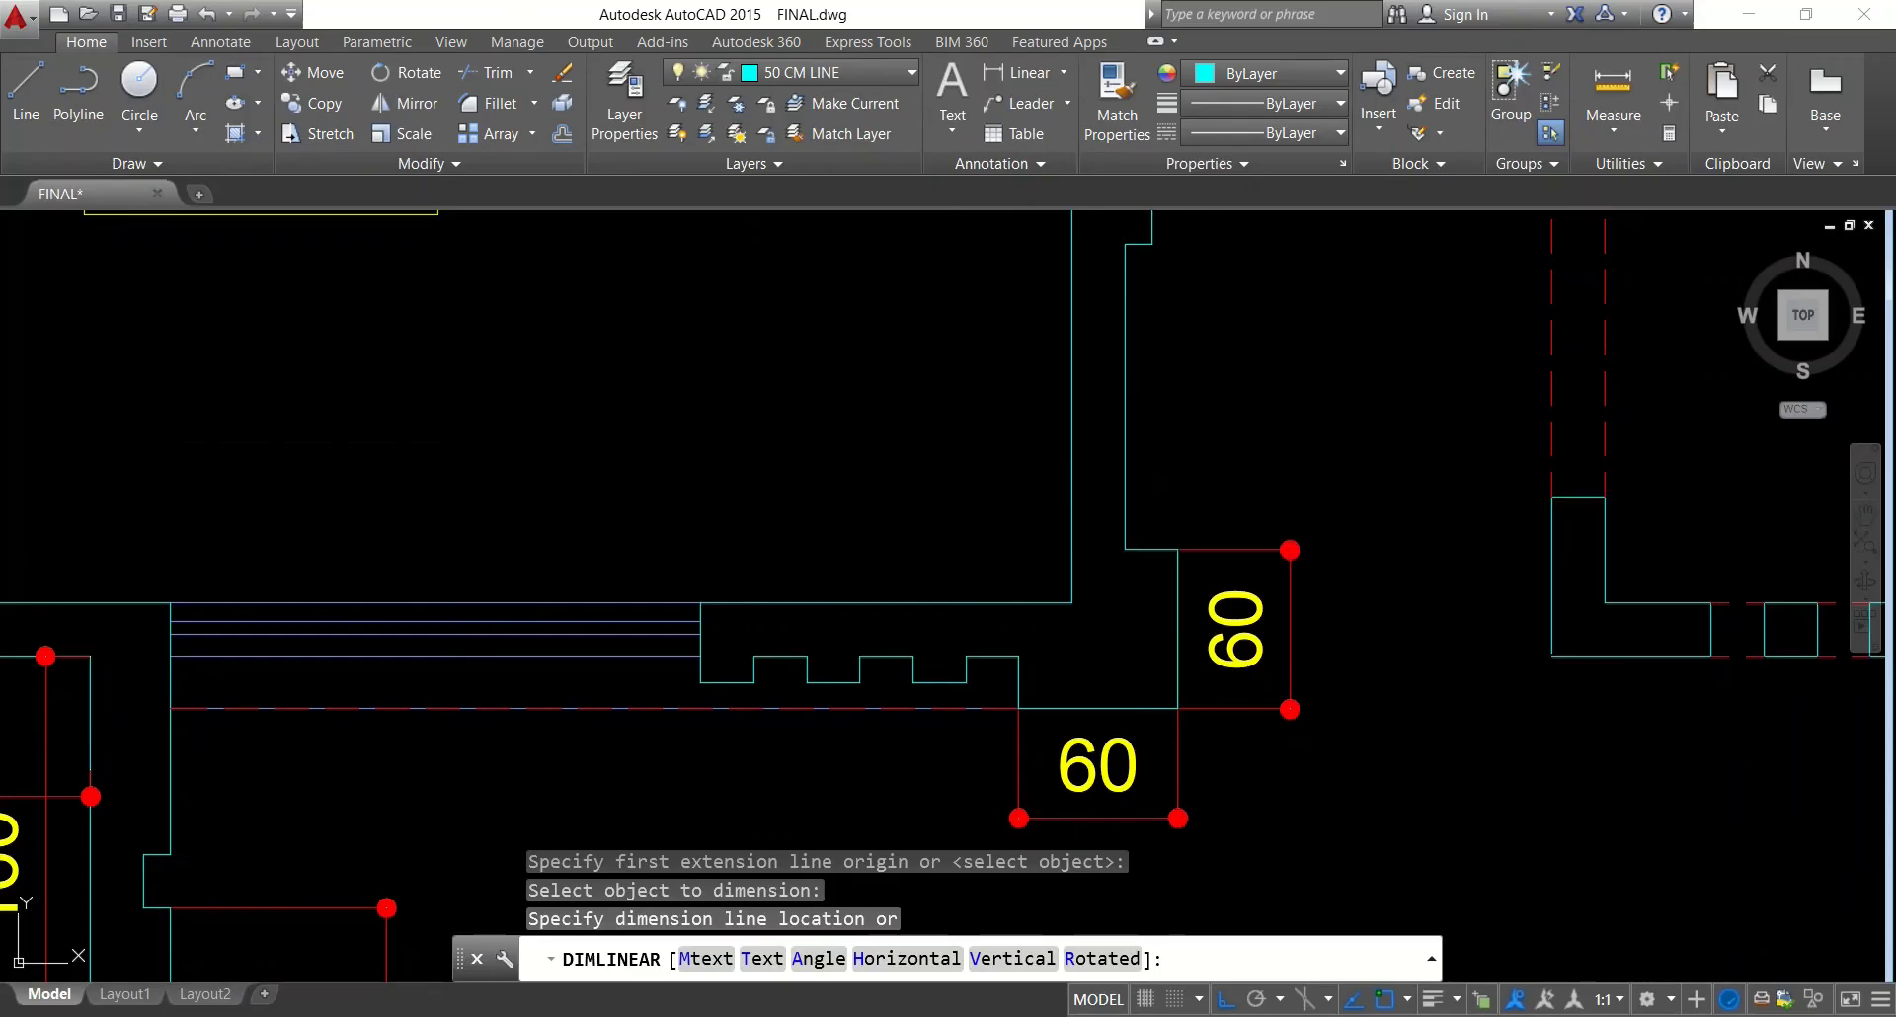
click(1180, 471)
key(Escape)
key(Escape)
scroll(1144, 677, down, 8)
middle_drag(1143, 678, 1131, 905)
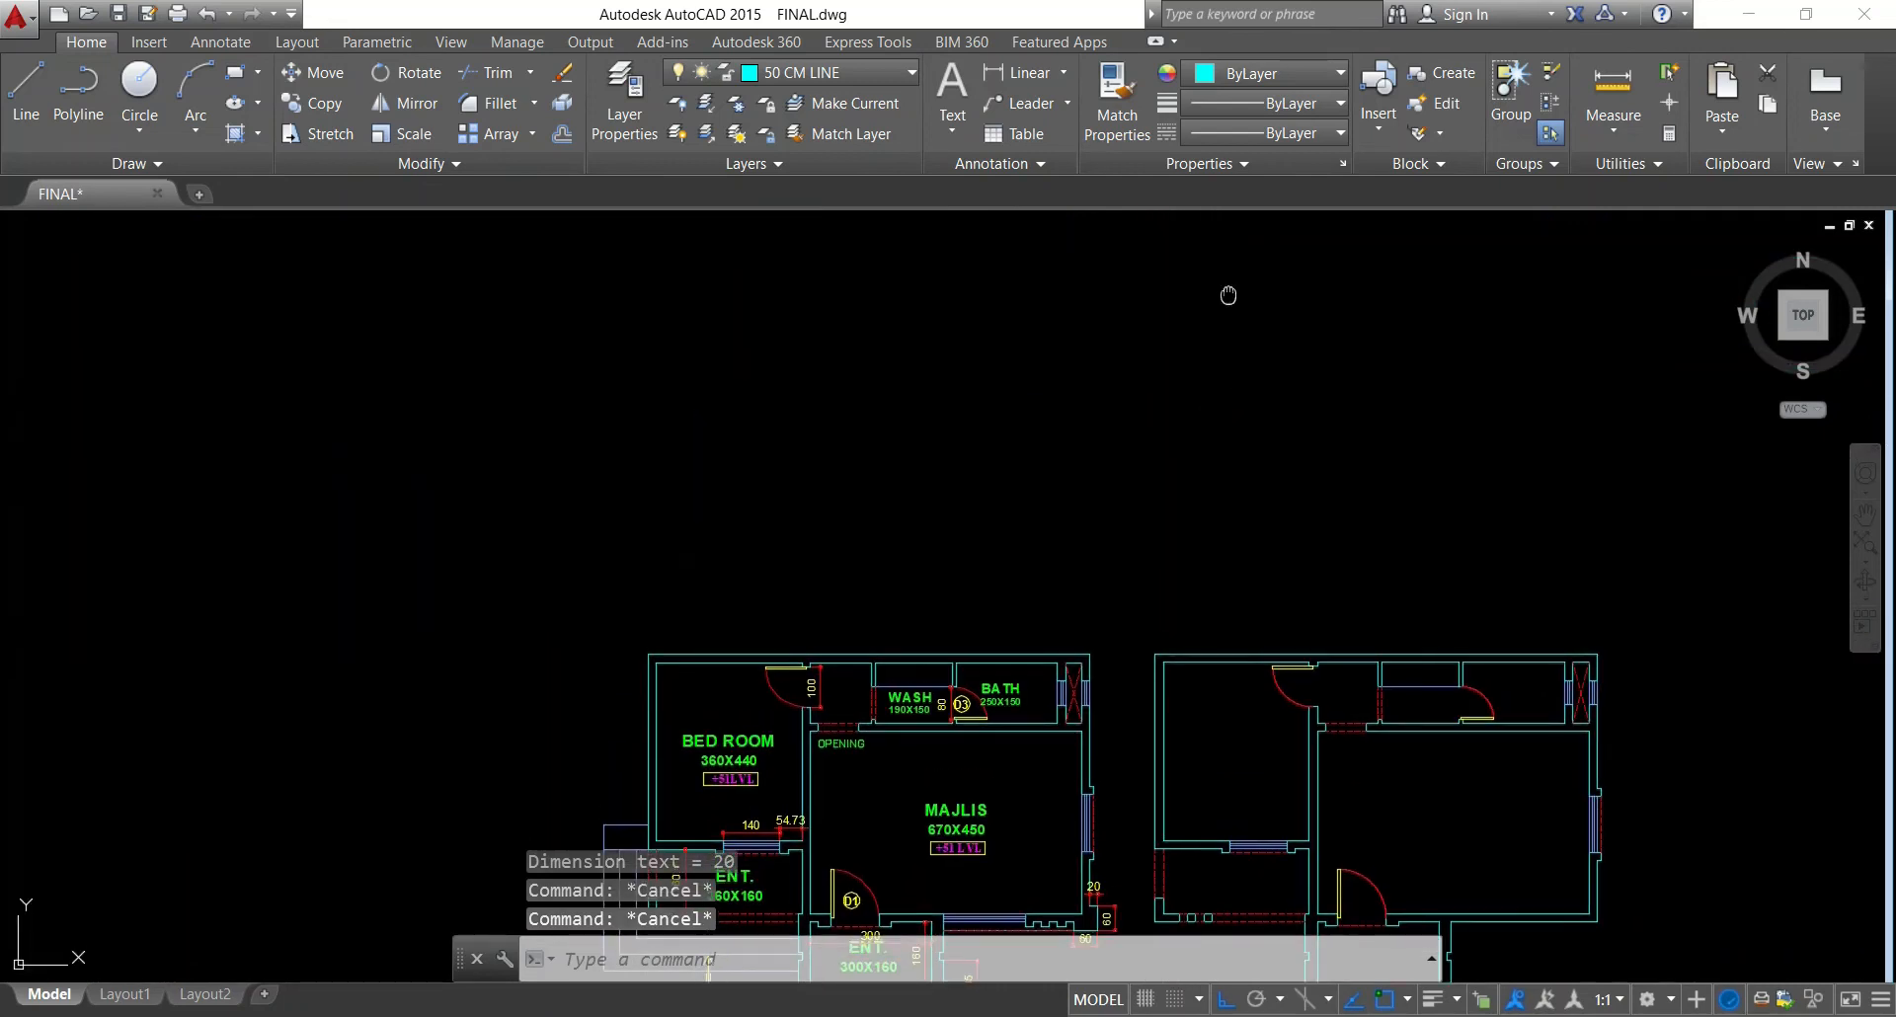
Measure the horizontal distance from the outermost vertical strip to the outer frame edge beside the front elevation's right-hand window, without placing a dimension
middle_drag(1195, 257, 1084, 860)
scroll(529, 563, up, 4)
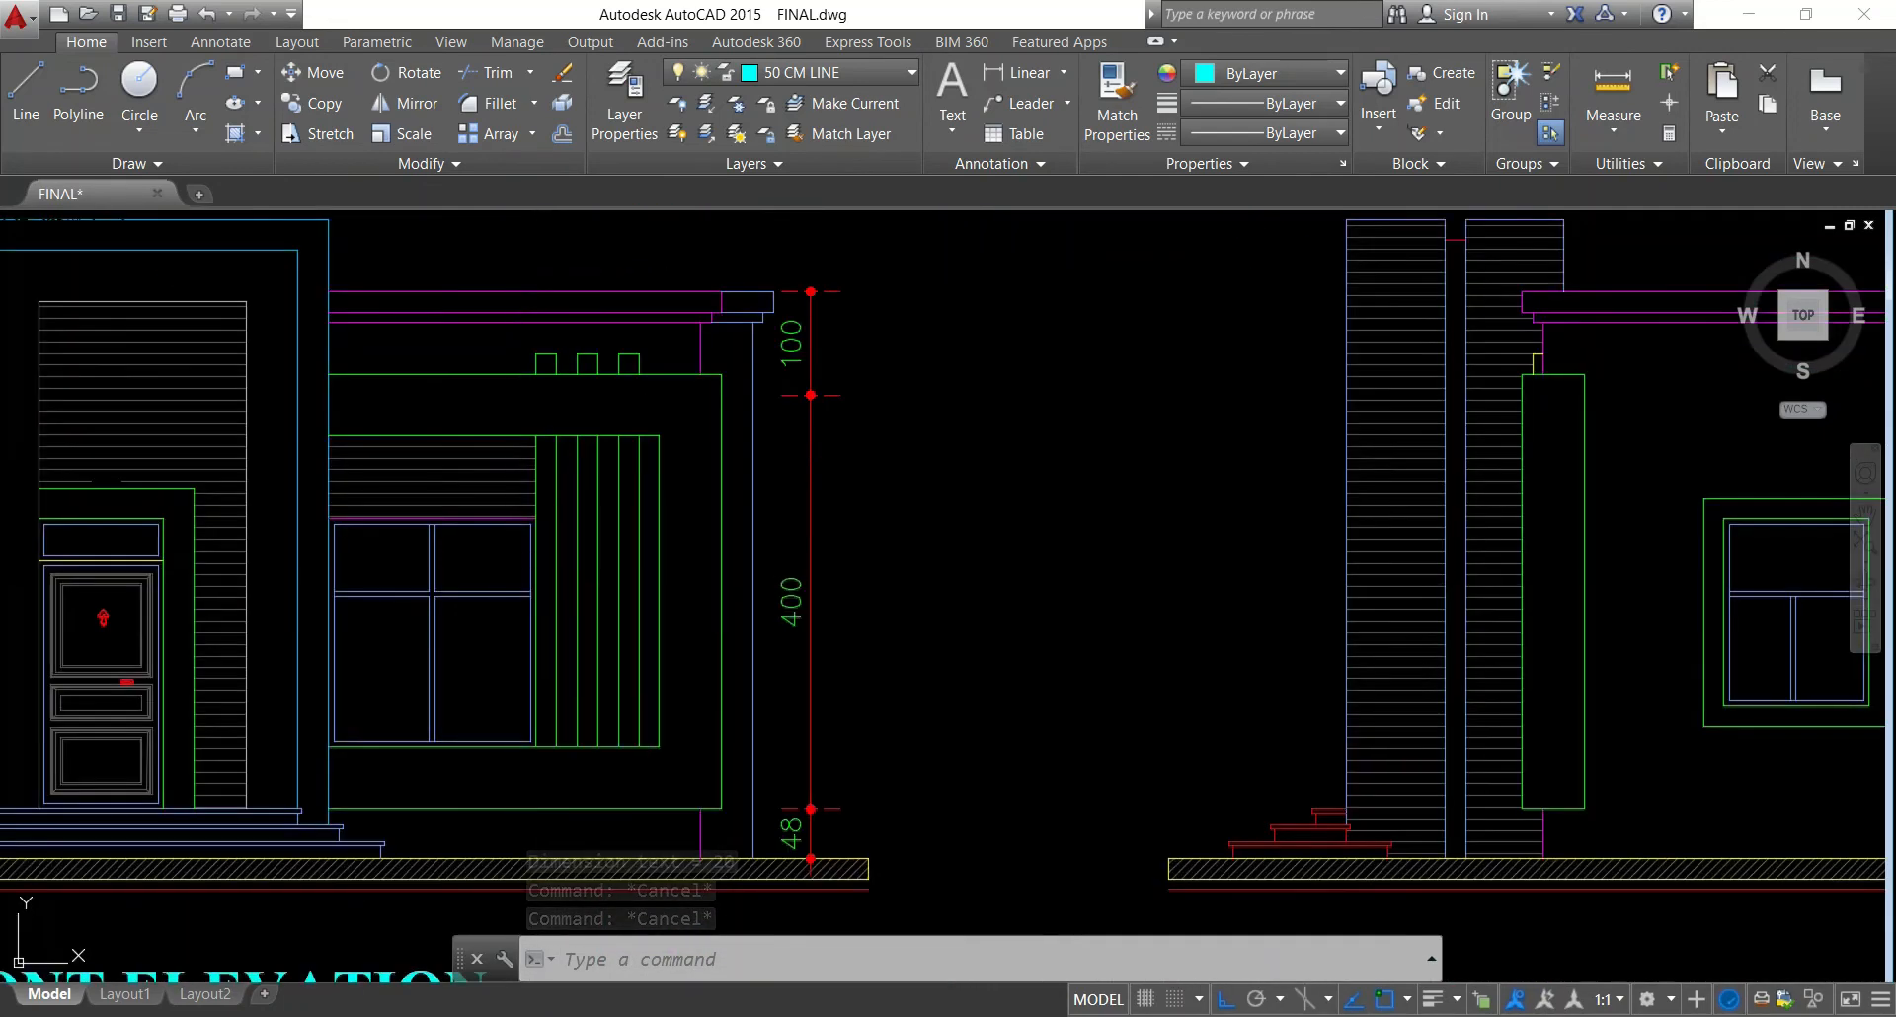
middle_drag(528, 563, 724, 544)
key(space)
click(855, 478)
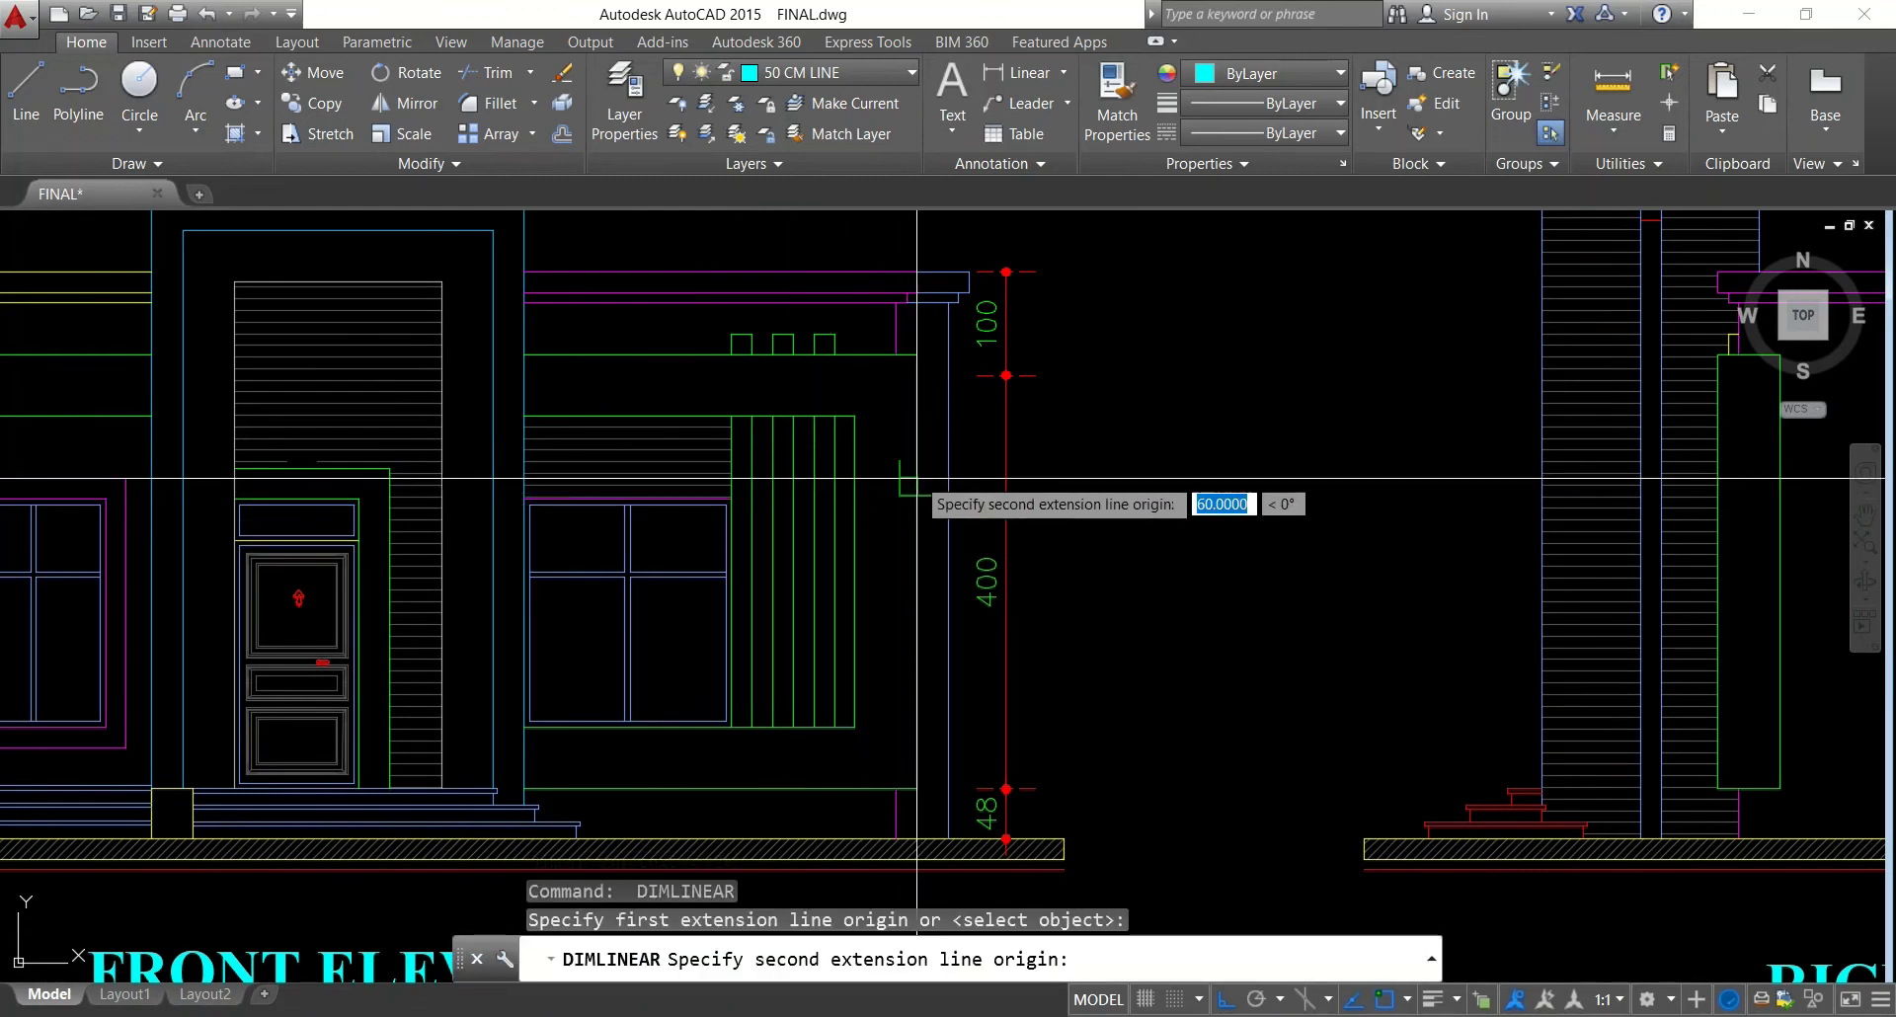
click(916, 478)
key(Escape)
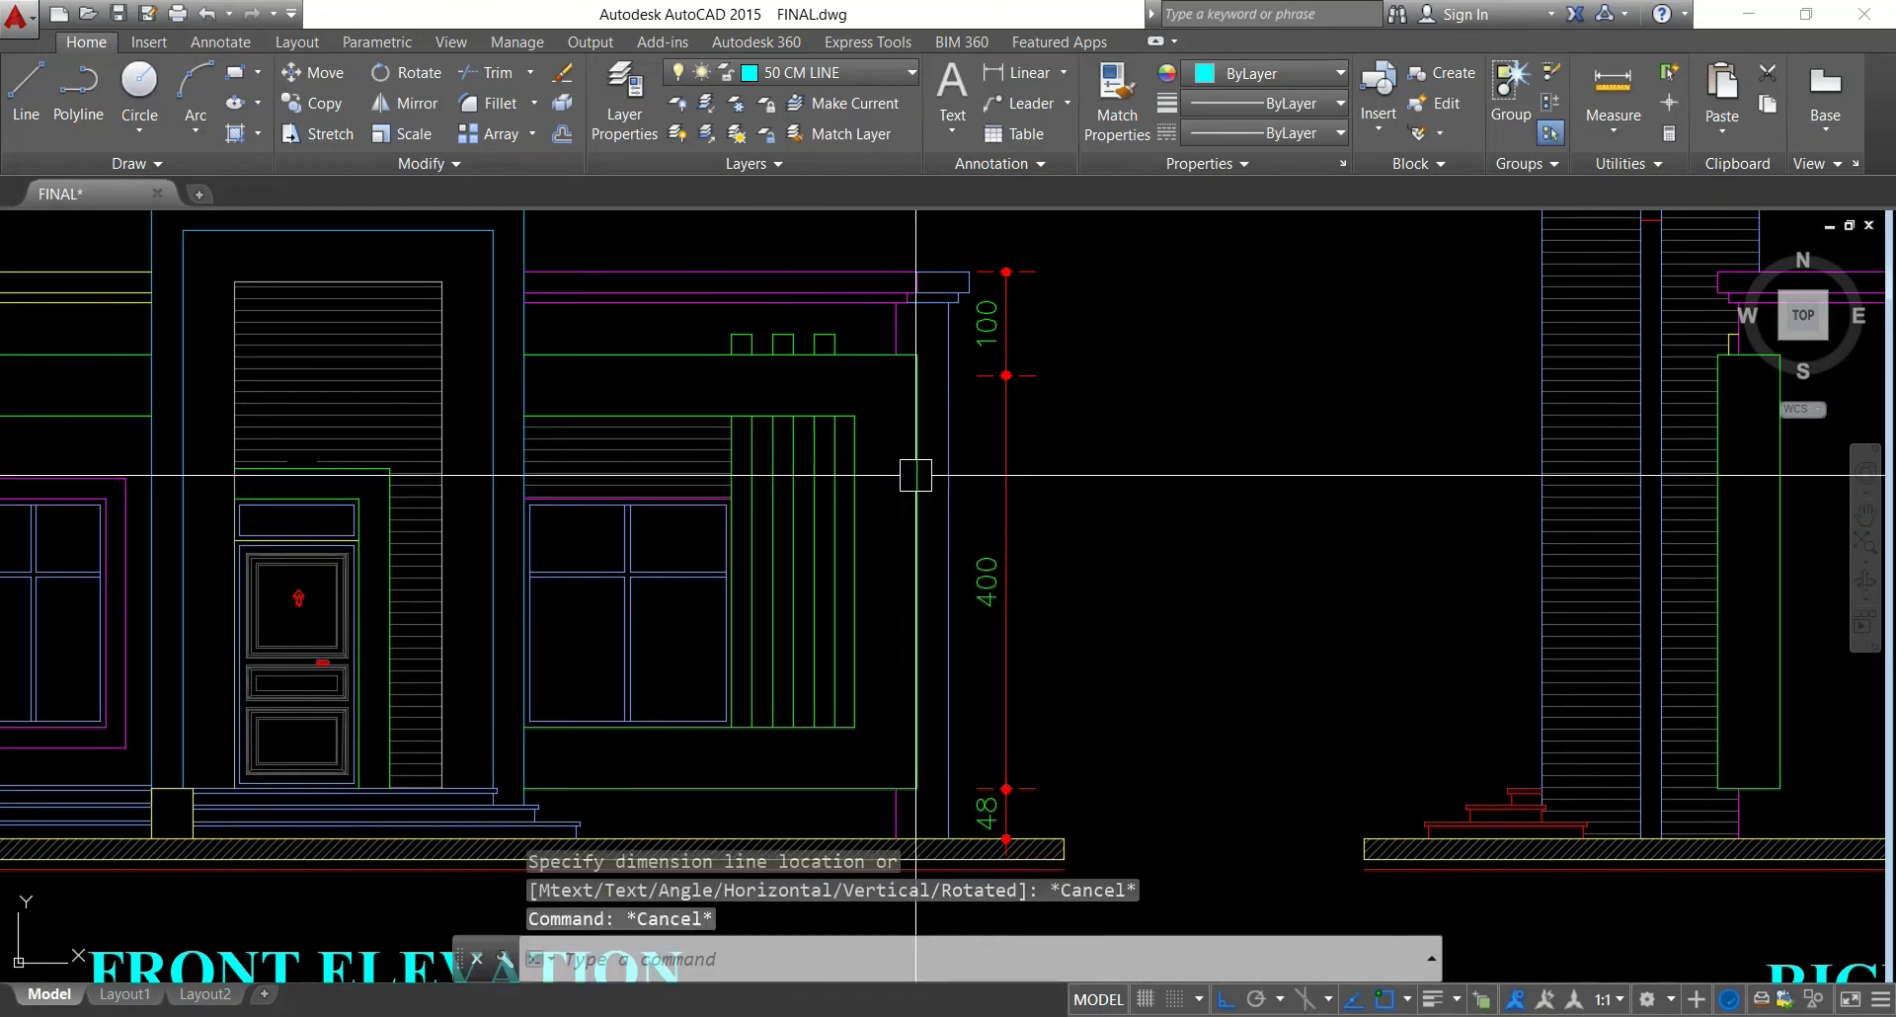
key(space)
click(837, 376)
click(837, 376)
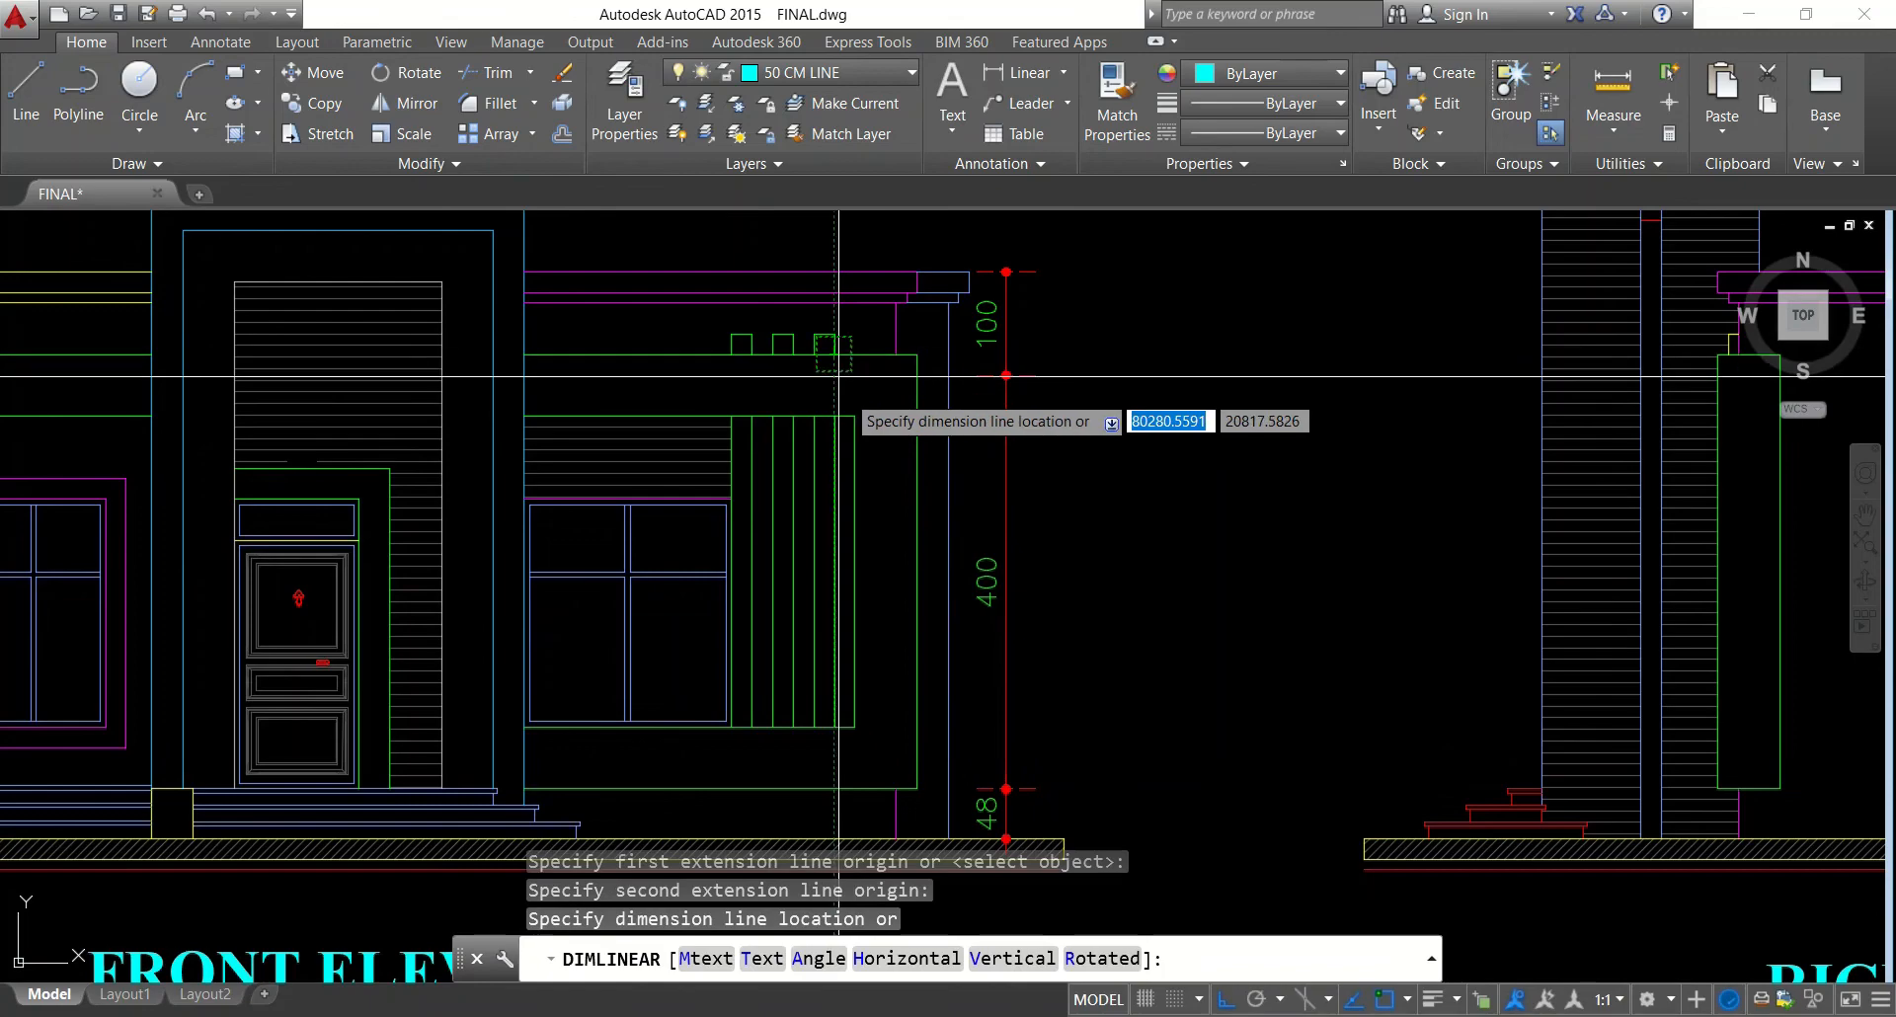
key(Escape)
key(space)
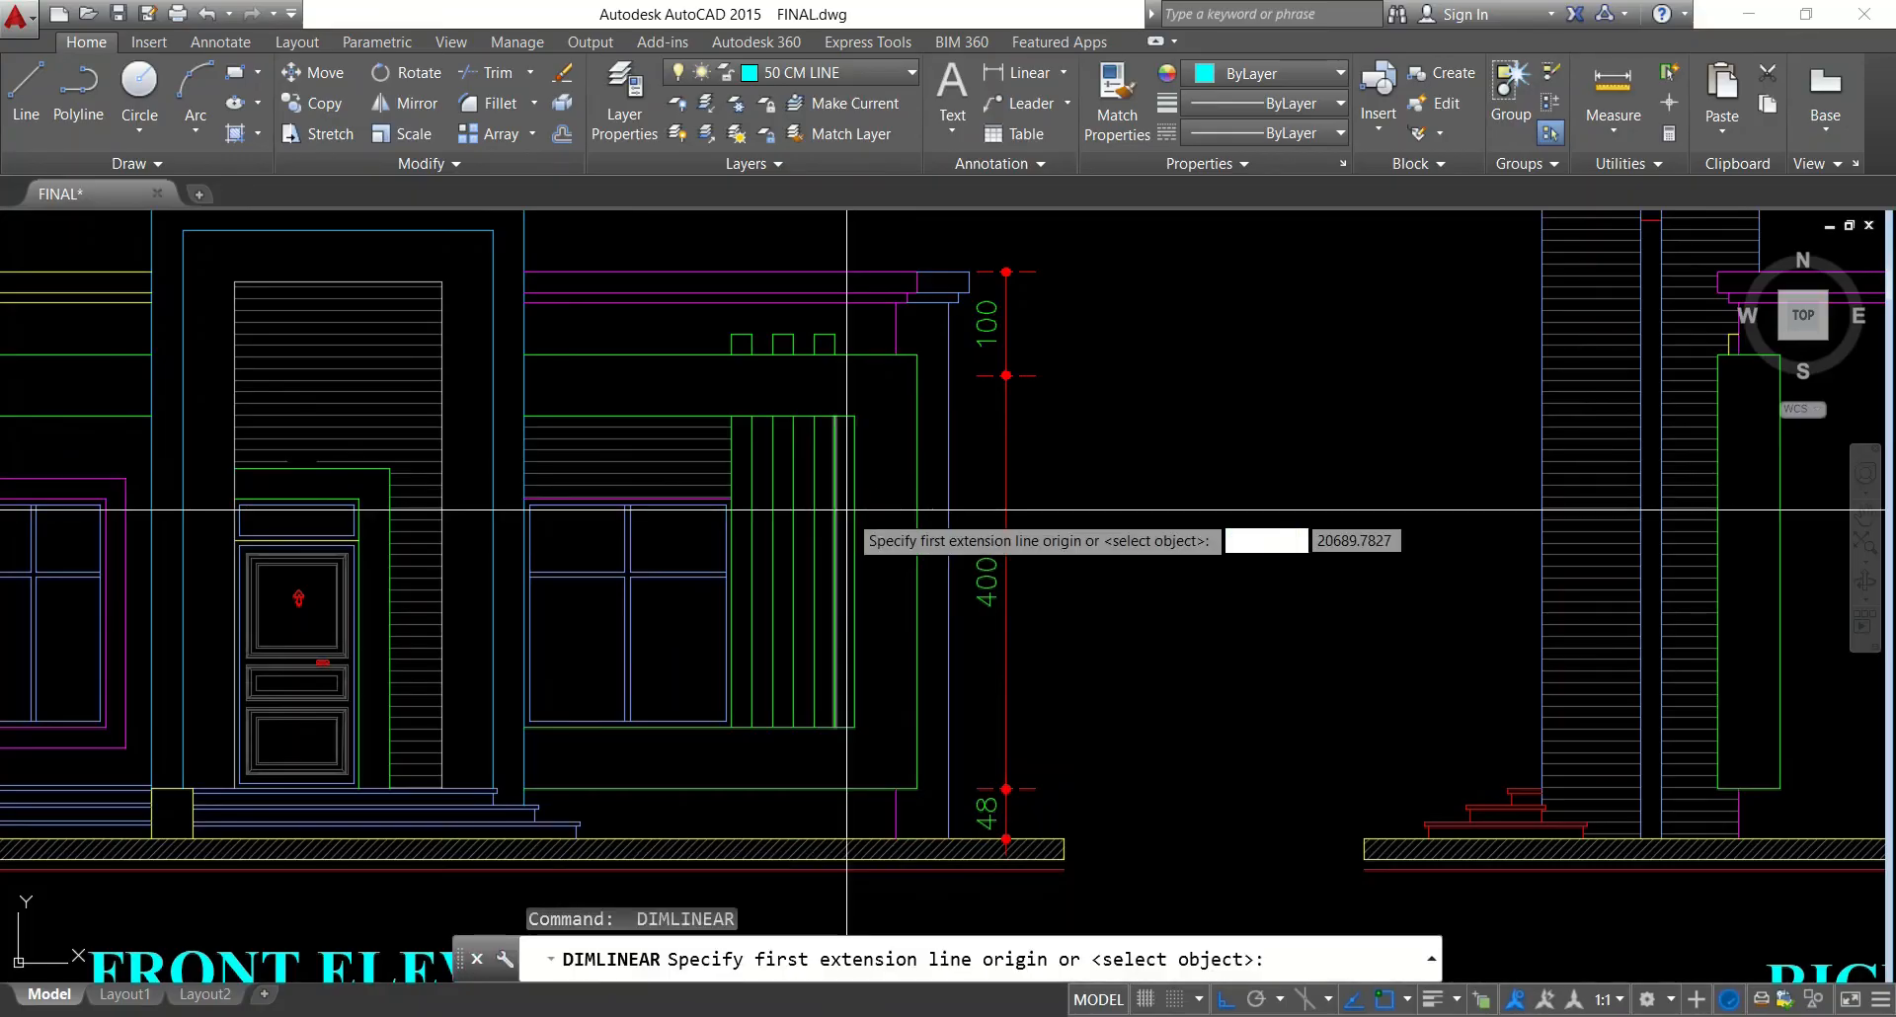
click(853, 511)
click(915, 514)
key(Escape)
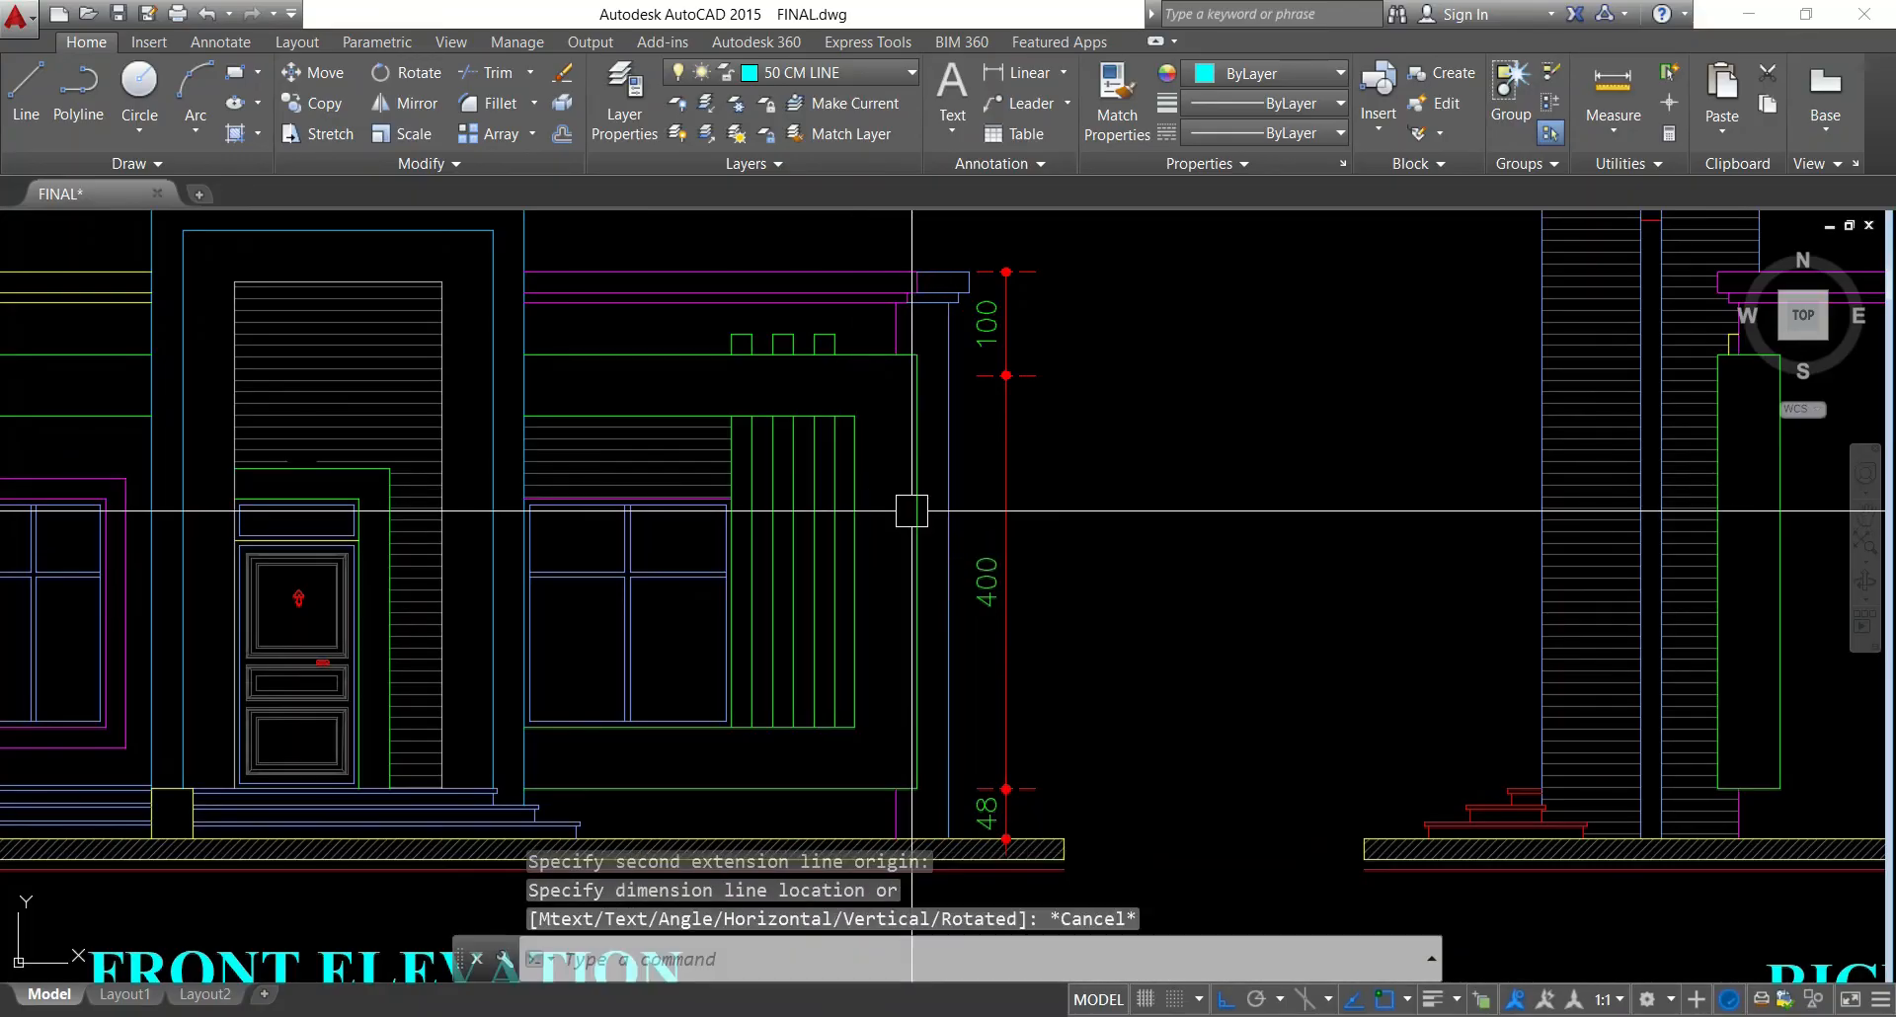
Try to offset the new majlis's lower outer wall line 60 outward for the corner projection
scroll(1016, 385, down, 8)
scroll(977, 527, up, 8)
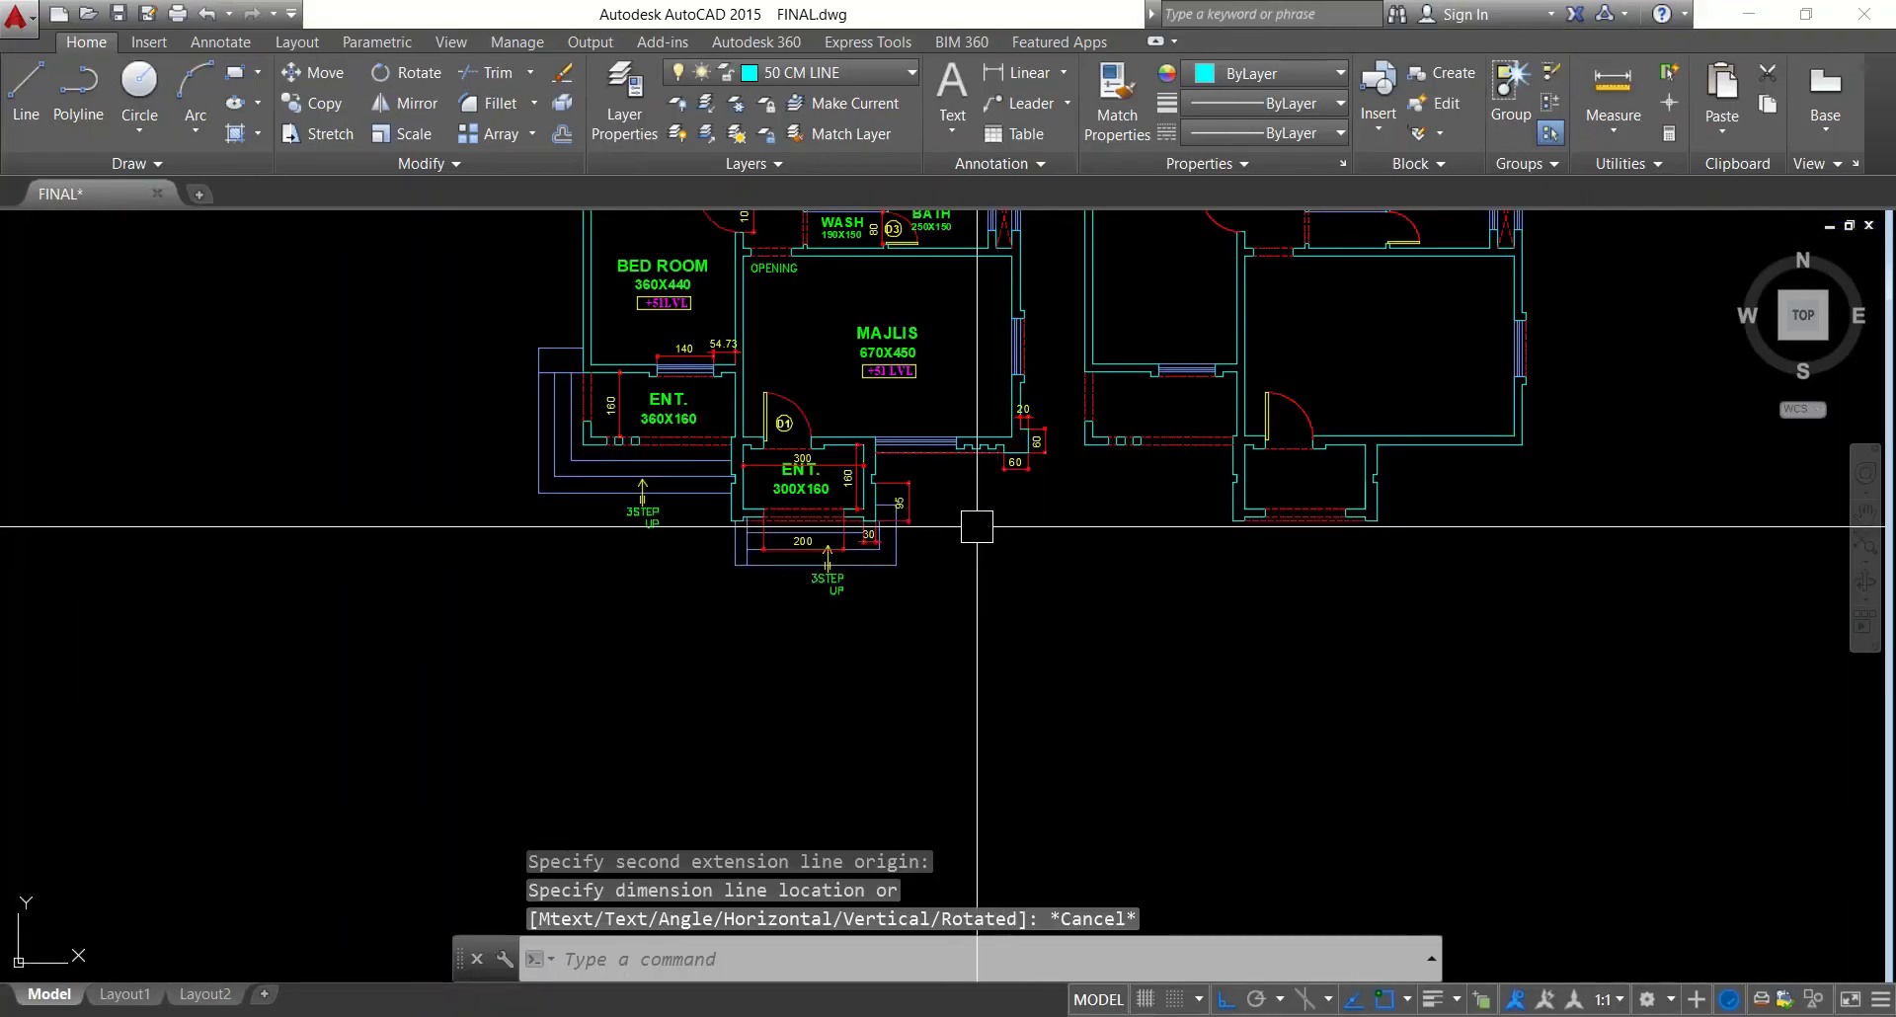
scroll(1087, 514, down, 3)
scroll(1241, 531, up, 8)
key(Escape)
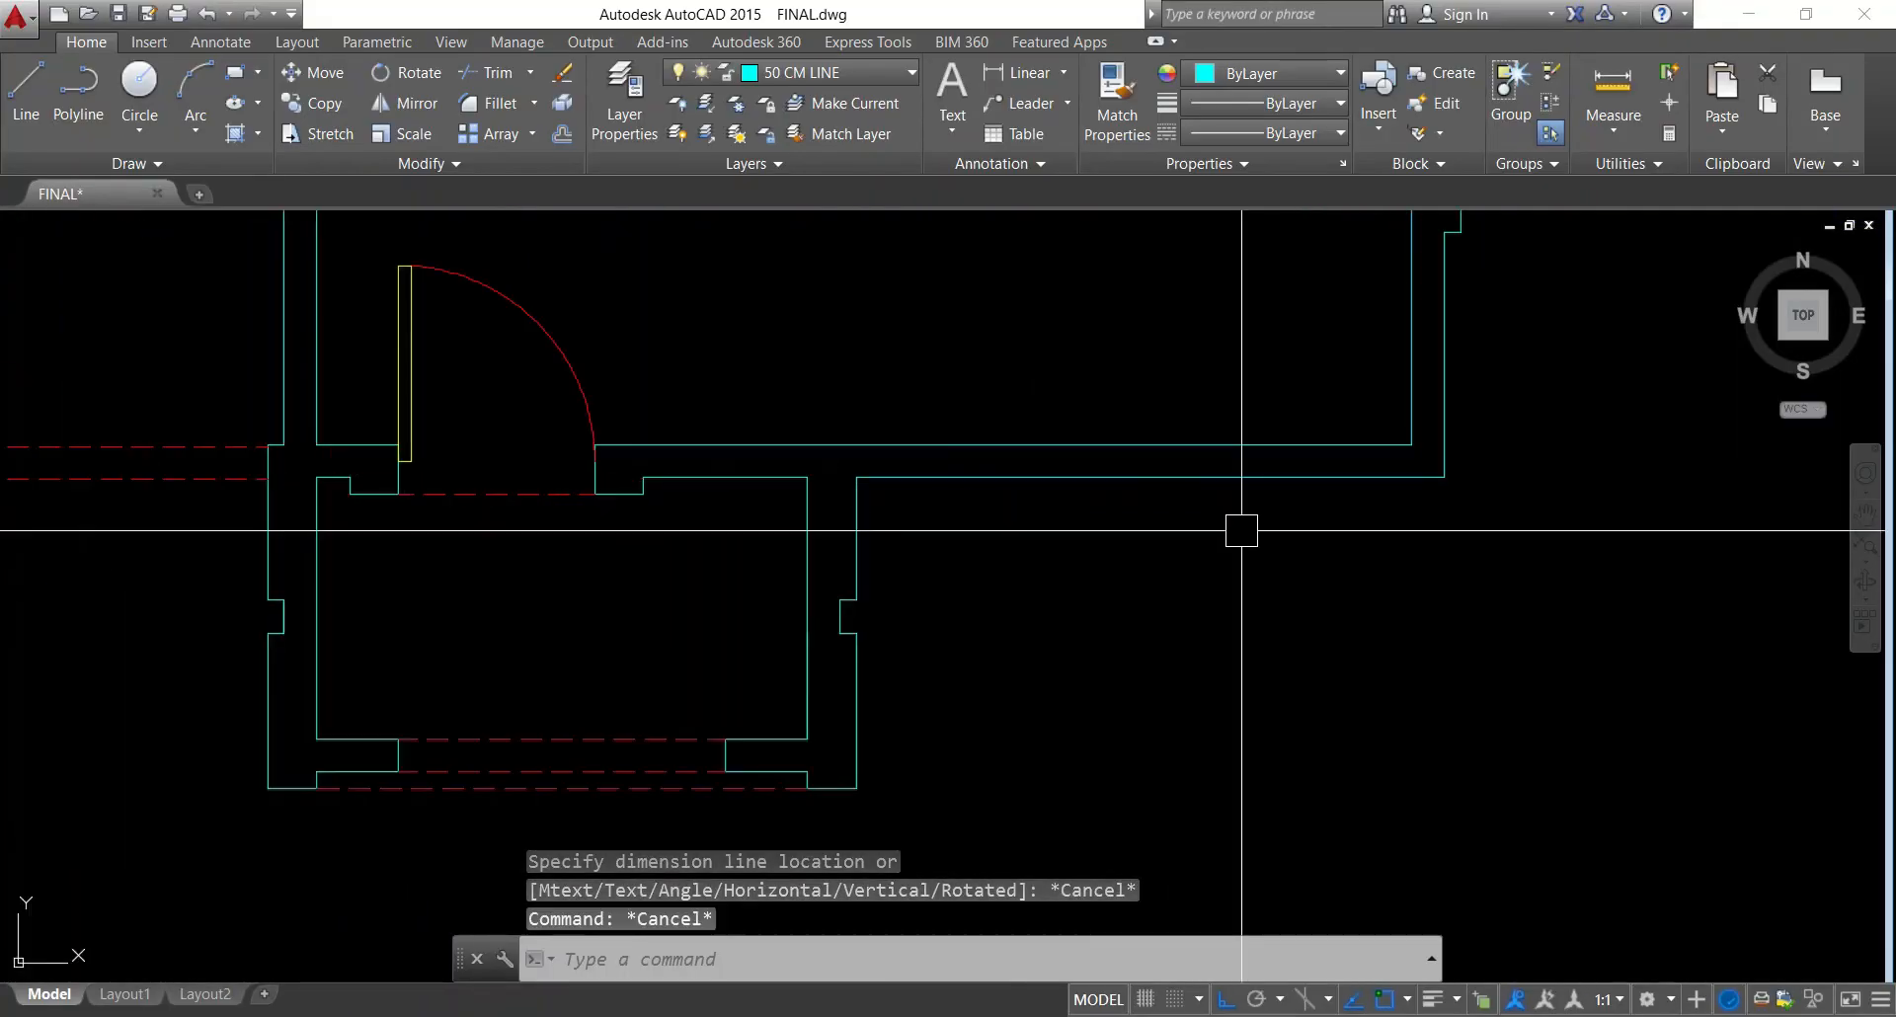
text(O)
key(Return)
key(Return)
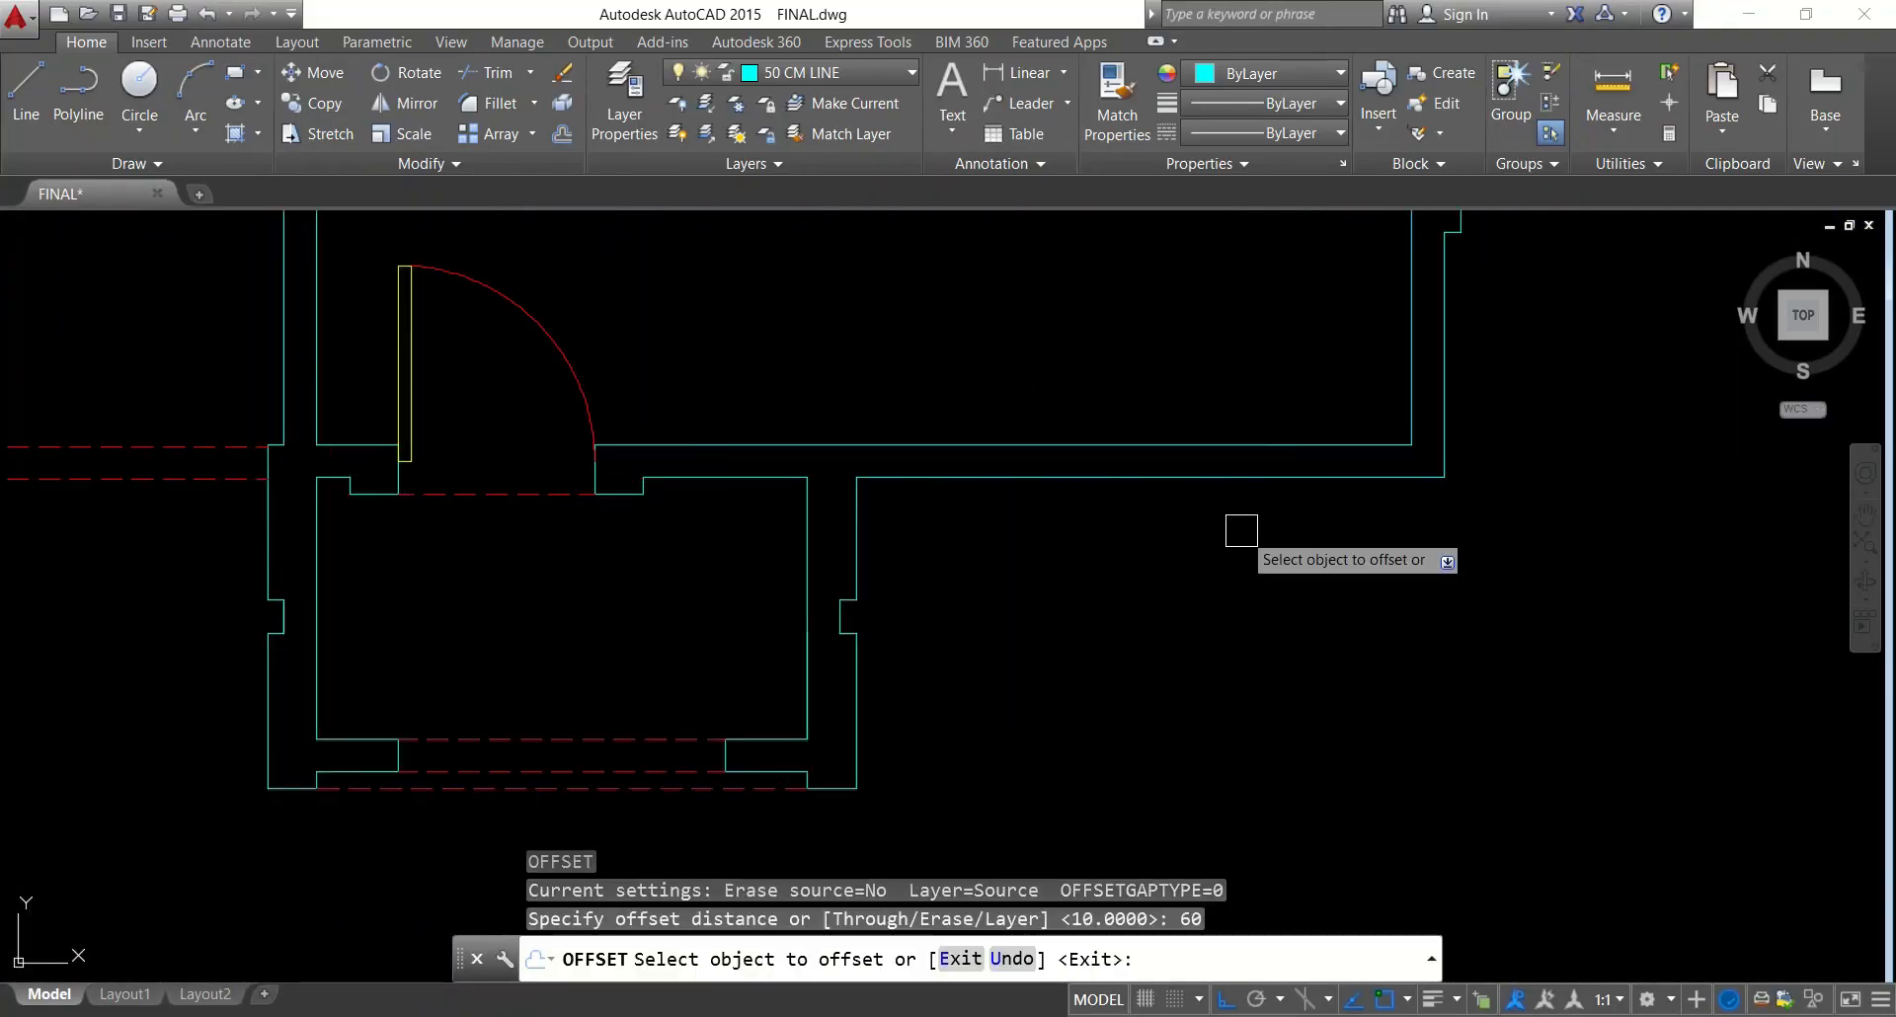
click(1329, 482)
click(1397, 502)
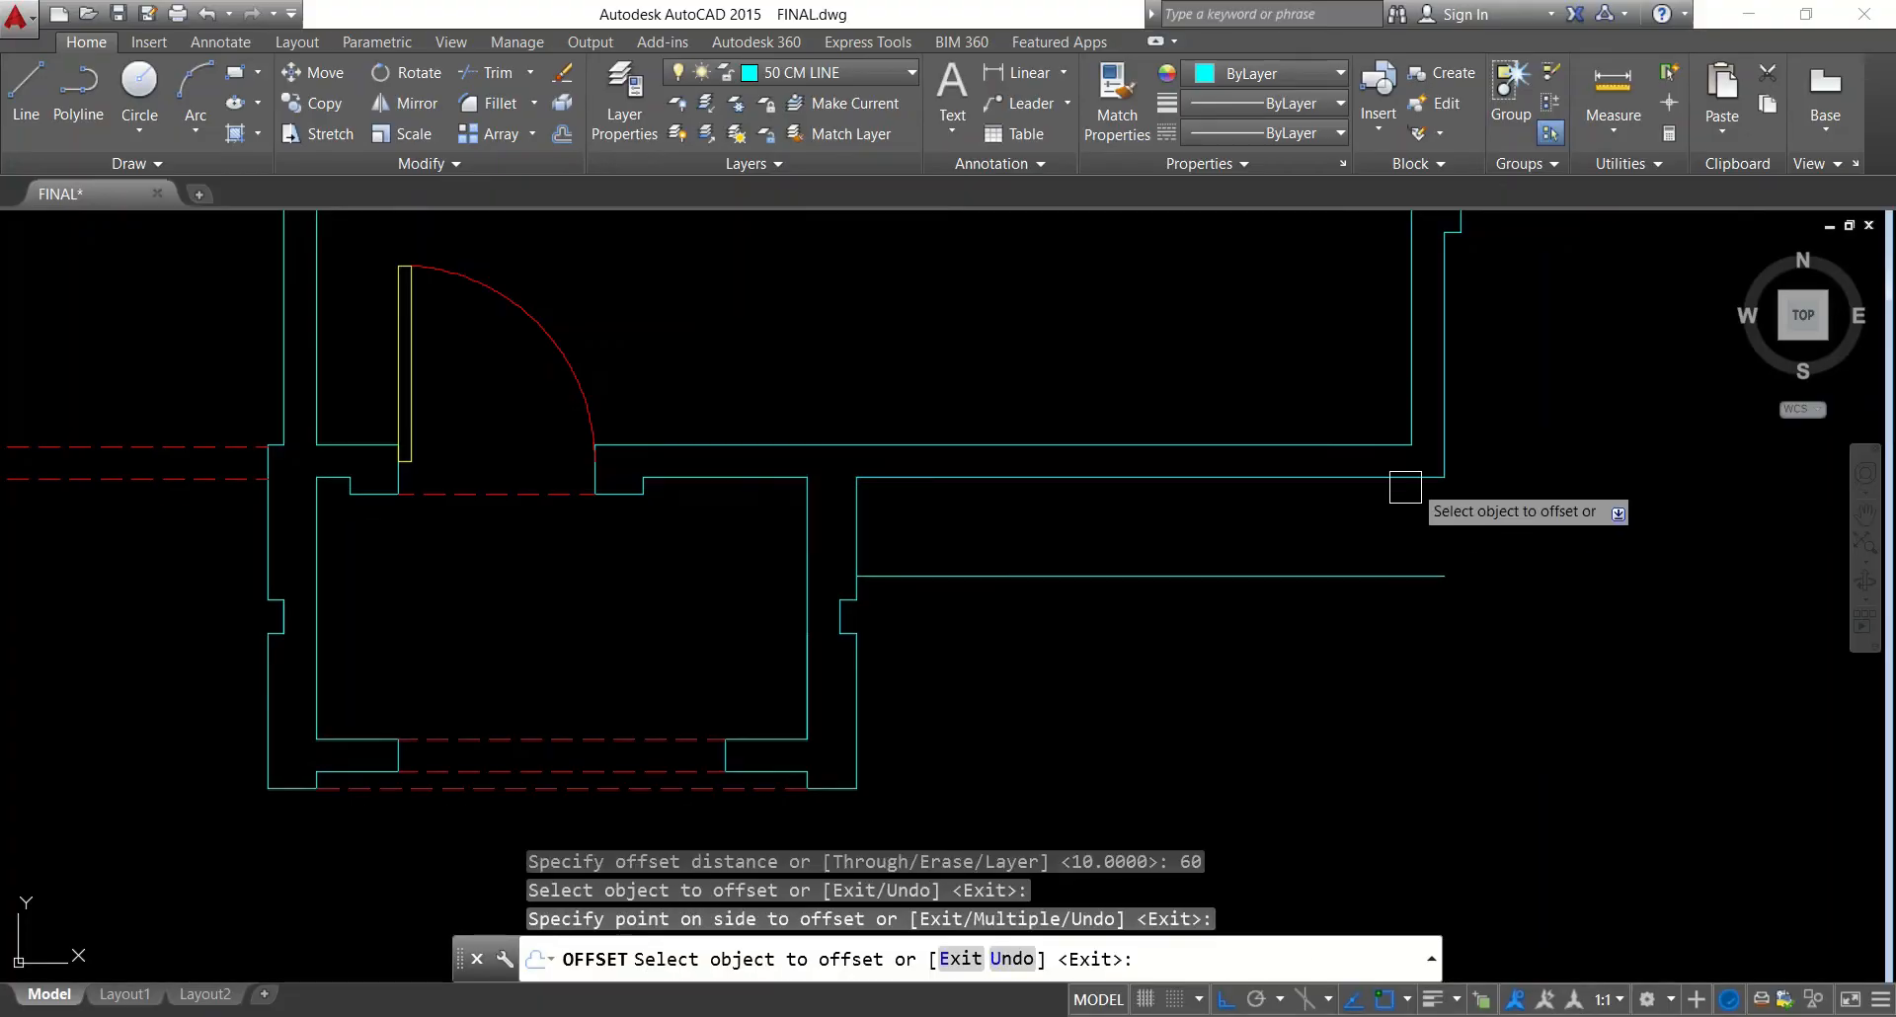
key(Escape)
key(Escape)
click(1396, 573)
text(E)
key(Return)
Offset the new majlis's lower and right outer wall lines 20 outward at the lower right corner
text(O)
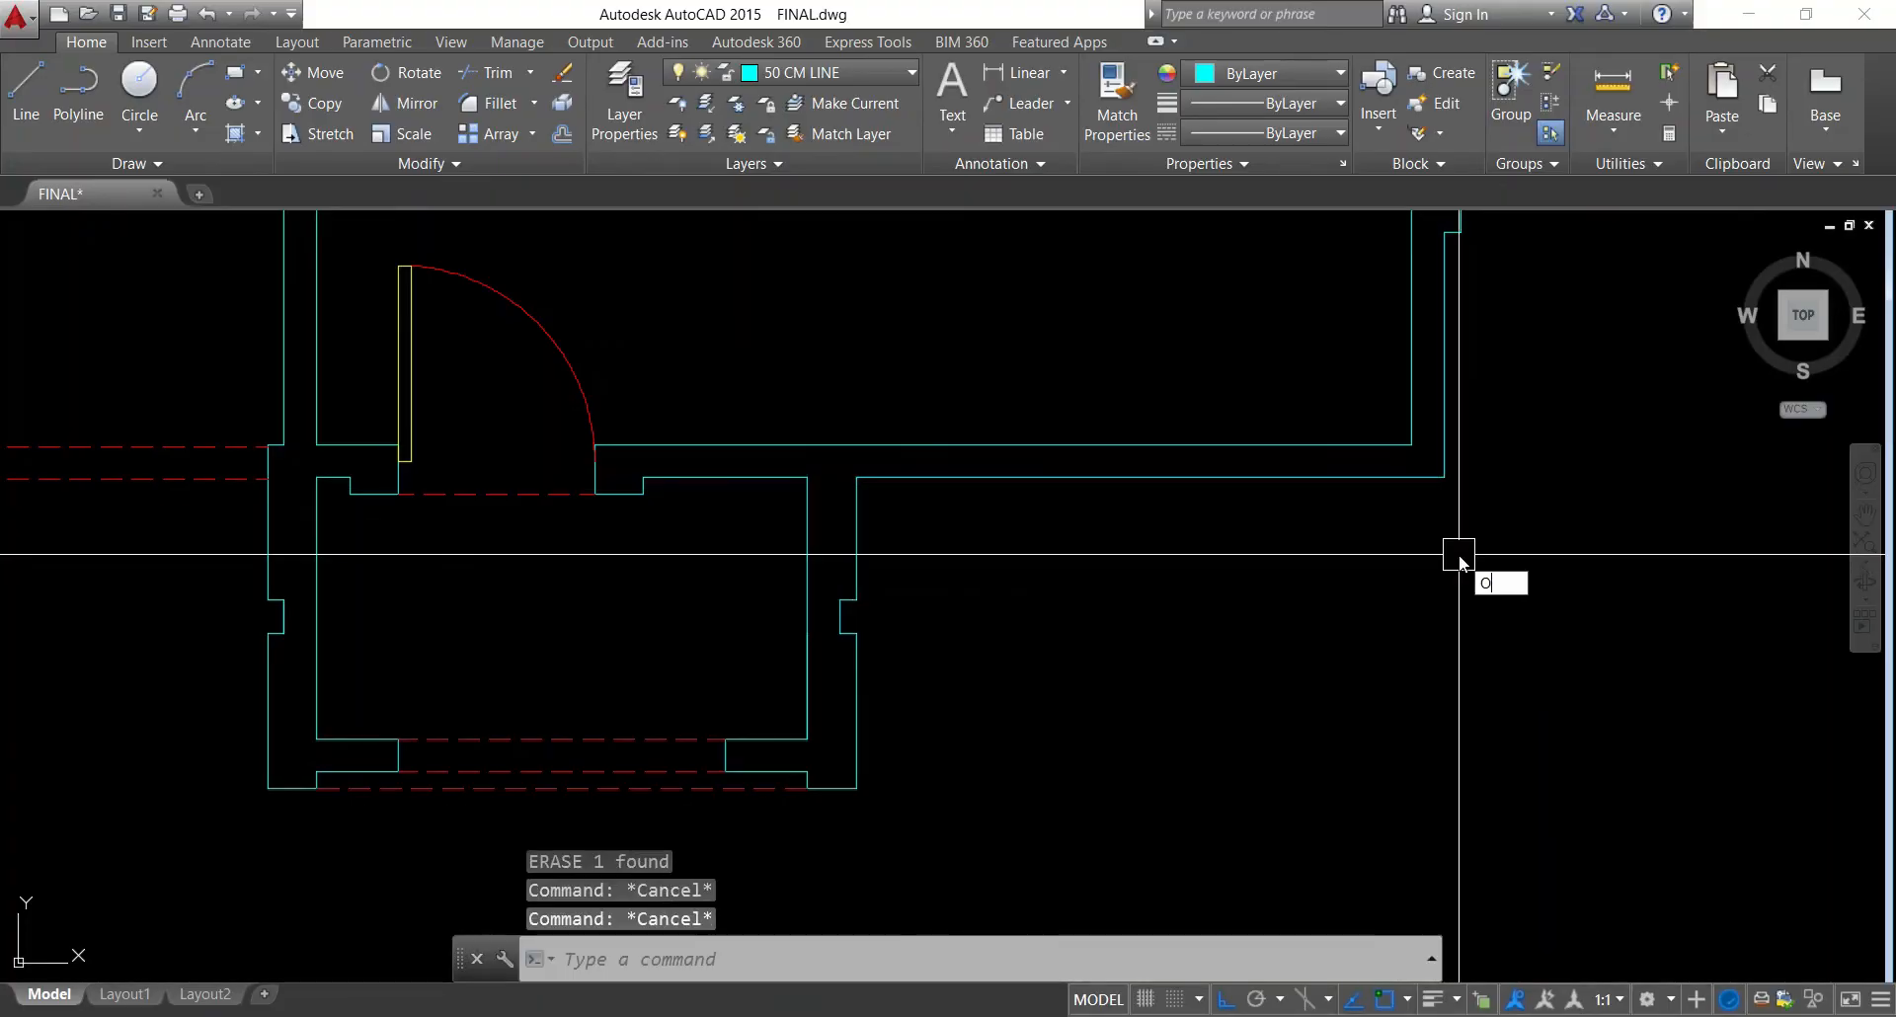
key(Return)
text(20)
key(Return)
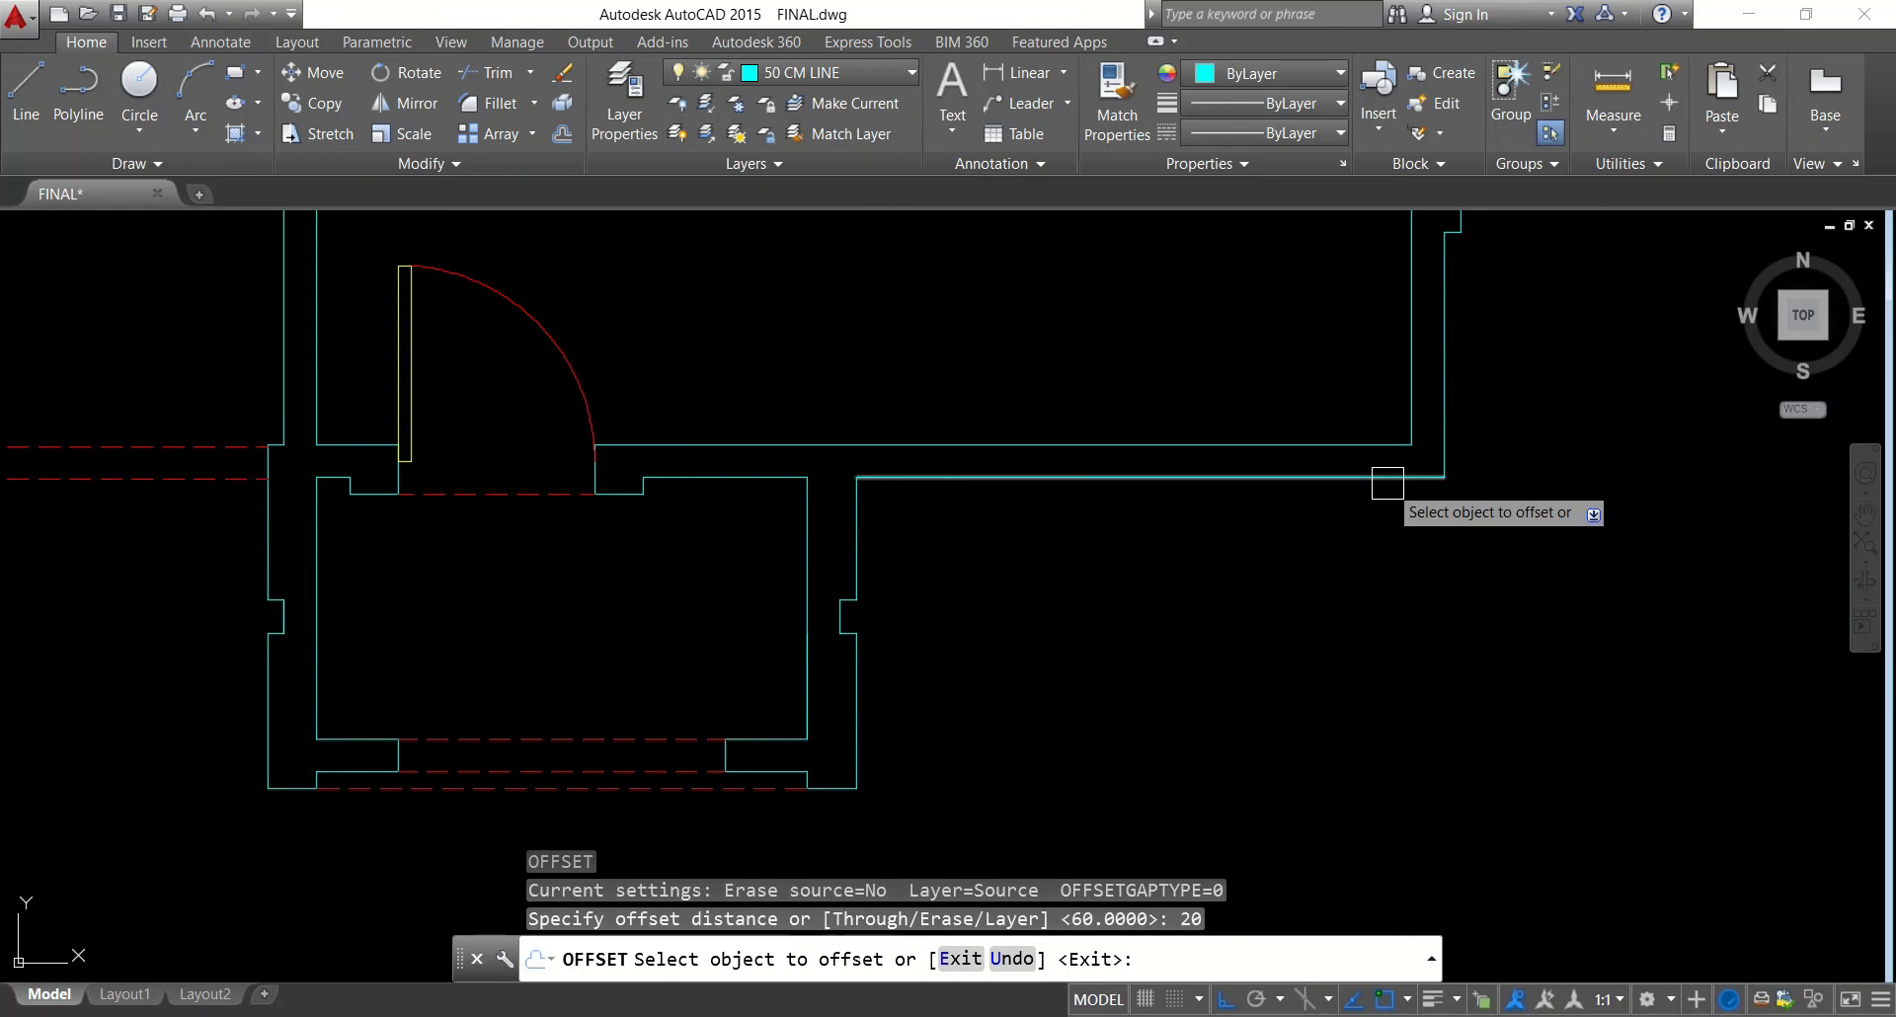
click(1387, 483)
click(1388, 538)
click(1440, 445)
click(1506, 420)
key(Escape)
Fillet the two 20-offset lines into a sharp outer corner at the new majlis's lower right
text(O)
key(Return)
key(Escape)
text(F)
key(Return)
click(1398, 512)
click(1477, 455)
key(Escape)
key(Escape)
Offset the horizontal and vertical outer corner lines 60 inward to set the extents of the corner projection
text(O)
key(Return)
text(60)
key(Return)
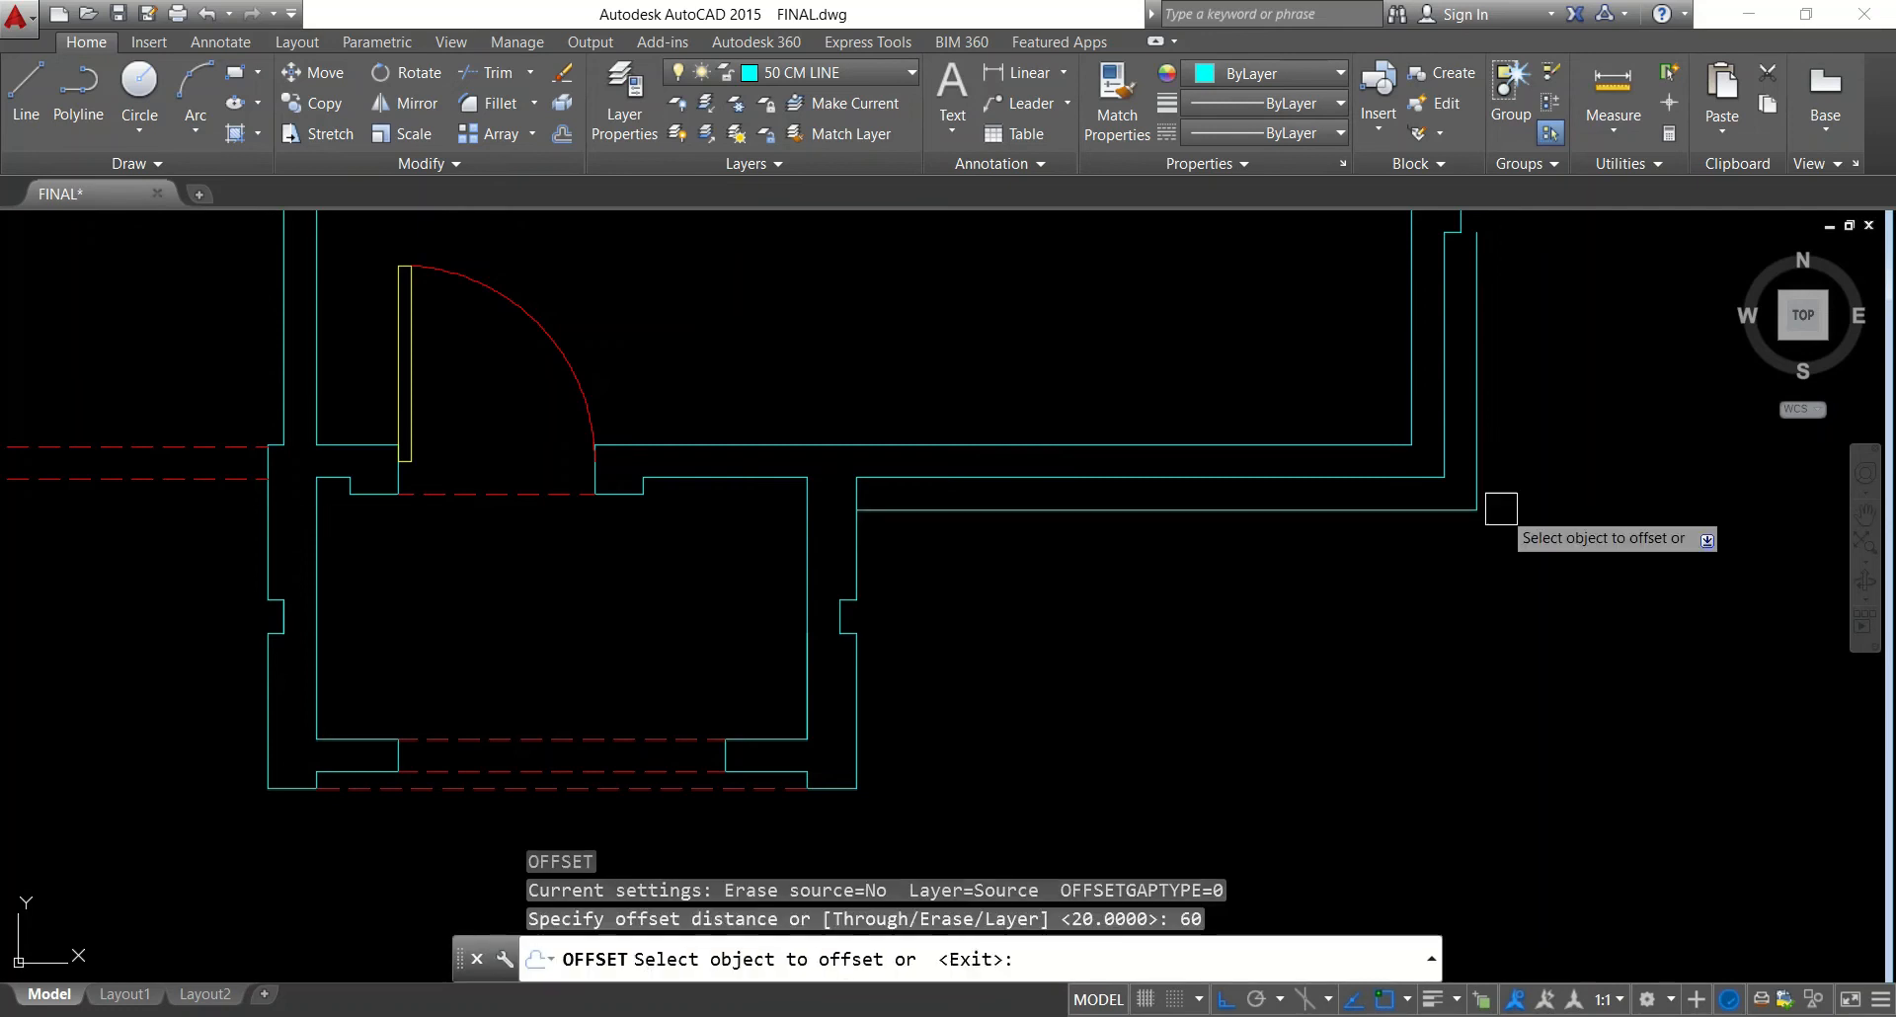
click(1443, 508)
click(1452, 425)
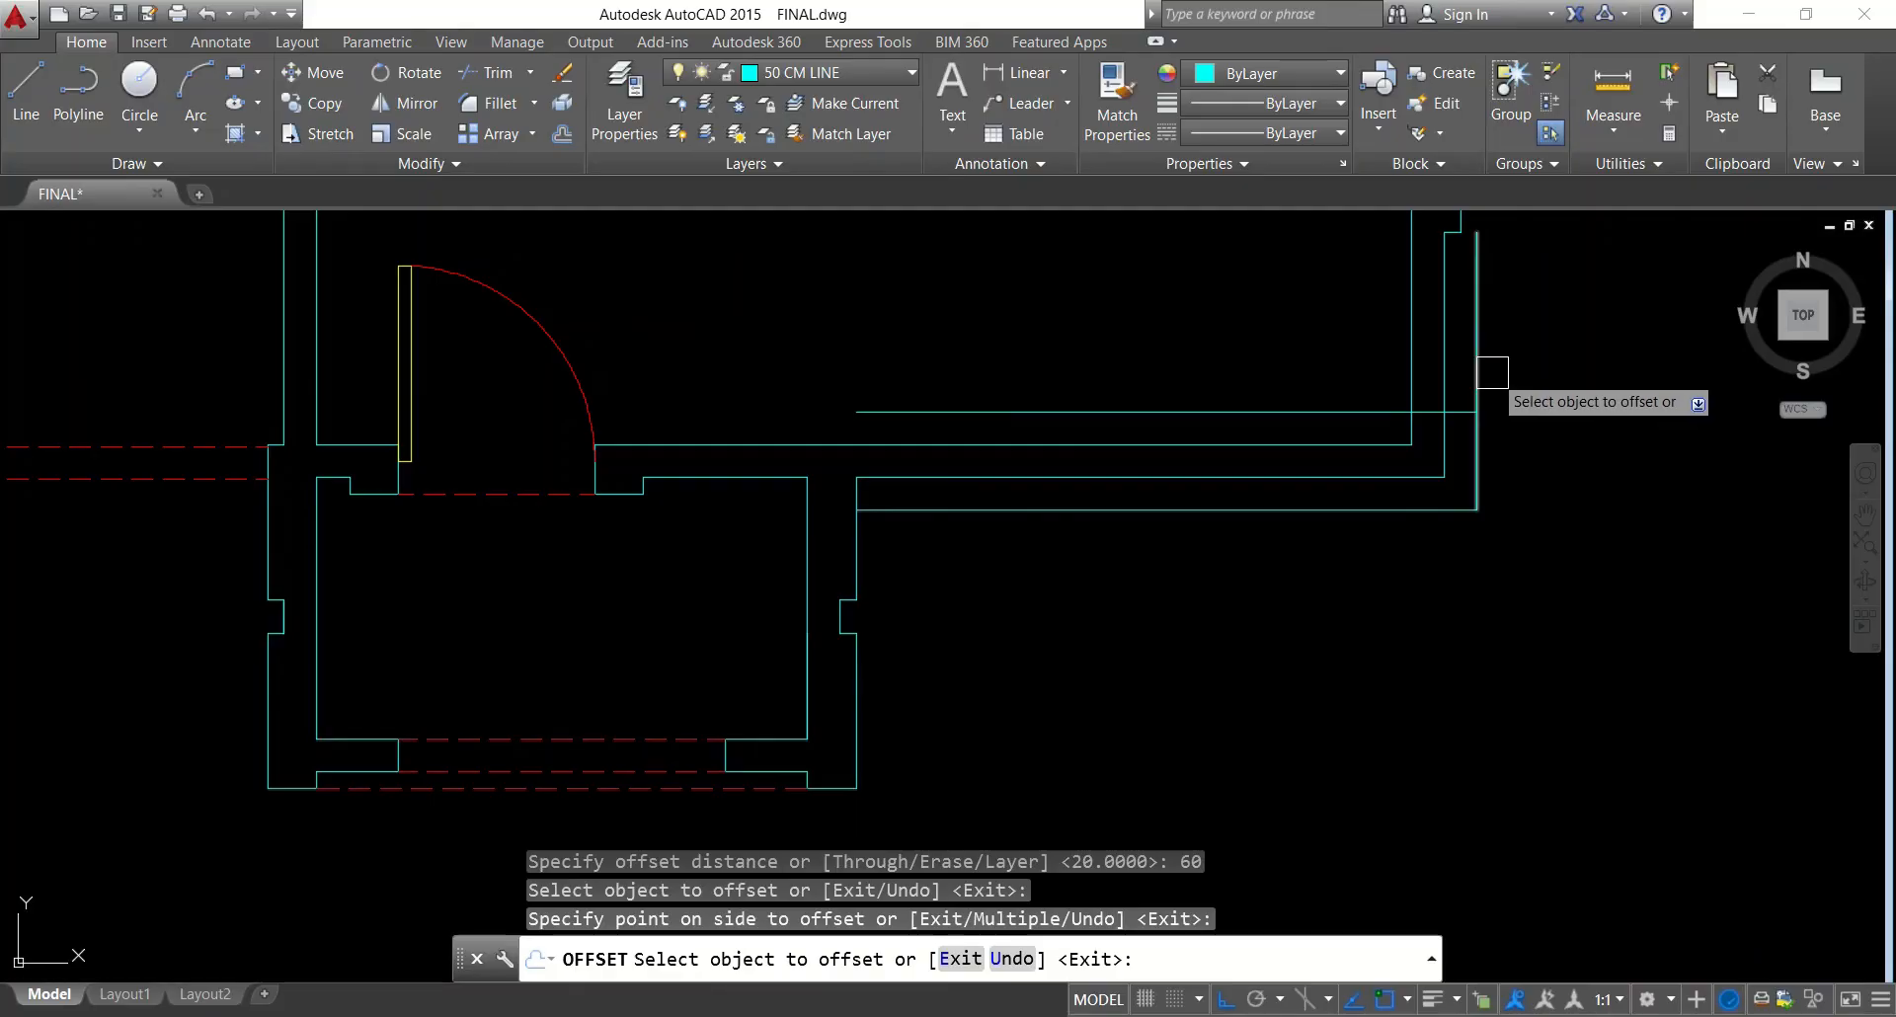
click(1476, 395)
key(Escape)
Trim the 60-offset lines at the corner and erase their leftover pieces inside the new majlis
text(tr)
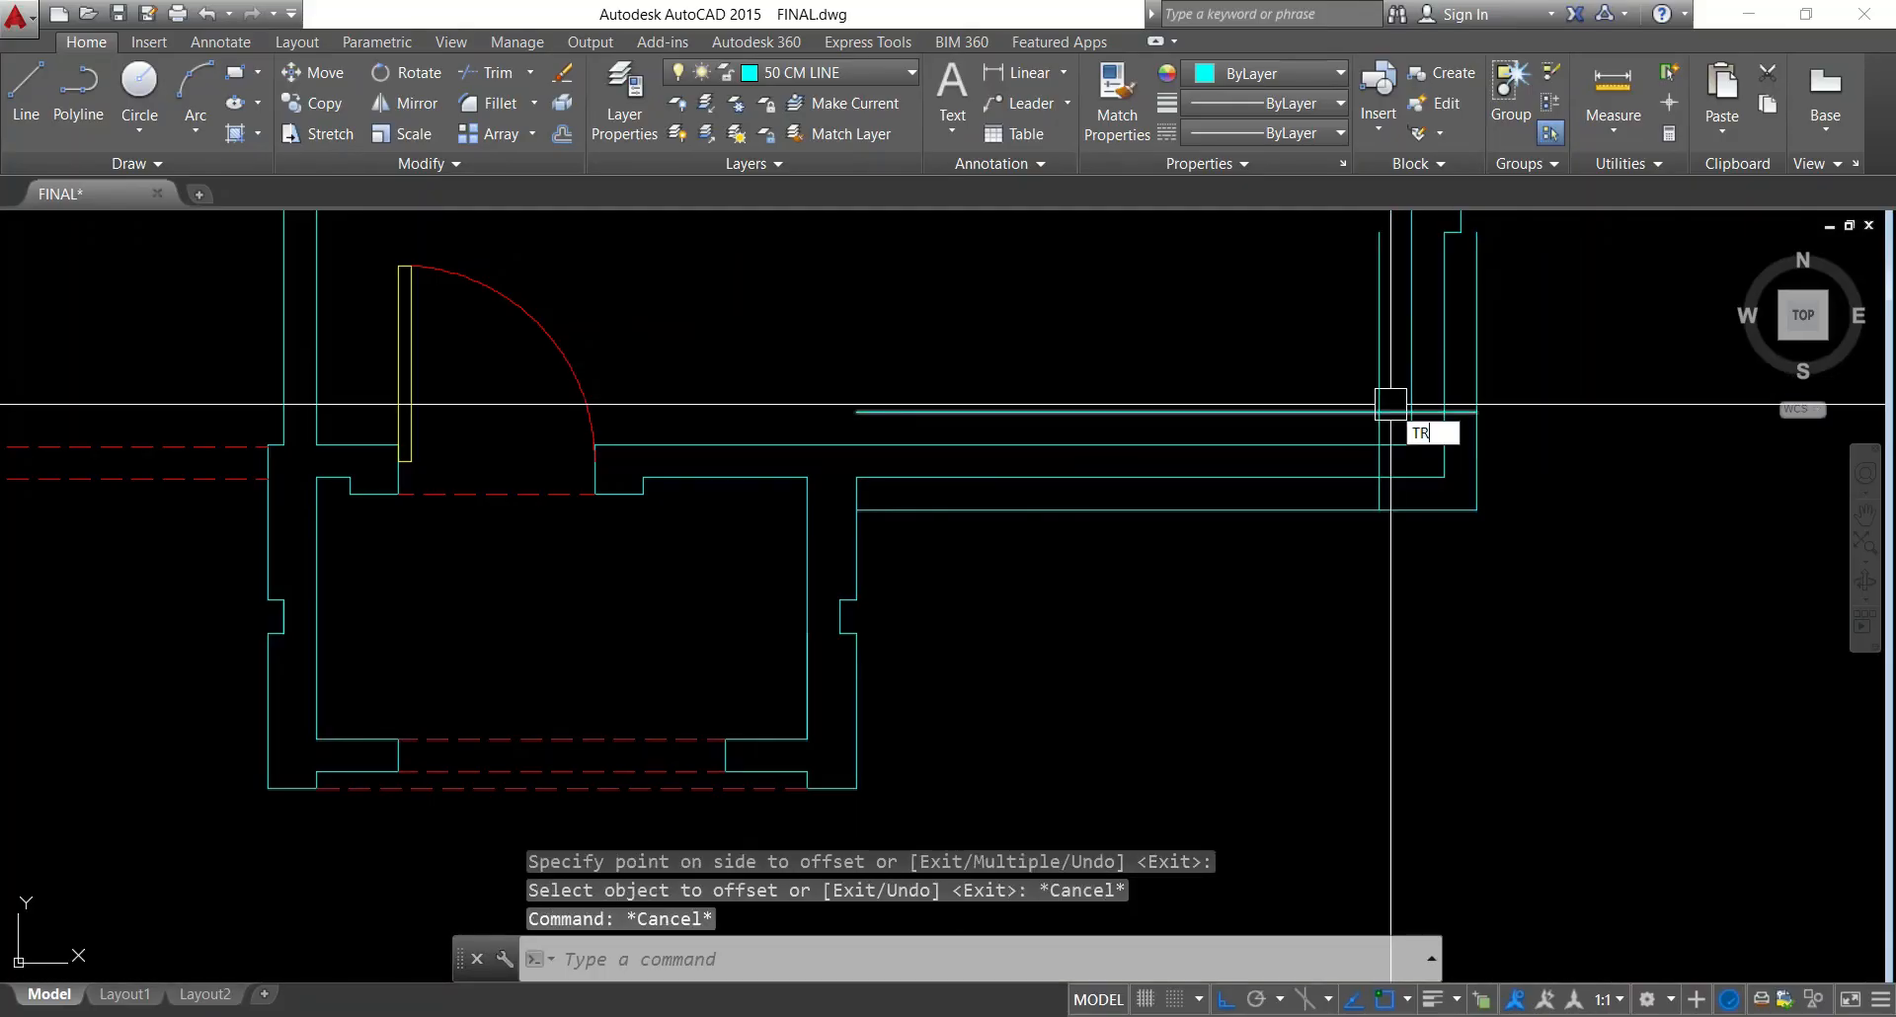
key(Return)
key(Return)
scroll(1367, 419, up, 3)
click(1384, 423)
click(1427, 435)
key(Escape)
click(1444, 419)
click(1377, 363)
key(e)
key(Return)
Trim the excess projection lines and the wall line segments crossing the new majlis's lower right corner projection
scroll(1376, 364, down, 3)
key(Escape)
text(tr)
key(Return)
key(Return)
click(1577, 347)
click(1526, 341)
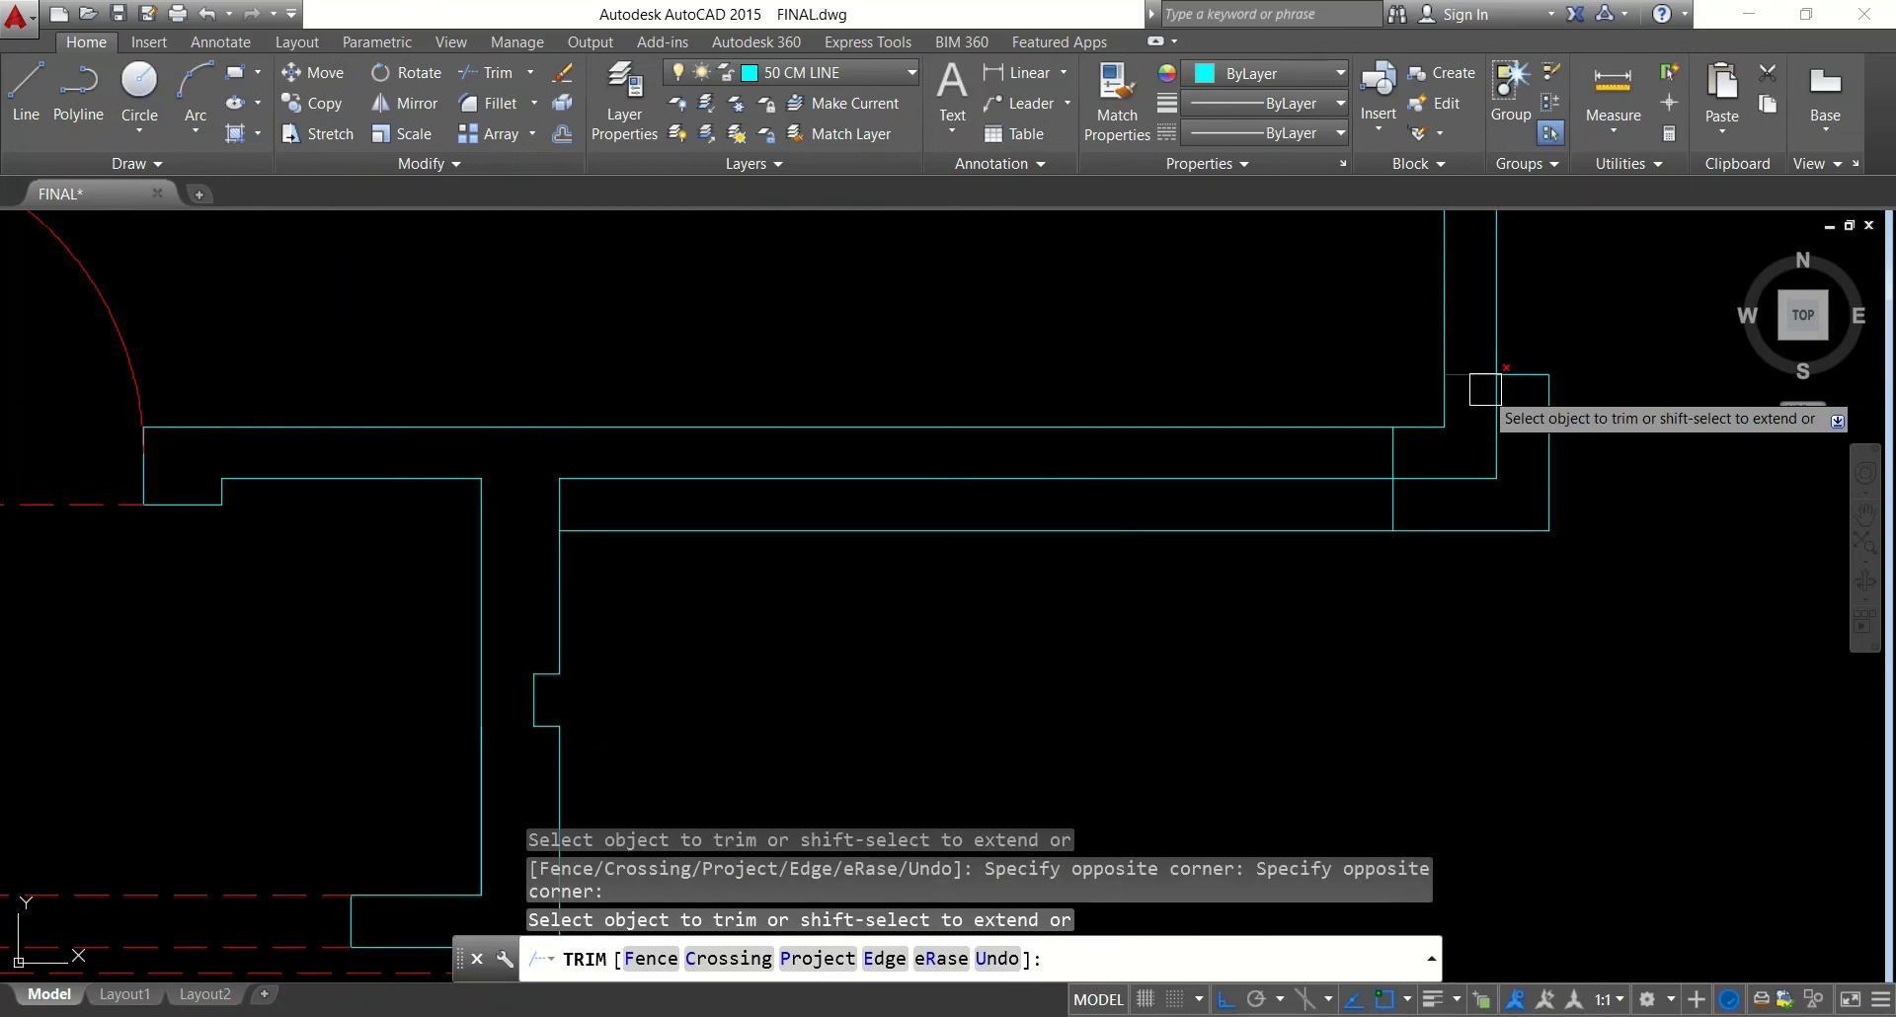
click(1492, 425)
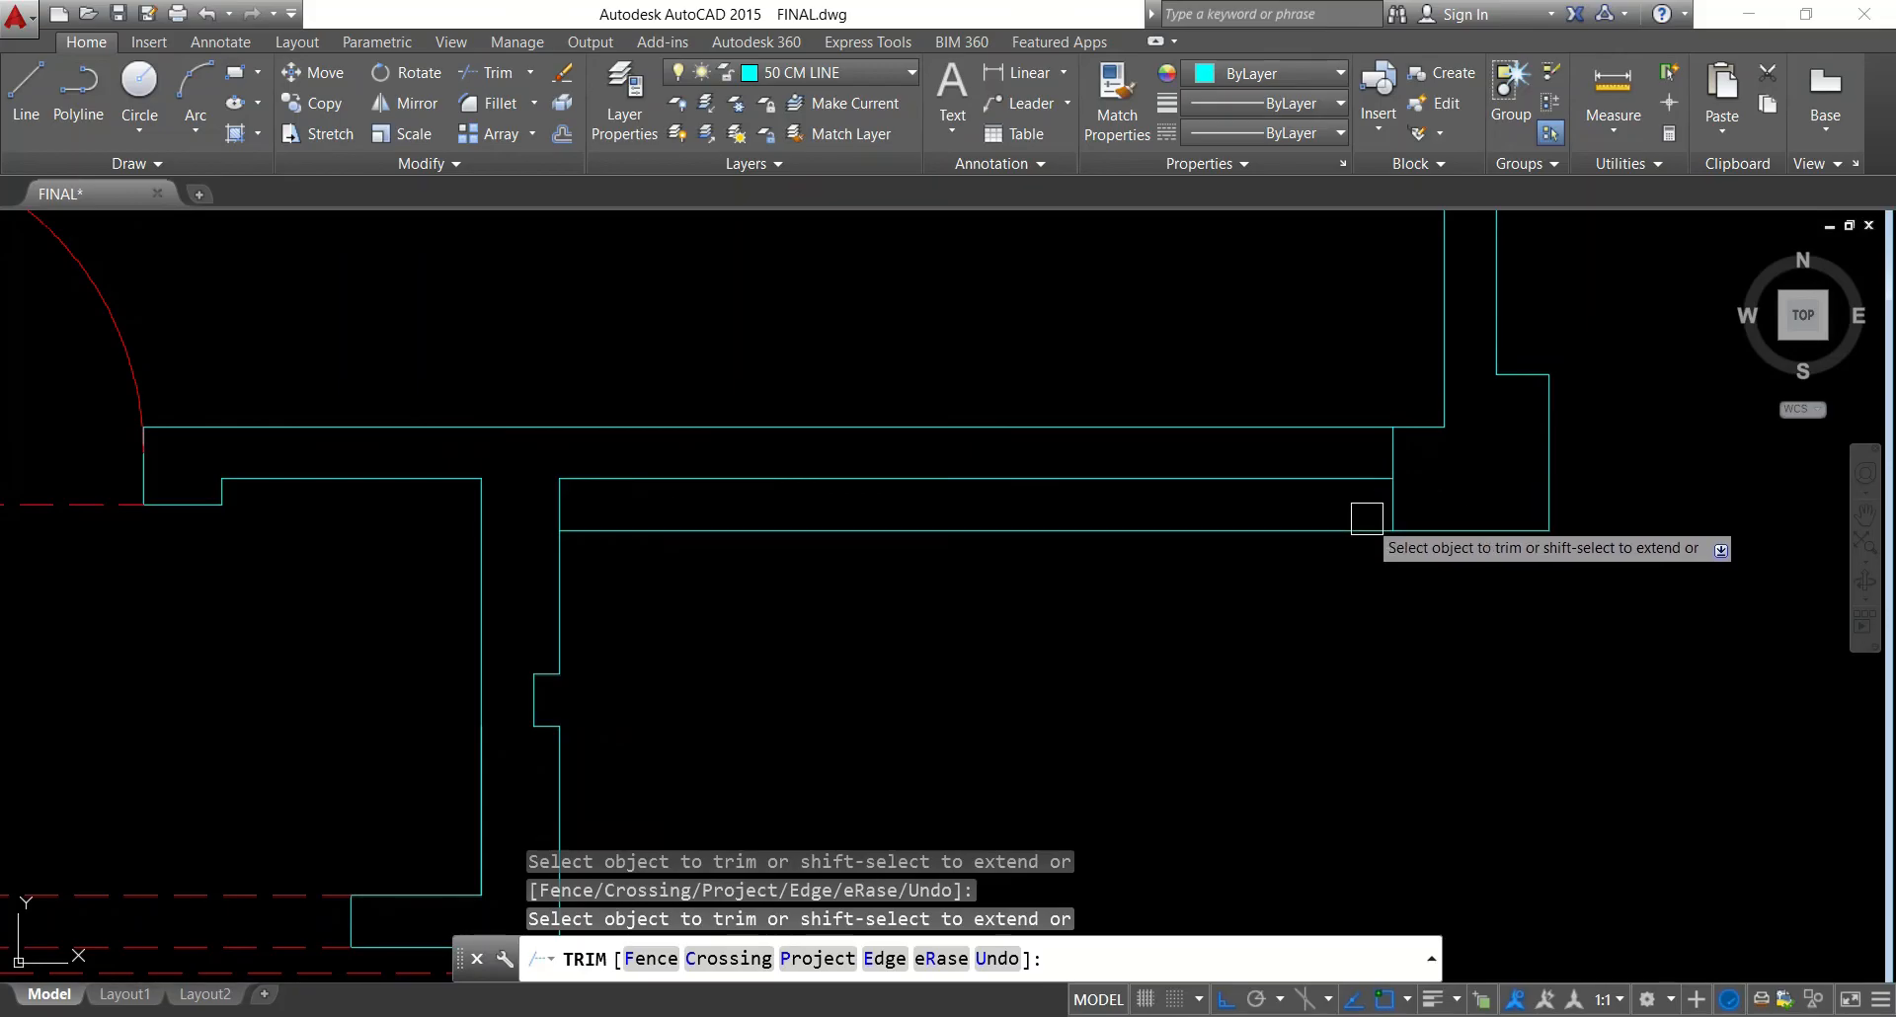
key(Escape)
key(Escape)
scroll(1504, 479, down, 2)
key(alt+Tab)
key(alt+Tab)
scroll(1505, 557, down, 4)
key(Escape)
key(Escape)
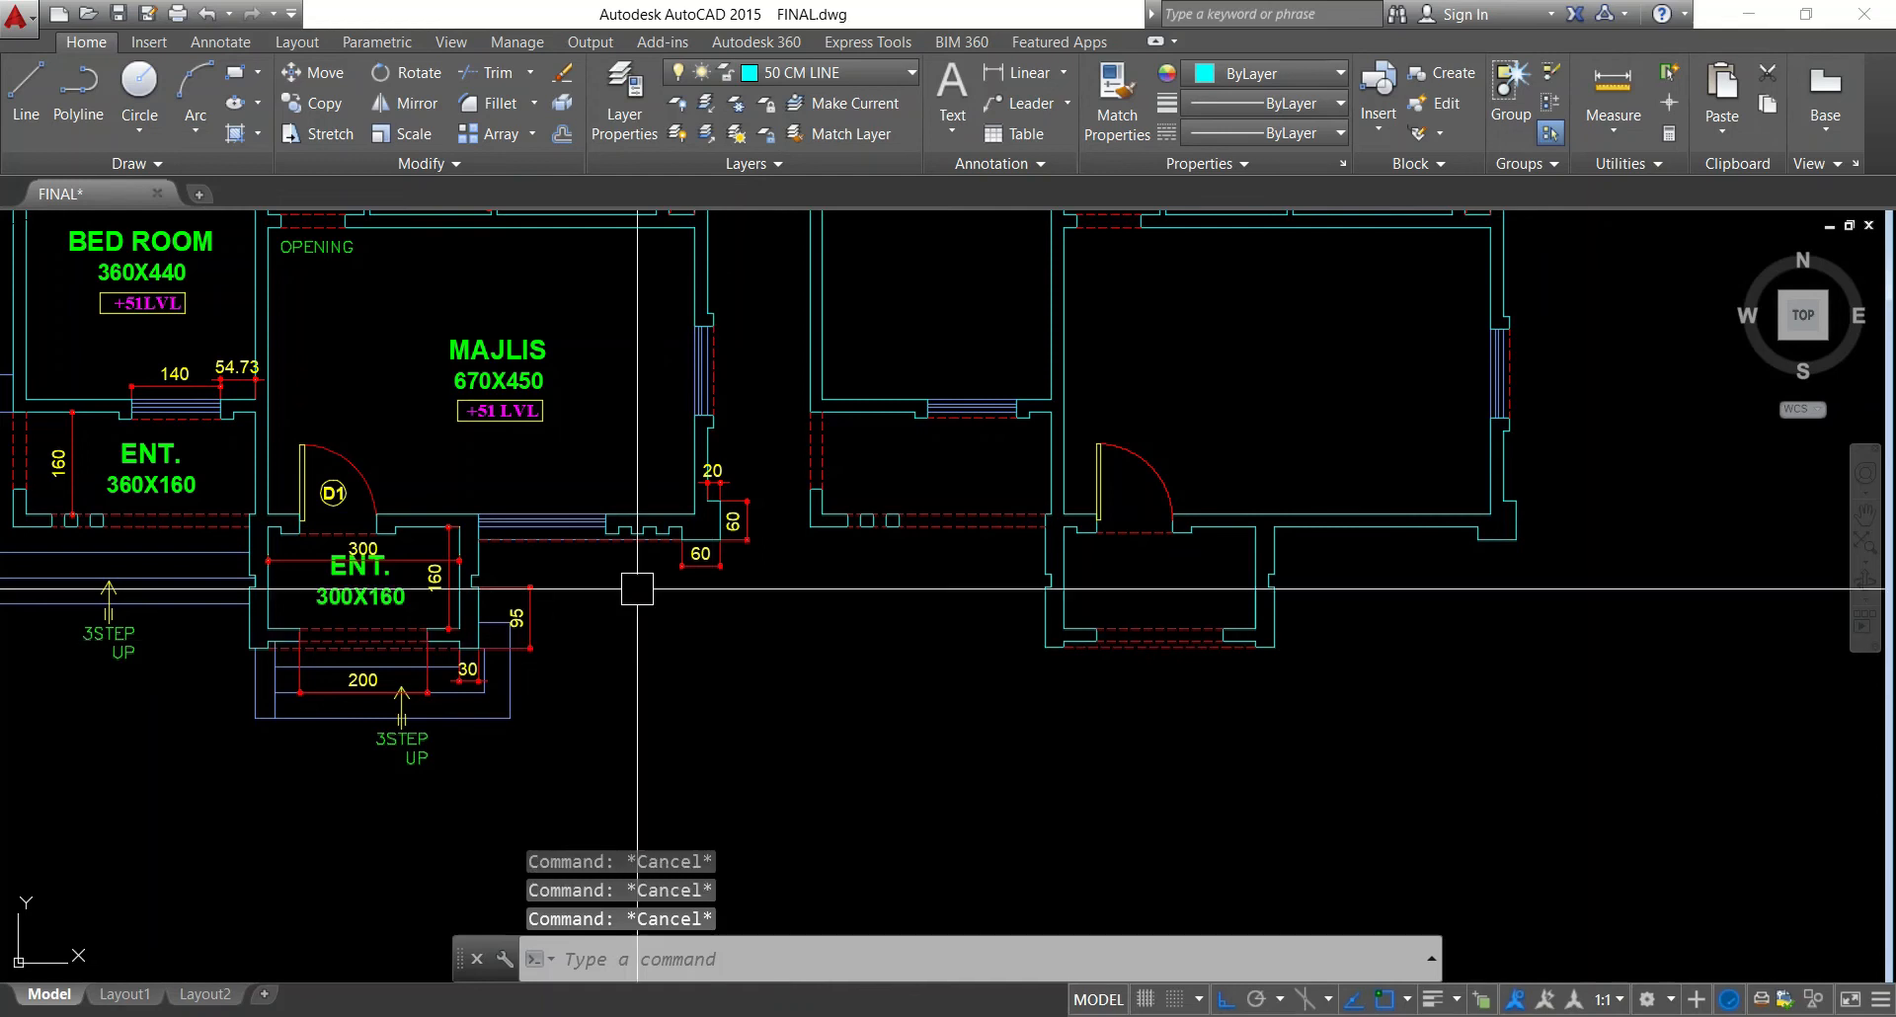
Mark the base band below the right-hand window on the front elevation with a circle about 80 in radius
text(l)
key(Return)
scroll(1347, 623, down, 6)
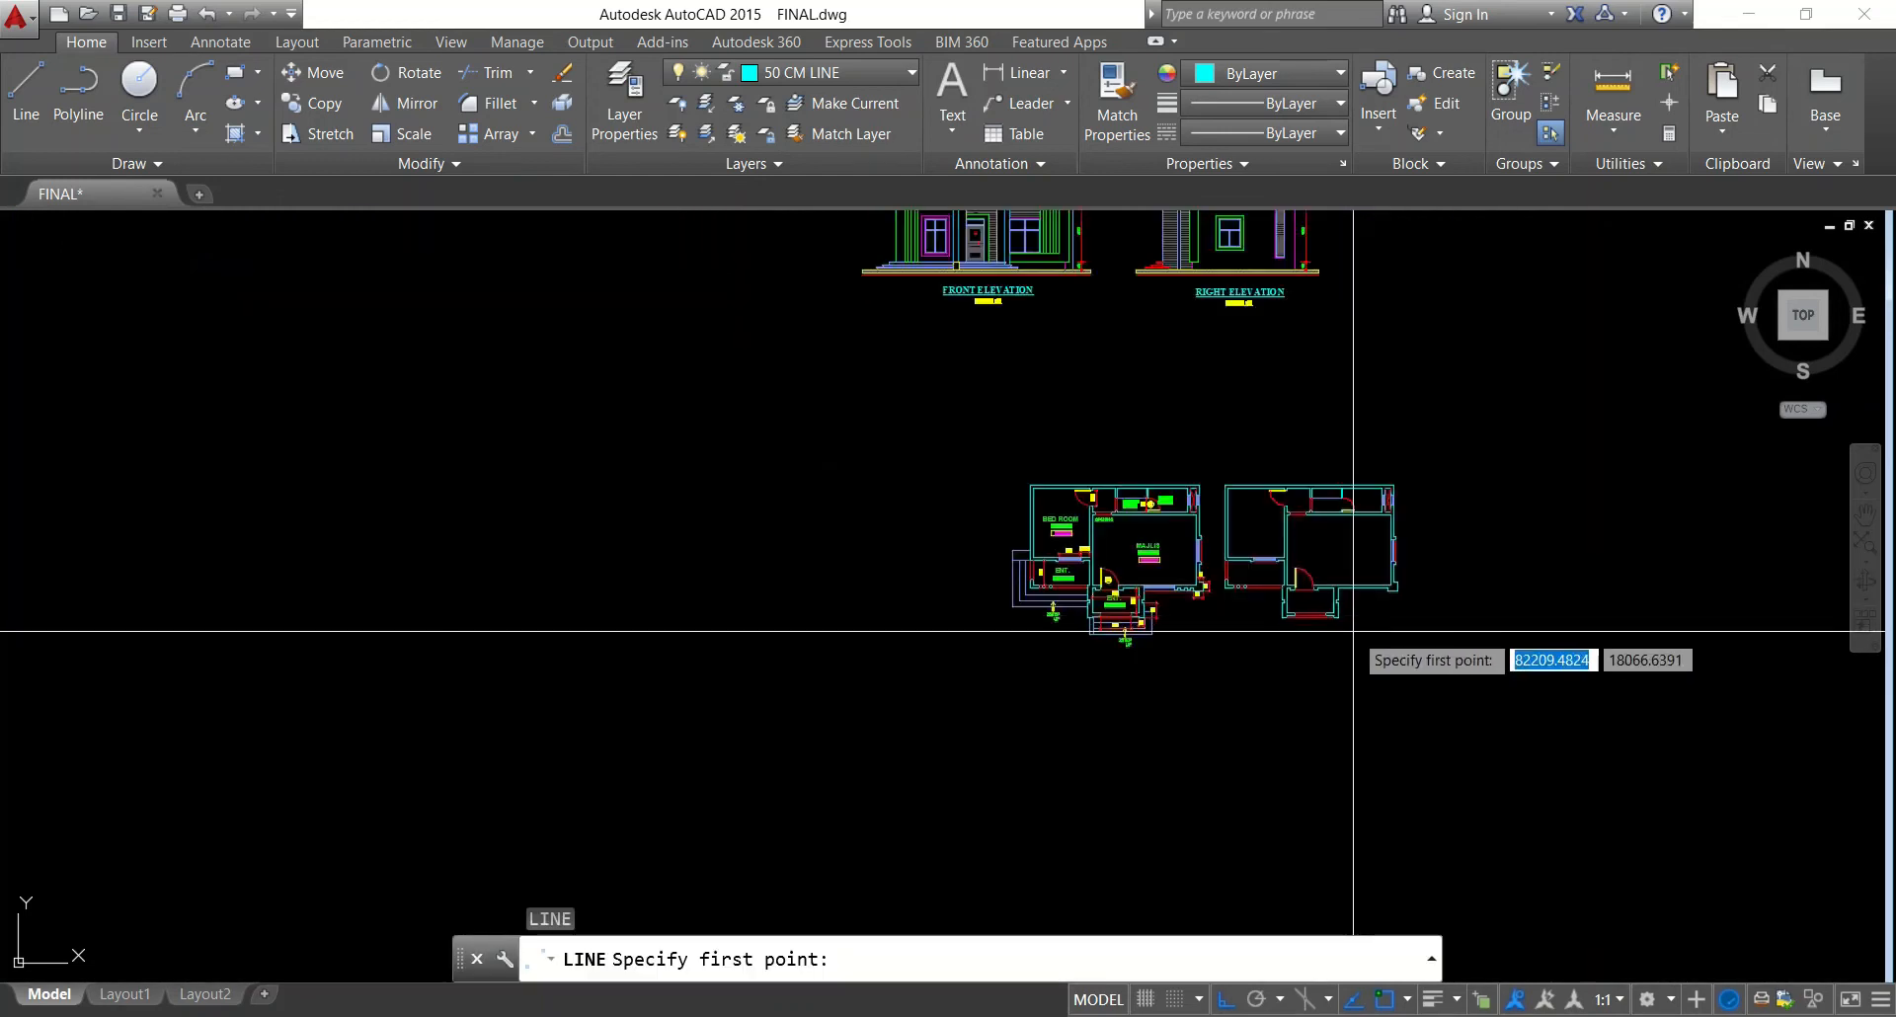
scroll(1244, 487, up, 10)
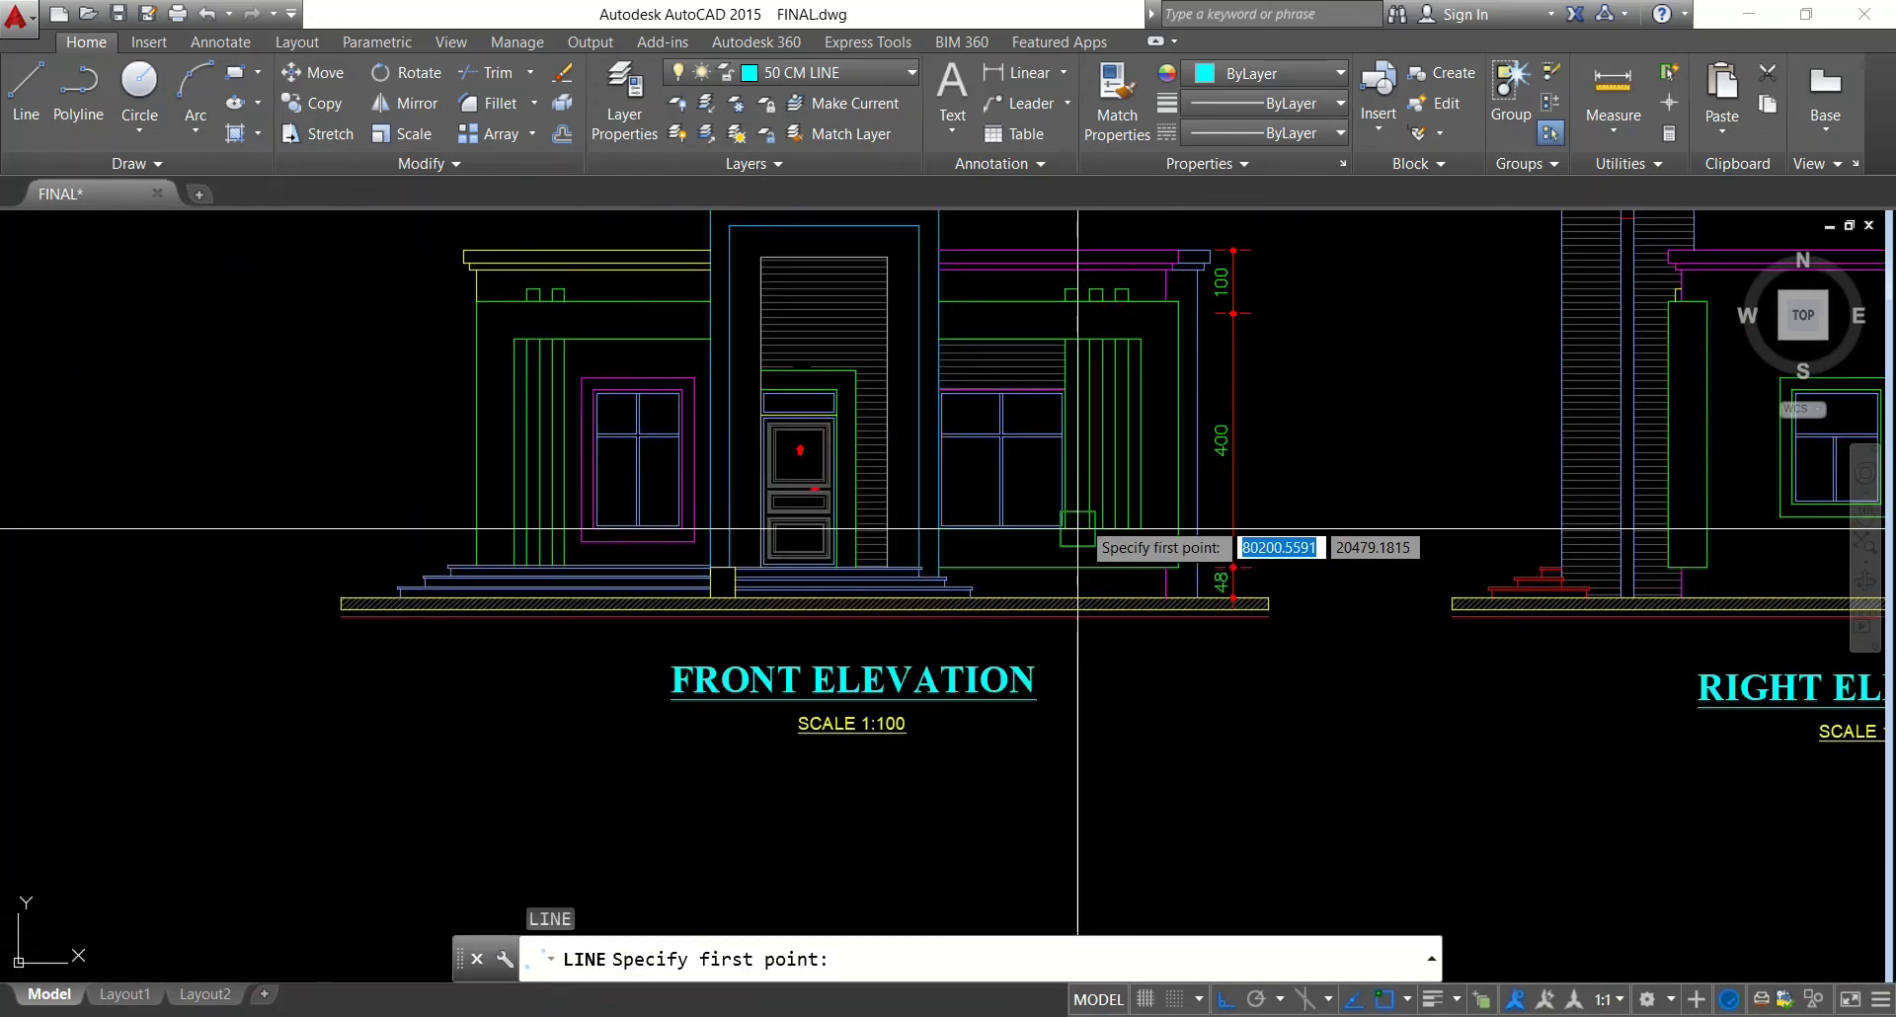
key(Escape)
text(c)
key(Return)
click(1032, 570)
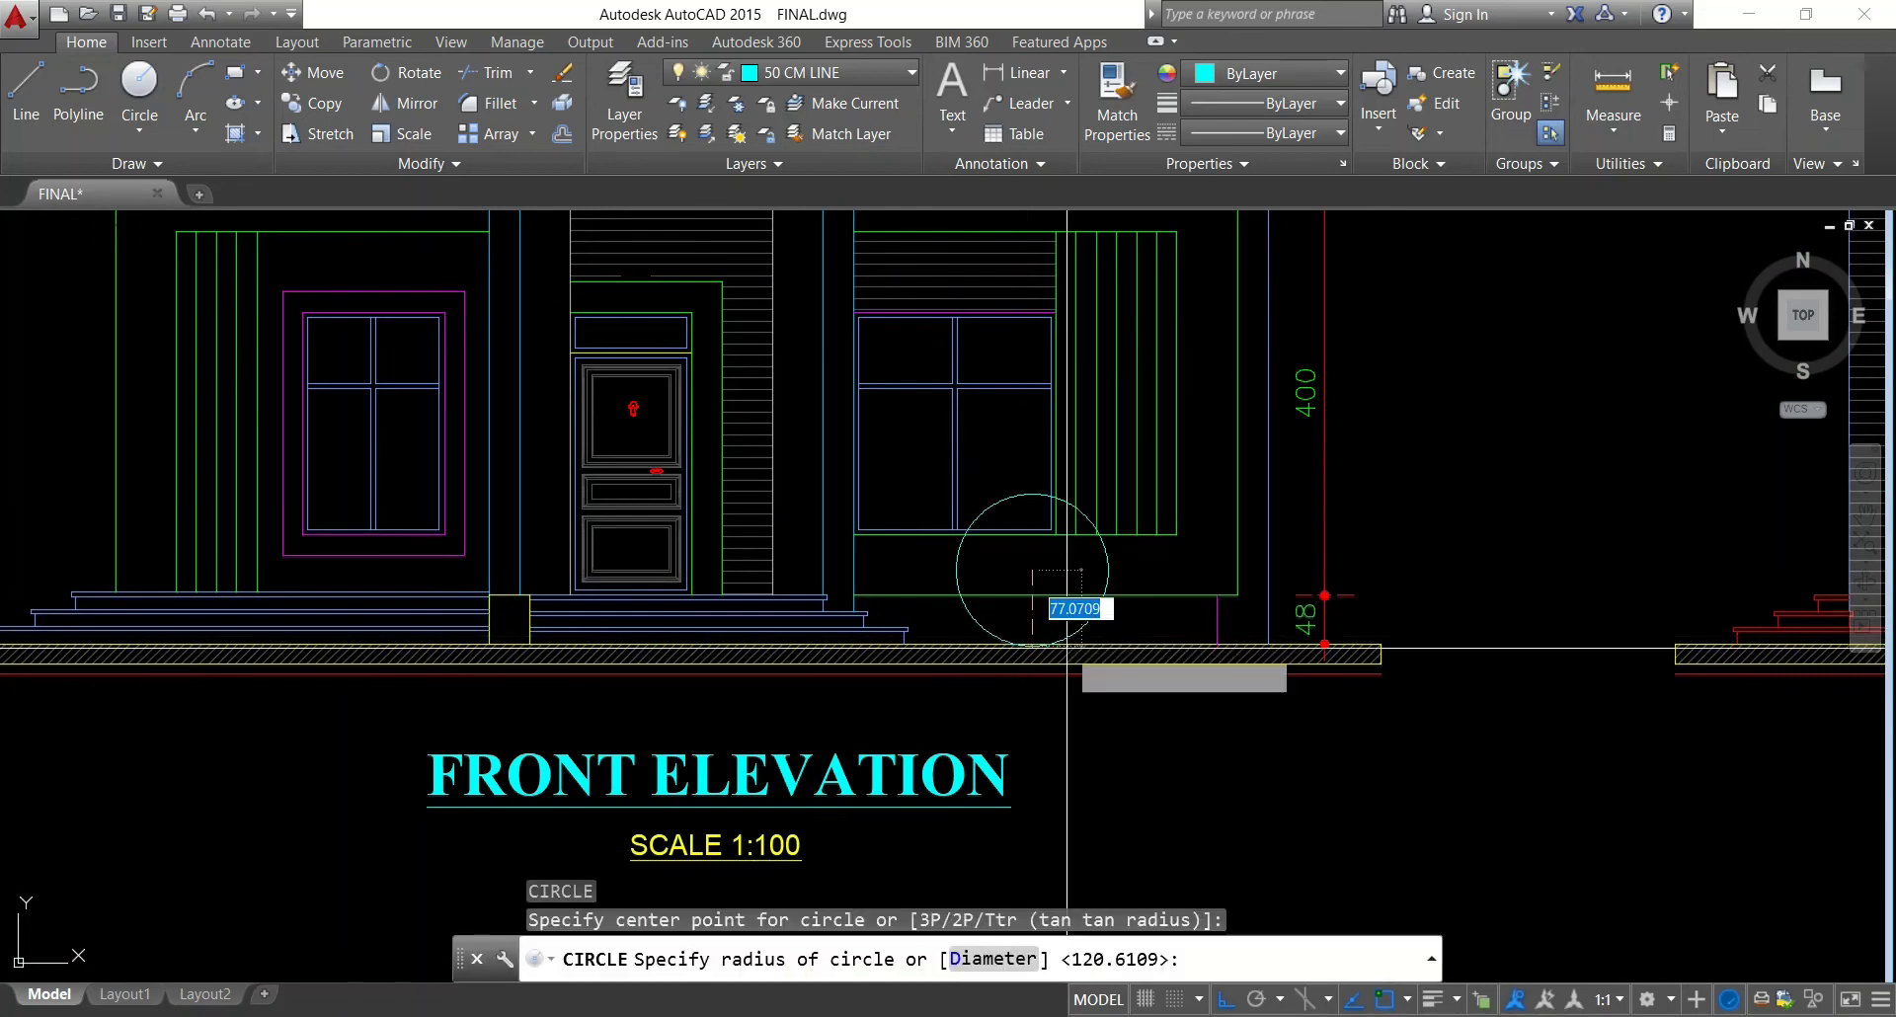
click(1049, 620)
key(Escape)
middle_drag(1049, 621, 1039, 796)
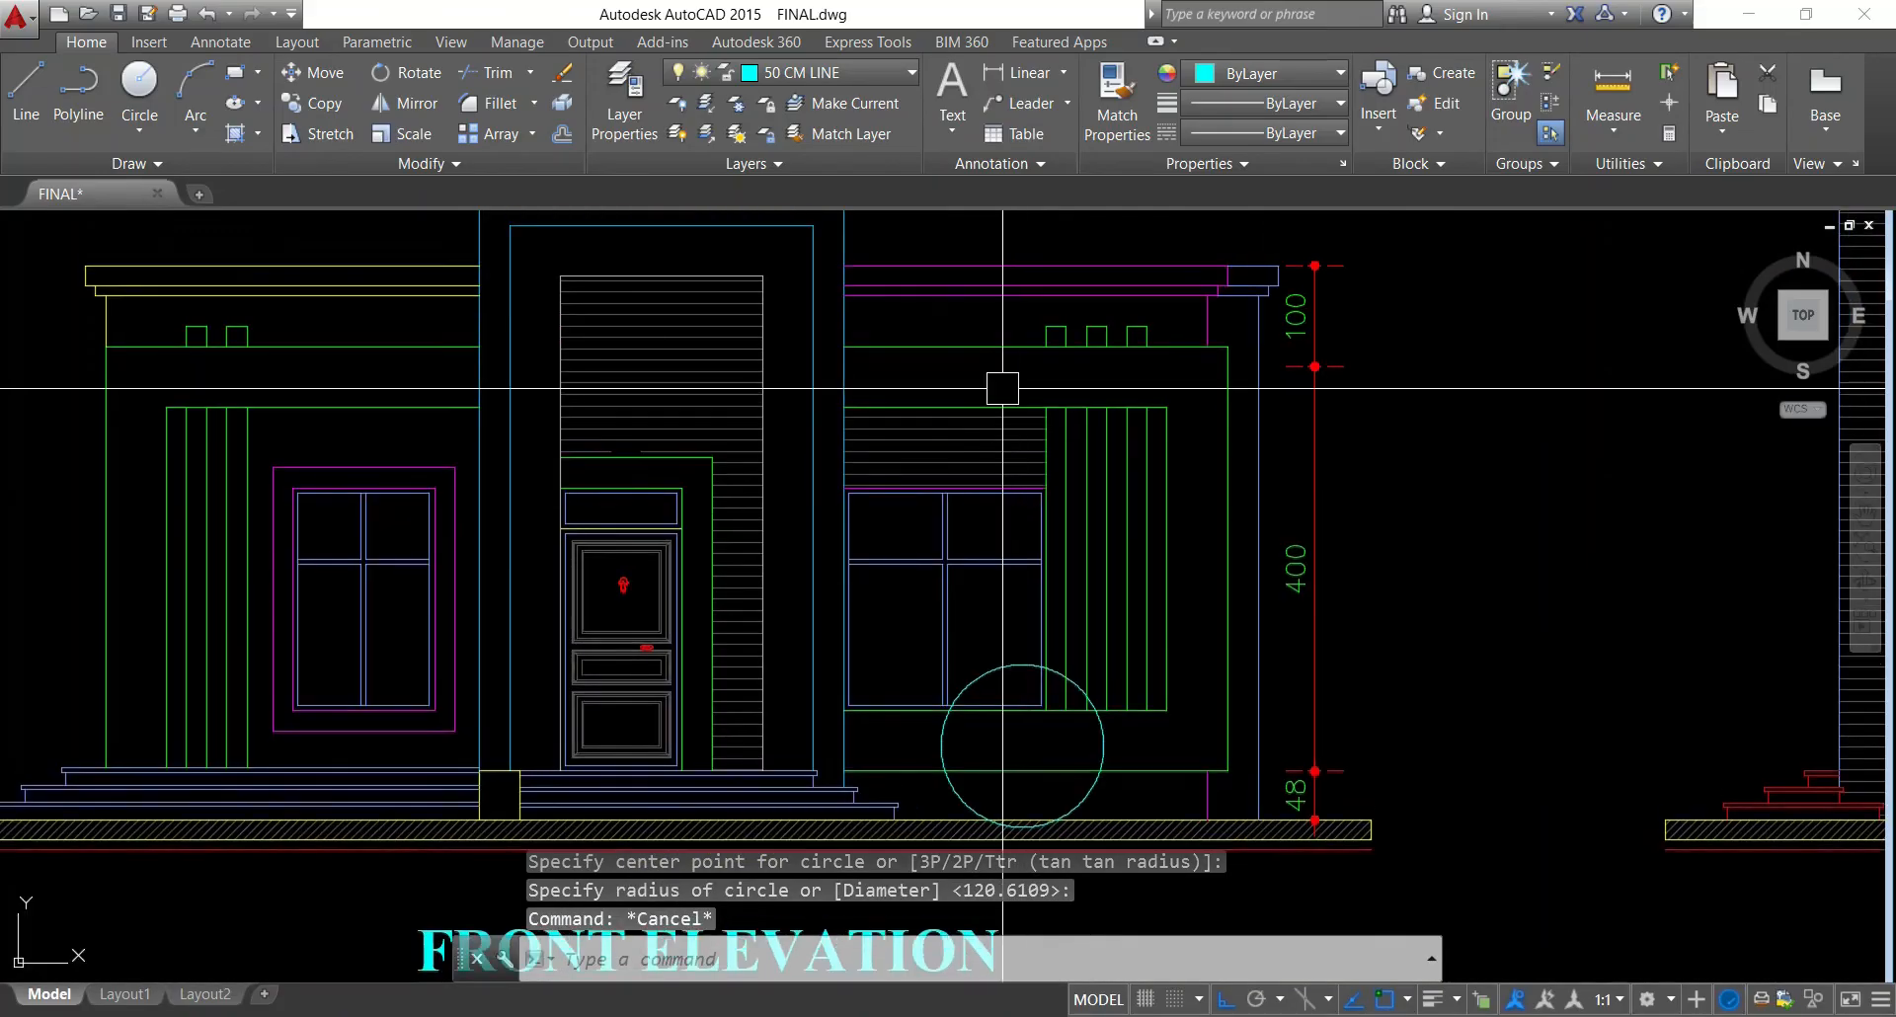
Draw a smaller circle around the horizontal band above the right-hand window on the front elevation
text(c)
key(Return)
click(1003, 371)
click(1003, 408)
key(Escape)
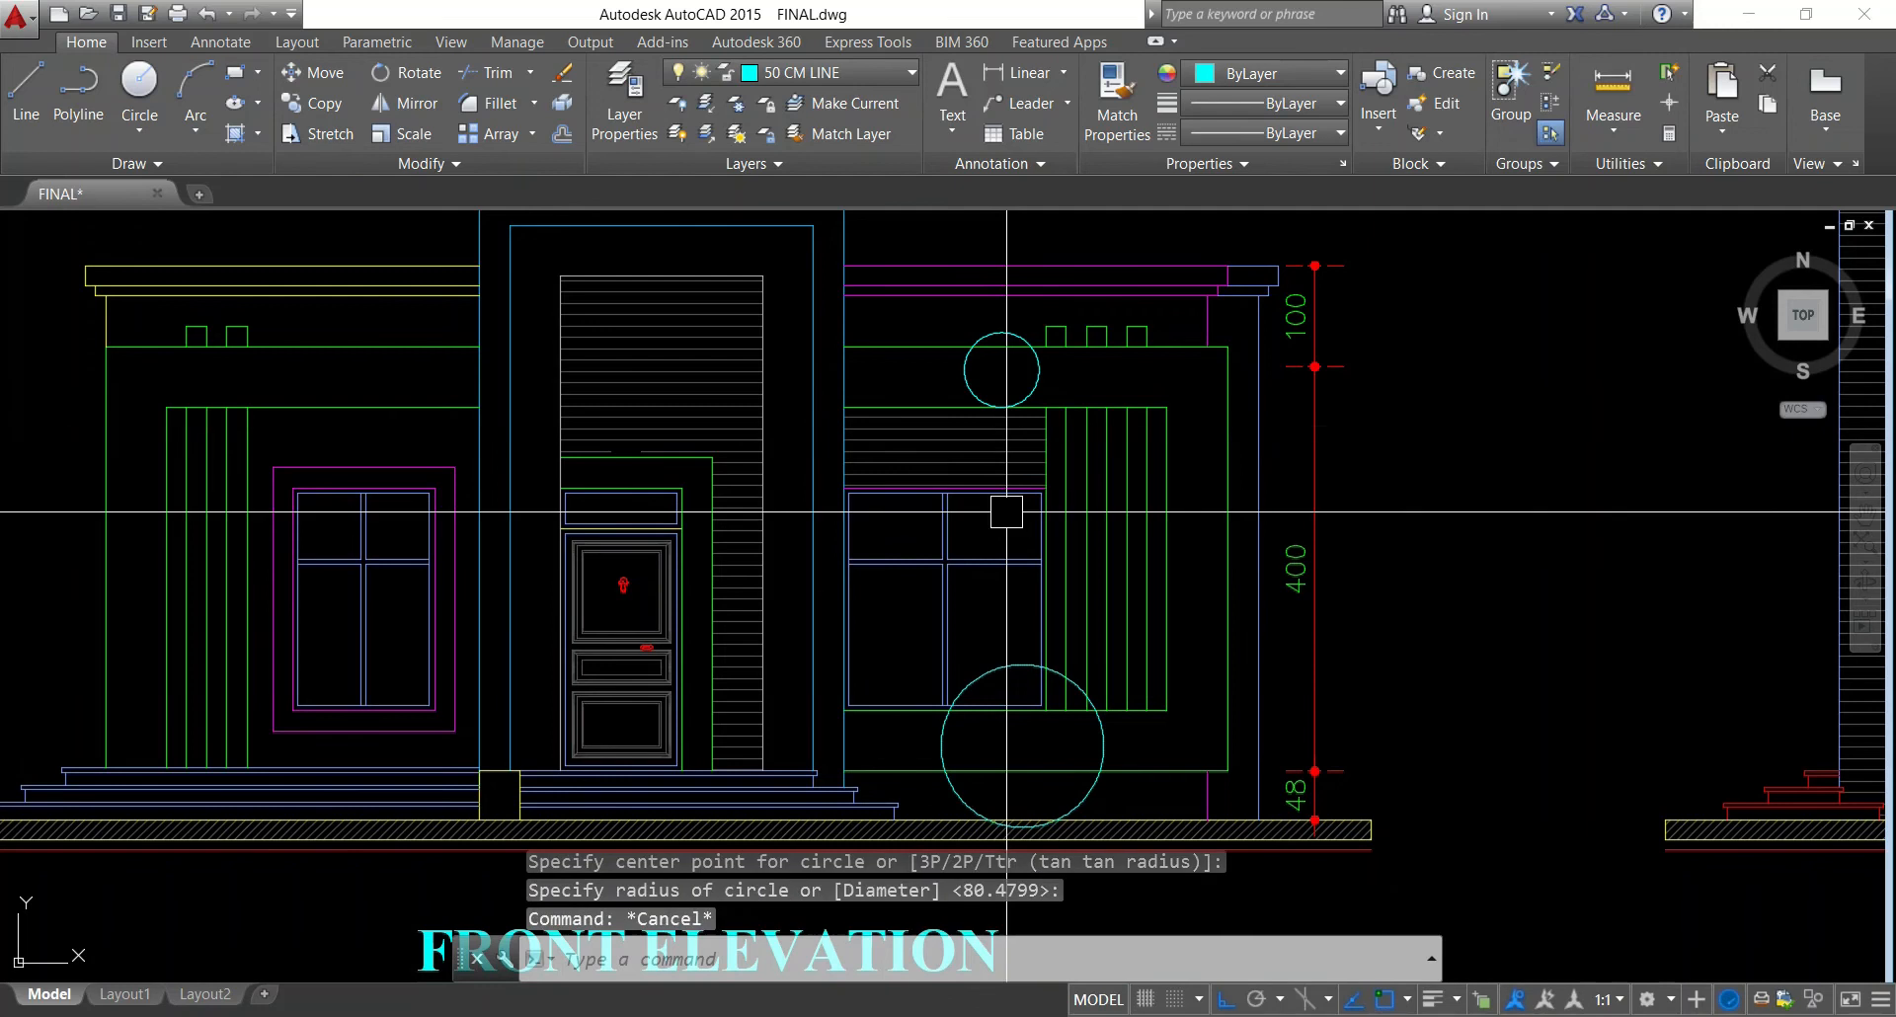
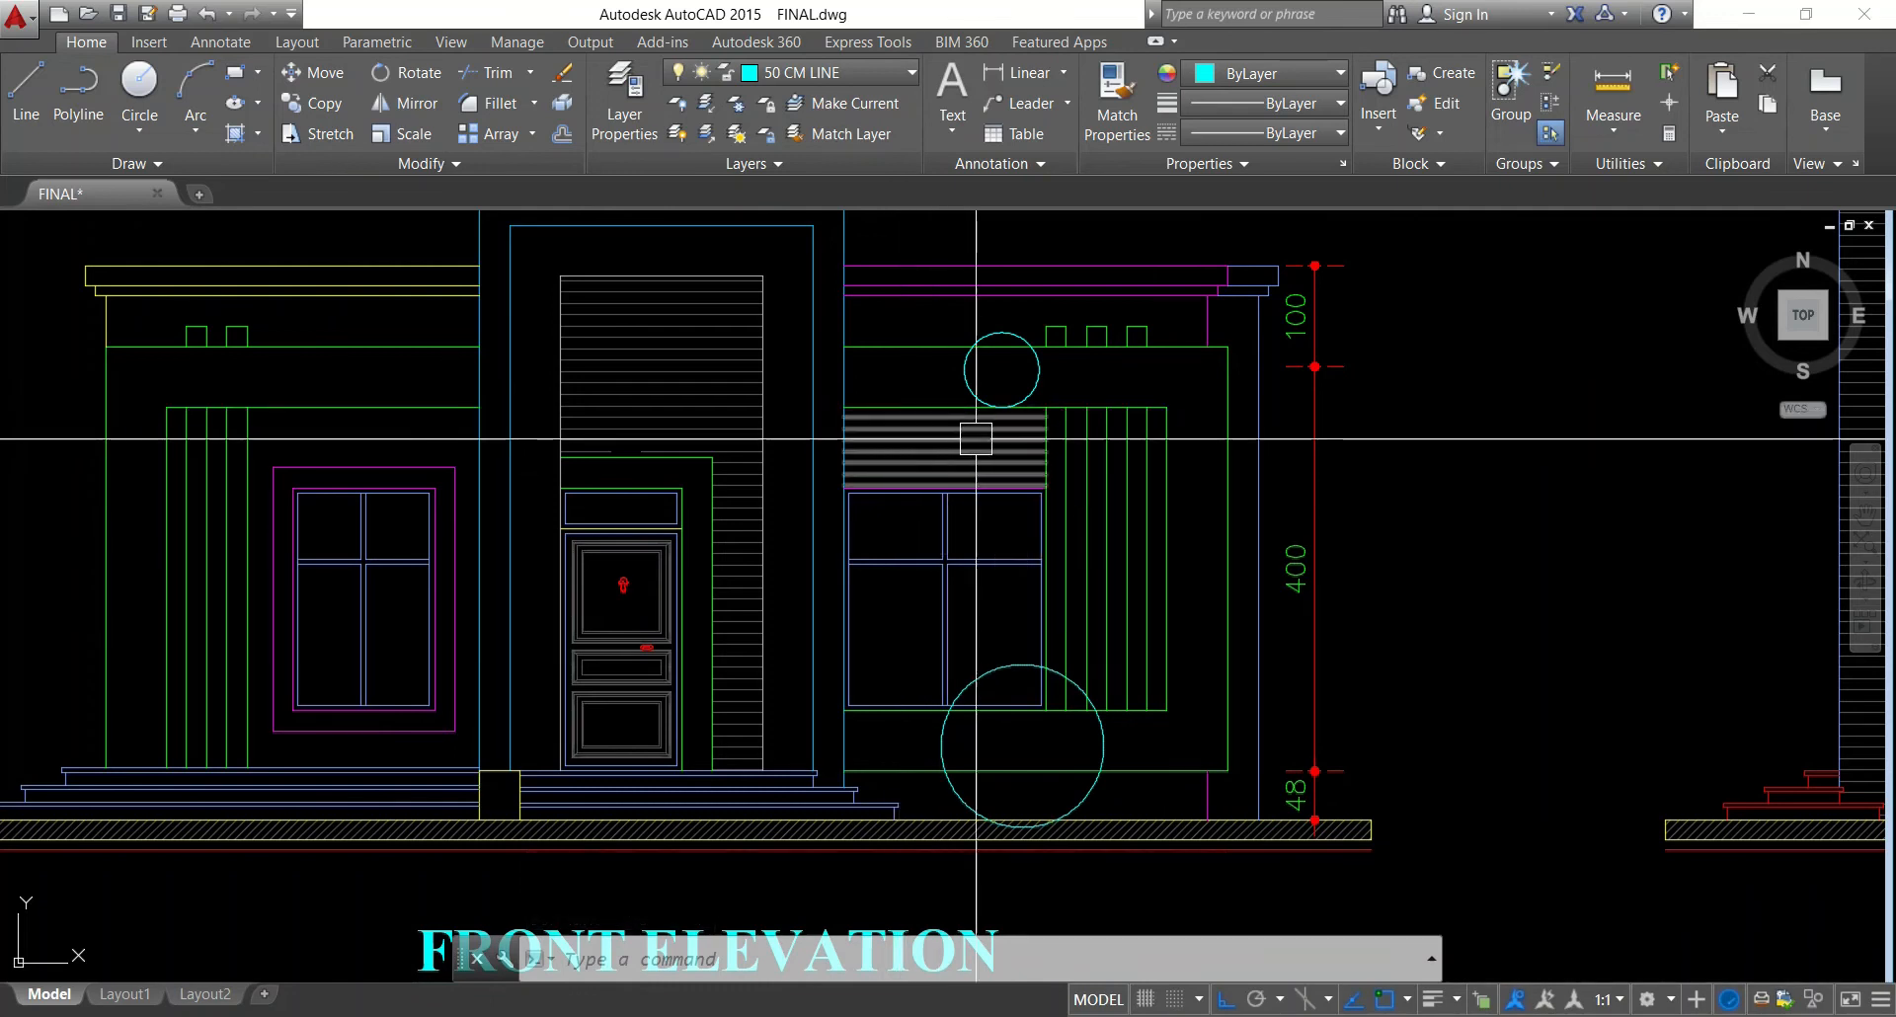
Draw a line from the new corner projection's lower inner corner to the right wall of the lower entrance
scroll(1015, 437, down, 6)
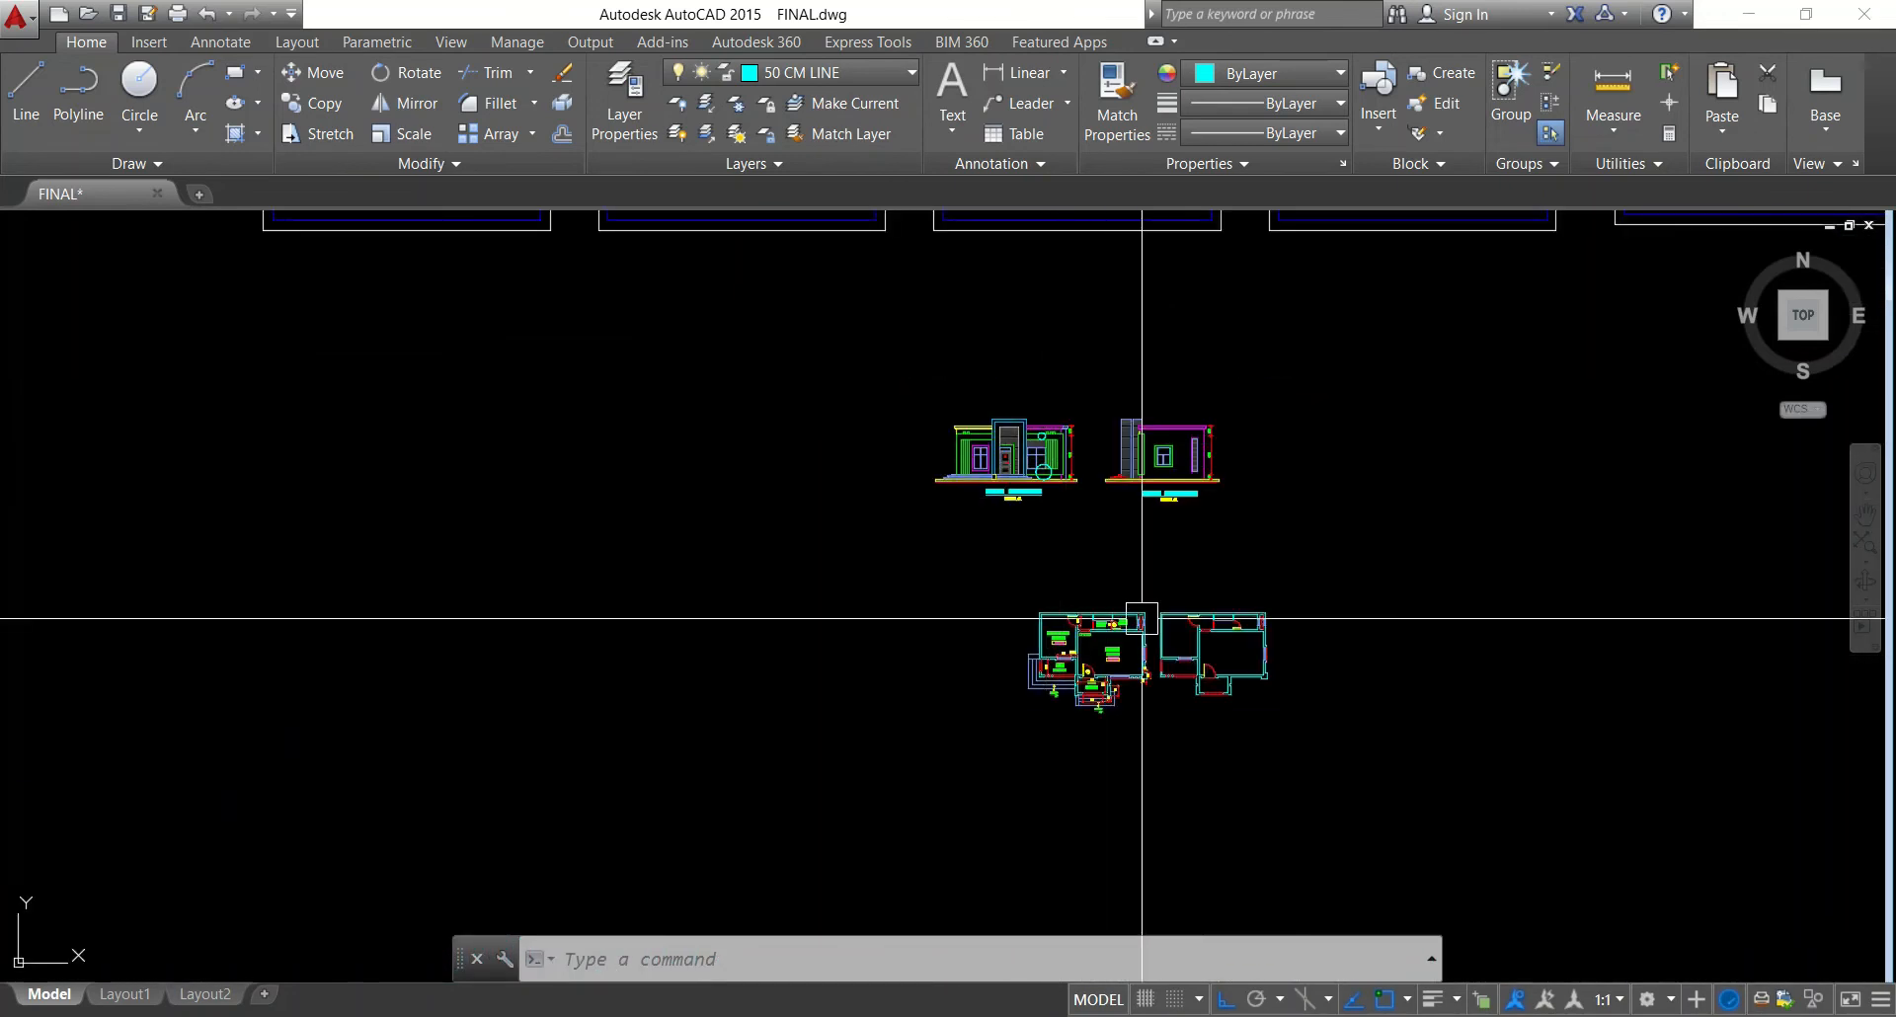
scroll(1258, 682, up, 4)
text(l)
key(Return)
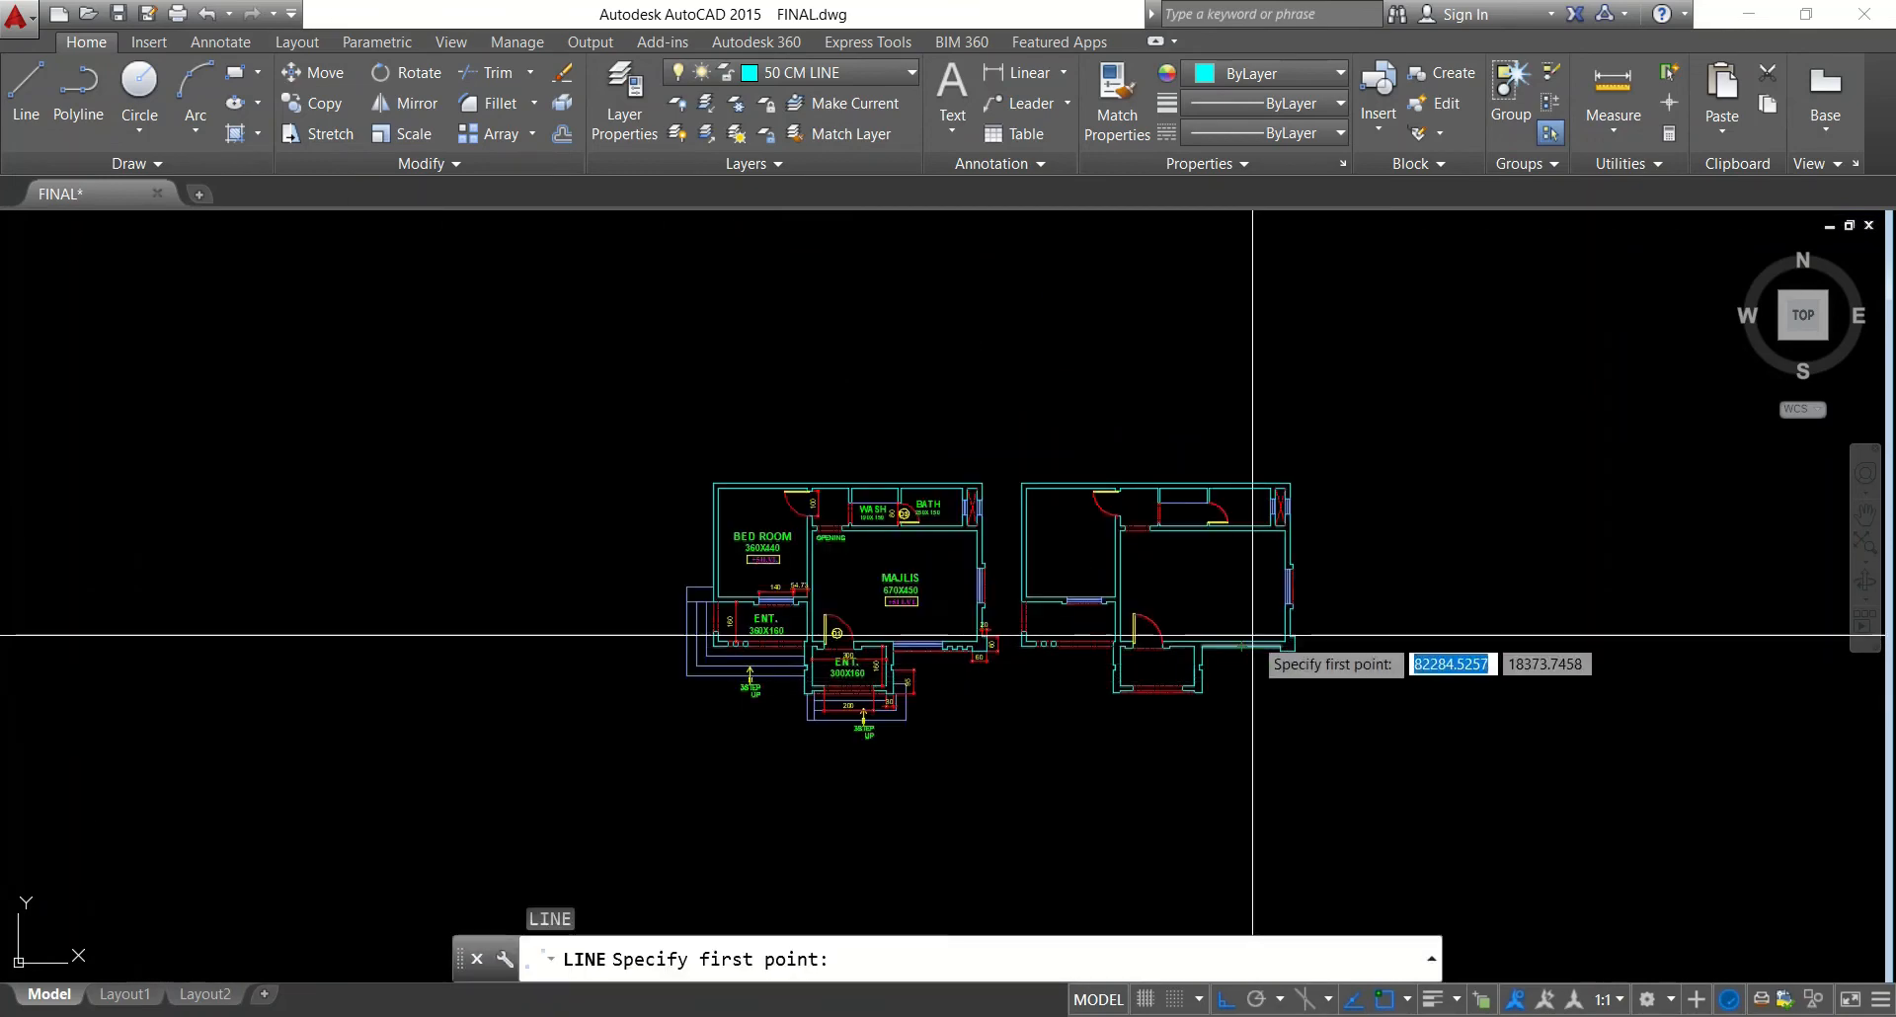
scroll(1258, 643, up, 8)
click(1313, 619)
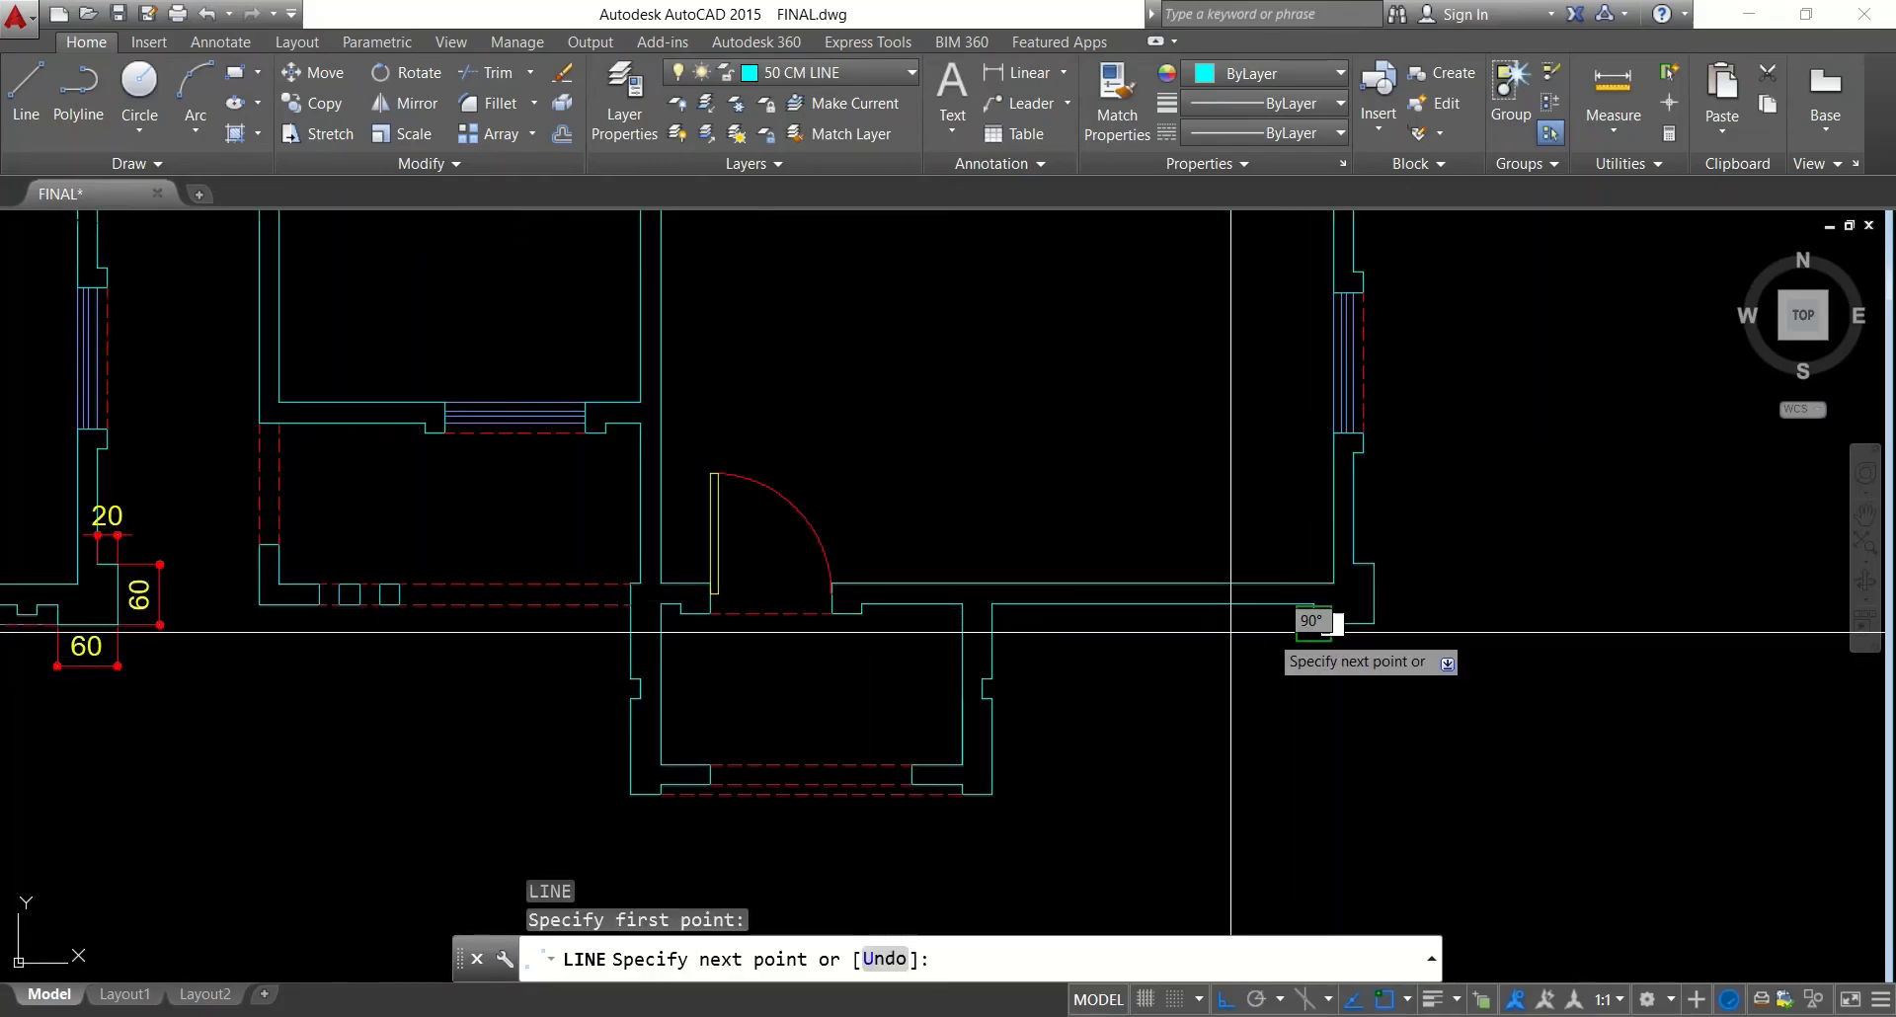
key(Escape)
key(Escape)
Match the line between the corner projection and the entrance wall to the majlis side window's line properties
text(ma)
key(Return)
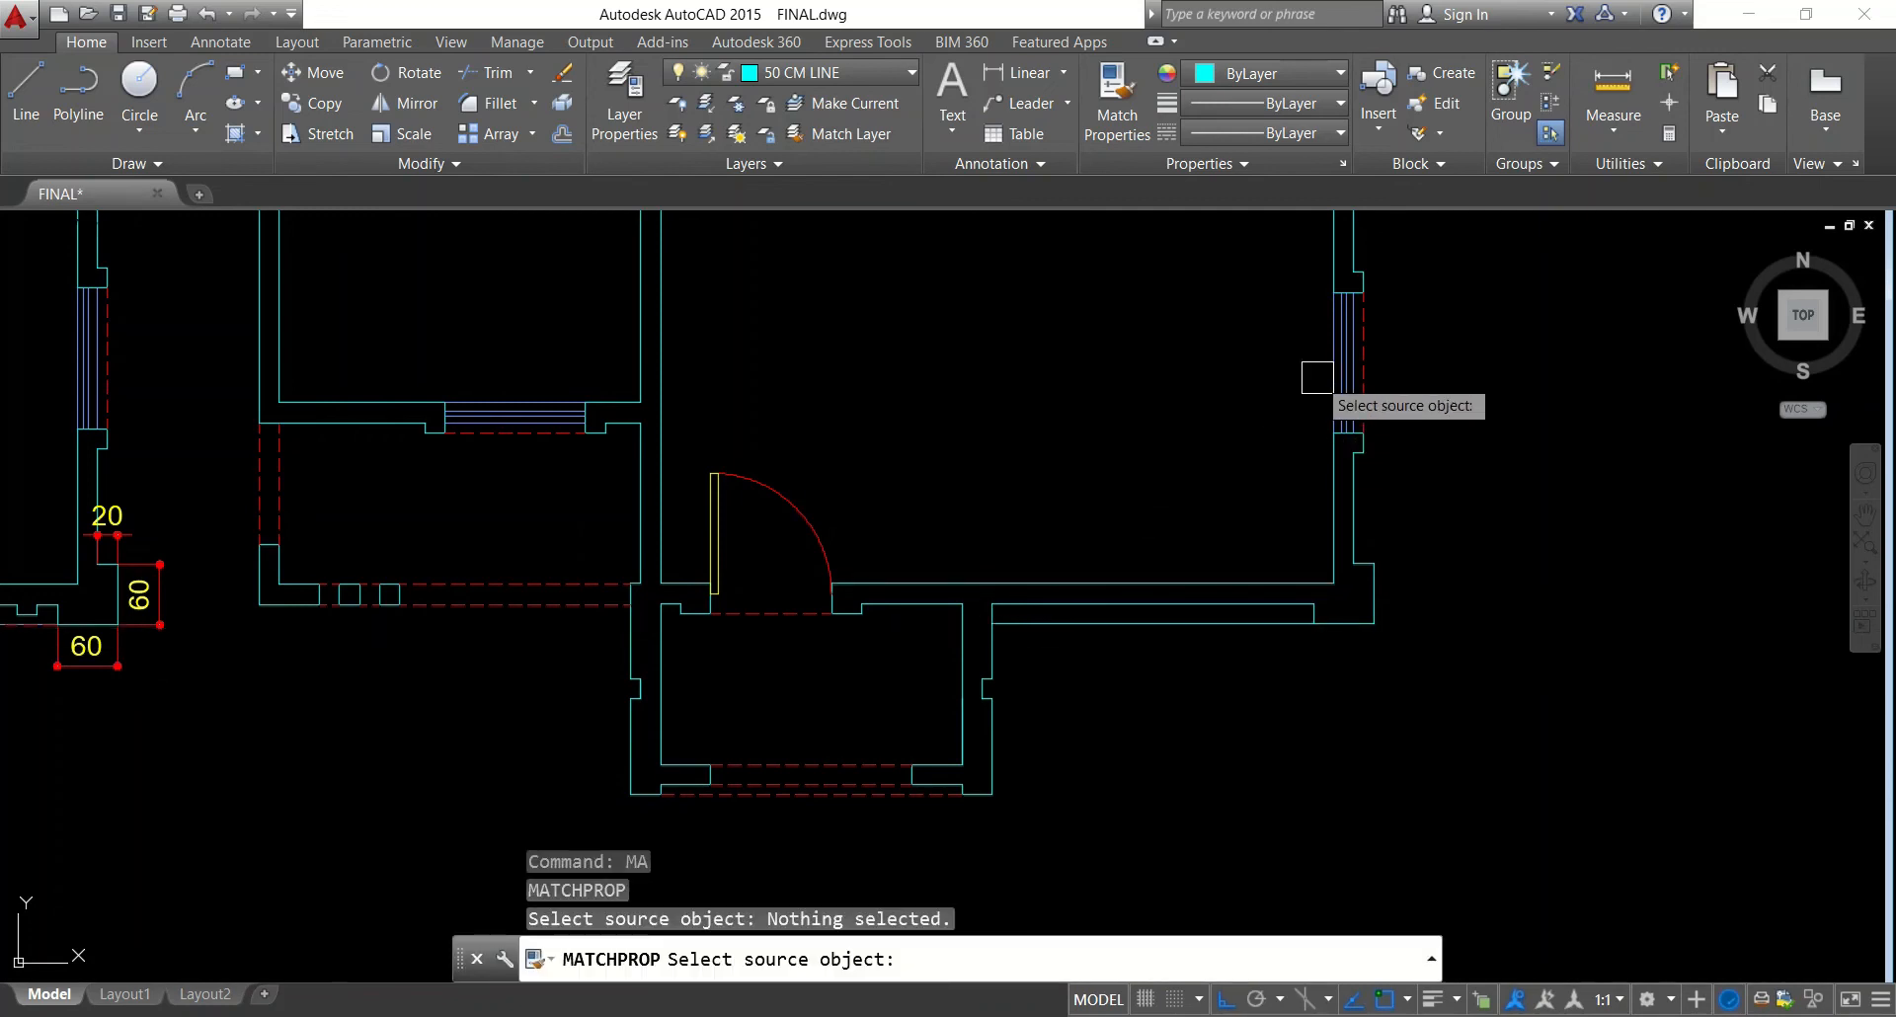
click(1323, 382)
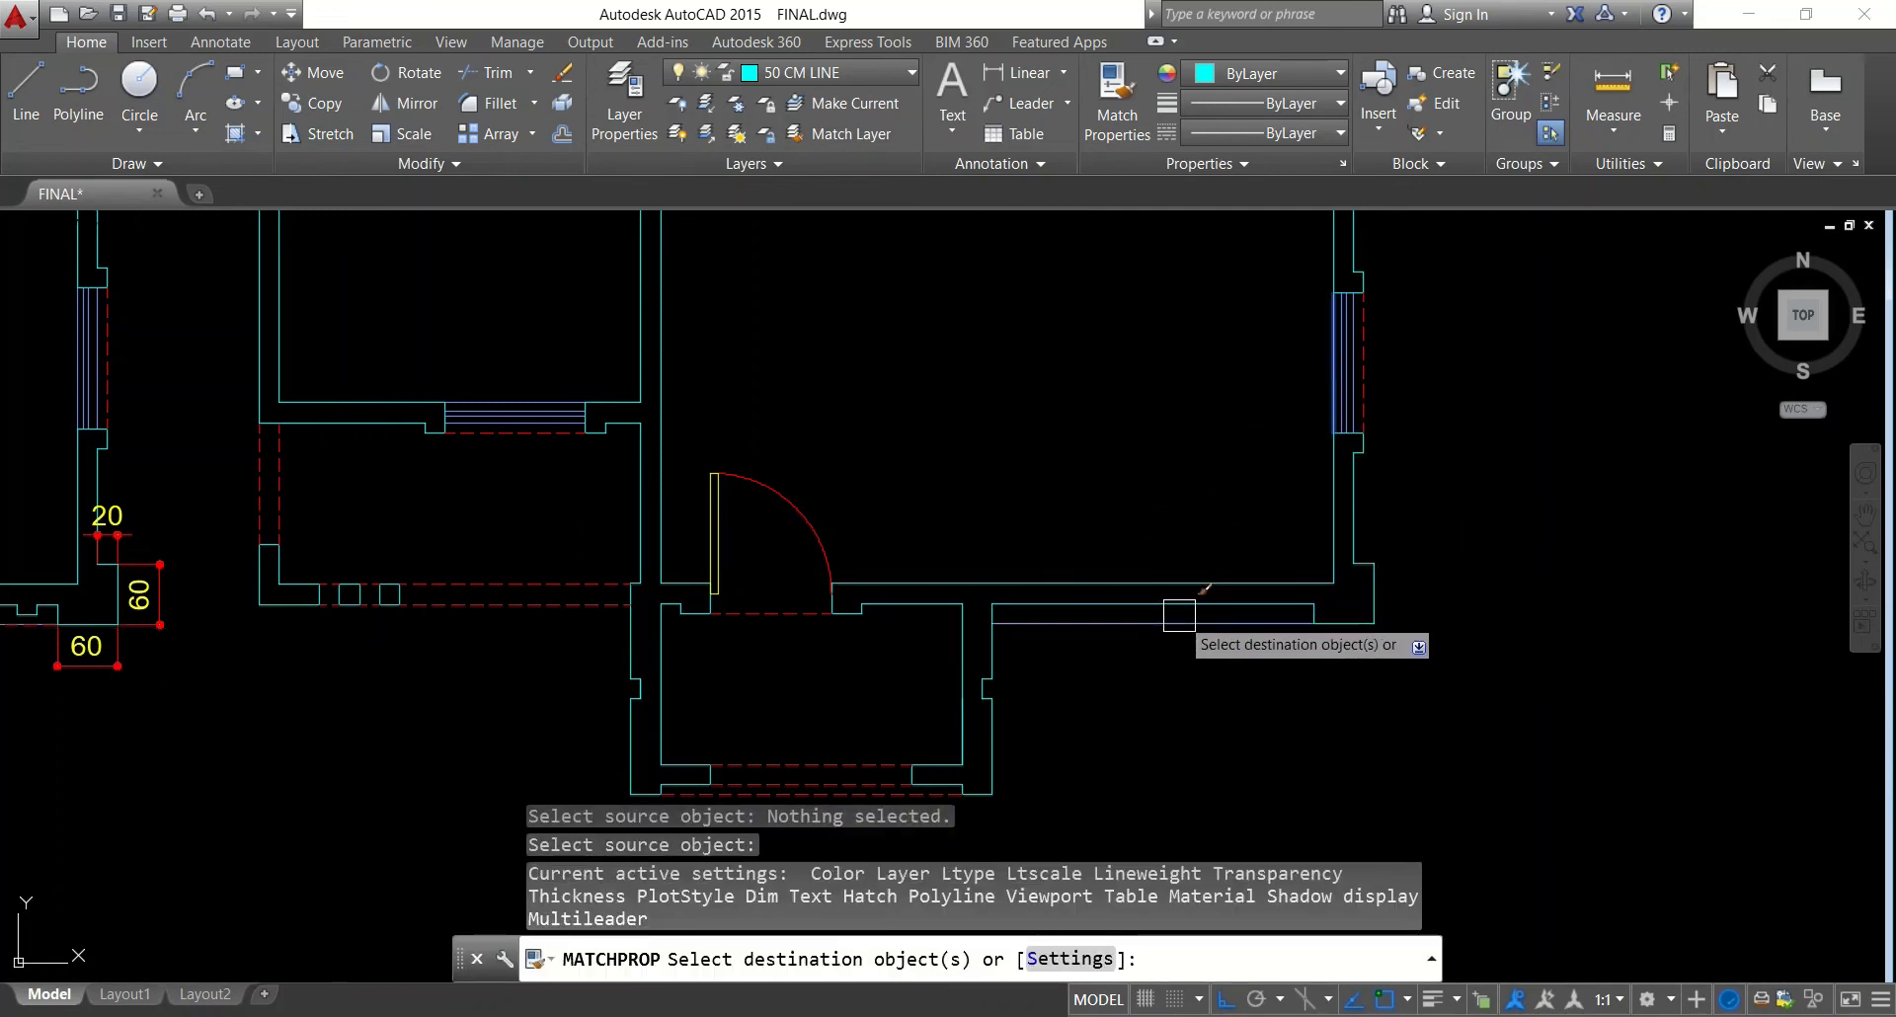
key(Escape)
key(Escape)
Draw a second line over it from the corner projection's lower inner corner to the entrance's right wall
text(l)
key(Return)
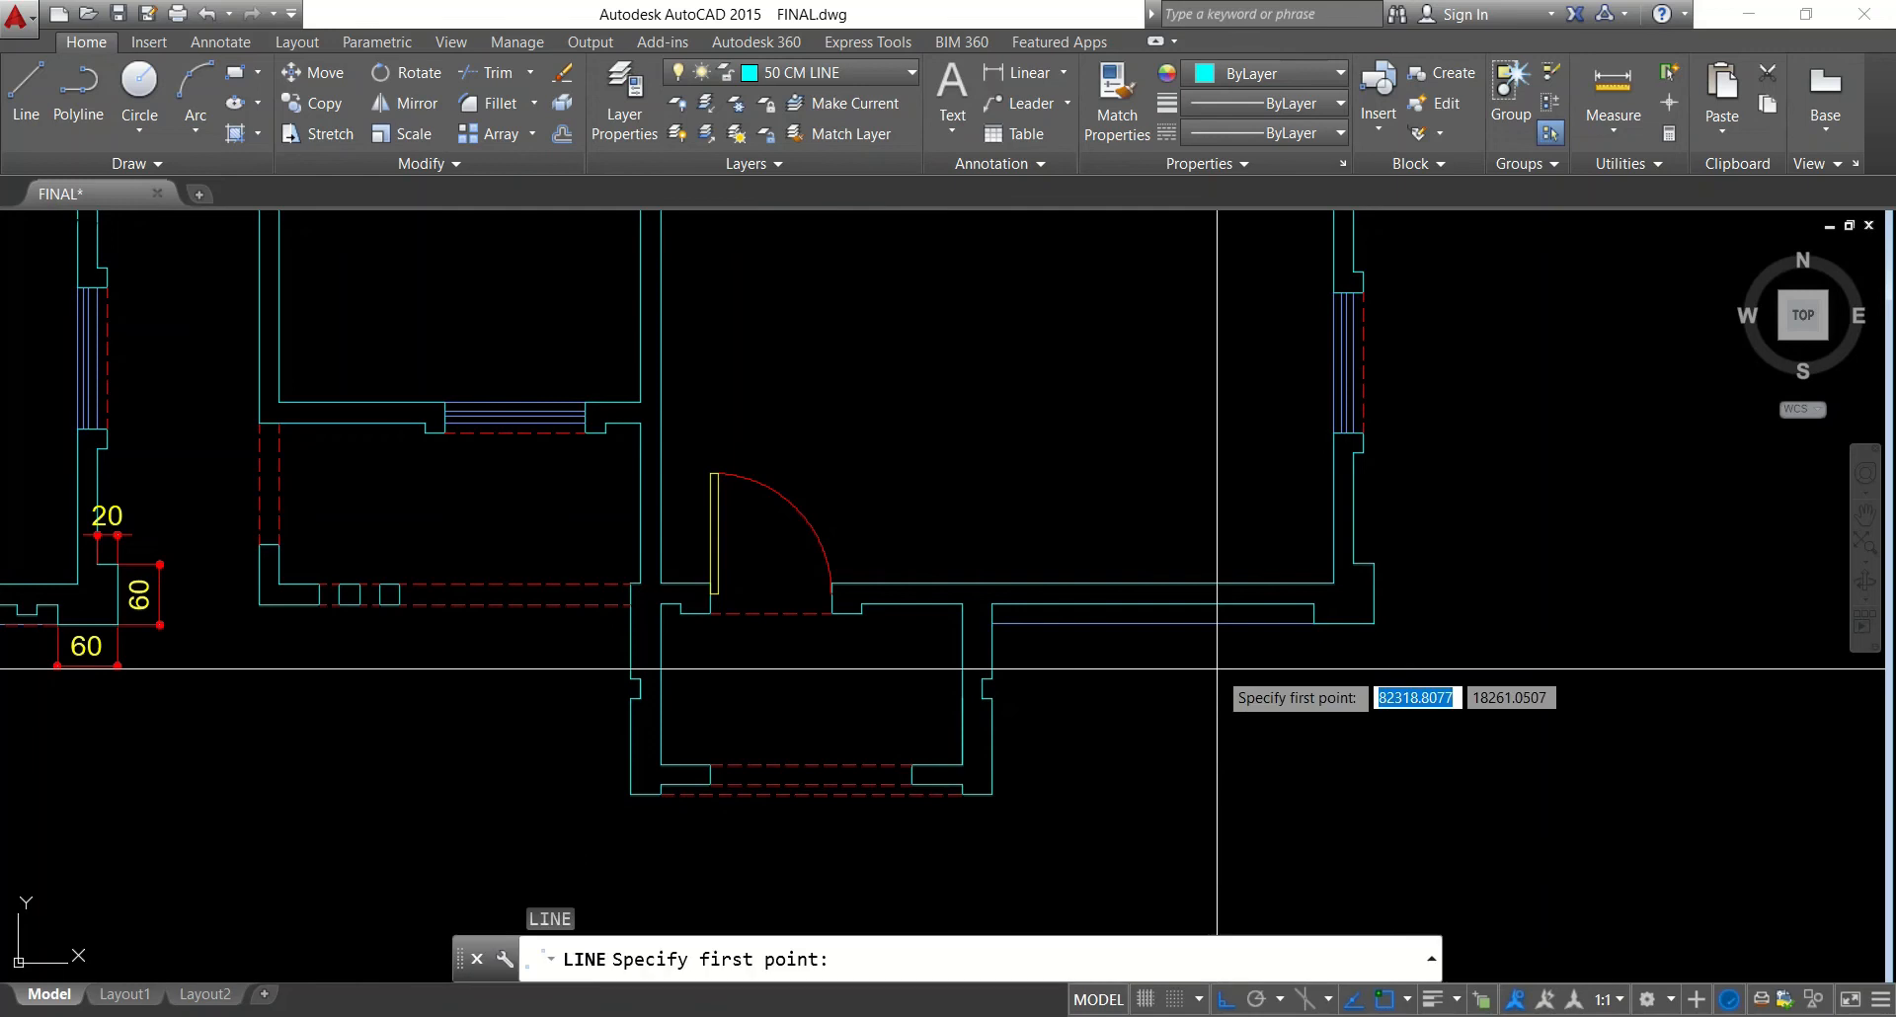
click(1314, 624)
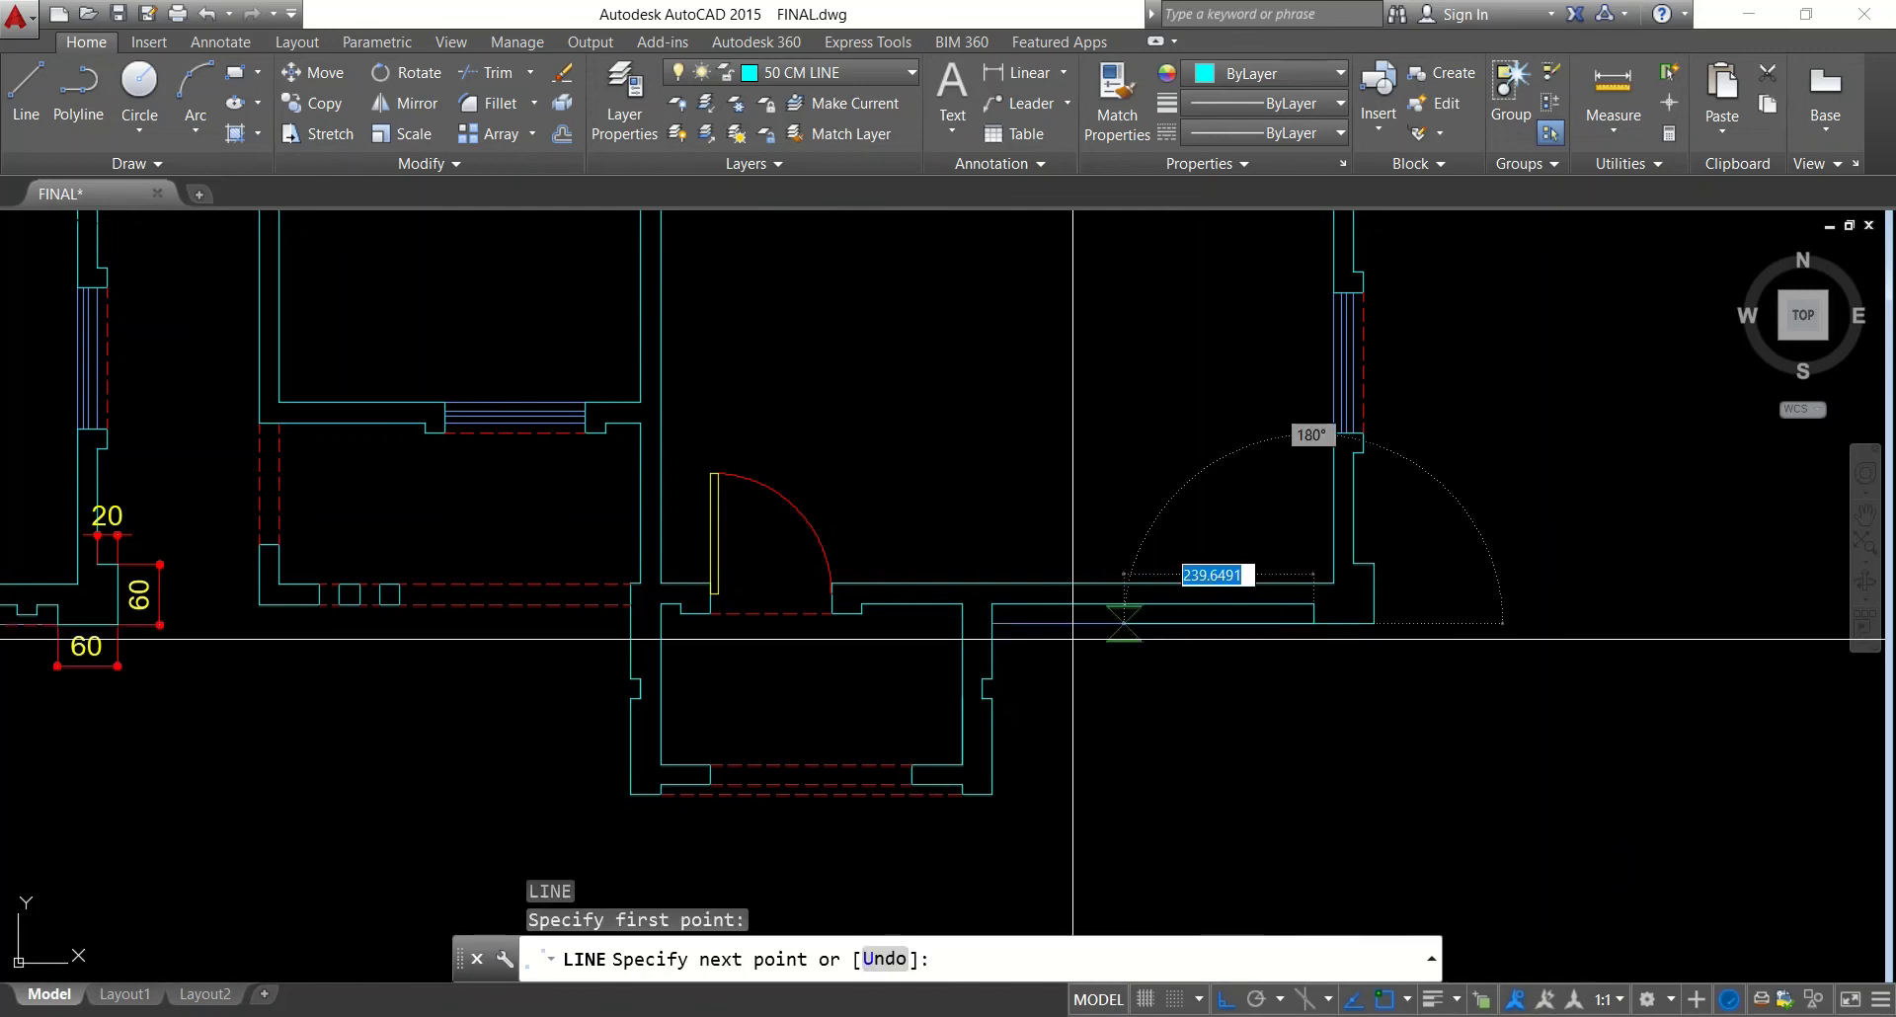
click(992, 623)
key(Escape)
key(Escape)
Match the second line to the properties of the red dashed line at the majlis door opening
text(ma)
key(Return)
click(785, 613)
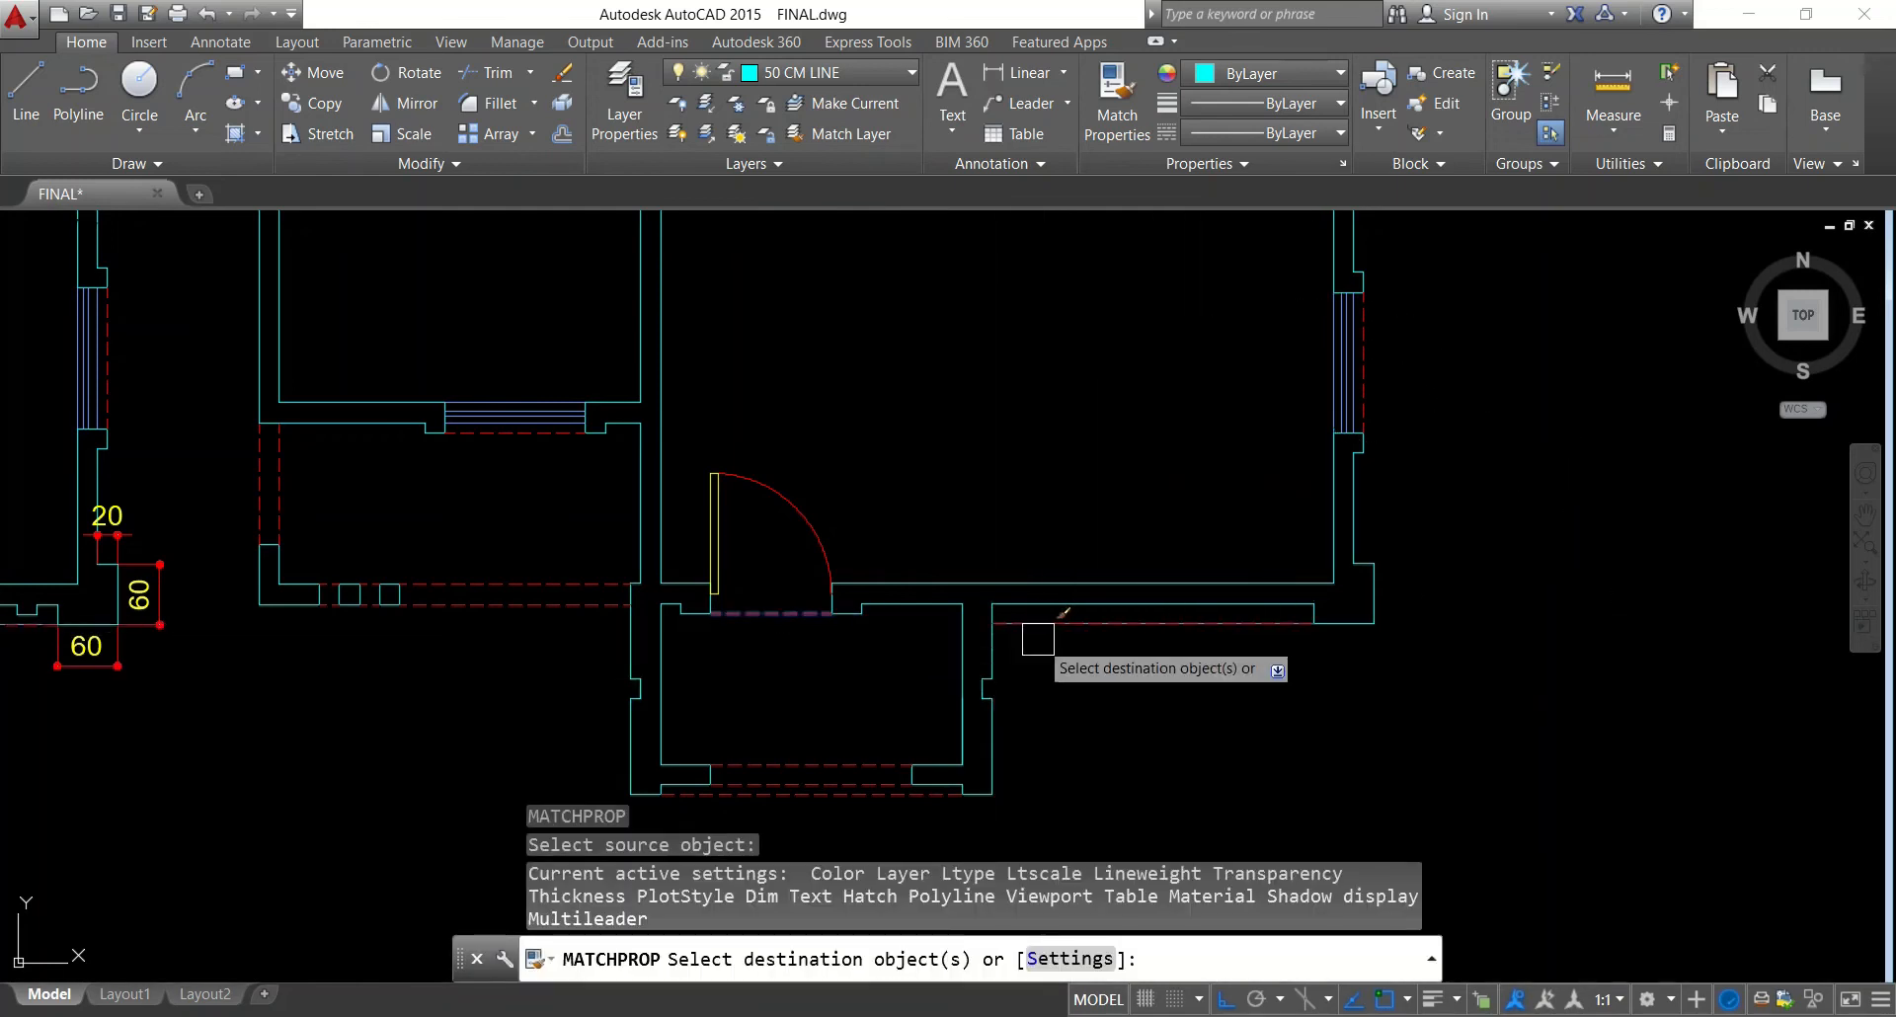
click(1040, 639)
key(Escape)
key(Escape)
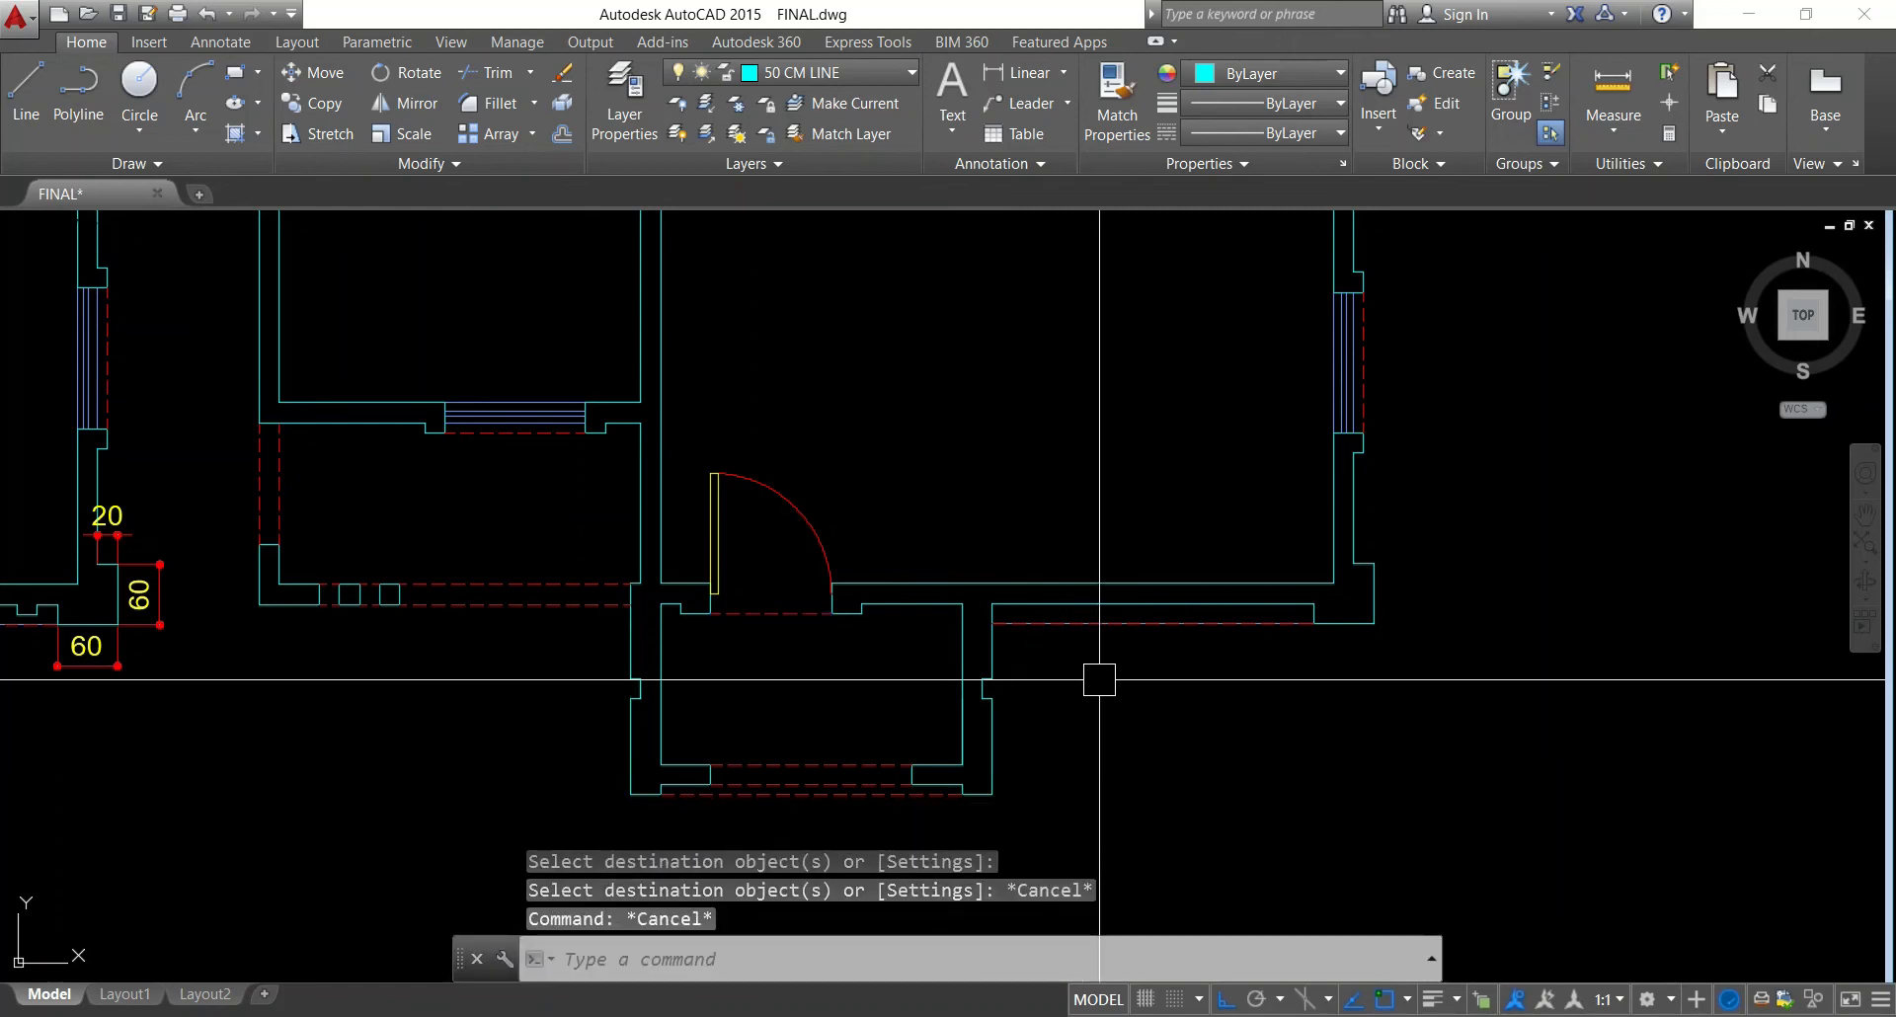
scroll(1124, 618, up, 4)
click(1119, 633)
text(m)
key(Return)
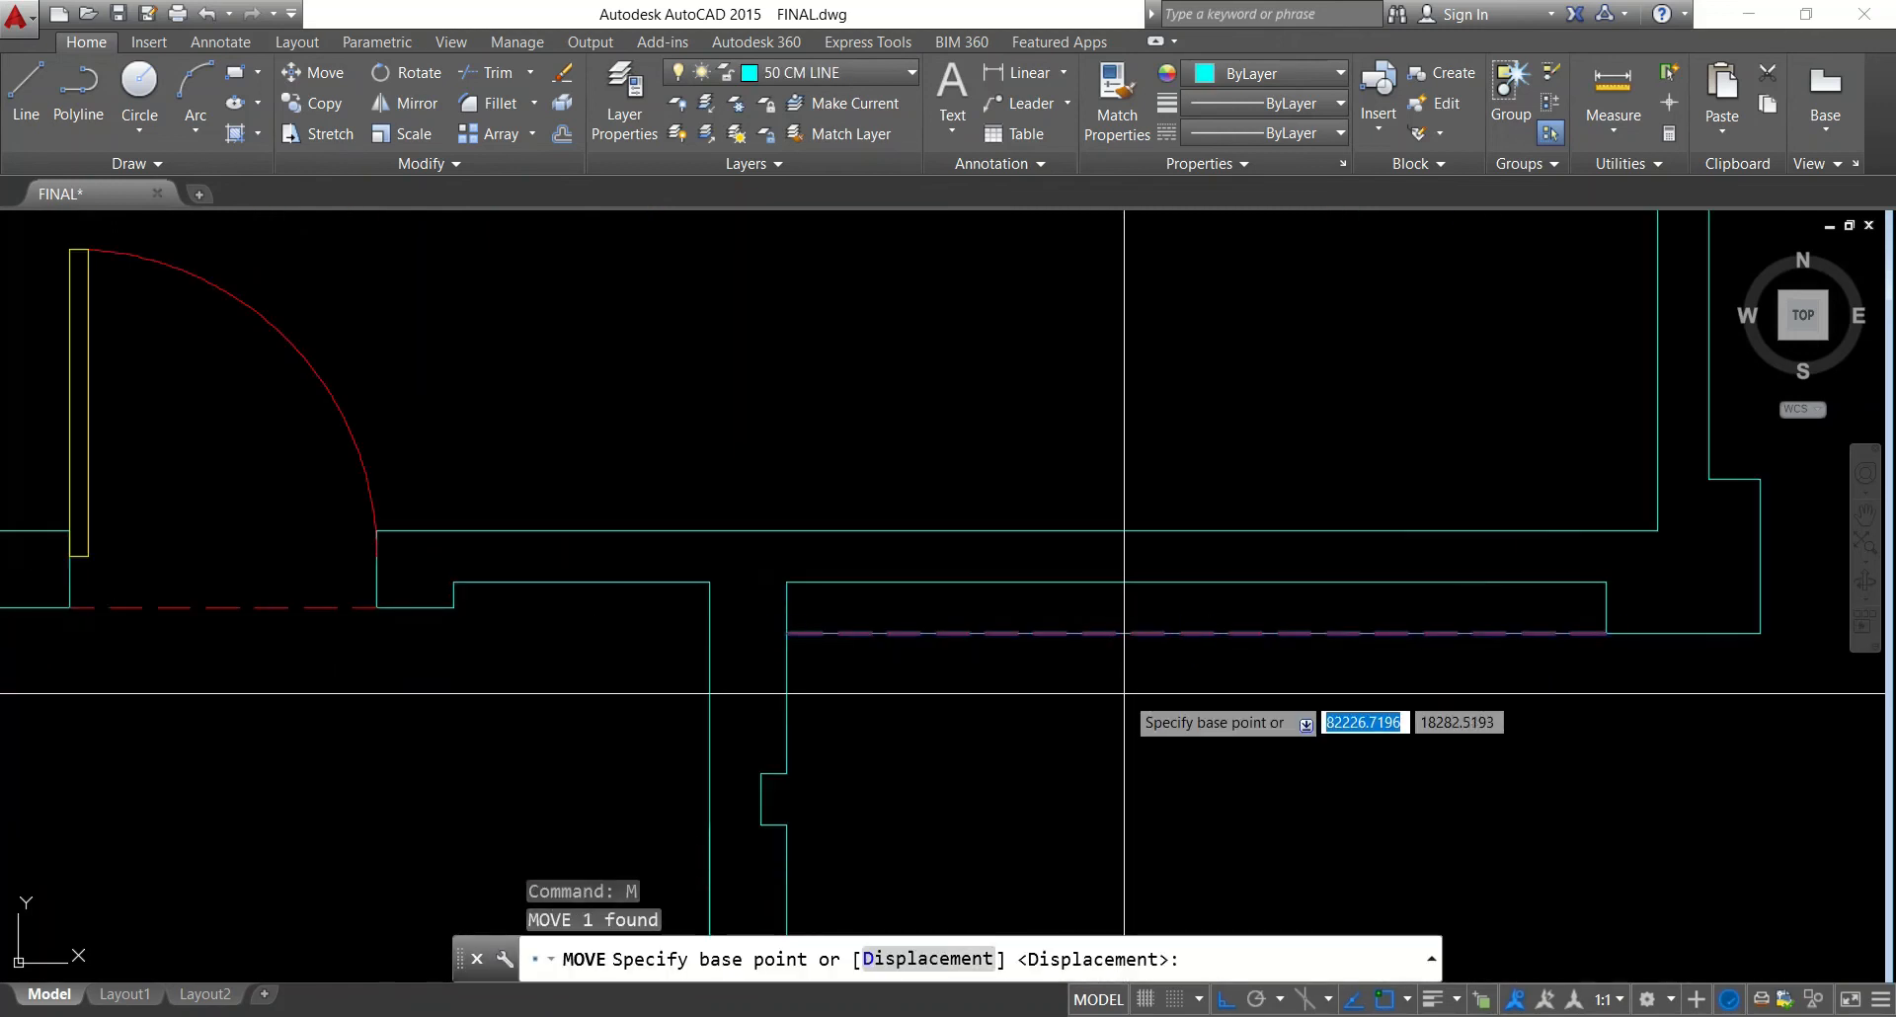
click(1119, 706)
key(Escape)
scroll(1205, 629, down, 6)
key(Escape)
key(Escape)
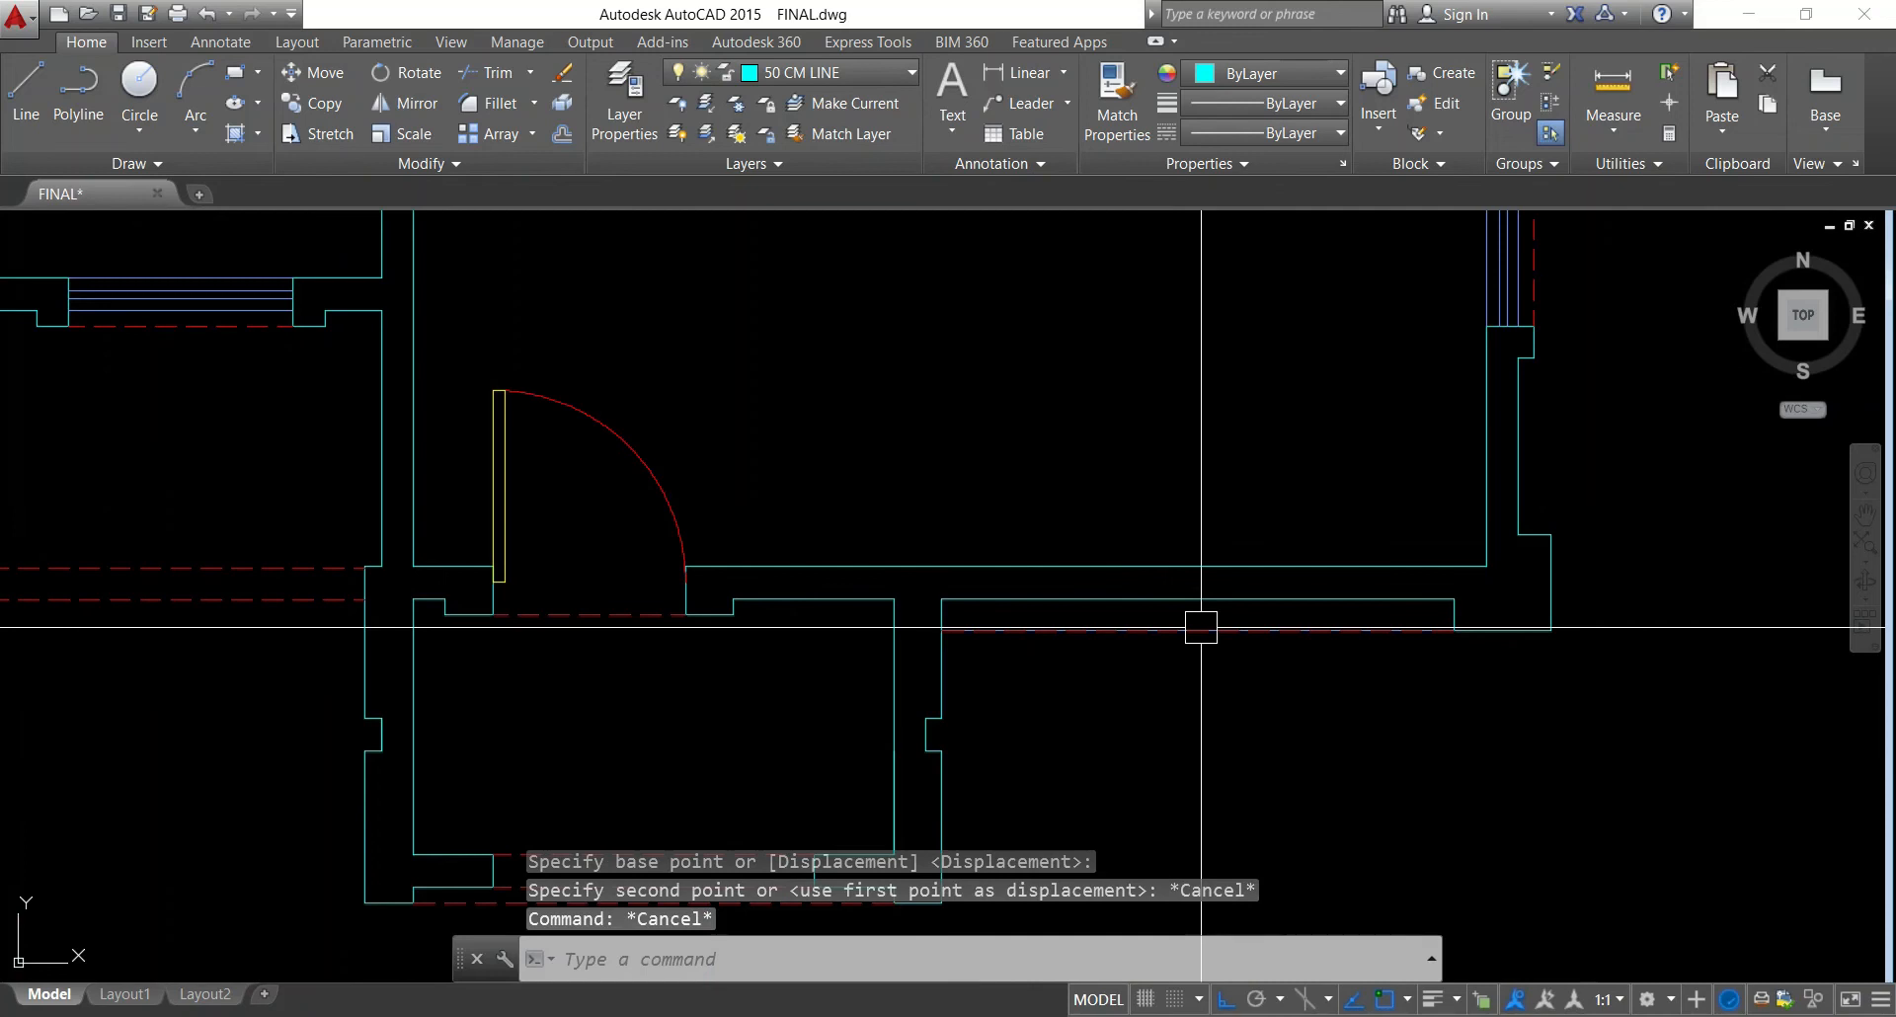
Dimension the width of the majlis front window in the completed plan, placing the dimension above the window
scroll(1175, 632, down, 5)
scroll(960, 634, up, 3)
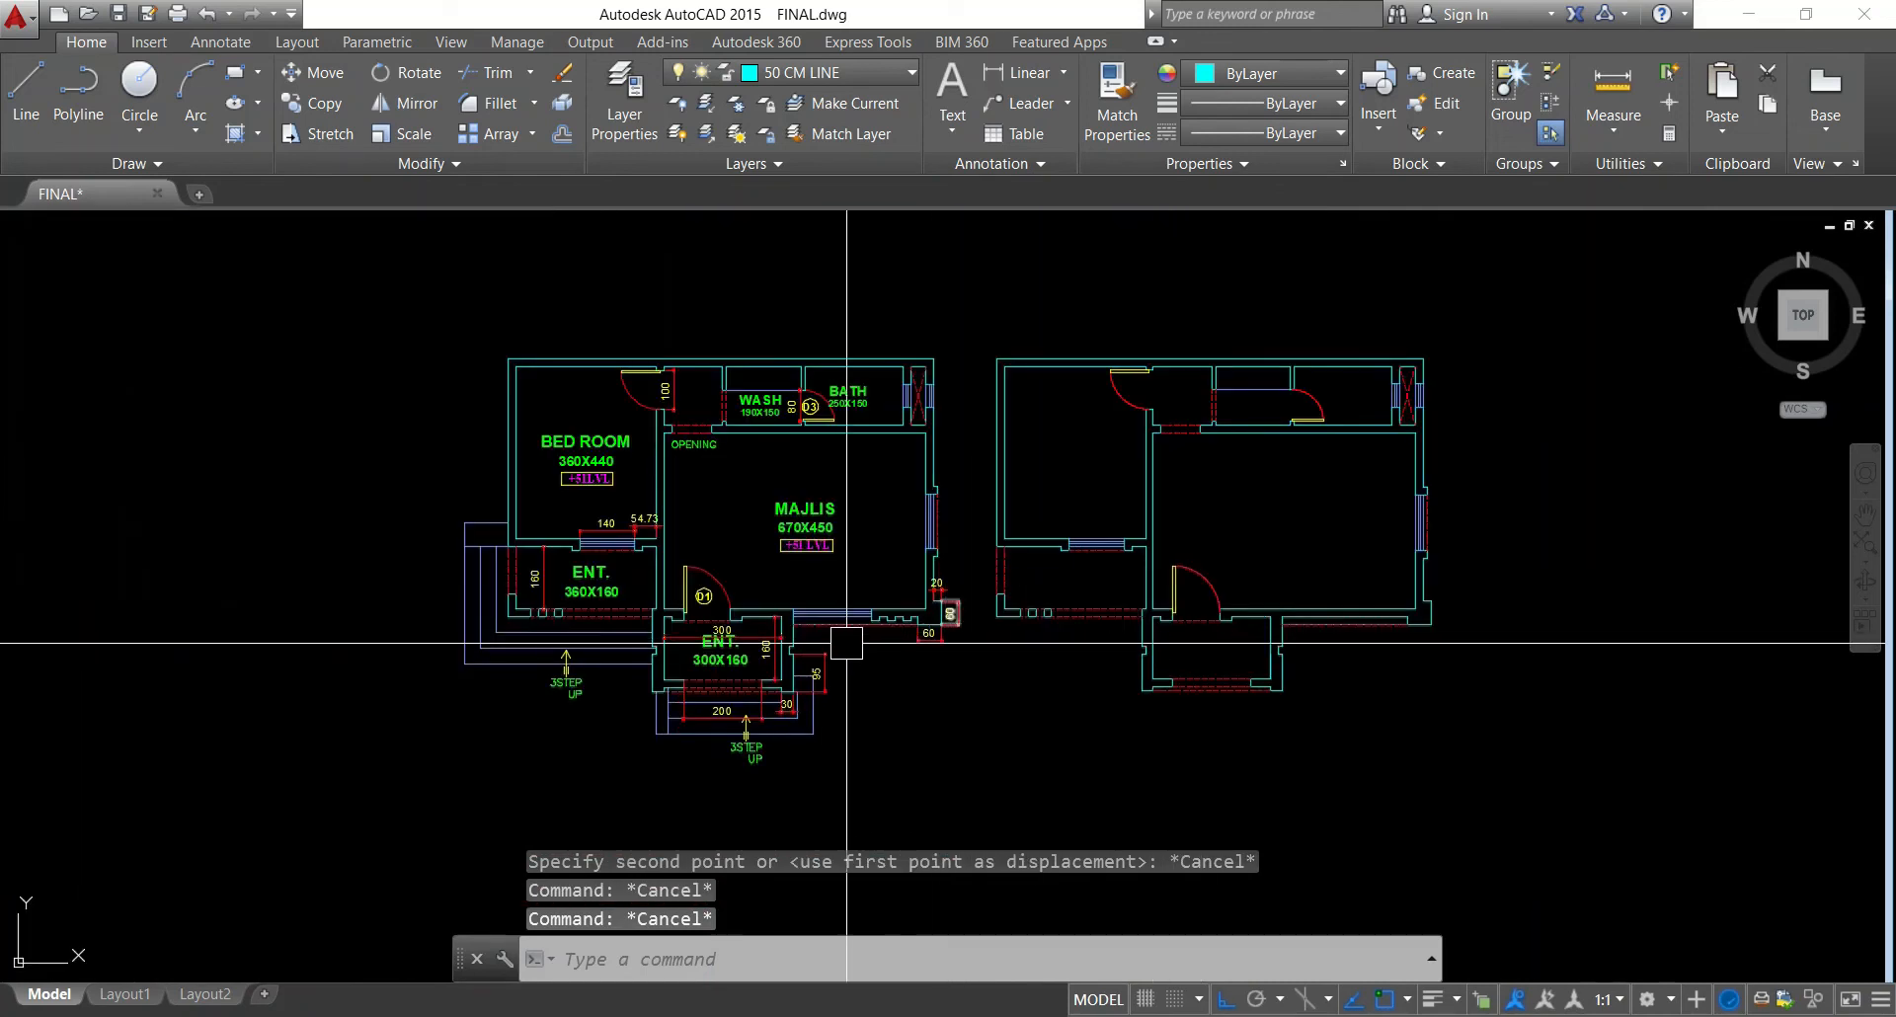
click(1040, 73)
key(Return)
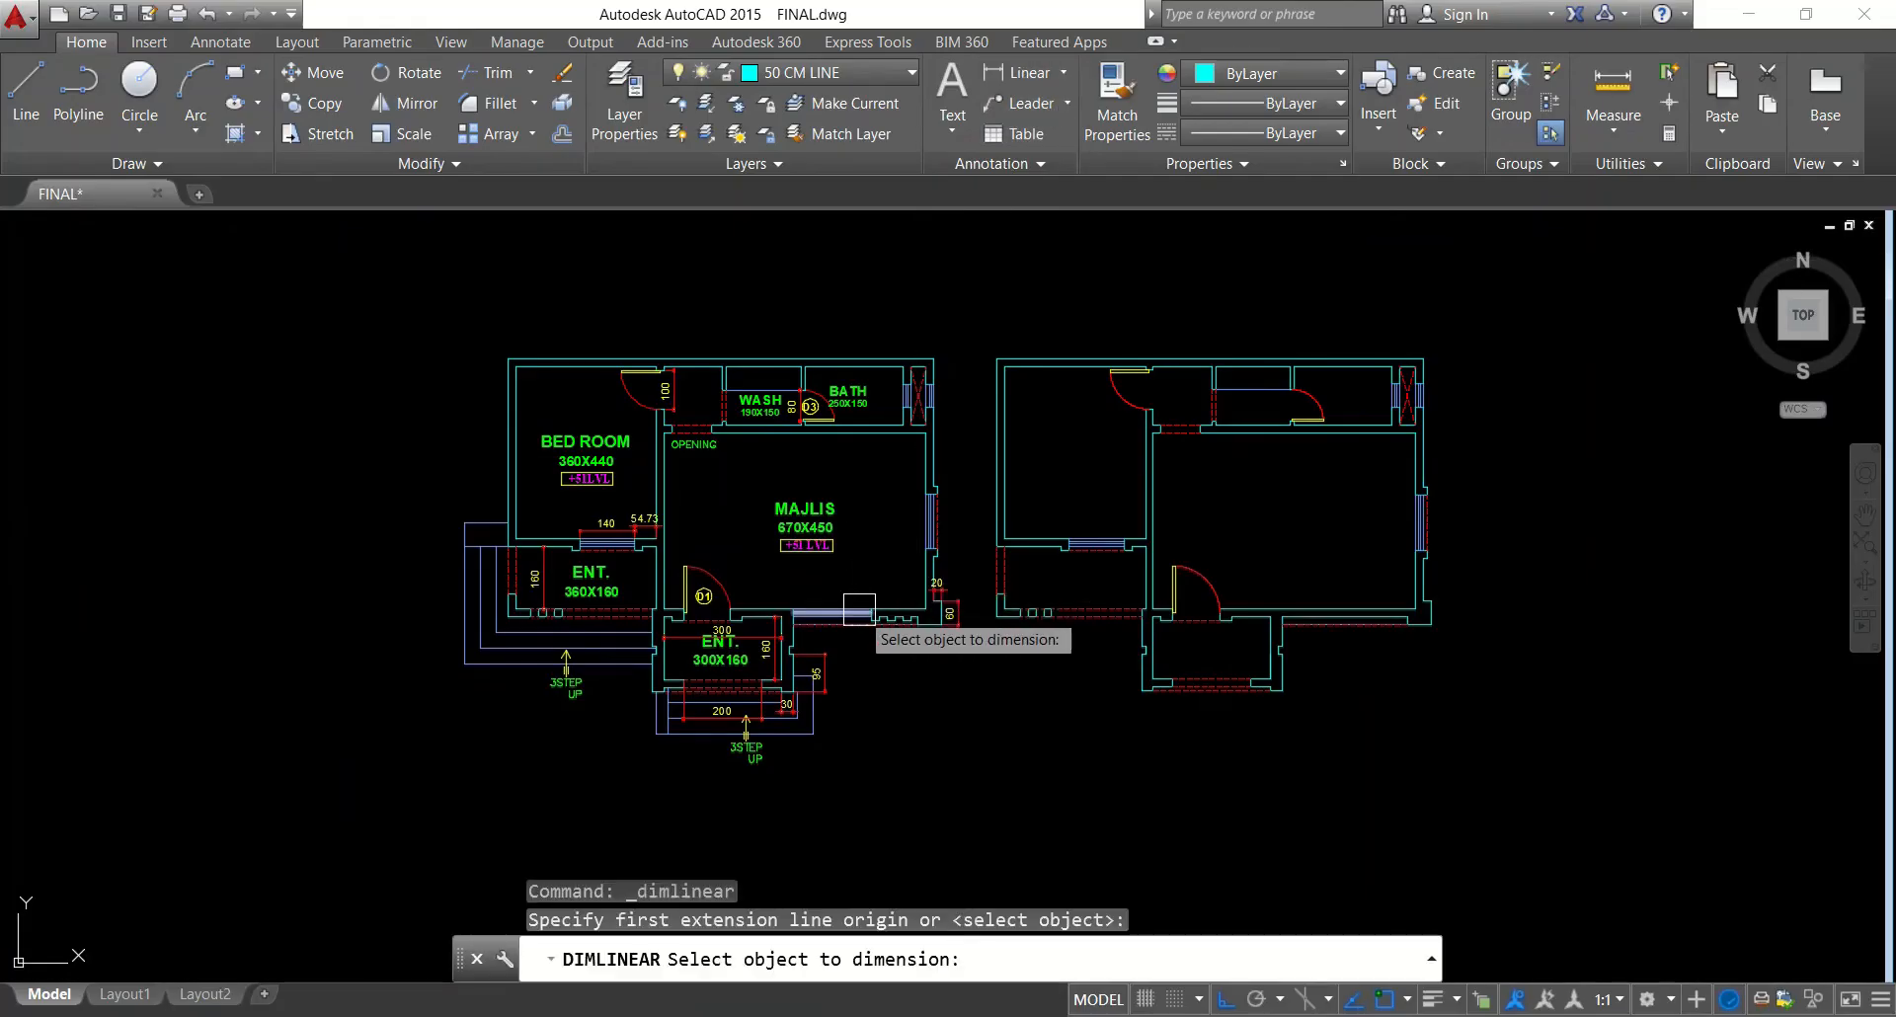
scroll(865, 612, up, 3)
click(832, 604)
click(838, 559)
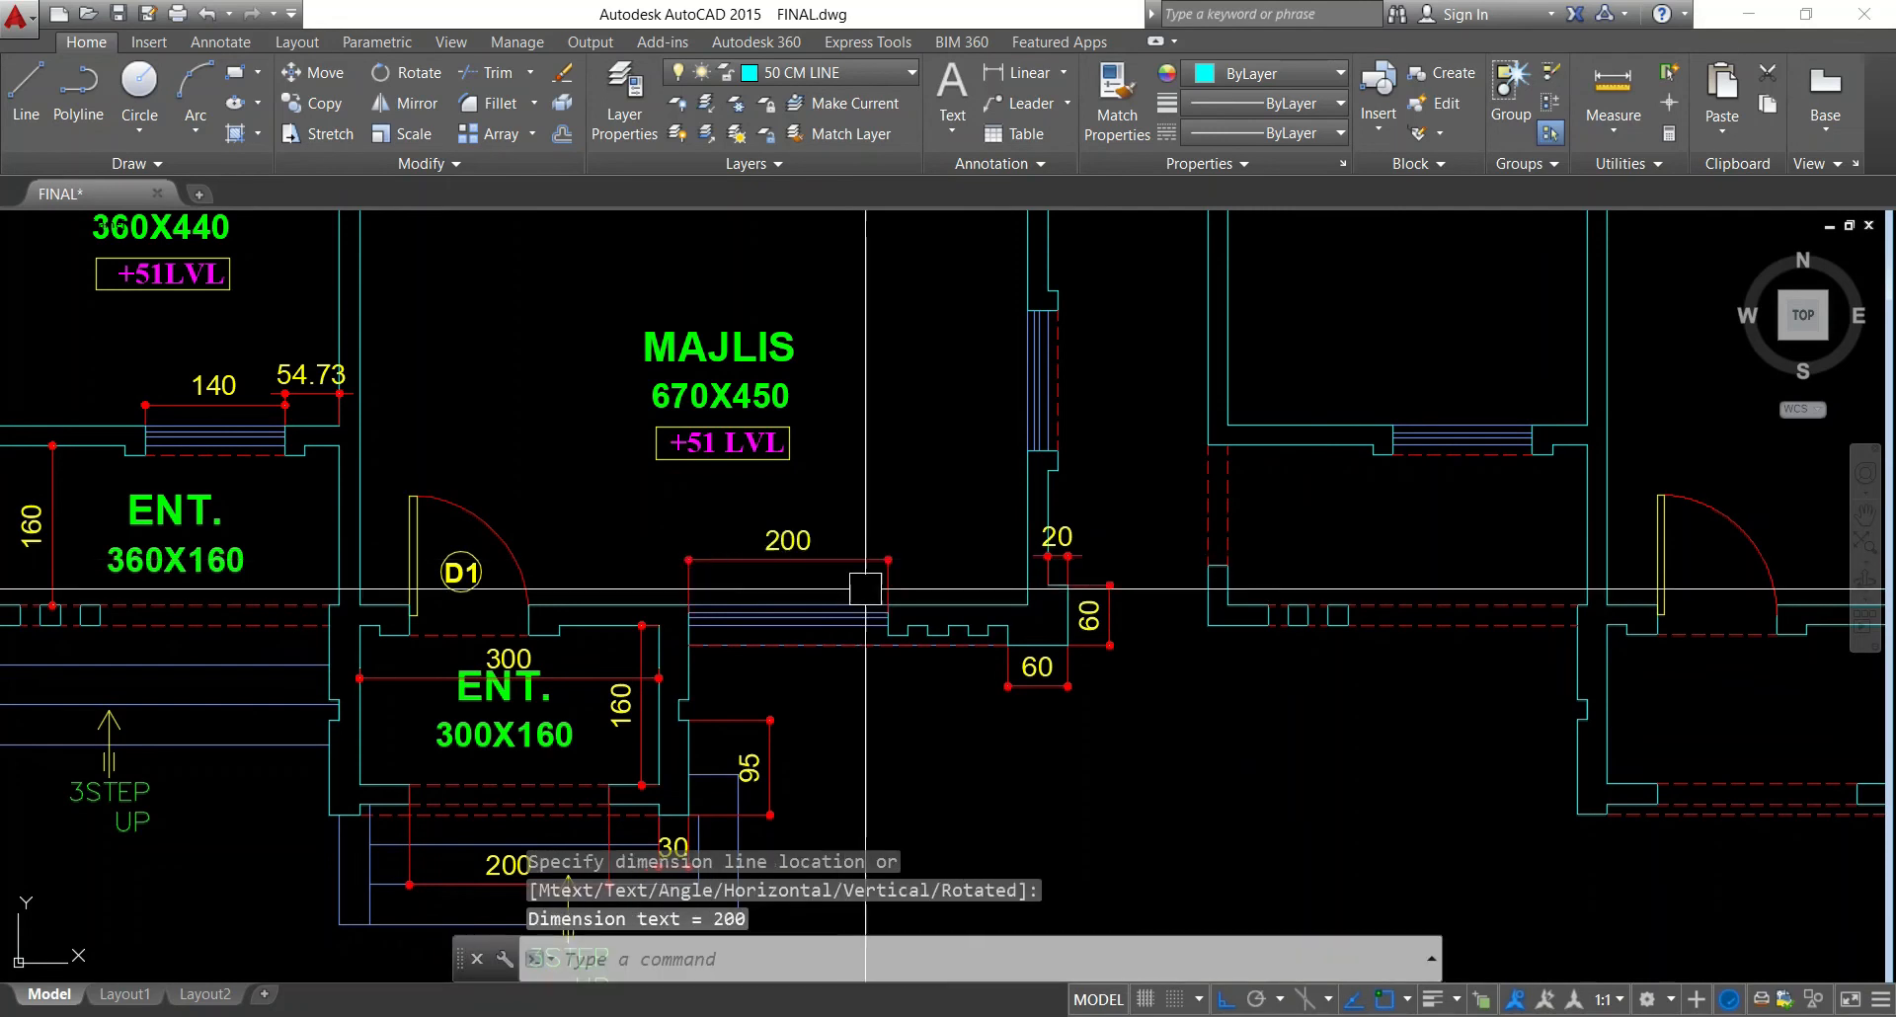
Dimension the majlis inner wall line between the front window and the side wall in the completed plan
scroll(901, 605, up, 2)
key(Escape)
key(space)
key(space)
click(934, 603)
click(963, 559)
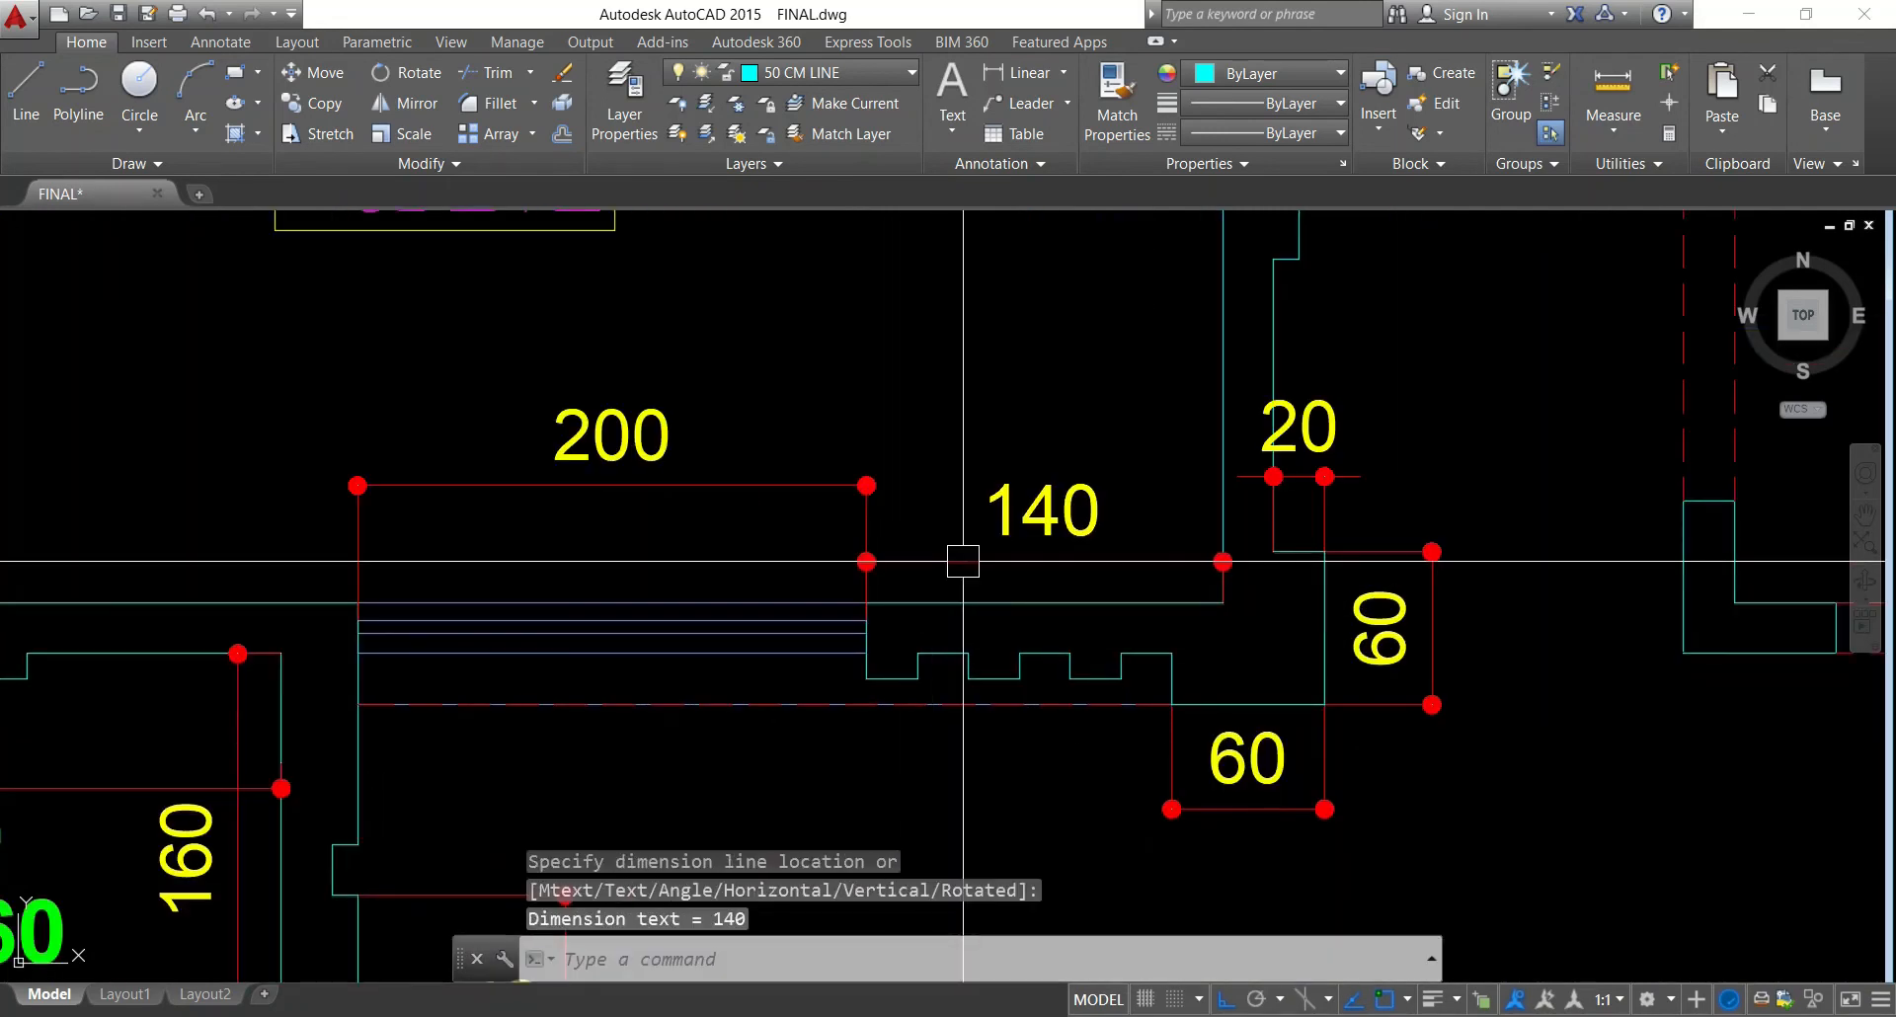
scroll(963, 559, down, 4)
key(Escape)
key(Escape)
Offset the inner line of the new majlis's right wall 140 into the room to mark the front window's edge
middle_drag(1542, 612, 865, 643)
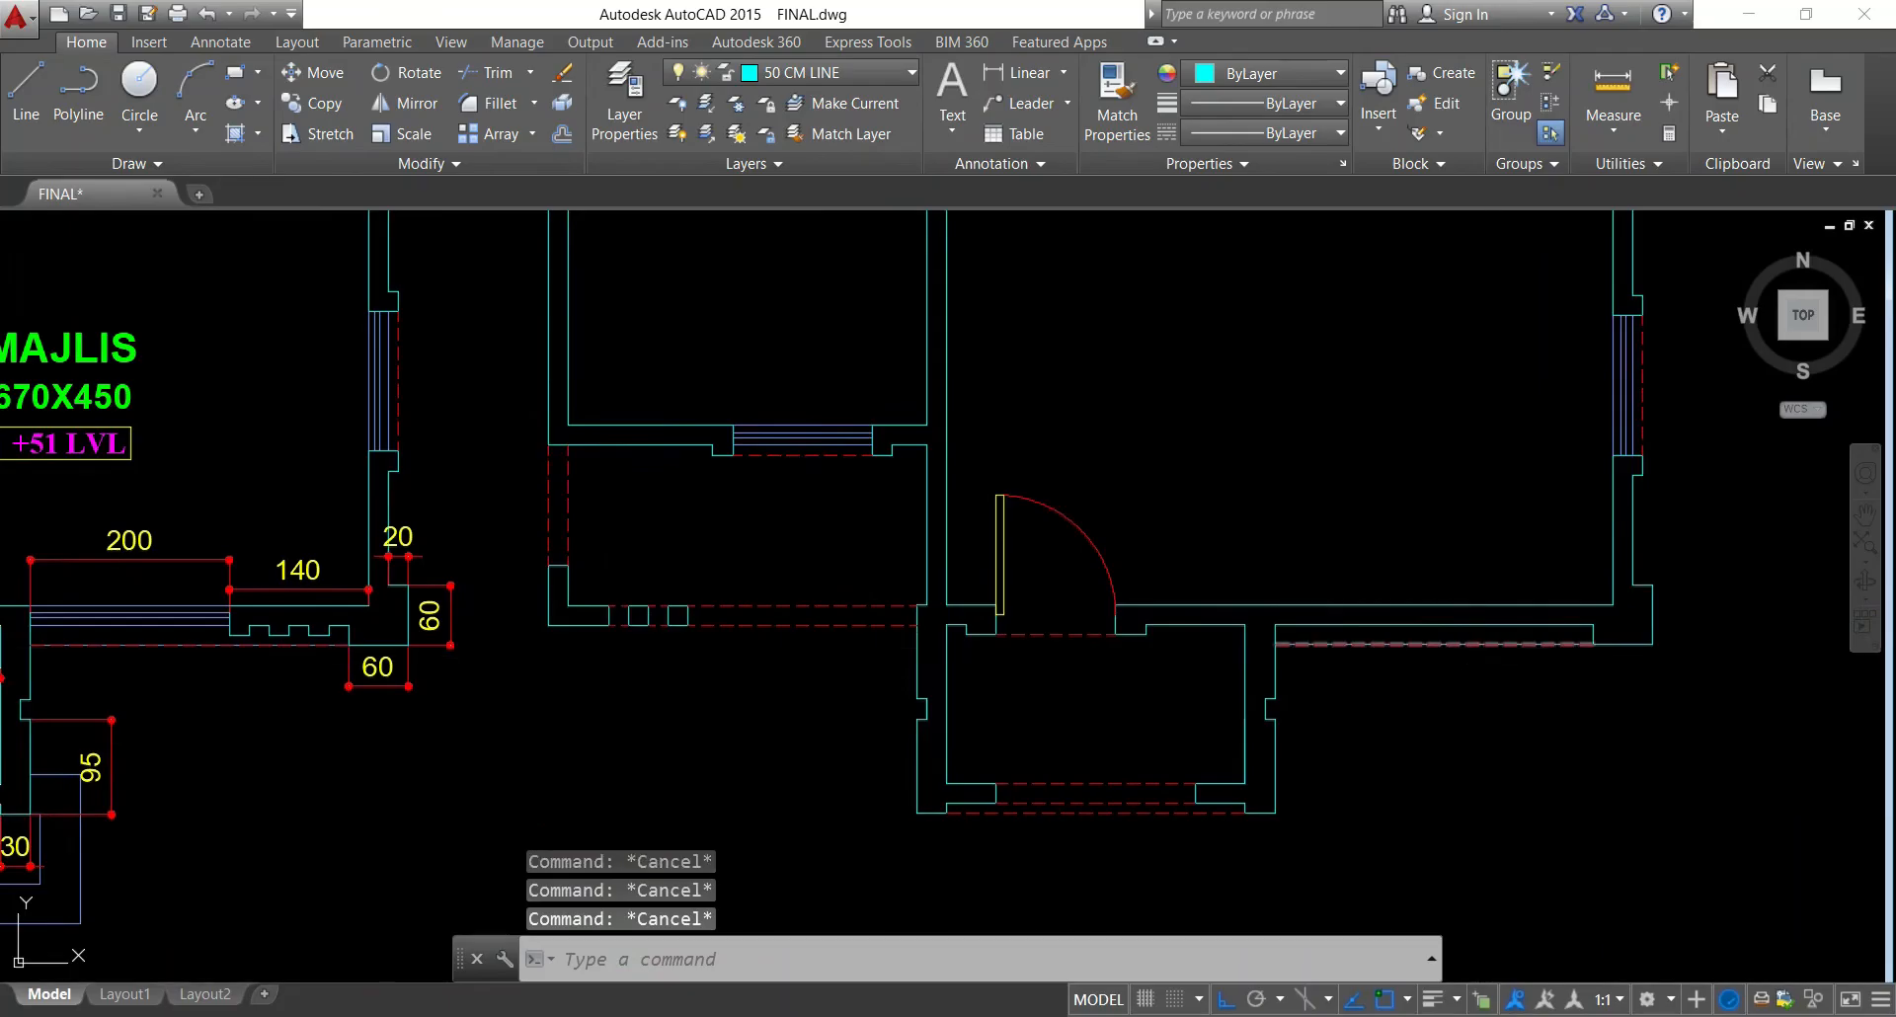
text(o)
key(space)
text(1)
key(Return)
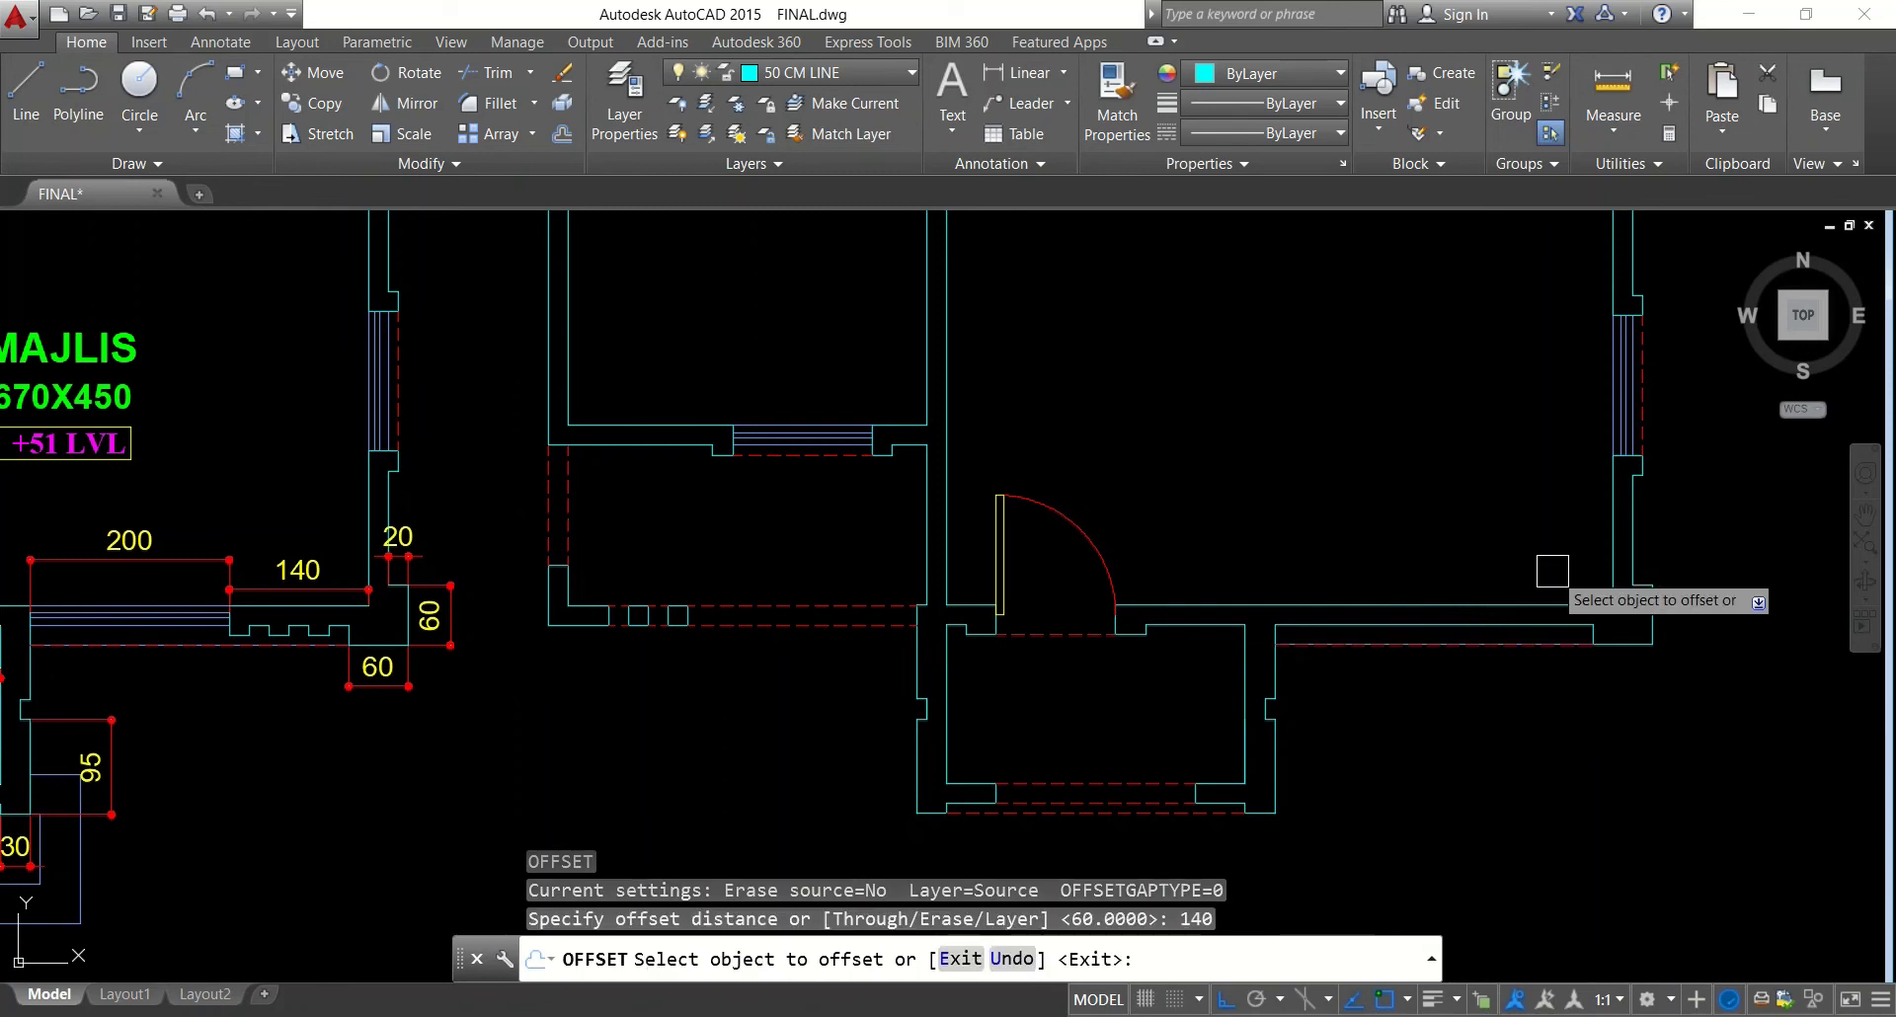
click(1600, 557)
click(1506, 553)
key(Escape)
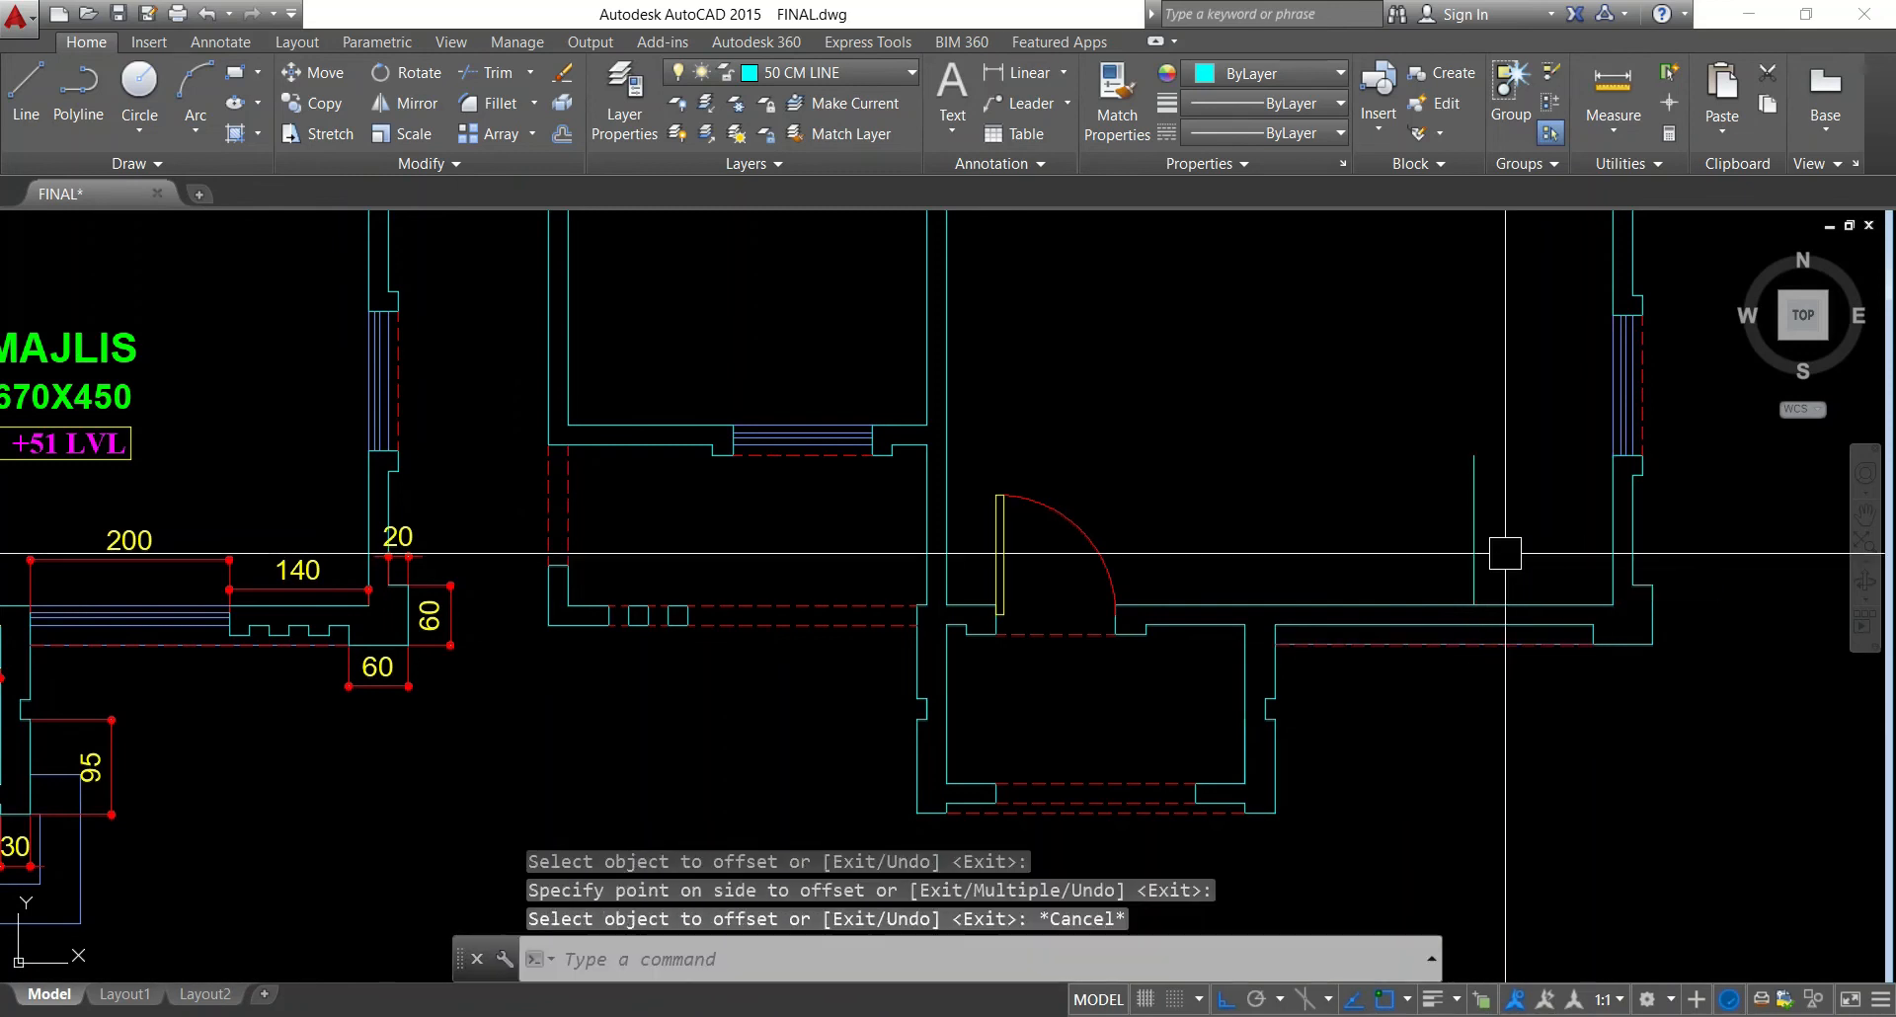
Offset the new window edge line 200 toward the entrance to mark the window's other edge
text(po)
key(space)
key(Escape)
text(o)
key(space)
text(200)
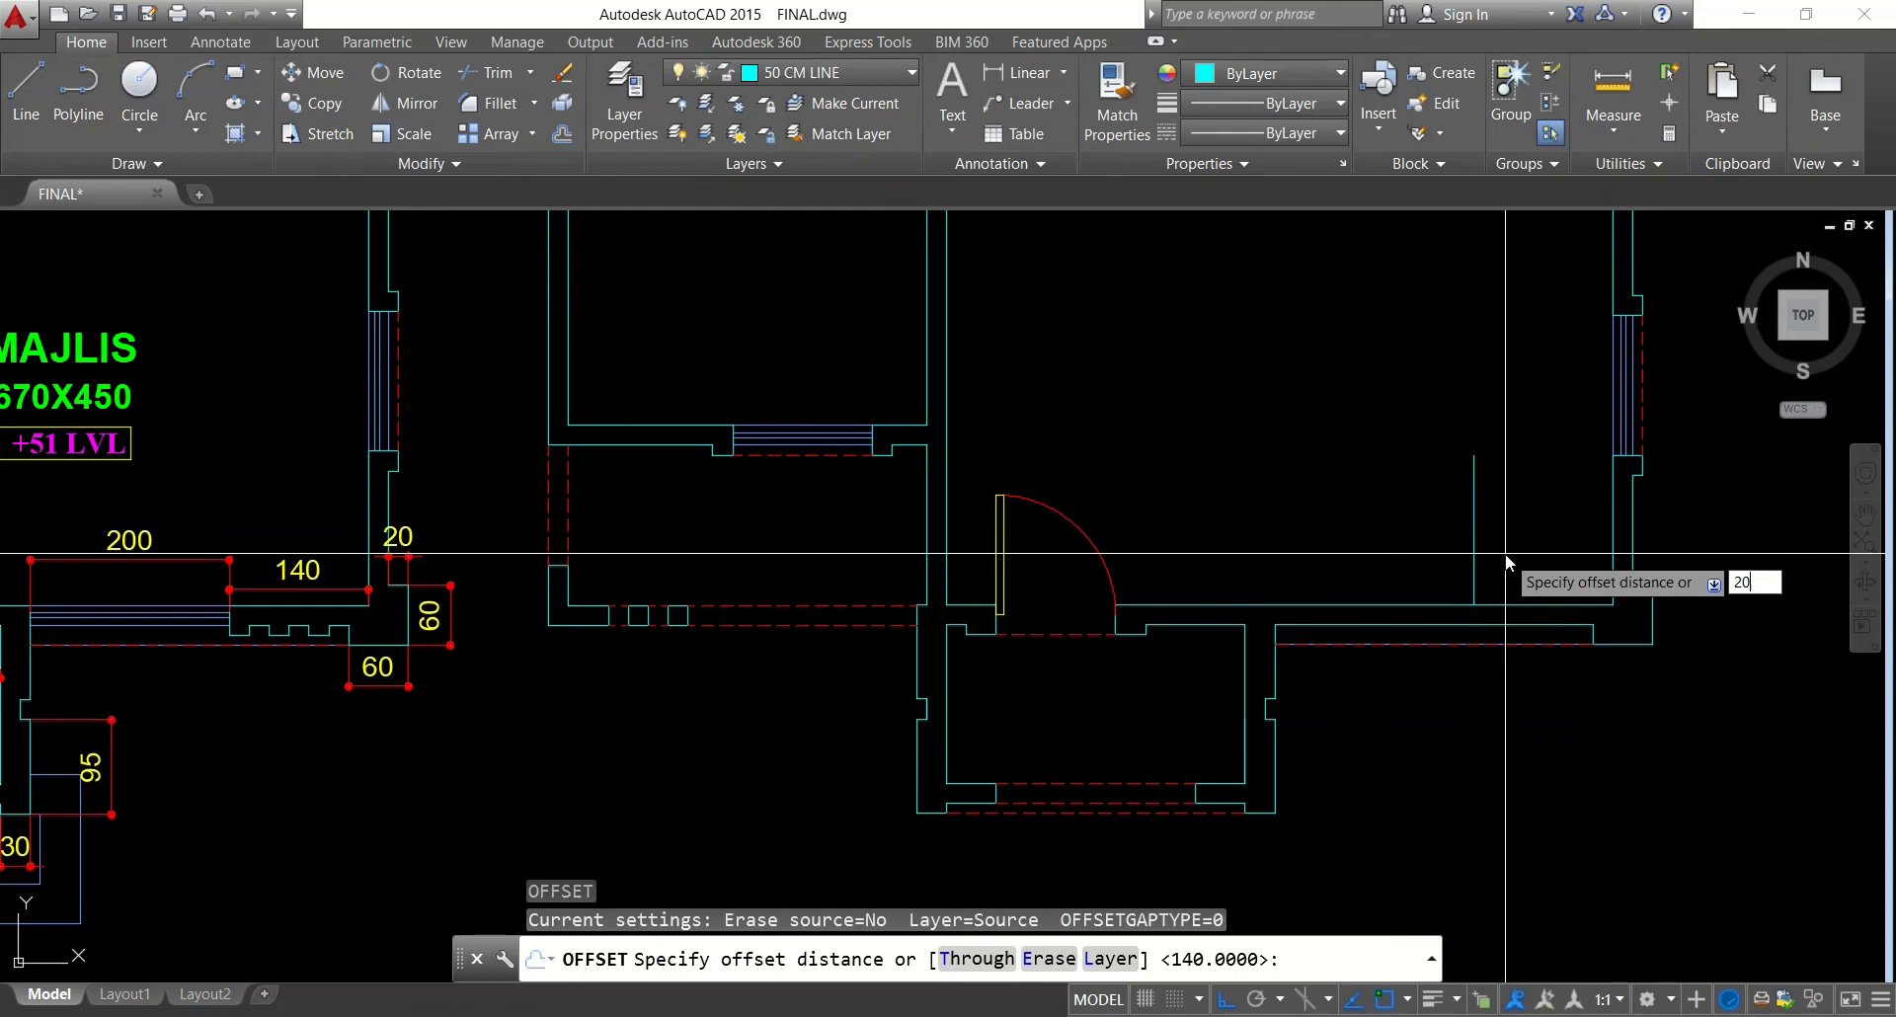
key(Return)
click(1481, 548)
click(1390, 552)
key(Escape)
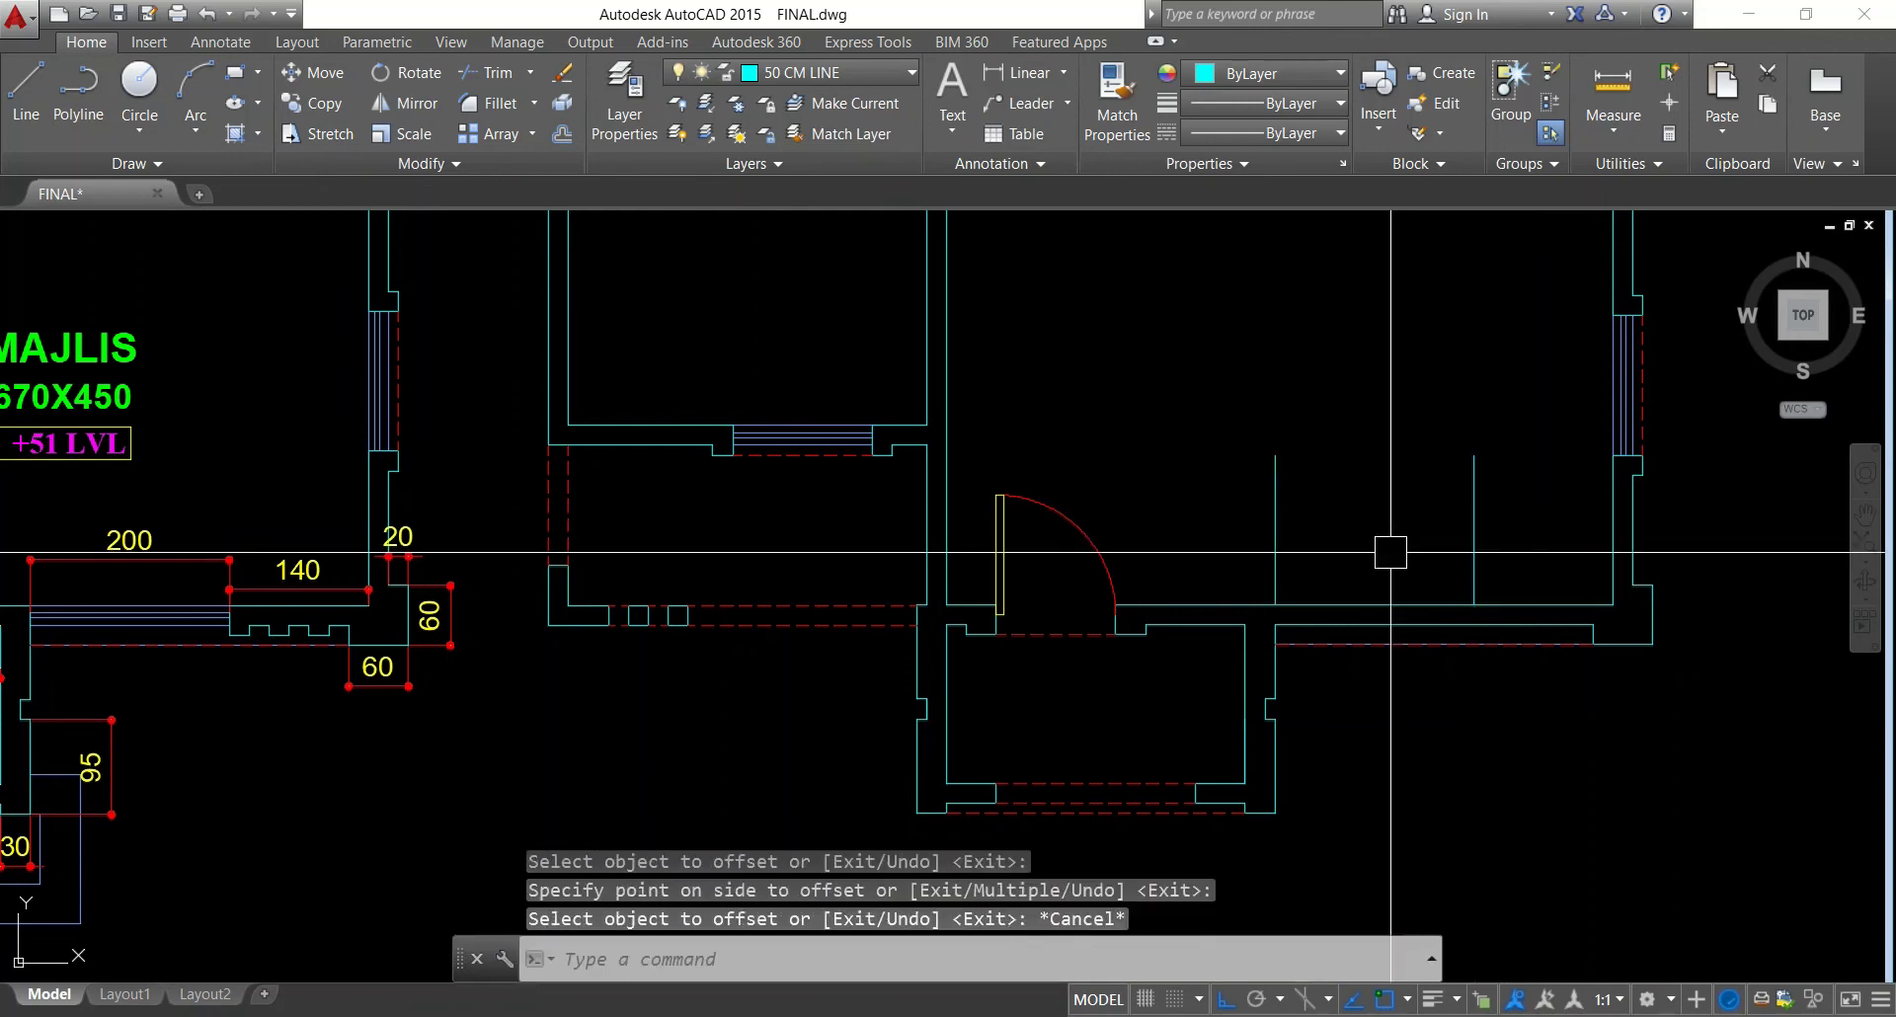
Extend the 140-offset window edge line down to the outer line of the majlis front wall
text(ex)
key(space)
key(space)
key(Escape)
Trim the window edge lines above the front wall and both wall lines between them to form the window opening
text(tr)
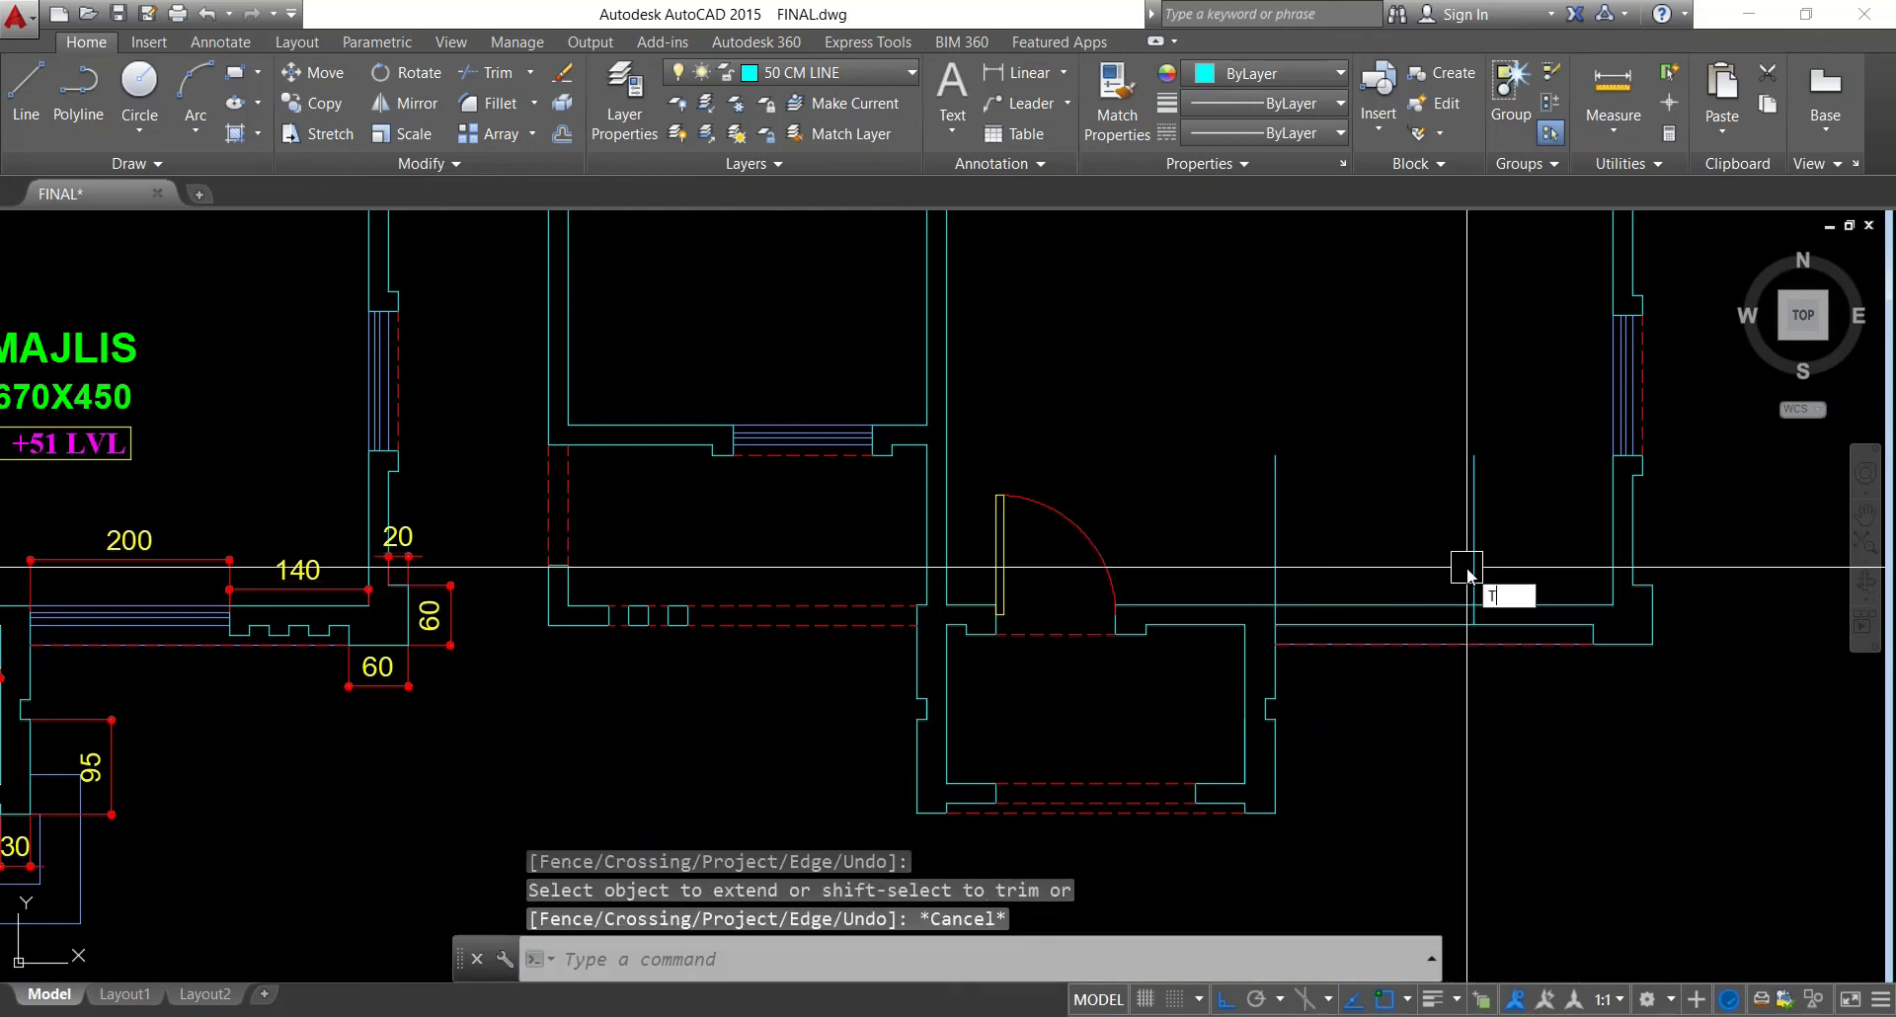
key(space)
key(space)
click(1255, 551)
click(1255, 551)
scroll(1317, 588, up, 4)
click(1071, 488)
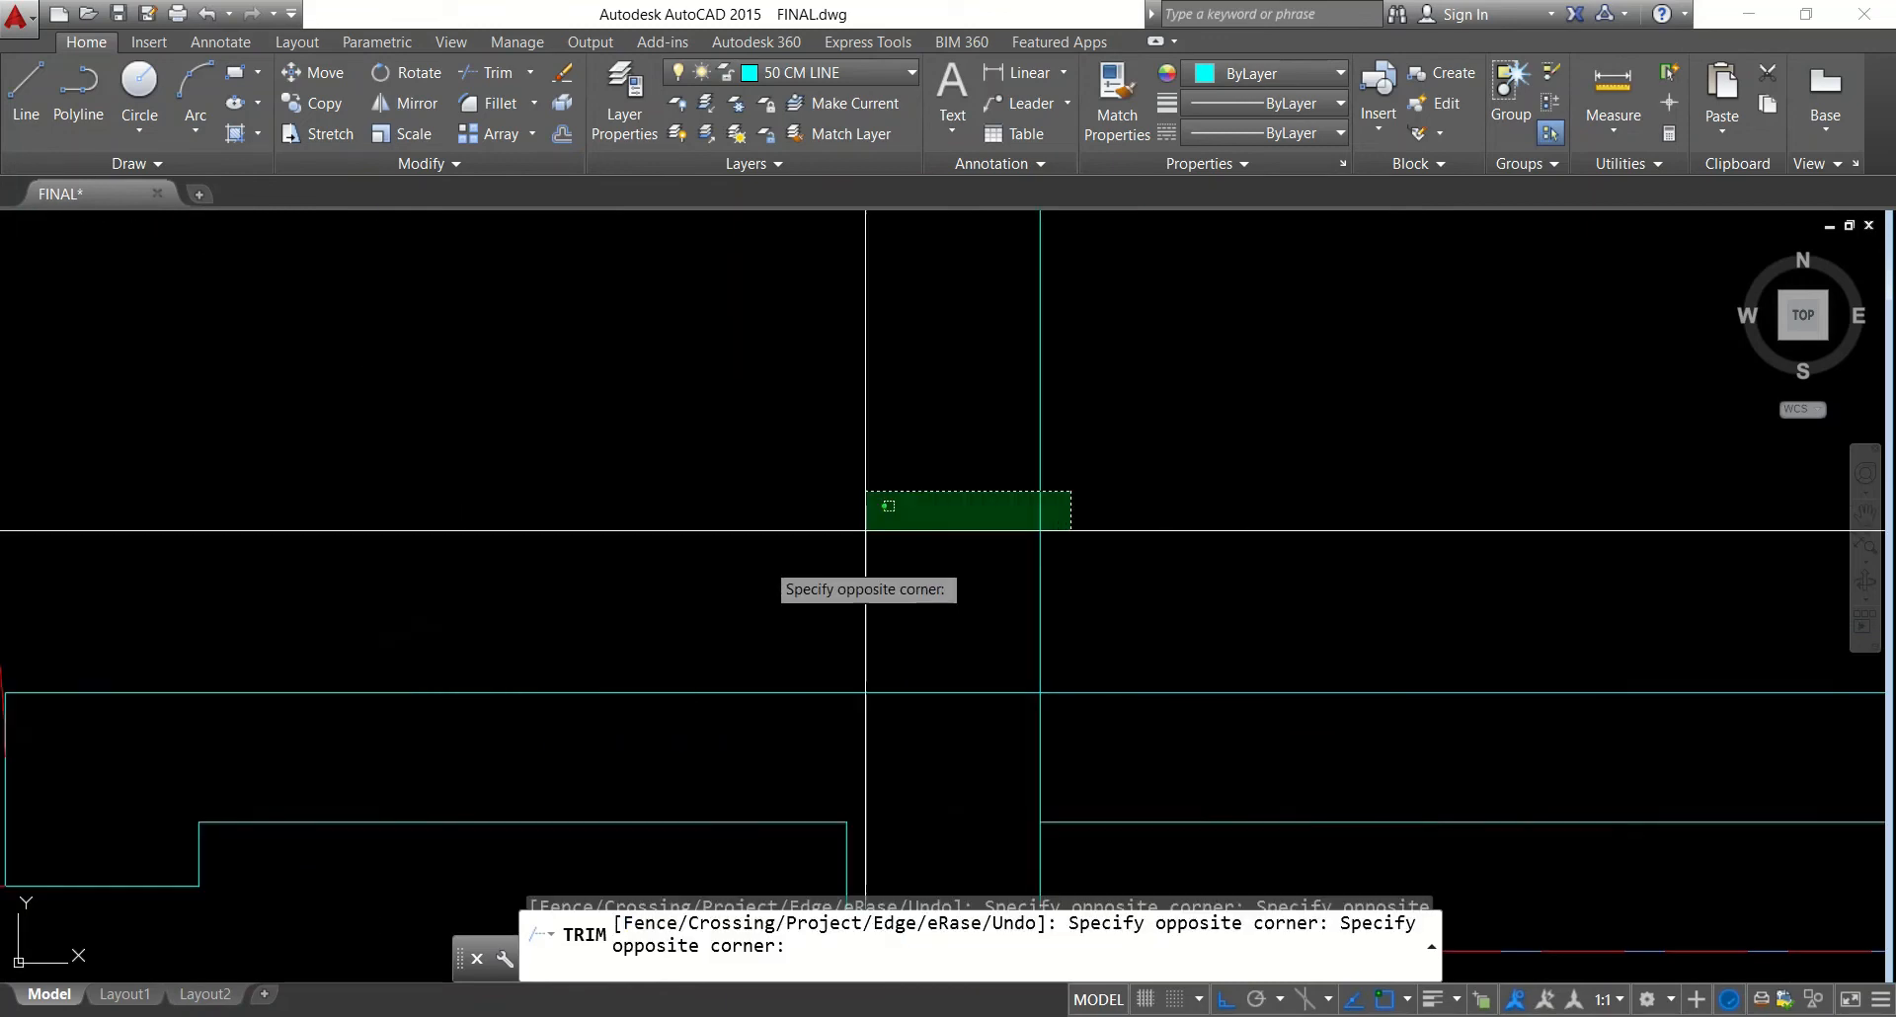
click(784, 565)
scroll(785, 567, down, 2)
click(965, 540)
scroll(1600, 564, down, 2)
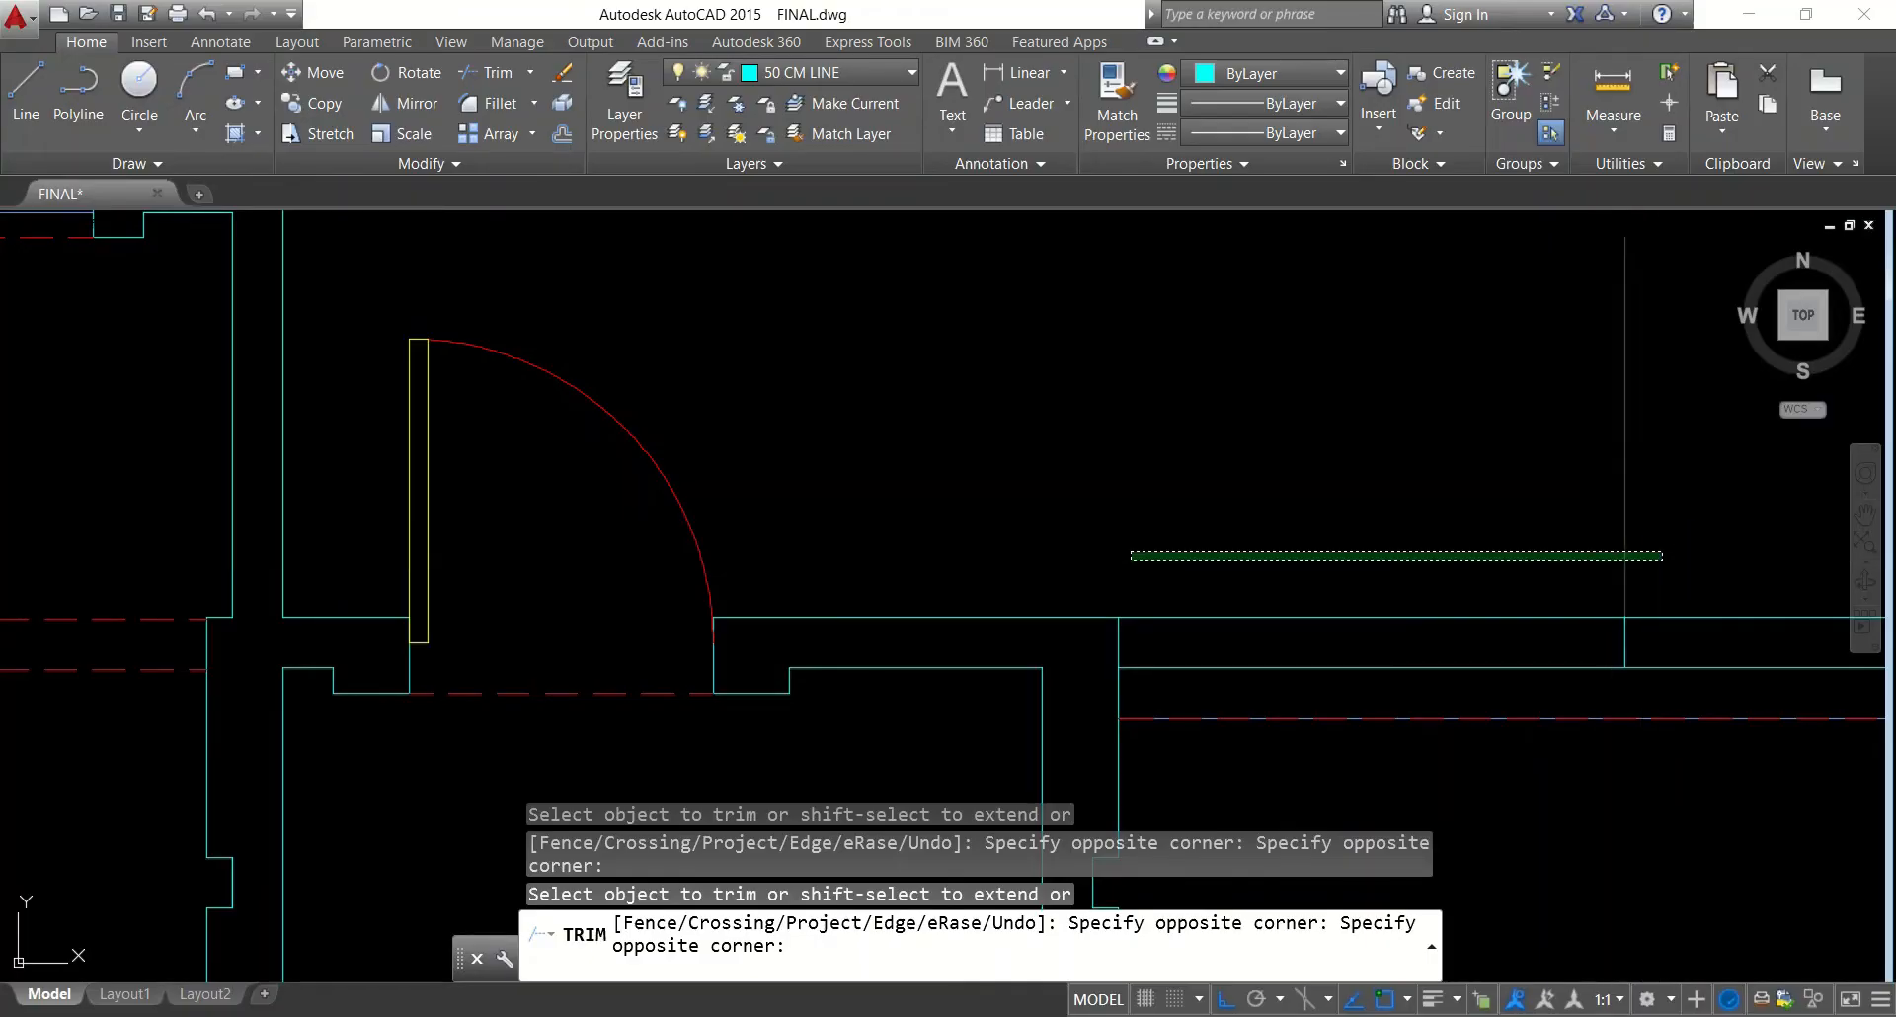
click(1664, 556)
key(Escape)
key(space)
key(Escape)
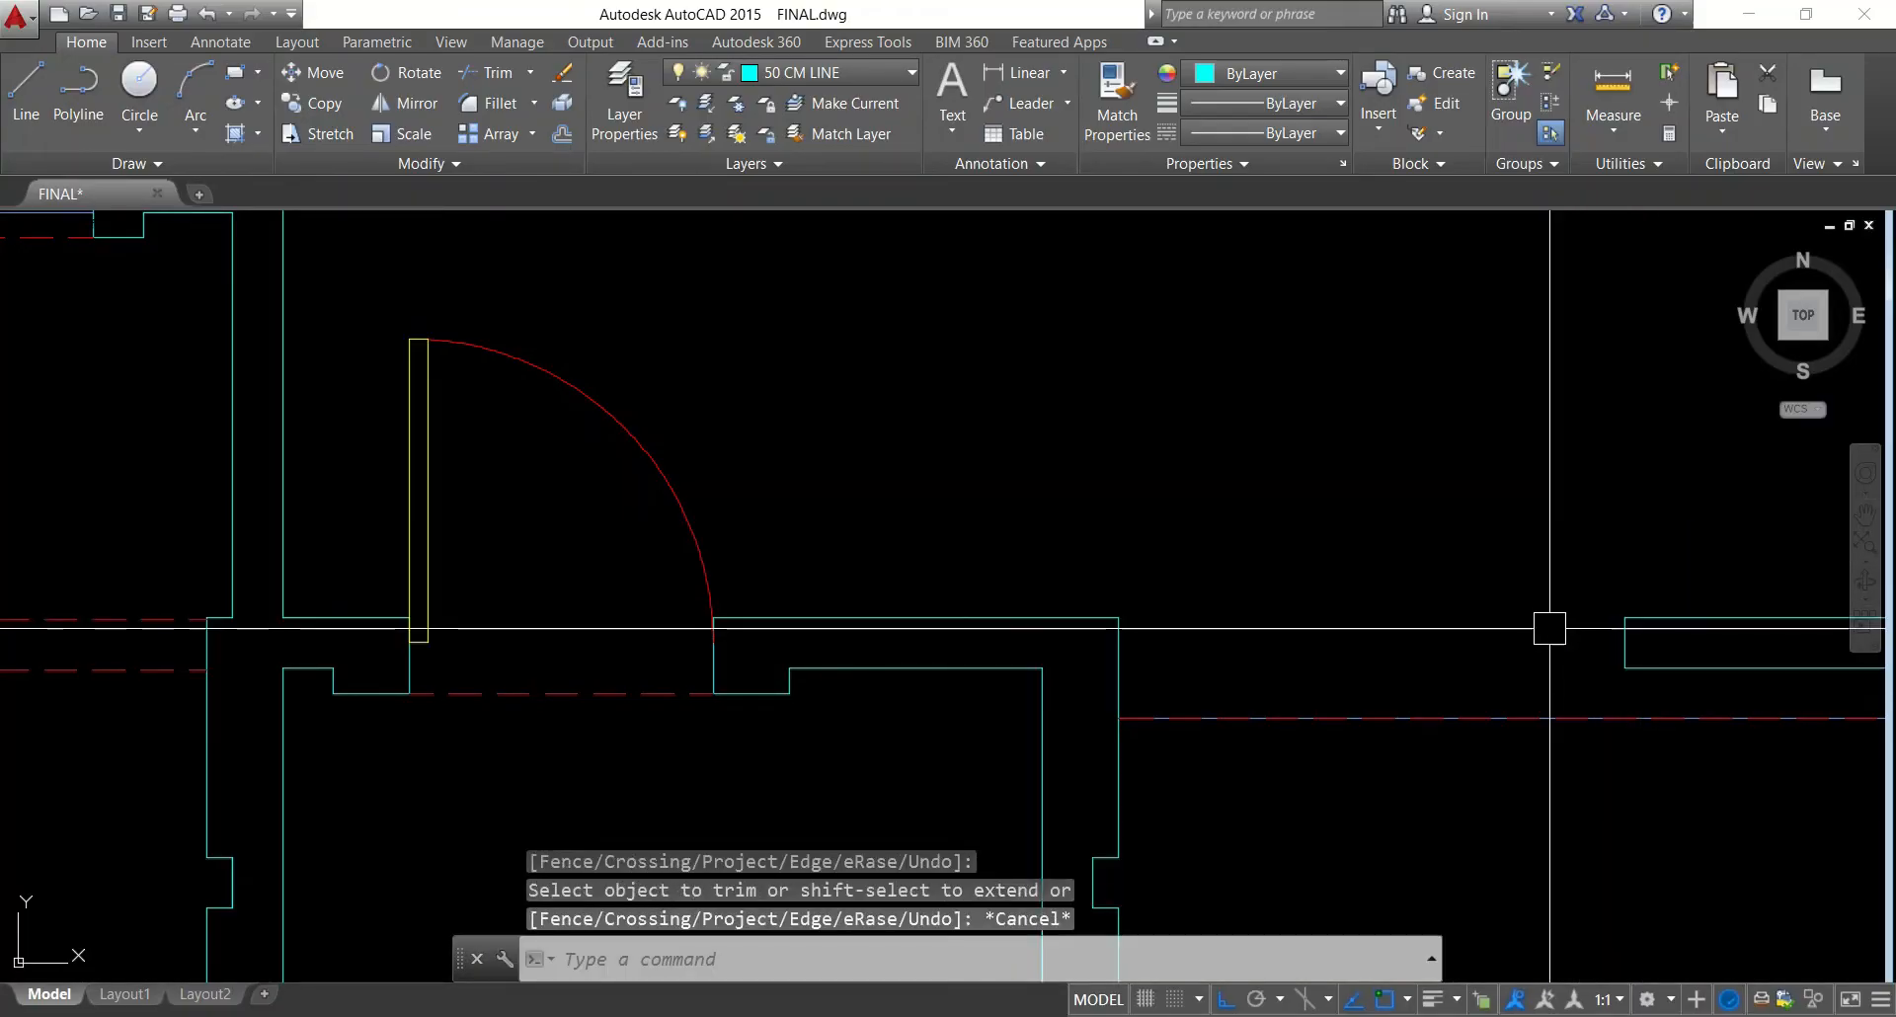
Draw two horizontal lines closing the window opening along the front wall's inner and outer faces
text(l)
key(space)
key(Escape)
key(Return)
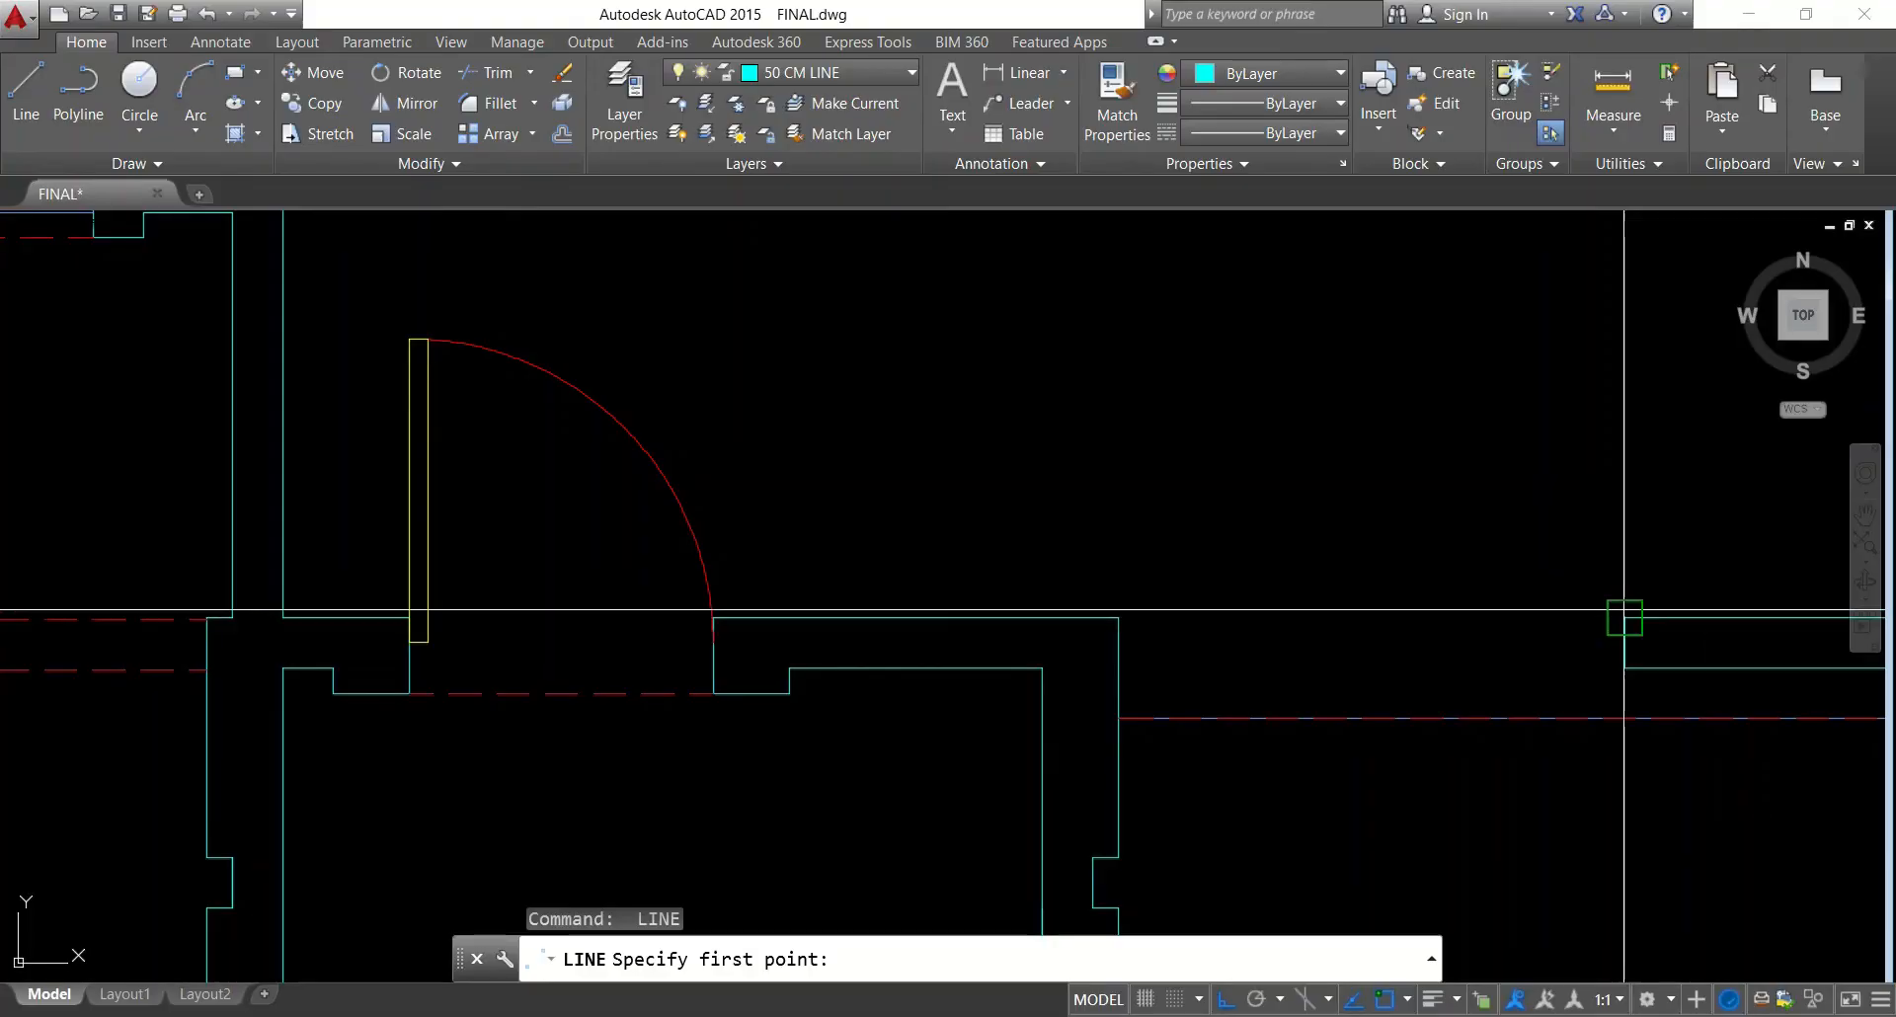
click(1624, 619)
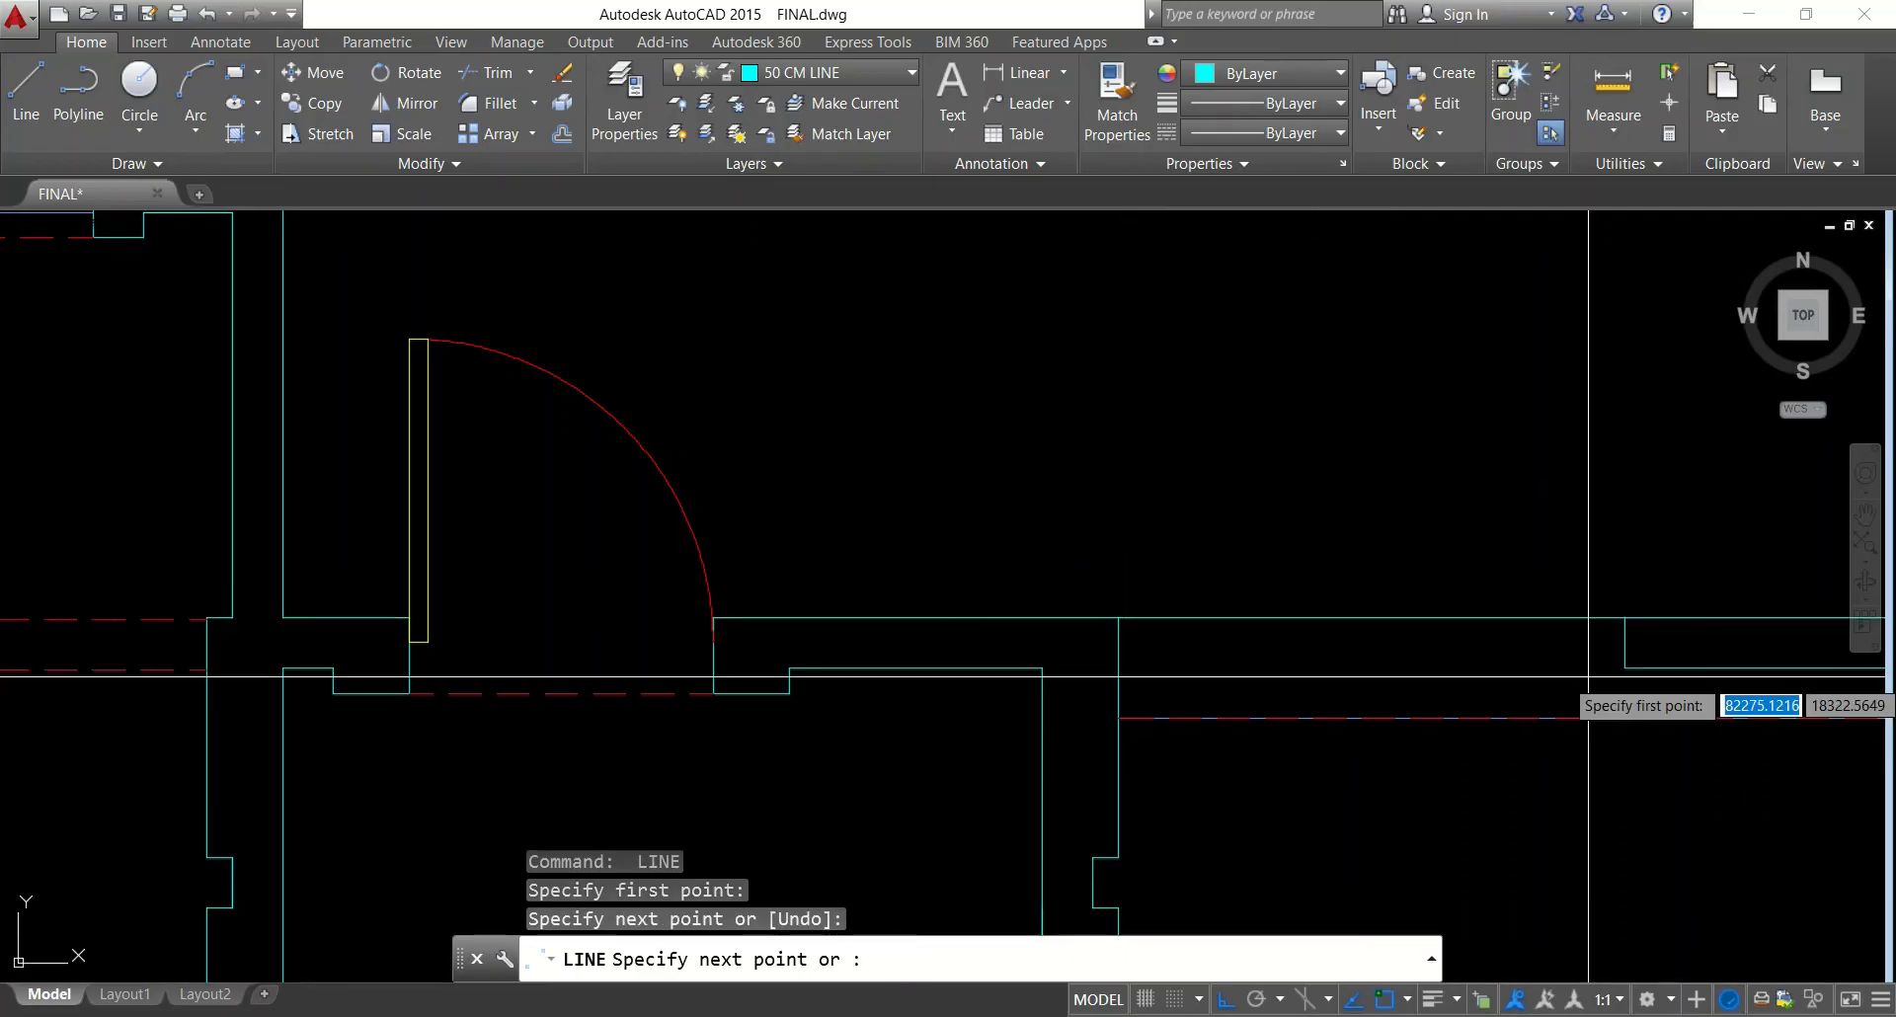
key(Escape)
key(Return)
click(1624, 668)
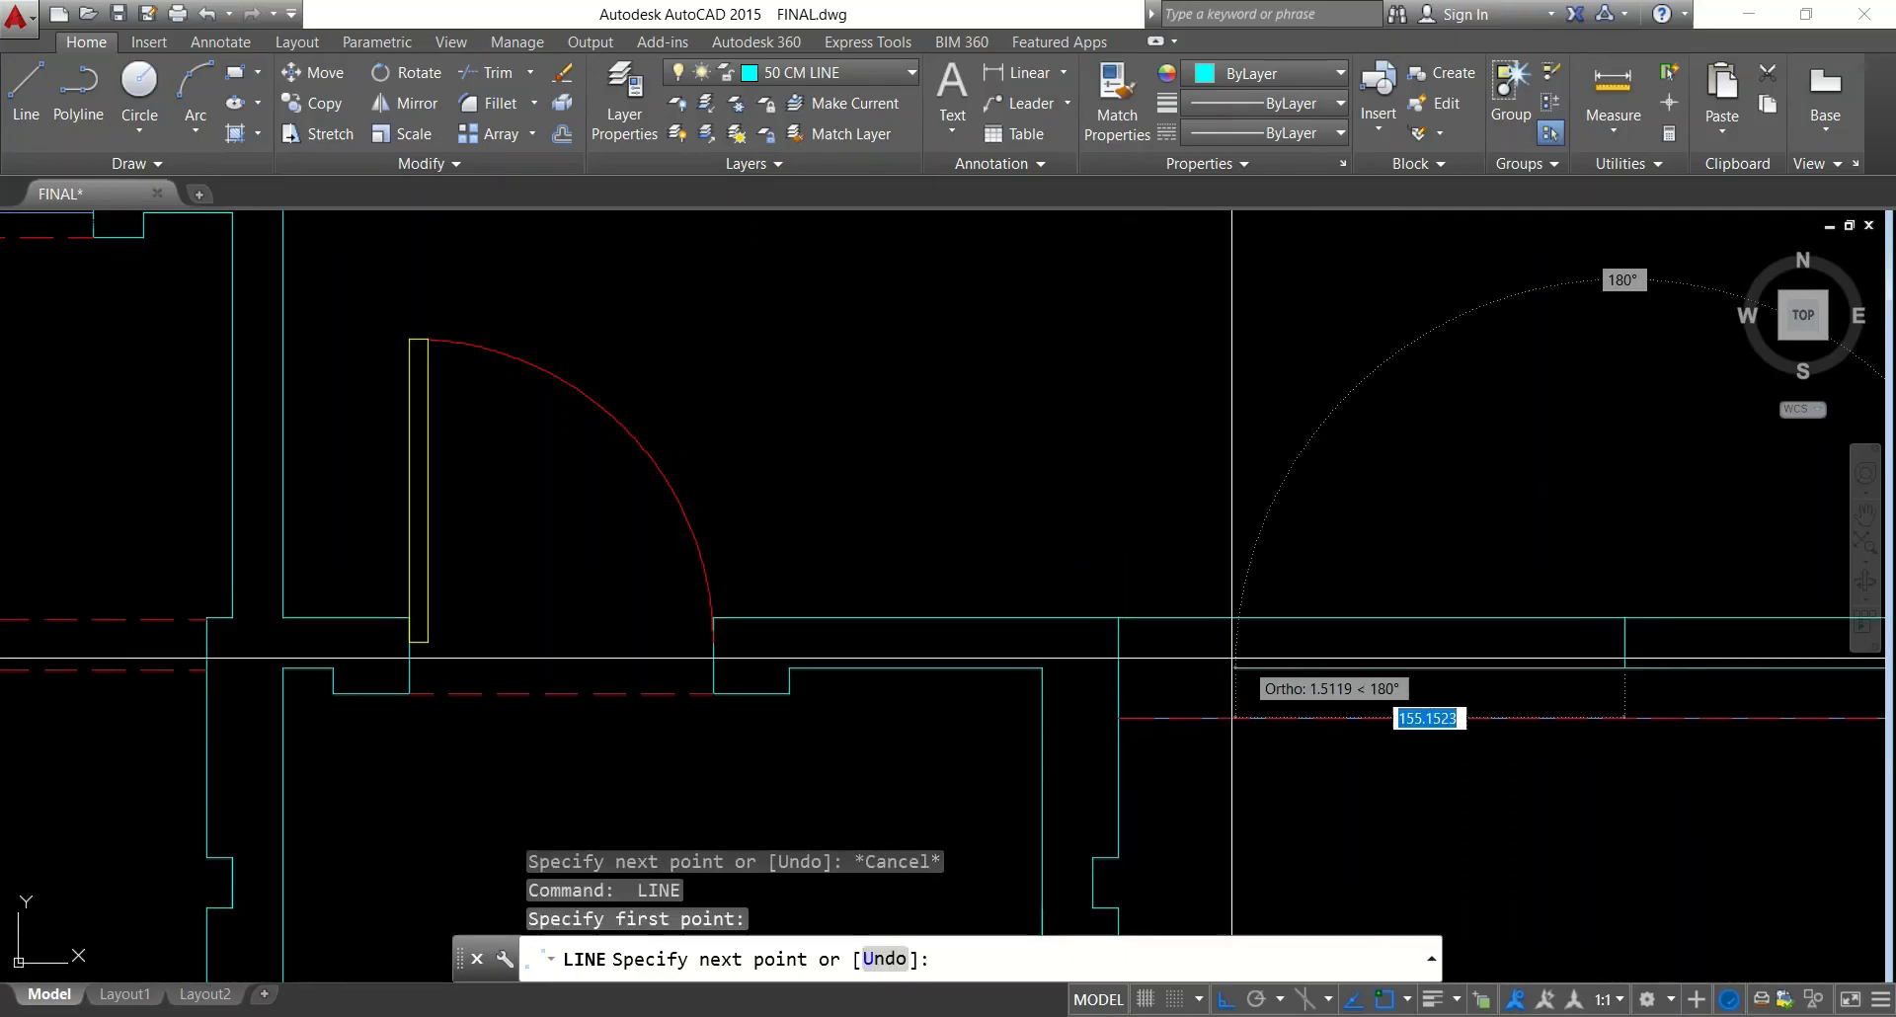
click(1119, 667)
key(Escape)
text(ML)
key(Return)
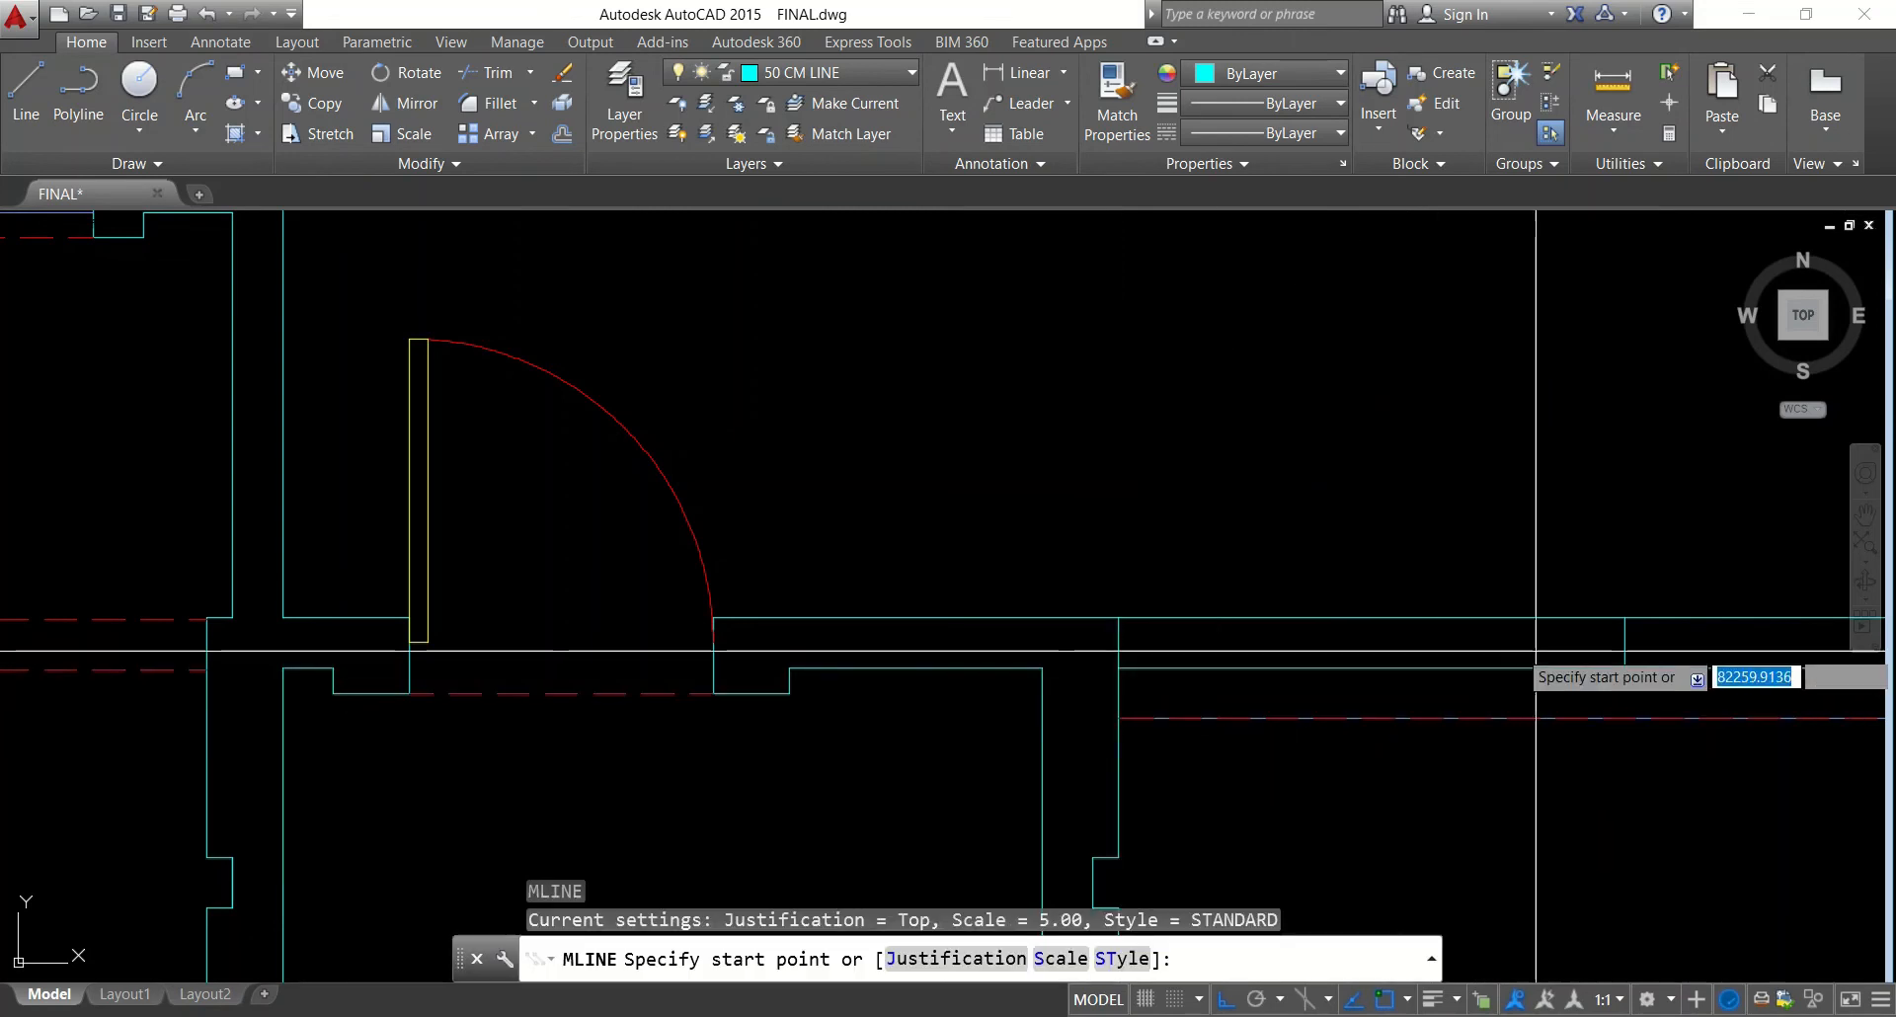
click(1625, 643)
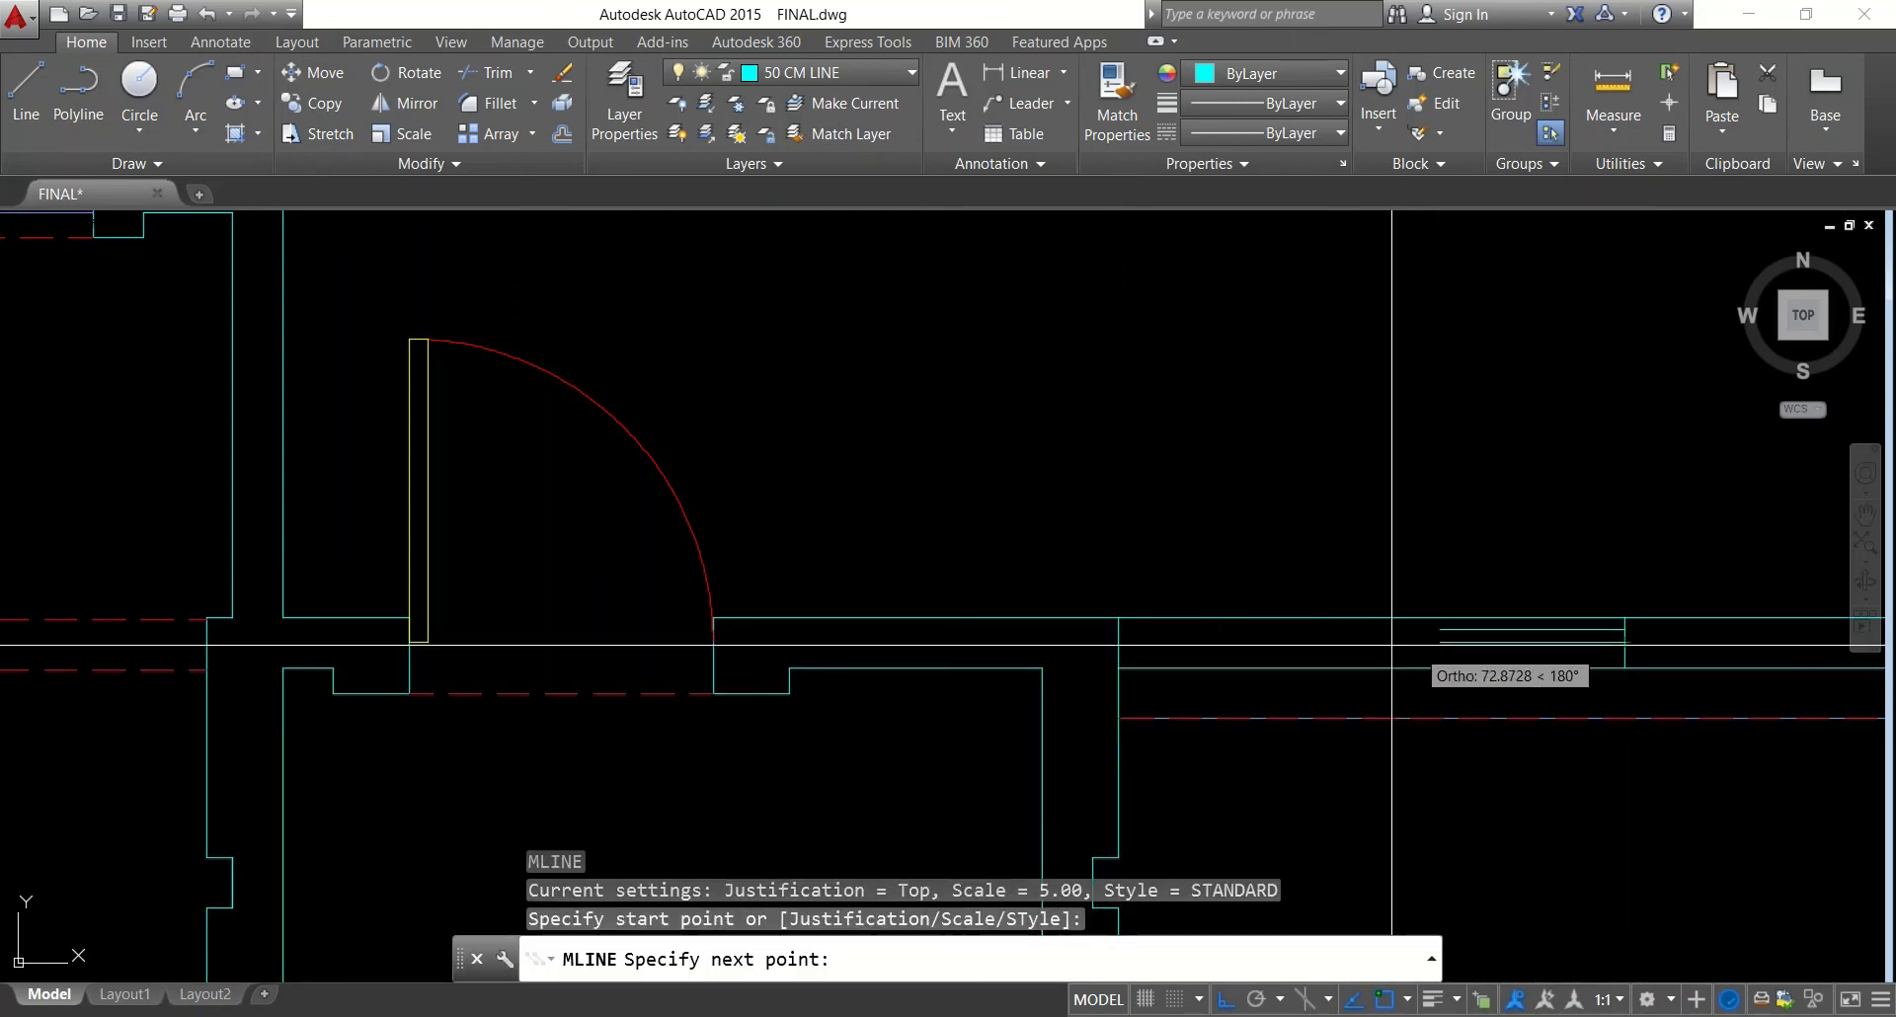
key(Escape)
key(Escape)
Draw a short vertical multiline above the window opening and a single vertical line about 60 units long beside it
key(Return)
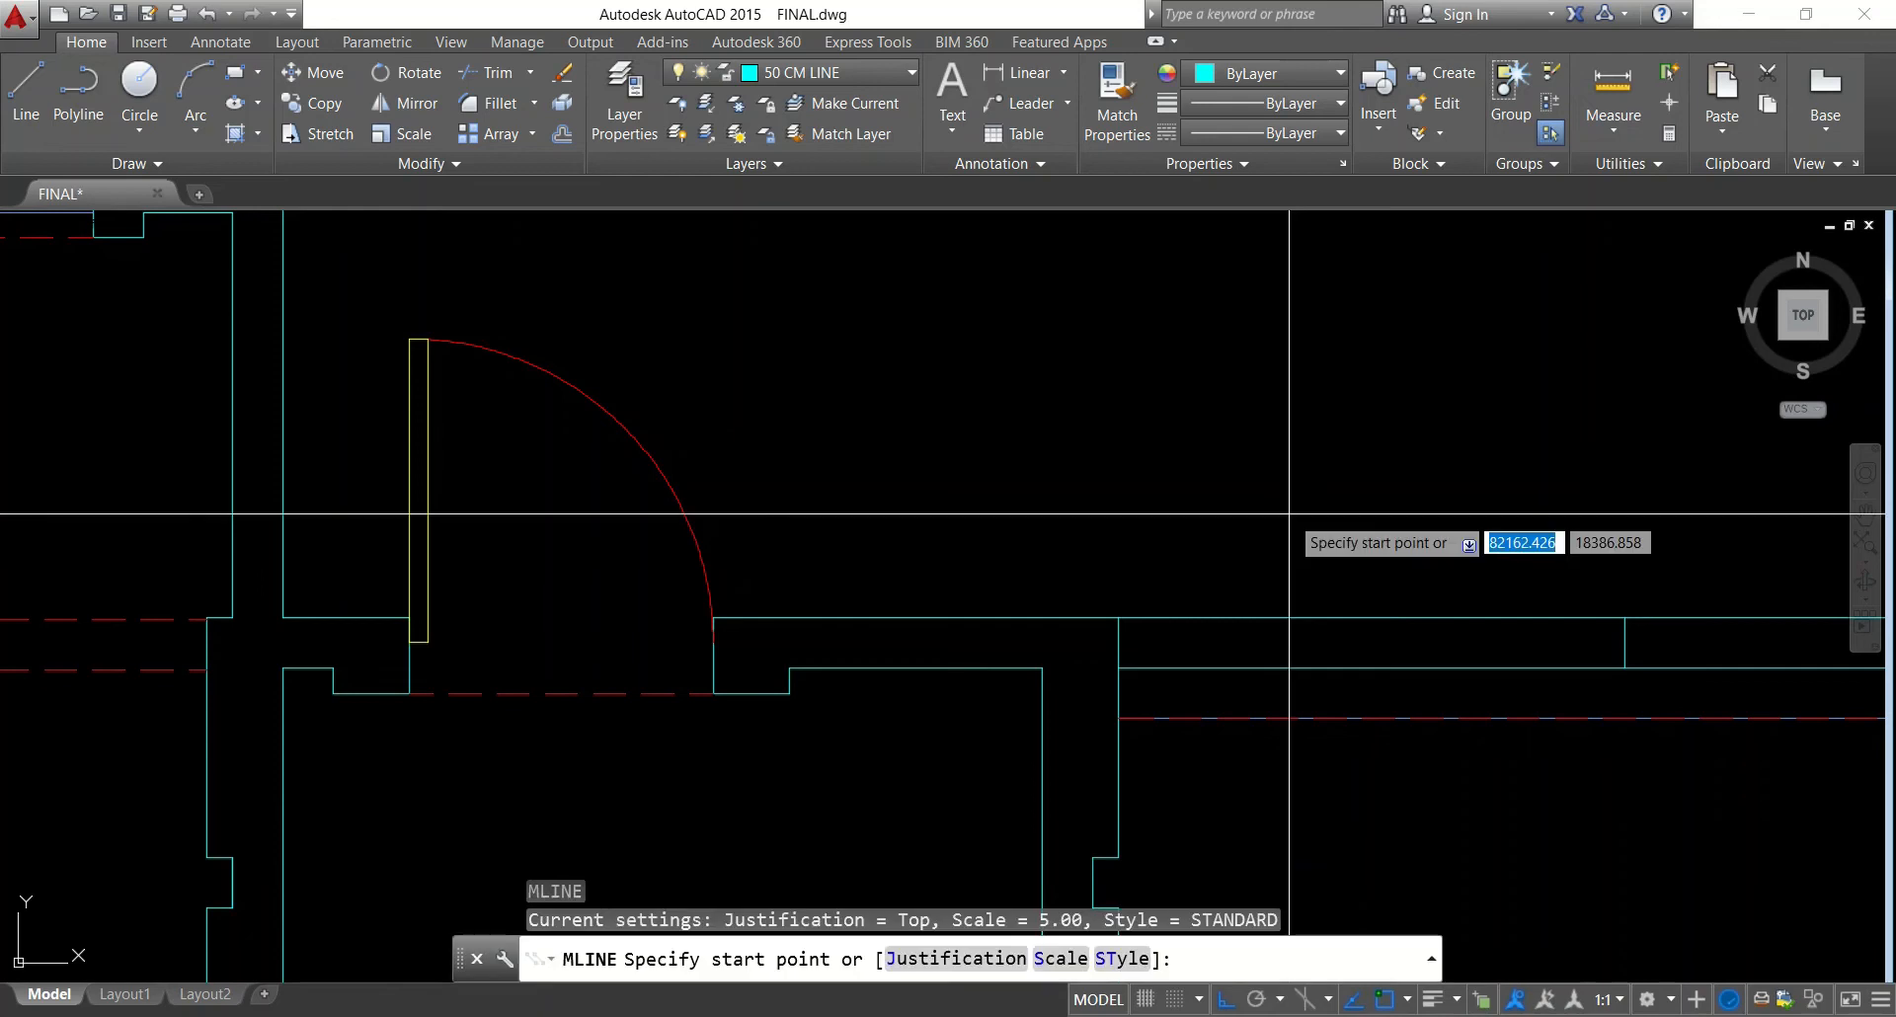
click(1294, 514)
key(Escape)
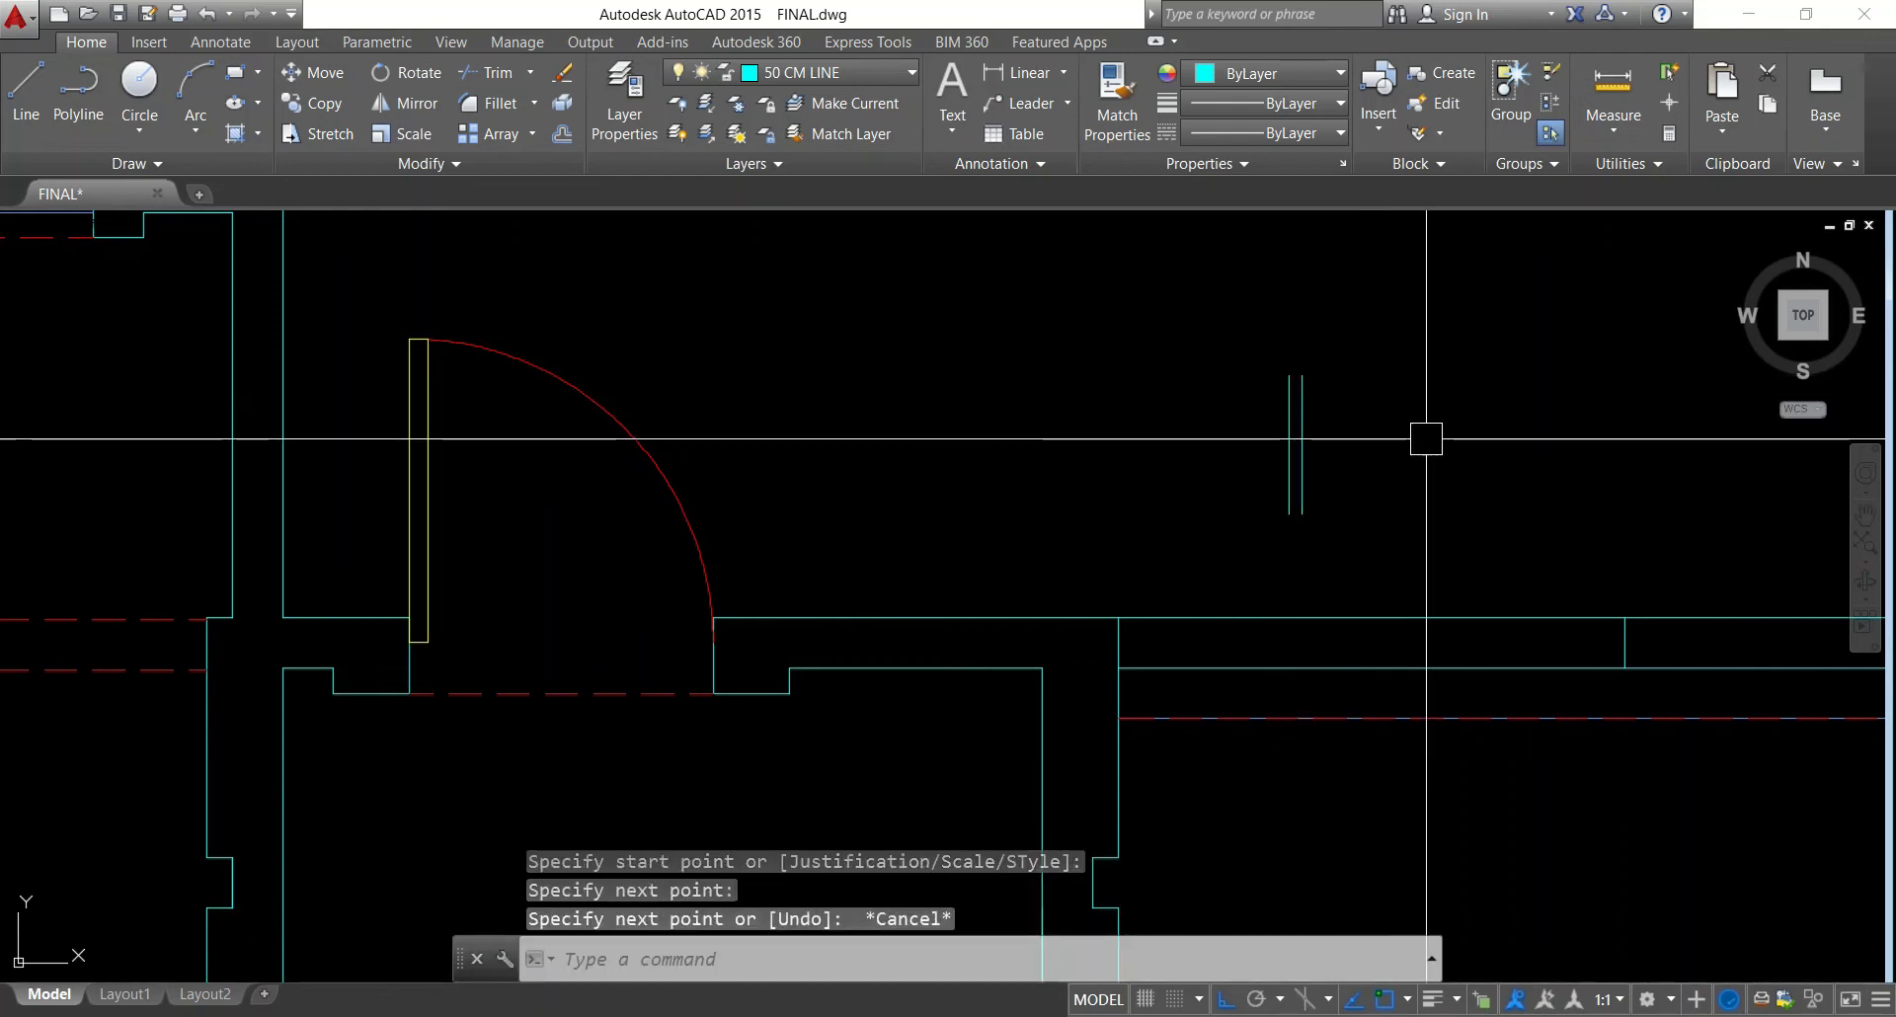
key(Escape)
text(L)
key(Return)
click(1396, 498)
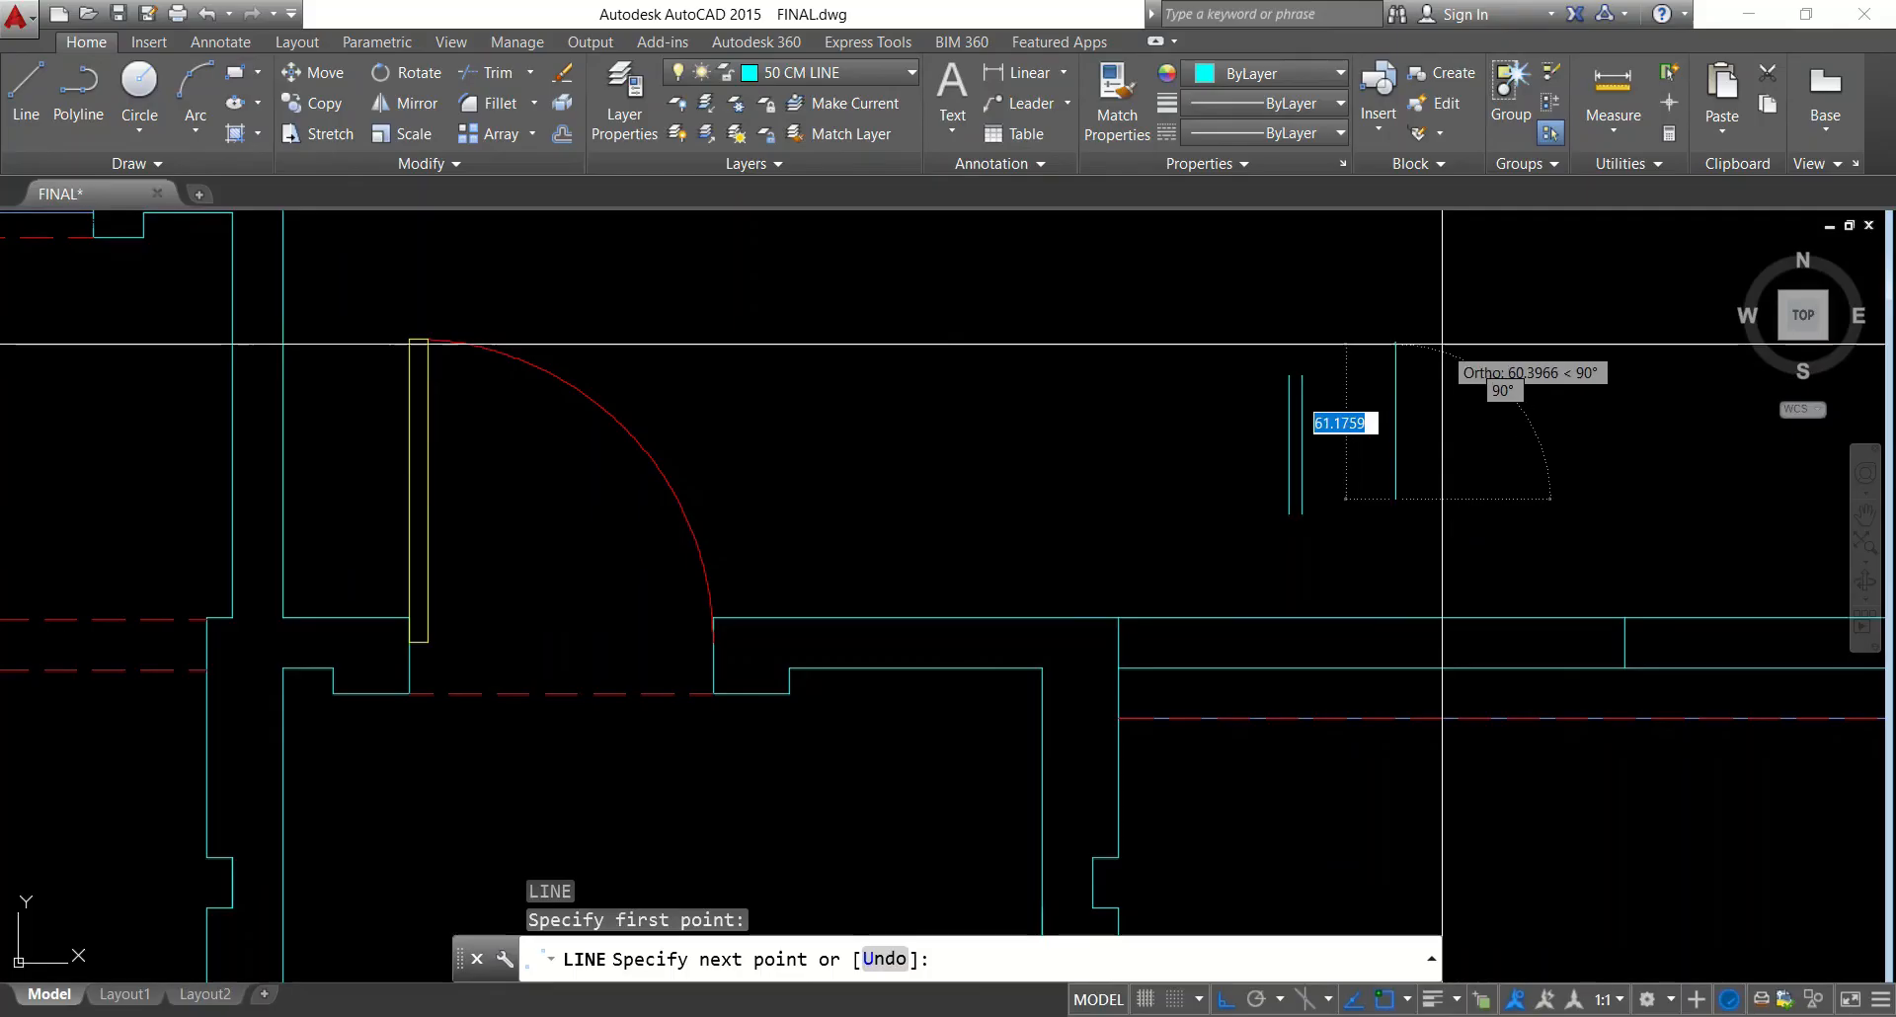
click(1396, 344)
key(Escape)
key(Escape)
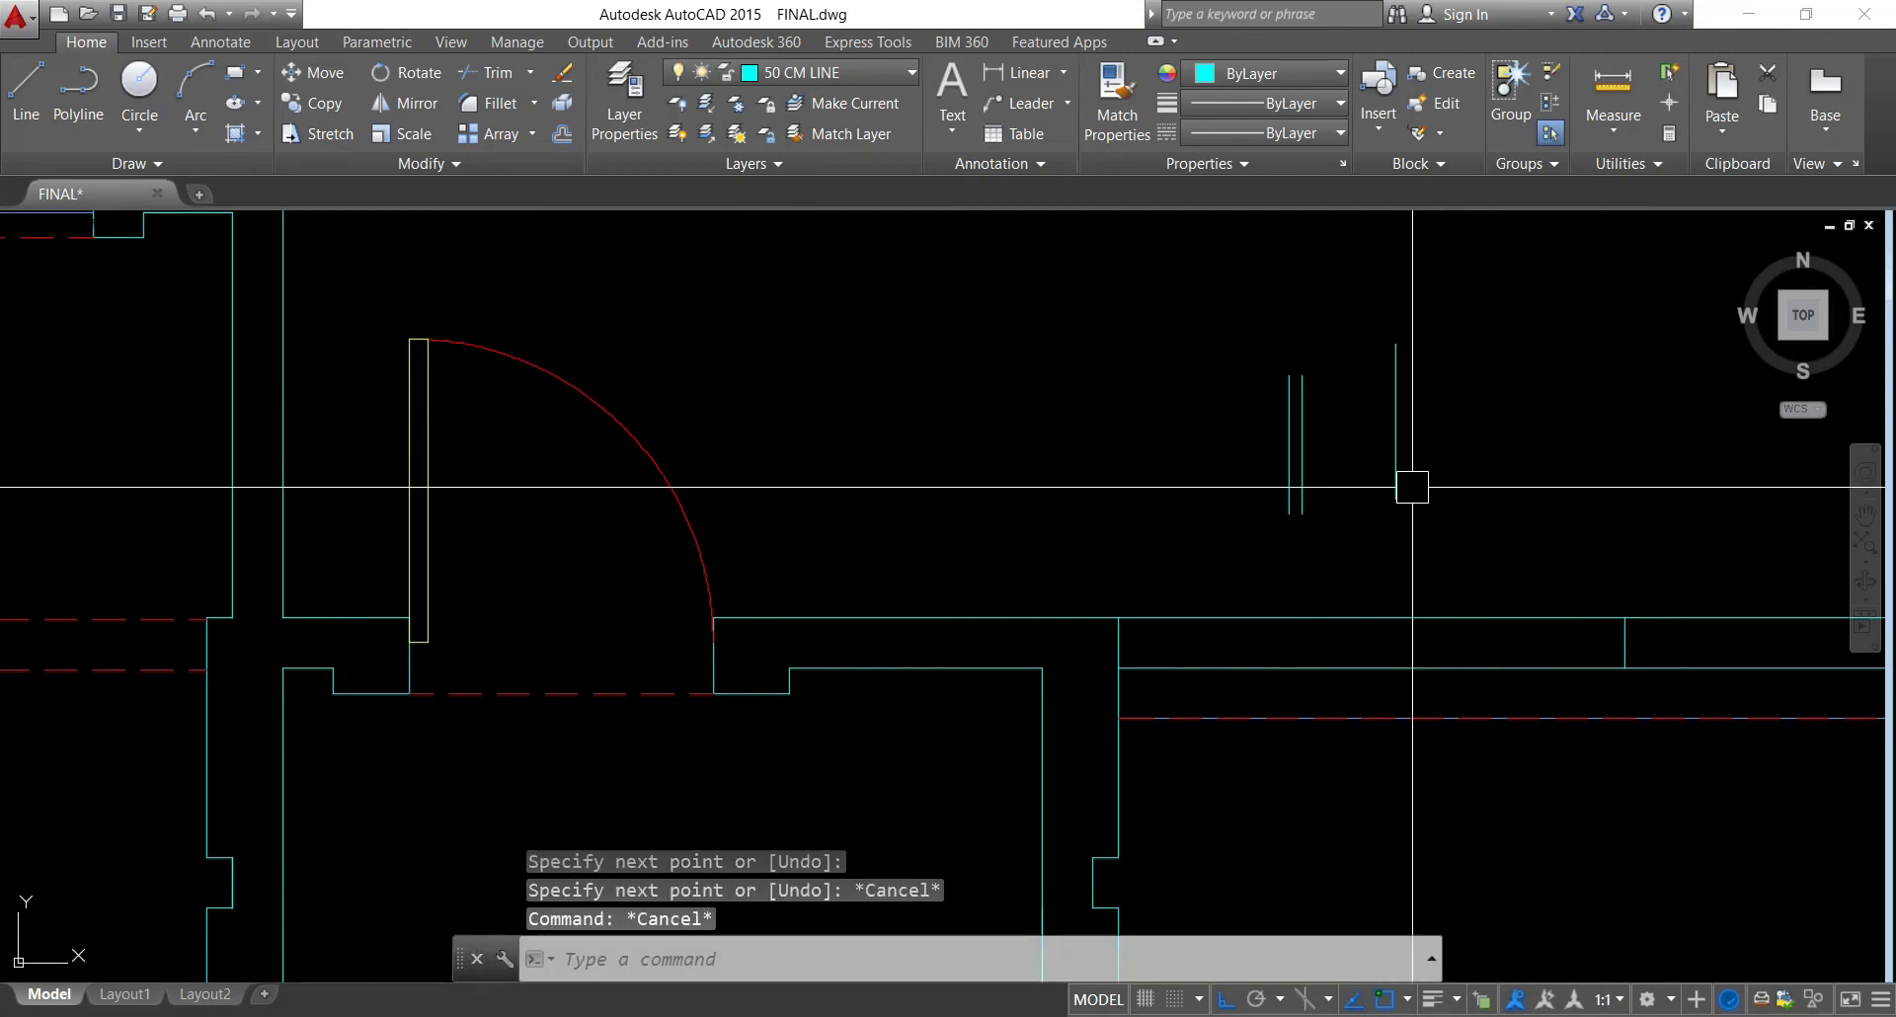
Erase the trial multiline and the single line above the window opening
key(Escape)
click(1270, 465)
key(Escape)
click(1306, 459)
text(E)
key(Return)
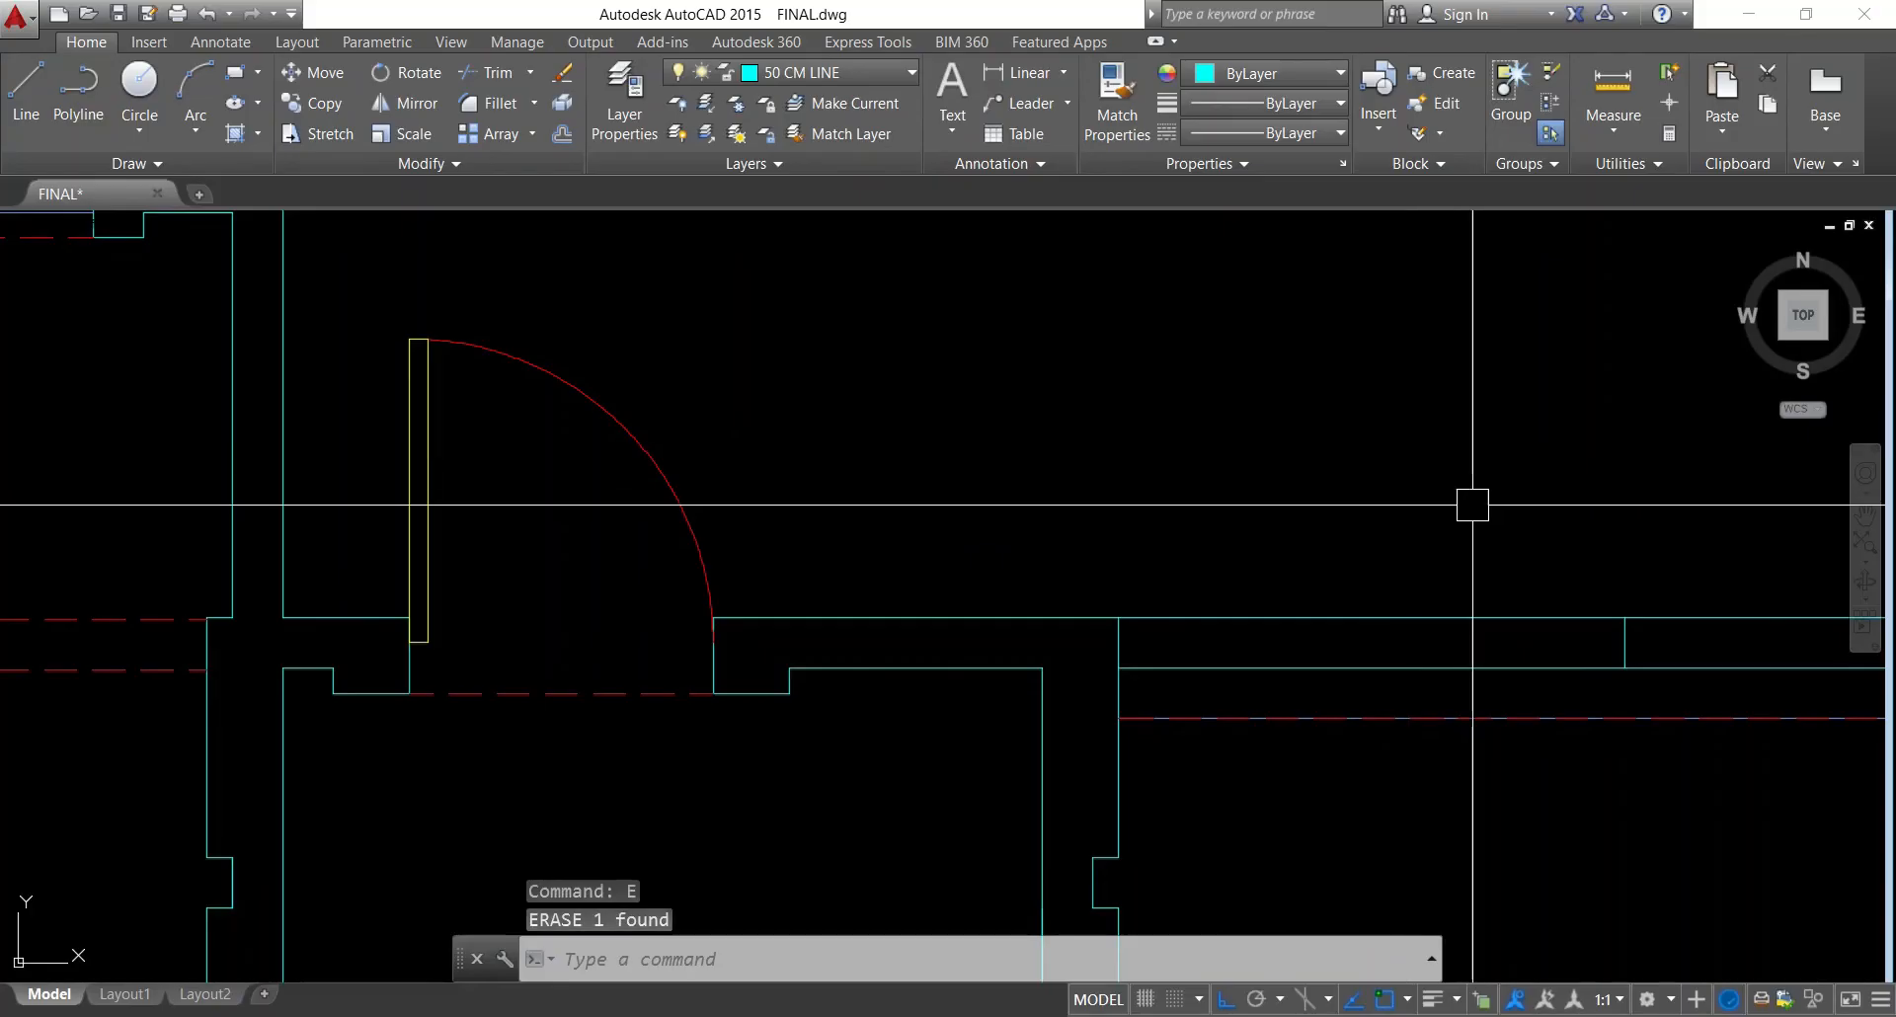
Draw a horizontal multiline across the front window opening from the midpoint of its right edge to the entrance wall
key(Escape)
key(Escape)
text(mline)
key(Return)
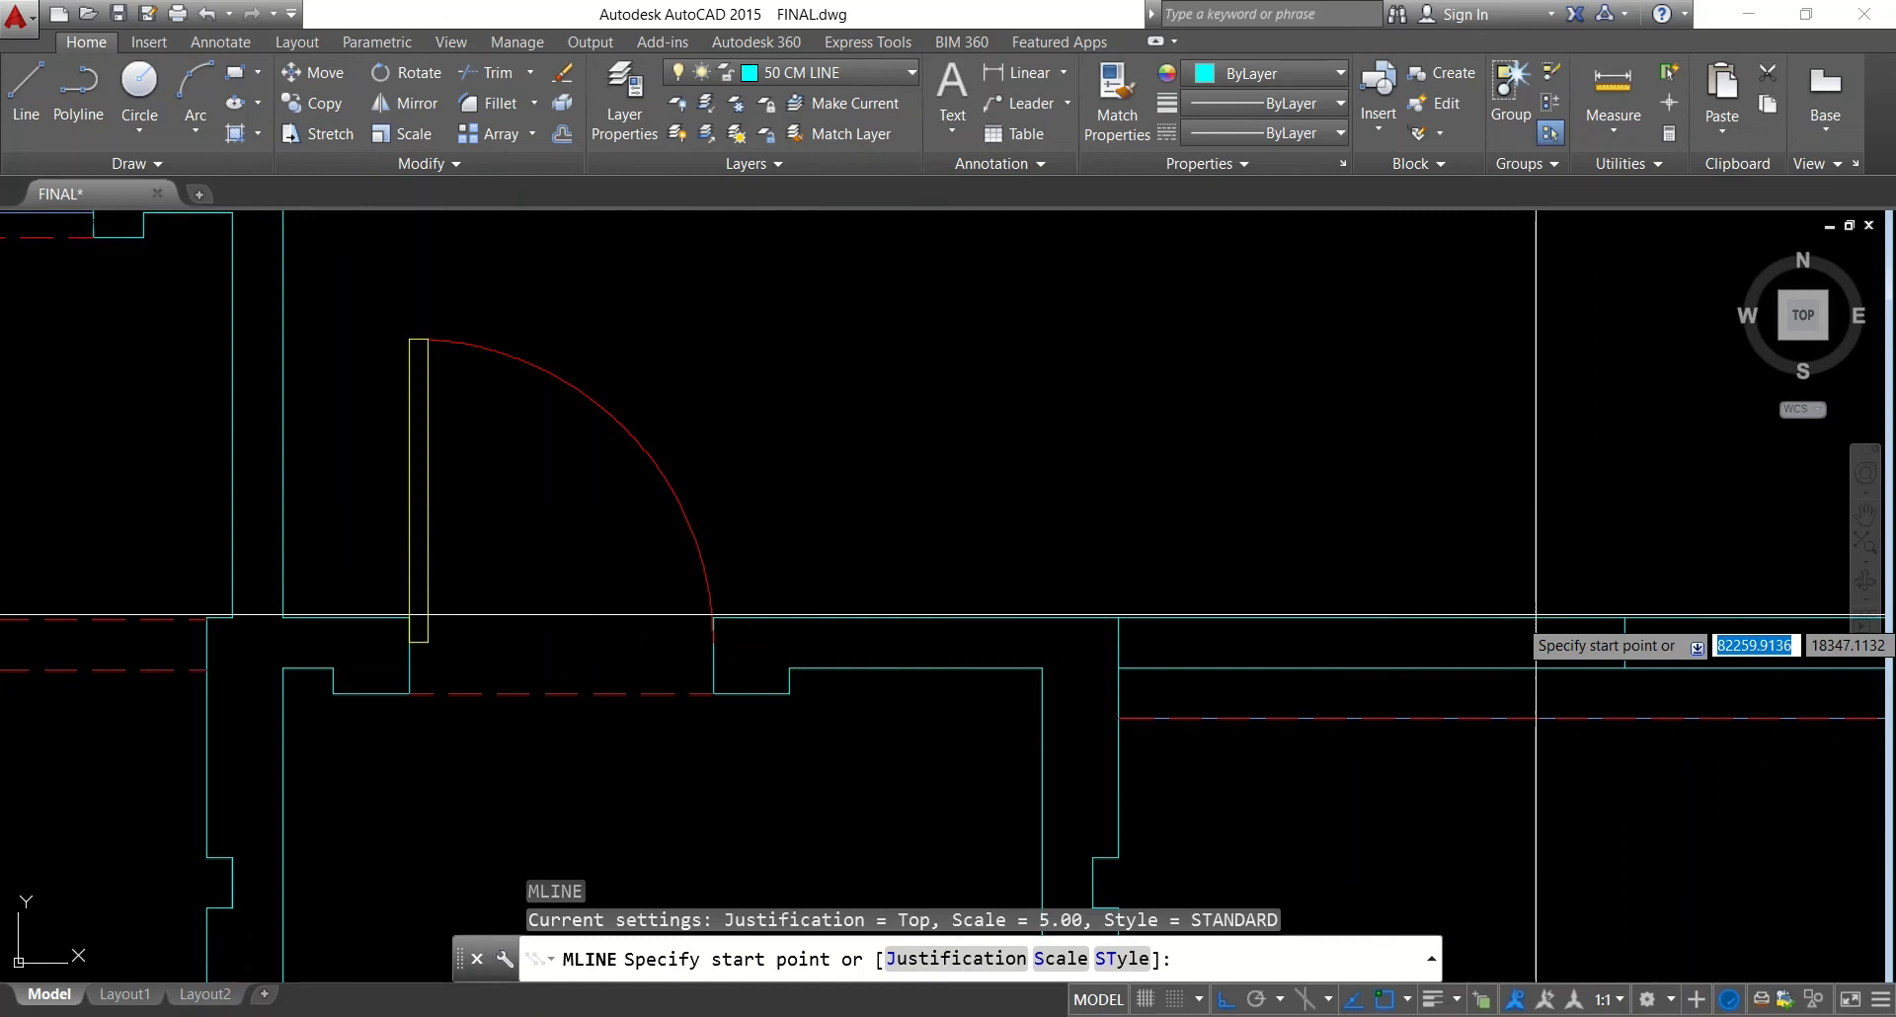
click(1625, 620)
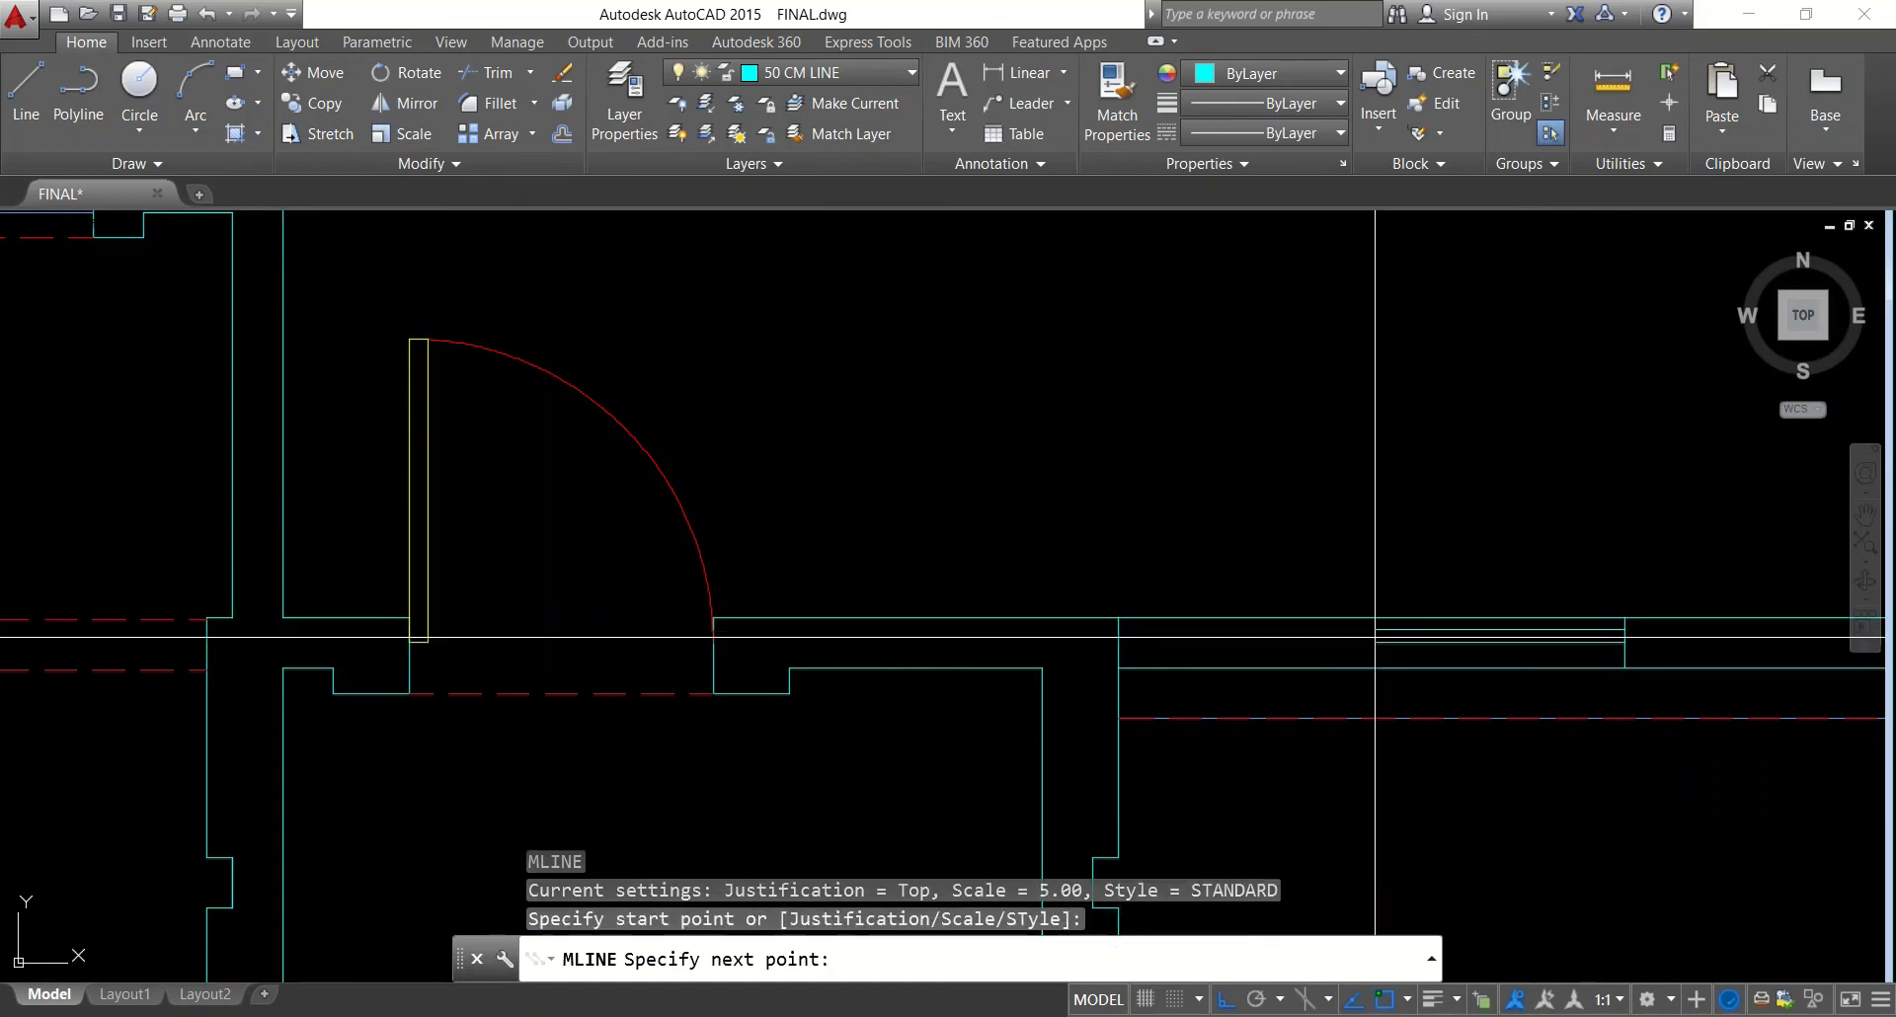
click(1118, 642)
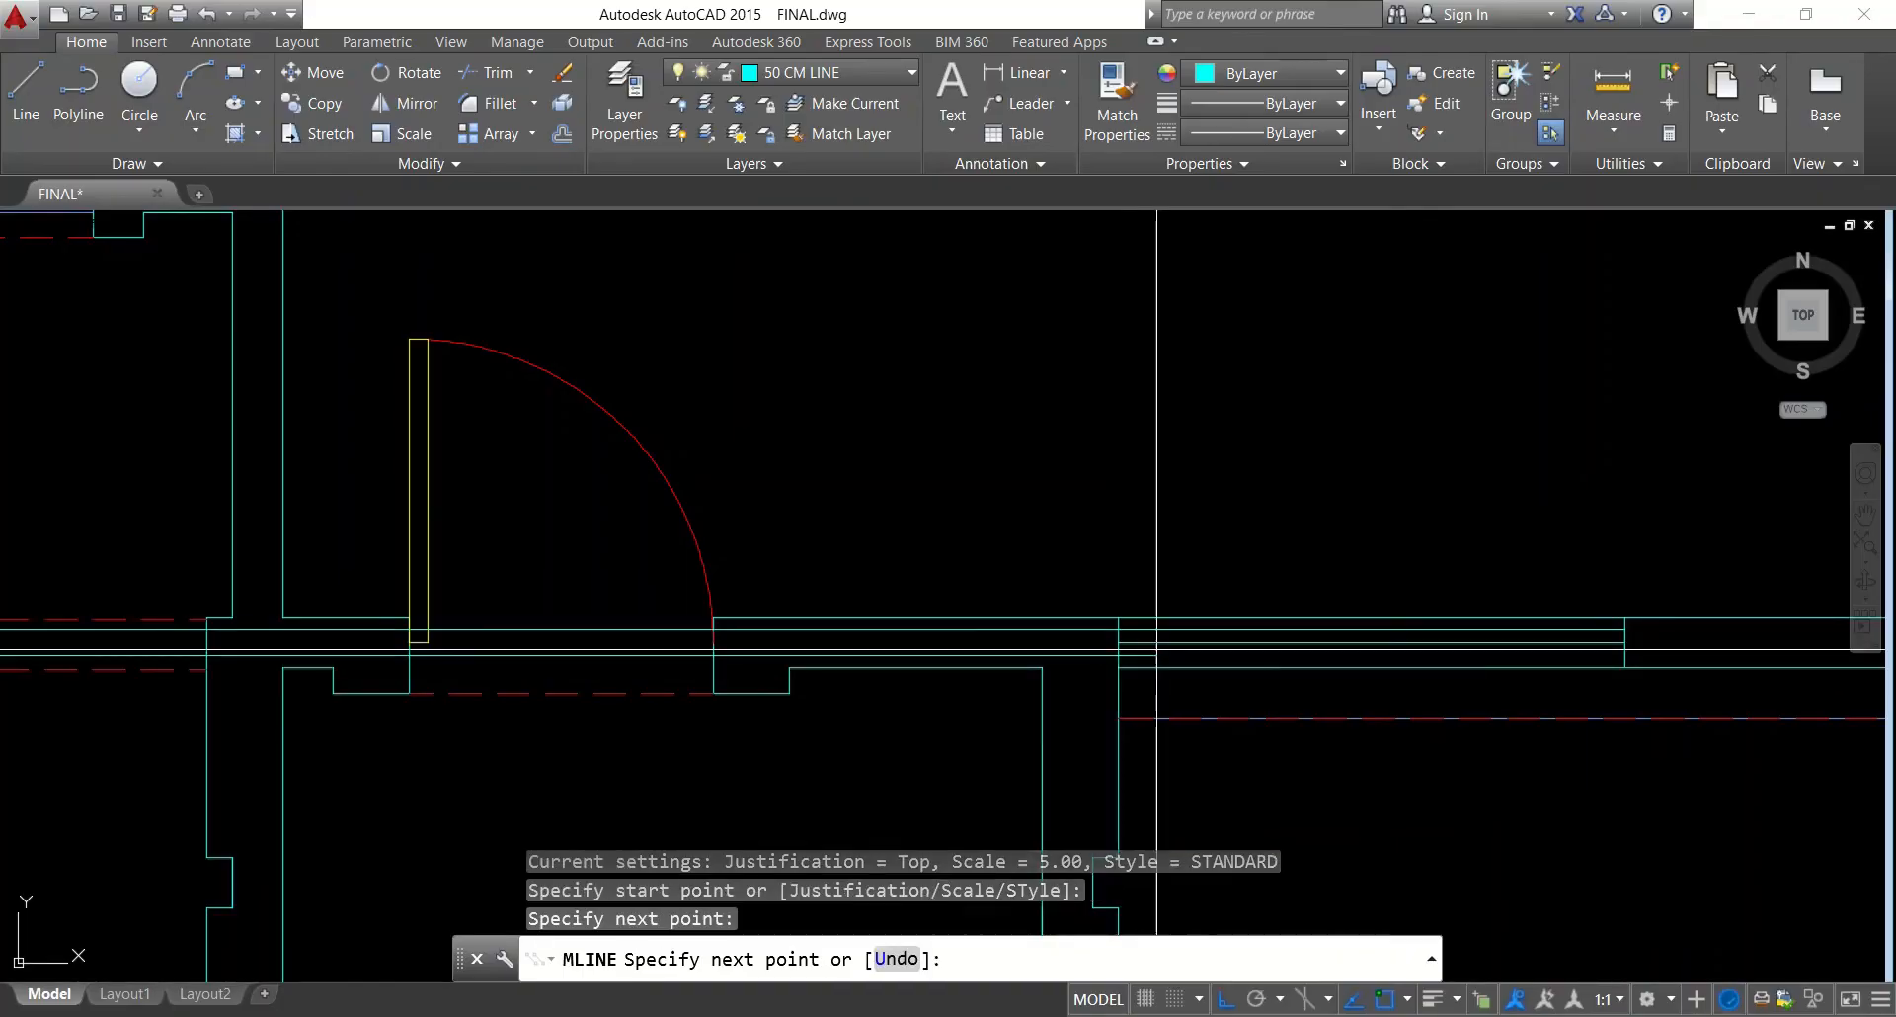
key(Escape)
key(Escape)
Move the window multiline down by 3 within the front wall
click(1194, 642)
text(m)
key(Return)
click(1208, 415)
text(3)
key(Return)
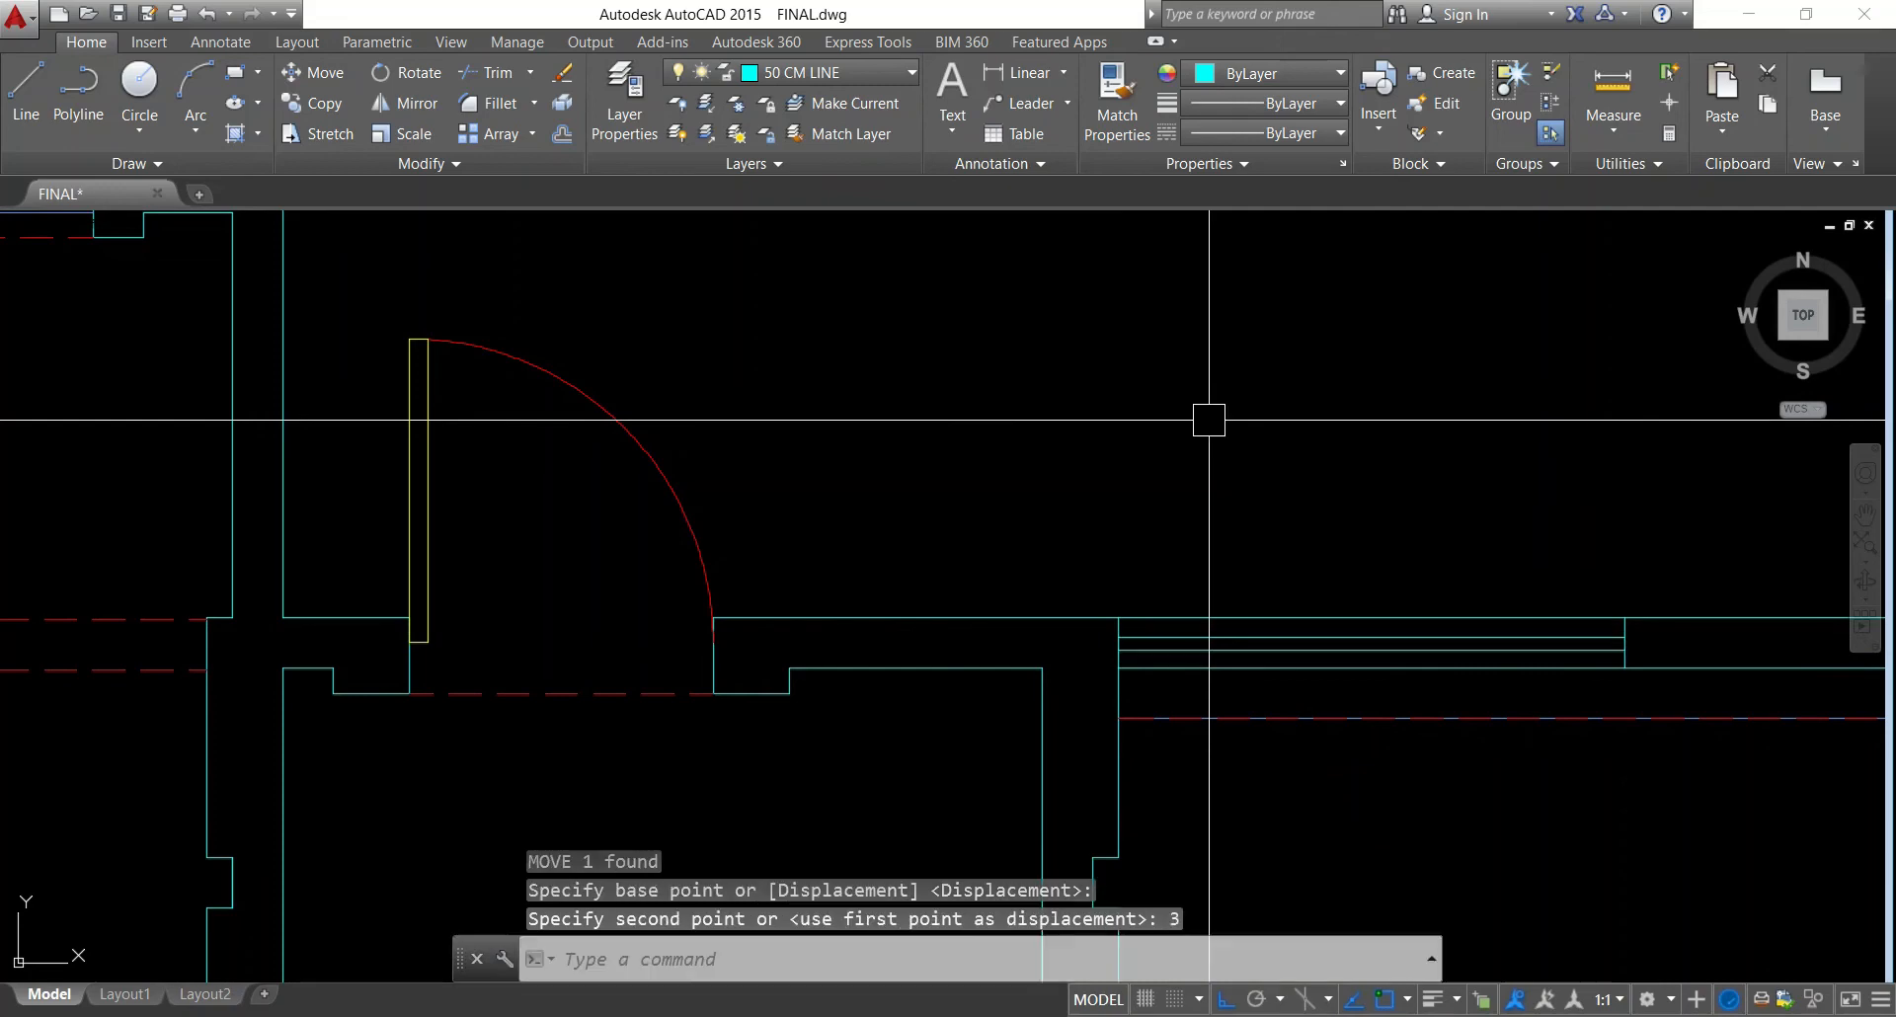
Match the new front window's lines and multiline to the properties of the new bedroom window
text(ma)
key(Return)
scroll(1259, 502, down, 6)
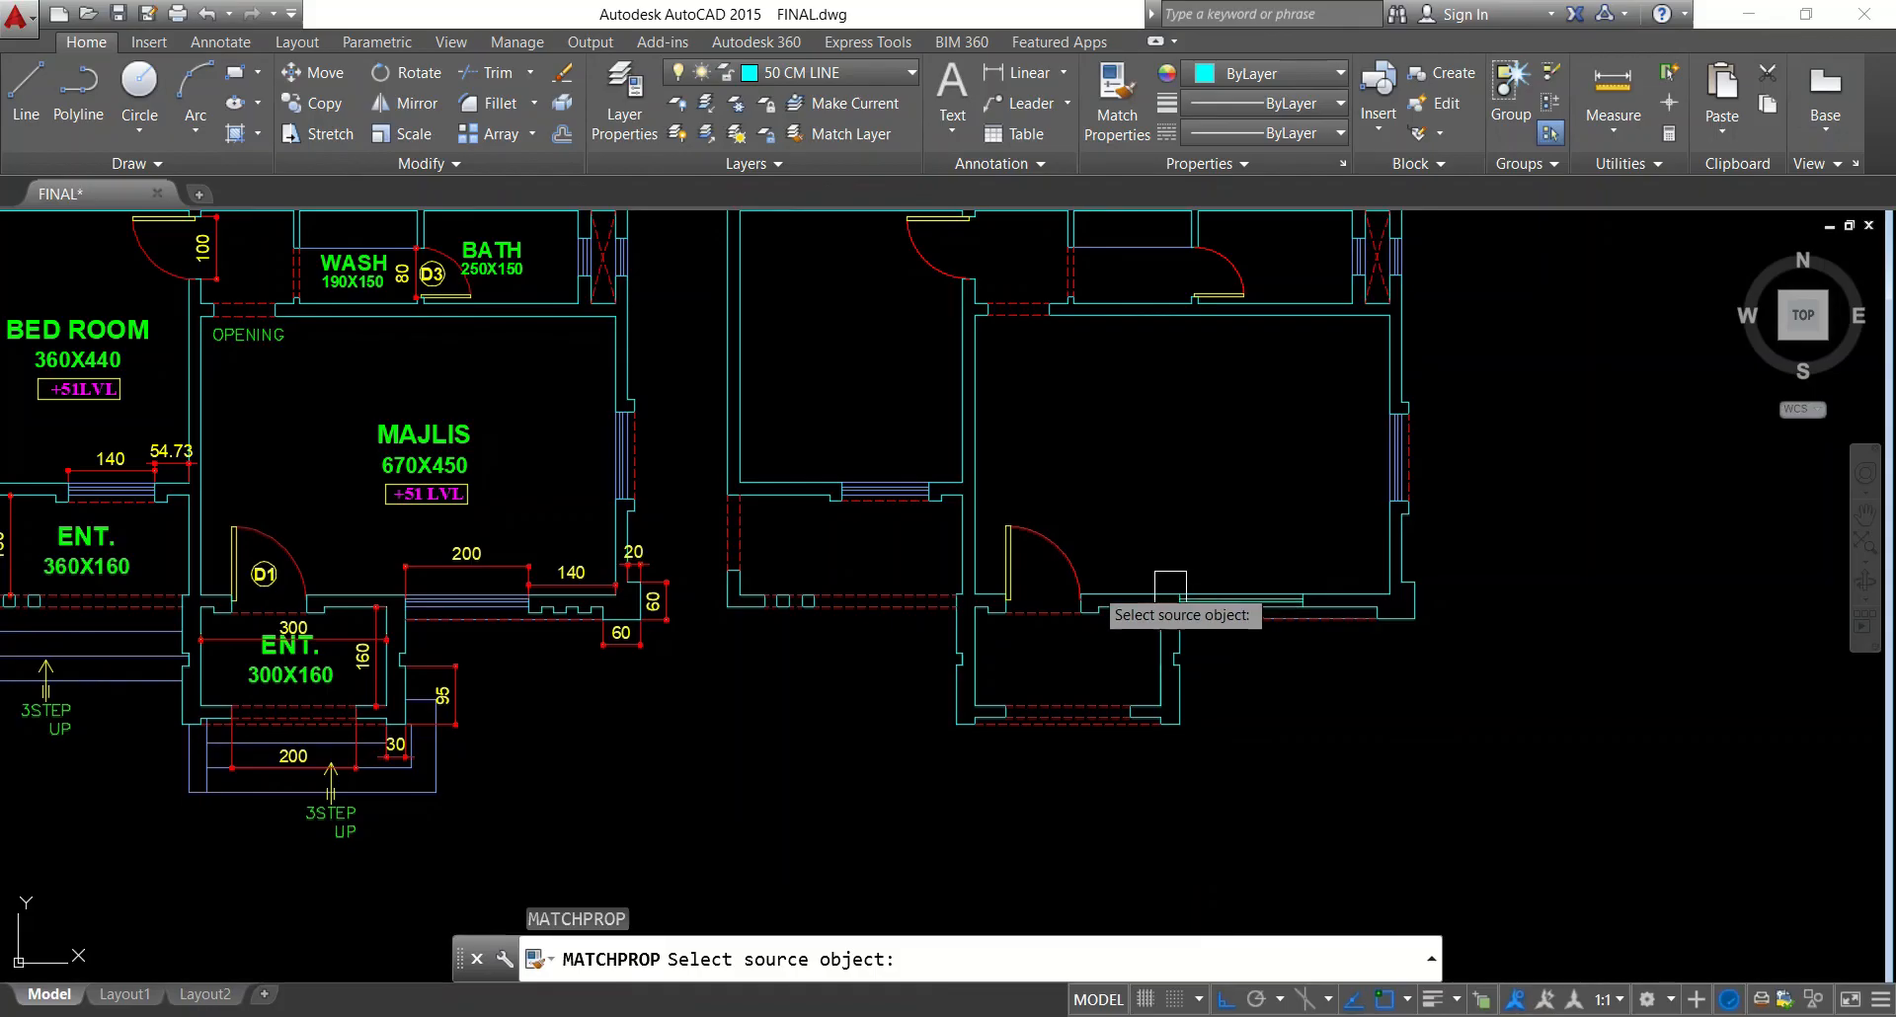
click(890, 485)
scroll(1279, 583, up, 5)
click(1294, 481)
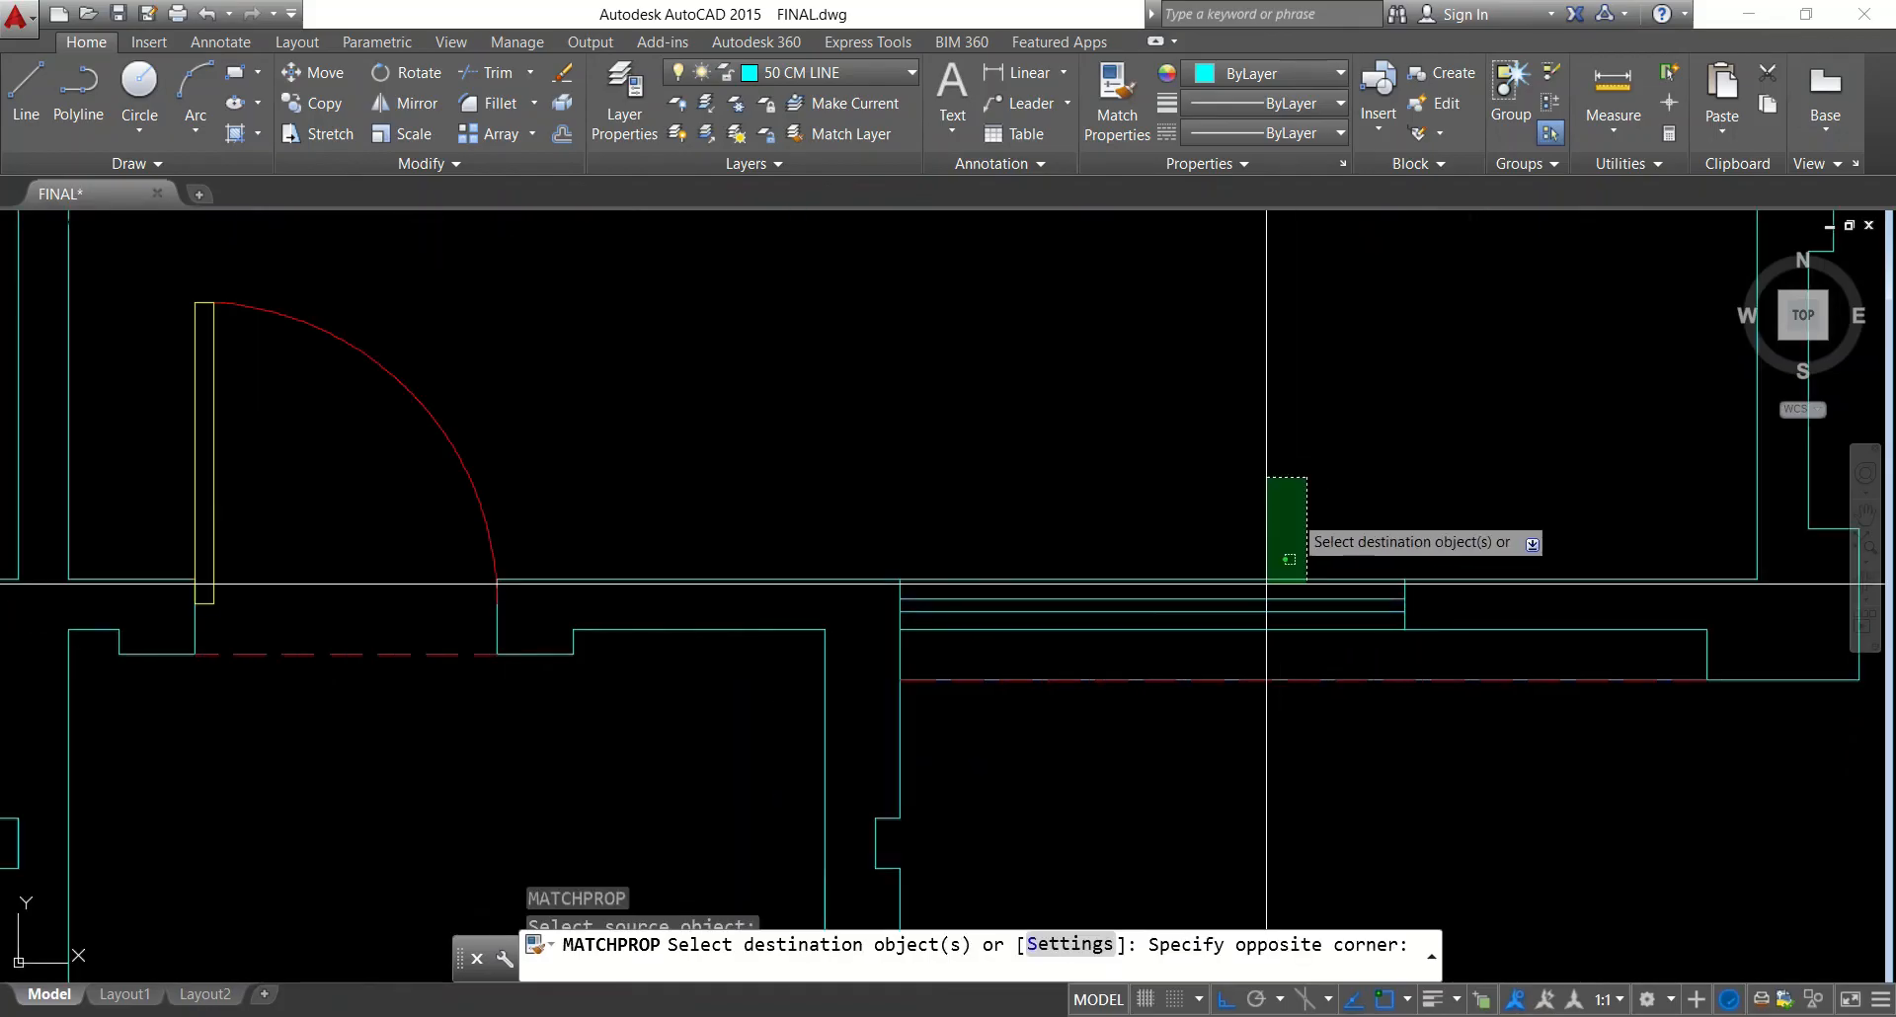
click(1250, 642)
scroll(1044, 632, down, 5)
key(Escape)
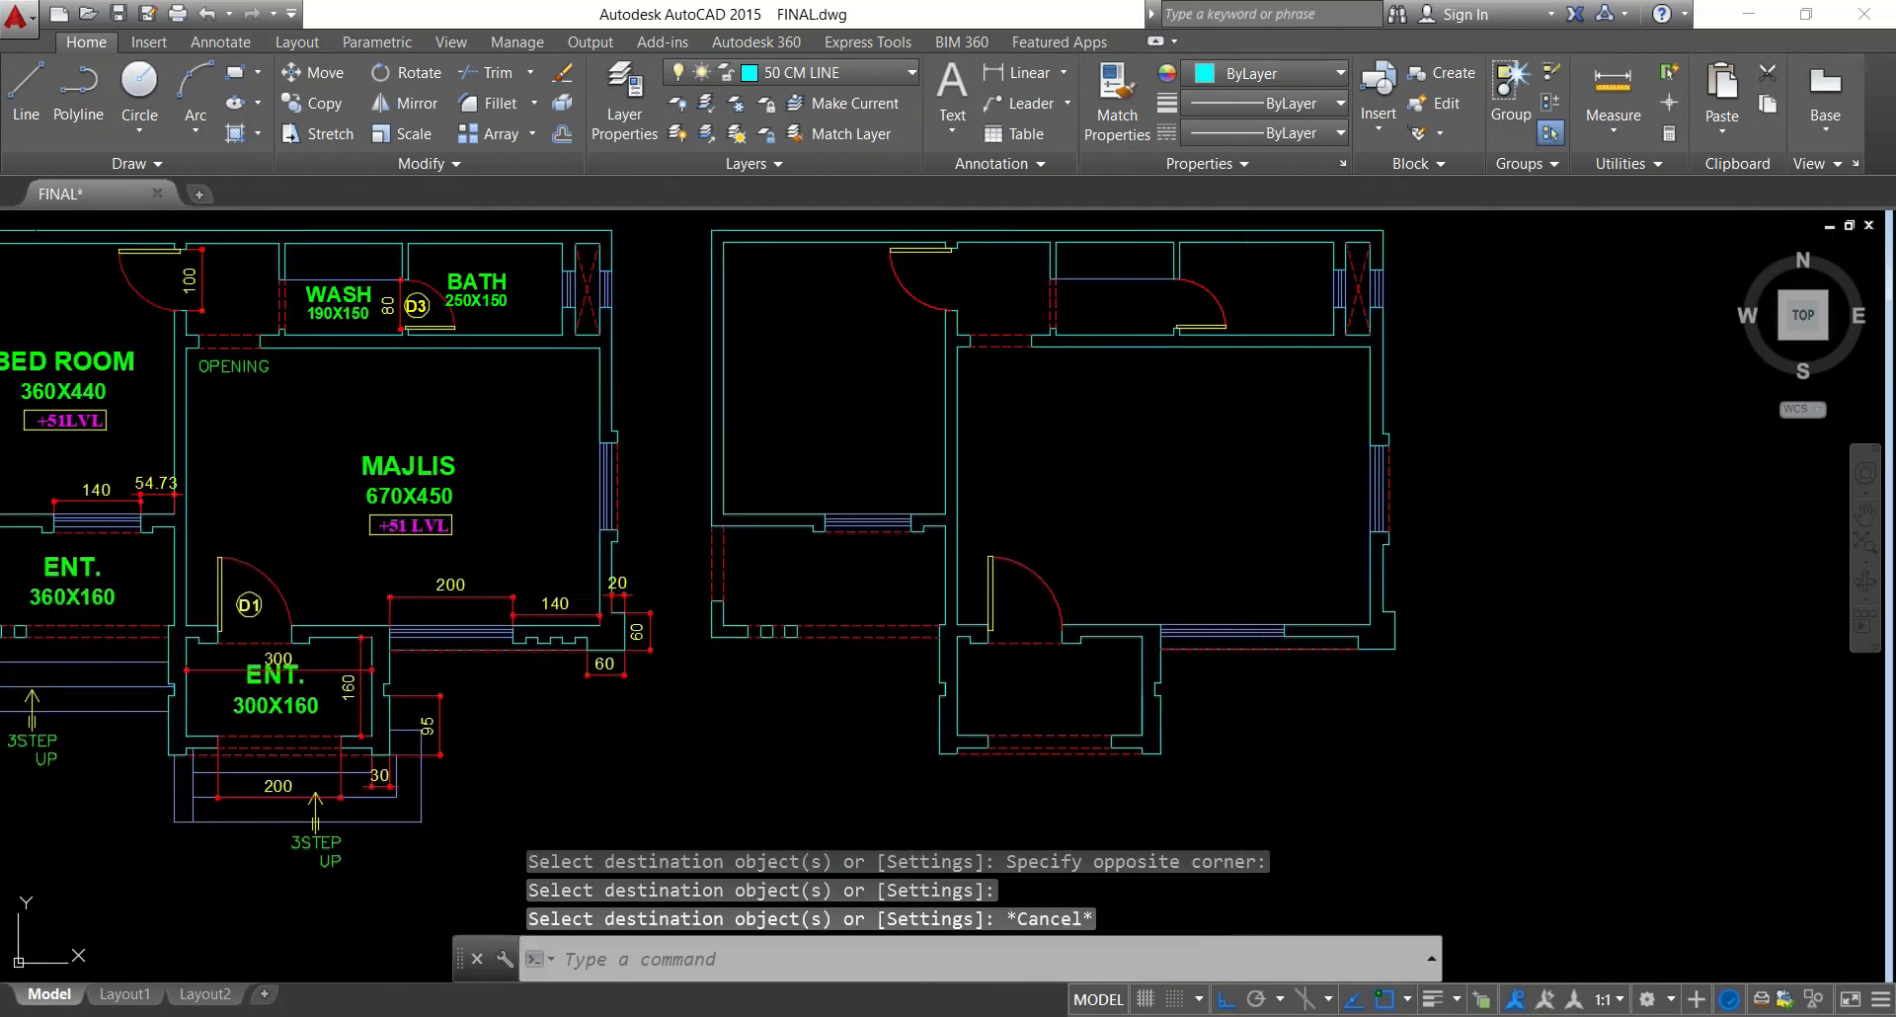
Dimension the width of one notch in the front wall beside the completed plan's majlis window
key(Escape)
click(1027, 72)
scroll(524, 621, up, 6)
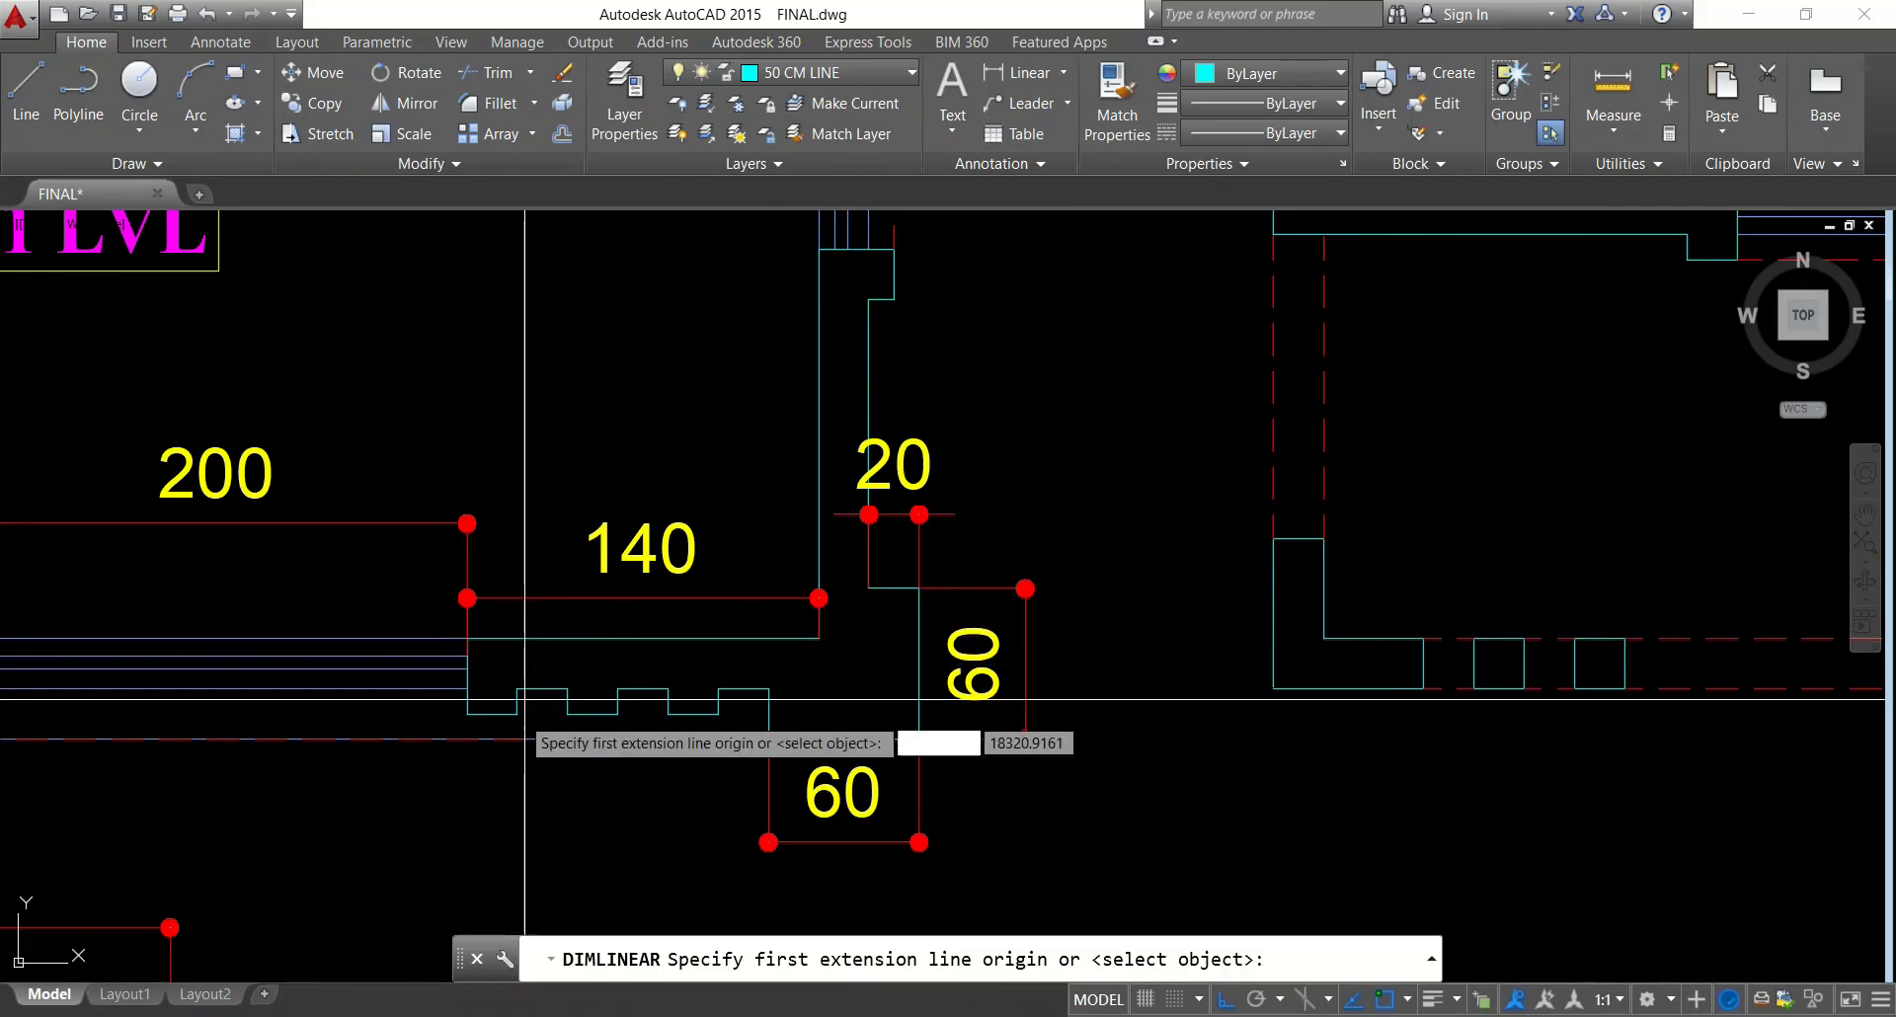
key(Return)
scroll(486, 699, up, 2)
click(486, 699)
key(Escape)
key(Return)
key(Return)
click(620, 695)
click(532, 696)
key(Escape)
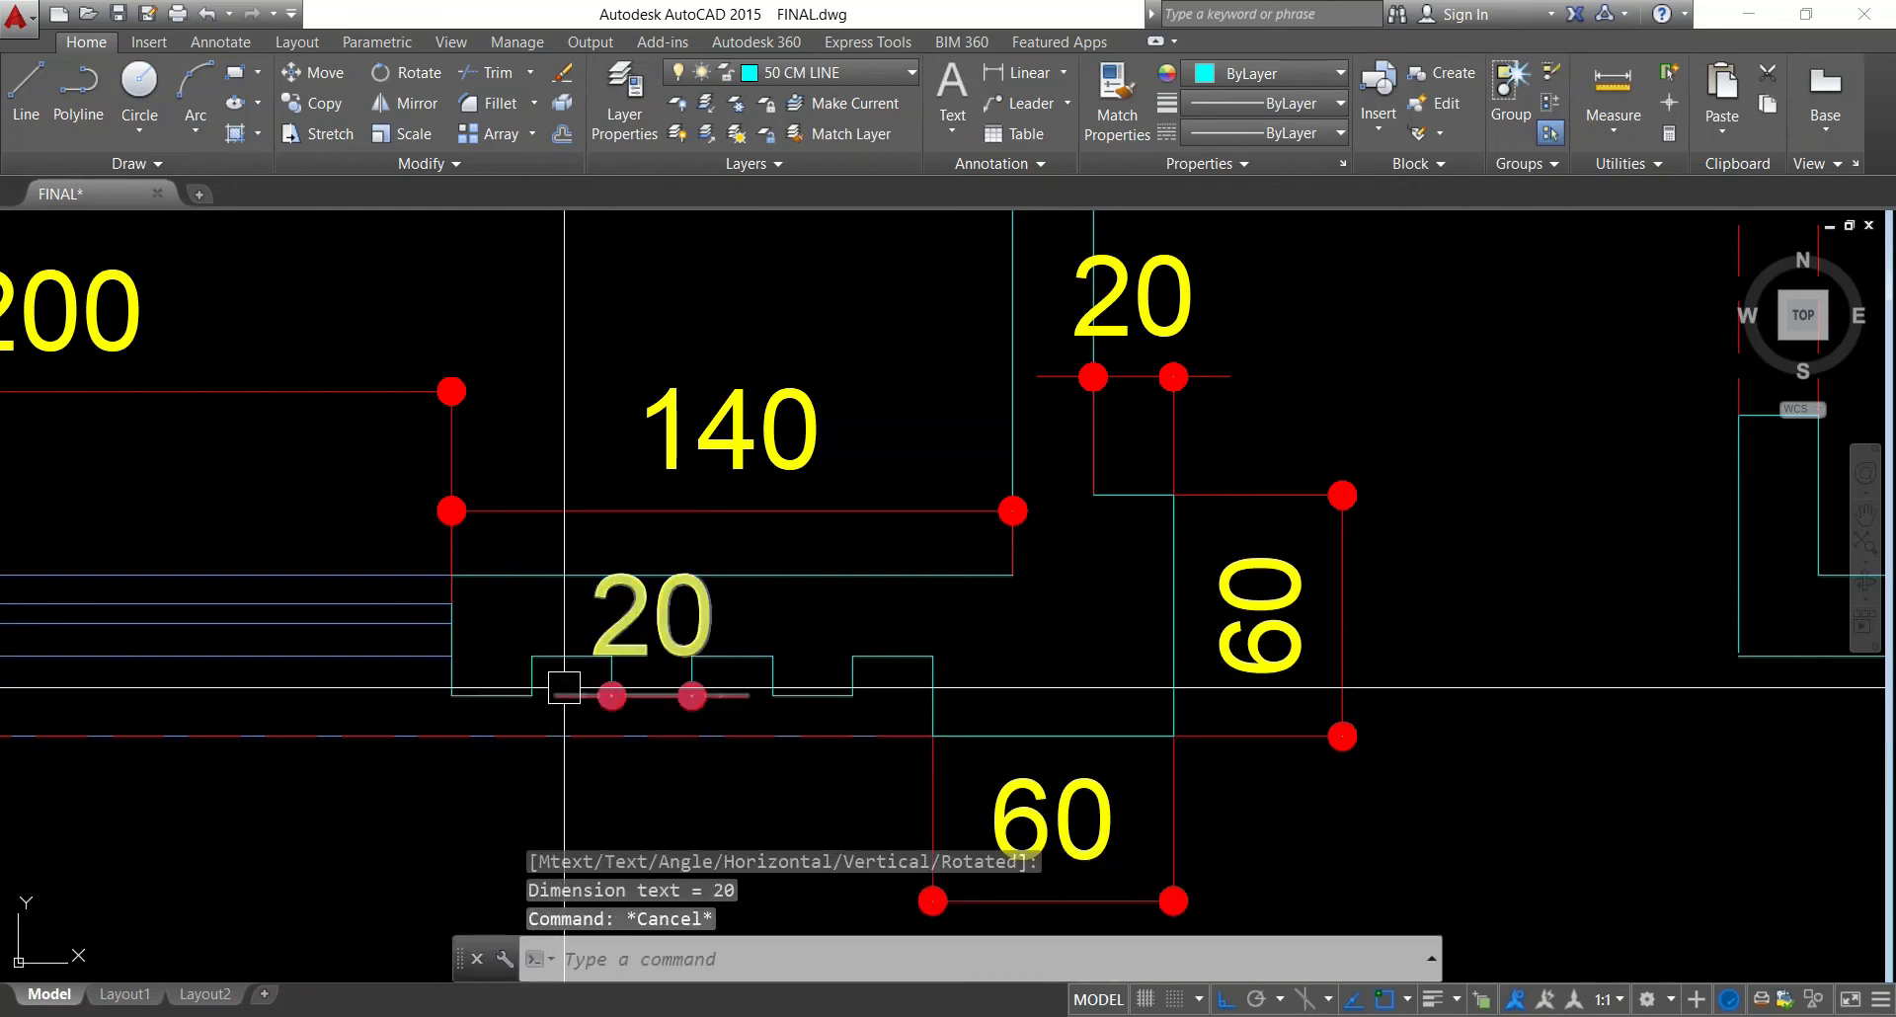
Erase the notch dimension from the completed plan's front wall
text(e)
key(Return)
click(687, 593)
key(Escape)
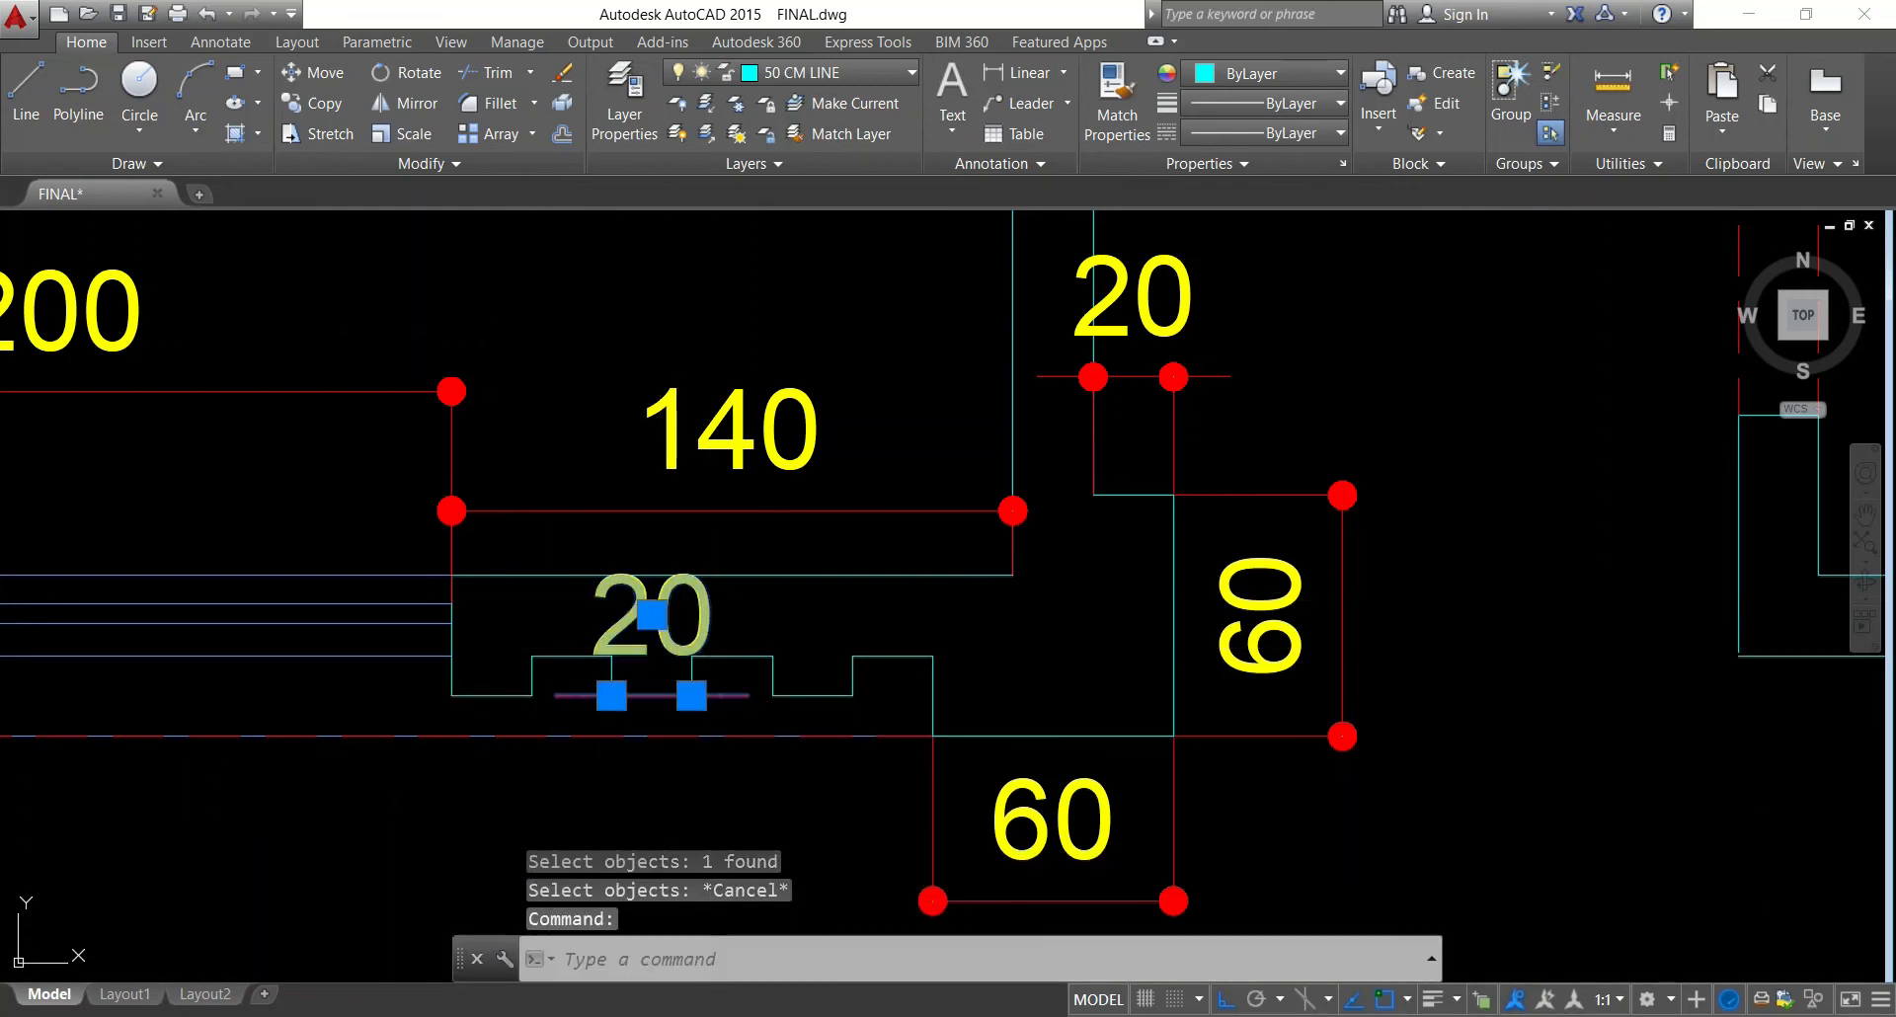
scroll(566, 649, down, 6)
key(Escape)
Examine the vertical wall fins beside the majlis window in the front elevation and compare the two floor plans
middle_drag(1202, 733, 1044, 760)
scroll(1020, 445, down, 8)
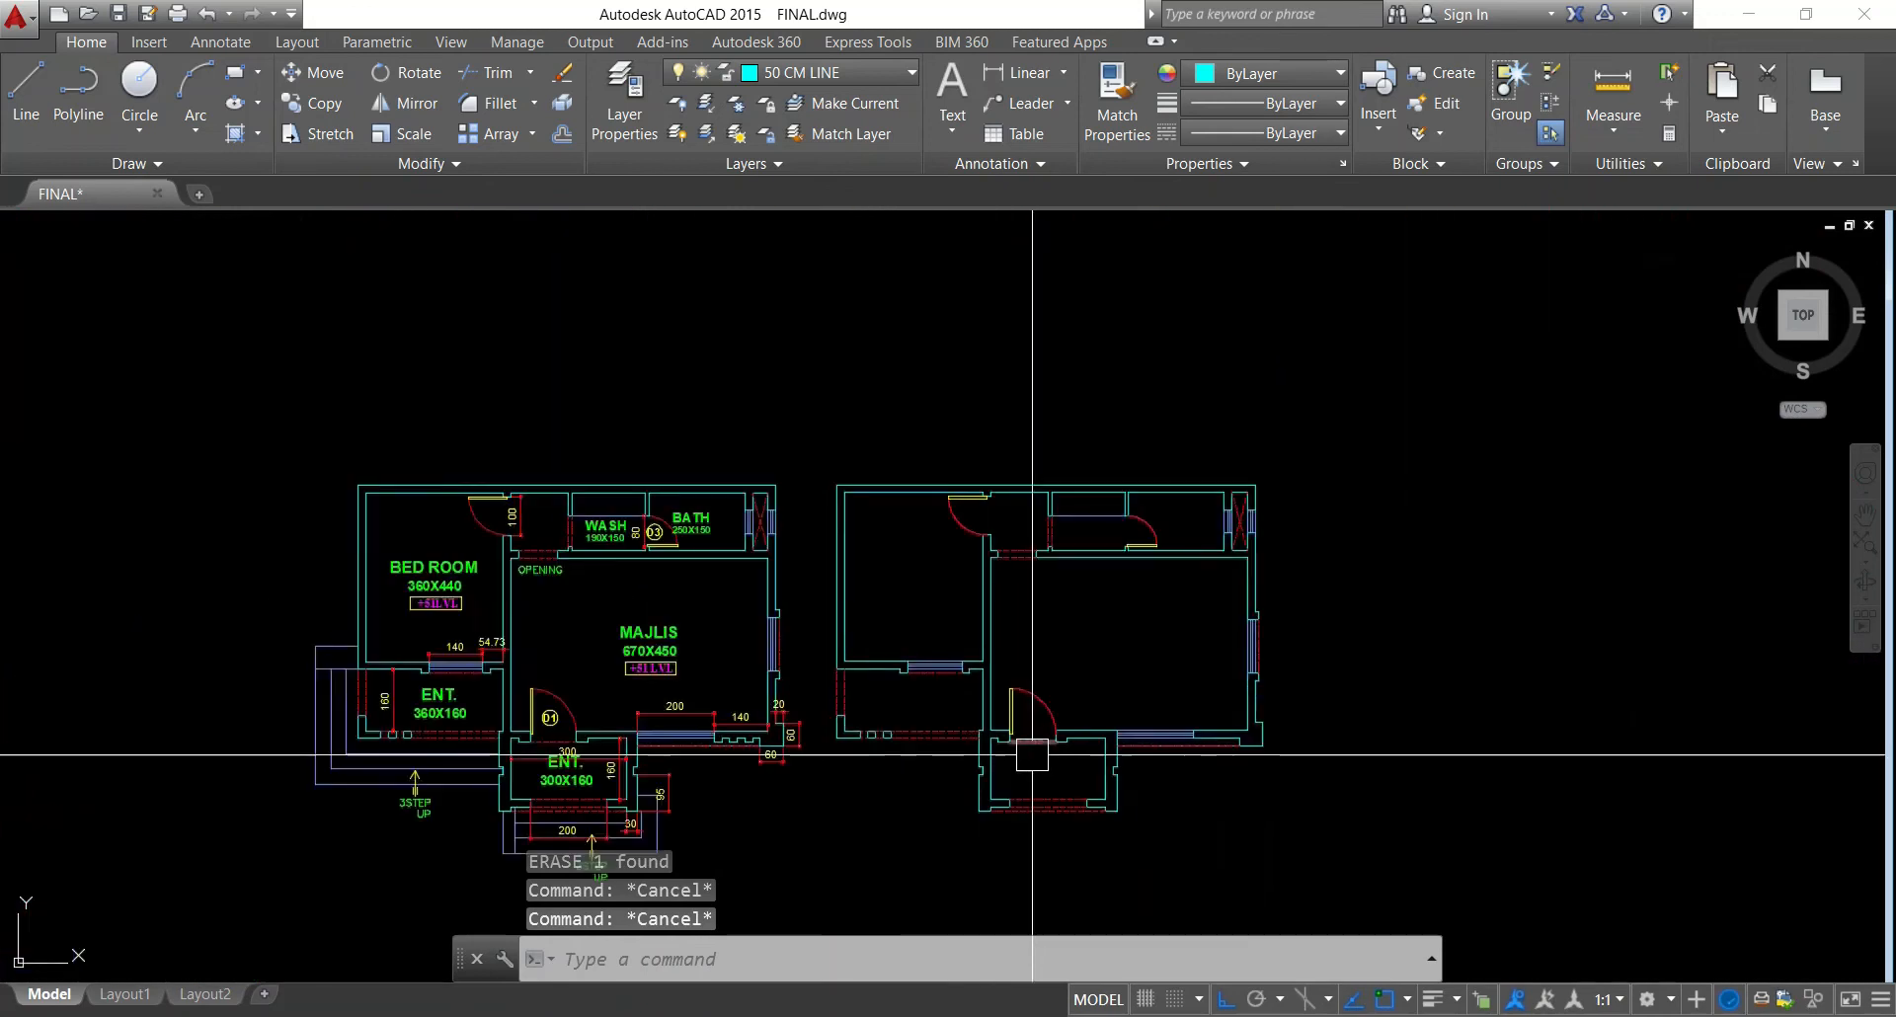
scroll(762, 394, up, 6)
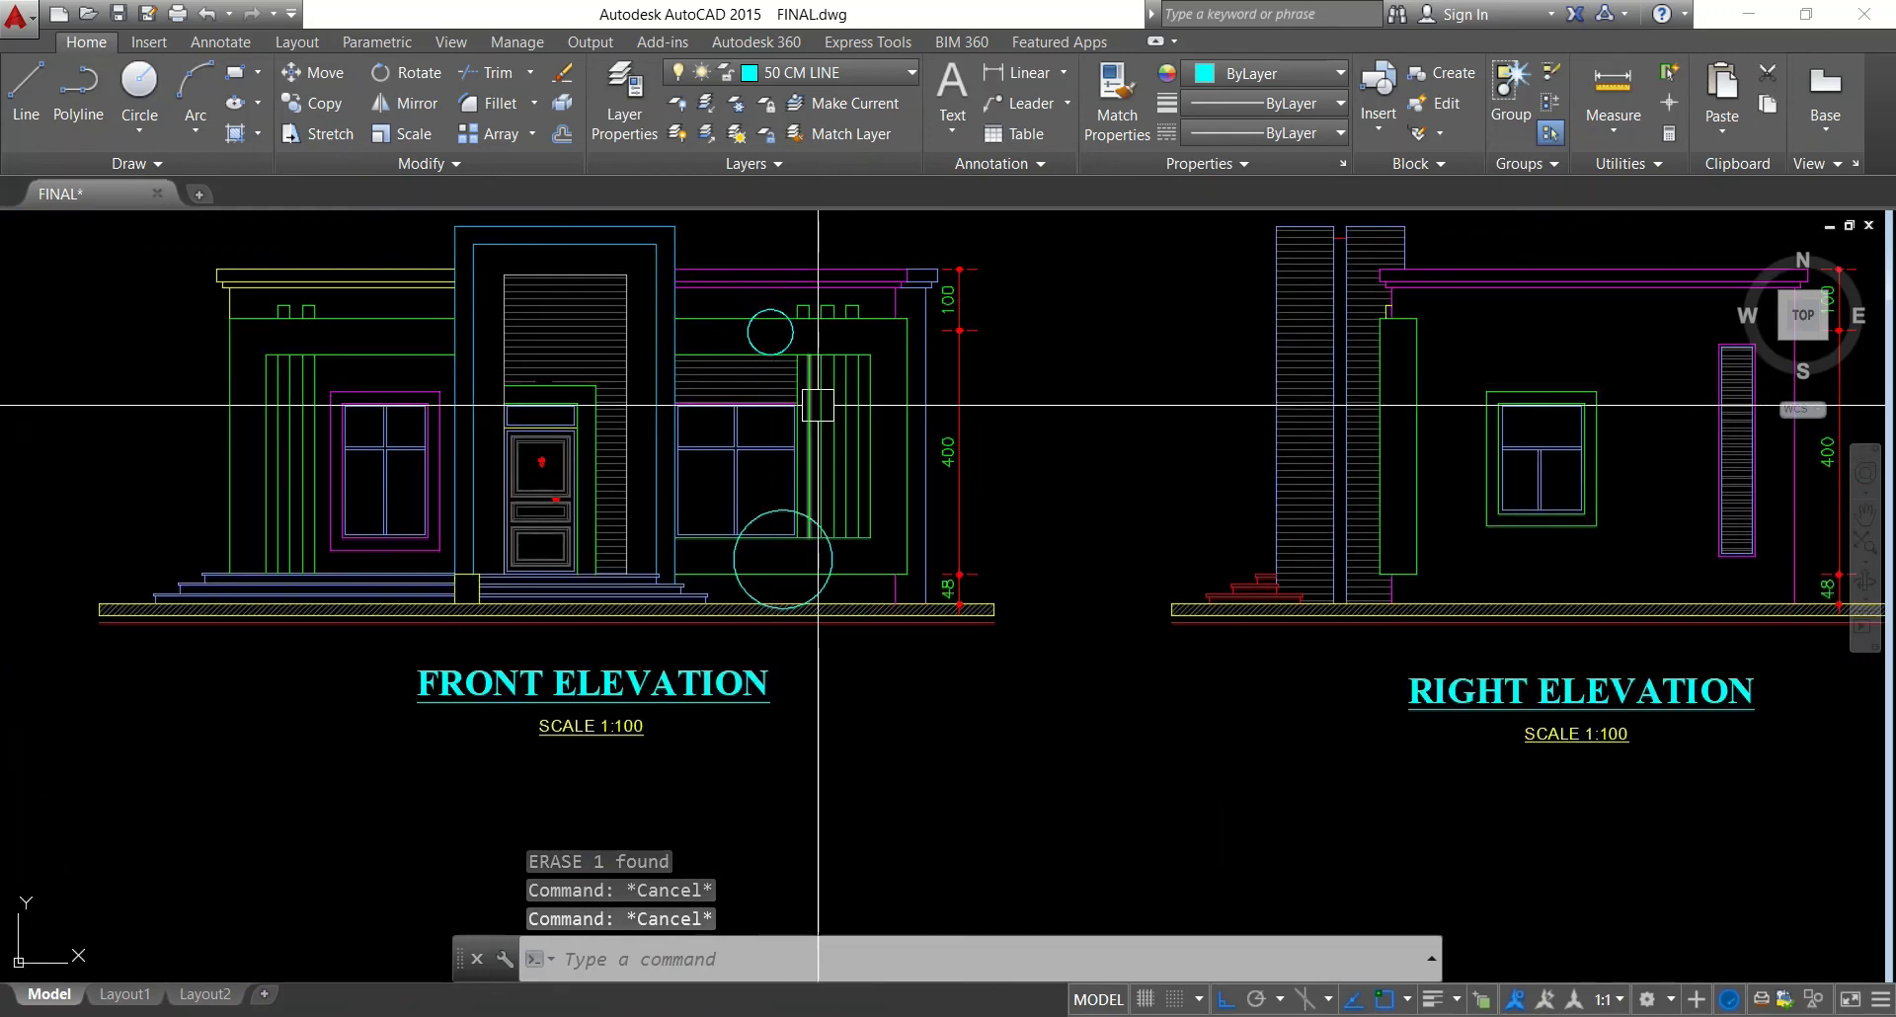
mouse_move(816, 454)
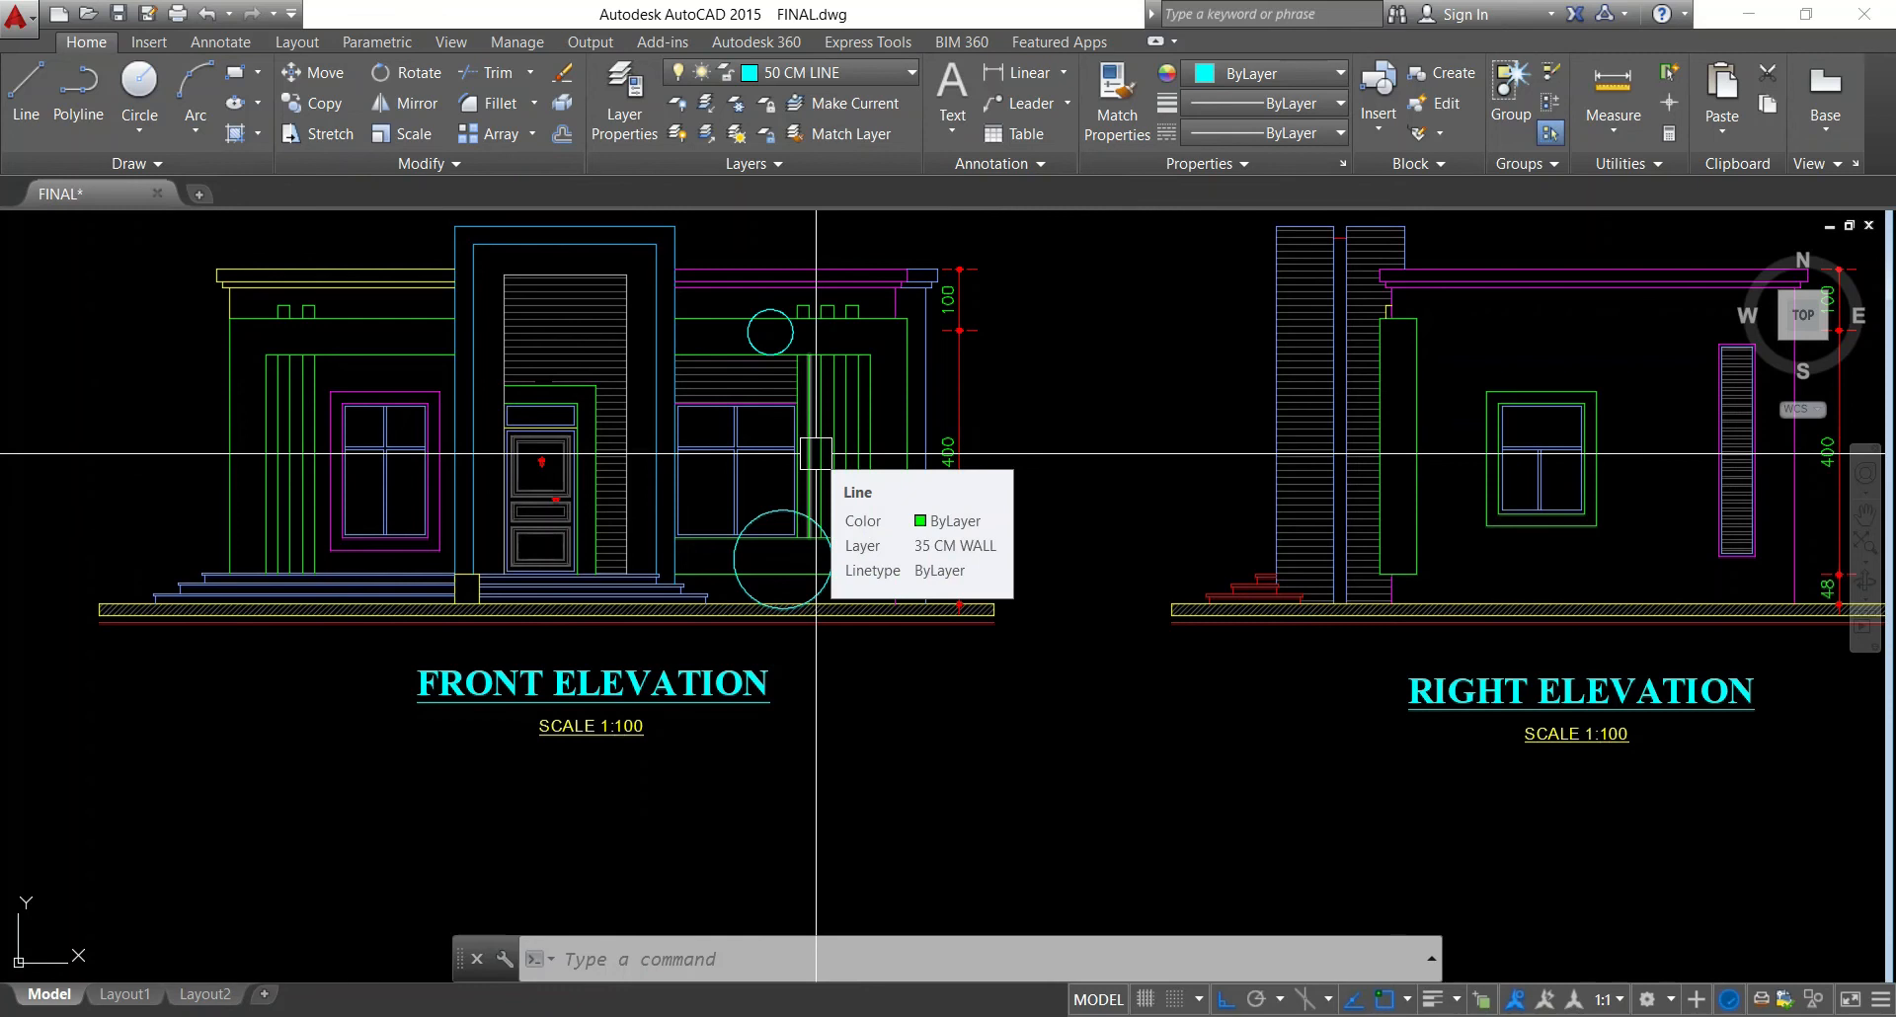
scroll(820, 444, down, 2)
scroll(1167, 696, down, 2)
middle_drag(1167, 696, 1019, 313)
scroll(1293, 703, up, 5)
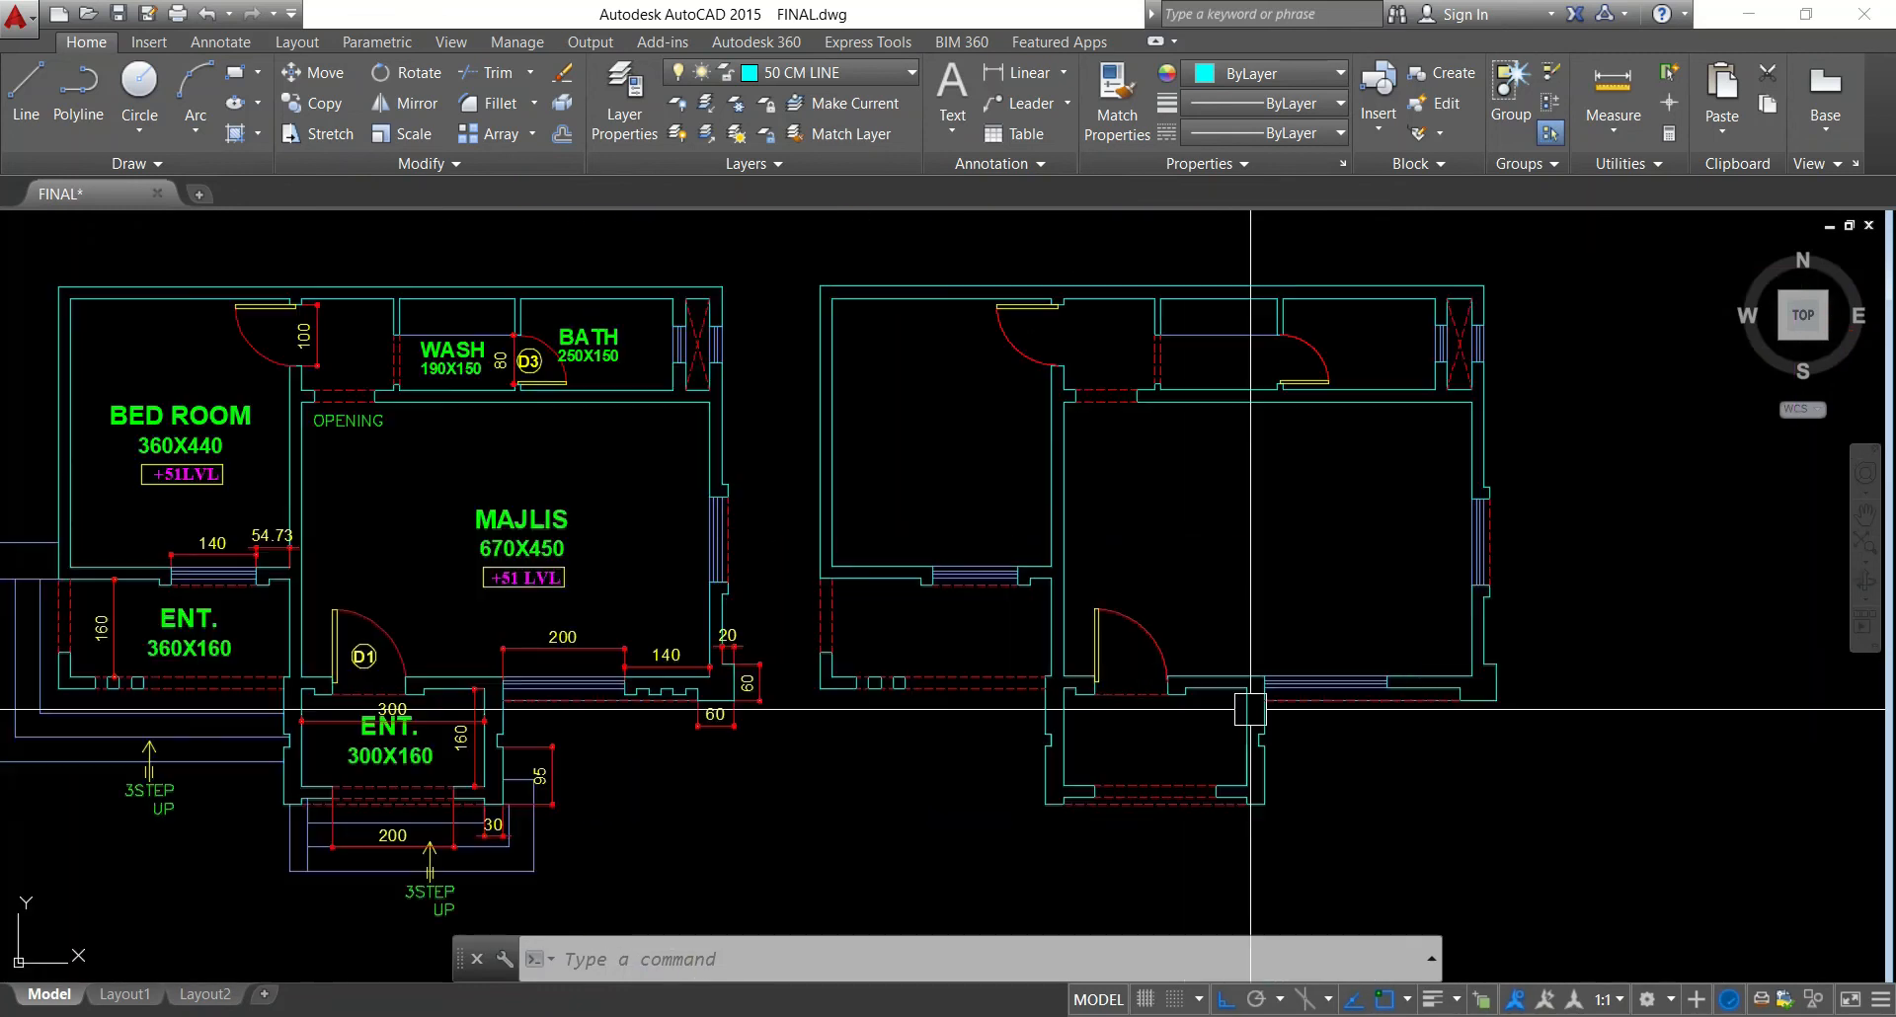
Offset the wall line at the end of the new majlis front window five times along the wall, 20 apart
key(Escape)
key(Escape)
text(offset)
key(Return)
text(20)
key(Return)
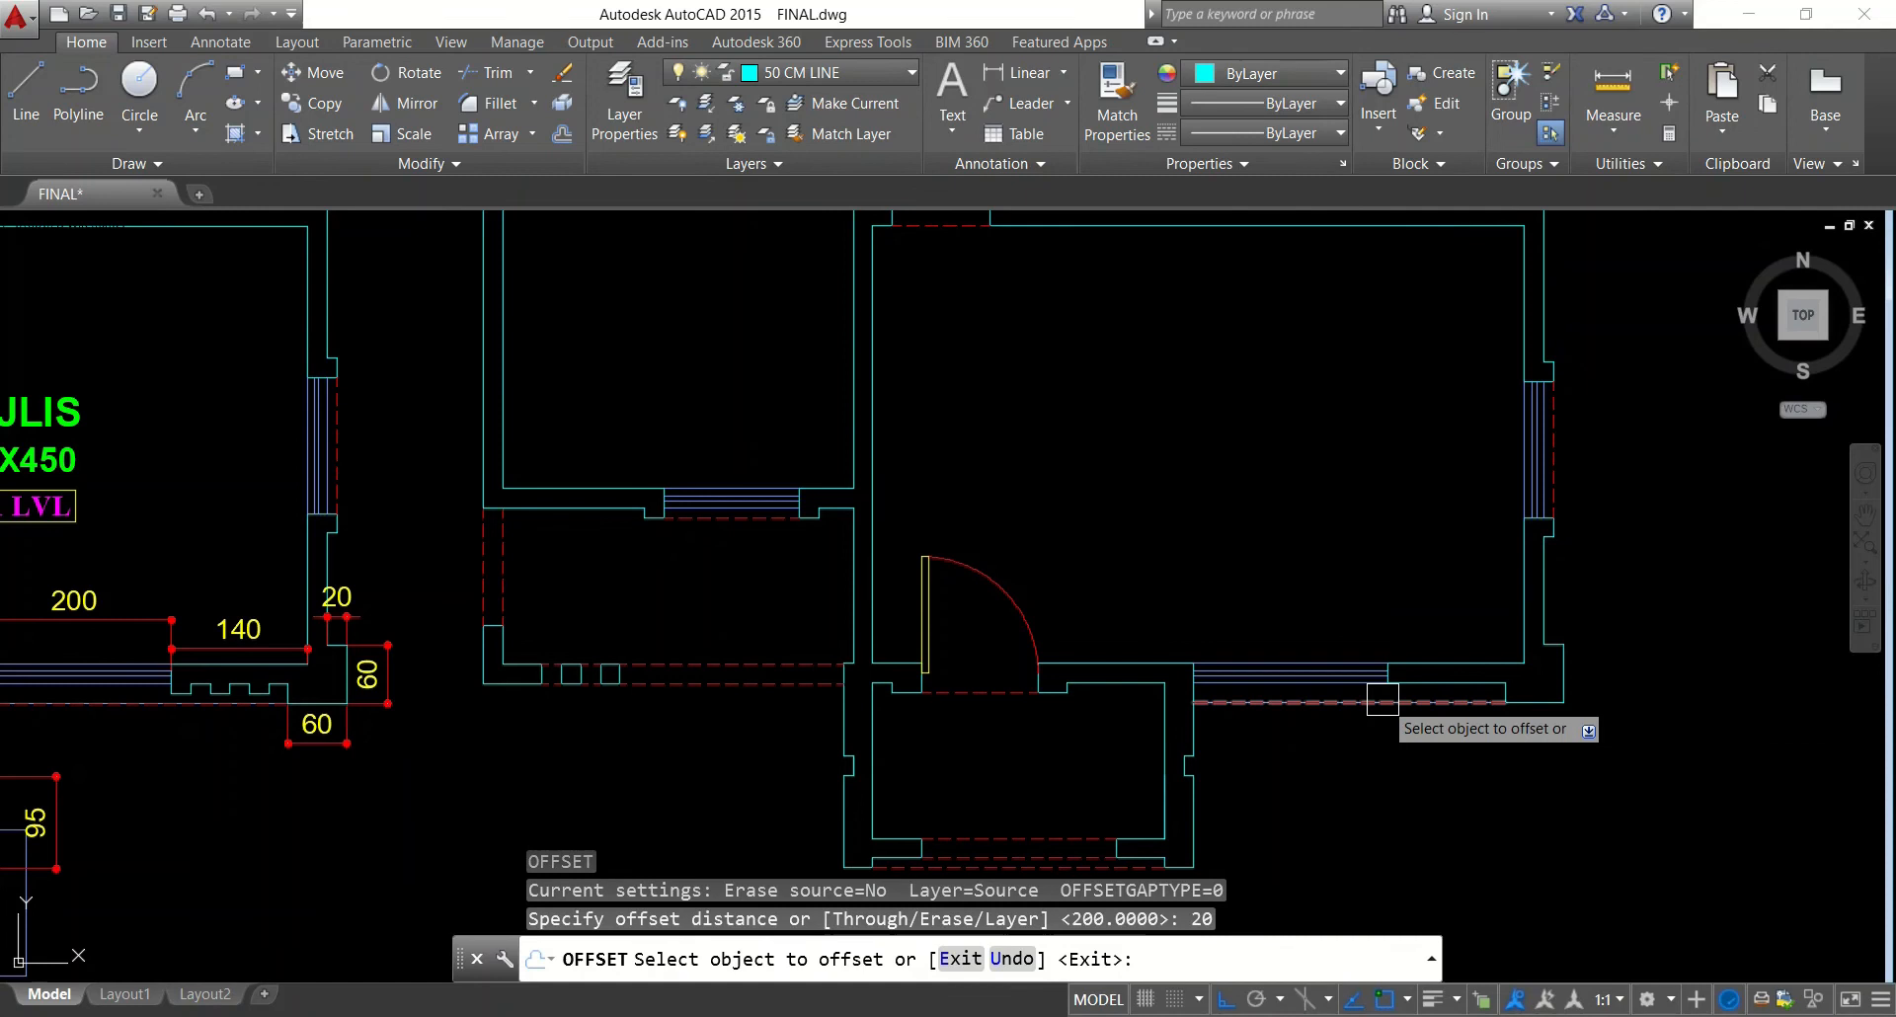
scroll(1383, 699, up, 7)
click(1556, 575)
click(1556, 575)
middle_drag(1634, 605, 1343, 632)
click(1333, 626)
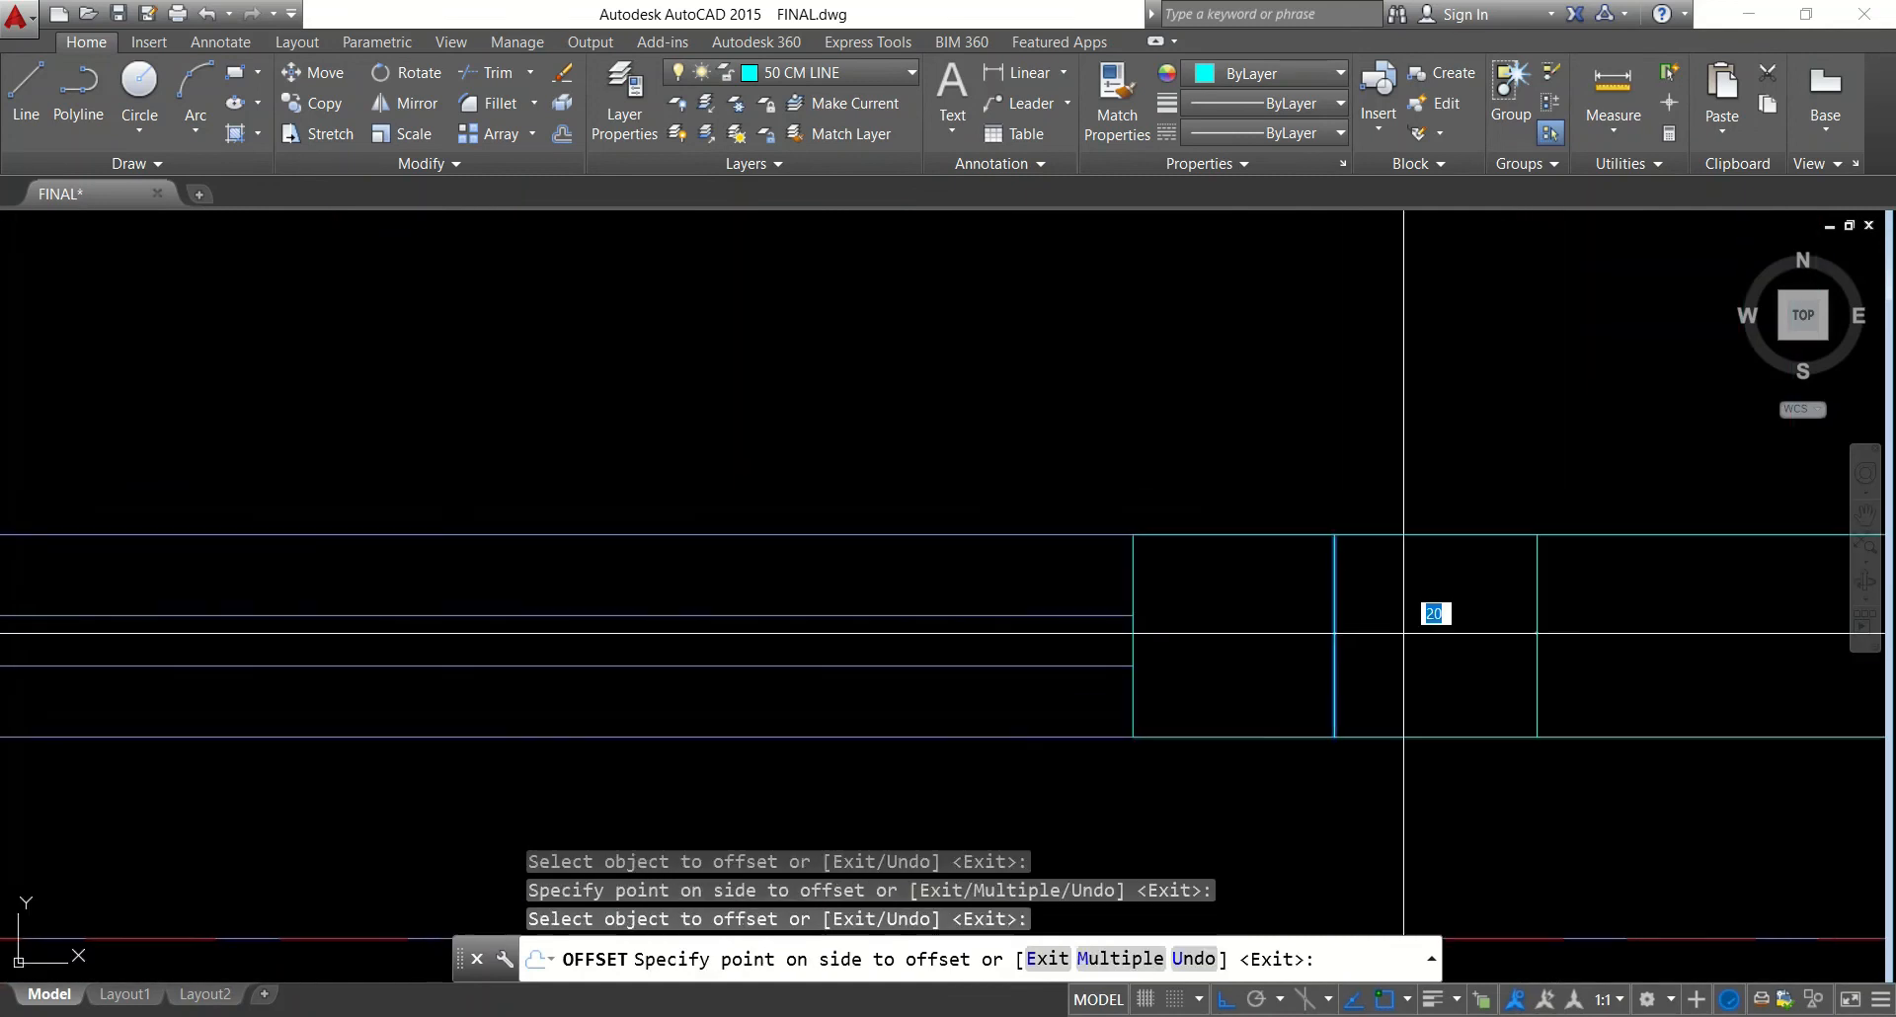
click(1486, 639)
click(1537, 622)
click(1684, 628)
middle_drag(1681, 636, 1347, 653)
click(1407, 637)
click(1507, 639)
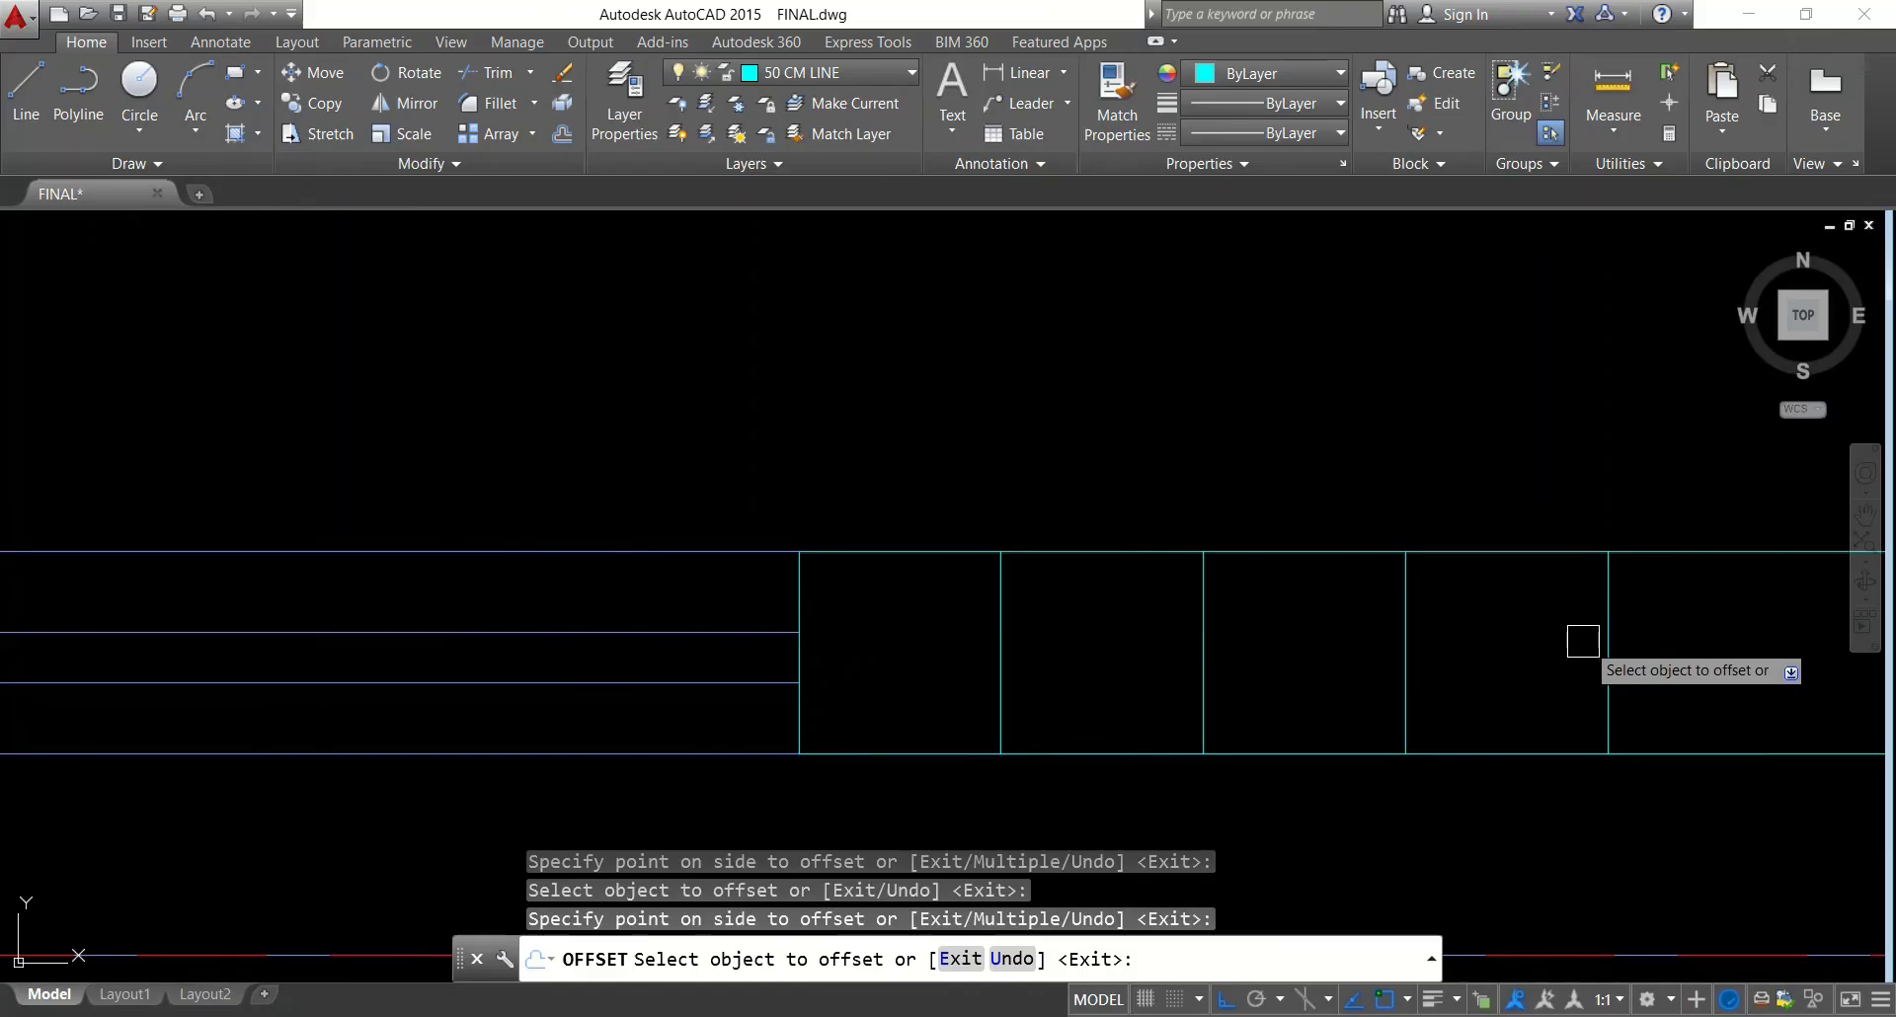
click(1608, 642)
click(1657, 652)
scroll(1648, 653, down, 1)
key(Escape)
key(Escape)
key(Escape)
Offset the outer line of the front wall beside the new majlis window outward by 10
middle_drag(1669, 726, 1253, 700)
key(Return)
text(10)
key(Return)
click(1254, 695)
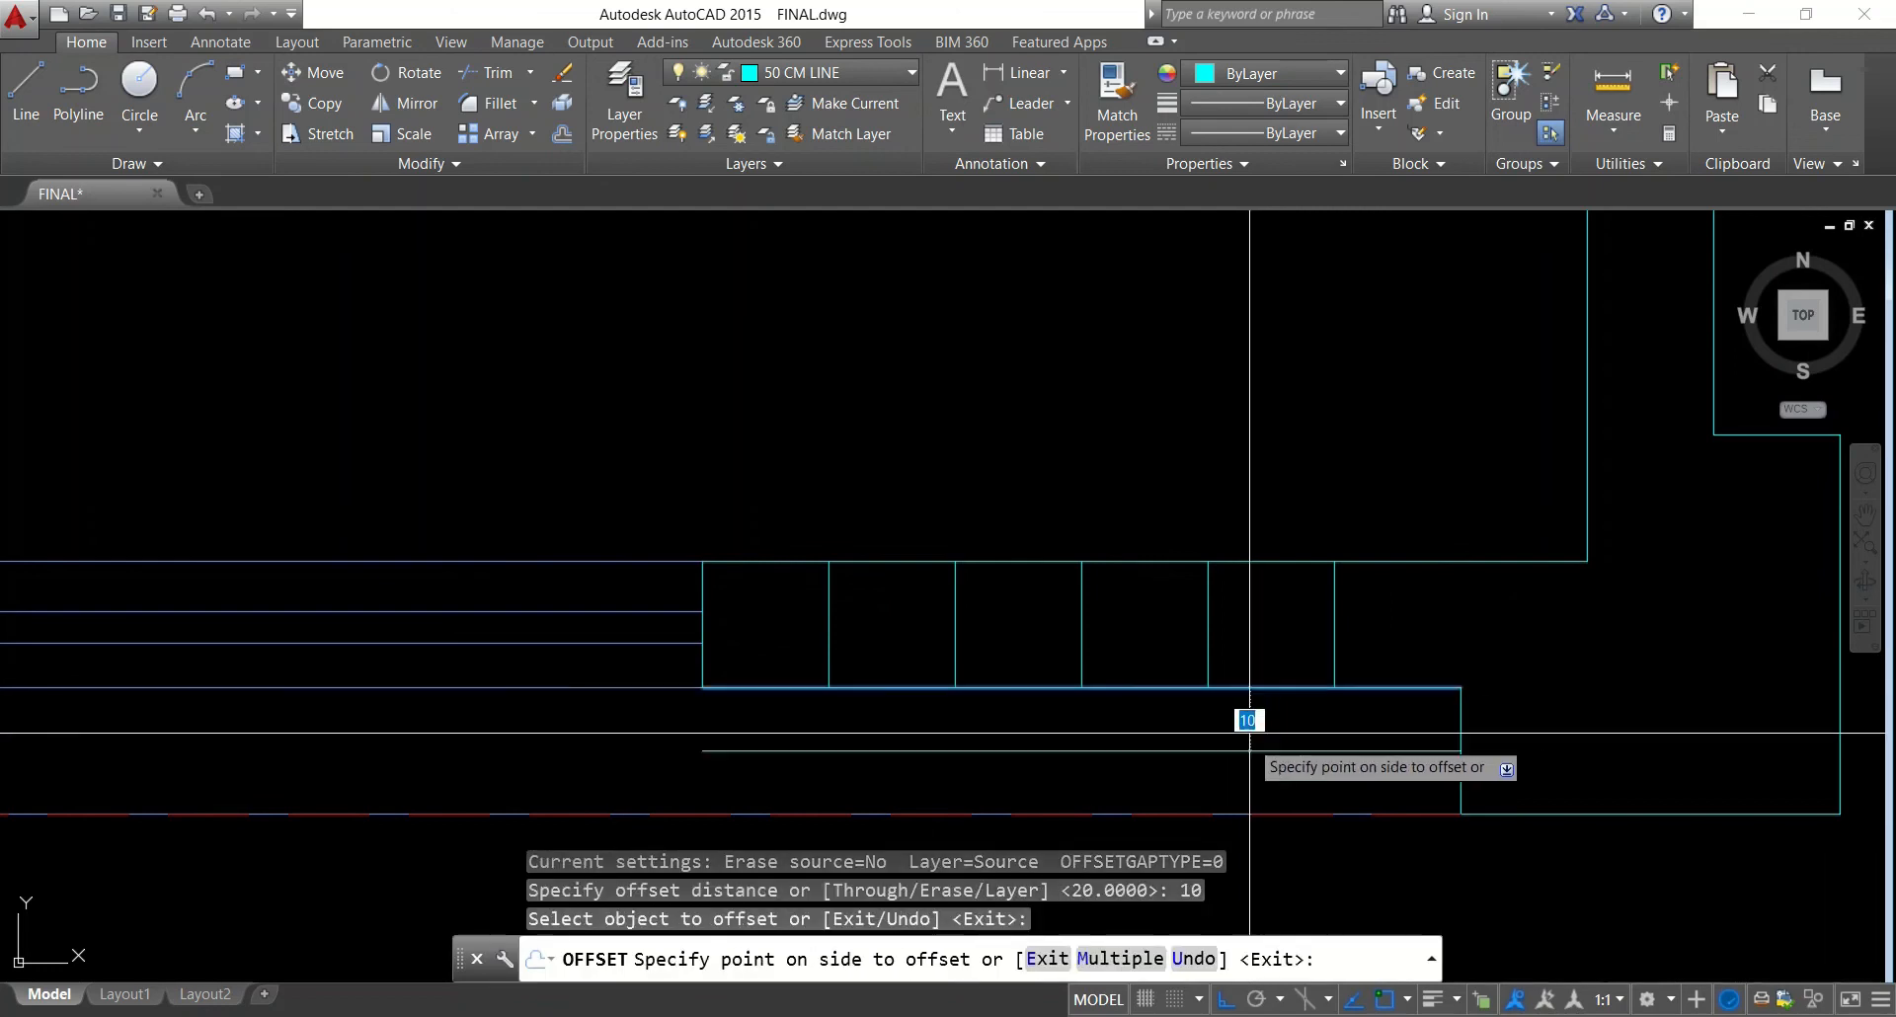
click(1291, 734)
key(Escape)
Extend the short cross lines beside the new majlis window to the outward offset wall line
text(ex)
key(Return)
key(Return)
click(1384, 652)
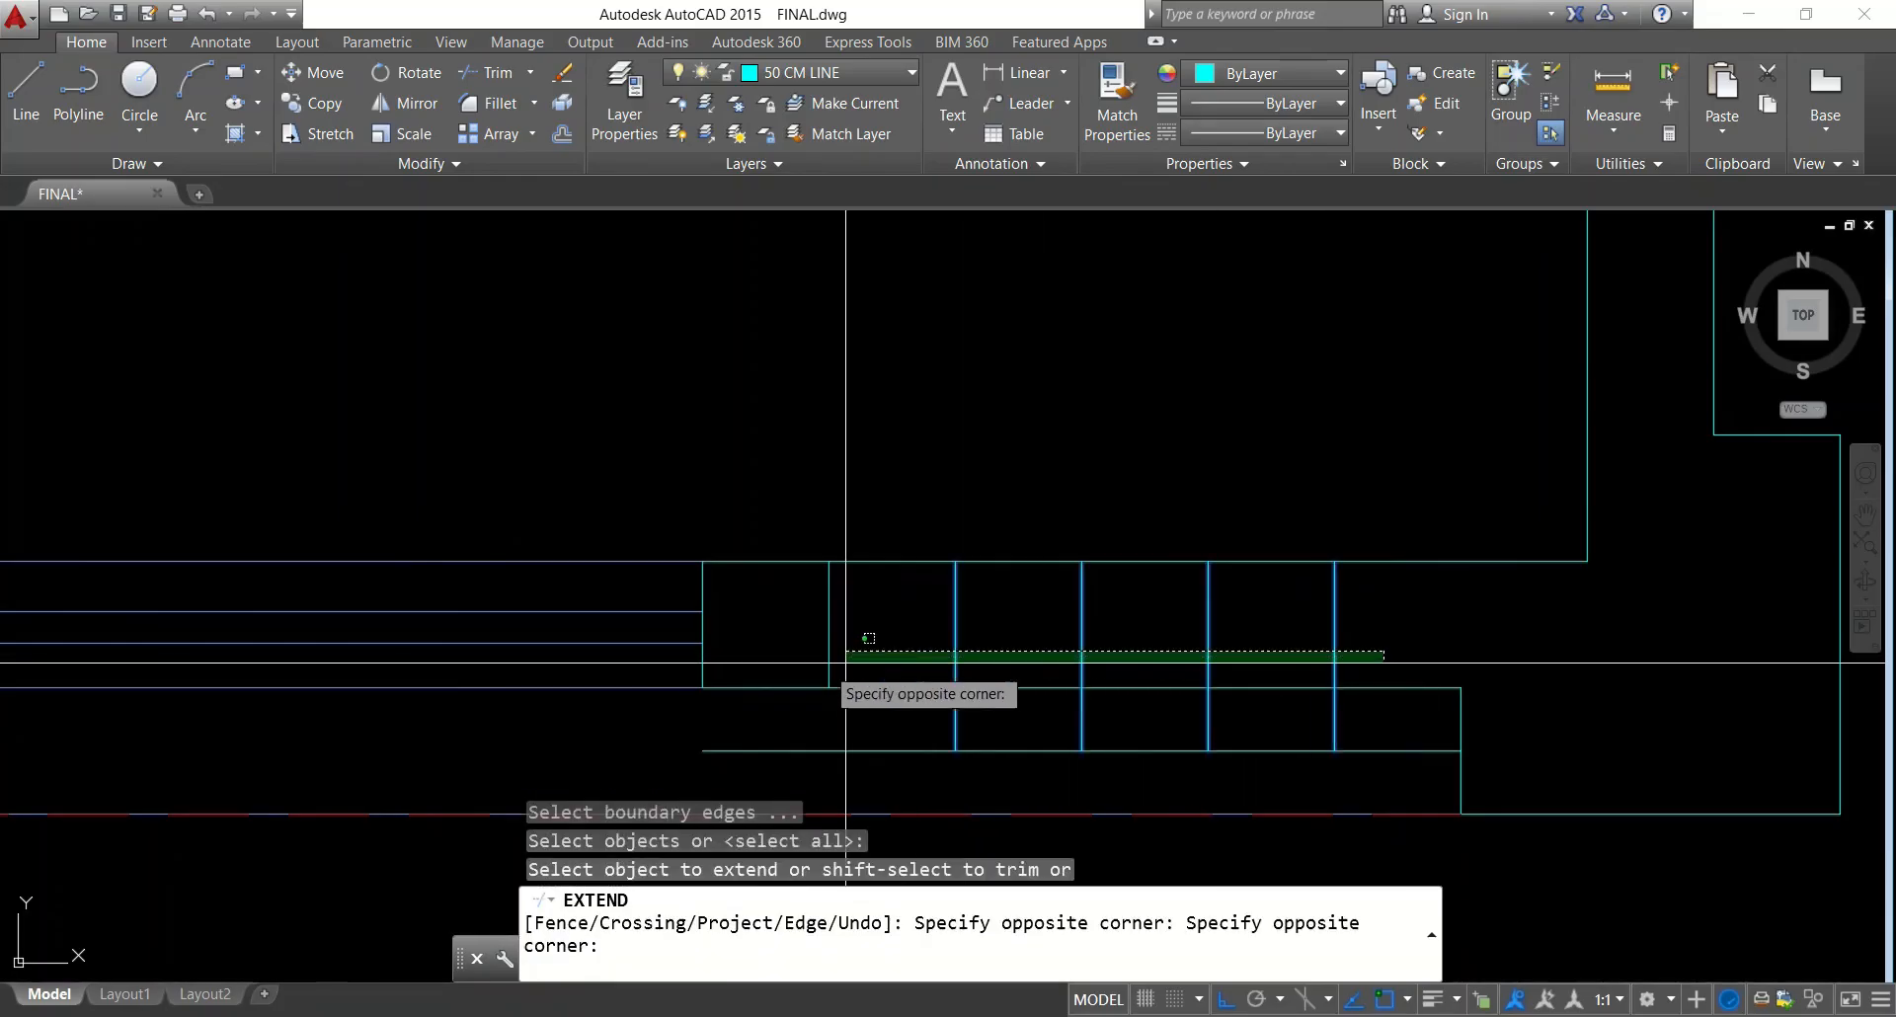
click(777, 645)
key(Escape)
key(Escape)
Trim the cross lines and alternate wall segments to form the notched front wall beside the new majlis window
text(TR)
key(Return)
key(Return)
click(829, 633)
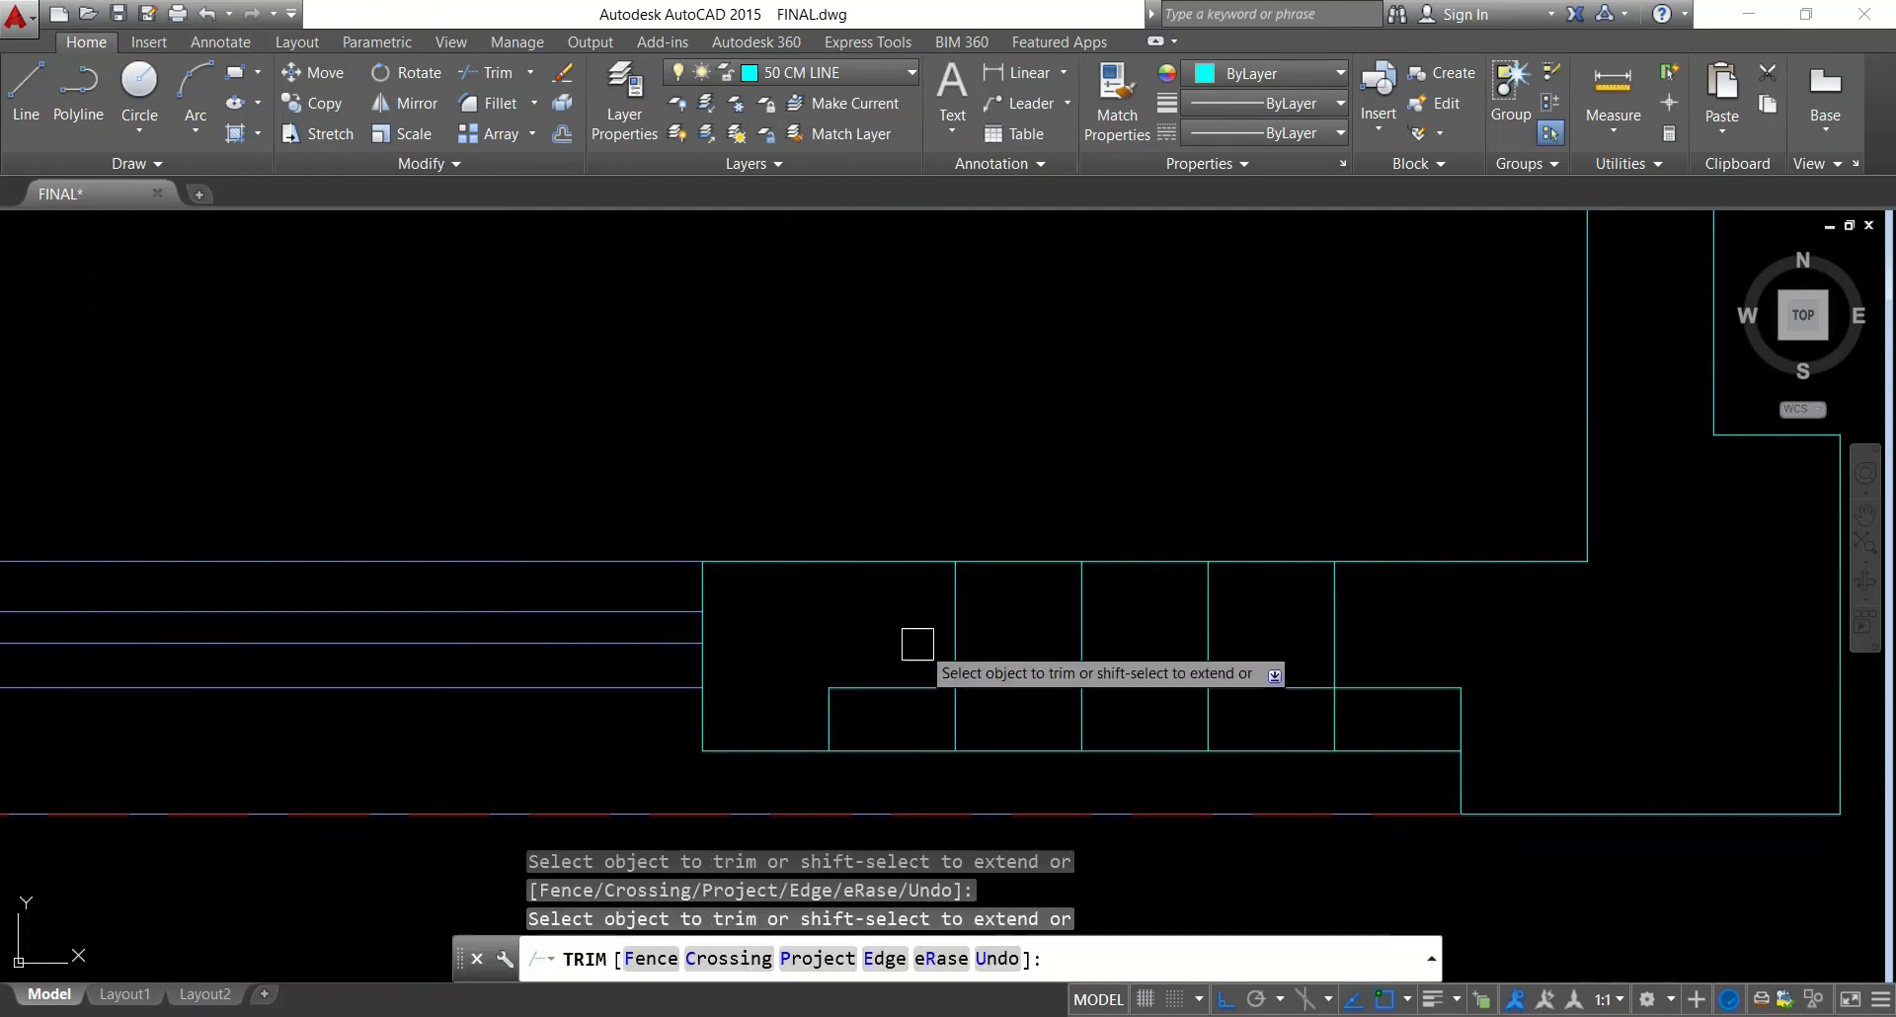
click(862, 616)
click(1401, 632)
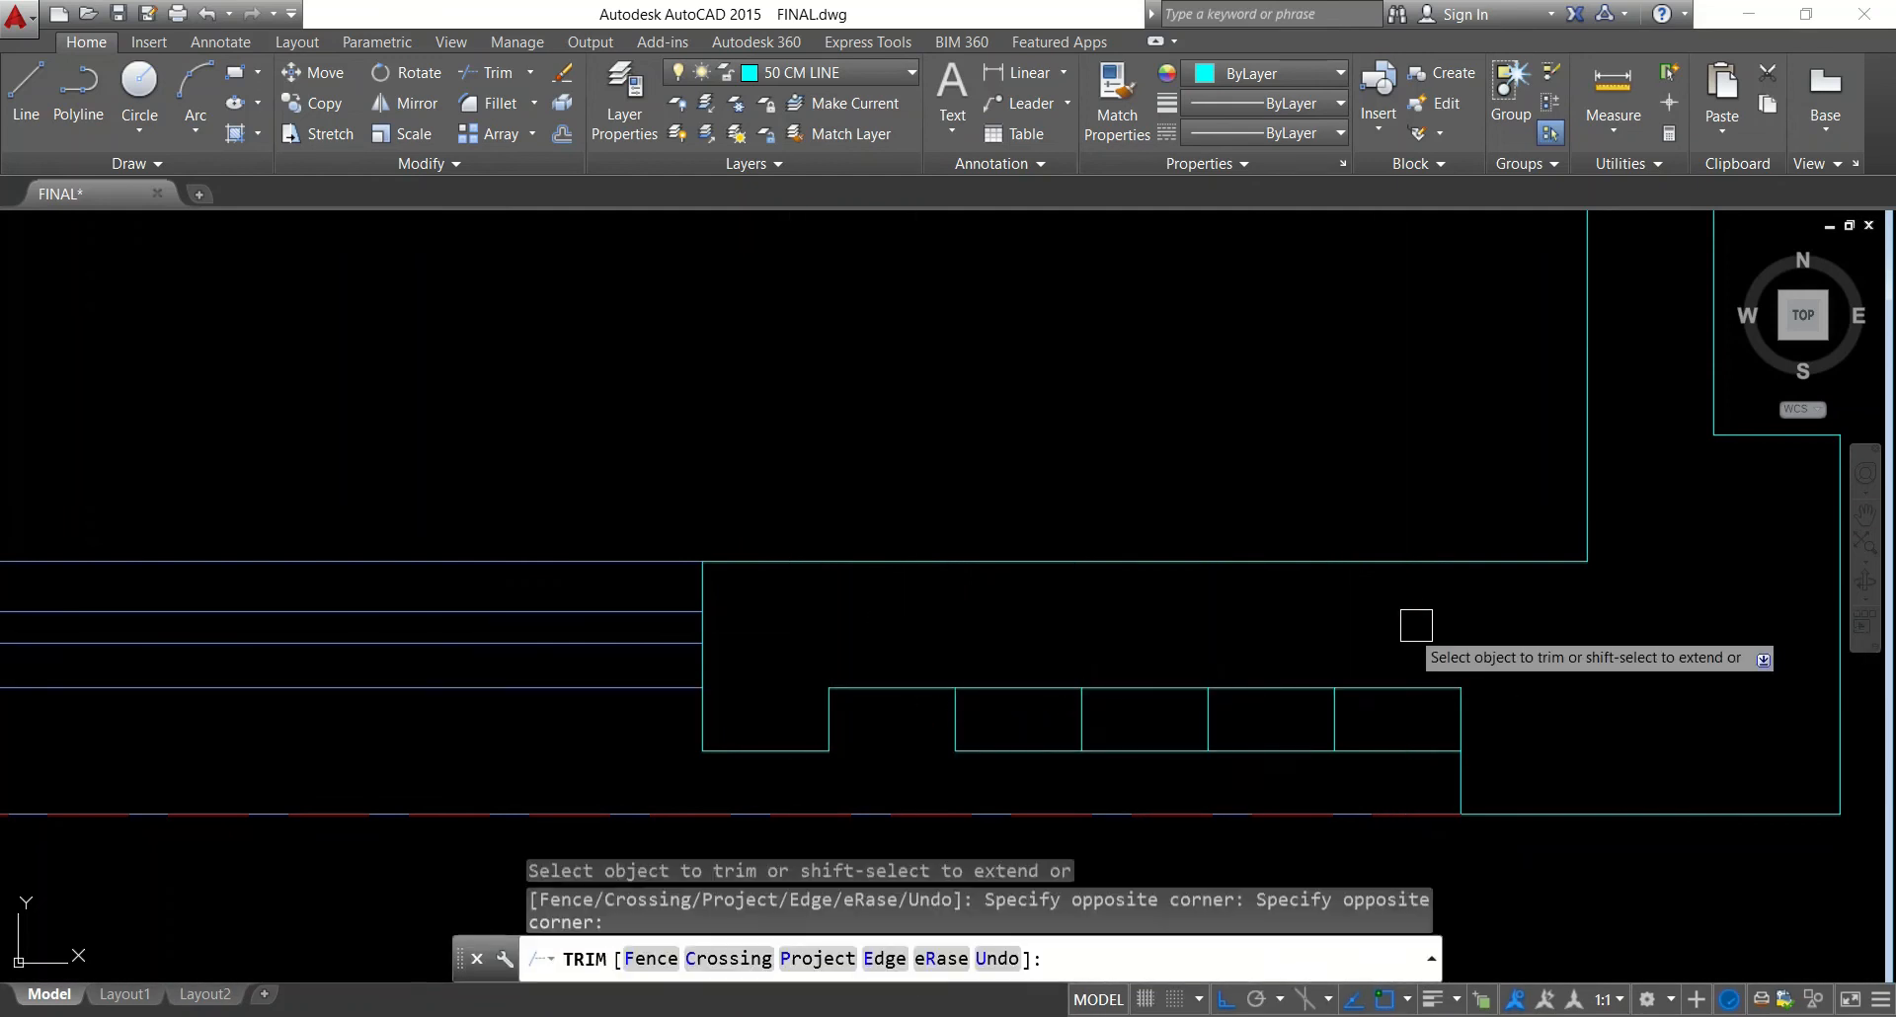
click(1112, 751)
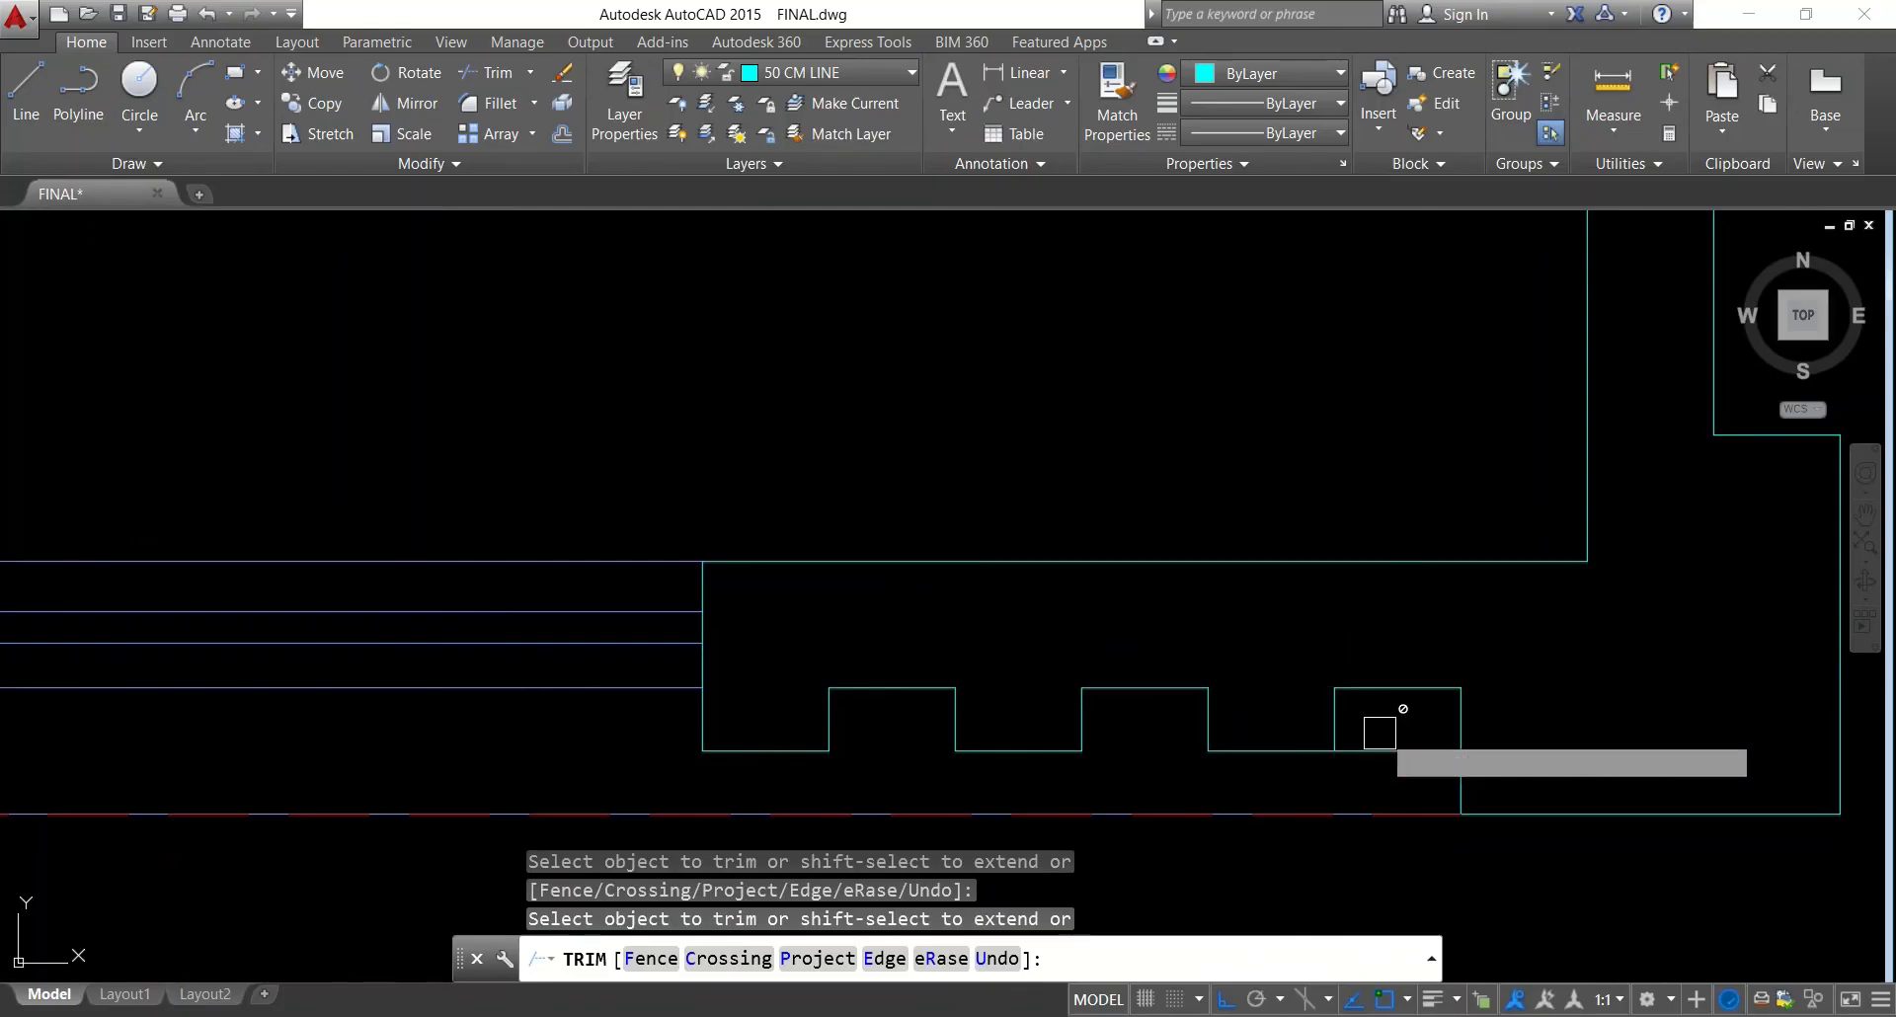
click(1380, 733)
click(1383, 734)
click(1380, 758)
key(Escape)
key(Escape)
key(Escape)
scroll(1402, 752, down, 4)
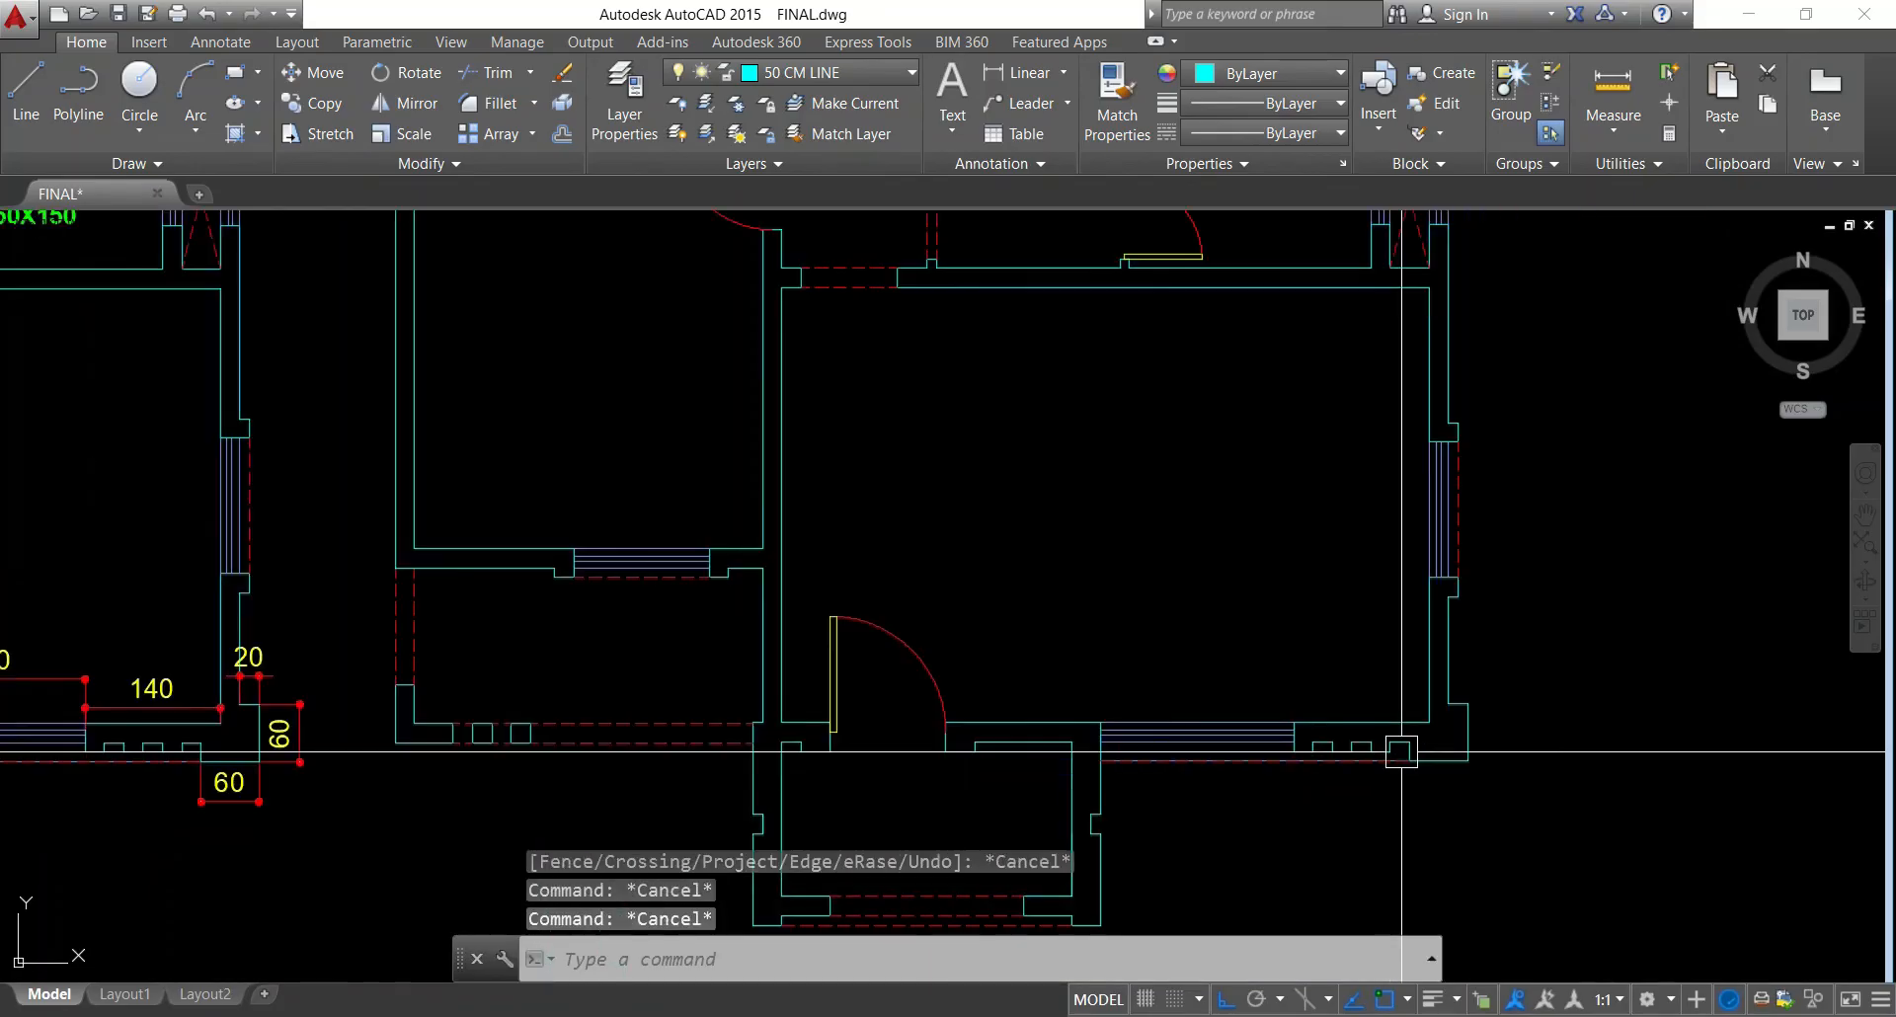
Erase the dimensions inside and around the 300X160 front entrance of the completed plan
scroll(99, 800, up, 3)
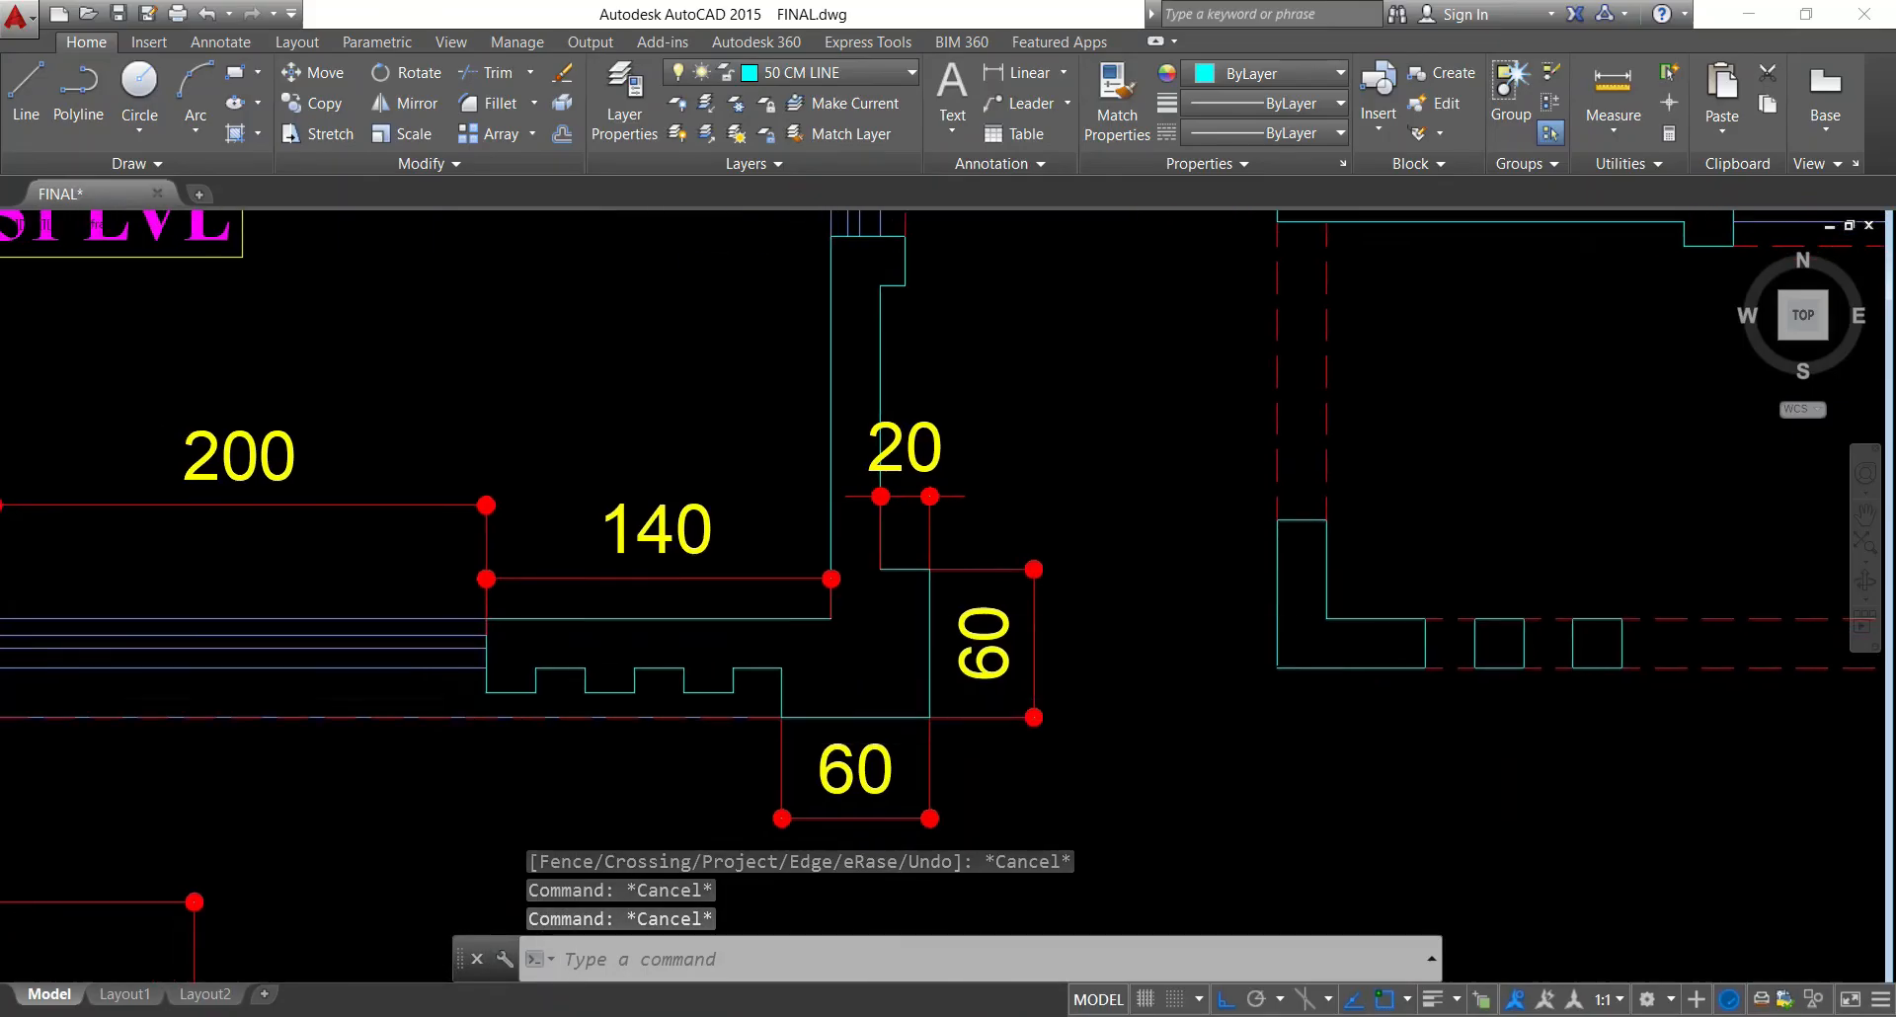
scroll(674, 613, down, 6)
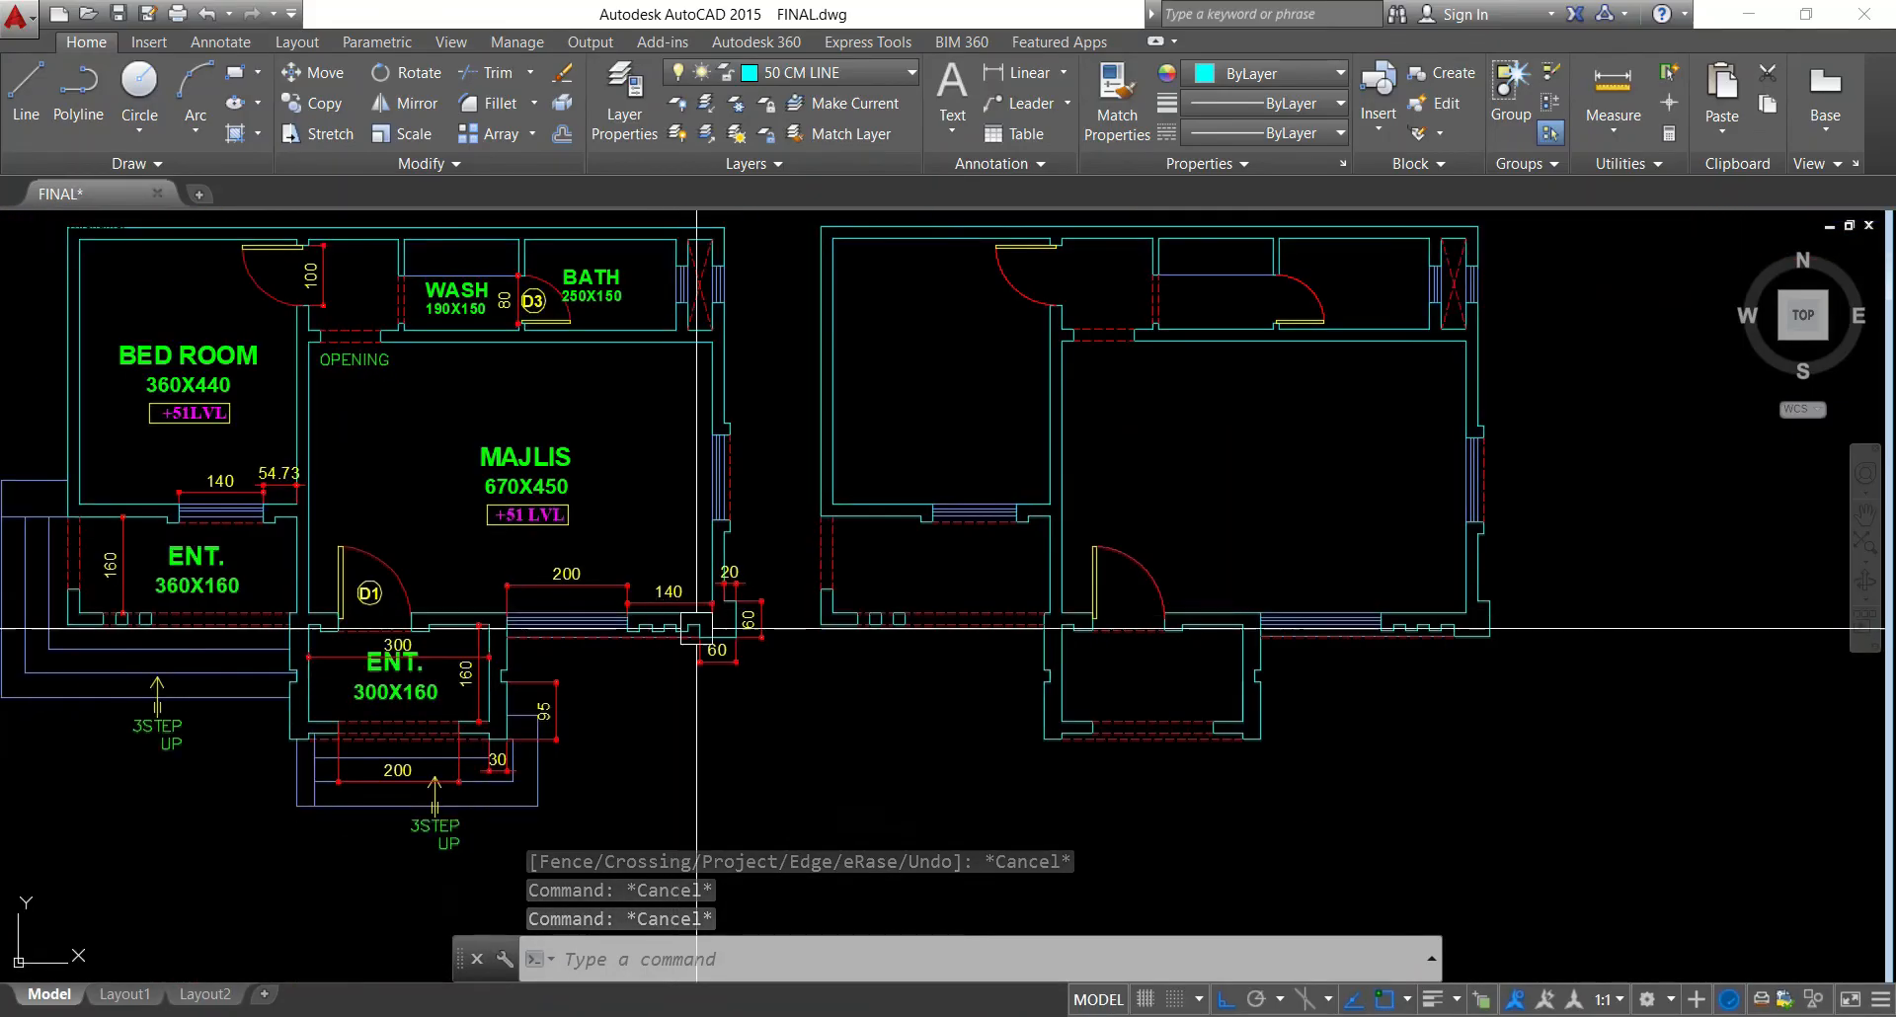
key(Escape)
scroll(1311, 709, down, 4)
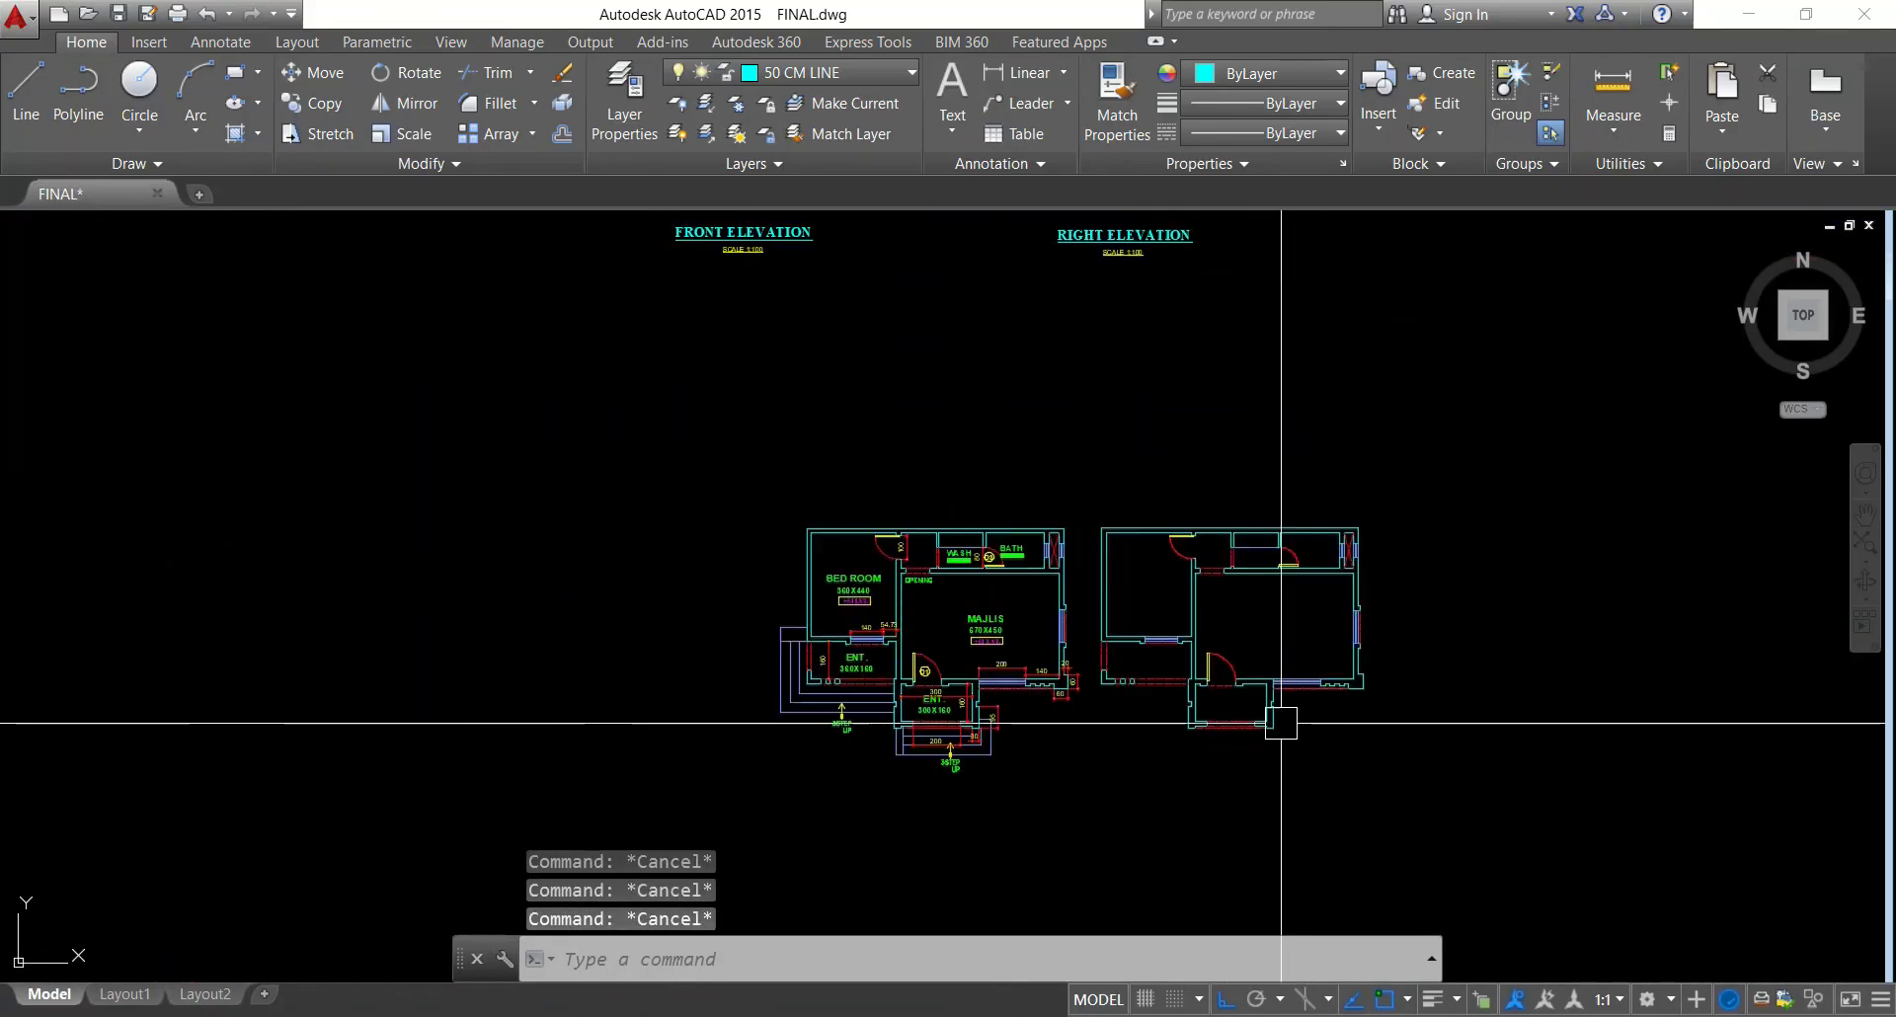
scroll(1210, 688, up, 2)
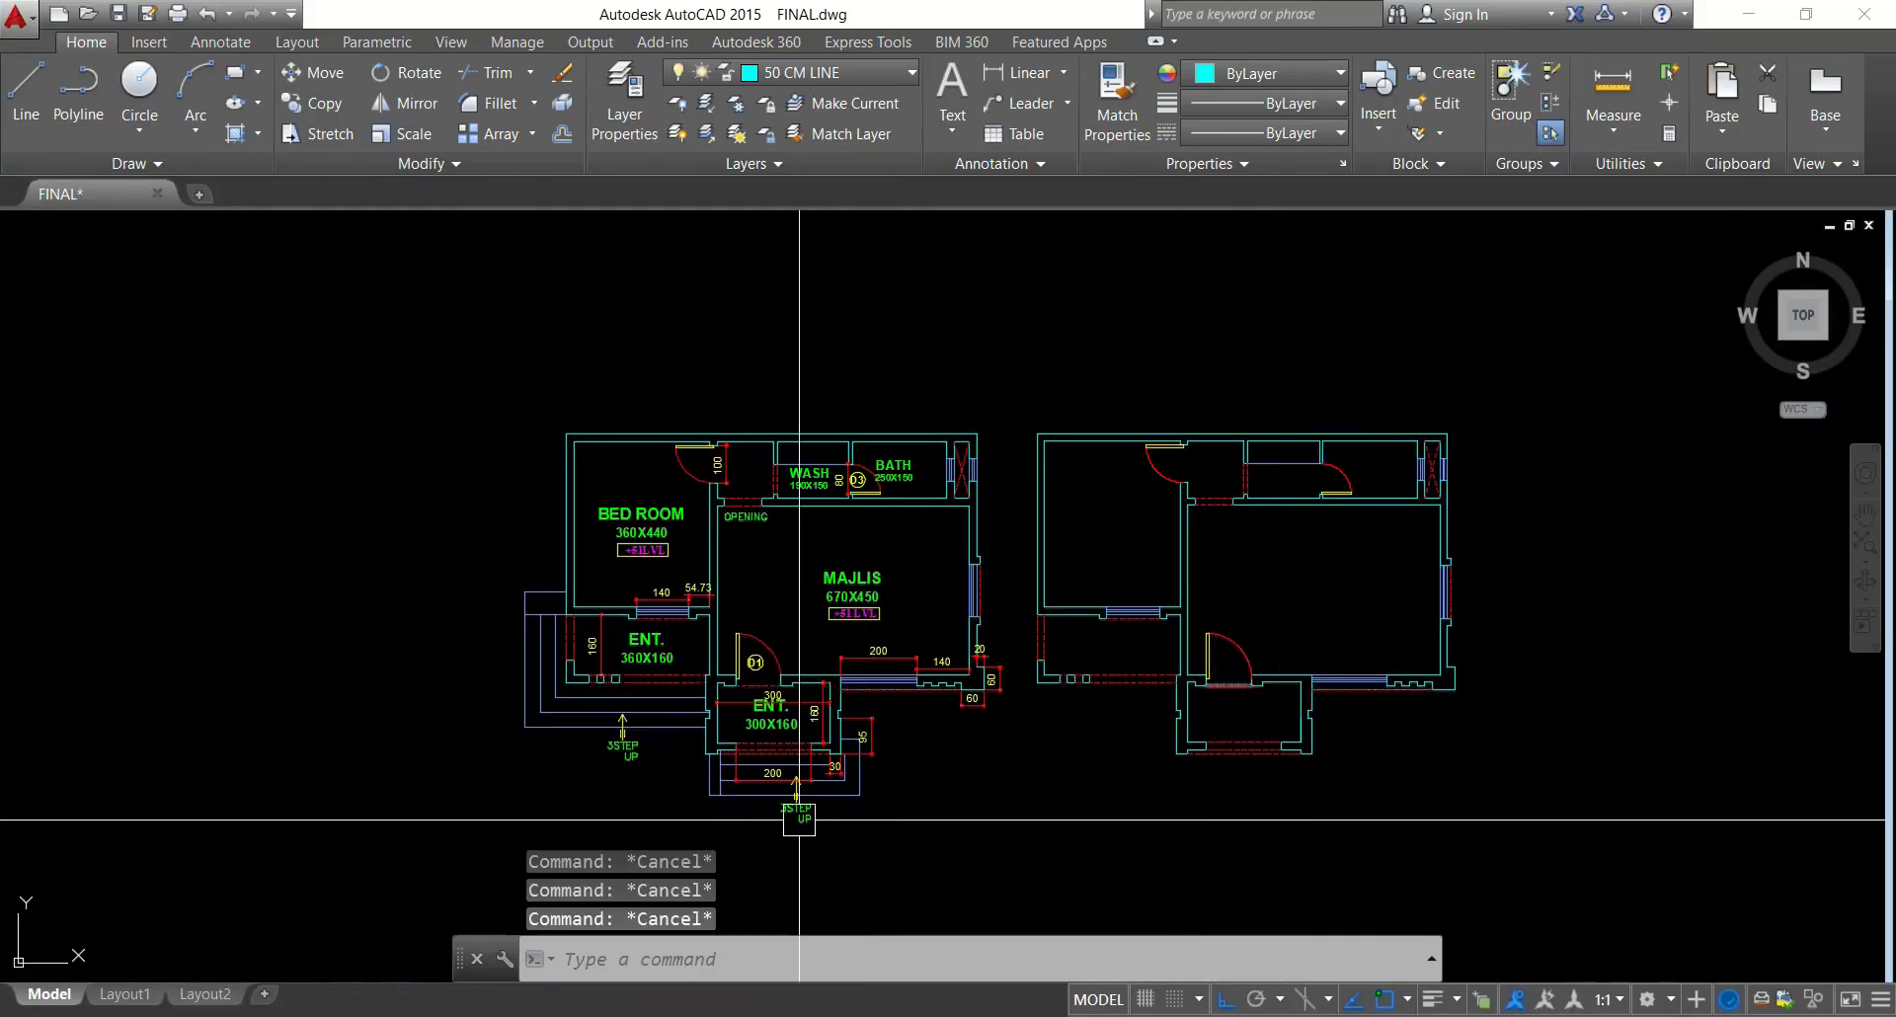
scroll(799, 820, up, 2)
scroll(805, 776, up, 2)
click(761, 765)
text(e)
key(space)
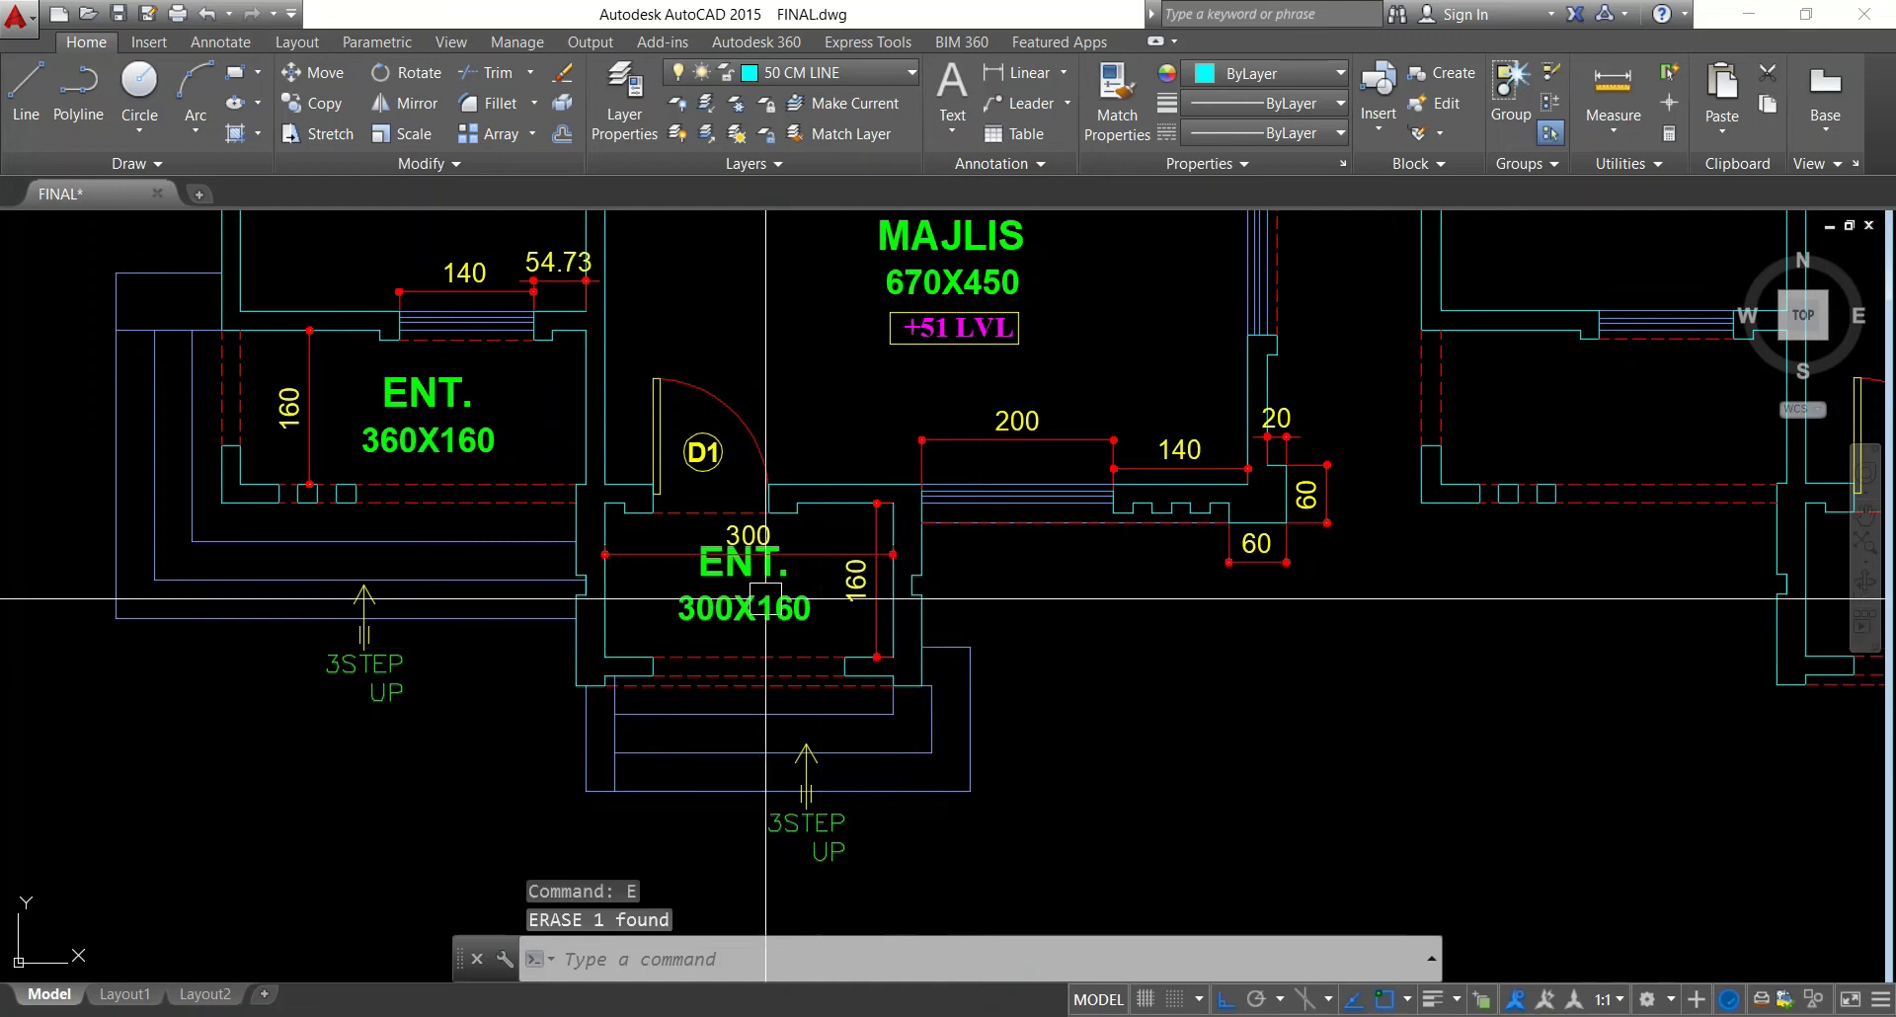
key(Escape)
key(Escape)
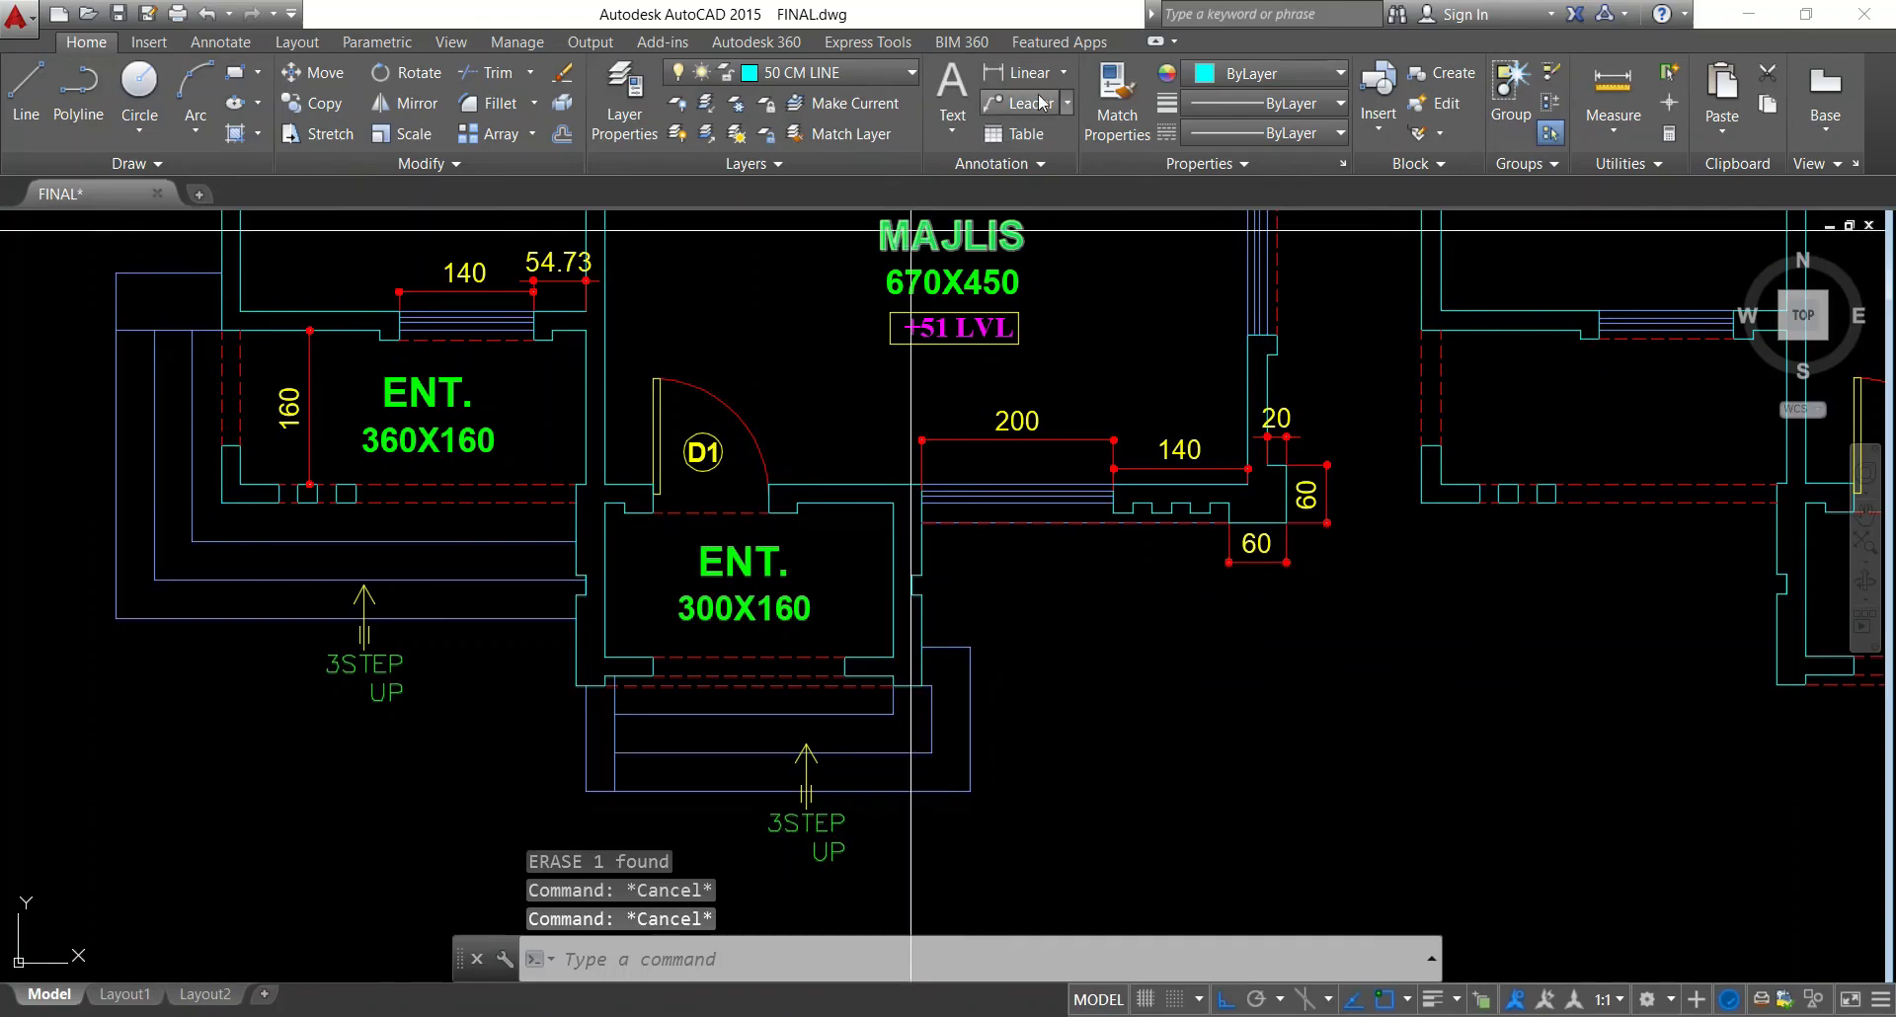
Measure the depth of the innermost front entrance step in the completed plan with a temporary linear dimension
click(1023, 72)
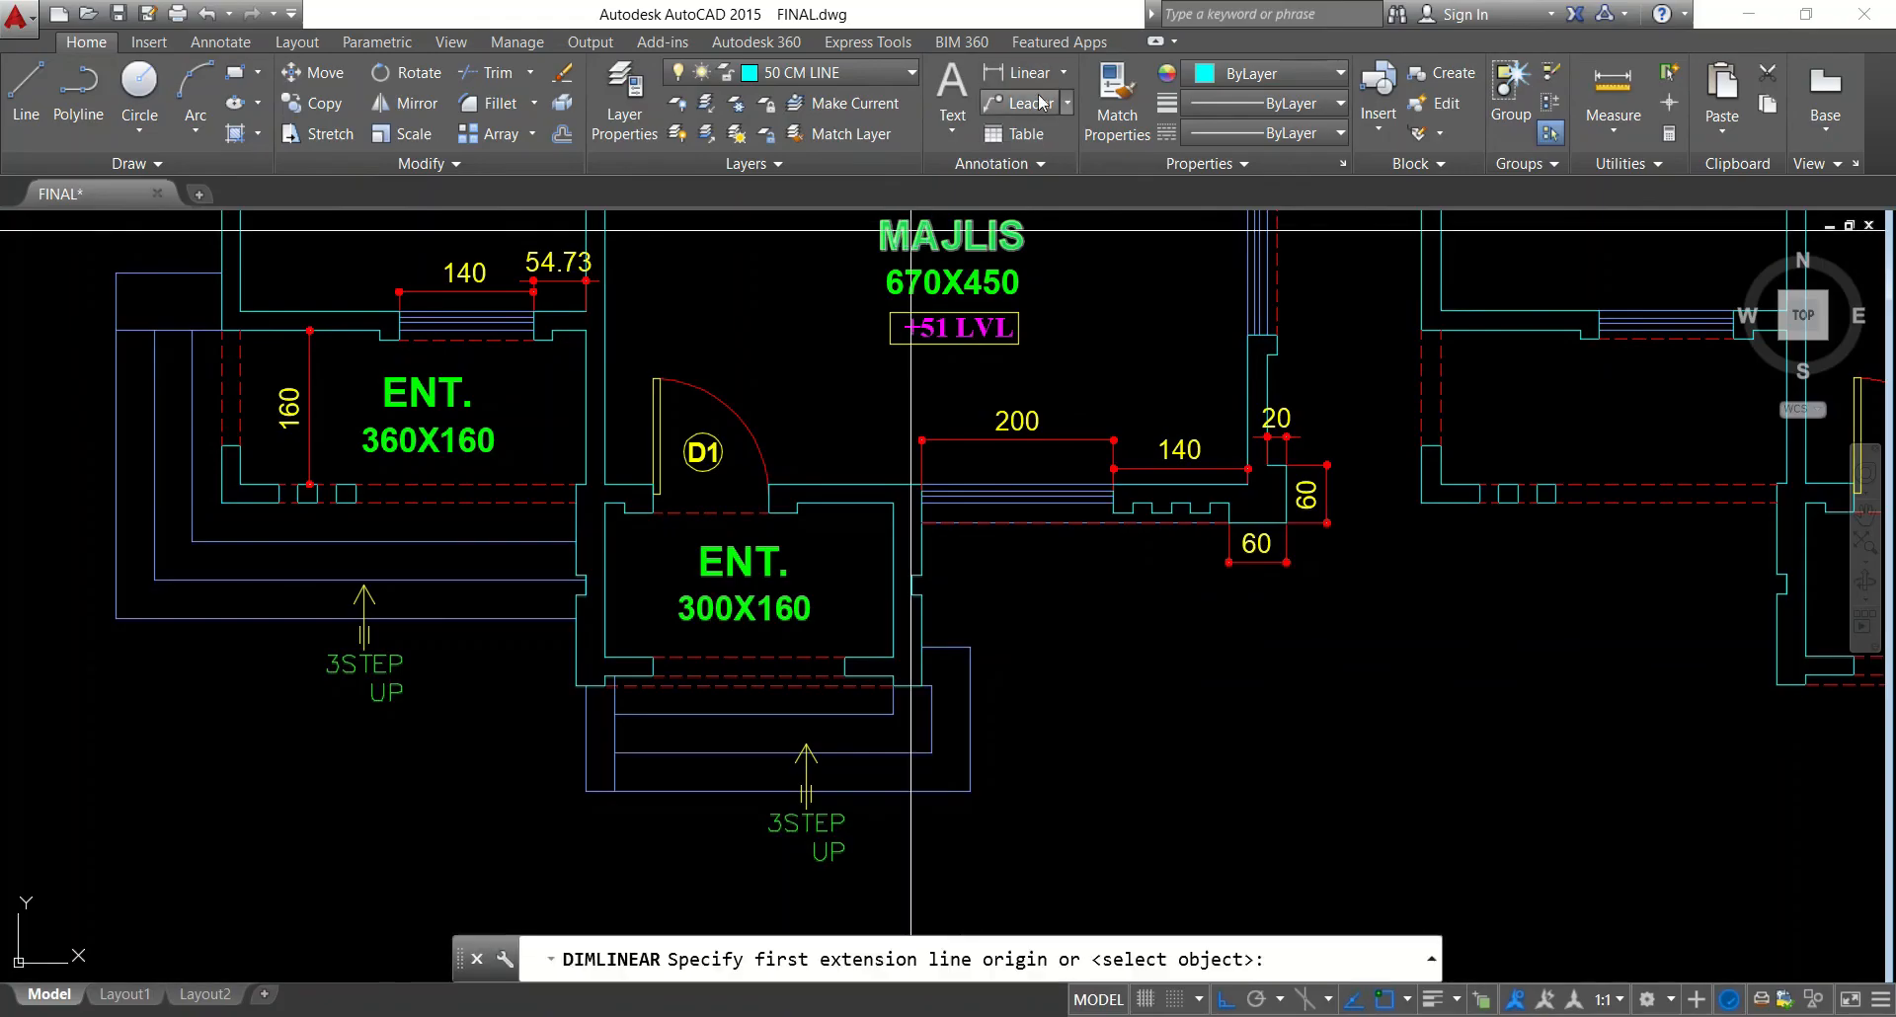
scroll(593, 754, up, 3)
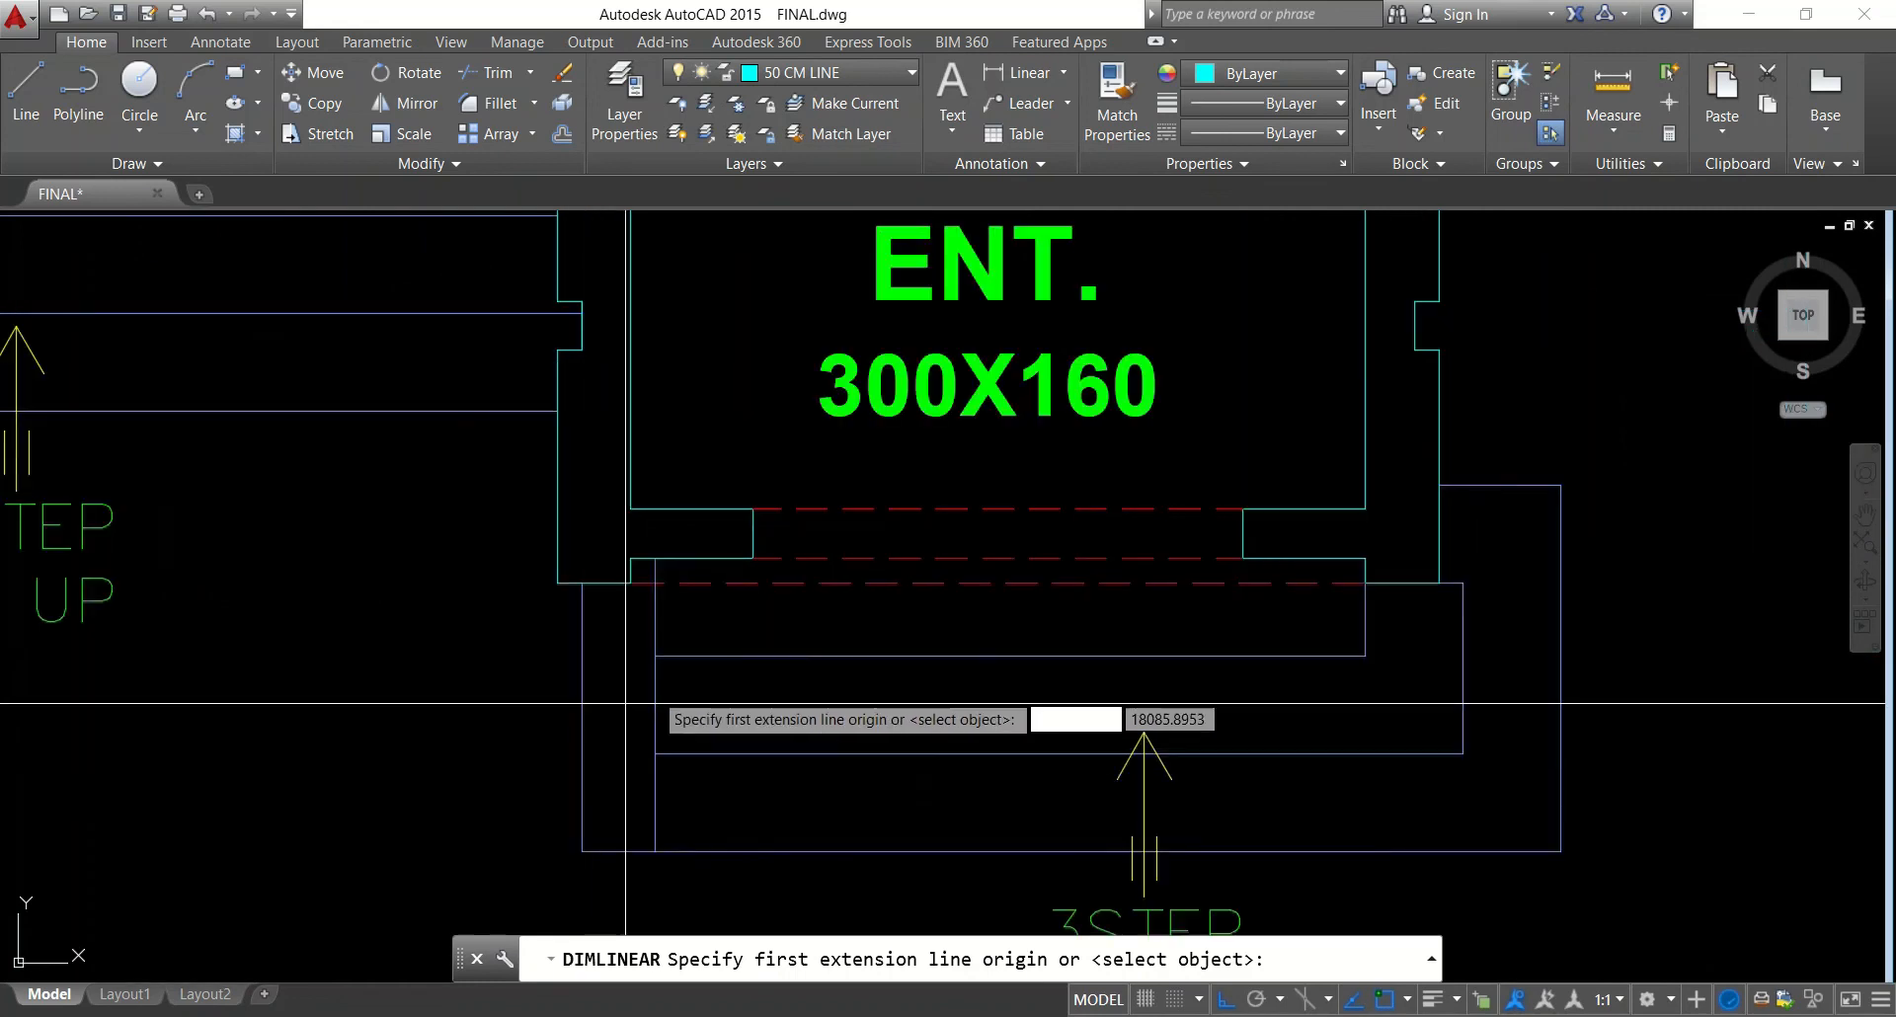
click(729, 656)
click(729, 558)
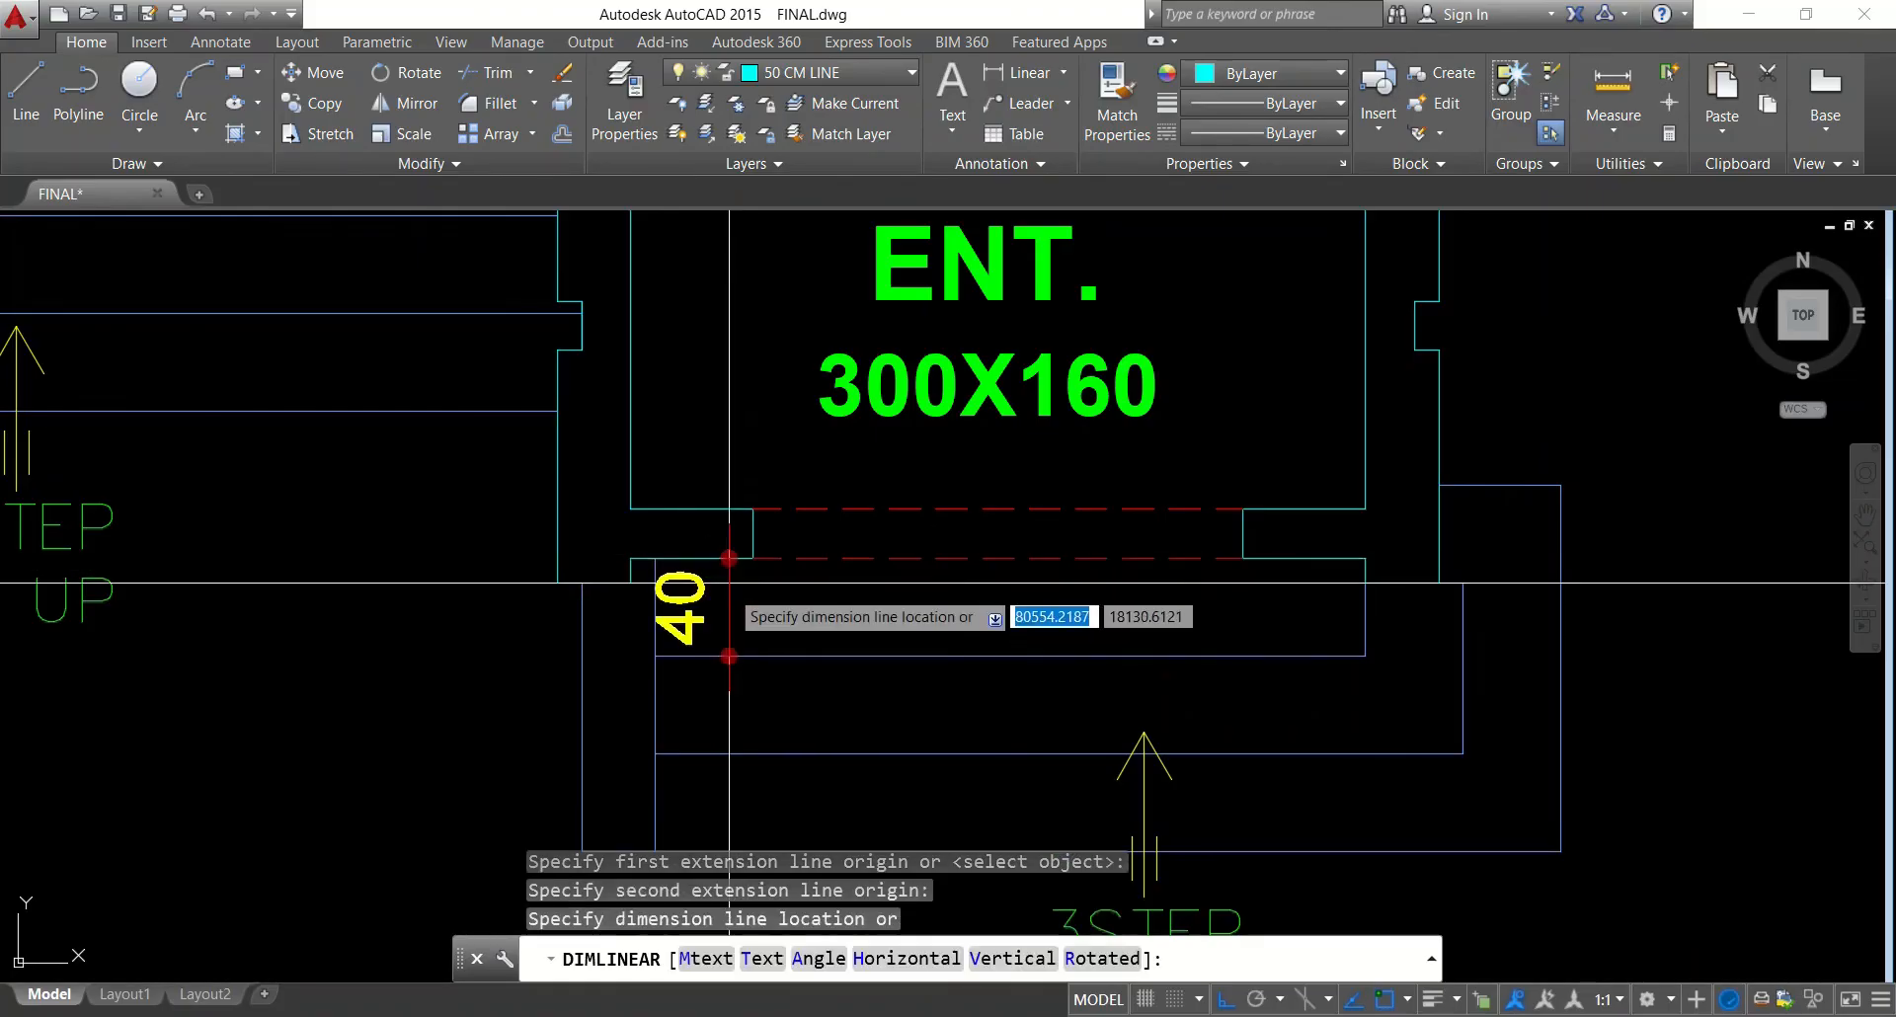
key(Escape)
Measure the depths of the two outer front entrance steps in the completed plan with temporary linear dimensions
key(space)
click(724, 656)
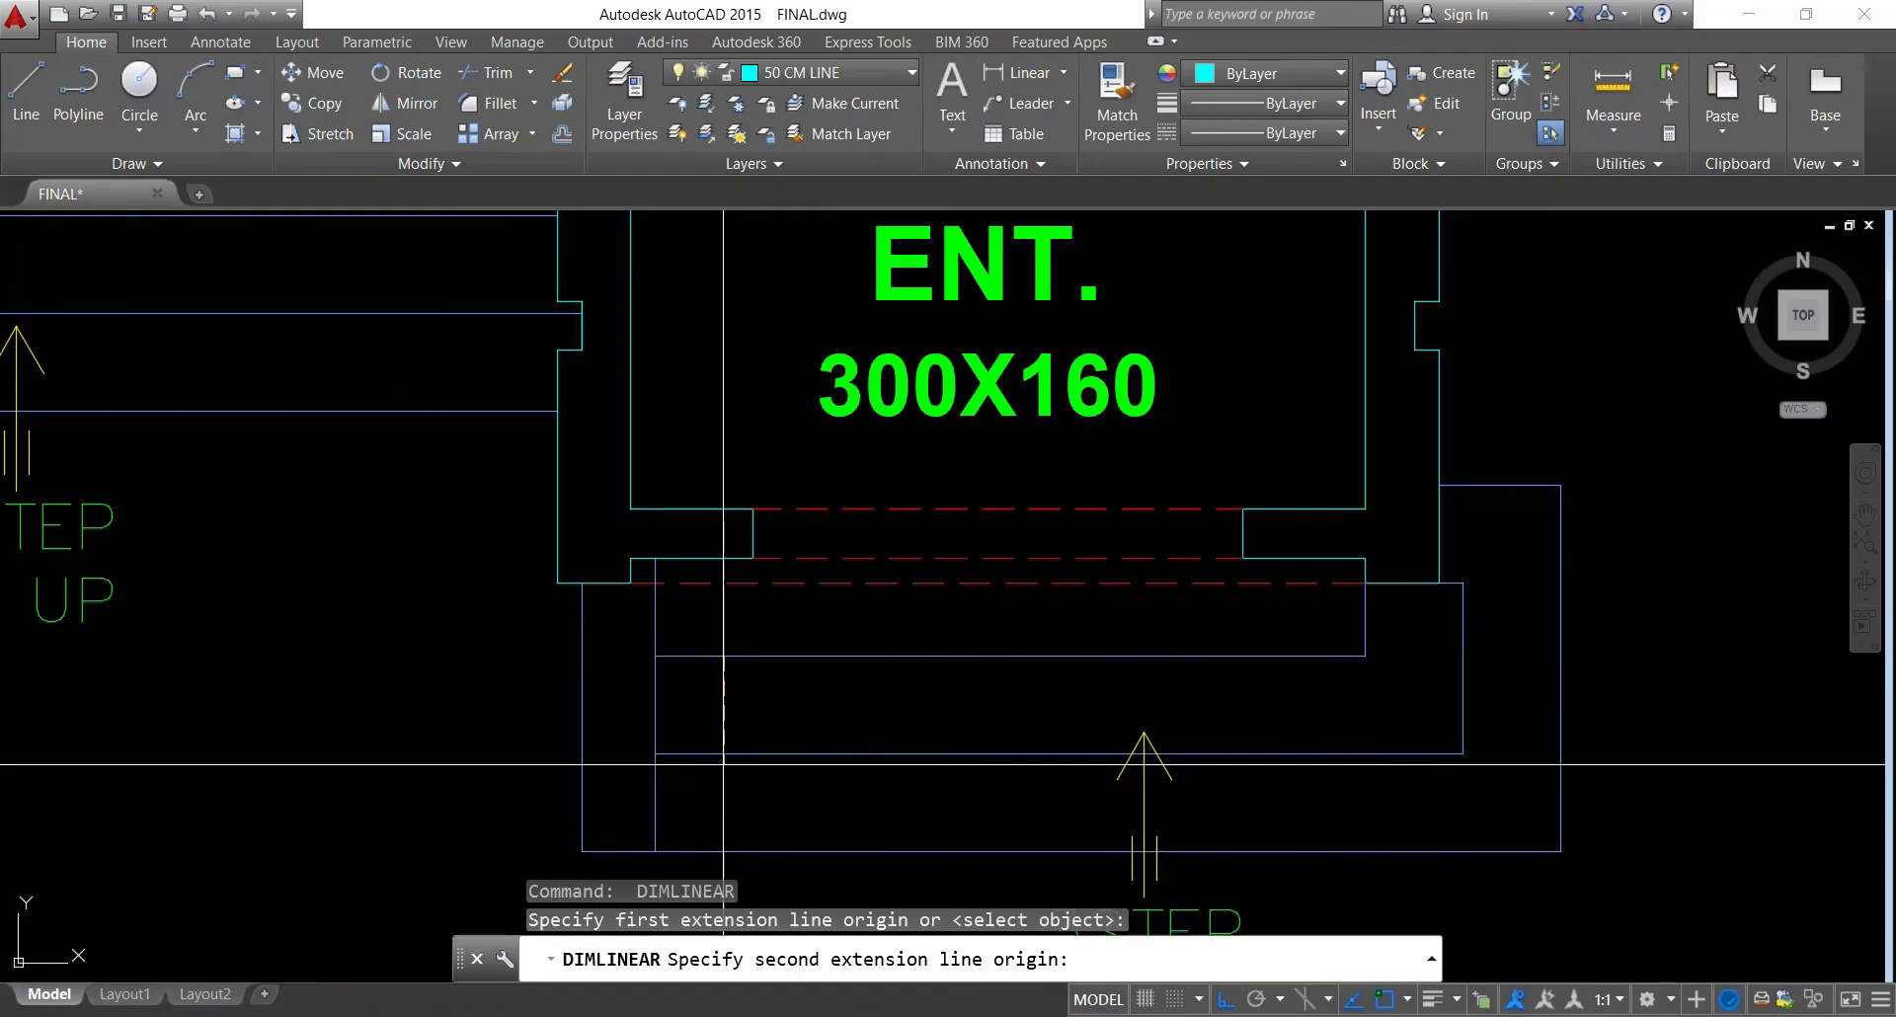
click(724, 758)
middle_drag(691, 745, 724, 650)
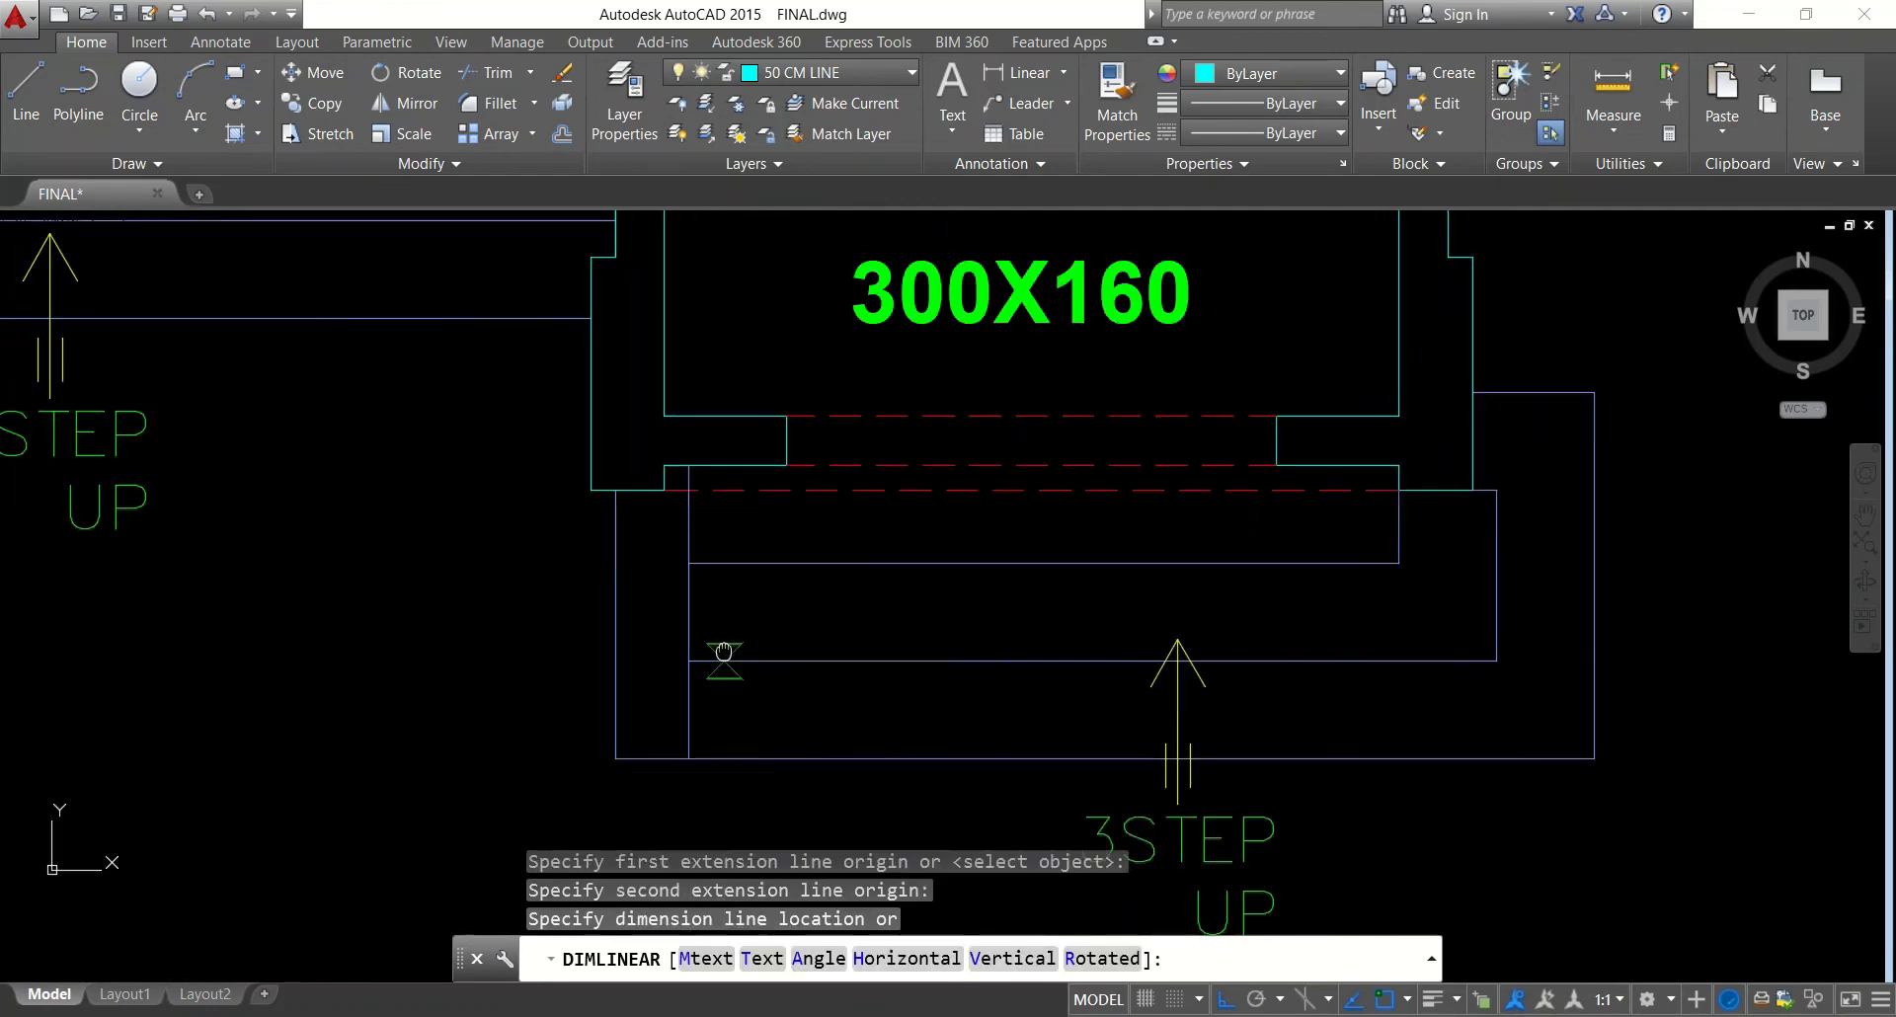
key(Escape)
key(space)
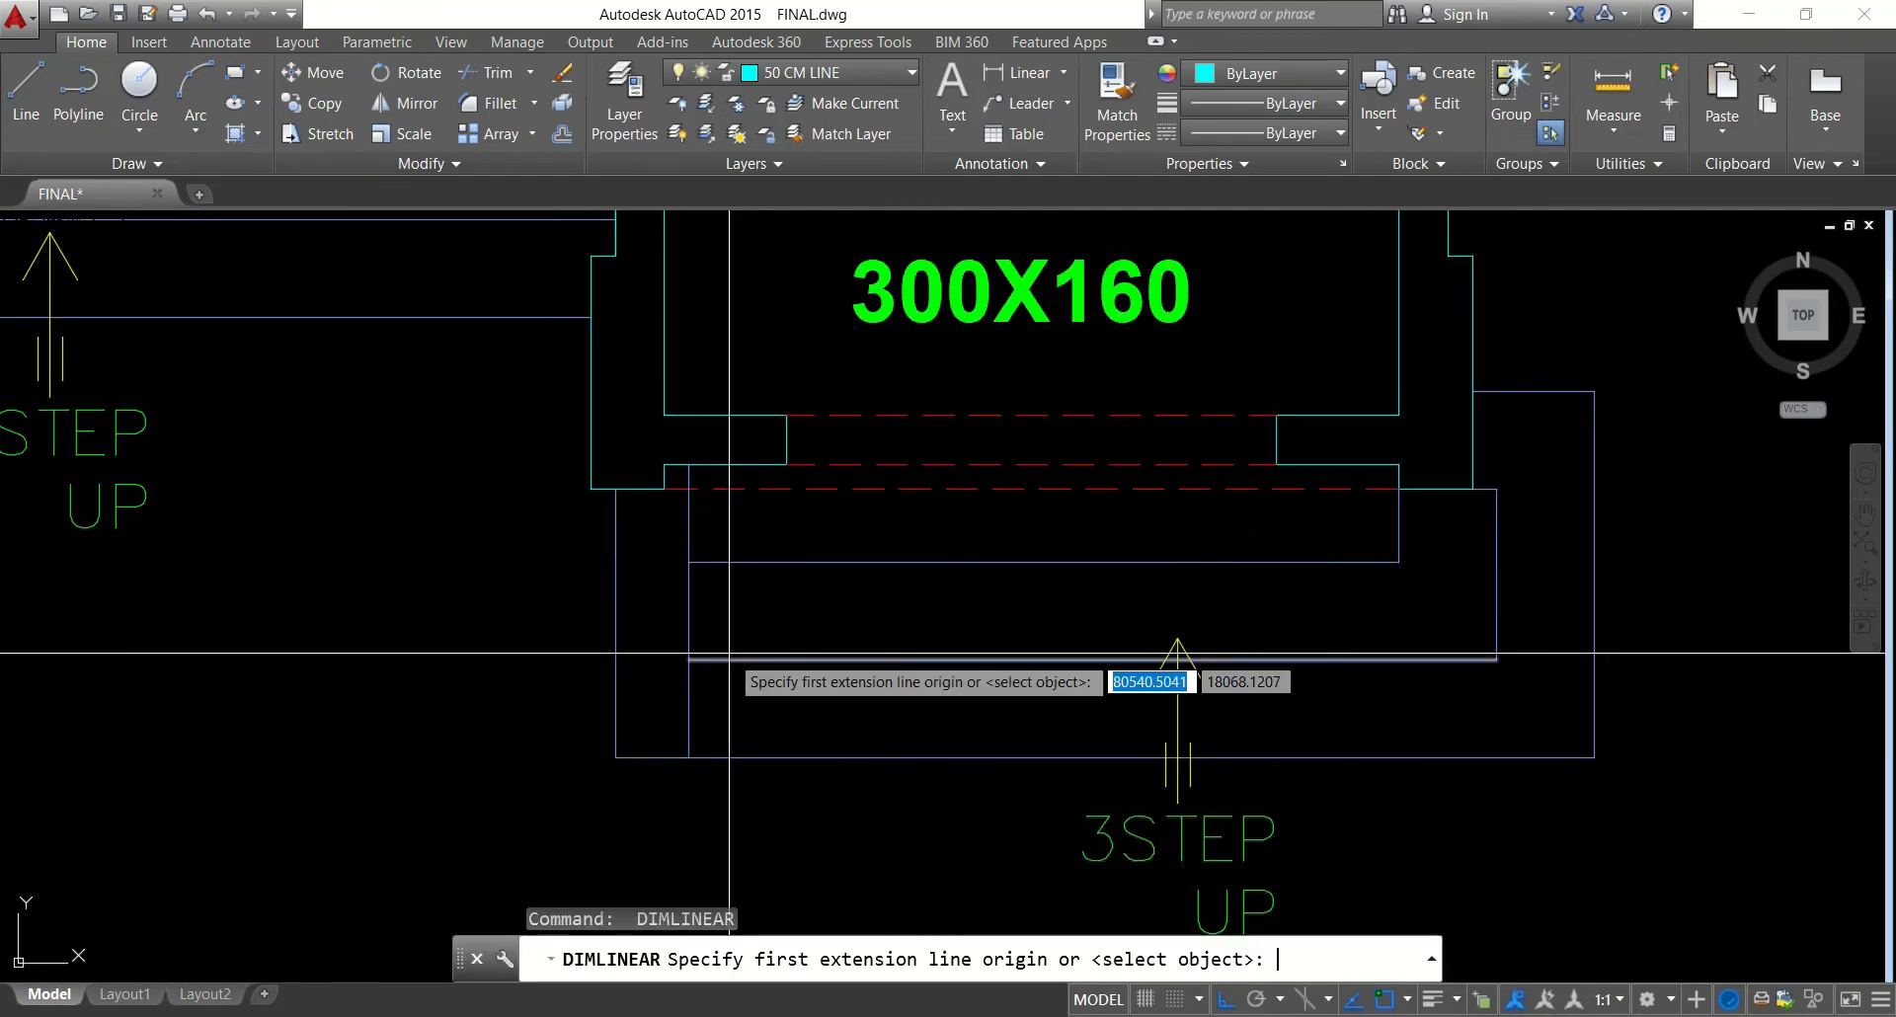
click(726, 656)
click(729, 760)
key(Escape)
key(Escape)
key(Escape)
Offset the short front wall line of the new plan's front entrance outward by 40 for the first step
scroll(691, 751, down, 5)
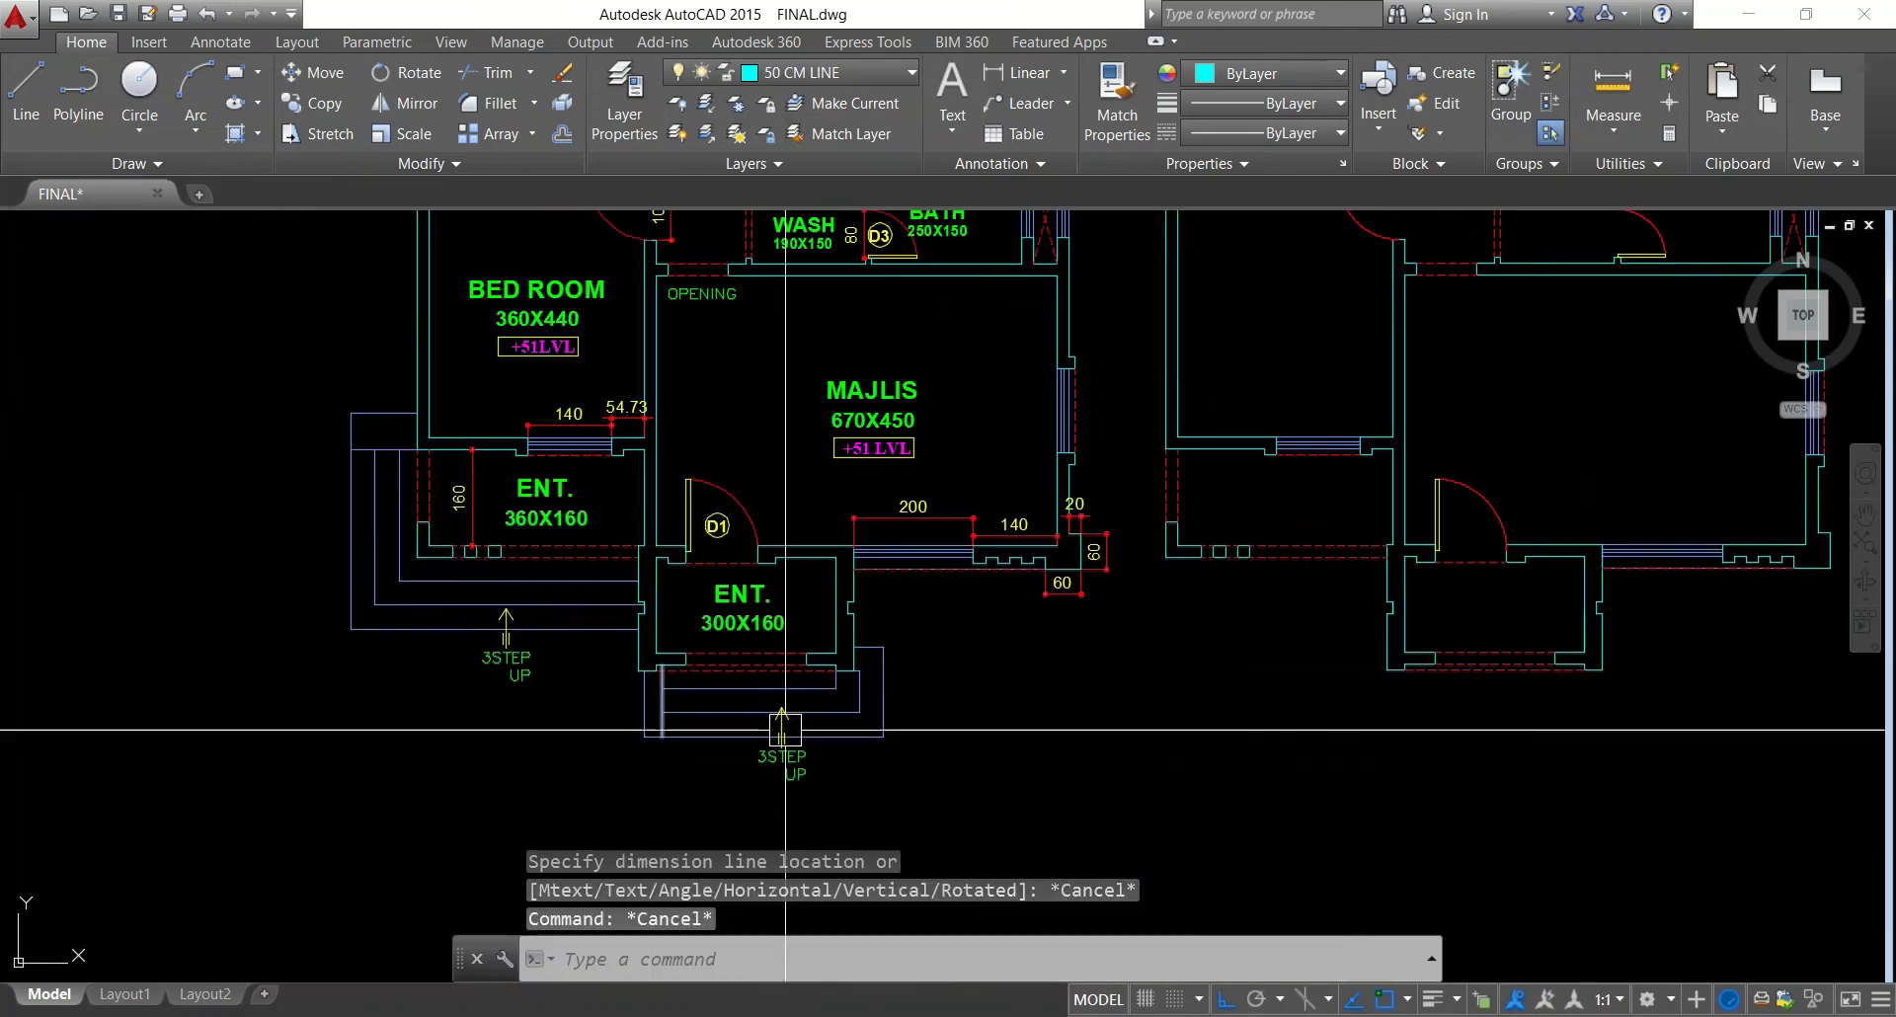
middle_drag(1431, 661, 1256, 665)
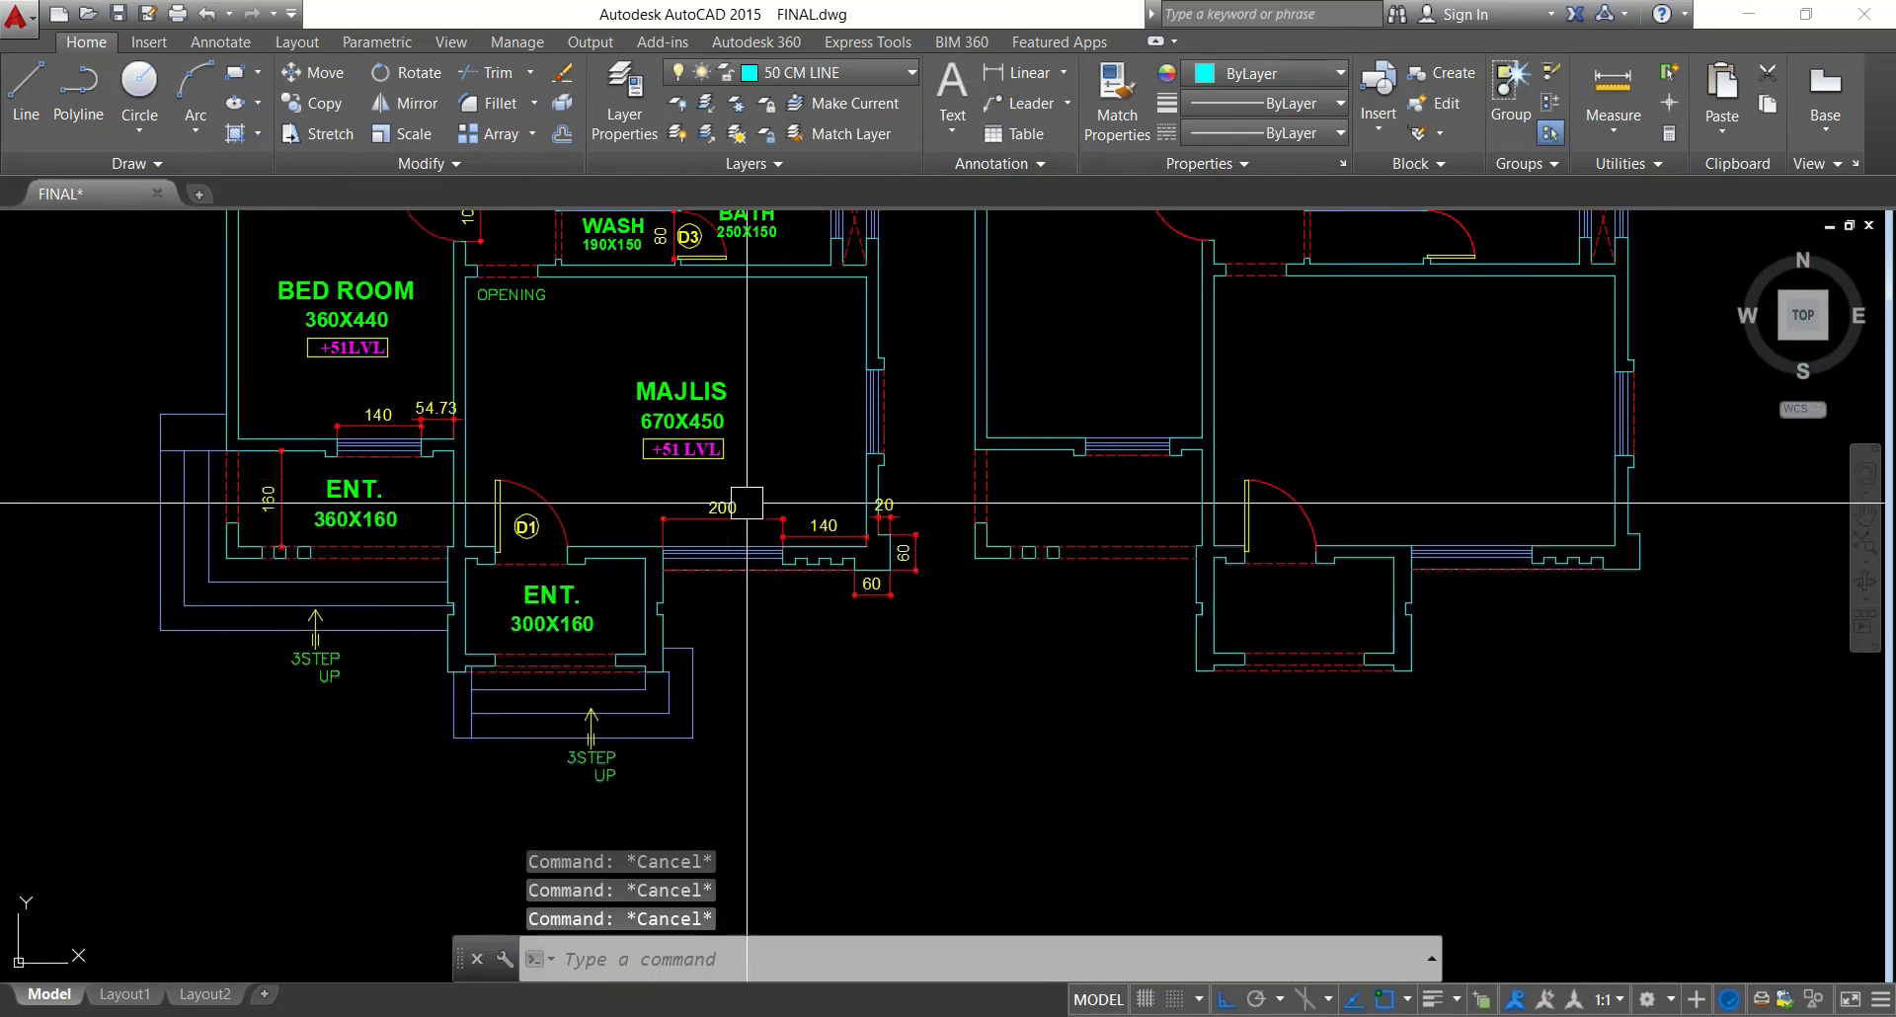
key(Return)
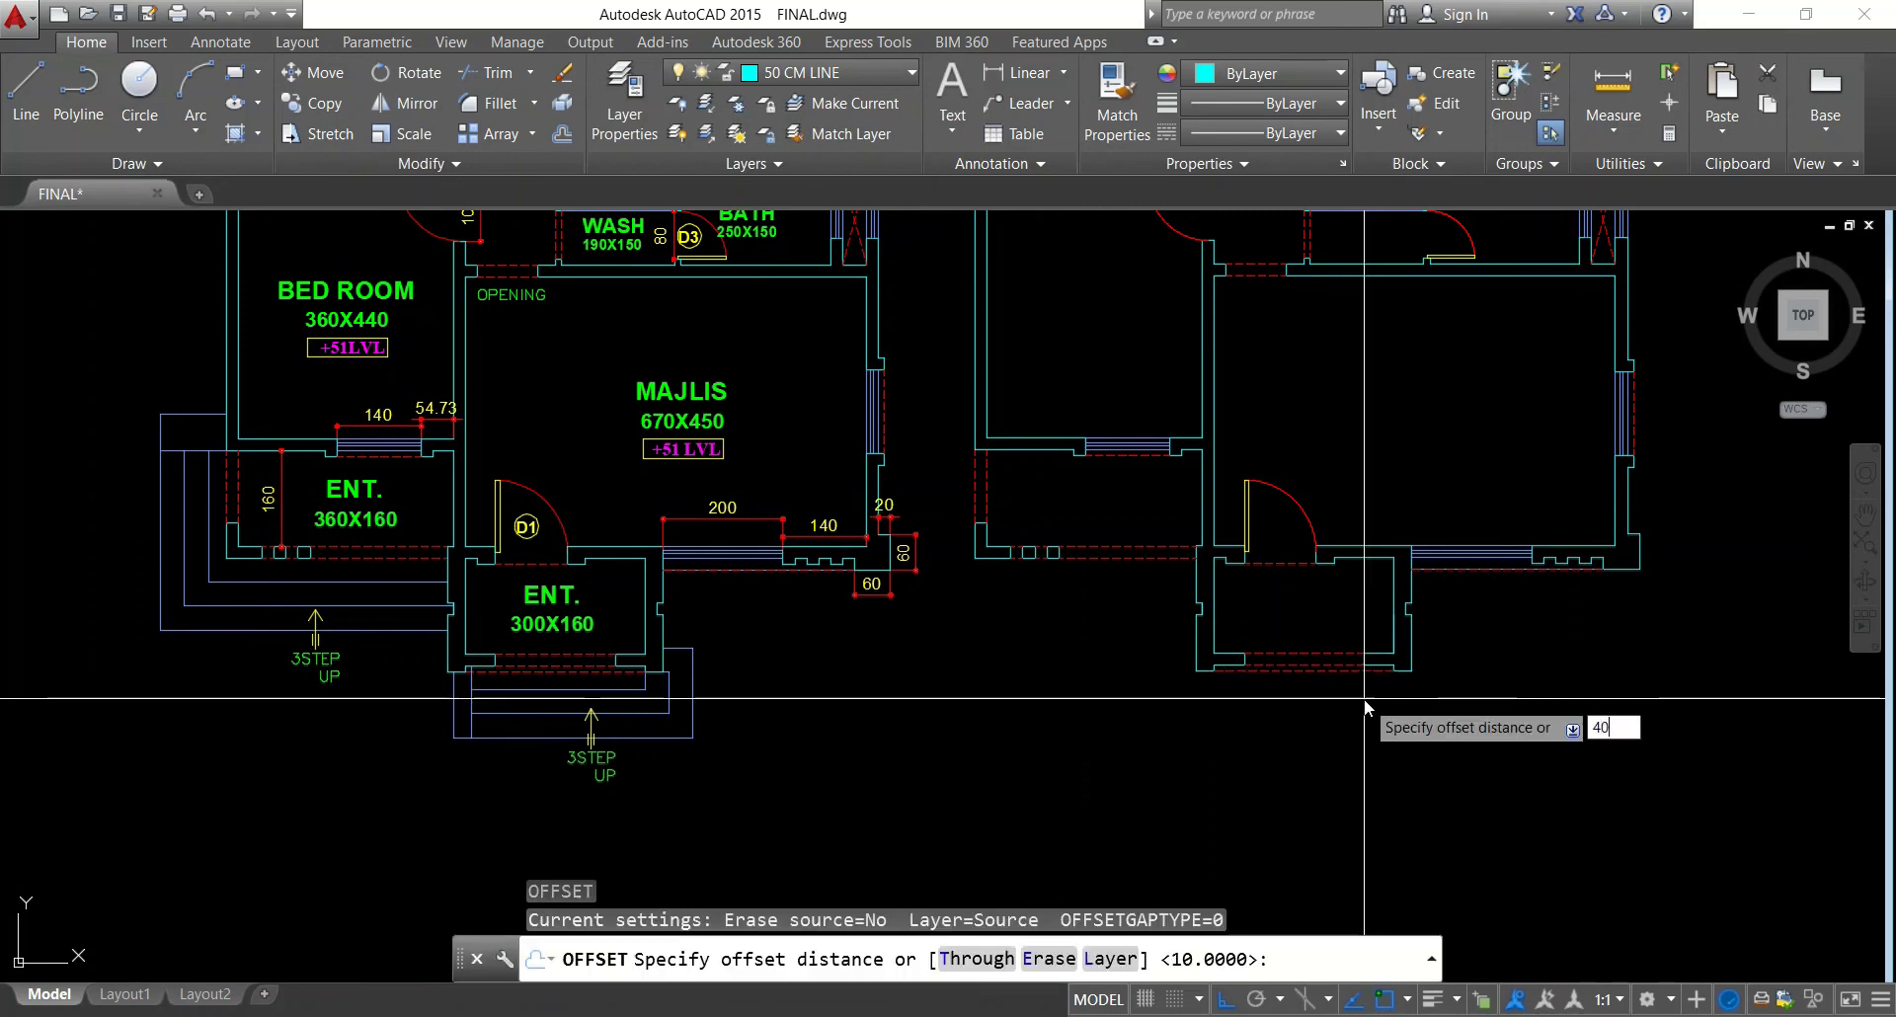
text(40)
key(Return)
scroll(1293, 653, up, 8)
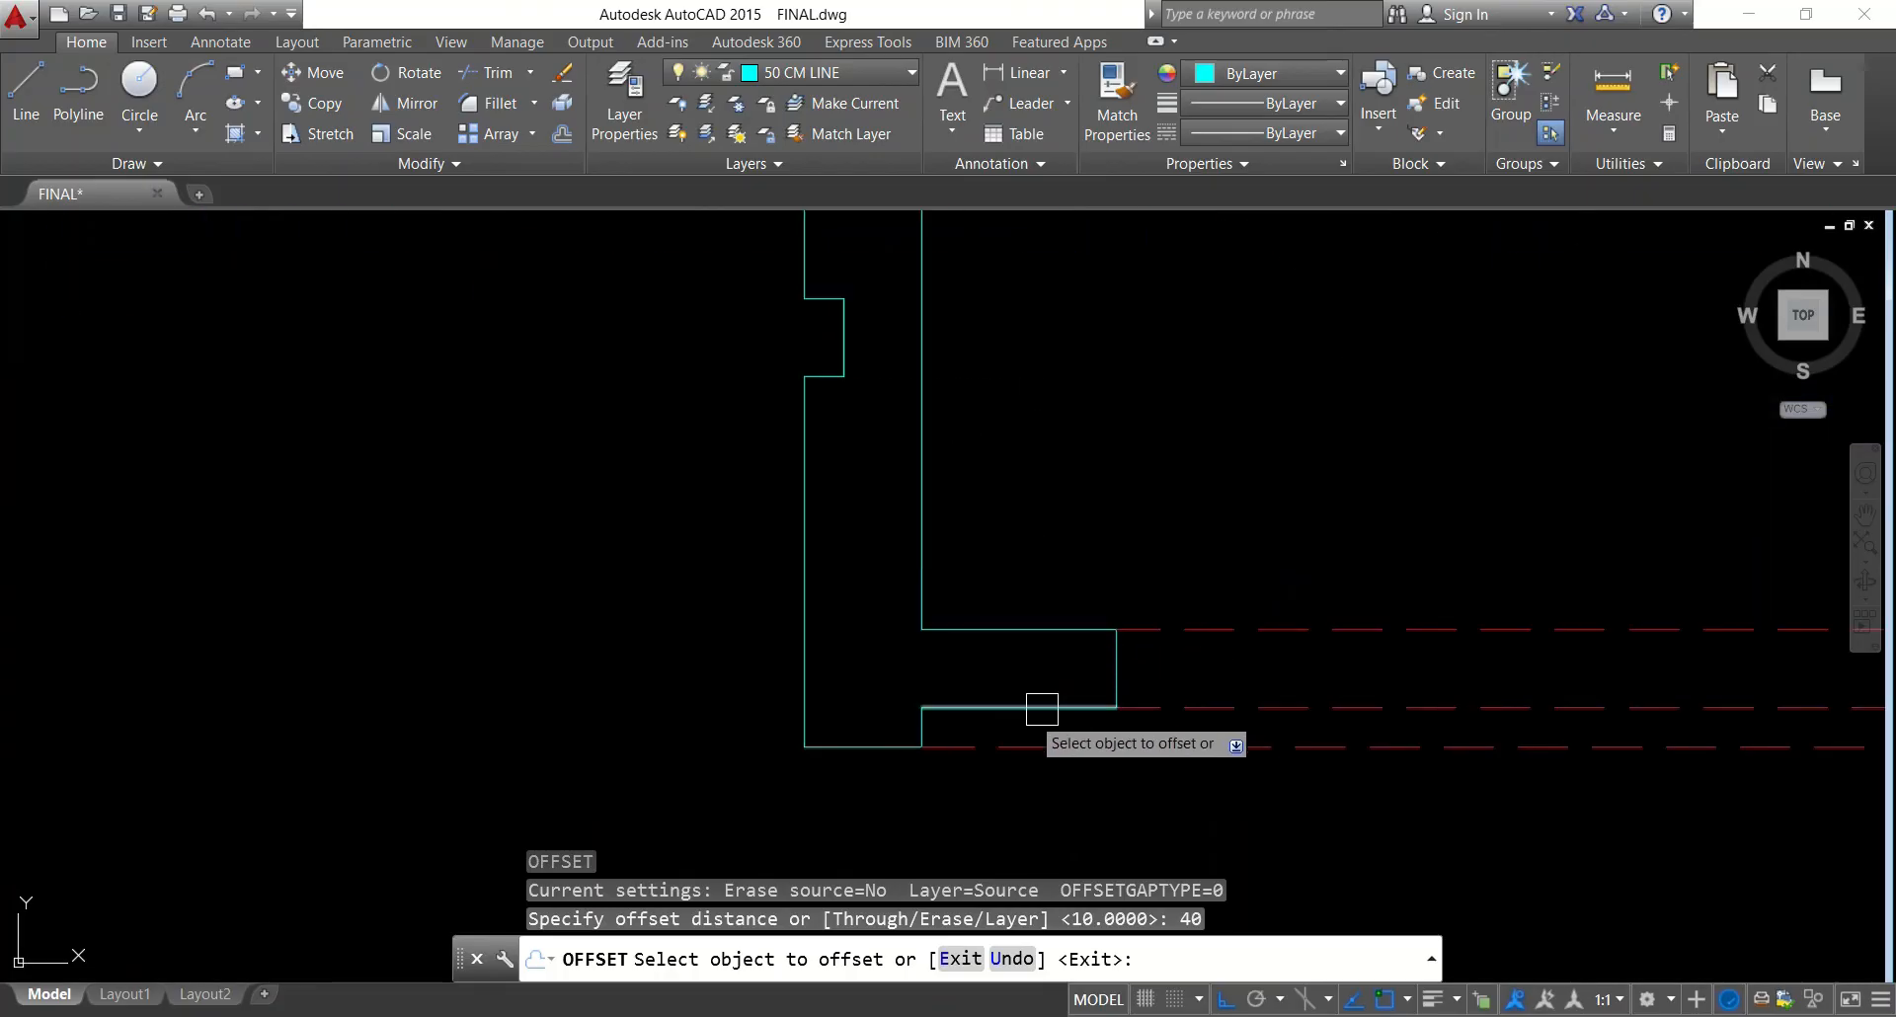
click(1035, 708)
click(1016, 785)
scroll(1070, 575, down, 2)
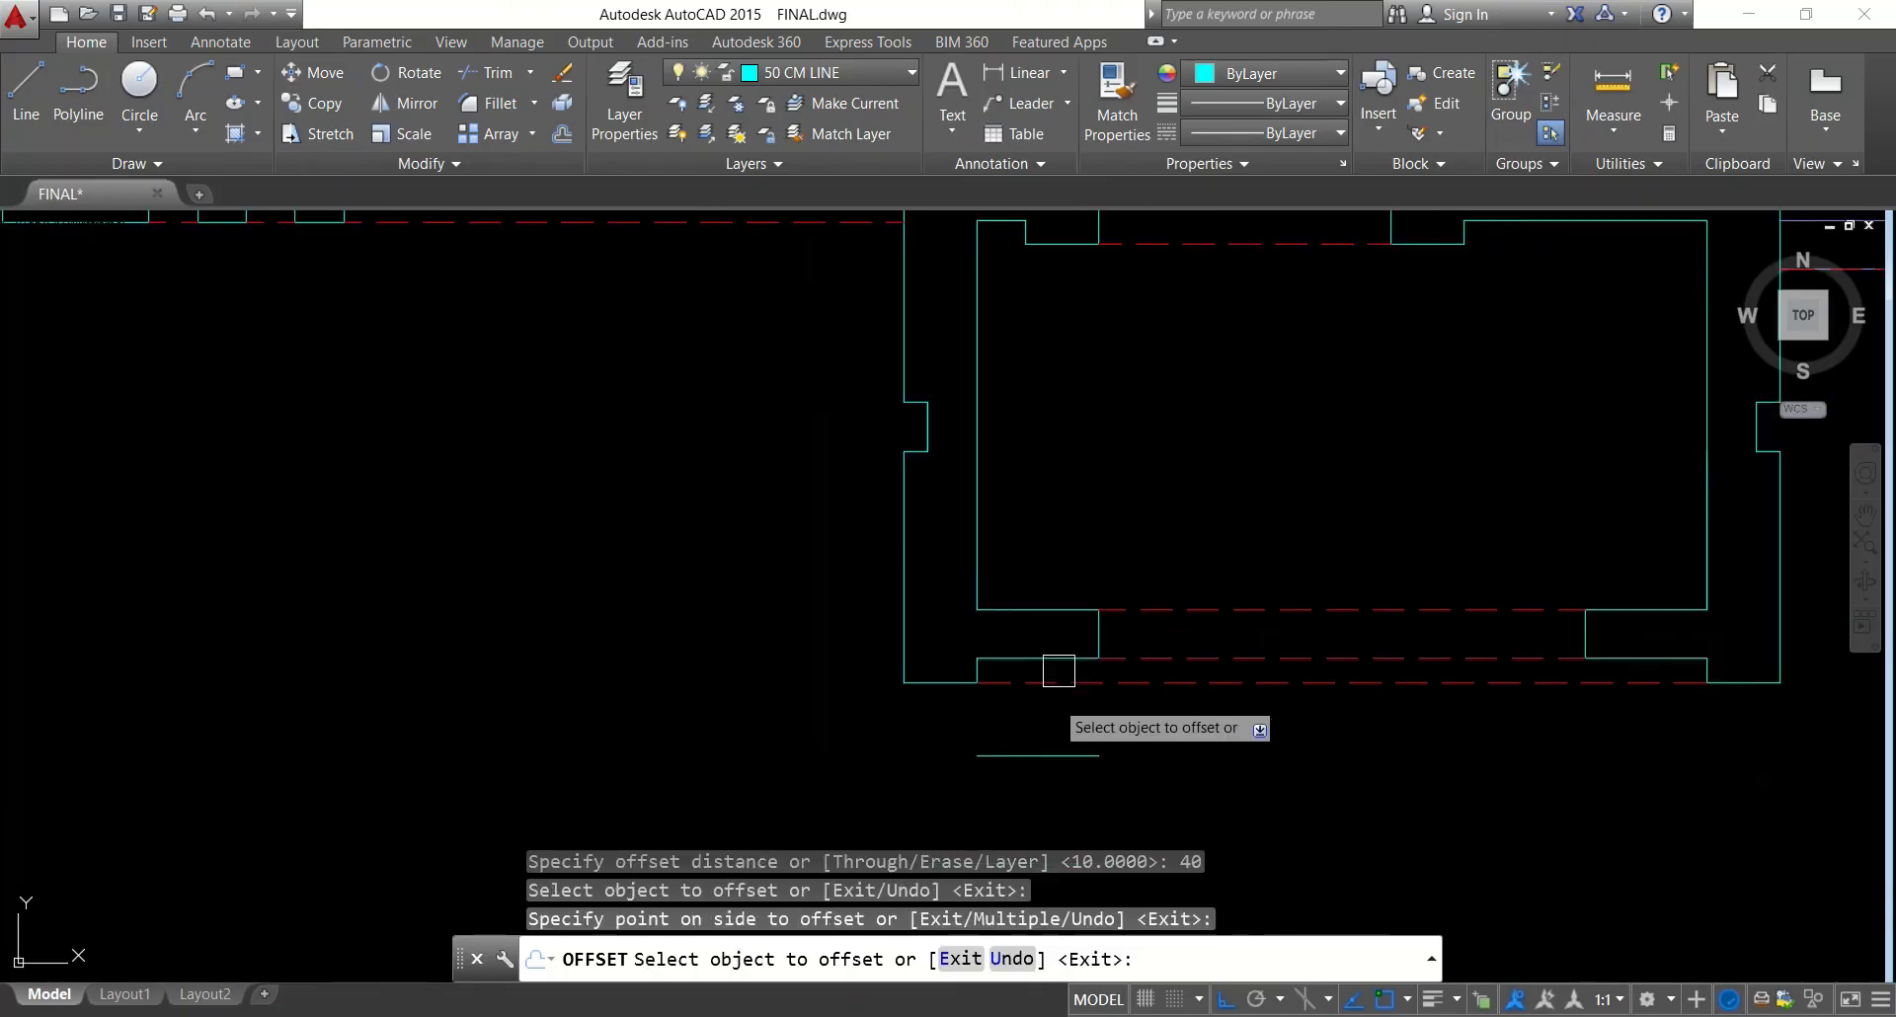
scroll(1190, 661, down, 2)
scroll(606, 685, down, 2)
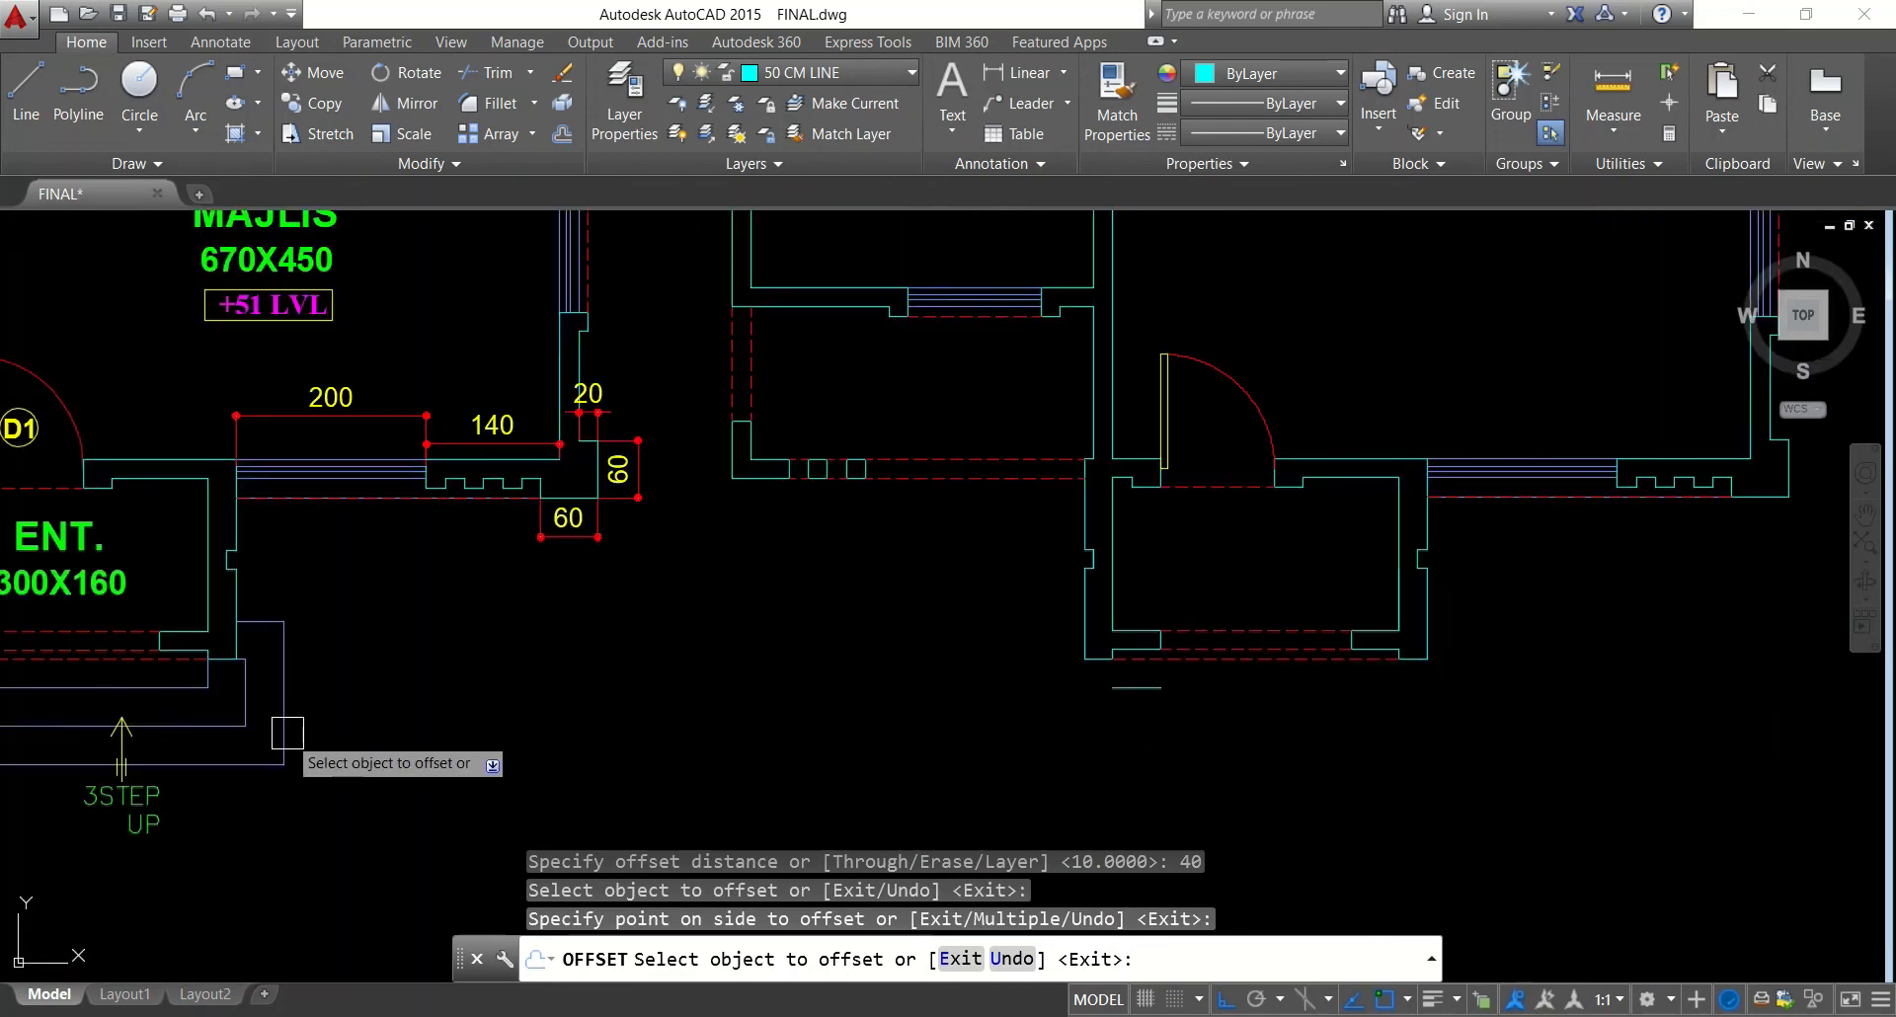
Offset the first step line outward twice in succession by 40 each for the remaining two step edges
key(Escape)
text(o)
key(Return)
key(Return)
click(1136, 689)
click(1145, 738)
click(1138, 727)
click(1148, 781)
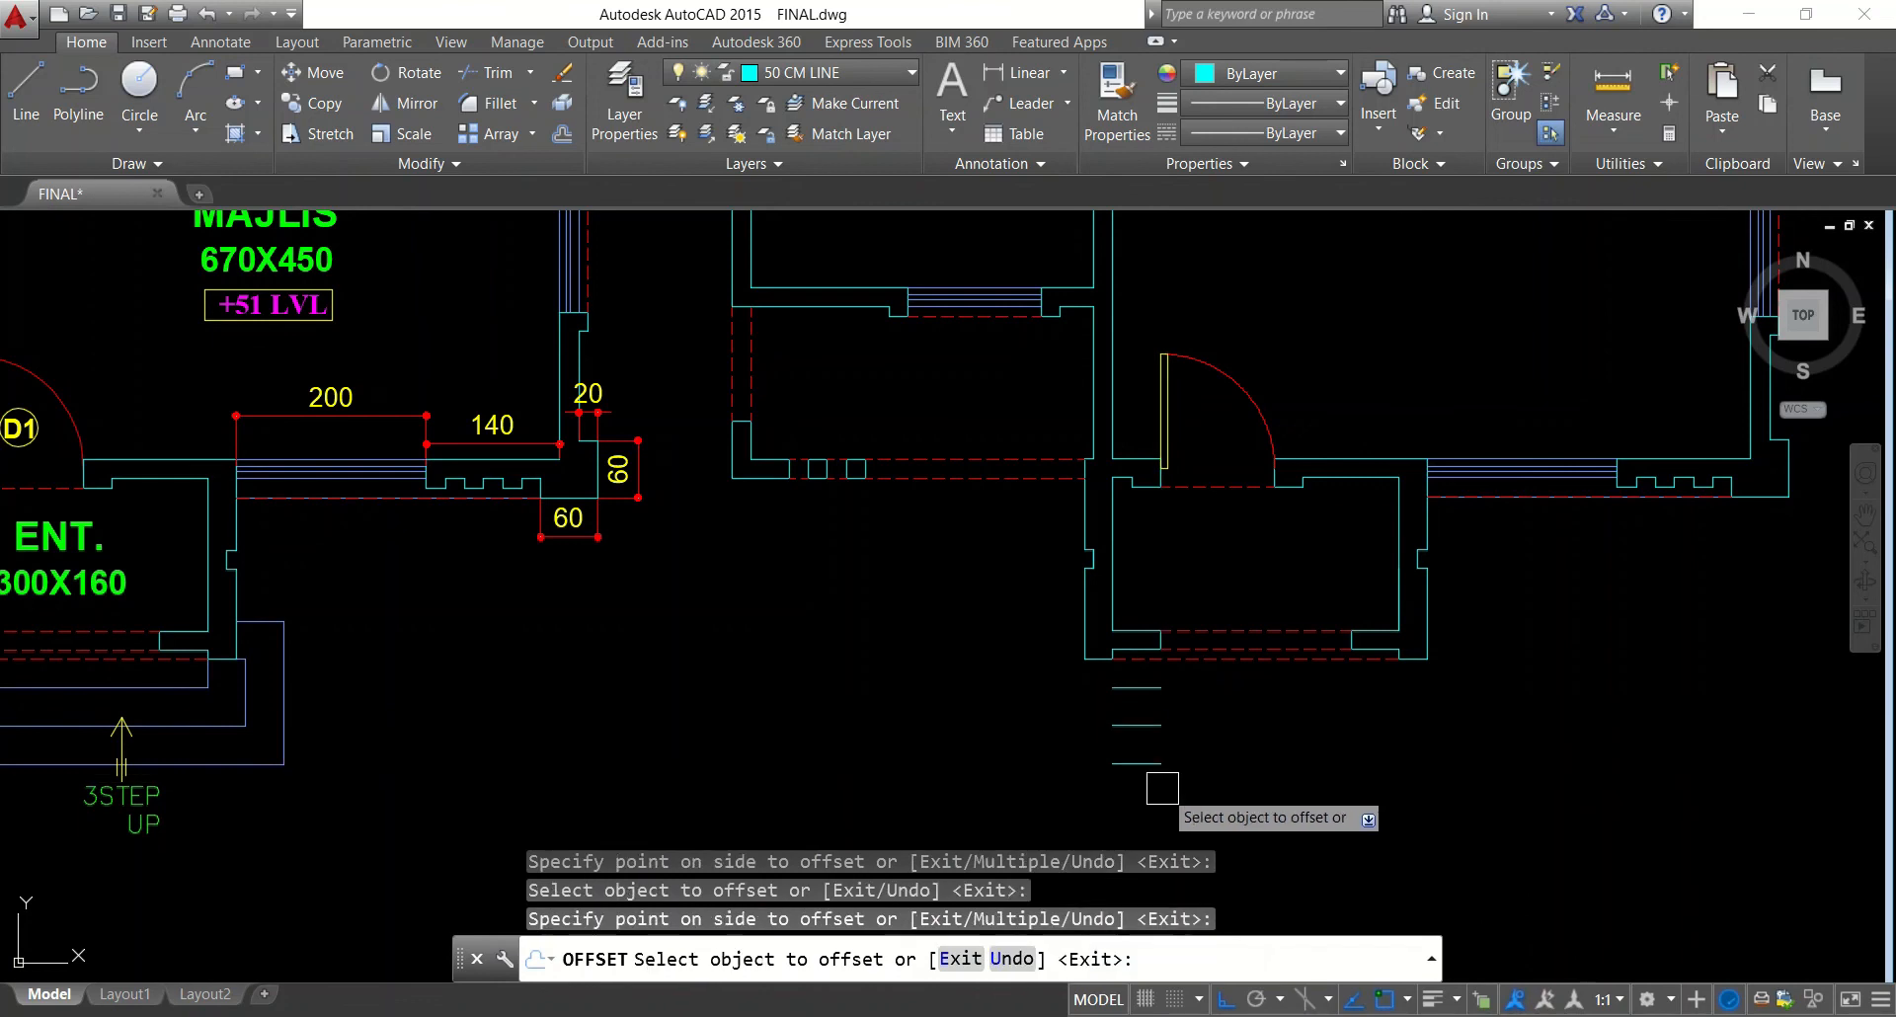
key(Escape)
key(Escape)
key(Escape)
key(Escape)
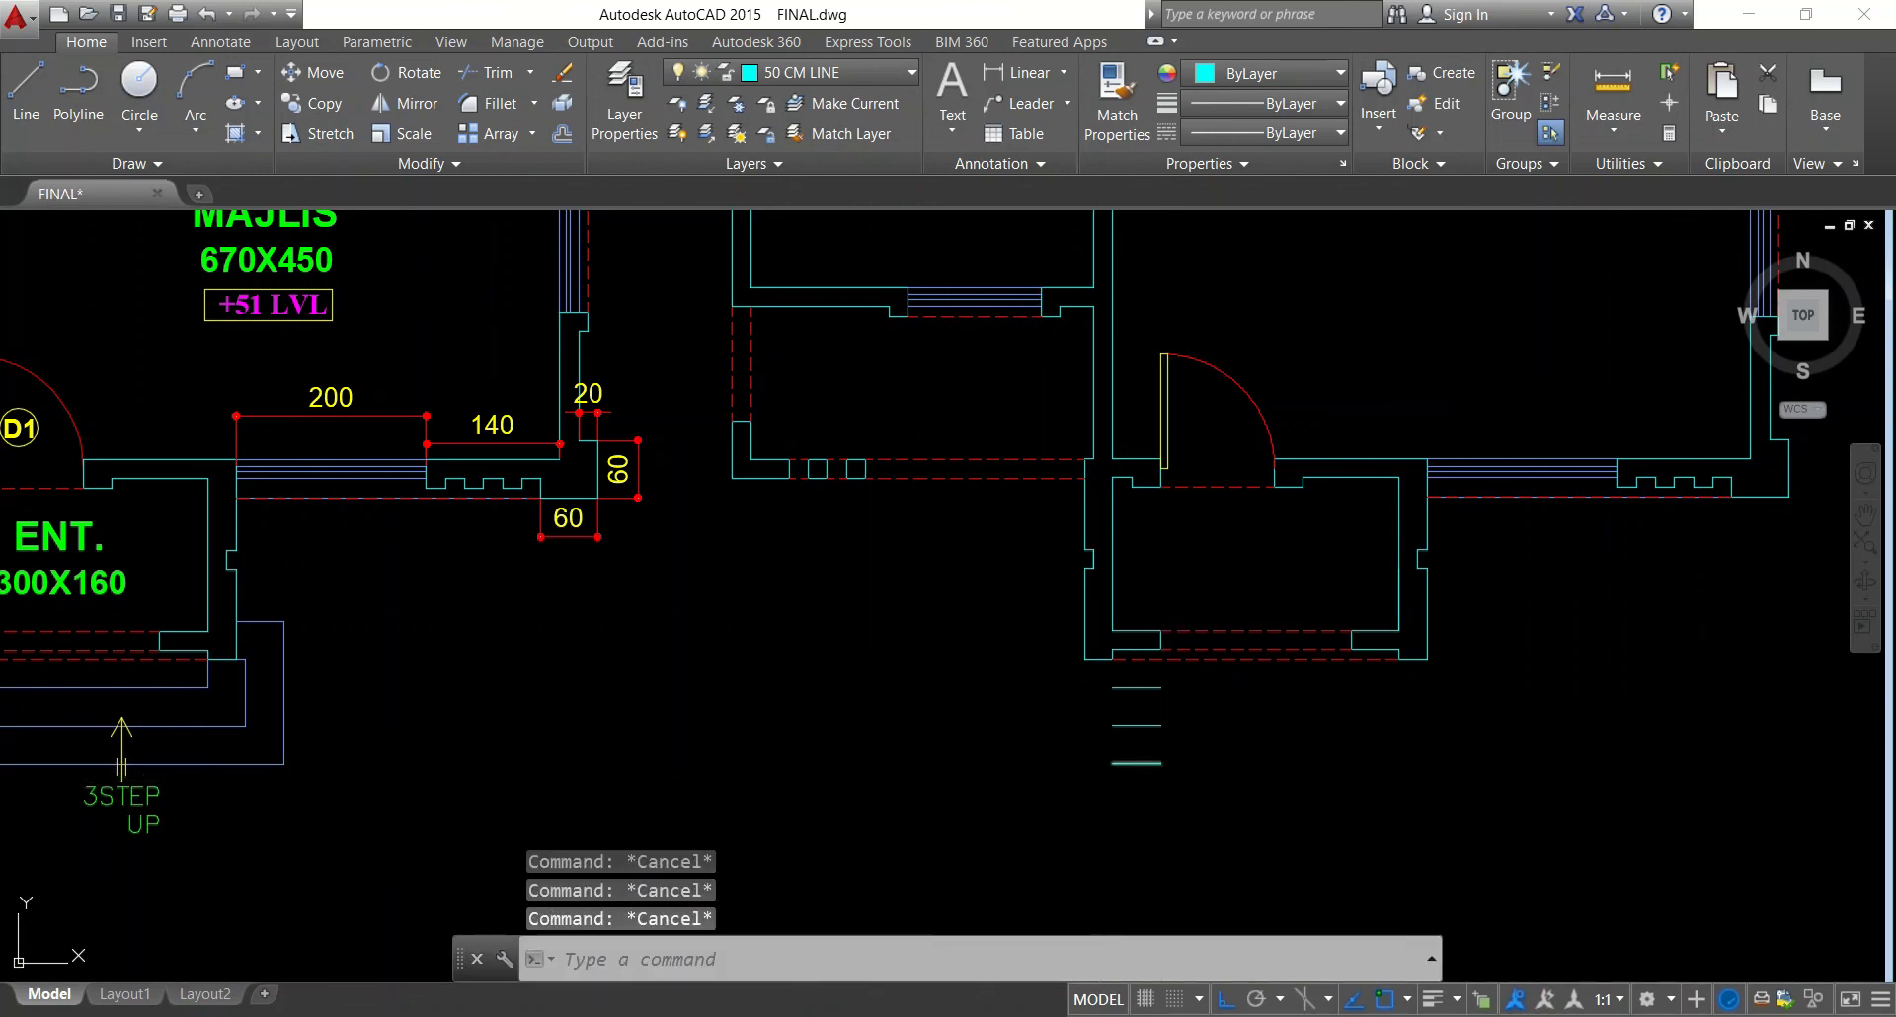
Draw a vertical line outward from the inner corner of the new entrance's front wall on the majlis window side
text(l)
key(Return)
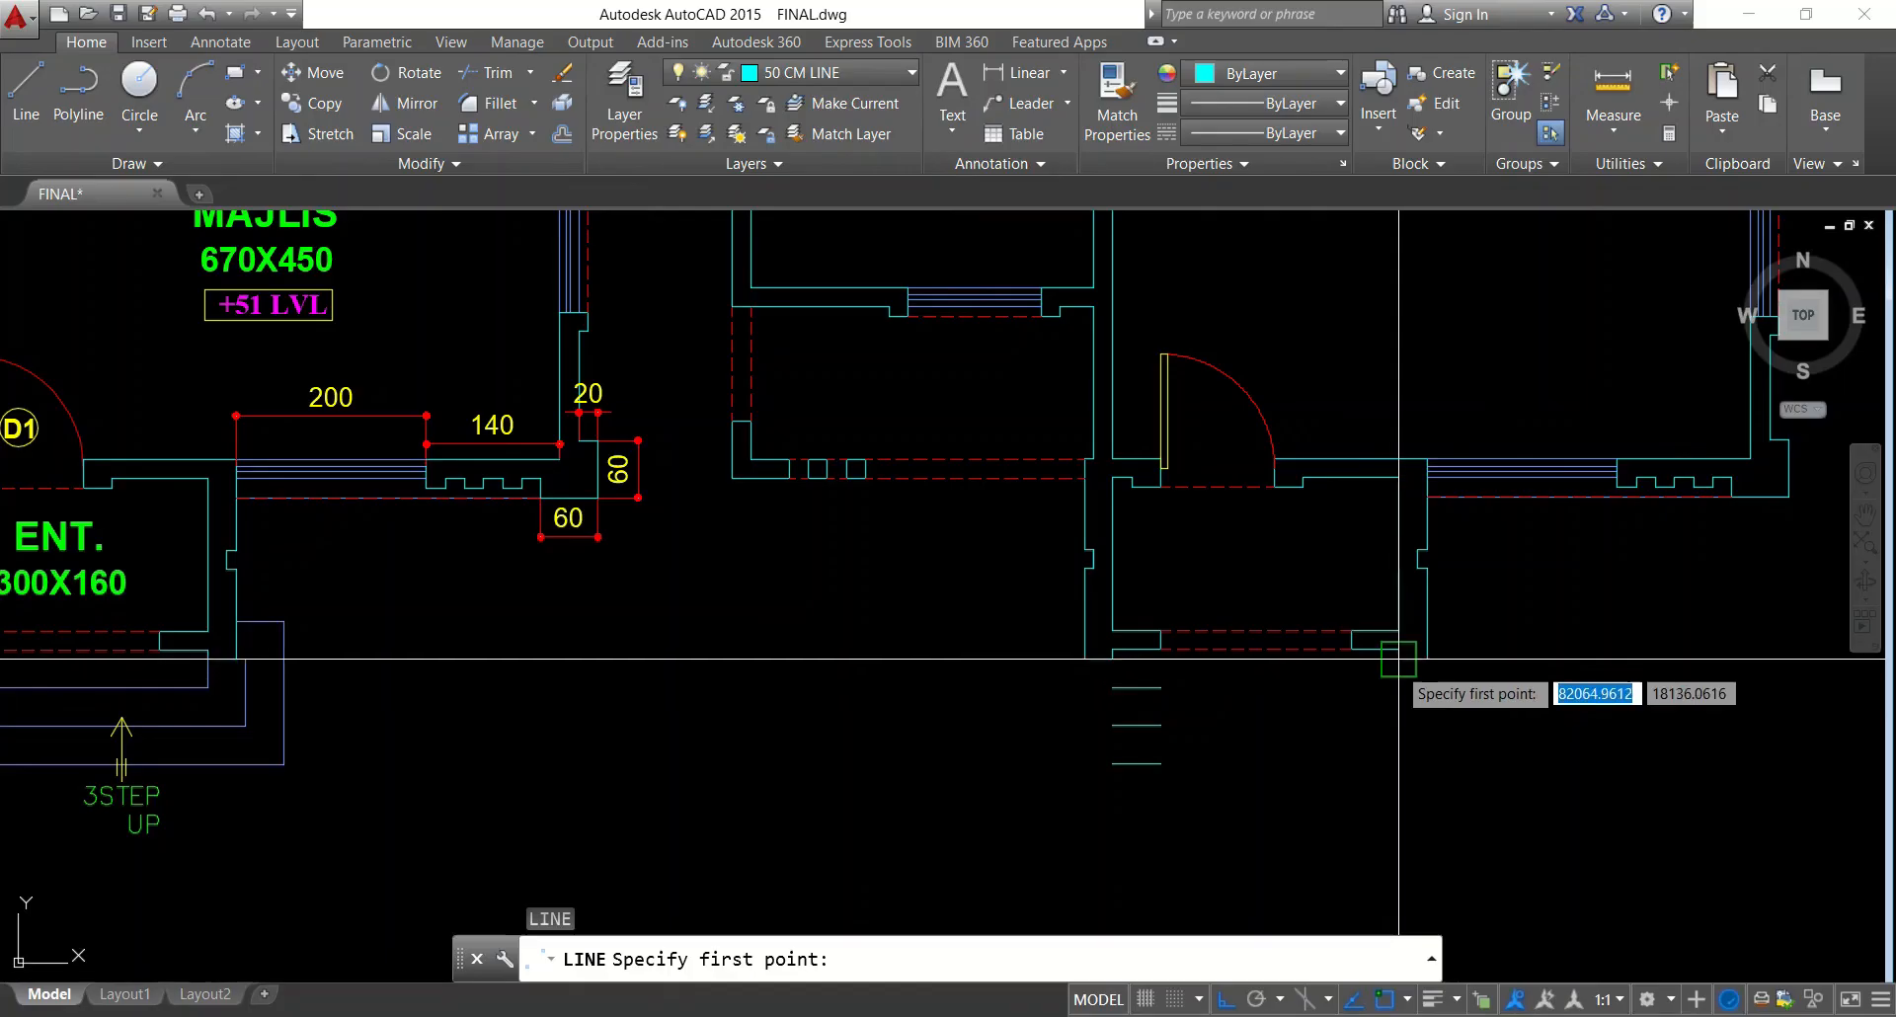
click(1409, 724)
key(Escape)
key(Escape)
Offset the new front entrance's vertical step line outward twice in succession by 40 each
text(o)
key(Return)
text(40)
key(Return)
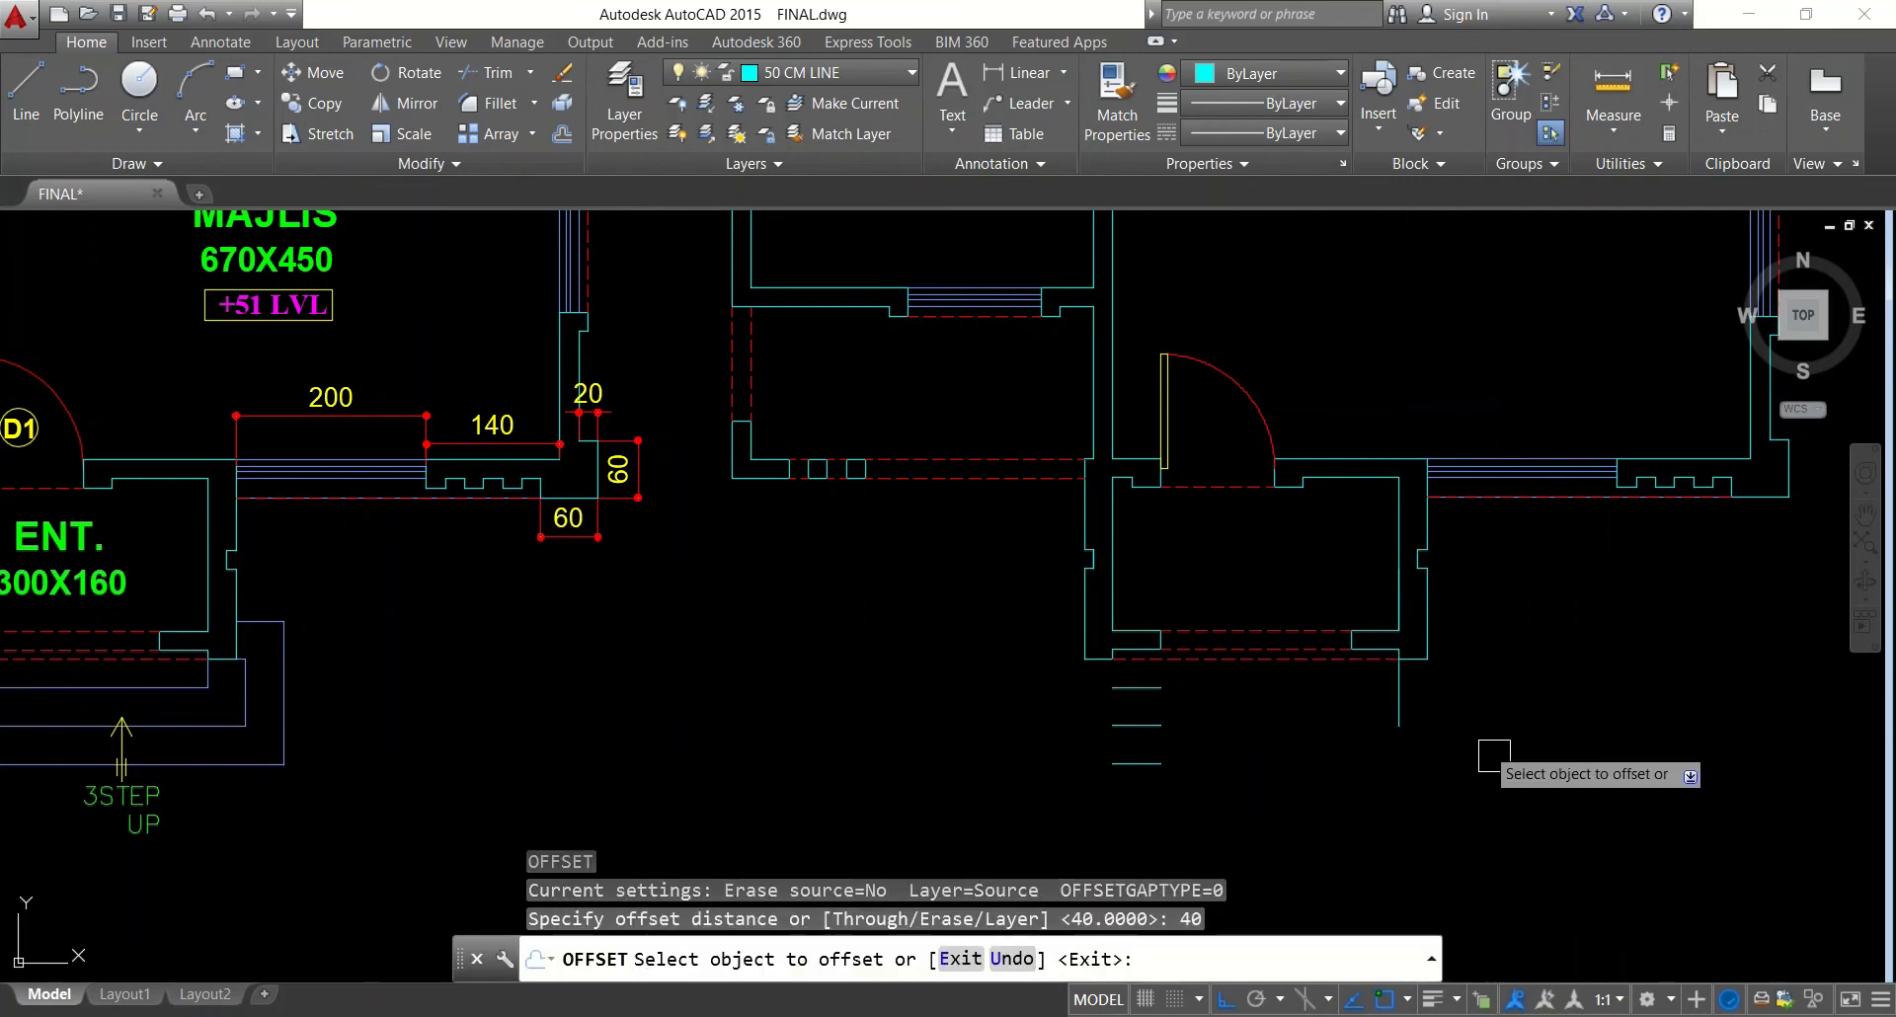
click(1412, 702)
click(1447, 721)
click(1442, 719)
click(1486, 751)
key(Escape)
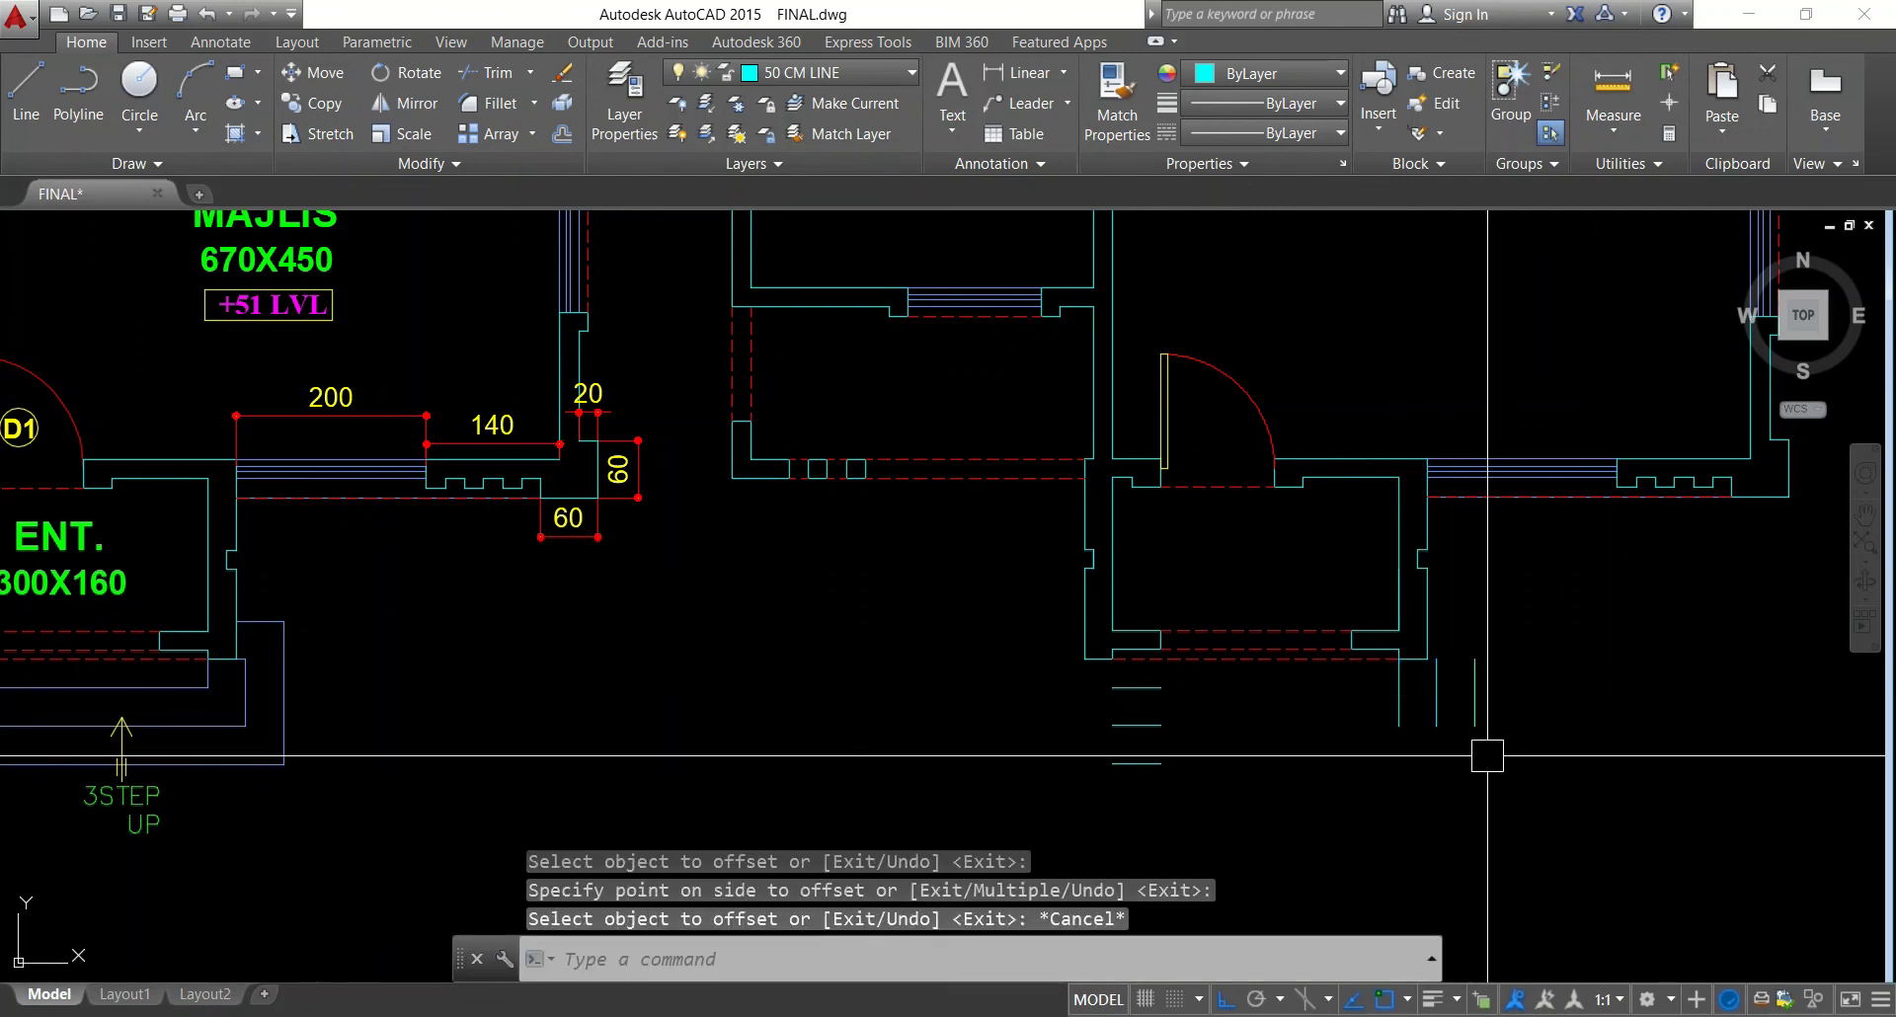
key(Escape)
key(Escape)
Fillet the three horizontal step lines of the new front entrance with their matching vertical lines into square corners
text(f)
key(Return)
click(1159, 762)
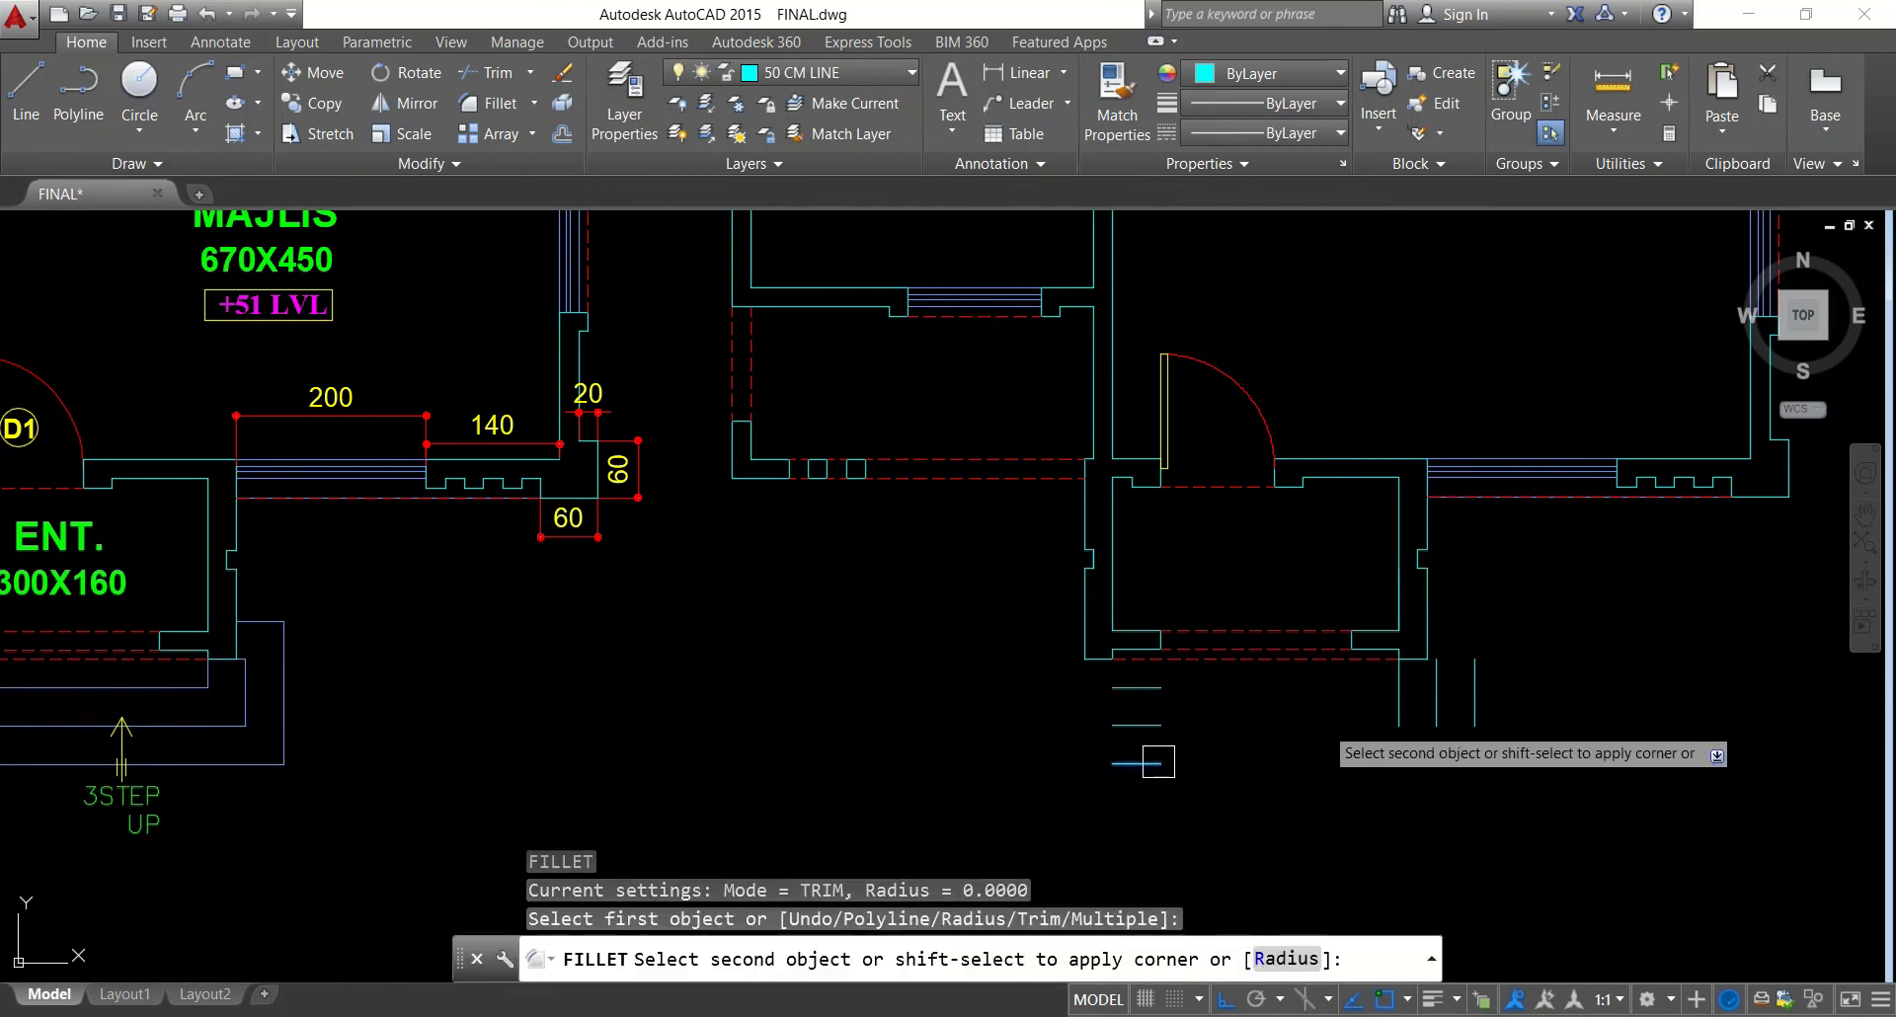
click(1465, 722)
key(Escape)
key(Return)
click(1437, 716)
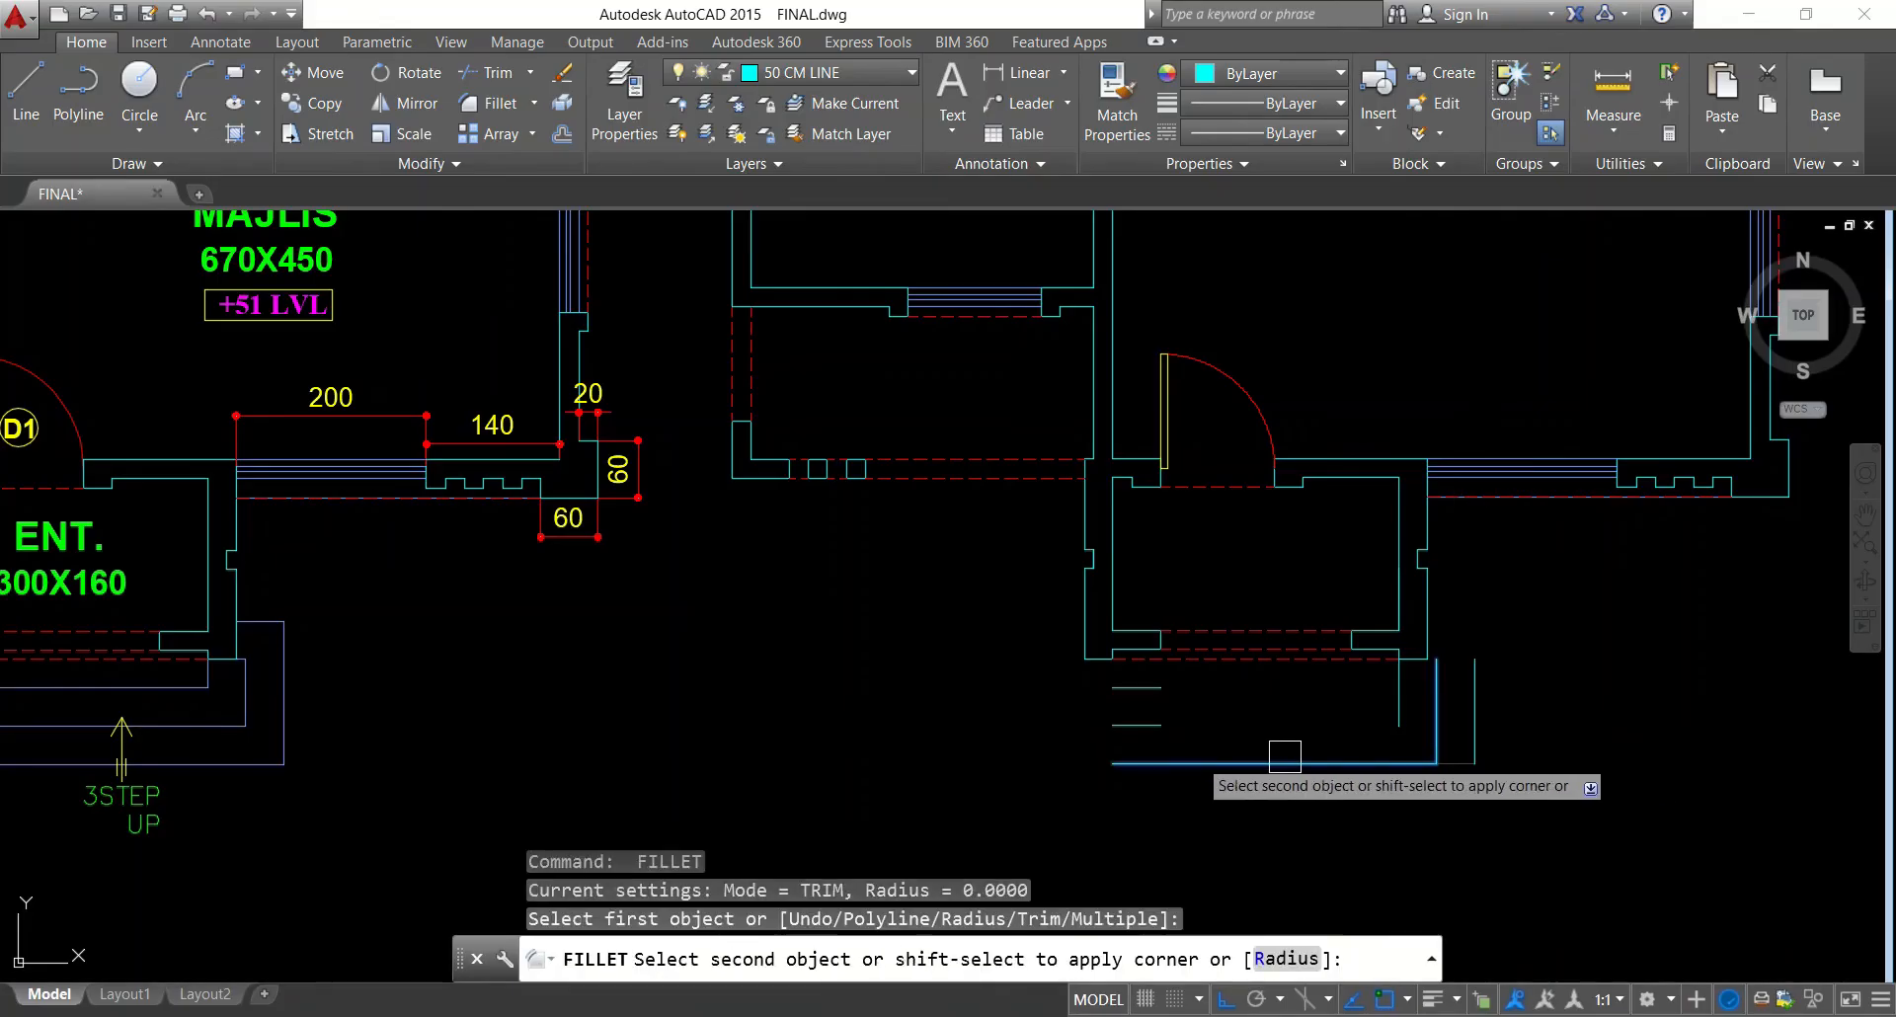
click(1149, 733)
key(Return)
click(1151, 688)
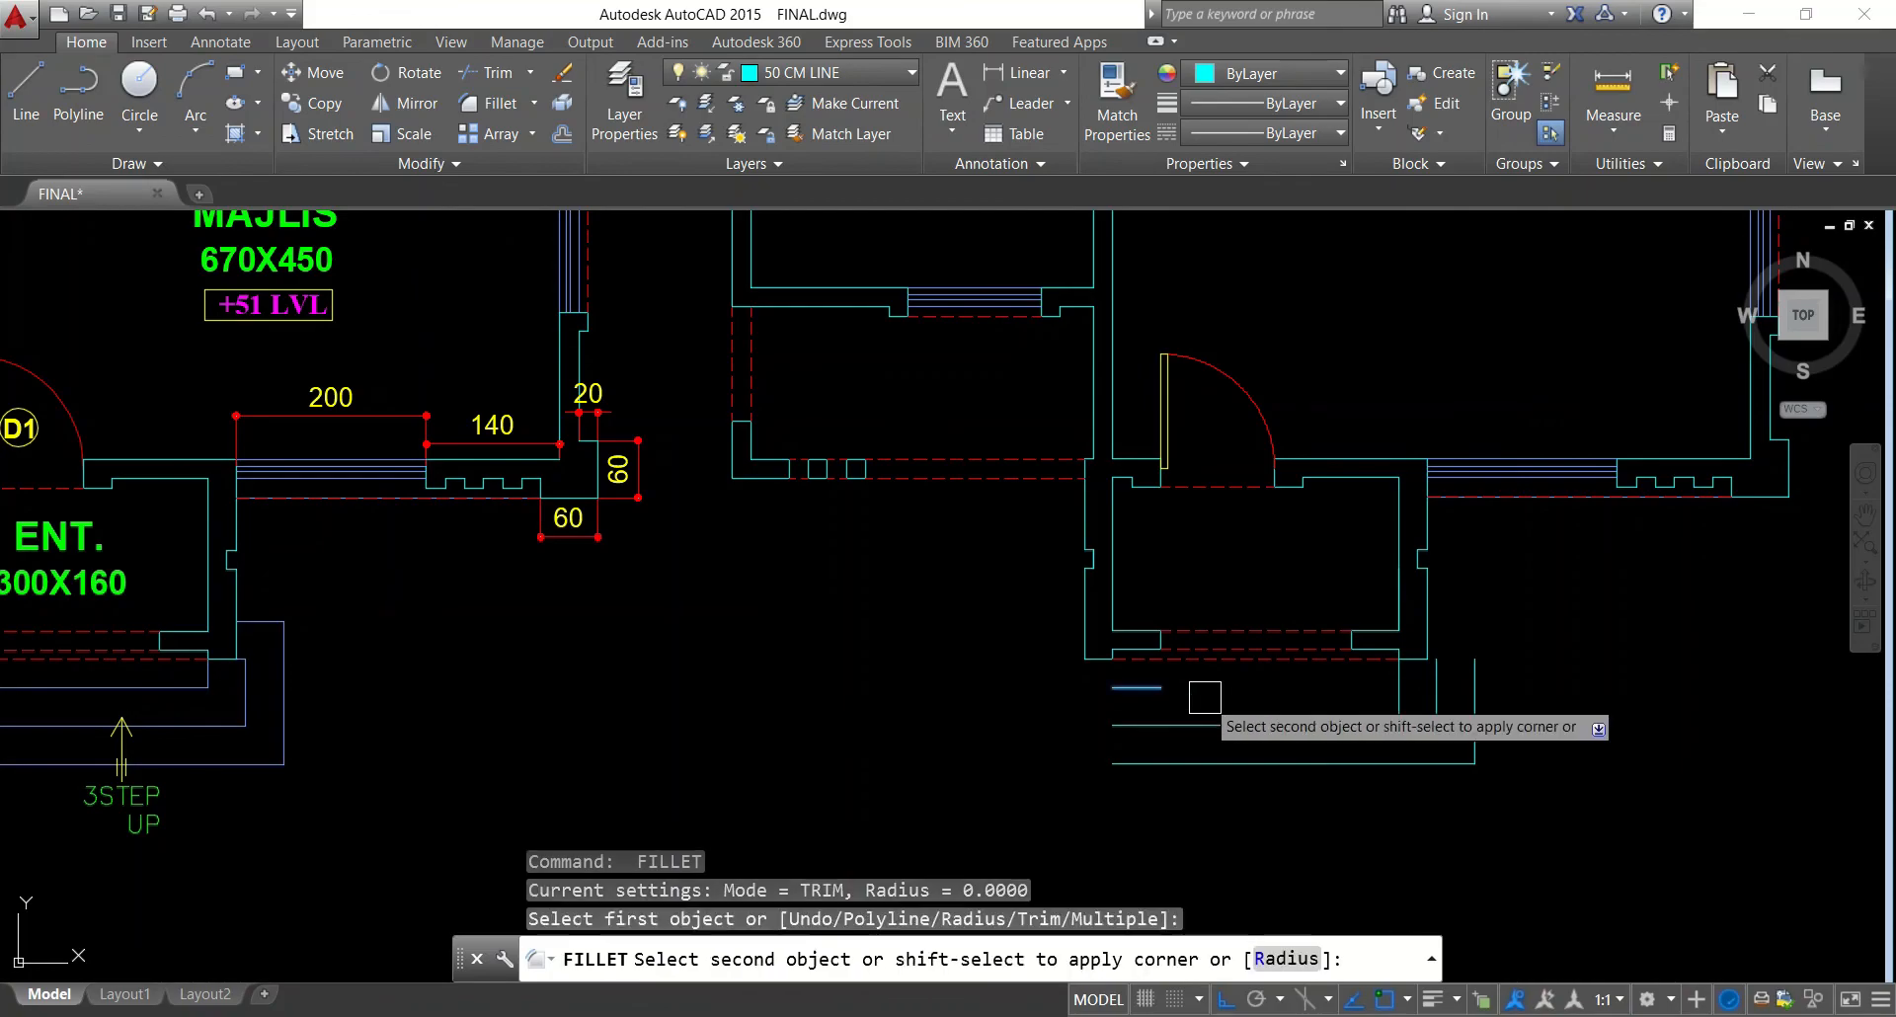
scroll(1392, 671, up, 4)
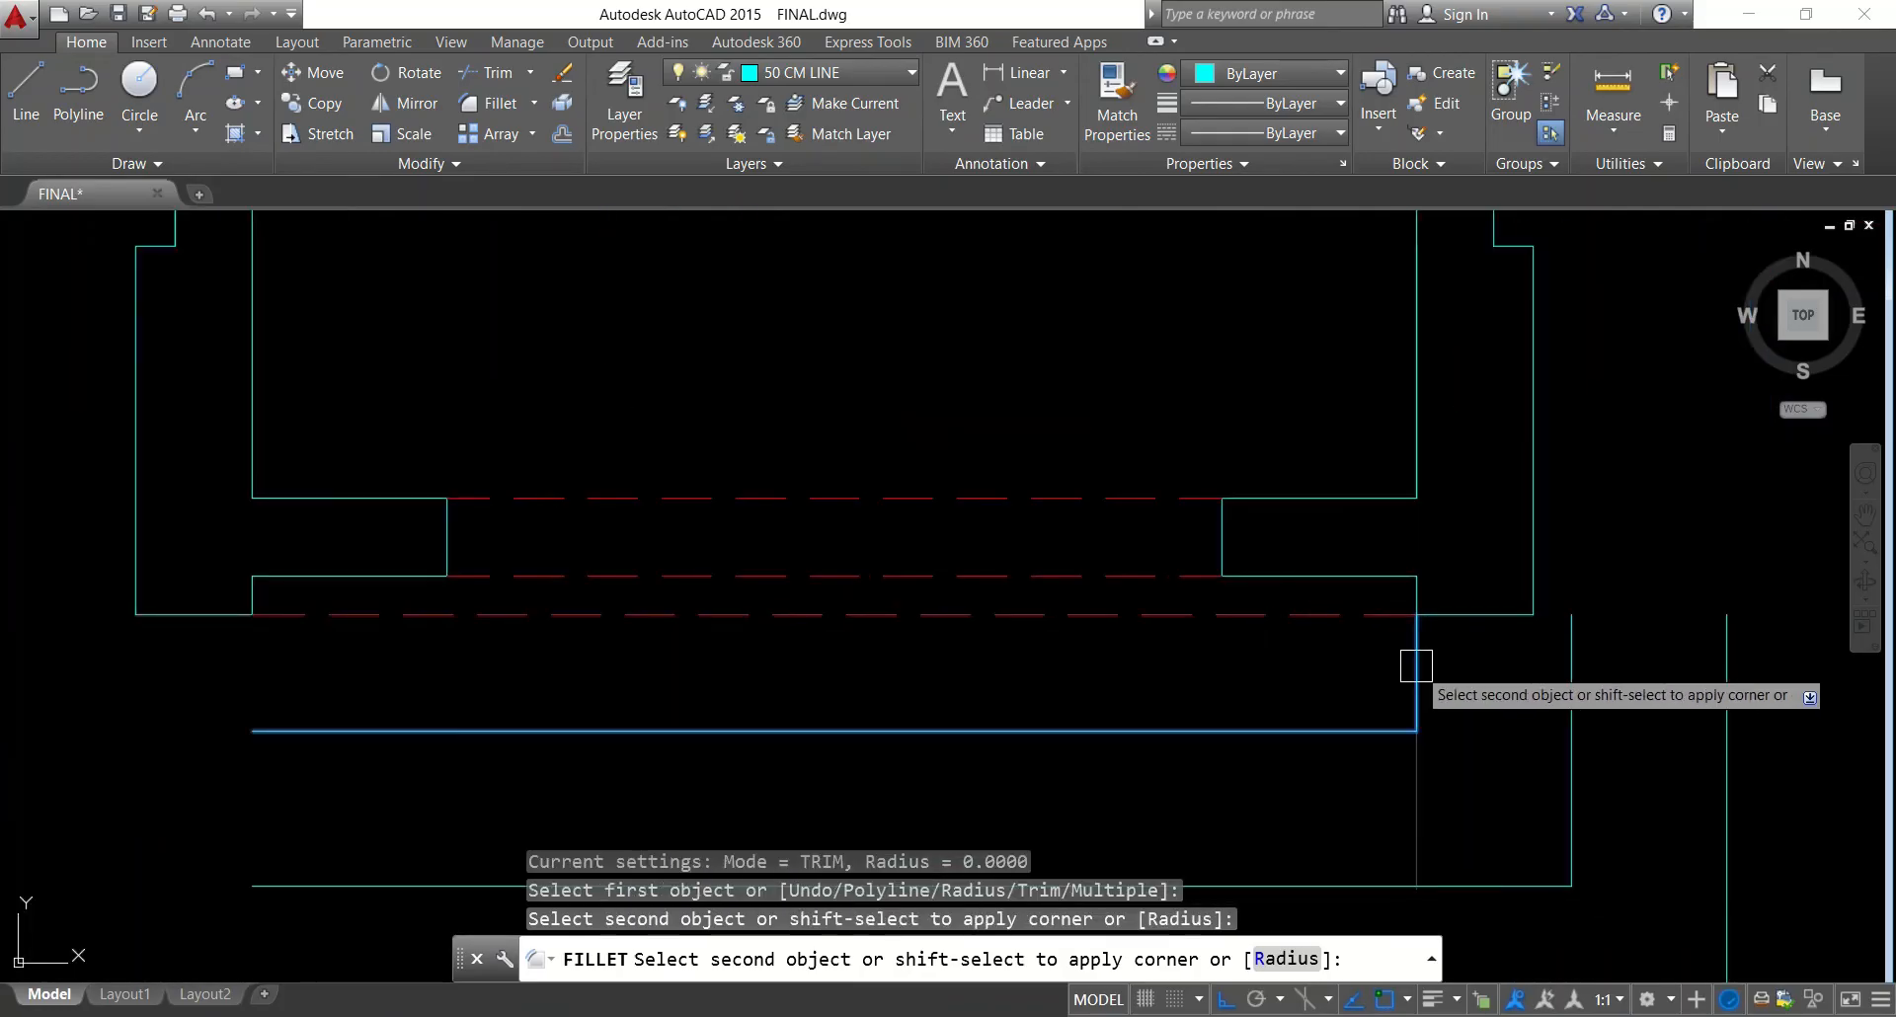
key(Escape)
key(Escape)
scroll(1462, 712, down, 2)
key(Escape)
Measure how far the outermost front step returns along the entrance side wall in the completed plan, using a temporary linear dimension
scroll(1474, 730, down, 5)
scroll(1039, 688, up, 5)
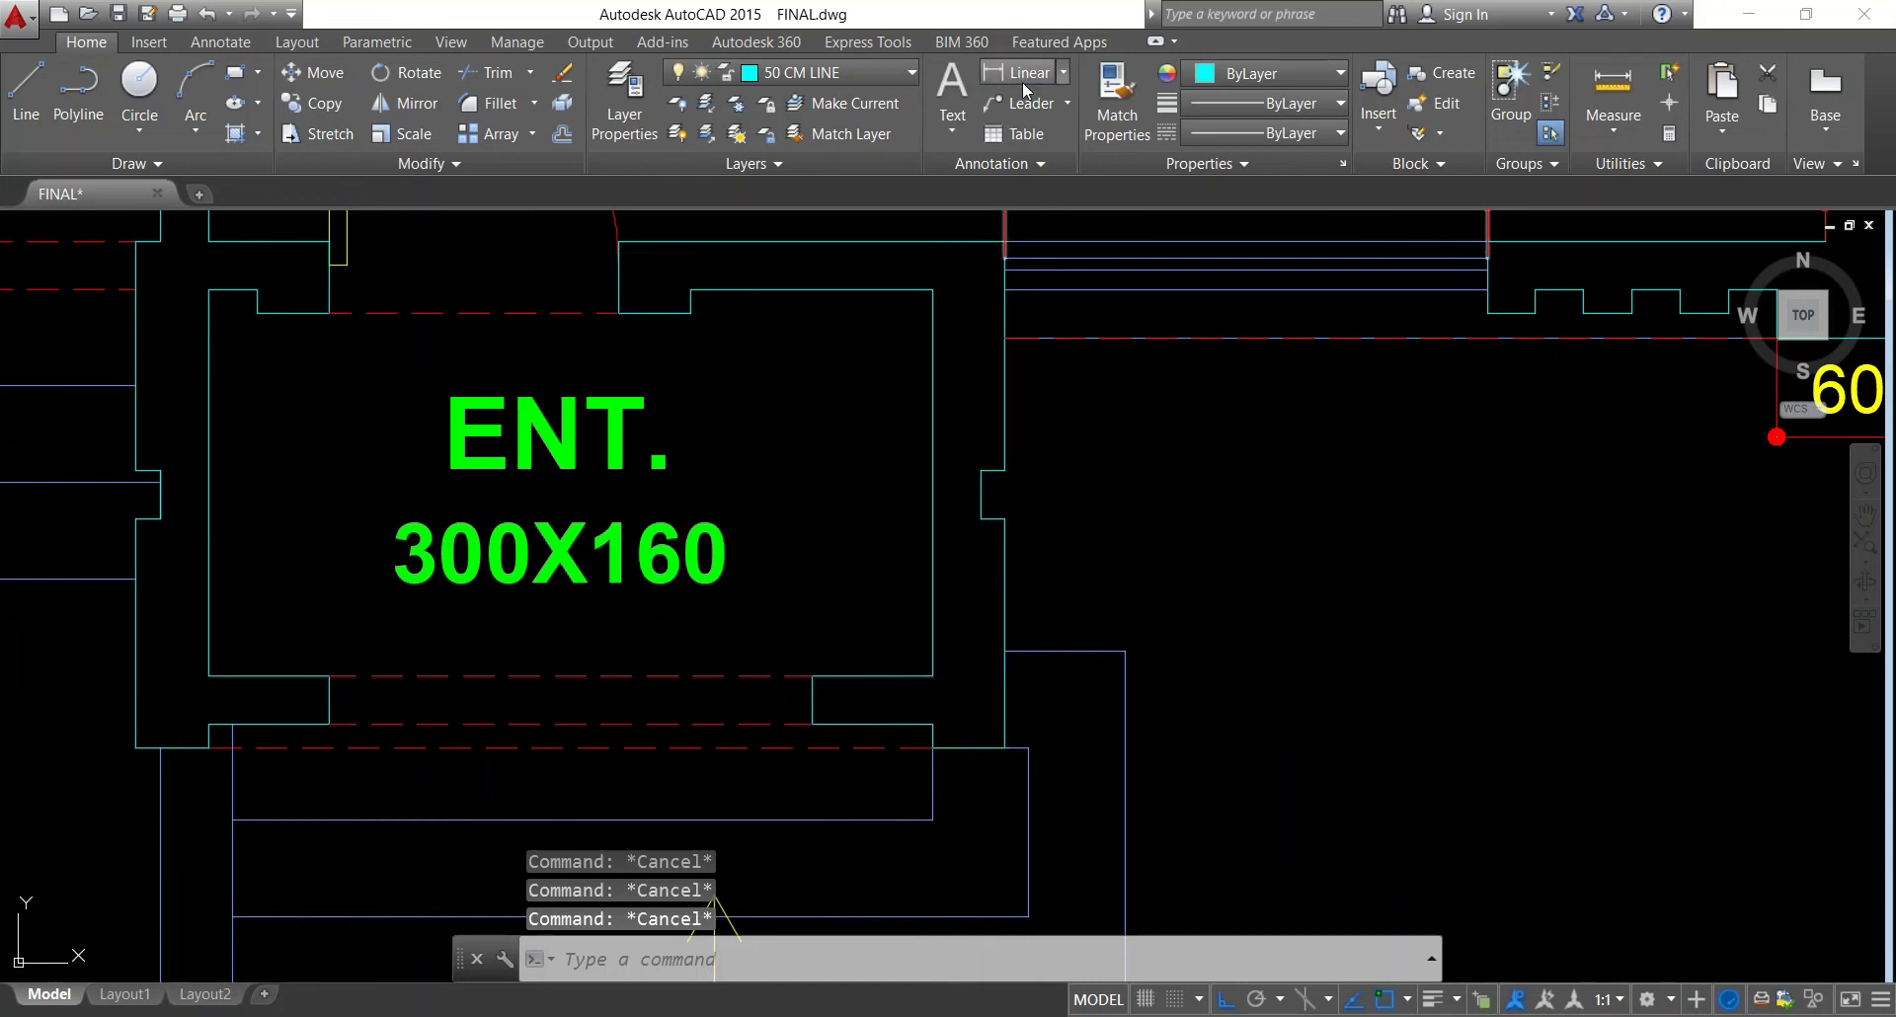
click(1028, 87)
click(1040, 748)
click(1040, 651)
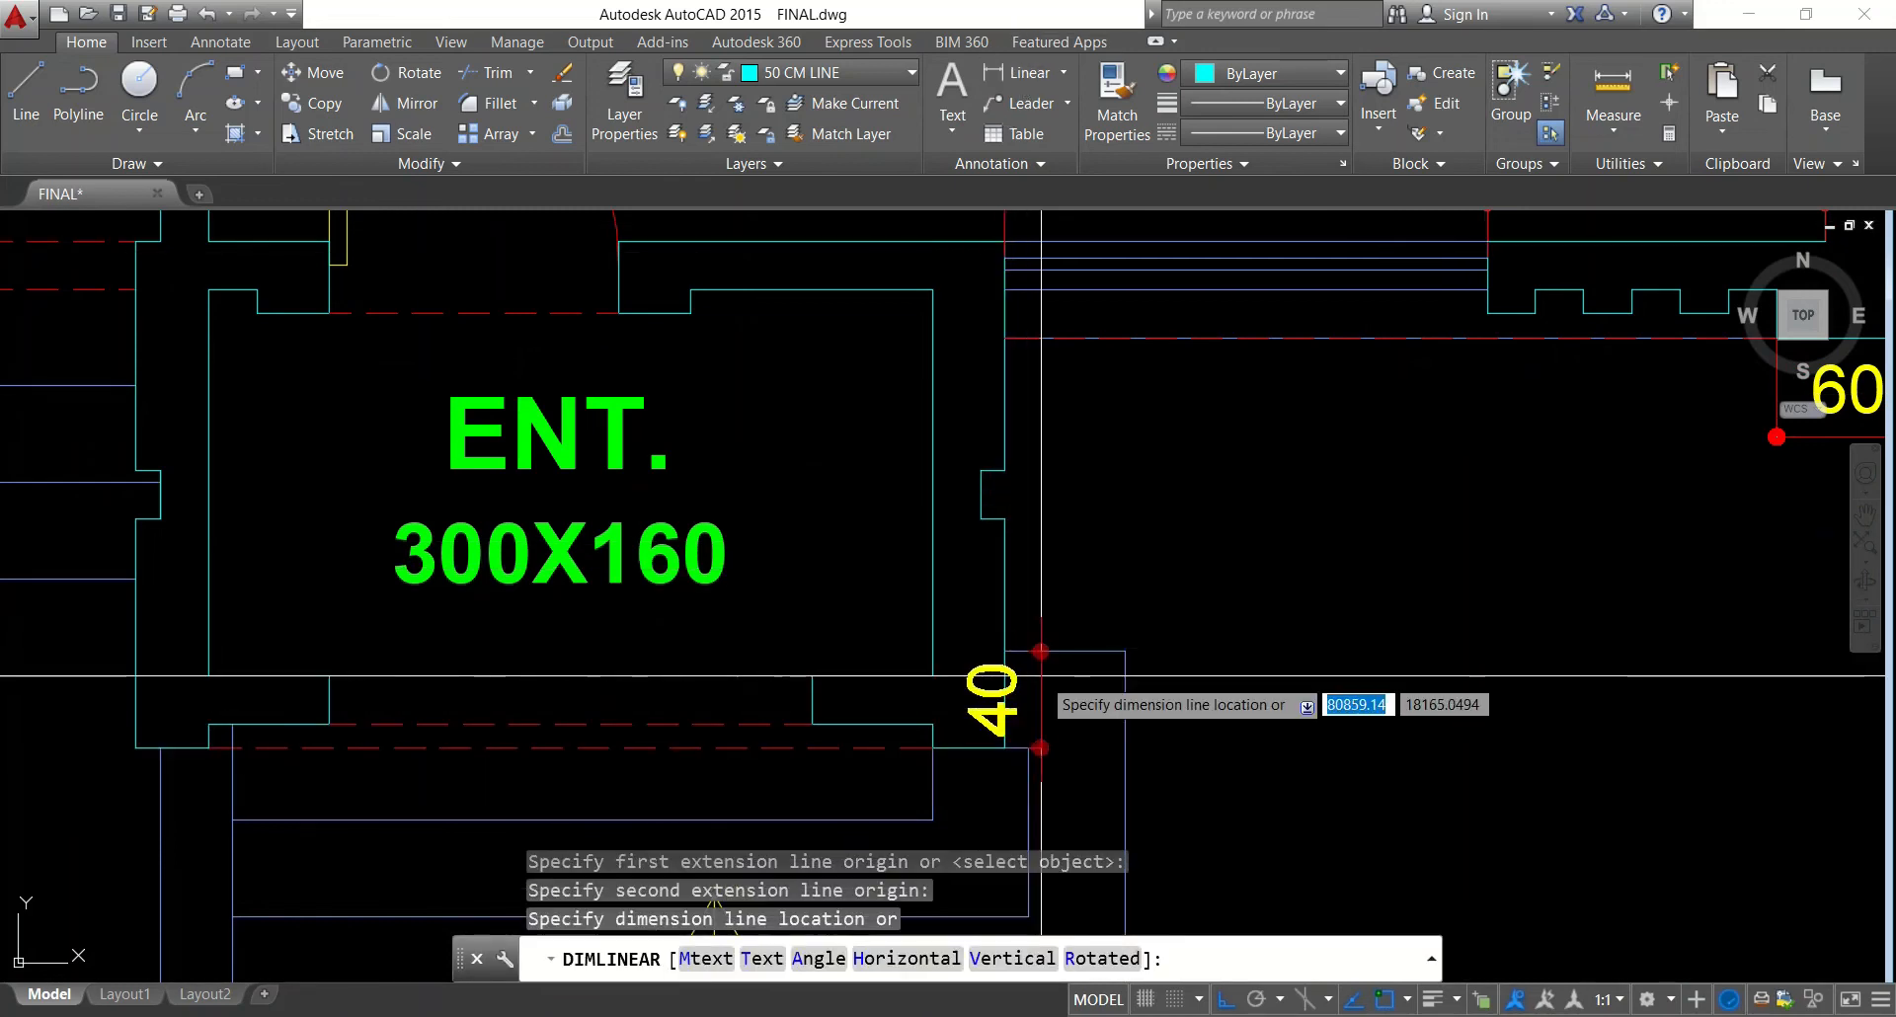
key(Escape)
scroll(1041, 676, down, 5)
key(Escape)
key(Escape)
scroll(1257, 702, up, 5)
key(Escape)
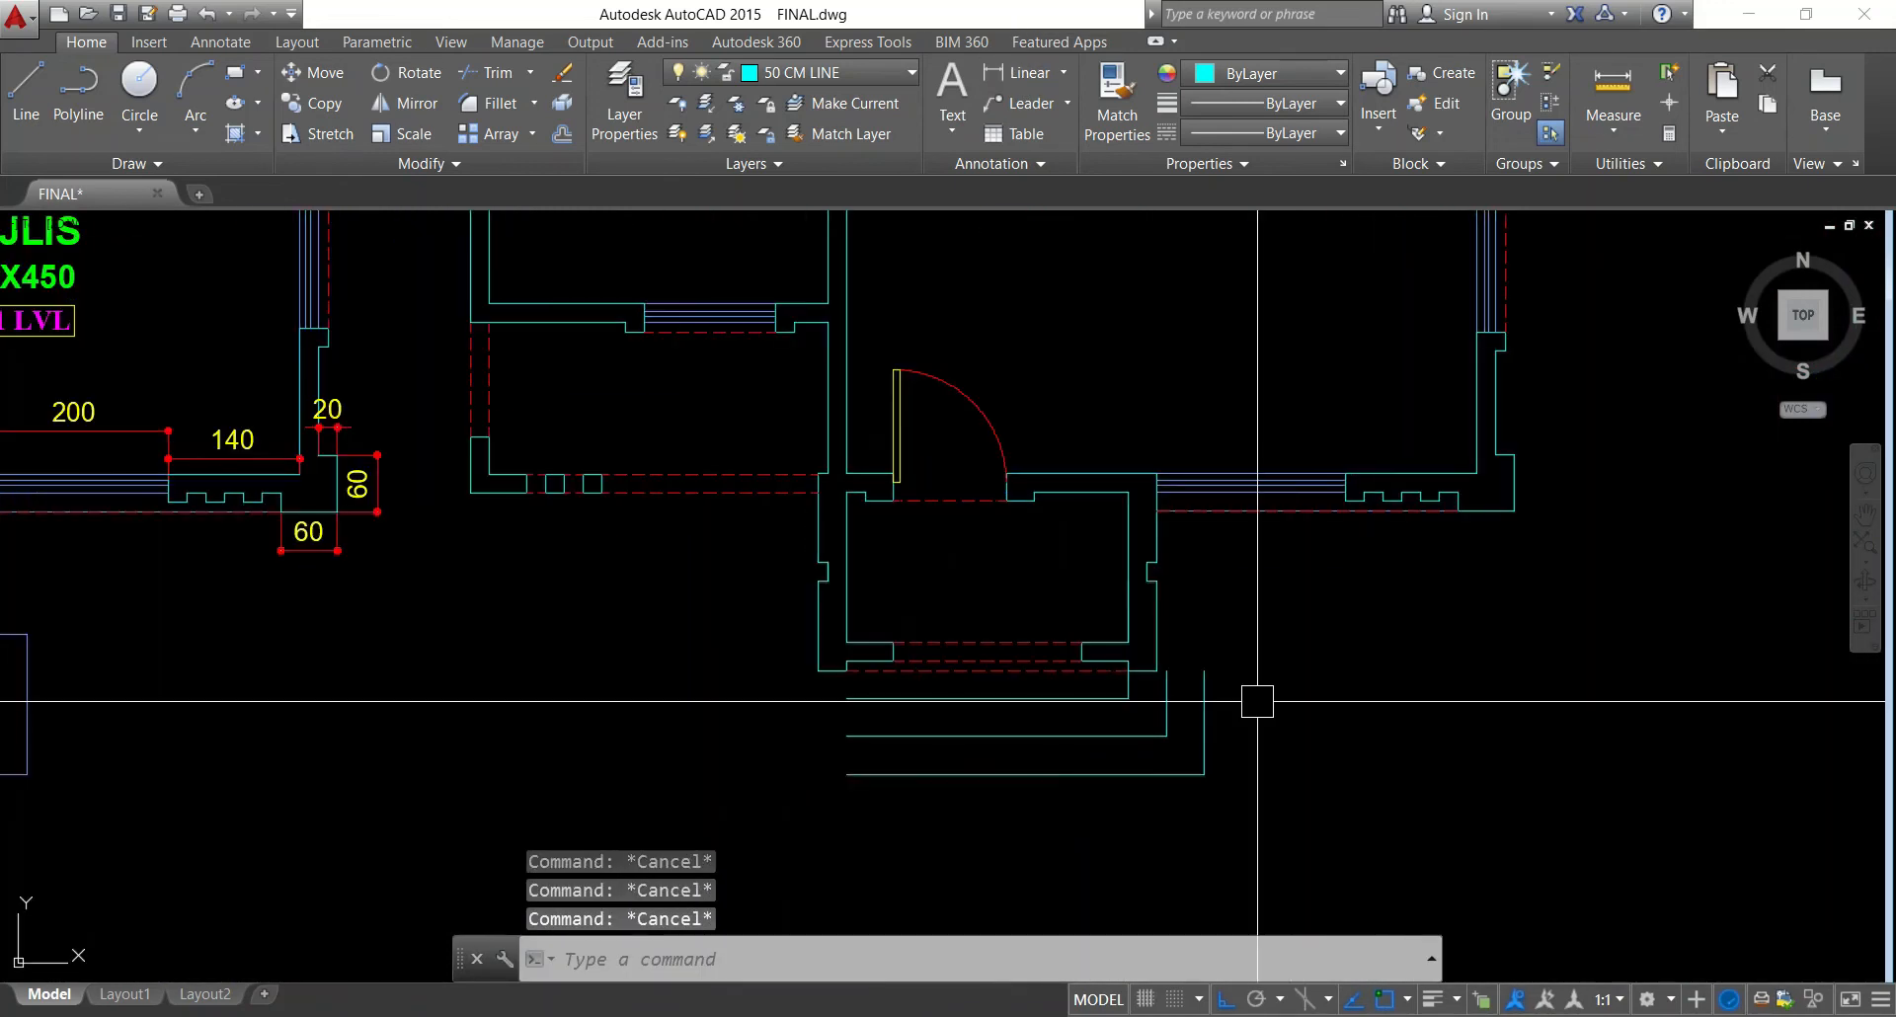
Draw a horizontal line from the new entrance's outer front wall corner to the upper end of the outermost step's vertical line
scroll(1170, 678, up, 4)
text(l)
key(Return)
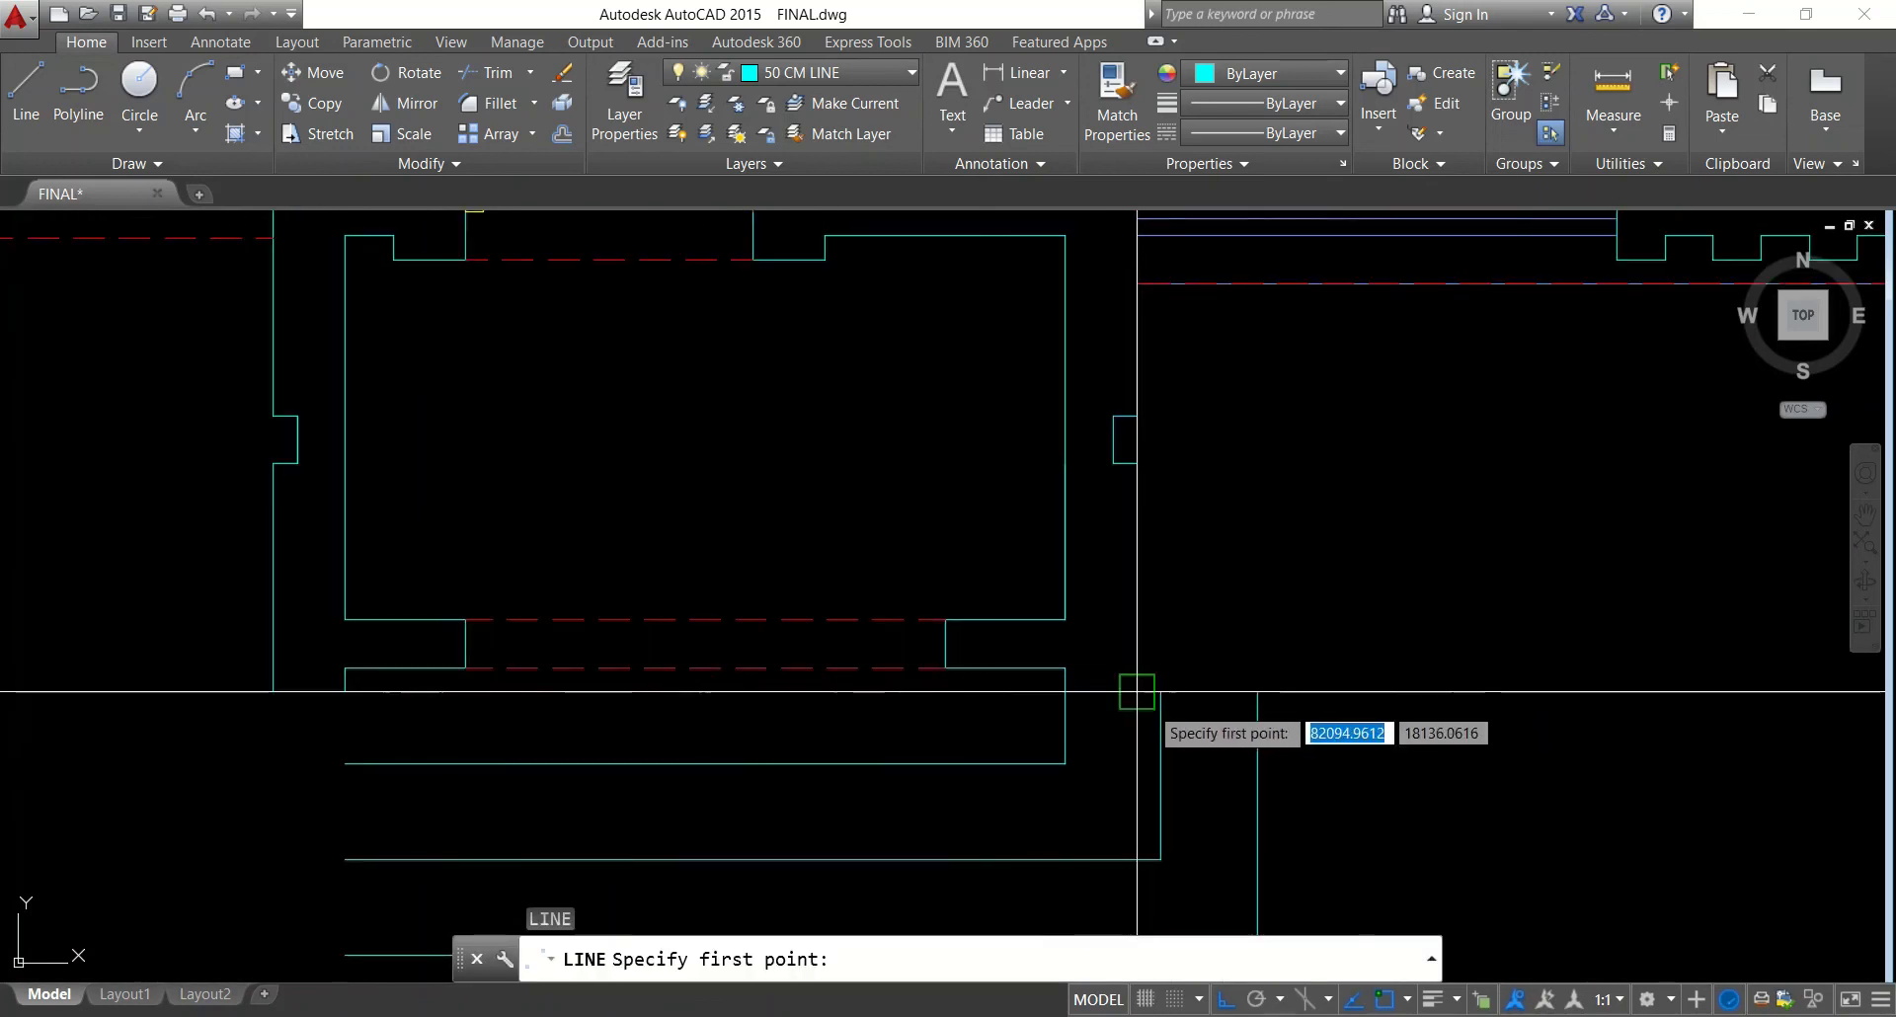
key(Escape)
key(Escape)
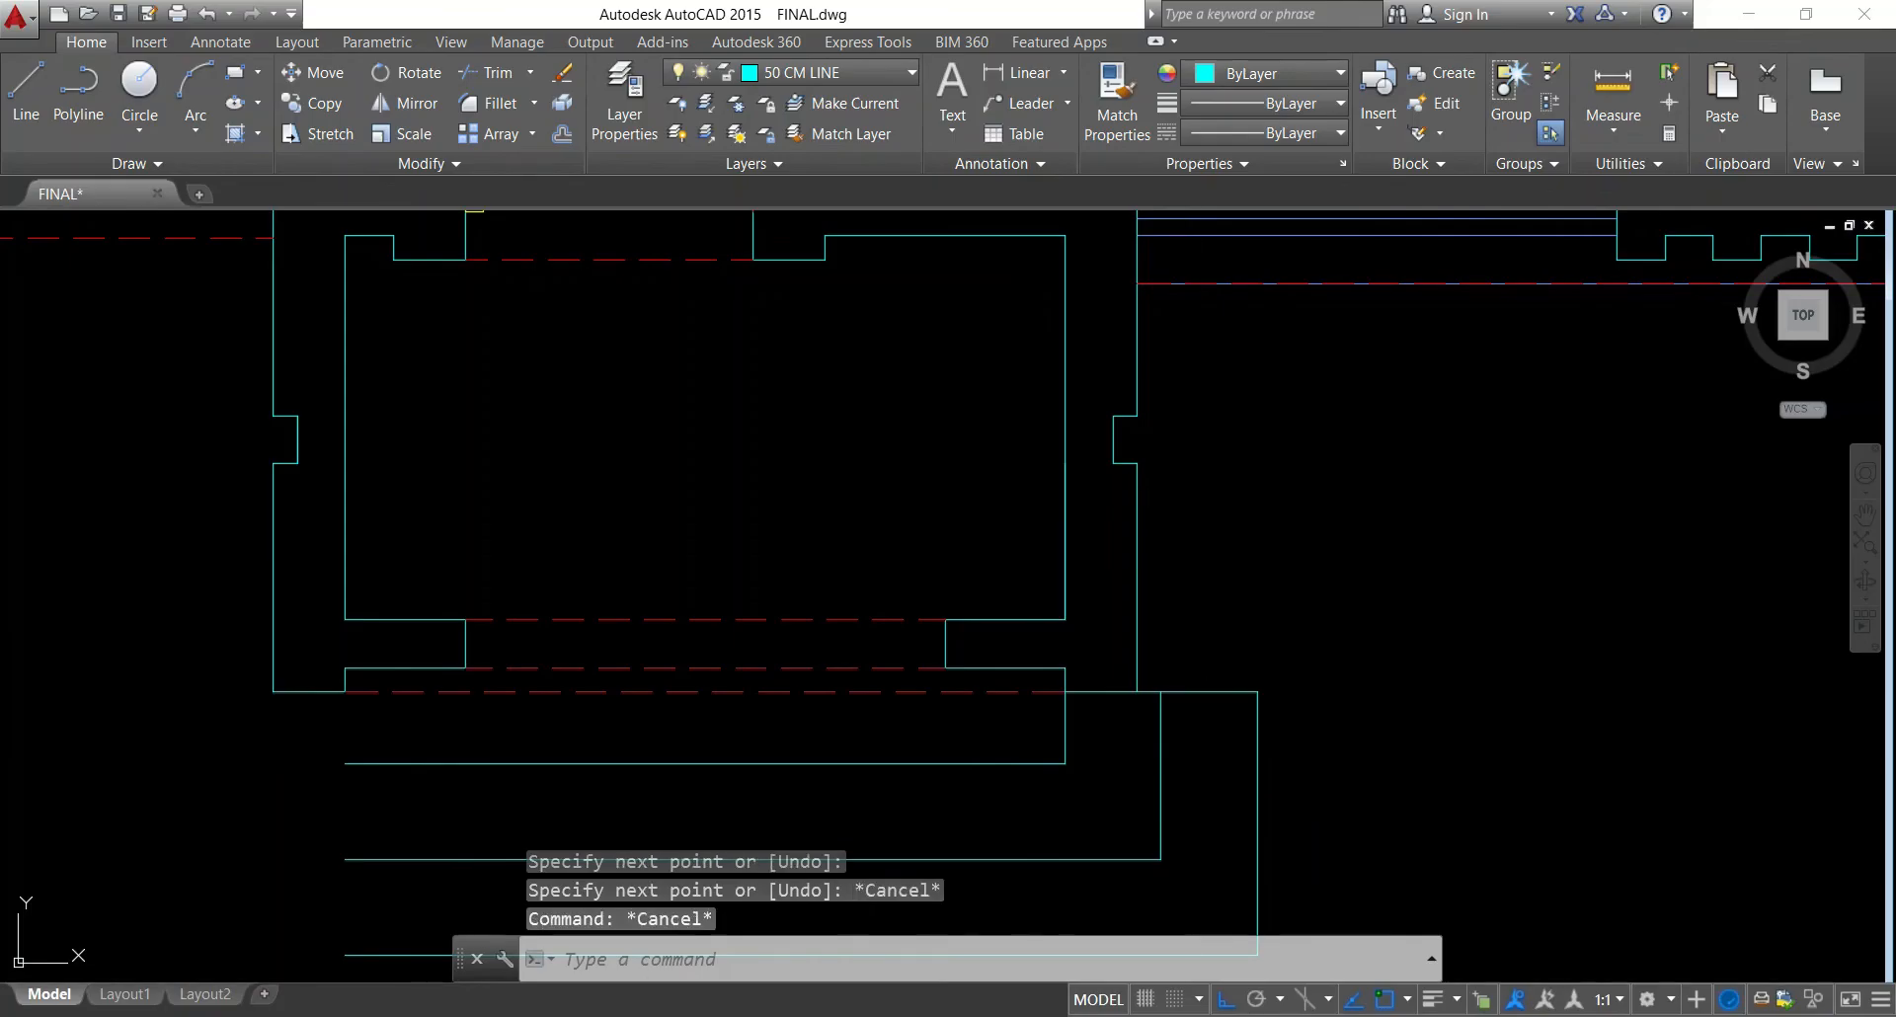
Offset the horizontal line beside the entrance's outer corner by 40 toward the house
text(o)
key(Return)
text(40)
key(Return)
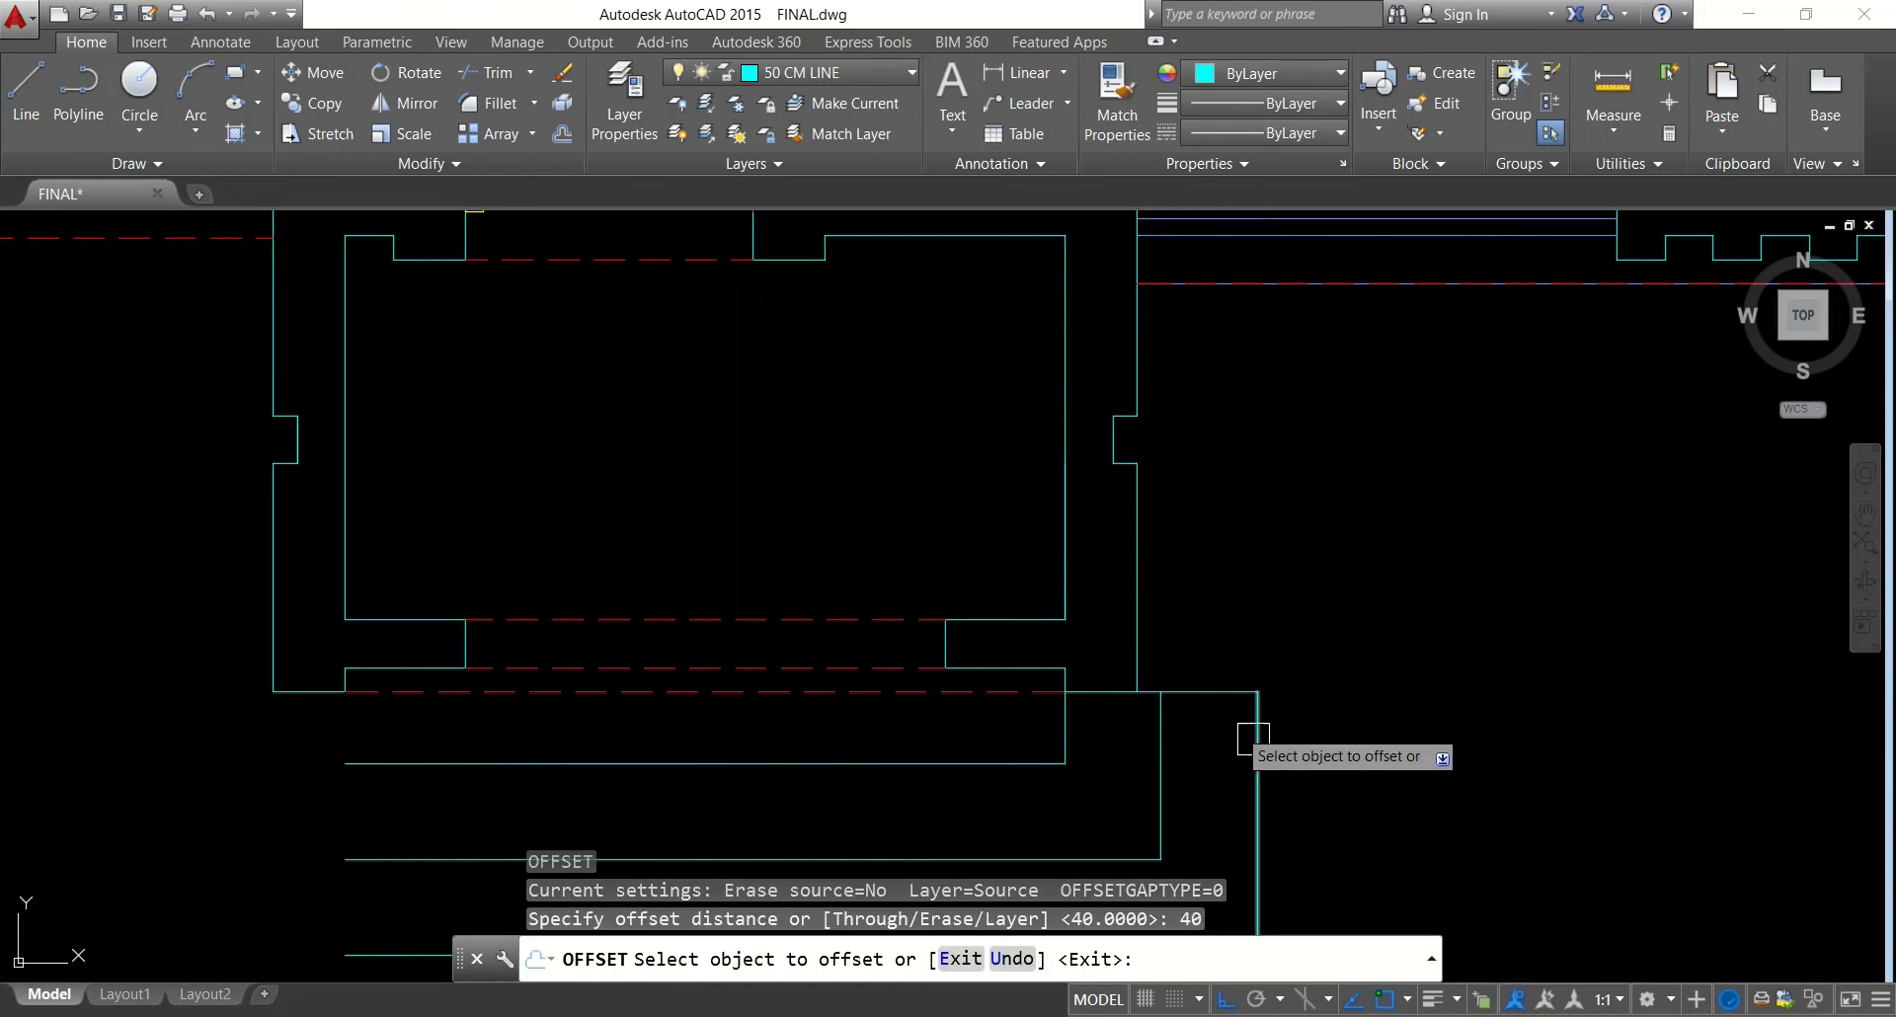
click(1215, 699)
click(1225, 642)
key(Escape)
Fillet the outermost step's vertical line to the offset line, and the middle step's vertical line to the horizontal line at the wall corner
text(f)
key(Return)
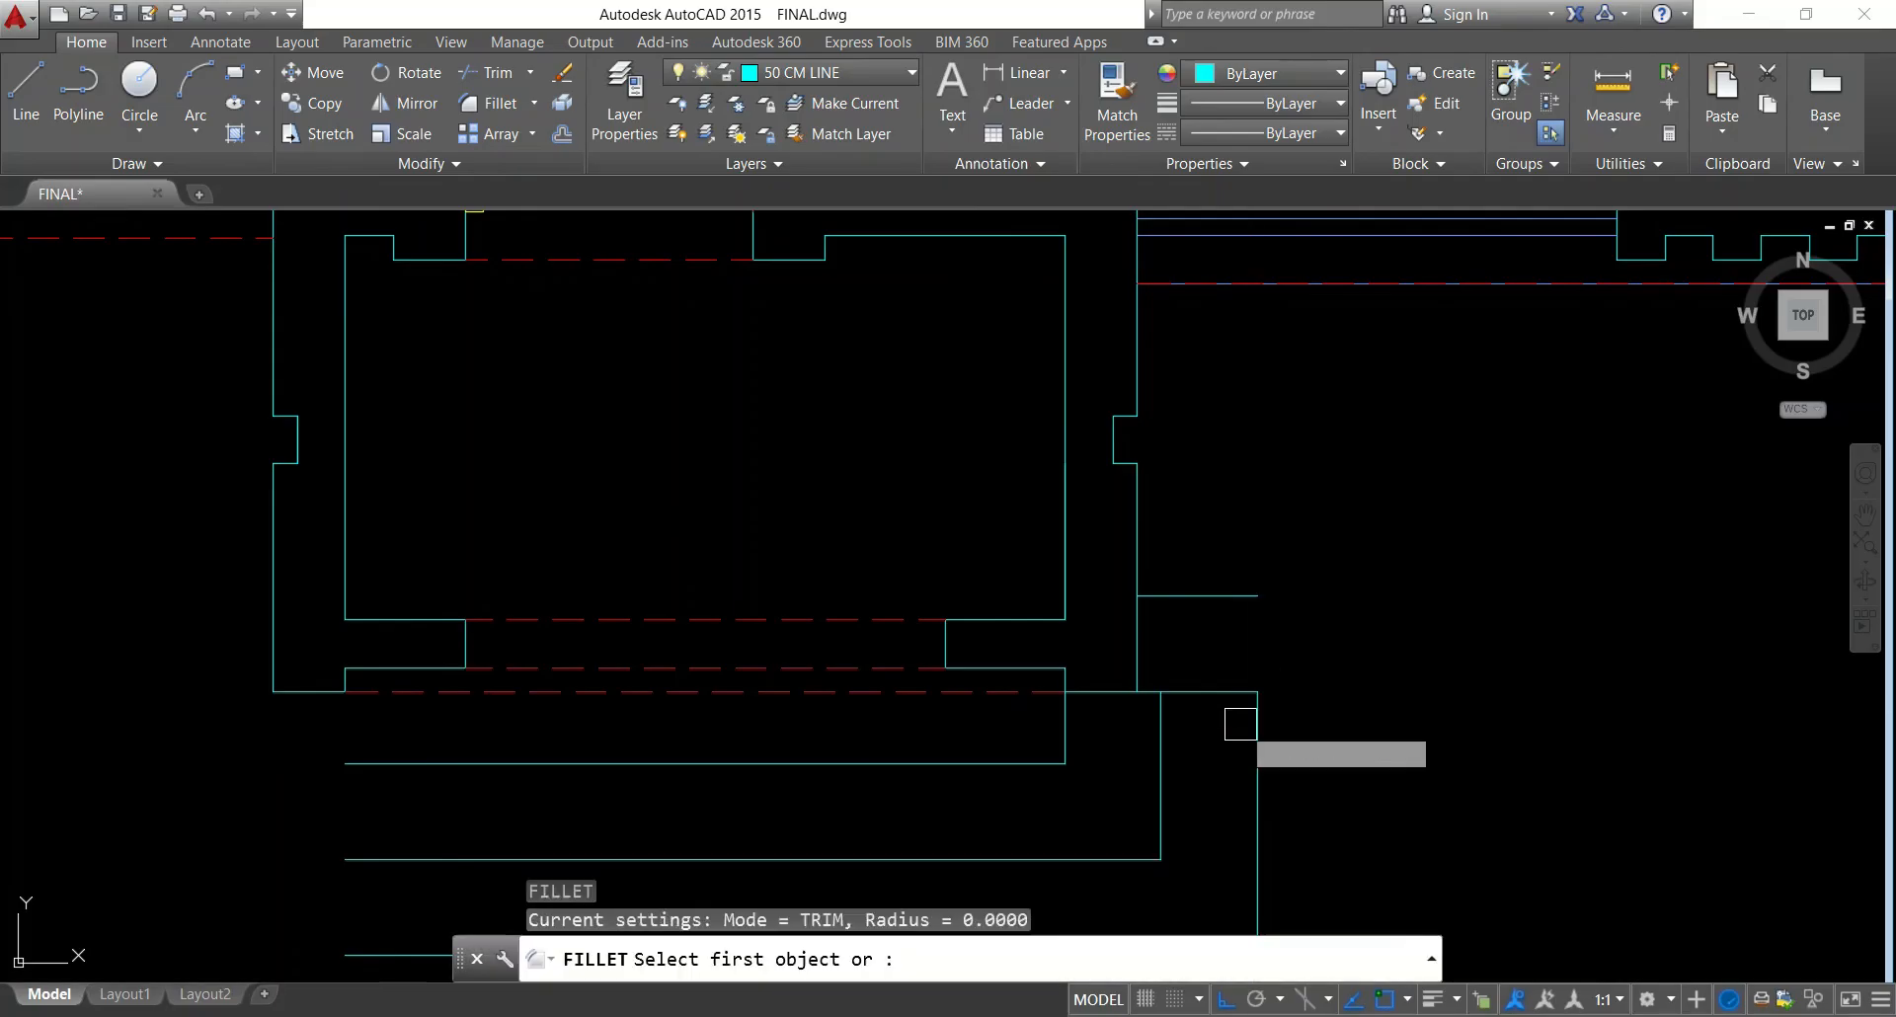
click(1243, 691)
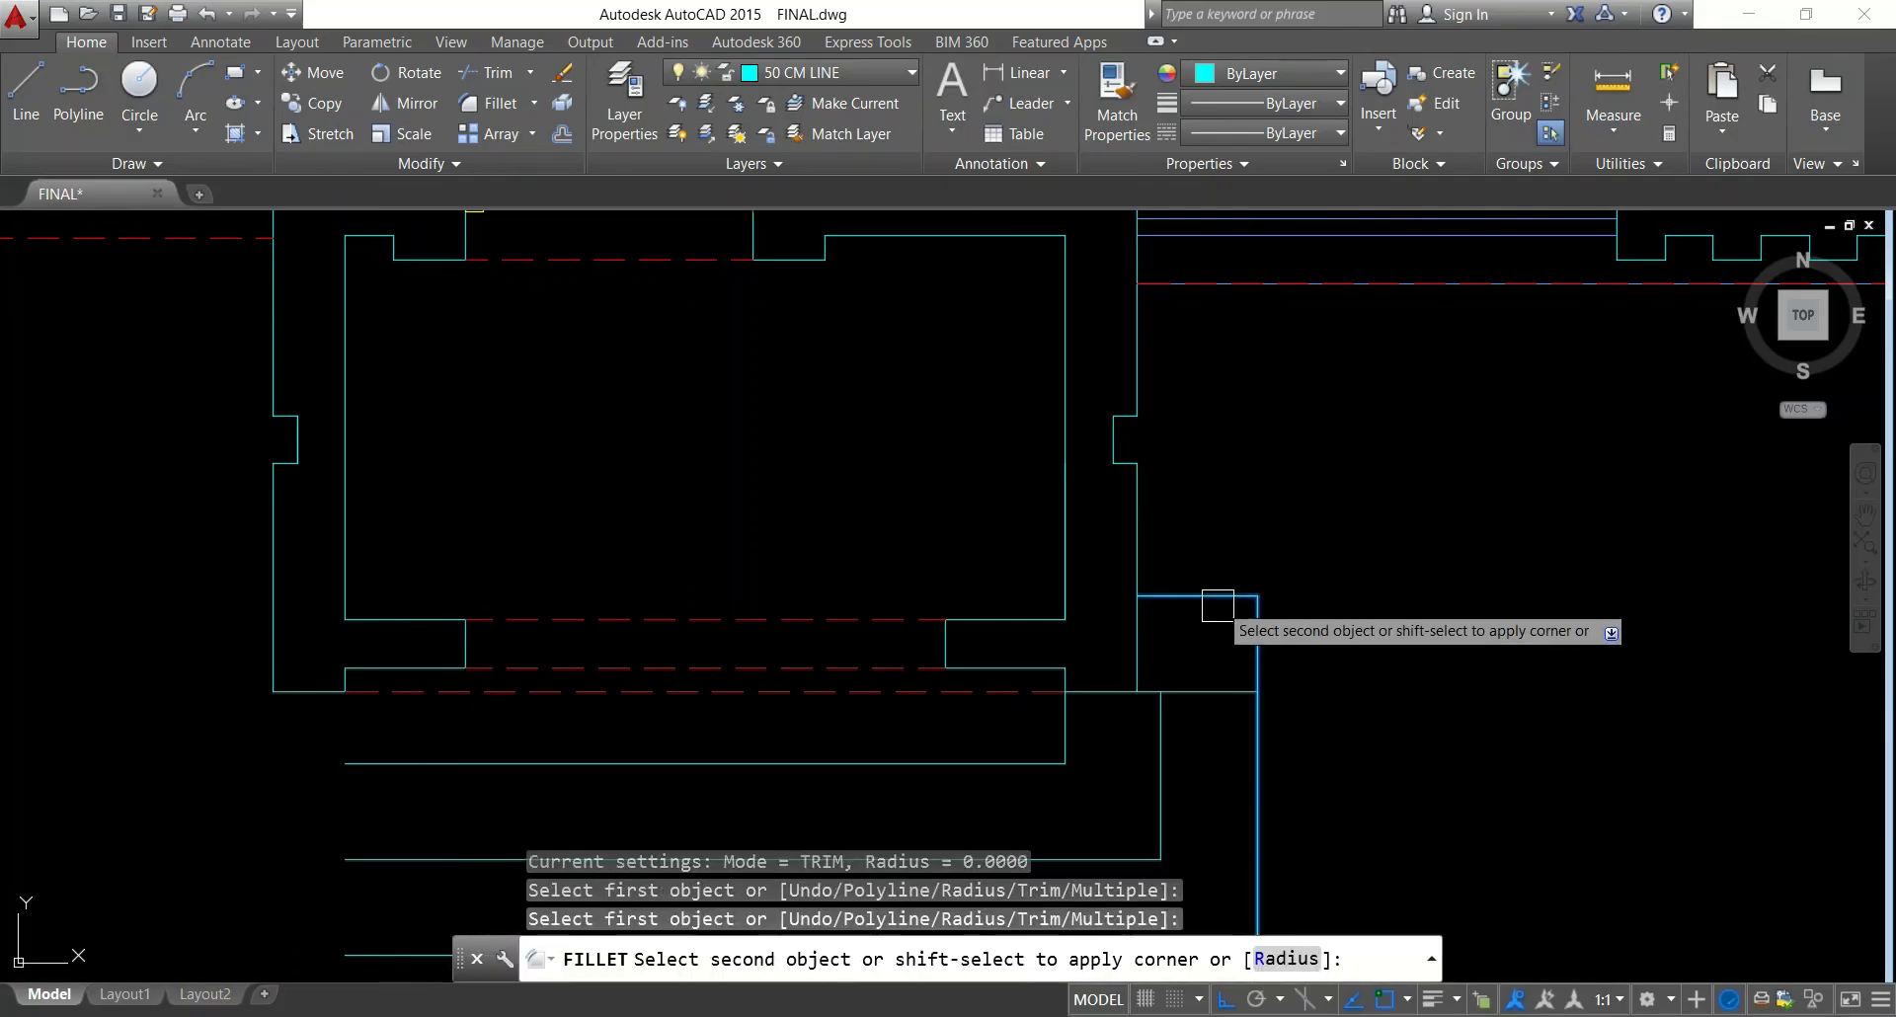
key(Escape)
key(Escape)
text(f)
key(Return)
click(1215, 726)
scroll(1146, 698, up, 2)
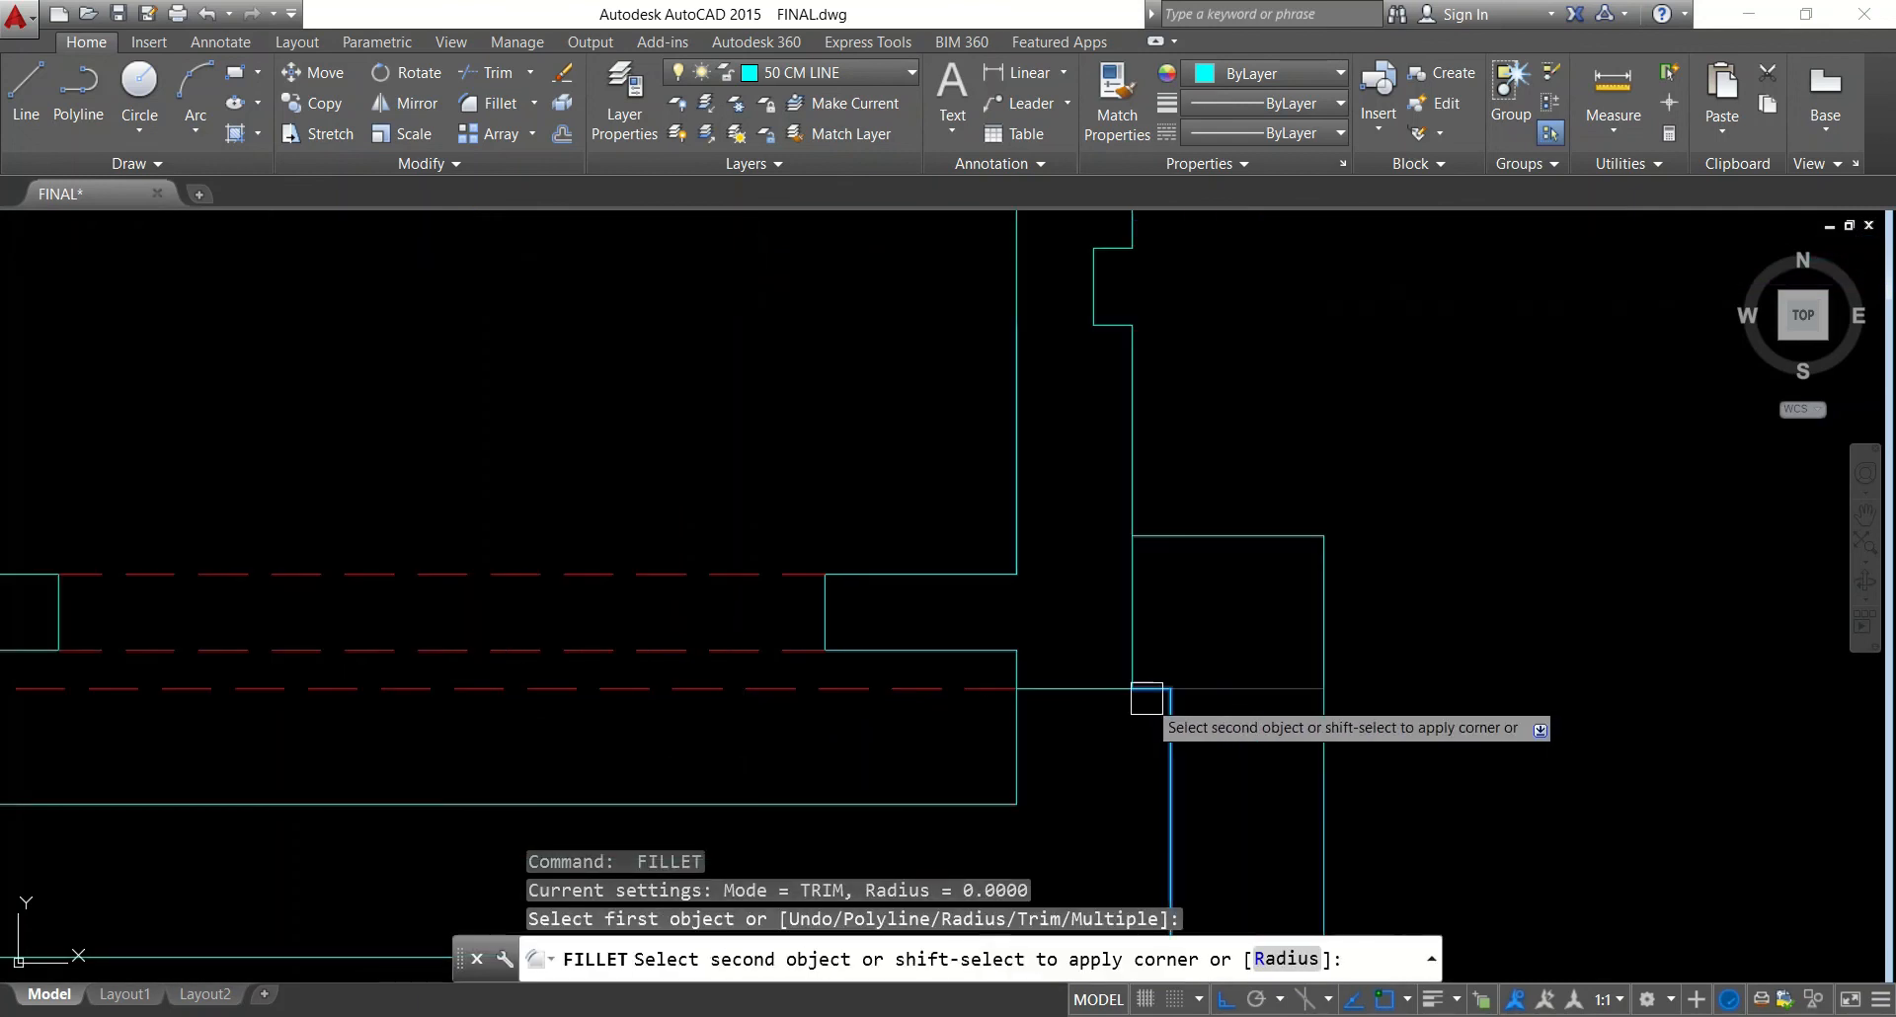
scroll(1147, 698, down, 4)
key(Escape)
key(Escape)
key(Escape)
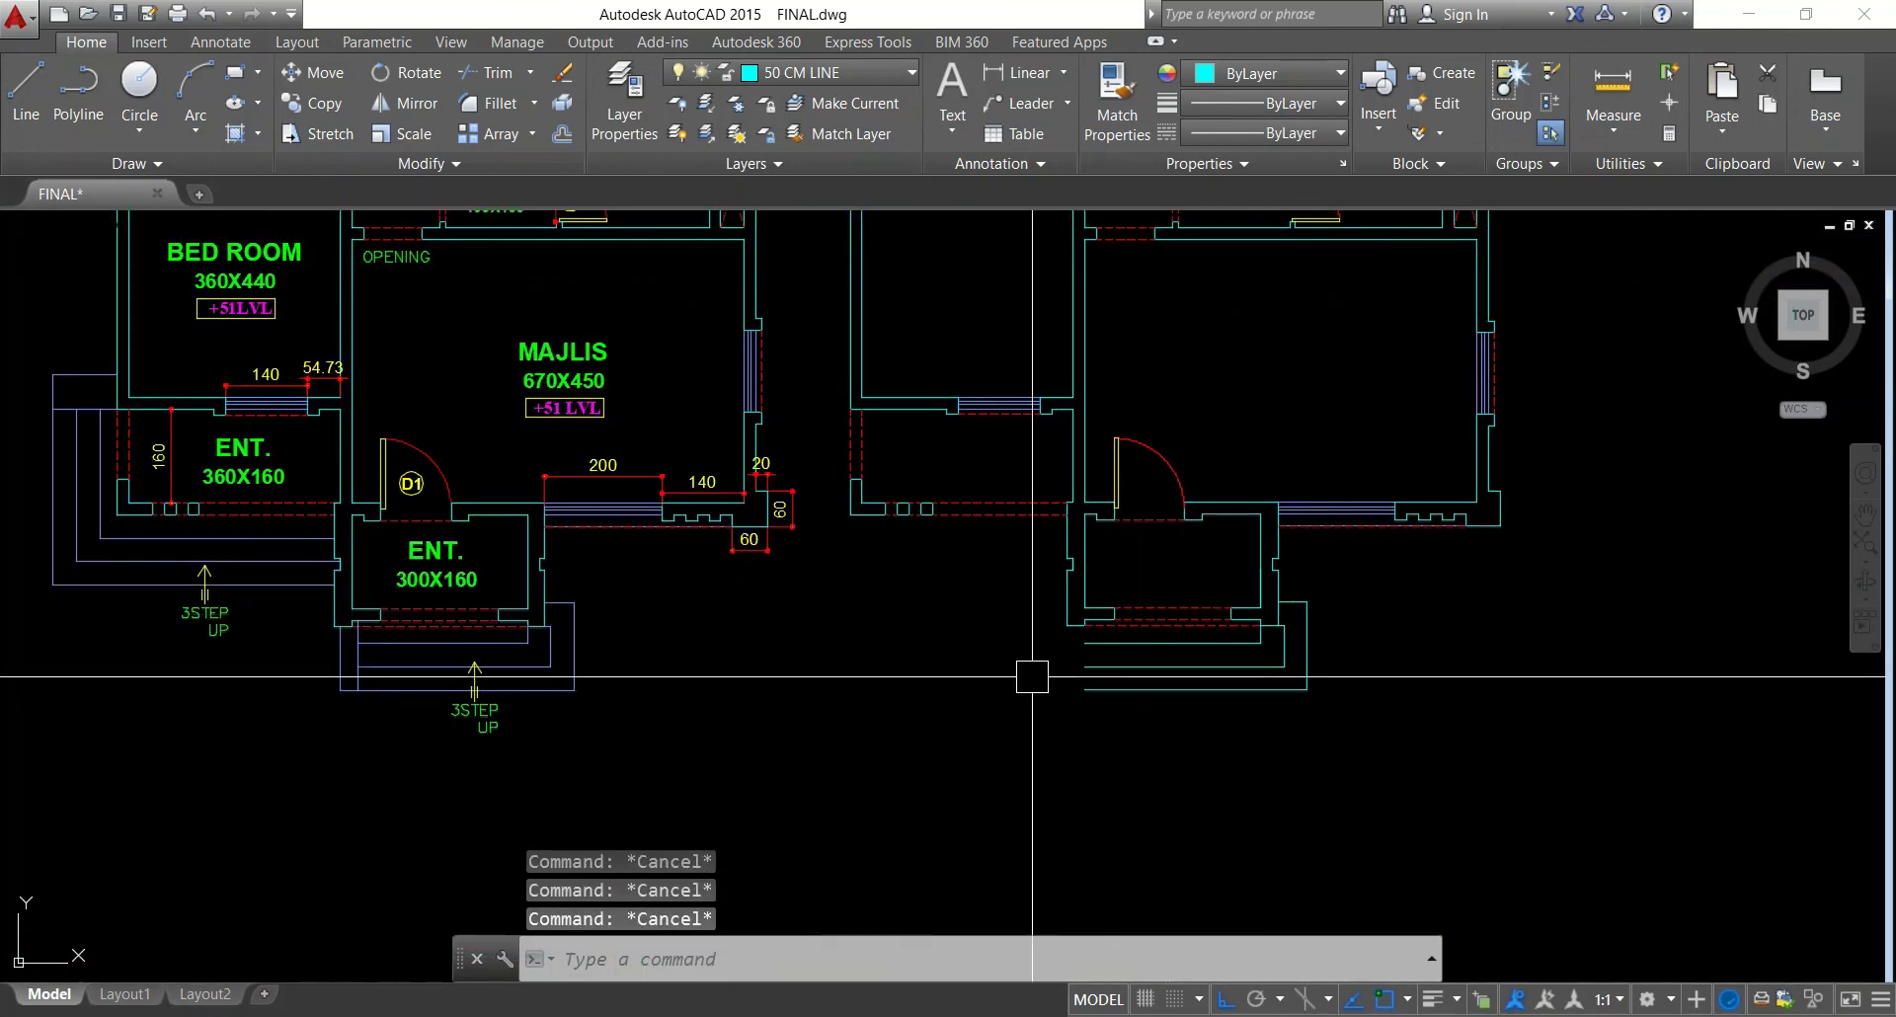
Draw two vertical lines outward from the outer and inner wall corners at the open end of the new entrance steps
text(l)
key(Return)
scroll(1061, 632, up, 4)
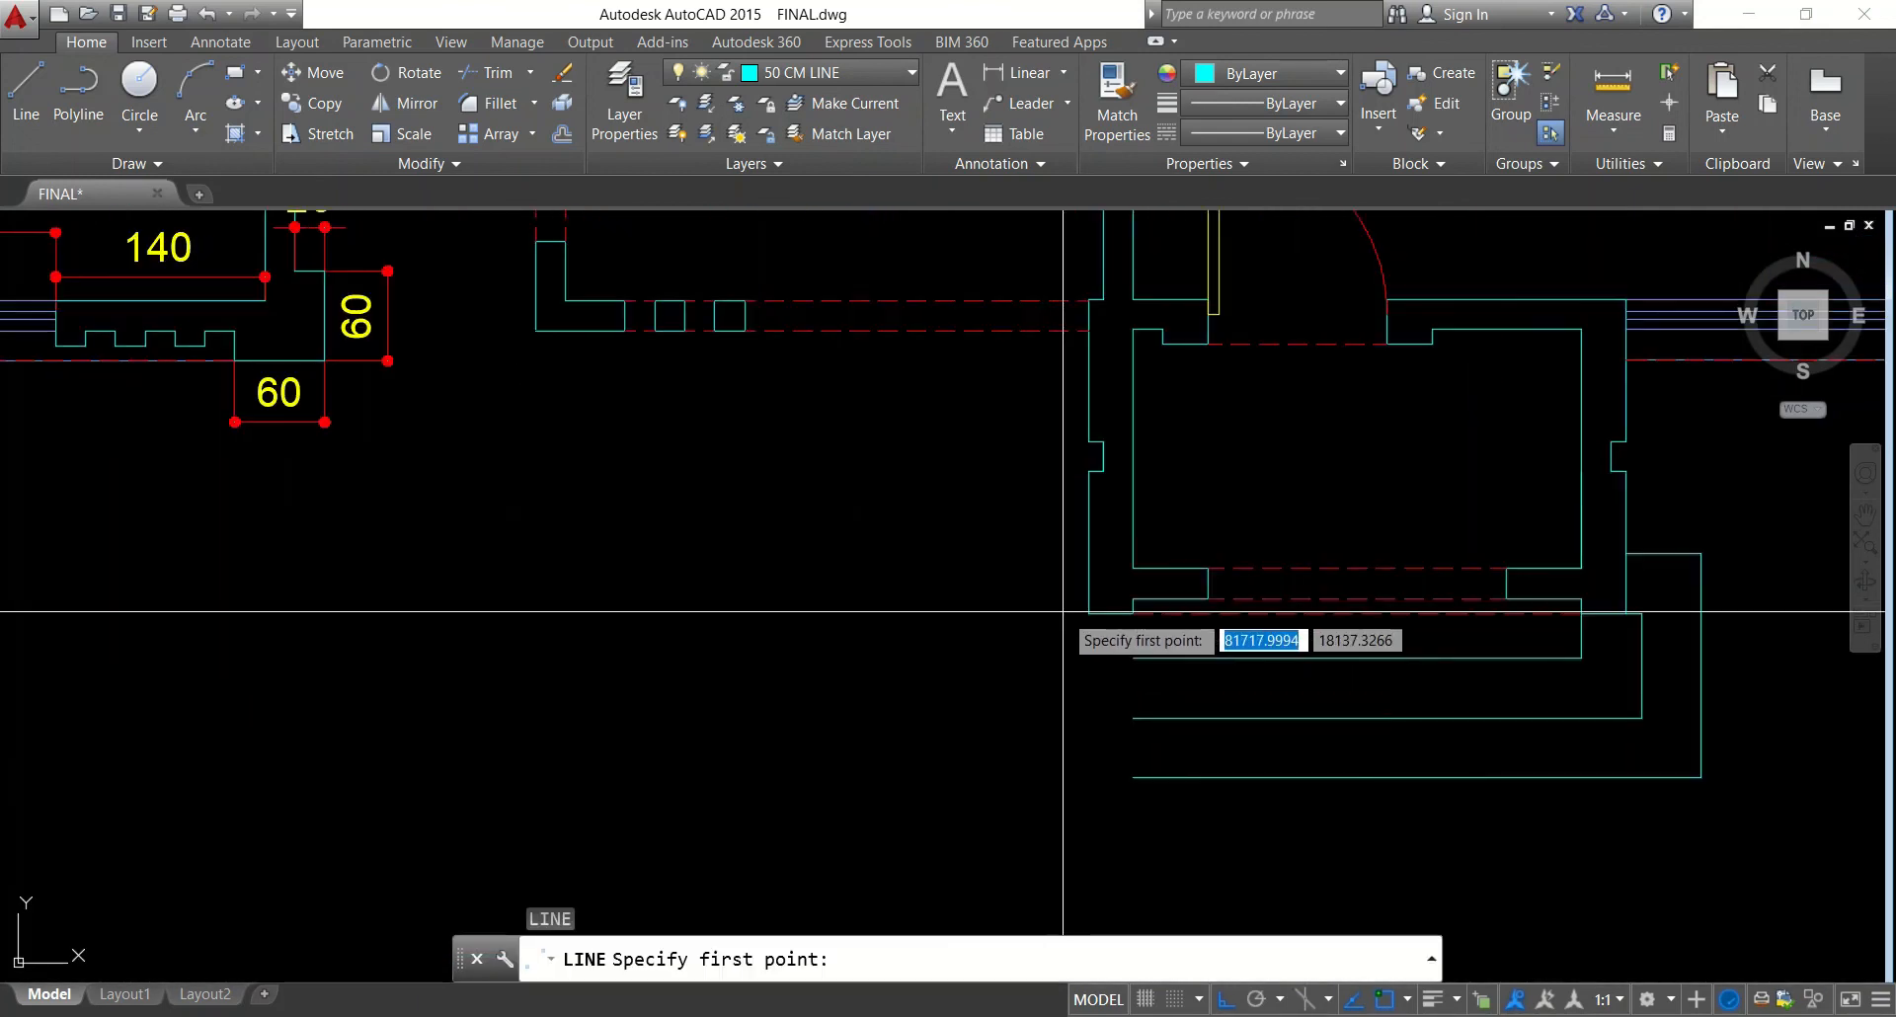
click(1087, 613)
key(Escape)
key(Return)
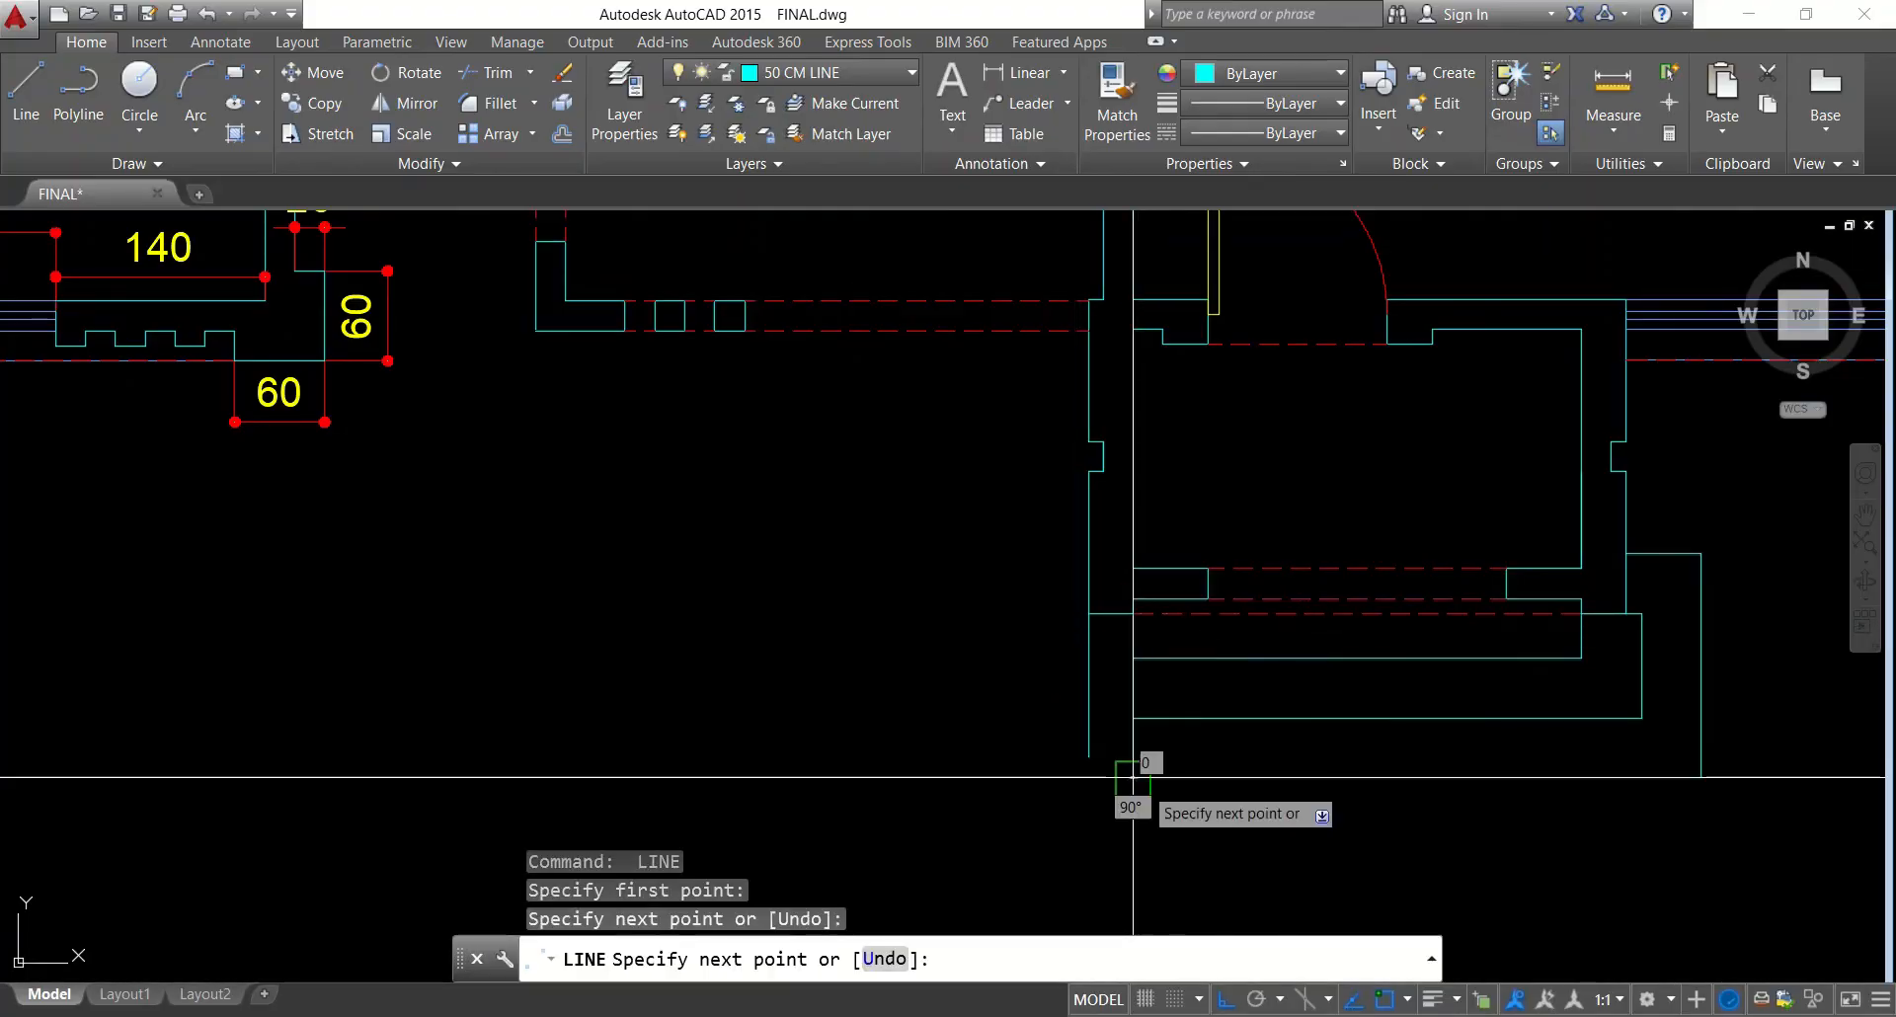
key(Escape)
key(Escape)
key(Escape)
Fillet the vertical line from the outer wall corner with the outermost step line to close the steps
text(f)
key(Return)
click(1088, 731)
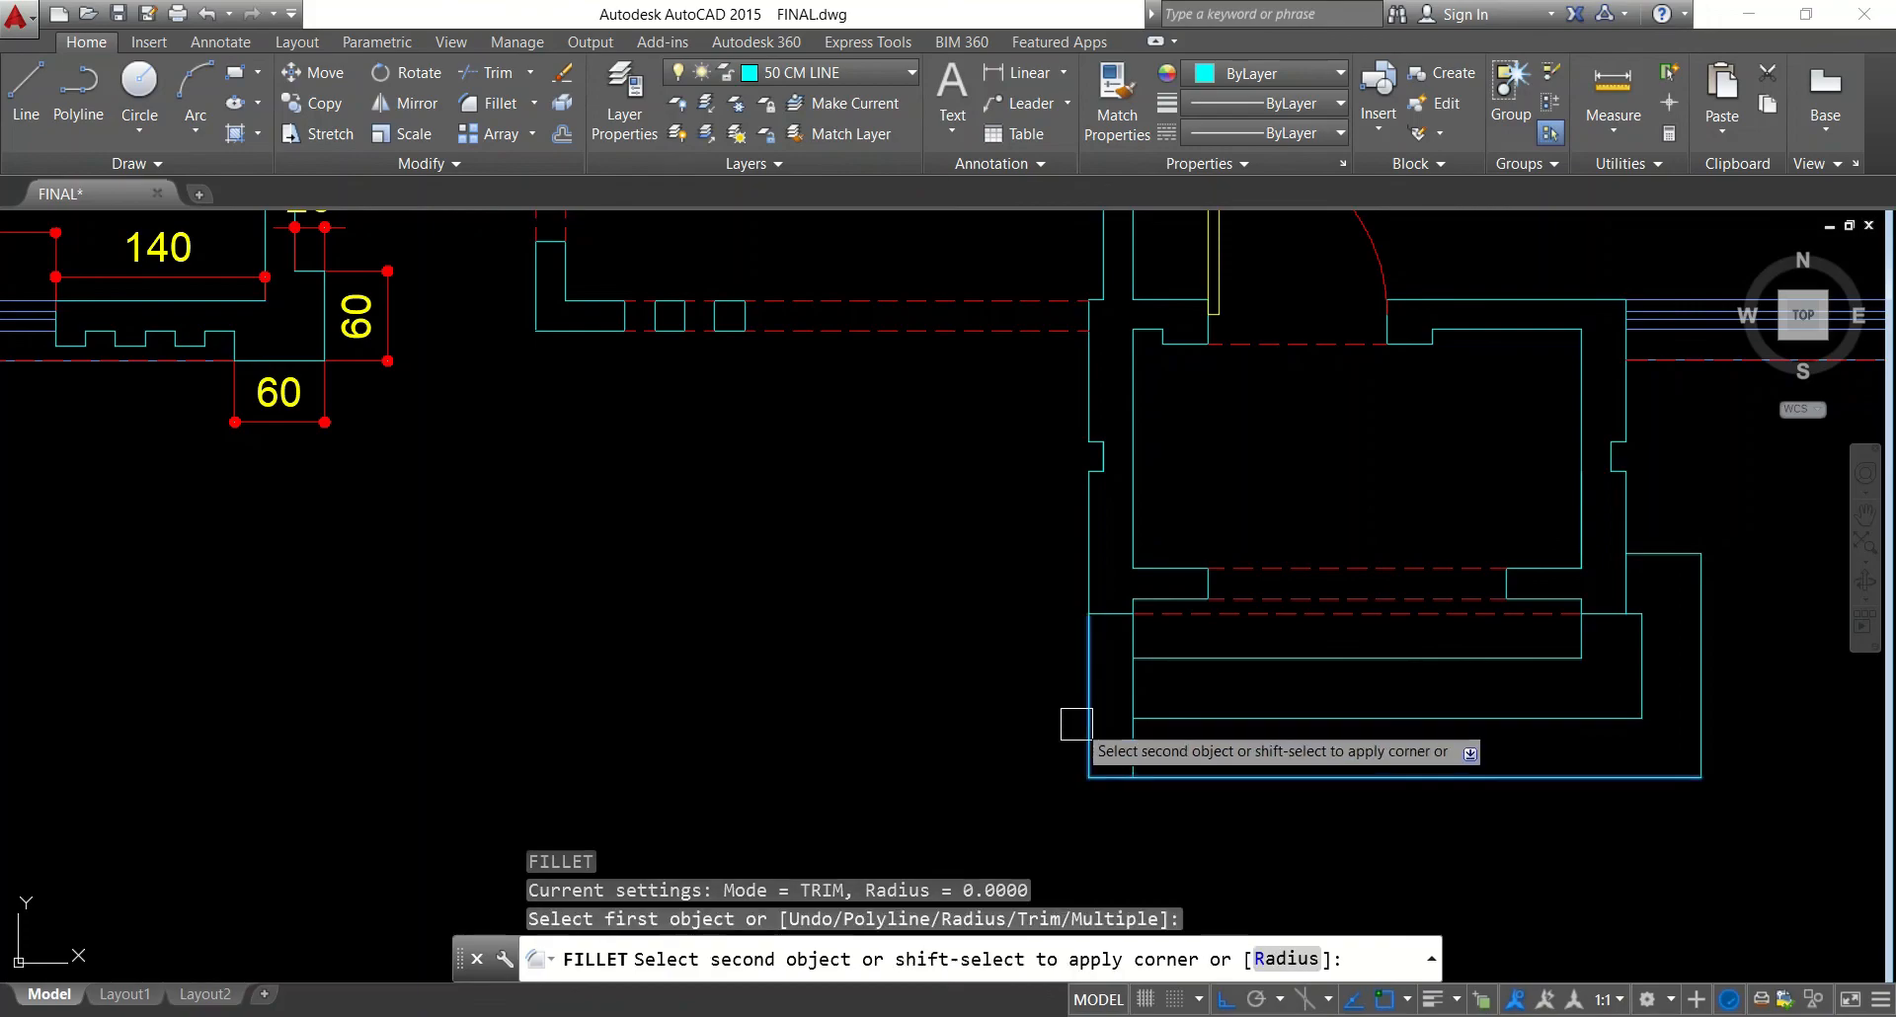
key(Escape)
key(Escape)
Match the new front entrance step lines to the properties of the completed plan's step lines
scroll(1103, 702, down, 4)
text(ma)
key(Return)
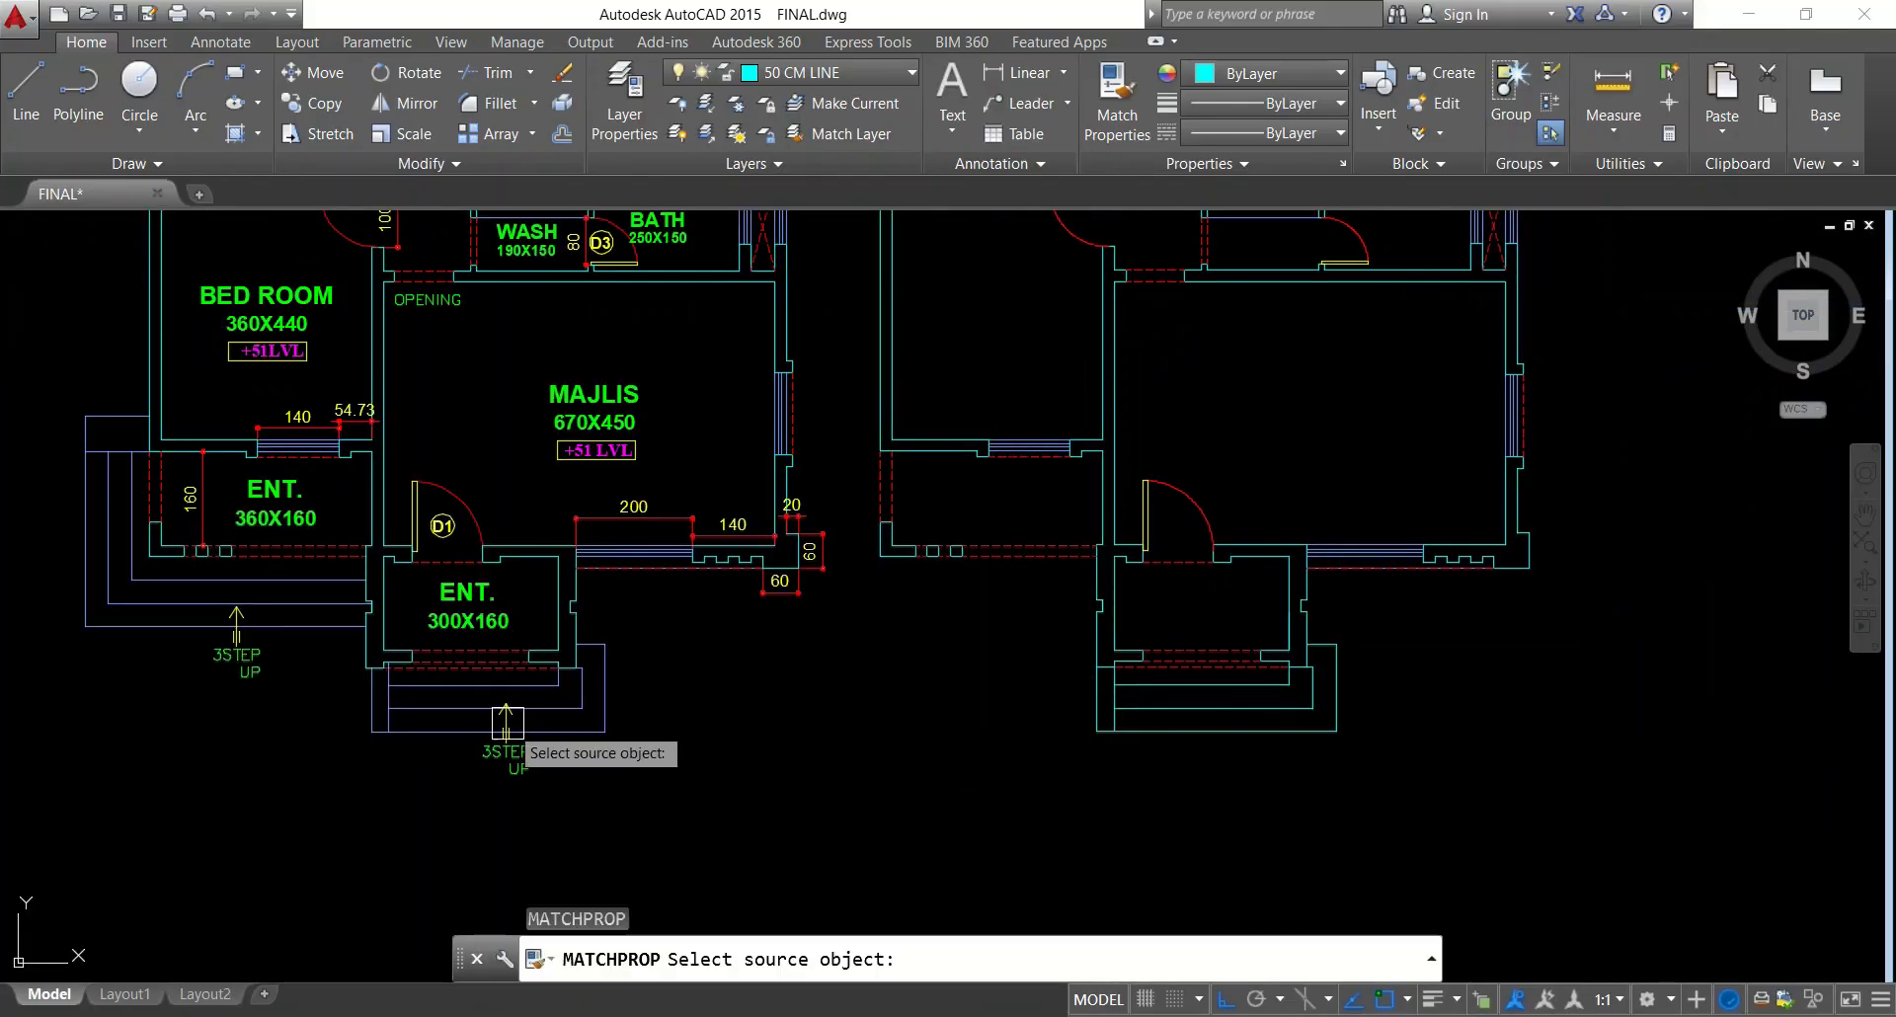
click(588, 737)
click(1456, 761)
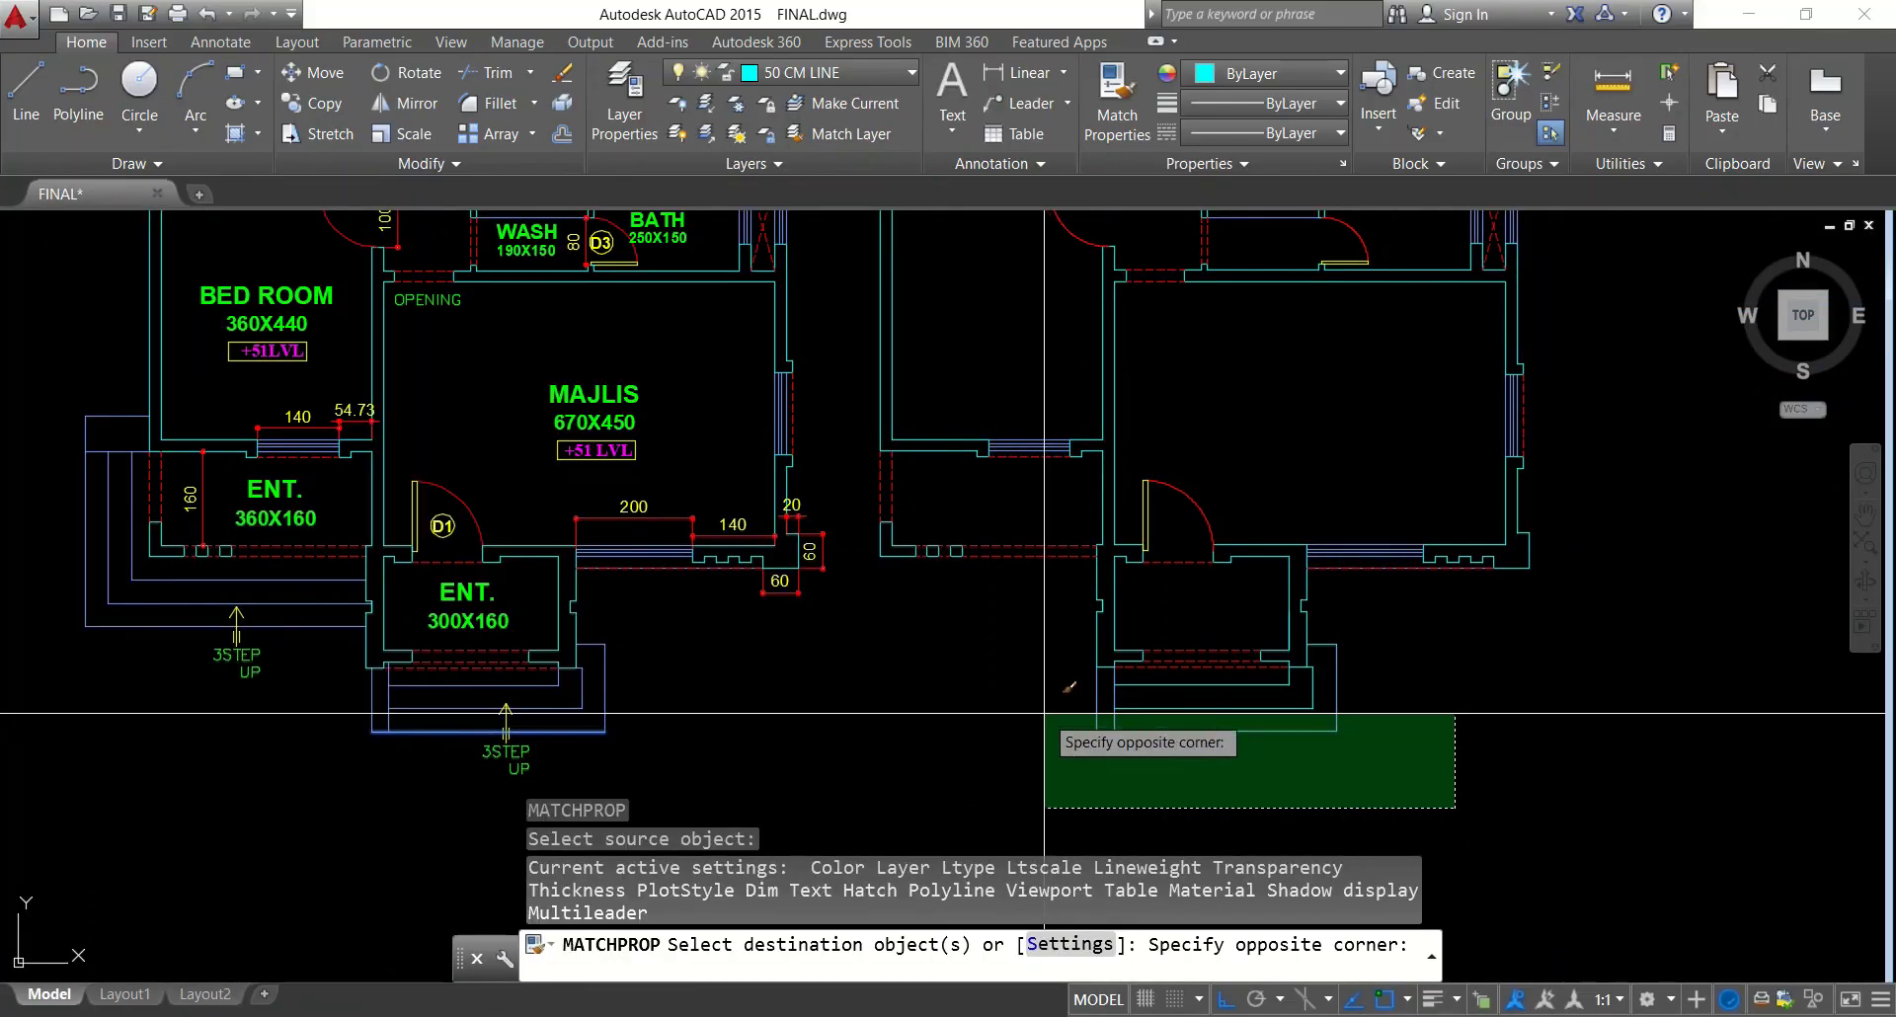
click(1215, 703)
scroll(1310, 696, up, 4)
click(1406, 531)
click(1366, 631)
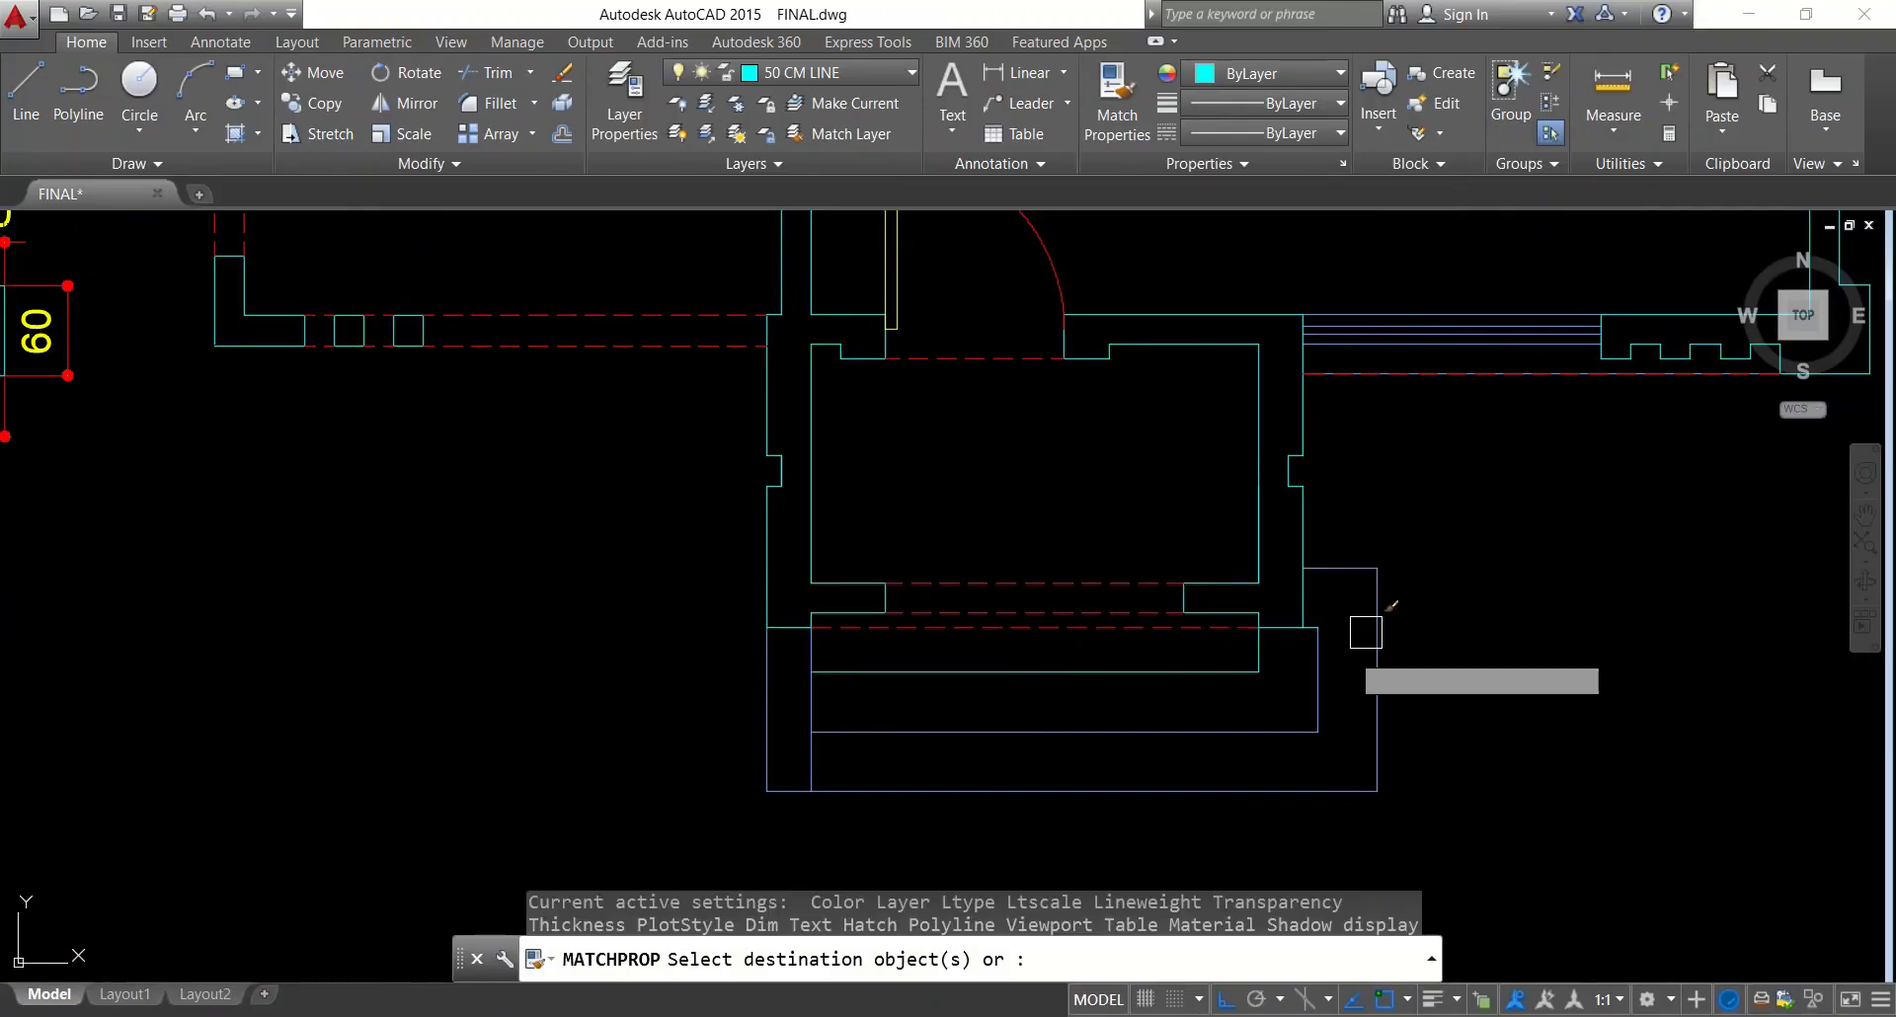
click(1263, 654)
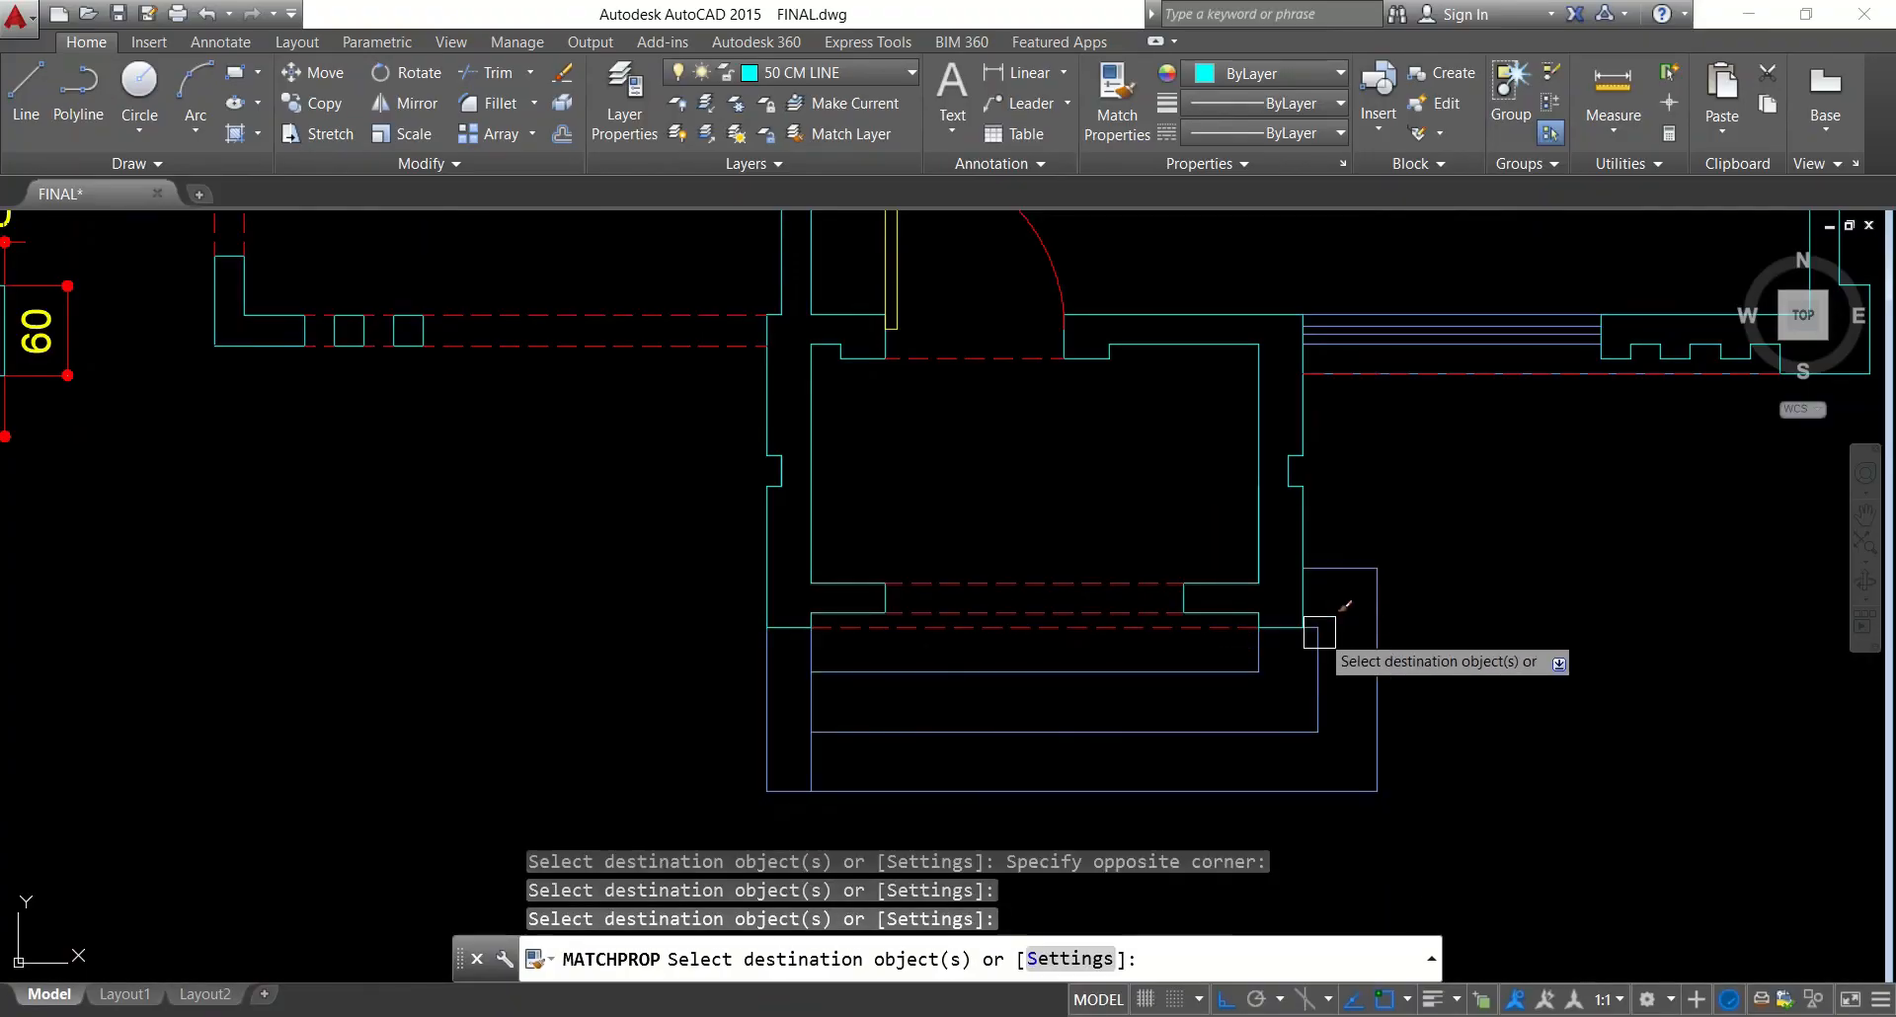
scroll(1319, 632, down, 8)
key(Escape)
key(Escape)
Move the whole new floor plan horizontally farther away from the completed plan
scroll(989, 669, up, 5)
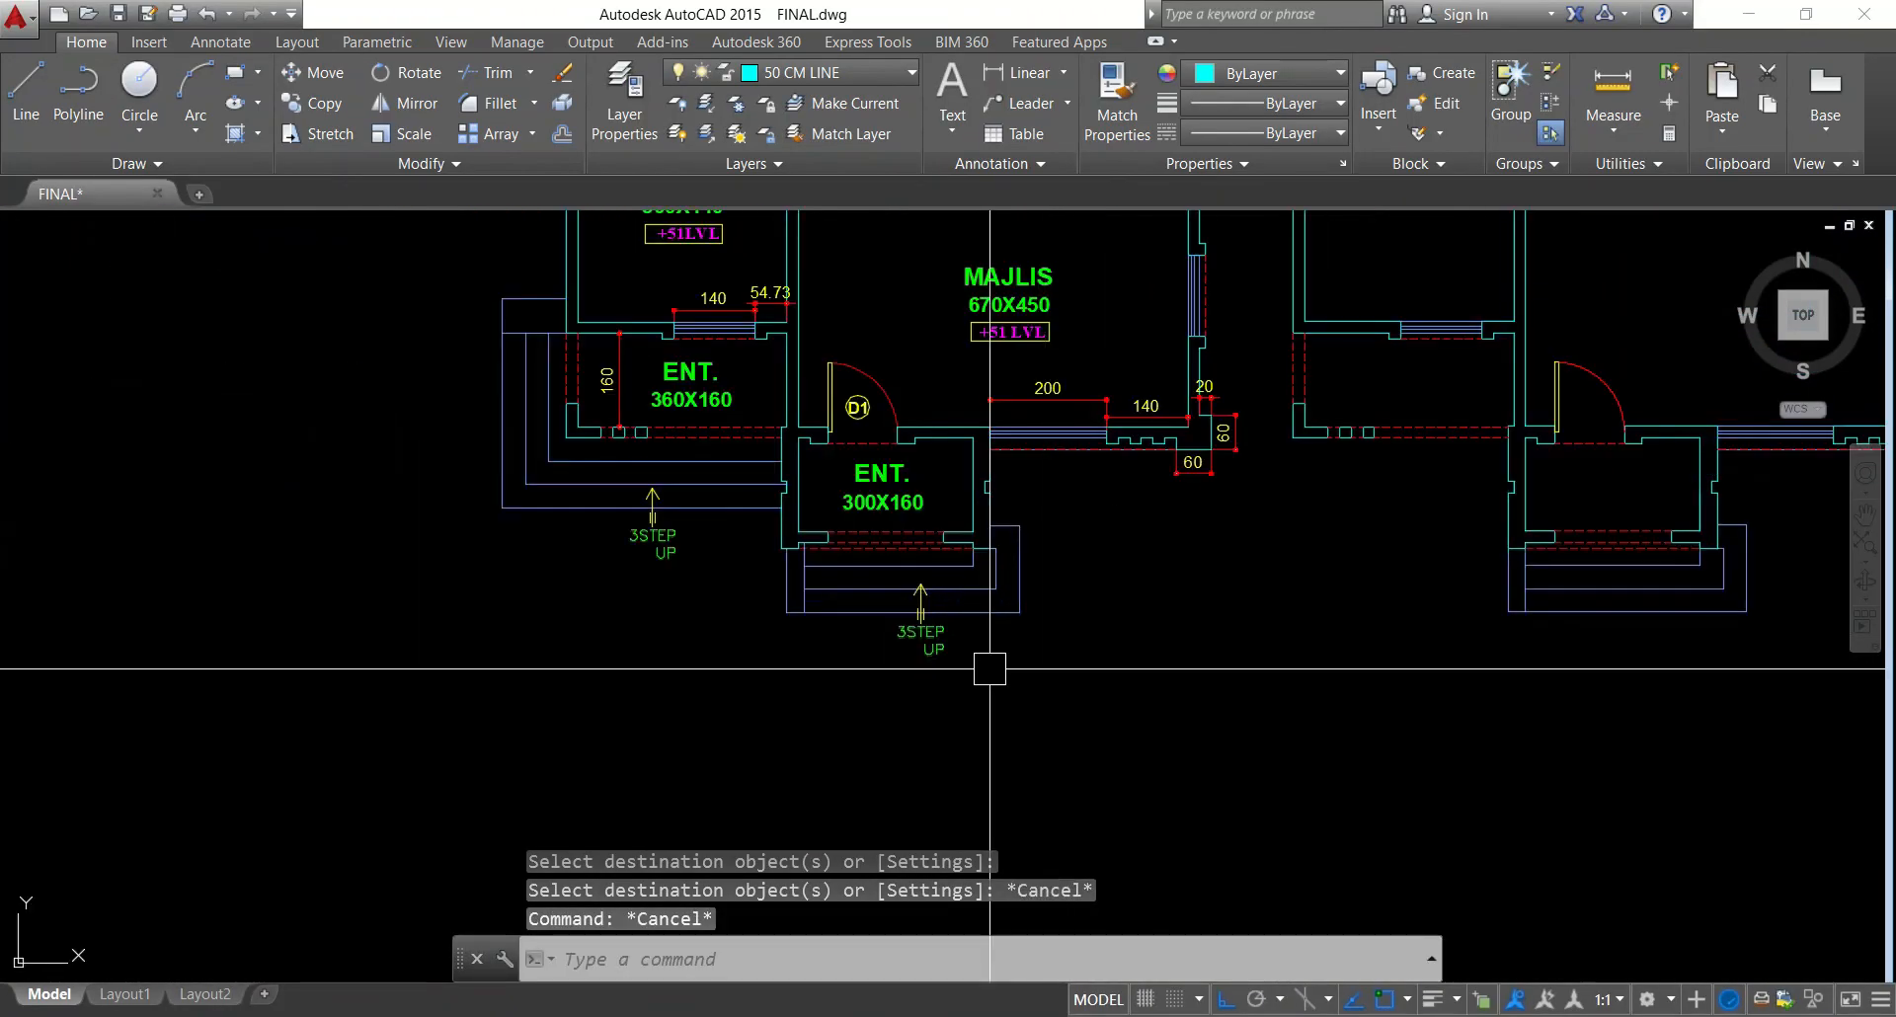
middle_drag(990, 668, 938, 676)
key(Escape)
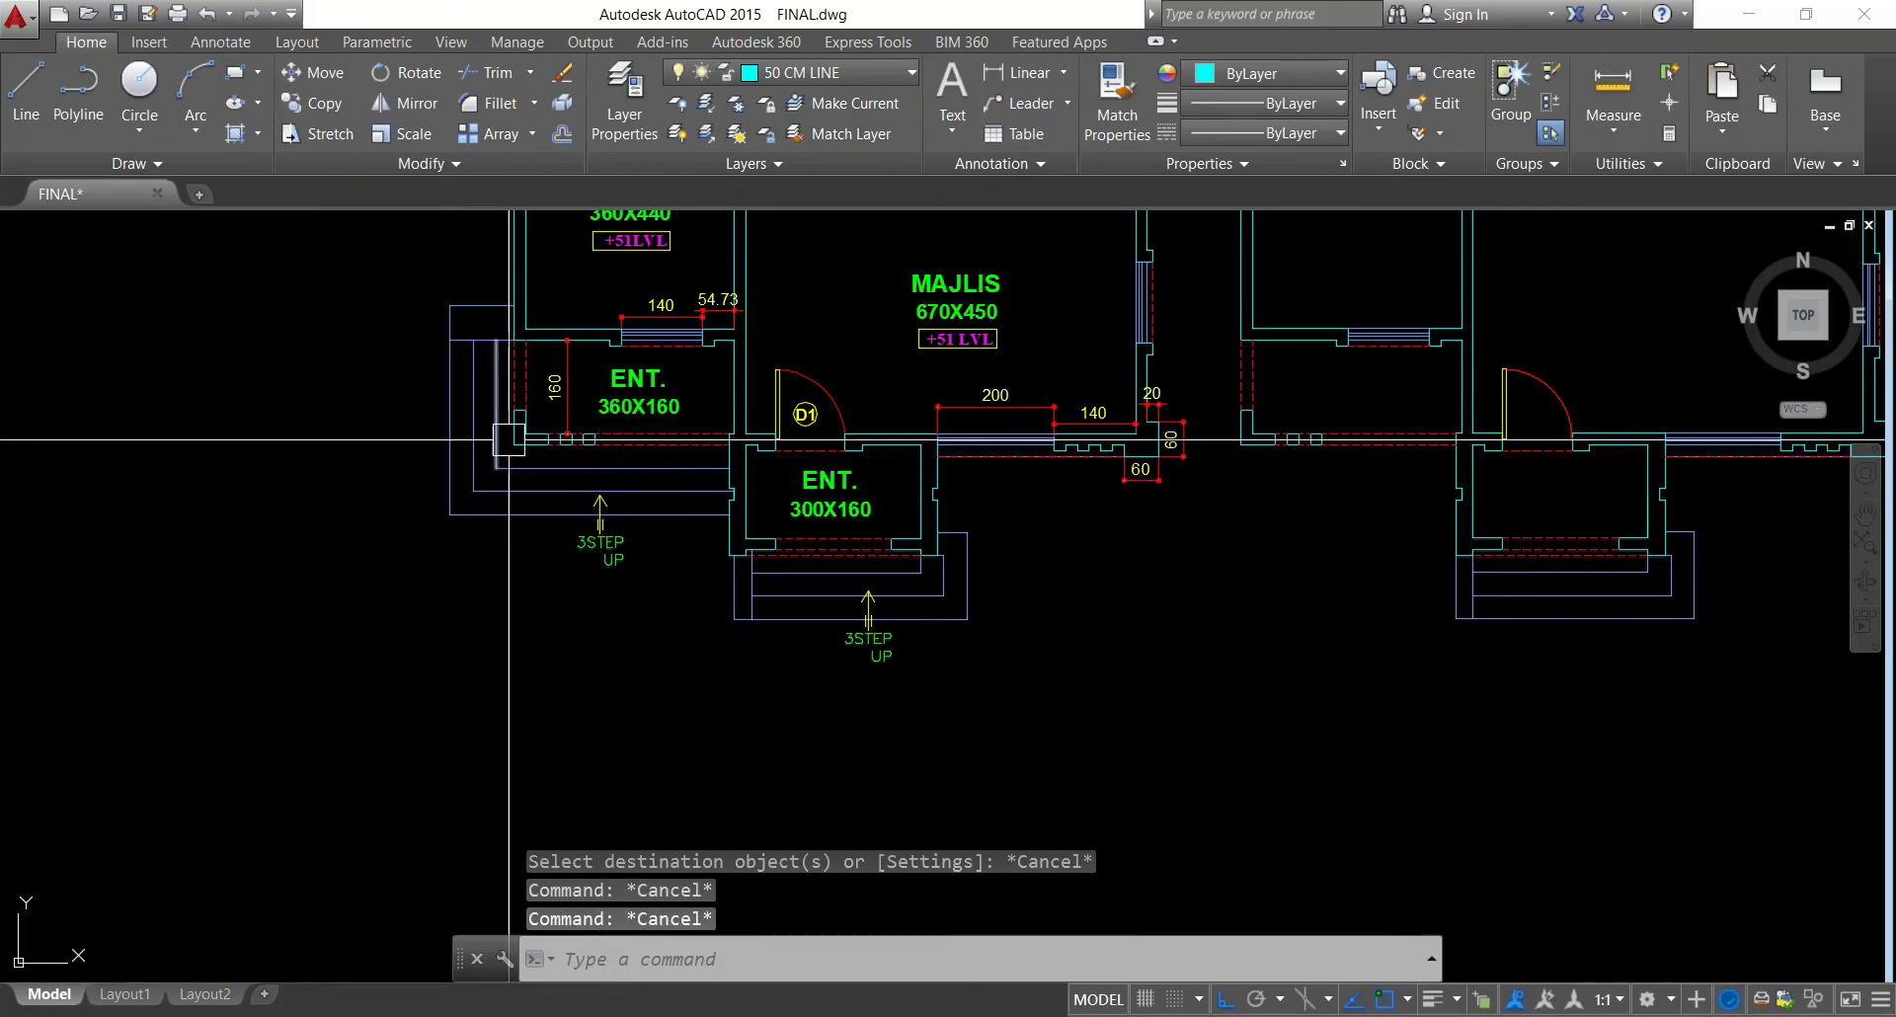
scroll(1277, 460, down, 6)
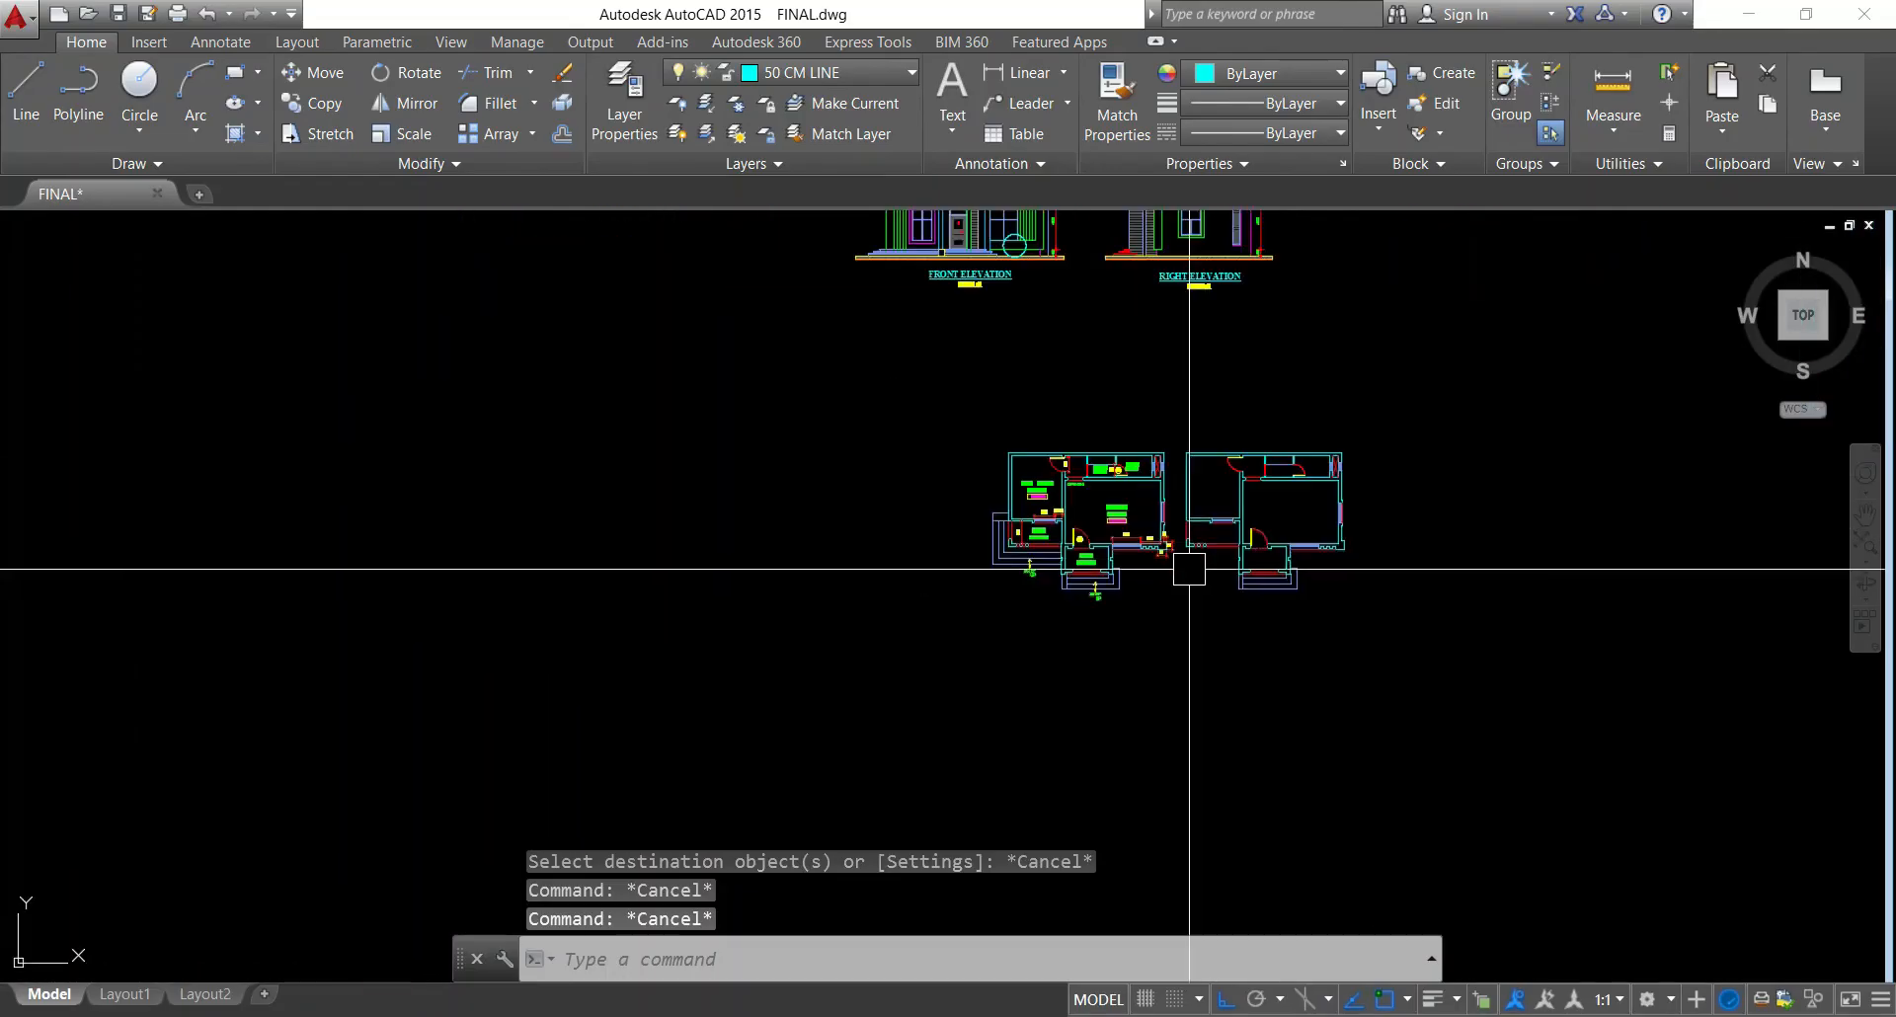
click(1464, 648)
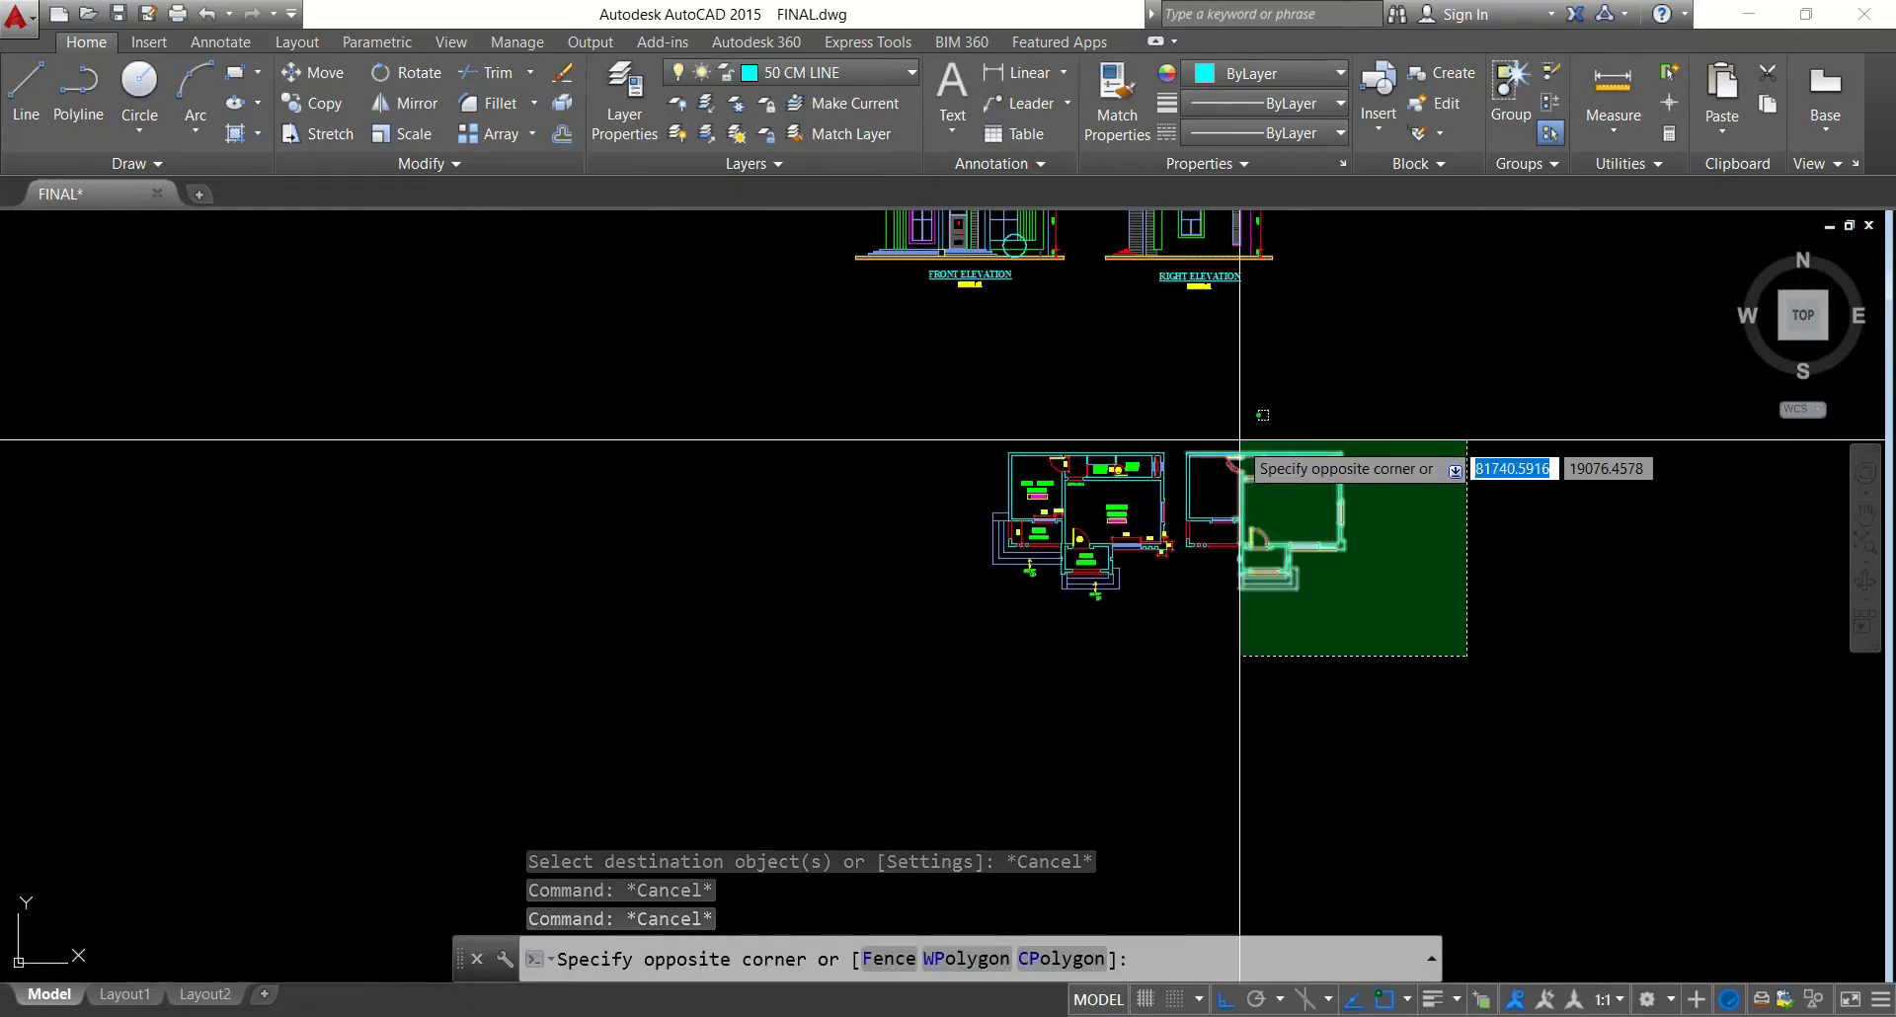
click(1181, 418)
text(M)
key(Return)
click(1252, 403)
key(Escape)
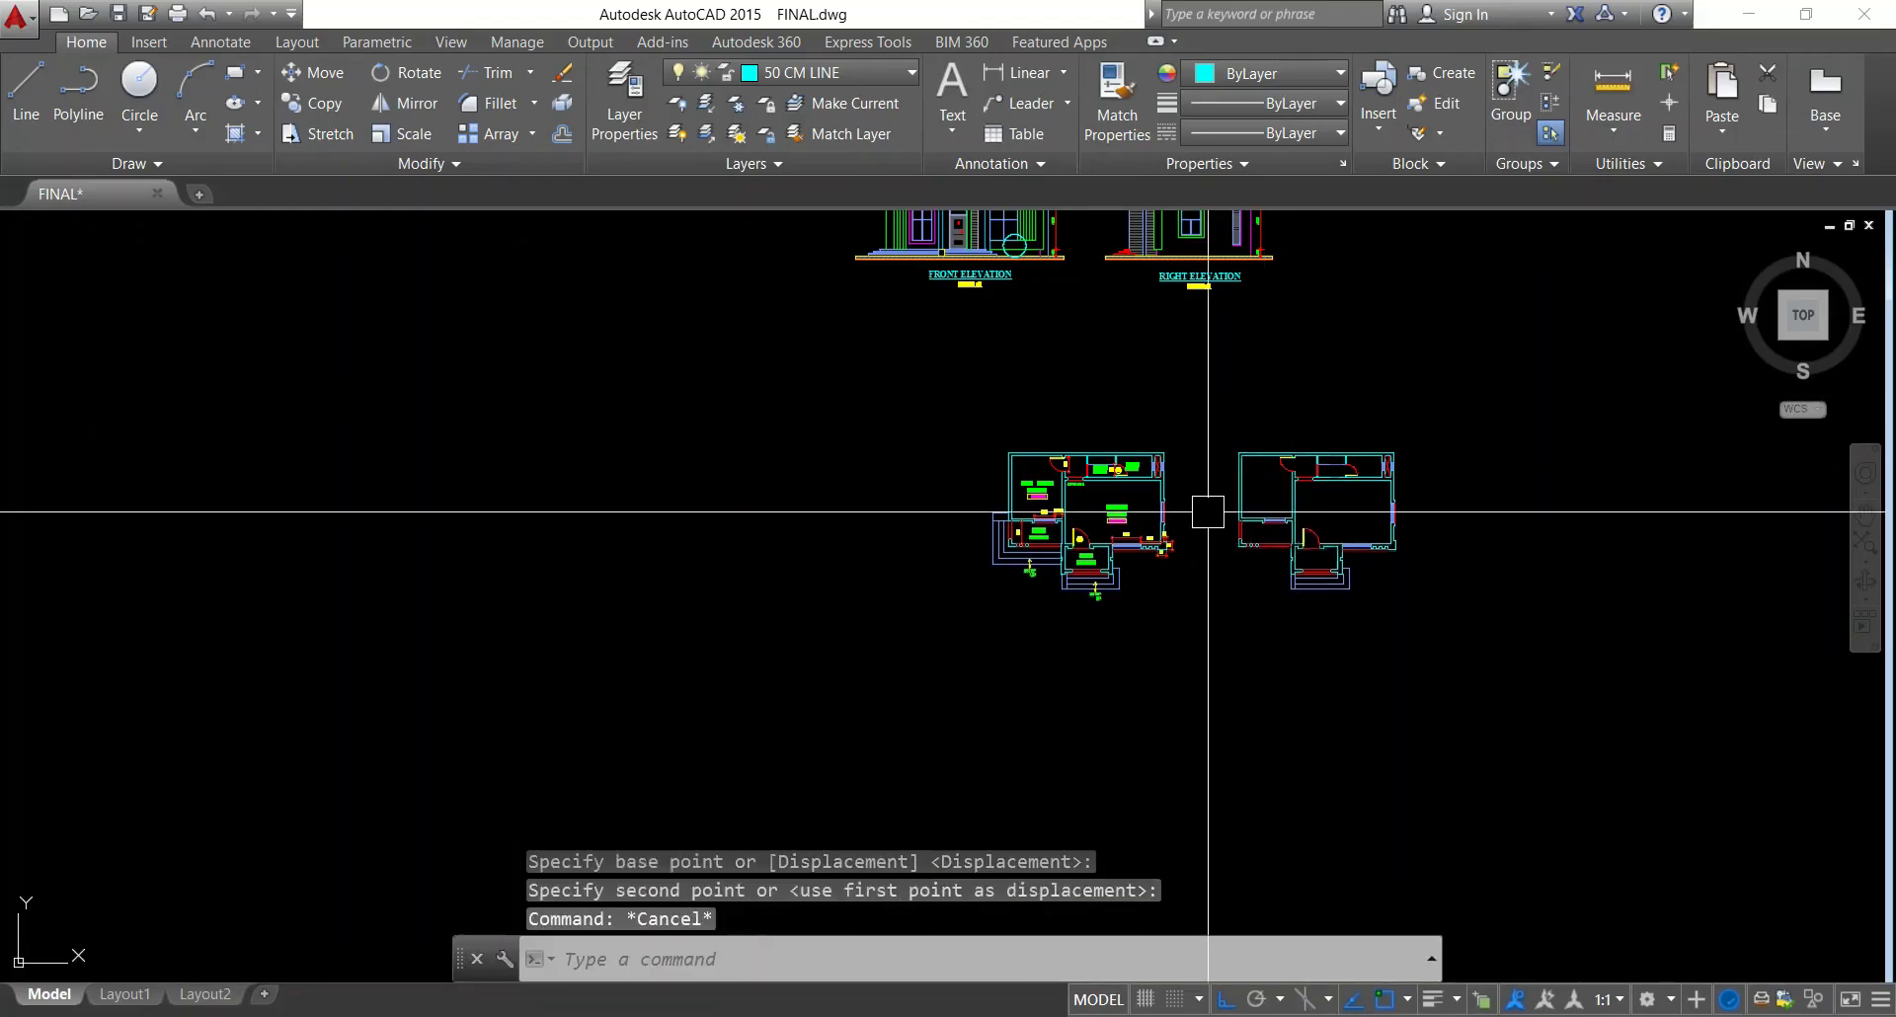
key(Escape)
Measure the depth of the innermost step at the 360X160 entrance in the completed plan with a temporary linear dimension
scroll(1211, 509, up, 6)
middle_drag(927, 473, 919, 522)
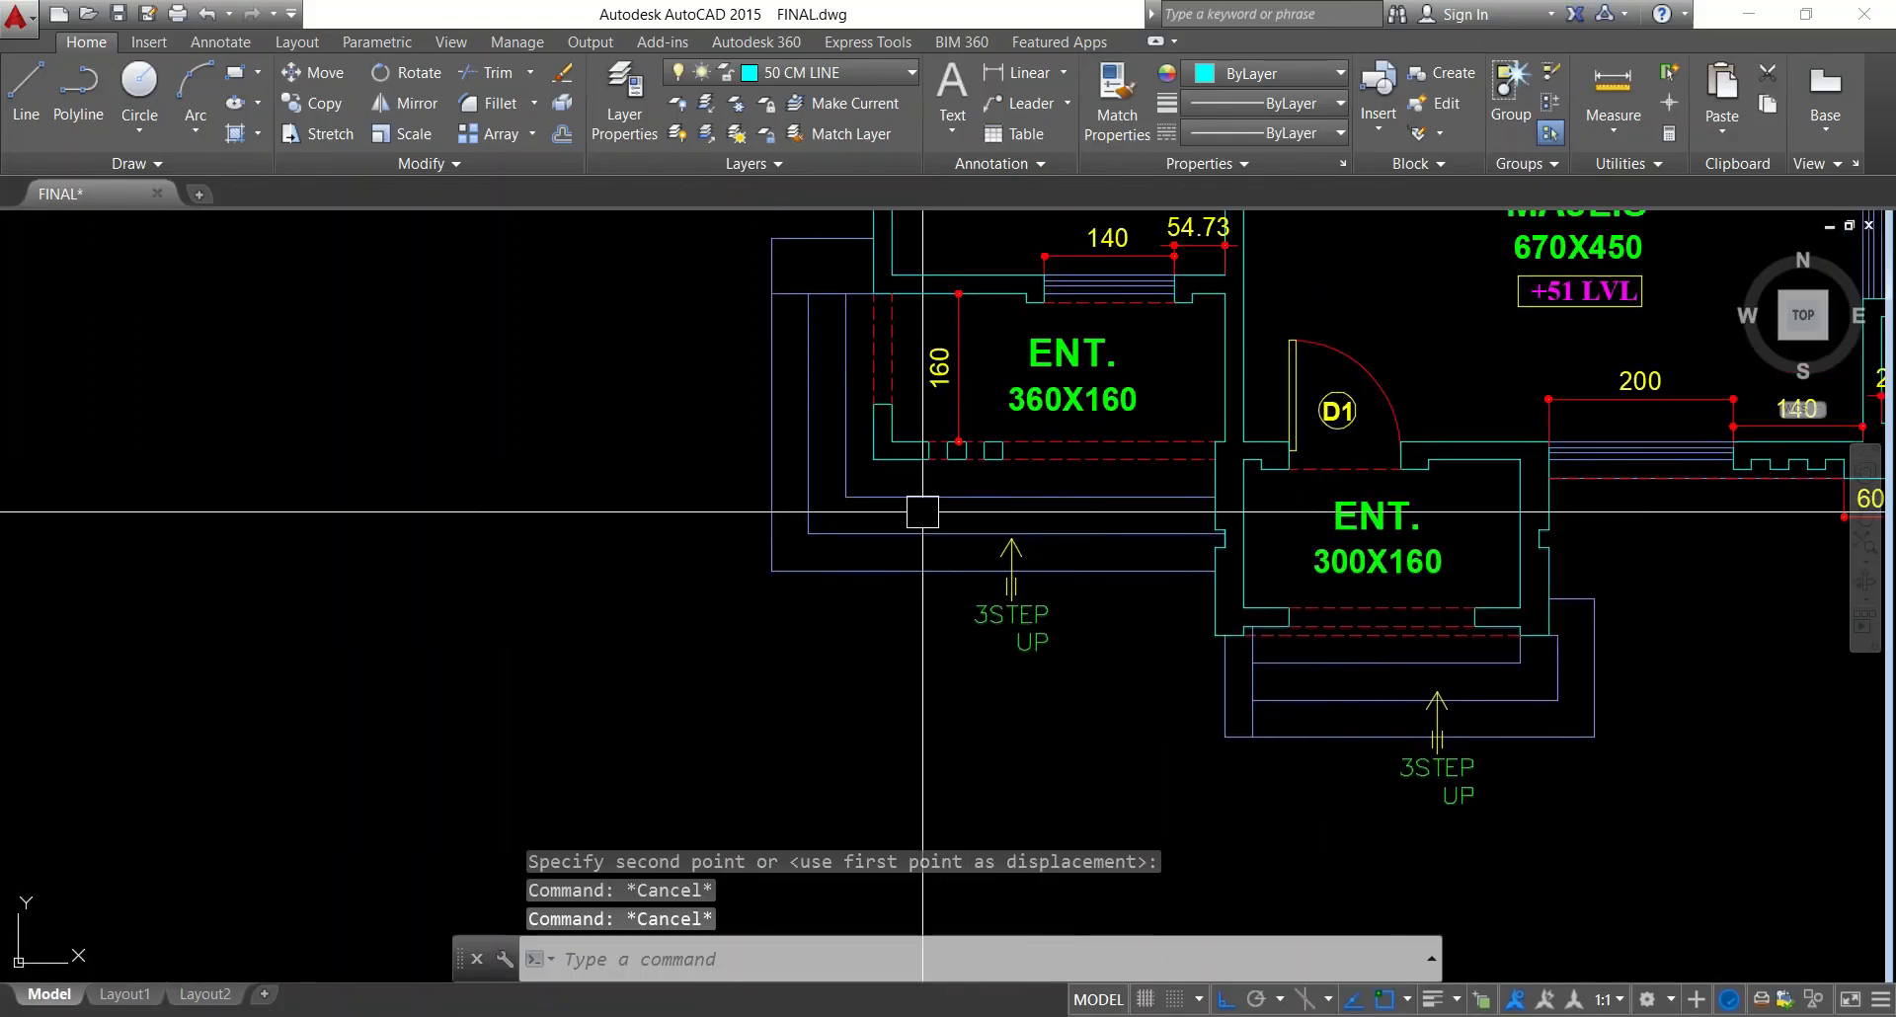
click(1014, 75)
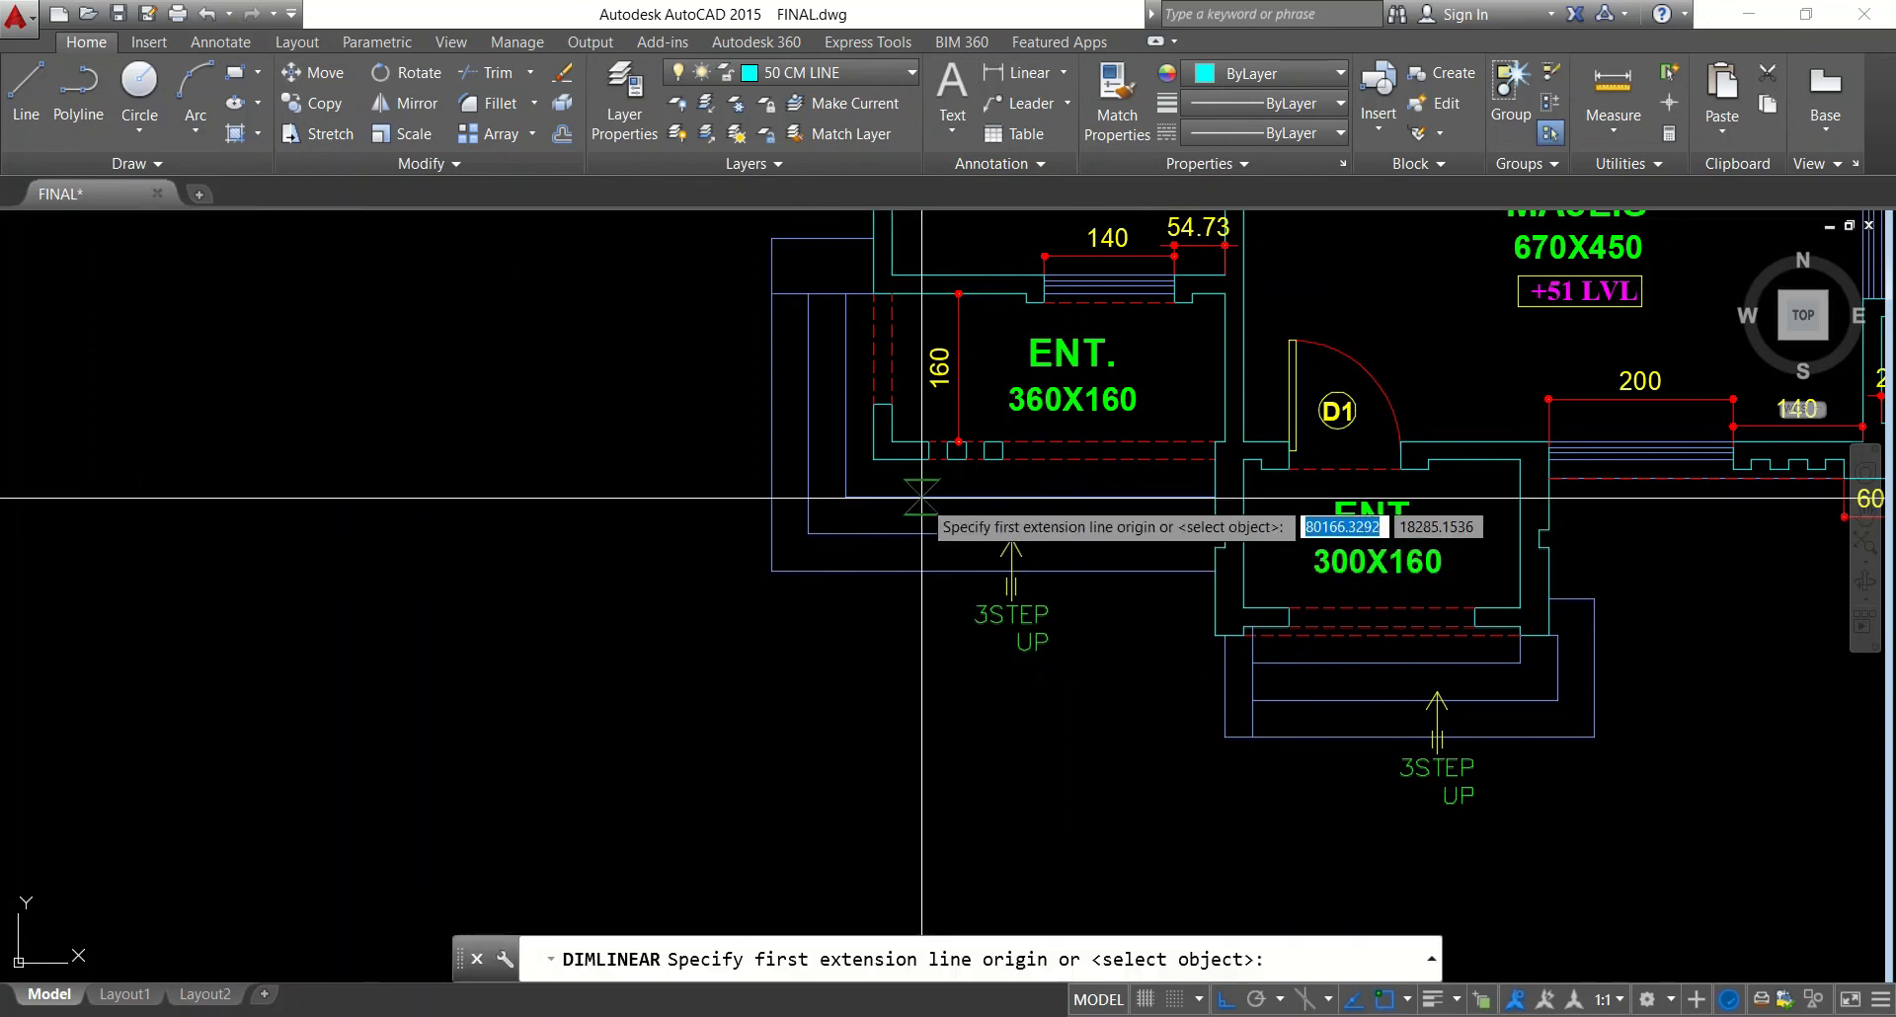
click(925, 496)
click(928, 459)
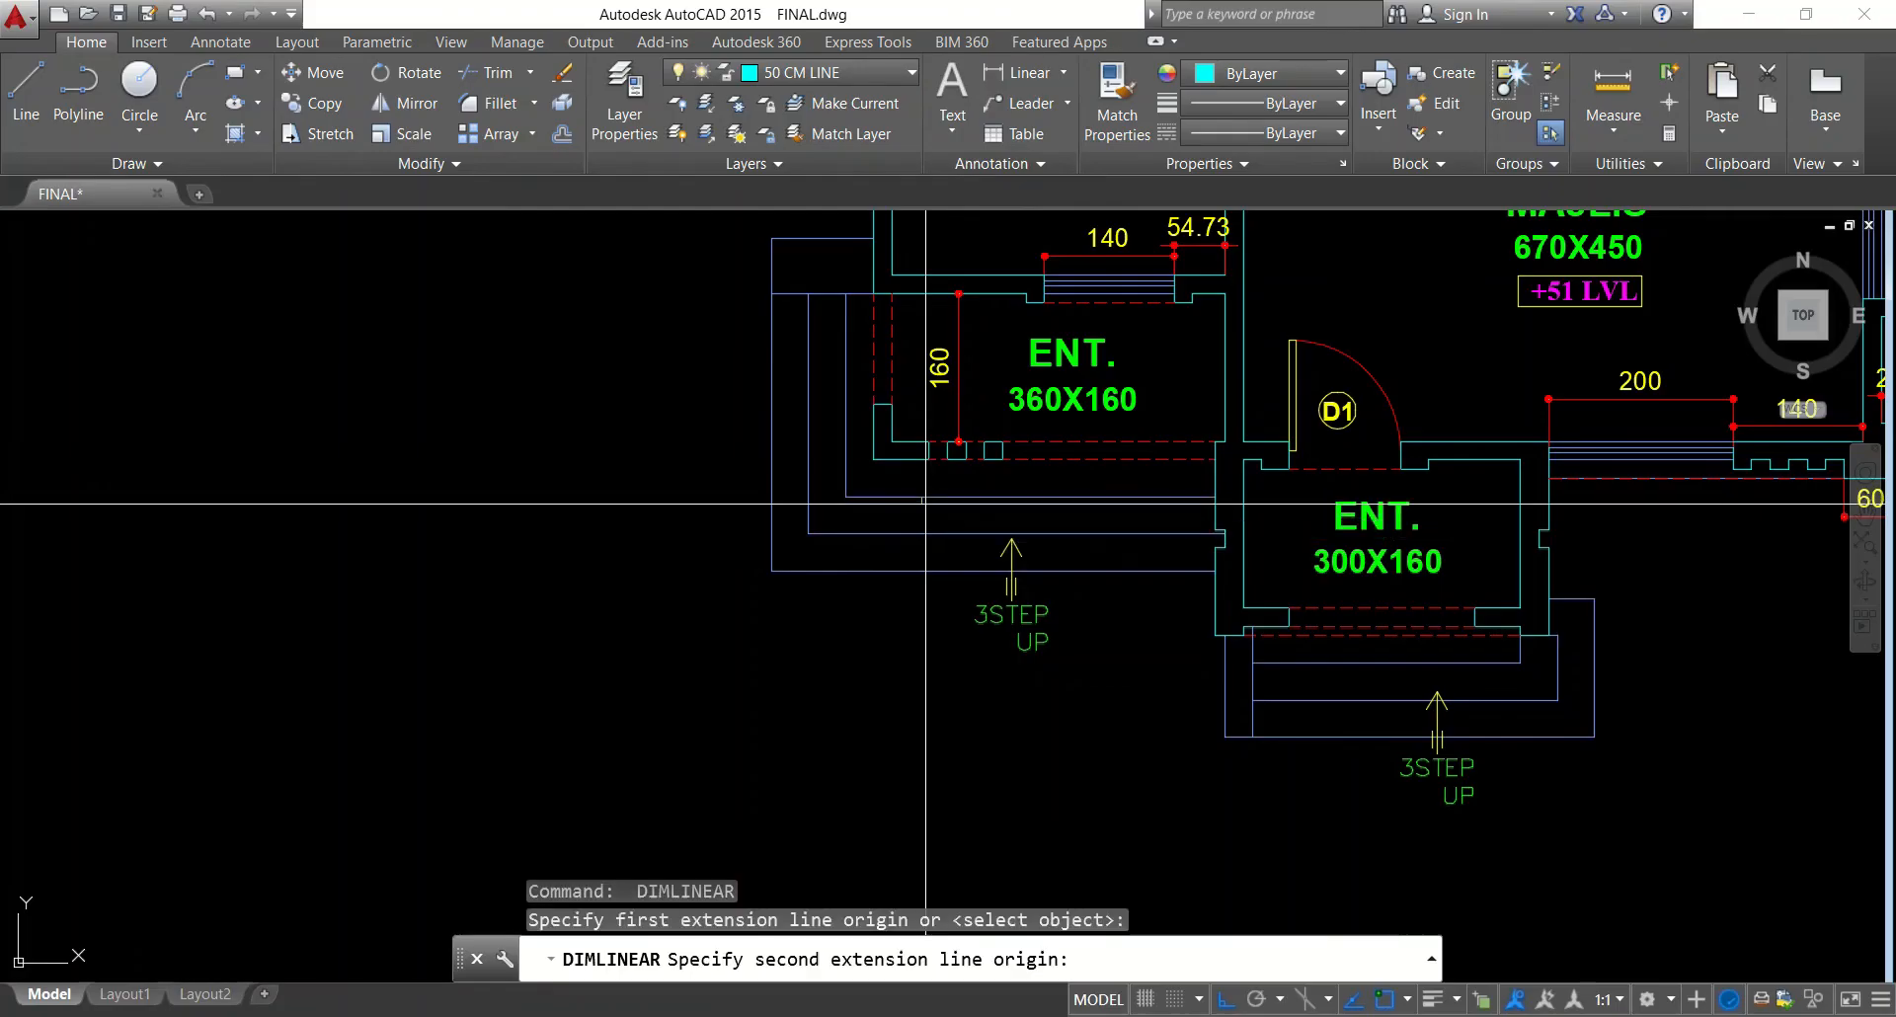
click(907, 453)
key(Escape)
scroll(935, 544, down, 2)
scroll(935, 544, down, 5)
key(Escape)
Offset both outer edges of the new side entrance's L-shaped corner wall outward by 40
scroll(1254, 493, up, 5)
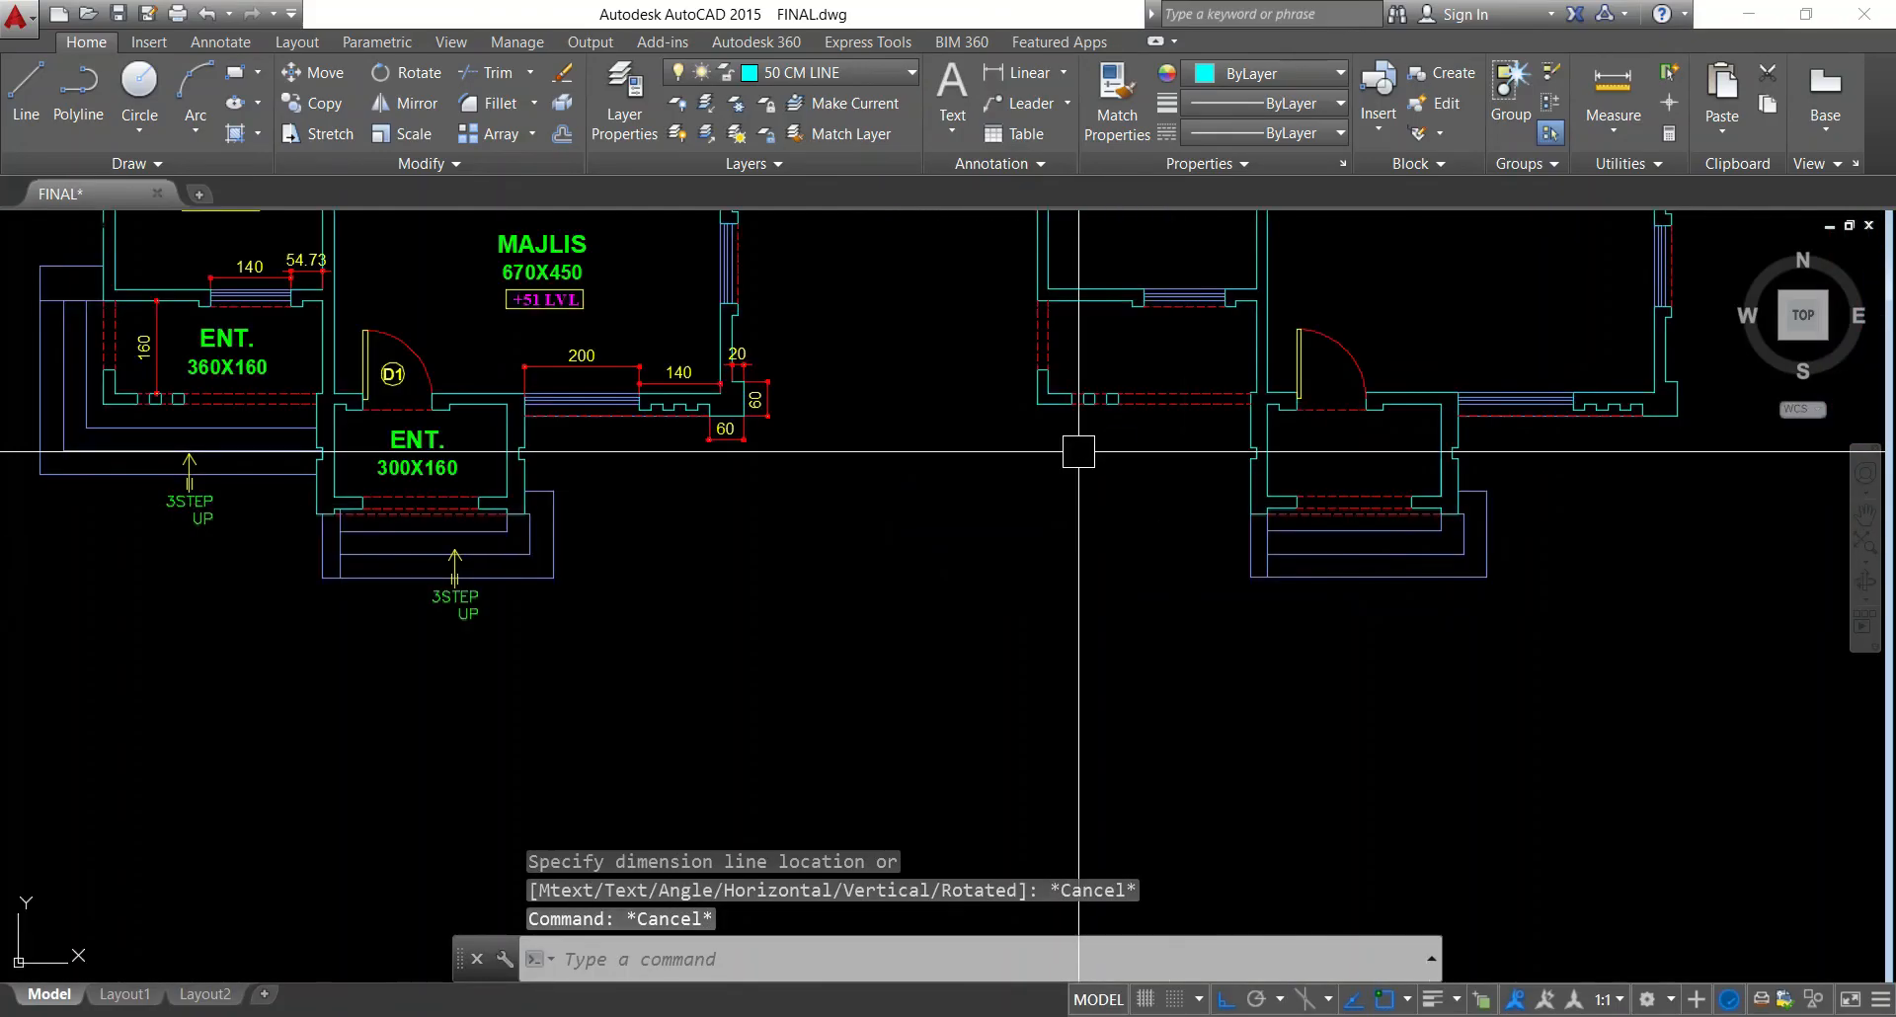
key(Escape)
text(o)
key(Return)
text(40)
key(Return)
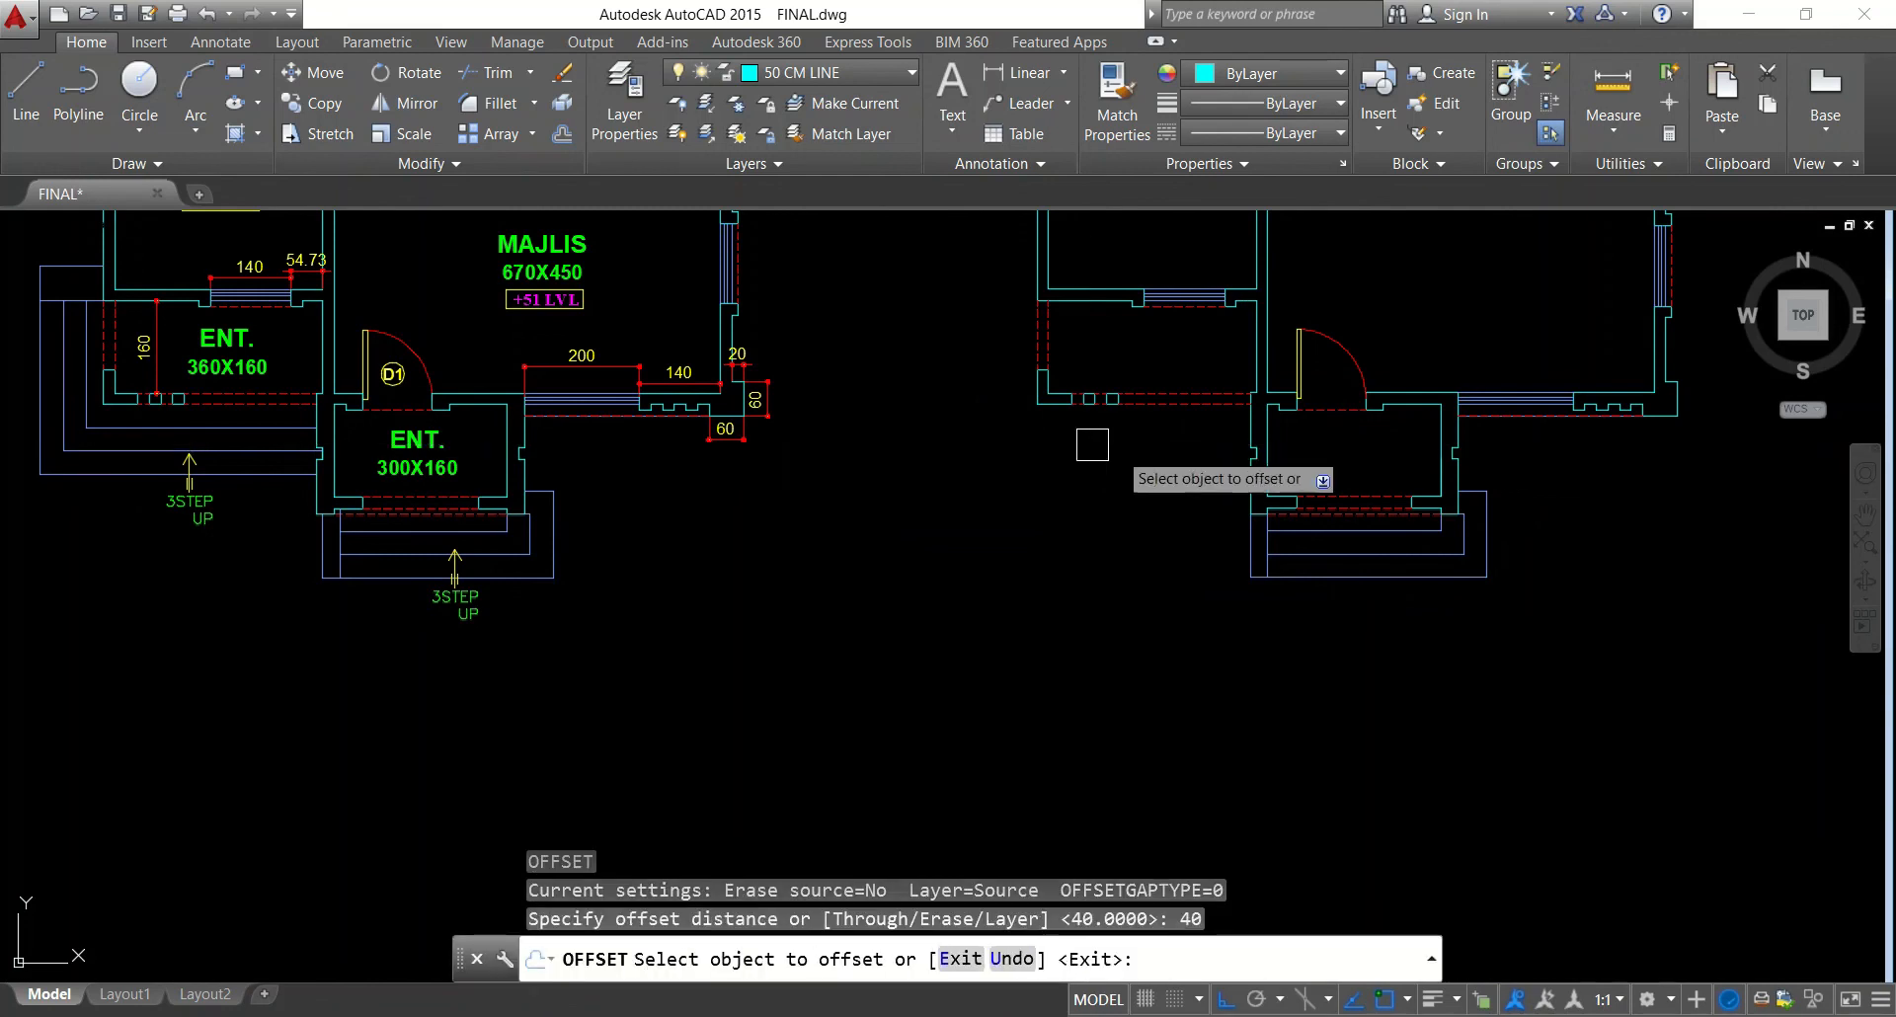
scroll(1079, 415, up, 5)
click(975, 410)
click(908, 419)
click(999, 467)
click(1005, 548)
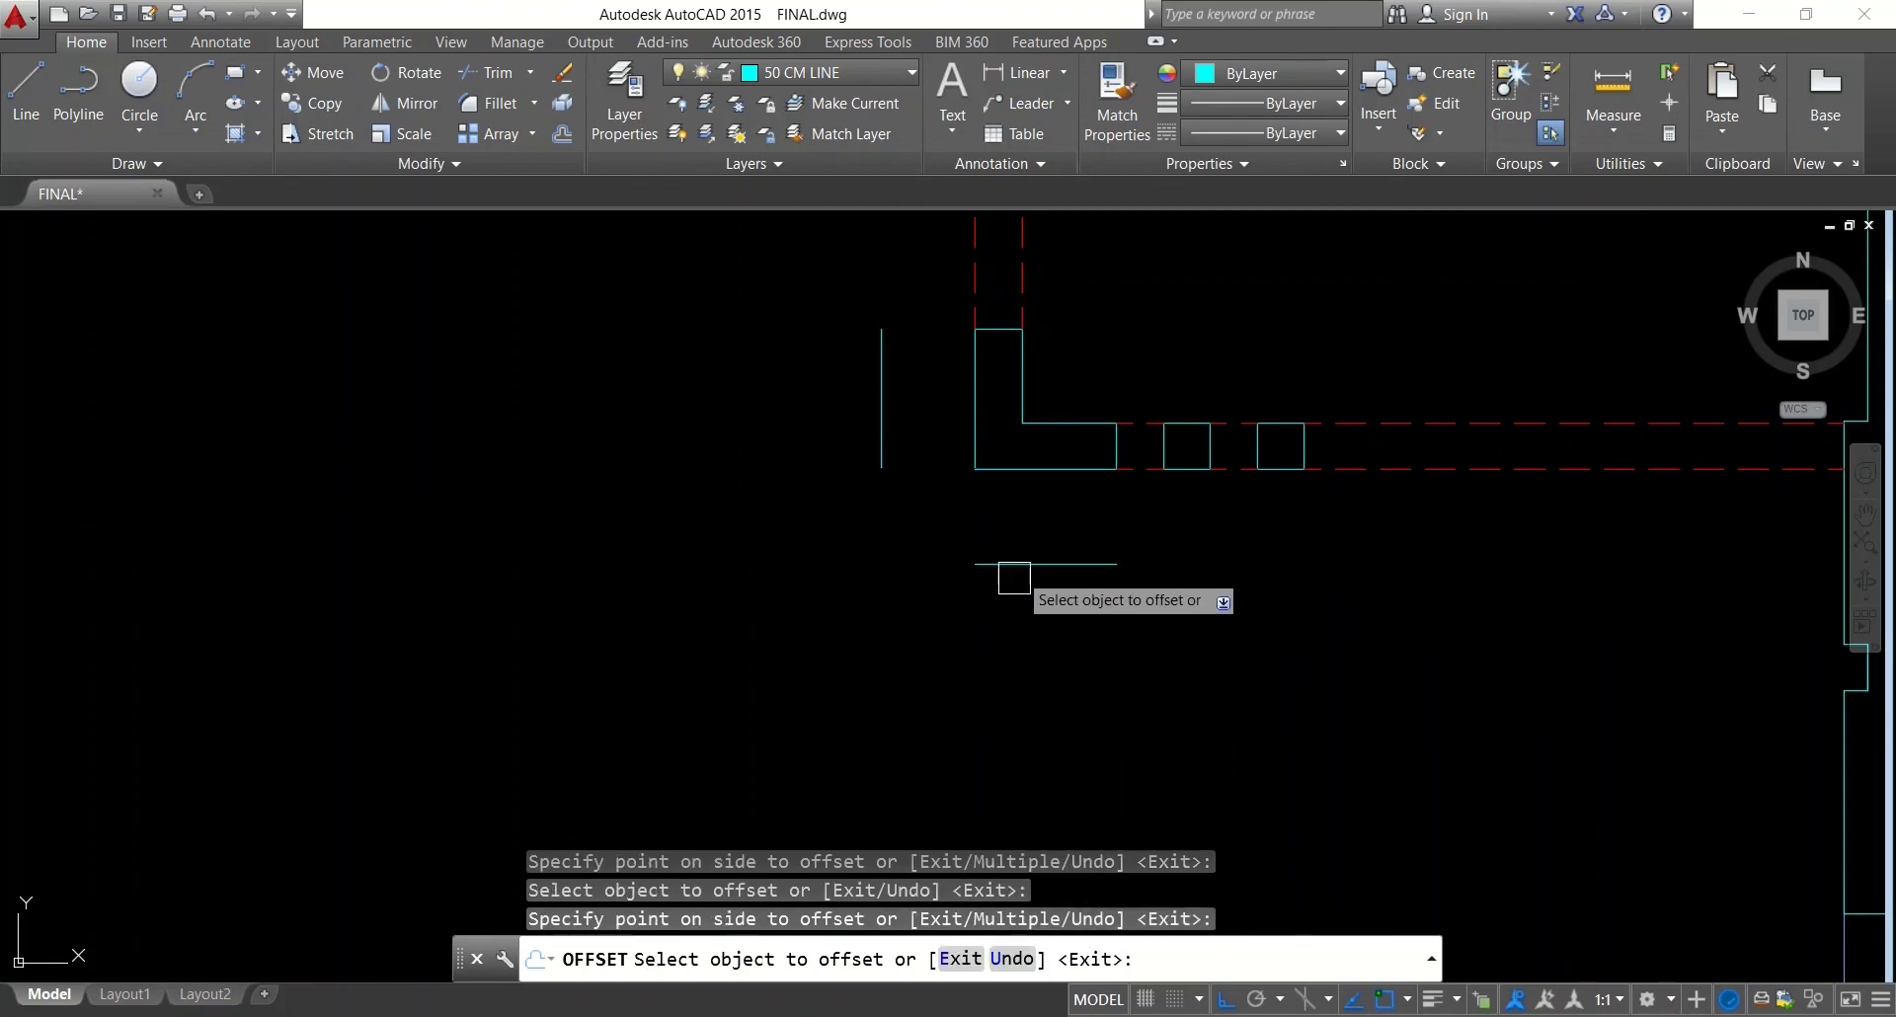
Offset both side entrance step lines outward twice more by 40 each for the remaining step edges
click(1020, 564)
click(1024, 642)
click(1027, 659)
click(988, 697)
click(882, 464)
click(805, 462)
click(787, 460)
click(735, 486)
scroll(949, 622, down, 5)
key(Escape)
key(Escape)
key(Escape)
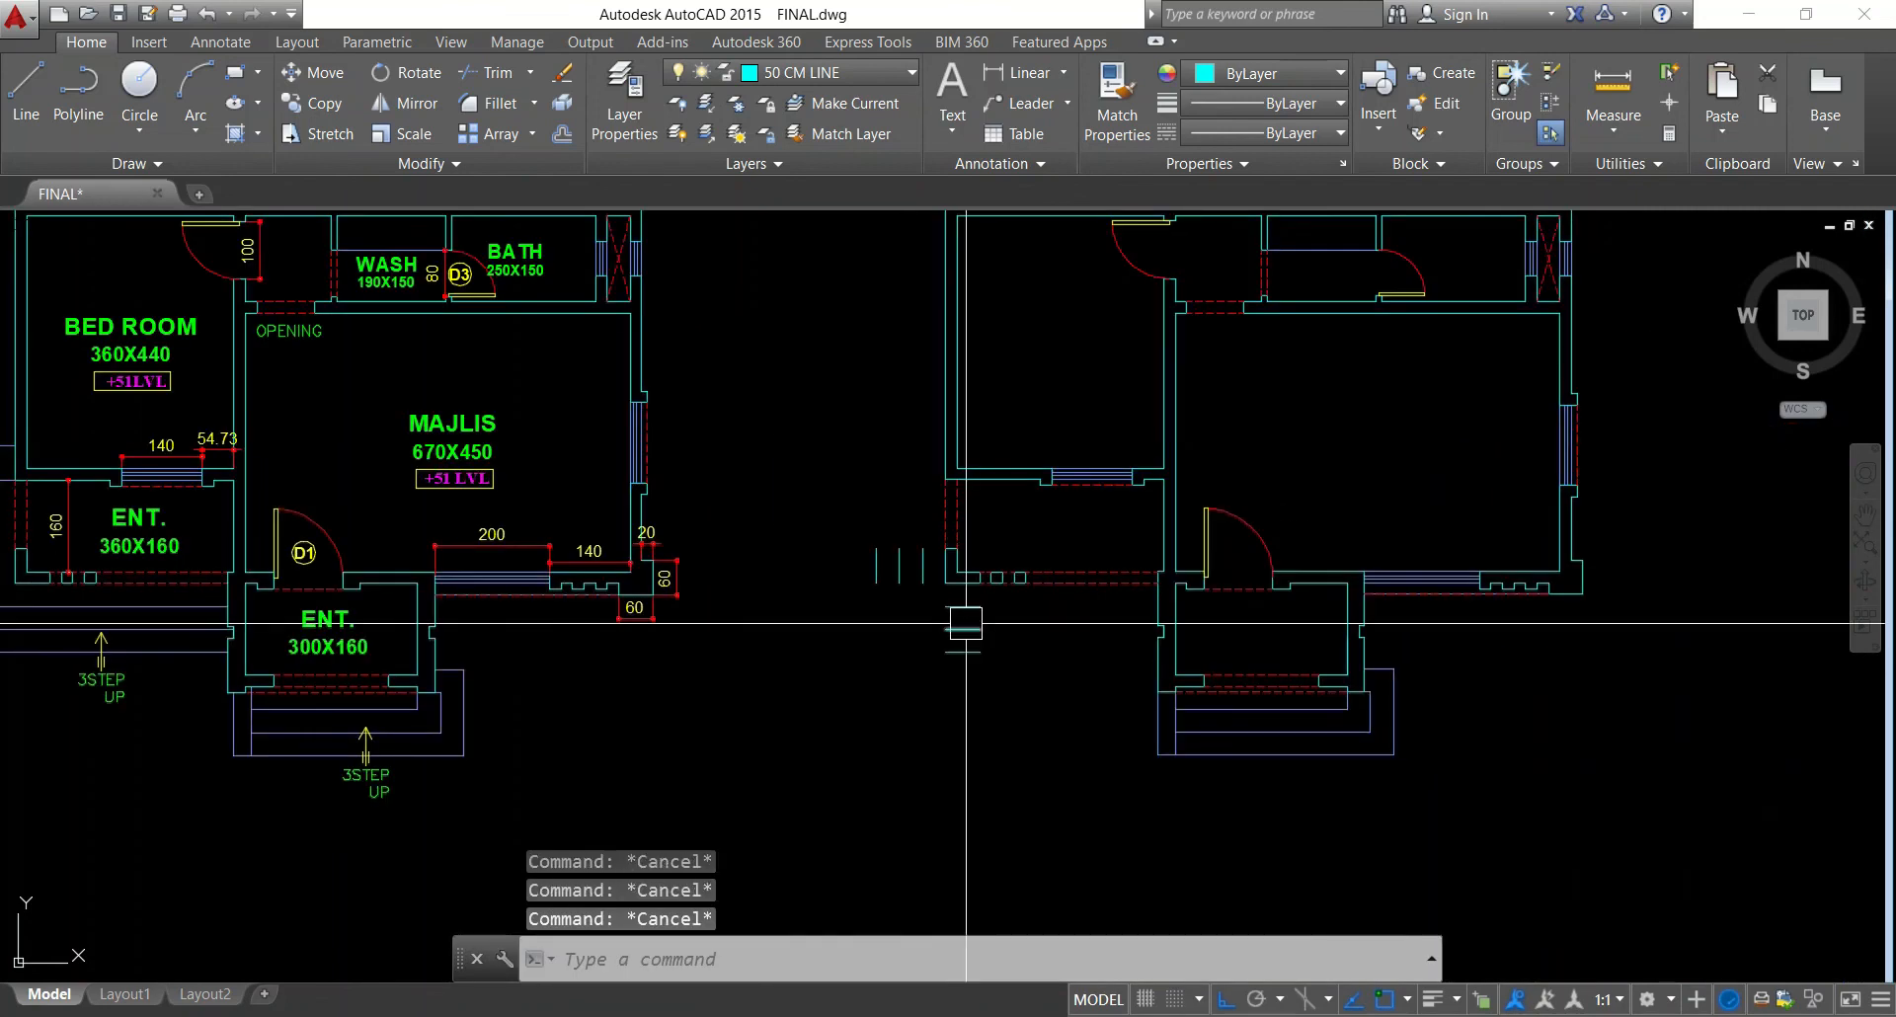
Fillet the three pairs of side entrance step lines with zero radius so each pair meets in a square corner
text(f)
key(Return)
click(954, 652)
key(Escape)
key(Return)
click(899, 568)
scroll(950, 628, up, 4)
click(955, 635)
key(Return)
click(958, 598)
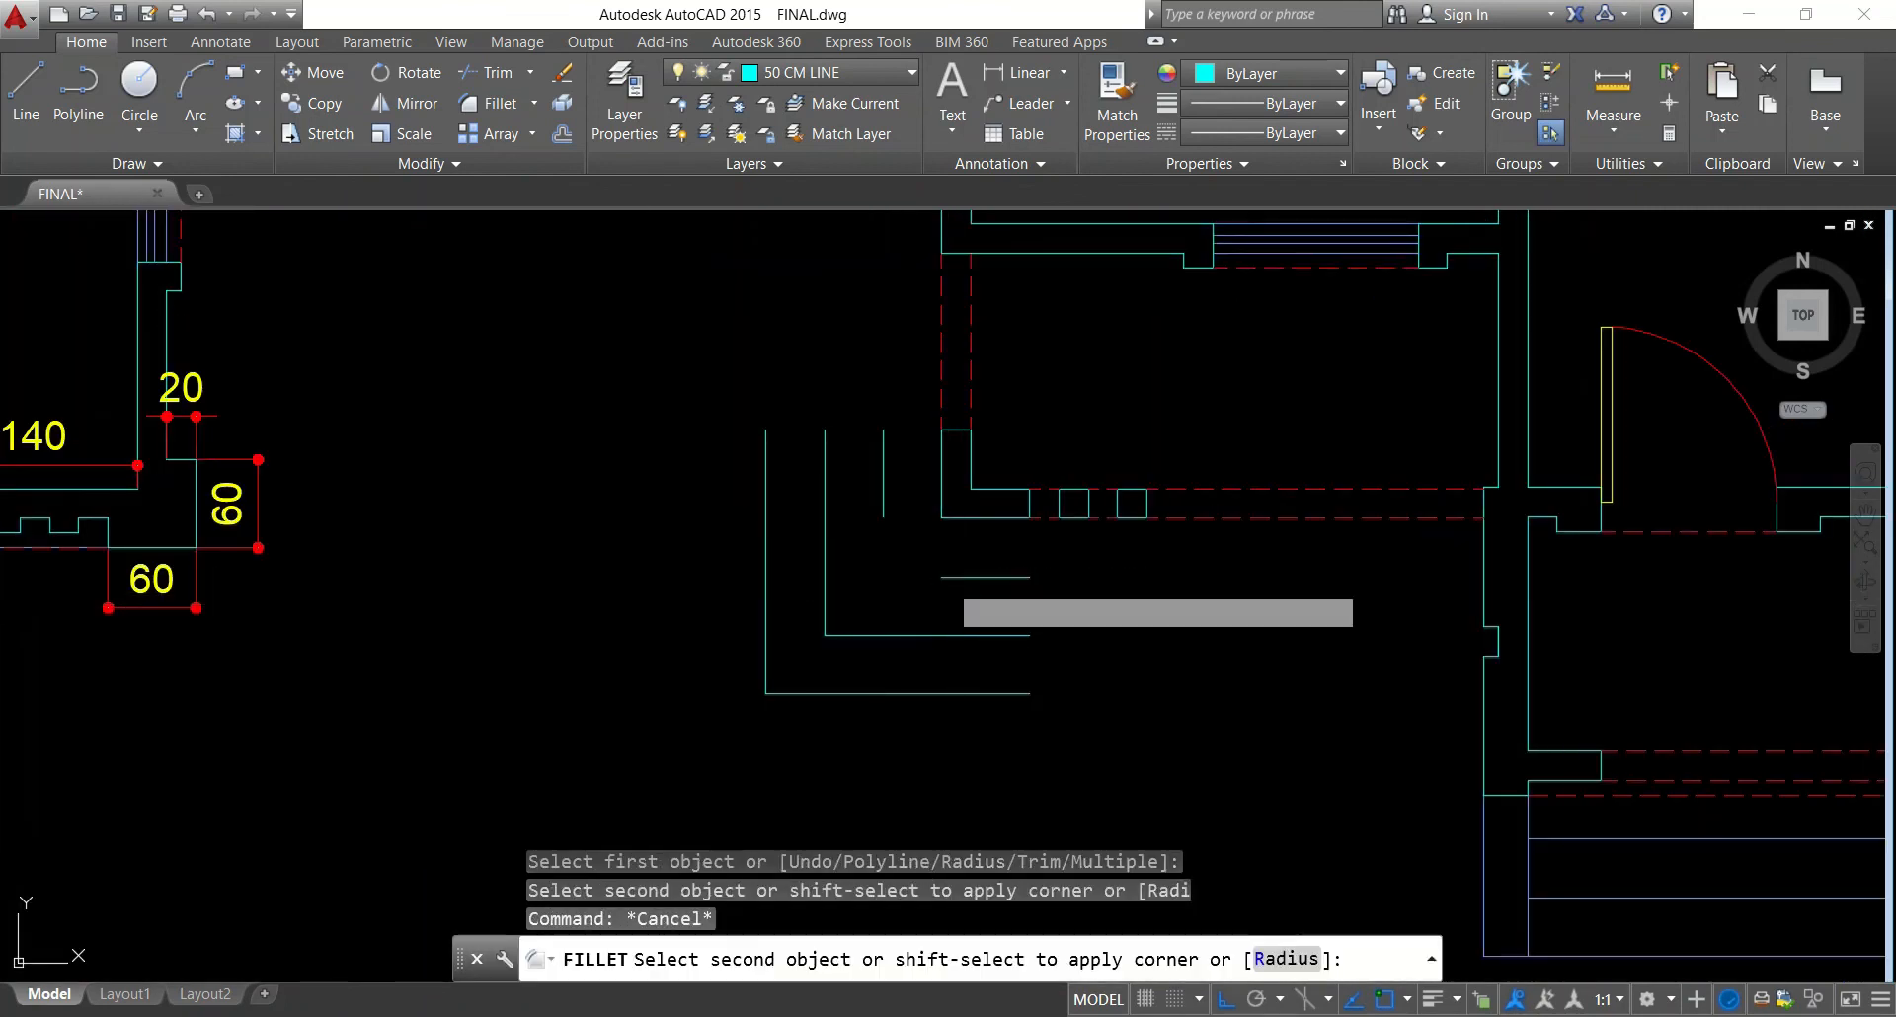
key(Escape)
key(Escape)
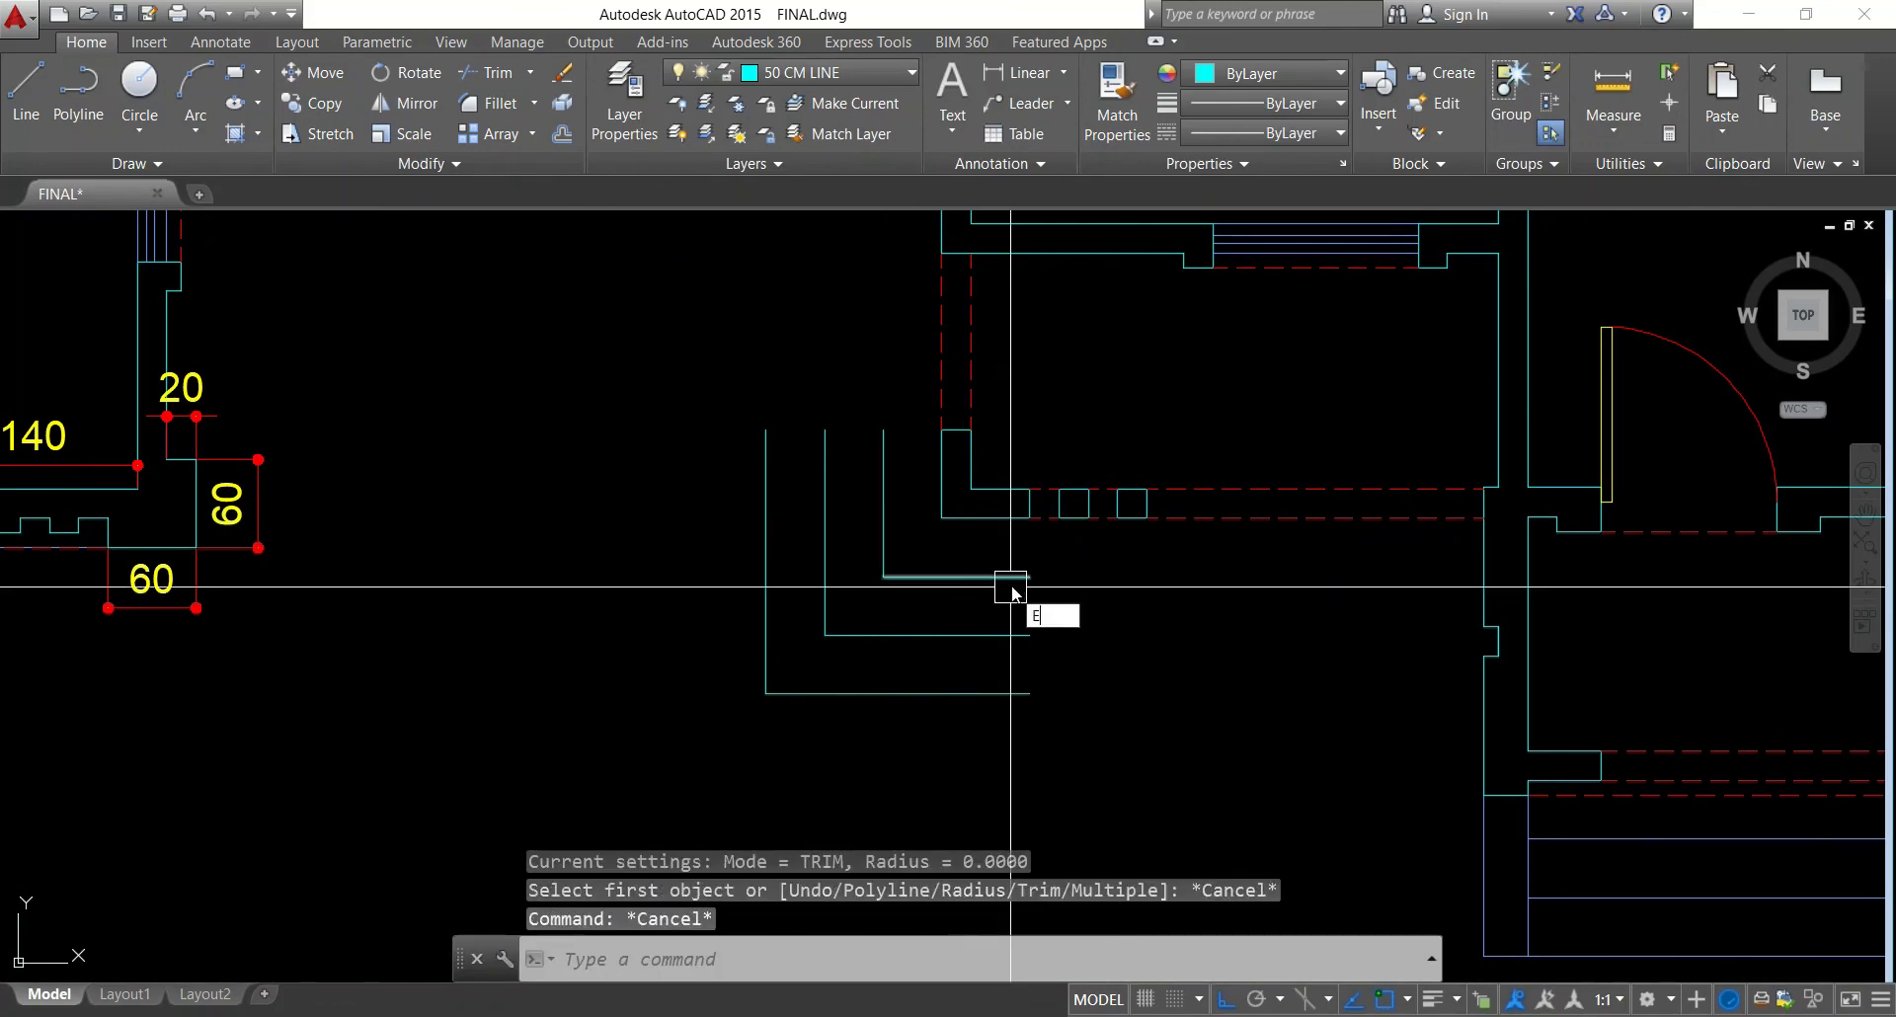
Extend the three horizontal side entrance step lines to the wall of the front entrance in the new plan
text(ex)
key(Return)
key(Return)
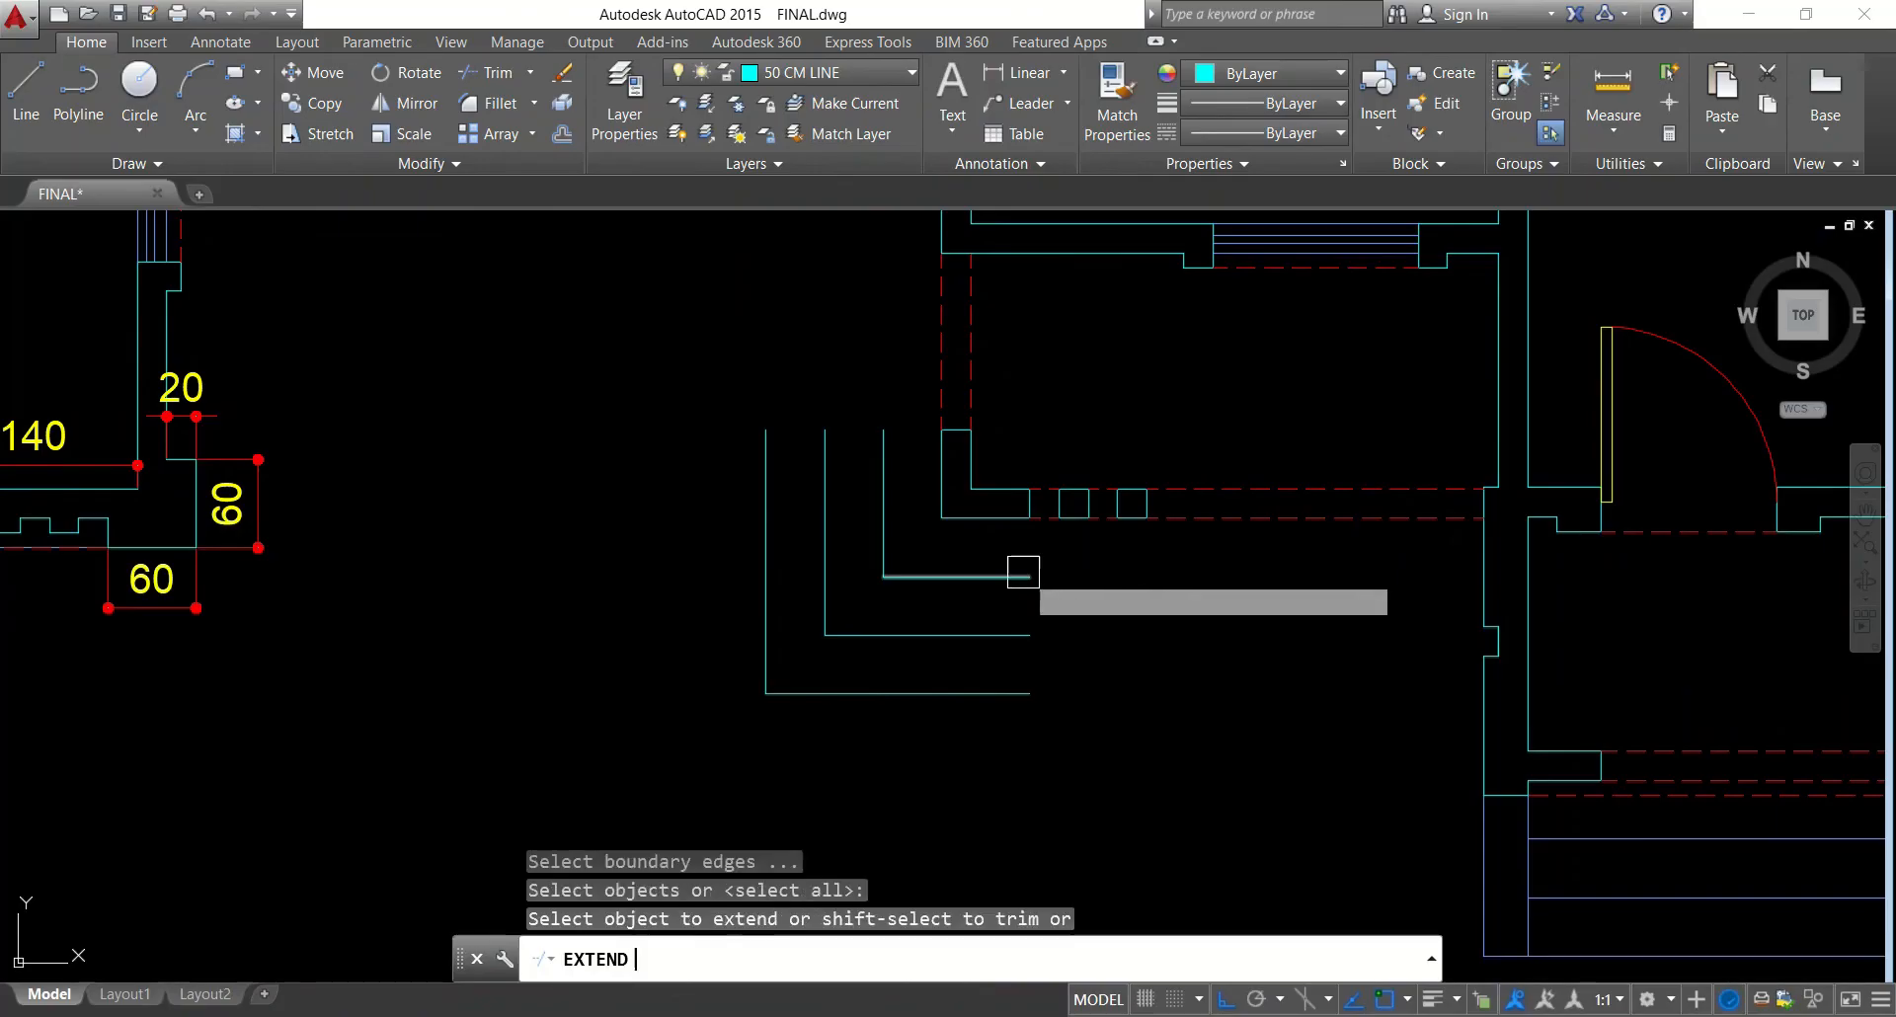
click(1025, 577)
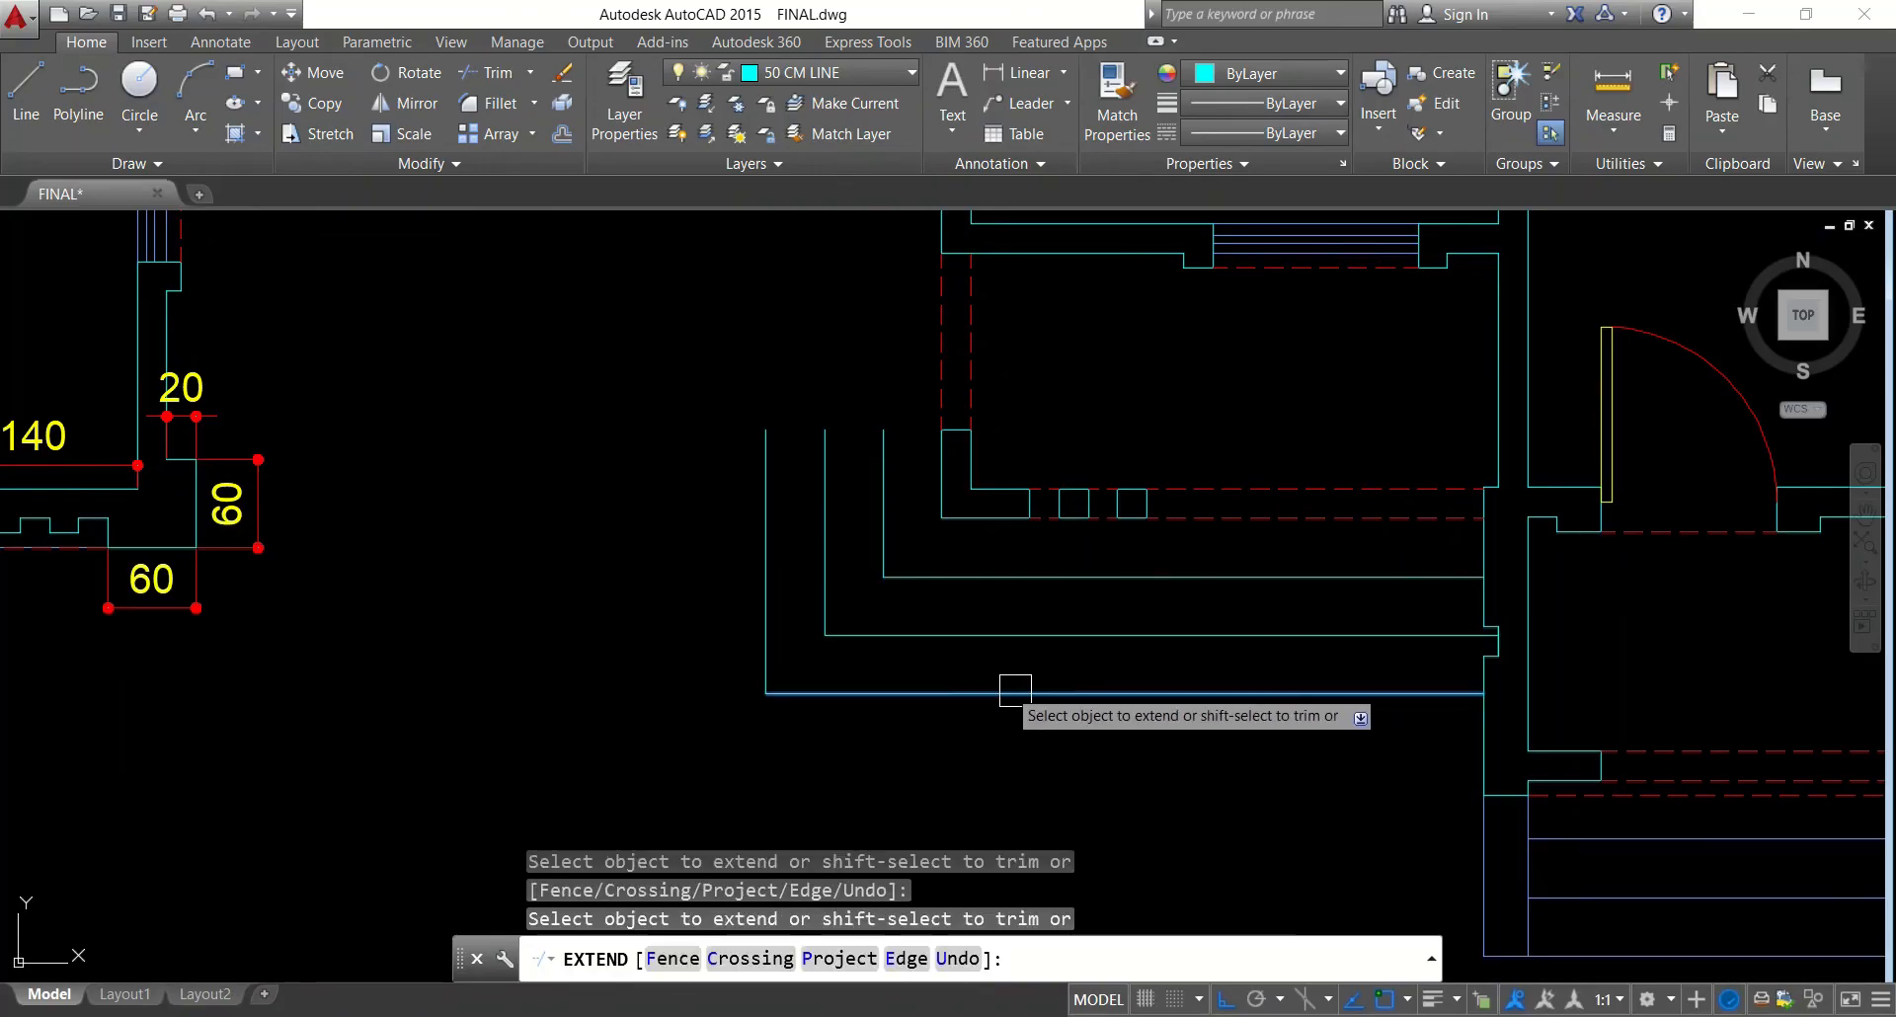
key(Escape)
key(Escape)
scroll(1004, 635, down, 8)
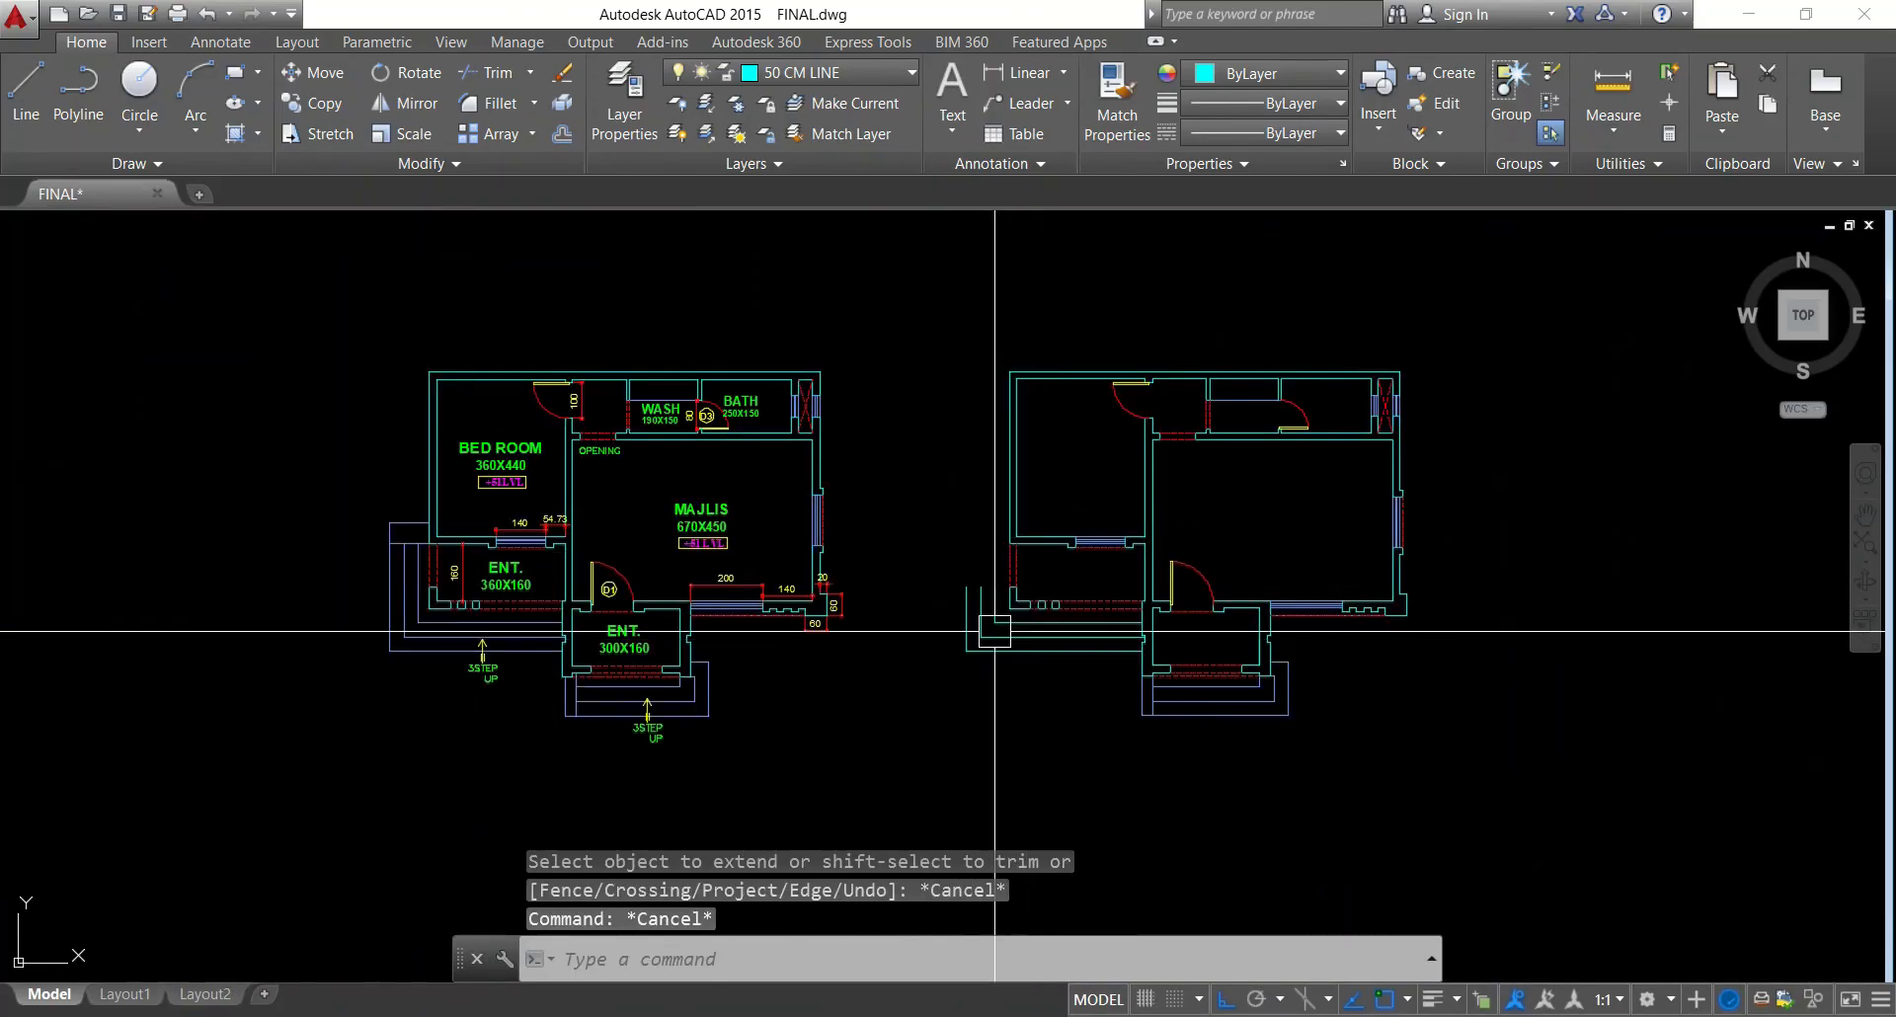
scroll(474, 563, up, 6)
key(Escape)
key(Escape)
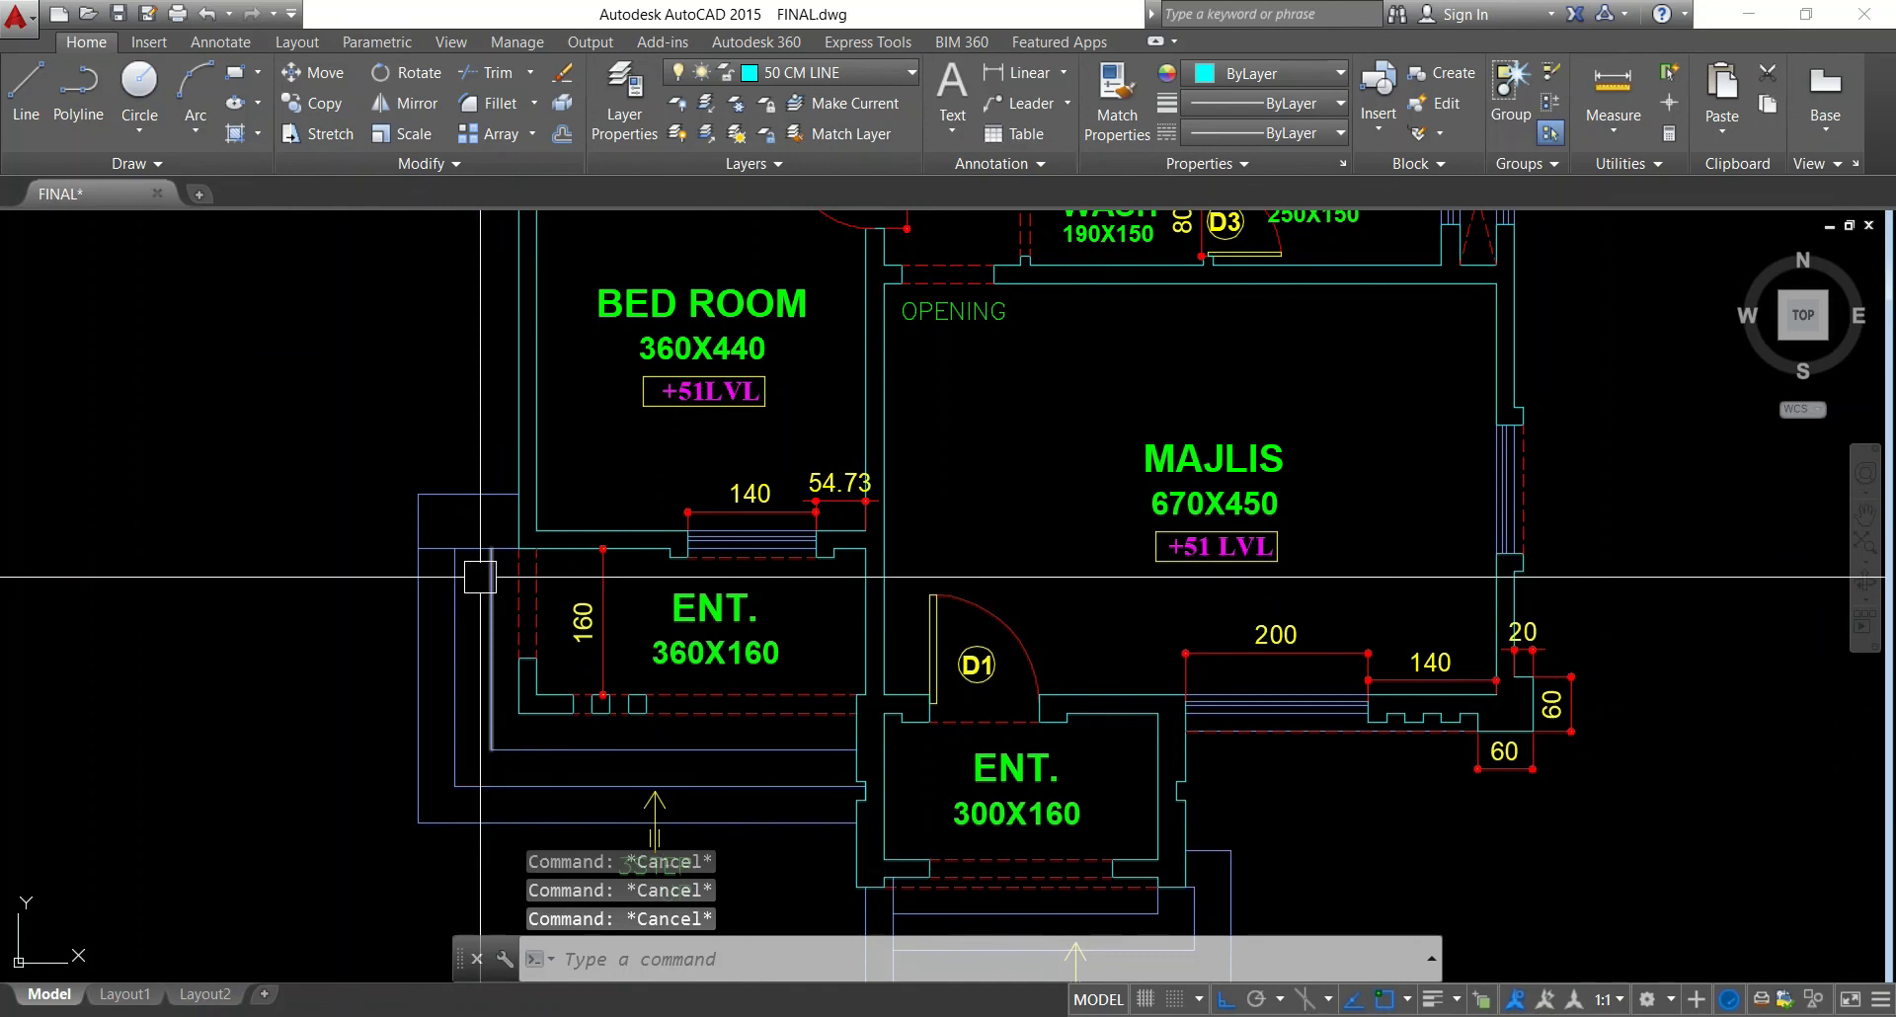
text(o)
key(Return)
middle_drag(1343, 673, 724, 669)
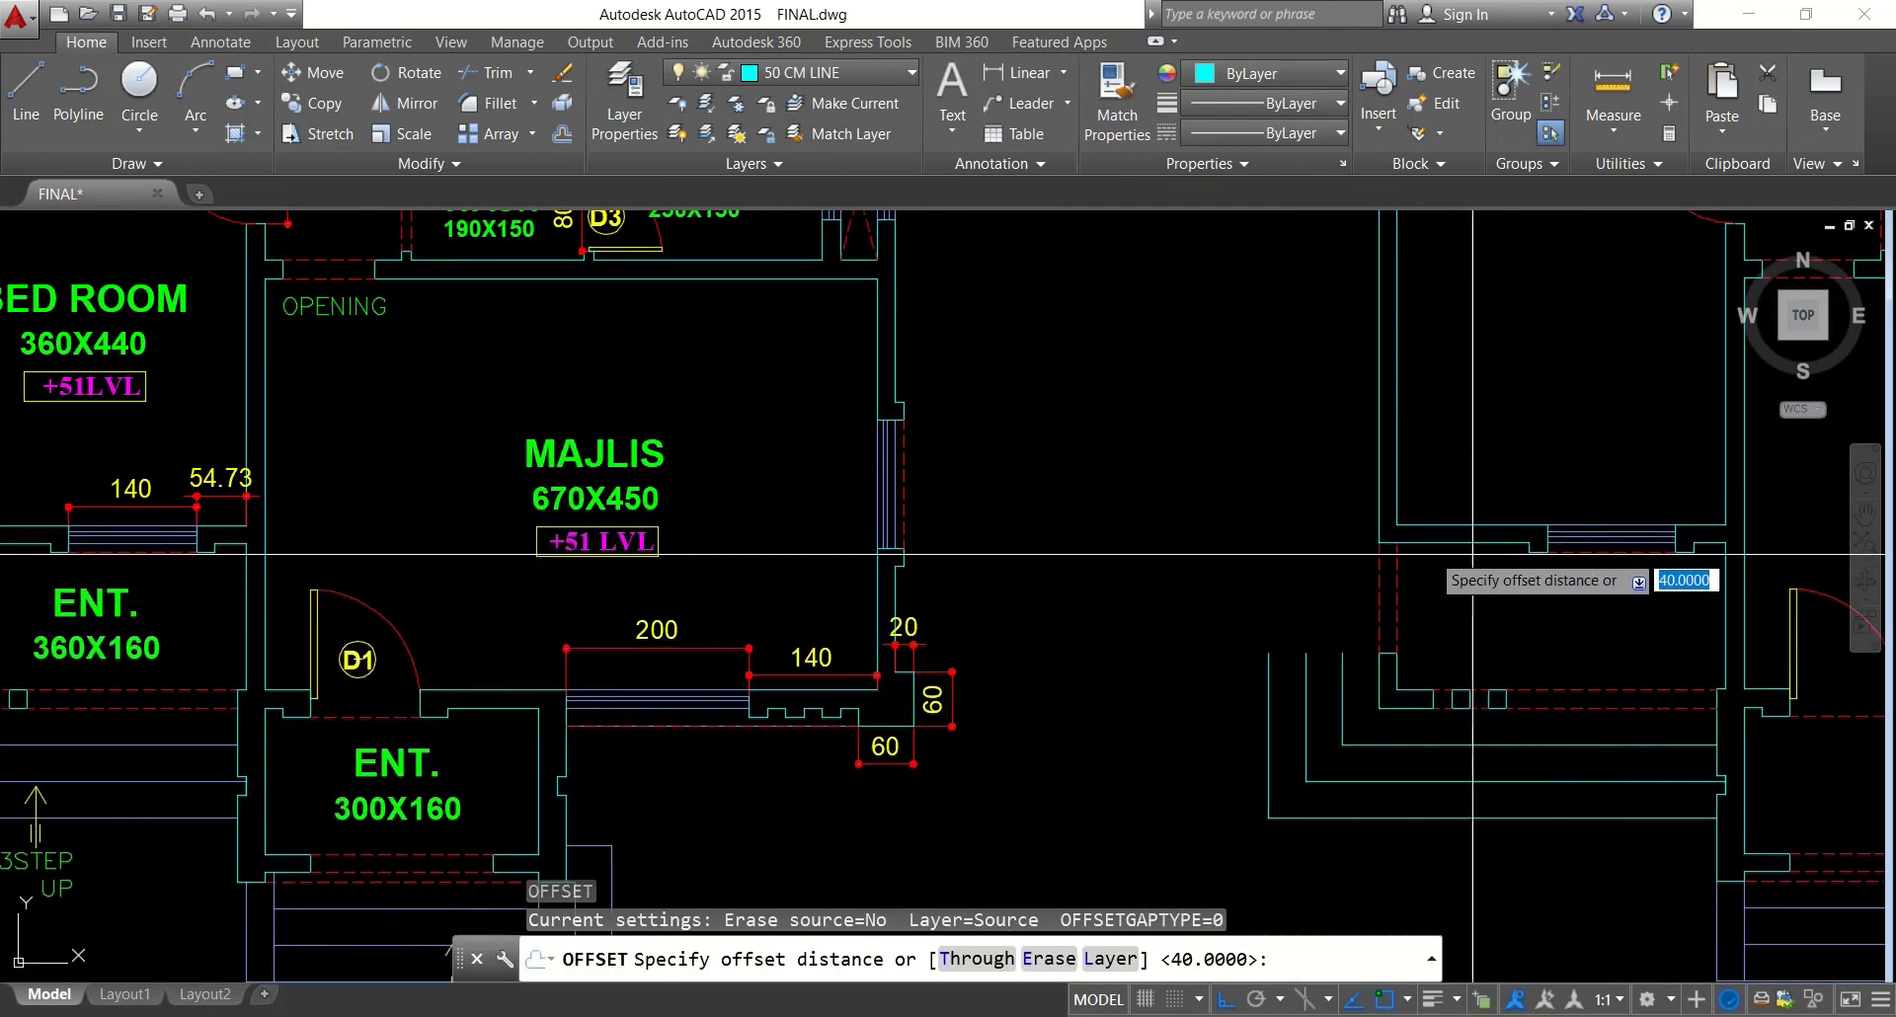
click(1328, 540)
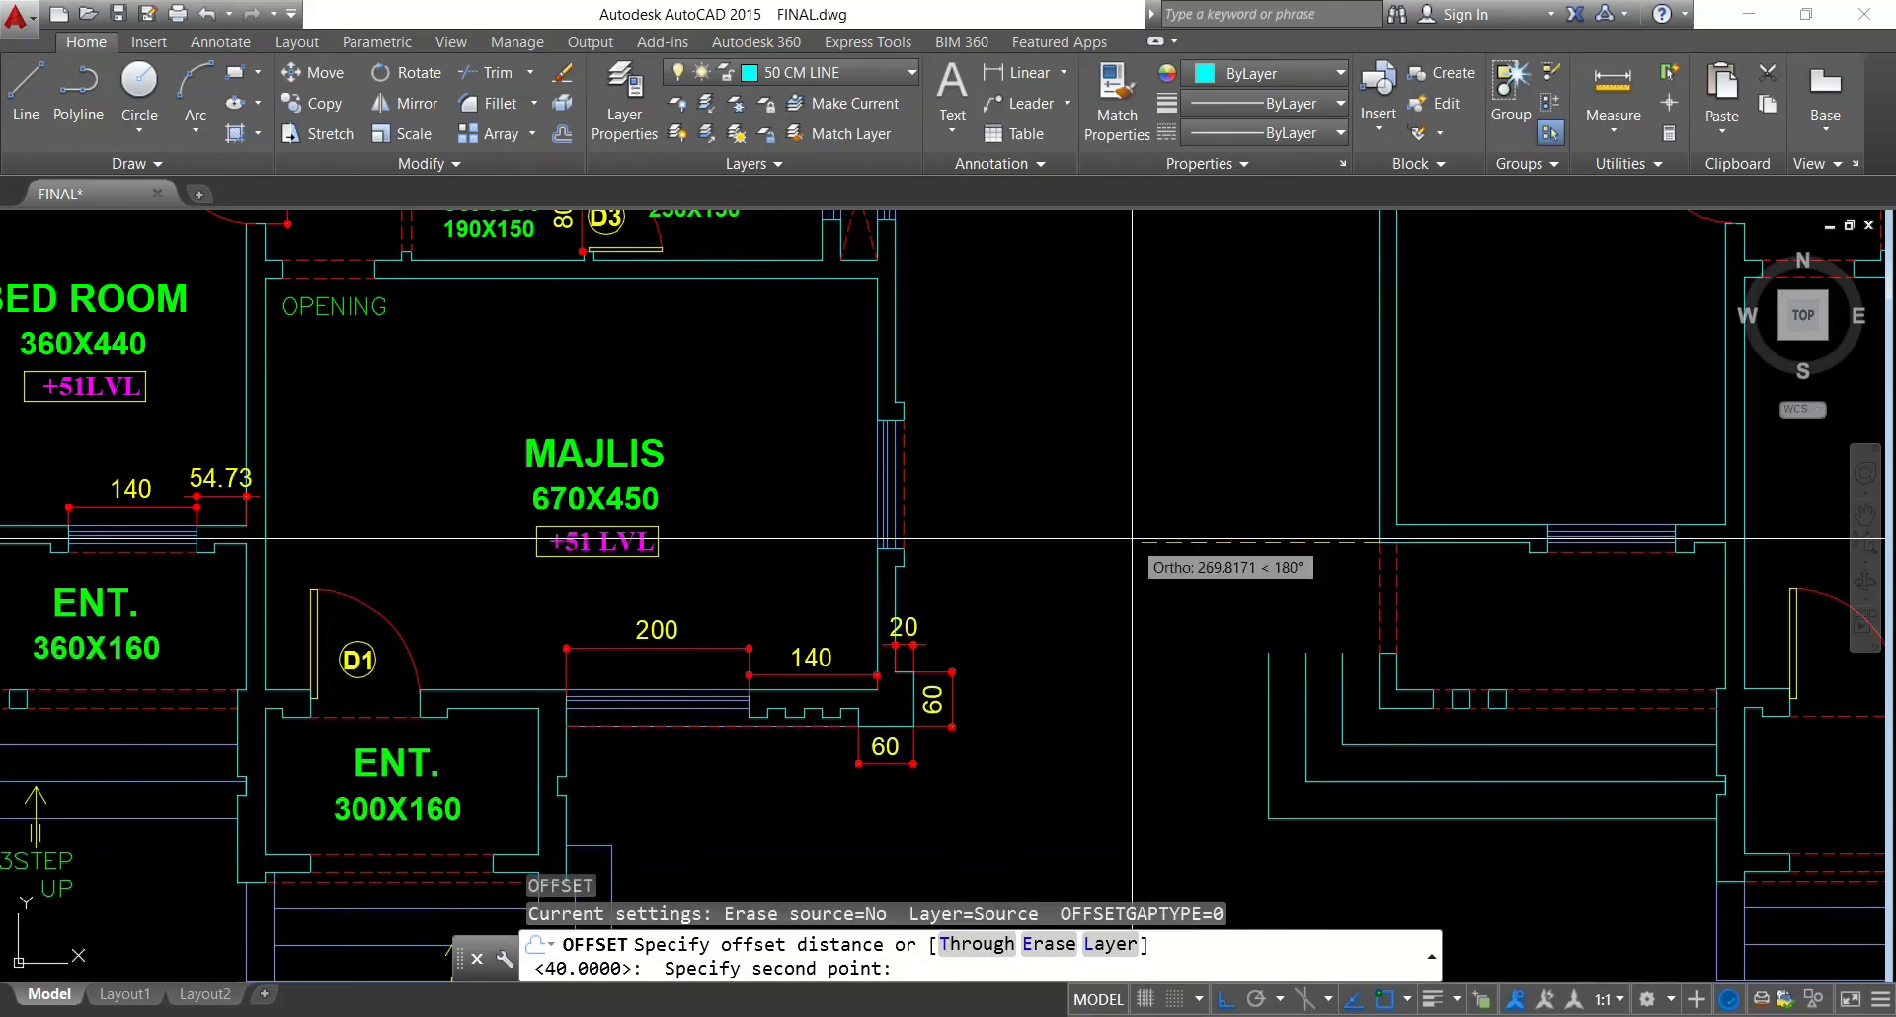
click(1329, 632)
key(Escape)
key(Escape)
Draw a horizontal line outward from the wall corner above the side entrance opening, past the outermost step line
text(l)
key(Return)
click(1378, 545)
click(1216, 542)
key(Escape)
Extend the three vertical side entrance step lines up to the new horizontal line
text(ex)
key(Return)
key(Return)
click(1229, 667)
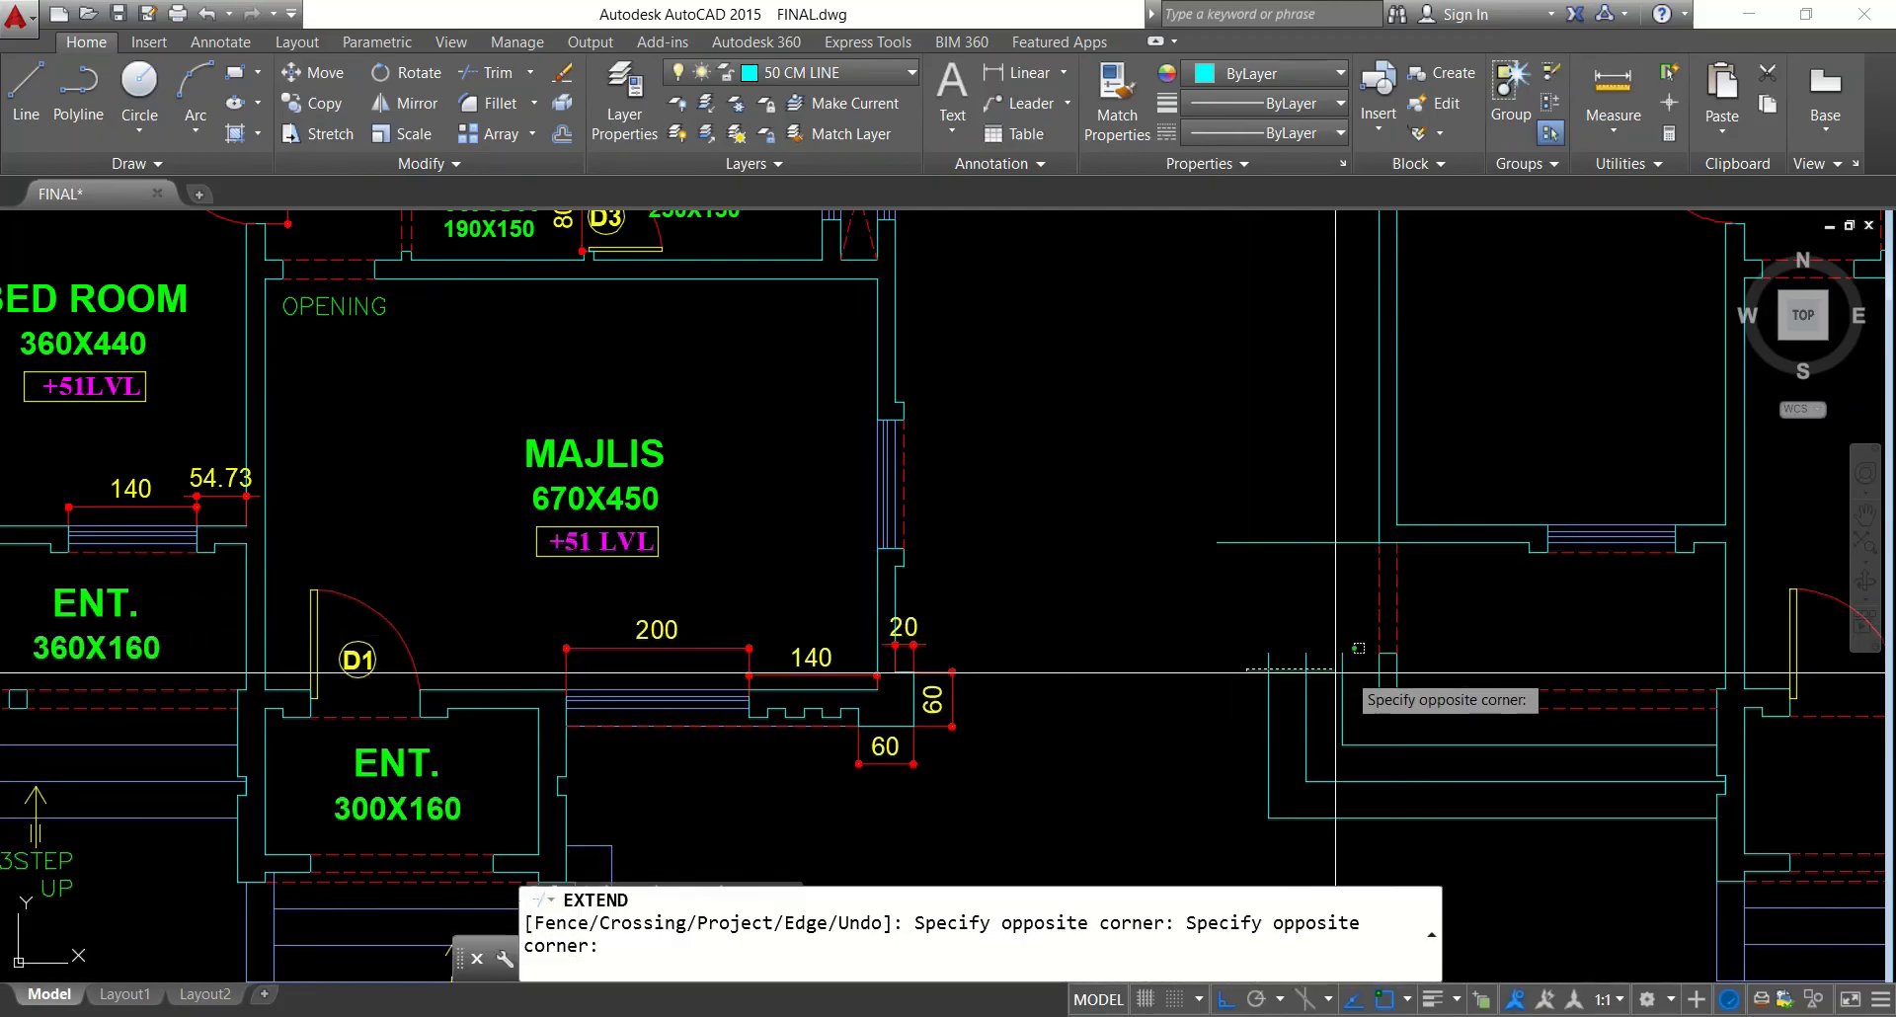
click(1363, 666)
key(Escape)
key(Escape)
key(Escape)
Offset the horizontal line above the side entrance steps upward by 60
text(o)
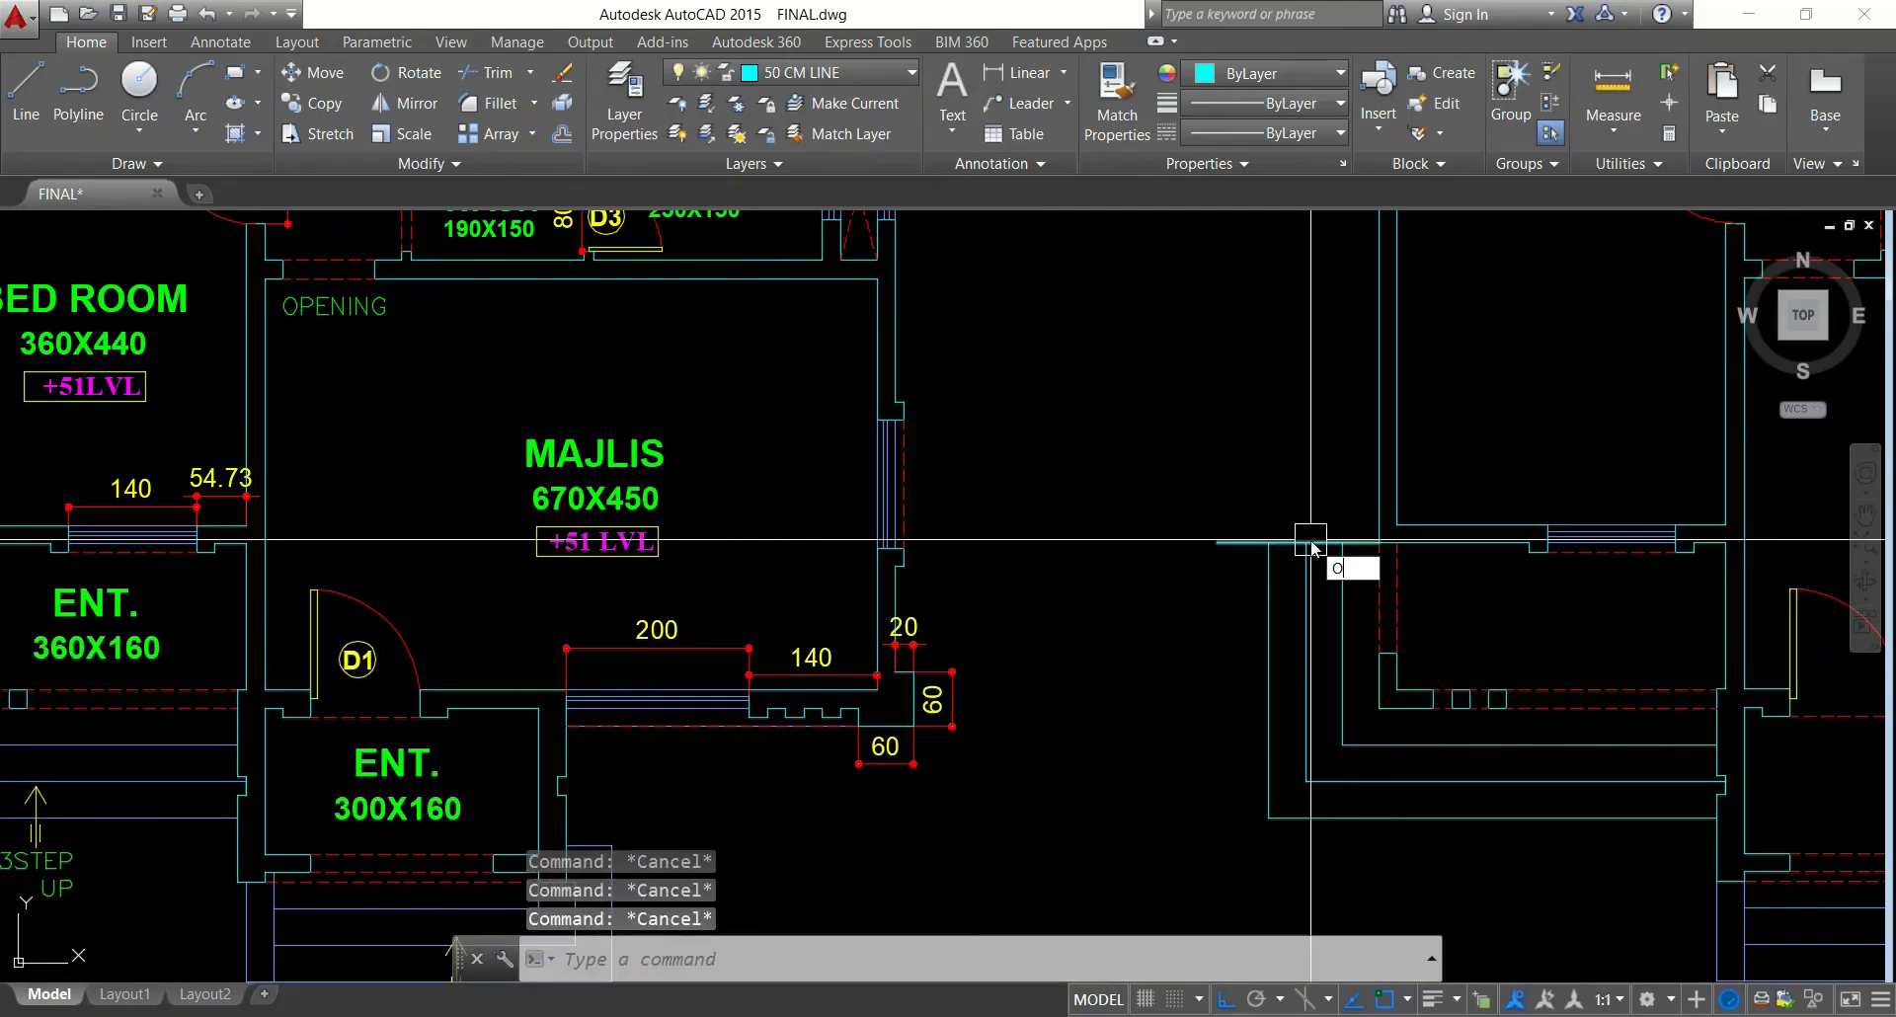
key(Return)
text(60)
key(Return)
scroll(1314, 521, up, 4)
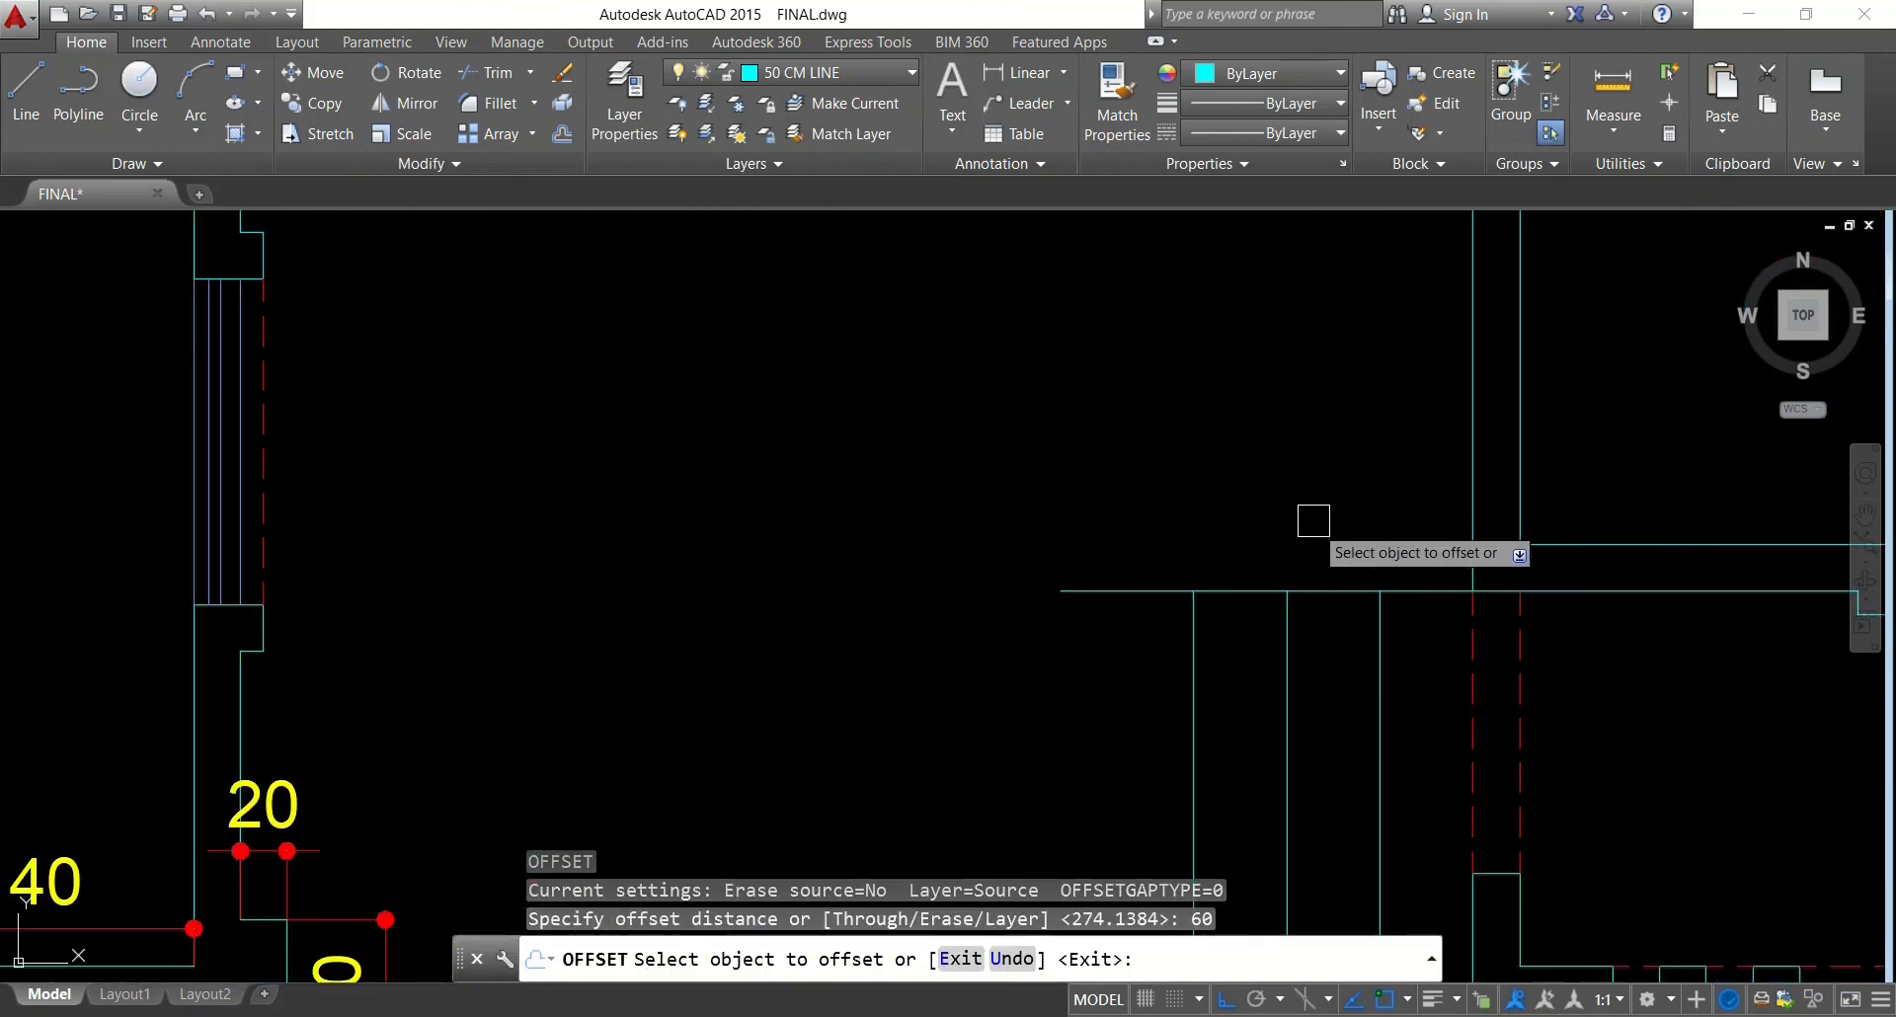
click(1243, 592)
click(1235, 489)
key(Escape)
key(Escape)
key(Escape)
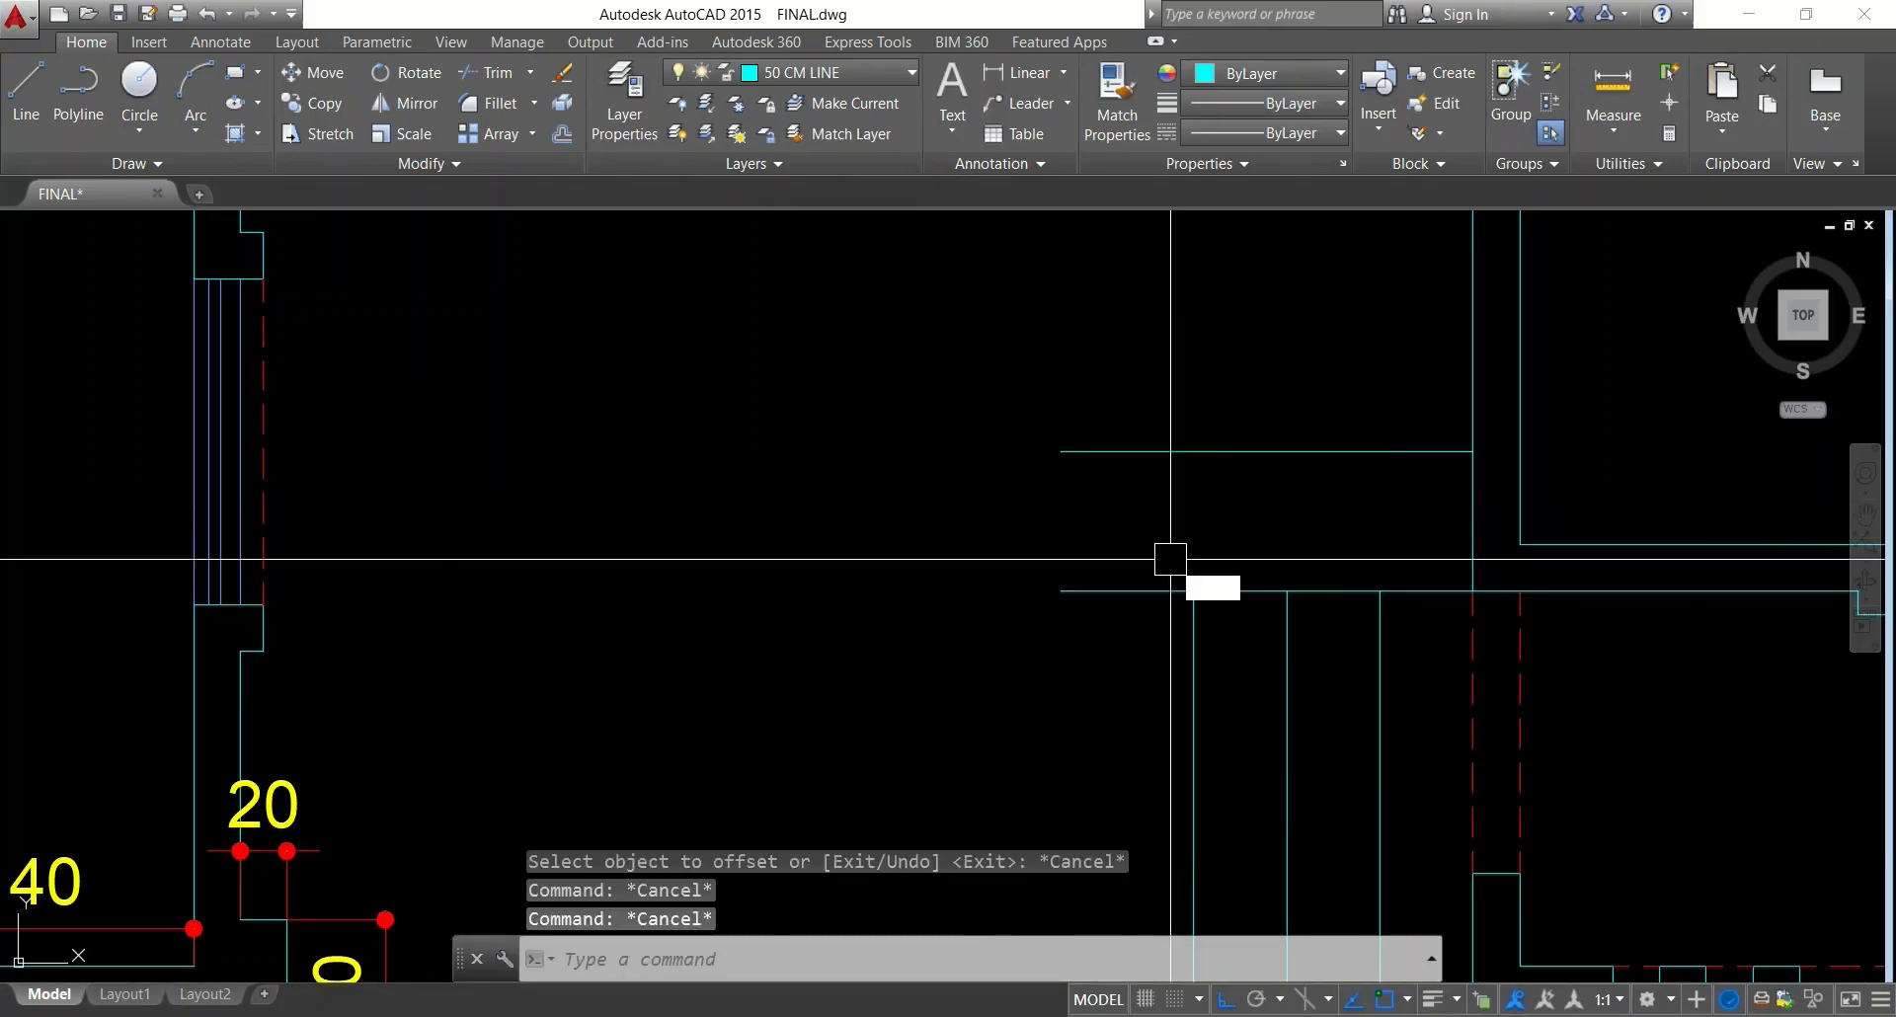
Fillet the outermost vertical step line with the offset line to form a square corner
text(f)
key(Return)
click(1184, 635)
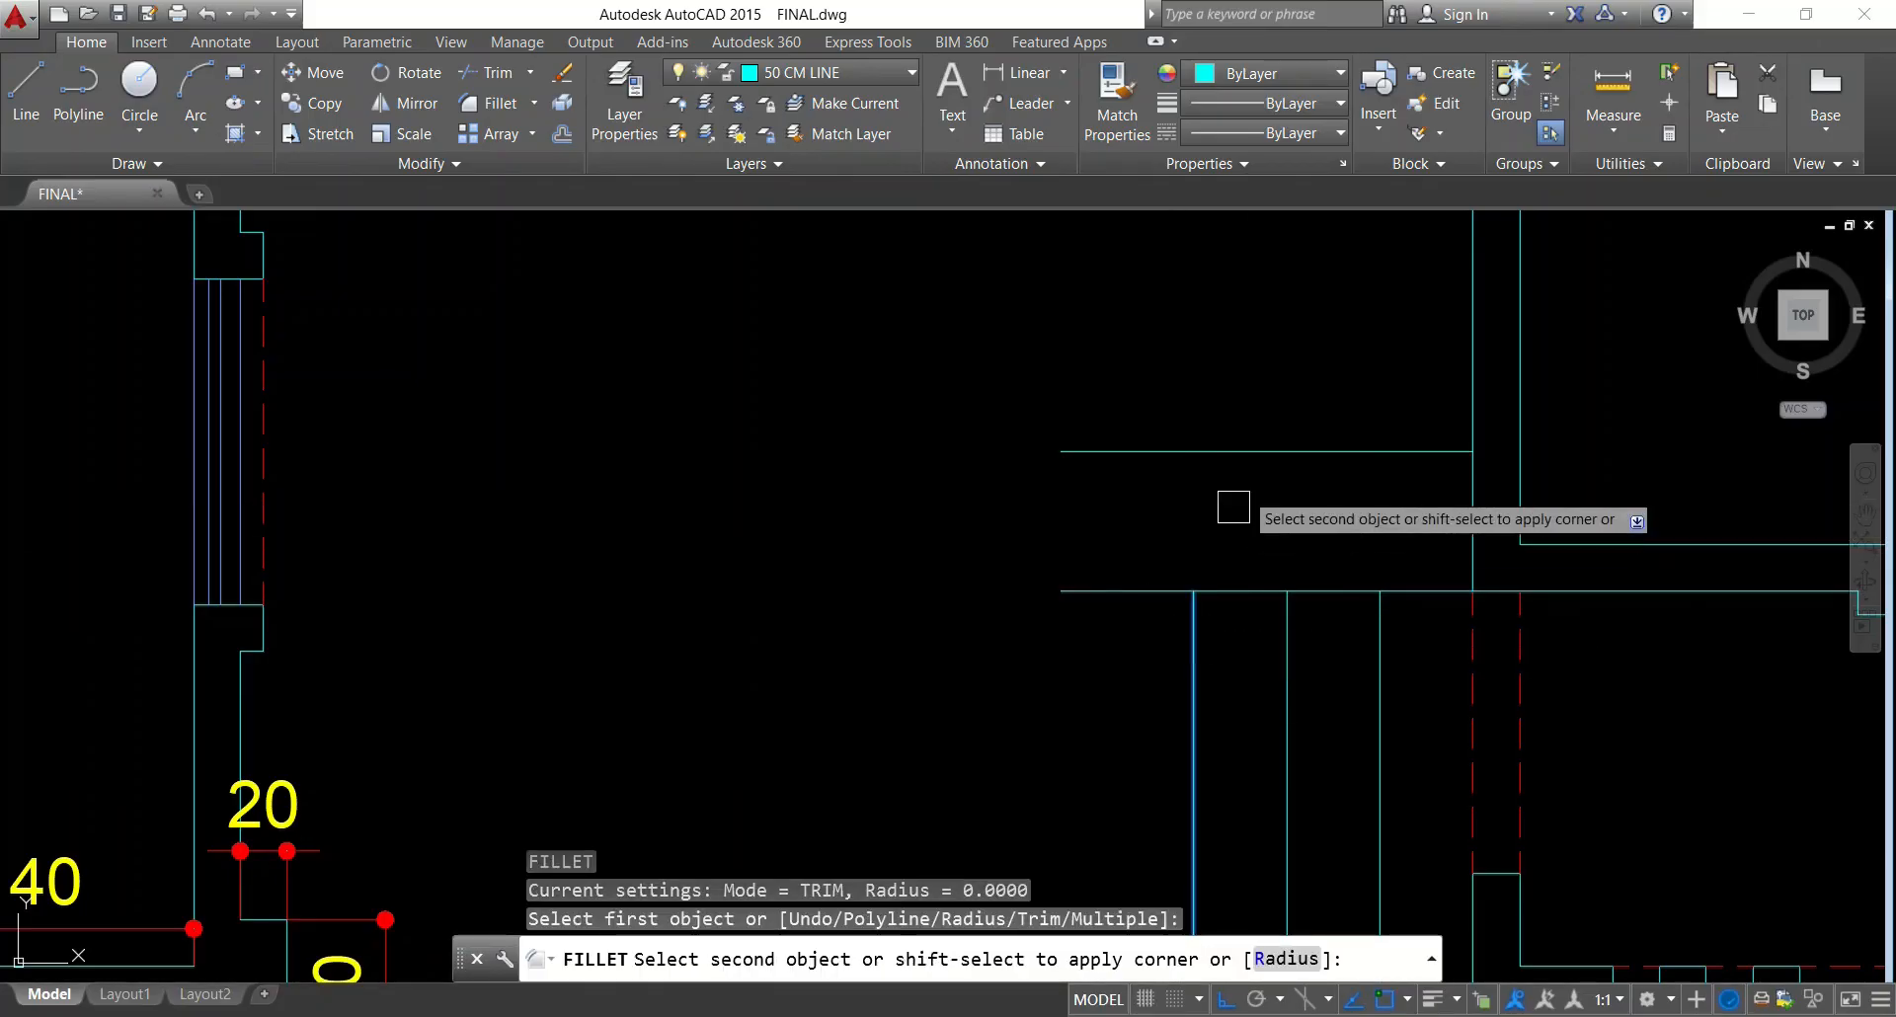
click(1260, 451)
key(Escape)
key(Escape)
Trim the end of the lower horizontal line that overhangs the outermost step line
text(tr)
key(Return)
key(Return)
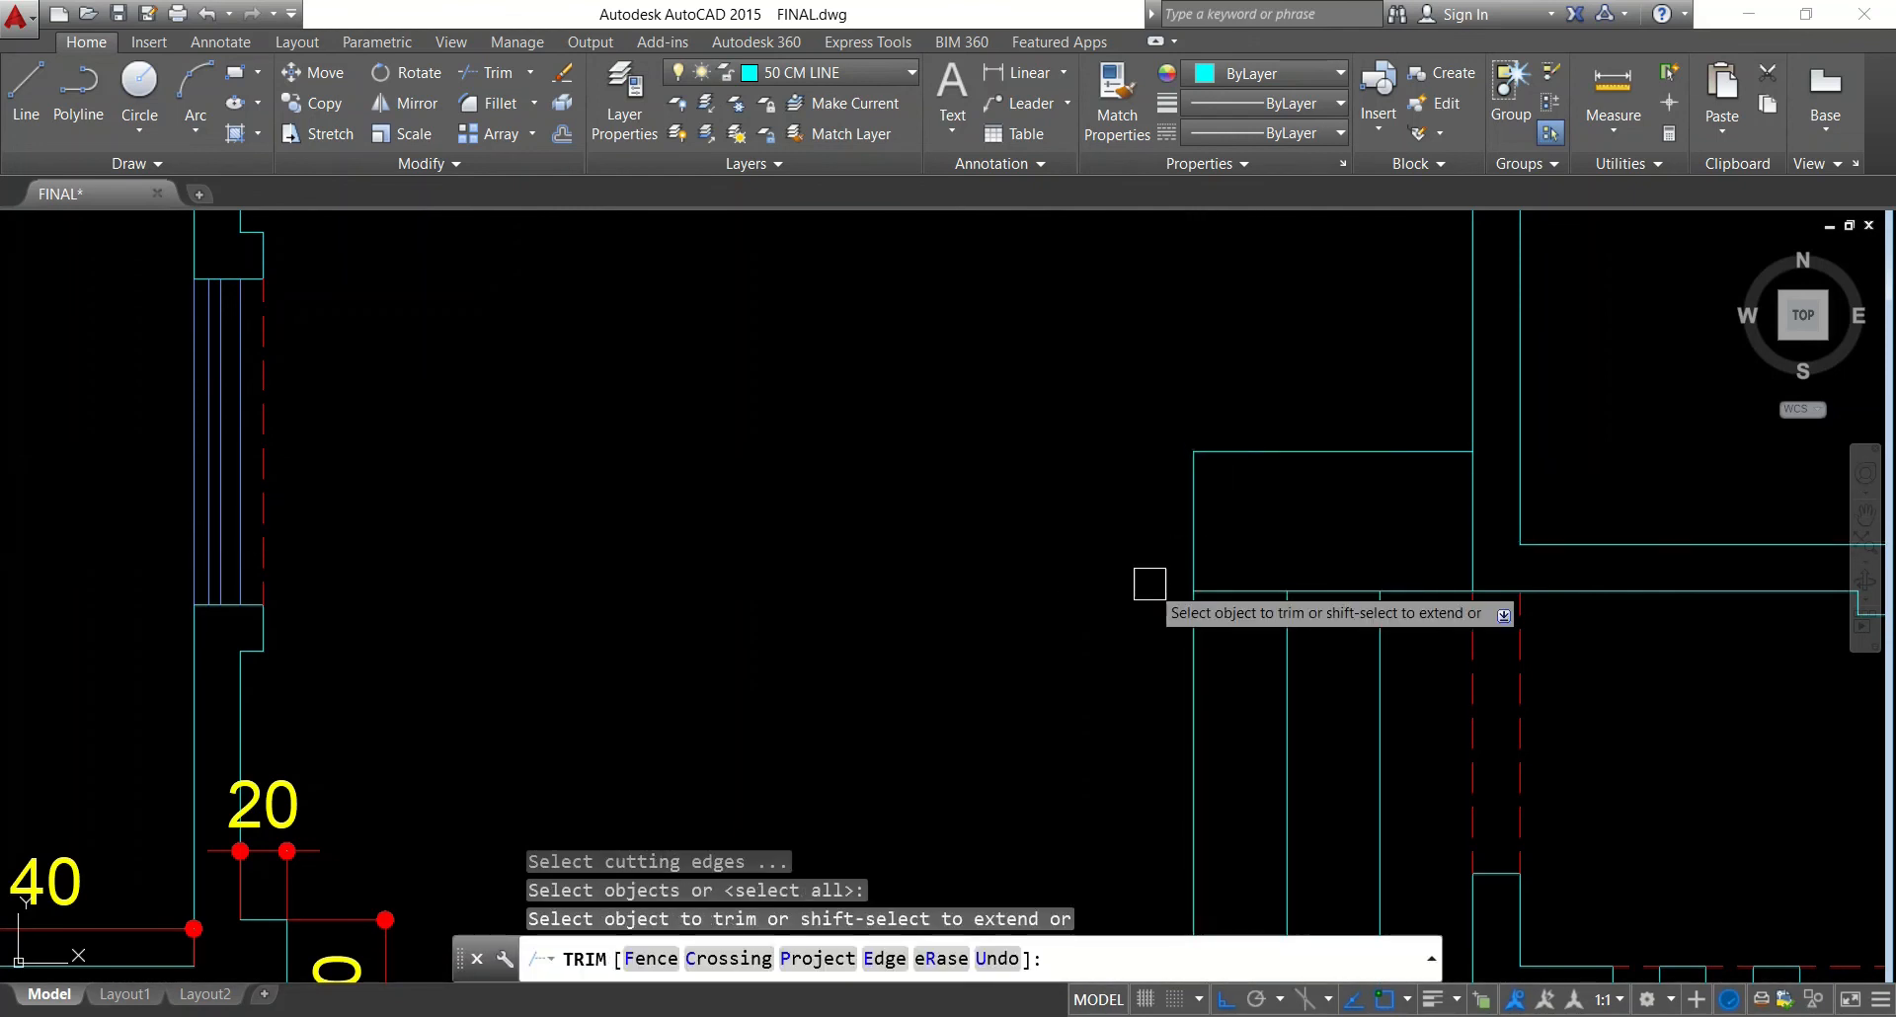
click(1148, 585)
key(Escape)
key(Escape)
Match the properties of all side entrance step lines to those of the front entrance step lines
scroll(1231, 412, down, 2)
key(Escape)
key(Escape)
scroll(1231, 412, down, 1)
text(ma)
key(Return)
click(1571, 729)
scroll(1340, 641, up, 2)
click(1329, 642)
click(1135, 592)
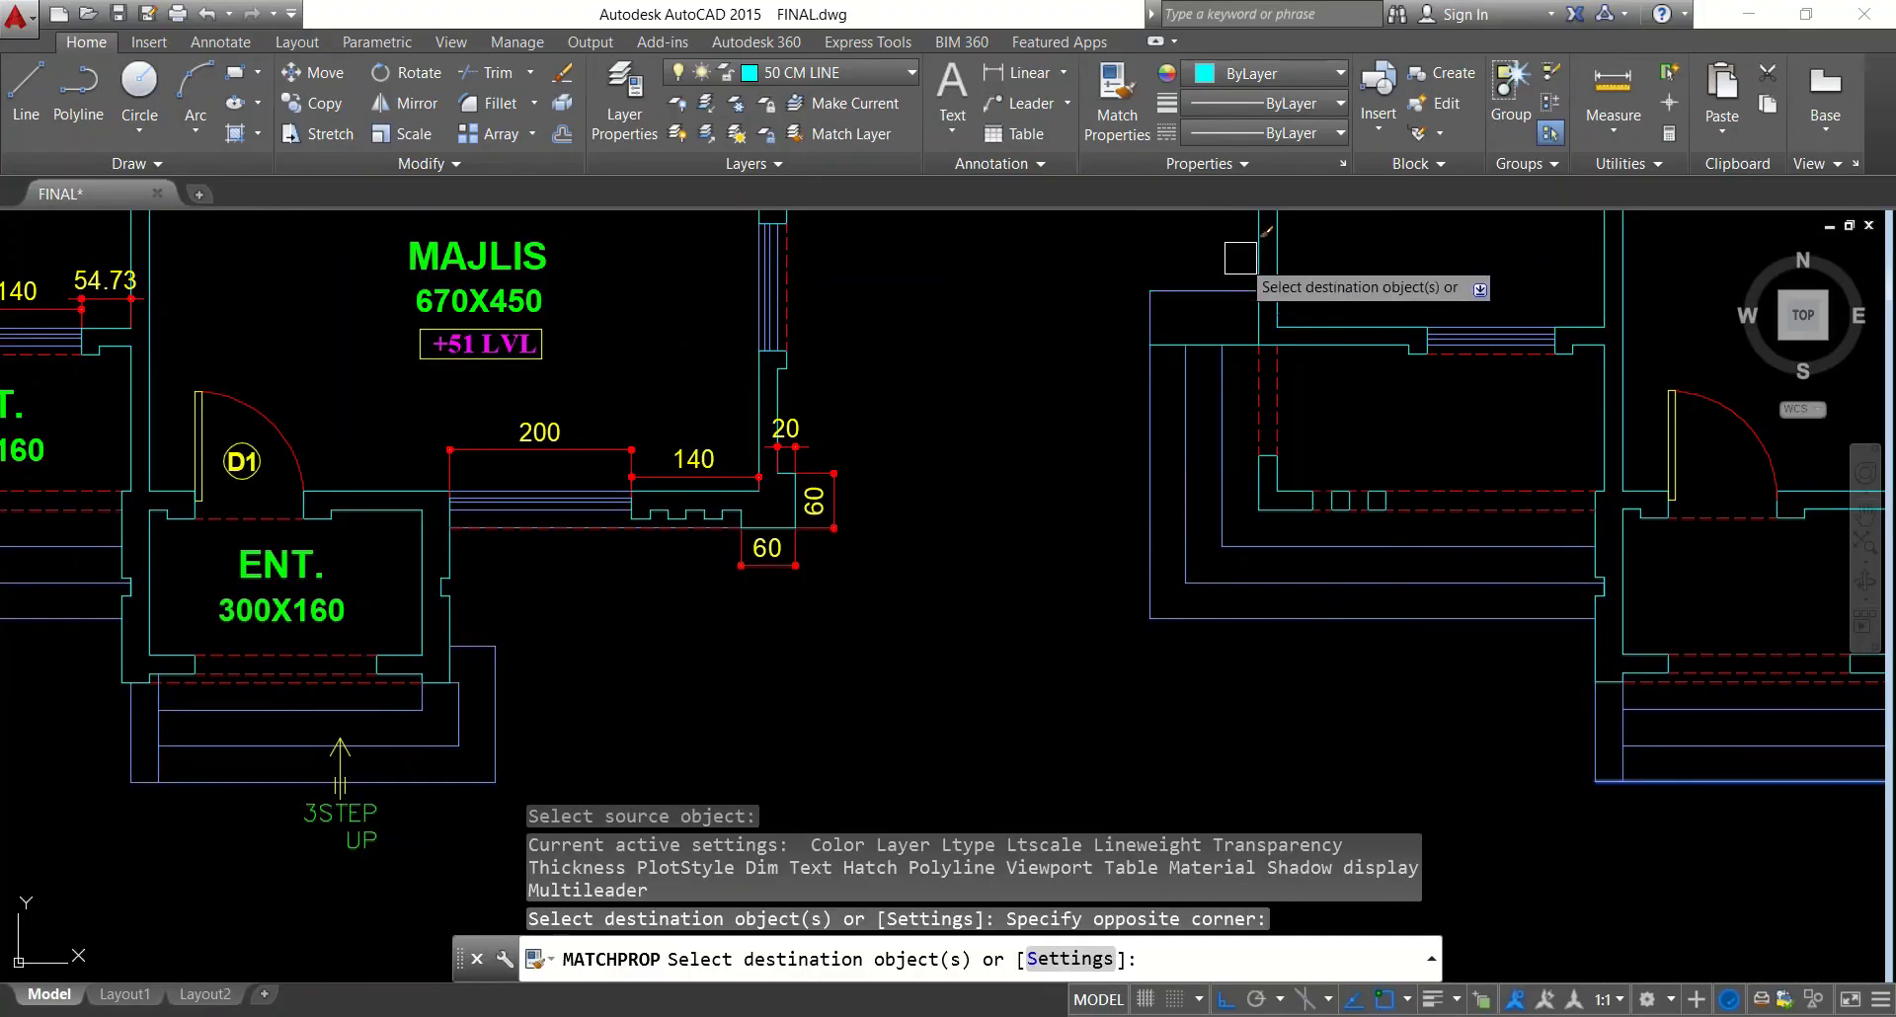
click(1234, 253)
click(1124, 364)
key(Escape)
scroll(1049, 412, down, 2)
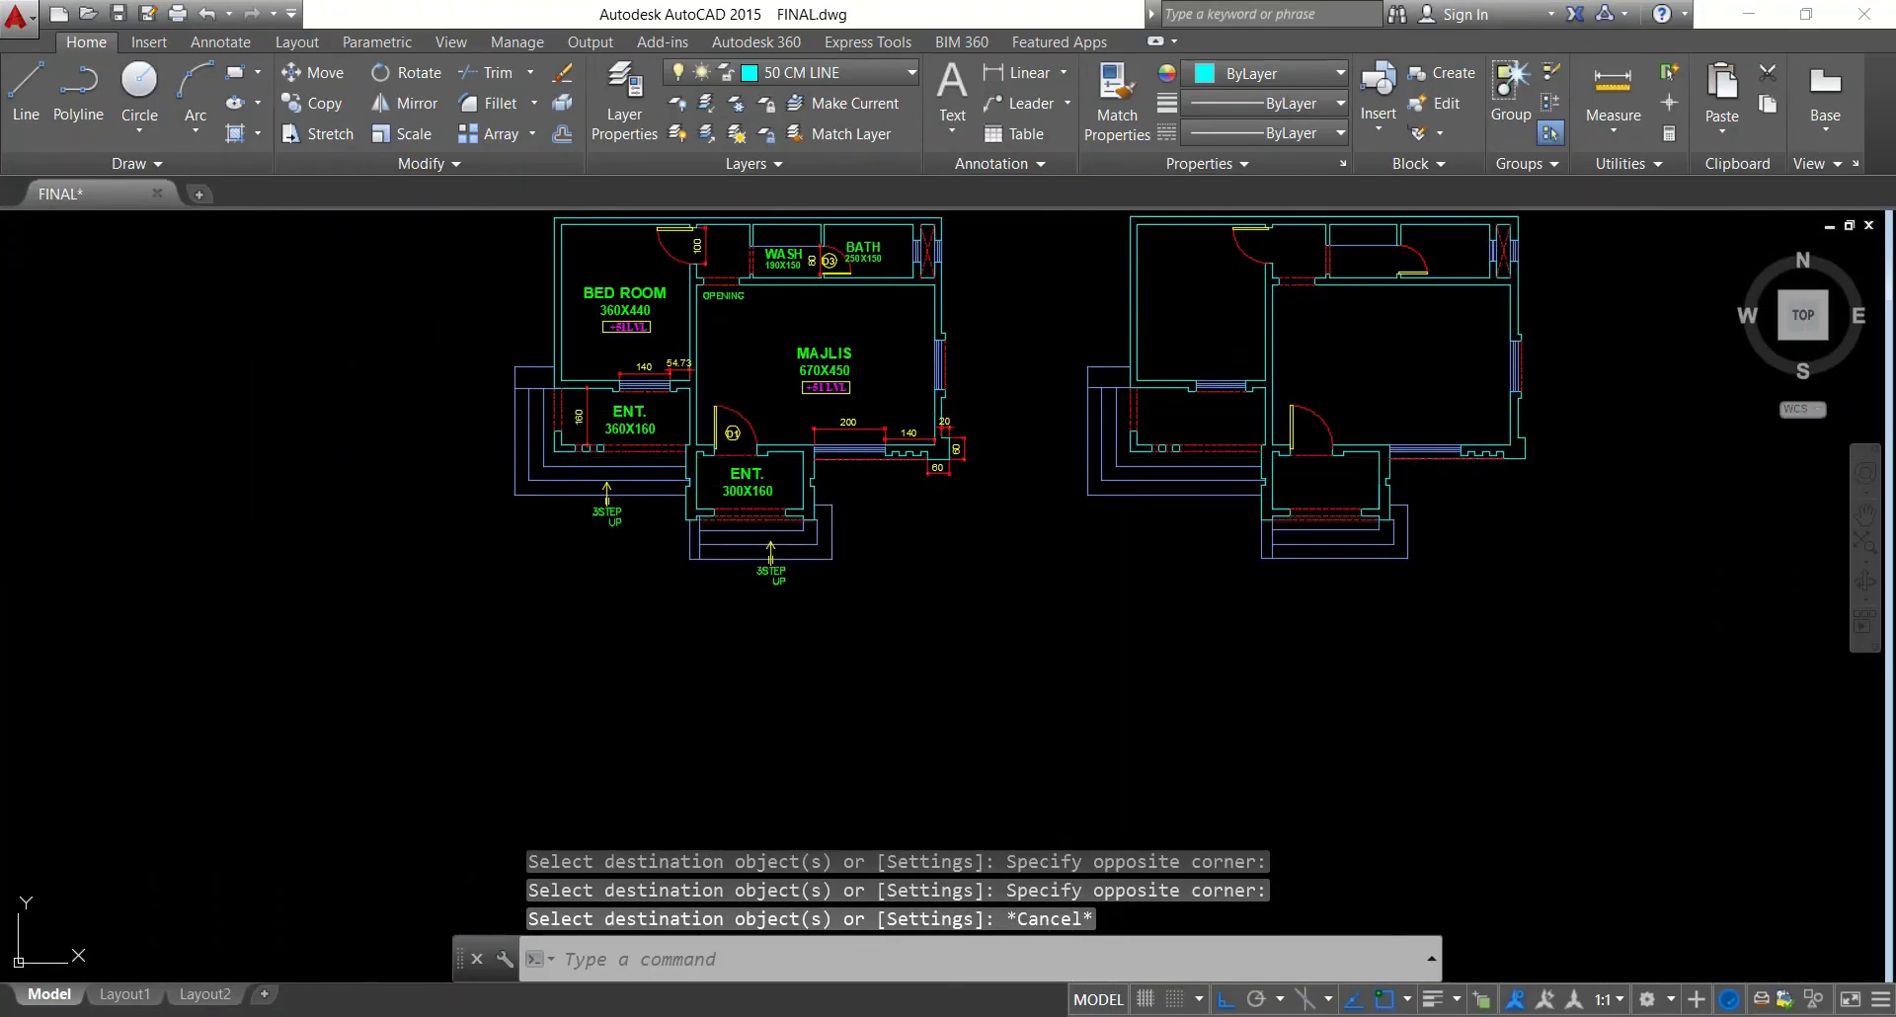
key(Escape)
middle_drag(1198, 515, 1056, 639)
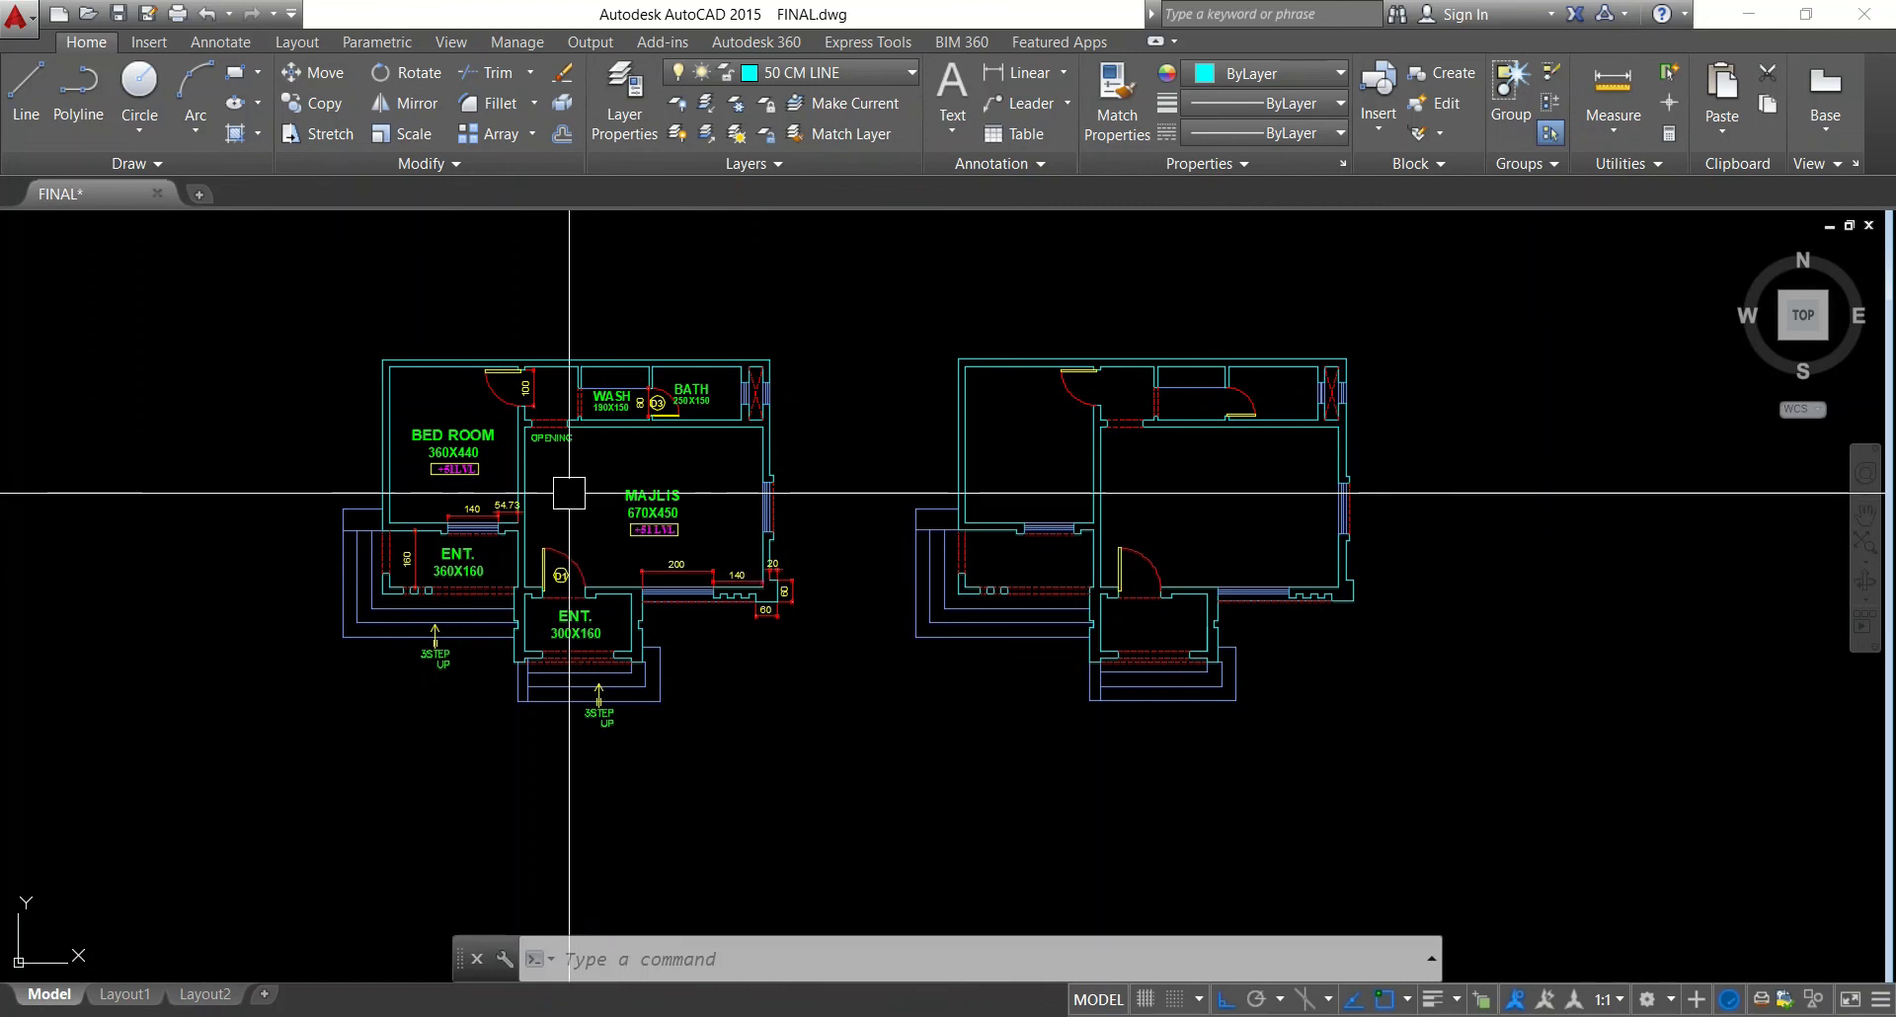
scroll(435, 462, up, 4)
click(495, 297)
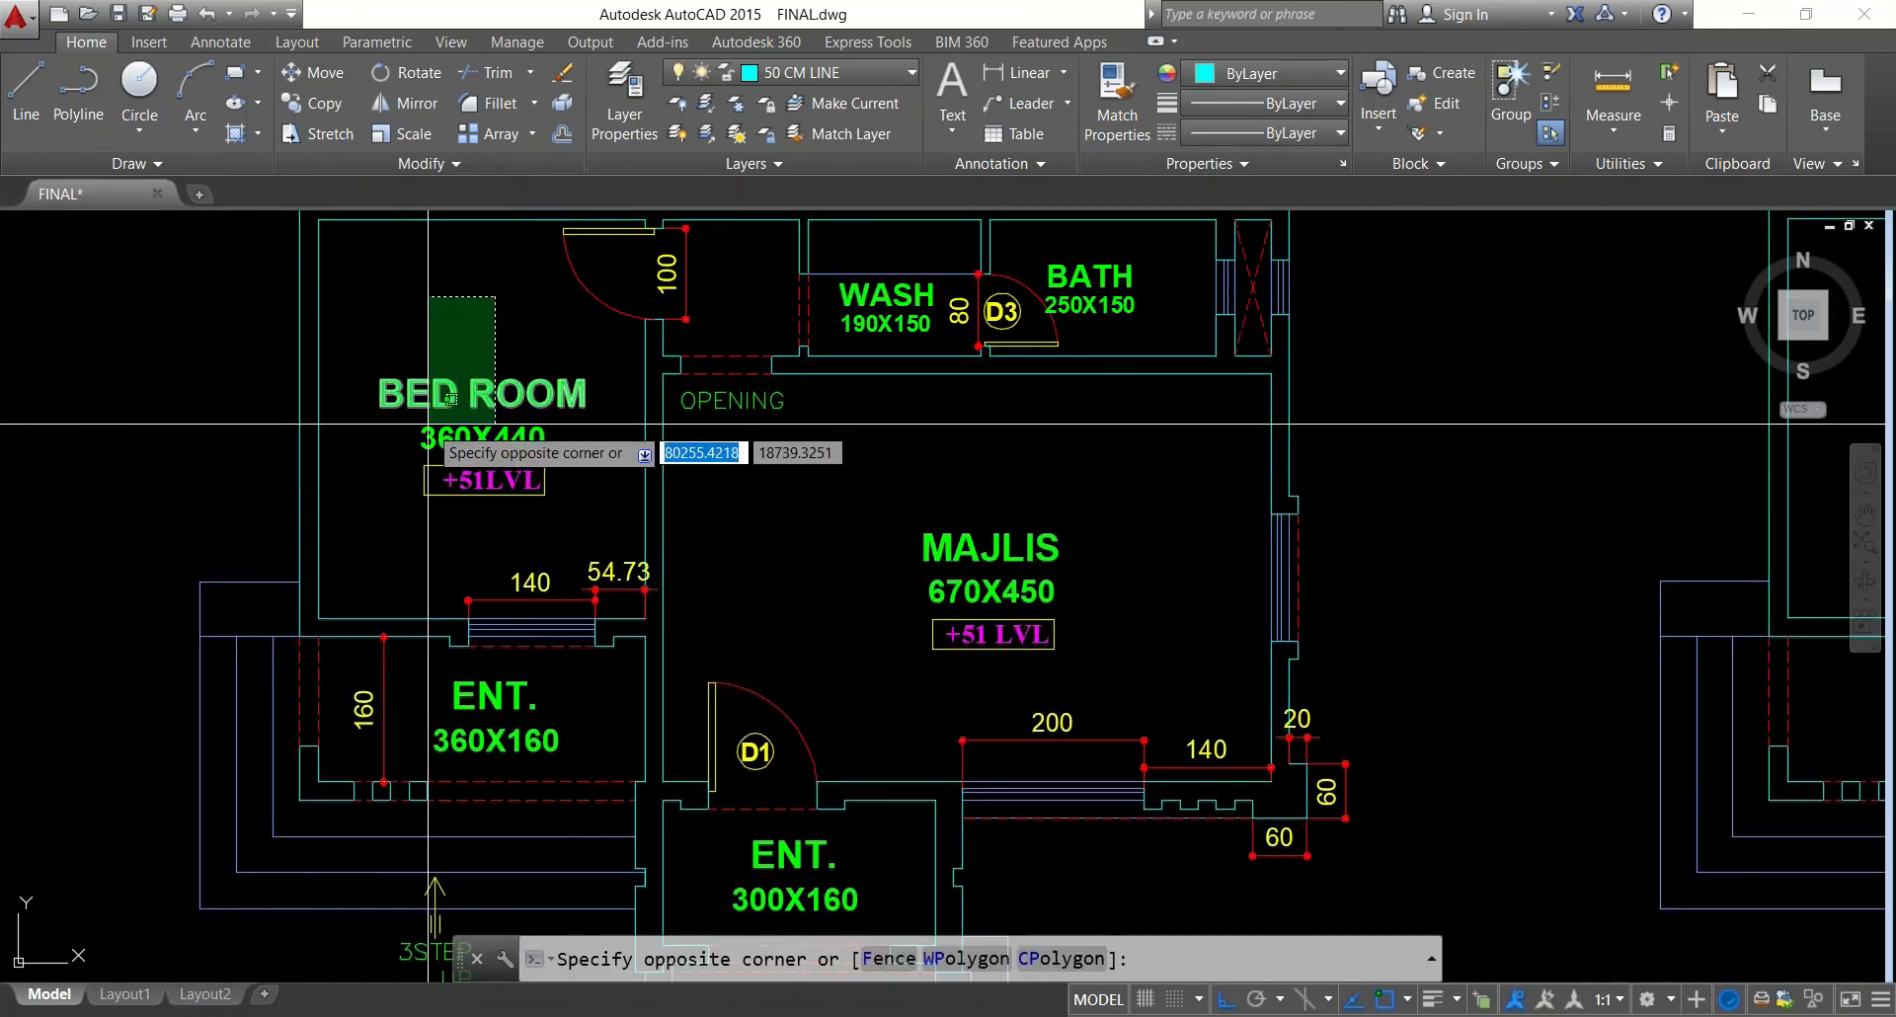
click(435, 512)
key(space)
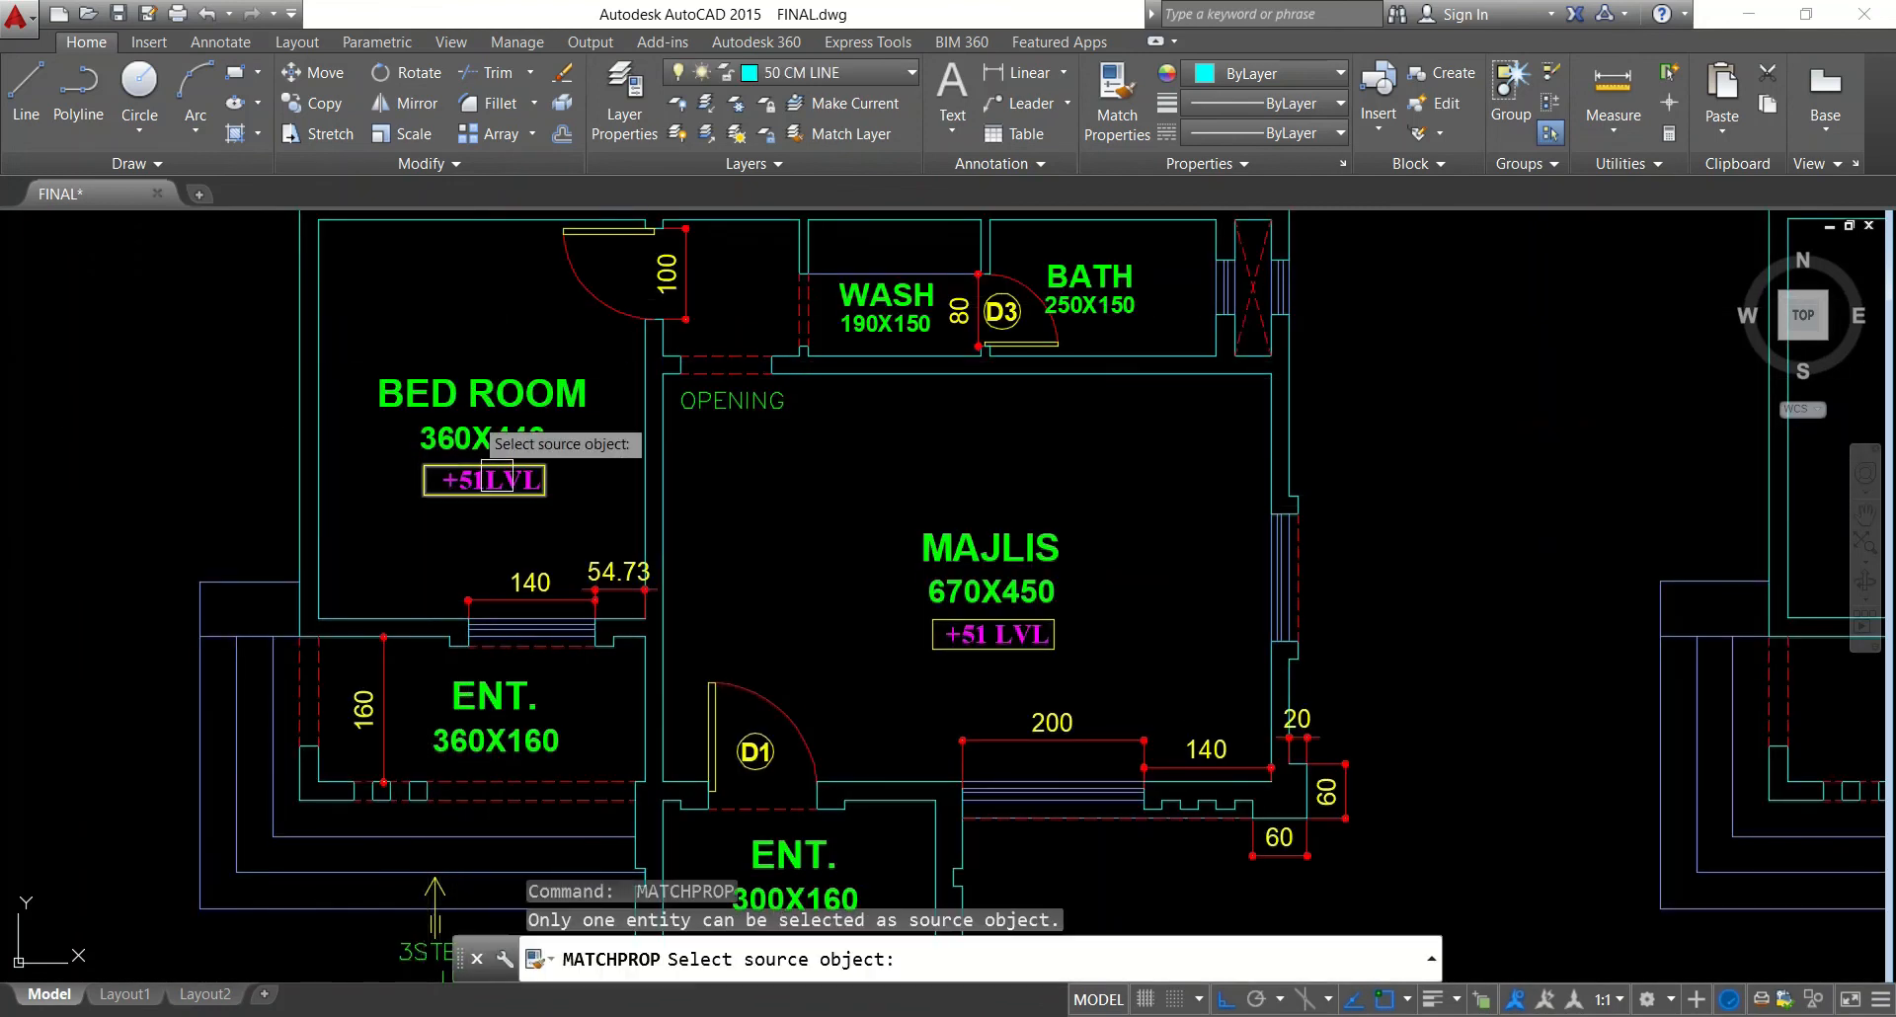
key(Escape)
Copy the BED ROOM label with its size text and boxed level mark horizontally into the new plan's bedroom
click(472, 328)
click(393, 517)
text(C)
key(space)
click(484, 465)
scroll(311, 476, down, 4)
scroll(897, 440, up, 4)
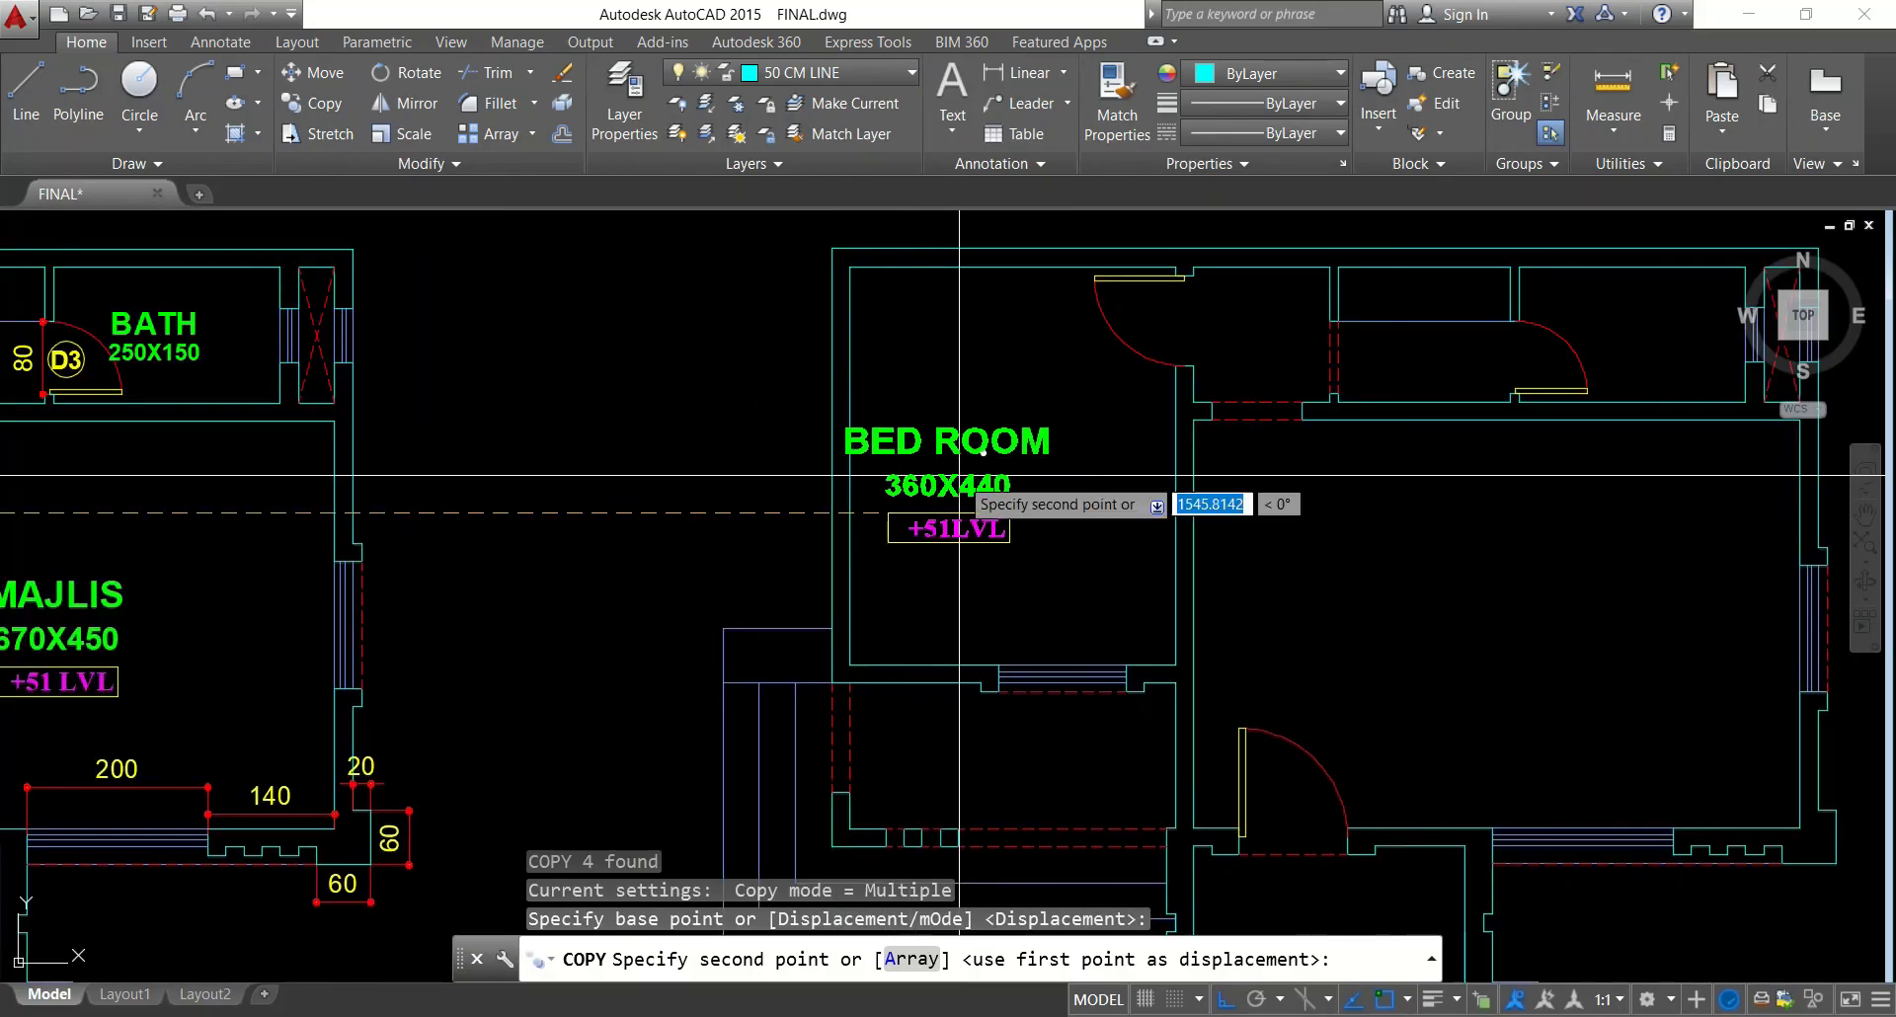
click(1016, 475)
key(Escape)
key(Escape)
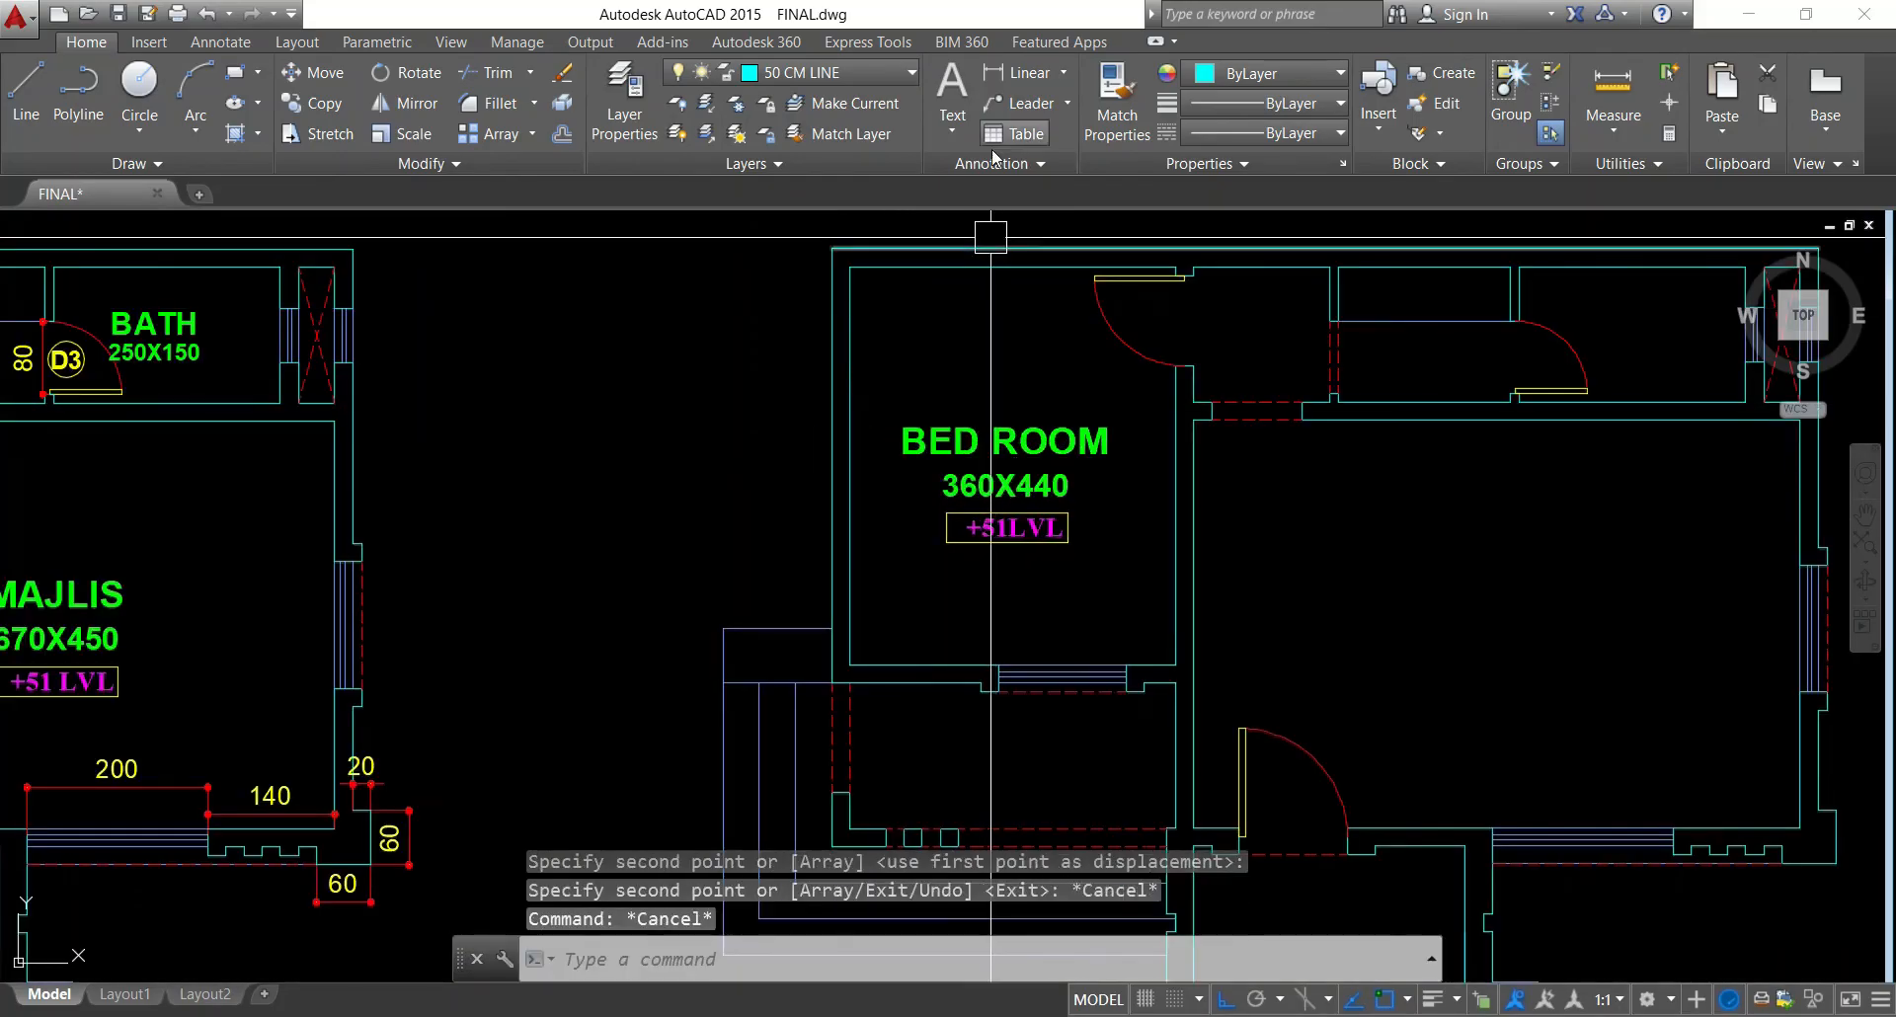
Measure the new bedroom's width and length with temporary linear dimensions
click(1039, 77)
key(Return)
click(987, 267)
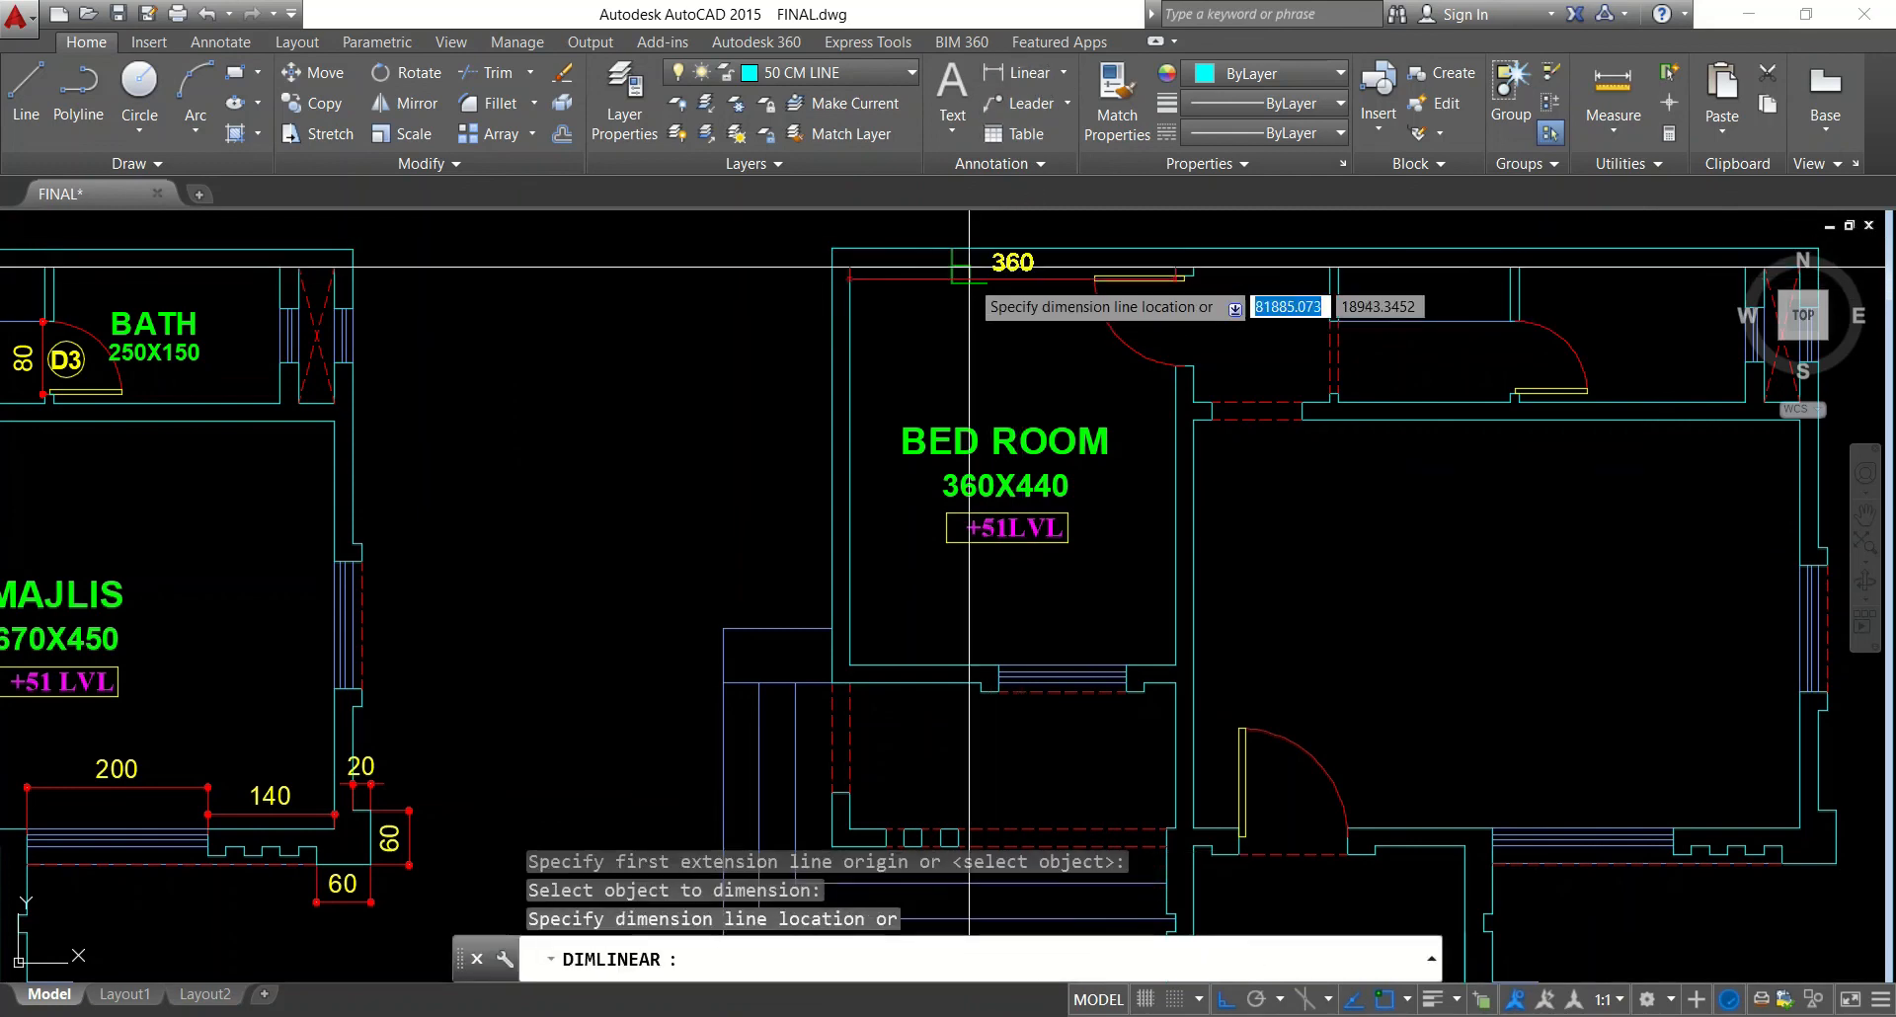
click(988, 309)
key(Escape)
key(space)
key(space)
click(848, 377)
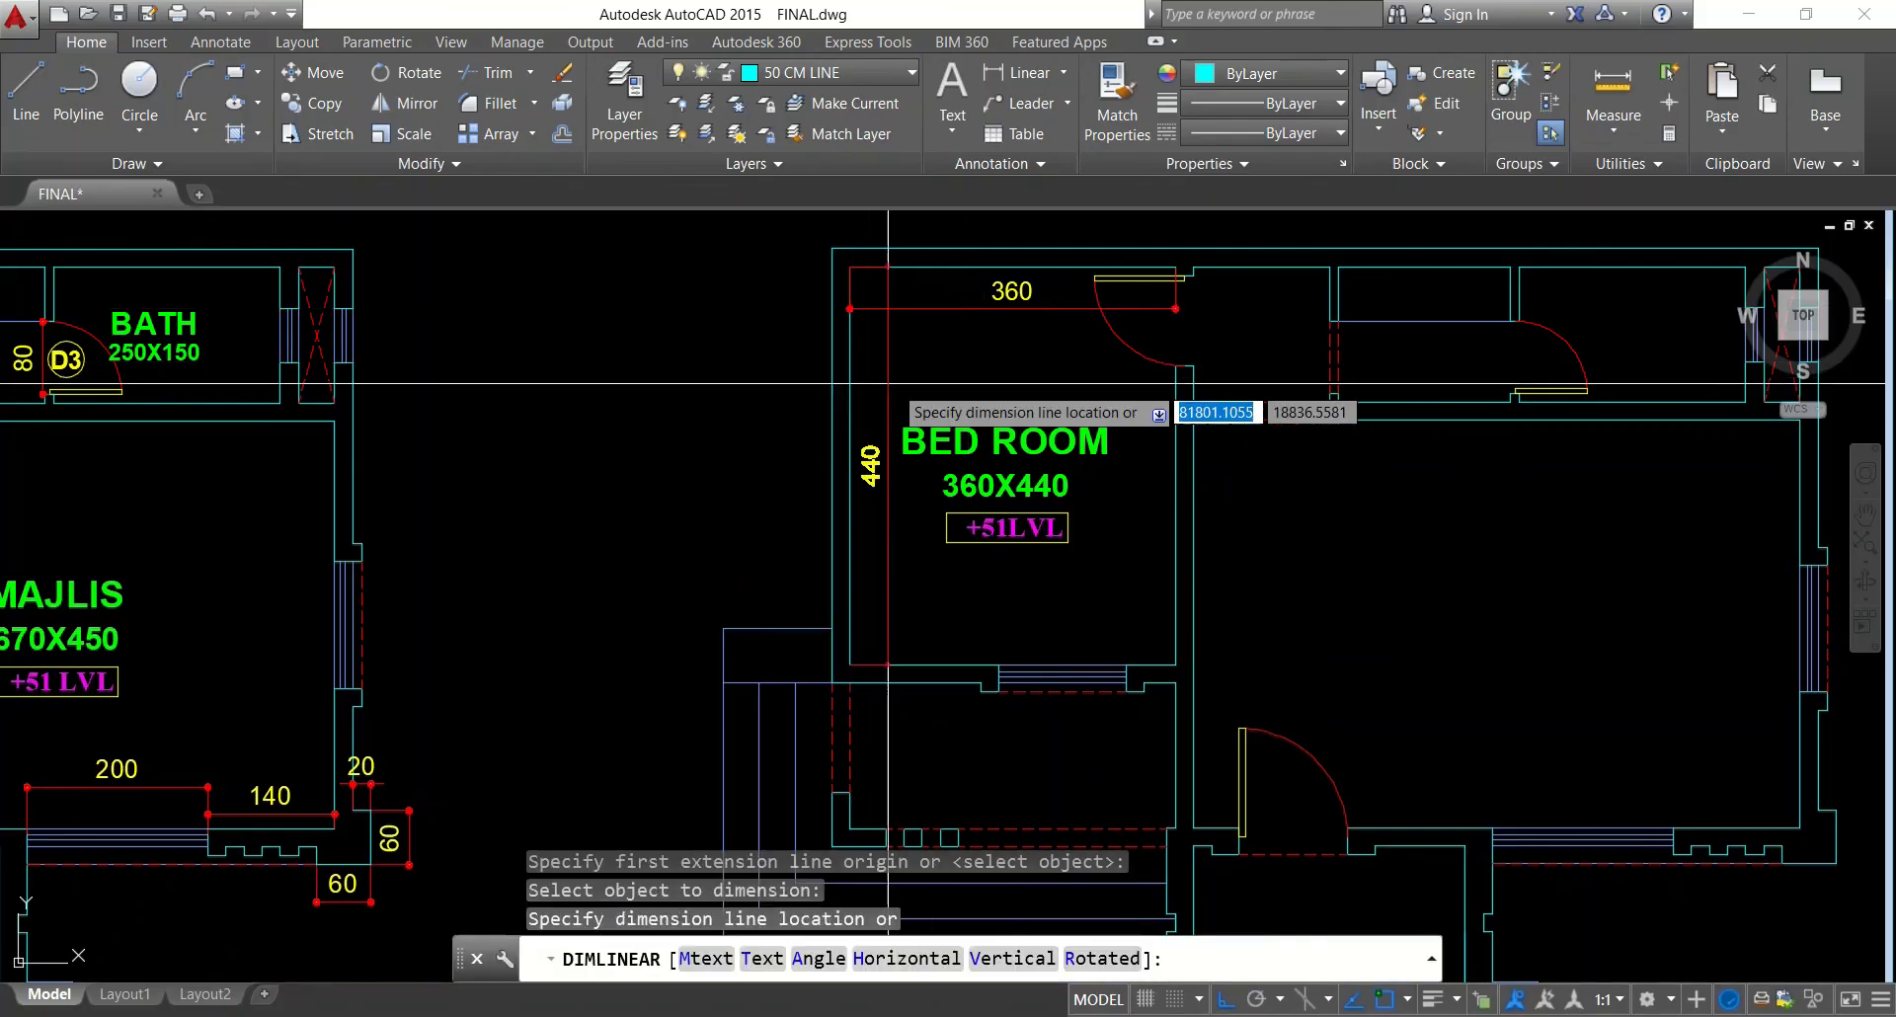
click(874, 465)
key(Escape)
key(Escape)
scroll(986, 488, up, 5)
double_click(981, 483)
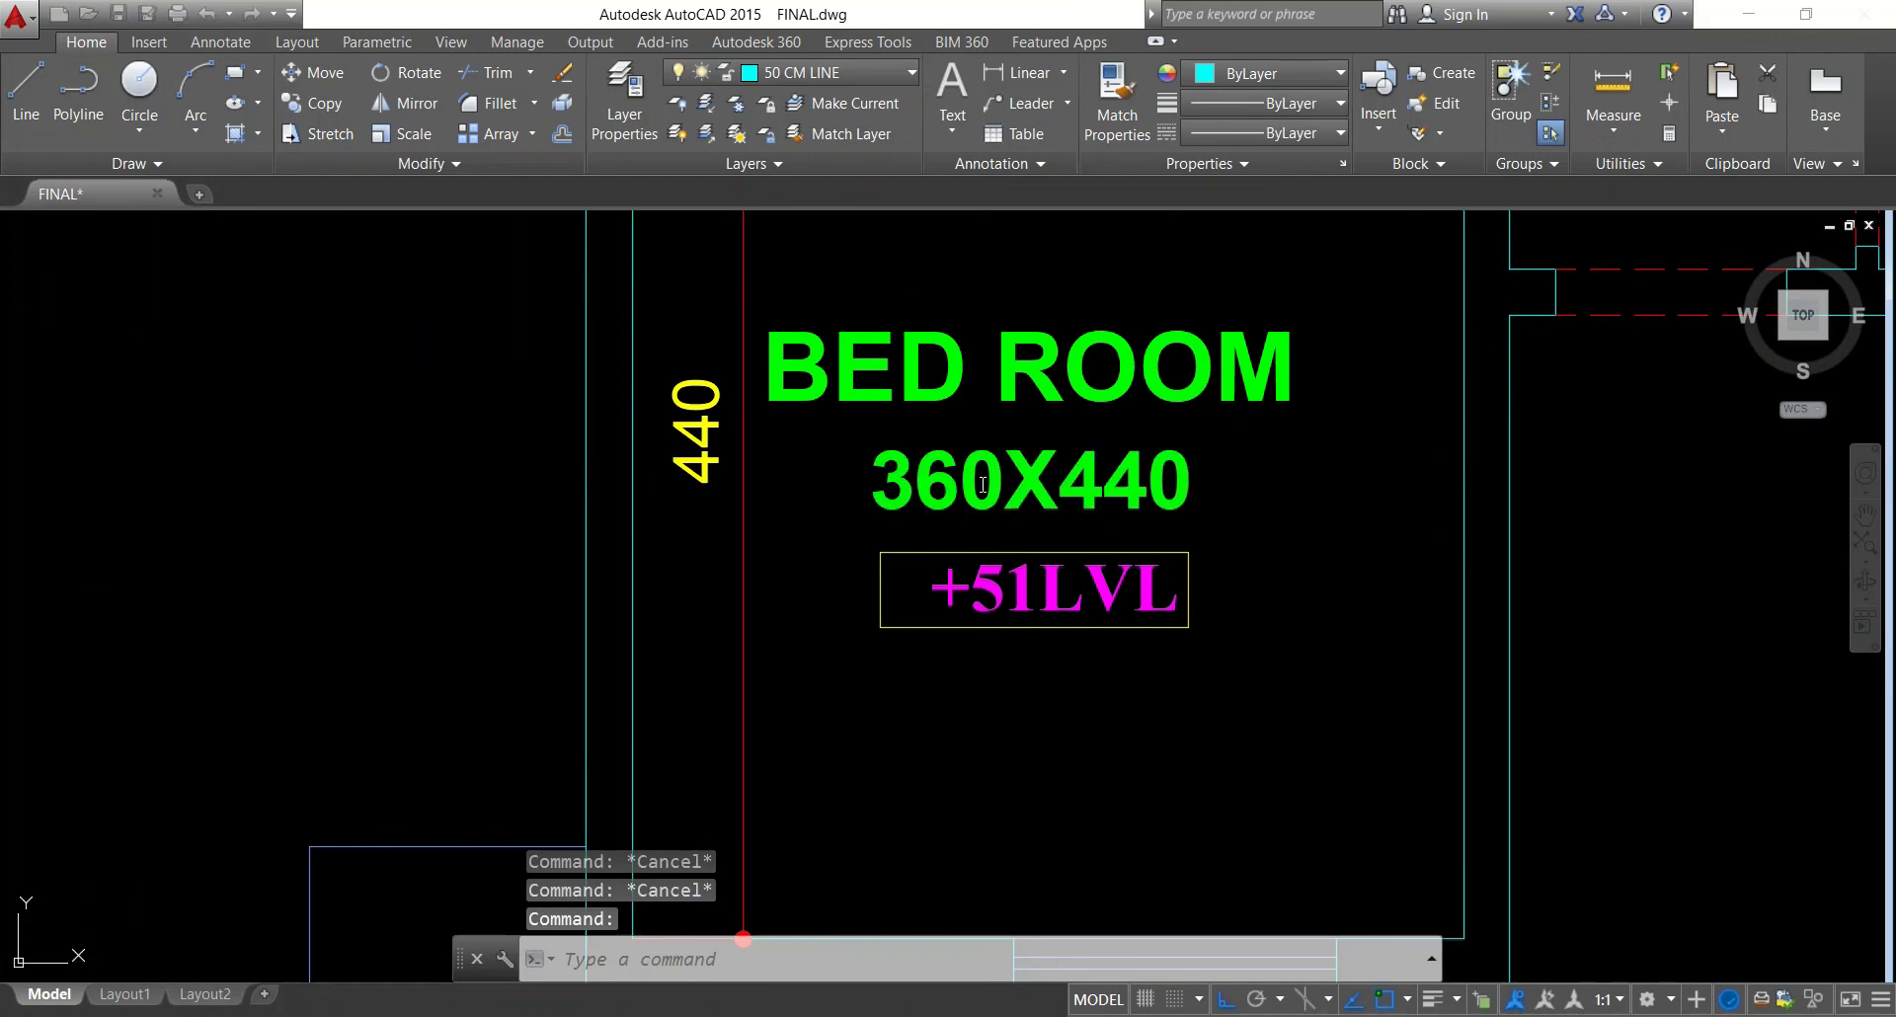
key(Escape)
click(1065, 496)
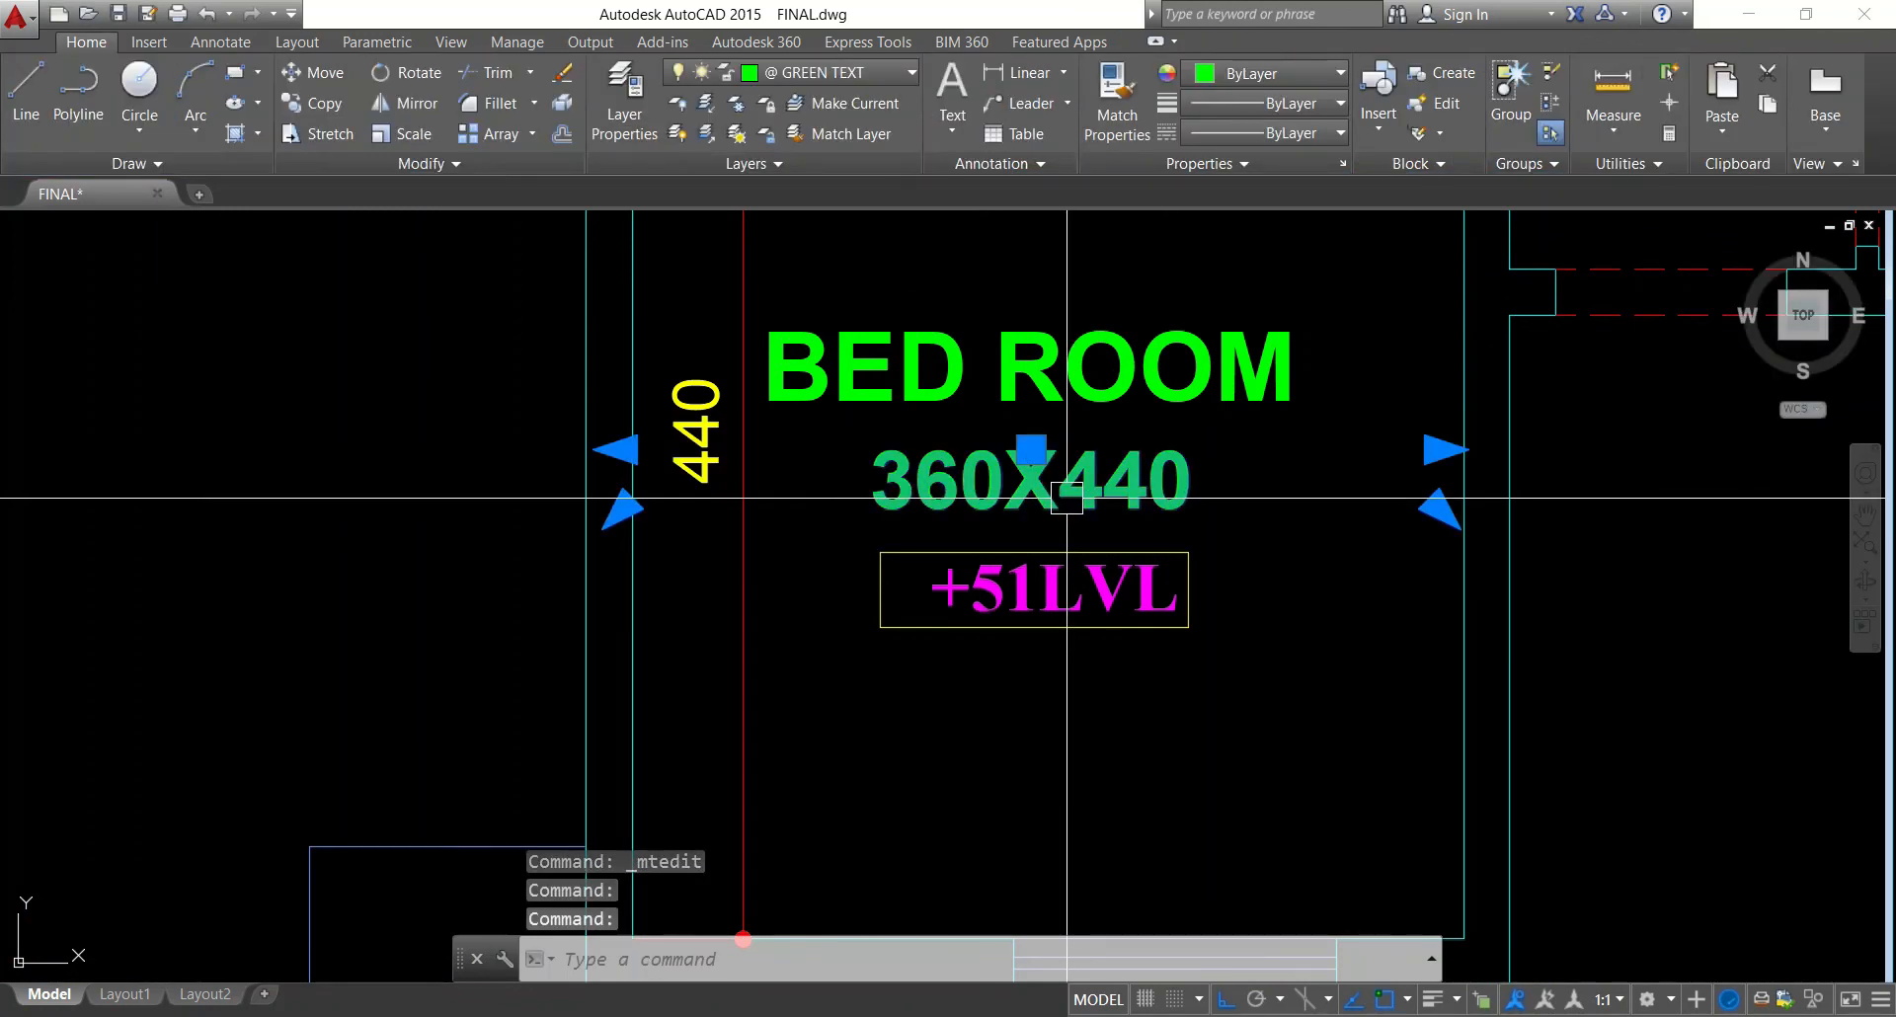
key(Escape)
key(Escape)
Erase the two temporary linear dimensions from the new bedroom
click(742, 474)
text(E)
key(Return)
scroll(748, 489, down, 6)
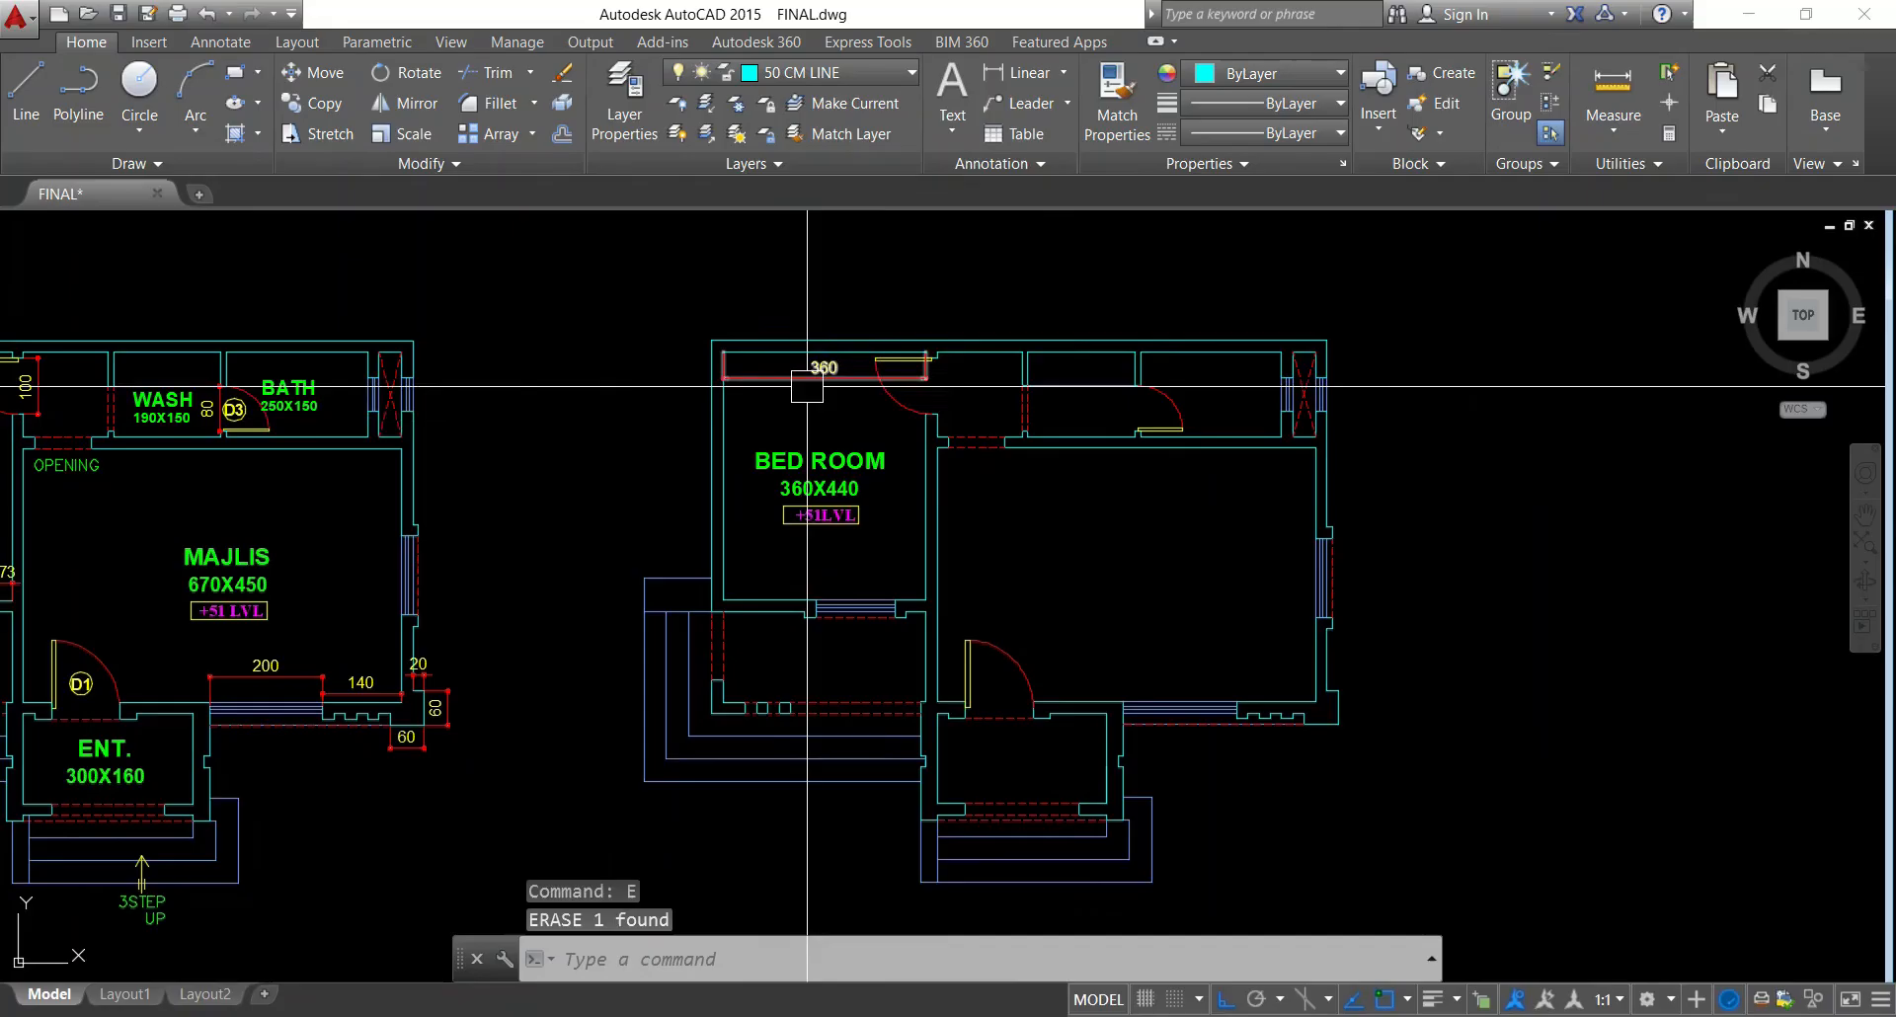
key(Escape)
scroll(807, 386, up, 2)
key(Escape)
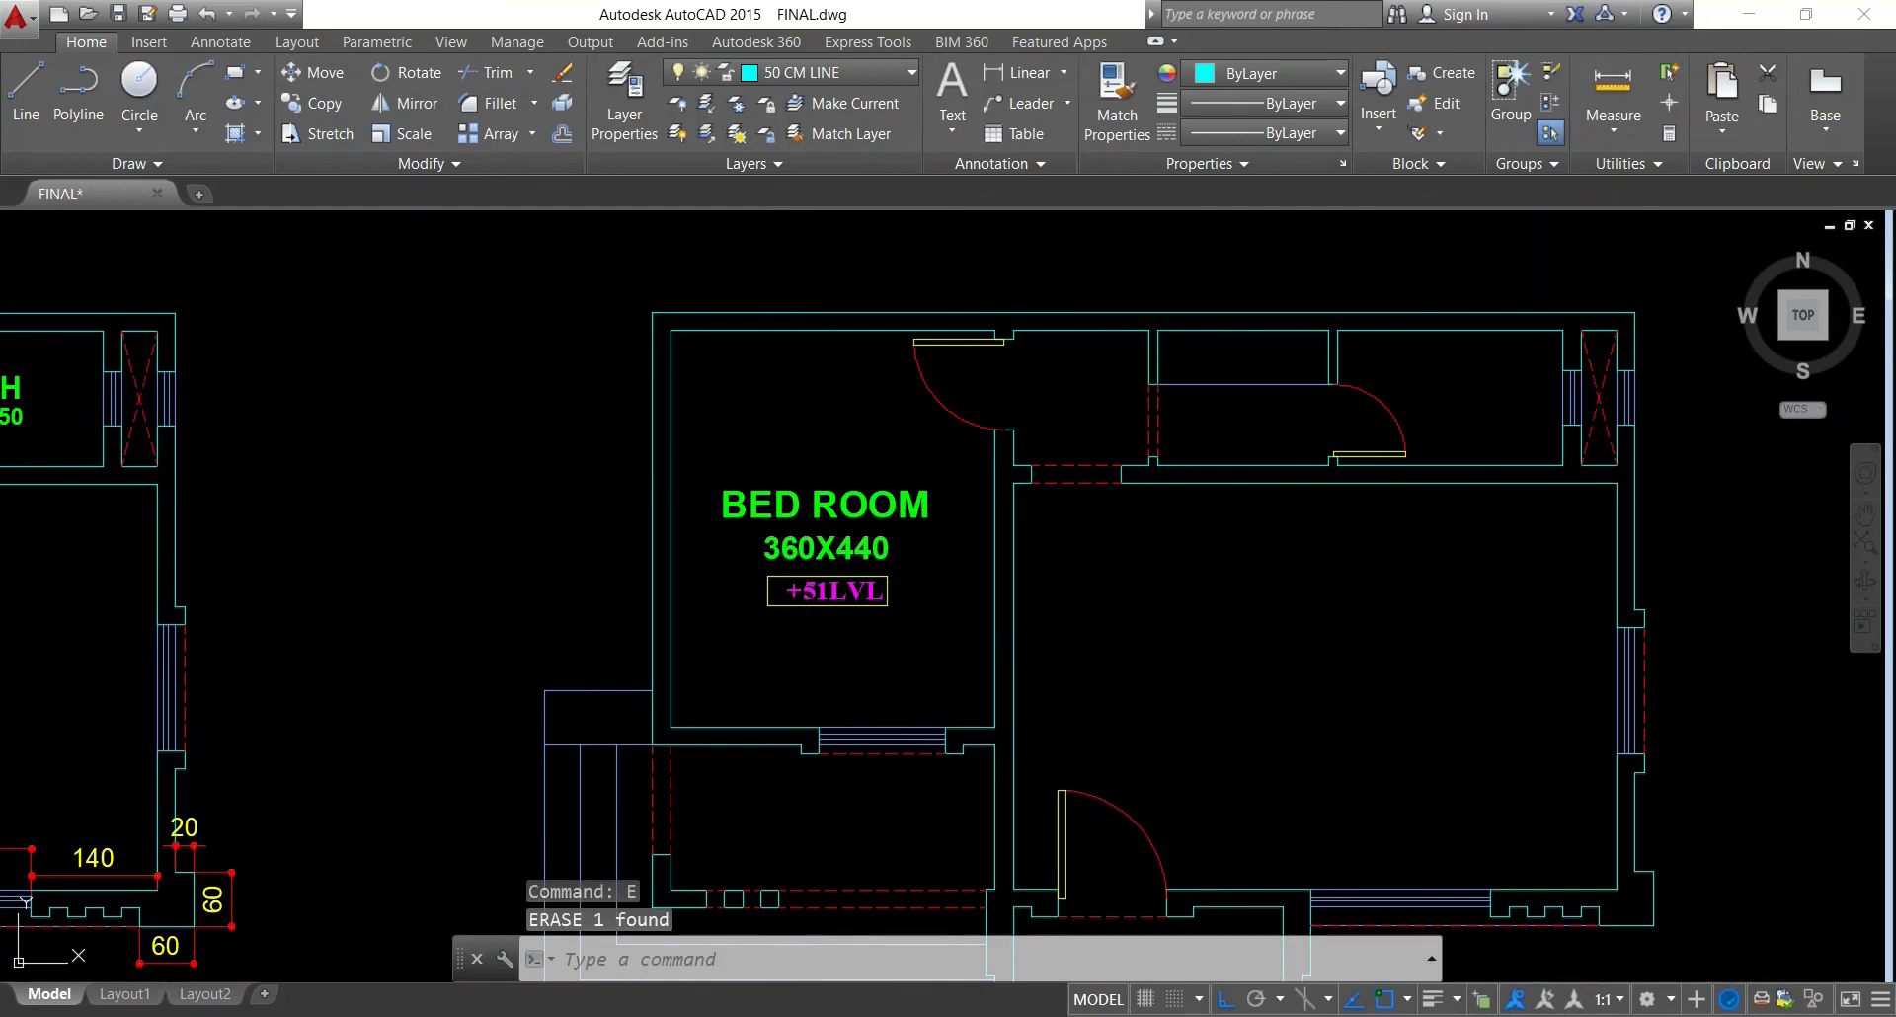
key(Escape)
Examine the bedroom's level mark and check its height by calculating 3 × 17 in Calculator, then return to AutoCAD
scroll(807, 598, up, 5)
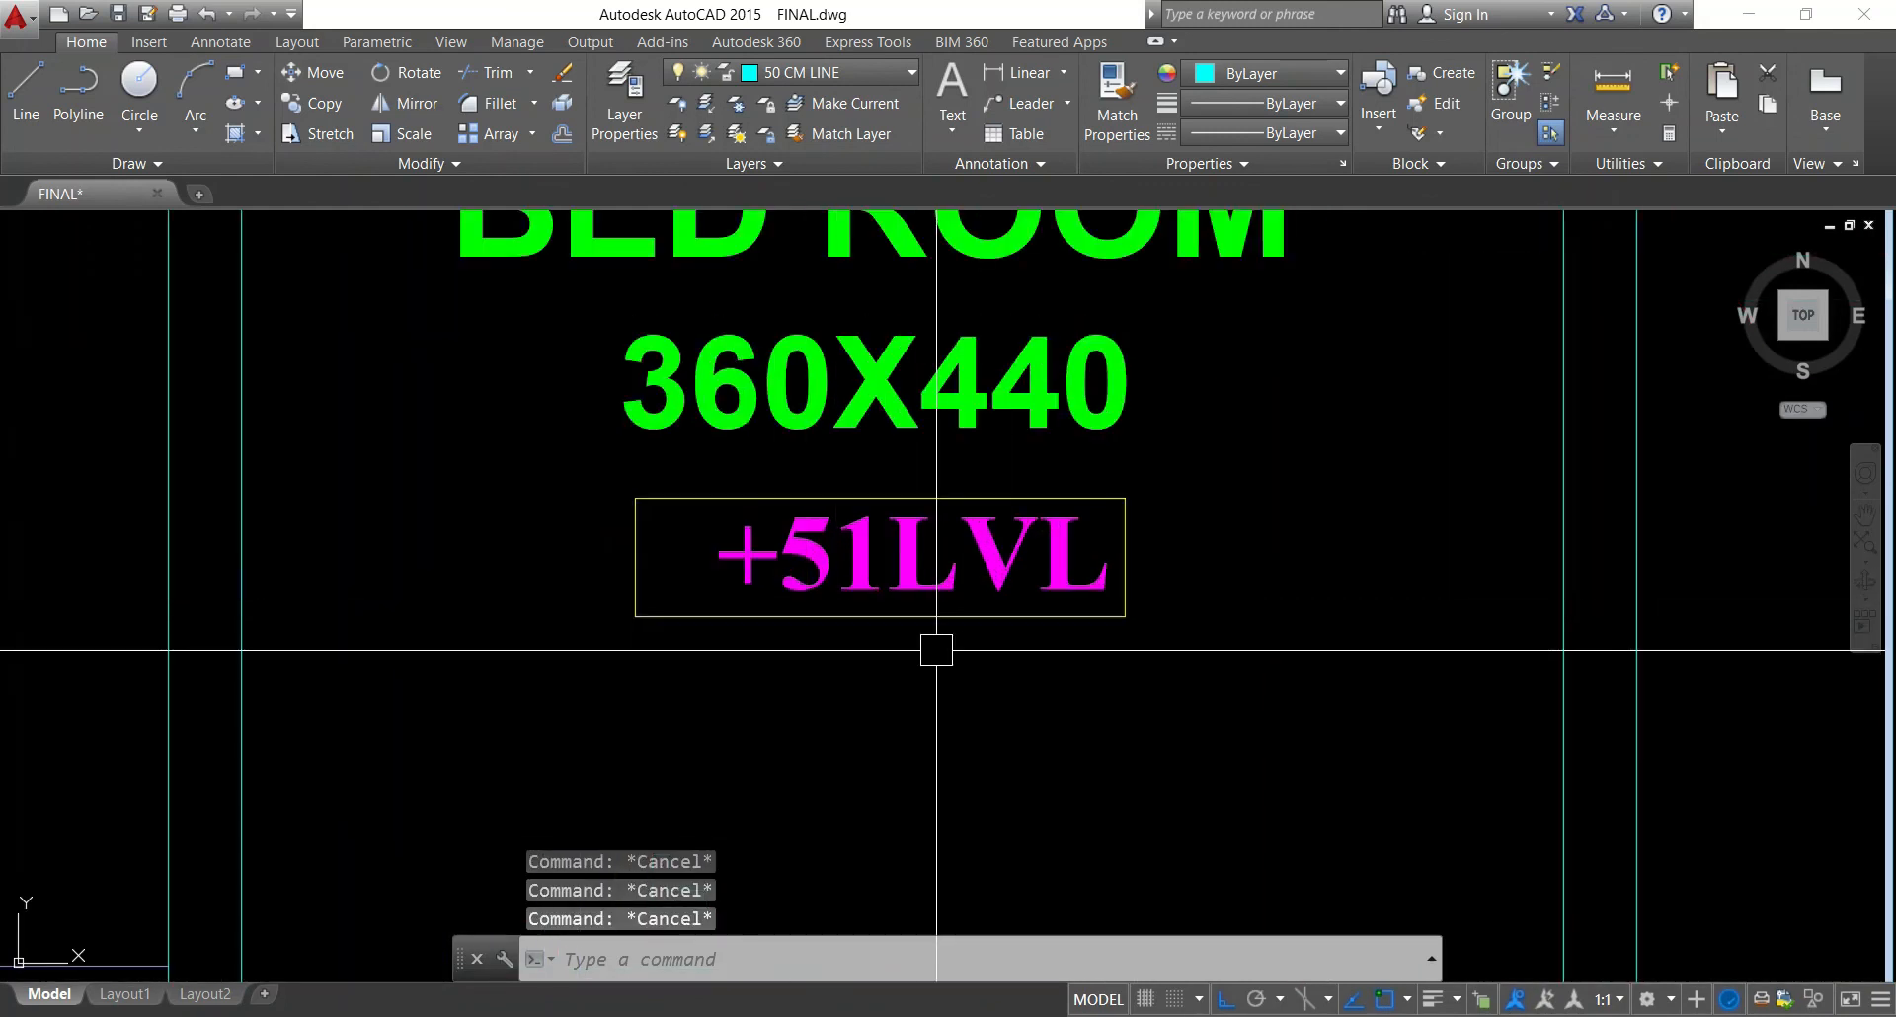
scroll(934, 576, down, 6)
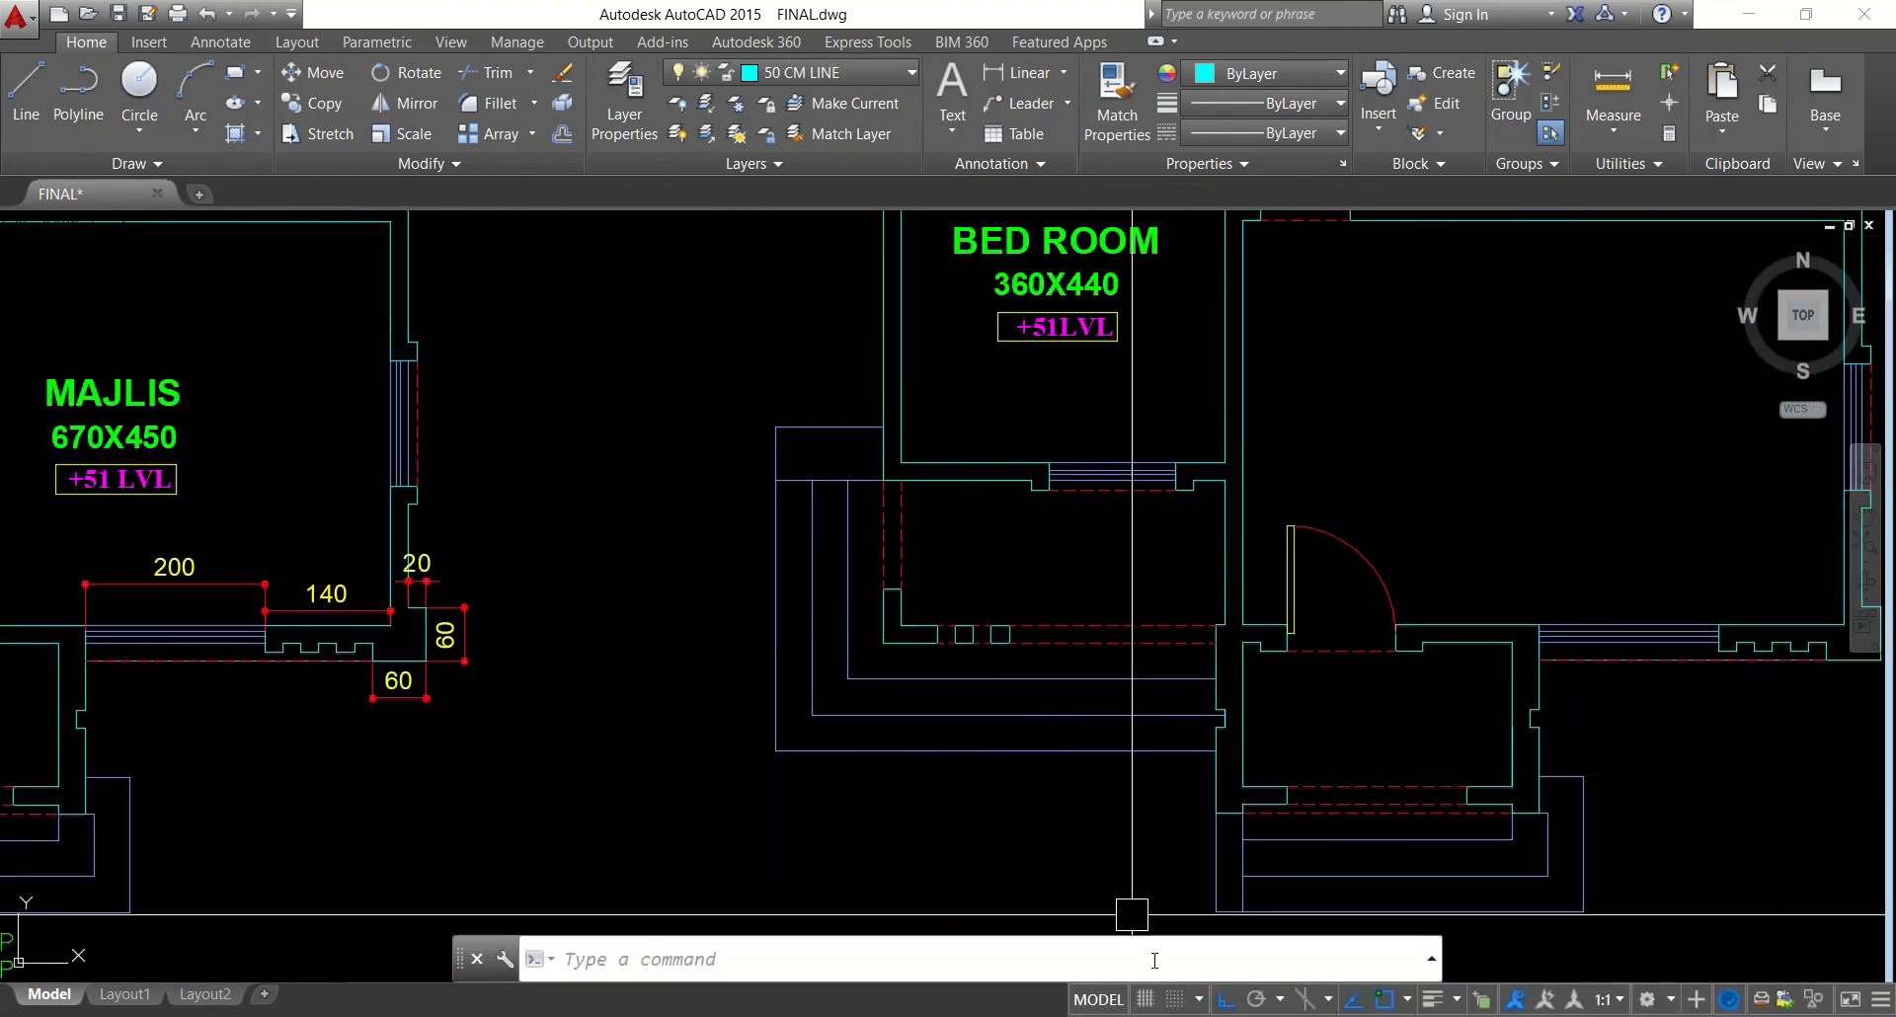
key(alt+Tab)
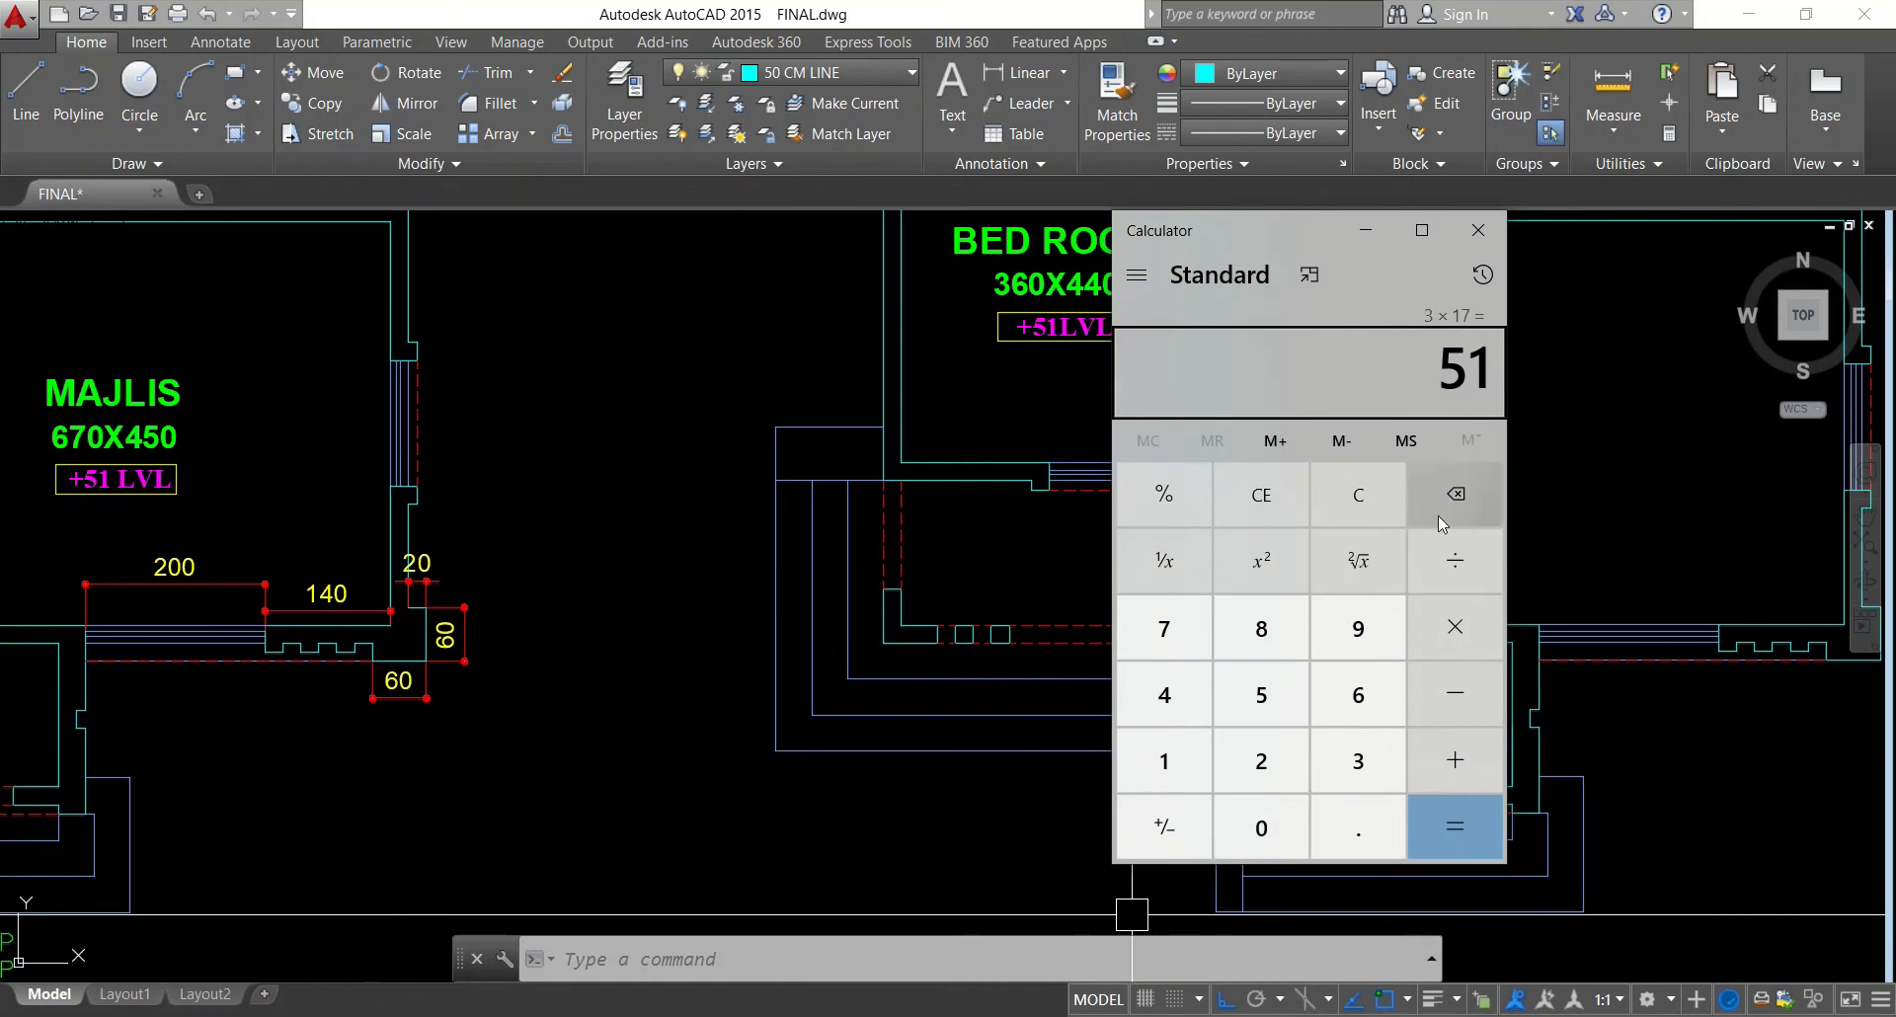
click(1478, 230)
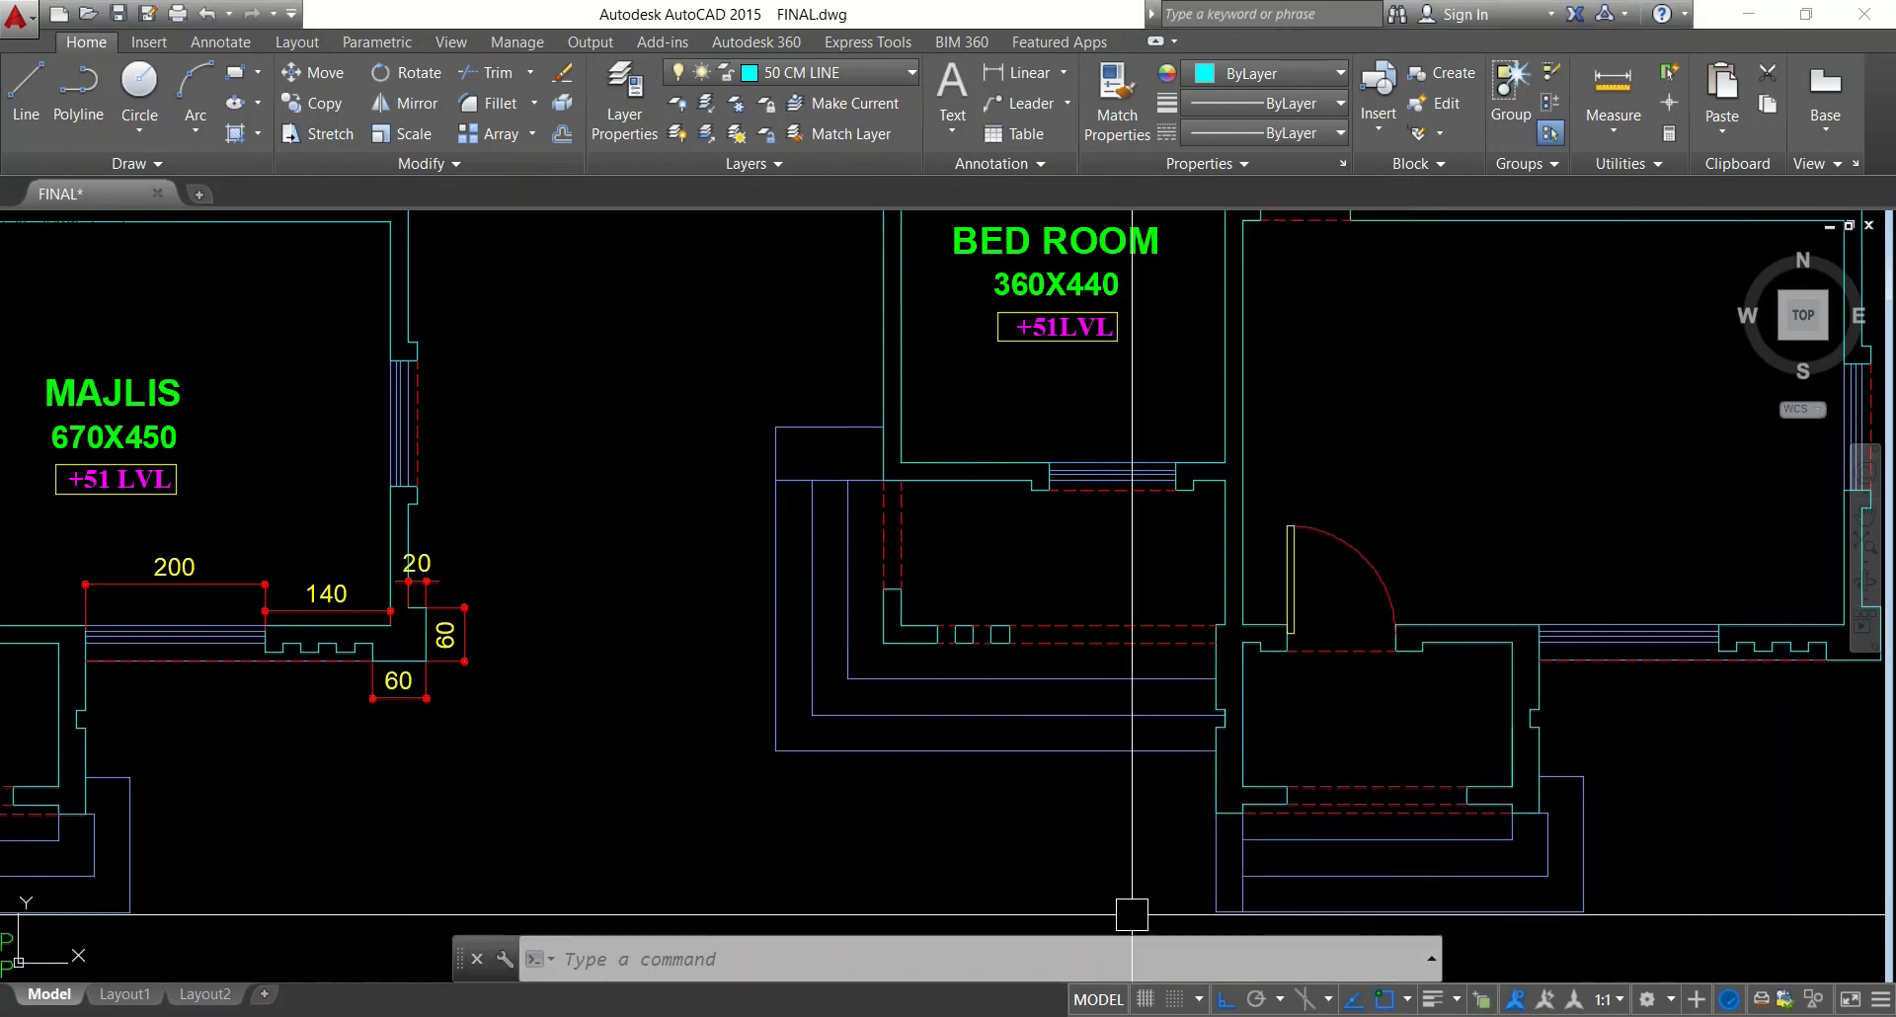
key(Escape)
key(Escape)
scroll(1037, 327, up, 5)
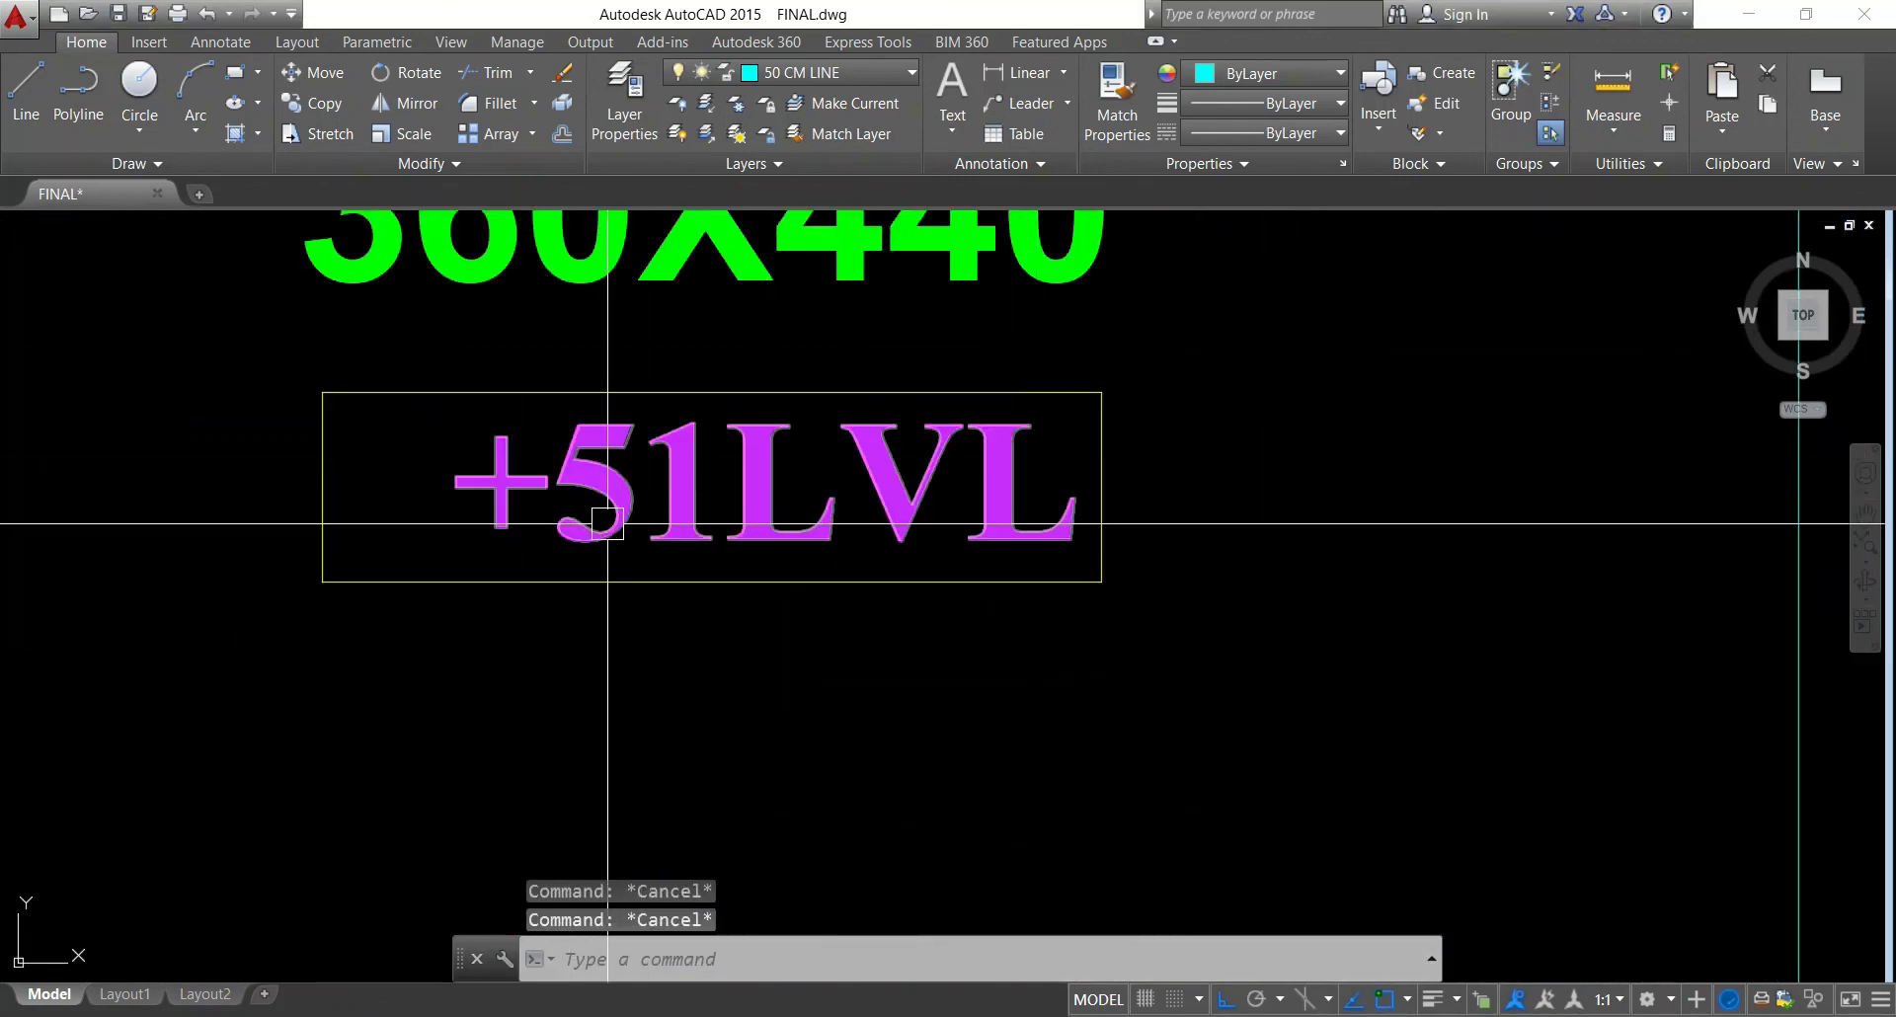
scroll(681, 523, down, 8)
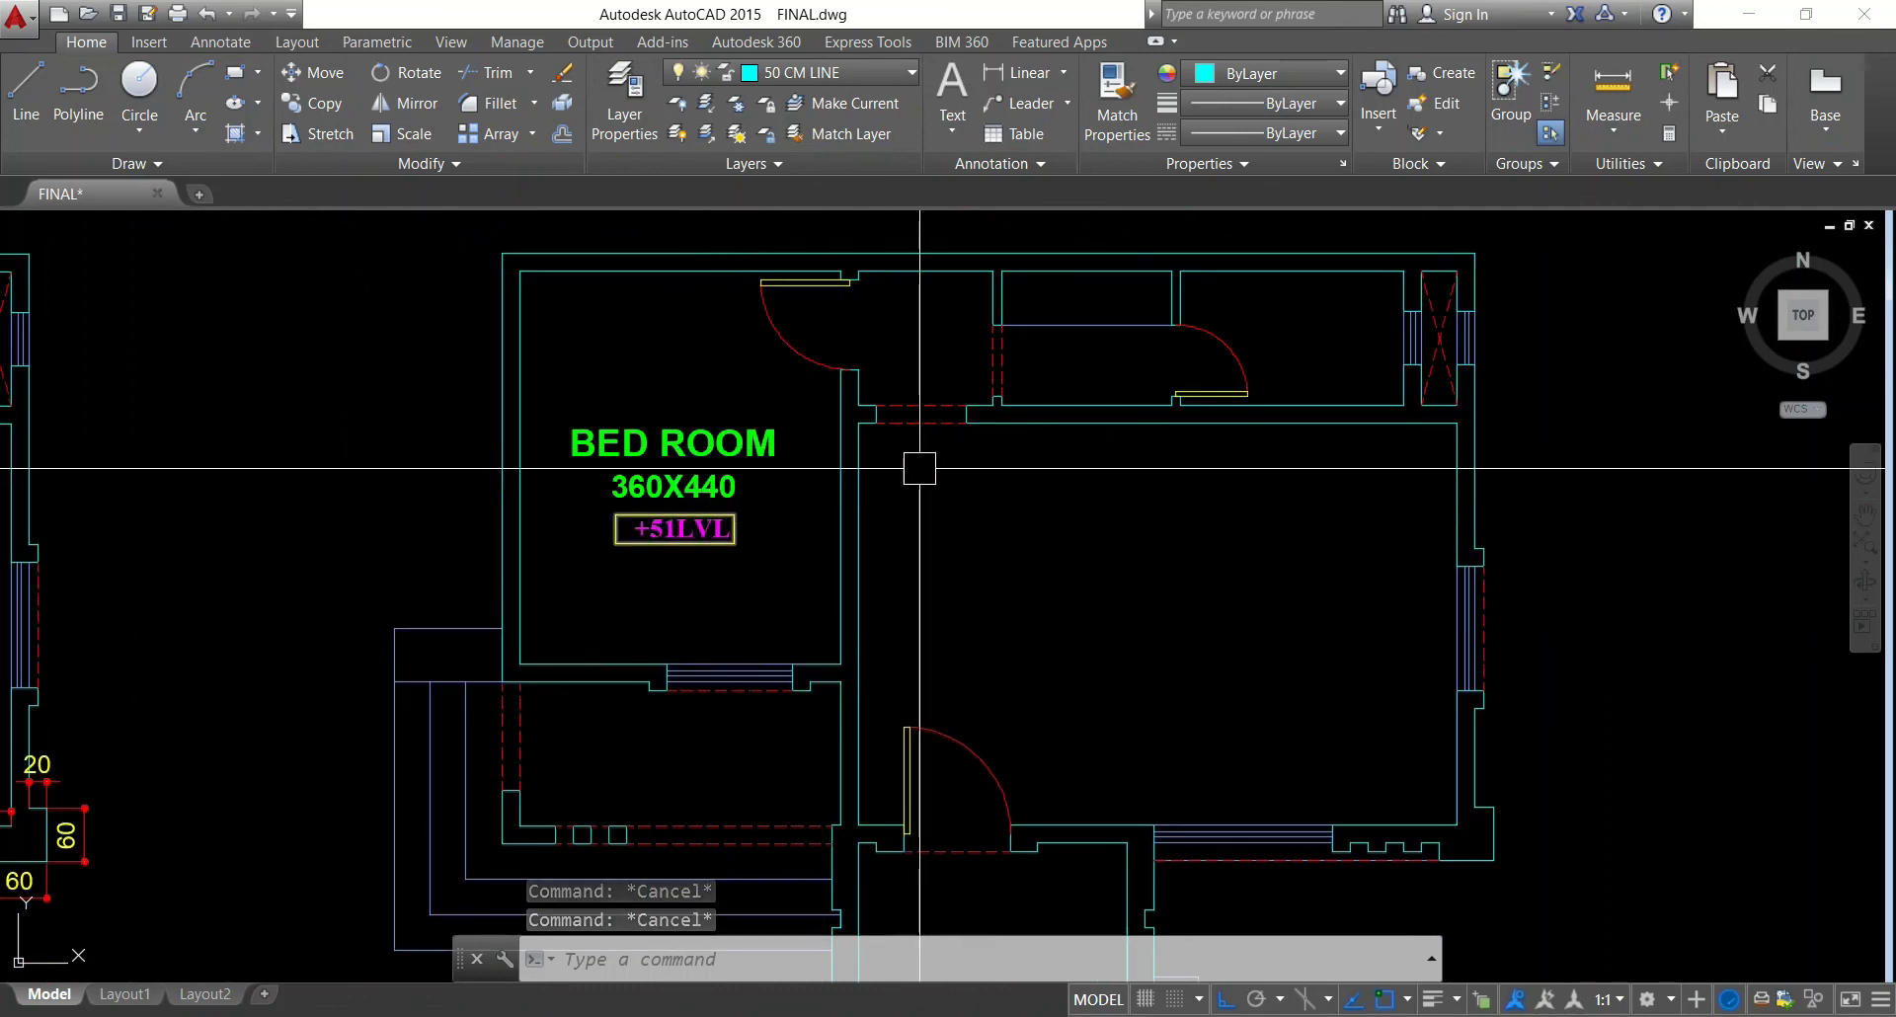
Copy the MAJLIS label with its size text and boxed level mark horizontally into the new plan's large room
scroll(1136, 543, down, 3)
scroll(703, 617, up, 6)
click(676, 516)
click(613, 673)
text(co)
key(Return)
click(688, 621)
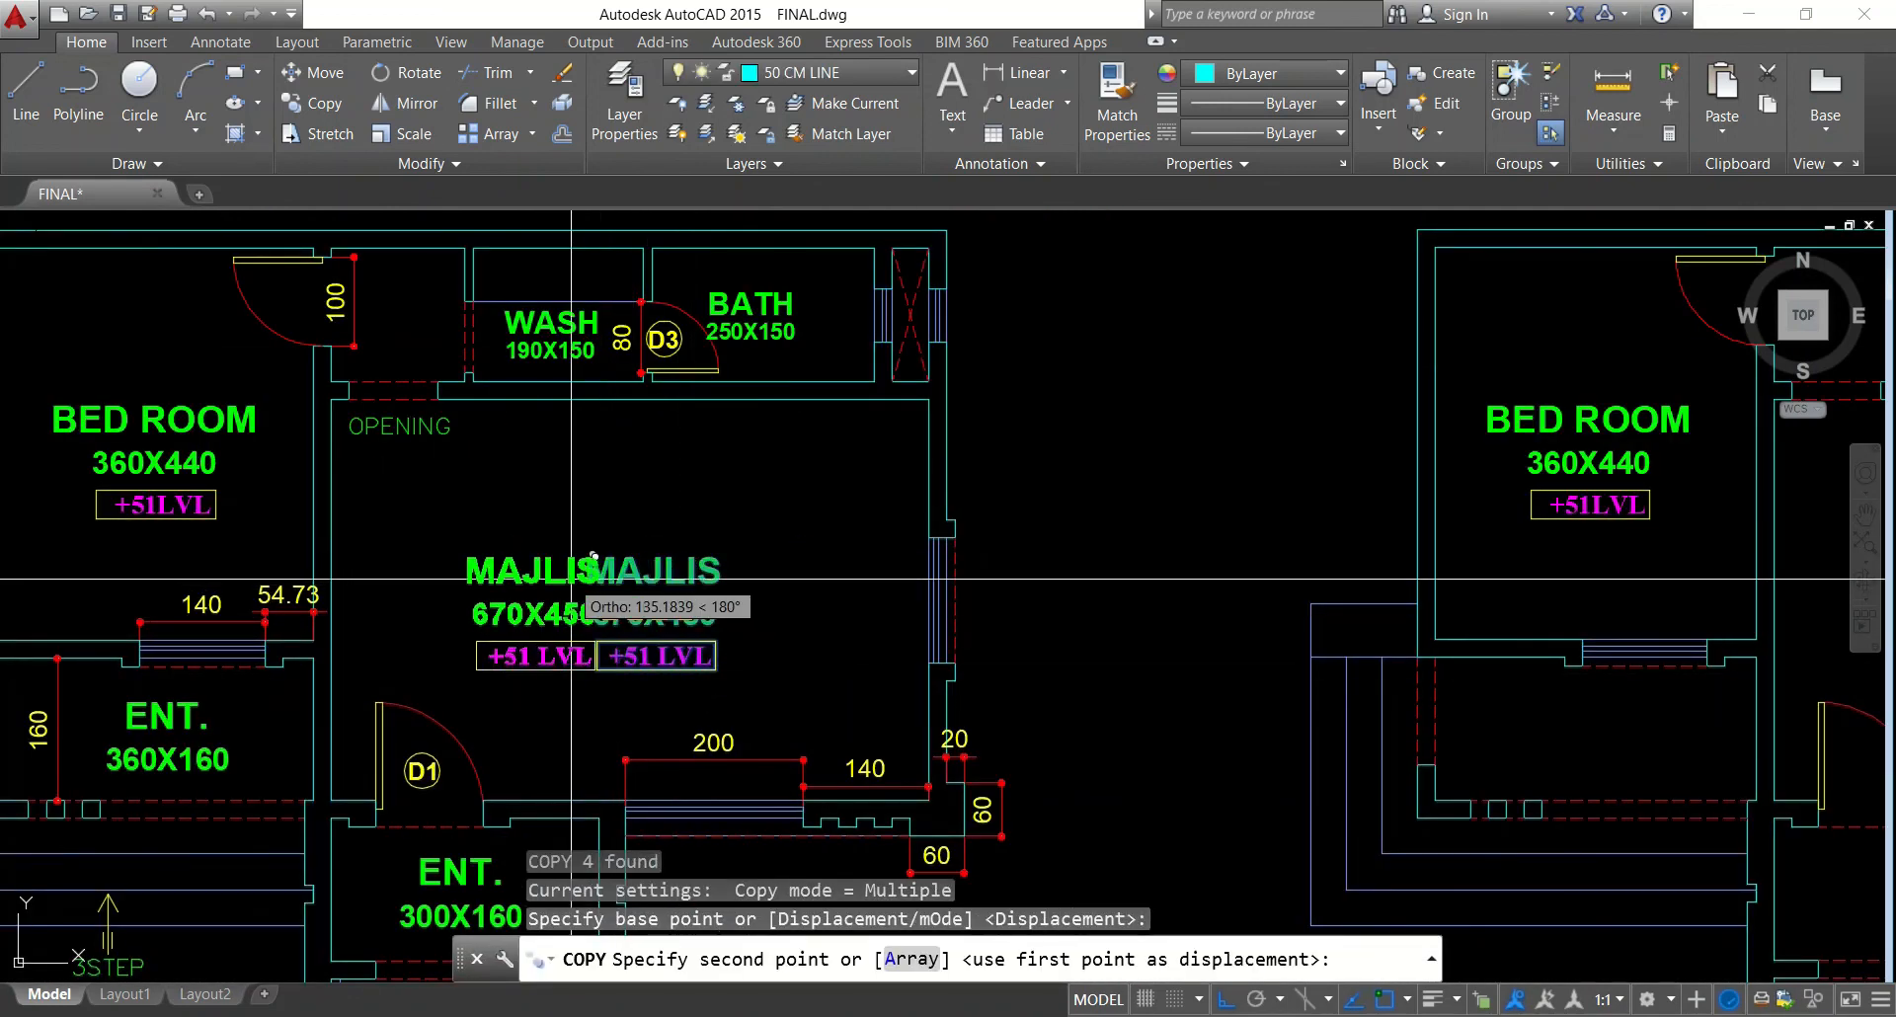
scroll(568, 577, down, 2)
click(1653, 601)
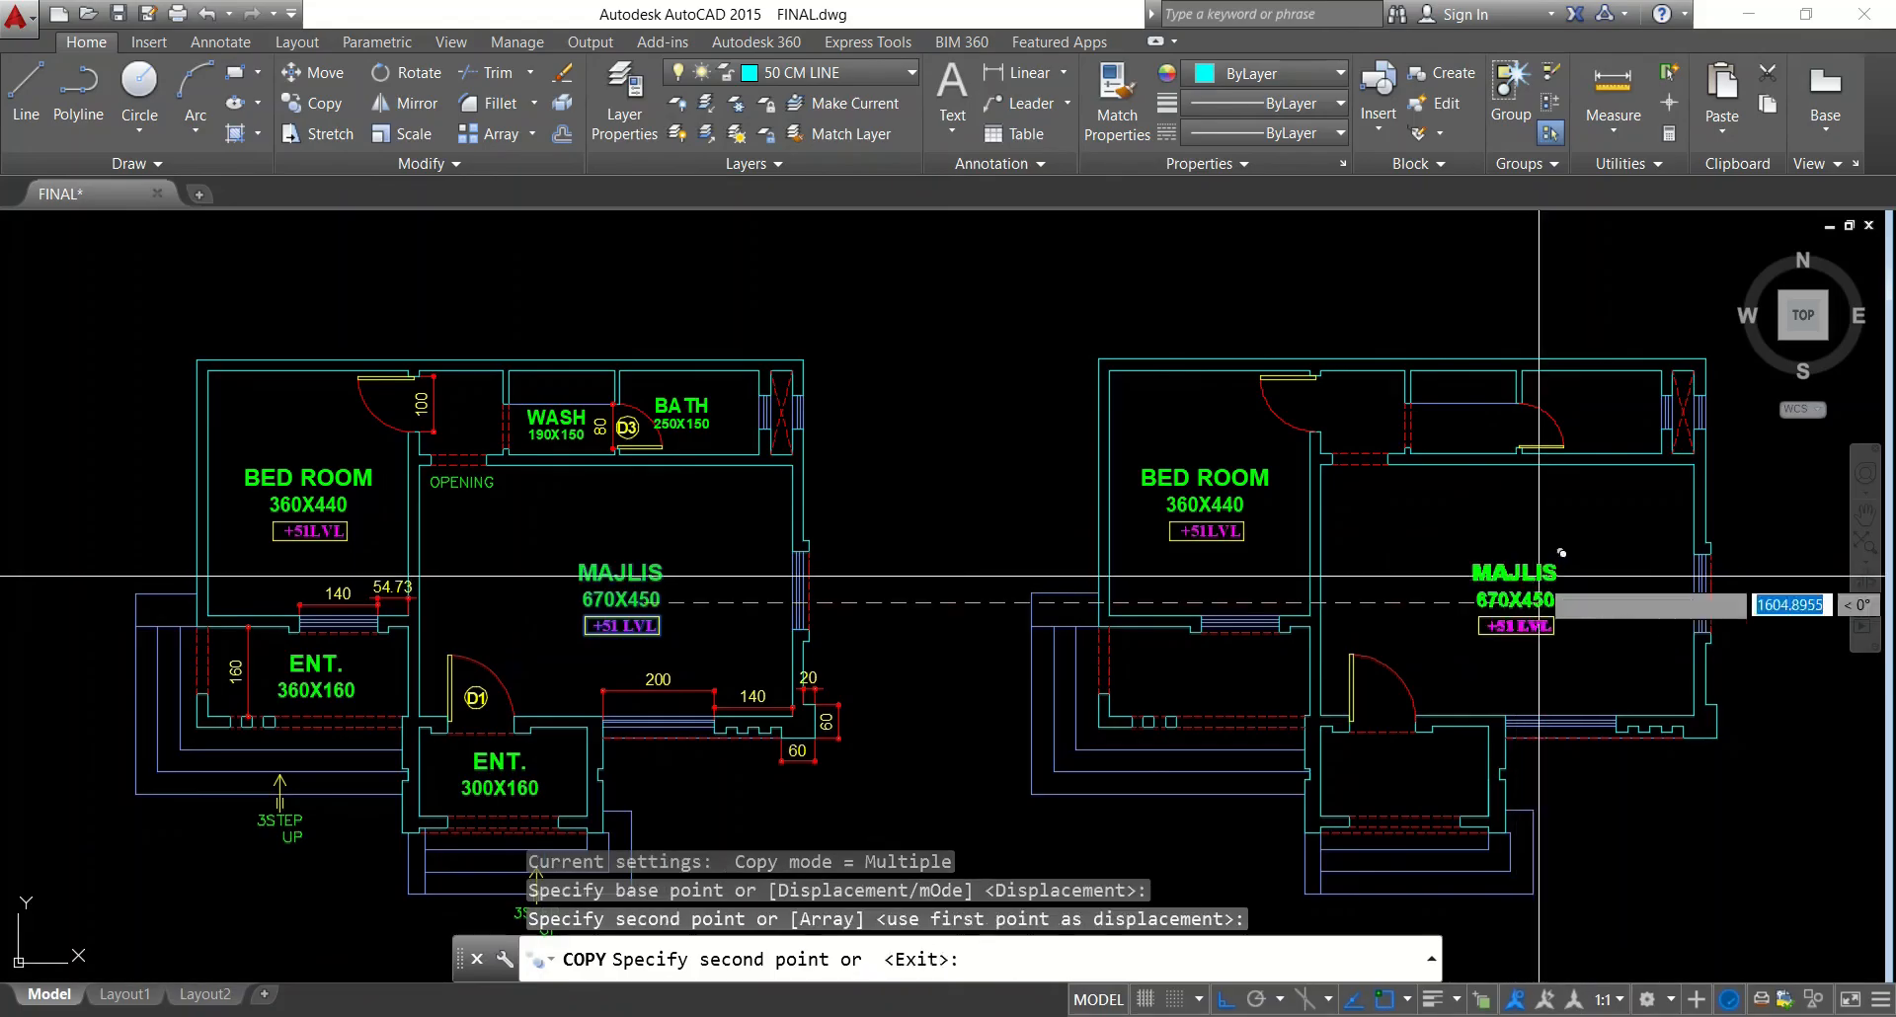
Copy the 3STEP UP arrow and text from the completed plan's 300X160 entrance to both sets of entrance steps in the new plan
key(Escape)
key(Escape)
mouse_move(1382, 717)
middle_down()
mouse_move(1404, 672)
mouse_move(1124, 630)
middle_up()
middle_drag(948, 752, 1293, 631)
scroll(607, 769, up, 2)
click(647, 799)
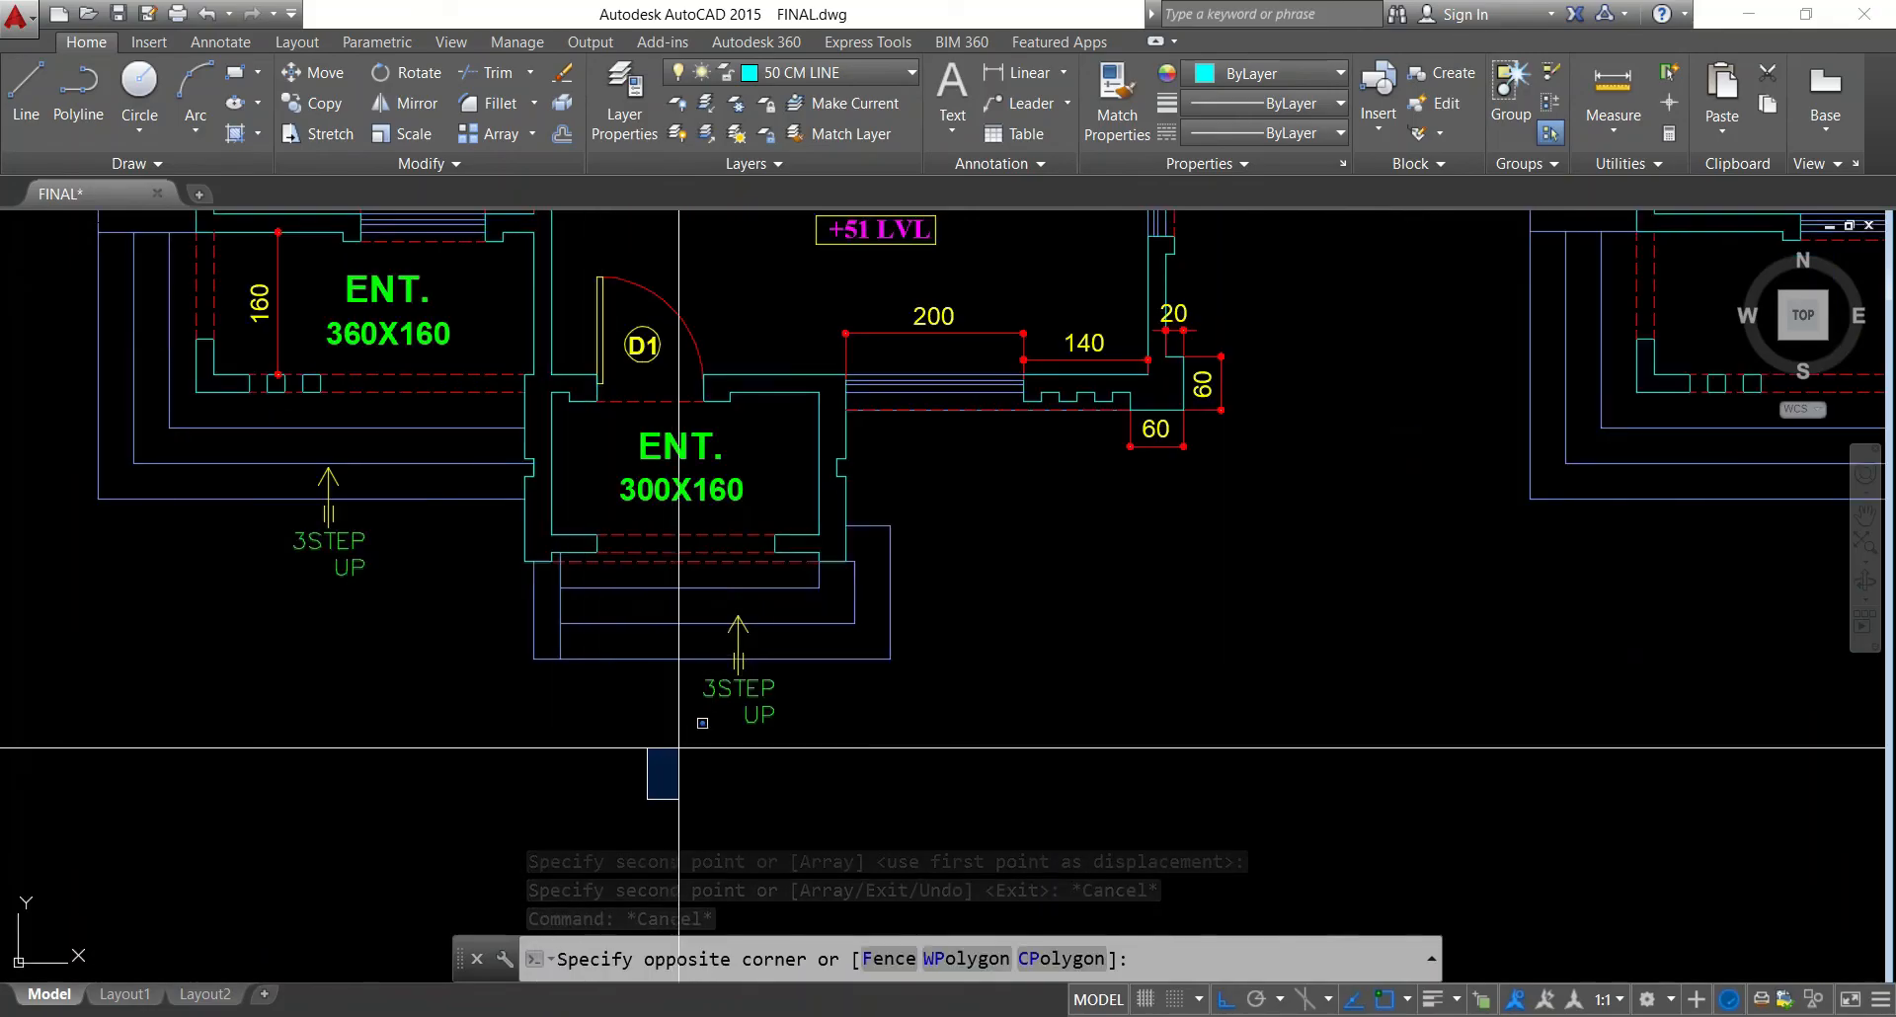
click(787, 602)
text(co)
key(Return)
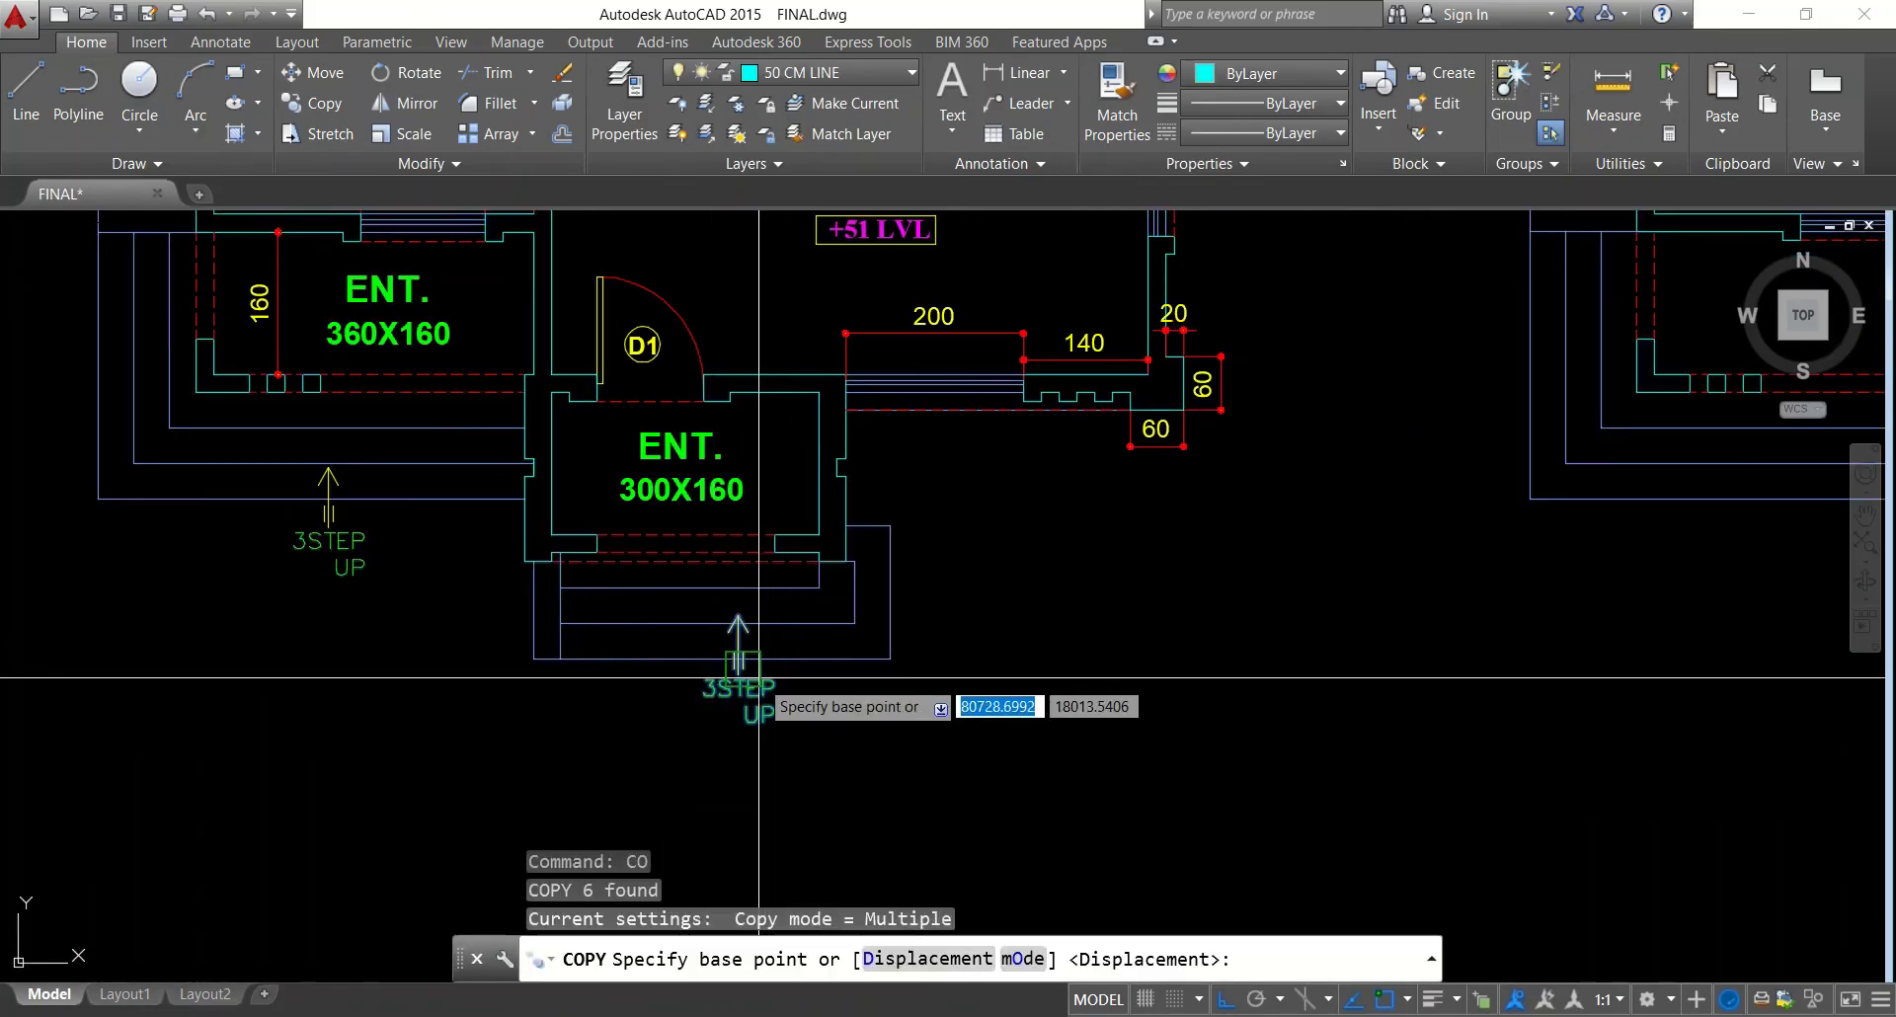
click(738, 675)
scroll(545, 682, down, 2)
scroll(1195, 731, up, 2)
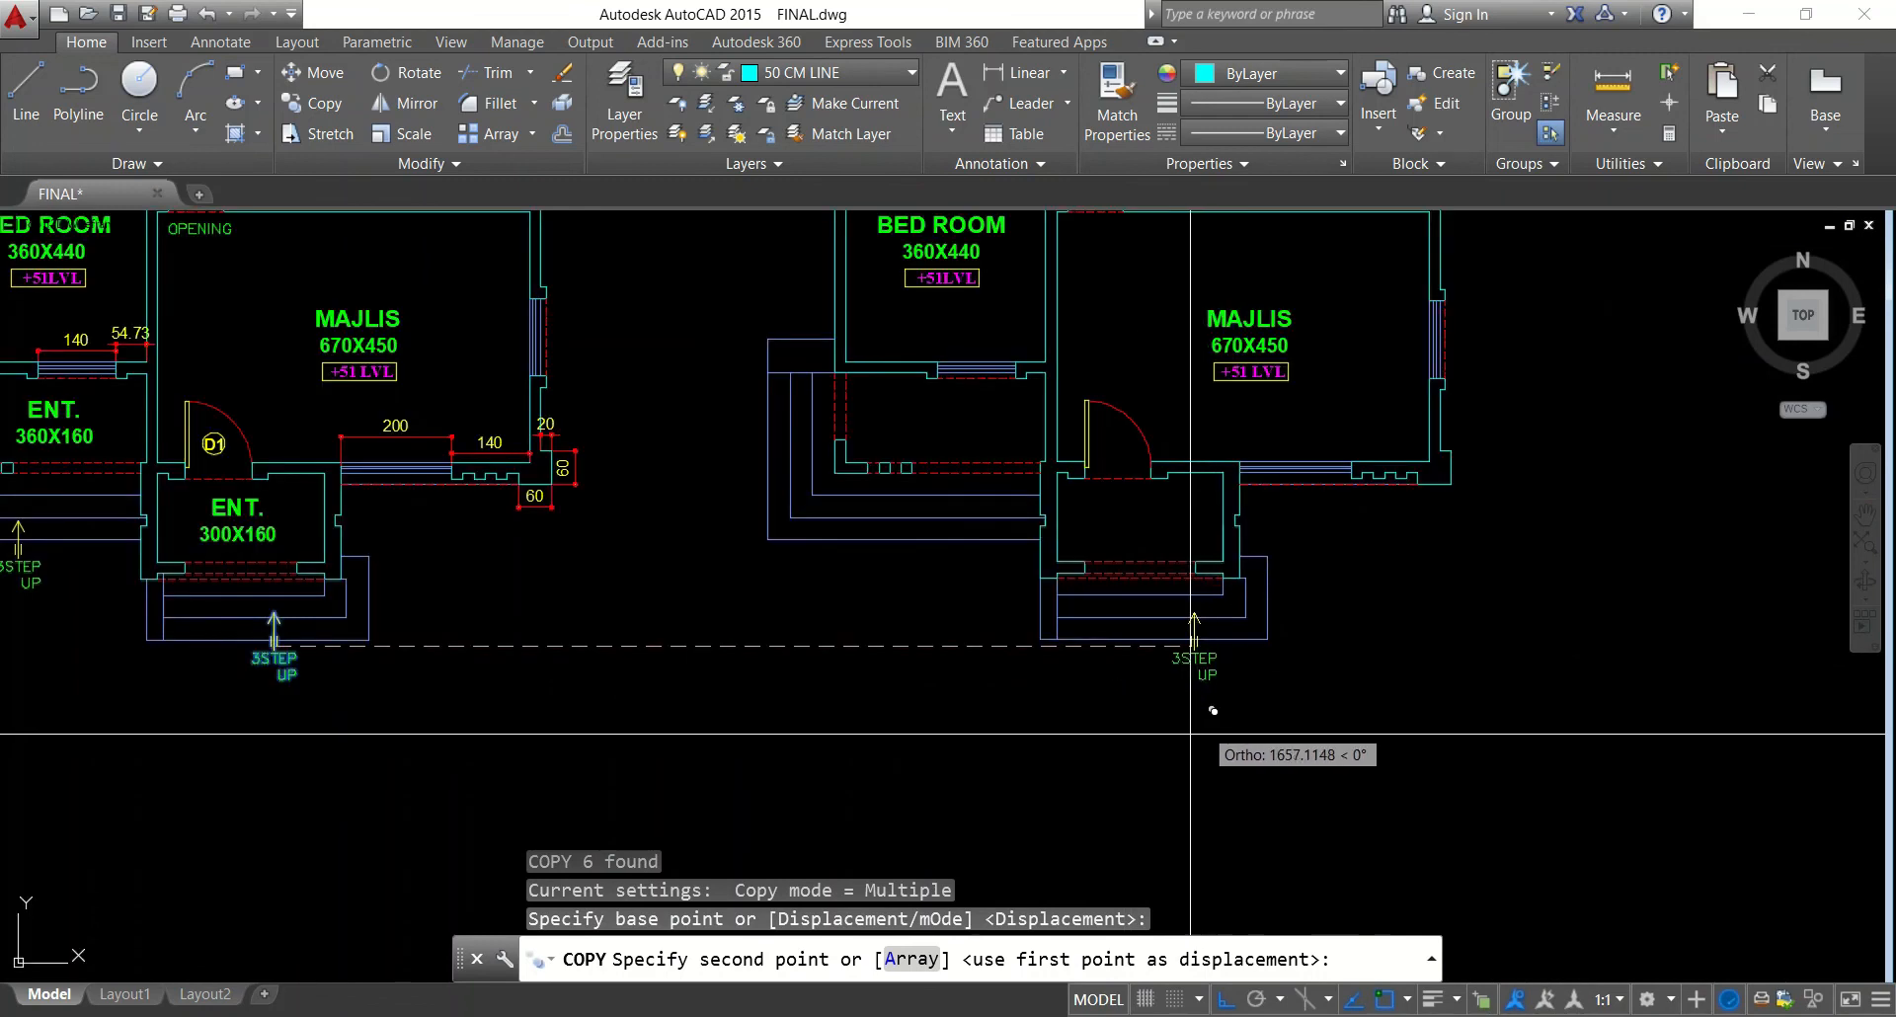
click(1119, 780)
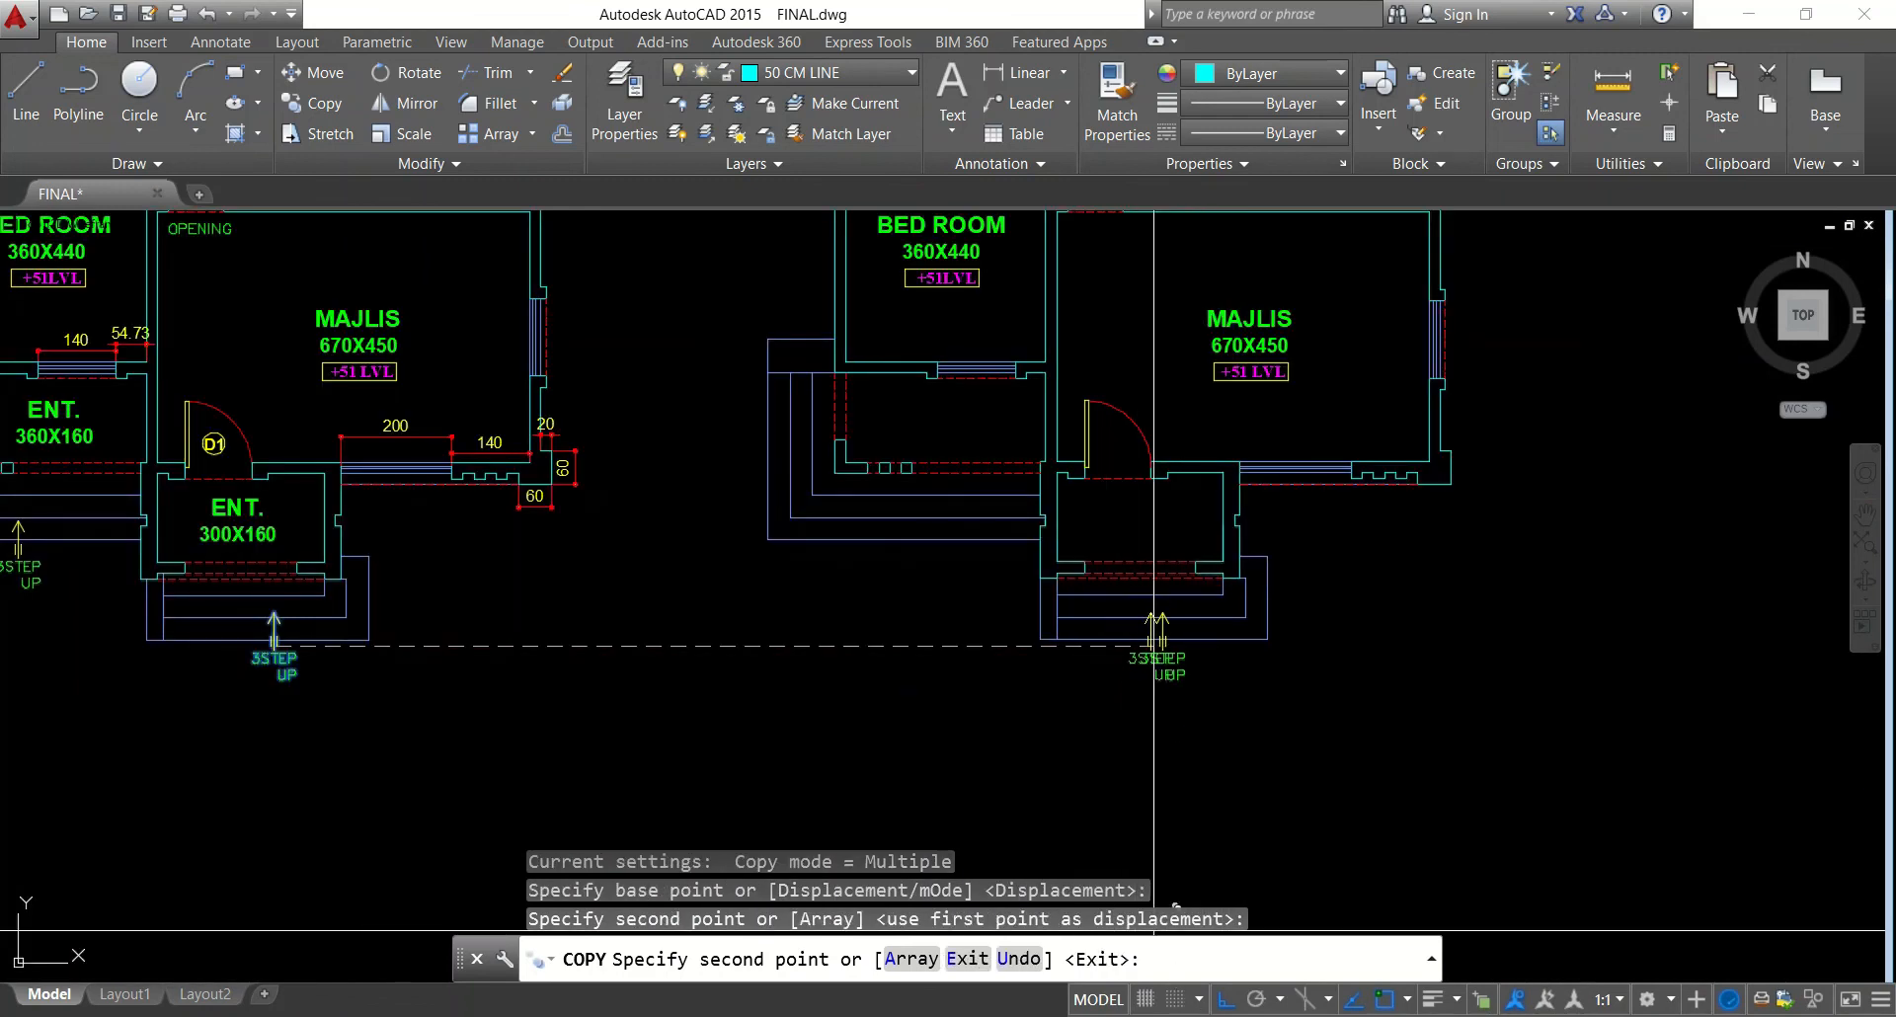
click(914, 573)
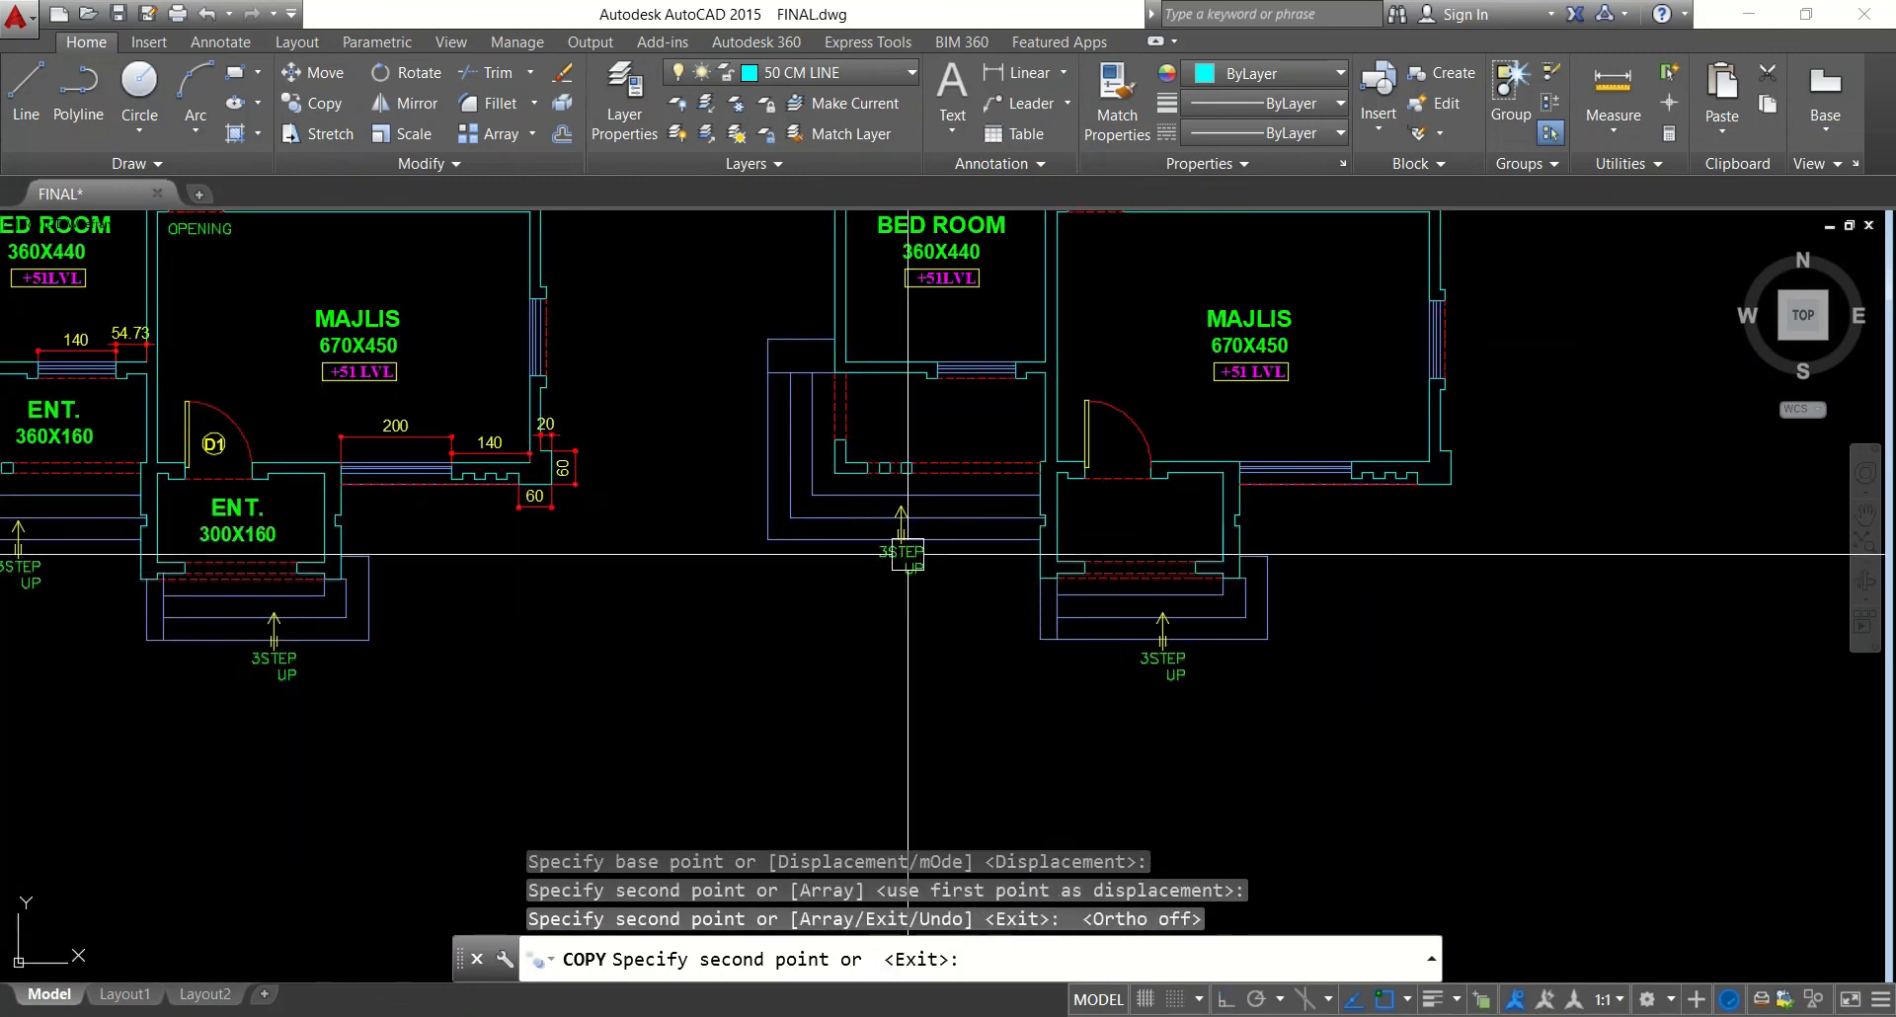
key(Escape)
scroll(956, 650, down, 4)
key(Escape)
Examine the front elevation drawing and return to the two floor plans
scroll(952, 497, down, 2)
scroll(740, 440, up, 8)
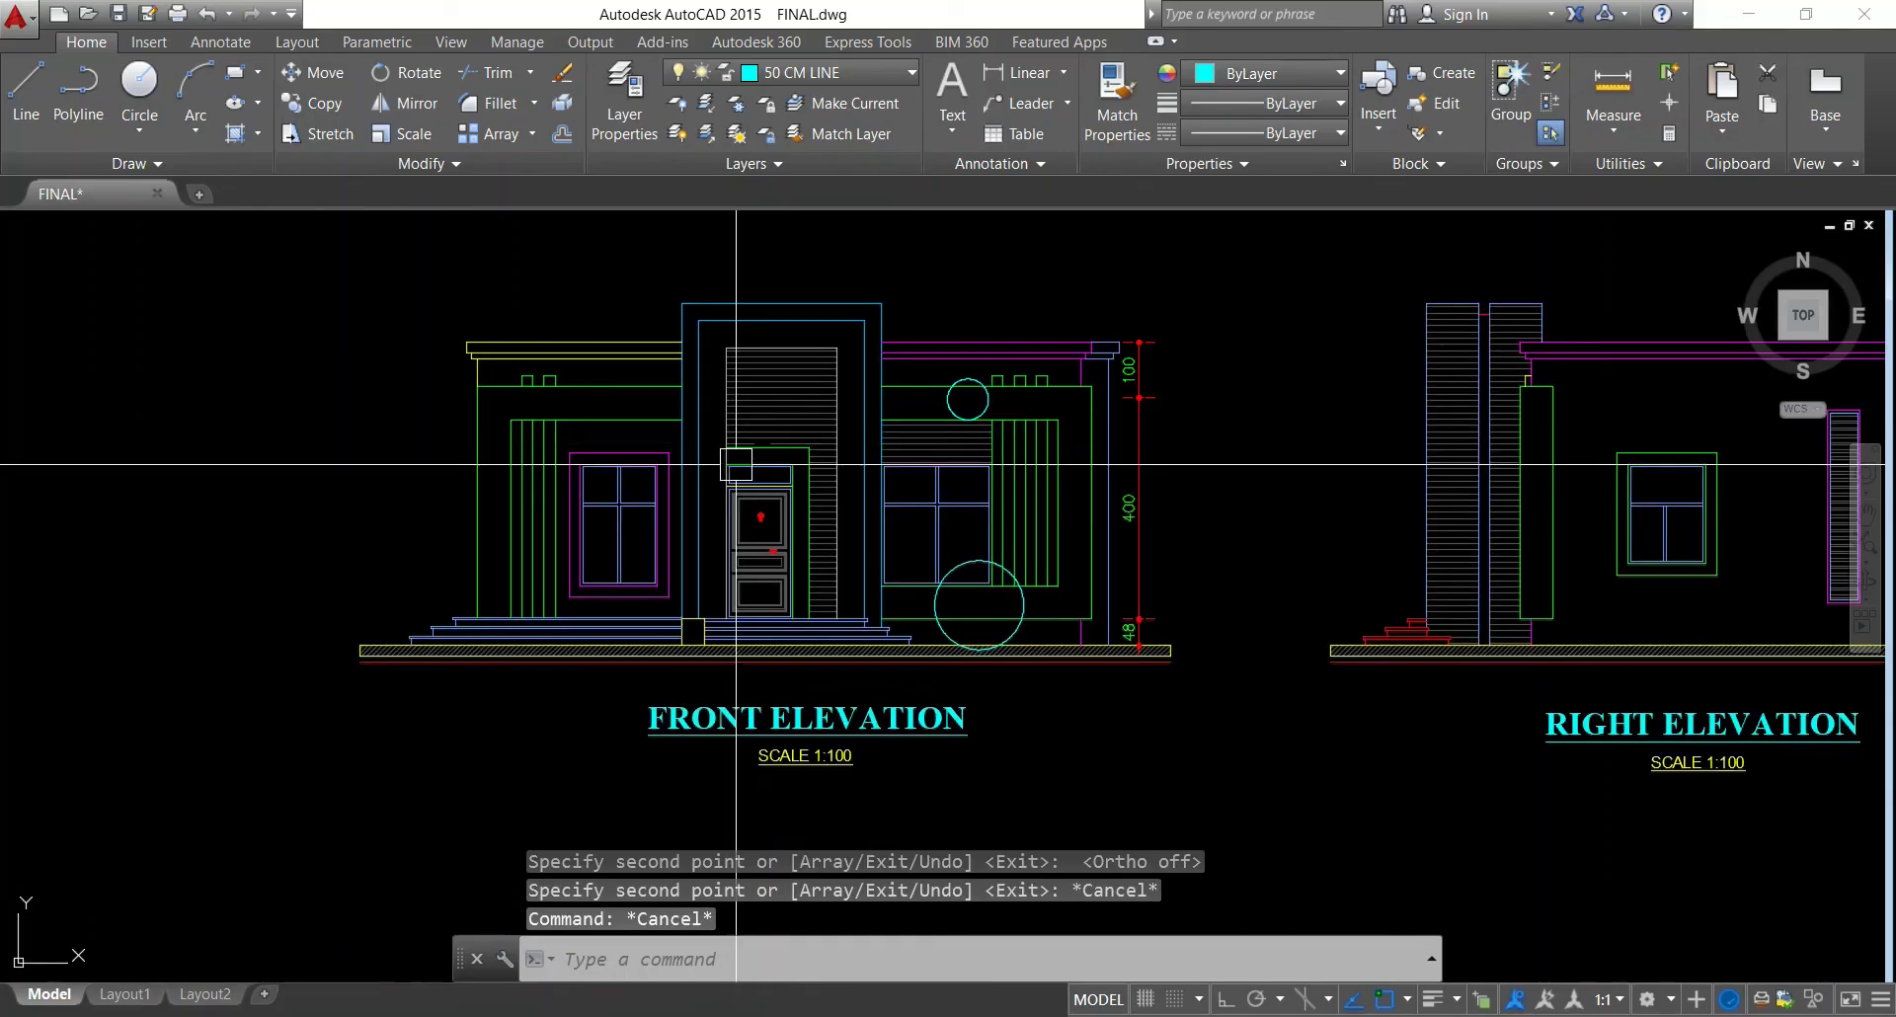
scroll(737, 466, down, 8)
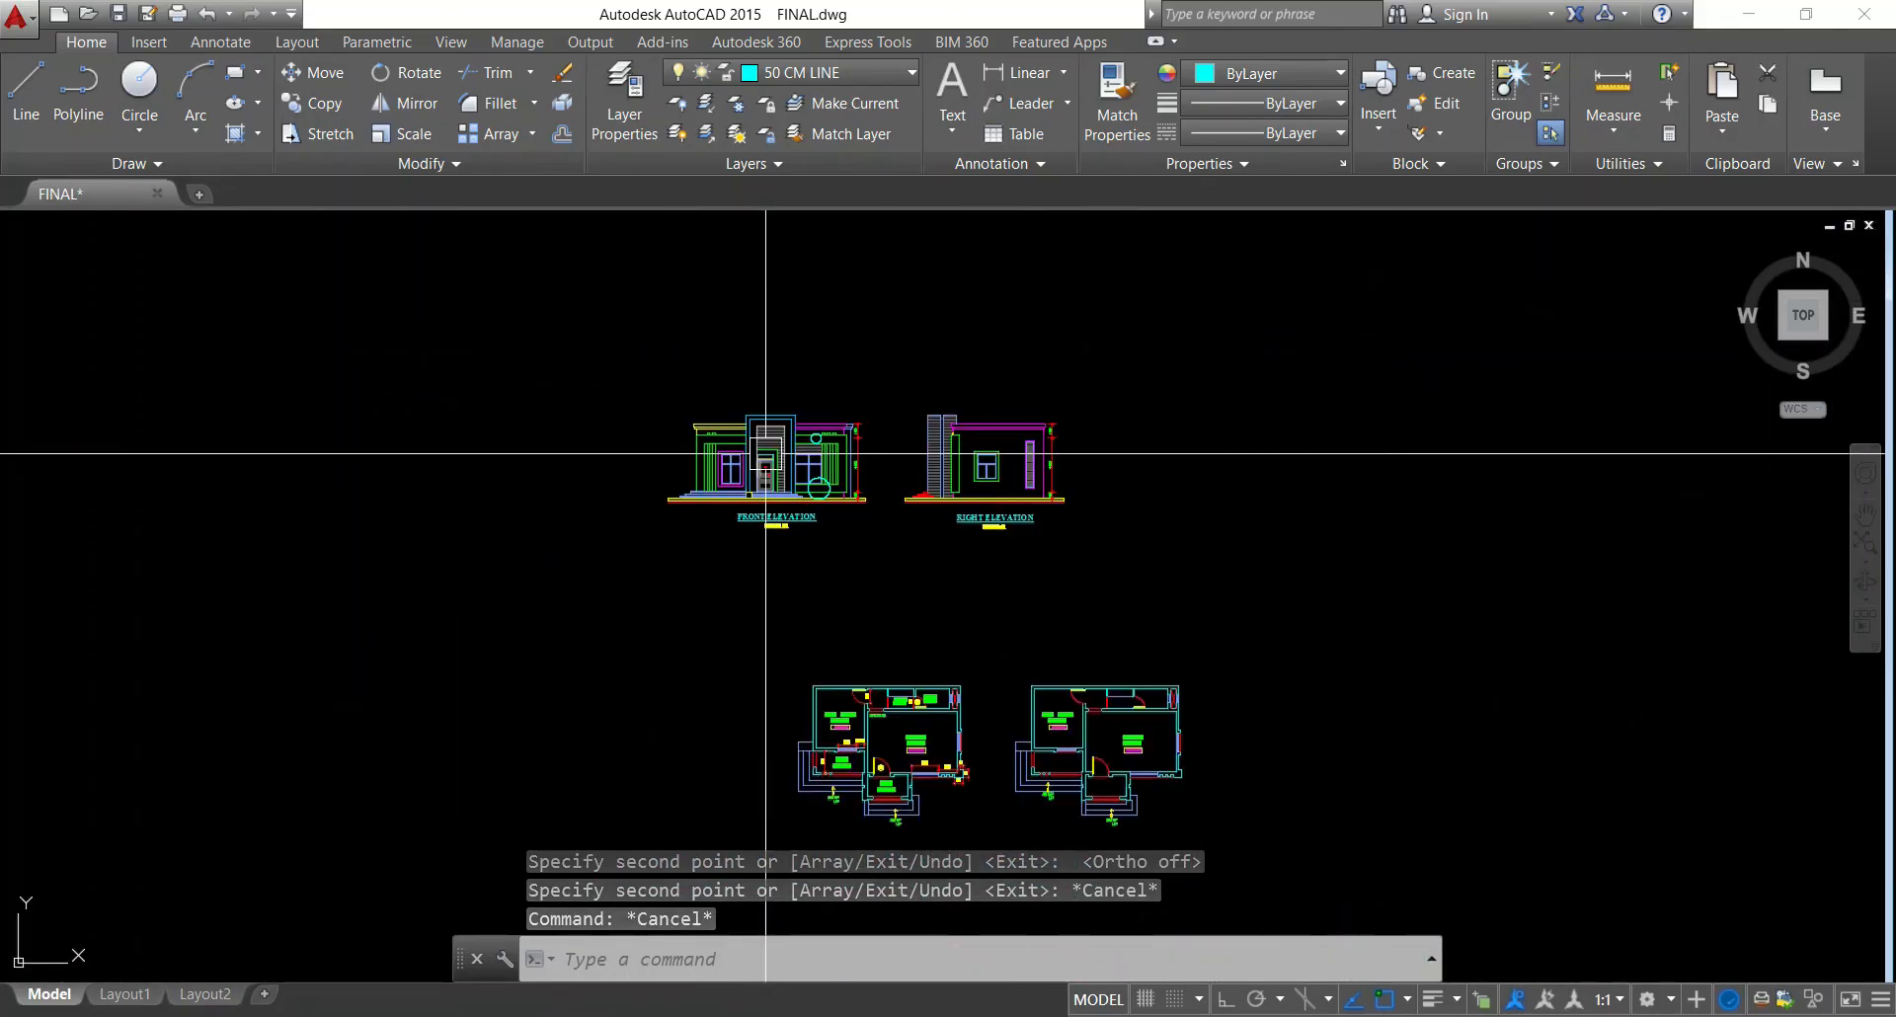
scroll(1106, 770, up, 4)
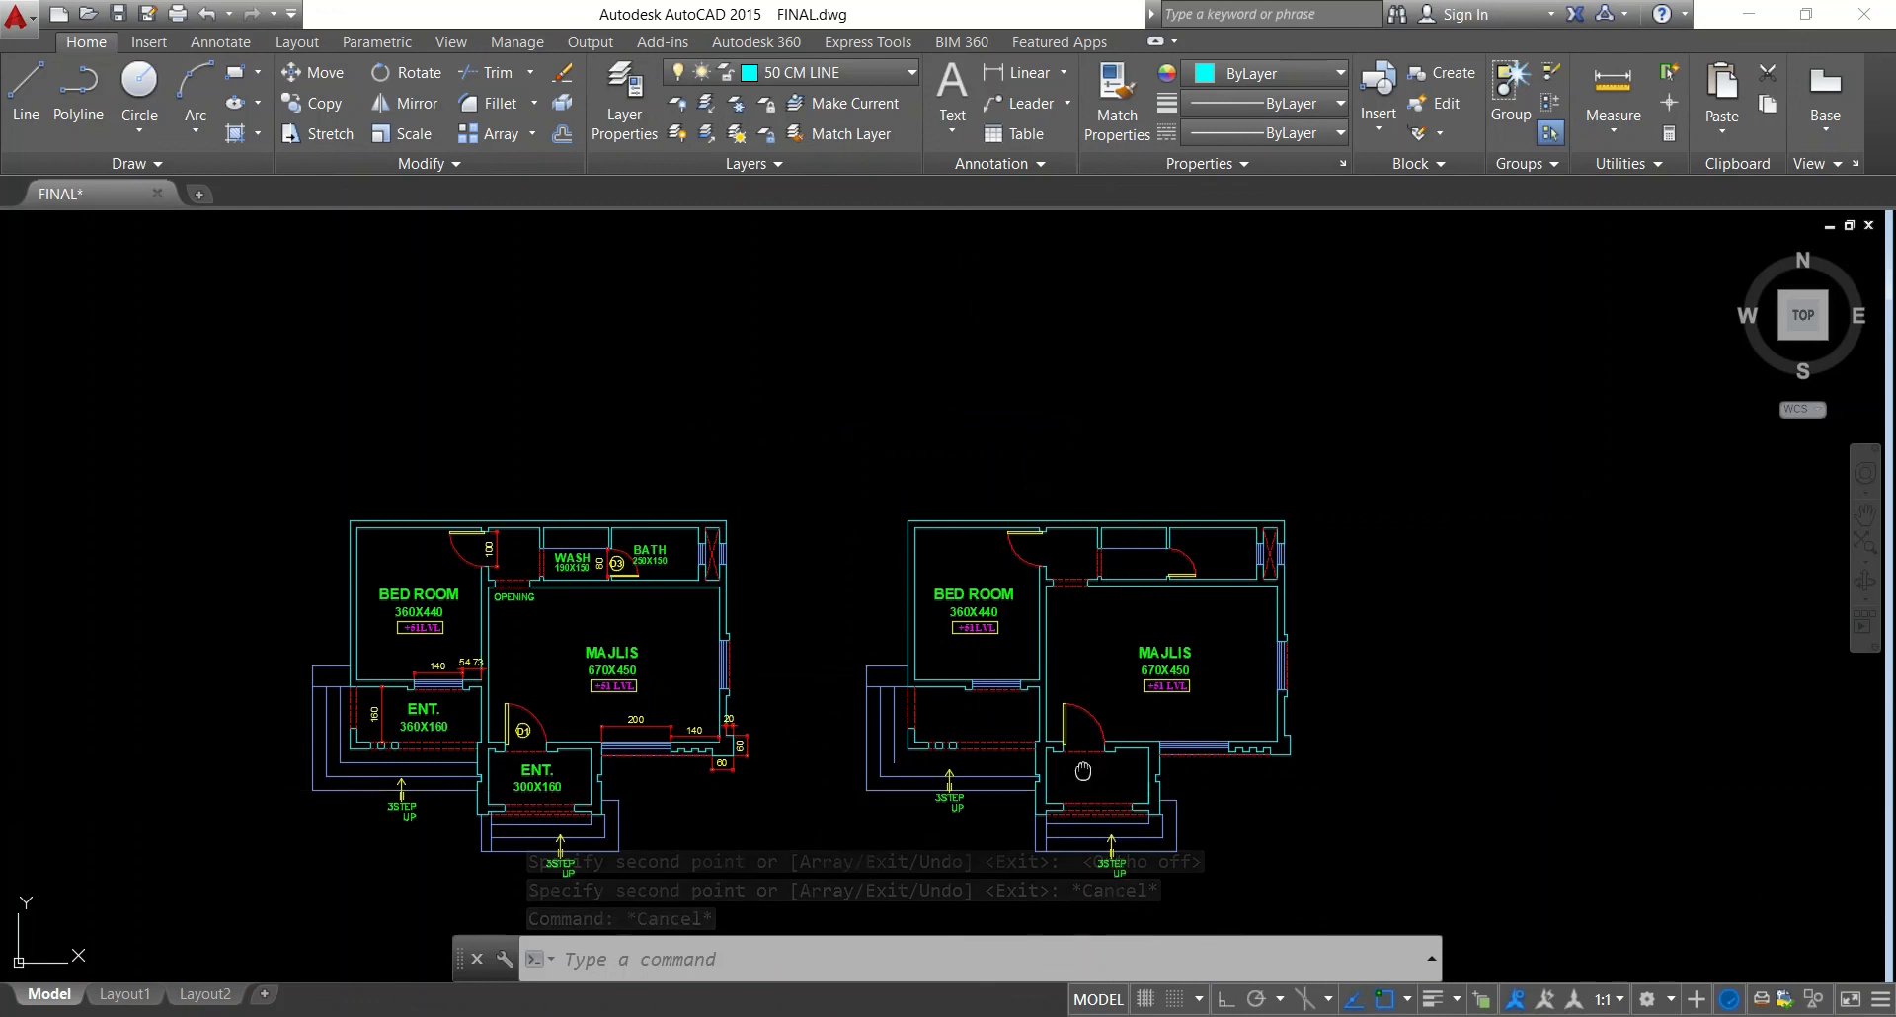
middle_drag(1427, 868, 1530, 897)
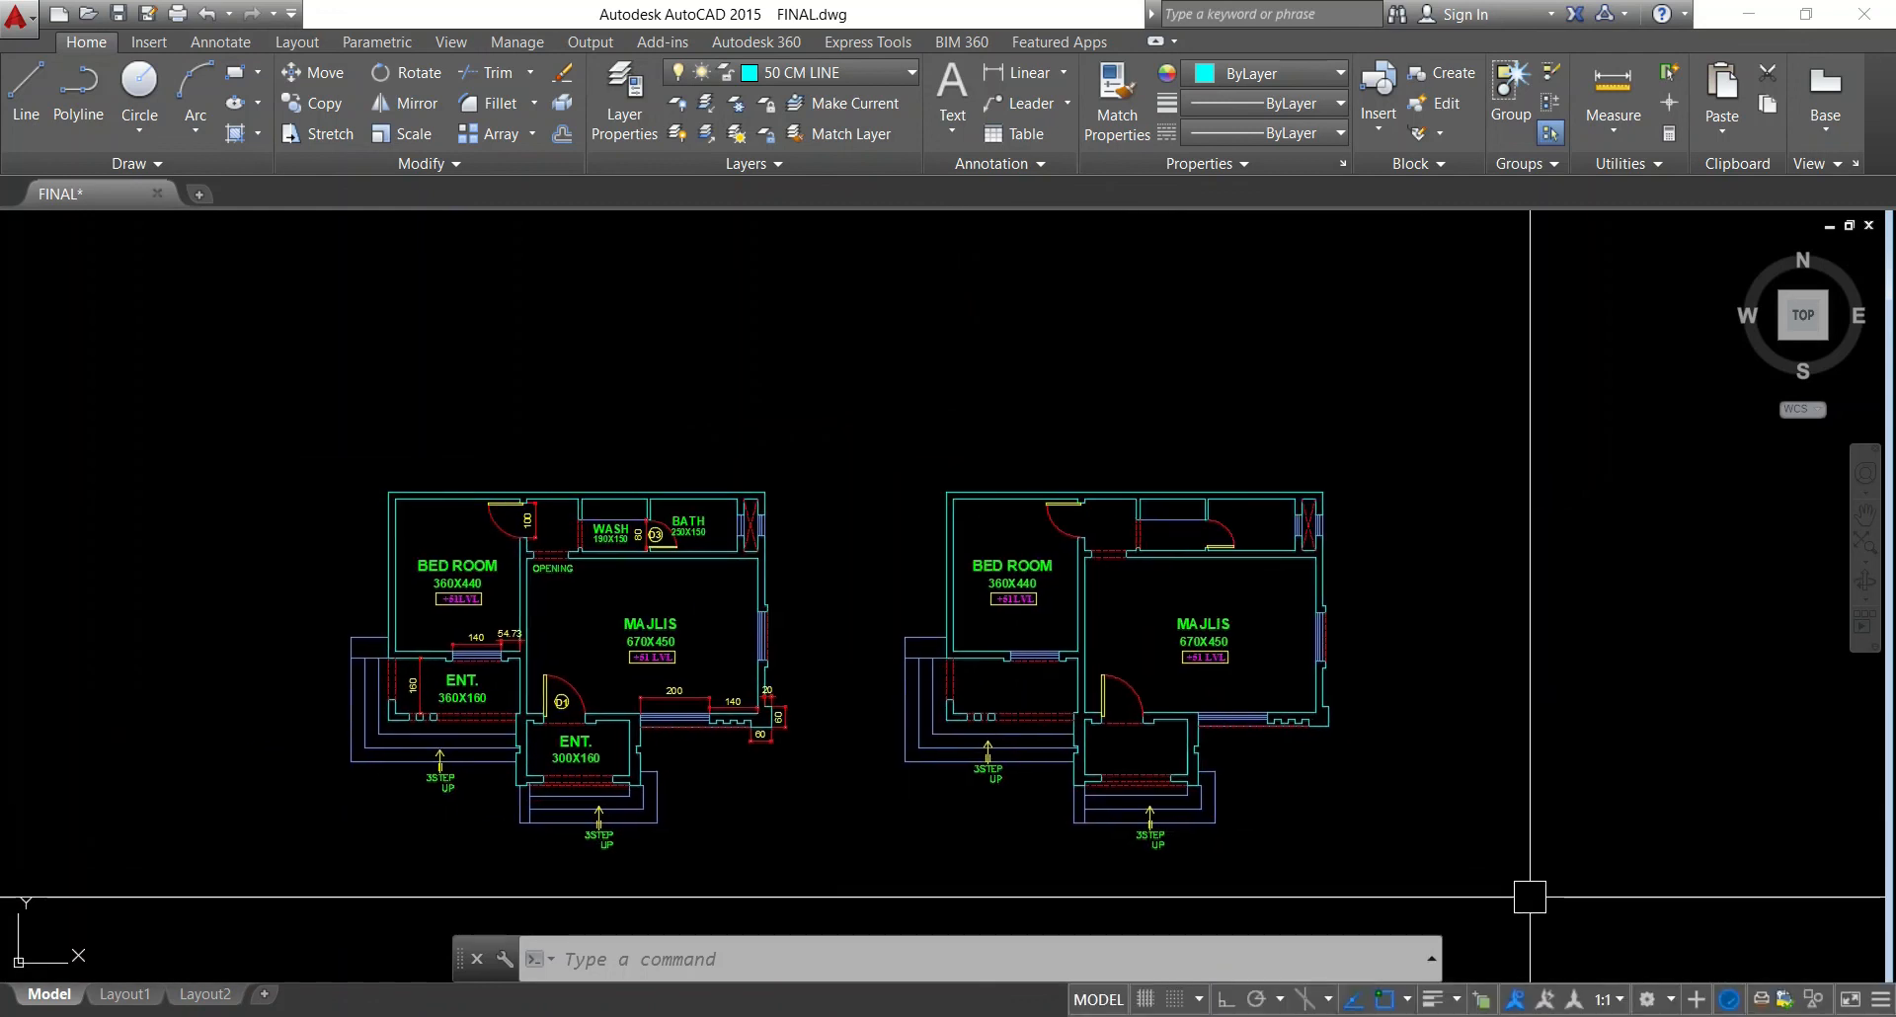